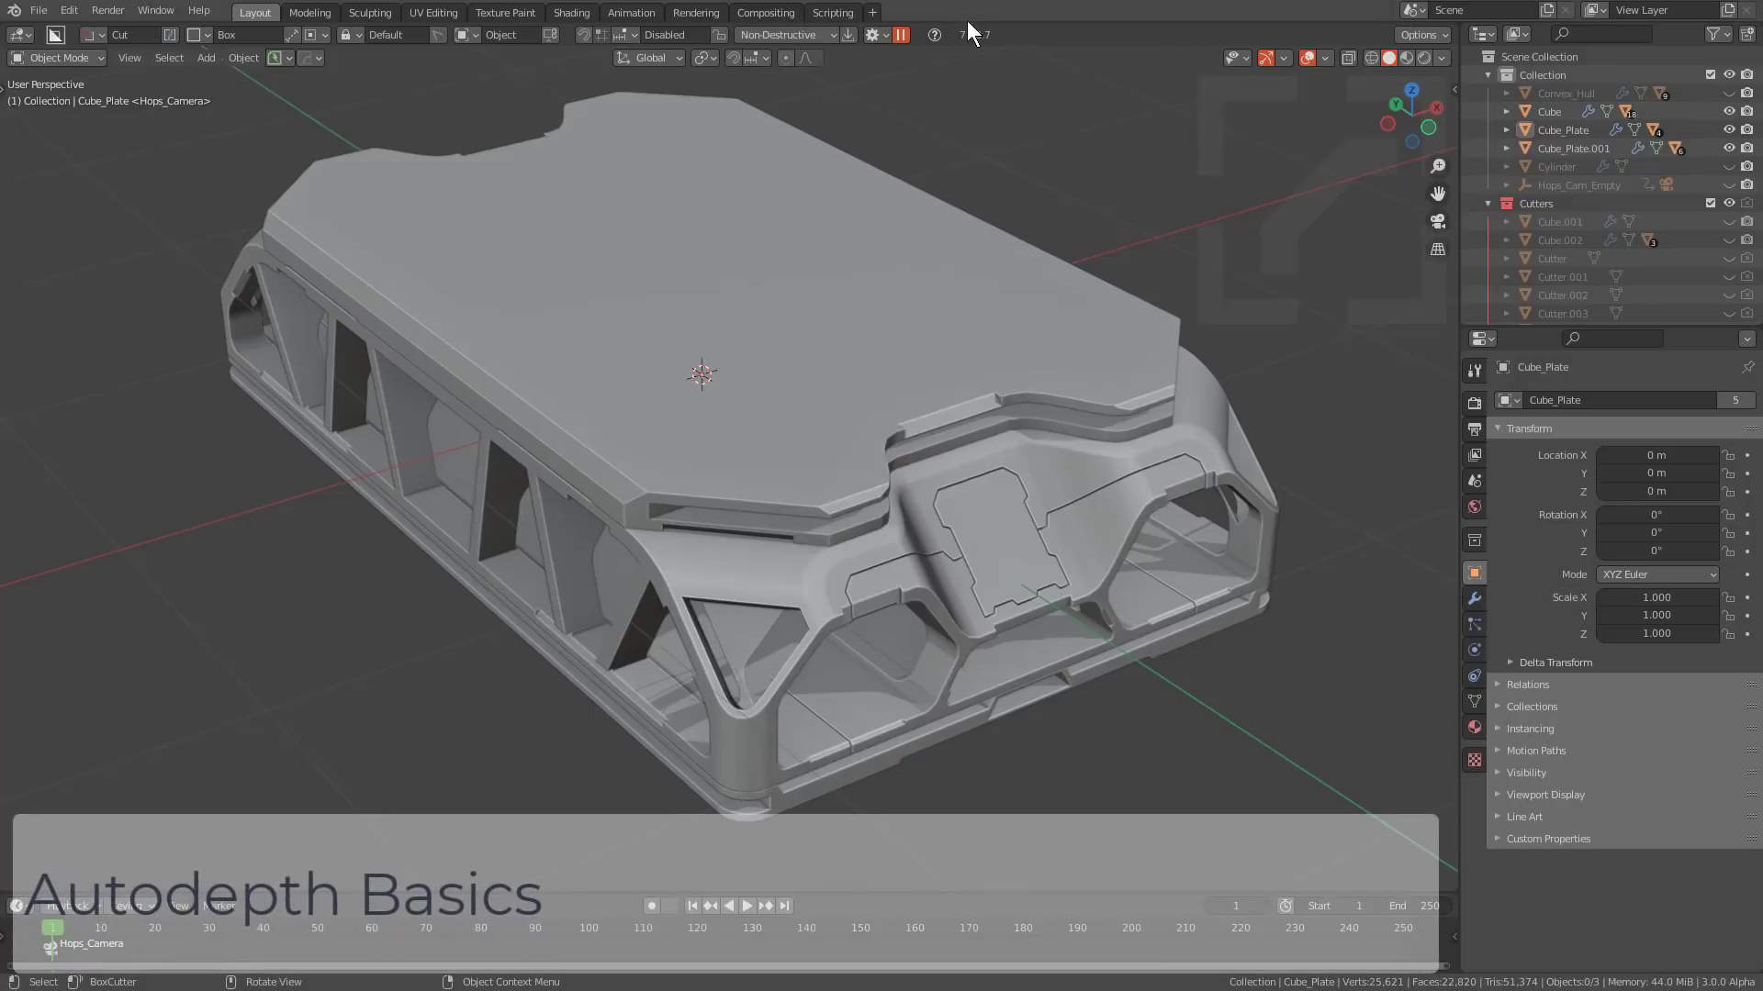
Select the top plate and draw a box cutter overlapping its long side edge, extruded about 0.074 deep.
{"action": "left_click", "coordinate": [817, 314]}
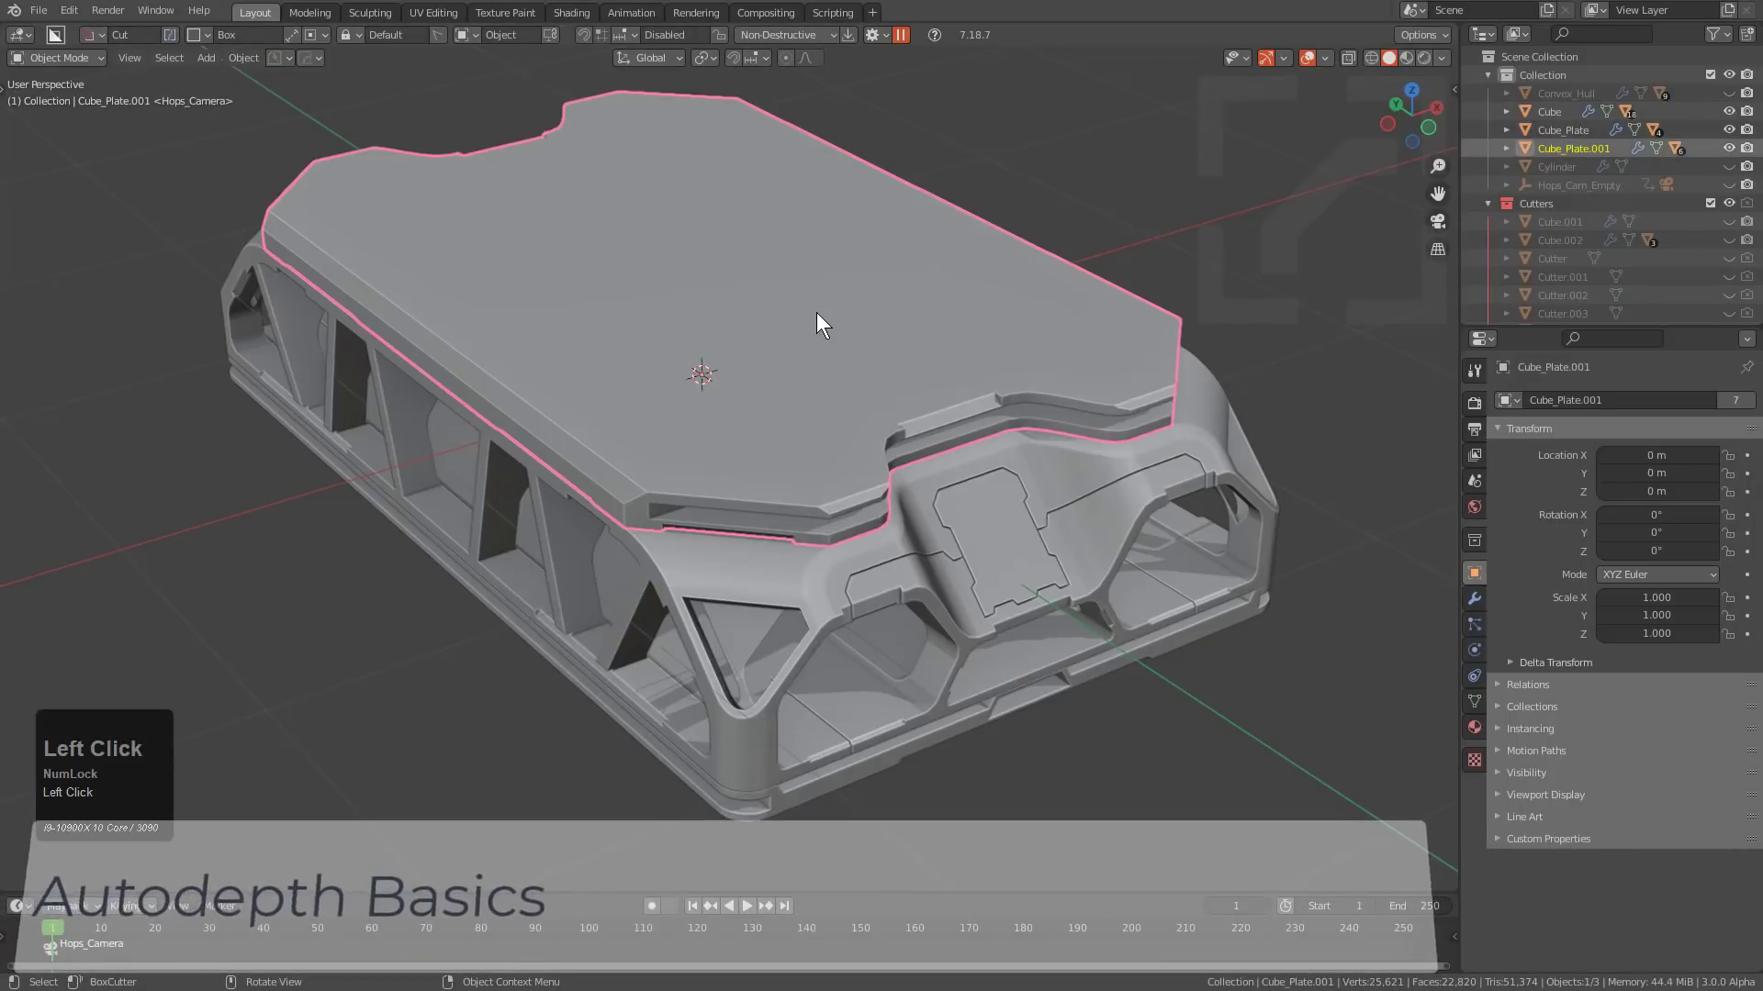
{"action": "scroll", "coordinate": [817, 314], "scroll_direction": "up", "scroll_amount": 5}
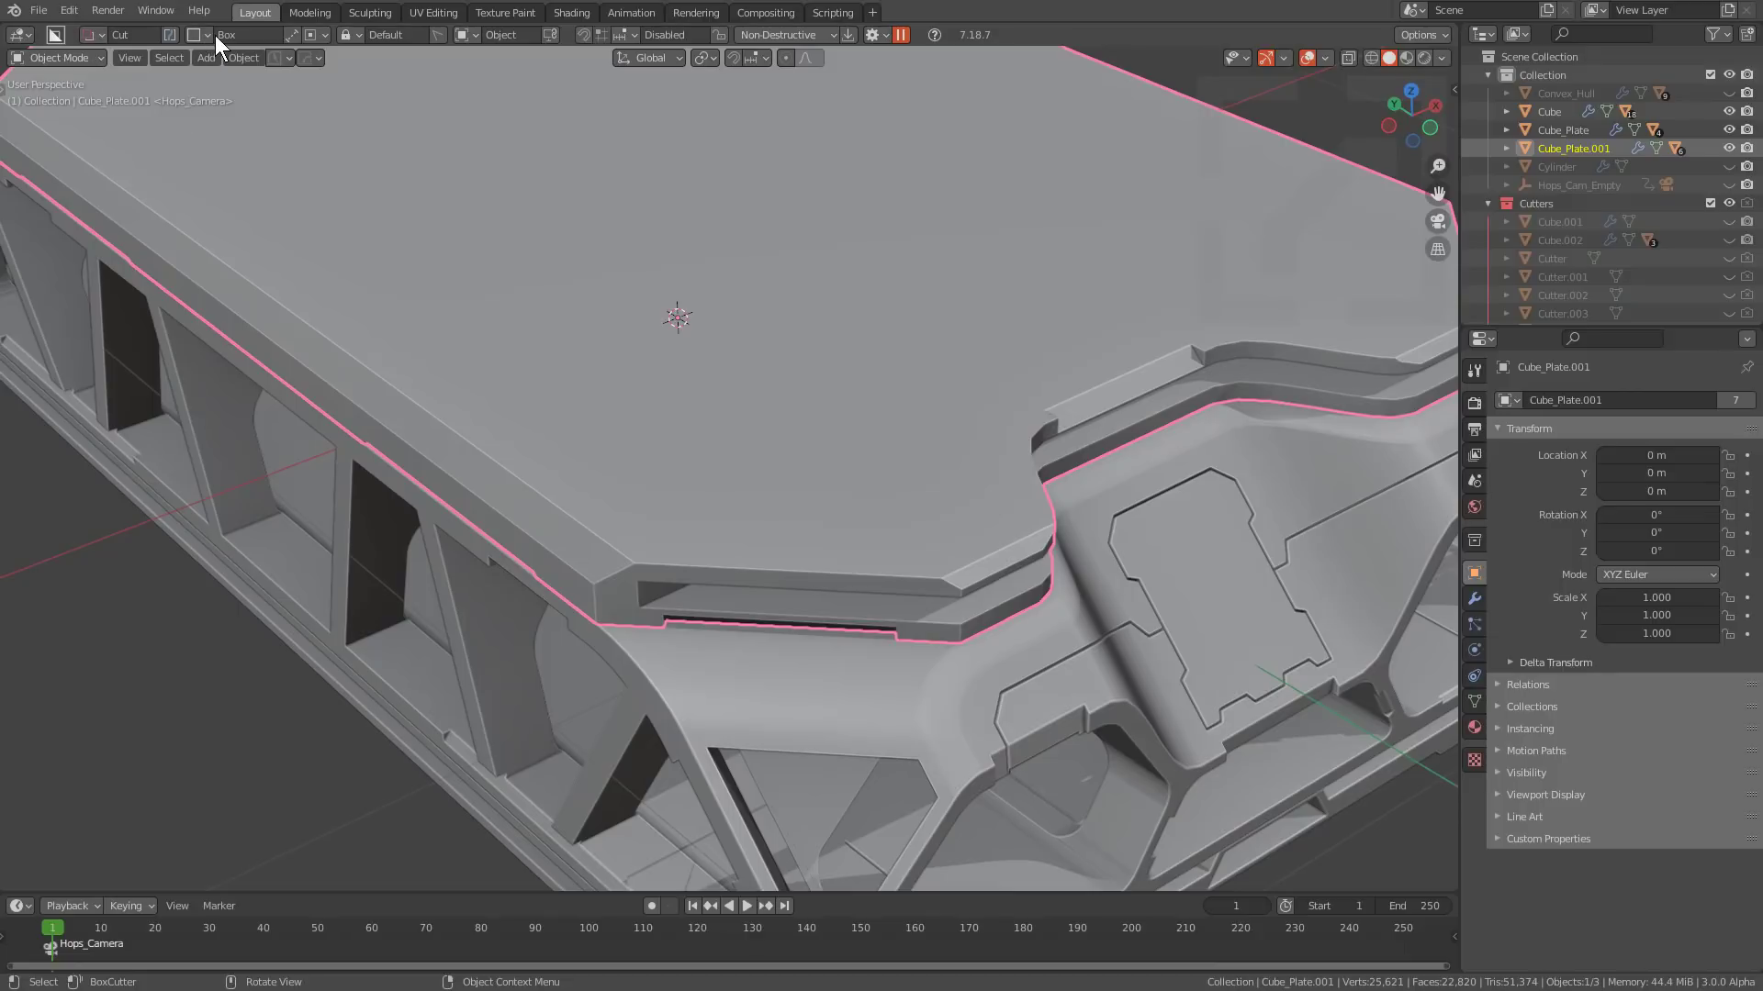
{"action": "mouse_move", "coordinate": [521, 267]}
{"action": "left_mouse_down"}
{"action": "mouse_move", "coordinate": [477, 461]}
{"action": "mouse_move", "coordinate": [487, 547]}
{"action": "left_mouse_up"}
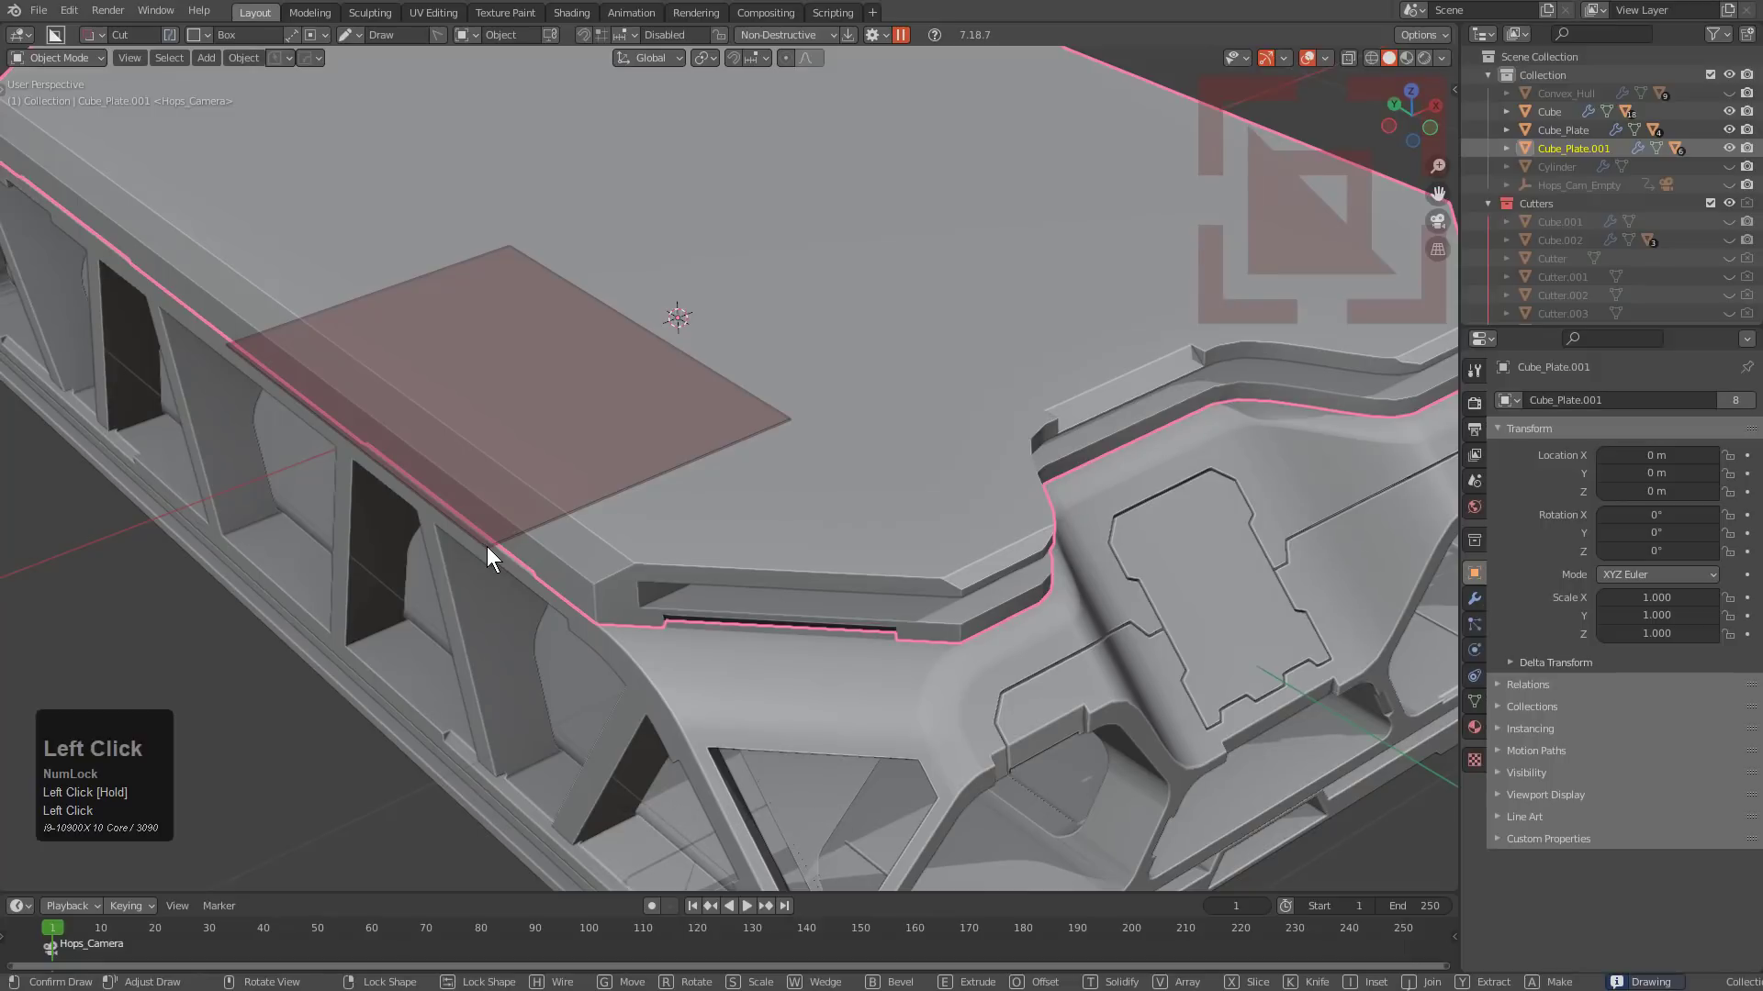
{"action": "left_click_drag", "start_coordinate": [486, 547], "coordinate": [487, 547]}
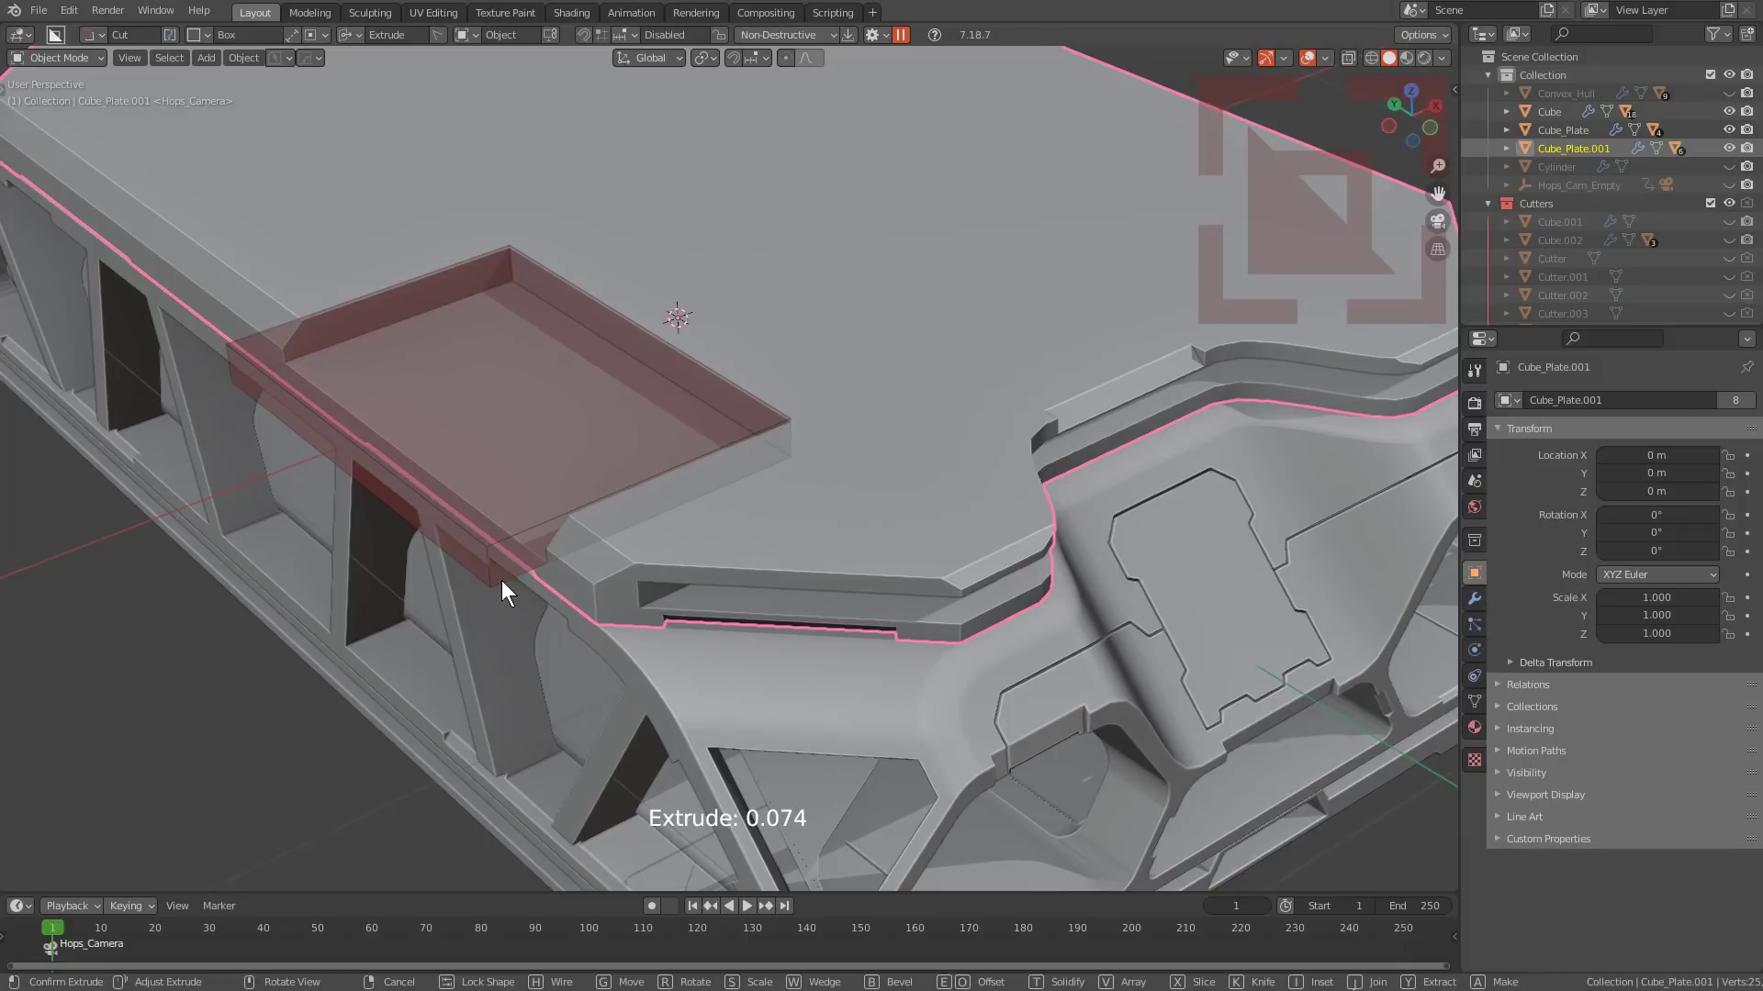
Bevel the cutter's corners with 1 segment, solidify it to -0.013, shift it slightly over the plate edge and apply the panel-line cut.
{"action": "key", "text": "b"}
{"action": "scroll", "coordinate": [539, 580], "scroll_direction": "down", "scroll_amount": 2}
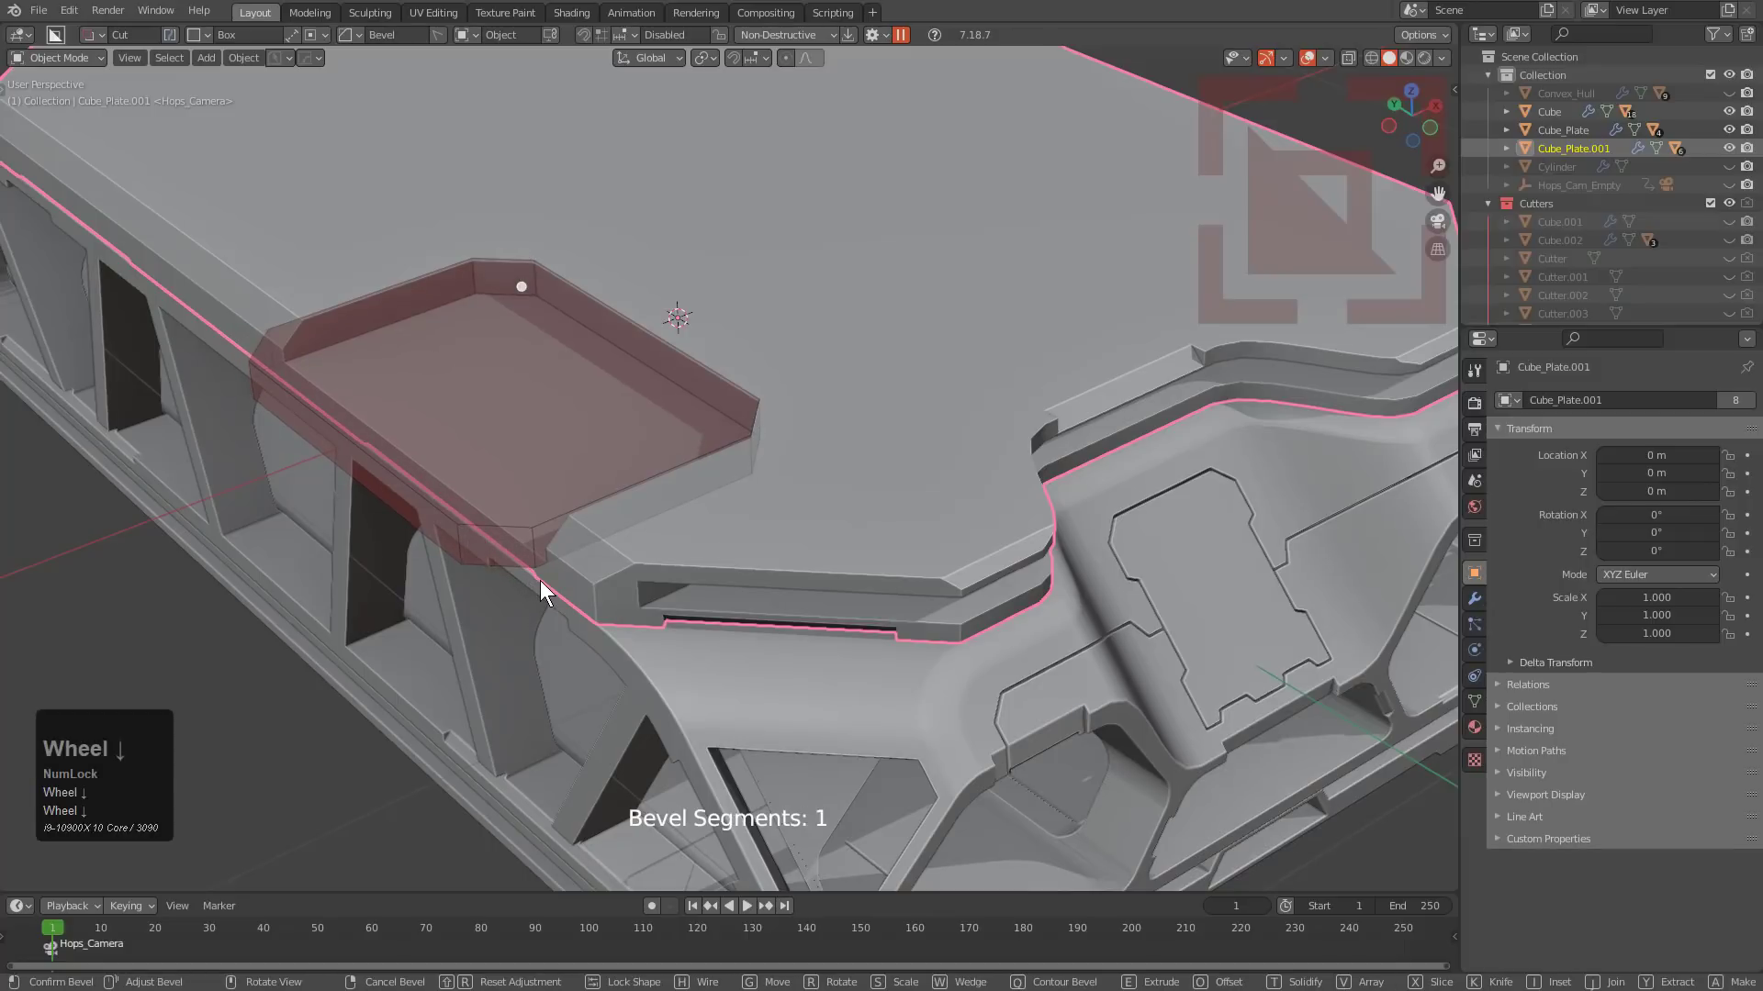
{"action": "key", "text": "t"}
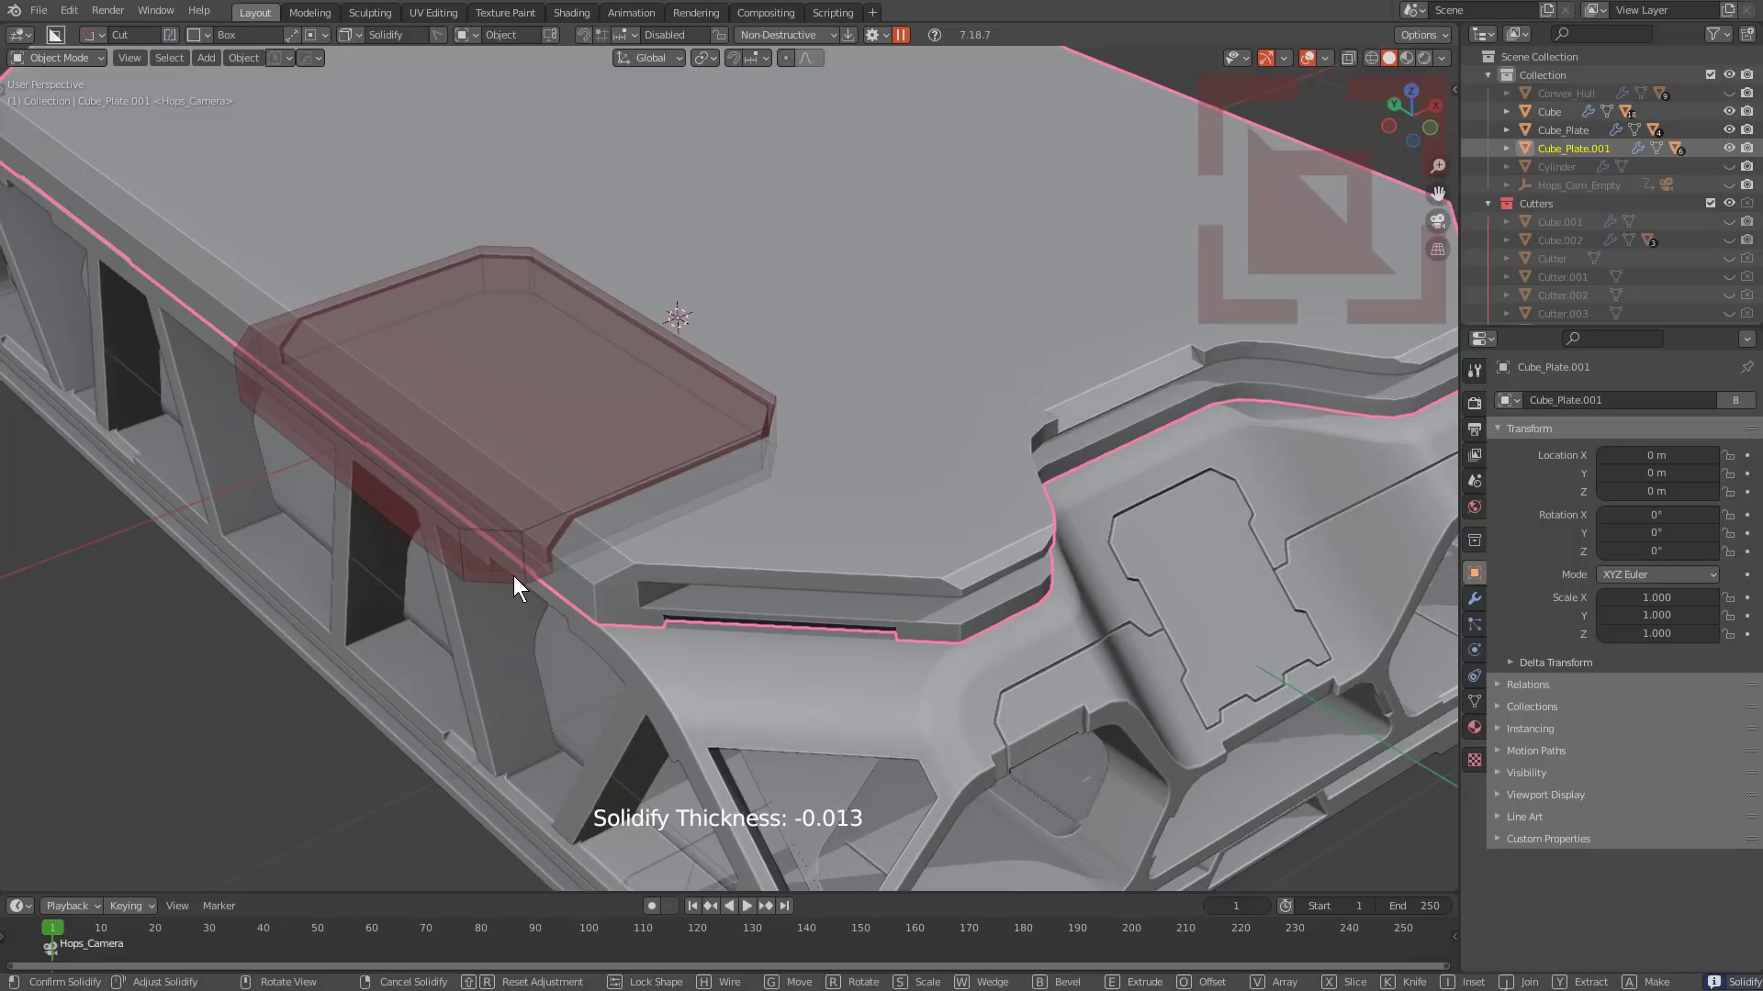
{"action": "key", "text": "Tab"}
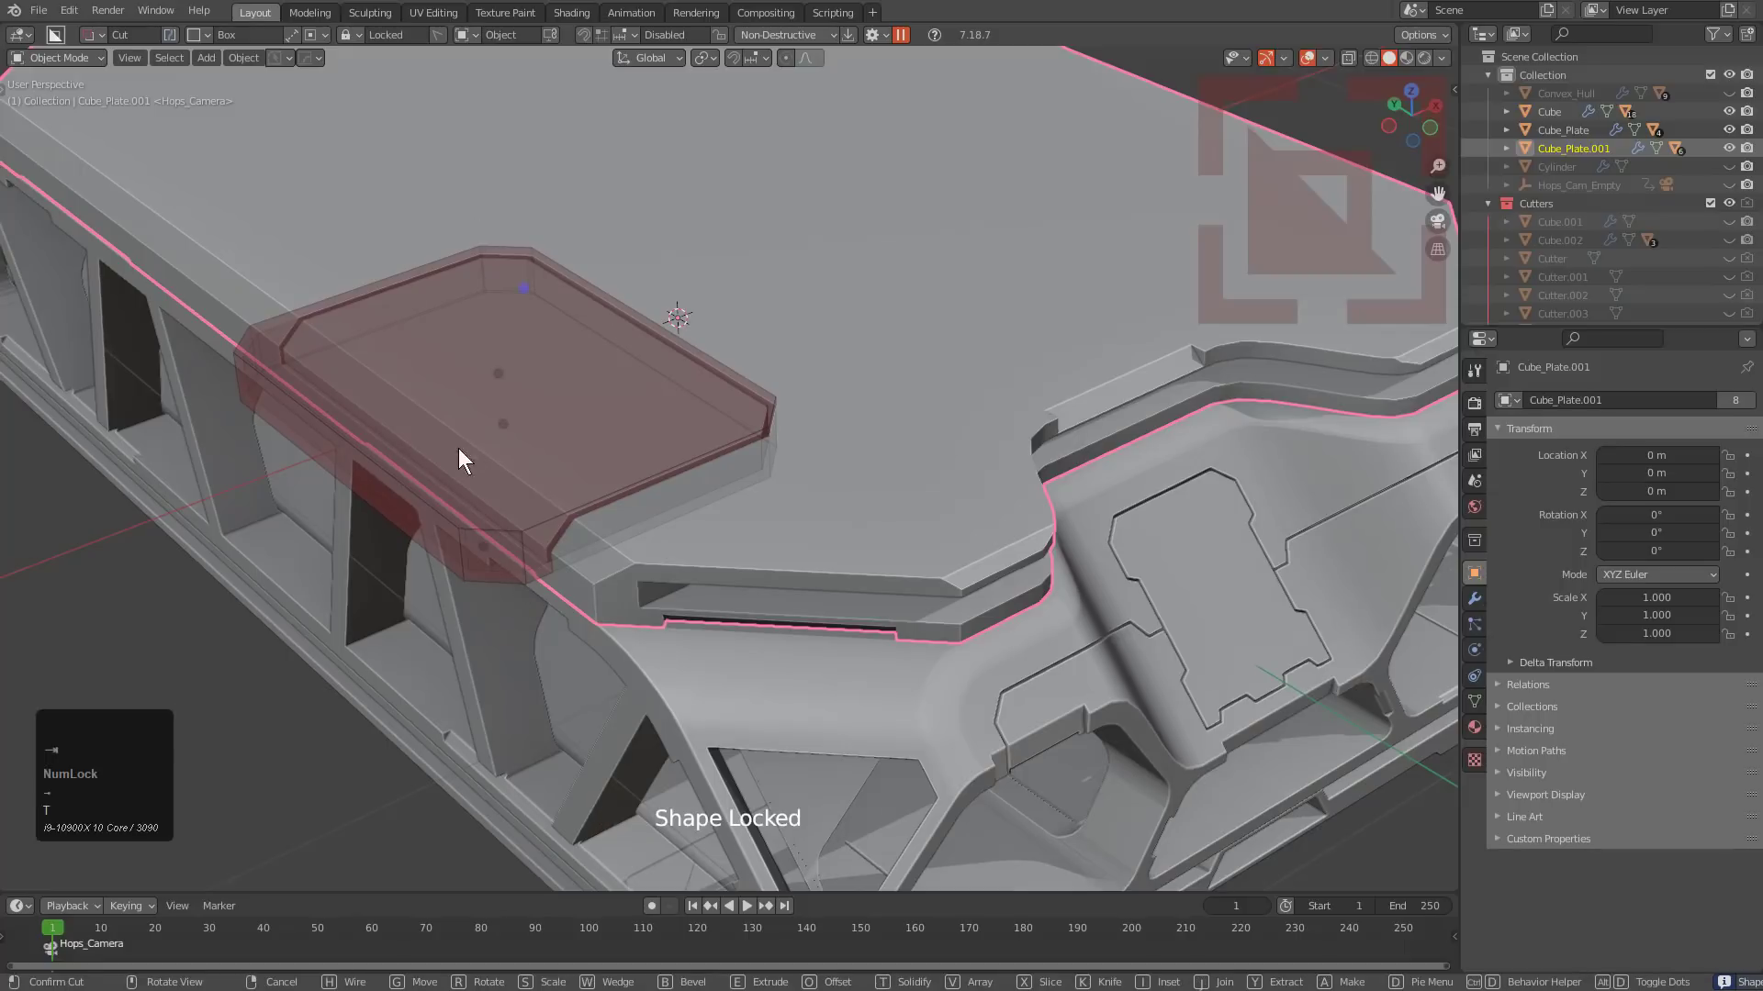
{"action": "key", "text": "g"}
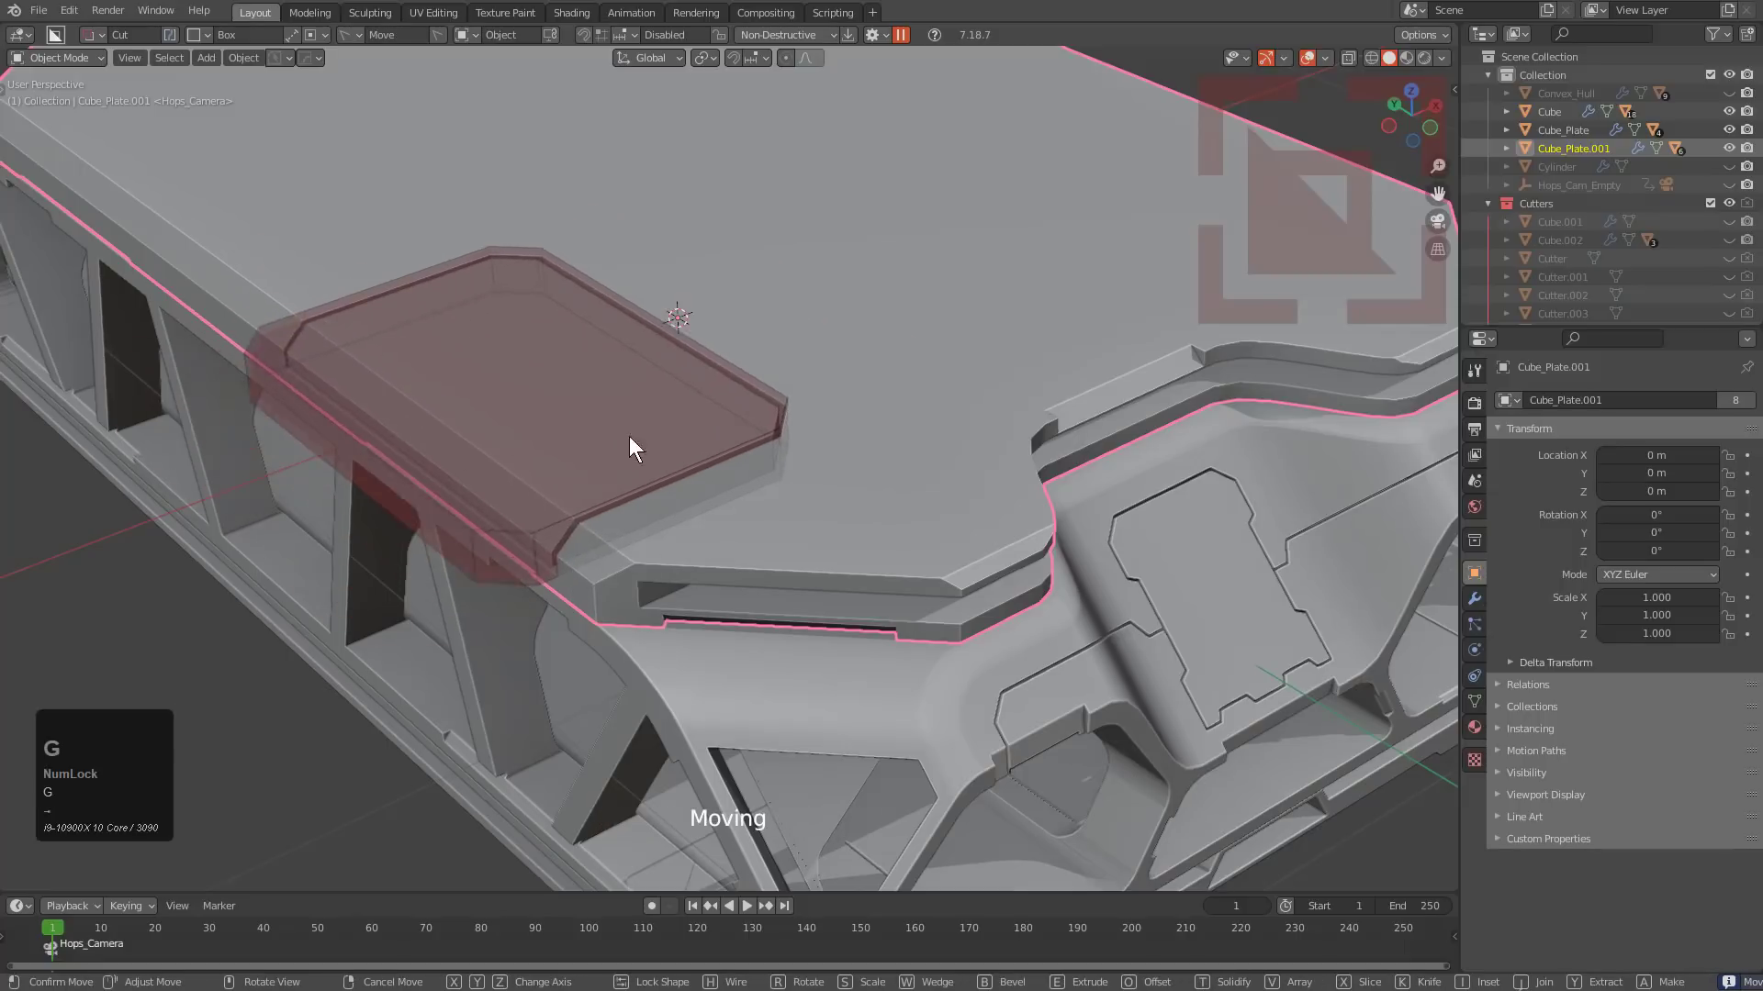
{"action": "left_click", "coordinate": [599, 466]}
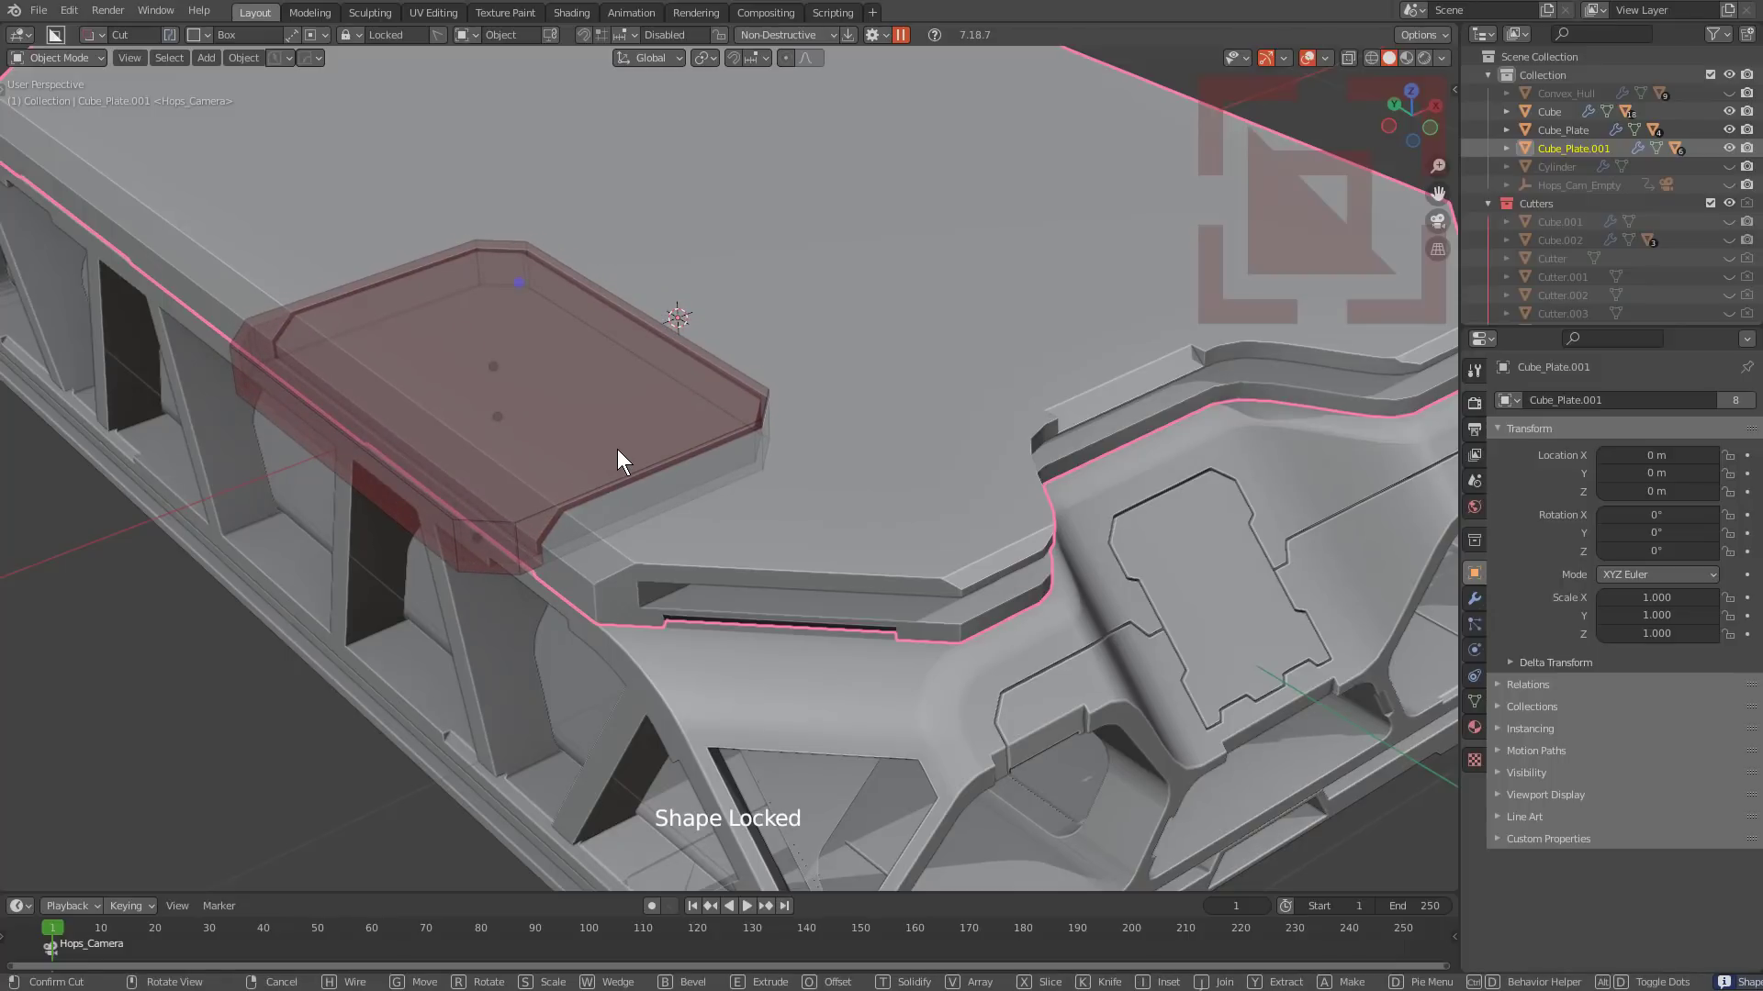
{"action": "left_click", "coordinate": [681, 358]}
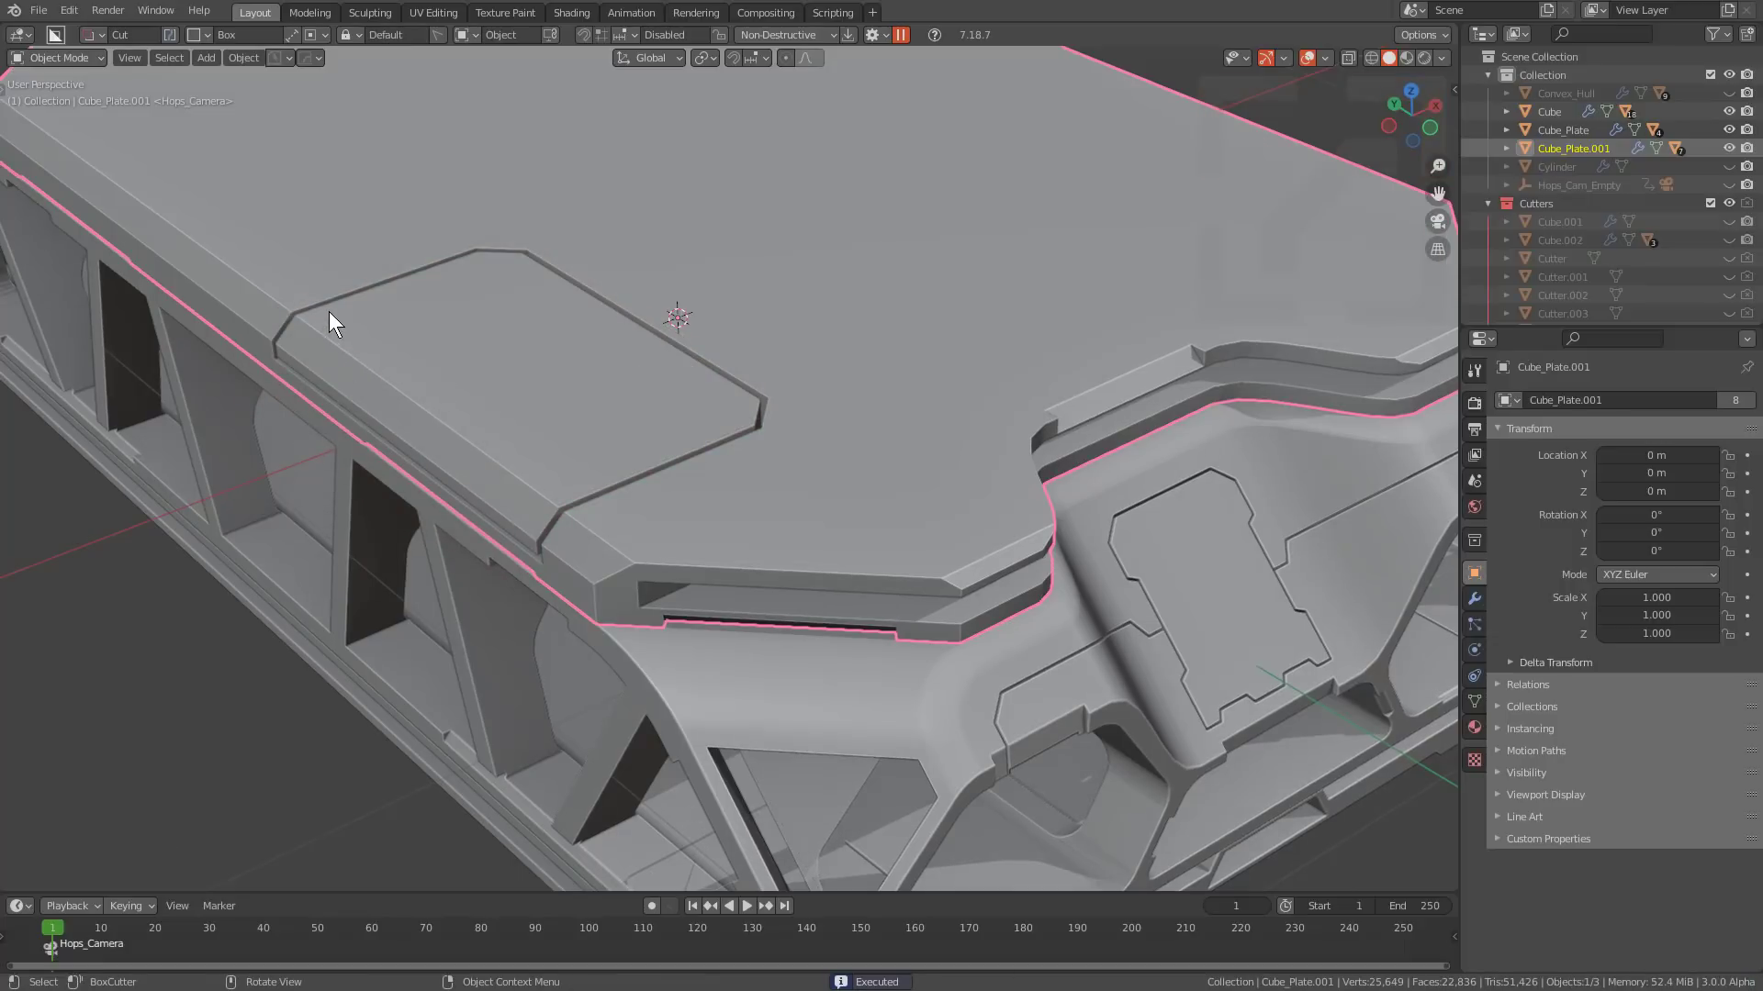
Cut four small box notches in a row along the new panel's outer edge, the first about 0.056 deep.
{"action": "mouse_move", "coordinate": [323, 312]}
{"action": "left_mouse_down"}
{"action": "mouse_move", "coordinate": [281, 378]}
{"action": "mouse_move", "coordinate": [282, 430]}
{"action": "left_mouse_up"}
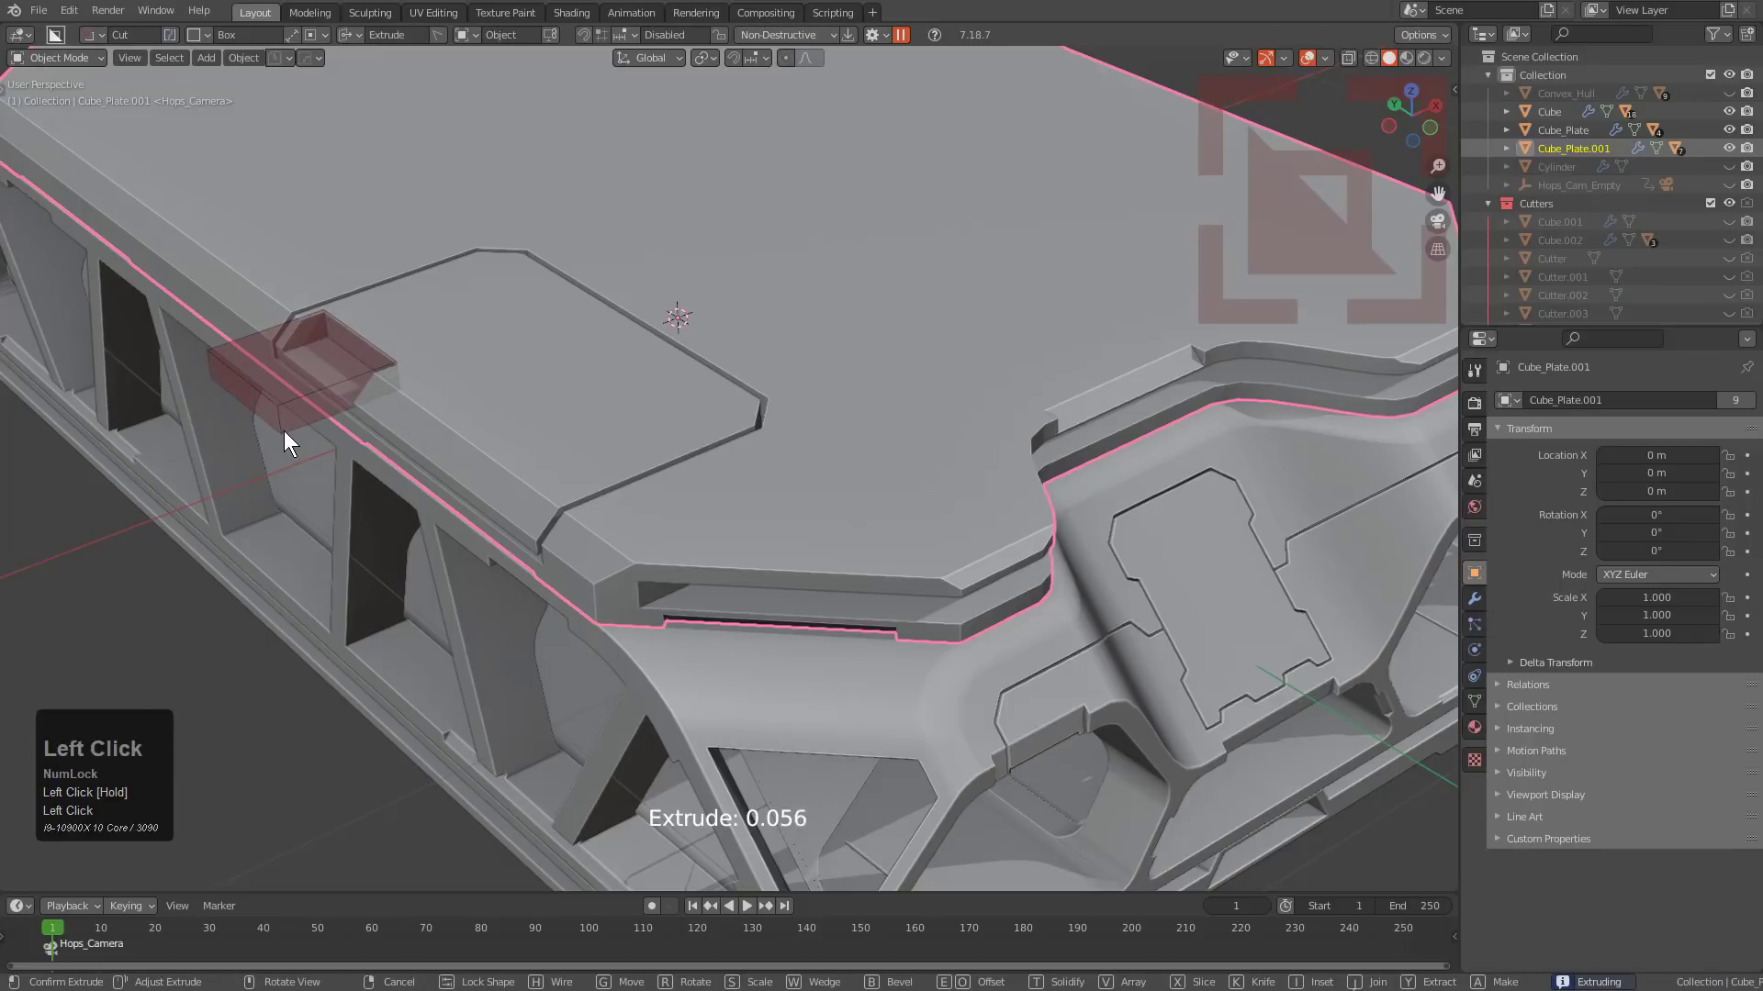
{"action": "left_click", "coordinate": [283, 432]}
{"action": "mouse_move", "coordinate": [400, 377]}
{"action": "left_mouse_down"}
{"action": "mouse_move", "coordinate": [340, 419]}
{"action": "mouse_move", "coordinate": [343, 459]}
{"action": "left_mouse_up"}
{"action": "left_click", "coordinate": [353, 449]}
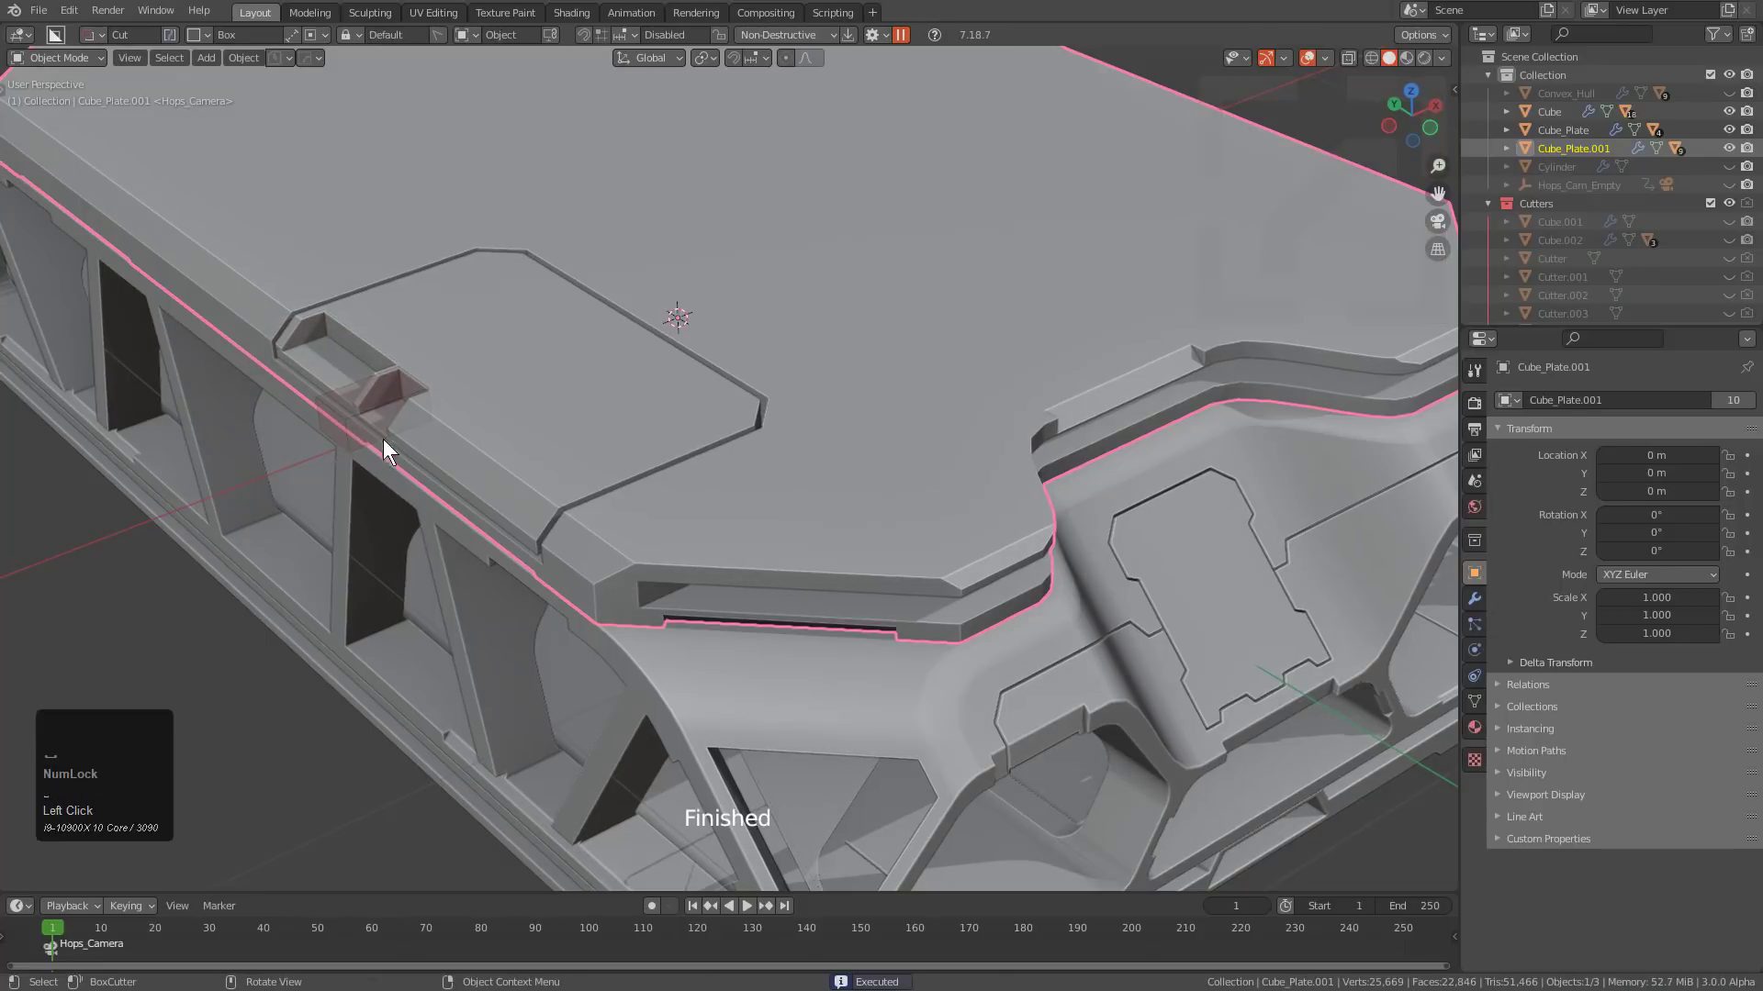
{"action": "left_click_drag", "start_coordinate": [443, 409], "coordinate": [376, 459]}
{"action": "double_click", "coordinate": [377, 459]}
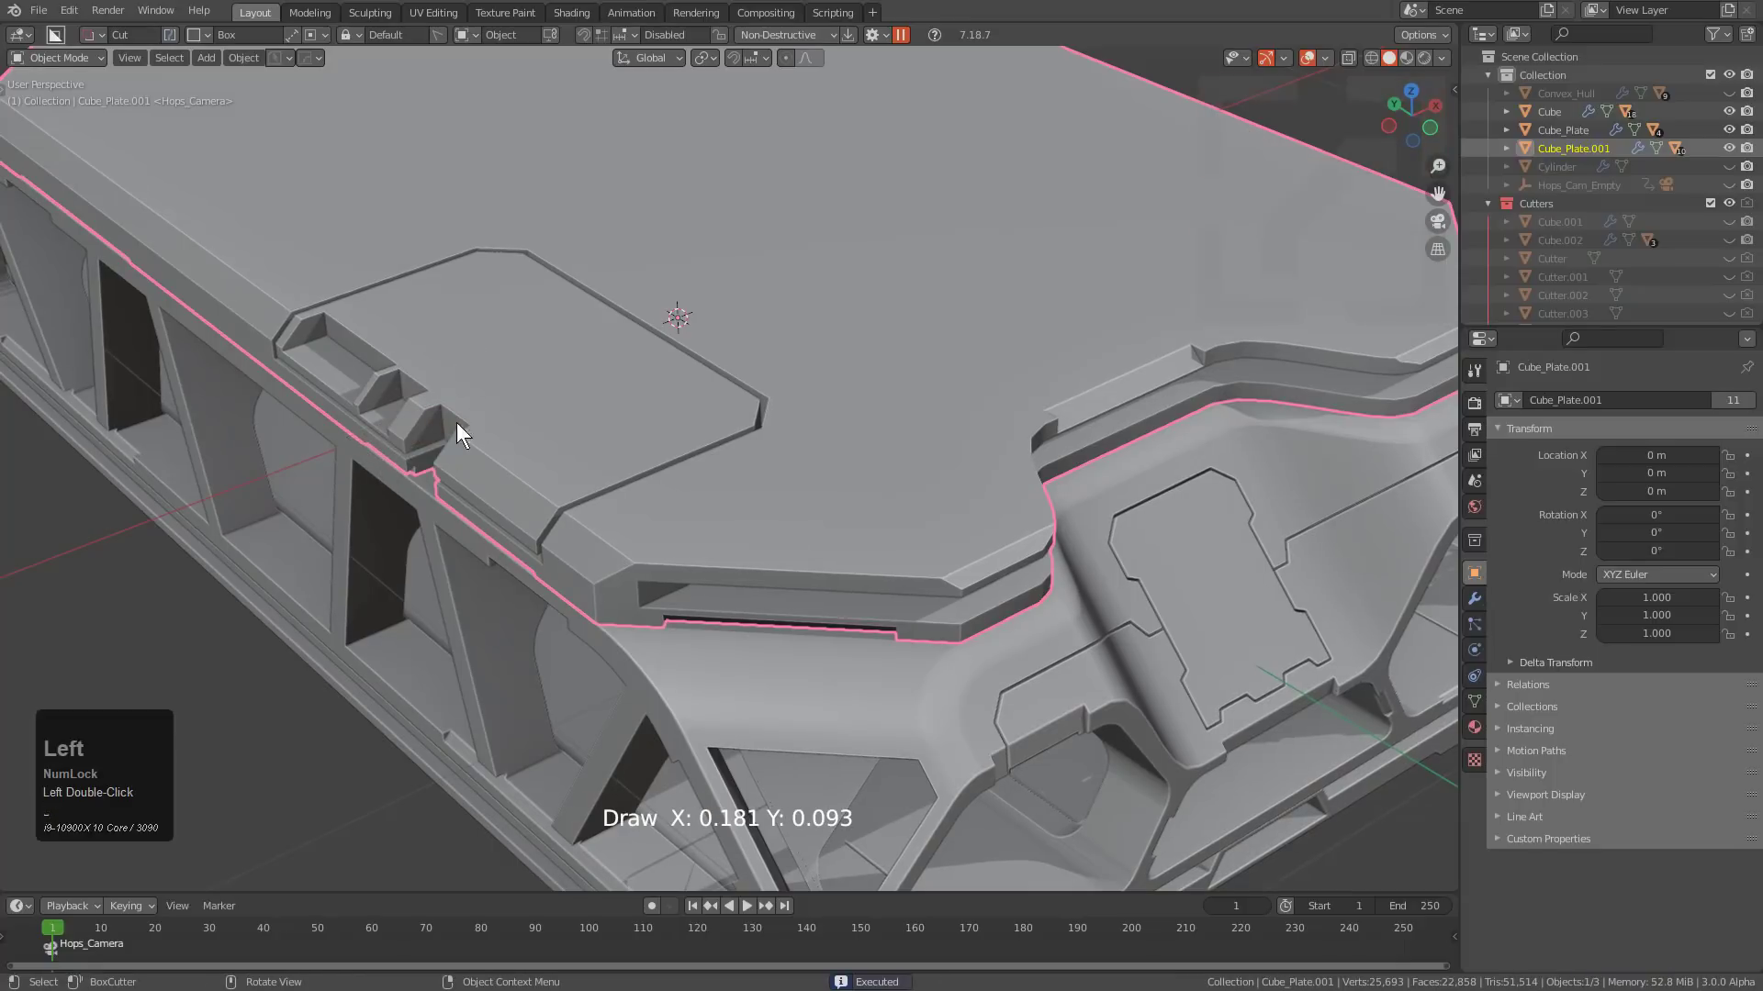
{"action": "left_click_drag", "start_coordinate": [473, 432], "coordinate": [562, 499]}
{"action": "double_click", "coordinate": [562, 500]}
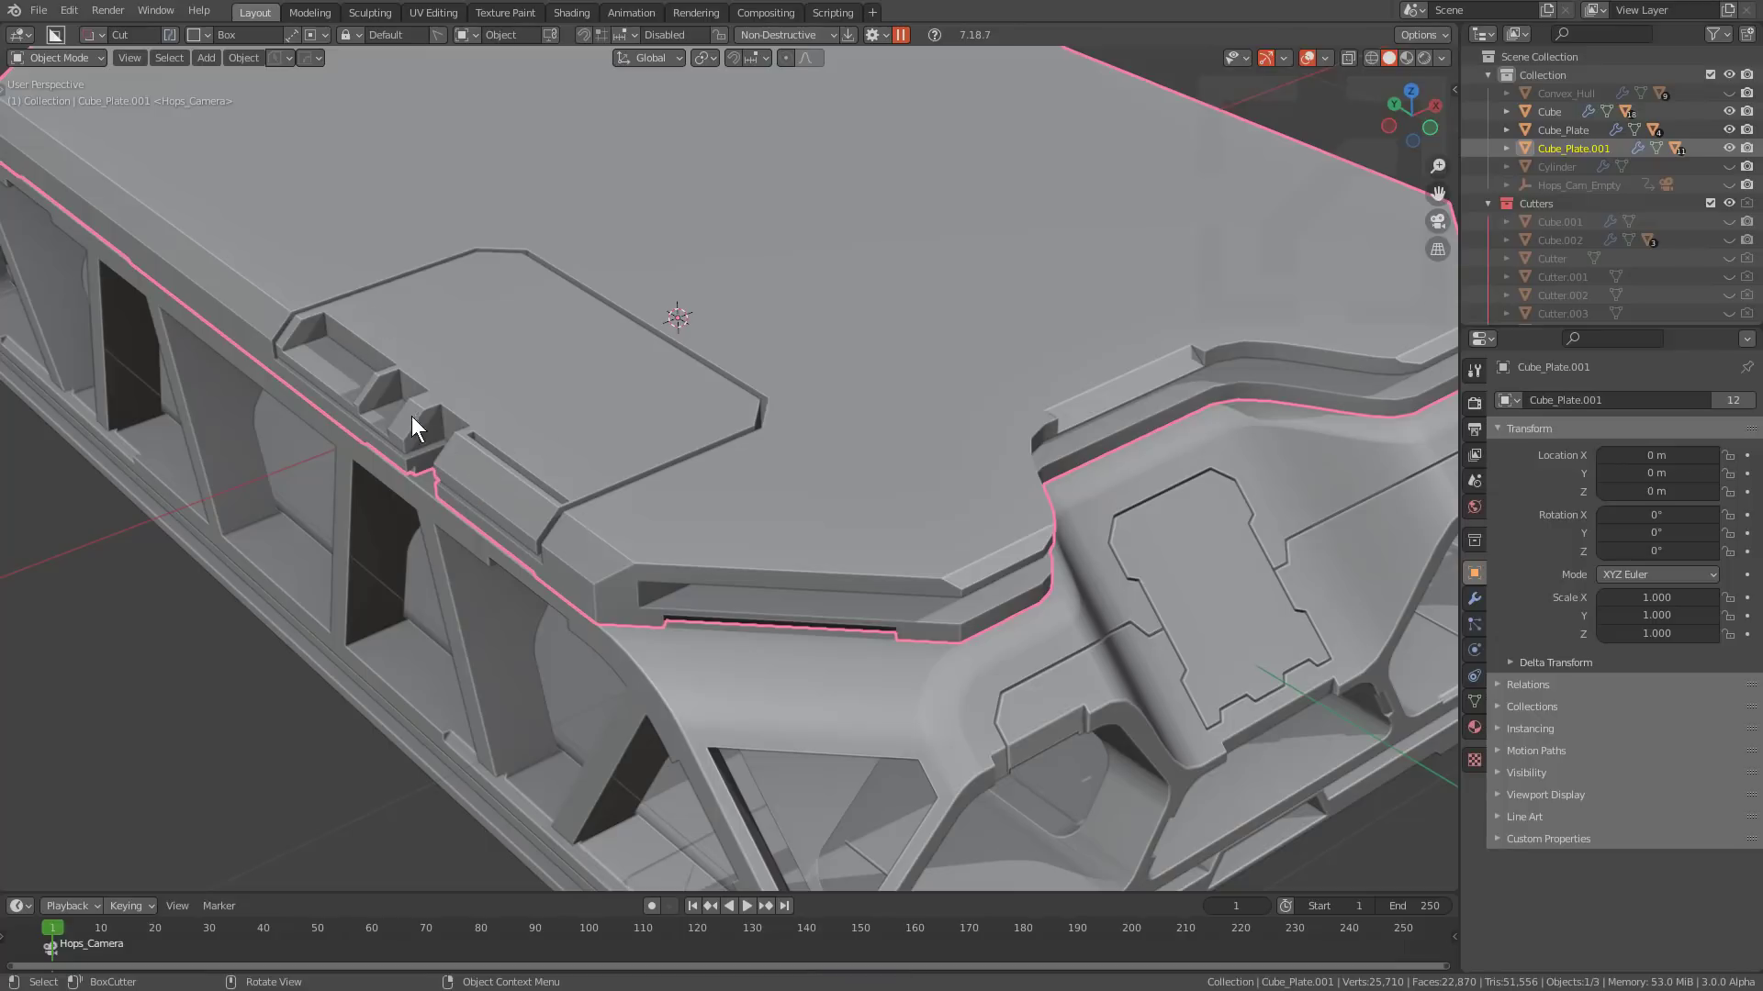
Cut a long box recess about 0.032 deep across the edge notches, with its corners beveled to a width of about 0.020.
{"action": "left_click_drag", "start_coordinate": [382, 336], "coordinate": [422, 514]}
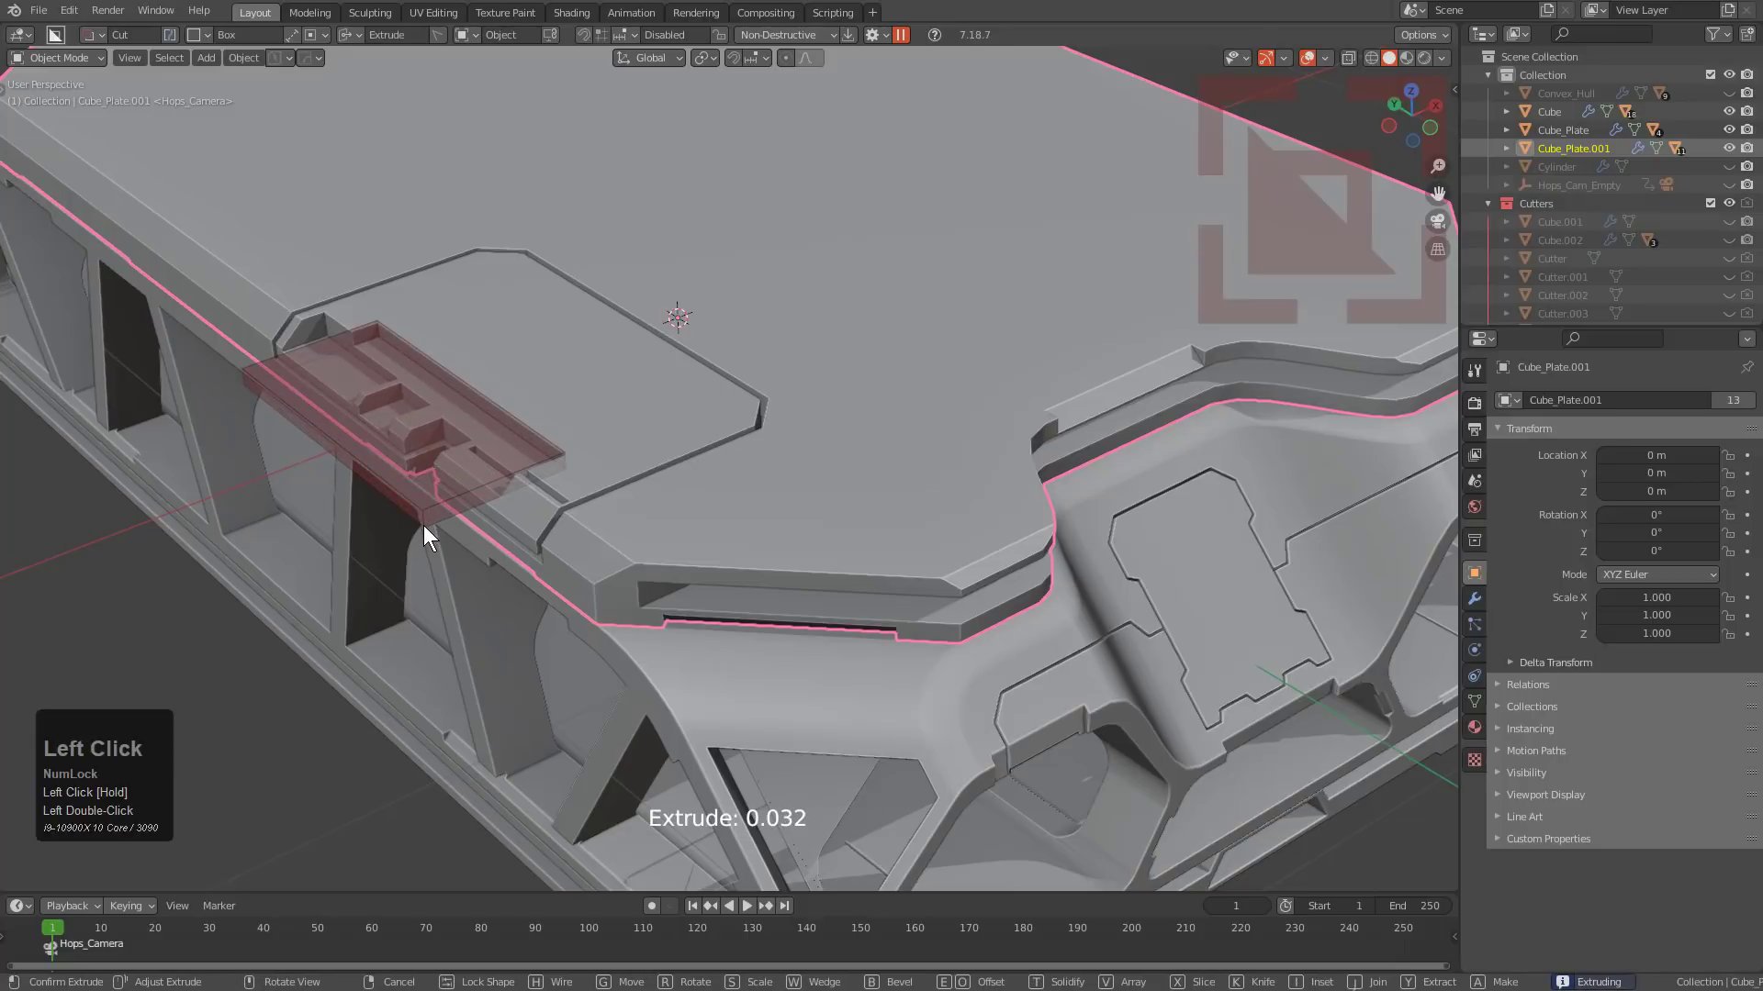
{"action": "key", "text": "b"}
{"action": "left_click", "coordinate": [360, 504]}
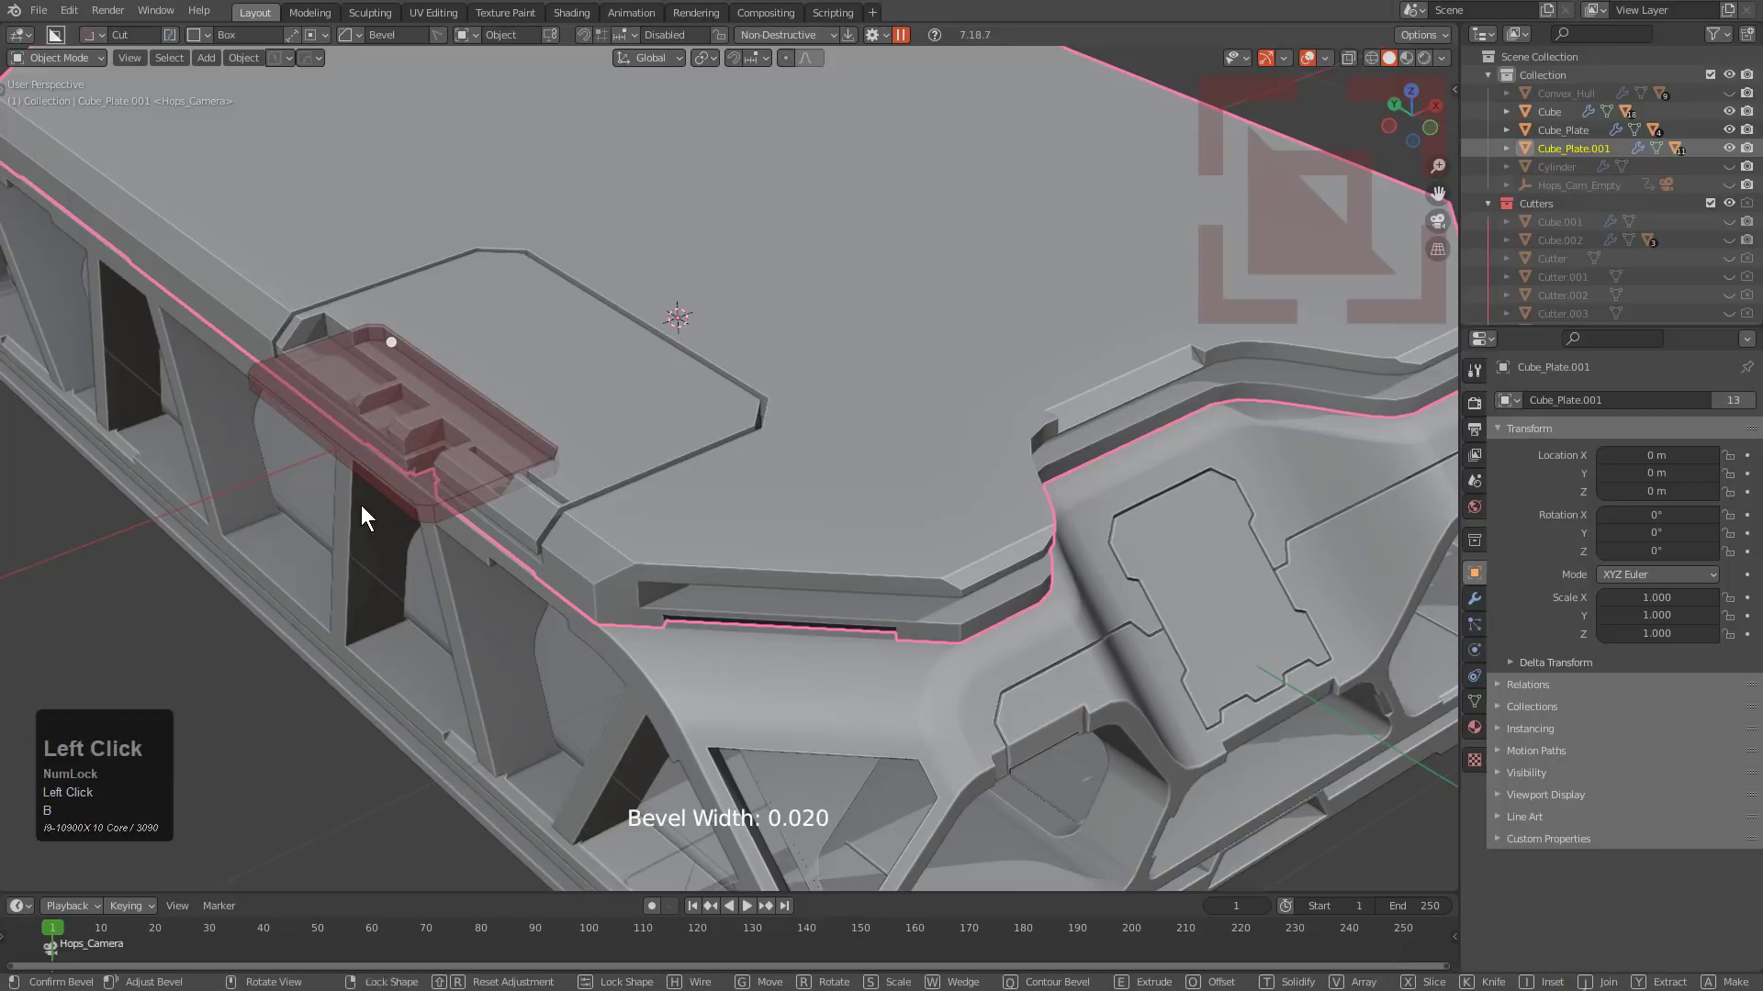
{"action": "left_click", "coordinate": [361, 505]}
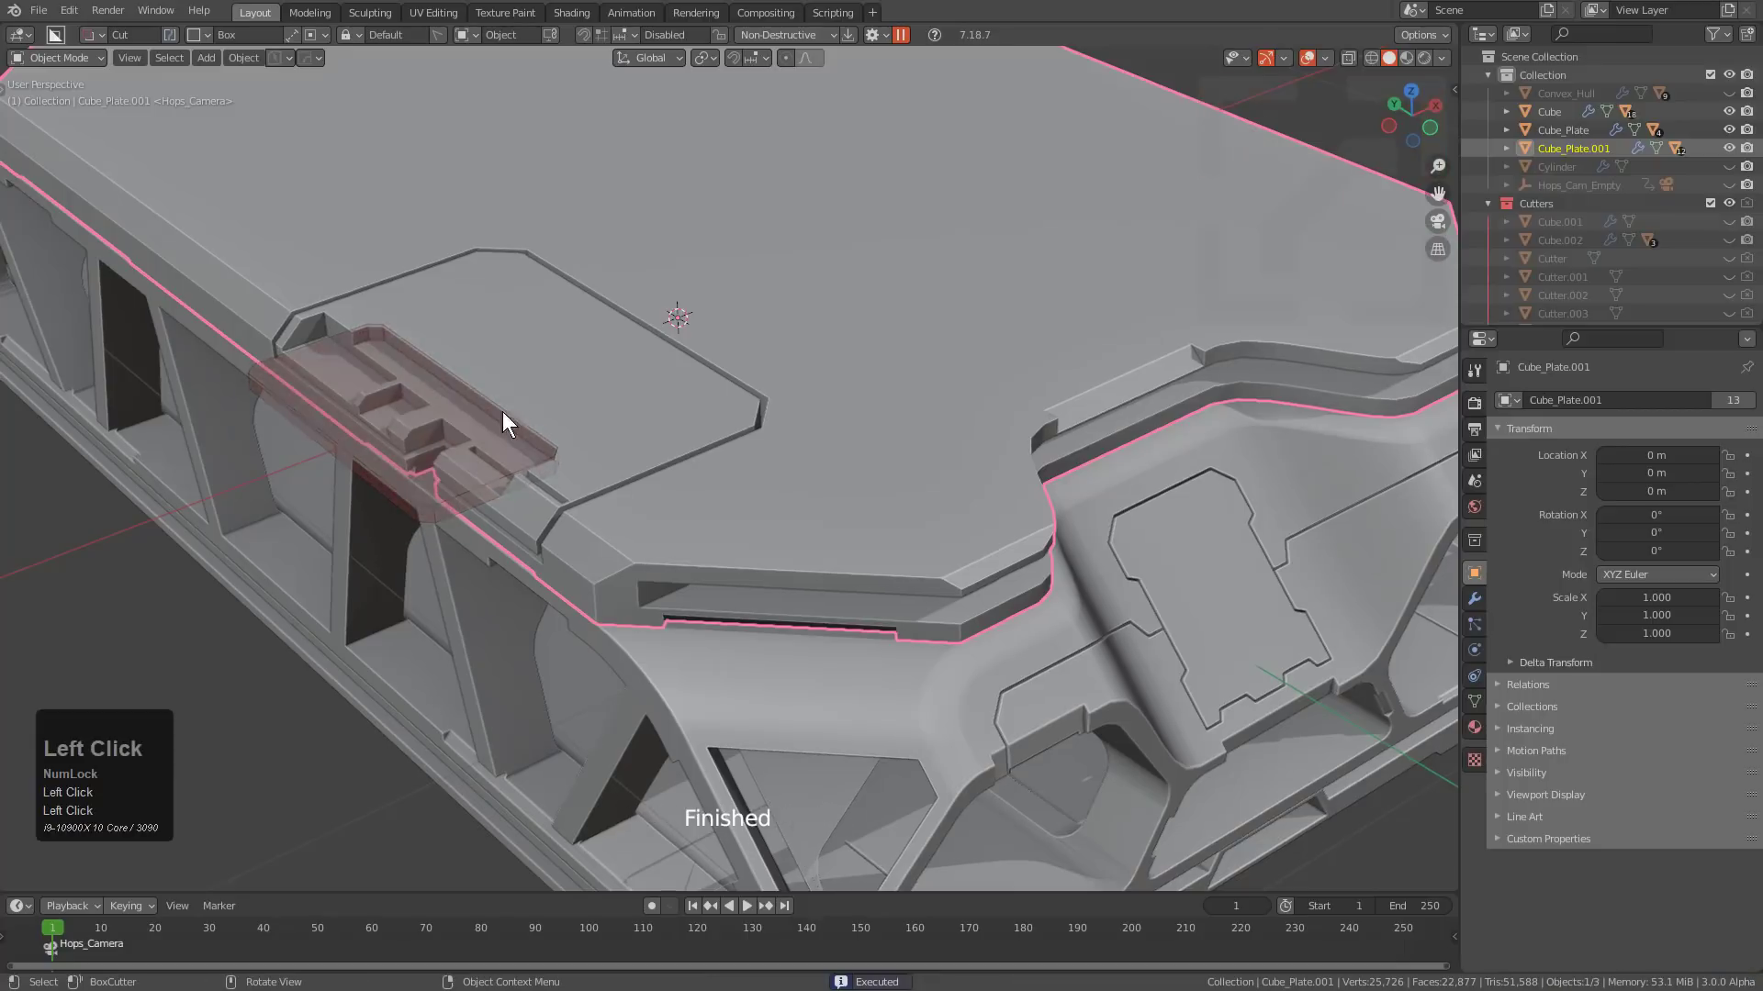
Enable Auto Depth in BoxCutter's Shape settings.
{"action": "left_click", "coordinate": [876, 32]}
{"action": "left_click", "coordinate": [790, 139]}
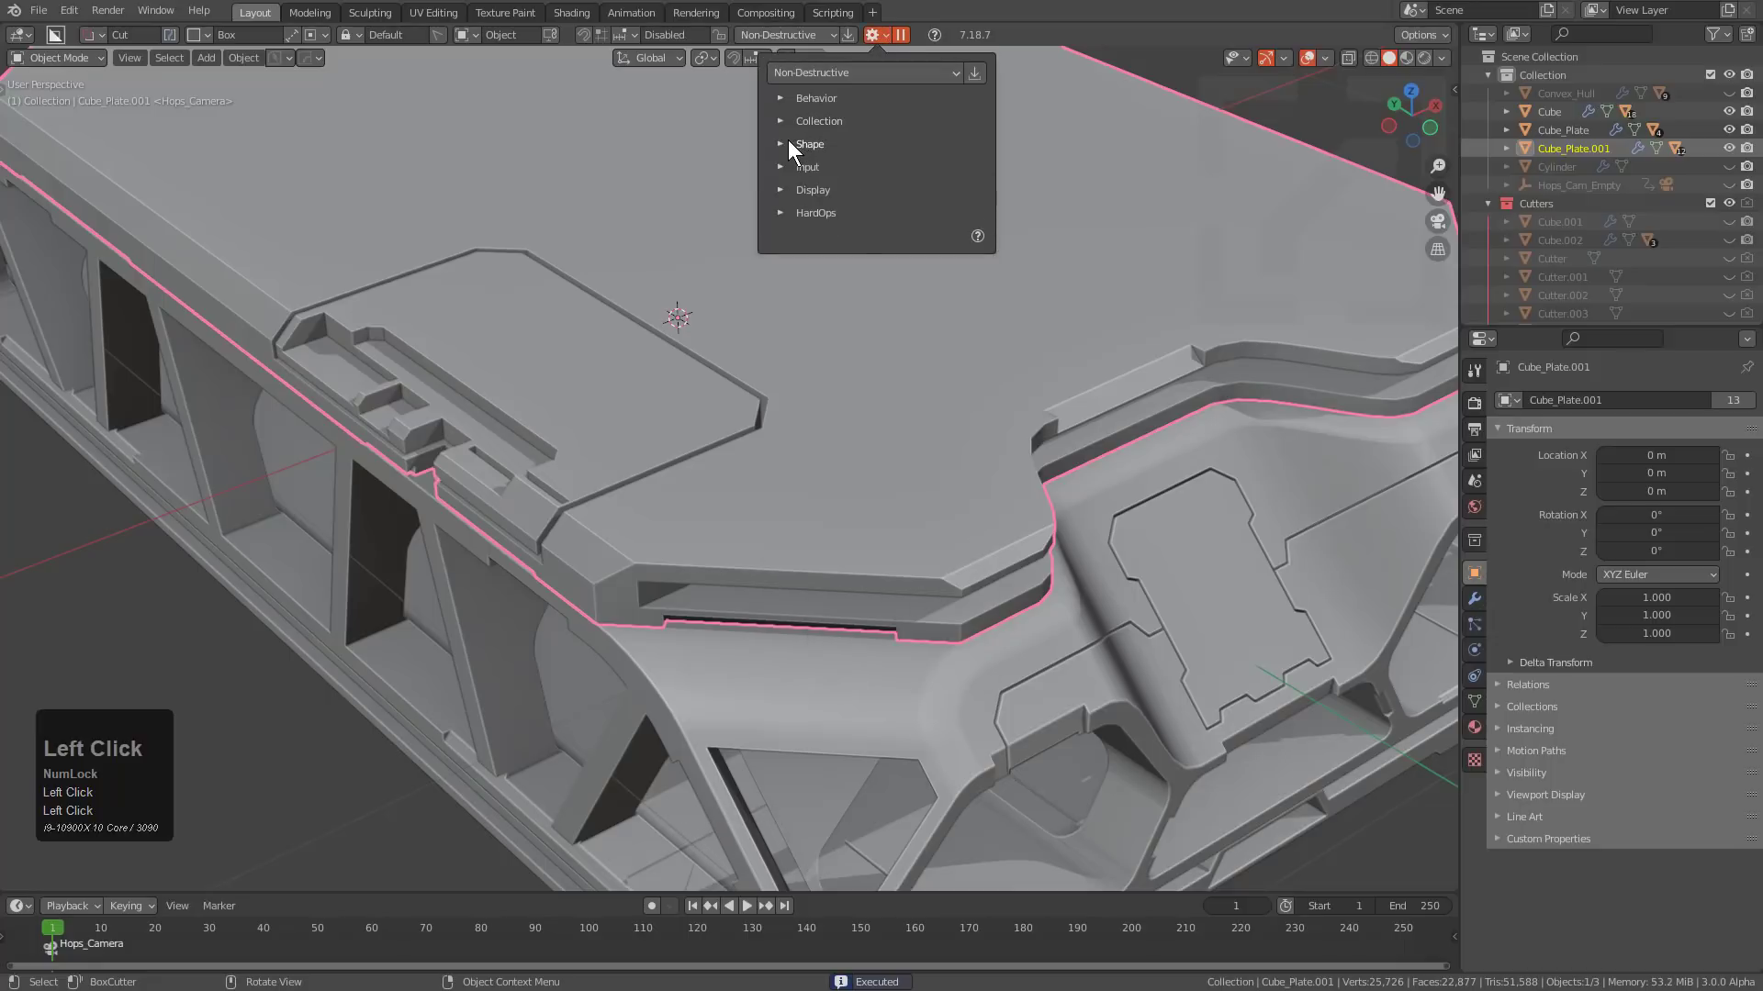
{"action": "left_click", "coordinate": [786, 141]}
{"action": "left_click", "coordinate": [785, 140]}
{"action": "left_click", "coordinate": [785, 142]}
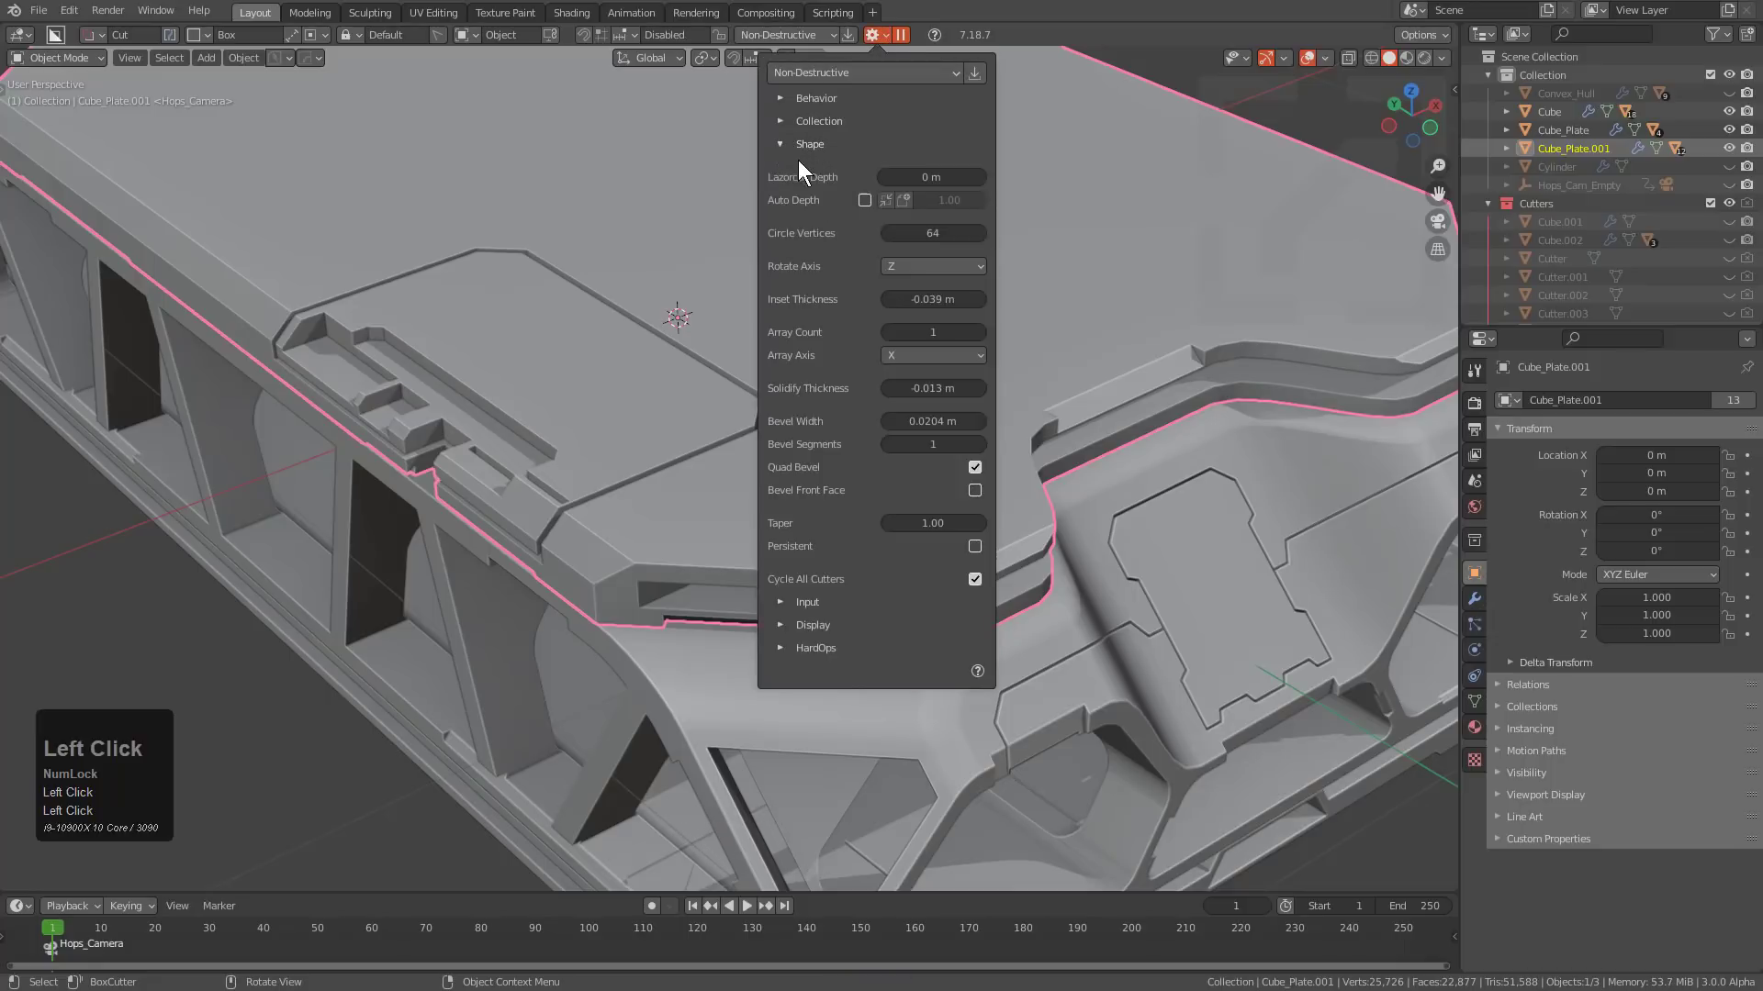
{"action": "left_click", "coordinate": [864, 201]}
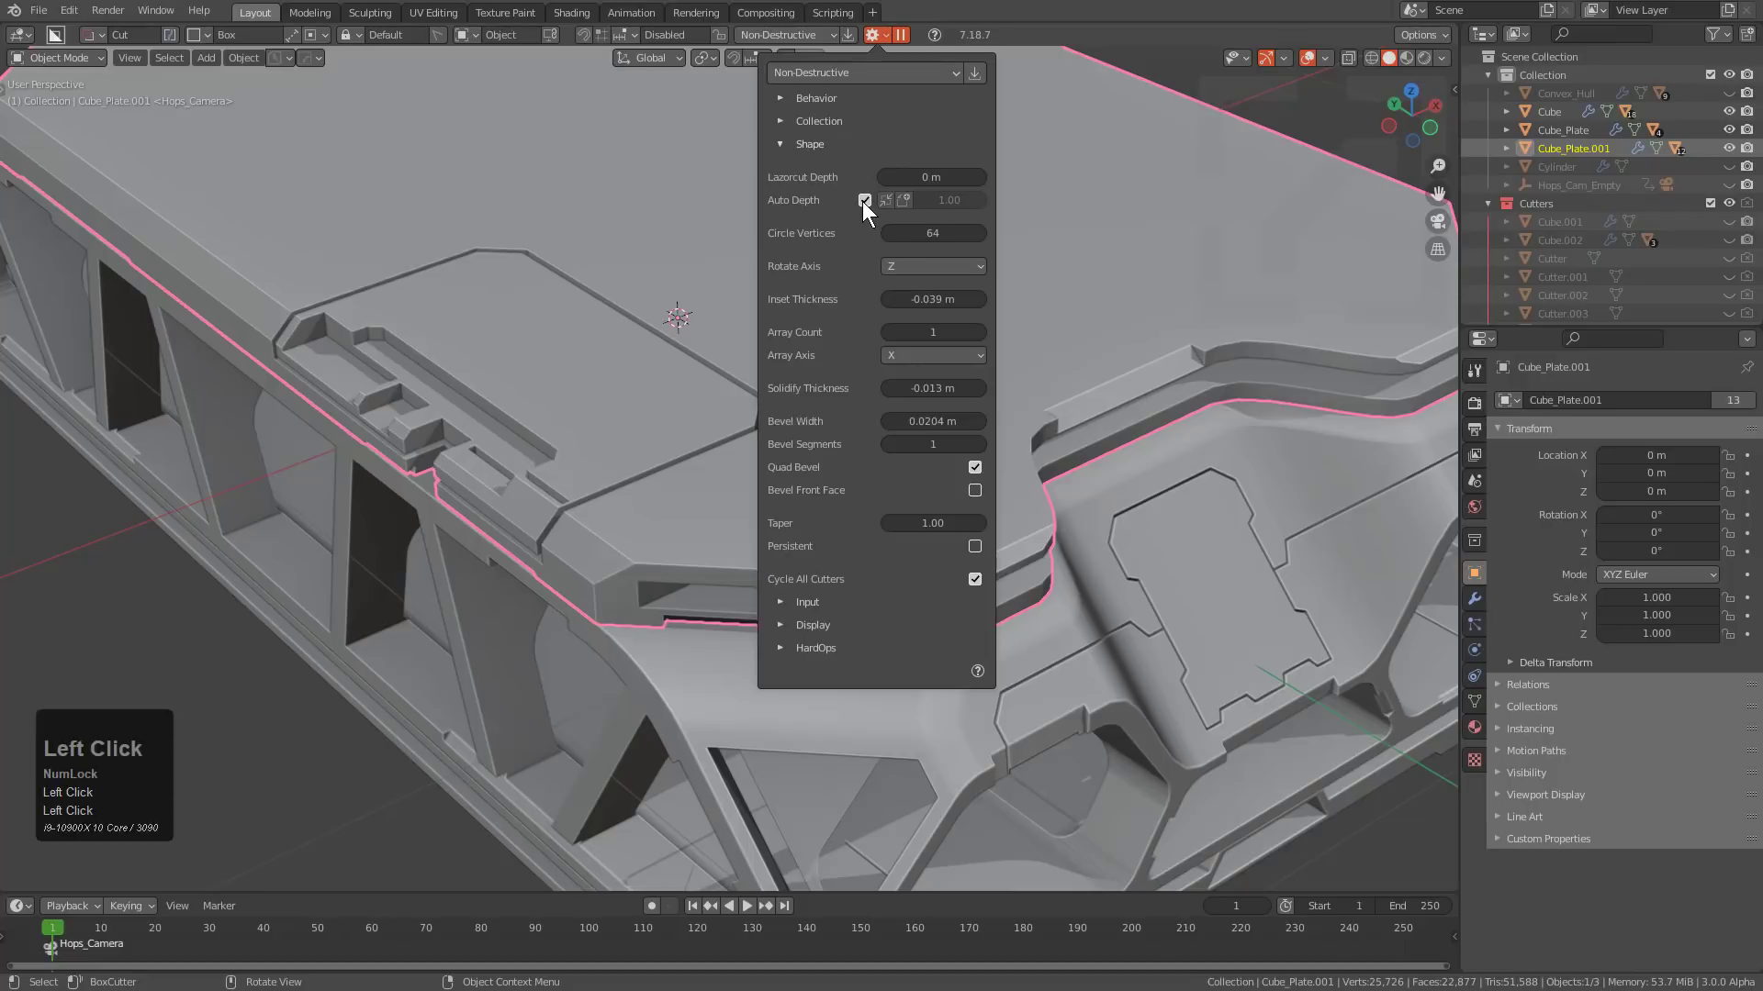
Cut rectangular pockets into the panel's top face, including one about 0.208 by 0.139 with its depth adjusted to about 0.028.
{"action": "mouse_move", "coordinate": [376, 300]}
{"action": "left_mouse_down"}
{"action": "mouse_move", "coordinate": [459, 322]}
{"action": "mouse_move", "coordinate": [493, 266]}
{"action": "mouse_move", "coordinate": [411, 328]}
{"action": "mouse_move", "coordinate": [488, 327]}
{"action": "mouse_move", "coordinate": [516, 289]}
{"action": "mouse_move", "coordinate": [542, 296]}
{"action": "mouse_move", "coordinate": [539, 316]}
{"action": "mouse_move", "coordinate": [466, 369]}
{"action": "mouse_move", "coordinate": [625, 373]}
{"action": "left_mouse_up"}
{"action": "key", "text": "g"}
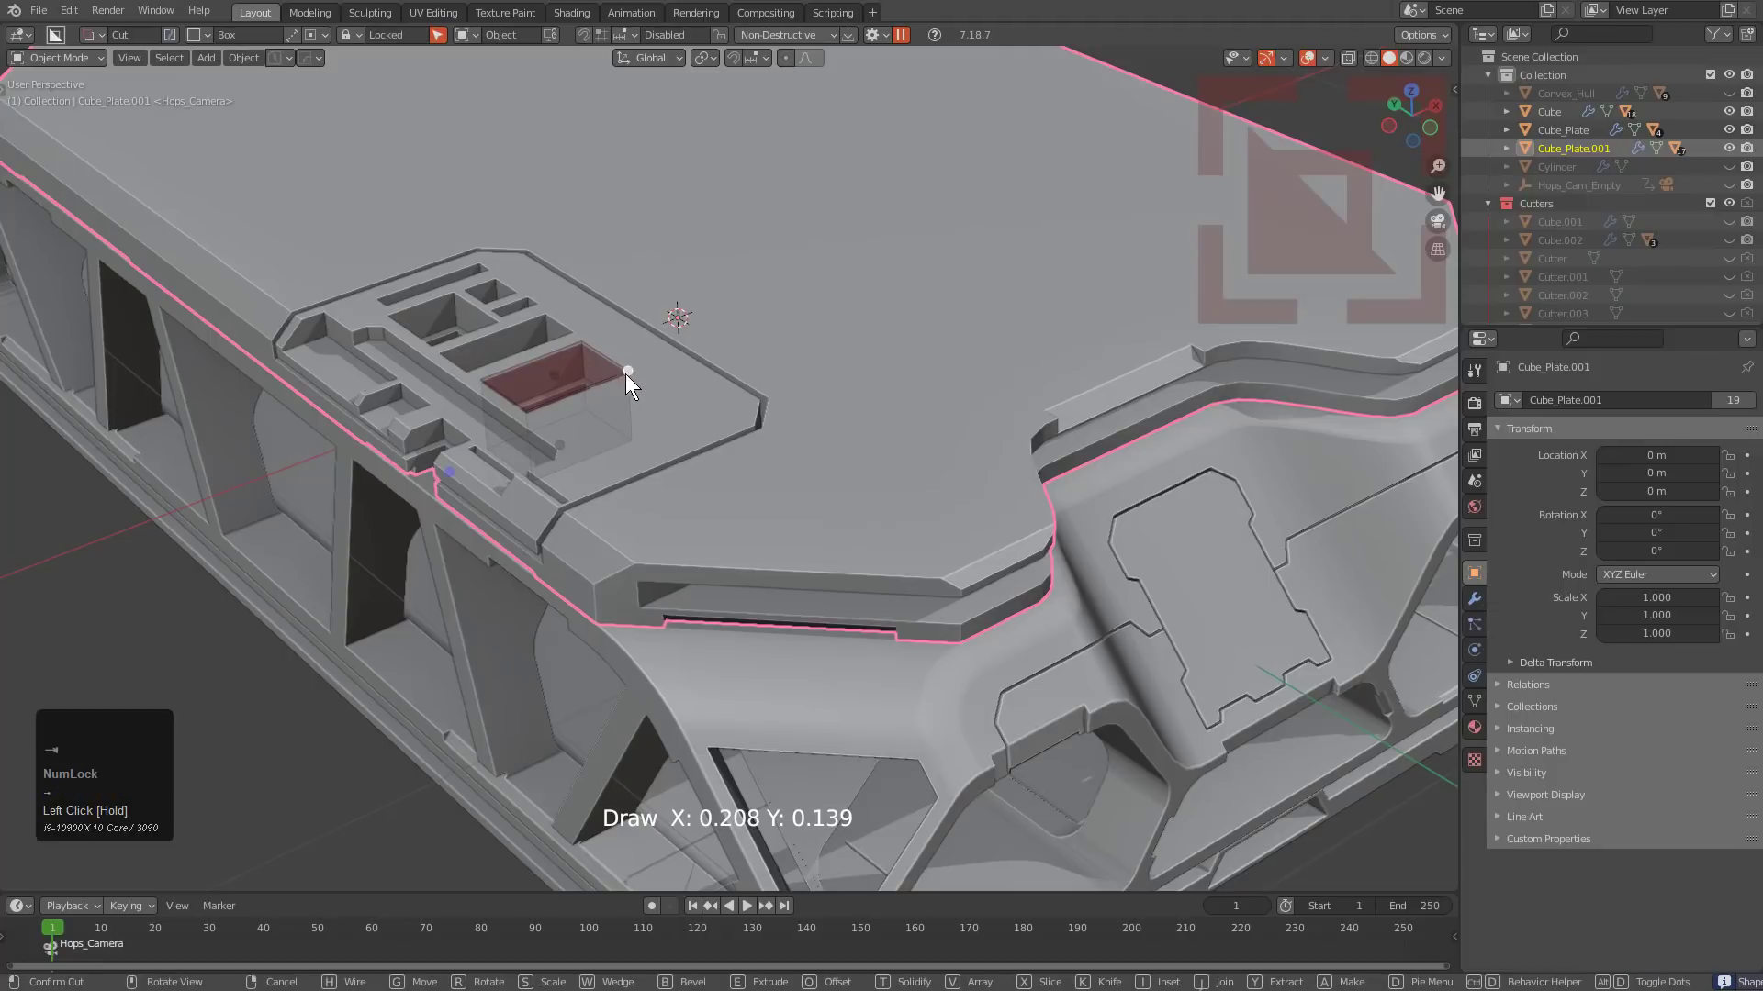
{"action": "left_click", "coordinate": [563, 448]}
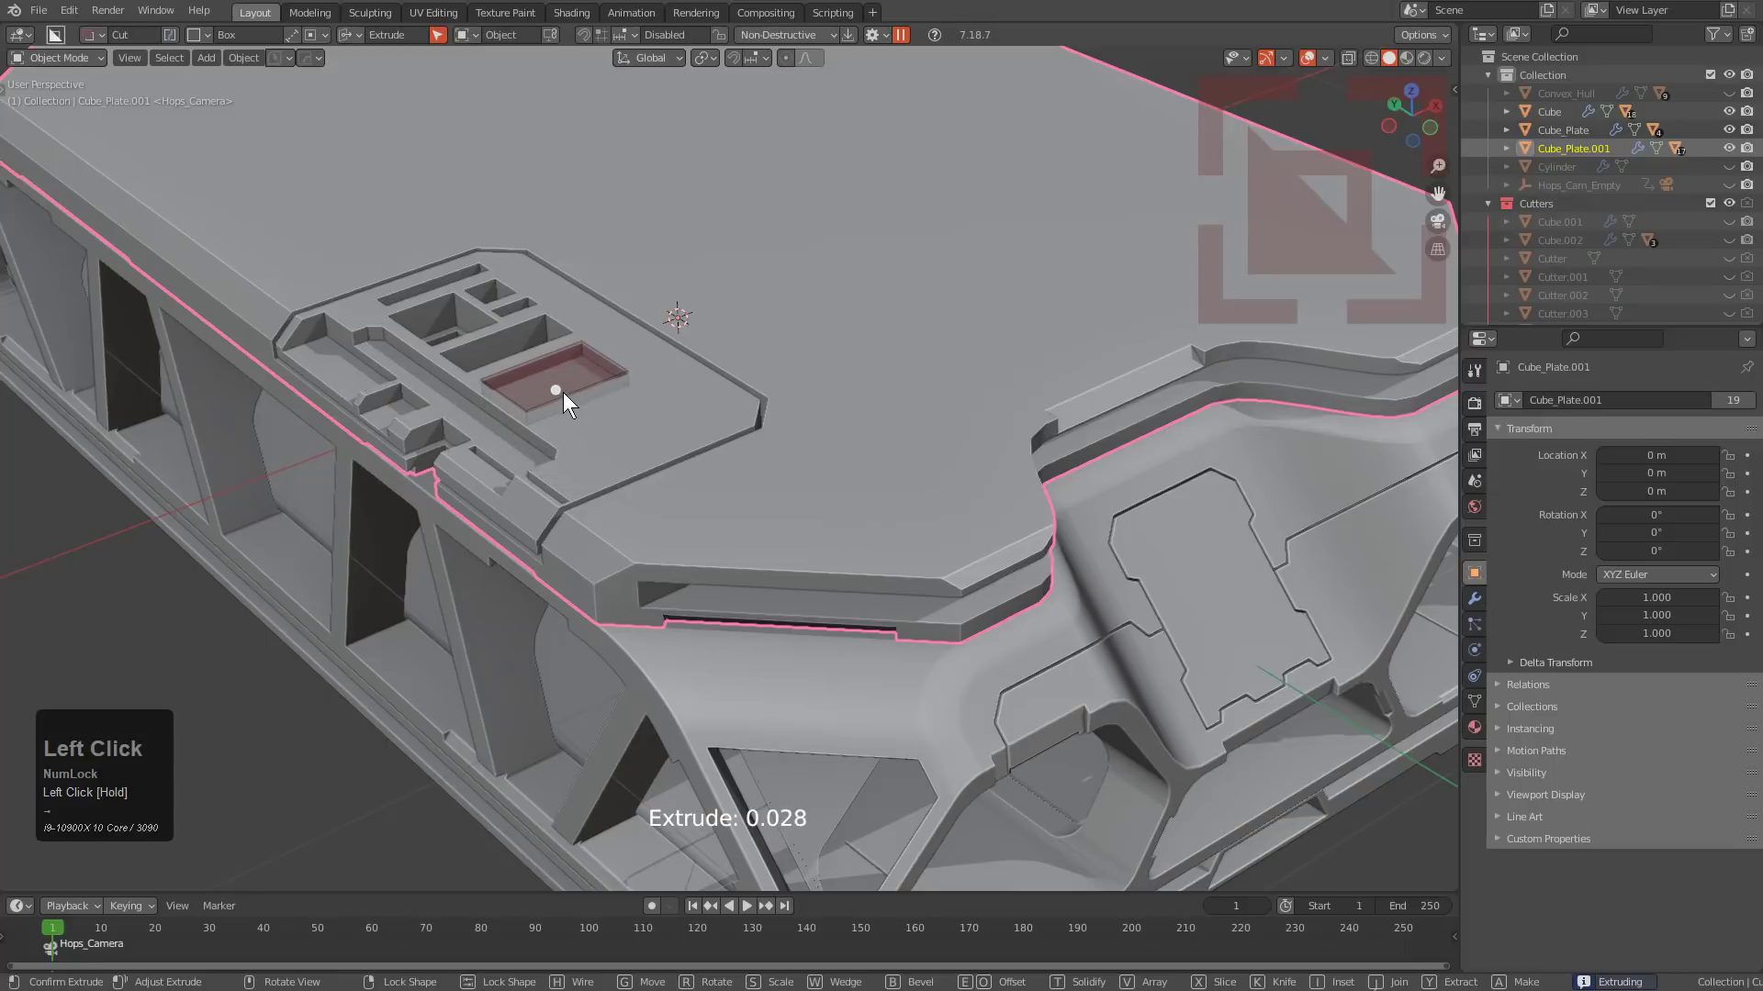
{"action": "left_click", "coordinate": [563, 391]}
{"action": "left_click", "coordinate": [614, 389]}
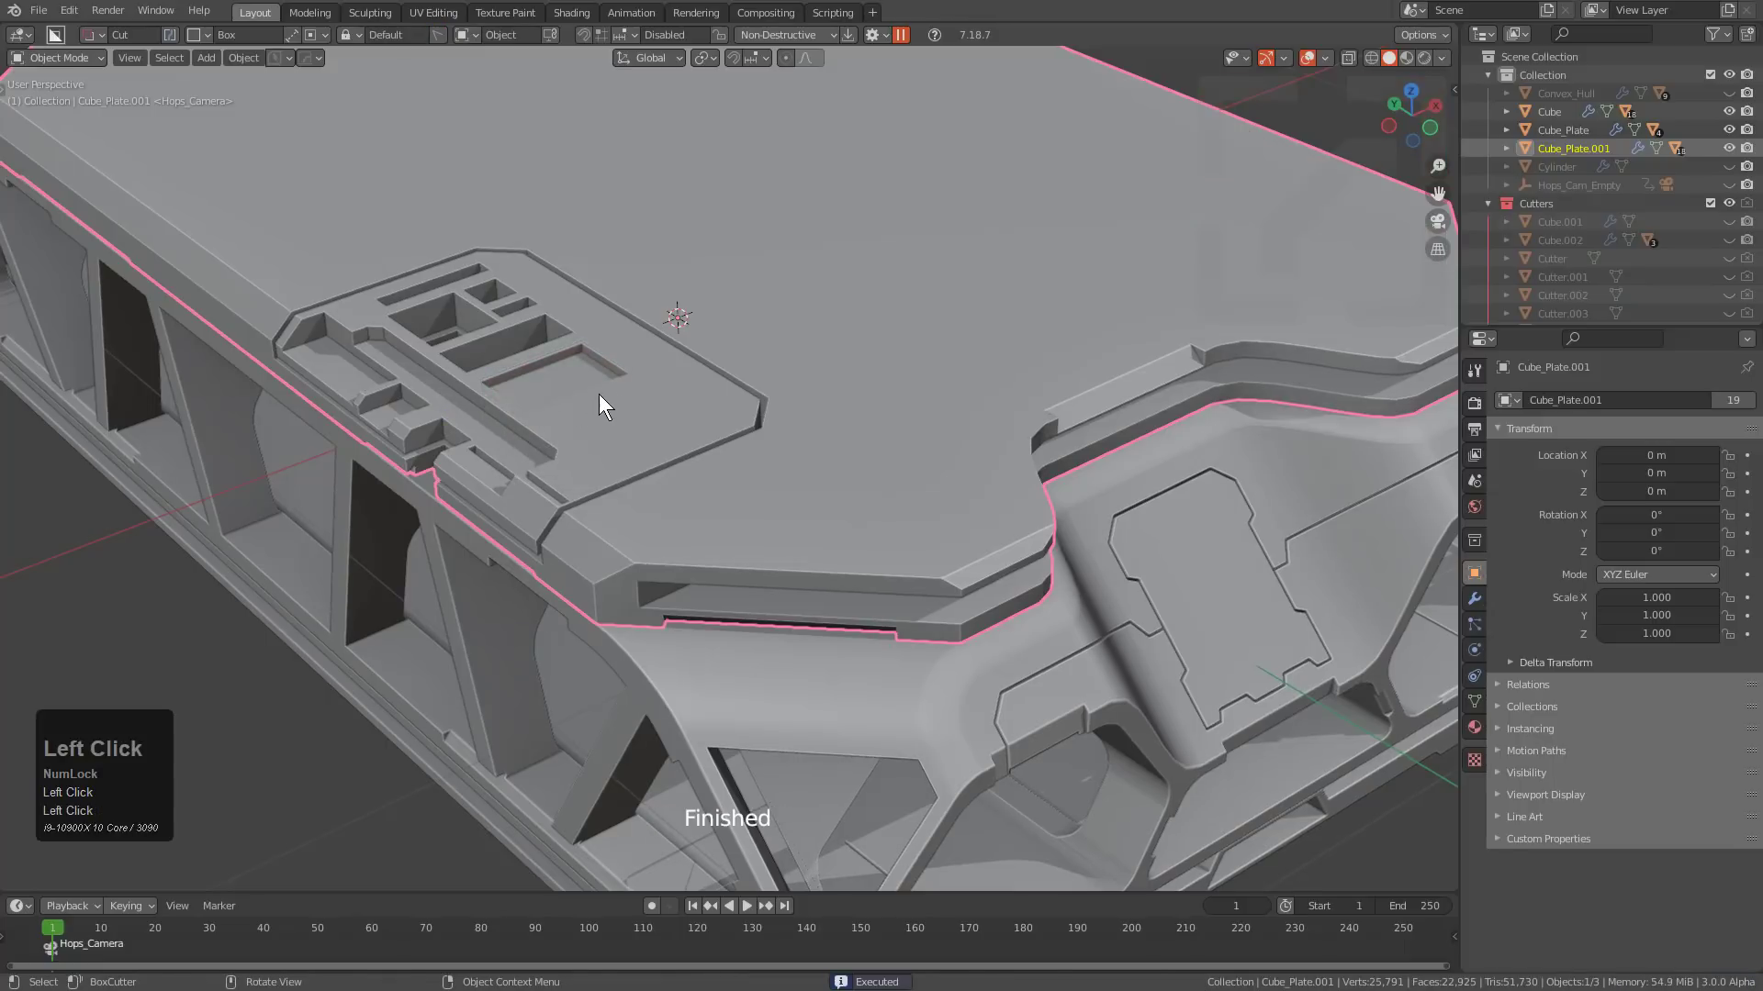
{"action": "mouse_move", "coordinate": [598, 395]}
{"action": "left_mouse_down"}
{"action": "mouse_move", "coordinate": [522, 400]}
{"action": "mouse_move", "coordinate": [650, 361]}
{"action": "mouse_move", "coordinate": [595, 437]}
{"action": "mouse_move", "coordinate": [556, 437]}
{"action": "mouse_move", "coordinate": [574, 421]}
{"action": "mouse_move", "coordinate": [642, 460]}
{"action": "left_mouse_up"}
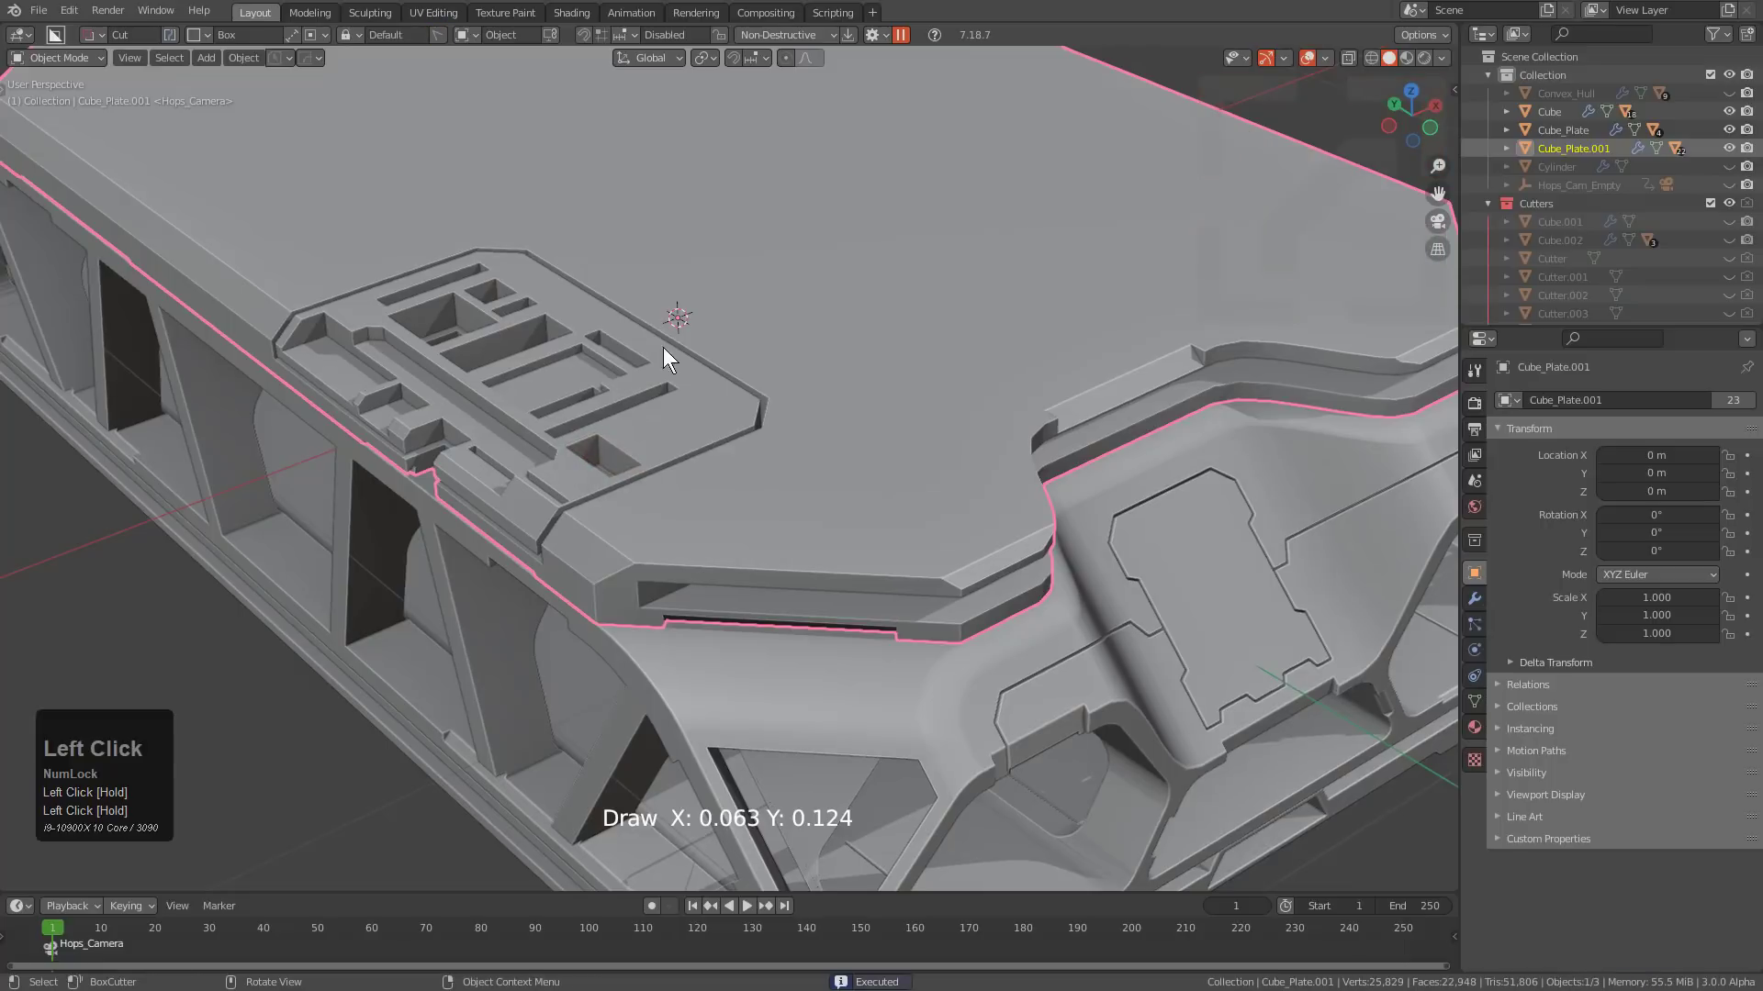
Turn on the first option beside the Auto Depth checkbox and cut a rectangular pocket near the panel's front inner corner.
{"action": "left_click", "coordinate": [873, 35]}
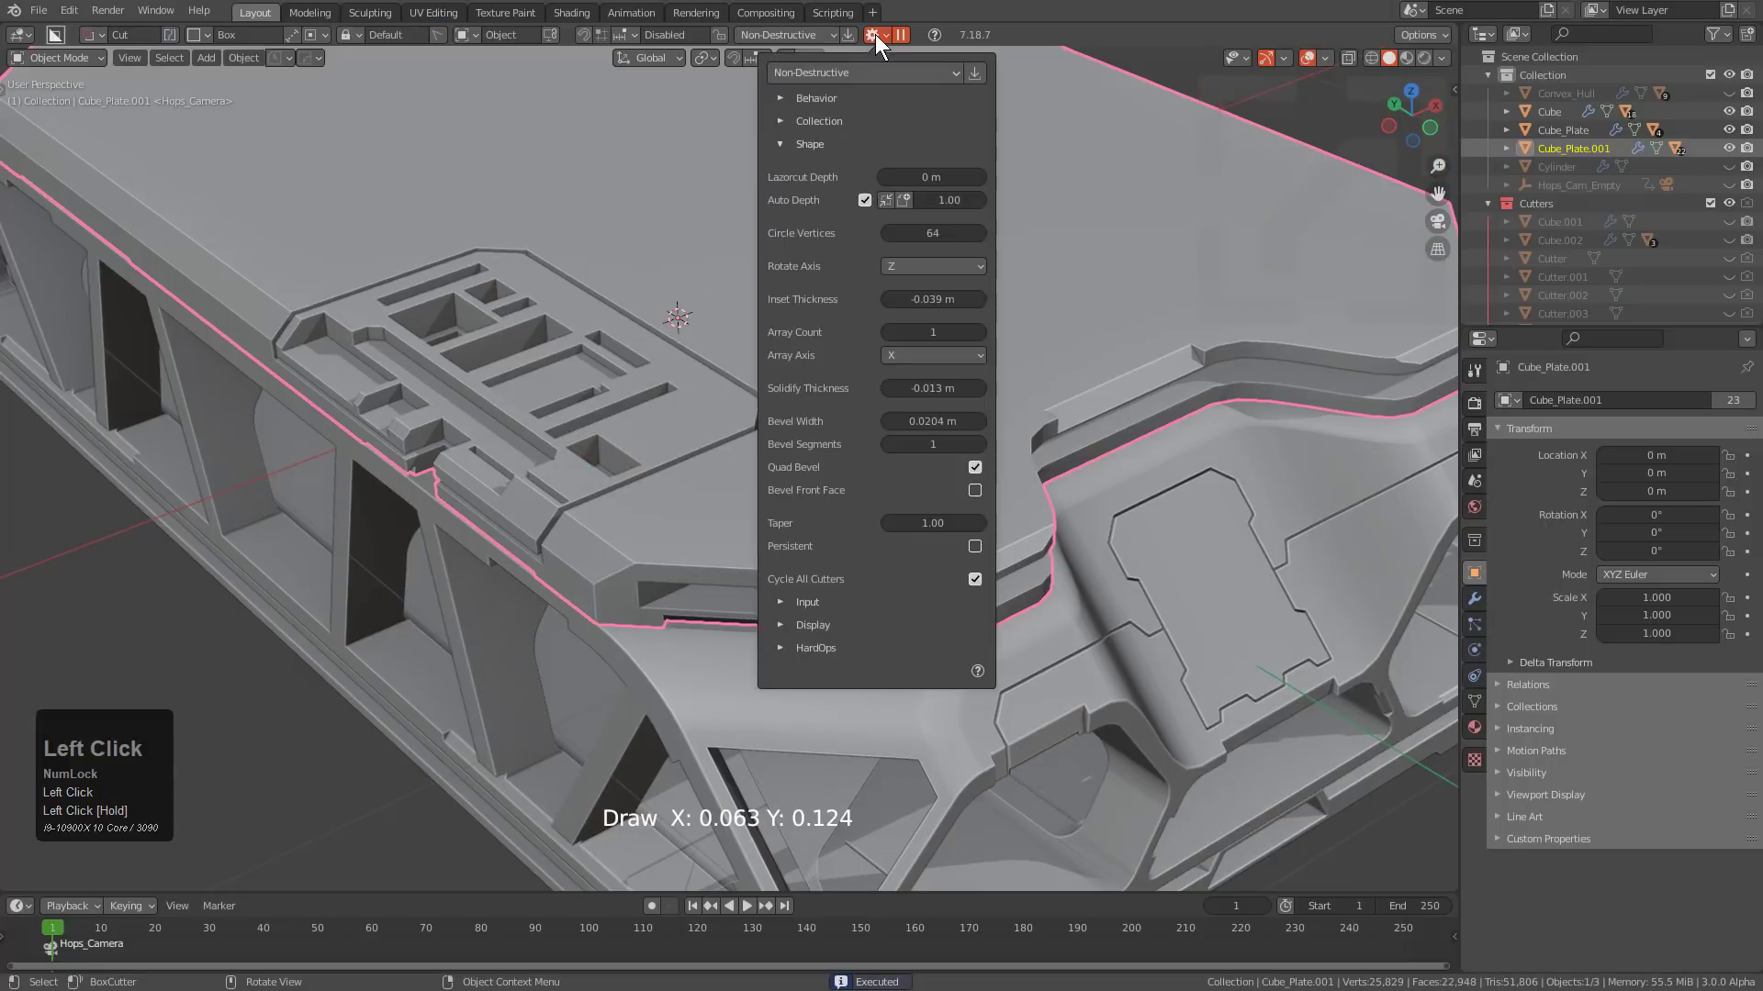
{"action": "left_click", "coordinate": [887, 201]}
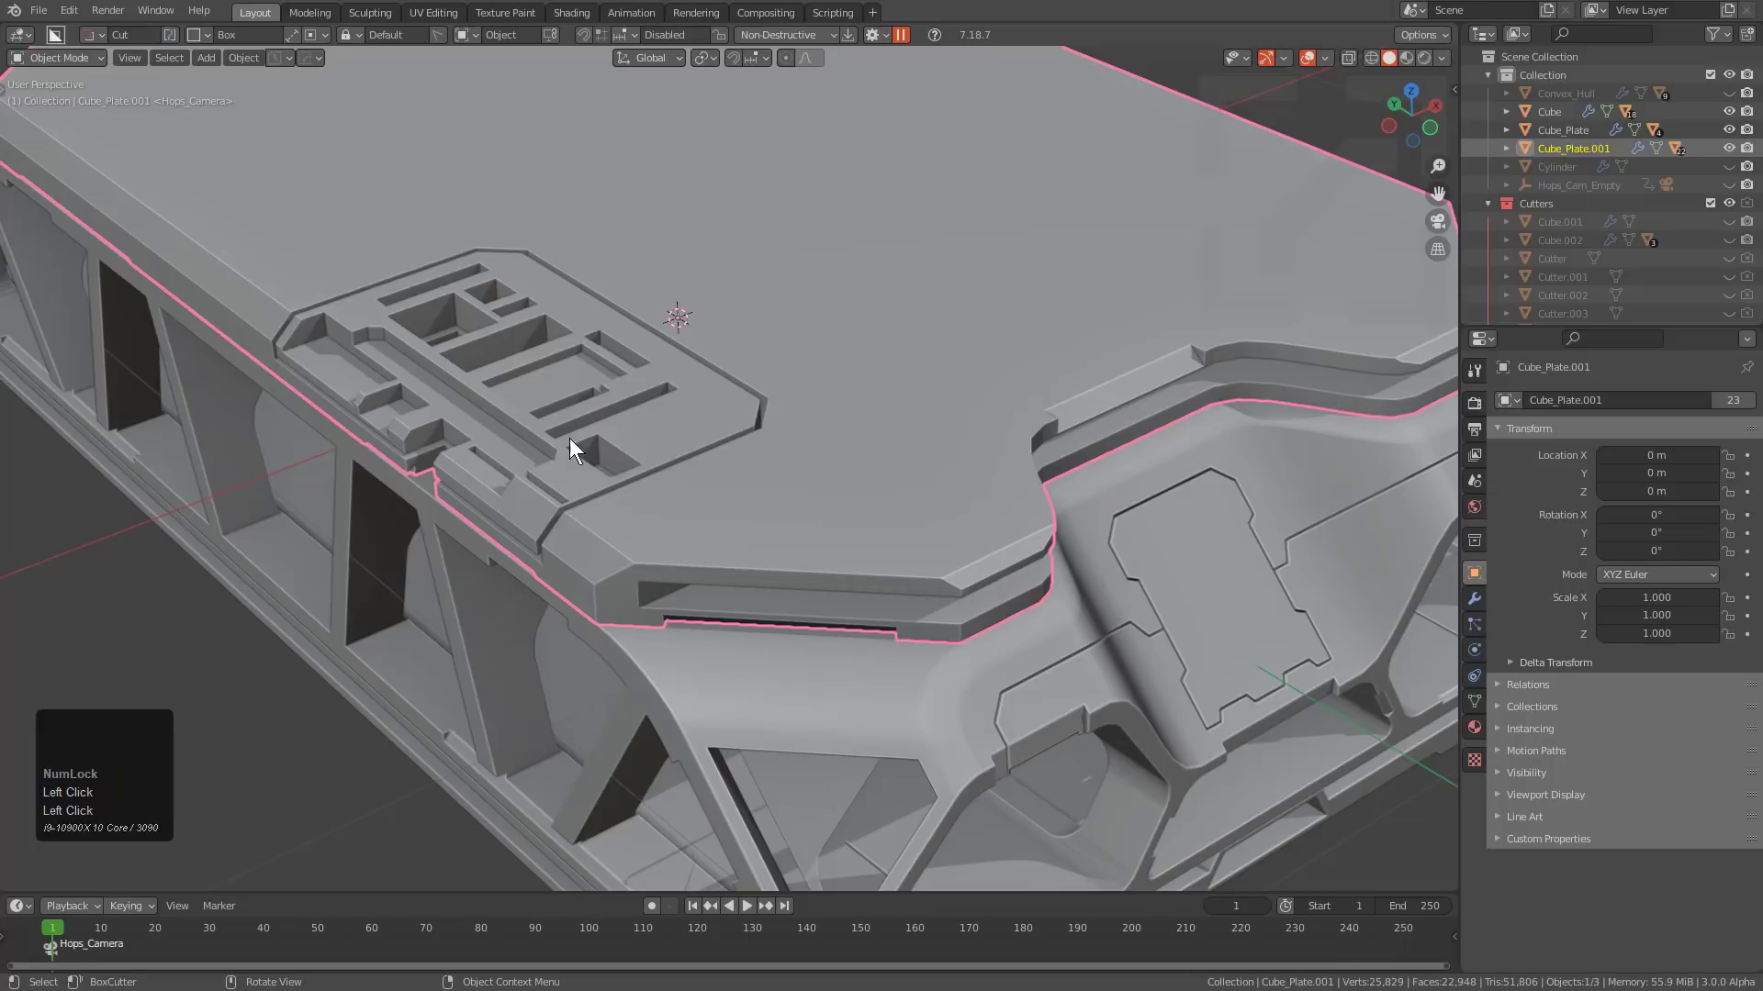
{"action": "mouse_move", "coordinate": [610, 431]}
{"action": "left_mouse_down"}
{"action": "mouse_move", "coordinate": [736, 415]}
{"action": "mouse_move", "coordinate": [732, 388]}
{"action": "mouse_move", "coordinate": [652, 444]}
{"action": "mouse_move", "coordinate": [738, 420]}
{"action": "left_mouse_up"}
Cut recesses just outside the panel's three inner sides, using wedge boxes about 0.324 by 0.082 and 0.256 by 0.059 on the two short sides.
{"action": "left_click_drag", "start_coordinate": [580, 268], "coordinate": [746, 381]}
{"action": "left_click_drag", "start_coordinate": [433, 248], "coordinate": [303, 312]}
{"action": "key", "text": "w"}
{"action": "key", "text": "w"}
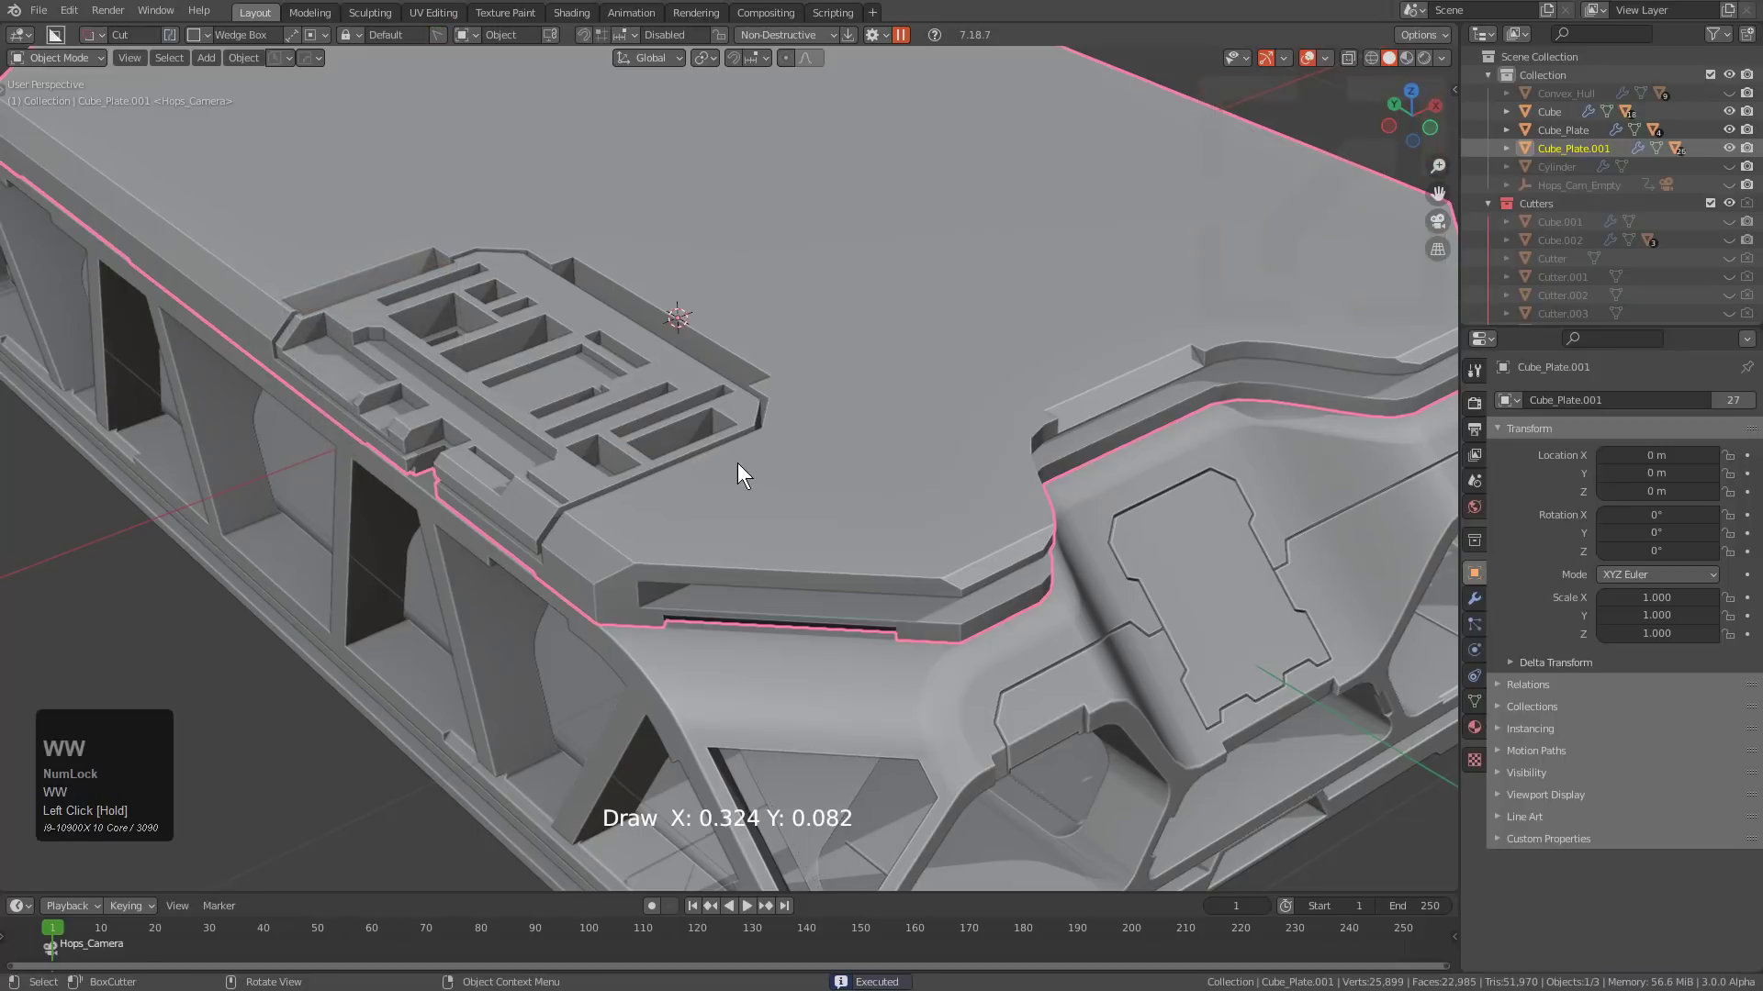
{"action": "mouse_move", "coordinate": [736, 462]}
{"action": "left_mouse_down"}
{"action": "mouse_move", "coordinate": [571, 495]}
{"action": "mouse_move", "coordinate": [585, 496]}
{"action": "left_mouse_up"}
{"action": "key", "text": "w"}
{"action": "key", "text": "w"}
{"action": "key", "text": "w"}
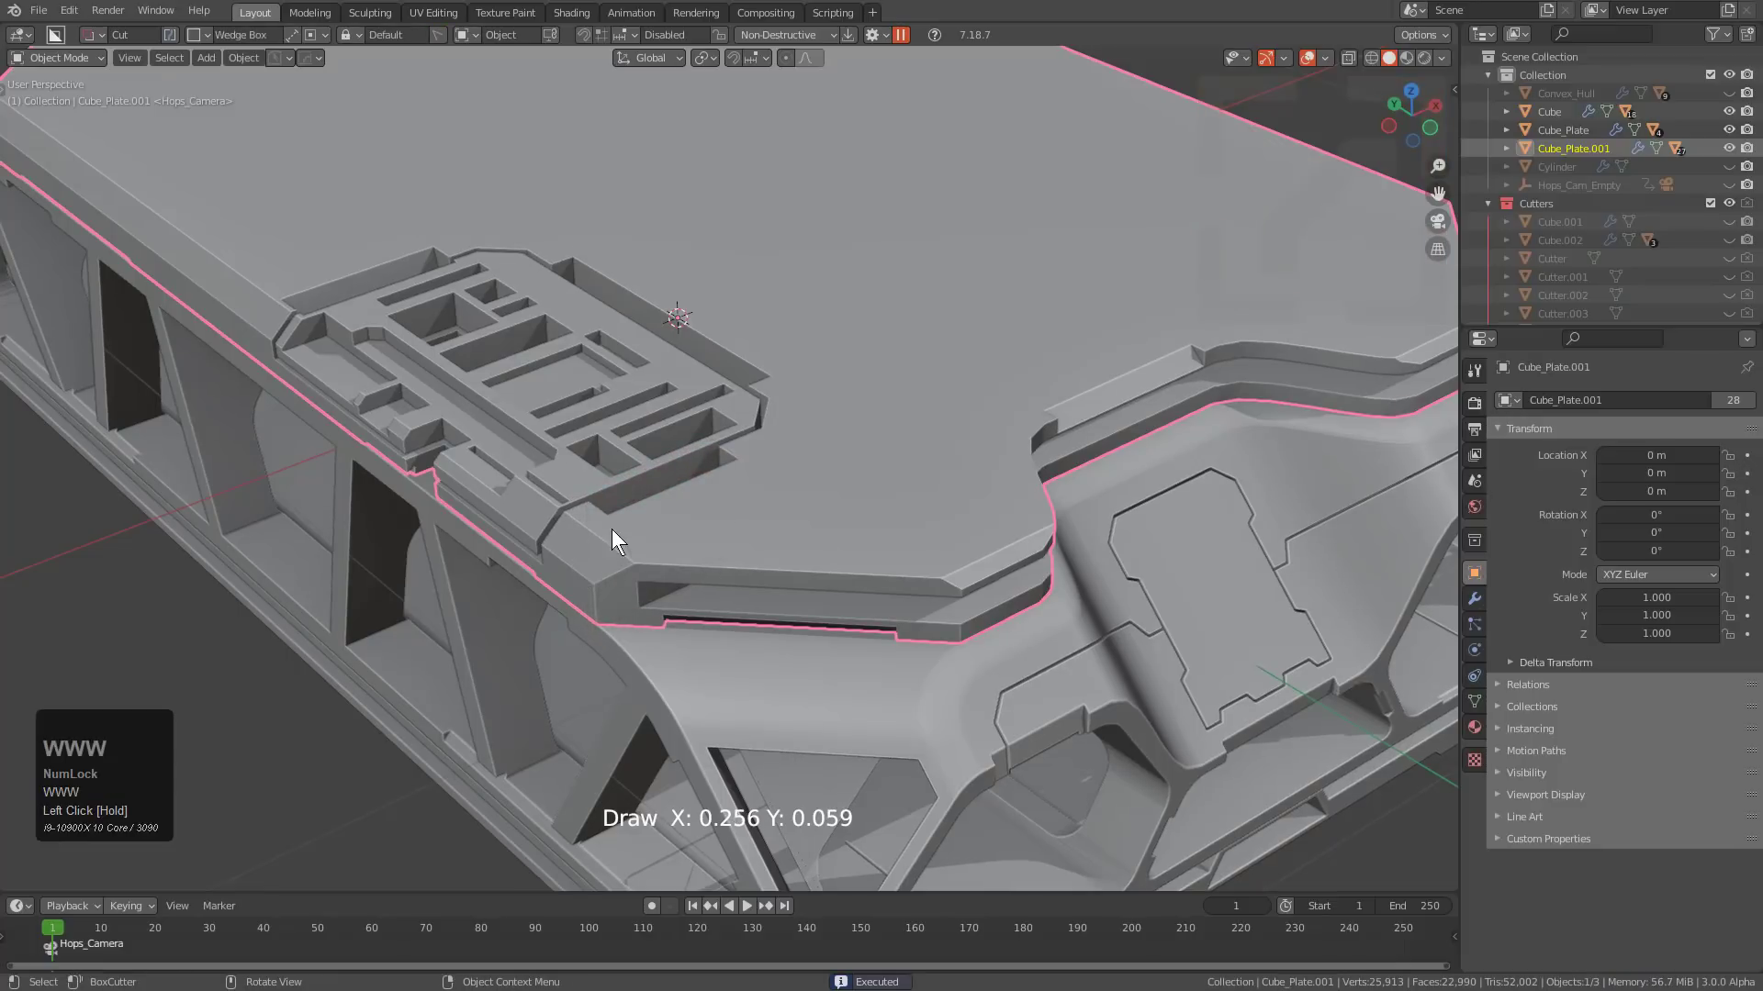
Check the Custom Proportions option of Auto Depth in the Shape settings.
{"action": "left_click", "coordinate": [879, 35]}
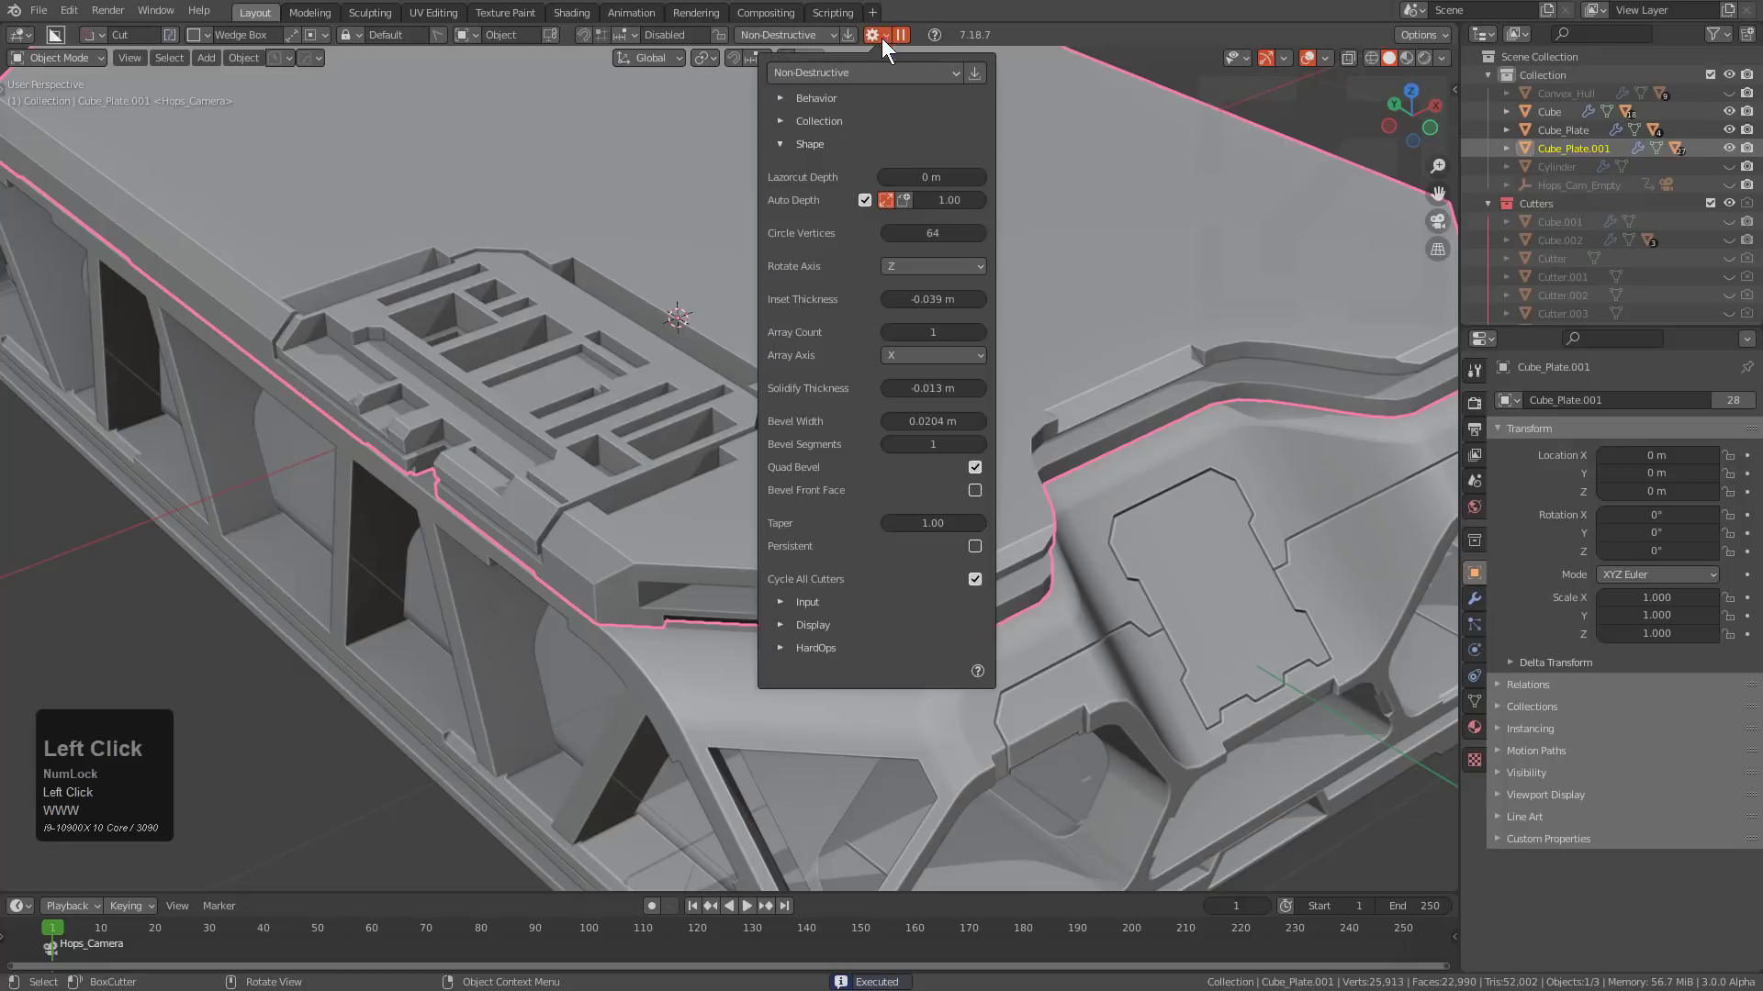
{"action": "left_click", "coordinate": [903, 201]}
{"action": "left_click", "coordinate": [904, 200]}
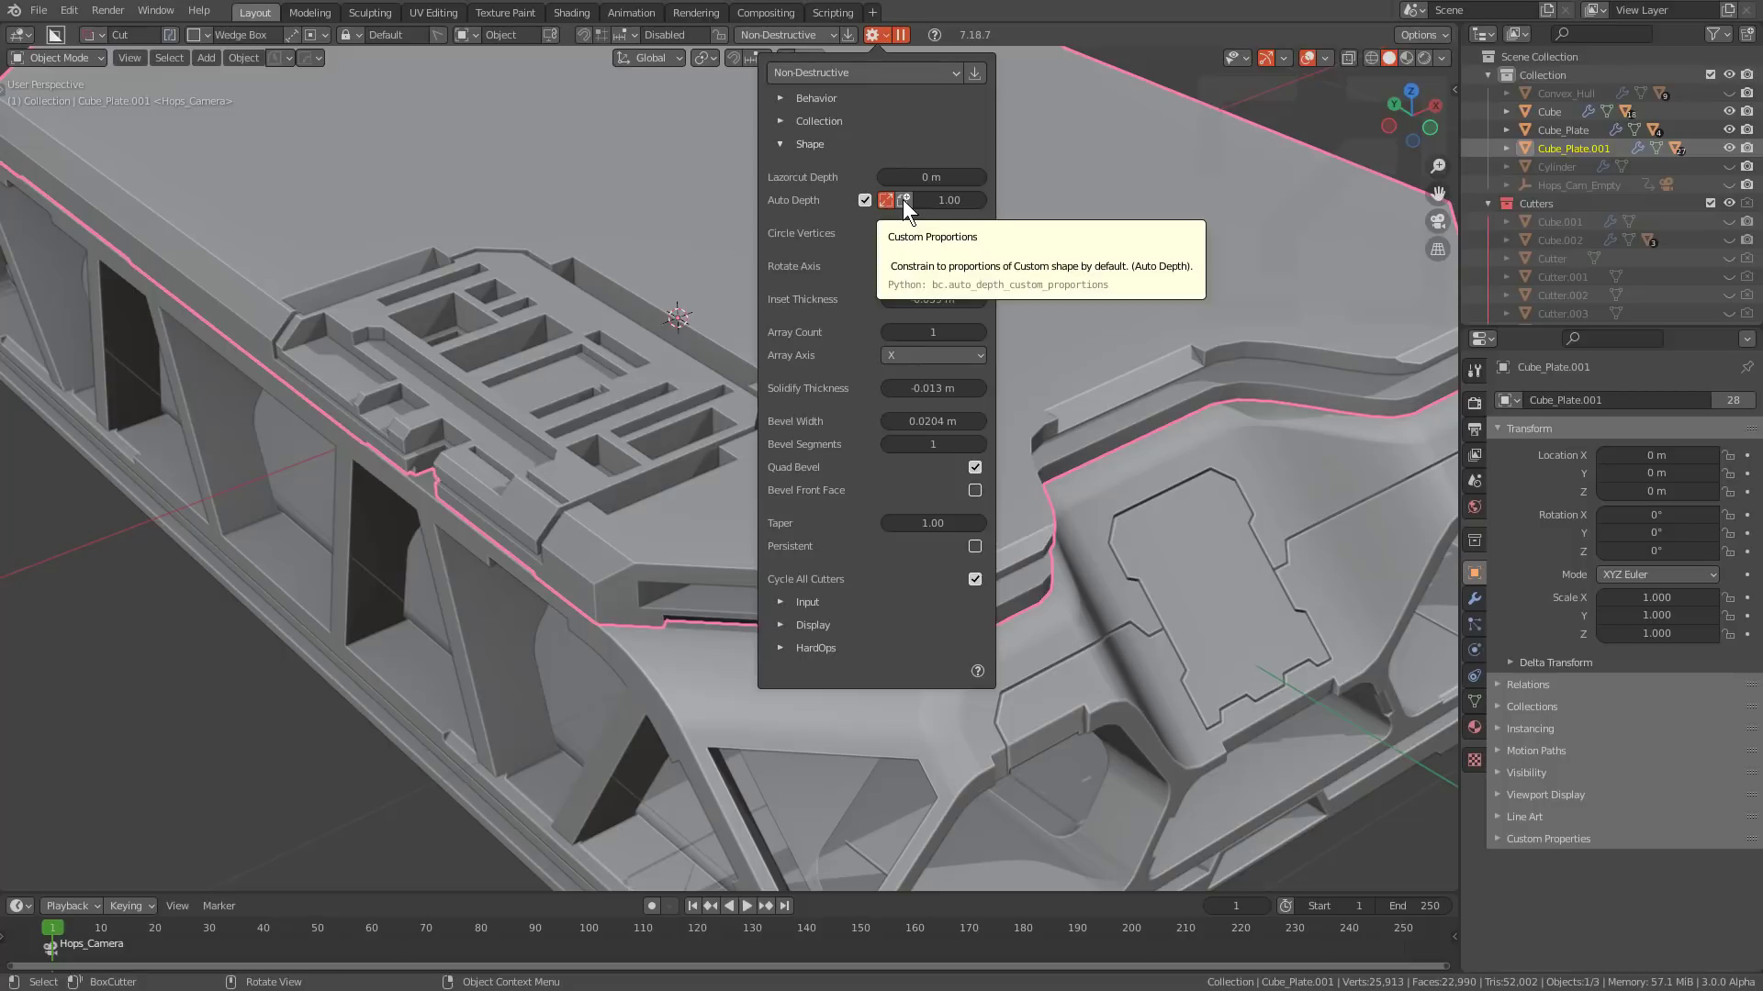
Switch the cutter shape to Custom, clear its Collection and Shape assignments, and disable Wedge.
{"action": "left_click", "coordinate": [194, 35]}
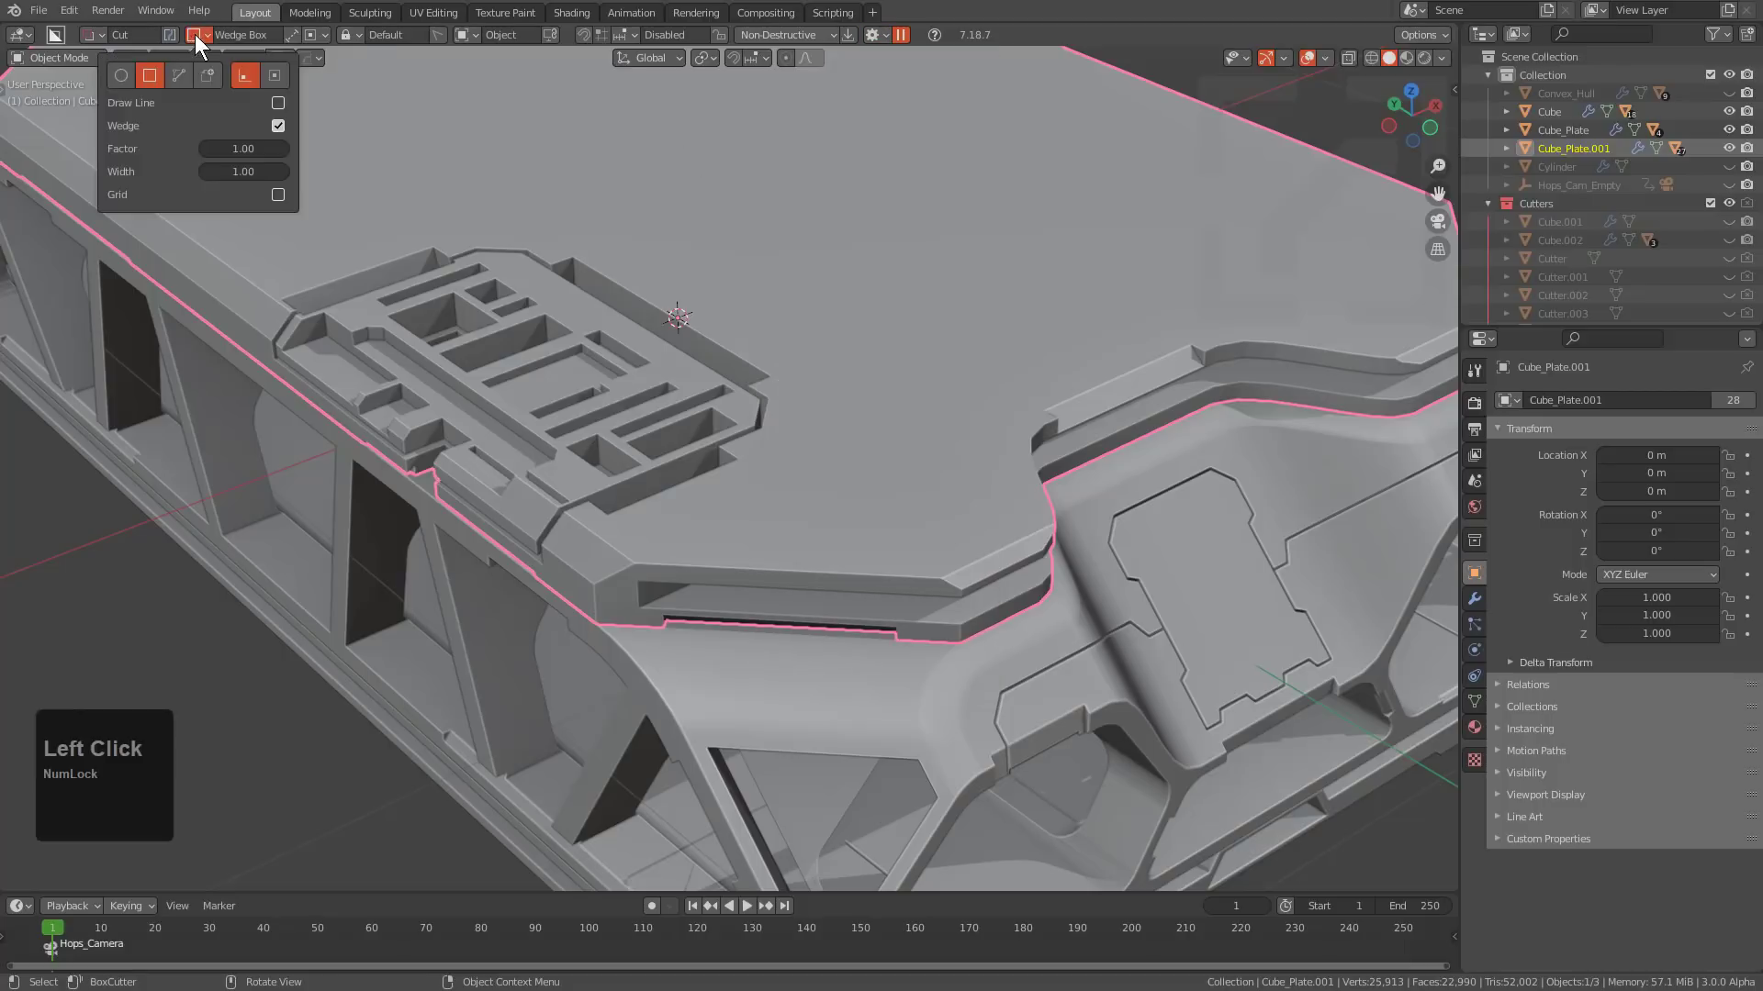
{"action": "left_click", "coordinate": [209, 75]}
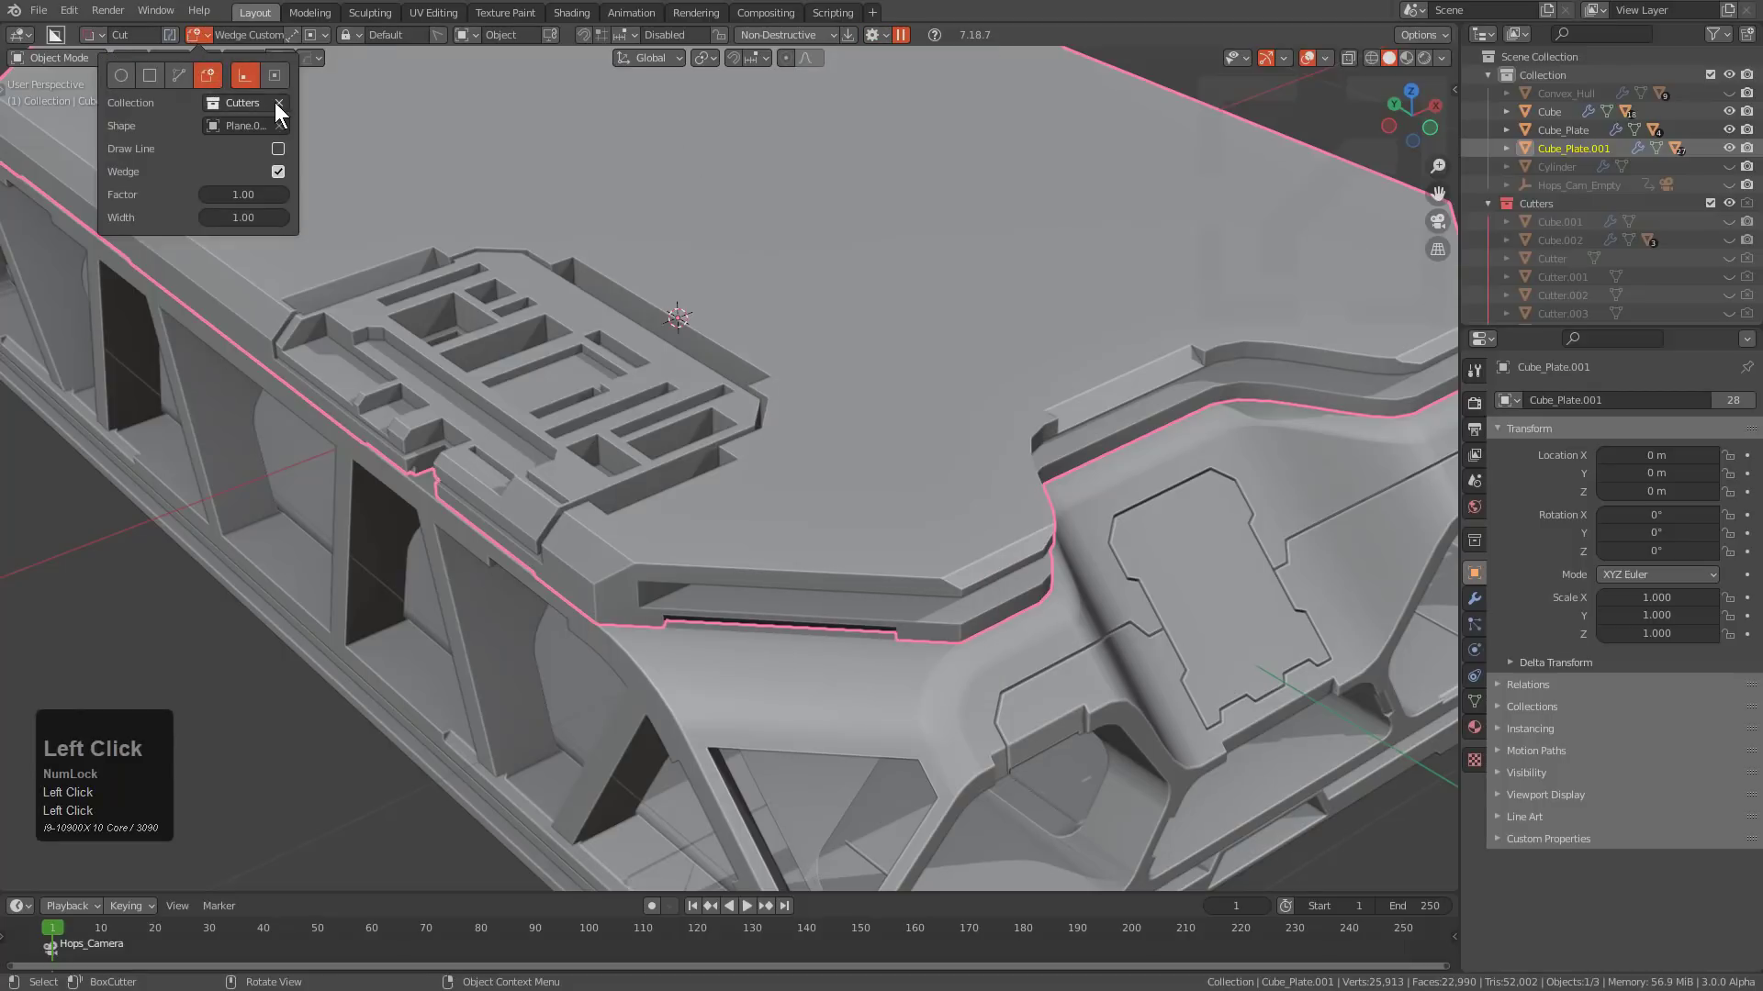
{"action": "left_click", "coordinate": [277, 126]}
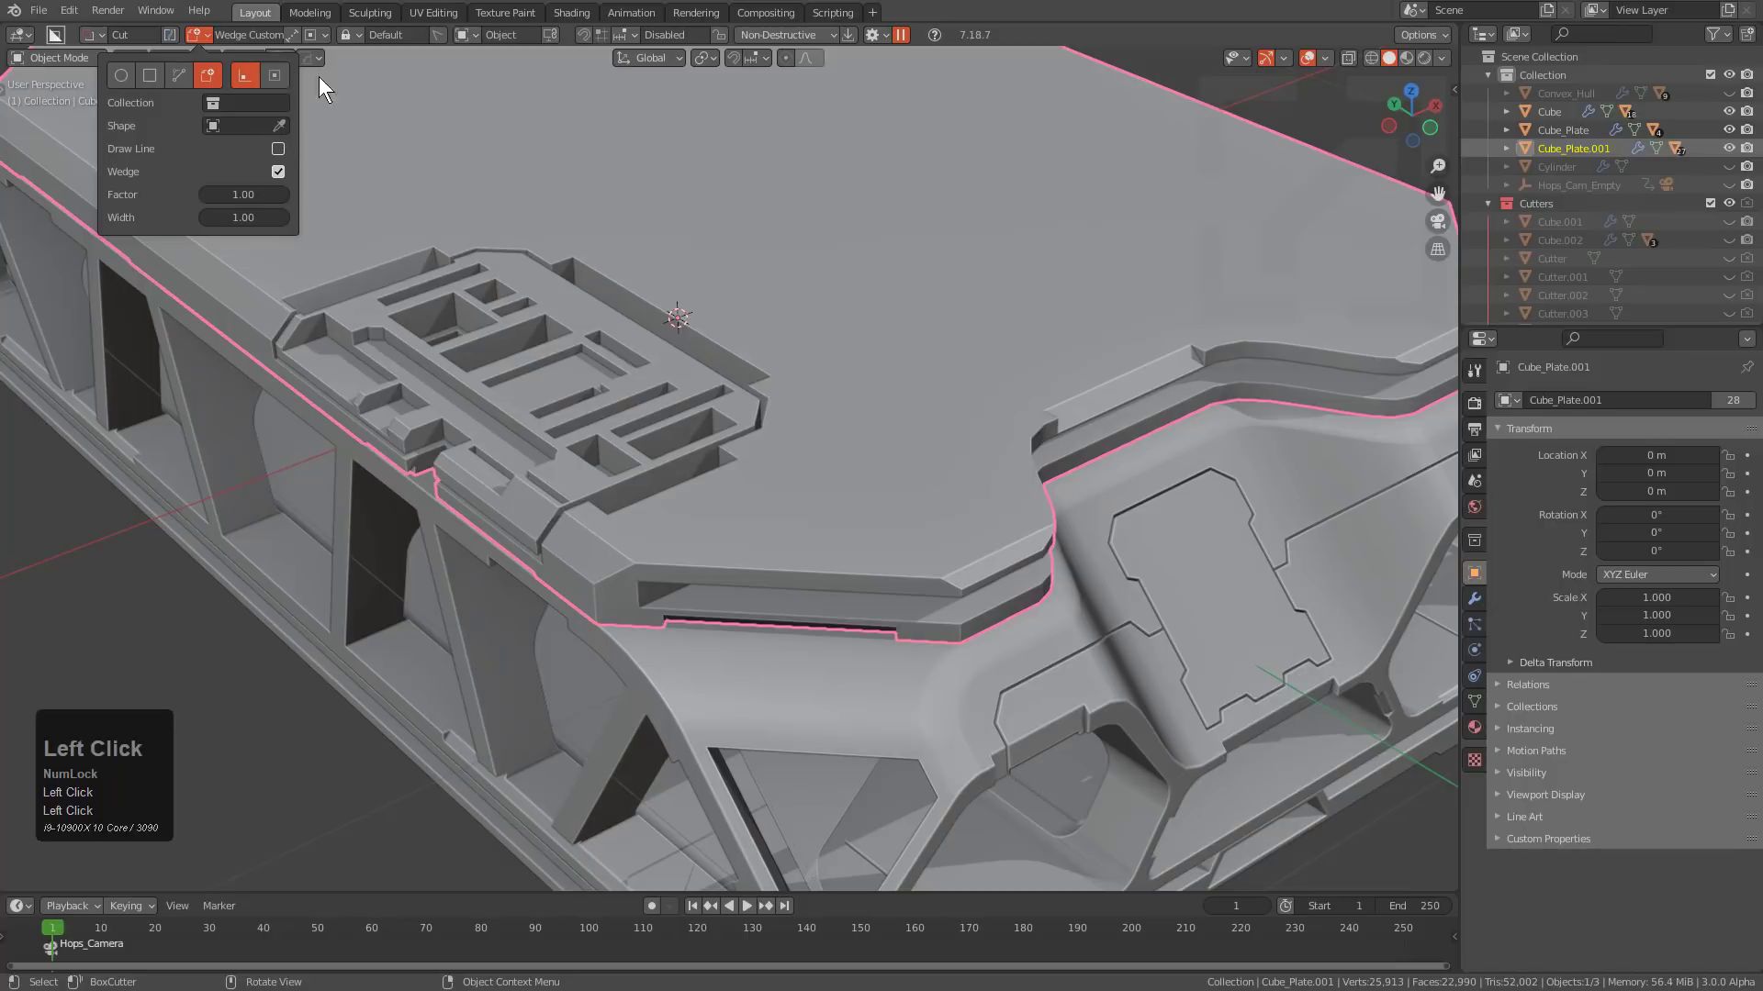
{"action": "left_click", "coordinate": [275, 171]}
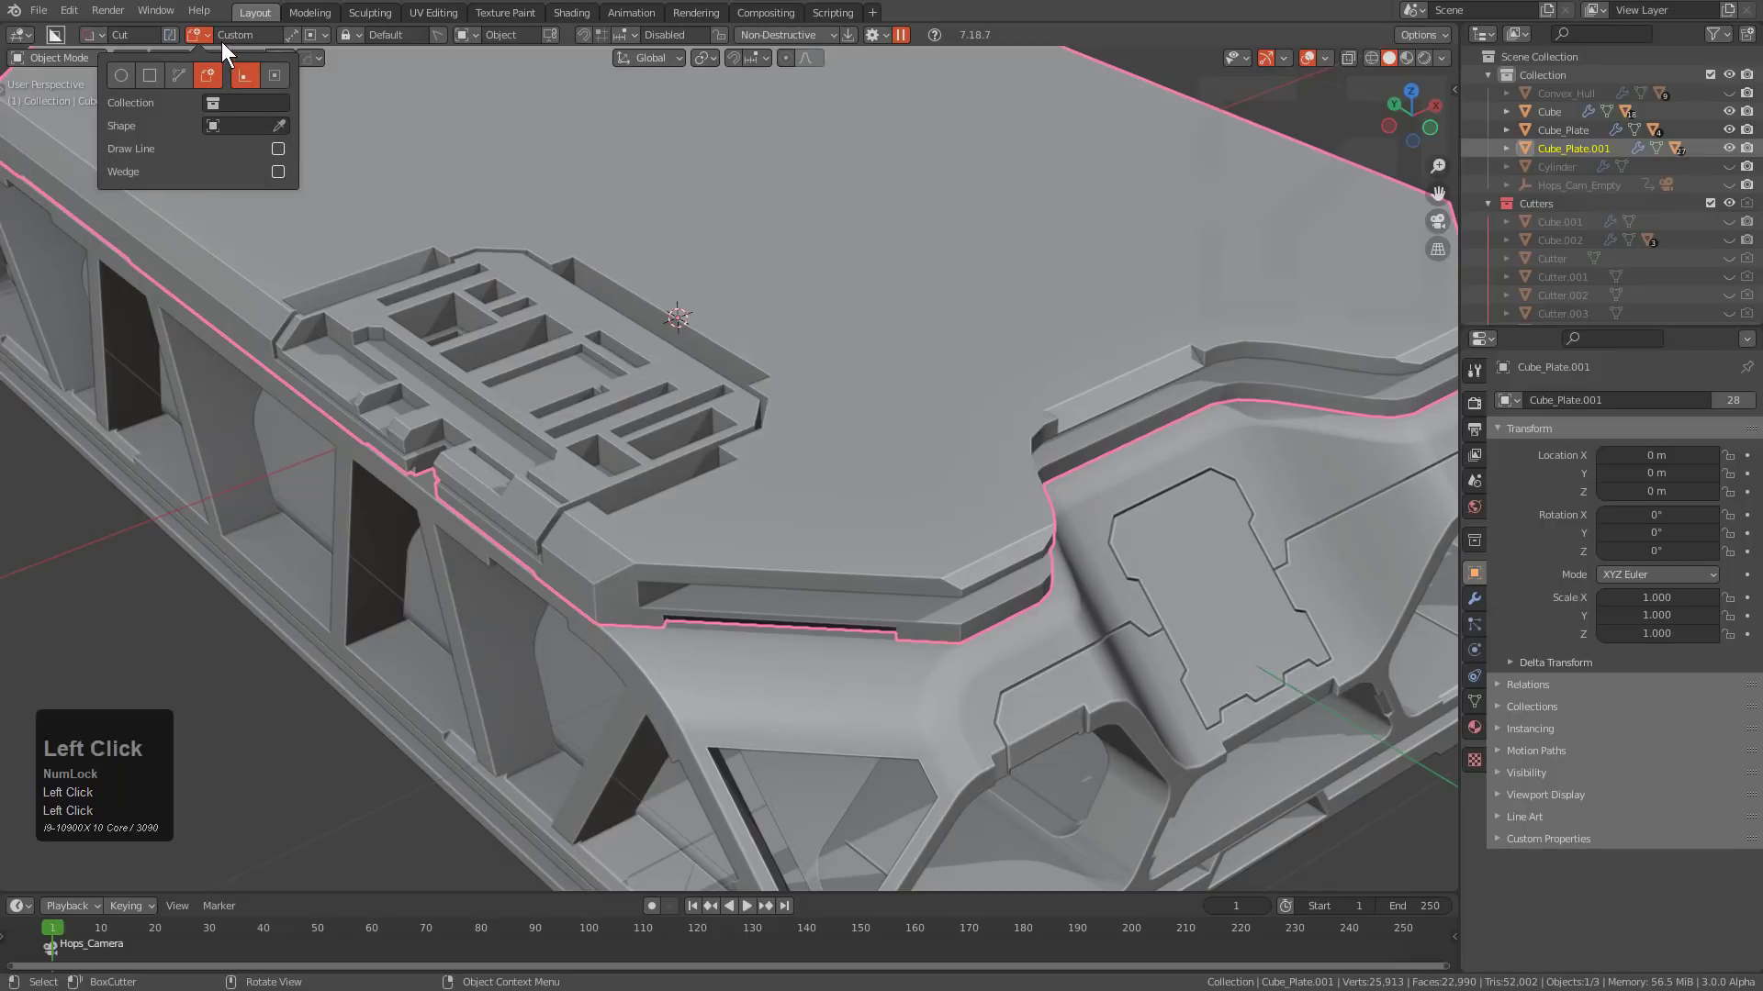
{"action": "mouse_move", "coordinate": [597, 264]}
{"action": "left_mouse_down"}
{"action": "mouse_move", "coordinate": [883, 257]}
{"action": "mouse_move", "coordinate": [955, 287]}
{"action": "mouse_move", "coordinate": [973, 430]}
{"action": "mouse_move", "coordinate": [1093, 262]}
{"action": "mouse_move", "coordinate": [1226, 171]}
{"action": "mouse_move", "coordinate": [1154, 352]}
{"action": "mouse_move", "coordinate": [1122, 189]}
{"action": "mouse_move", "coordinate": [1100, 257]}
{"action": "mouse_move", "coordinate": [1016, 242]}
{"action": "mouse_move", "coordinate": [966, 273]}
{"action": "mouse_move", "coordinate": [961, 327]}
{"action": "mouse_move", "coordinate": [927, 296]}
{"action": "mouse_move", "coordinate": [1279, 303]}
{"action": "mouse_move", "coordinate": [932, 287]}
{"action": "mouse_move", "coordinate": [1159, 282]}
{"action": "mouse_move", "coordinate": [1003, 275]}
{"action": "left_mouse_up"}
{"action": "right_click", "coordinate": [998, 264]}
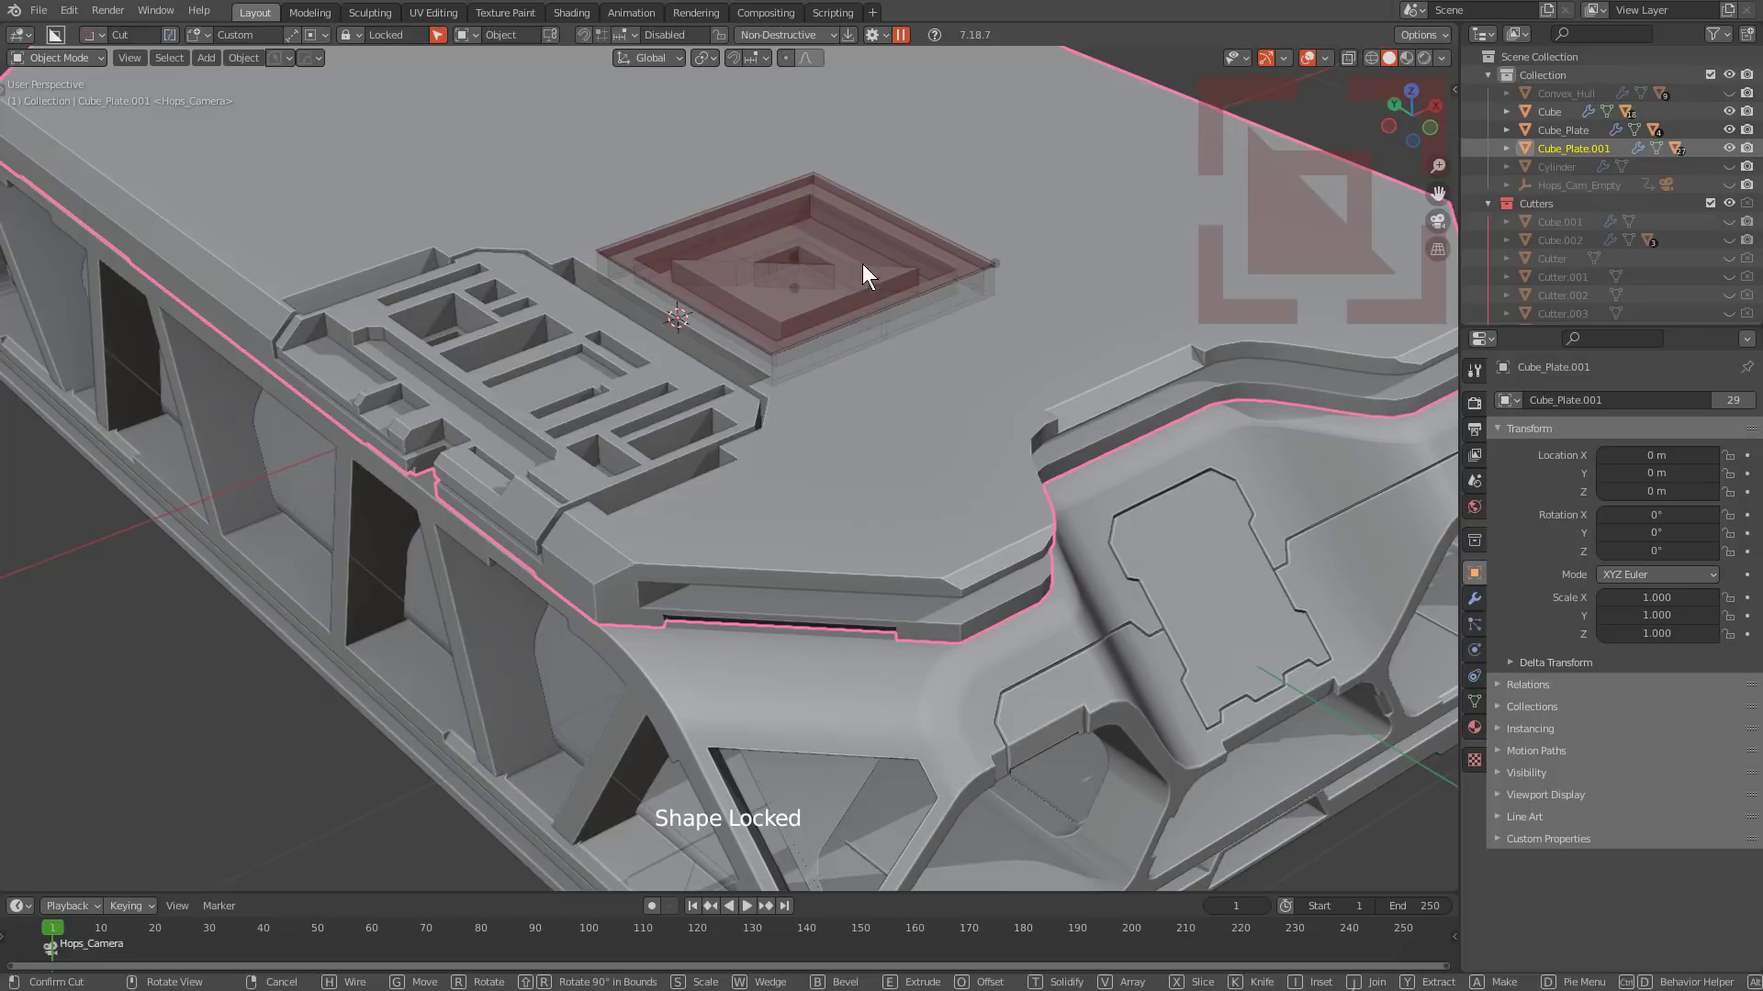
{"action": "right_click", "coordinate": [862, 130]}
Enable the Custom Proportions option of Auto Depth and cut the custom nested-square shape into the plate just behind the detailed panel.
{"action": "left_click", "coordinate": [873, 34]}
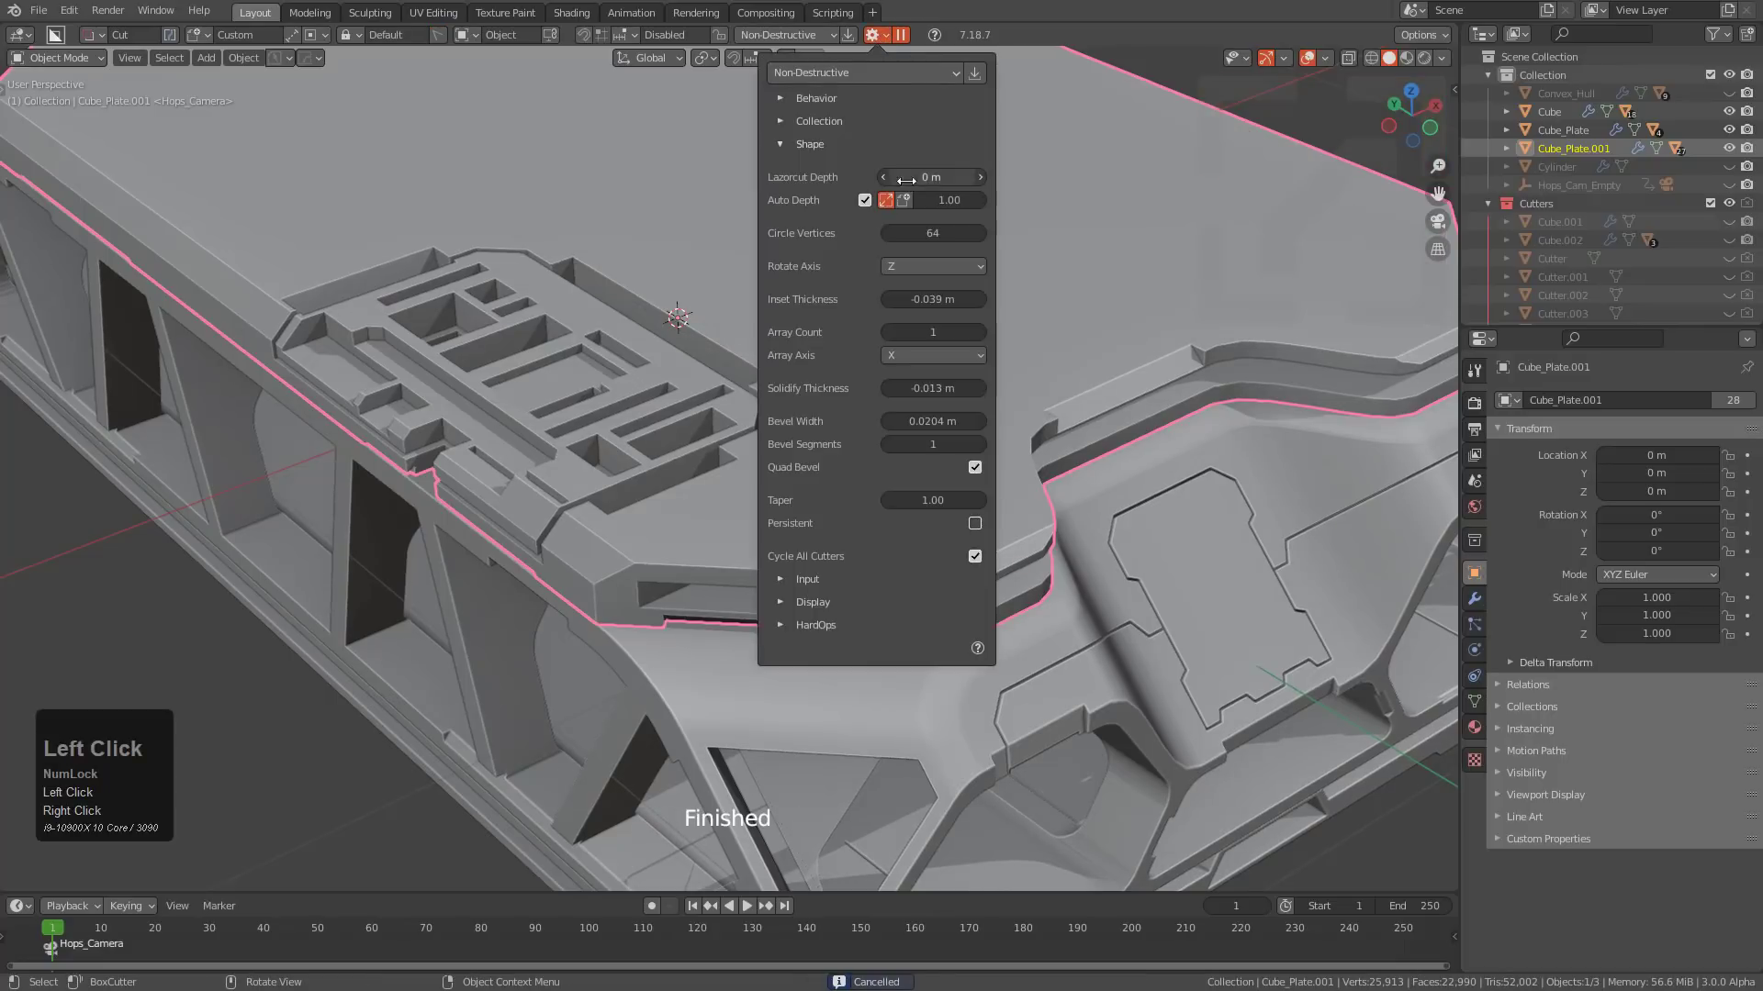
{"action": "left_click", "coordinate": [904, 200]}
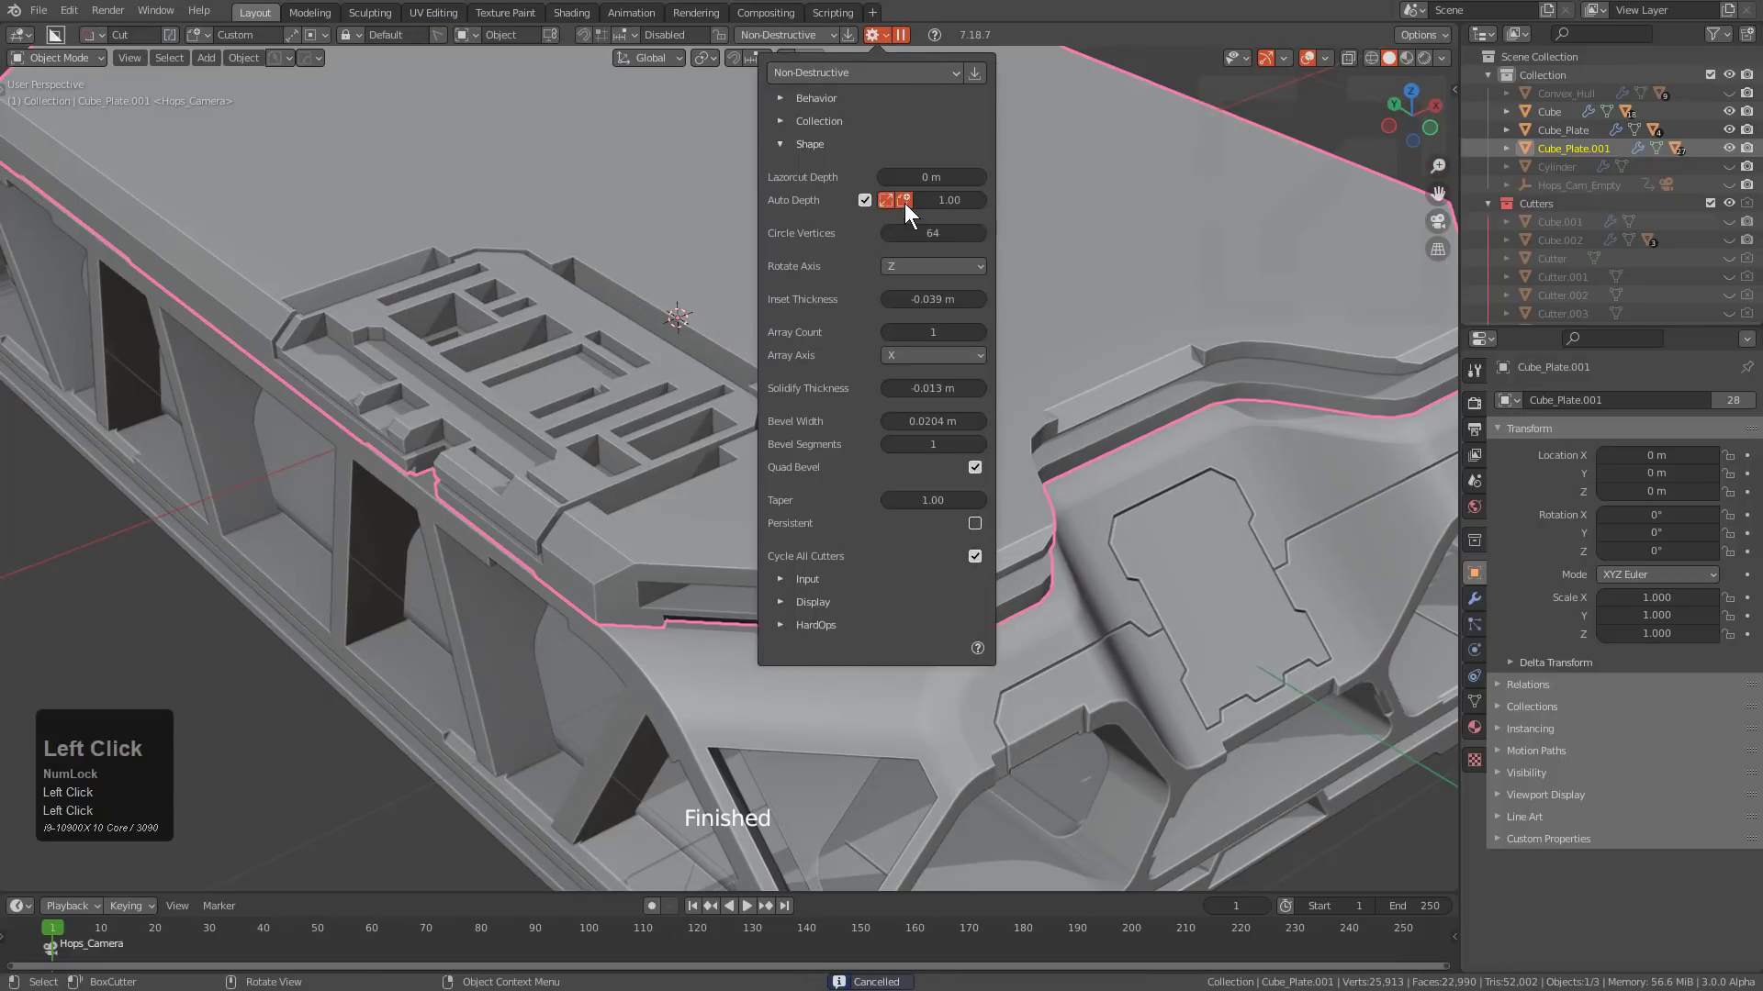
{"action": "left_click", "coordinate": [191, 38]}
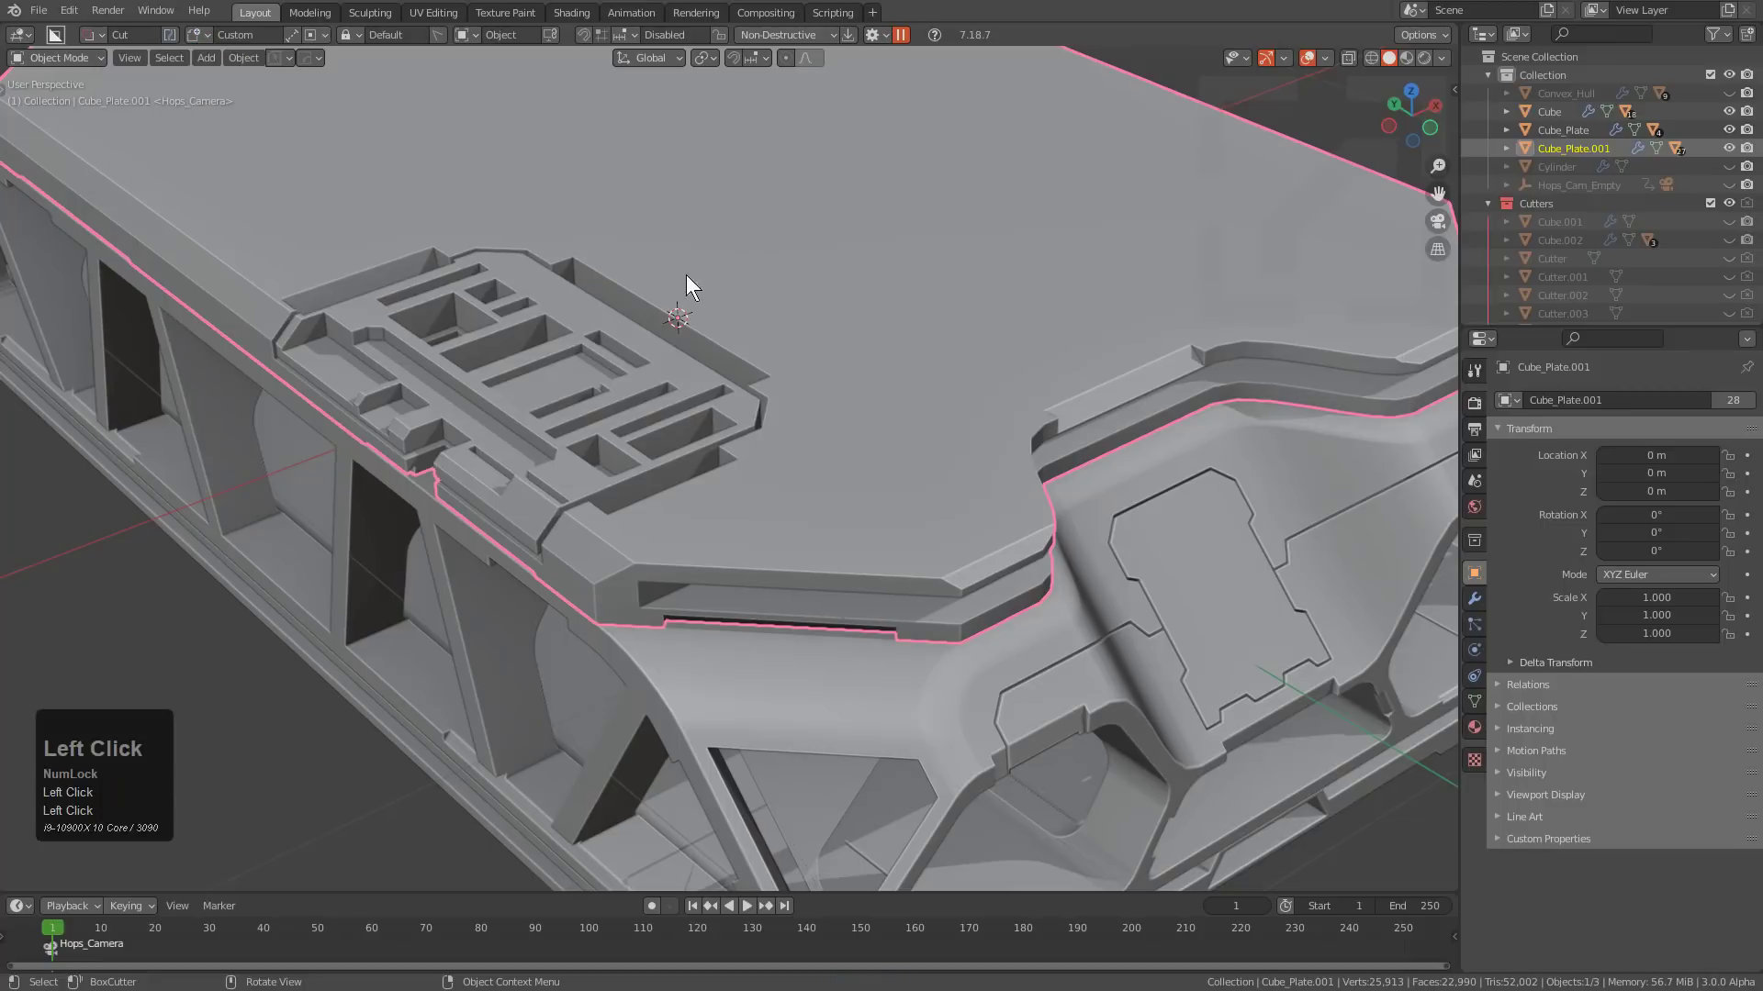
{"action": "mouse_move", "coordinate": [595, 251]}
{"action": "left_mouse_down"}
{"action": "mouse_move", "coordinate": [873, 284]}
{"action": "mouse_move", "coordinate": [1107, 279]}
{"action": "mouse_move", "coordinate": [1028, 266]}
{"action": "left_mouse_up"}
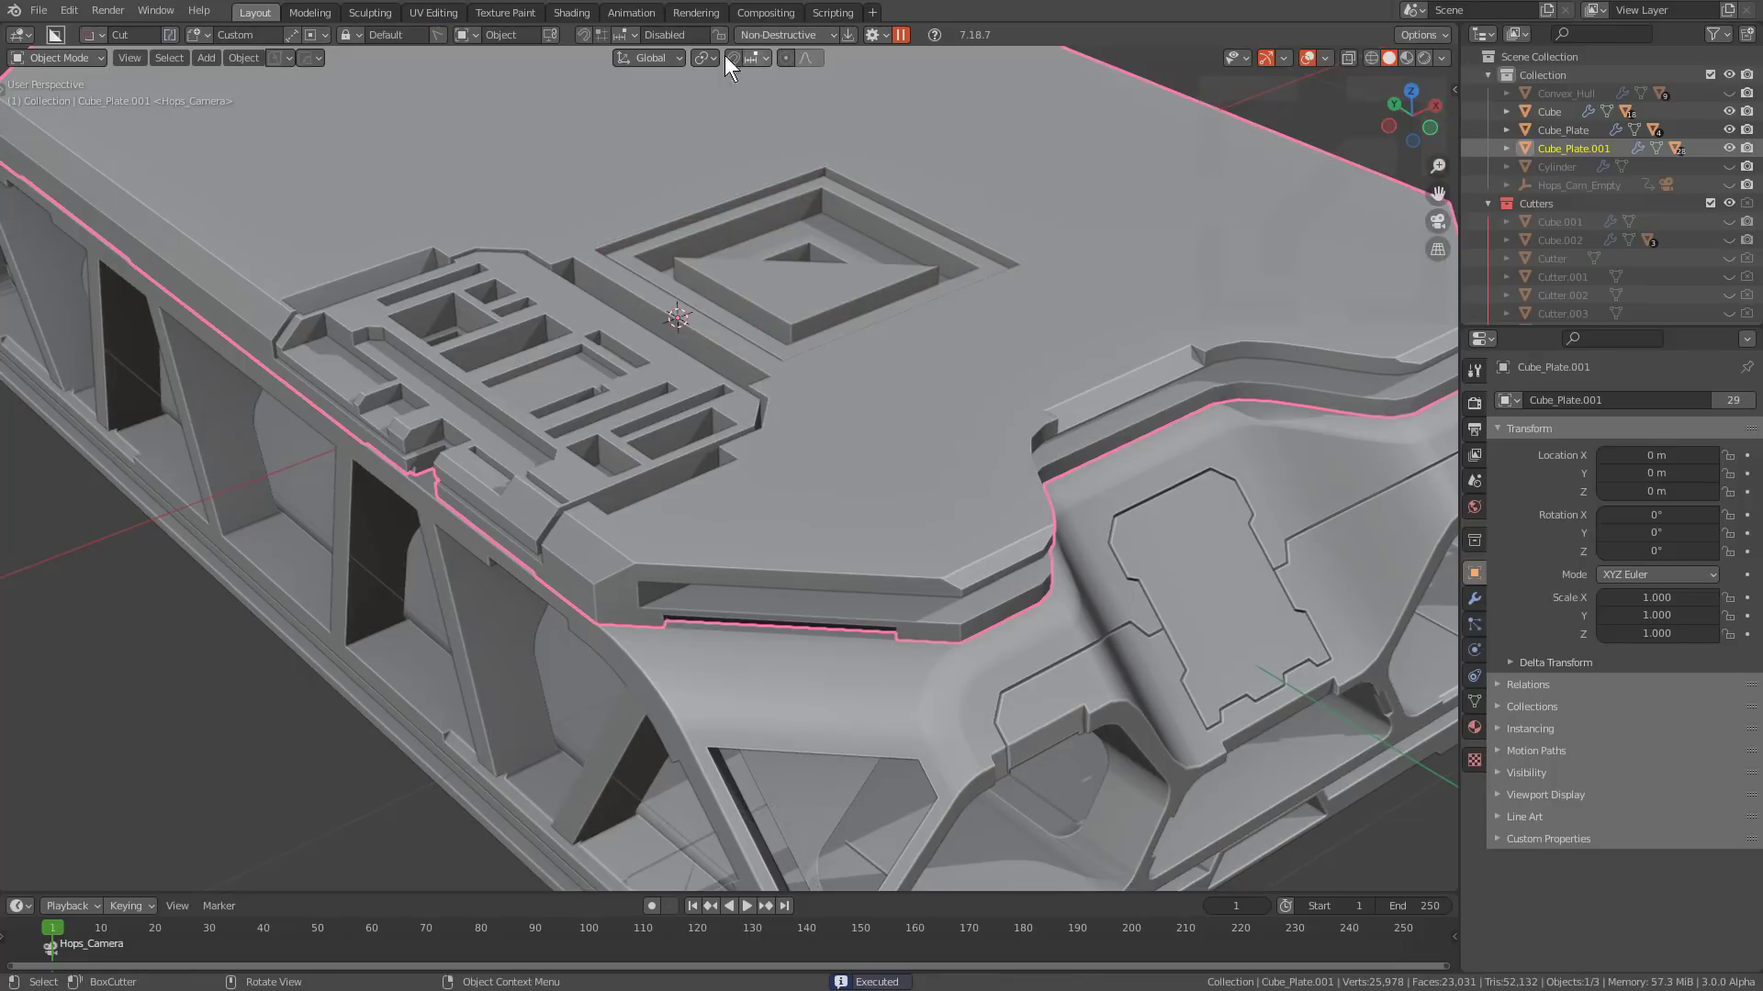
Switch to the Box shape, set Auto Depth to 10 and cut narrow slots about 0.036 wide along two sides of the nested-square recess.
{"action": "left_click", "coordinate": [203, 34]}
{"action": "left_click", "coordinate": [149, 76]}
{"action": "left_click", "coordinate": [874, 34]}
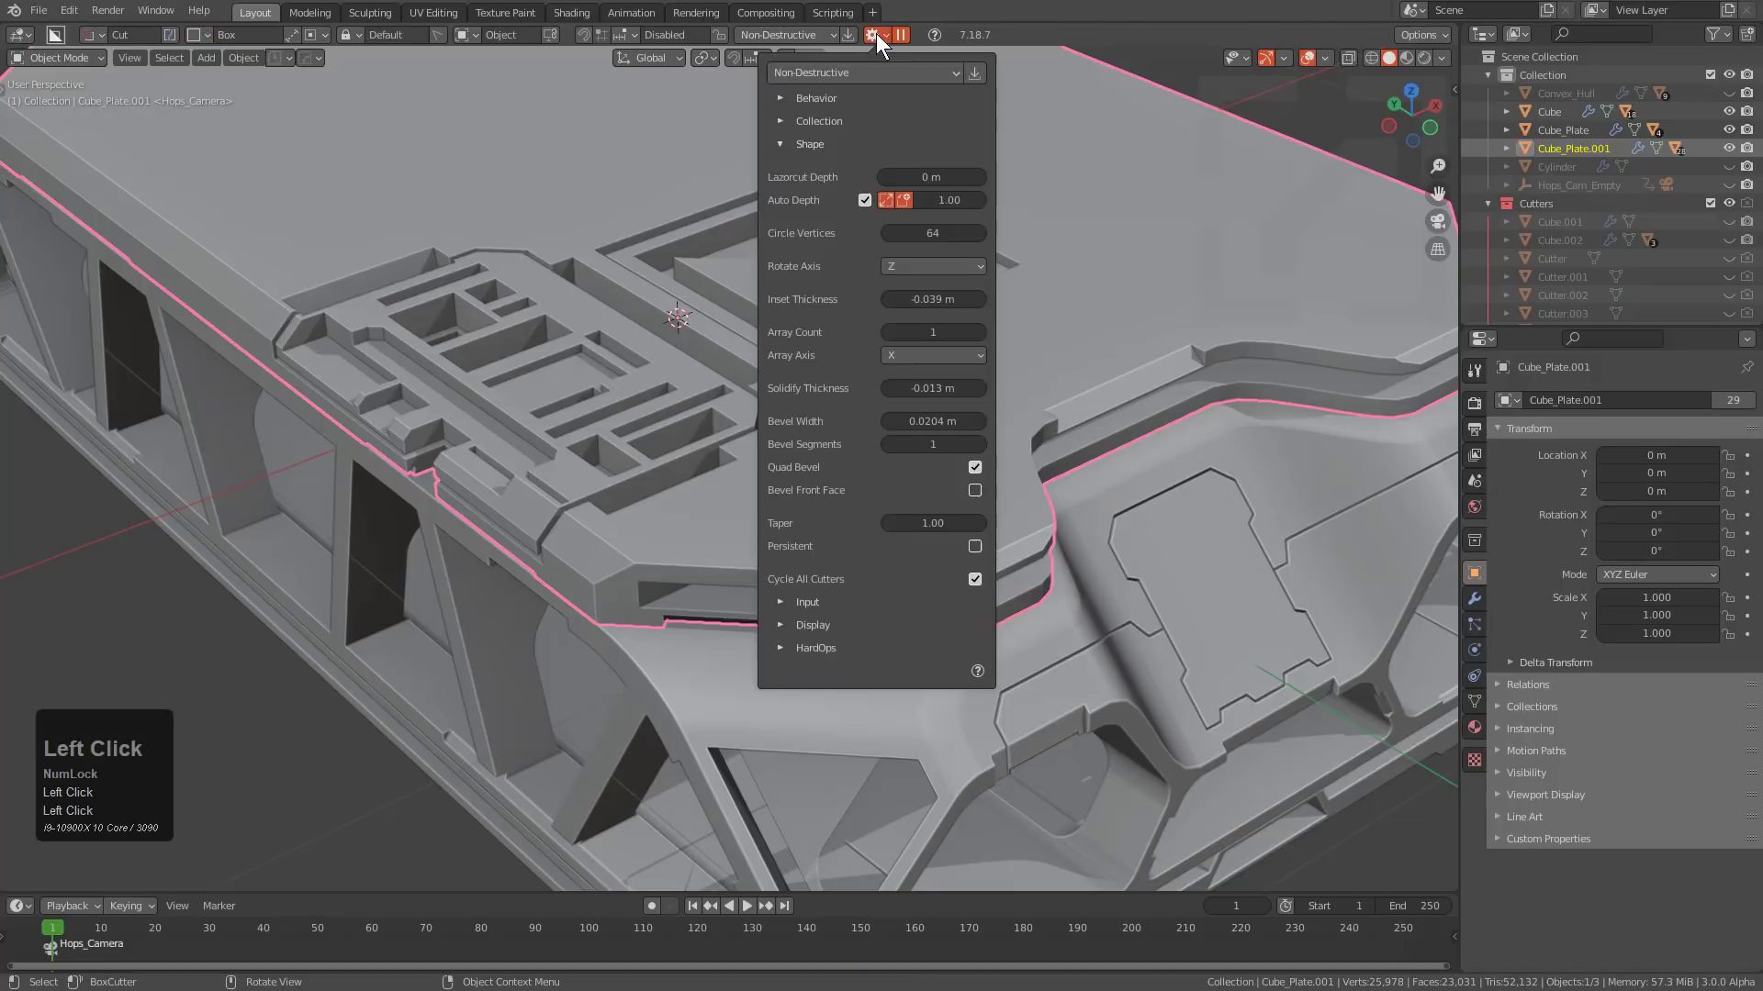
{"action": "double_click", "coordinate": [947, 201]}
{"action": "type", "text": "10"}
{"action": "key", "text": "Return"}
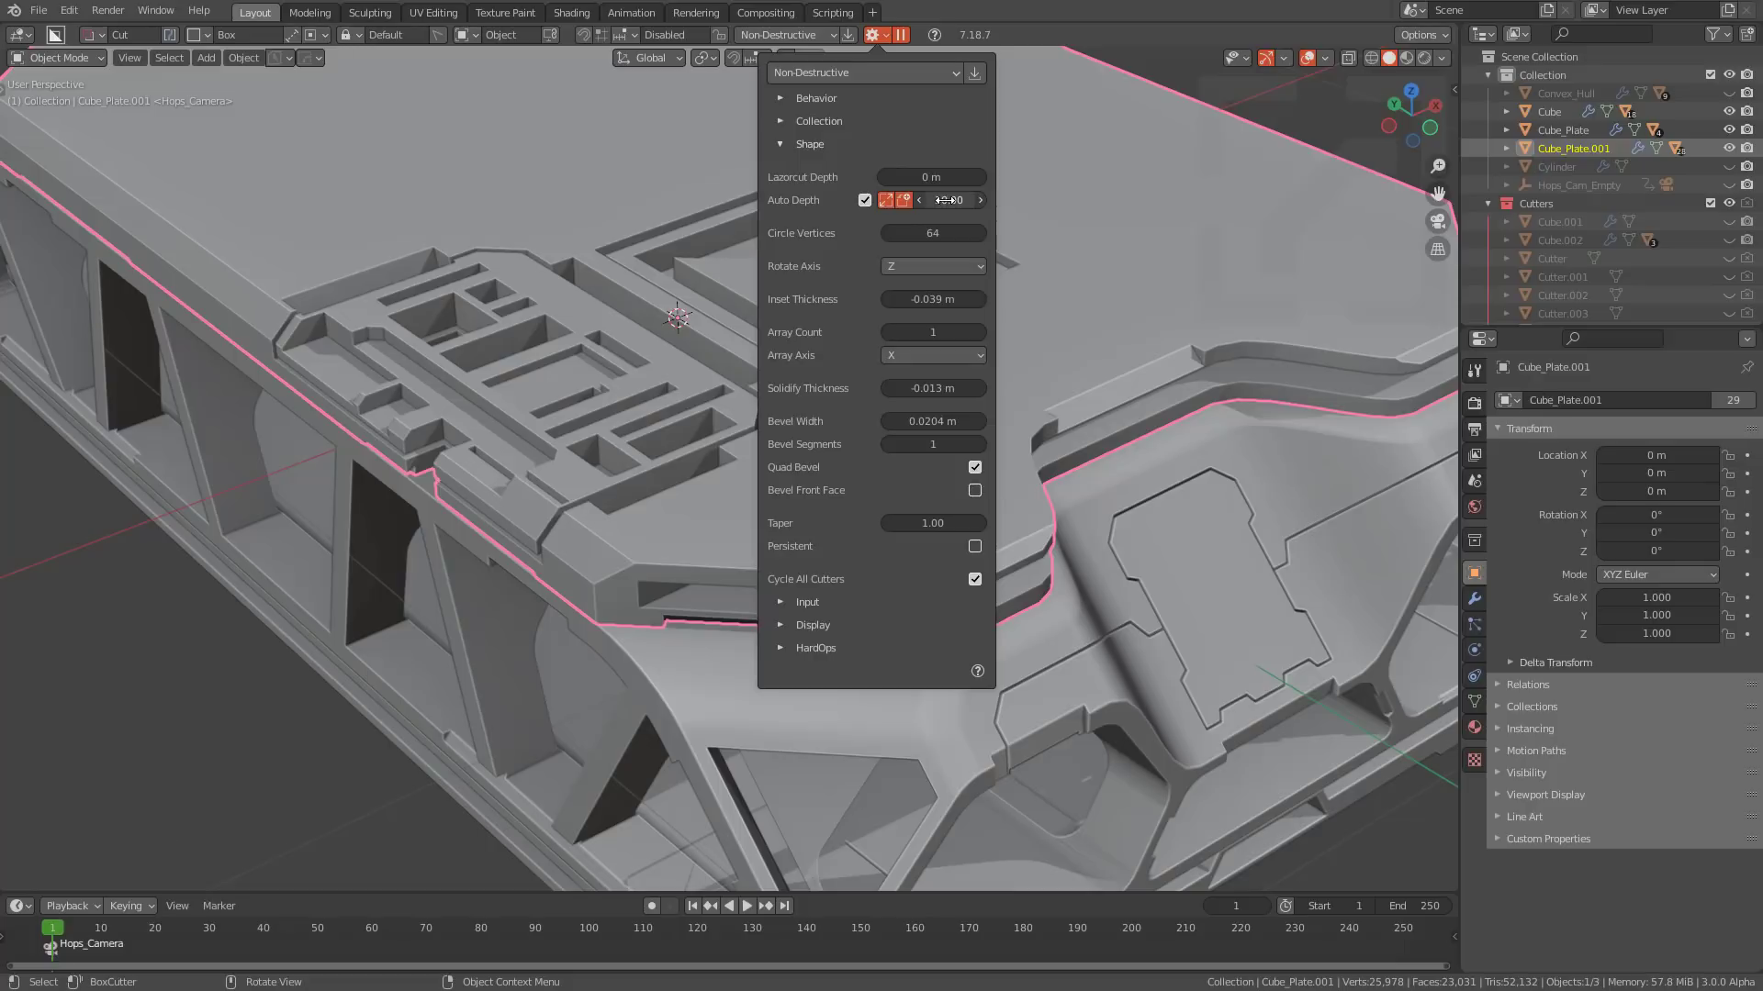
{"action": "mouse_move", "coordinate": [579, 241]}
{"action": "left_mouse_down"}
{"action": "mouse_move", "coordinate": [742, 129]}
{"action": "mouse_move", "coordinate": [986, 196]}
{"action": "mouse_move", "coordinate": [1039, 245]}
{"action": "left_mouse_up"}
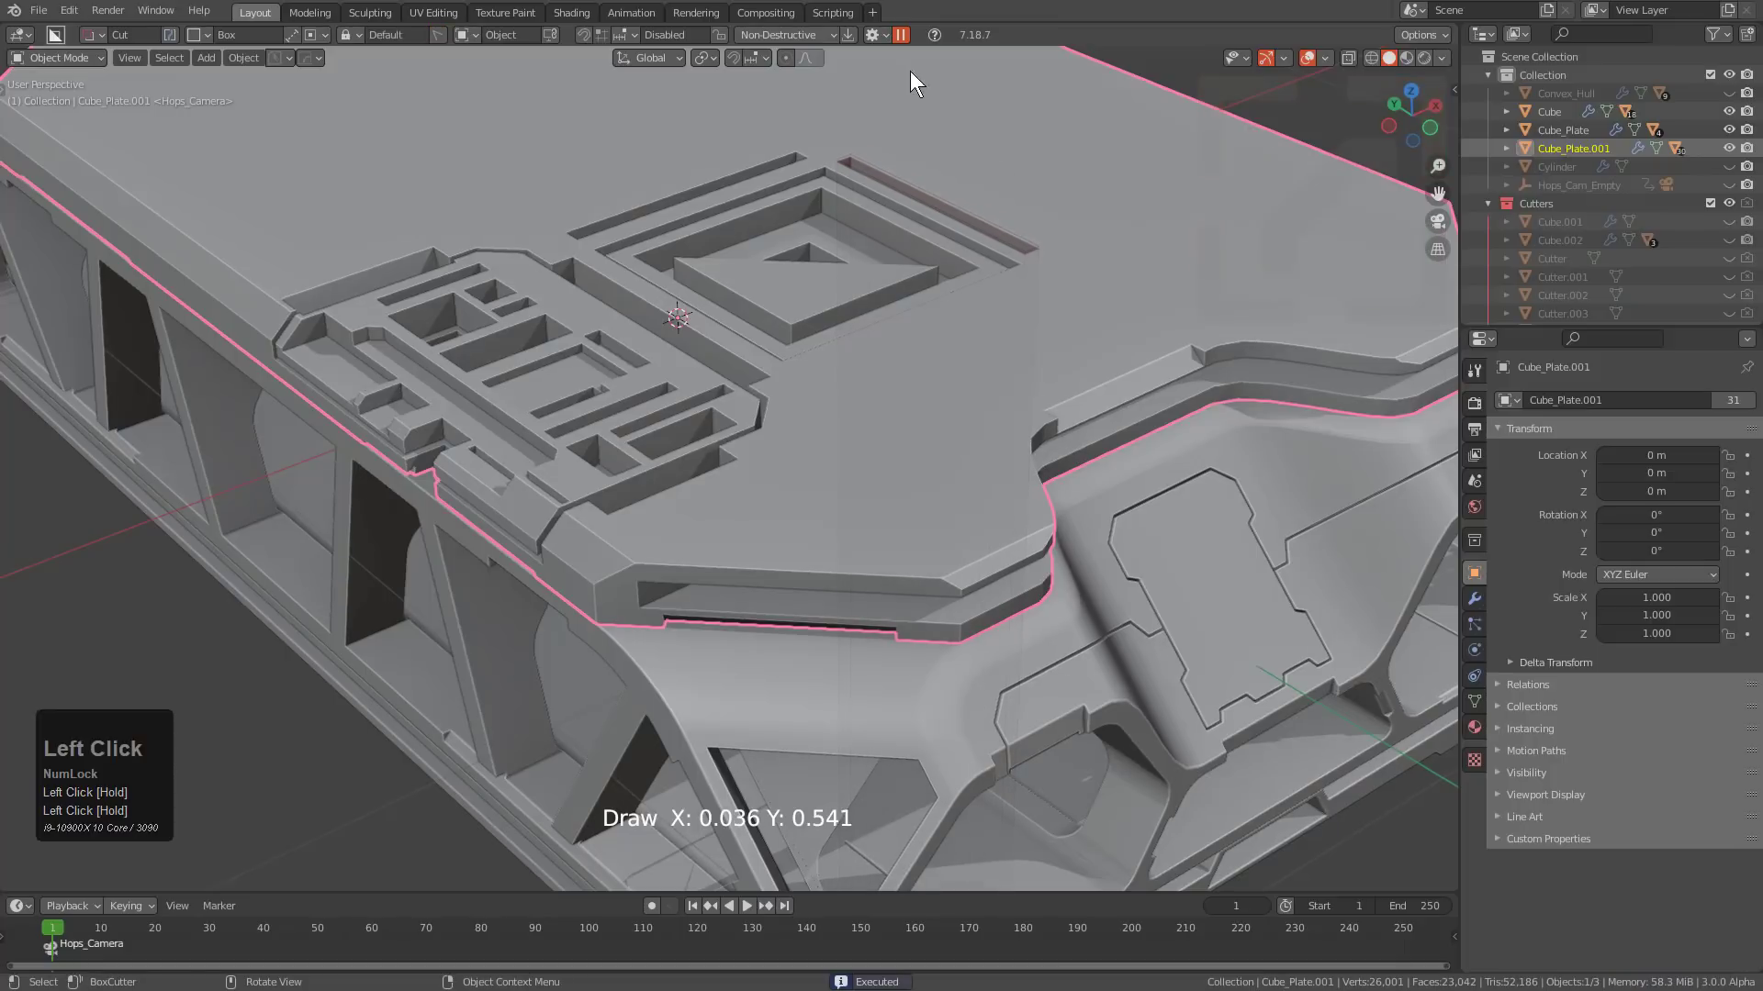
Set Auto Depth to 0.2 and cut a shallow rectangular pocket with a bevel of about 0.027 between the nested-square recess and the plate's notch.
{"action": "left_click", "coordinate": [881, 37]}
{"action": "left_click", "coordinate": [951, 199]}
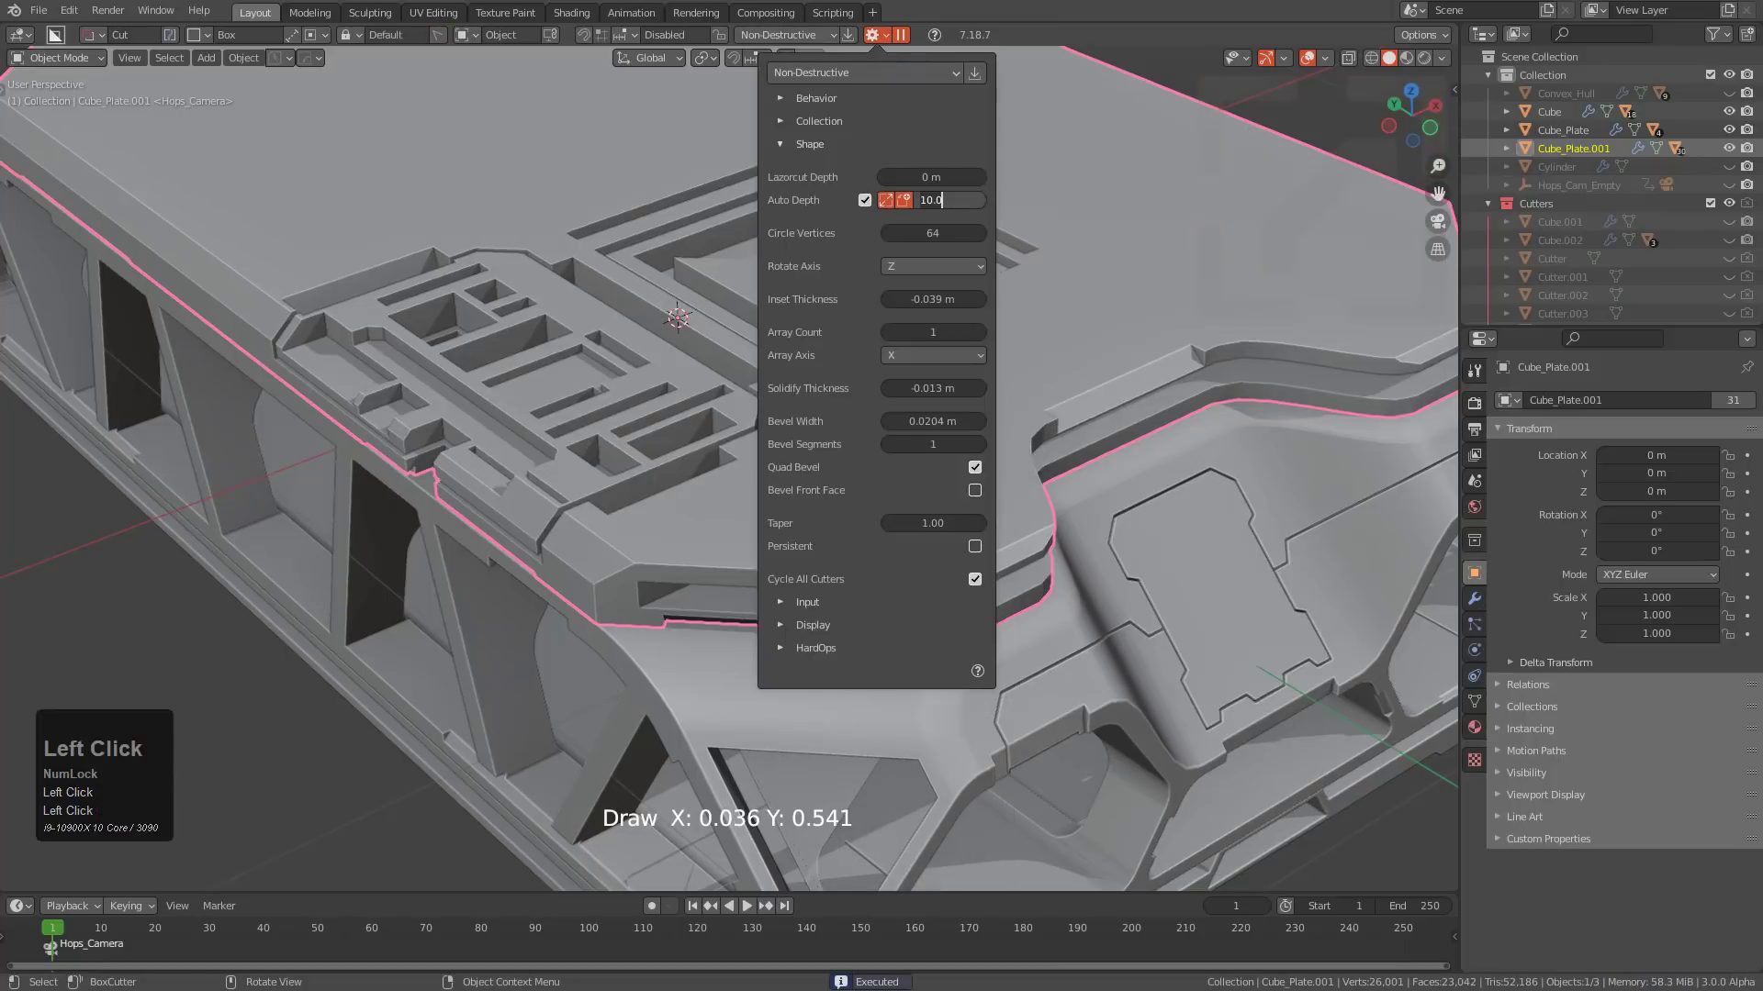
{"action": "type", "text": ".02"}
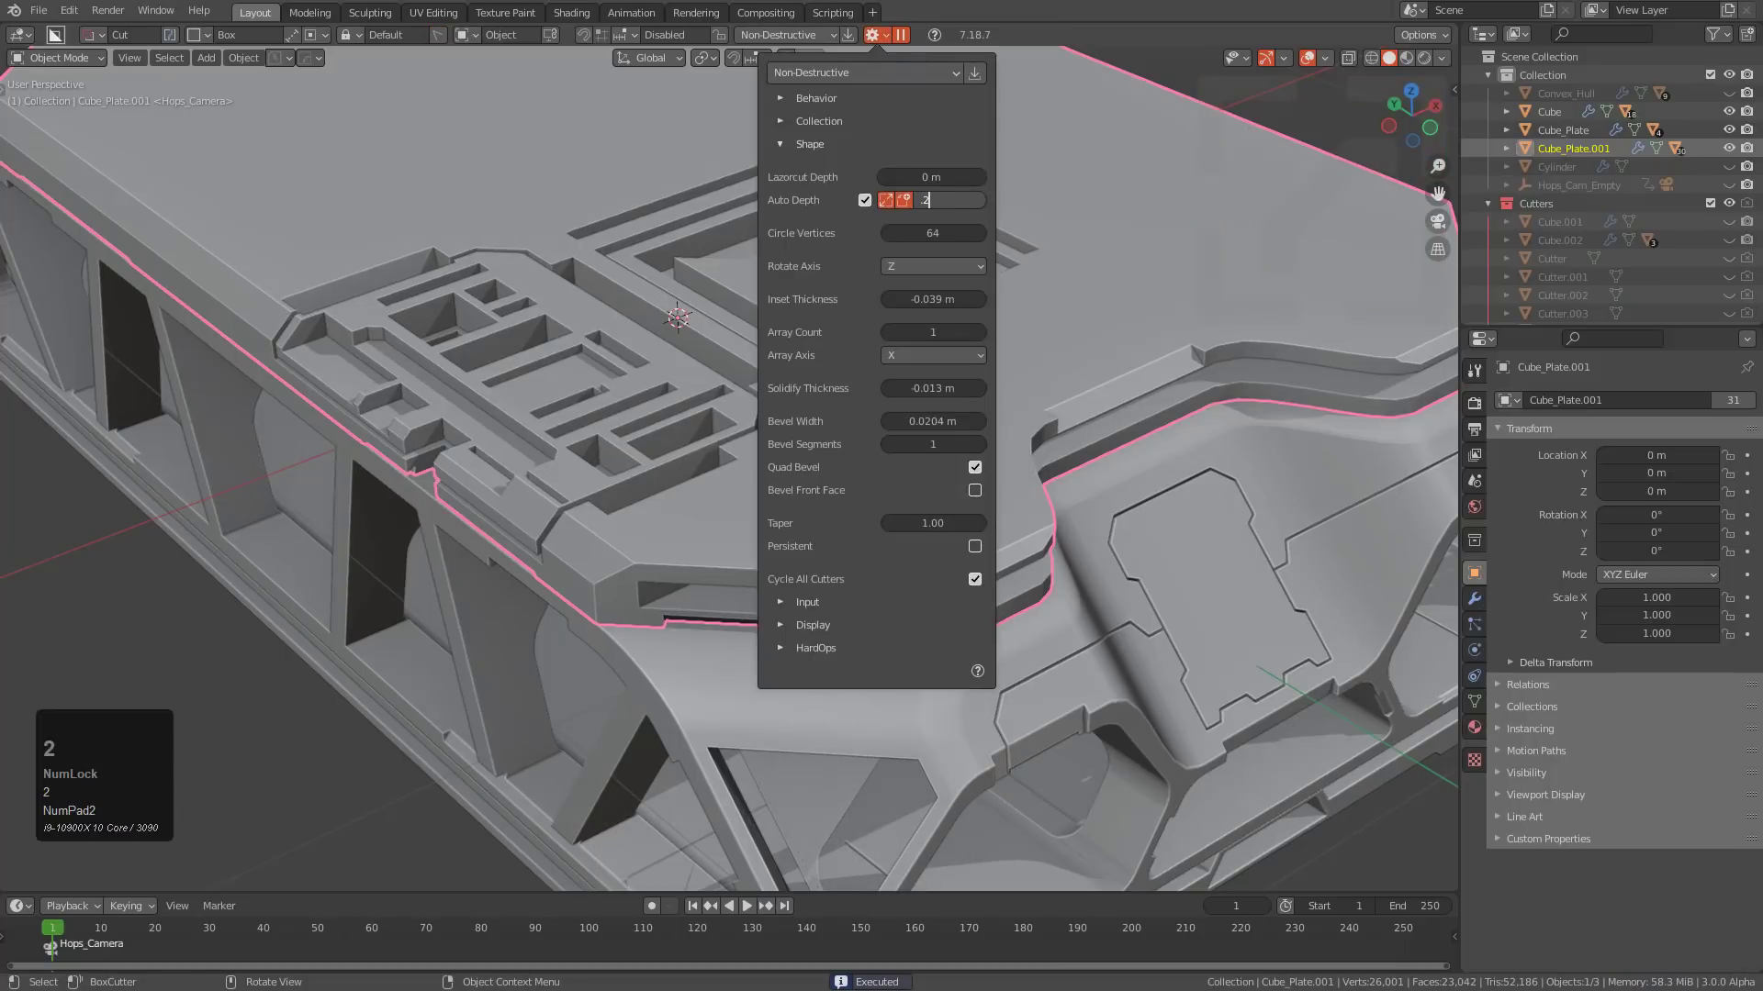
{"action": "type", "text": "2"}
{"action": "key", "text": "Return"}
{"action": "mouse_move", "coordinate": [780, 375]}
{"action": "left_mouse_down"}
{"action": "mouse_move", "coordinate": [858, 380]}
{"action": "mouse_move", "coordinate": [1044, 307]}
{"action": "mouse_move", "coordinate": [1085, 322]}
{"action": "mouse_move", "coordinate": [1102, 357]}
{"action": "left_mouse_up"}
{"action": "right_click", "coordinate": [1101, 356]}
{"action": "left_click_drag", "start_coordinate": [939, 413], "coordinate": [971, 391]}
{"action": "key", "text": "b"}
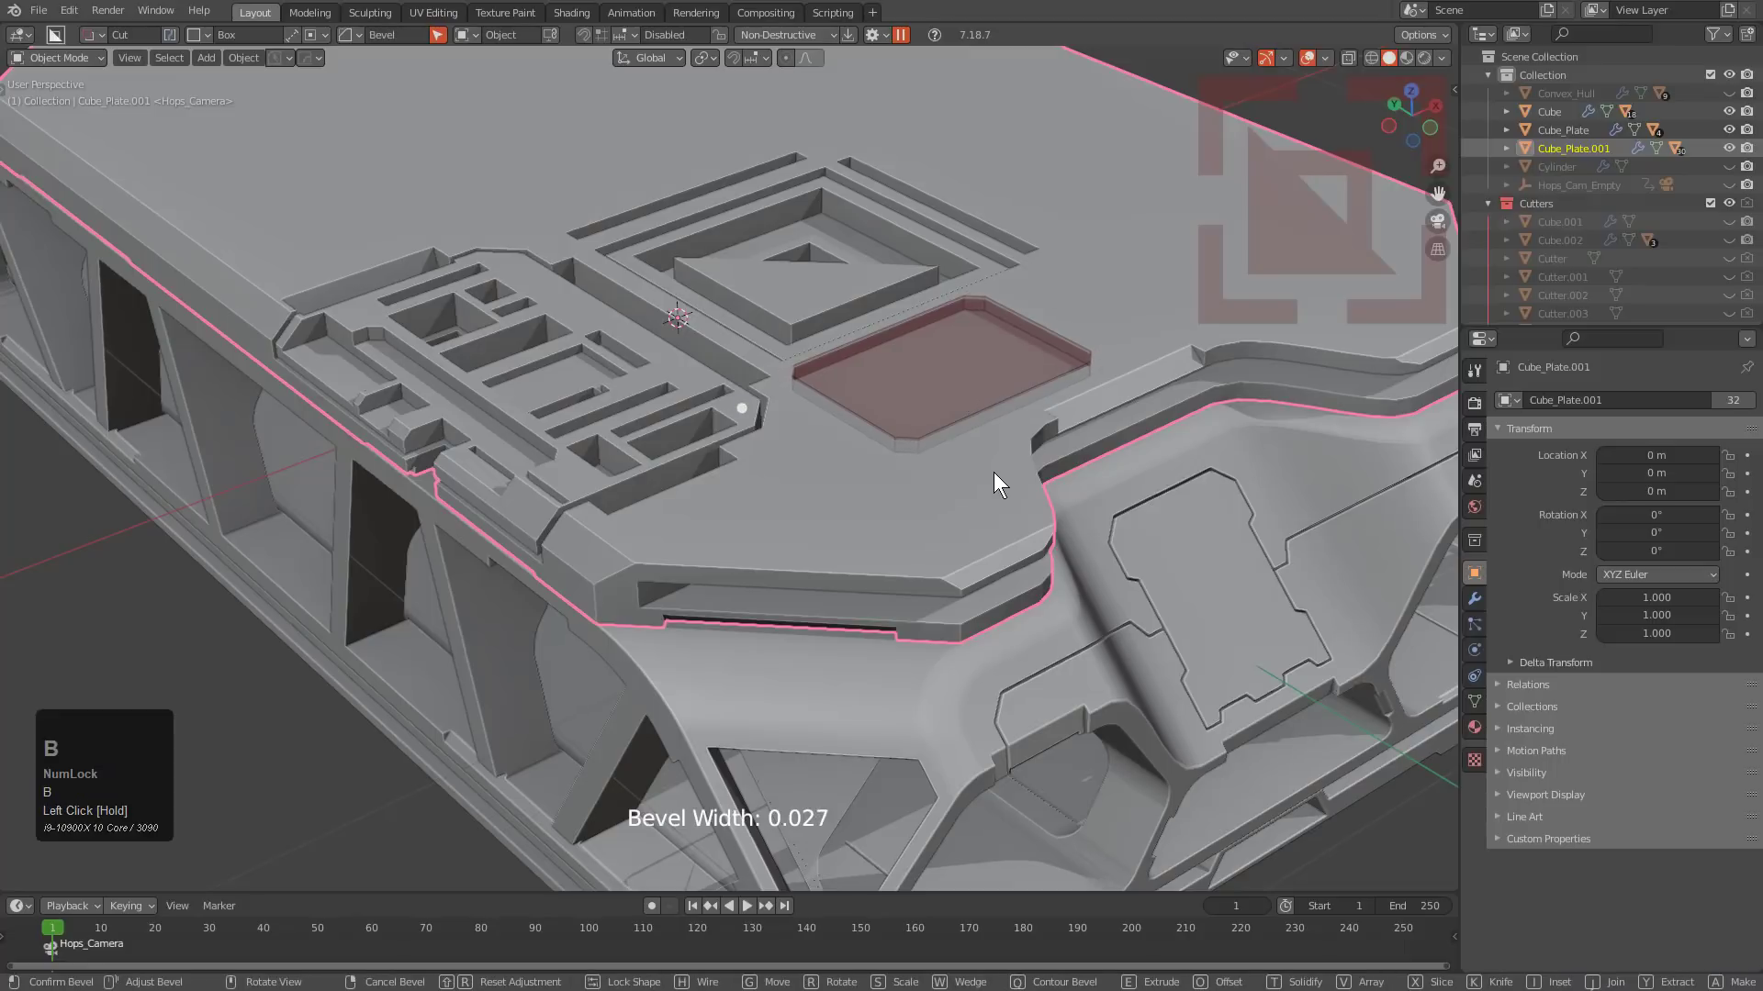
{"action": "left_click", "coordinate": [993, 471]}
{"action": "left_click_drag", "start_coordinate": [945, 385], "coordinate": [955, 378]}
Draw further box cuts around the bevelled pocket.
{"action": "left_click_drag", "start_coordinate": [1010, 301], "coordinate": [1061, 349]}
{"action": "mouse_move", "coordinate": [1013, 283]}
{"action": "left_mouse_down"}
{"action": "mouse_move", "coordinate": [1103, 279]}
{"action": "mouse_move", "coordinate": [1100, 338]}
{"action": "left_mouse_up"}
{"action": "mouse_move", "coordinate": [796, 411]}
{"action": "left_mouse_down"}
{"action": "mouse_move", "coordinate": [871, 444]}
{"action": "mouse_move", "coordinate": [1018, 416]}
{"action": "left_mouse_up"}
{"action": "left_click", "coordinate": [872, 35]}
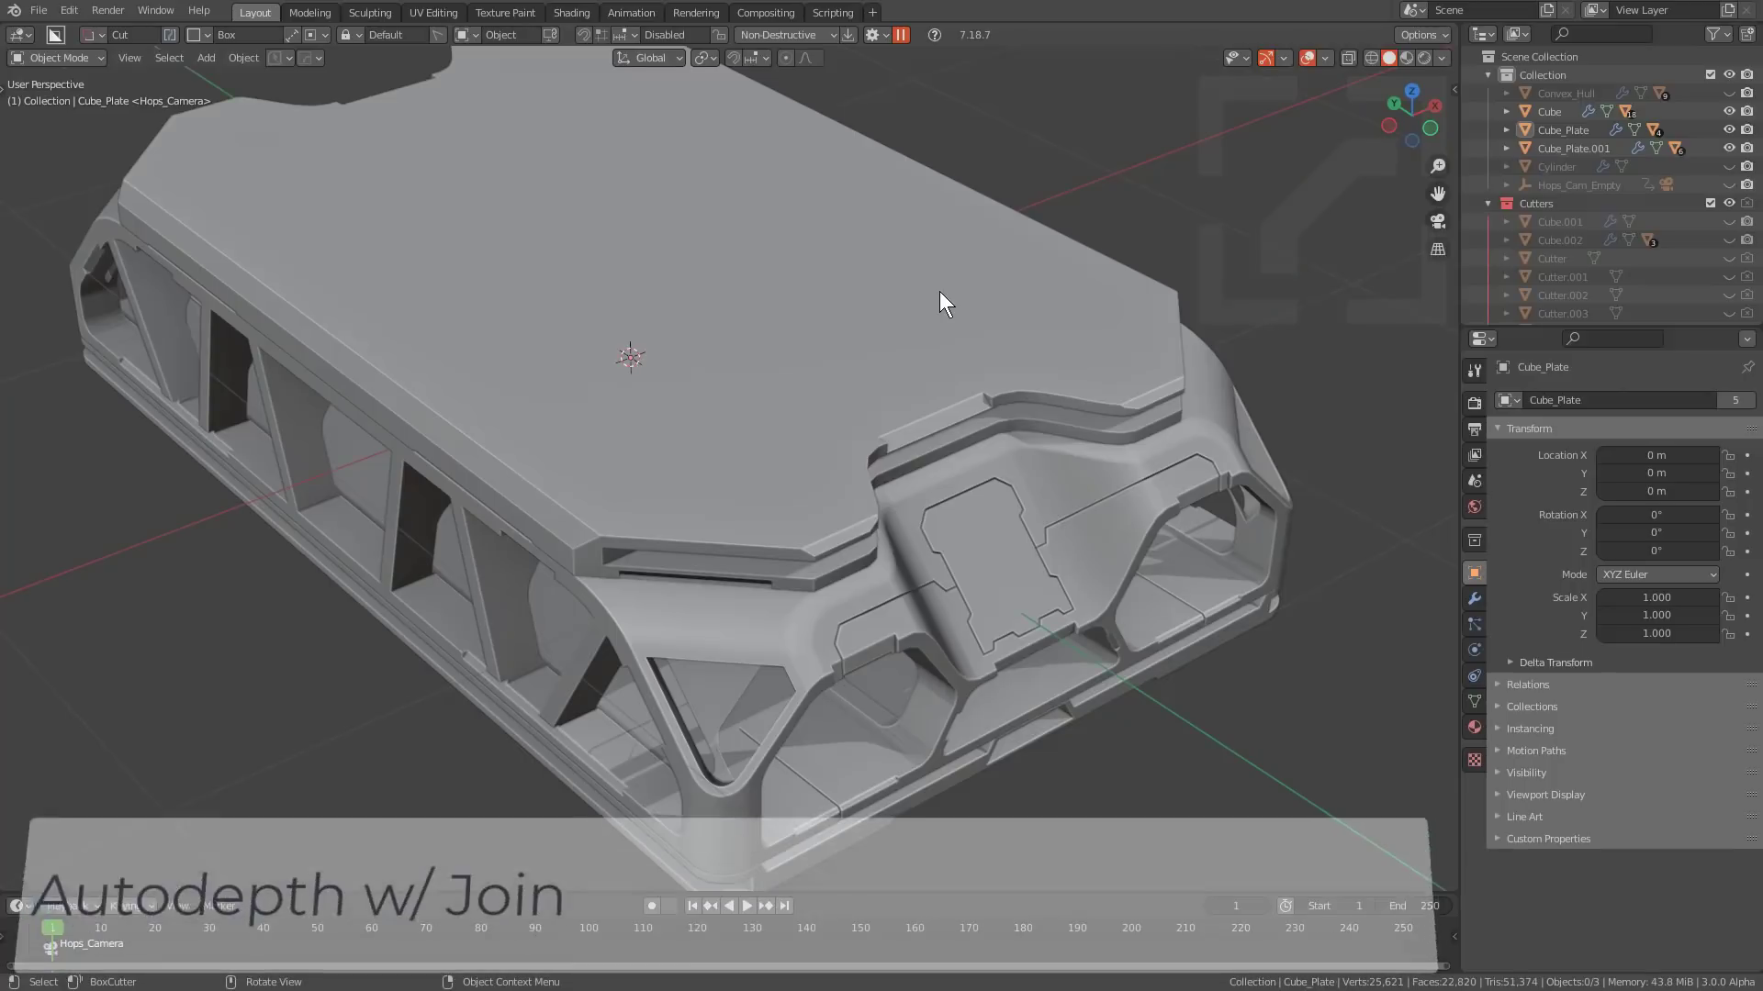
Select the top plate and cut a box recess about 0.556 by 0.563 with bevelled corners near its front corner.
{"action": "left_click", "coordinate": [944, 295]}
{"action": "scroll", "coordinate": [944, 295], "scroll_direction": "up", "scroll_amount": 4}
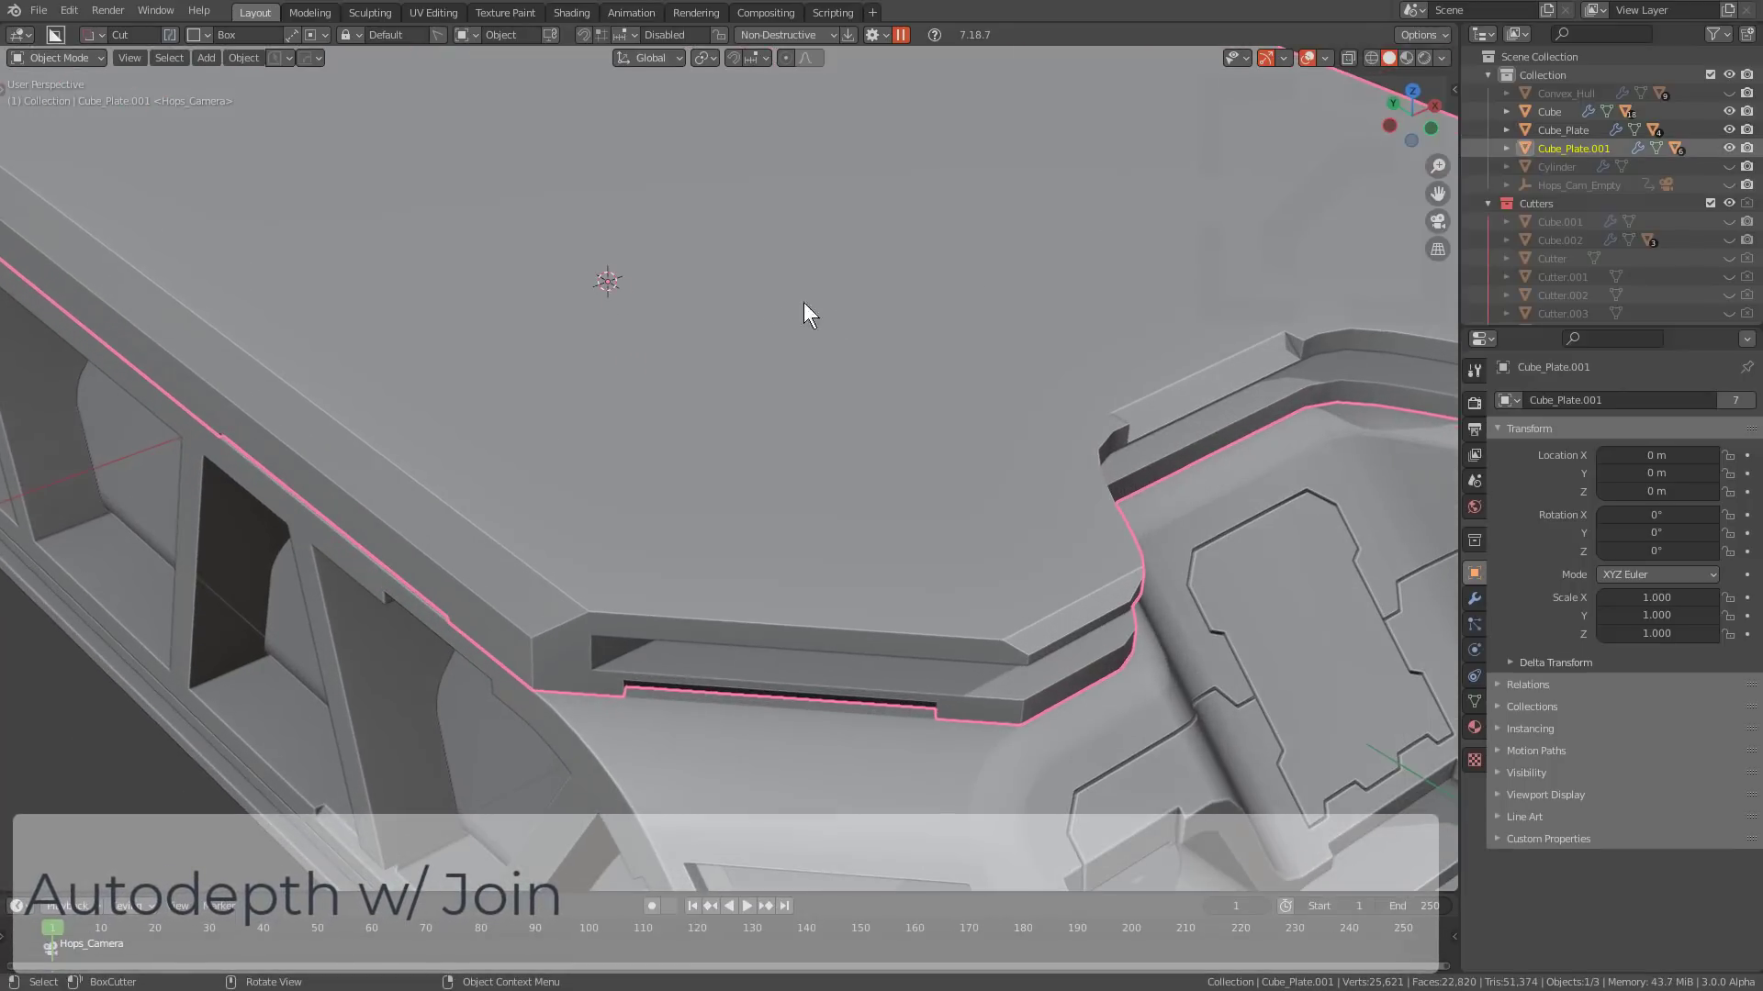
{"action": "key", "text": "d"}
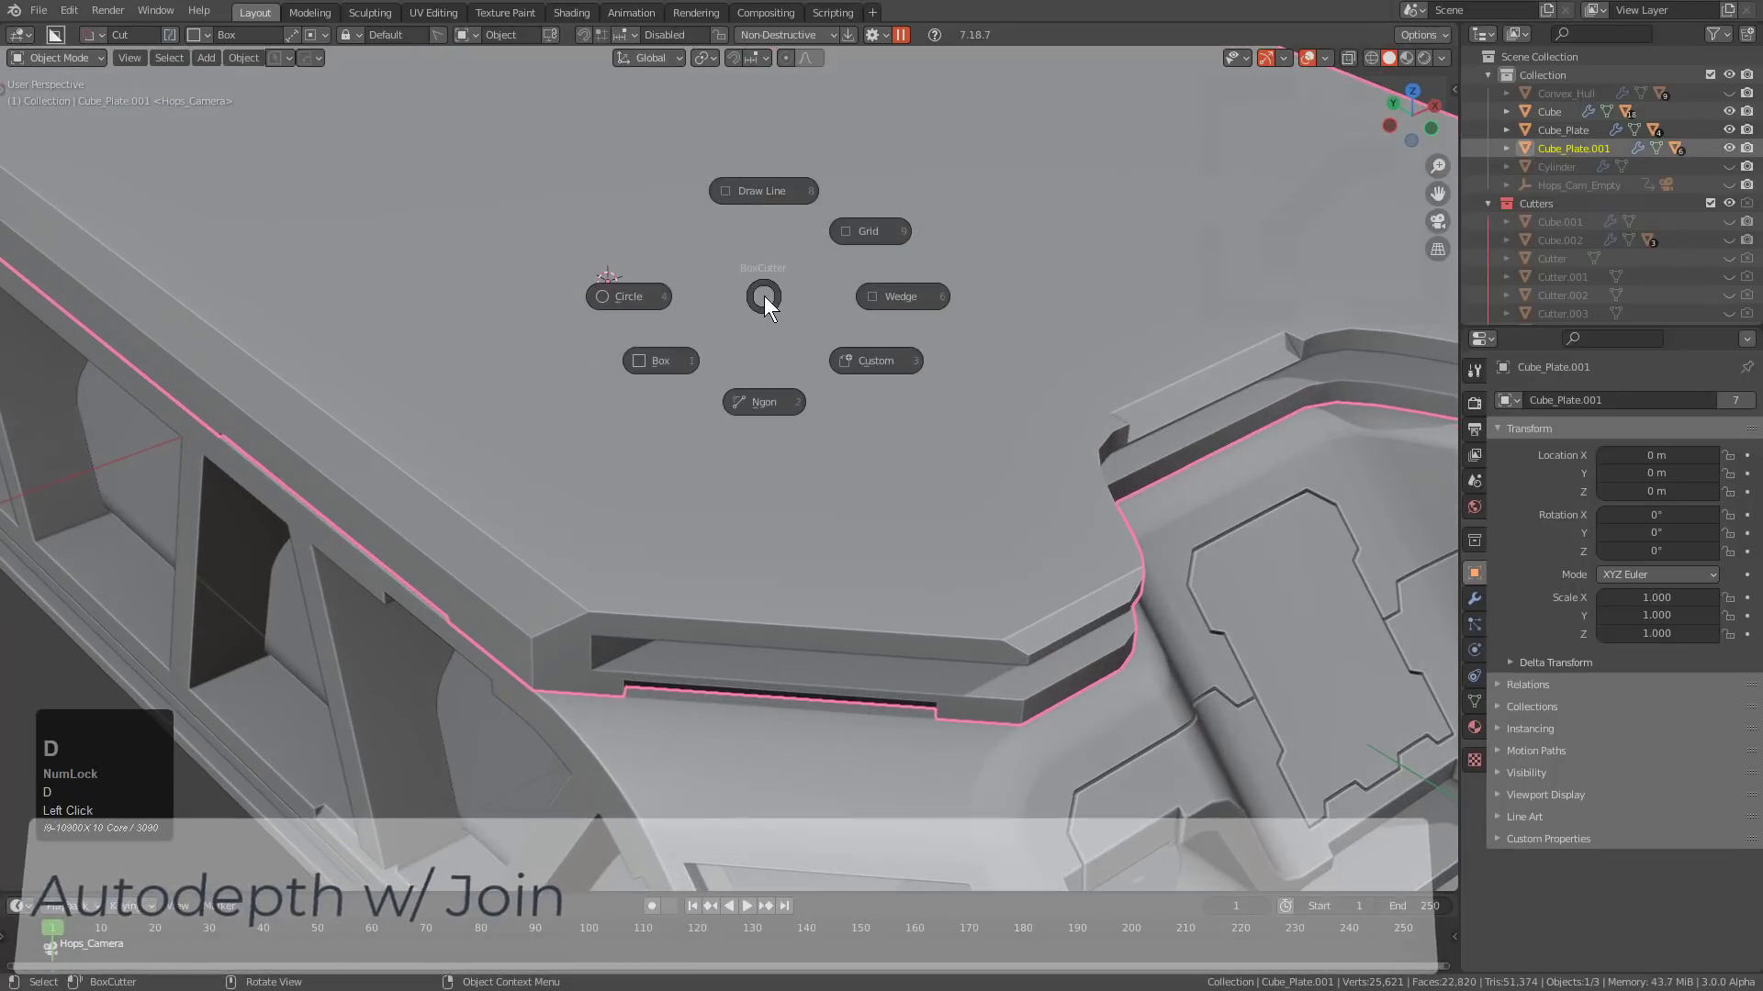
{"action": "left_click", "coordinate": [686, 371]}
{"action": "left_click_drag", "start_coordinate": [303, 353], "coordinate": [903, 395]}
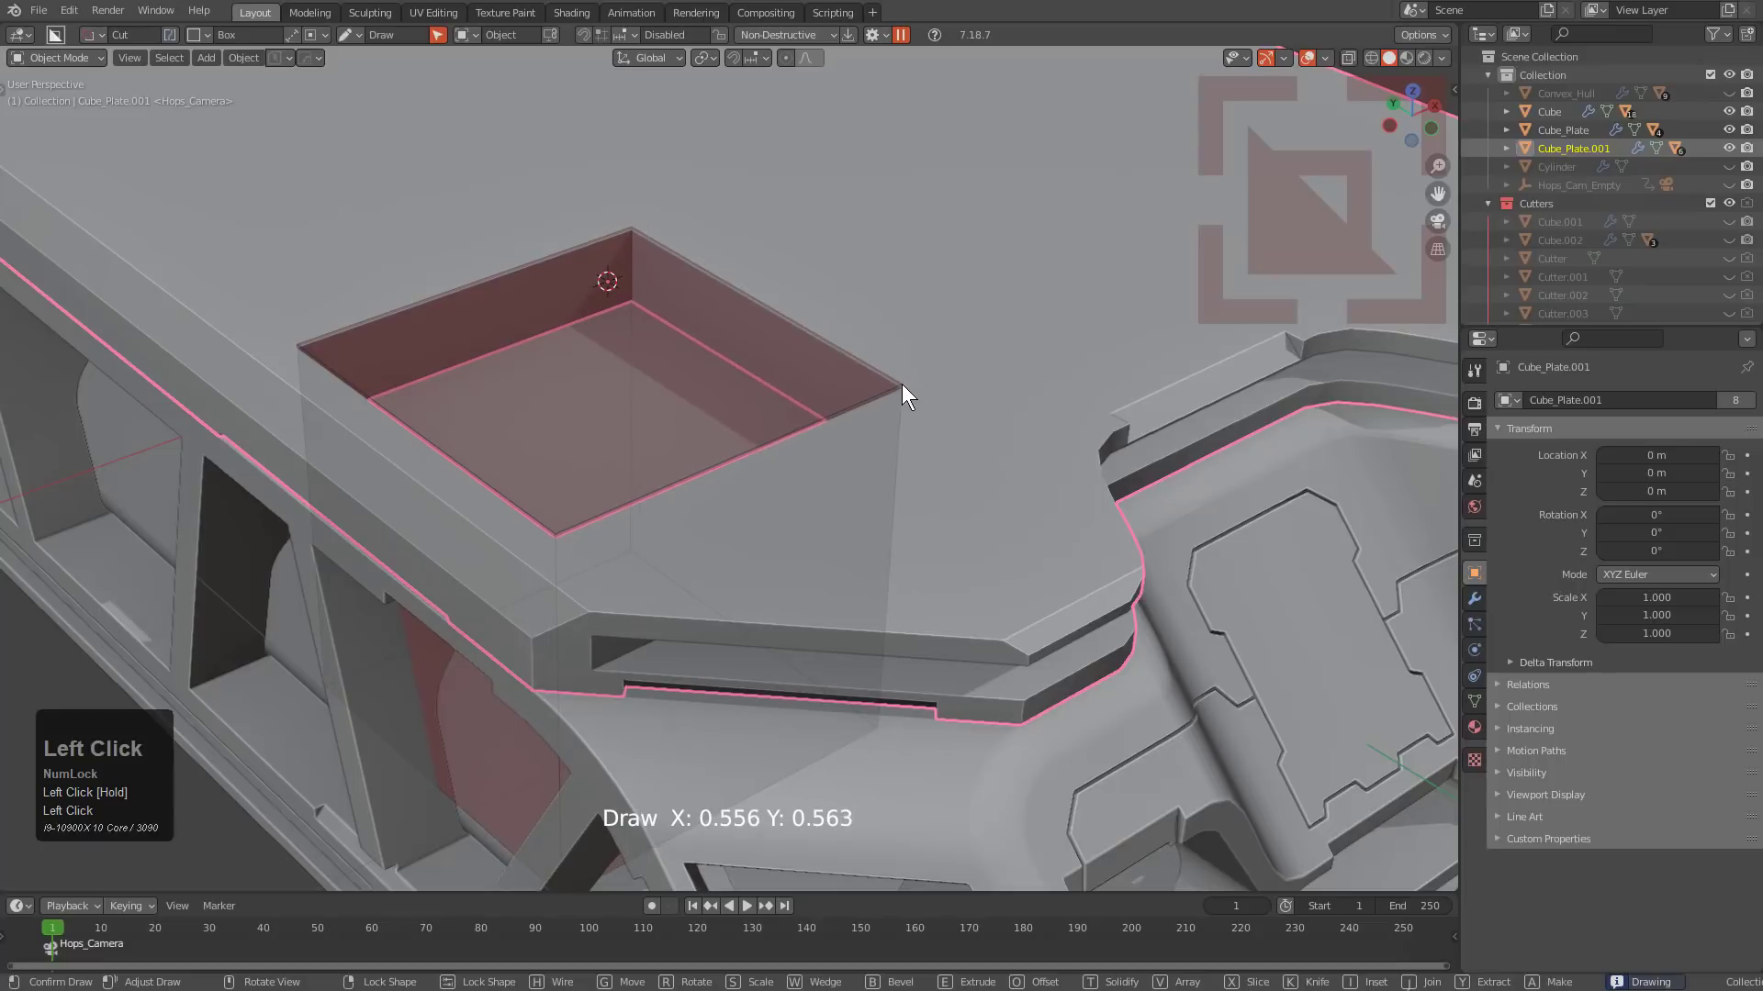
{"action": "right_click", "coordinate": [901, 383]}
{"action": "left_click_drag", "start_coordinate": [598, 691], "coordinate": [707, 418]}
{"action": "key", "text": "b"}
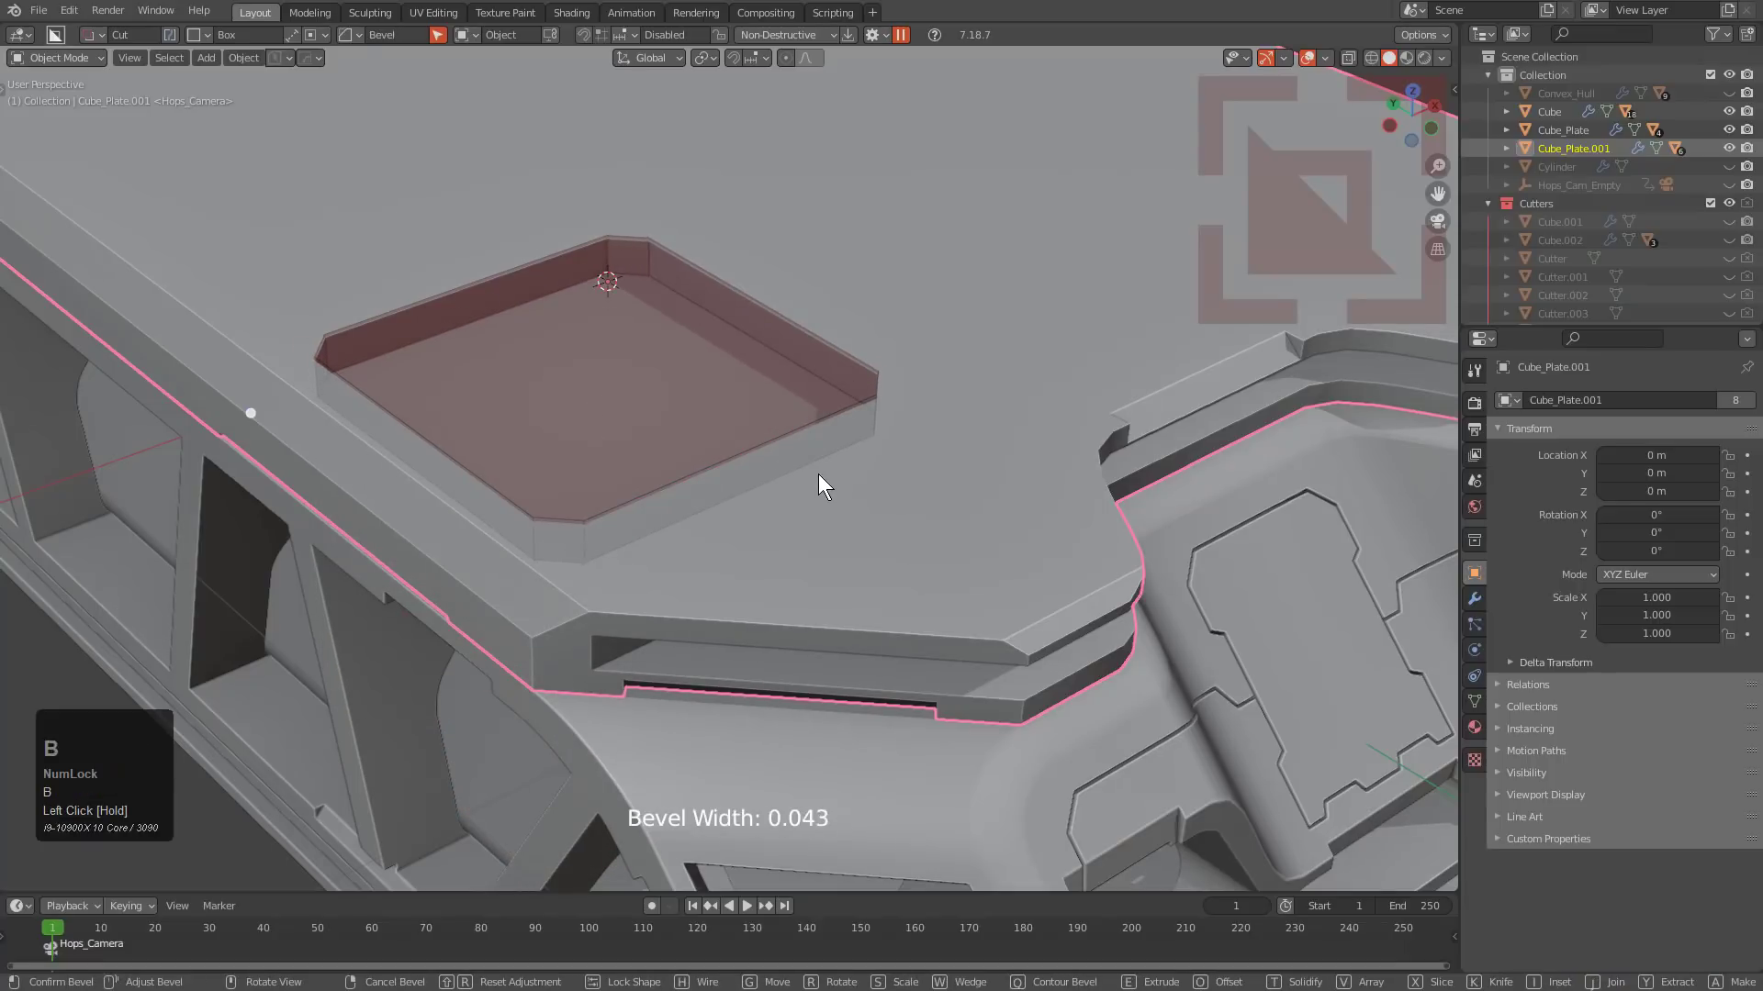
{"action": "left_click_drag", "start_coordinate": [818, 473], "coordinate": [789, 468]}
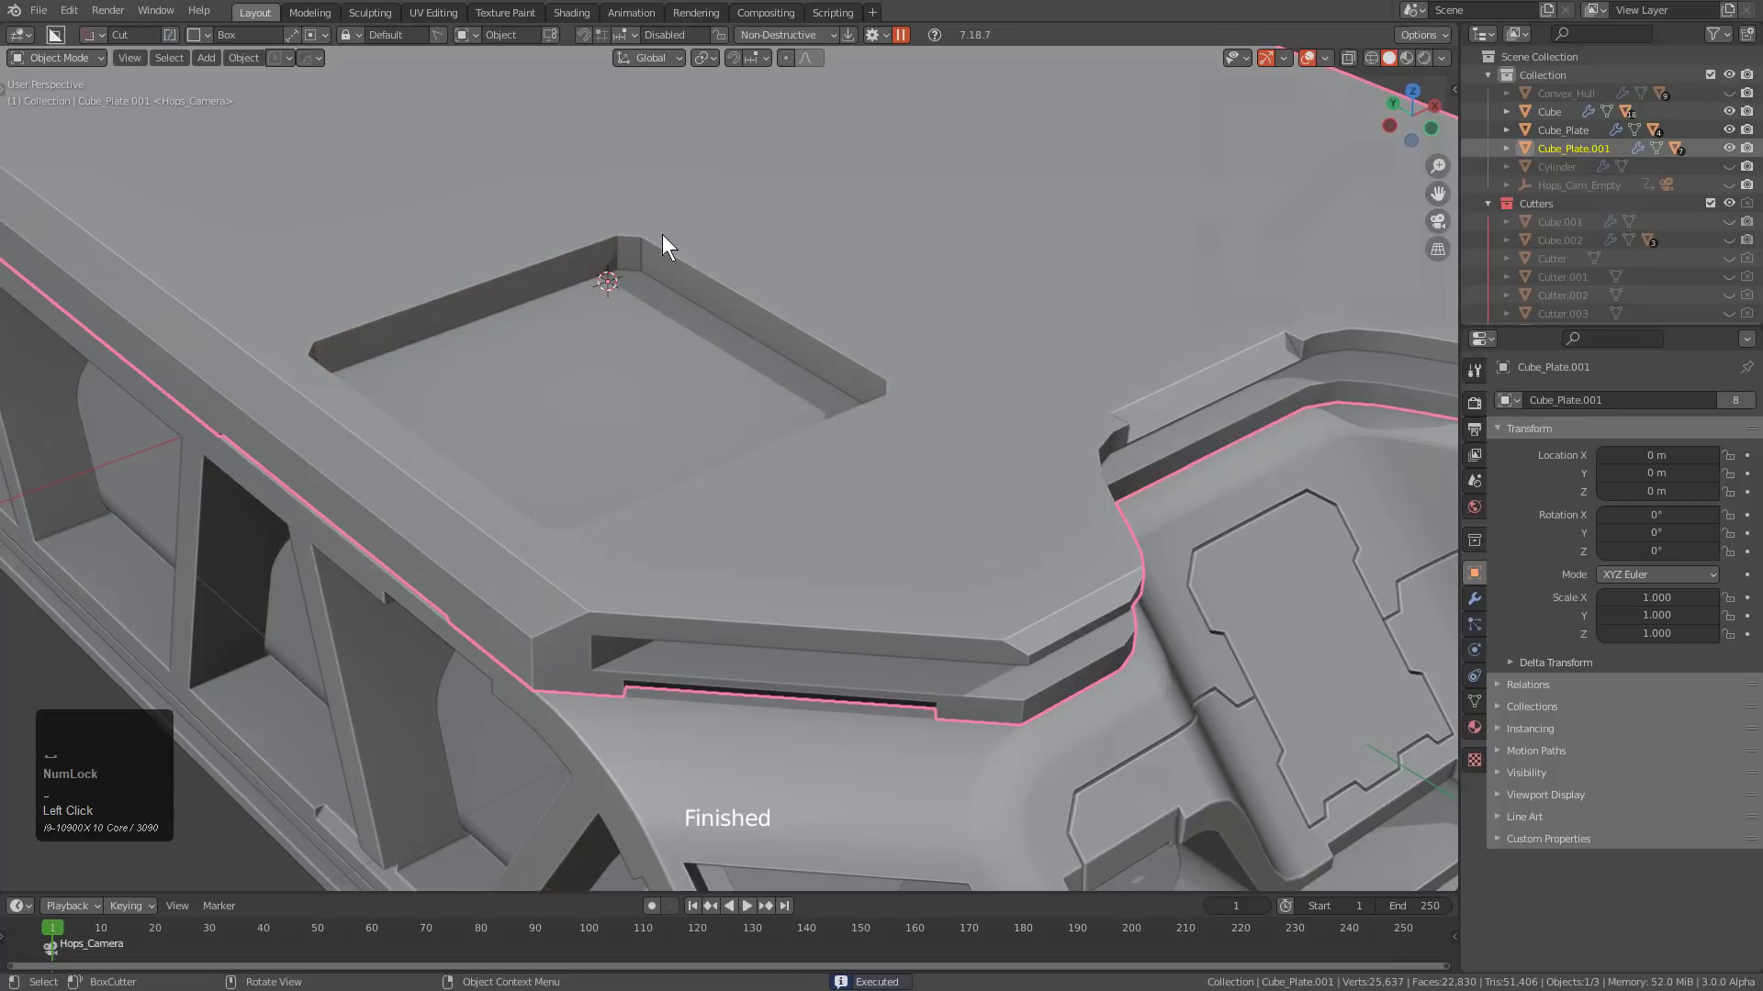
Turn on snapping and join a box centred inside the recess, with a bevel of about 0.032.
{"action": "left_click", "coordinate": [584, 34]}
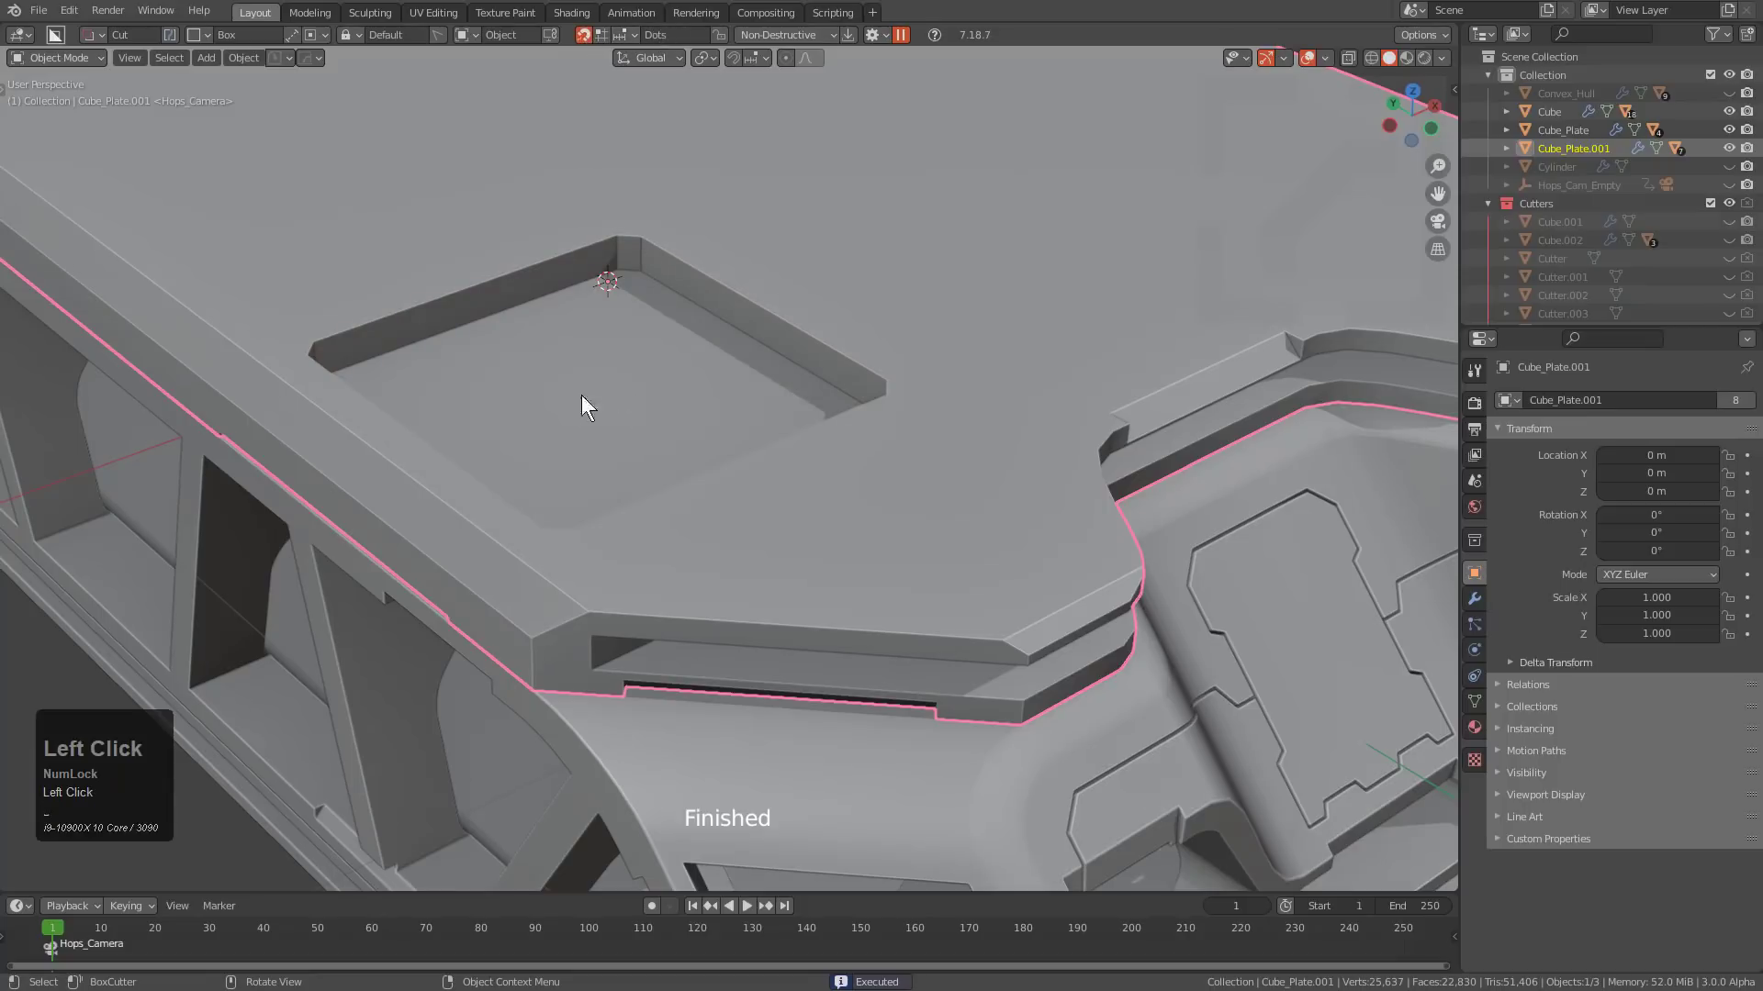
{"action": "mouse_move", "coordinate": [598, 410]}
{"action": "left_mouse_down", "text": "ctrl"}
{"action": "mouse_move", "coordinate": [855, 418]}
{"action": "mouse_move", "coordinate": [608, 129]}
{"action": "mouse_move", "coordinate": [615, 362]}
{"action": "left_mouse_up", "text": "ctrl"}
{"action": "key", "text": "j"}
{"action": "key", "text": "j"}
{"action": "key", "text": "j"}
{"action": "key", "text": "j"}
{"action": "key", "text": "j"}
{"action": "right_click", "coordinate": [845, 418]}
{"action": "key", "text": "b"}
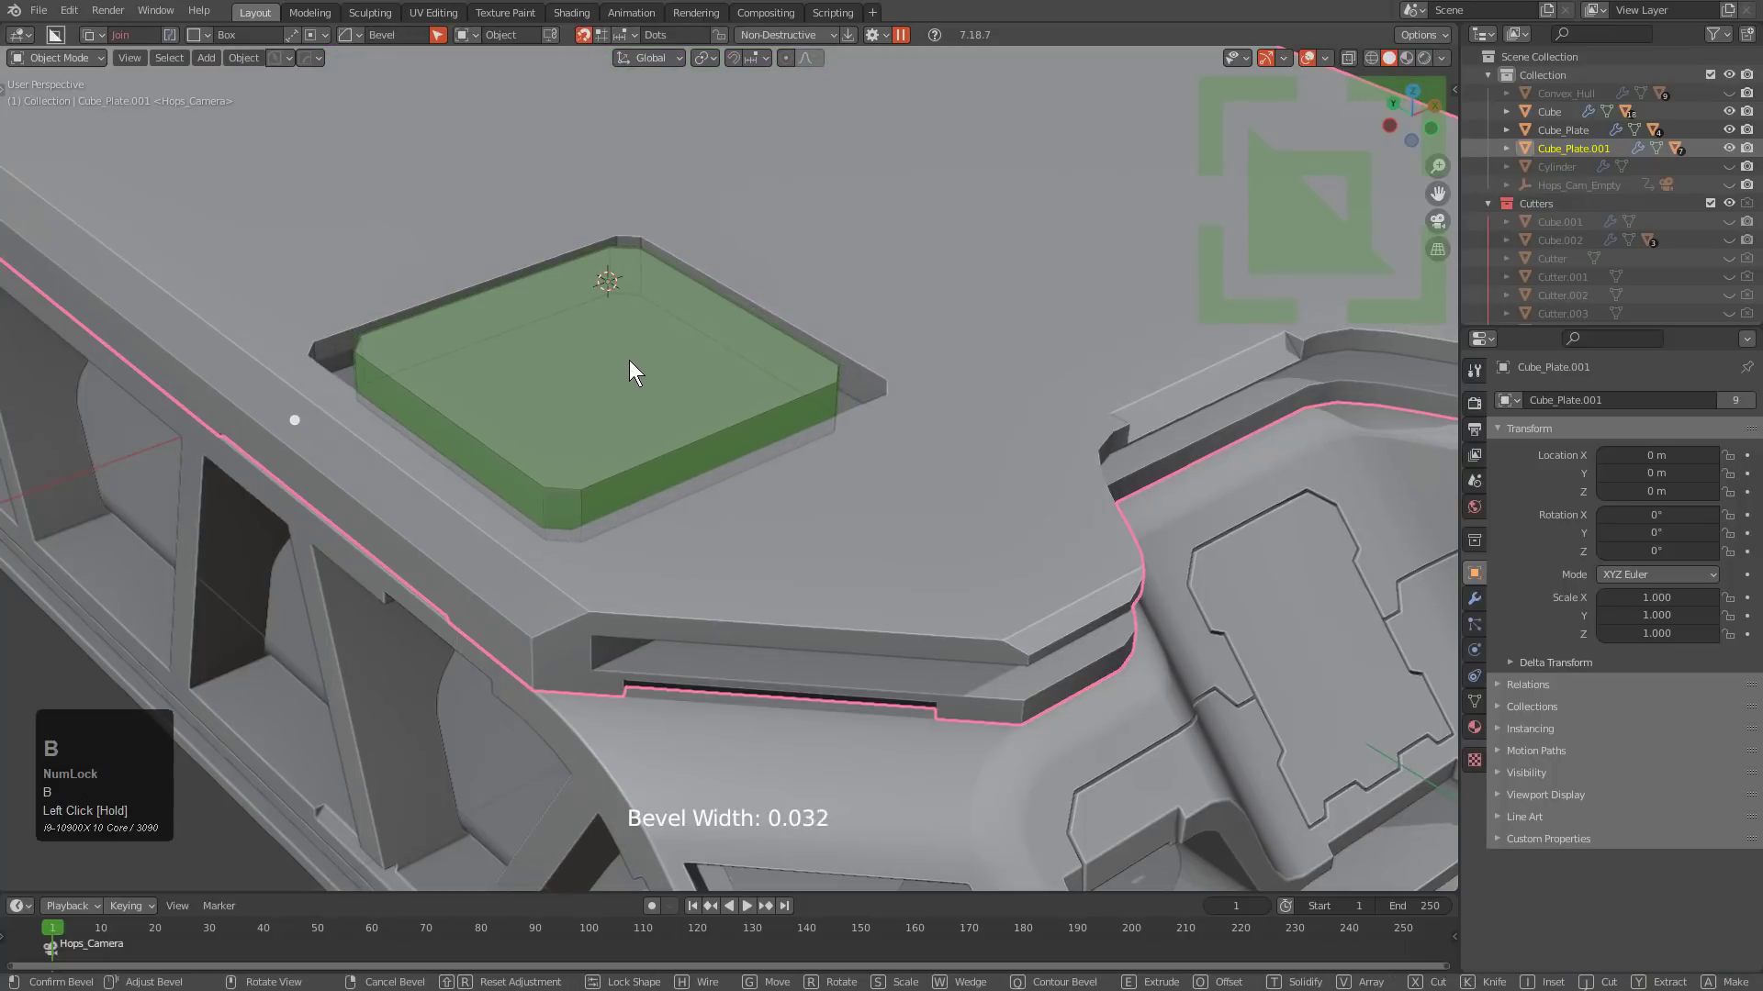
{"action": "left_click", "coordinate": [696, 403]}
{"action": "left_click", "coordinate": [610, 298]}
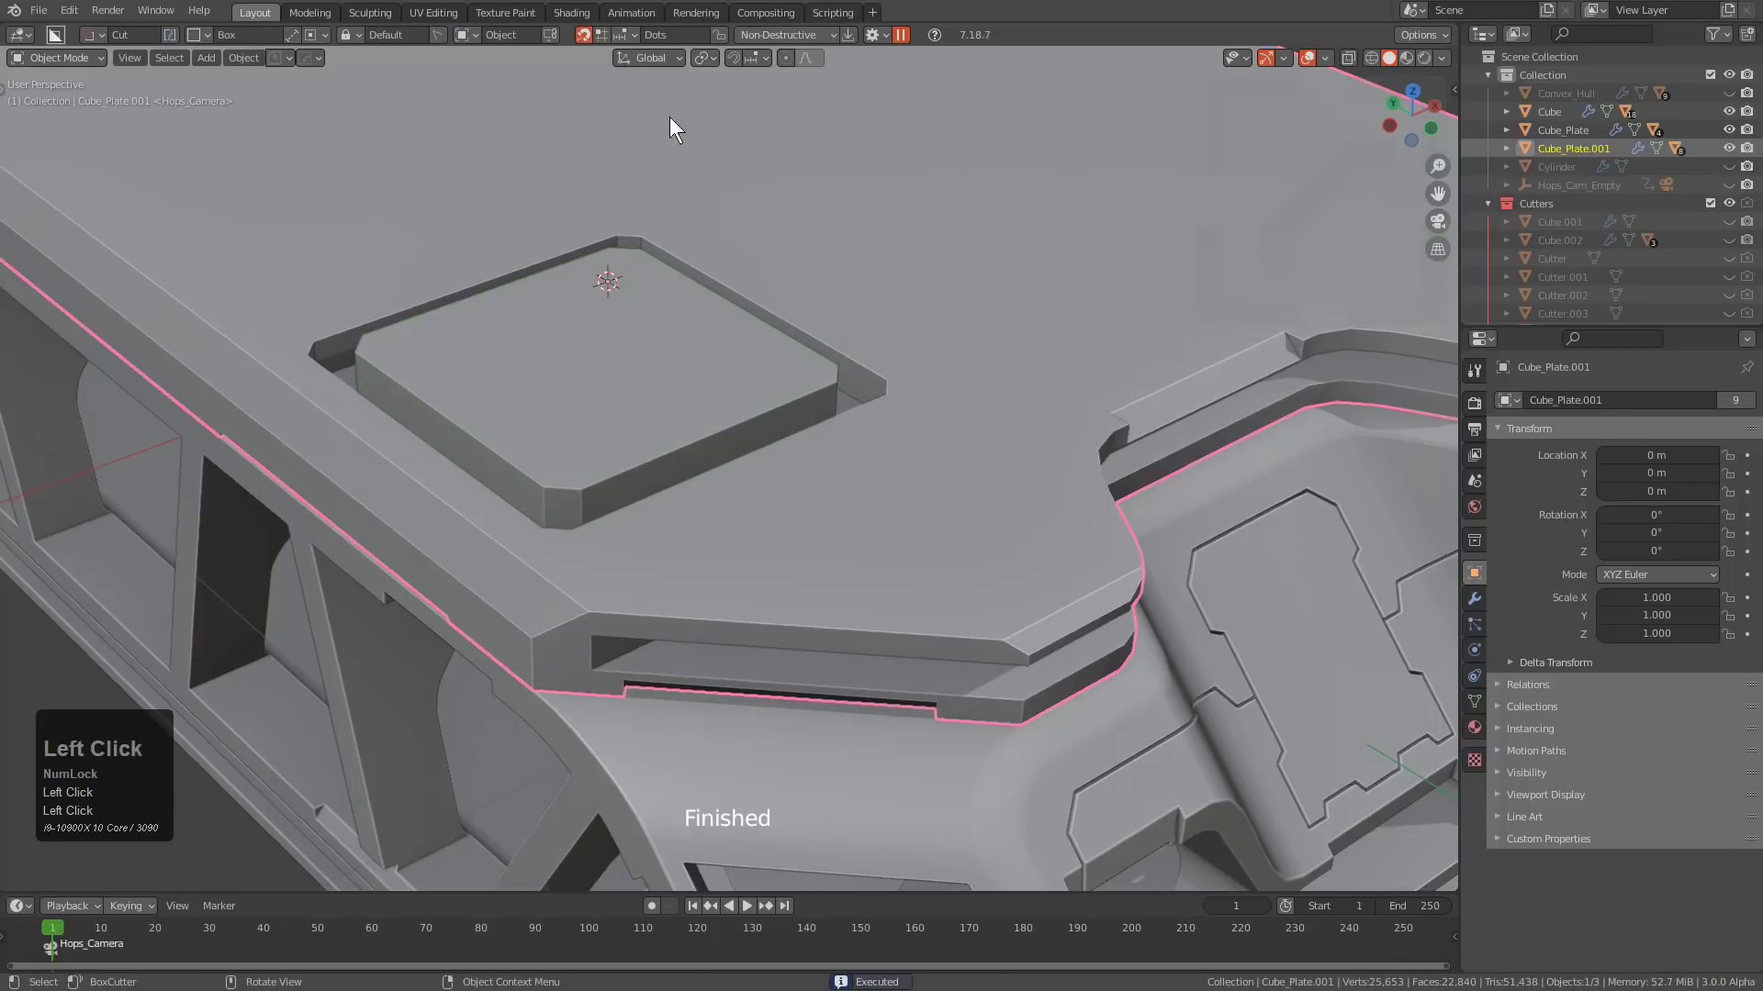
Set Auto Depth to 0.2 and join a thin bar with a bevel of about 0.004 along the recess's far short edge.
{"action": "left_click", "coordinate": [869, 33]}
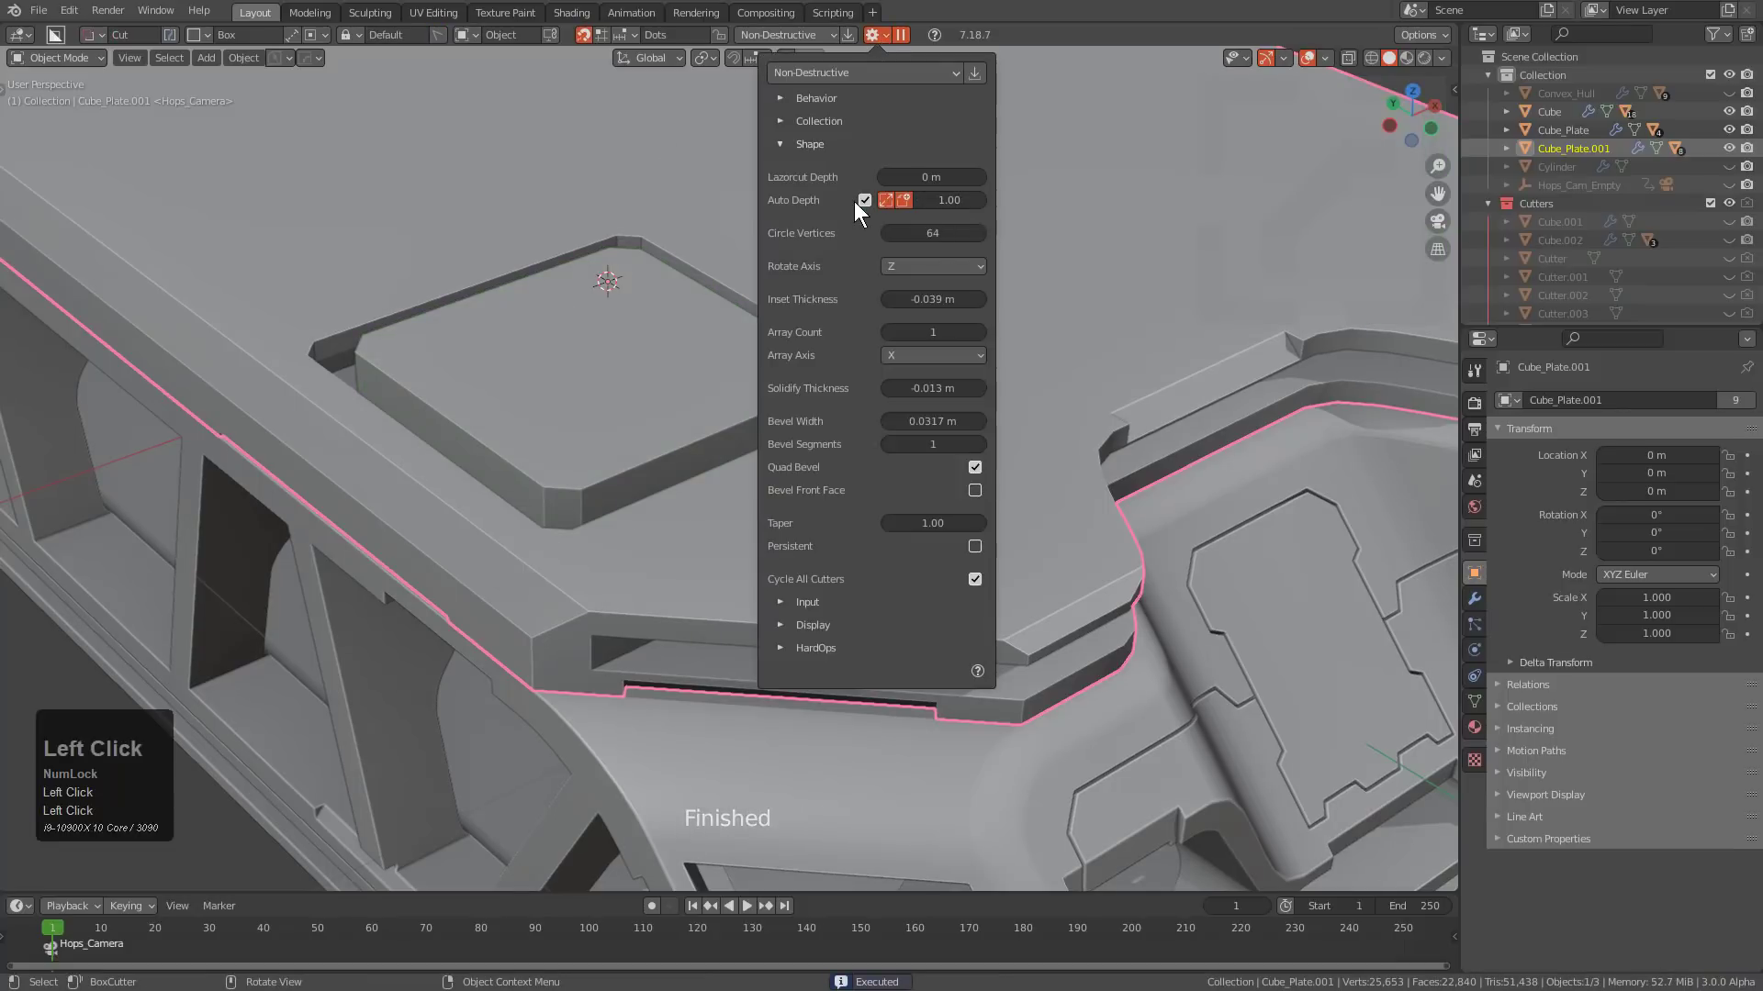
{"action": "left_click", "coordinate": [945, 200]}
{"action": "type", "text": "2"}
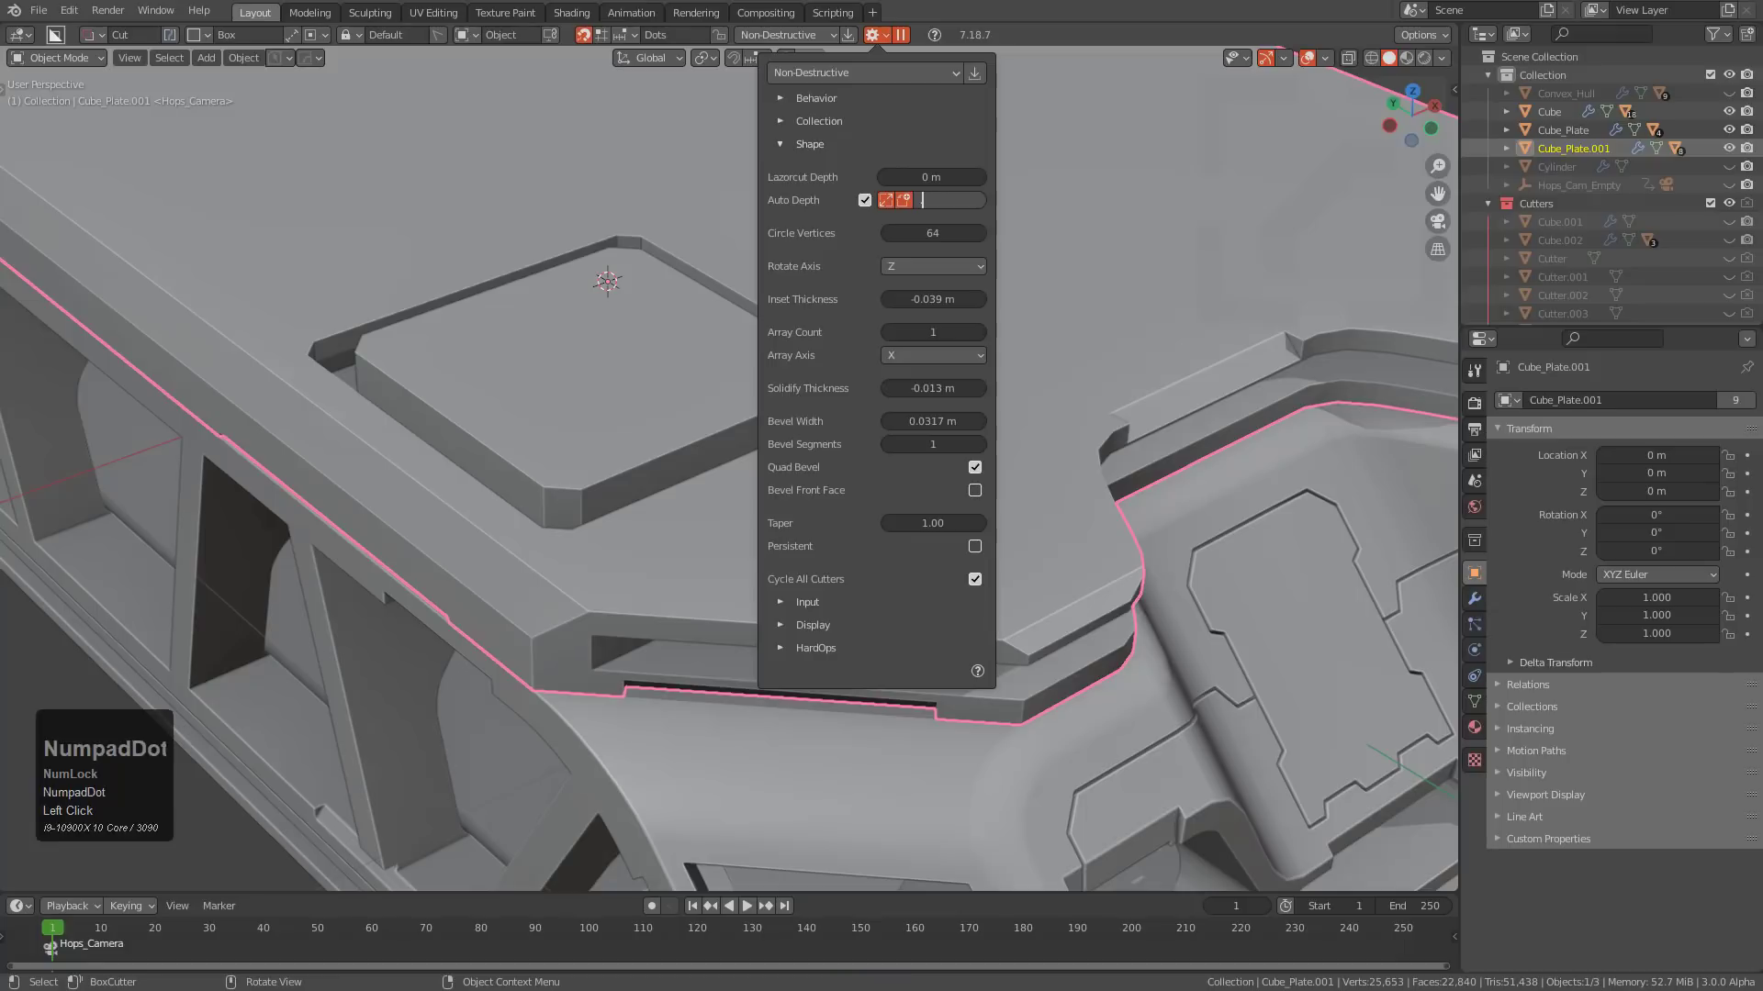
{"action": "key", "text": "Return"}
{"action": "left_click_drag", "start_coordinate": [329, 275], "coordinate": [591, 240]}
{"action": "key", "text": "j"}
{"action": "right_click", "coordinate": [591, 241]}
{"action": "left_click", "coordinate": [465, 230]}
{"action": "left_click_drag", "start_coordinate": [464, 230], "coordinate": [460, 257]}
{"action": "key", "text": "b"}
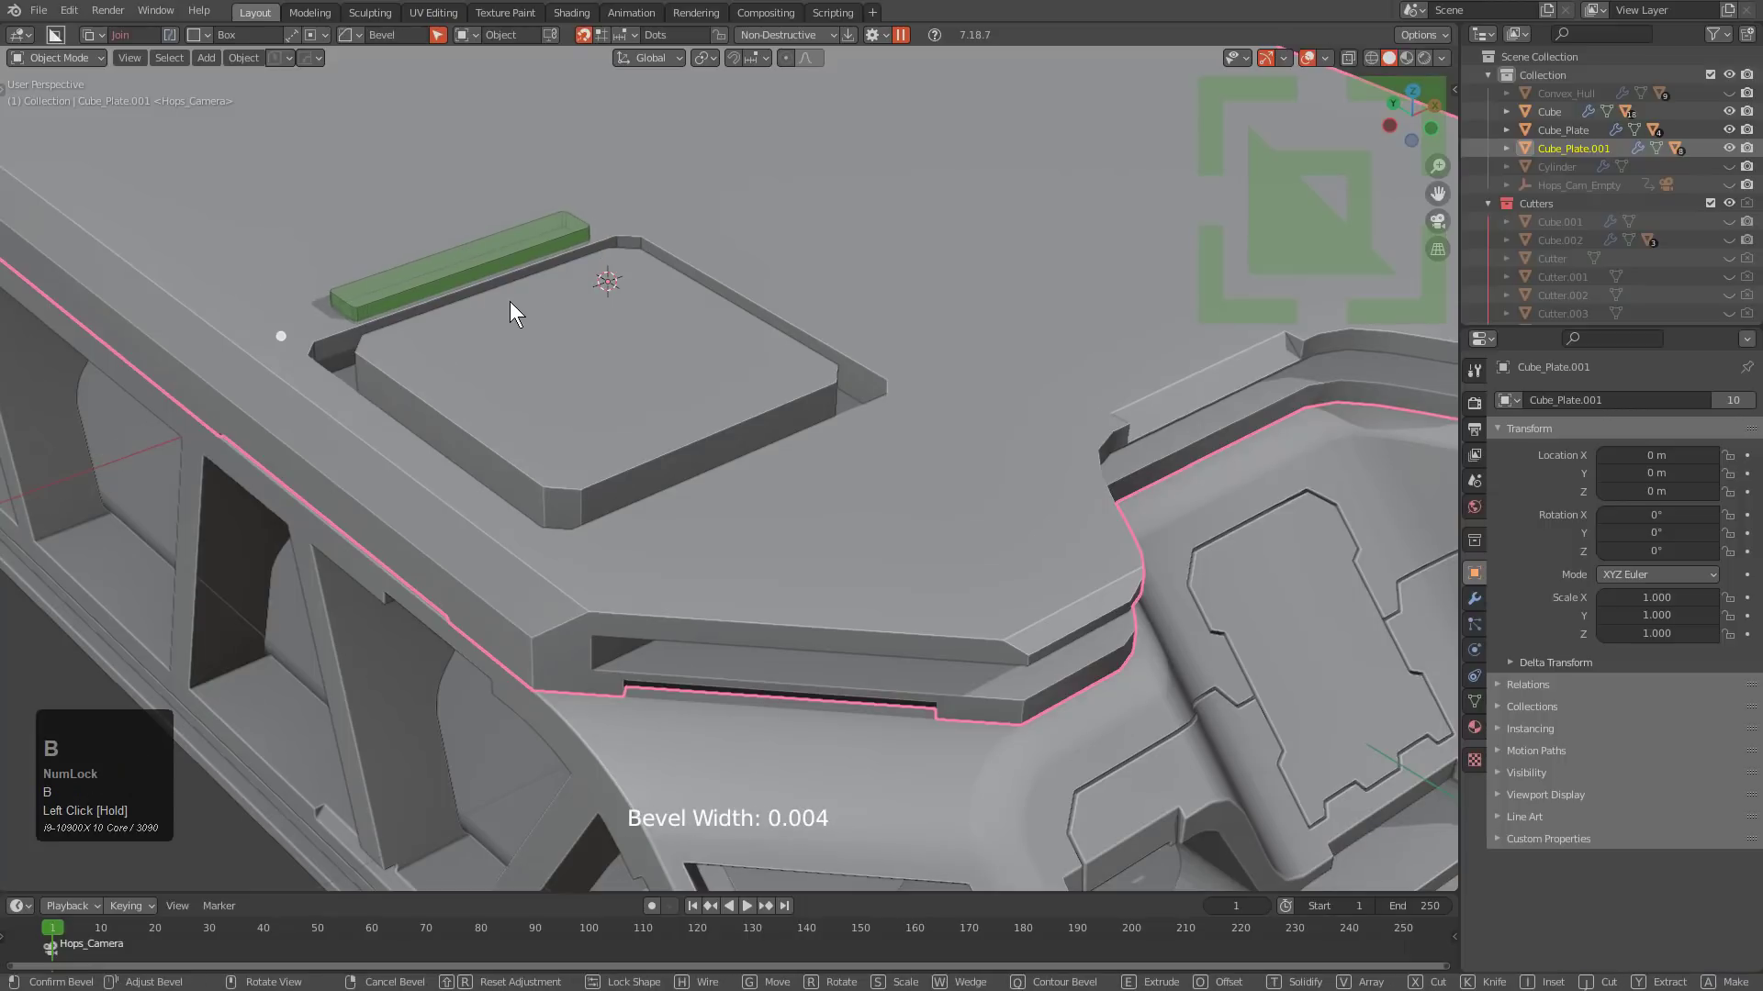
{"action": "left_click", "coordinate": [498, 263]}
{"action": "left_click", "coordinate": [498, 294]}
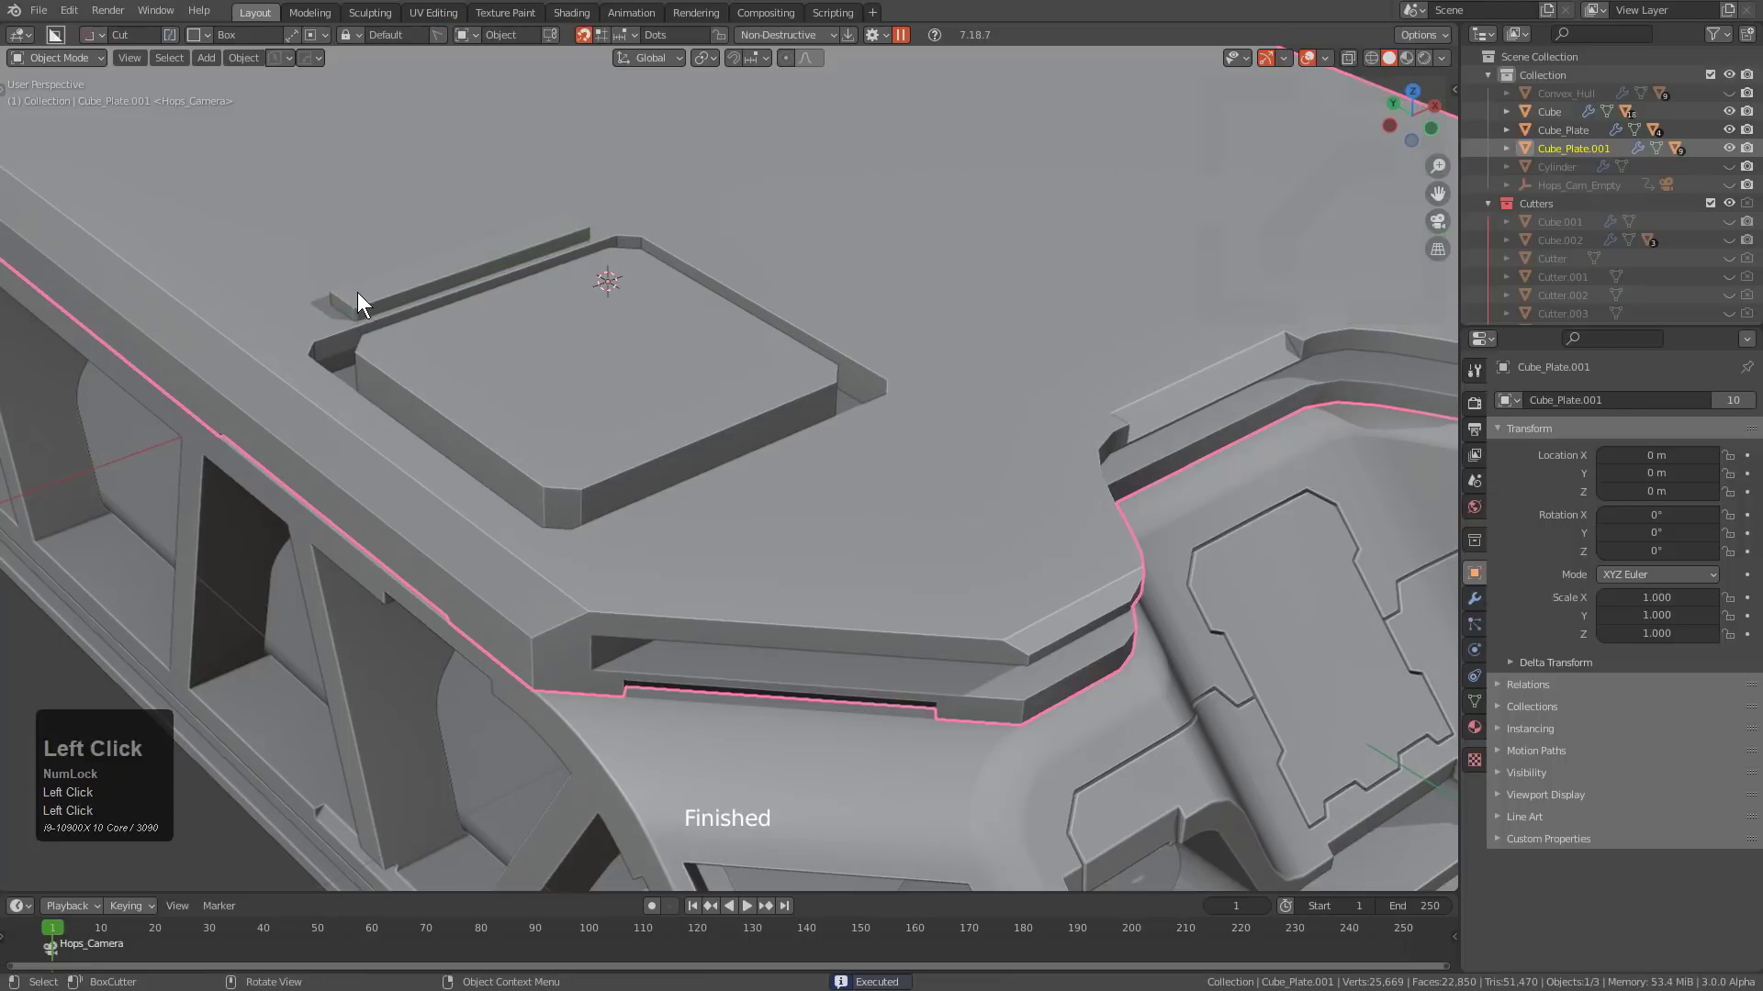
Cut a box through the thin bar into the raised block, extruded about 0.117 deep with a bevel of about 0.012.
{"action": "mouse_move", "coordinate": [356, 292]}
{"action": "left_mouse_down"}
{"action": "mouse_move", "coordinate": [643, 328]}
{"action": "mouse_move", "coordinate": [709, 301]}
{"action": "left_mouse_up"}
{"action": "right_click", "coordinate": [709, 301]}
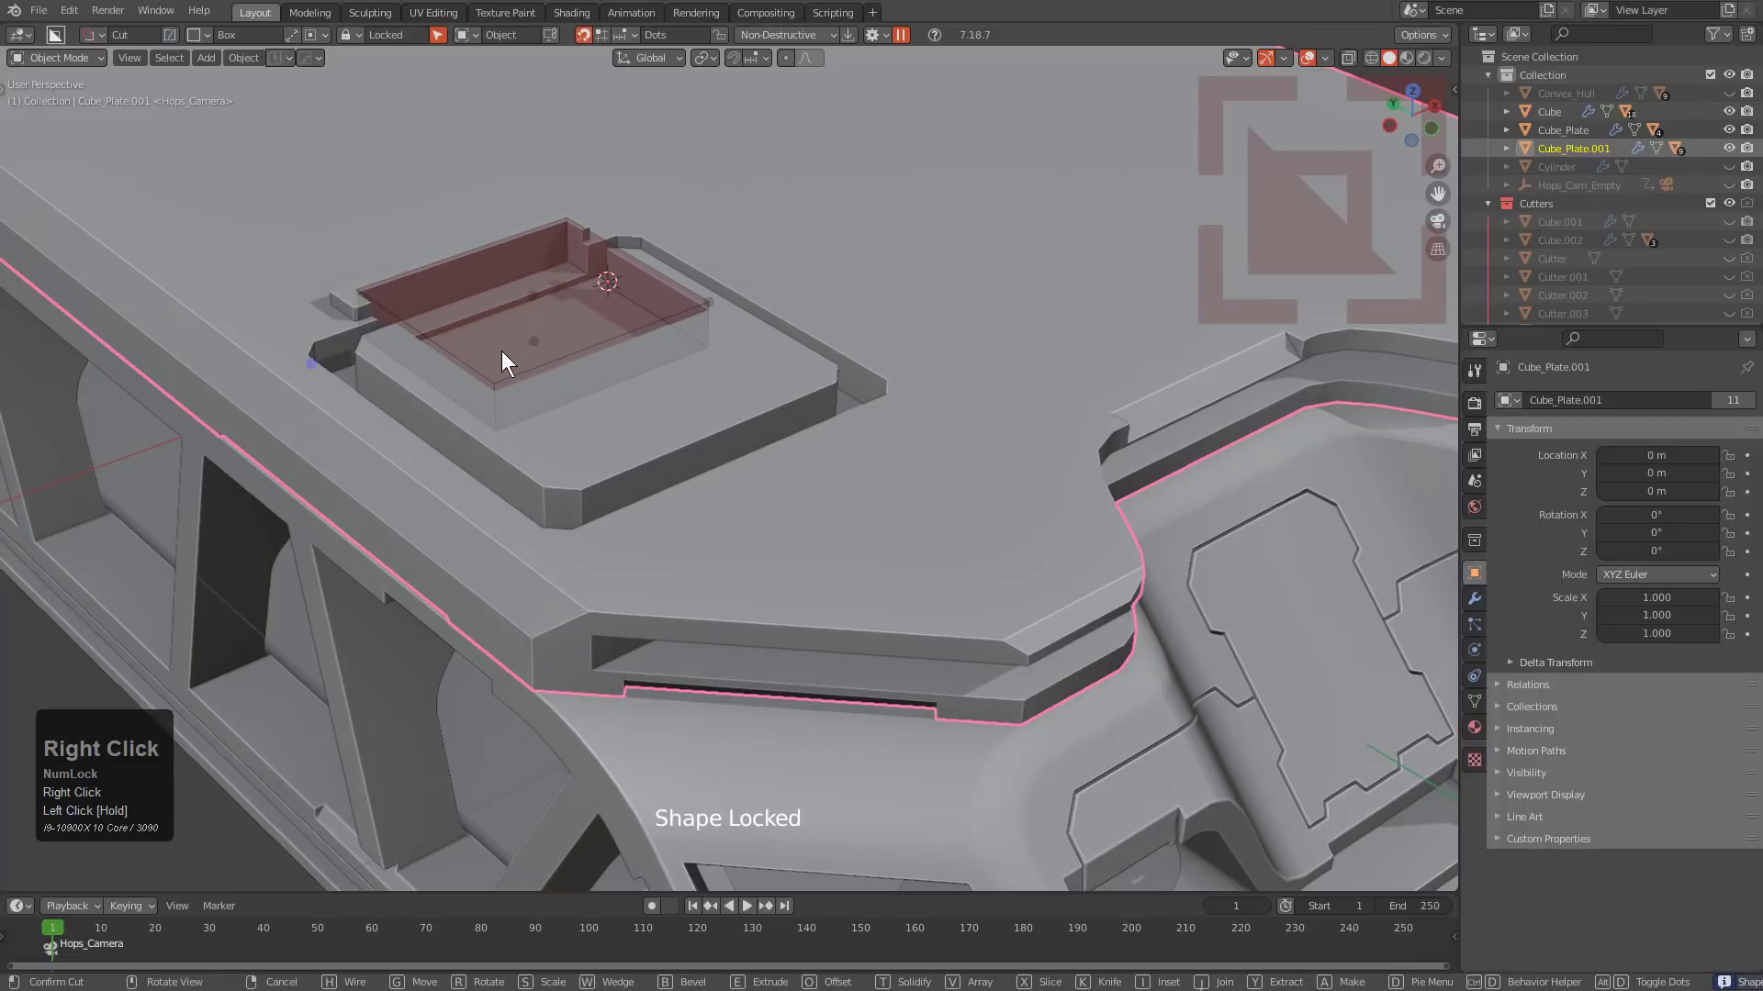
{"action": "left_click", "coordinate": [531, 340]}
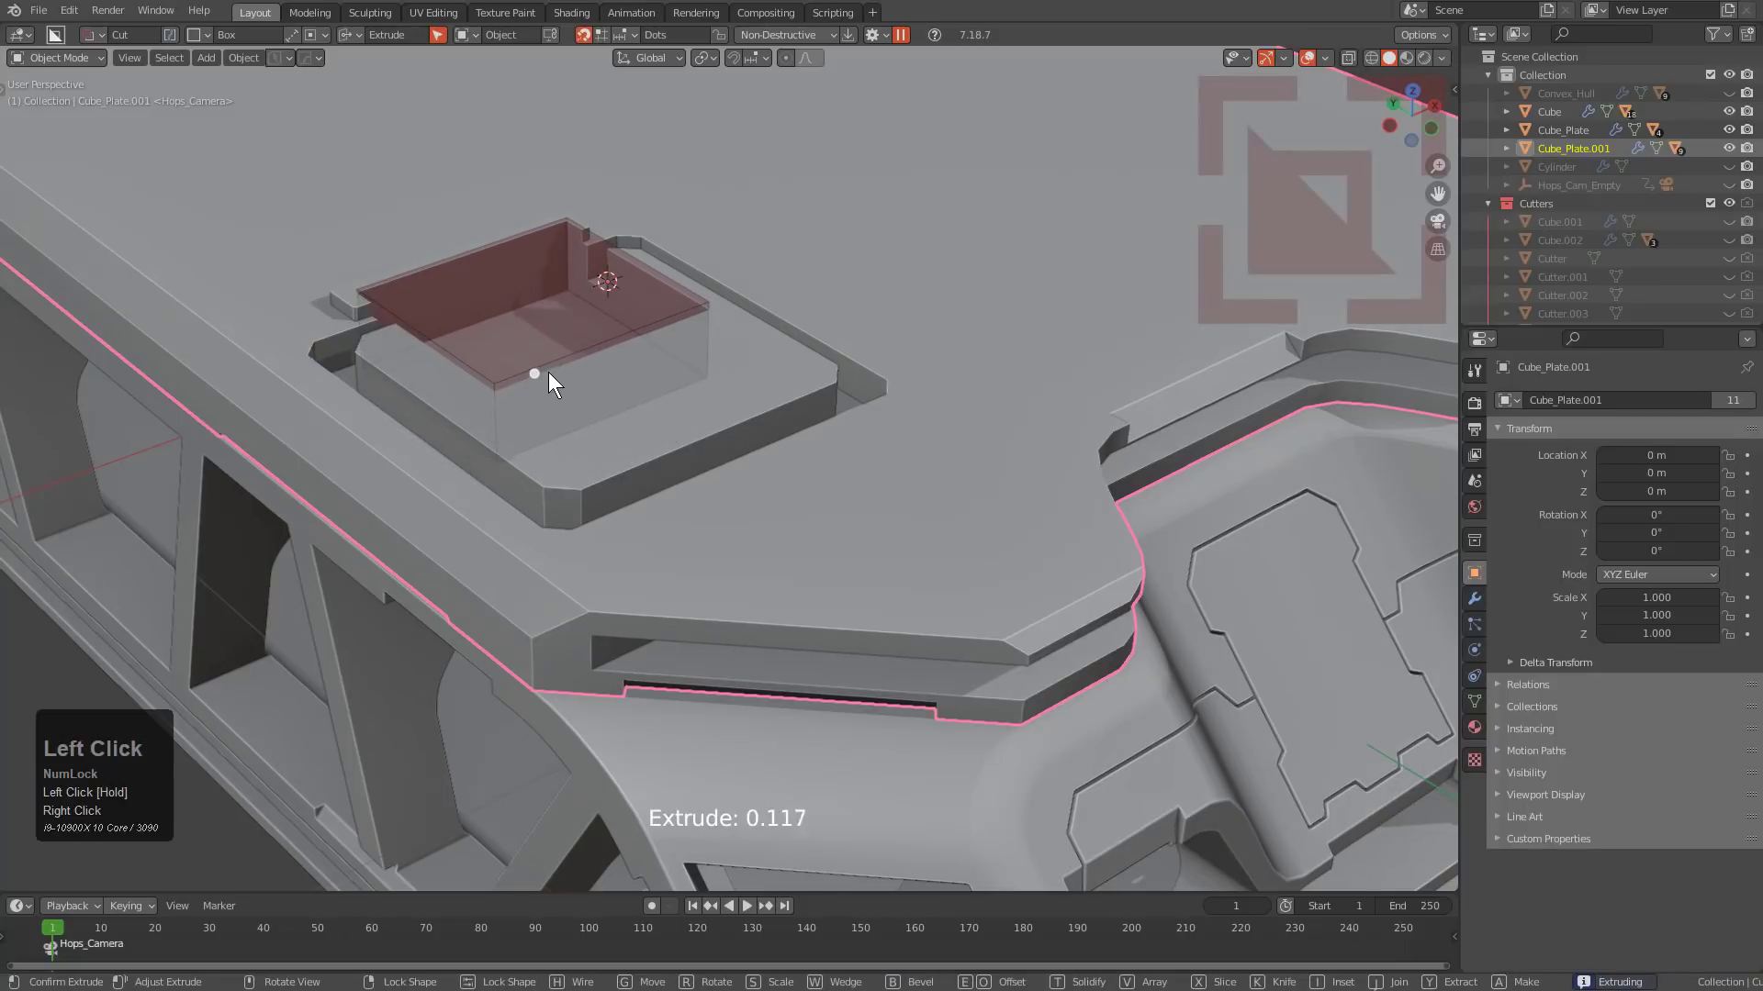
{"action": "key", "text": "b"}
{"action": "left_click", "coordinate": [745, 424]}
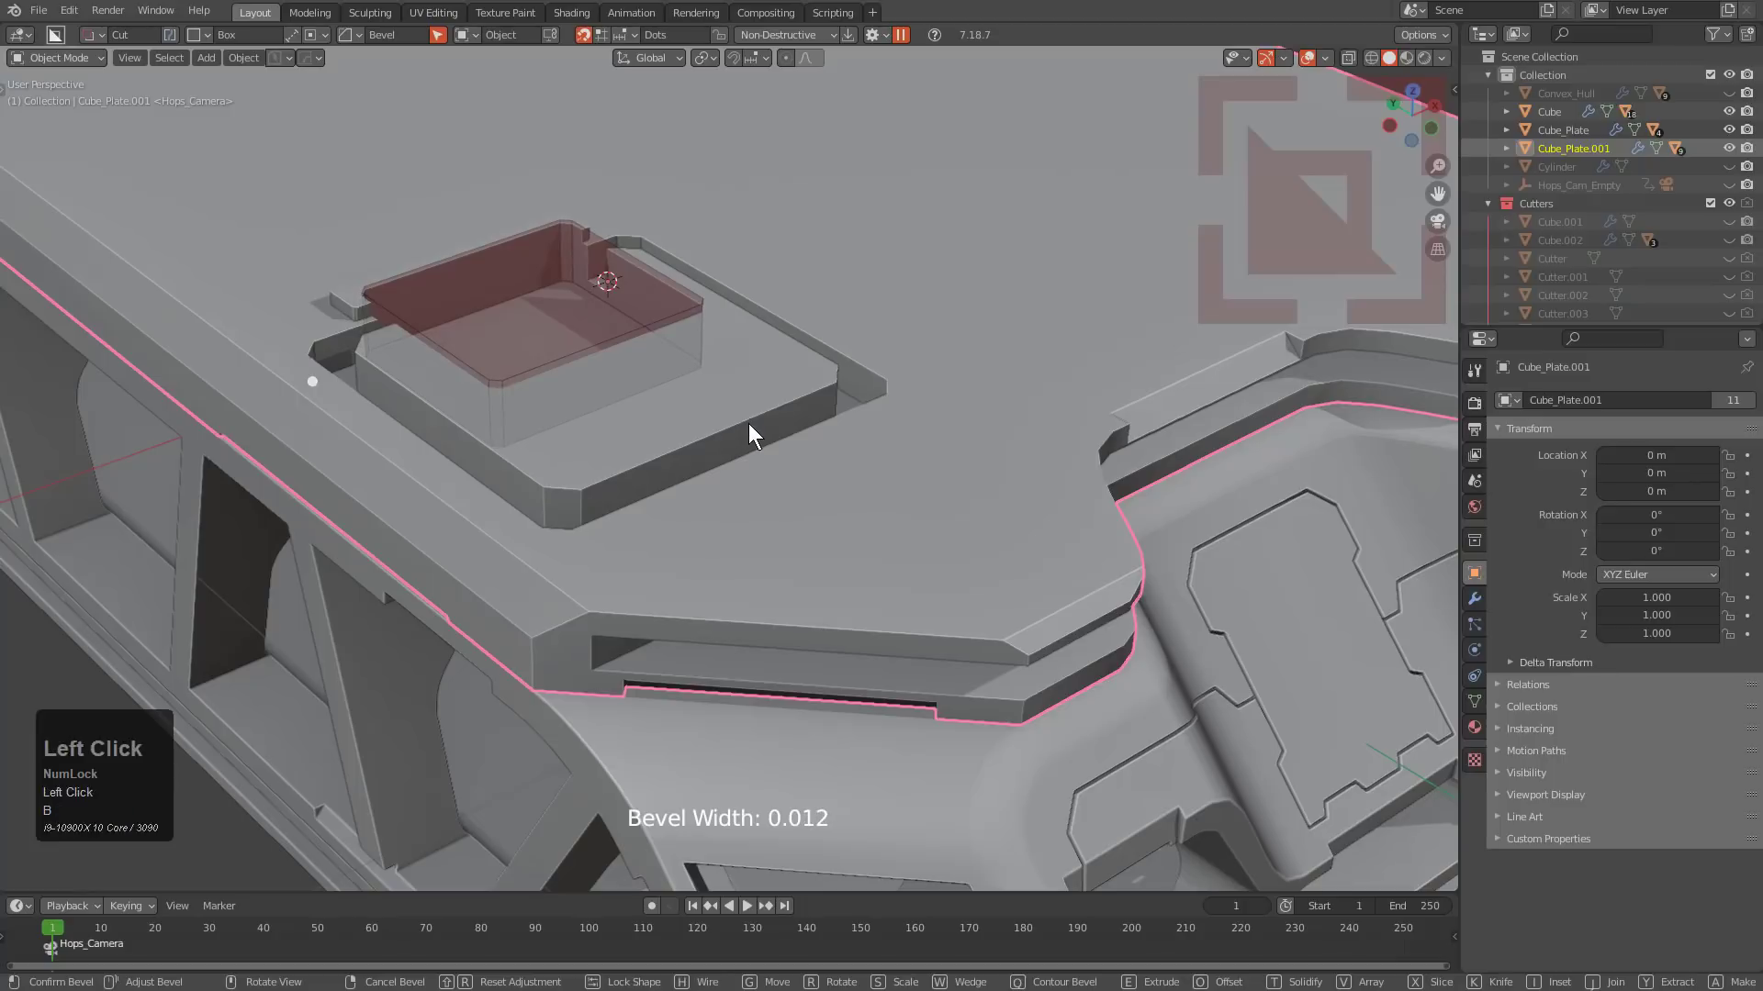
Join a bevelled narrow box along the near edge of the pocket in the raised block.
{"action": "mouse_move", "coordinate": [543, 383]}
{"action": "left_mouse_down"}
{"action": "mouse_move", "coordinate": [653, 311]}
{"action": "mouse_move", "coordinate": [598, 401]}
{"action": "left_mouse_up"}
{"action": "key", "text": "j"}
{"action": "right_click", "coordinate": [653, 311]}
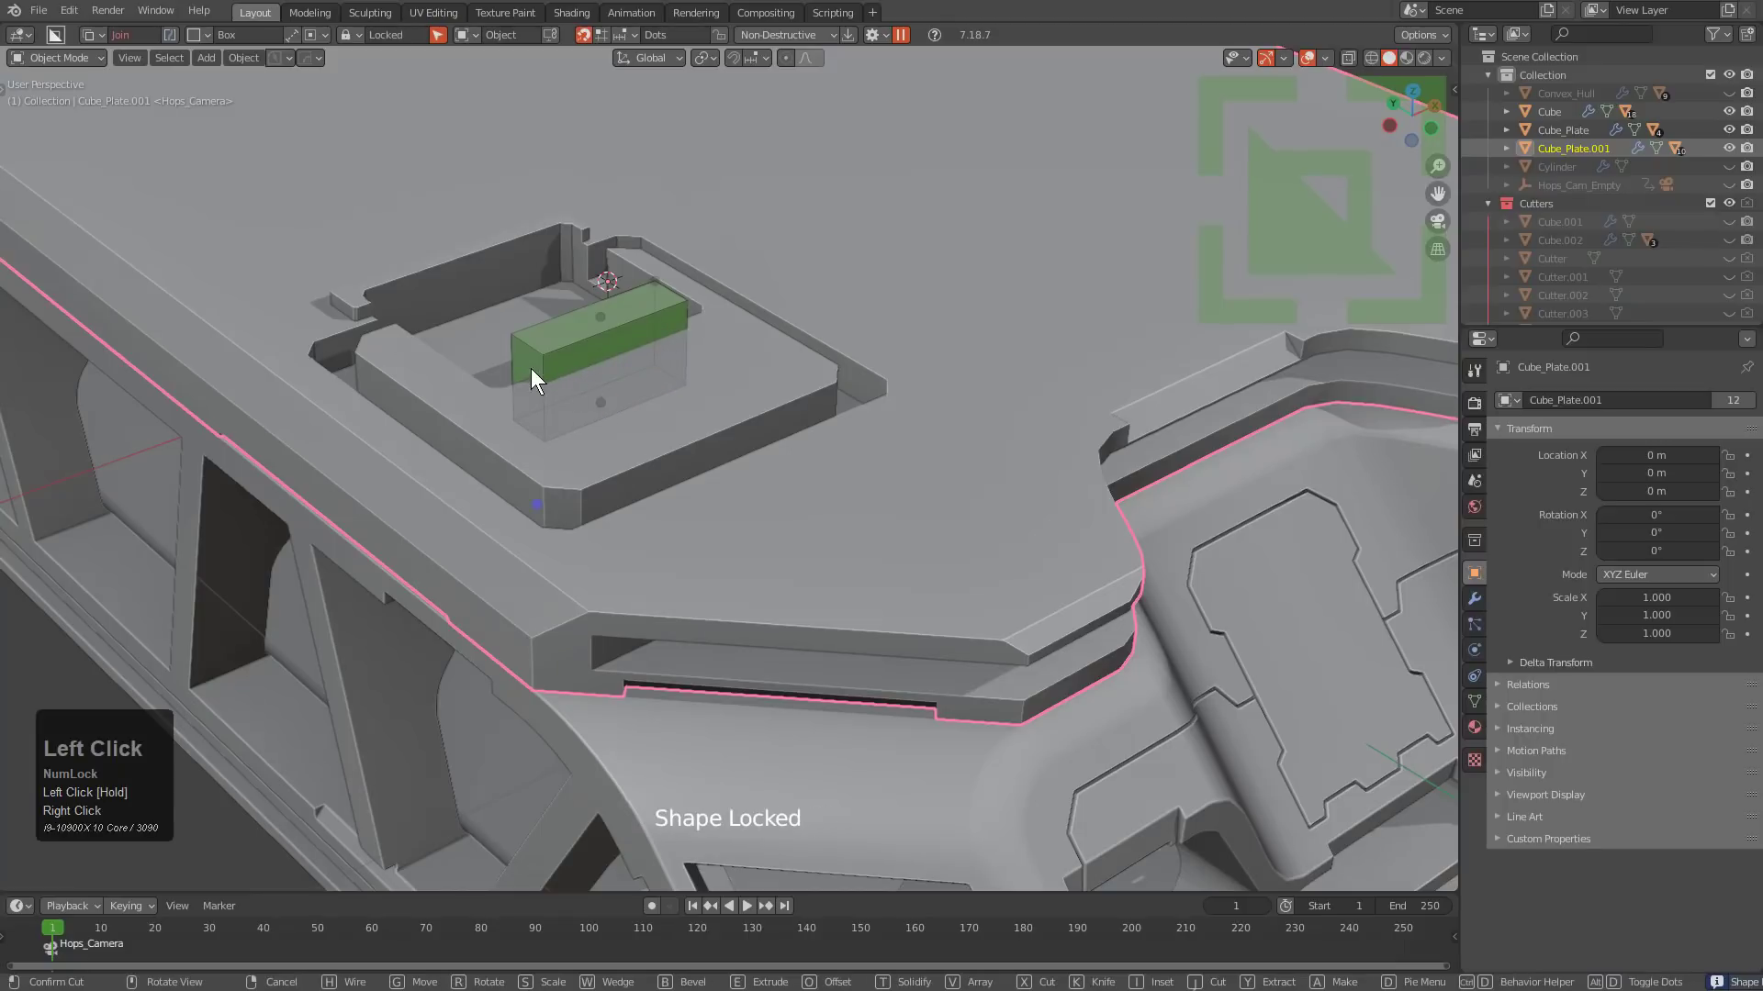
{"action": "key", "text": "b"}
{"action": "left_click", "coordinate": [639, 481]}
Cut a deep box pocket with a bevel of about 0.010 through the newly joined bar into the raised block.
{"action": "mouse_move", "coordinate": [601, 325]}
{"action": "left_mouse_down"}
{"action": "mouse_move", "coordinate": [596, 352]}
{"action": "mouse_move", "coordinate": [599, 338]}
{"action": "mouse_move", "coordinate": [668, 371]}
{"action": "mouse_move", "coordinate": [732, 354]}
{"action": "left_mouse_up"}
{"action": "left_click", "coordinate": [640, 325]}
{"action": "right_click", "coordinate": [730, 354]}
{"action": "left_click_drag", "start_coordinate": [633, 385], "coordinate": [636, 459]}
{"action": "left_click_drag", "start_coordinate": [728, 358], "coordinate": [738, 355]}
{"action": "left_click_drag", "start_coordinate": [637, 388], "coordinate": [648, 439]}
{"action": "key", "text": "b"}
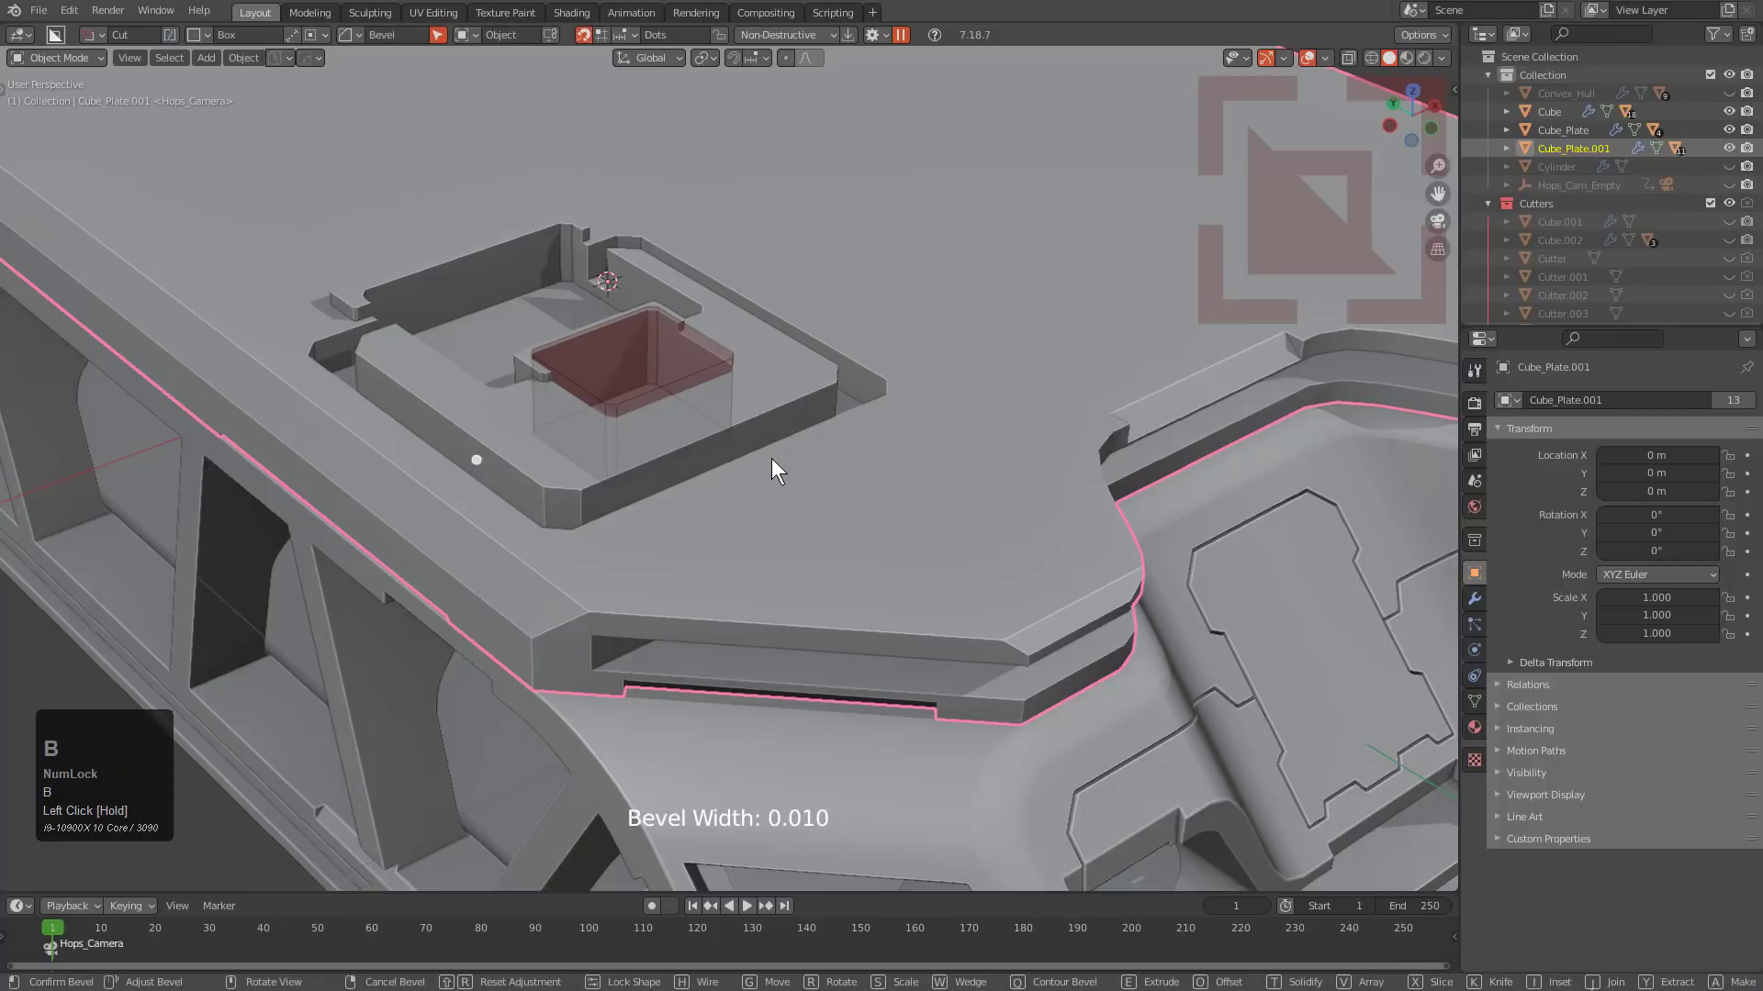
{"action": "left_click", "coordinate": [776, 455]}
{"action": "key", "text": "space"}
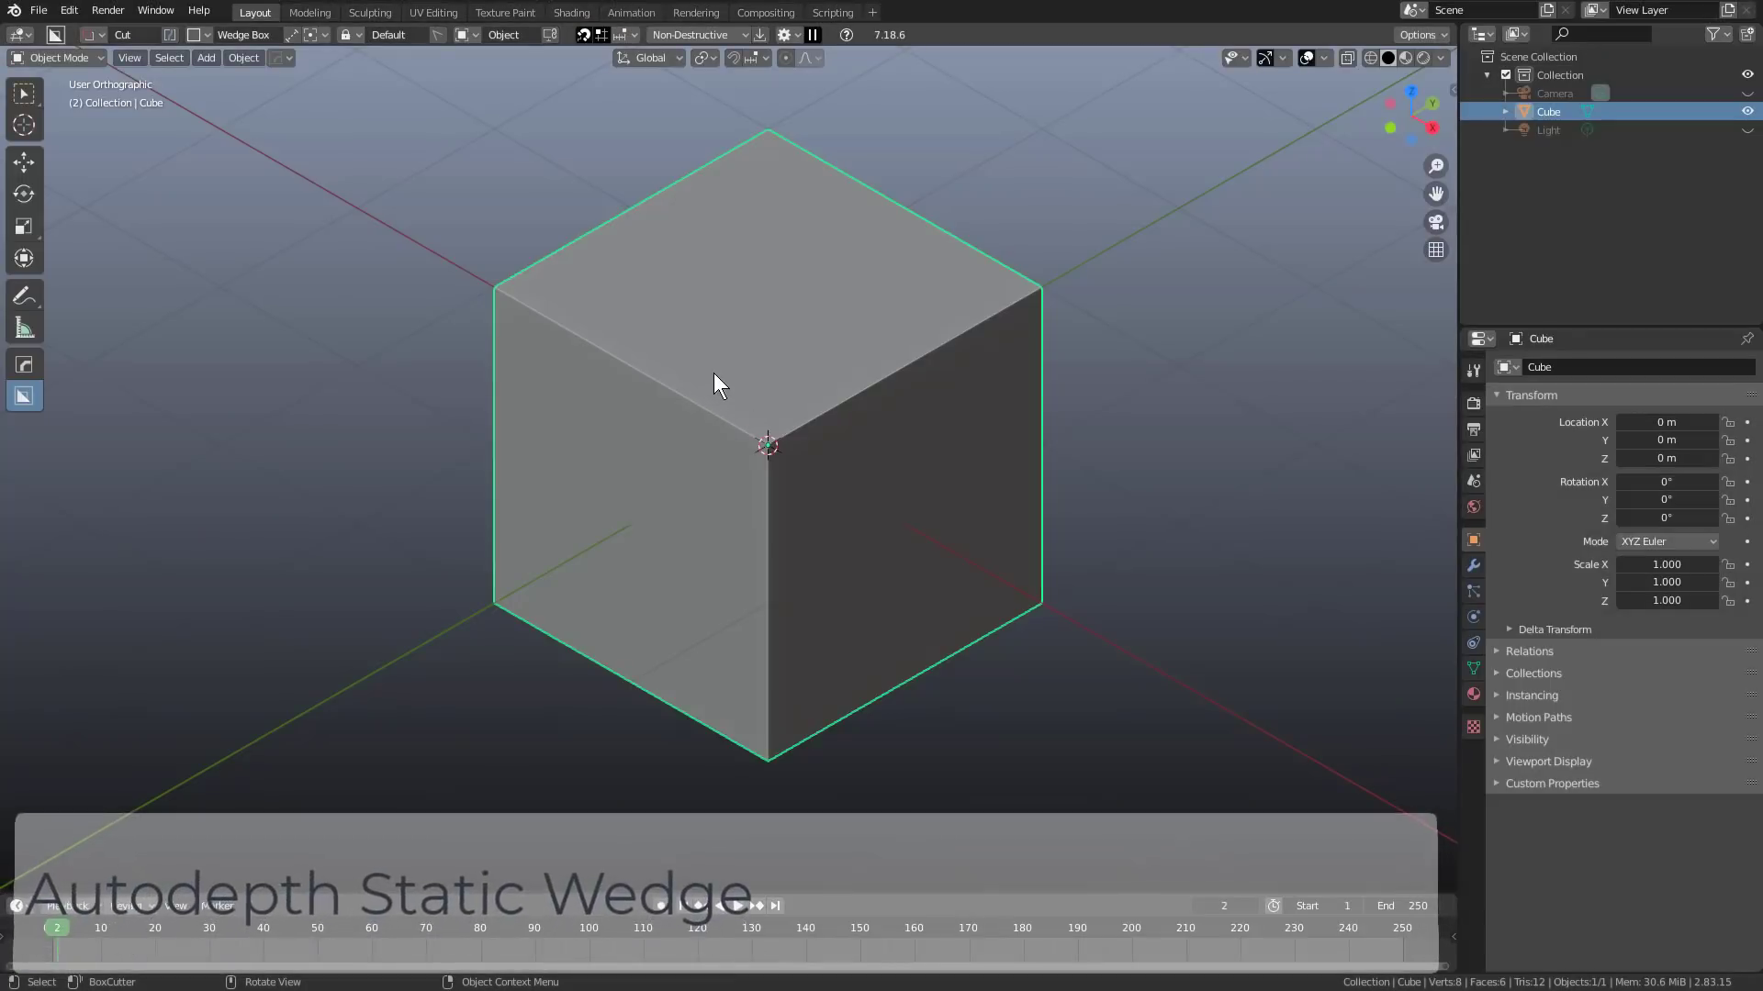
Adjust the Shape settings and draw an Auto Depth wedge box on the cube's top face, locking the shape.
{"action": "left_click", "coordinate": [784, 35]}
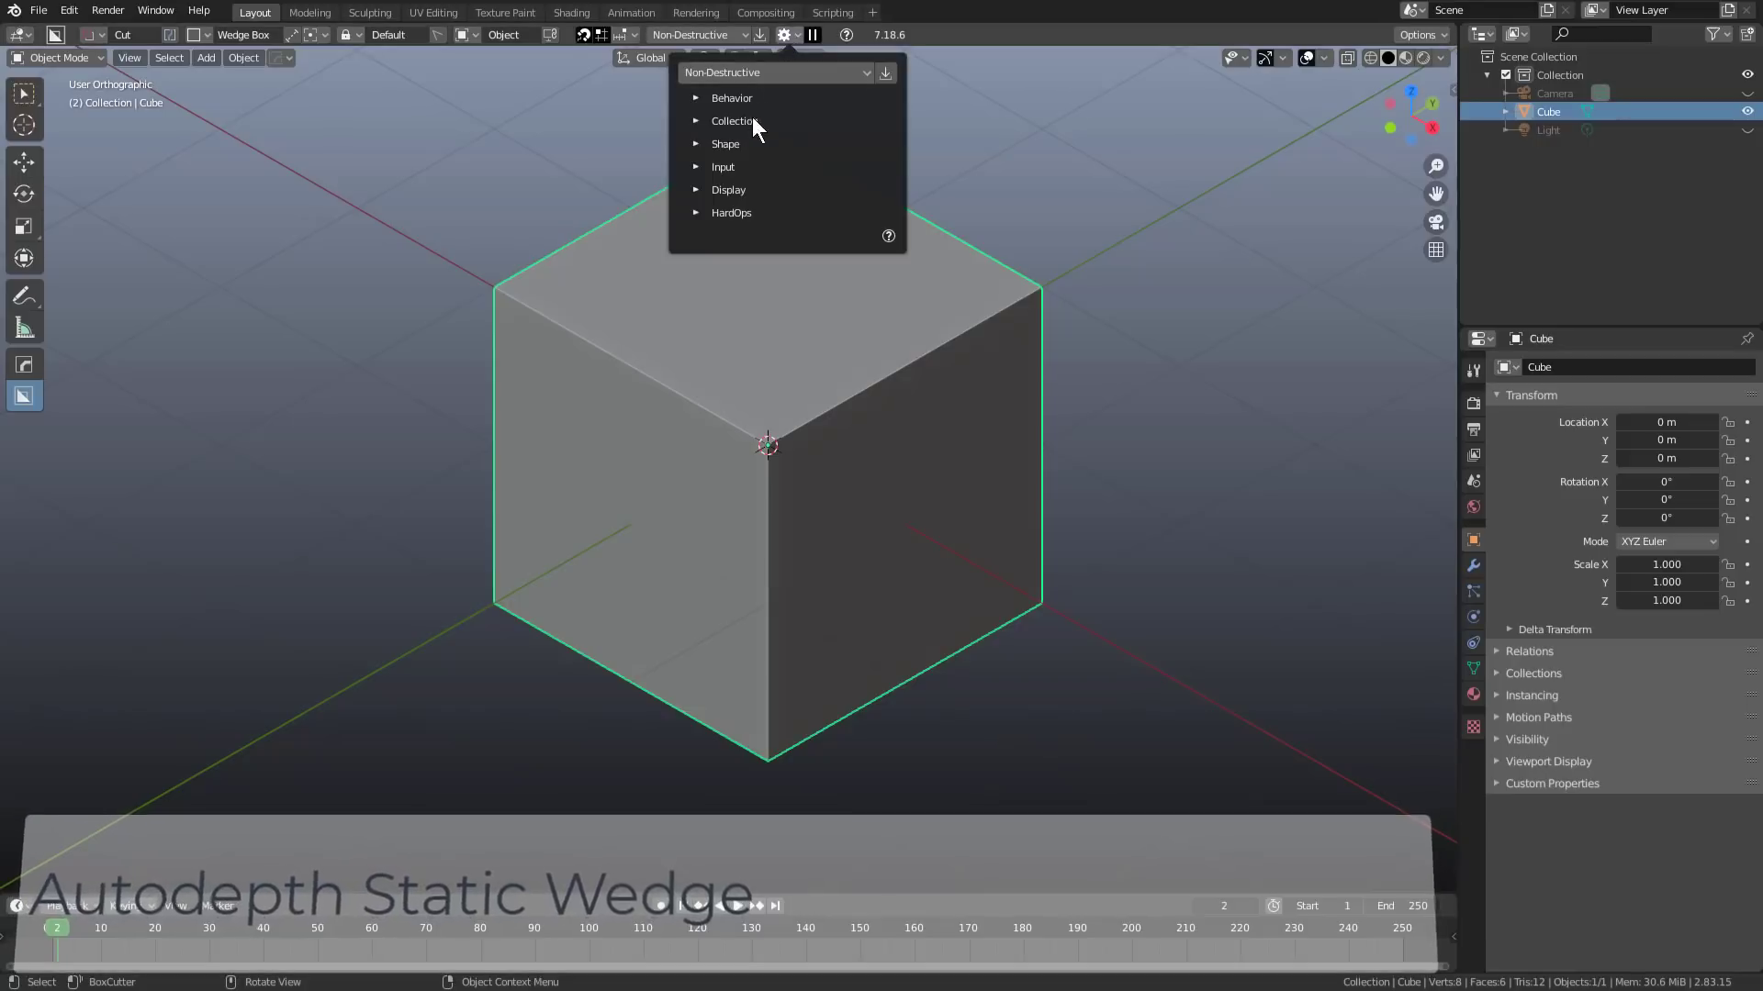
{"action": "left_click", "coordinate": [717, 144]}
{"action": "left_click", "coordinate": [870, 179]}
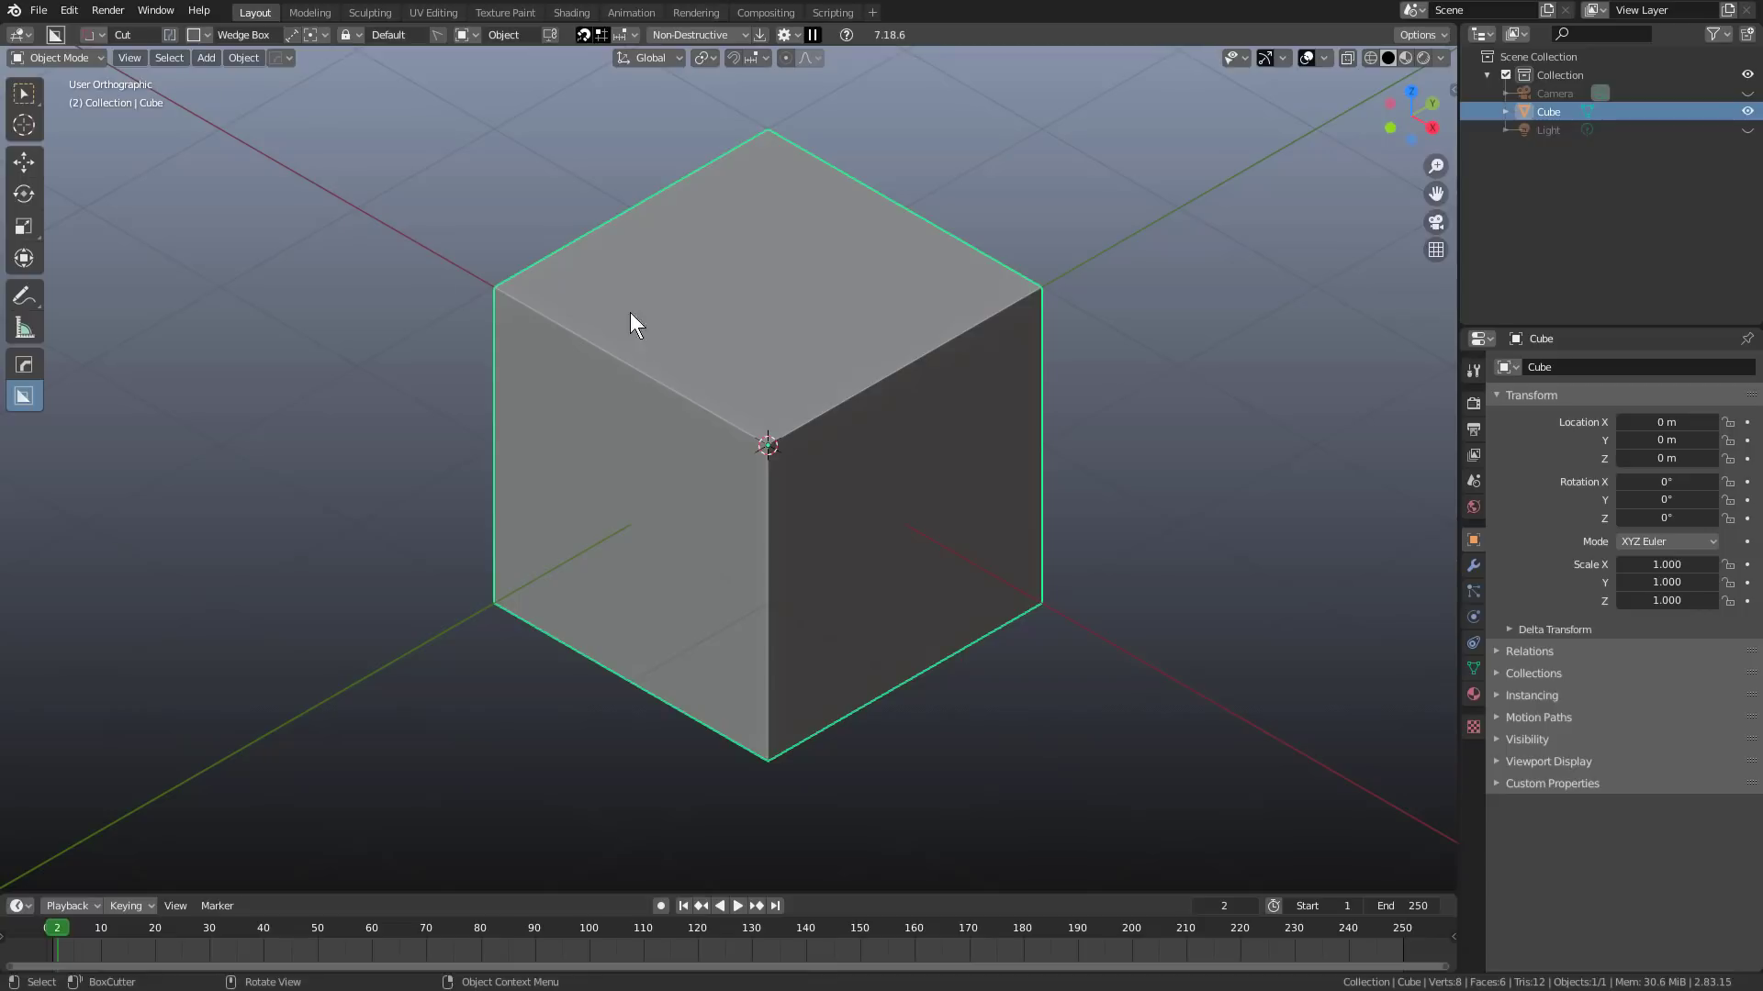
{"action": "mouse_move", "coordinate": [630, 312]}
{"action": "left_mouse_down"}
{"action": "mouse_move", "coordinate": [830, 558]}
{"action": "mouse_move", "coordinate": [680, 489]}
{"action": "mouse_move", "coordinate": [763, 501]}
{"action": "mouse_move", "coordinate": [635, 410]}
{"action": "mouse_move", "coordinate": [791, 515]}
{"action": "mouse_move", "coordinate": [601, 386]}
{"action": "mouse_move", "coordinate": [857, 554]}
{"action": "mouse_move", "coordinate": [576, 381]}
{"action": "mouse_move", "coordinate": [812, 531]}
{"action": "mouse_move", "coordinate": [597, 370]}
{"action": "mouse_move", "coordinate": [822, 507]}
{"action": "mouse_move", "coordinate": [863, 447]}
{"action": "left_mouse_up"}
{"action": "right_click", "coordinate": [826, 507]}
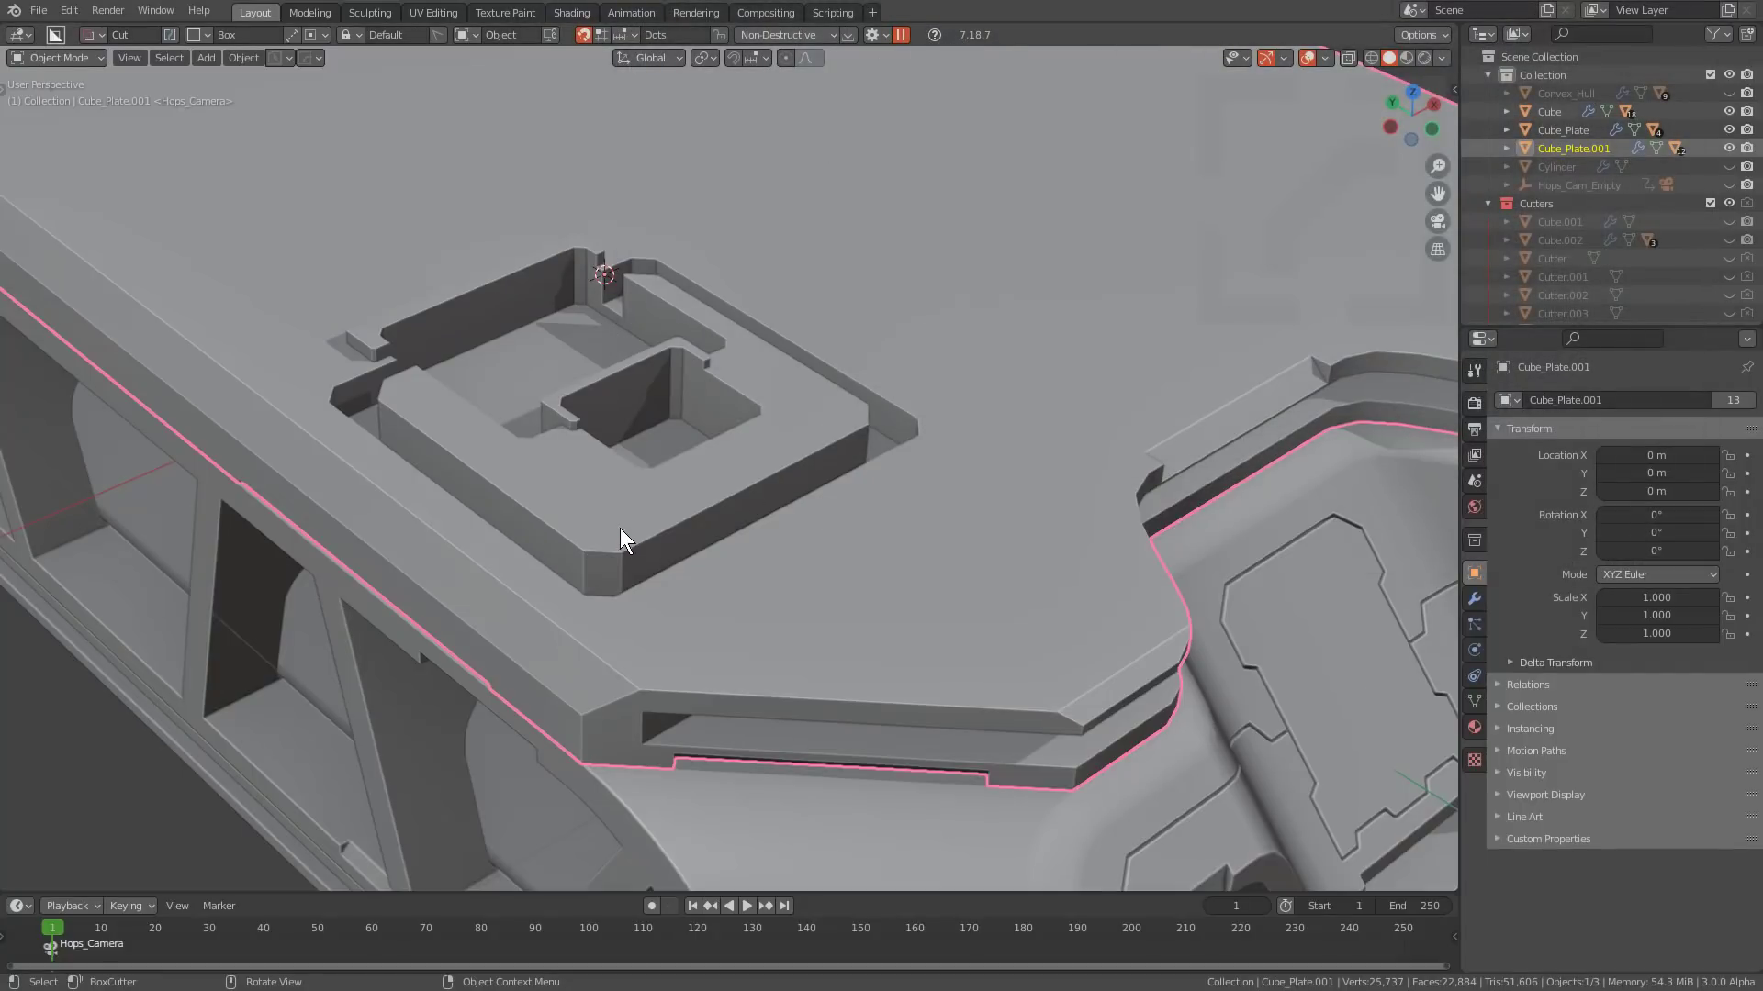
Cut a sloped notch along the raised block's front edge on the hull plate with a wedge box.
{"action": "mouse_move", "coordinate": [620, 524]}
{"action": "left_mouse_down"}
{"action": "mouse_move", "coordinate": [716, 534]}
{"action": "mouse_move", "coordinate": [953, 459]}
{"action": "mouse_move", "coordinate": [888, 439]}
{"action": "mouse_move", "coordinate": [672, 533]}
{"action": "mouse_move", "coordinate": [731, 556]}
{"action": "mouse_move", "coordinate": [927, 441]}
{"action": "mouse_move", "coordinate": [737, 542]}
{"action": "mouse_move", "coordinate": [828, 493]}
{"action": "left_mouse_up"}
{"action": "key", "text": "w"}
{"action": "key", "text": "w"}
{"action": "mouse_move", "coordinate": [834, 479]}
{"action": "left_mouse_down"}
{"action": "mouse_move", "coordinate": [703, 562]}
{"action": "mouse_move", "coordinate": [911, 455]}
{"action": "mouse_move", "coordinate": [877, 433]}
{"action": "left_mouse_up"}
{"action": "right_click", "coordinate": [906, 455]}
{"action": "right_click", "coordinate": [878, 431]}
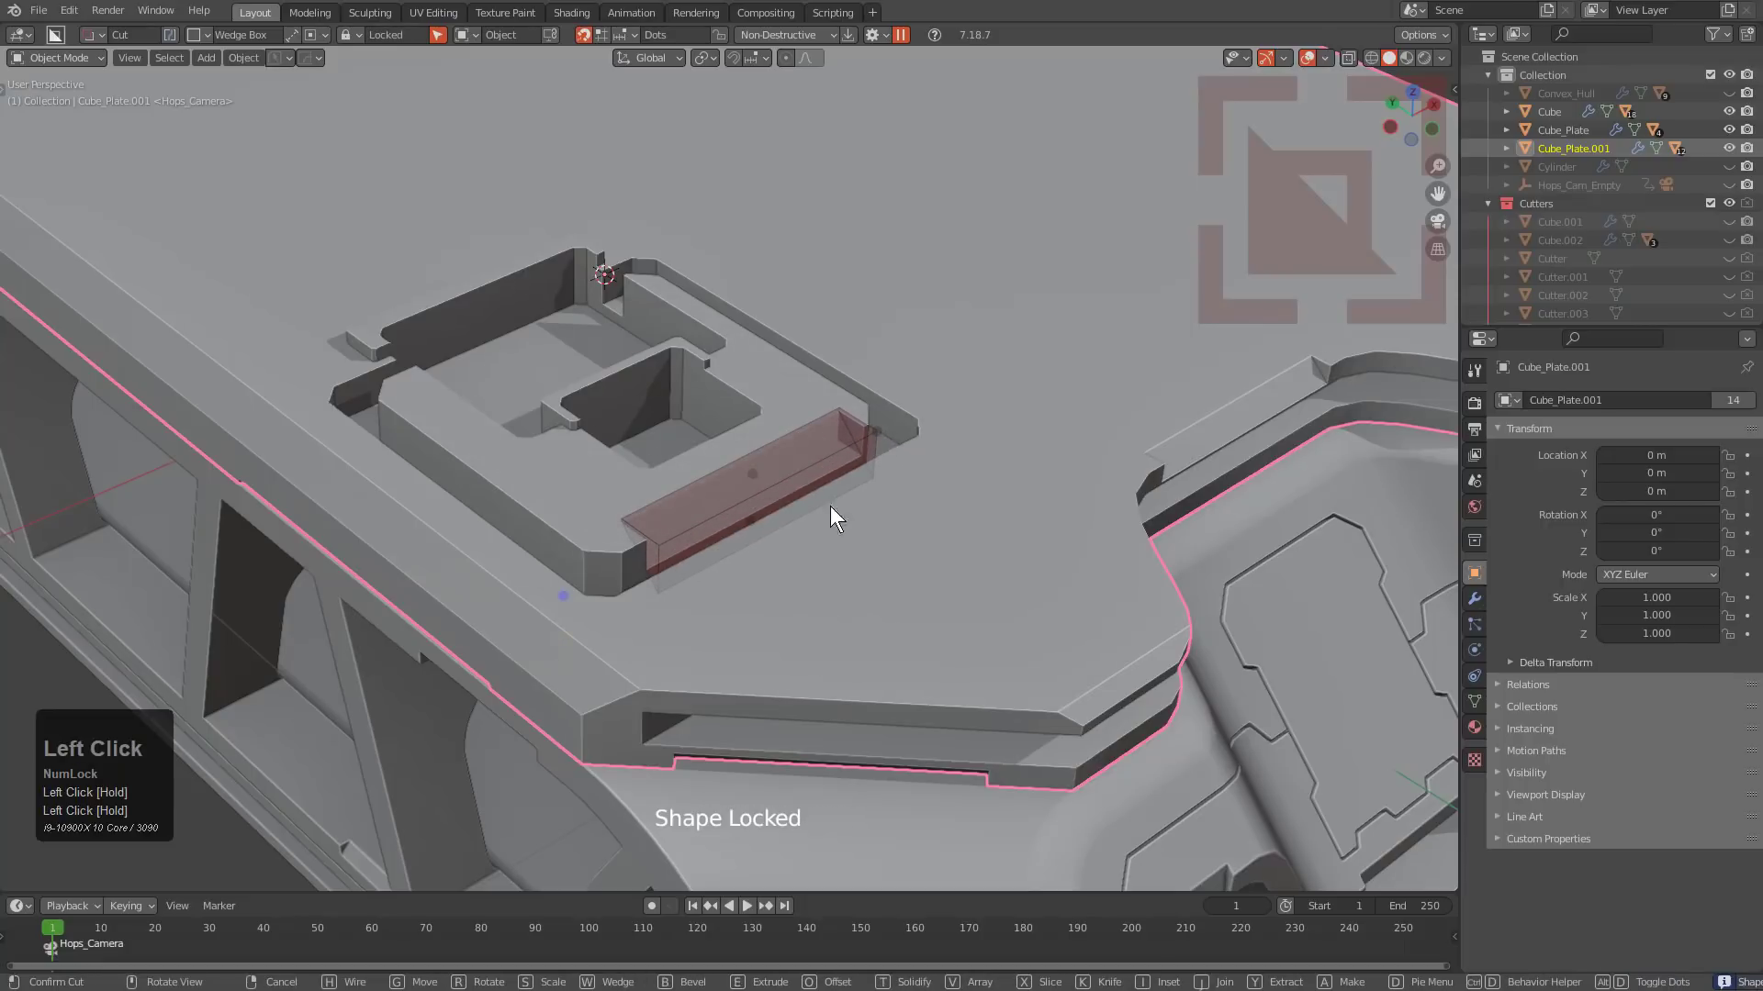
{"action": "left_click", "coordinate": [819, 418]}
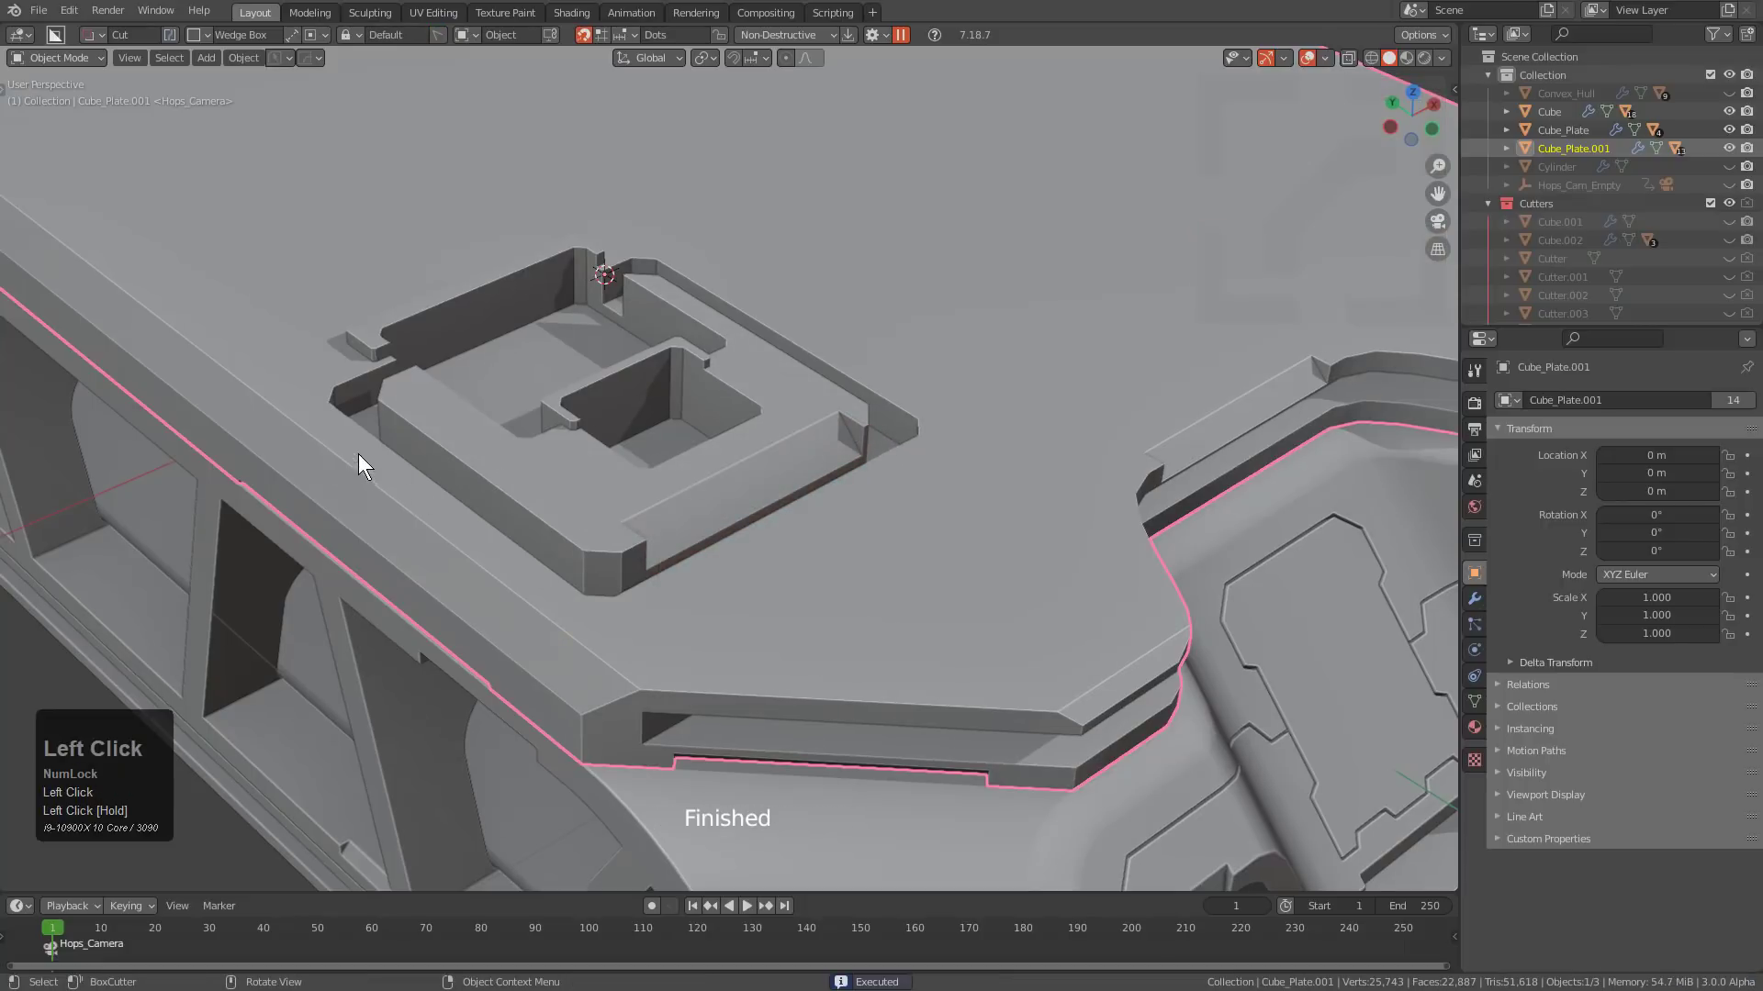
Cut further wedge-box notches into the raised block's near edge and the right rim of the pocket on the hull plate.
{"action": "mouse_move", "coordinate": [358, 454]}
{"action": "left_mouse_down"}
{"action": "mouse_move", "coordinate": [528, 514]}
{"action": "mouse_move", "coordinate": [571, 564]}
{"action": "mouse_move", "coordinate": [438, 481]}
{"action": "mouse_move", "coordinate": [551, 555]}
{"action": "mouse_move", "coordinate": [456, 444]}
{"action": "mouse_move", "coordinate": [533, 520]}
{"action": "left_mouse_up"}
{"action": "key", "text": "w"}
{"action": "key", "text": "w"}
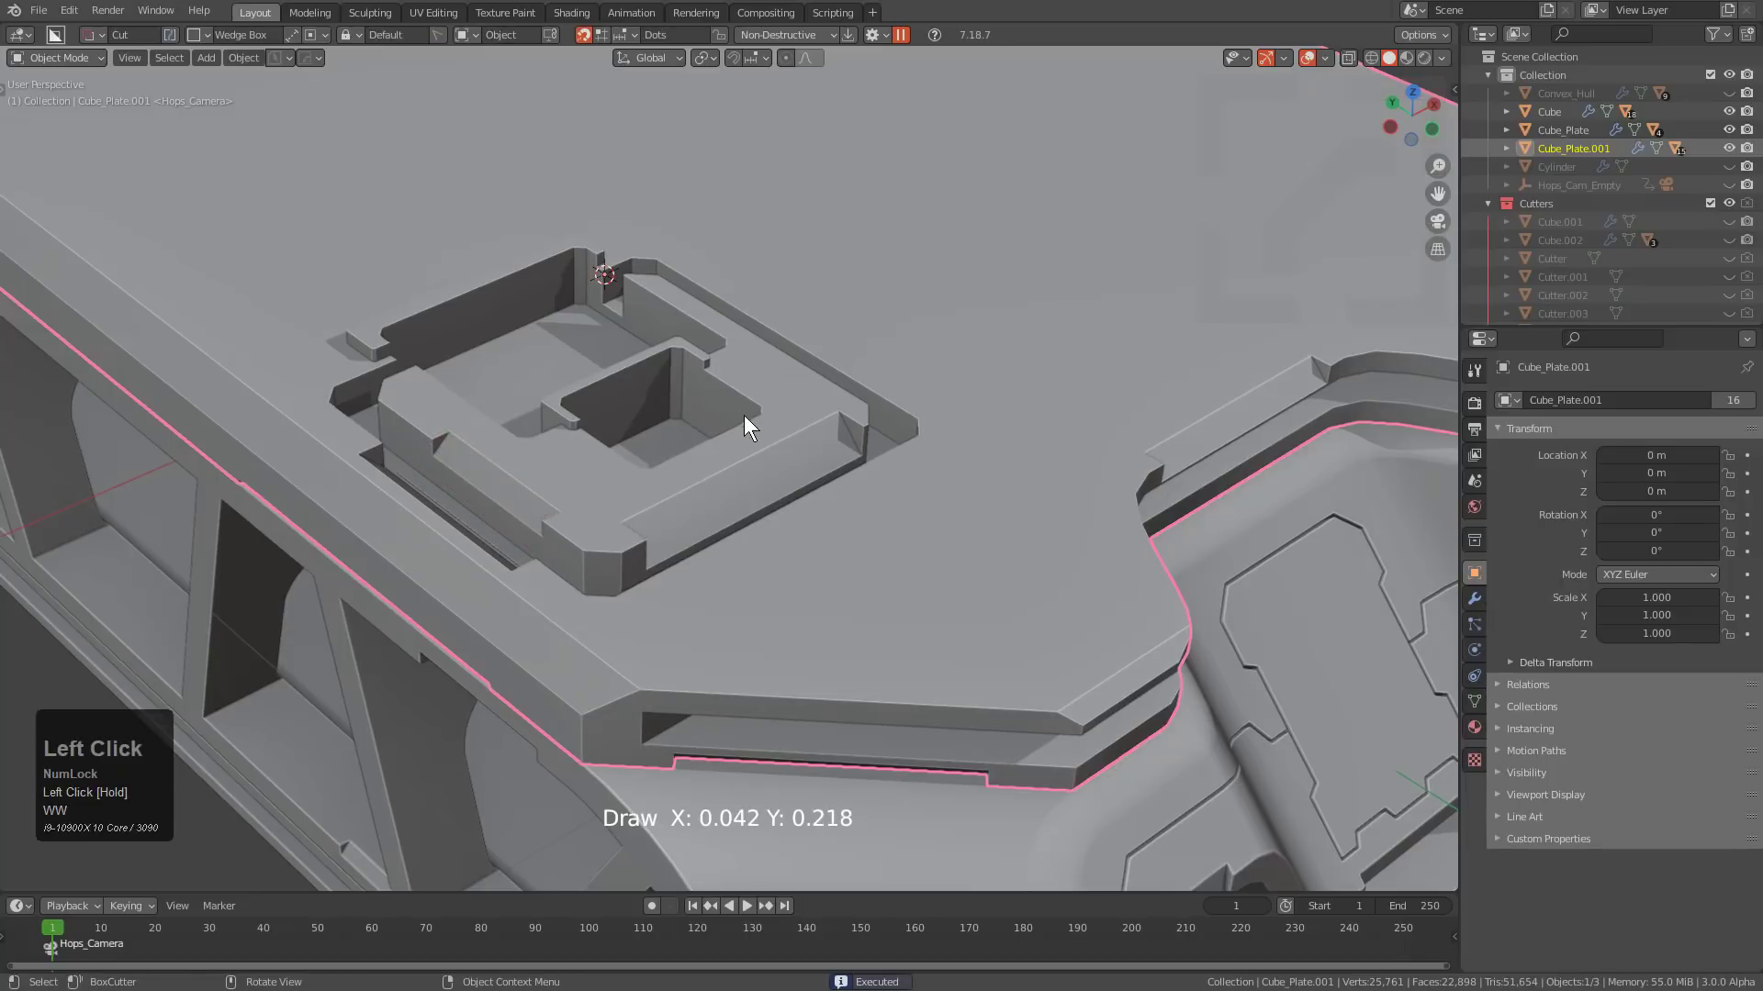
{"action": "left_click_drag", "start_coordinate": [764, 355], "coordinate": [861, 390]}
{"action": "left_click_drag", "start_coordinate": [769, 301], "coordinate": [869, 391]}
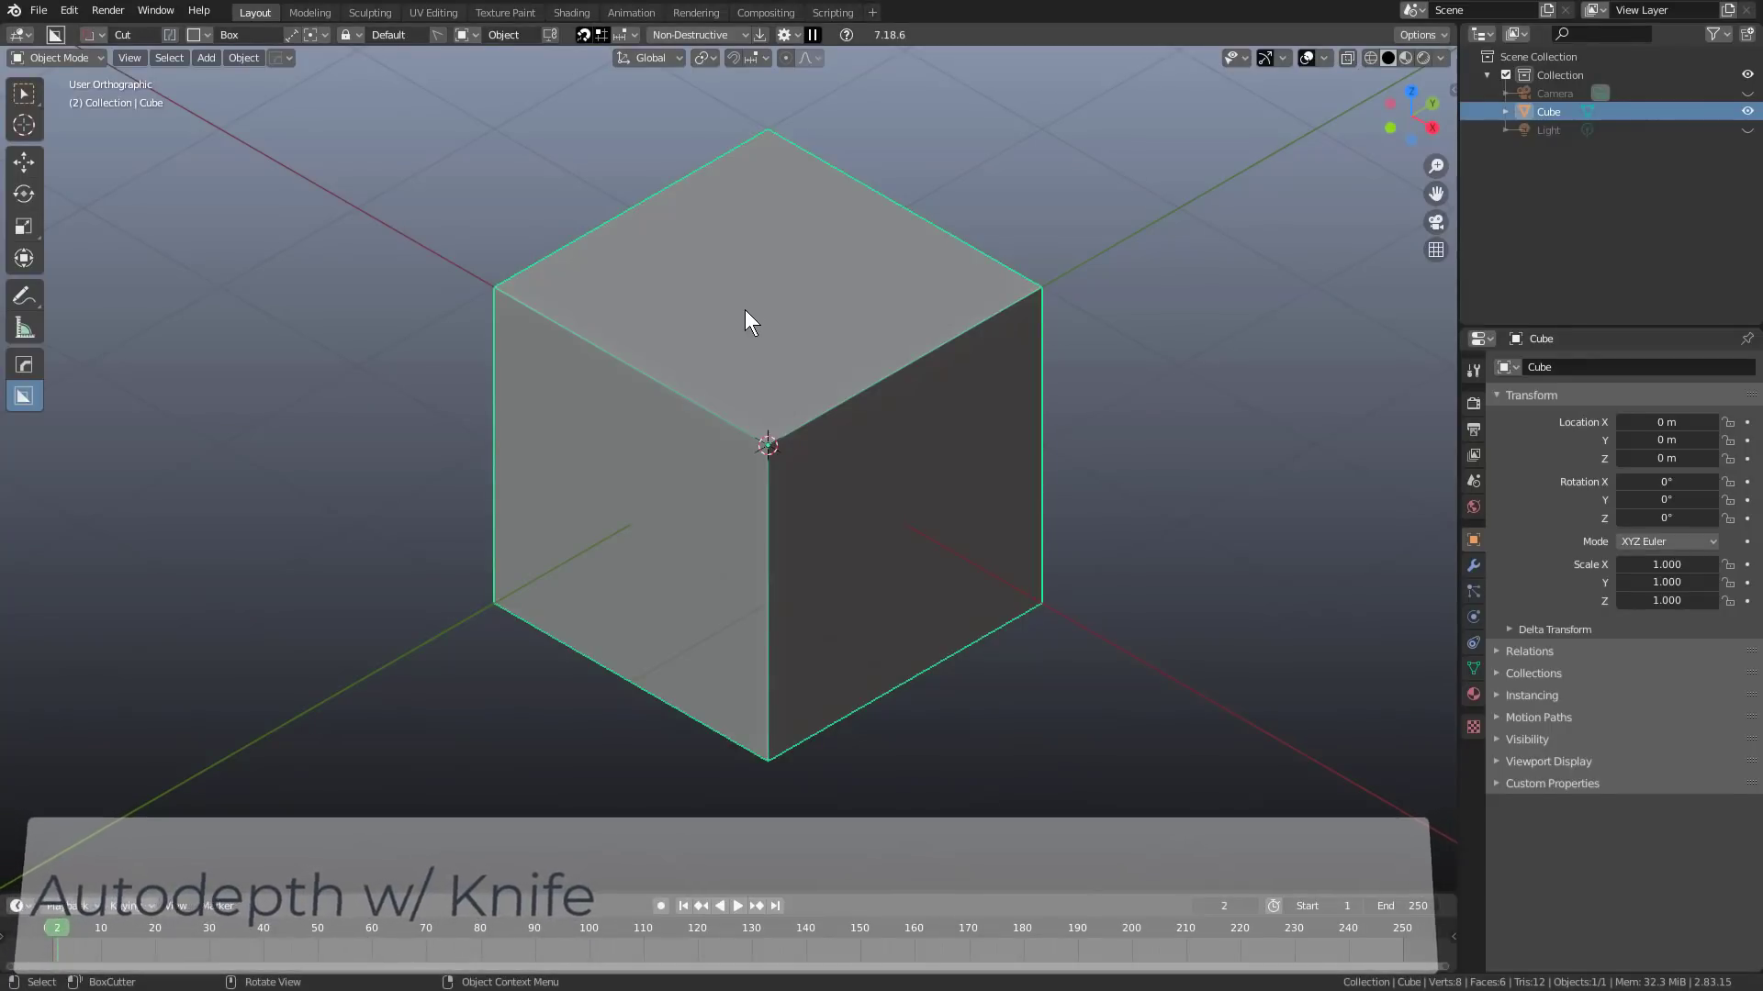
Switch BoxCutter to Knife and try box knife cuts across the cube's top face and its side edges.
{"action": "left_click", "coordinate": [169, 35]}
{"action": "mouse_move", "coordinate": [746, 245]}
{"action": "left_mouse_down"}
{"action": "mouse_move", "coordinate": [444, 223]}
{"action": "mouse_move", "coordinate": [305, 268]}
{"action": "left_mouse_up"}
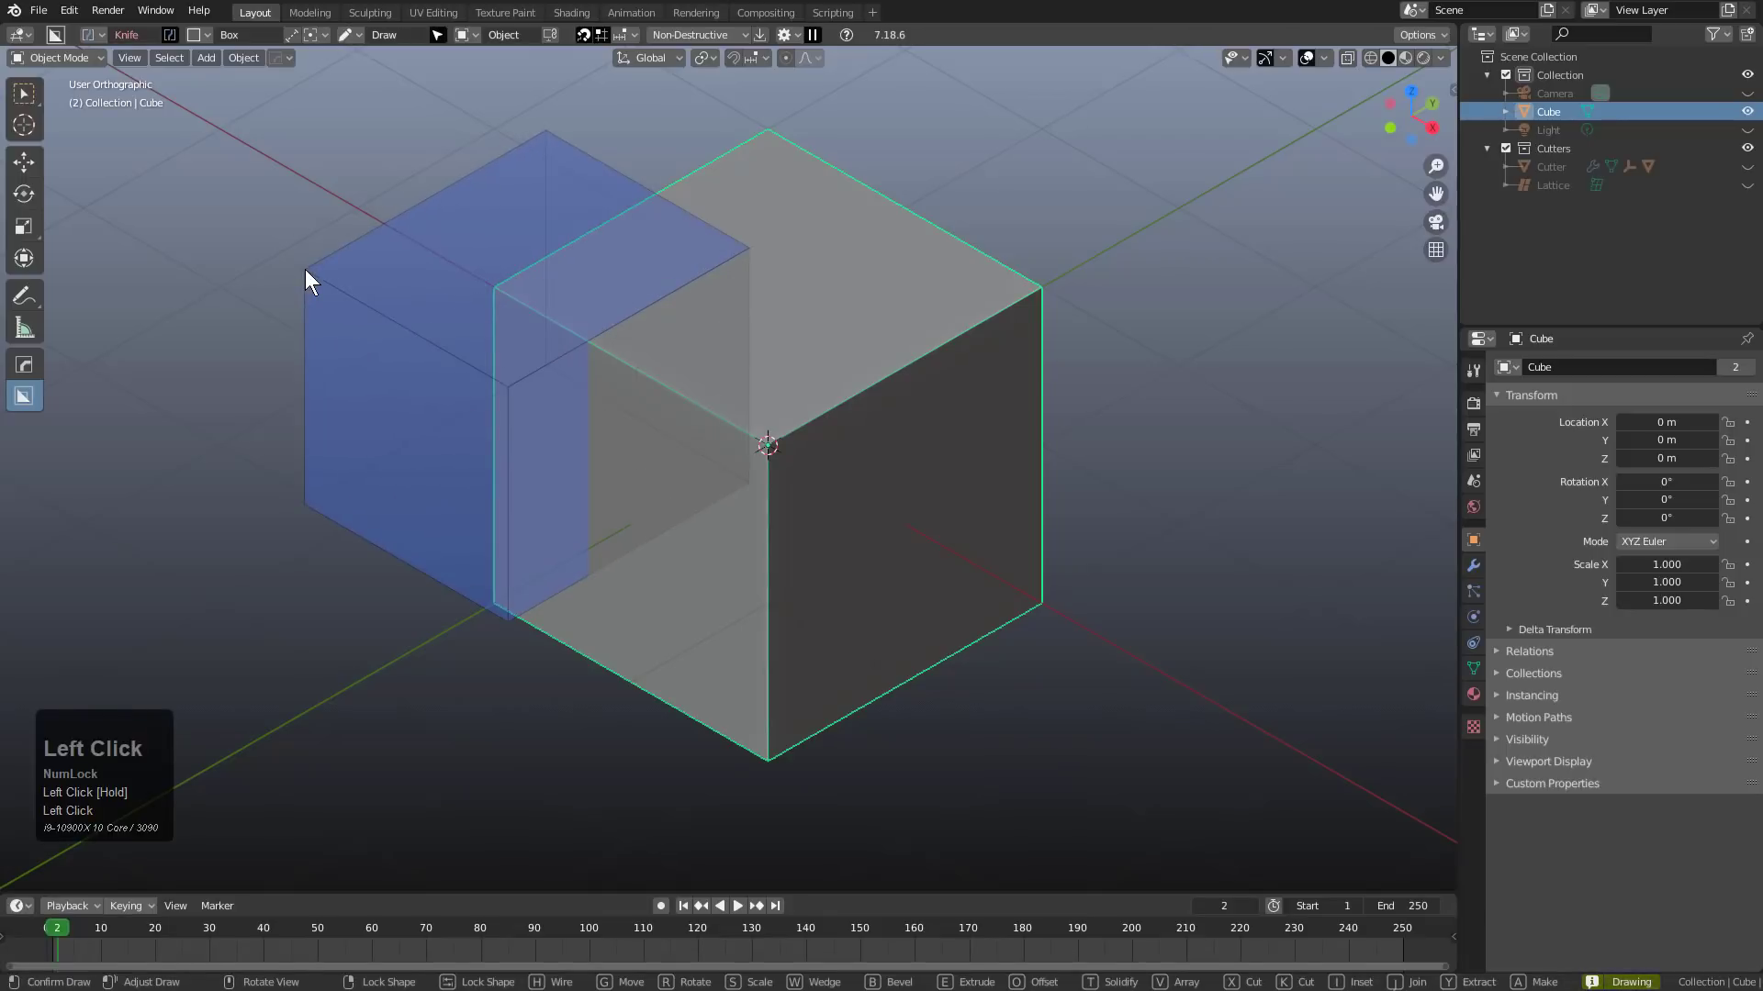
{"action": "left_click_drag", "start_coordinate": [625, 402], "coordinate": [851, 715]}
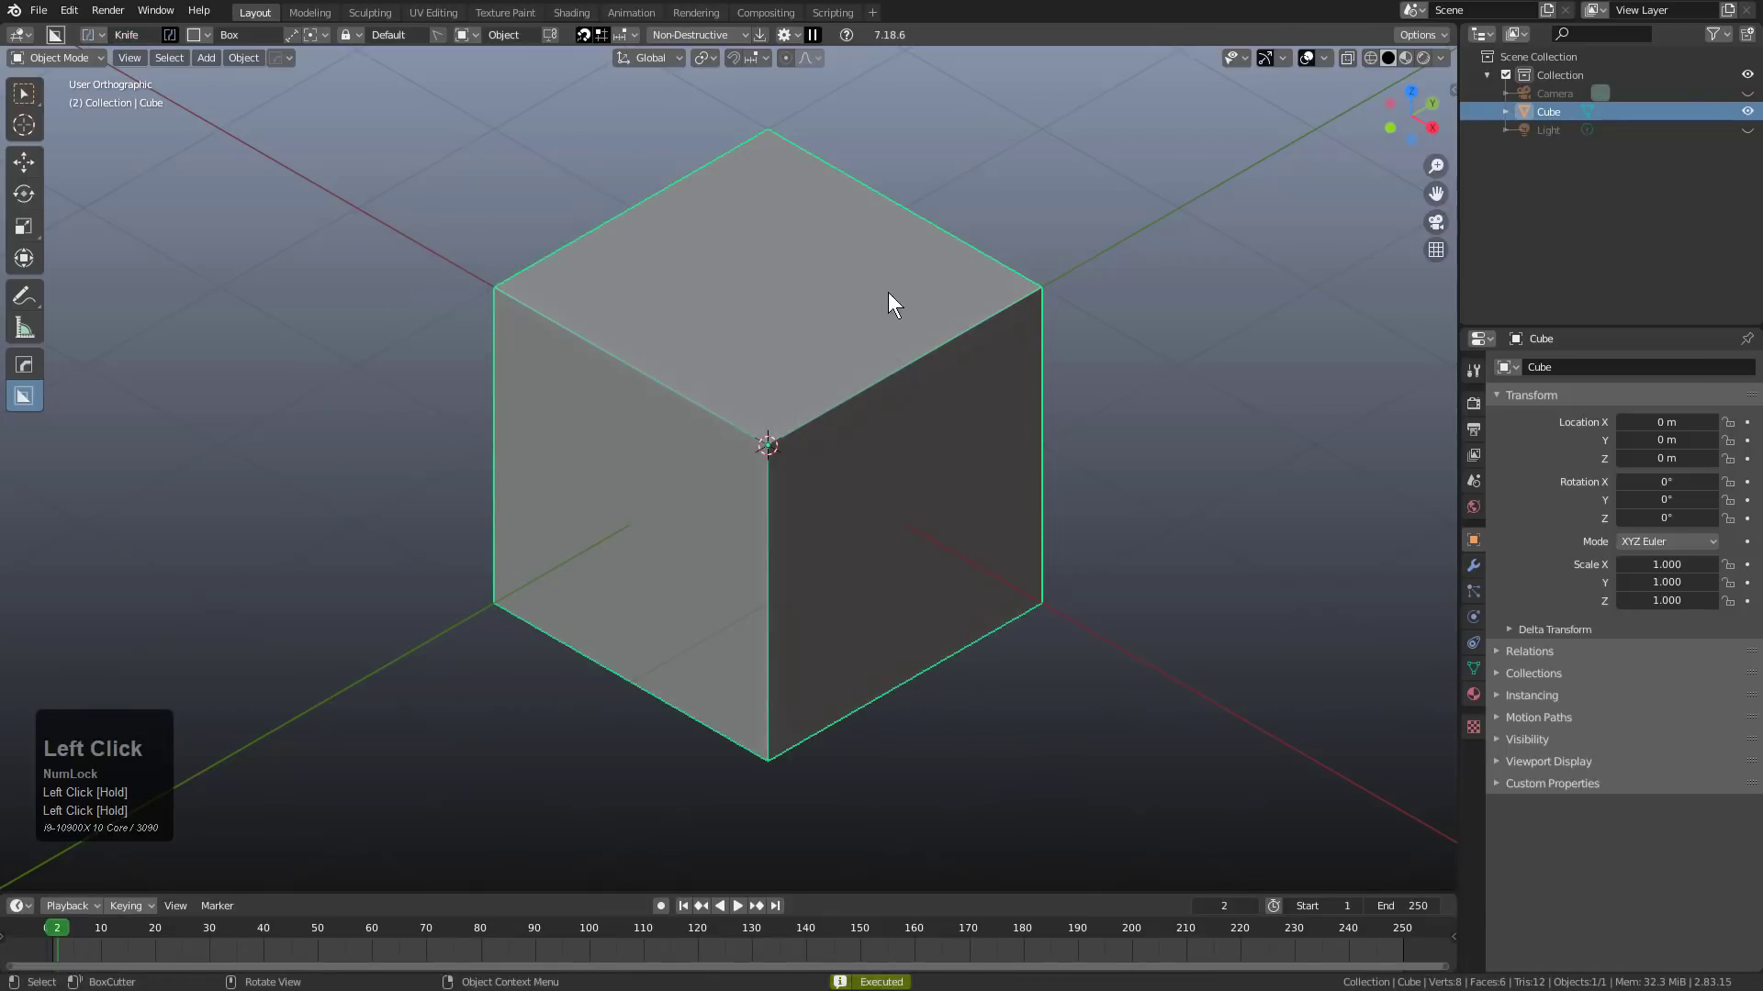
{"action": "left_click_drag", "start_coordinate": [889, 292], "coordinate": [889, 477]}
{"action": "mouse_move", "coordinate": [767, 248]}
{"action": "left_mouse_down"}
{"action": "mouse_move", "coordinate": [1011, 236]}
{"action": "mouse_move", "coordinate": [995, 236]}
{"action": "left_mouse_up"}
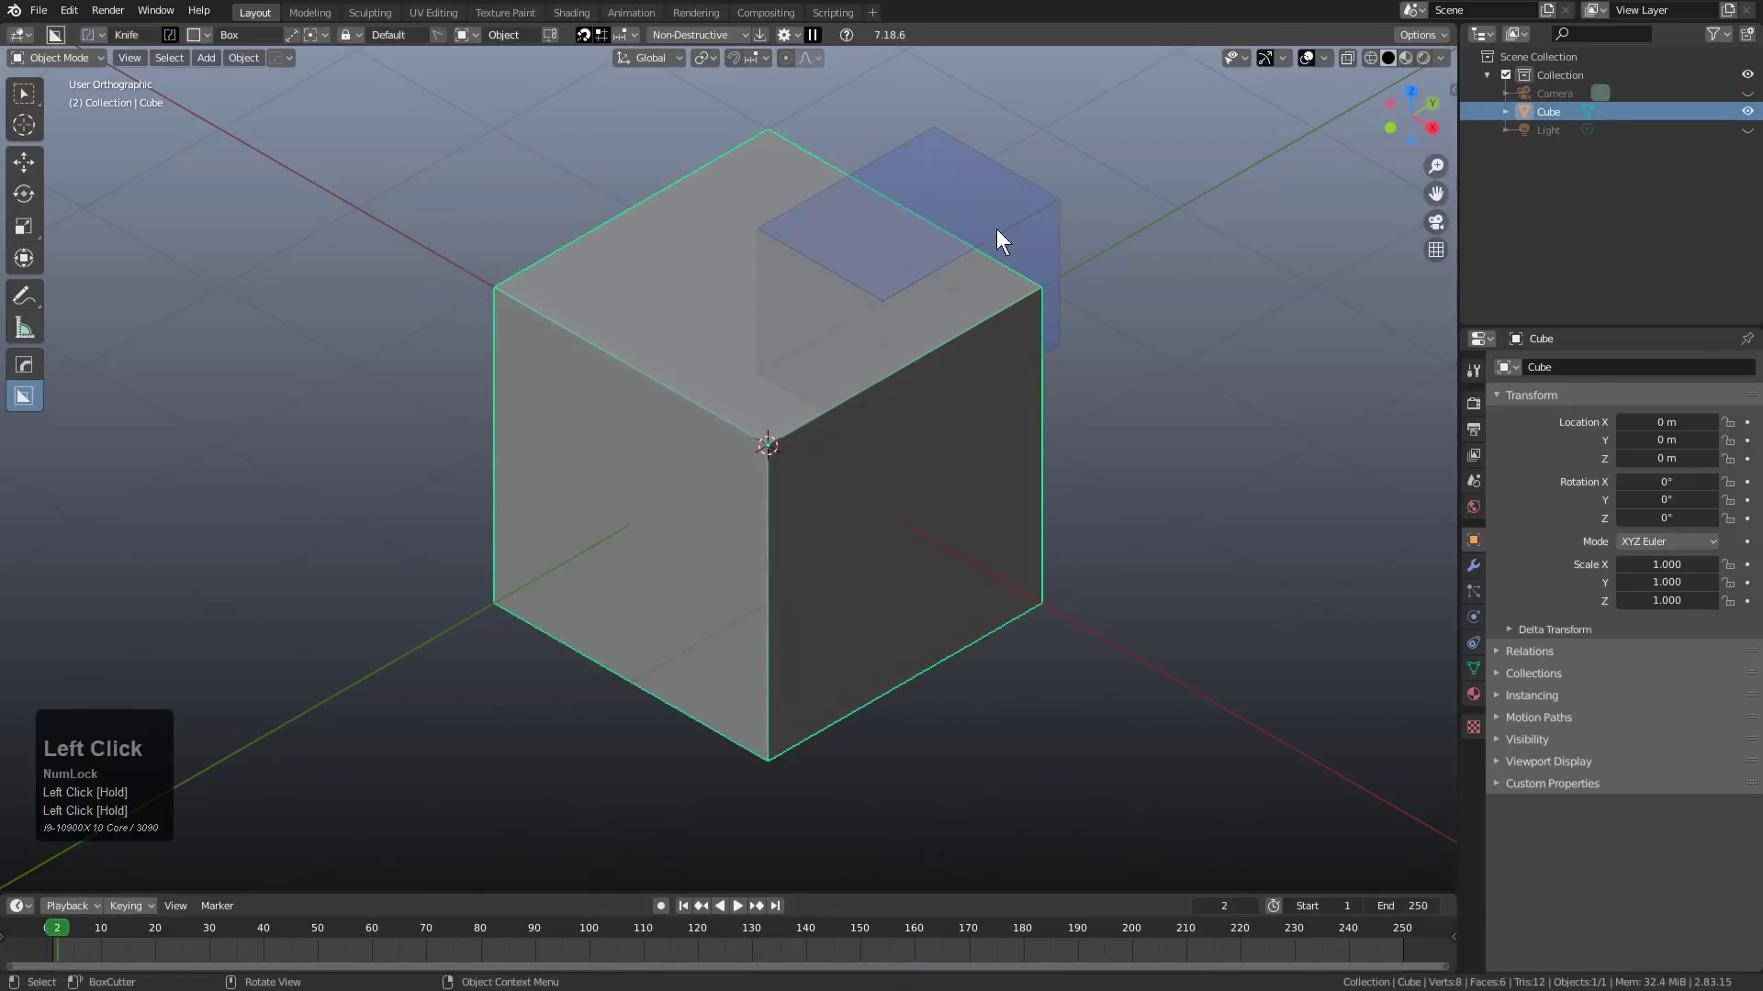
{"action": "left_click_drag", "start_coordinate": [873, 236], "coordinate": [975, 452]}
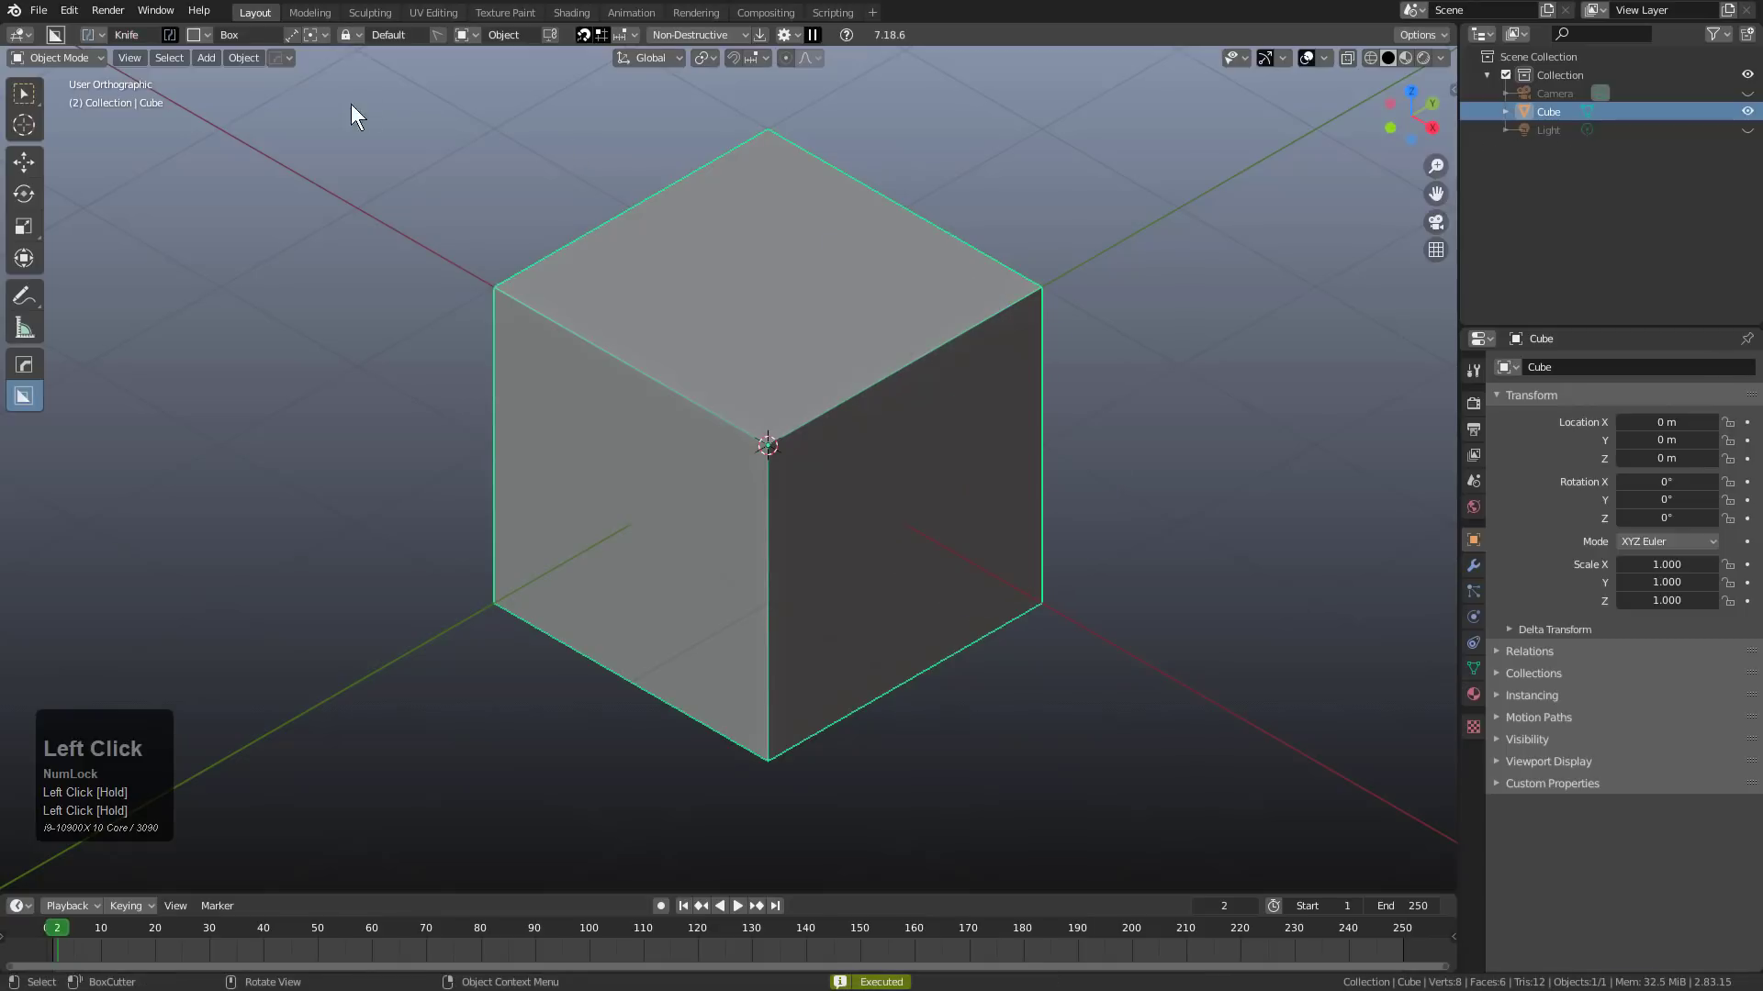
Adjust the depth option in the Shape settings and knife two extruded boxes over the cube's front corner and left edge.
{"action": "left_click", "coordinate": [782, 34]}
{"action": "left_click", "coordinate": [716, 144]}
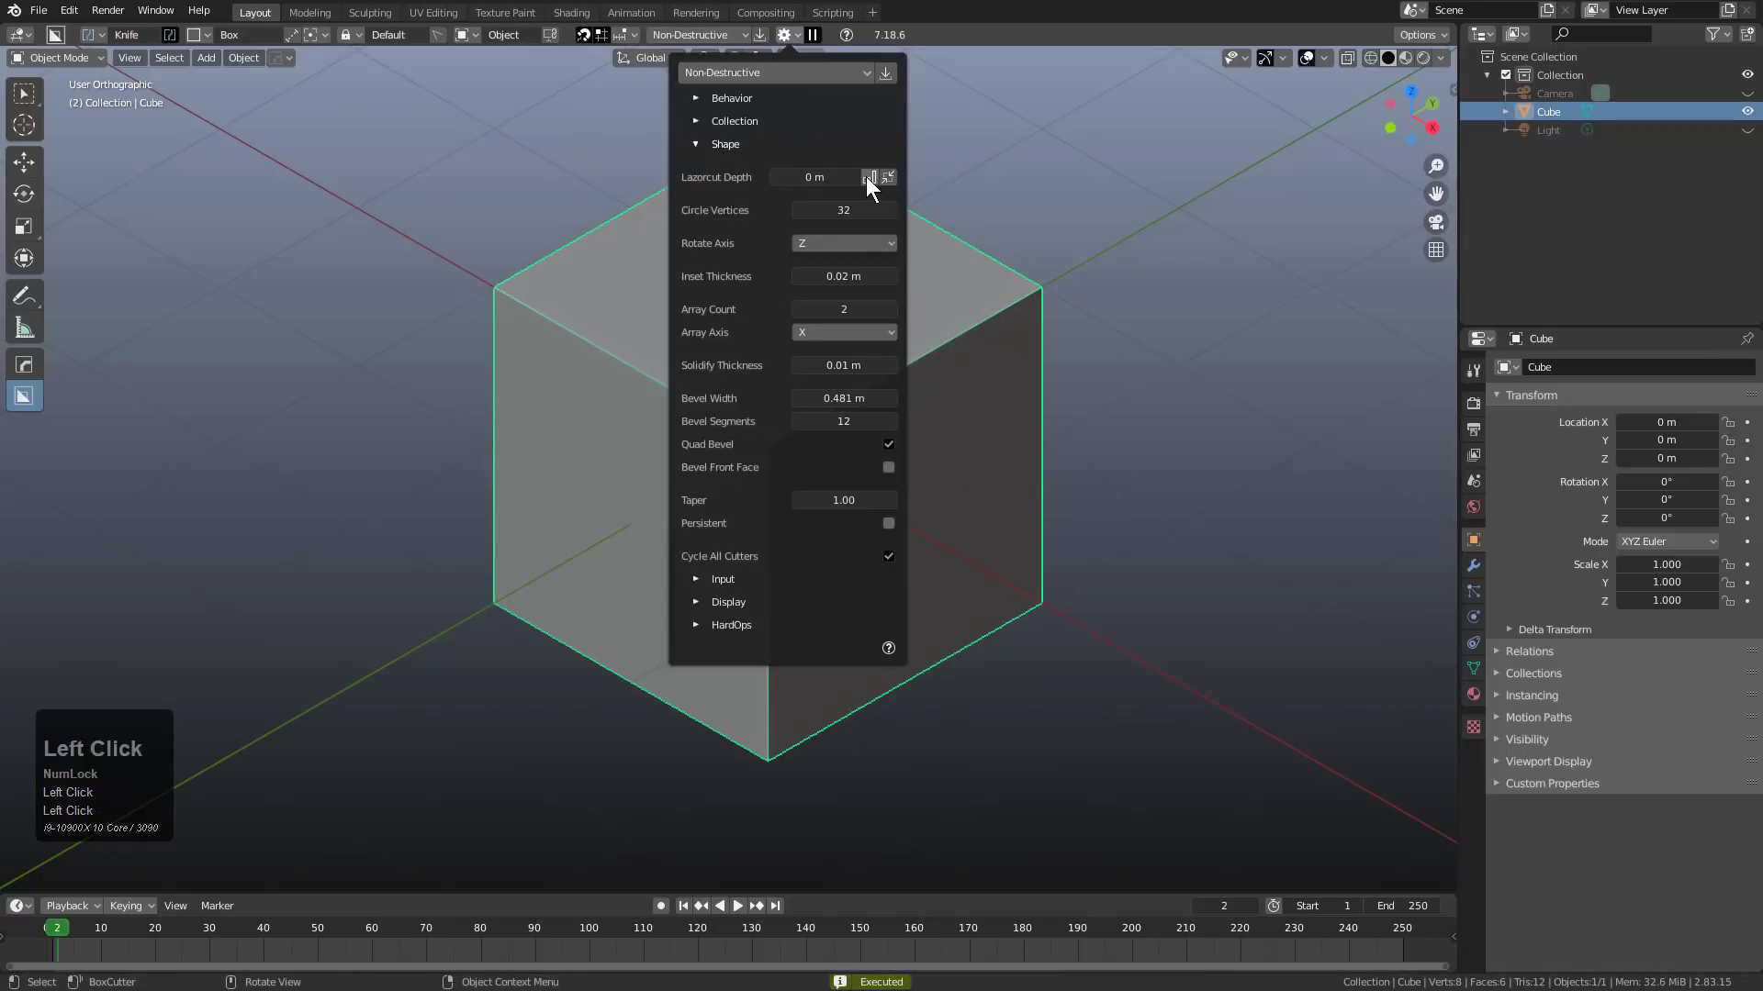
{"action": "left_click_drag", "start_coordinate": [801, 305], "coordinate": [777, 531]}
{"action": "left_click", "coordinate": [797, 707]}
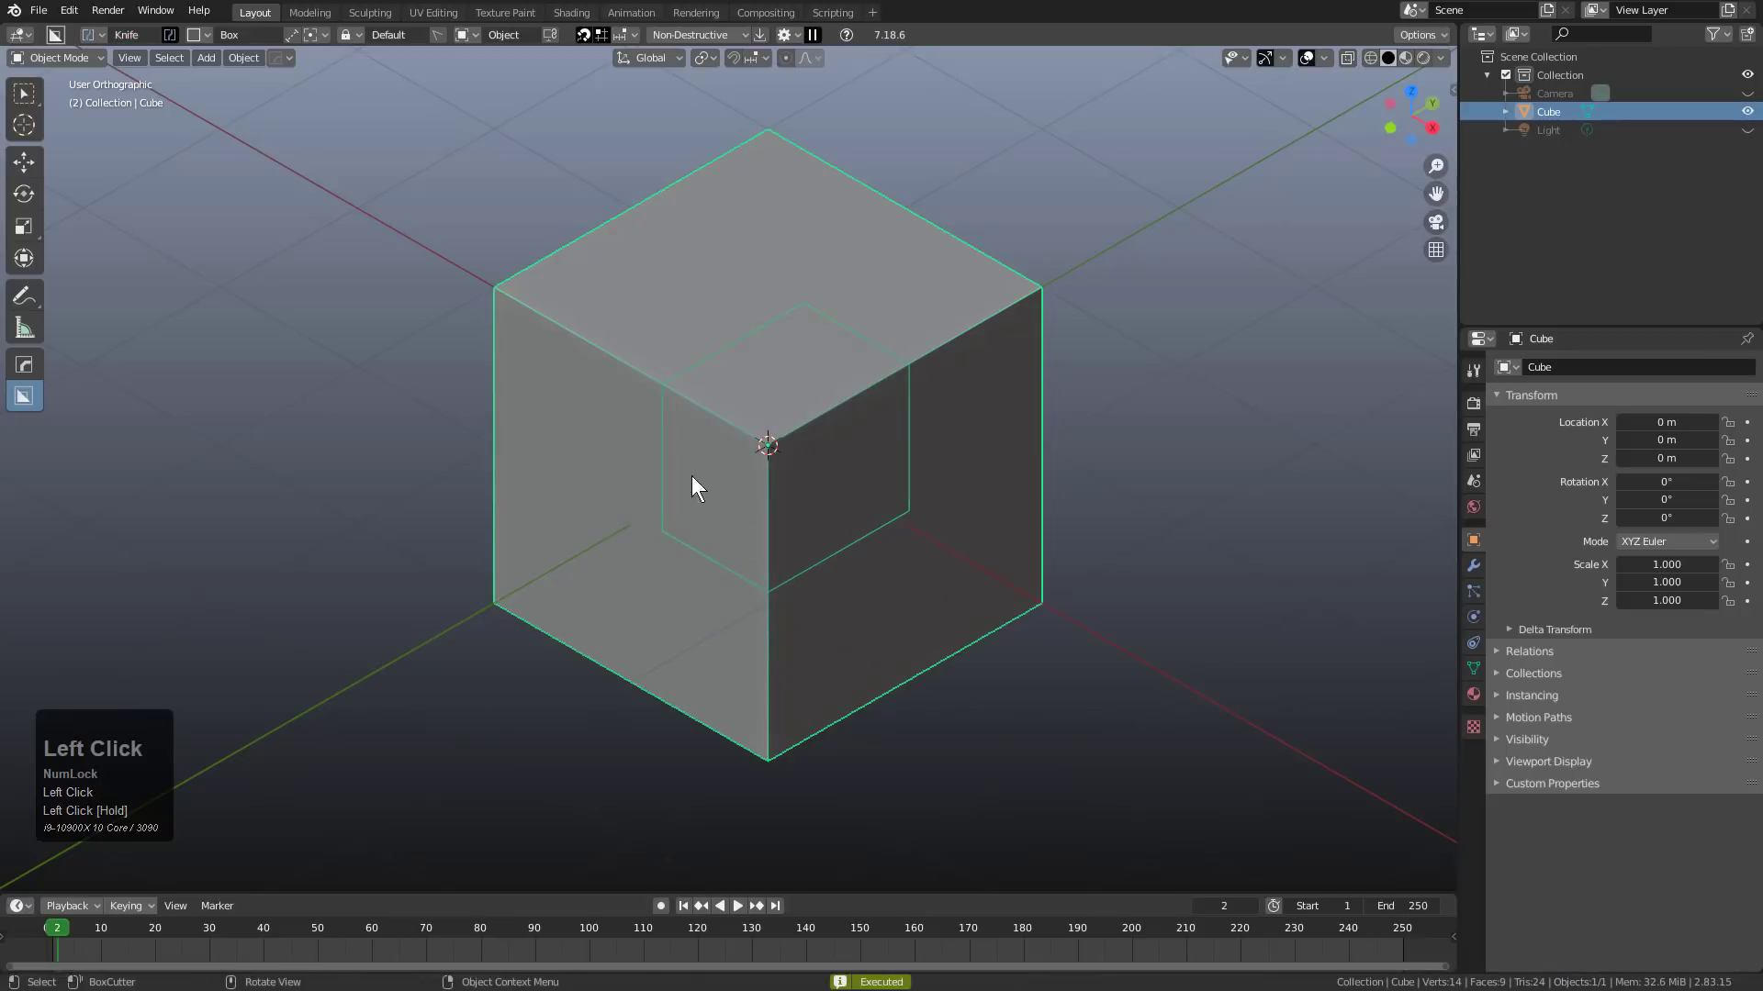
{"action": "mouse_move", "coordinate": [649, 267]}
{"action": "left_mouse_down"}
{"action": "mouse_move", "coordinate": [424, 252]}
{"action": "mouse_move", "coordinate": [361, 267]}
{"action": "left_mouse_up"}
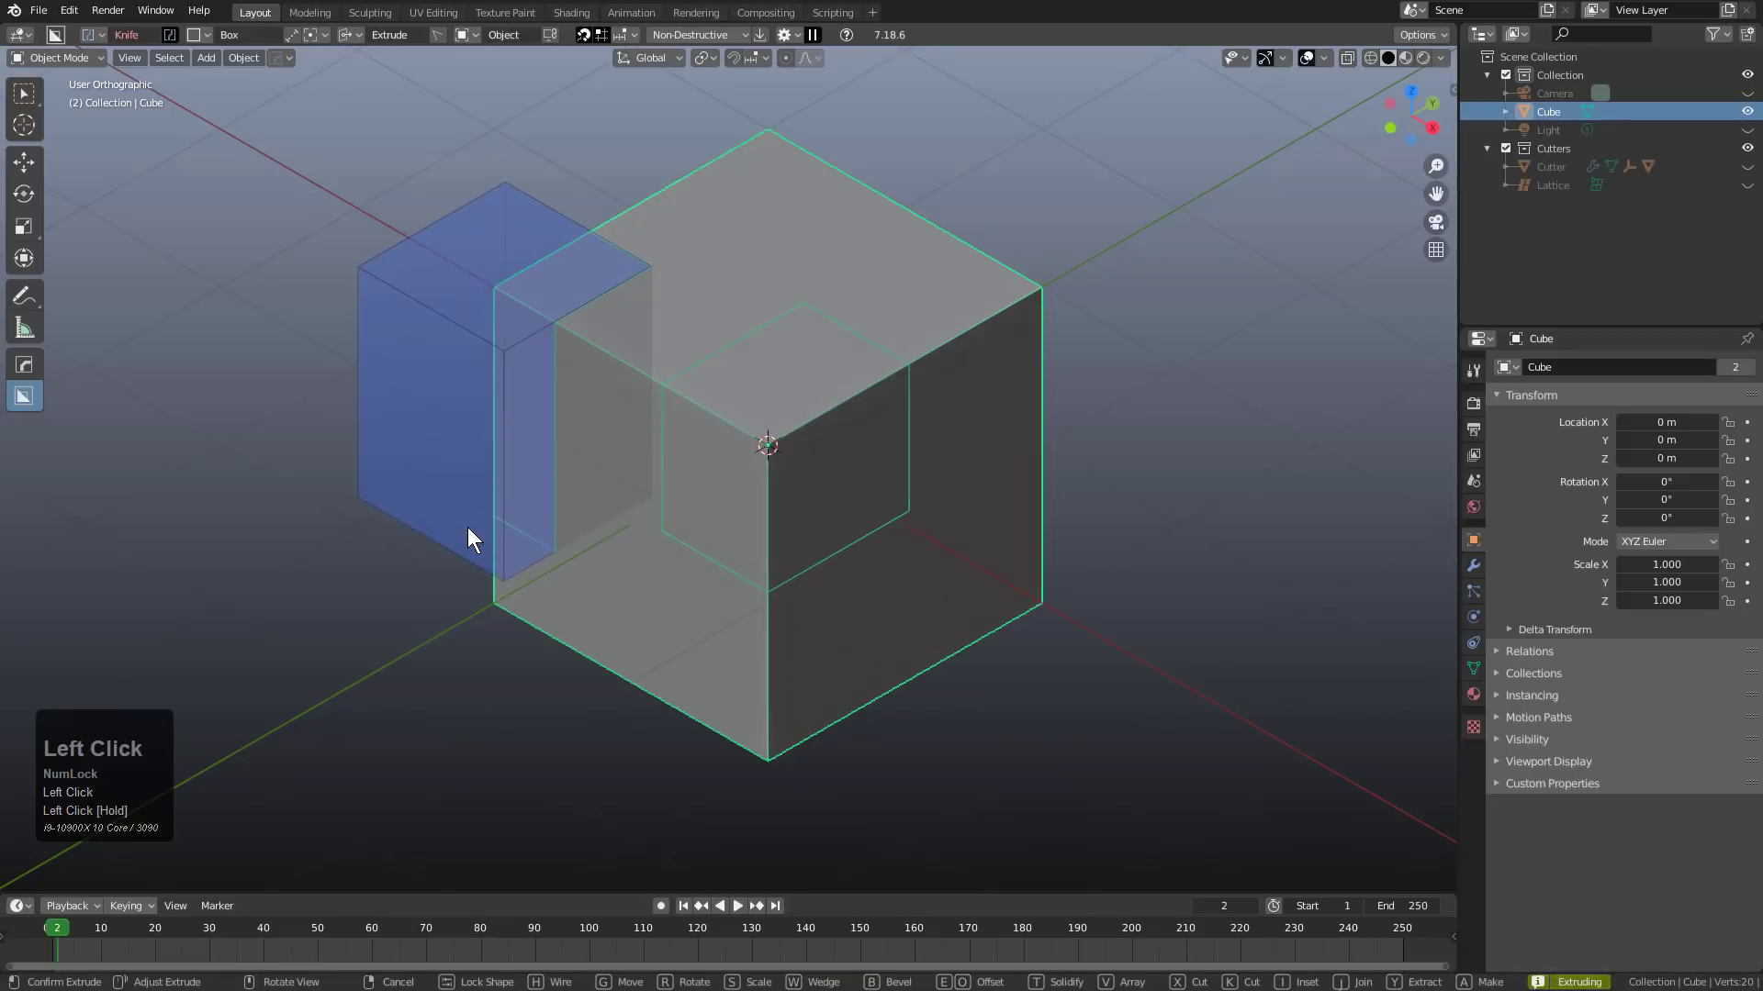
{"action": "left_click", "coordinate": [467, 527]}
Return to the Shape settings and draw knife boxes across the cube's right top edge and right face.
{"action": "left_click", "coordinate": [783, 34]}
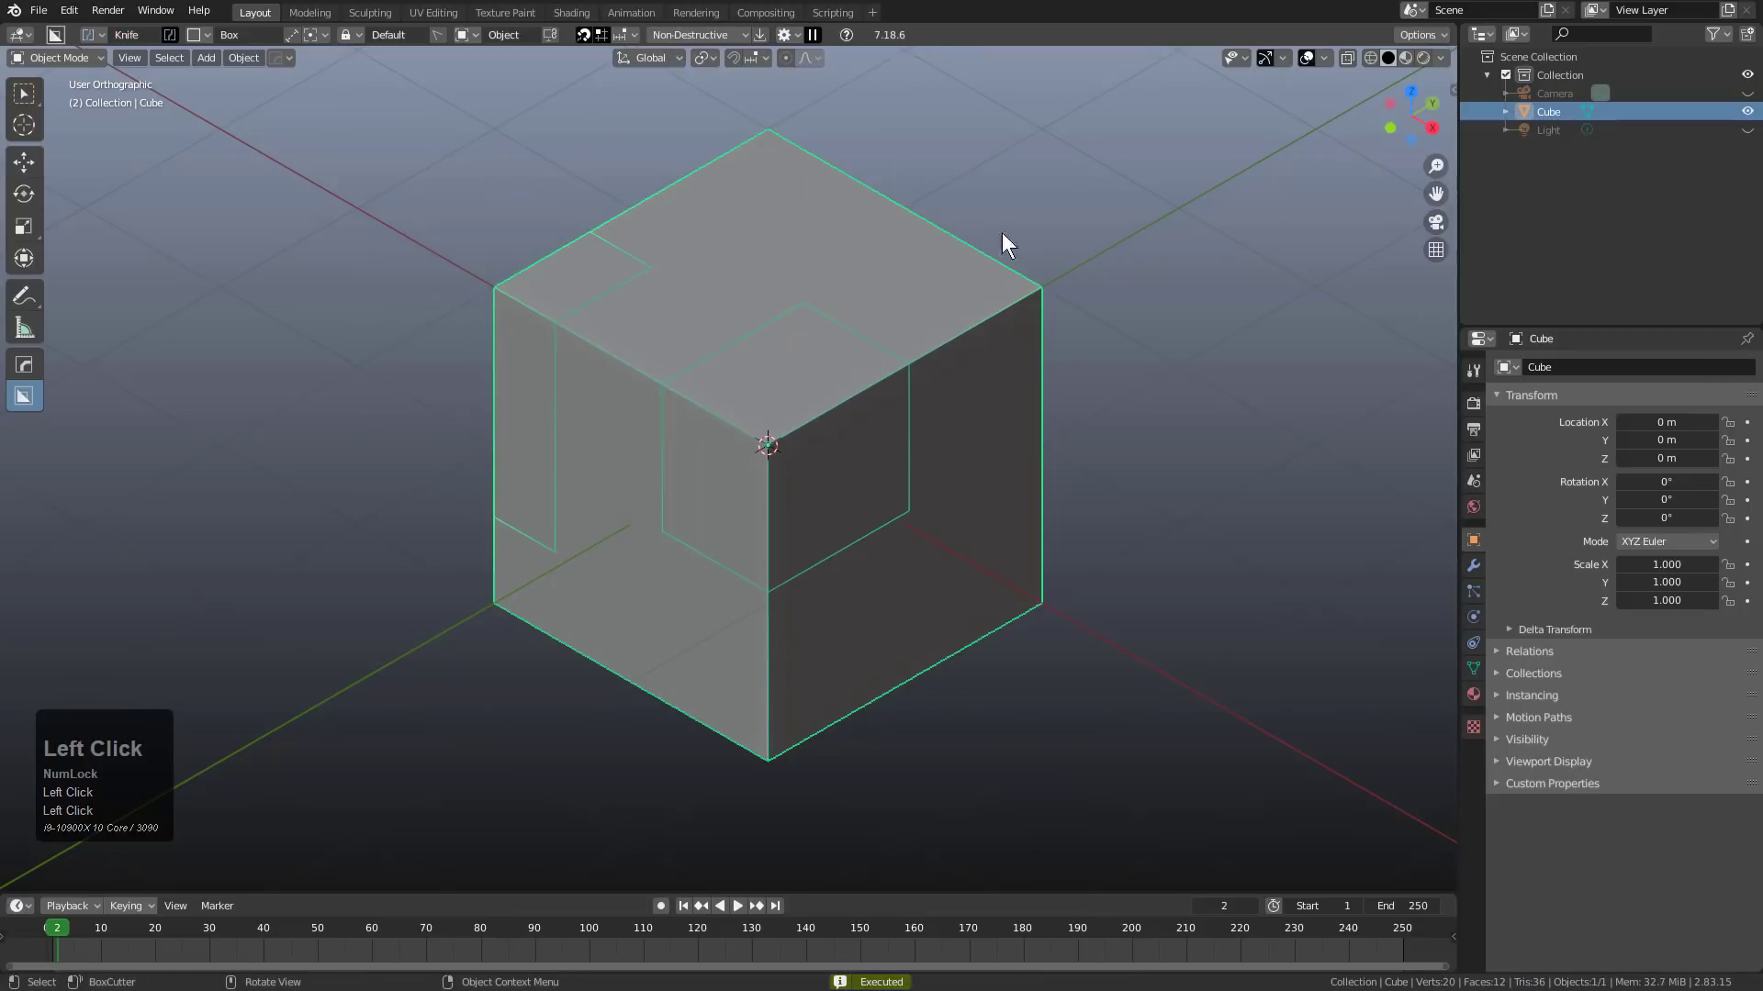
{"action": "left_click_drag", "start_coordinate": [833, 263], "coordinate": [1231, 309]}
{"action": "mouse_move", "coordinate": [959, 392]}
{"action": "left_mouse_down"}
{"action": "mouse_move", "coordinate": [1171, 531]}
{"action": "mouse_move", "coordinate": [1177, 492]}
{"action": "left_mouse_up"}
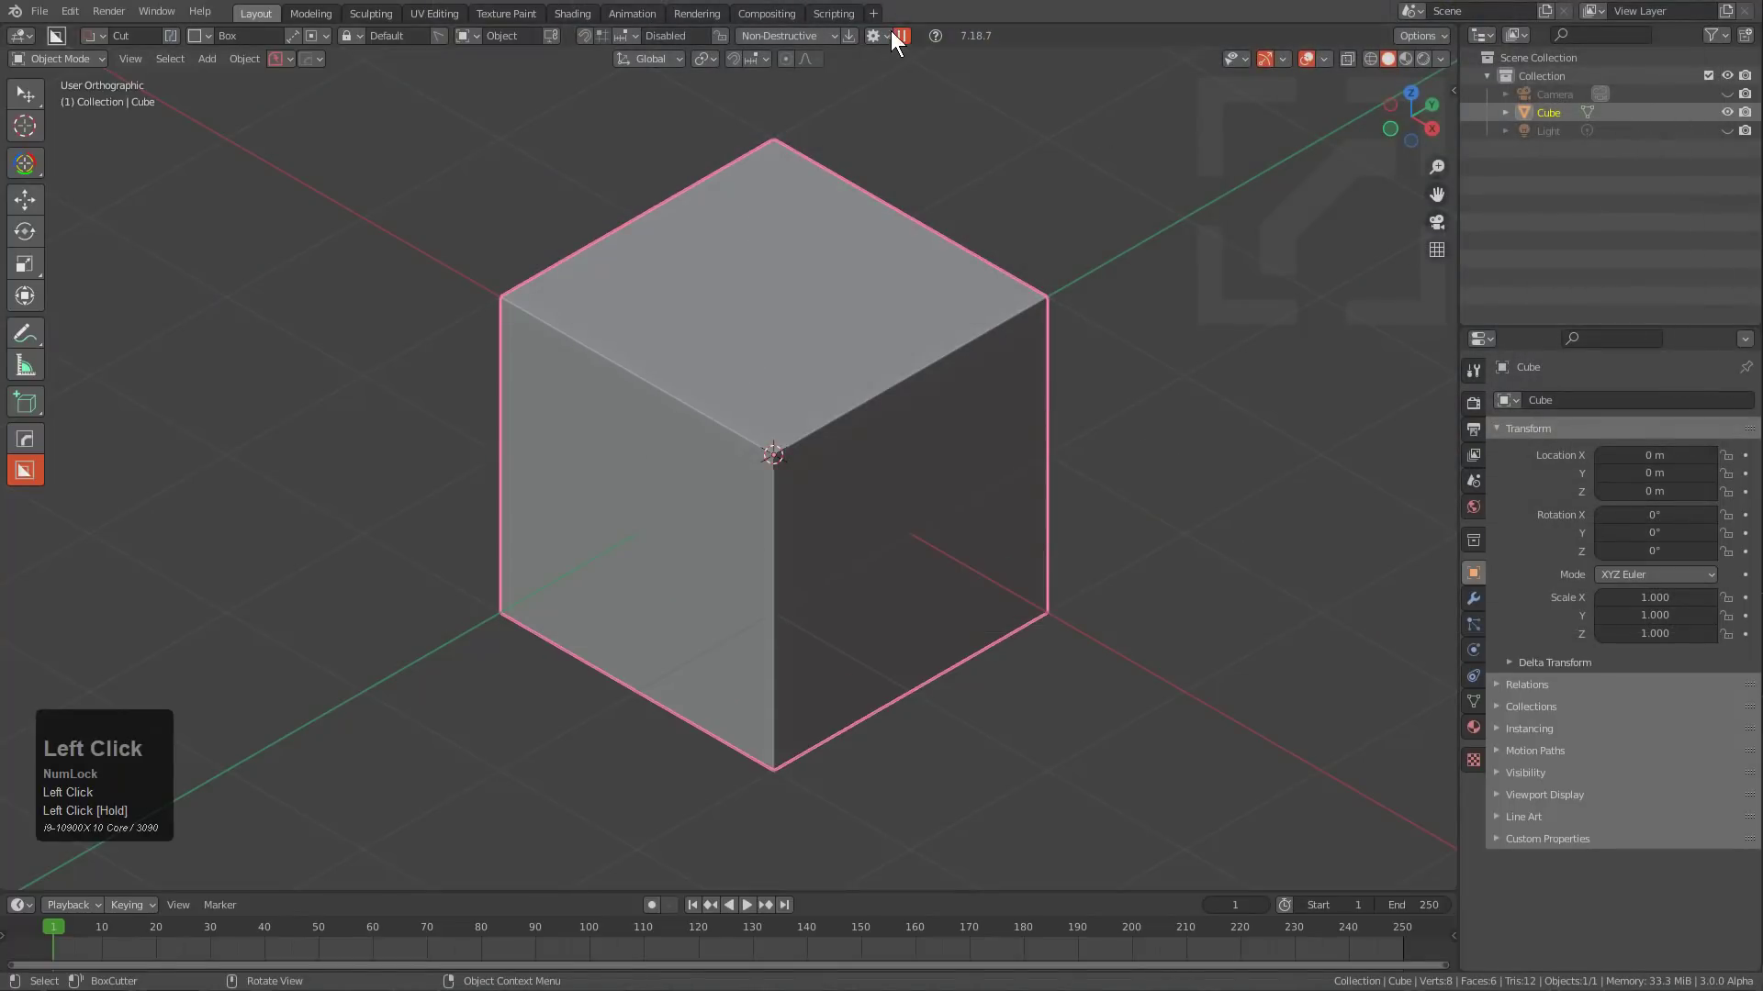
Configure BoxCutter for Knife with Auto Depth and knife two boxes over the cube's top left edge and left face.
{"action": "left_click", "coordinate": [885, 34]}
{"action": "left_click", "coordinate": [862, 201]}
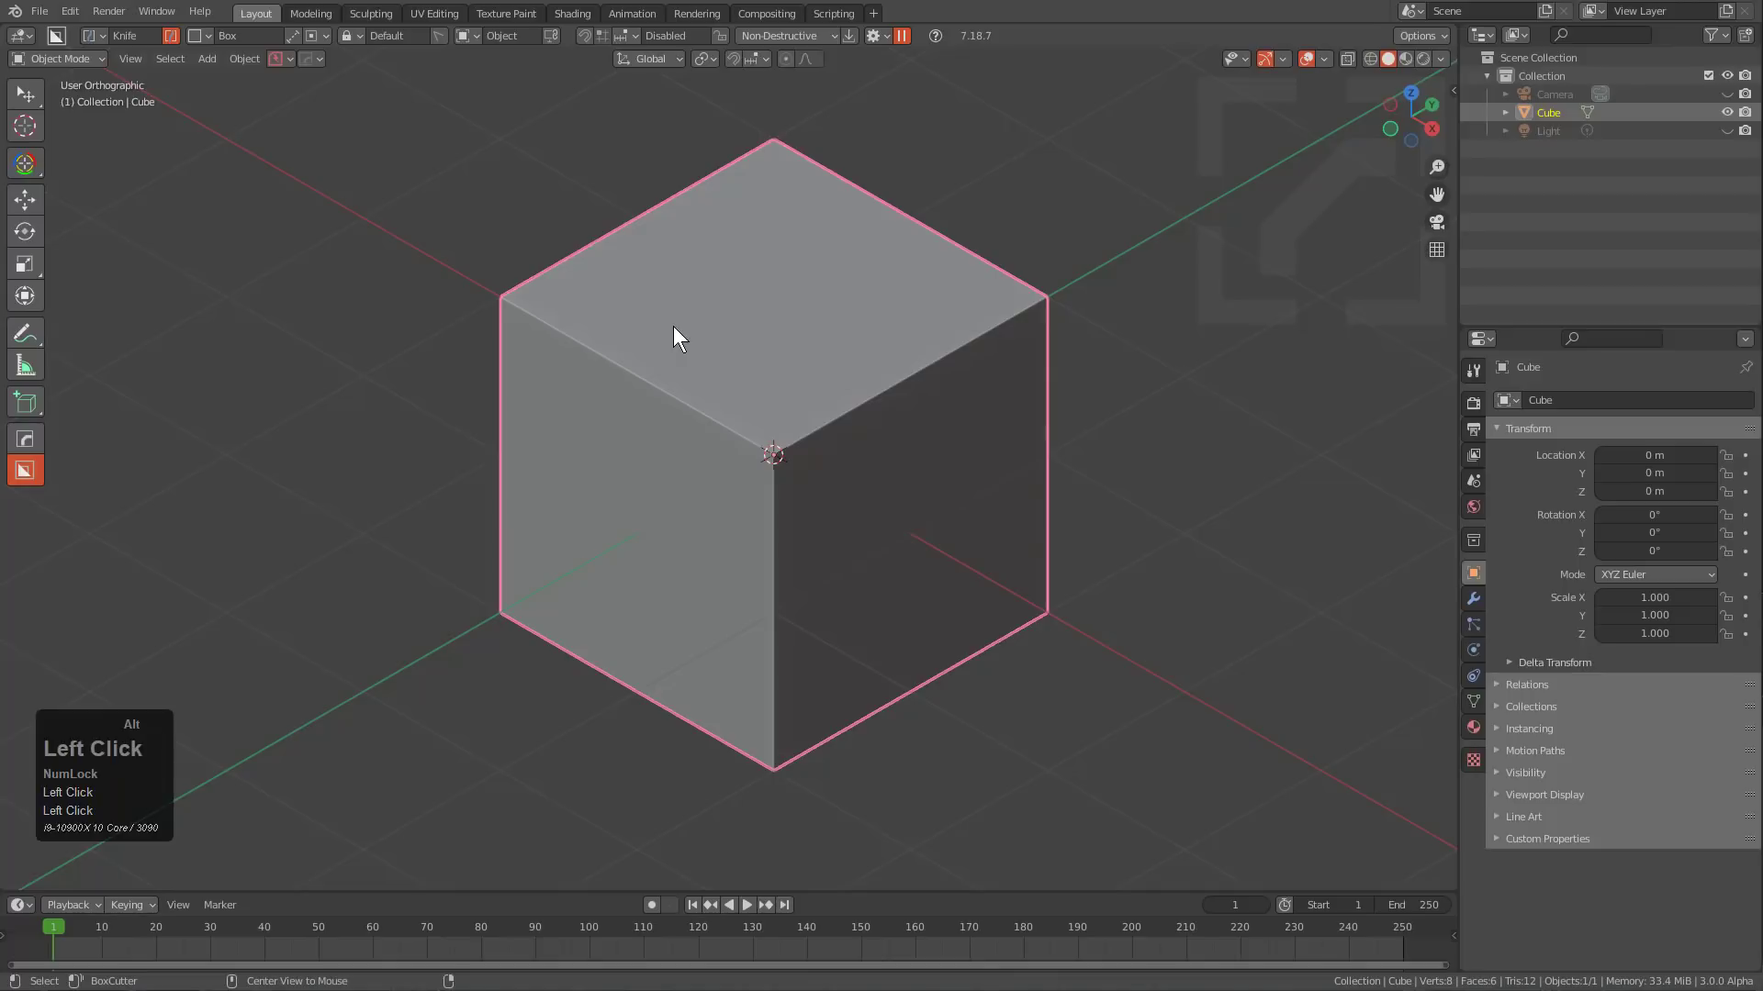
{"action": "key", "text": "v"}
{"action": "left_click", "coordinate": [525, 377]}
{"action": "left_click_drag", "start_coordinate": [656, 278], "coordinate": [332, 310]}
{"action": "mouse_move", "coordinate": [662, 332]}
{"action": "left_mouse_down"}
{"action": "mouse_move", "coordinate": [597, 471]}
{"action": "mouse_move", "coordinate": [610, 463]}
{"action": "left_mouse_up"}
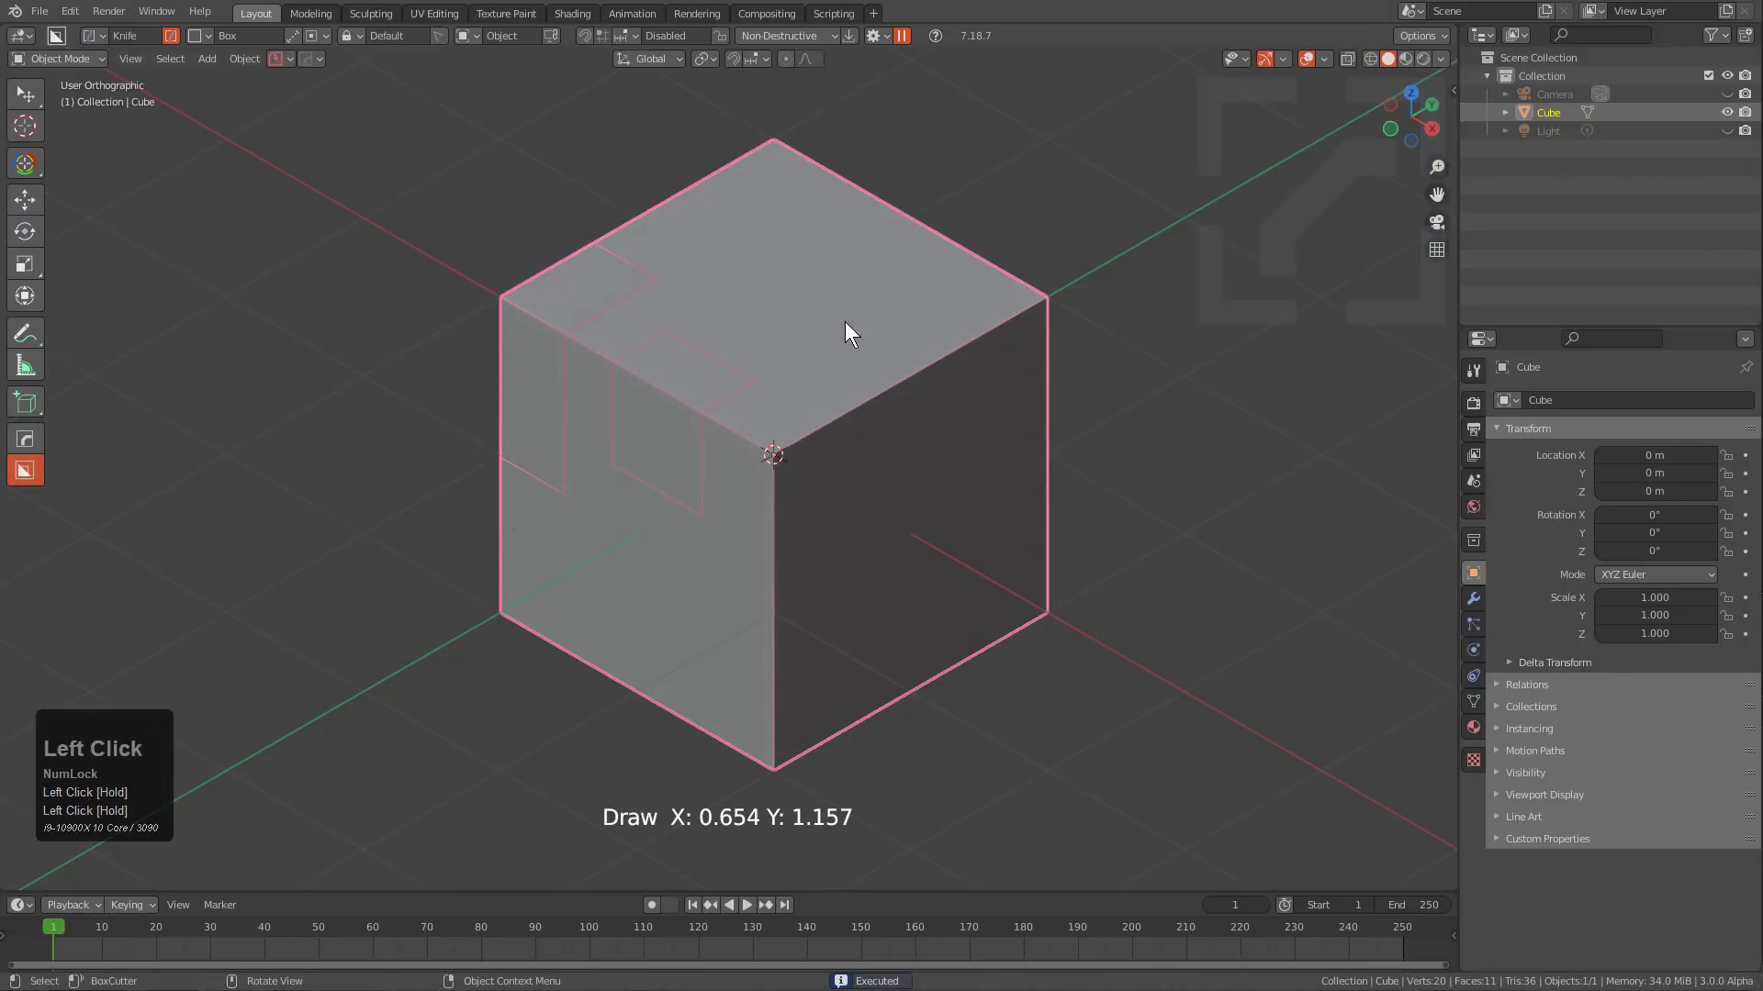
Knife Auto Depth boxes around the cube's right top edge, front corner, both lower edges and right vertical edge.
{"action": "left_click_drag", "start_coordinate": [845, 328], "coordinate": [1193, 321]}
{"action": "mouse_move", "coordinate": [976, 443]}
{"action": "left_mouse_down"}
{"action": "mouse_move", "coordinate": [743, 719]}
{"action": "mouse_move", "coordinate": [753, 733]}
{"action": "left_mouse_up"}
{"action": "left_click_drag", "start_coordinate": [551, 560], "coordinate": [707, 784]}
{"action": "mouse_move", "coordinate": [803, 677]}
{"action": "left_mouse_down"}
{"action": "mouse_move", "coordinate": [1005, 734]}
{"action": "mouse_move", "coordinate": [1048, 720]}
{"action": "mouse_move", "coordinate": [1030, 730]}
{"action": "left_mouse_up"}
{"action": "mouse_move", "coordinate": [1005, 368]}
{"action": "left_mouse_down"}
{"action": "mouse_move", "coordinate": [1084, 451]}
{"action": "mouse_move", "coordinate": [1107, 451]}
{"action": "left_mouse_up"}
Knife more Auto Depth boxes across the cube's top face, back edges, front corner and right face.
{"action": "mouse_move", "coordinate": [836, 202]}
{"action": "left_mouse_down"}
{"action": "mouse_move", "coordinate": [1035, 270]}
{"action": "mouse_move", "coordinate": [1058, 255]}
{"action": "left_mouse_up"}
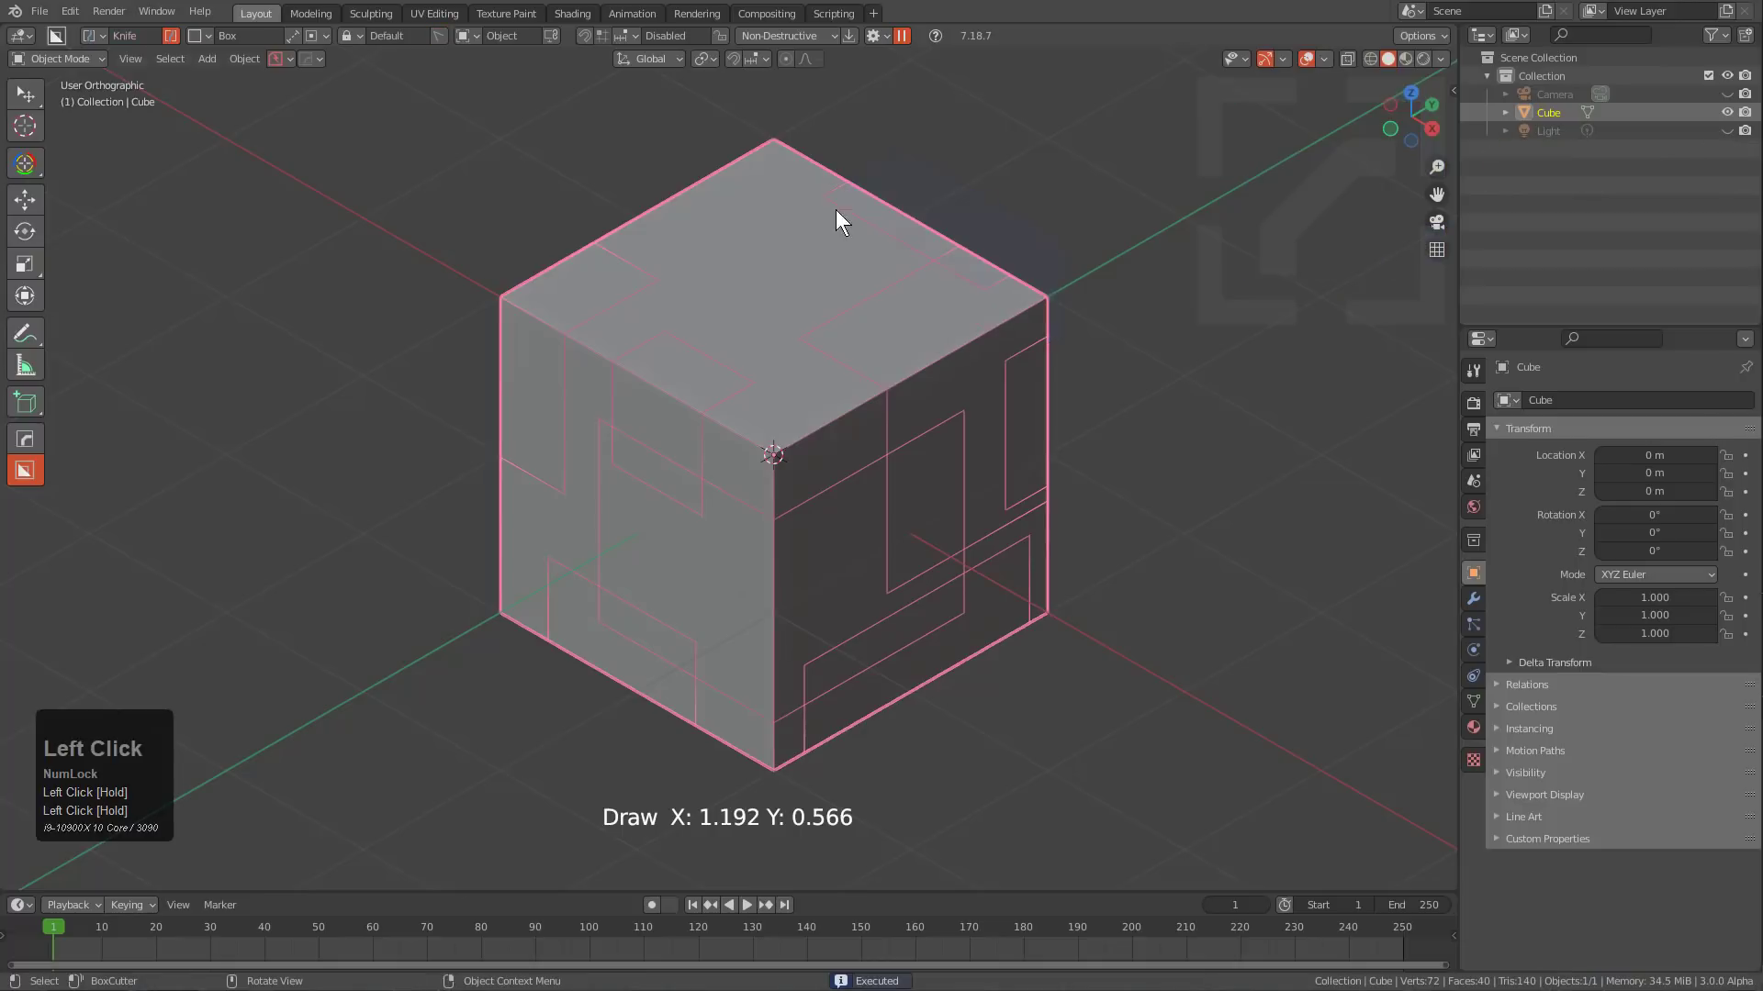
{"action": "left_click_drag", "start_coordinate": [776, 174], "coordinate": [460, 224]}
{"action": "left_click_drag", "start_coordinate": [735, 246], "coordinate": [757, 332]}
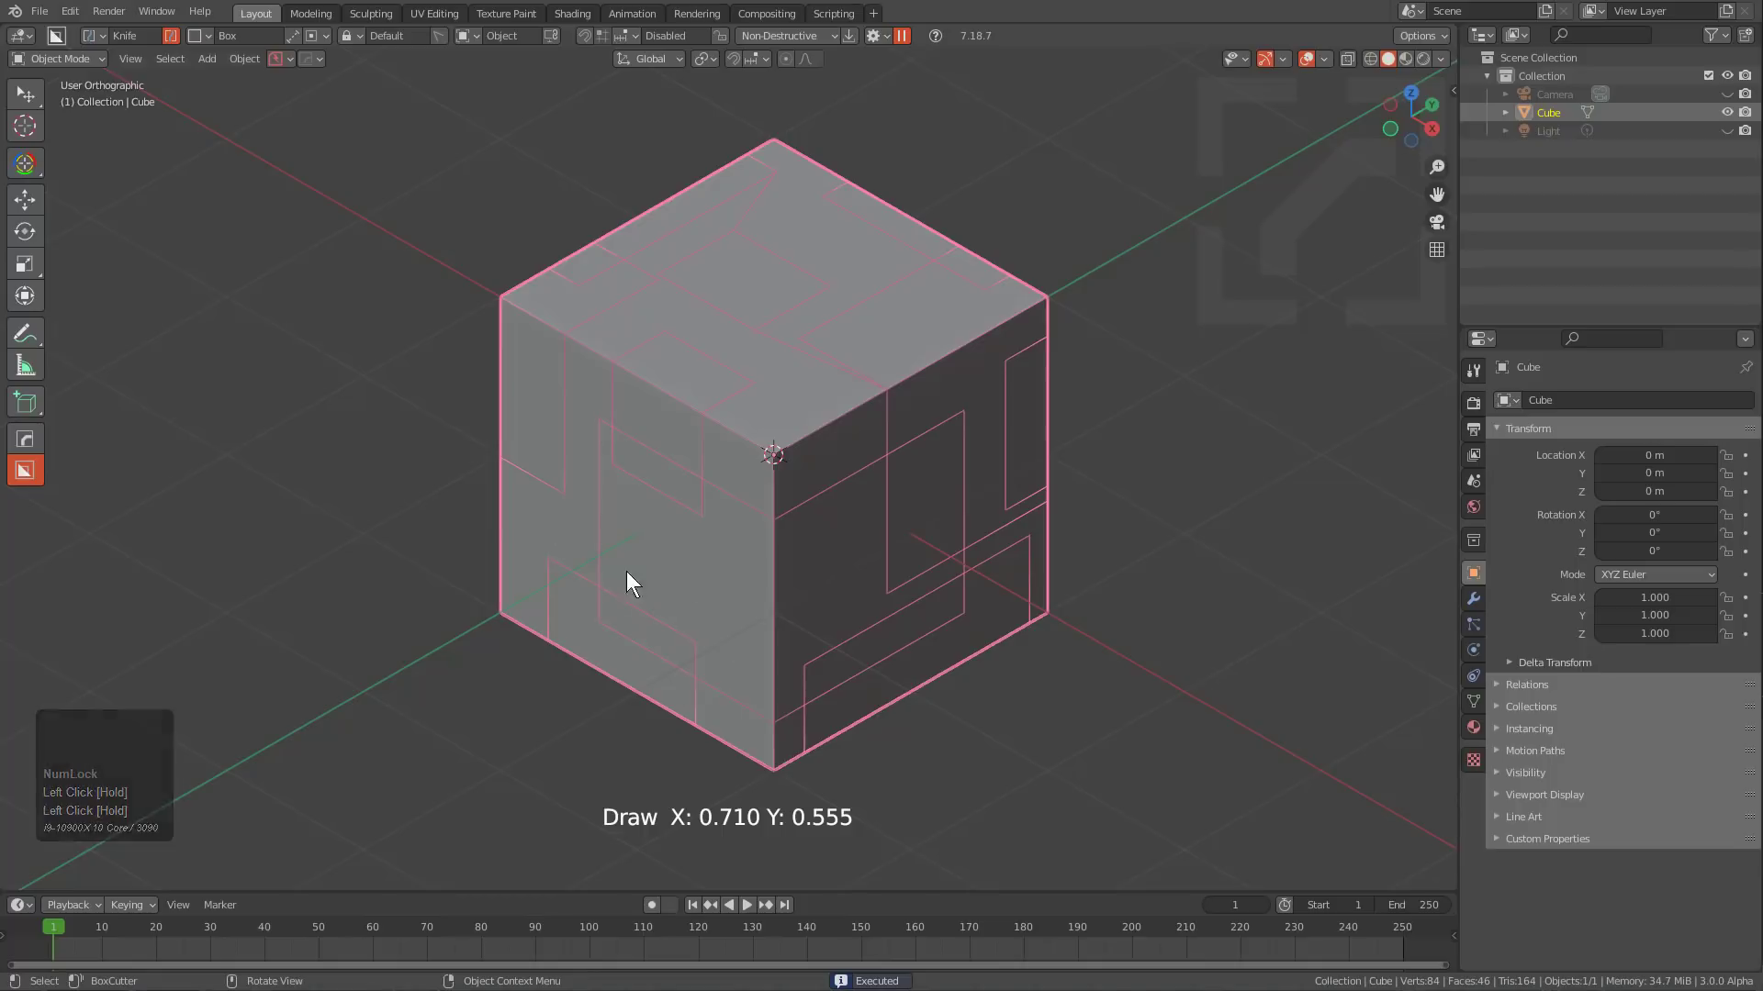
{"action": "left_click_drag", "start_coordinate": [744, 543], "coordinate": [781, 664]}
{"action": "mouse_move", "coordinate": [916, 356]}
{"action": "left_mouse_down"}
{"action": "mouse_move", "coordinate": [1000, 380]}
{"action": "mouse_move", "coordinate": [1023, 358]}
{"action": "mouse_move", "coordinate": [999, 350]}
{"action": "left_mouse_up"}
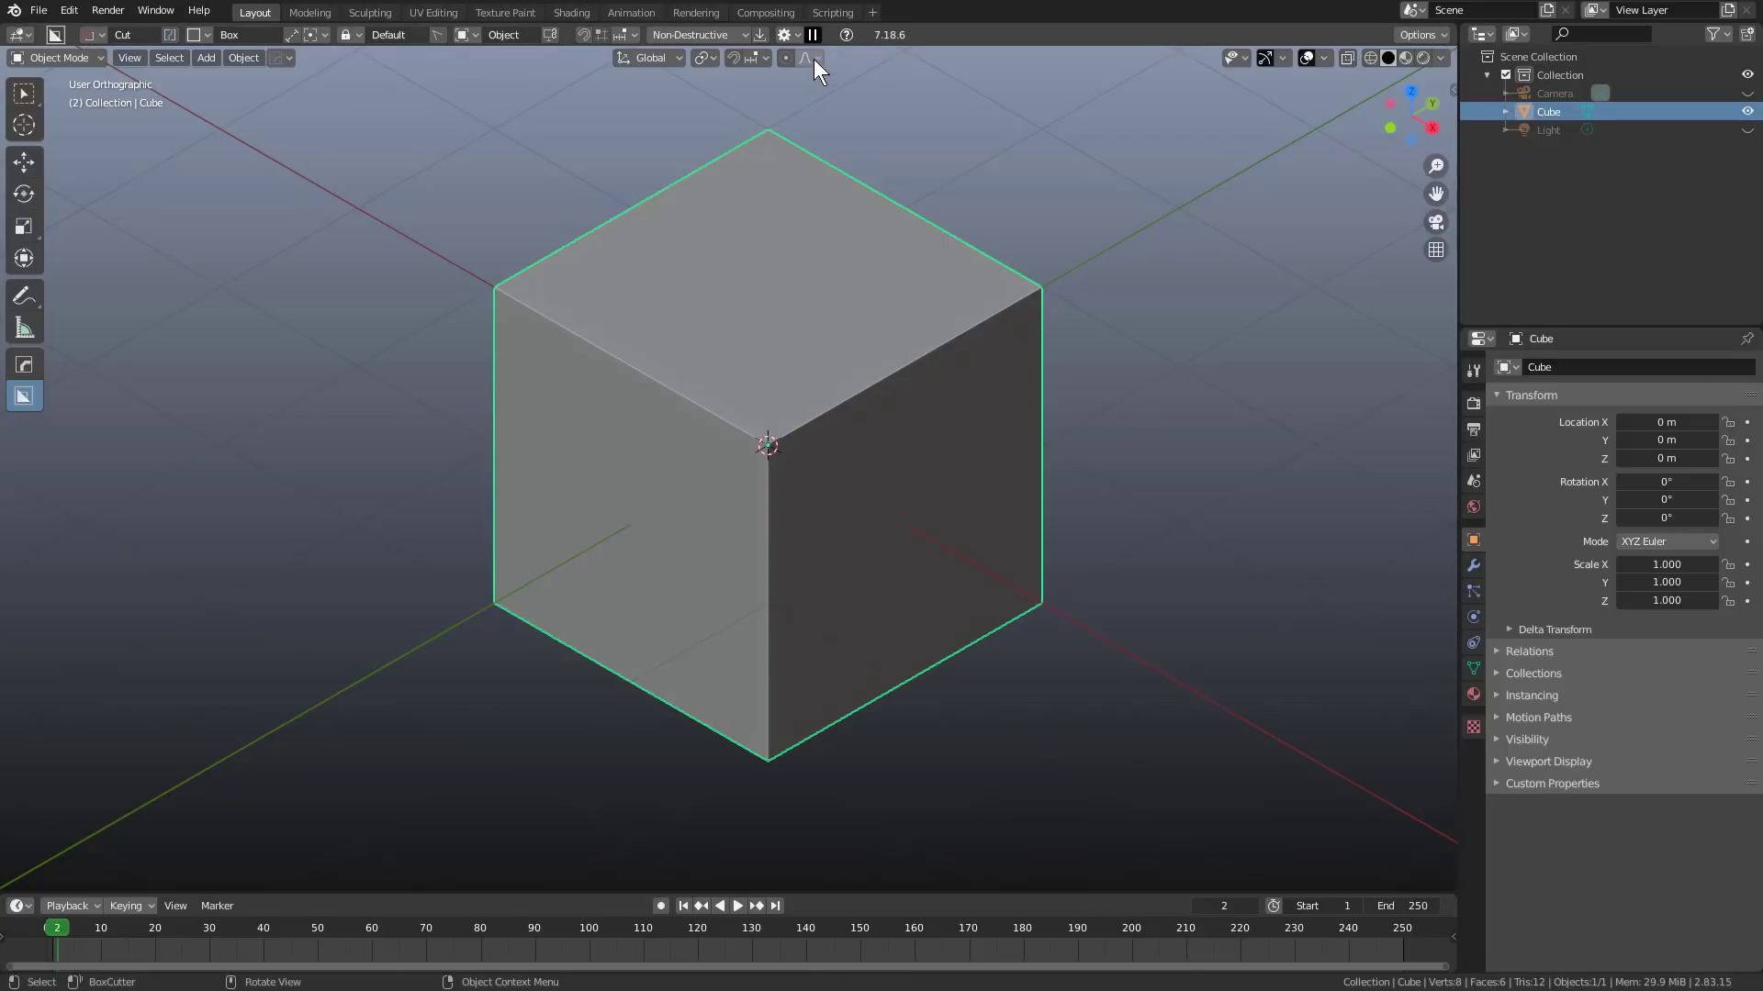
Open the Behavior settings, cut a box notch into the cube's top left edge, and expand its Boolean modifier.
{"action": "left_click", "coordinate": [789, 34]}
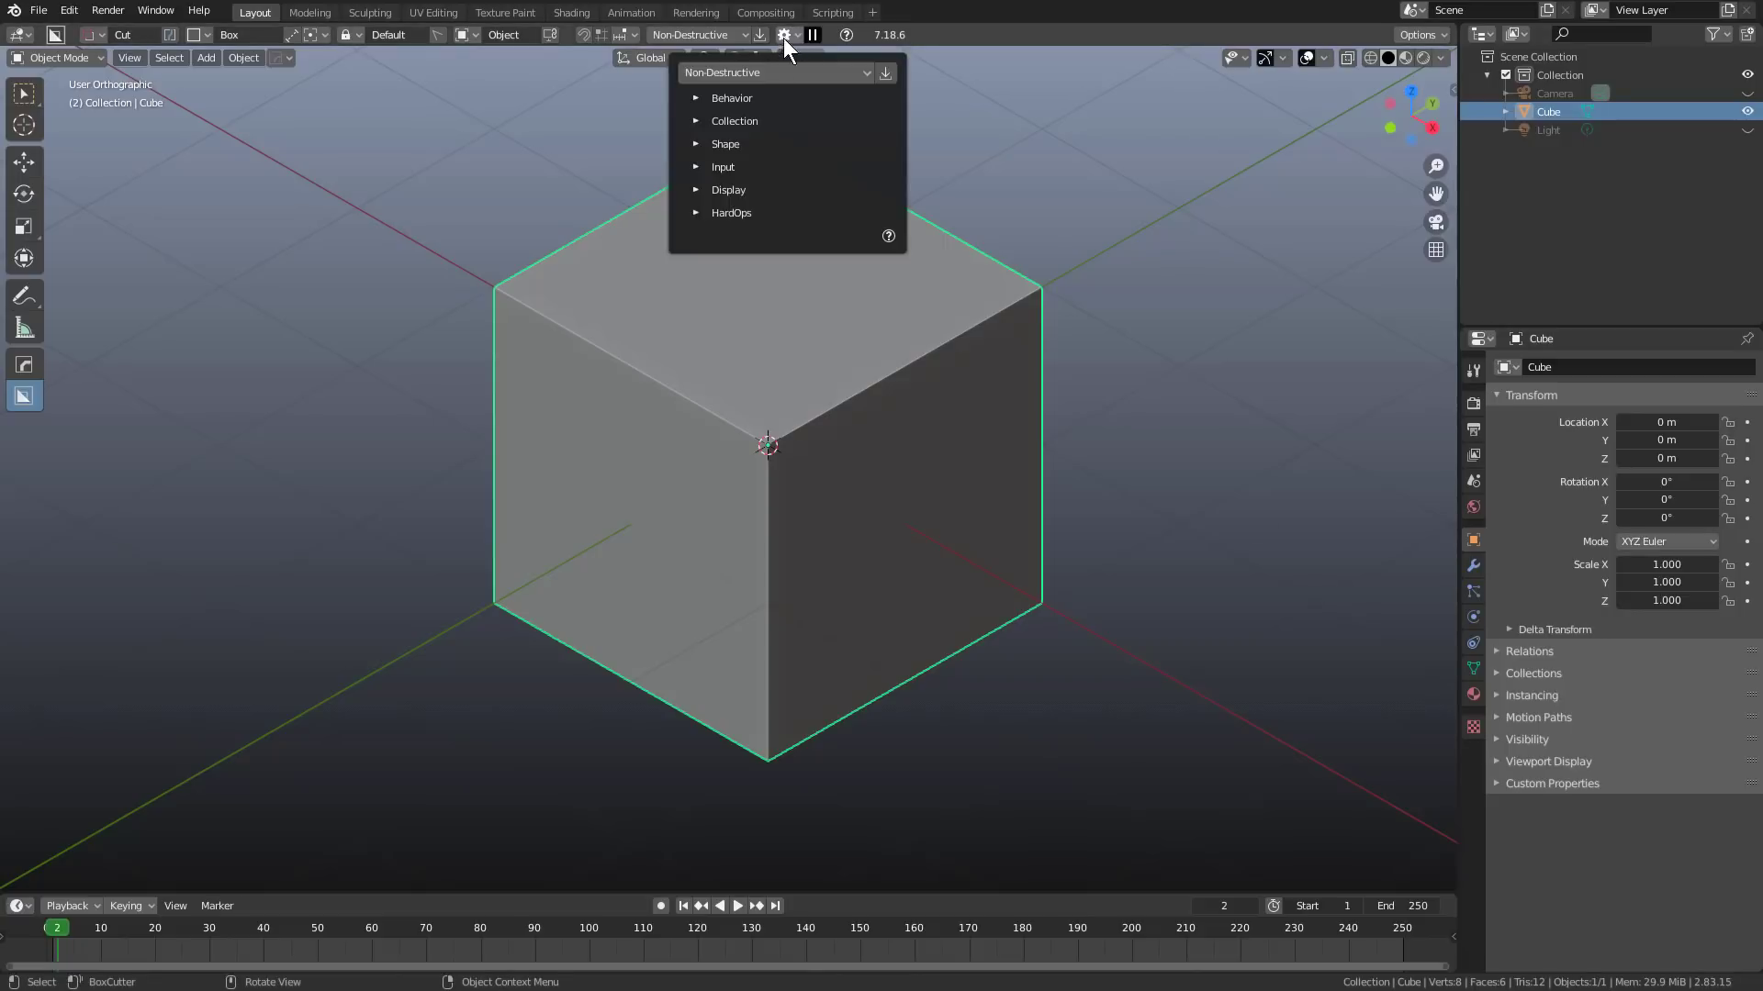
{"action": "left_click", "coordinate": [710, 98]}
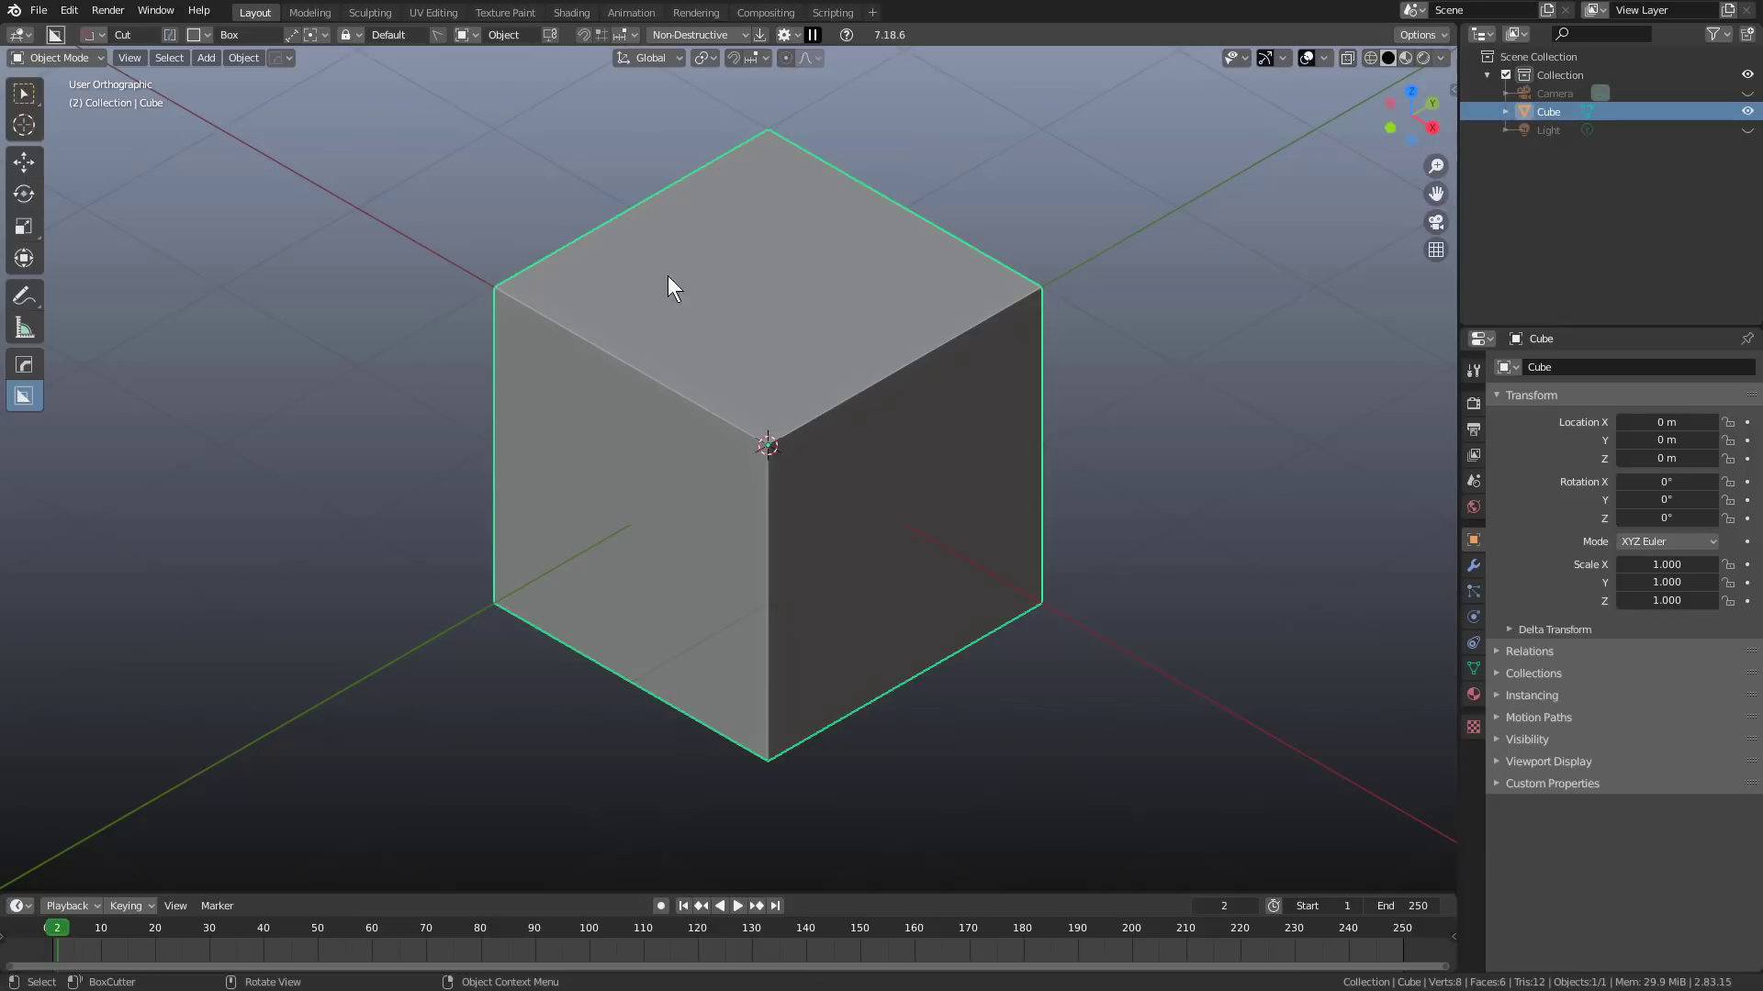
{"action": "left_click_drag", "start_coordinate": [669, 275], "coordinate": [615, 445]}
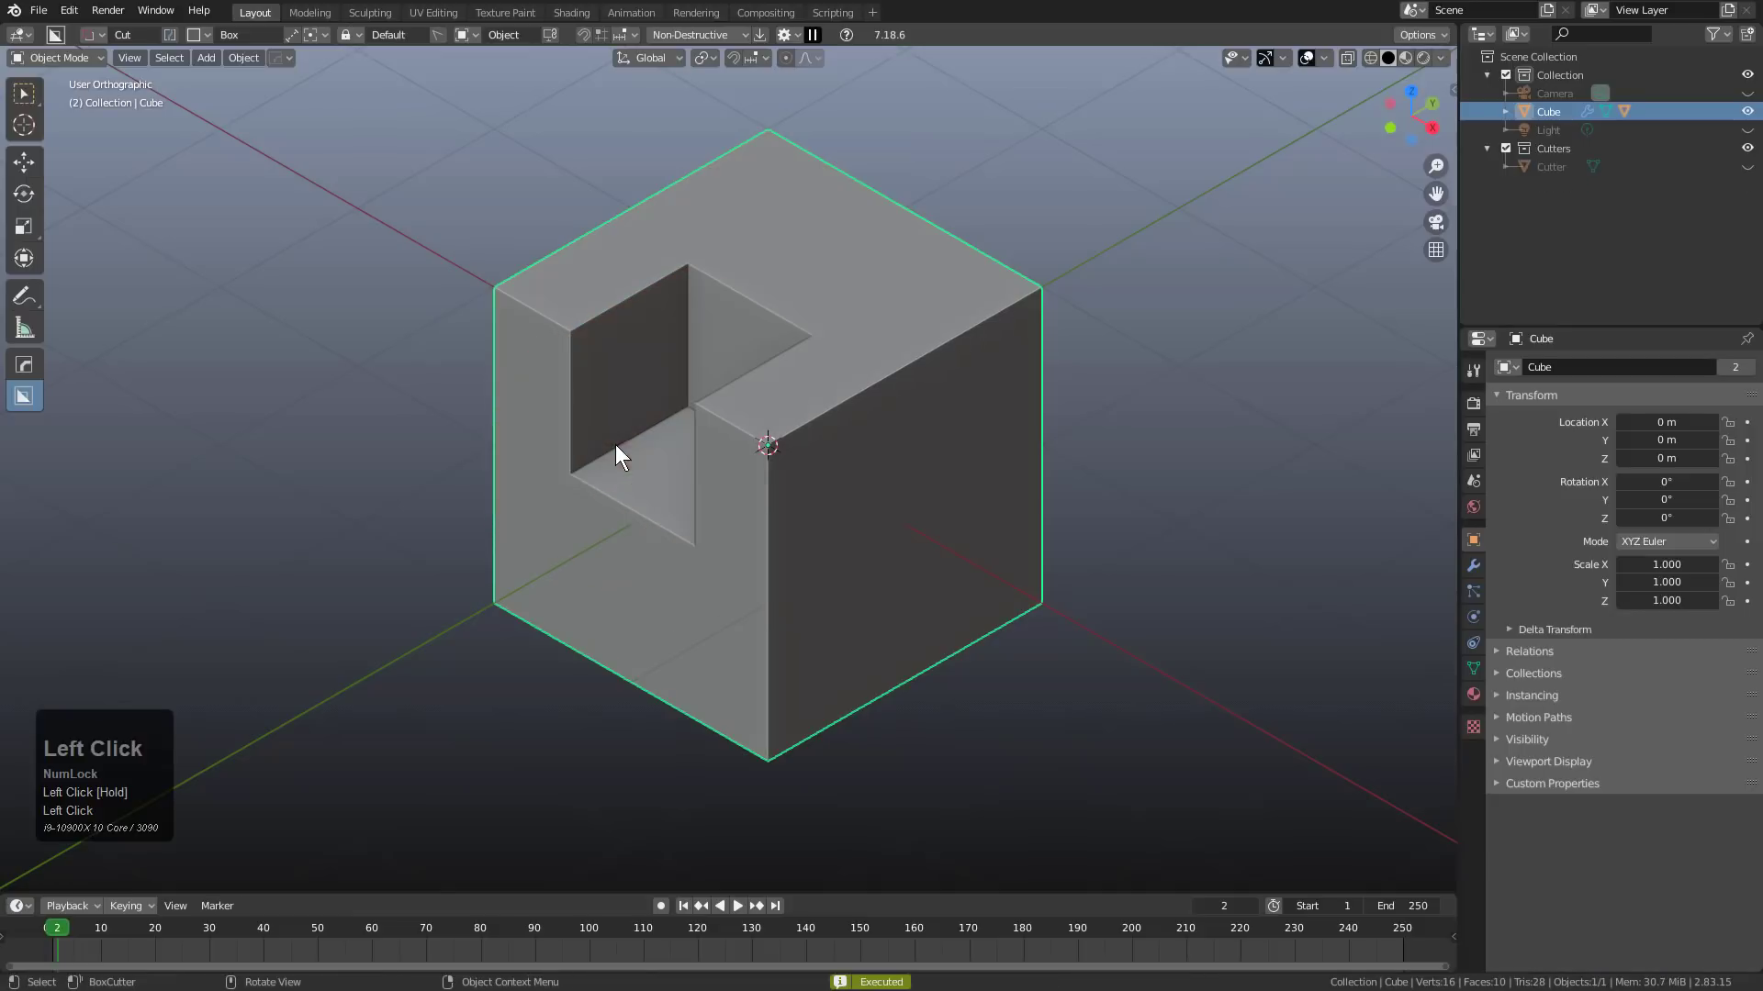
{"action": "left_click", "coordinate": [1473, 566]}
{"action": "left_click", "coordinate": [1507, 395]}
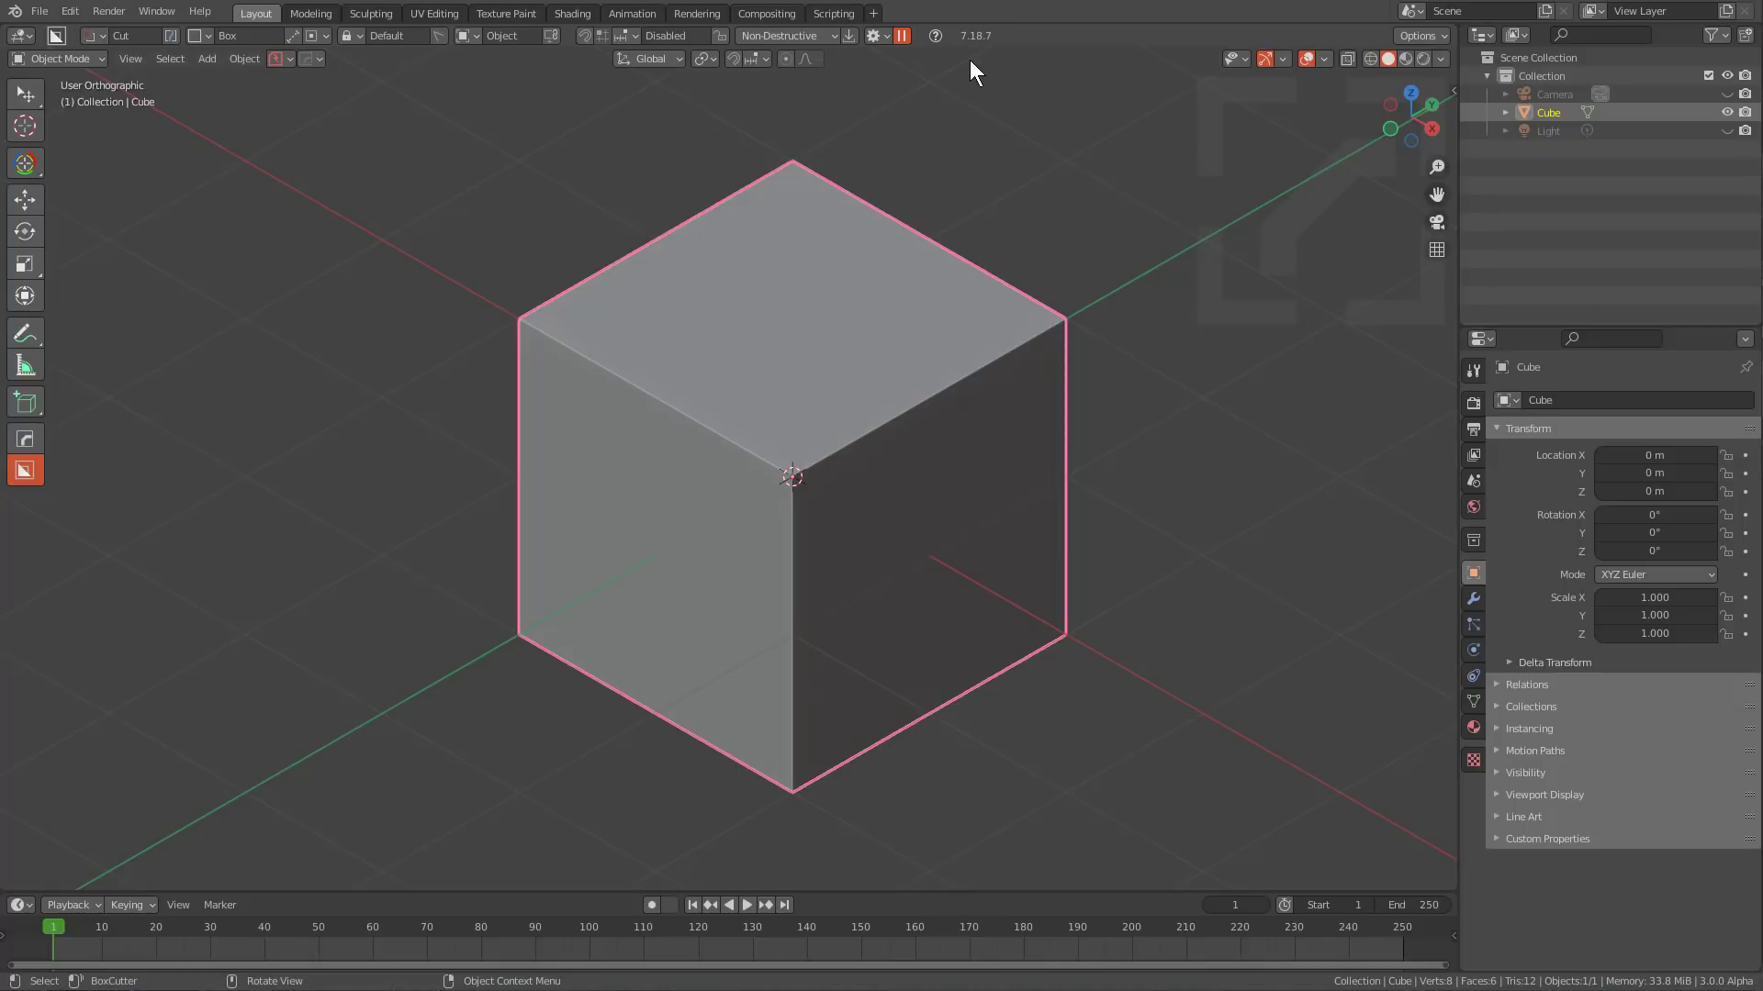
Review the Boolean Solver choices in BoxCutter's Behavior settings, leaving the solver on Fast.
{"action": "left_click", "coordinate": [886, 35]}
{"action": "left_click", "coordinate": [794, 145]}
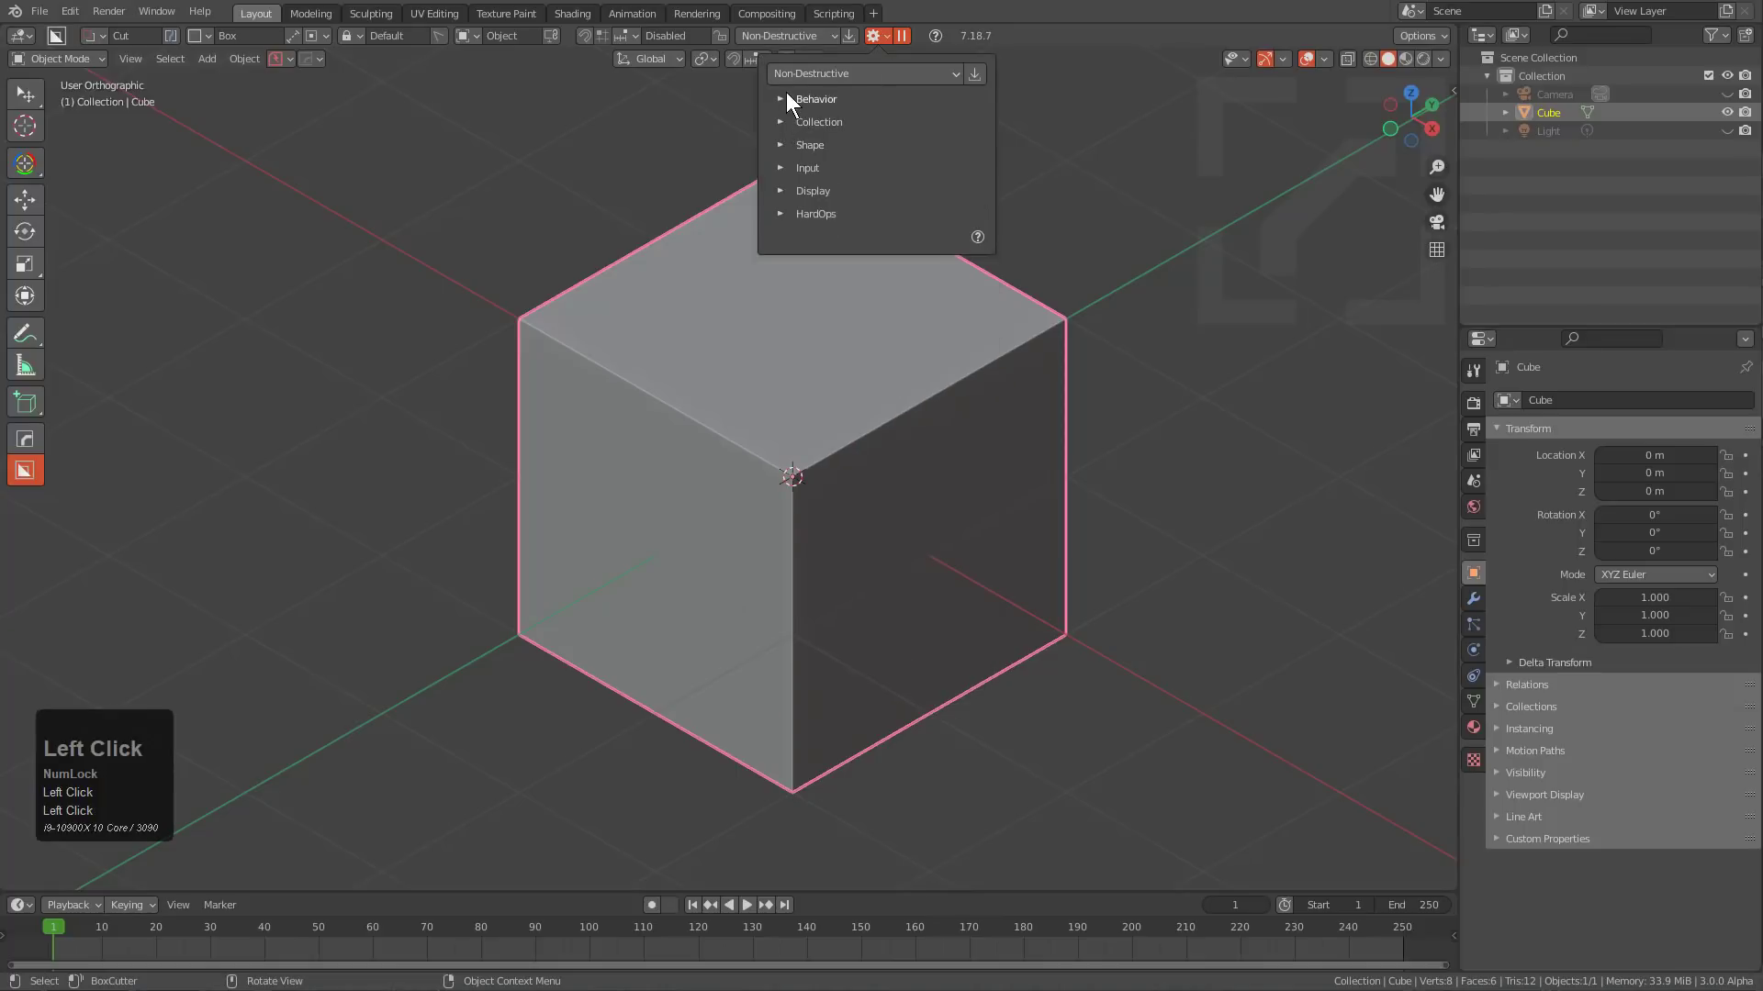
{"action": "left_click", "coordinate": [789, 99]}
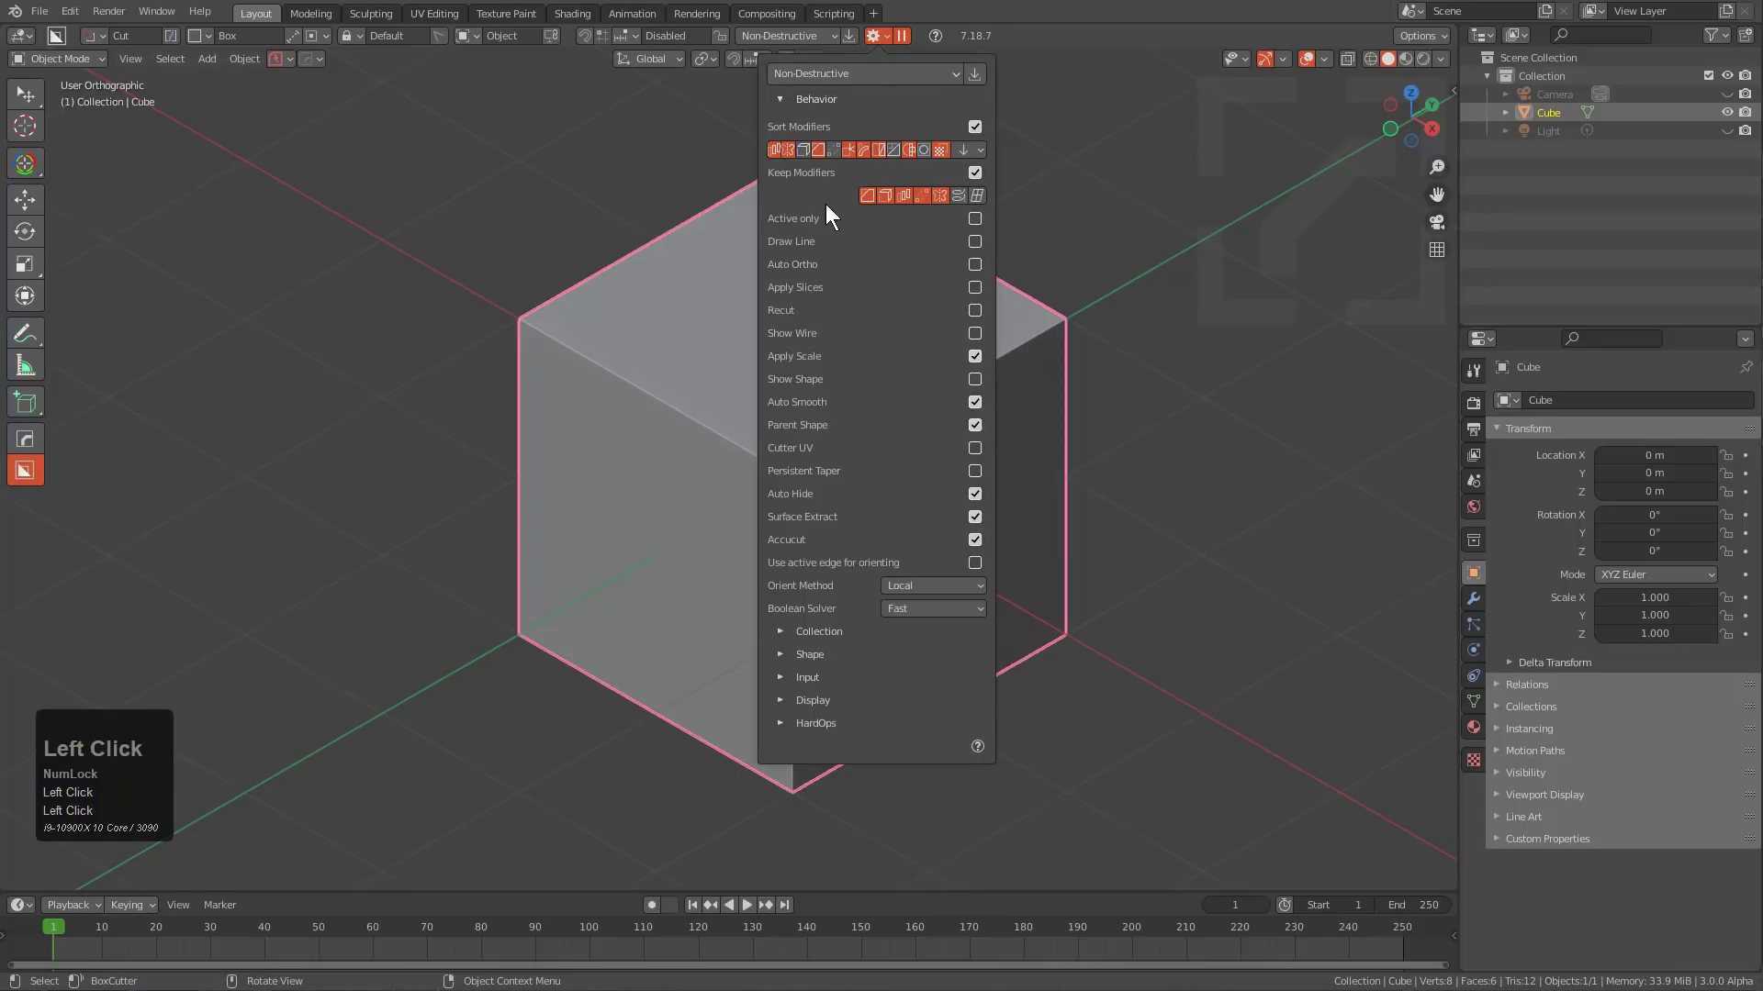
{"action": "left_click", "coordinate": [928, 612]}
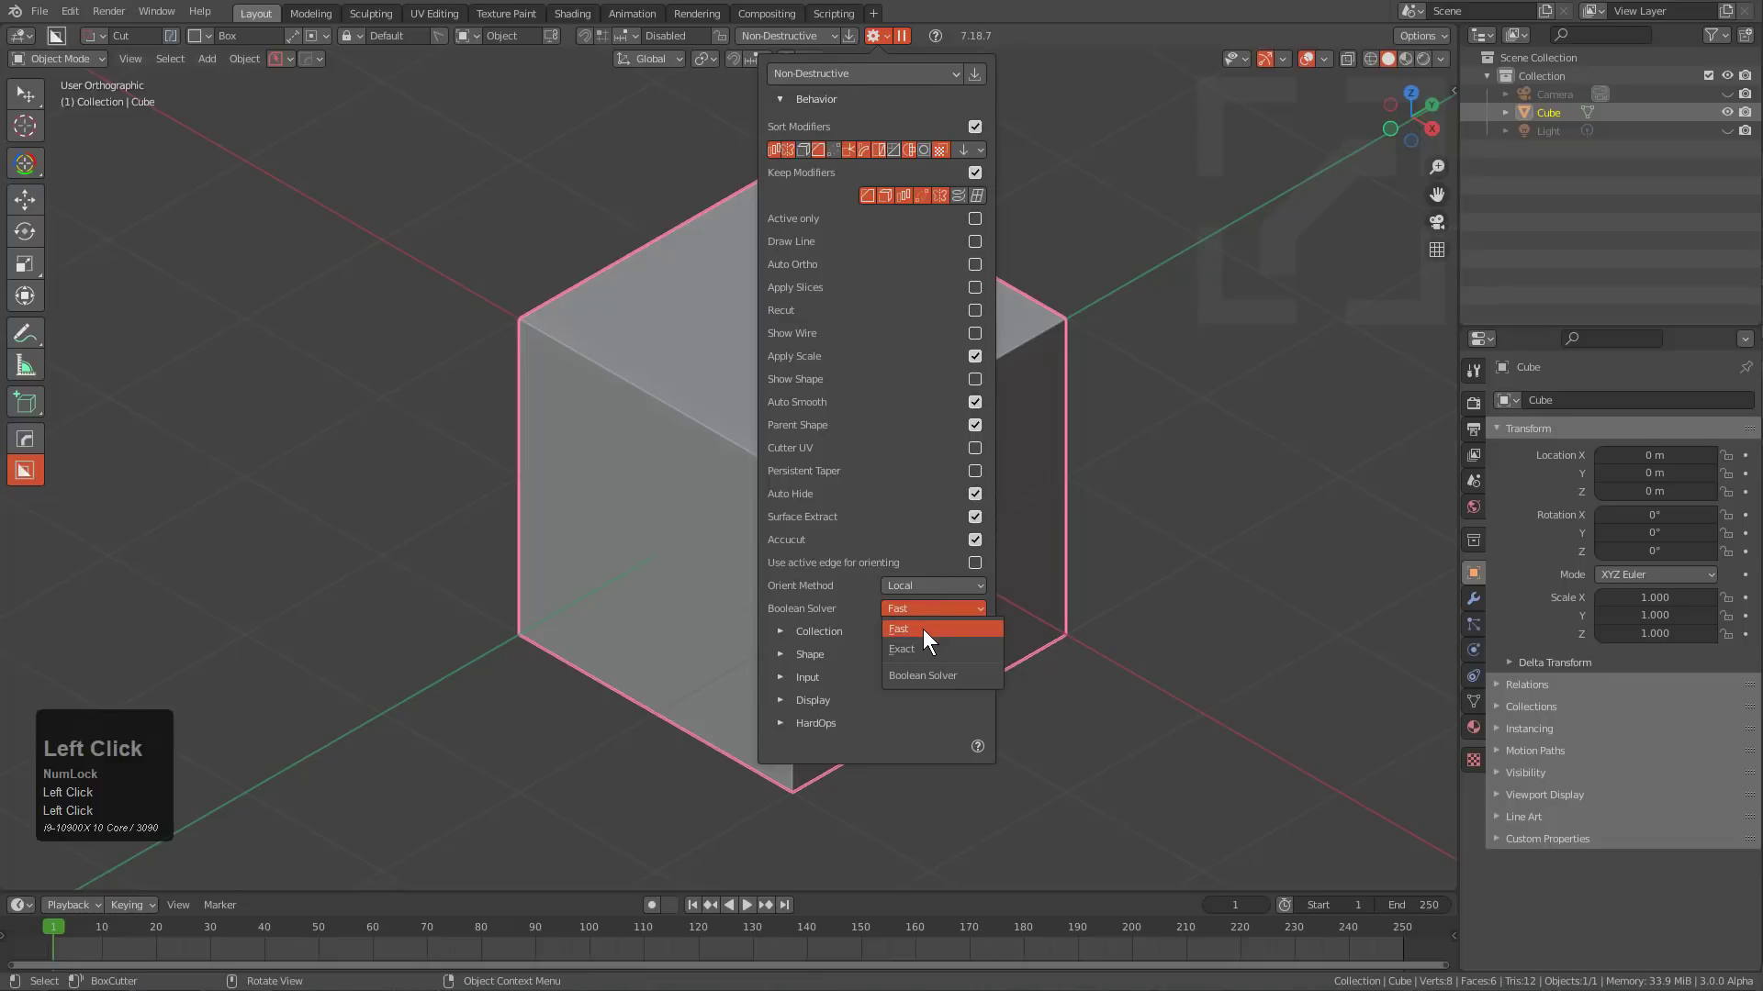
{"action": "left_click", "coordinate": [923, 650]}
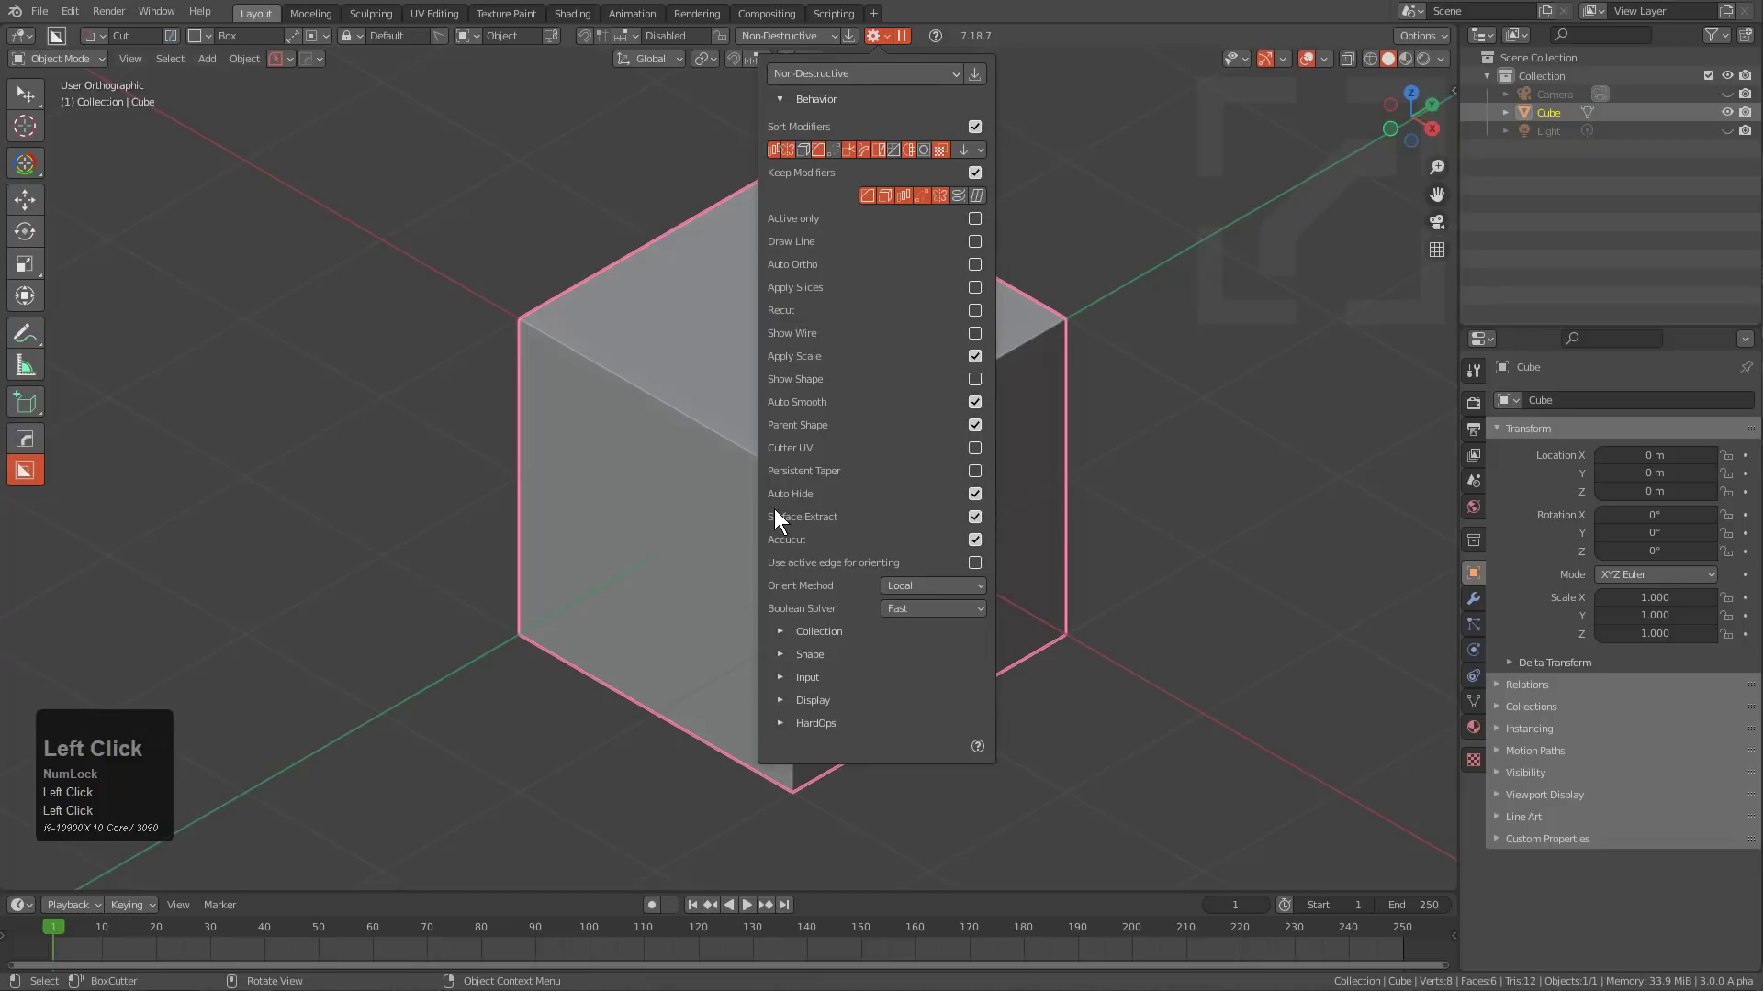
{"action": "left_click", "coordinate": [303, 57]}
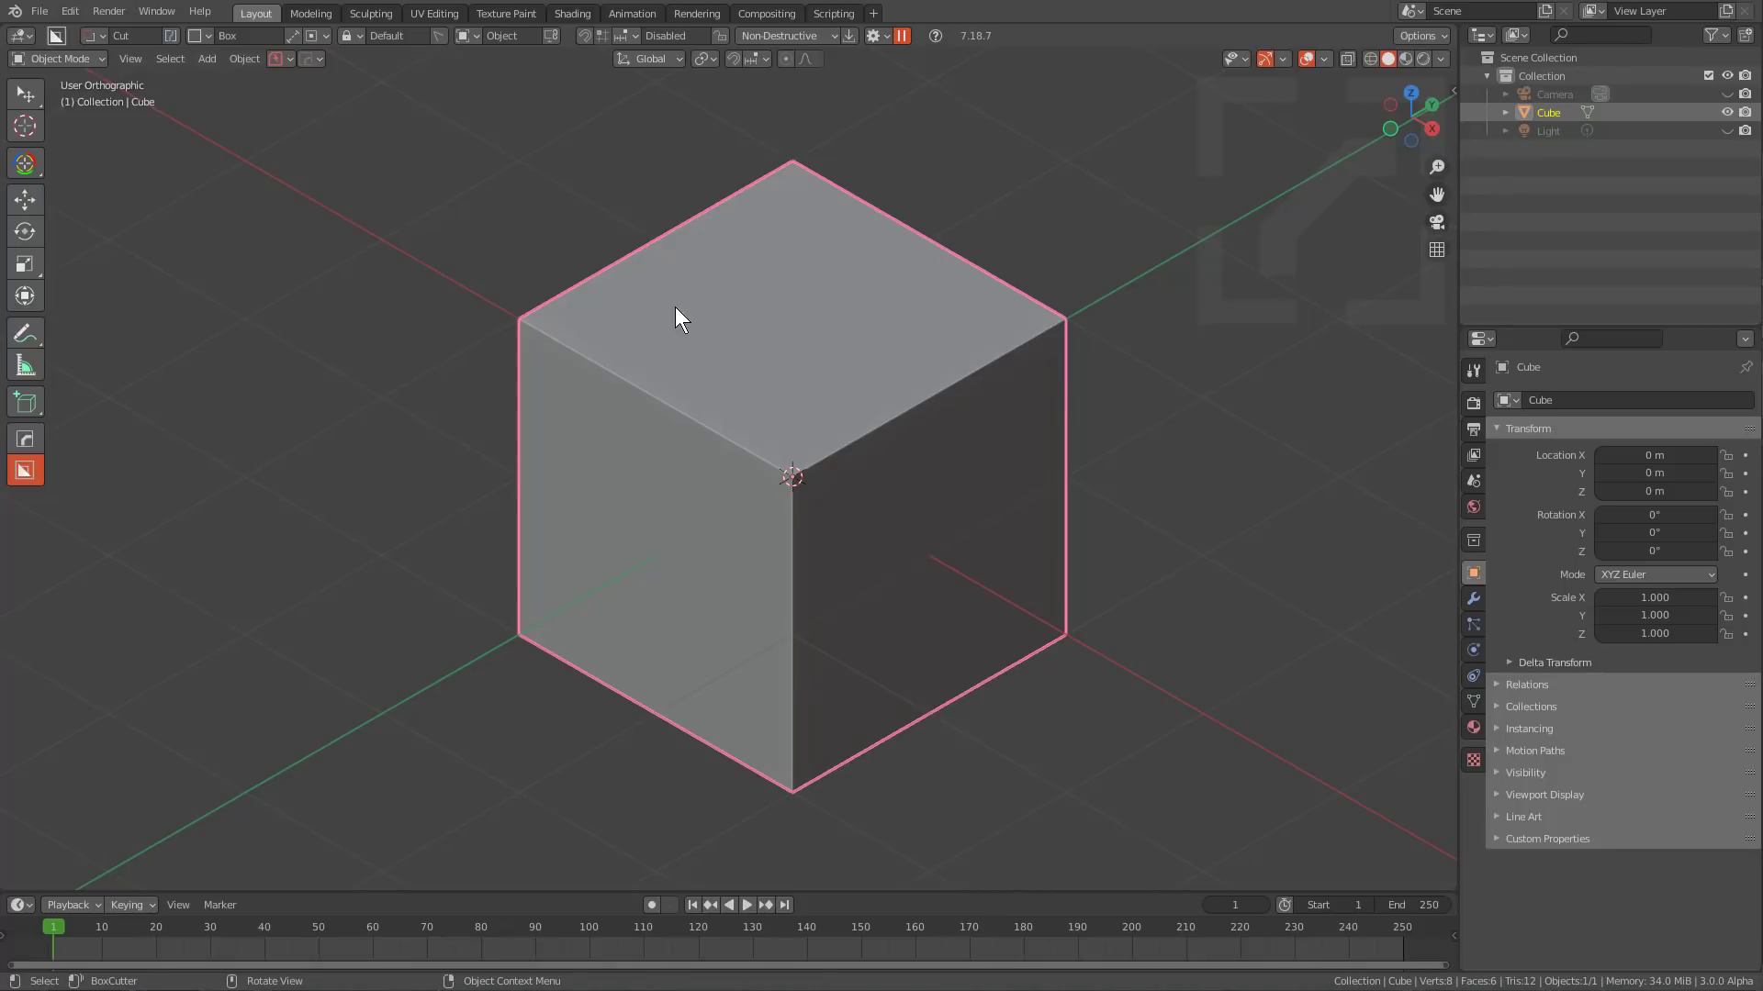
Join a box extruded 2.015 deep with a bevel width of about 0.520 at the cube's top left edge.
{"action": "left_click_drag", "start_coordinate": [702, 288], "coordinate": [601, 519]}
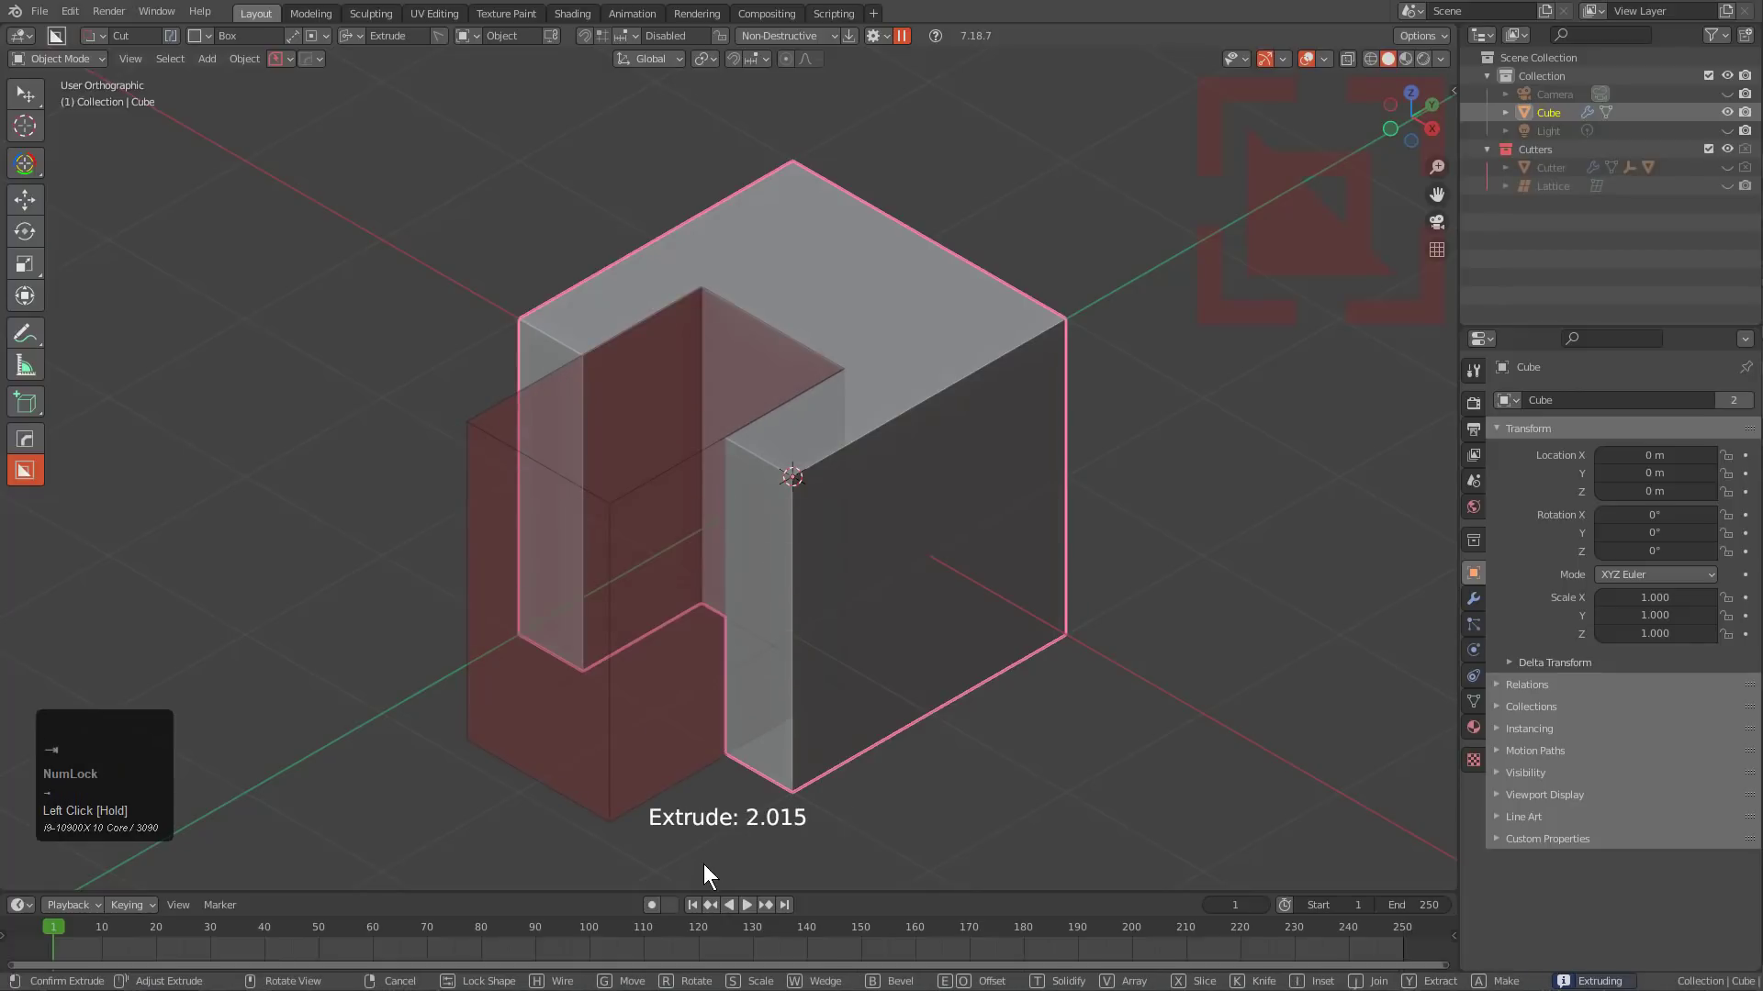
{"action": "key", "text": "Tab"}
{"action": "key", "text": "b"}
{"action": "left_click", "coordinate": [868, 613]}
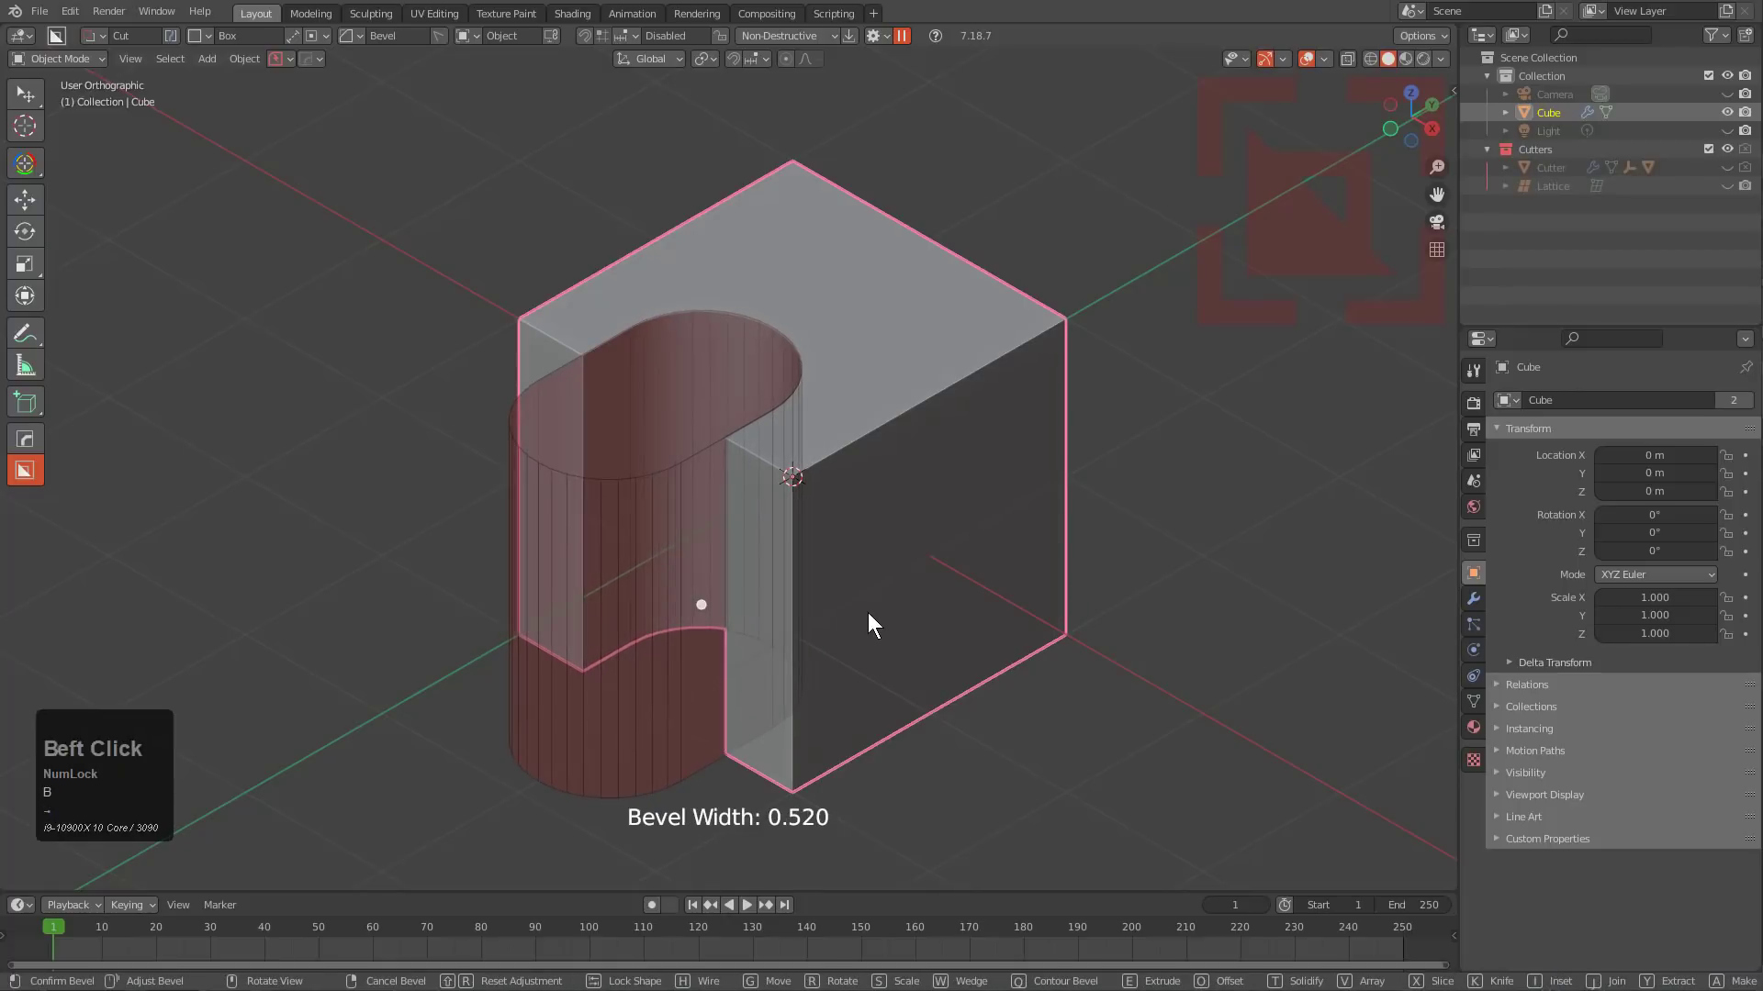
{"action": "key", "text": "j"}
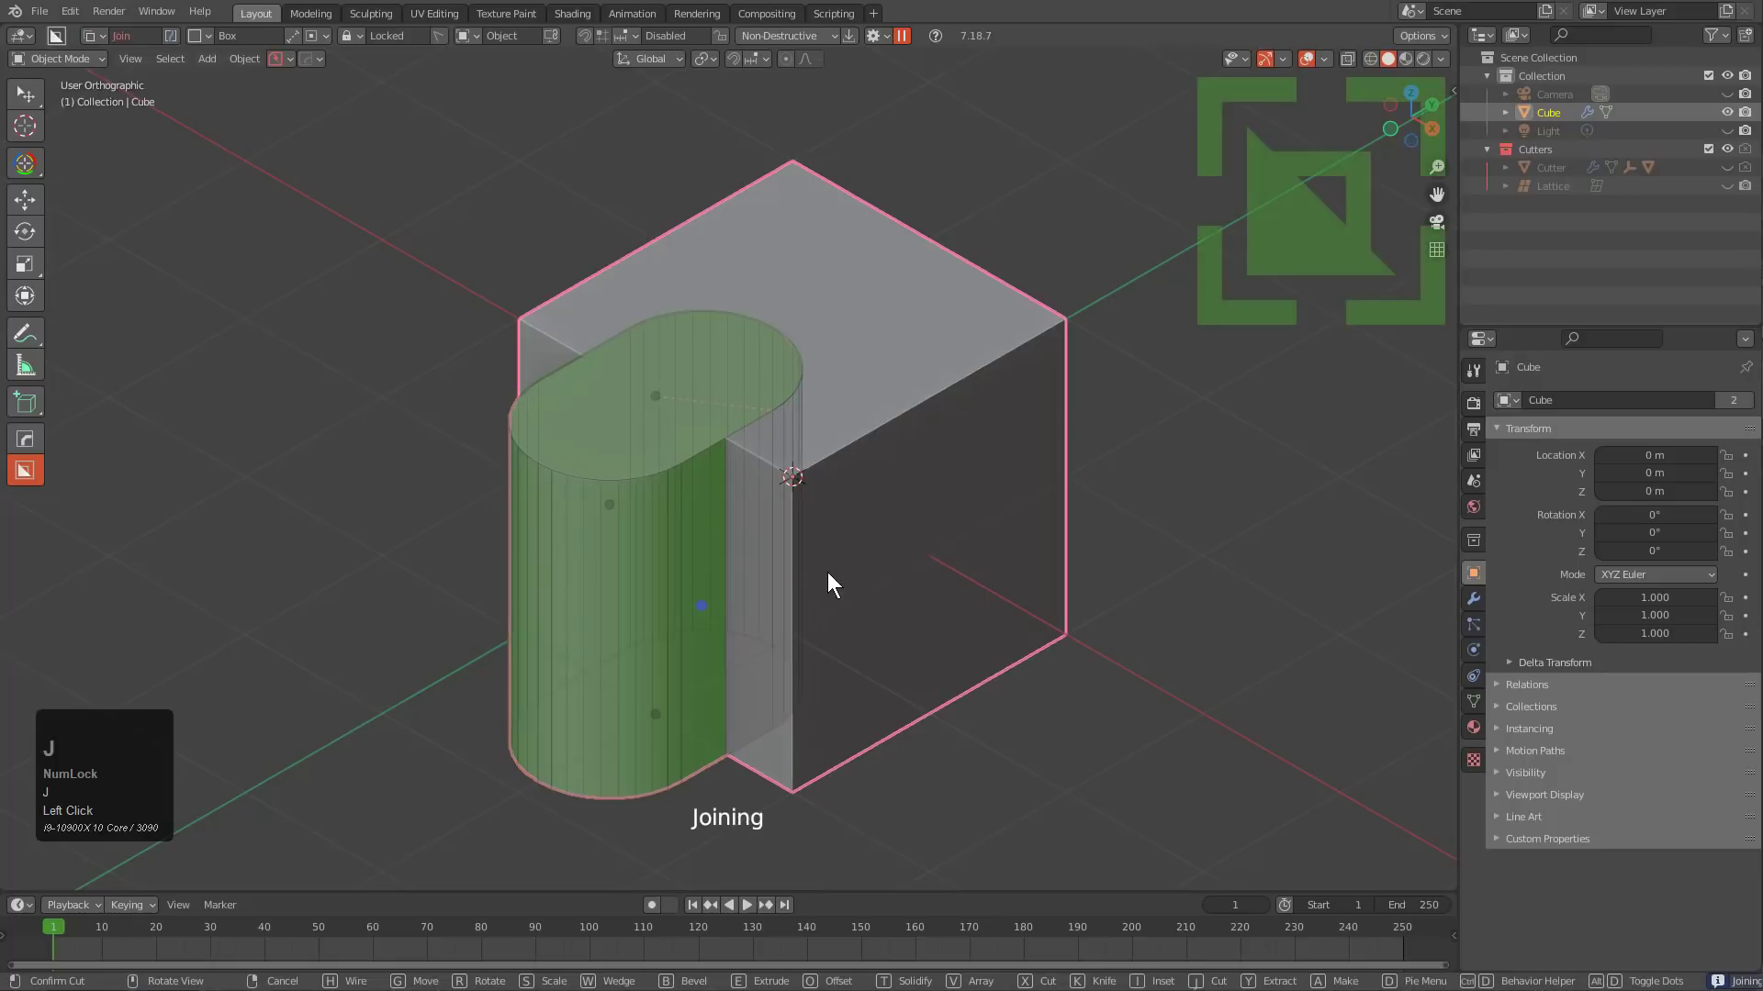
{"action": "left_click", "coordinate": [762, 356]}
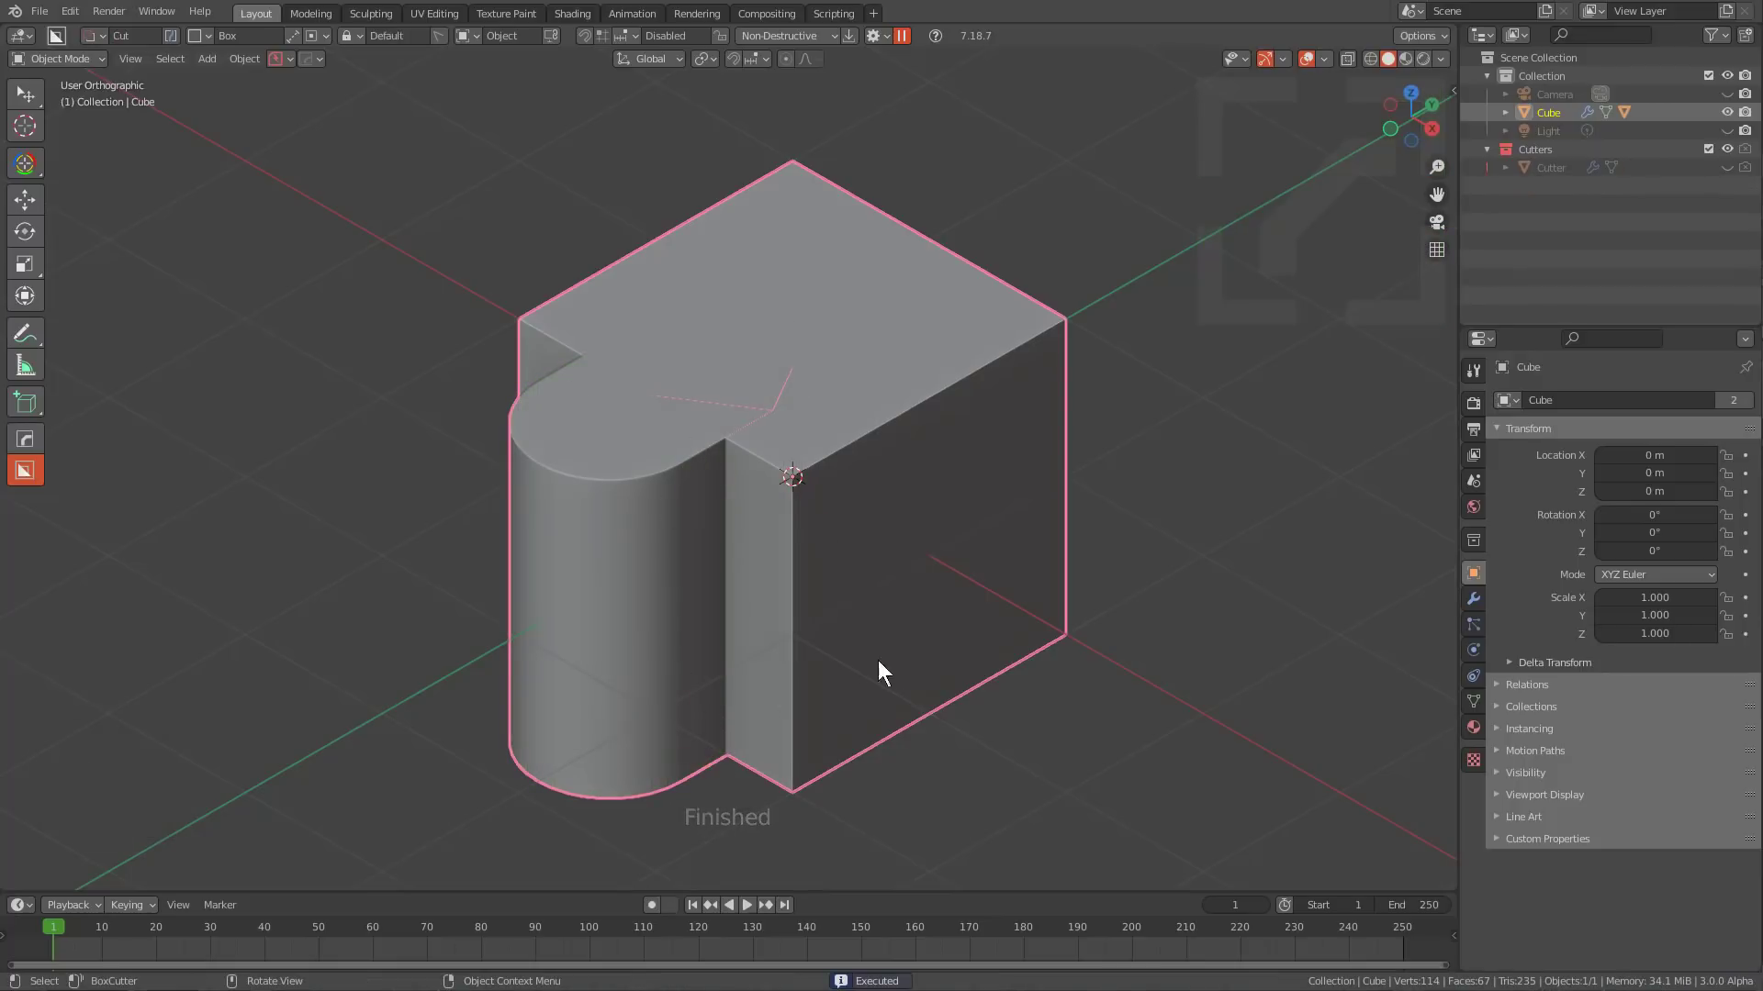
Compare the Fast and Exact solvers on the cube's Boolean union modifier, leaving it set to Exact.
{"action": "left_click", "coordinate": [1473, 597]}
{"action": "left_click", "coordinate": [1499, 454]}
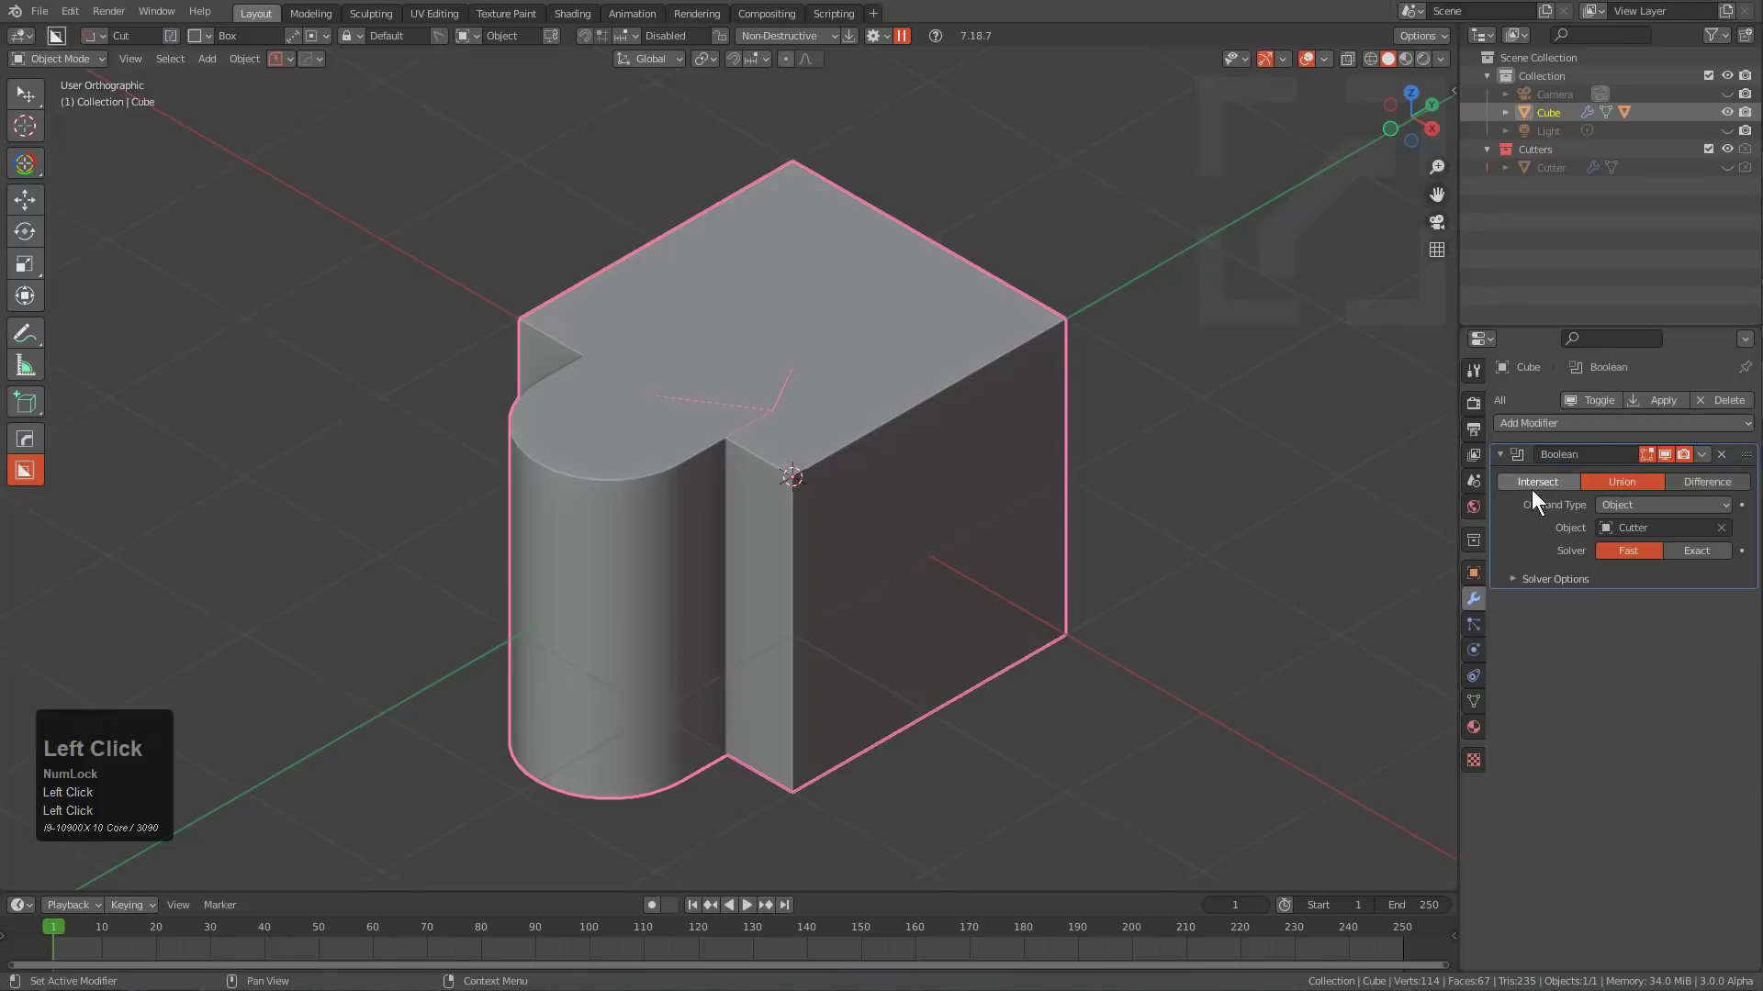
{"action": "left_click", "coordinate": [1675, 544]}
{"action": "left_click", "coordinate": [1622, 544]}
{"action": "left_click", "coordinate": [1674, 549]}
{"action": "left_click", "coordinate": [1643, 548]}
{"action": "left_click", "coordinate": [1678, 550]}
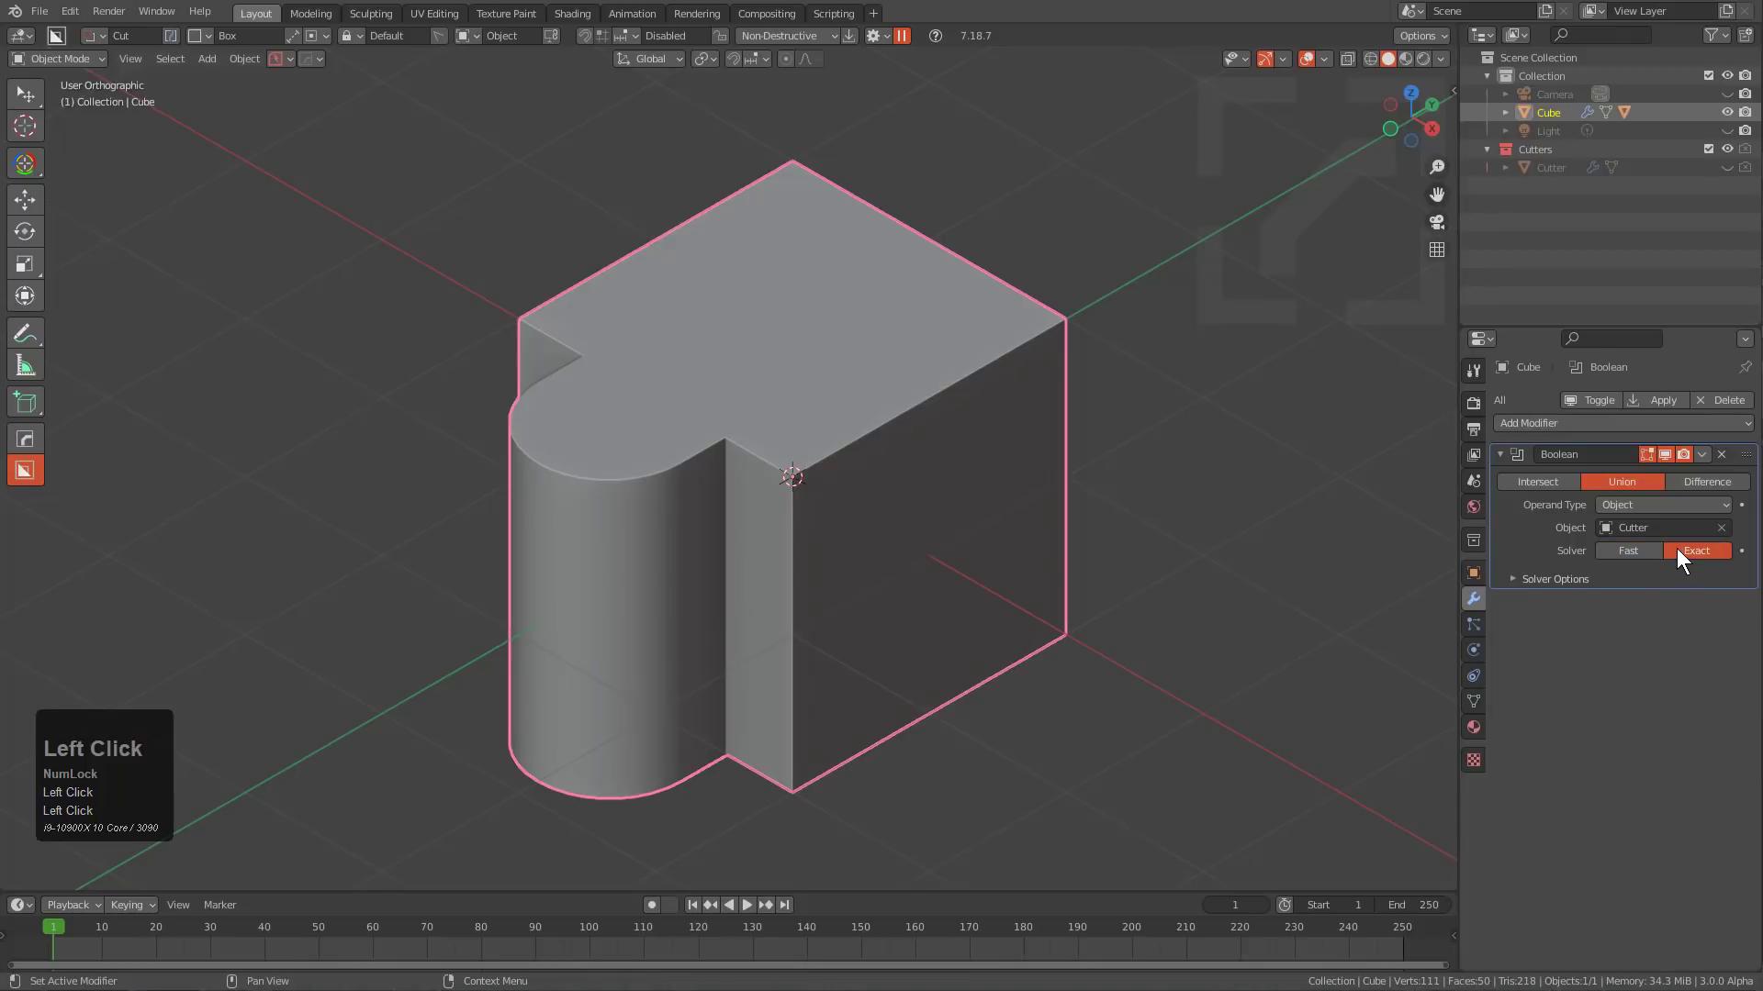
Join a box extruded 2.015 deep with a bevel width of about 0.296 at the cube's top right edge, using the Exact solver.
{"action": "left_click_drag", "start_coordinate": [869, 284], "coordinate": [971, 450]}
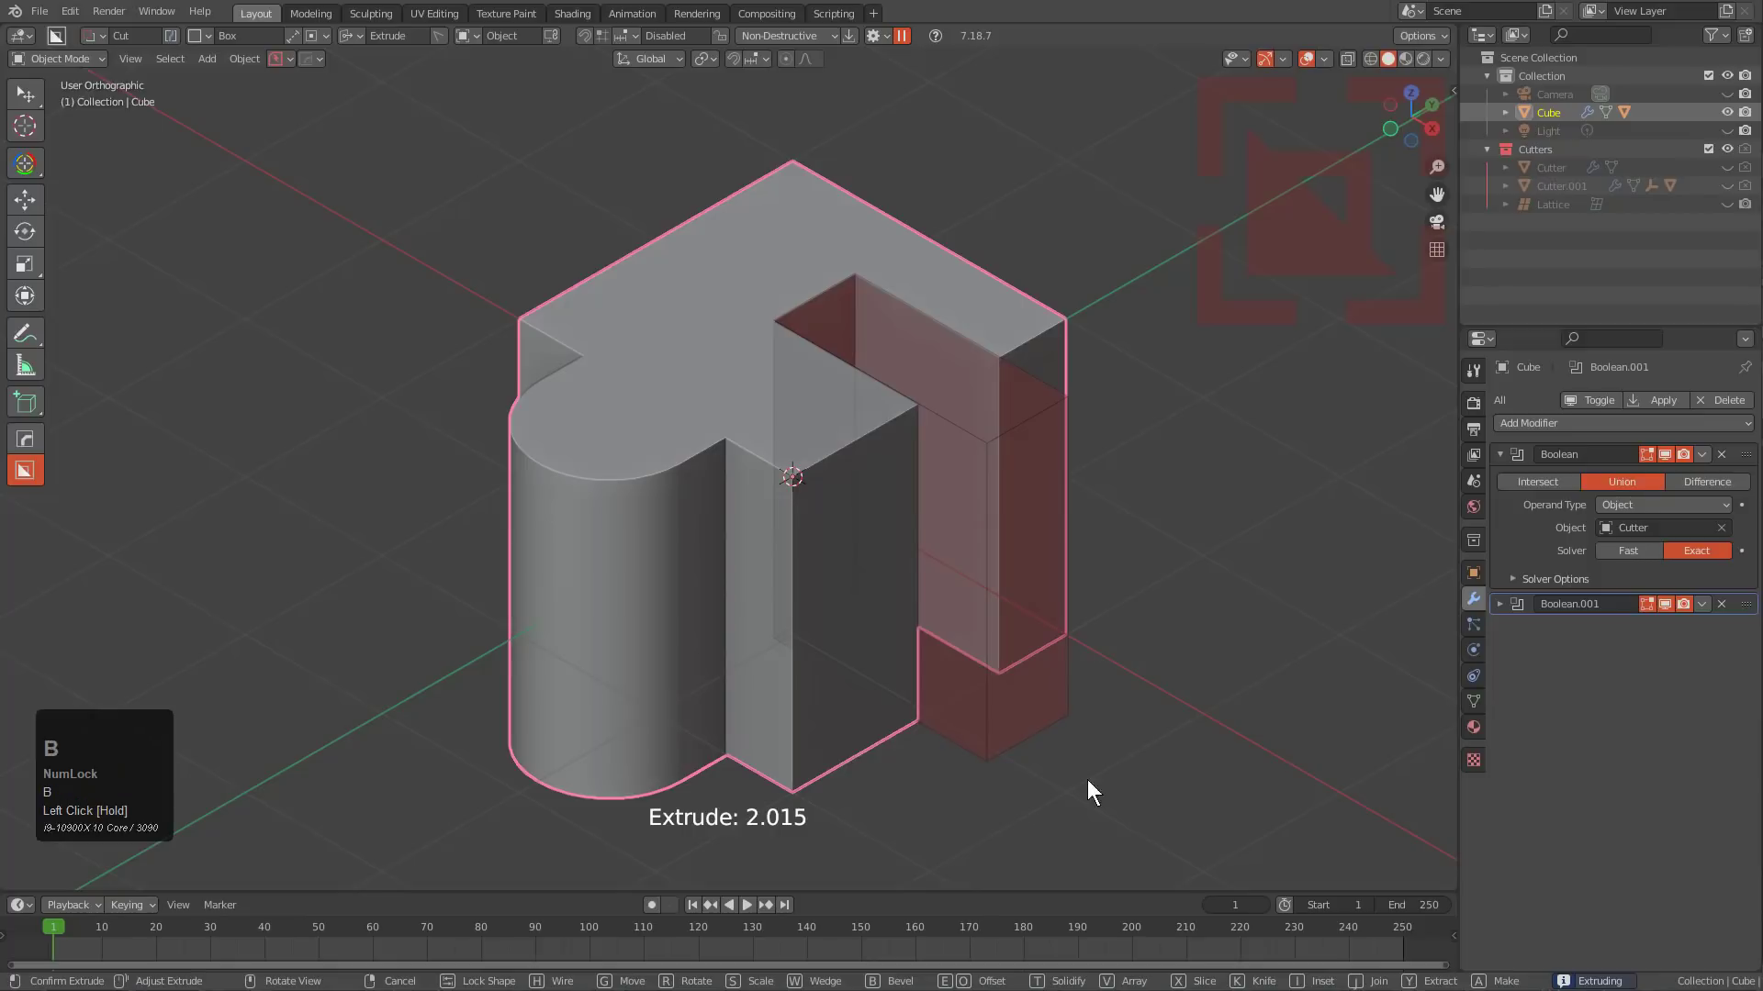
{"action": "key", "text": "b"}
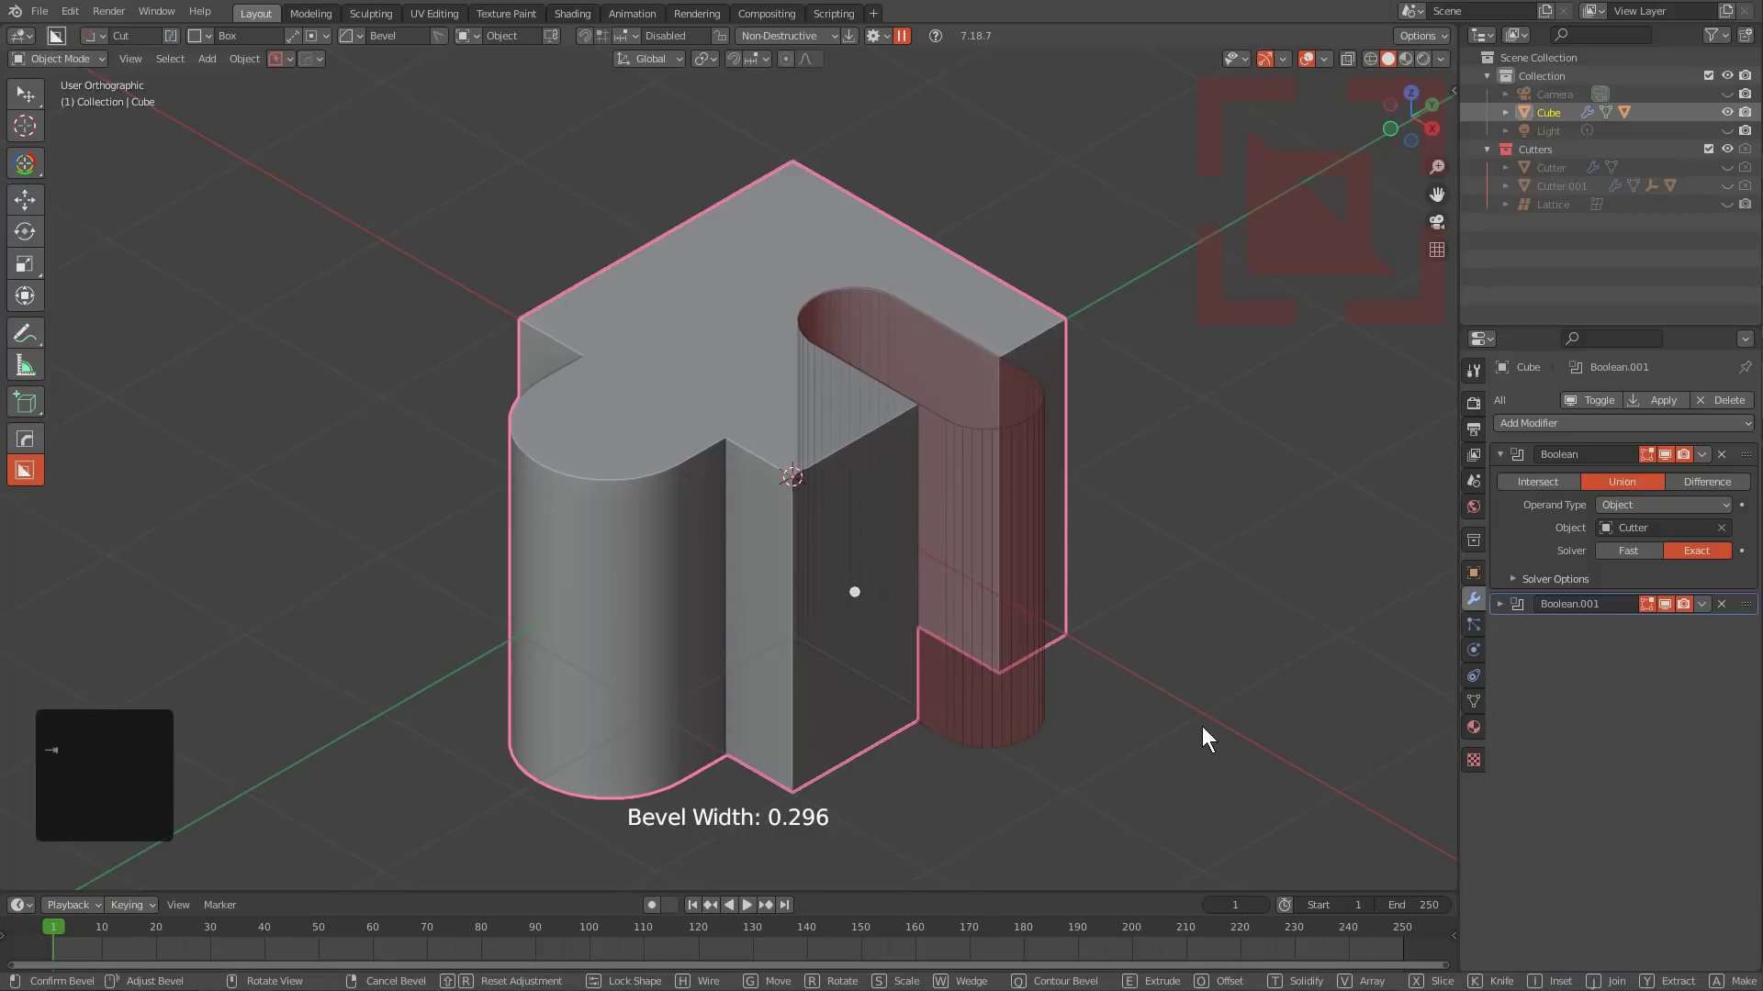
{"action": "key", "text": "Tab"}
{"action": "key", "text": "j"}
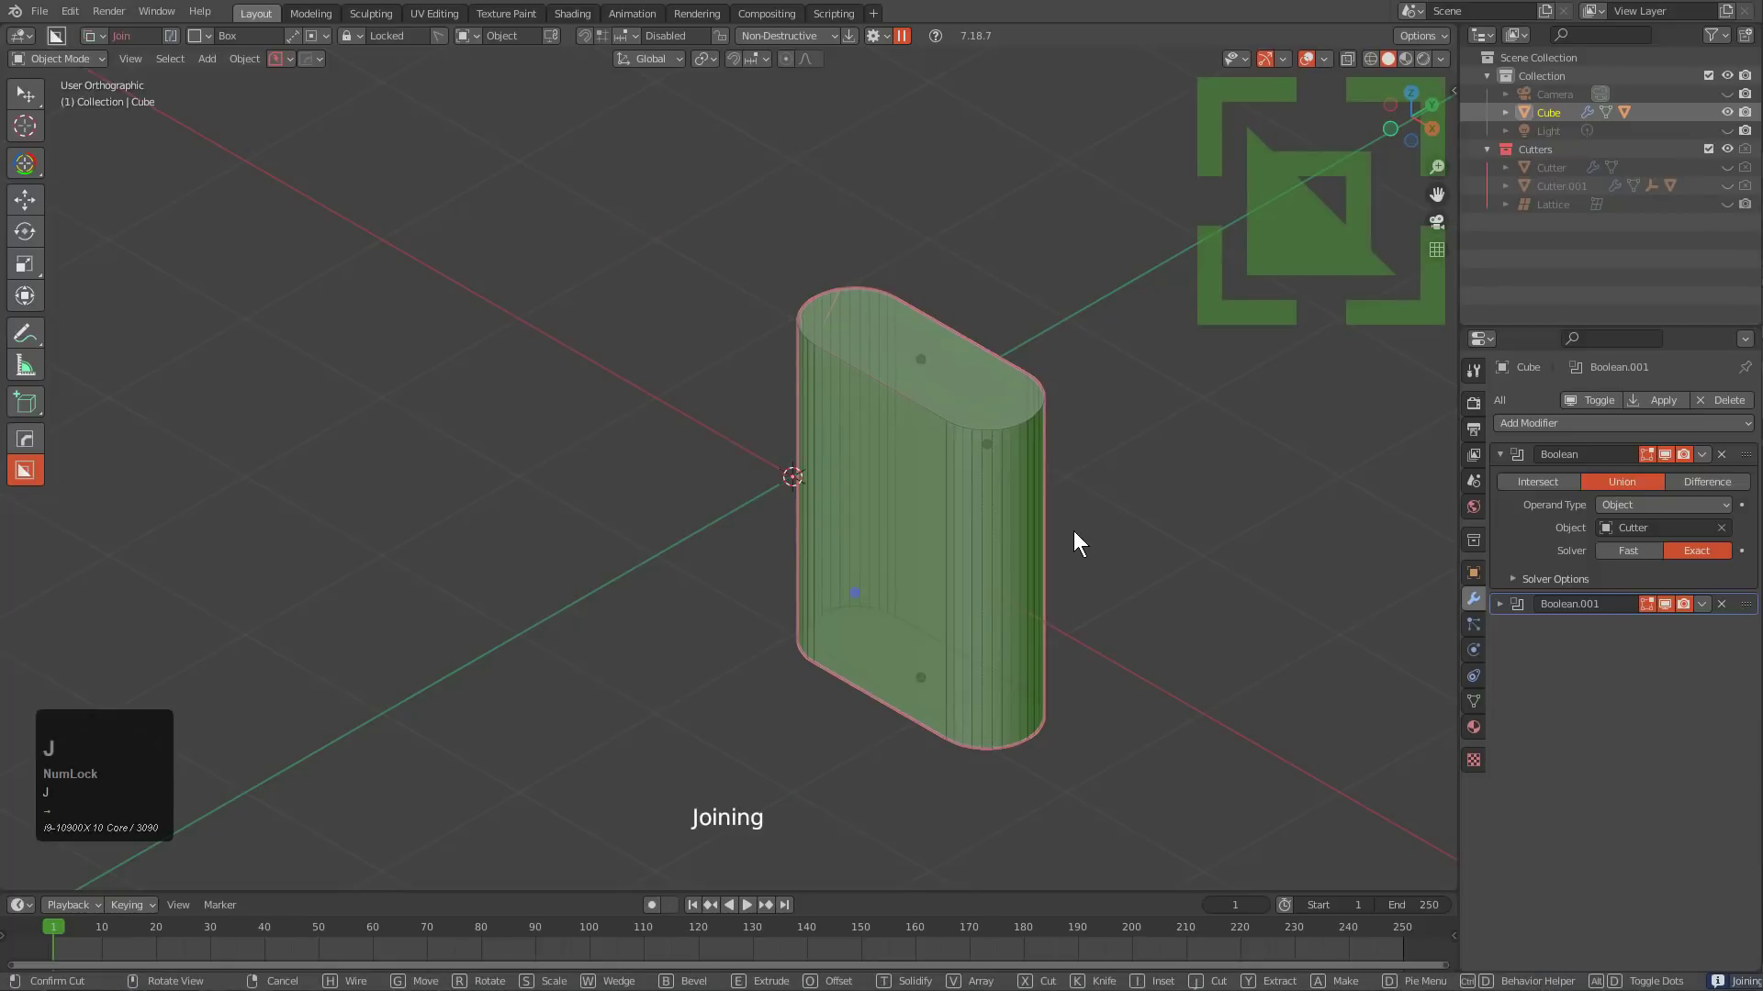
{"action": "key", "text": "alt+e"}
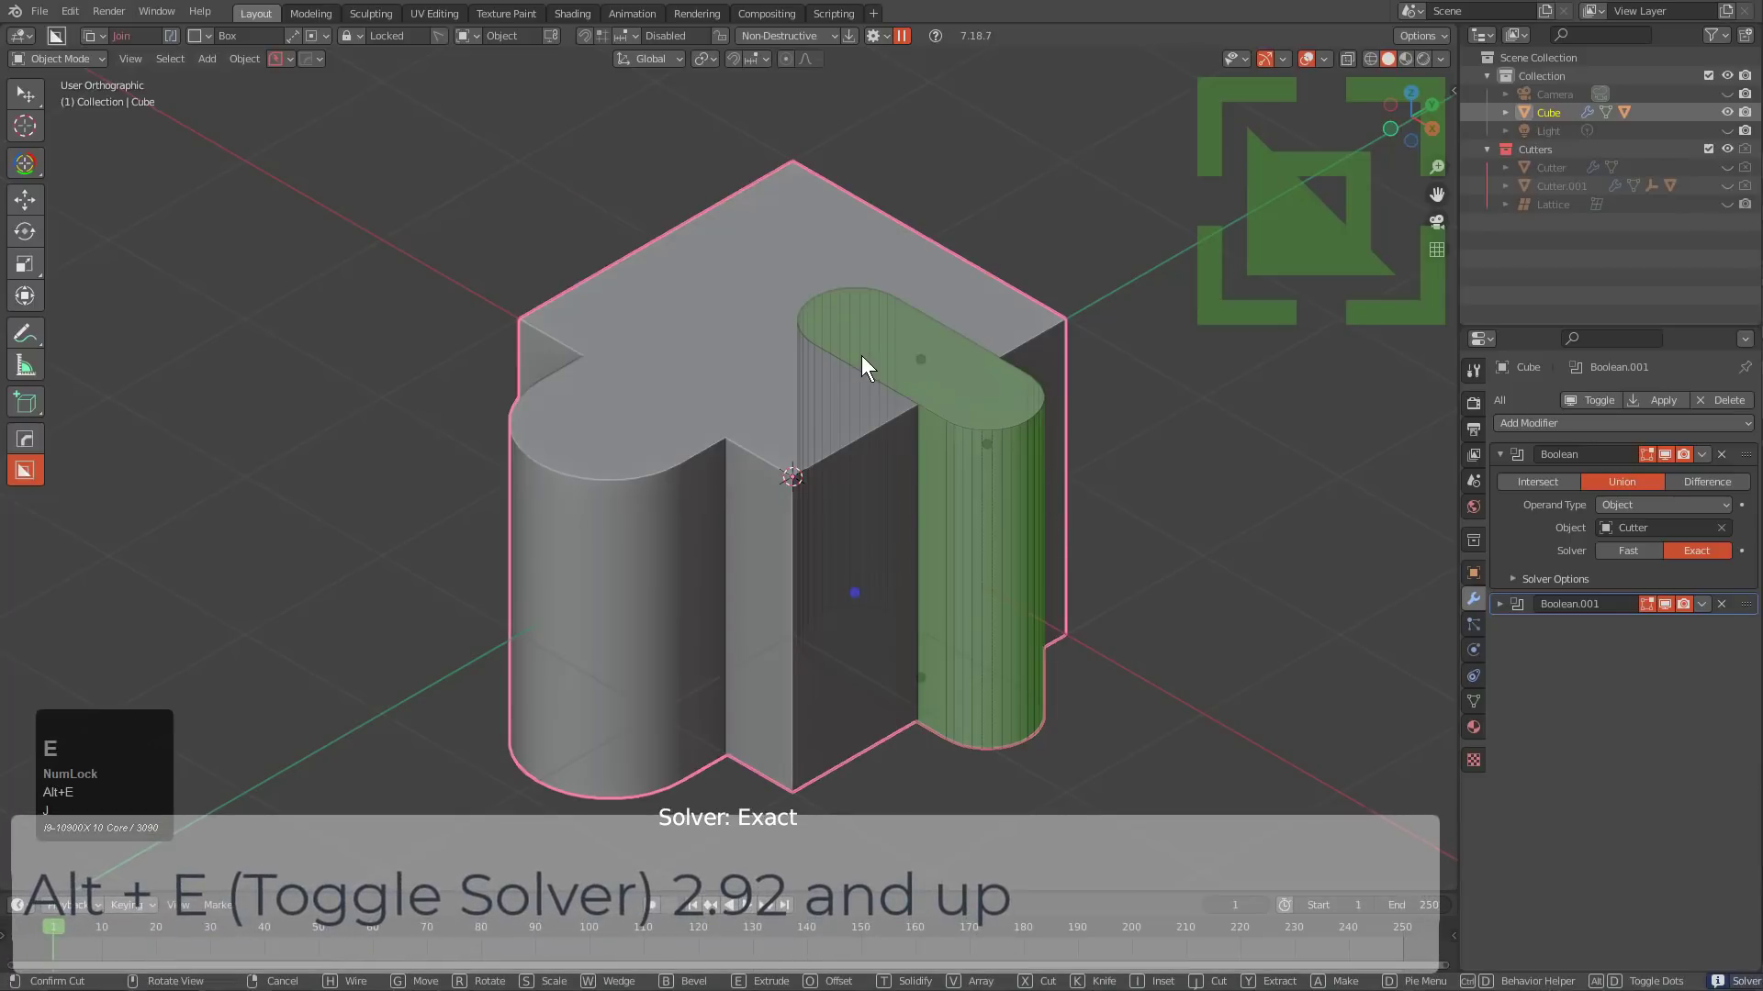
{"action": "left_click", "coordinate": [861, 355]}
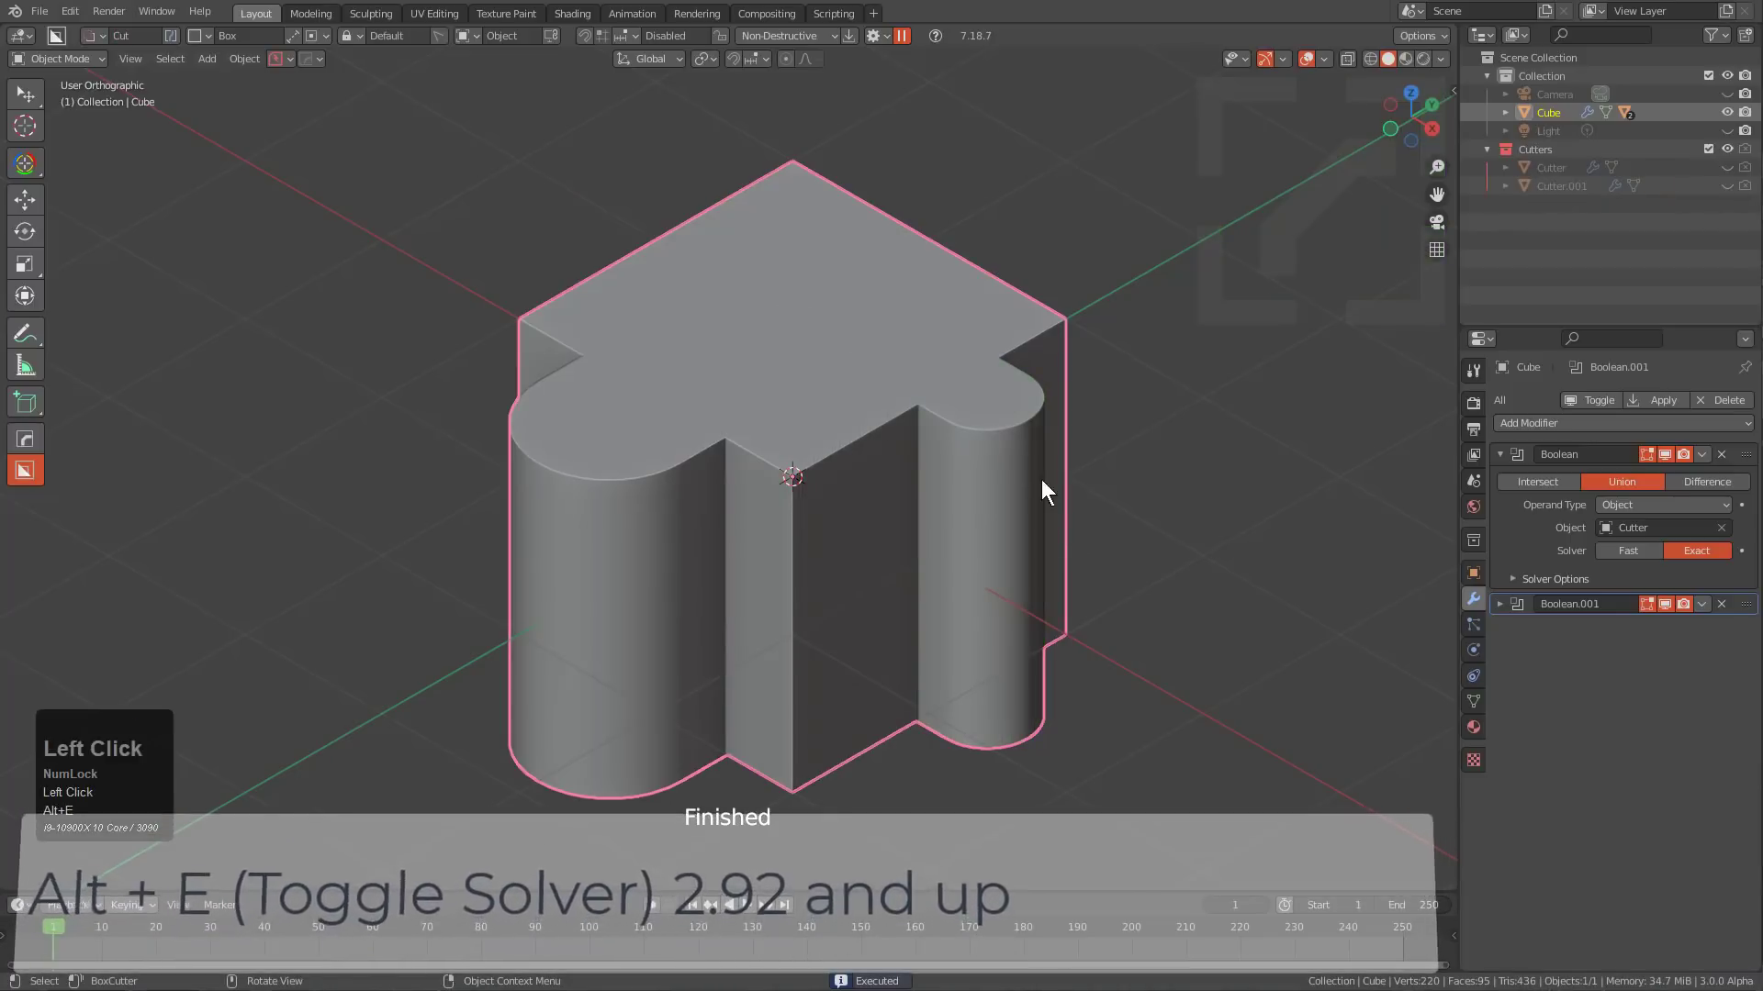
Join a box extruded 2.015 deep with a bevel width of about 0.233 across the cube's top back-left edge.
{"action": "mouse_move", "coordinate": [690, 270]}
{"action": "left_mouse_down"}
{"action": "mouse_move", "coordinate": [472, 212]}
{"action": "mouse_move", "coordinate": [586, 511]}
{"action": "left_mouse_up"}
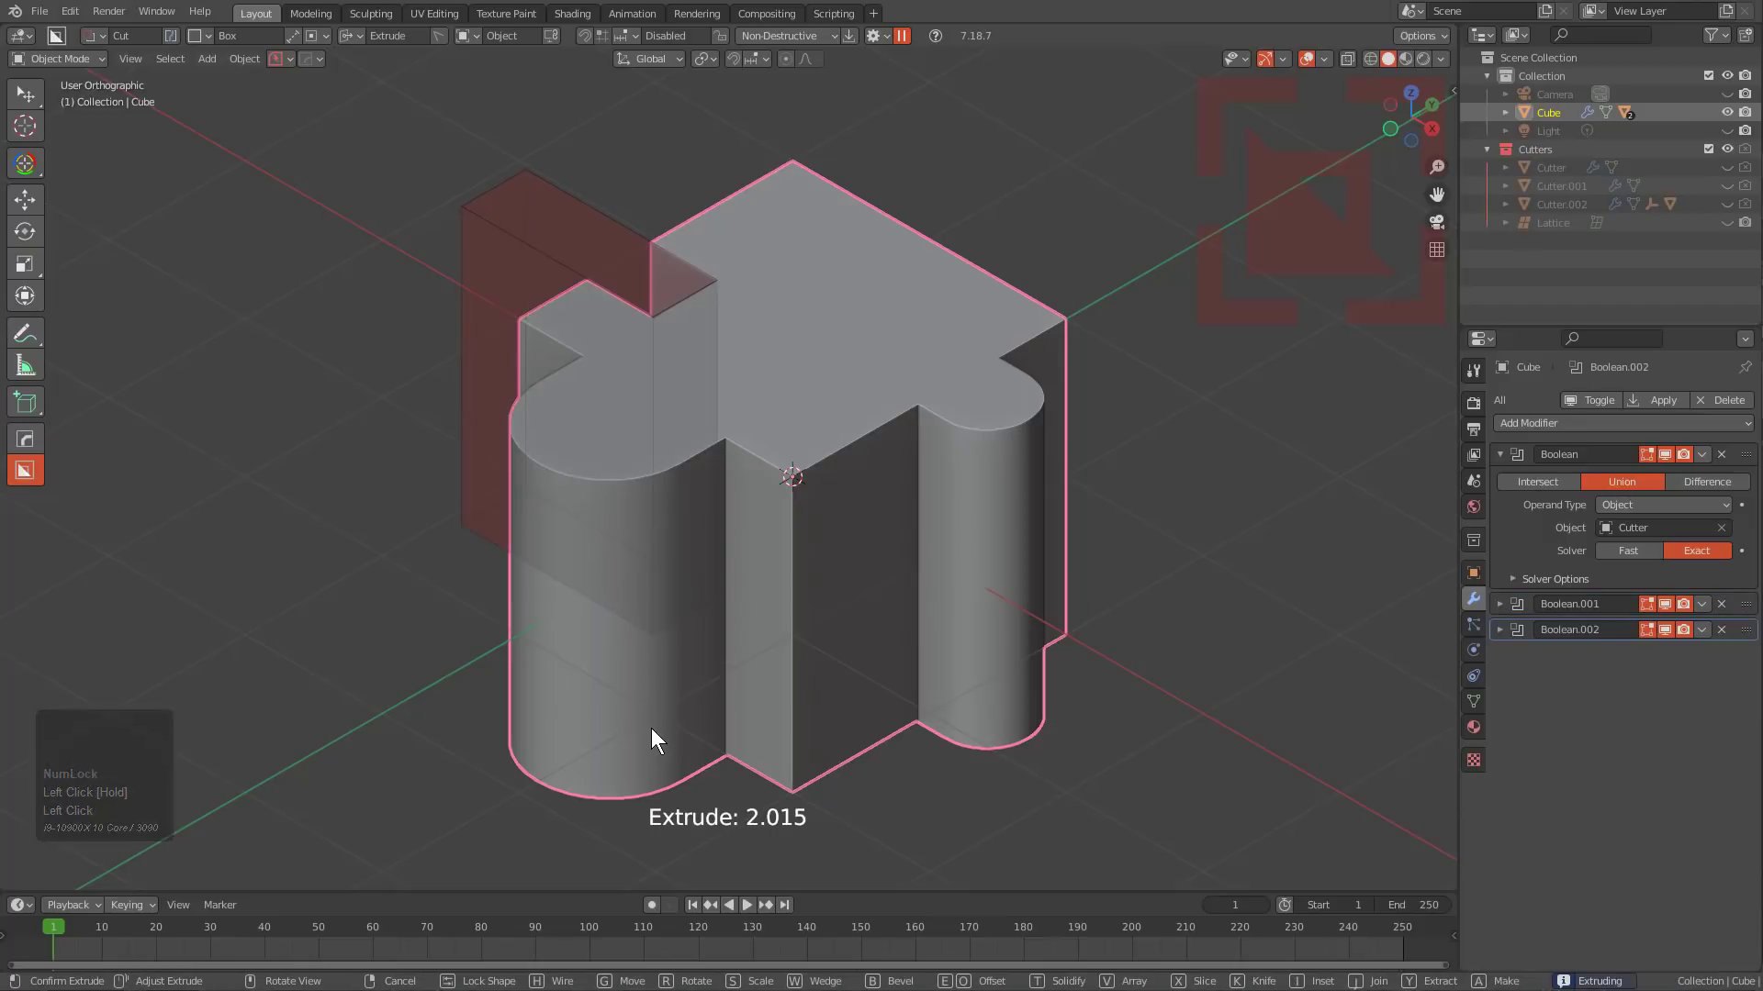
{"action": "key", "text": "b"}
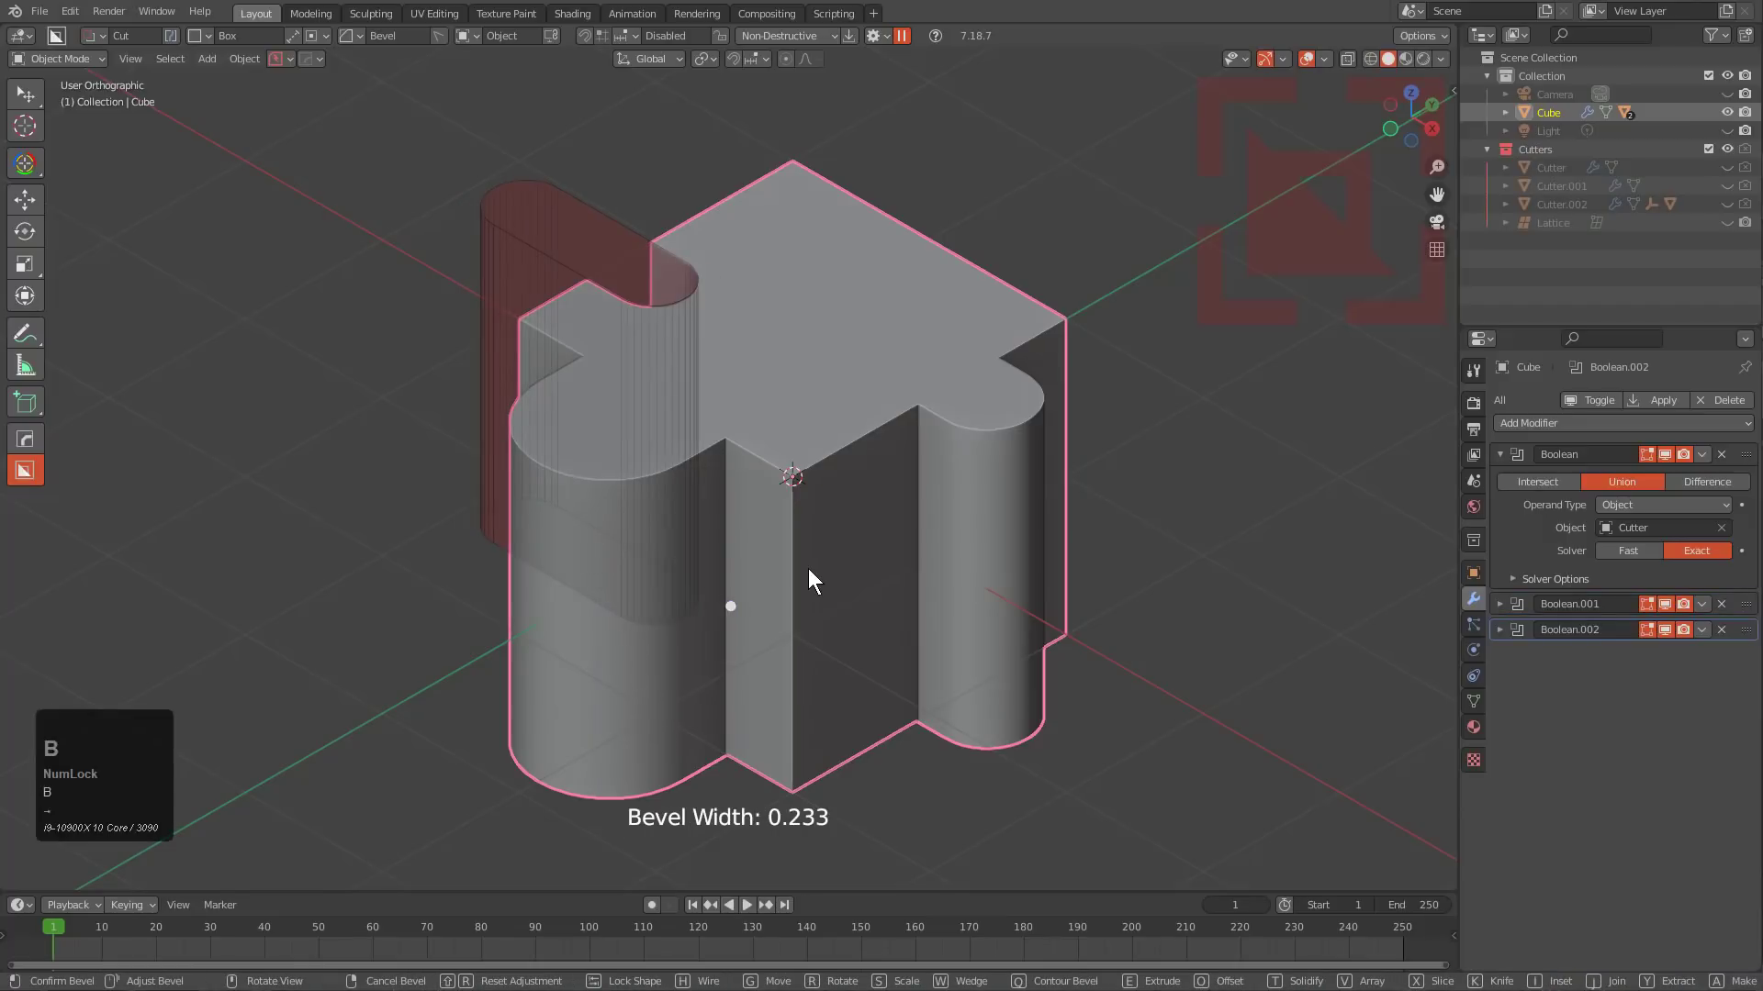
{"action": "key", "text": "j"}
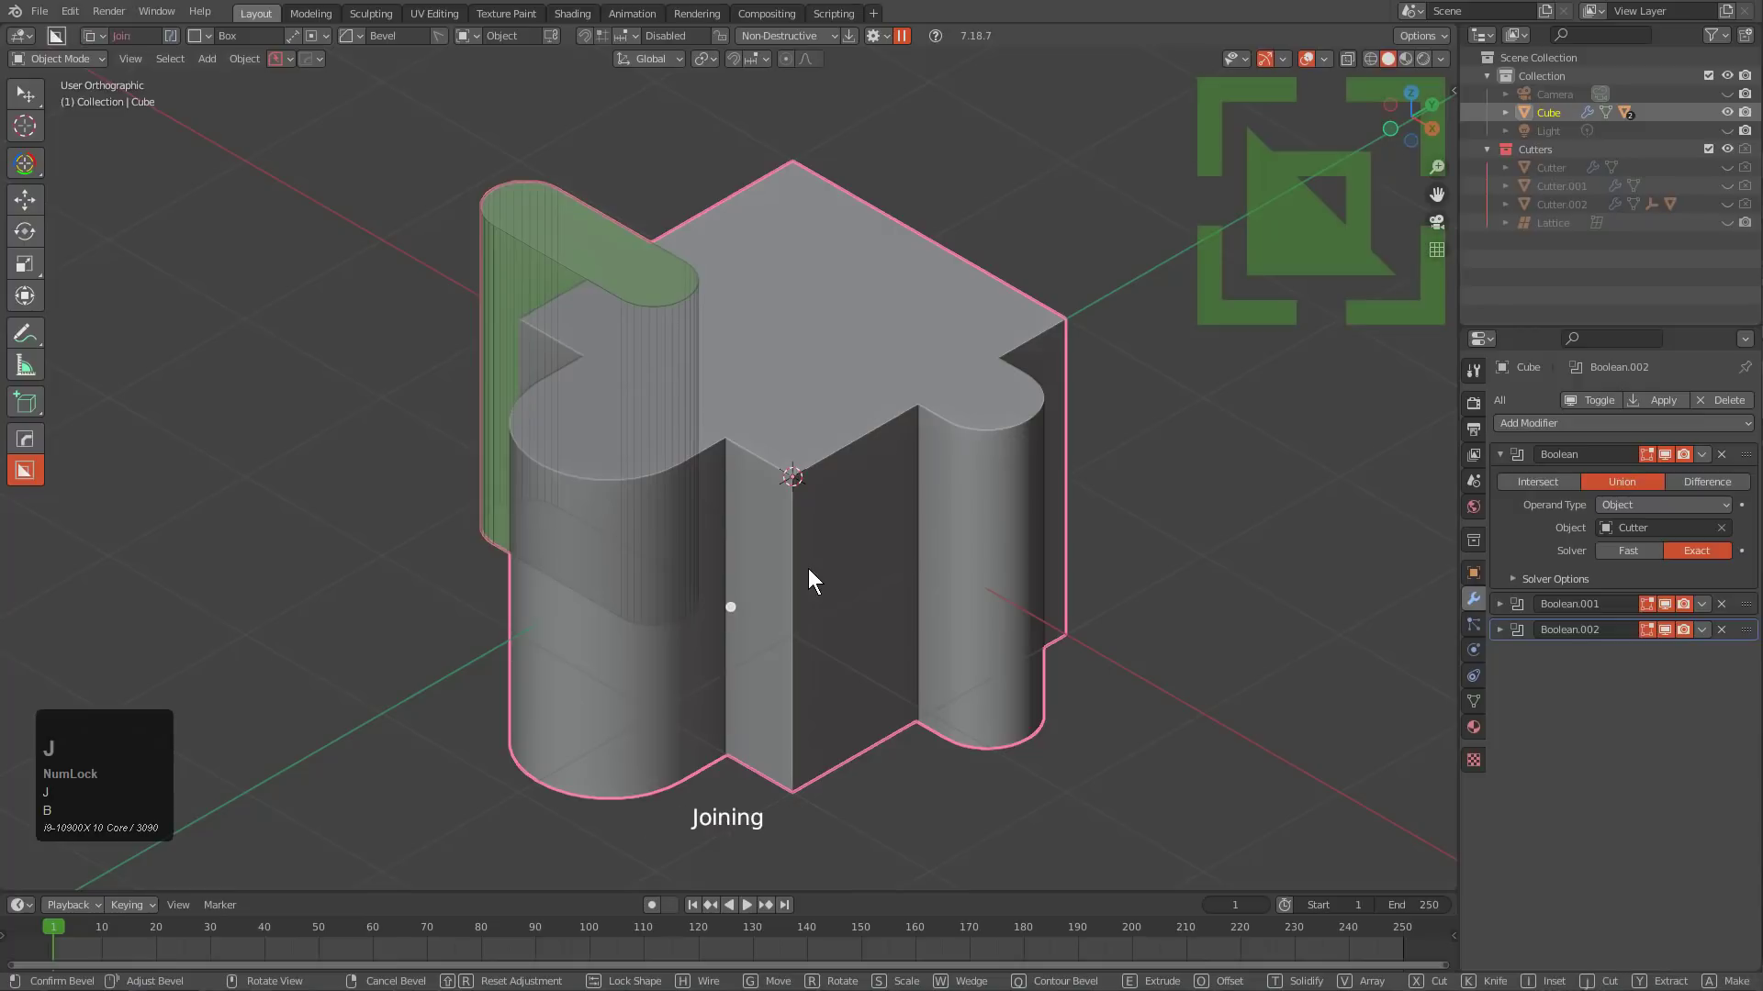
{"action": "left_click", "coordinate": [809, 571]}
{"action": "left_click", "coordinate": [659, 334]}
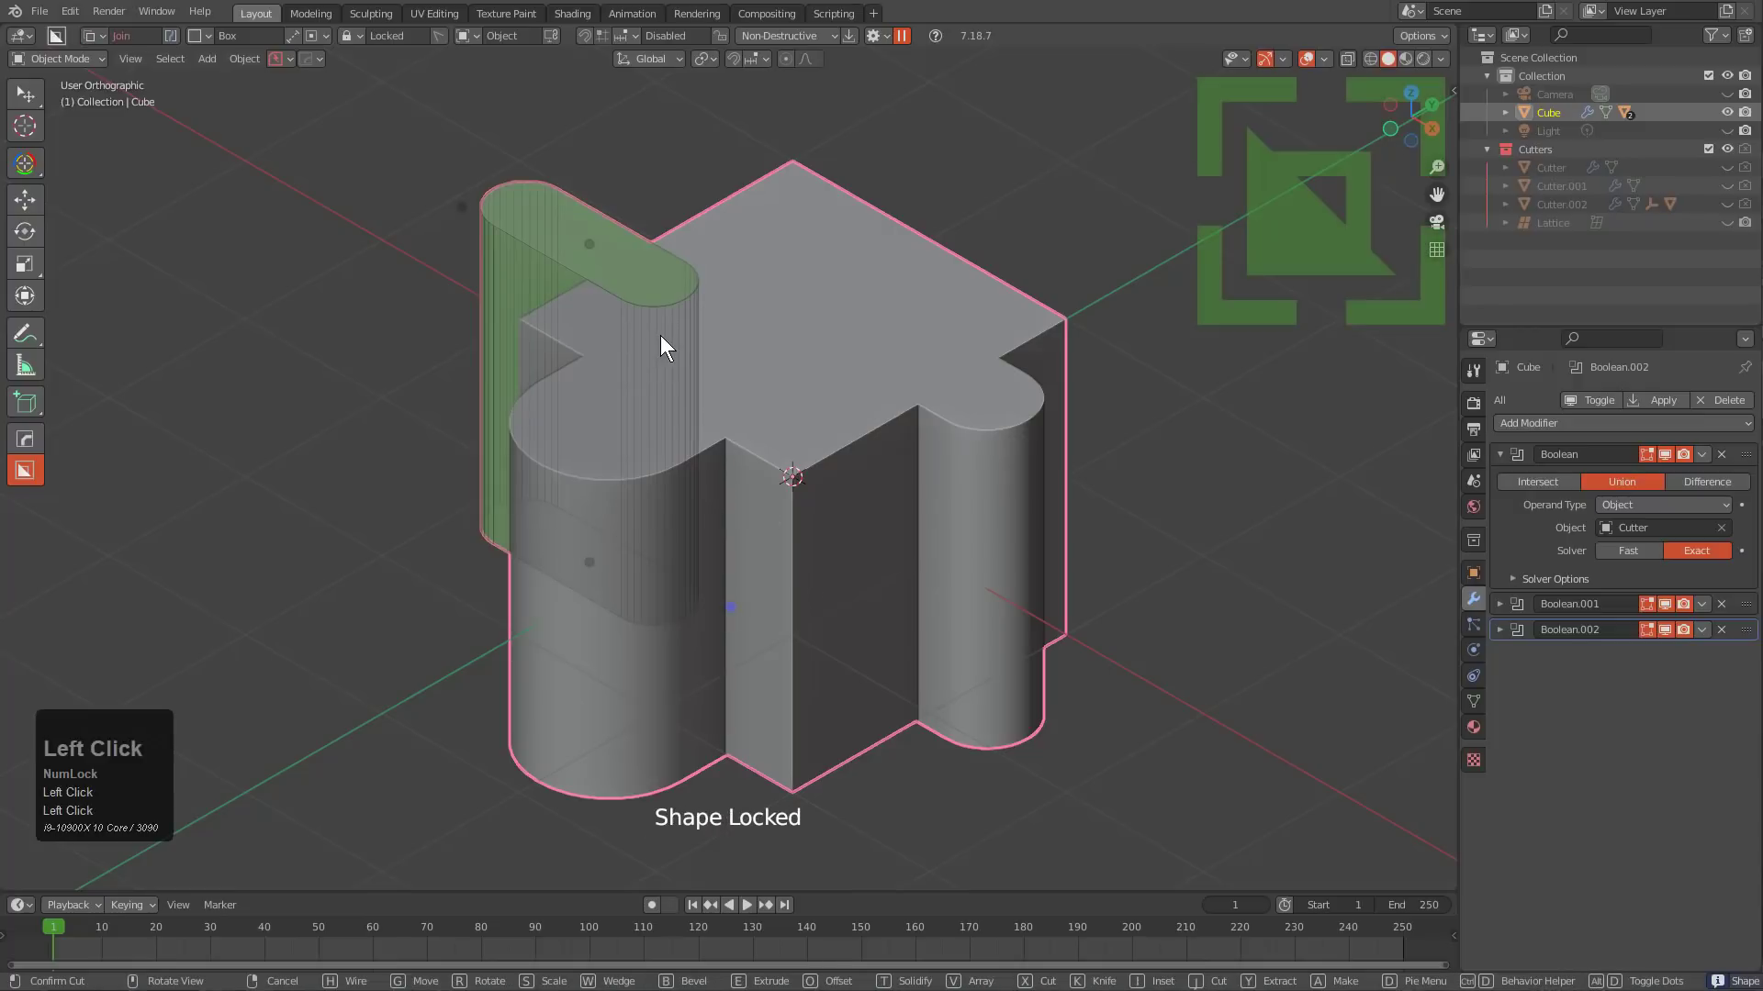
{"action": "middle_click_drag", "start_coordinate": [647, 339], "coordinate": [778, 371]}
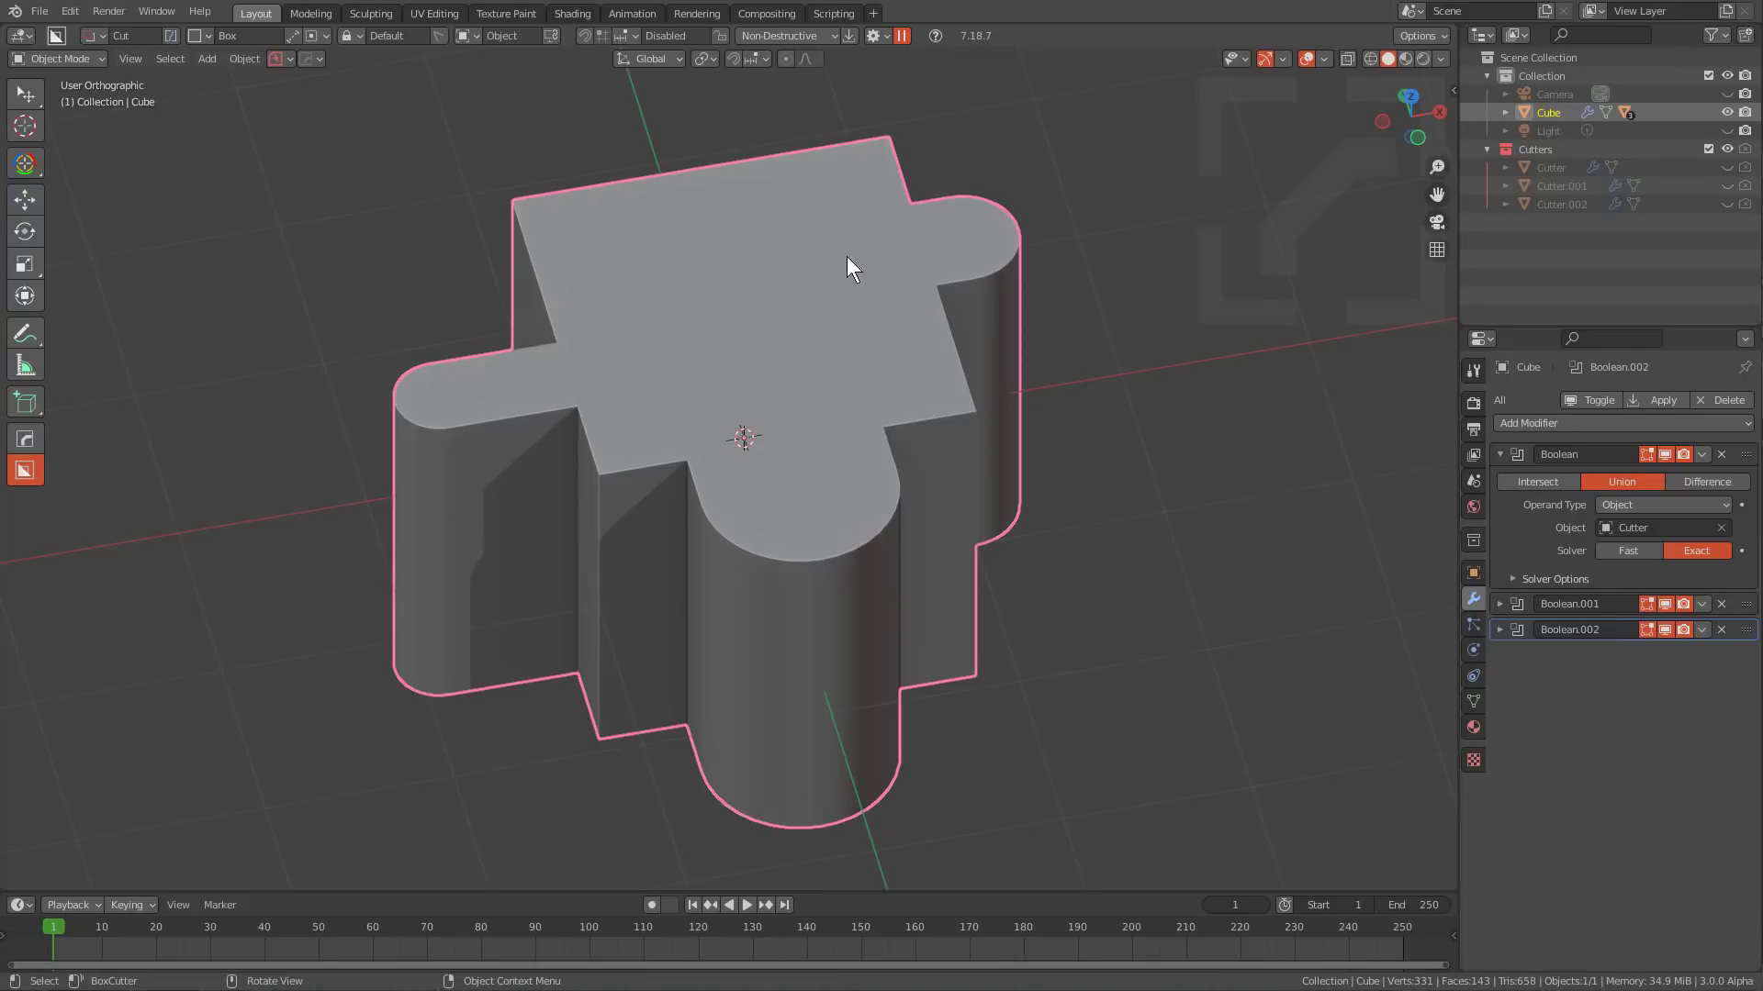
Join a fourth box extruded 2.015 deep with a bevel width of about 0.312, switching its solver to Fast and back to Exact.
{"action": "mouse_move", "coordinate": [714, 292]}
{"action": "left_mouse_down"}
{"action": "mouse_move", "coordinate": [621, 158]}
{"action": "mouse_move", "coordinate": [534, 112]}
{"action": "left_mouse_up"}
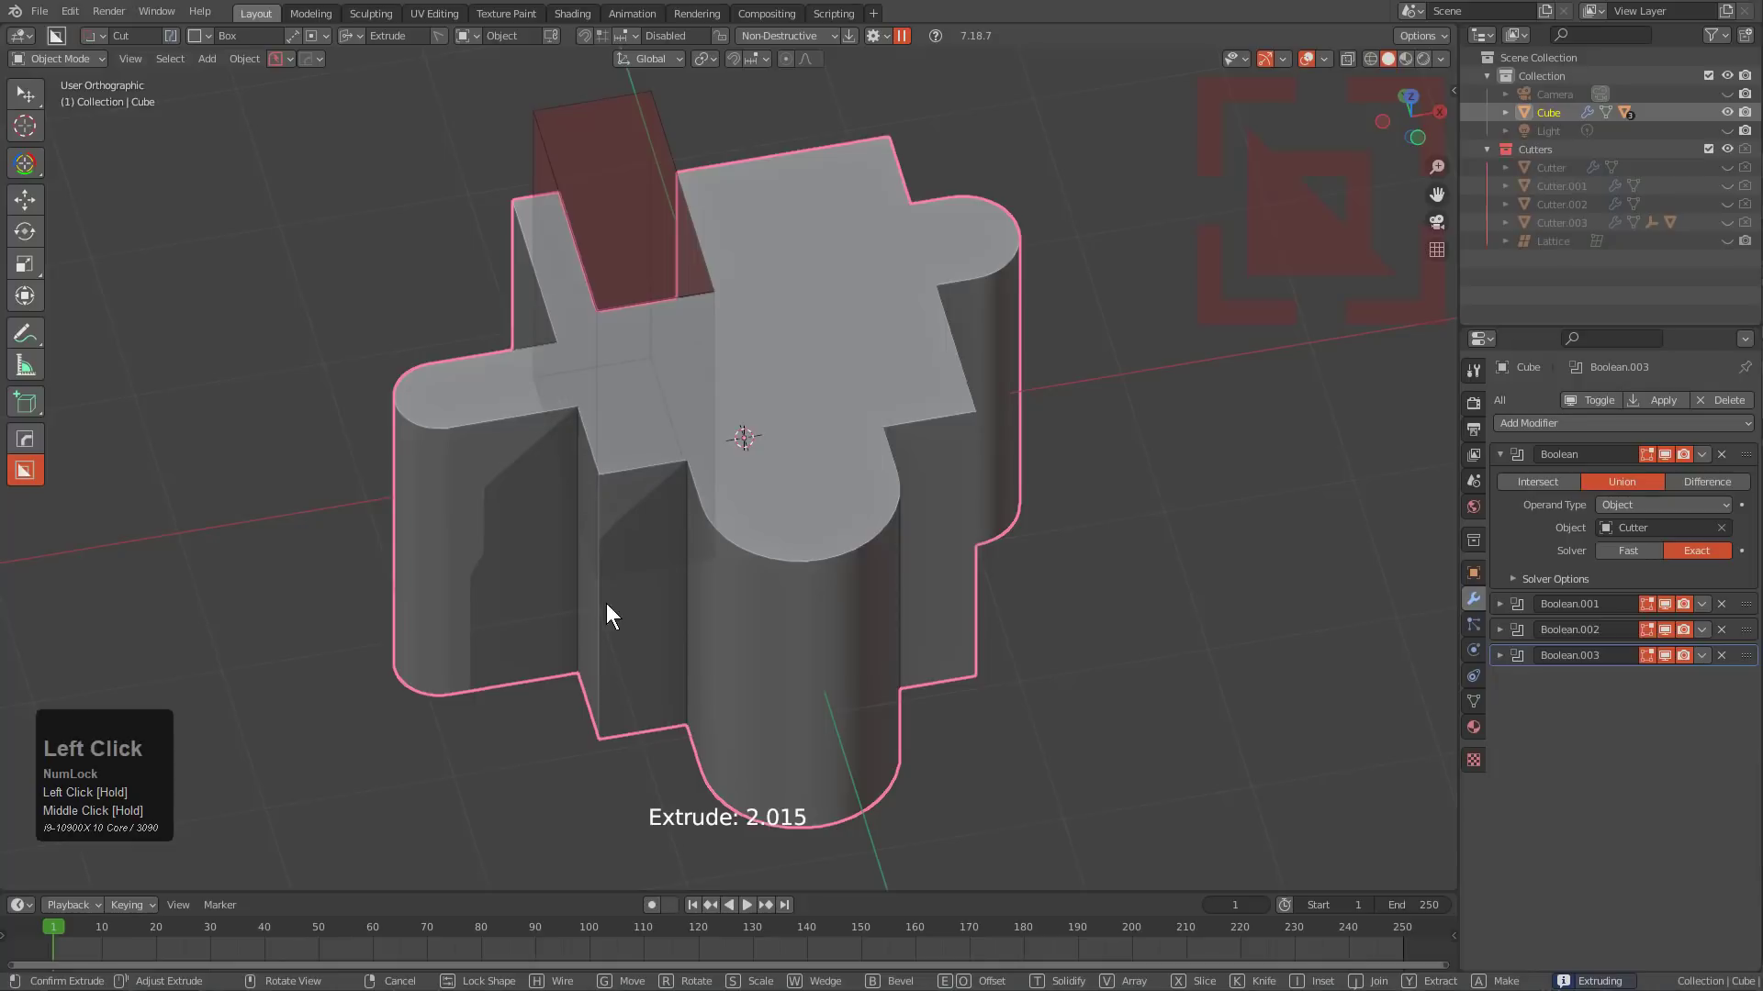
{"action": "key", "text": "Tab"}
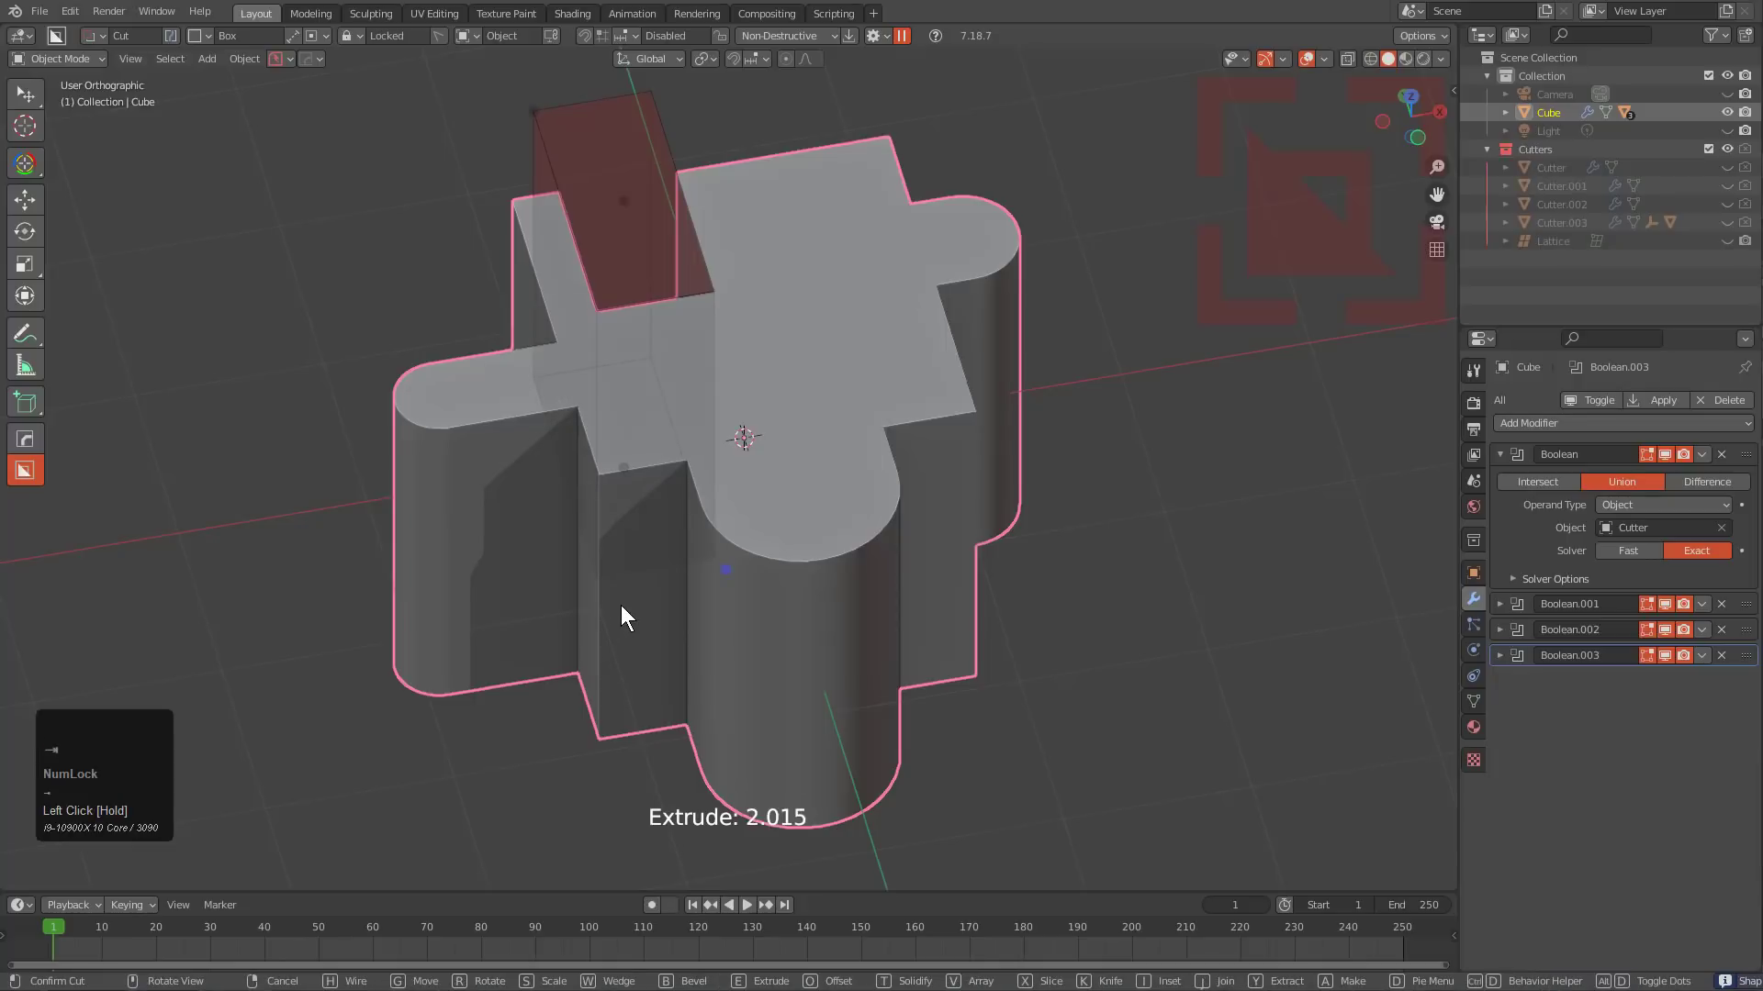
{"action": "key", "text": "b"}
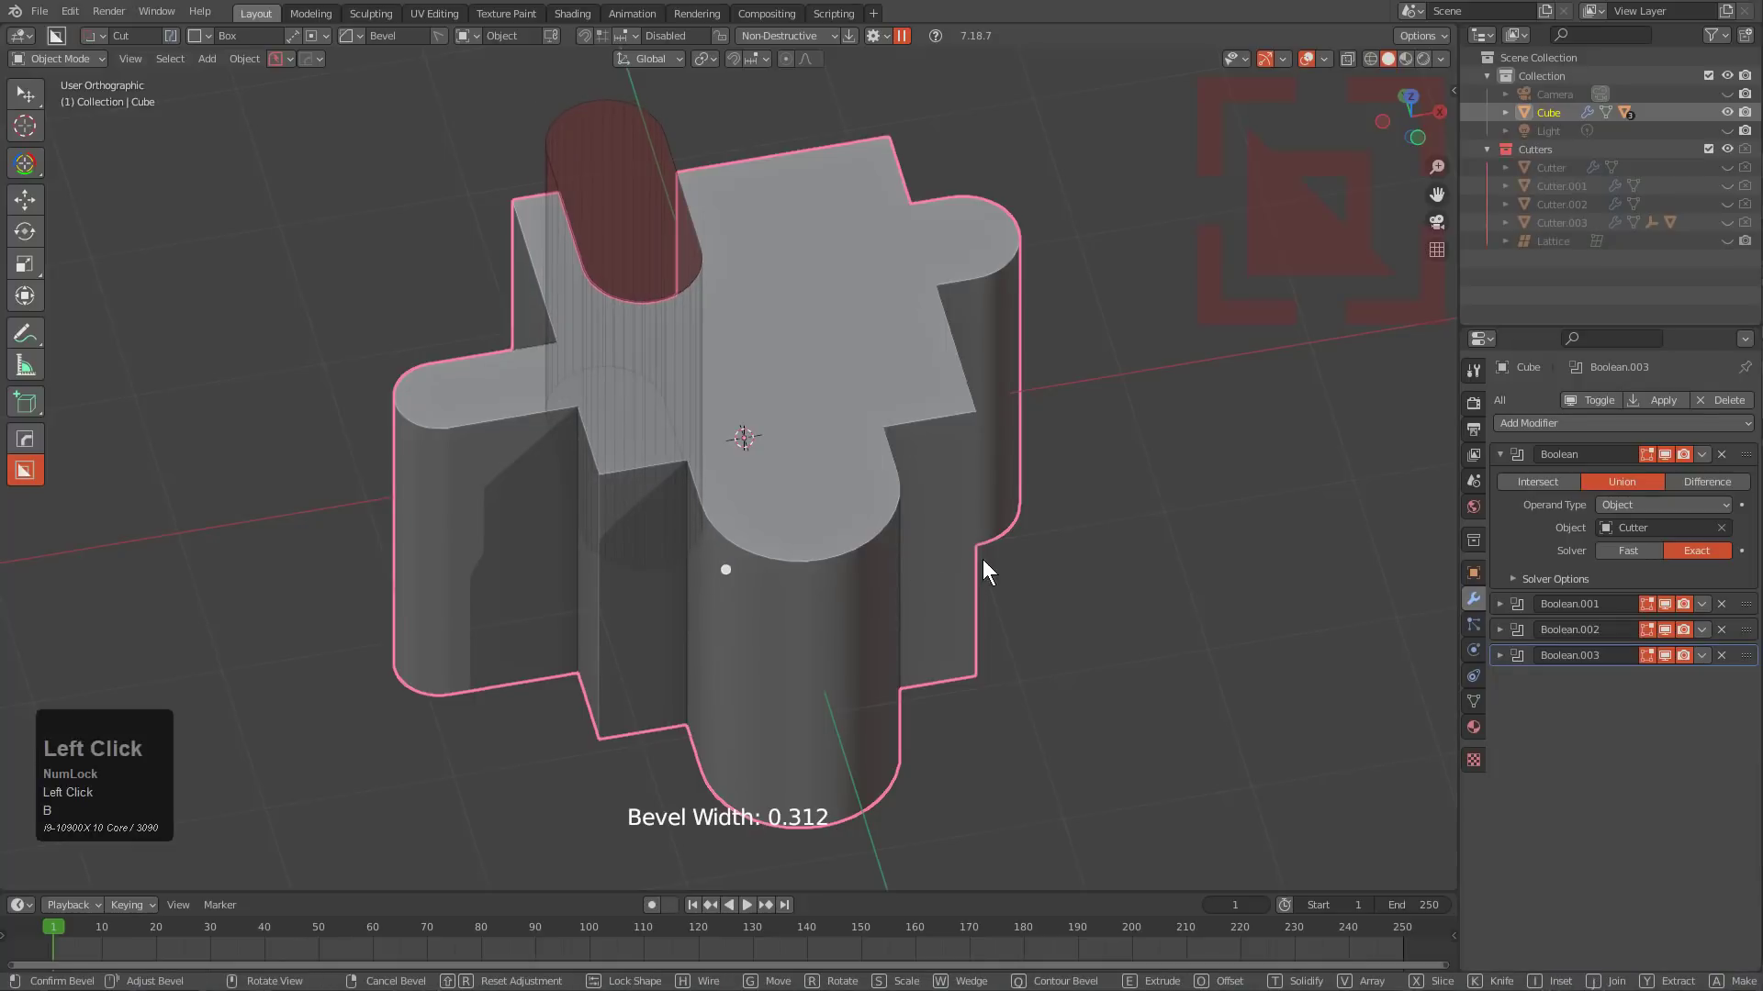
{"action": "key", "text": "alt+e"}
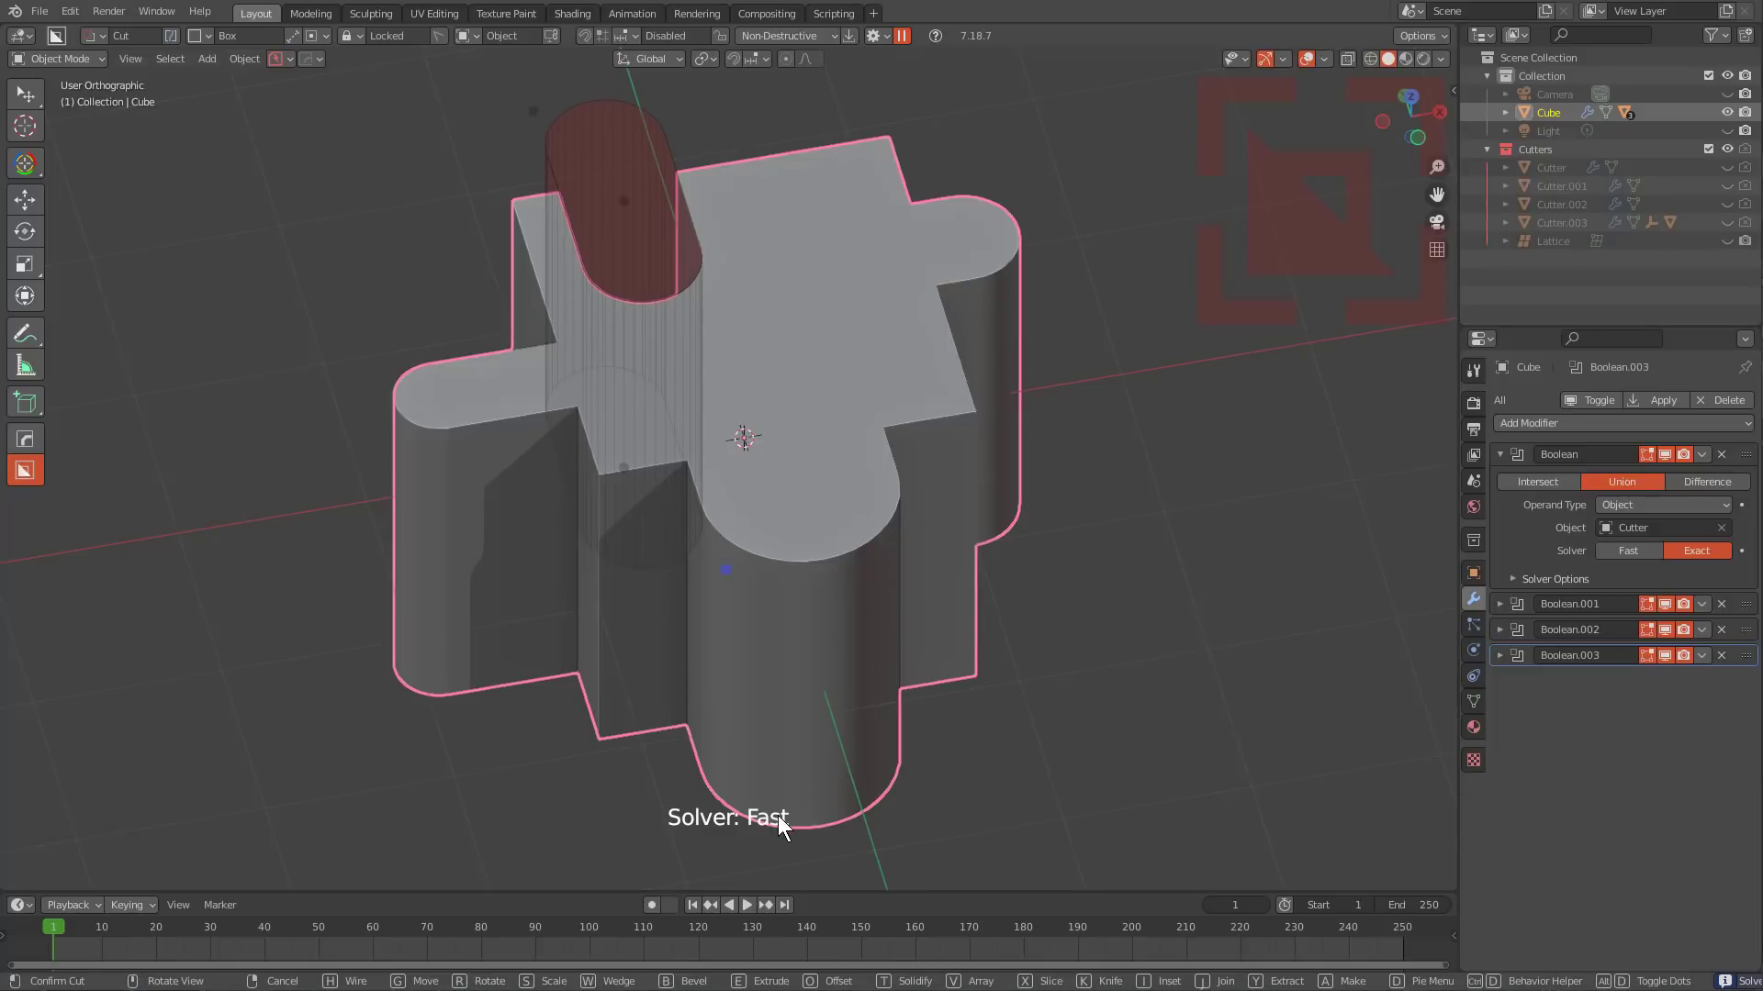
{"action": "key", "text": "j"}
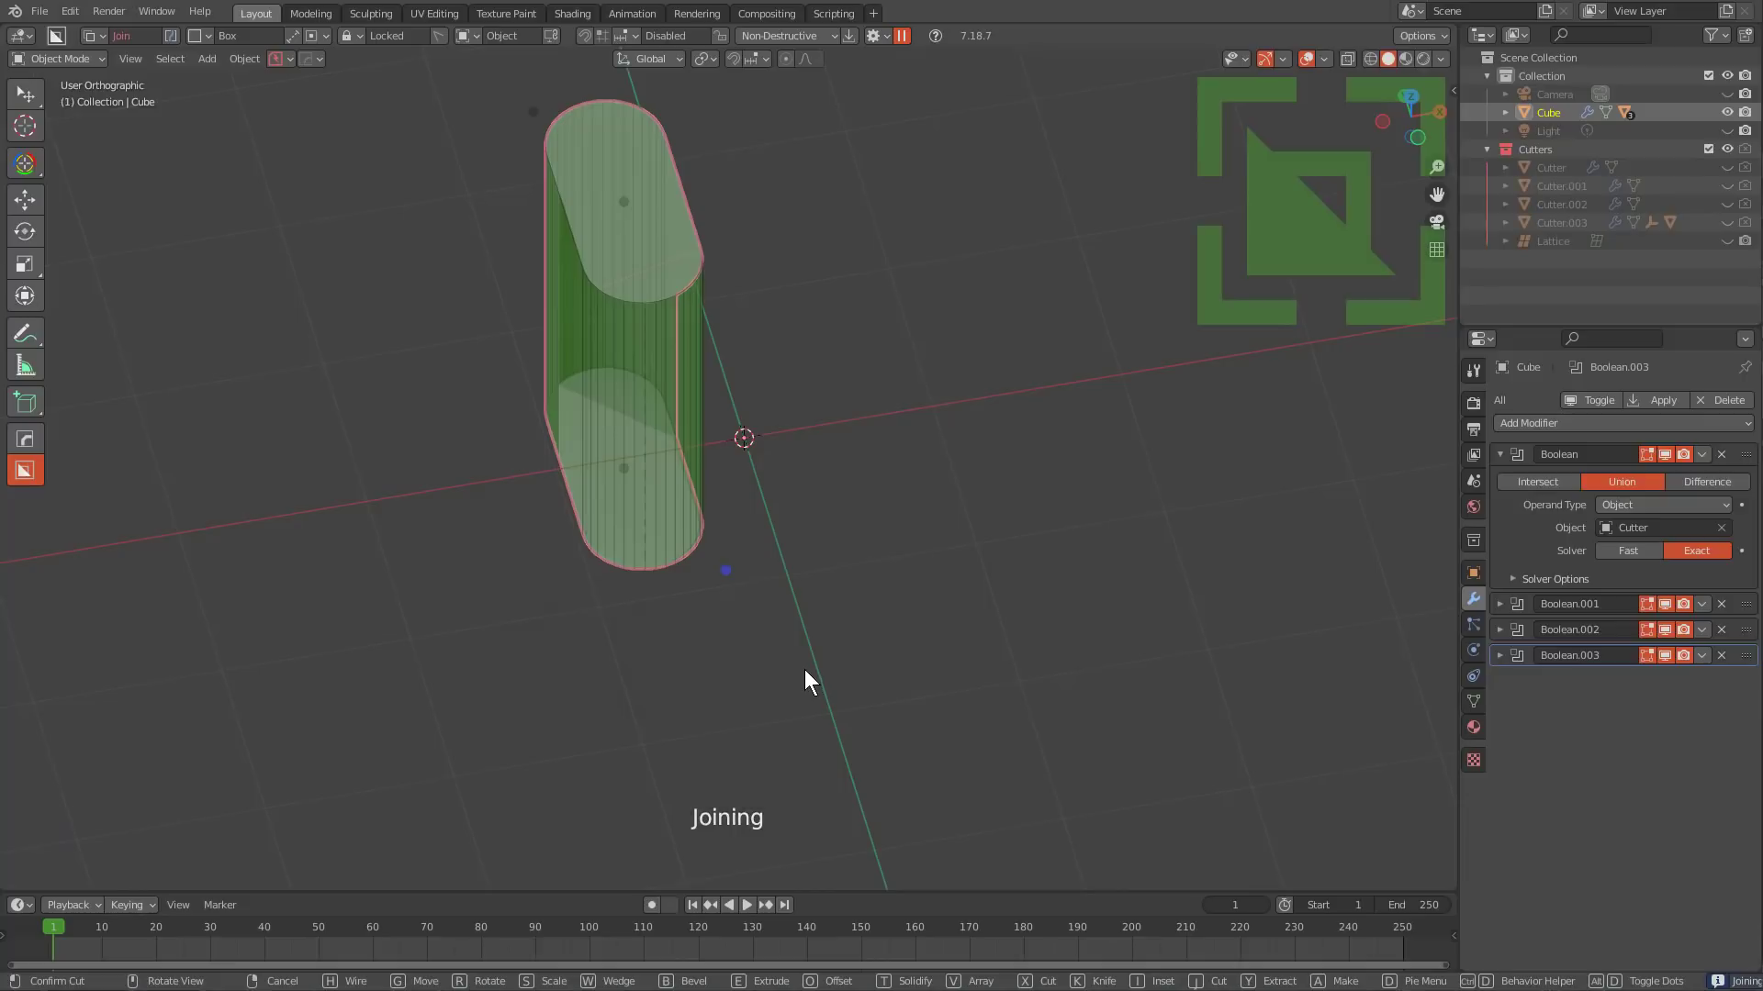
{"action": "key", "text": "alt+e"}
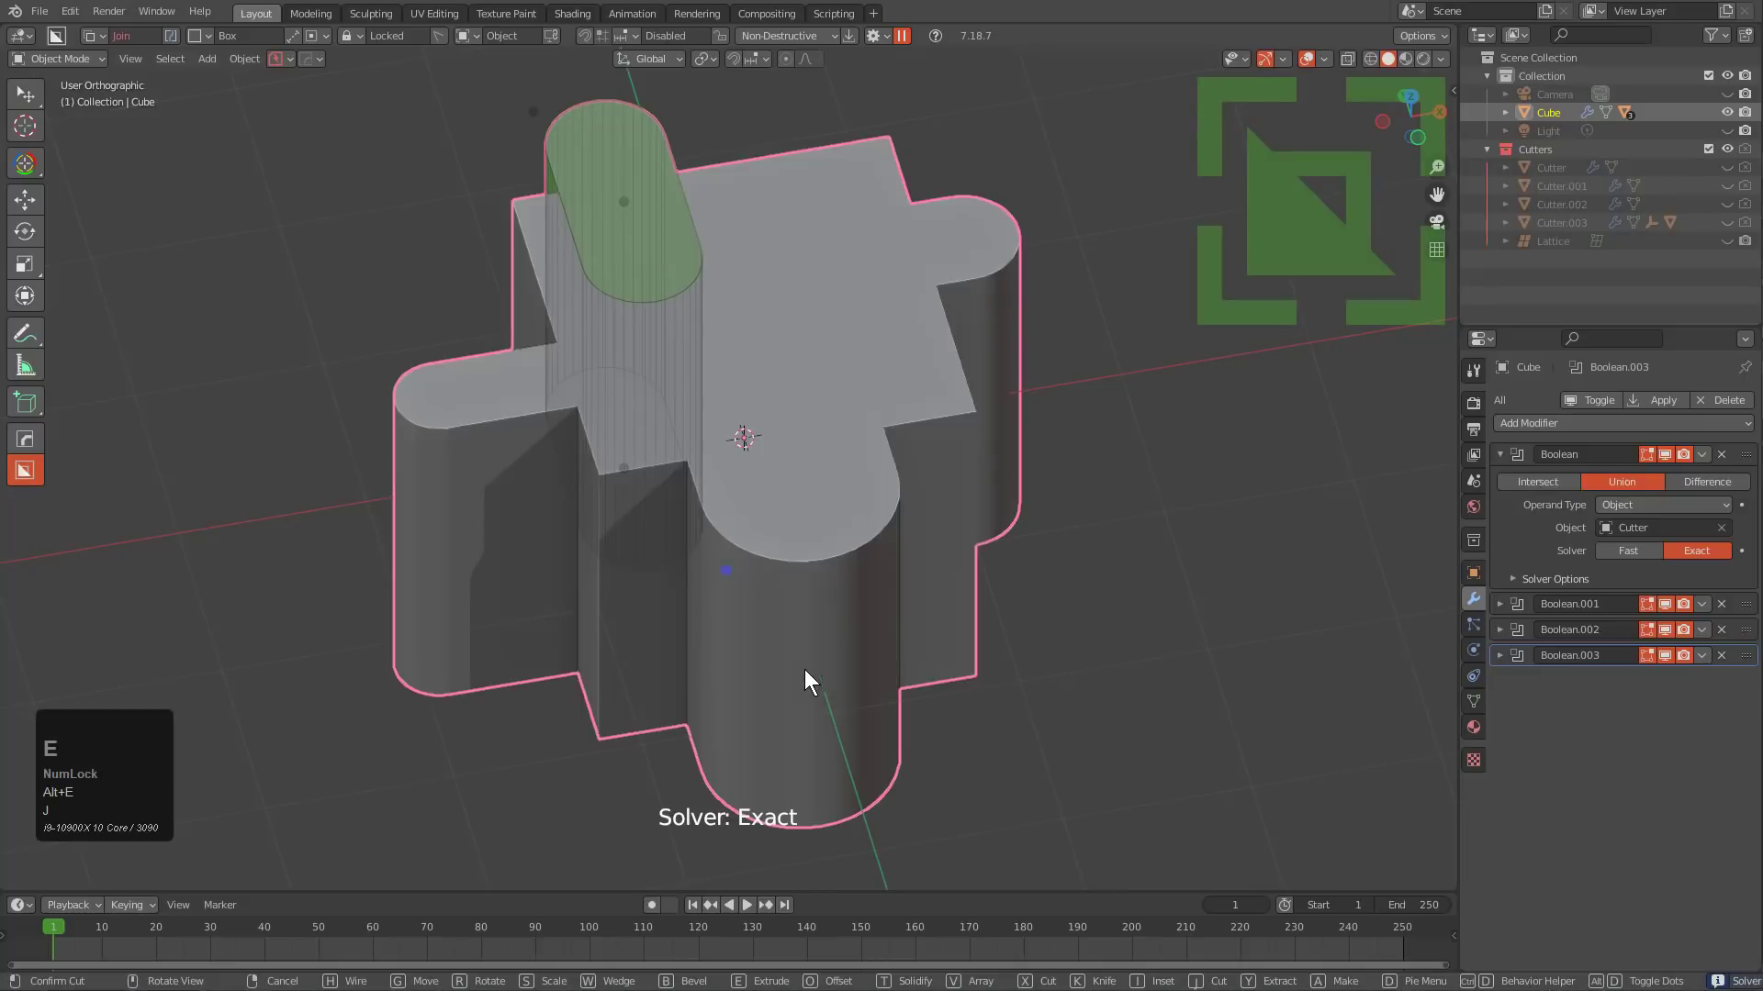
{"action": "left_click", "coordinate": [686, 301]}
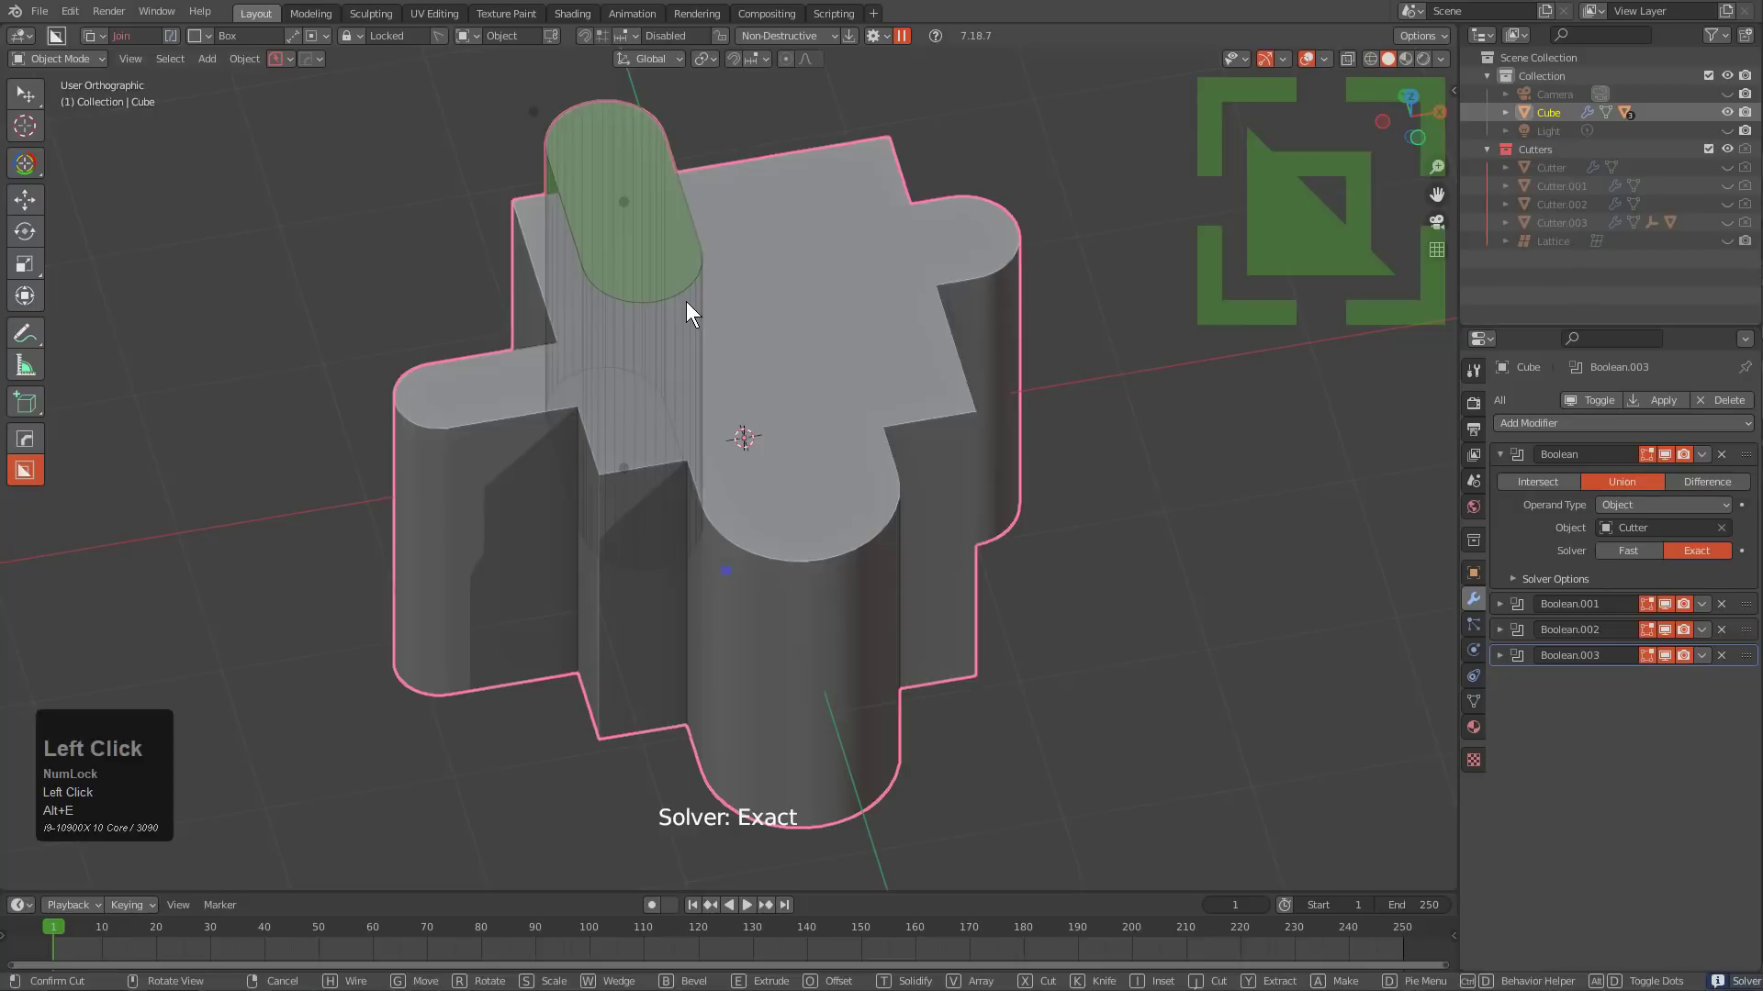
{"action": "middle_click_drag", "start_coordinate": [604, 367], "coordinate": [607, 394]}
{"action": "middle_click_drag", "start_coordinate": [790, 400], "coordinate": [530, 323]}
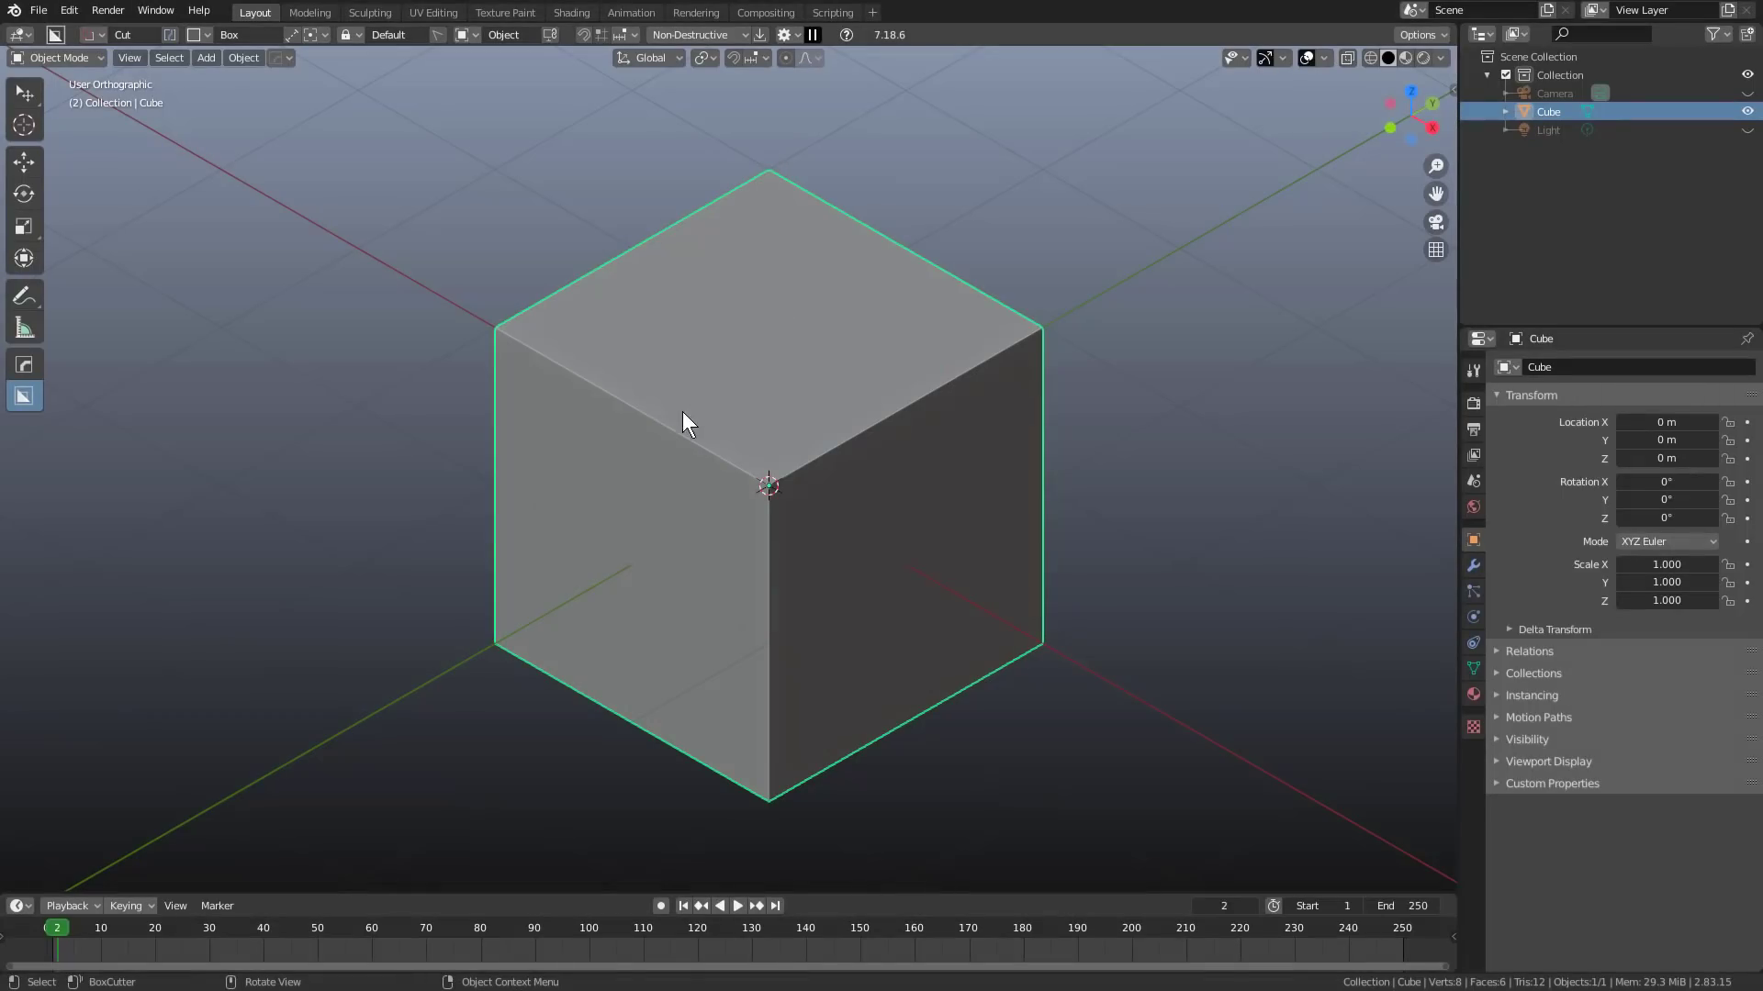
Cut a bevelled box notch into the fresh cube's top left edge and join a horizontal cylinder spanning the notch.
{"action": "mouse_move", "coordinate": [658, 325]}
{"action": "left_mouse_down"}
{"action": "mouse_move", "coordinate": [629, 472]}
{"action": "mouse_move", "coordinate": [669, 543]}
{"action": "mouse_move", "coordinate": [549, 538]}
{"action": "mouse_move", "coordinate": [581, 494]}
{"action": "left_mouse_up"}
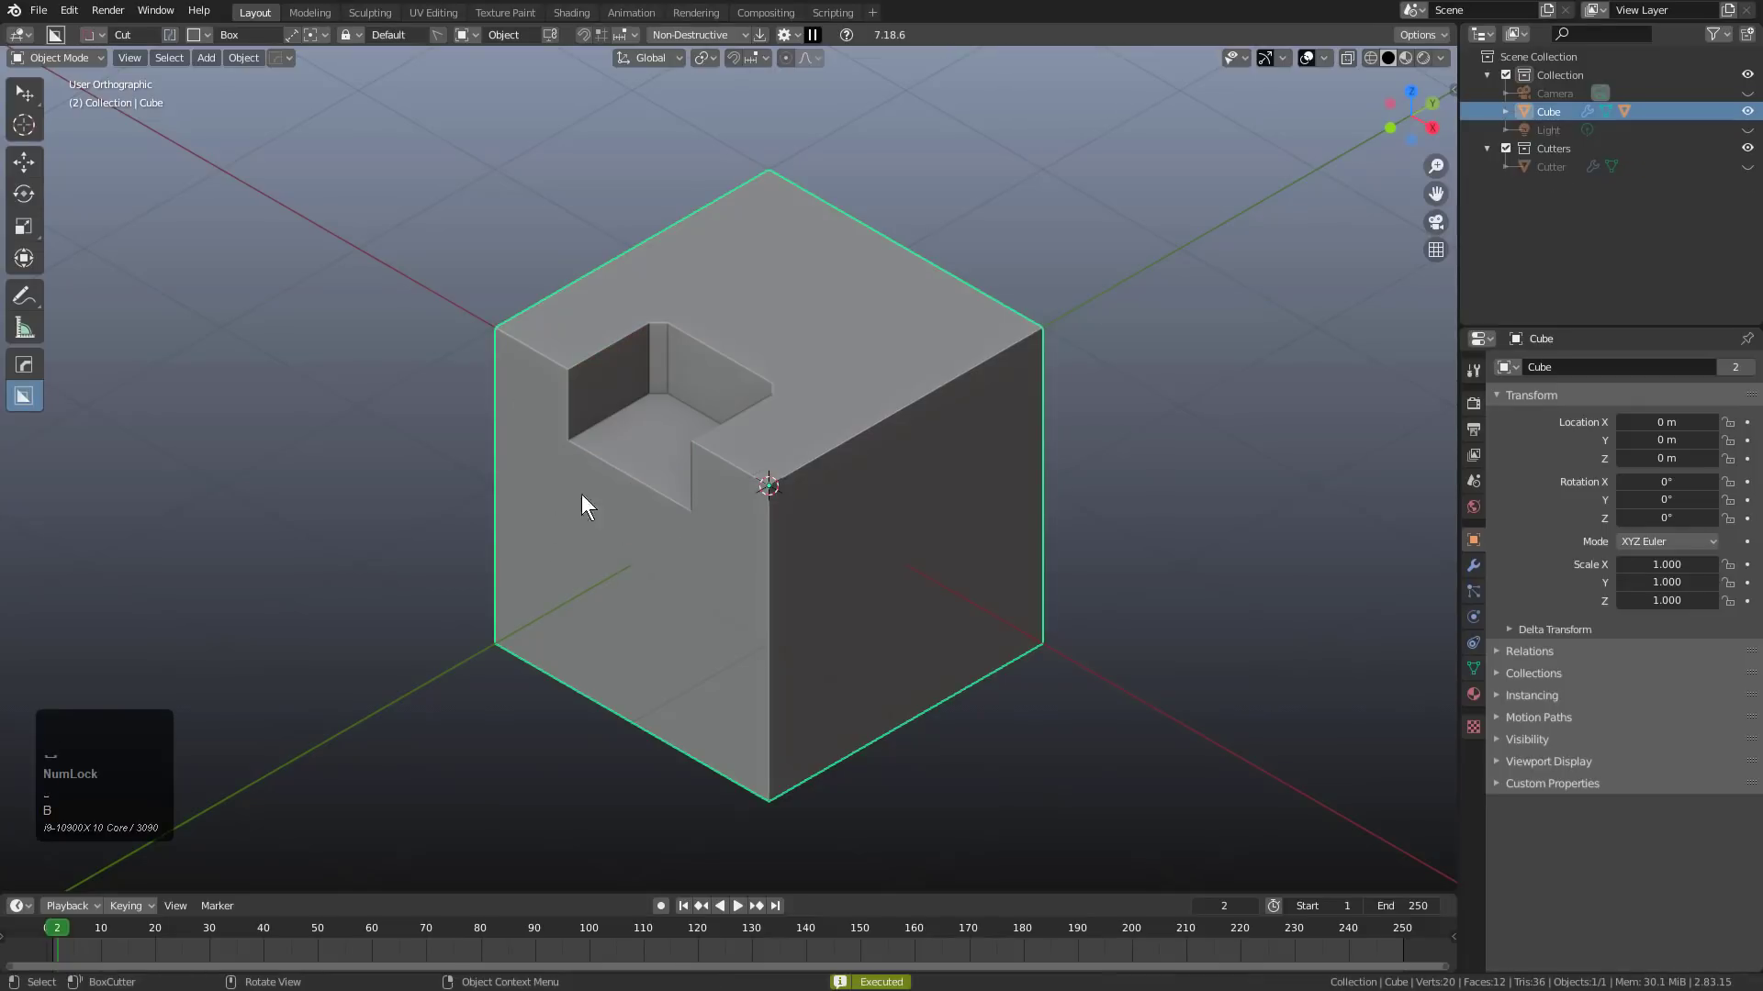
{"action": "key", "text": "d"}
{"action": "left_click", "coordinate": [527, 416]}
{"action": "left_click_drag", "start_coordinate": [625, 391], "coordinate": [774, 465]}
{"action": "key", "text": "j"}
{"action": "key", "text": "d"}
{"action": "left_click", "coordinate": [533, 430]}
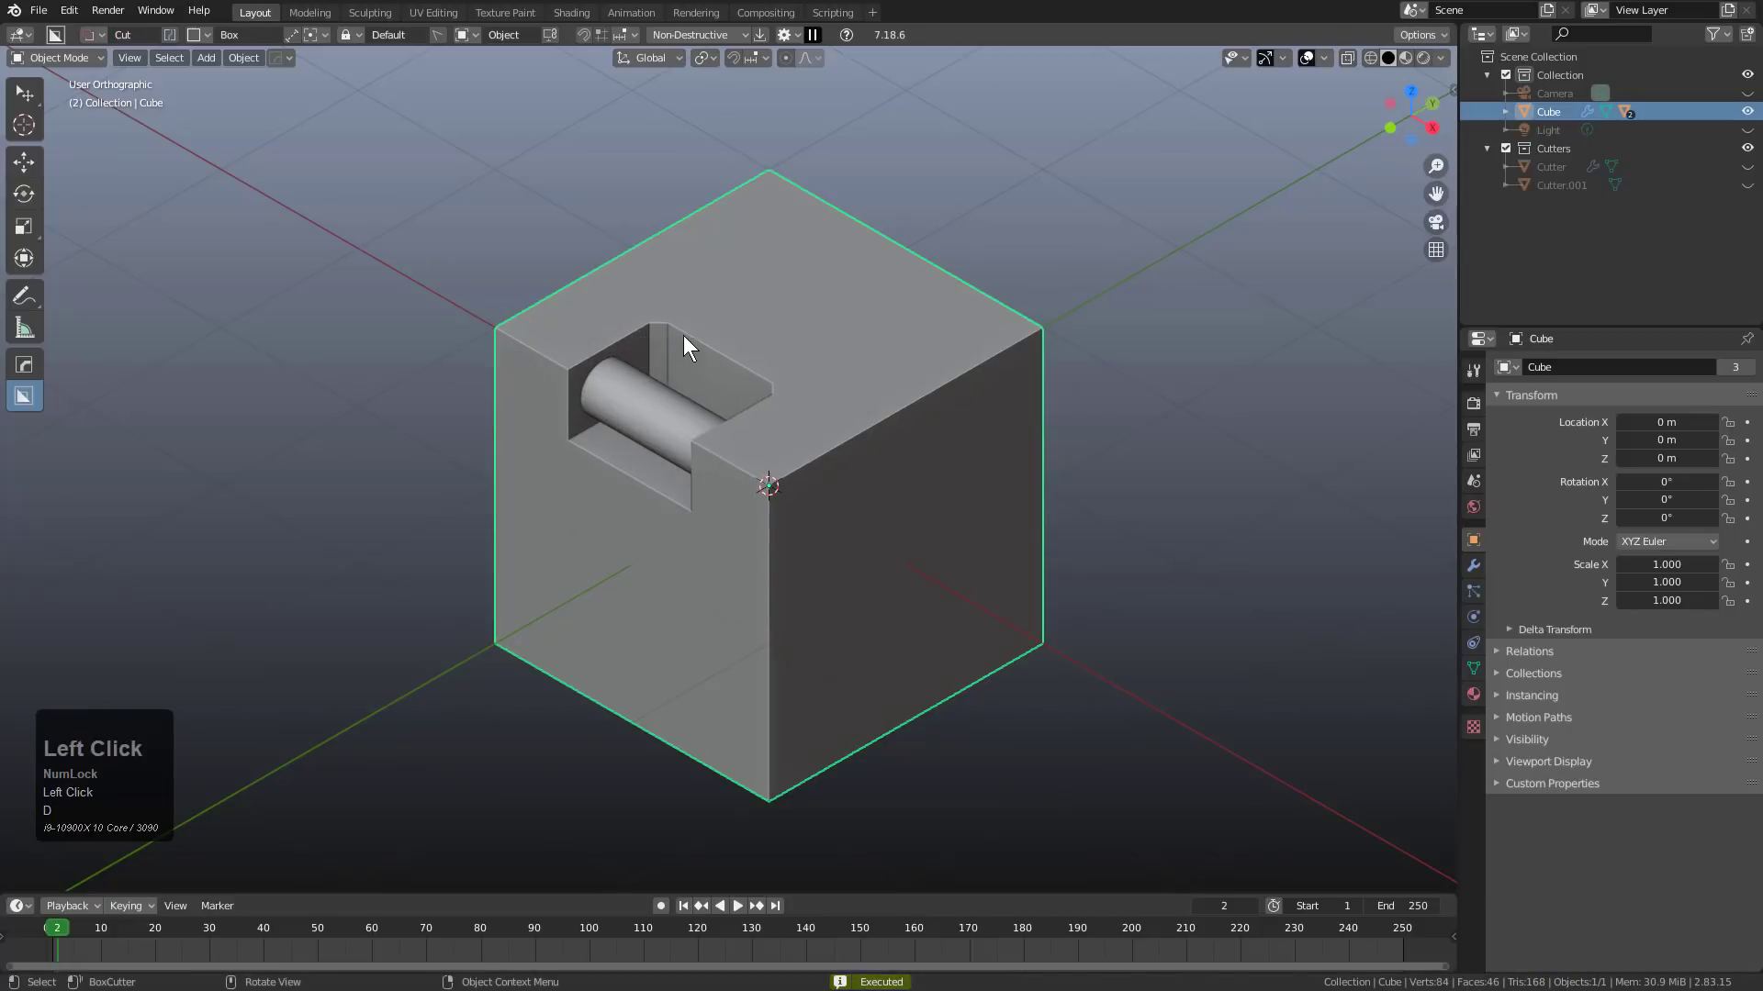
Cut a wedge along the notch's inner top edge and extract the whole notch area as a custom cutter shape.
{"action": "left_click_drag", "start_coordinate": [683, 334], "coordinate": [736, 435]}
{"action": "key", "text": "w"}
{"action": "left_click_drag", "start_coordinate": [671, 290], "coordinate": [663, 606]}
{"action": "key", "text": "w"}
{"action": "key", "text": "y"}
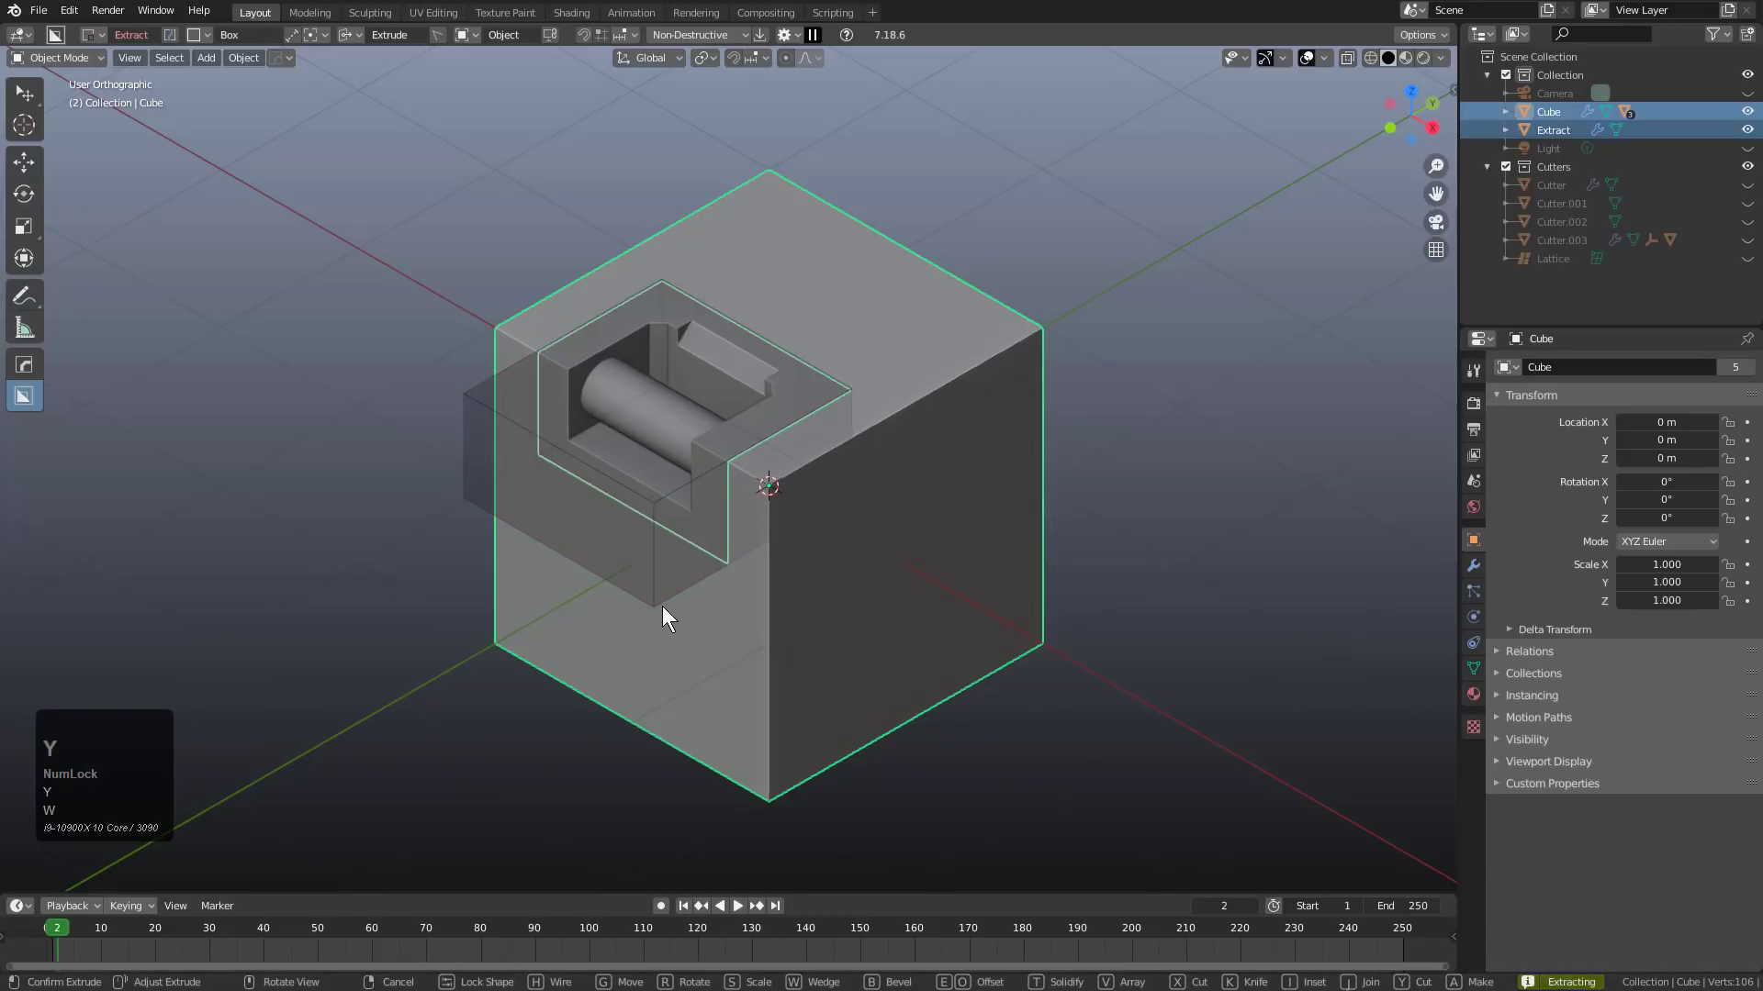
{"action": "left_click", "coordinate": [663, 606]}
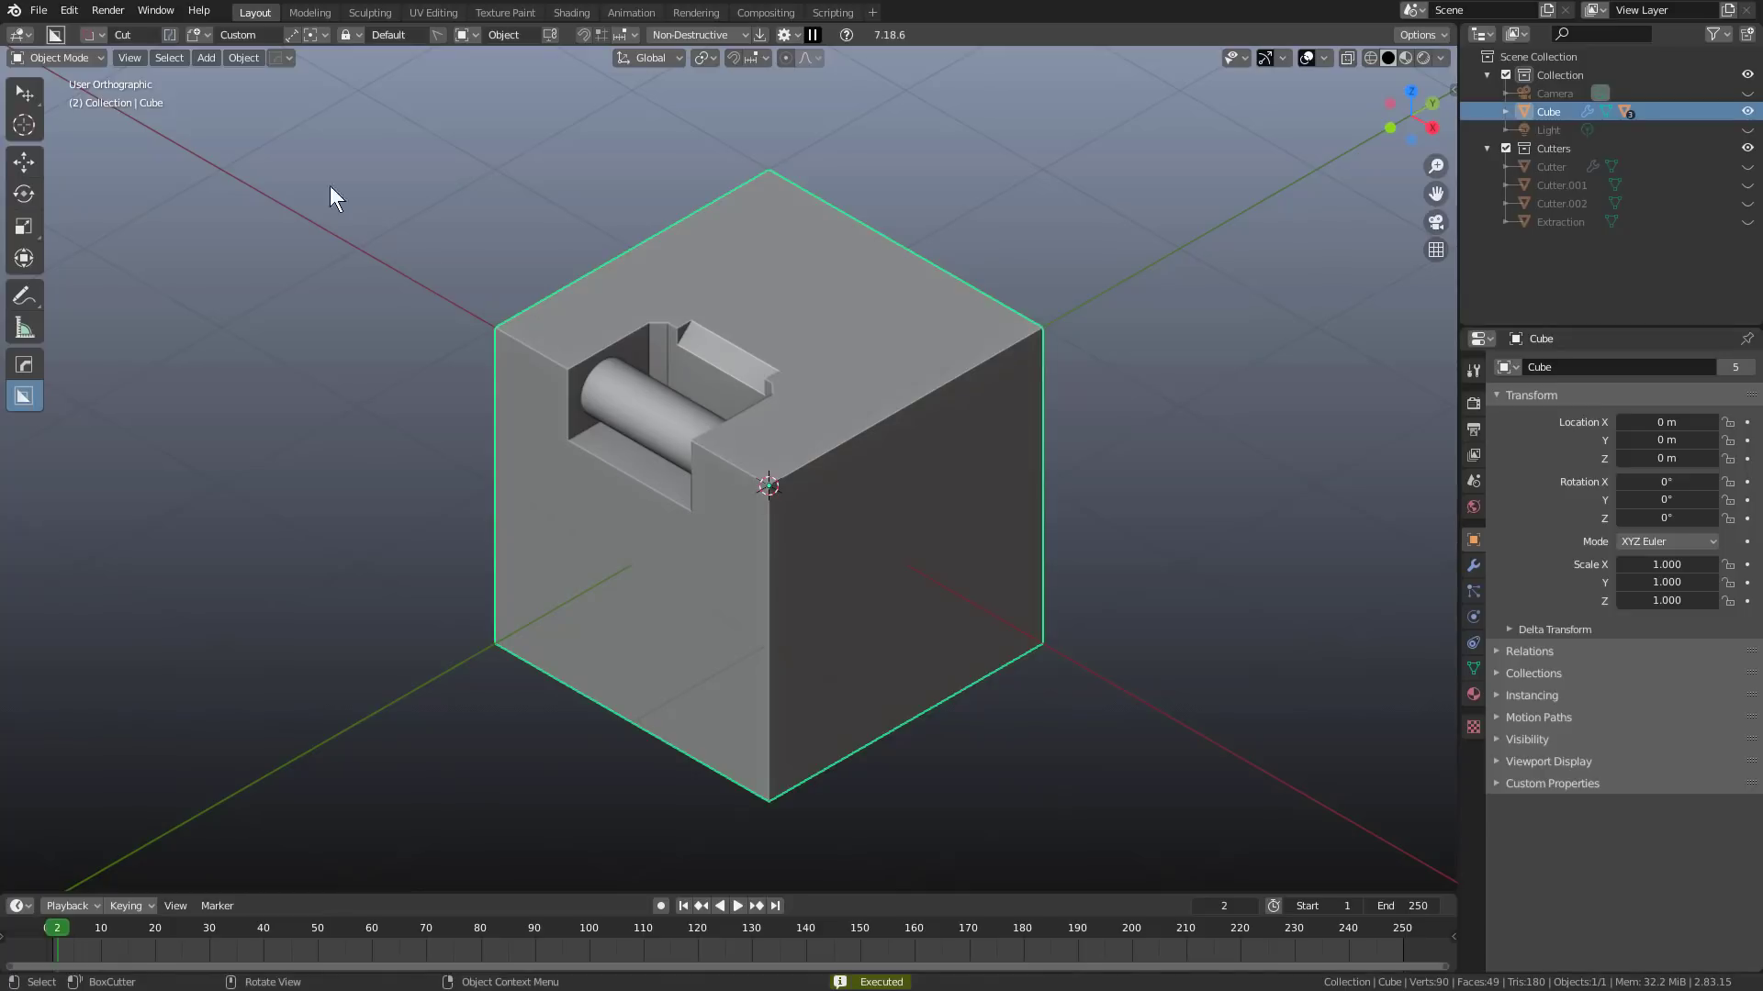
Check that Extraction is the custom shape, and cut it rotated into the cube's top right edge.
{"action": "left_click", "coordinate": [198, 34]}
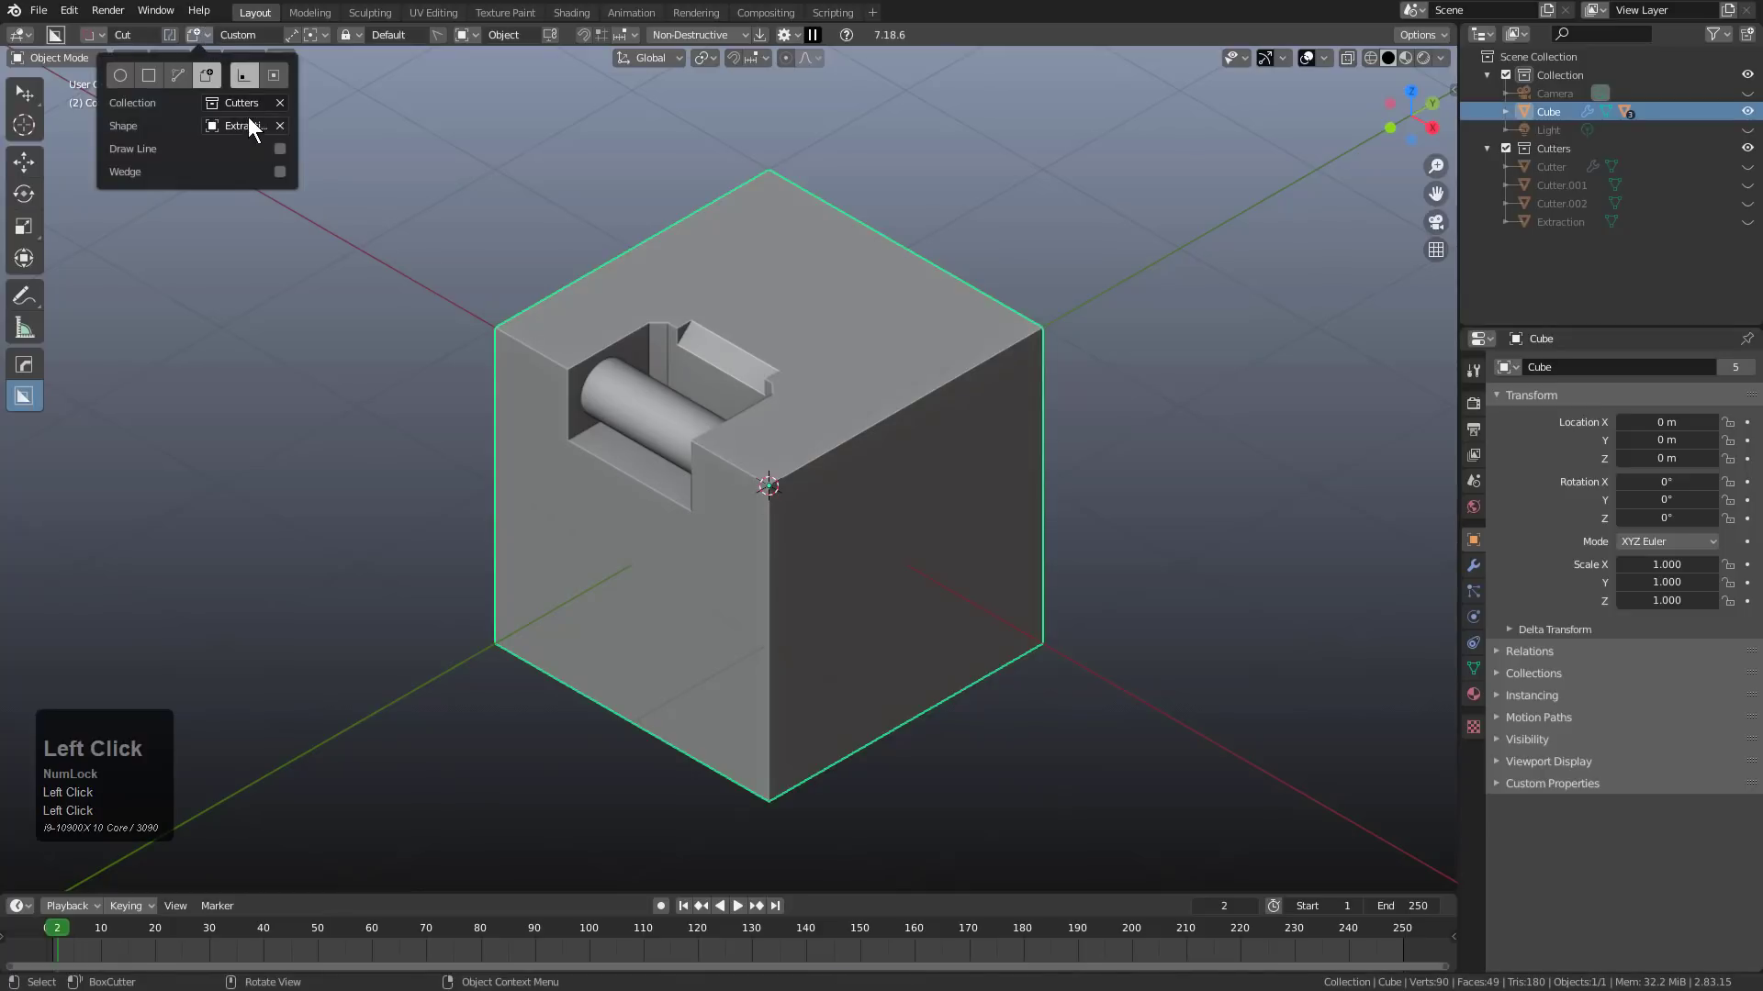
{"action": "middle_click_drag", "start_coordinate": [811, 382], "coordinate": [781, 478]}
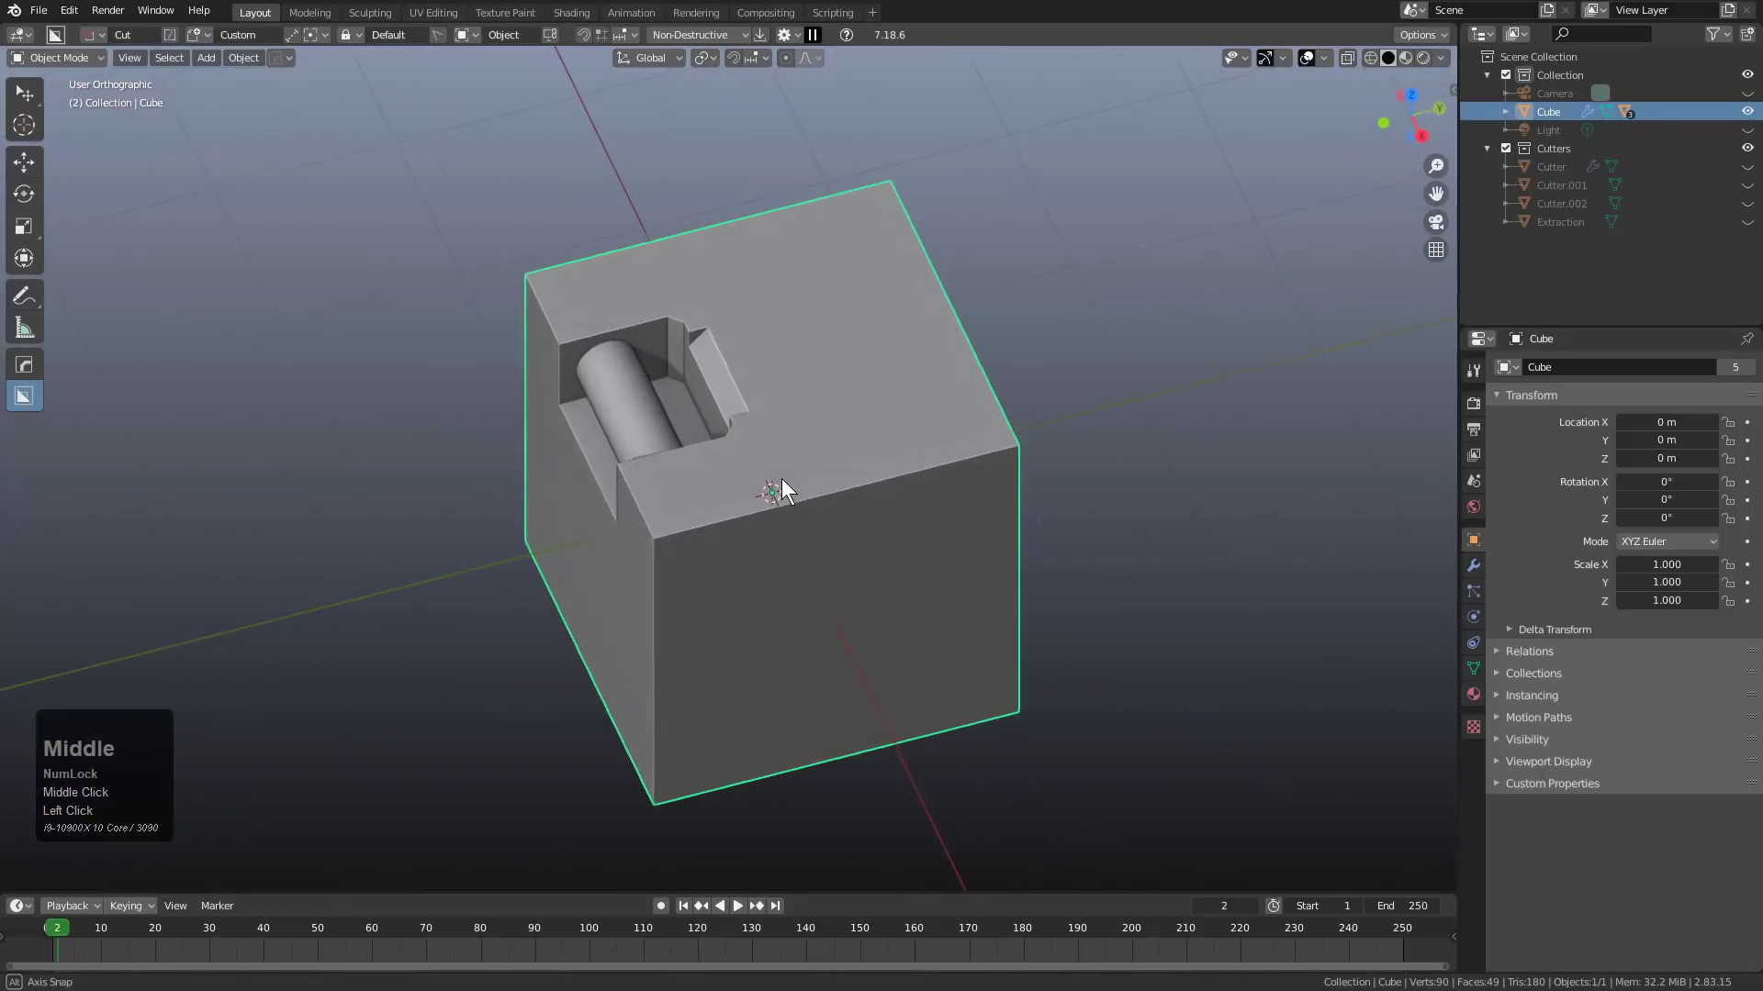
{"action": "mouse_move", "coordinate": [787, 378]}
{"action": "left_mouse_down"}
{"action": "mouse_move", "coordinate": [962, 466]}
{"action": "mouse_move", "coordinate": [1023, 455]}
{"action": "mouse_move", "coordinate": [993, 448]}
{"action": "mouse_move", "coordinate": [1045, 471]}
{"action": "mouse_move", "coordinate": [855, 333]}
{"action": "mouse_move", "coordinate": [951, 459]}
{"action": "left_mouse_up"}
{"action": "key", "text": "r"}
{"action": "key", "text": "g"}
{"action": "left_click", "coordinate": [951, 459]}
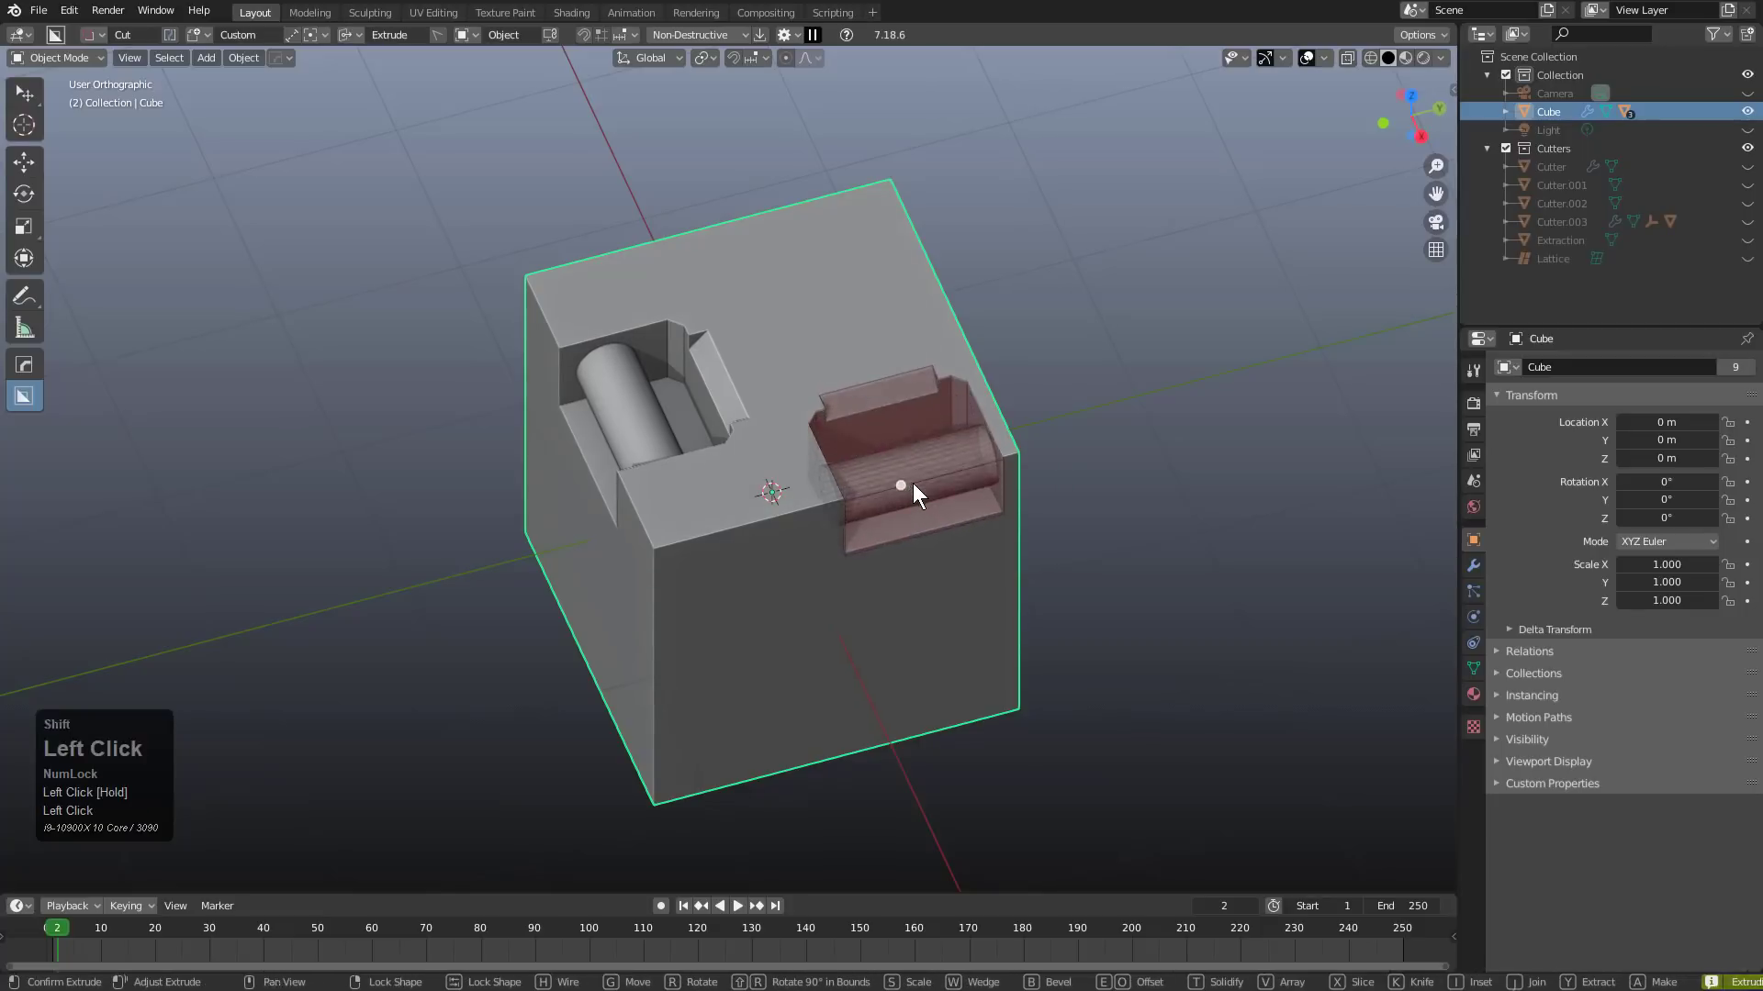
{"action": "left_click", "coordinate": [945, 443]}
{"action": "middle_click_drag", "start_coordinate": [841, 525], "coordinate": [637, 272]}
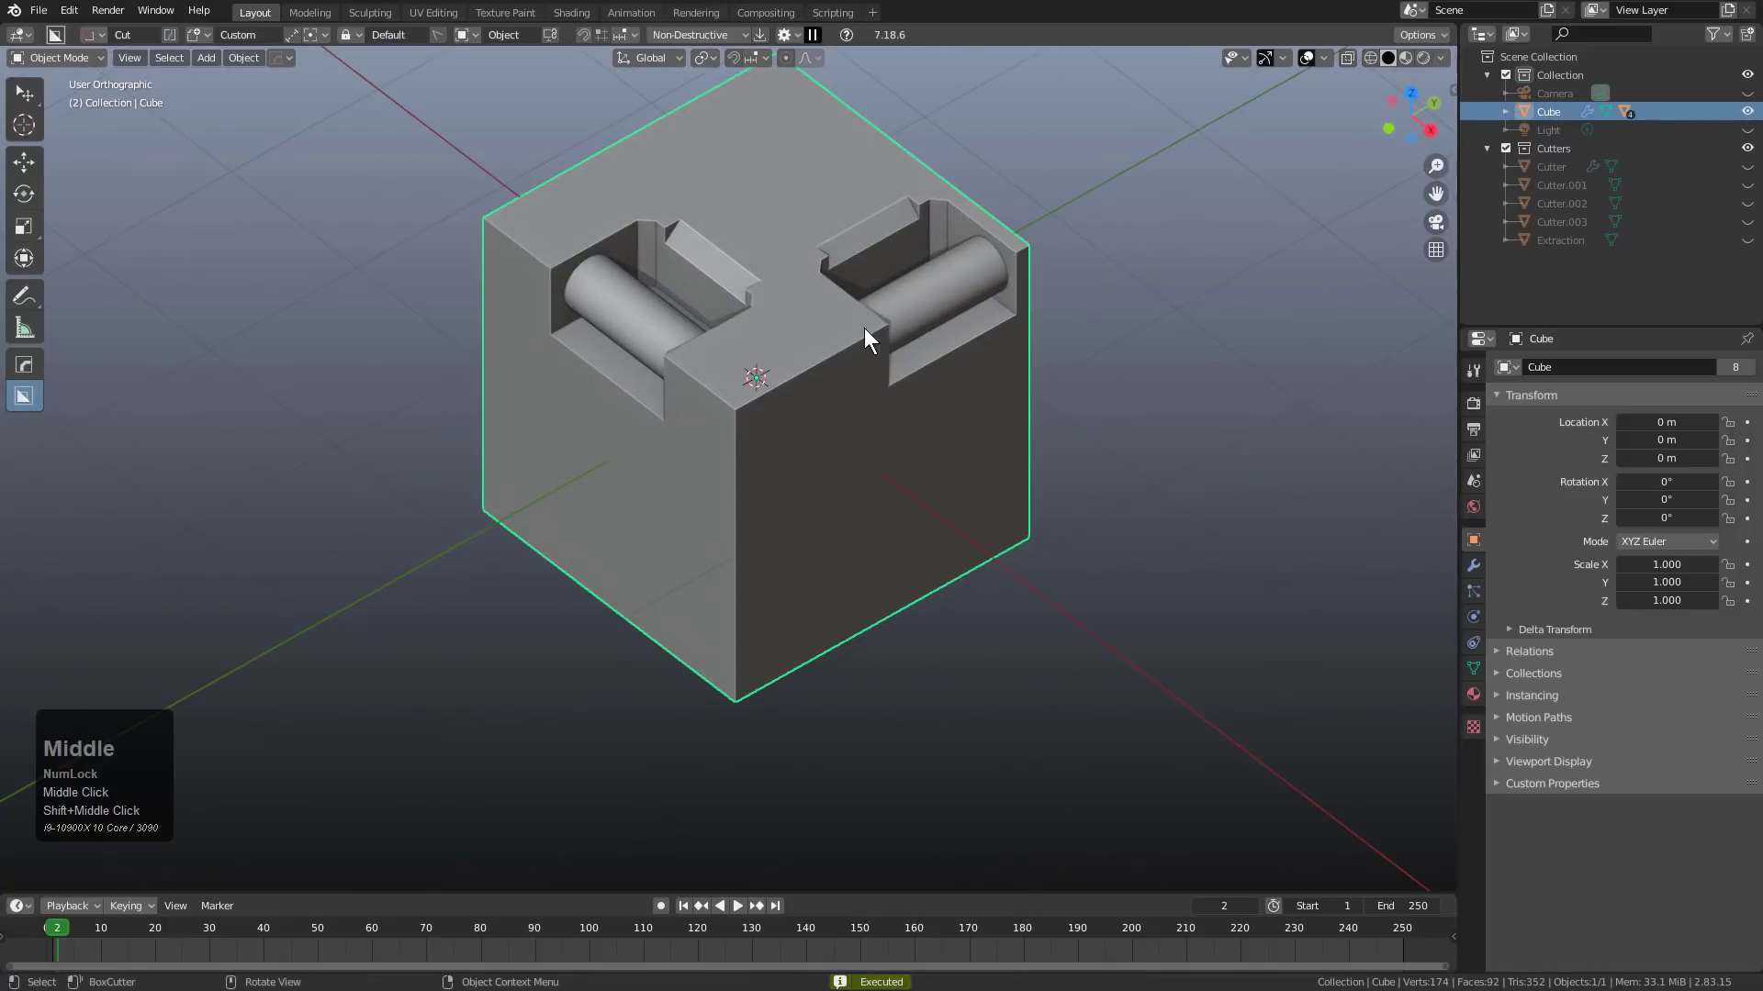
Draw the extracted shape rotated upright on the lower half of the cube's front vertical edge and extrude it inward.
{"action": "middle_click_drag", "start_coordinate": [871, 477], "coordinate": [773, 387]}
{"action": "mouse_move", "coordinate": [776, 380]}
{"action": "left_mouse_down"}
{"action": "mouse_move", "coordinate": [707, 543]}
{"action": "mouse_move", "coordinate": [648, 558]}
{"action": "mouse_move", "coordinate": [690, 573]}
{"action": "mouse_move", "coordinate": [725, 514]}
{"action": "left_mouse_up"}
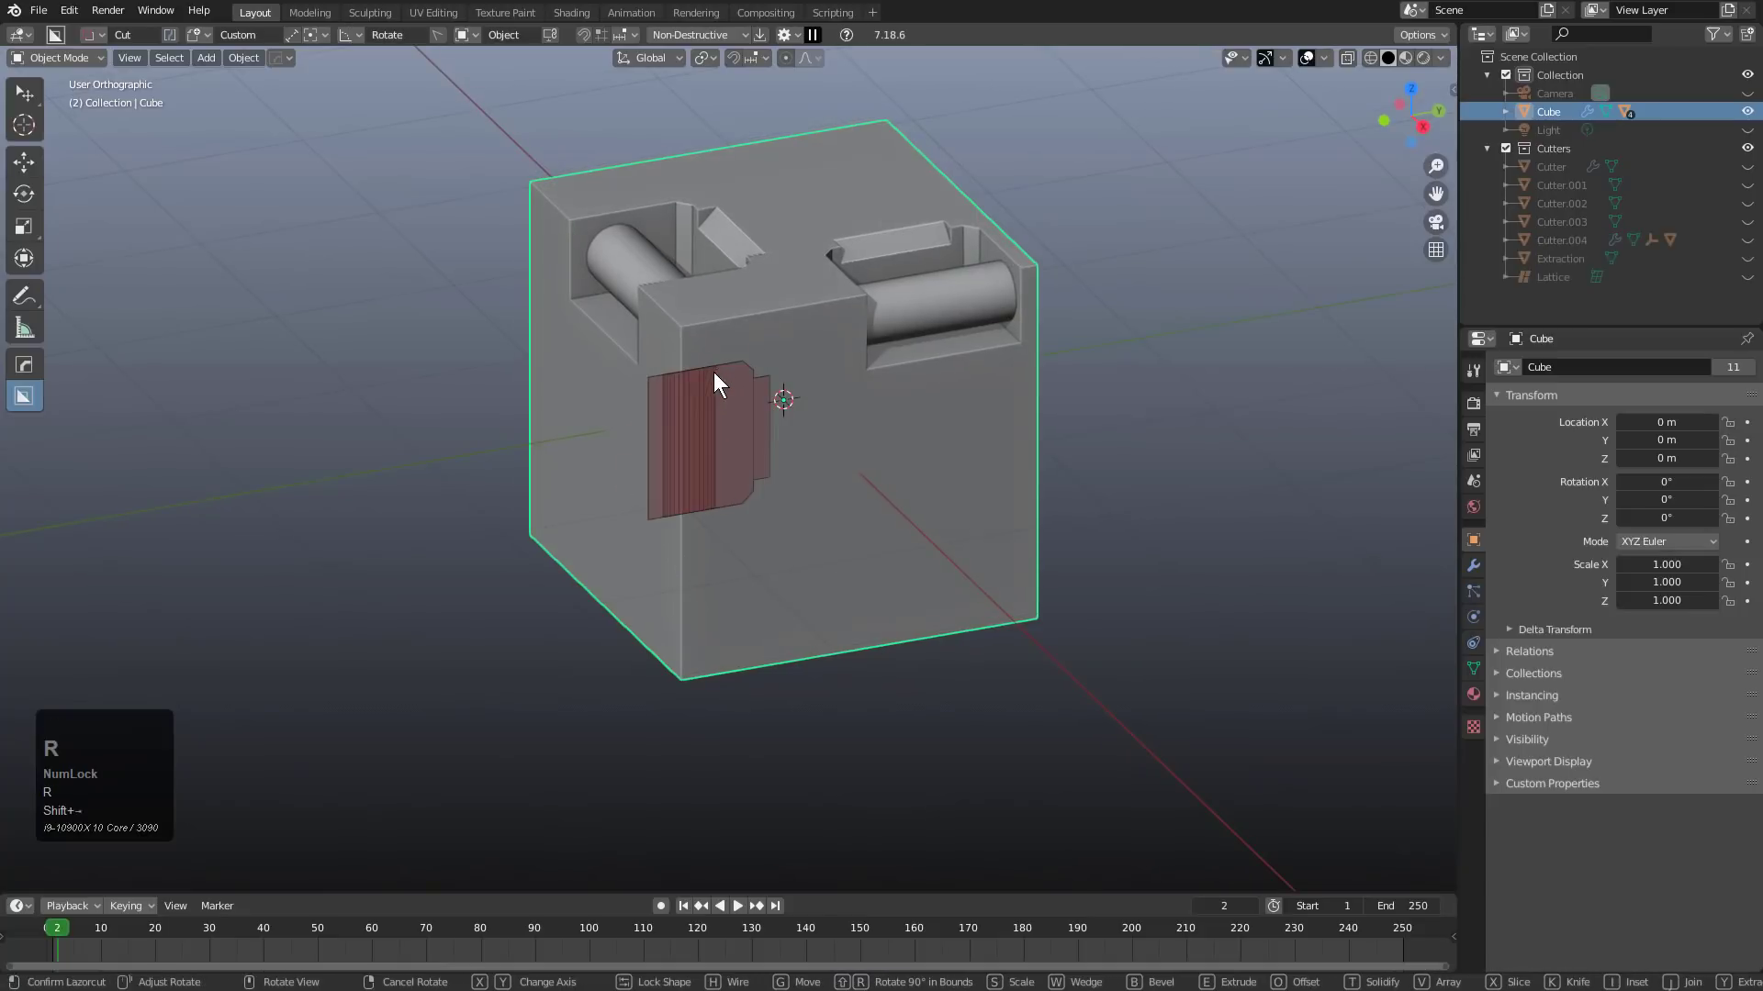
{"action": "key", "text": "g"}
{"action": "left_click", "coordinate": [779, 549]}
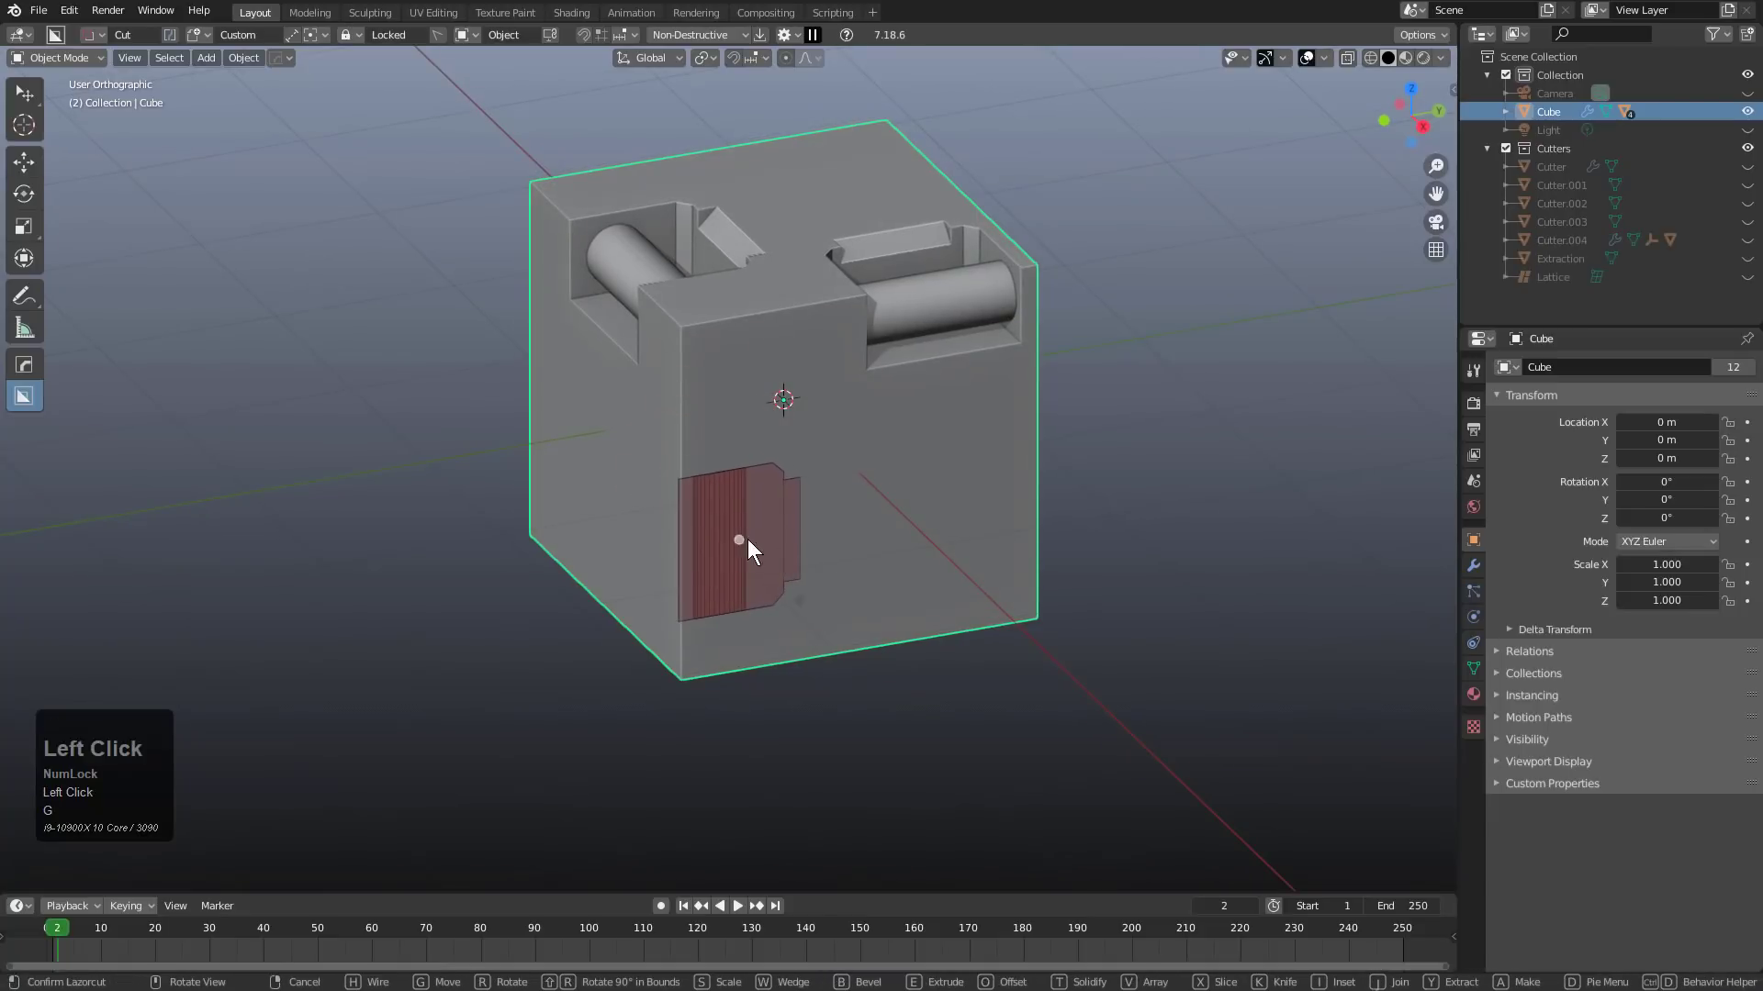
{"action": "left_click_drag", "start_coordinate": [737, 538], "coordinate": [707, 513]}
{"action": "middle_click_drag", "start_coordinate": [707, 513], "coordinate": [763, 503]}
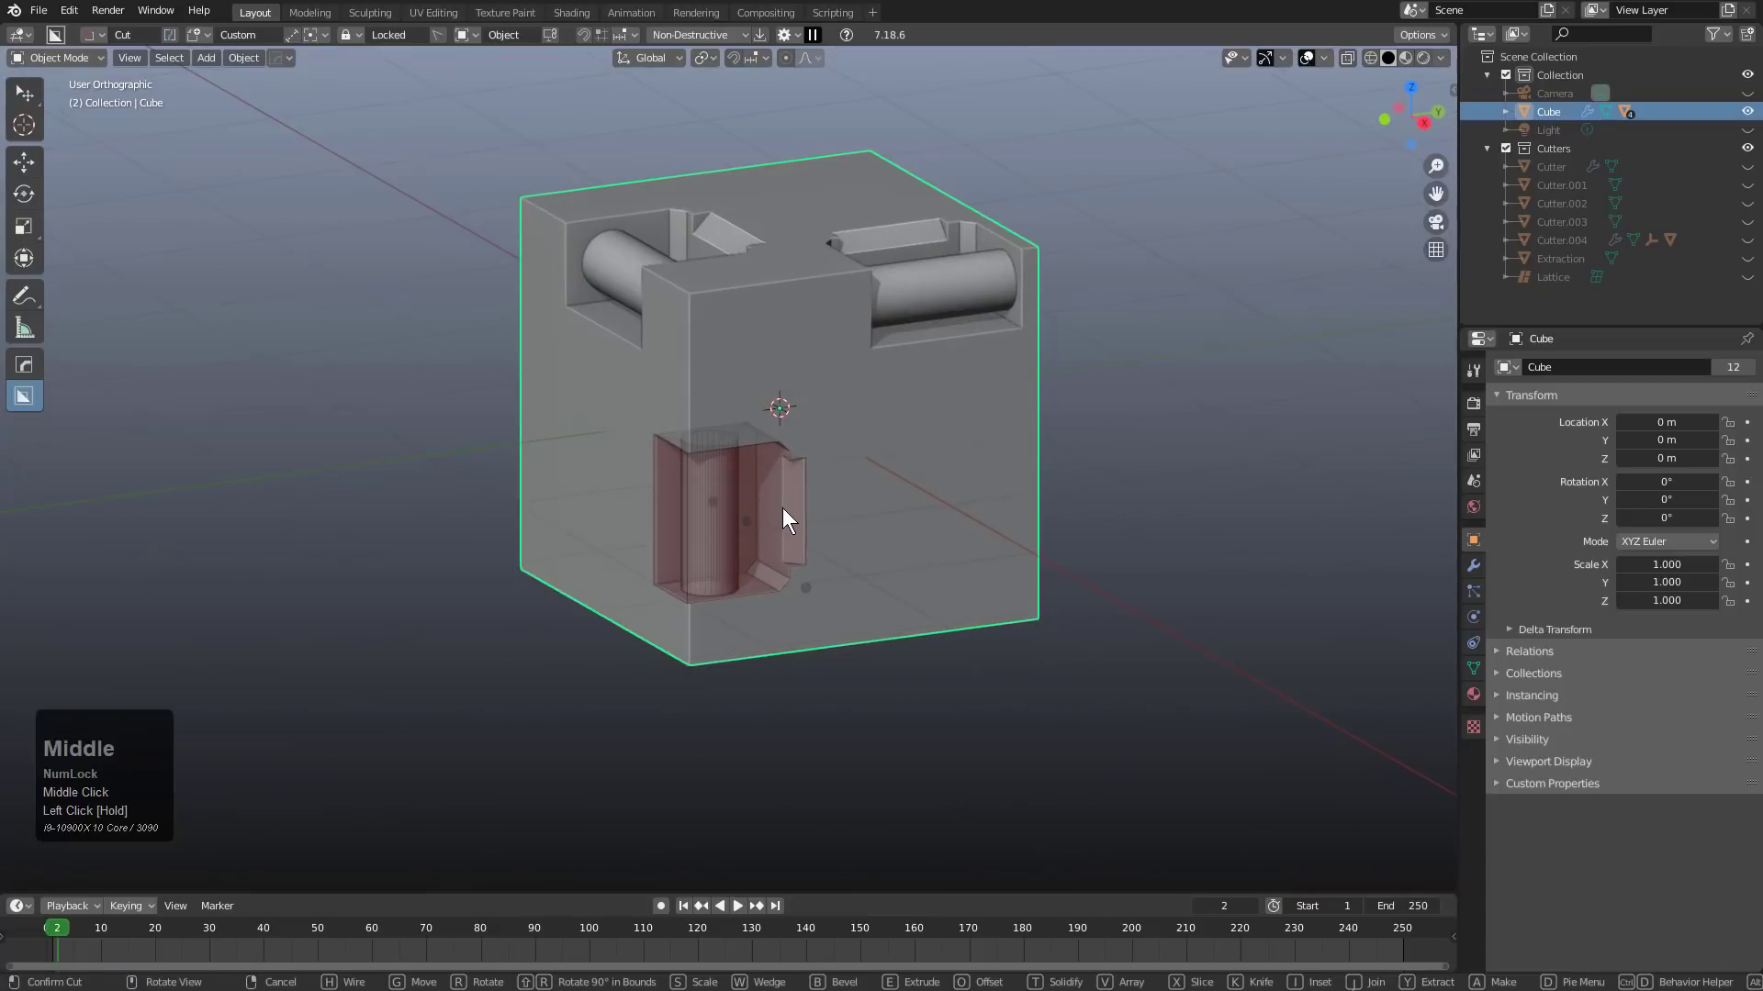
Array the upright cutter along the front vertical edge, shift the pair into place, and apply the cut.
{"action": "key", "text": "v"}
{"action": "left_click", "coordinate": [819, 503]}
{"action": "key", "text": "g"}
{"action": "key", "text": "y"}
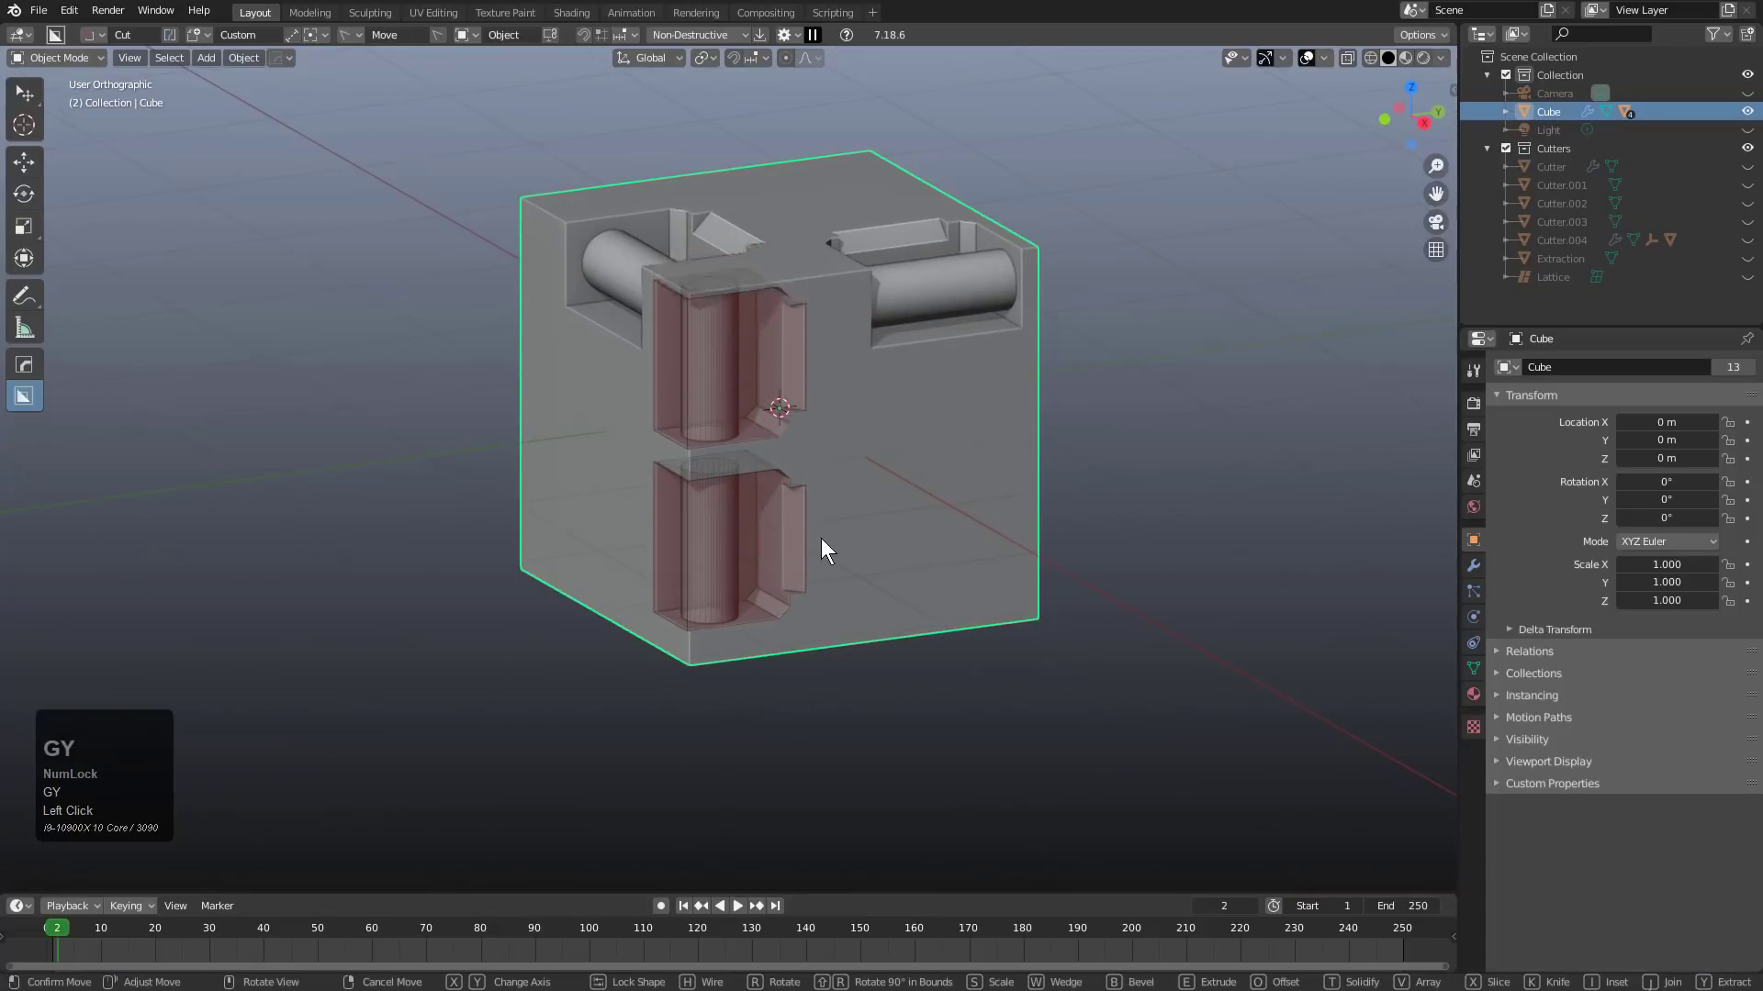
{"action": "key", "text": "x"}
{"action": "left_click", "coordinate": [839, 613]}
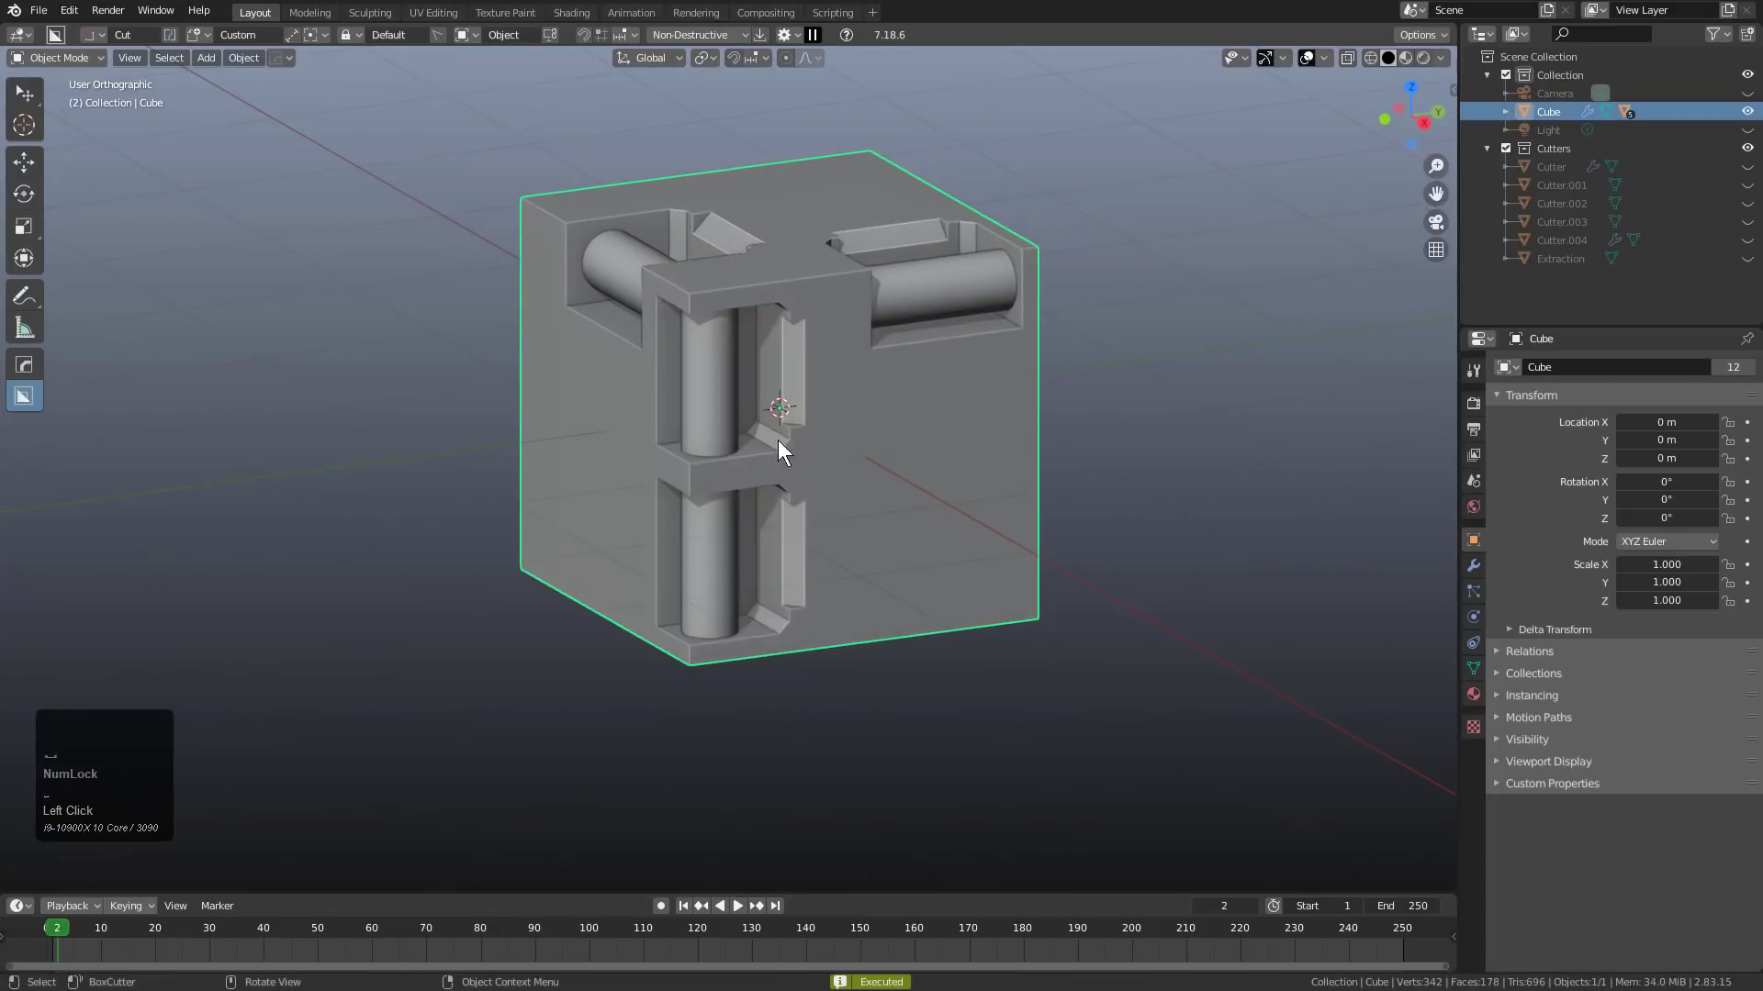
Cut the extracted shape, rotated and moved down, into the bottom edge of the cube's right face.
{"action": "middle_click_drag", "start_coordinate": [779, 439], "coordinate": [836, 454]}
{"action": "left_click_drag", "start_coordinate": [835, 453], "coordinate": [1012, 586]}
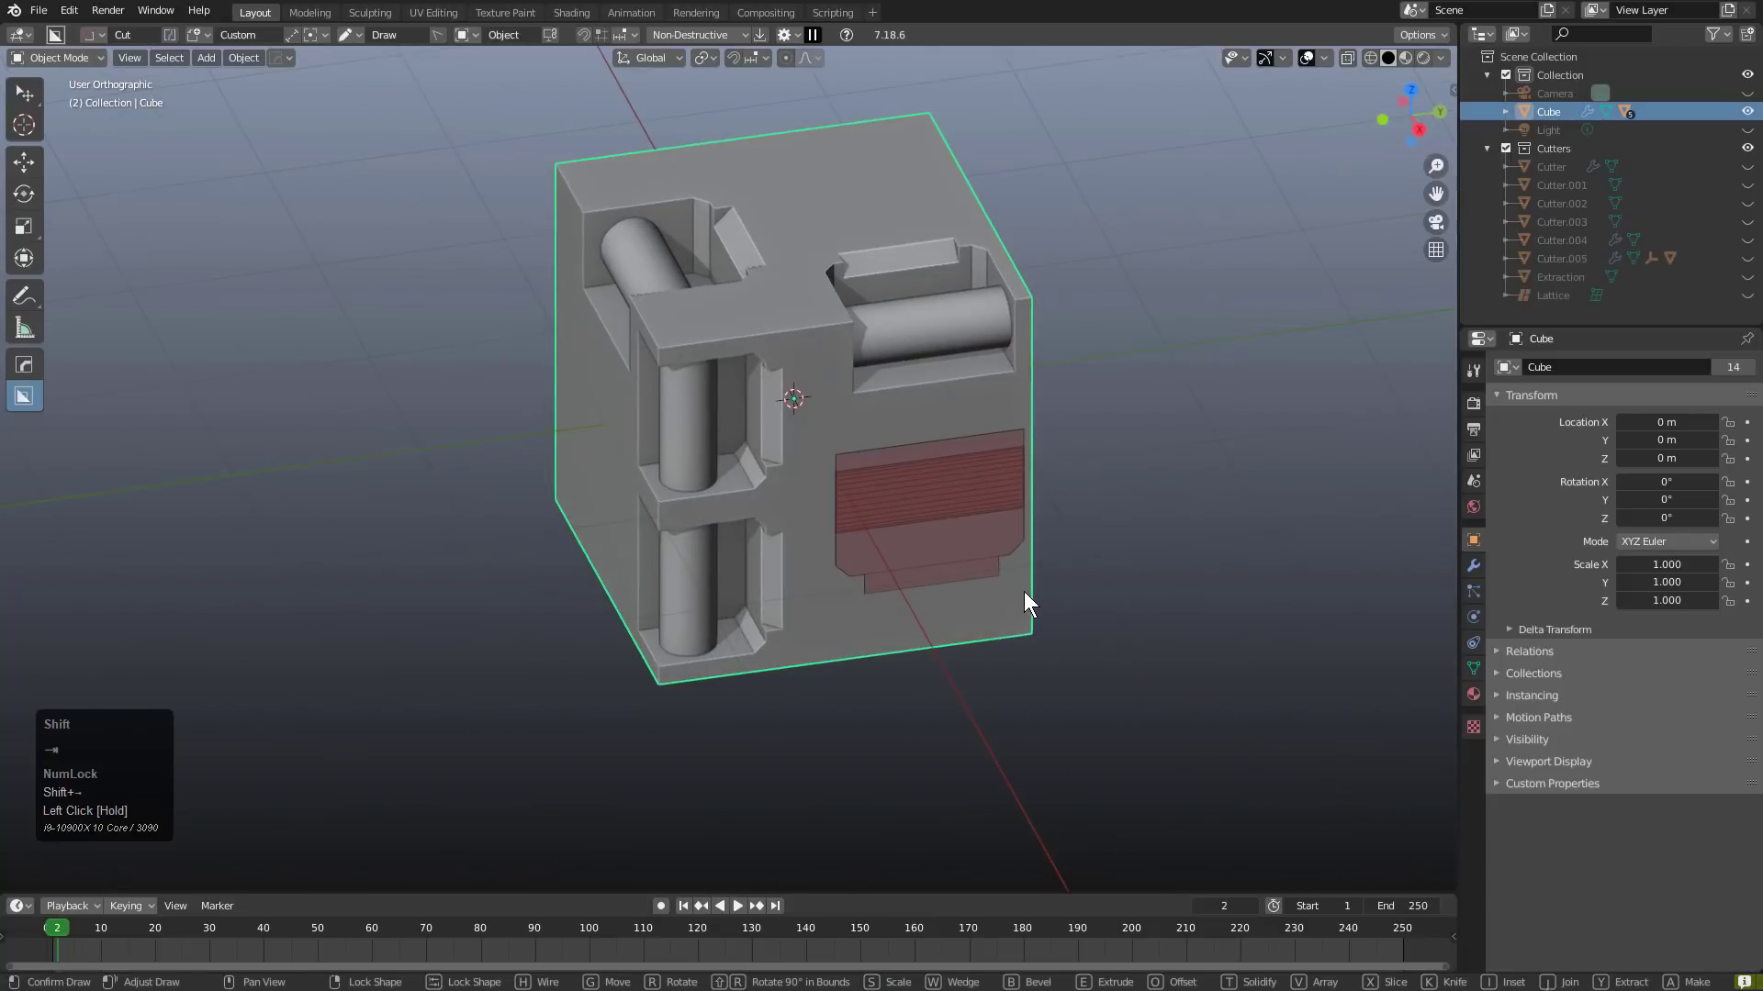
{"action": "key", "text": "r"}
{"action": "left_click", "coordinate": [892, 478]}
{"action": "key", "text": "g"}
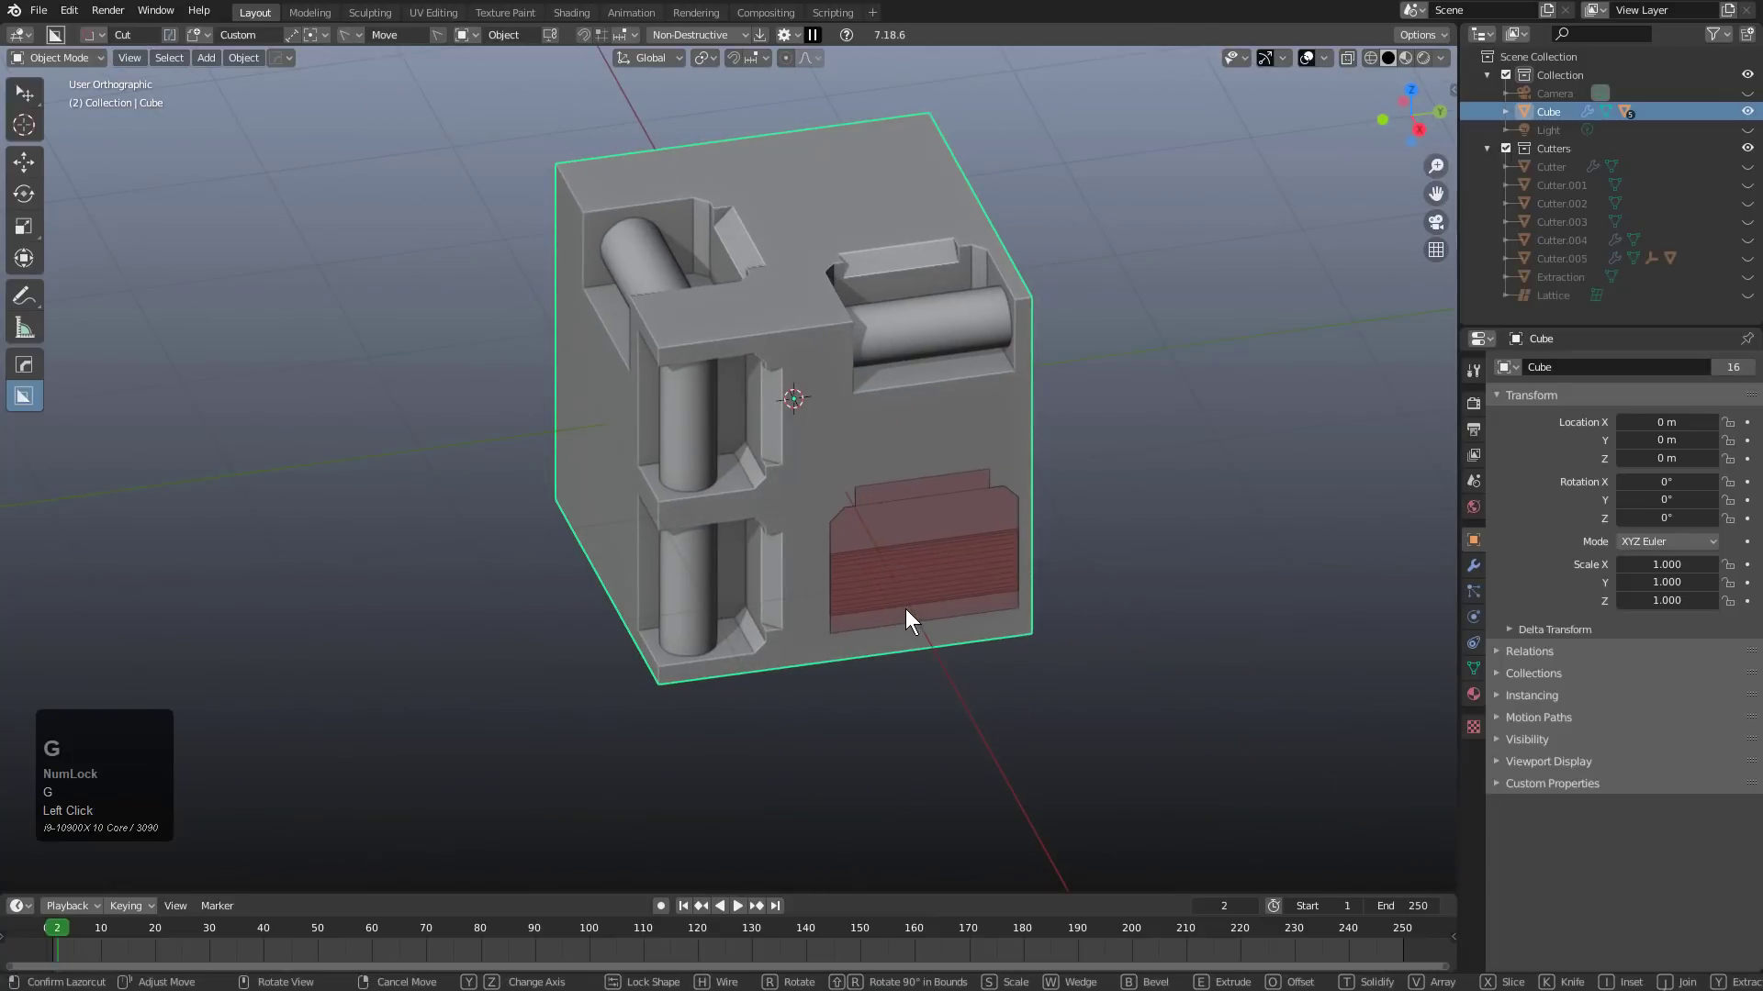
{"action": "left_click", "coordinate": [928, 588]}
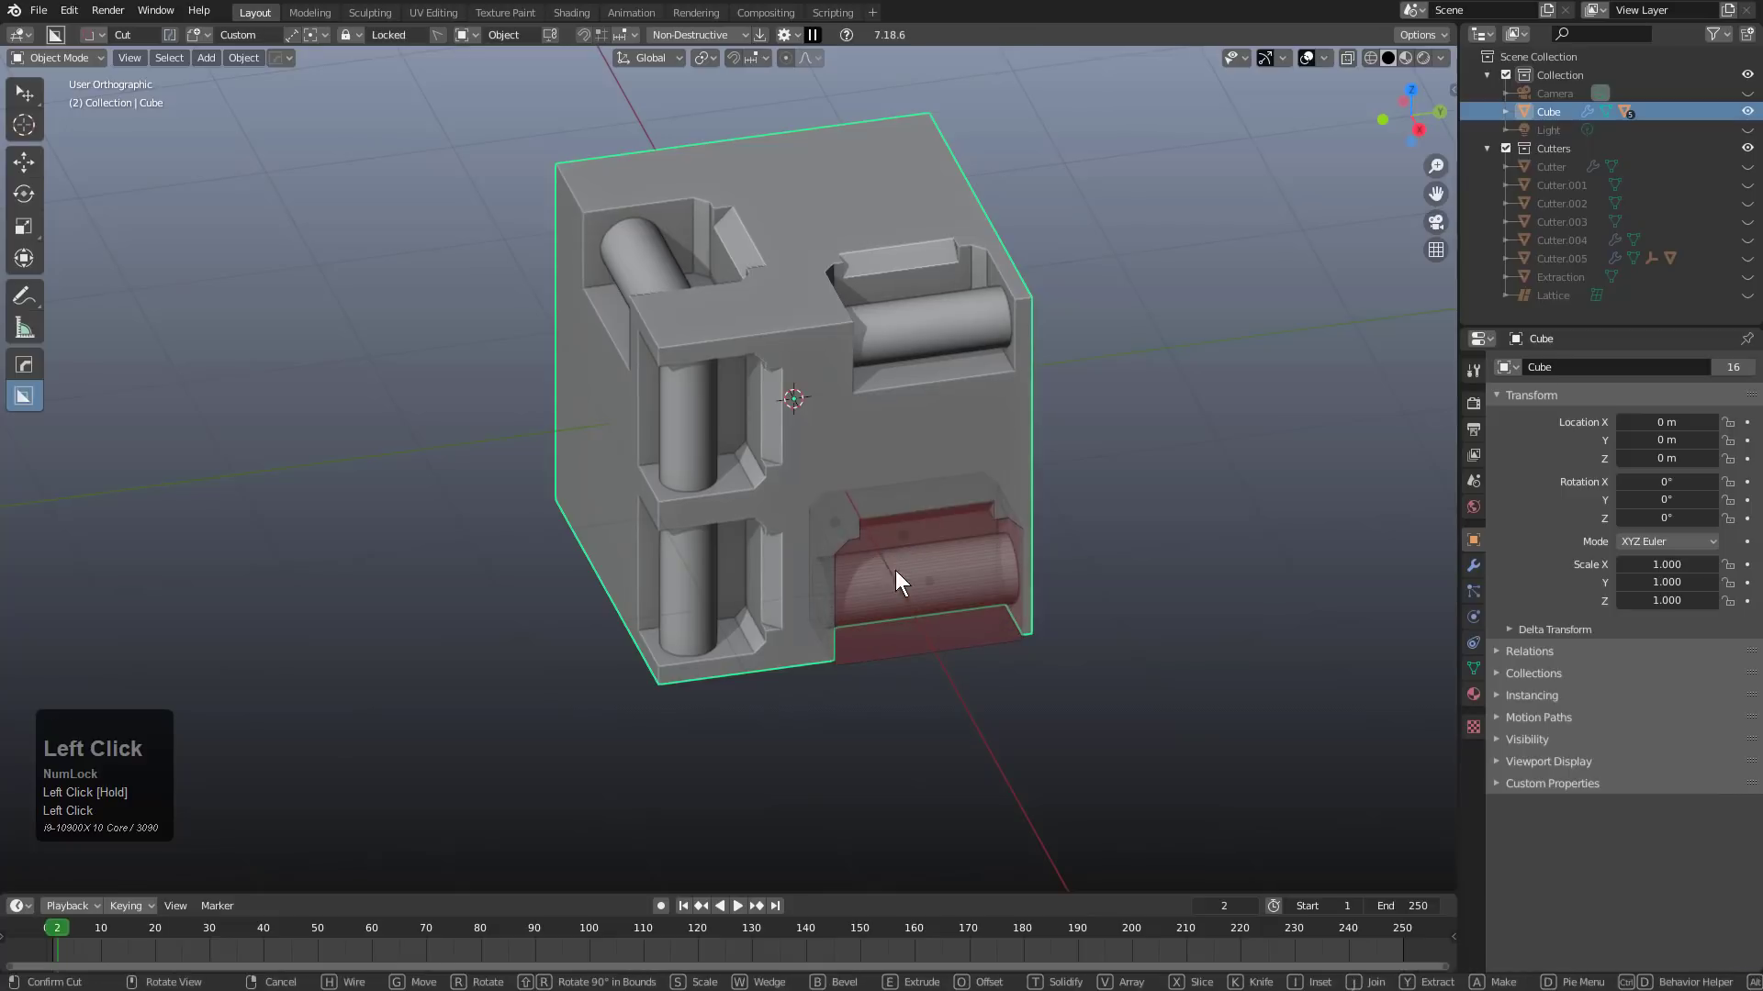
{"action": "middle_click_drag", "start_coordinate": [895, 570], "coordinate": [922, 472]}
{"action": "left_click", "coordinate": [974, 468]}
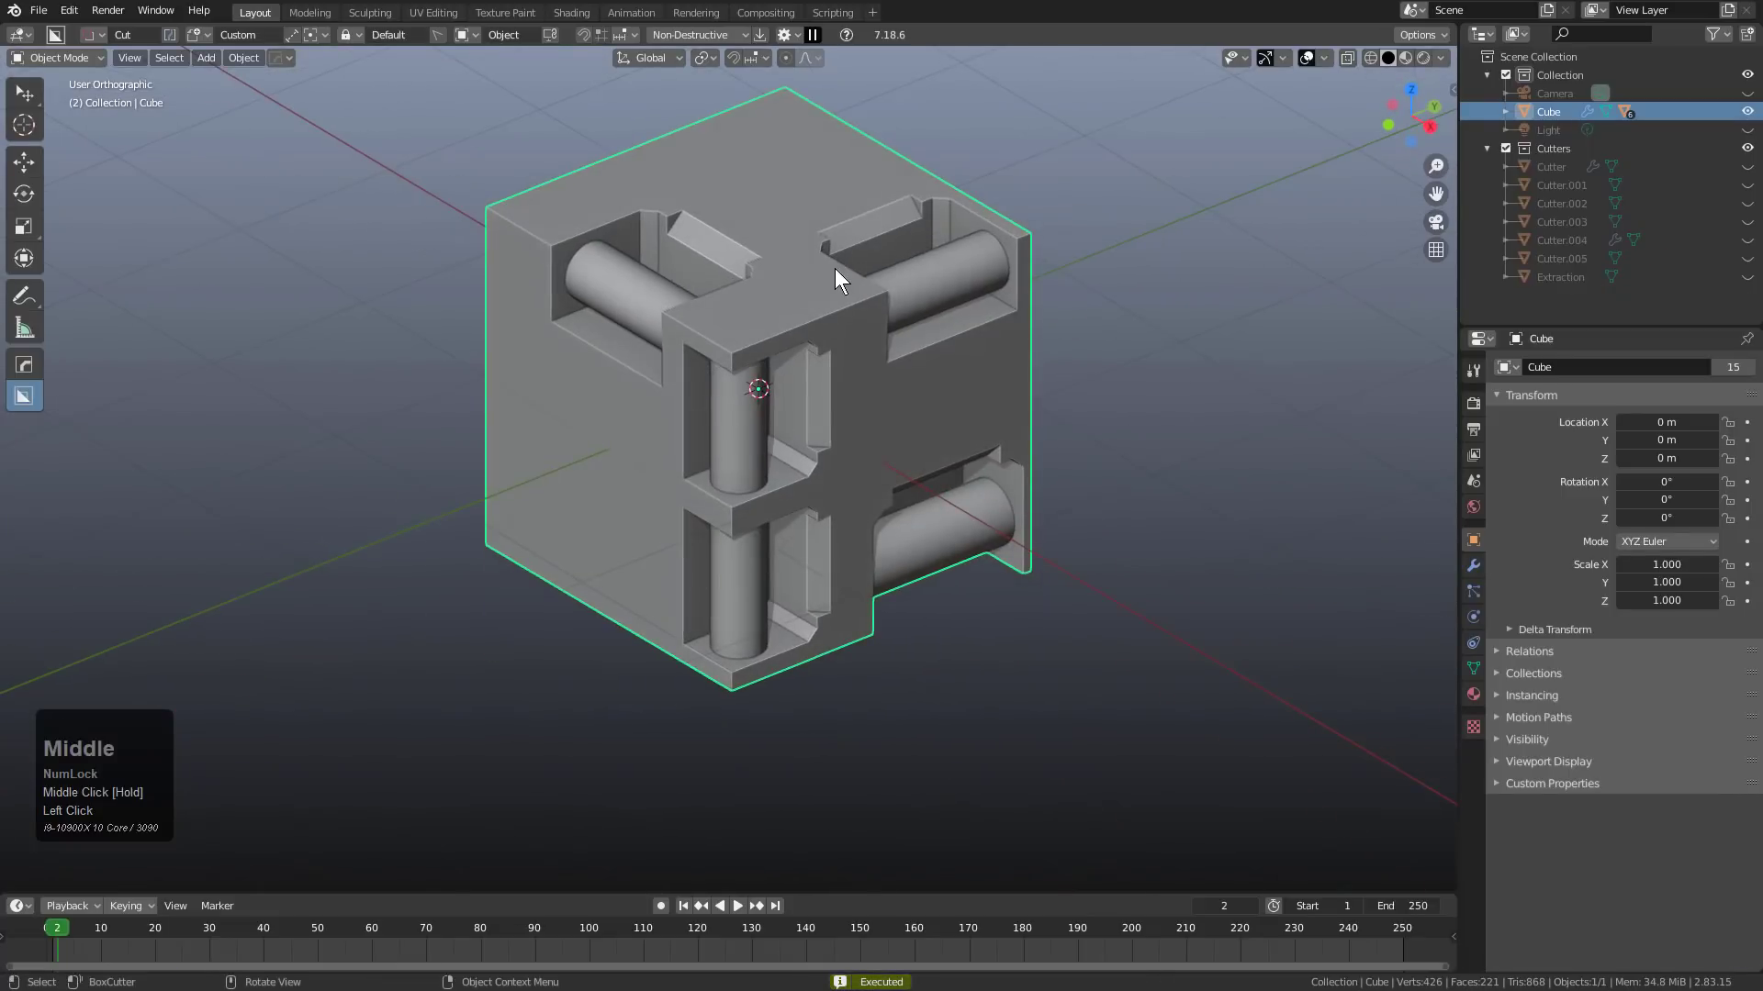
Extract a box section across the notch and cylinder on the cube's top right edge as a new custom shape.
{"action": "middle_click_drag", "start_coordinate": [721, 285], "coordinate": [813, 323]}
{"action": "key", "text": "d"}
{"action": "left_click", "coordinate": [672, 370]}
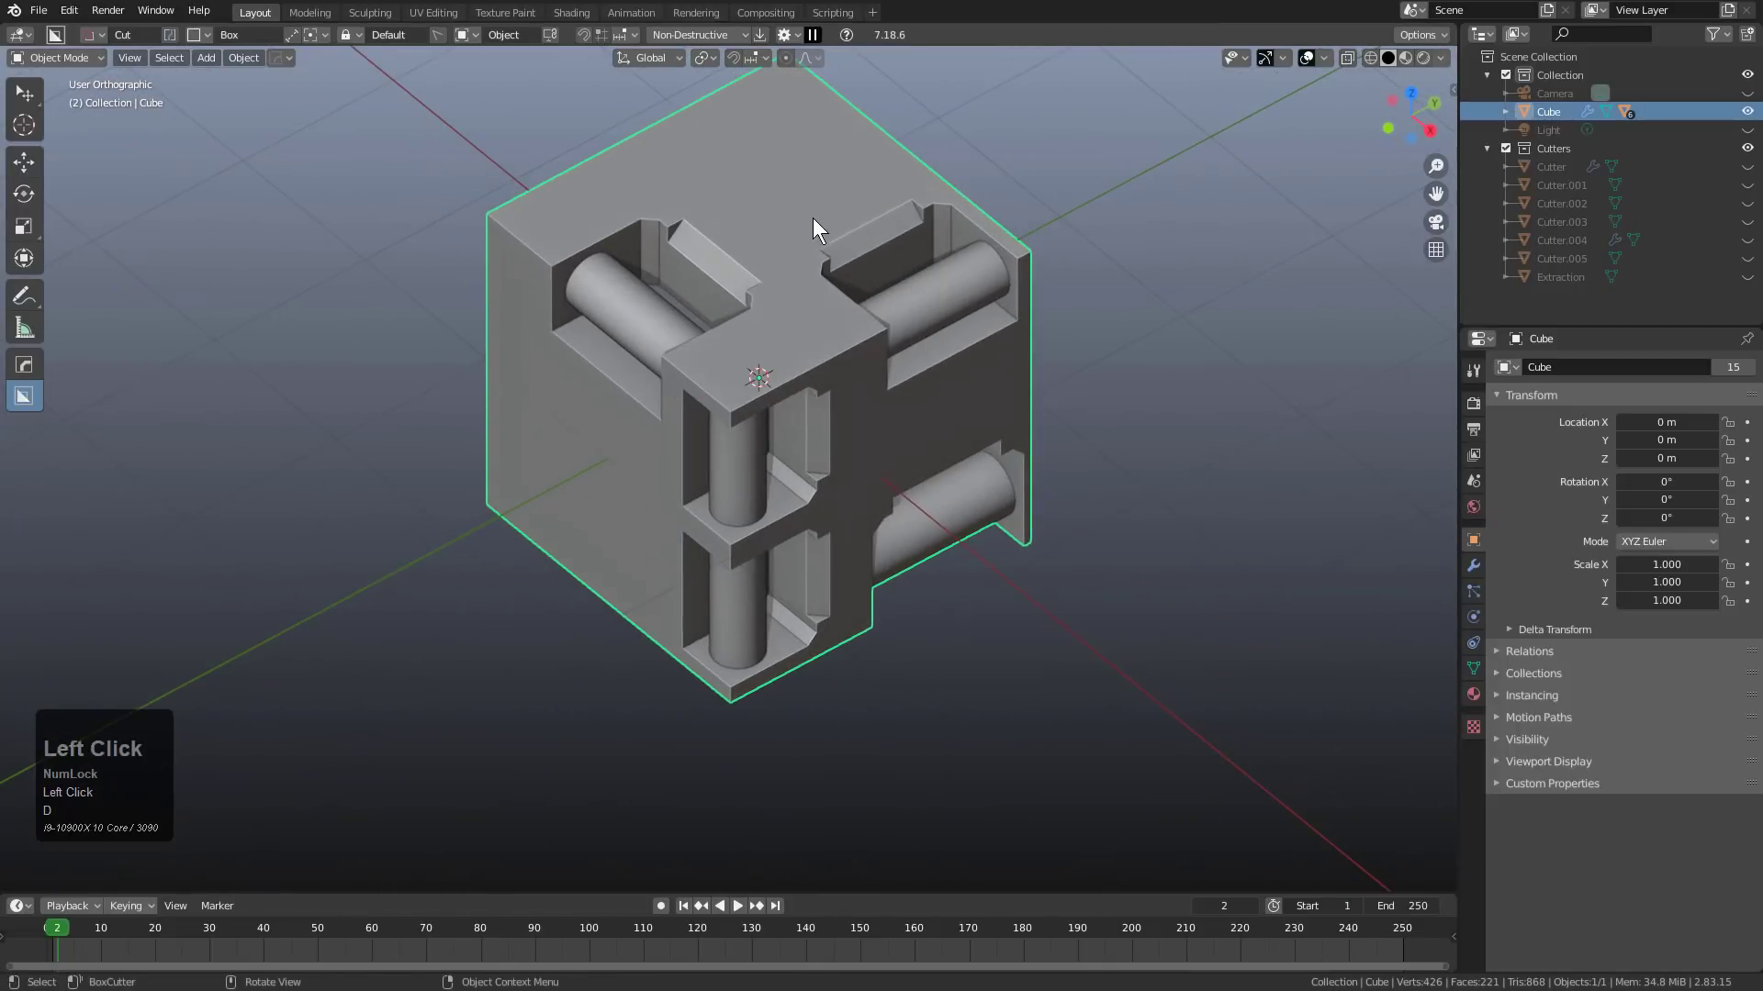
{"action": "left_click_drag", "start_coordinate": [813, 217], "coordinate": [998, 321]}
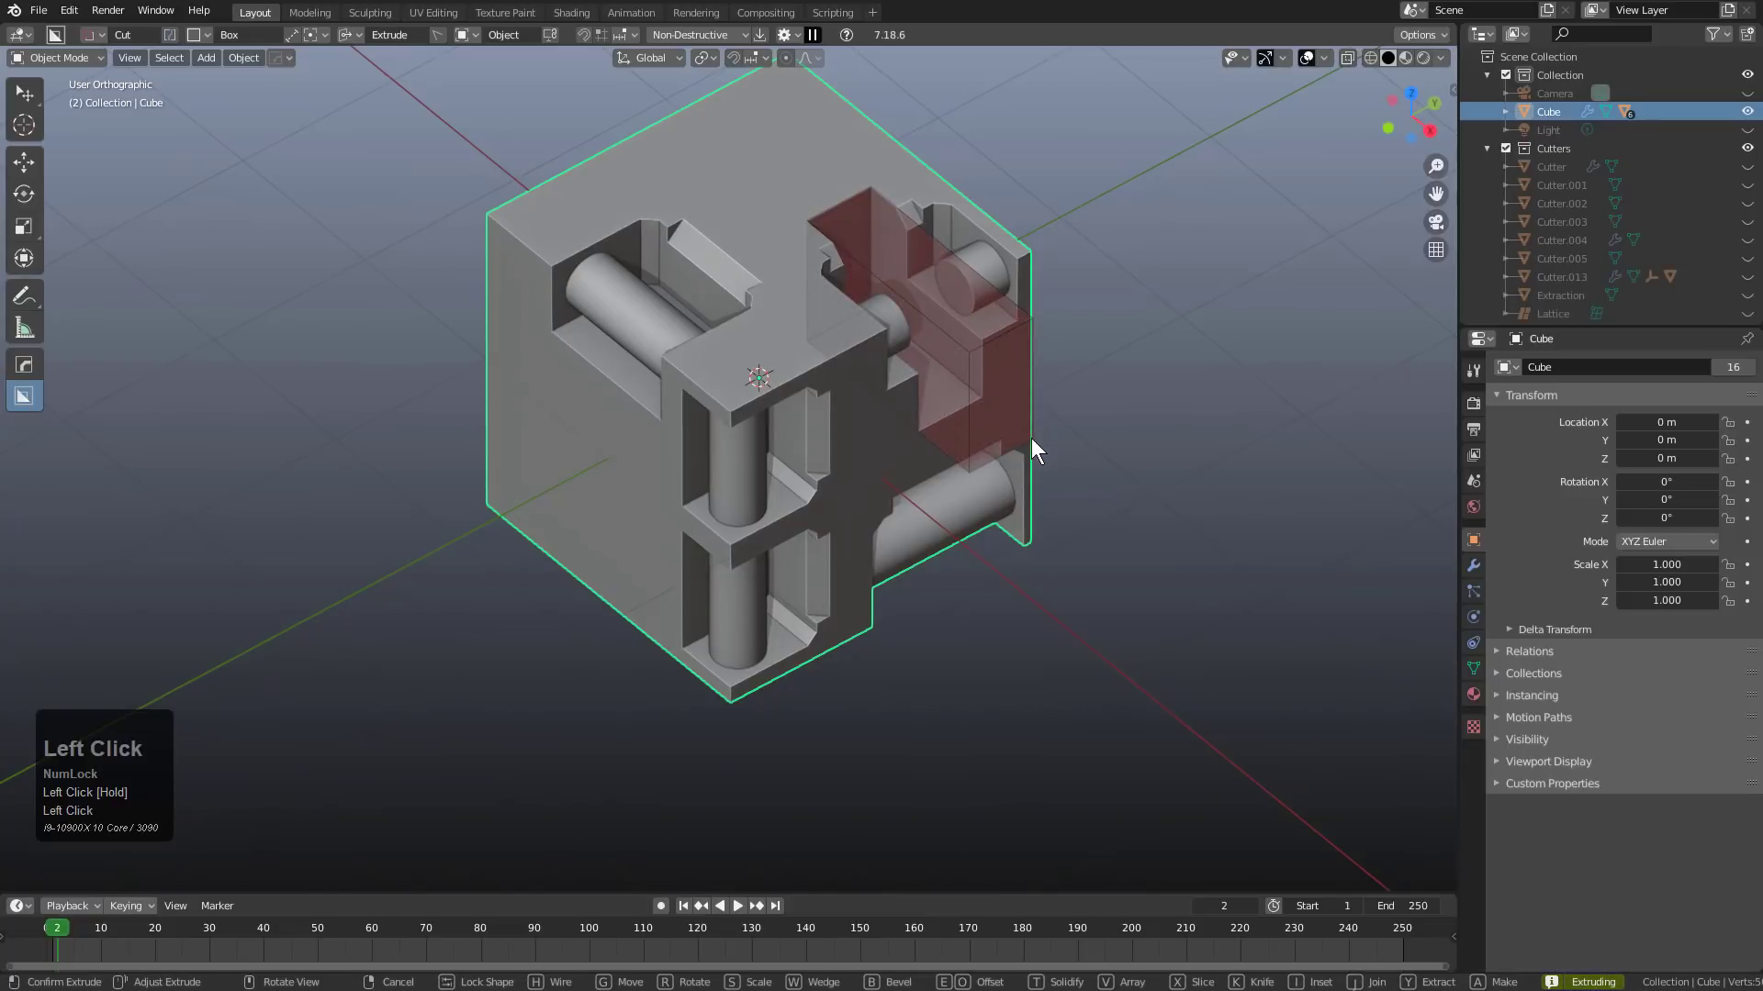
{"action": "key", "text": "y"}
{"action": "left_click", "coordinate": [1009, 398]}
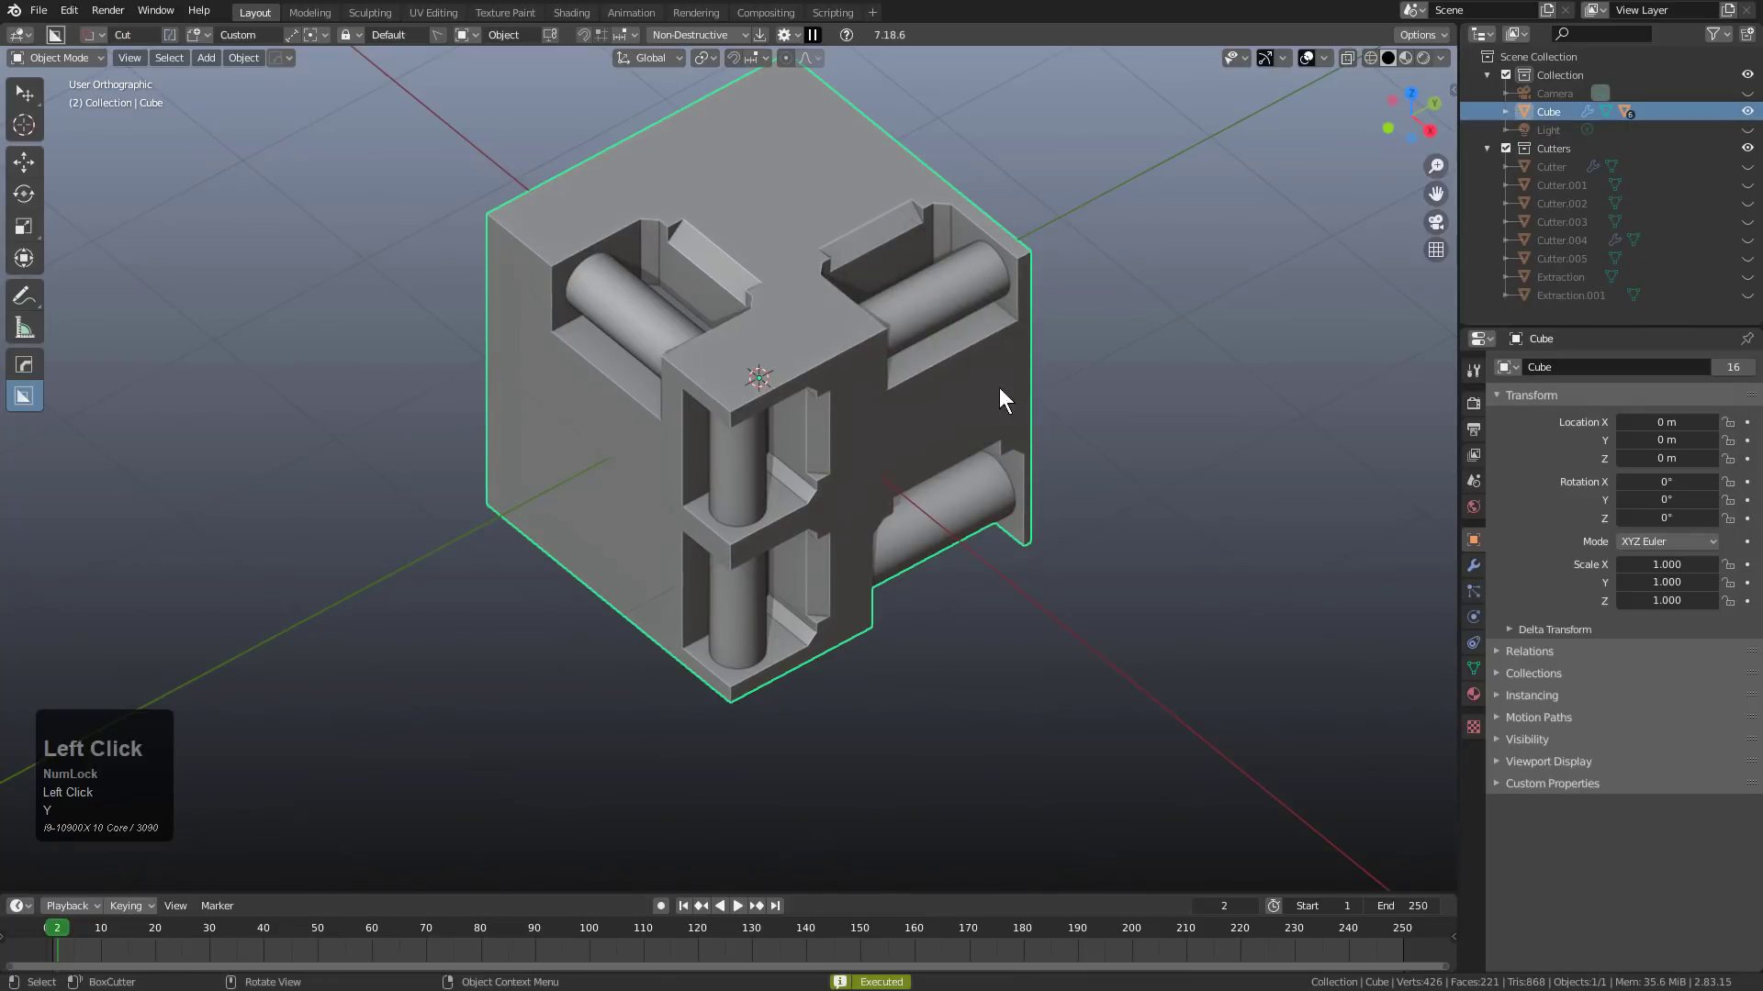
Cut the newly extracted section into the uncut top edge at the back of the cube.
{"action": "middle_click_drag", "start_coordinate": [1028, 327], "coordinate": [804, 334]}
{"action": "mouse_move", "coordinate": [840, 280]}
{"action": "left_mouse_down"}
{"action": "mouse_move", "coordinate": [990, 363]}
{"action": "mouse_move", "coordinate": [1060, 351]}
{"action": "mouse_move", "coordinate": [1109, 299]}
{"action": "mouse_move", "coordinate": [1076, 303]}
{"action": "left_mouse_up"}
{"action": "middle_click_drag", "start_coordinate": [1059, 383], "coordinate": [832, 428]}
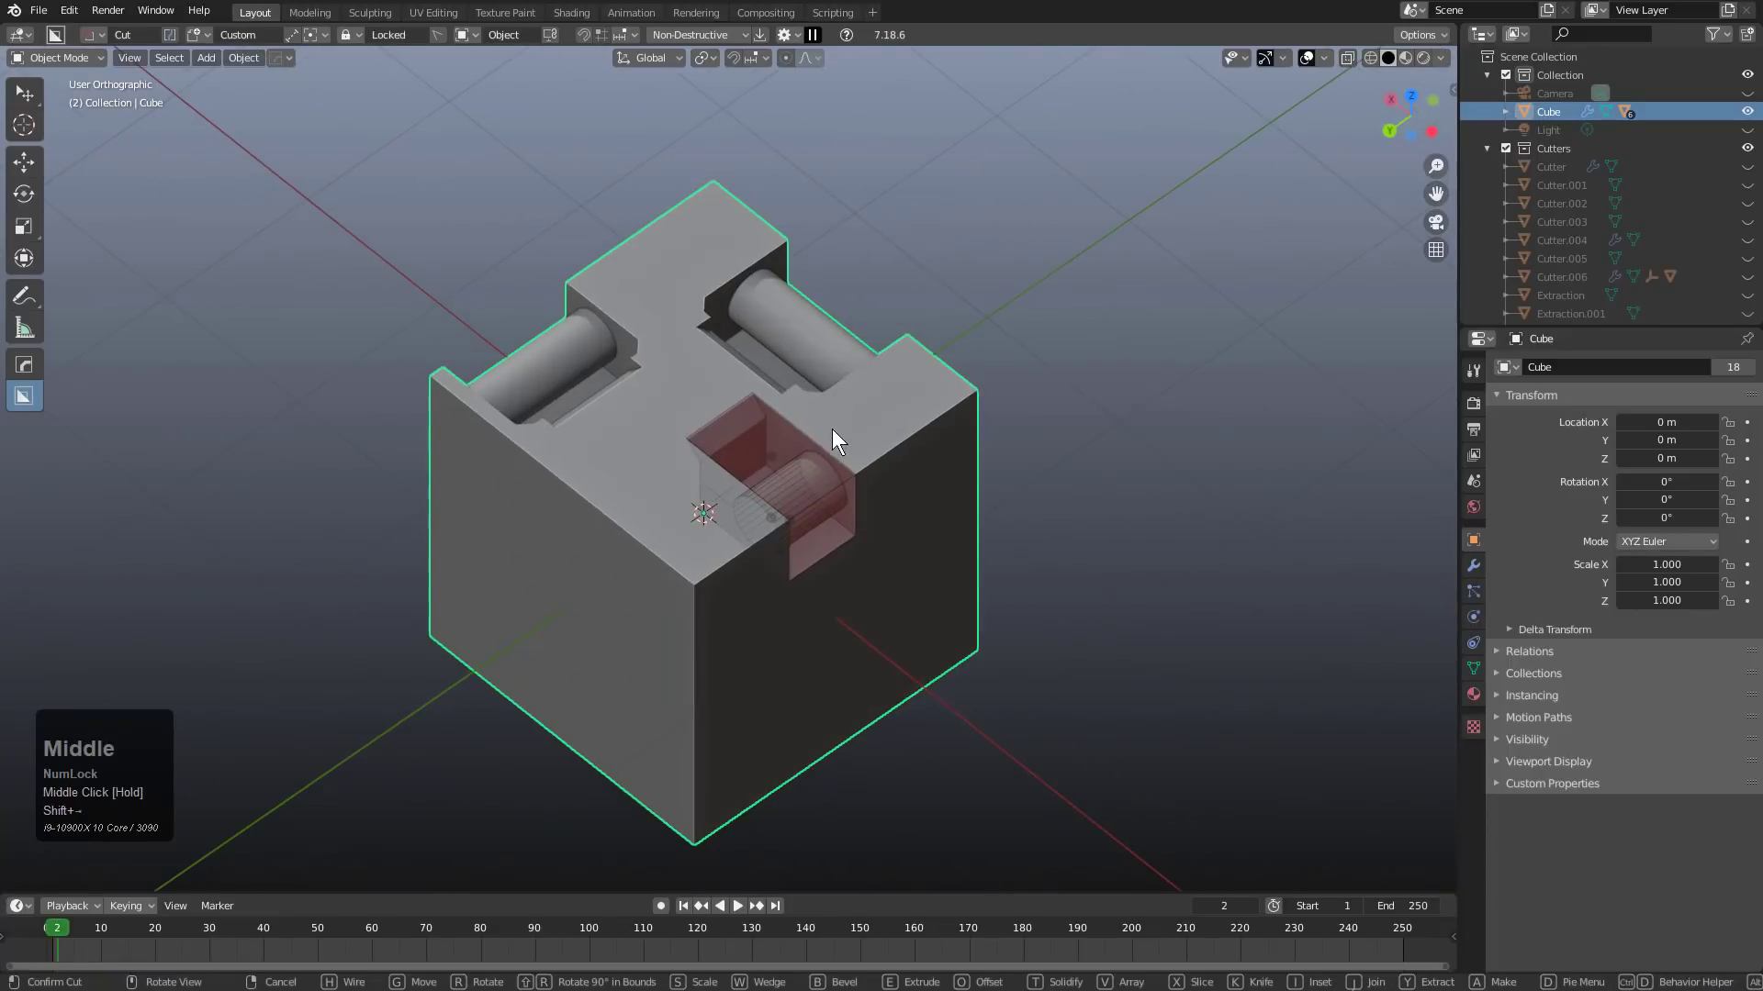
{"action": "left_click", "coordinate": [793, 338]}
{"action": "middle_click_drag", "start_coordinate": [858, 487], "coordinate": [804, 500]}
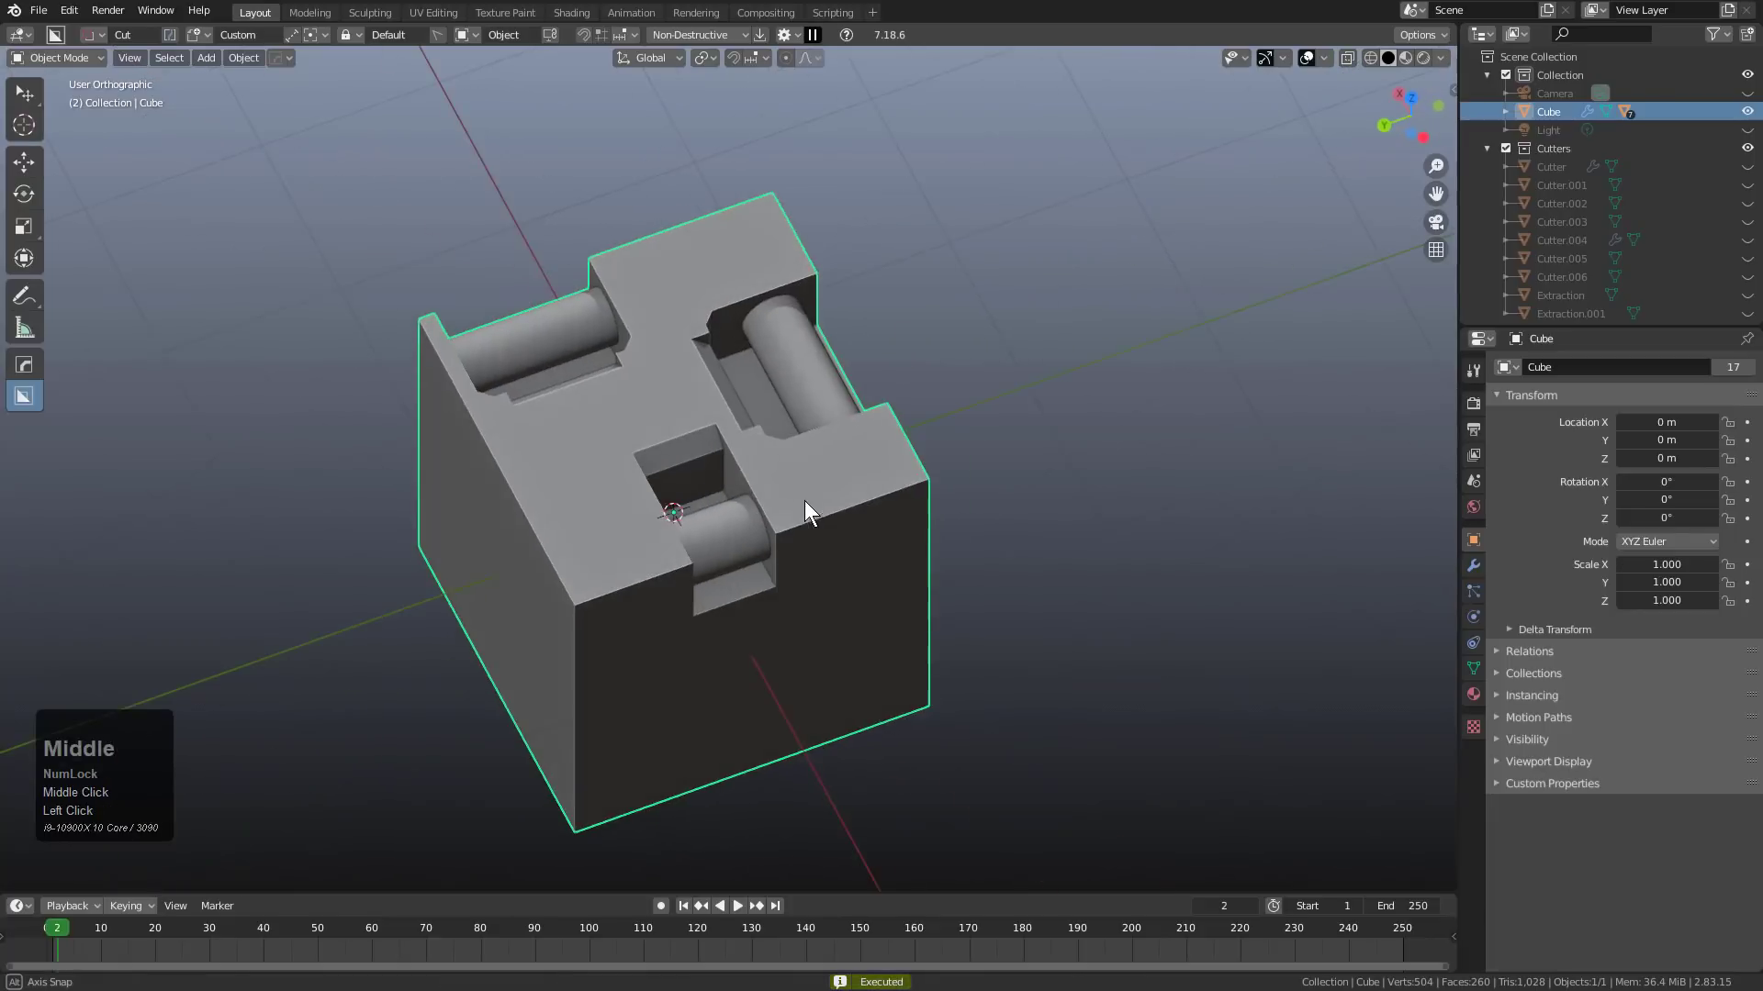
{"action": "scroll", "coordinate": [552, 369], "scroll_direction": "up", "scroll_amount": 3}
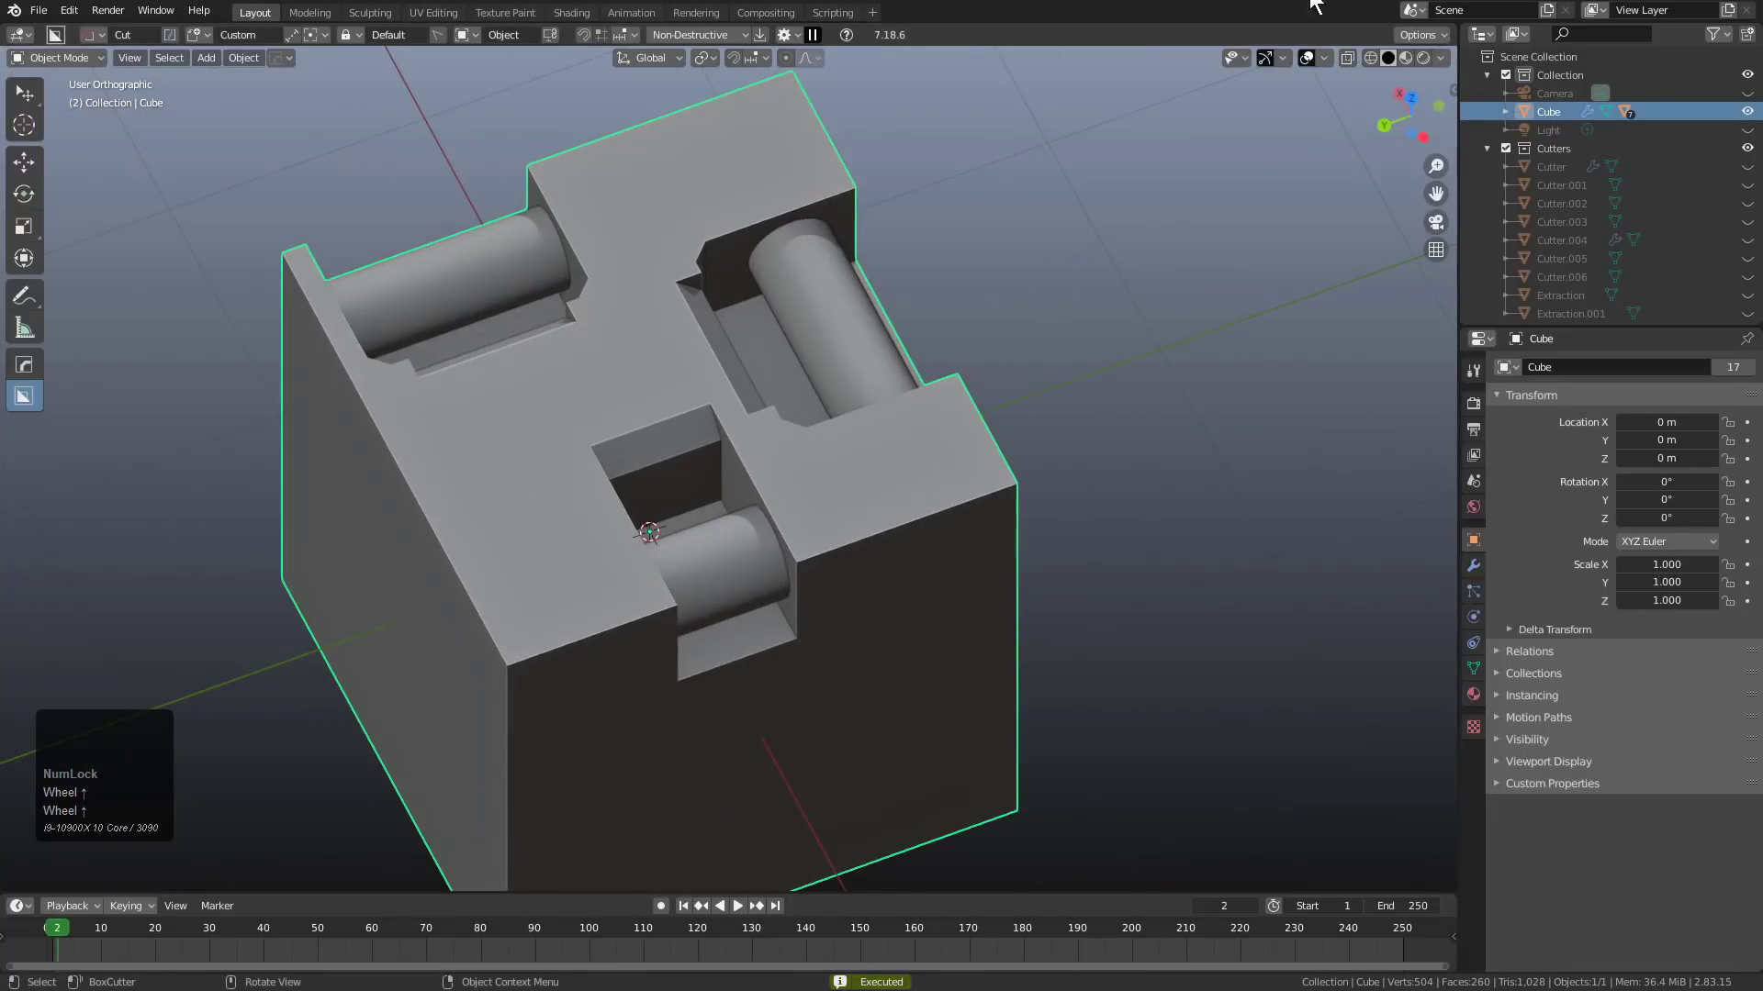
Cut a box notch with a beveled inner corner into the top front-left edge of the plain cube.
{"action": "left_click", "coordinate": [924, 371]}
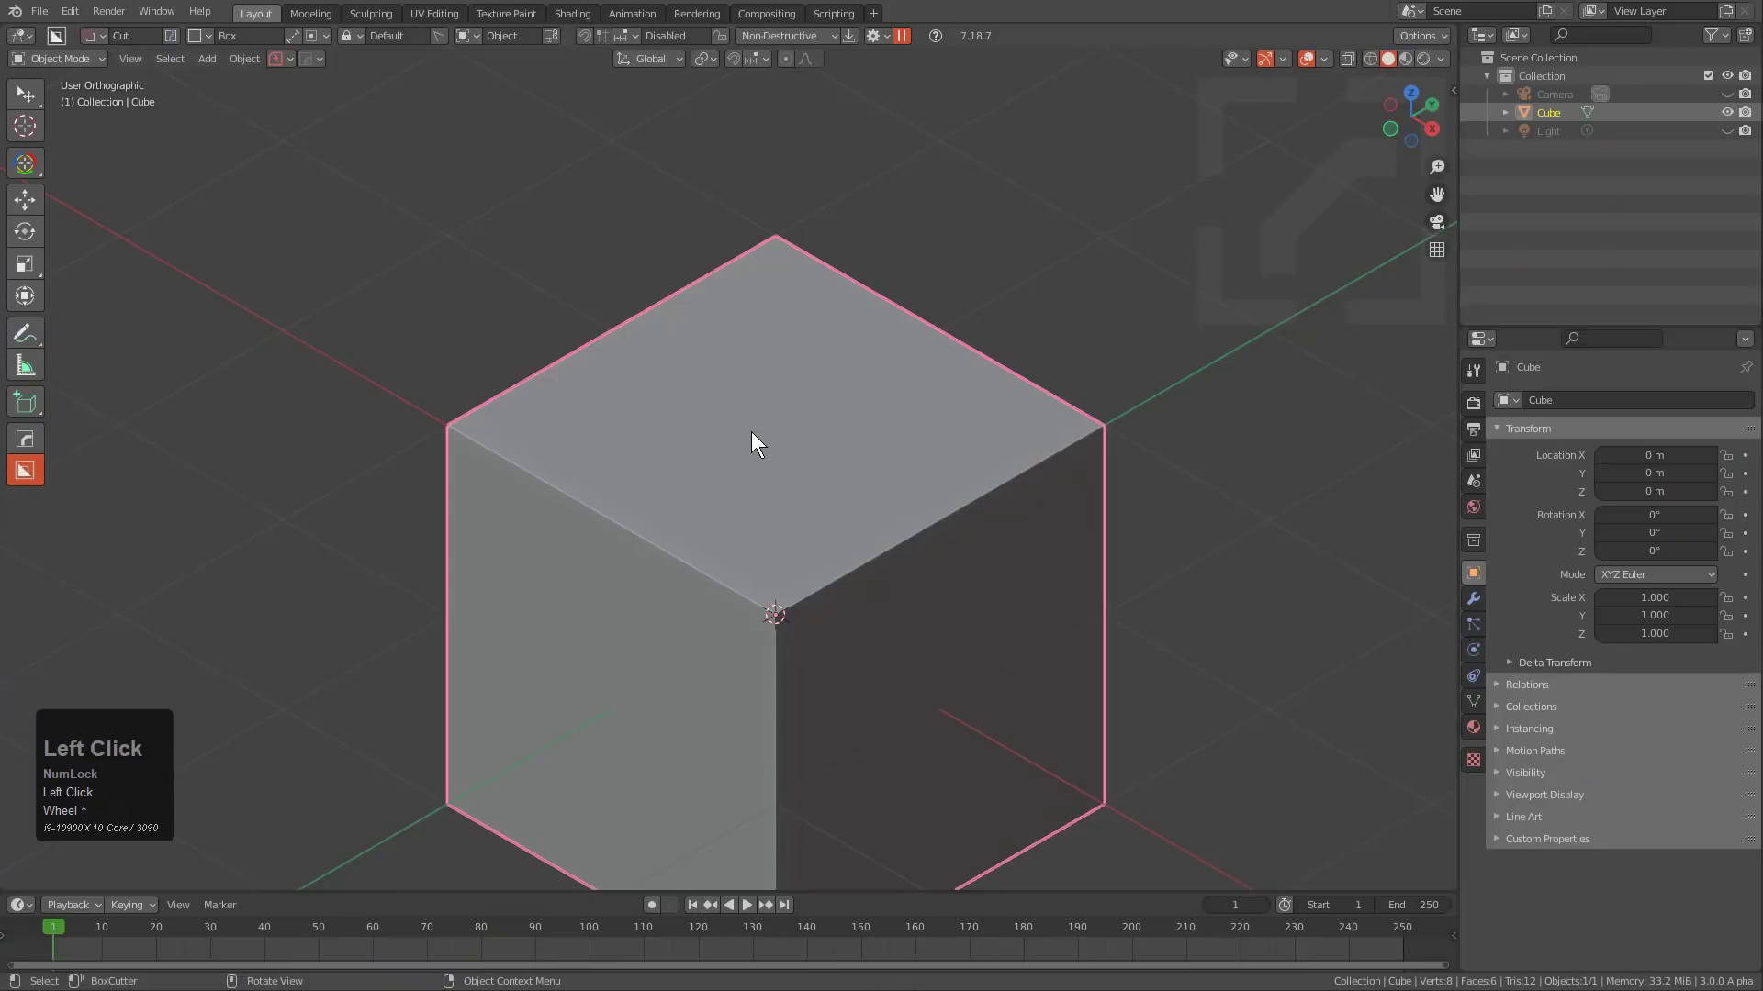
{"action": "middle_click_drag", "start_coordinate": [751, 432], "coordinate": [760, 460]}
{"action": "middle_click_drag", "start_coordinate": [779, 546], "coordinate": [814, 459], "text": "shift"}
{"action": "middle_click_drag", "start_coordinate": [795, 486], "coordinate": [796, 490]}
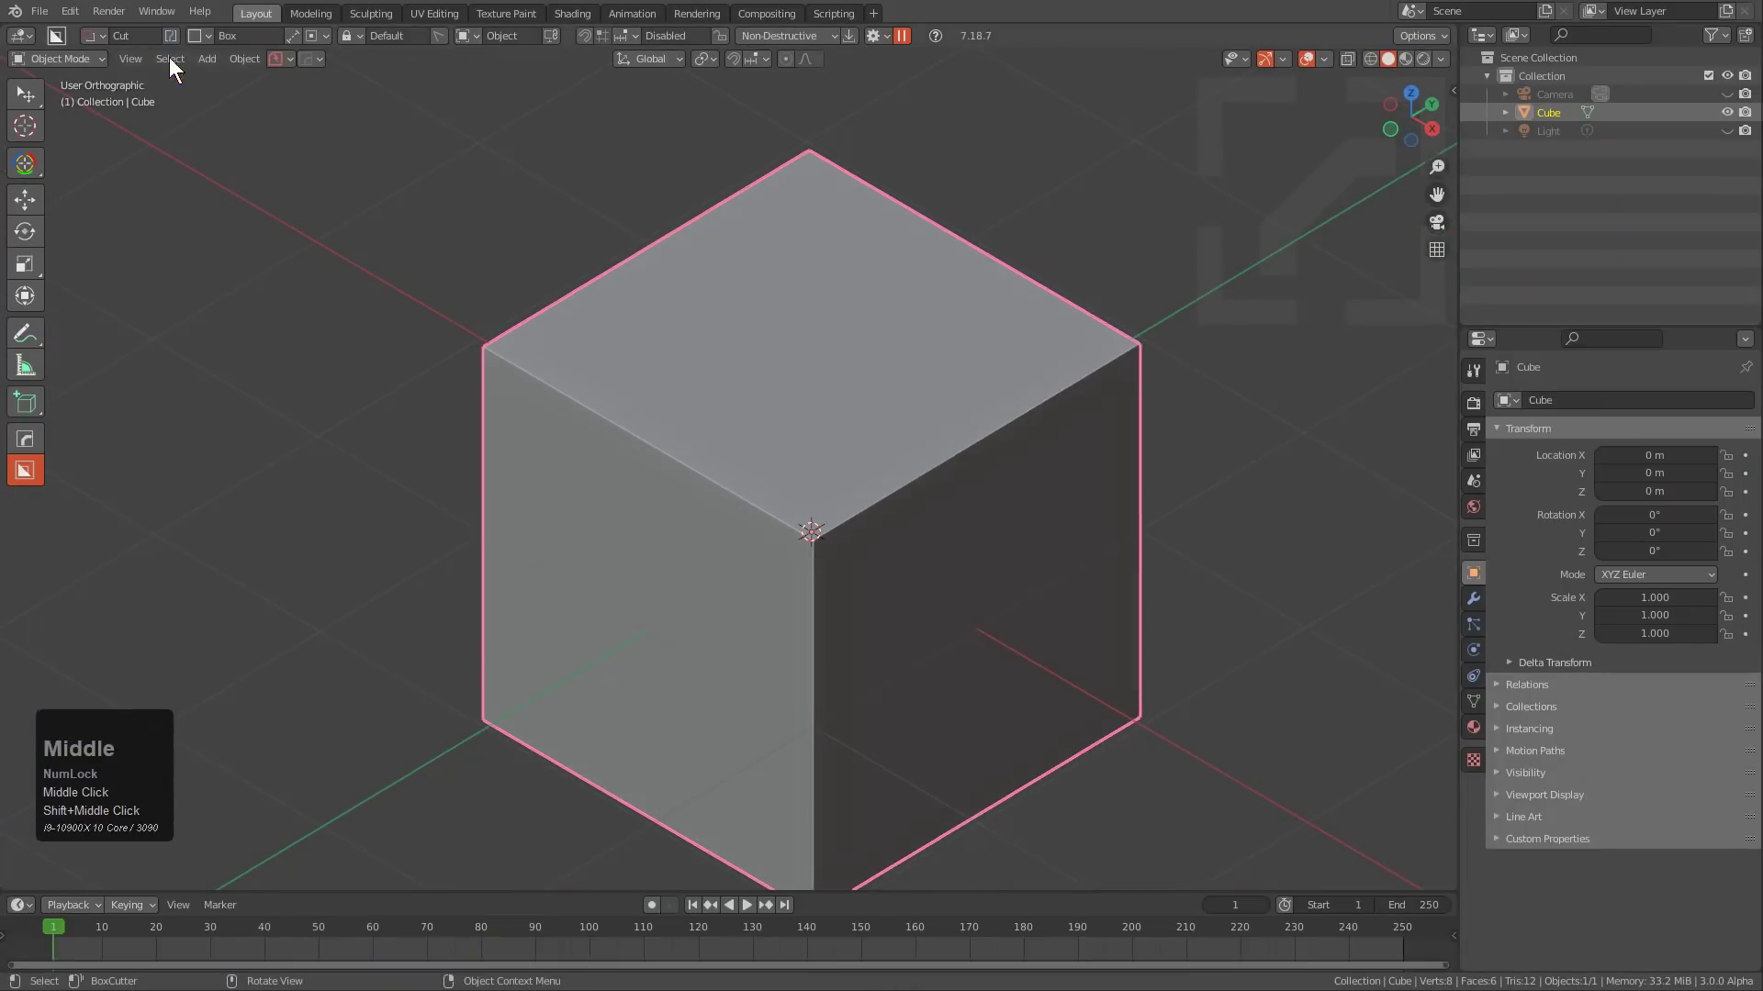
{"action": "mouse_move", "coordinate": [670, 420]}
{"action": "left_mouse_down"}
{"action": "mouse_move", "coordinate": [669, 618]}
{"action": "mouse_move", "coordinate": [702, 641]}
{"action": "mouse_move", "coordinate": [659, 629]}
{"action": "left_mouse_up"}
{"action": "key", "text": "b"}
Draw a circle on the notch's side wall and join it as a cylinder extruded about 1.003 across the notch.
{"action": "key", "text": "d"}
{"action": "left_click", "coordinate": [613, 478]}
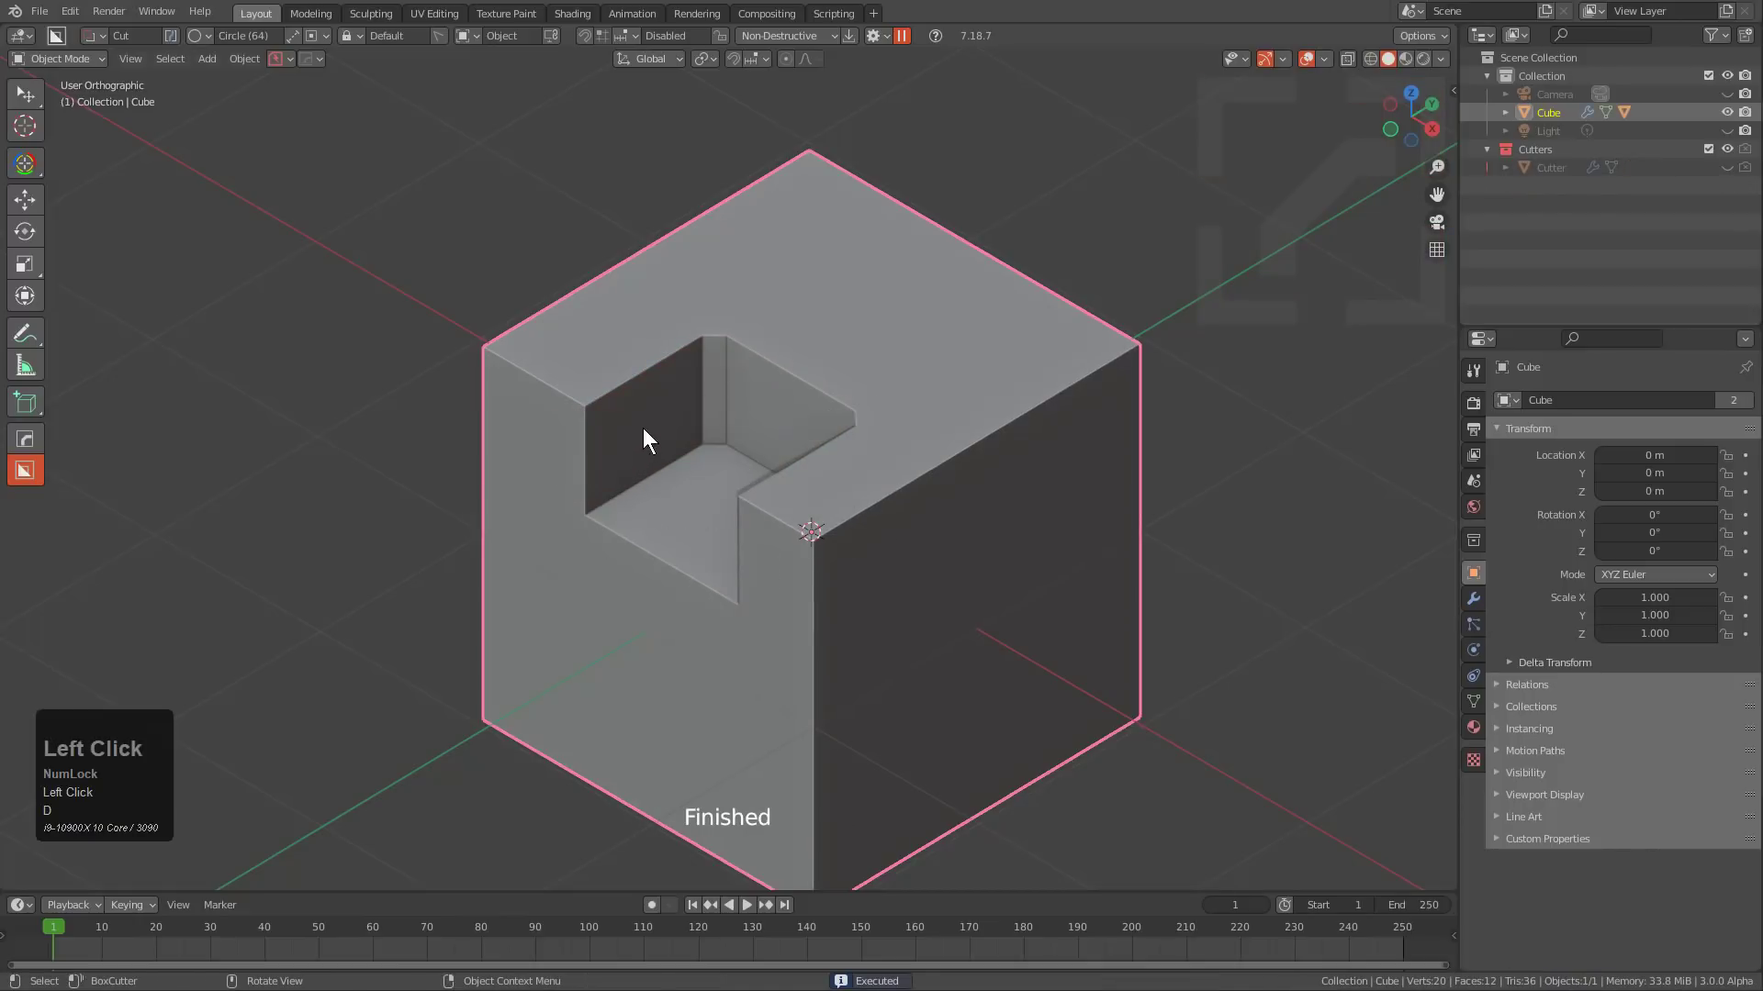
{"action": "left_click_drag", "start_coordinate": [642, 428], "coordinate": [679, 457]}
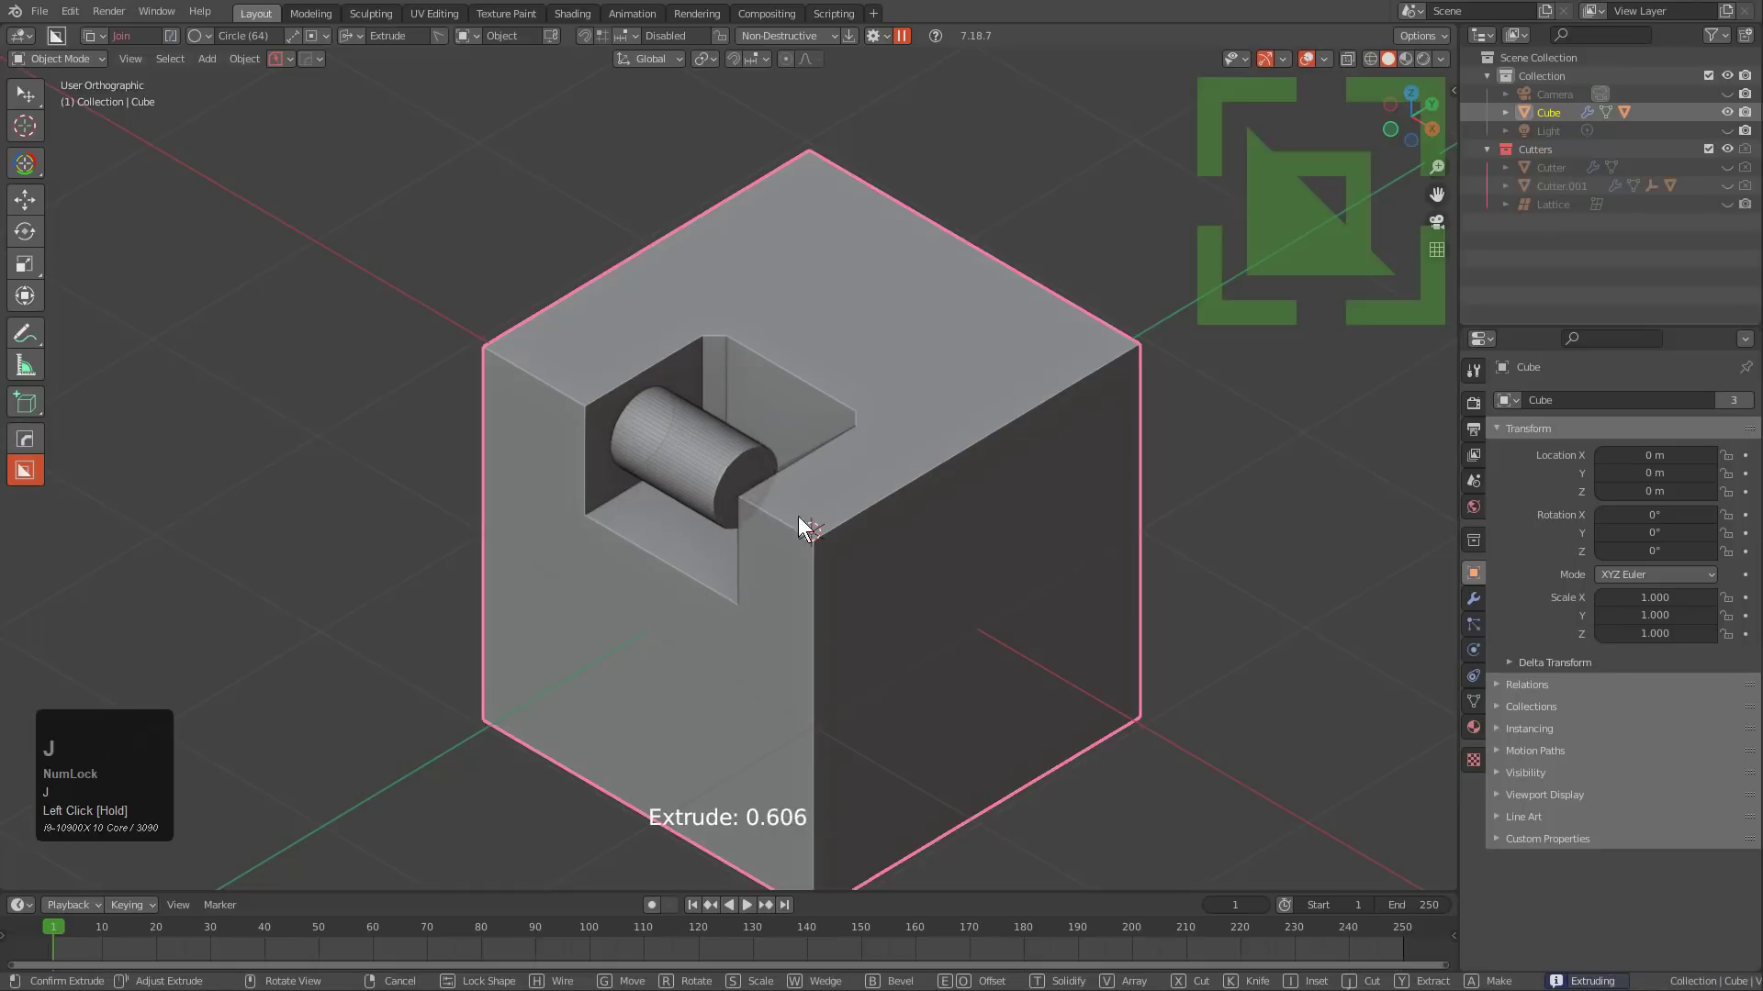
{"action": "left_click", "coordinate": [837, 540]}
Cut a wedge box along the notch's upper edge and another along its lower front edge, using the box shape.
{"action": "key", "text": "d"}
{"action": "left_click", "coordinate": [670, 492]}
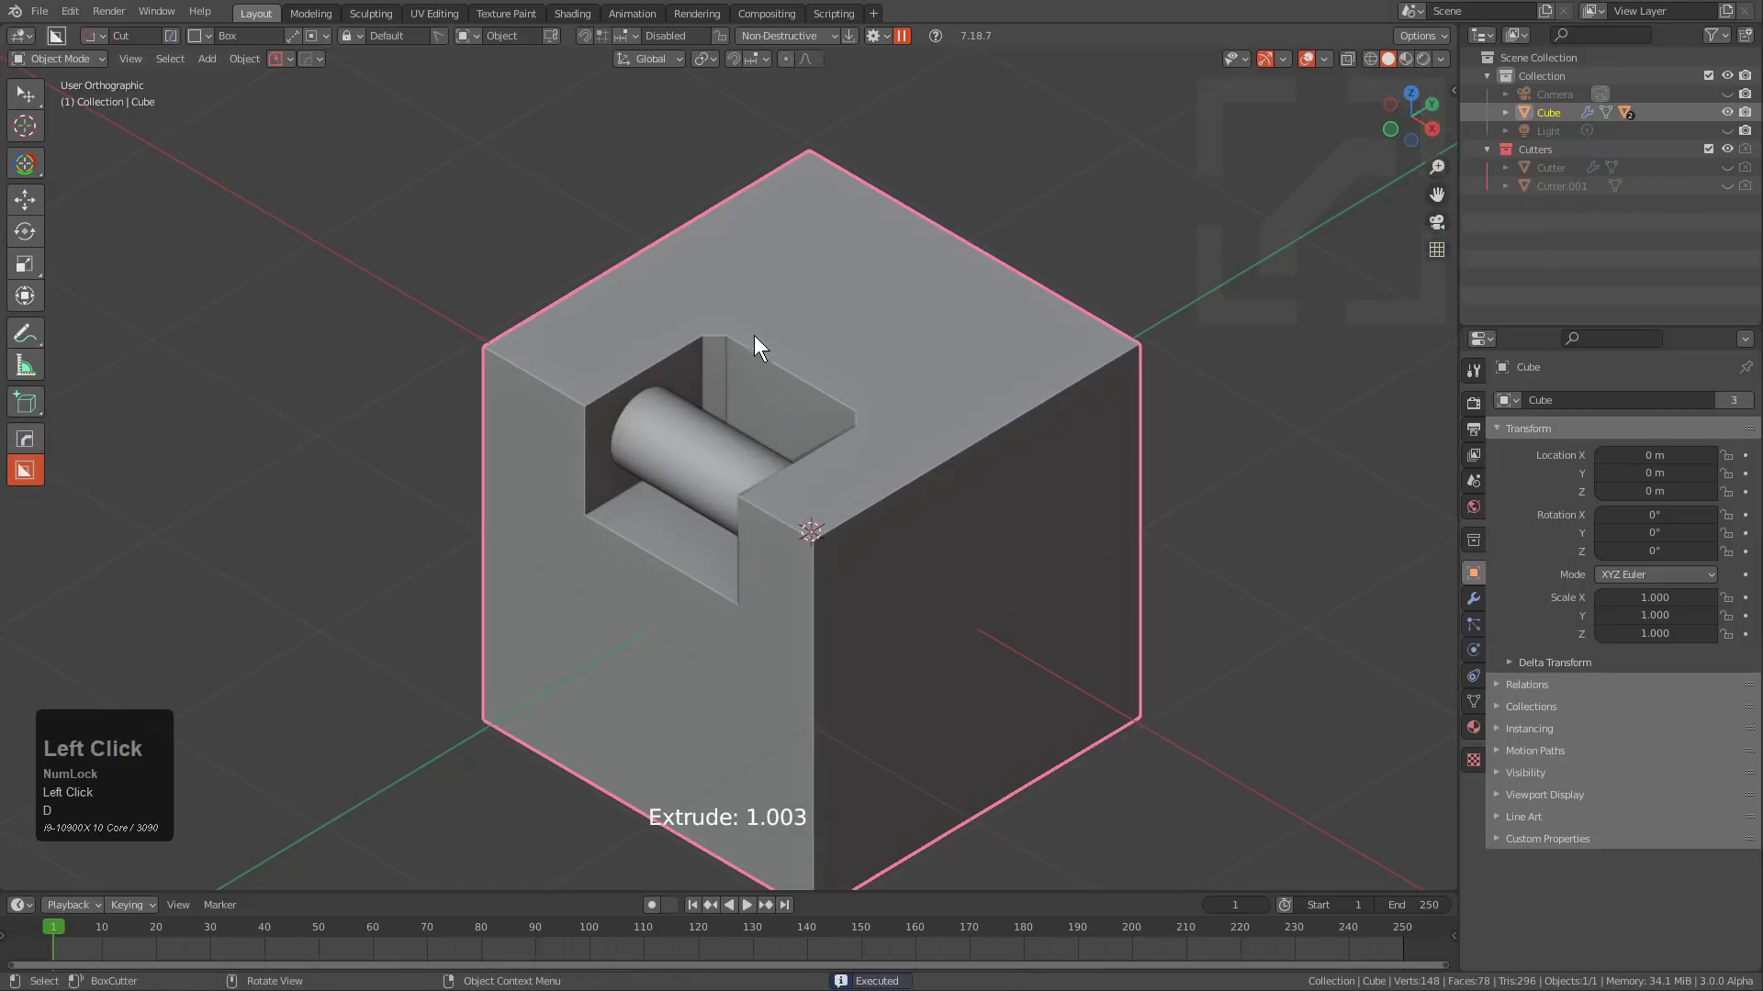
{"action": "left_click_drag", "start_coordinate": [753, 334], "coordinate": [825, 426]}
{"action": "key", "text": "w"}
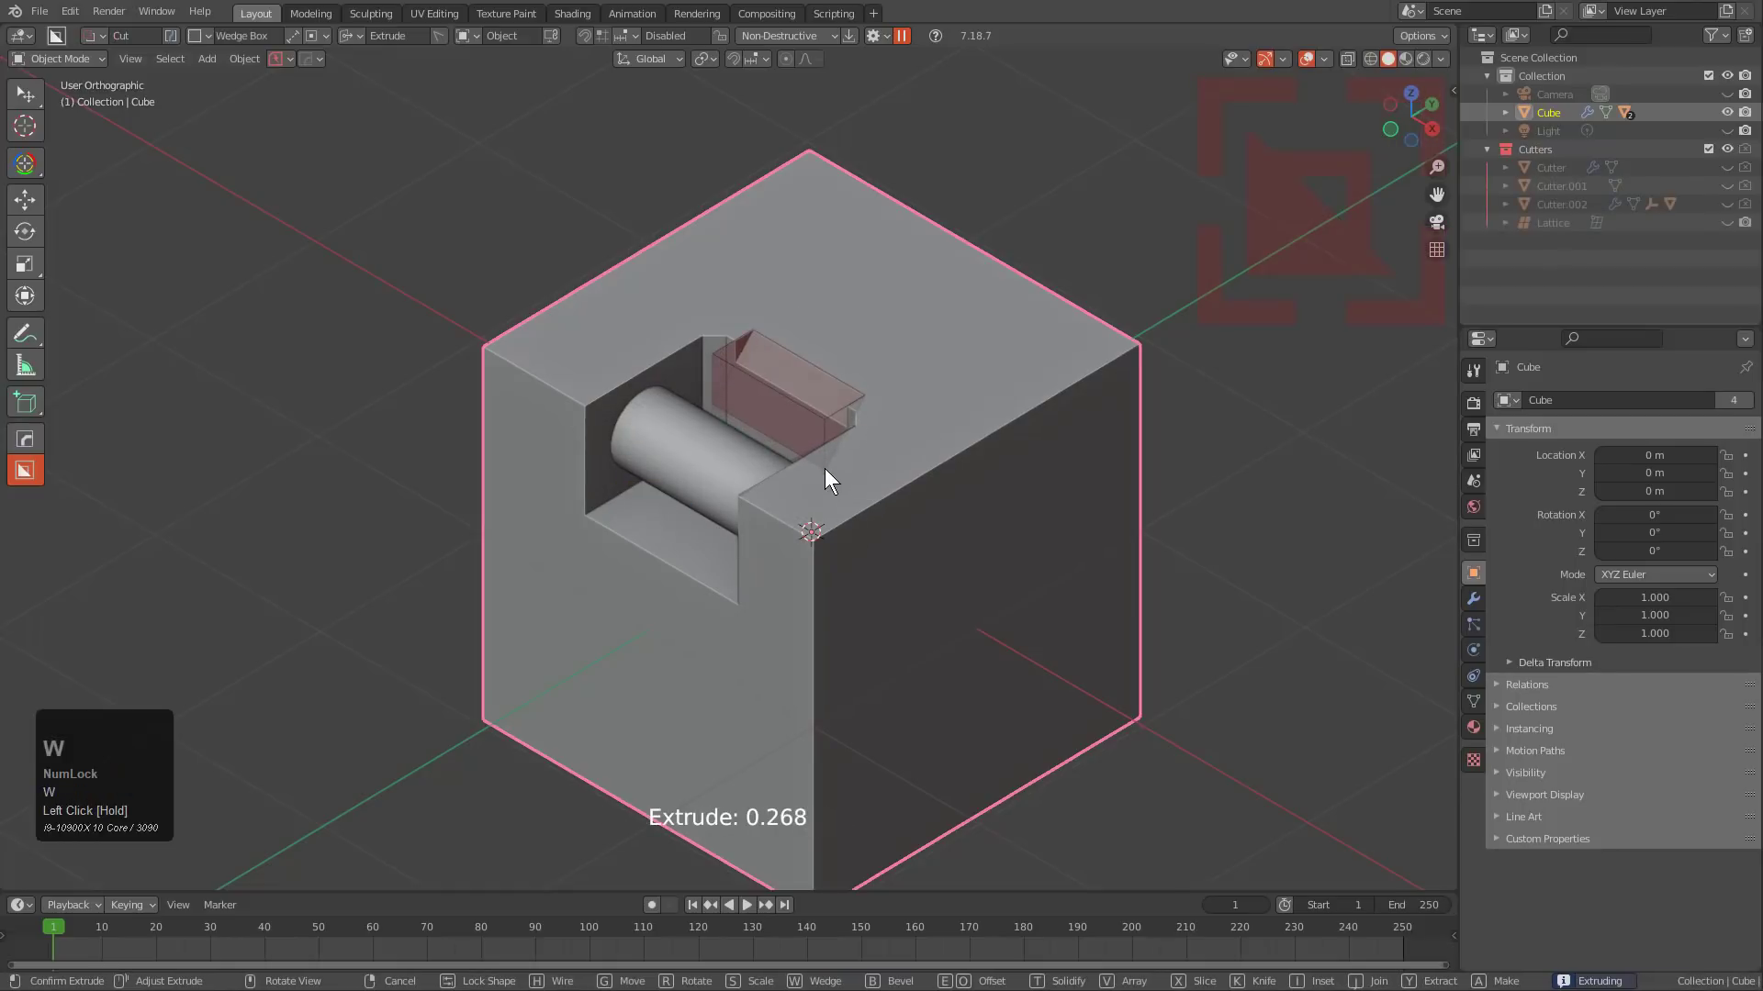
{"action": "left_click", "coordinate": [825, 468]}
{"action": "left_click", "coordinate": [628, 516]}
{"action": "left_click", "coordinate": [691, 613]}
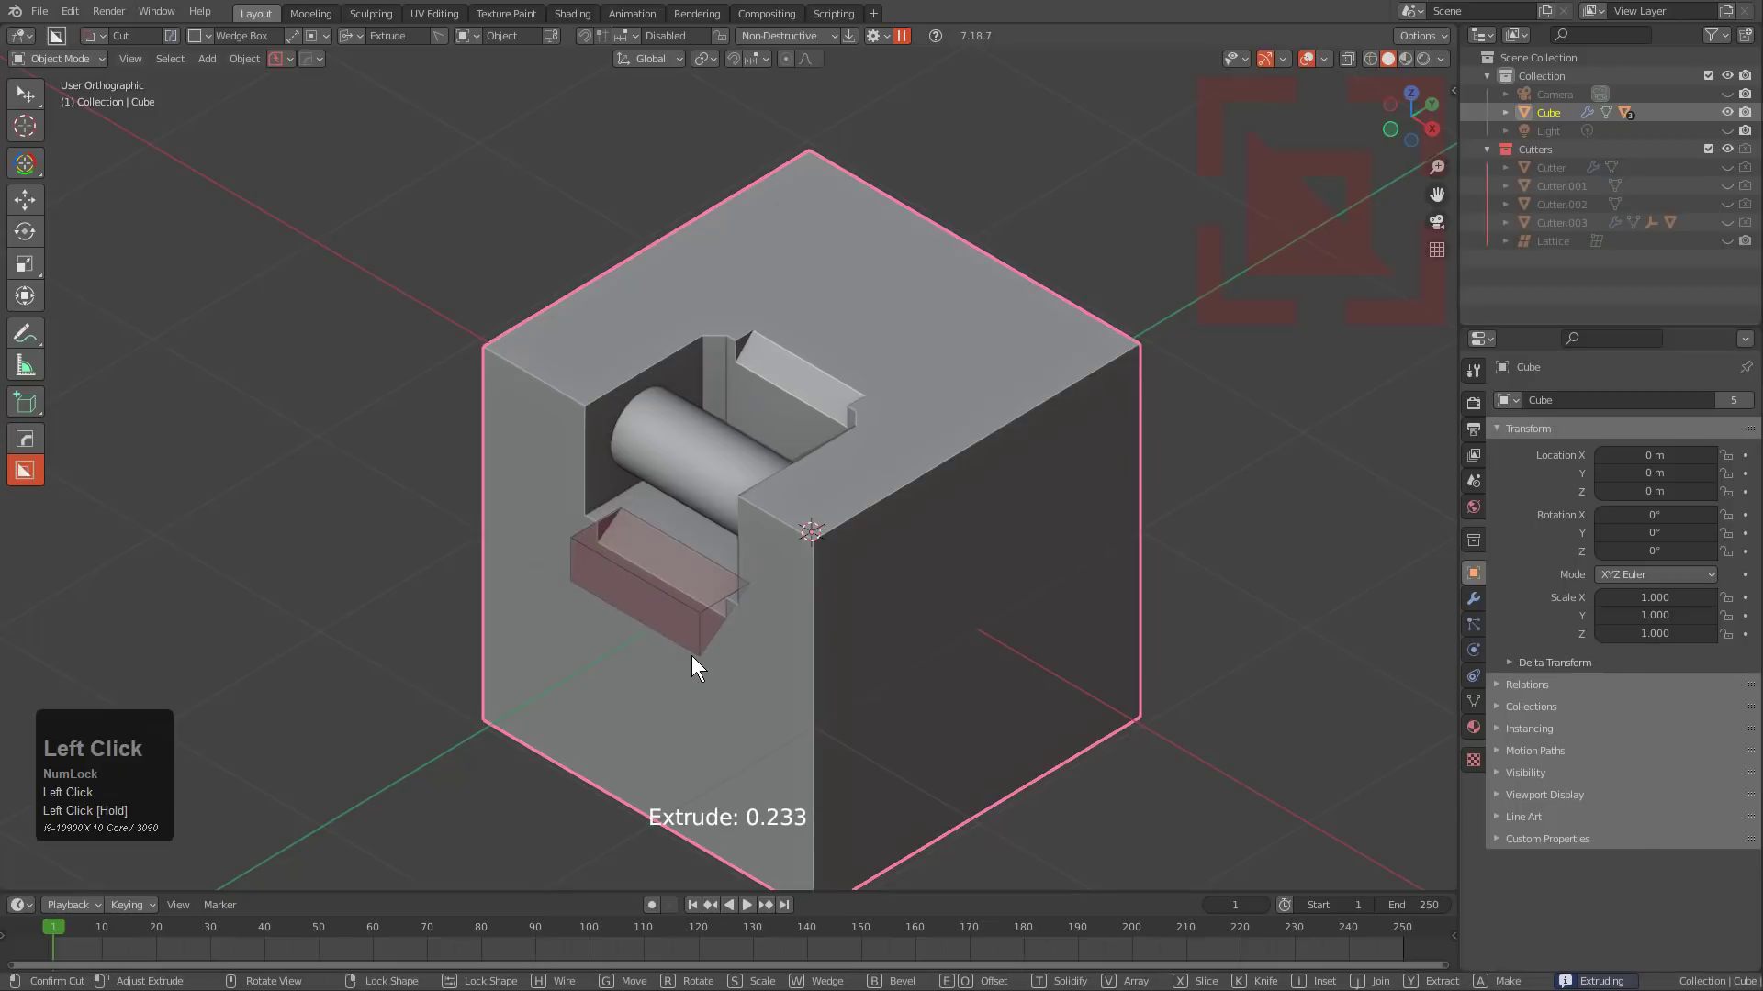
{"action": "left_click", "coordinate": [691, 656]}
Extract the whole notch with its cylinder and wedges as a custom shape, using a box that encloses it.
{"action": "key", "text": "d"}
{"action": "left_click", "coordinate": [604, 505]}
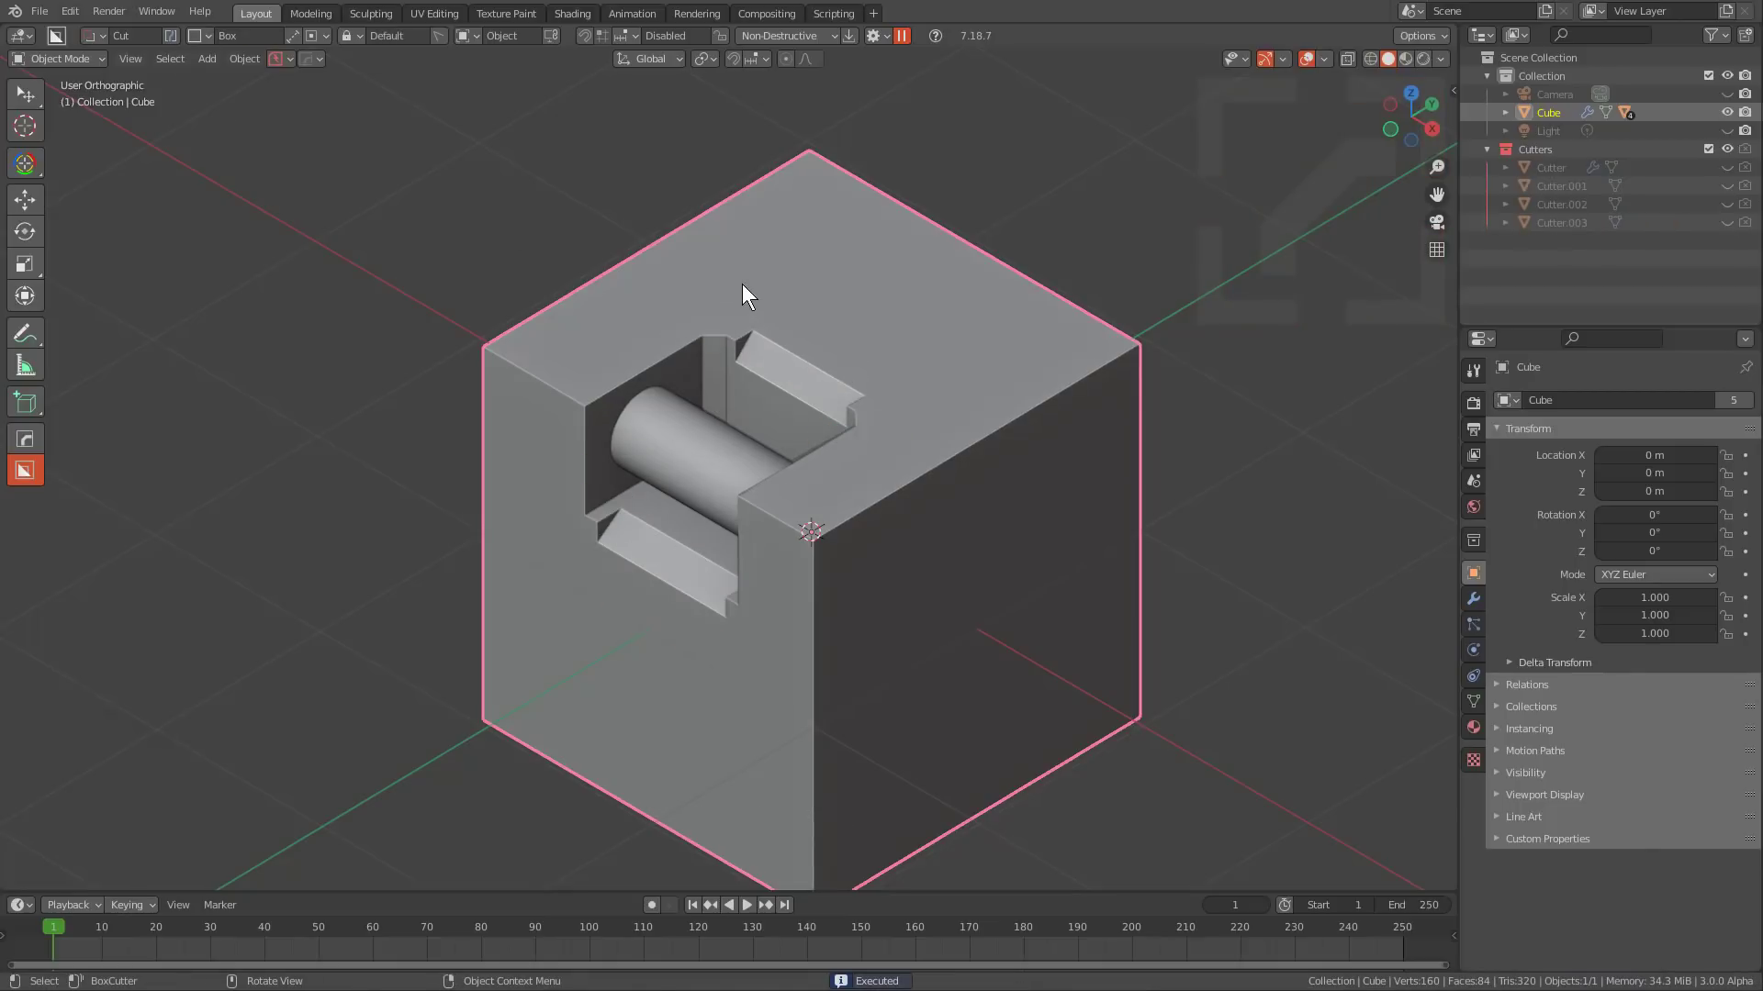
{"action": "mouse_move", "coordinate": [738, 284]}
{"action": "left_mouse_down"}
{"action": "mouse_move", "coordinate": [629, 541]}
{"action": "mouse_move", "coordinate": [665, 597]}
{"action": "left_mouse_up"}
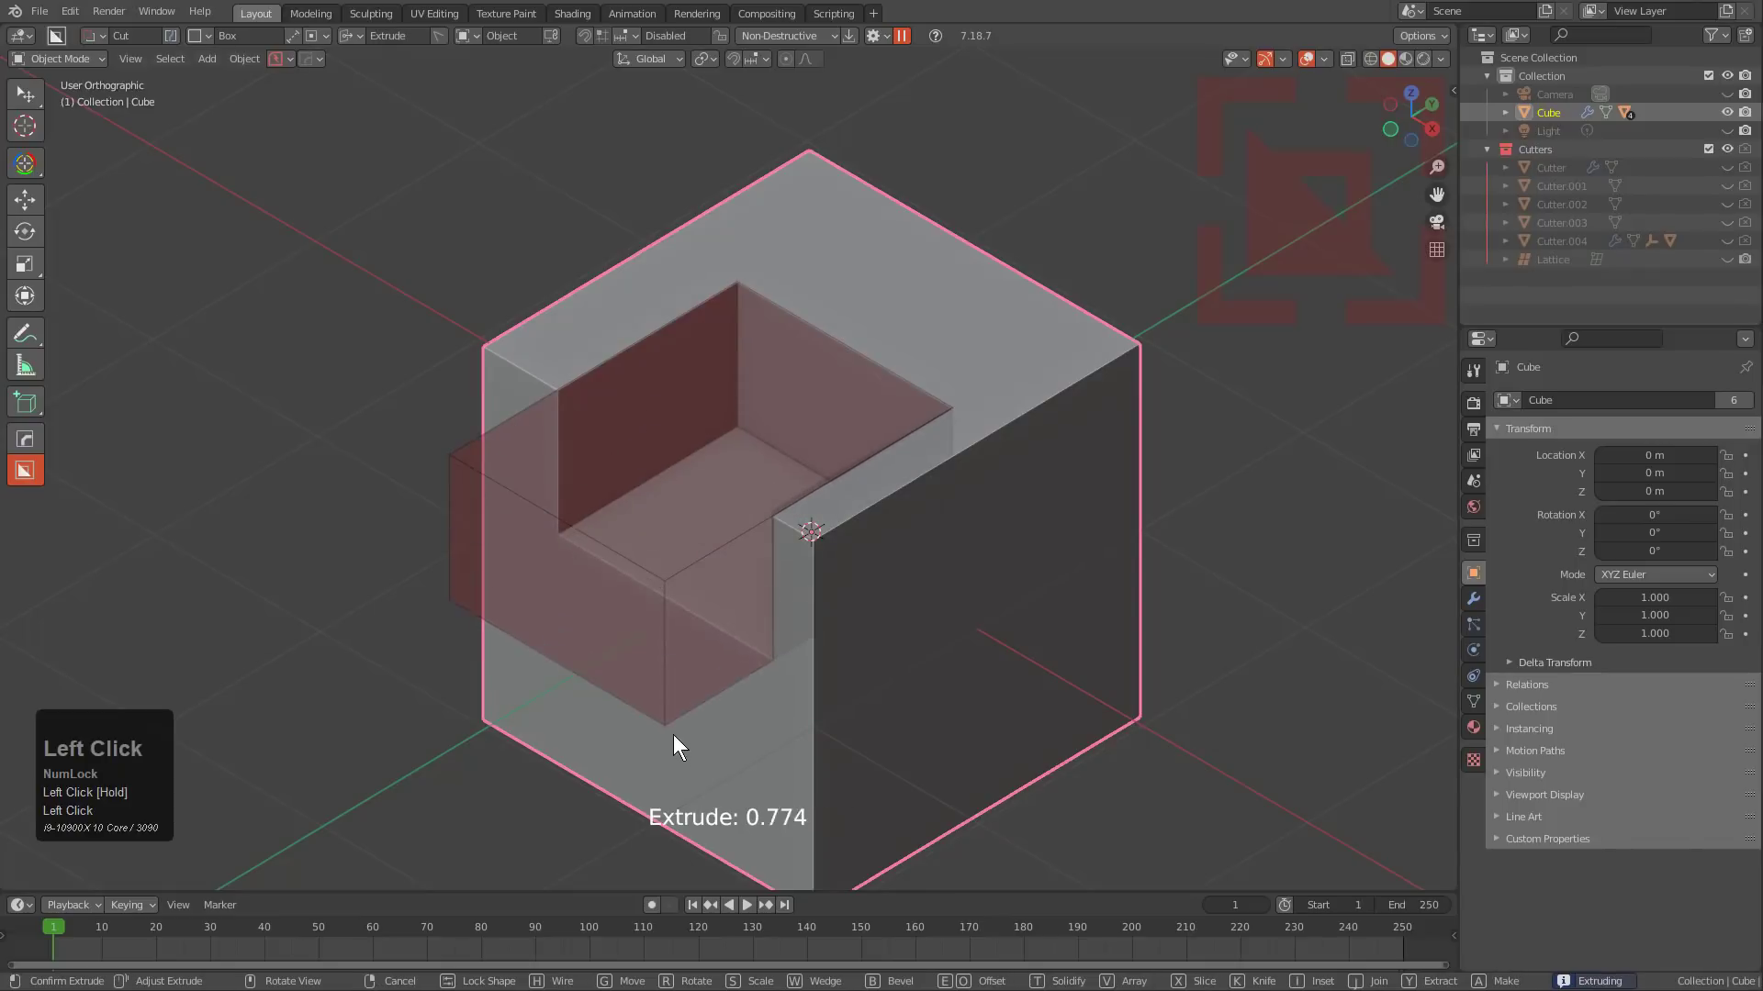
{"action": "key", "text": "y"}
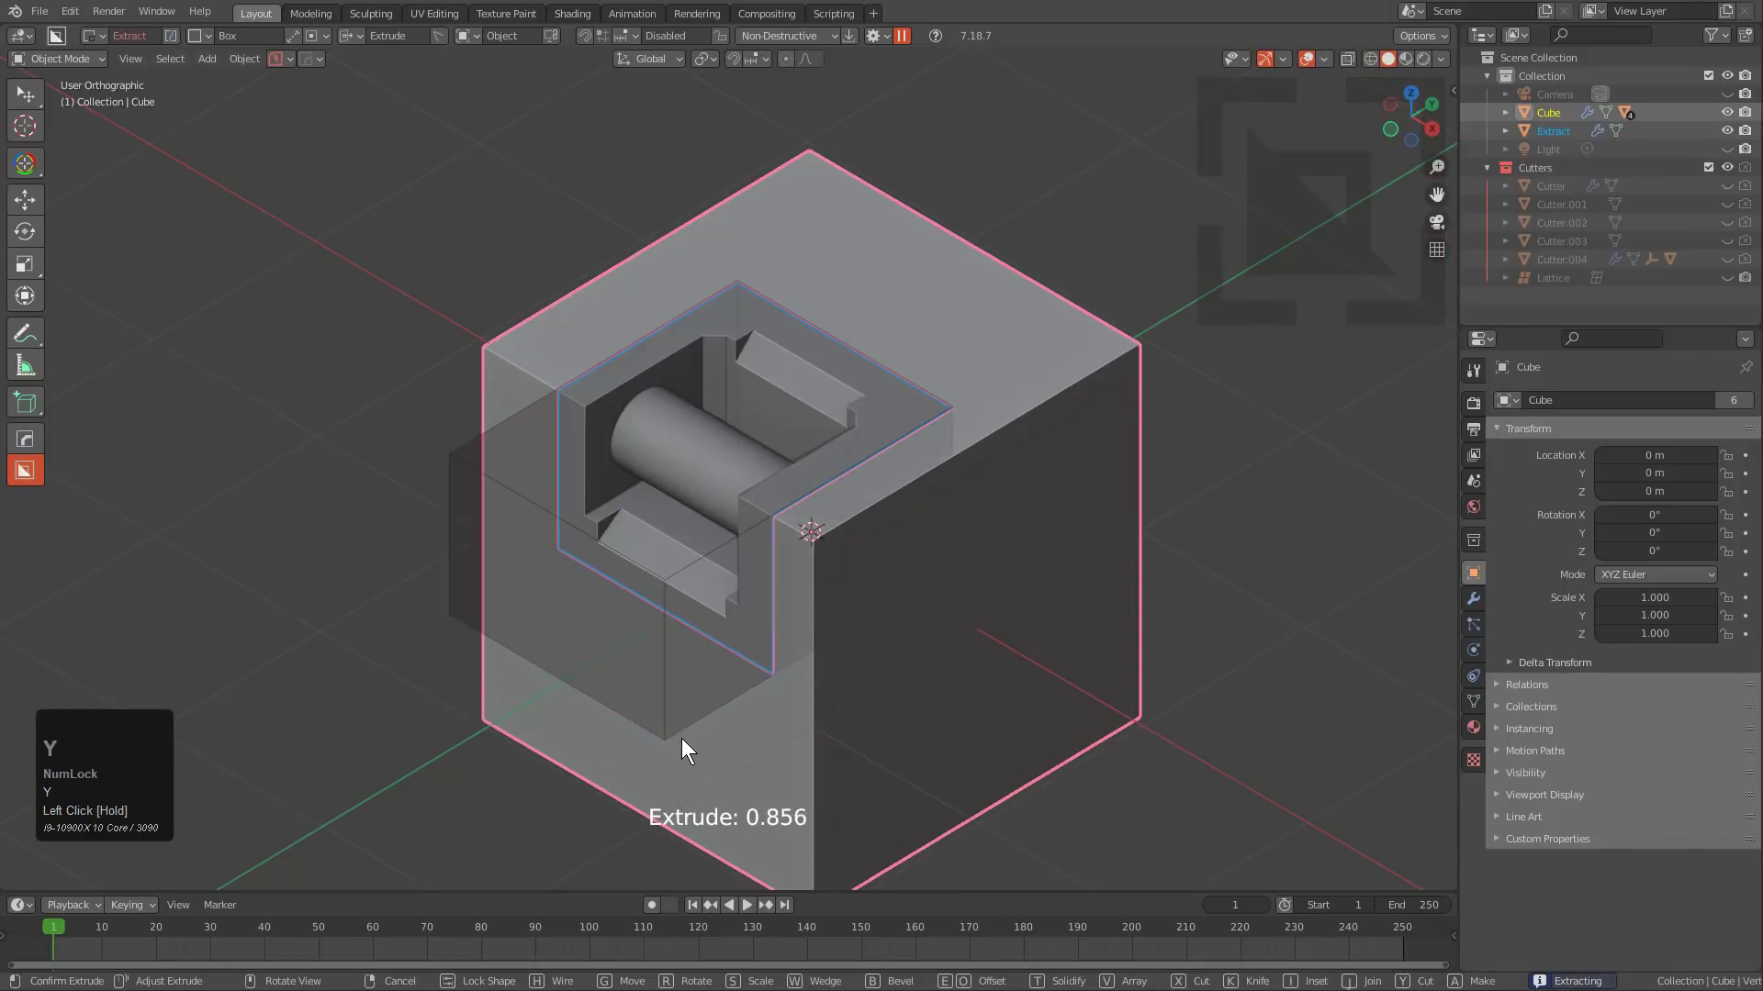
{"action": "left_click", "coordinate": [686, 747]}
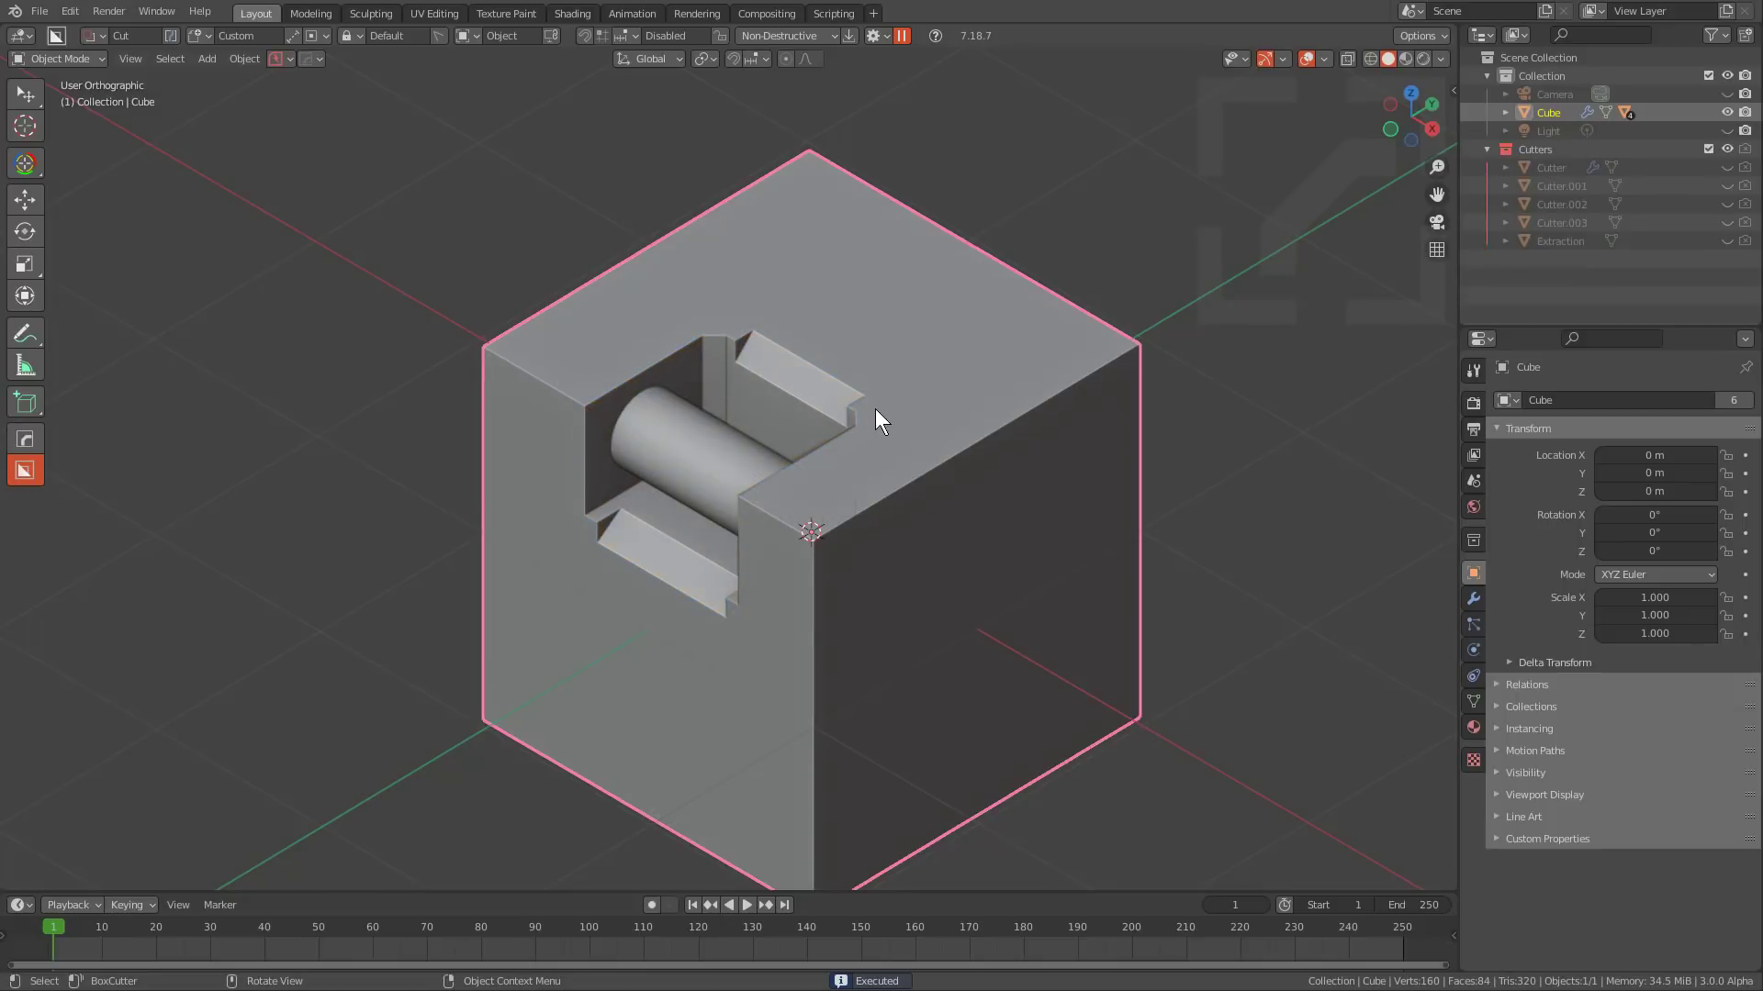
Cut the extracted shape, rotated and moved to the edge, into the cube's top right edge.
{"action": "middle_click_drag", "start_coordinate": [900, 431], "coordinate": [896, 461]}
{"action": "mouse_move", "coordinate": [843, 404]}
{"action": "left_mouse_down"}
{"action": "mouse_move", "coordinate": [1061, 500]}
{"action": "mouse_move", "coordinate": [1088, 492]}
{"action": "left_mouse_up"}
{"action": "key", "text": "r"}
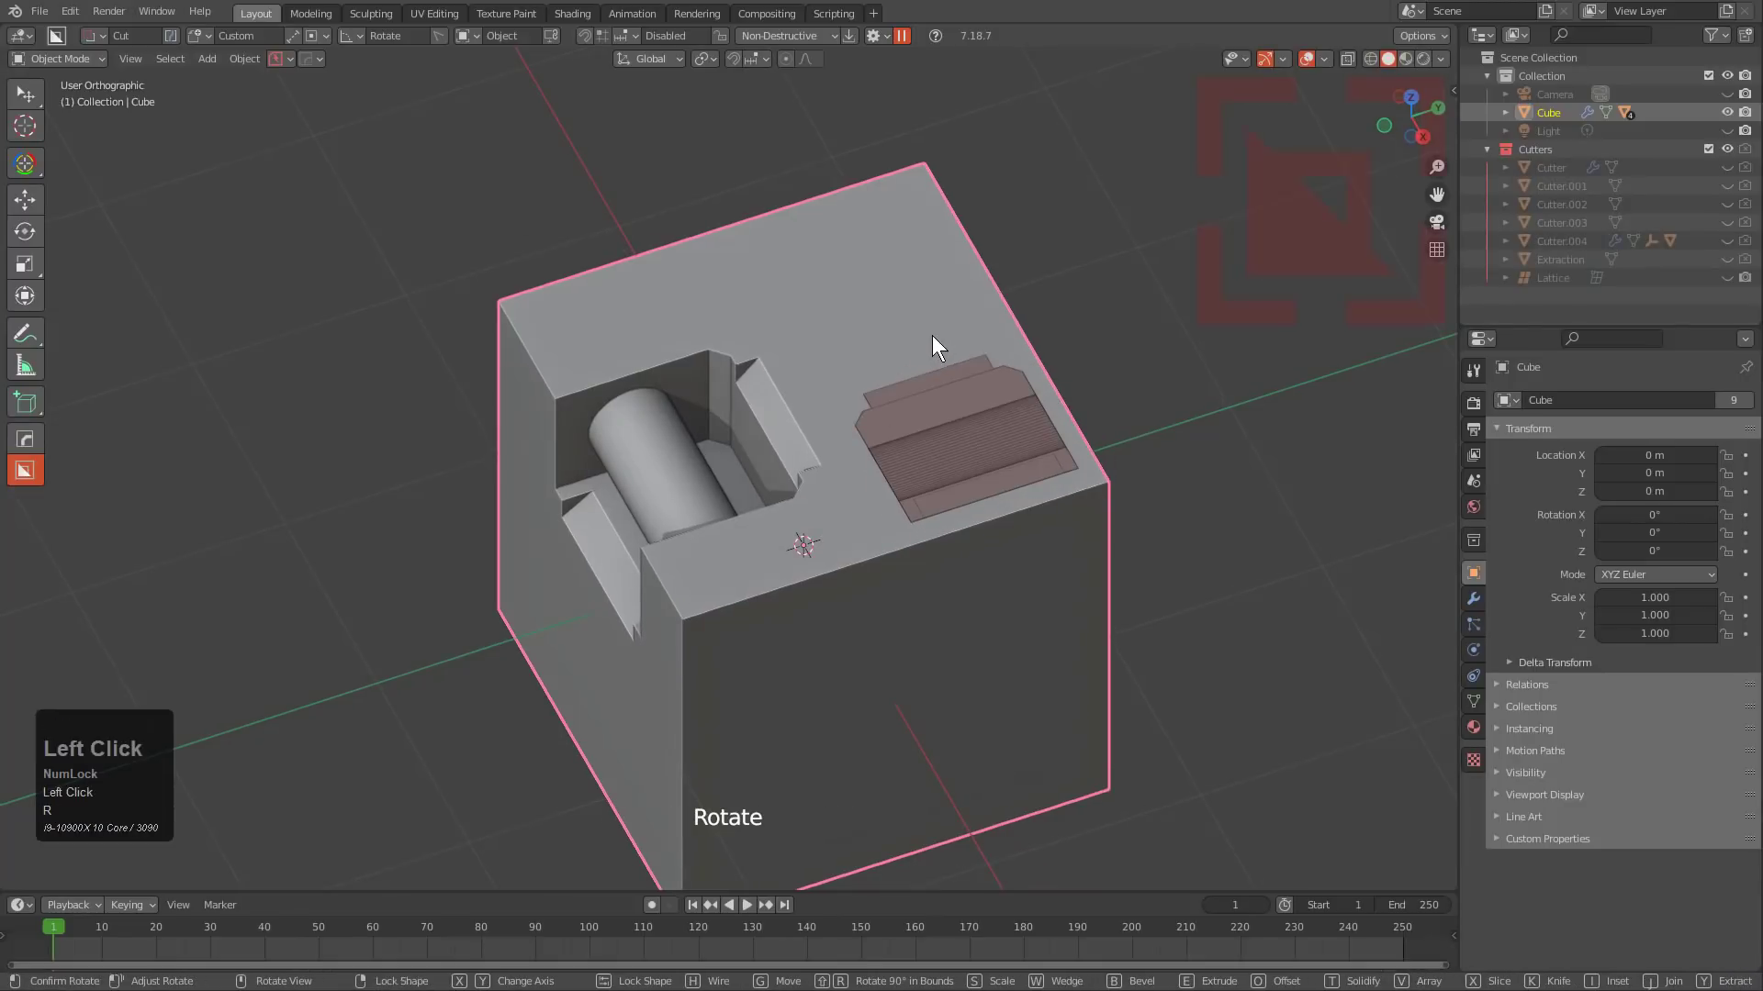
{"action": "key", "text": "g"}
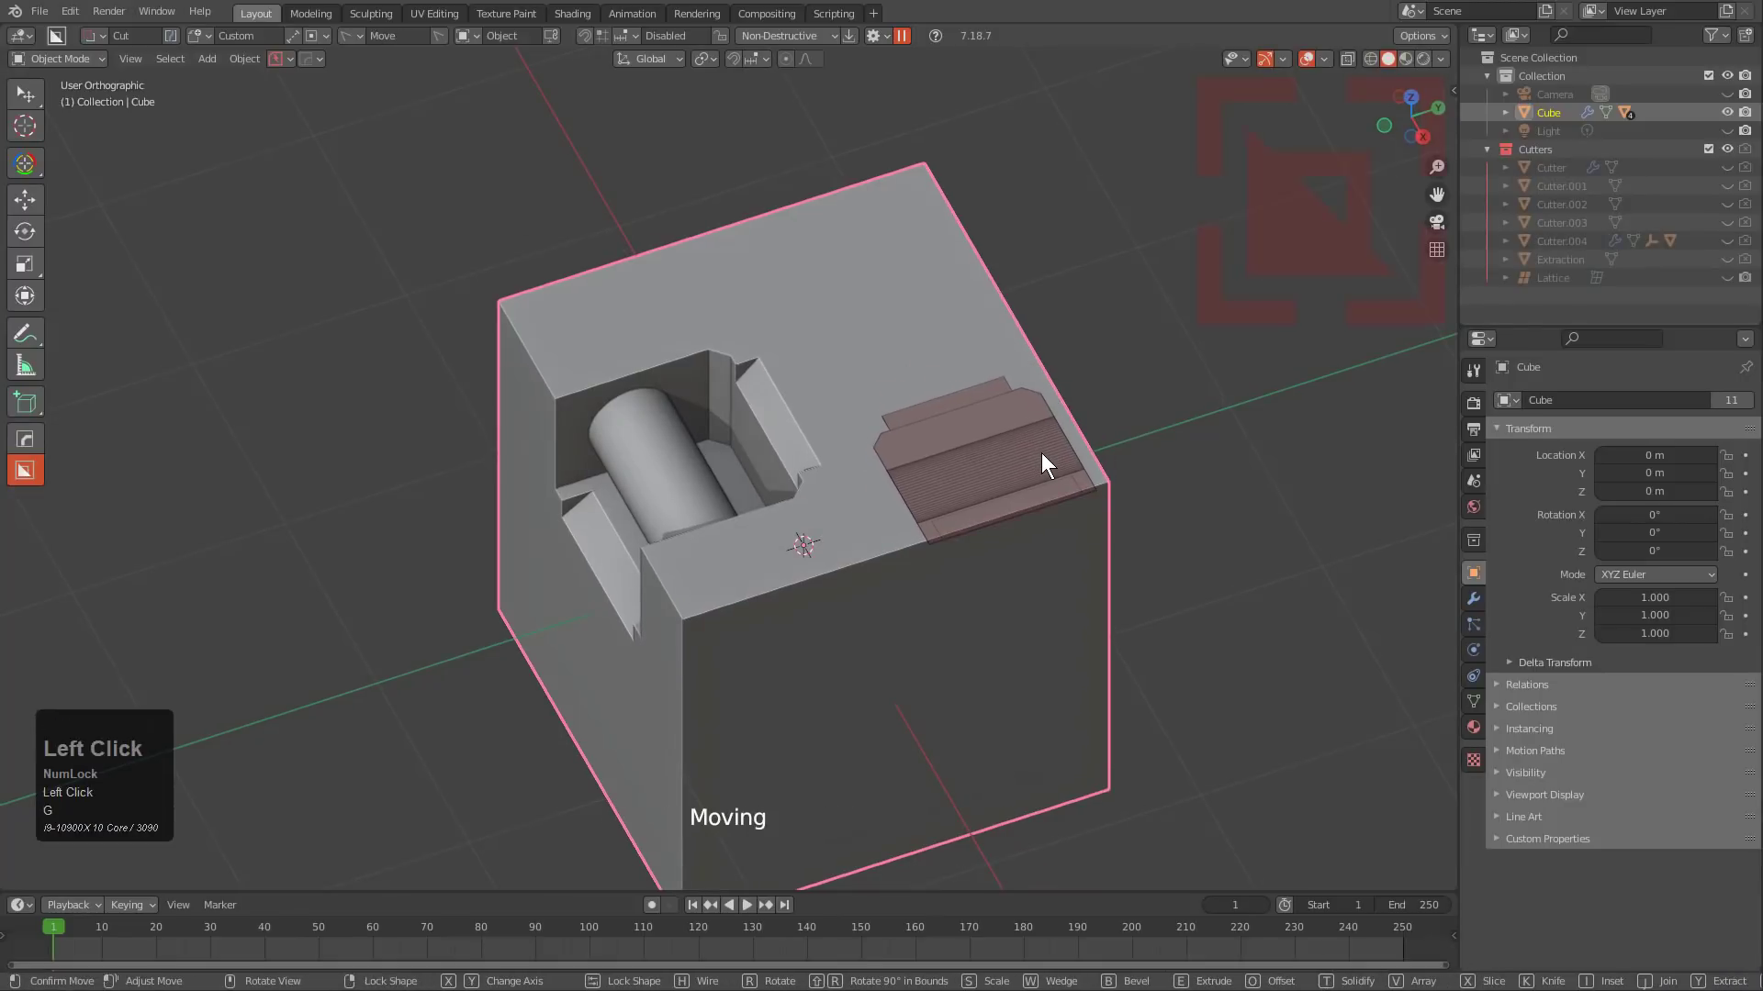
{"action": "left_click", "coordinate": [1042, 453]}
{"action": "left_click_drag", "start_coordinate": [981, 461], "coordinate": [973, 534]}
{"action": "left_click", "coordinate": [1032, 447]}
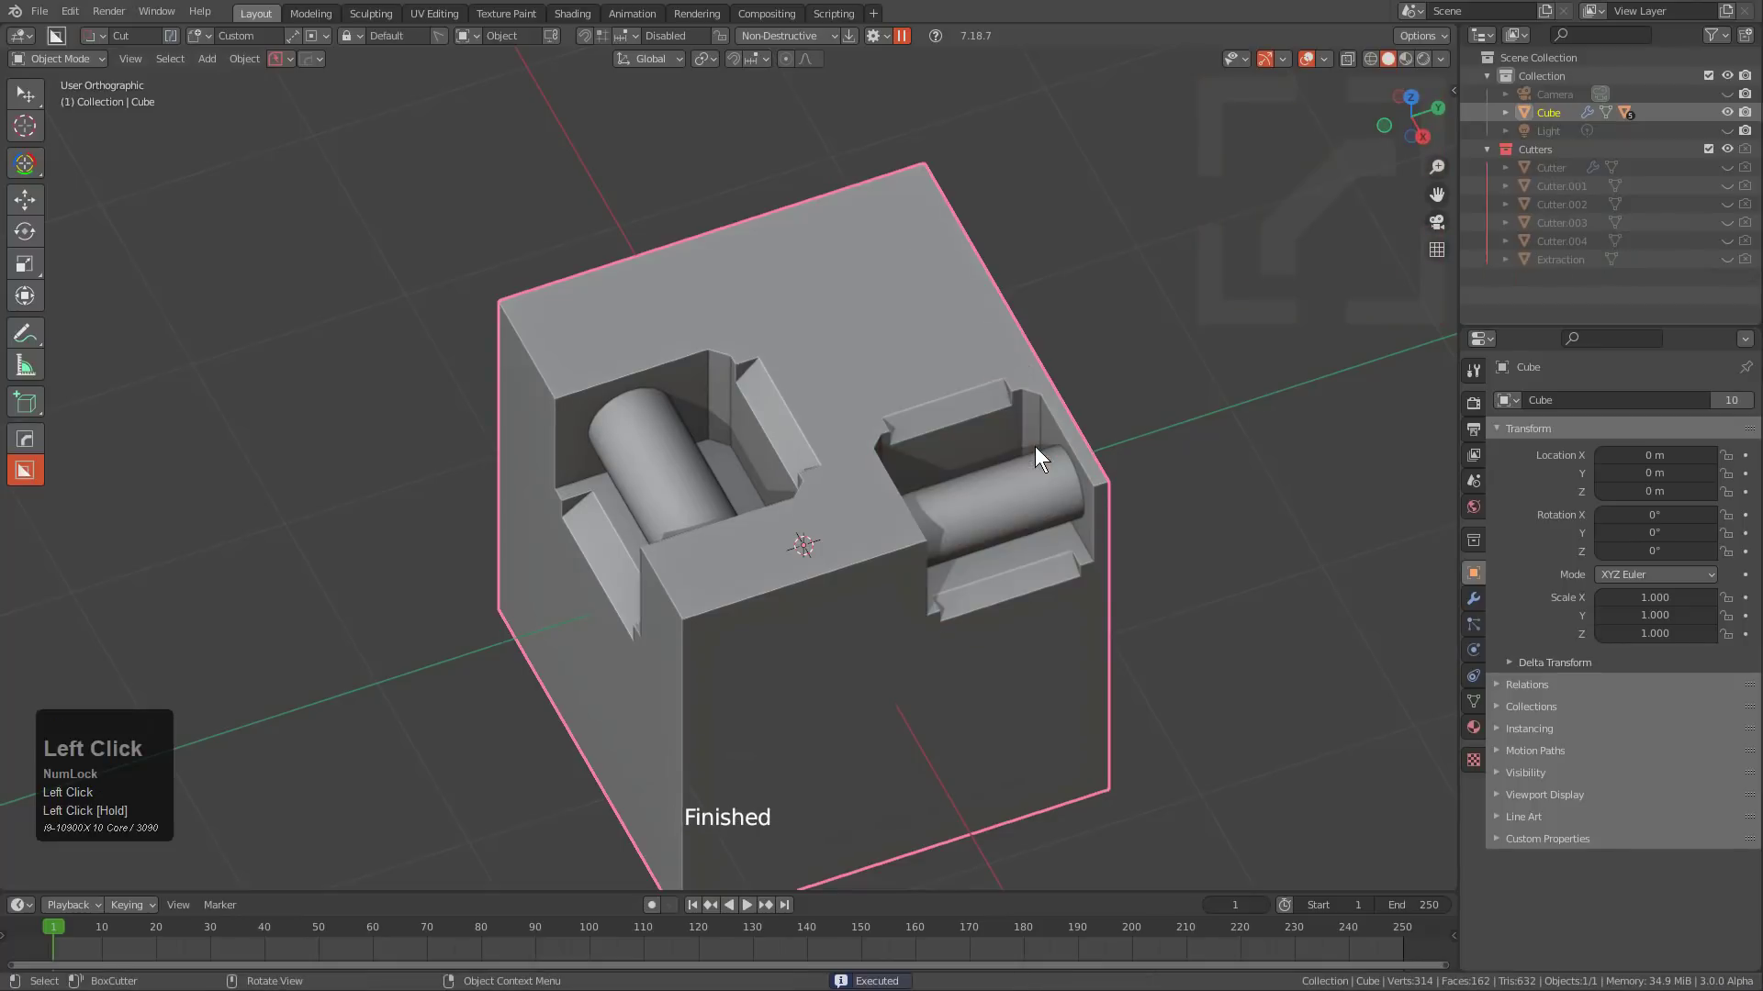
Extract a narrow box section across the top right edge's notch, about 0.866 deep, as a custom shape.
{"action": "key", "text": "d"}
{"action": "left_click", "coordinate": [957, 511]}
{"action": "left_click_drag", "start_coordinate": [878, 373], "coordinate": [1068, 541]}
{"action": "key", "text": "y"}
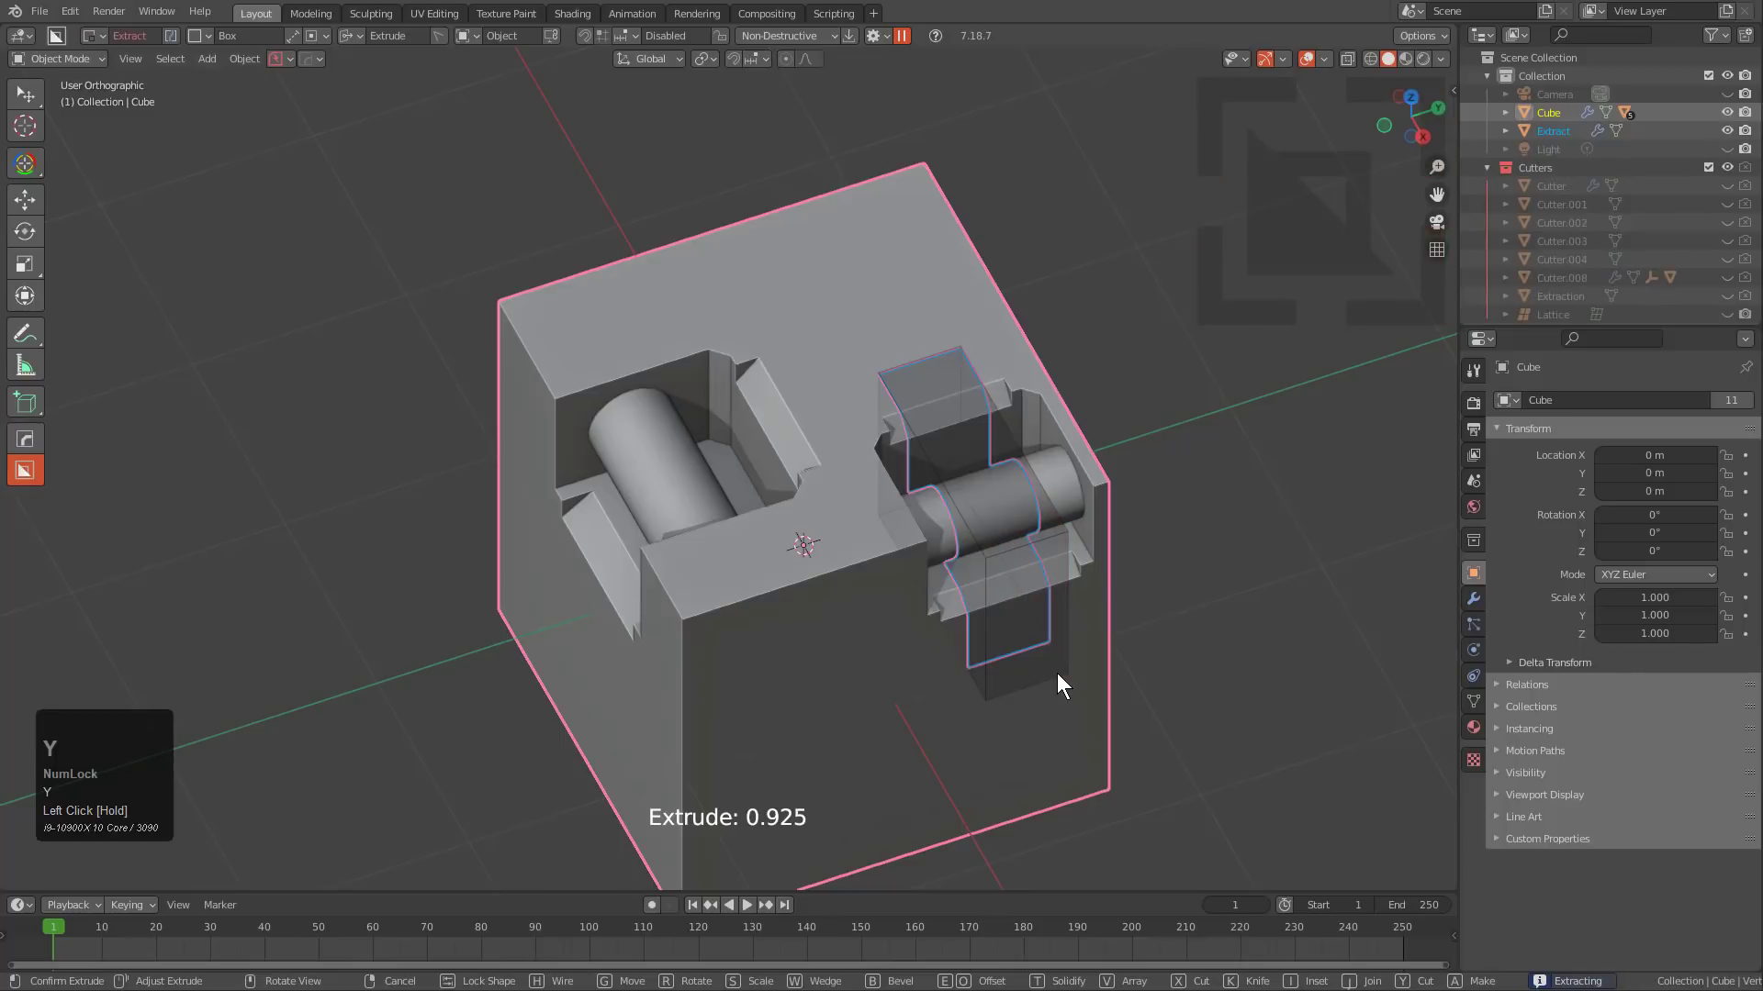
{"action": "left_click", "coordinate": [1058, 665]}
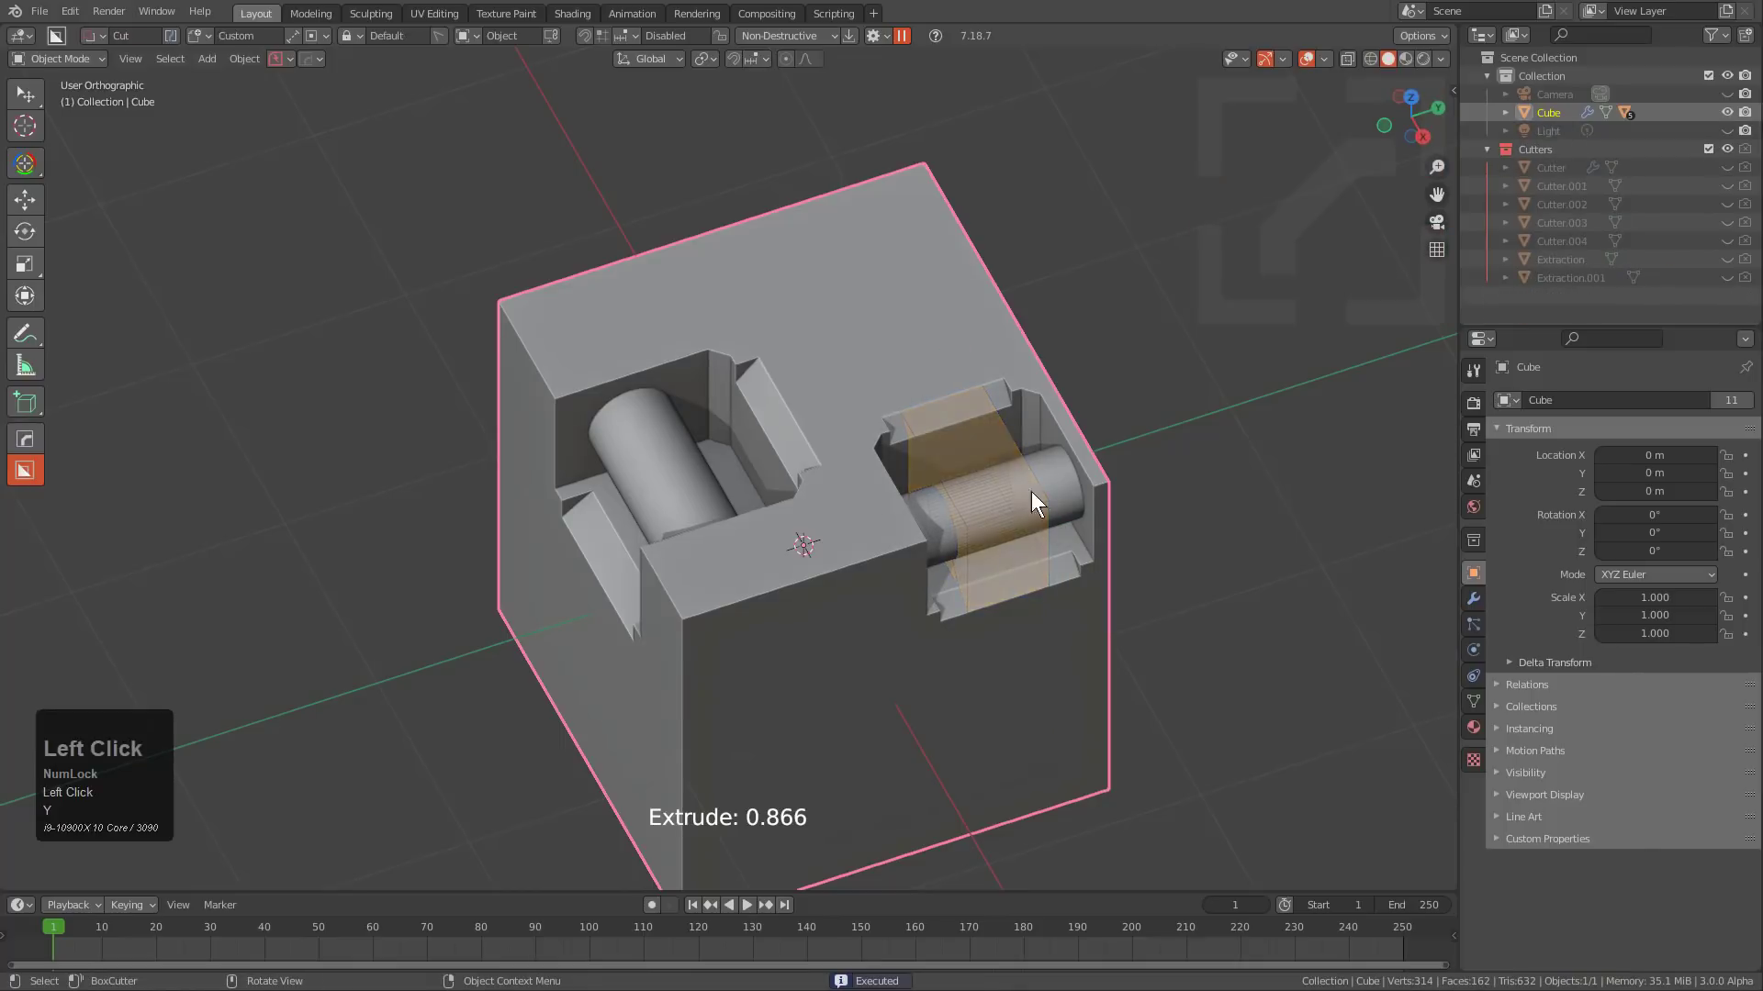
Cut the narrow extracted section into the uncut top edge at the back of the cube.
{"action": "middle_click_drag", "start_coordinate": [1031, 492], "coordinate": [906, 553]}
{"action": "mouse_move", "coordinate": [751, 450]}
{"action": "left_mouse_down"}
{"action": "mouse_move", "coordinate": [1008, 506]}
{"action": "mouse_move", "coordinate": [1055, 431]}
{"action": "left_mouse_up"}
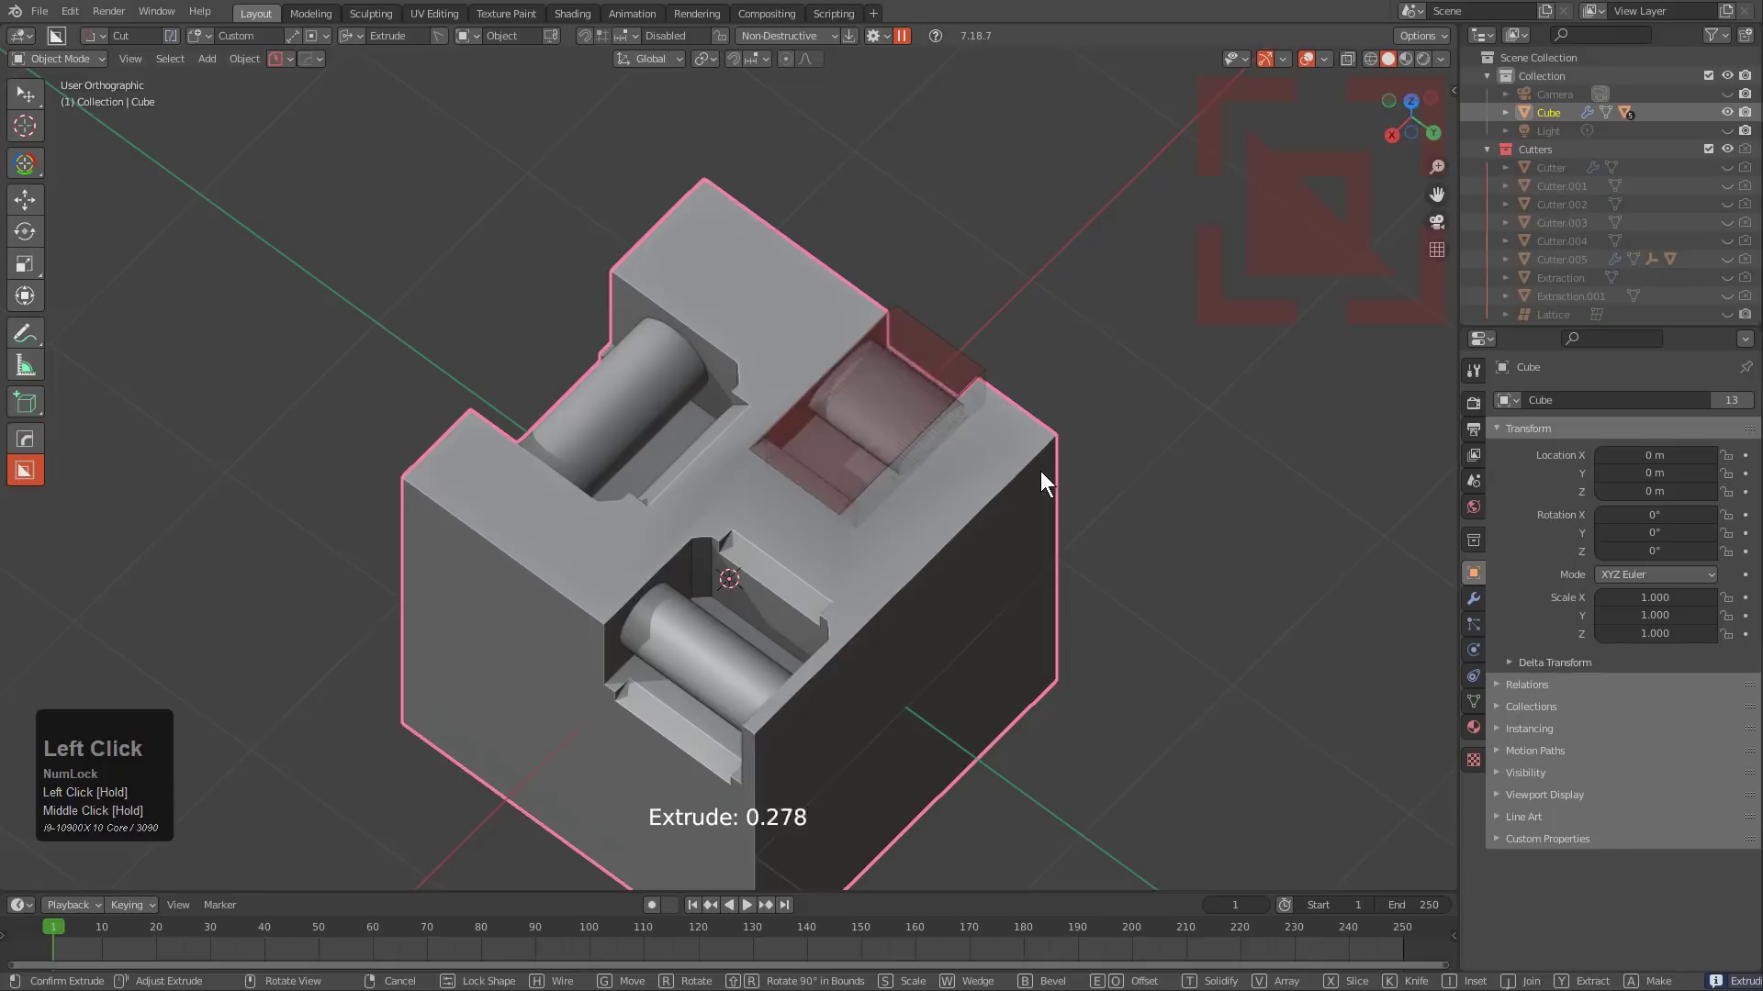
{"action": "left_click", "coordinate": [970, 399]}
{"action": "middle_click_drag", "start_coordinate": [967, 415], "coordinate": [839, 290]}
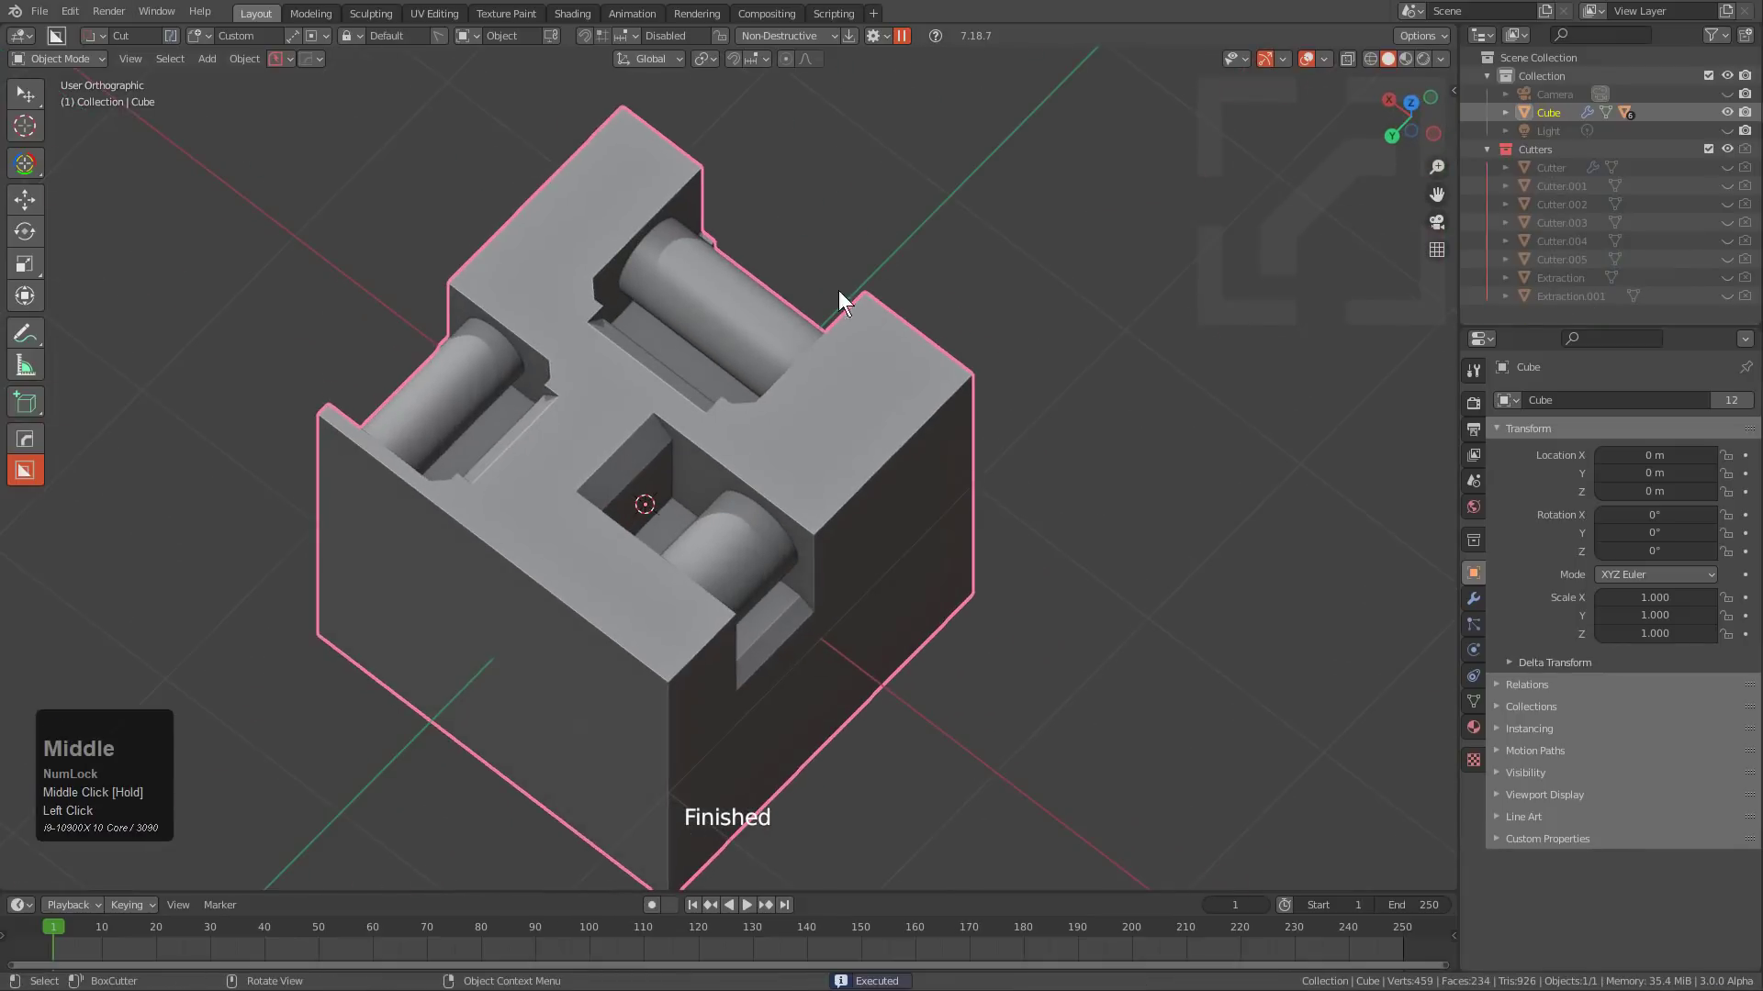
Set the Extract Out fade in BoxCutter's display settings to 100.
{"action": "left_click", "coordinate": [871, 36]}
{"action": "left_click", "coordinate": [782, 99]}
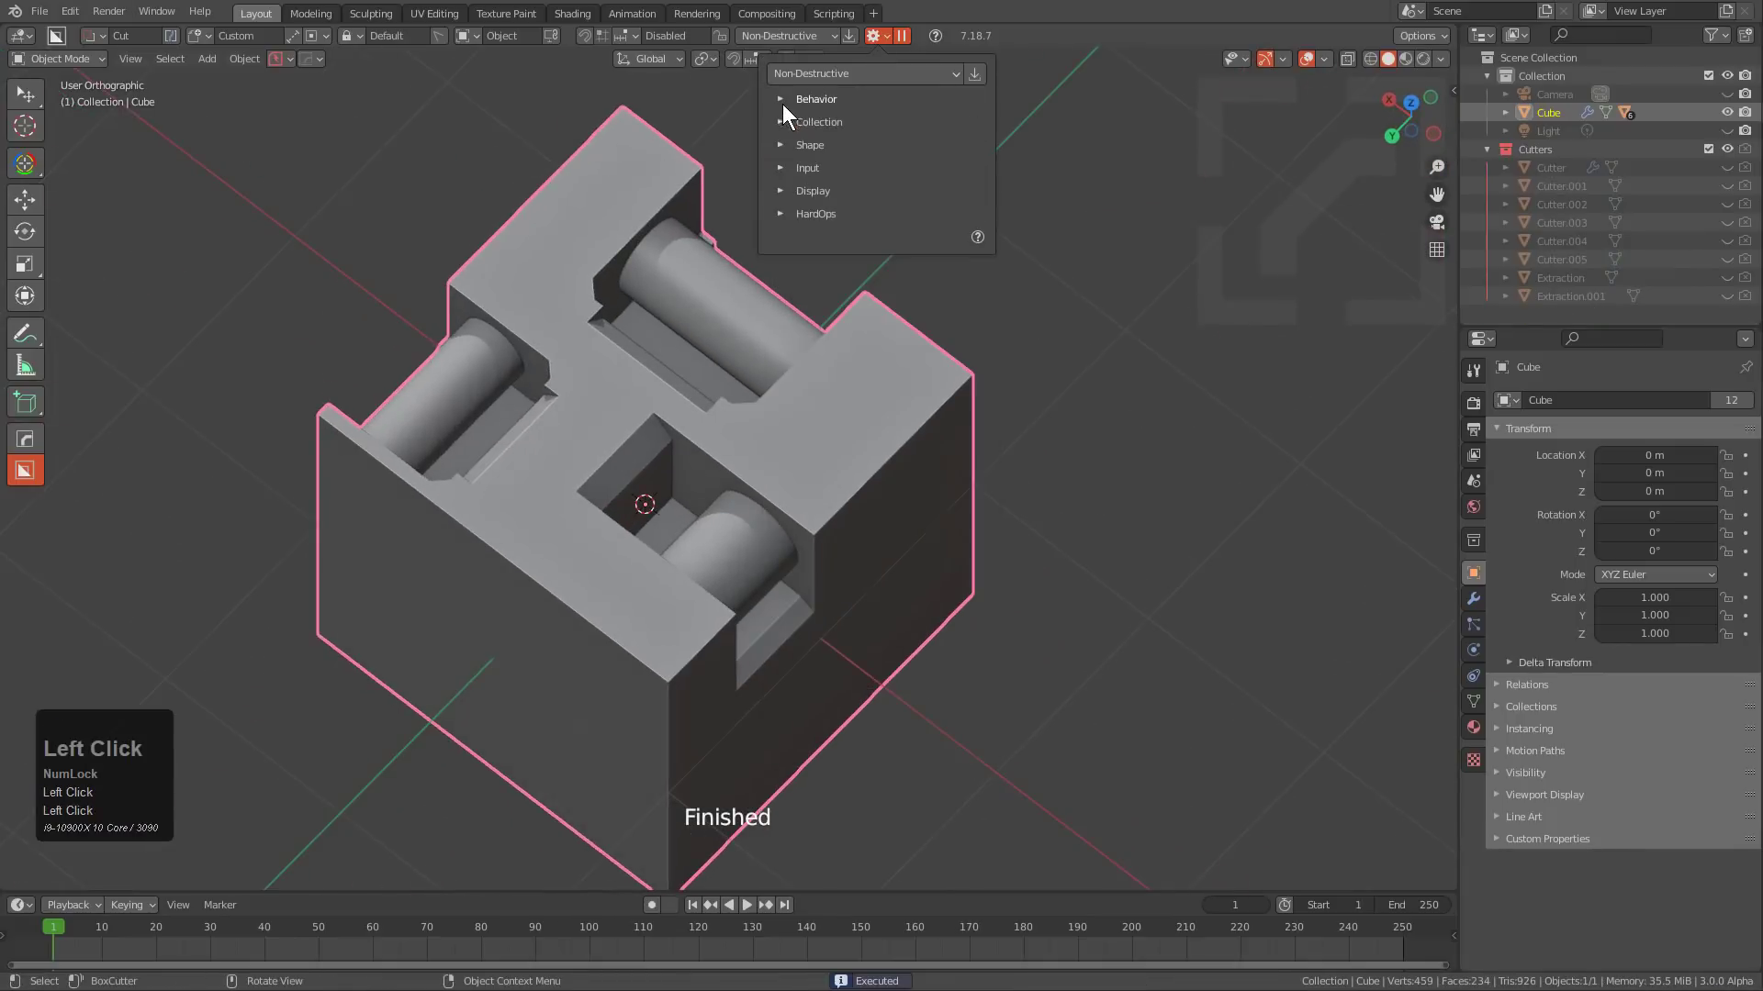
{"action": "left_click", "coordinate": [781, 188]}
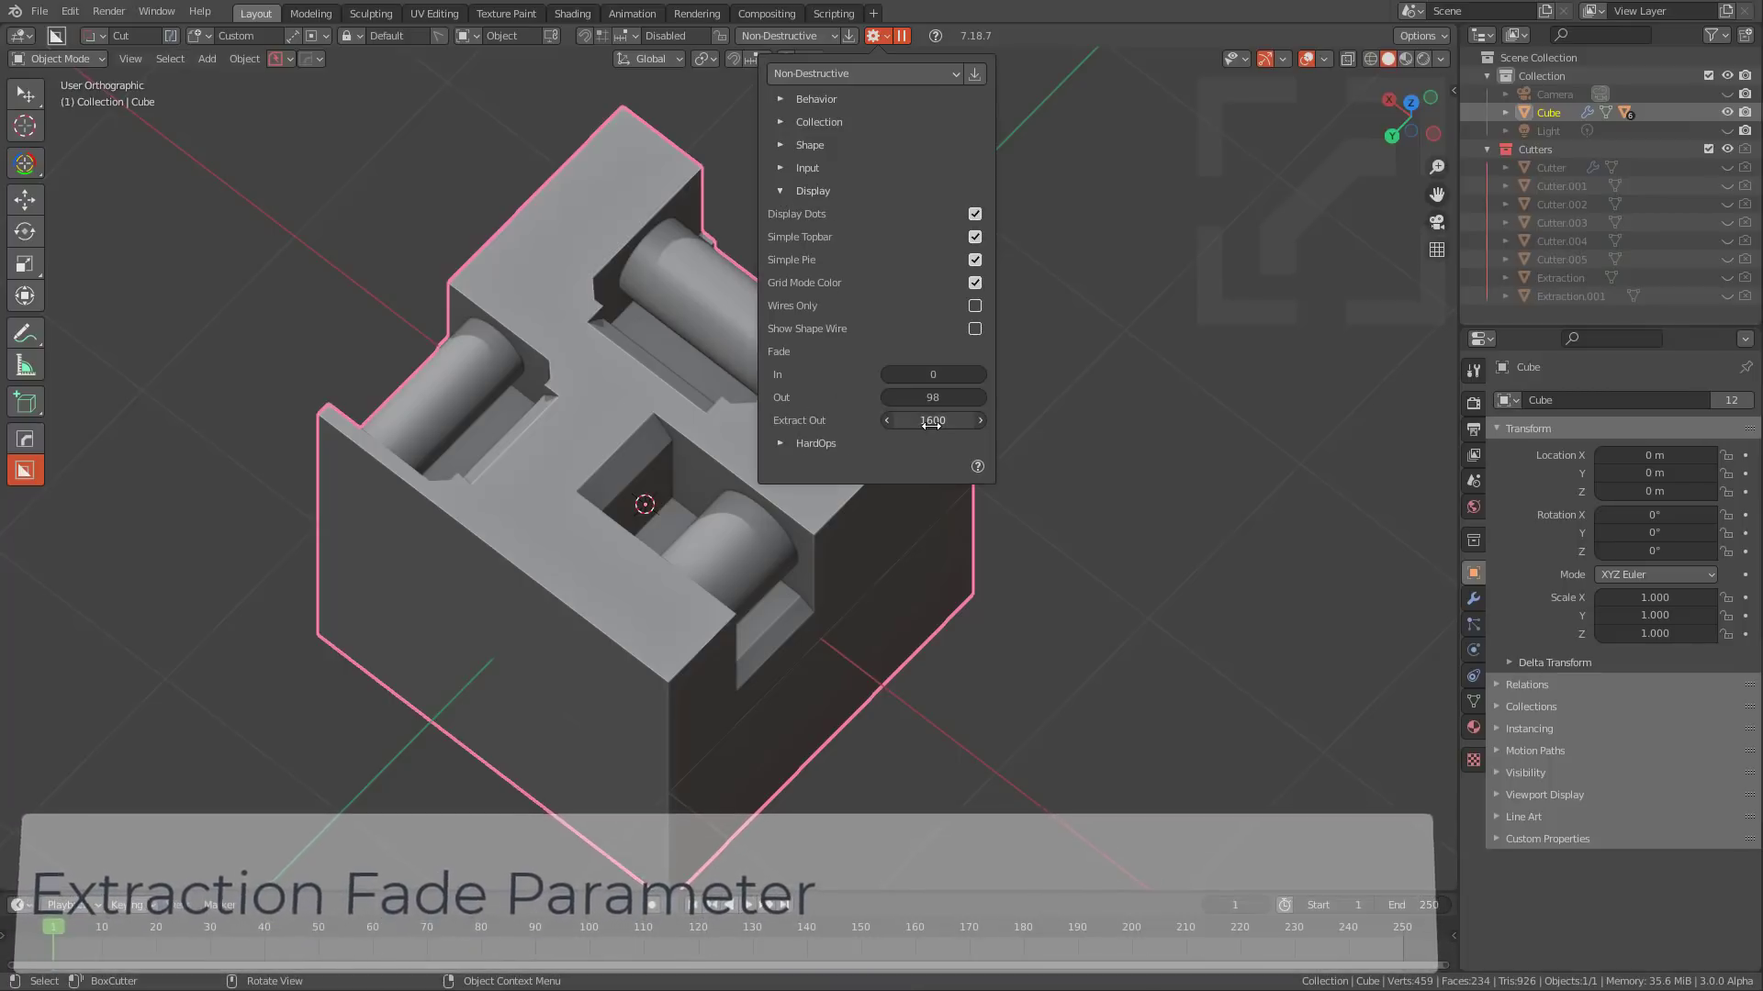
{"action": "left_click", "coordinate": [930, 420]}
{"action": "type", "text": "0"}
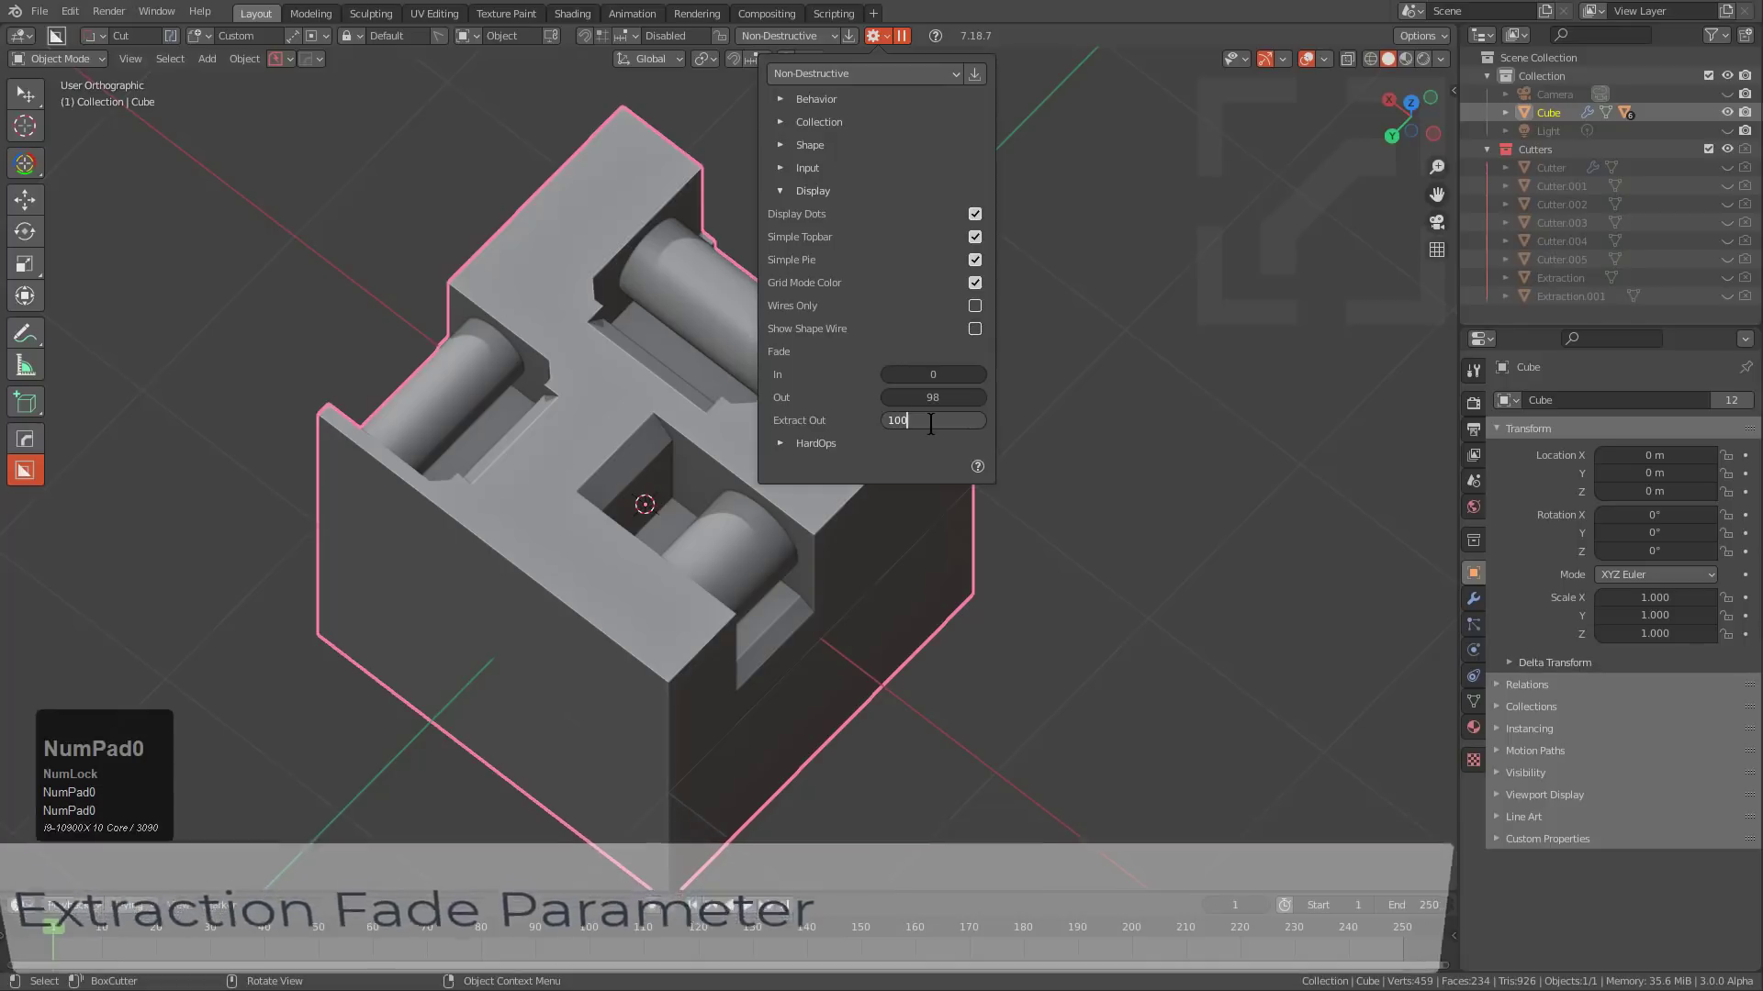
{"action": "key", "text": "KP_Enter"}
Extract a narrow box strip running through the smallest notch and its cylinder, about 1.189 deep.
{"action": "key", "text": "d"}
{"action": "left_click", "coordinate": [527, 474]}
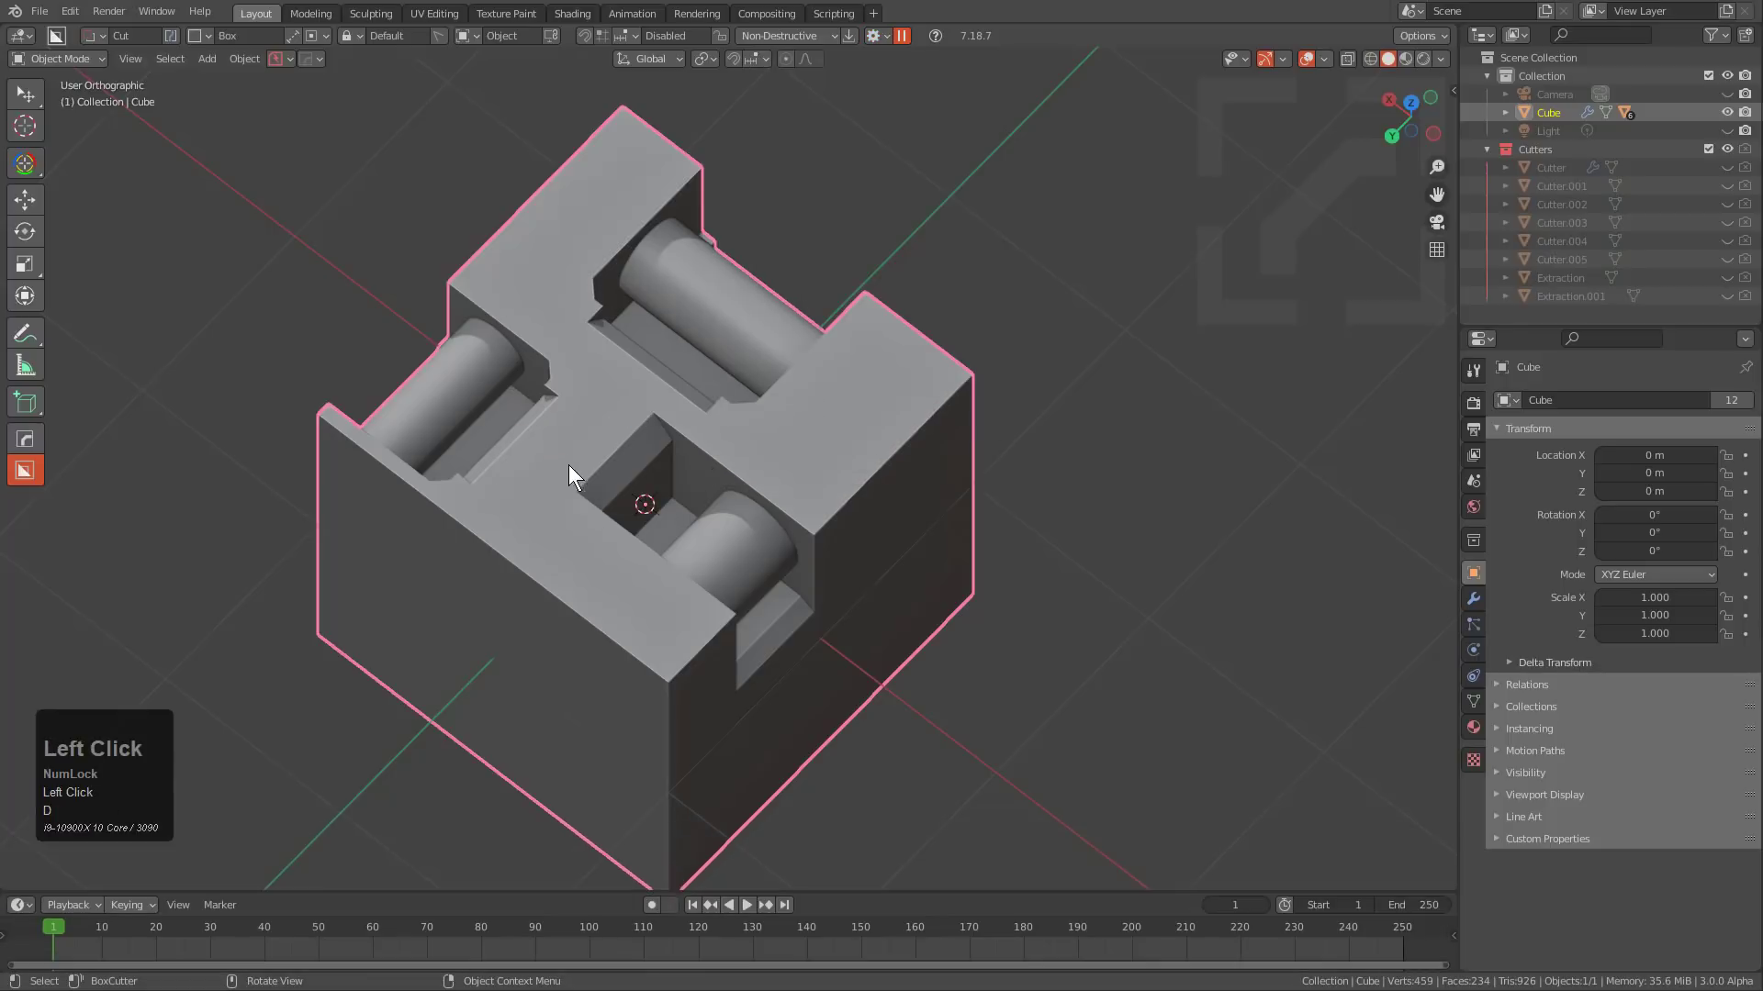
{"action": "left_click_drag", "start_coordinate": [571, 452], "coordinate": [833, 571]}
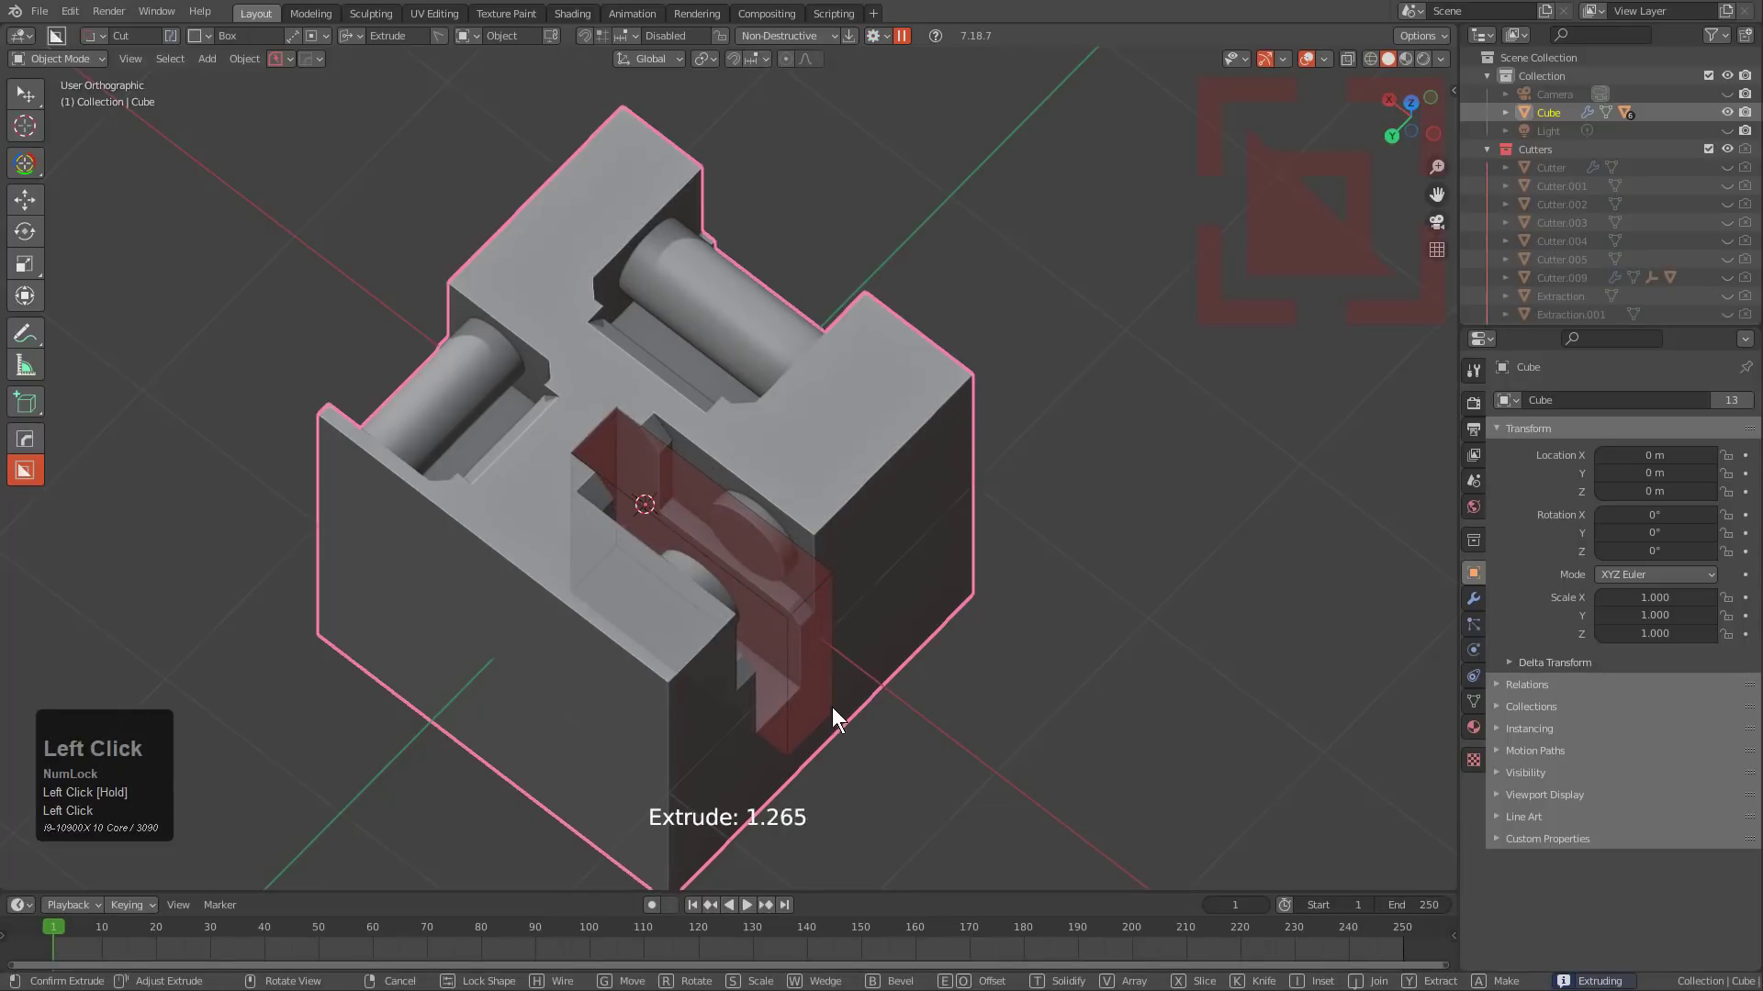
{"action": "key", "text": "y"}
{"action": "left_click", "coordinate": [833, 704]}
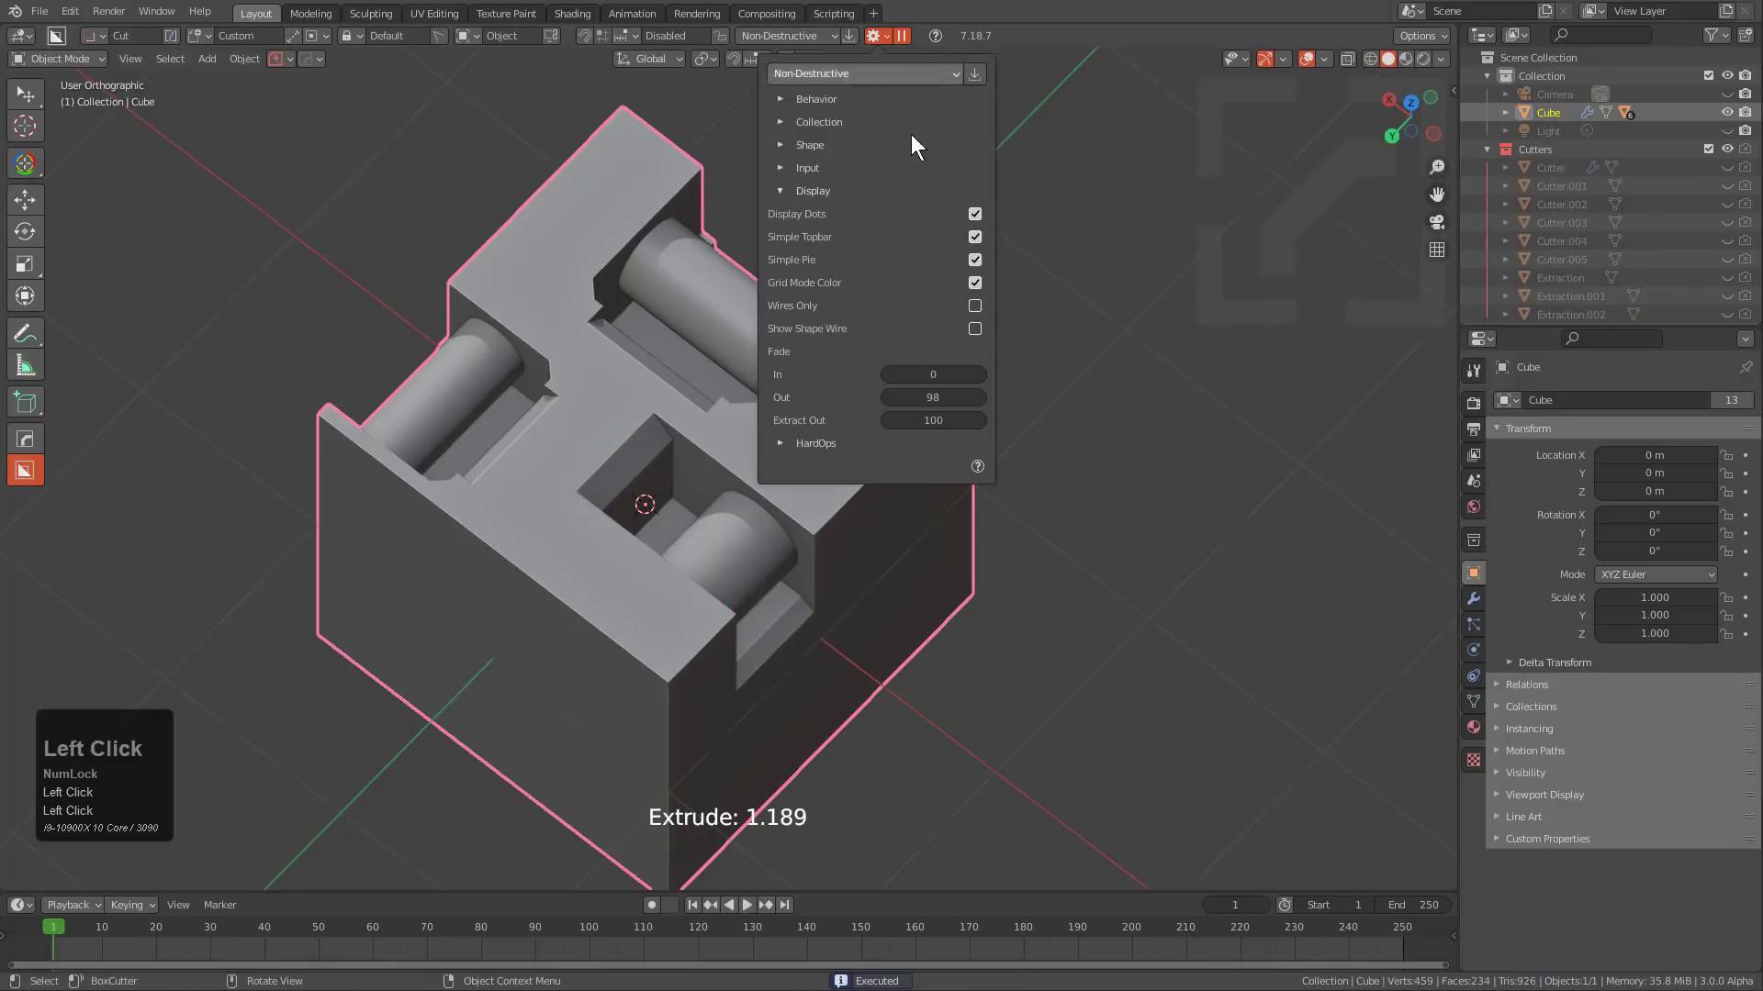
Set the Extract Out fade in BoxCutter's display settings to 0.
{"action": "left_click", "coordinate": [875, 35]}
{"action": "left_click", "coordinate": [926, 420]}
{"action": "key", "text": "KP_Enter"}
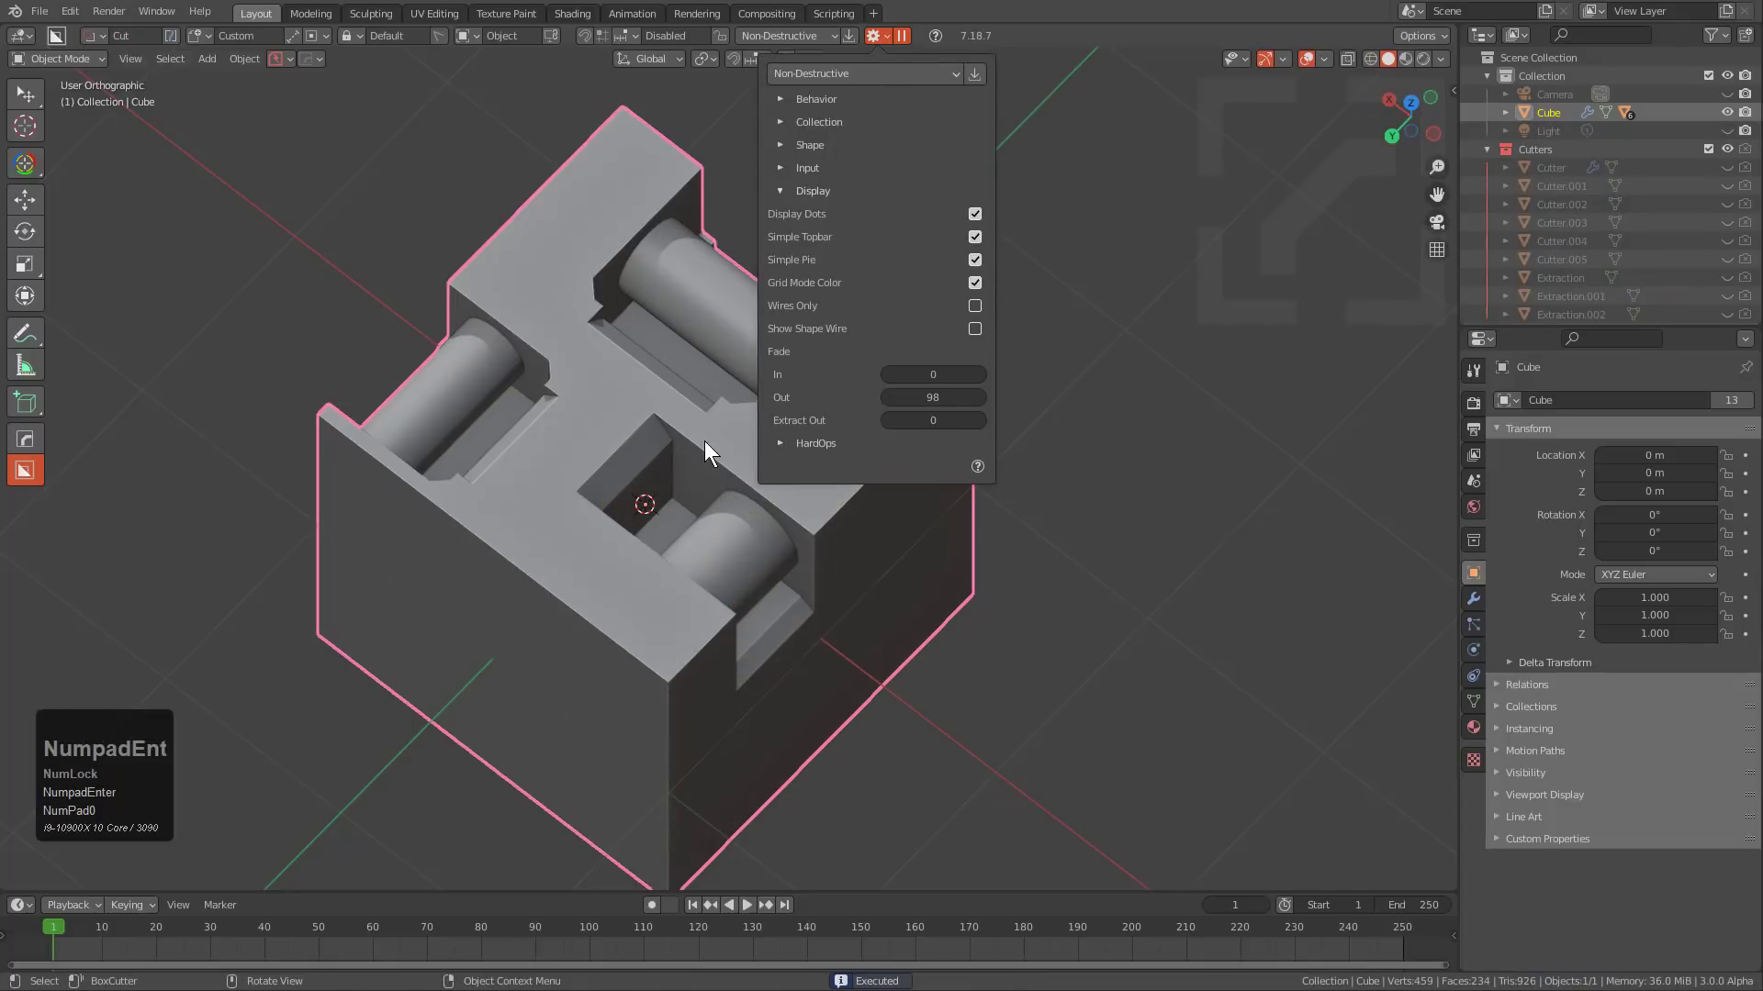
Extract the full width of the smallest notch with a box about 1.282 deep.
{"action": "key", "text": "d"}
{"action": "left_click", "coordinate": [477, 520]}
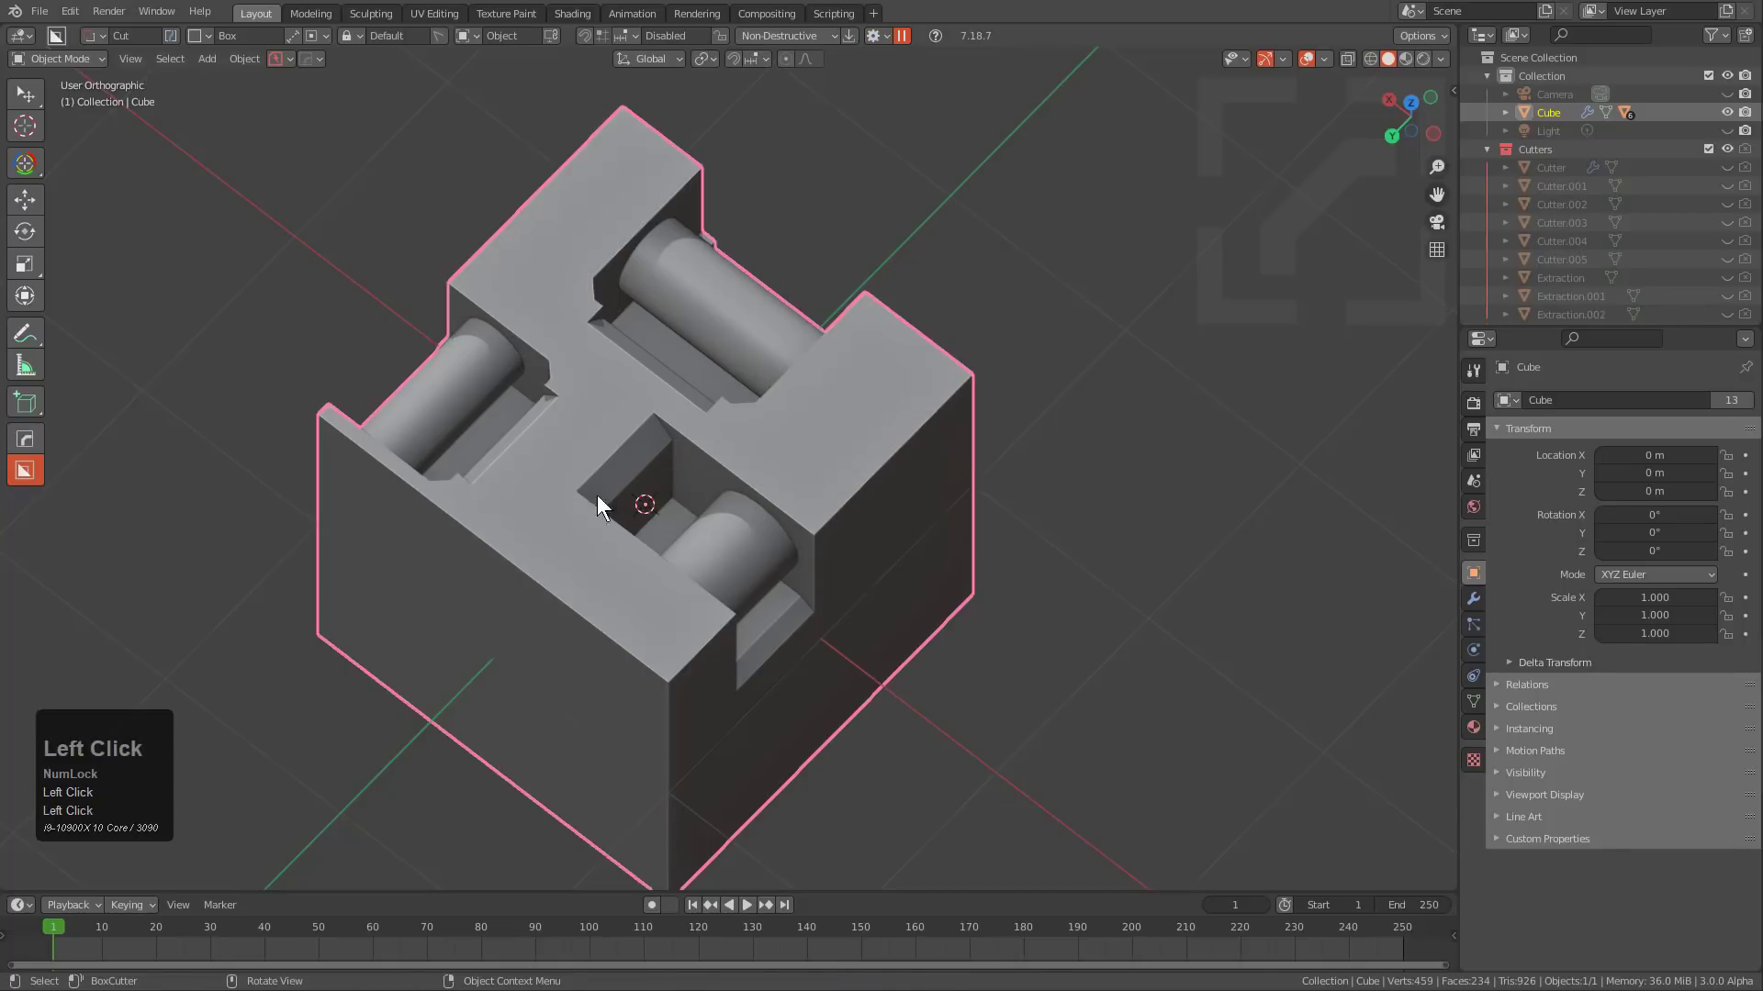
{"action": "mouse_move", "coordinate": [597, 496]}
{"action": "left_mouse_down"}
{"action": "mouse_move", "coordinate": [824, 503]}
{"action": "mouse_move", "coordinate": [851, 537]}
{"action": "left_mouse_up"}
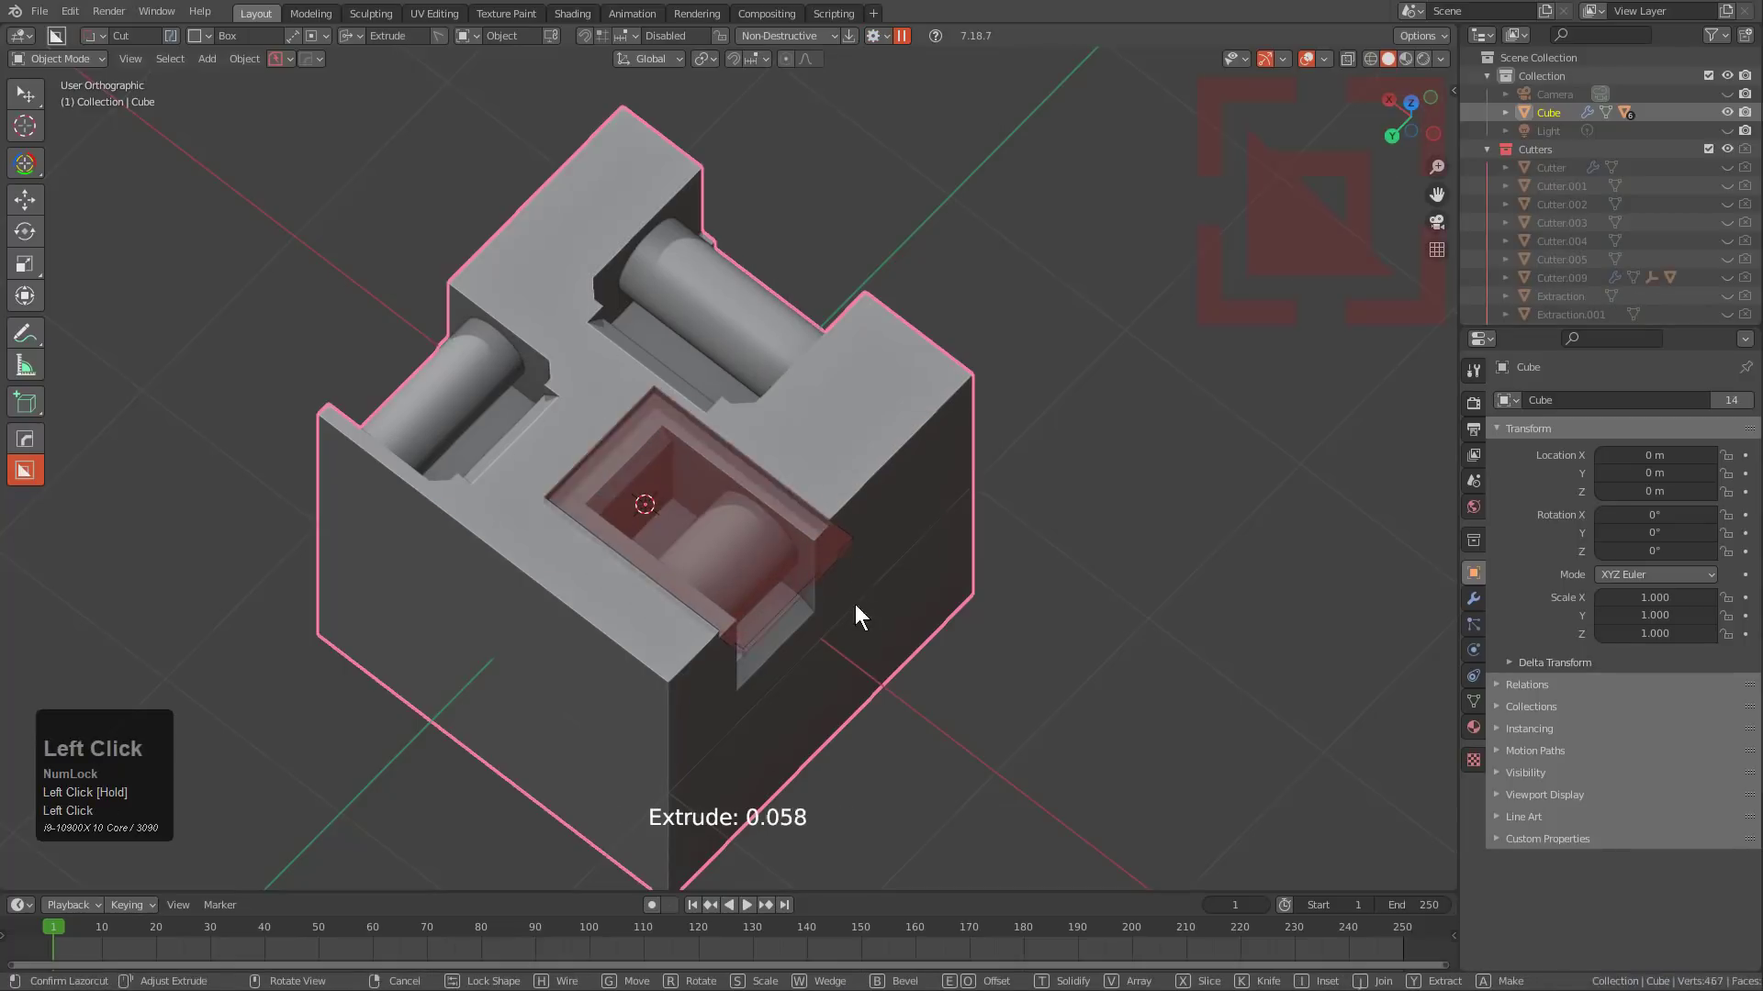
{"action": "key", "text": "y"}
{"action": "left_click", "coordinate": [867, 677]}
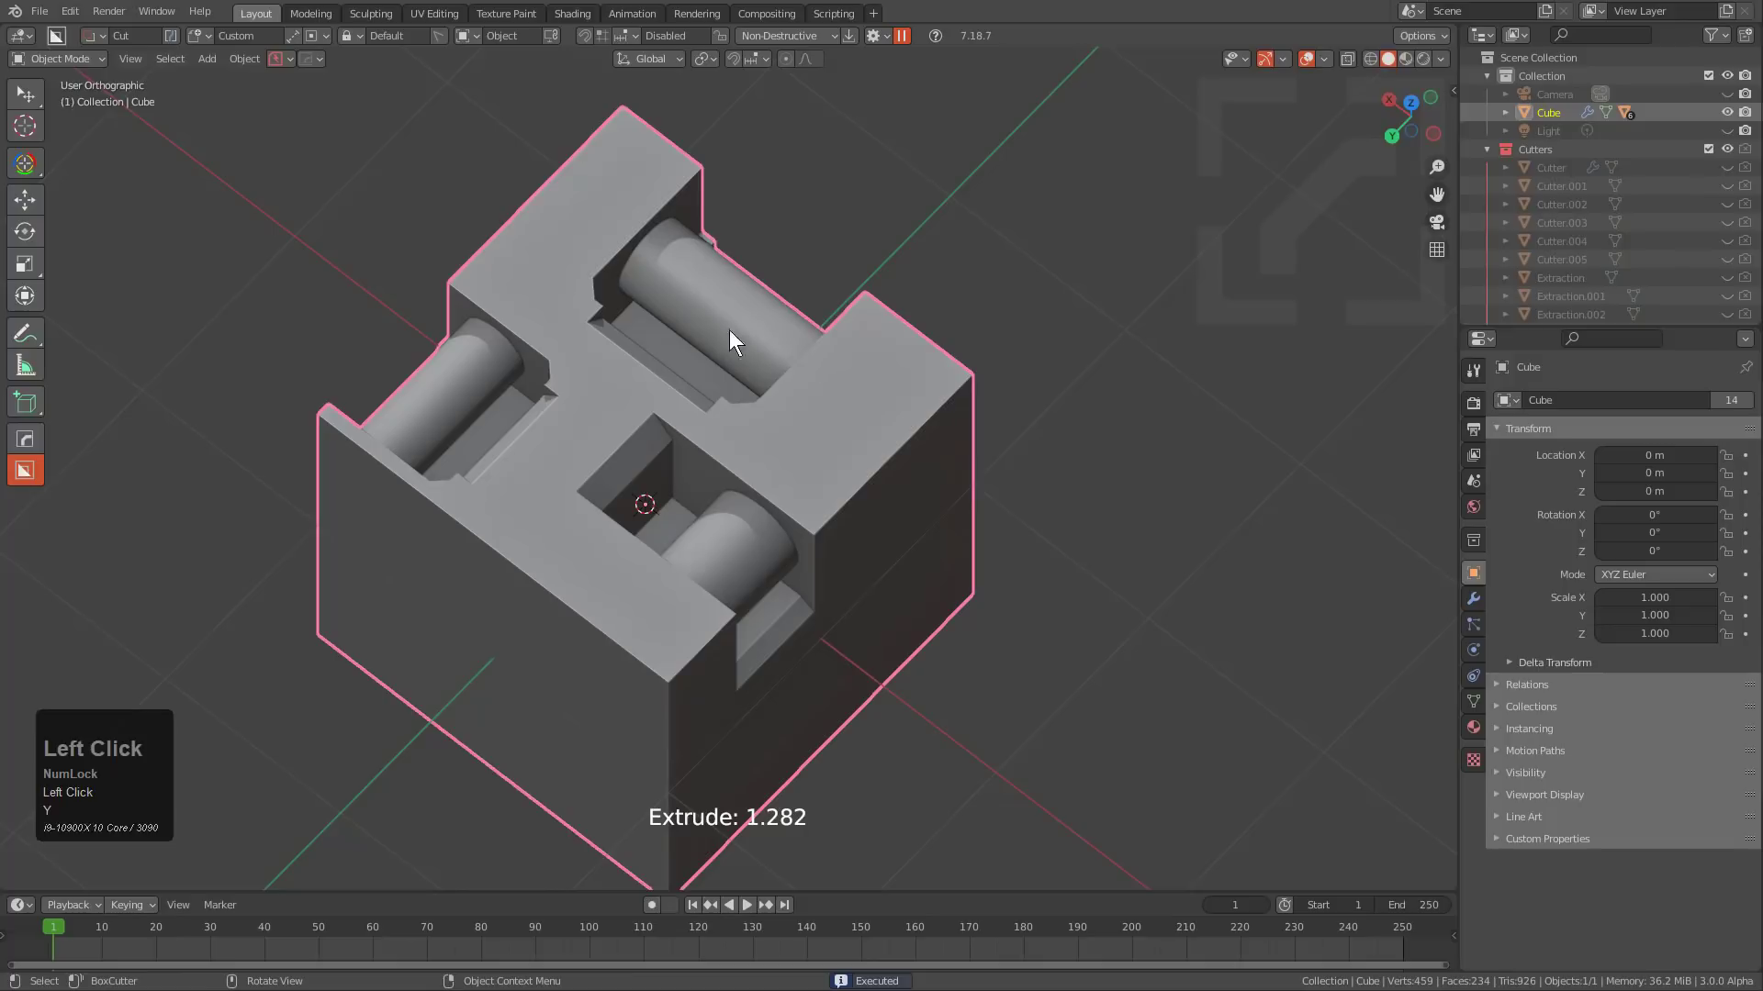
Set the Extract Out fade in BoxCutter's display settings to 1600.
{"action": "left_click", "coordinate": [875, 35]}
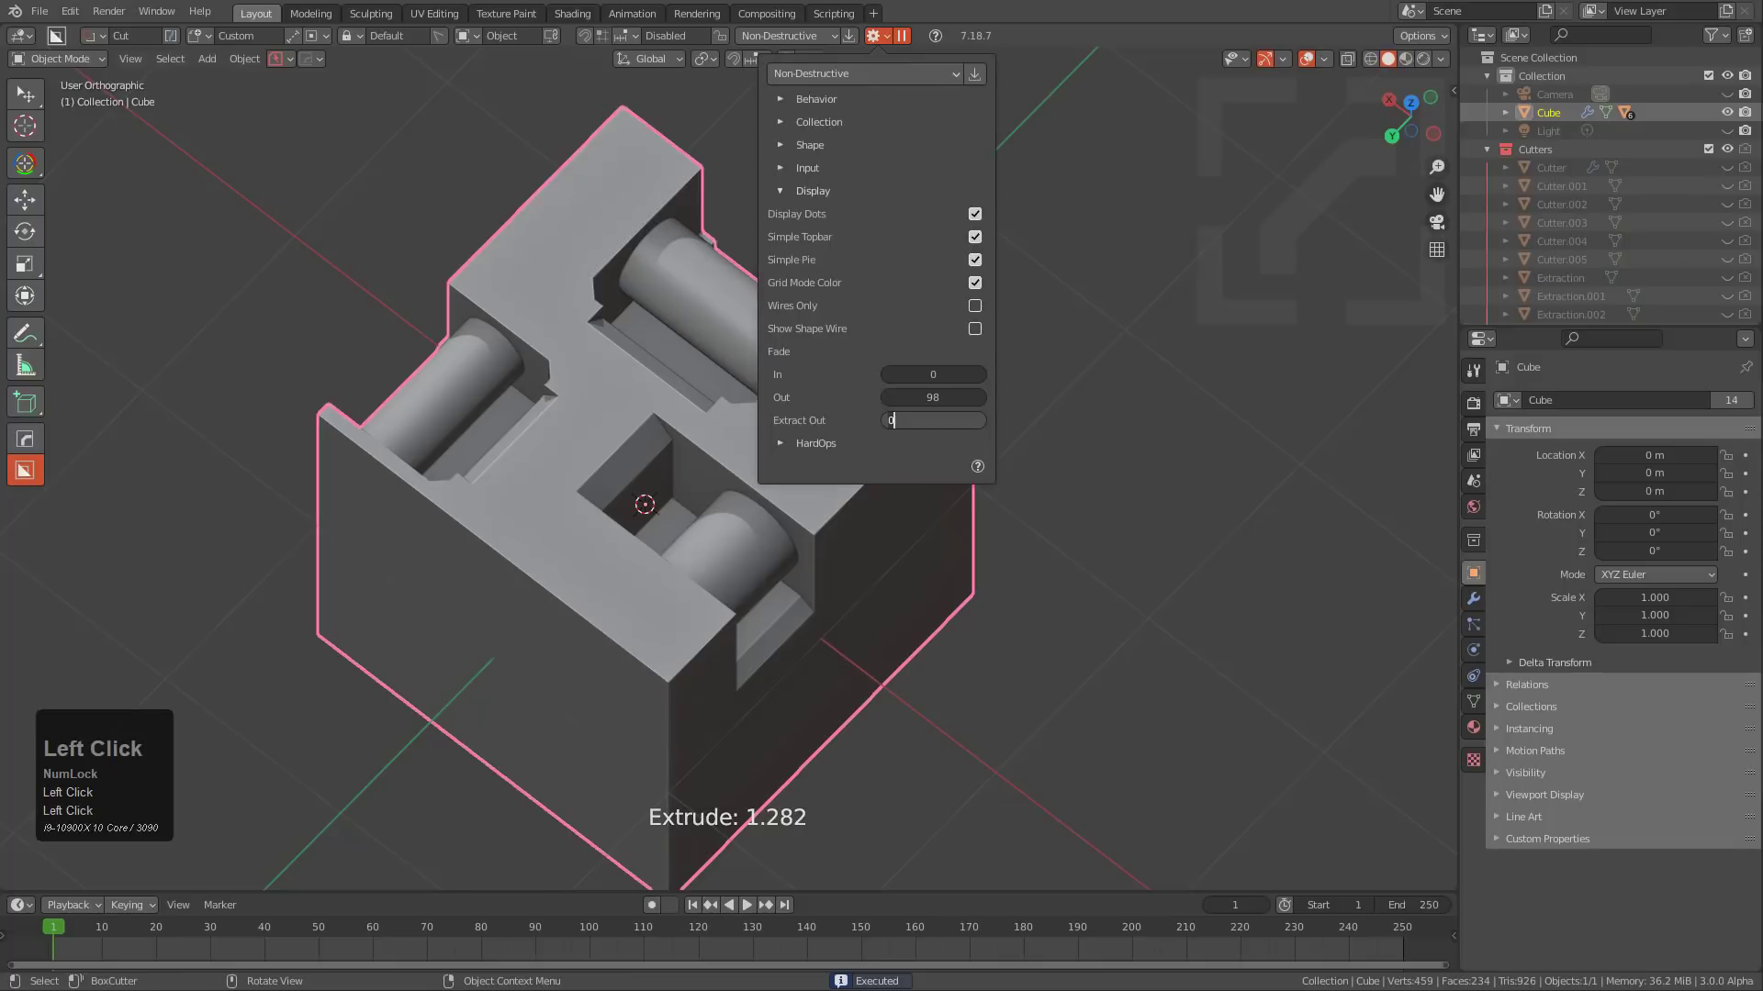
{"action": "type", "text": "1600"}
{"action": "key", "text": "KP_Enter"}
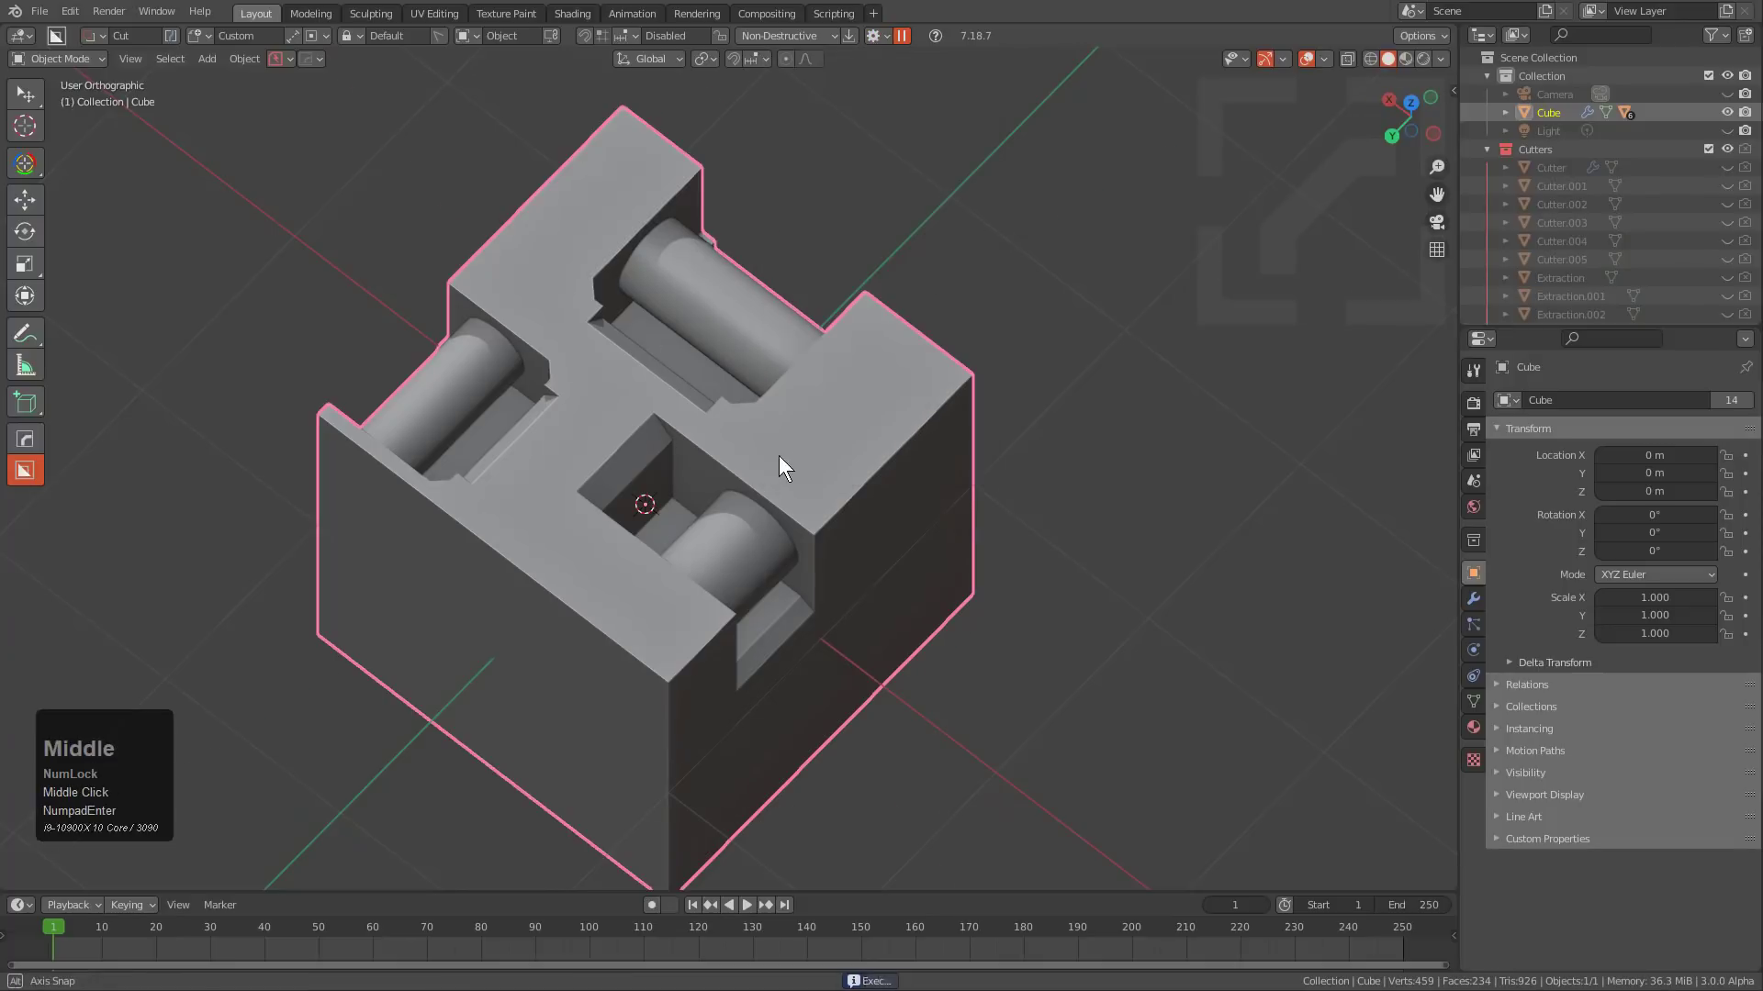
Switch the cutter to Box and extract a strip across the wide notch and its cylinder, about 1.130 deep.
{"action": "scroll", "coordinate": [673, 410], "scroll_direction": "up", "scroll_amount": 1}
{"action": "mouse_move", "coordinate": [778, 455]}
{"action": "middle_mouse_down"}
{"action": "mouse_move", "coordinate": [673, 410]}
{"action": "mouse_move", "coordinate": [808, 462]}
{"action": "middle_mouse_up"}
{"action": "key", "text": "d"}
{"action": "left_click", "coordinate": [724, 520]}
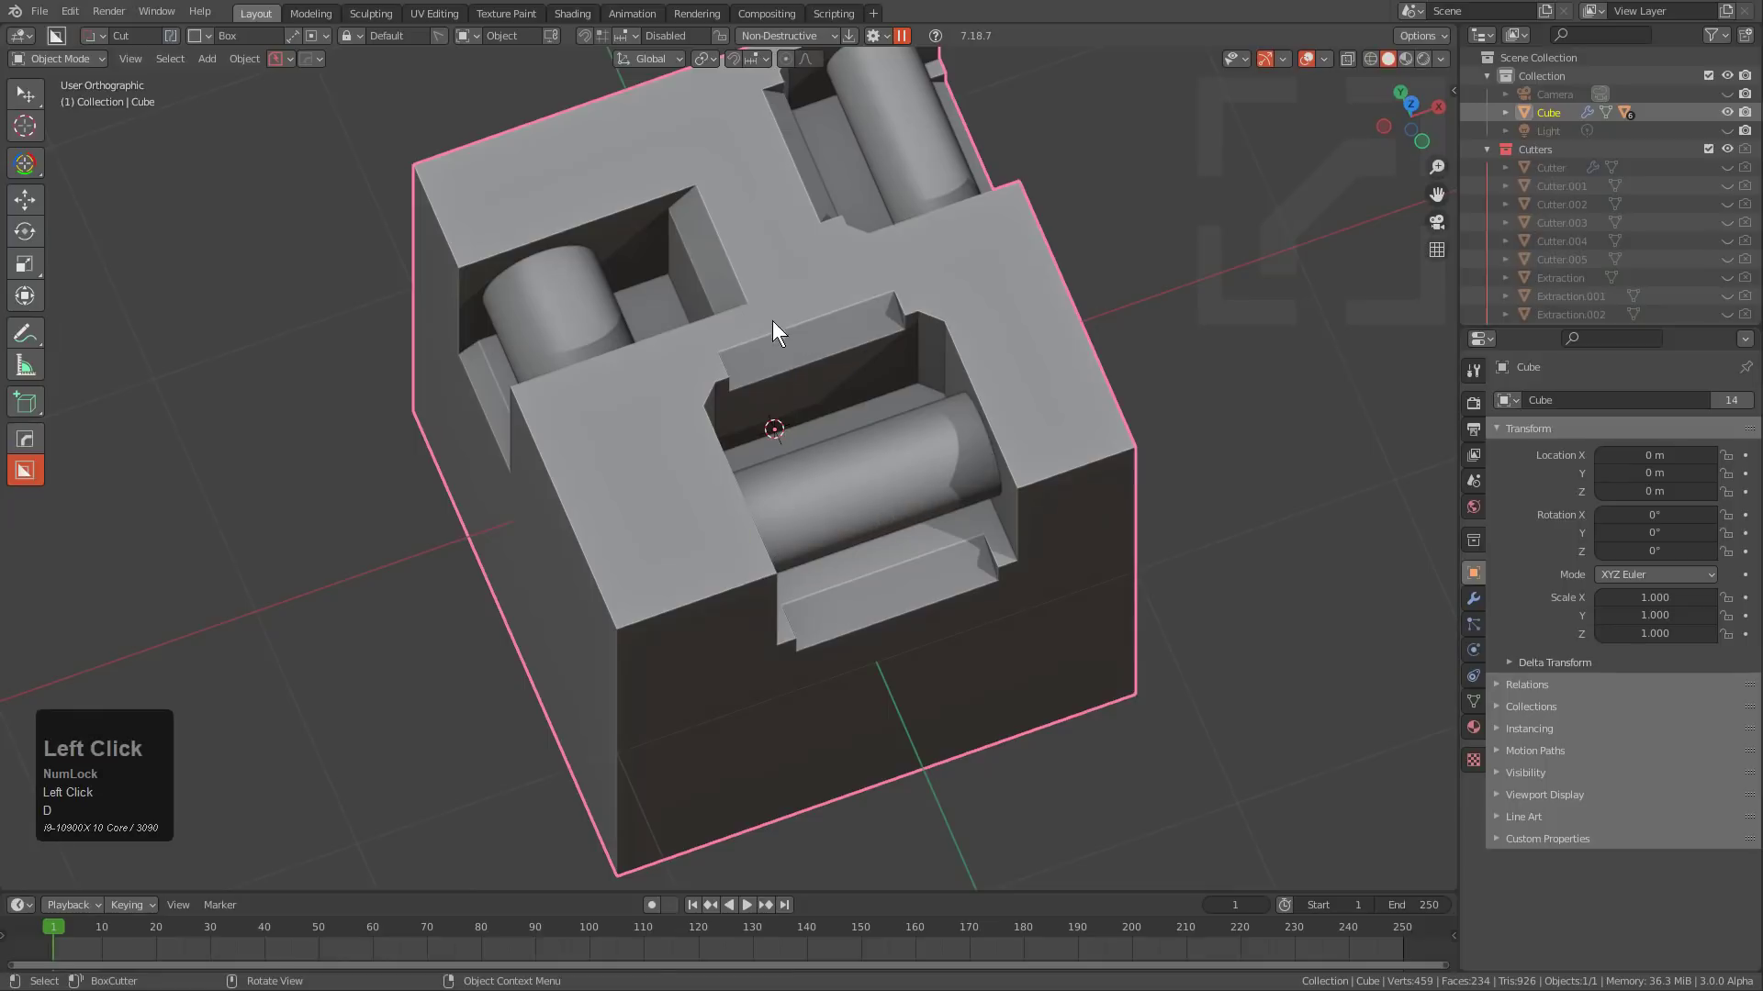
{"action": "left_click_drag", "start_coordinate": [768, 302], "coordinate": [977, 563]}
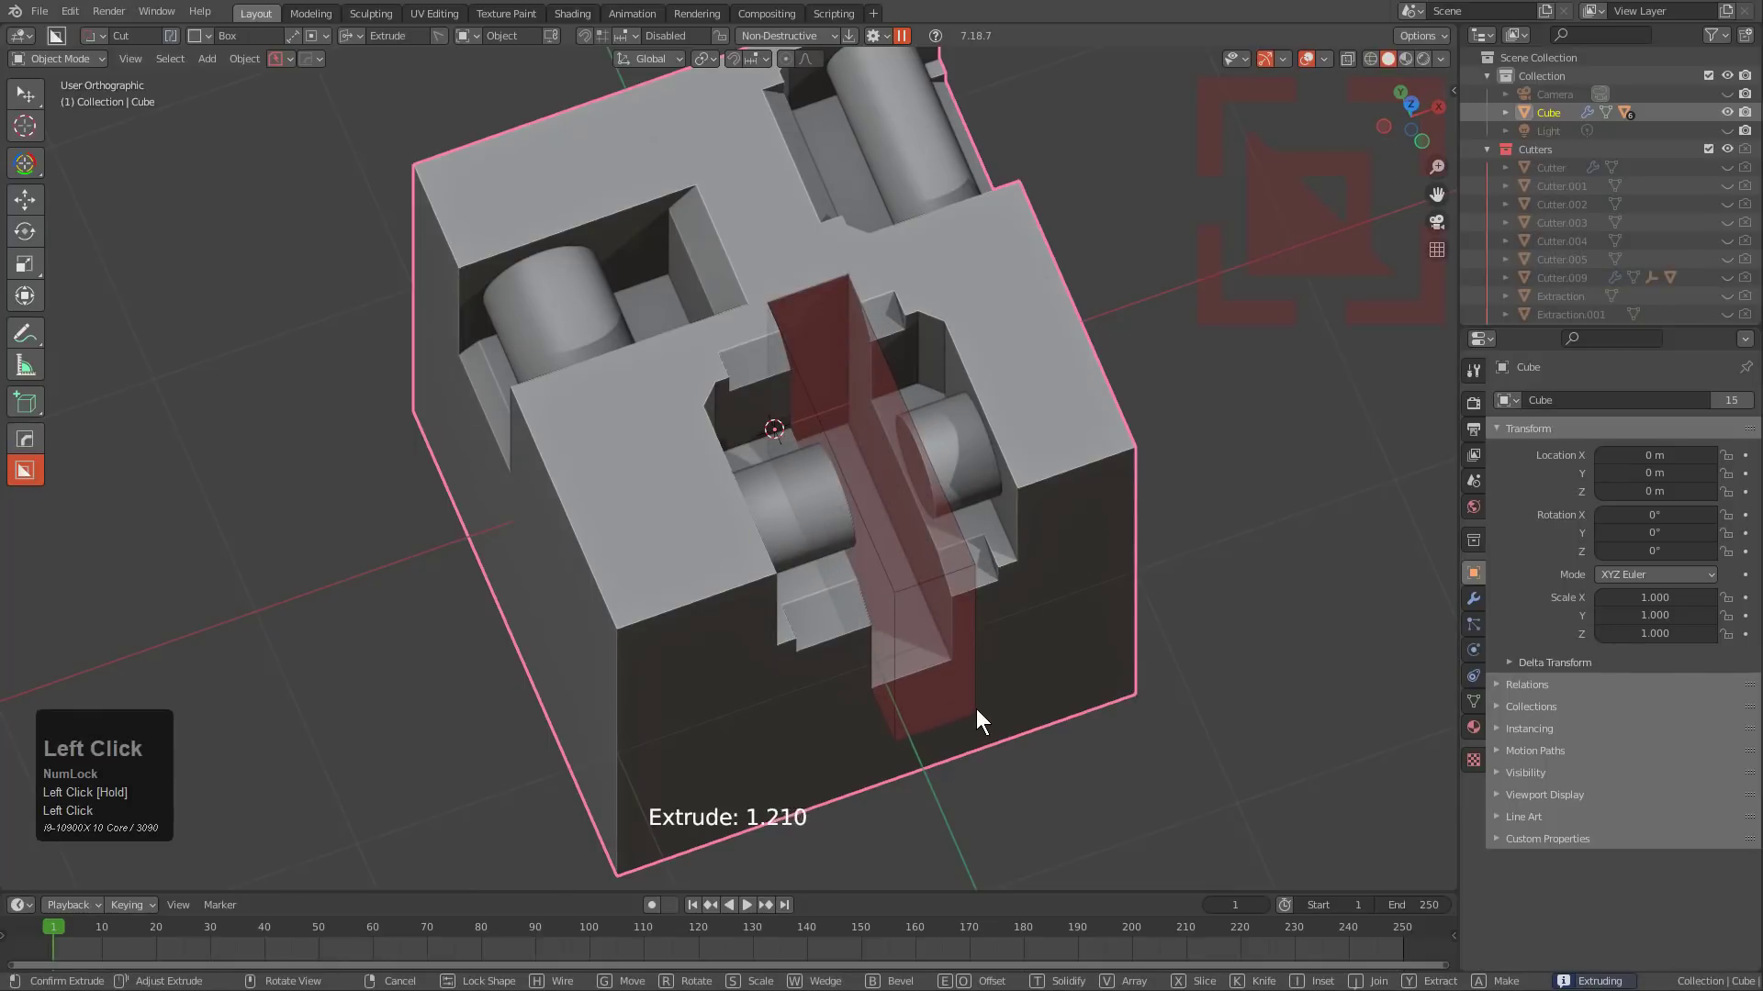
{"action": "key", "text": "y"}
{"action": "left_click_drag", "start_coordinate": [975, 702], "coordinate": [971, 696]}
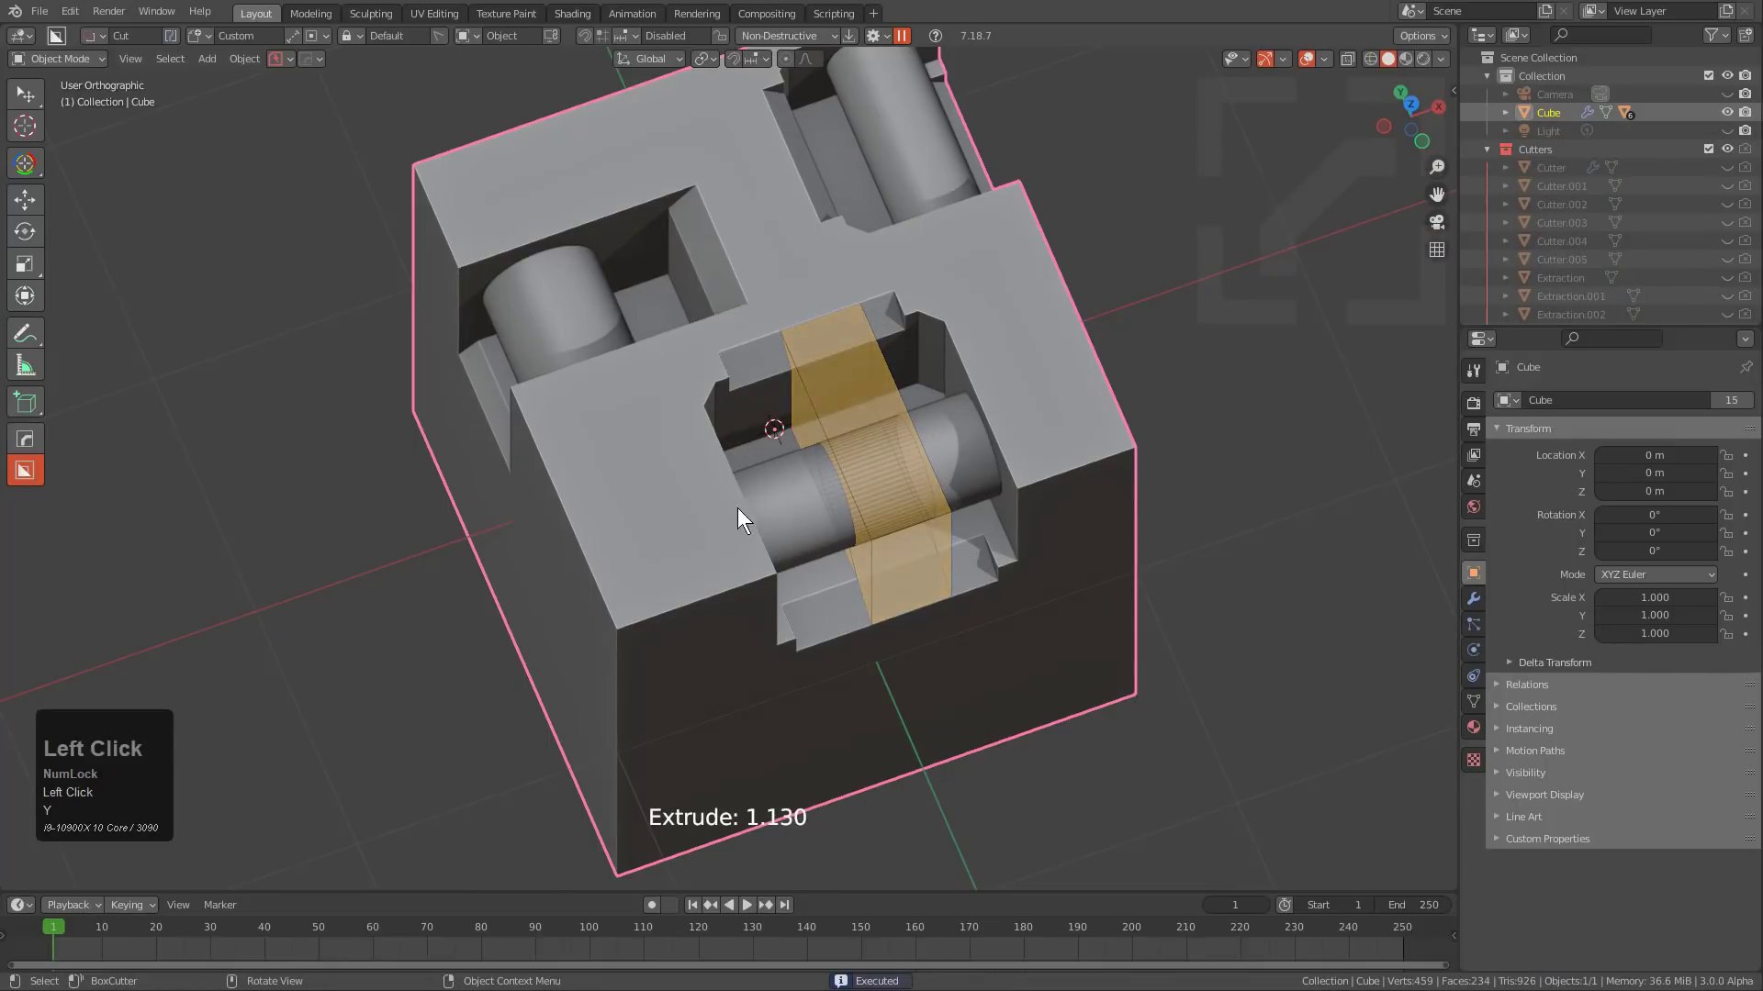
Draw the extracted strip as a custom cut into the solid corner beside the wide notch and lock the shape.
{"action": "mouse_move", "coordinate": [547, 410]}
{"action": "left_mouse_down"}
{"action": "mouse_move", "coordinate": [733, 549]}
{"action": "mouse_move", "coordinate": [684, 509]}
{"action": "left_mouse_up"}
{"action": "left_click", "coordinate": [652, 575]}
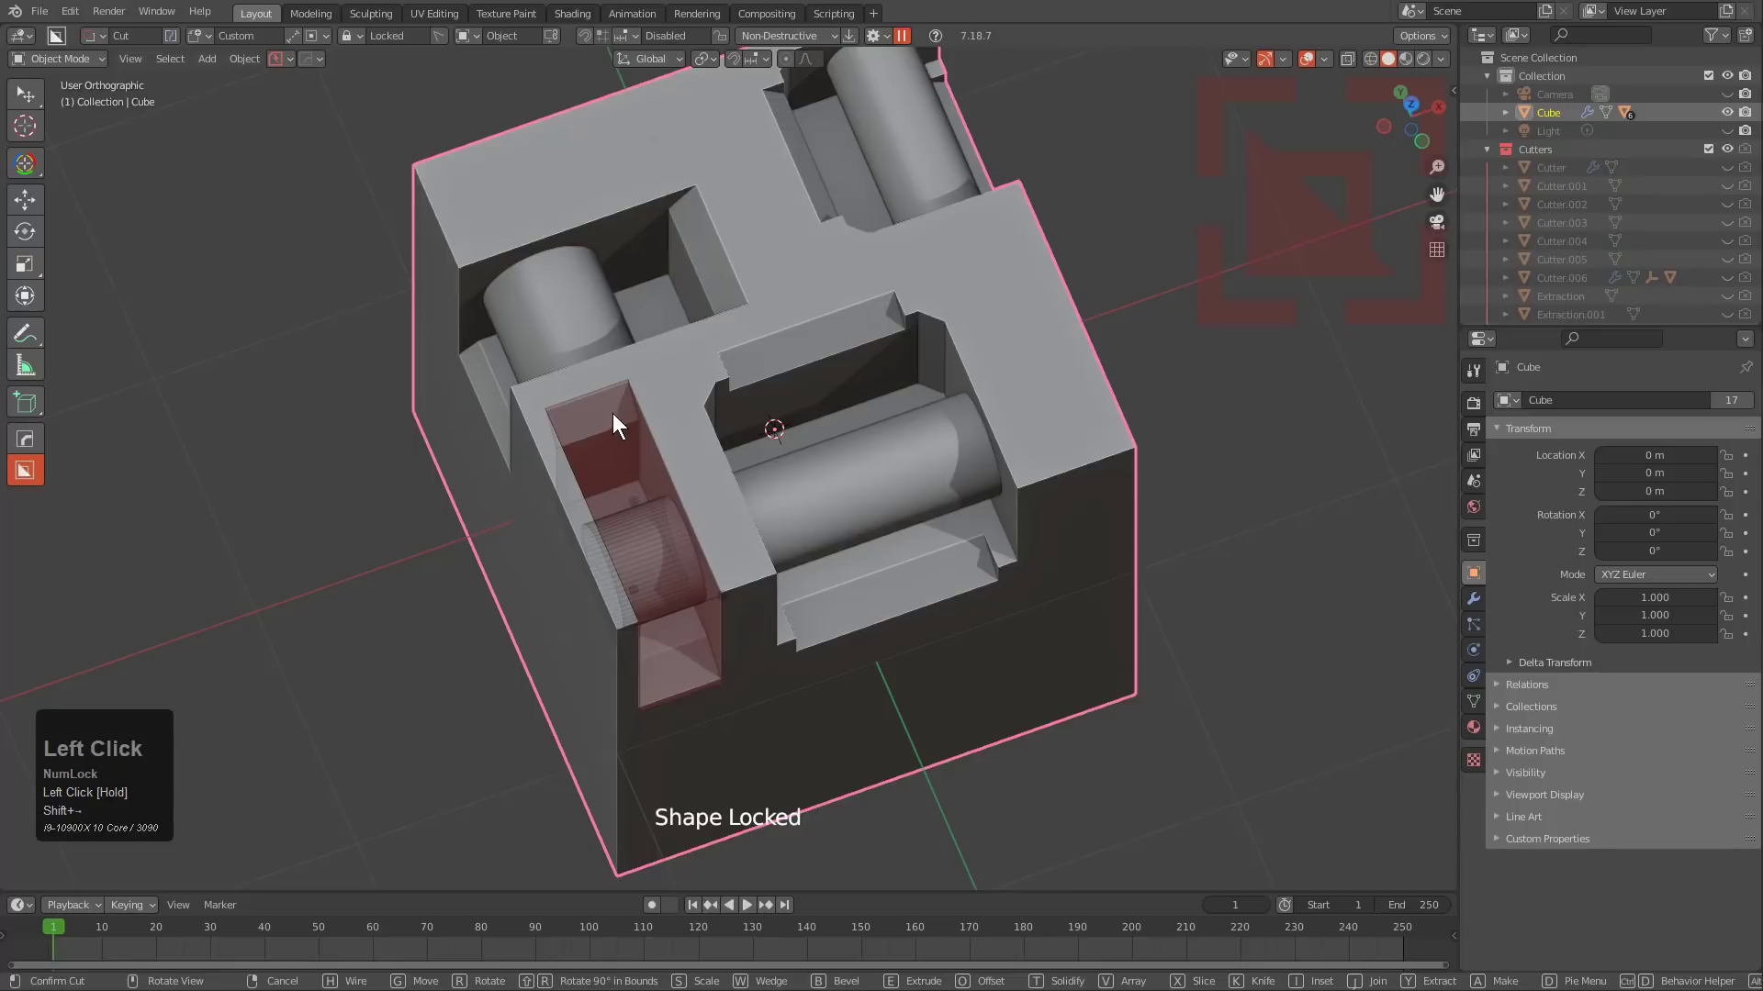
{"action": "middle_click_drag", "start_coordinate": [672, 499], "coordinate": [752, 456]}
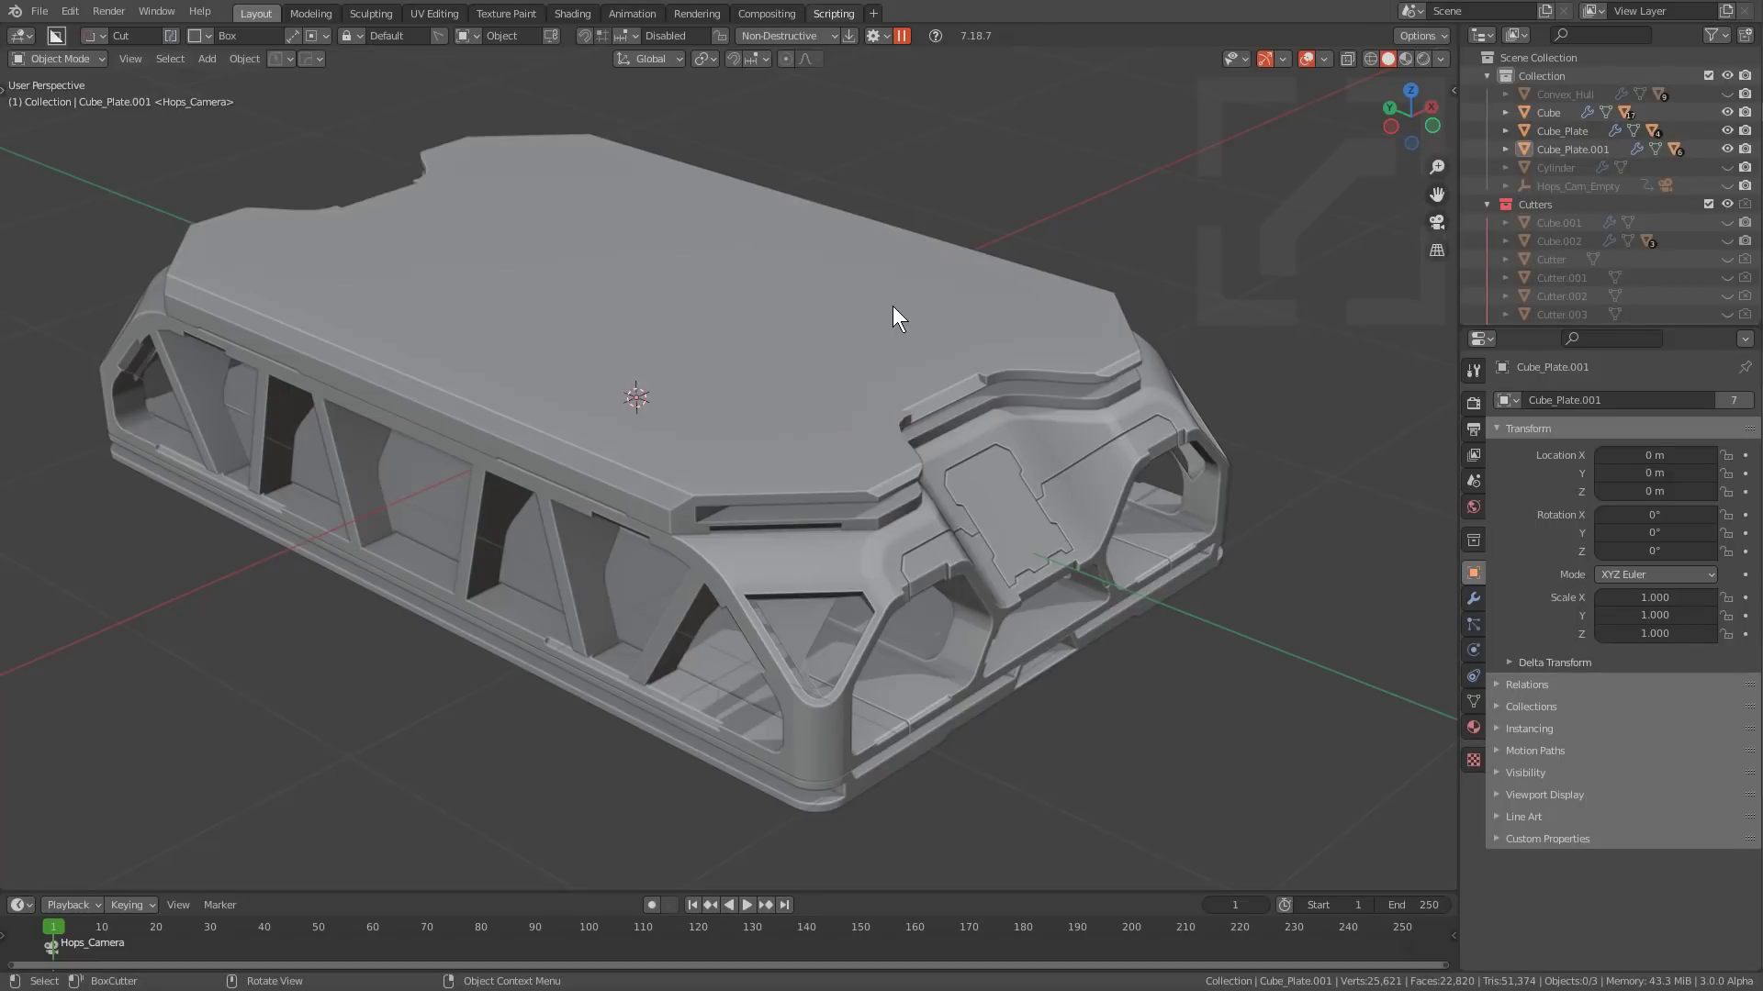
Select the vehicle's top plate and set the Out fade in BoxCutter's display settings to 123.
{"action": "left_click", "coordinate": [892, 305]}
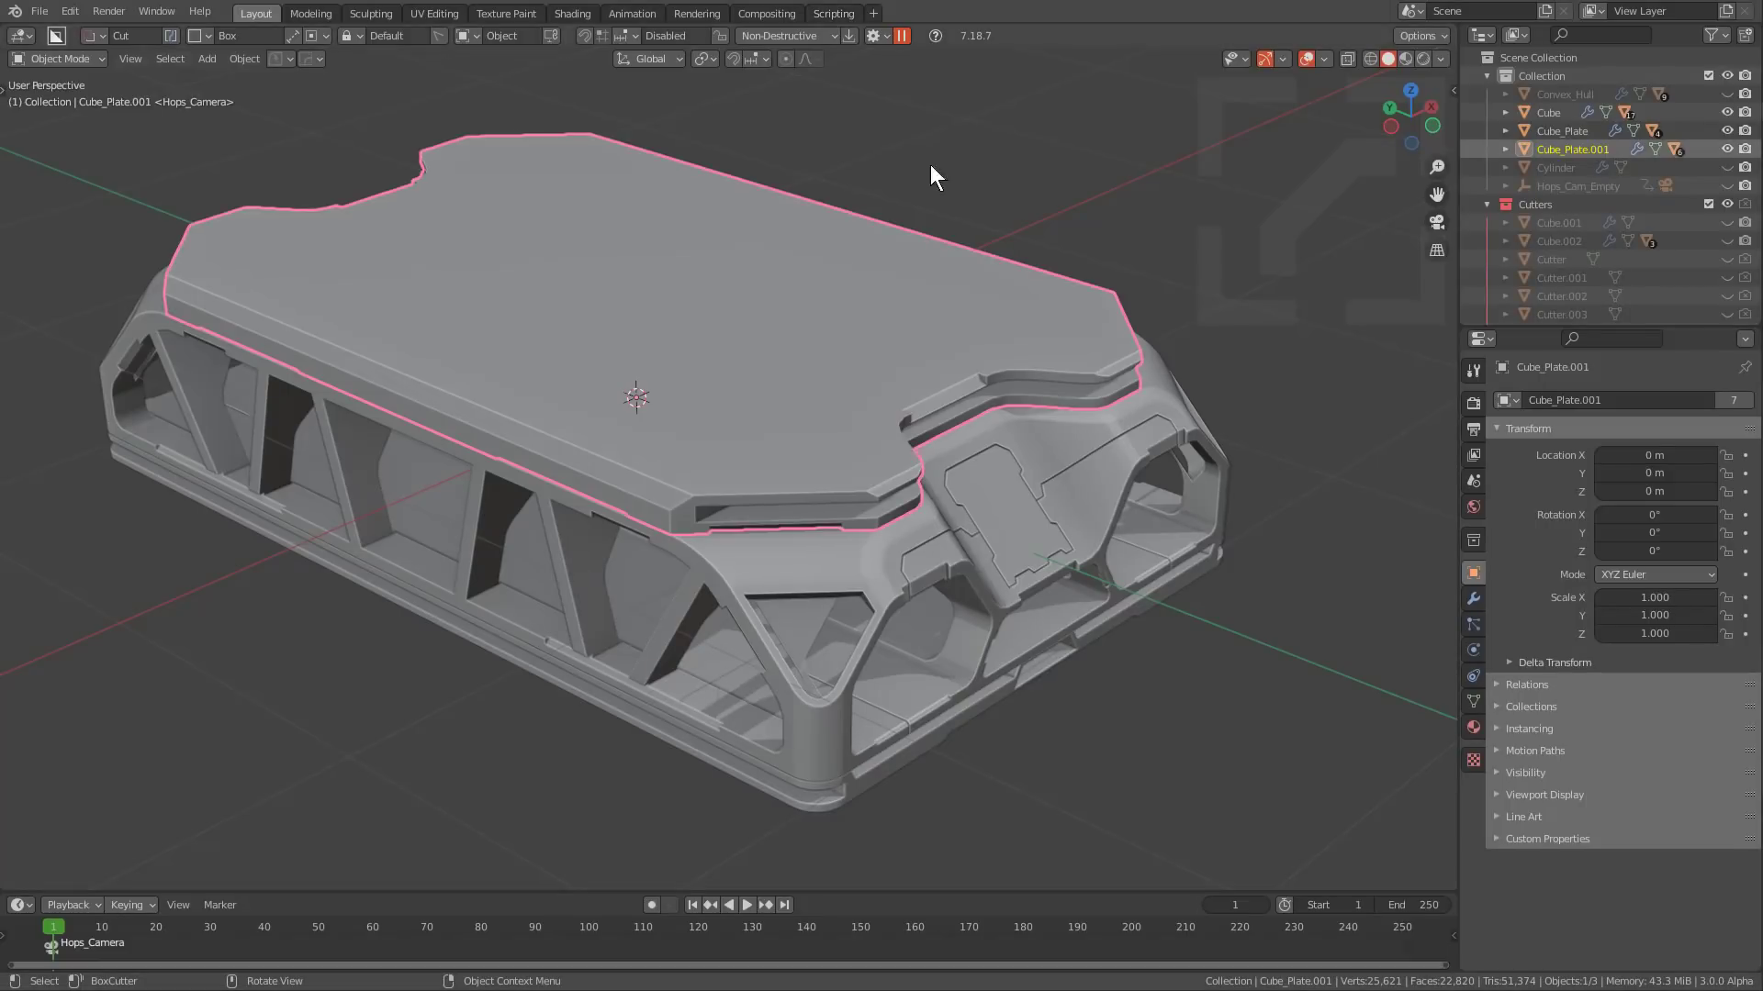
{"action": "left_click", "coordinate": [873, 35]}
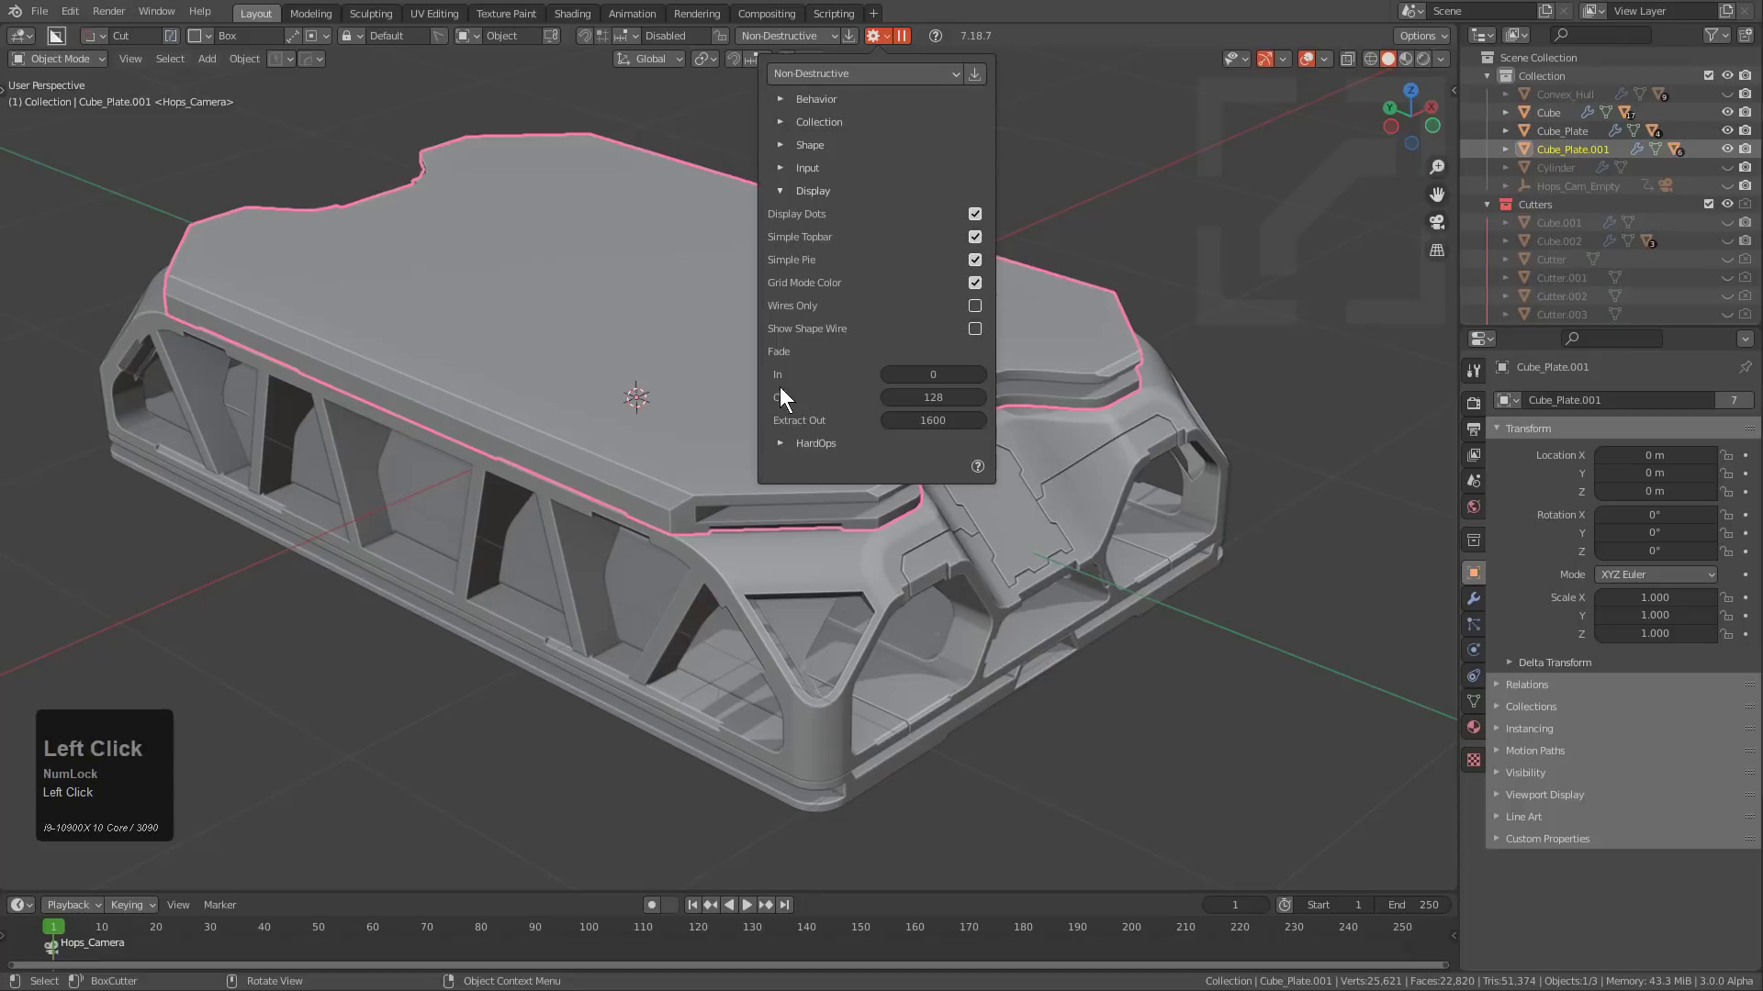
{"action": "left_click", "coordinate": [797, 191]}
{"action": "left_click", "coordinate": [797, 191]}
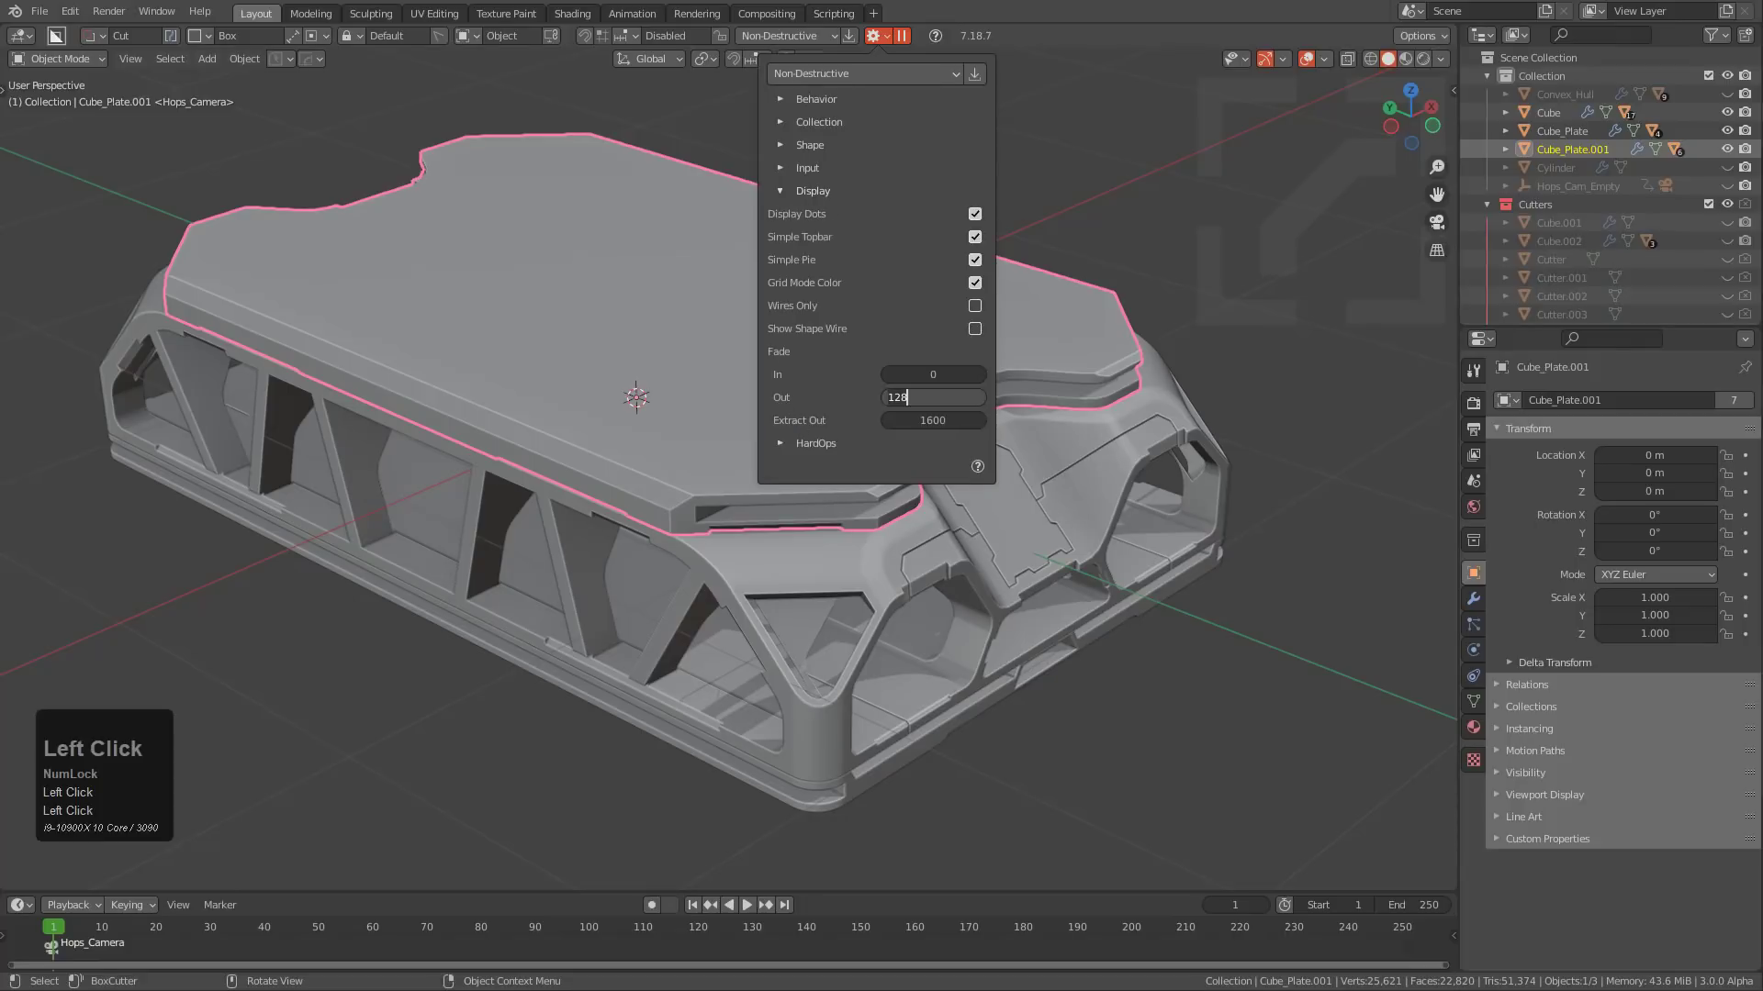
{"action": "key", "text": "KP_Enter"}
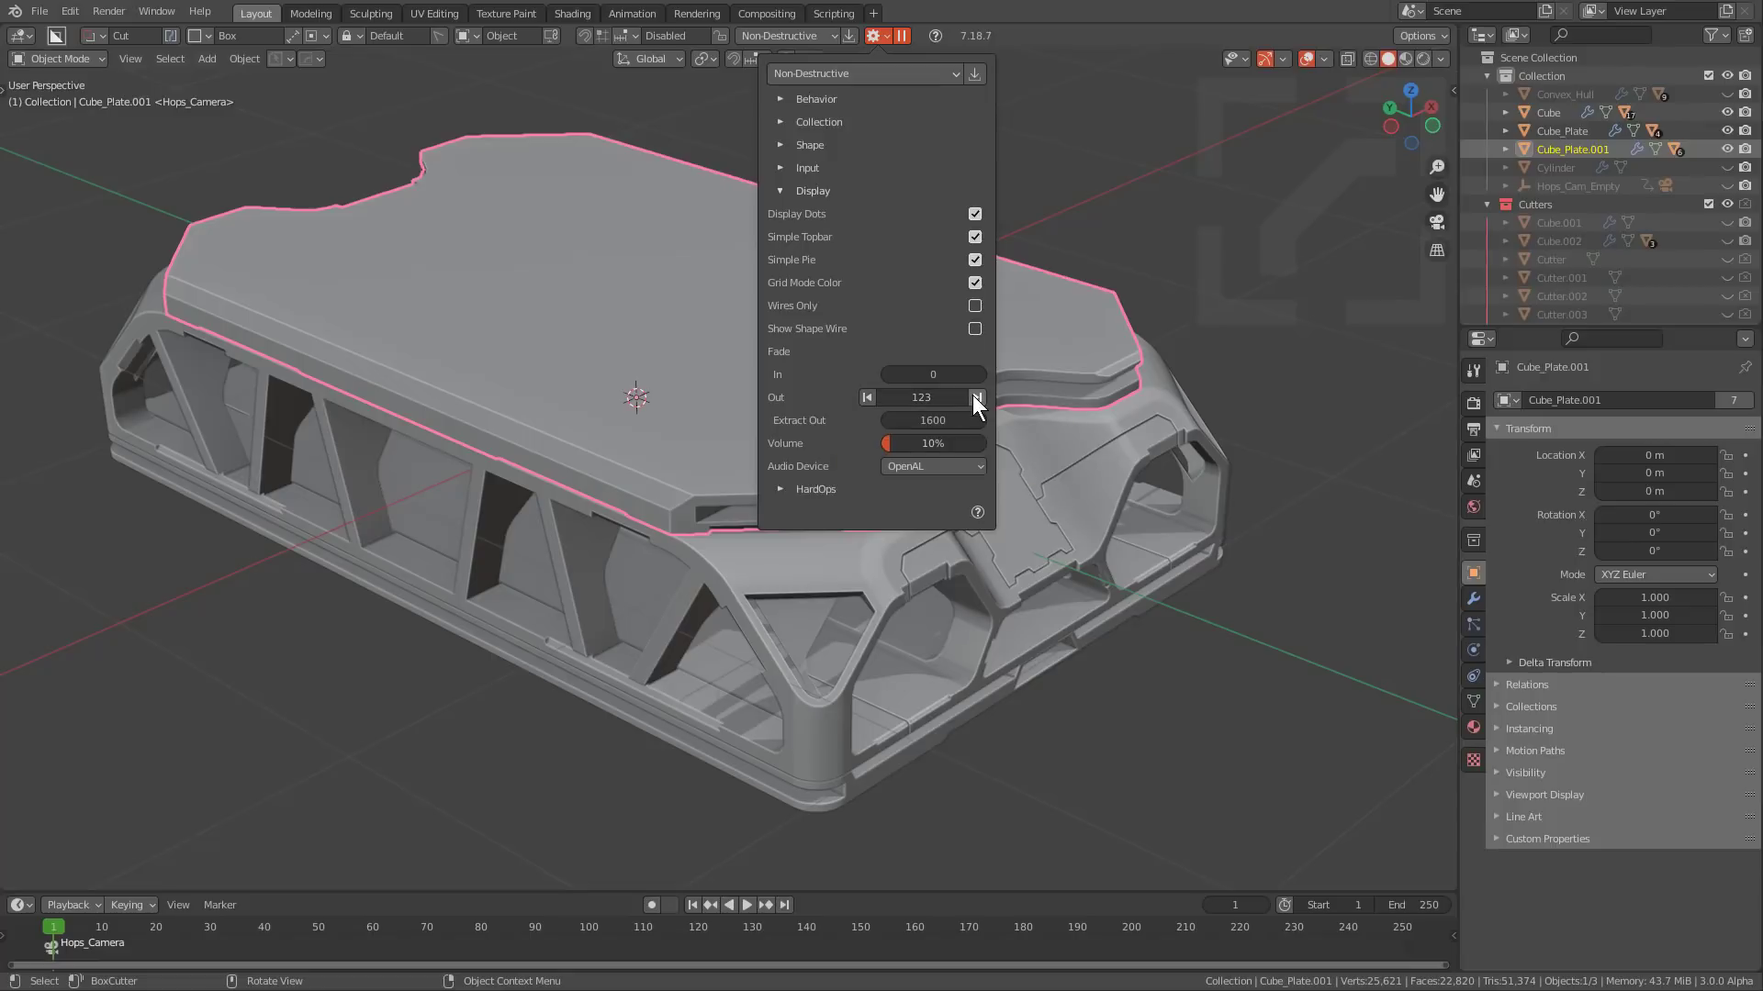
Cut a box notch about 0.101 deep into the top plate's front edge, with corners beveled about 0.045.
{"action": "mouse_move", "coordinate": [615, 384]}
{"action": "left_mouse_down"}
{"action": "mouse_move", "coordinate": [575, 448]}
{"action": "mouse_move", "coordinate": [593, 512]}
{"action": "left_mouse_up"}
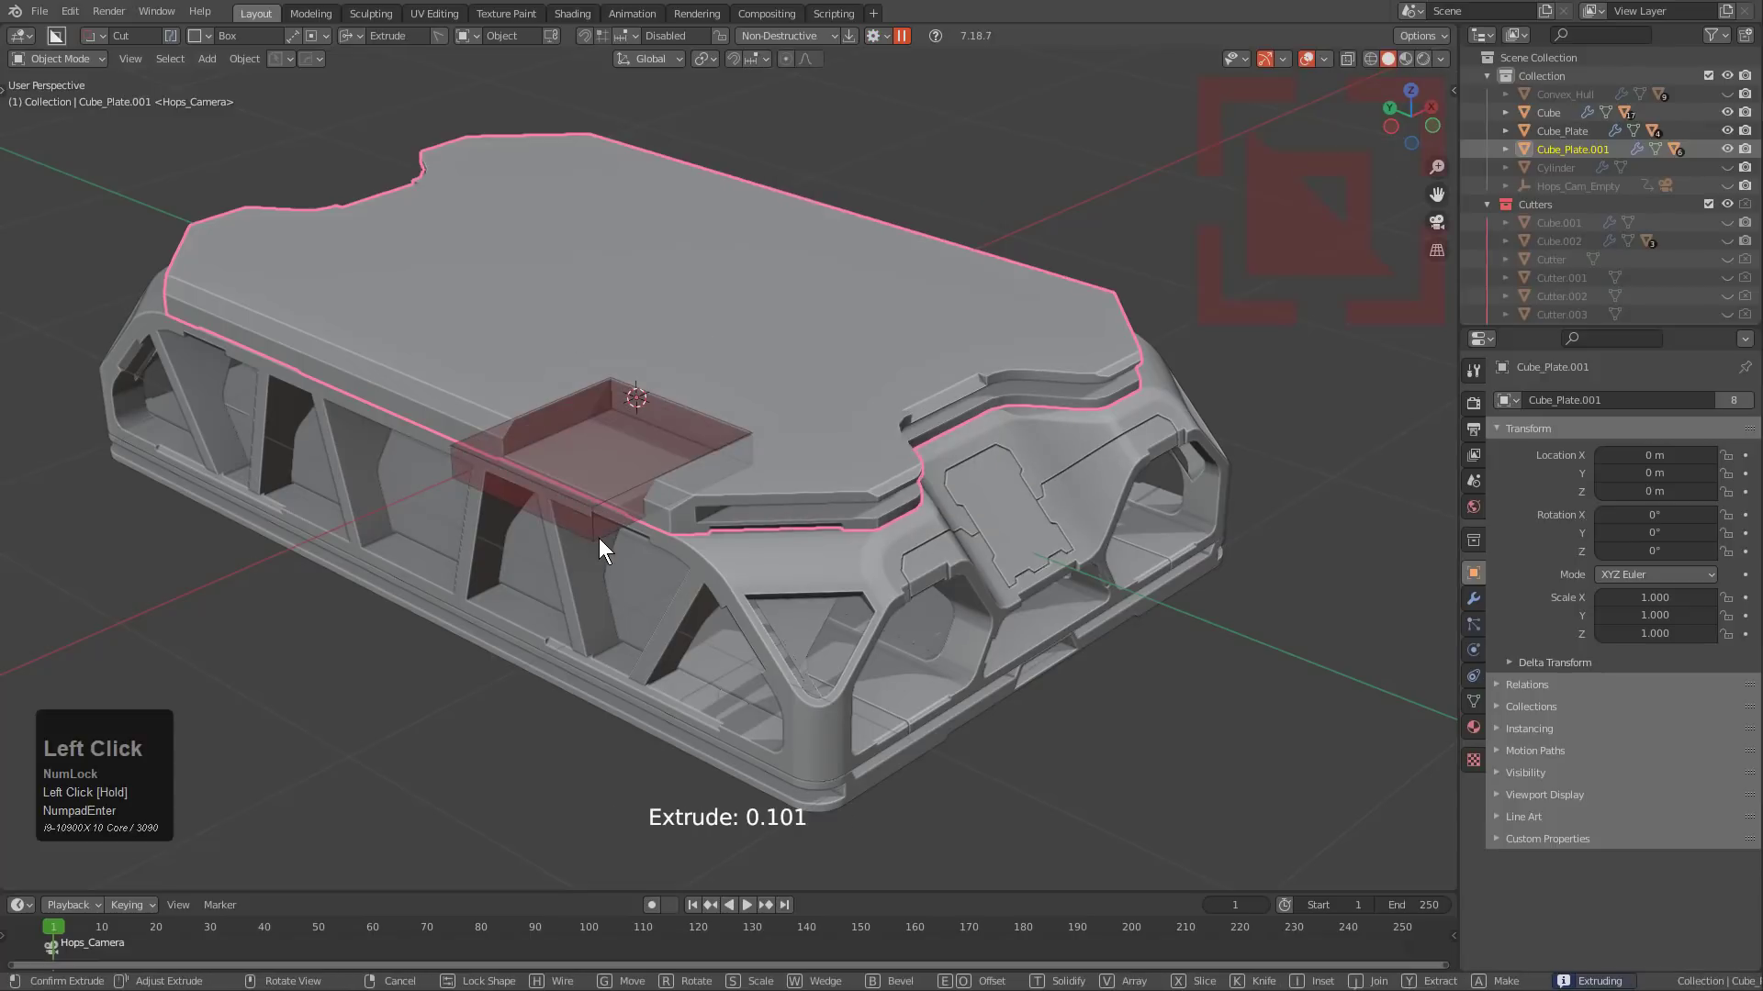
{"action": "key", "text": "b"}
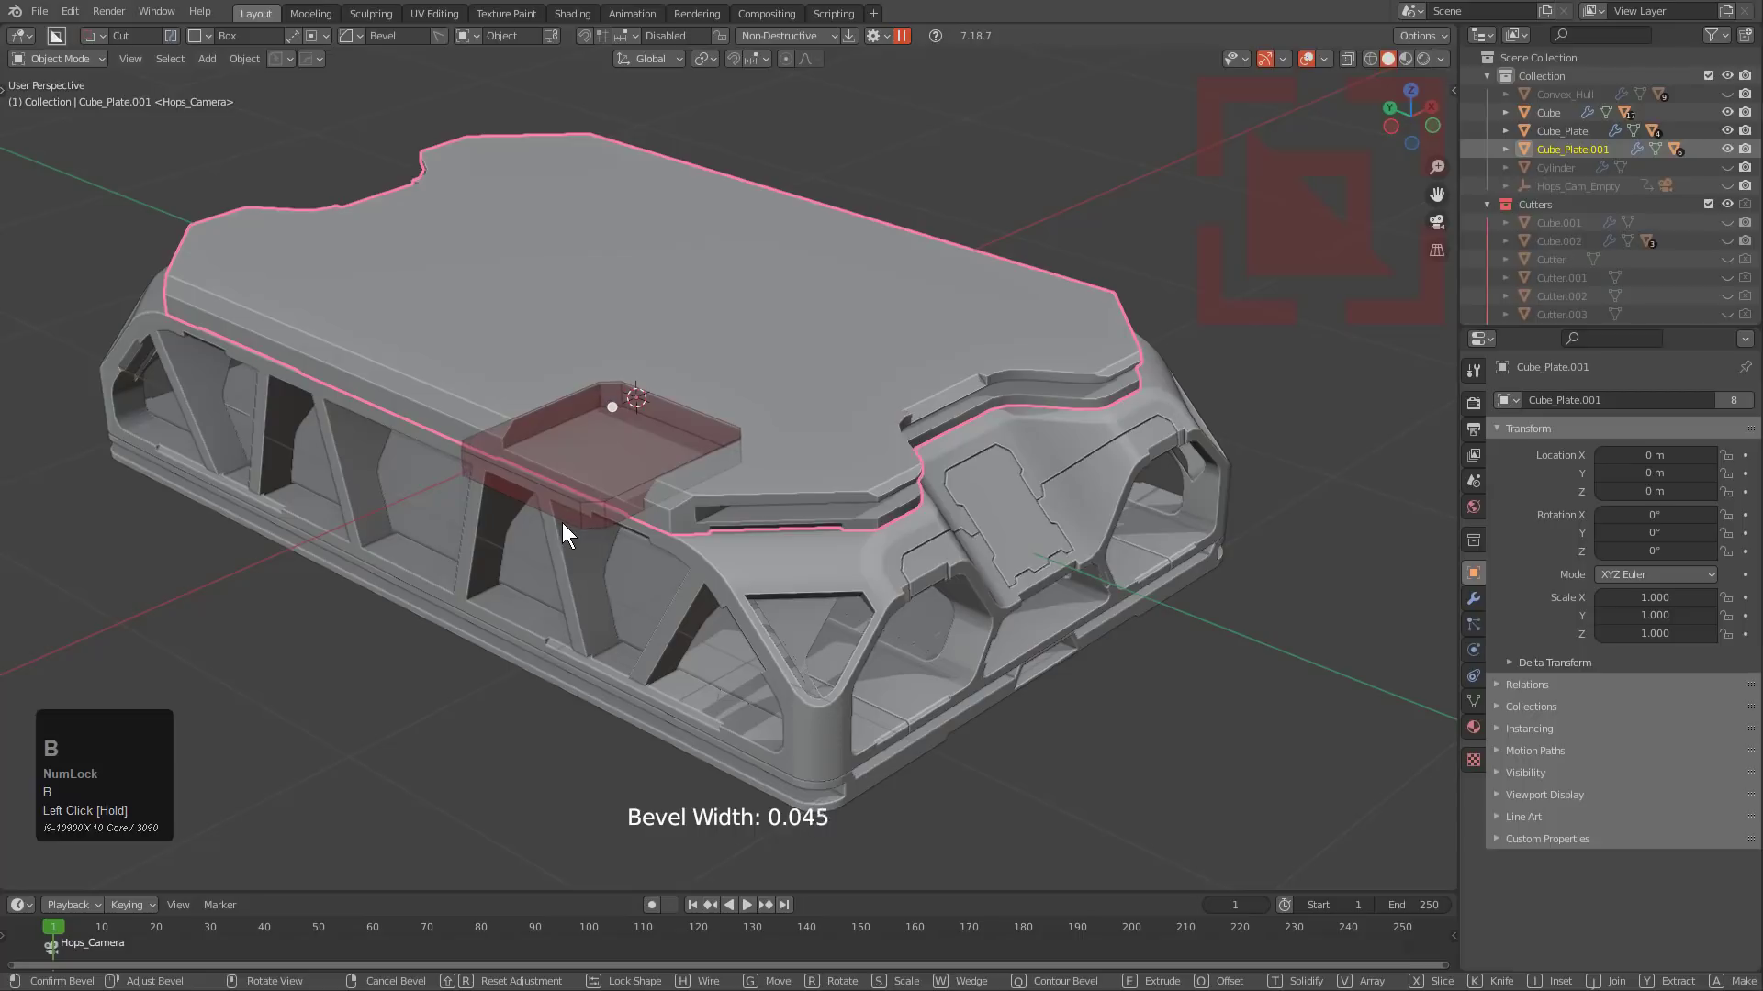
{"action": "key", "text": "space"}
Cut two small box slots about 0.131 deep along the inner walls of the beveled notch.
{"action": "left_click_drag", "start_coordinate": [648, 383], "coordinate": [710, 422]}
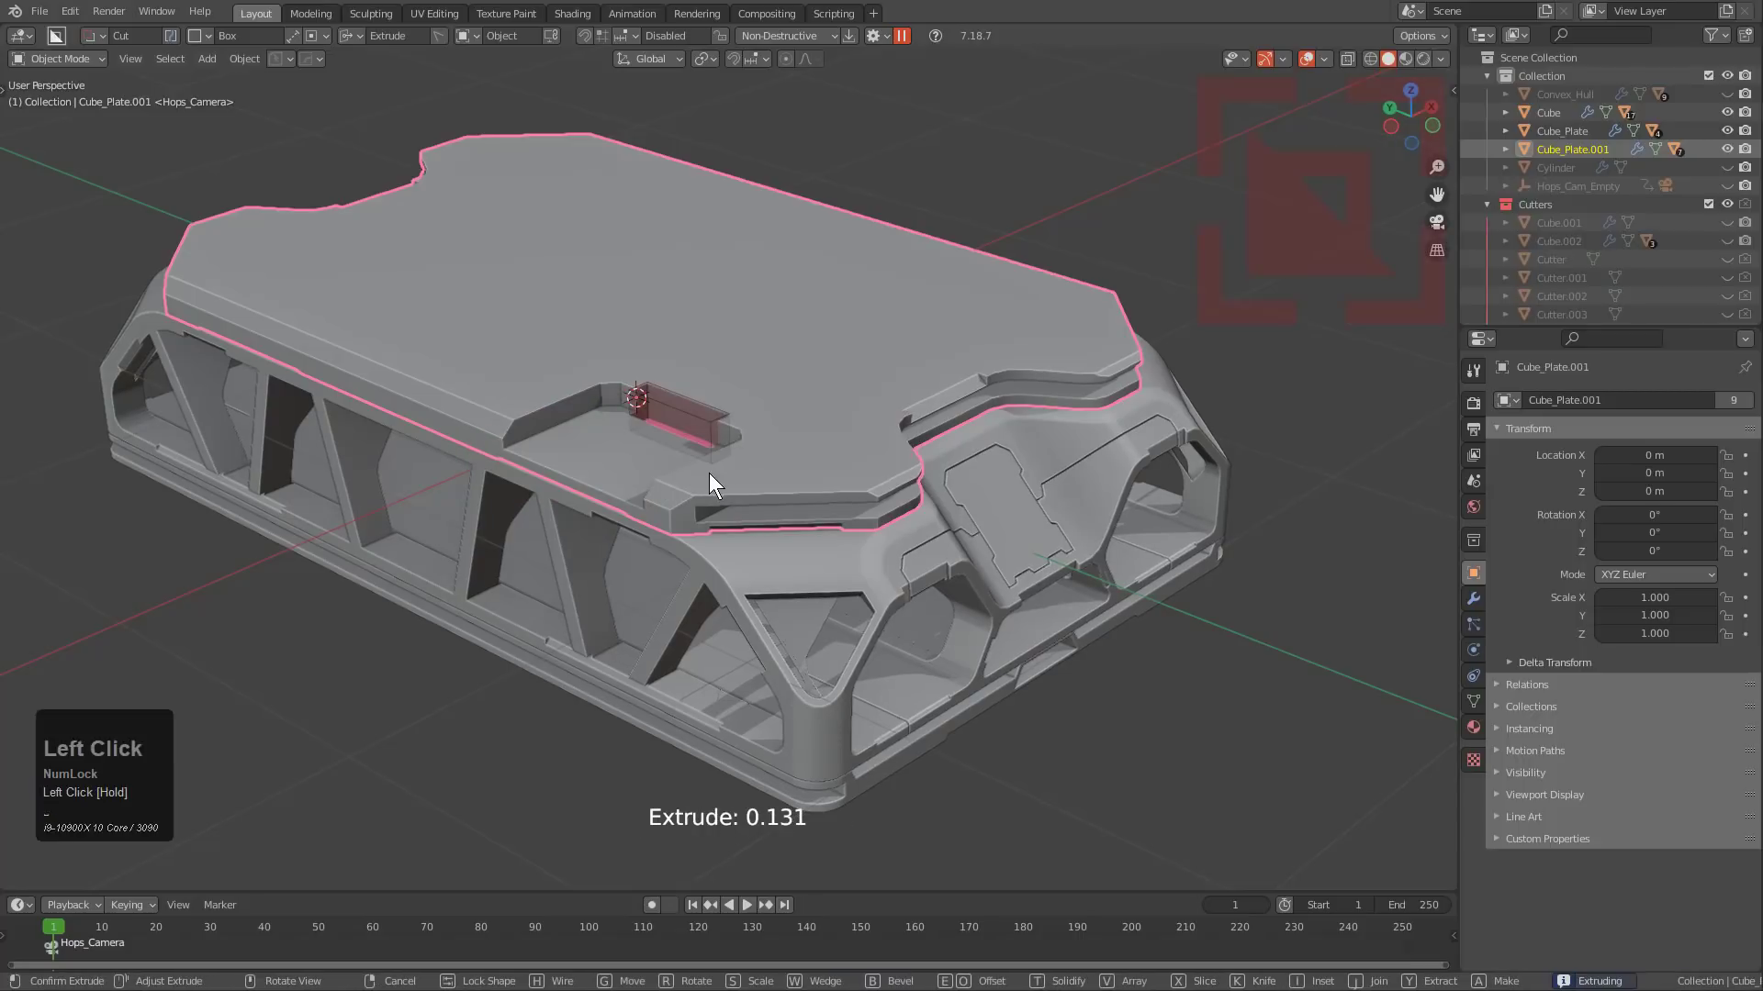
{"action": "left_click", "coordinate": [709, 471]}
{"action": "left_click_drag", "start_coordinate": [574, 388], "coordinate": [543, 415]}
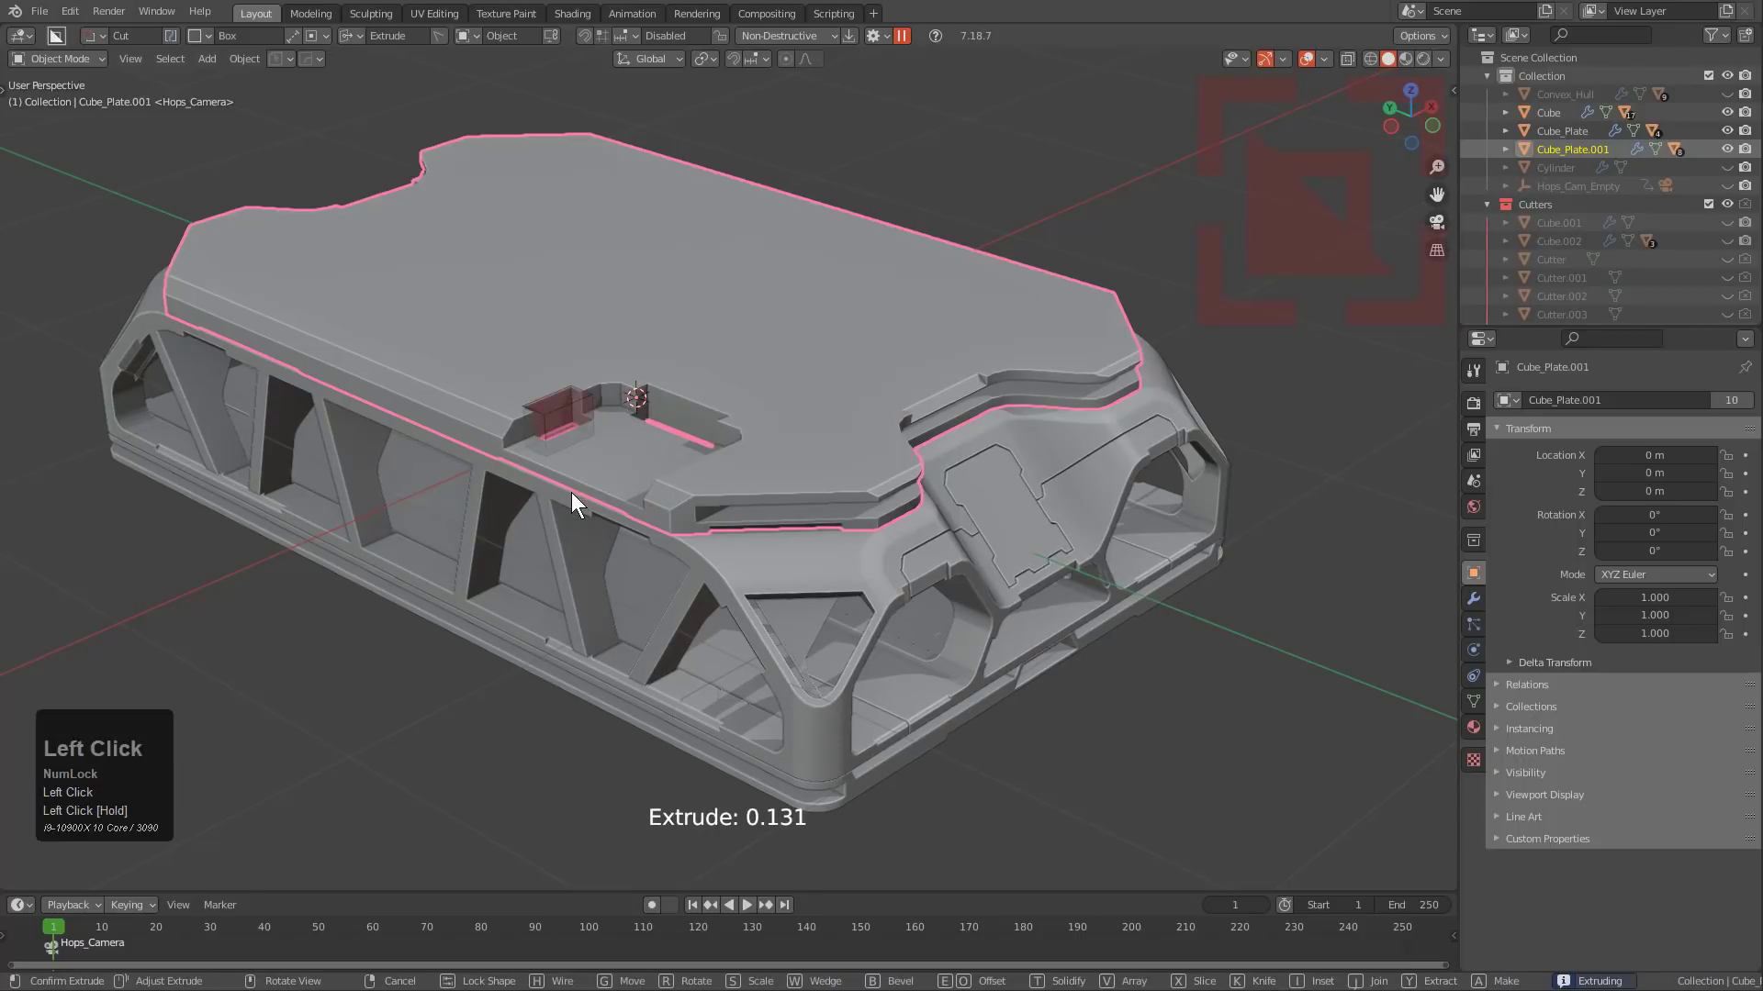
{"action": "left_click", "coordinate": [571, 492]}
Lower the Out fade and cut a larger, shallower beveled box around the notch, about 0.038 deep.
{"action": "left_click", "coordinate": [870, 36]}
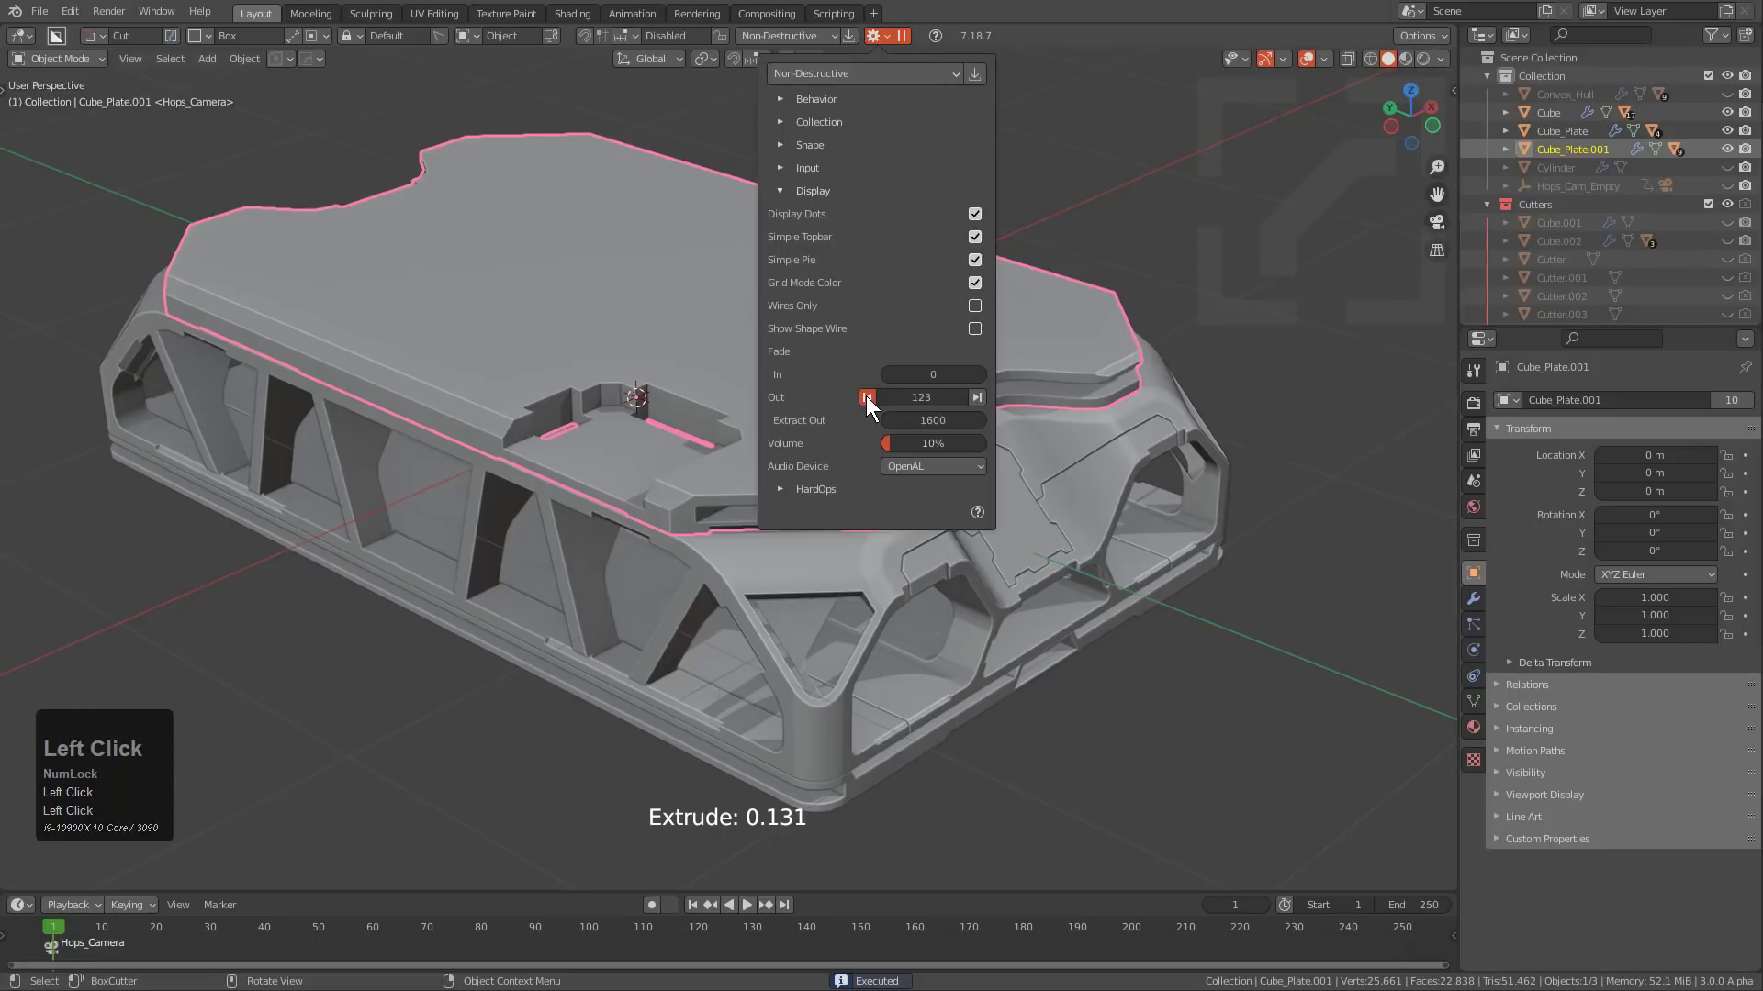
{"action": "mouse_move", "coordinate": [617, 347]}
{"action": "left_mouse_down"}
{"action": "mouse_move", "coordinate": [553, 507]}
{"action": "mouse_move", "coordinate": [576, 553]}
{"action": "left_mouse_up"}
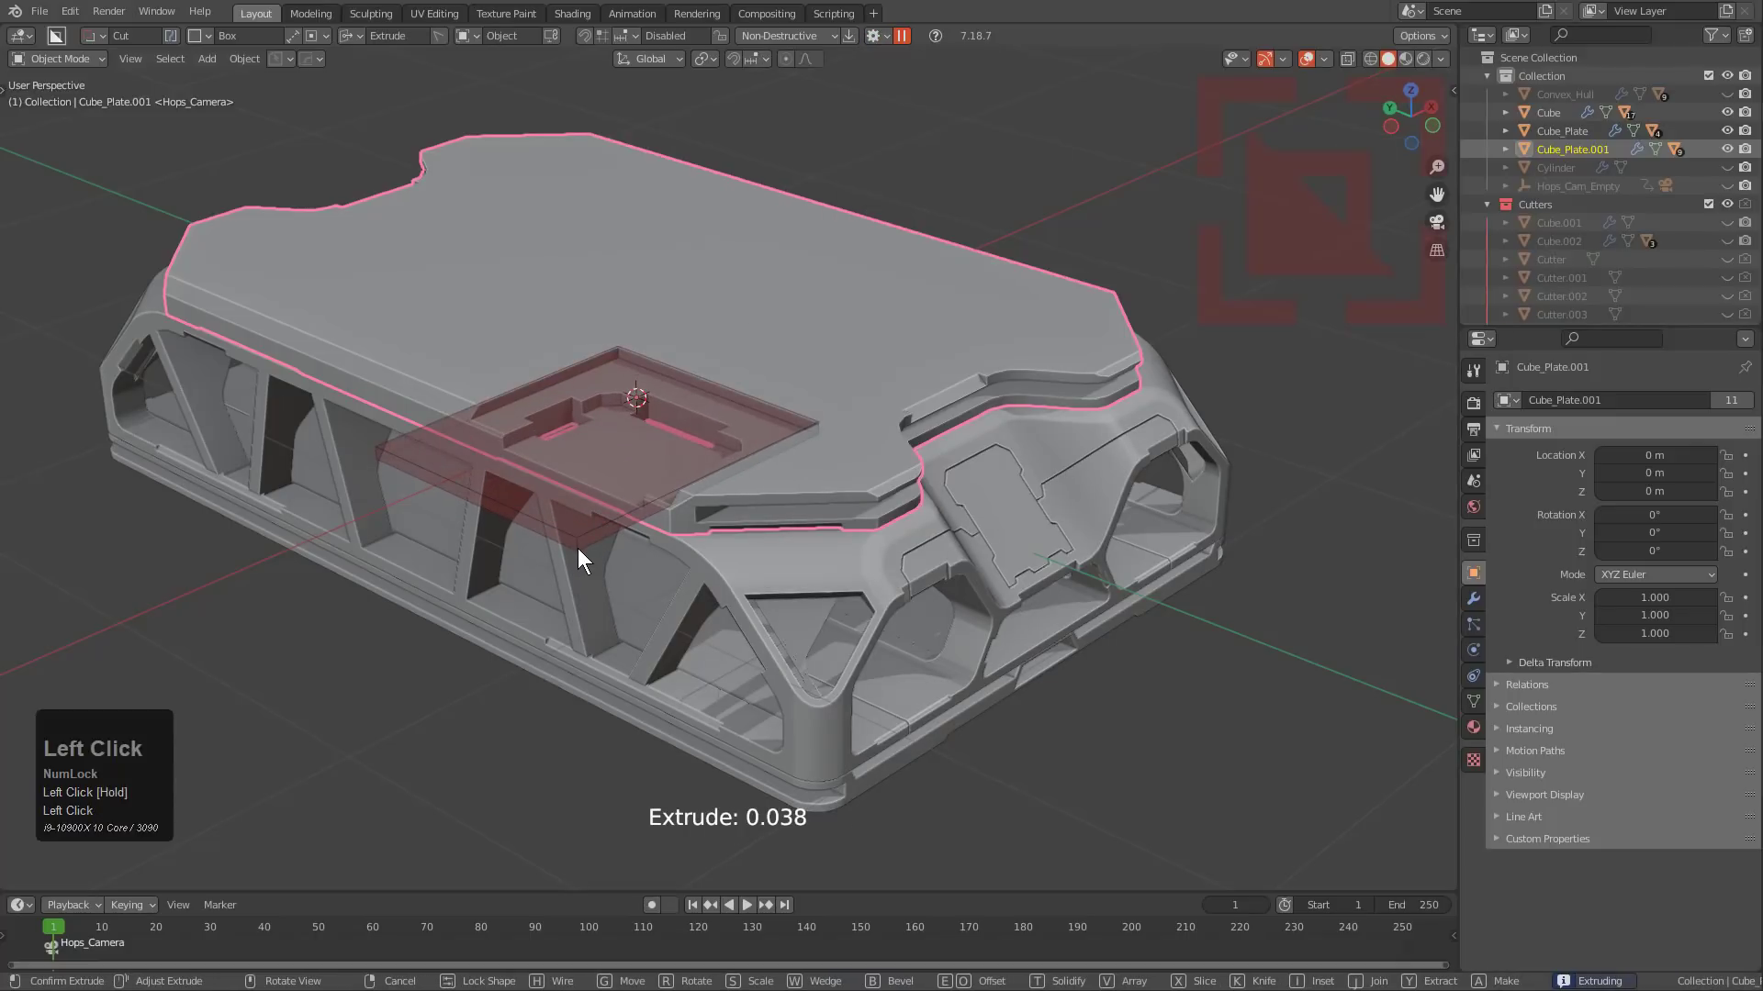
{"action": "key", "text": "b"}
{"action": "key", "text": "space"}
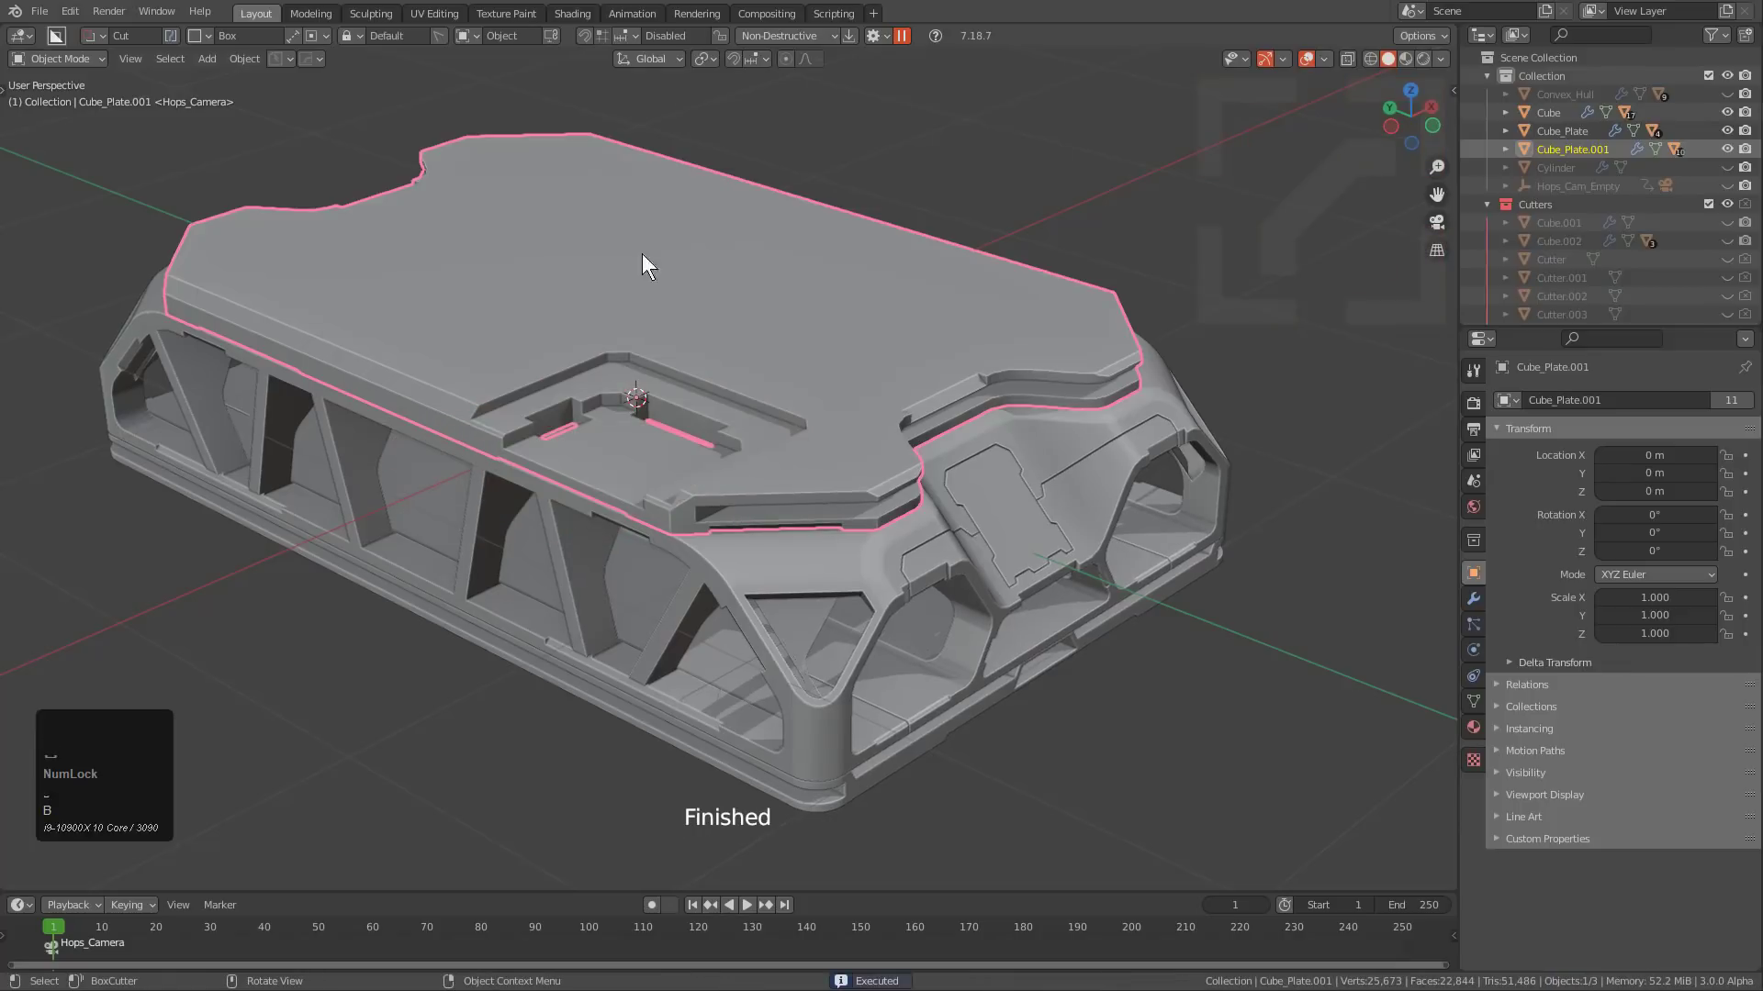
Cut two box slots along the shallow recess's two inner edges, the second about 0.117 deep.
{"action": "left_click_drag", "start_coordinate": [681, 364], "coordinate": [735, 399]}
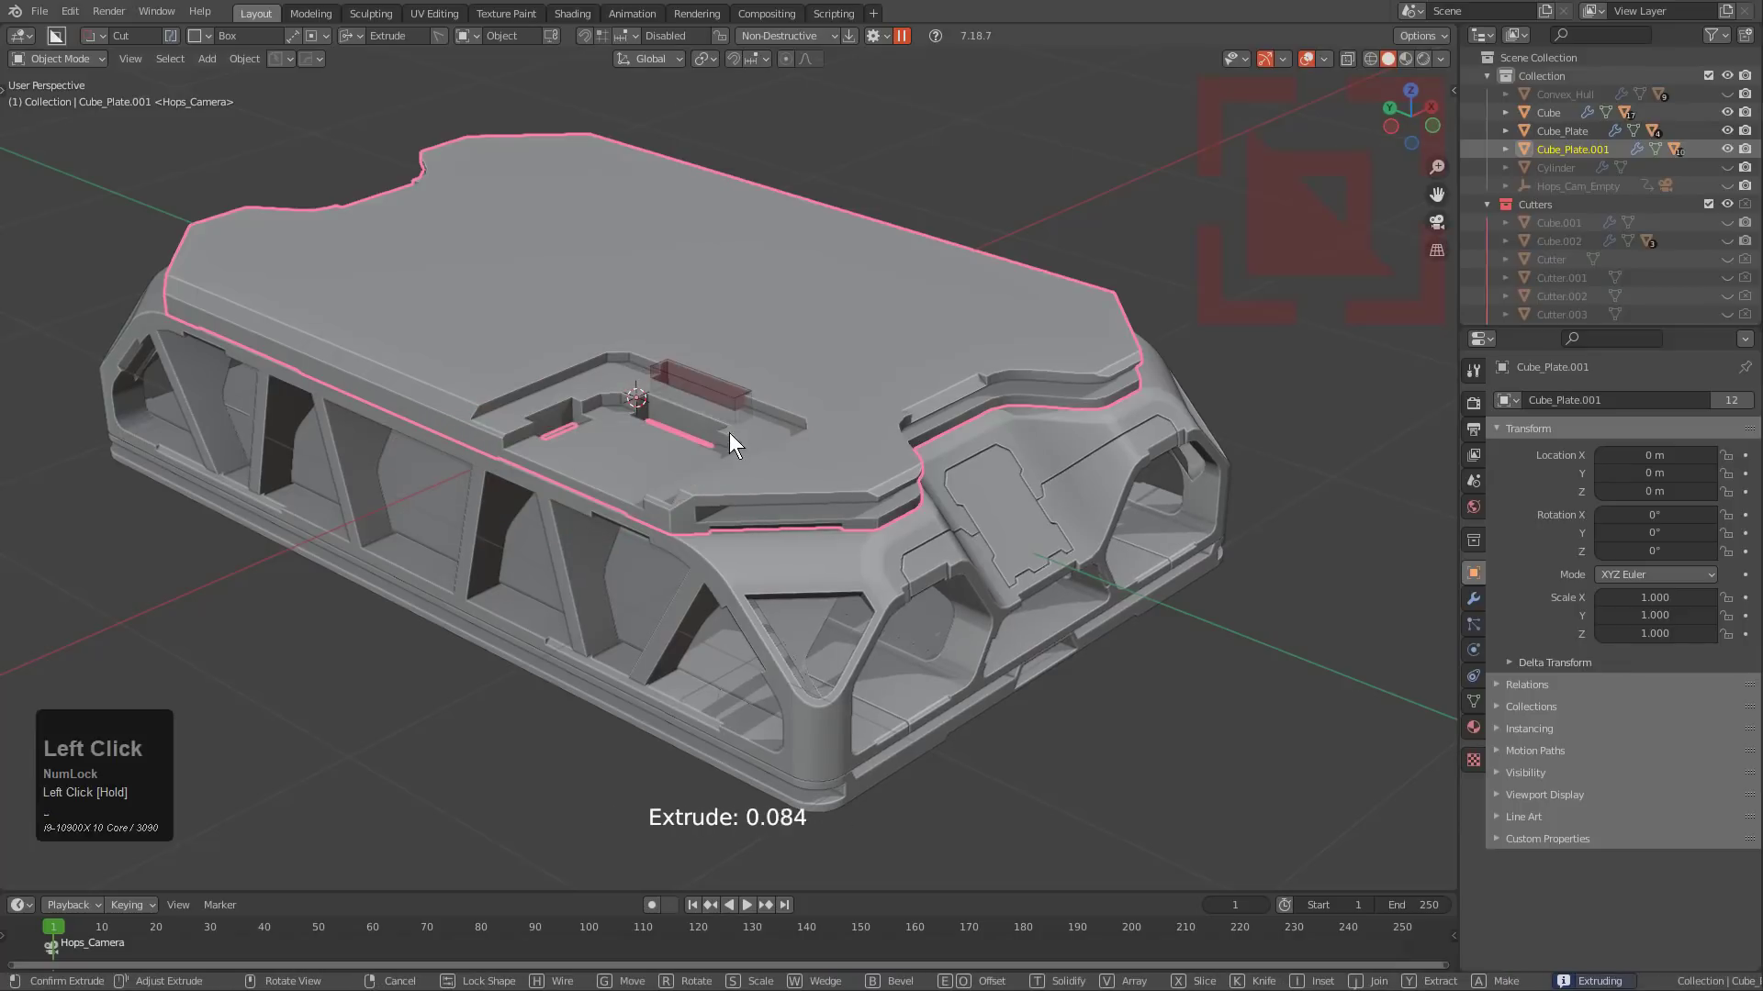
{"action": "left_click", "coordinate": [569, 372]}
{"action": "mouse_move", "coordinate": [562, 372]}
{"action": "left_mouse_down"}
{"action": "mouse_move", "coordinate": [512, 398]}
{"action": "mouse_move", "coordinate": [514, 416]}
{"action": "left_mouse_up"}
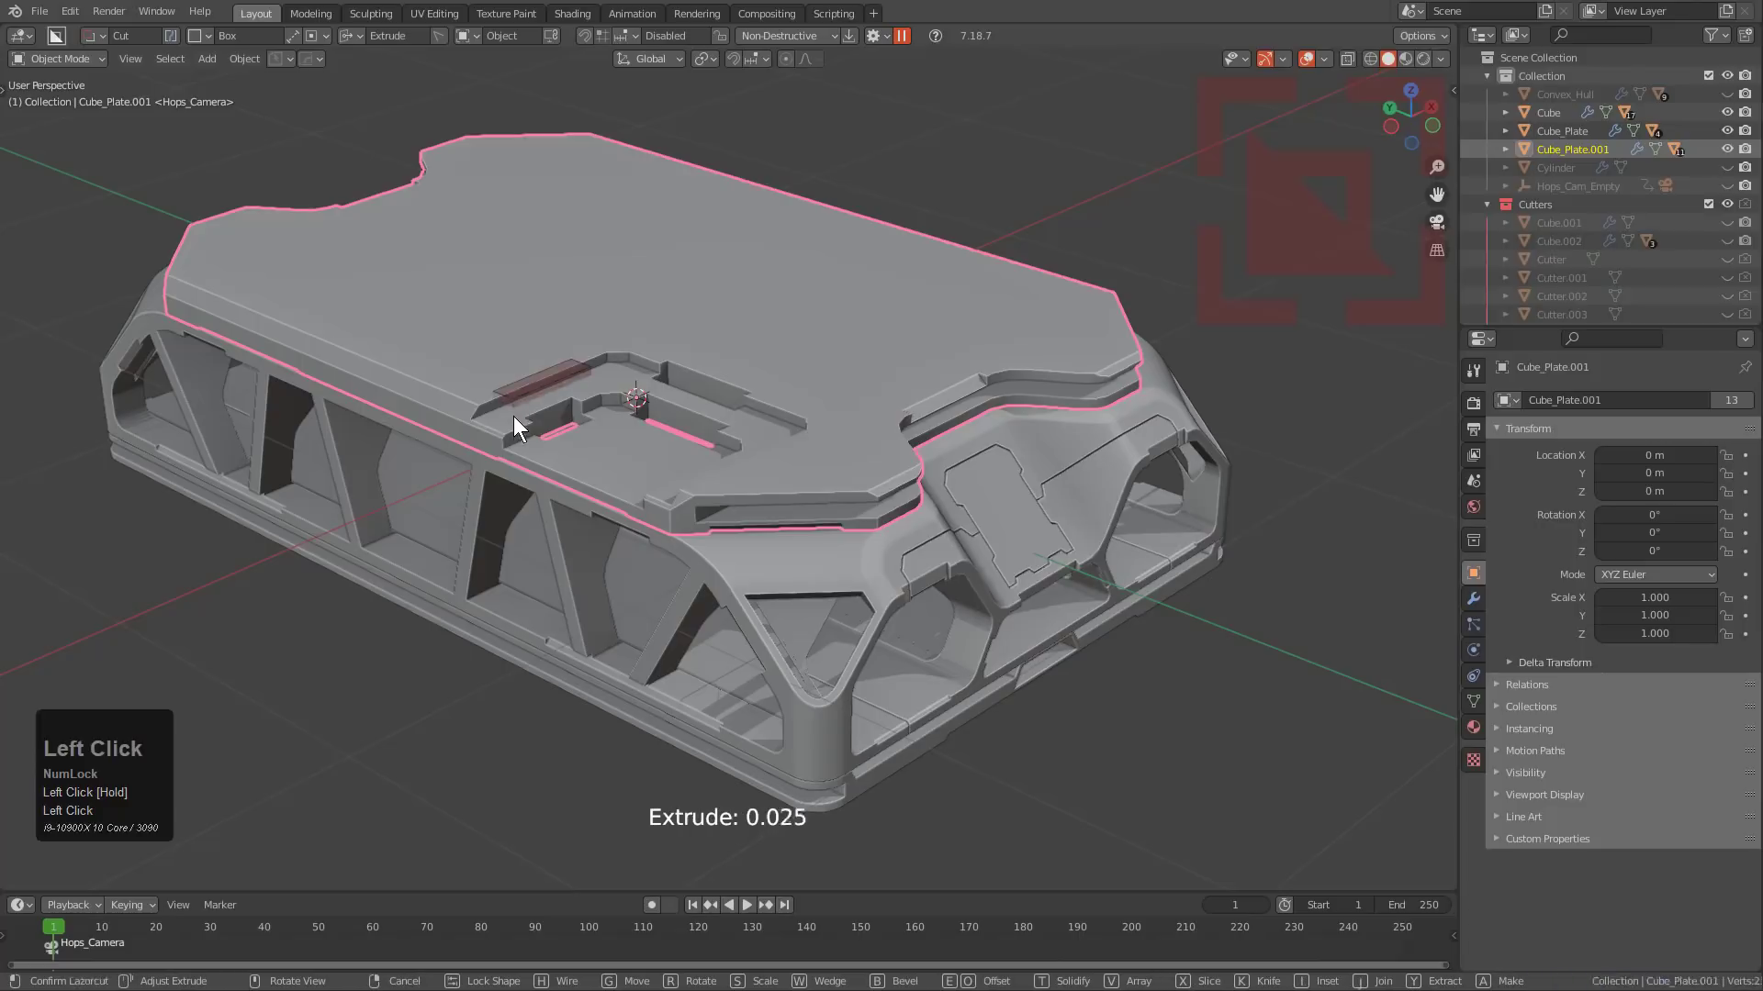
{"action": "left_click", "coordinate": [591, 380]}
Set the Out fade to 102 and cut a beveled, solidified box outline around the stepped recess, about 0.131 deep.
{"action": "left_click", "coordinate": [886, 35]}
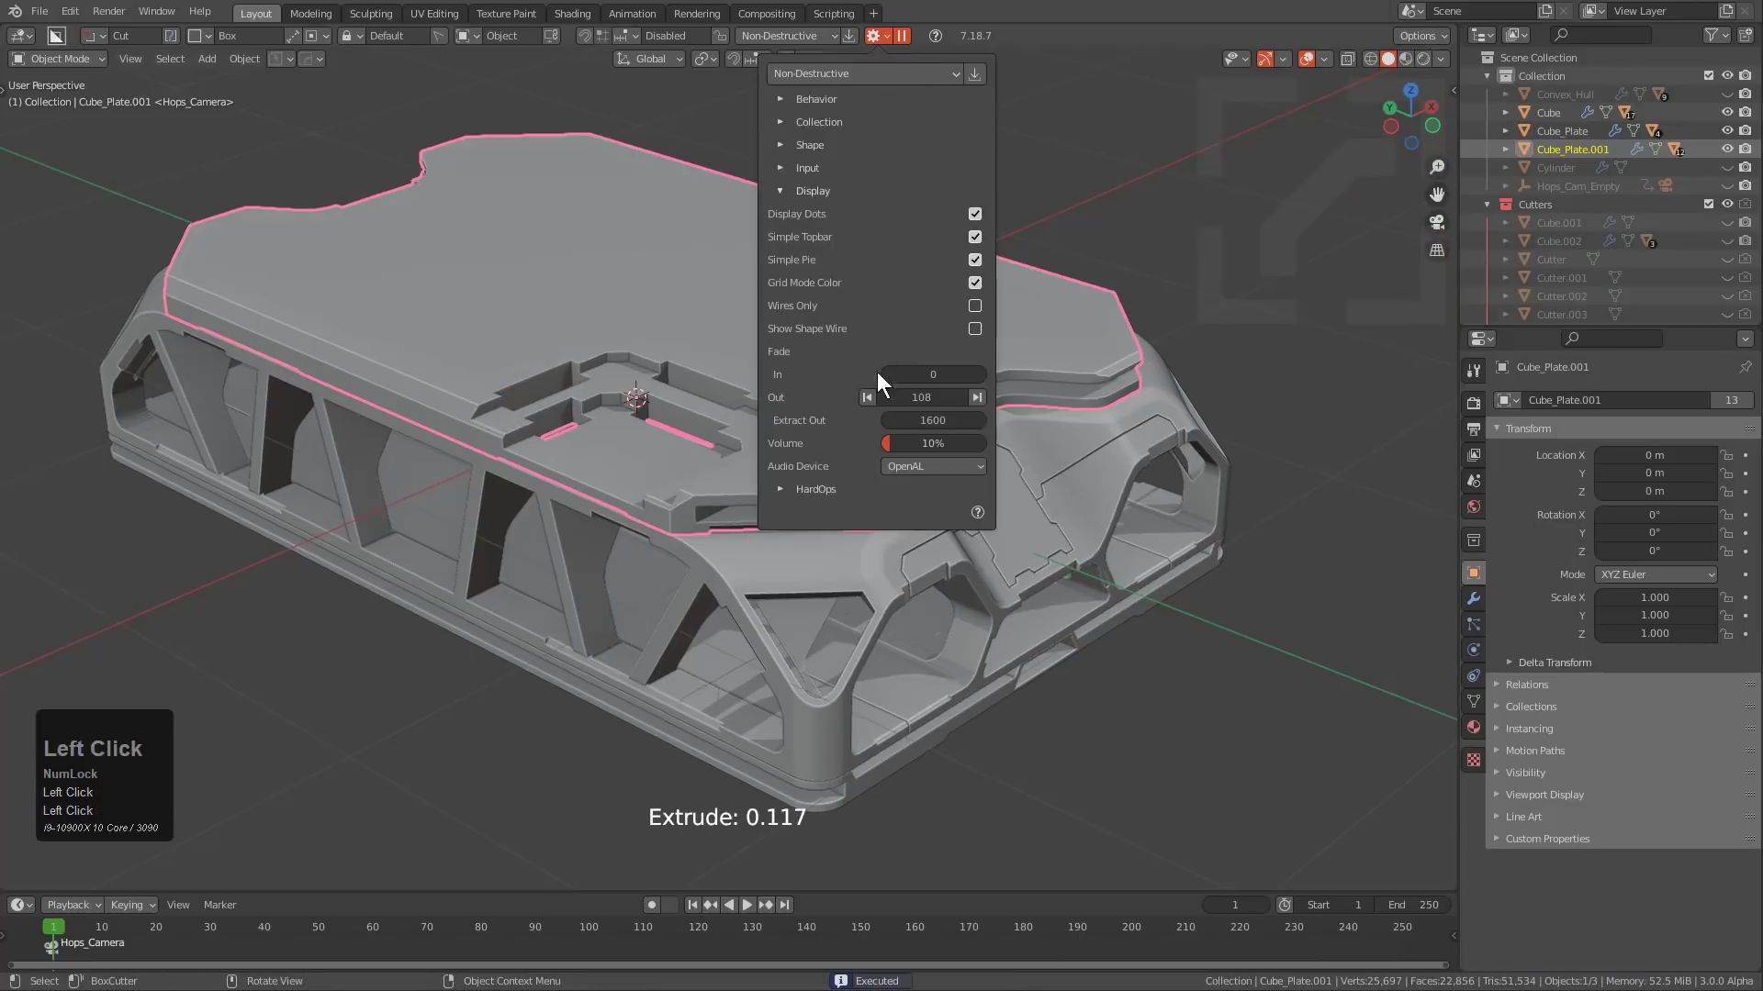
{"action": "mouse_move", "coordinate": [637, 325]}
{"action": "left_mouse_down"}
{"action": "mouse_move", "coordinate": [532, 470]}
{"action": "mouse_move", "coordinate": [576, 546]}
{"action": "left_mouse_up"}
{"action": "key", "text": "b"}
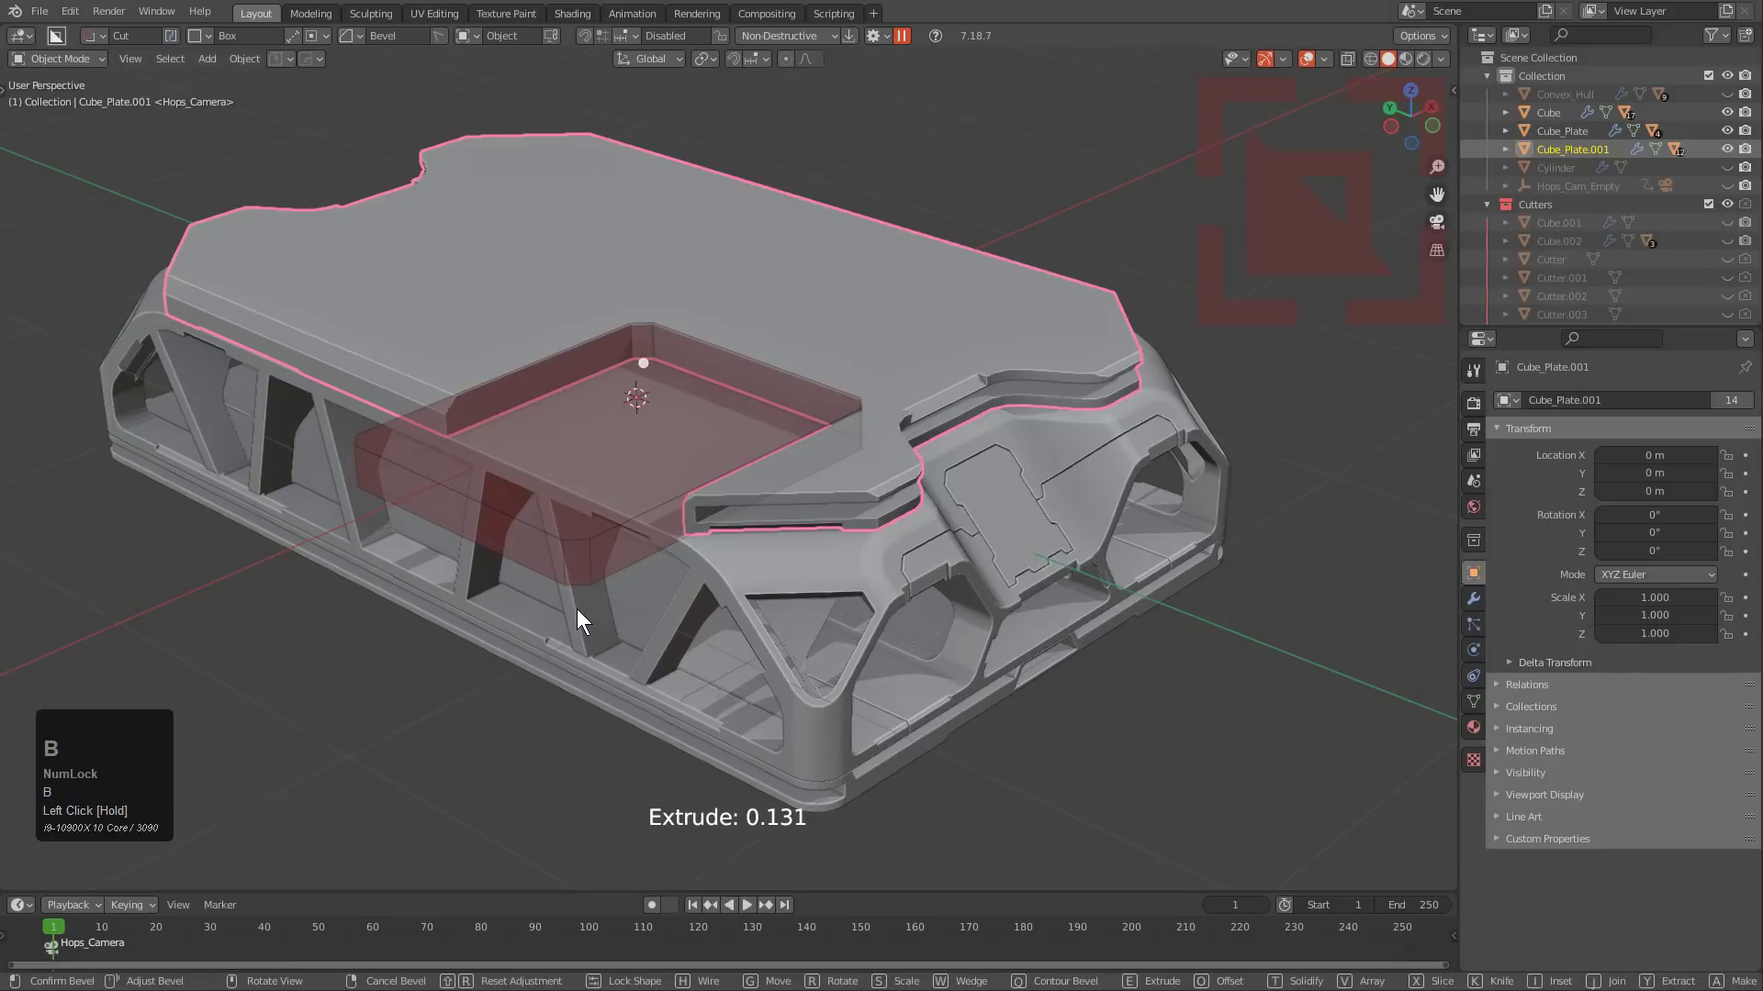
{"action": "key", "text": "t"}
{"action": "left_click_drag", "start_coordinate": [574, 607], "coordinate": [575, 607]}
Cut two thin box slots along the edges of the outline groove, the second about 0.060 deep.
{"action": "mouse_move", "coordinate": [680, 340]}
{"action": "left_mouse_down"}
{"action": "mouse_move", "coordinate": [796, 373]}
{"action": "mouse_move", "coordinate": [795, 444]}
{"action": "mouse_move", "coordinate": [773, 464]}
{"action": "left_mouse_up"}
{"action": "left_click", "coordinate": [795, 415]}
{"action": "key", "text": "g"}
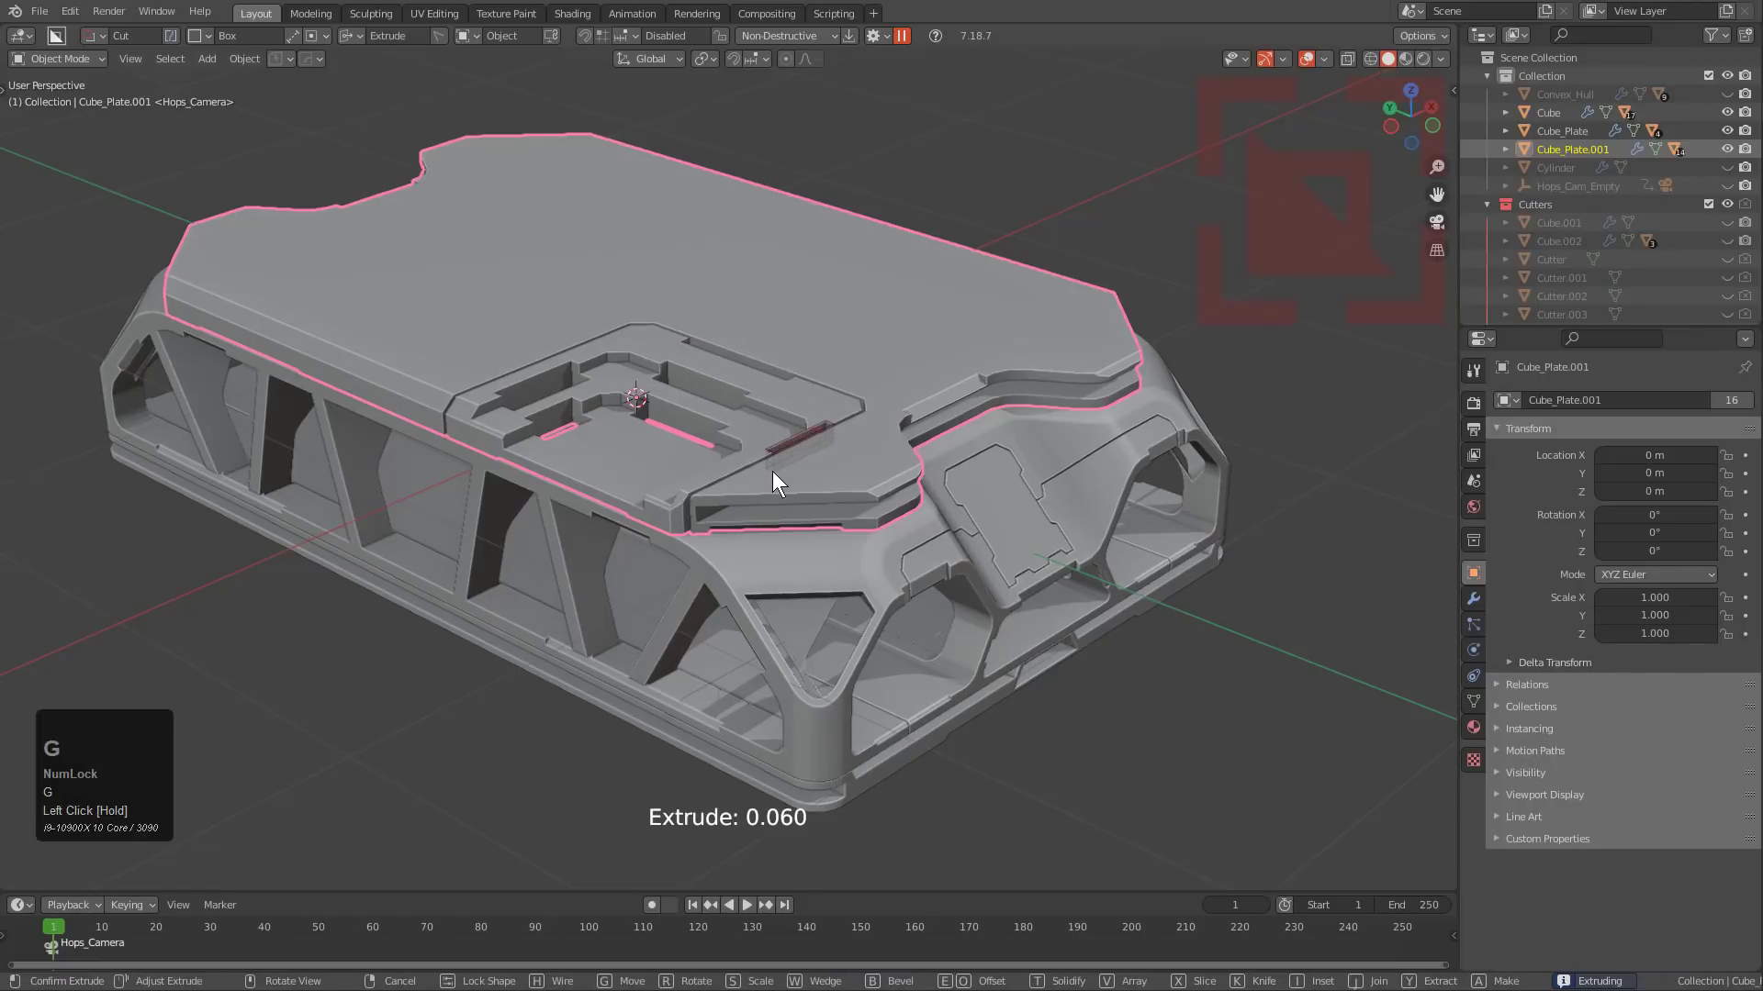
{"action": "key", "text": "space"}
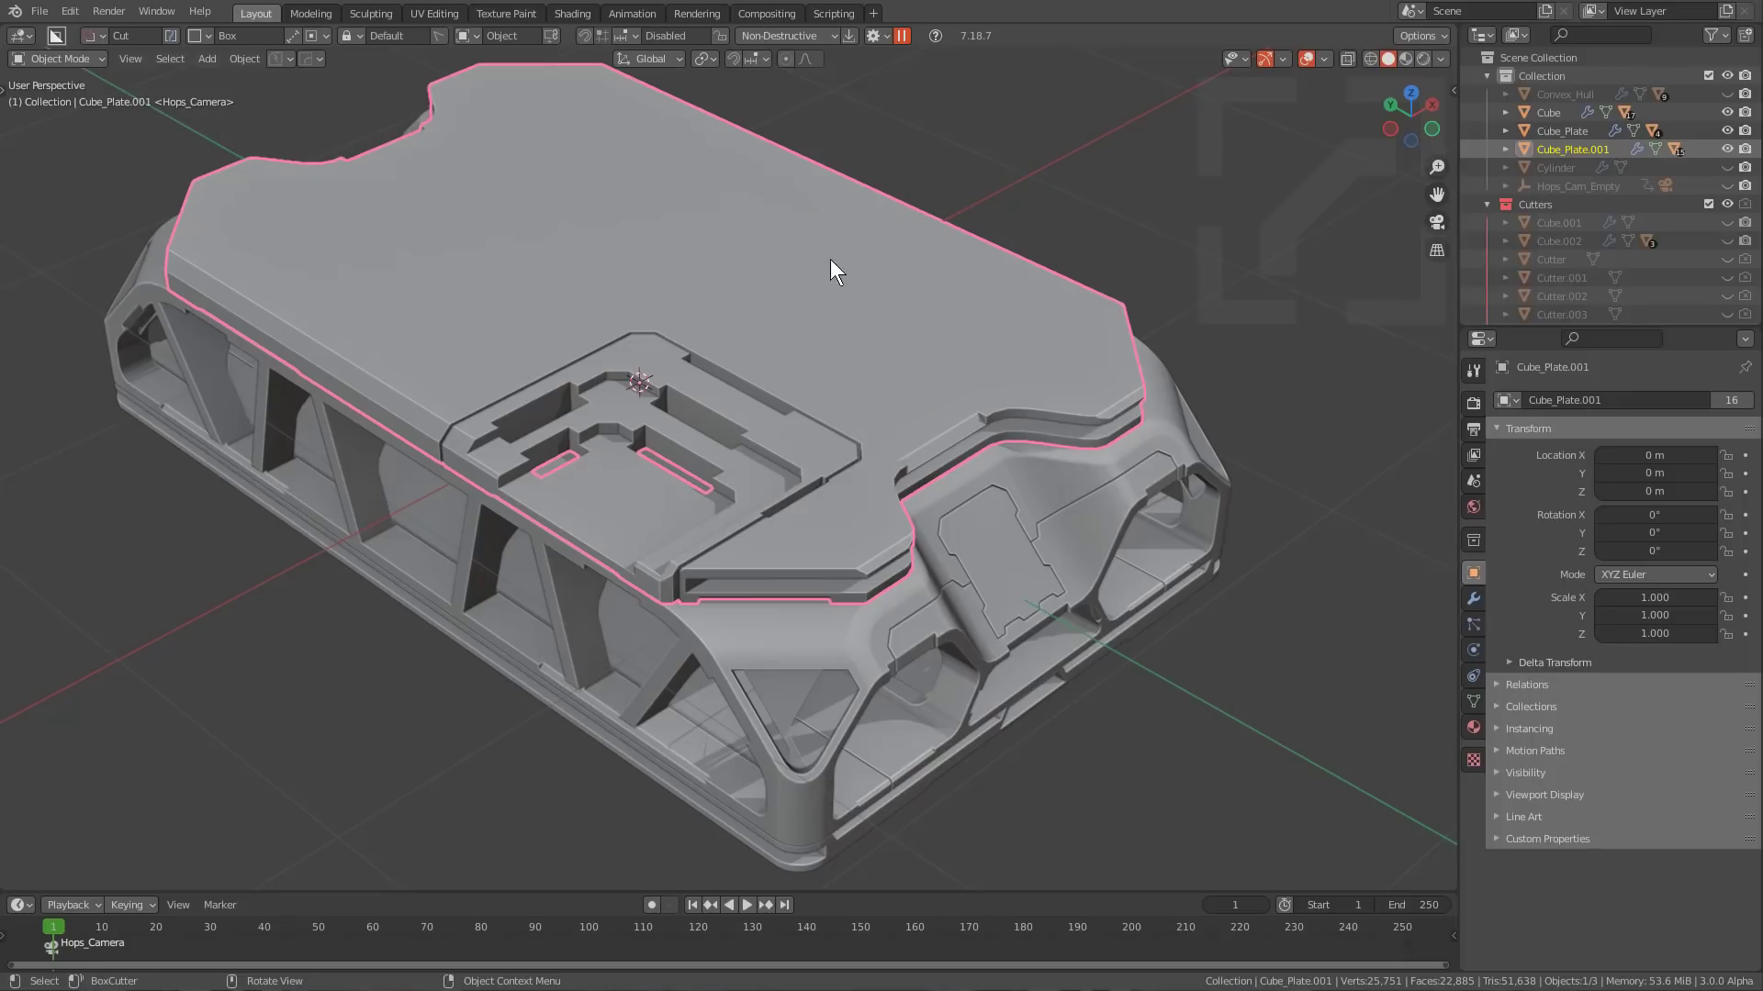
Deselect the top plate and turn off Simple Pie in BoxCutter's display settings.
{"action": "left_click", "coordinate": [948, 176]}
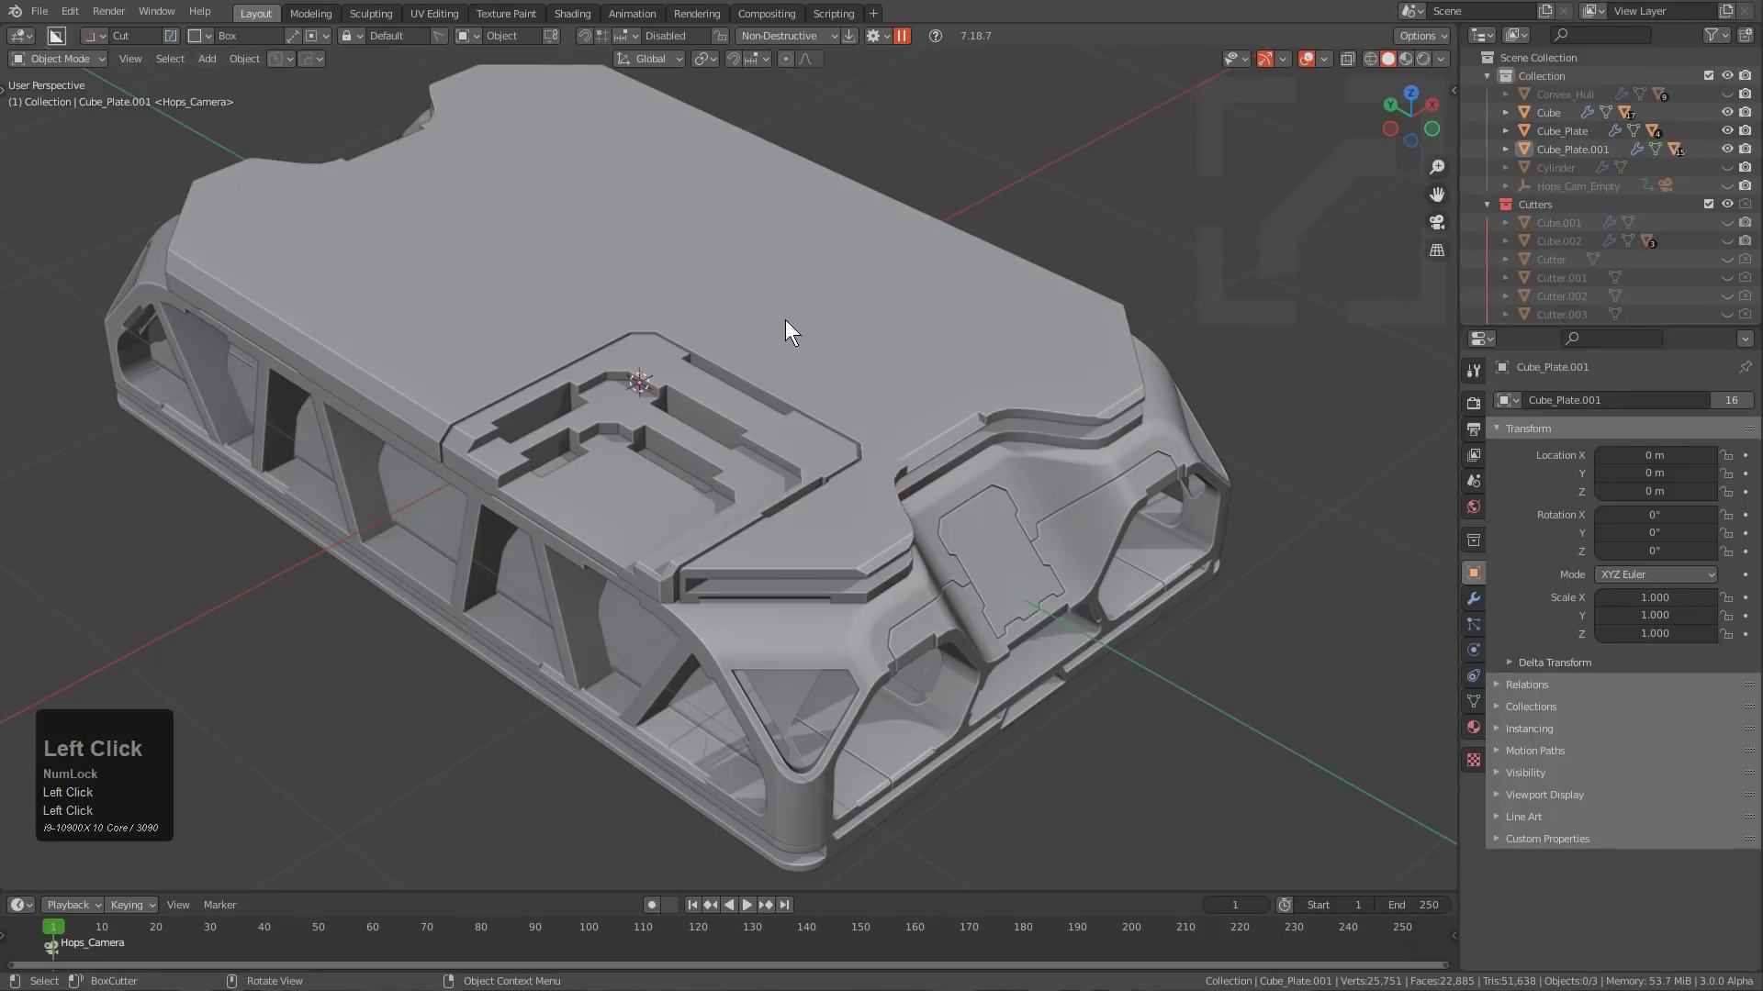
{"action": "key", "text": "d"}
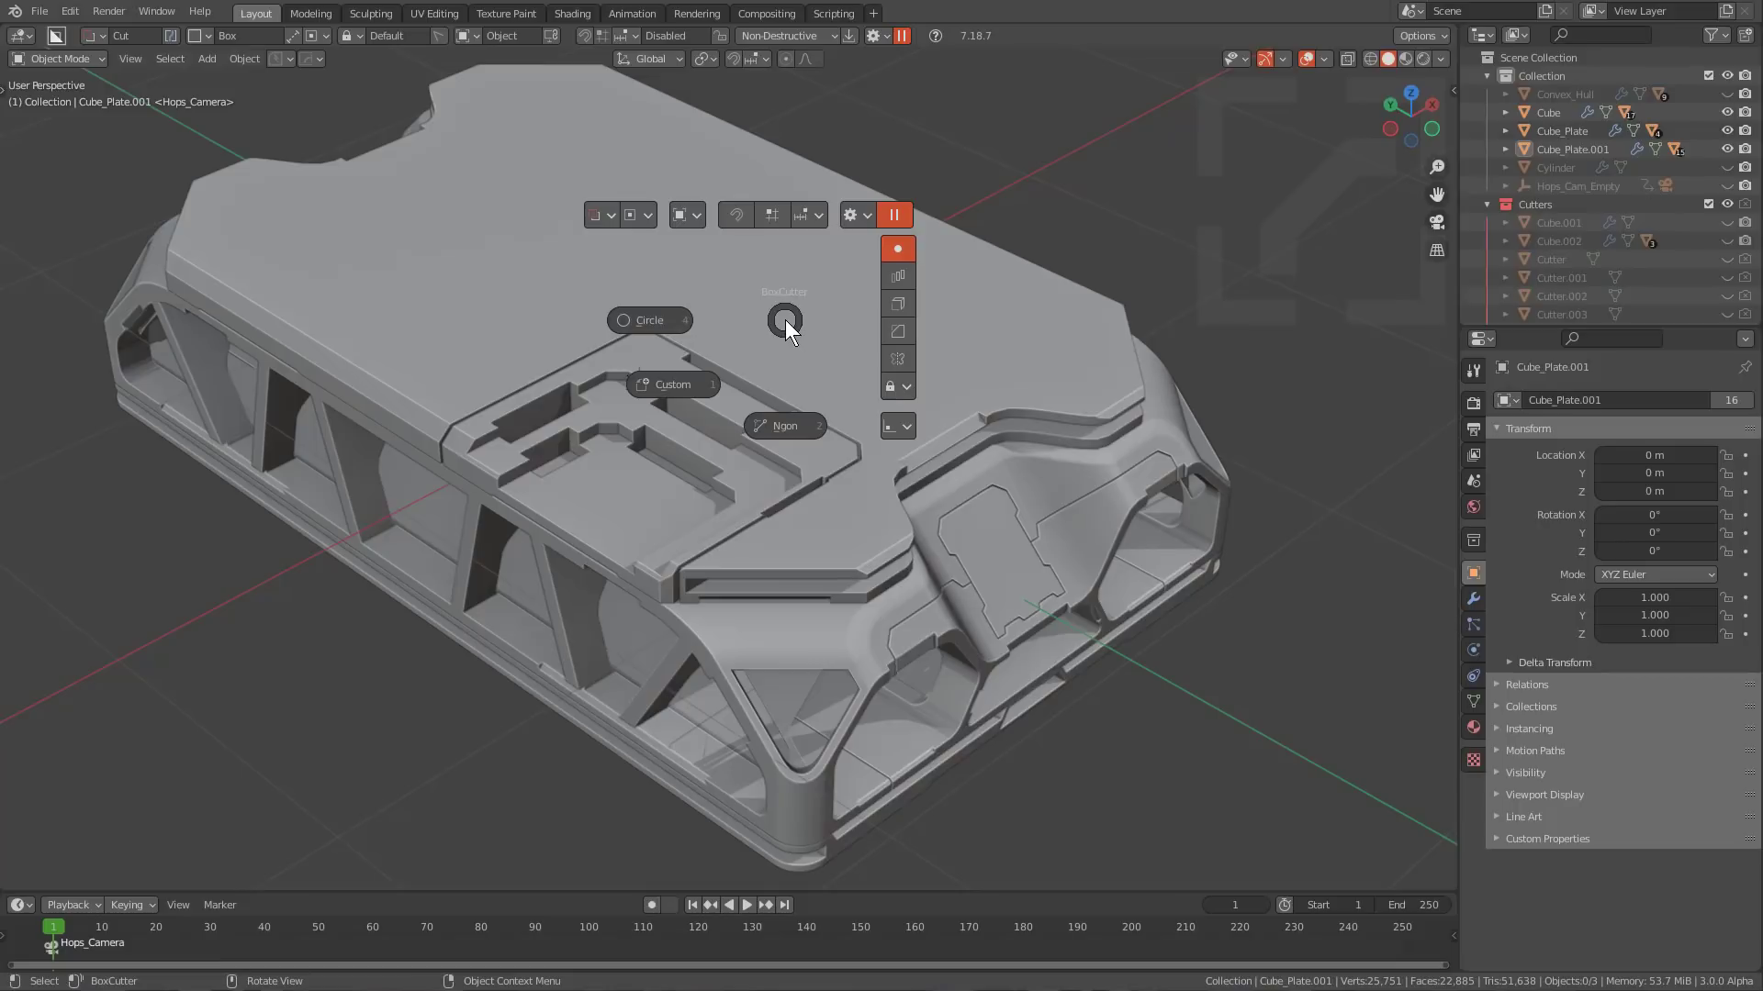
{"action": "right_click", "coordinate": [786, 321]}
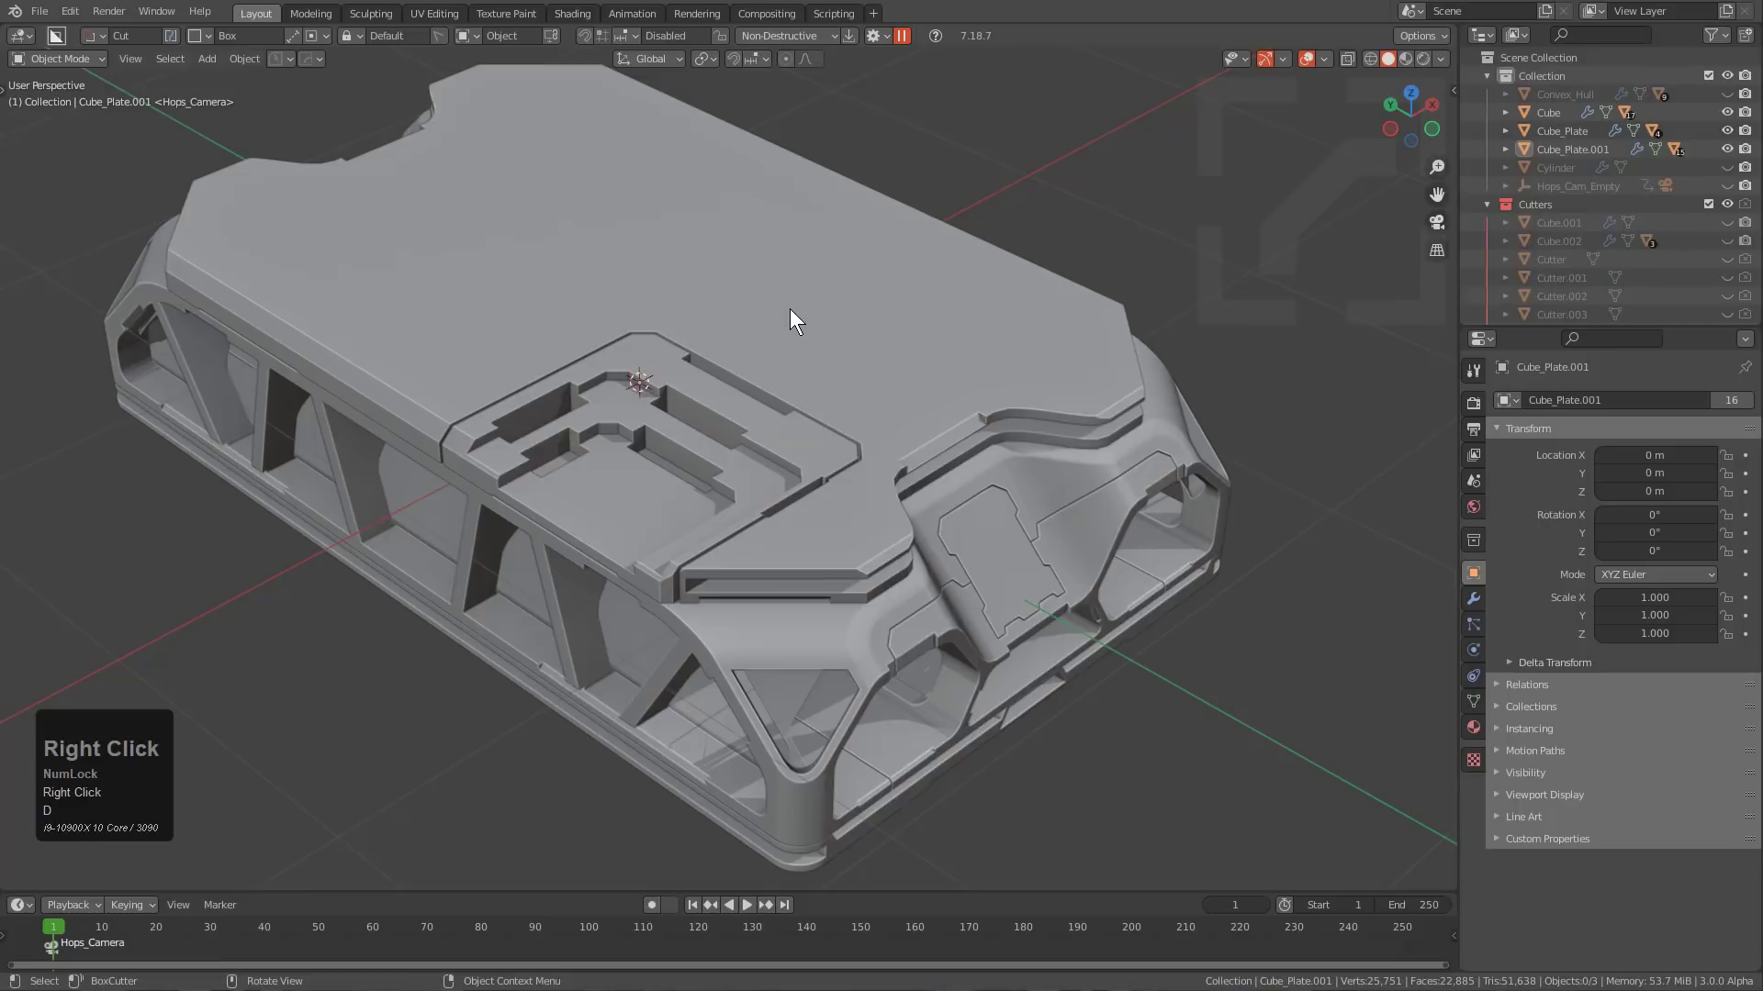
{"action": "left_click", "coordinate": [871, 36]}
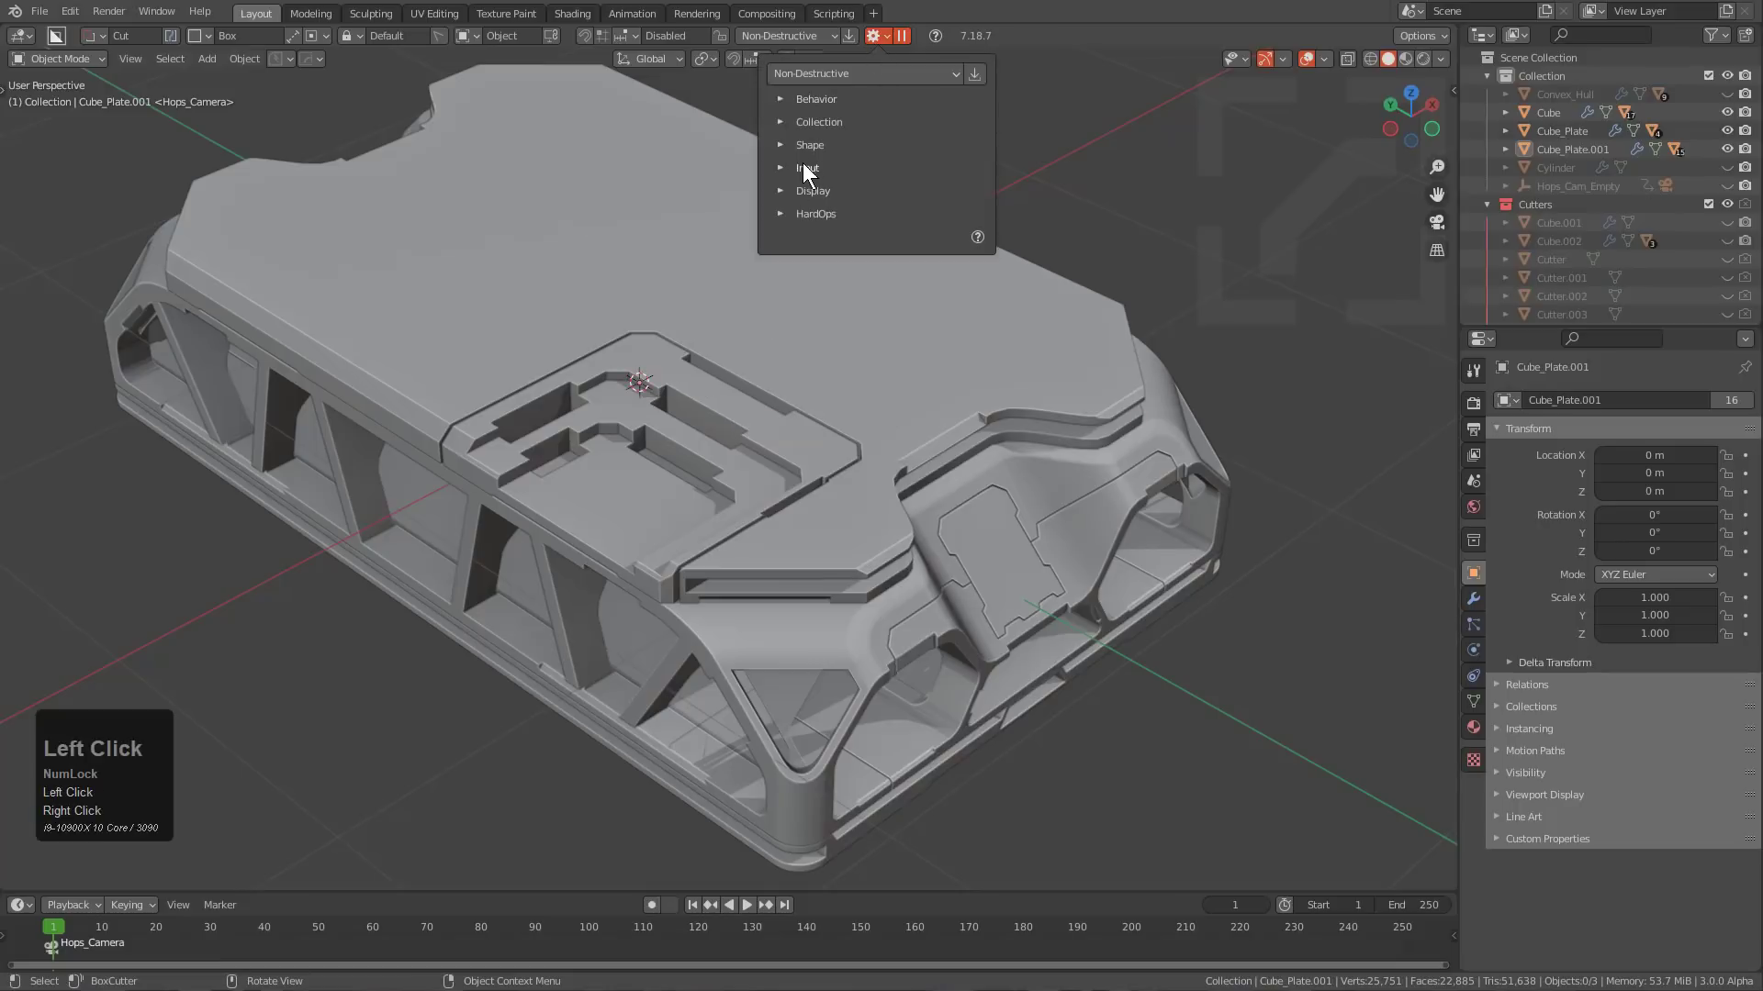
{"action": "left_click", "coordinate": [805, 188]}
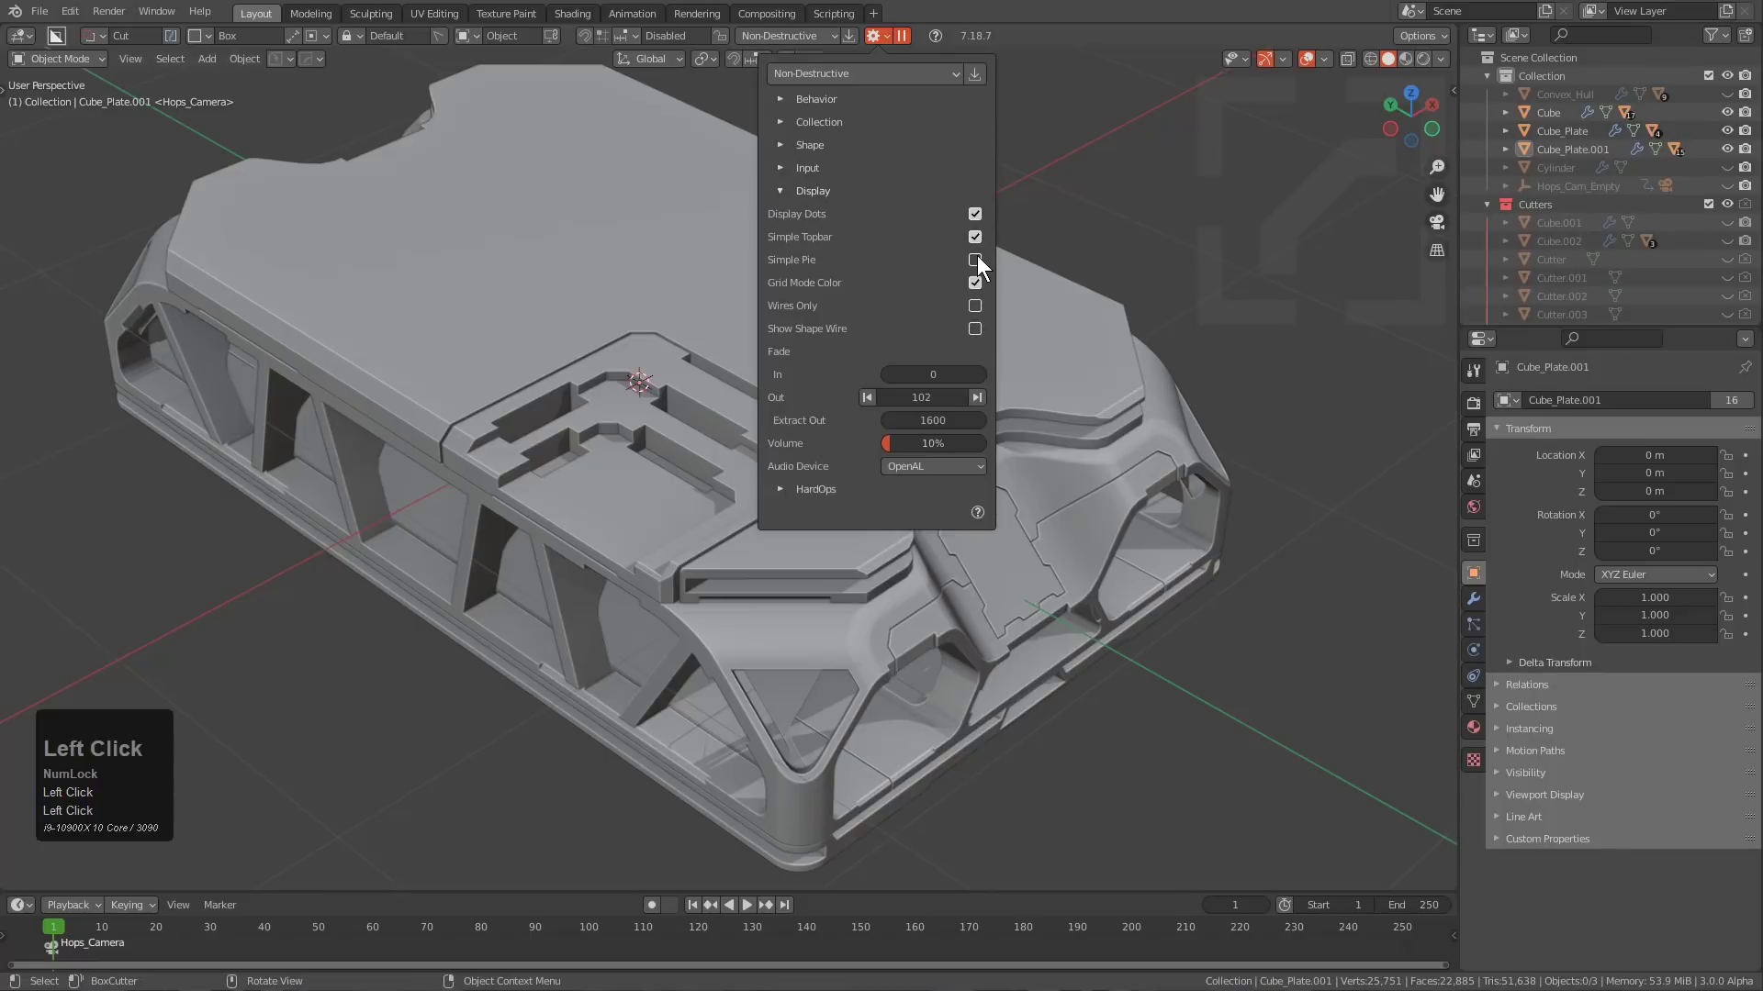
Enable the Wedge option for the box cutter and select the top plate again.
{"action": "key", "text": "d"}
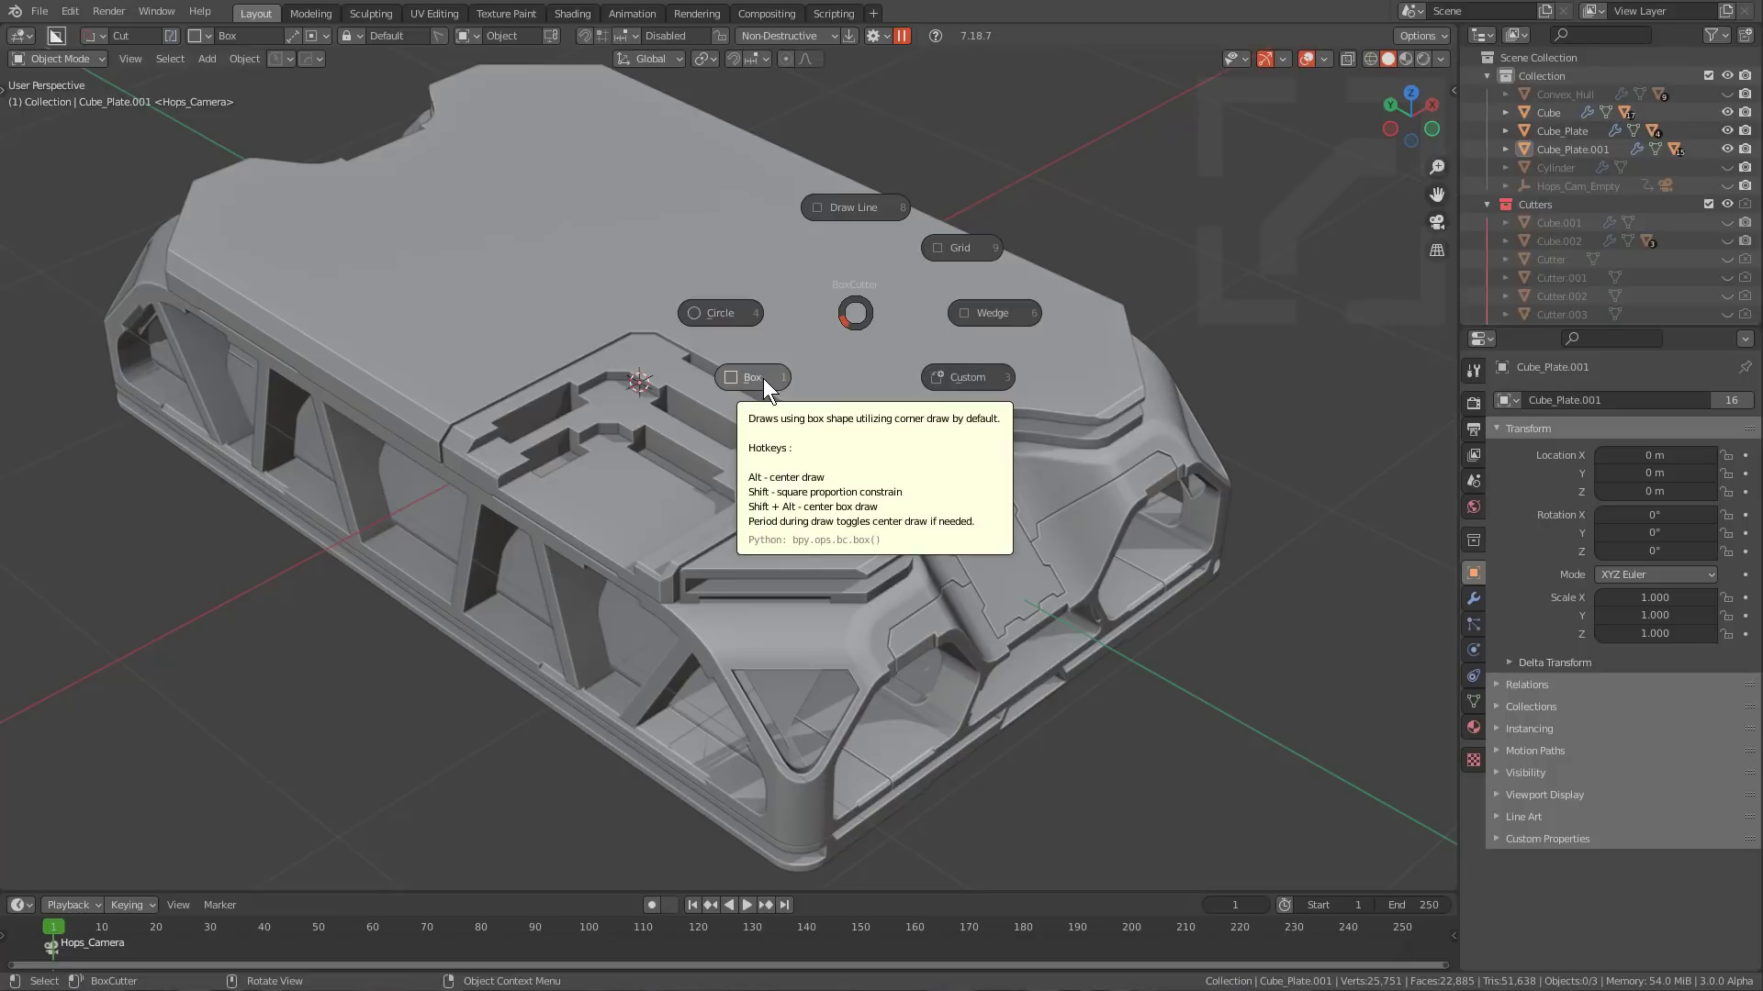
{"action": "left_click", "coordinate": [968, 311]}
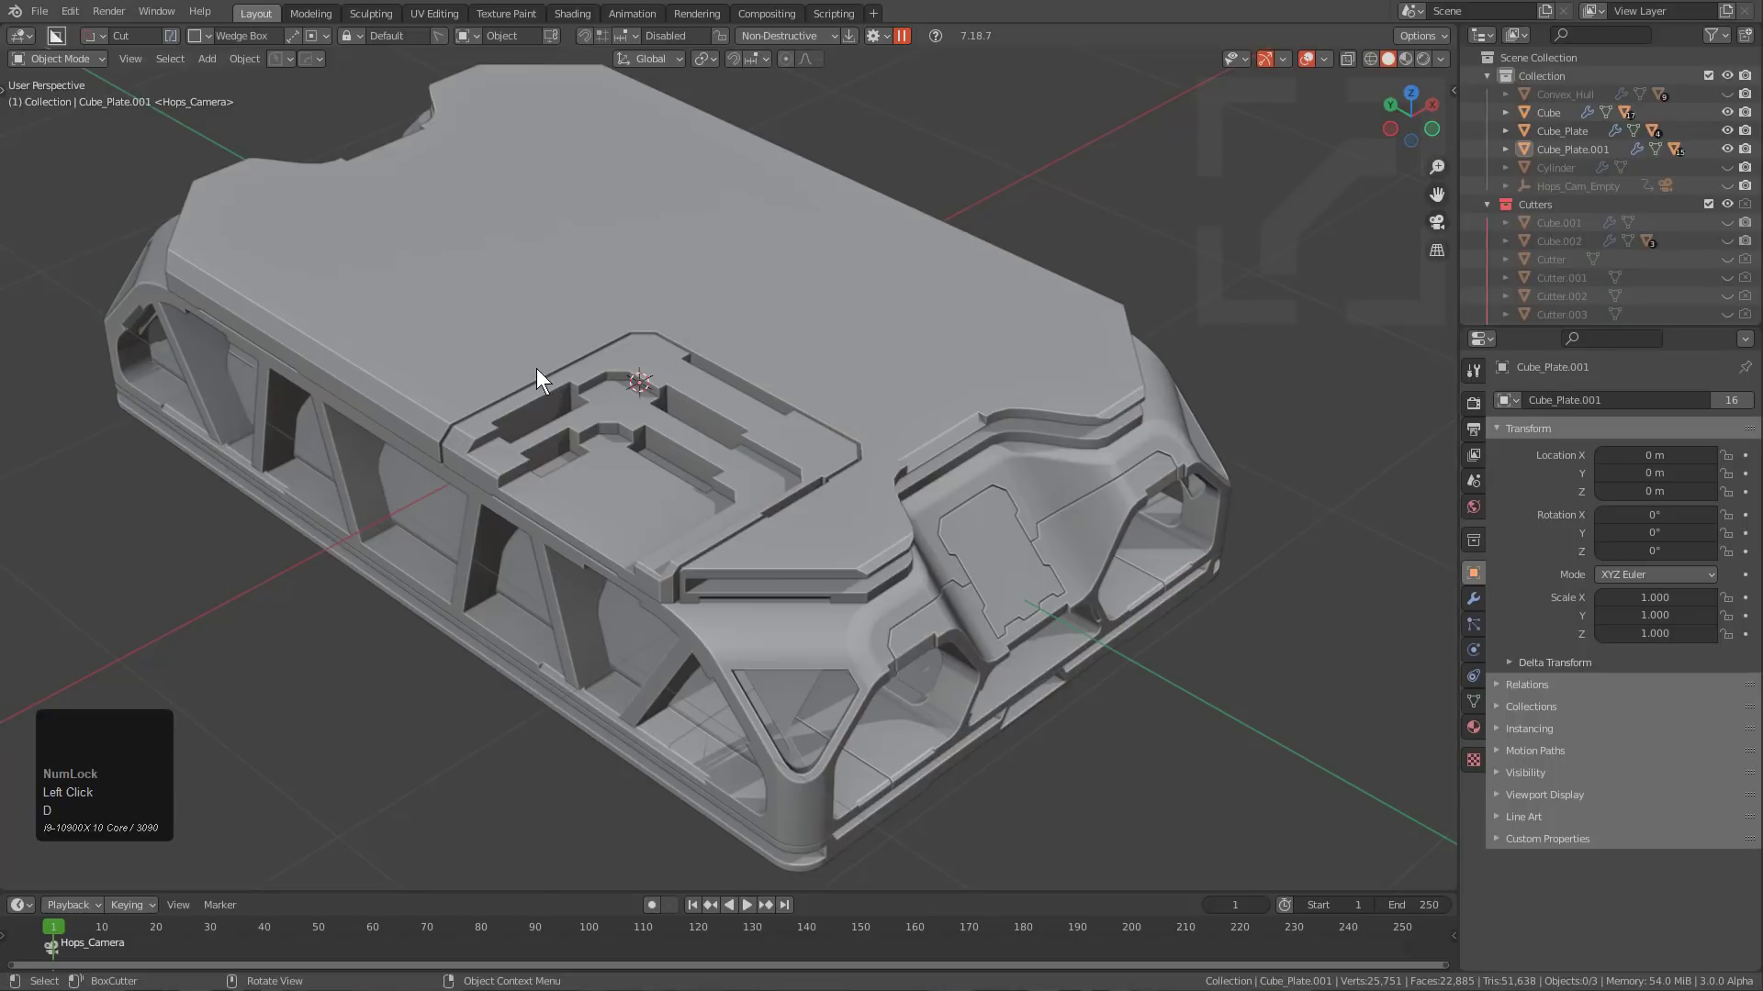
{"action": "left_click_drag", "start_coordinate": [536, 367], "coordinate": [467, 417]}
{"action": "right_click", "coordinate": [466, 417]}
{"action": "left_click", "coordinate": [508, 366]}
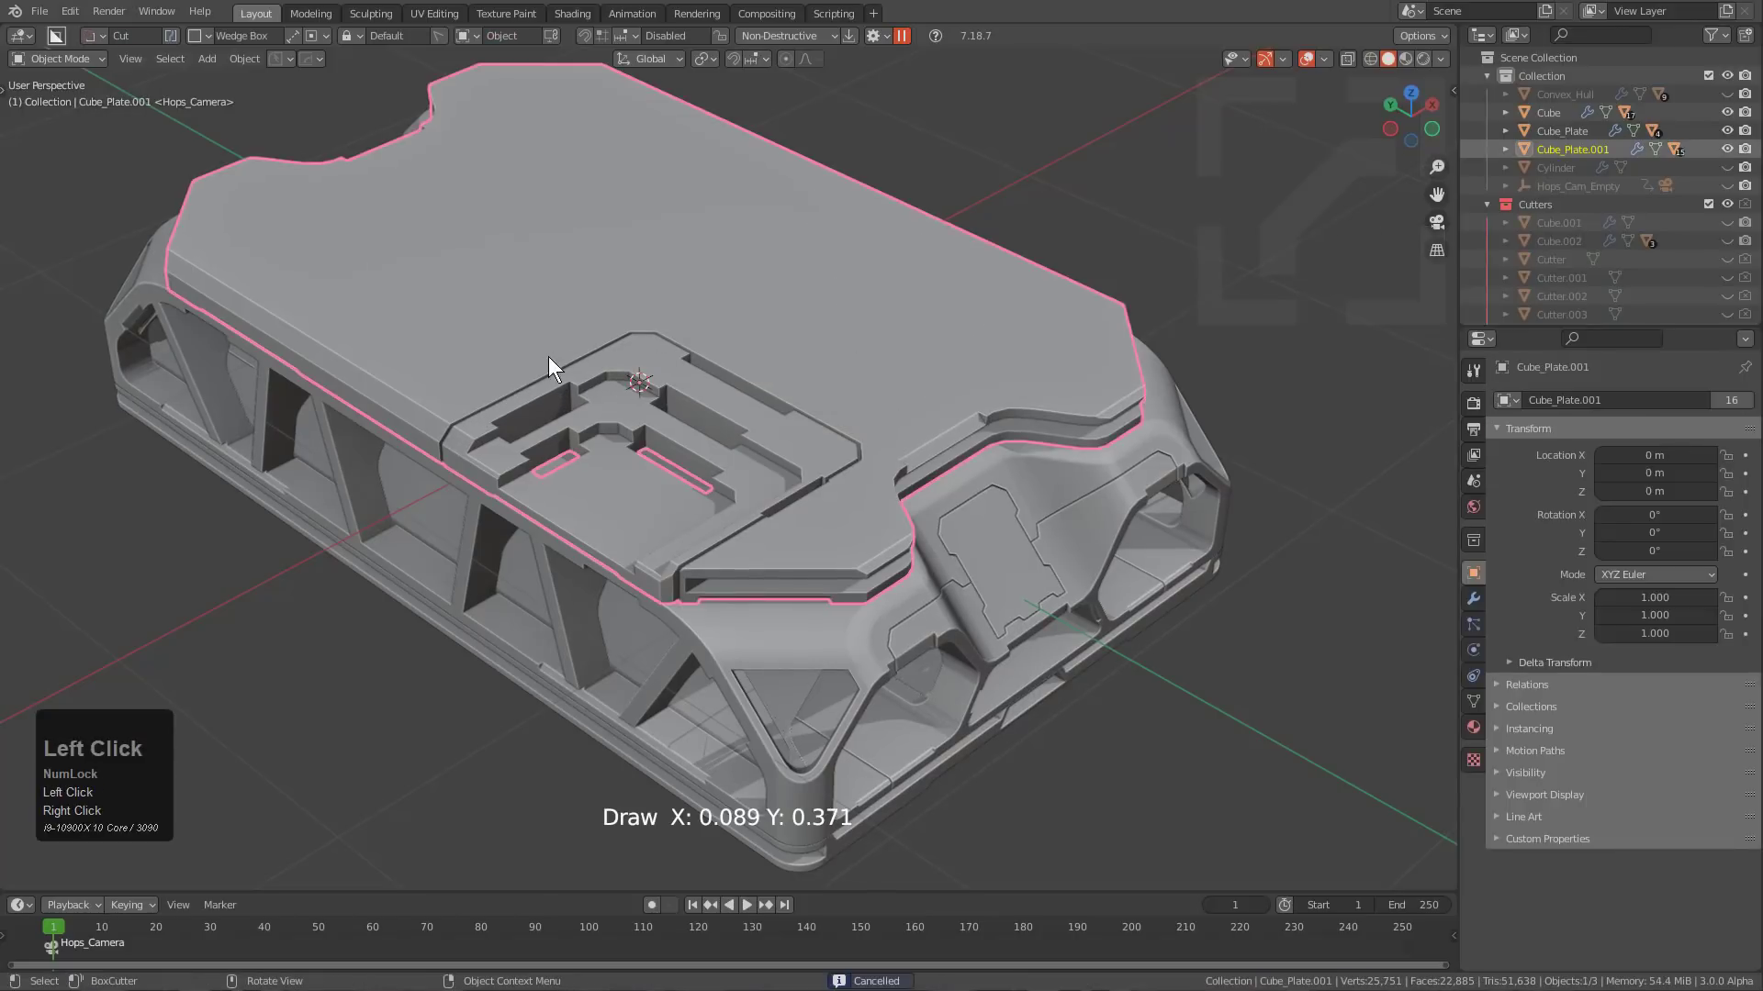
Cut two wedge boxes beside the outline groove's two inner edges, about 0.106 and 0.080 deep.
{"action": "mouse_move", "coordinate": [548, 356]}
{"action": "left_mouse_down"}
{"action": "mouse_move", "coordinate": [470, 416]}
{"action": "mouse_move", "coordinate": [476, 444]}
{"action": "left_mouse_up"}
{"action": "left_click", "coordinate": [516, 421]}
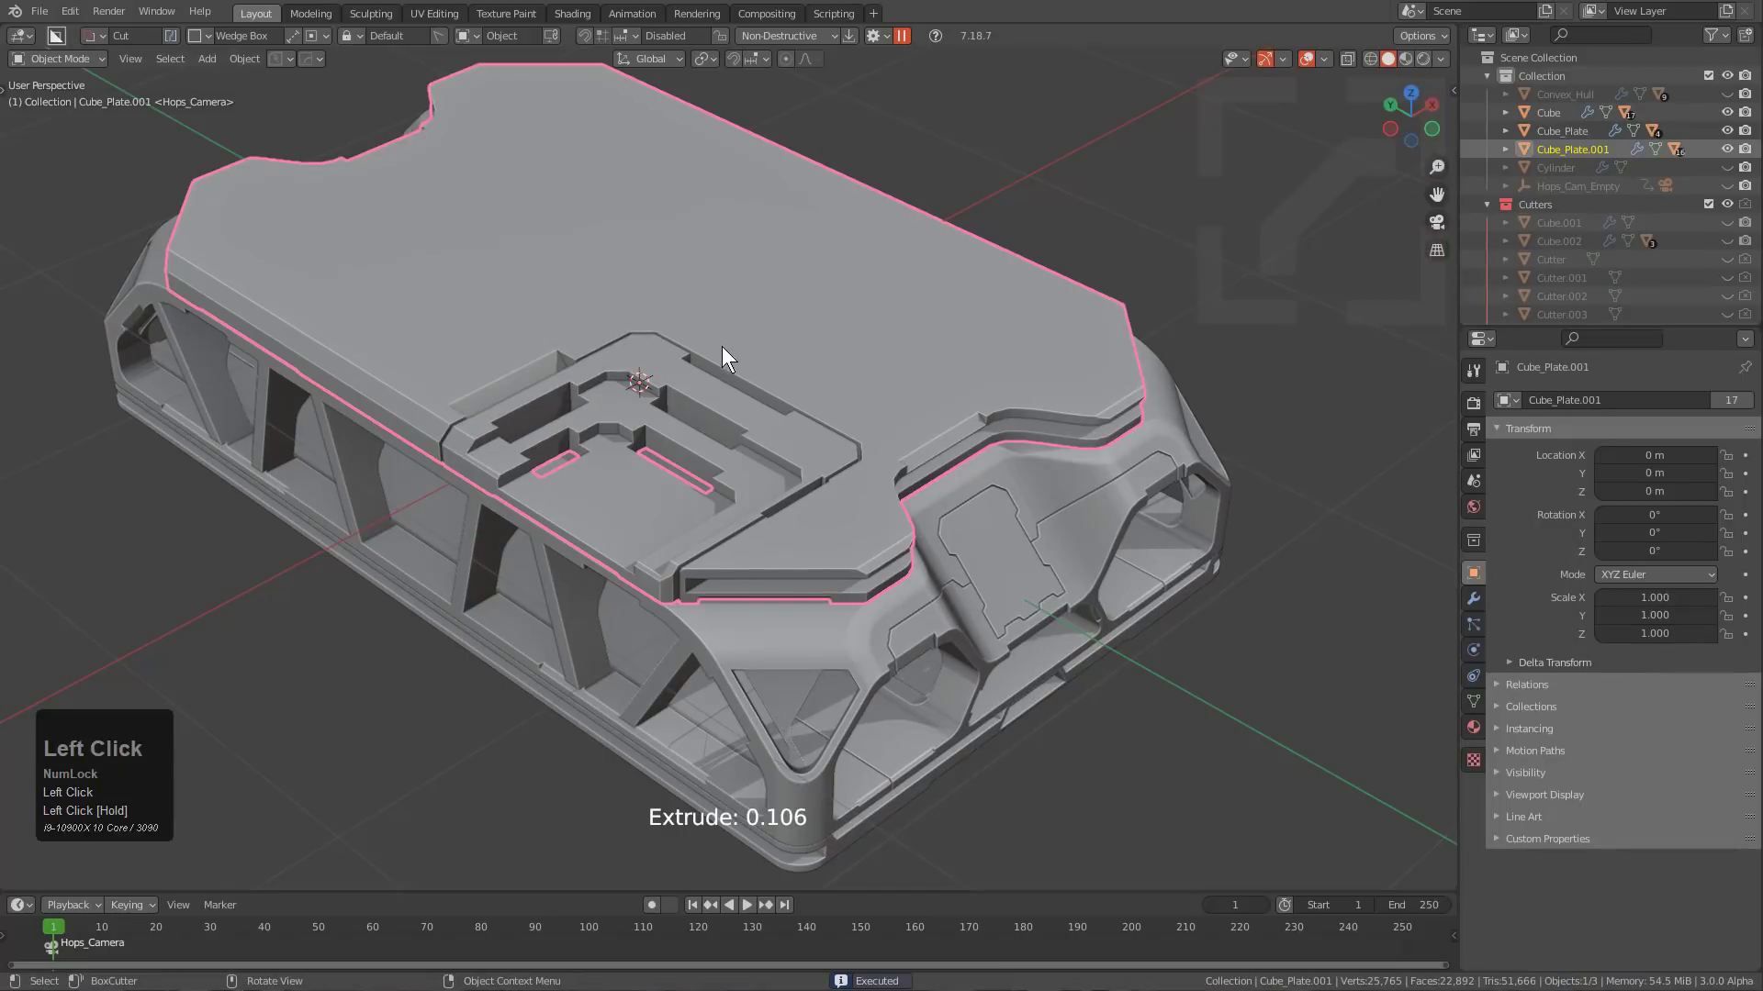
{"action": "left_click_drag", "start_coordinate": [721, 345], "coordinate": [777, 408]}
{"action": "left_click", "coordinate": [781, 423]}
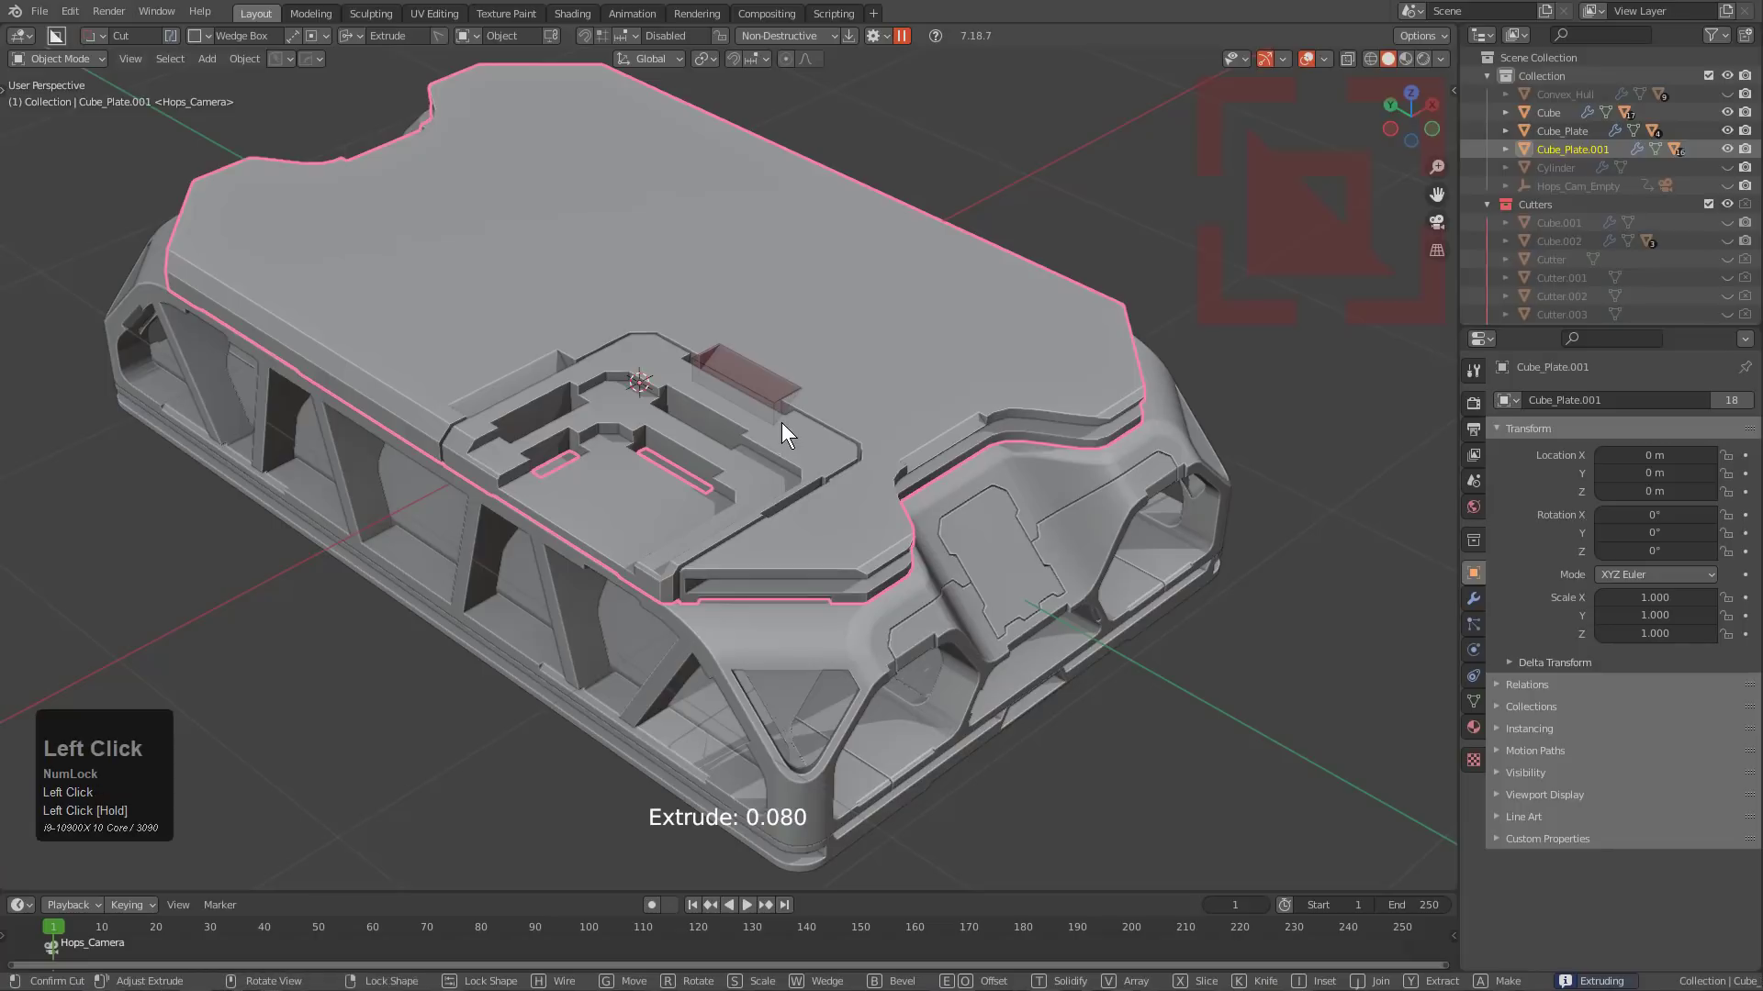
Switch to the Box shape and cut two narrow slots beside the wedge cuts outside the outline groove, about 0.102 and 0.108 deep.
{"action": "key", "text": "d"}
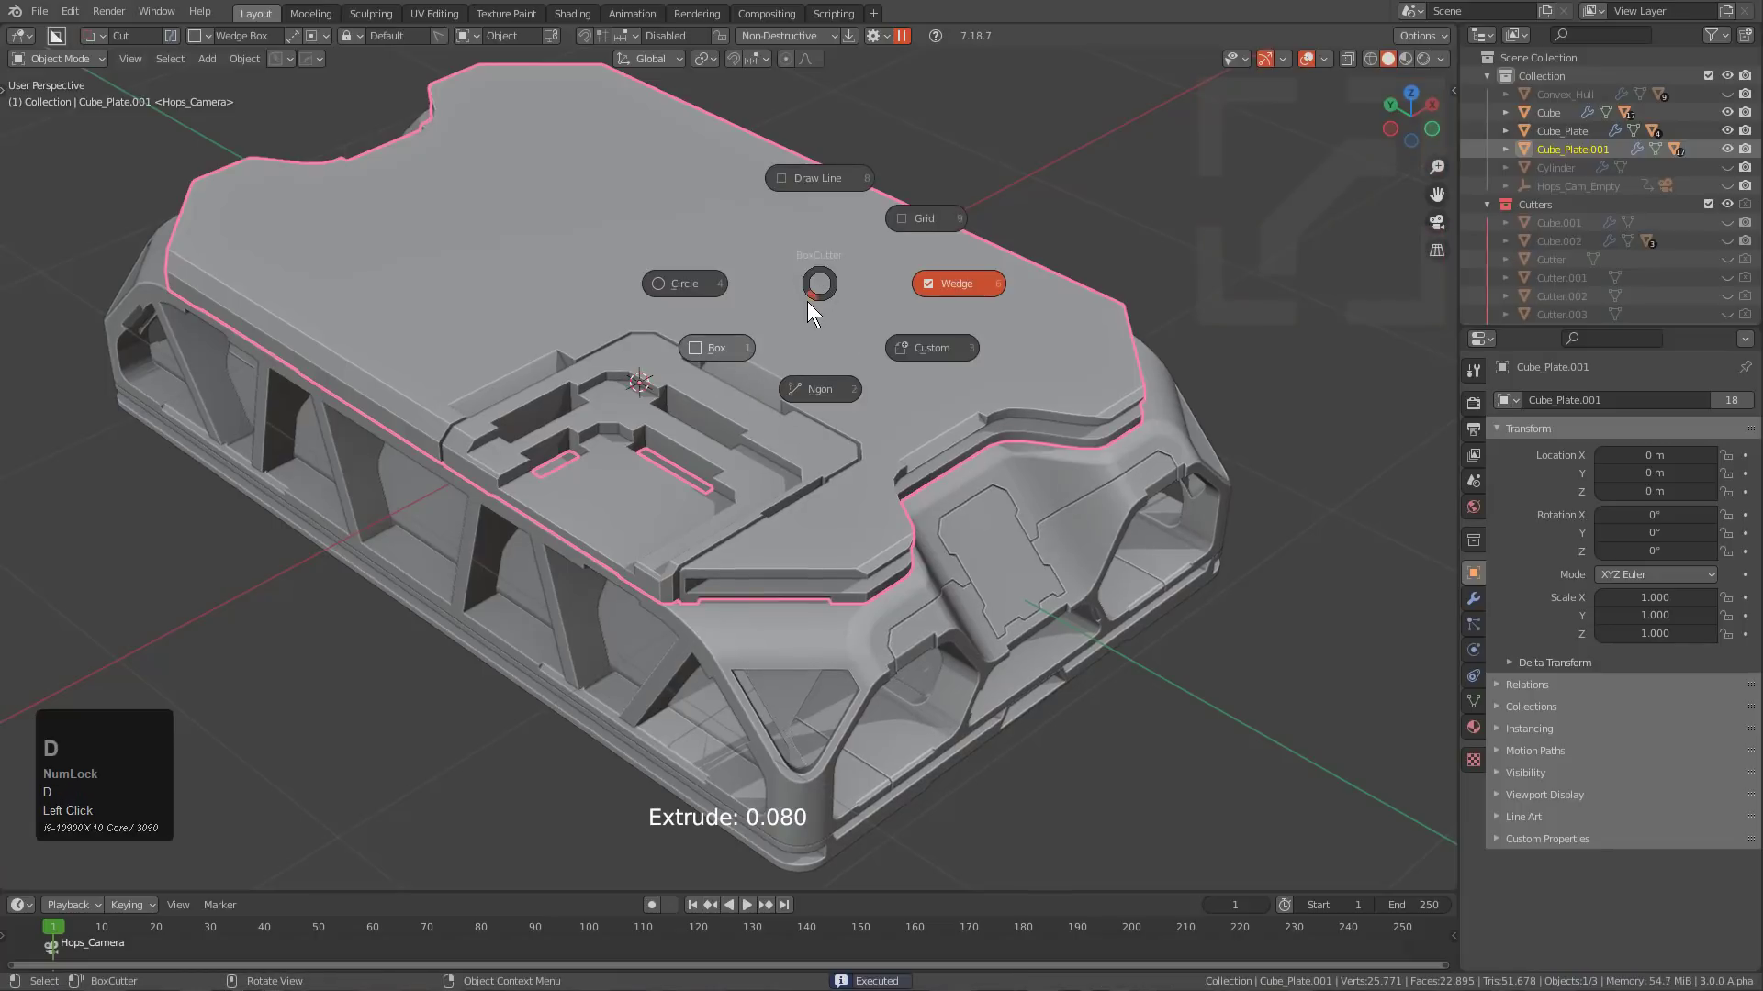
{"action": "left_click", "coordinate": [741, 344]}
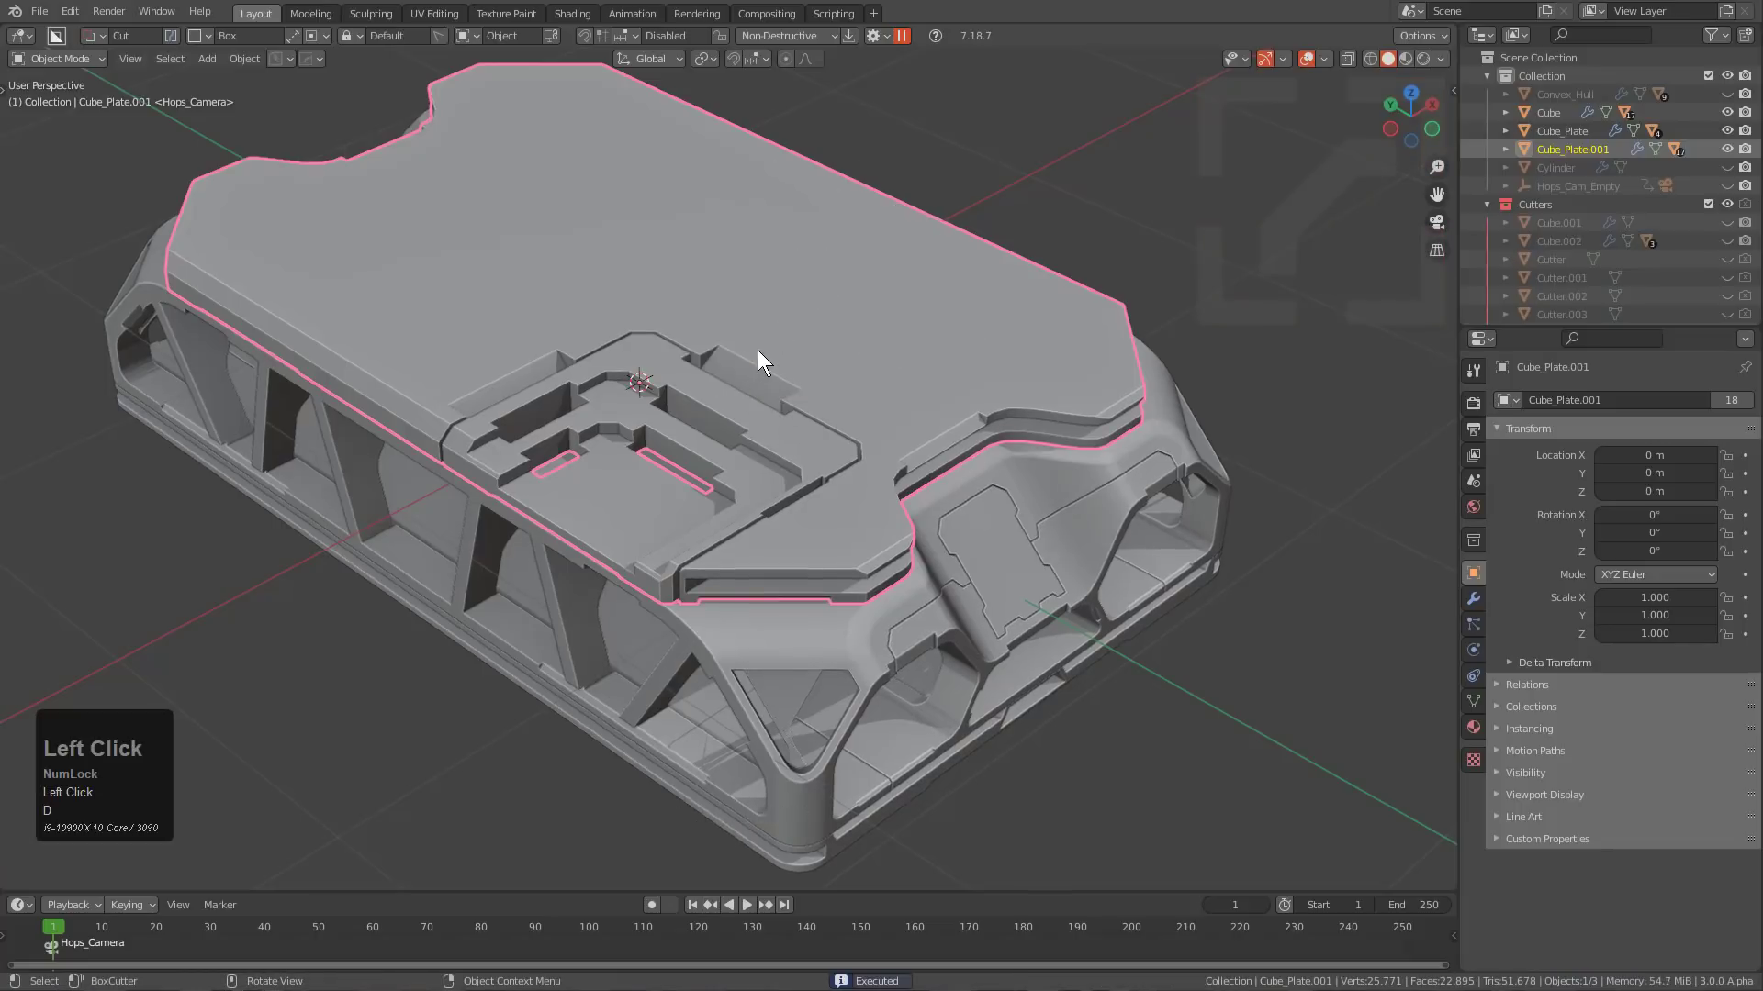
{"action": "left_click_drag", "start_coordinate": [731, 344], "coordinate": [814, 376]}
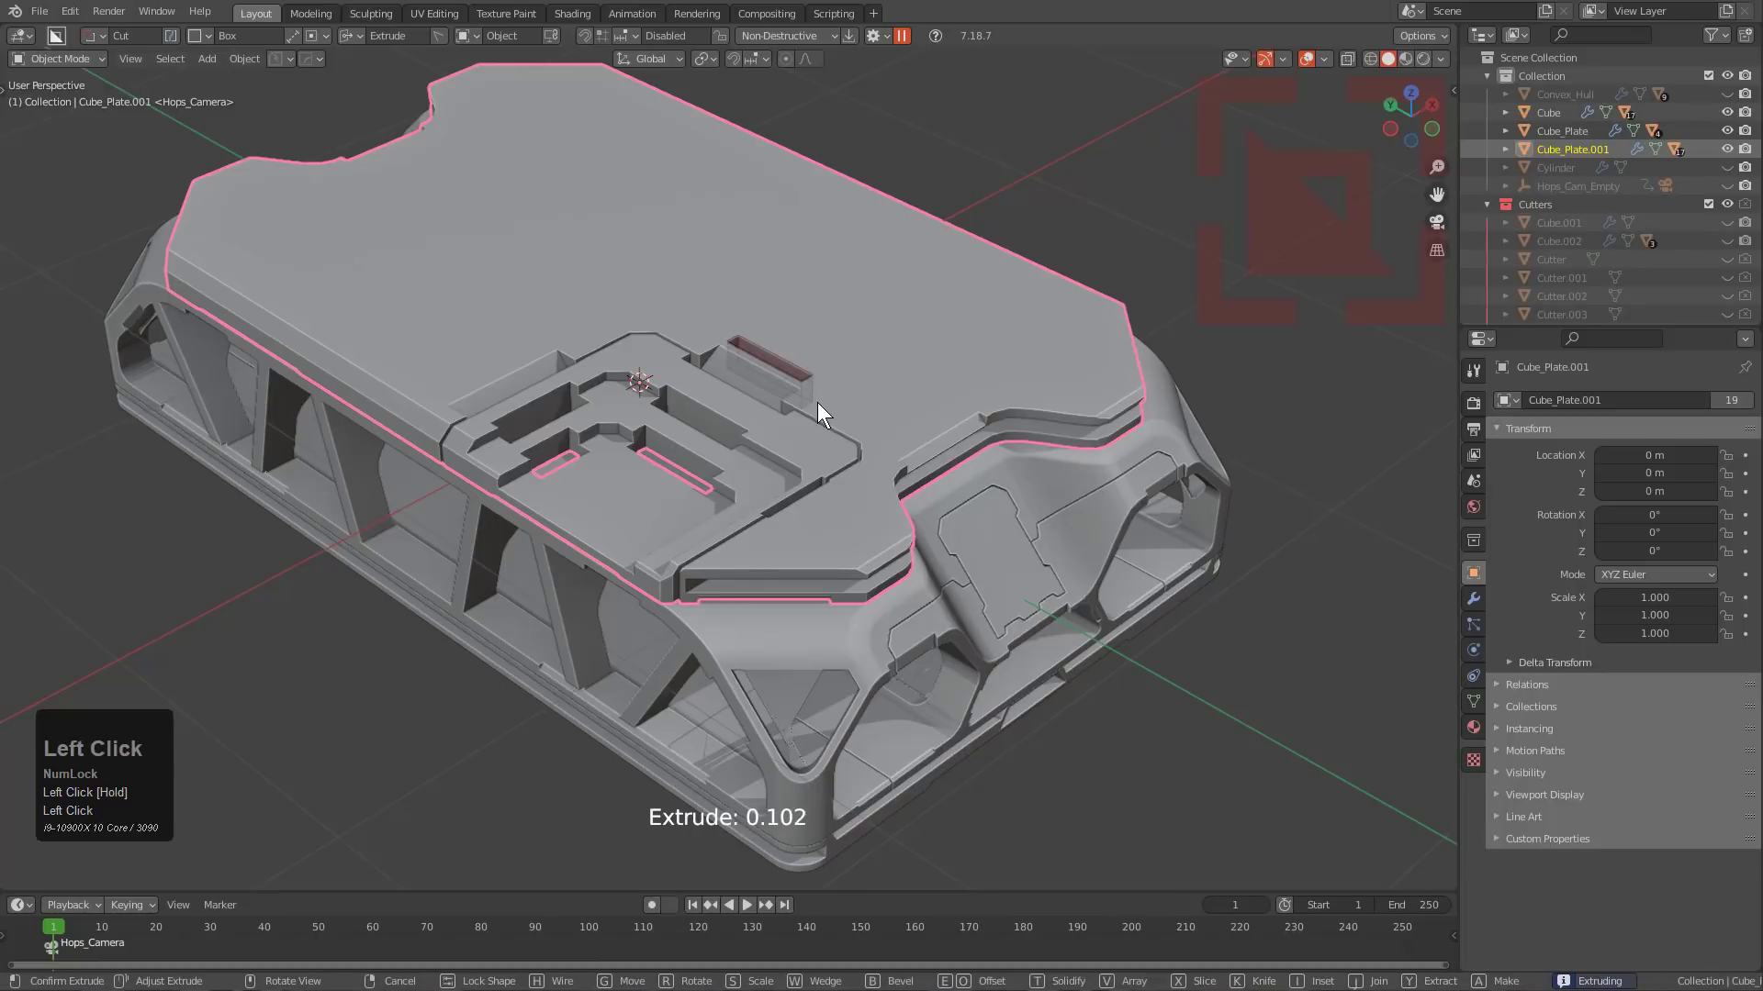
{"action": "left_click", "coordinate": [817, 402]}
{"action": "left_click_drag", "start_coordinate": [839, 488], "coordinate": [785, 534]}
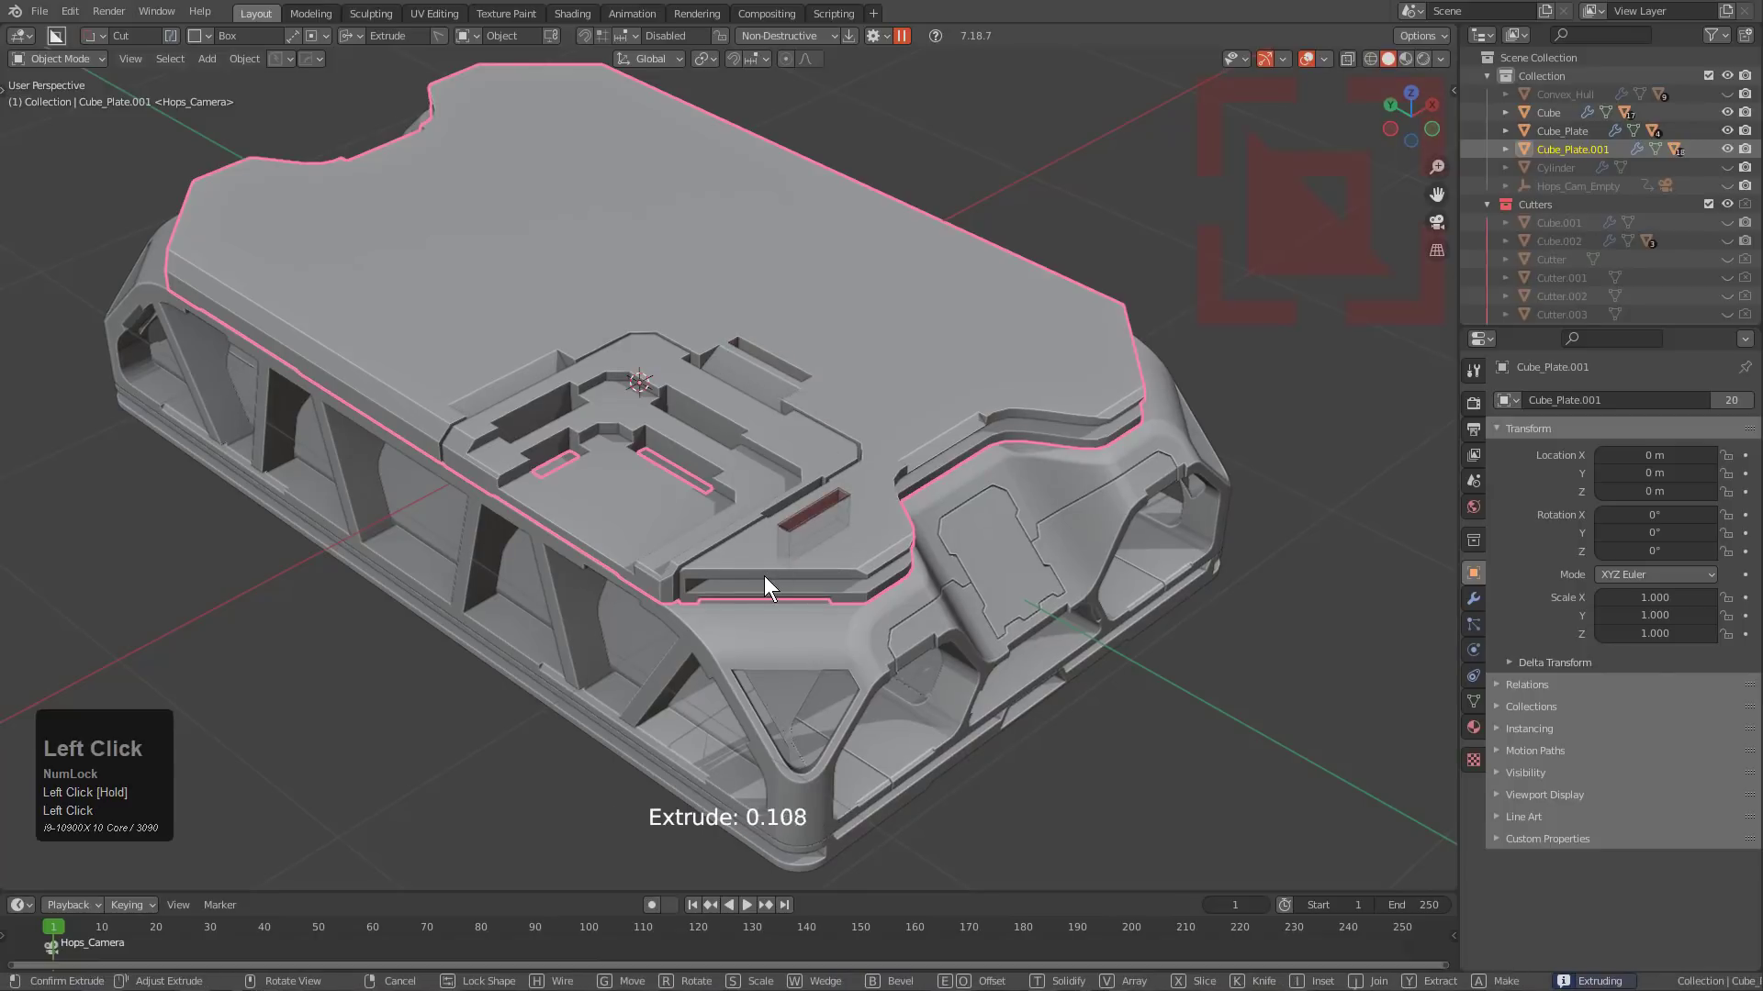
{"action": "left_click", "coordinate": [774, 544]}
Switch to the Circle shape and cut two small round holes near the outline groove's outer corners, repositioning the first; make the second about 0.126 deep.
{"action": "key", "text": "d"}
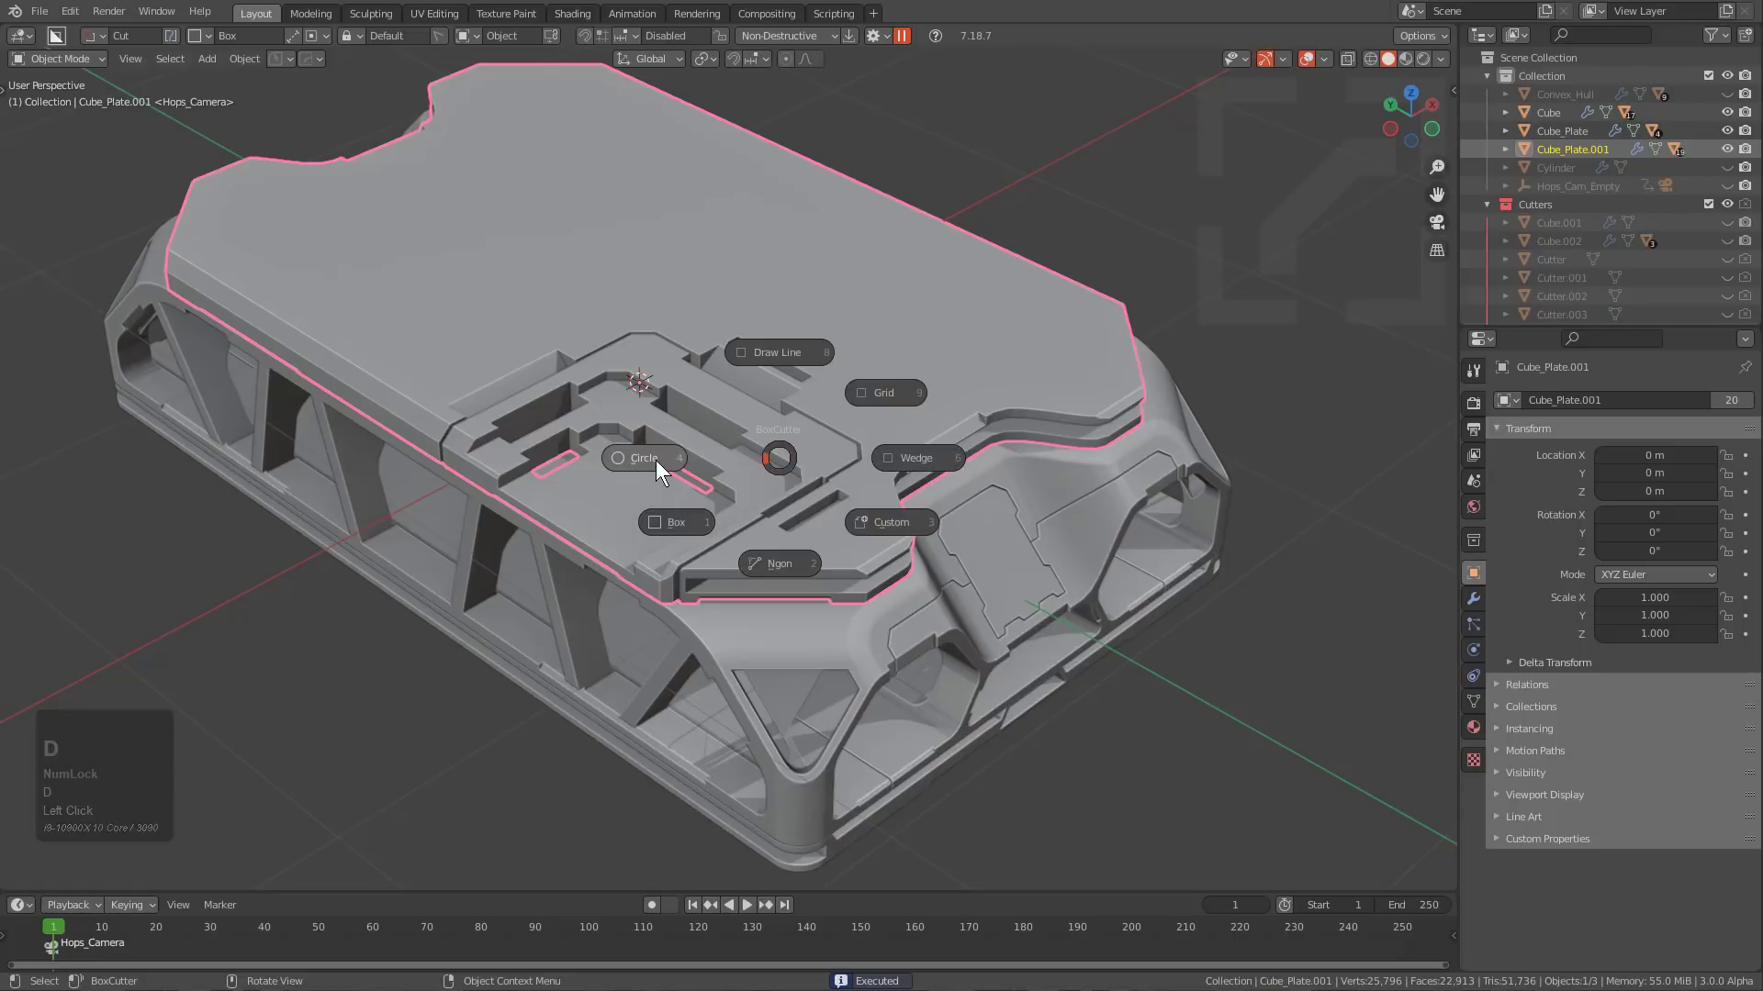
{"action": "left_click", "coordinate": [902, 459]}
{"action": "key", "text": "d"}
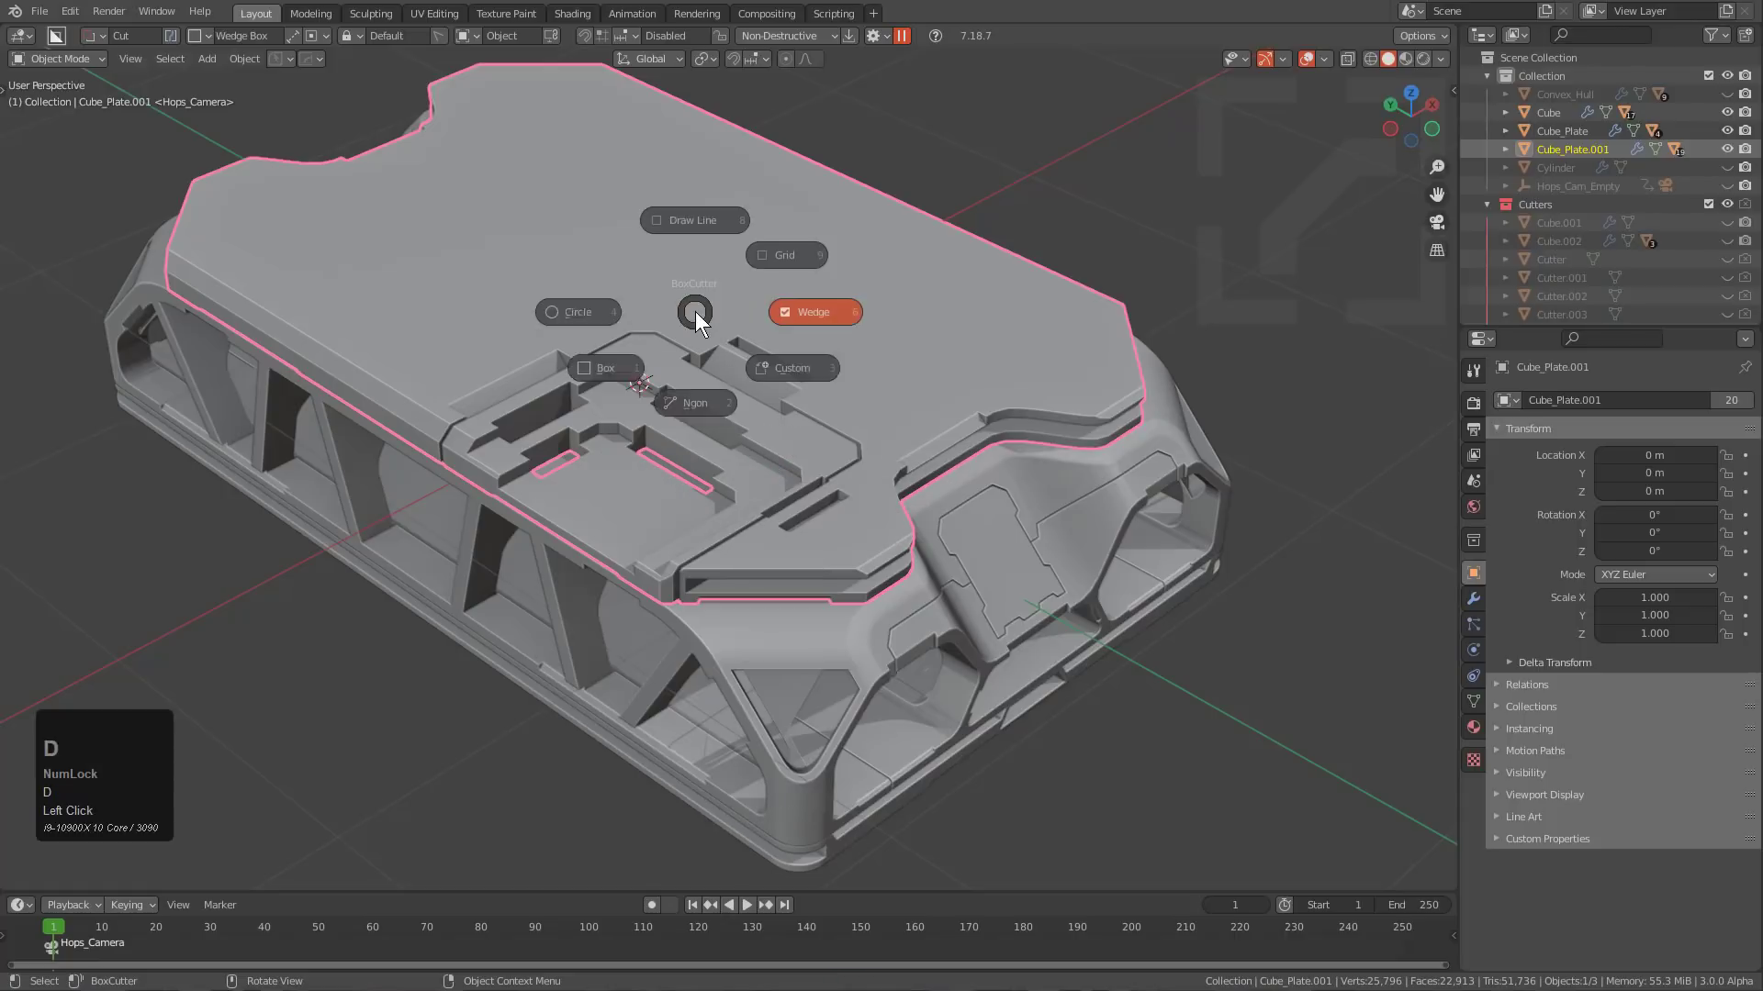
{"action": "left_click", "coordinate": [571, 310]}
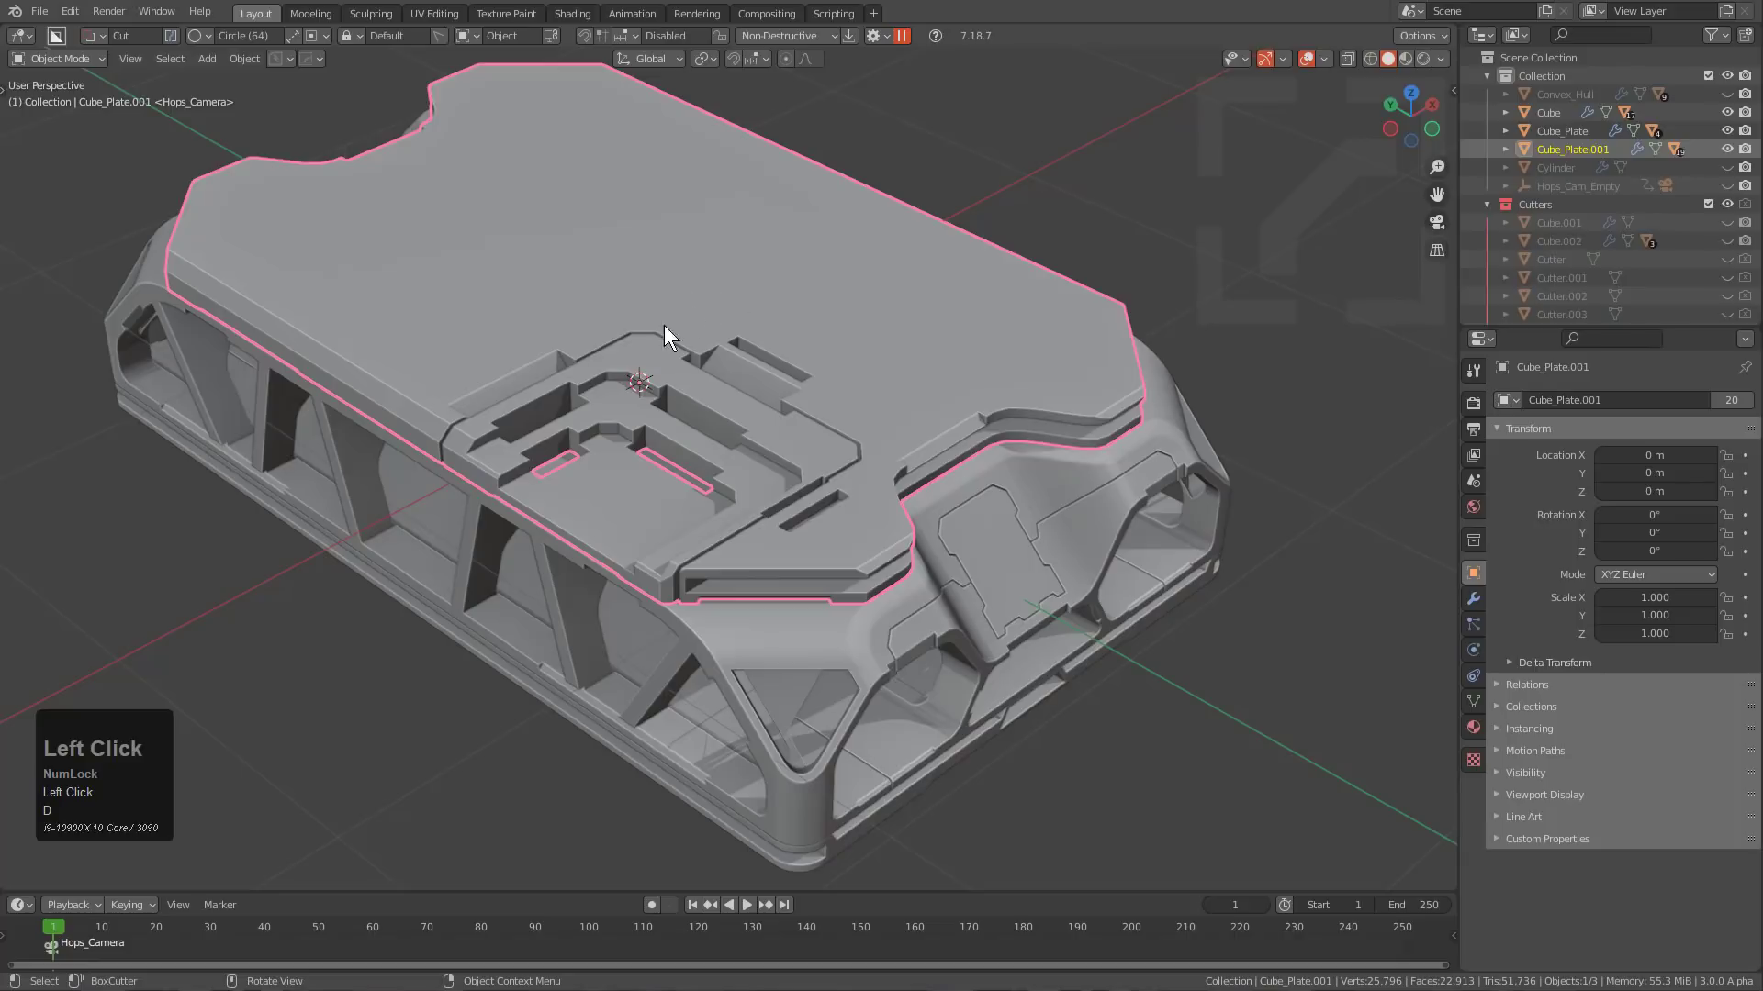
{"action": "left_click_drag", "start_coordinate": [680, 299], "coordinate": [709, 318]}
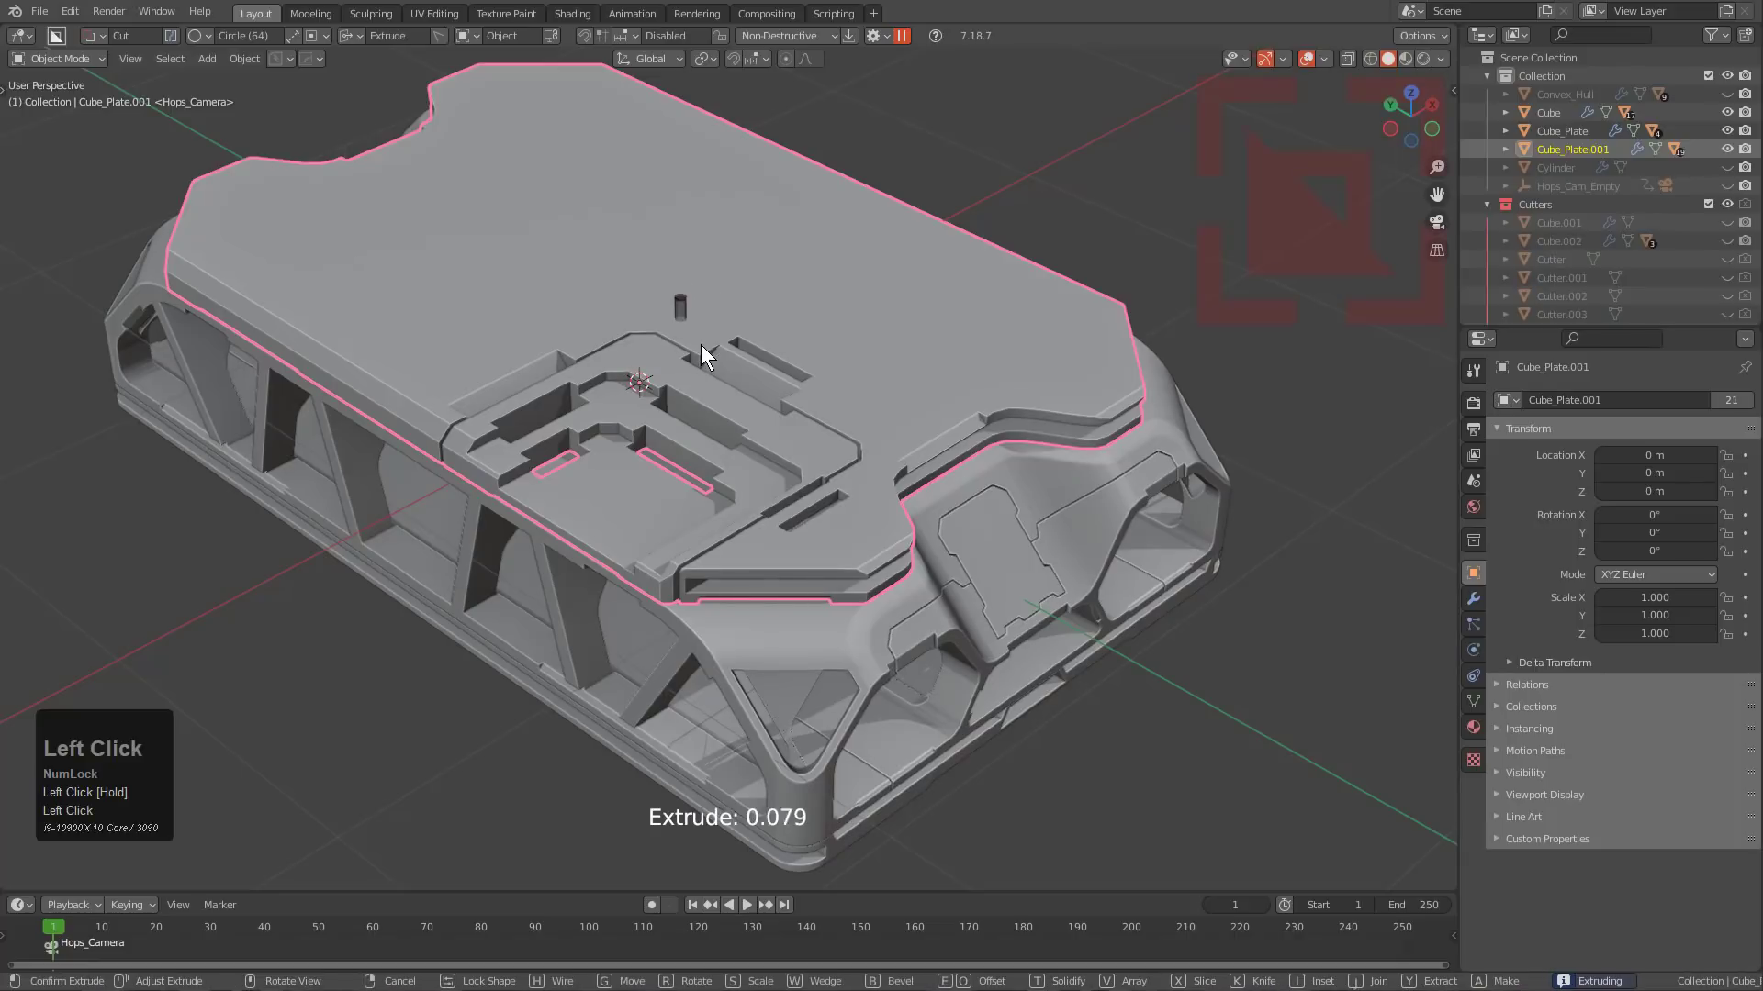
{"action": "key", "text": "g"}
{"action": "left_click", "coordinate": [675, 371]}
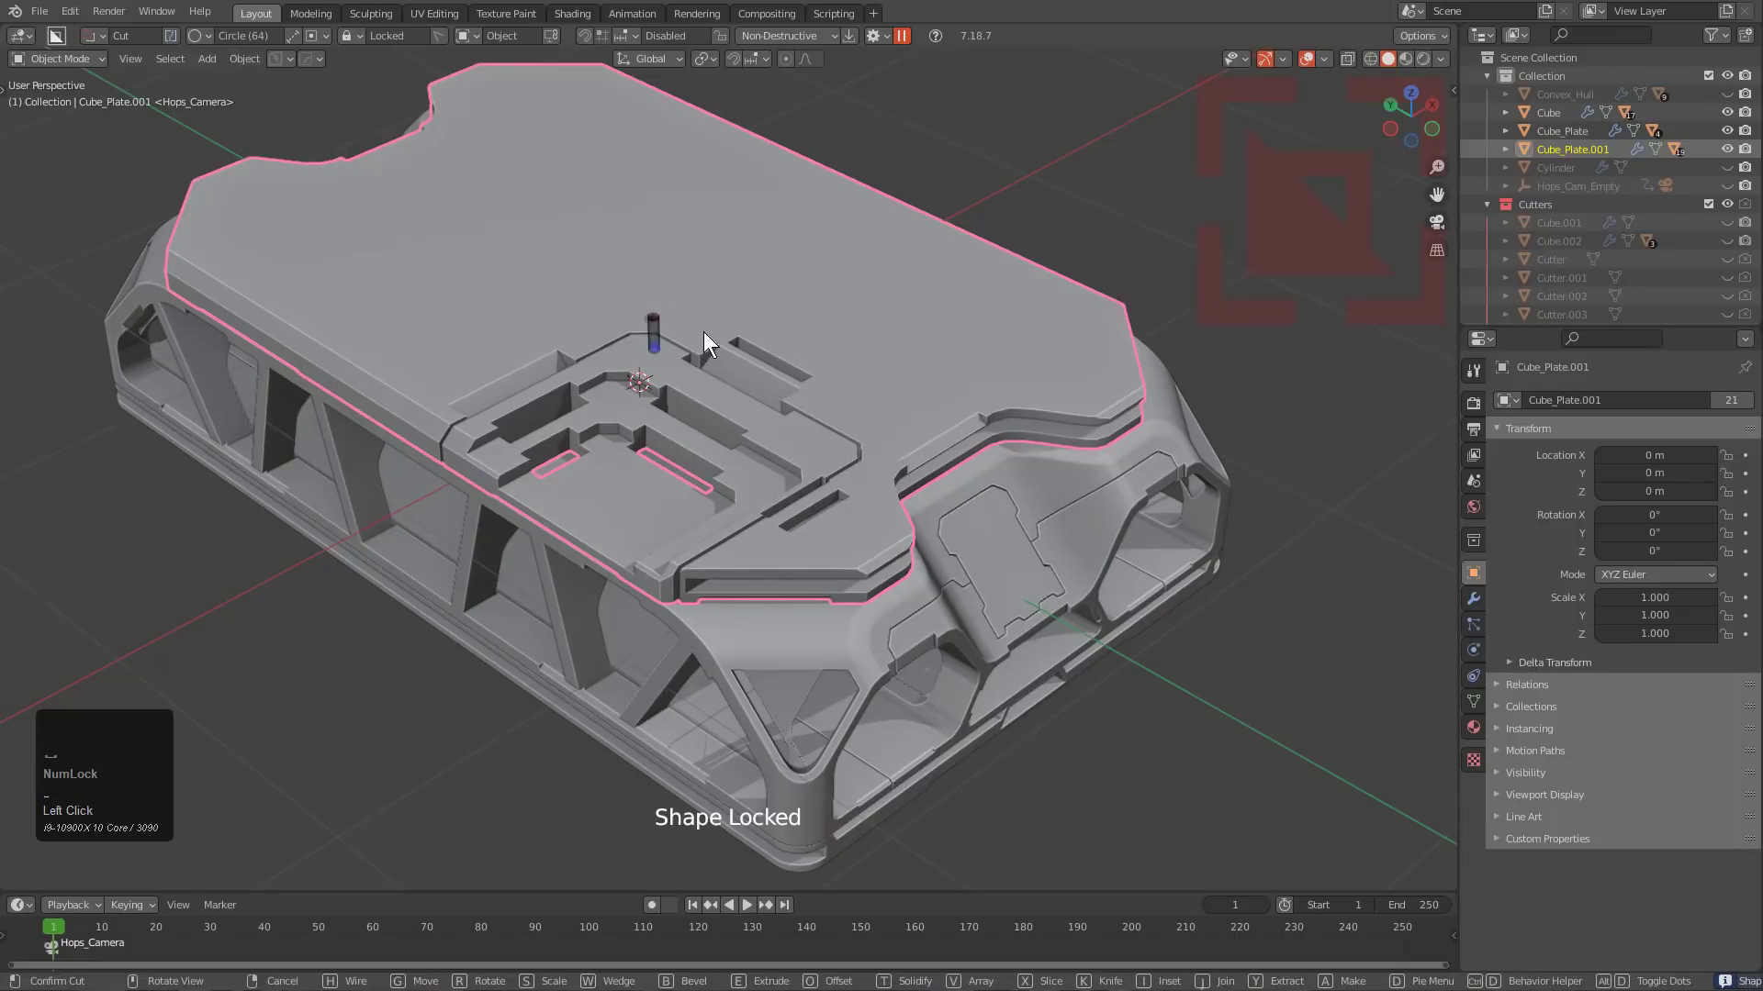
{"action": "key", "text": "space"}
{"action": "left_click_drag", "start_coordinate": [876, 447], "coordinate": [890, 453]}
{"action": "left_click", "coordinate": [879, 487]}
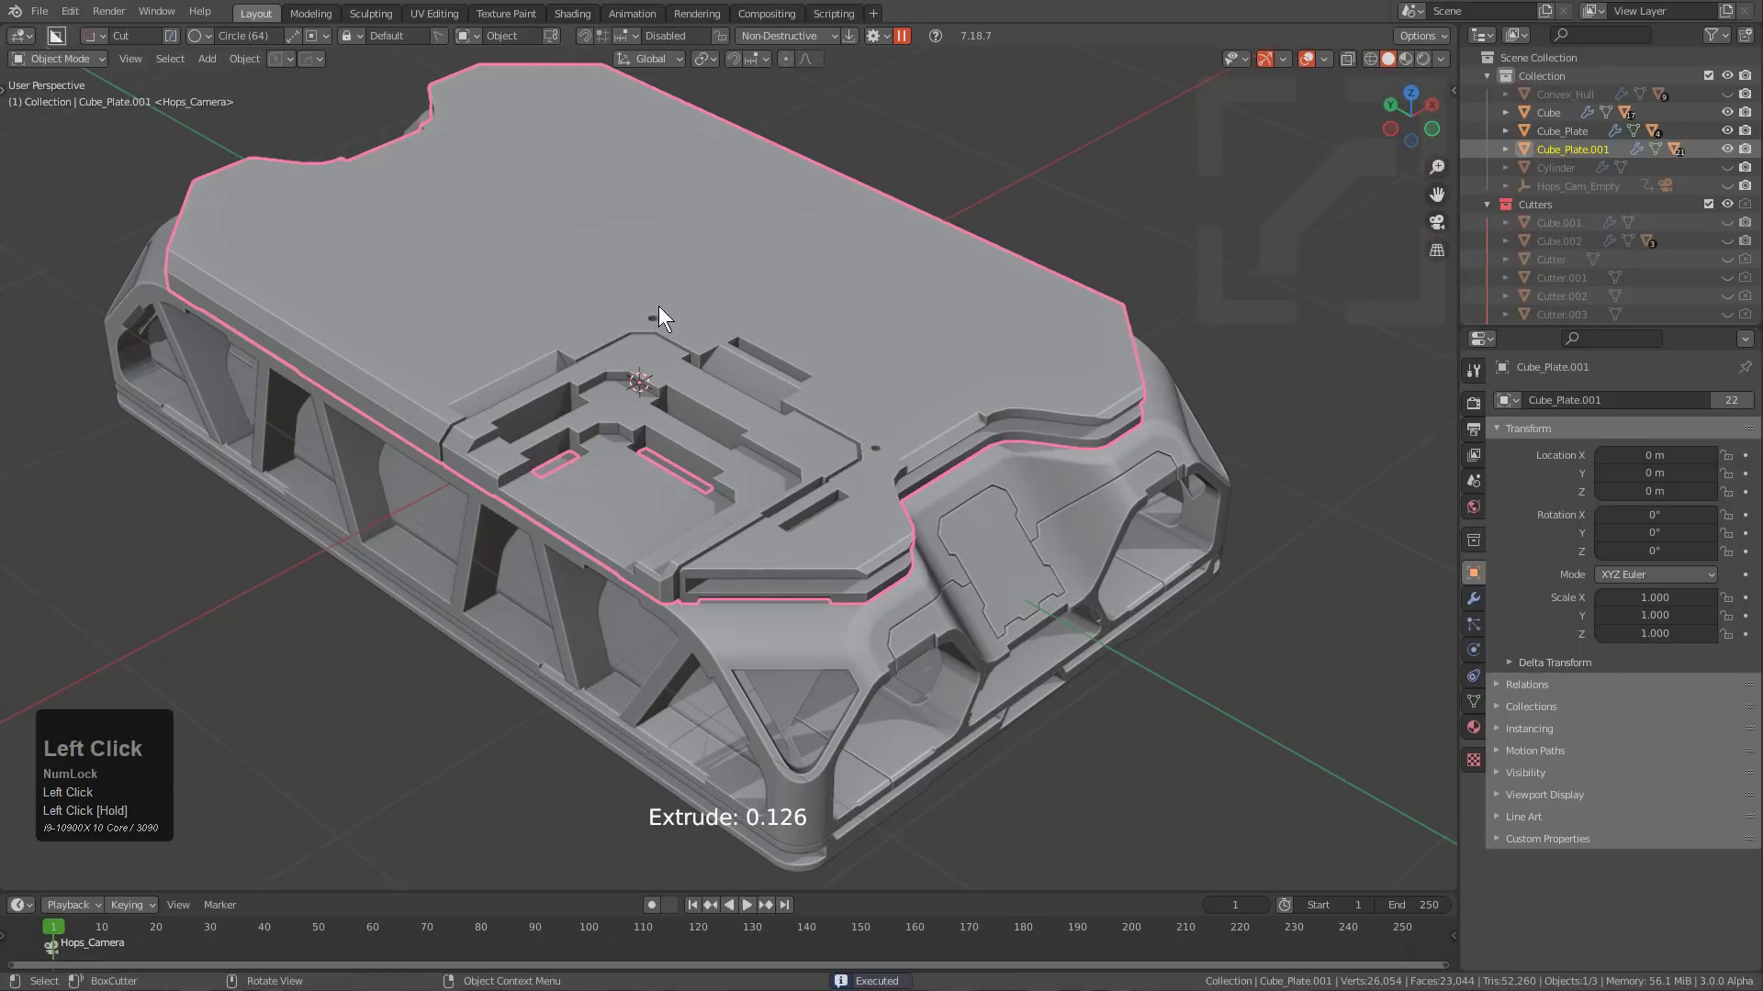
Switch to the Ngon shape and outline a polygon cutter over the plate area between the outline groove and the plate's far corner.
{"action": "key", "text": "d"}
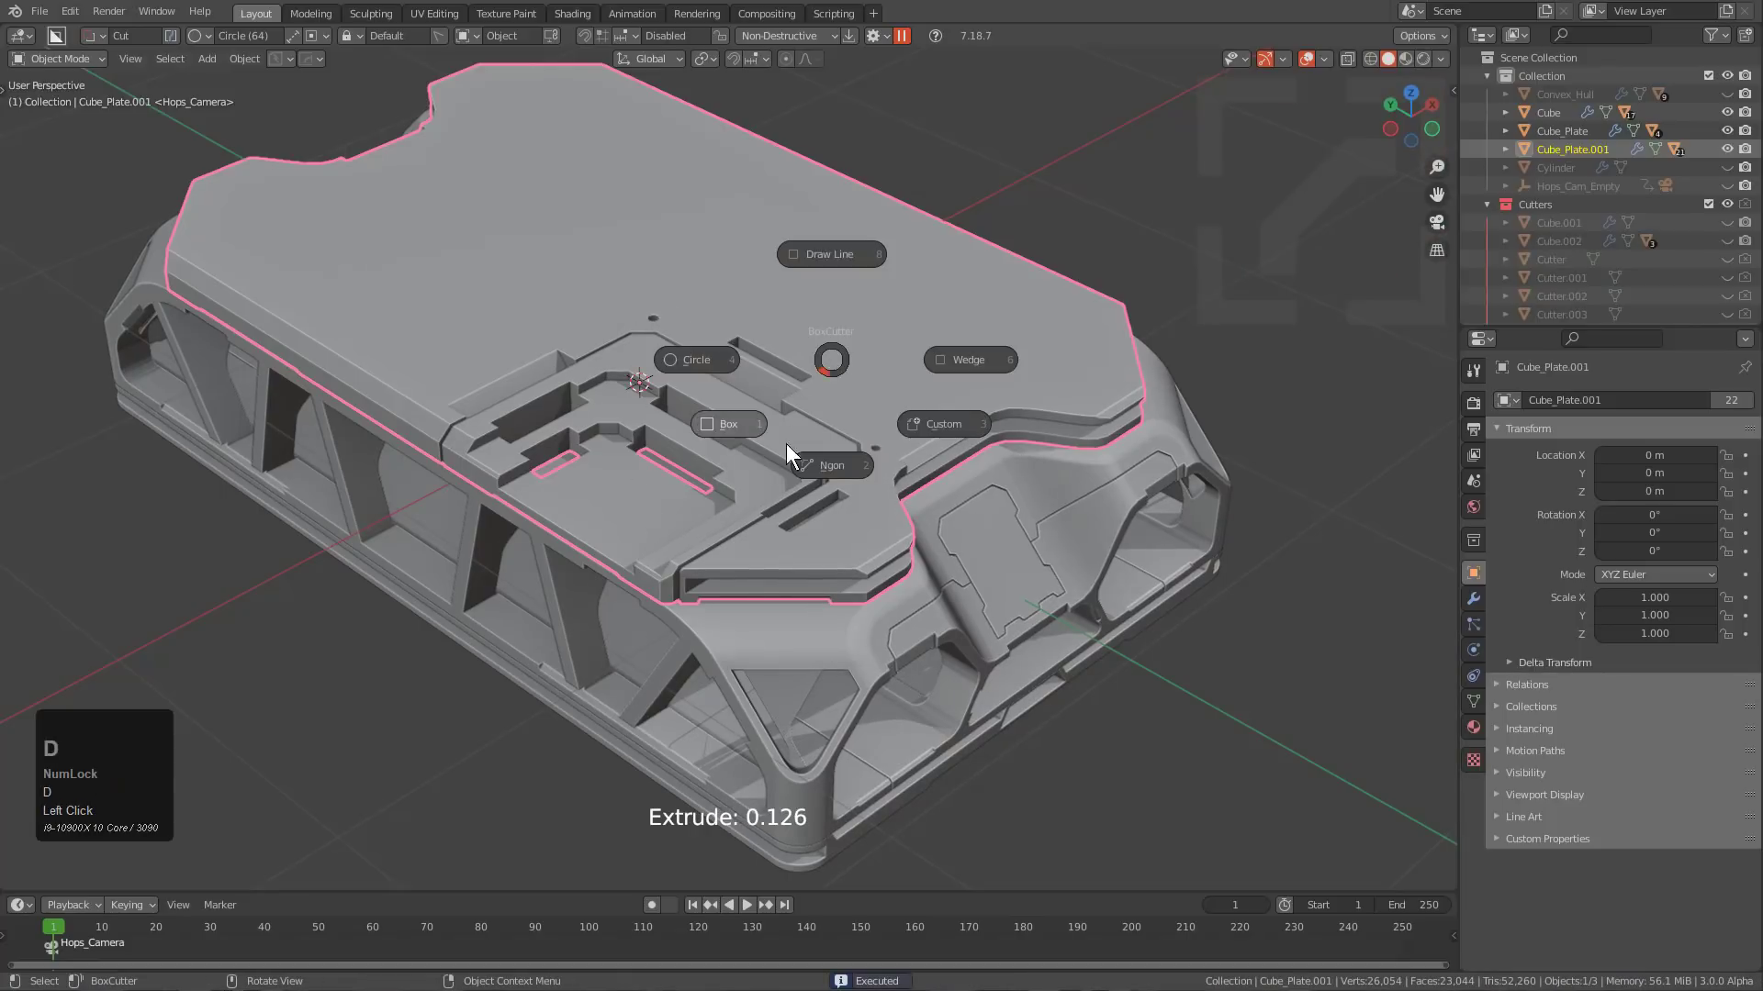
{"action": "left_click", "coordinate": [832, 465]}
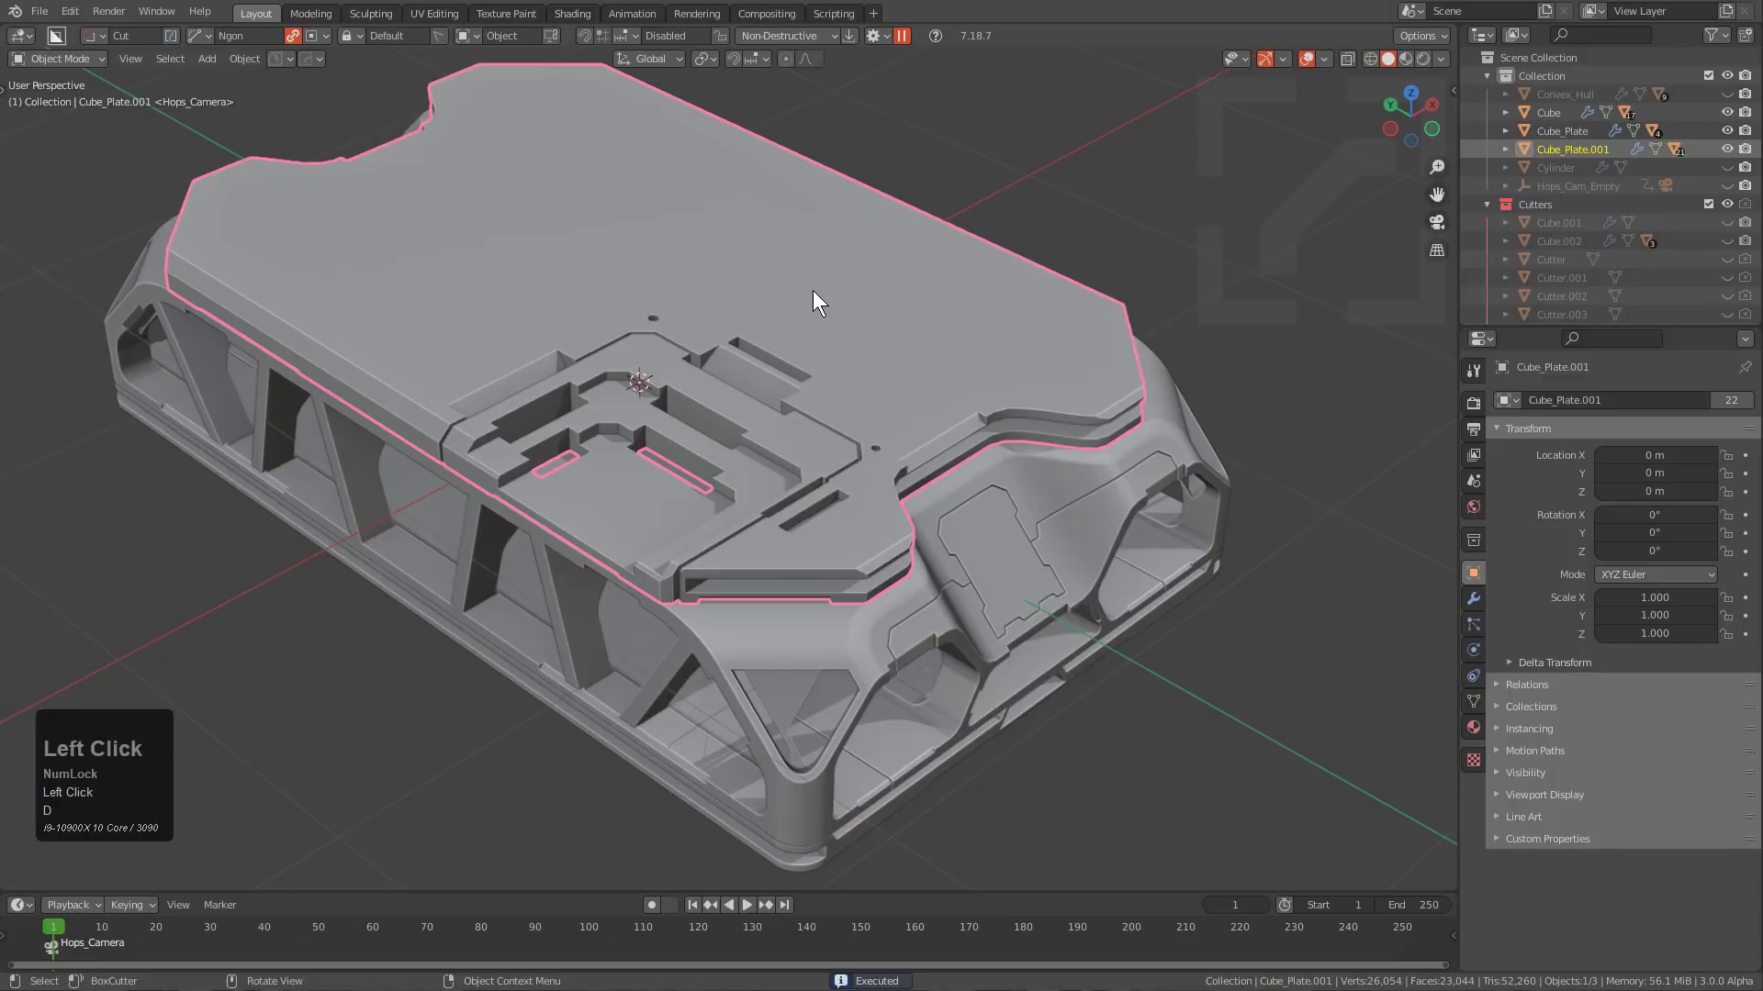
{"action": "left_click_drag", "start_coordinate": [734, 317], "coordinate": [802, 356]}
{"action": "left_click", "coordinate": [808, 354]}
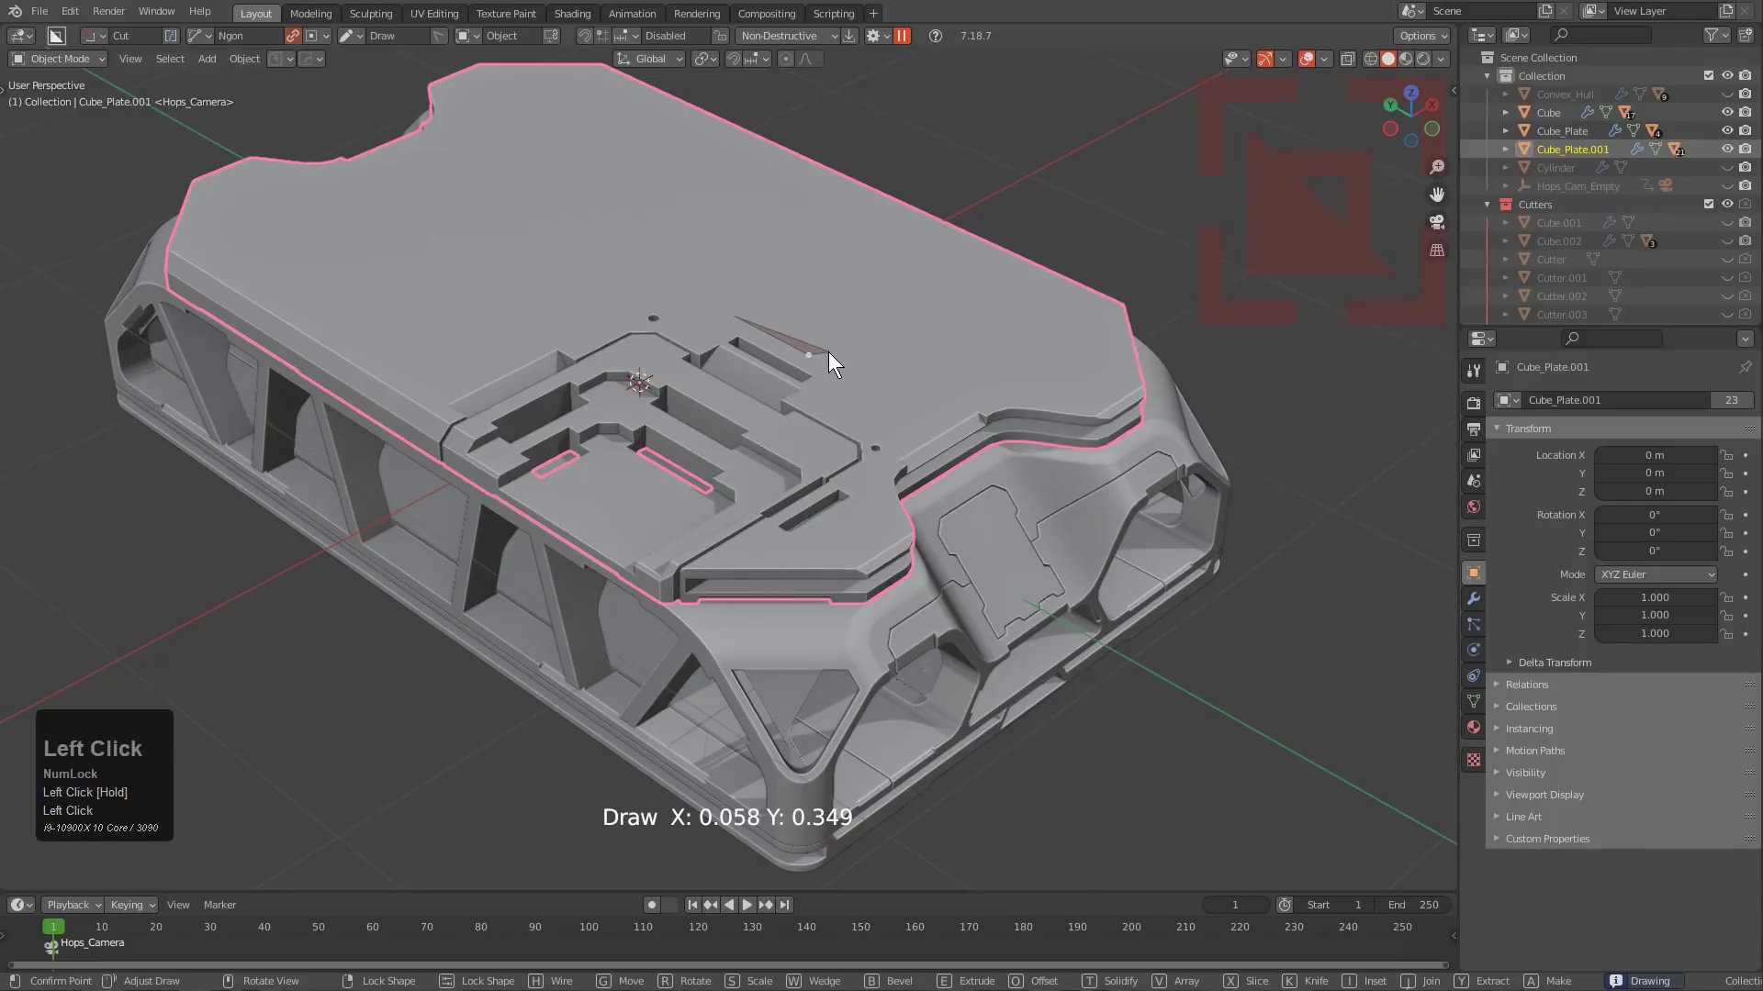
{"action": "left_click", "coordinate": [829, 354]}
{"action": "left_click", "coordinate": [868, 368]}
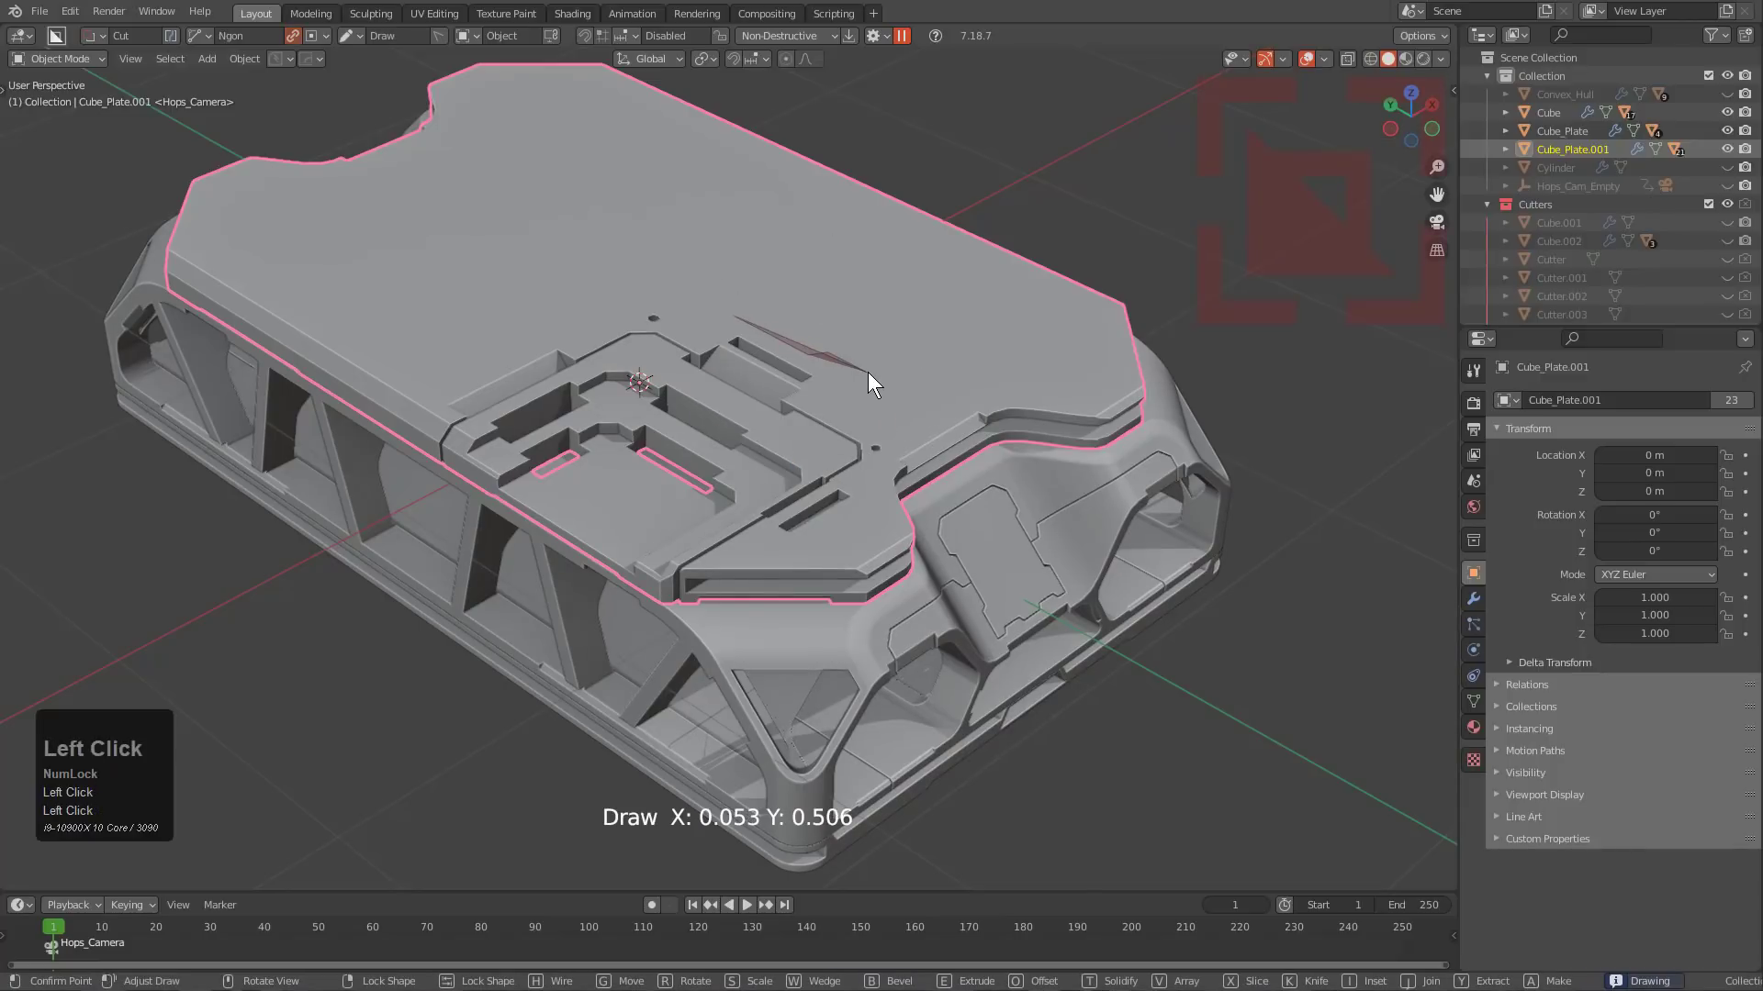
{"action": "left_click", "coordinate": [918, 424]}
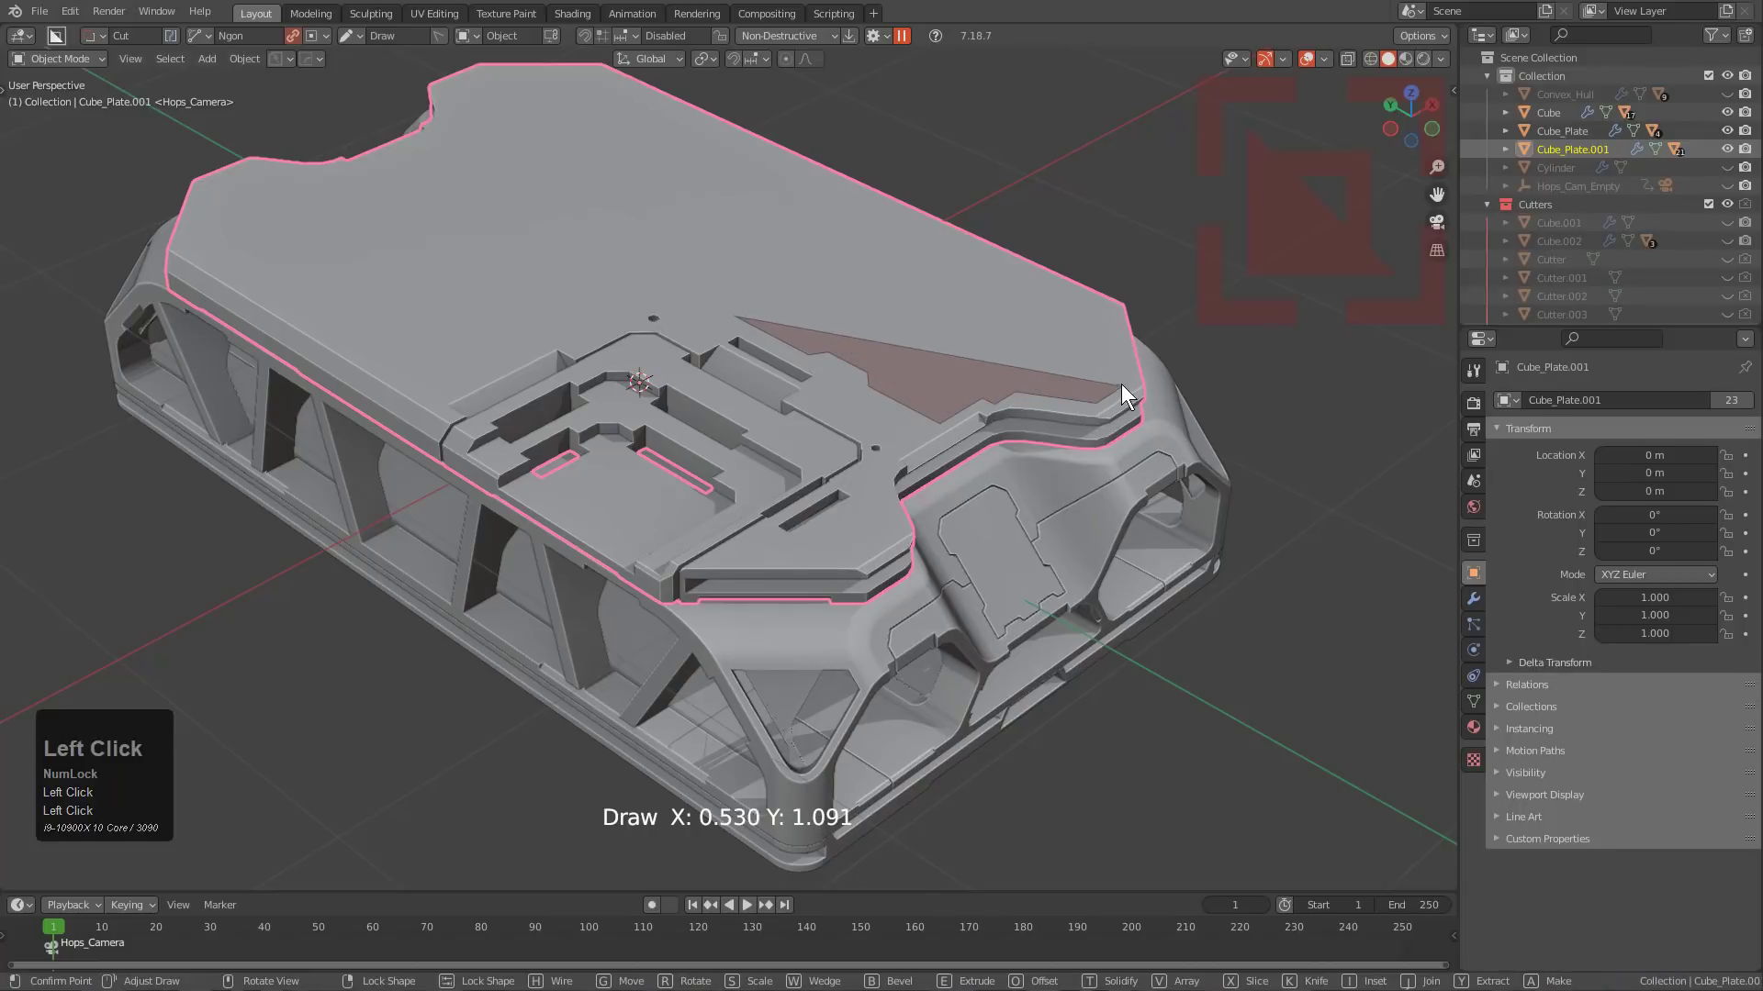
{"action": "left_click", "coordinate": [1120, 333]}
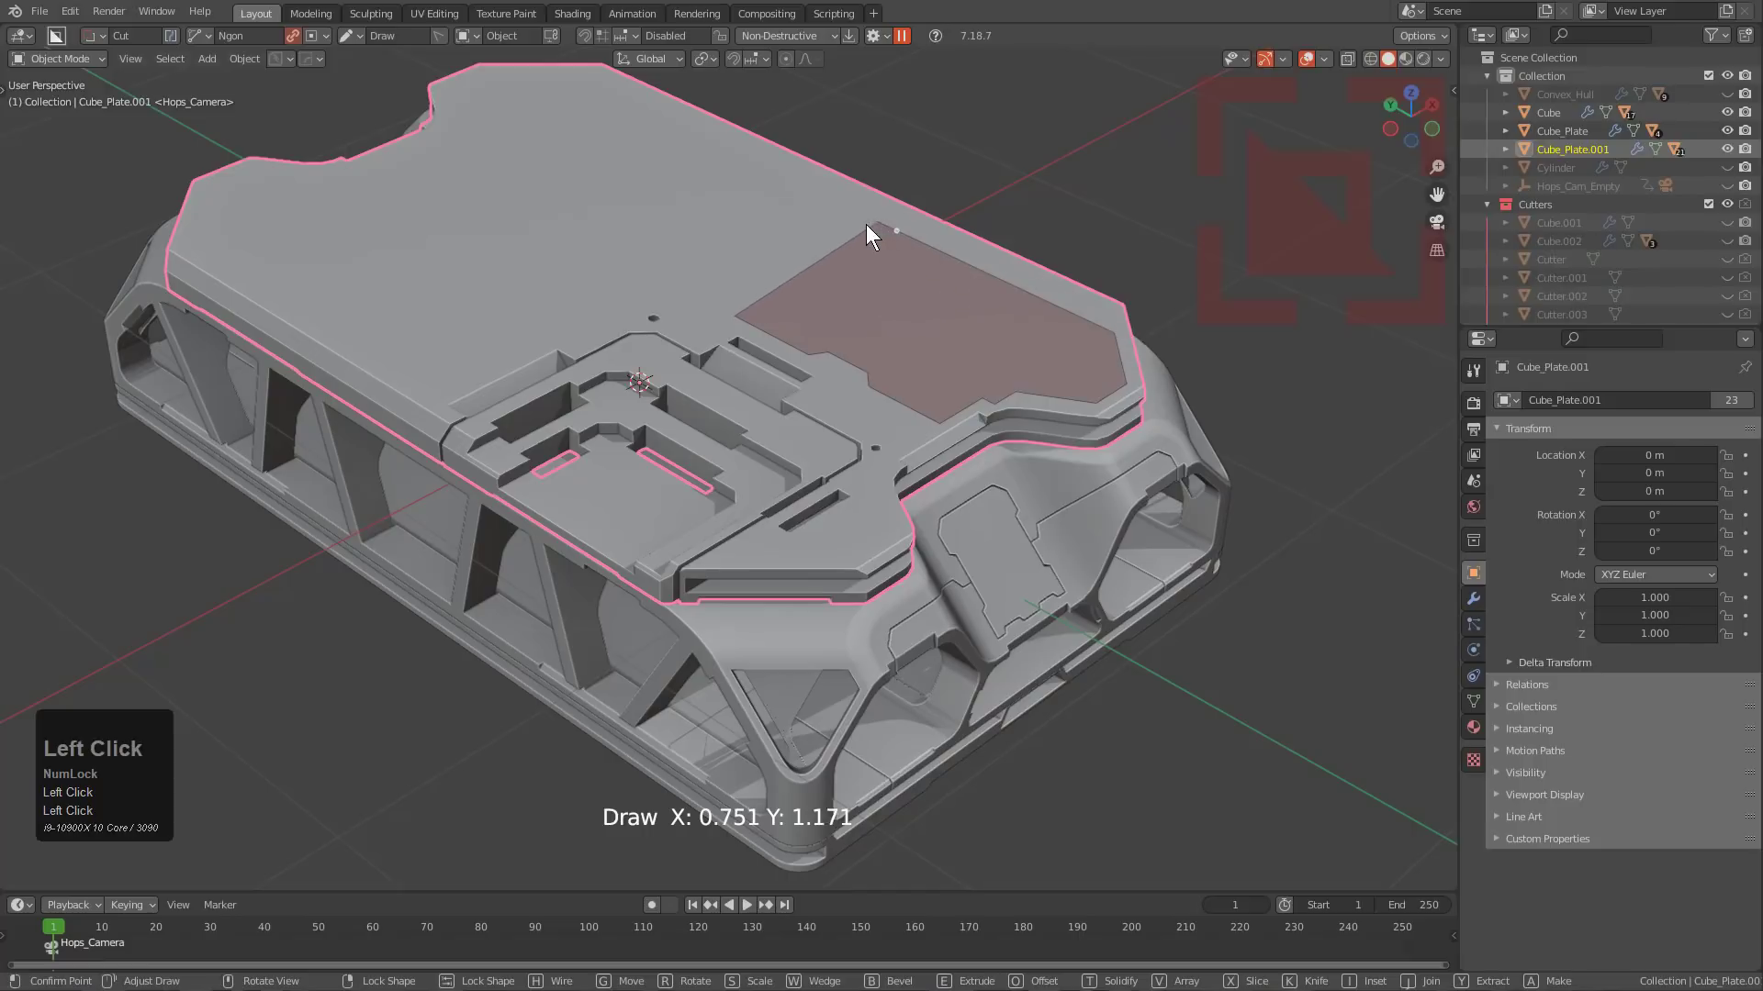
{"action": "double_click", "coordinate": [887, 234]}
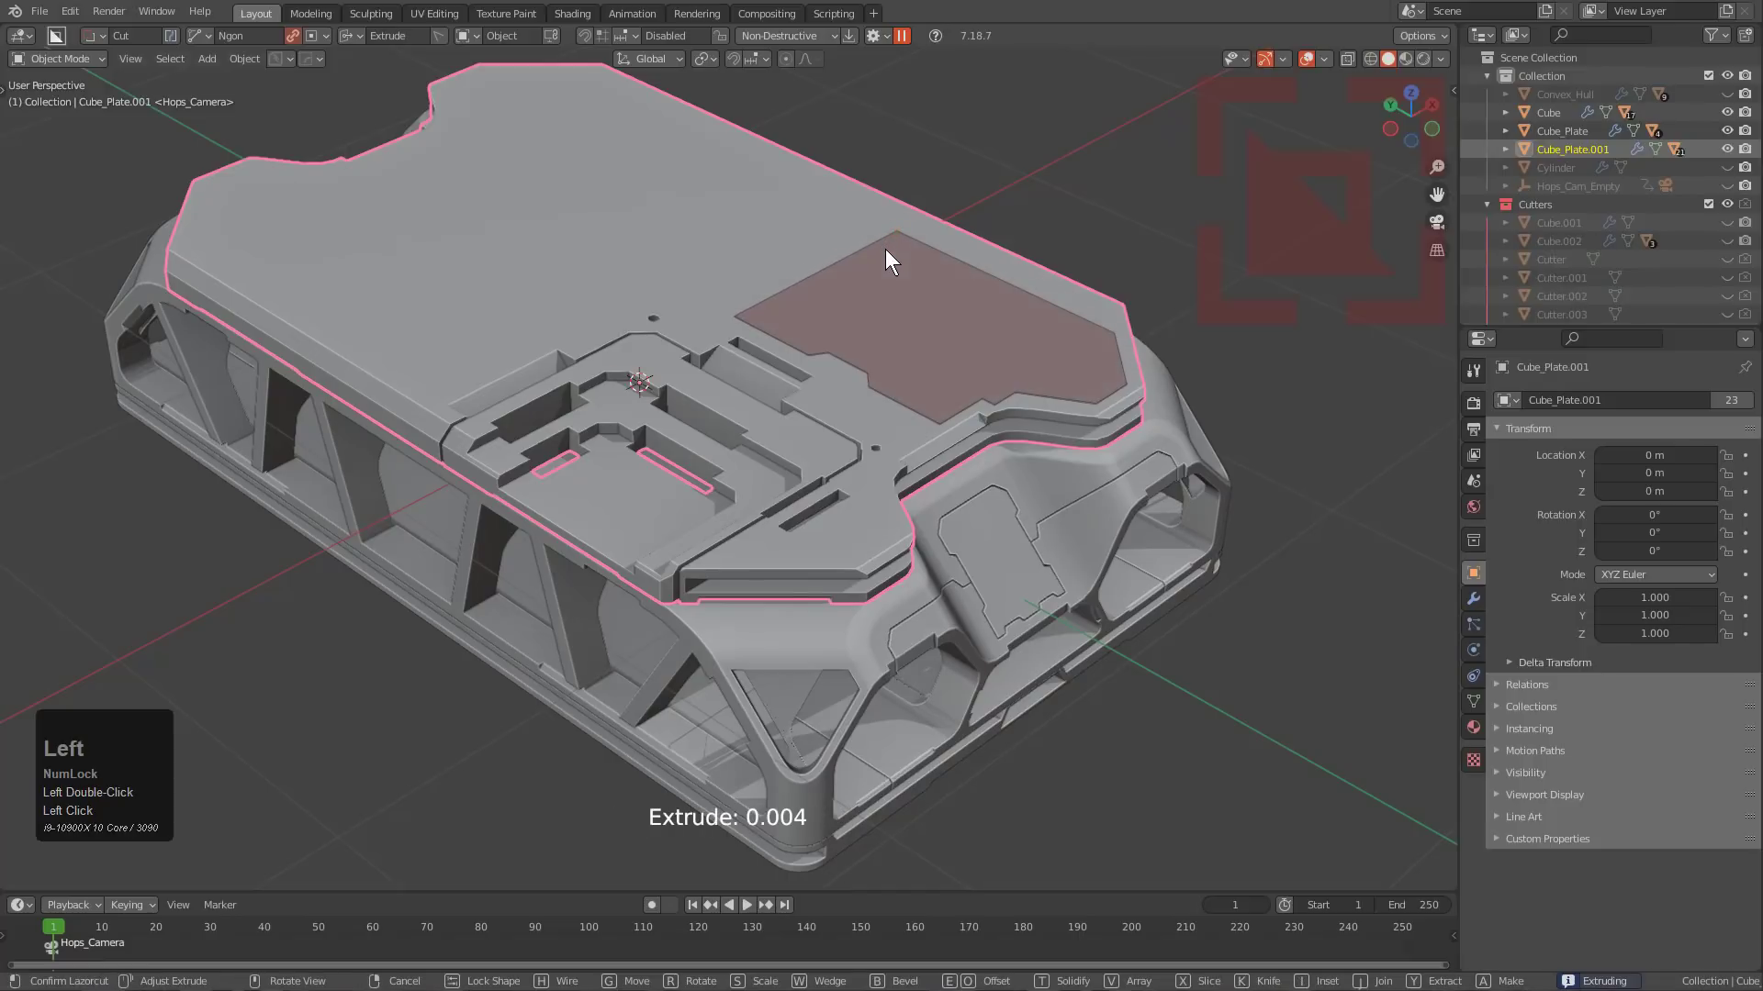
Bevel the polygon cutter's corners and apply it as a shallow recess about 0.052 deep.
{"action": "key", "text": "b"}
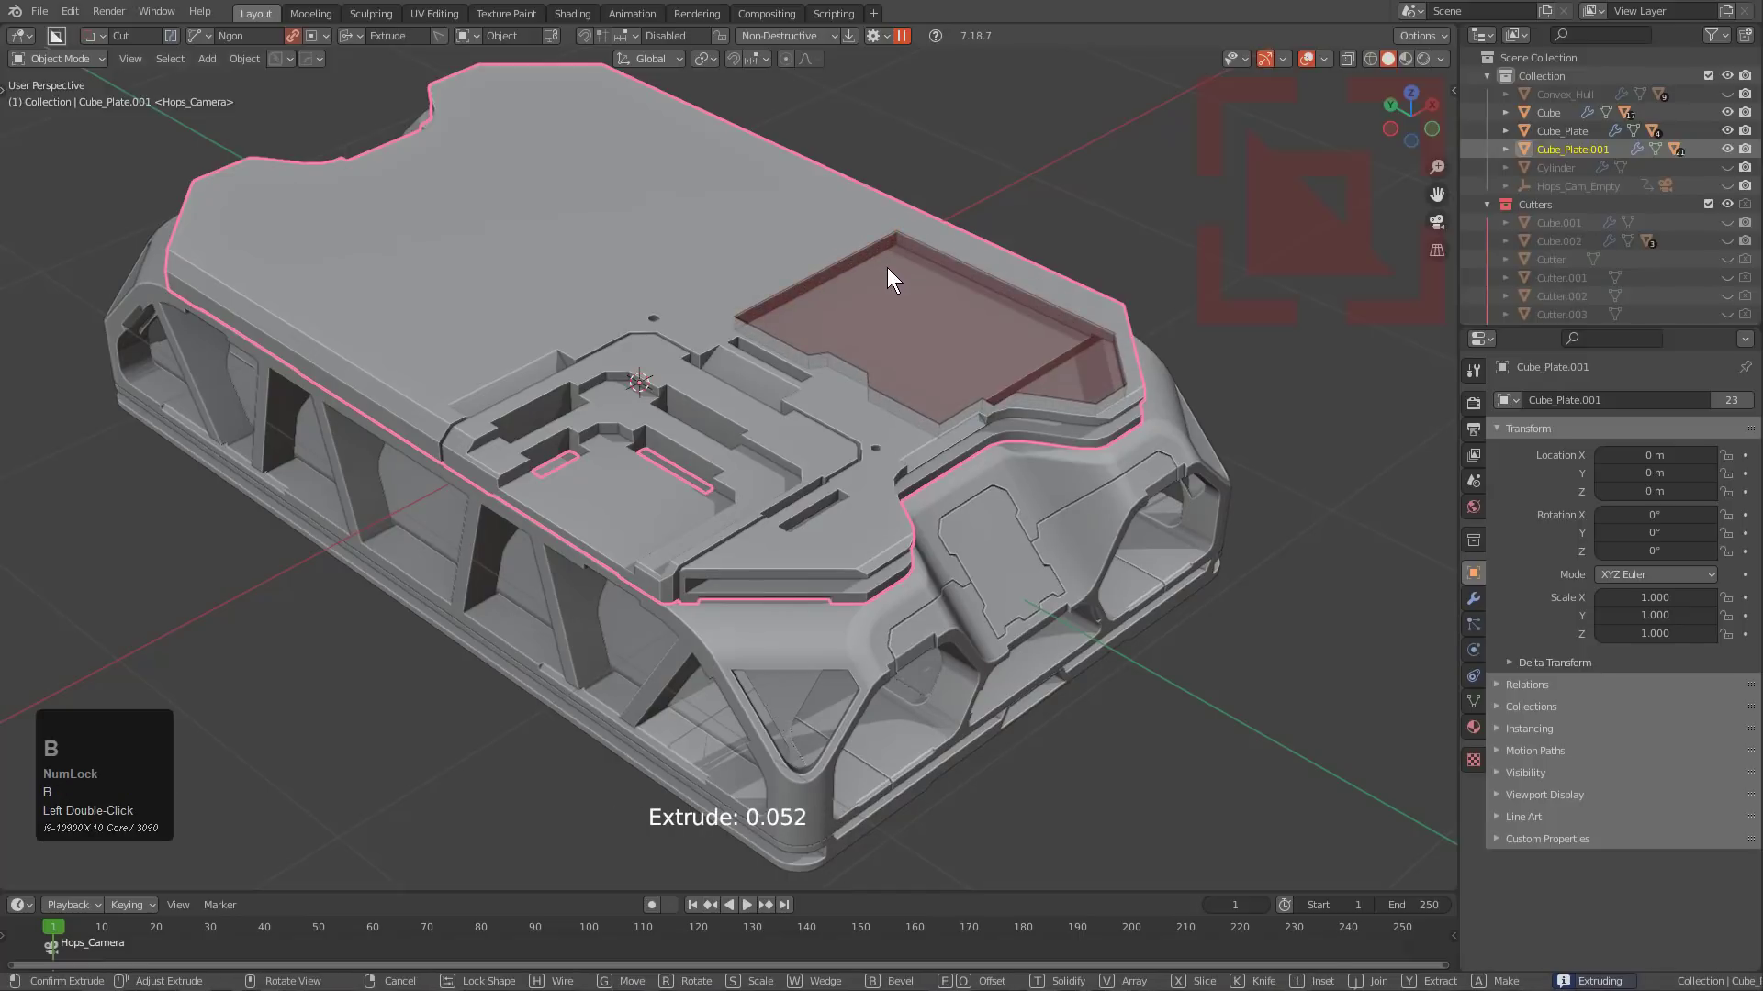
{"action": "left_click", "coordinate": [896, 267]}
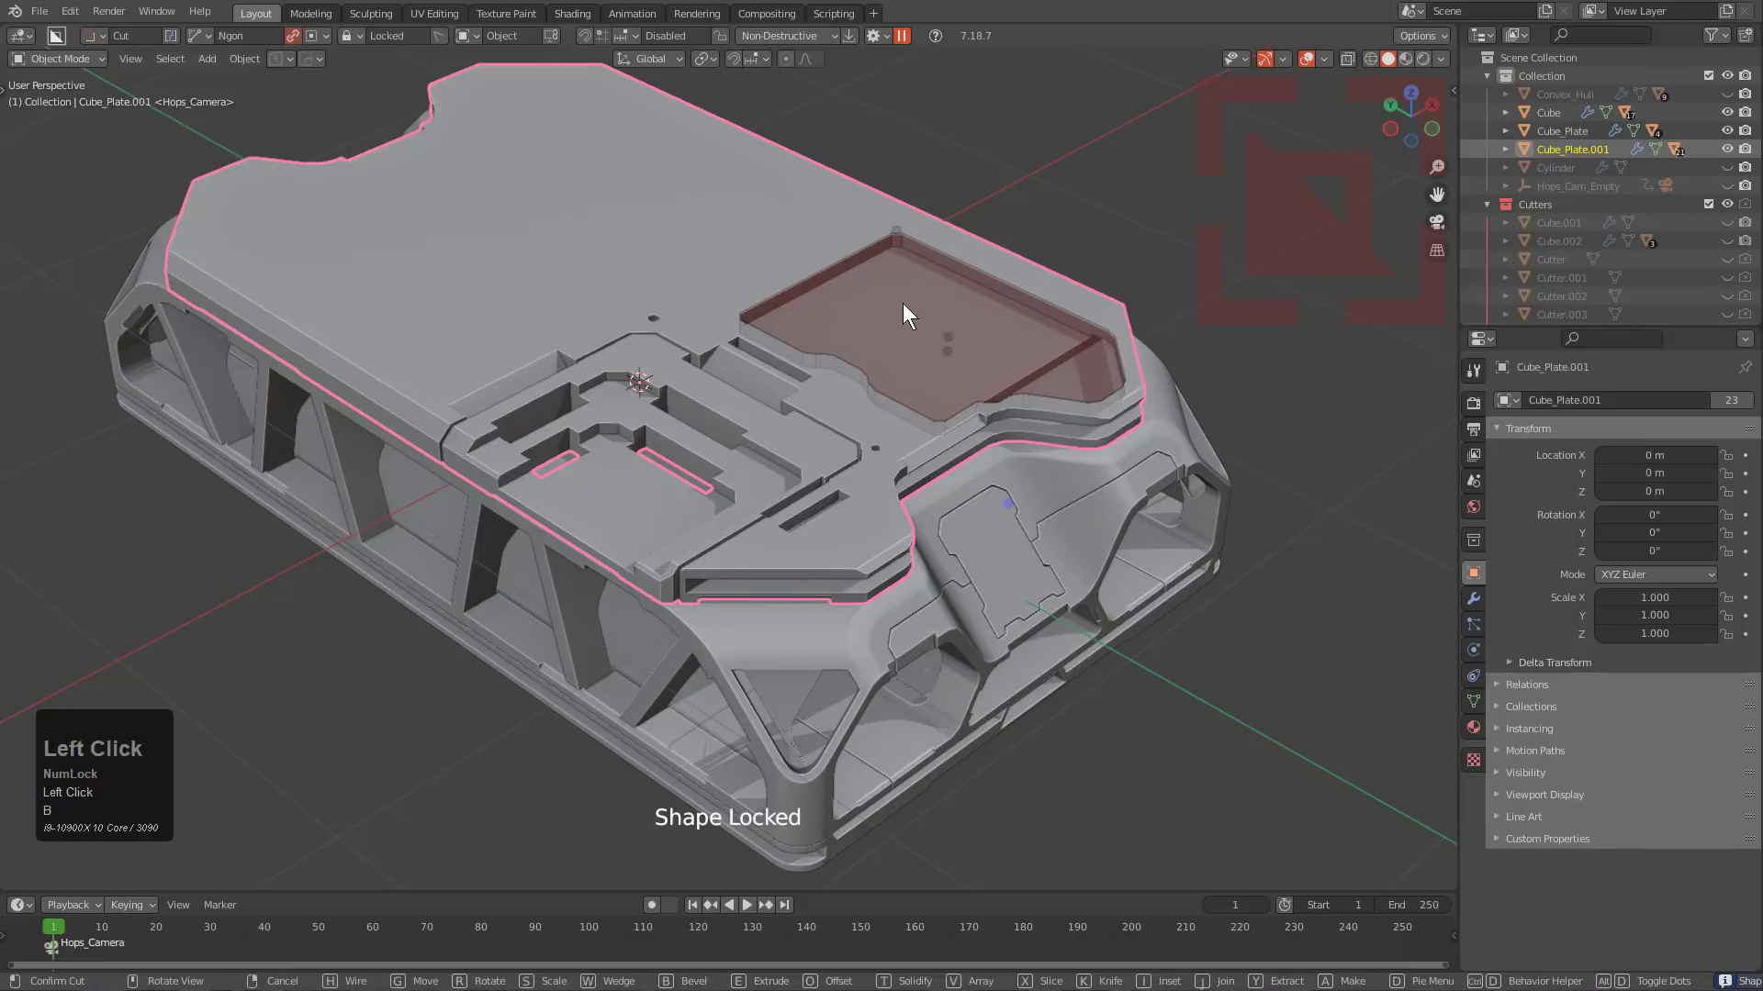
{"action": "key", "text": "space"}
Cut two wedge boxes along the polygon recess's two far edges, about 0.101 and 0.072 deep.
{"action": "key", "text": "d"}
{"action": "left_click", "coordinate": [768, 328]}
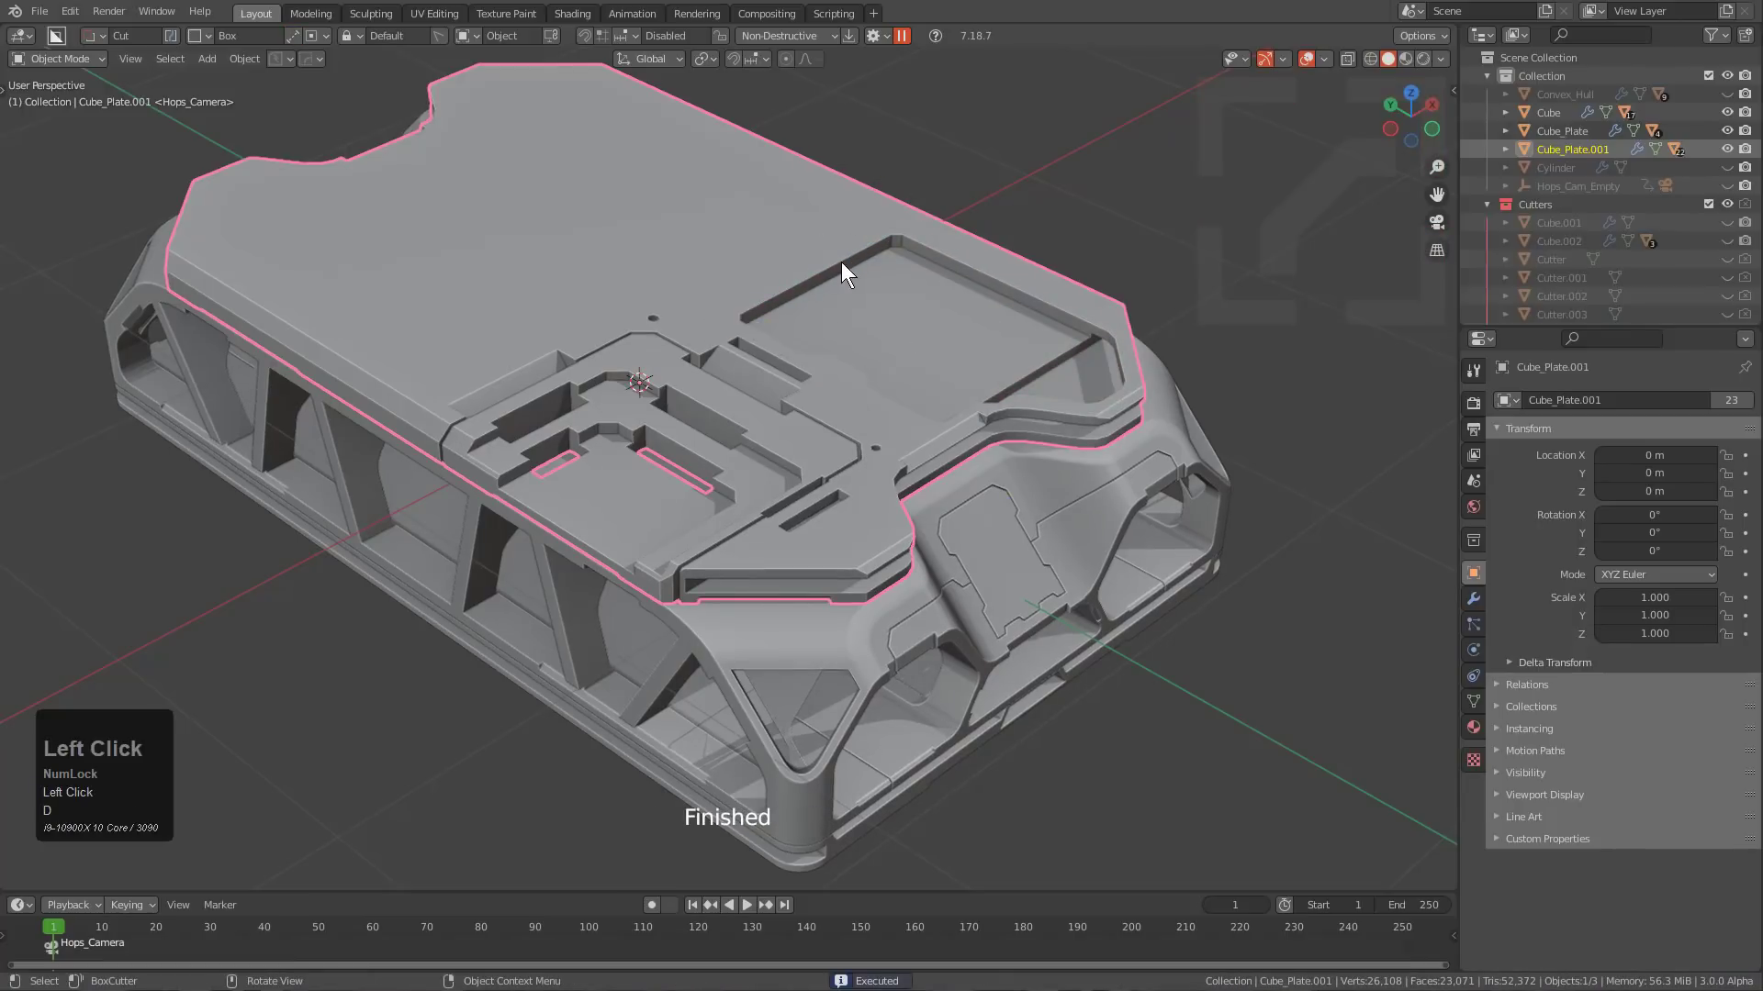
{"action": "left_click_drag", "start_coordinate": [865, 240], "coordinate": [782, 325]}
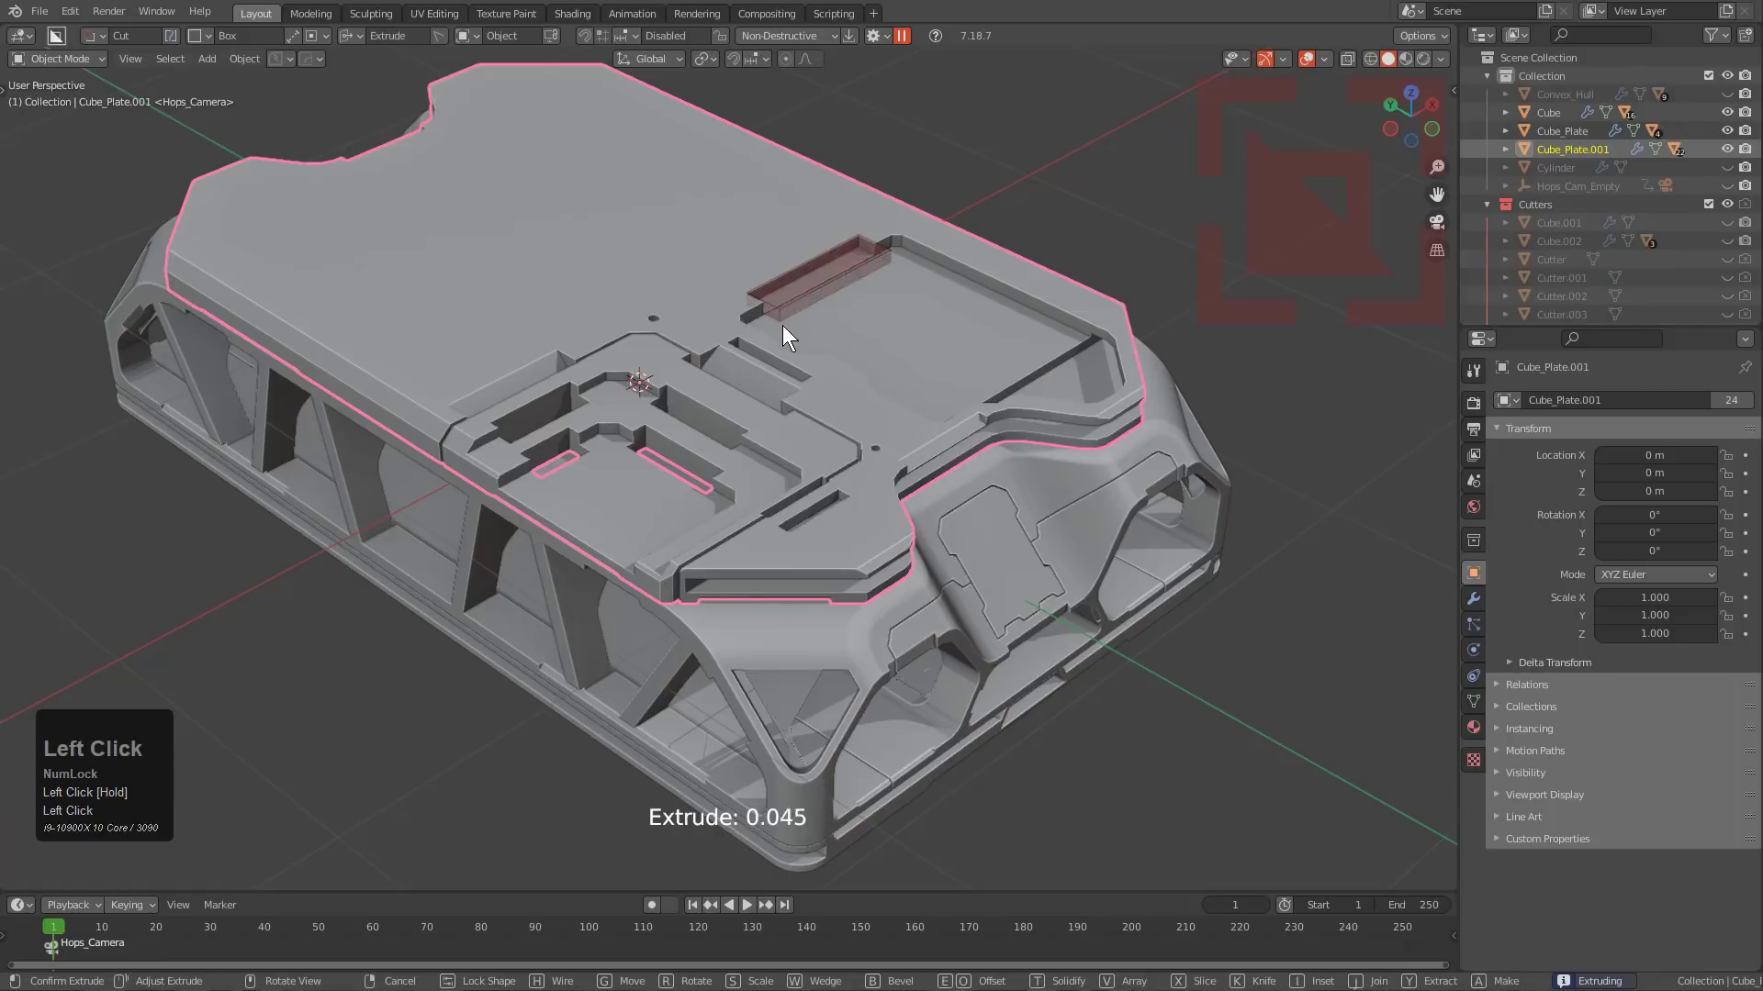
{"action": "key", "text": "w"}
{"action": "left_click", "coordinate": [782, 335]}
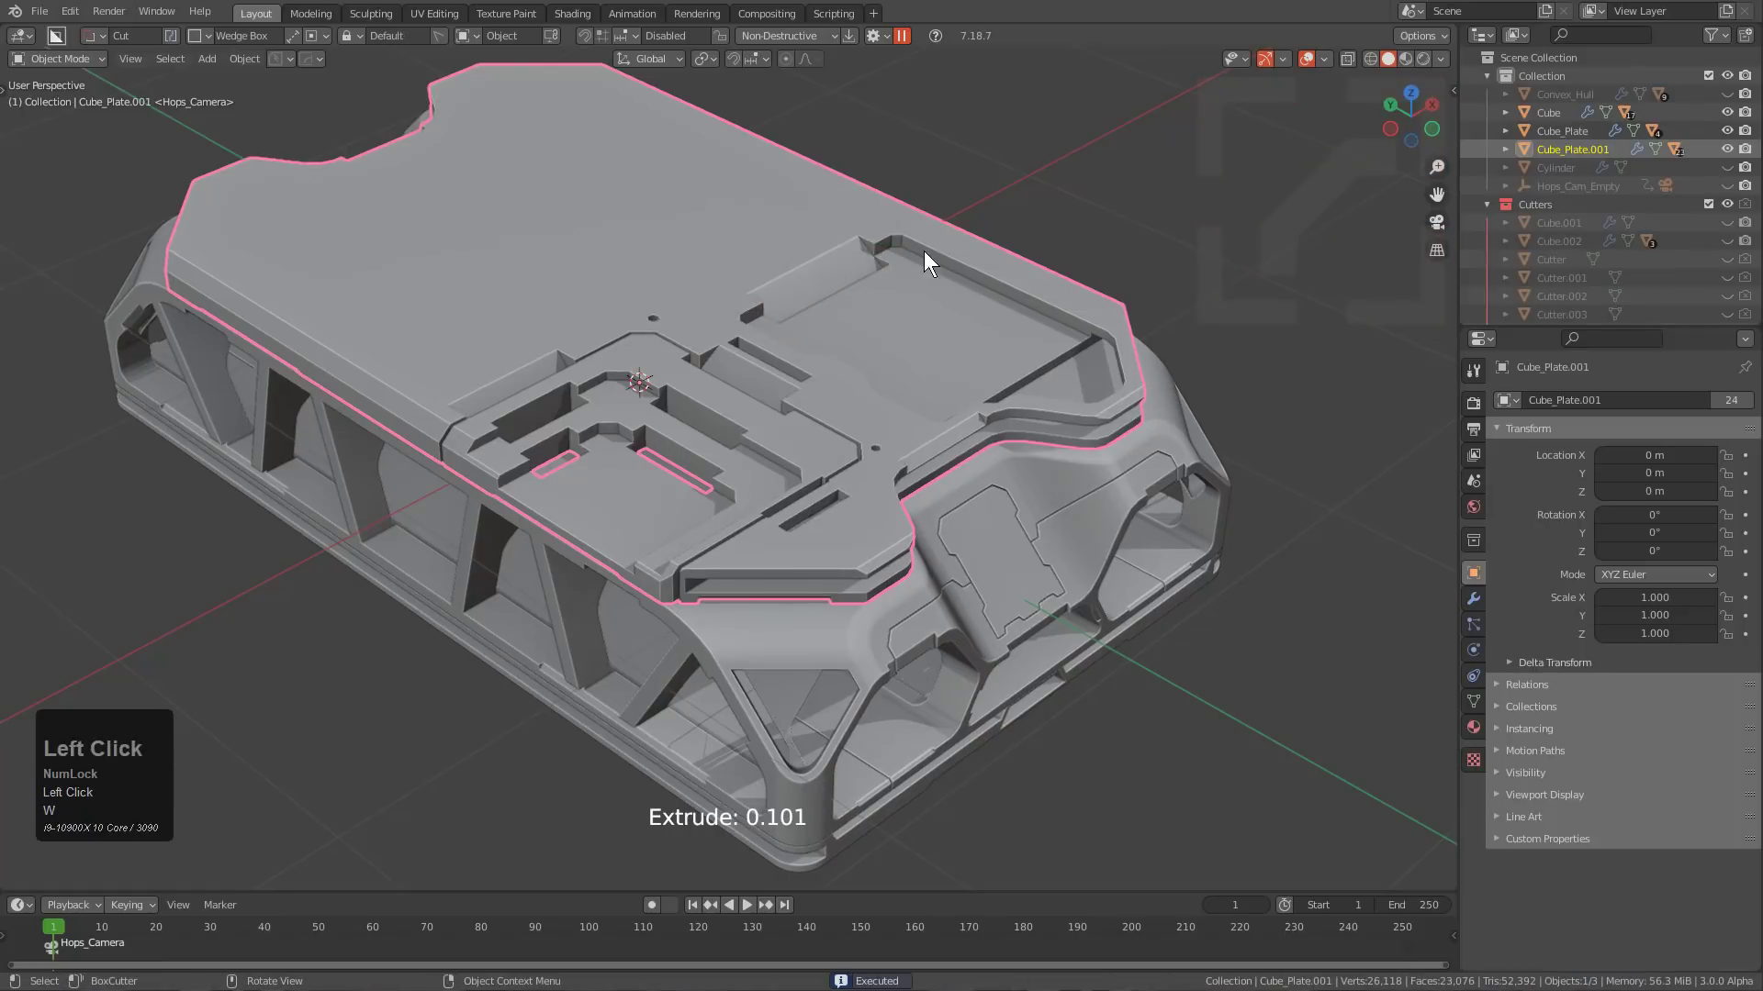
{"action": "left_click_drag", "start_coordinate": [938, 244], "coordinate": [1016, 320]}
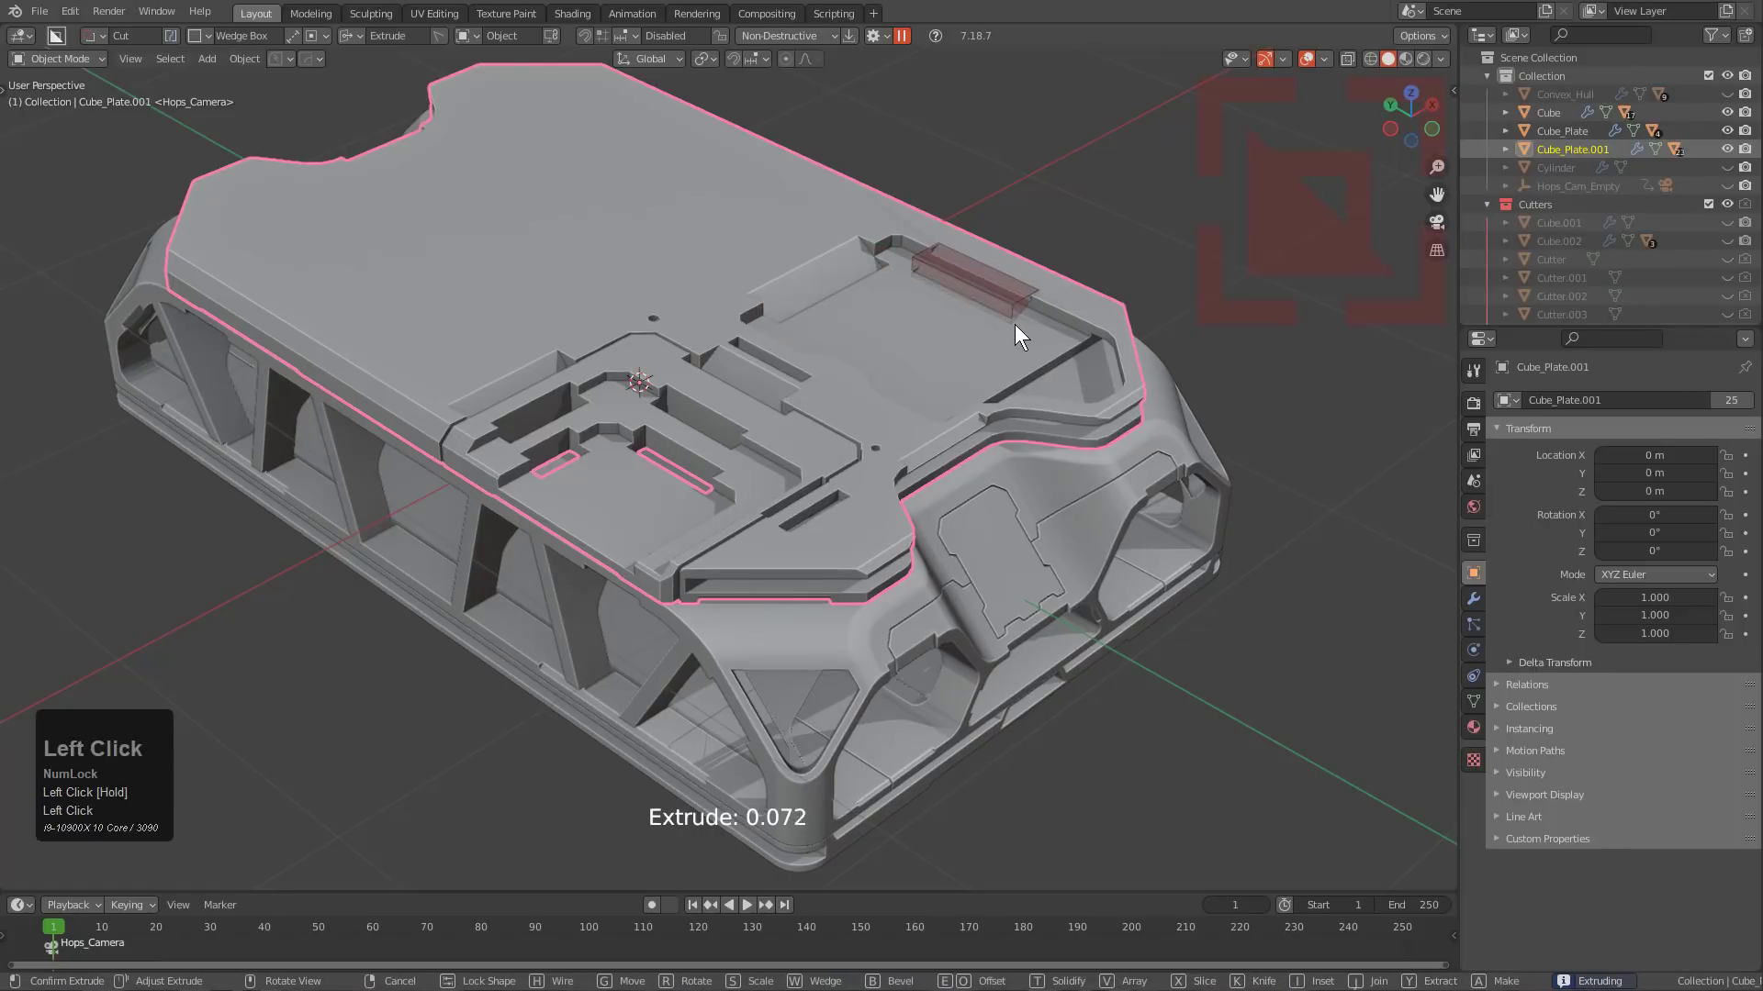
{"action": "left_click", "coordinate": [1014, 329]}
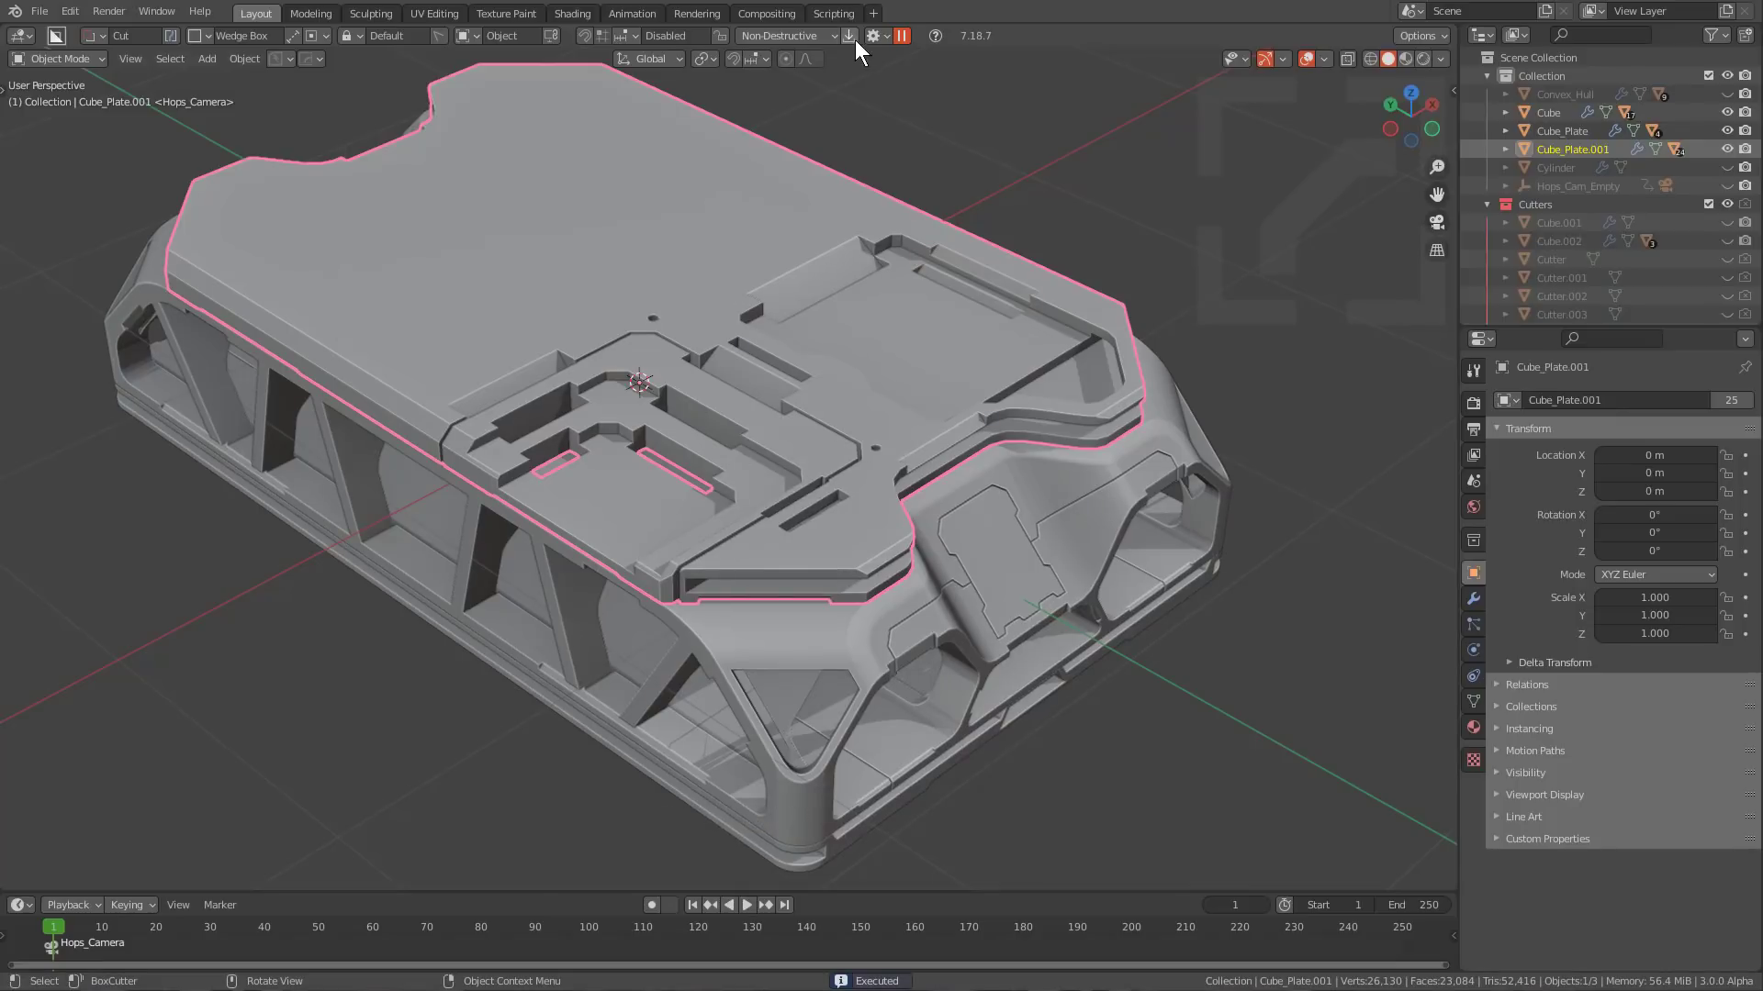
Try the Box, Circle, Wedge and Draw Line options for the cutter, ending on a plain circle.
{"action": "key", "text": "d"}
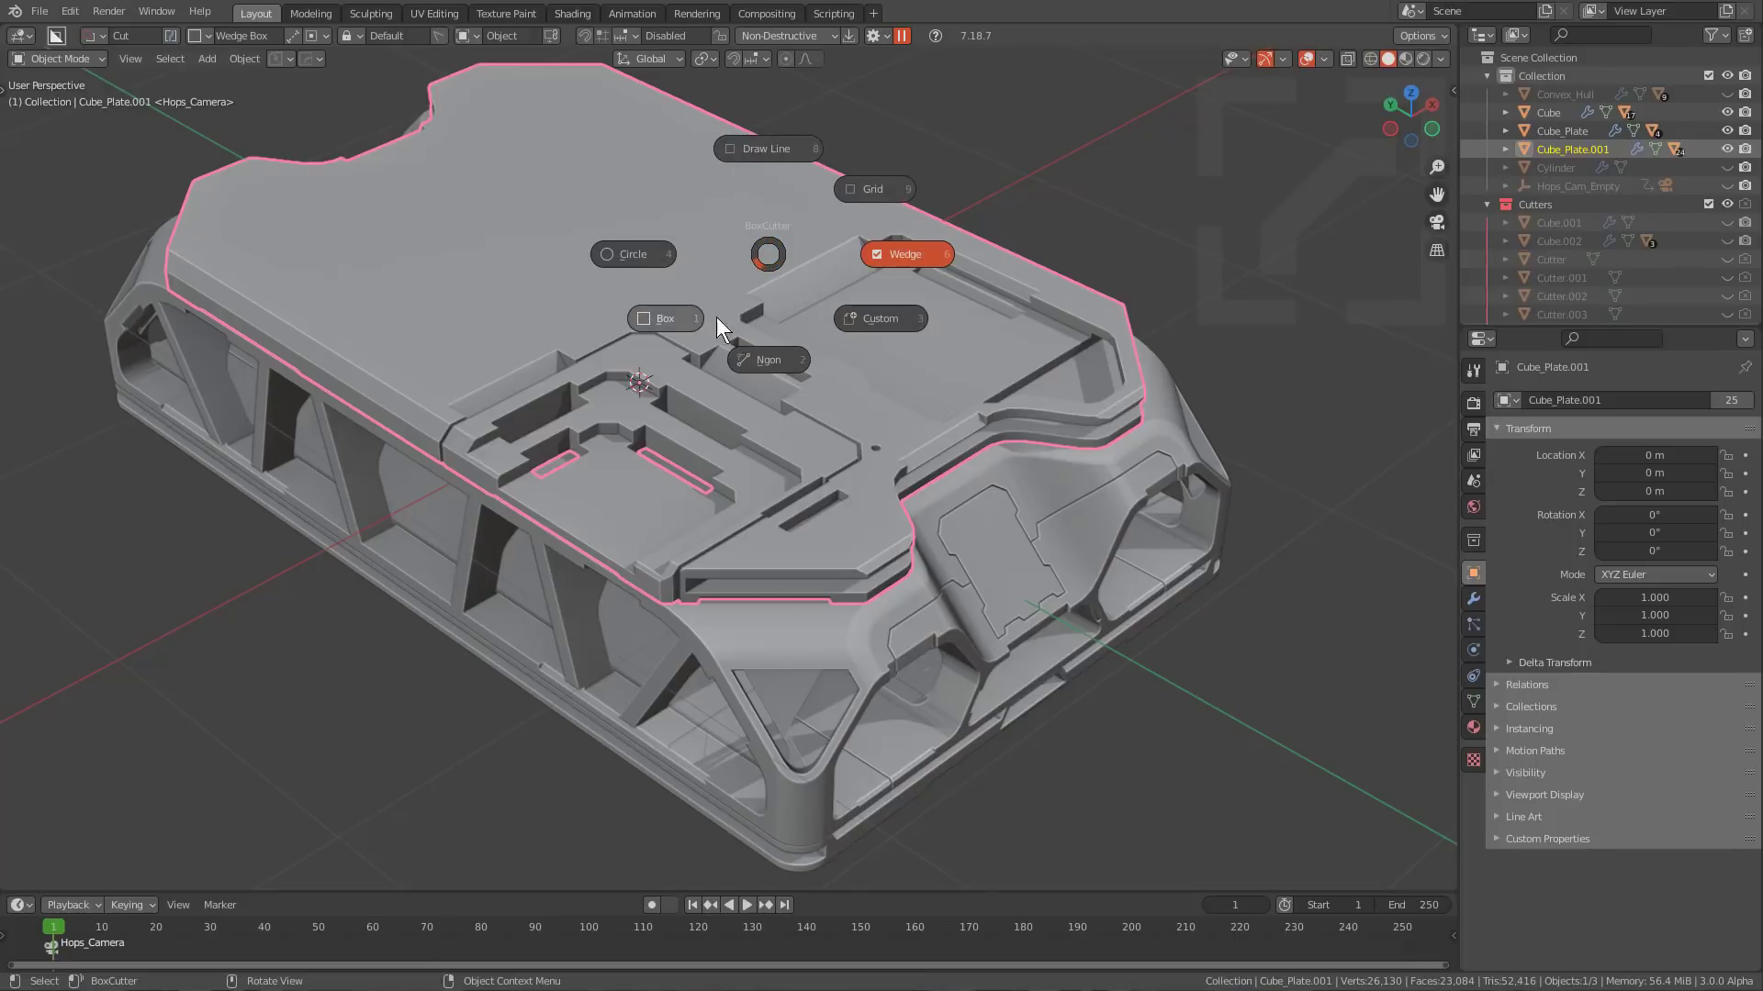
{"action": "left_click", "coordinate": [681, 322]}
{"action": "key", "text": "d"}
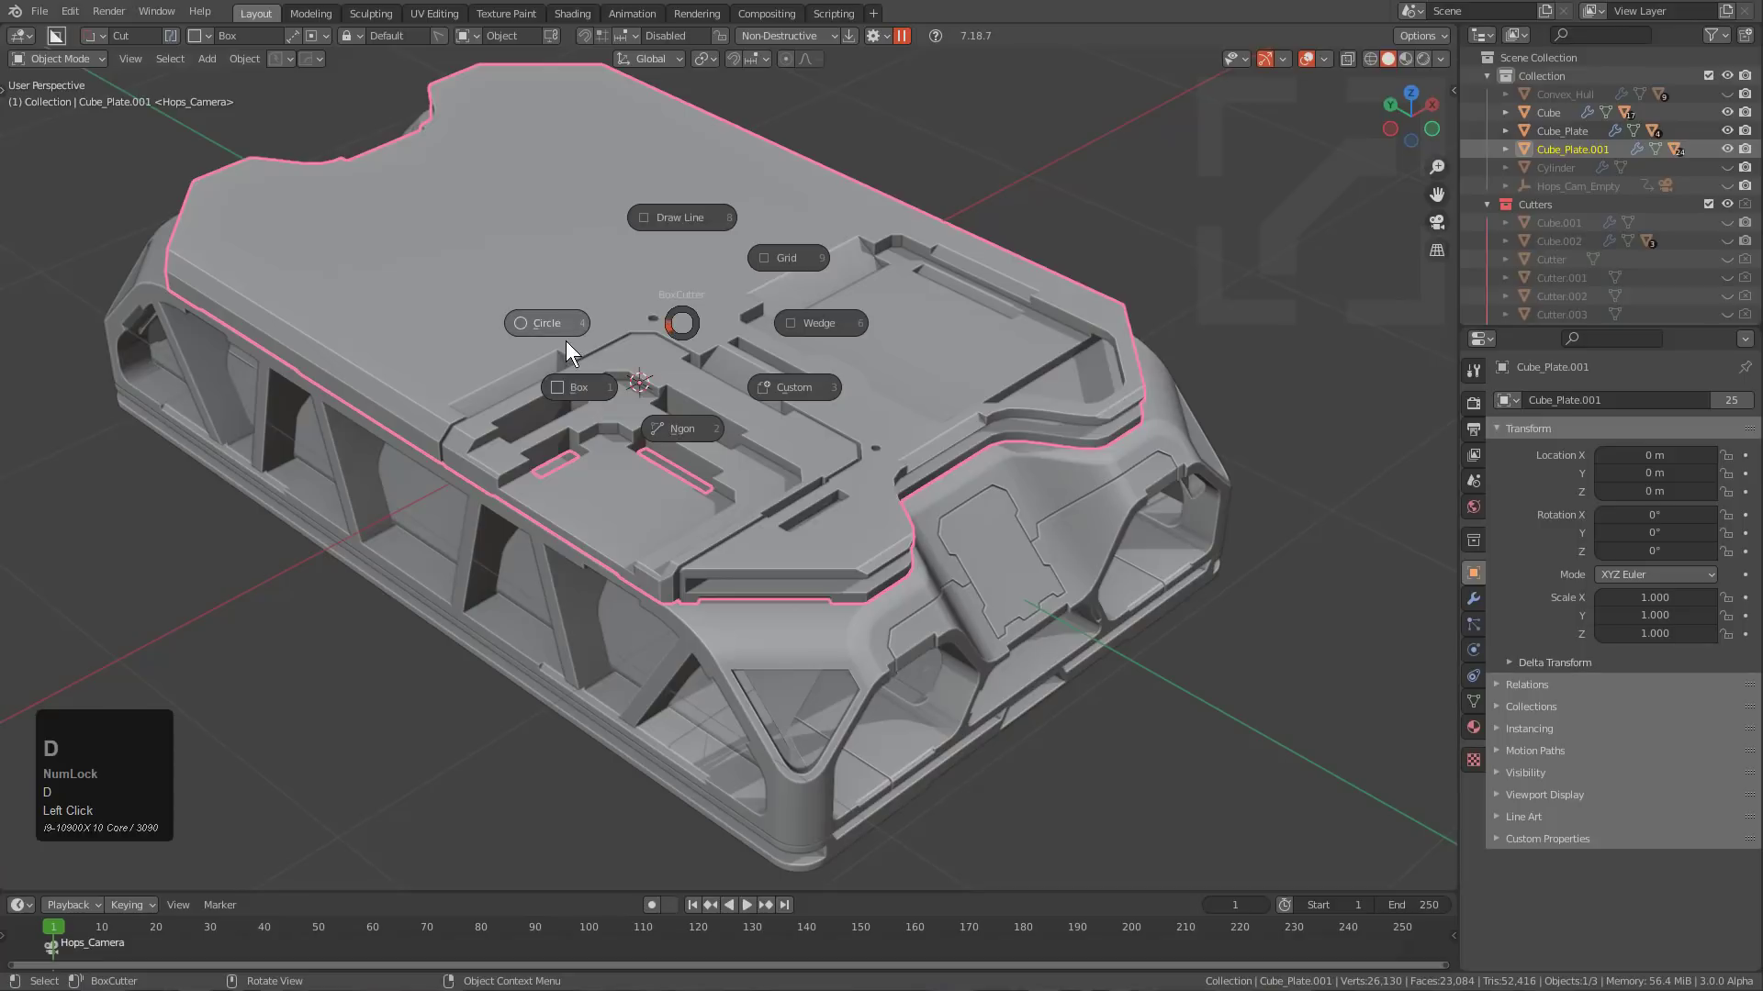
{"action": "left_click", "coordinate": [567, 348]}
{"action": "key", "text": "d"}
{"action": "key", "text": "d"}
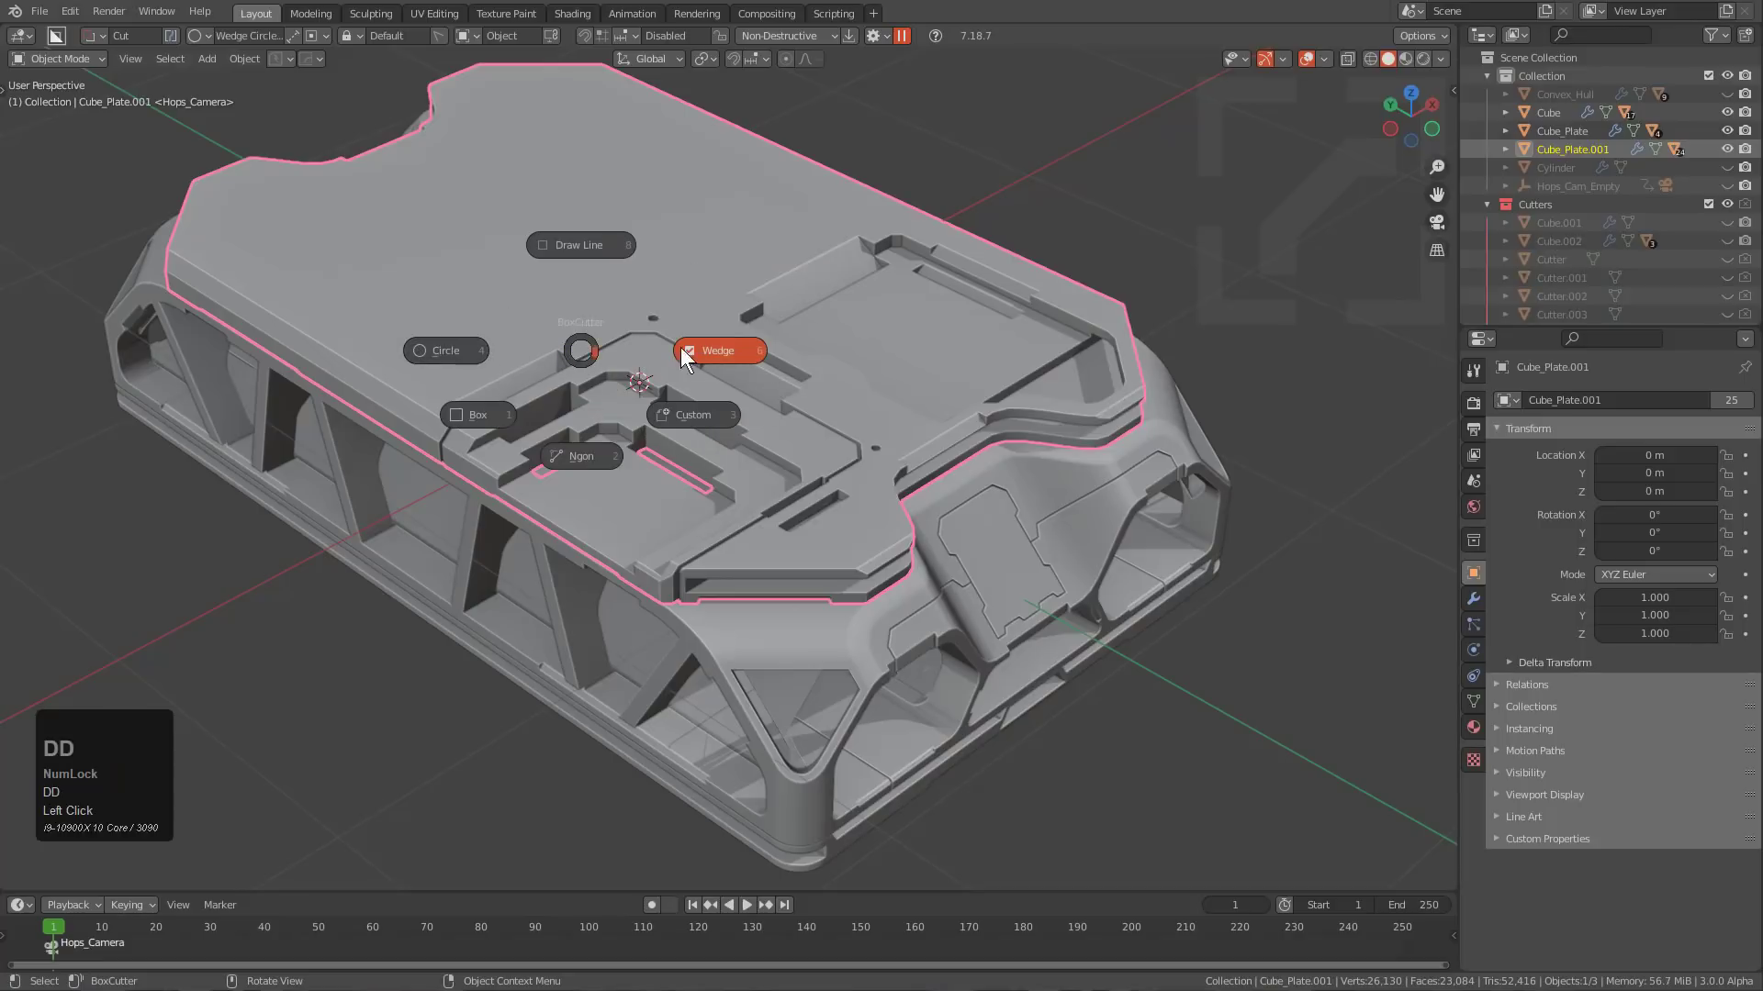
{"action": "left_click", "coordinate": [582, 242]}
{"action": "key", "text": "d"}
{"action": "left_click", "coordinate": [464, 300]}
{"action": "key", "text": "d"}
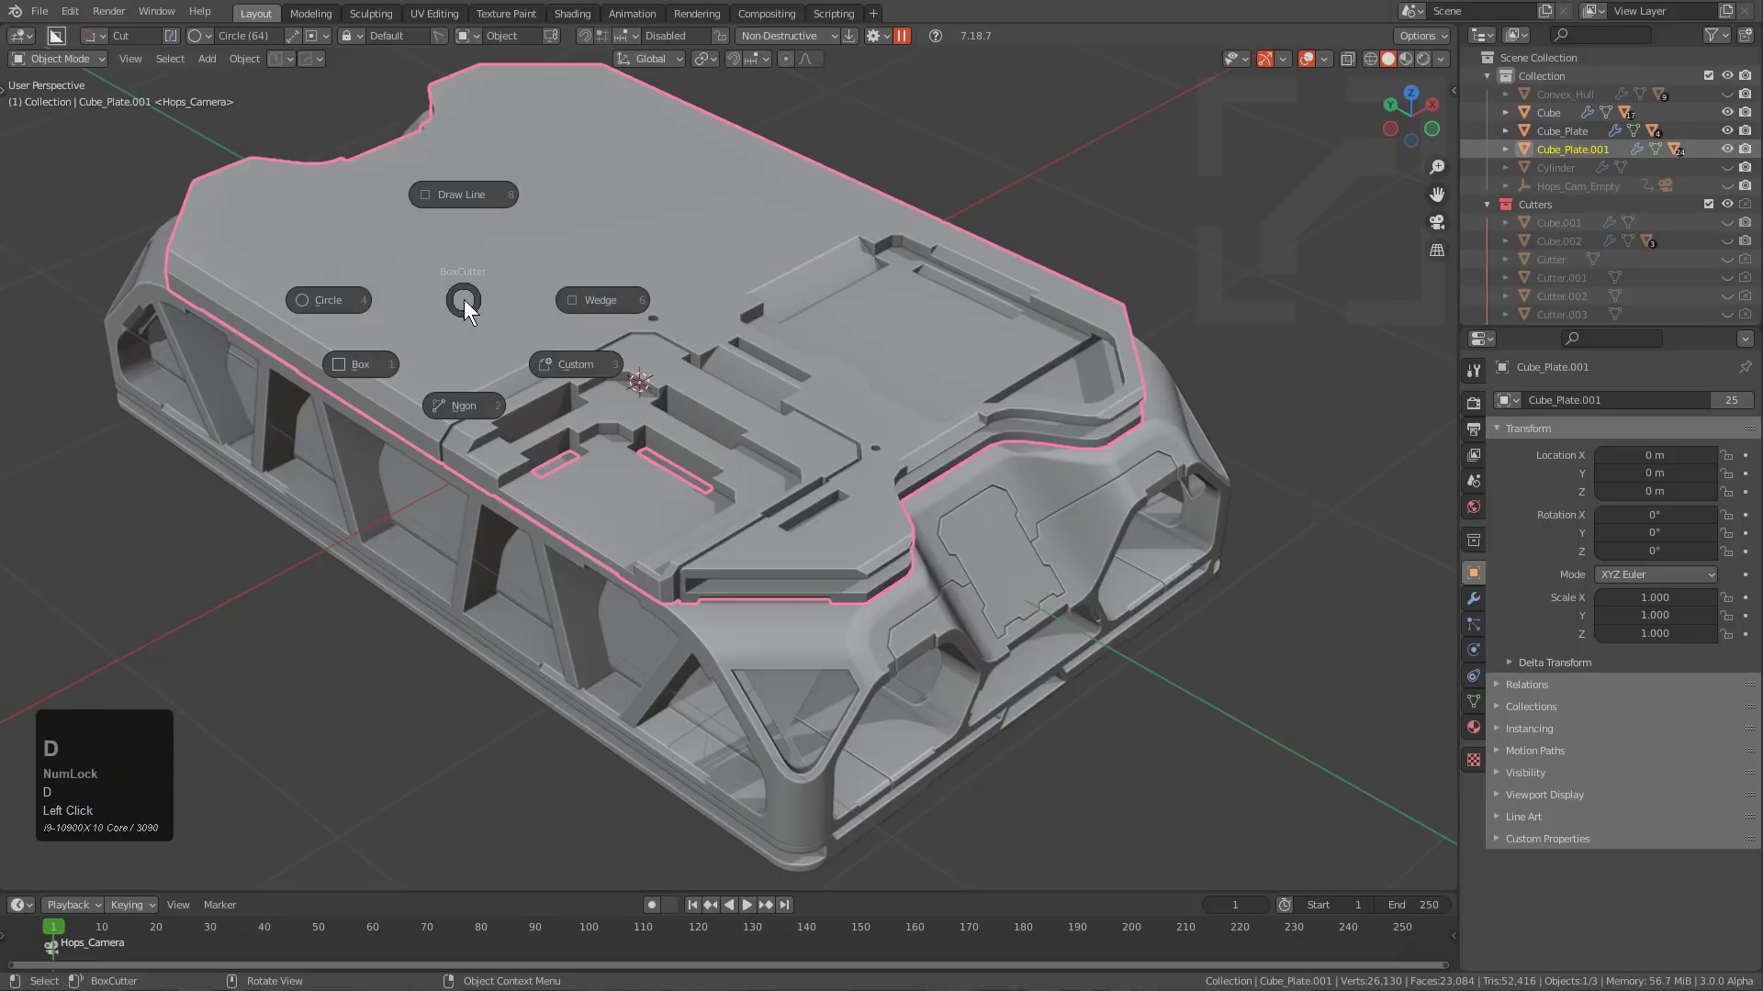
{"action": "right_click", "coordinate": [453, 300]}
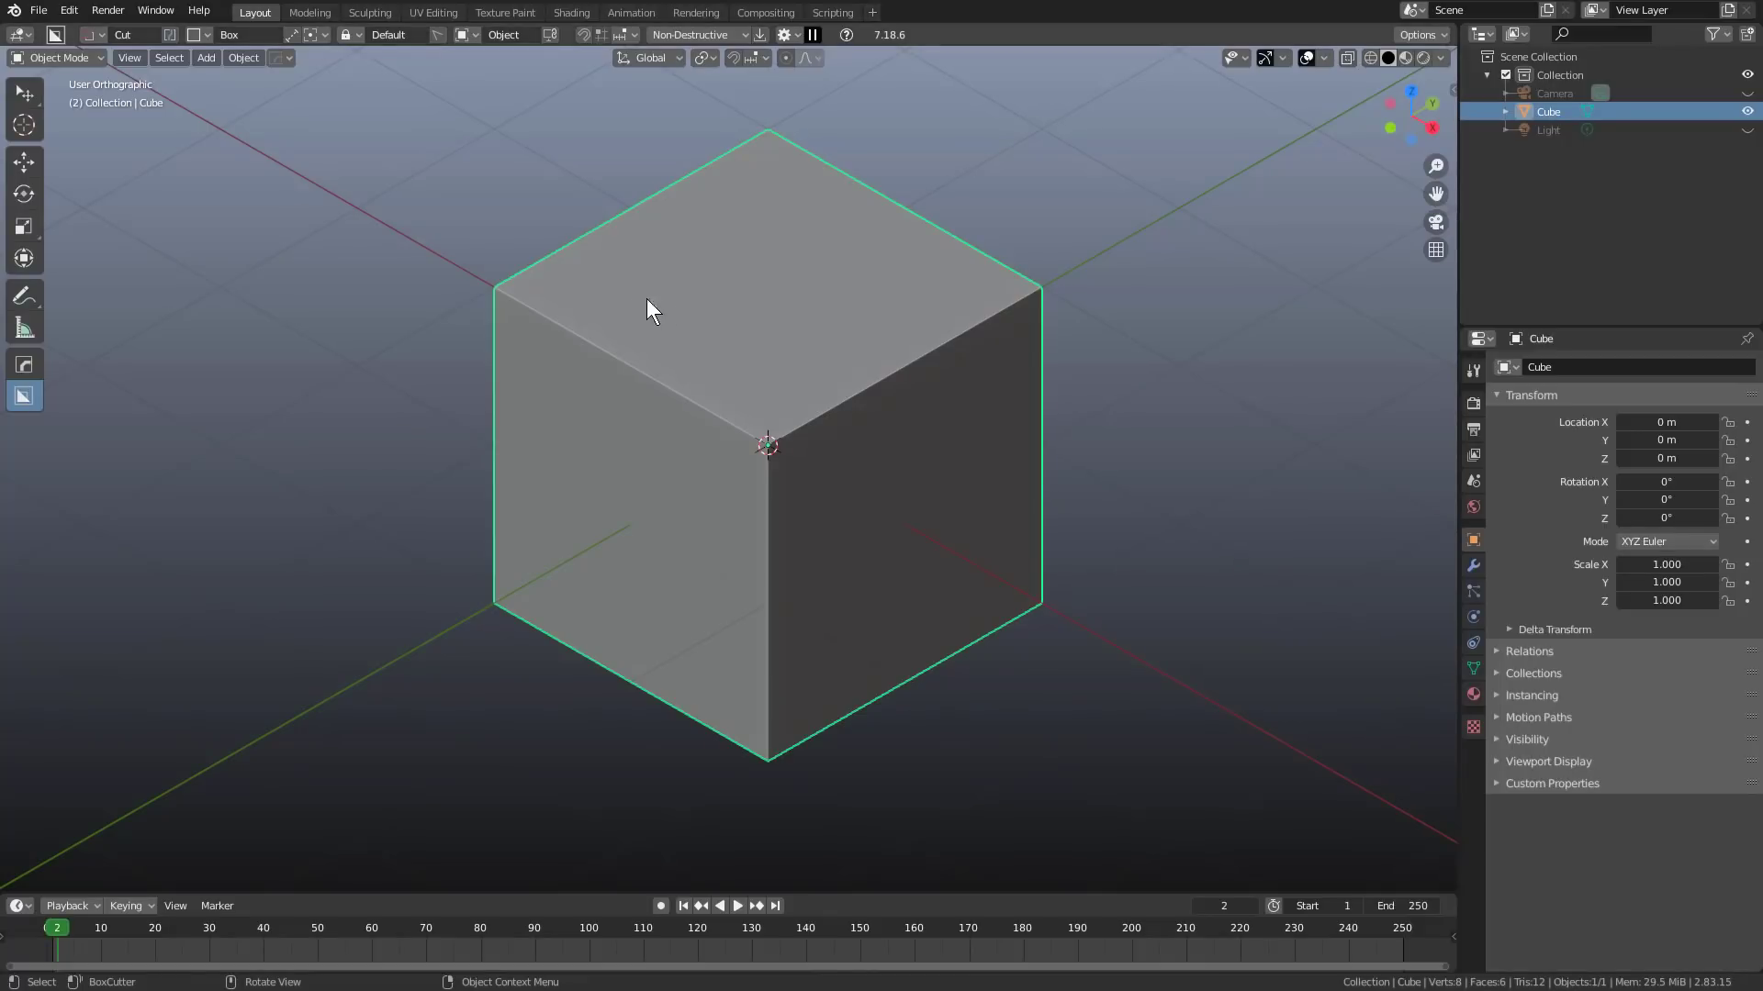
Cut a box notch down through the cube's side edge, and cut a large square opening through the cube in front view.
{"action": "left_click_drag", "start_coordinate": [598, 284], "coordinate": [578, 393]}
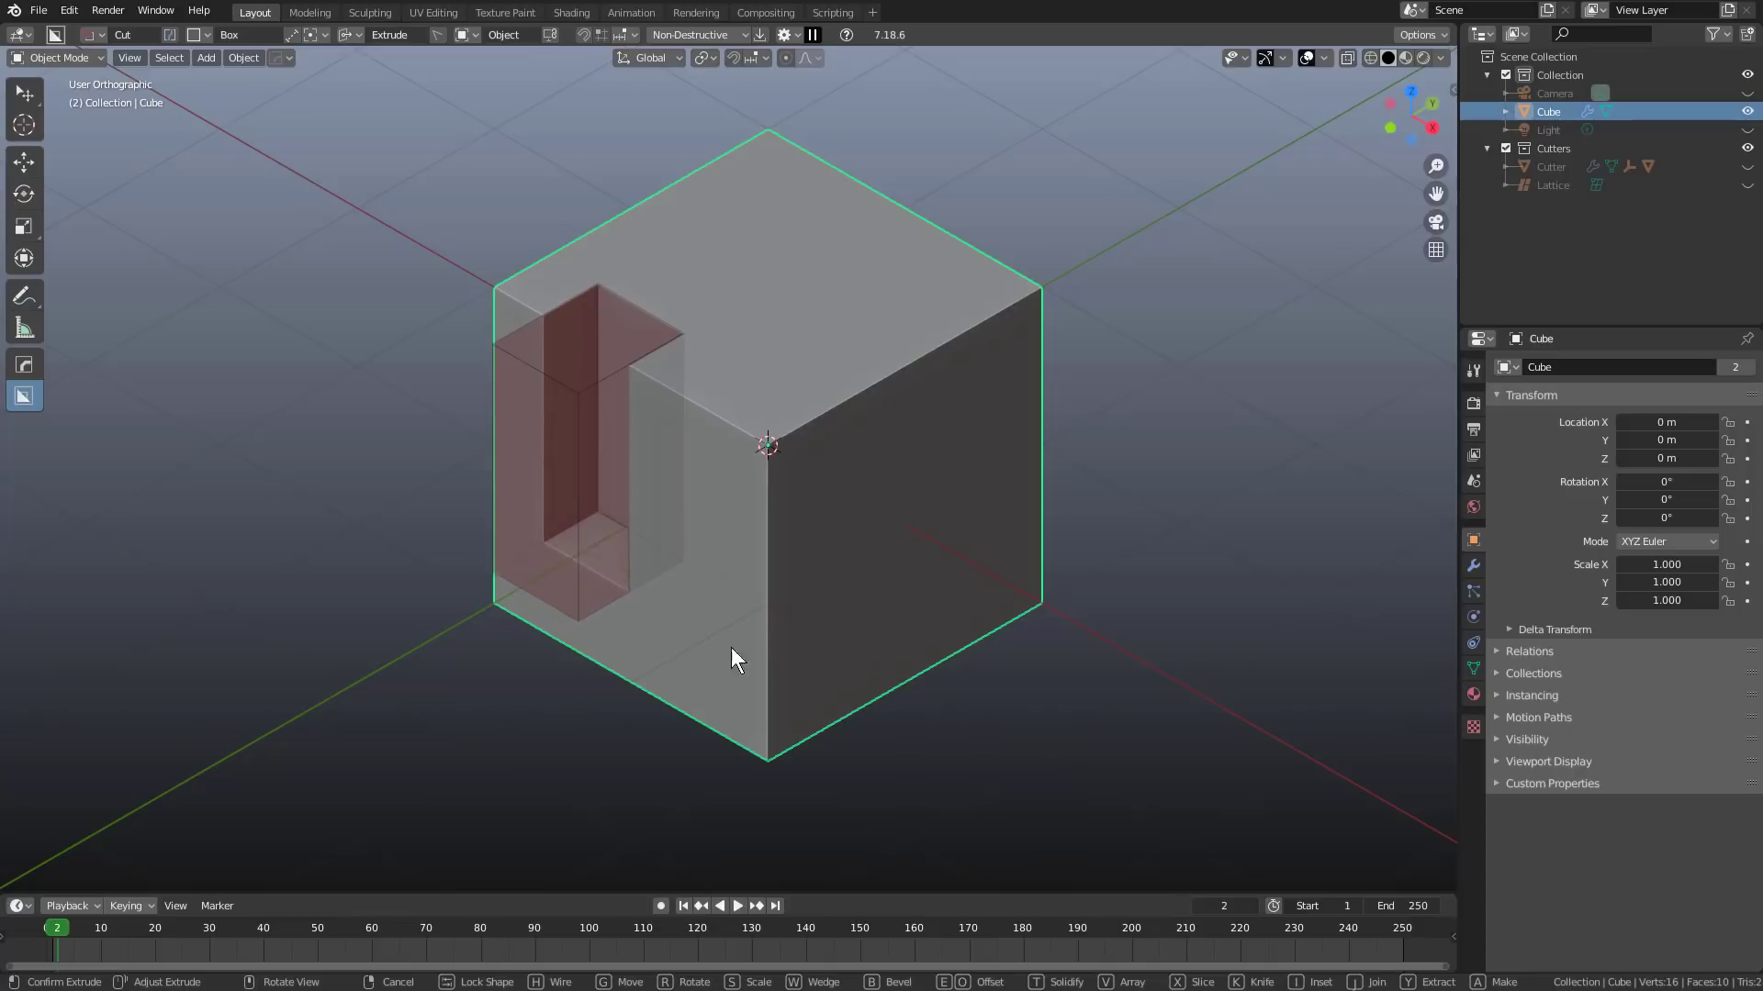
{"action": "left_click", "coordinate": [718, 770]}
{"action": "middle_click_drag", "start_coordinate": [661, 551], "coordinate": [775, 484]}
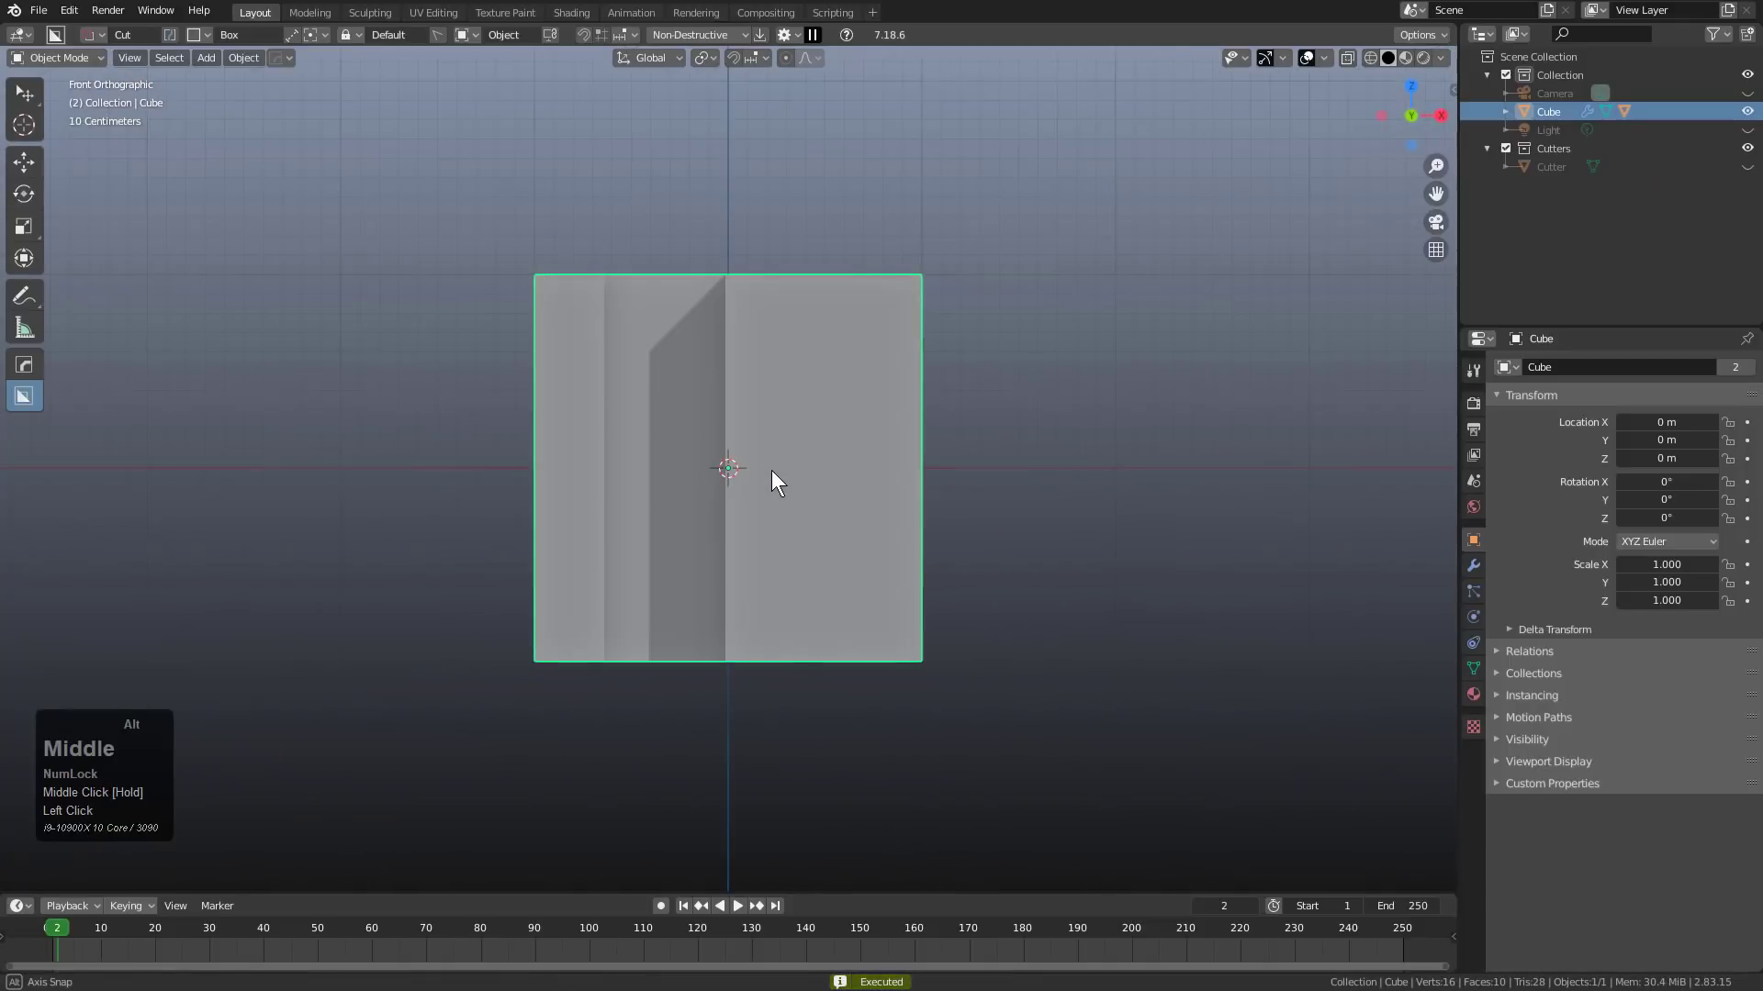
{"action": "left_click_drag", "start_coordinate": [551, 294], "coordinate": [898, 637]}
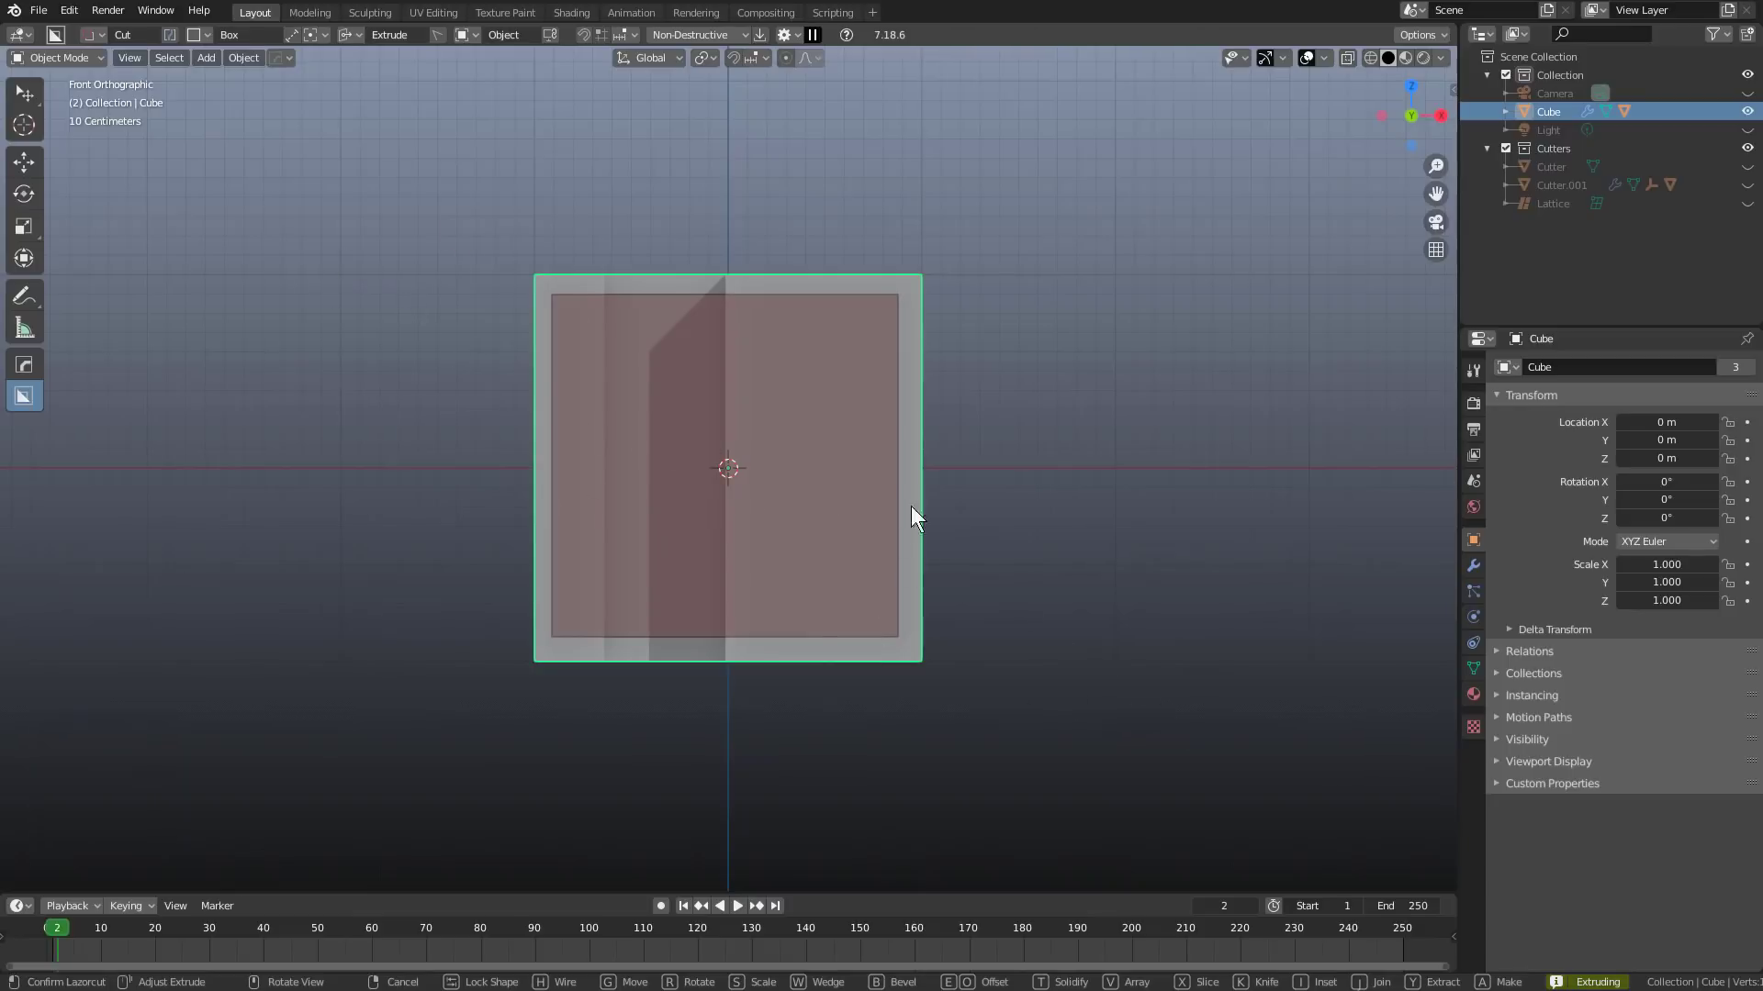
{"action": "left_click", "coordinate": [855, 461]}
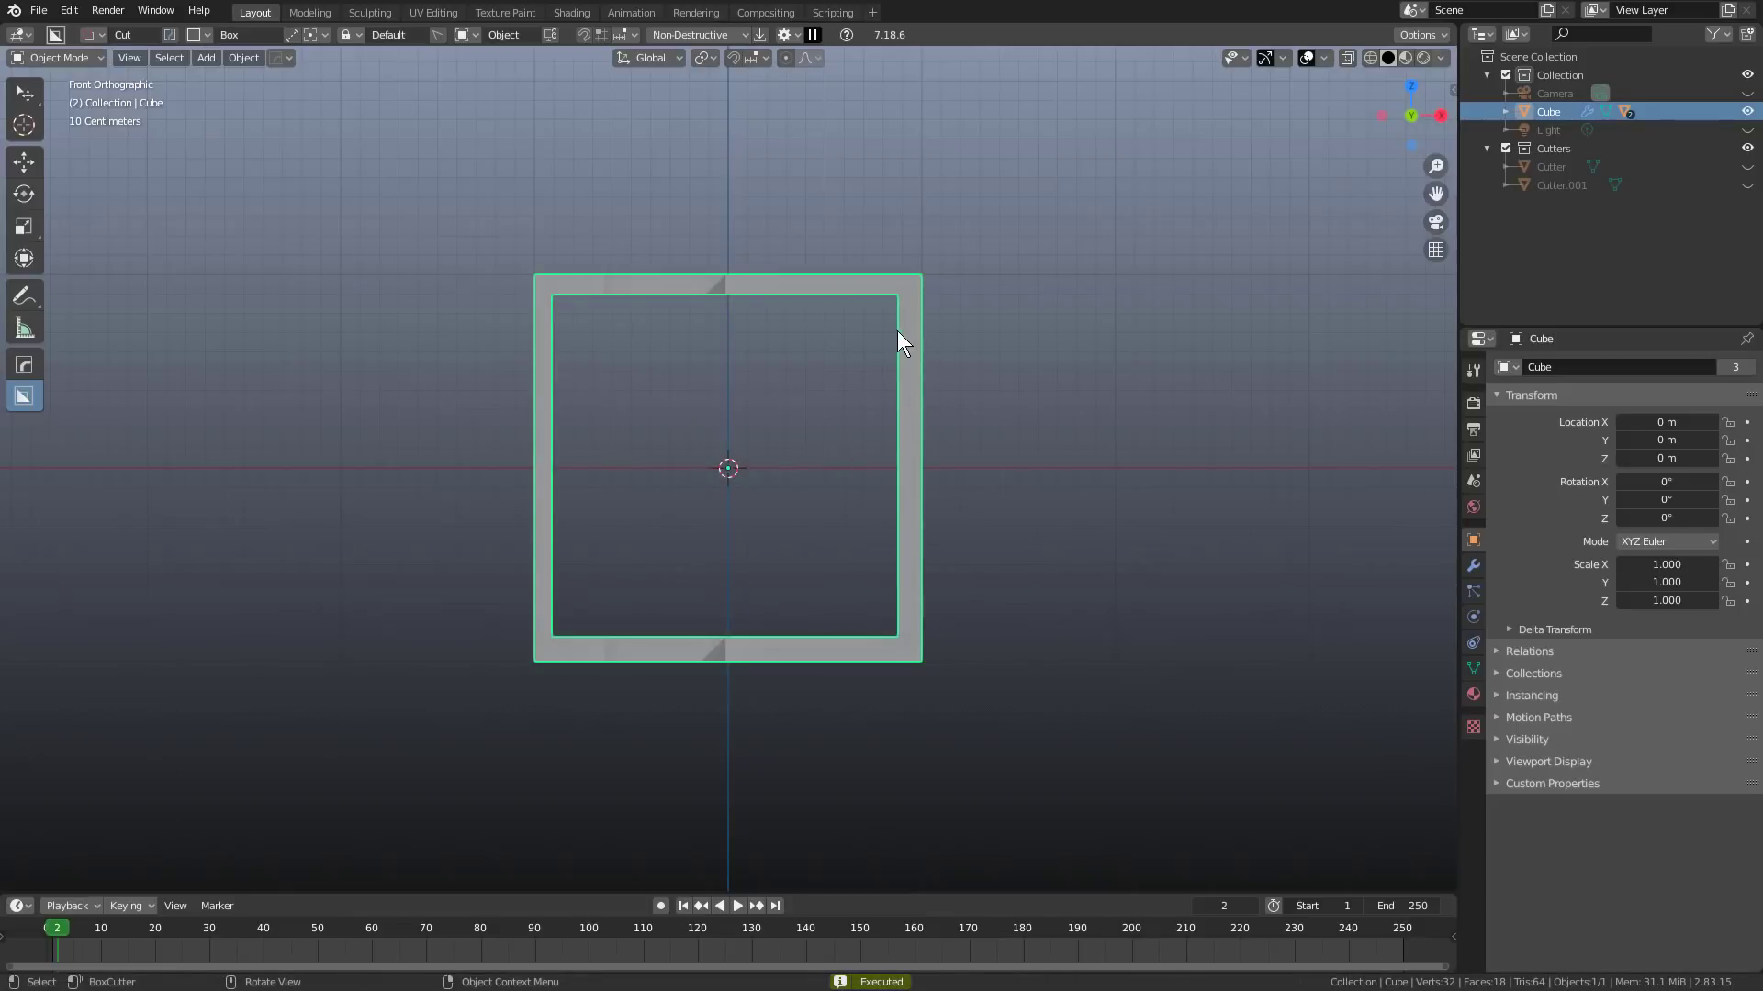
Cut a long box opening through the hollow cube's side wall.
{"action": "mouse_move", "coordinate": [898, 332]}
{"action": "left_mouse_down"}
{"action": "mouse_move", "coordinate": [991, 532]}
{"action": "mouse_move", "coordinate": [1038, 322]}
{"action": "left_mouse_up"}
{"action": "middle_click_drag", "start_coordinate": [1038, 323], "coordinate": [792, 470]}
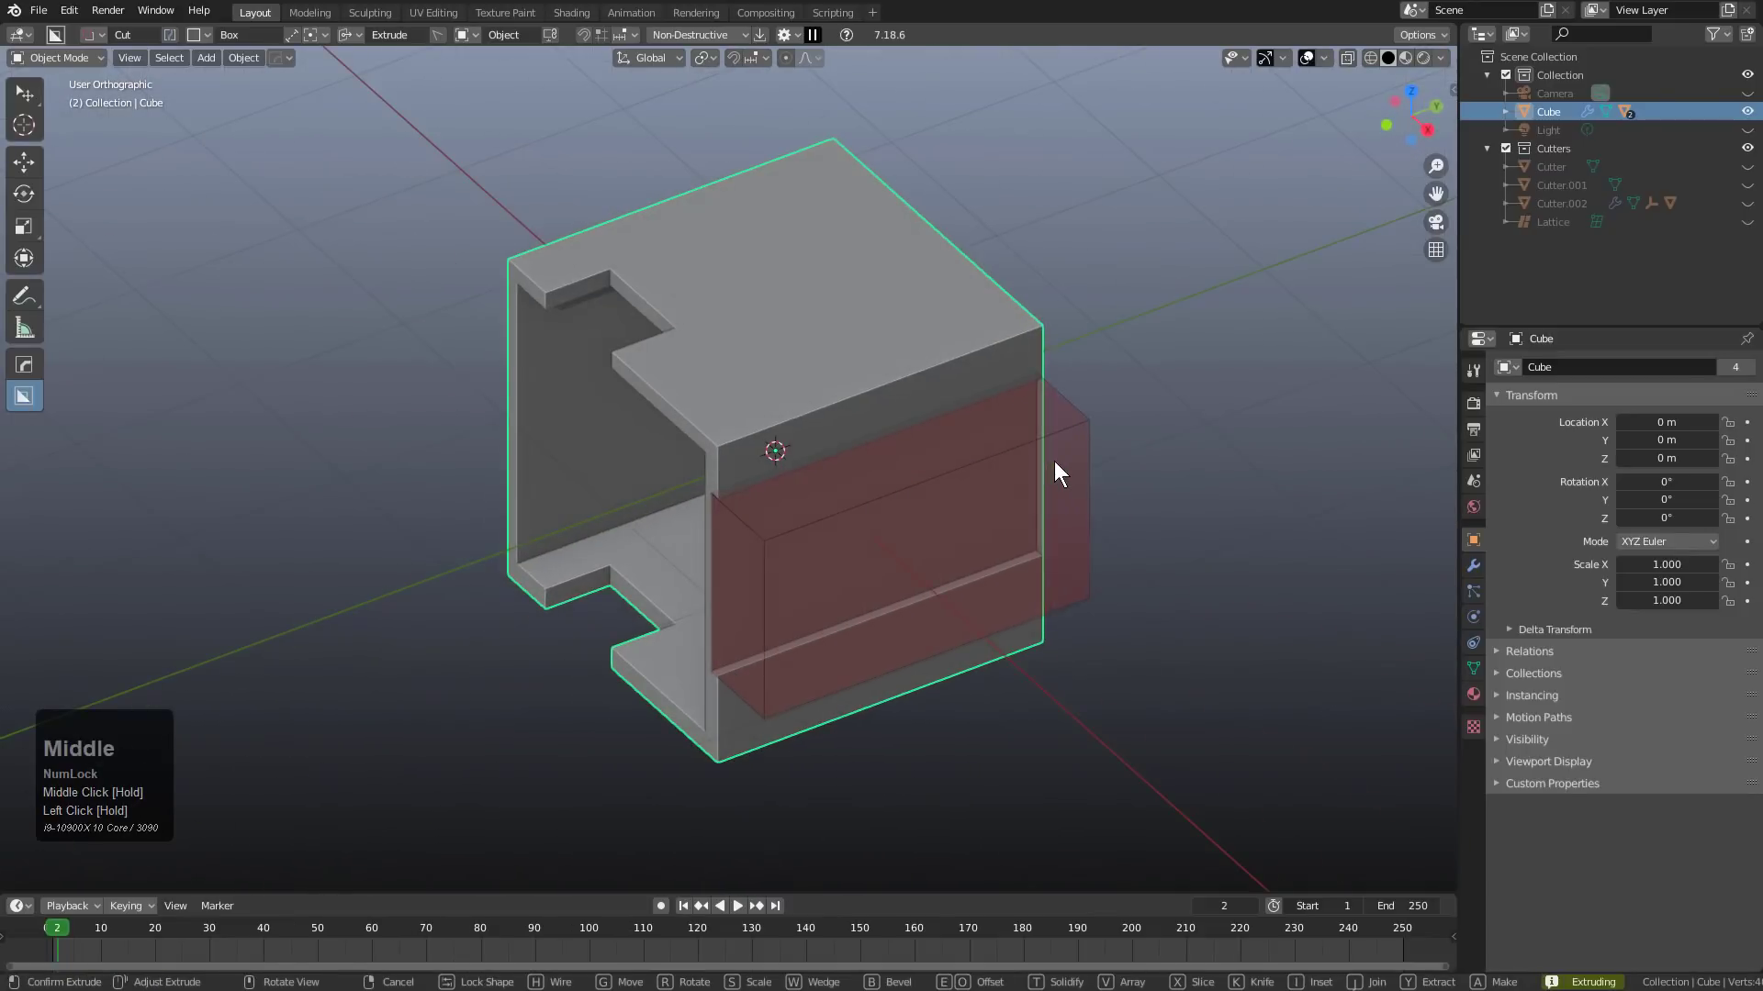
{"action": "left_click", "coordinate": [1054, 461]}
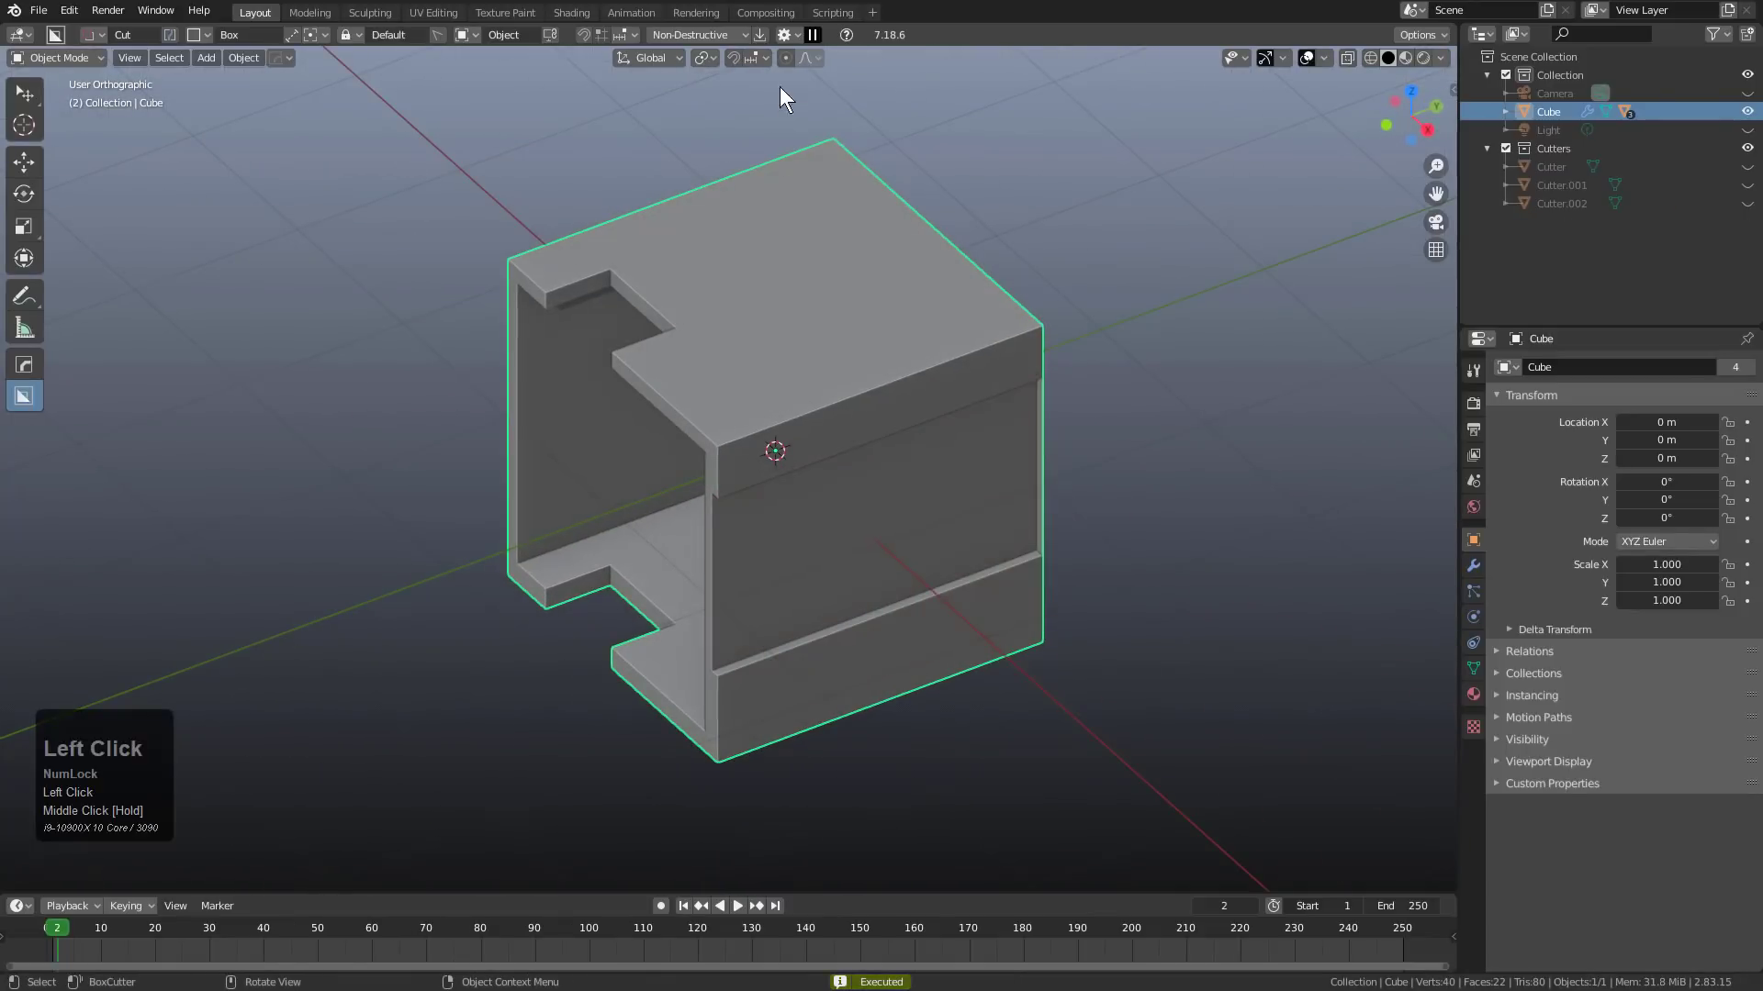
Show BoxCutter's Input settings with Alternate Extrude, and cut a large square box opening through the cube in right view.
{"action": "left_click", "coordinate": [783, 34]}
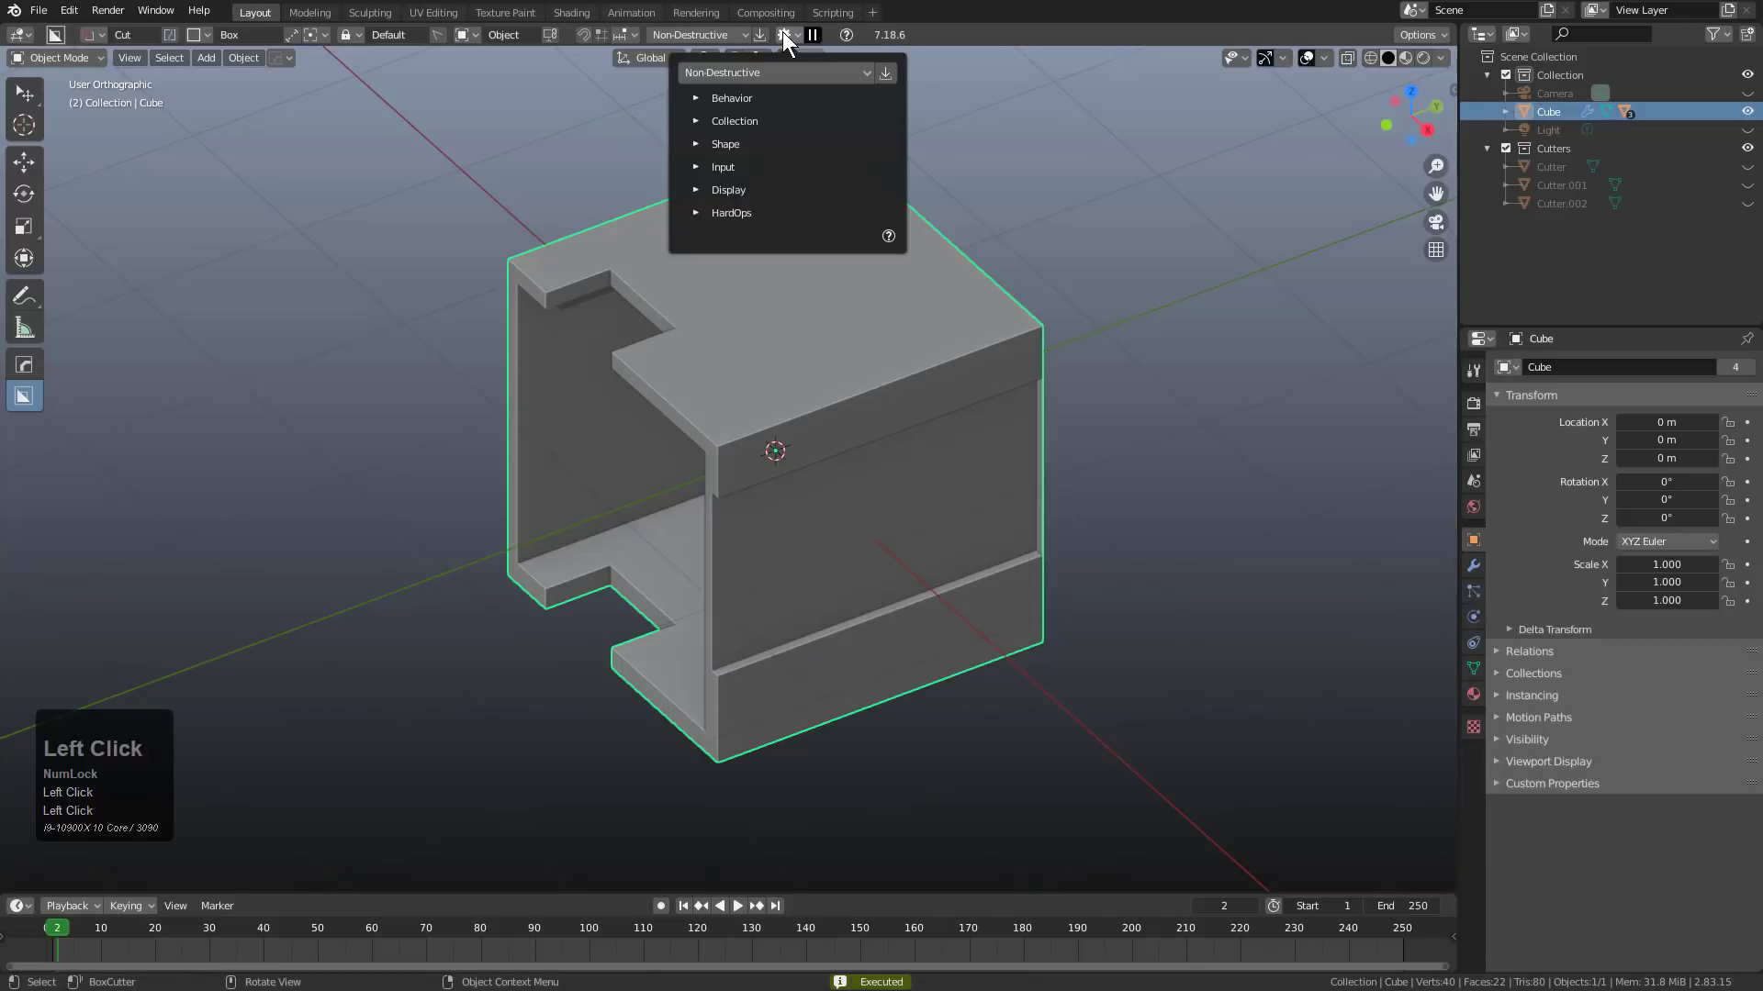
{"action": "left_click", "coordinate": [713, 168]}
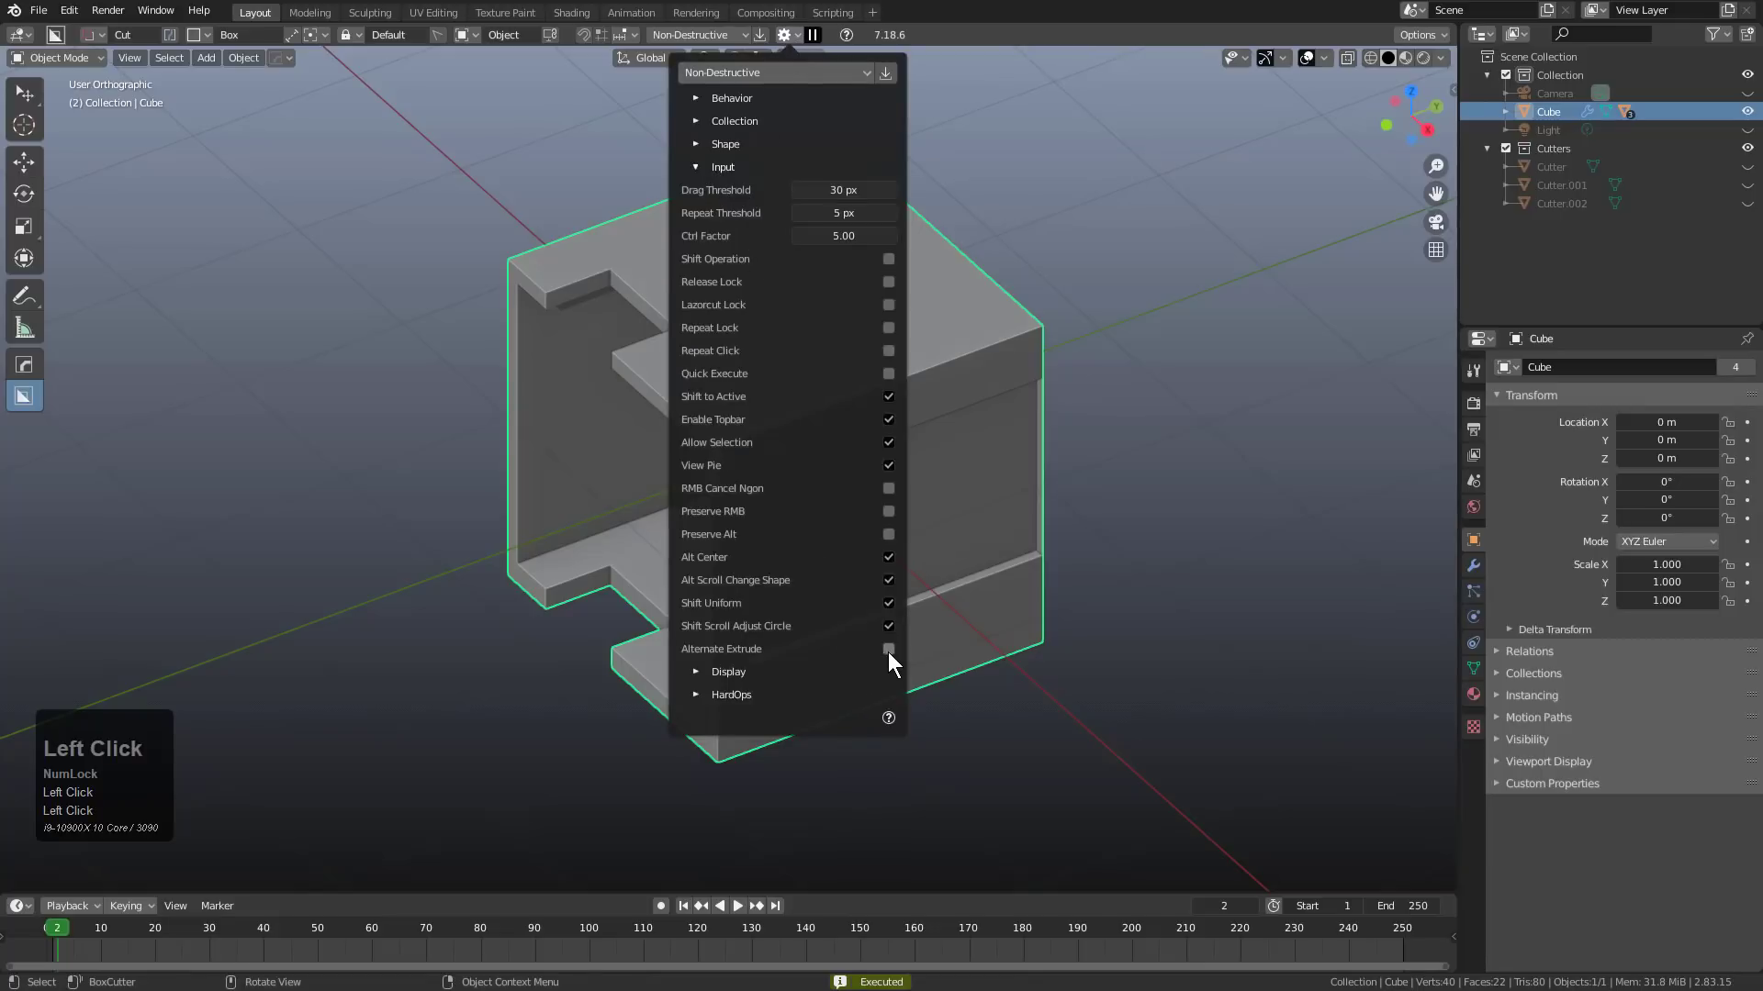
{"action": "middle_click_drag", "start_coordinate": [1092, 581], "coordinate": [874, 482]}
{"action": "left_click_drag", "start_coordinate": [598, 283], "coordinate": [966, 647]}
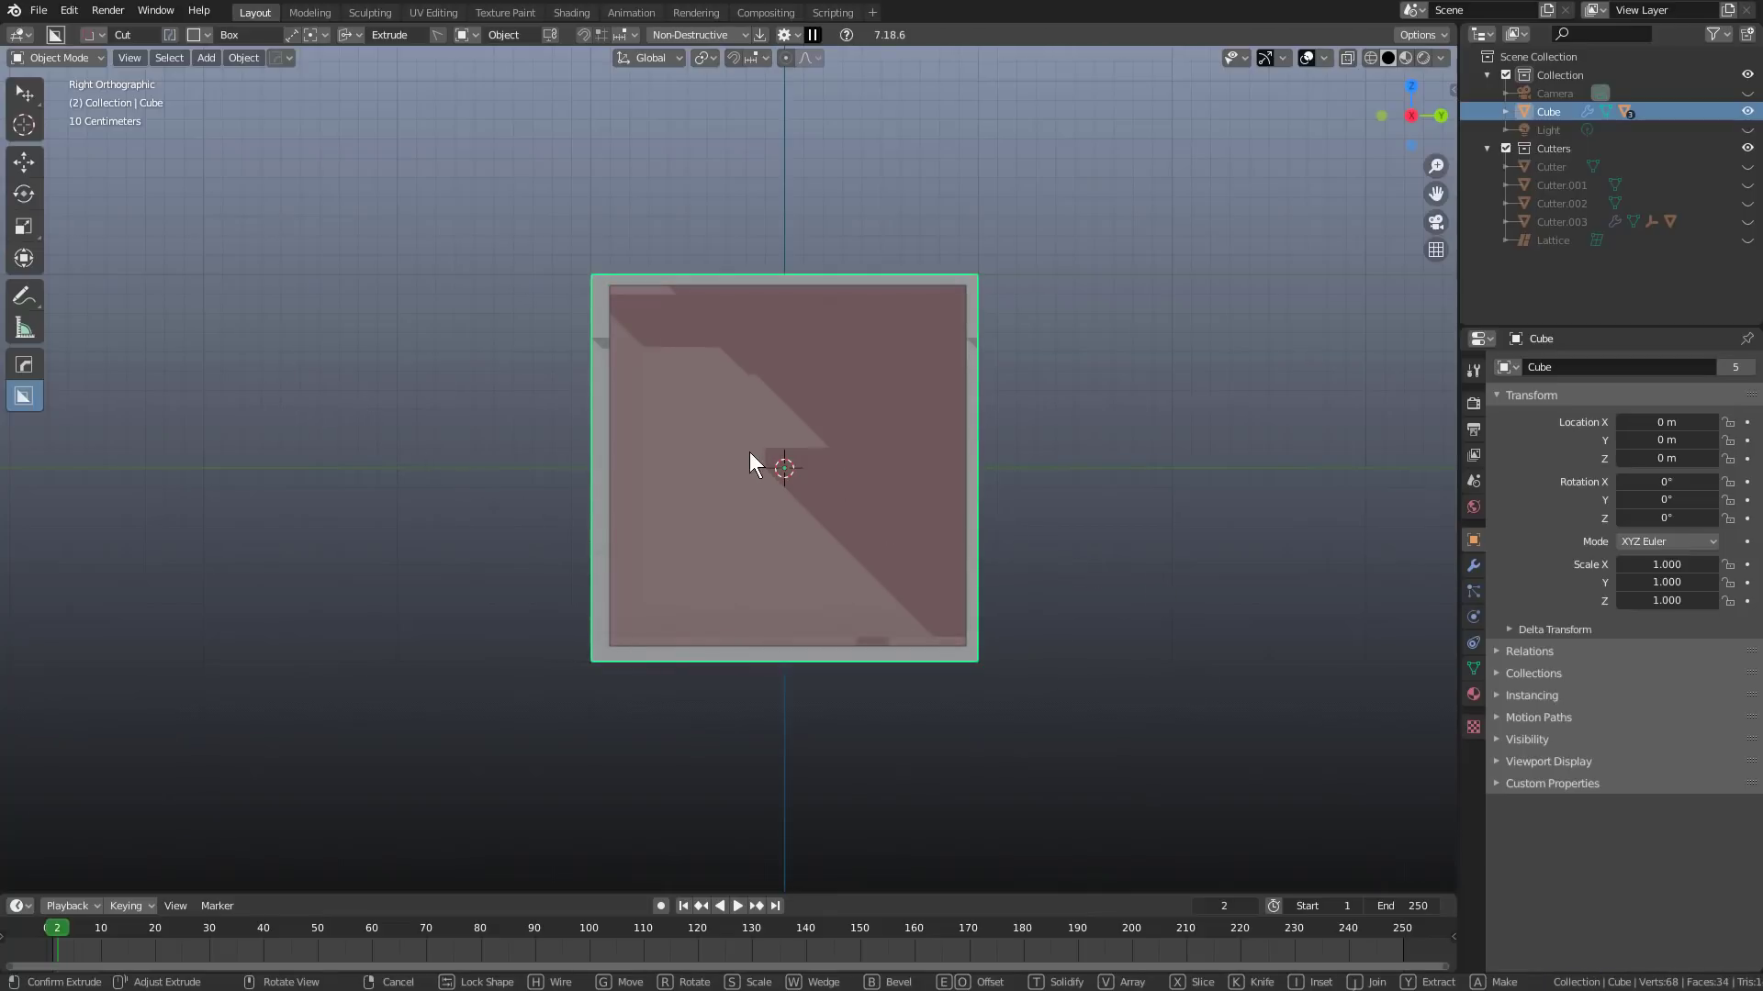
{"action": "left_click", "coordinate": [994, 508]}
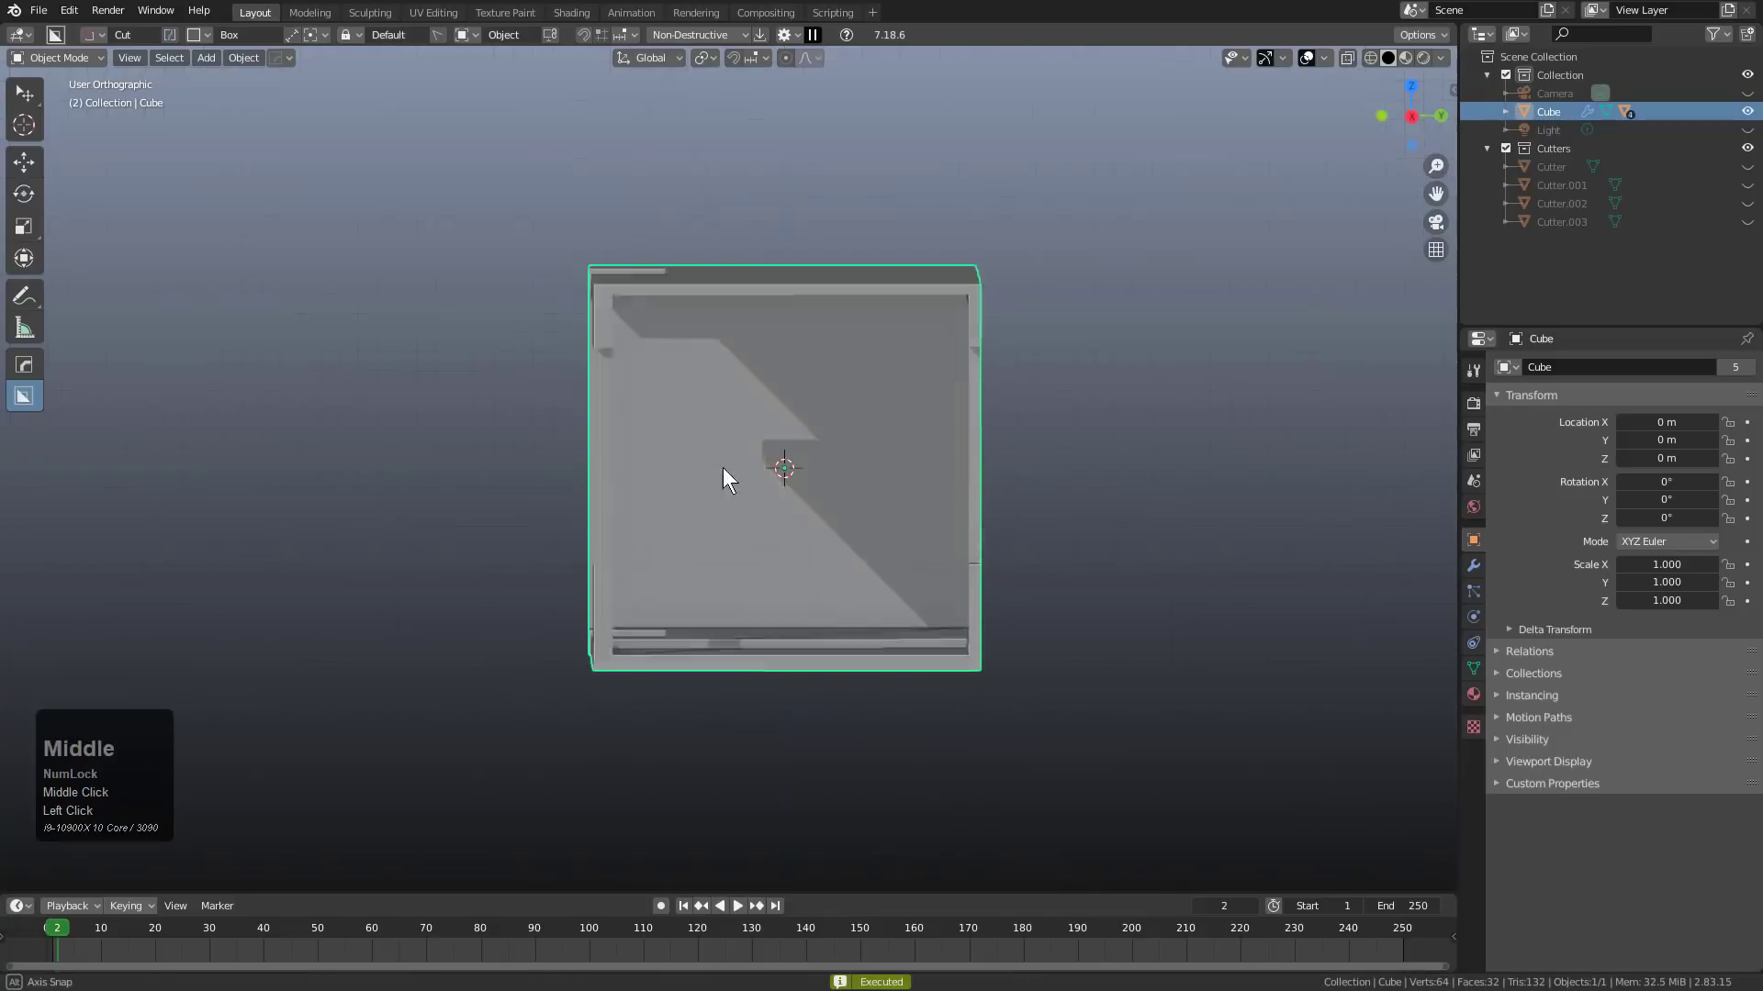
{"action": "middle_click_drag", "start_coordinate": [723, 466], "coordinate": [807, 333]}
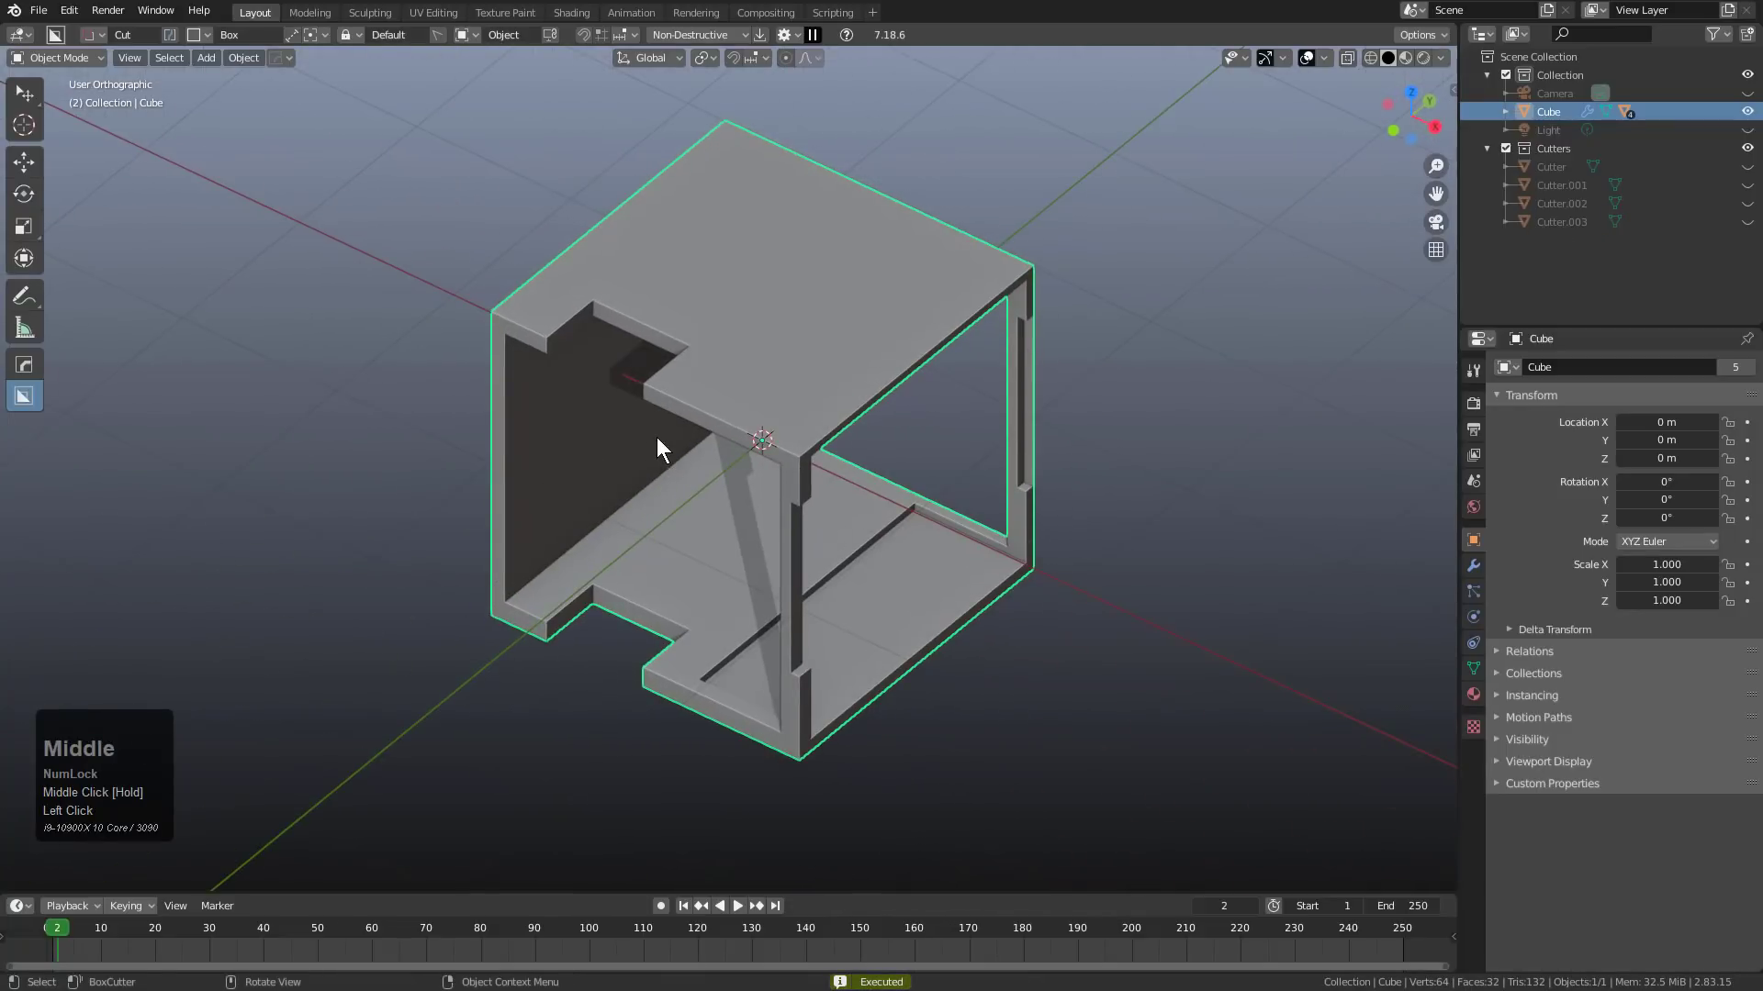
Undo the opening cuts back to the cube with only its edge notch, and choose the Custom cutter shape.
{"action": "key", "text": "ctrl+z"}
{"action": "key", "text": "ctrl+z"}
{"action": "key", "text": "d"}
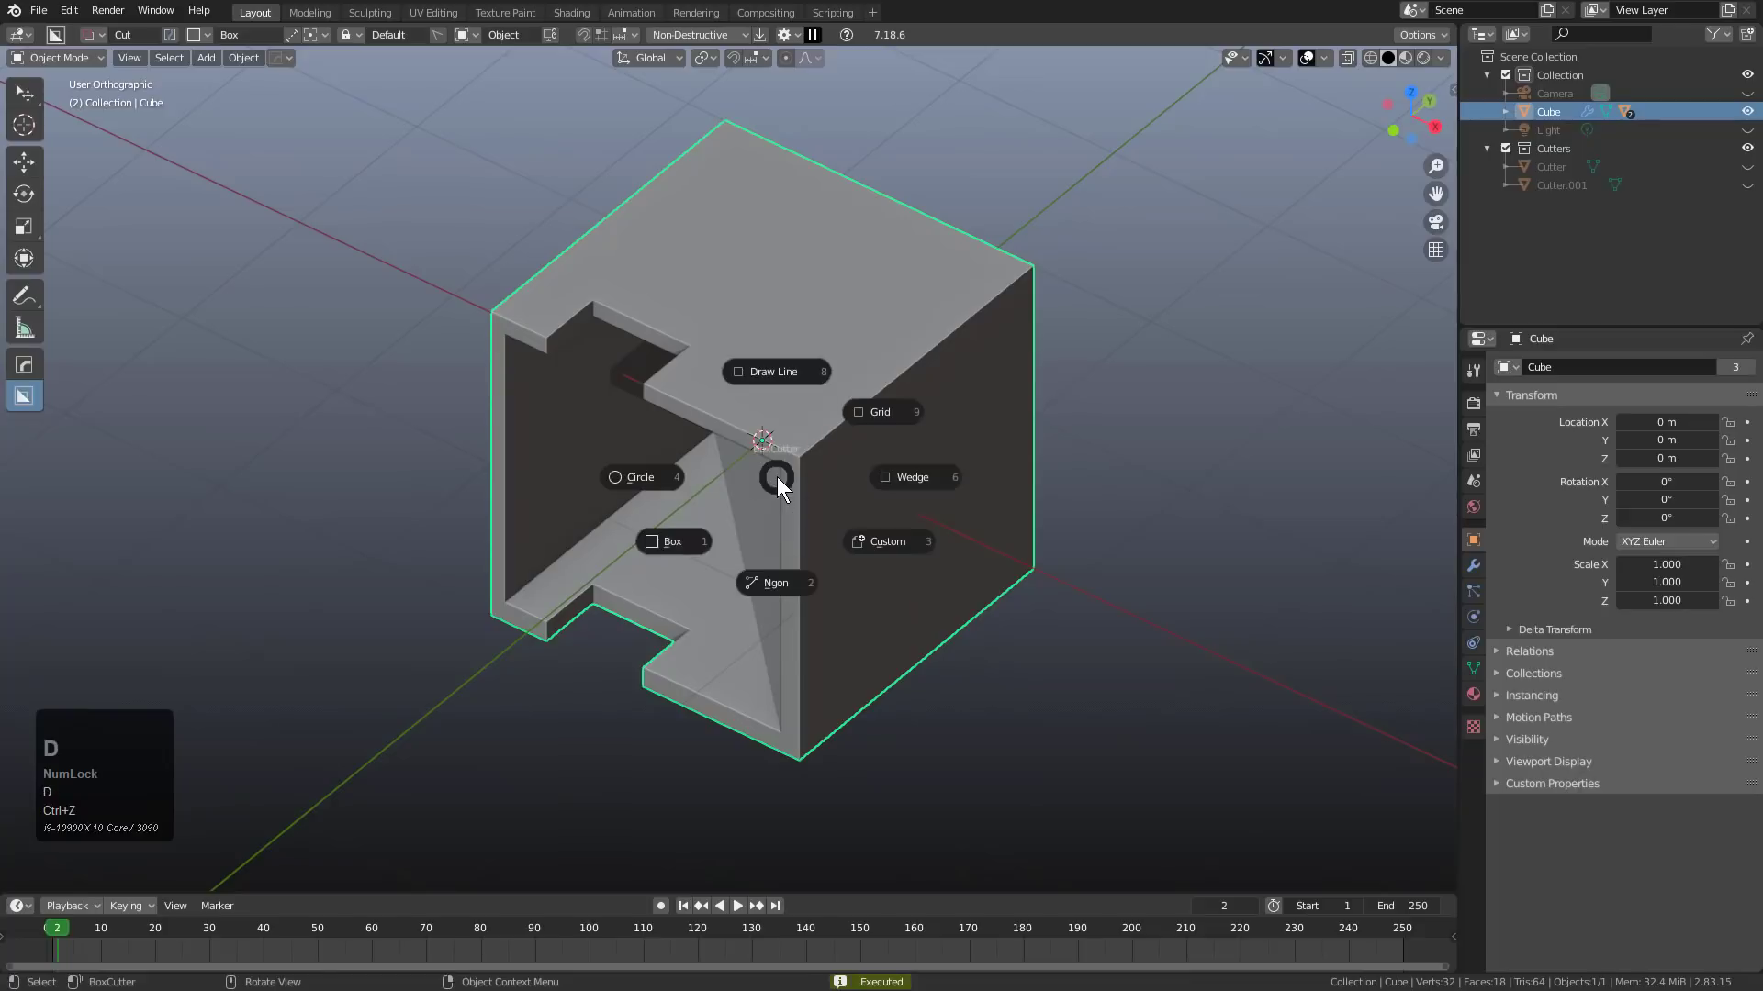
{"action": "left_click", "coordinate": [894, 549]}
{"action": "key", "text": "ctrl+z"}
Cut the Custom shape into nearly the whole face in right view, locking the shape before confirming the cut.
{"action": "middle_click_drag", "start_coordinate": [894, 549], "coordinate": [746, 466]}
{"action": "mouse_move", "coordinate": [613, 290]}
{"action": "left_mouse_down"}
{"action": "mouse_move", "coordinate": [933, 589]}
{"action": "mouse_move", "coordinate": [954, 638]}
{"action": "left_mouse_up"}
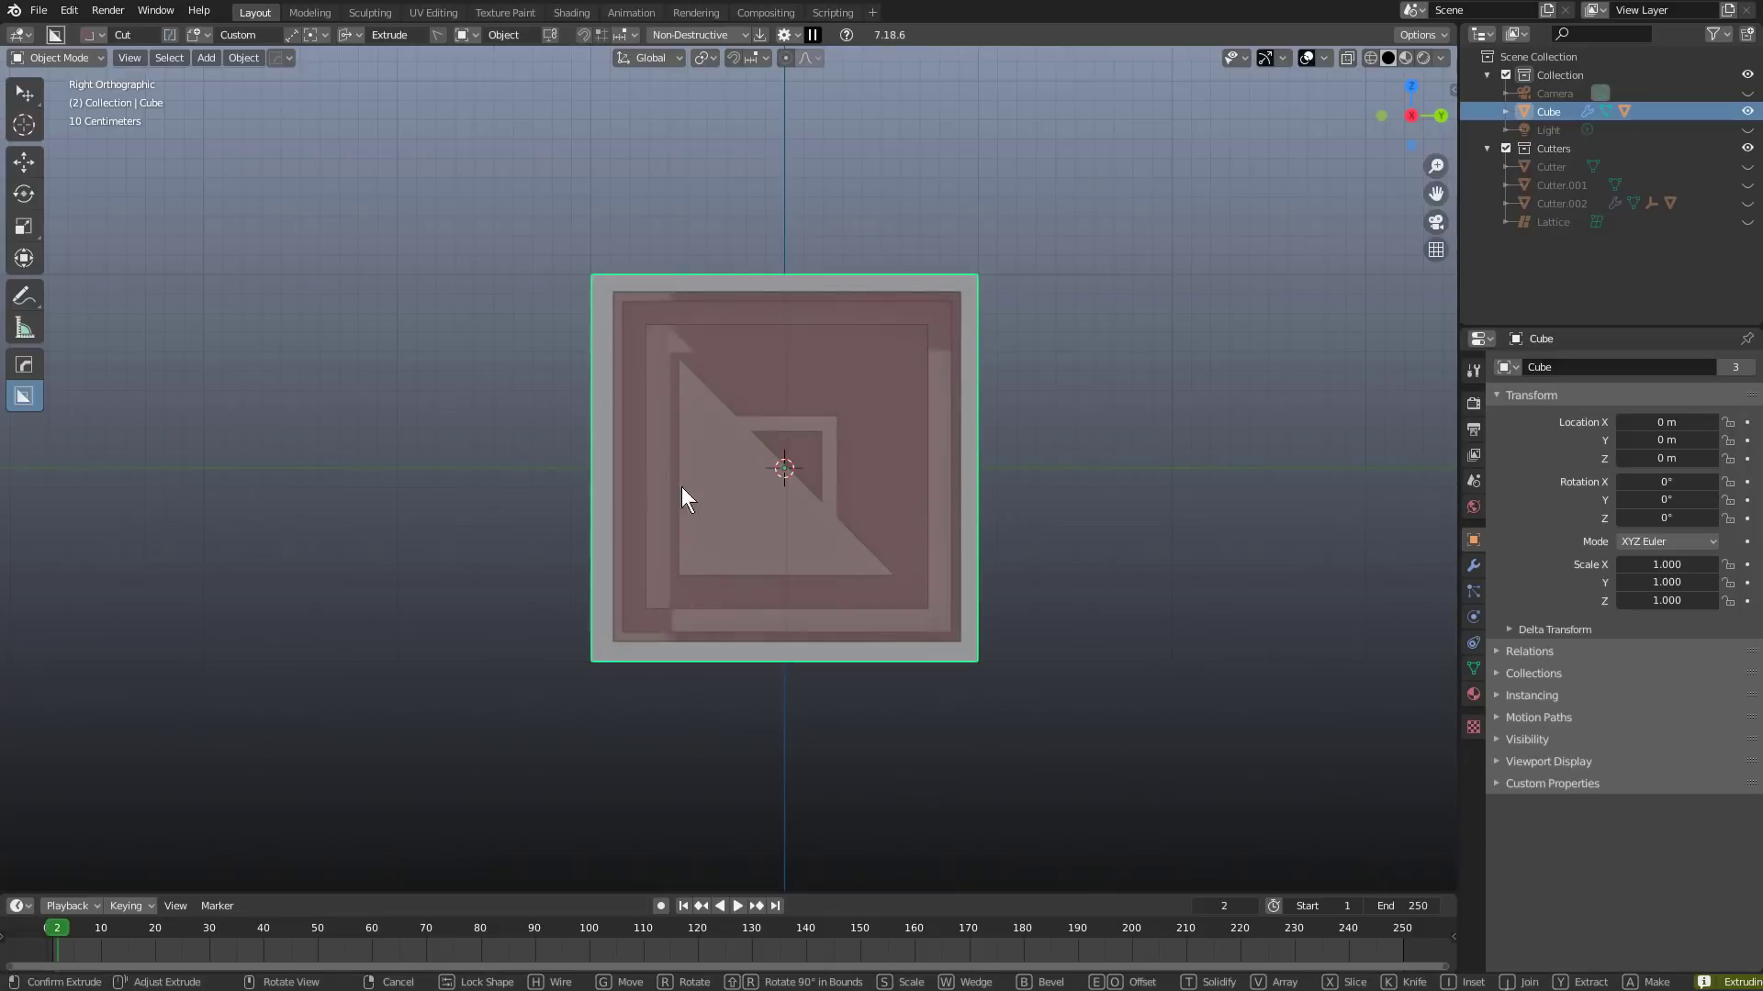
{"action": "key", "text": "shift"}
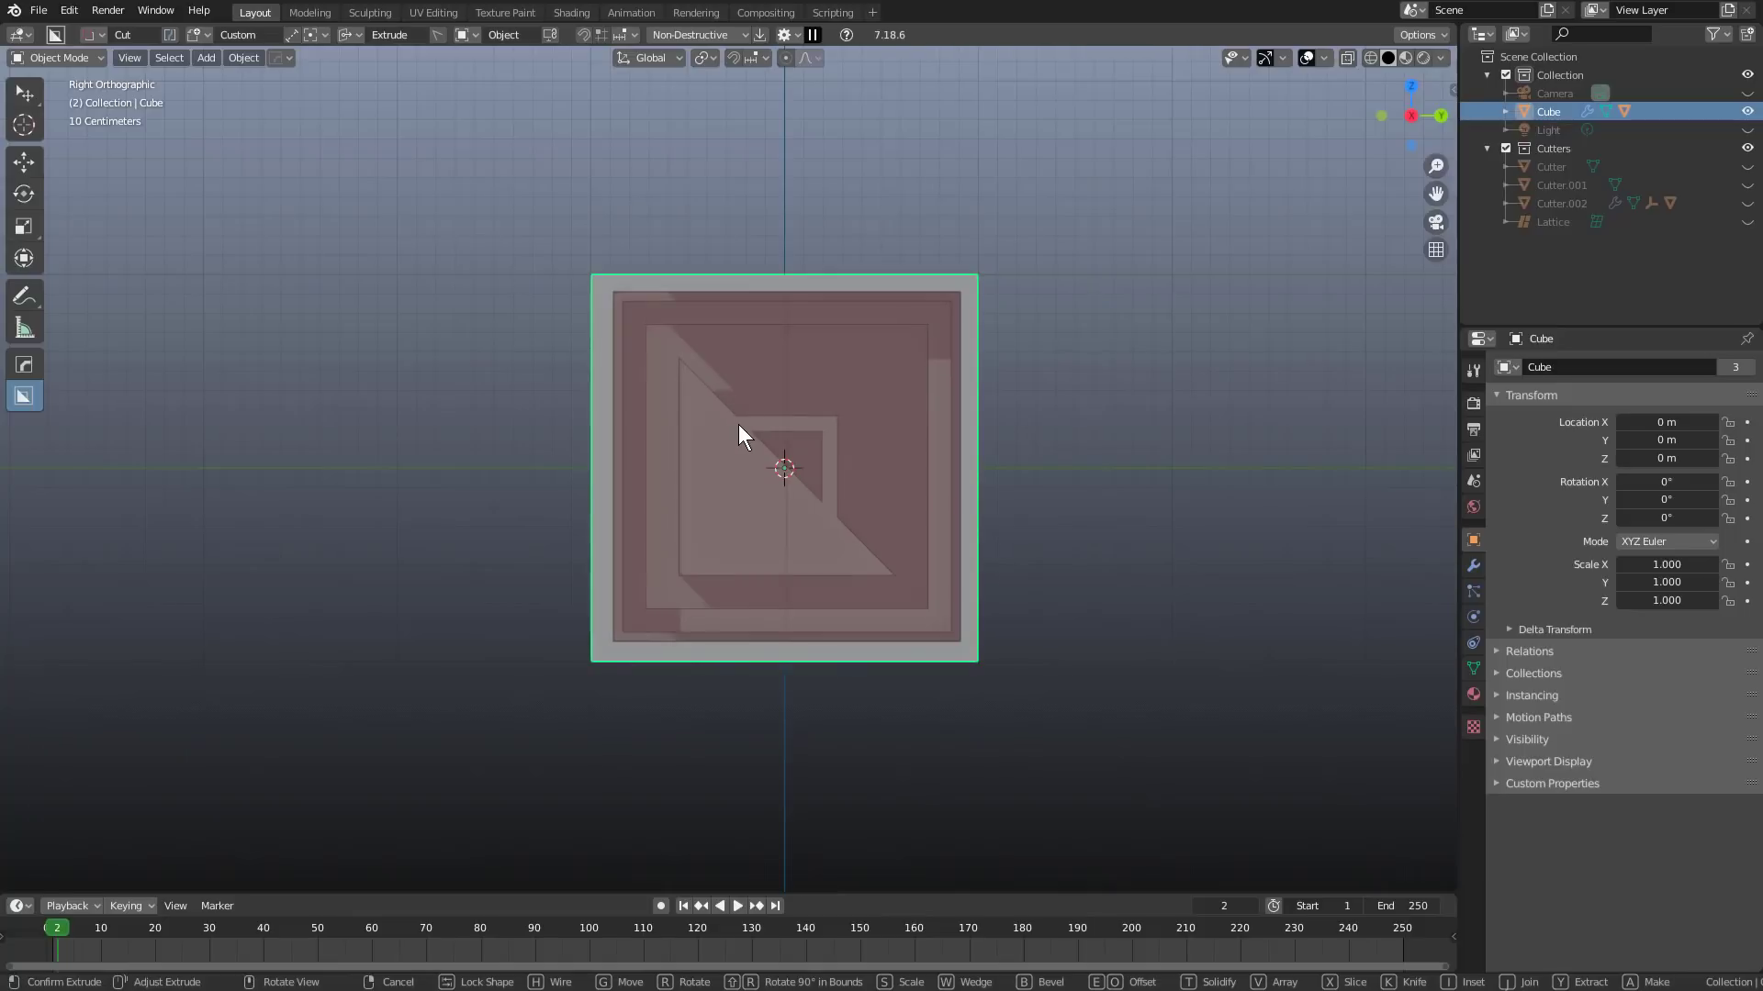
{"action": "mouse_move", "coordinate": [740, 432]}
{"action": "middle_mouse_down"}
{"action": "mouse_move", "coordinate": [802, 511]}
{"action": "mouse_move", "coordinate": [740, 456]}
{"action": "middle_mouse_up"}
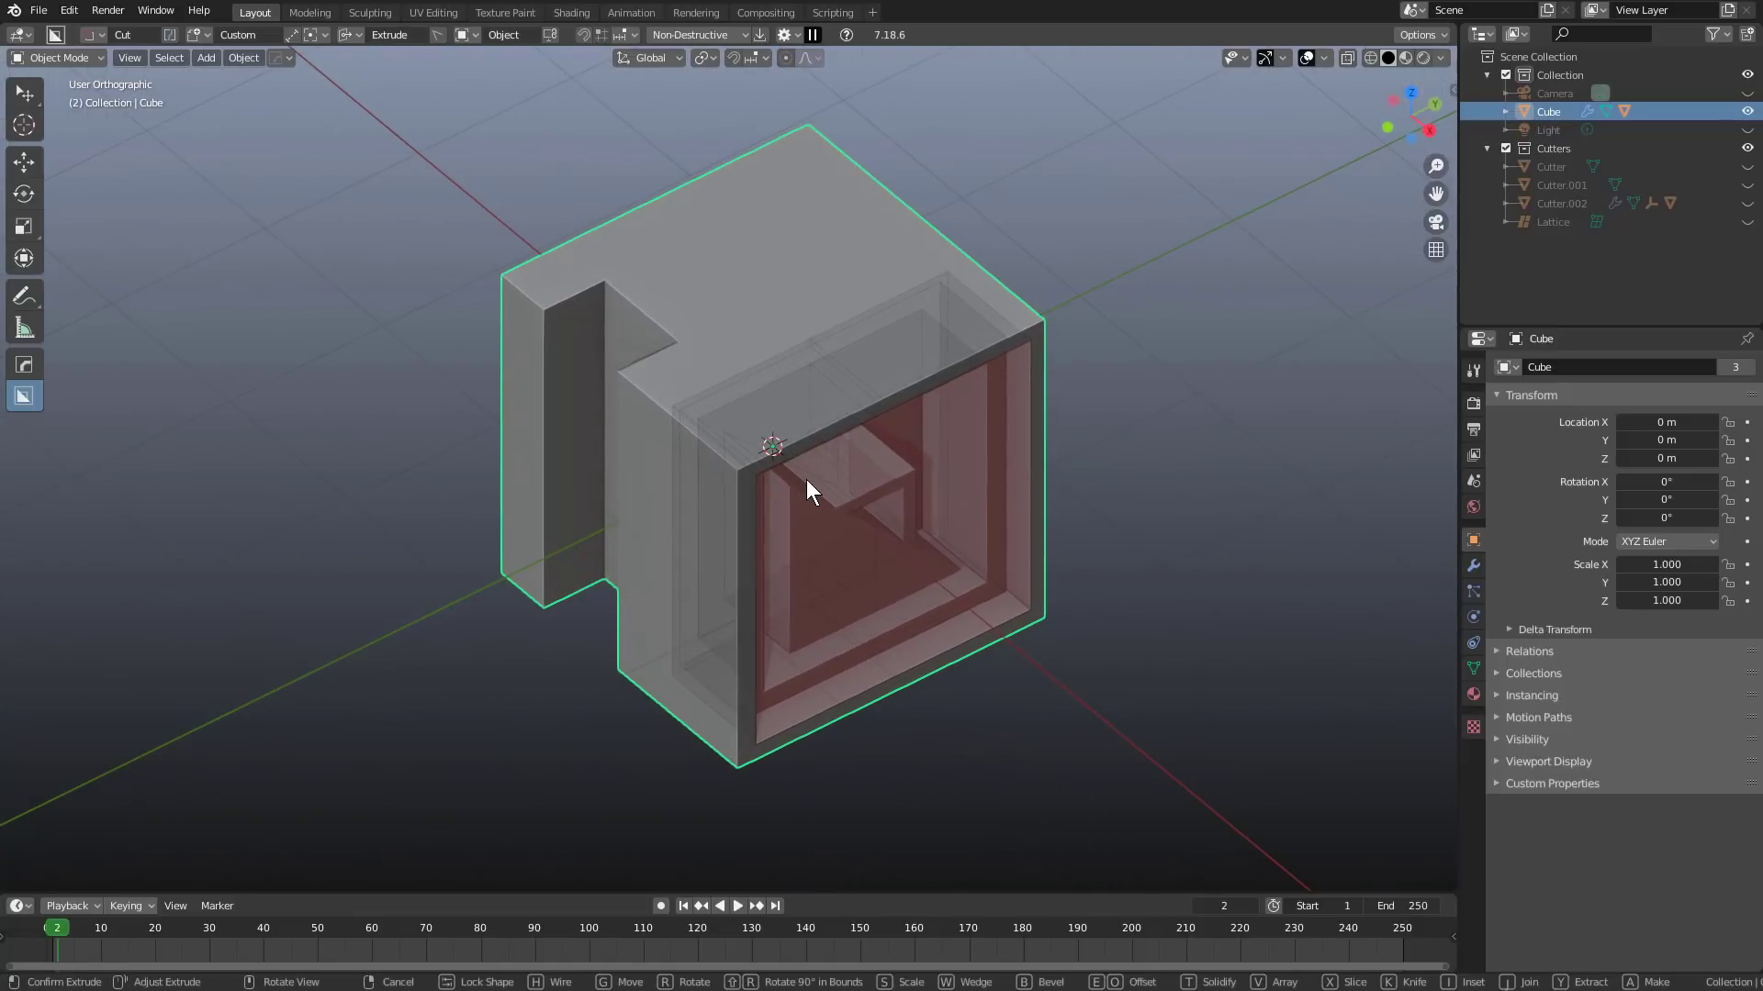
{"action": "key", "text": "shift"}
{"action": "key", "text": "Tab"}
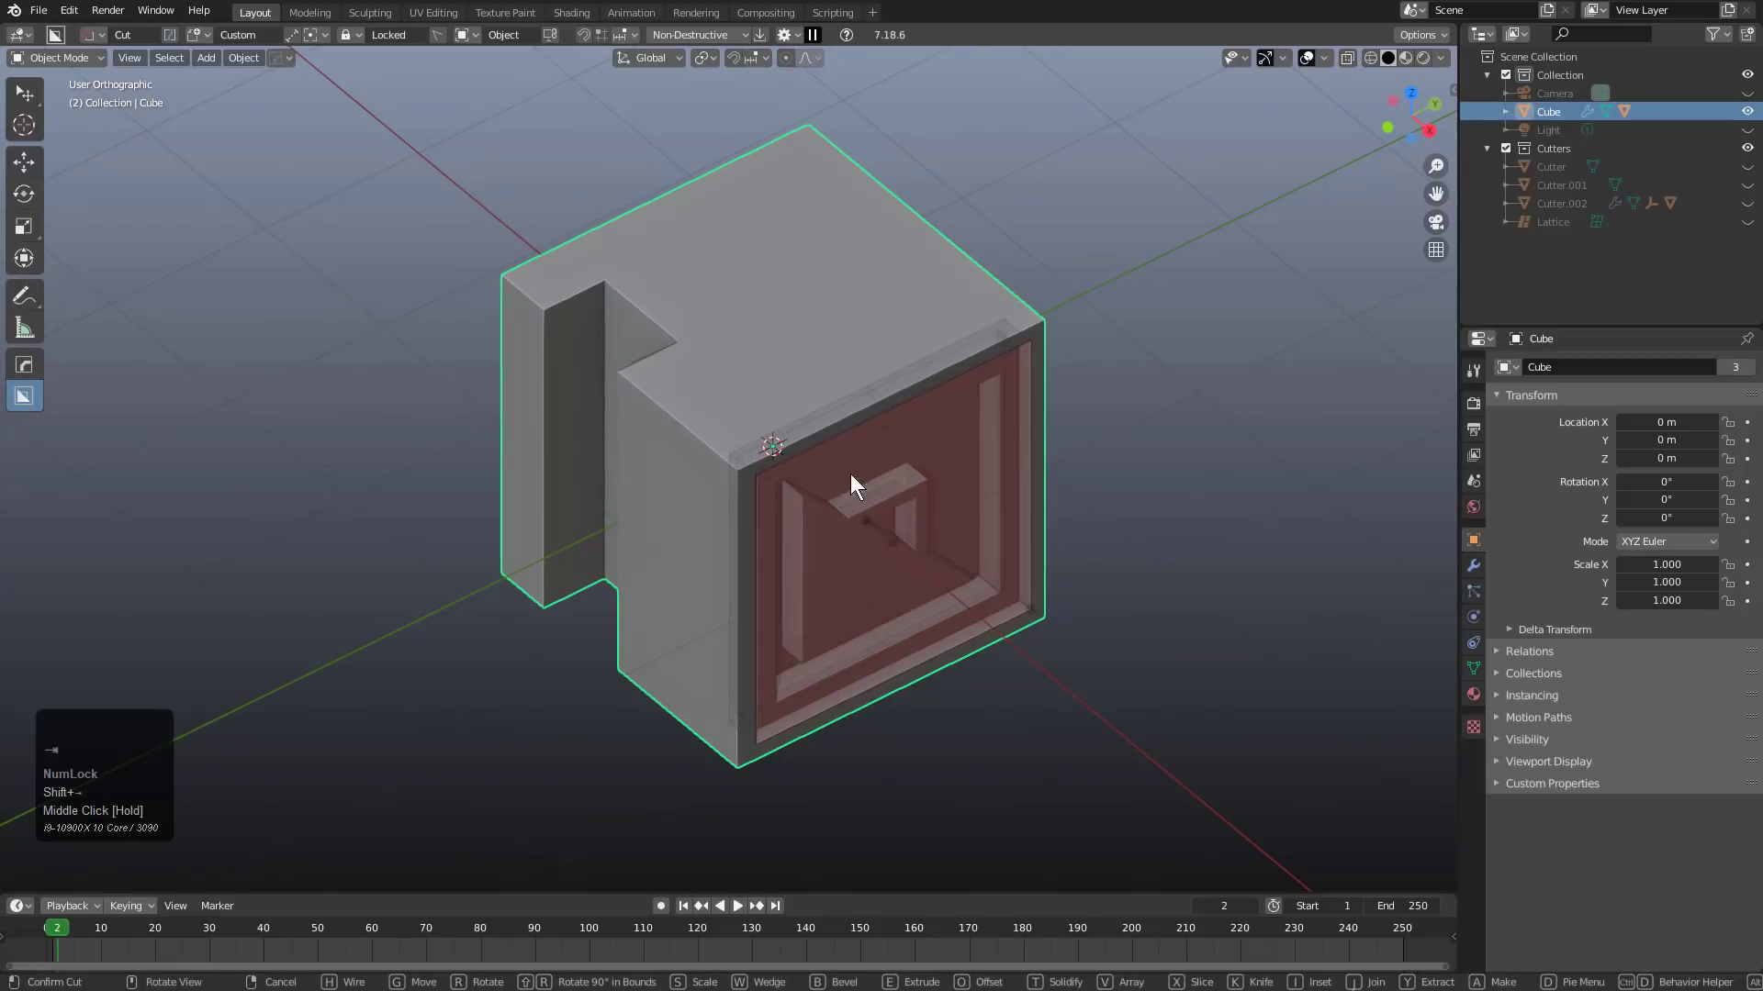
{"action": "left_click", "coordinate": [866, 618]}
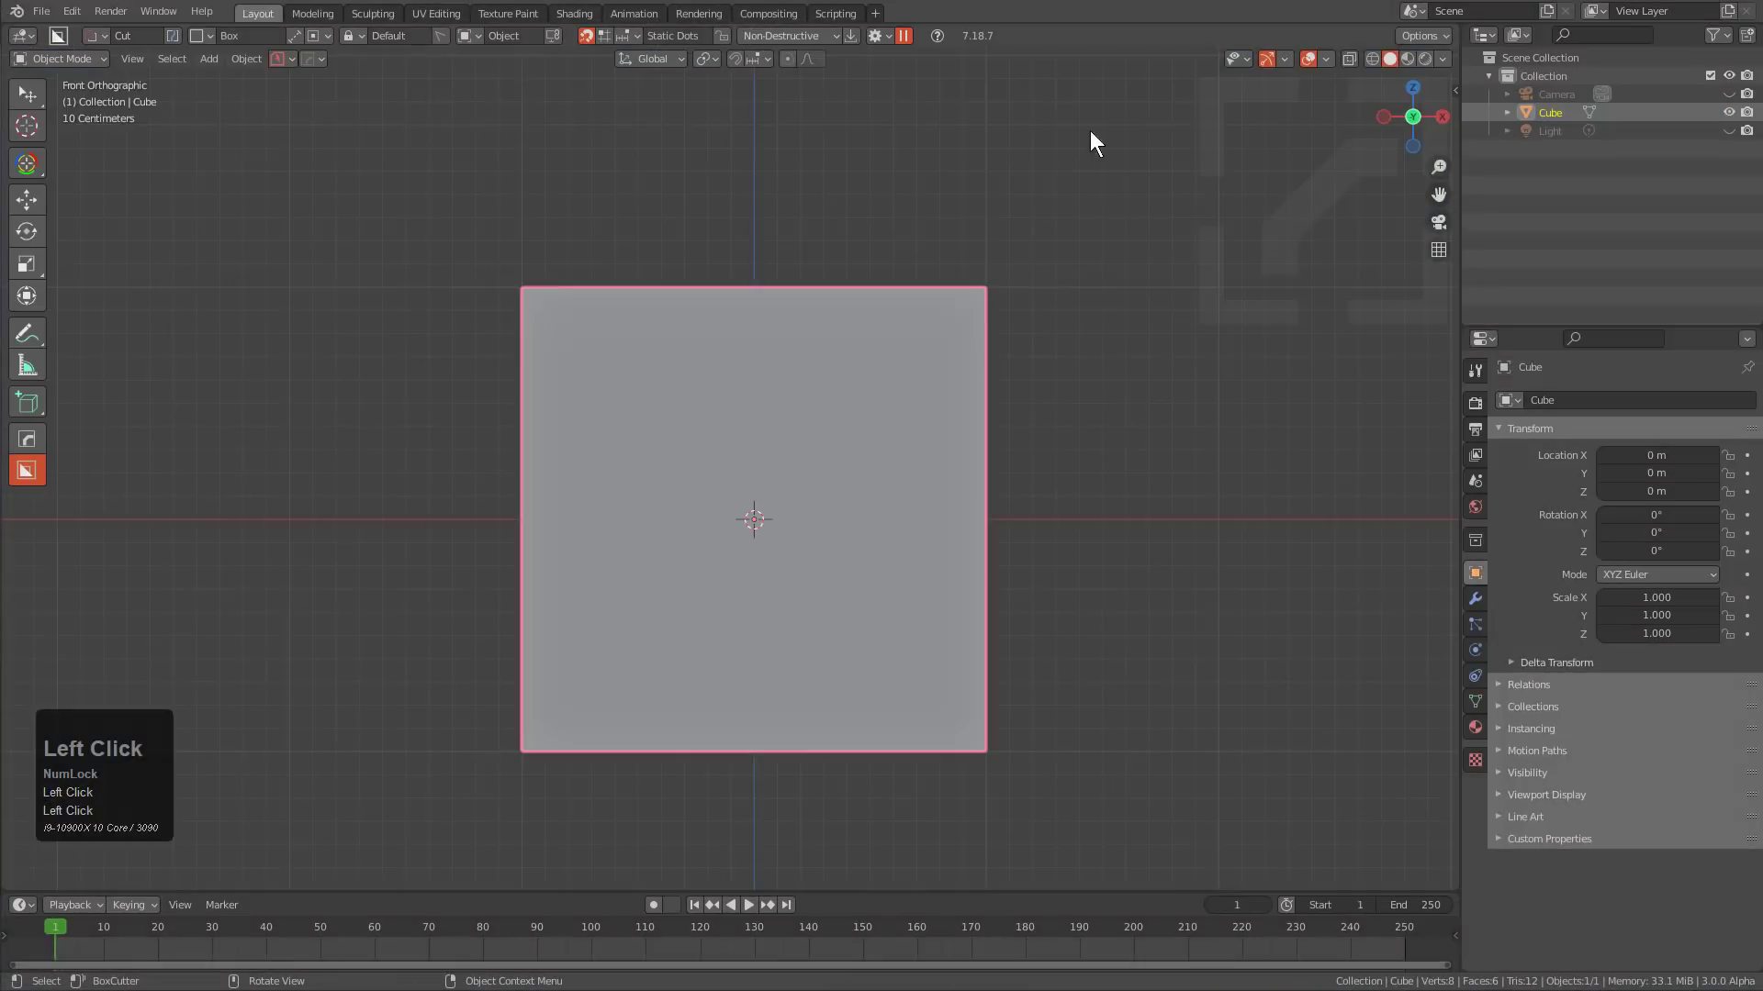
Review the Shape and Input sections of the BoxCutter settings.
{"action": "left_click", "coordinate": [877, 36]}
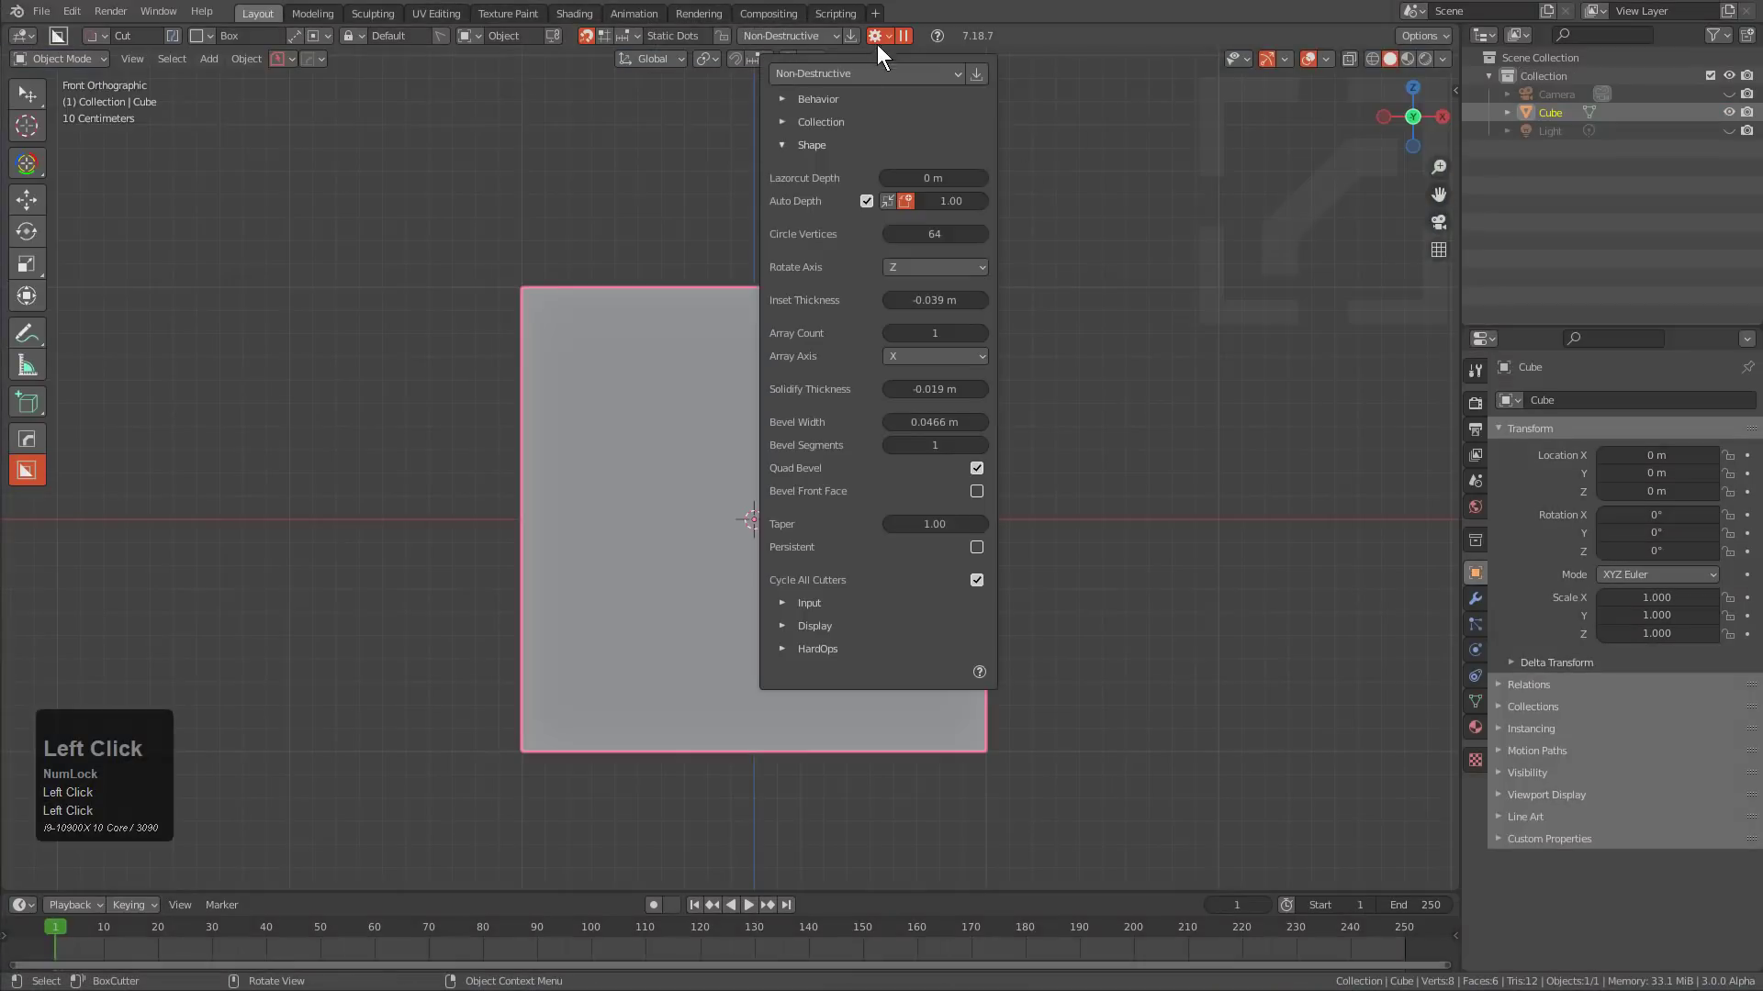
{"action": "left_click", "coordinate": [801, 145]}
{"action": "left_click", "coordinate": [801, 145]}
{"action": "left_click", "coordinate": [787, 144]}
{"action": "left_click", "coordinate": [795, 168]}
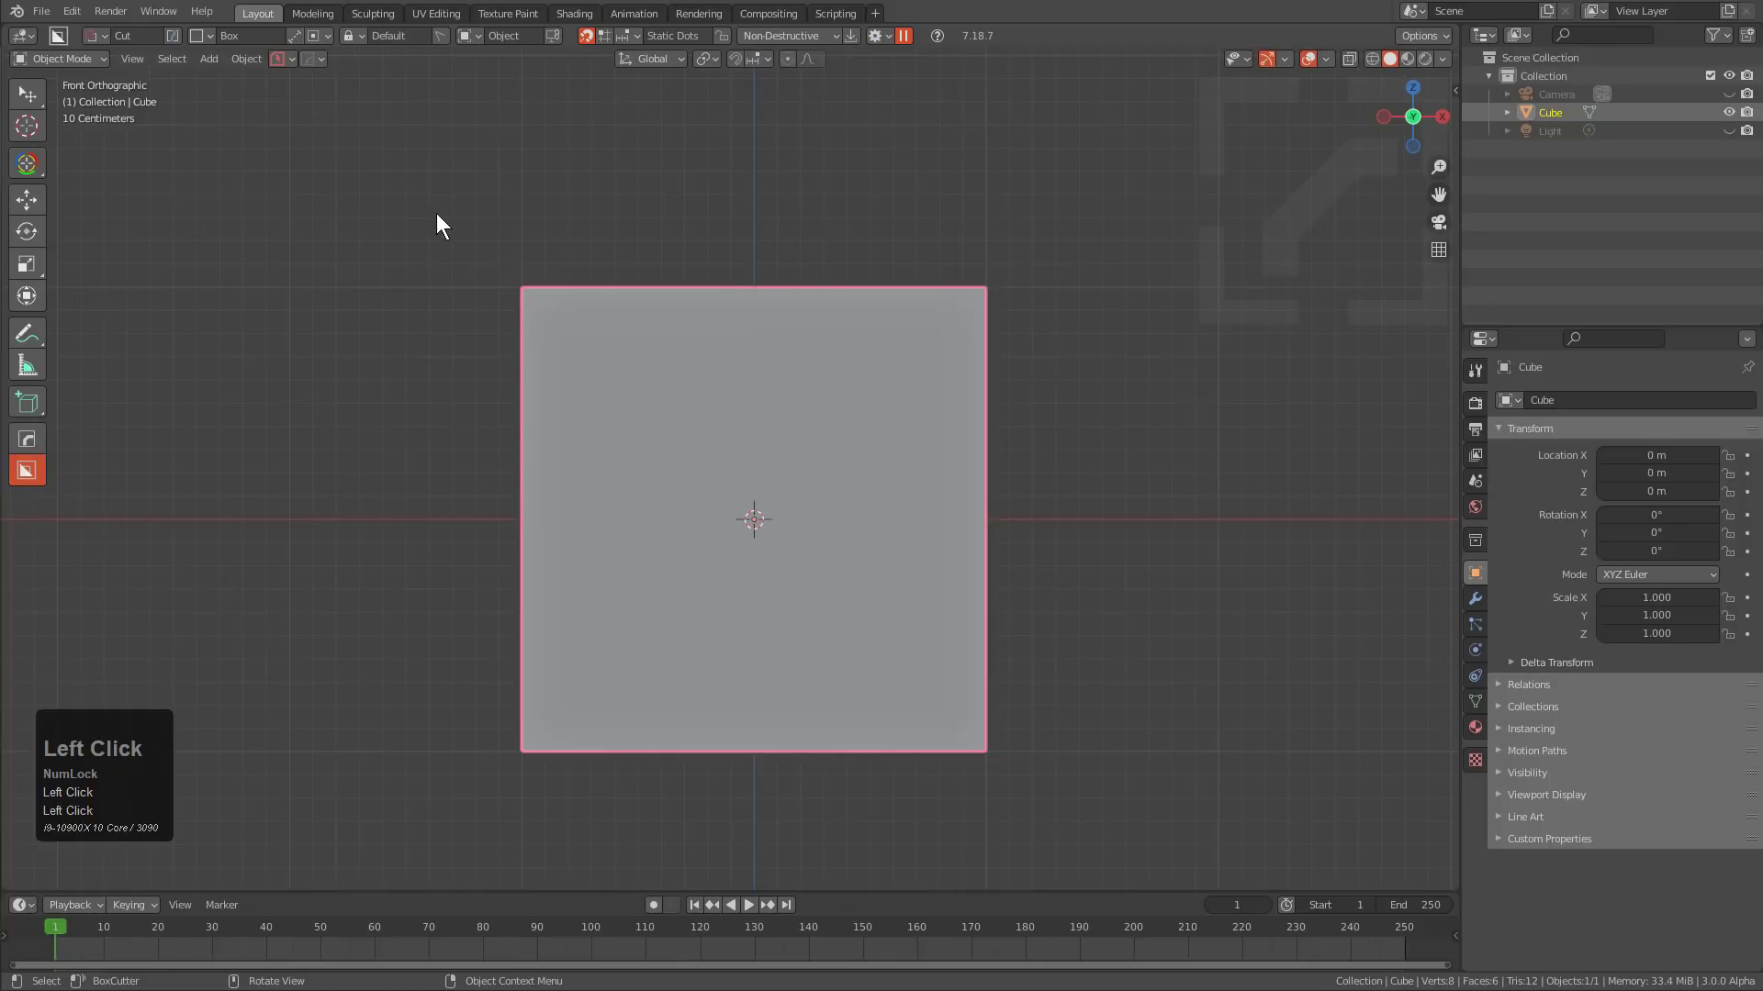
Cut a box notch about 2.015 deep from the cube's top face down through its side edge.
{"action": "middle_click_drag", "start_coordinate": [437, 220], "coordinate": [581, 341]}
{"action": "left_click_drag", "start_coordinate": [503, 328], "coordinate": [464, 381]}
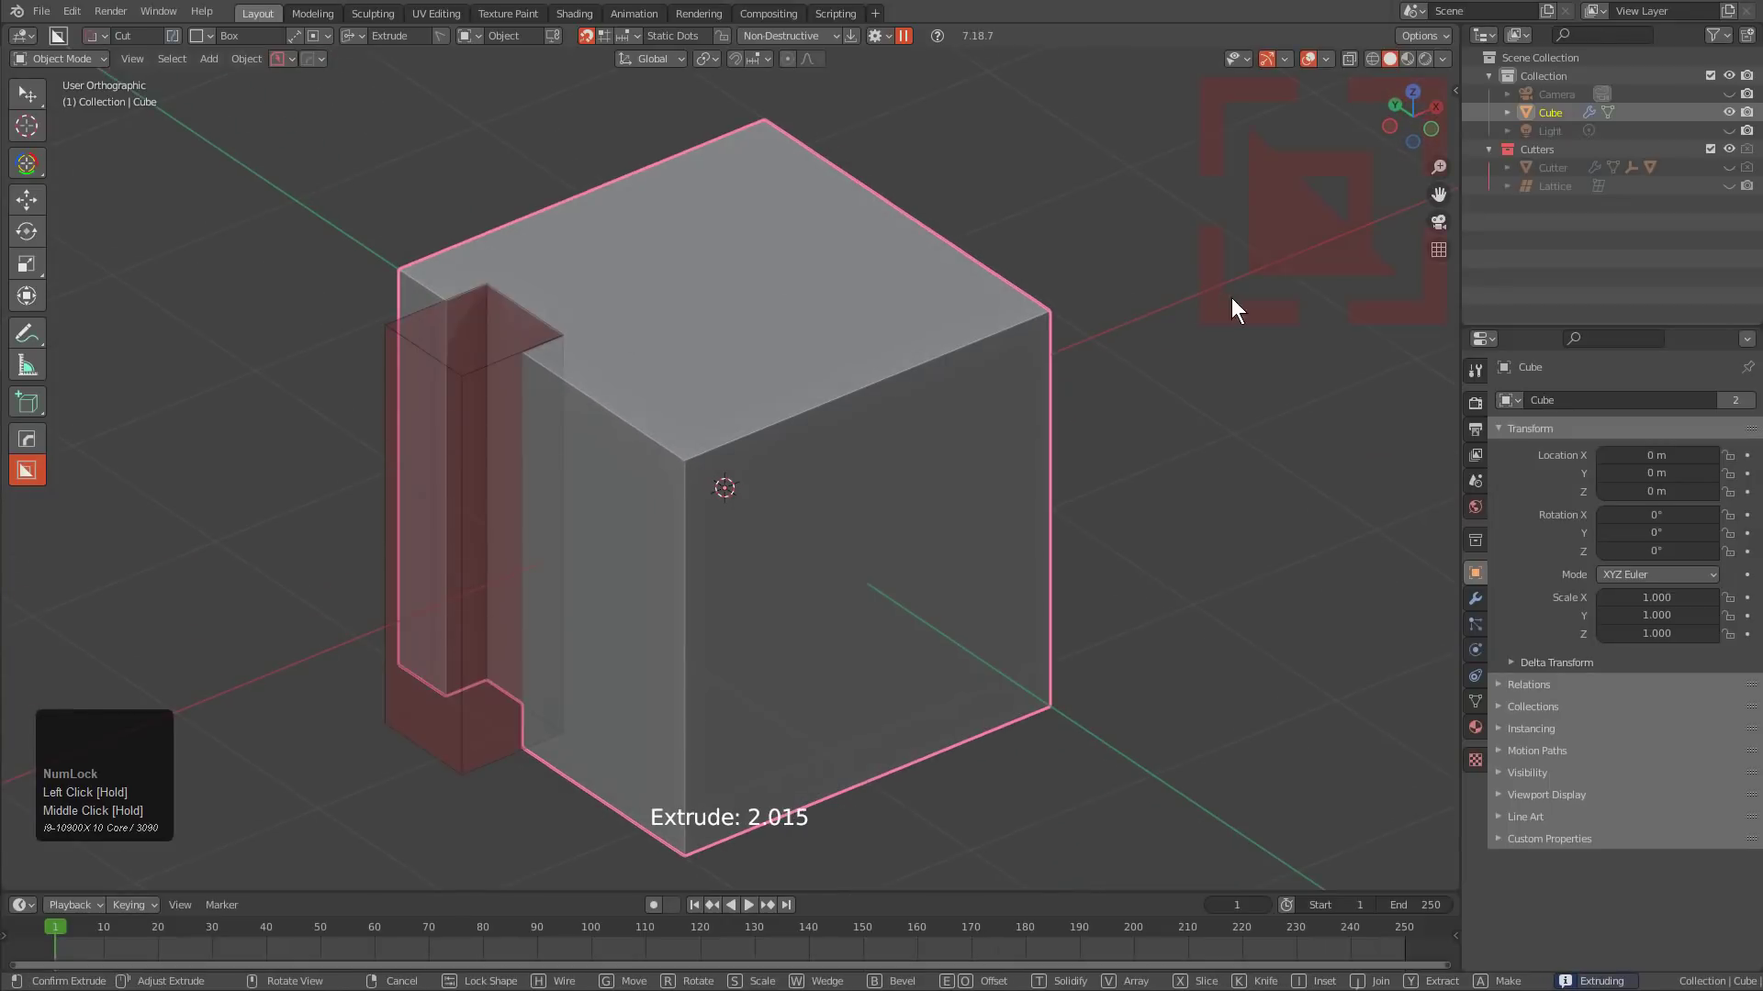
{"action": "left_click", "coordinate": [1152, 230]}
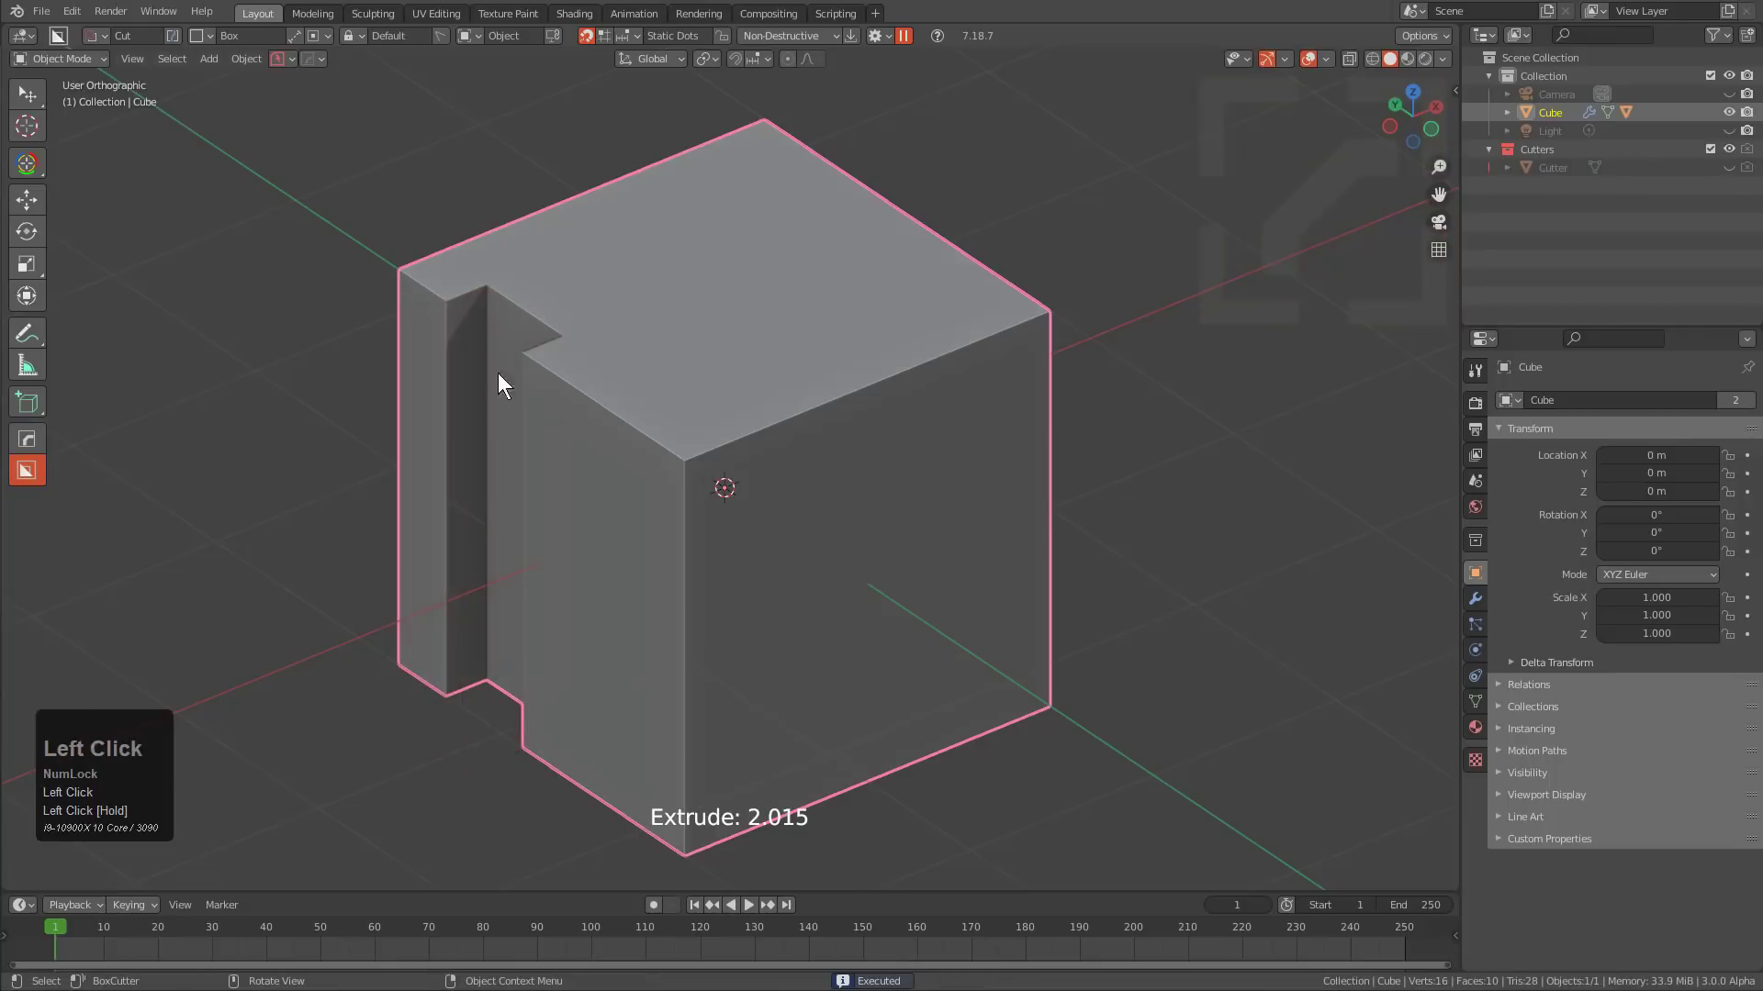
Cut two overlapping box recesses into the top face beside the notch, about 0.145 and 0.071 deep.
{"action": "left_click_drag", "start_coordinate": [541, 307], "coordinate": [531, 378]}
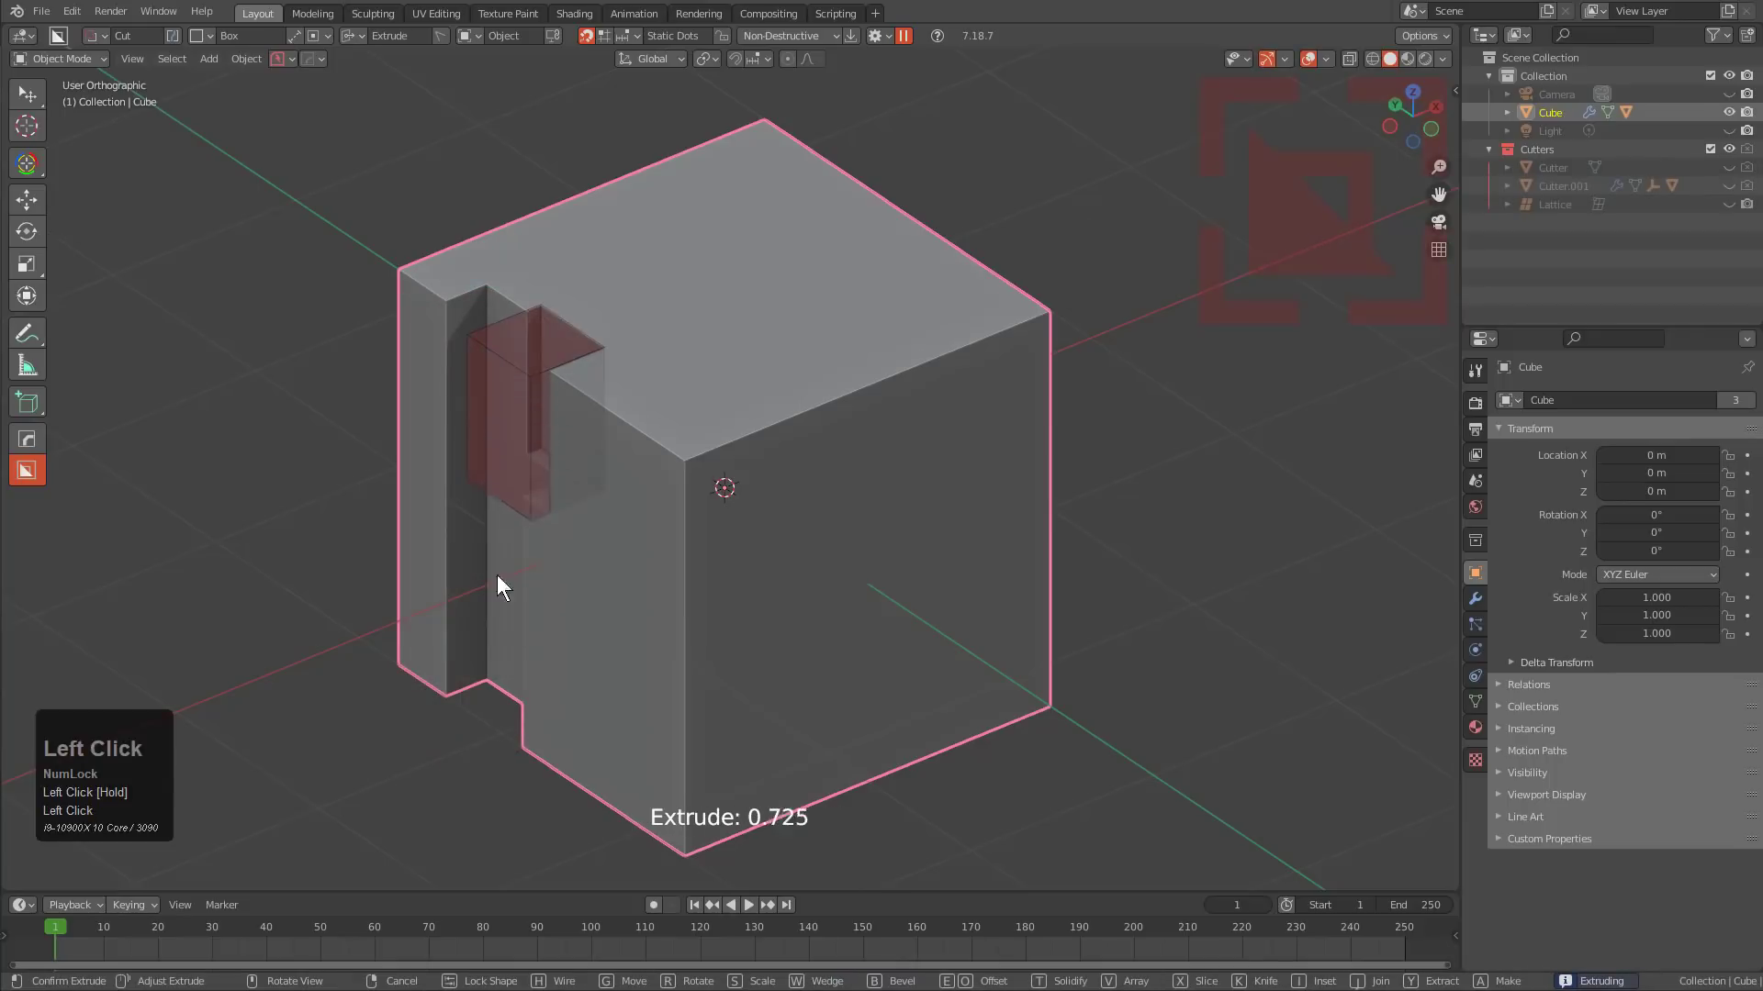
{"action": "left_click", "coordinate": [545, 406]}
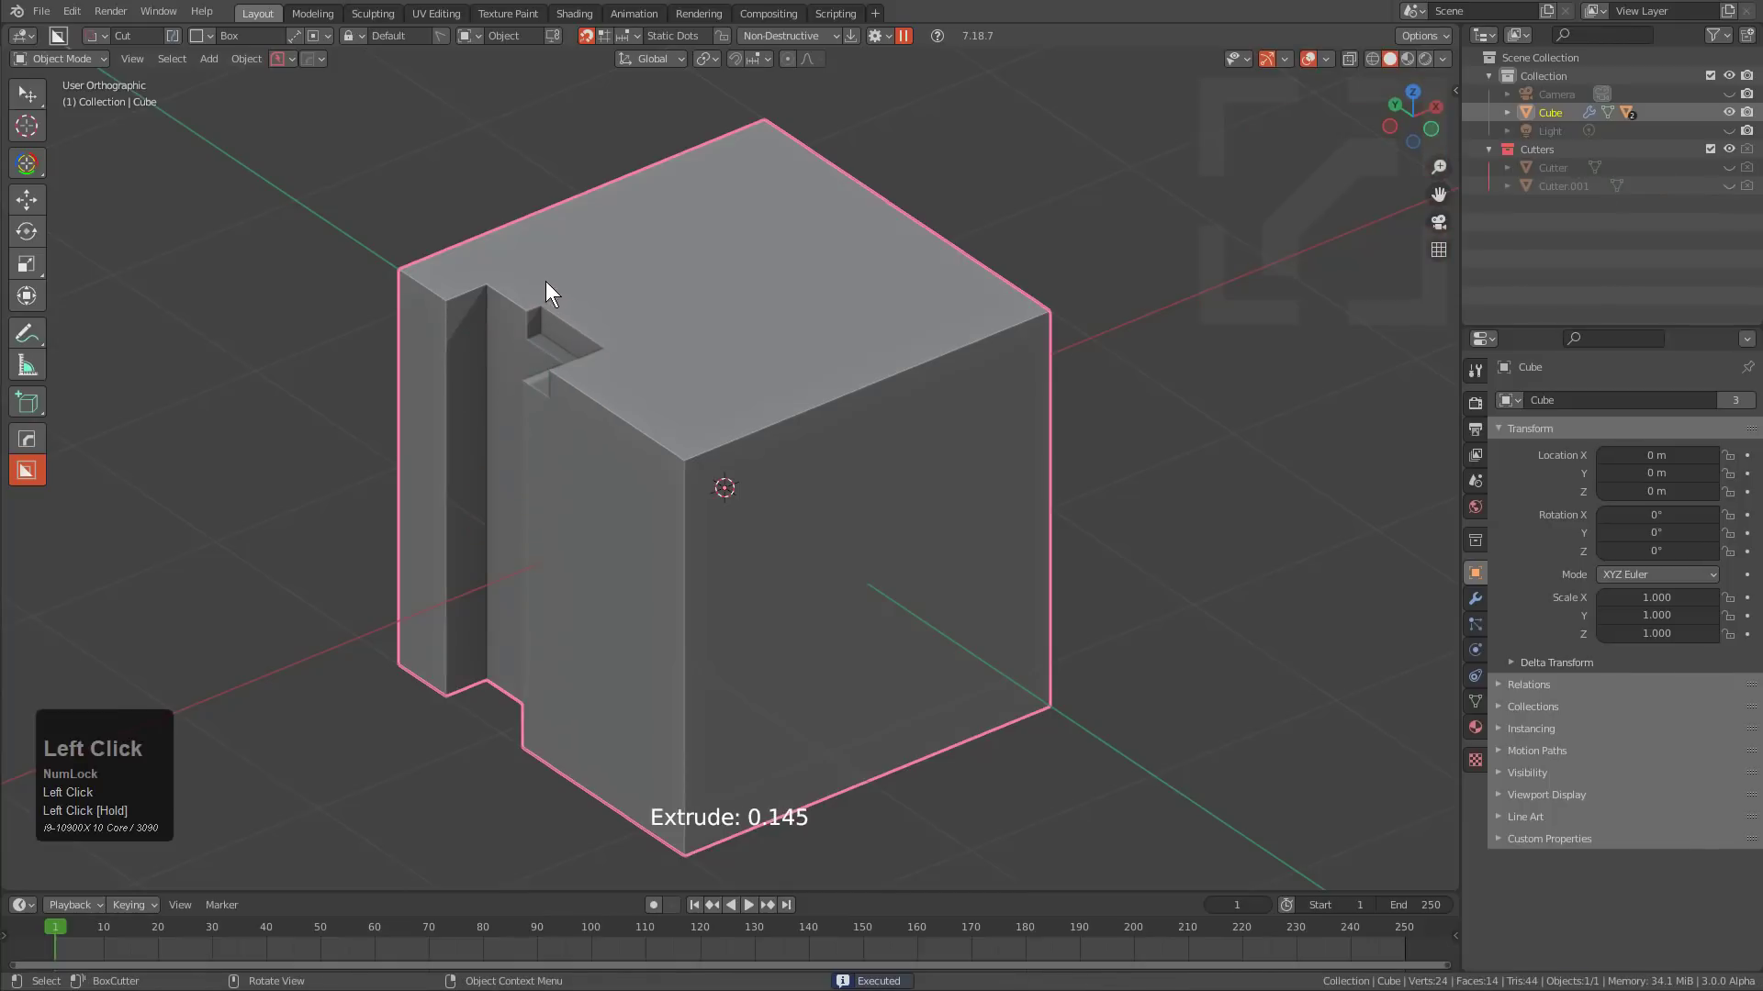
{"action": "left_click_drag", "start_coordinate": [543, 283], "coordinate": [526, 459]}
{"action": "left_click", "coordinate": [526, 453]}
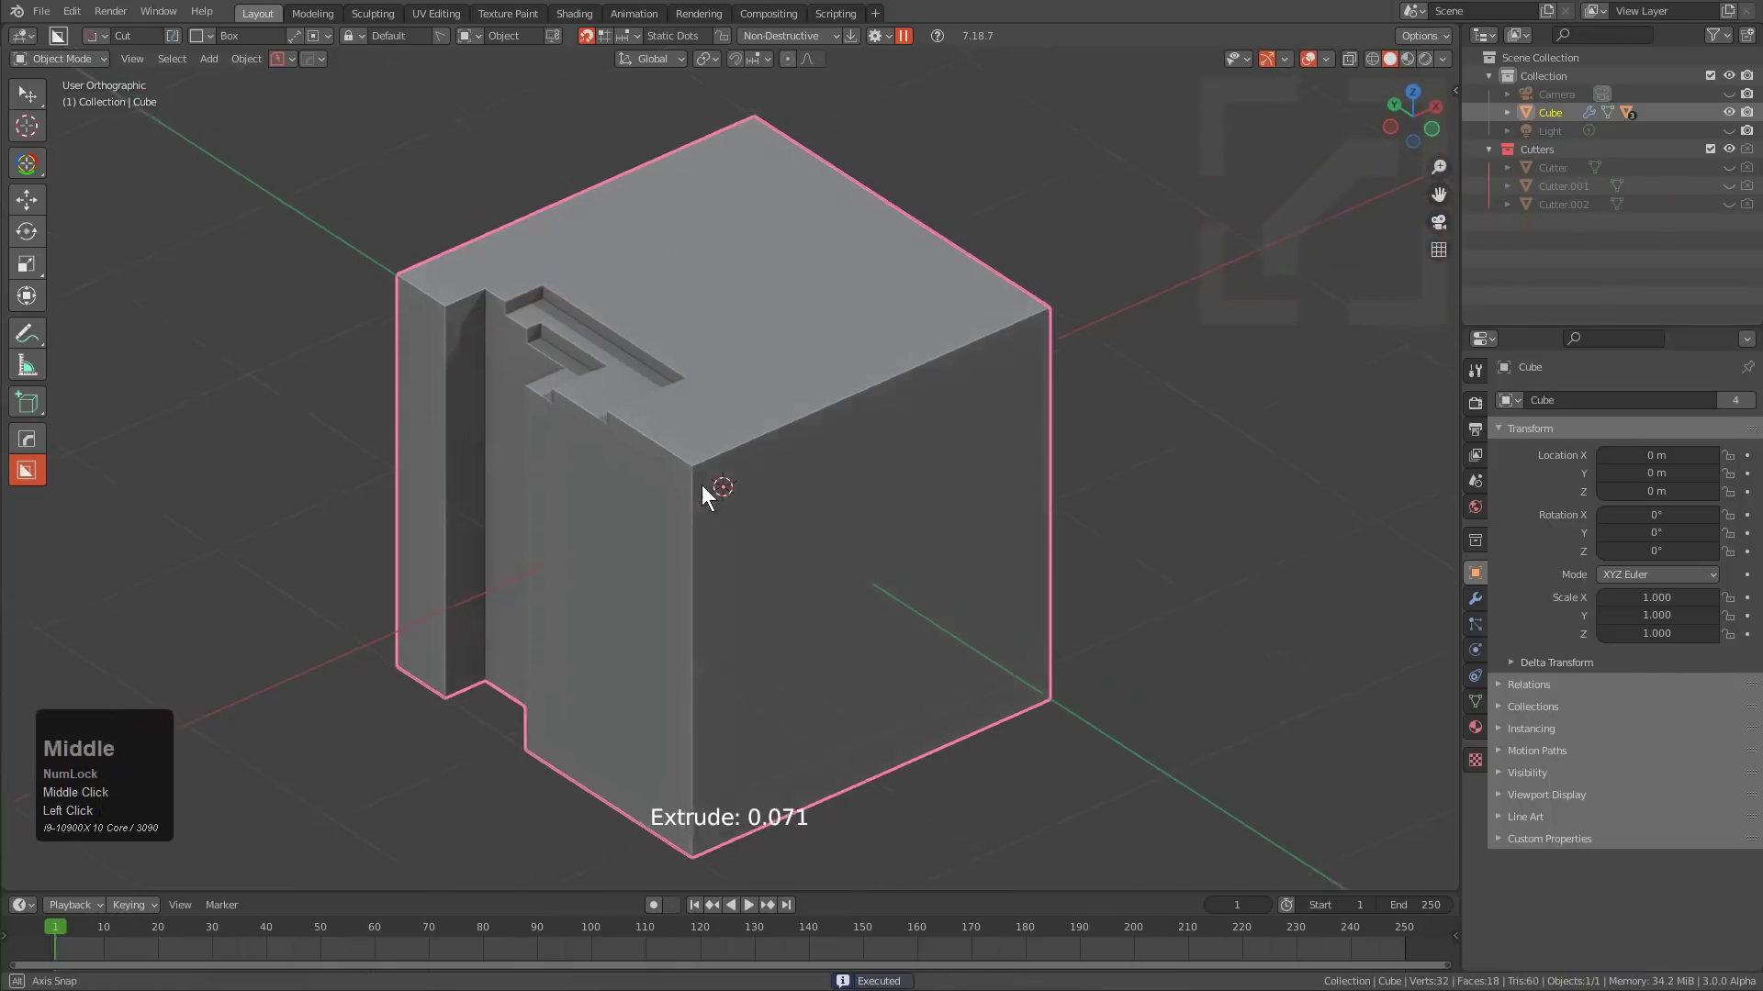
Cut a narrow vertical slot about 2.015 deep through the middle of the cube in left view.
{"action": "middle_click_drag", "start_coordinate": [712, 492], "coordinate": [806, 449]}
{"action": "left_click_drag", "start_coordinate": [676, 339], "coordinate": [701, 741]}
{"action": "left_click", "coordinate": [321, 372]}
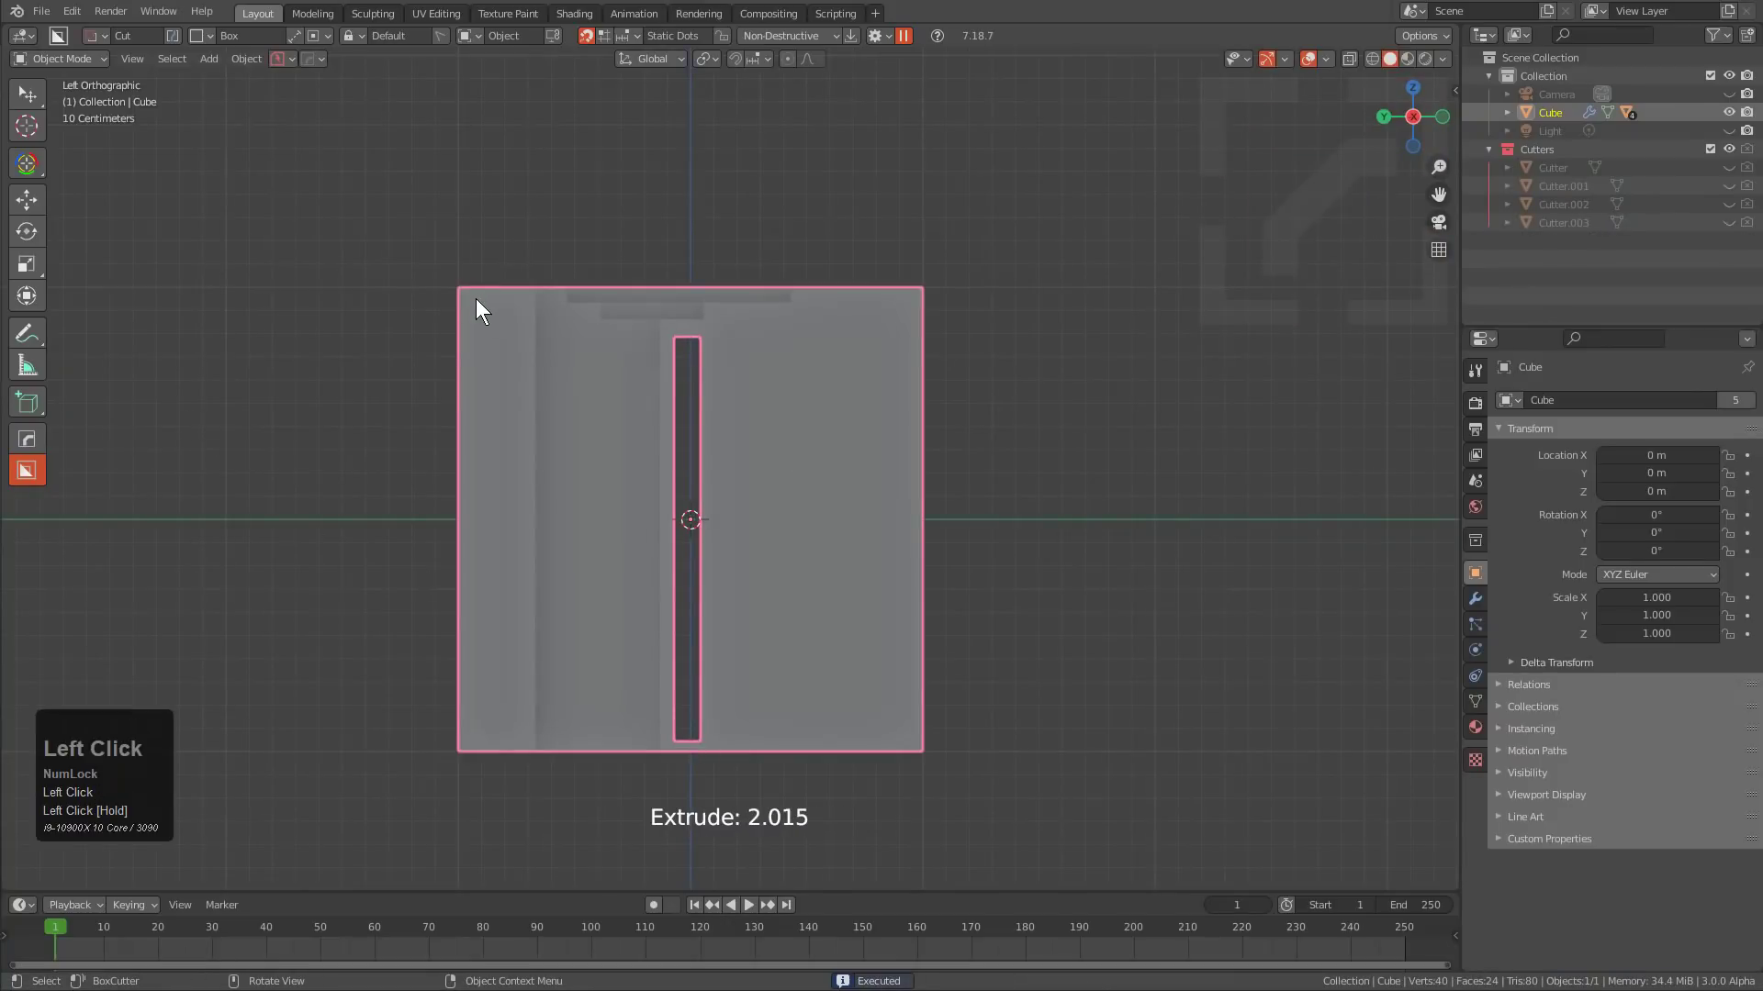
Cut three rectangular box pockets between the slot and the notched edge, the last one about 1.037 deep.
{"action": "mouse_move", "coordinate": [472, 301]}
{"action": "left_mouse_down"}
{"action": "mouse_move", "coordinate": [526, 399]}
{"action": "mouse_move", "coordinate": [556, 680]}
{"action": "left_mouse_up"}
{"action": "left_click", "coordinate": [365, 358]}
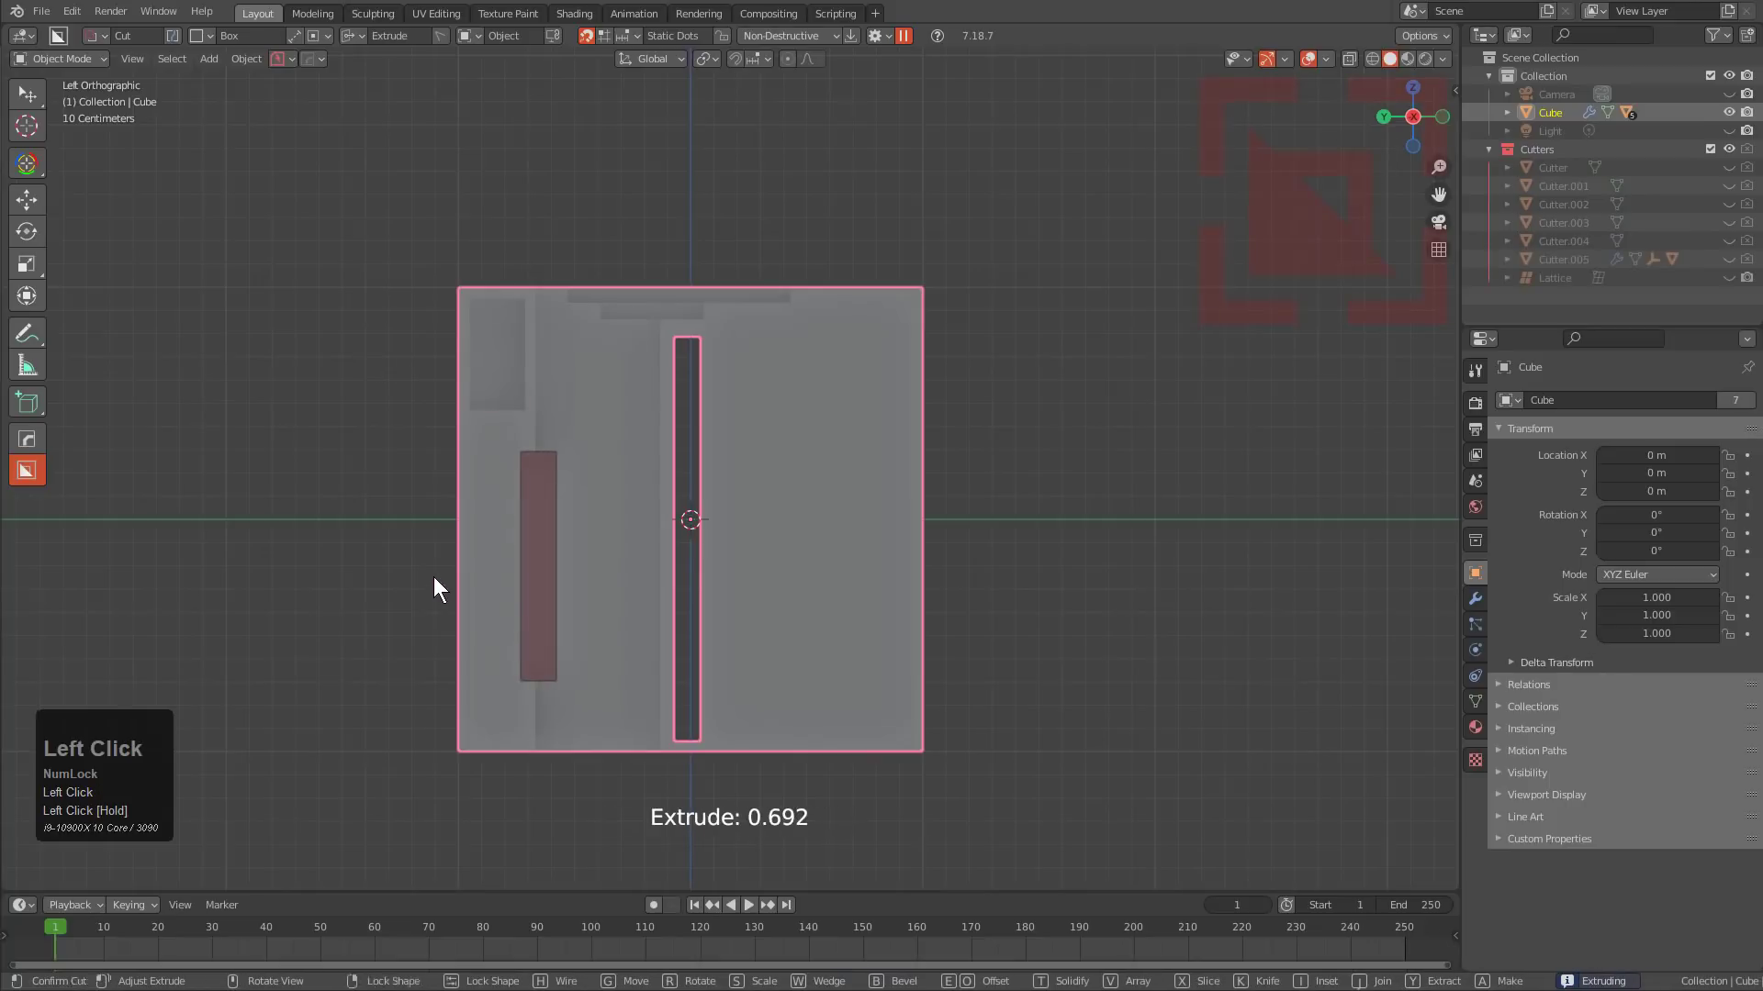
{"action": "left_click", "coordinate": [433, 576]}
{"action": "mouse_move", "coordinate": [554, 354]}
{"action": "left_mouse_down"}
{"action": "mouse_move", "coordinate": [639, 449]}
{"action": "mouse_move", "coordinate": [652, 437]}
{"action": "mouse_move", "coordinate": [624, 426]}
{"action": "left_mouse_up"}
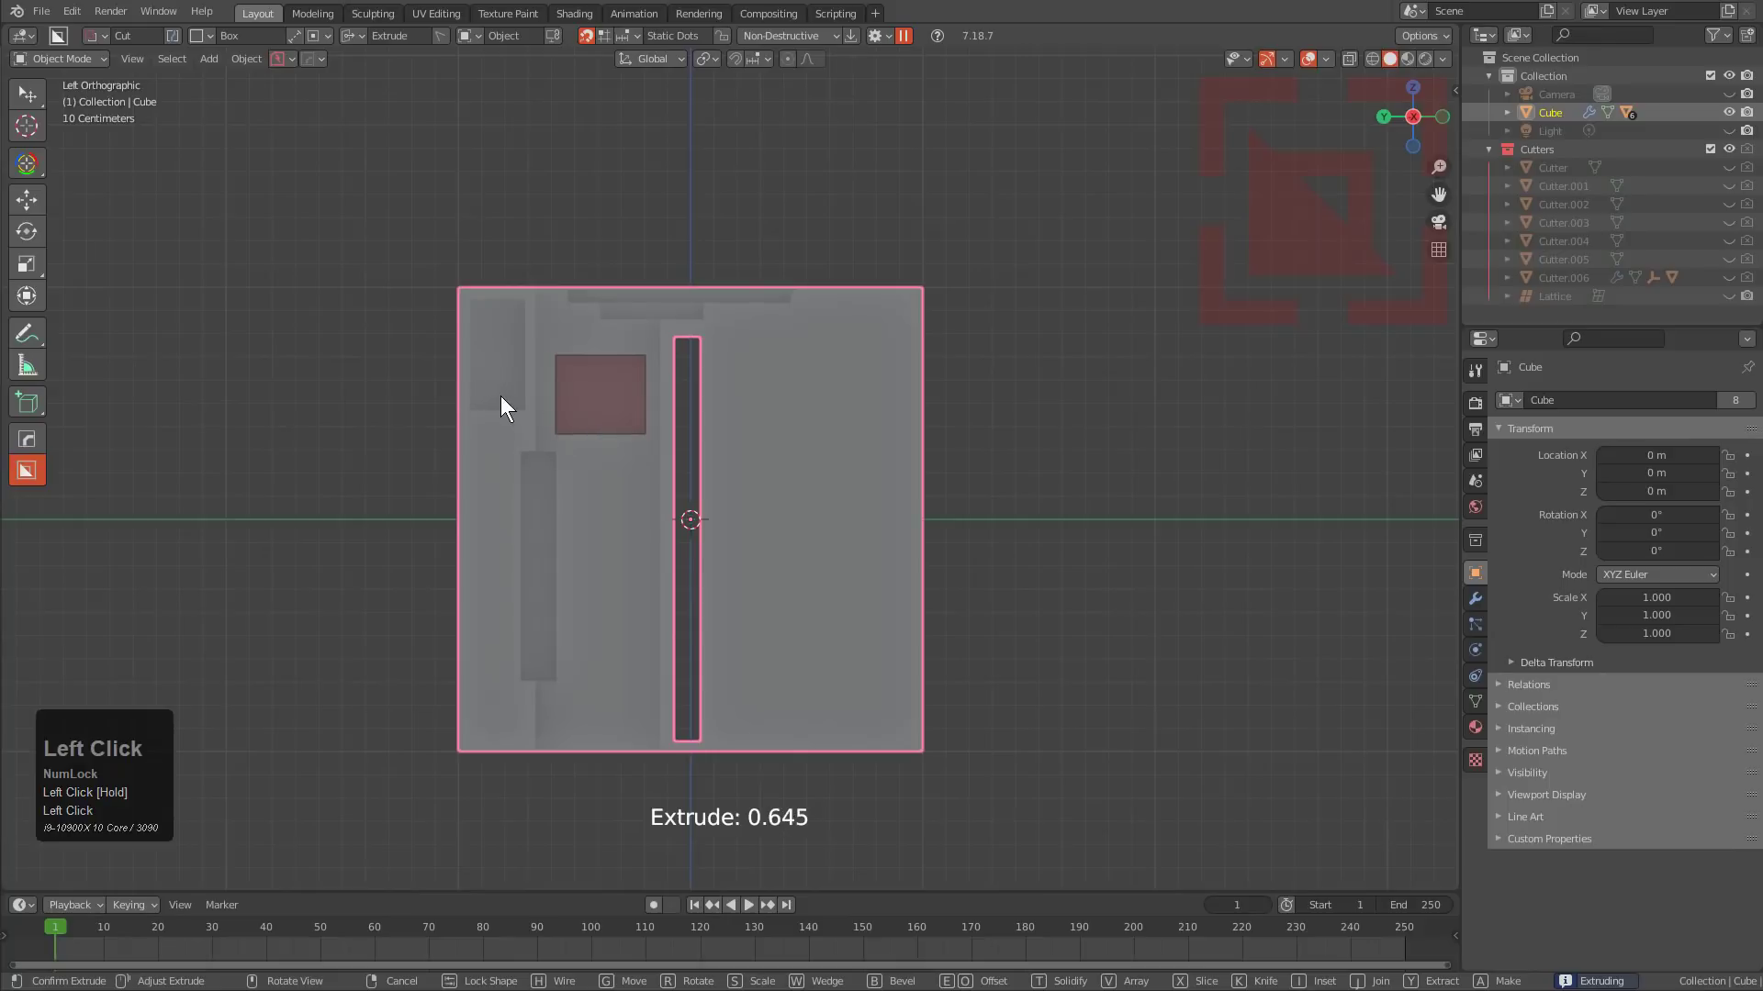
{"action": "left_click", "coordinate": [418, 367]}
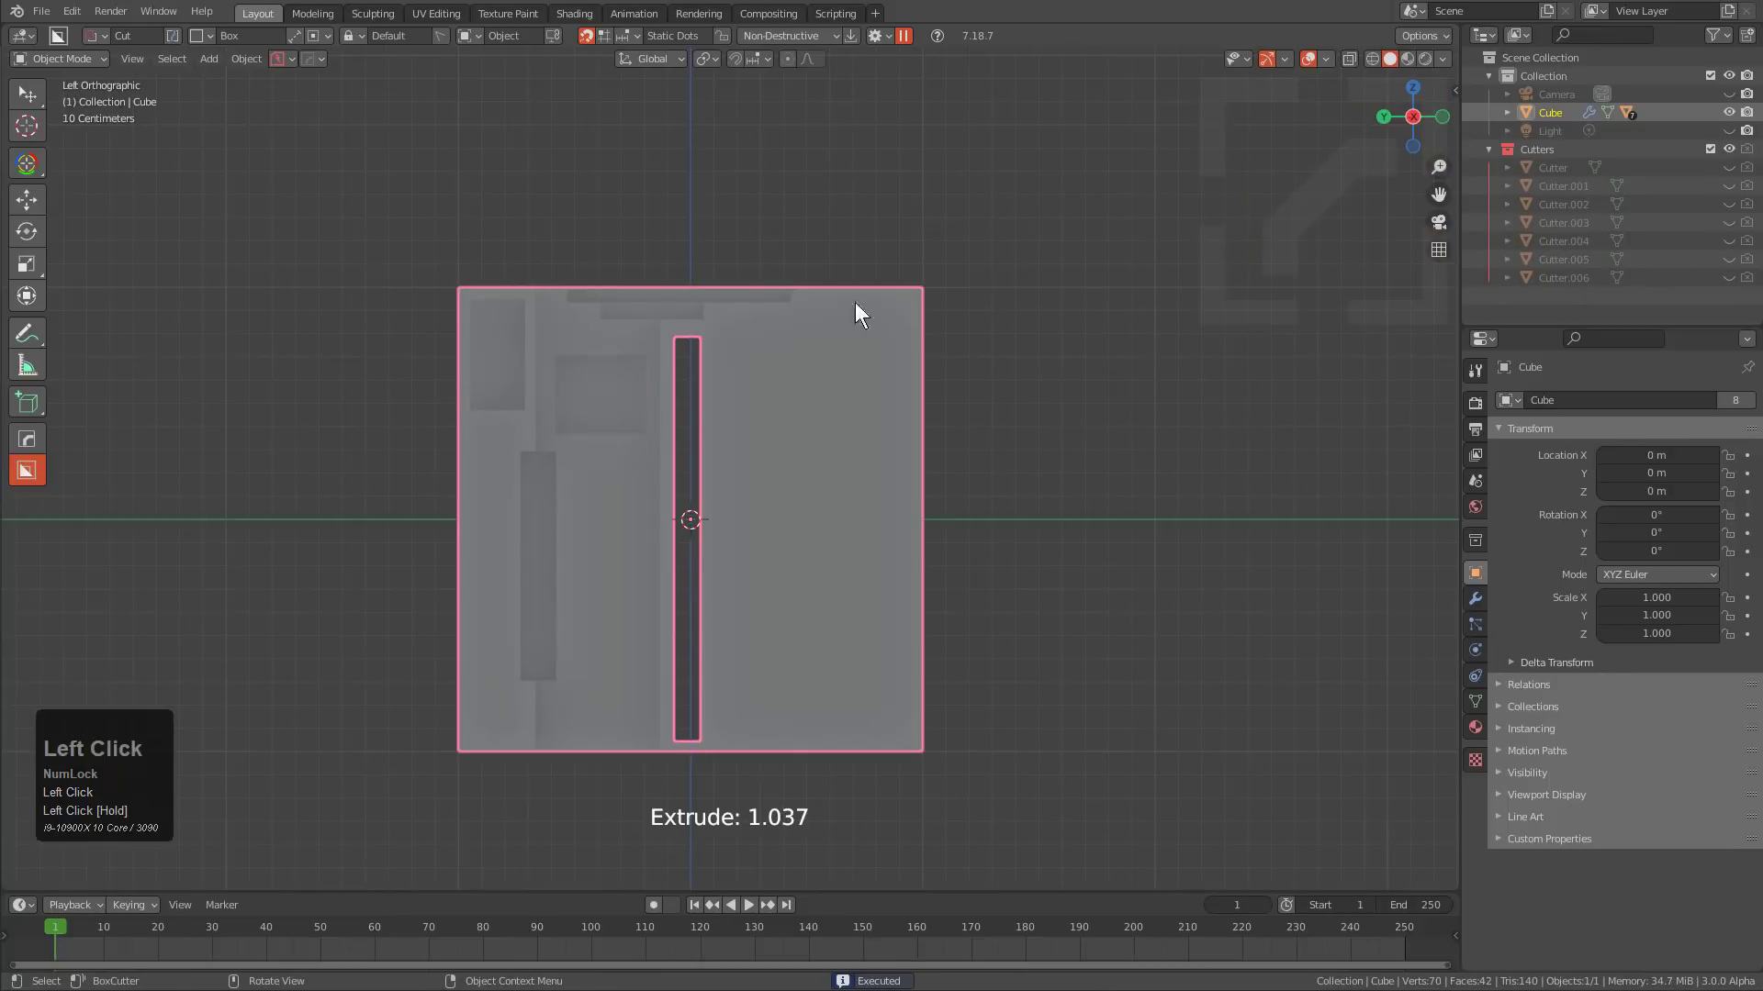
Cut the Custom shape about 0.230 deep into nearly the whole front face, locking the shape before confirming the cut.
{"action": "middle_click_drag", "start_coordinate": [993, 384], "coordinate": [870, 445]}
{"action": "key", "text": "d"}
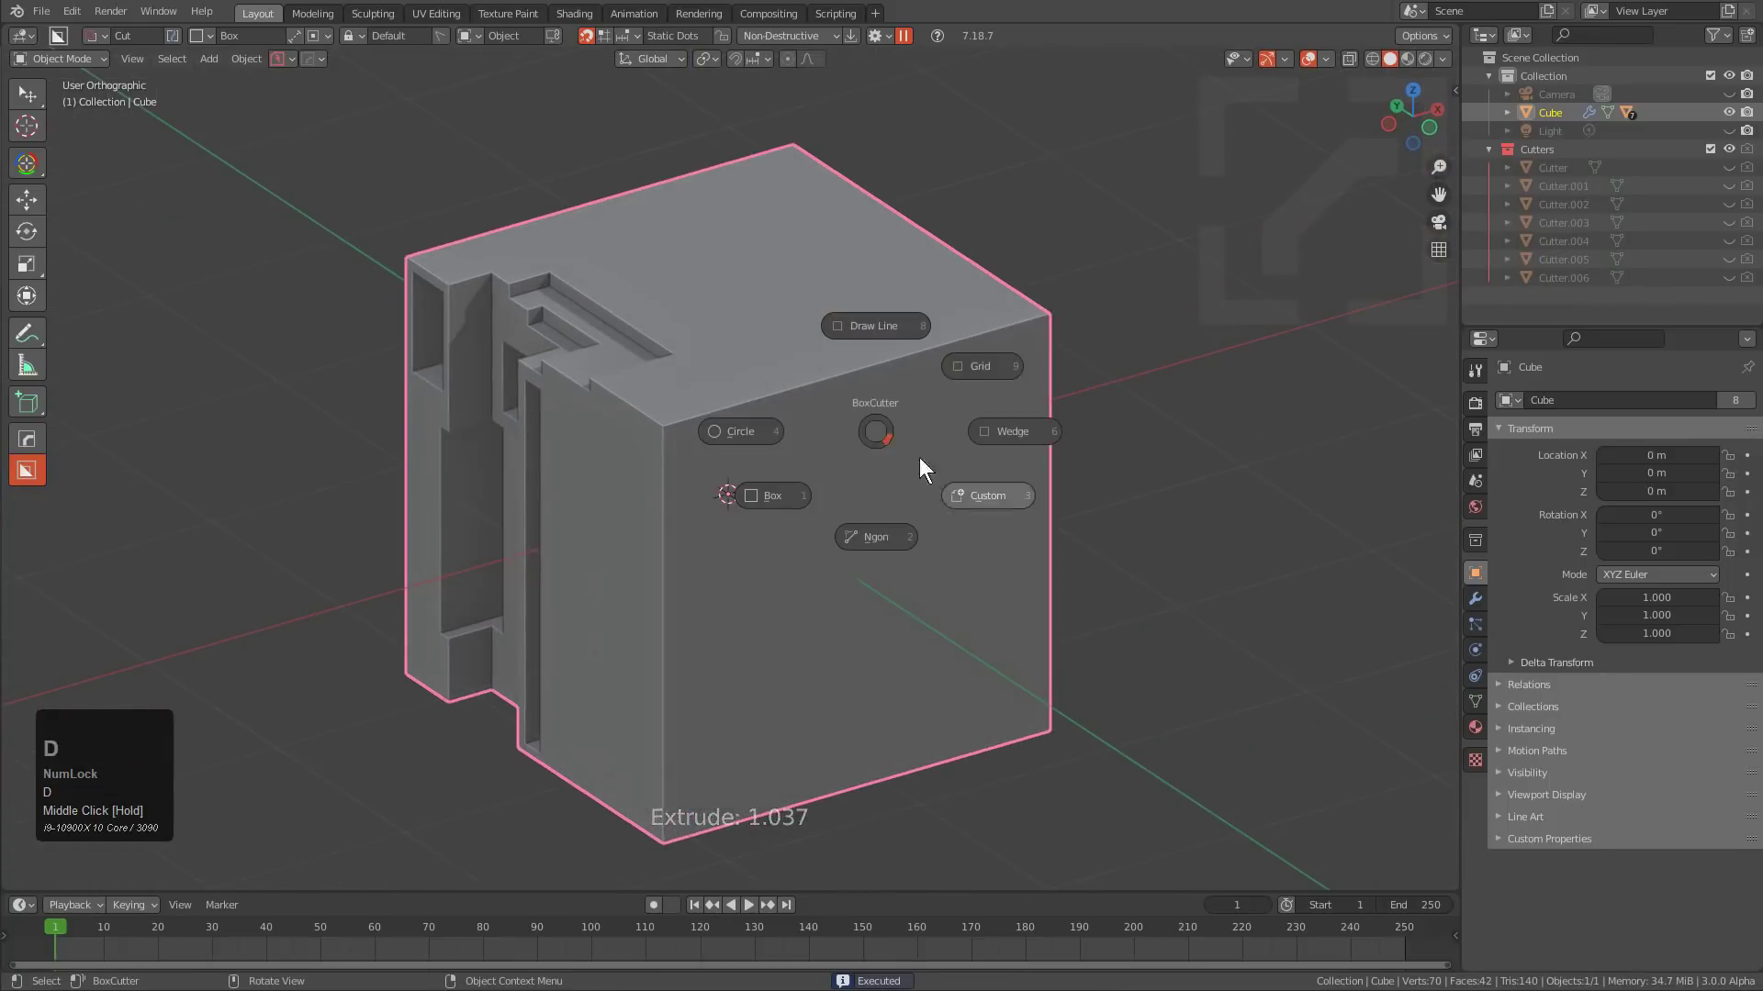
{"action": "left_click", "coordinate": [957, 495]}
{"action": "middle_click_drag", "start_coordinate": [759, 464], "coordinate": [697, 434]}
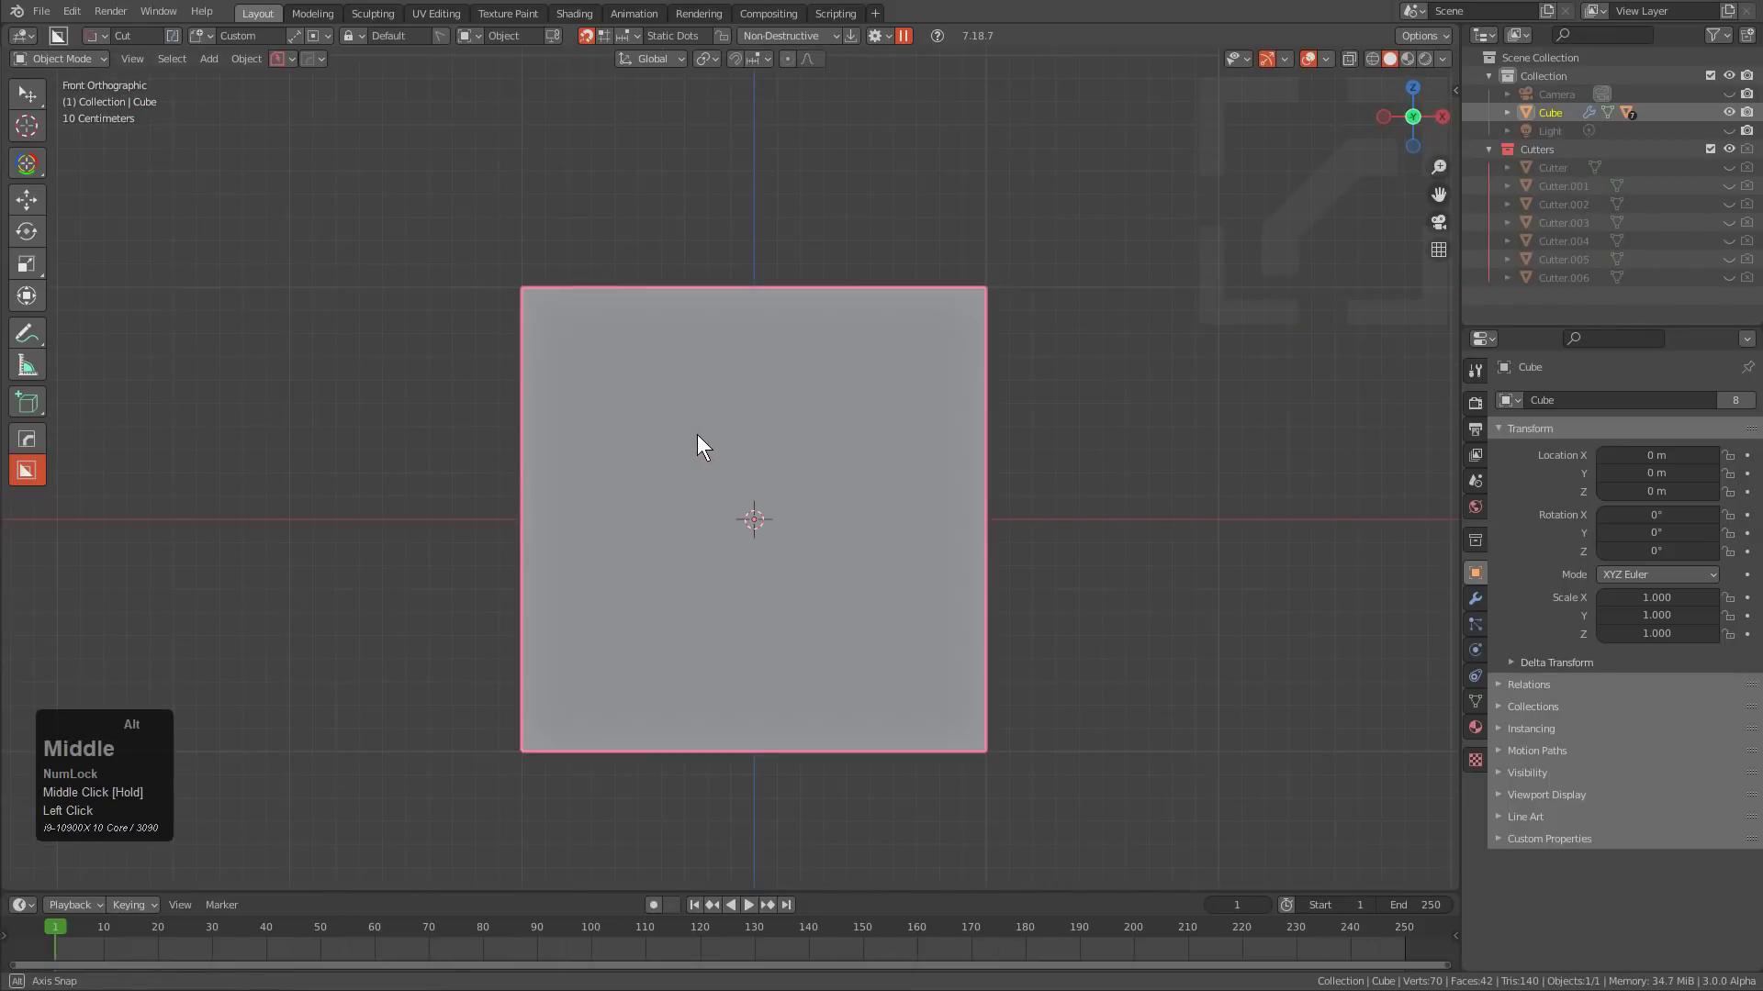
{"action": "left_click_drag", "start_coordinate": [550, 301], "coordinate": [970, 723]}
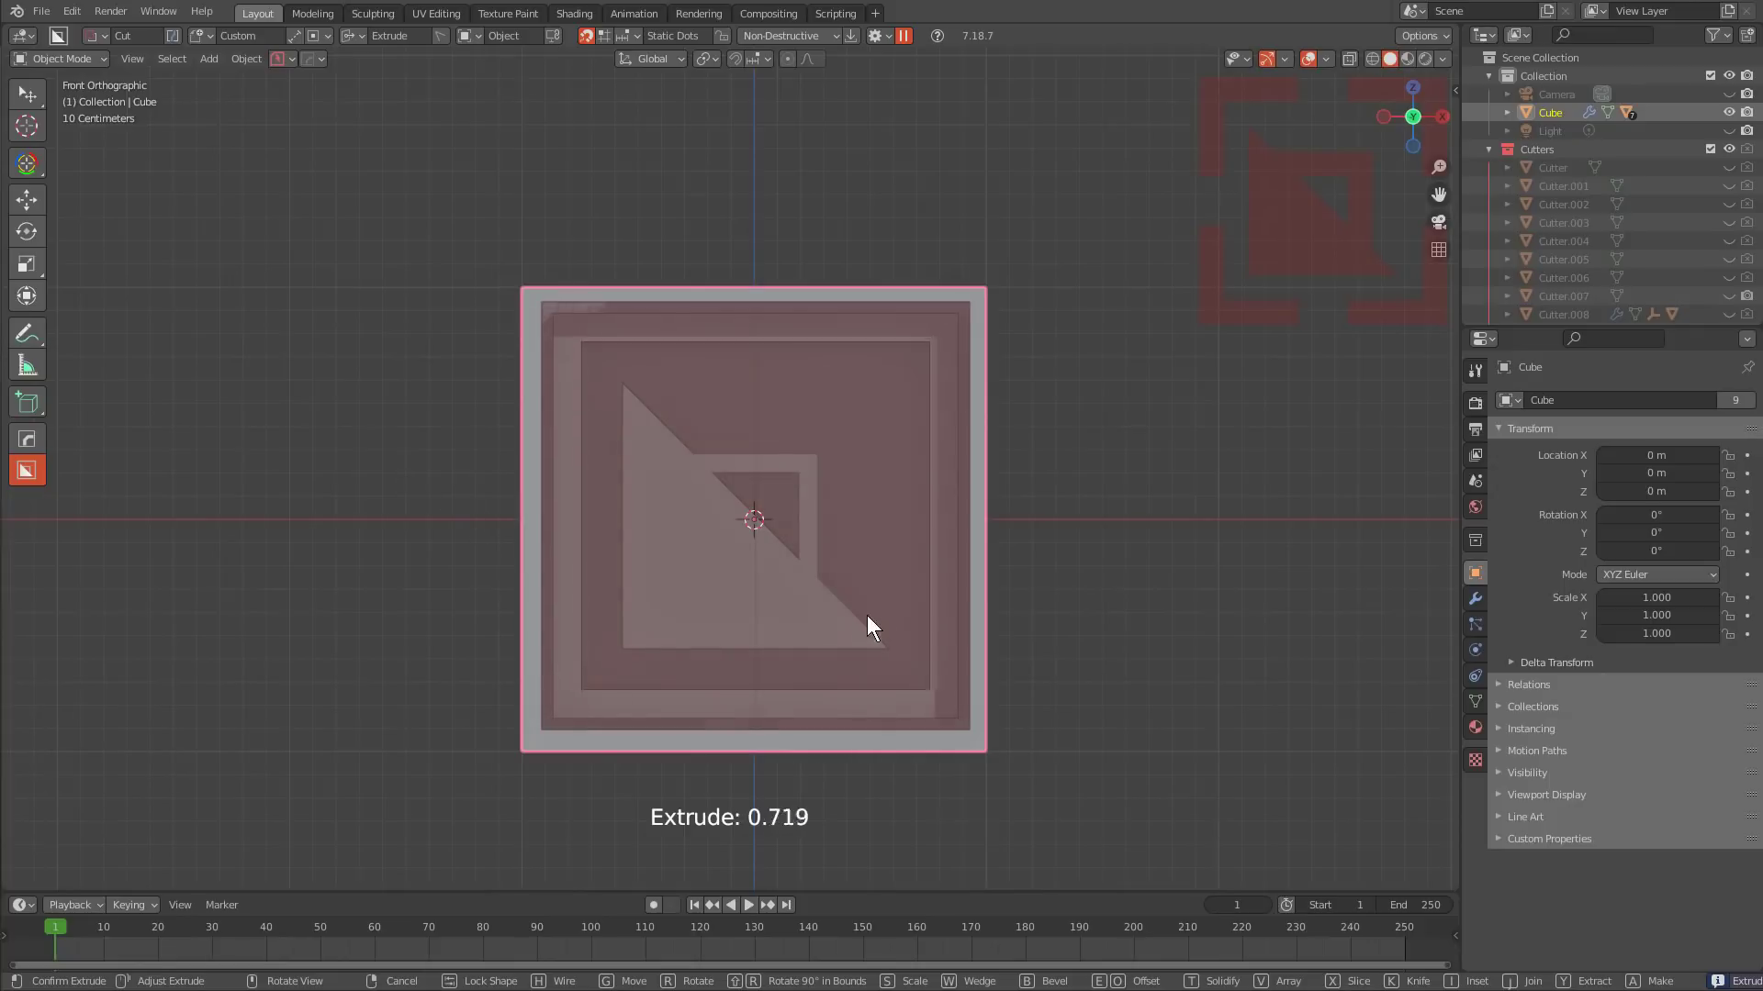
{"action": "key", "text": "Tab"}
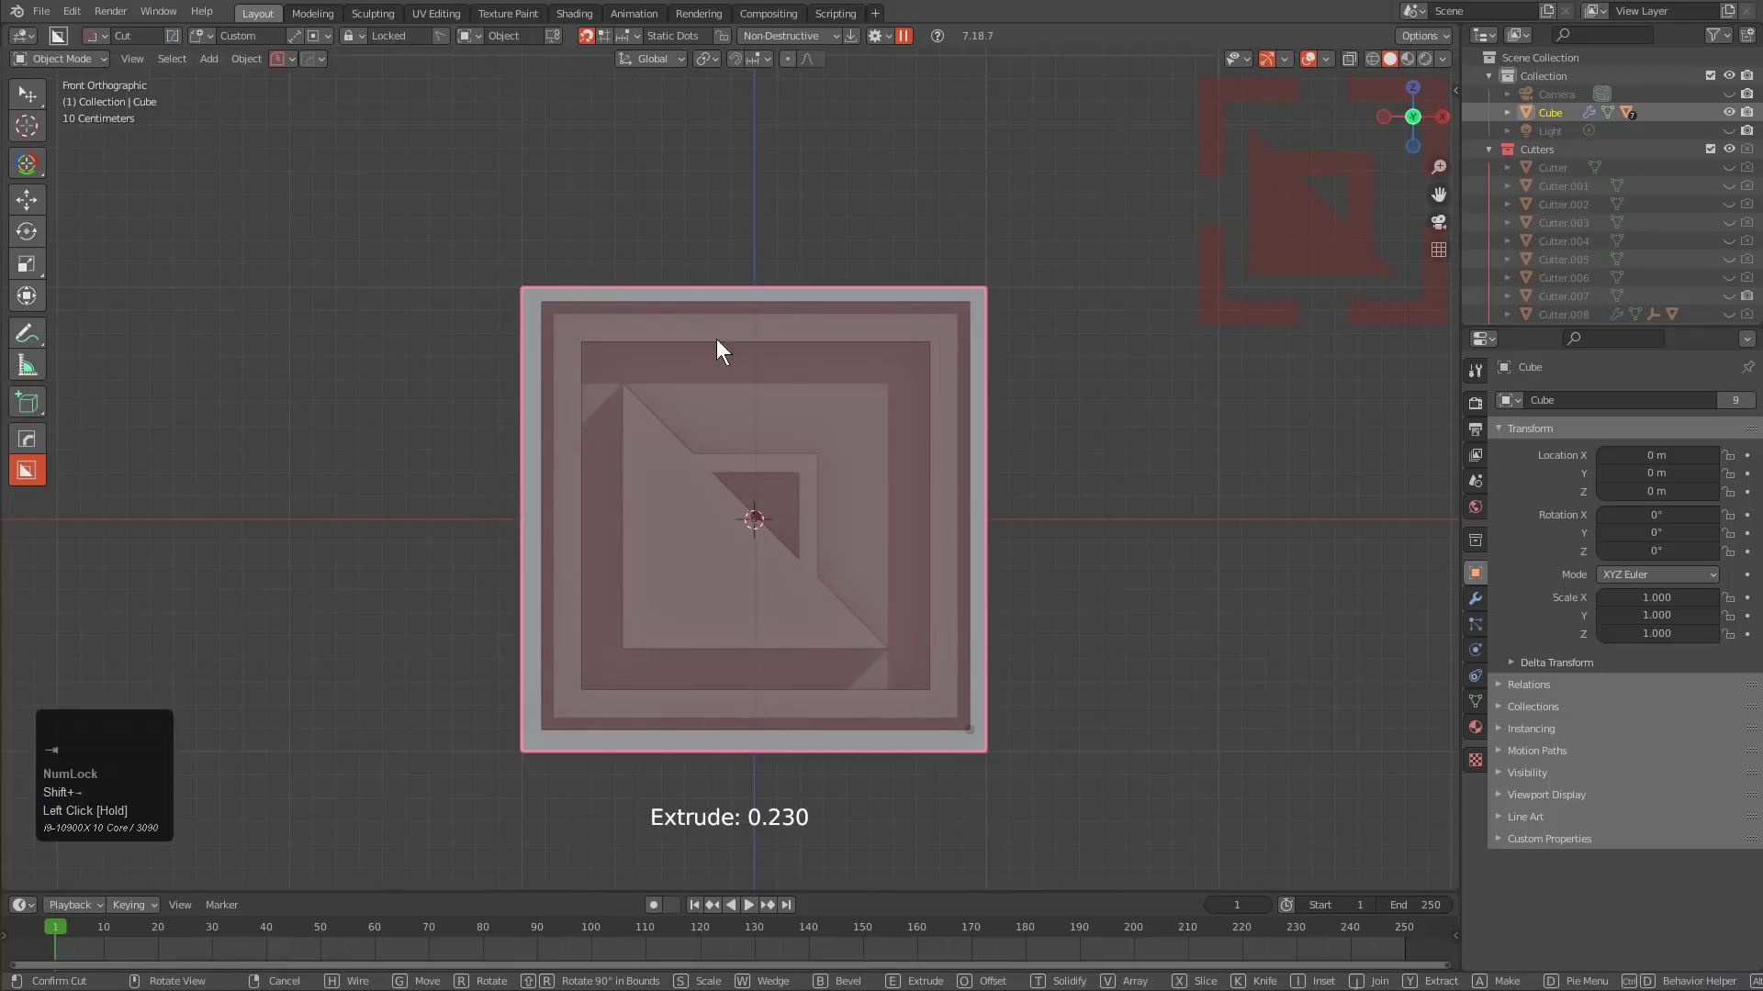
{"action": "middle_click_drag", "start_coordinate": [691, 361], "coordinate": [747, 460]}
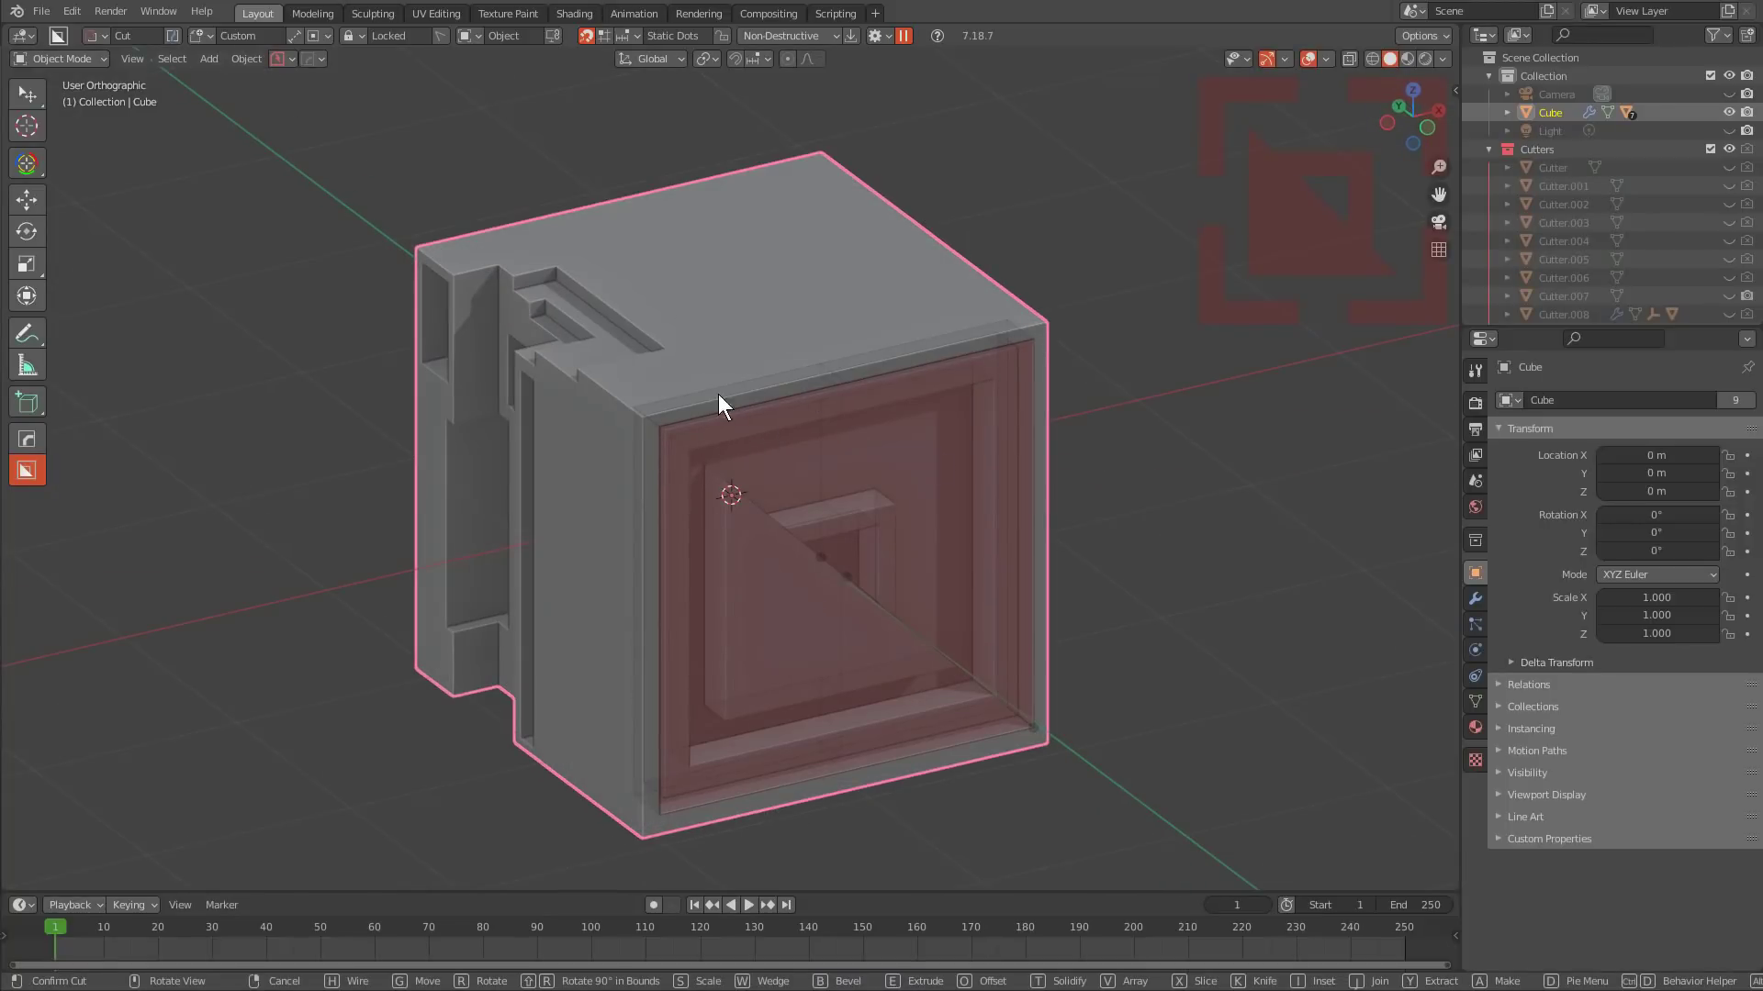
{"action": "middle_click_drag", "start_coordinate": [791, 358], "coordinate": [703, 523]}
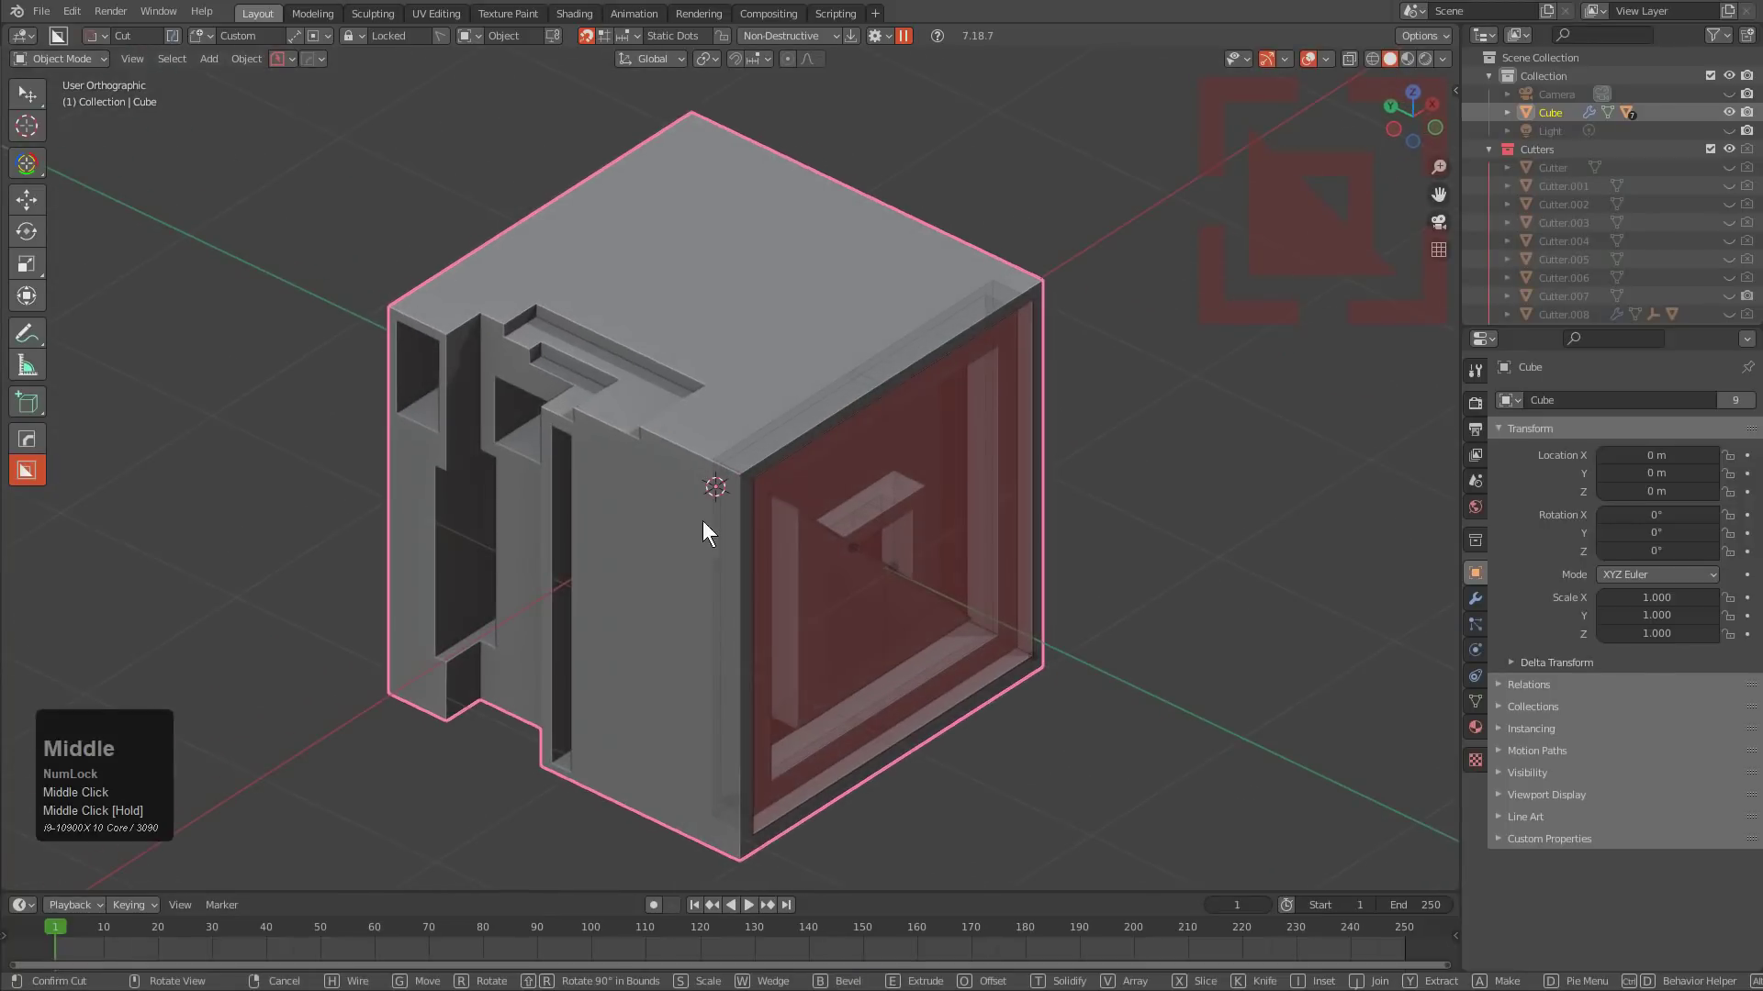
{"action": "middle_click_drag", "start_coordinate": [1050, 429], "coordinate": [1005, 443]}
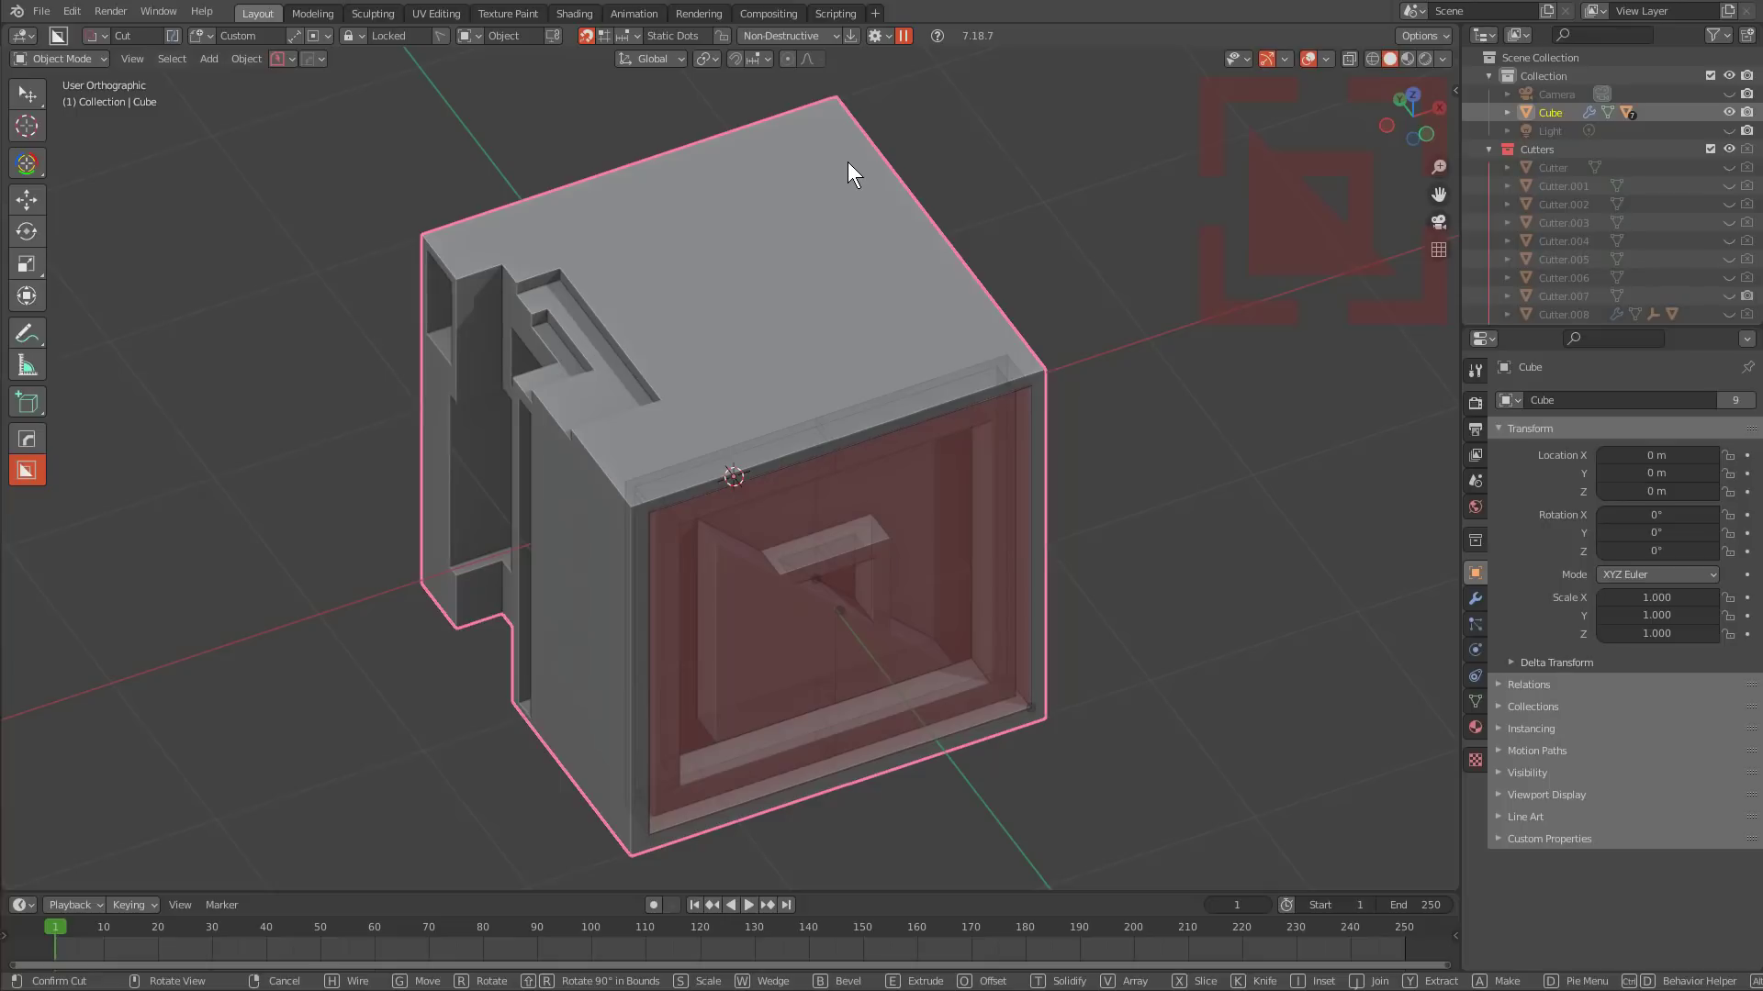
{"action": "left_click", "coordinate": [979, 394]}
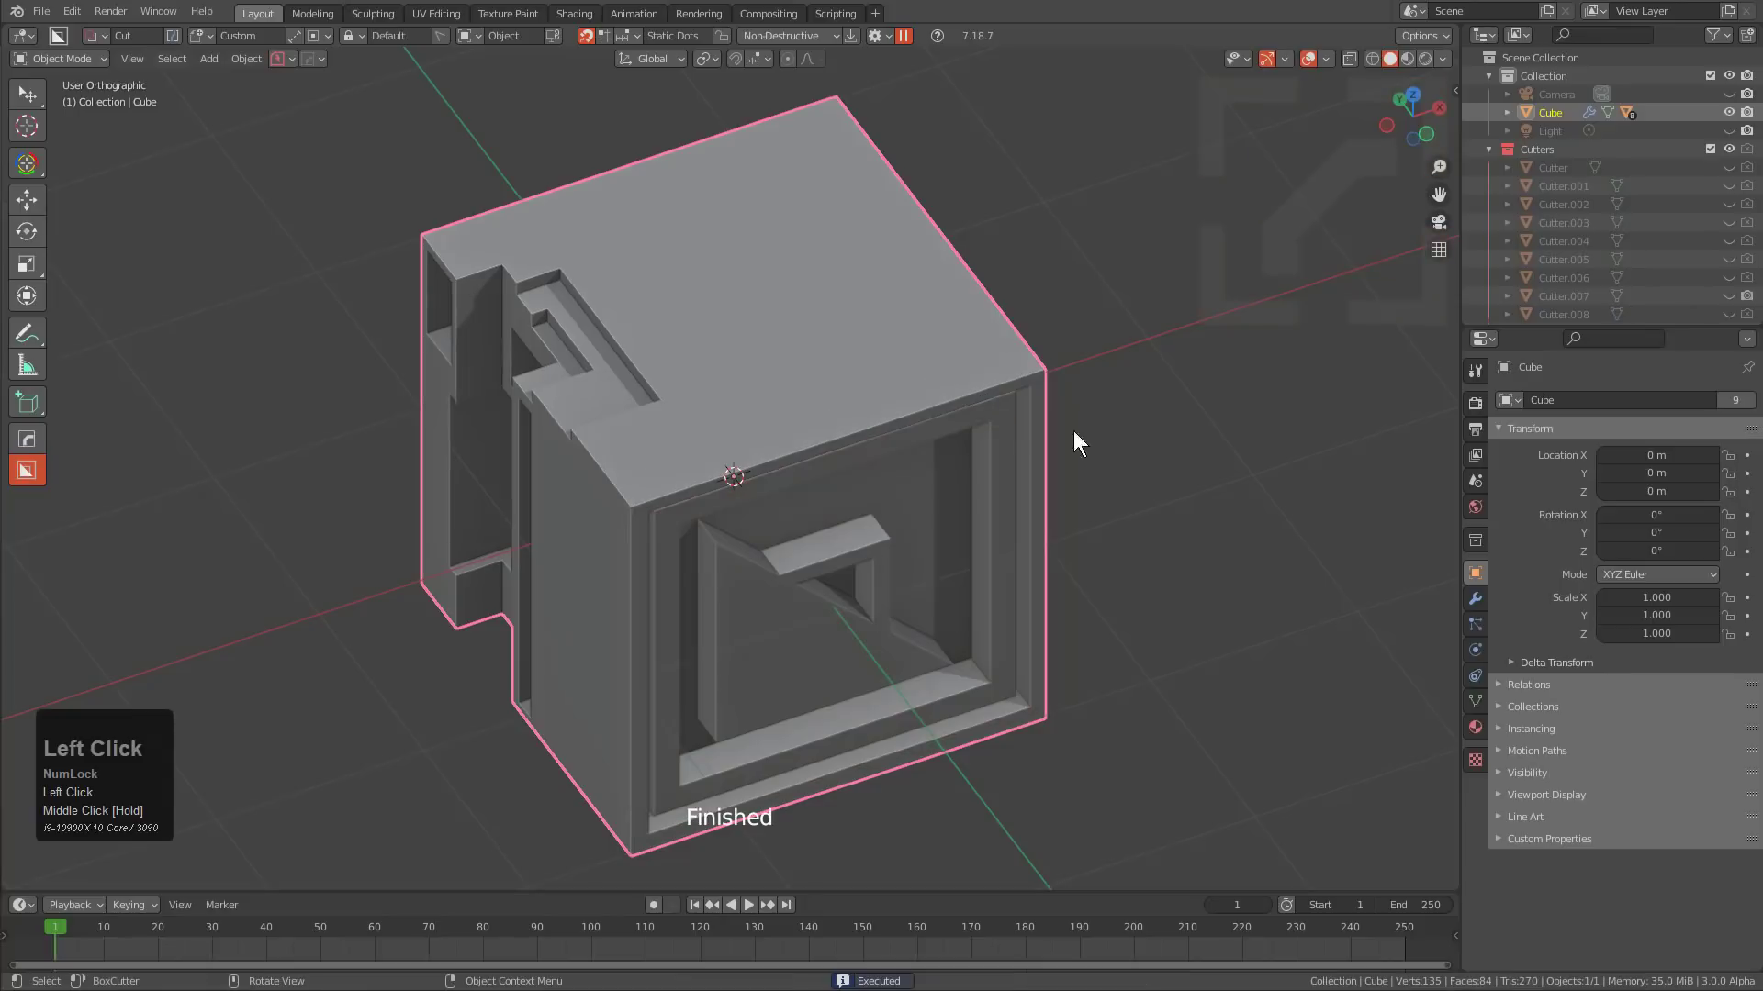
Cut the Custom shape across nearly the whole slotted face in right view, locking the shape before confirming the cut.
{"action": "middle_click_drag", "start_coordinate": [1073, 432], "coordinate": [782, 367]}
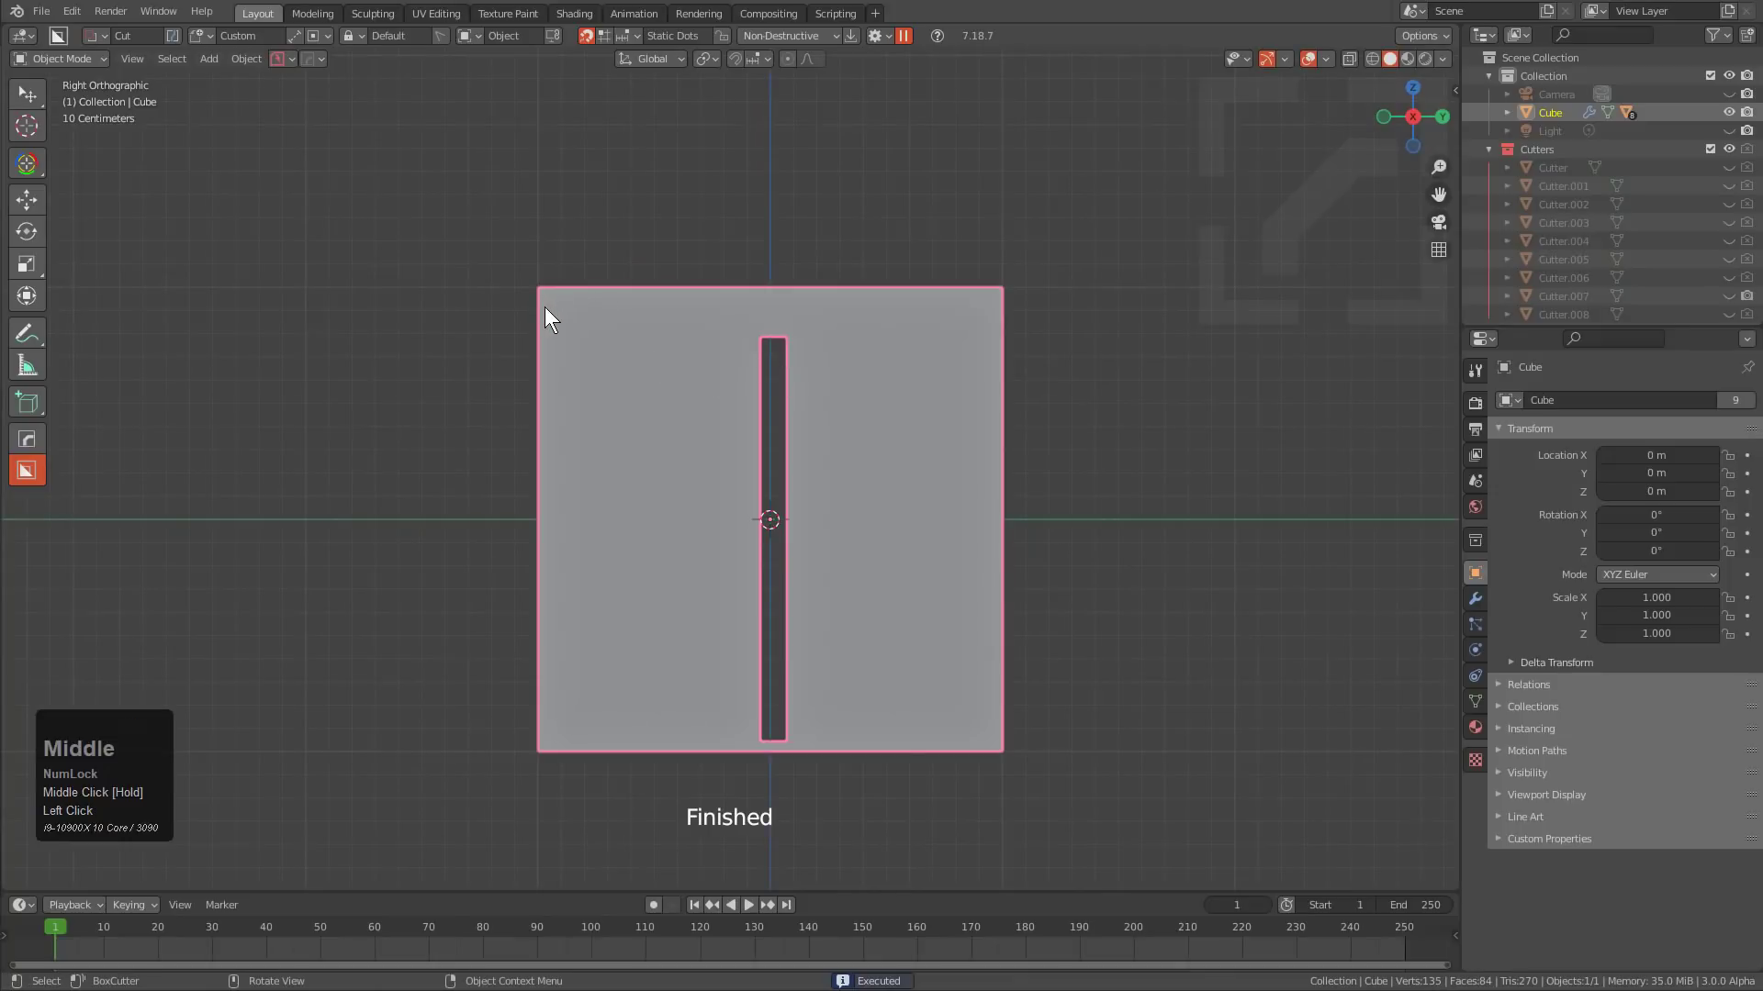
{"action": "mouse_move", "coordinate": [547, 309]}
{"action": "left_mouse_down"}
{"action": "mouse_move", "coordinate": [995, 669]}
{"action": "mouse_move", "coordinate": [987, 716]}
{"action": "mouse_move", "coordinate": [707, 509]}
{"action": "mouse_move", "coordinate": [826, 564]}
{"action": "left_mouse_up"}
{"action": "right_click", "coordinate": [978, 697]}
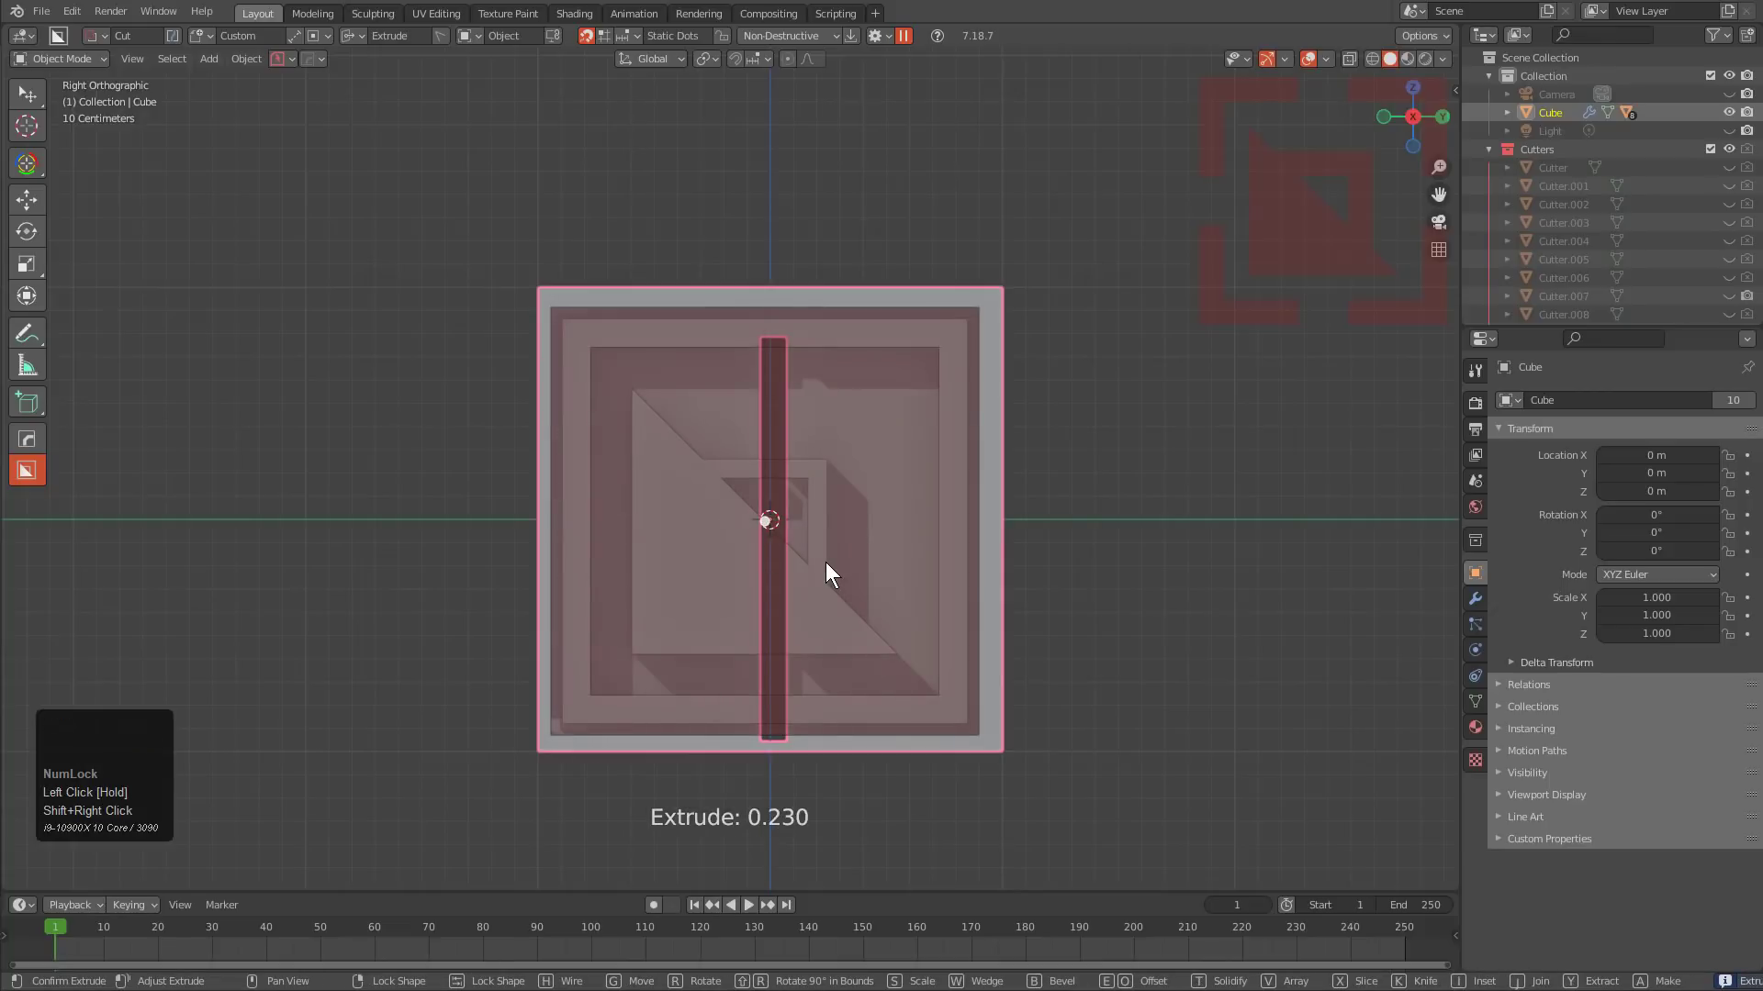
{"action": "right_click", "coordinate": [826, 564]}
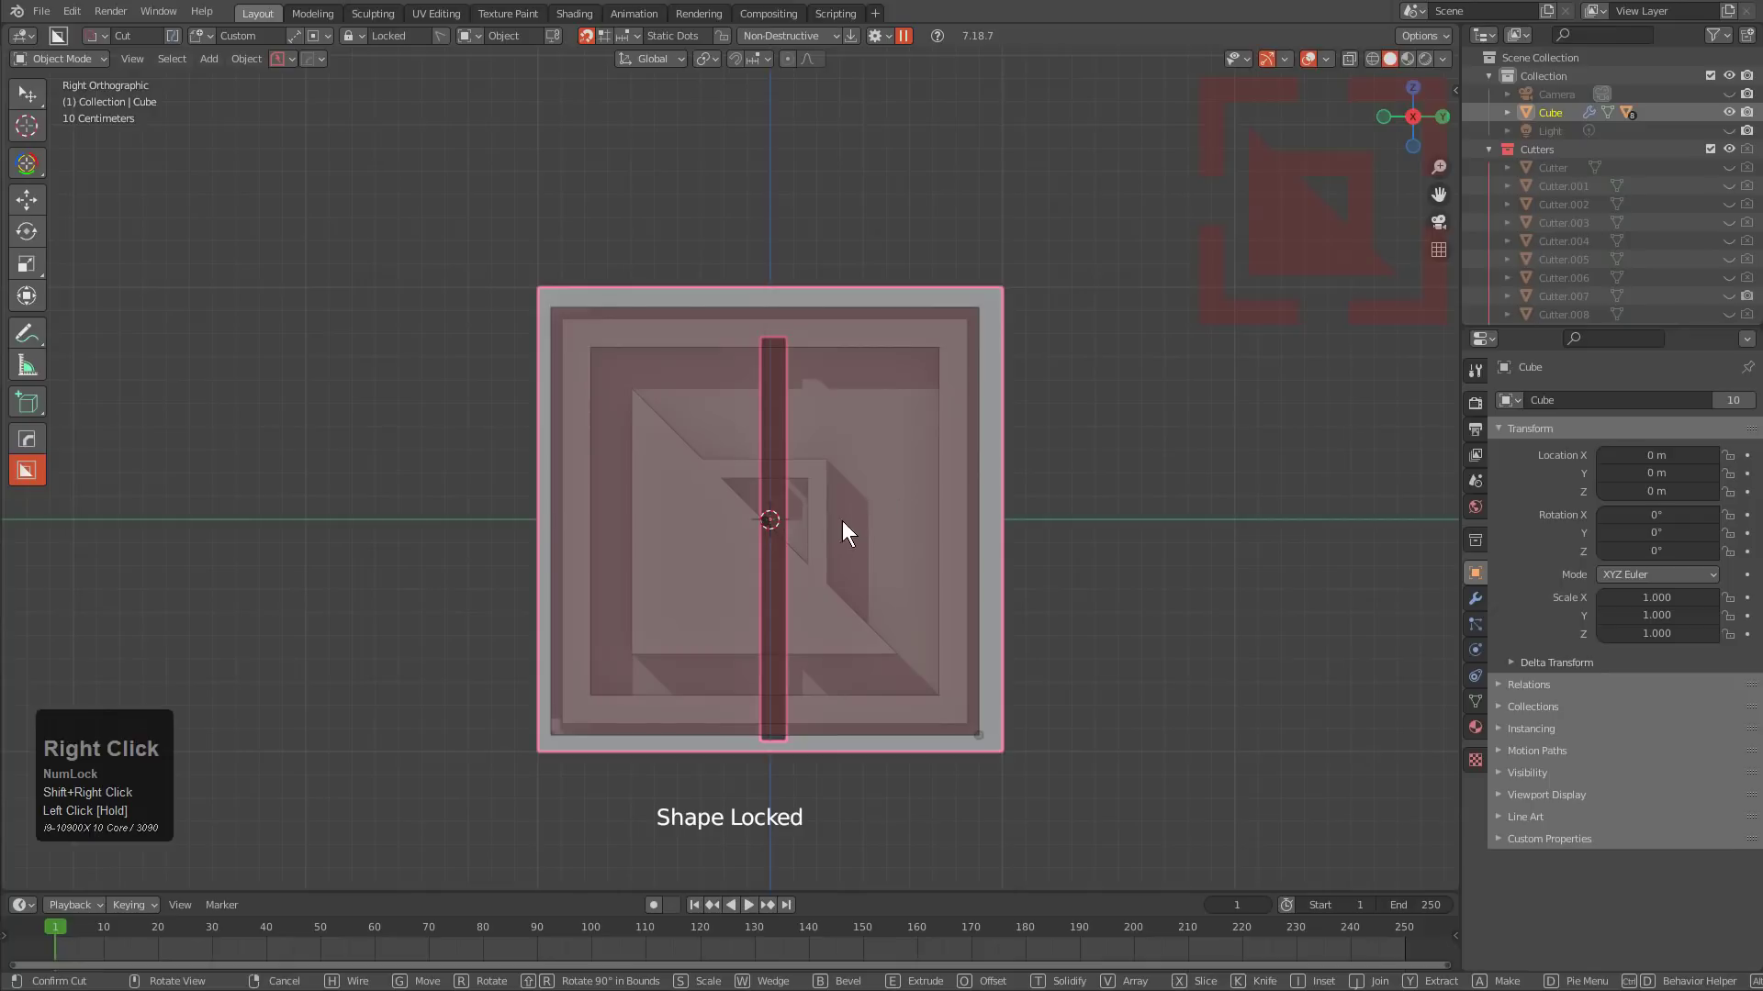
{"action": "middle_click_drag", "start_coordinate": [759, 378], "coordinate": [962, 401]}
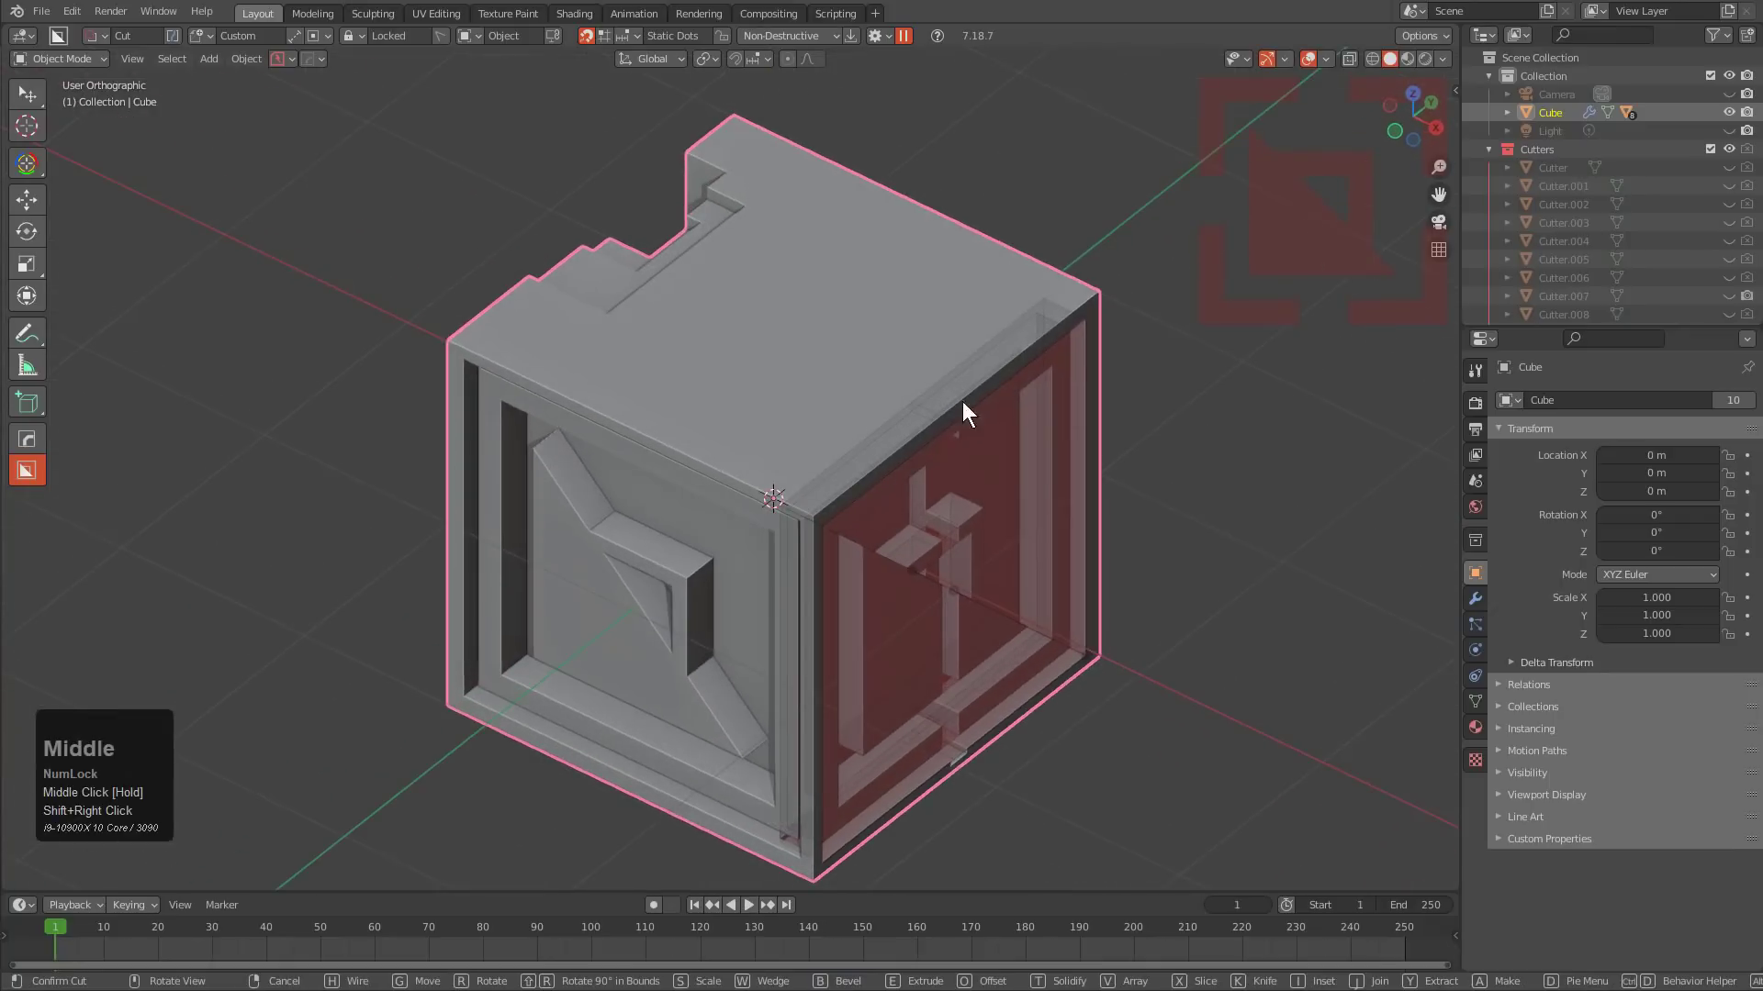
{"action": "left_click", "coordinate": [1019, 527]}
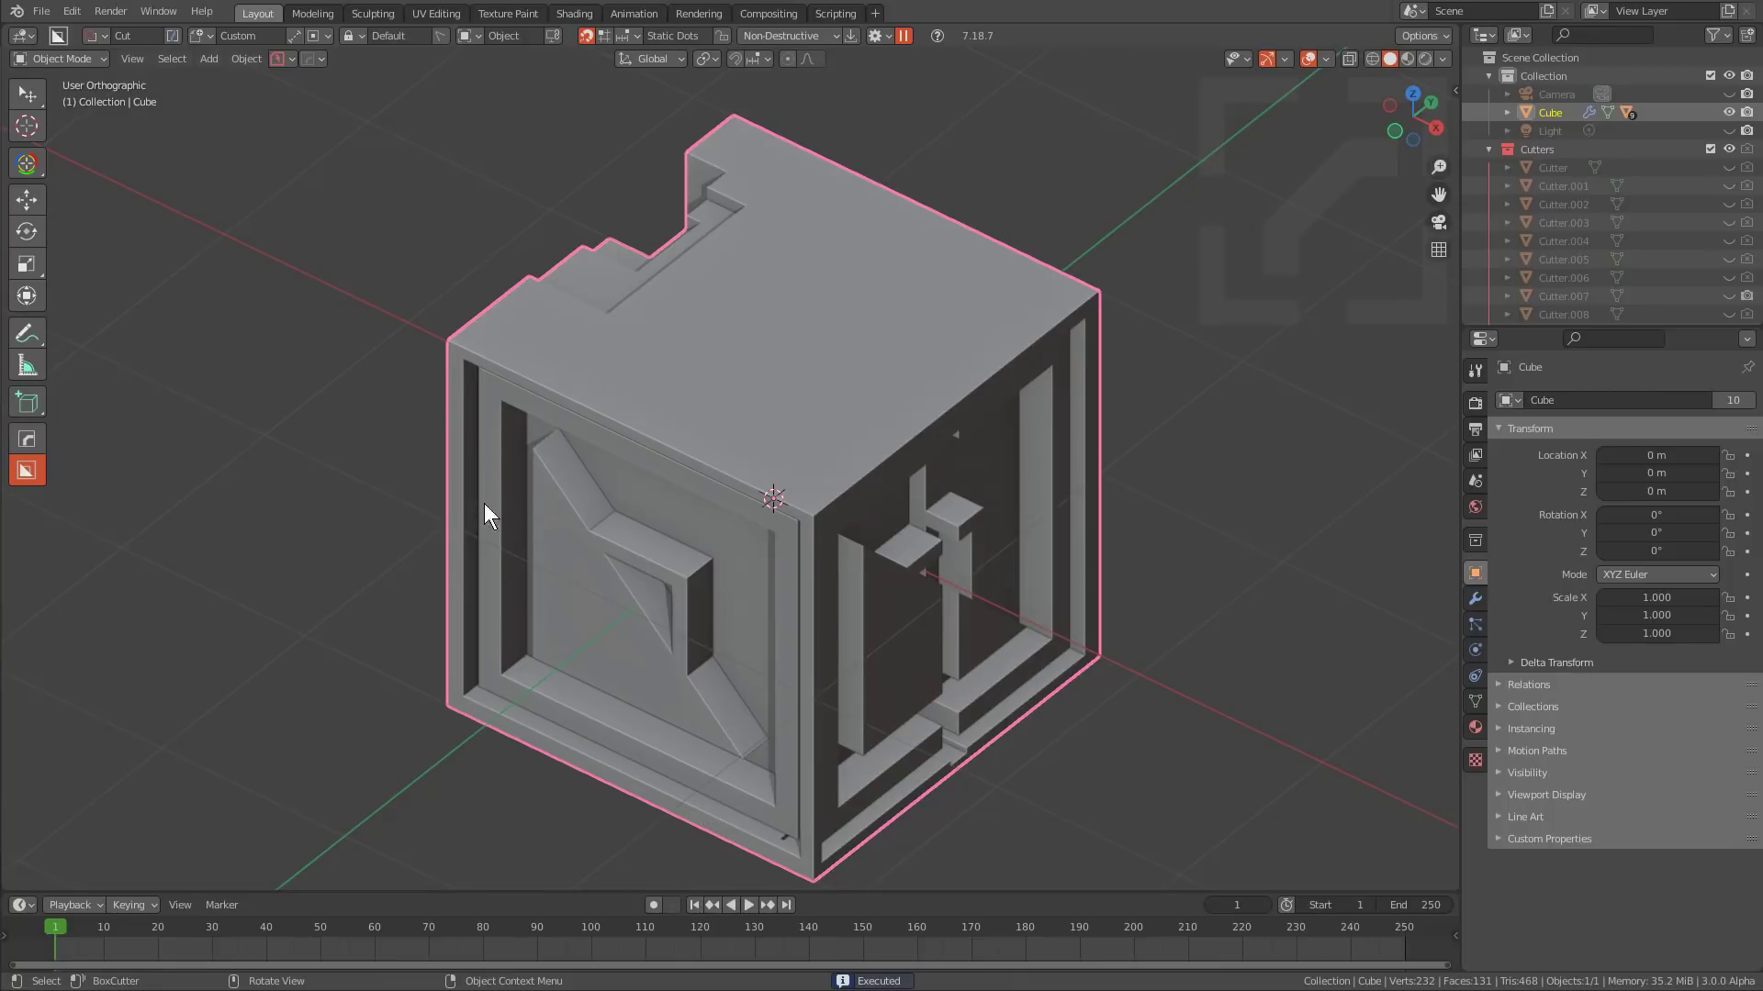
{"action": "middle_click_drag", "start_coordinate": [723, 499], "coordinate": [630, 432]}
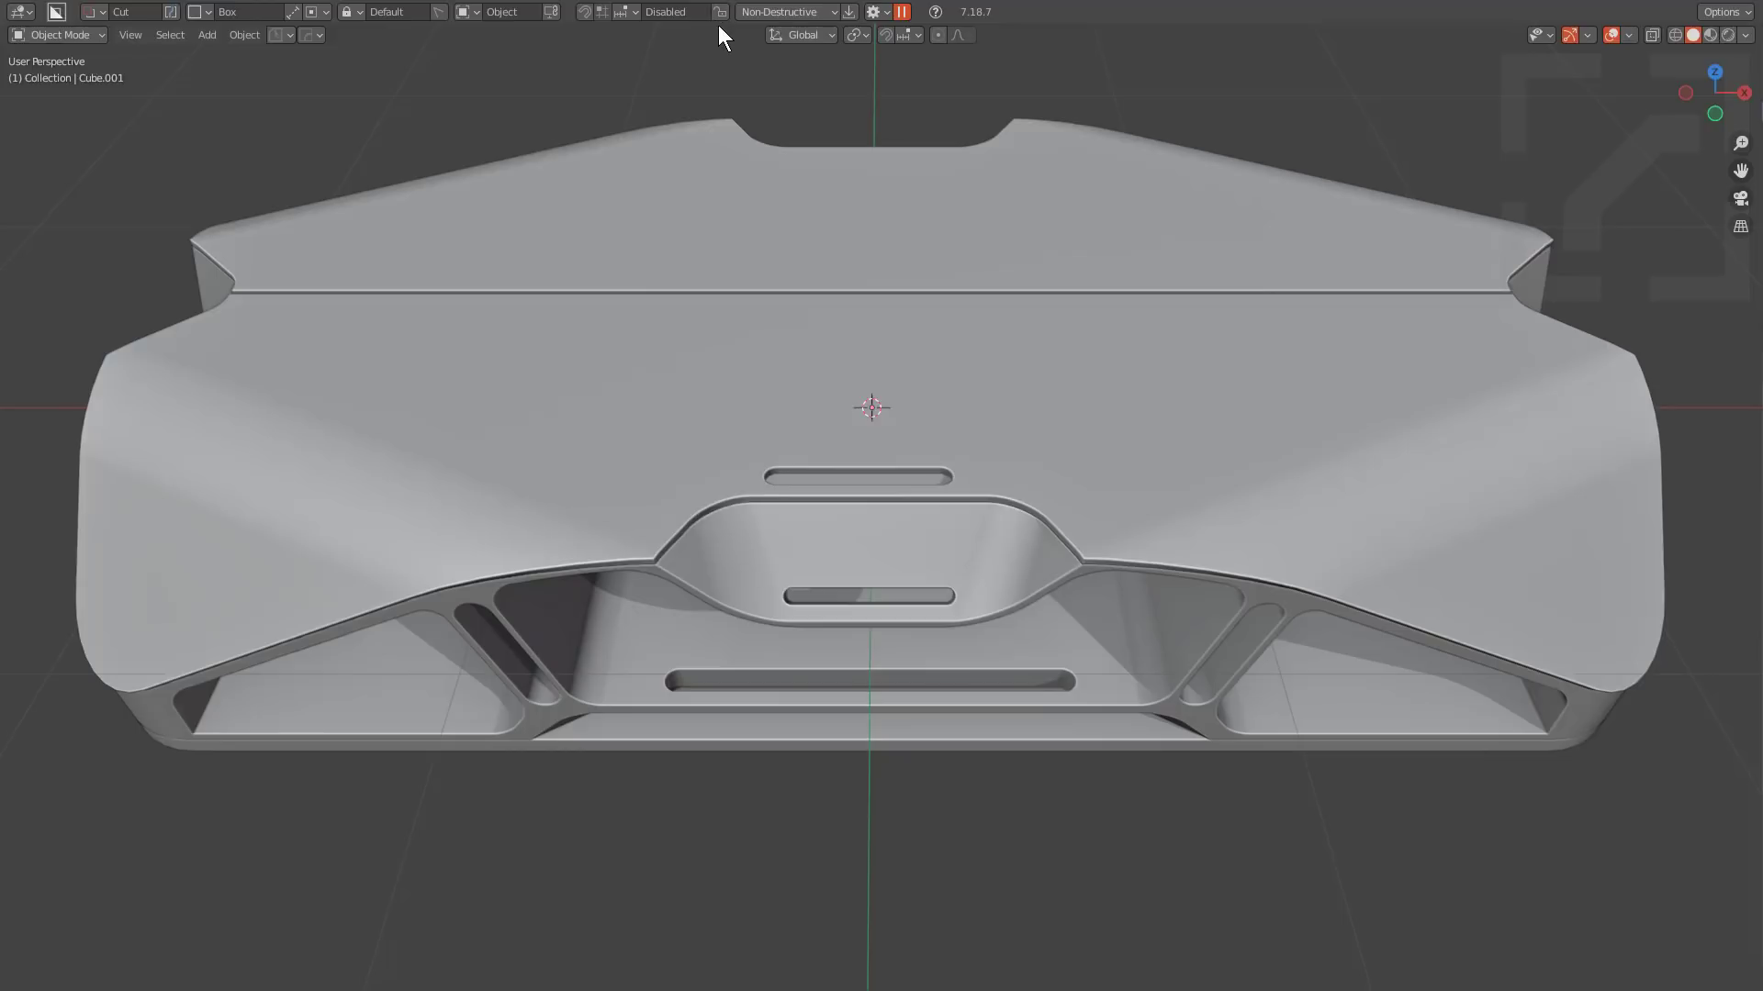
Select the model's upper hull panel and open the BoxCutter add-on preferences at the label display and fade timing options.
{"action": "left_click", "coordinate": [767, 294]}
{"action": "key", "text": "F4"}
{"action": "left_click", "coordinate": [767, 292]}
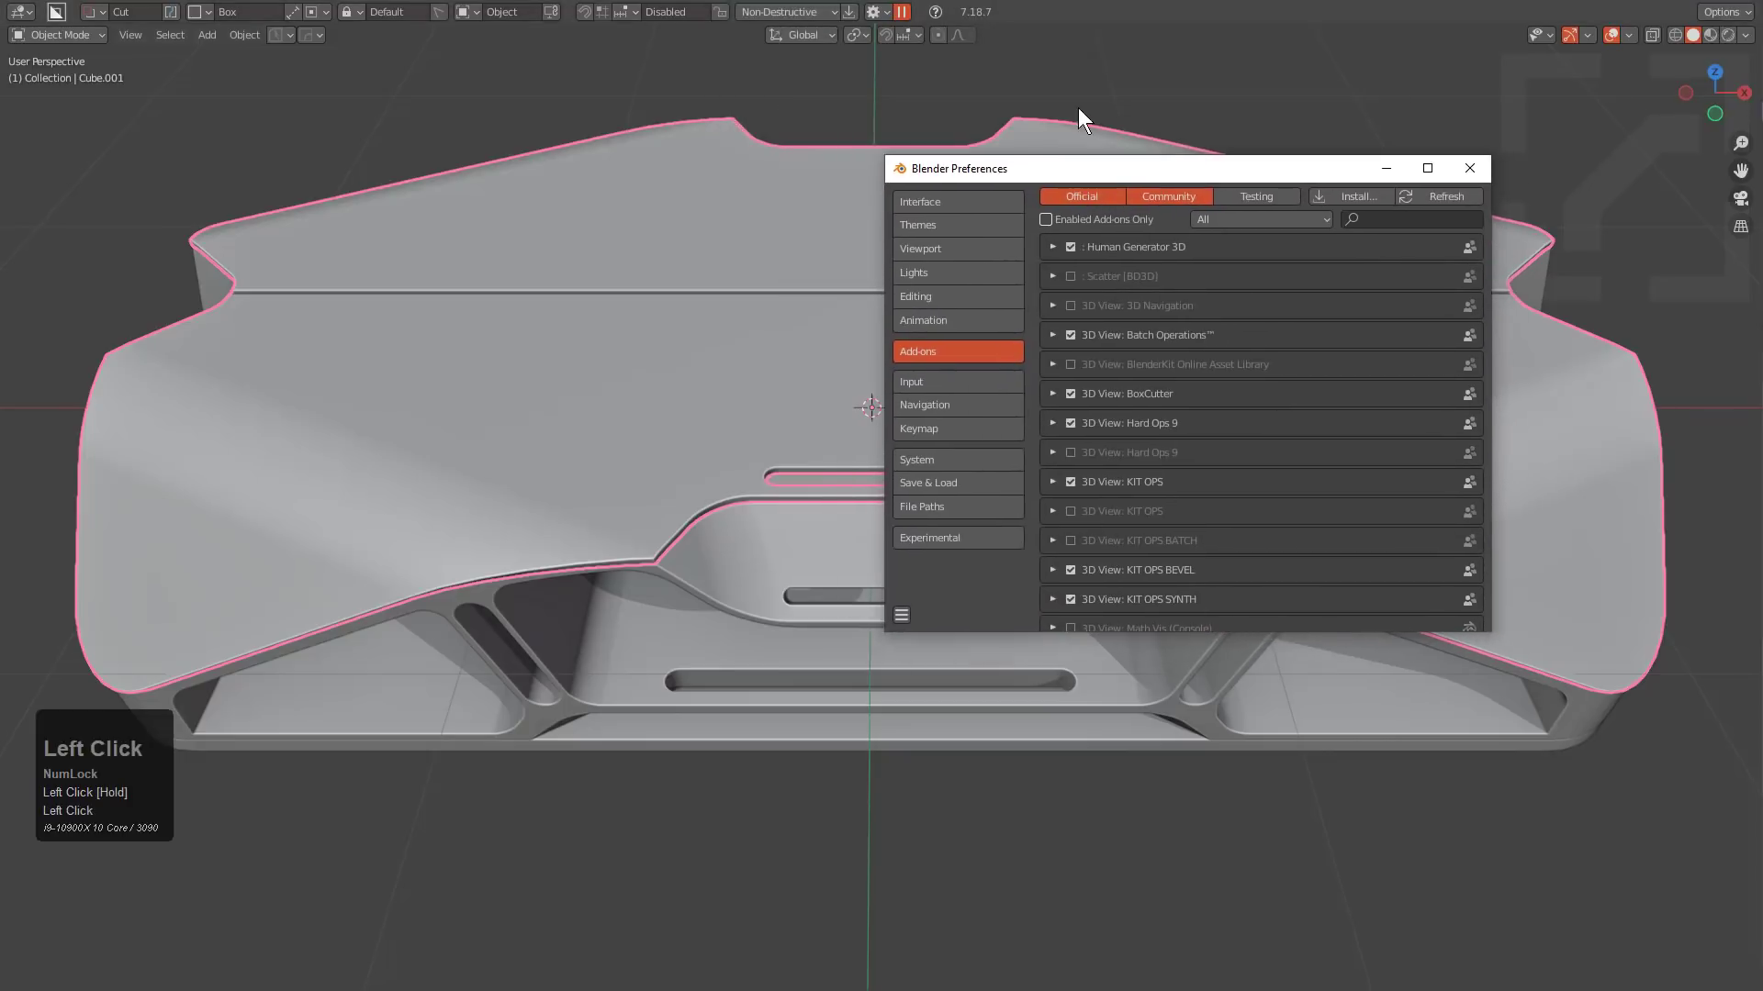
{"action": "left_click", "coordinate": [1053, 393]}
{"action": "scroll", "coordinate": [1307, 504], "scroll_direction": "down", "scroll_amount": 15}
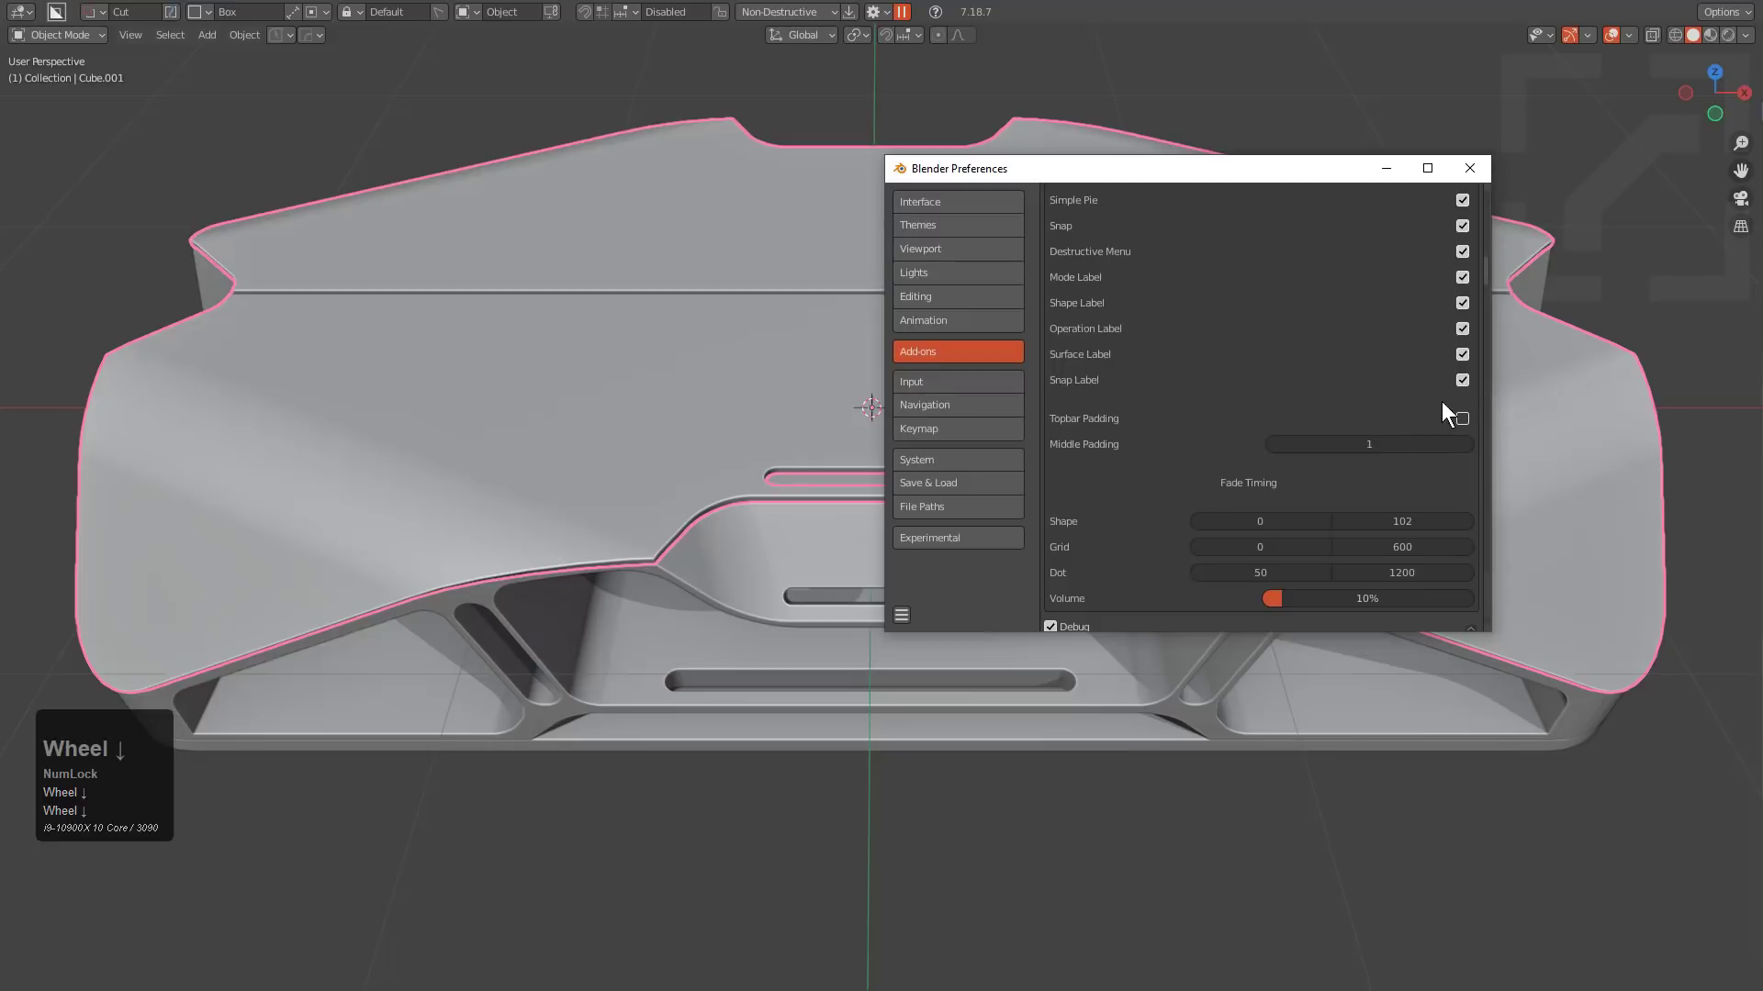
Switch the Snap Label option off and back on, and close the preferences.
{"action": "left_click", "coordinate": [1462, 380]}
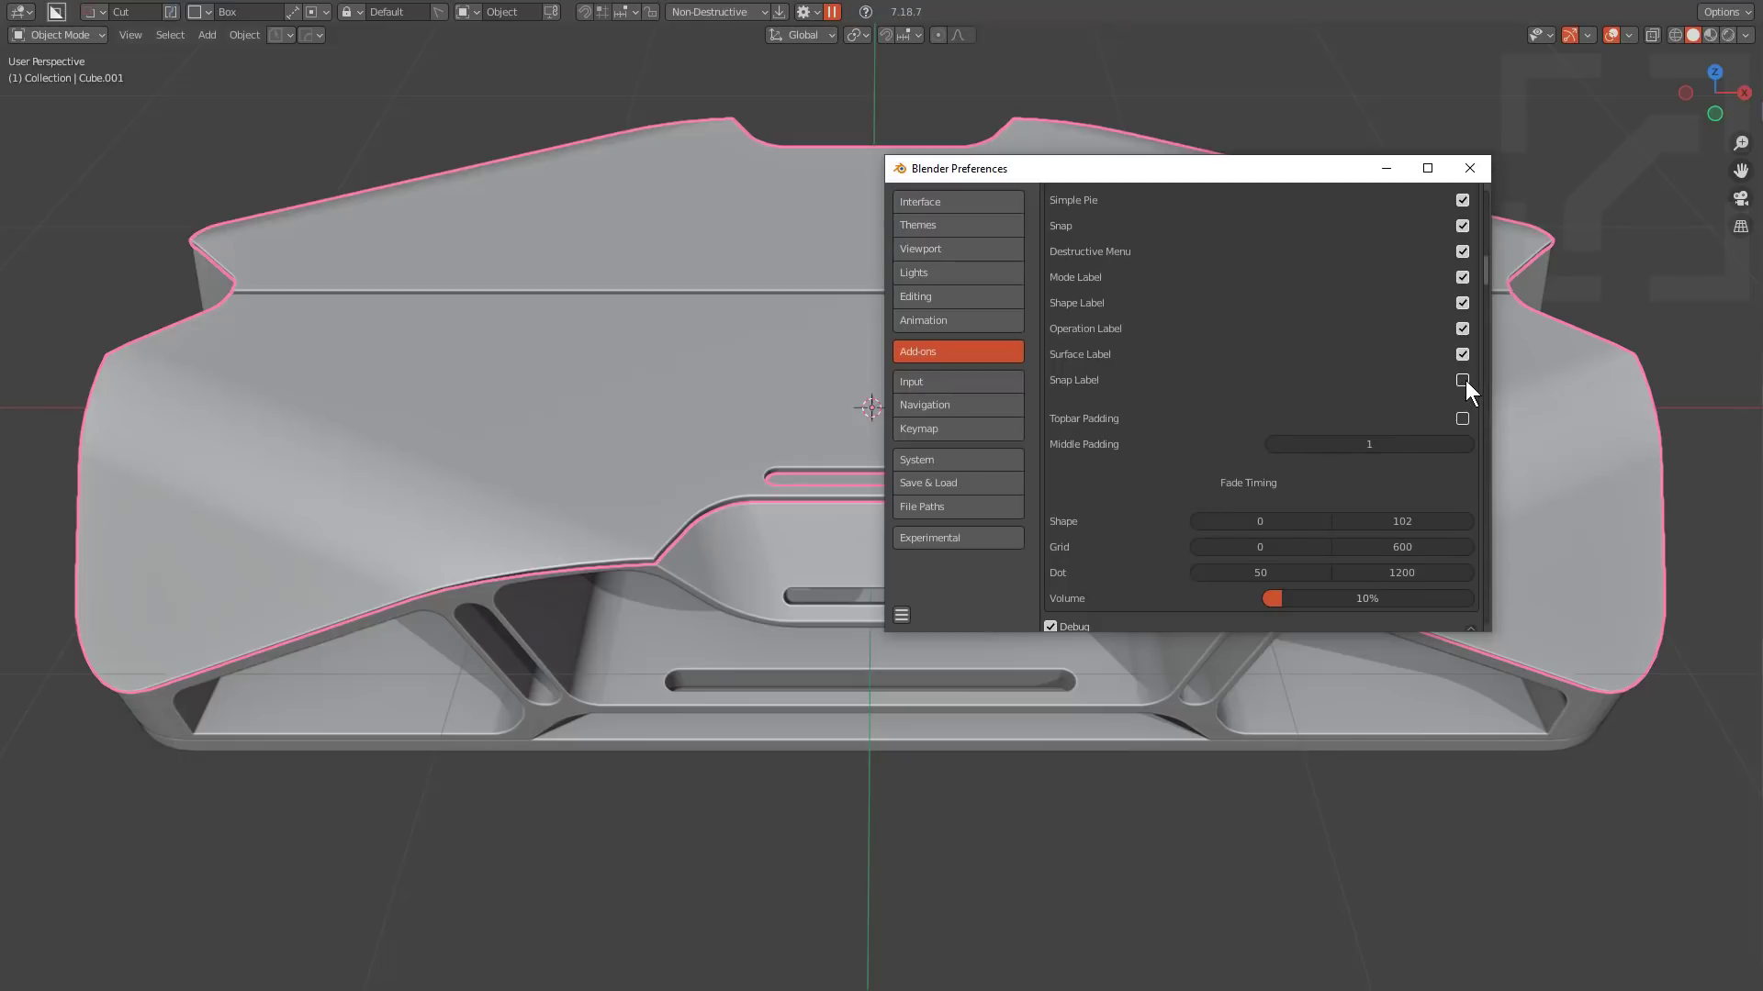
{"action": "left_click", "coordinate": [1463, 380]}
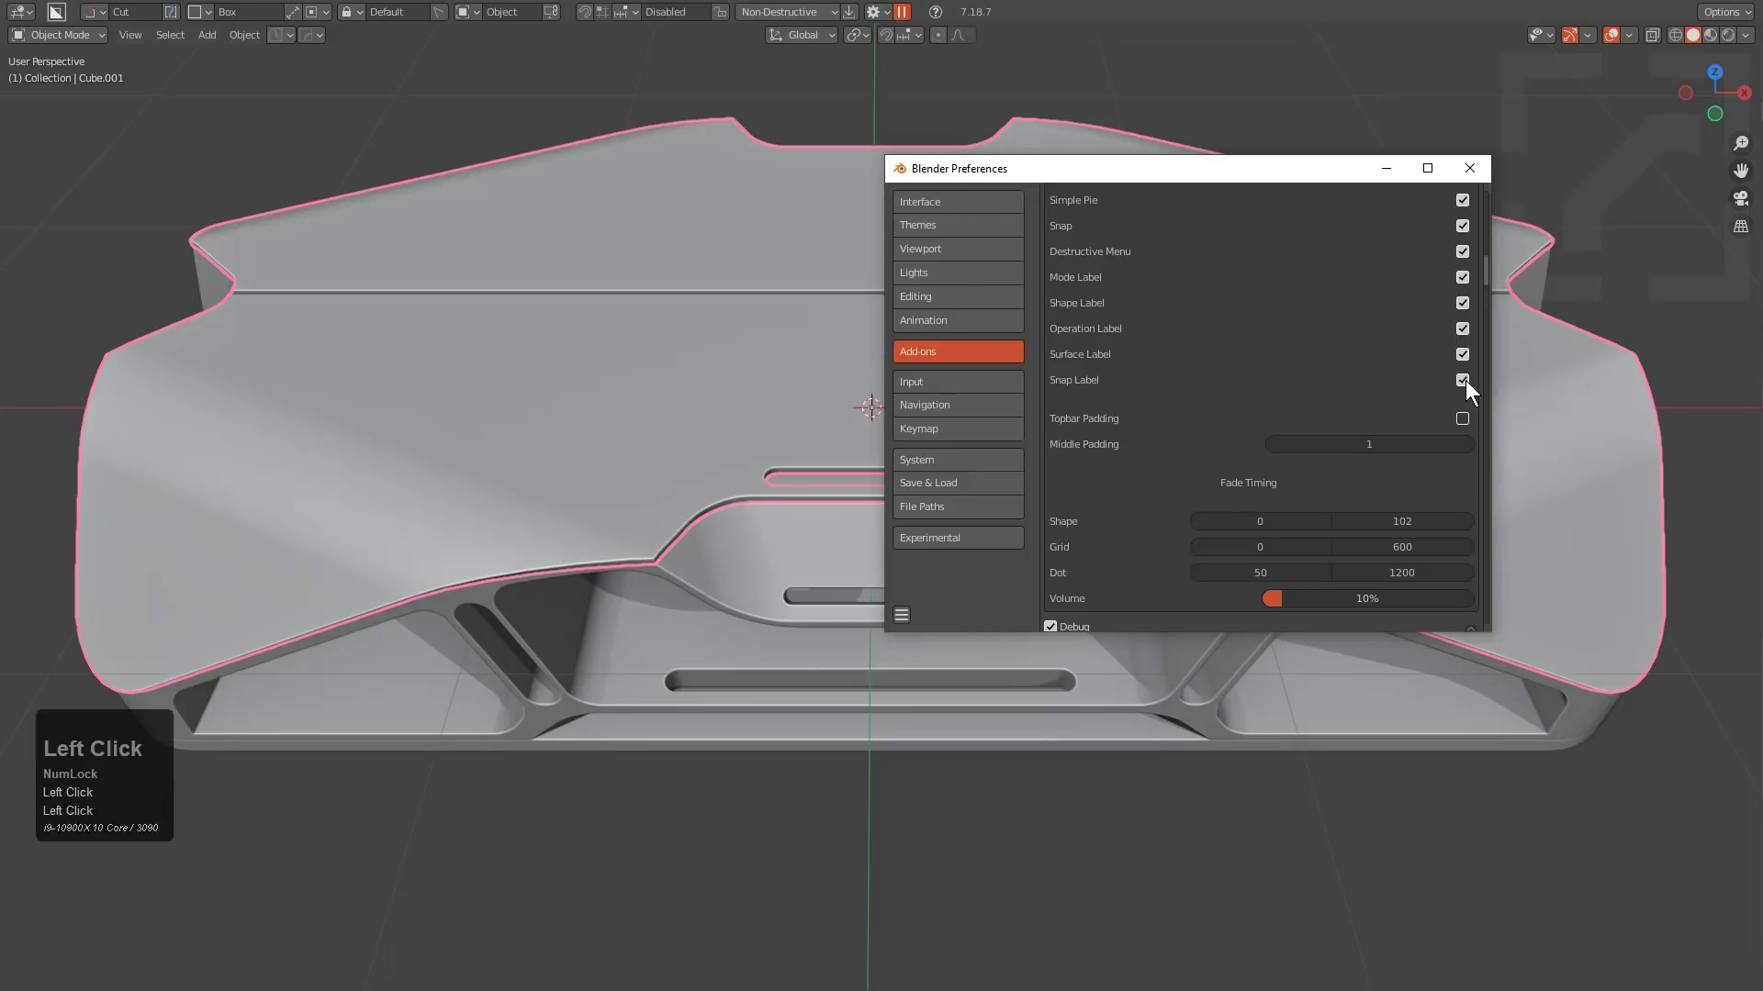
{"action": "left_click", "coordinate": [1469, 168]}
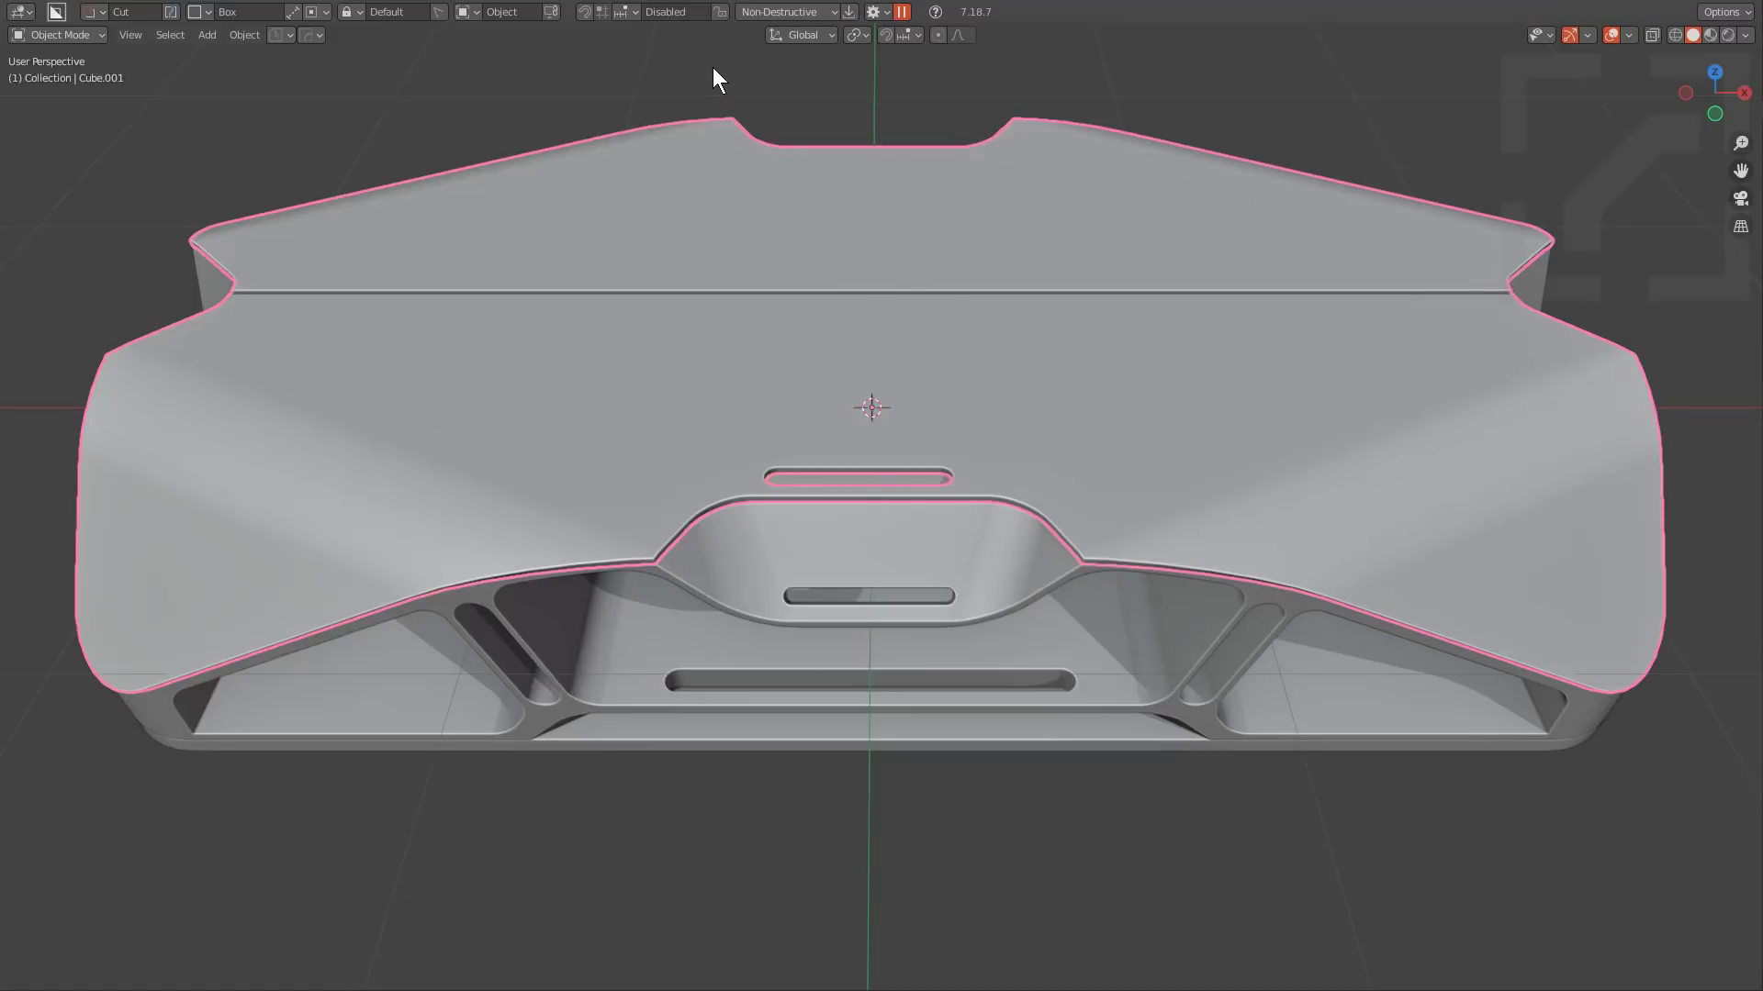
Turn on snapping and display the snap dots on the hull panel, switching to grid snapping and adjusting the grid over the surface.
{"action": "left_click", "coordinate": [581, 13]}
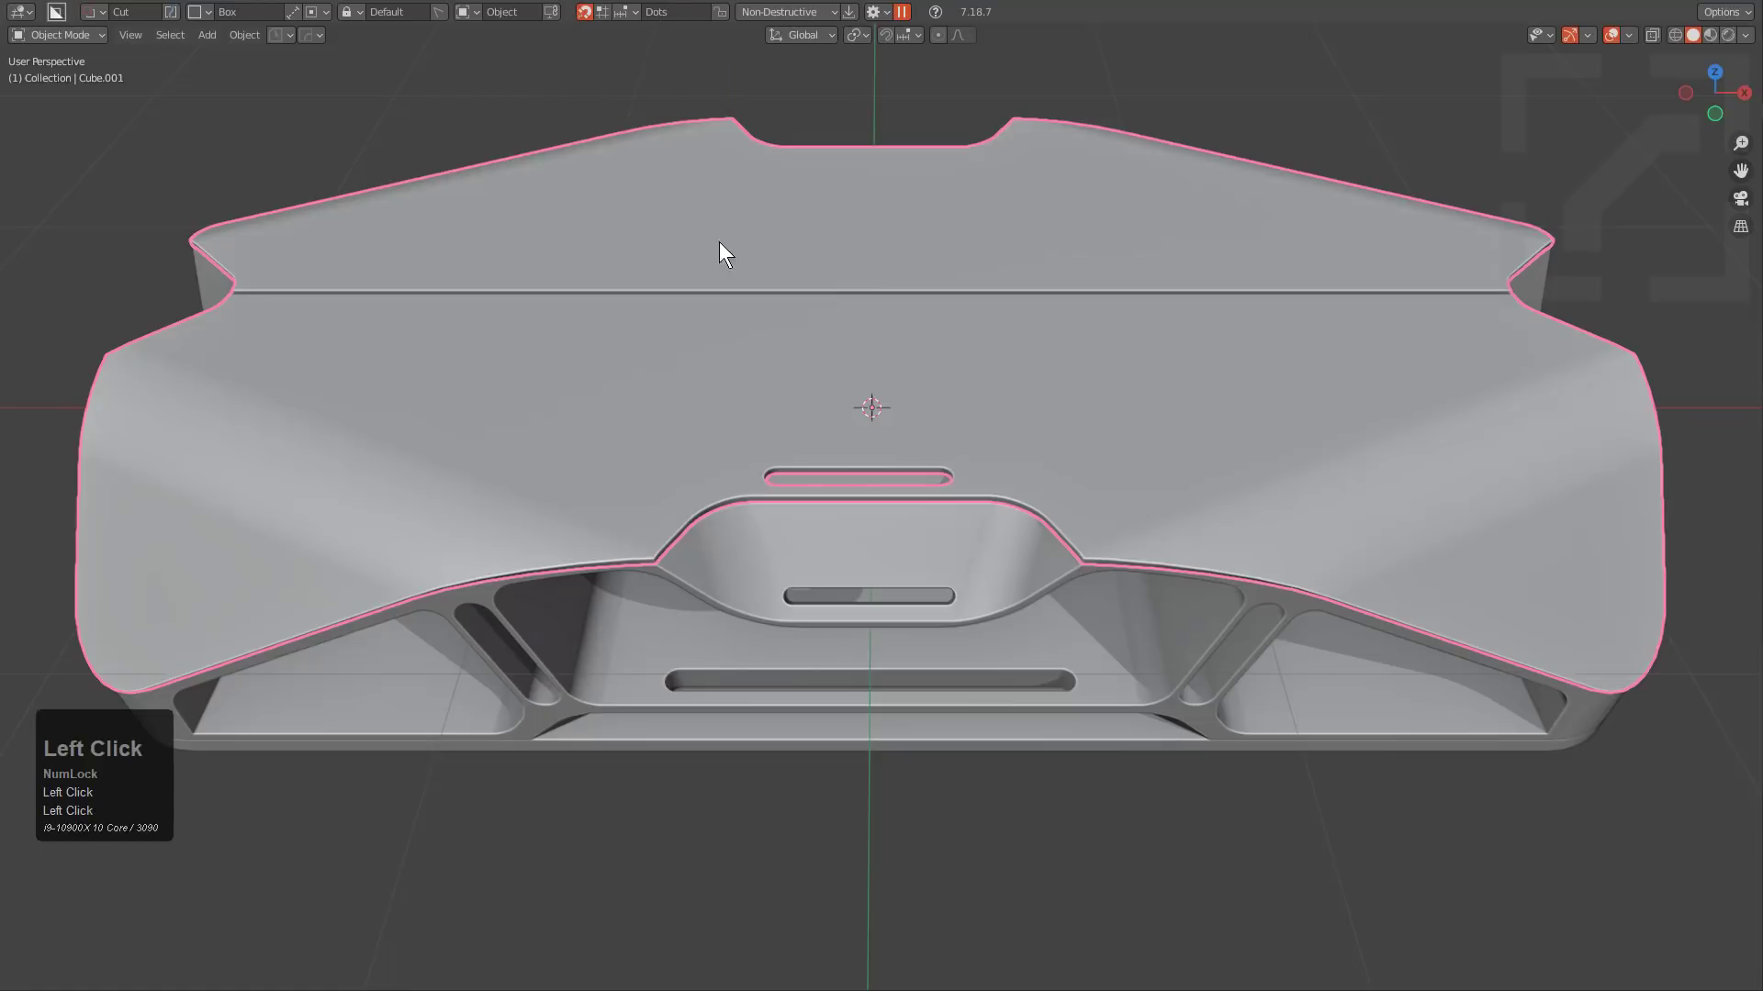
{"action": "key", "text": "ctrl"}
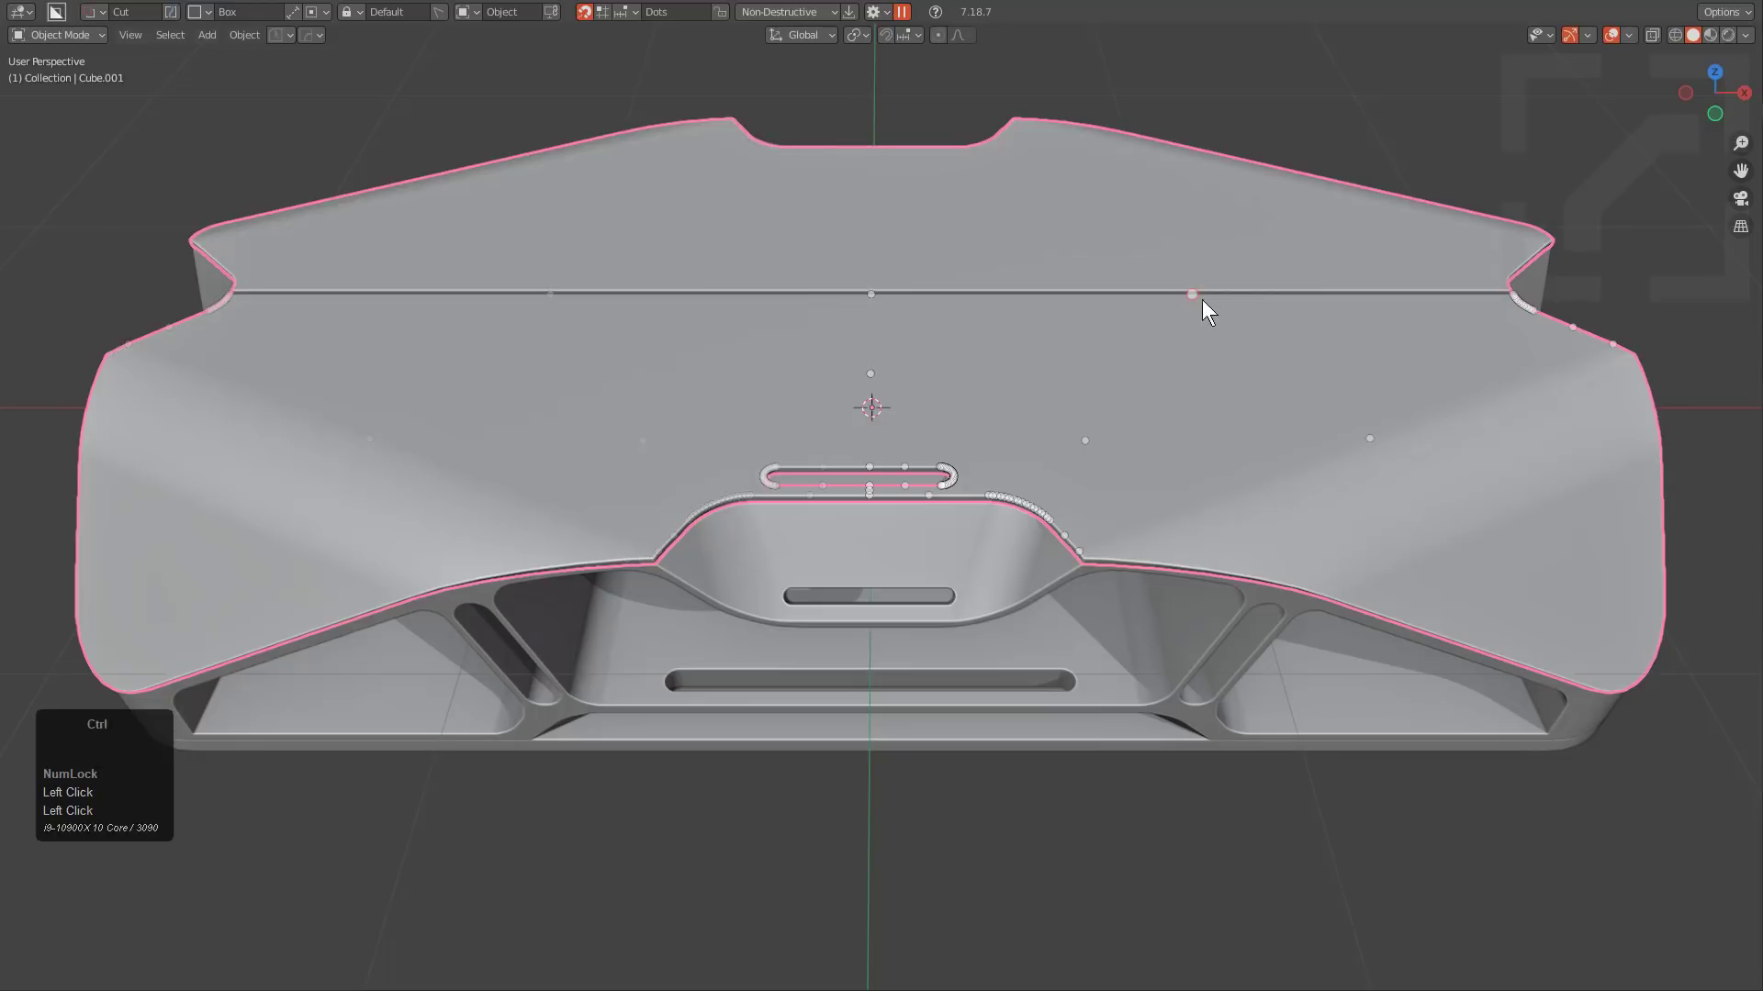
{"action": "left_click", "coordinate": [604, 13]}
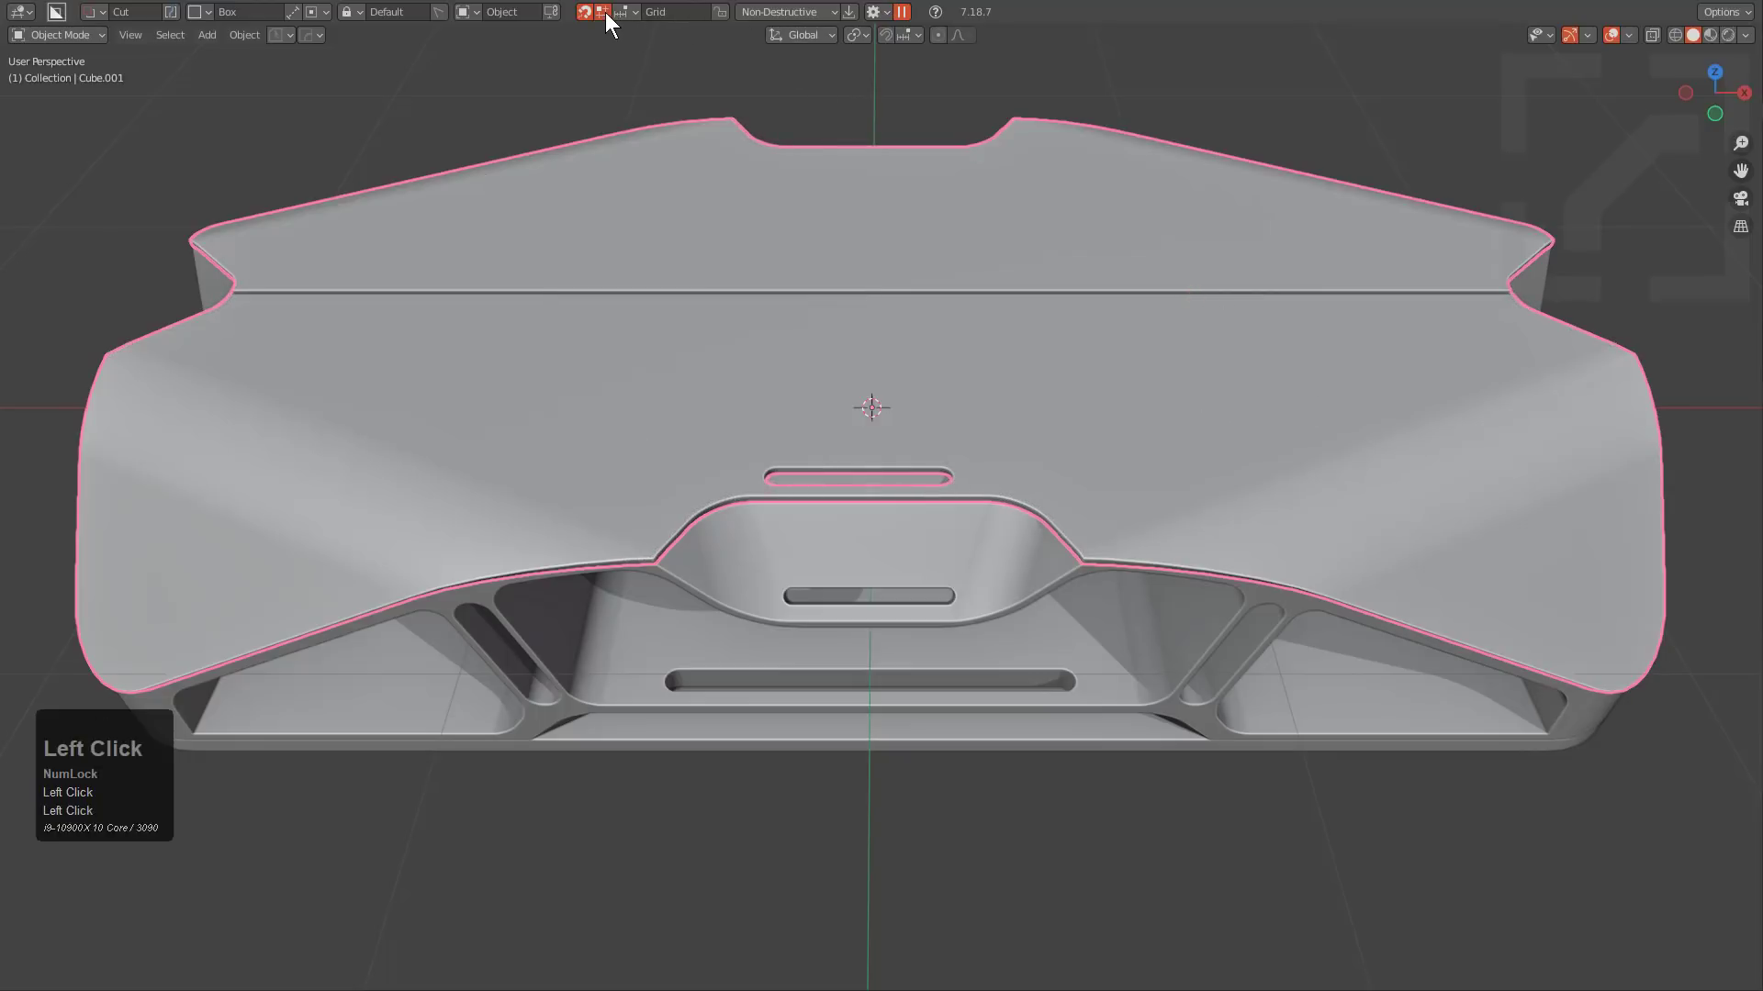
{"action": "scroll", "coordinate": [741, 270], "scroll_direction": "down", "scroll_amount": 2, "text": "ctrl"}
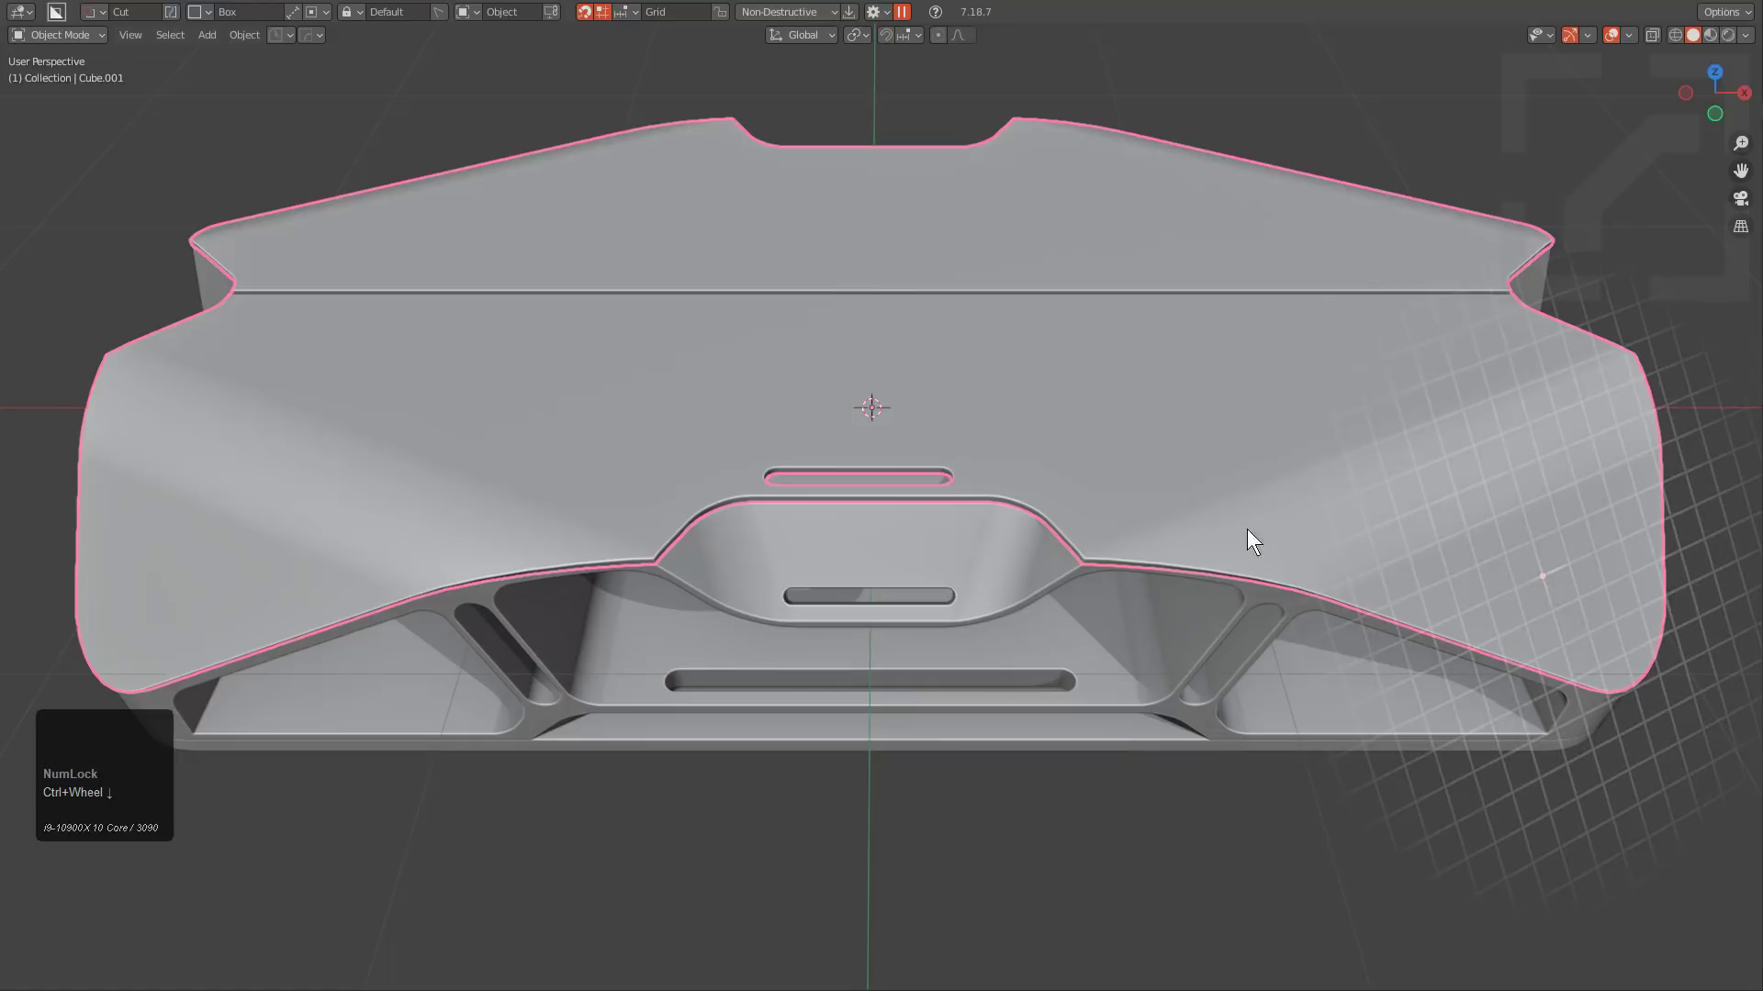
Lock the snapping grid, display it over the hull panel, and unlock it again.
{"action": "left_click", "coordinate": [719, 12]}
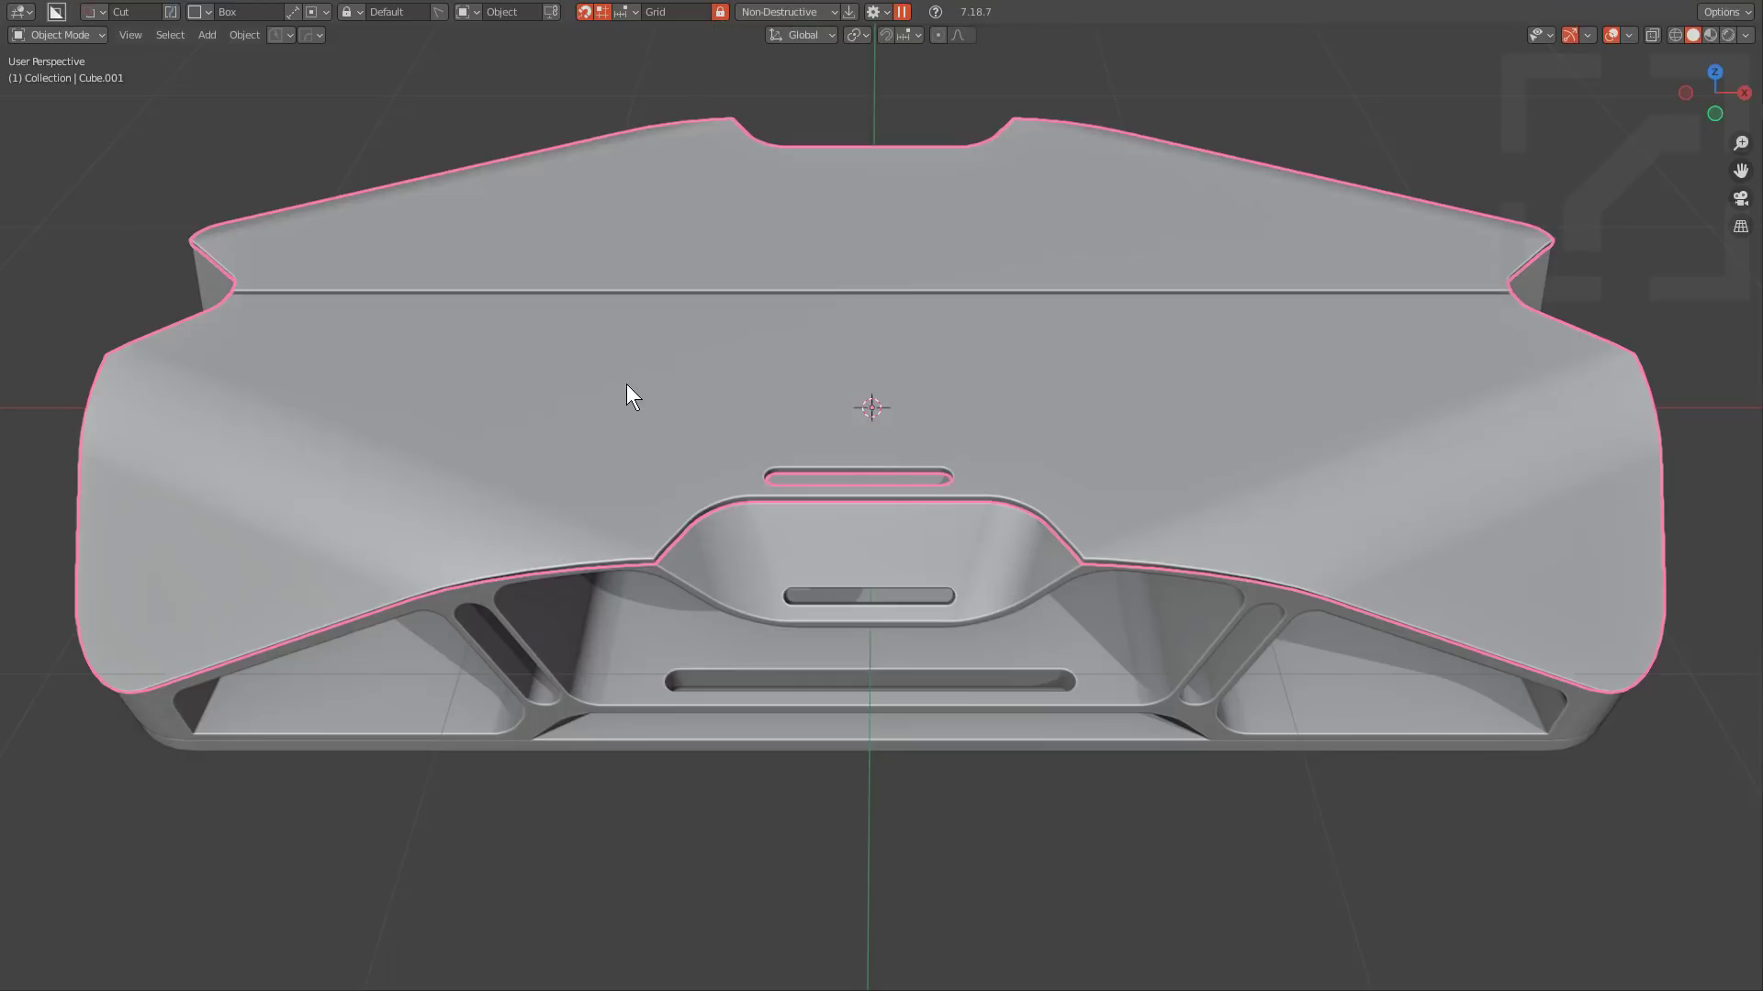
{"action": "key", "text": "ctrl"}
{"action": "left_click", "coordinate": [720, 13]}
Toggle incremental snapping and grid snapping on and off in the snapping options.
{"action": "left_click", "coordinate": [634, 13]}
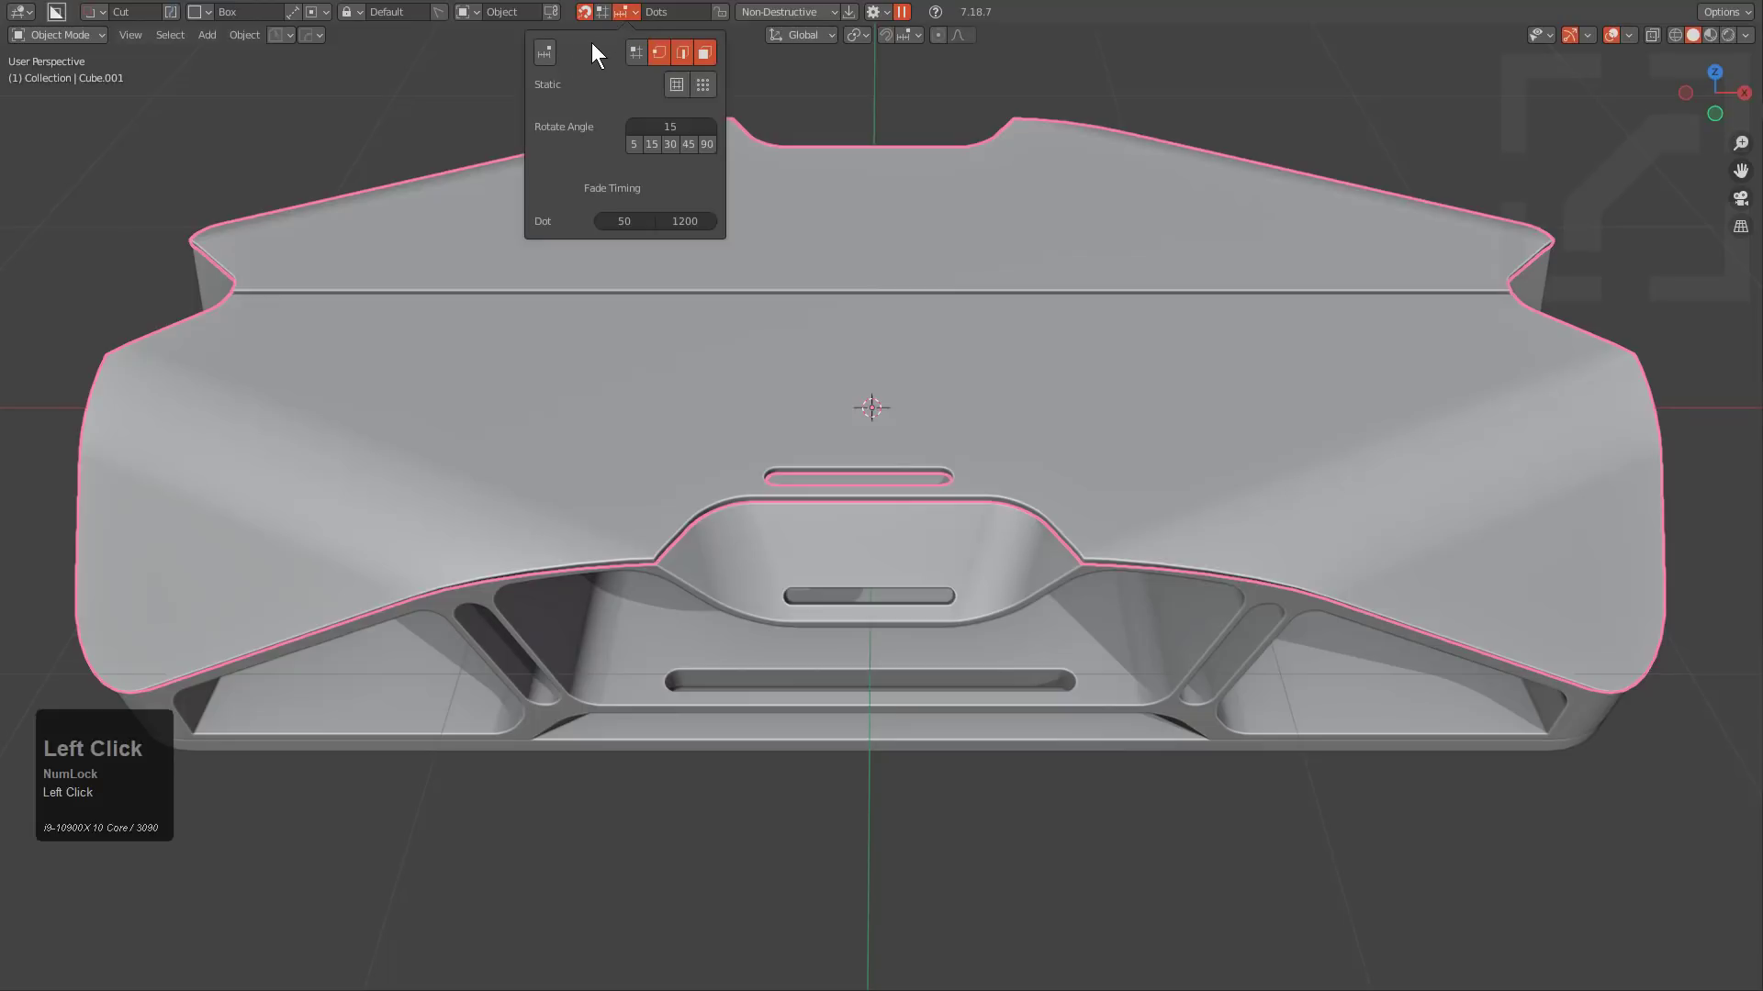
{"action": "double_click", "coordinate": [619, 15]}
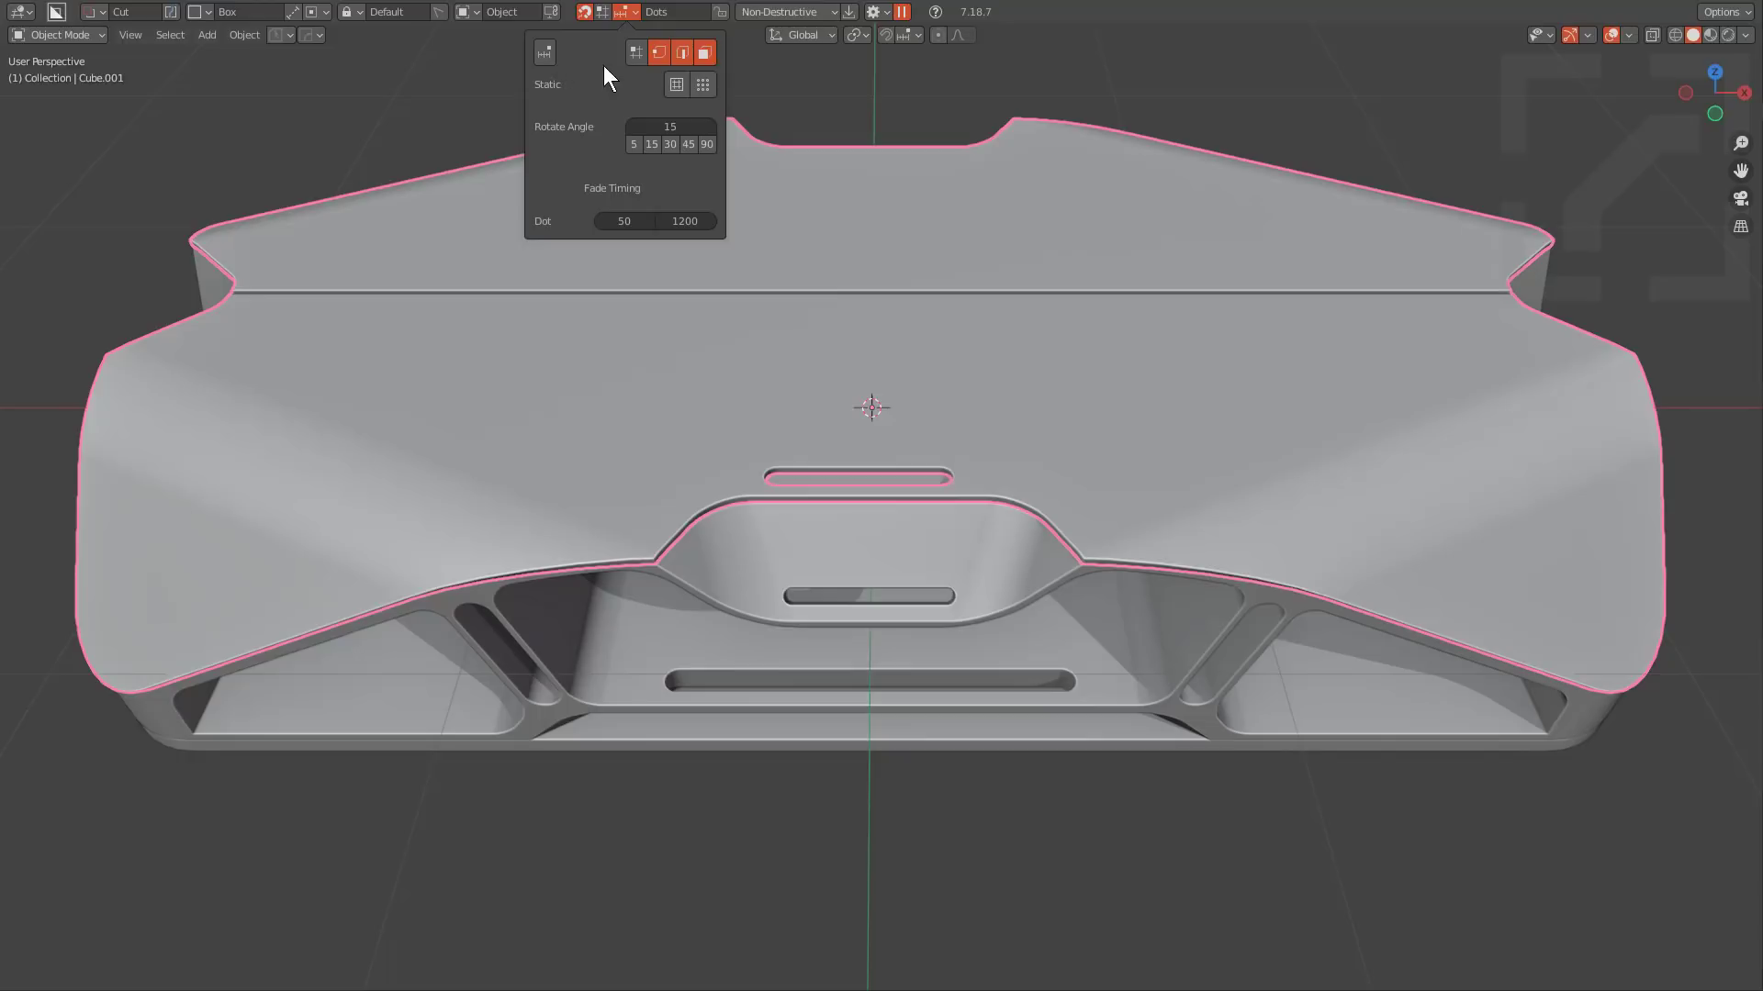
{"action": "left_click", "coordinate": [548, 58]}
{"action": "left_click", "coordinate": [547, 58]}
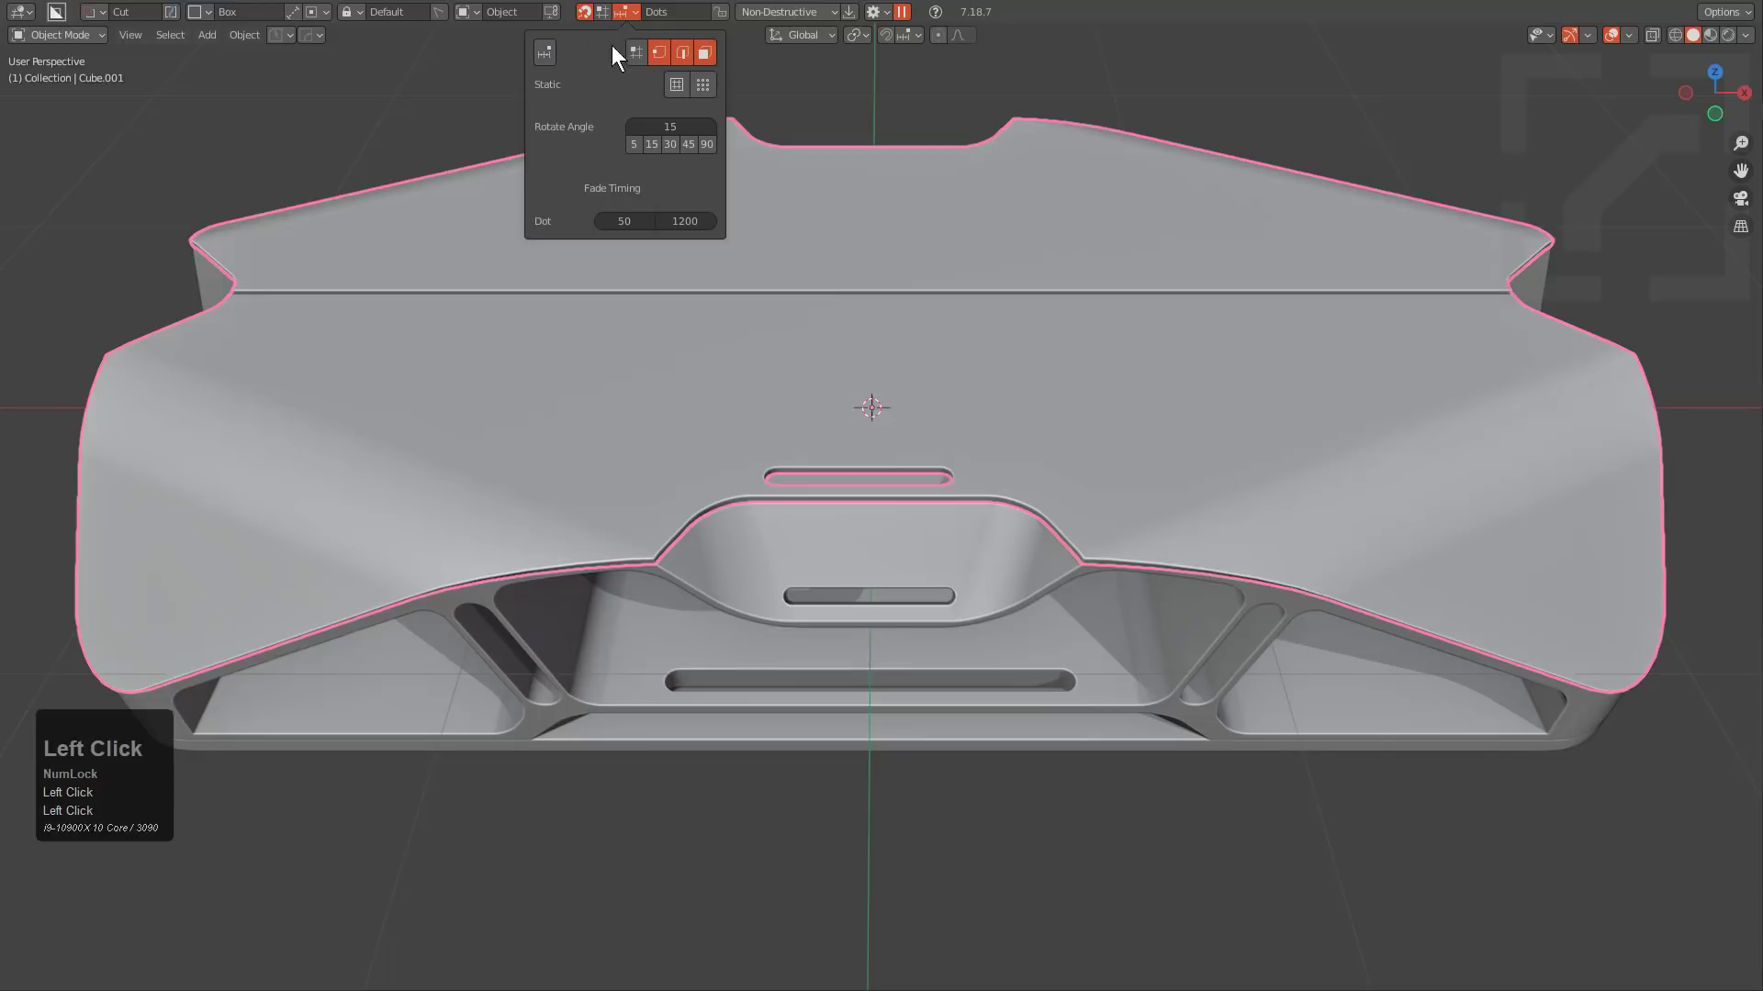
{"action": "left_click", "coordinate": [635, 50]}
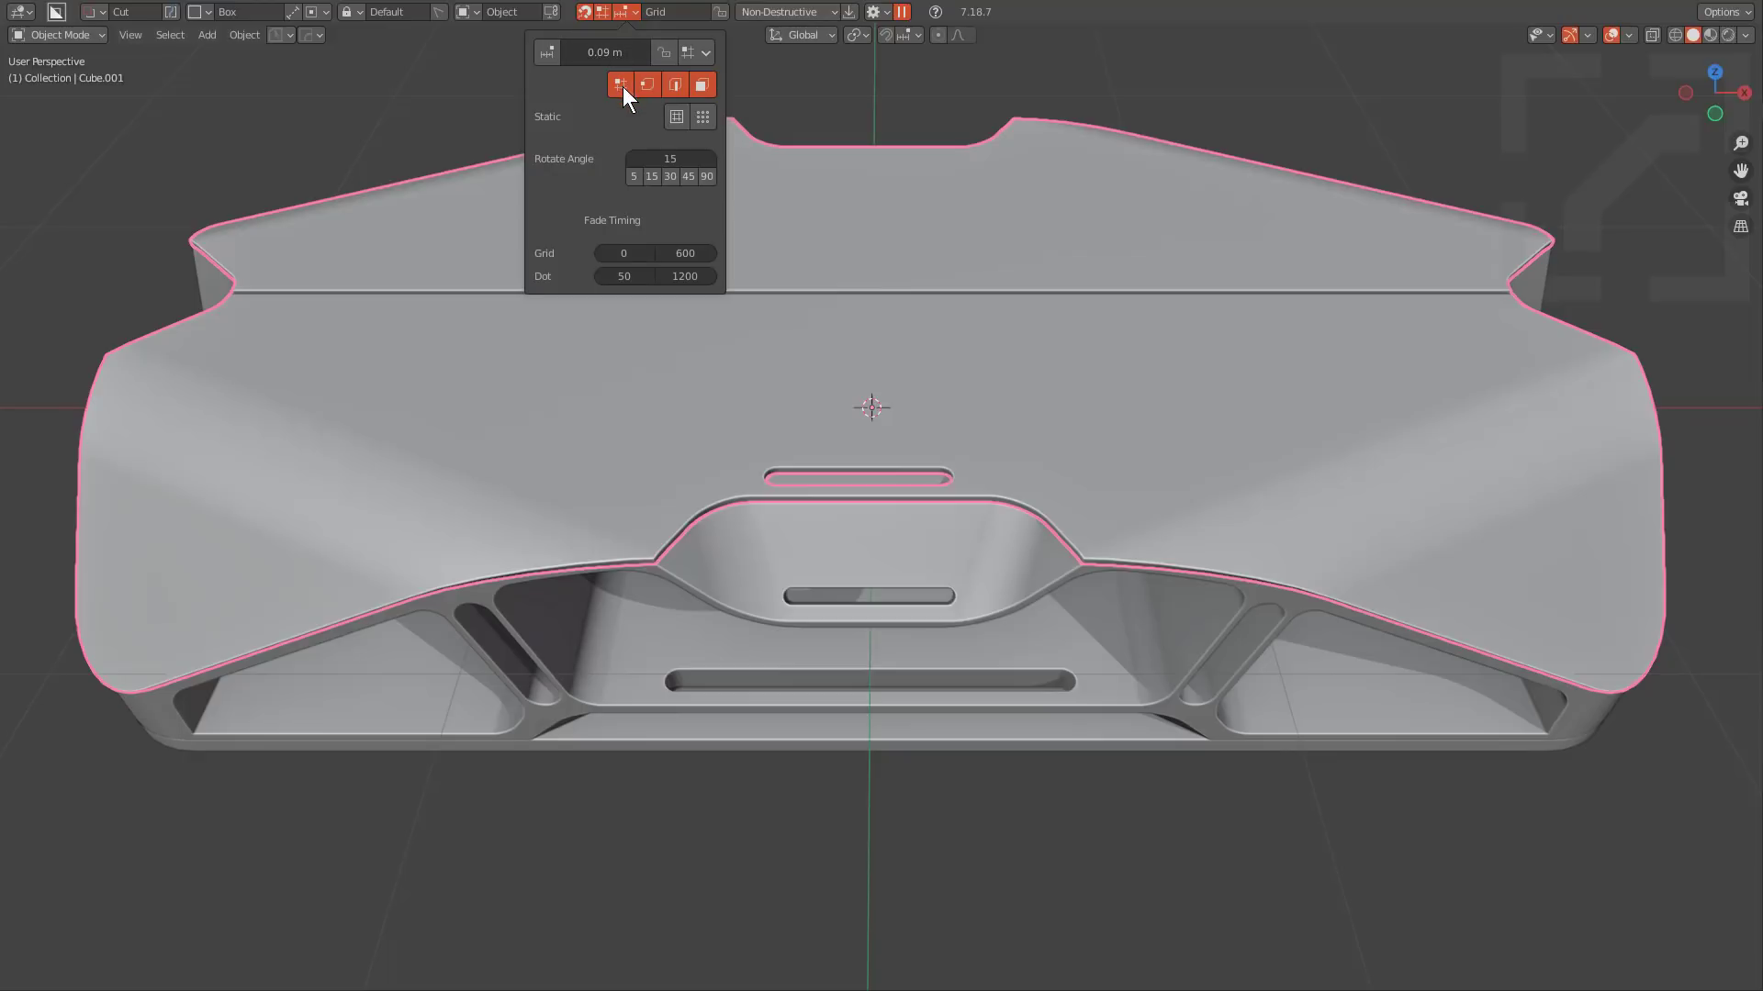
{"action": "left_click", "coordinate": [622, 86]}
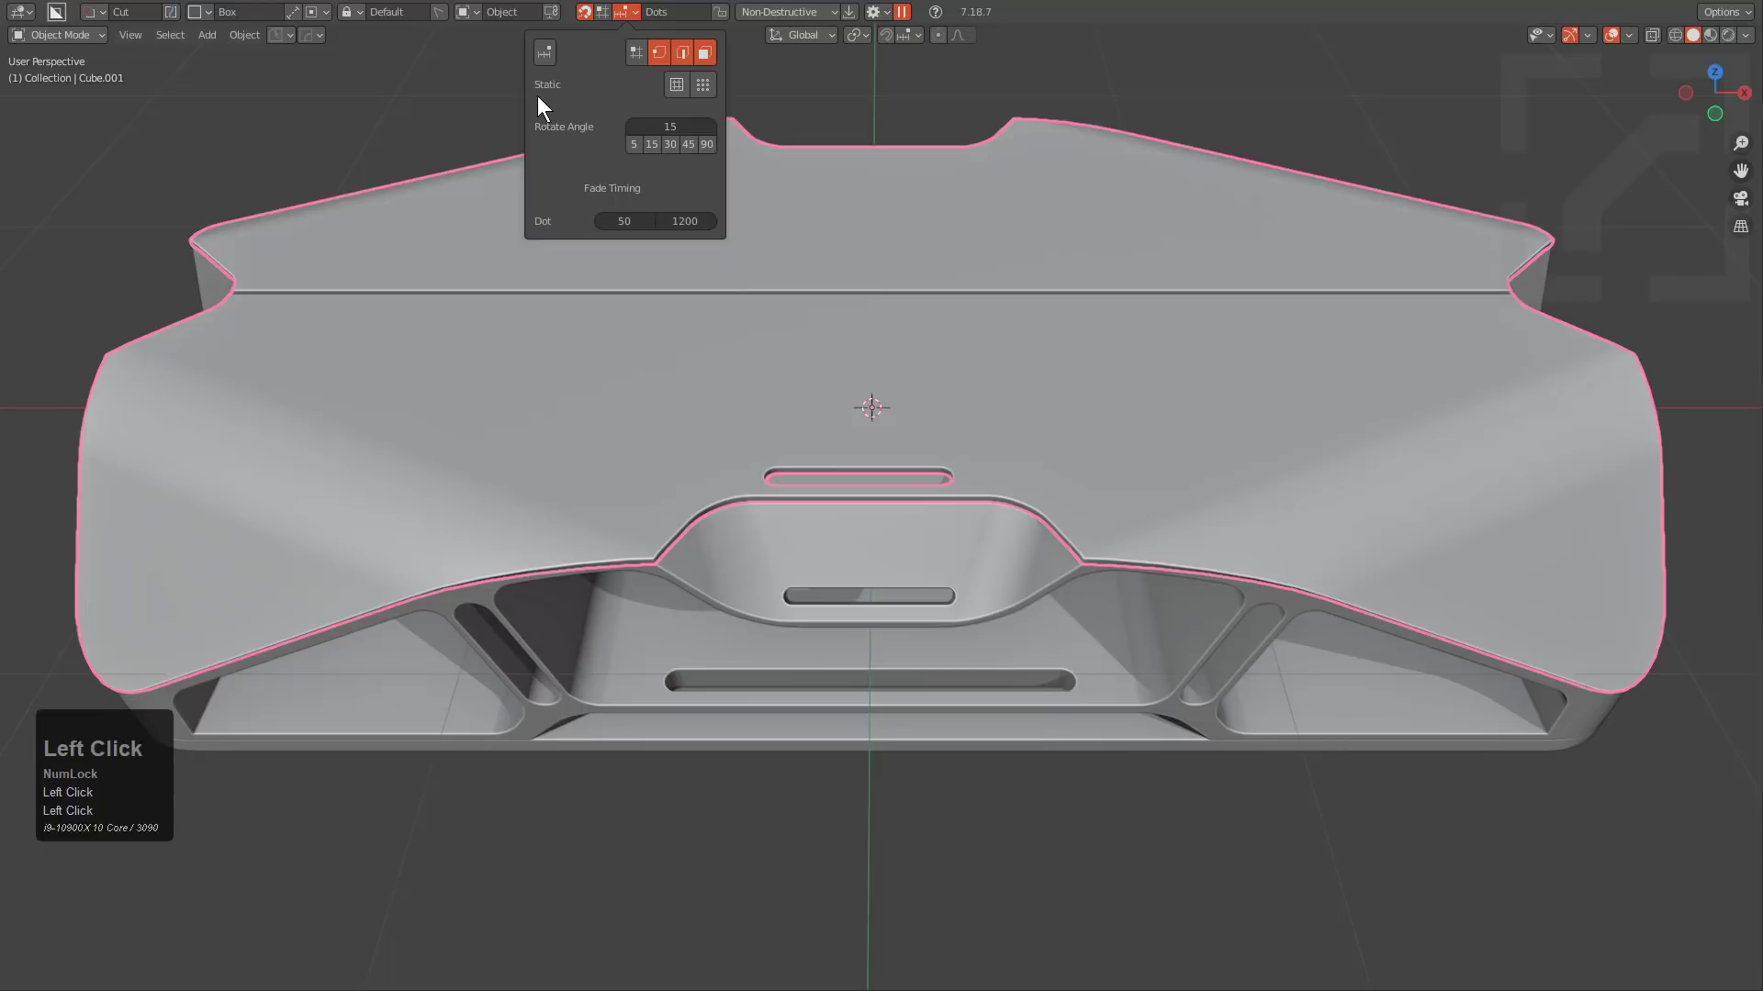
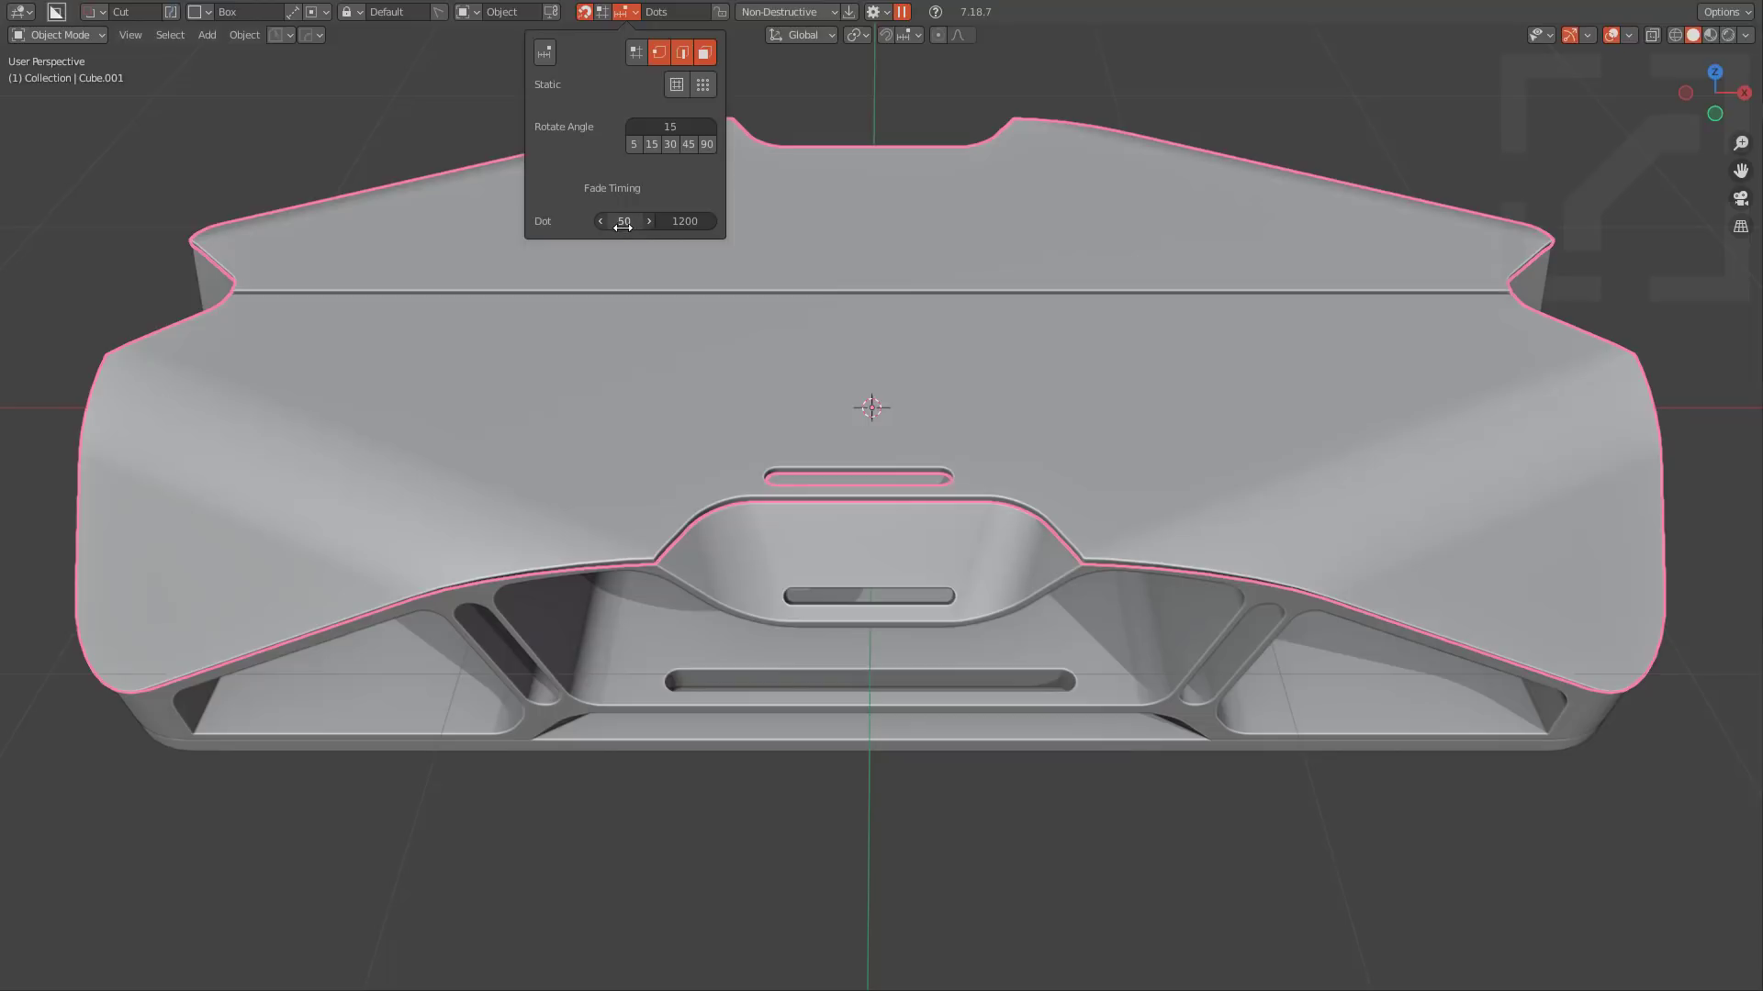
Set the snap dots' fade-out time to 50 and display the dots over the hull panel.
{"action": "key", "text": "ctrl"}
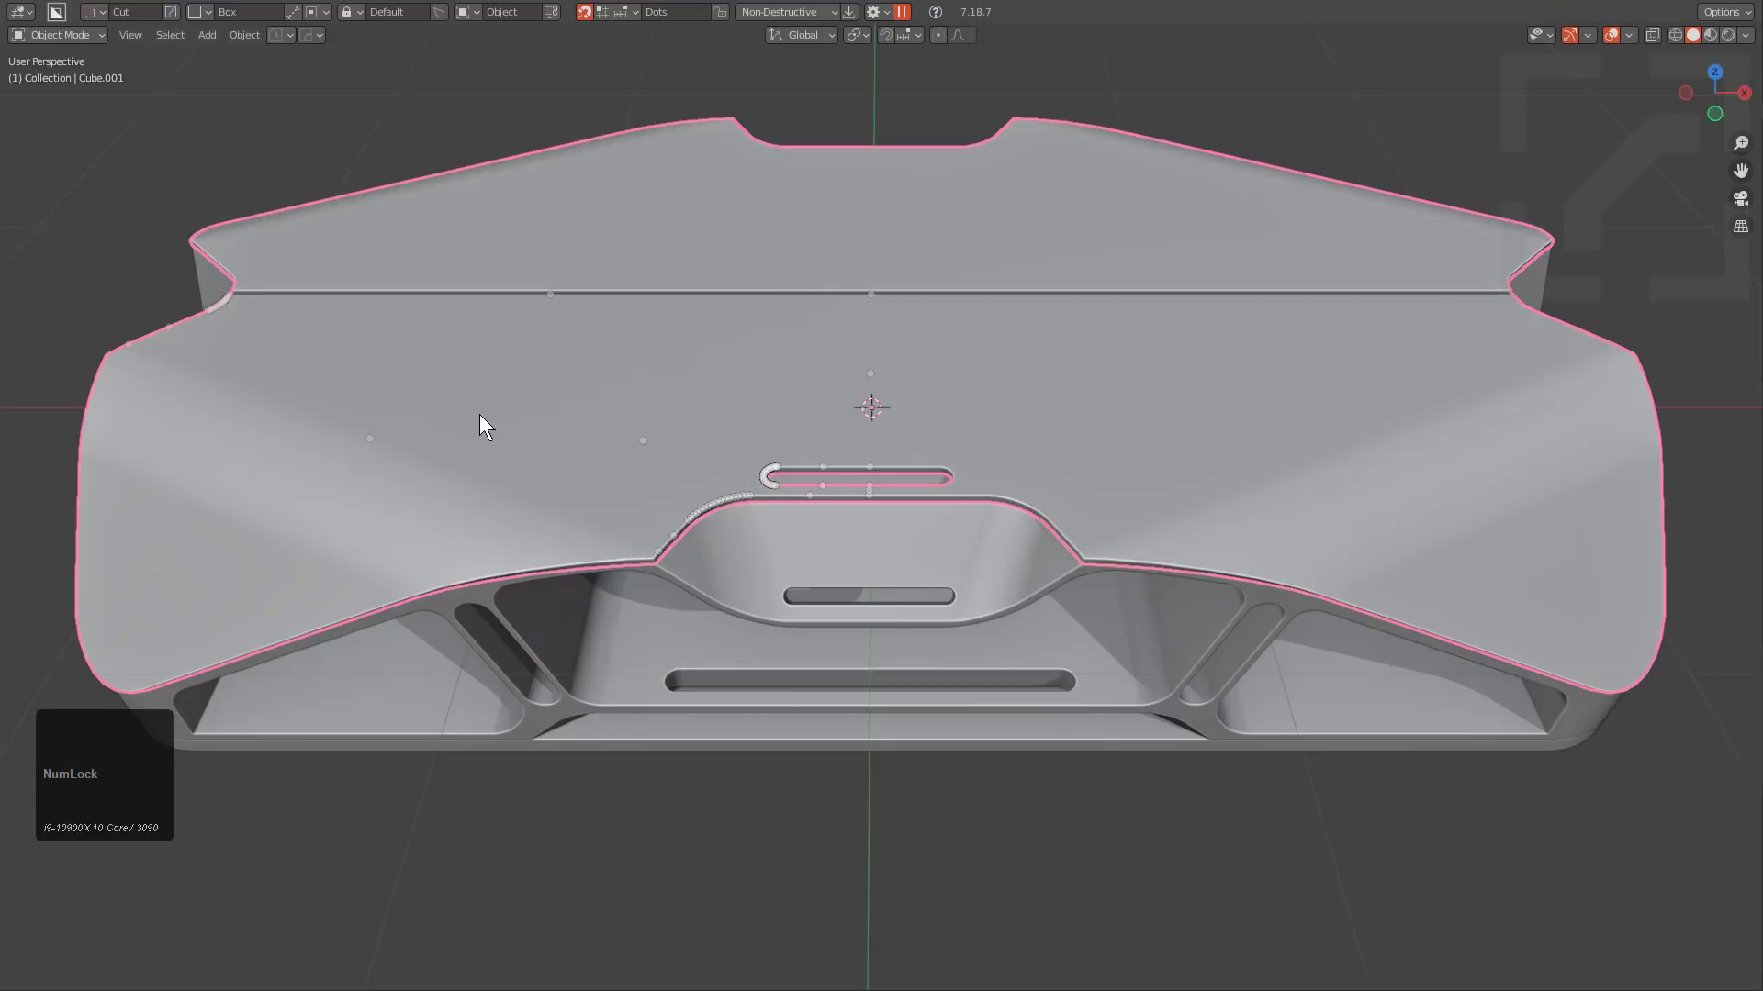
{"action": "left_click", "coordinate": [531, 404]}
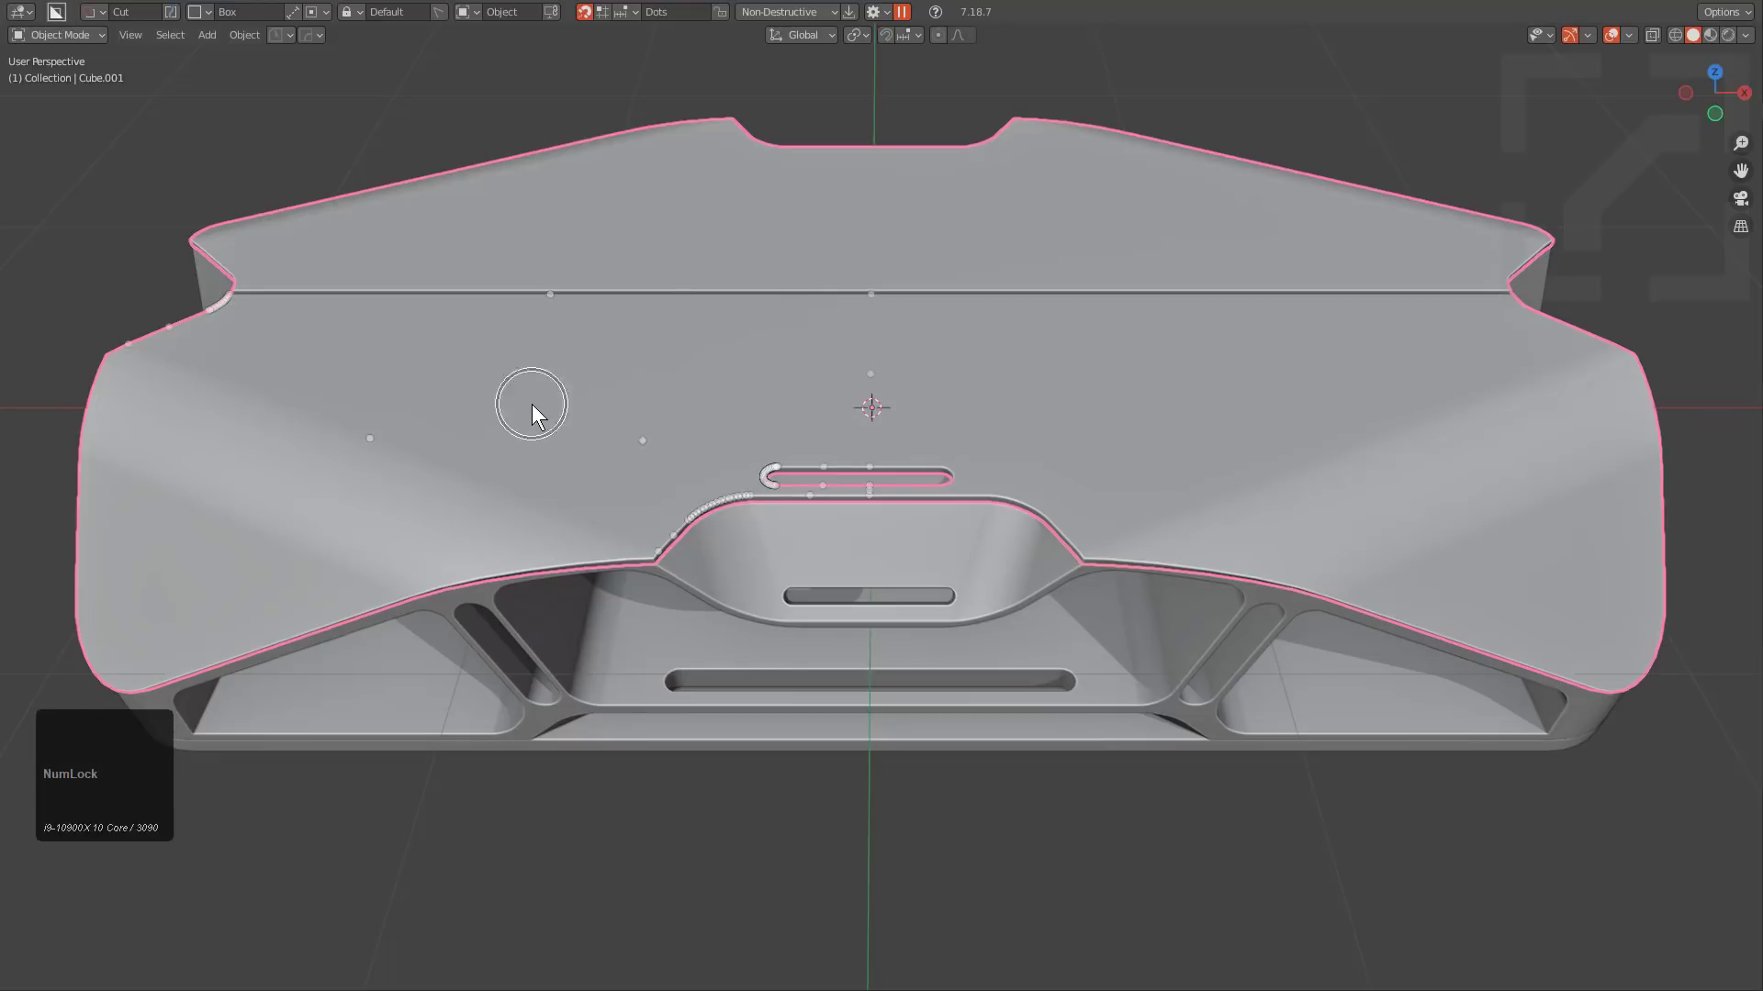
{"action": "left_click", "coordinate": [630, 11]}
{"action": "left_click", "coordinate": [675, 221]}
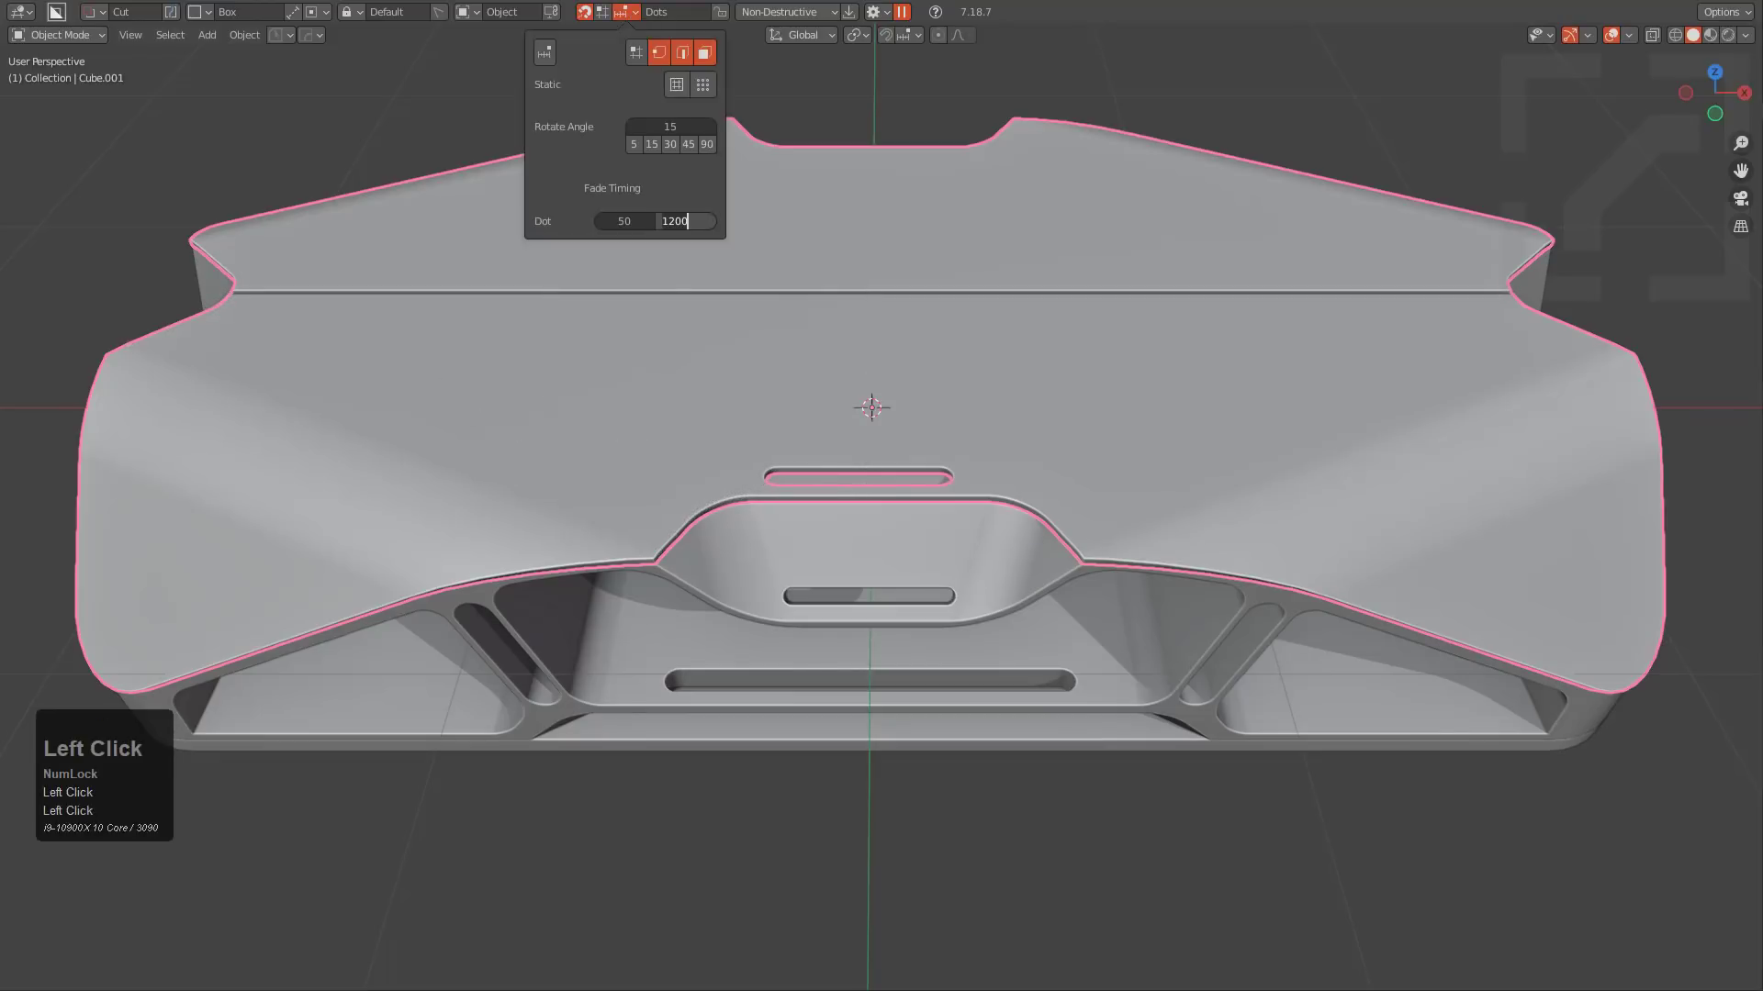
{"action": "key", "text": "KP_Enter"}
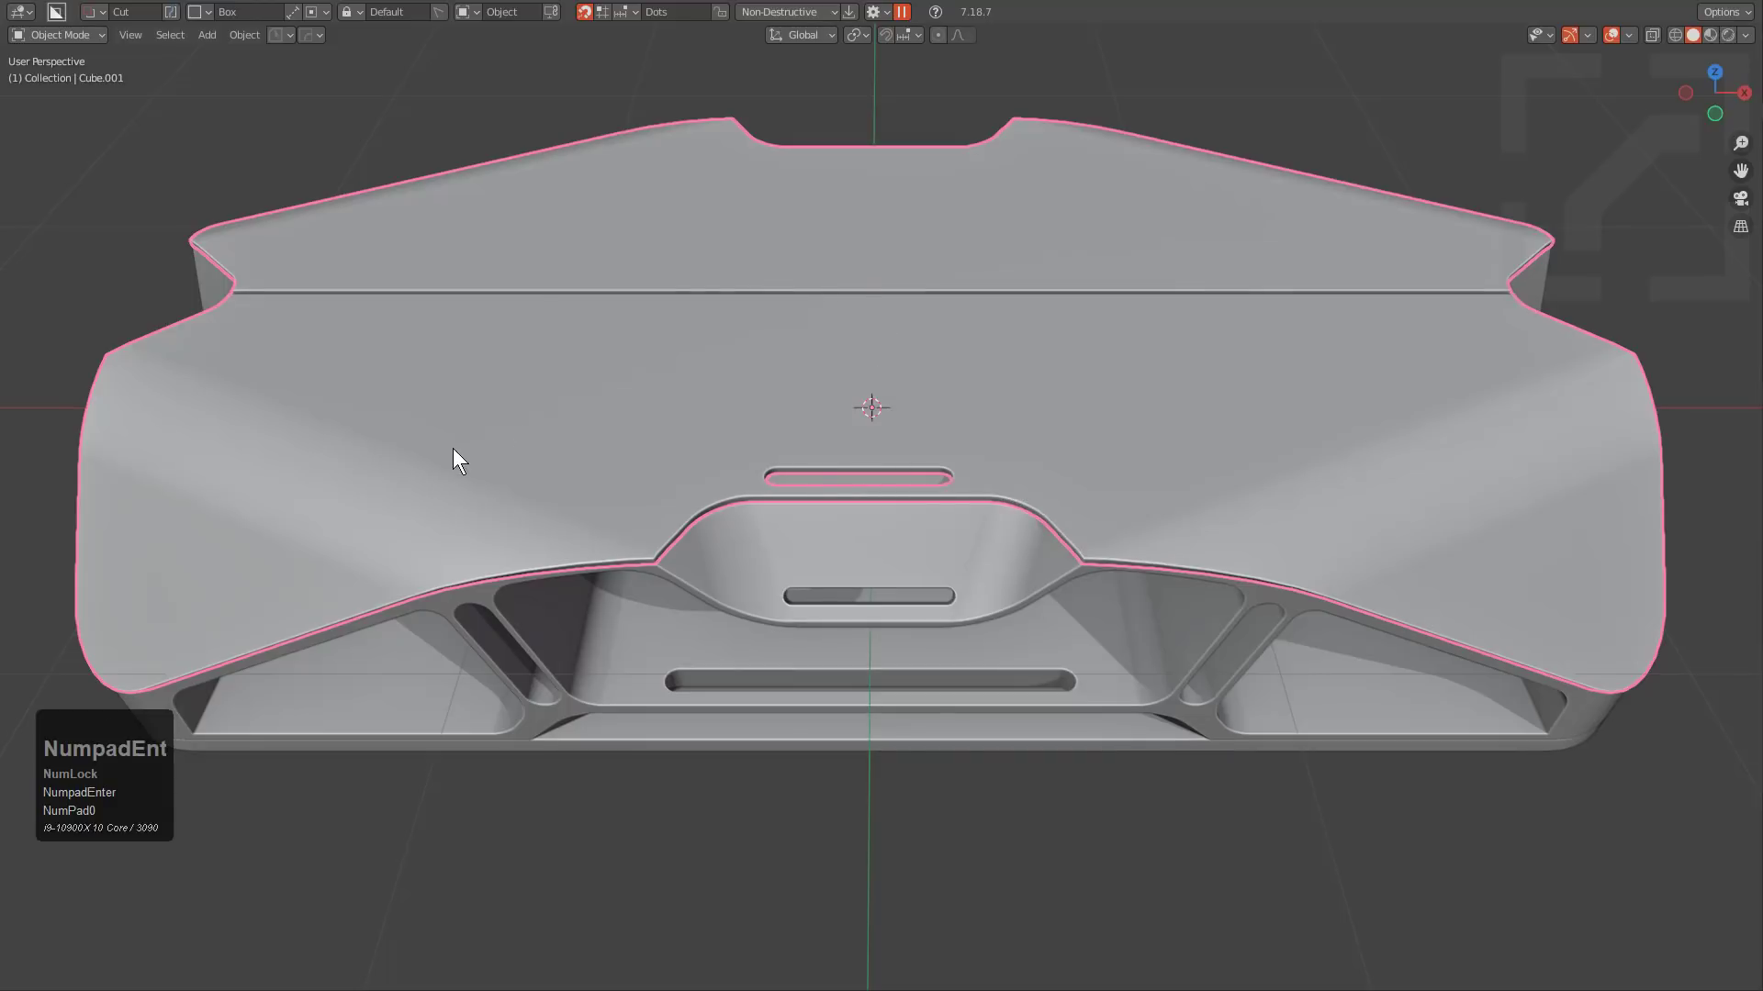
{"action": "key", "text": "ctrl"}
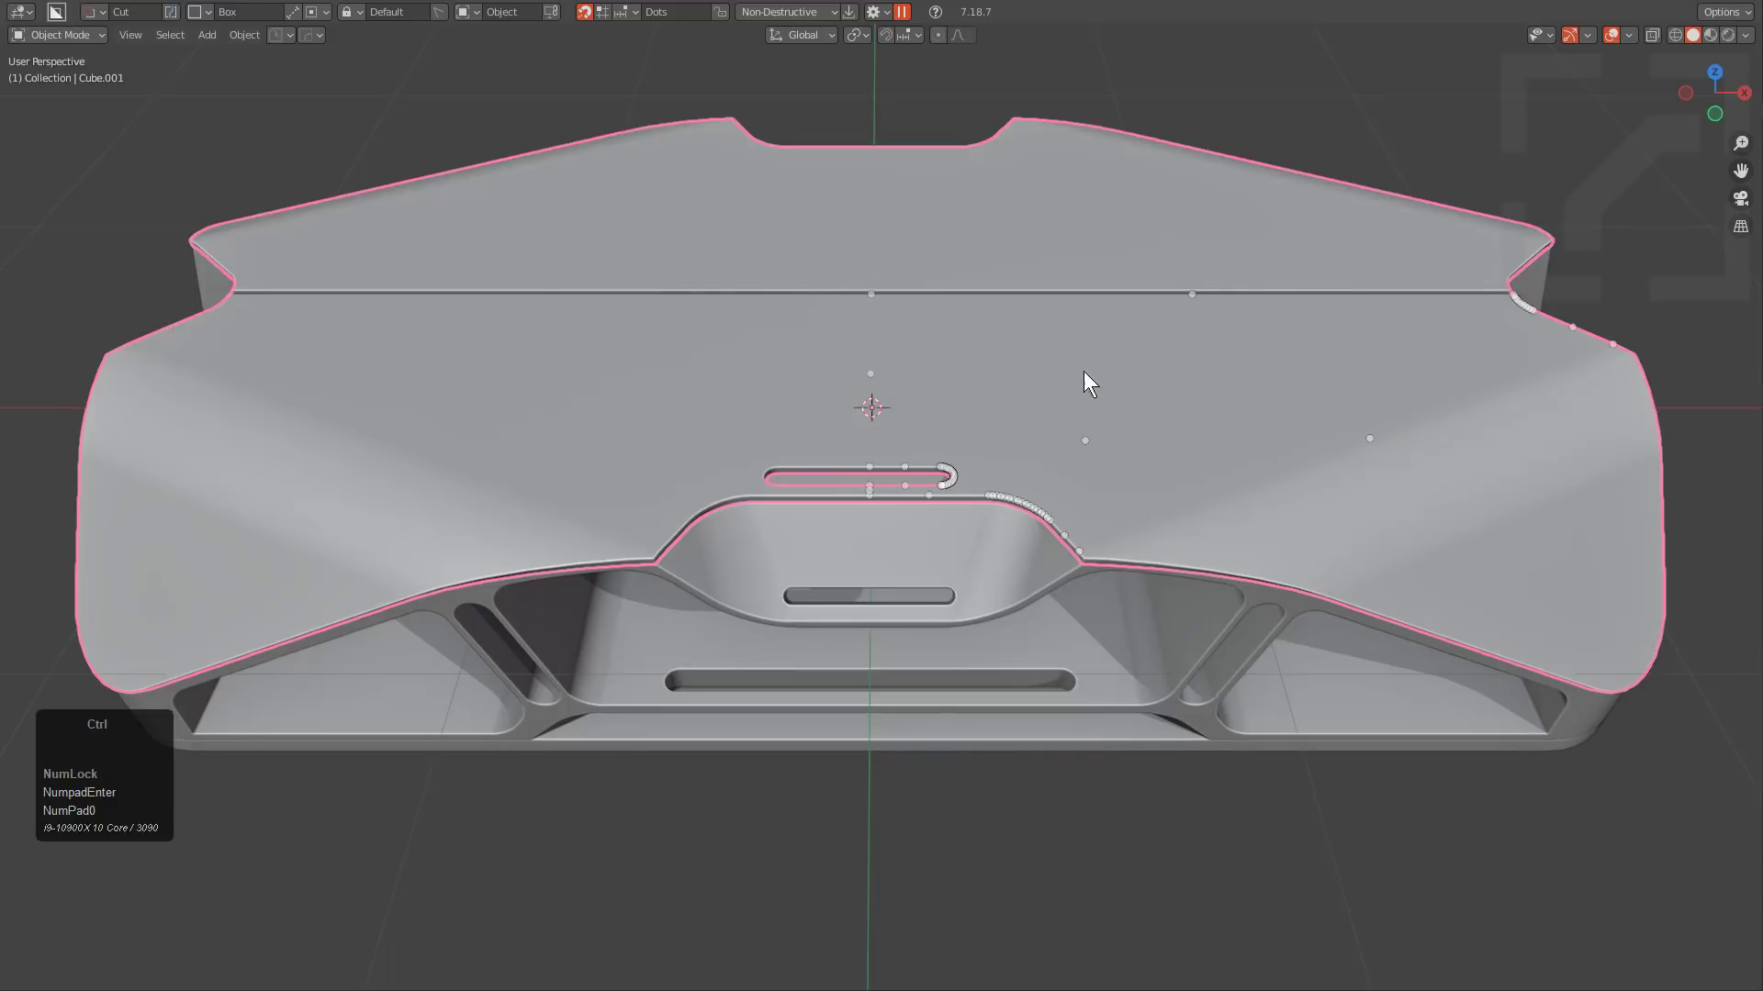
Set the snap dots' fade-out time to 1200 and display the dots over the hull panel.
{"action": "left_click", "coordinate": [626, 13]}
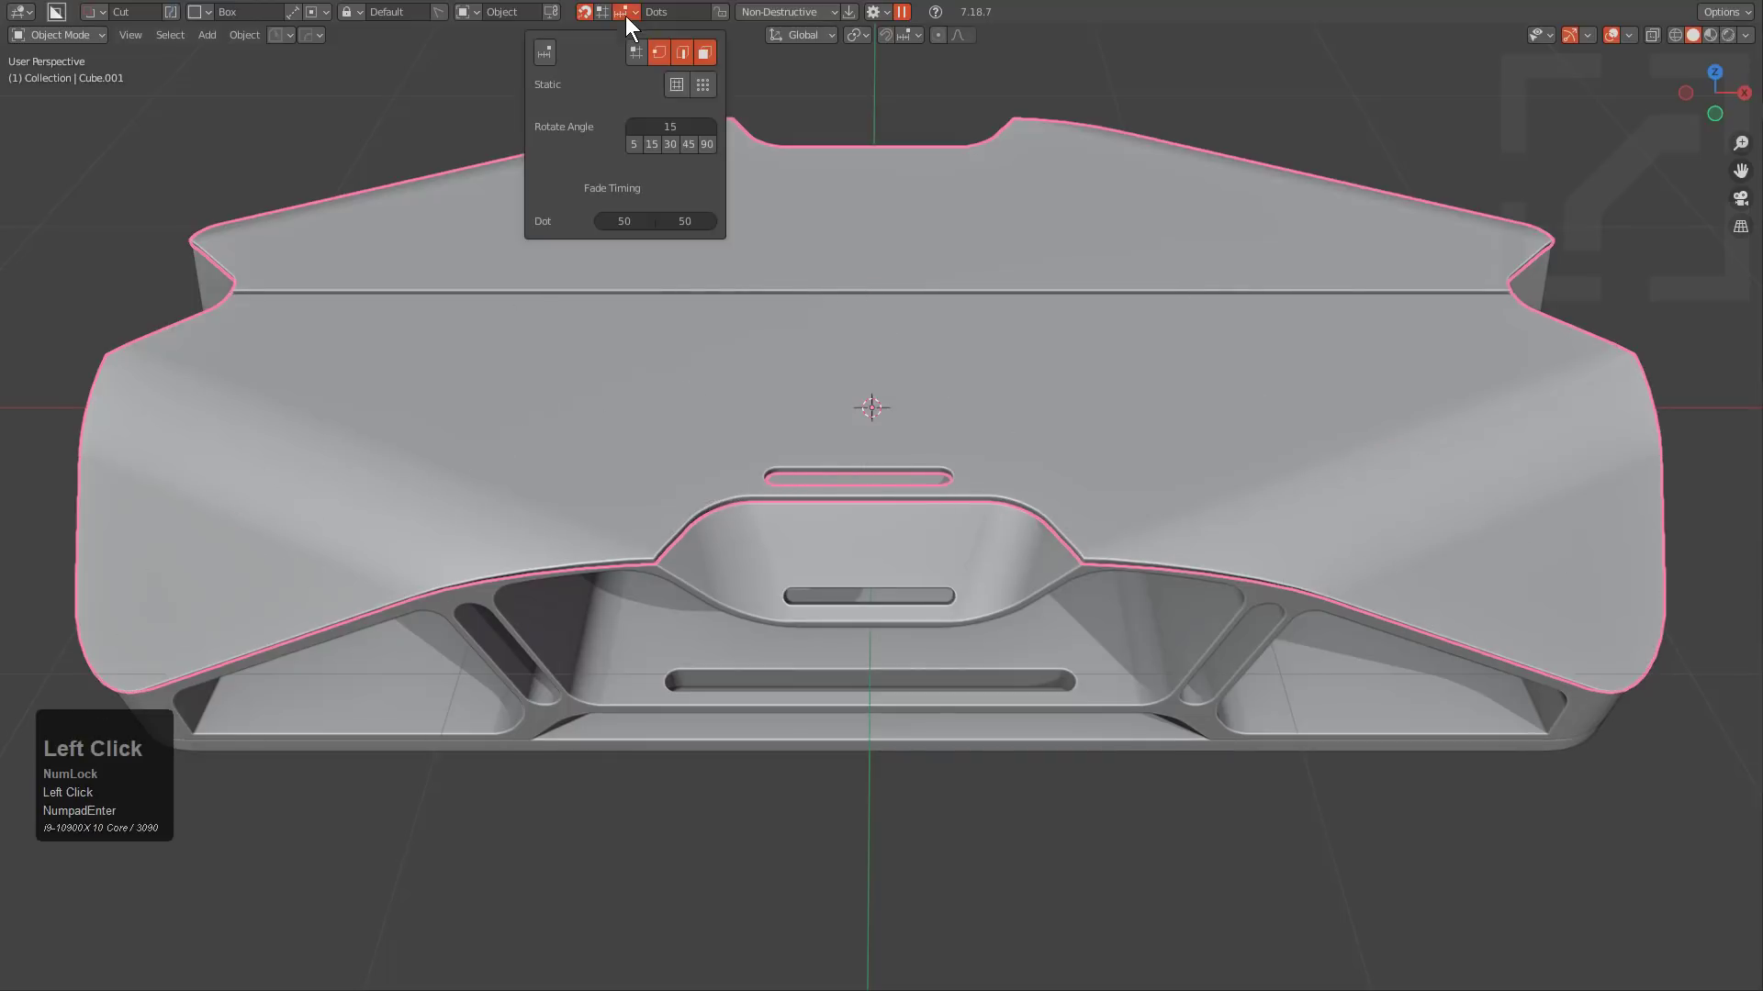
{"action": "left_click", "coordinate": [684, 221]}
{"action": "type", "text": "120"}
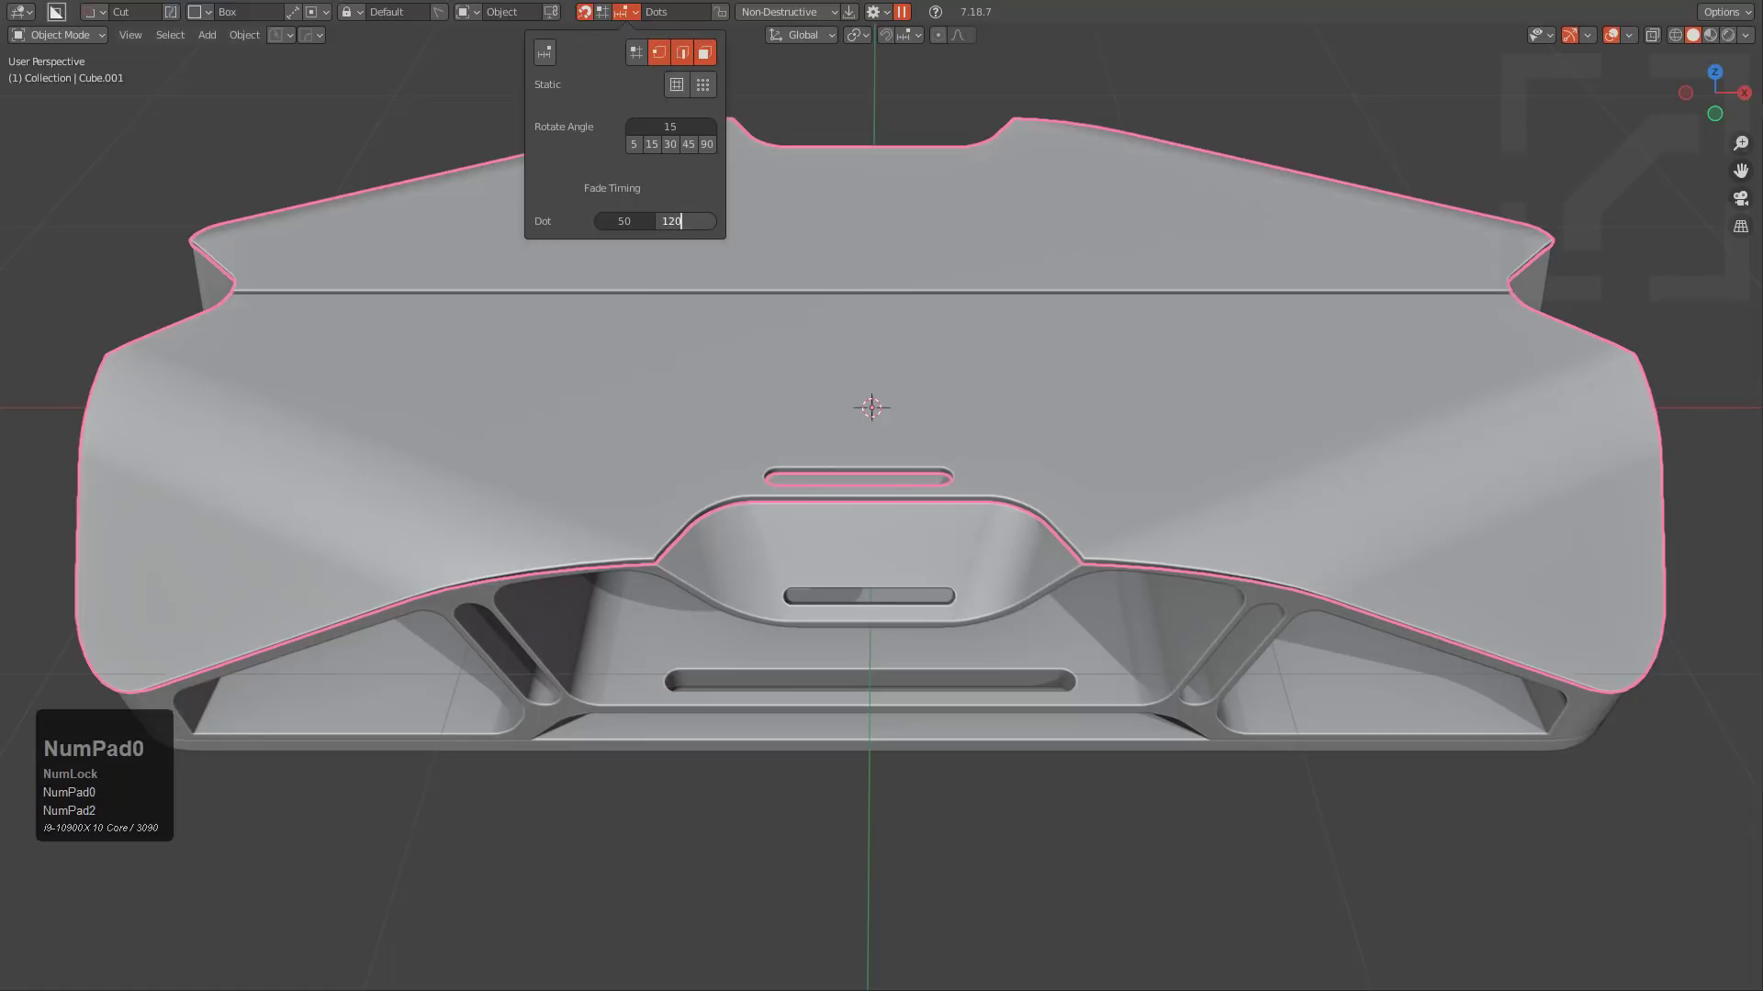
{"action": "key", "text": "KP_Enter"}
{"action": "key", "text": "ctrl"}
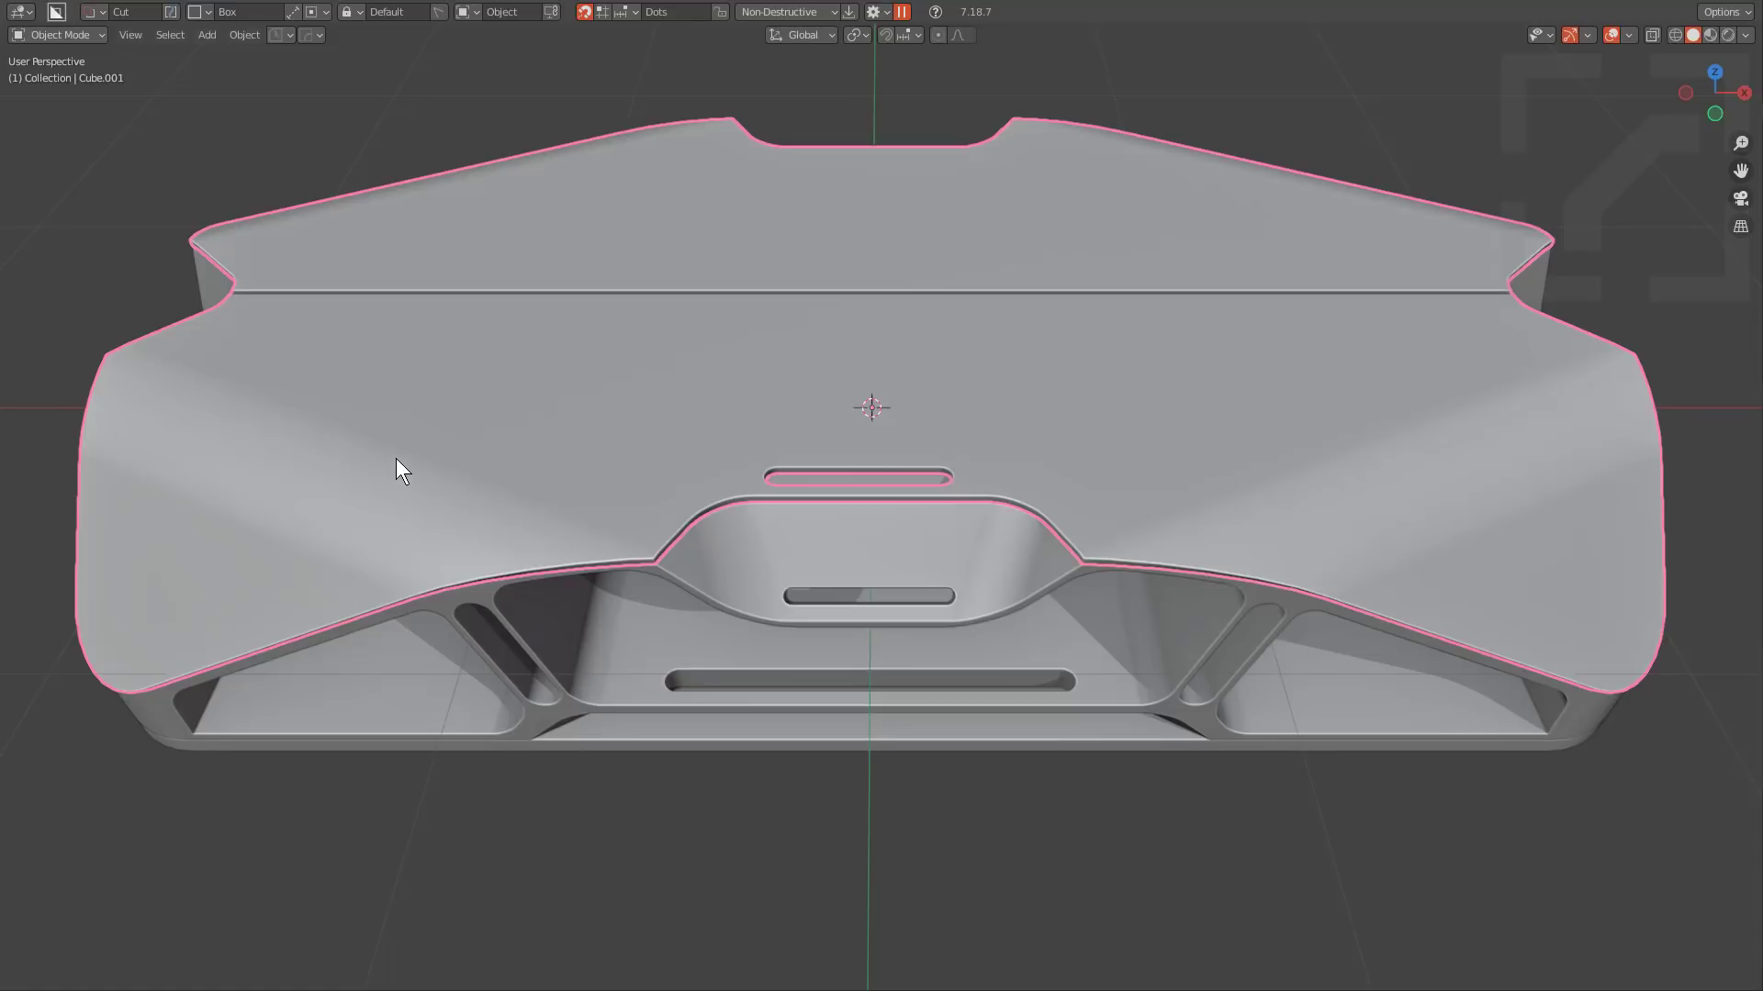
Switch to grid snapping, set the grid's fade-out time to 1200, and display the grid over the hull panel.
{"action": "left_click", "coordinate": [604, 8]}
{"action": "left_click", "coordinate": [628, 13]}
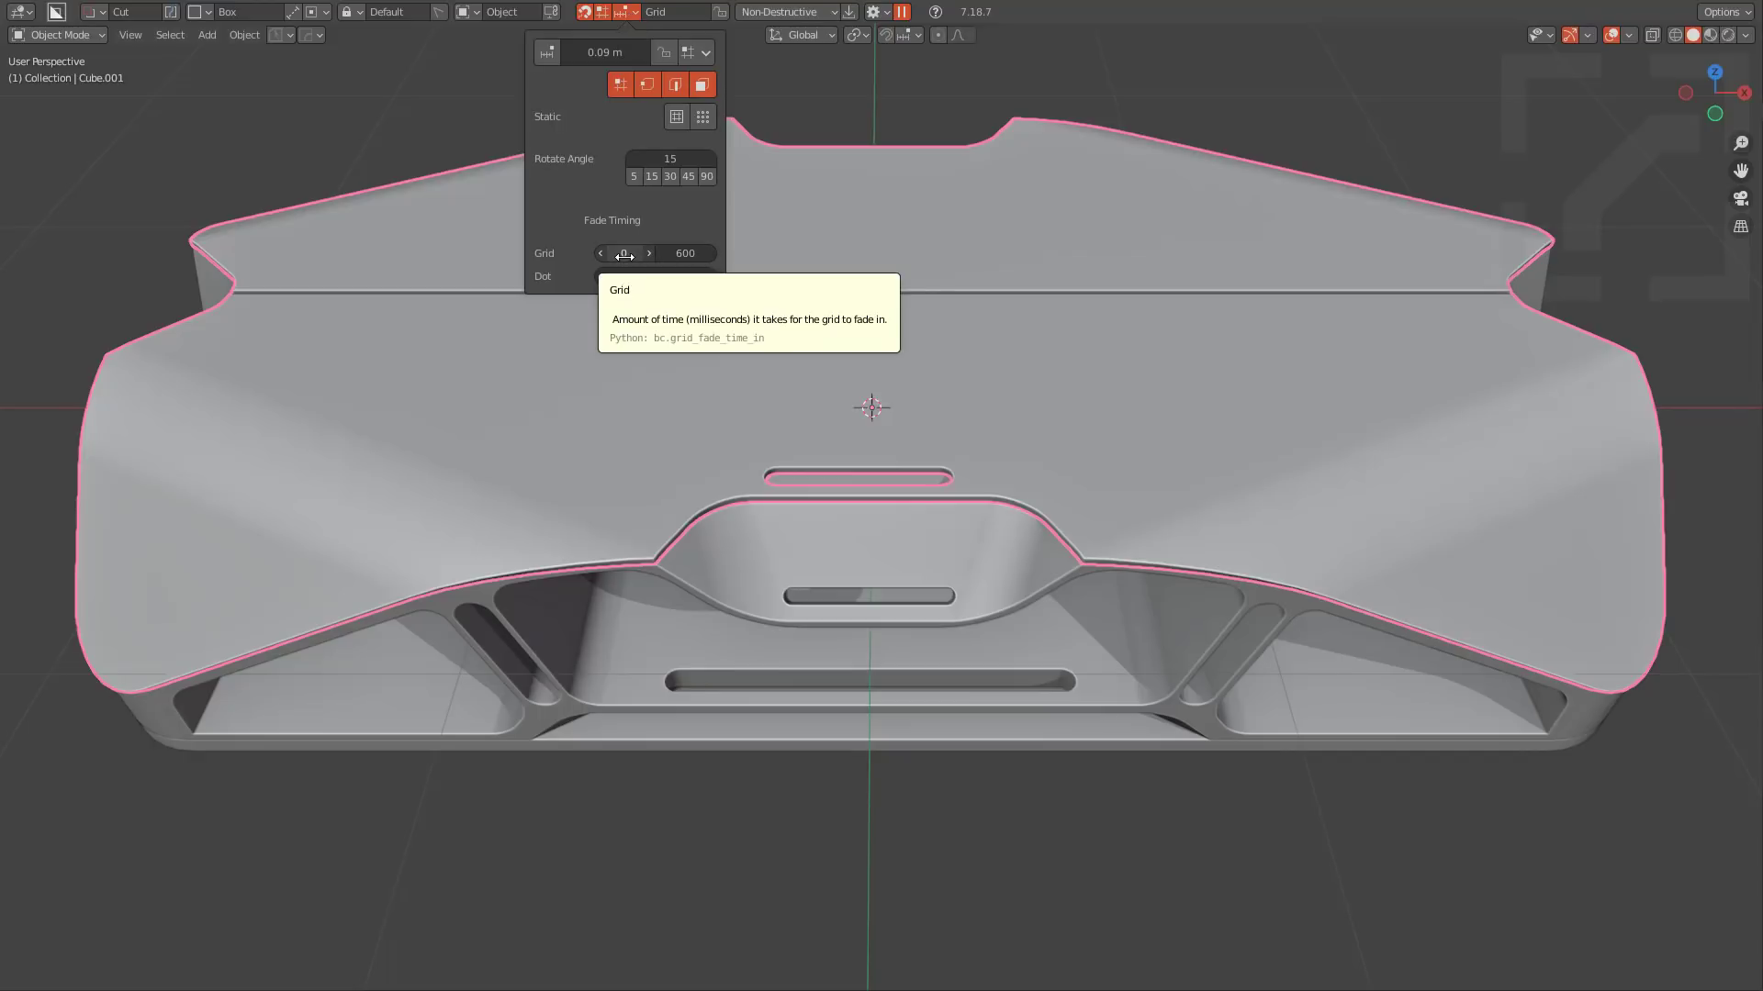
{"action": "left_click", "coordinate": [686, 254]}
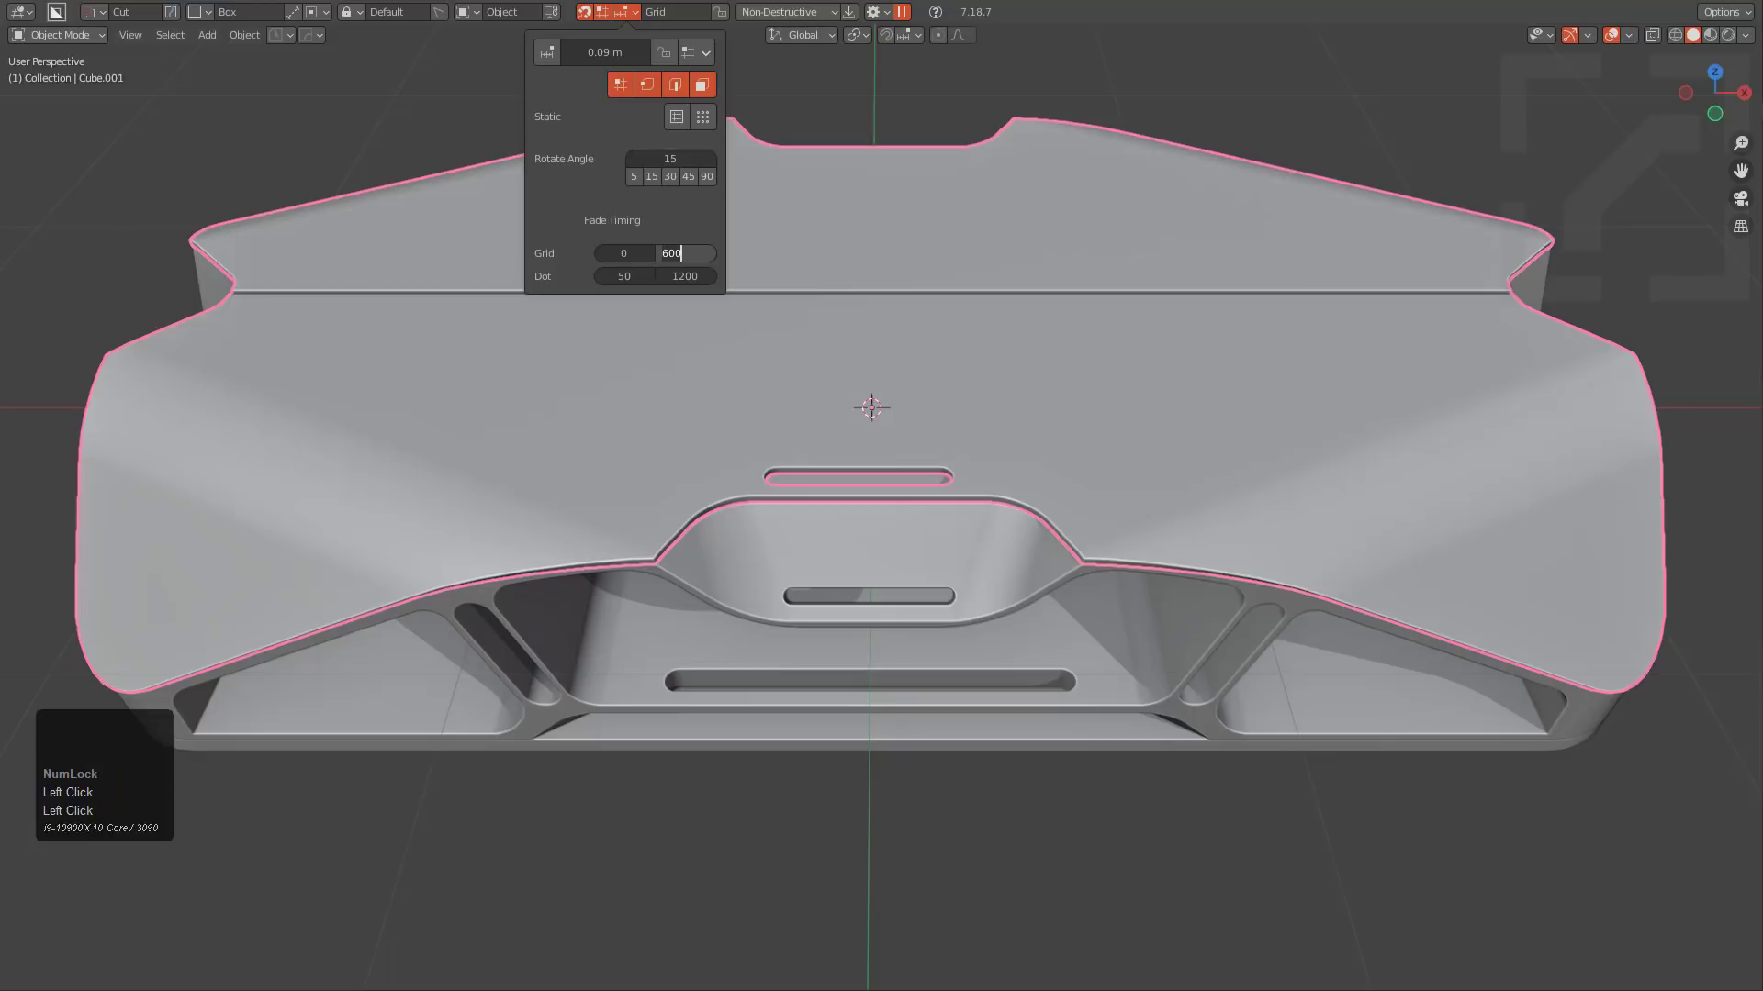
{"action": "type", "text": "1200"}
{"action": "key", "text": "KP_Enter"}
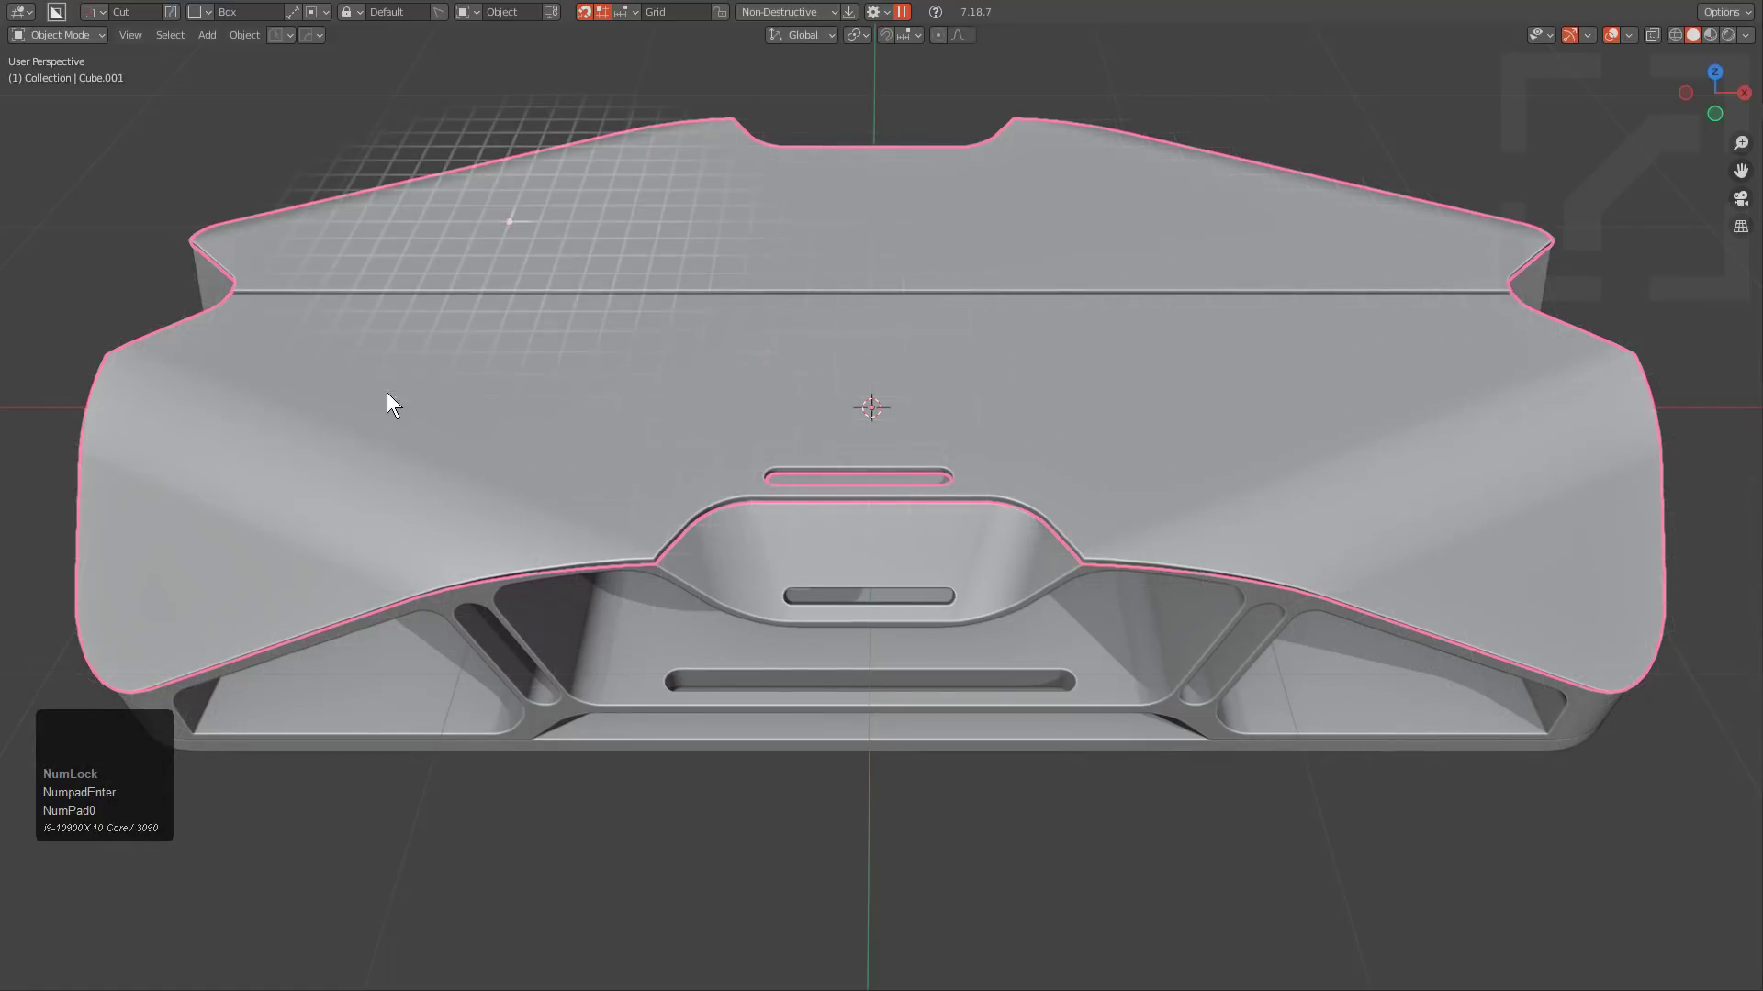
{"action": "left_click", "coordinate": [621, 9]}
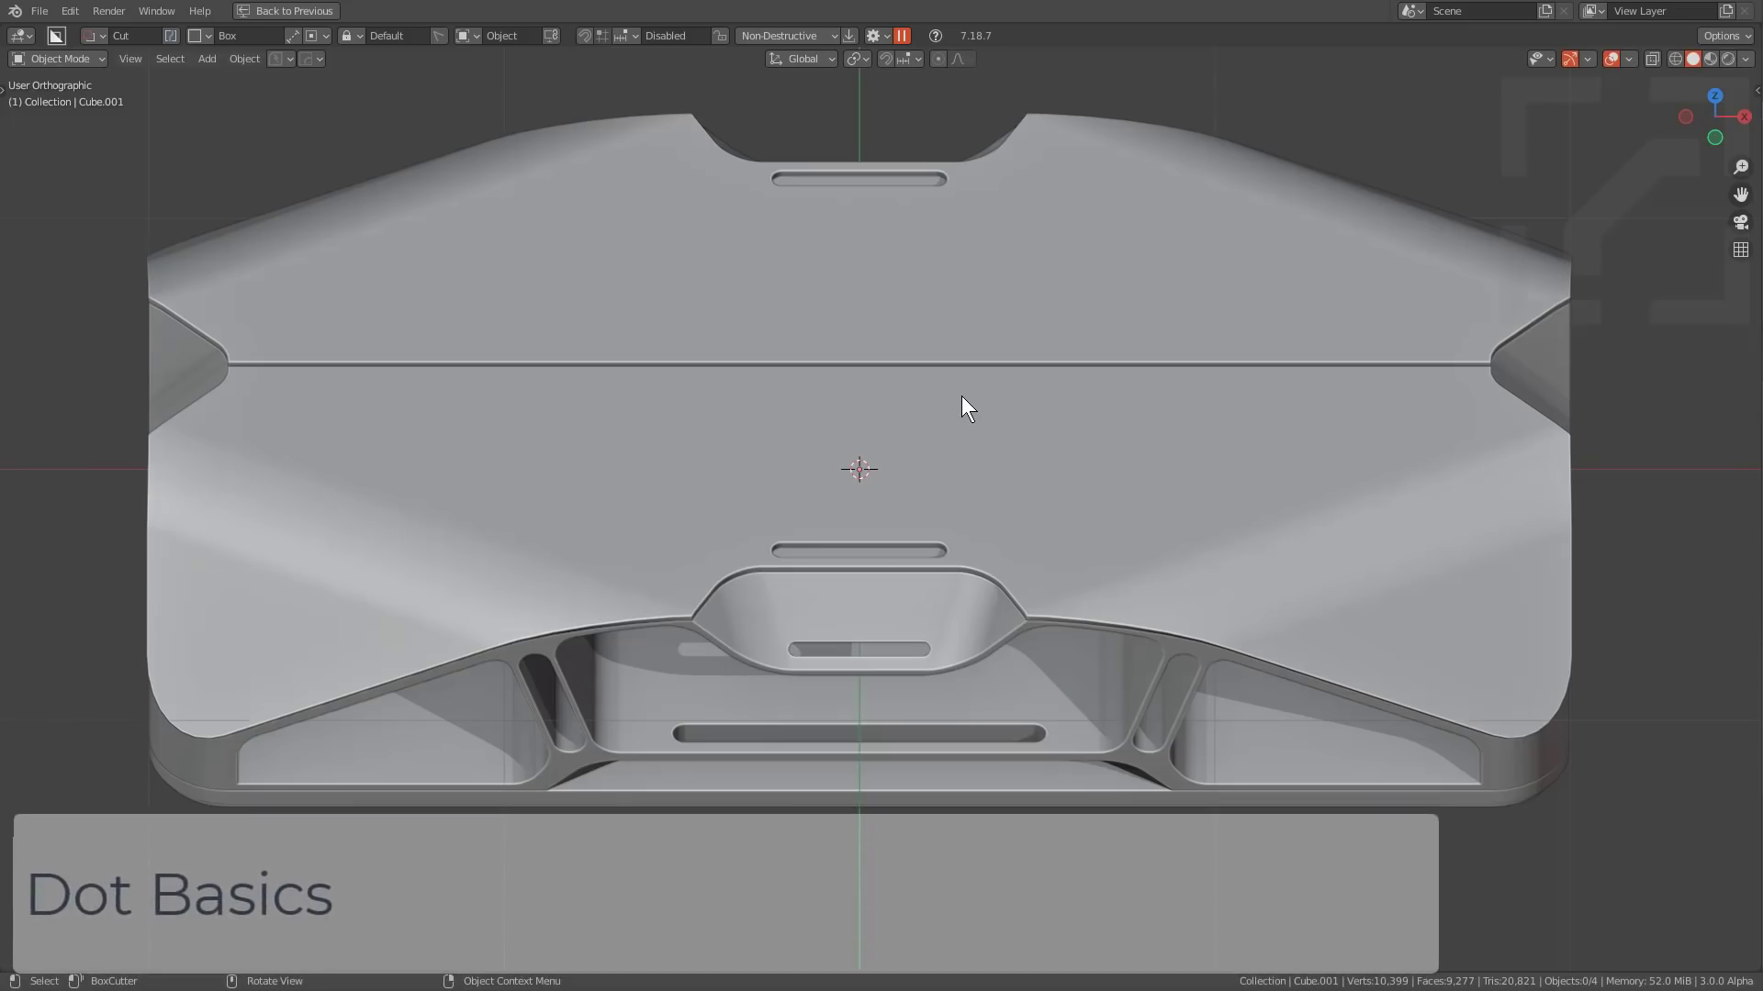
Select the upper hull panel, turn on dot snapping, and display the snap dots on its surface.
{"action": "left_click", "coordinate": [961, 394]}
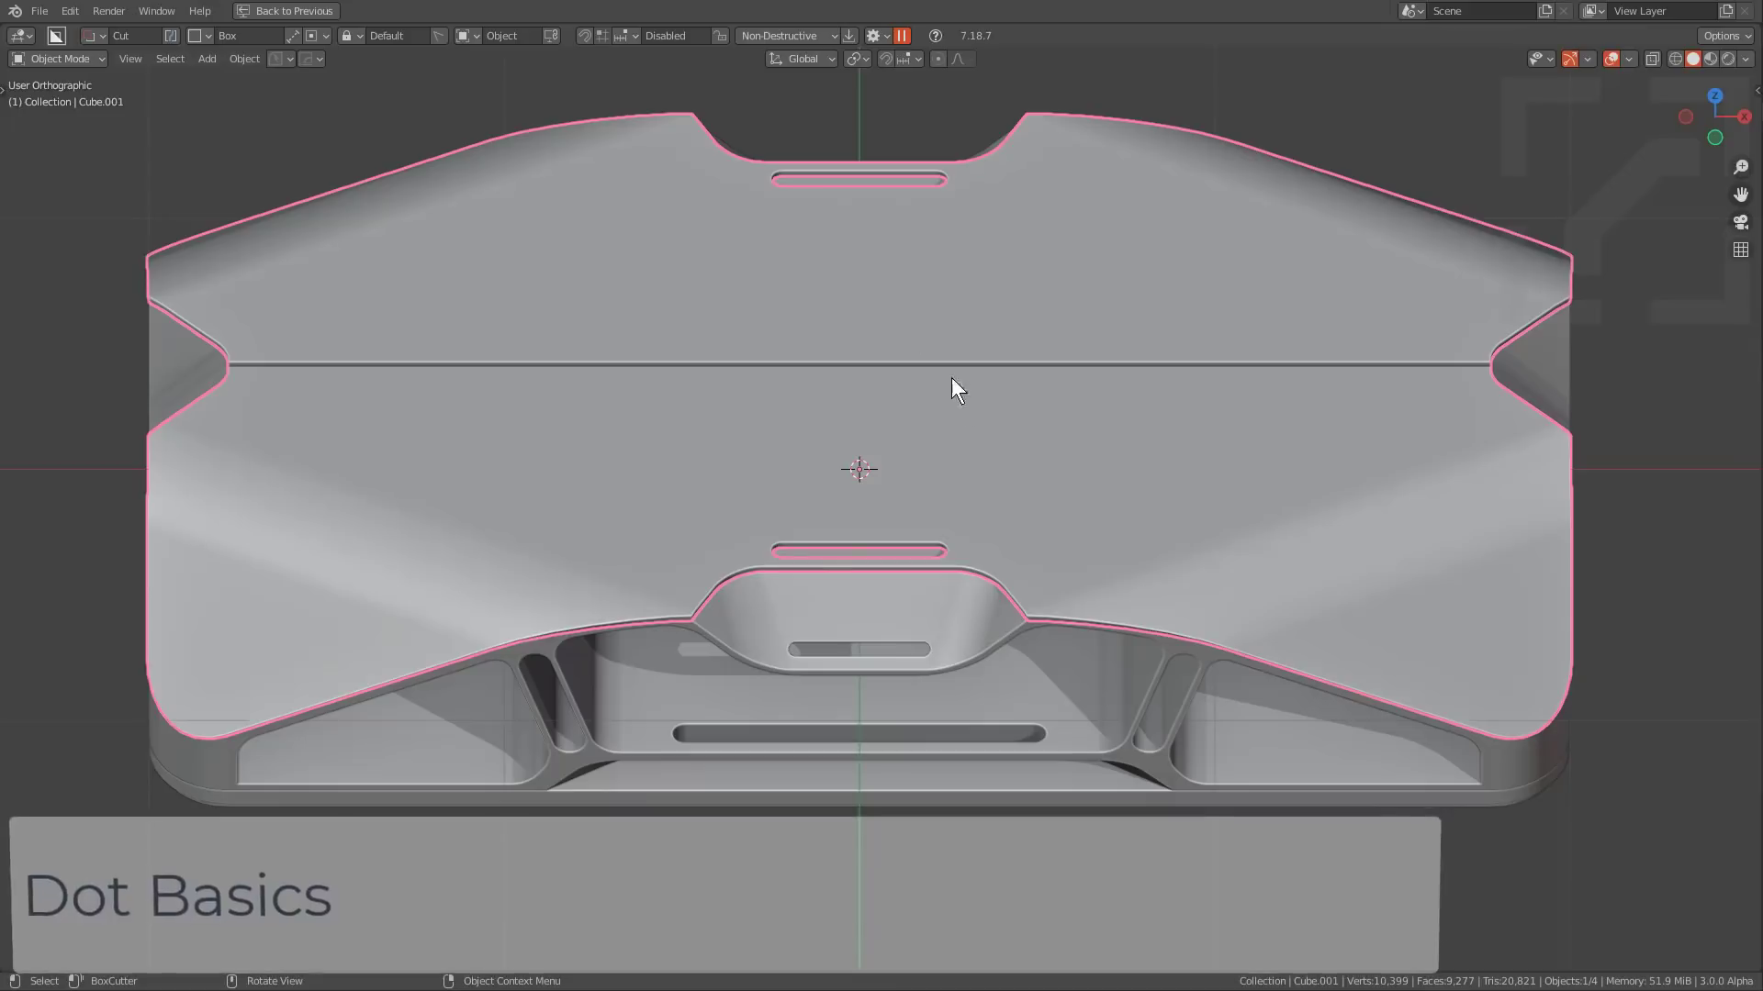
{"action": "left_click", "coordinate": [585, 36]}
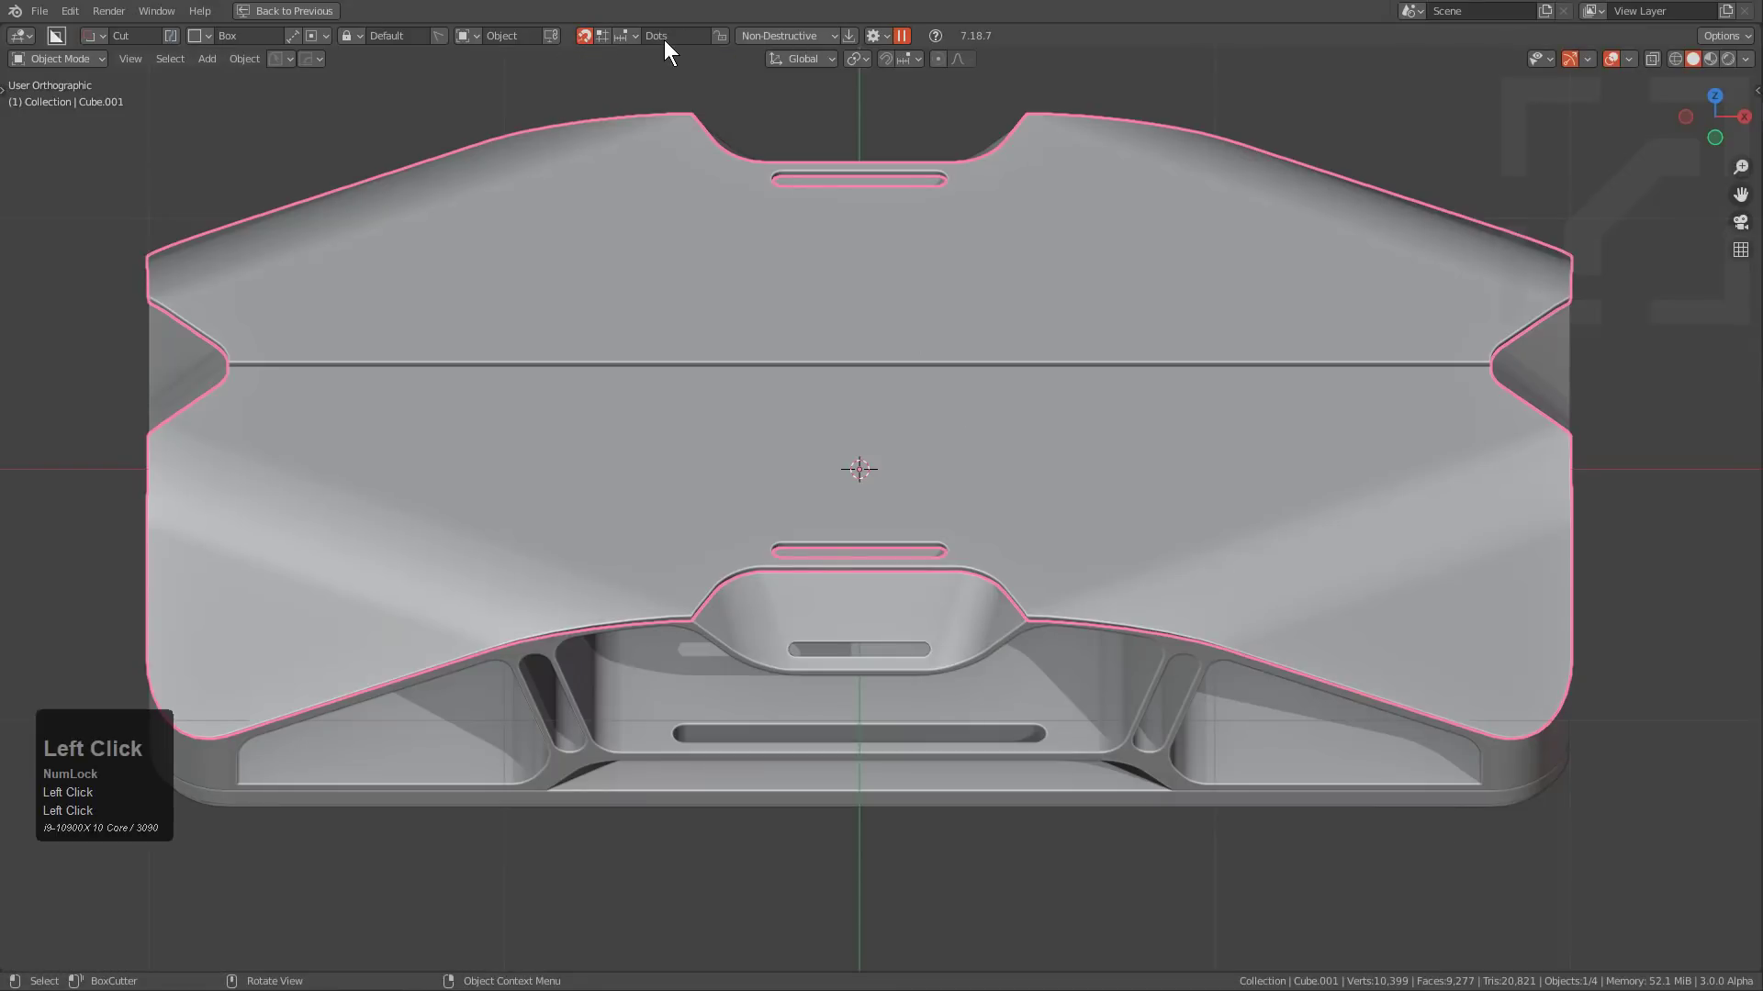
{"action": "left_click", "coordinate": [602, 37]}
{"action": "key", "text": "ctrl"}
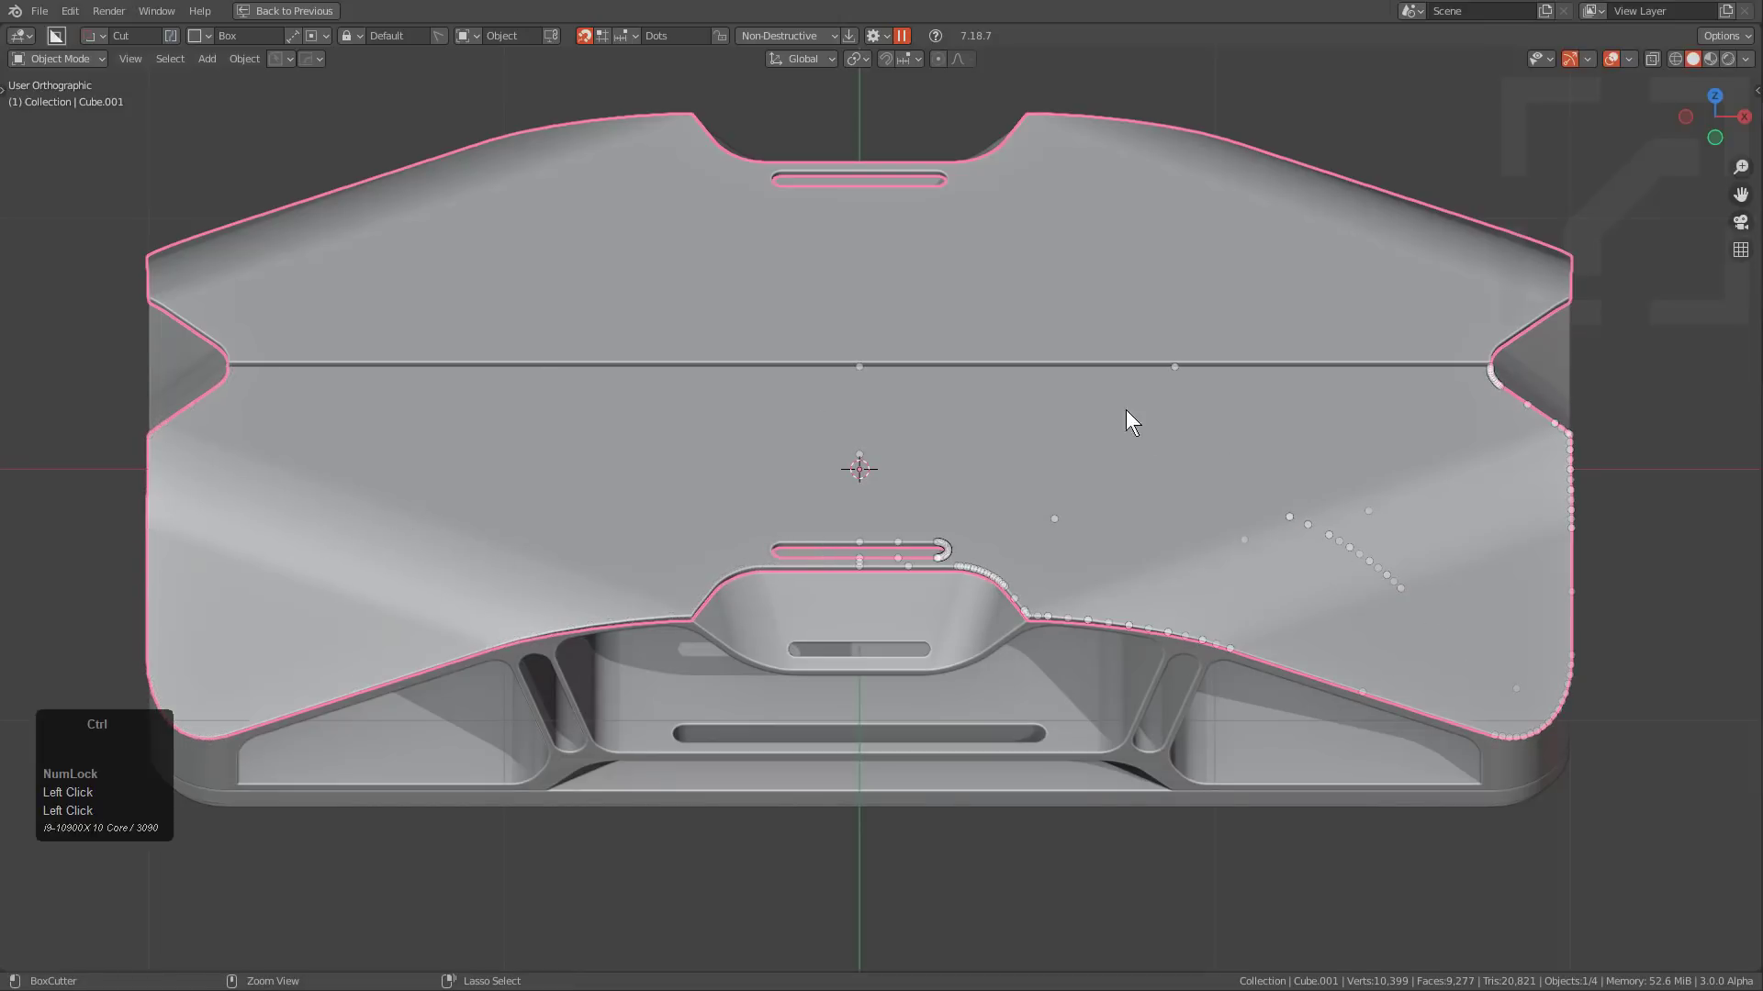
{"action": "mouse_move", "coordinate": [863, 371]}
{"action": "left_mouse_down", "text": "ctrl"}
{"action": "mouse_move", "coordinate": [1000, 386]}
{"action": "mouse_move", "coordinate": [986, 376]}
{"action": "left_mouse_up", "text": "ctrl"}
{"action": "key", "text": "Escape"}
{"action": "left_click", "coordinate": [955, 430]}
{"action": "left_click", "coordinate": [955, 429]}
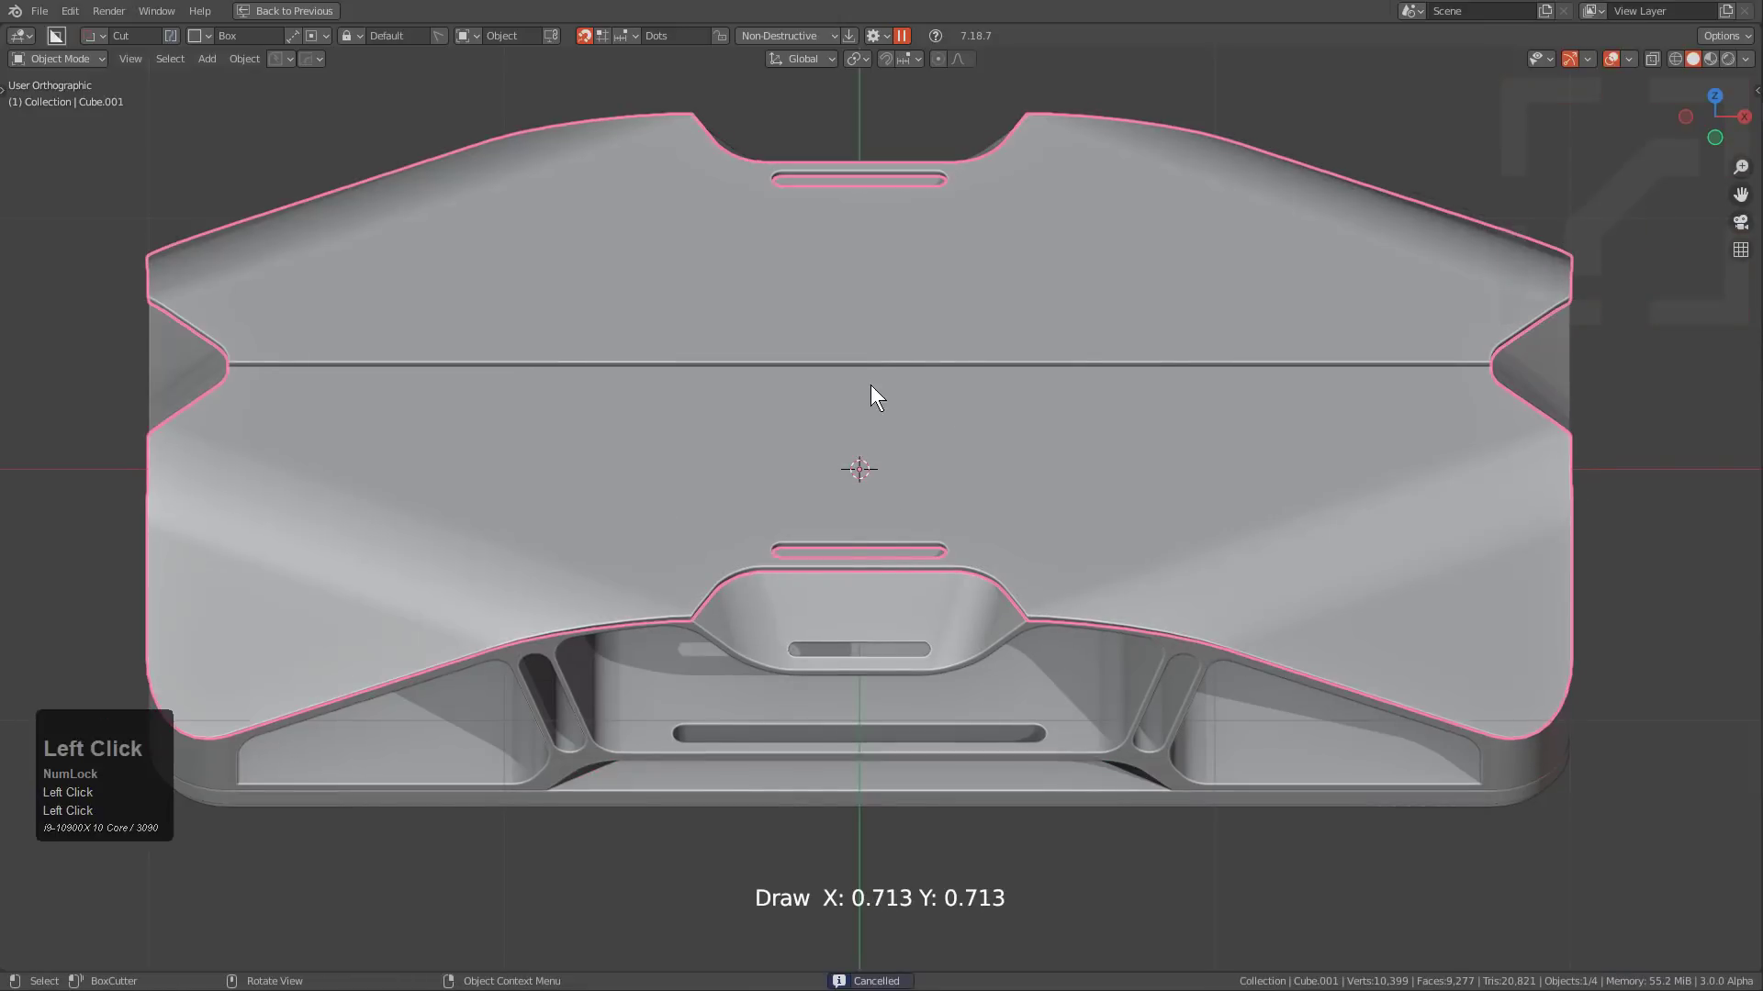
Cut a wide box along the hull panel's centre seam and a taller box crossing its middle, bevelling the corners of both.
{"action": "mouse_move", "coordinate": [860, 367]}
{"action": "left_mouse_down"}
{"action": "mouse_move", "coordinate": [1072, 398]}
{"action": "mouse_move", "coordinate": [1237, 389]}
{"action": "mouse_move", "coordinate": [1302, 417]}
{"action": "mouse_move", "coordinate": [1280, 387]}
{"action": "mouse_move", "coordinate": [1145, 398]}
{"action": "mouse_move", "coordinate": [1219, 397]}
{"action": "left_mouse_up"}
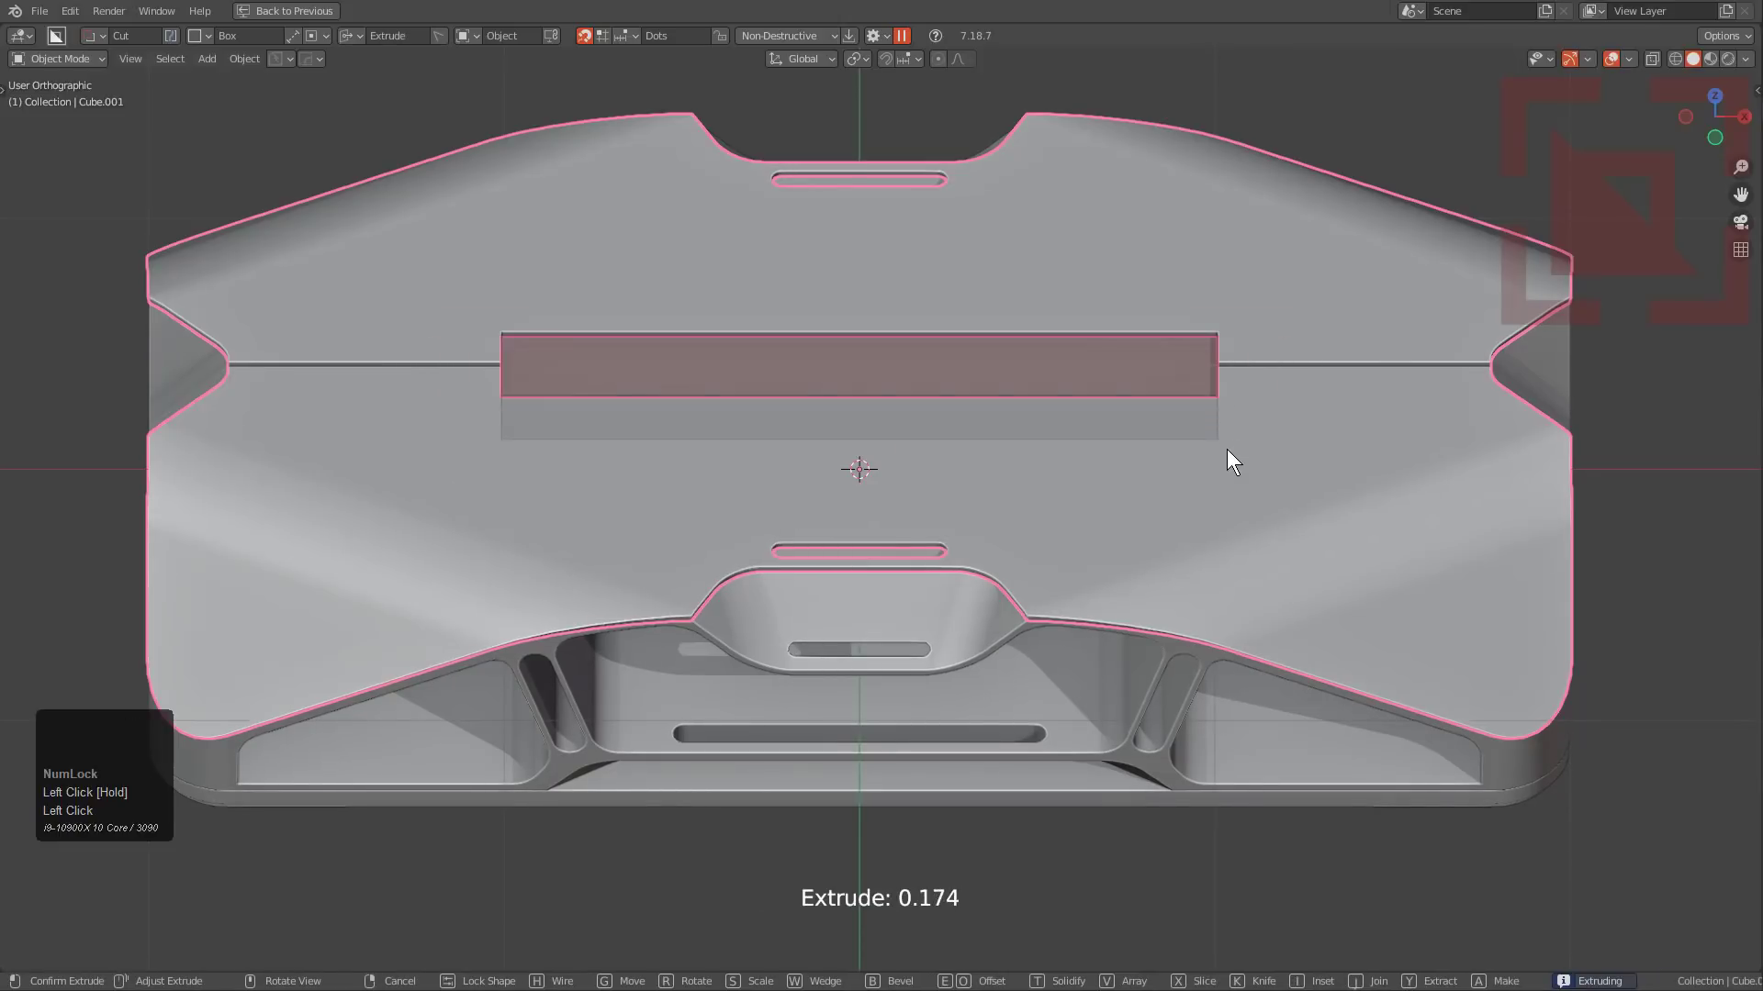
{"action": "key", "text": "b"}
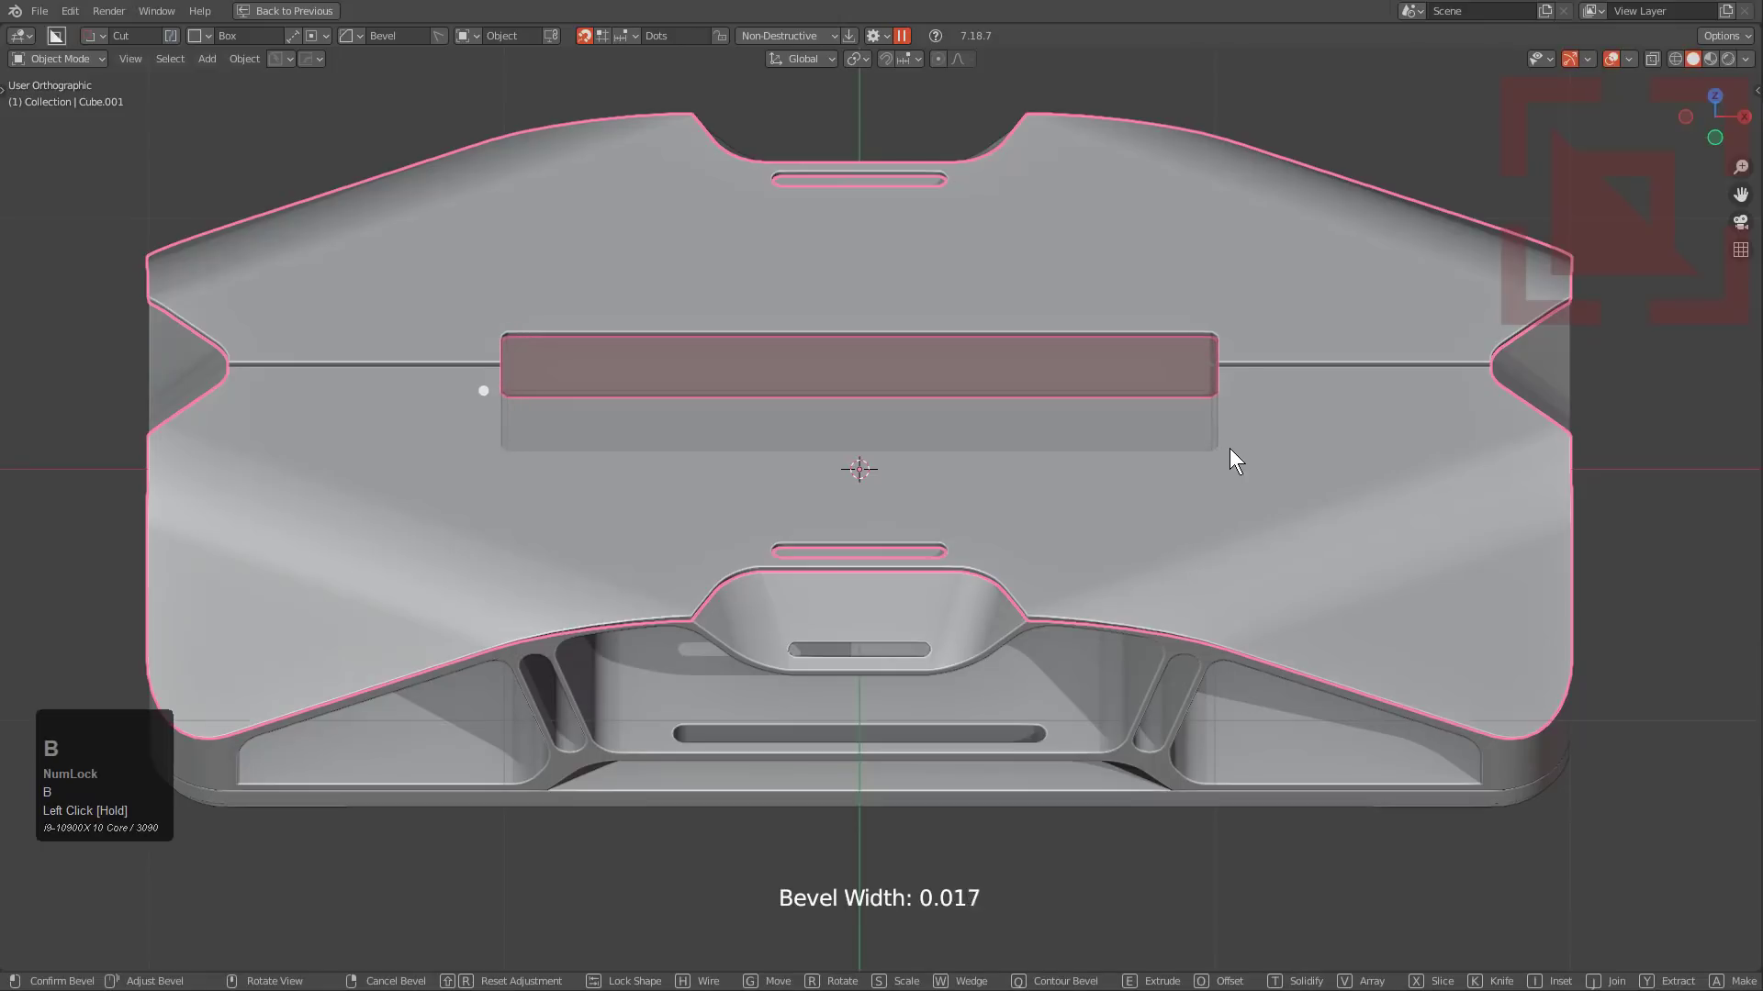
{"action": "key", "text": "space"}
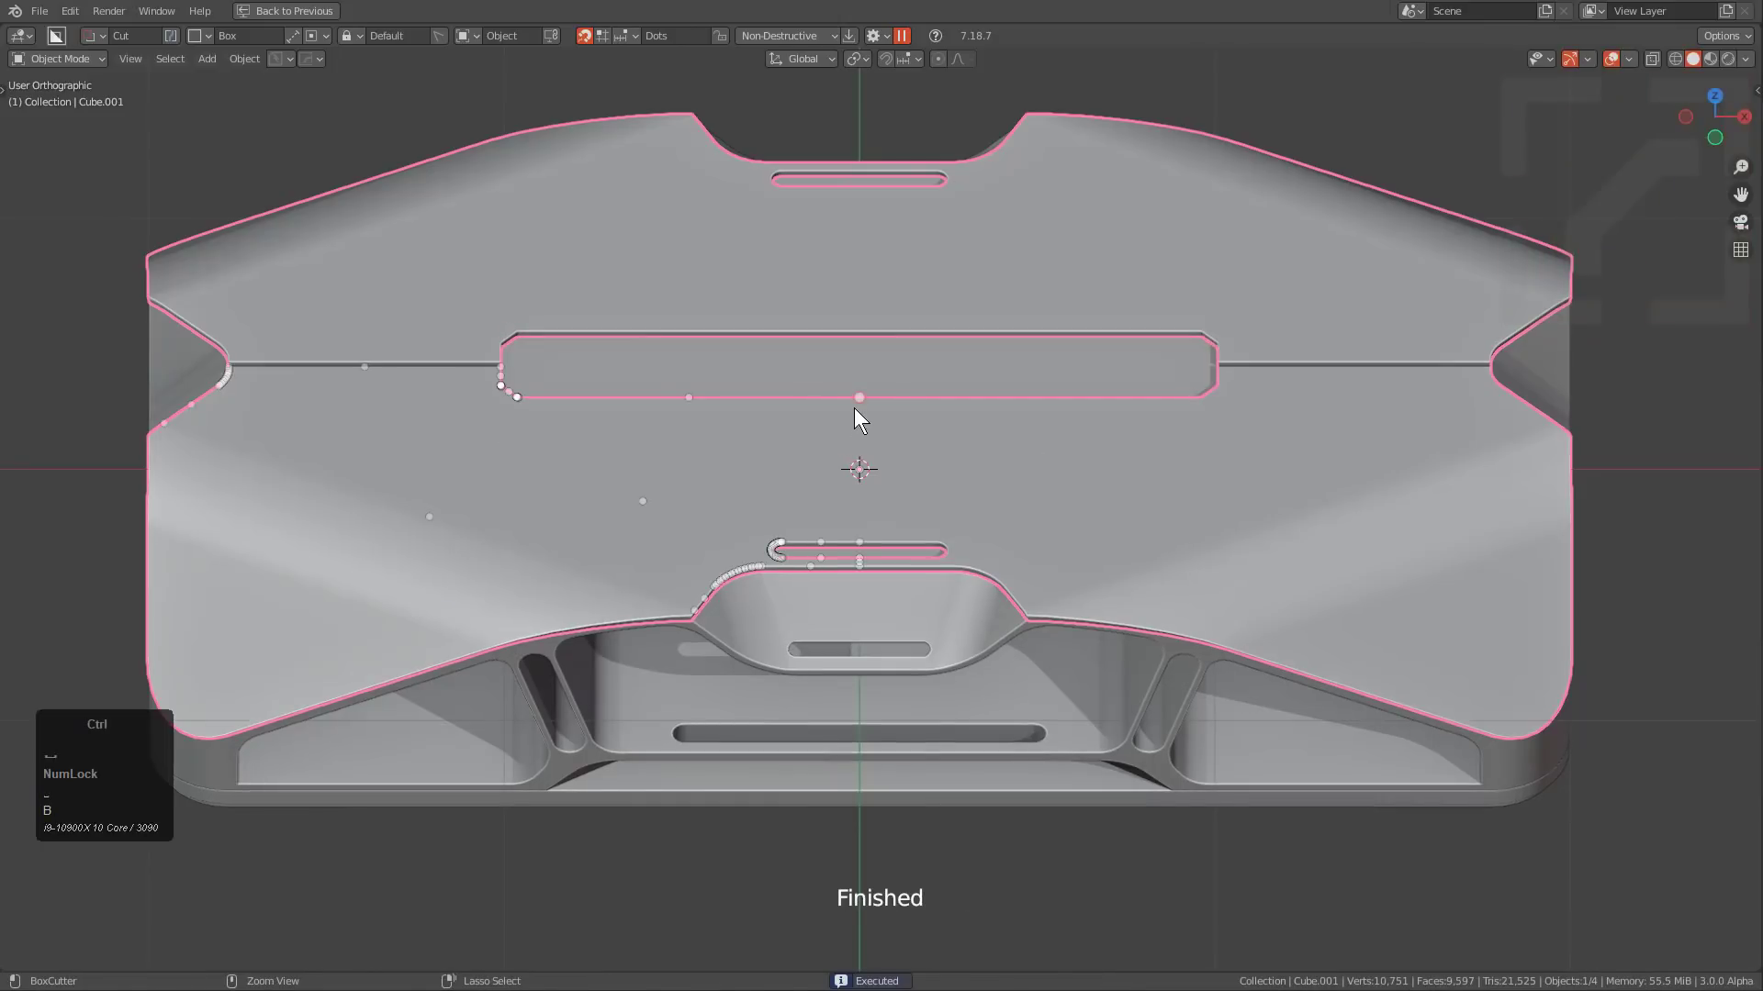
{"action": "mouse_move", "coordinate": [856, 404]}
{"action": "left_mouse_down", "text": "alt"}
{"action": "mouse_move", "coordinate": [914, 496]}
{"action": "mouse_move", "coordinate": [910, 548]}
{"action": "mouse_move", "coordinate": [935, 522]}
{"action": "mouse_move", "coordinate": [948, 547]}
{"action": "left_mouse_up", "text": "alt"}
{"action": "key", "text": "b"}
{"action": "key", "text": "space"}
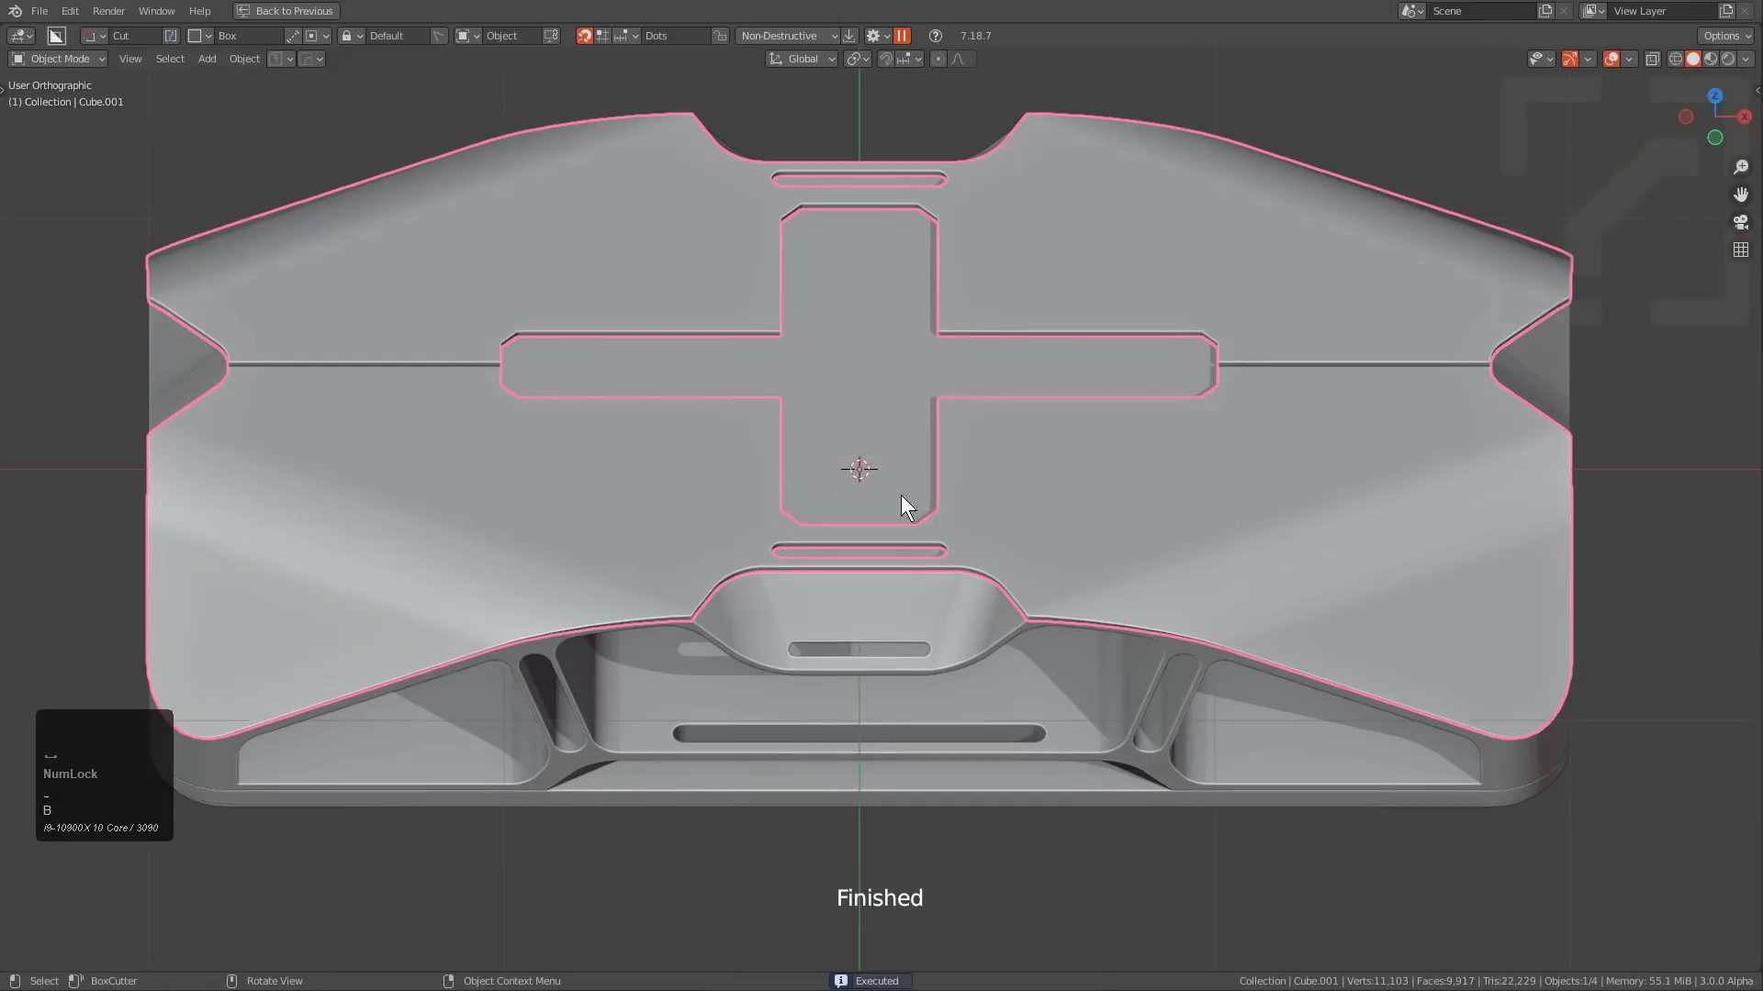
Cut a thin rectangular slot into the panel just below one arm of the cross-shaped recess.
{"action": "key", "text": "ctrl"}
{"action": "left_click_drag", "start_coordinate": [523, 415], "coordinate": [754, 433]}
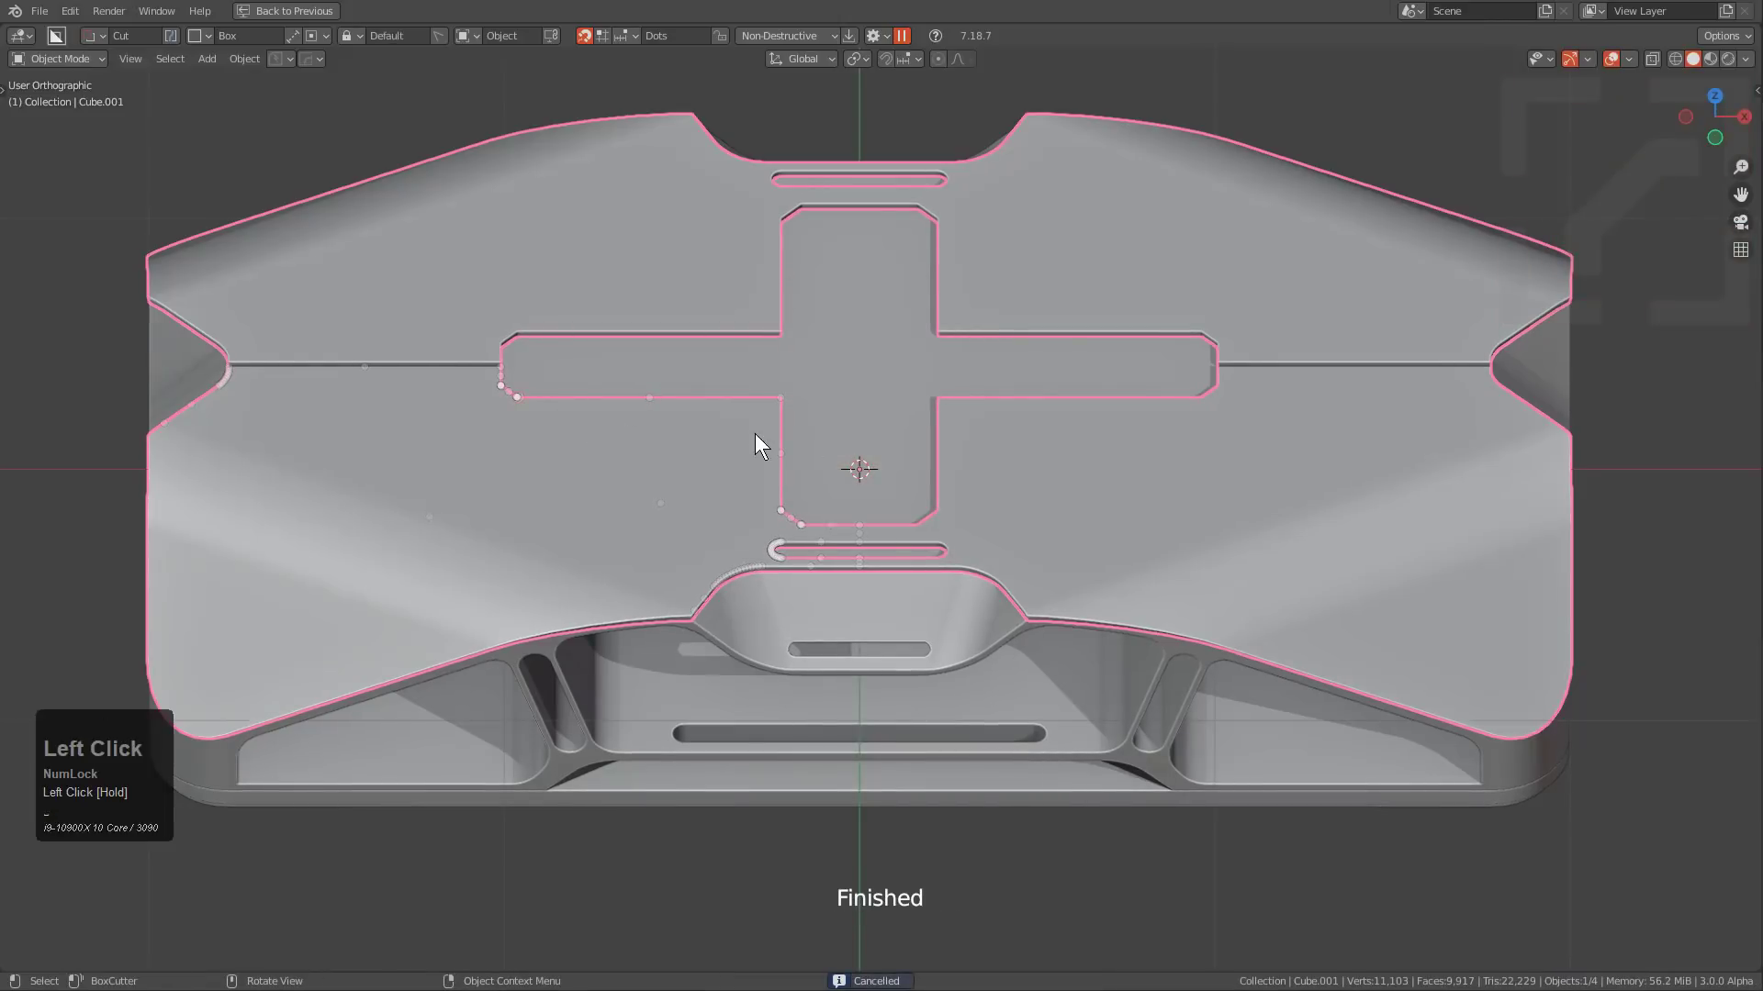
{"action": "left_click_drag", "start_coordinate": [525, 406], "coordinate": [775, 454]}
{"action": "left_click", "coordinate": [769, 483]}
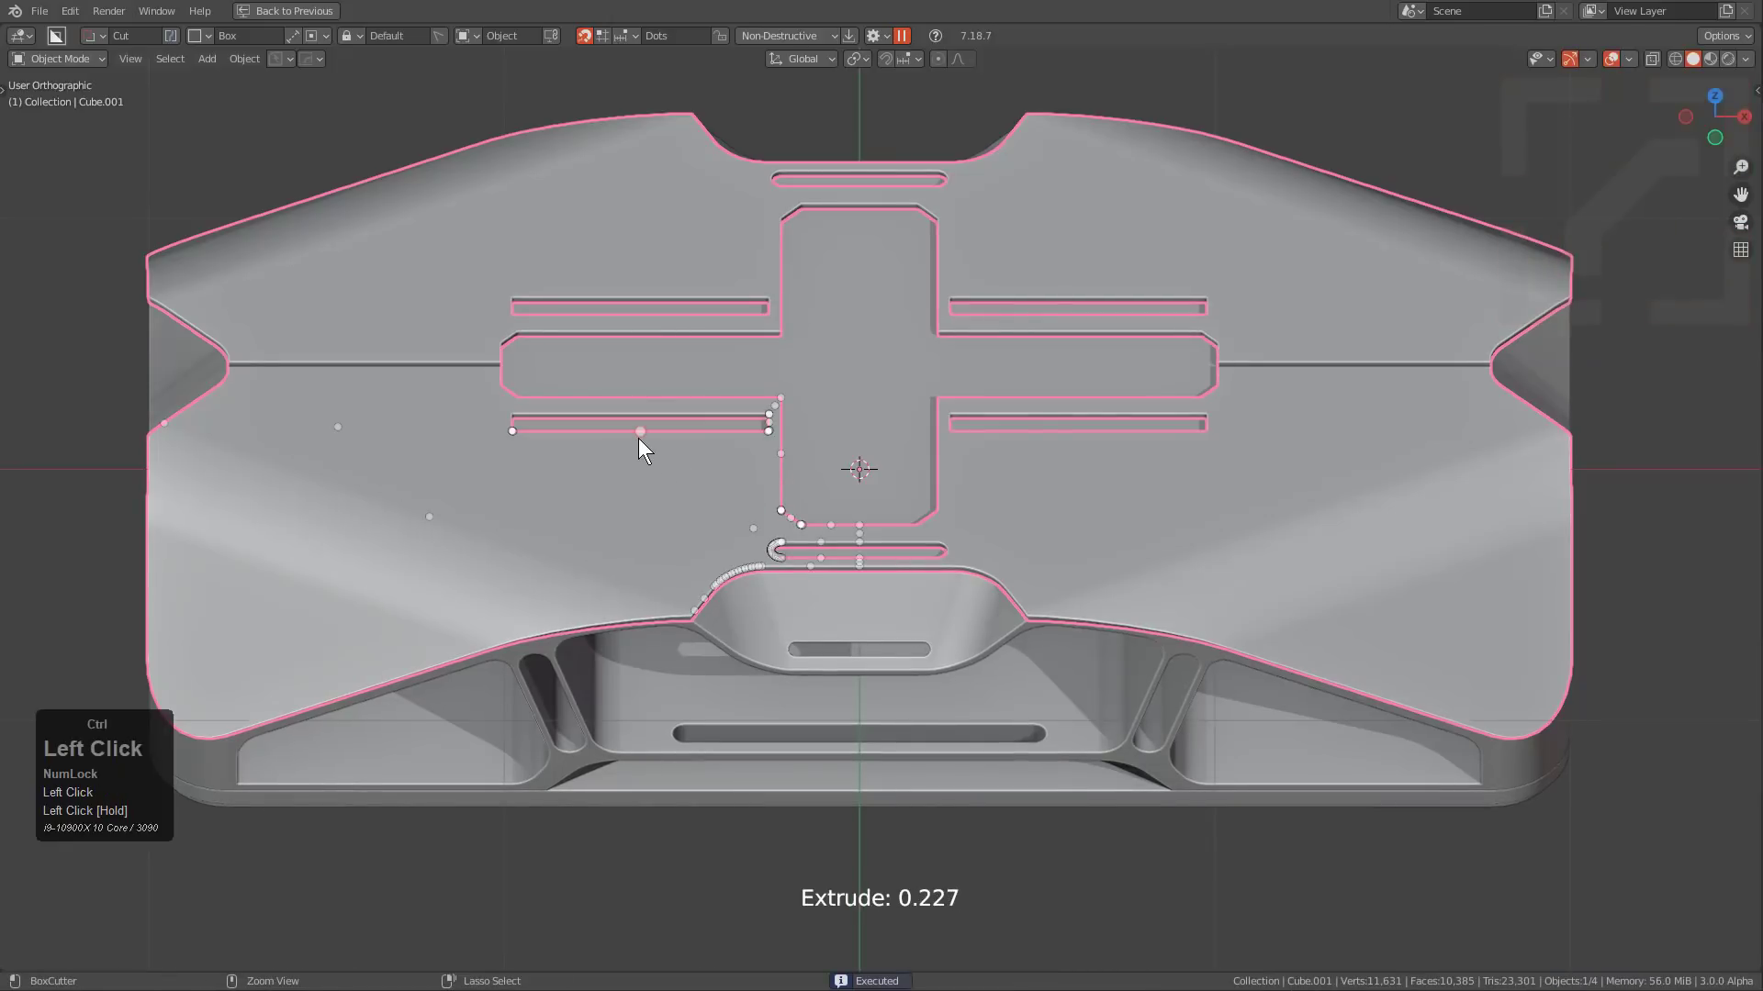
Cut a box centred on the slot's lower-edge midpoint dot, with bevelled corners and Solidify turning it into a thin outline groove.
{"action": "left_click_drag", "start_coordinate": [640, 433], "coordinate": [679, 489], "text": "ctrl"}
{"action": "key", "text": "b"}
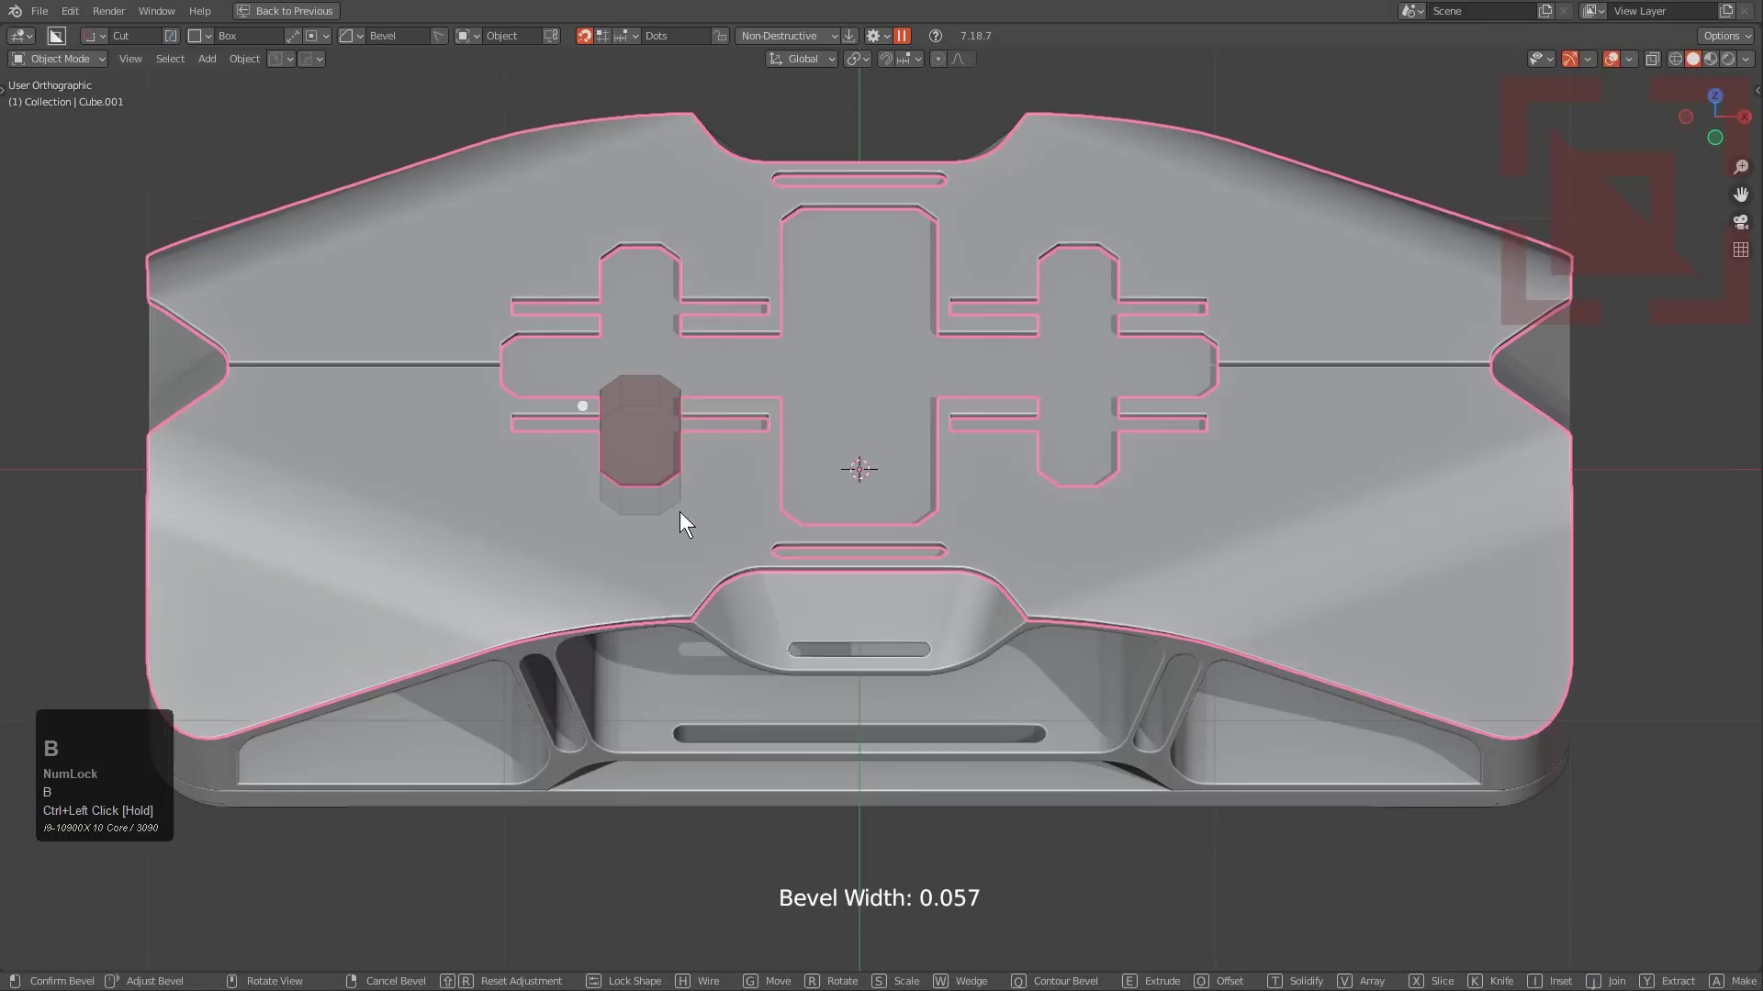
{"action": "key", "text": "t"}
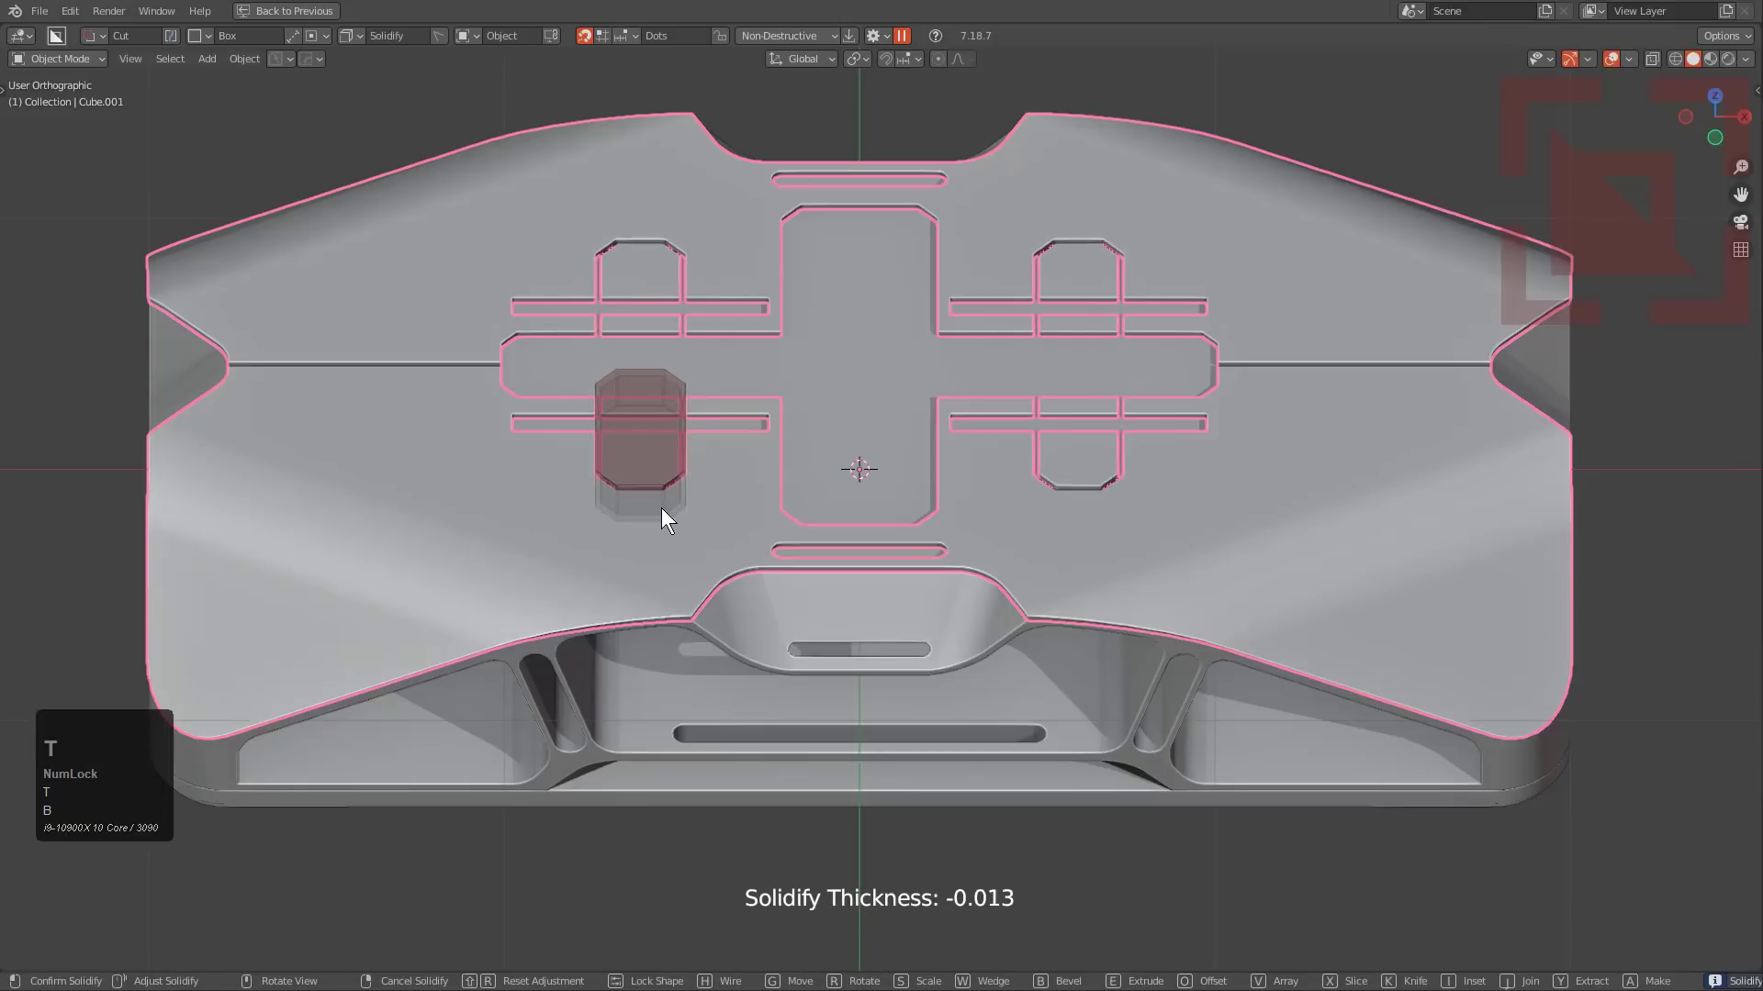
{"action": "key", "text": "space"}
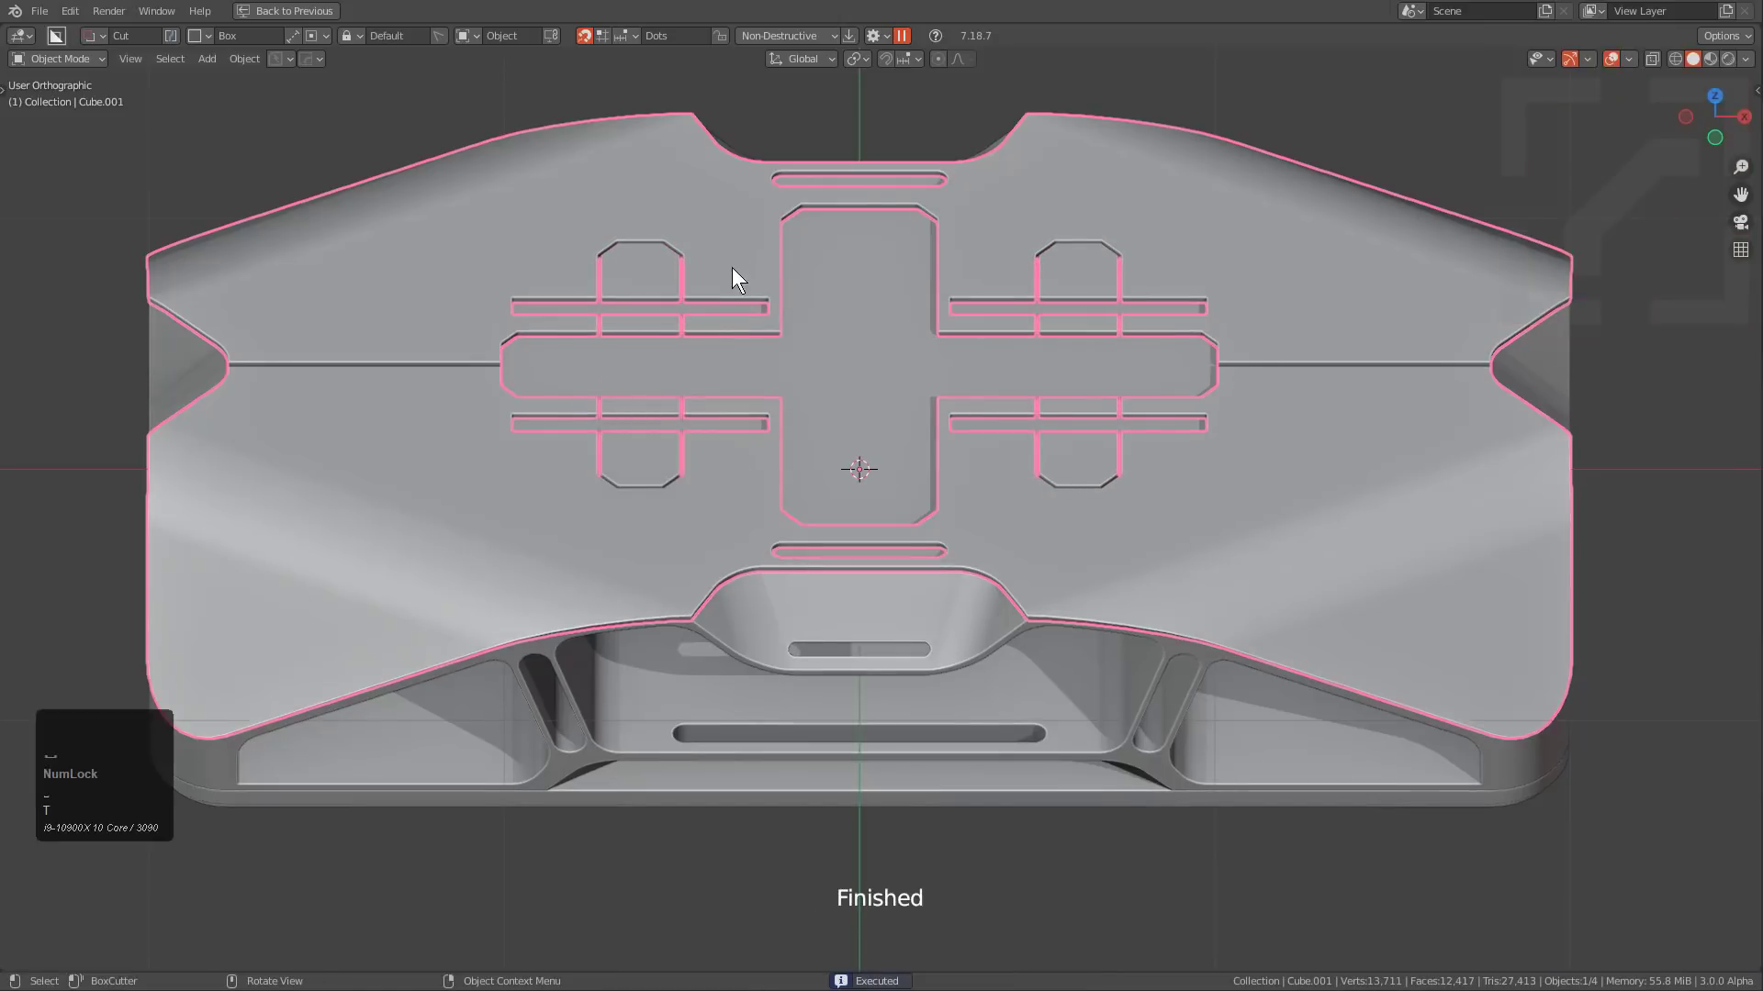
Set the snap dots' fade-out time to 0 and display the dots over the hull panel.
{"action": "left_click", "coordinate": [626, 36]}
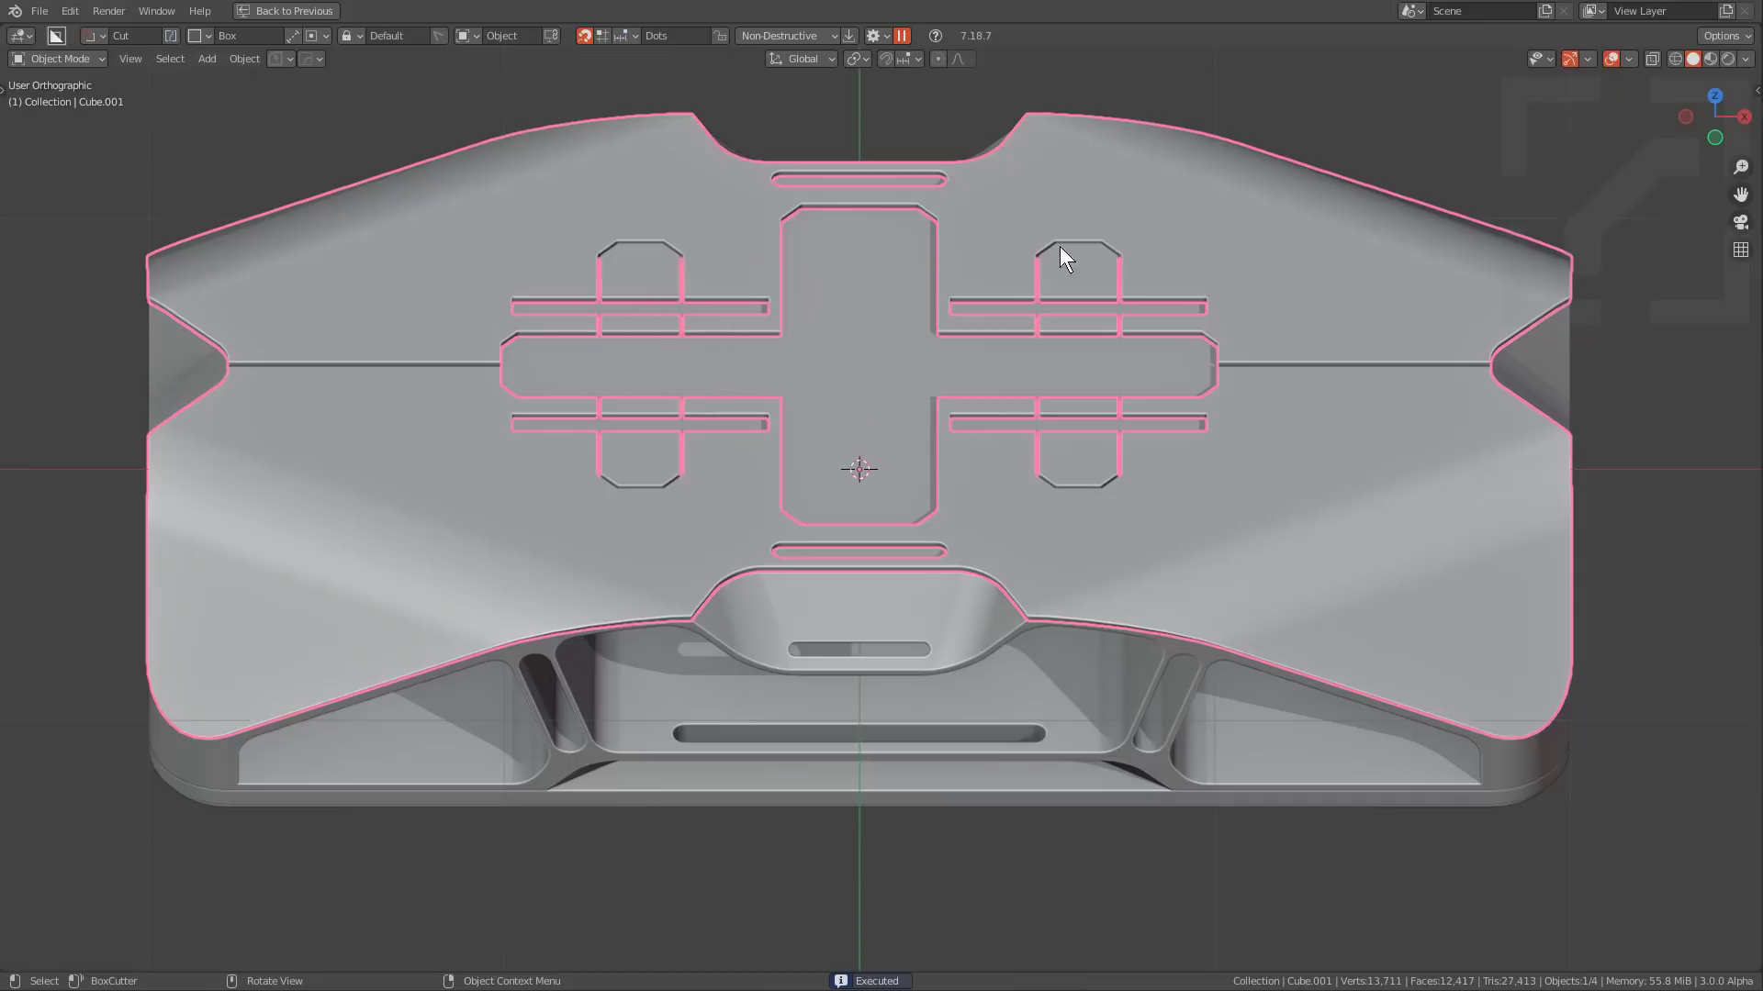
{"action": "left_click", "coordinate": [714, 229]}
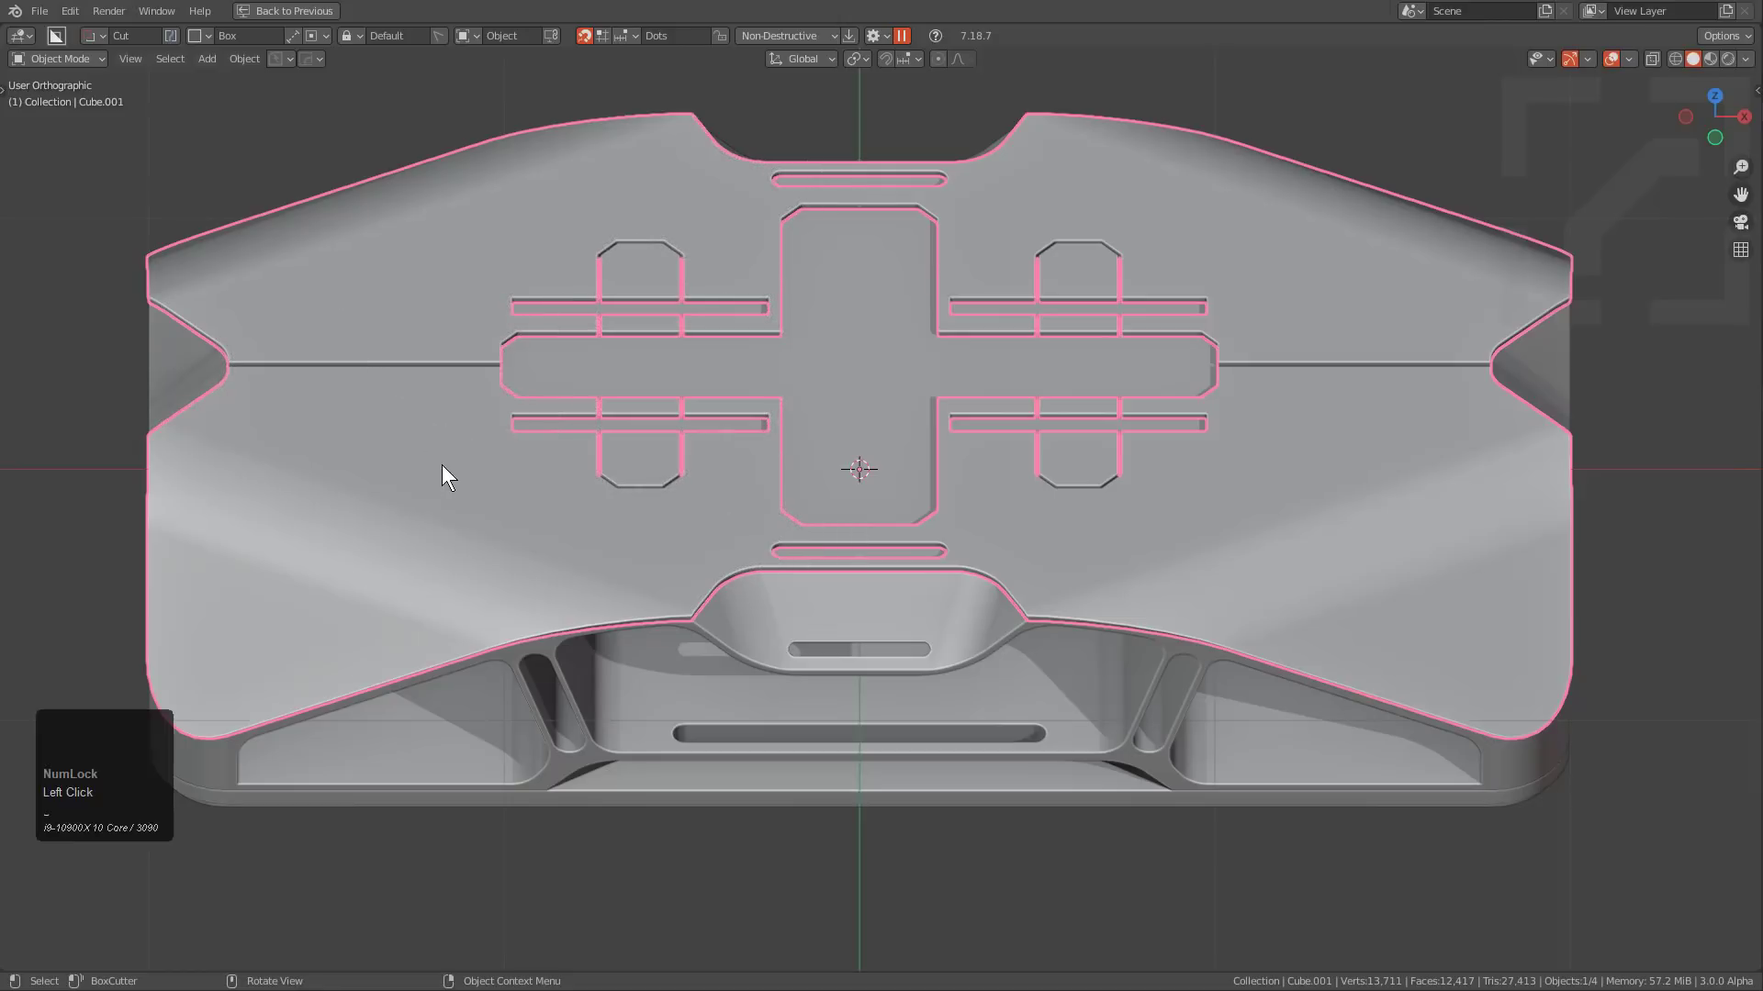
{"action": "left_click", "coordinate": [631, 36]}
{"action": "left_click", "coordinate": [657, 246]}
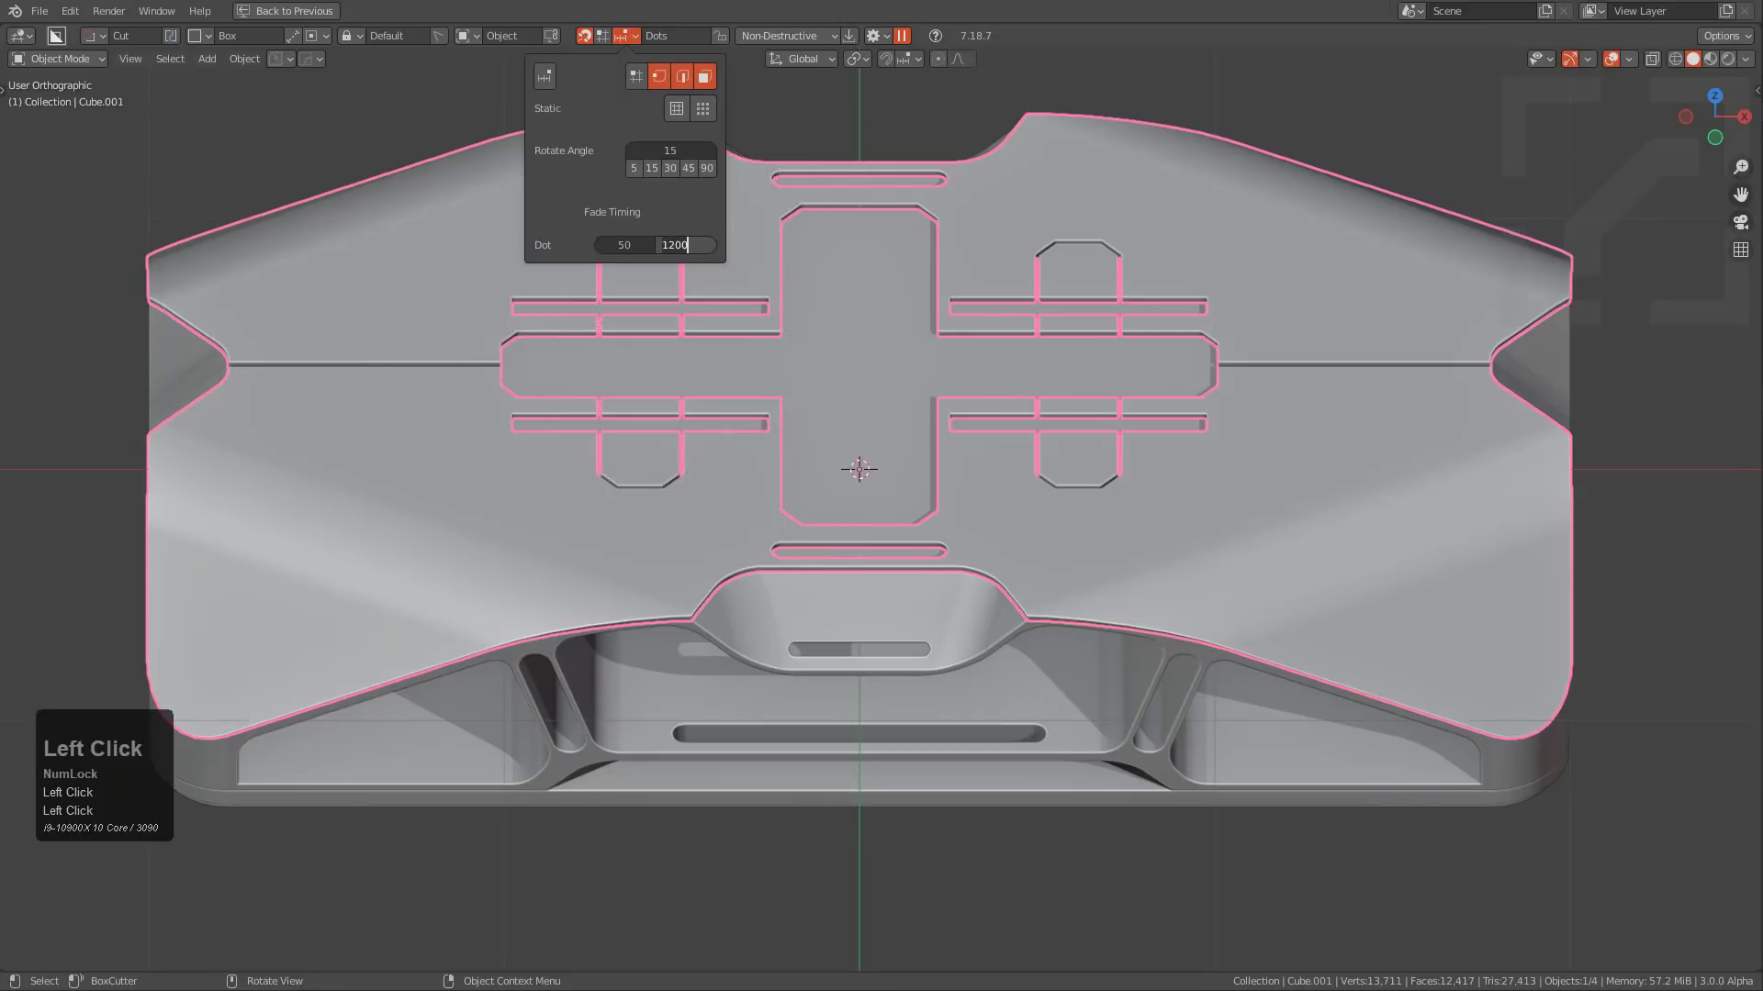
{"action": "key", "text": "KP_Insert"}
{"action": "key", "text": "Num_Lock"}
{"action": "type", "text": "0"}
{"action": "key", "text": "KP_Enter"}
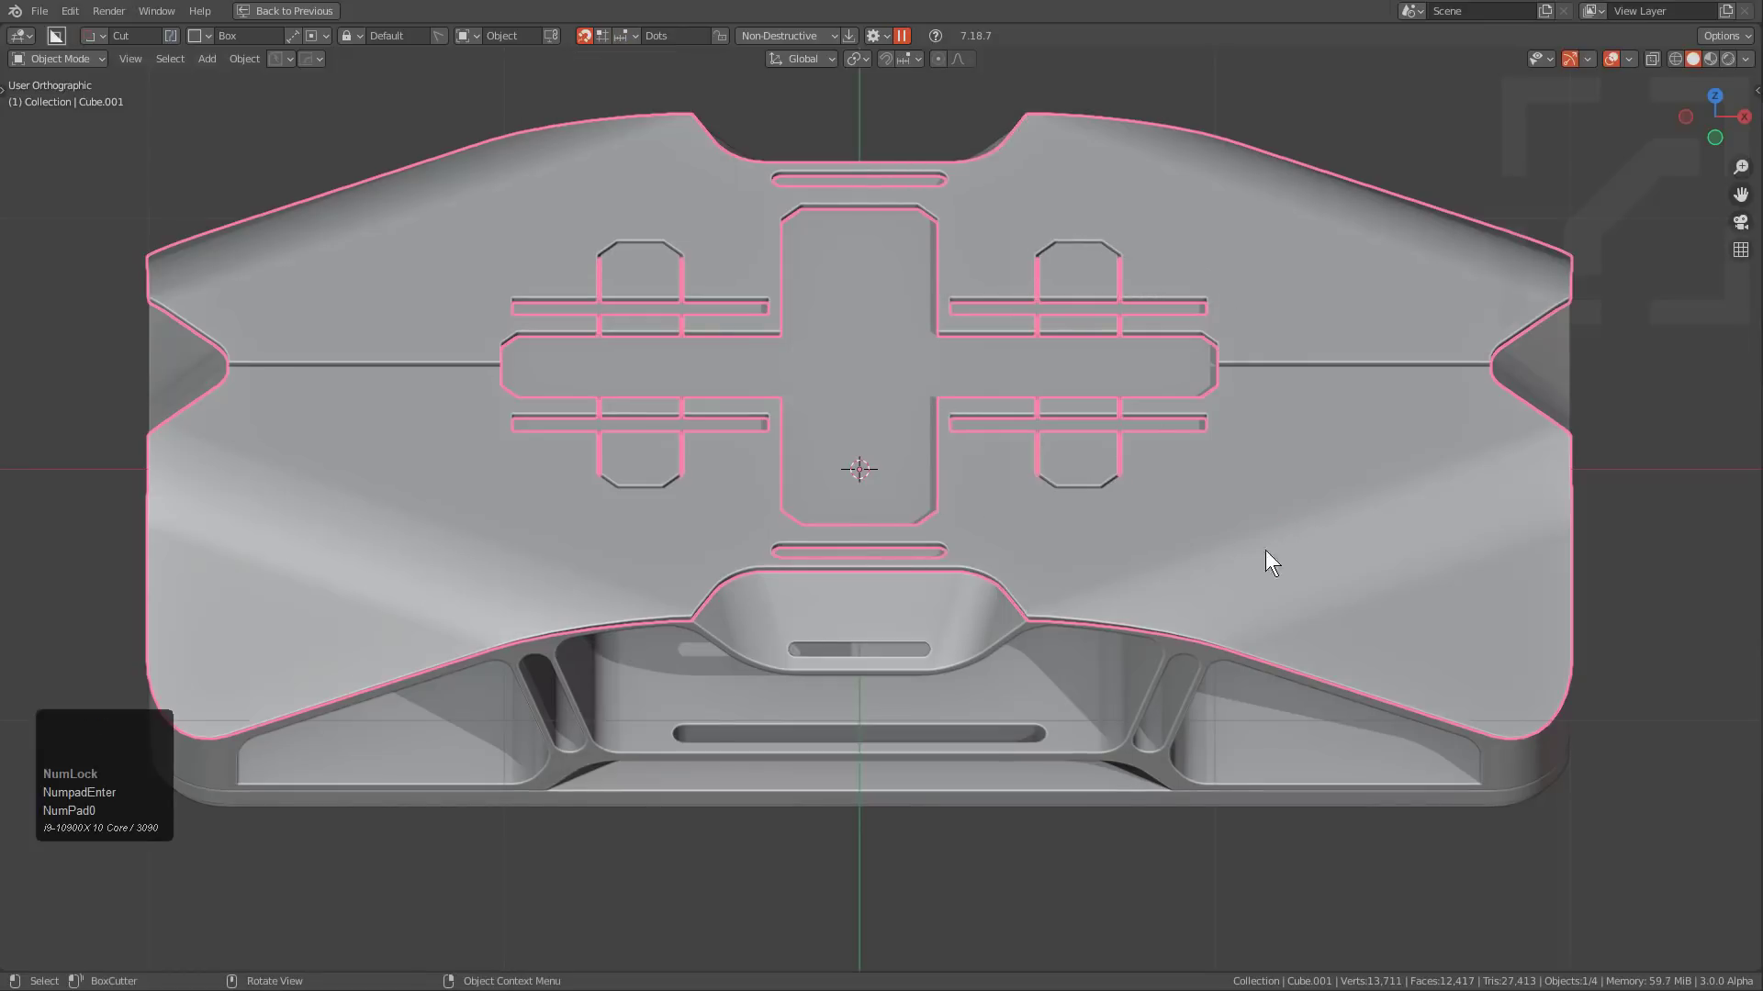
{"action": "key", "text": "ctrl"}
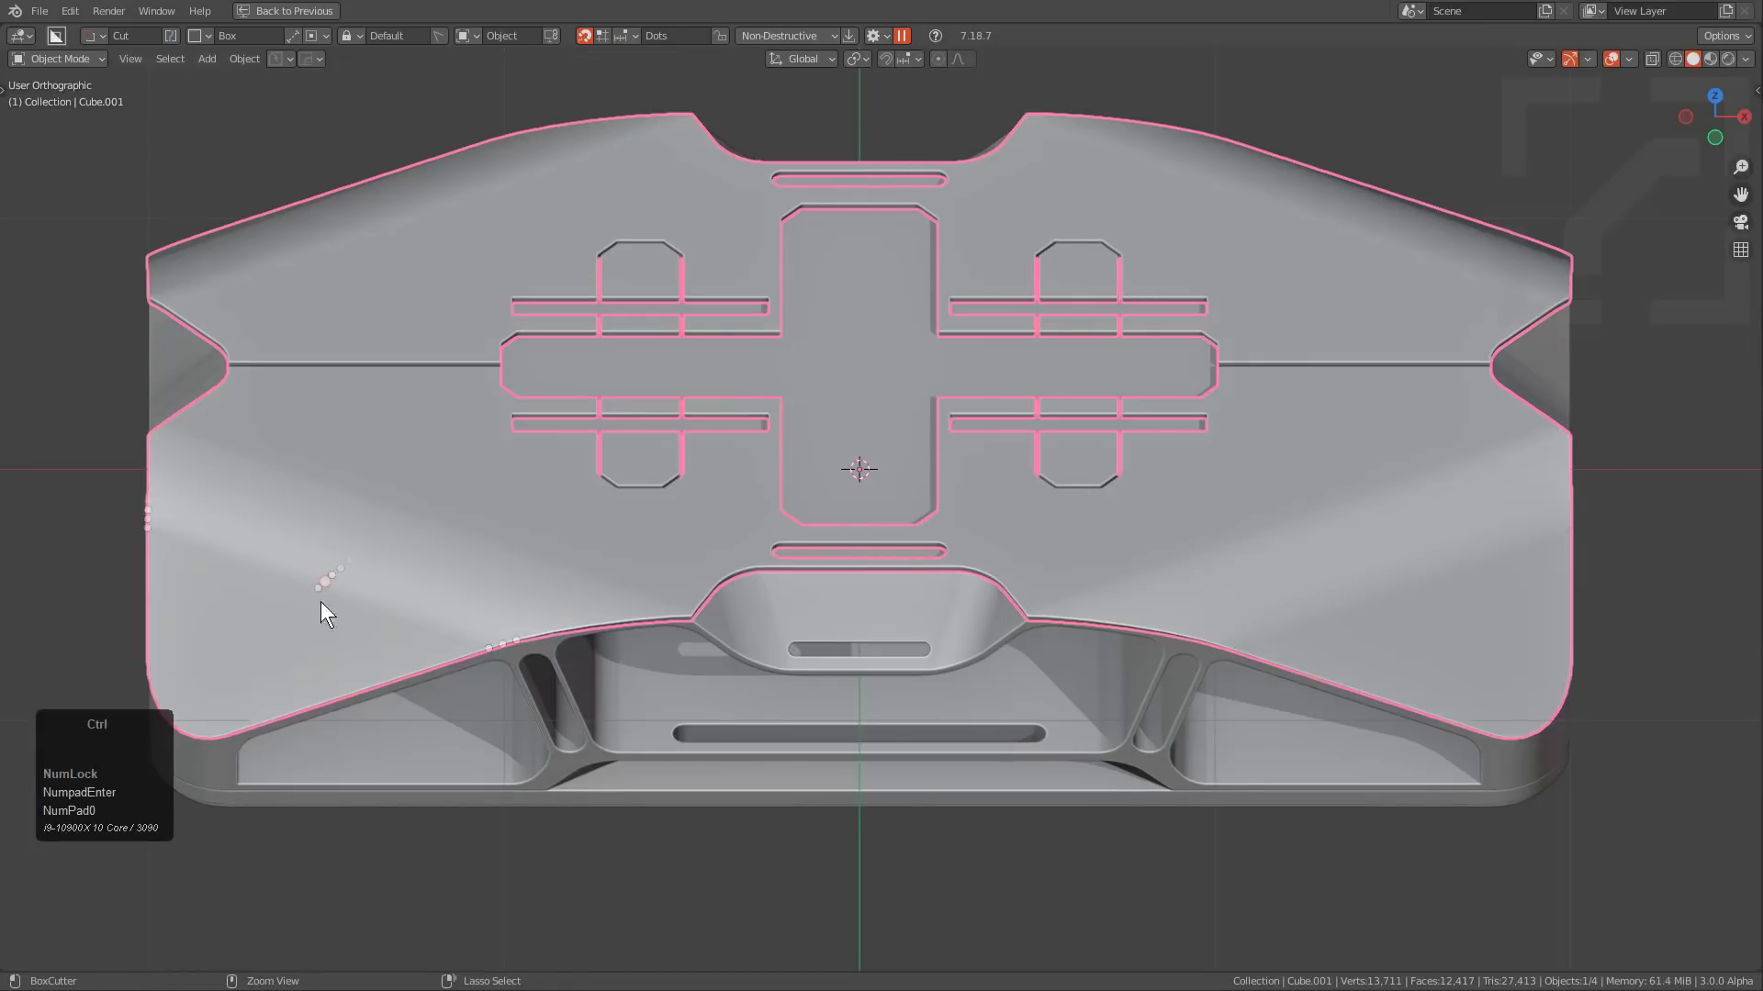
Set the snap dots' fade-in time to 0.
{"action": "left_click", "coordinate": [627, 35]}
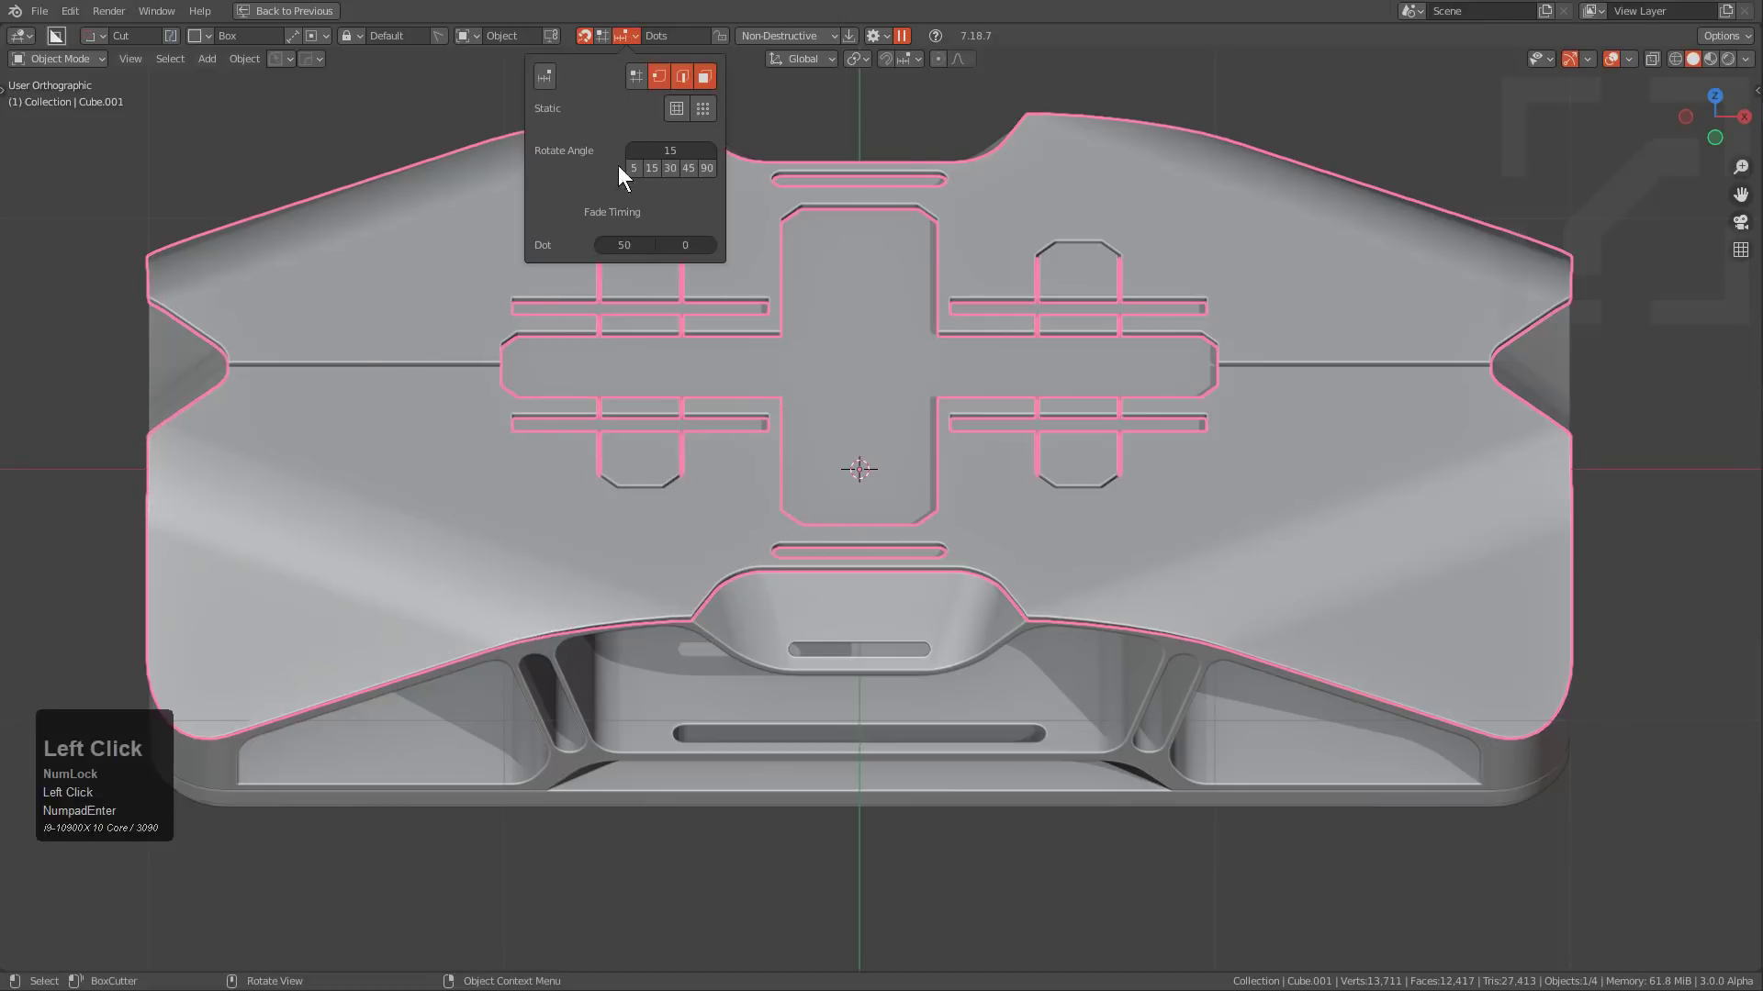
{"action": "left_click", "coordinate": [620, 244]}
{"action": "type", "text": "0"}
{"action": "key", "text": "KP_Enter"}
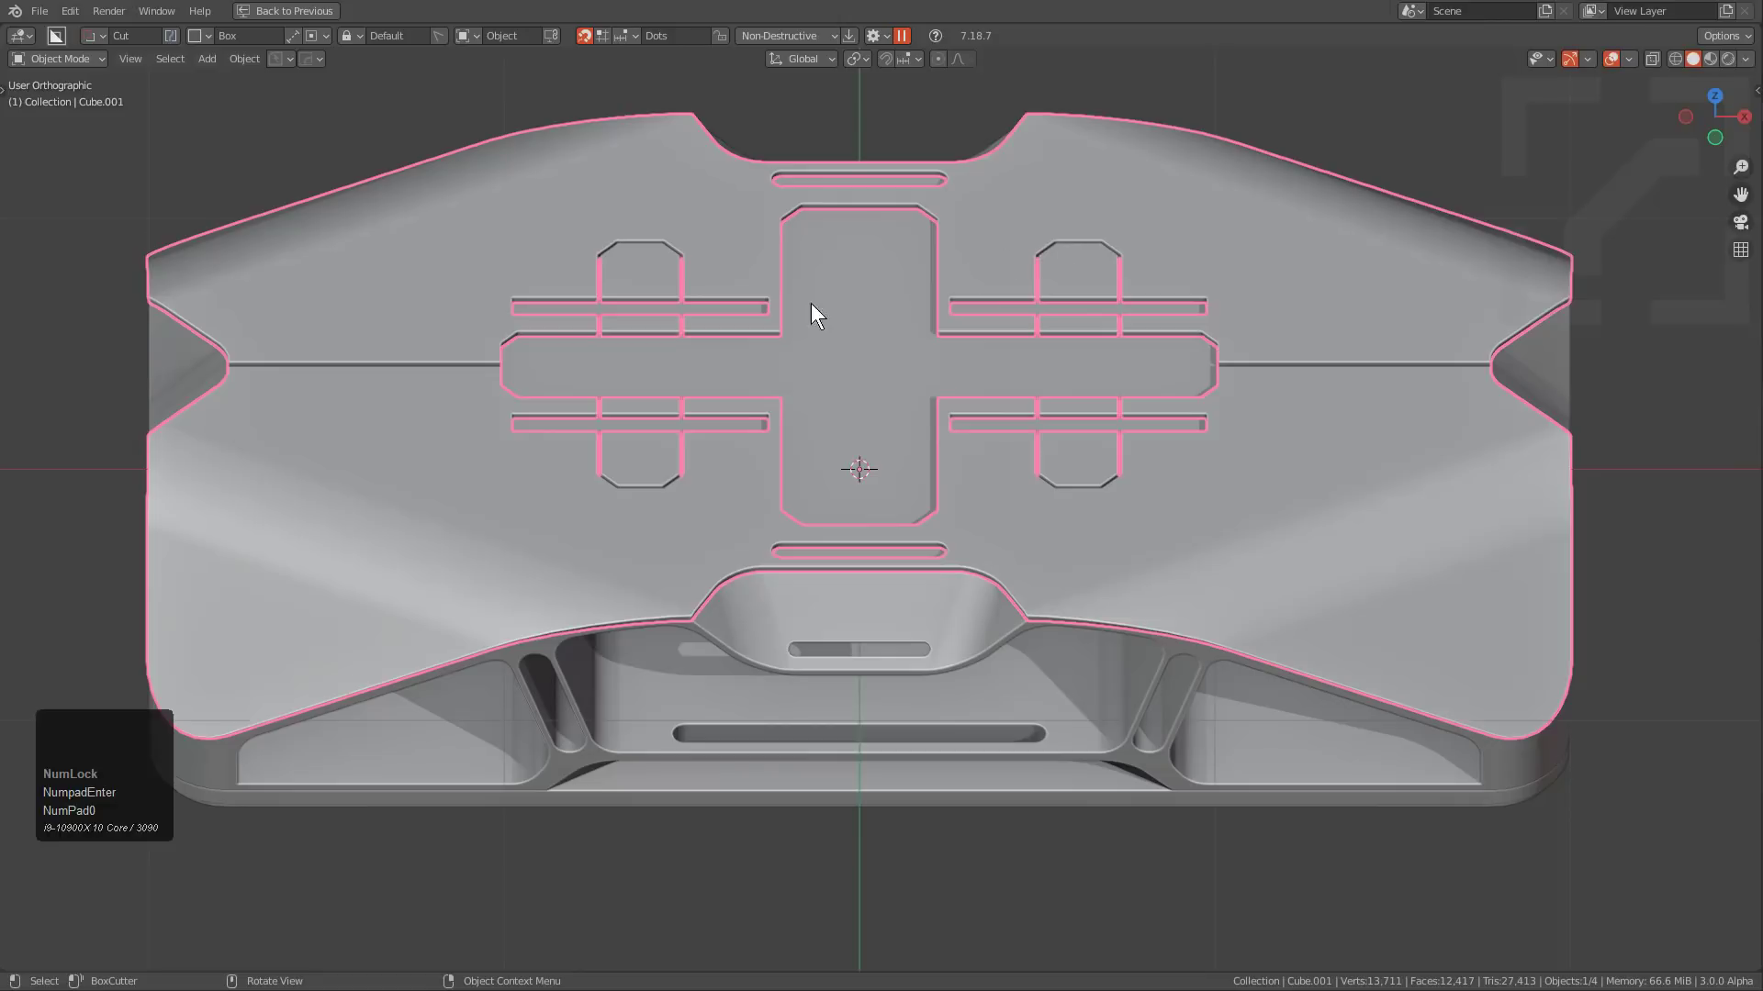
Start a new file from the General template and frame the whole default cube.
{"action": "key", "text": "ctrl+n"}
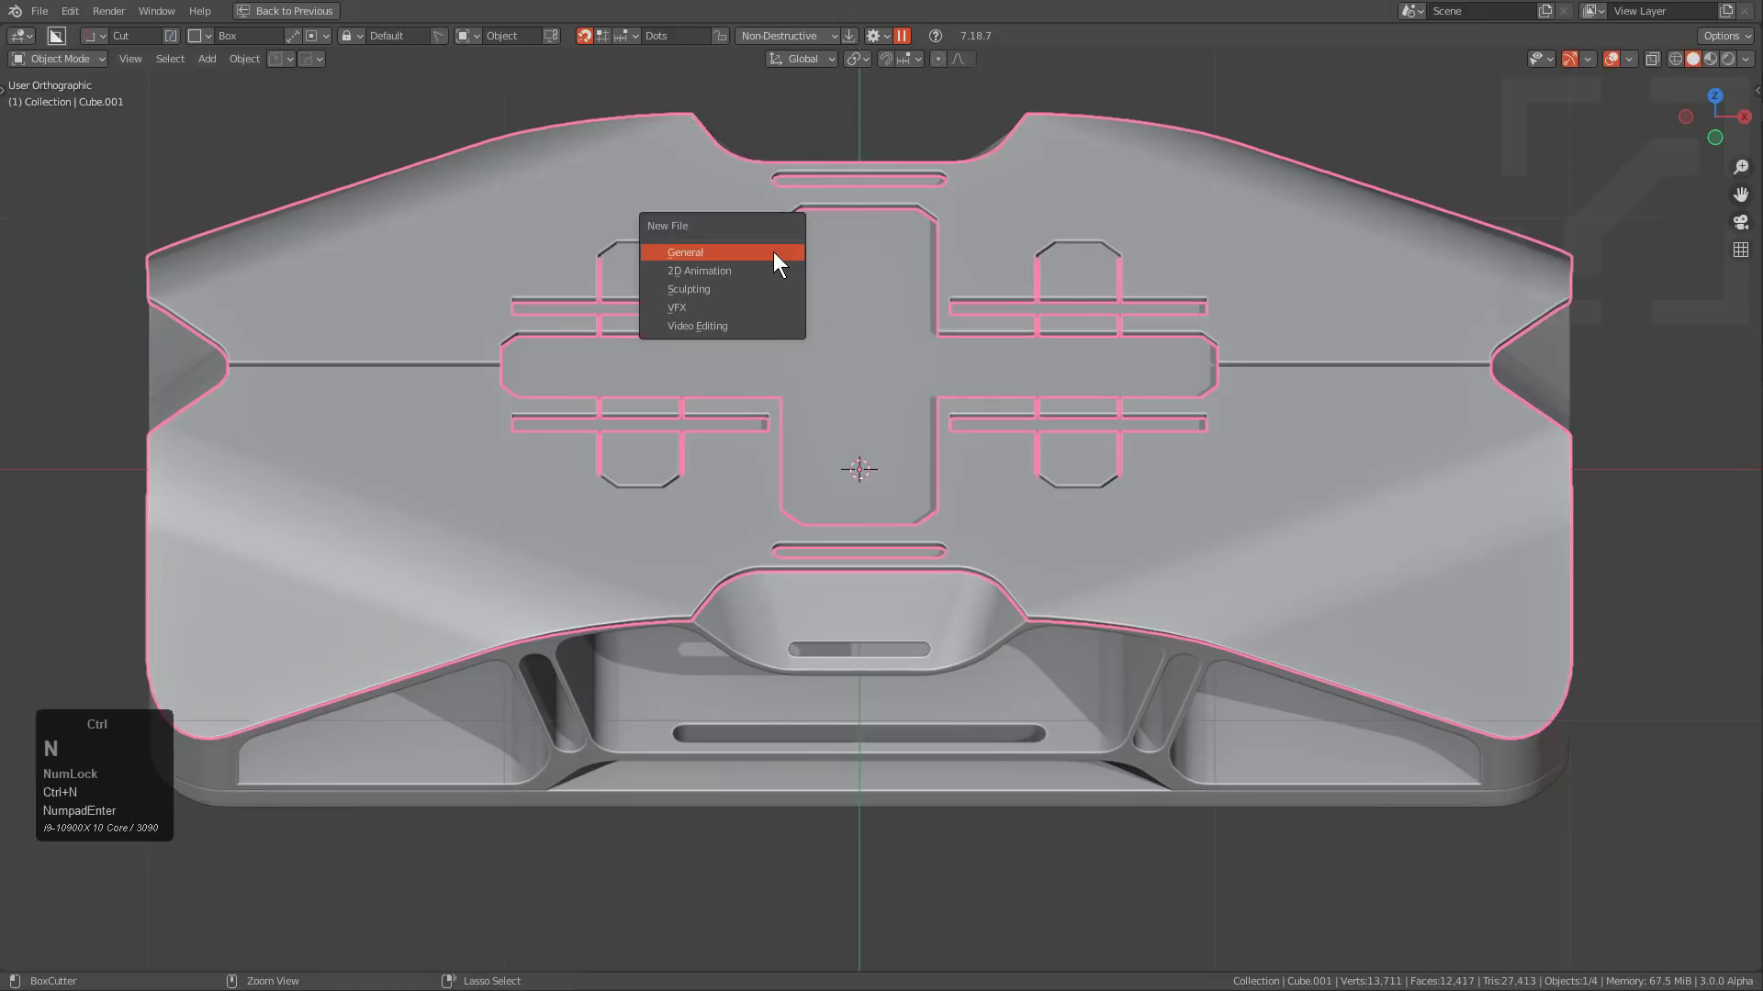
{"action": "key", "text": "Return"}
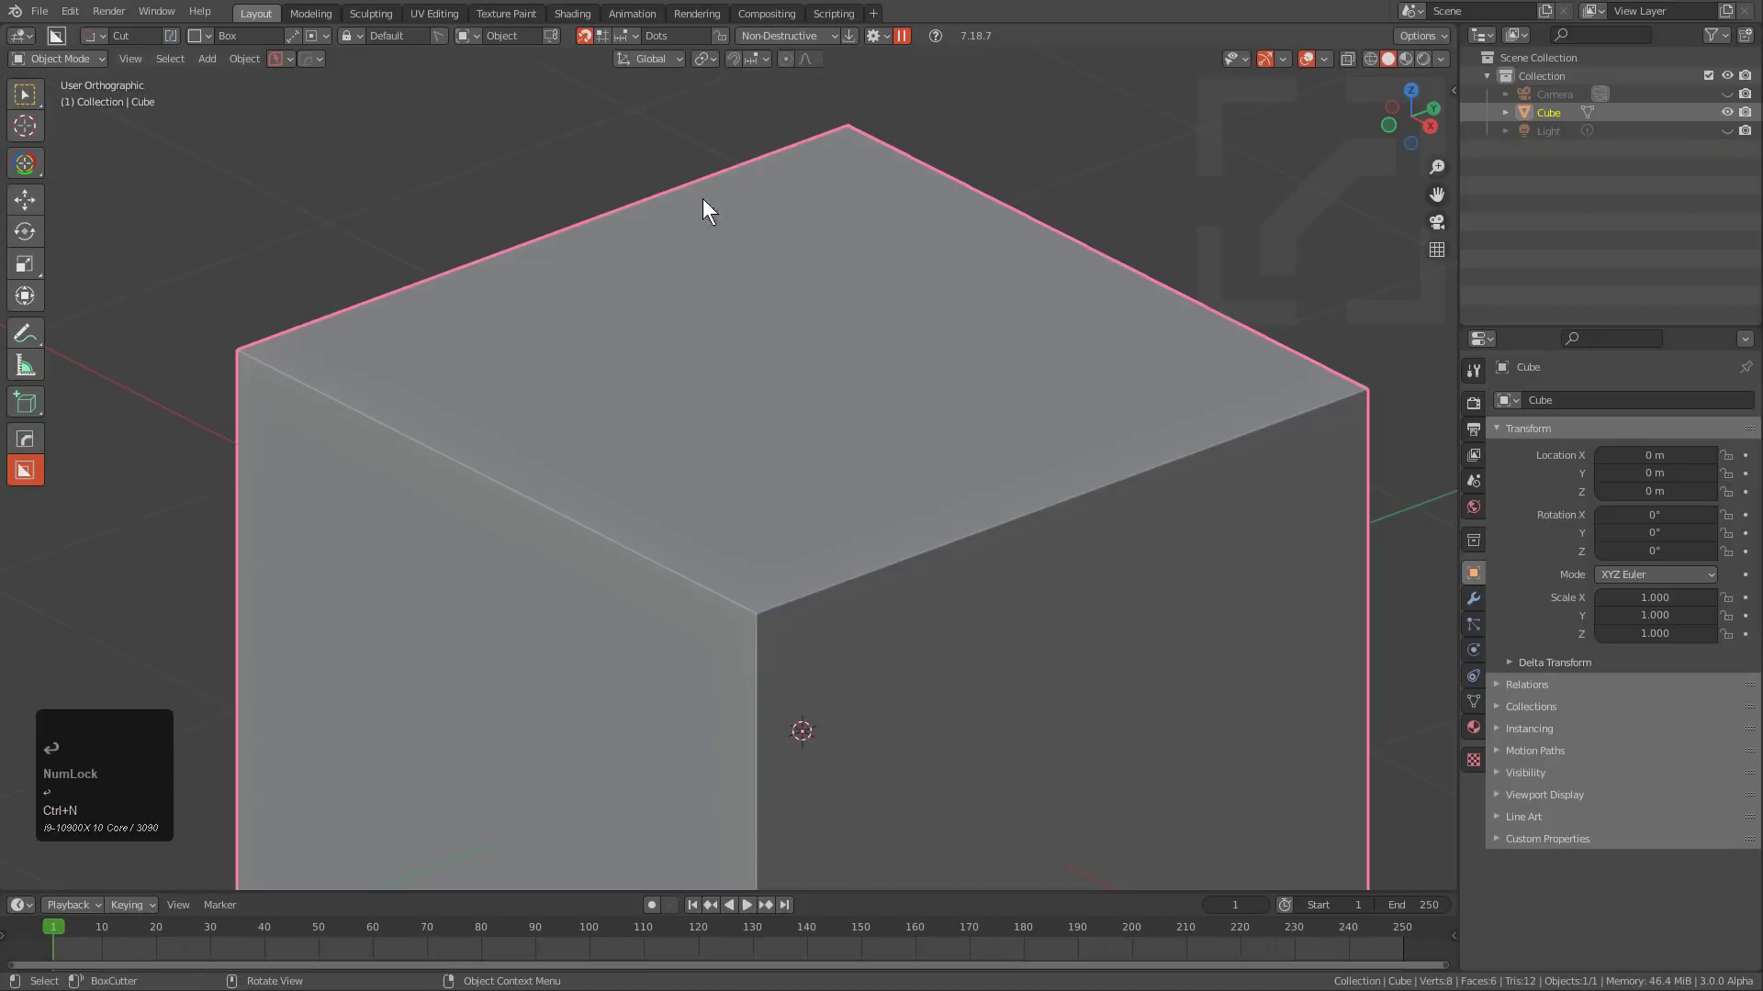
{"action": "scroll", "coordinate": [716, 266], "scroll_direction": "down", "scroll_amount": 3}
{"action": "middle_click_drag", "start_coordinate": [795, 327], "coordinate": [807, 358]}
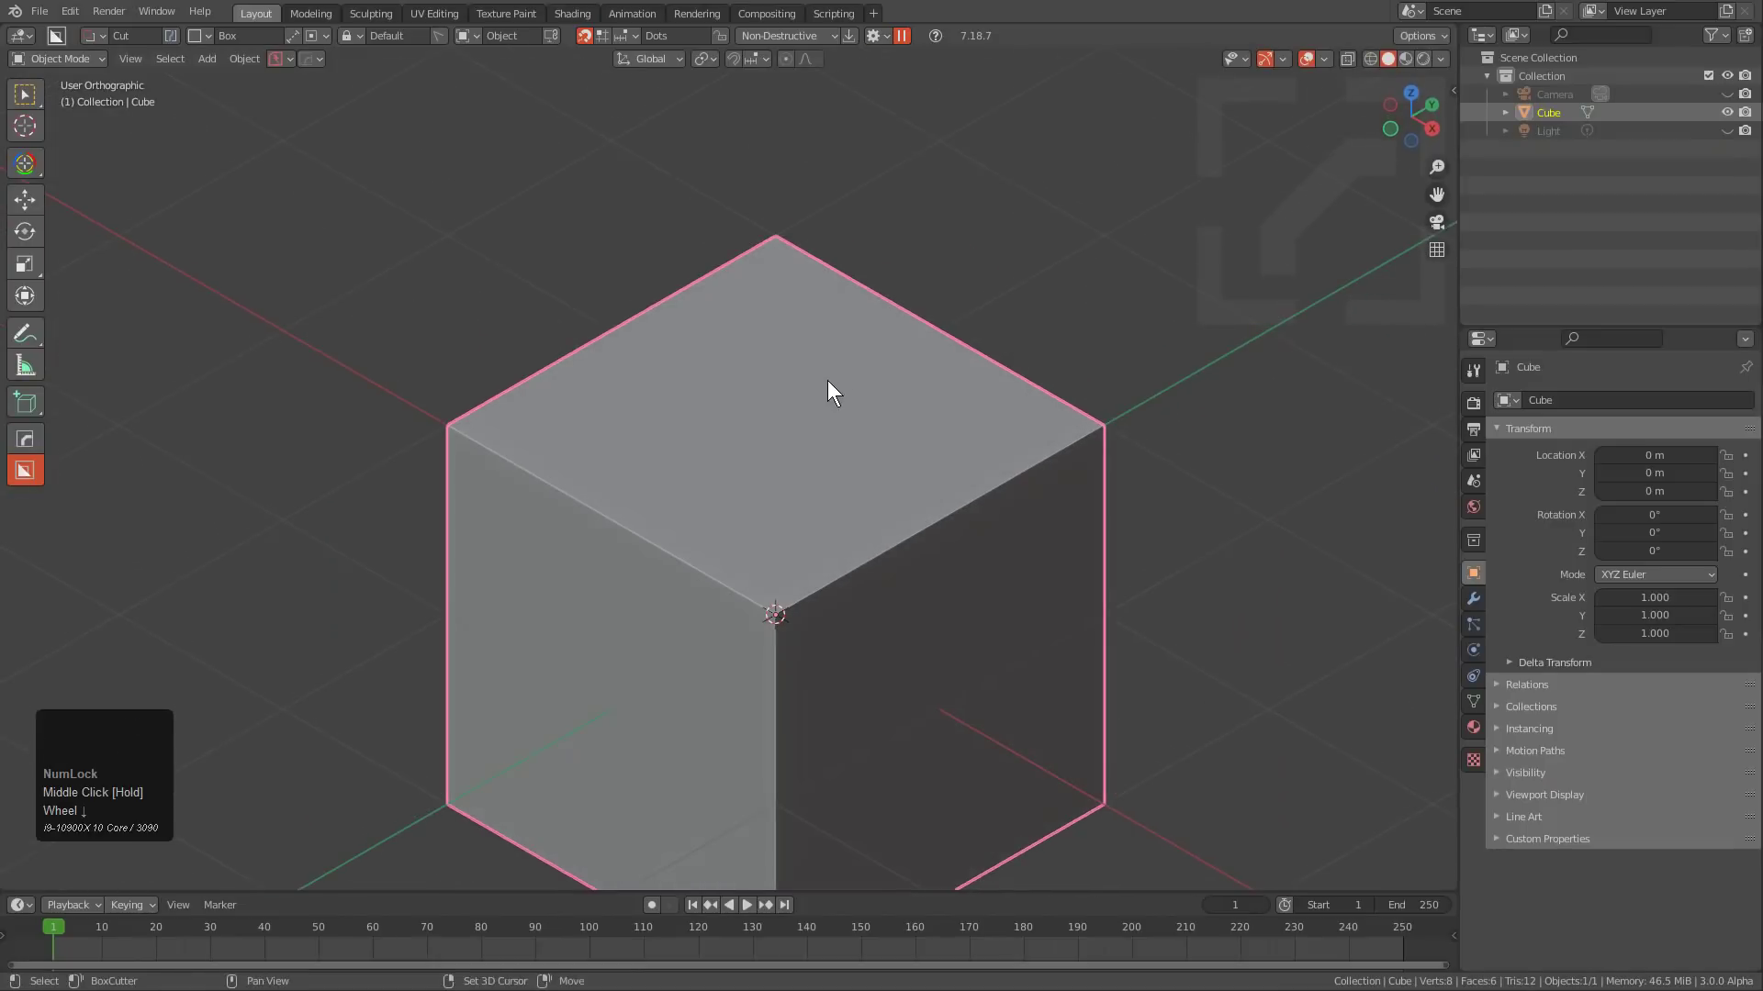
{"action": "scroll", "coordinate": [822, 321], "scroll_direction": "down", "scroll_amount": 2}
{"action": "left_click", "coordinate": [623, 33]}
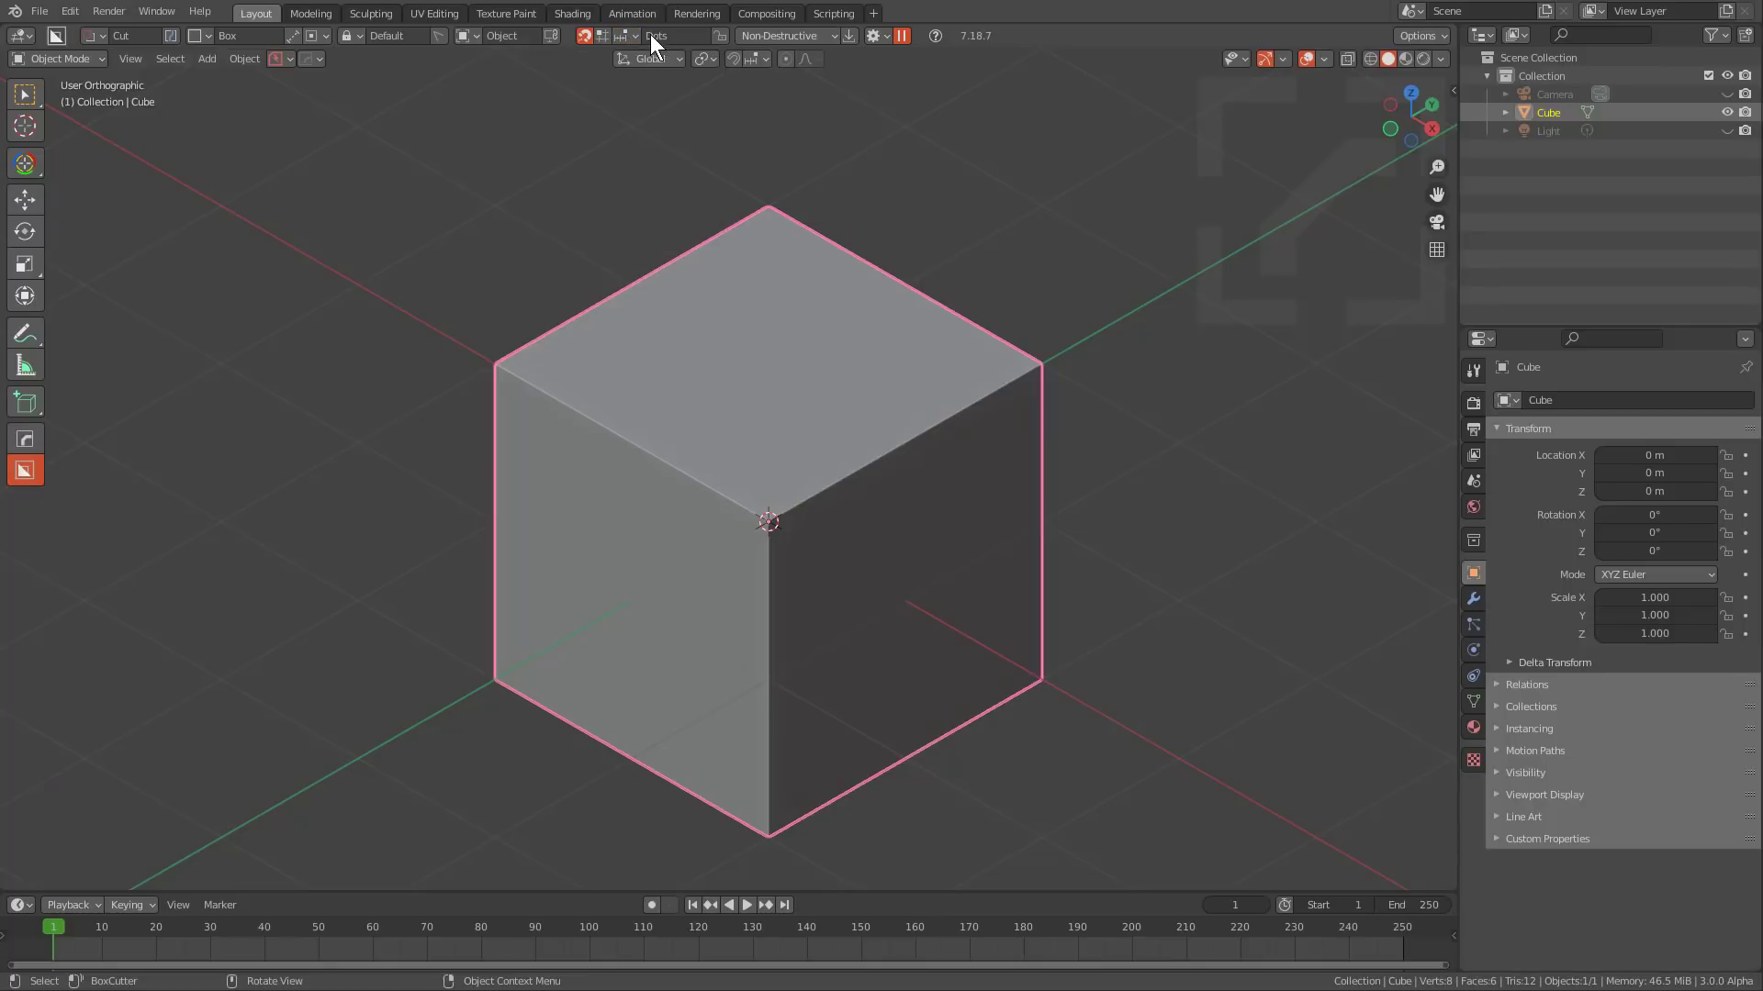
{"action": "scroll", "coordinate": [767, 259], "scroll_direction": "down", "scroll_amount": 4}
{"action": "scroll", "coordinate": [738, 324], "scroll_direction": "up", "scroll_amount": 1}
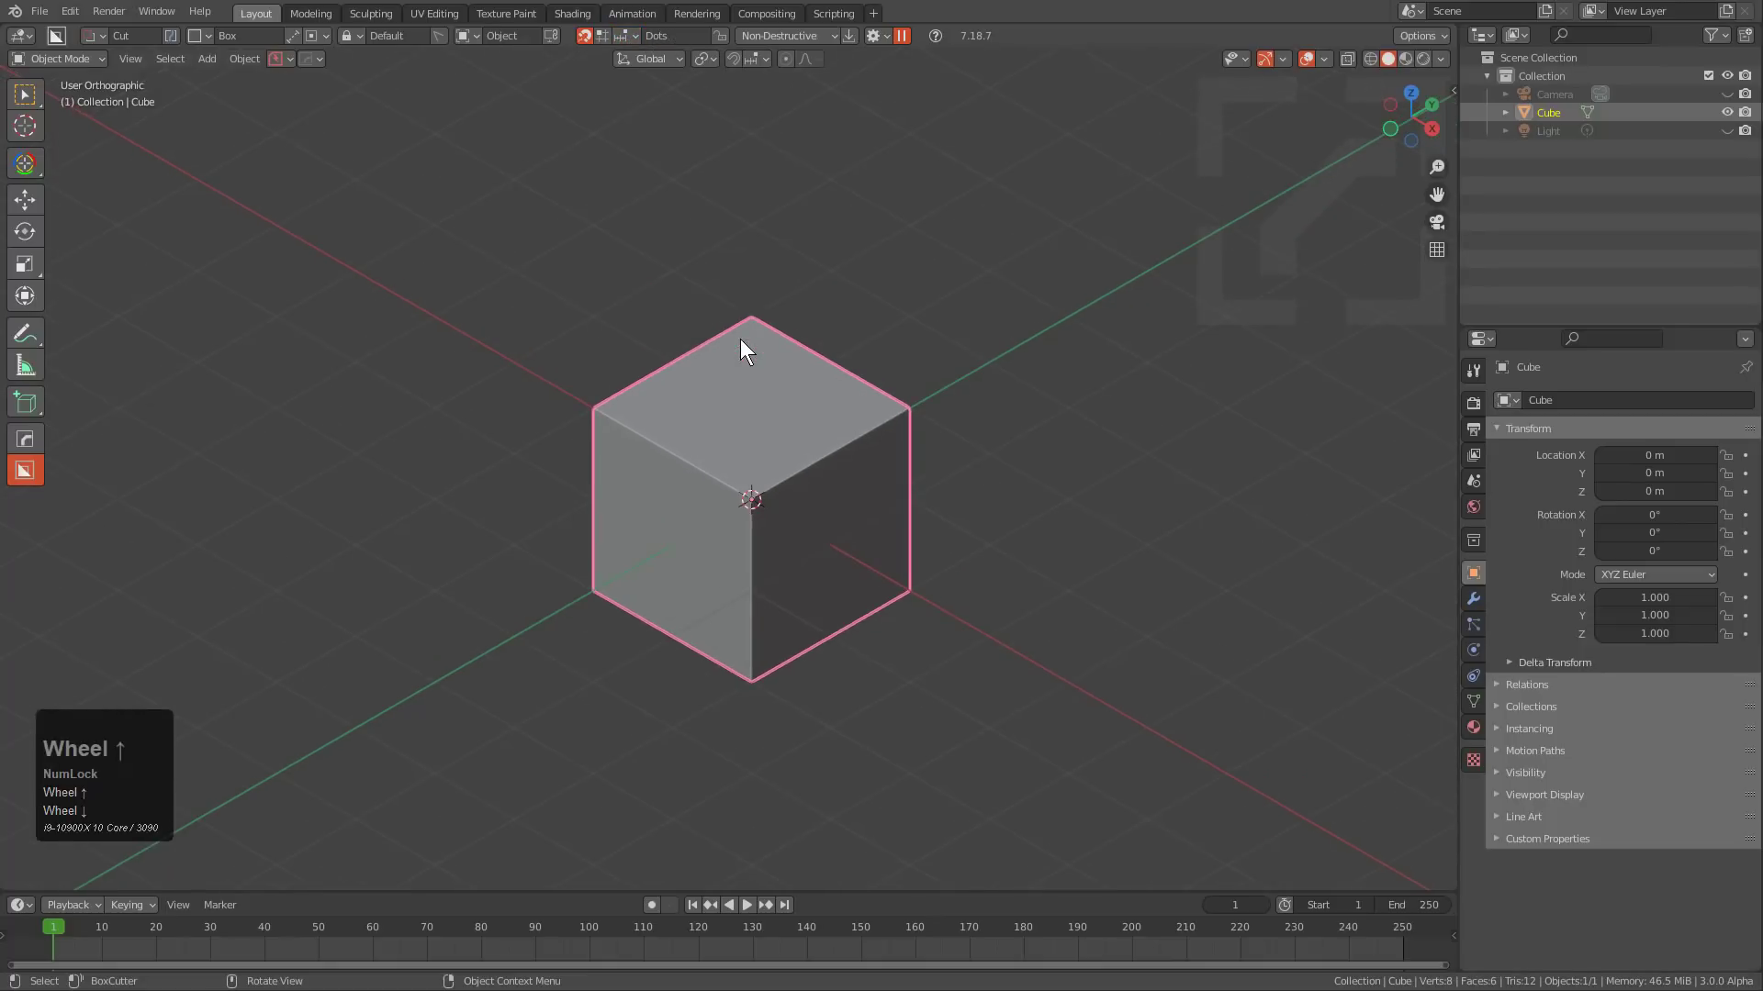
Delete the default cube and set the world dot's grid size to 0.5.
{"action": "key", "text": "x"}
{"action": "left_click", "coordinate": [762, 418]}
{"action": "left_click", "coordinate": [697, 389], "text": "ctrl"}
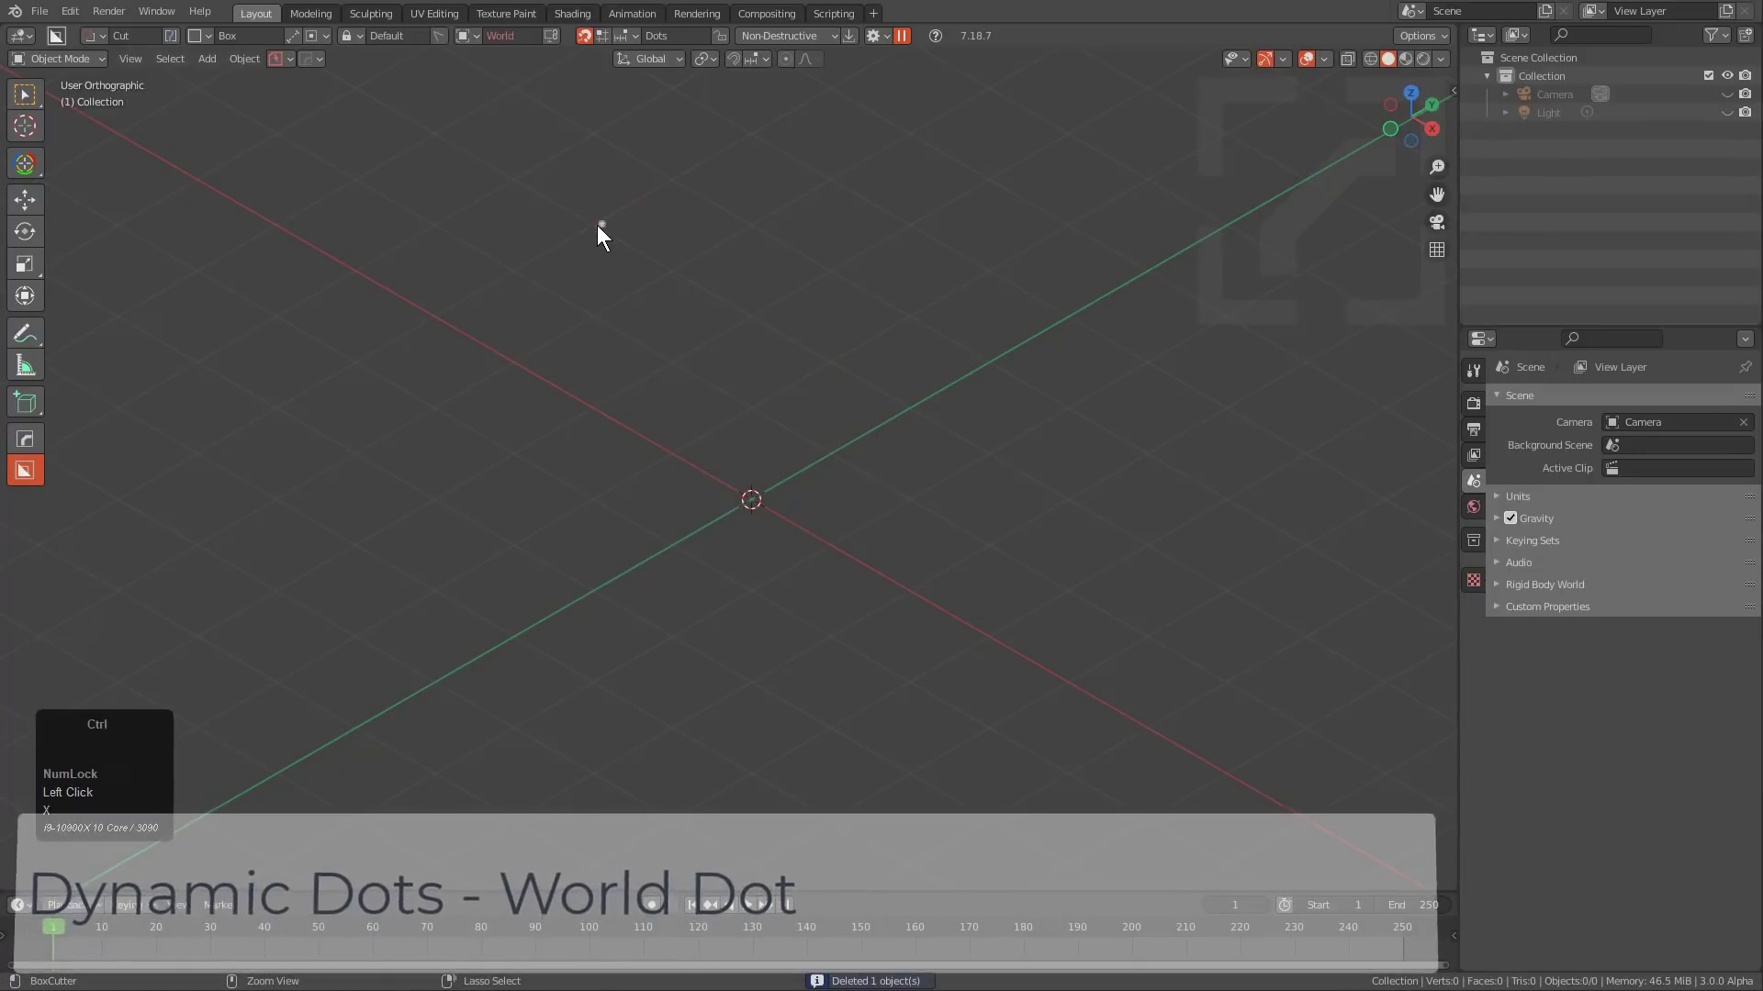
{"action": "scroll", "coordinate": [603, 222], "scroll_direction": "up", "scroll_amount": 2, "text": "ctrl"}
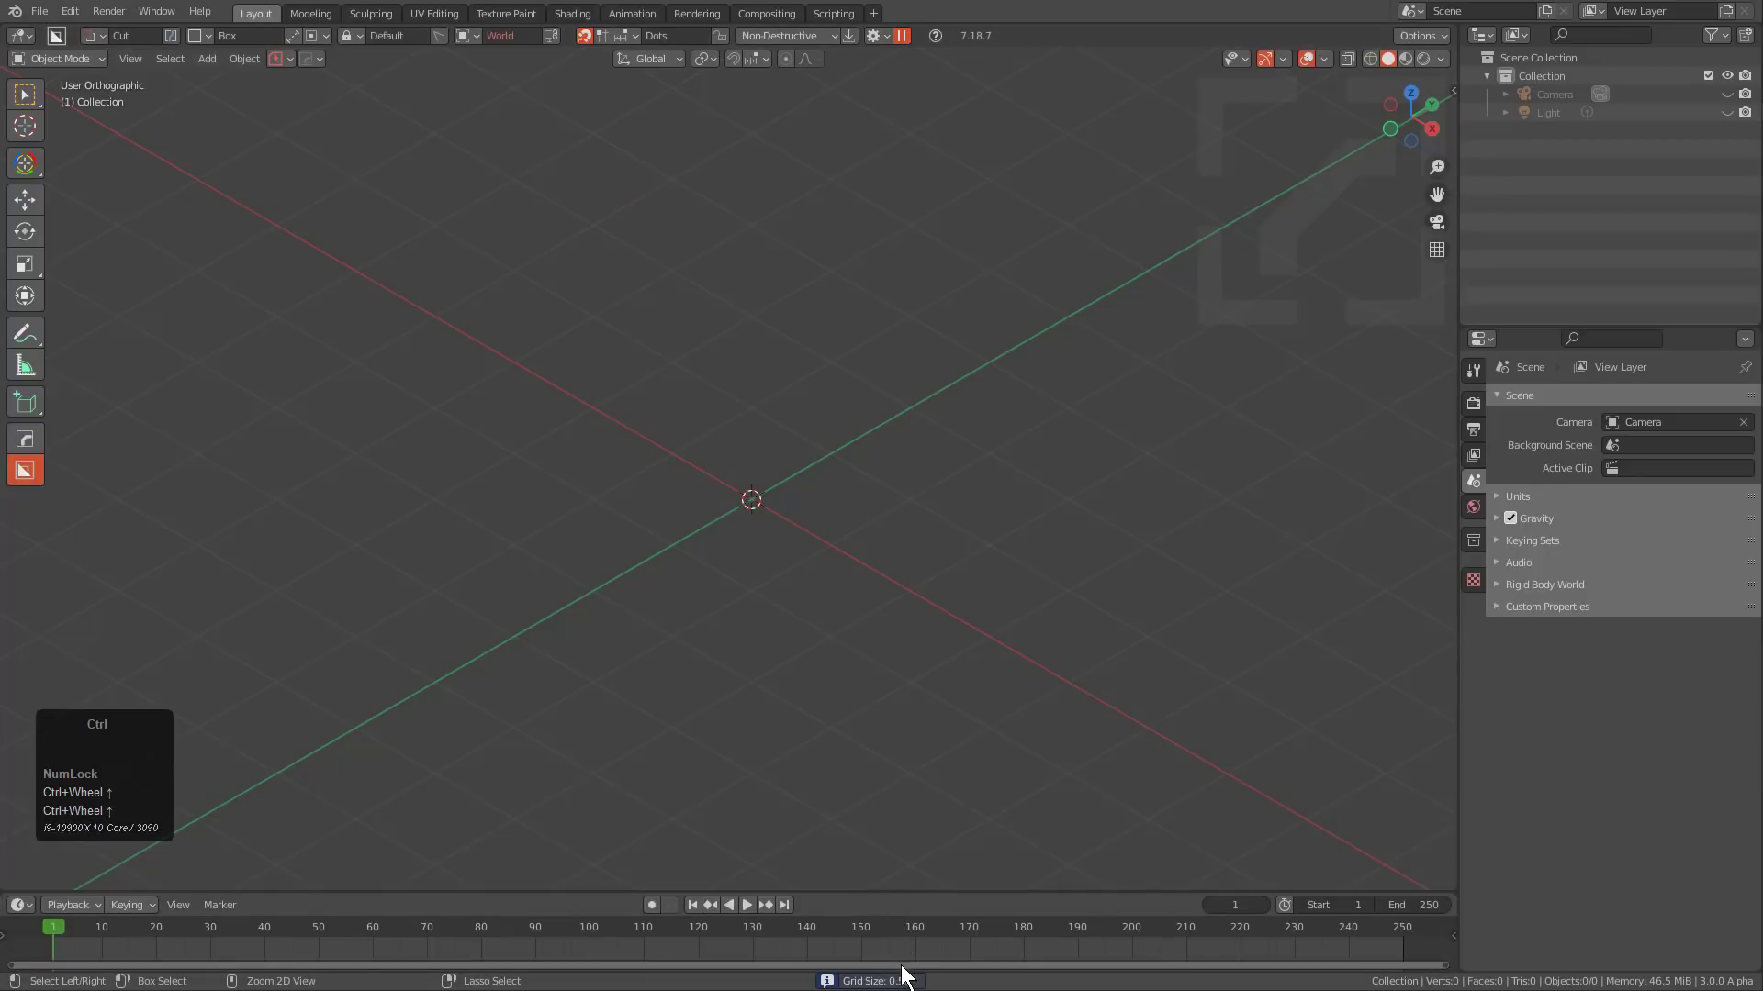
Draw two overlapping boxes in the empty scene from the world dot, extruding them about 3.24 m and 3.22 m.
{"action": "mouse_move", "coordinate": [672, 362]}
{"action": "left_mouse_down", "text": "ctrl"}
{"action": "mouse_move", "coordinate": [592, 455]}
{"action": "mouse_move", "coordinate": [753, 598]}
{"action": "mouse_move", "coordinate": [909, 684]}
{"action": "left_mouse_up", "text": "ctrl"}
{"action": "left_click", "coordinate": [923, 387]}
{"action": "key", "text": "ctrl"}
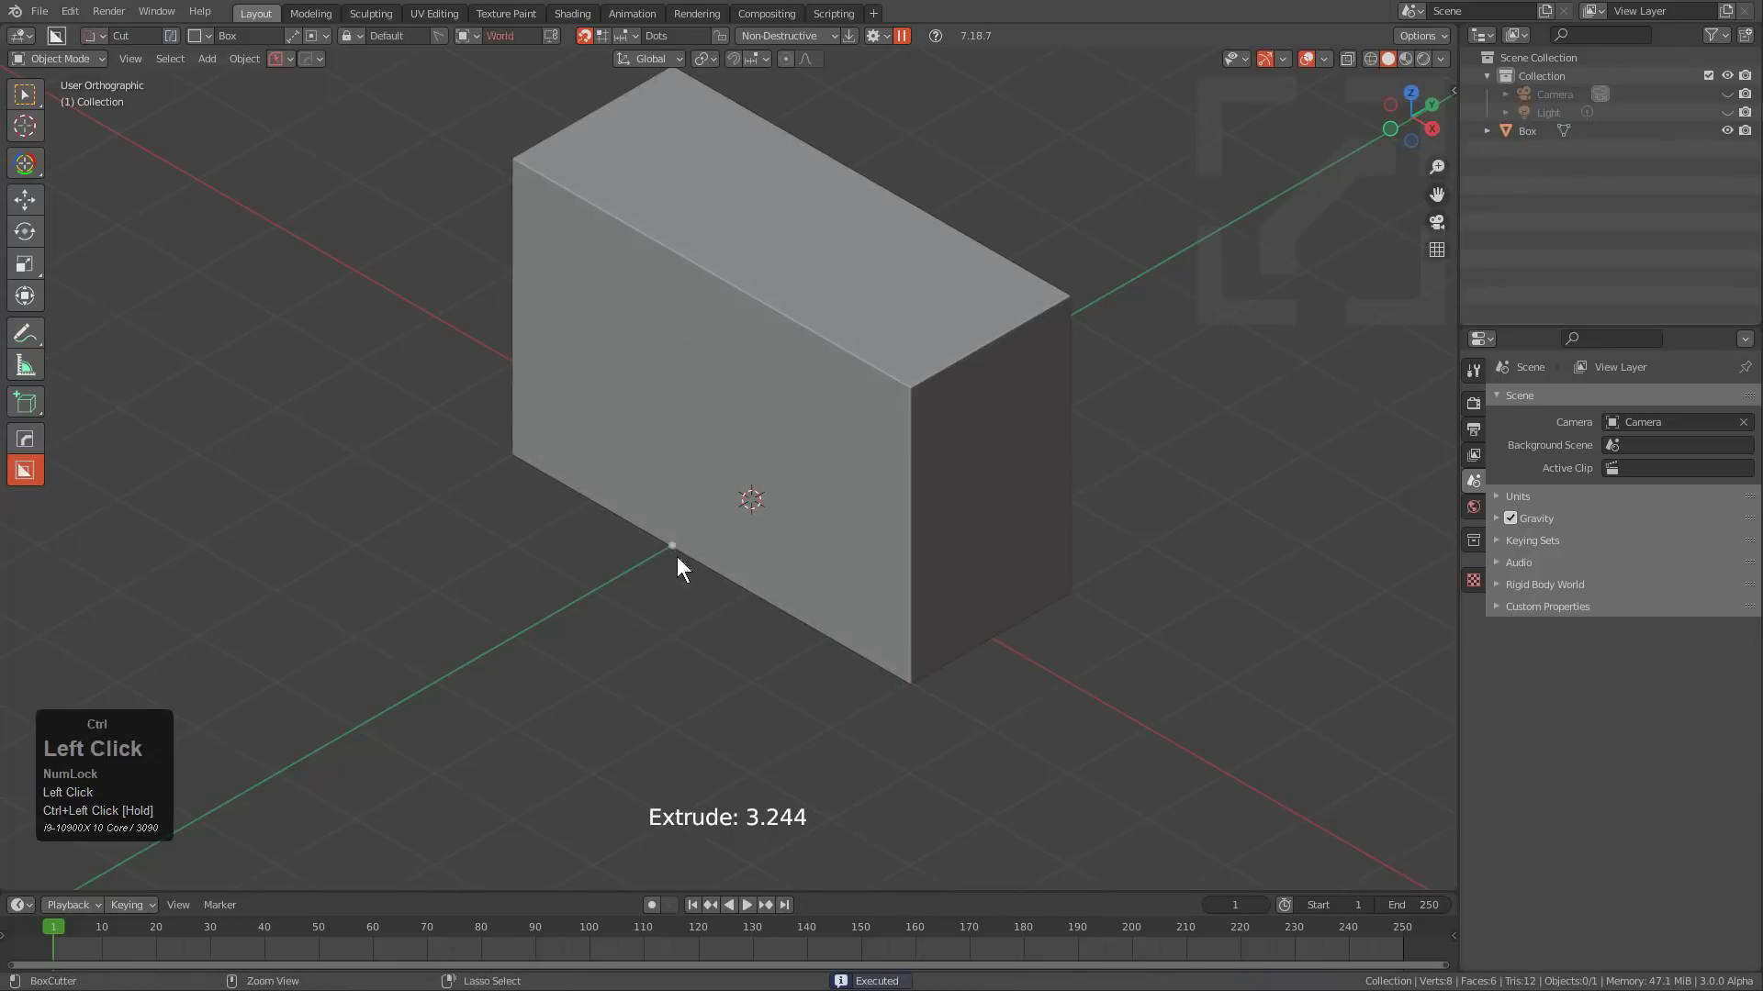
{"action": "mouse_move", "coordinate": [606, 511]}
{"action": "left_mouse_down", "text": "ctrl"}
{"action": "mouse_move", "coordinate": [520, 630]}
{"action": "mouse_move", "coordinate": [580, 739]}
{"action": "mouse_move", "coordinate": [606, 690]}
{"action": "mouse_move", "coordinate": [668, 718]}
{"action": "left_mouse_up", "text": "ctrl"}
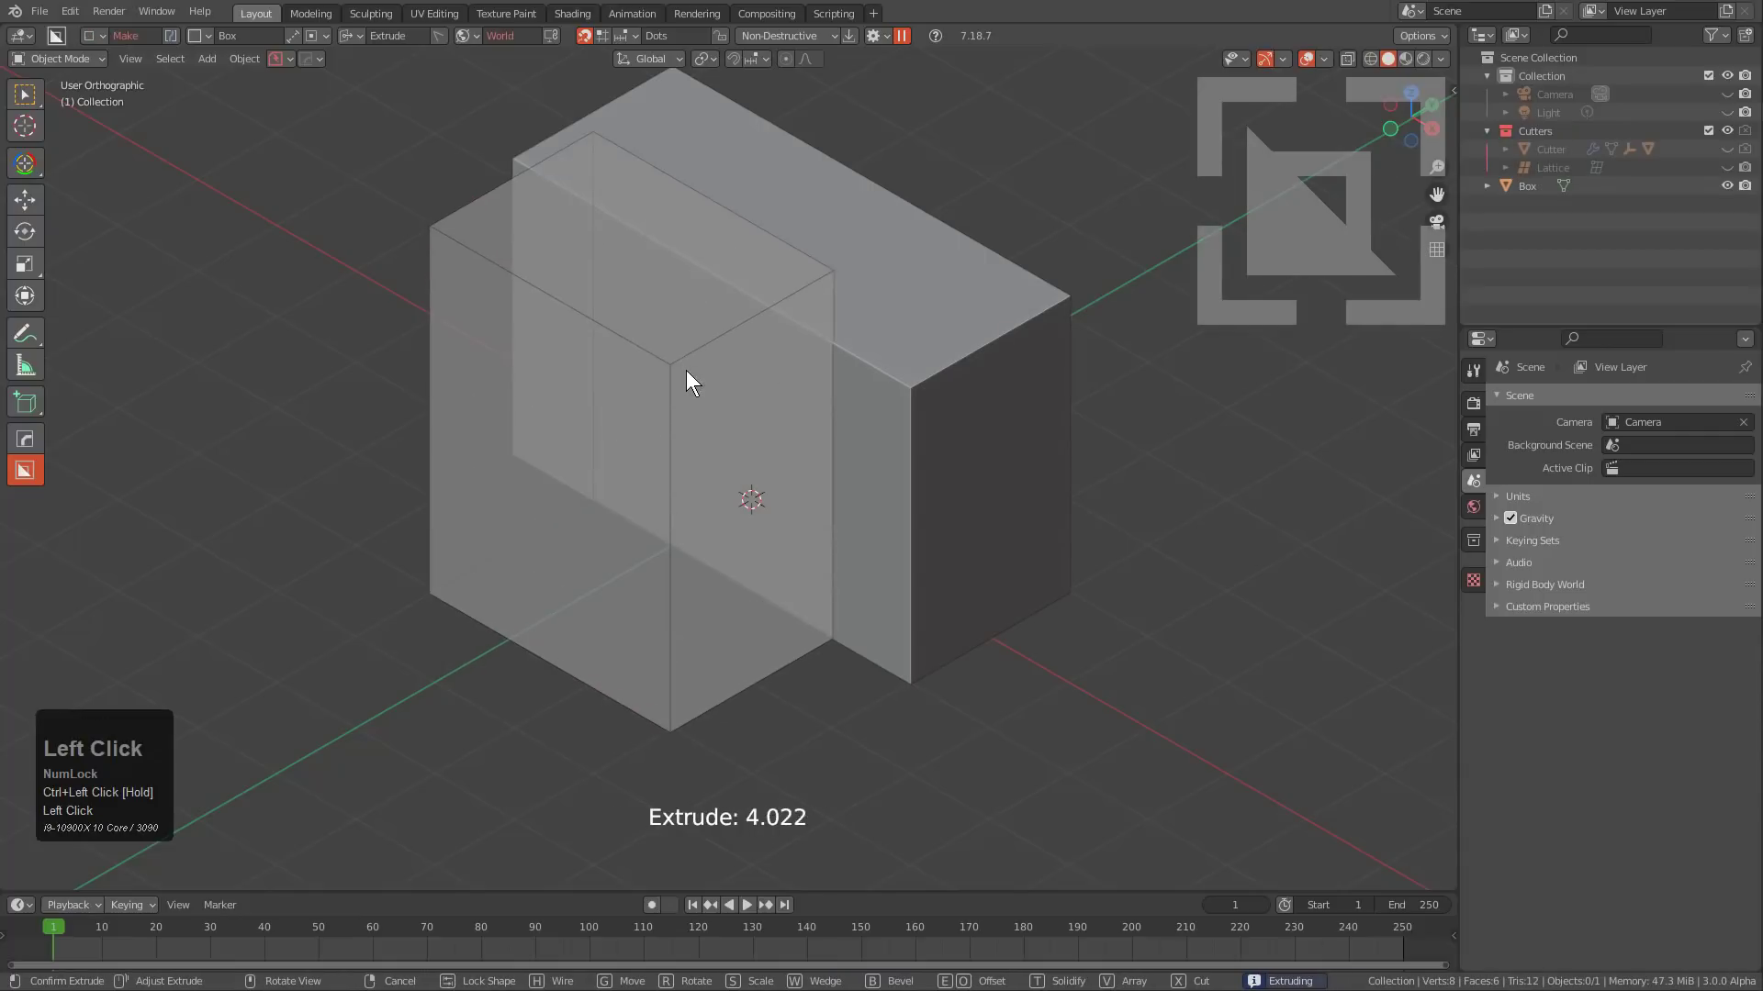
{"action": "left_click", "coordinate": [714, 437]}
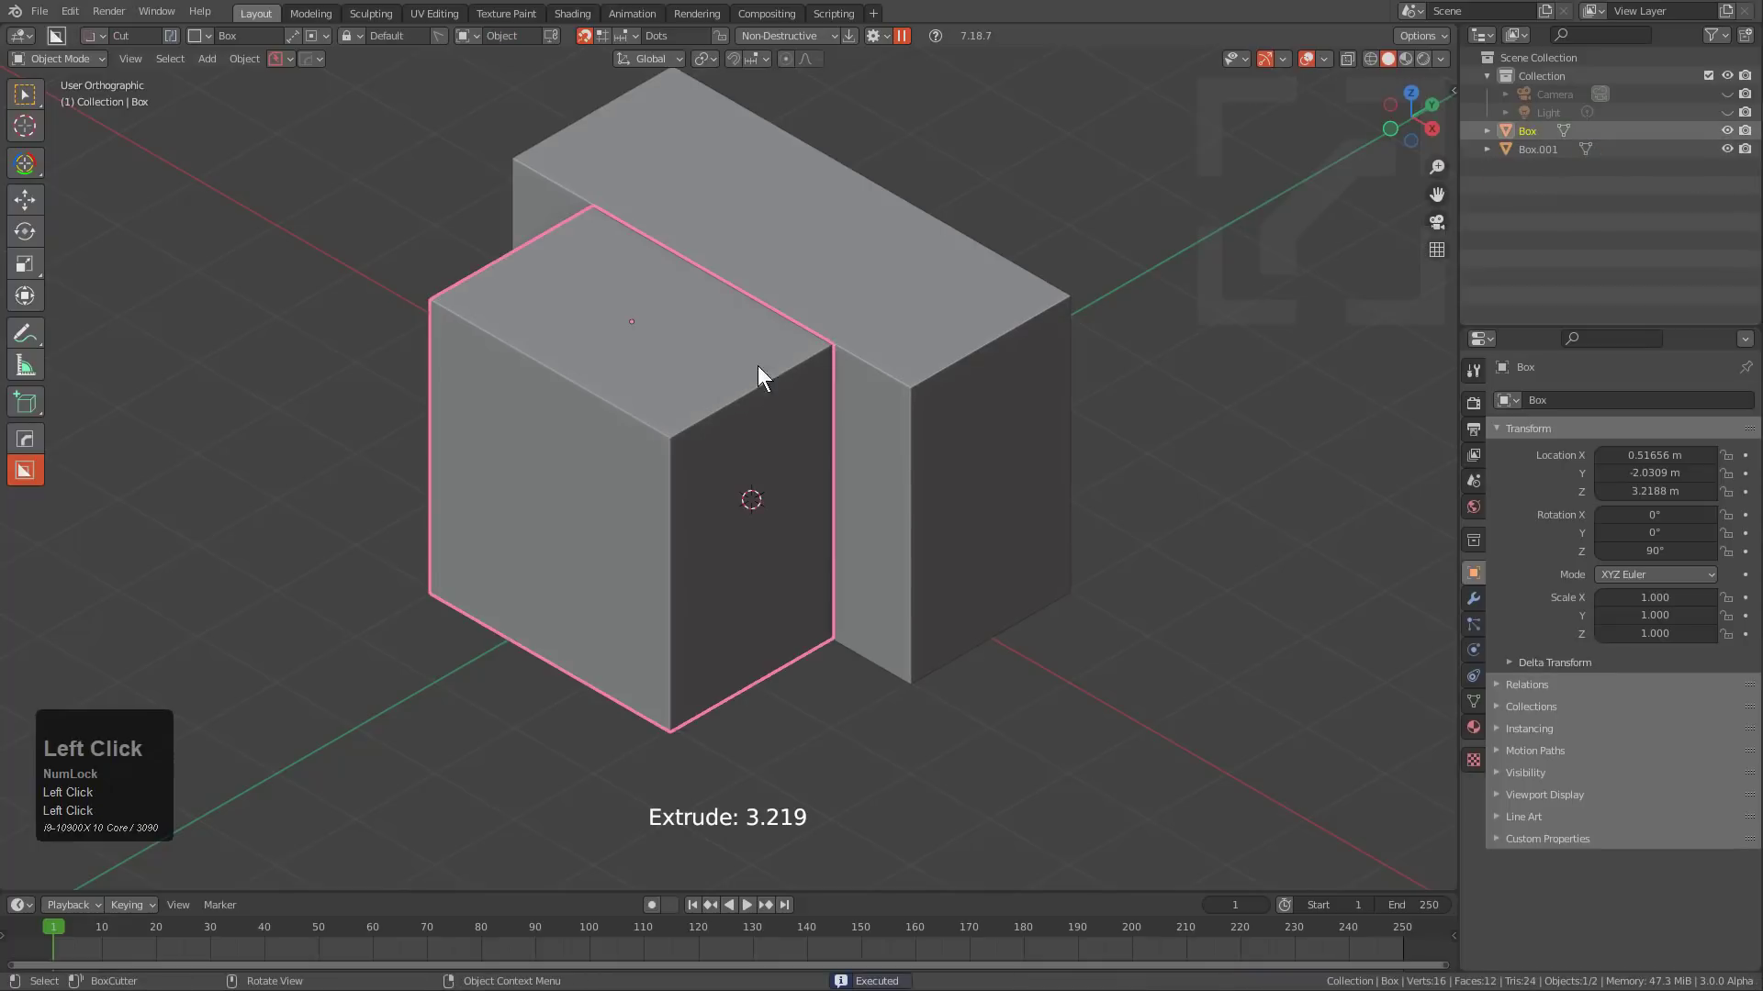
Delete both boxes and try drawing another box footprint from the world dot.
{"action": "left_click", "coordinate": [833, 322], "text": "shift"}
{"action": "key", "text": "x"}
{"action": "left_click", "coordinate": [739, 317]}
{"action": "left_click", "coordinate": [714, 334], "text": "ctrl"}
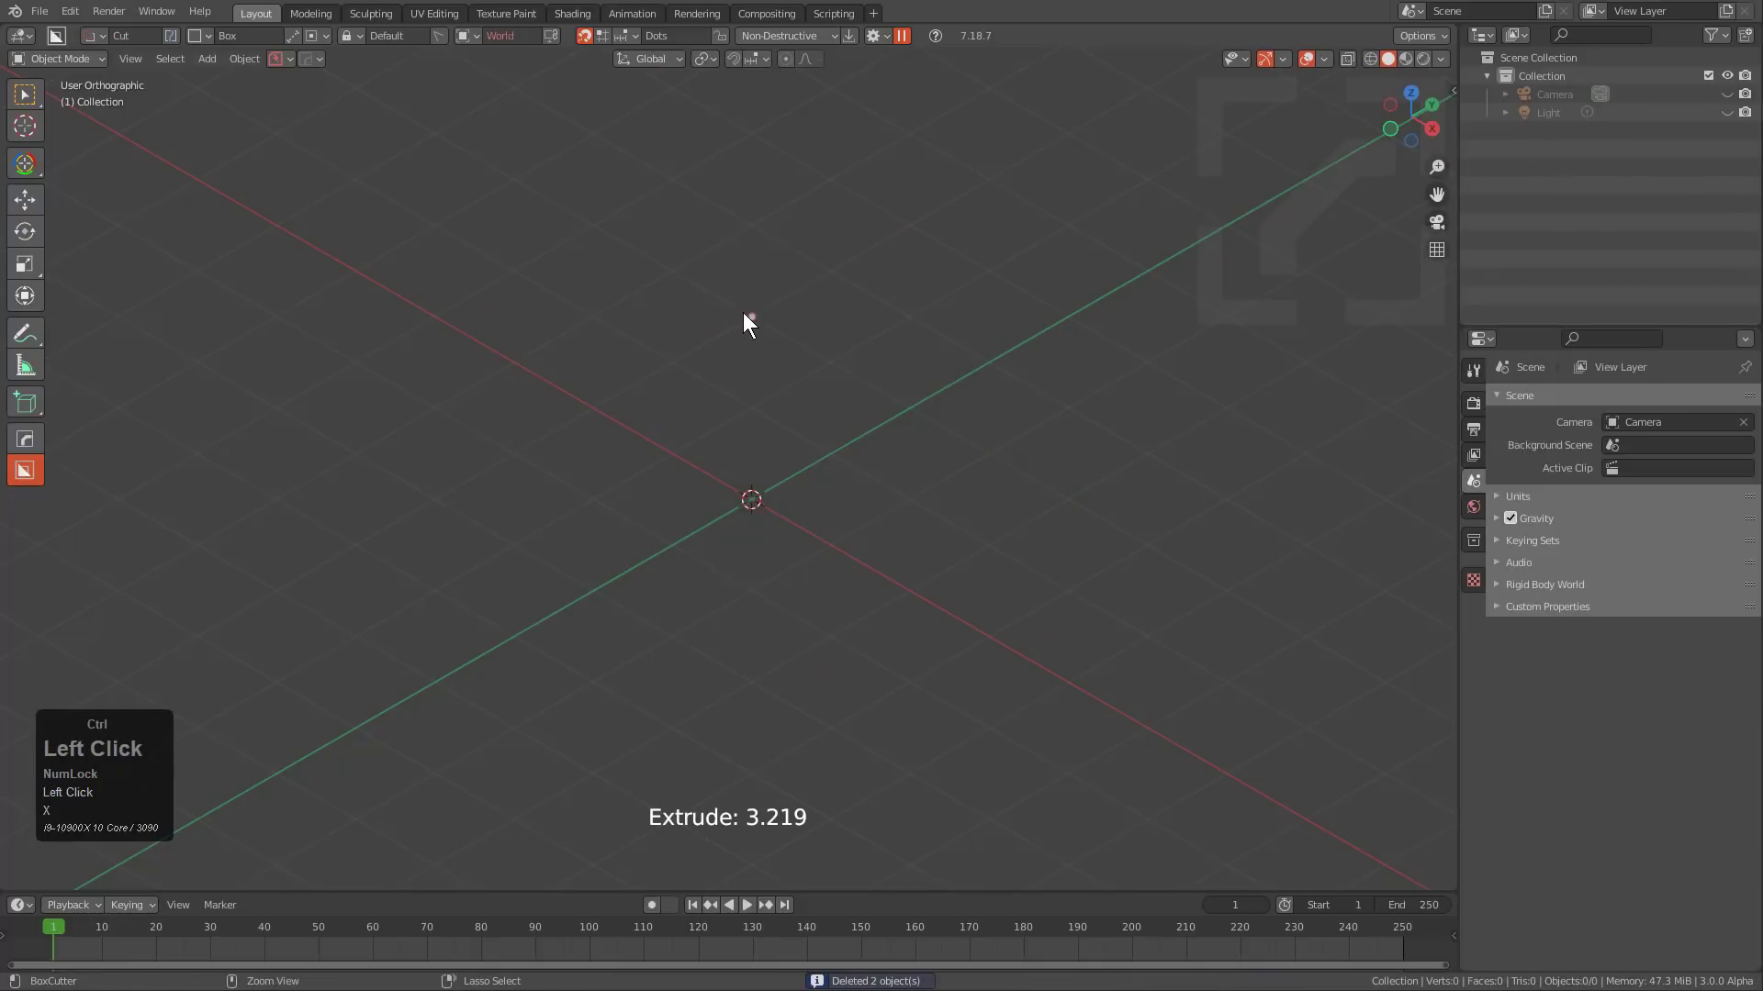
{"action": "mouse_move", "coordinate": [751, 321]}
{"action": "left_mouse_down", "text": "ctrl"}
{"action": "mouse_move", "coordinate": [719, 480]}
{"action": "mouse_move", "coordinate": [867, 670]}
{"action": "mouse_move", "coordinate": [865, 635]}
{"action": "left_mouse_up", "text": "ctrl"}
{"action": "key", "text": "Escape"}
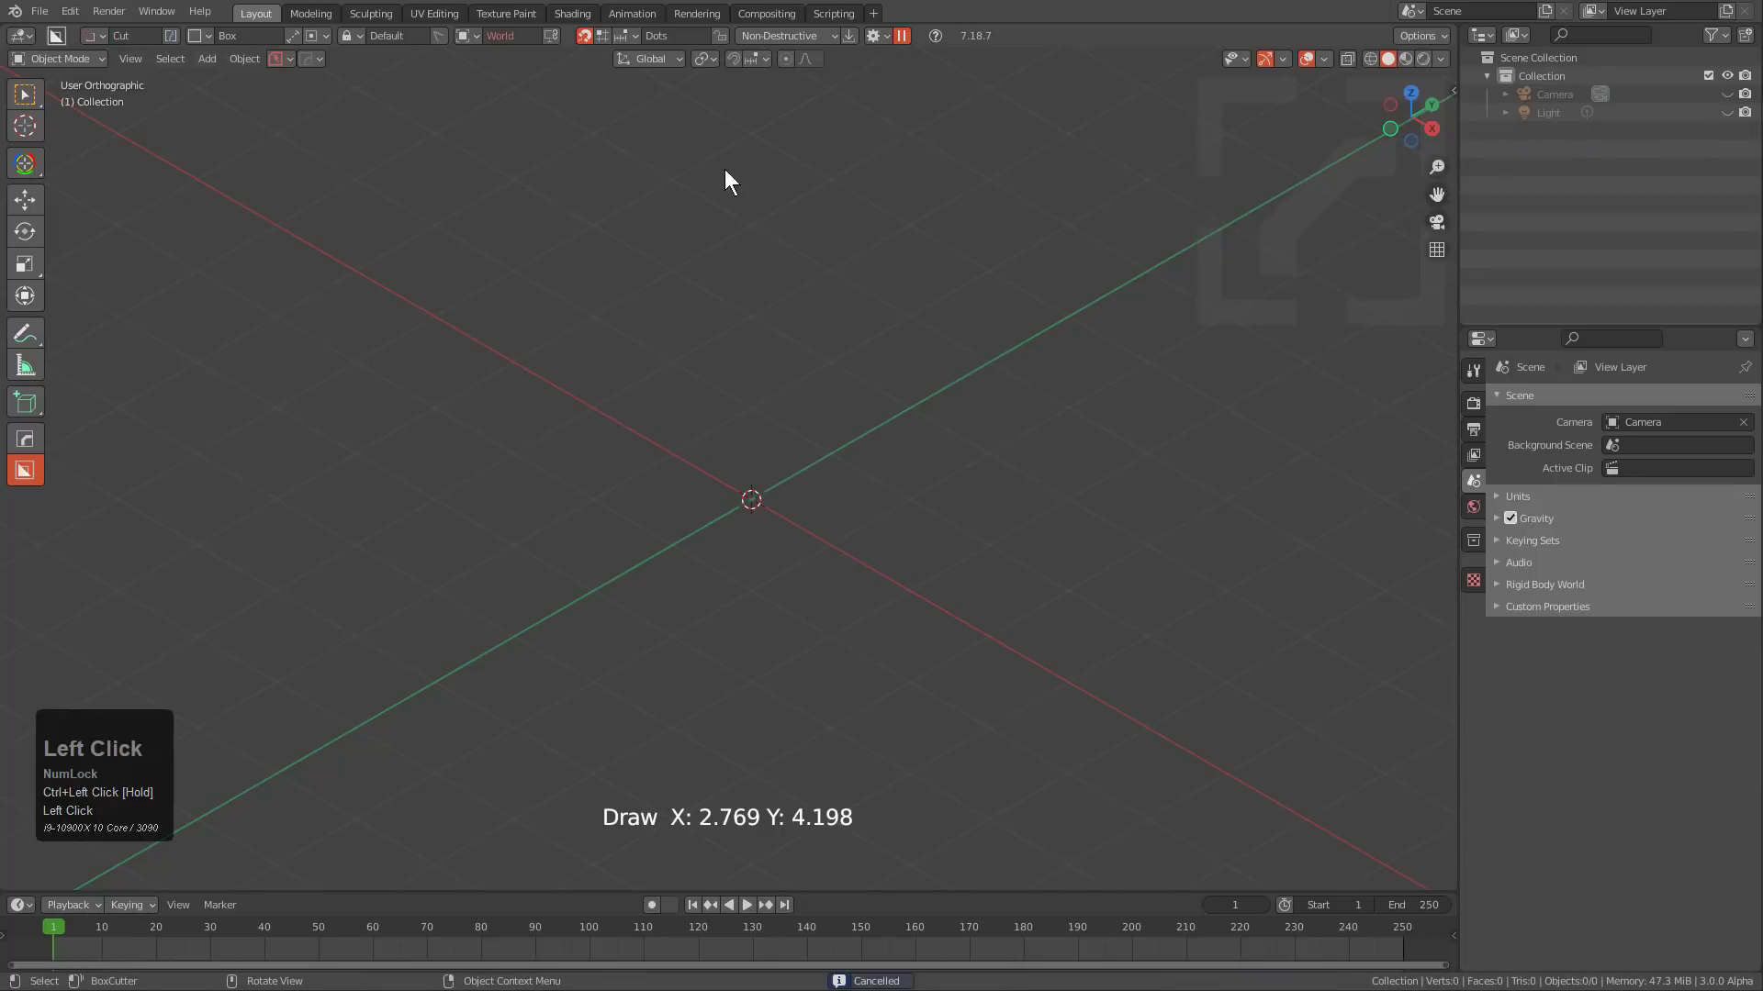
Enable the 0.5 m increment lock for dot snapping and draw a box with its near corner at the world origin, extruded 2 m.
{"action": "left_click", "coordinate": [623, 36]}
{"action": "left_click", "coordinate": [548, 77]}
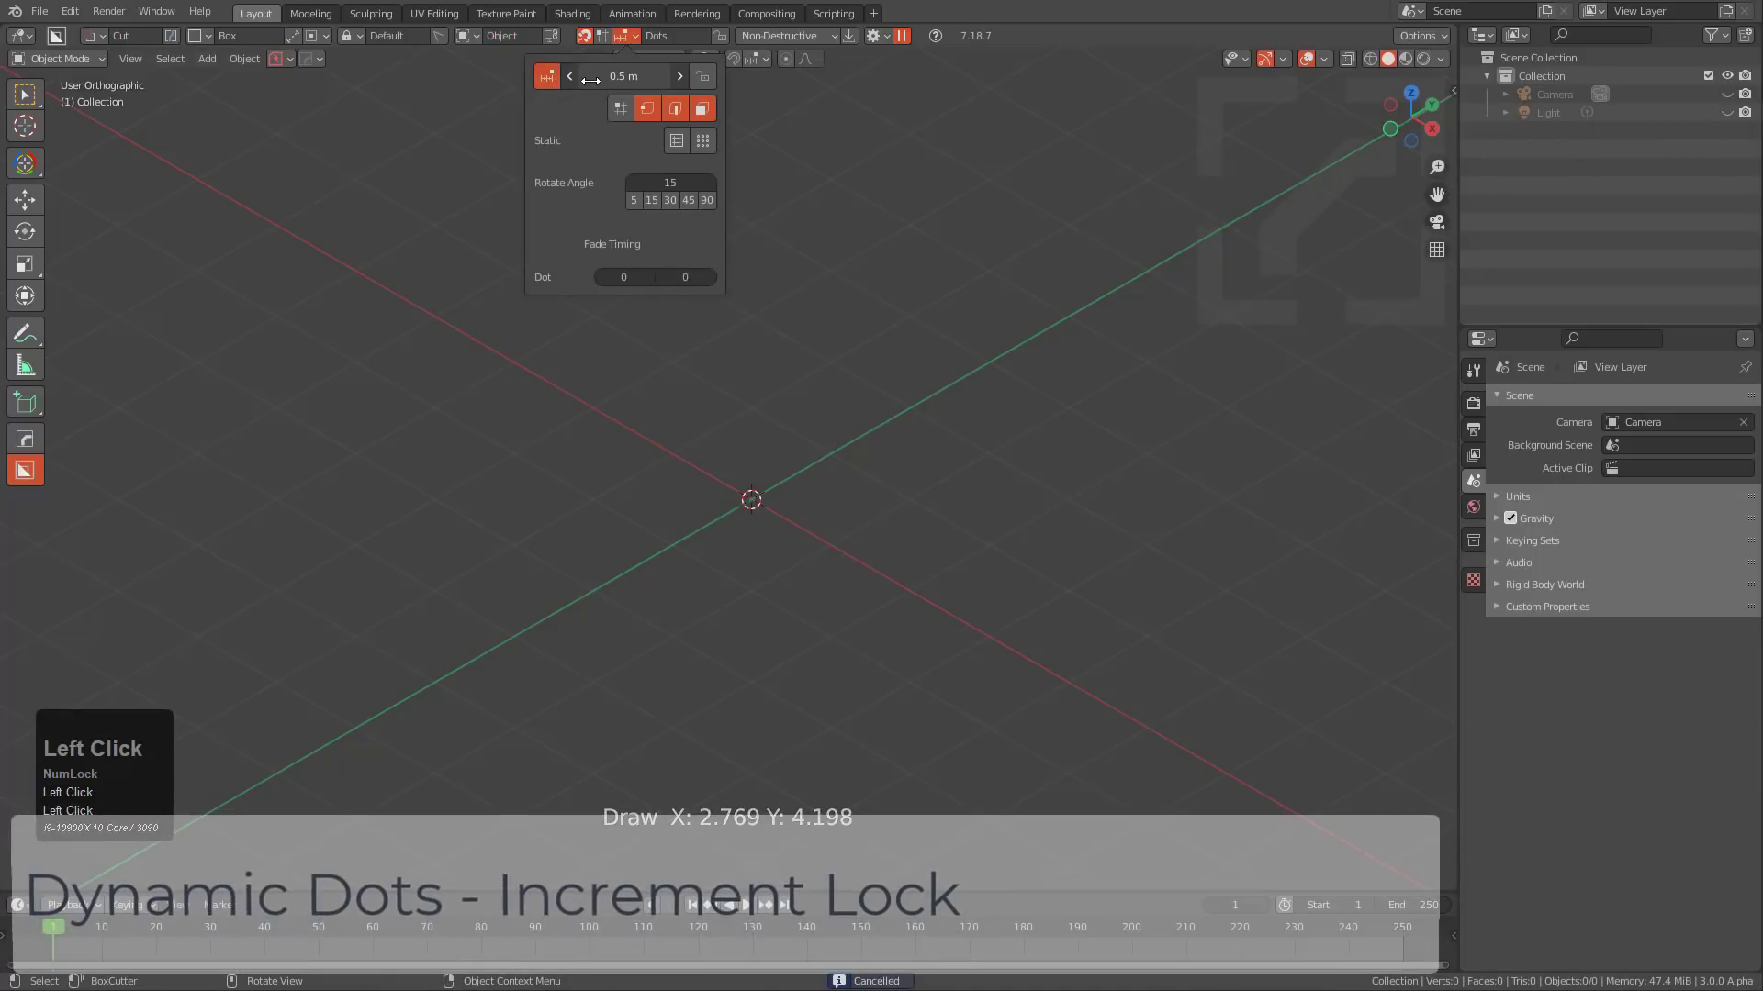
{"action": "key", "text": "ctrl"}
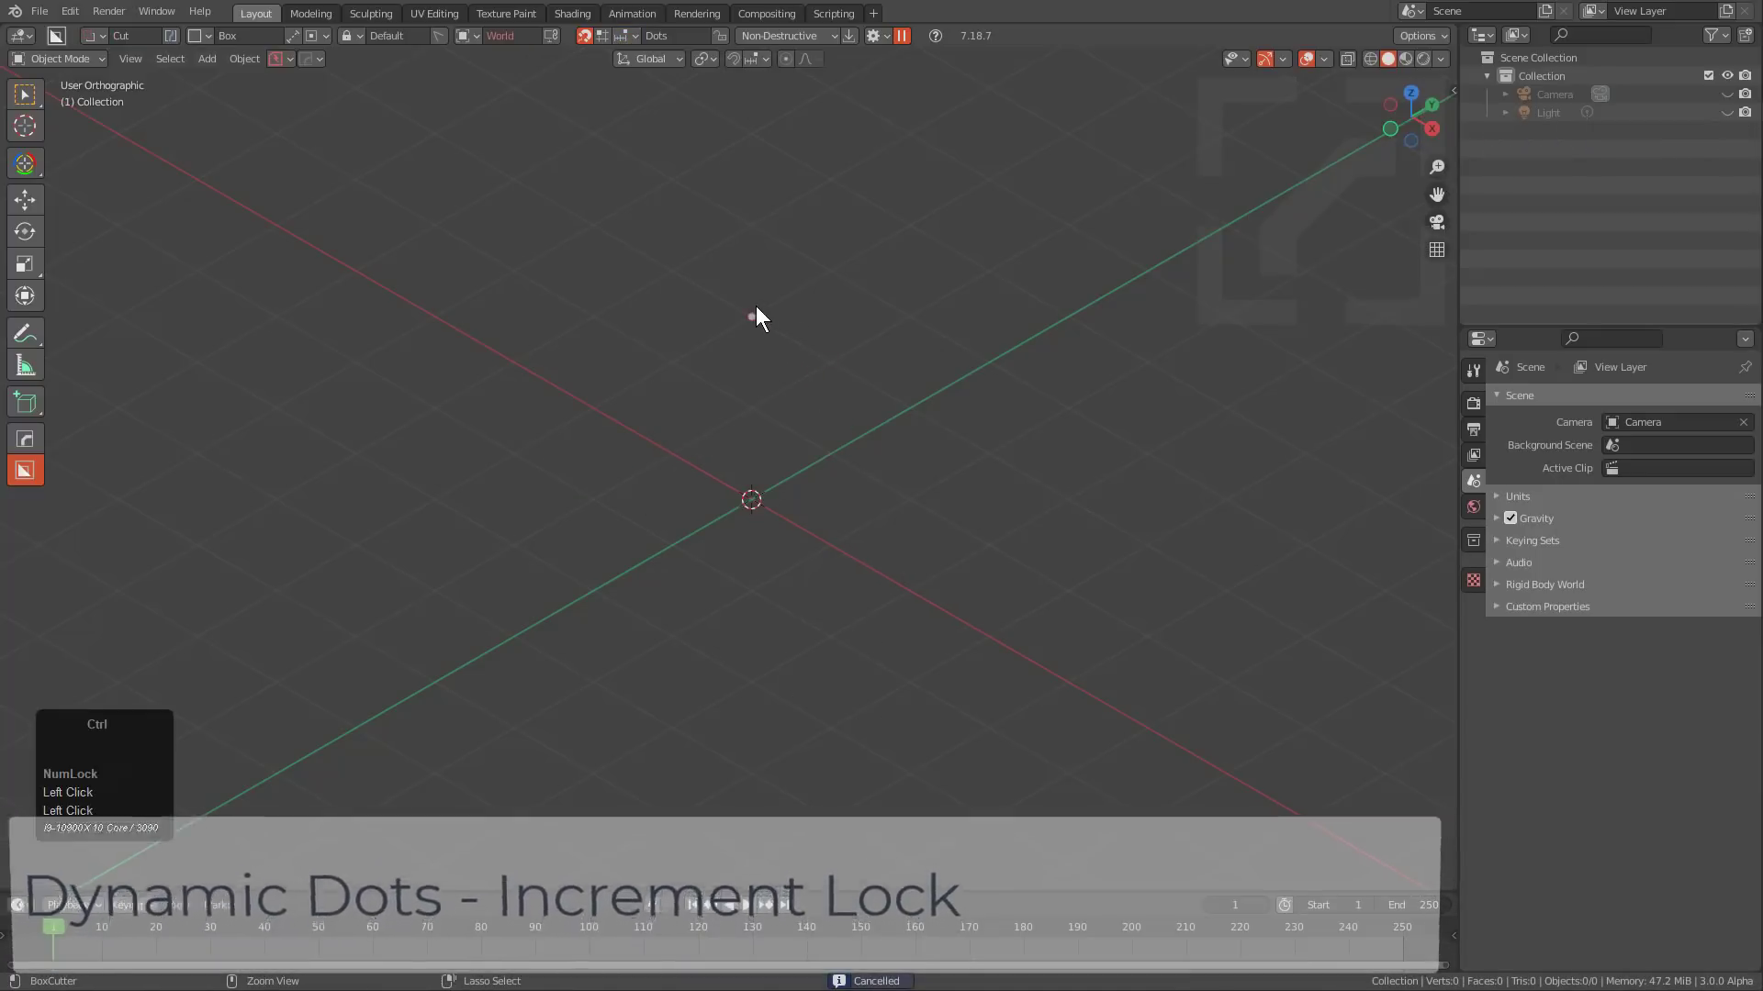
{"action": "mouse_move", "coordinate": [757, 308]}
{"action": "left_mouse_down", "text": "ctrl"}
{"action": "mouse_move", "coordinate": [716, 477]}
{"action": "mouse_move", "coordinate": [759, 510]}
{"action": "left_mouse_up", "text": "ctrl"}
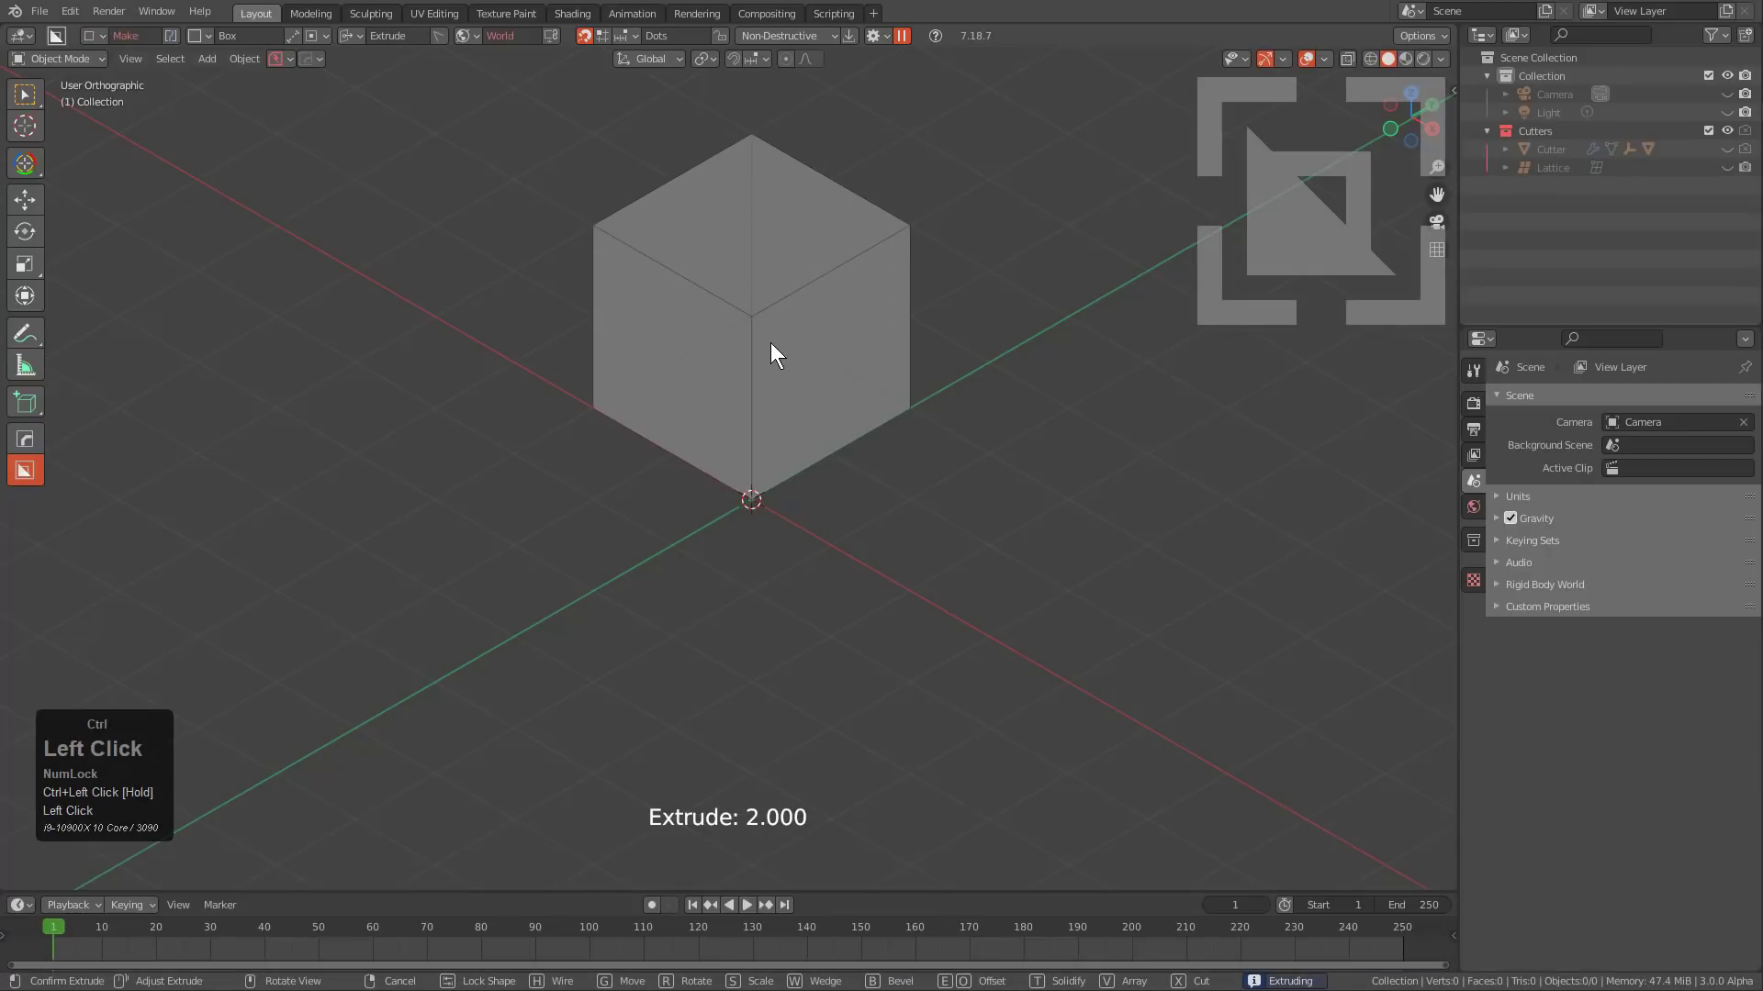
{"action": "left_click", "coordinate": [769, 330]}
Draw three more adjoining boxes from the world dot to form a U-shaped layout, each extruded 2 m.
{"action": "mouse_move", "coordinate": [598, 413]}
{"action": "left_mouse_down", "text": "ctrl"}
{"action": "mouse_move", "coordinate": [518, 603]}
{"action": "mouse_move", "coordinate": [569, 587]}
{"action": "left_mouse_up", "text": "ctrl"}
{"action": "left_click", "coordinate": [602, 430]}
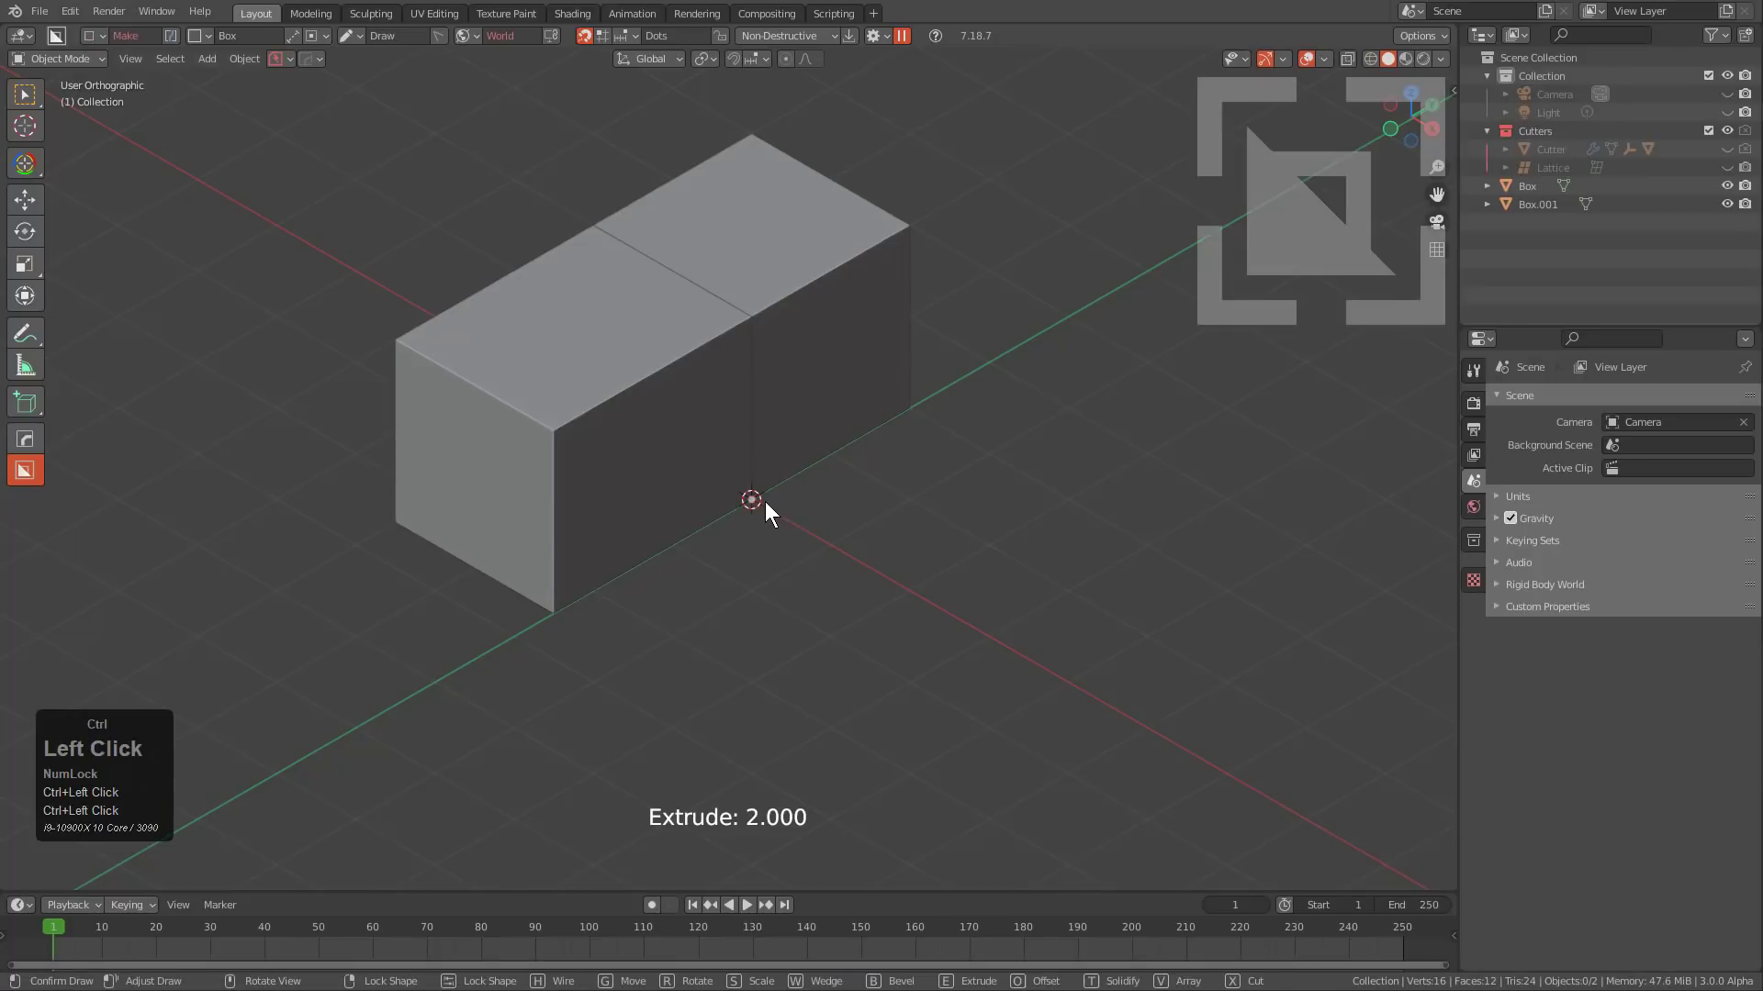
{"action": "mouse_move", "coordinate": [764, 501]}
{"action": "left_mouse_down", "text": "ctrl"}
{"action": "mouse_move", "coordinate": [1033, 492]}
{"action": "mouse_move", "coordinate": [1147, 551]}
{"action": "mouse_move", "coordinate": [878, 841]}
{"action": "left_mouse_up", "text": "ctrl"}
{"action": "left_click", "coordinate": [1123, 373]}
{"action": "left_click", "coordinate": [905, 656]}
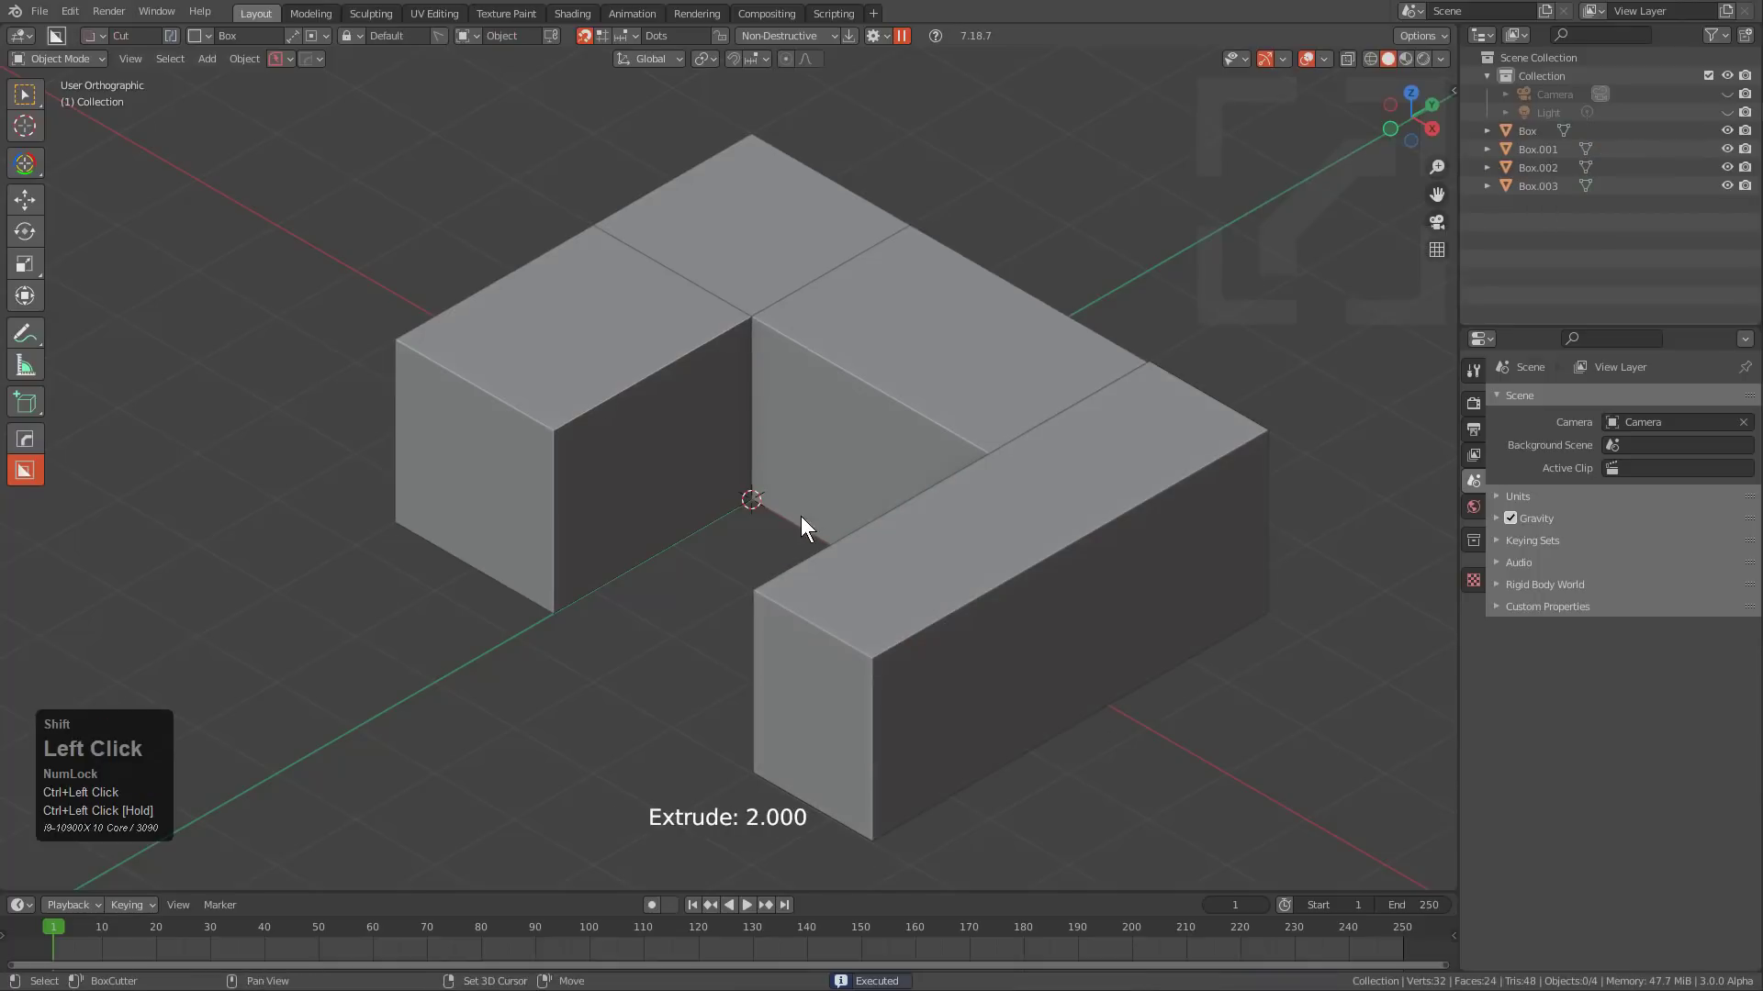
Draw a long, thin wall-like box across the open side of the U-shaped layout.
{"action": "mouse_move", "coordinate": [801, 516]}
{"action": "middle_mouse_down"}
{"action": "mouse_move", "coordinate": [773, 399]}
{"action": "mouse_move", "coordinate": [1006, 725]}
{"action": "middle_mouse_up"}
{"action": "mouse_move", "coordinate": [1060, 732]}
{"action": "left_mouse_down", "text": "ctrl"}
{"action": "mouse_move", "coordinate": [430, 582]}
{"action": "mouse_move", "coordinate": [404, 559]}
{"action": "mouse_move", "coordinate": [409, 605]}
{"action": "mouse_move", "coordinate": [380, 597]}
{"action": "mouse_move", "coordinate": [378, 551]}
{"action": "left_mouse_up", "text": "ctrl"}
{"action": "left_click", "coordinate": [390, 413]}
Draw a 0.5 by 1.5 m box in the gap beside the long wall and extrude it 2.5 m.
{"action": "mouse_move", "coordinate": [389, 413]}
{"action": "middle_mouse_down"}
{"action": "mouse_move", "coordinate": [566, 494]}
{"action": "mouse_move", "coordinate": [859, 515]}
{"action": "middle_mouse_up"}
{"action": "mouse_move", "coordinate": [934, 652]}
{"action": "left_mouse_down", "text": "ctrl"}
{"action": "mouse_move", "coordinate": [983, 653]}
{"action": "mouse_move", "coordinate": [990, 478]}
{"action": "left_mouse_up", "text": "ctrl"}
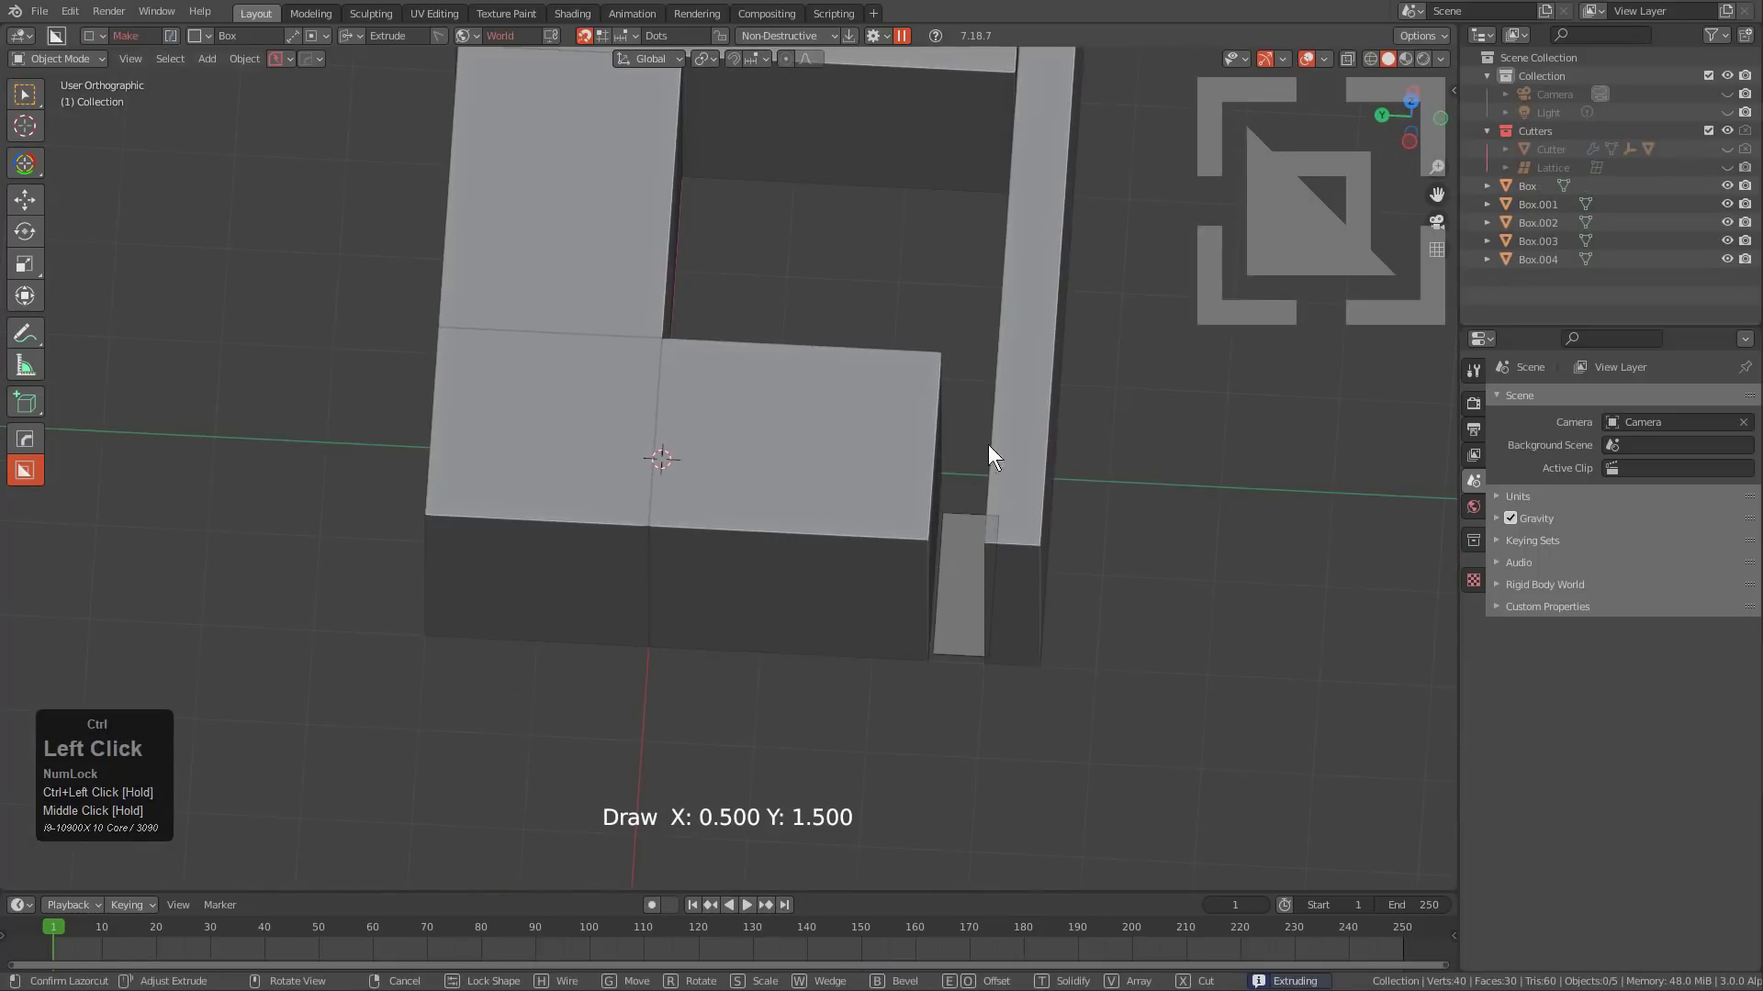
{"action": "left_click", "coordinate": [983, 295]}
{"action": "middle_click_drag", "start_coordinate": [1016, 421], "coordinate": [827, 431]}
{"action": "left_click", "coordinate": [752, 437]}
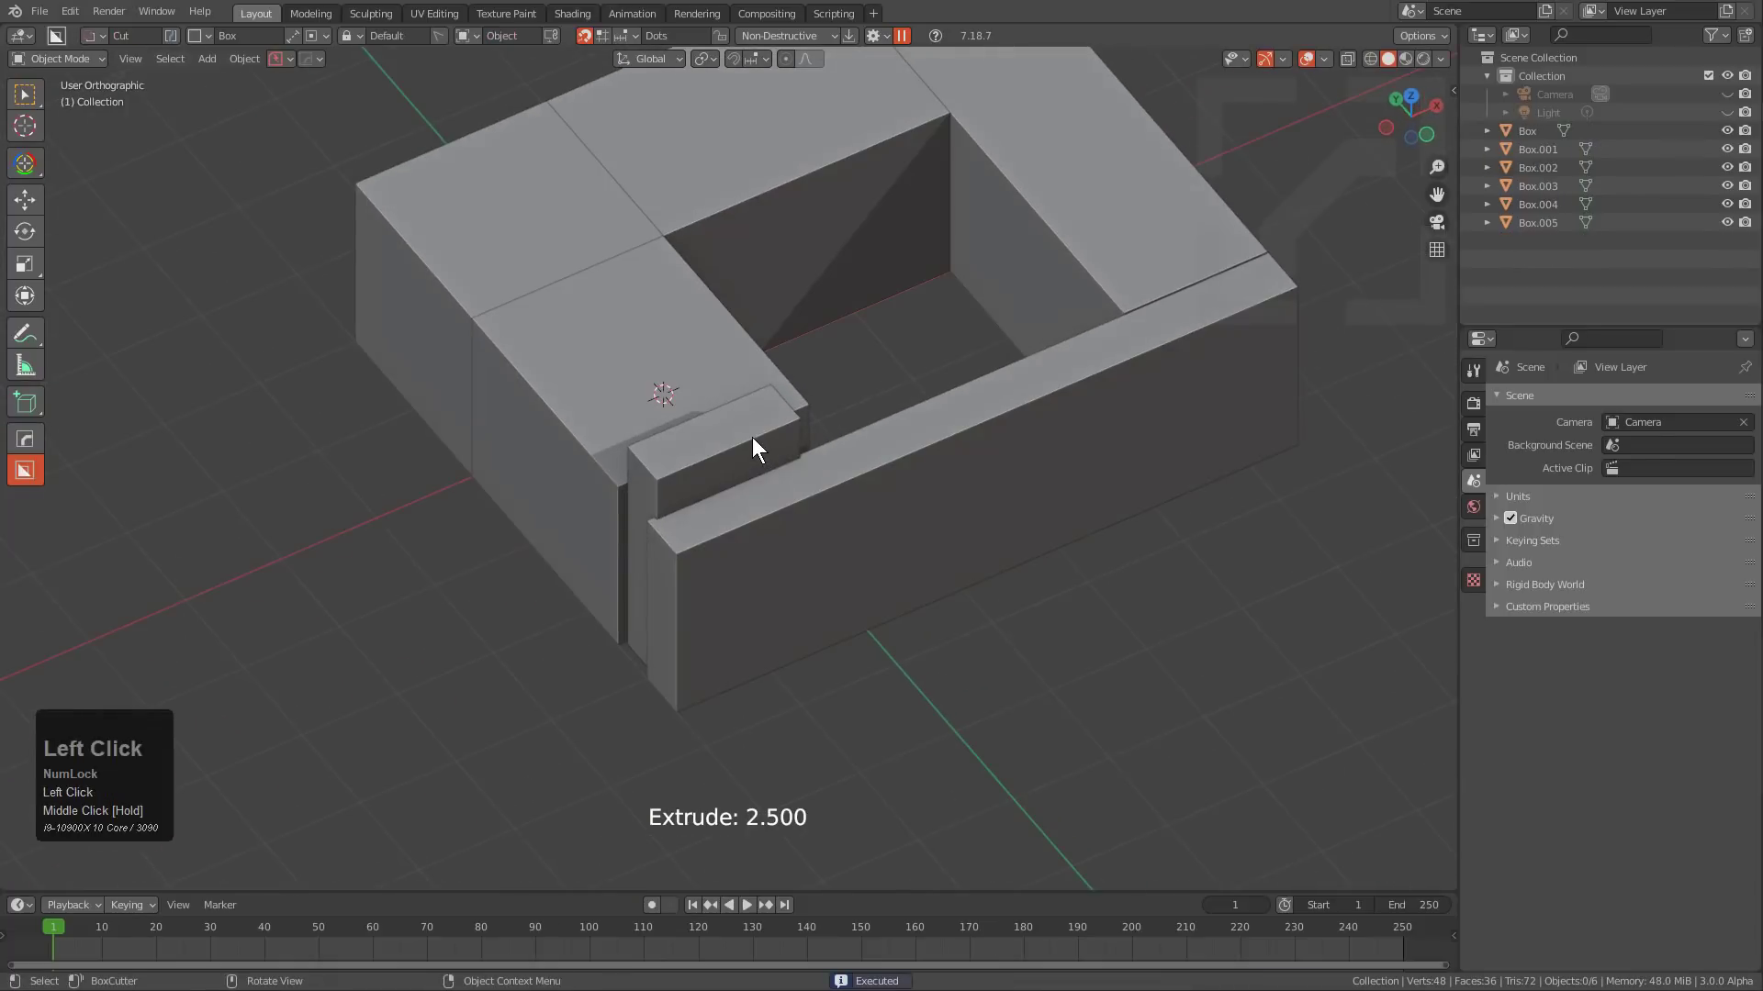
Delete the 2.5 m box and redraw it in the gap beside the long wall, extruded 2 m.
{"action": "key", "text": "x"}
{"action": "left_click", "coordinate": [751, 437]}
{"action": "middle_click_drag", "start_coordinate": [735, 570], "coordinate": [718, 617]}
{"action": "mouse_move", "coordinate": [684, 667]}
{"action": "left_mouse_down", "text": "ctrl"}
{"action": "mouse_move", "coordinate": [857, 592]}
{"action": "mouse_move", "coordinate": [851, 558]}
{"action": "left_mouse_up", "text": "ctrl"}
{"action": "left_click", "coordinate": [834, 438]}
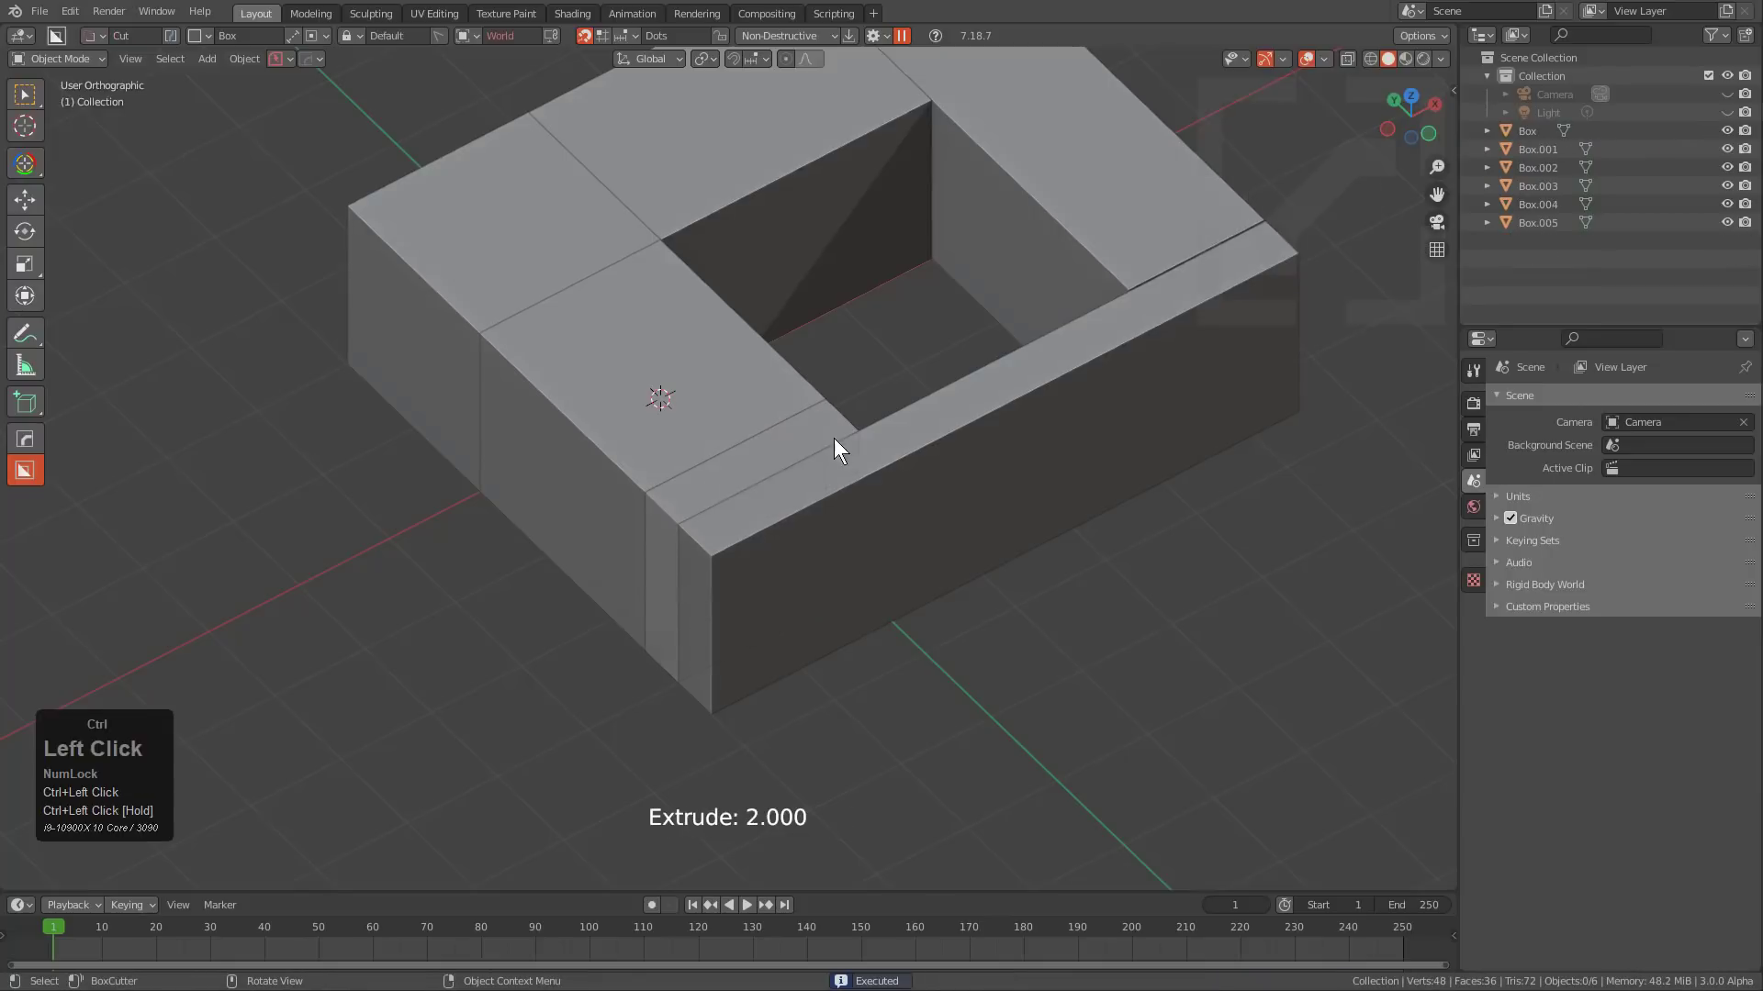
{"action": "scroll", "coordinate": [896, 344], "scroll_direction": "down", "scroll_amount": 3}
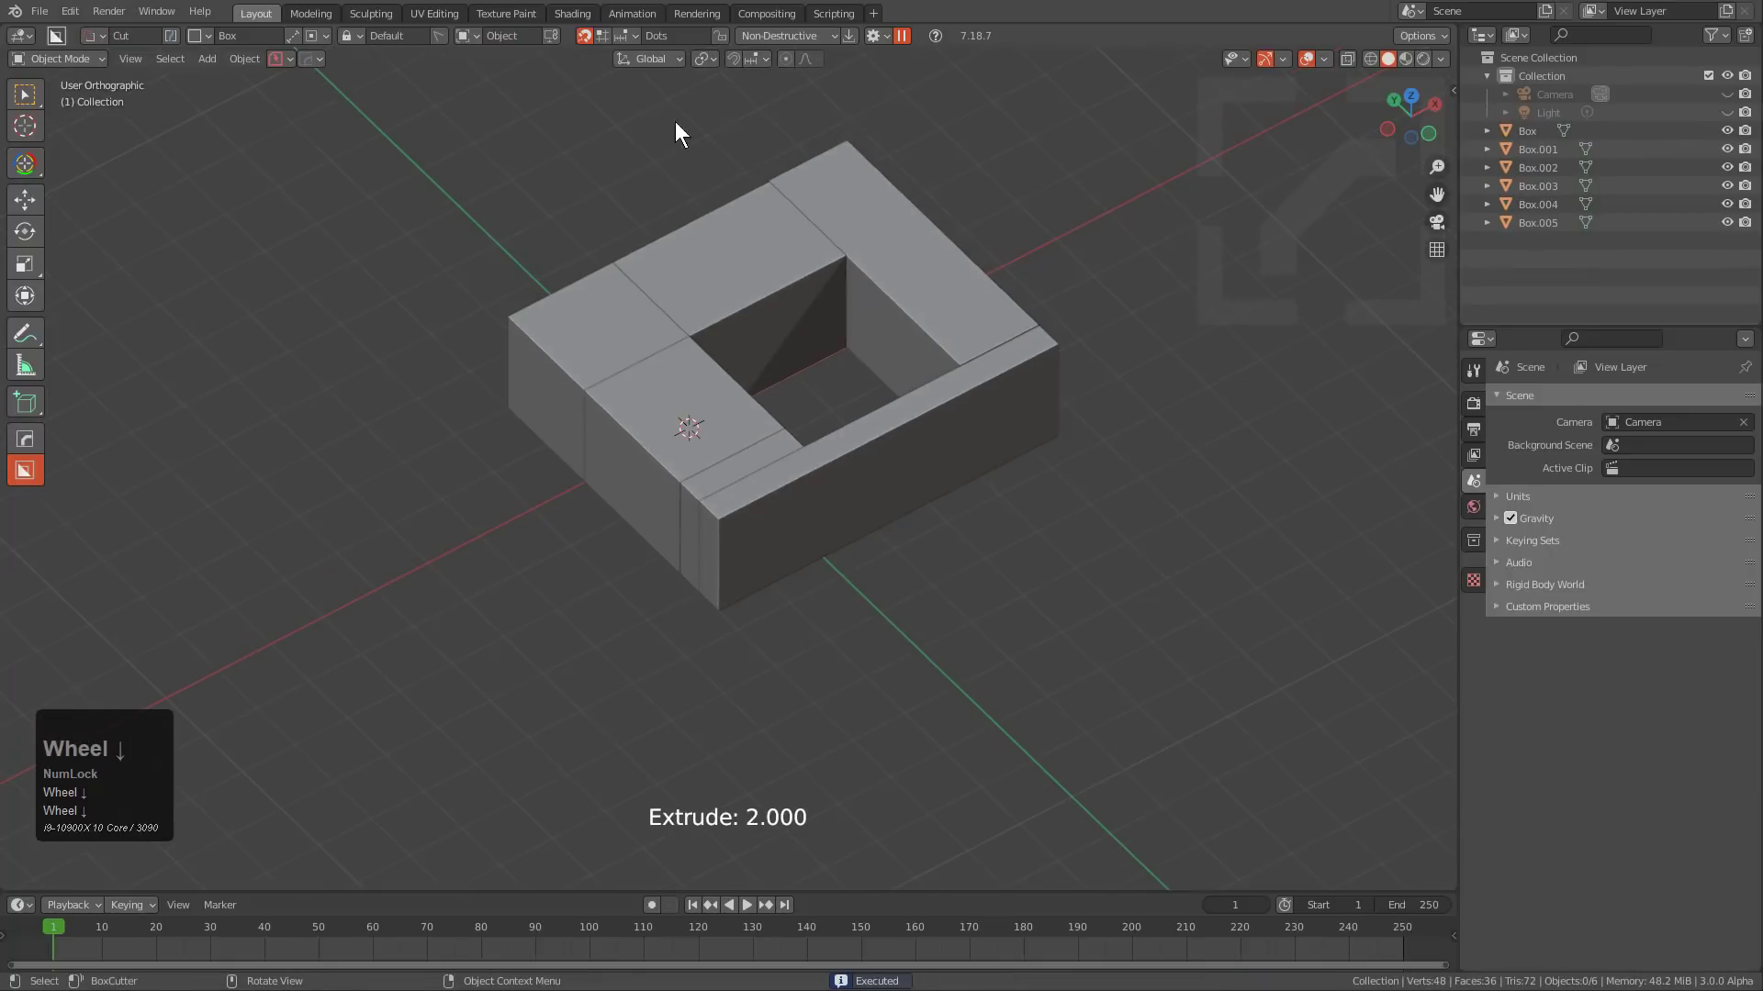
Review the increment snapping options and delete all the boxes from the scene.
{"action": "left_click", "coordinate": [627, 35]}
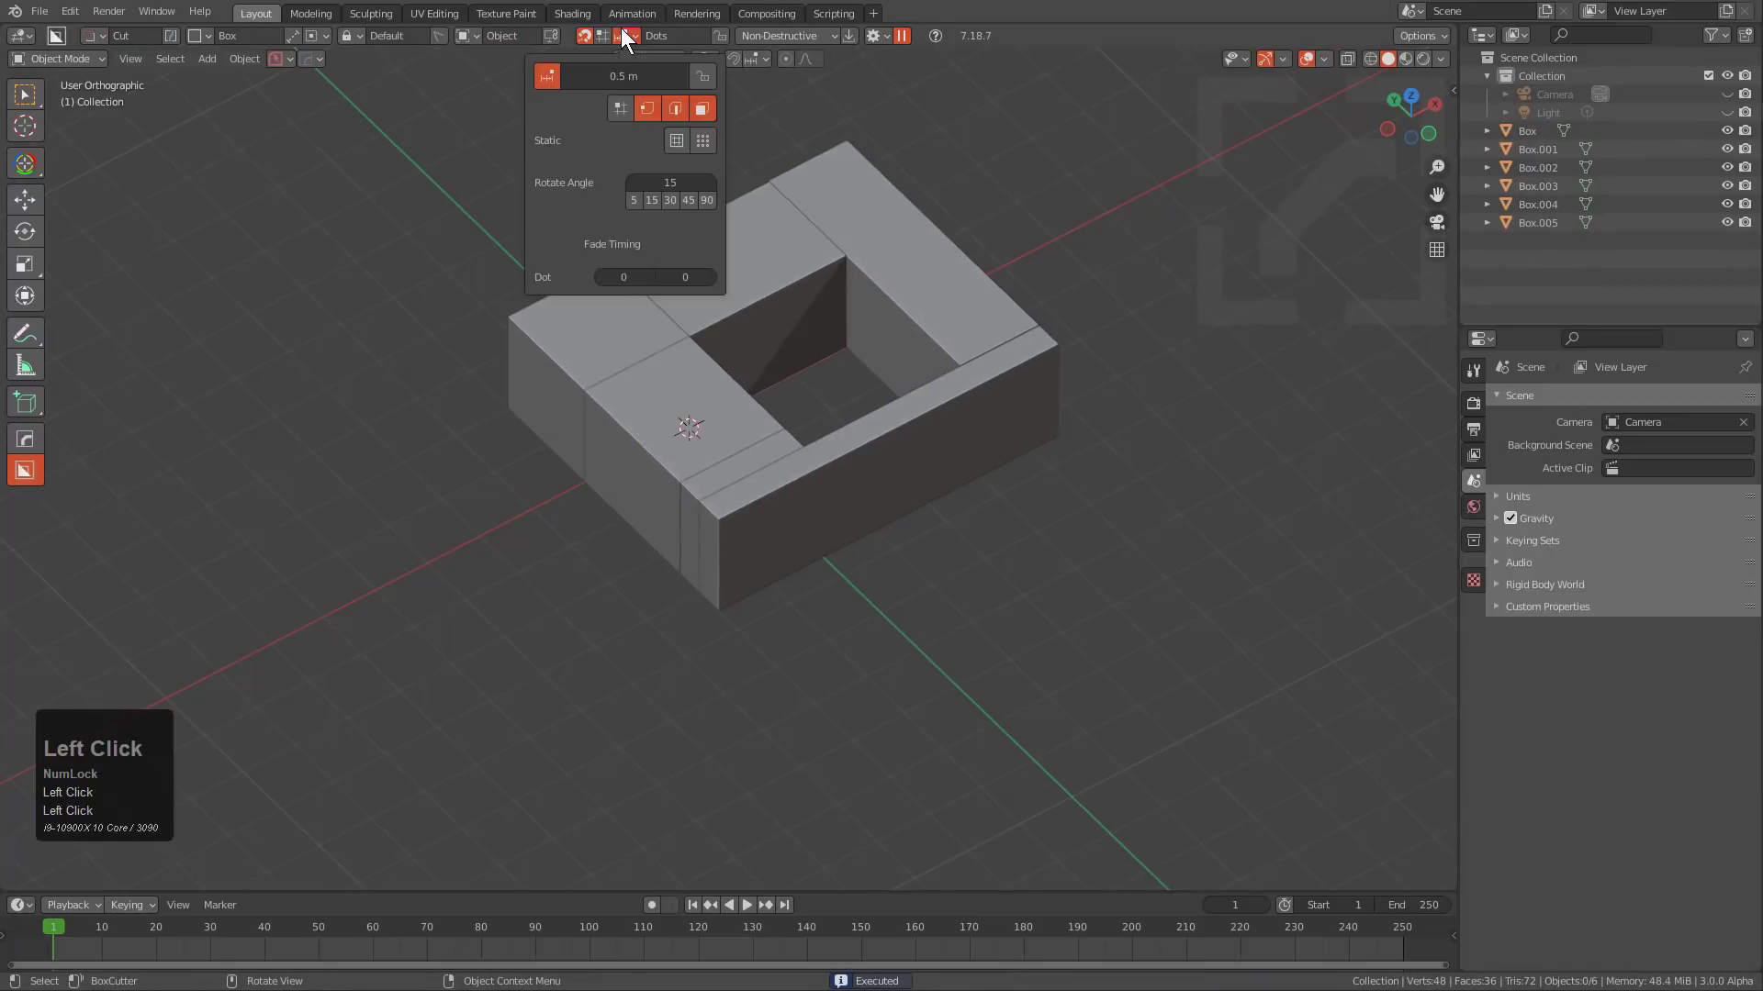
{"action": "left_click", "coordinate": [547, 76]}
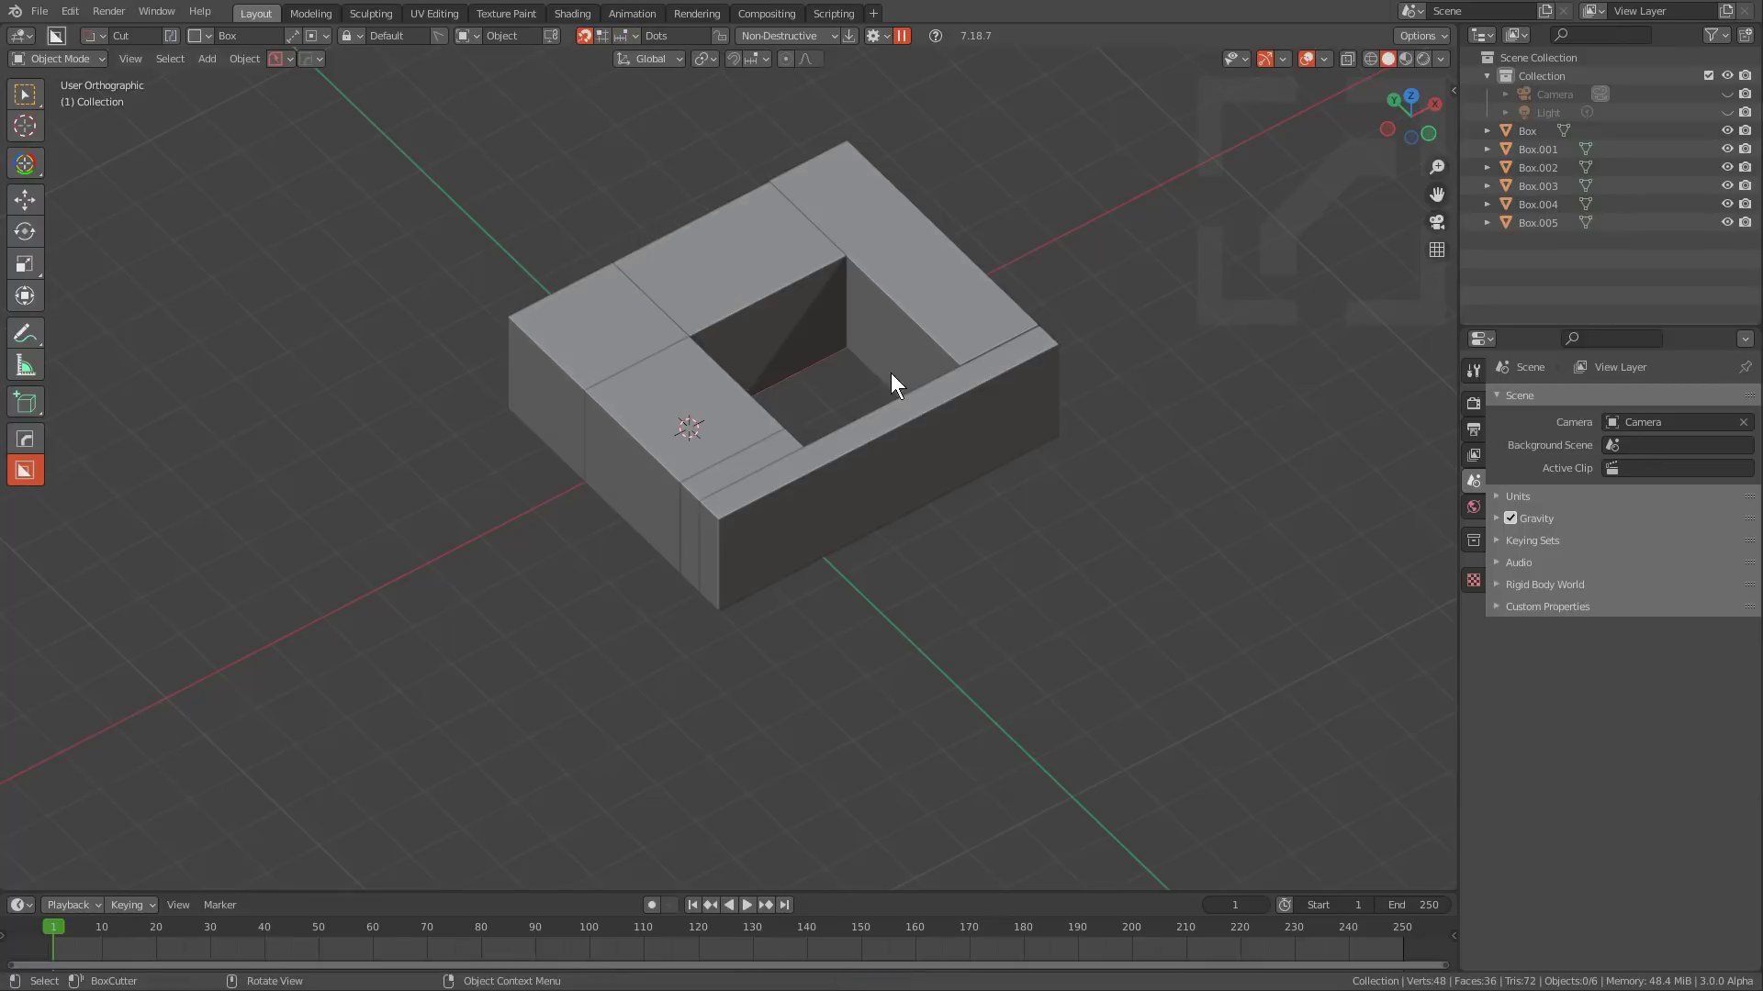
{"action": "scroll", "coordinate": [891, 373], "scroll_direction": "down", "scroll_amount": 2}
{"action": "key", "text": "x"}
{"action": "left_click", "coordinate": [852, 355]}
{"action": "scroll", "coordinate": [858, 363], "scroll_direction": "up", "scroll_amount": 3}
{"action": "key", "text": "a"}
{"action": "key", "text": "x"}
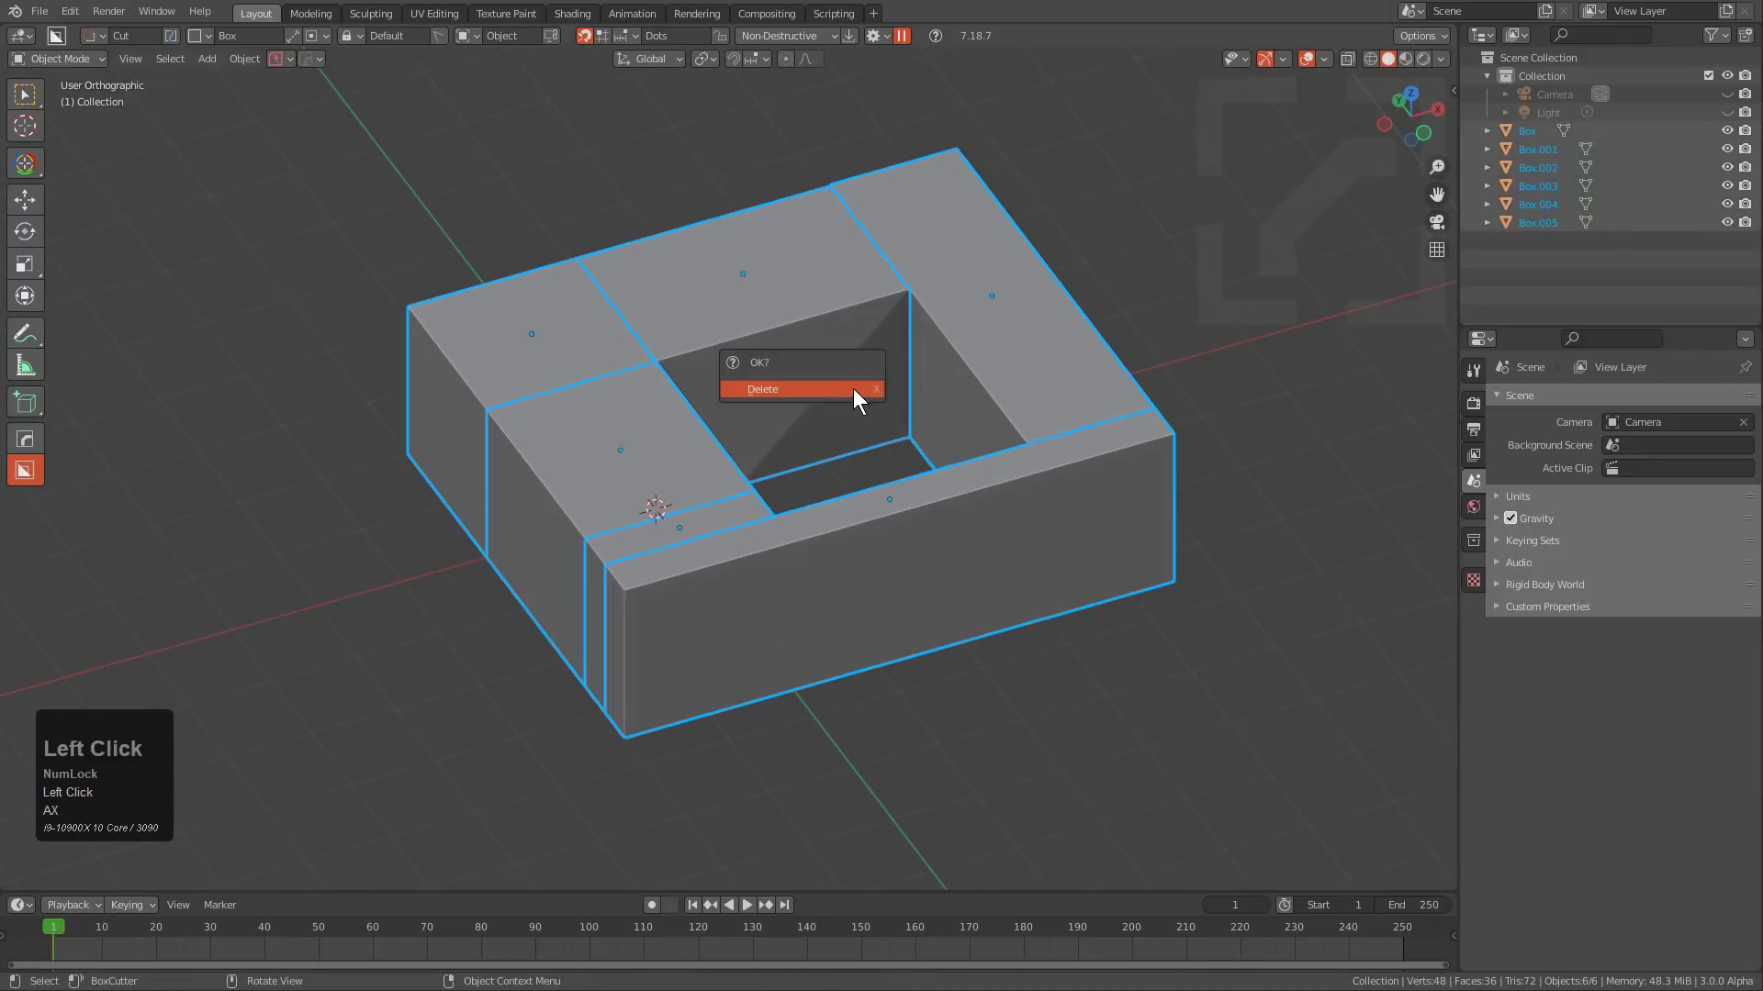
{"action": "left_click", "coordinate": [852, 389]}
{"action": "middle_click_drag", "start_coordinate": [852, 388], "coordinate": [716, 357], "text": "shift"}
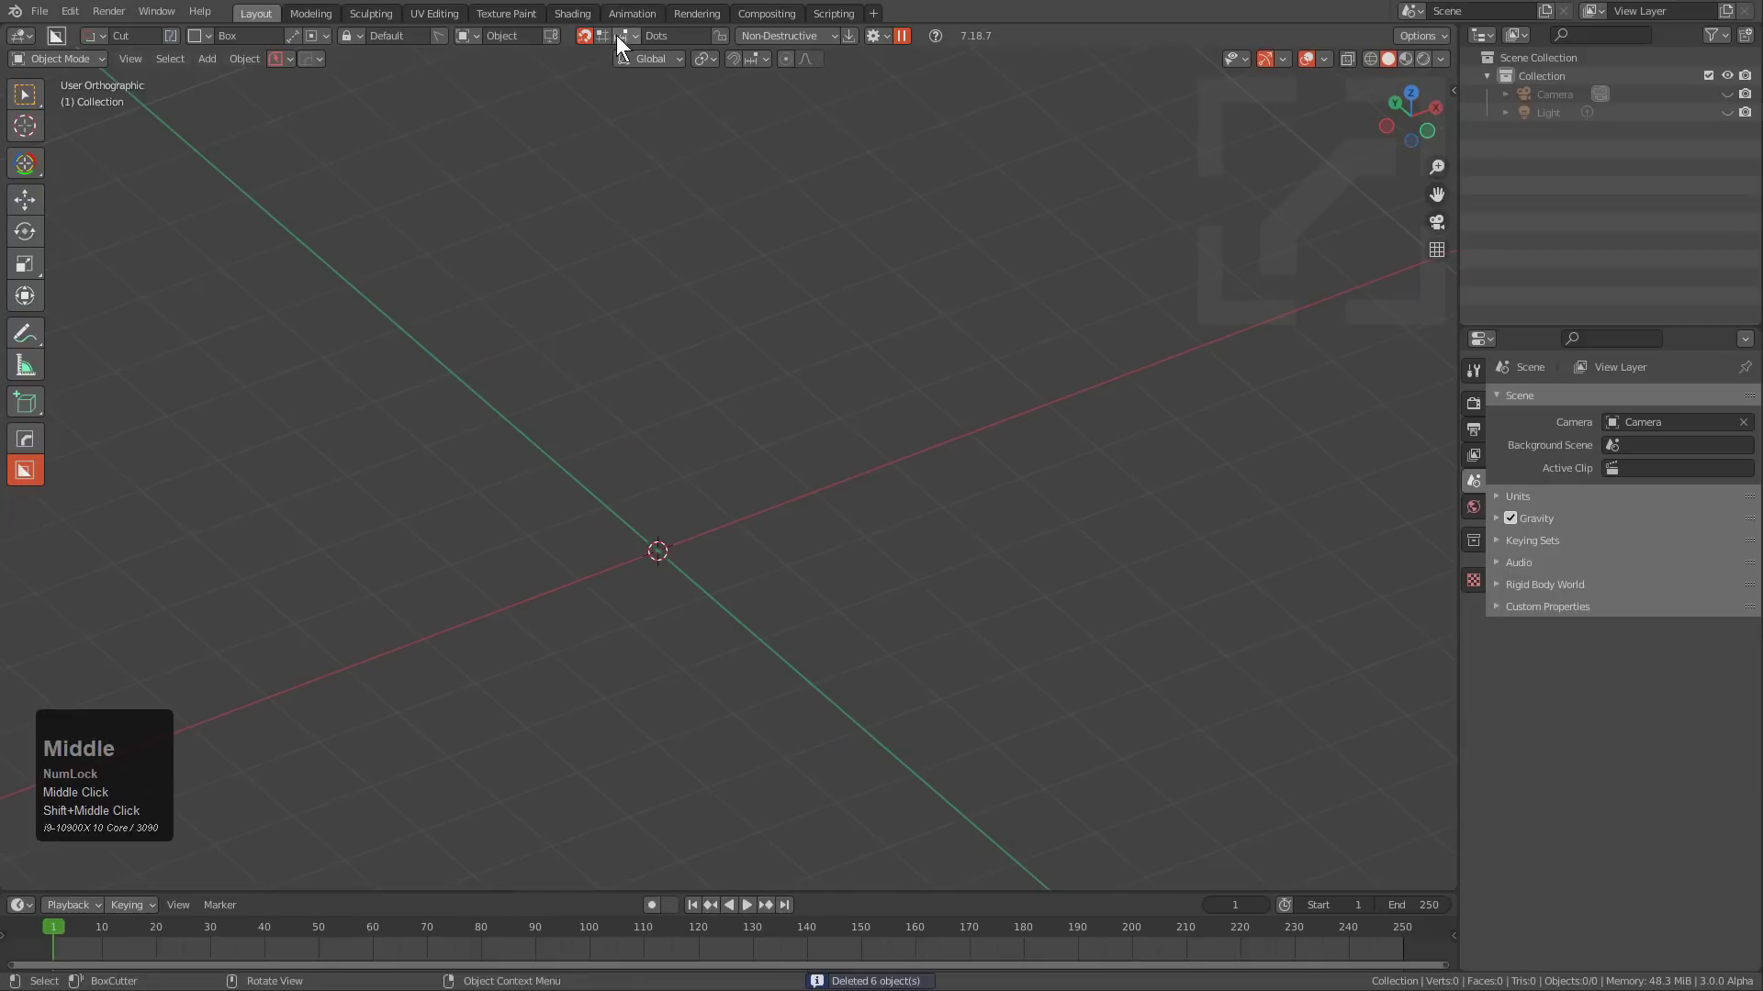
Add a mesh cube at the world origin and frame it in an angled orthographic view.
{"action": "key", "text": "shift+a"}
{"action": "mouse_move", "coordinate": [723, 354]}
{"action": "left_click", "coordinate": [772, 395]}
{"action": "key", "text": "KP_Decimal"}
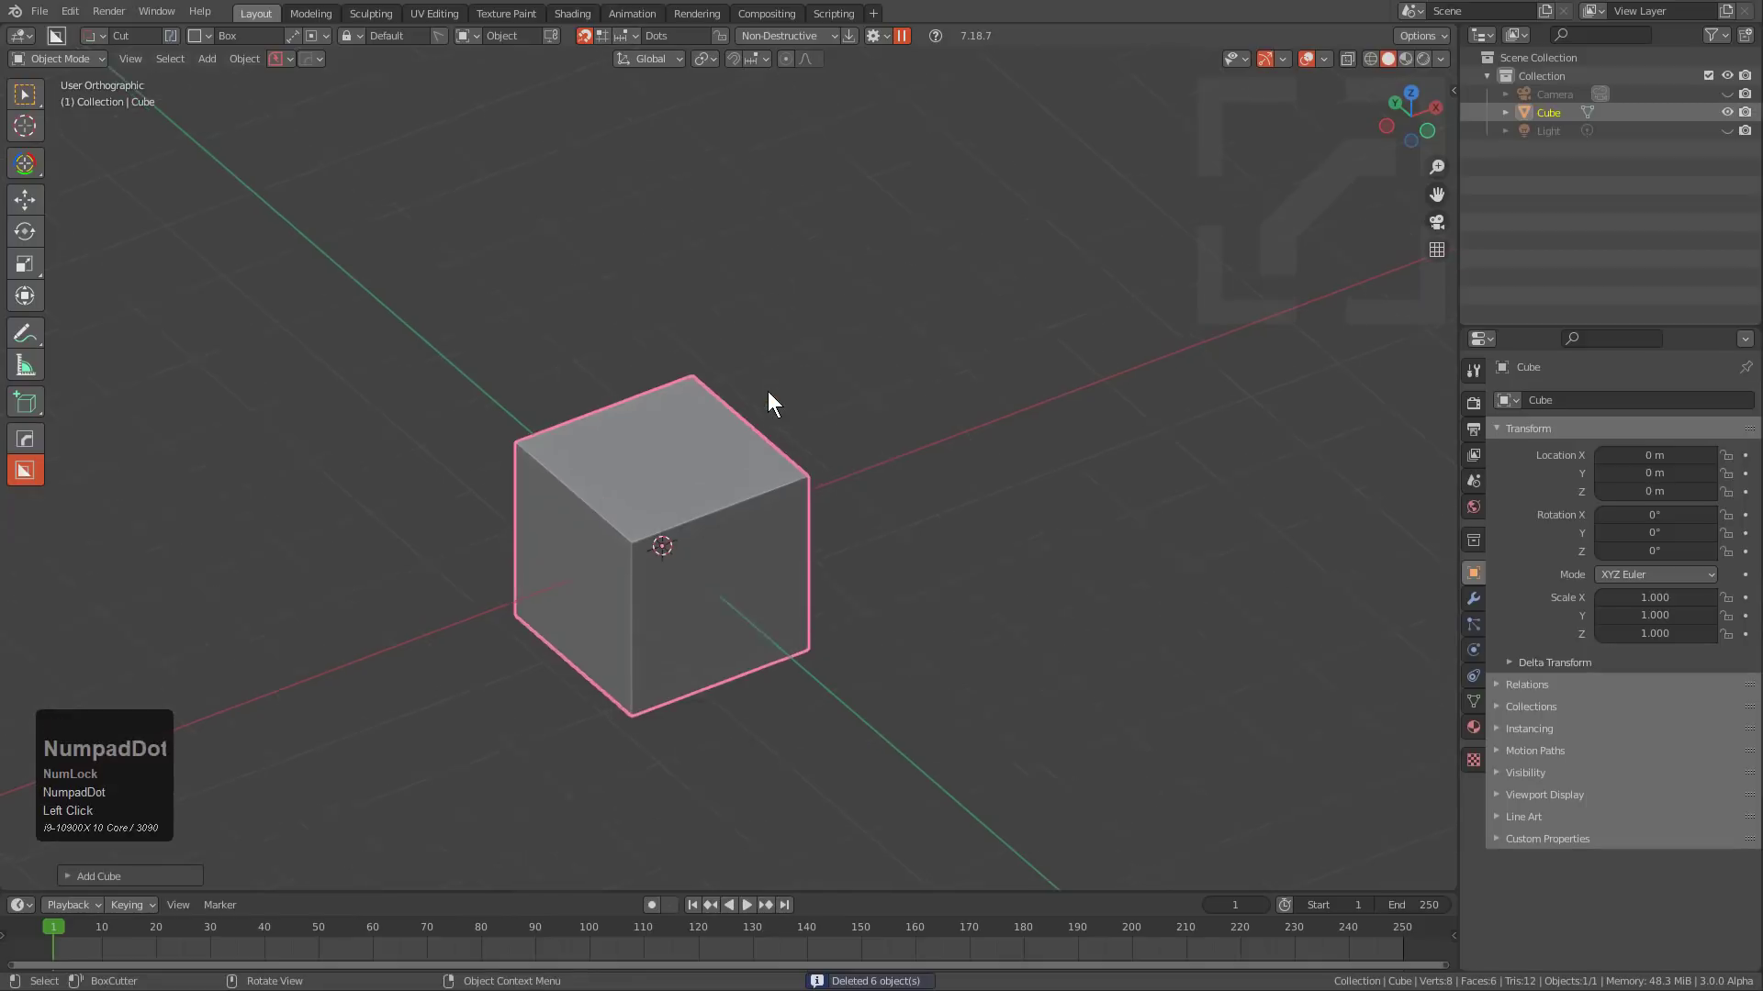
{"action": "scroll", "coordinate": [685, 363], "scroll_direction": "down", "scroll_amount": 1}
{"action": "scroll", "coordinate": [687, 367], "scroll_direction": "down", "scroll_amount": 3}
{"action": "middle_click_drag", "start_coordinate": [687, 367], "coordinate": [653, 312]}
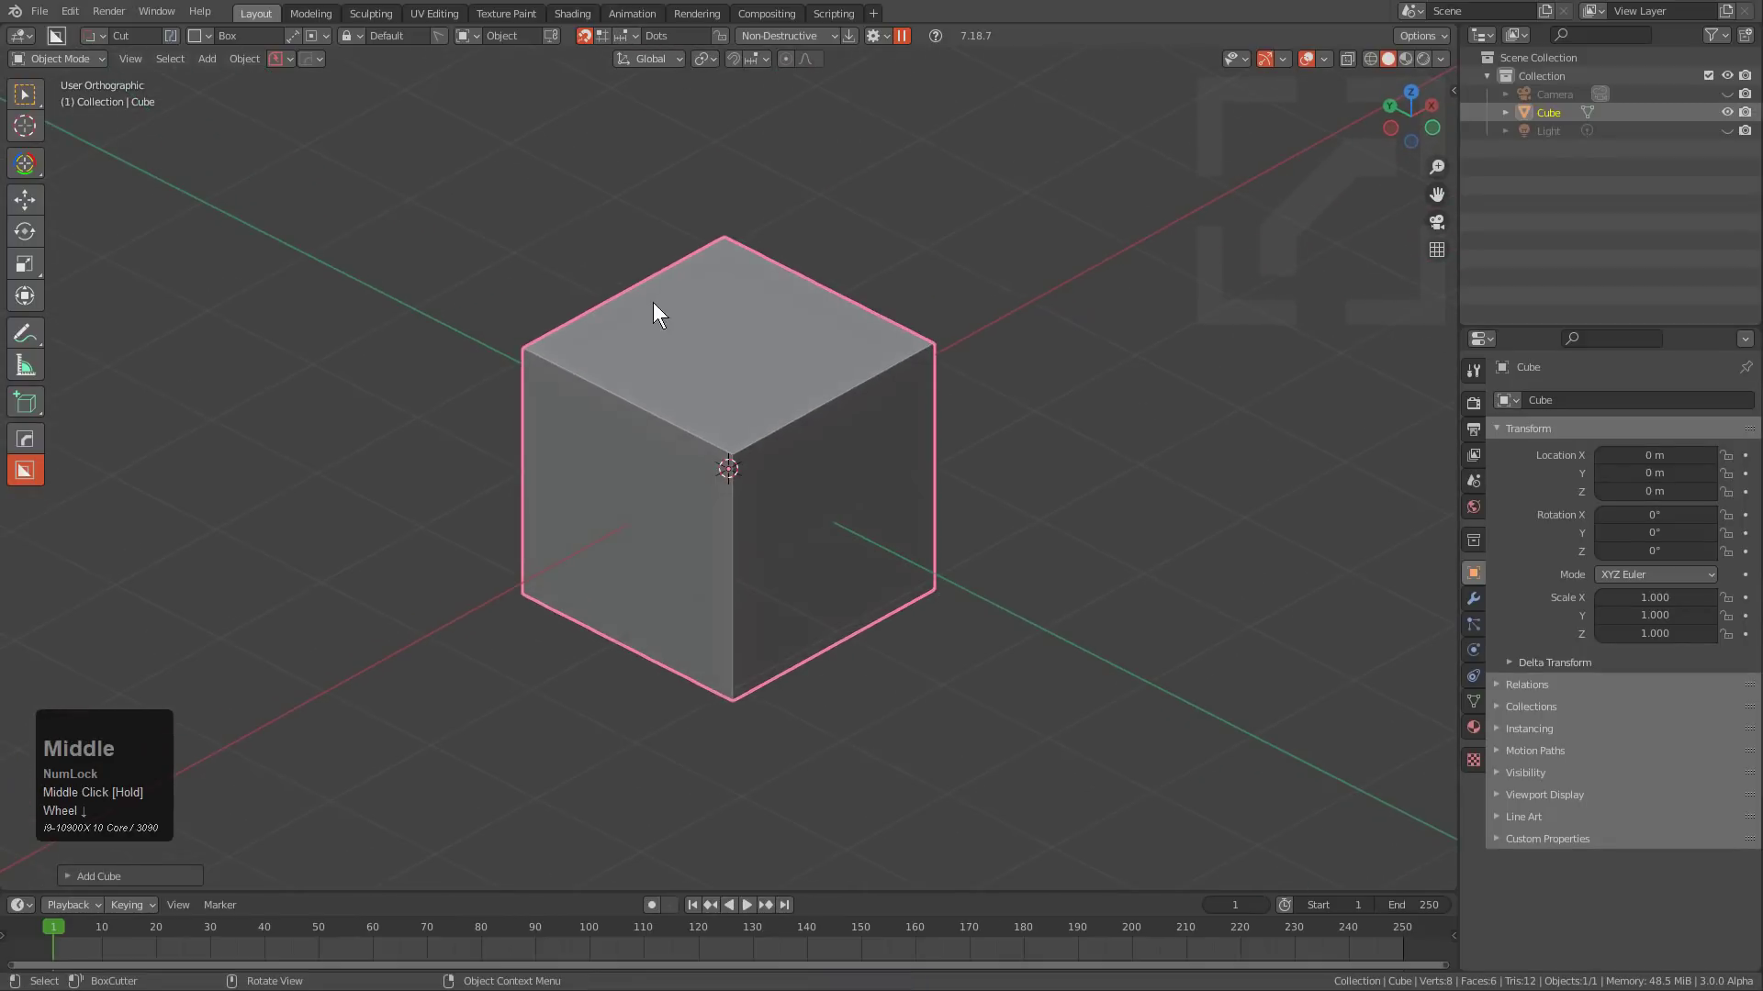
{"action": "key", "text": "alt+a"}
{"action": "left_click", "coordinate": [628, 295]}
{"action": "left_click_drag", "start_coordinate": [303, 92], "coordinate": [578, 525]}
{"action": "key", "text": "Escape"}
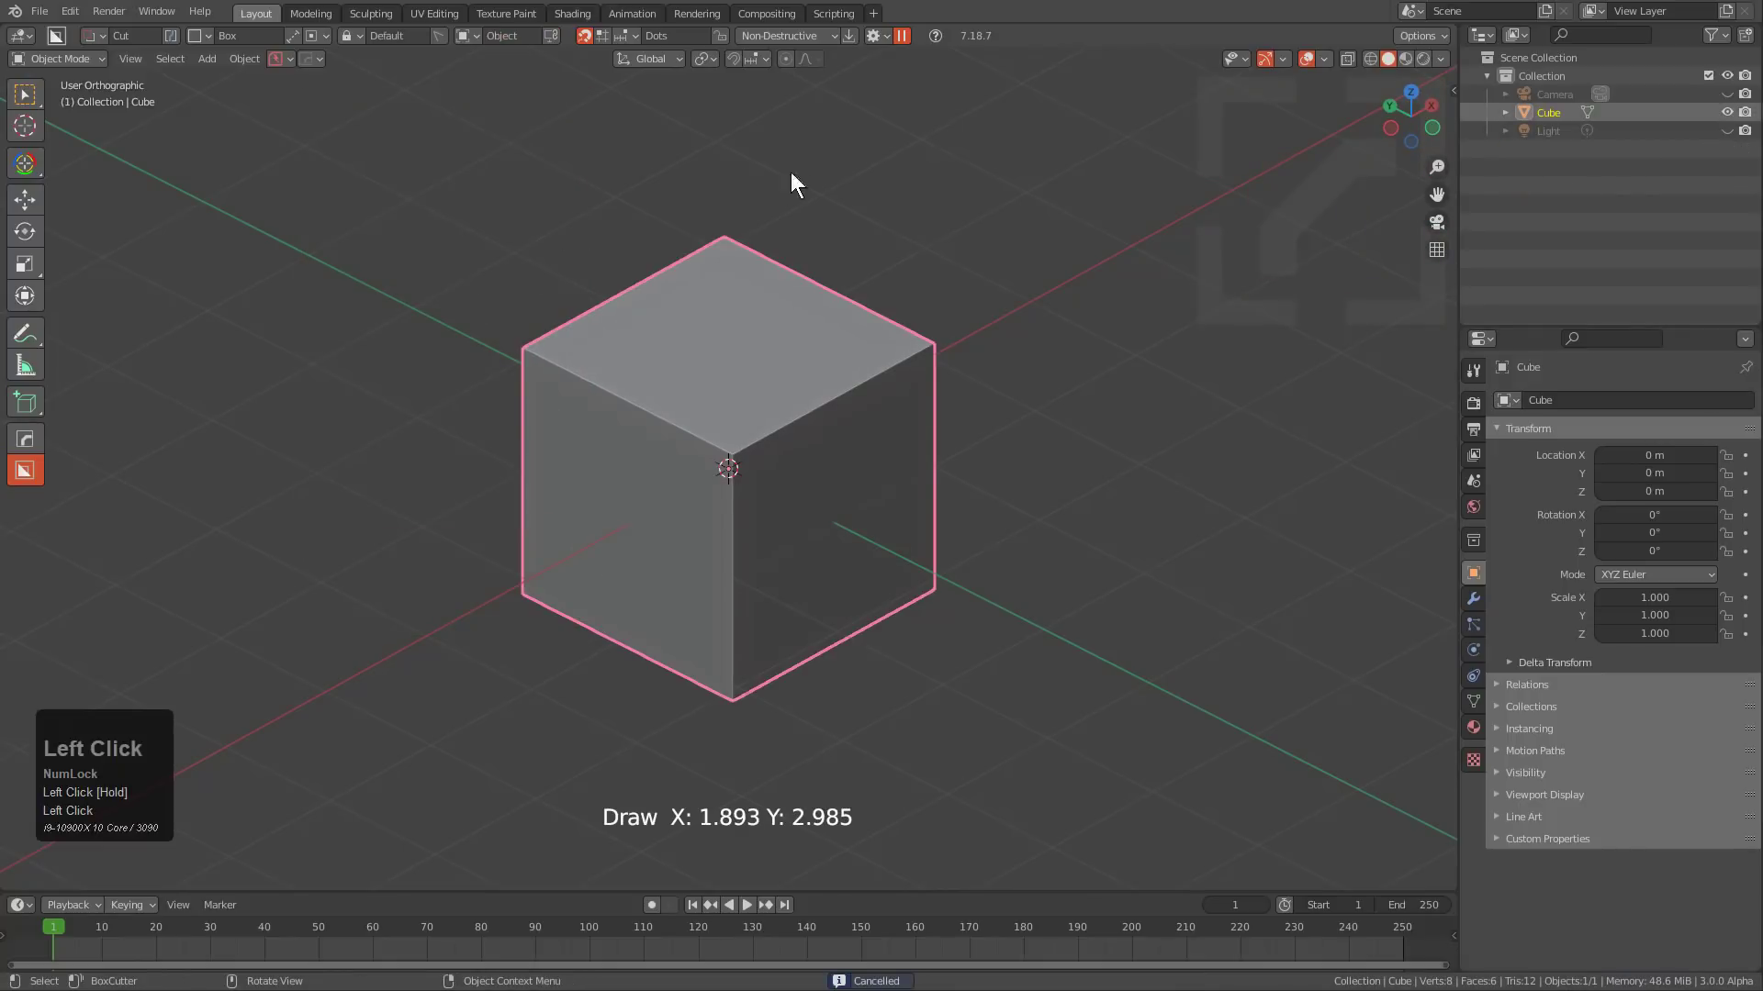
Show the view dot in the empty space beside the cube and switch the cutter shape to Ngon.
{"action": "key", "text": "ctrl"}
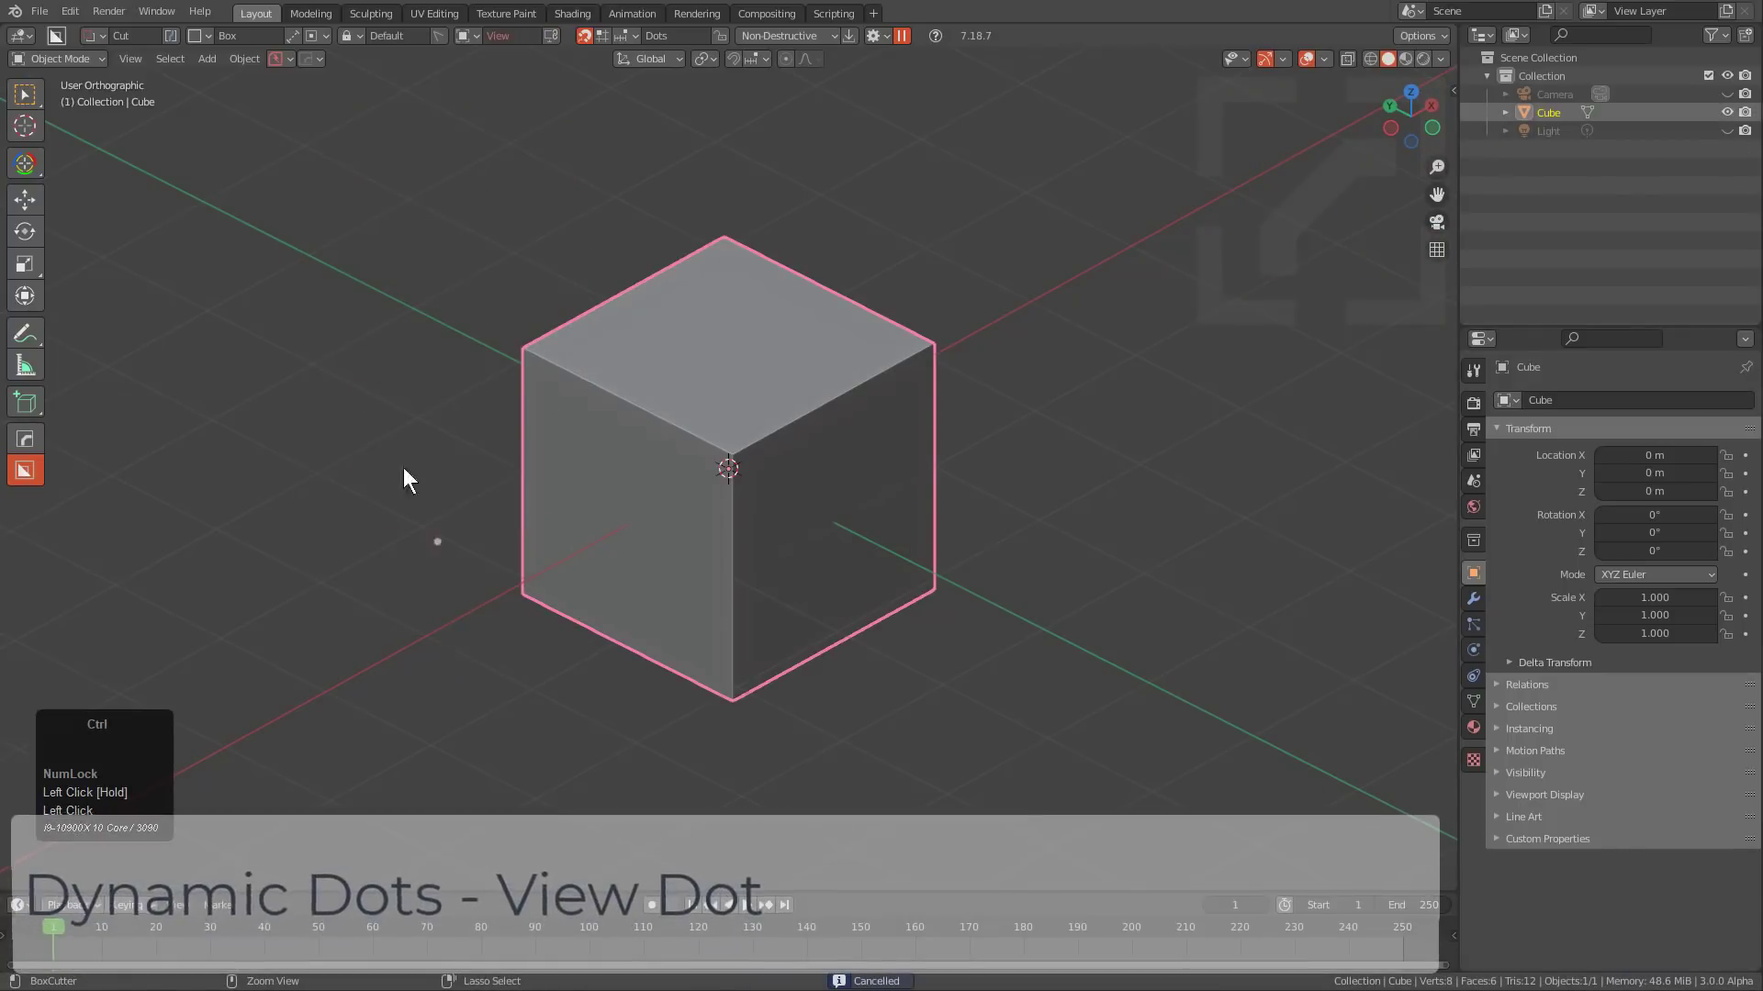
{"action": "key", "text": "d"}
{"action": "left_click", "coordinate": [400, 246]}
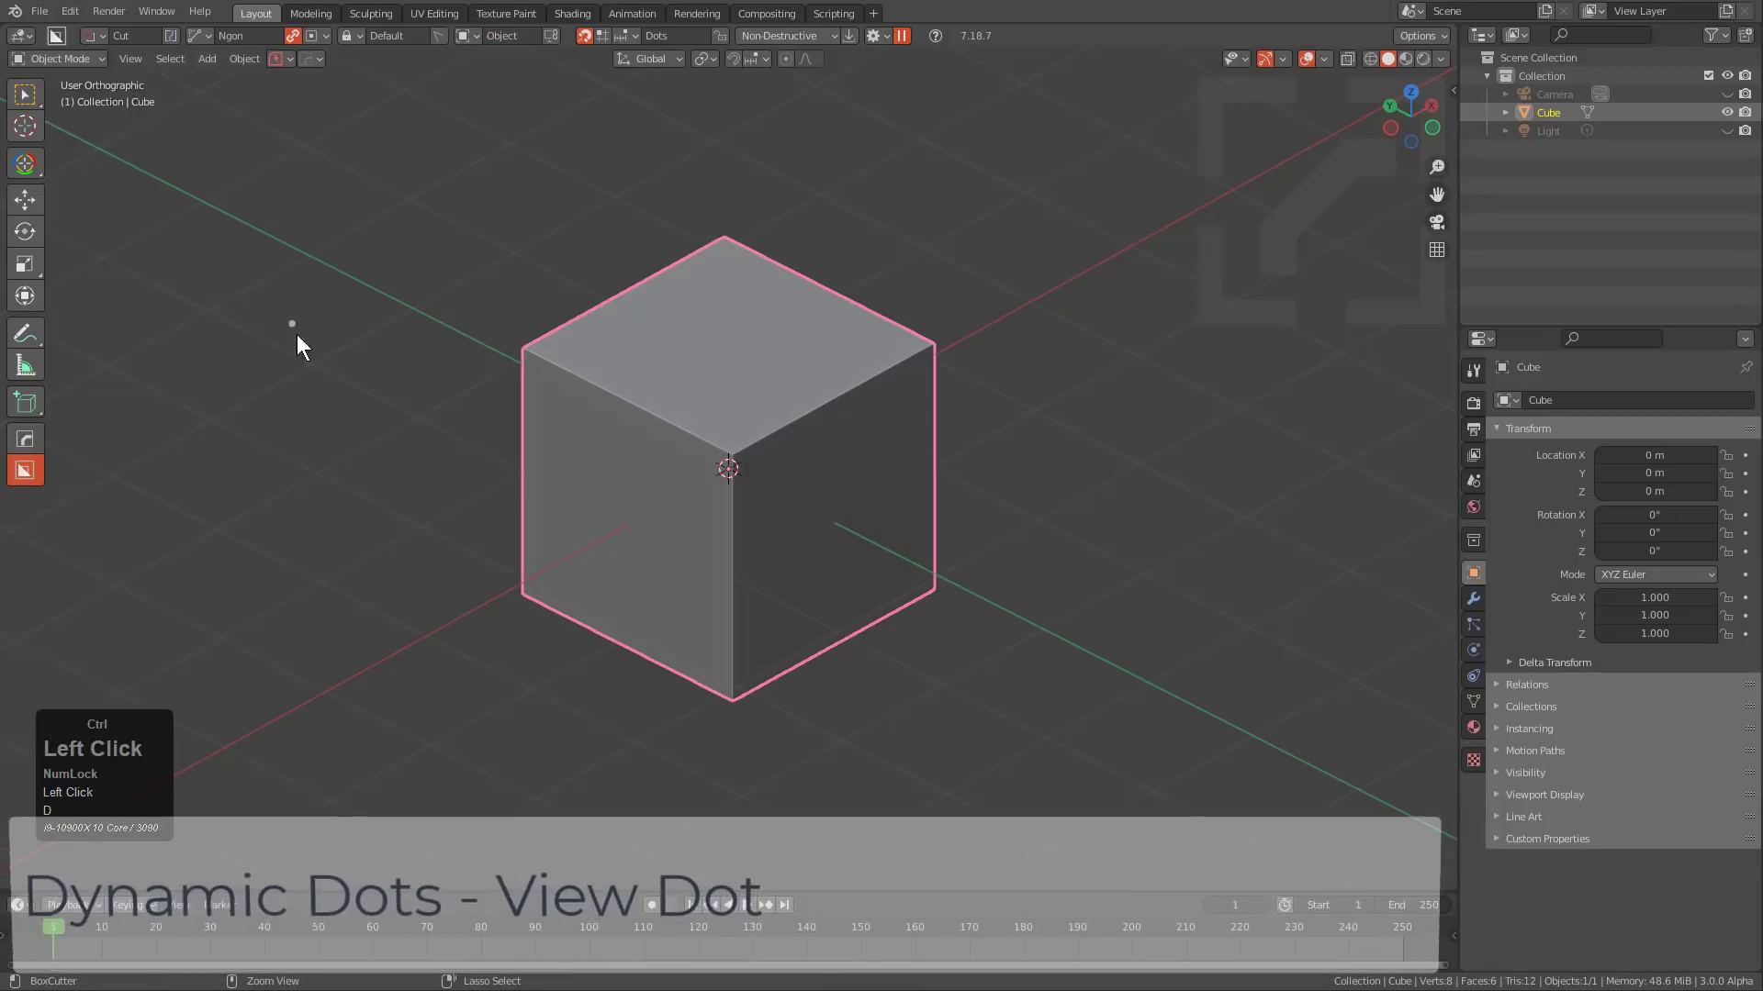
Draw a stepped polygon from the view dot across the cube's upper part and extrude the cut about 1.97 m.
{"action": "left_click_drag", "start_coordinate": [305, 169], "coordinate": [520, 177], "text": "ctrl"}
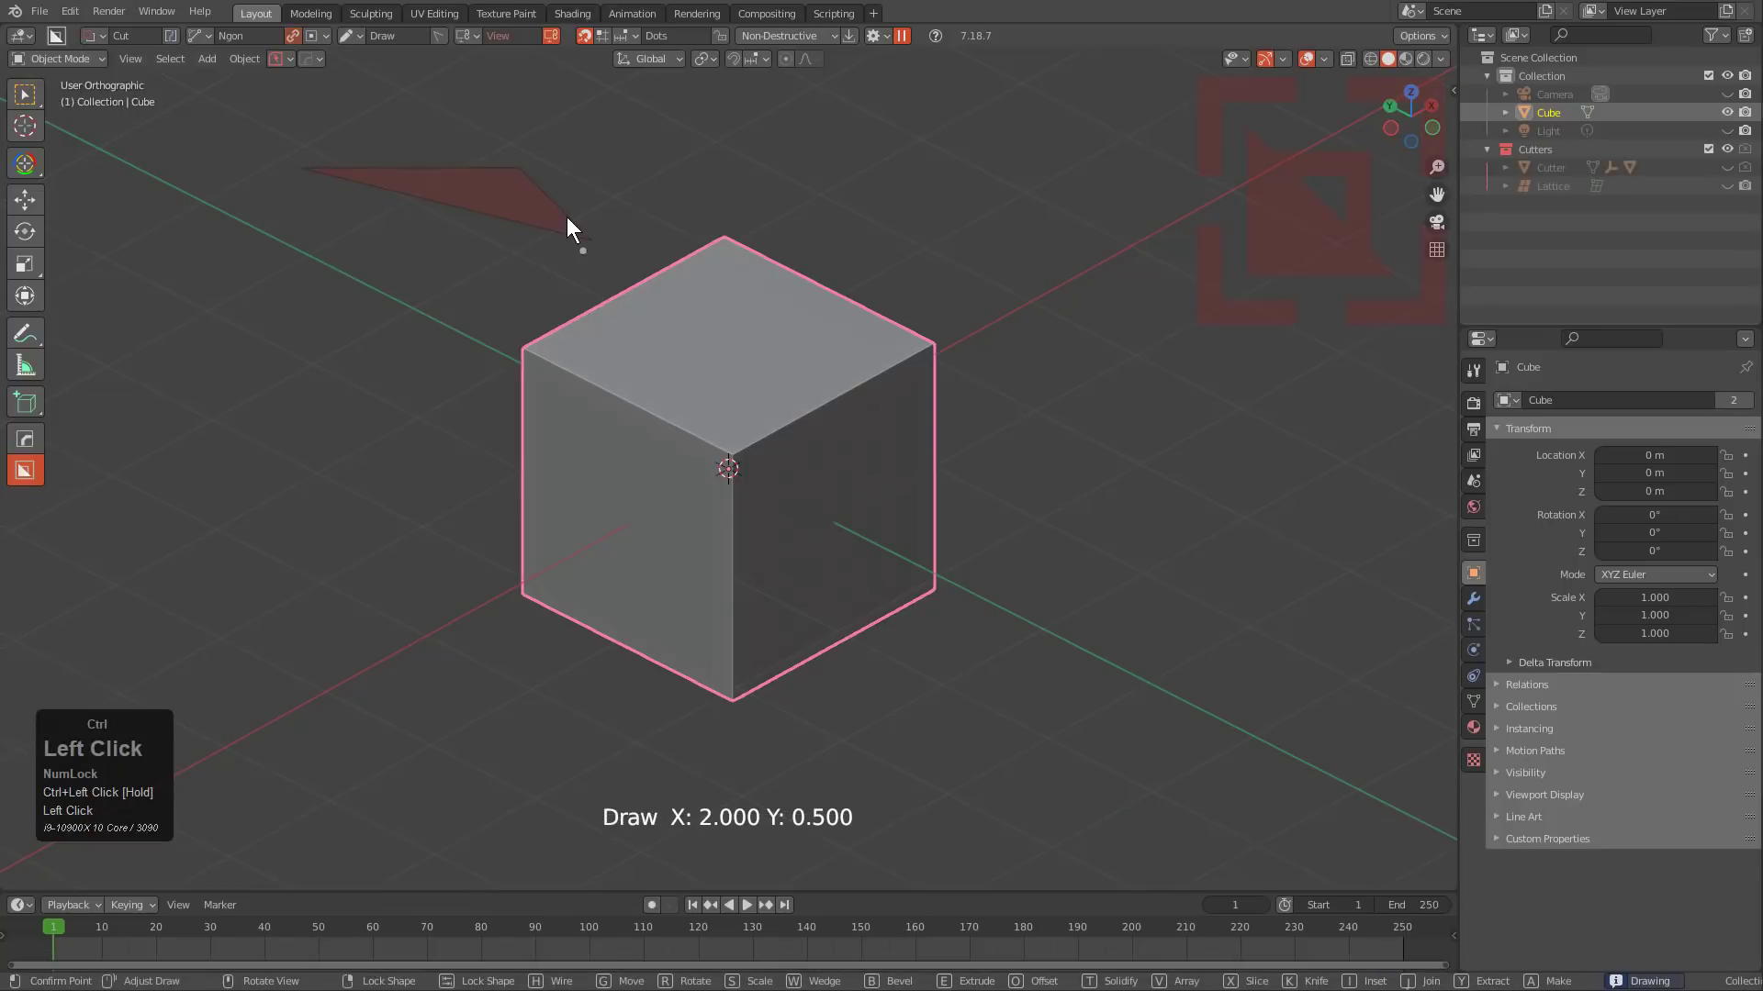
{"action": "left_click", "coordinate": [567, 218], "text": "ctrl"}
{"action": "left_click", "coordinate": [828, 229], "text": "ctrl"}
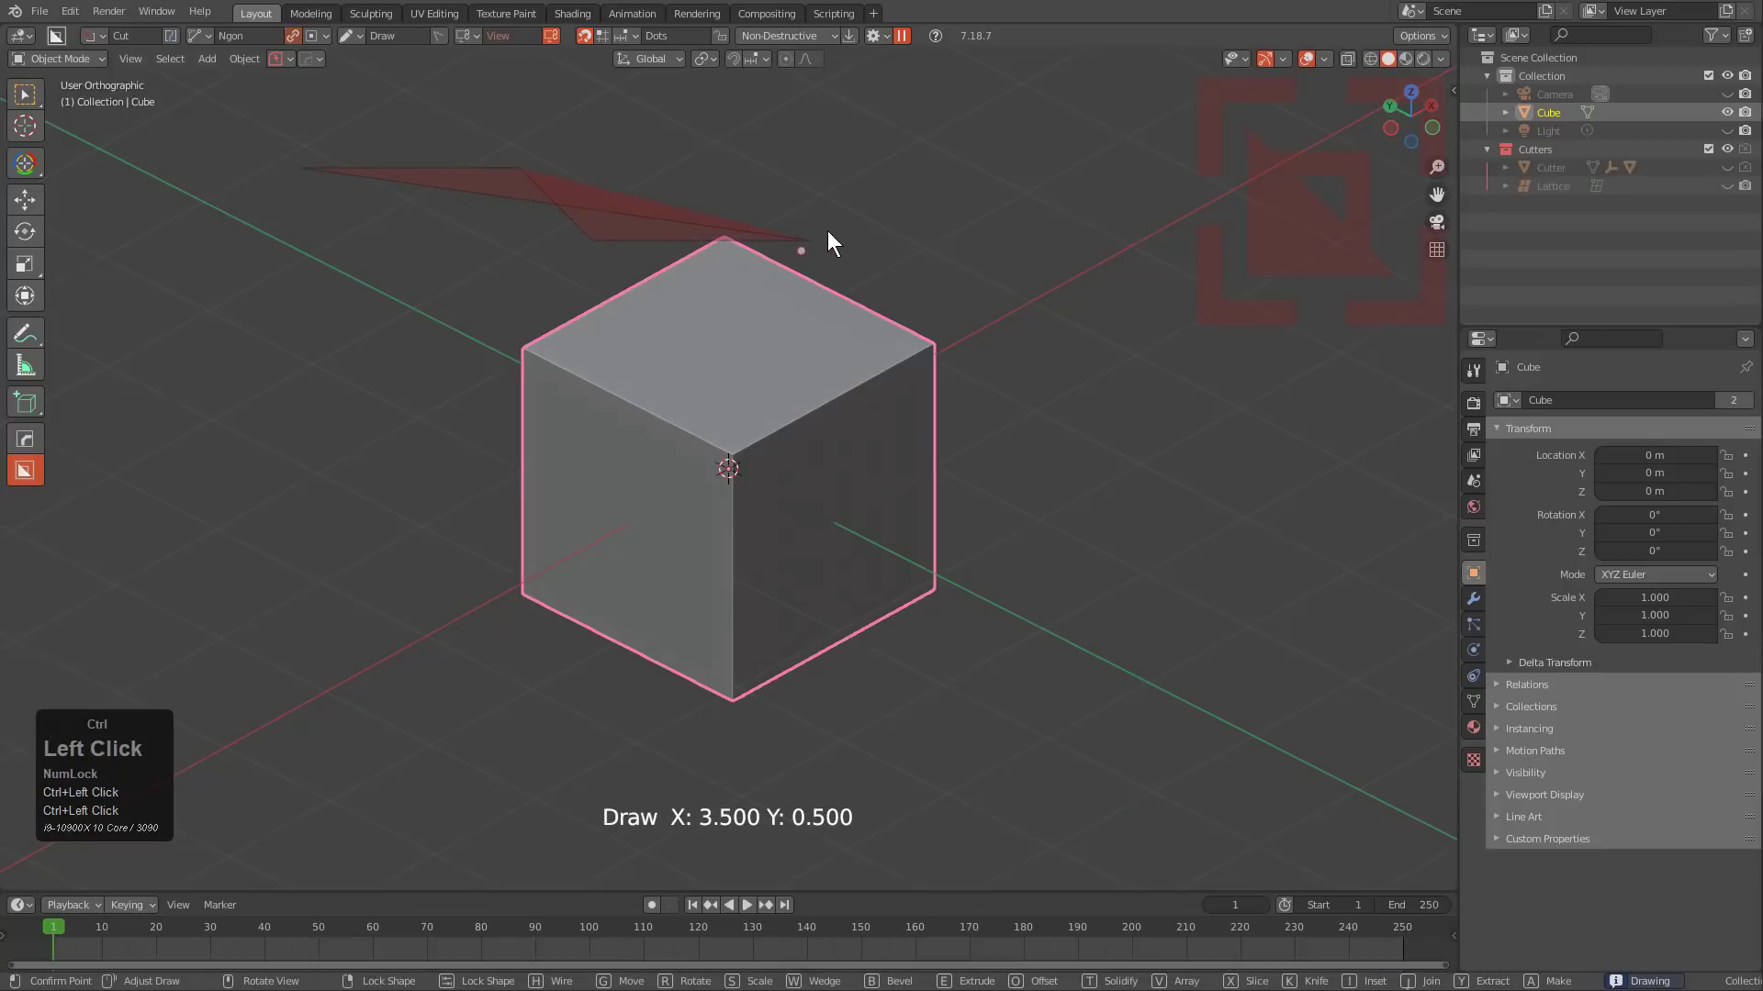
{"action": "left_click", "coordinate": [863, 300], "text": "ctrl"}
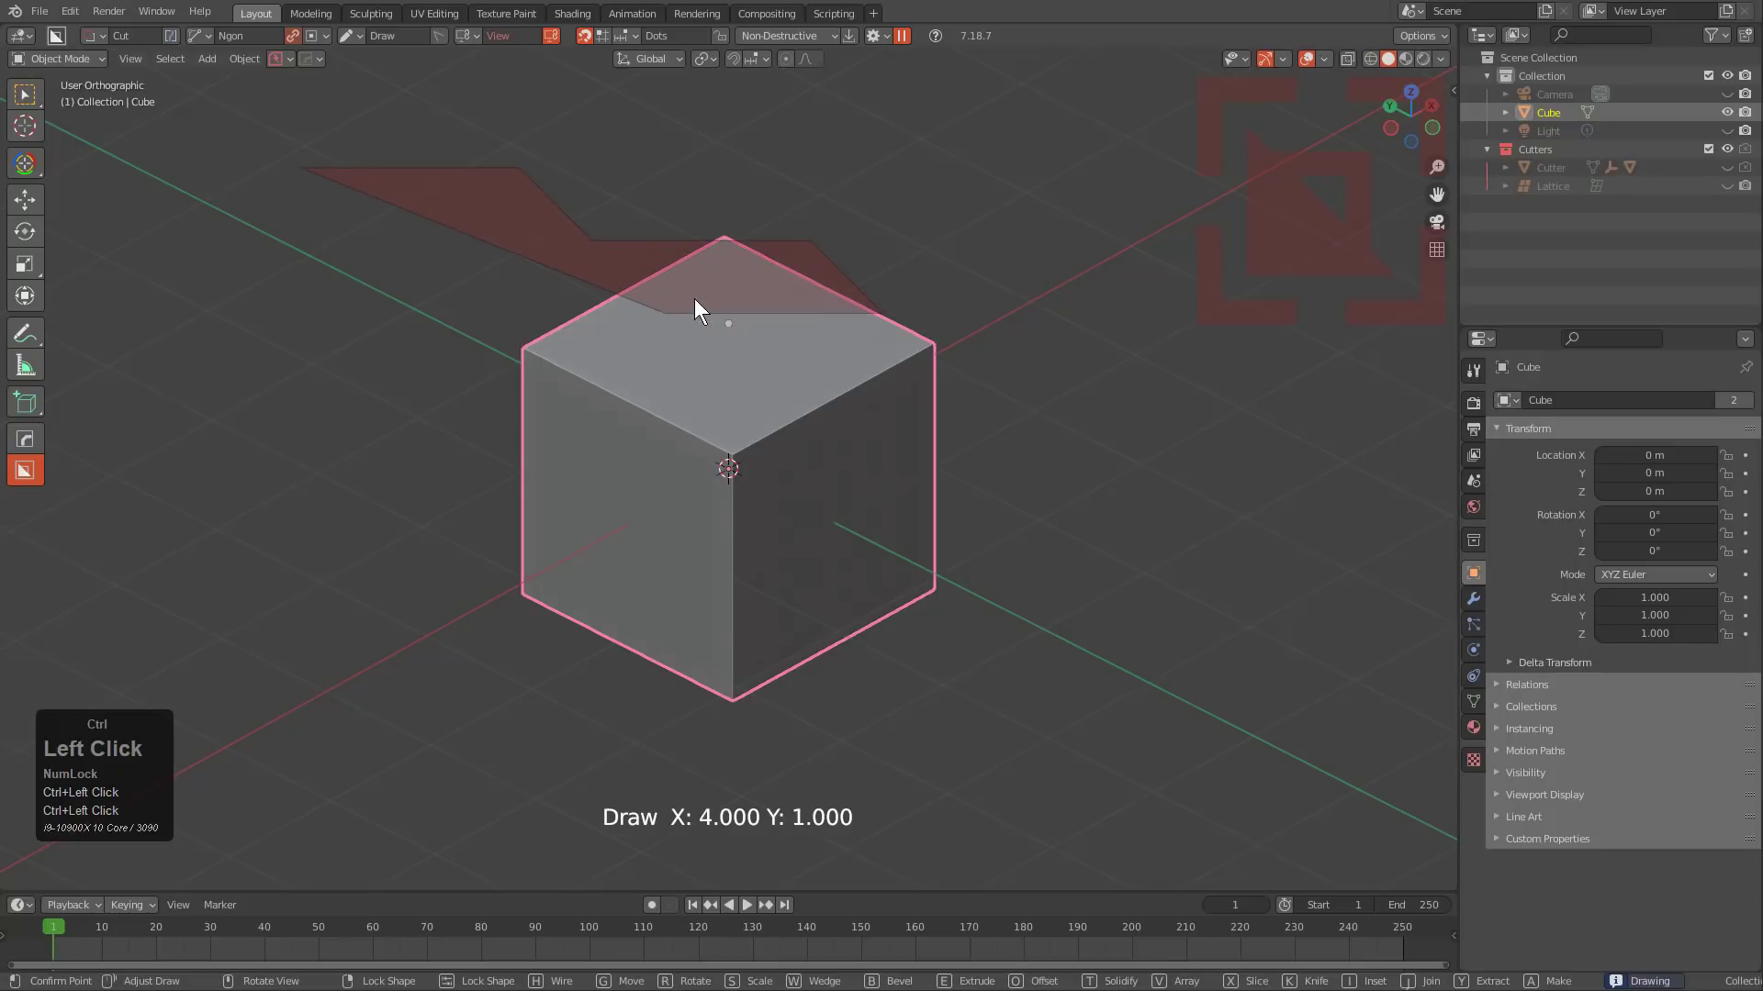
{"action": "left_click", "coordinate": [612, 363], "text": "ctrl"}
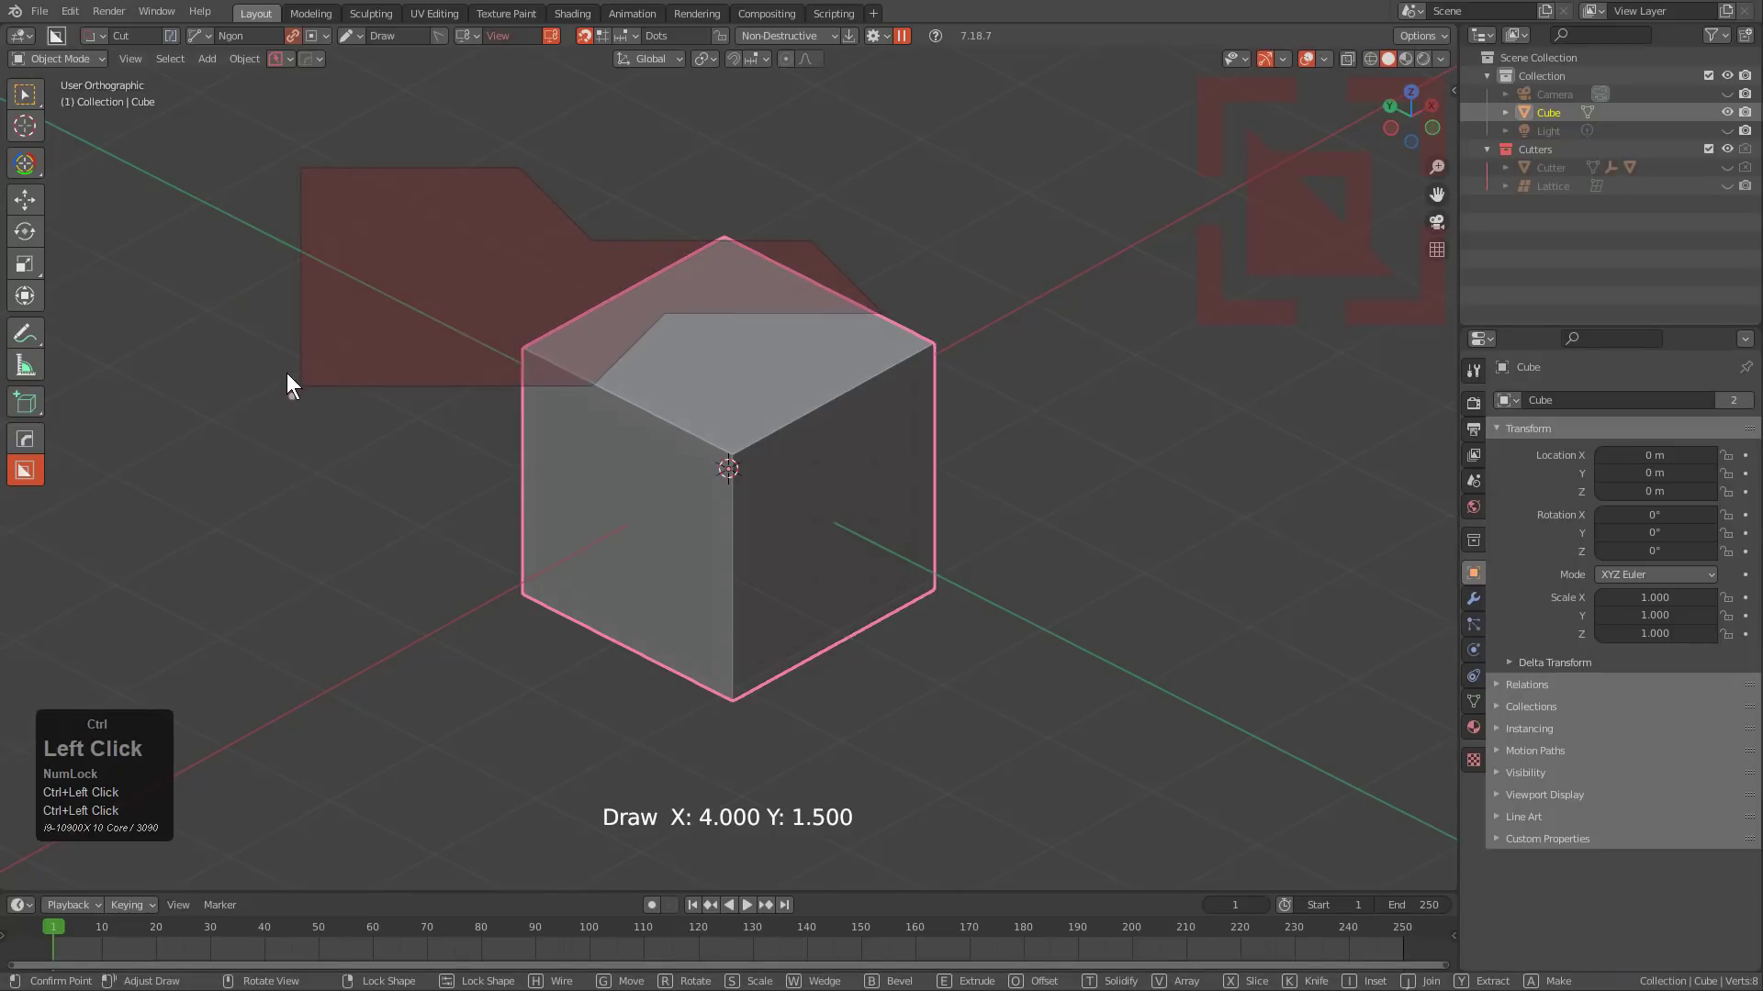
{"action": "left_click", "coordinate": [287, 373]}
{"action": "middle_click_drag", "start_coordinate": [420, 418], "coordinate": [520, 404]}
{"action": "left_click", "coordinate": [334, 435]}
{"action": "middle_click_drag", "start_coordinate": [334, 435], "coordinate": [570, 454]}
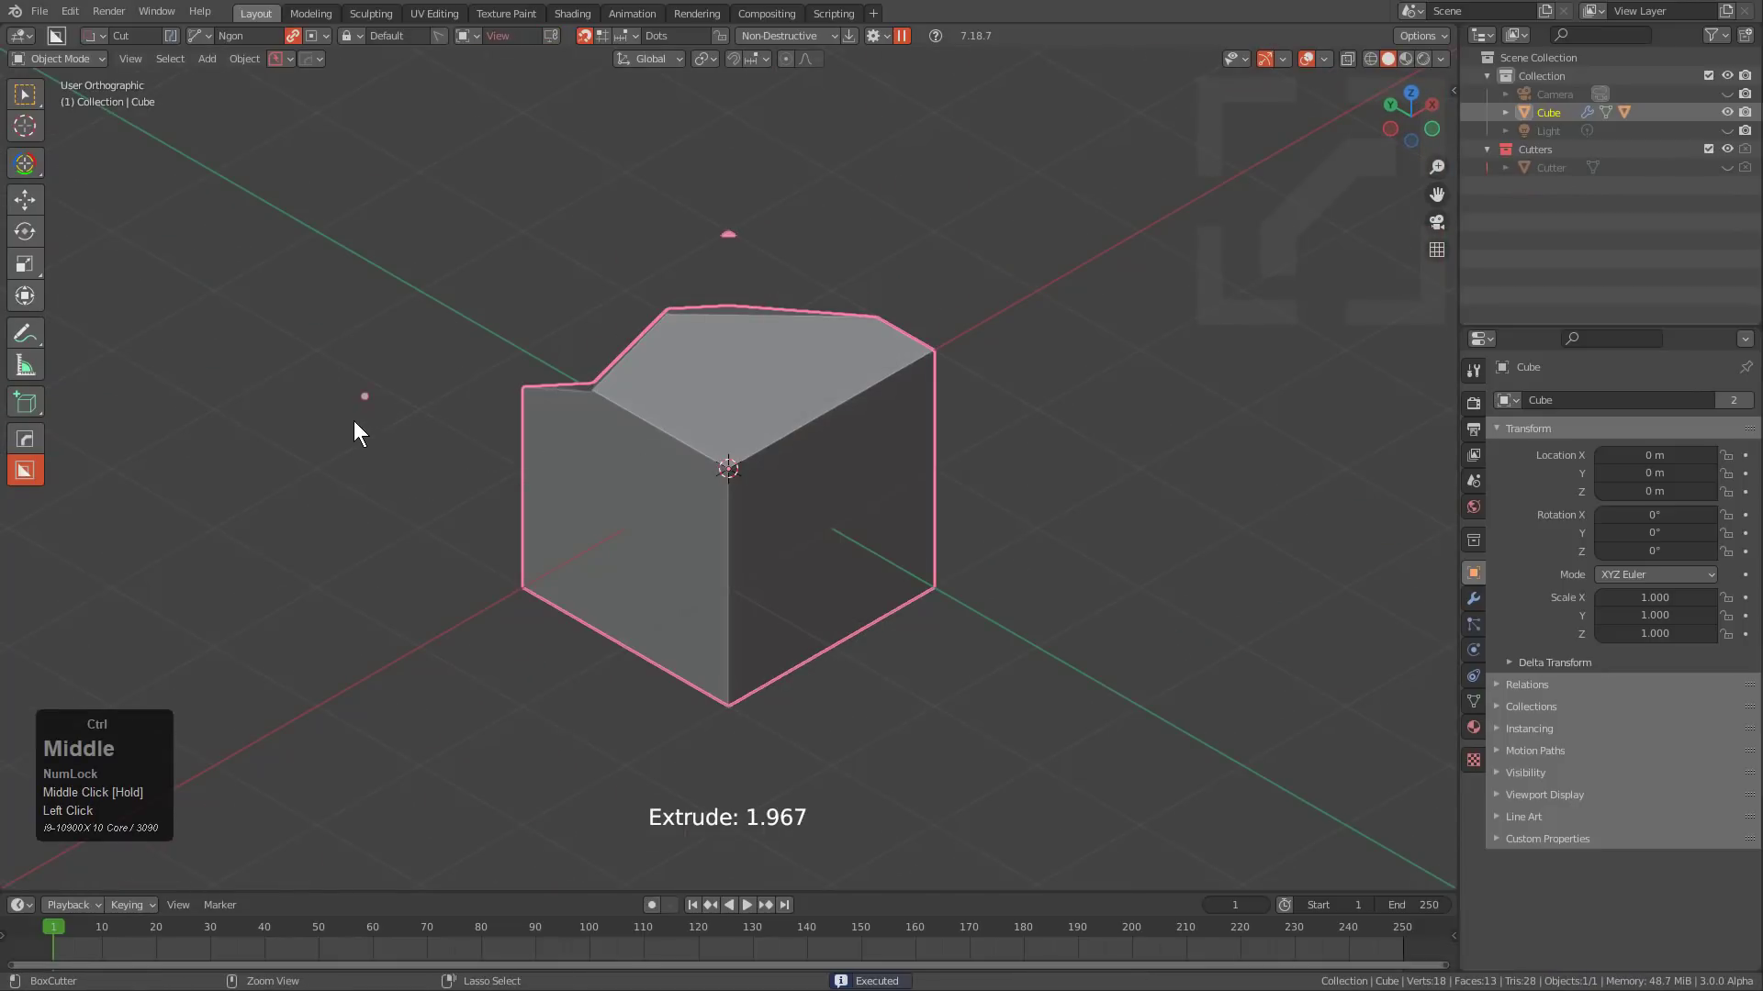
Set the snap grid size to 0.30 and outline a stepped band-shaped Ngon from the view dot across the cube's middle.
{"action": "scroll", "coordinate": [356, 421], "scroll_direction": "down", "scroll_amount": 3, "text": "ctrl"}
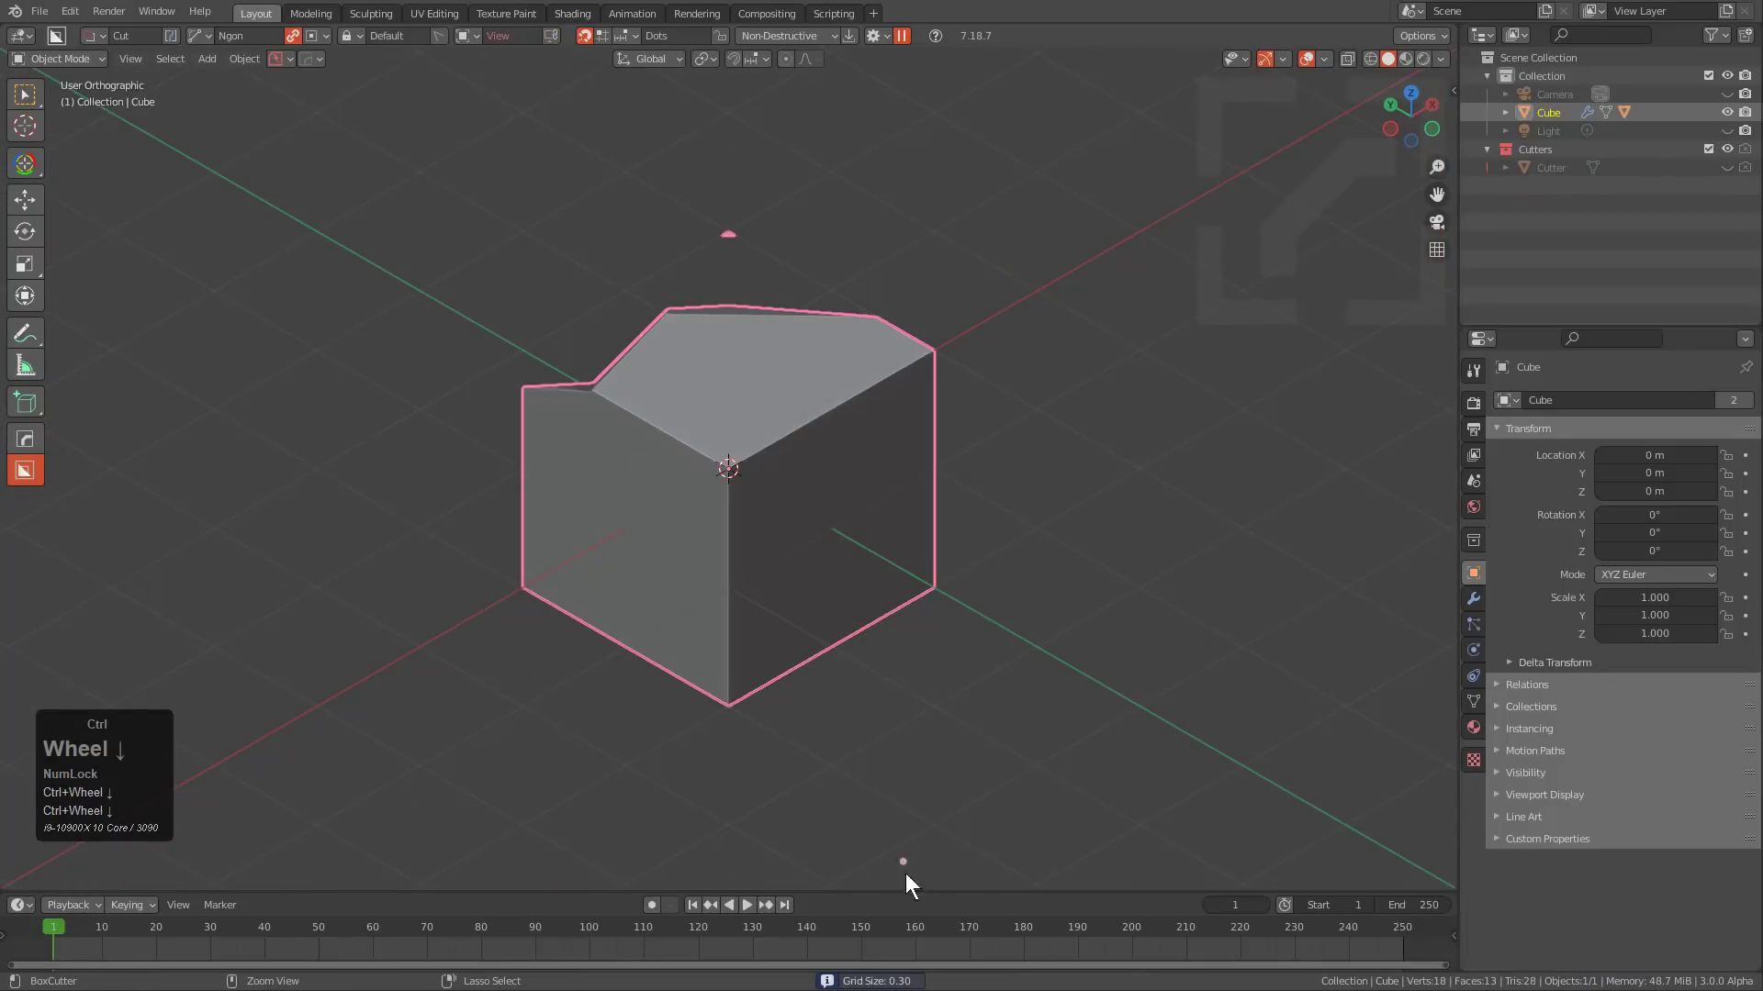
{"action": "left_click", "coordinate": [430, 425], "text": "ctrl"}
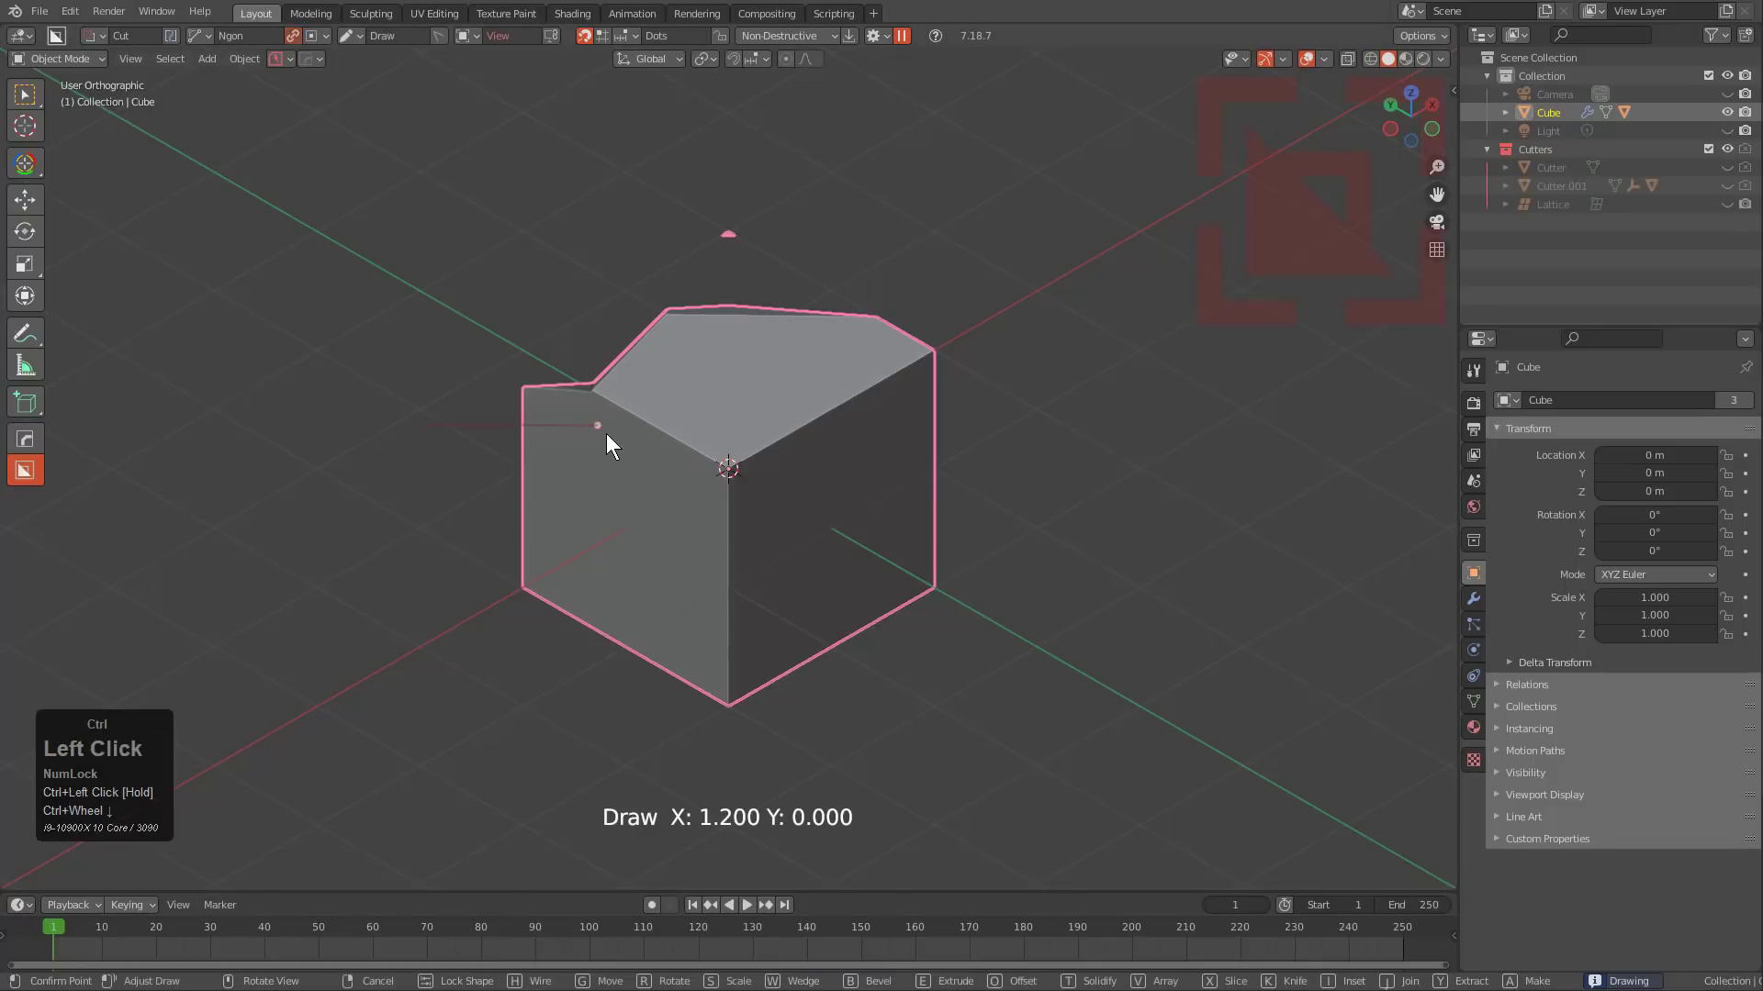
{"action": "left_click", "coordinate": [852, 337], "text": "ctrl"}
{"action": "left_click", "coordinate": [893, 368], "text": "ctrl"}
{"action": "left_click", "coordinate": [997, 380], "text": "ctrl"}
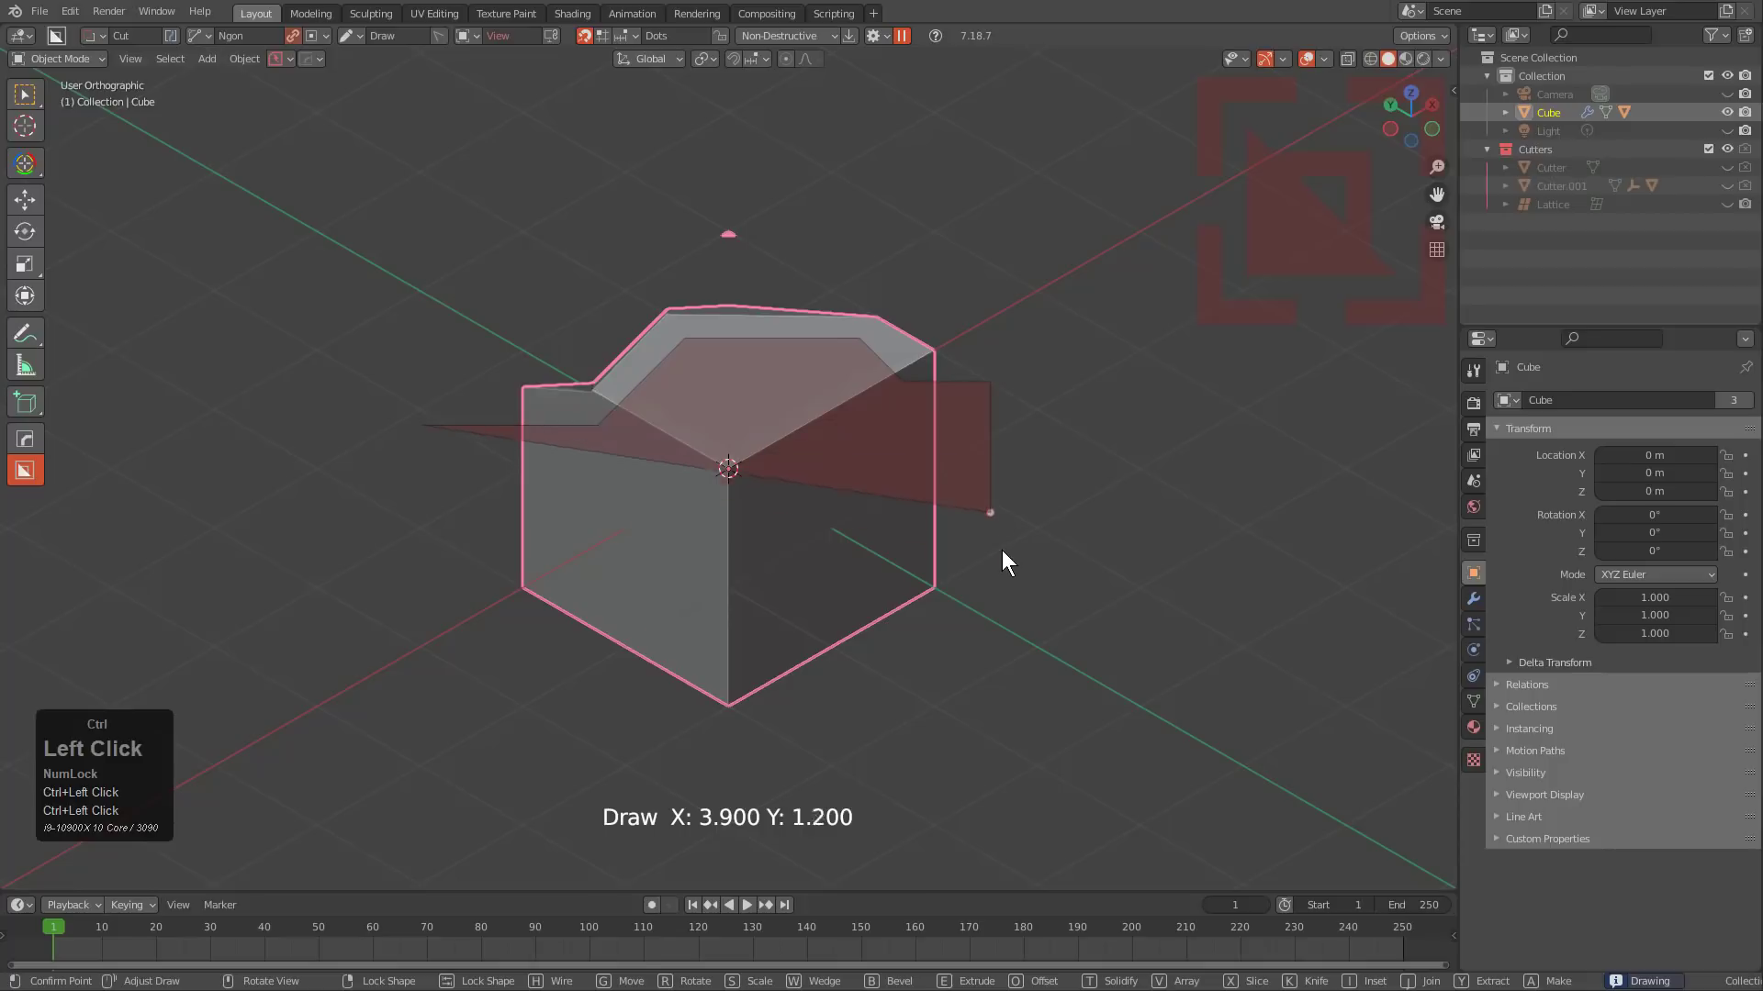
{"action": "left_click", "coordinate": [1002, 538], "text": "ctrl"}
{"action": "left_click", "coordinate": [701, 520], "text": "ctrl"}
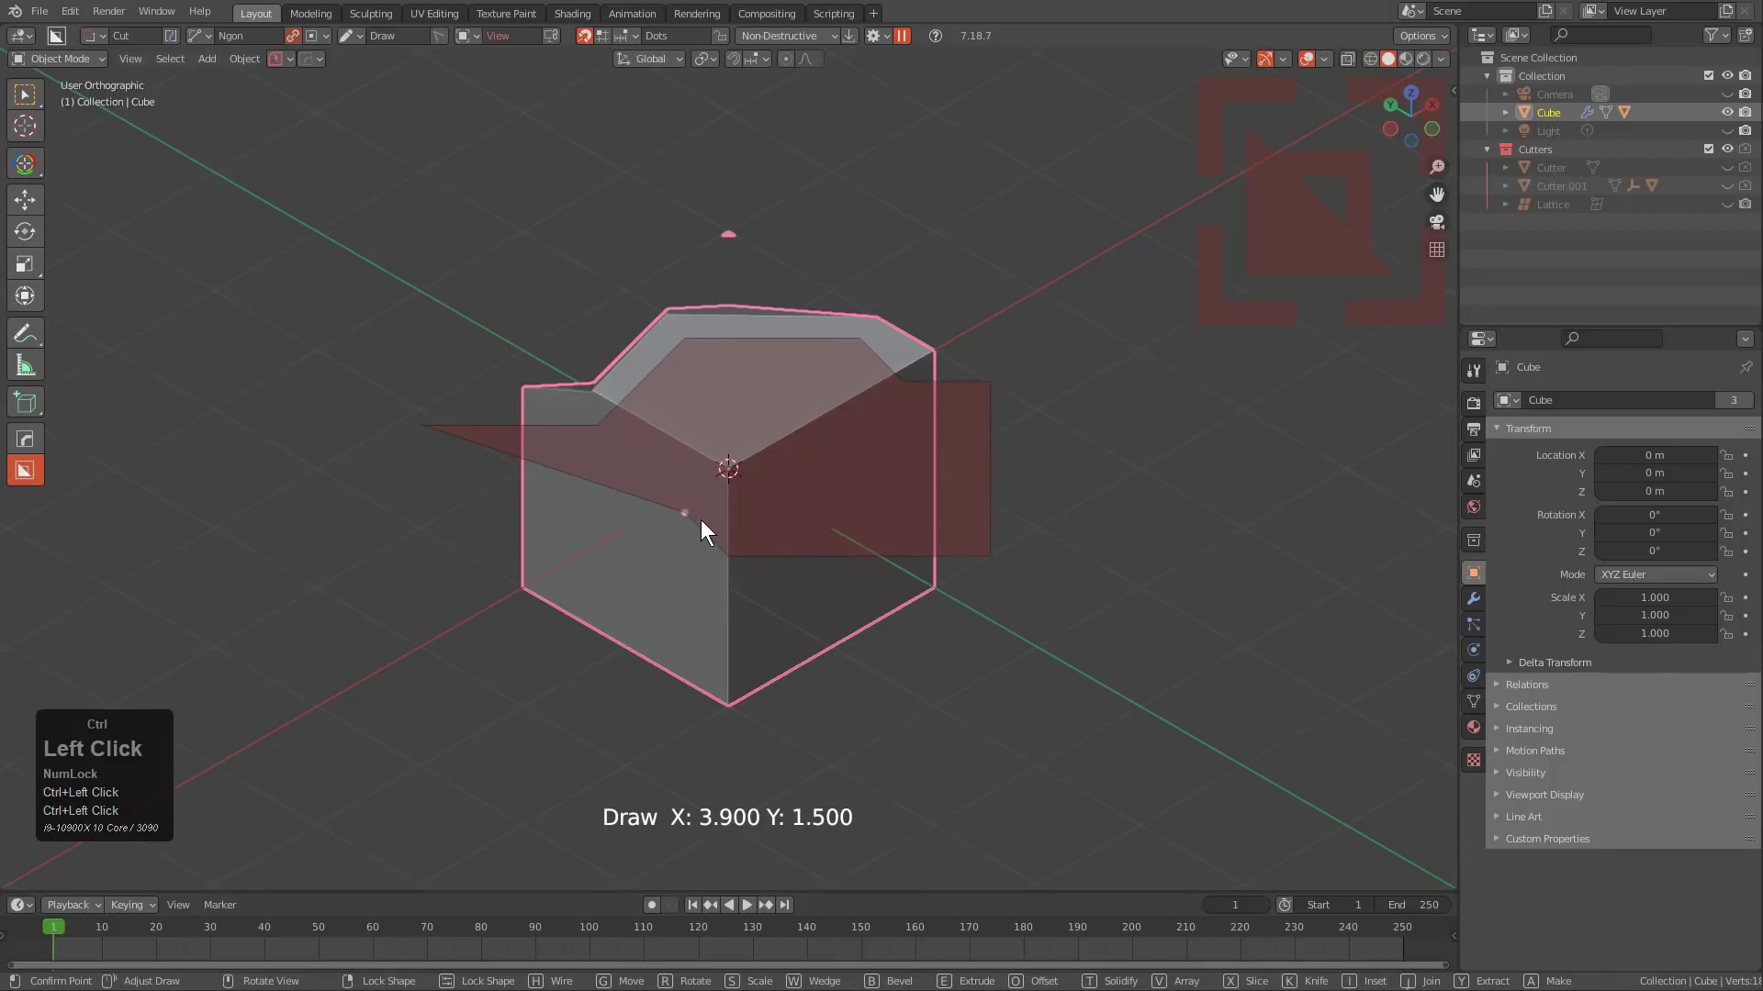
{"action": "left_click", "coordinate": [466, 507]}
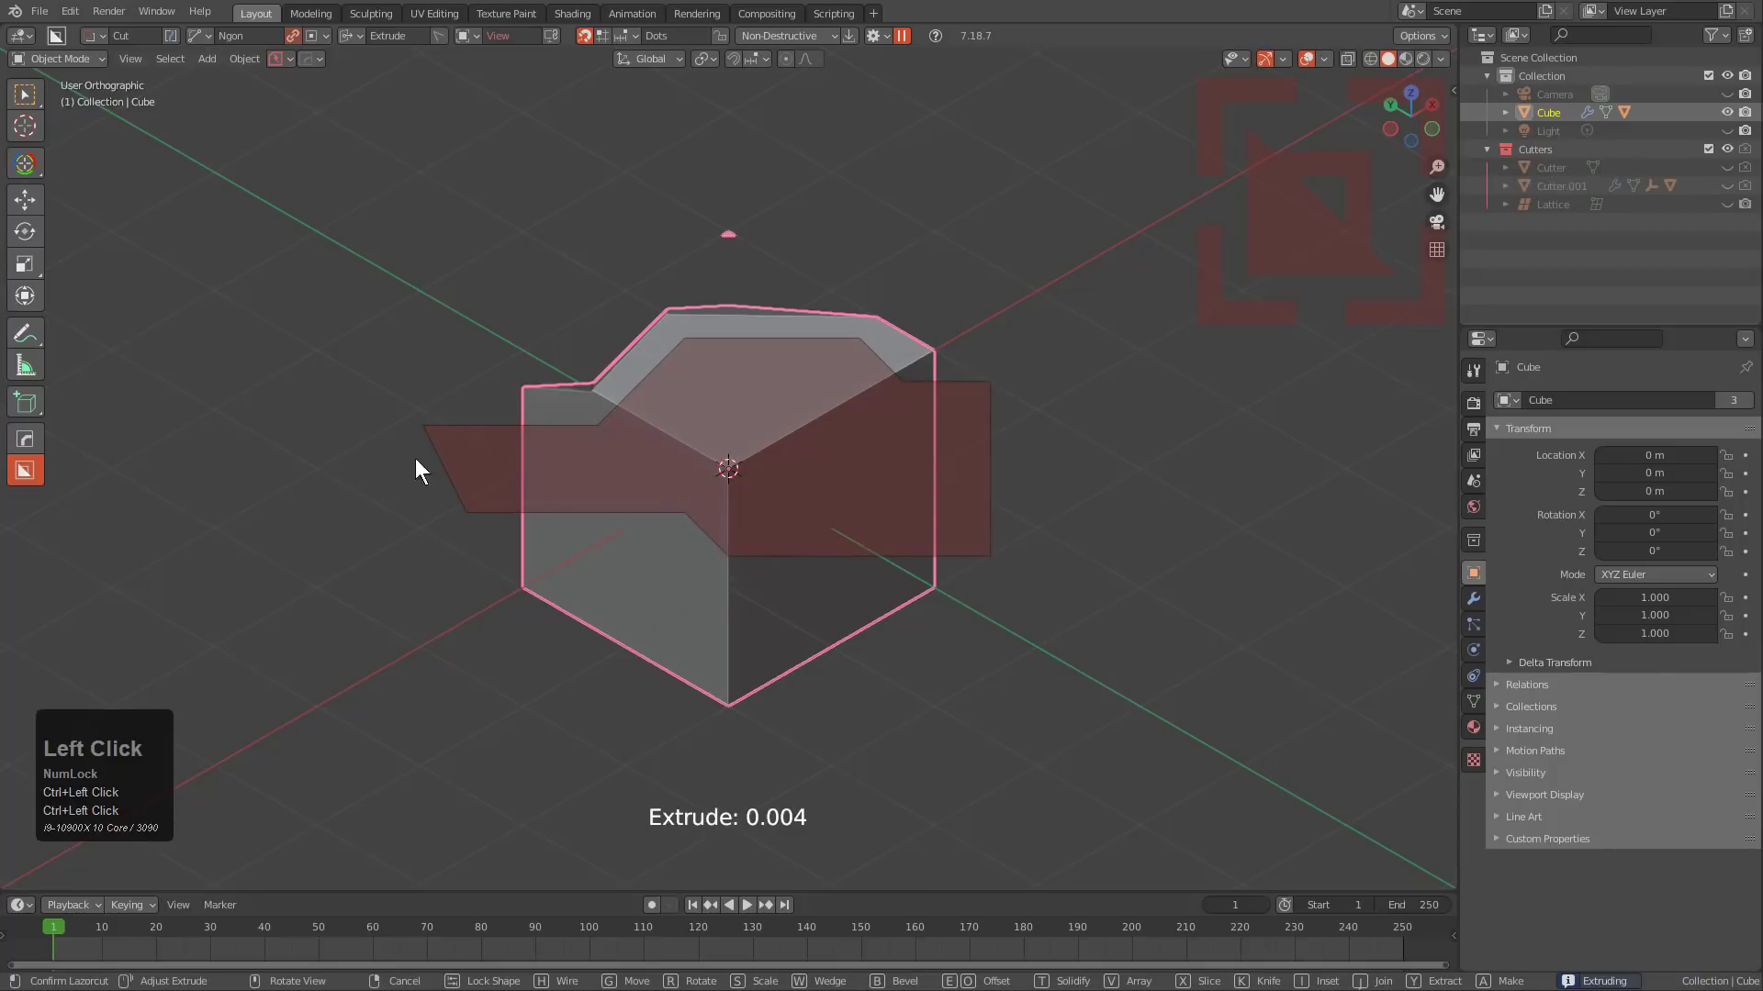
Extrude the band-shaped cut about 3.48 m through the cube, splitting it into upper and lower parts.
{"action": "middle_click_drag", "start_coordinate": [491, 467], "coordinate": [567, 477]}
{"action": "left_click", "coordinate": [406, 504]}
{"action": "middle_click_drag", "start_coordinate": [740, 470], "coordinate": [646, 464]}
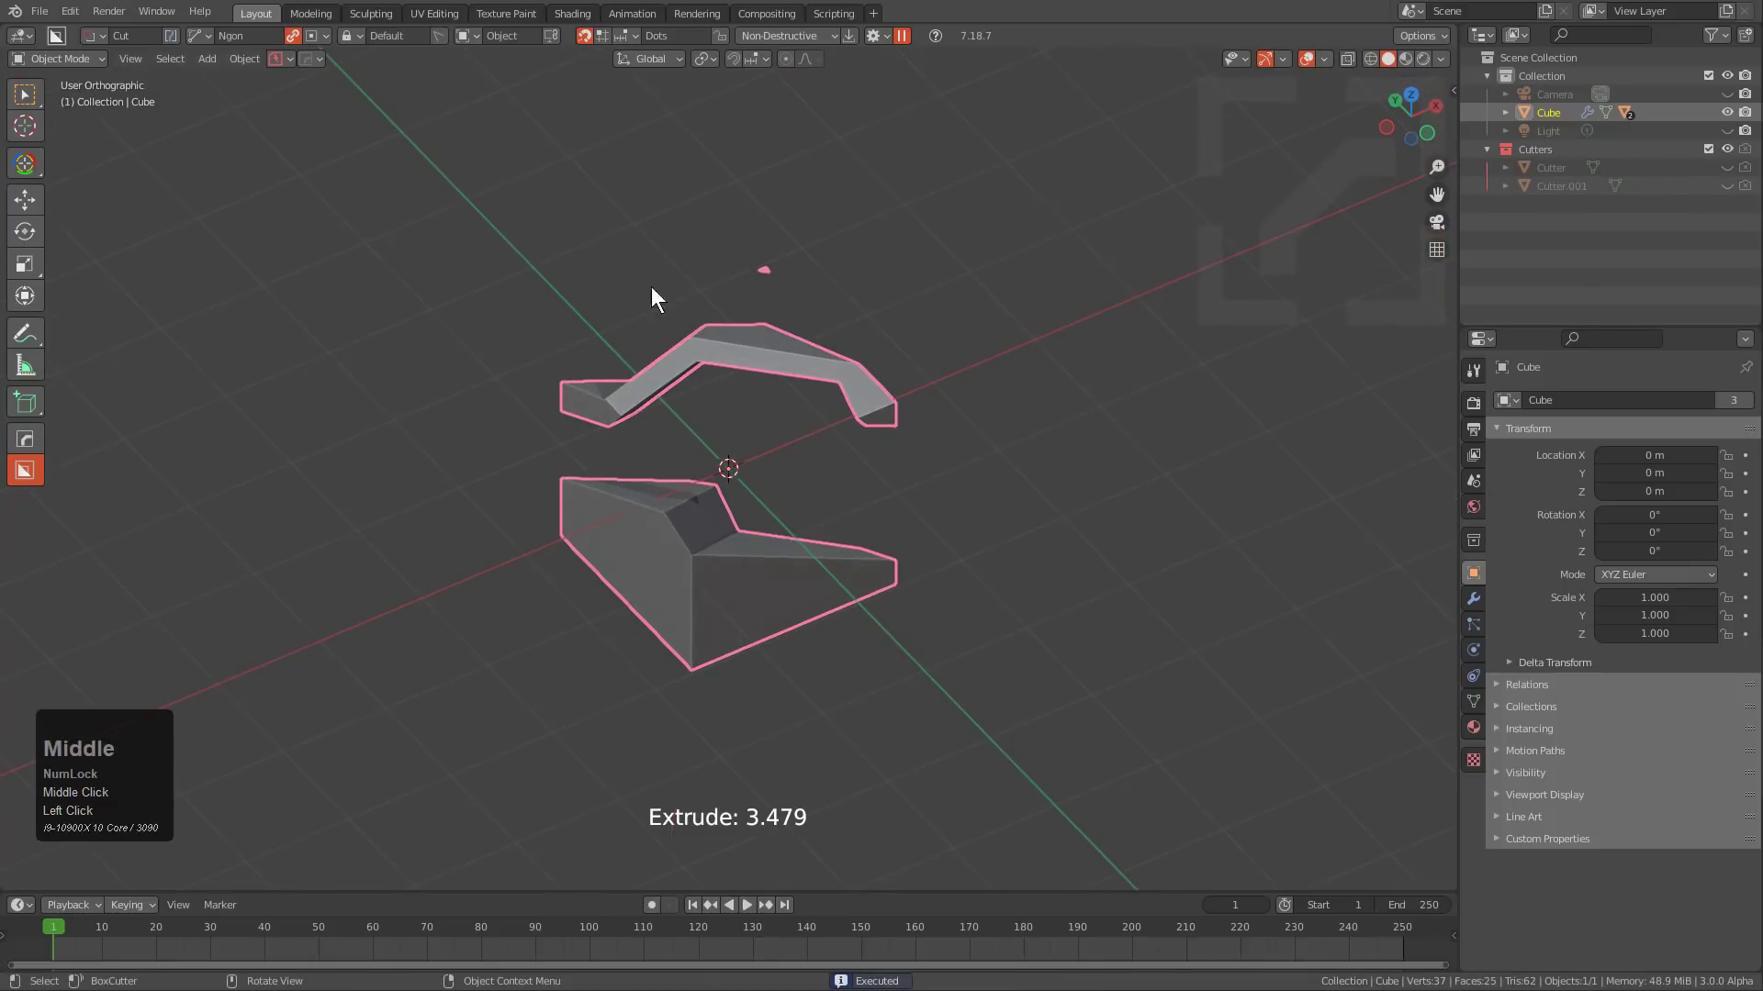
{"action": "middle_click_drag", "start_coordinate": [651, 286], "coordinate": [729, 418]}
Start a new General file and switch BoxCutter's snapping to static dots.
{"action": "key", "text": "ctrl+n"}
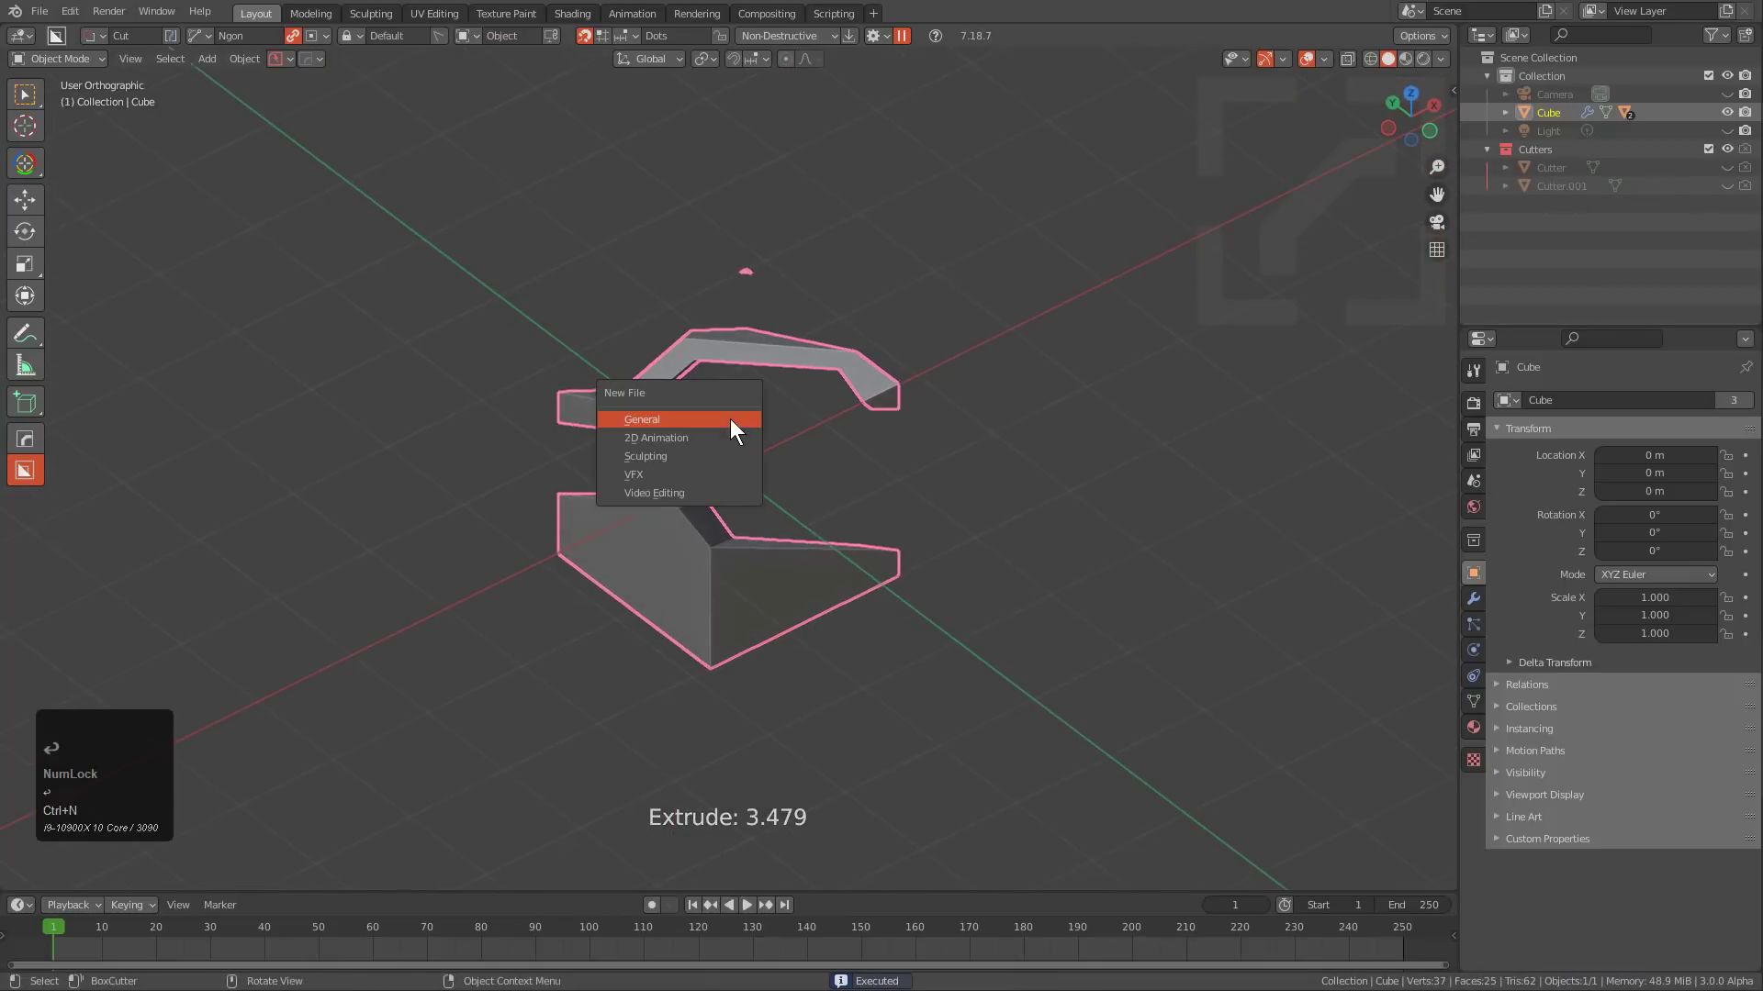
{"action": "left_click", "coordinate": [729, 419]}
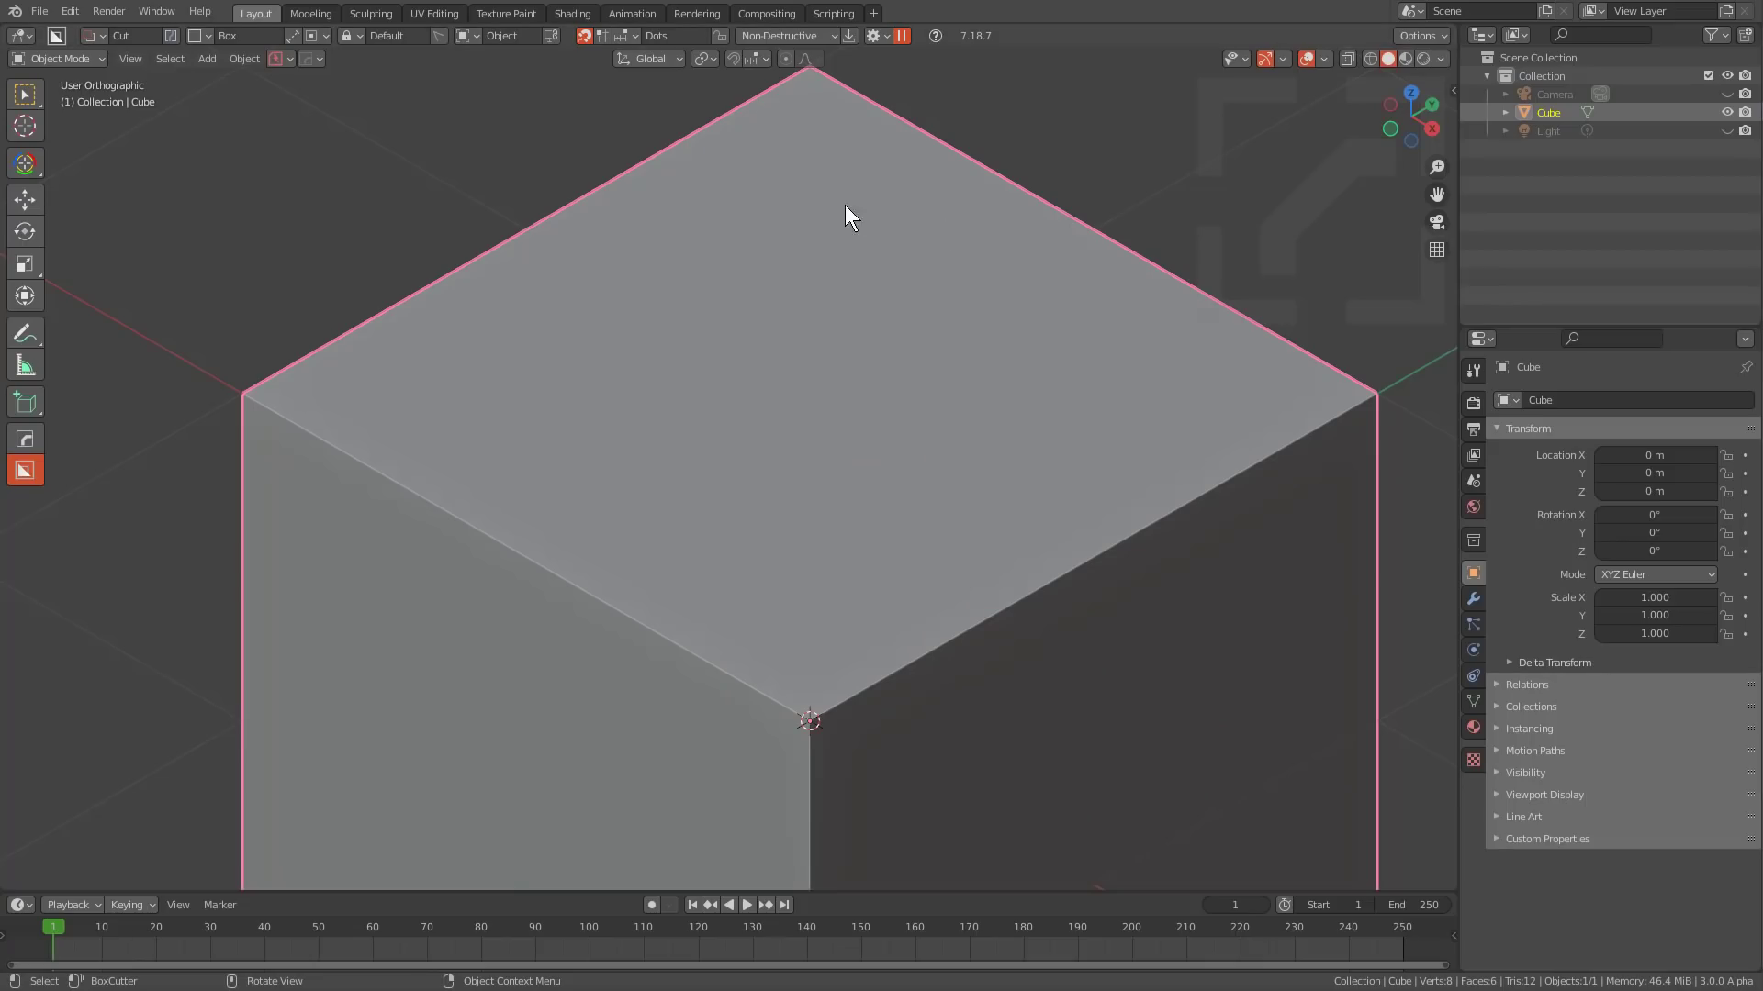
{"action": "left_click", "coordinate": [624, 34]}
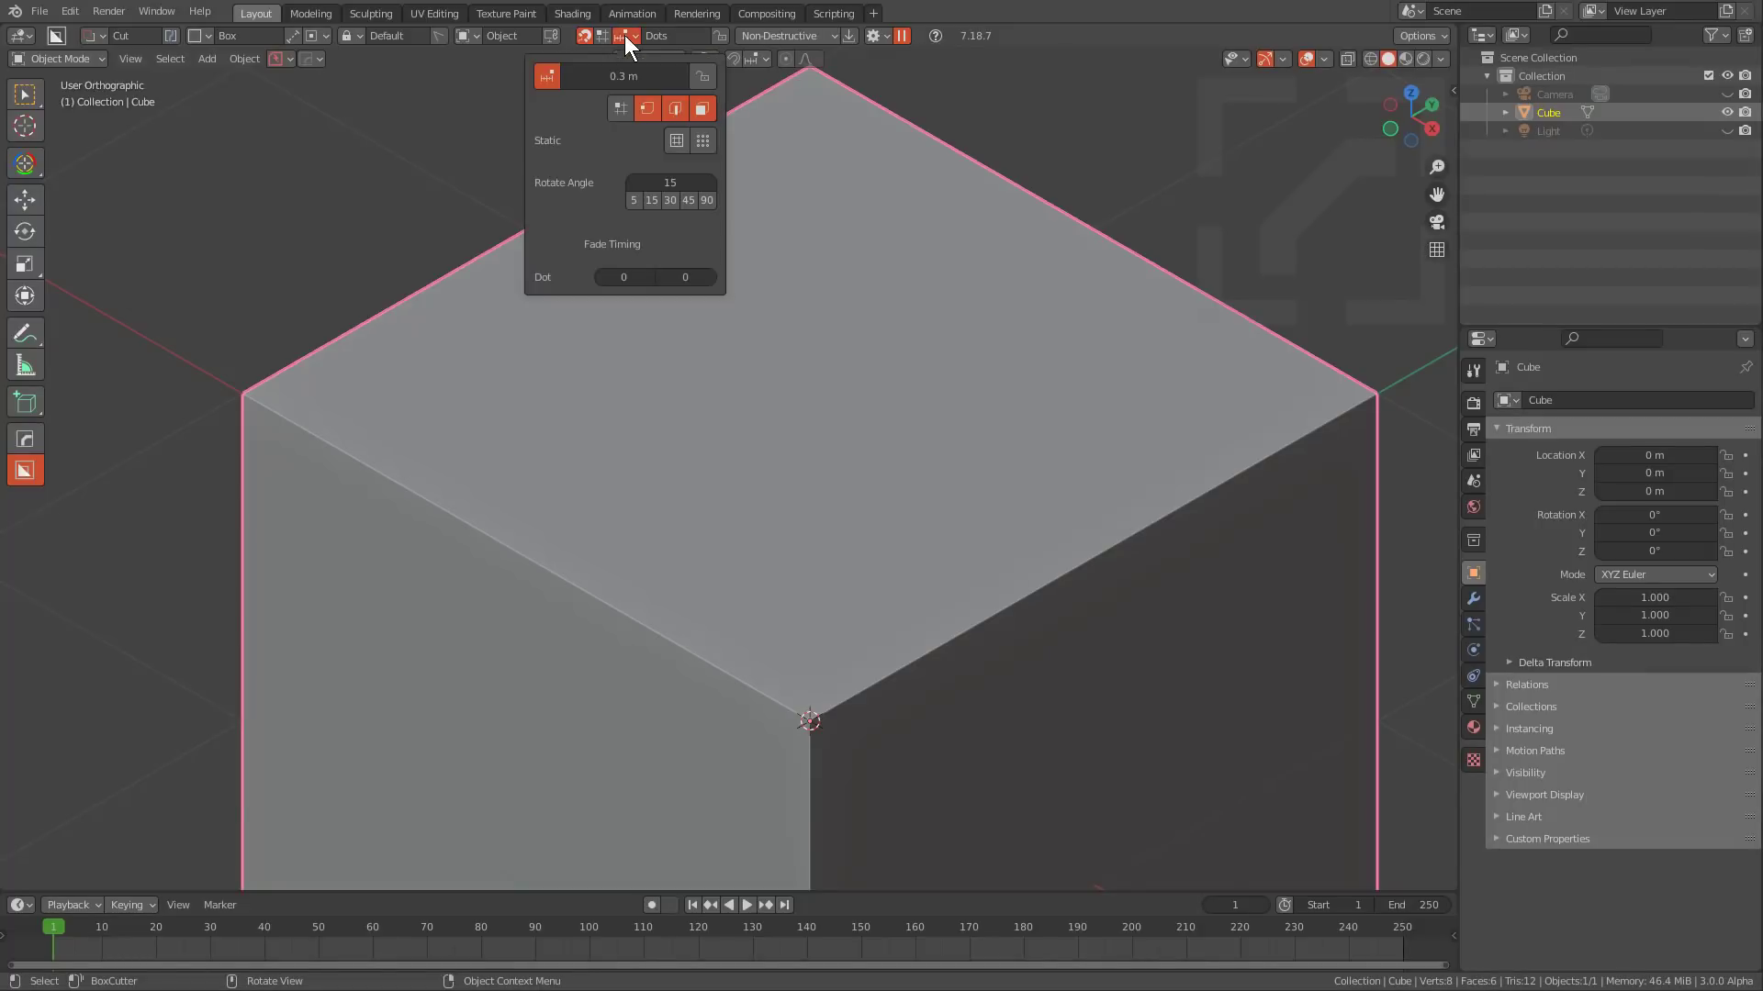
{"action": "left_click", "coordinate": [697, 145]}
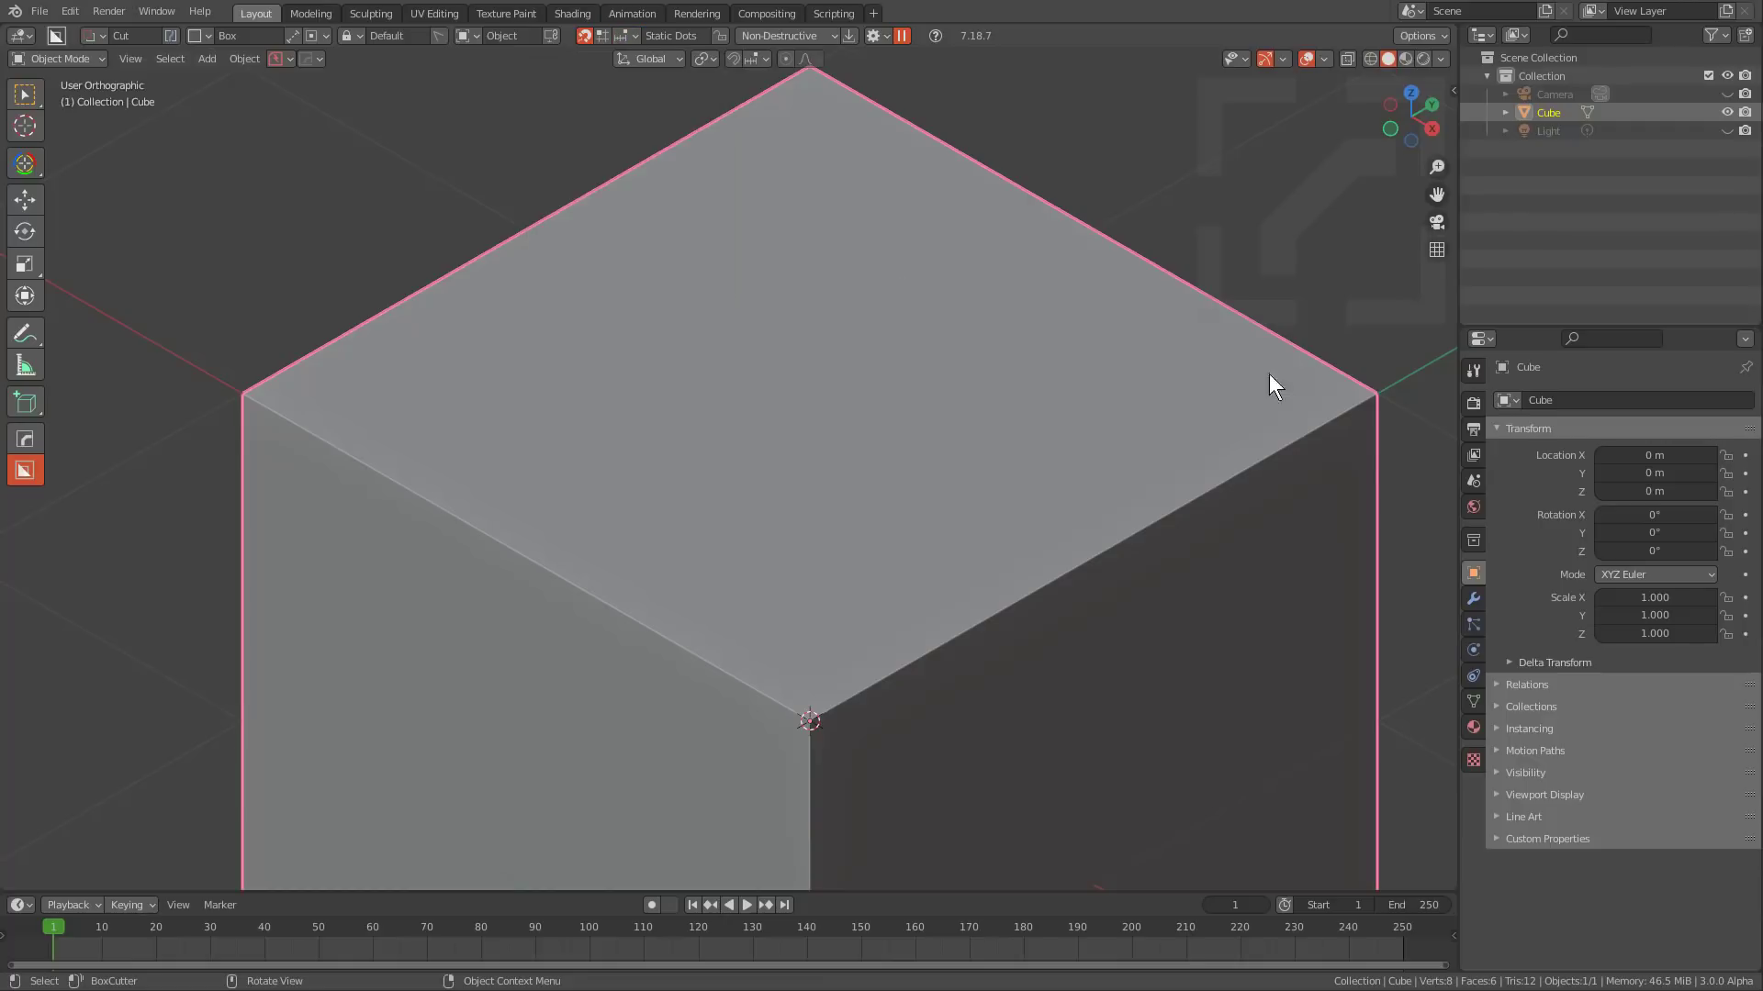
Display and examine the static snapping dots on the cube's top face.
{"action": "scroll", "coordinate": [1030, 504], "scroll_direction": "down", "scroll_amount": 5}
{"action": "middle_click_drag", "start_coordinate": [984, 508], "coordinate": [984, 452], "text": "shift"}
{"action": "scroll", "coordinate": [832, 369], "scroll_direction": "up", "scroll_amount": 2}
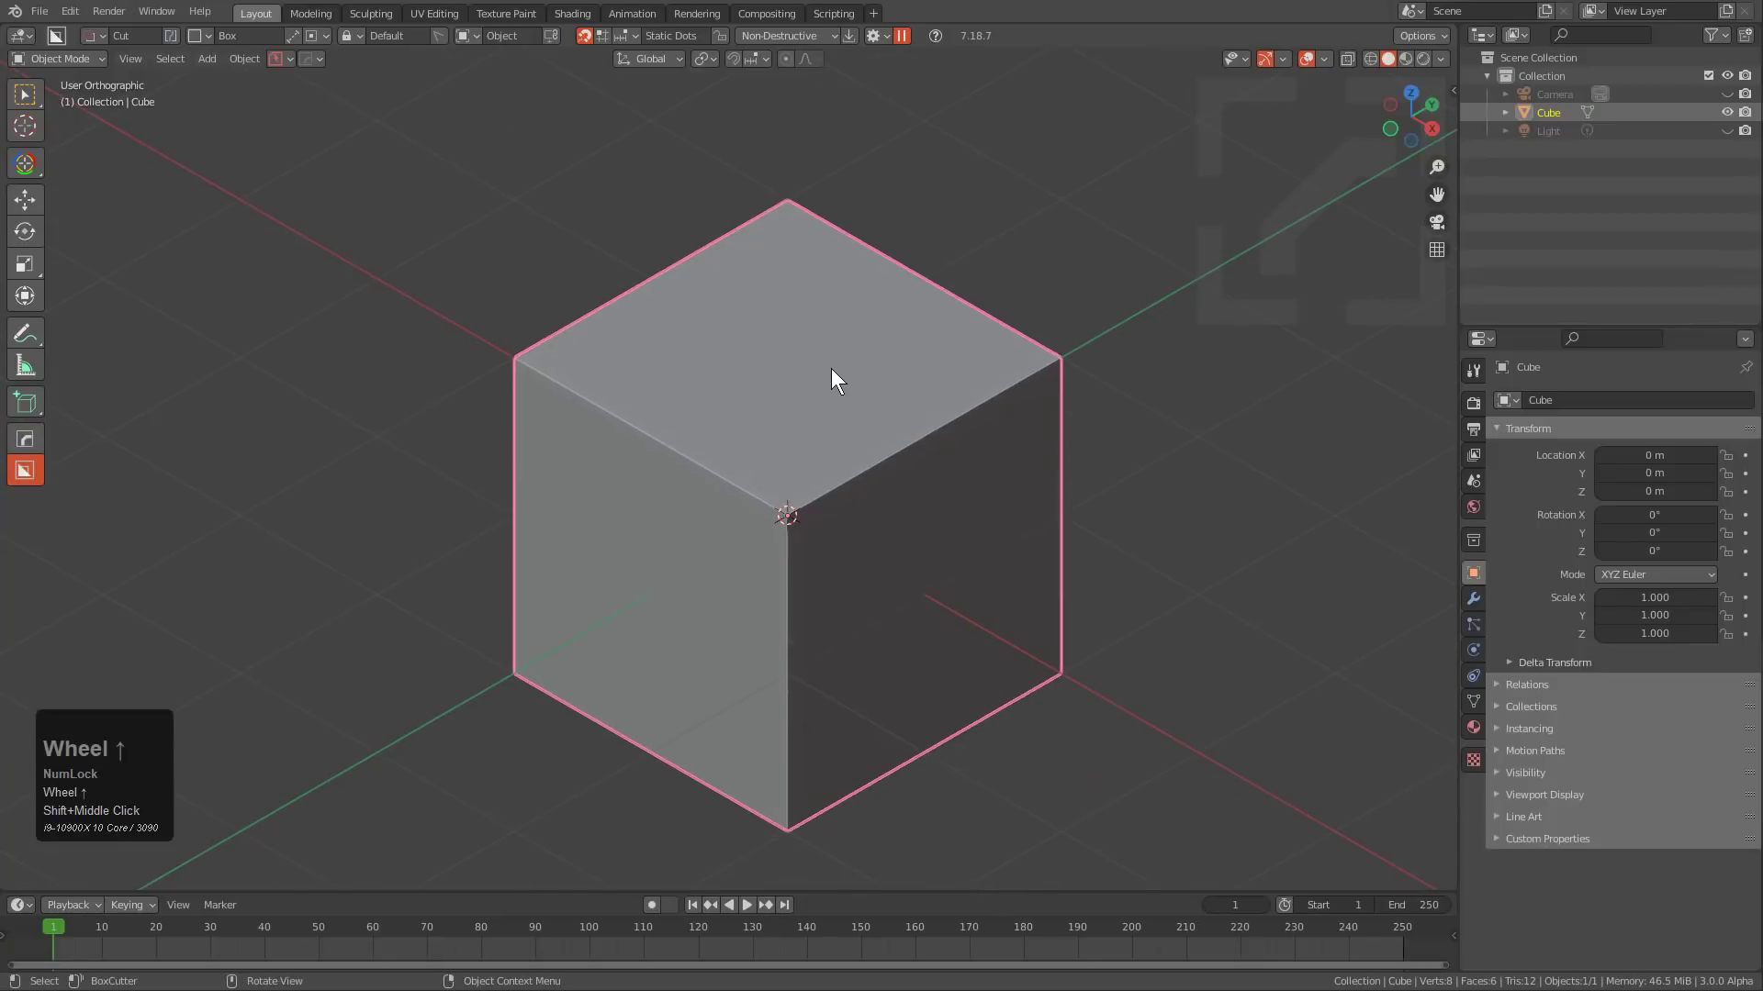
{"action": "key", "text": "ctrl"}
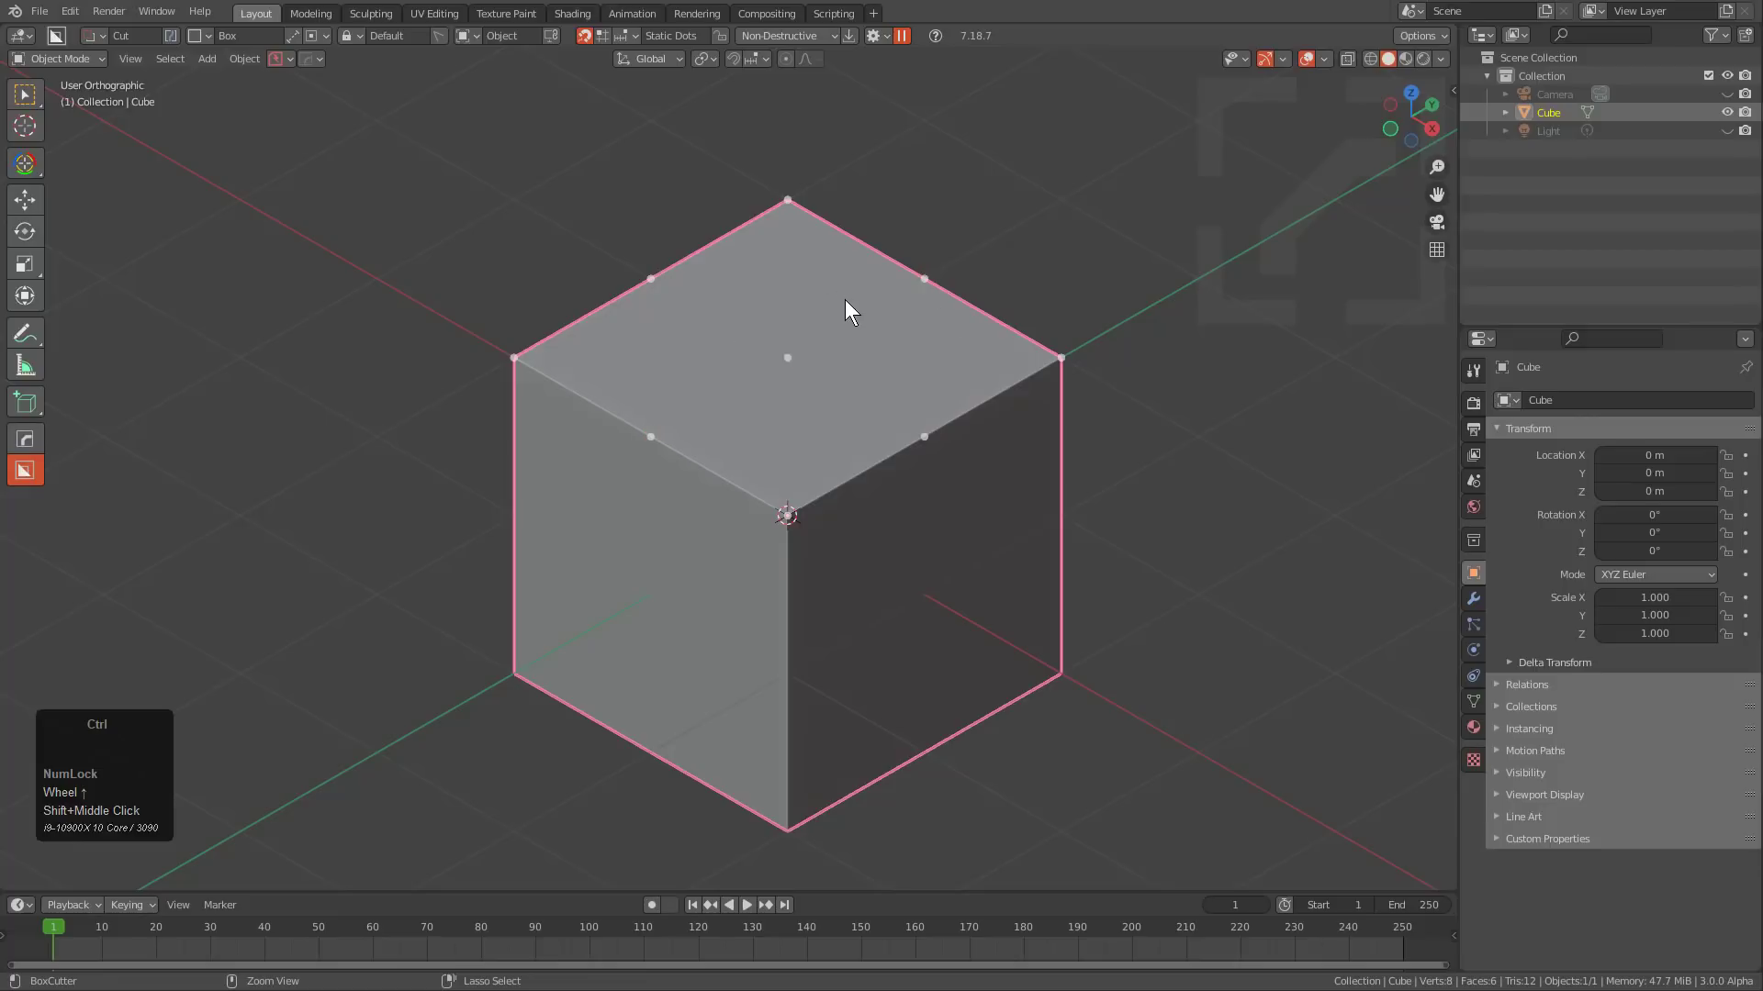
{"action": "key", "text": "ctrl+Tab"}
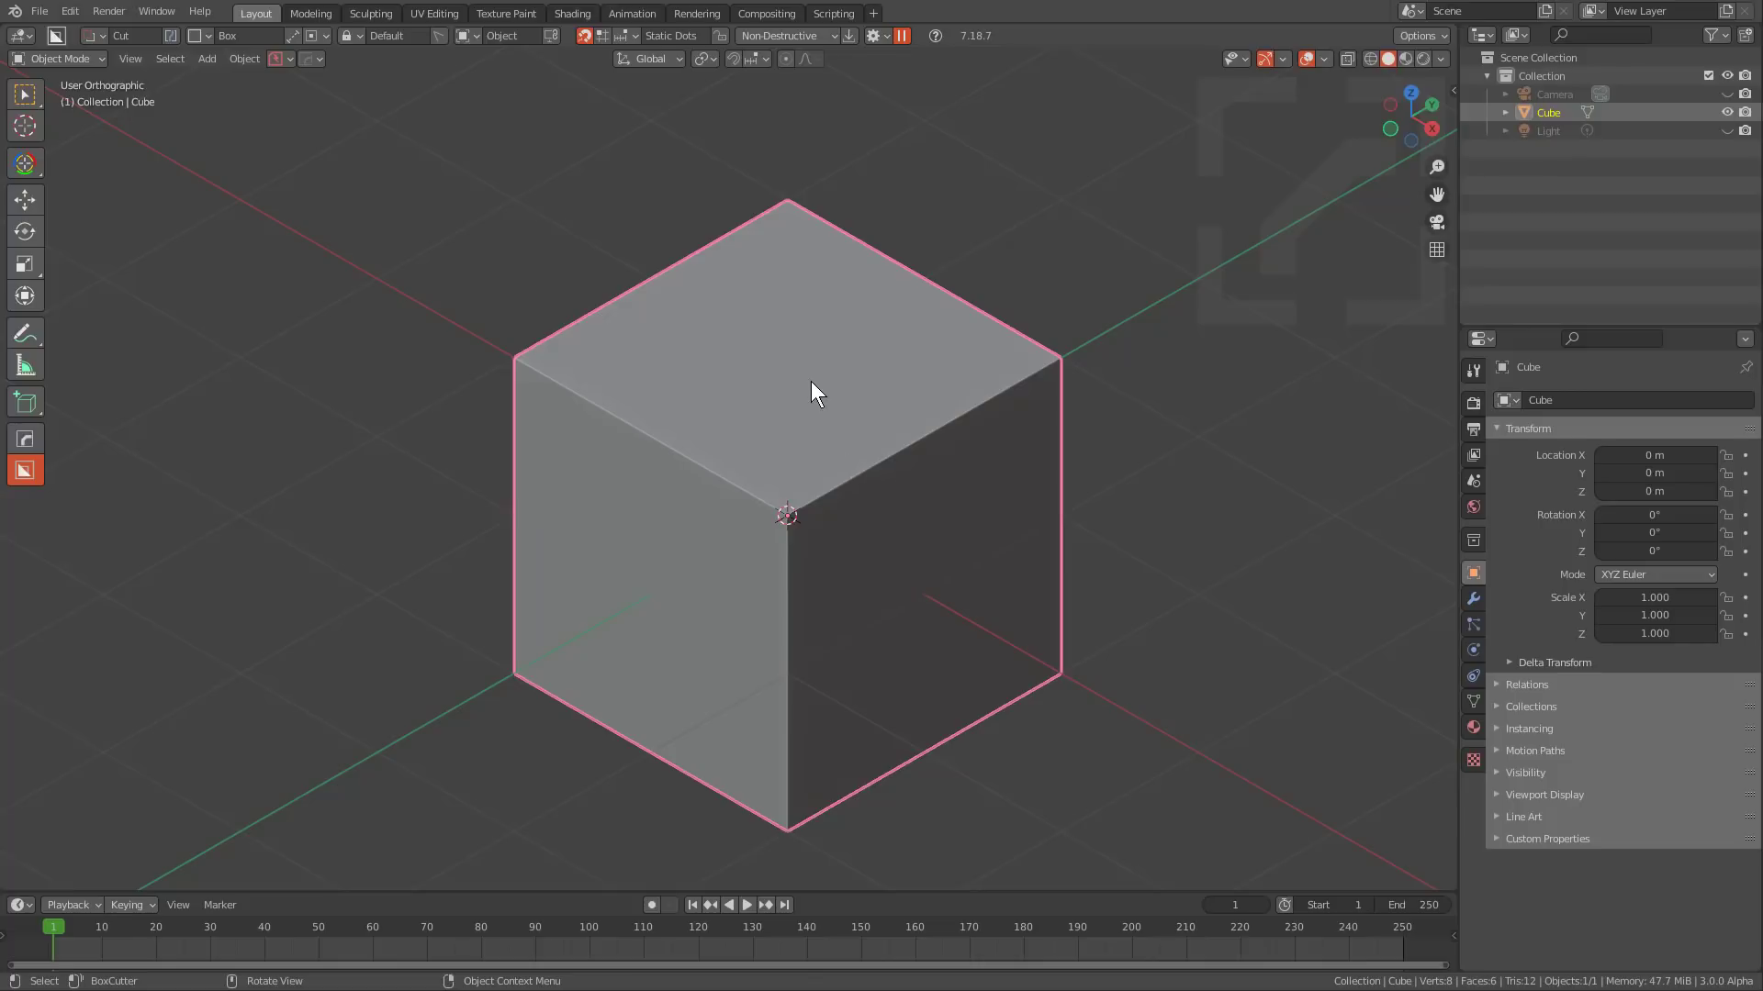
{"action": "key", "text": "ctrl"}
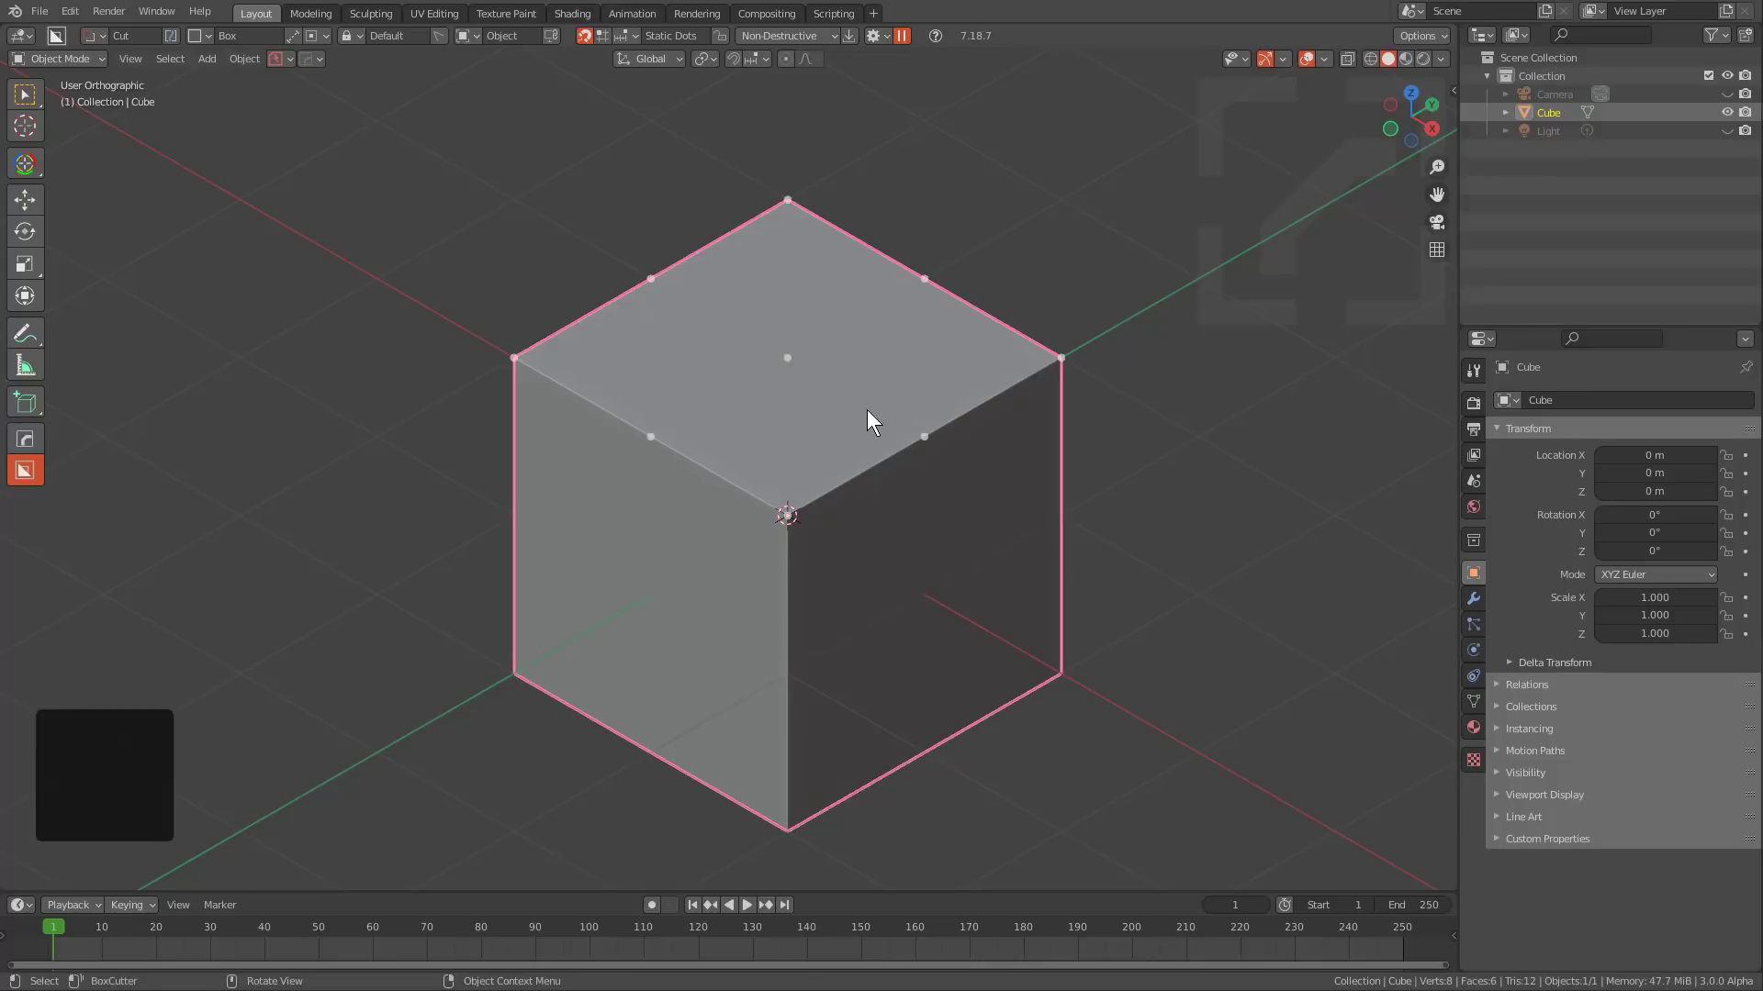
Inset the cube's top face slightly to leave a thin border, and return to Object Mode.
{"action": "mouse_move", "coordinate": [867, 409]}
{"action": "middle_mouse_down"}
{"action": "mouse_move", "coordinate": [883, 417]}
{"action": "mouse_move", "coordinate": [859, 404]}
{"action": "middle_mouse_up"}
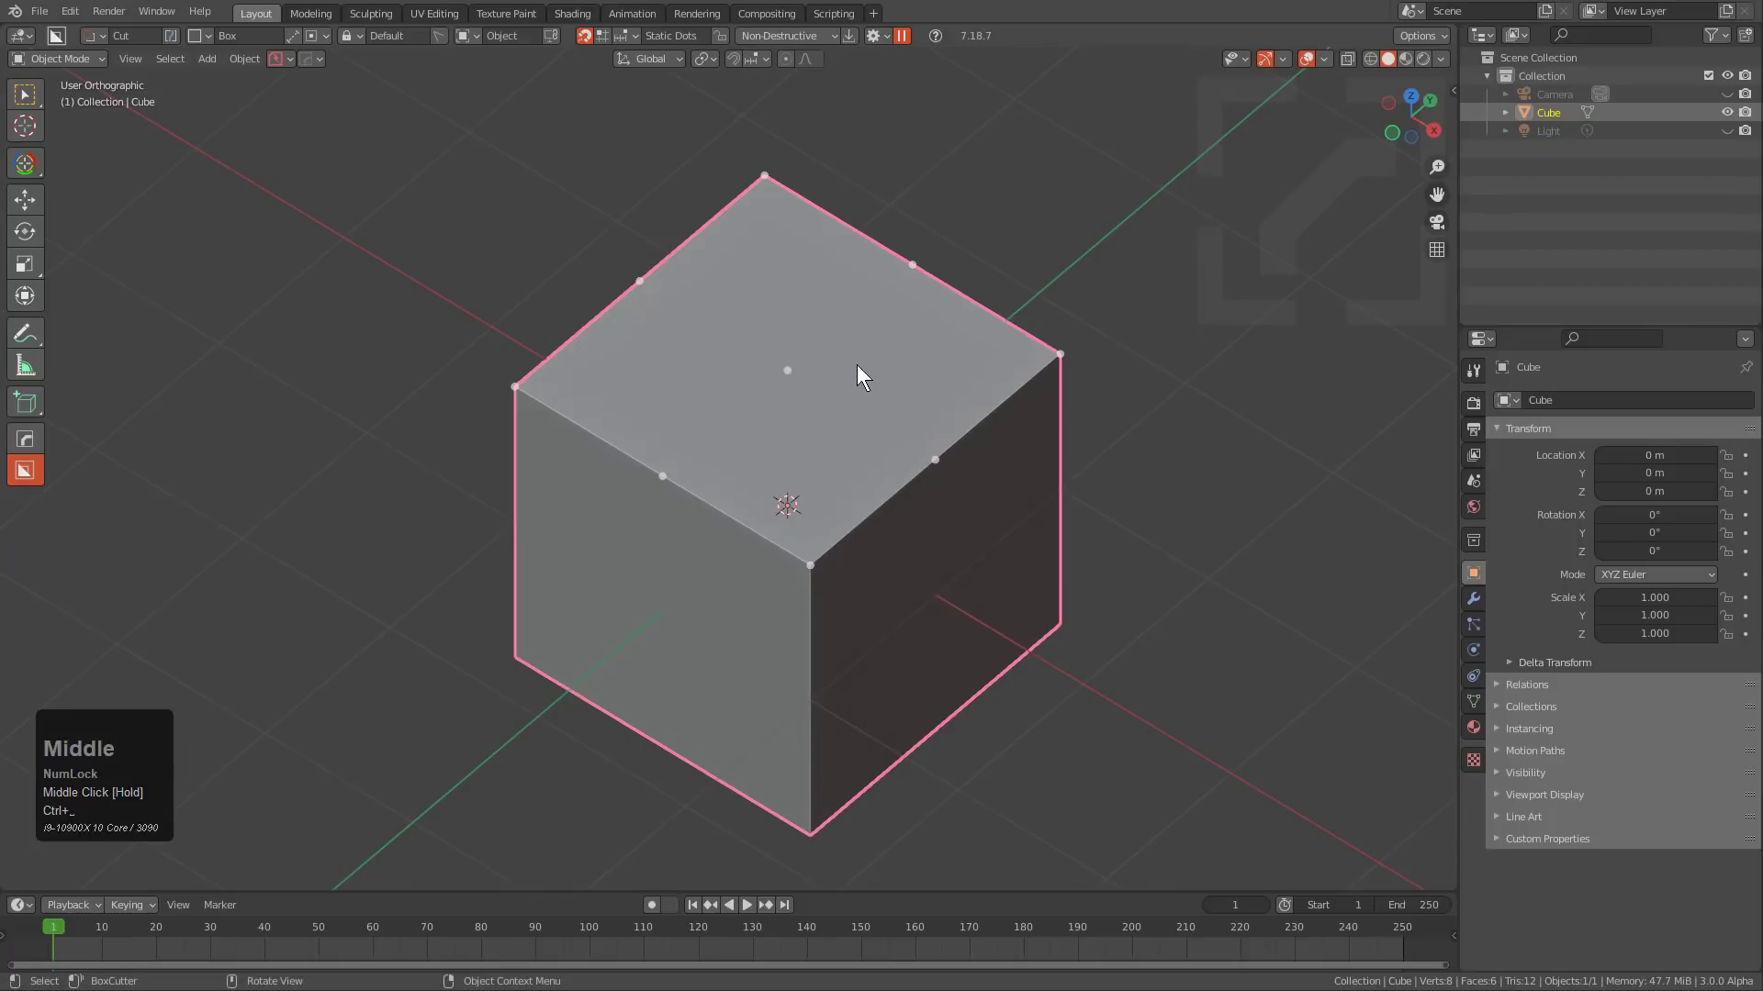
{"action": "middle_click_drag", "start_coordinate": [854, 393], "coordinate": [828, 393]}
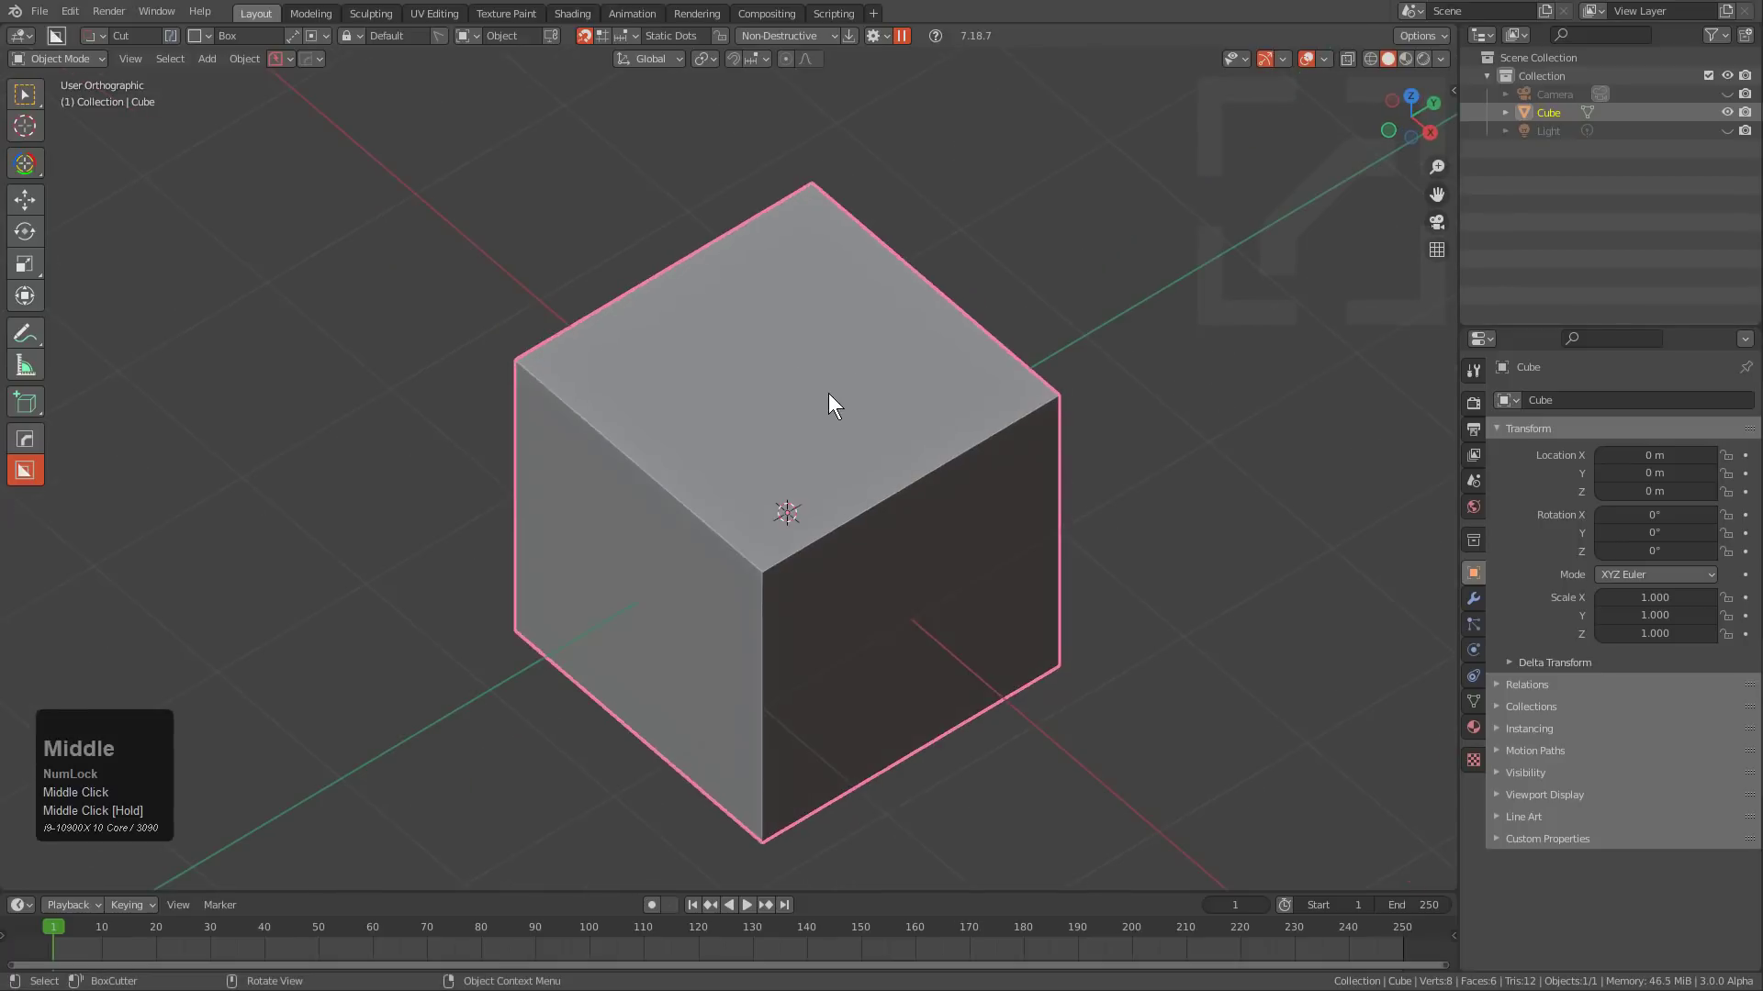
{"action": "key", "text": "Tab"}
{"action": "scroll", "coordinate": [854, 404], "scroll_direction": "up", "scroll_amount": 2}
{"action": "left_click", "coordinate": [888, 424]}
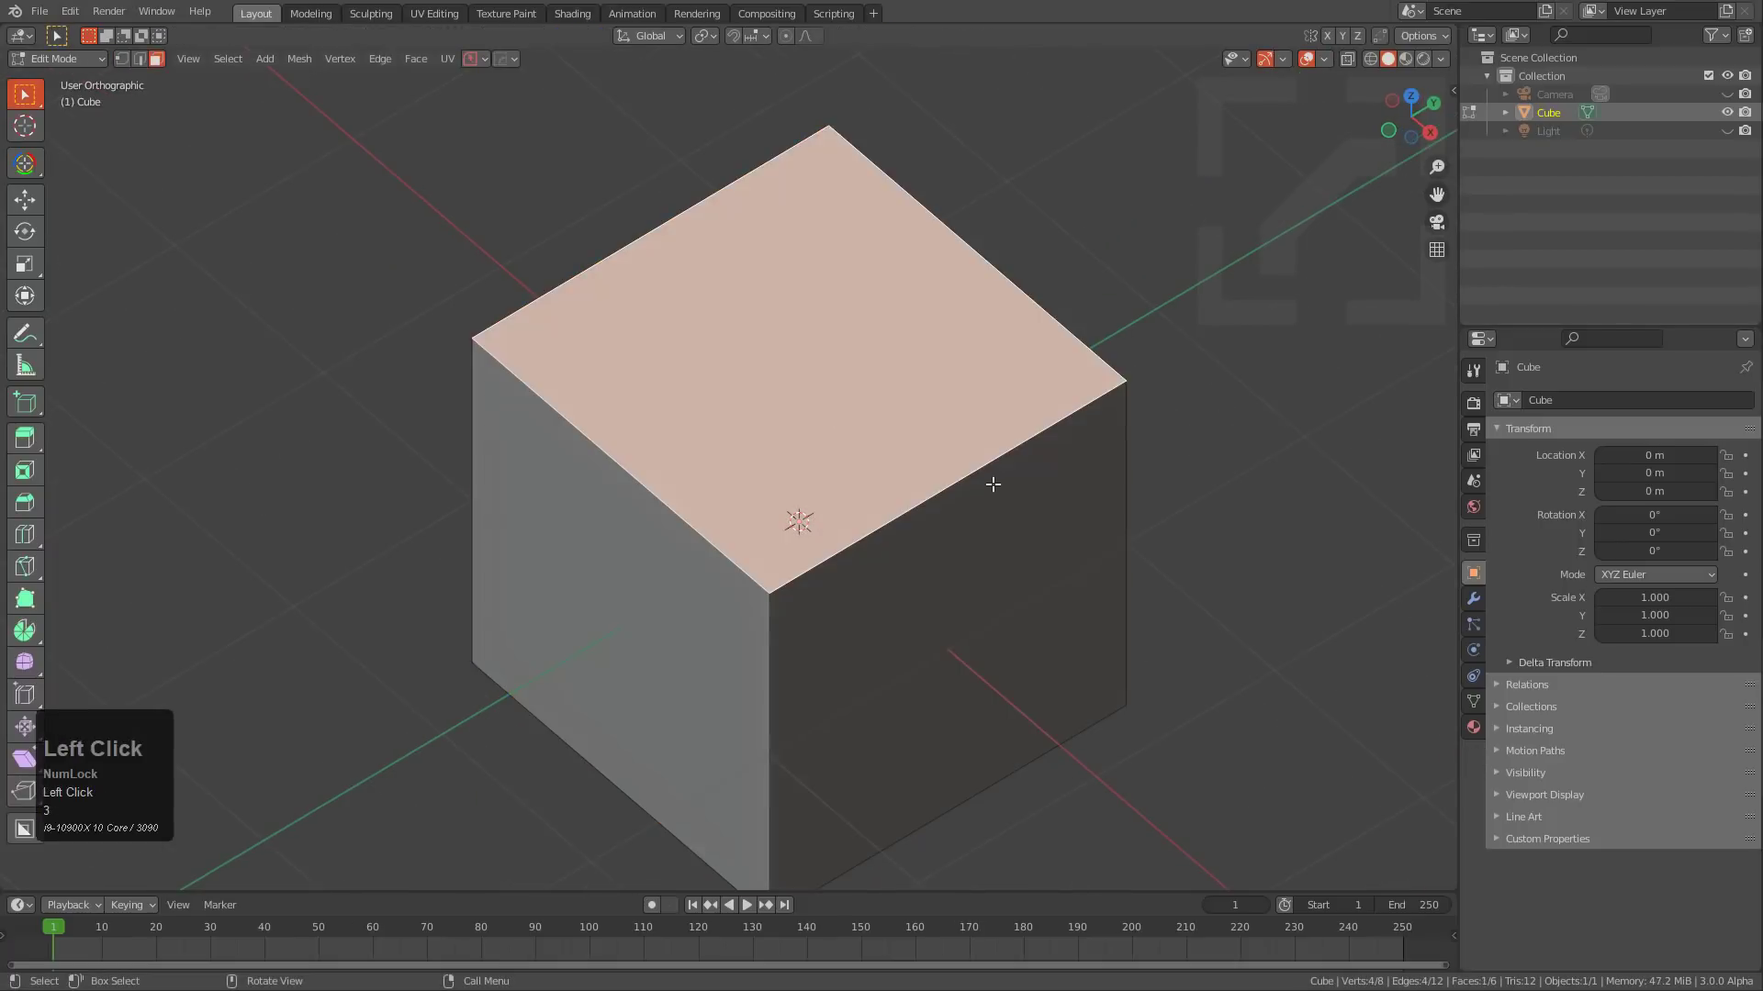
{"action": "key", "text": "i"}
{"action": "left_click", "coordinate": [960, 475]}
{"action": "key", "text": "Tab"}
{"action": "key", "text": "ctrl"}
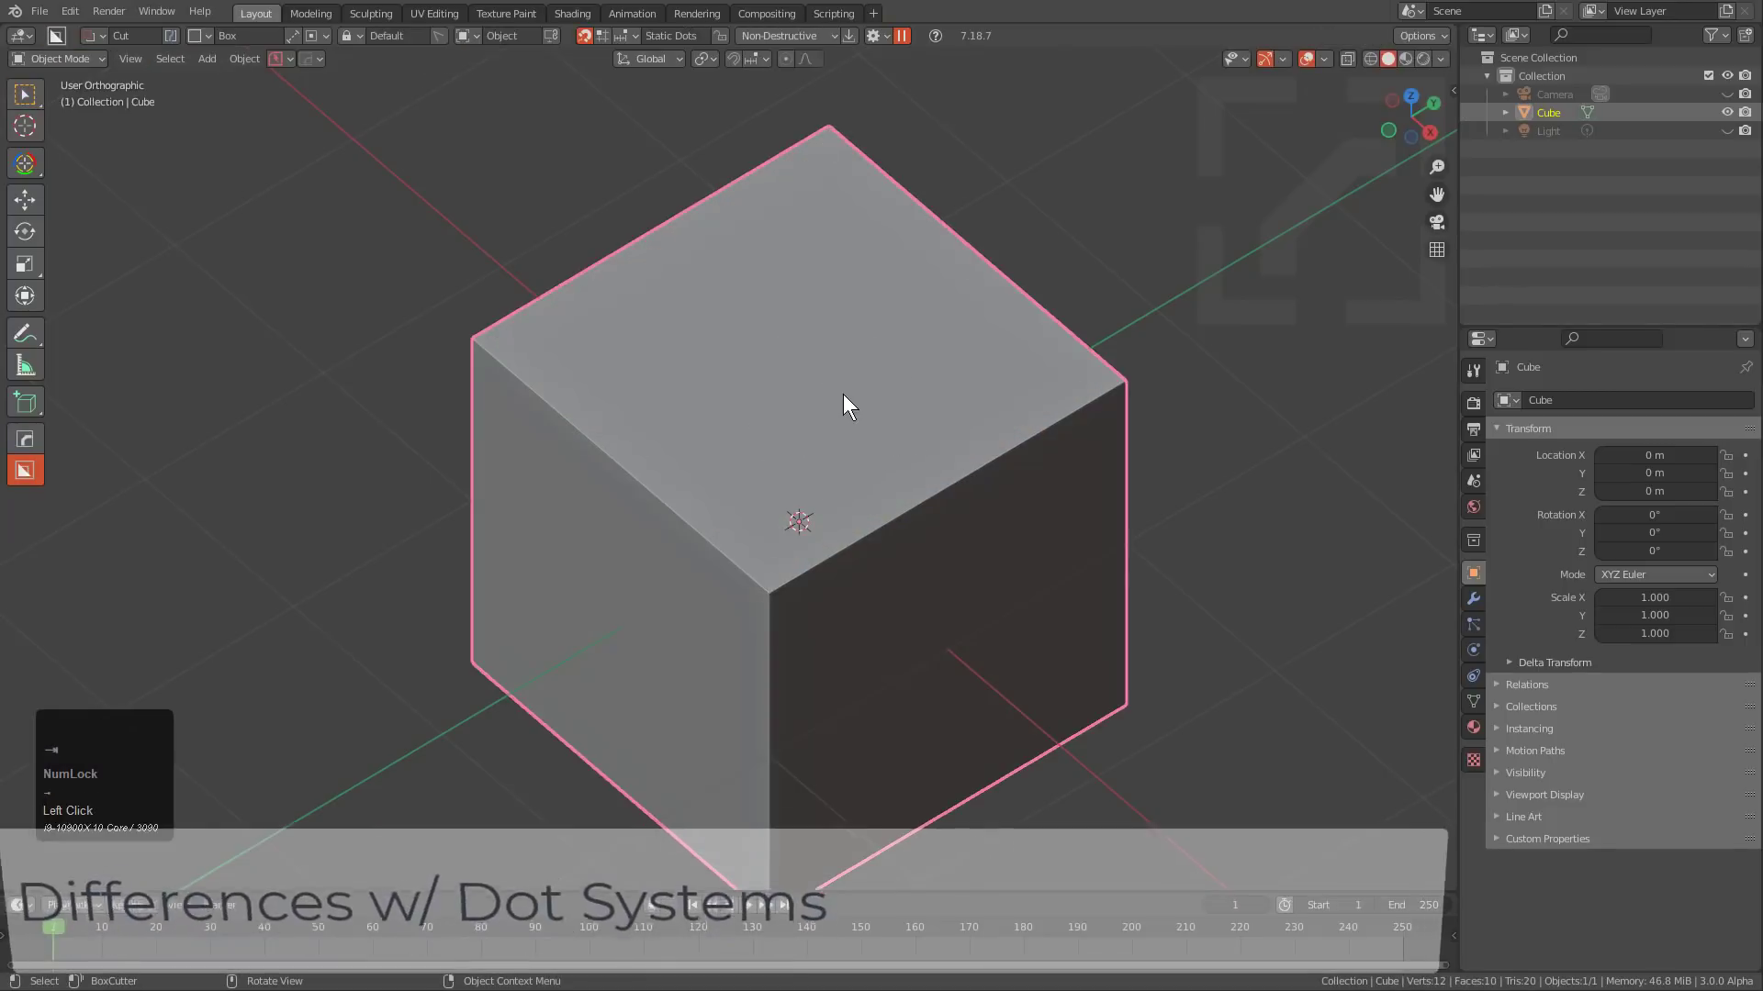
Subdivide the inset top face repeatedly into an 8 × 8 grid and preview the snapping dots in Object Mode.
{"action": "key", "text": "Tab"}
{"action": "right_click", "coordinate": [797, 396]}
{"action": "left_click", "coordinate": [799, 398]}
{"action": "key", "text": "shift+r"}
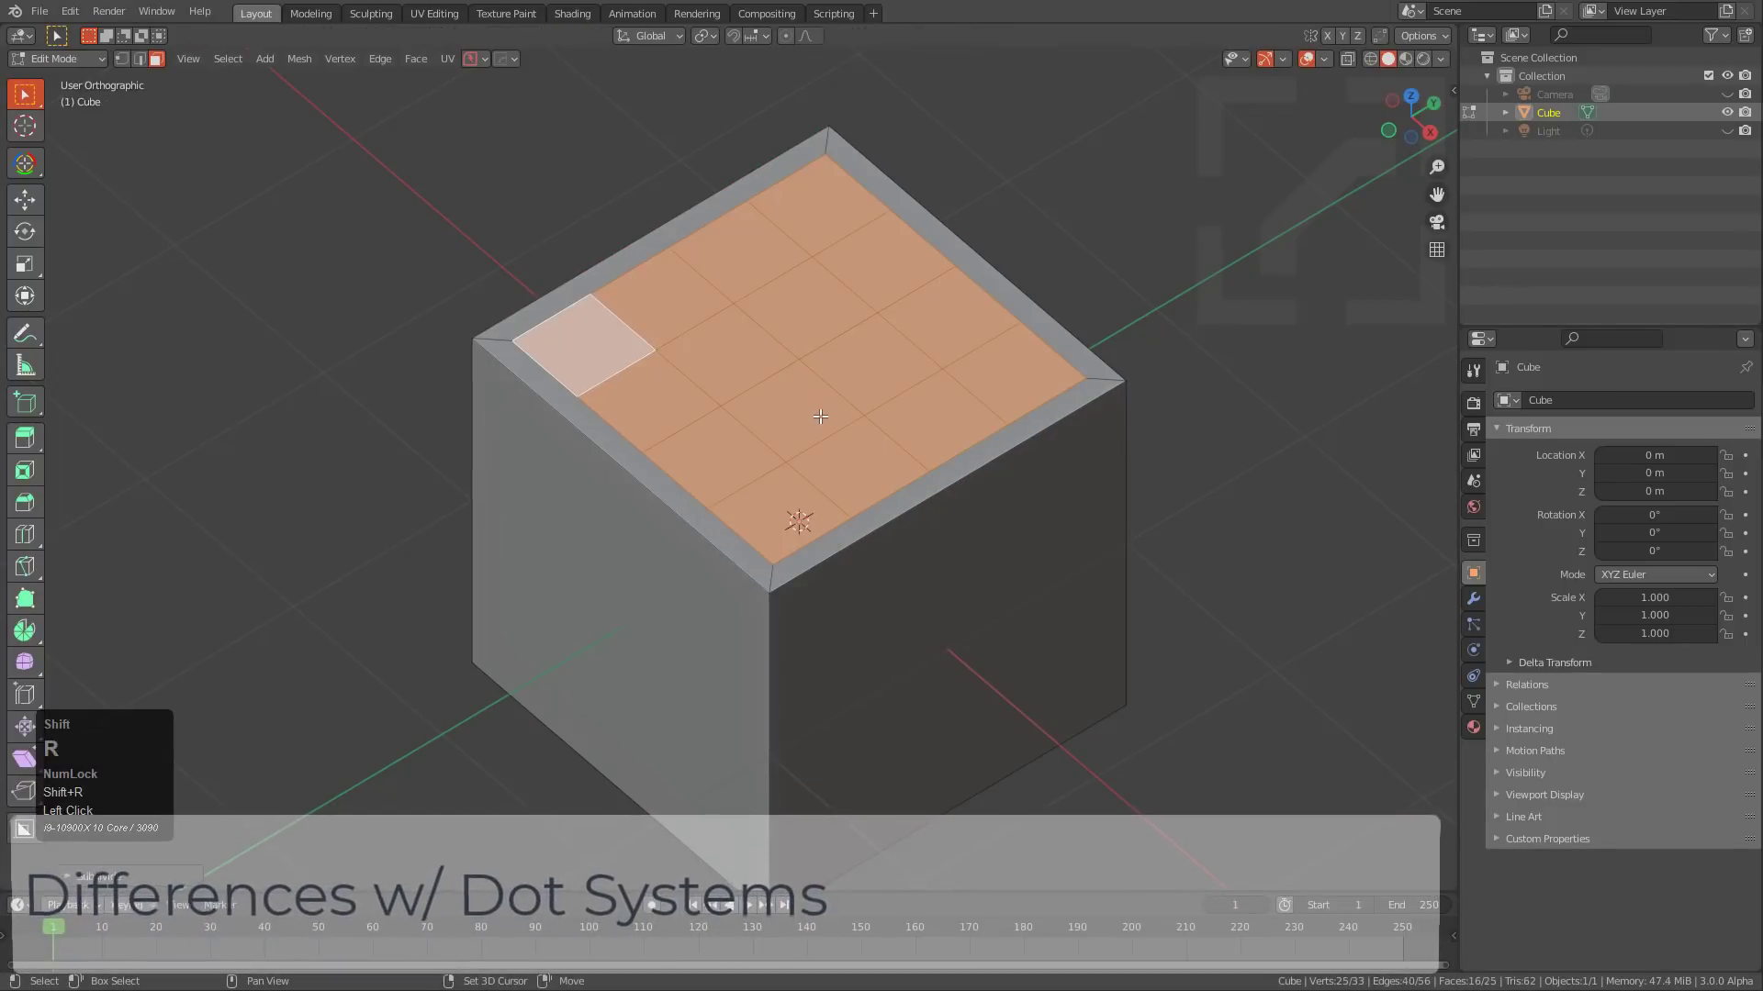
{"action": "key", "text": "Tab"}
{"action": "key", "text": "ctrl"}
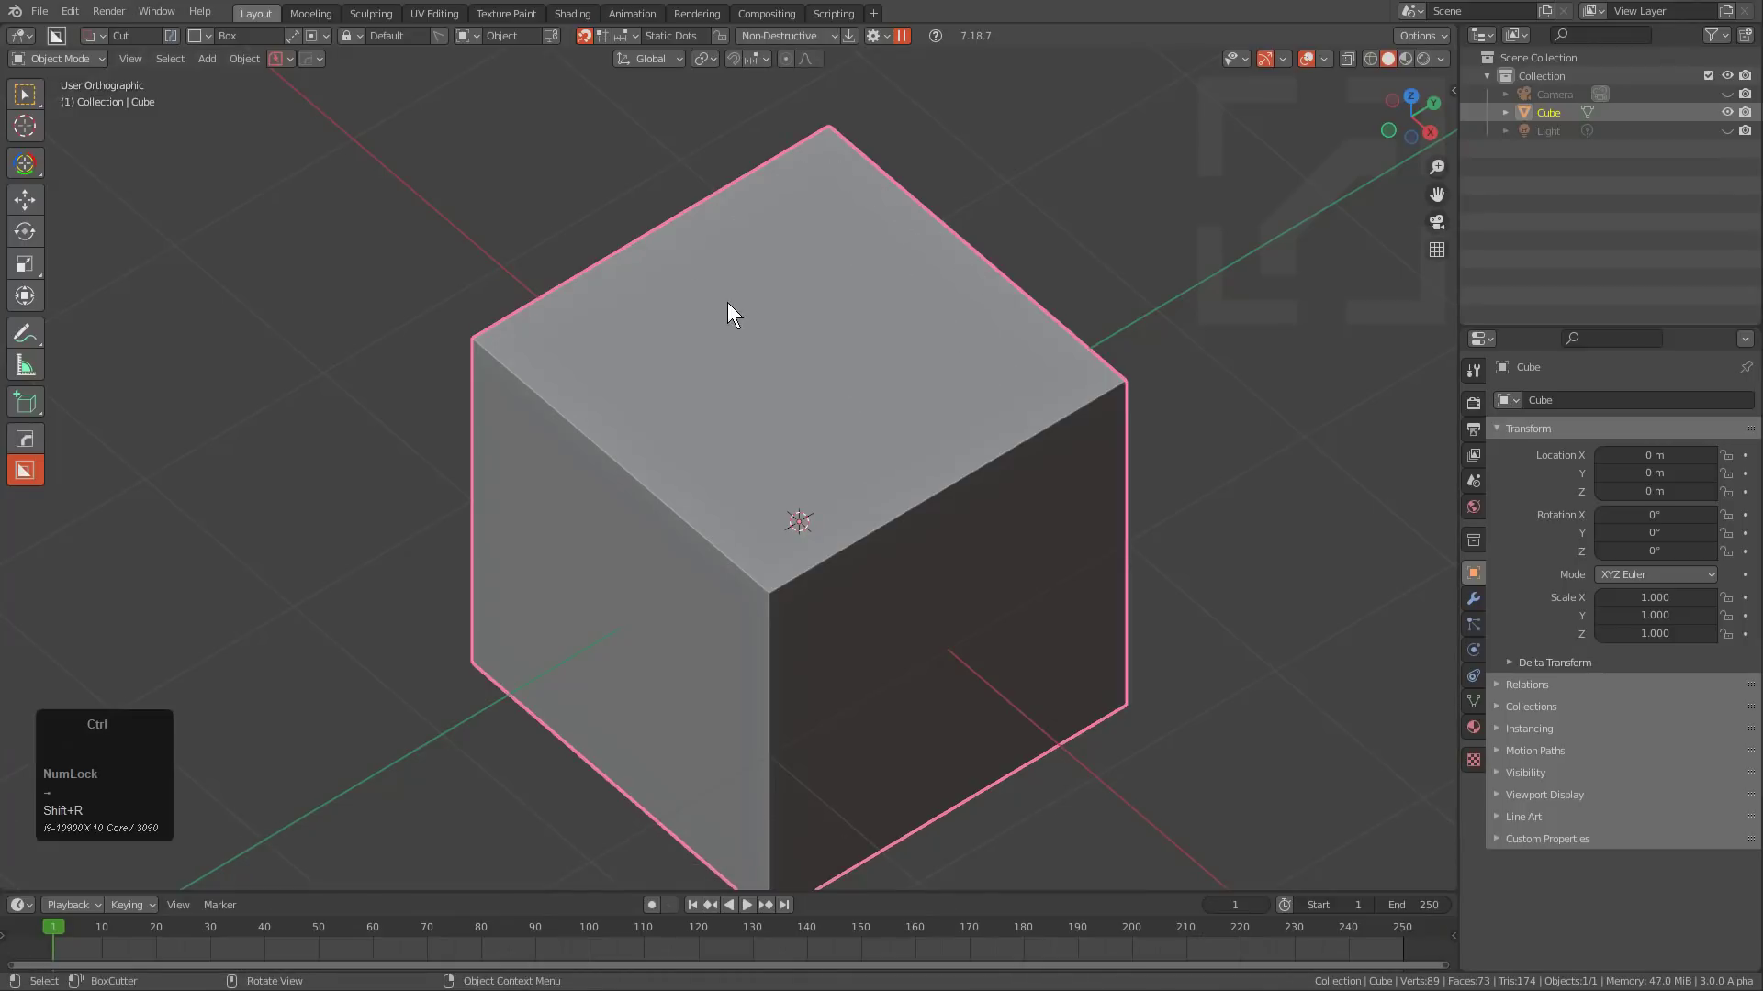
{"action": "key", "text": "ctrl"}
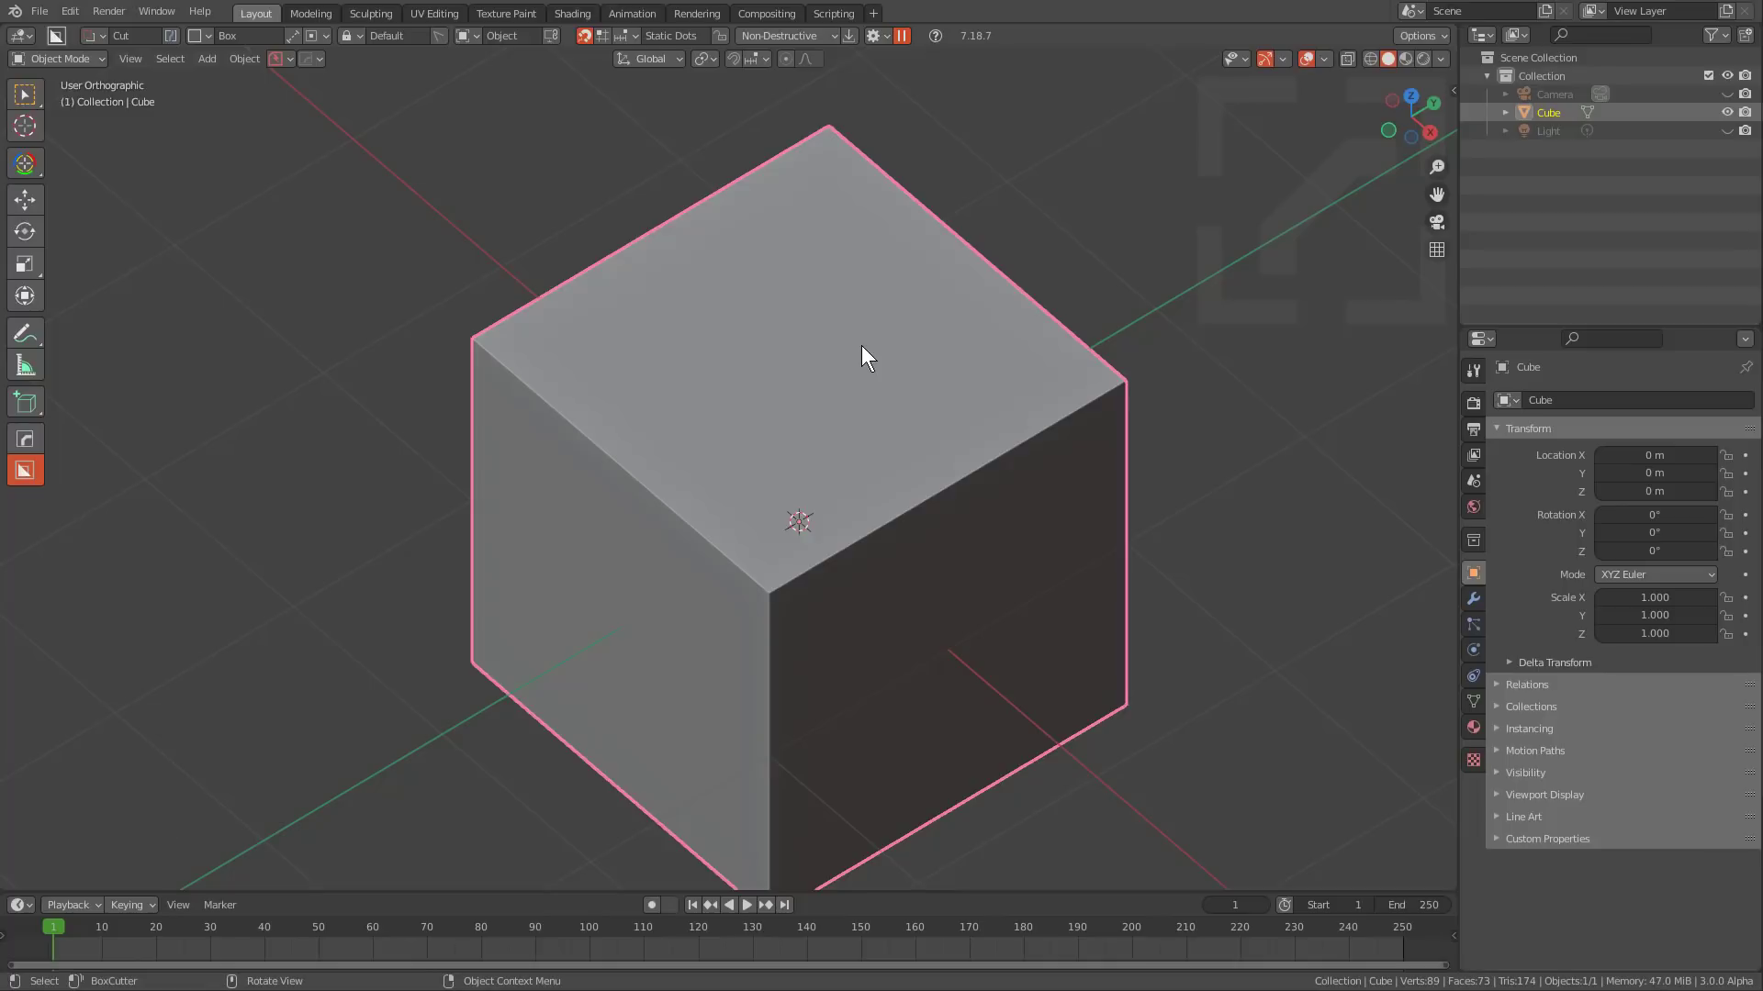
Run Clean Mesh on the cube to dissolve the inset and subdivisions on its top face.
{"action": "key", "text": "q"}
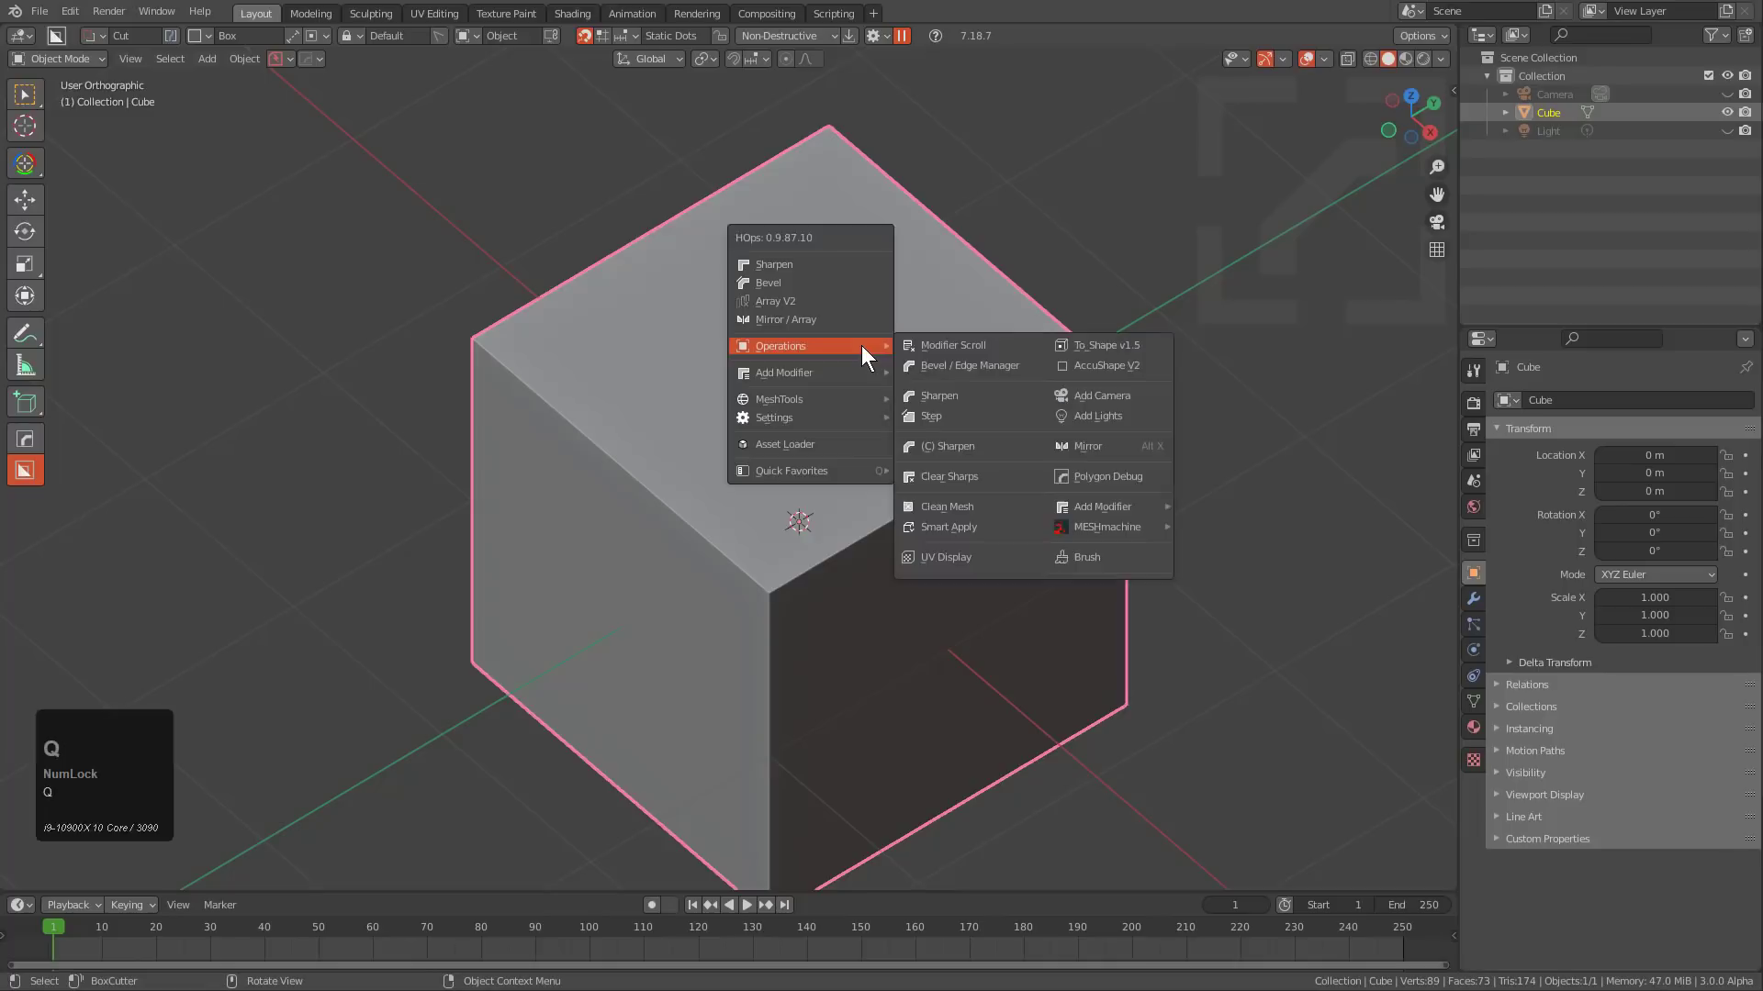
{"action": "left_click", "coordinate": [968, 507]}
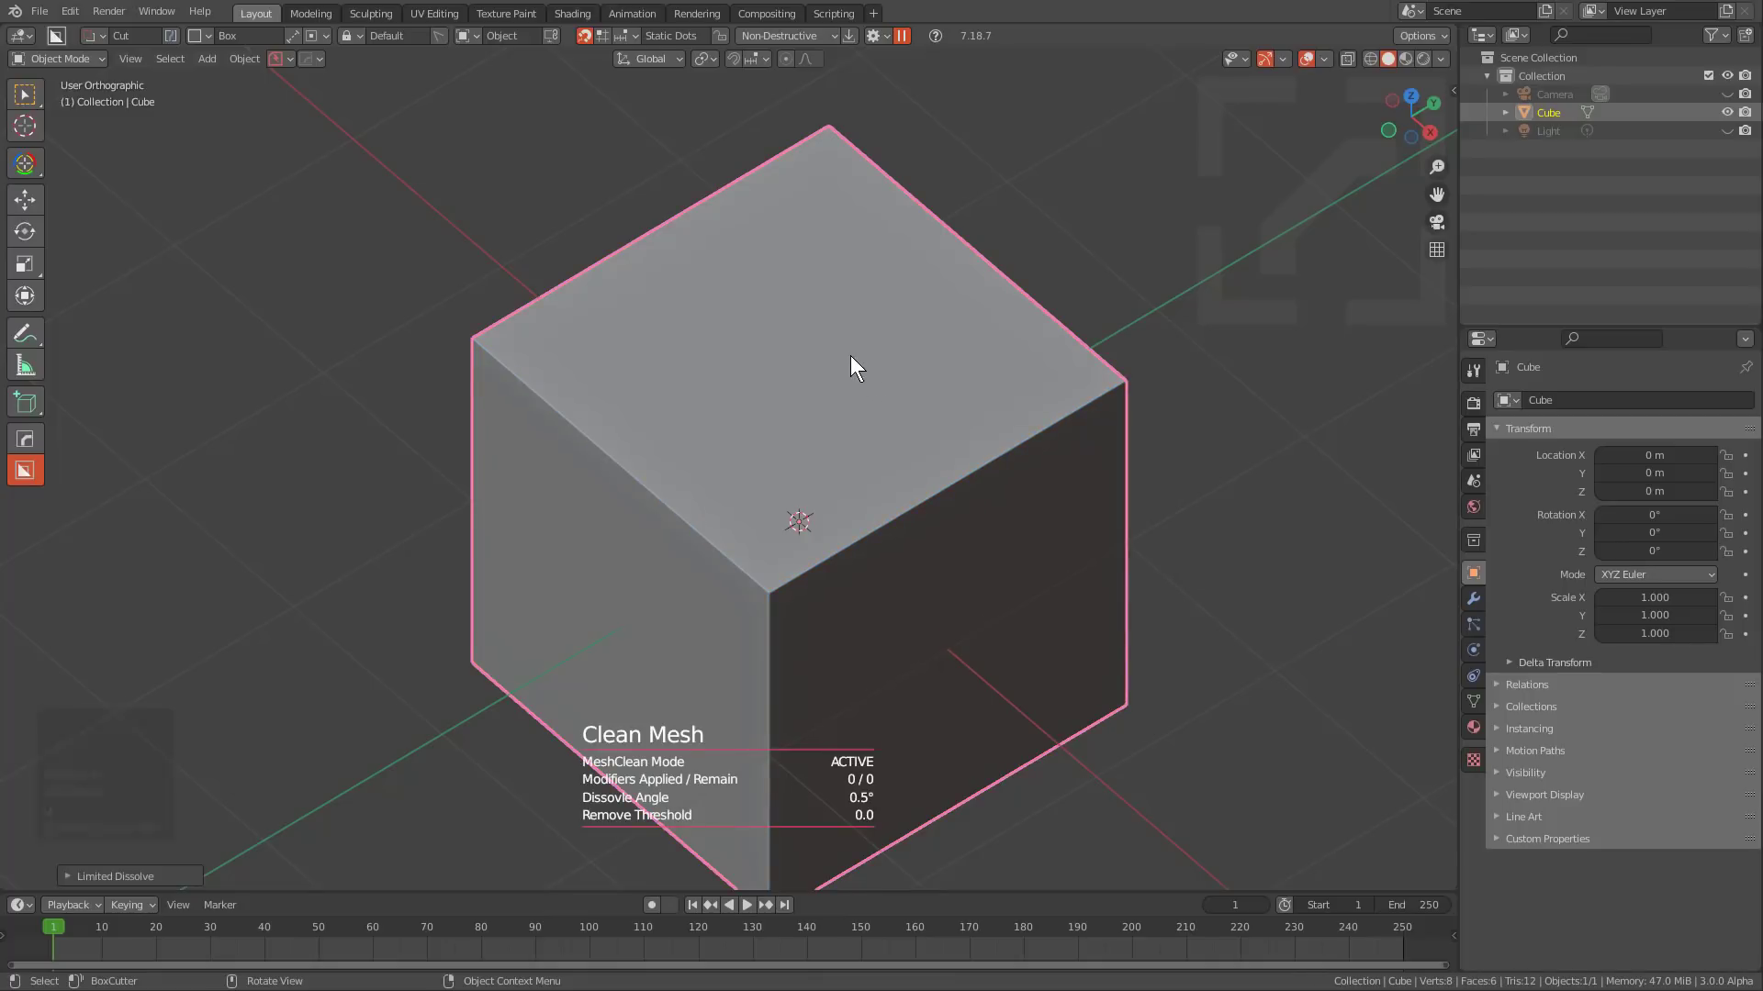
{"action": "key", "text": "ctrl"}
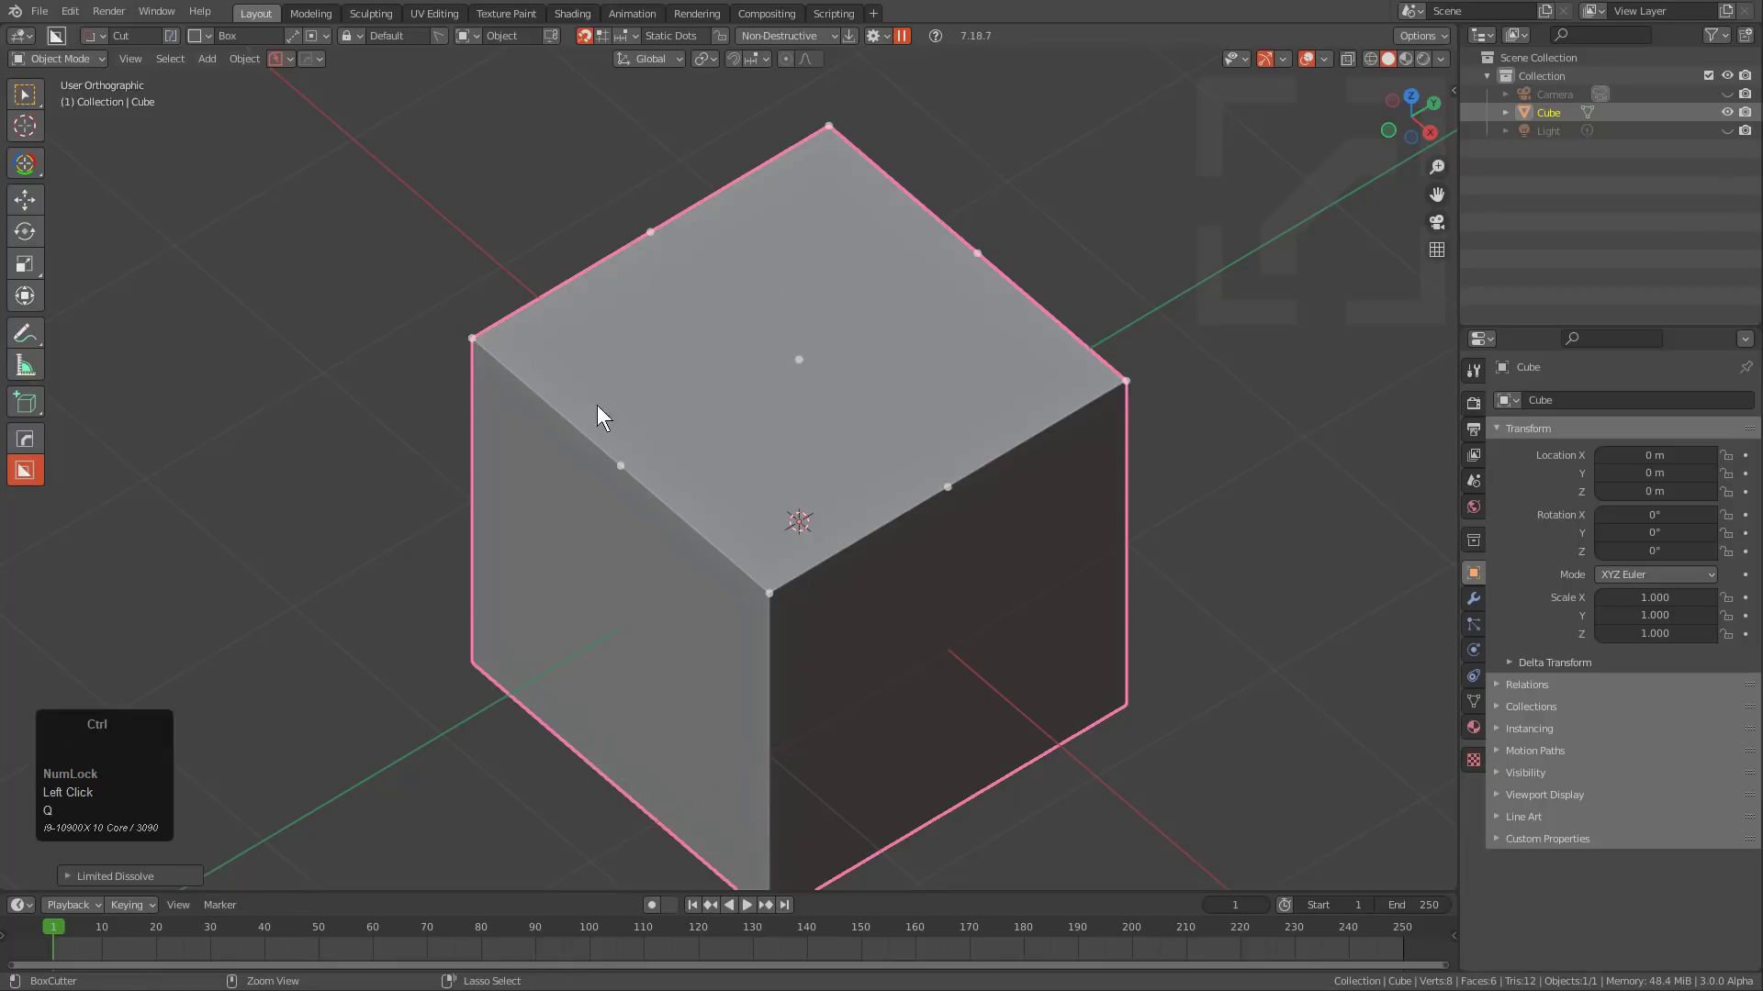
Raise the static snapping dot subdivision on the cube's top face to ten divisions per edge.
{"action": "scroll", "coordinate": [896, 351], "scroll_direction": "up", "scroll_amount": 3, "text": "ctrl+shift"}
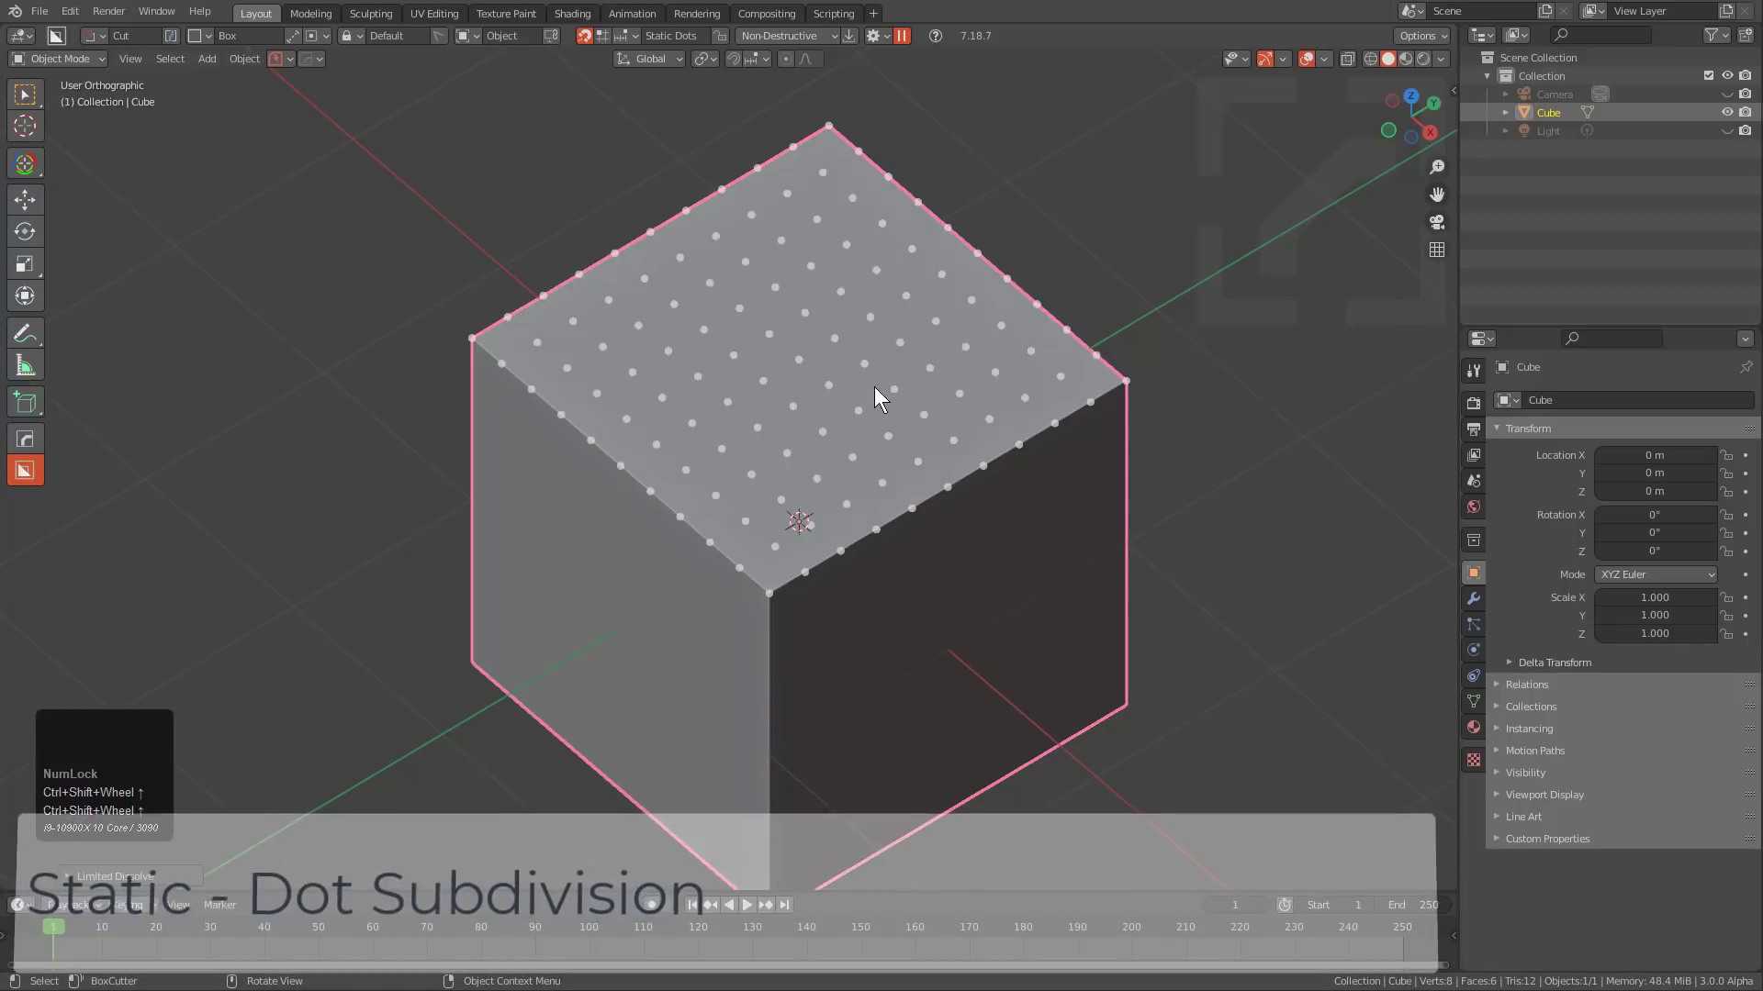
{"action": "middle_click_drag", "start_coordinate": [883, 294], "coordinate": [842, 355]}
{"action": "scroll", "coordinate": [755, 205], "scroll_direction": "up", "scroll_amount": 2}
{"action": "scroll", "coordinate": [841, 355], "scroll_direction": "up", "scroll_amount": 1}
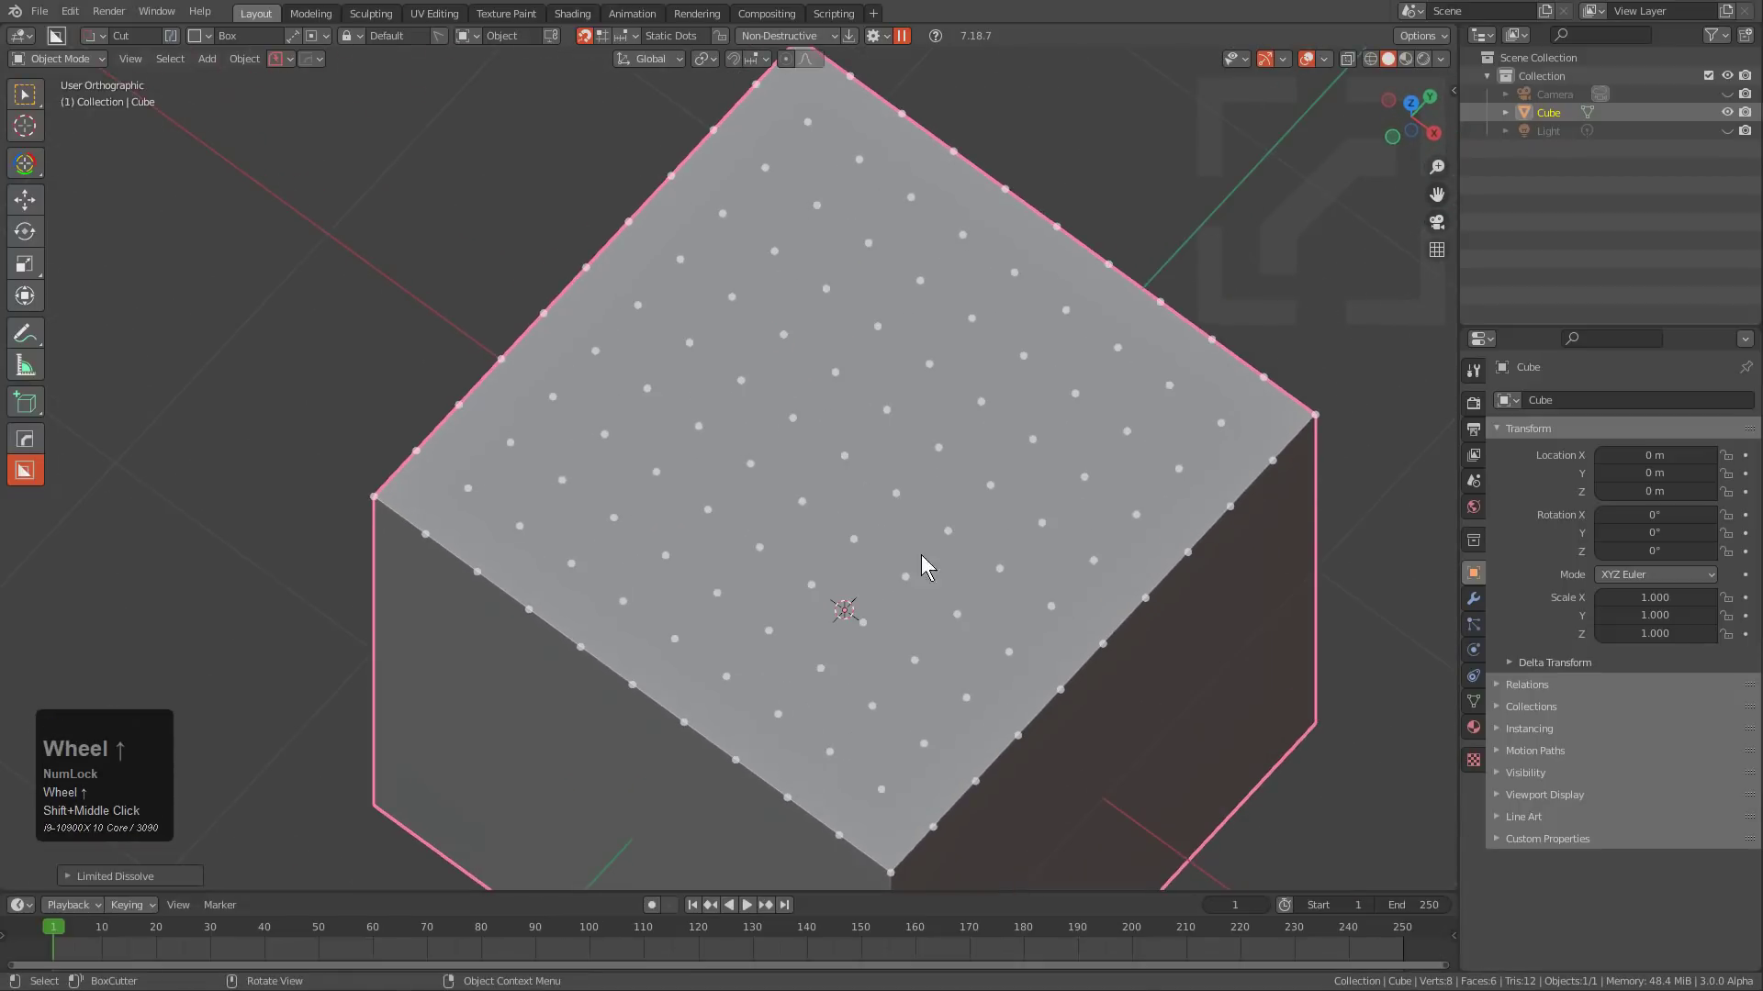
Subdivide the cube's whole top face into an 8 × 8 grid and preview the static dots on one small face.
{"action": "scroll", "coordinate": [884, 520], "scroll_direction": "down", "scroll_amount": 4}
{"action": "key", "text": "Tab"}
{"action": "key", "text": "3"}
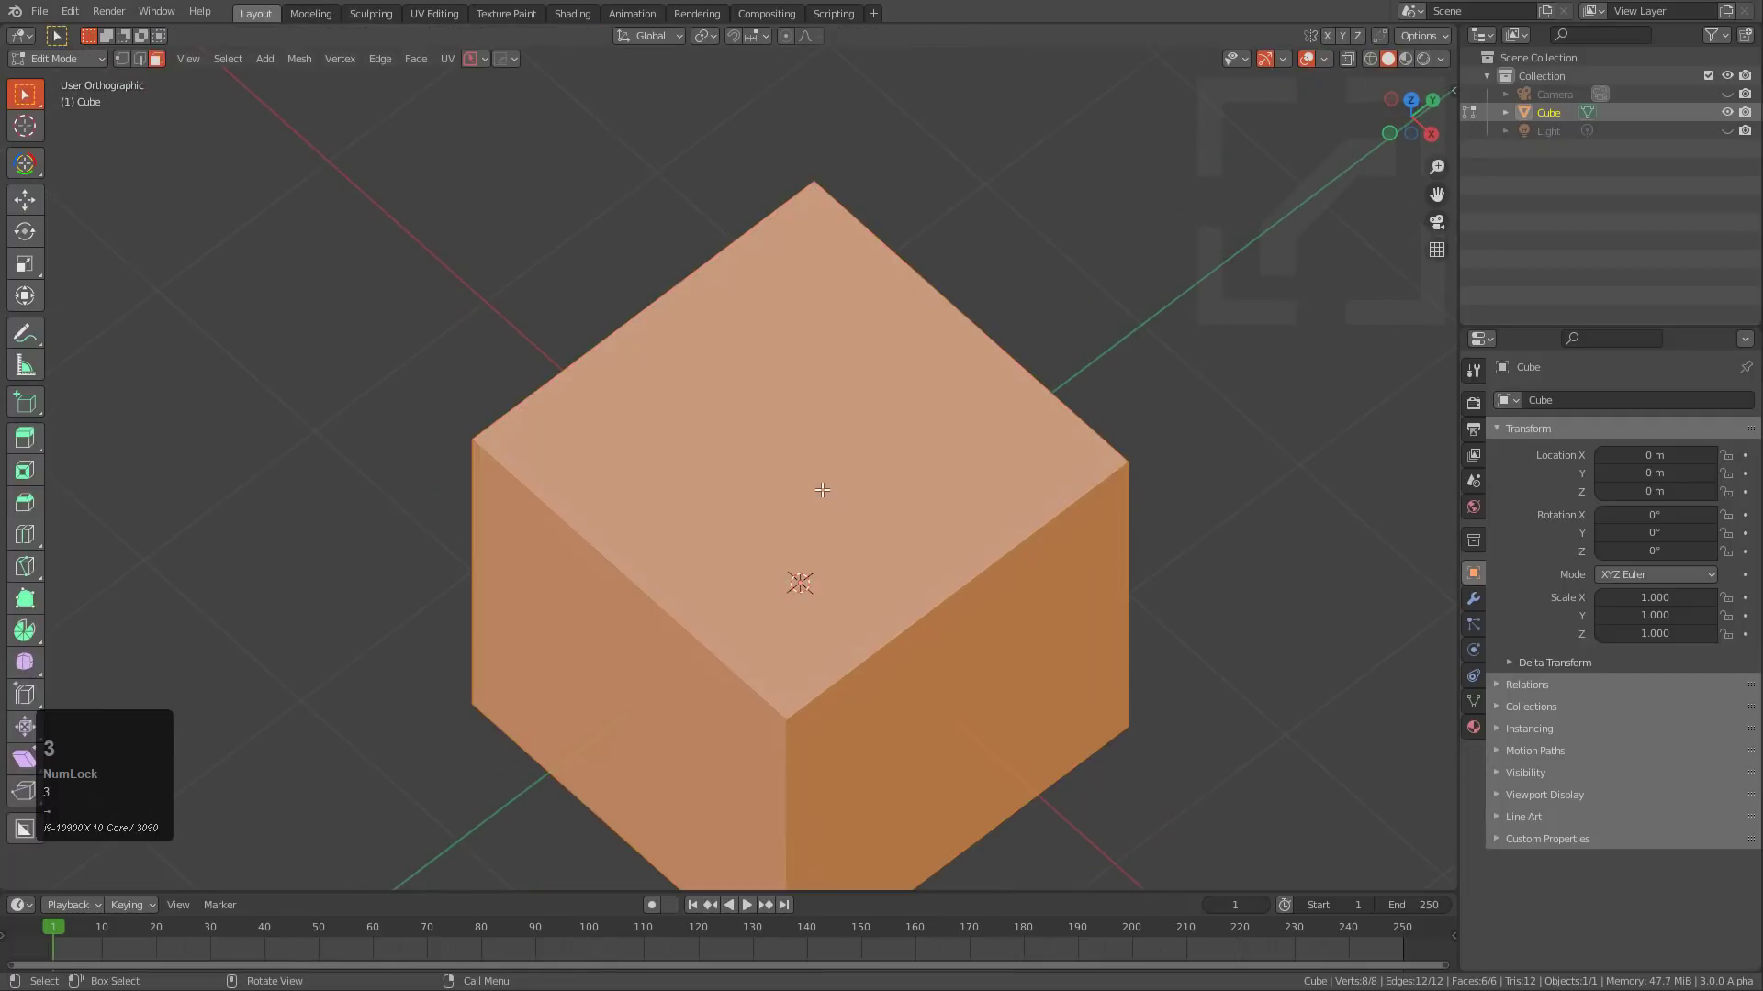
{"action": "left_click", "coordinate": [822, 490]}
{"action": "right_click", "coordinate": [830, 495]}
{"action": "left_click", "coordinate": [879, 508]}
{"action": "key", "text": "shift+r"}
{"action": "key", "text": "shift+r"}
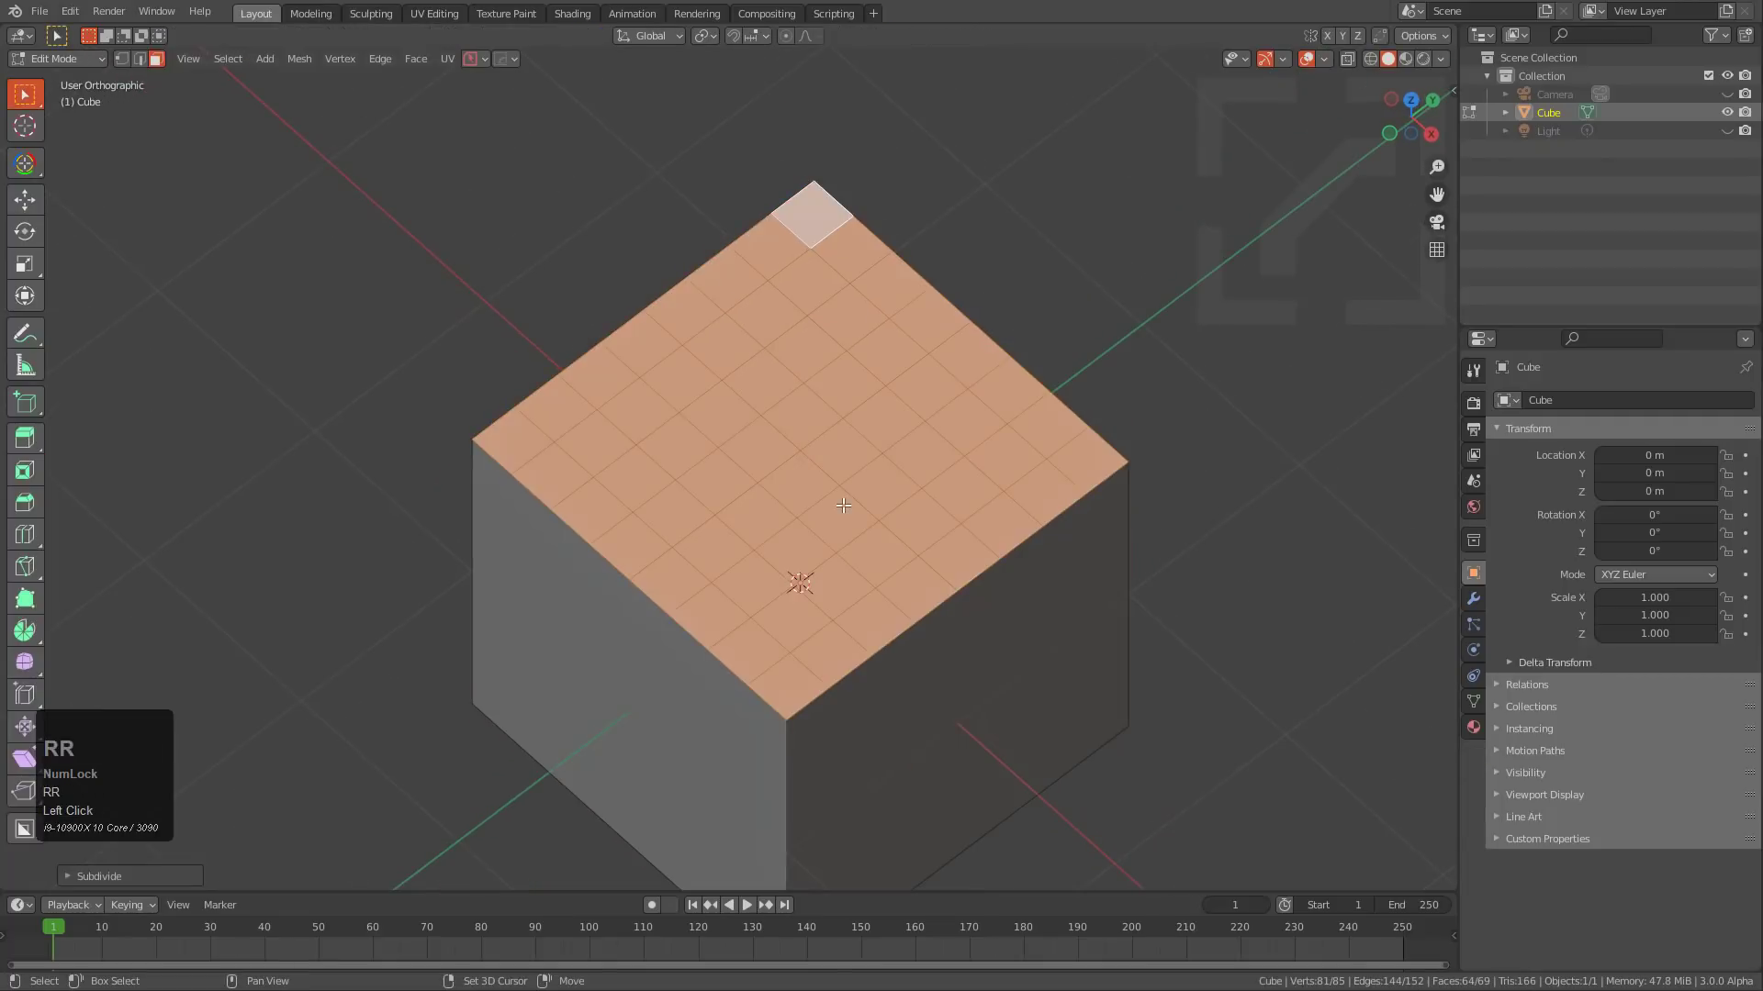
{"action": "key", "text": "Tab"}
{"action": "key", "text": "ctrl"}
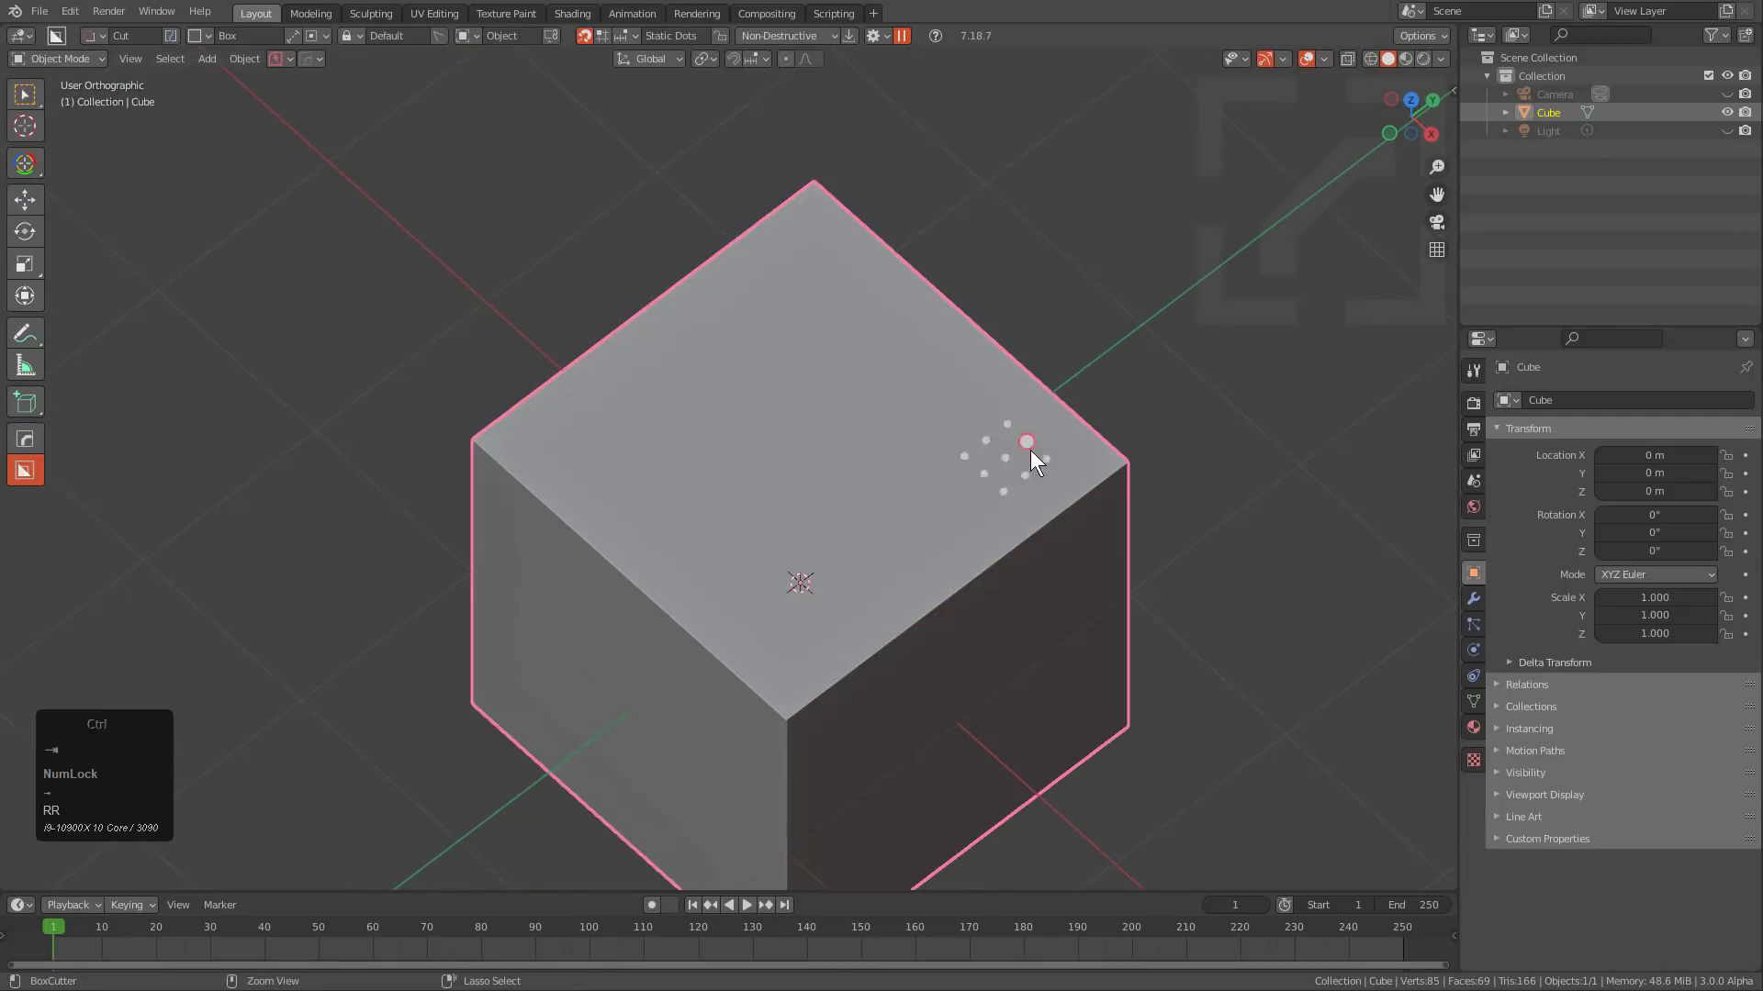
Switch the snapping type to Dots and back to Static Dots.
{"action": "left_click", "coordinate": [628, 35]}
{"action": "left_click", "coordinate": [704, 141]}
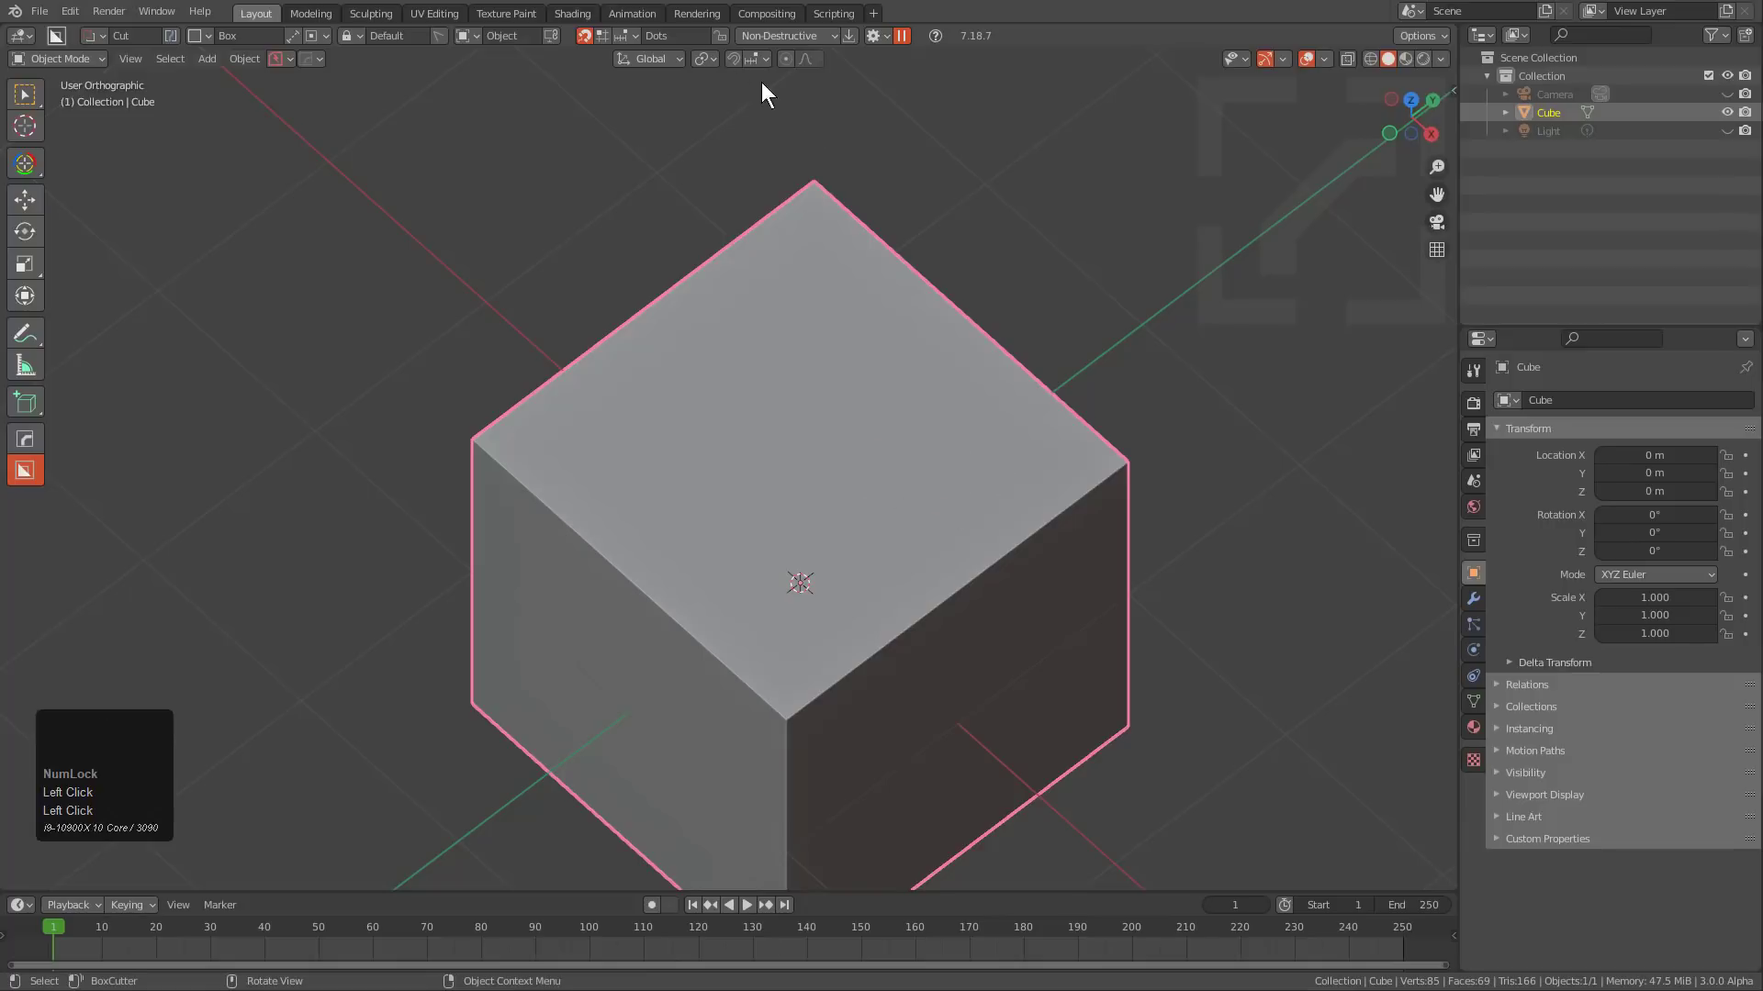
{"action": "left_click", "coordinate": [635, 36]}
{"action": "left_click", "coordinate": [701, 131]}
{"action": "key", "text": "ctrl"}
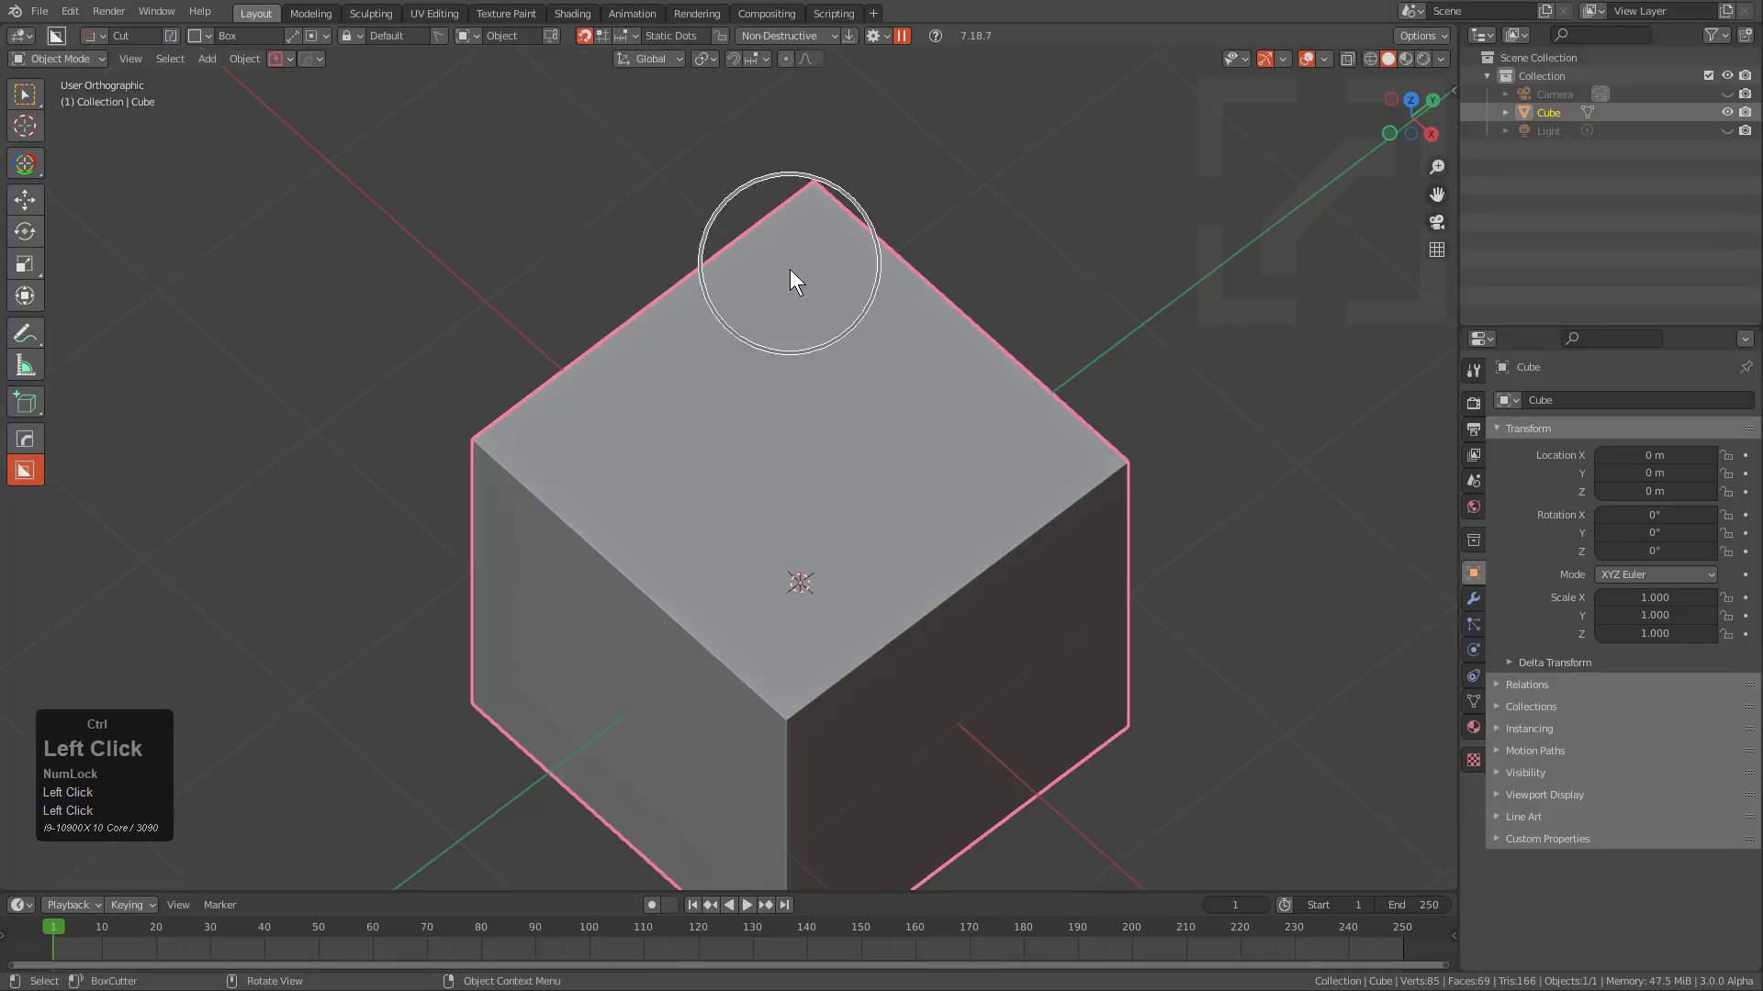
Dissolve the top face's 8 × 8 subdivision with the HOps Clean Mesh operation.
{"action": "key", "text": "q"}
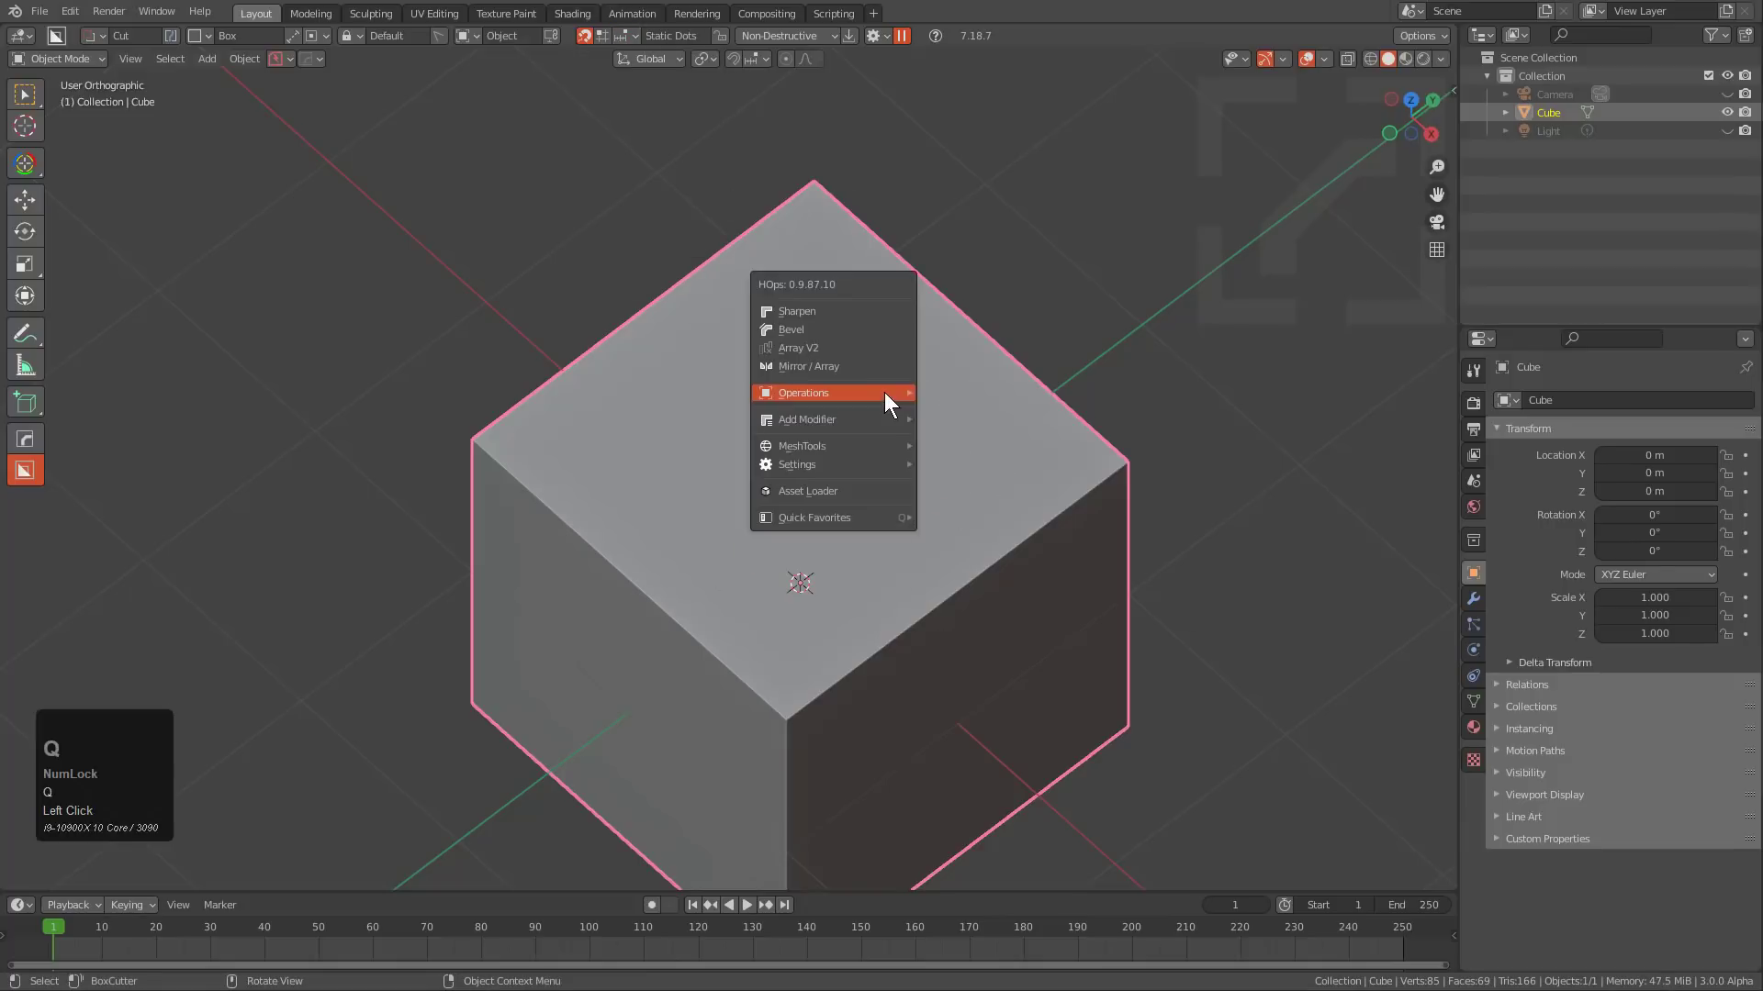
{"action": "mouse_move", "coordinate": [884, 393]}
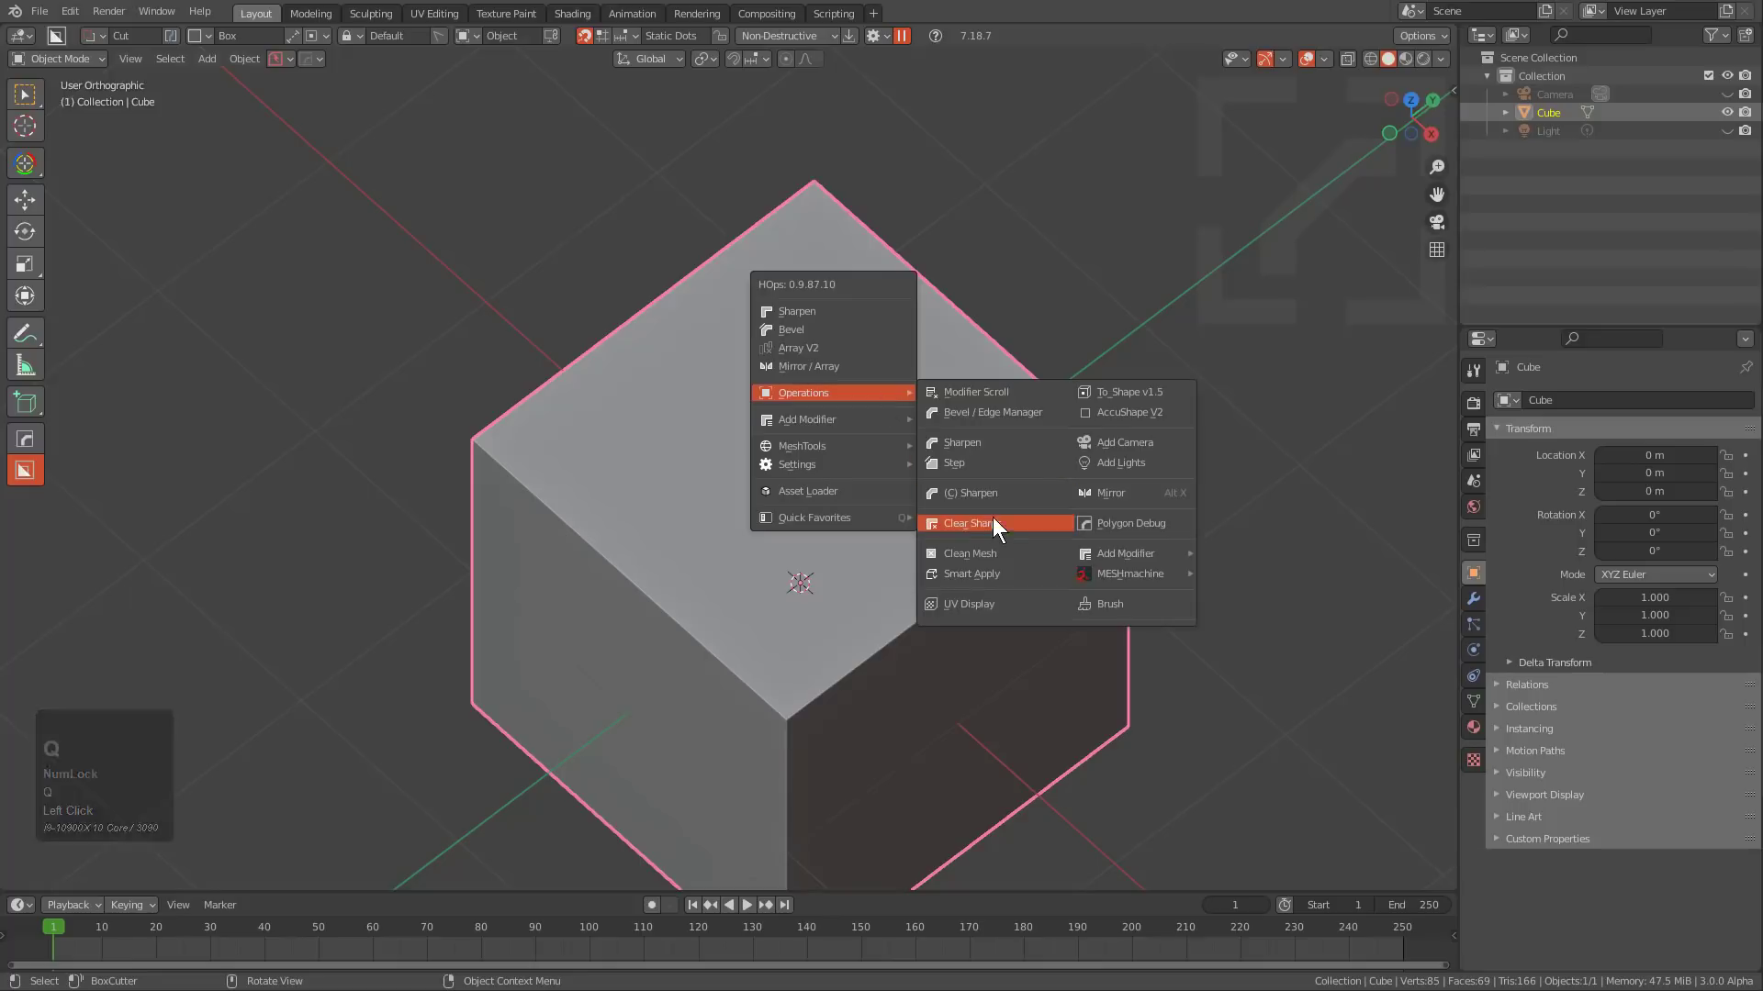
{"action": "left_click", "coordinate": [990, 549]}
{"action": "middle_click_drag", "start_coordinate": [833, 453], "coordinate": [810, 395], "text": "shift"}
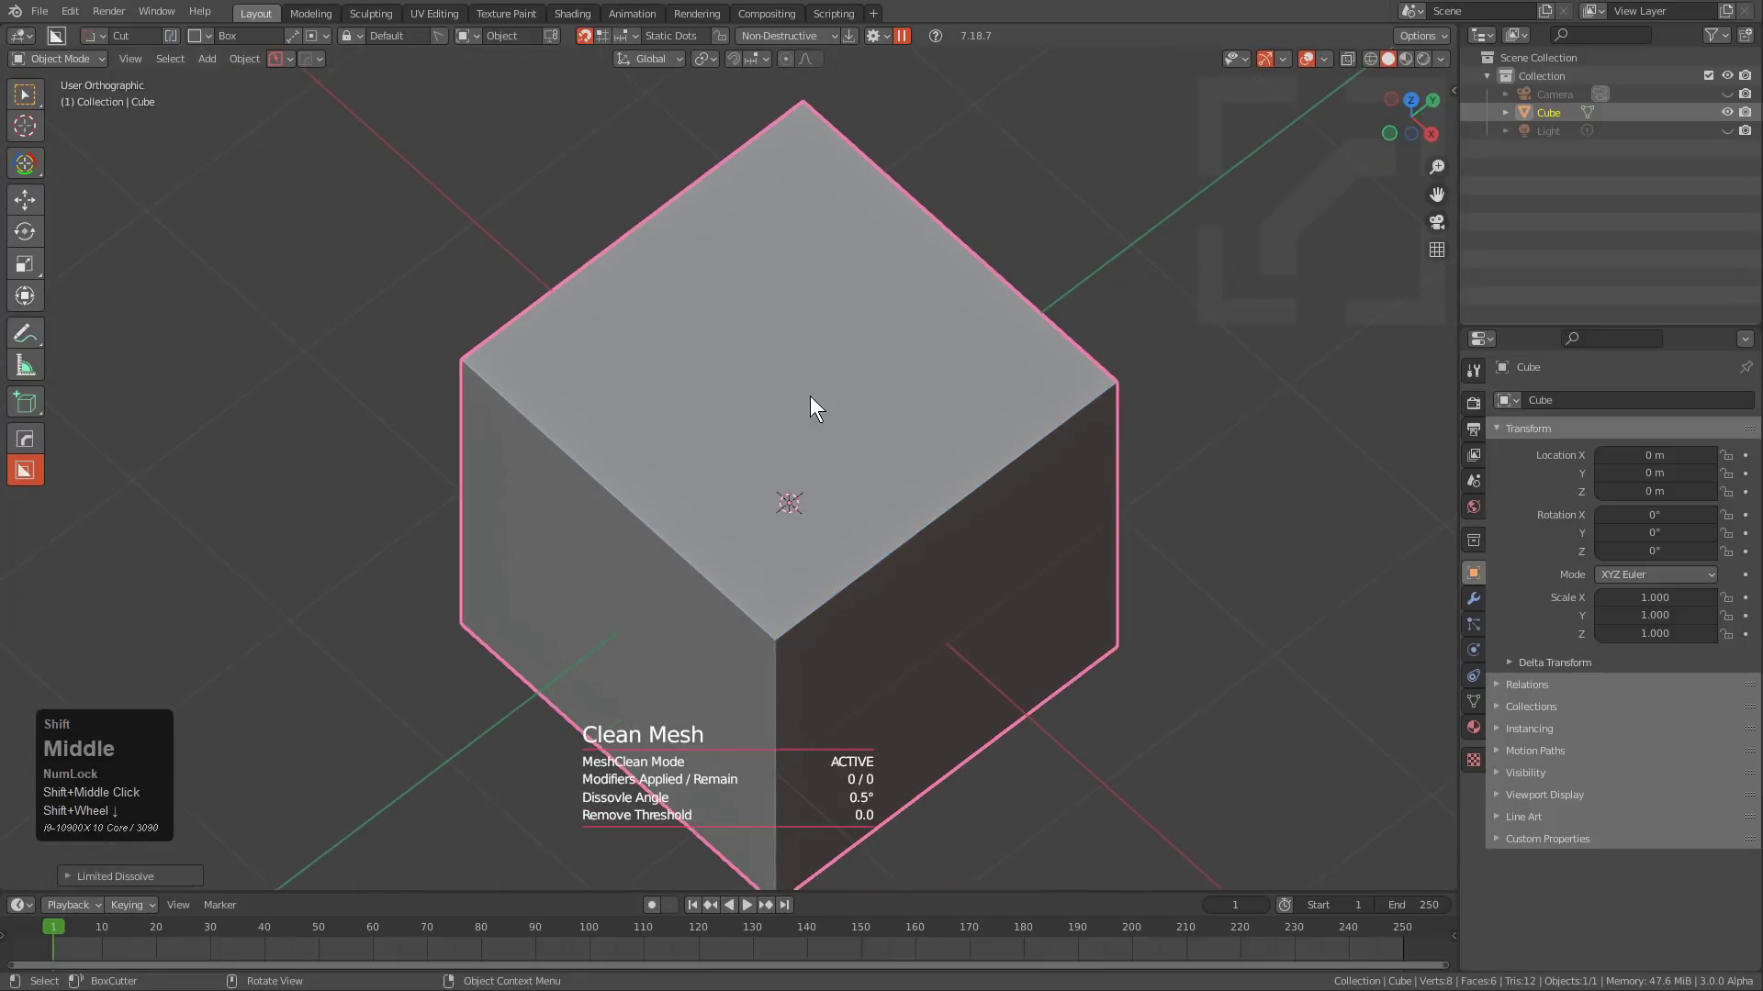
Raise the static dots to ten divisions per edge and cut a small box slot, 0.215 deep, at the dot nearest the top face's far corner.
{"action": "key", "text": "ctrl"}
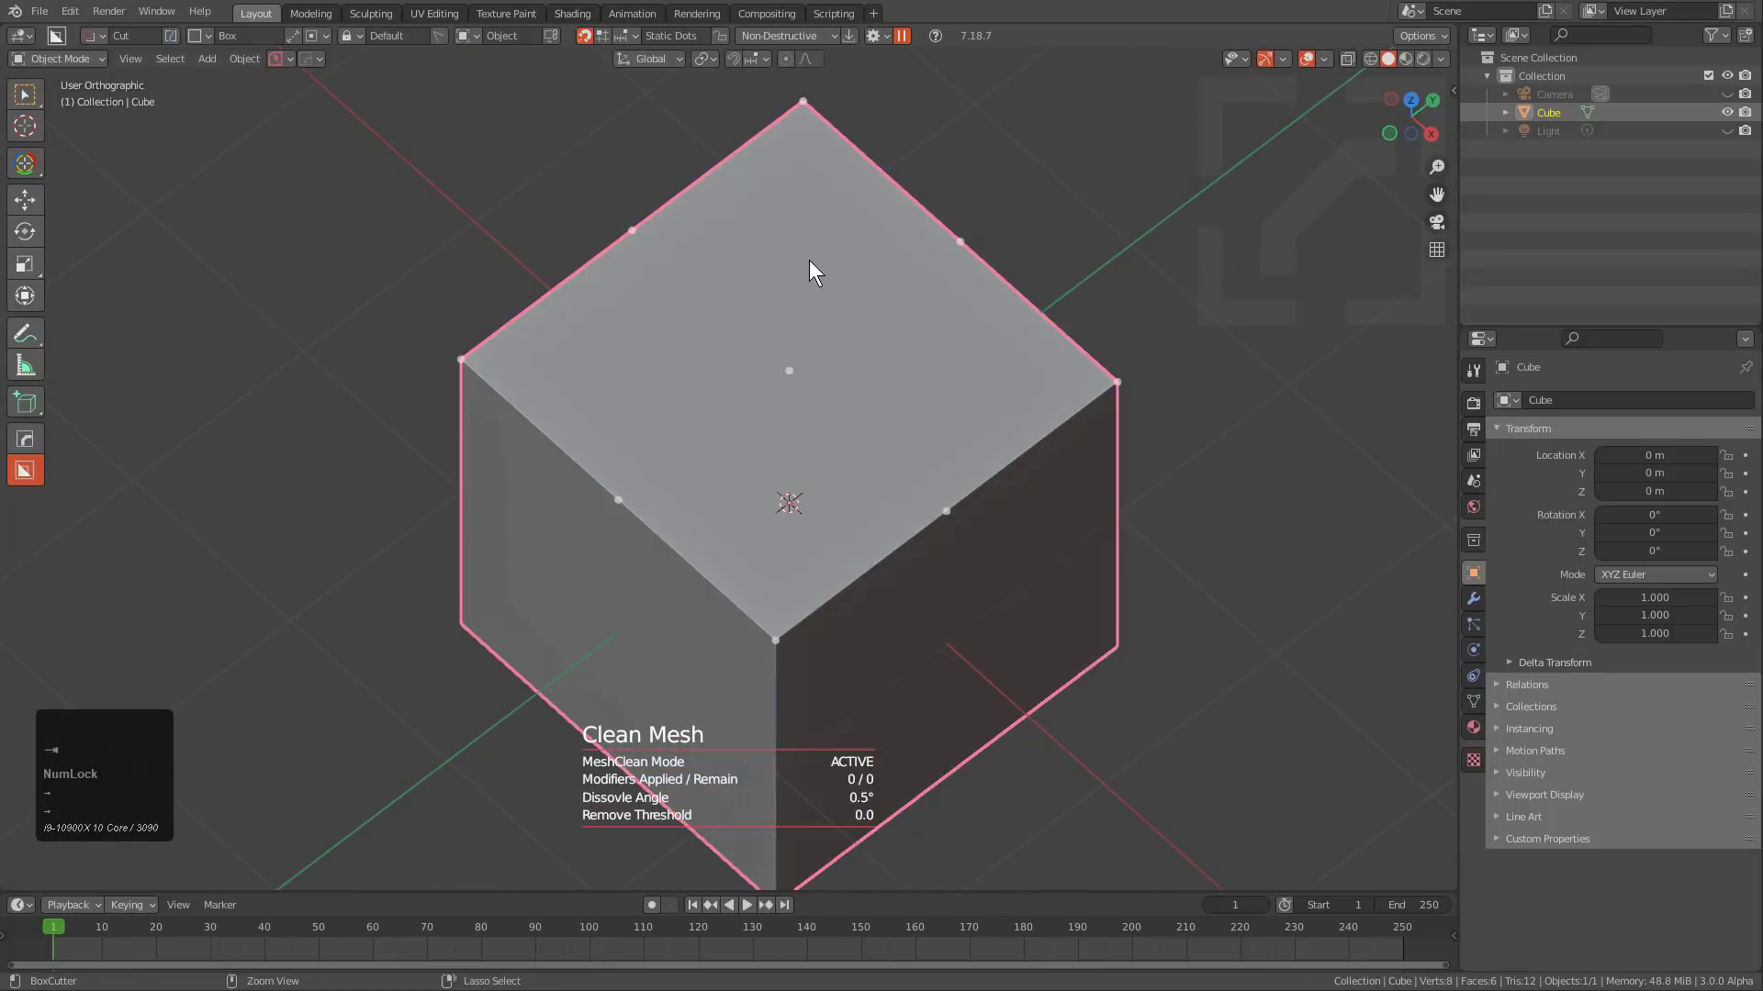
{"action": "scroll", "coordinate": [852, 315], "scroll_direction": "up", "scroll_amount": 2, "text": "ctrl+shift"}
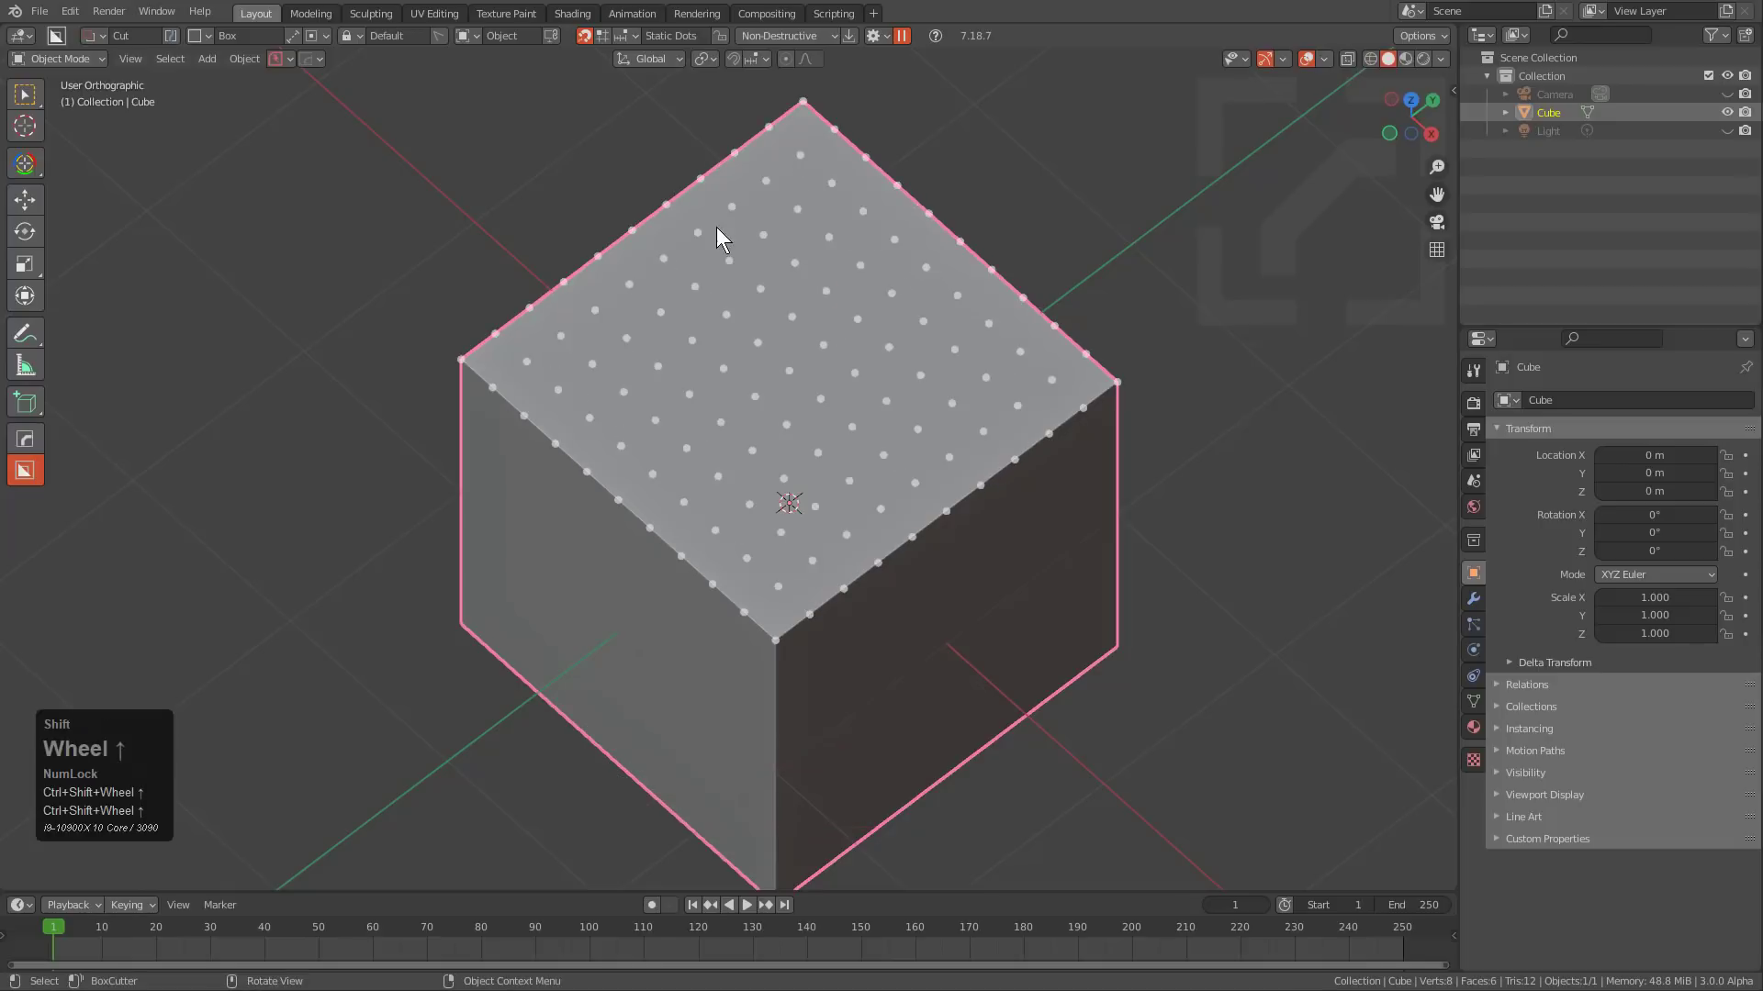
{"action": "middle_click_drag", "start_coordinate": [716, 227], "coordinate": [709, 354]}
{"action": "scroll", "coordinate": [747, 242], "scroll_direction": "up", "scroll_amount": 2}
{"action": "mouse_move", "coordinate": [765, 144]}
{"action": "left_mouse_down"}
{"action": "mouse_move", "coordinate": [790, 173]}
{"action": "mouse_move", "coordinate": [778, 206]}
{"action": "left_mouse_up"}
{"action": "left_click", "coordinate": [779, 205]}
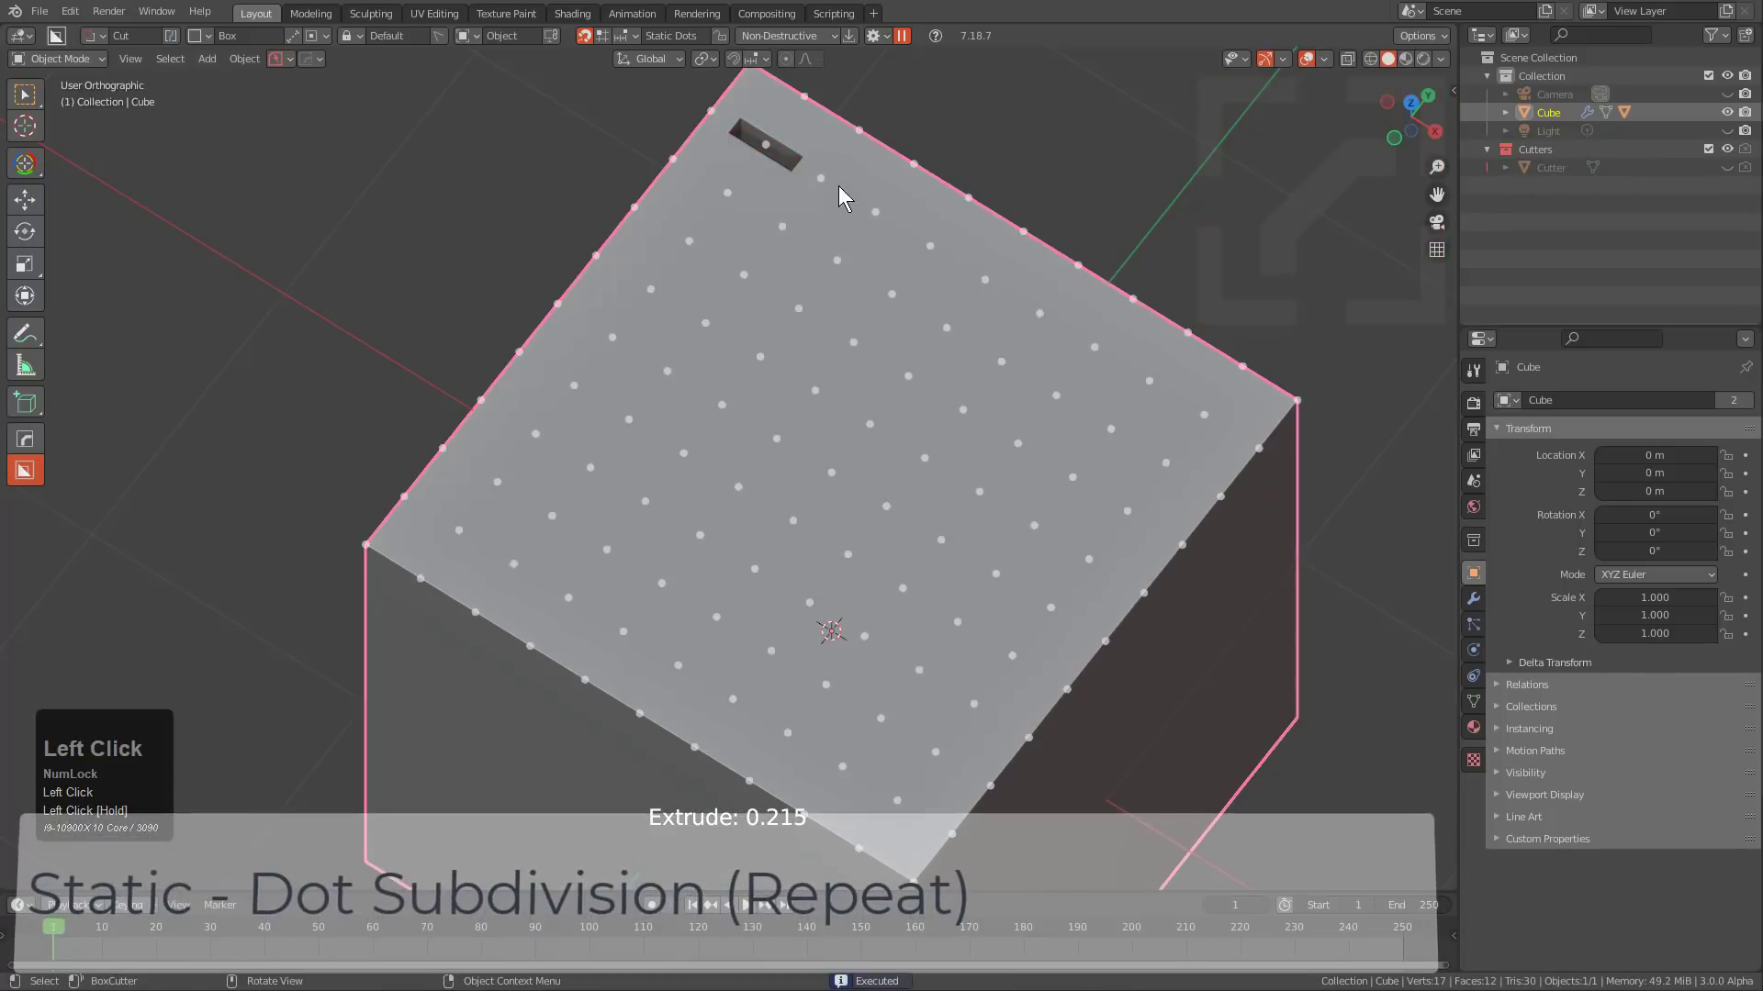
Repeat the slot cut at every second dot along the top face's far edge, adding four slots to complete the first row.
{"action": "double_click", "coordinate": [868, 207], "text": "ctrl"}
{"action": "left_click", "coordinate": [982, 274], "text": "ctrl"}
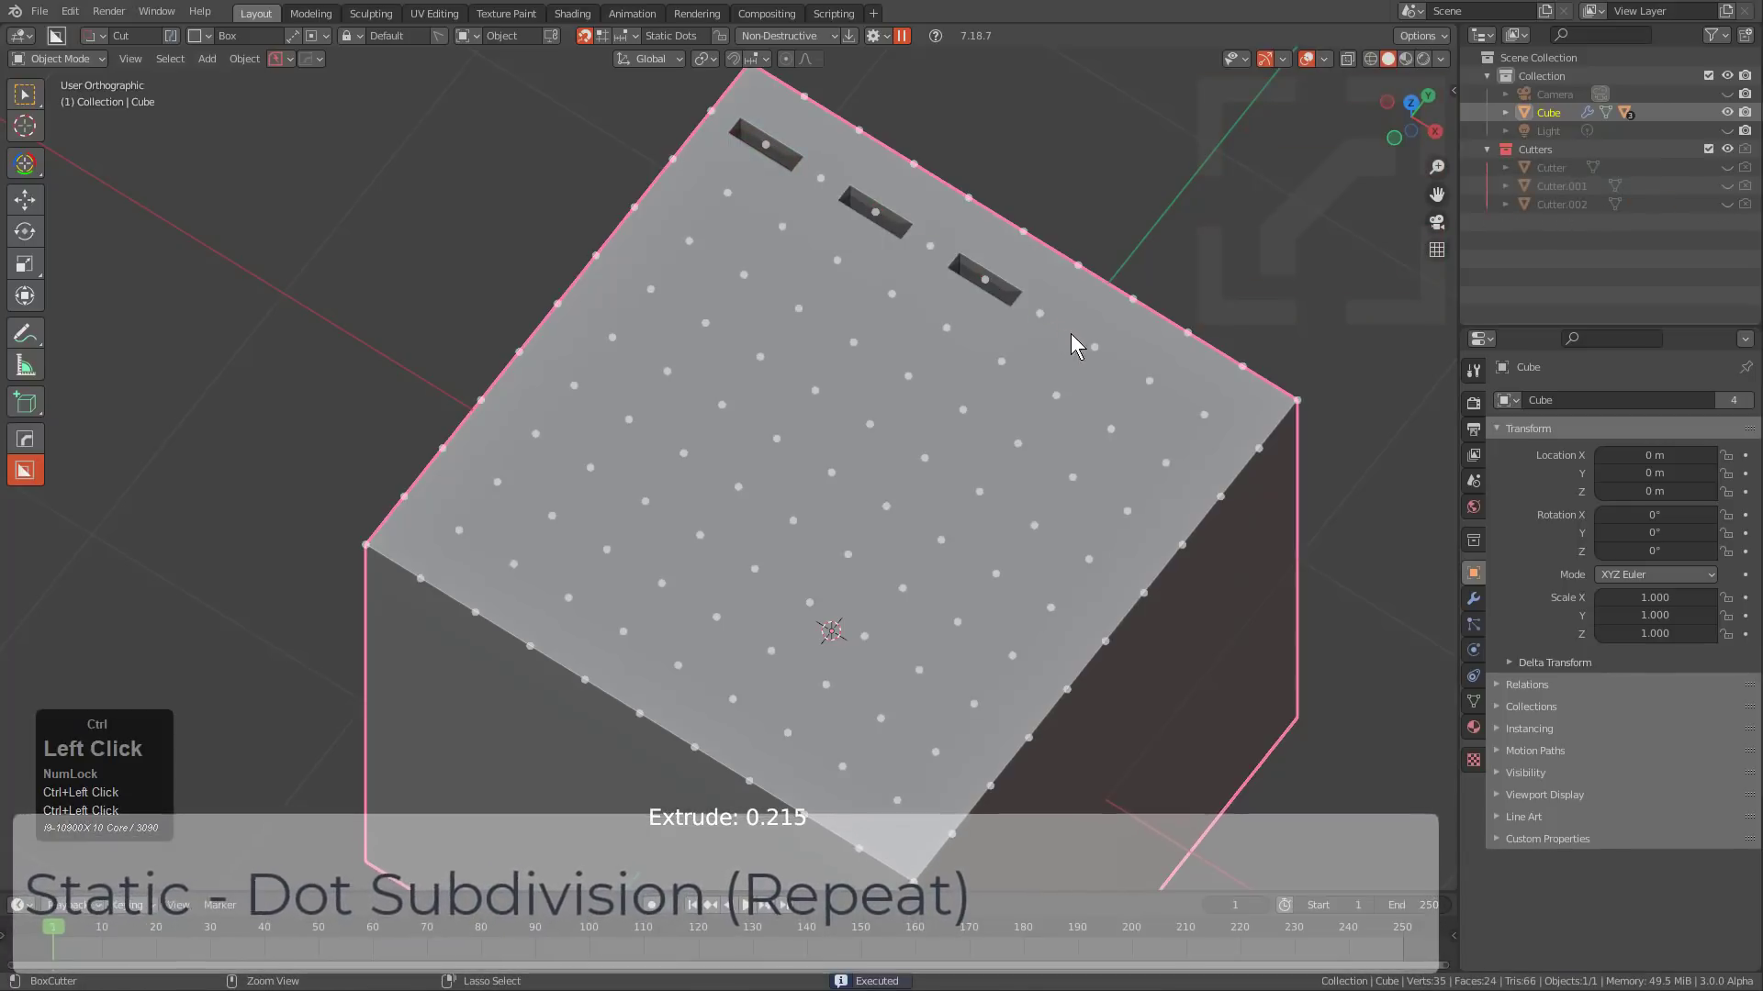
{"action": "left_click", "coordinate": [1093, 340], "text": "ctrl"}
{"action": "left_click", "coordinate": [1204, 415], "text": "ctrl"}
Repeat the slot cut at five alternate dots to form a second row directly alongside the first.
{"action": "left_click", "coordinate": [1165, 463], "text": "ctrl"}
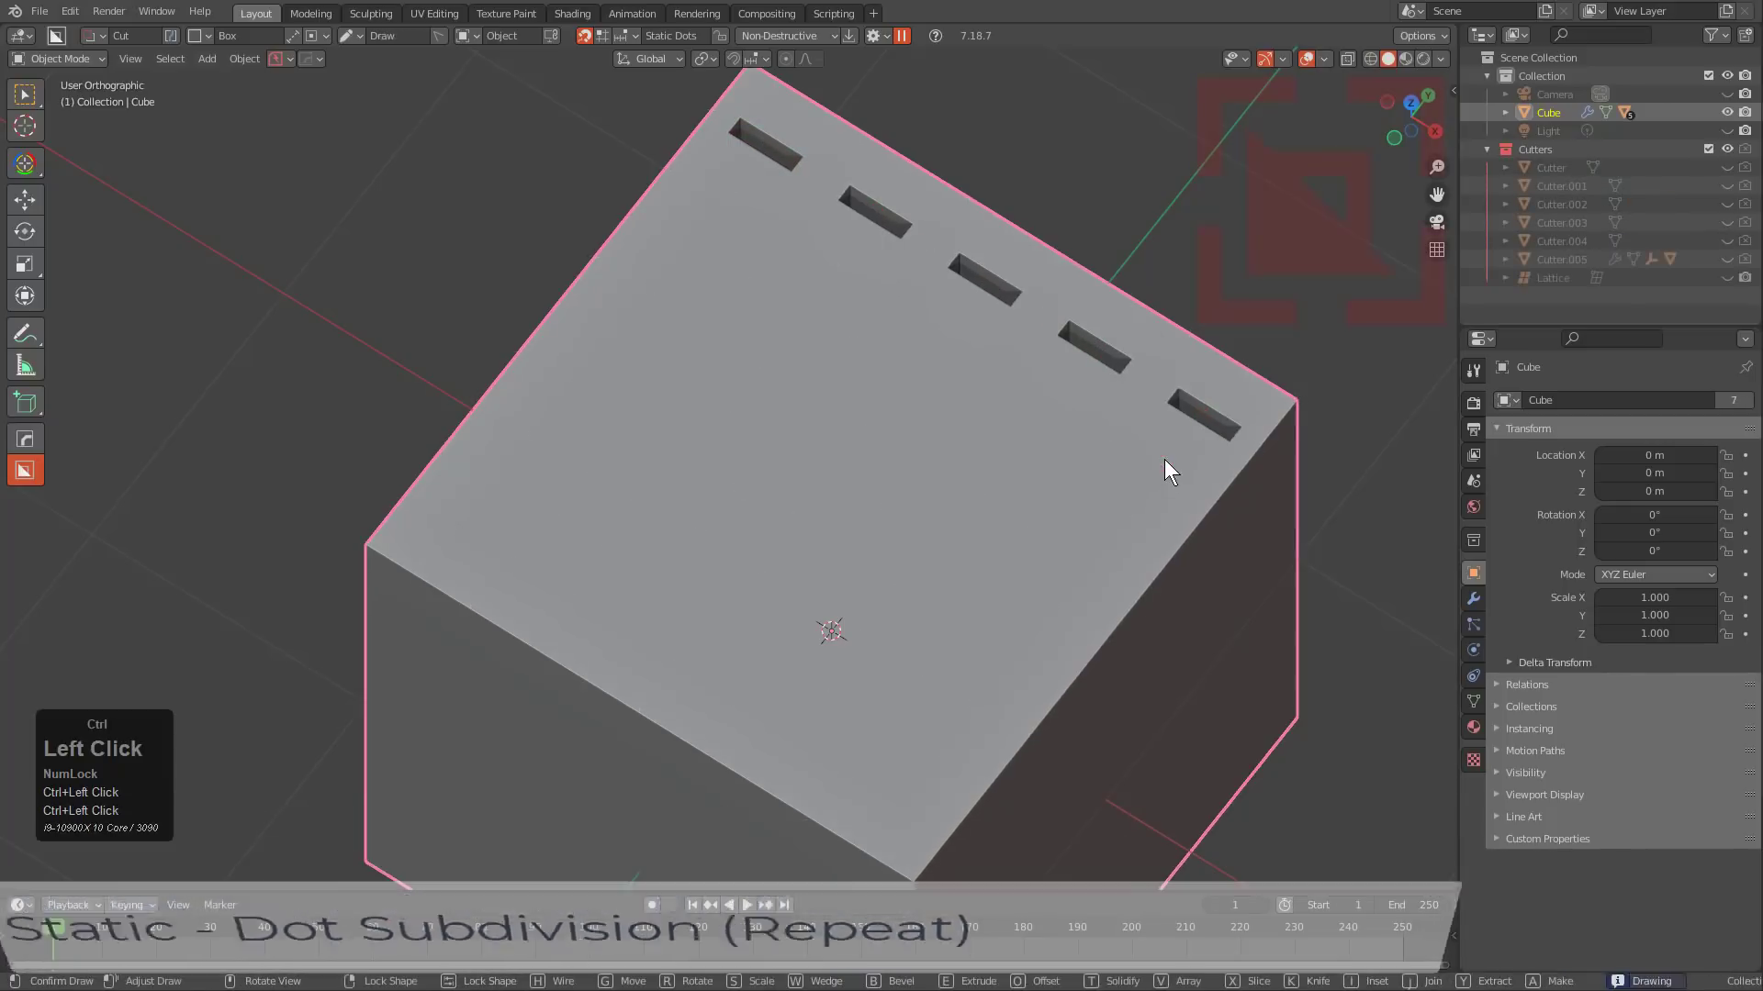
{"action": "left_click", "coordinate": [1056, 395], "text": "ctrl"}
{"action": "left_click", "coordinate": [947, 326], "text": "ctrl"}
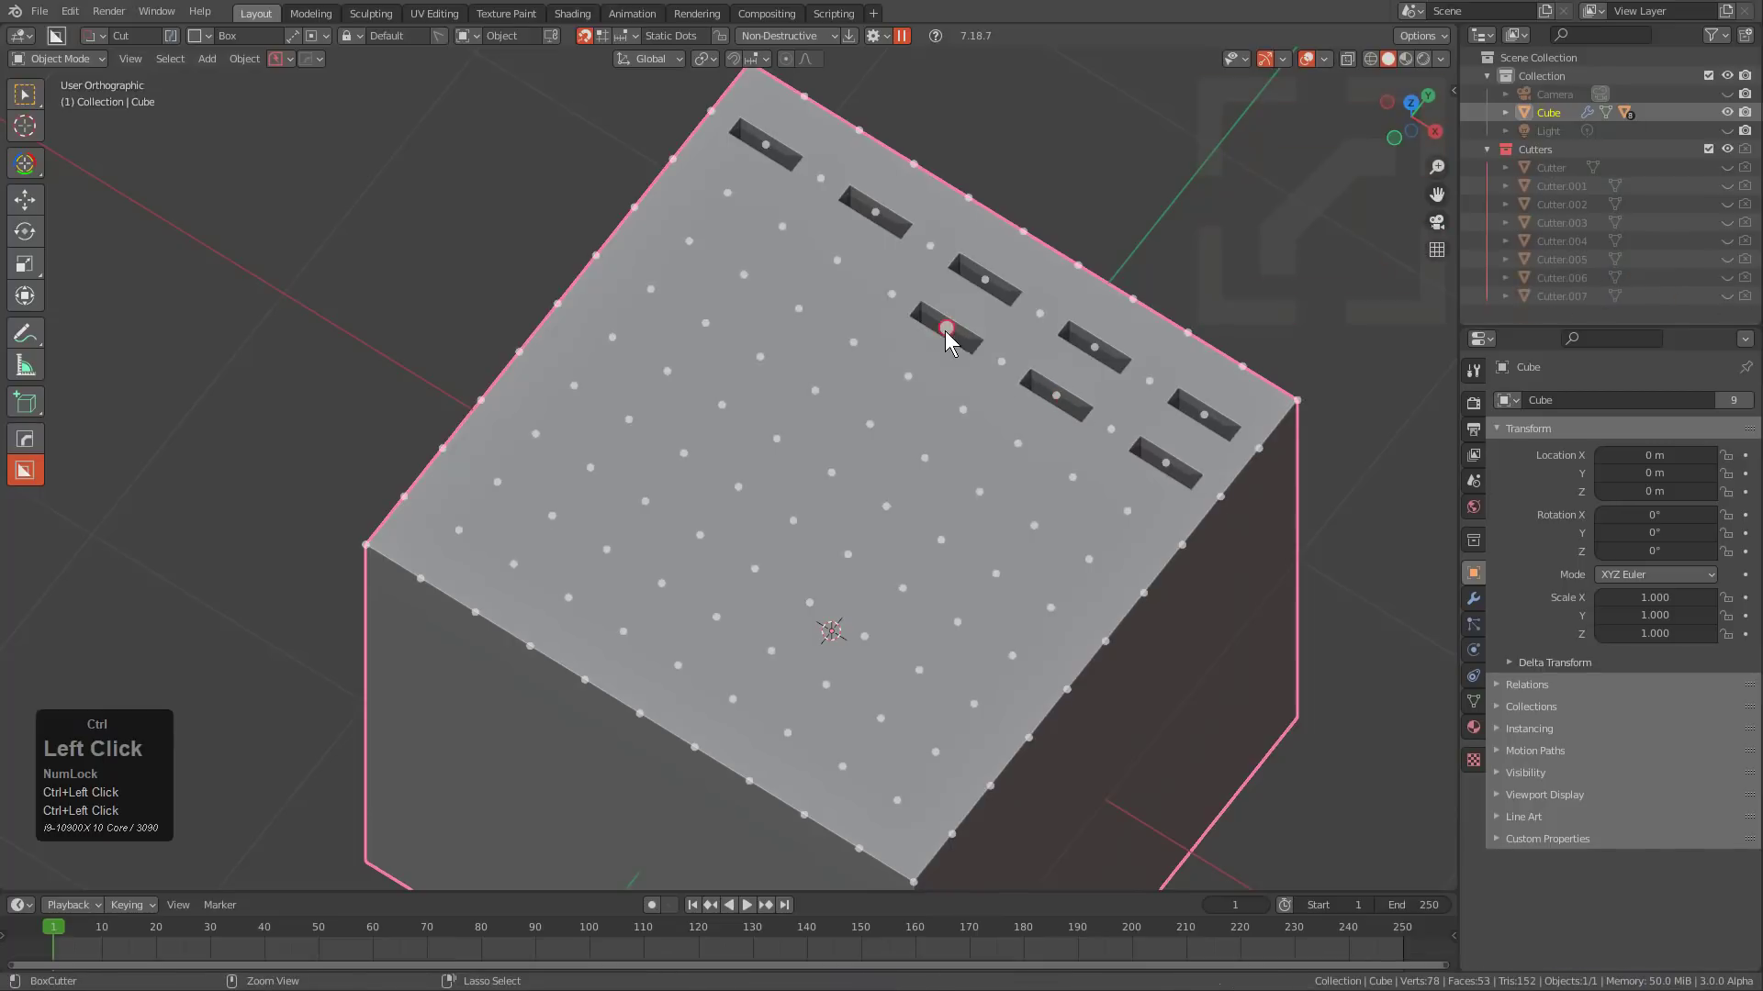
{"action": "left_click", "coordinate": [836, 261], "text": "ctrl"}
{"action": "left_click", "coordinate": [730, 207], "text": "ctrl"}
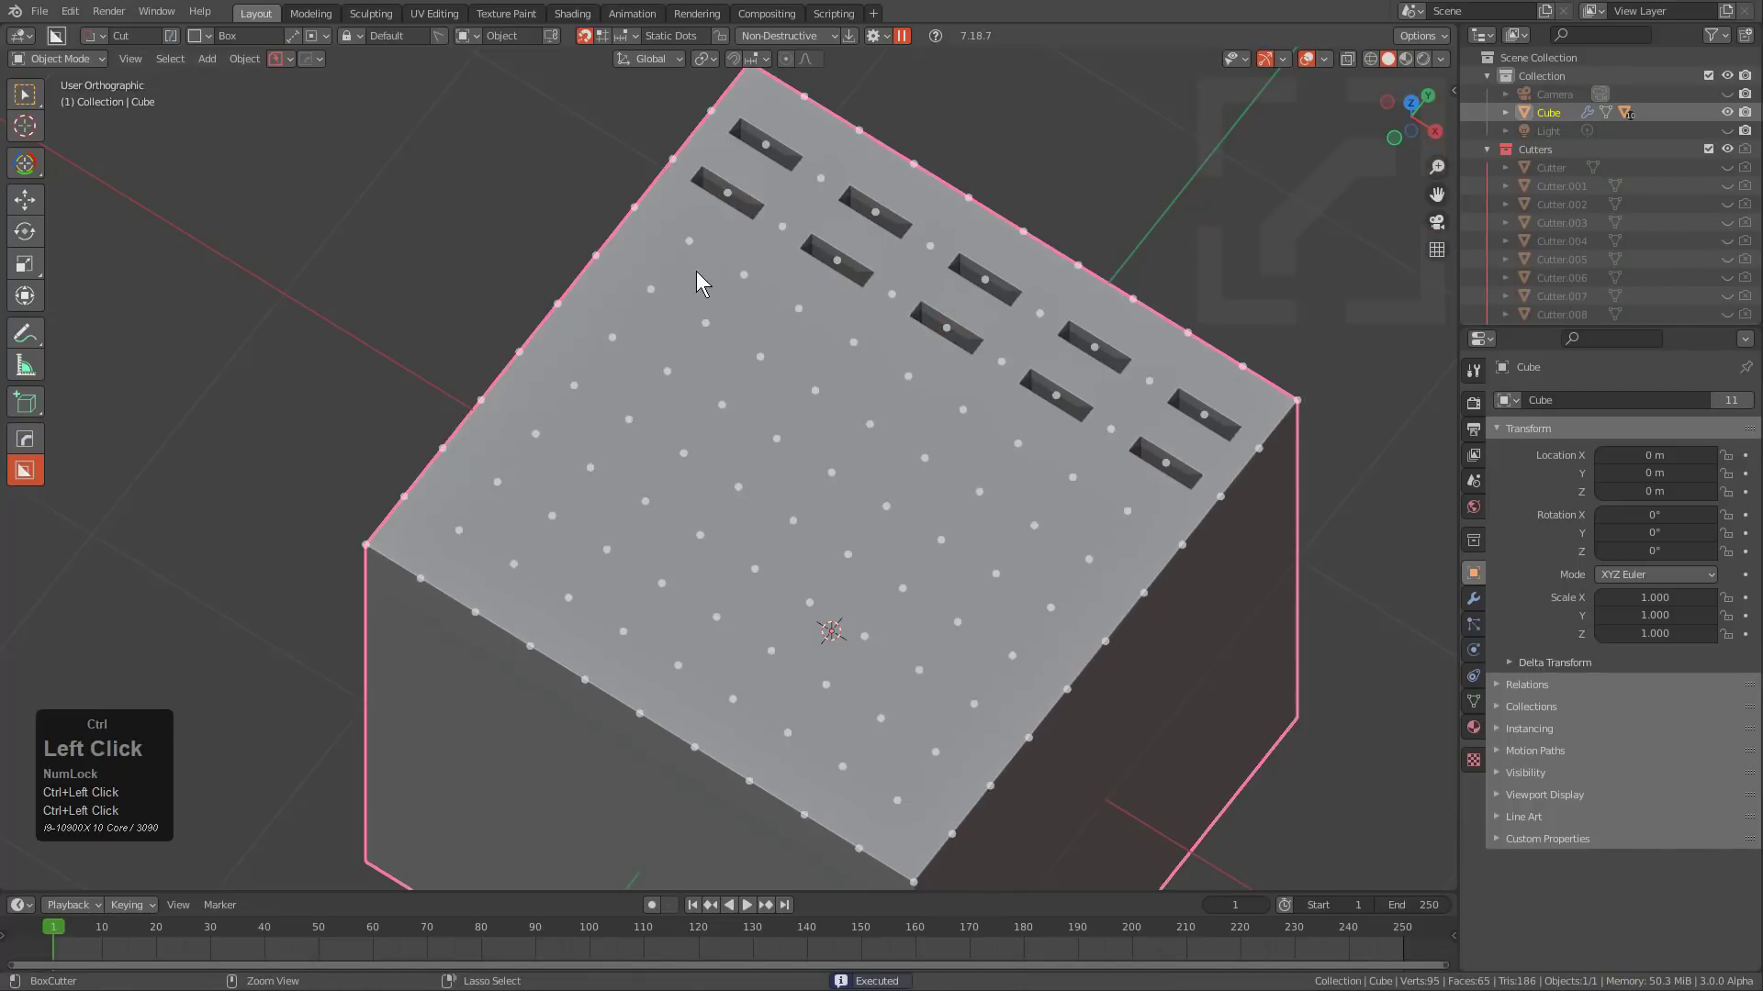
Repeat the slot cut at five alternate dots to form the third row, aligned with the first two.
{"action": "left_click", "coordinate": [677, 240], "text": "ctrl"}
{"action": "left_click", "coordinate": [786, 299], "text": "ctrl"}
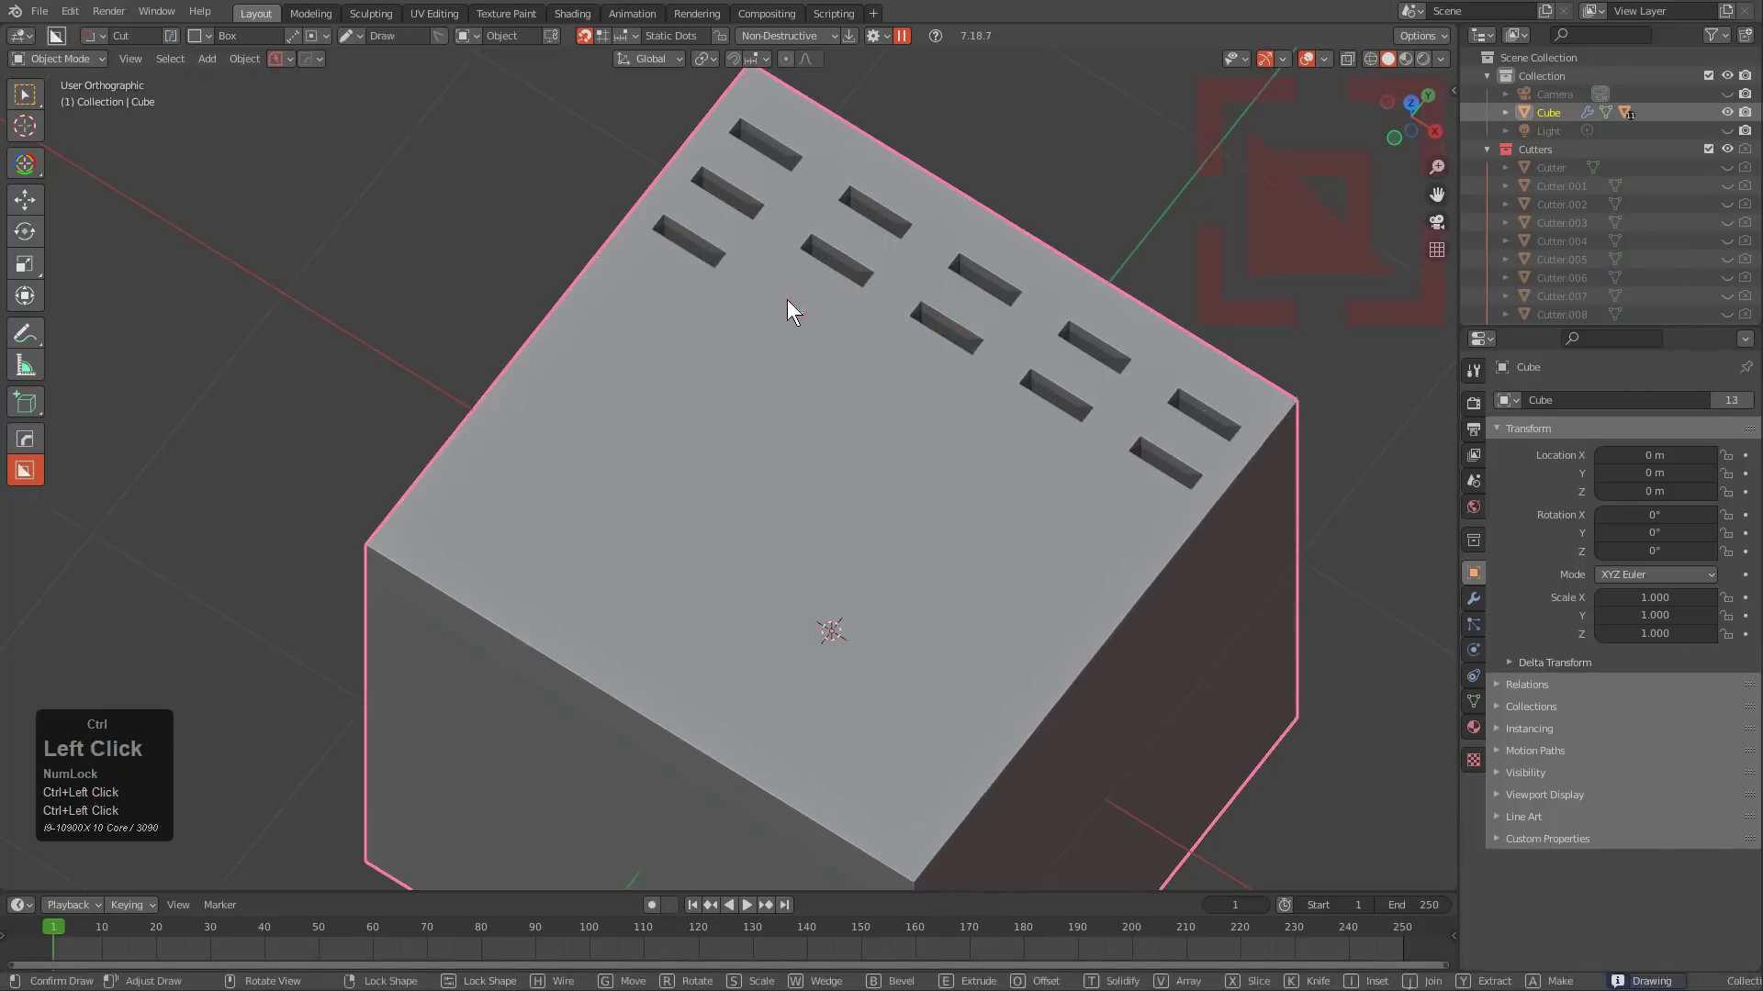
{"action": "left_click", "coordinate": [912, 381], "text": "ctrl"}
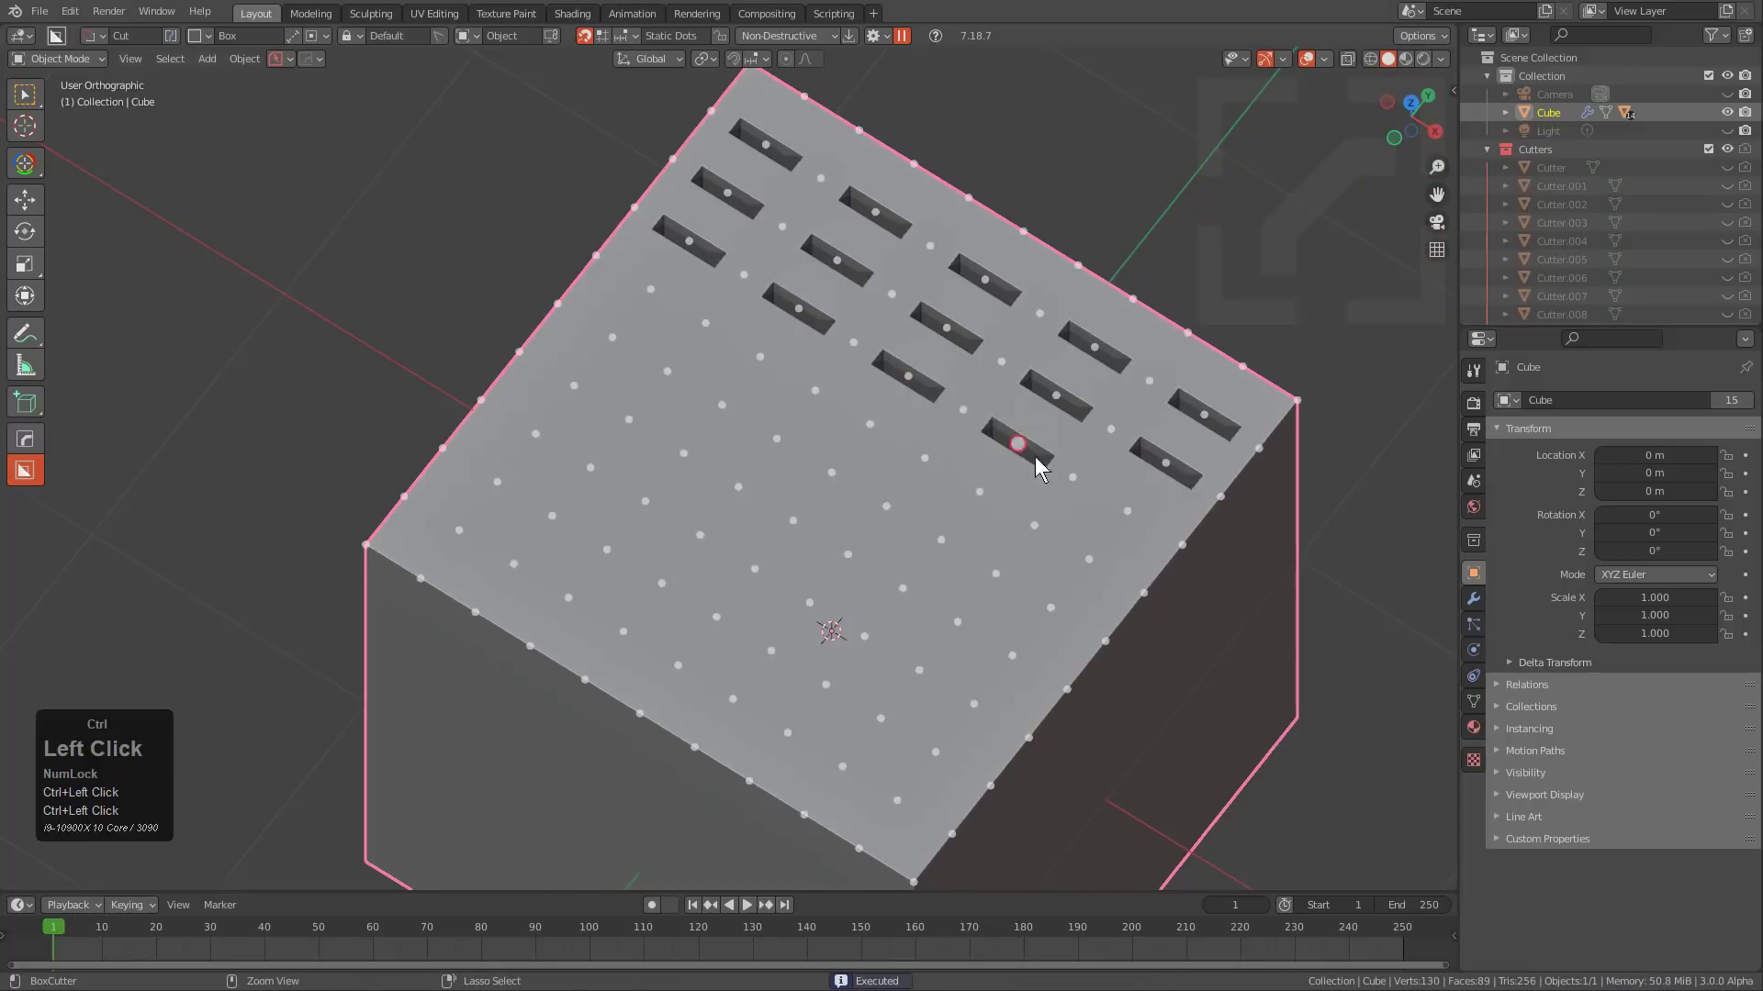
{"action": "left_click", "coordinate": [1019, 445], "text": "ctrl"}
{"action": "left_click", "coordinate": [1128, 511], "text": "ctrl"}
Repeat the slot cut at five alternate dots to form the fourth aligned row on the top face.
{"action": "left_click", "coordinate": [1089, 559], "text": "ctrl"}
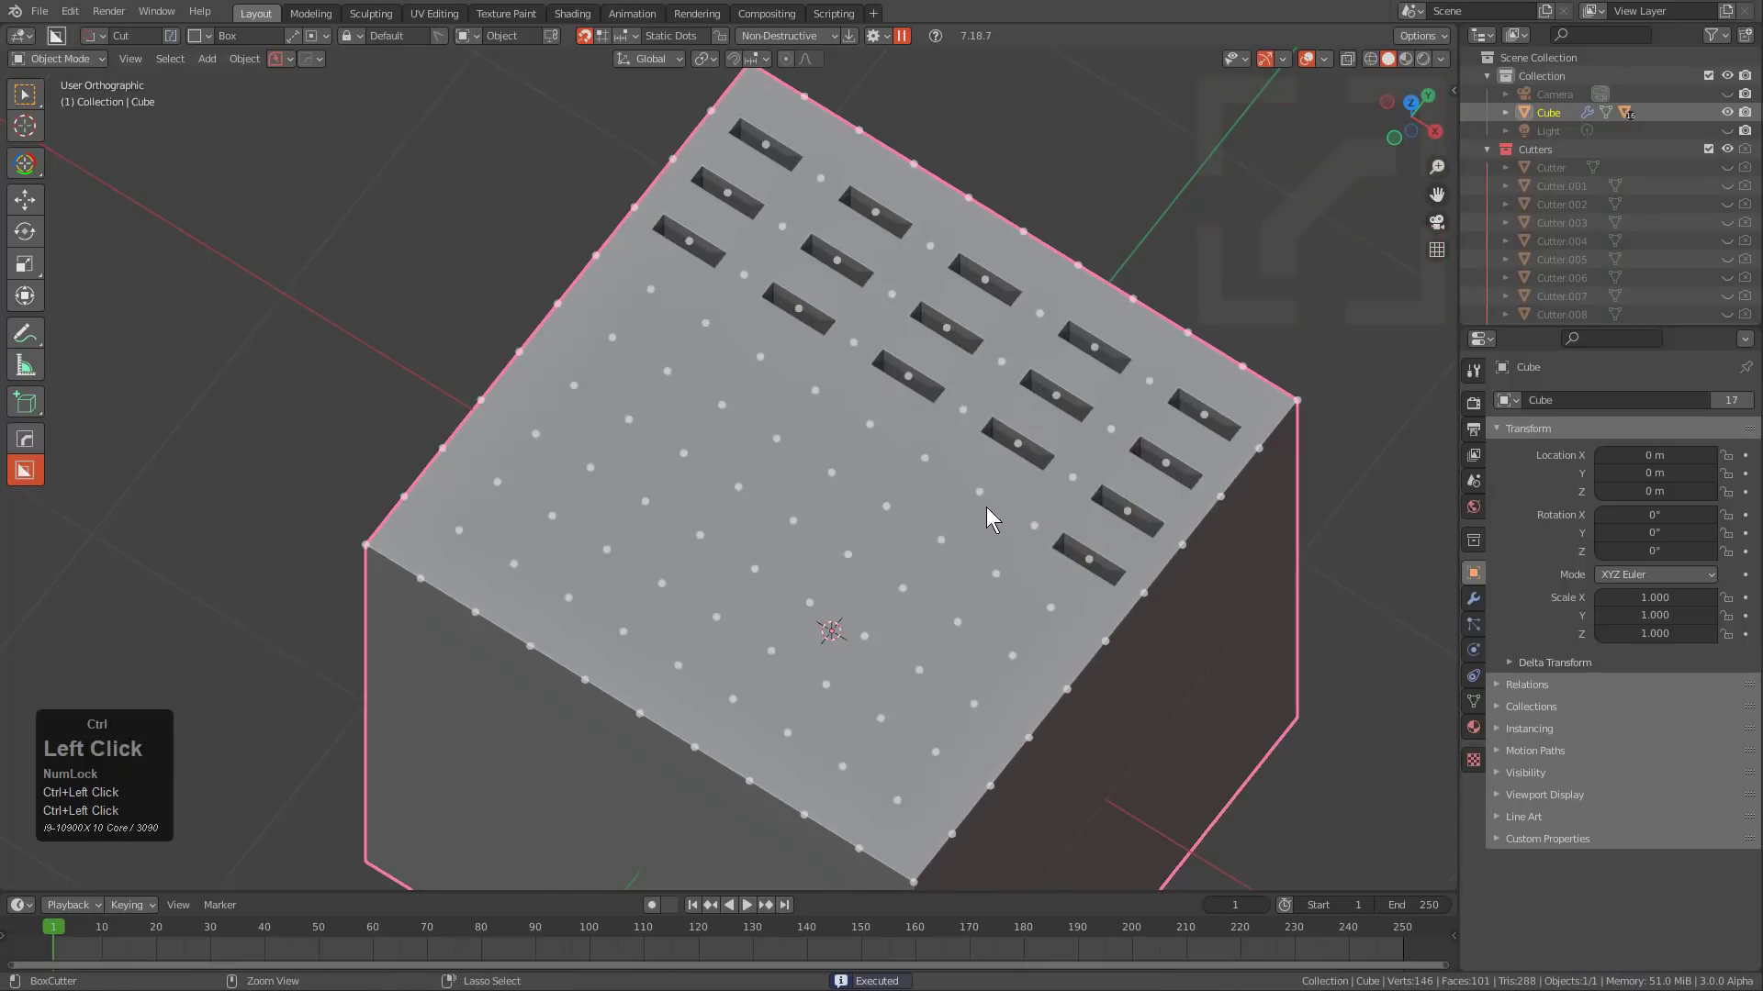
{"action": "left_click", "coordinate": [979, 494], "text": "ctrl"}
{"action": "left_click", "coordinate": [870, 424], "text": "ctrl"}
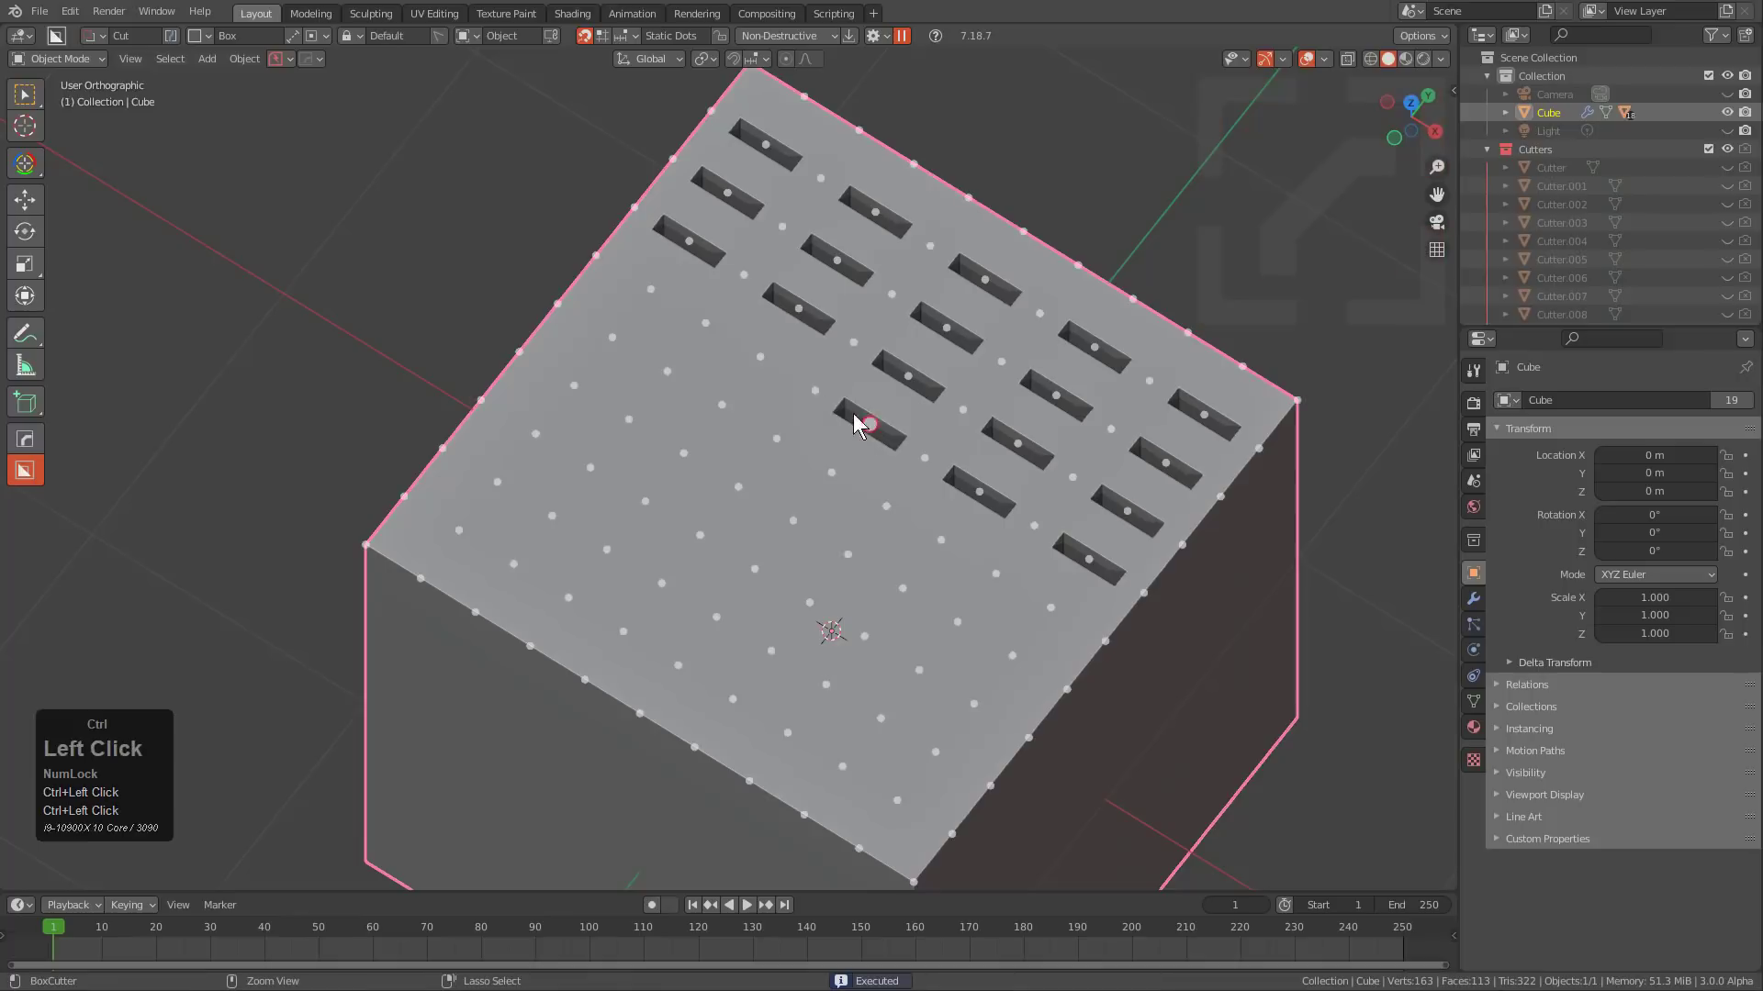
{"action": "left_click", "coordinate": [760, 357], "text": "ctrl"}
{"action": "left_click", "coordinate": [650, 290], "text": "ctrl"}
Repeat the slot cut at five alternate dots to form the fifth aligned row on the top face.
{"action": "left_click", "coordinate": [610, 341], "text": "ctrl"}
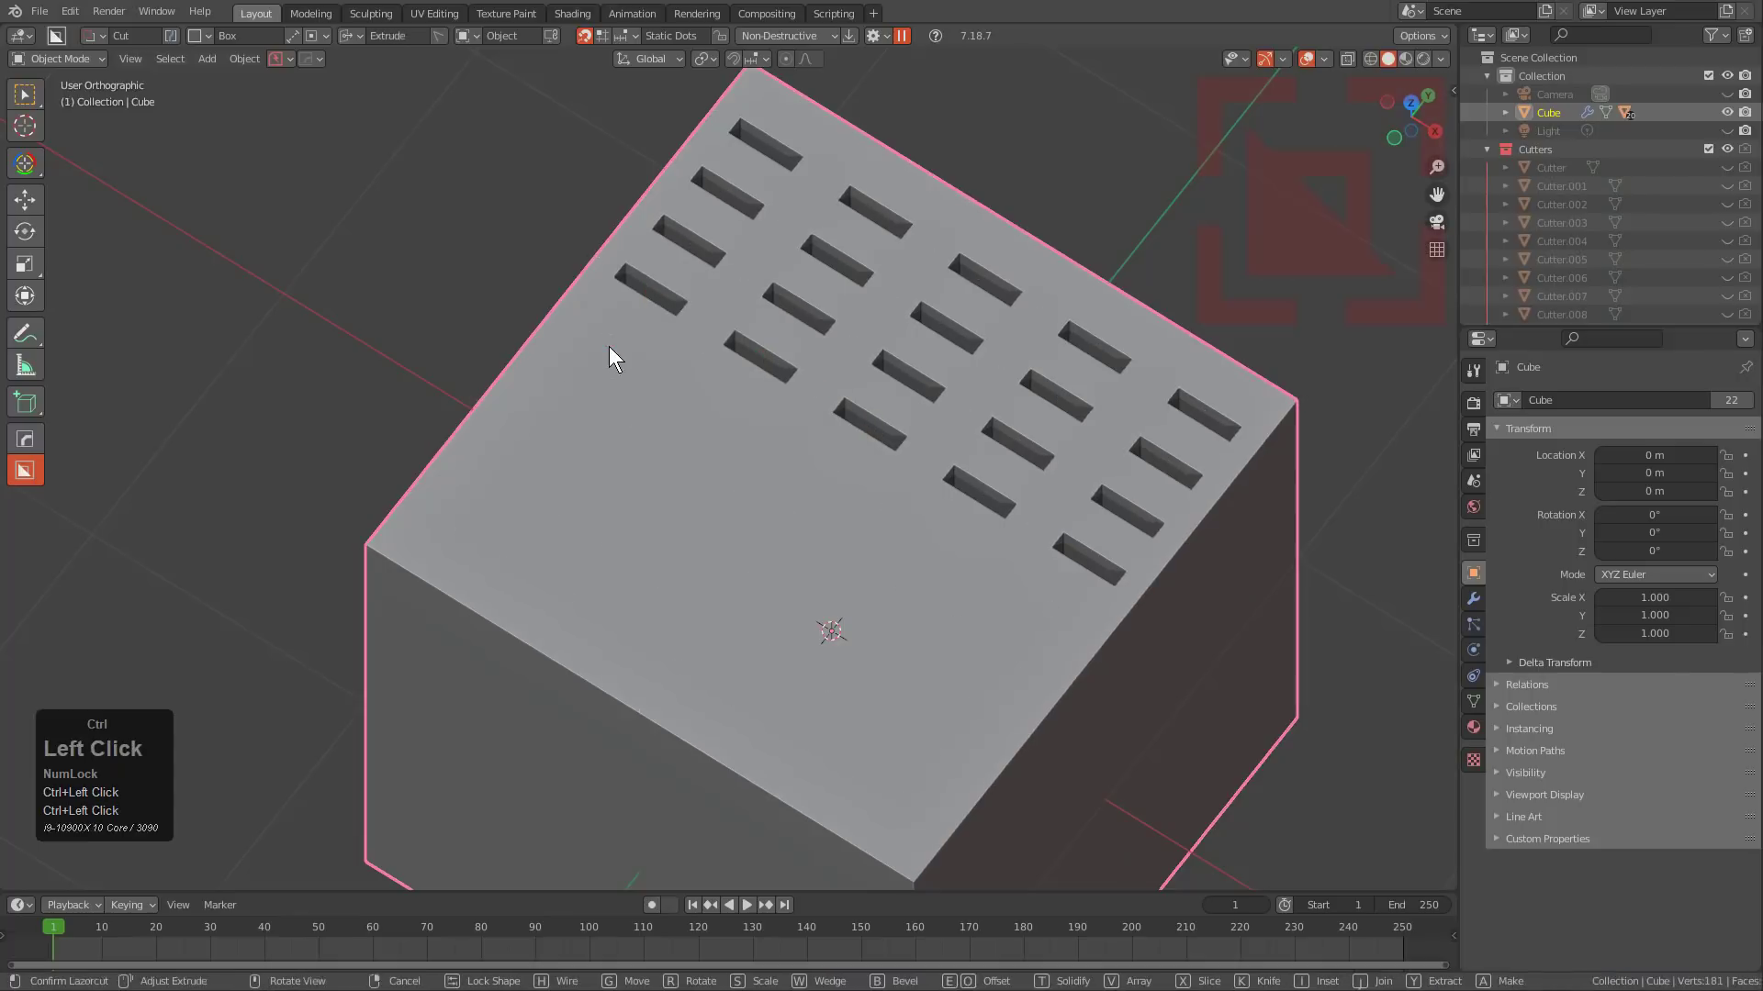
{"action": "left_click", "coordinate": [729, 404], "text": "ctrl"}
{"action": "left_click", "coordinate": [832, 472], "text": "ctrl"}
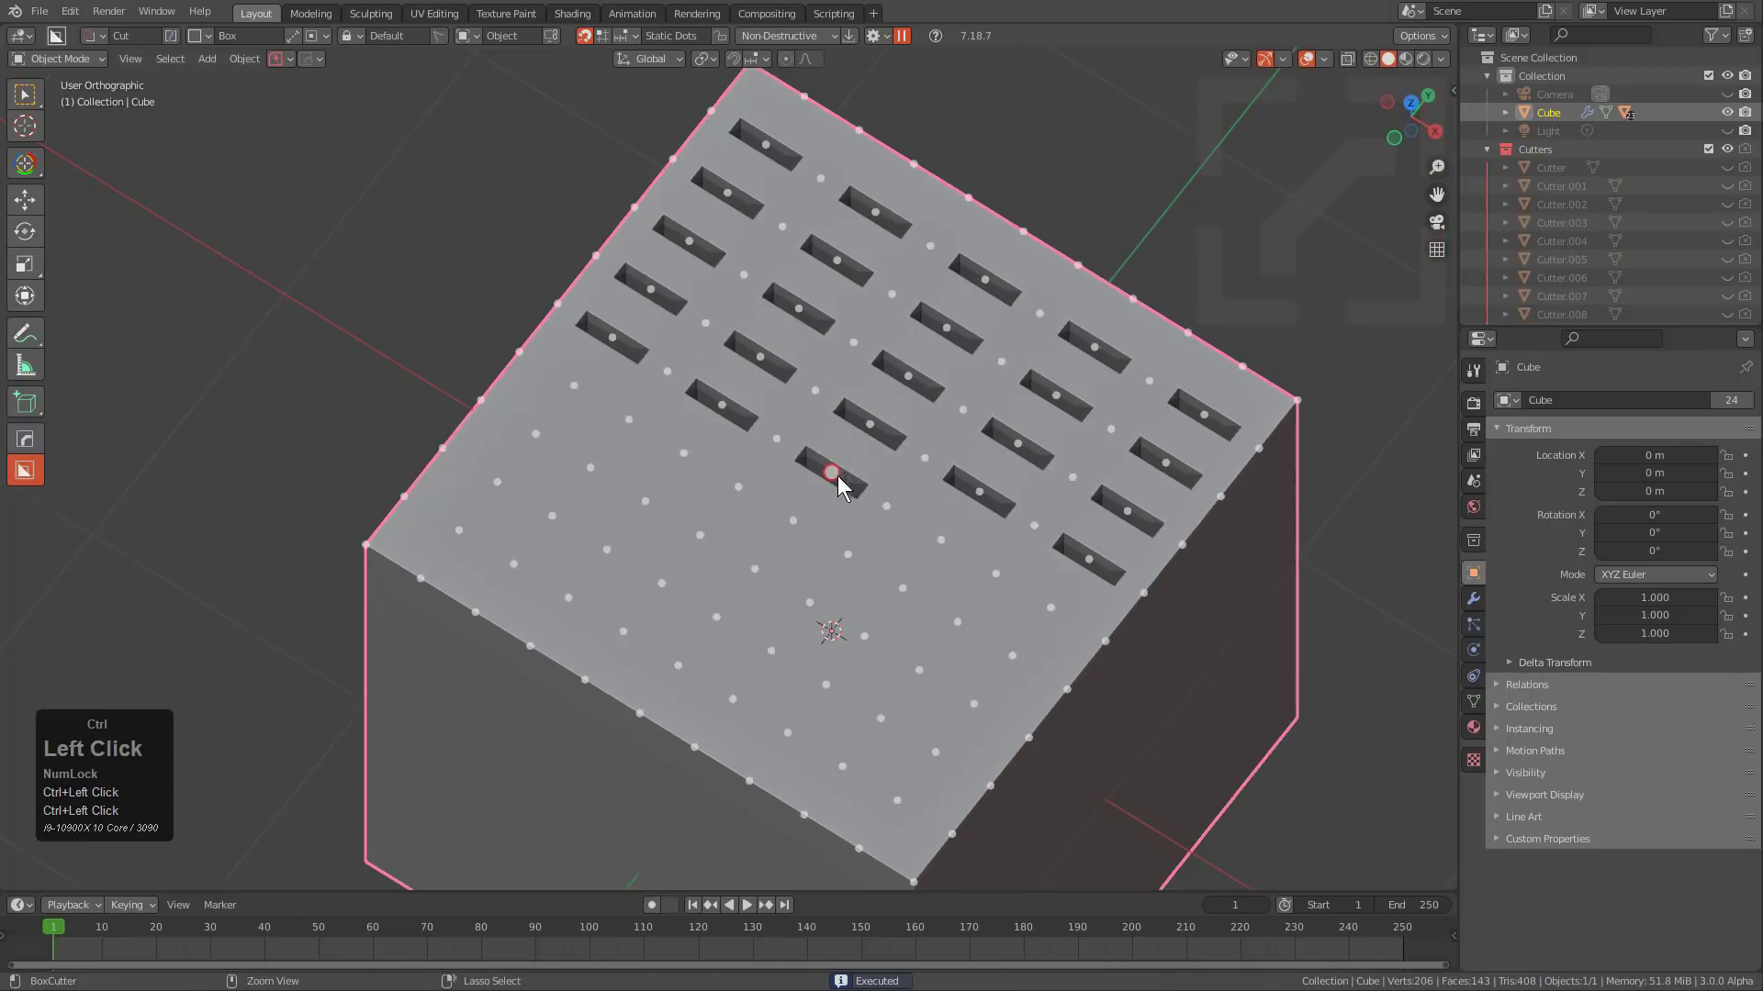
{"action": "left_click", "coordinate": [942, 542], "text": "ctrl"}
{"action": "left_click", "coordinate": [1050, 607], "text": "ctrl"}
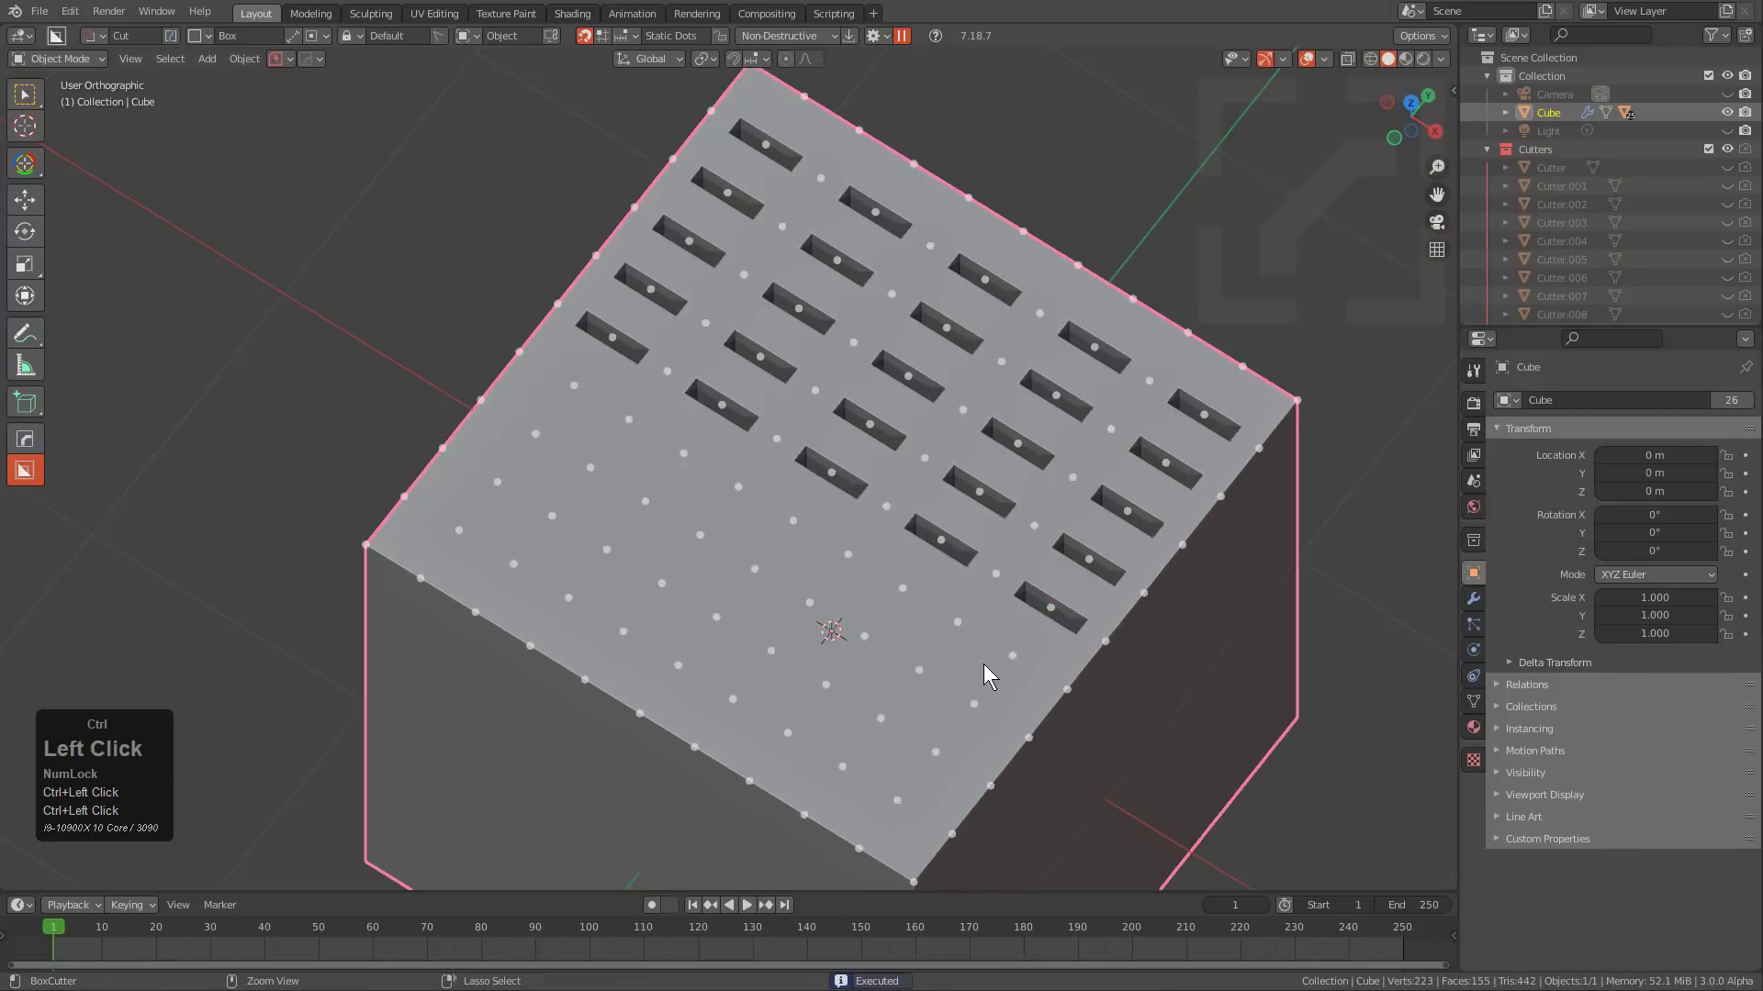
Repeat the slot cut at five alternate dots to form the sixth aligned row on the top face.
{"action": "left_click", "coordinate": [1011, 656], "text": "ctrl"}
{"action": "left_click", "coordinate": [957, 625], "text": "ctrl"}
{"action": "key", "text": "ctrl+z"}
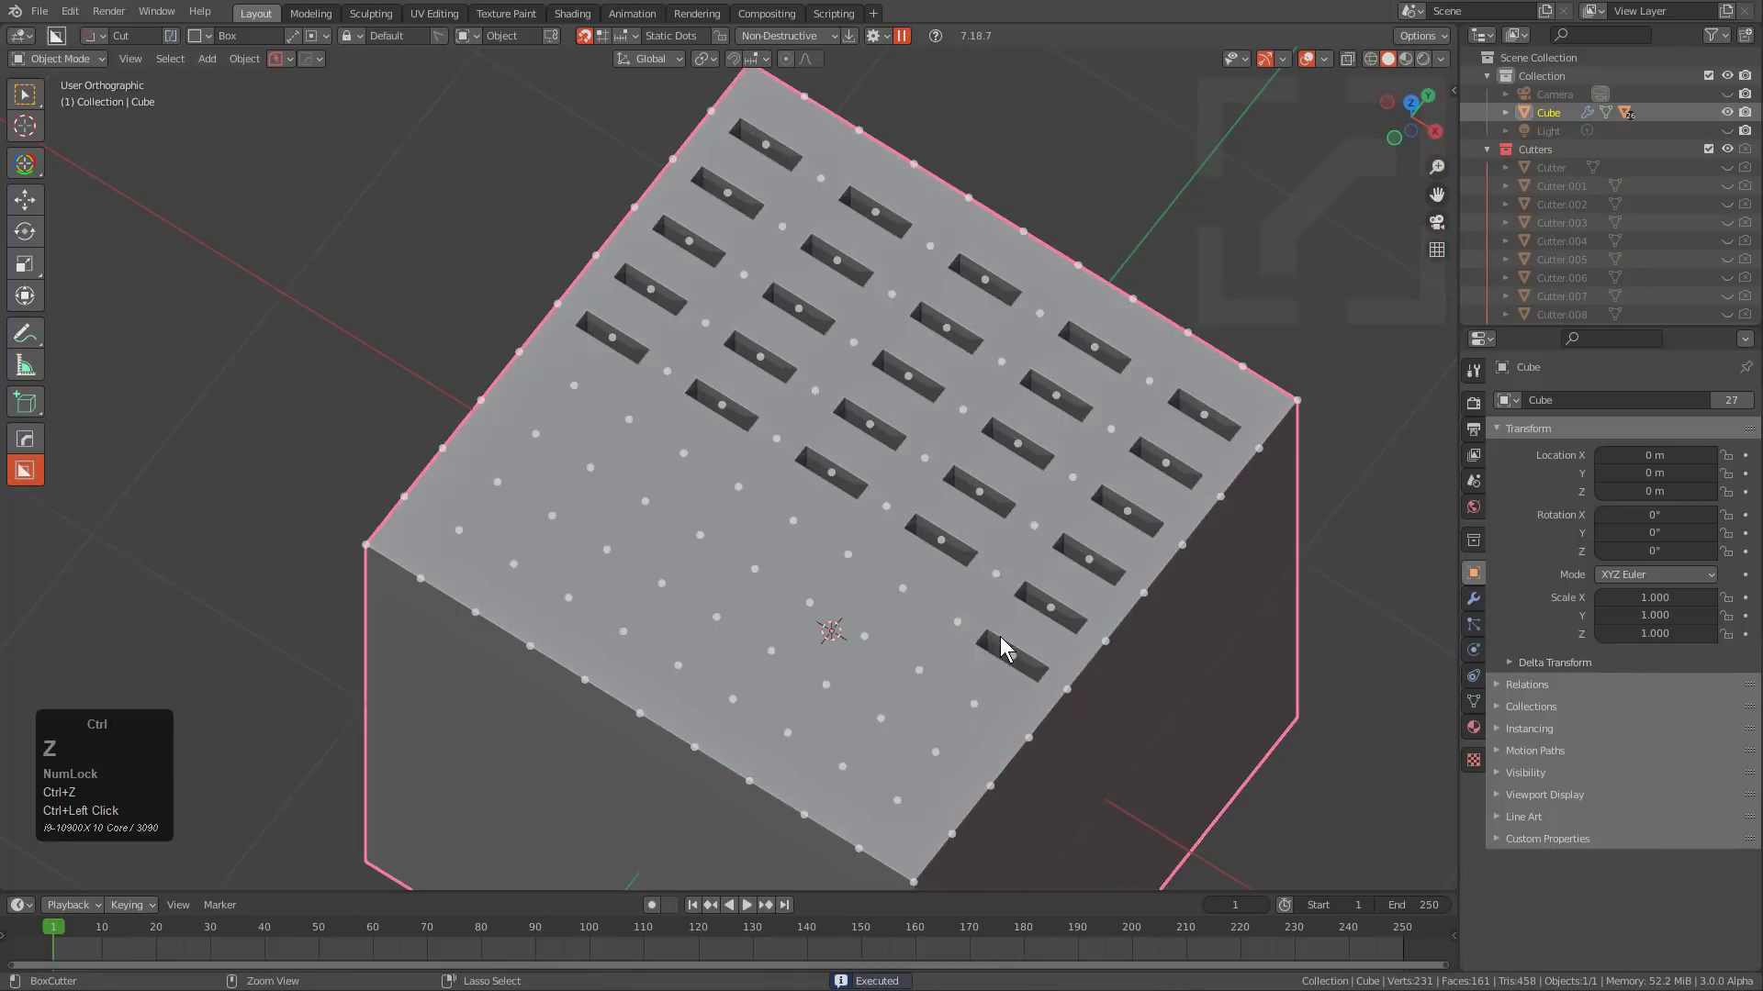
{"action": "left_click", "coordinate": [903, 587], "text": "ctrl"}
{"action": "left_click", "coordinate": [791, 523], "text": "ctrl"}
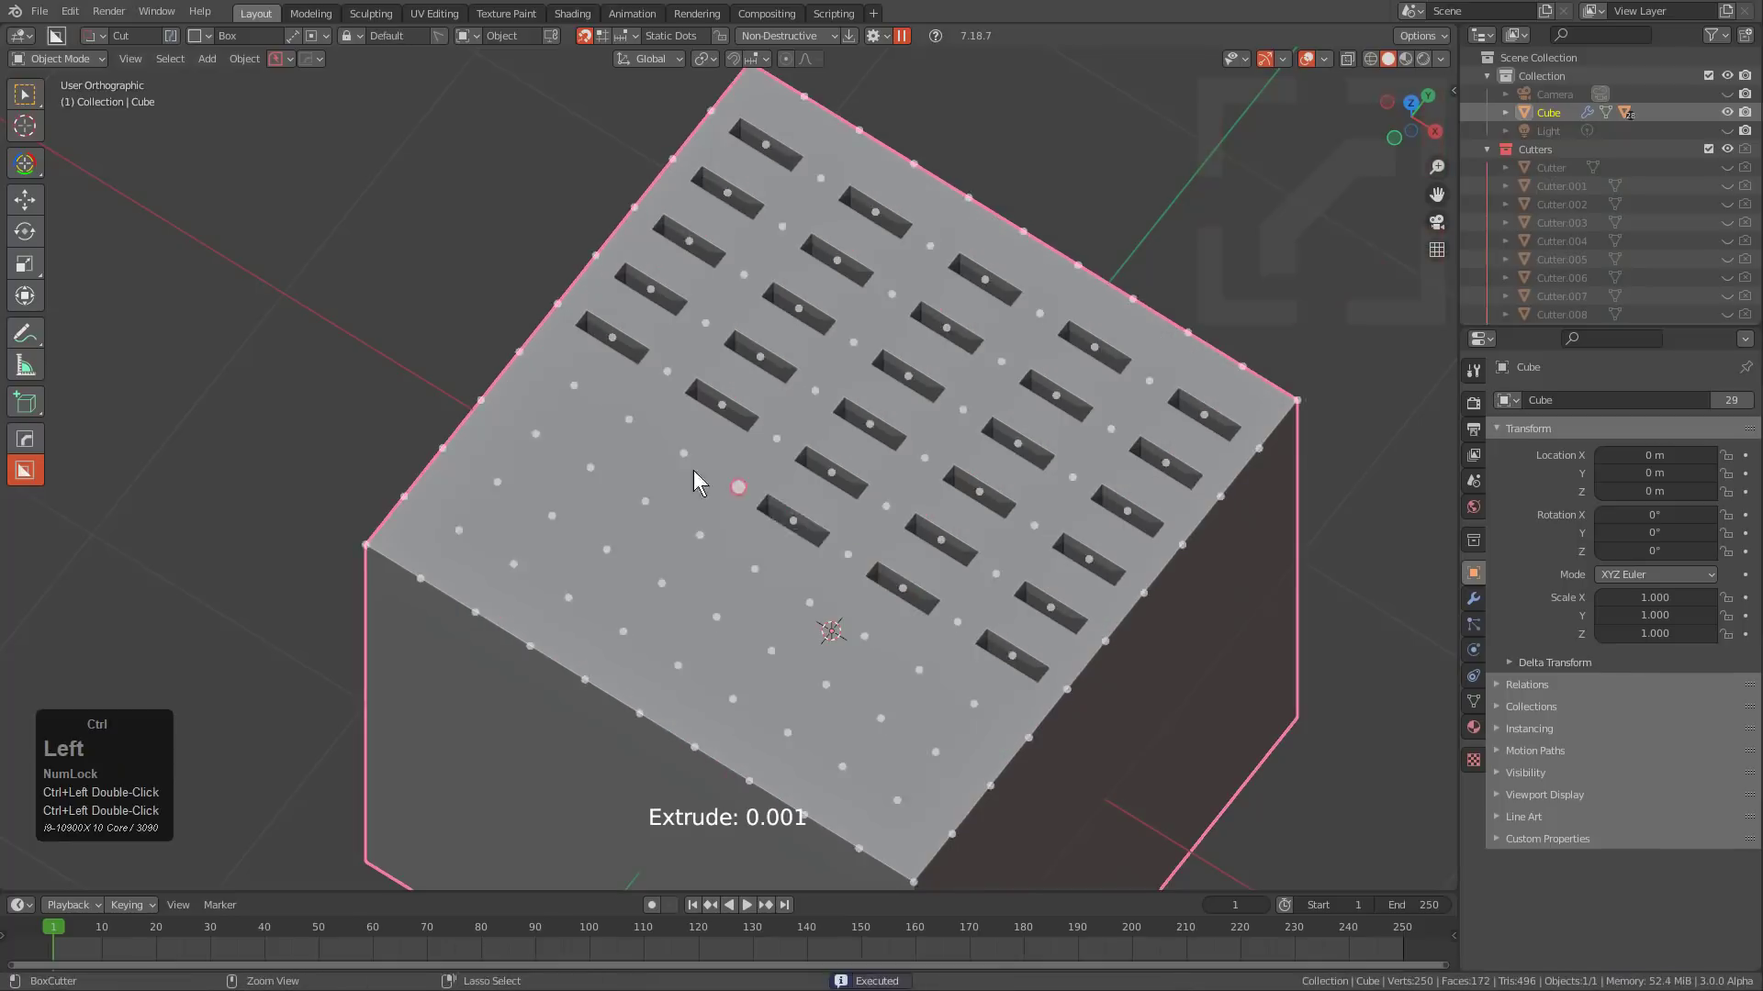
{"action": "left_click", "coordinate": [683, 453], "text": "ctrl"}
{"action": "left_click", "coordinate": [587, 399], "text": "ctrl"}
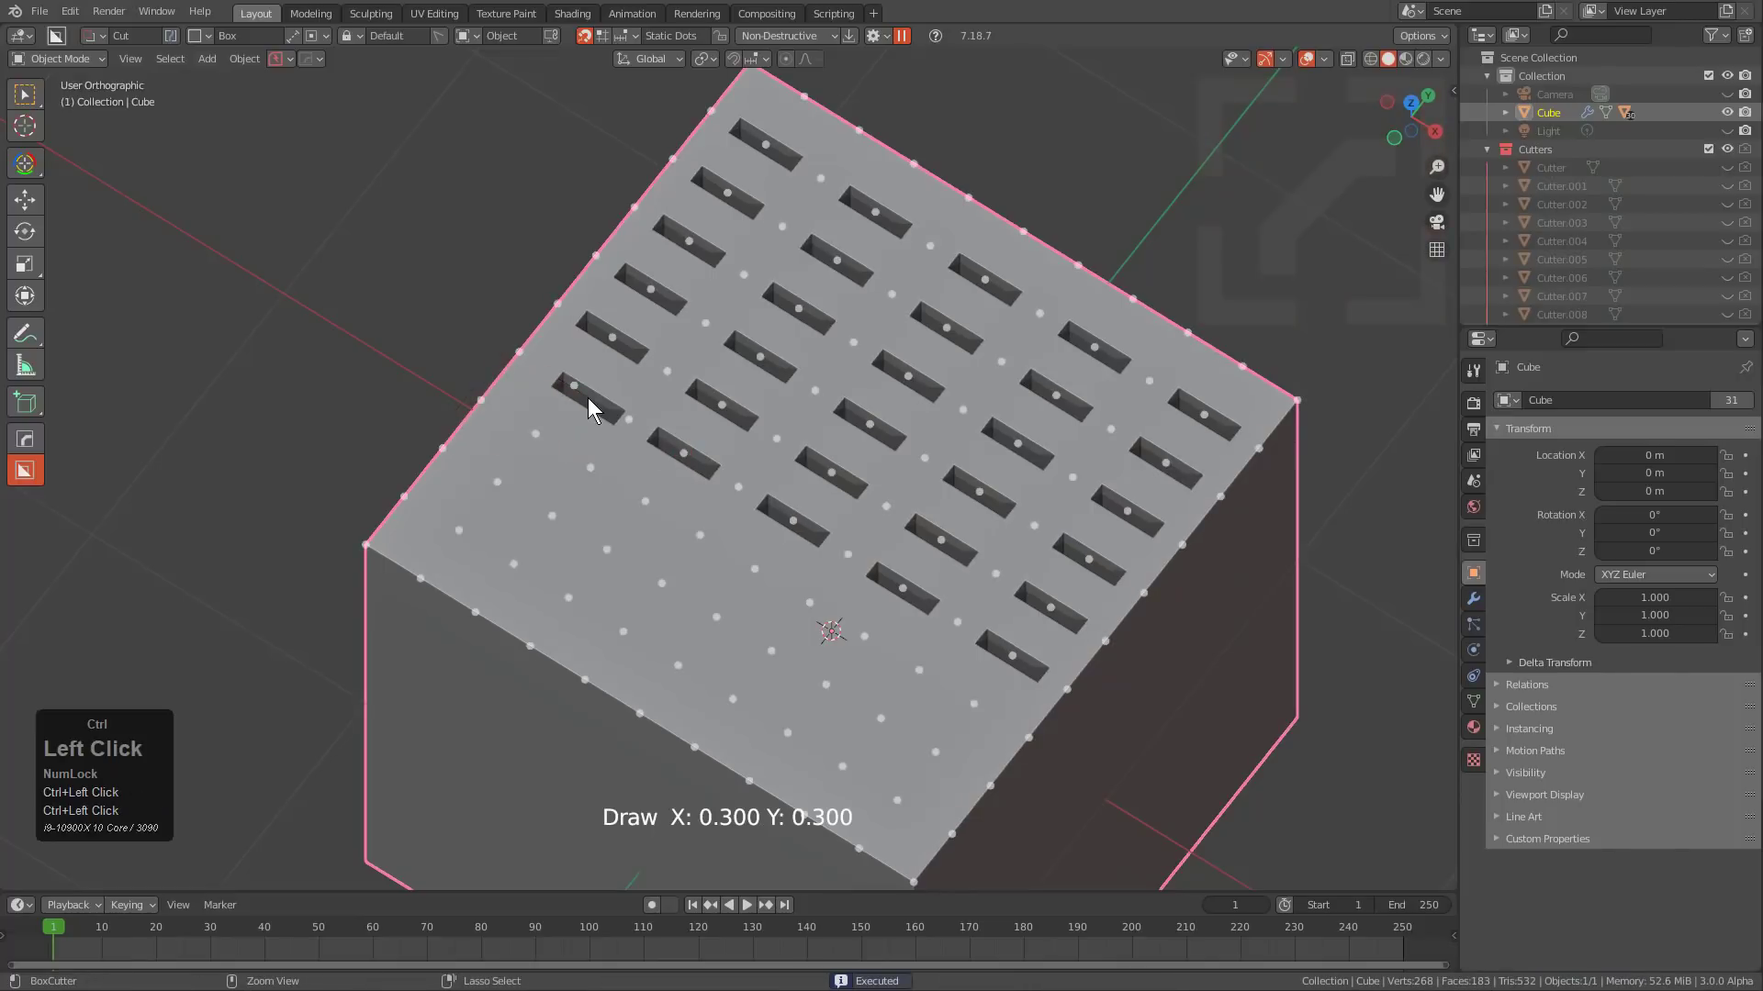
{"action": "key", "text": "ctrl+z"}
{"action": "double_click", "coordinate": [572, 386], "text": "ctrl"}
Repeat the slot cut at five alternate dots to form the seventh aligned row on the top face.
{"action": "double_click", "coordinate": [534, 435], "text": "ctrl"}
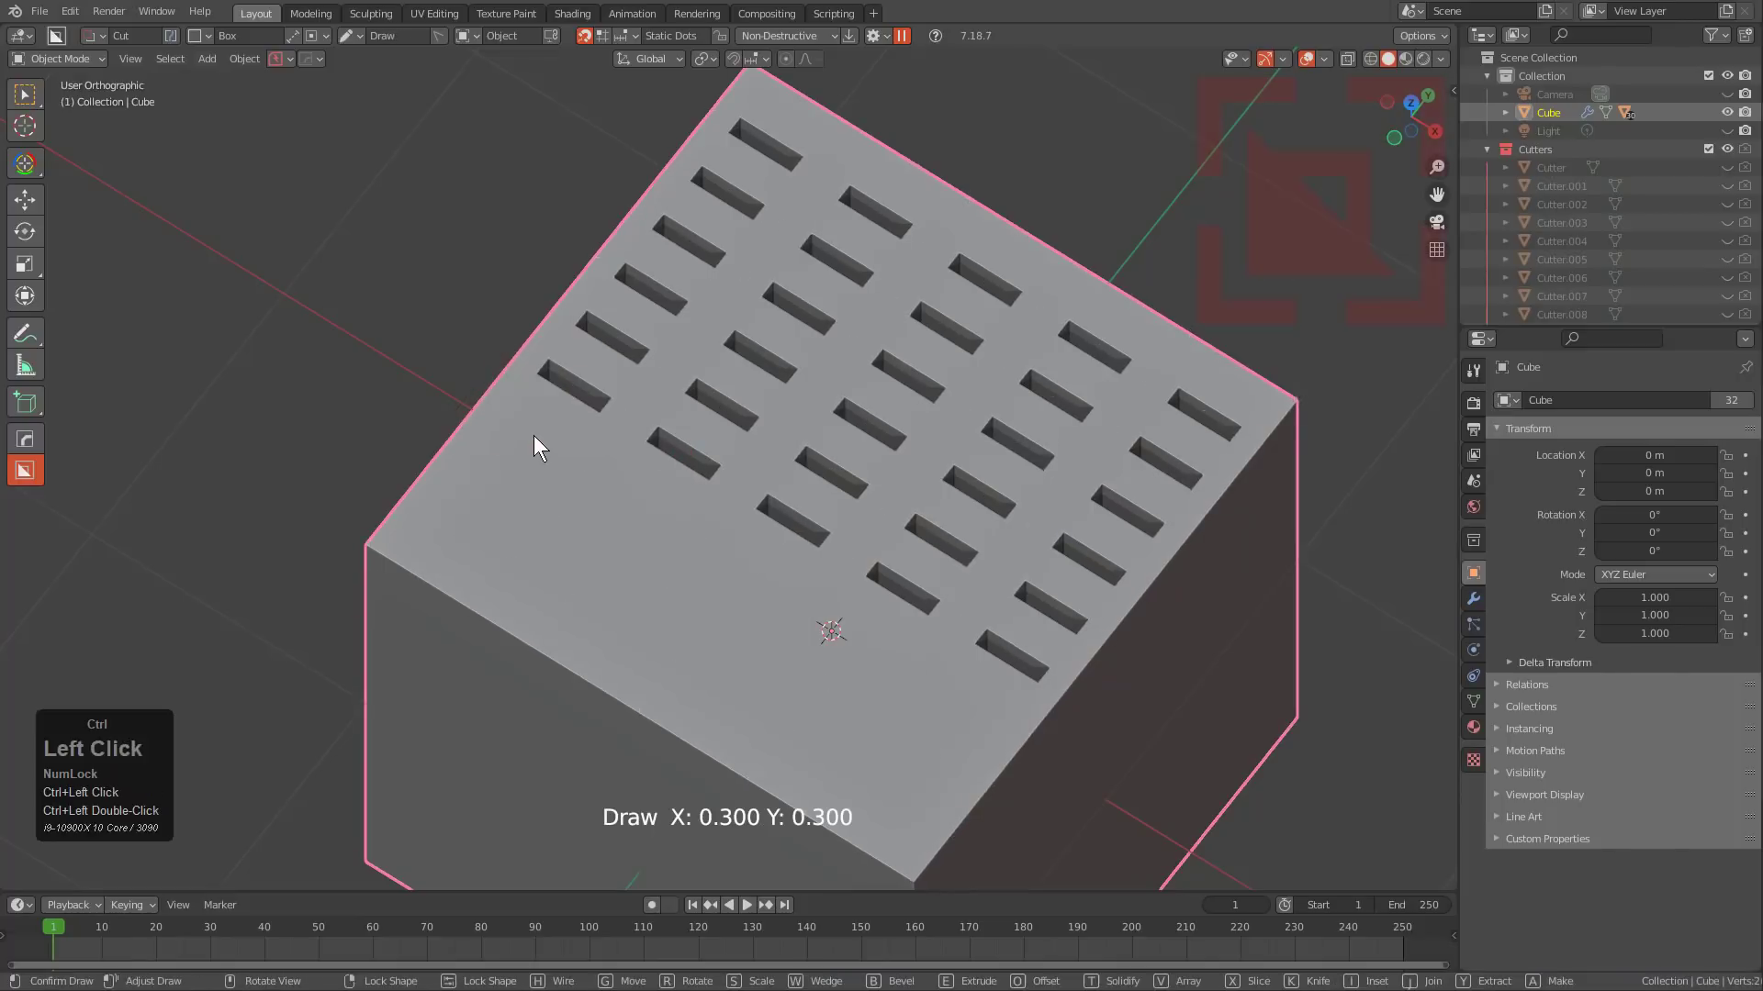
{"action": "key", "text": "ctrl+z"}
{"action": "double_click", "coordinate": [545, 436], "text": "ctrl"}
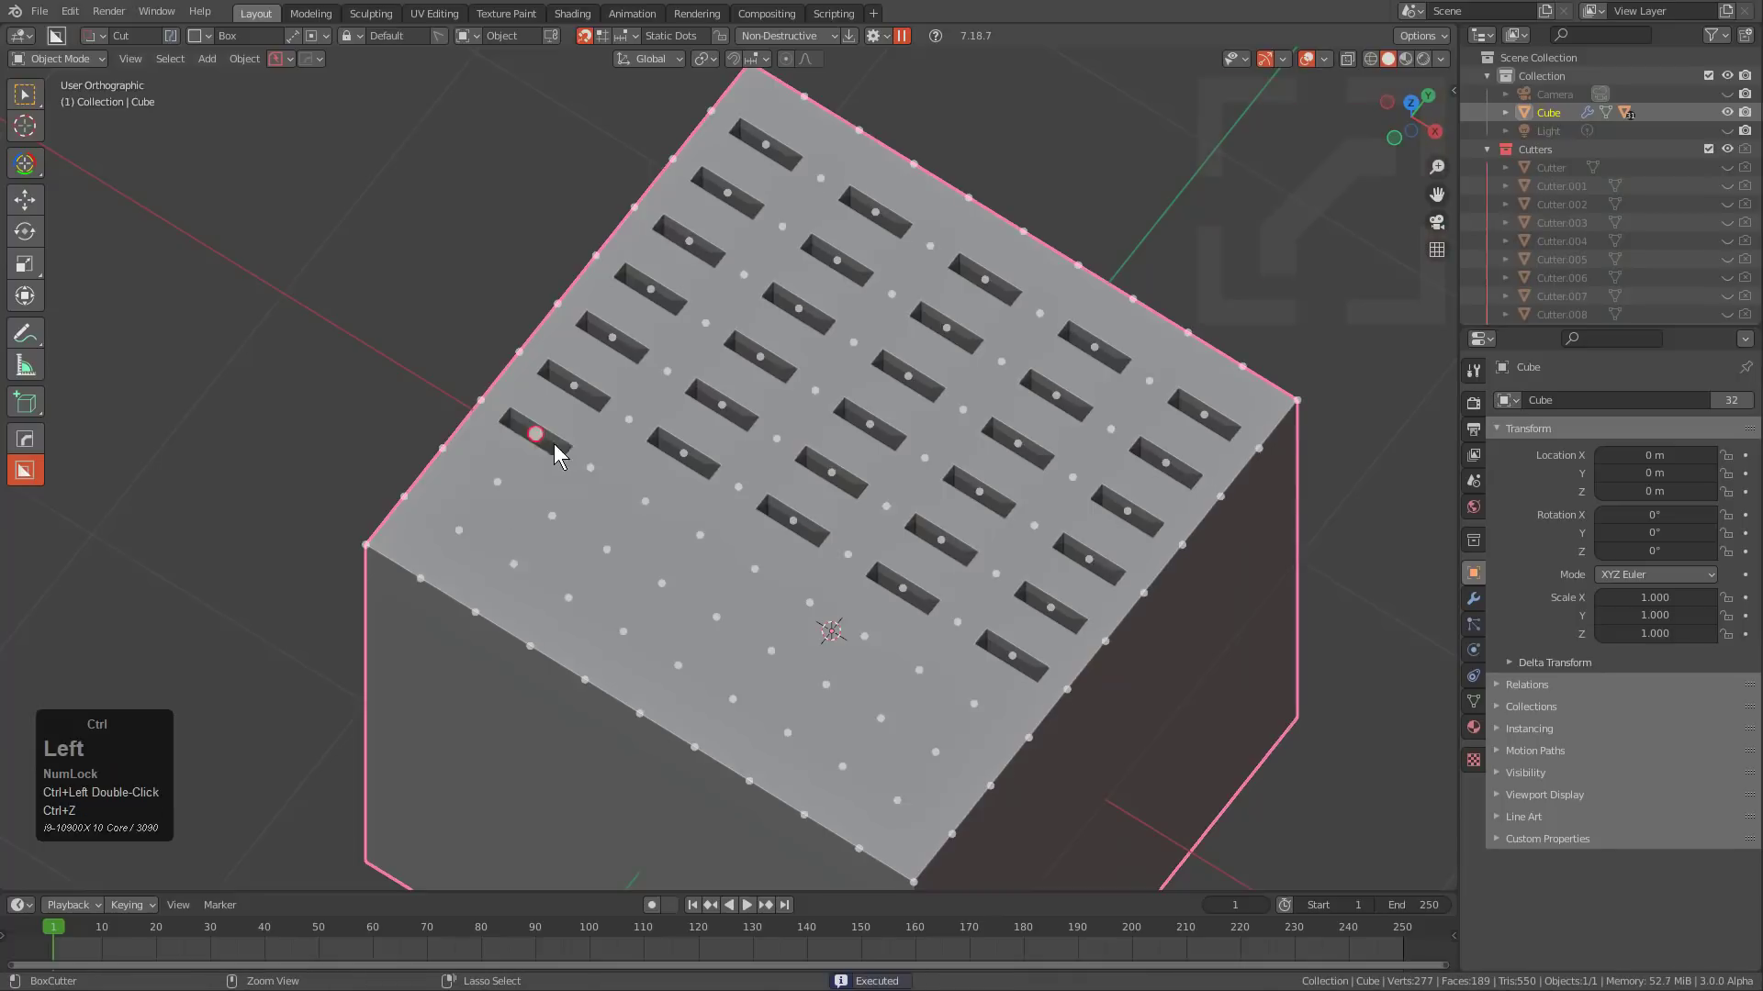
{"action": "double_click", "coordinate": [644, 504], "text": "ctrl"}
{"action": "double_click", "coordinate": [757, 569], "text": "ctrl"}
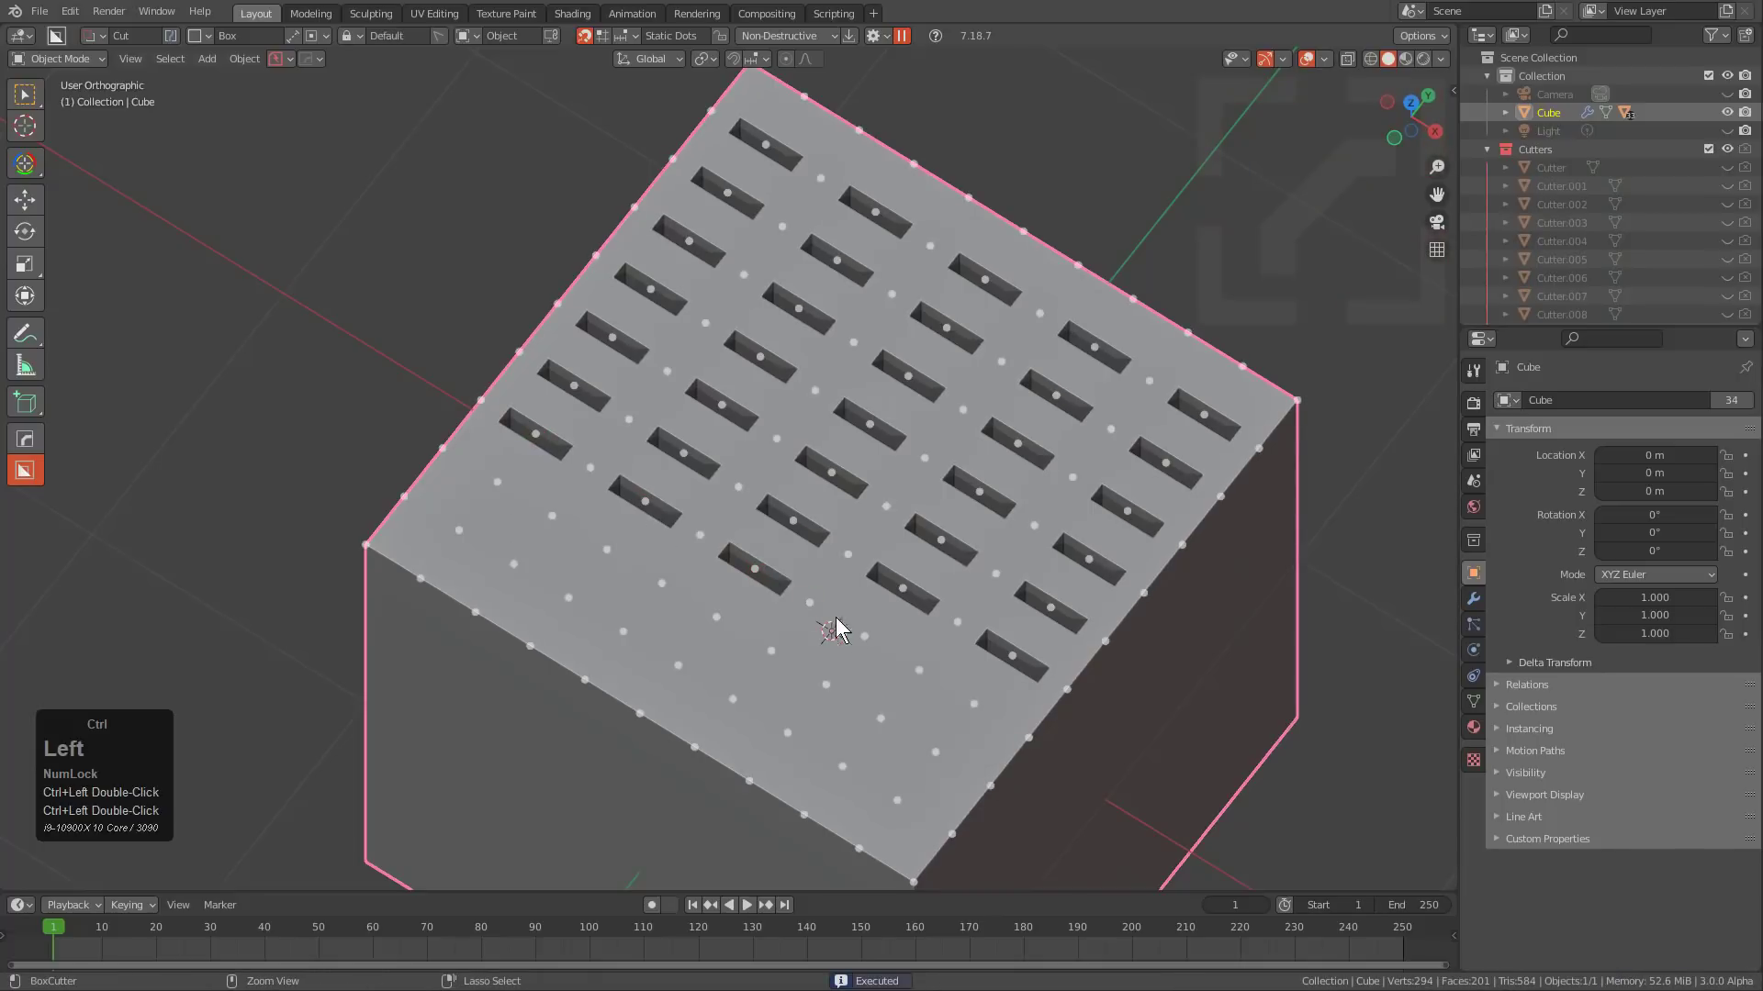
{"action": "double_click", "coordinate": [866, 638], "text": "ctrl"}
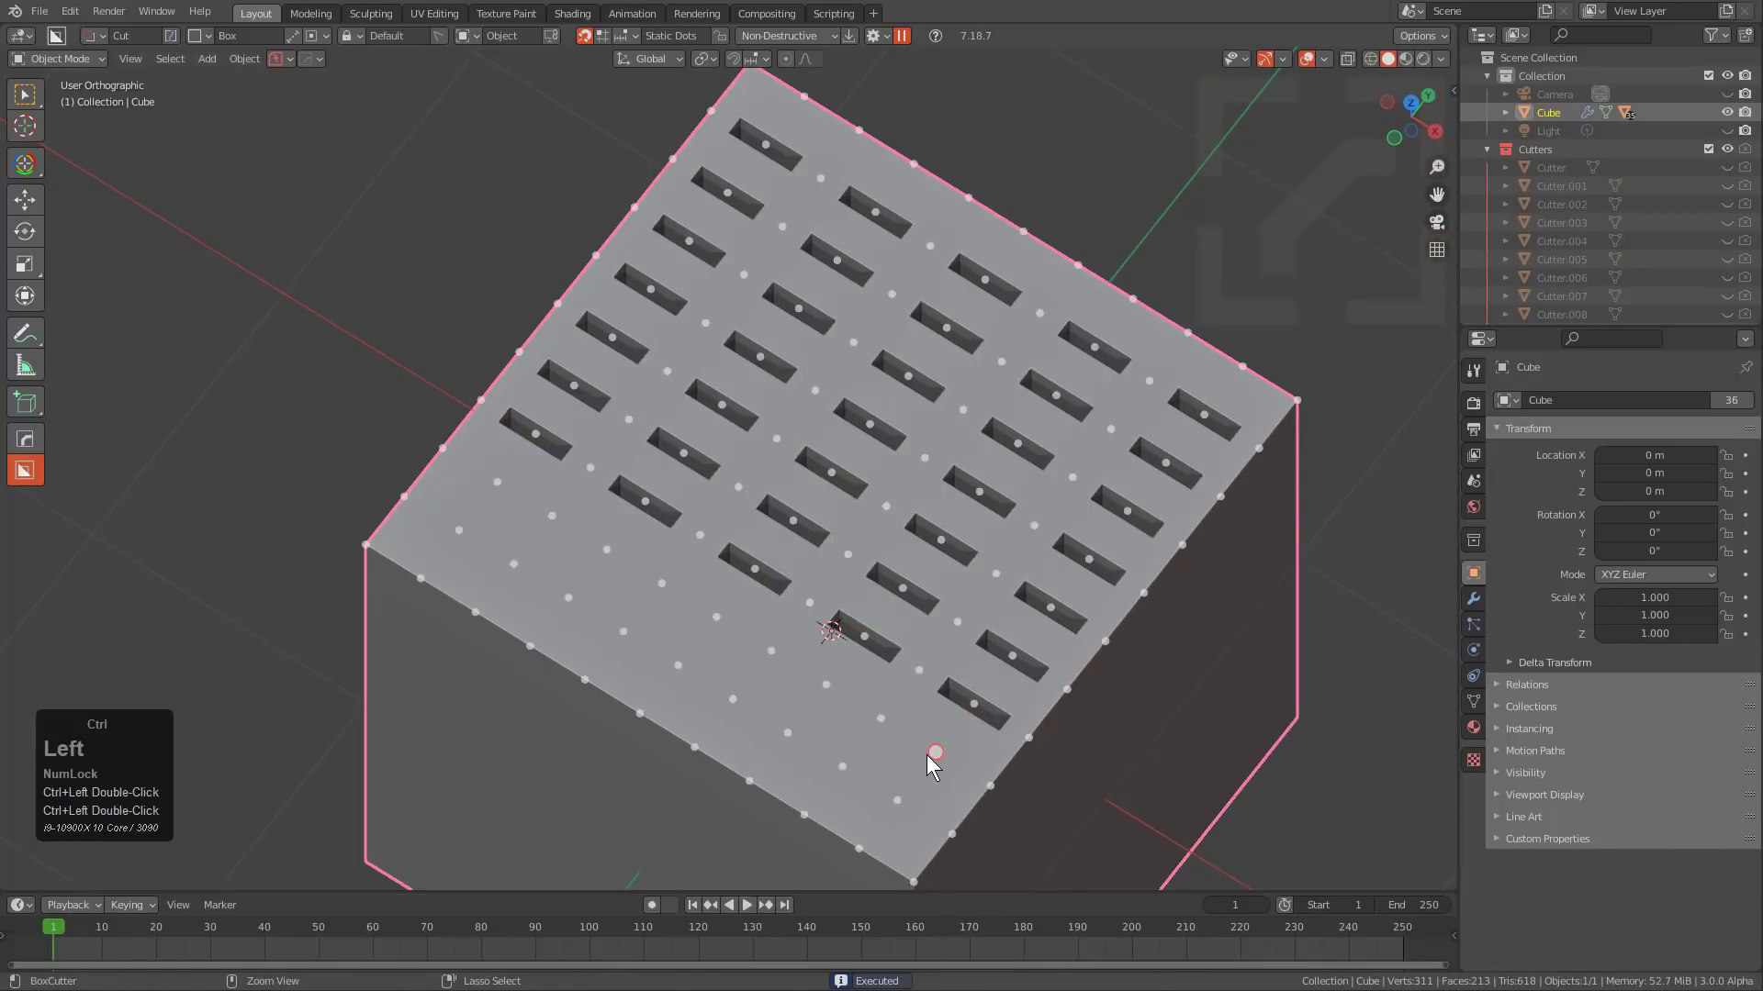
Repeat the slot cut at the ten remaining alternate dots to complete the eighth and ninth rows on the top face.
{"action": "double_click", "coordinate": [931, 754], "text": "ctrl"}
{"action": "double_click", "coordinate": [892, 802], "text": "ctrl"}
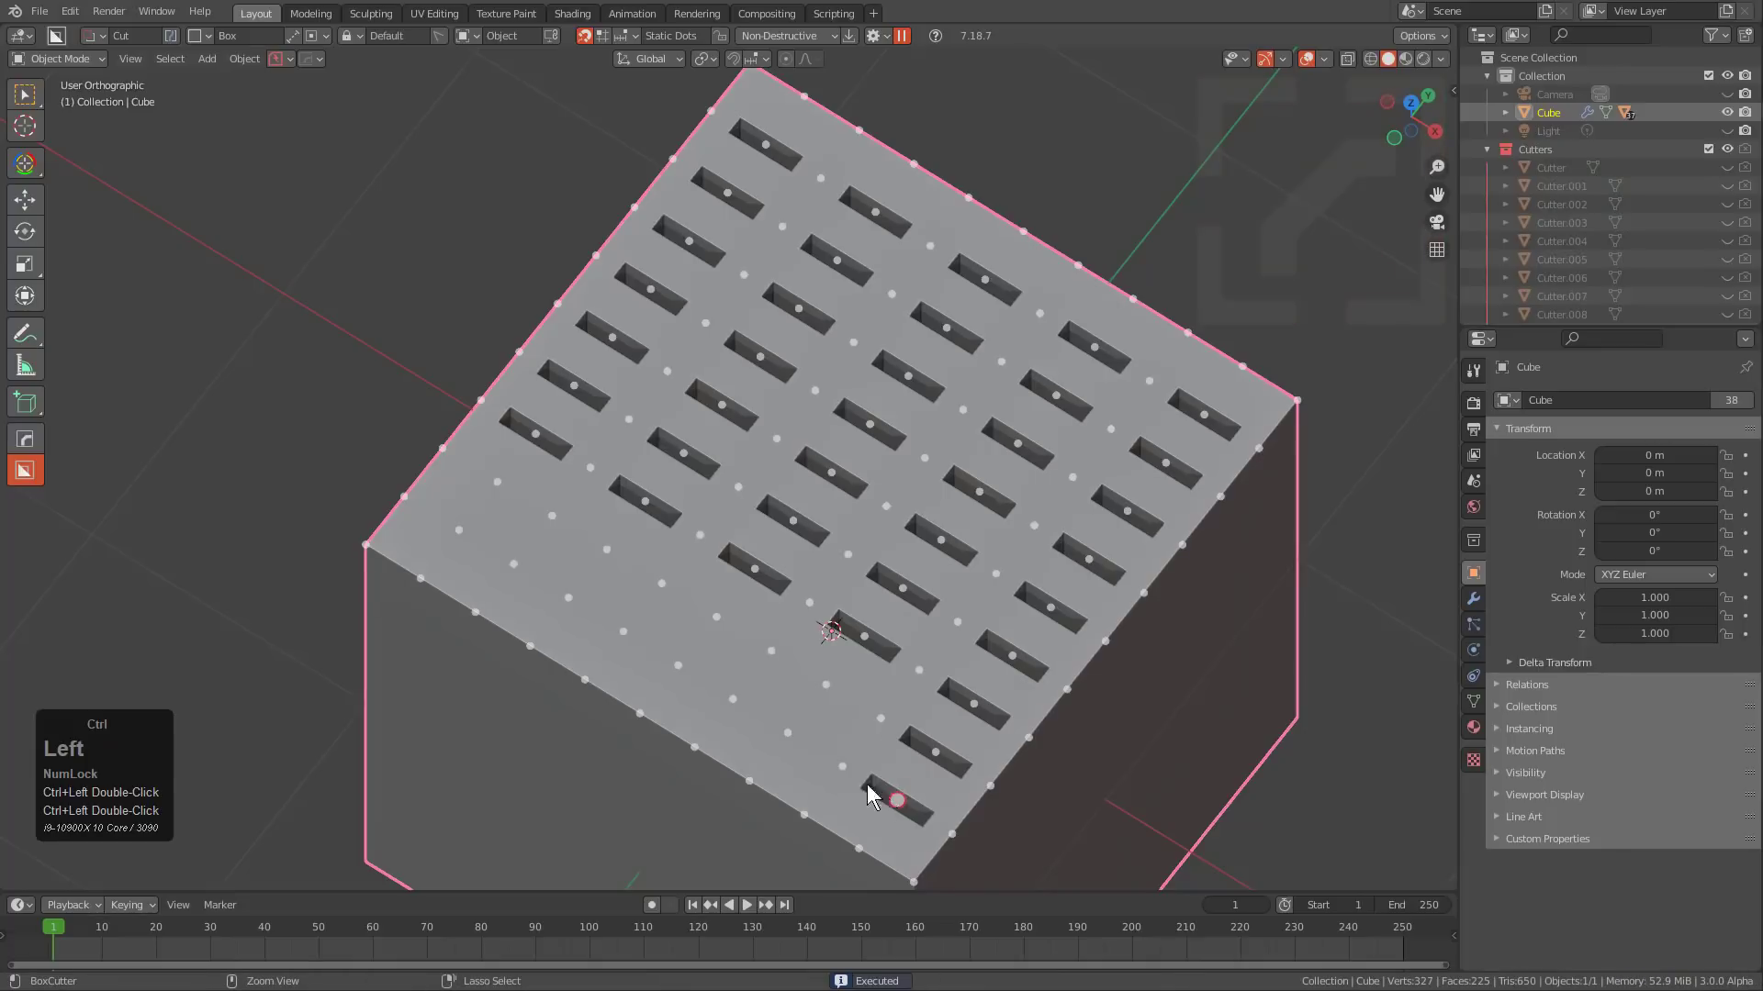
{"action": "double_click", "coordinate": [791, 732], "text": "ctrl"}
{"action": "double_click", "coordinate": [832, 681], "text": "ctrl"}
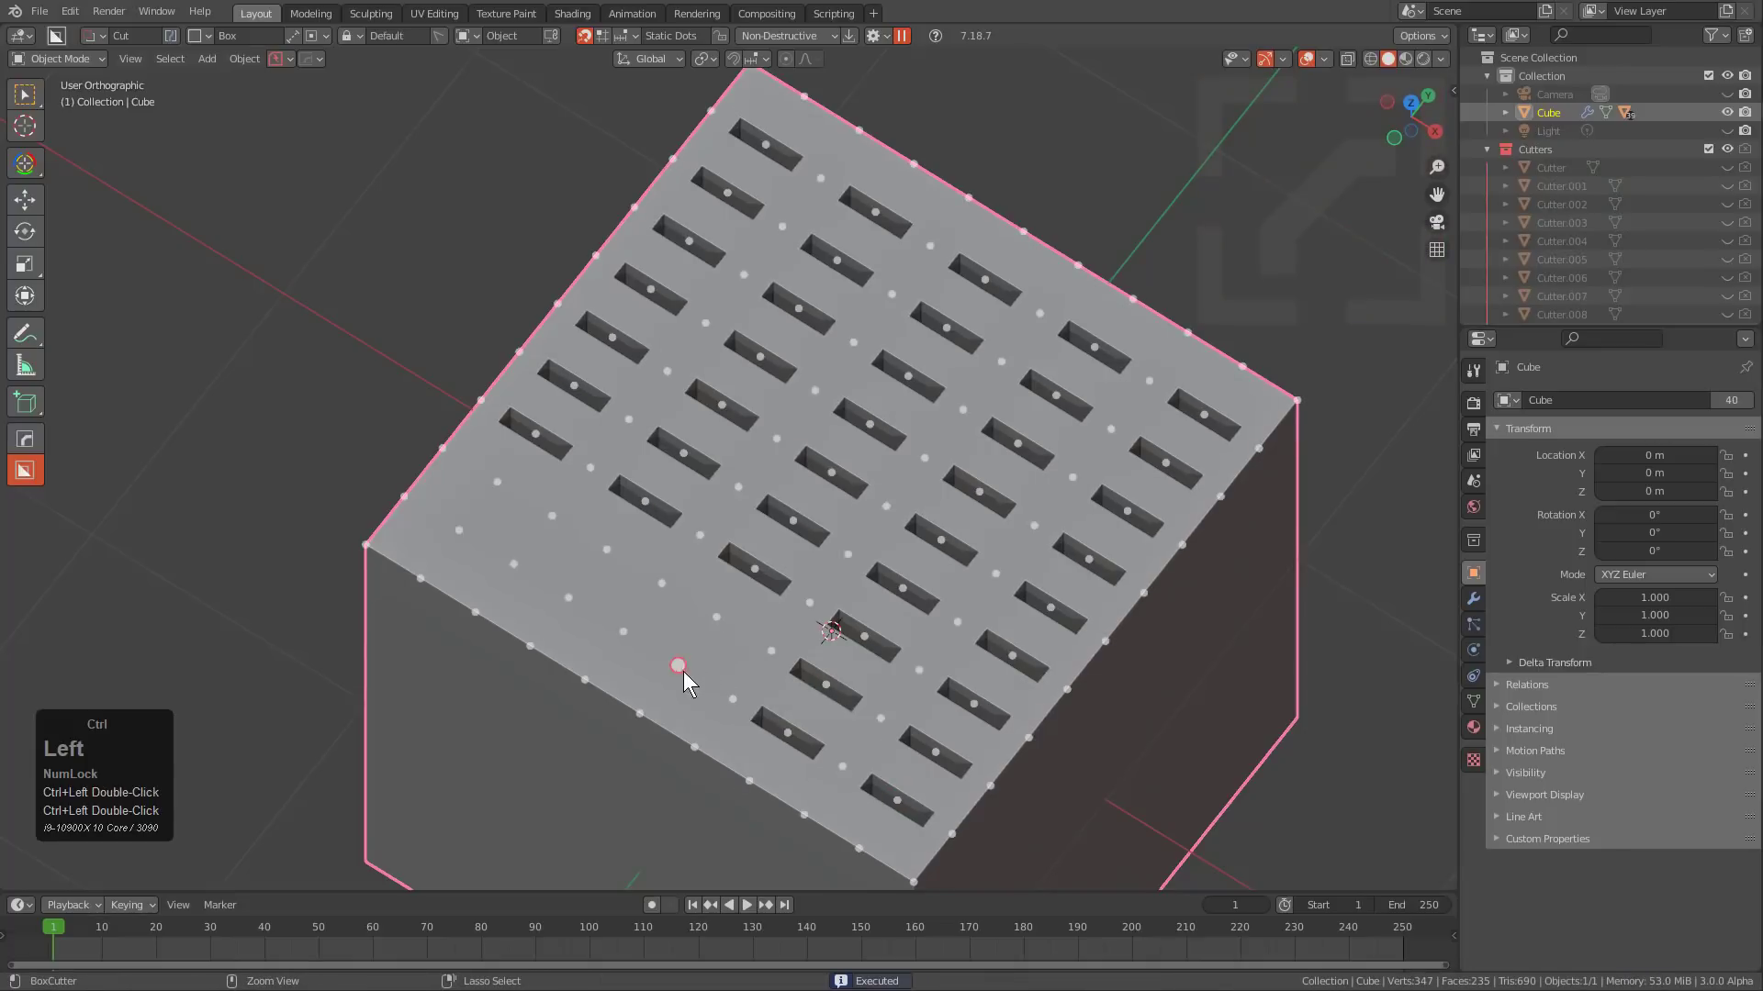
{"action": "double_click", "coordinate": [679, 667], "text": "ctrl"}
{"action": "double_click", "coordinate": [716, 619], "text": "ctrl"}
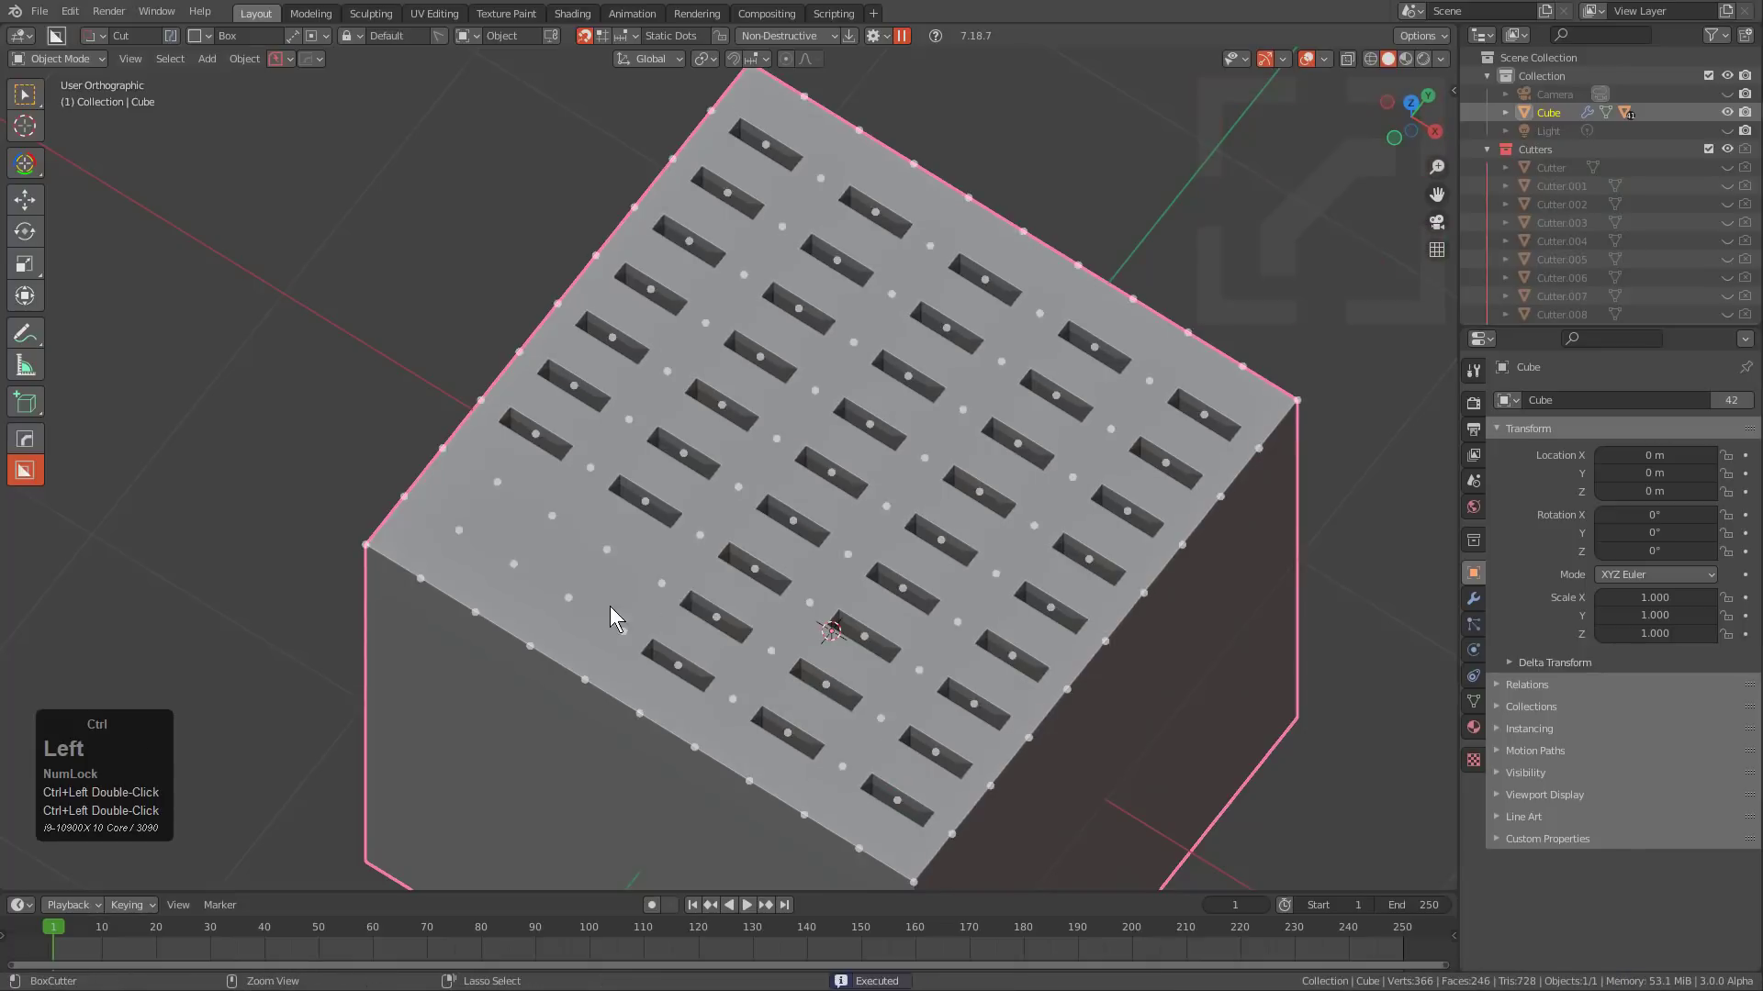
{"action": "double_click", "coordinate": [561, 596], "text": "ctrl"}
{"action": "double_click", "coordinate": [603, 552], "text": "ctrl"}
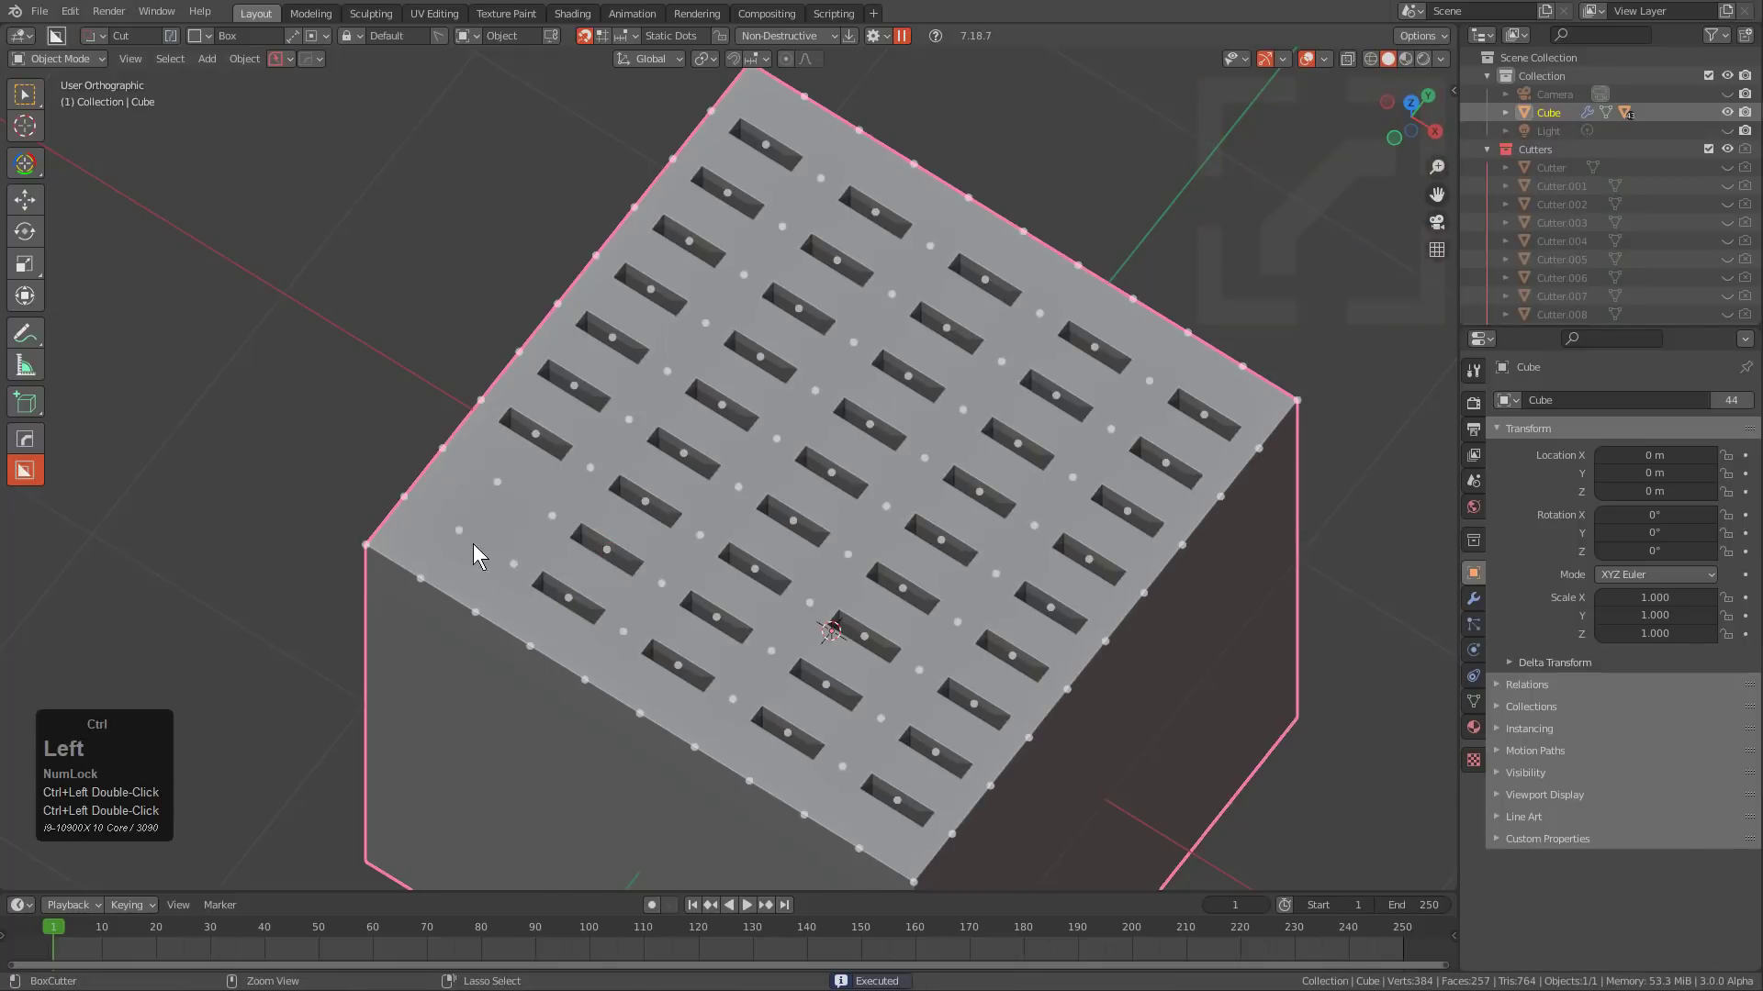
{"action": "double_click", "coordinate": [462, 542], "text": "ctrl"}
{"action": "double_click", "coordinate": [492, 483], "text": "ctrl"}
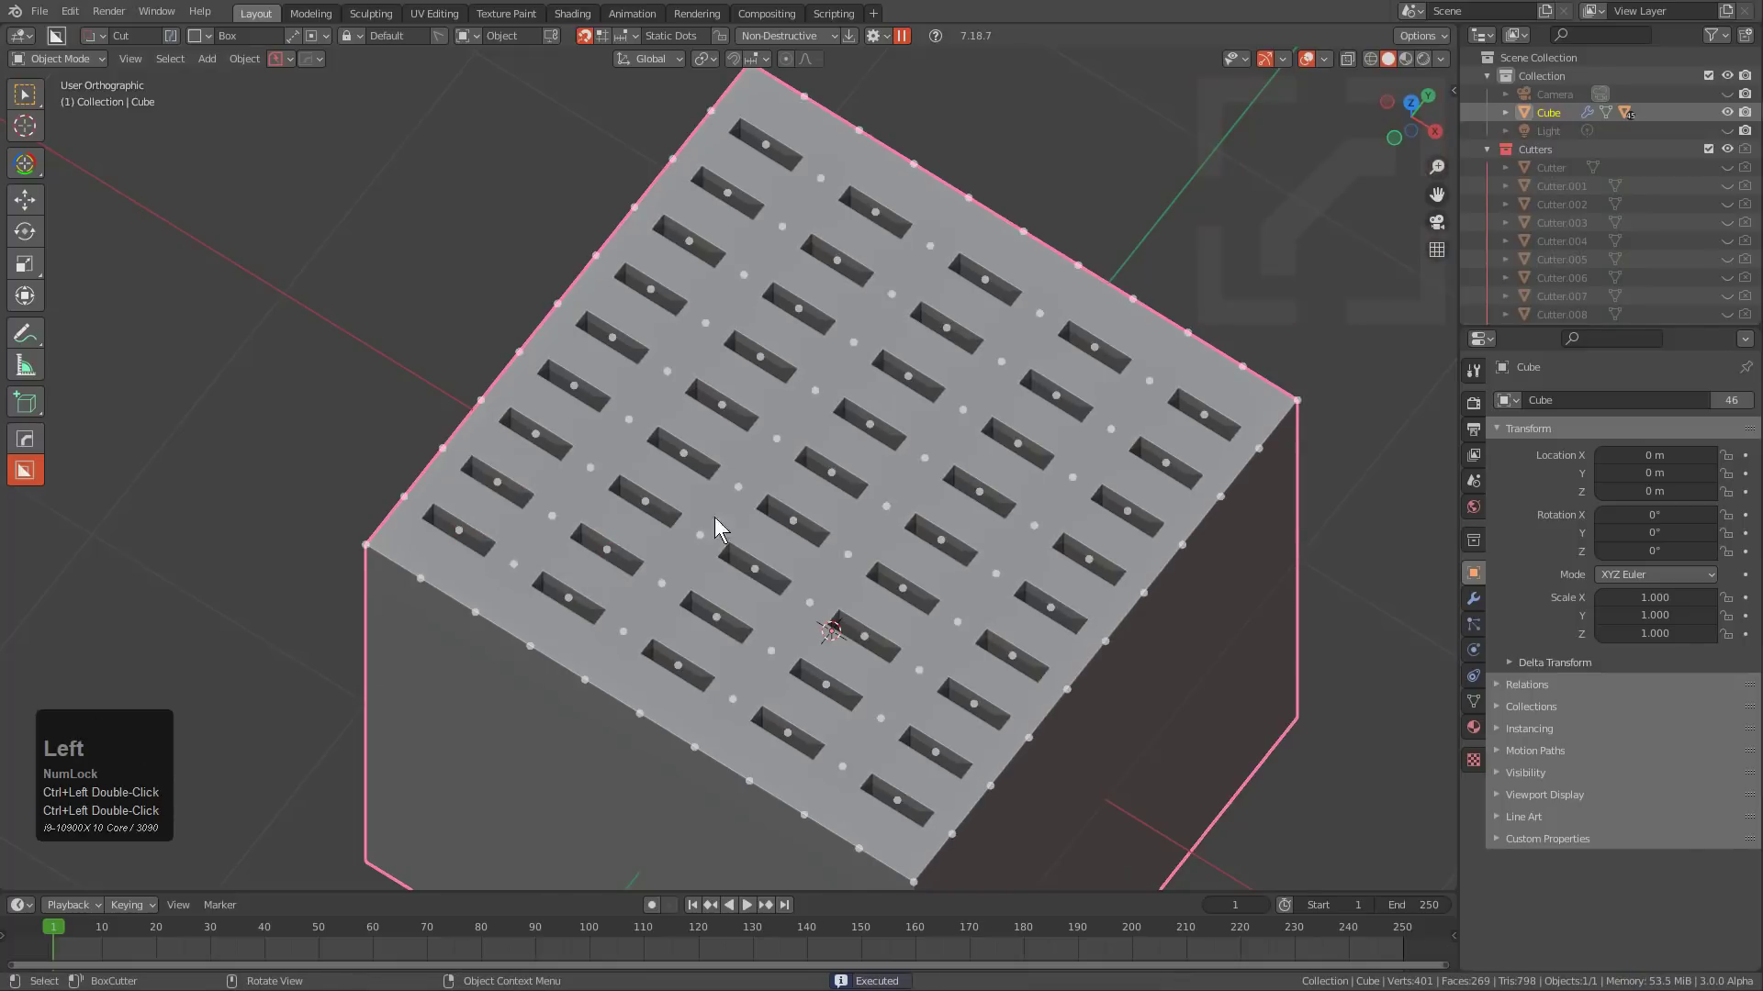
Enable Dot to Dot Snap and try drawing a box cut from the front face's upper-left corner dot.
{"action": "scroll", "coordinate": [900, 634], "scroll_direction": "down", "scroll_amount": 2}
{"action": "middle_click_drag", "start_coordinate": [900, 633], "coordinate": [829, 454], "text": "shift"}
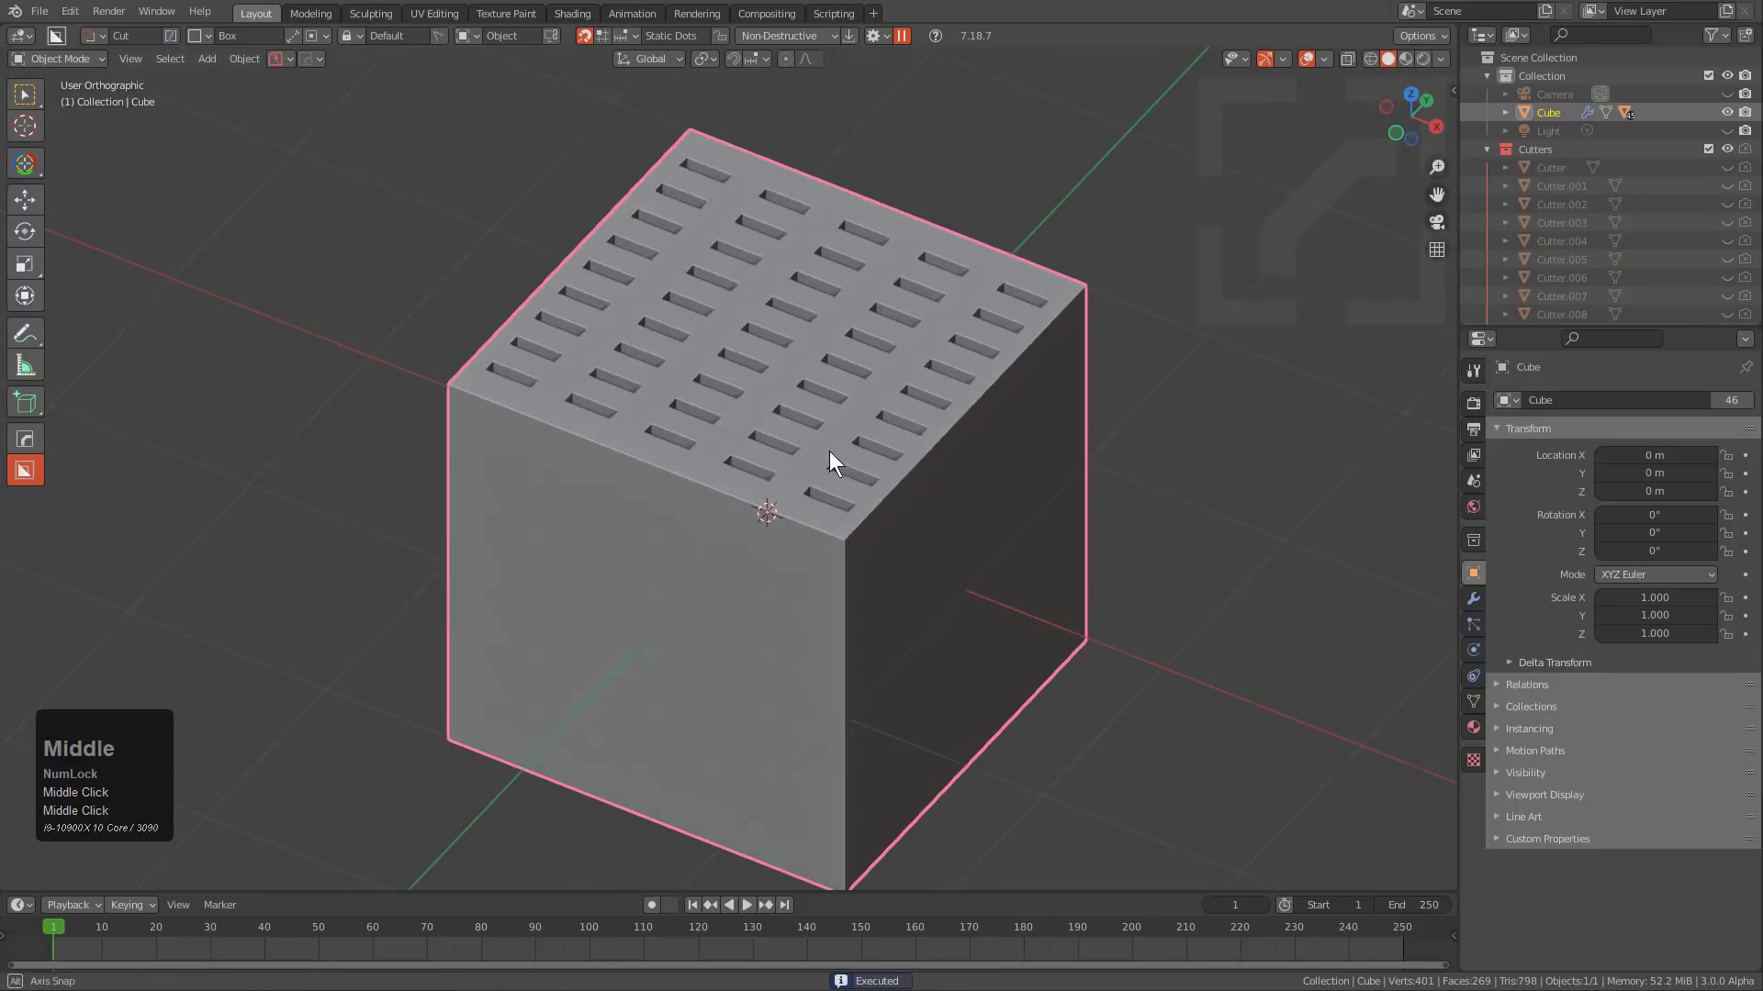
{"action": "left_click", "coordinate": [617, 37]}
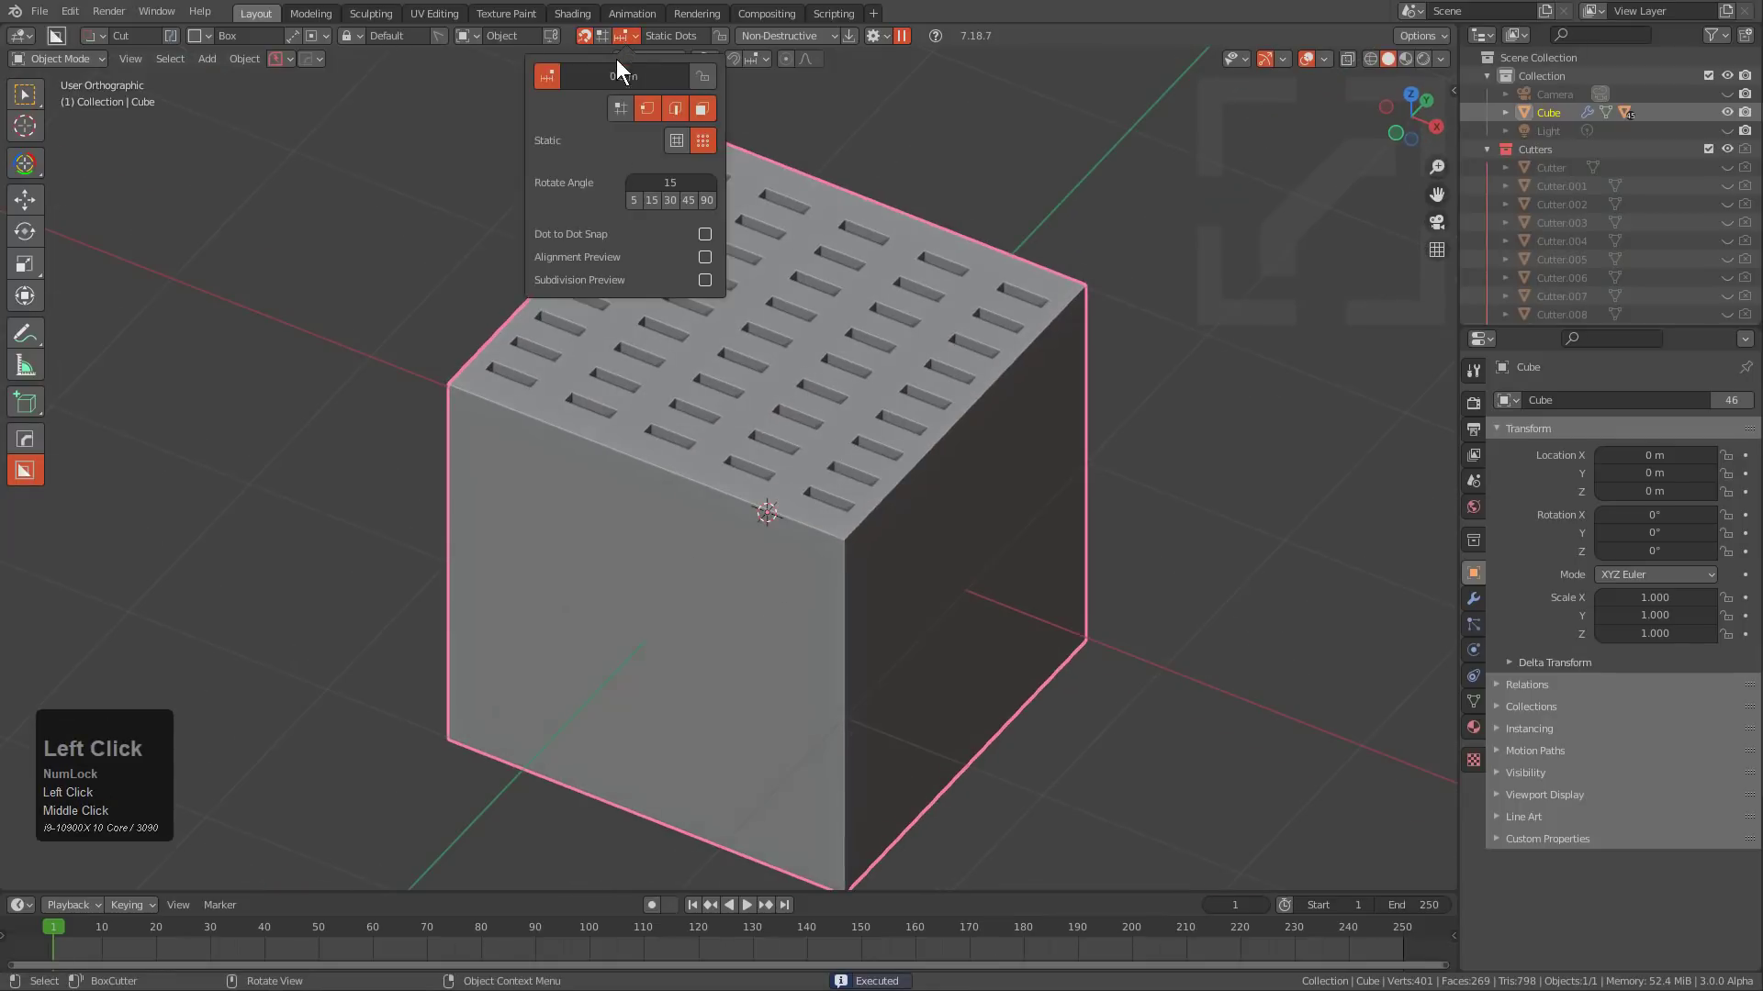
{"action": "left_click", "coordinate": [705, 235]}
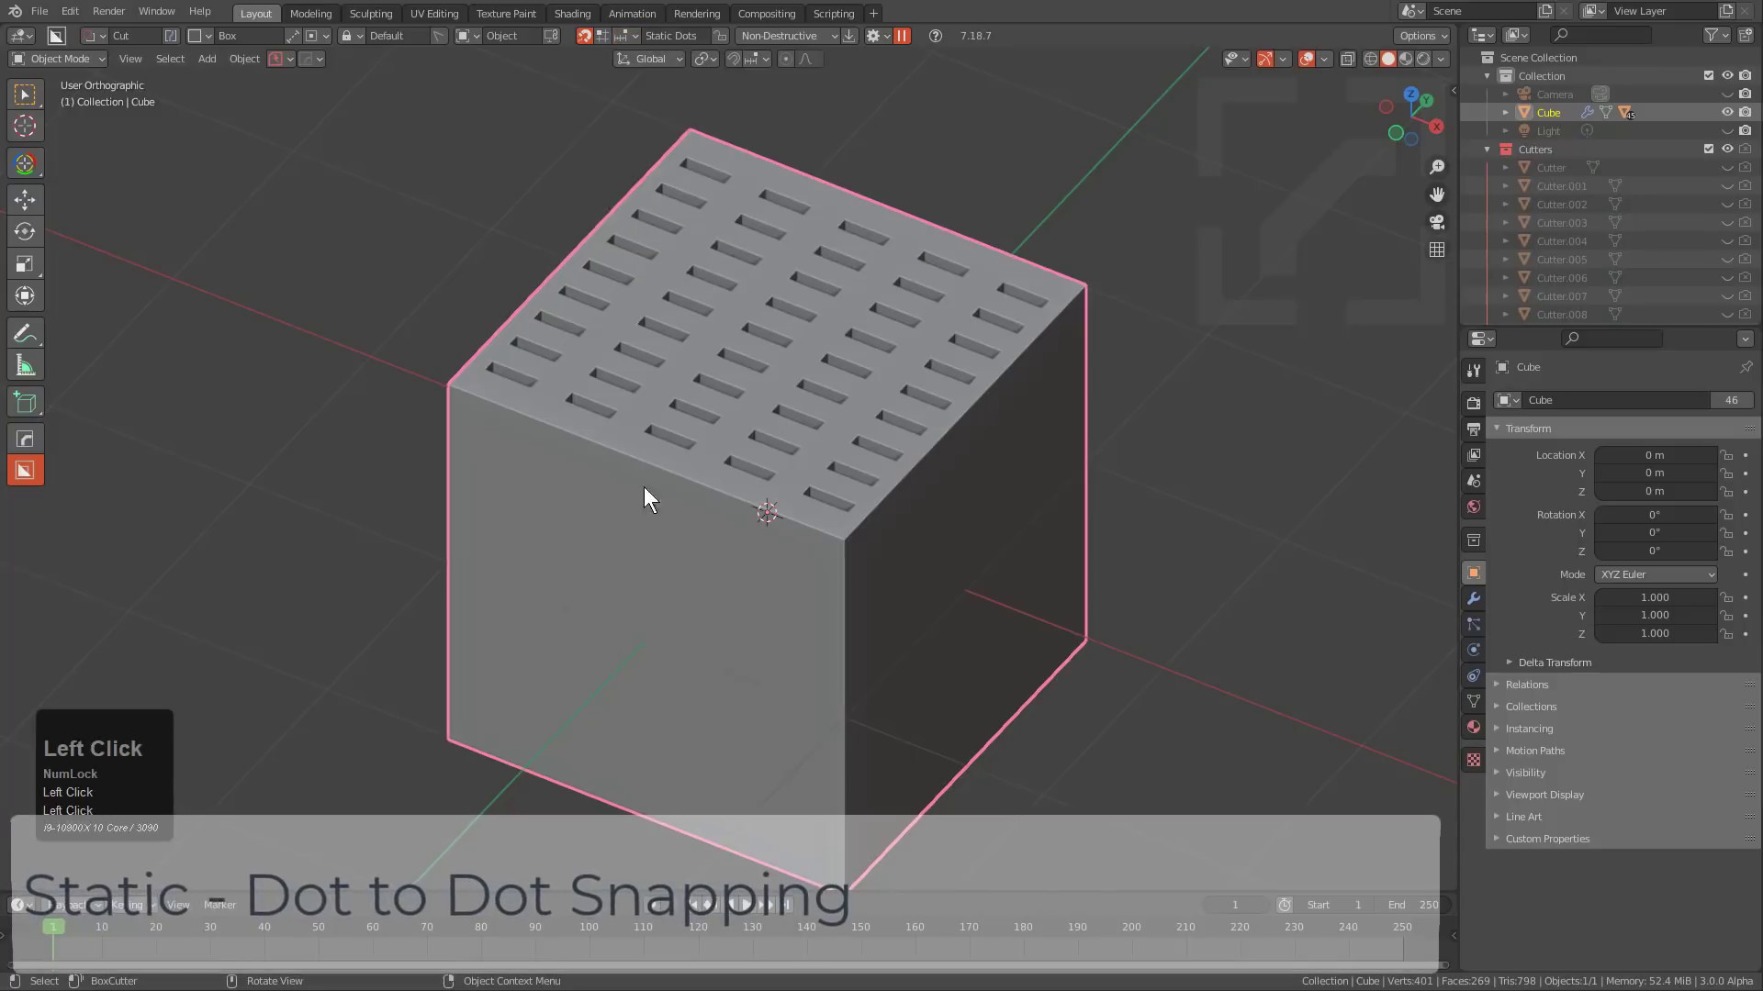
{"action": "scroll", "coordinate": [661, 489], "scroll_direction": "down", "scroll_amount": 2}
{"action": "left_click", "coordinate": [533, 283], "text": "ctrl"}
{"action": "left_click_drag", "start_coordinate": [542, 300], "coordinate": [724, 538], "text": "ctrl"}
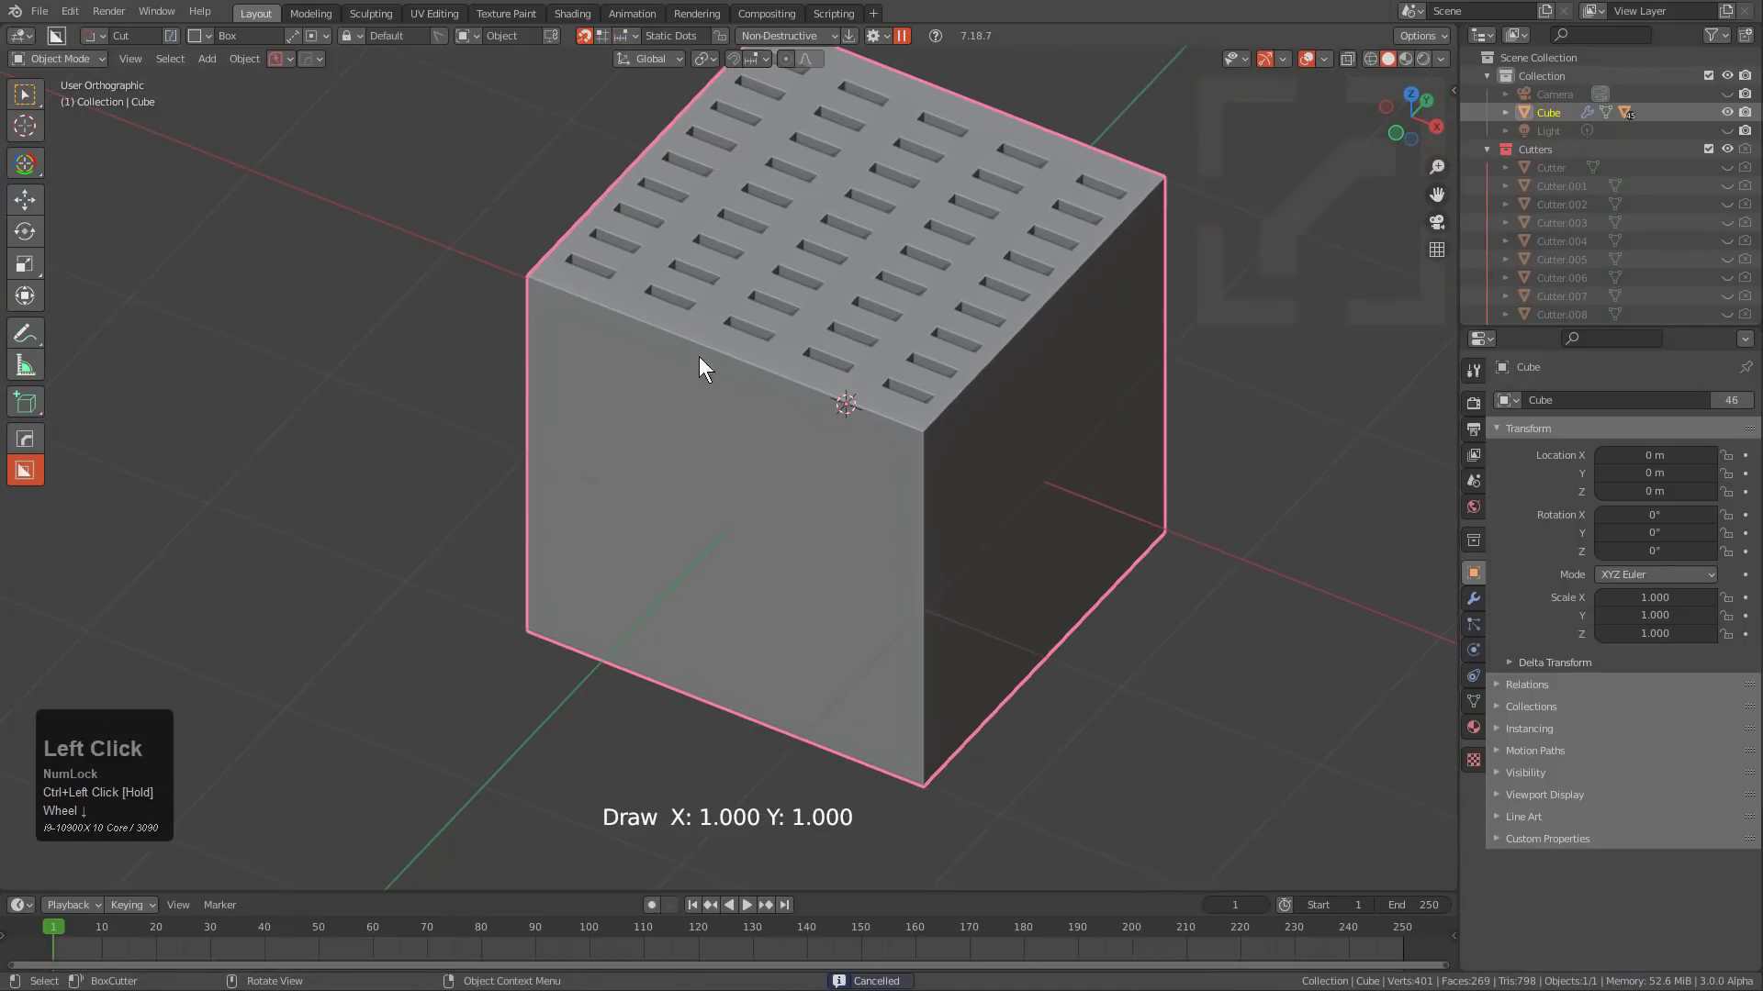
Turn off increment snapping and try a dot-to-dot box from the front face's upper-left corner toward its middle.
{"action": "left_click", "coordinate": [631, 39]}
{"action": "left_click", "coordinate": [546, 80]}
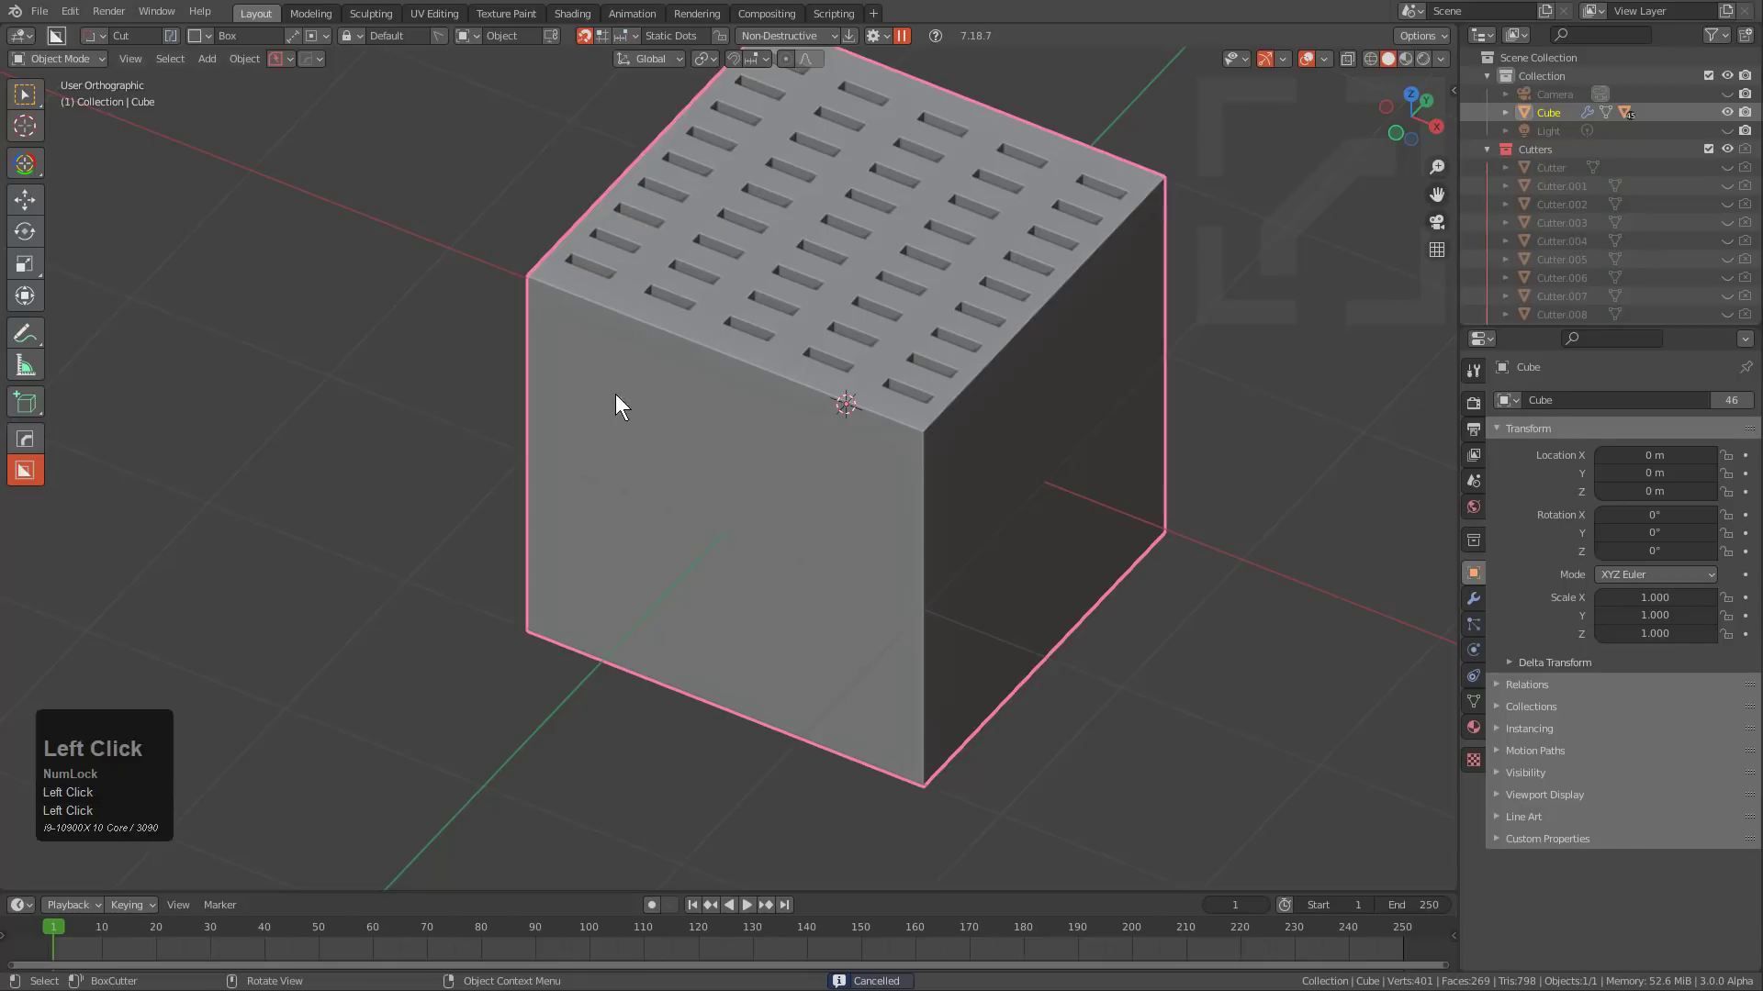
{"action": "mouse_move", "coordinate": [525, 280]}
{"action": "left_mouse_down", "text": "ctrl"}
{"action": "mouse_move", "coordinate": [625, 417]}
{"action": "mouse_move", "coordinate": [670, 549]}
{"action": "mouse_move", "coordinate": [726, 454]}
{"action": "mouse_move", "coordinate": [731, 714]}
{"action": "mouse_move", "coordinate": [928, 642]}
{"action": "mouse_move", "coordinate": [929, 609]}
{"action": "mouse_move", "coordinate": [725, 529]}
{"action": "mouse_move", "coordinate": [724, 708]}
{"action": "mouse_move", "coordinate": [724, 540]}
{"action": "mouse_move", "coordinate": [685, 438]}
{"action": "mouse_move", "coordinate": [698, 404]}
{"action": "mouse_move", "coordinate": [723, 536]}
{"action": "mouse_move", "coordinate": [720, 716]}
{"action": "mouse_move", "coordinate": [724, 460]}
{"action": "left_mouse_up", "text": "ctrl"}
{"action": "right_click", "coordinate": [724, 460]}
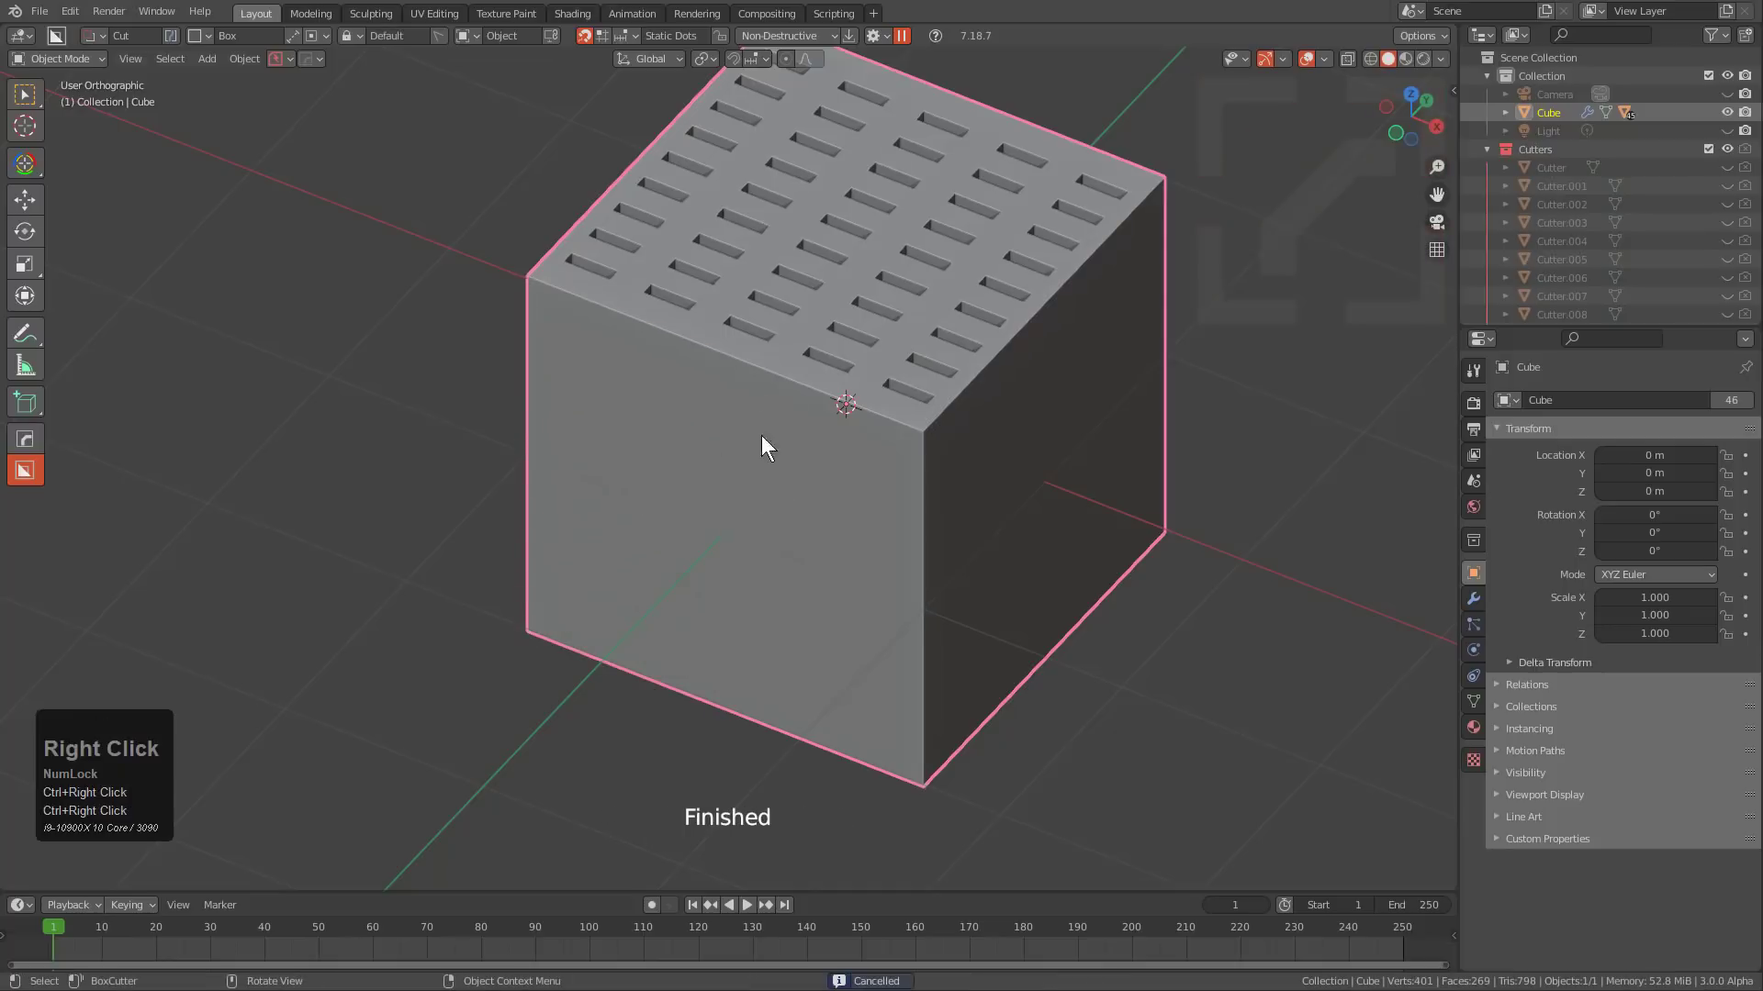
Turn off Dot to Dot Snap and enable Alignment Preview for the static dots.
{"action": "left_click", "coordinate": [627, 35]}
{"action": "left_click", "coordinate": [705, 202]}
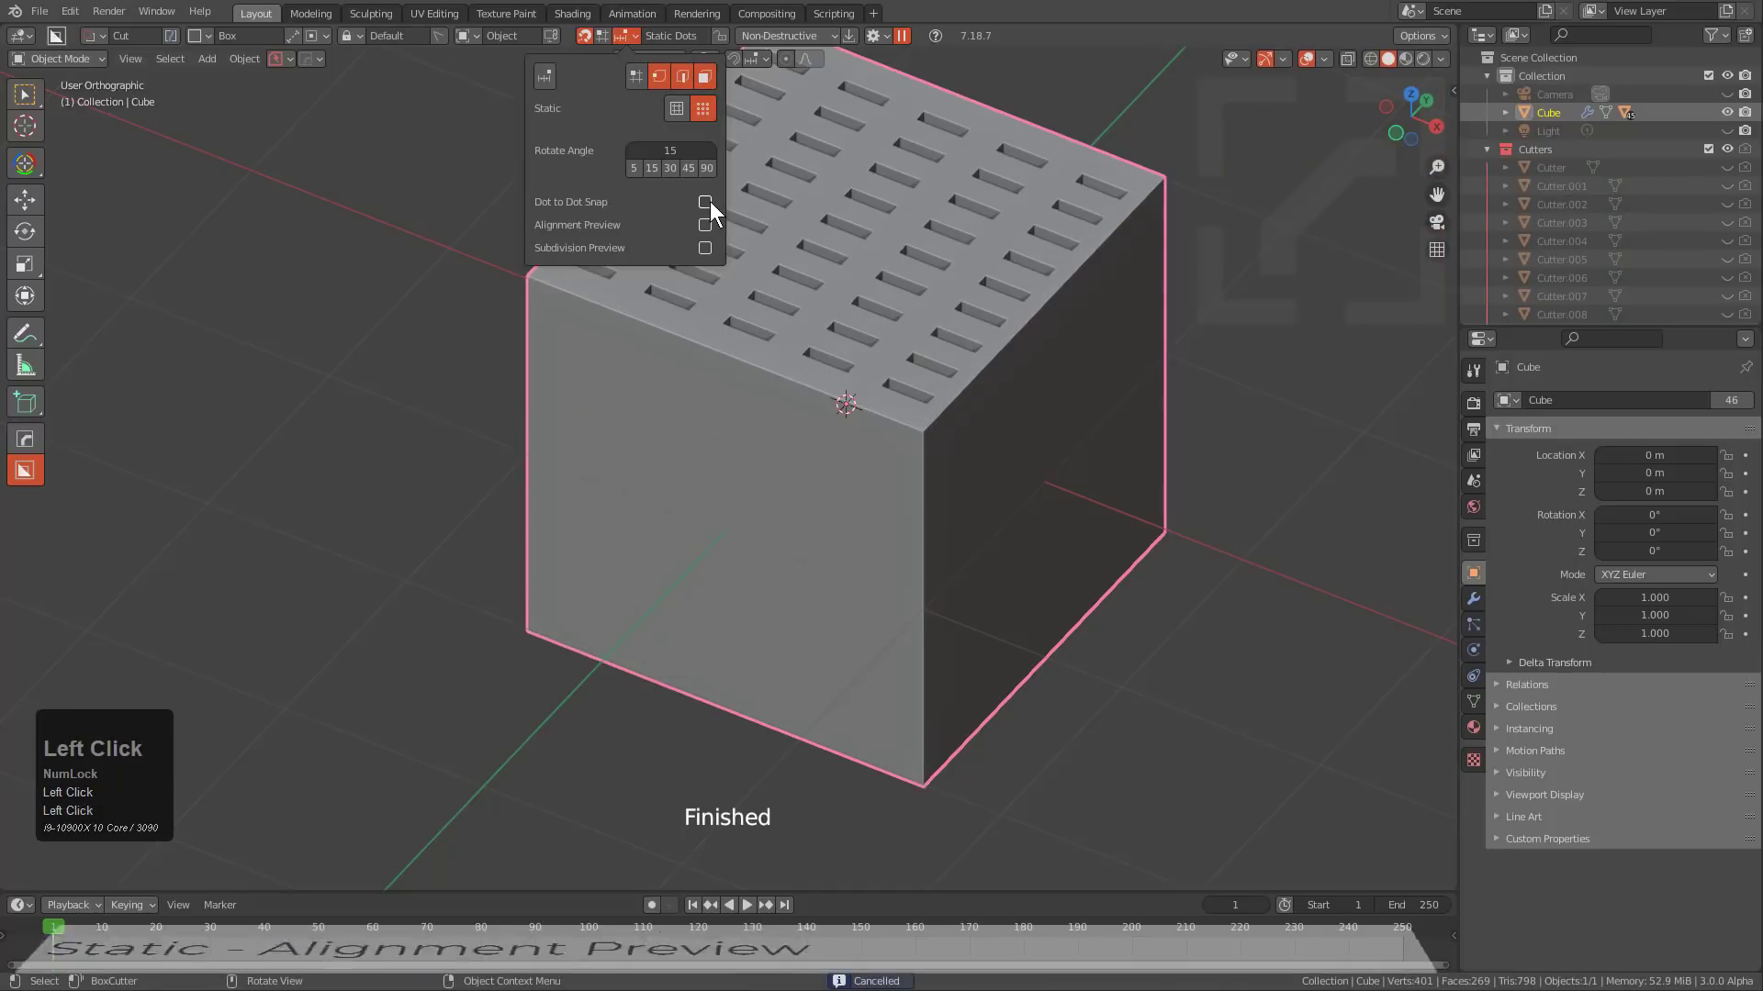
{"action": "left_click", "coordinate": [703, 225]}
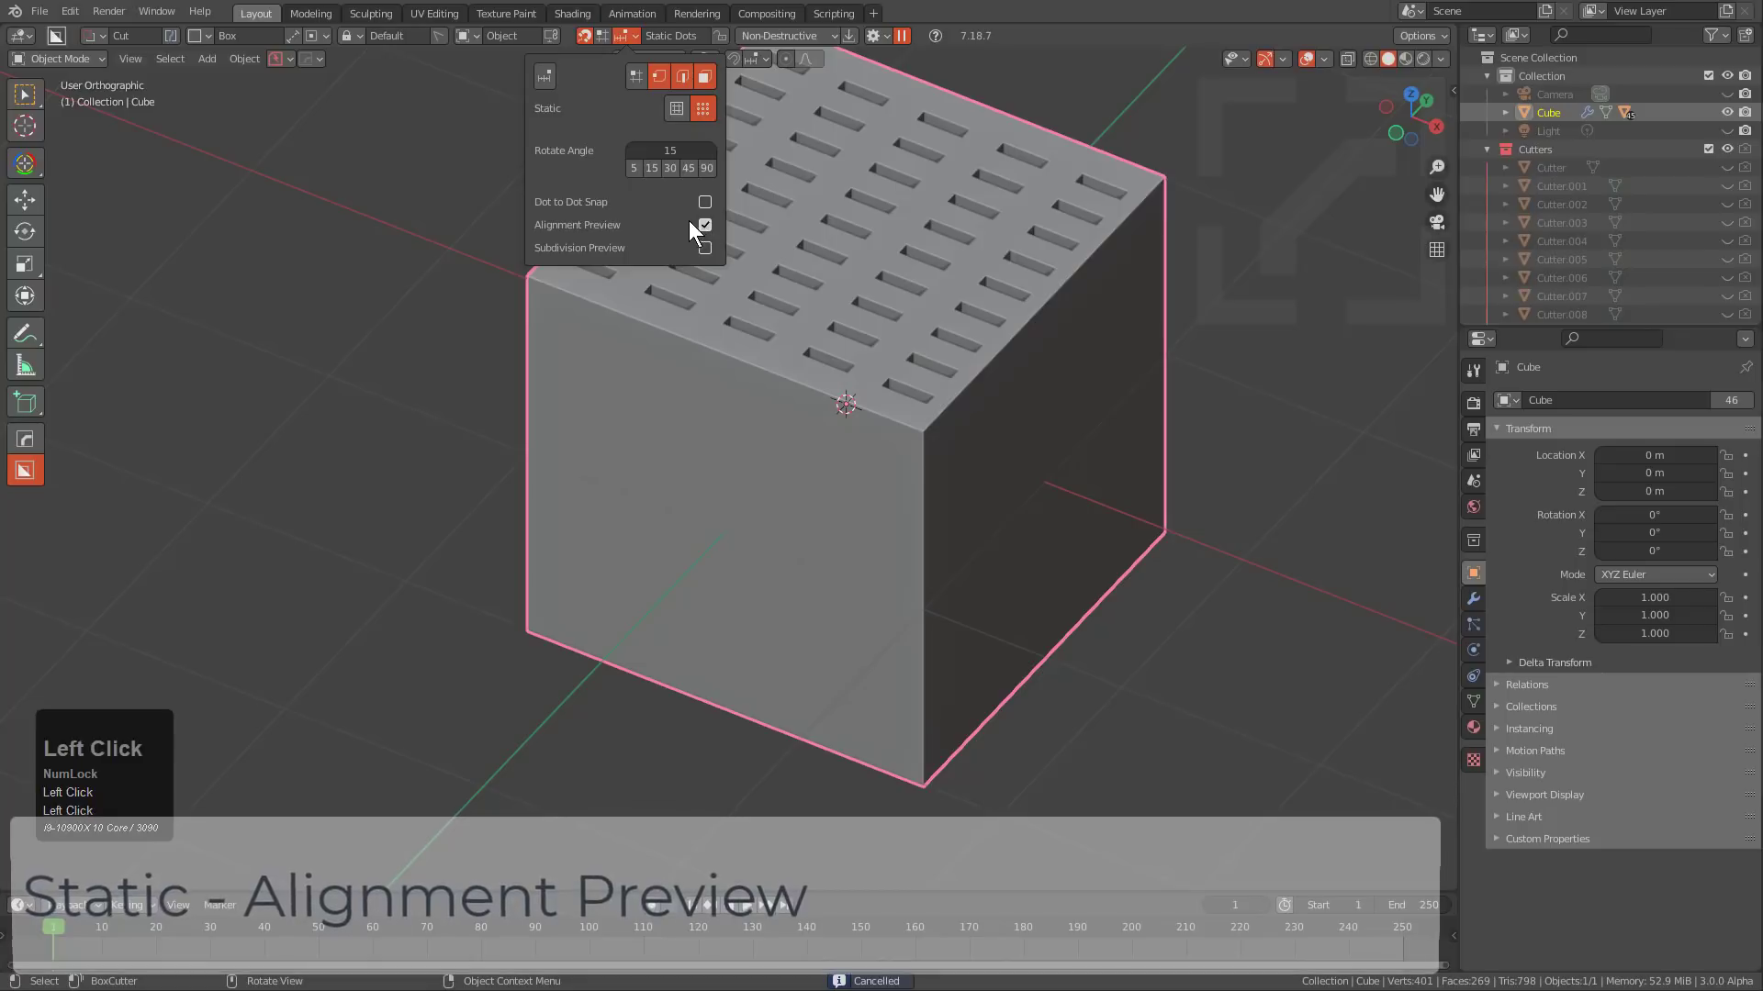
{"action": "key", "text": "ctrl"}
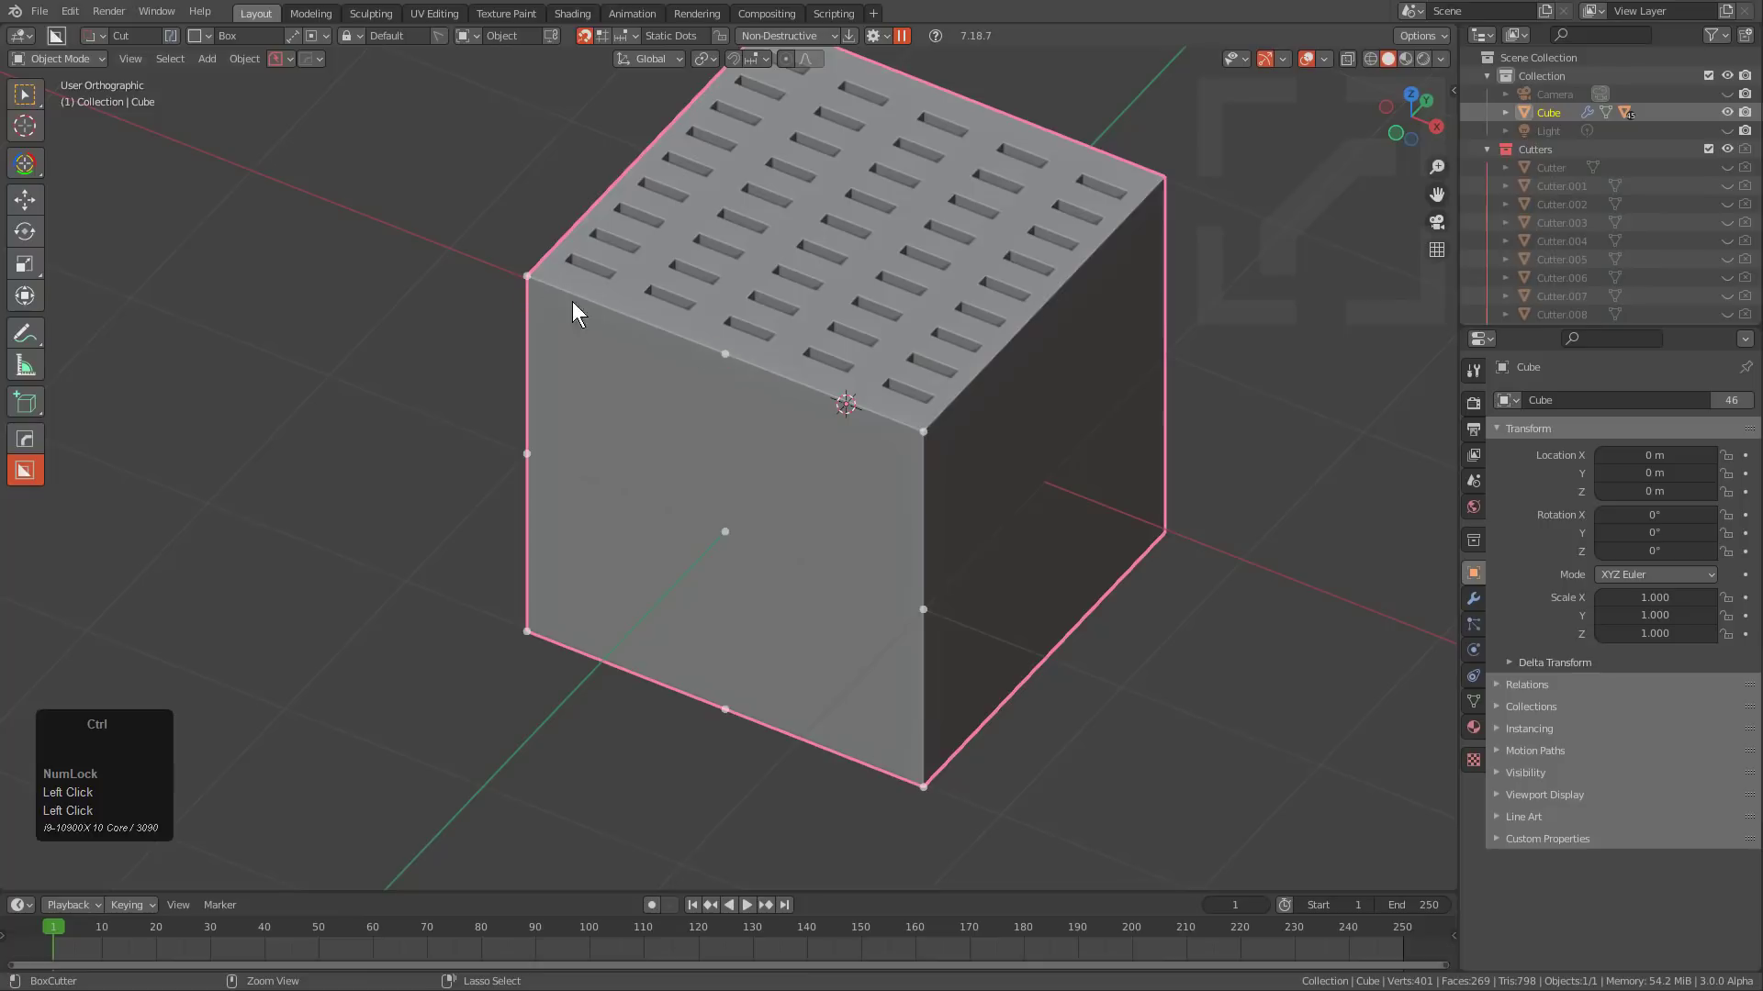
Connect the front face's lower-left and upper-right vertices with a diagonal edge and return to Object Mode.
{"action": "key", "text": "Tab"}
{"action": "key", "text": "1"}
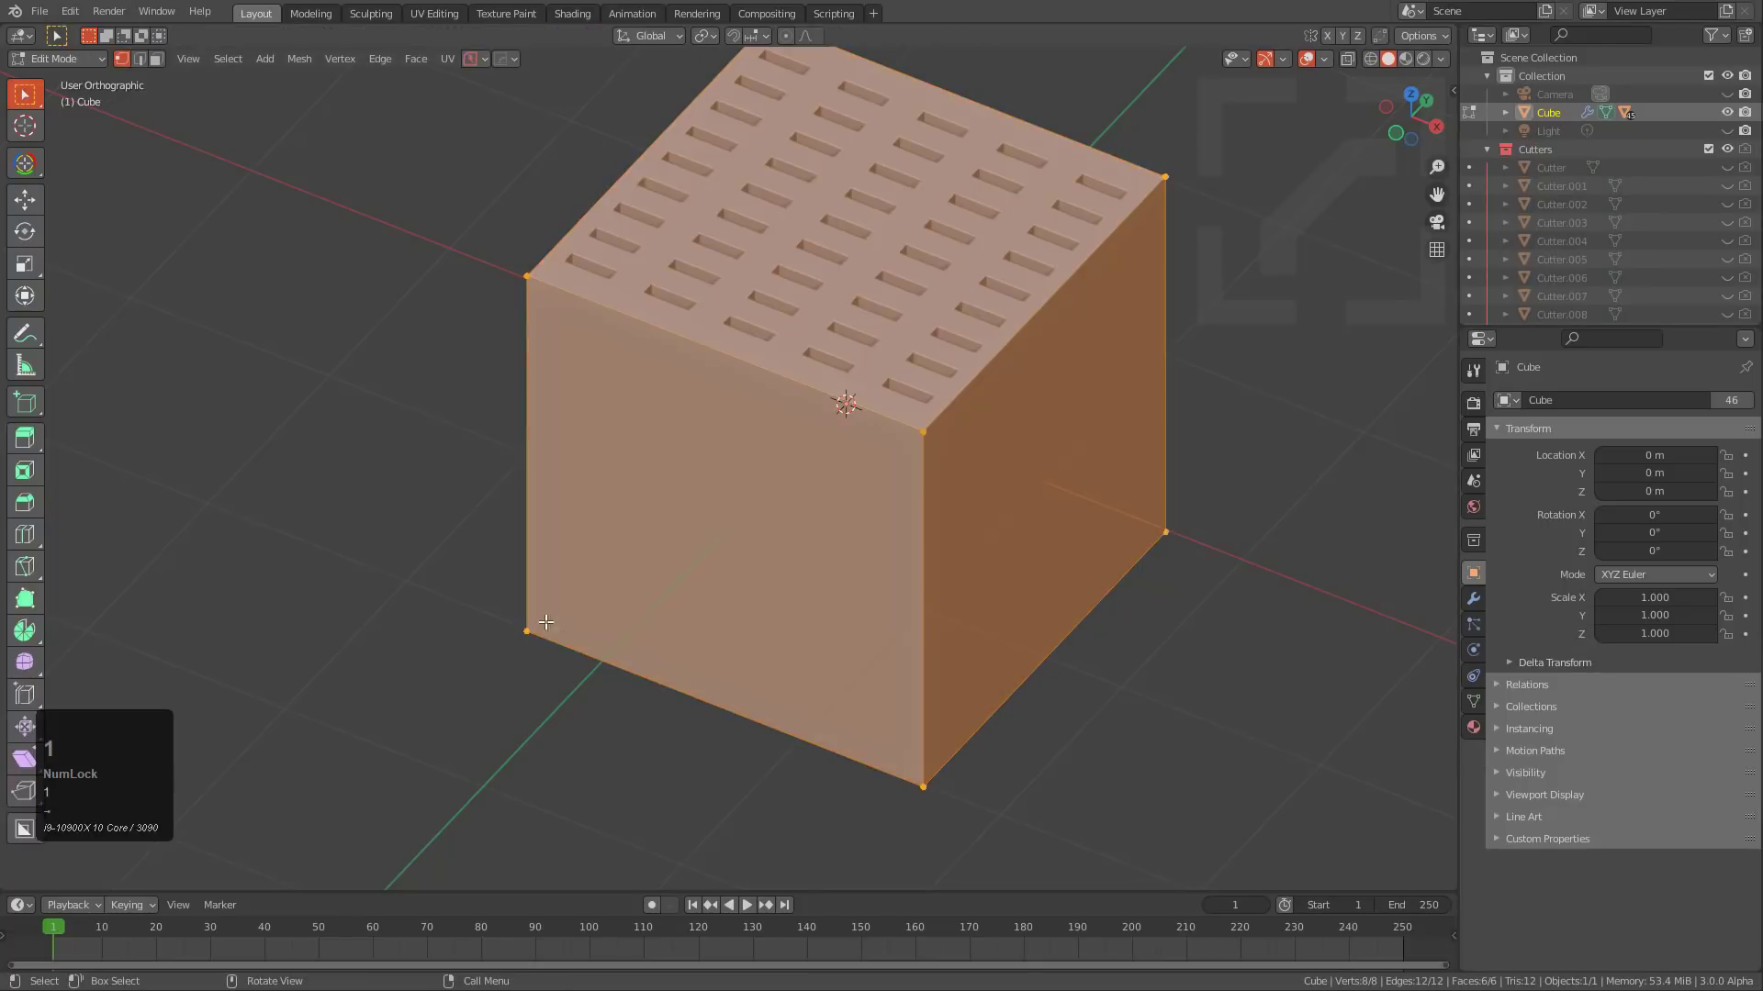
{"action": "left_click", "coordinate": [887, 449], "text": "shift"}
{"action": "key", "text": "j"}
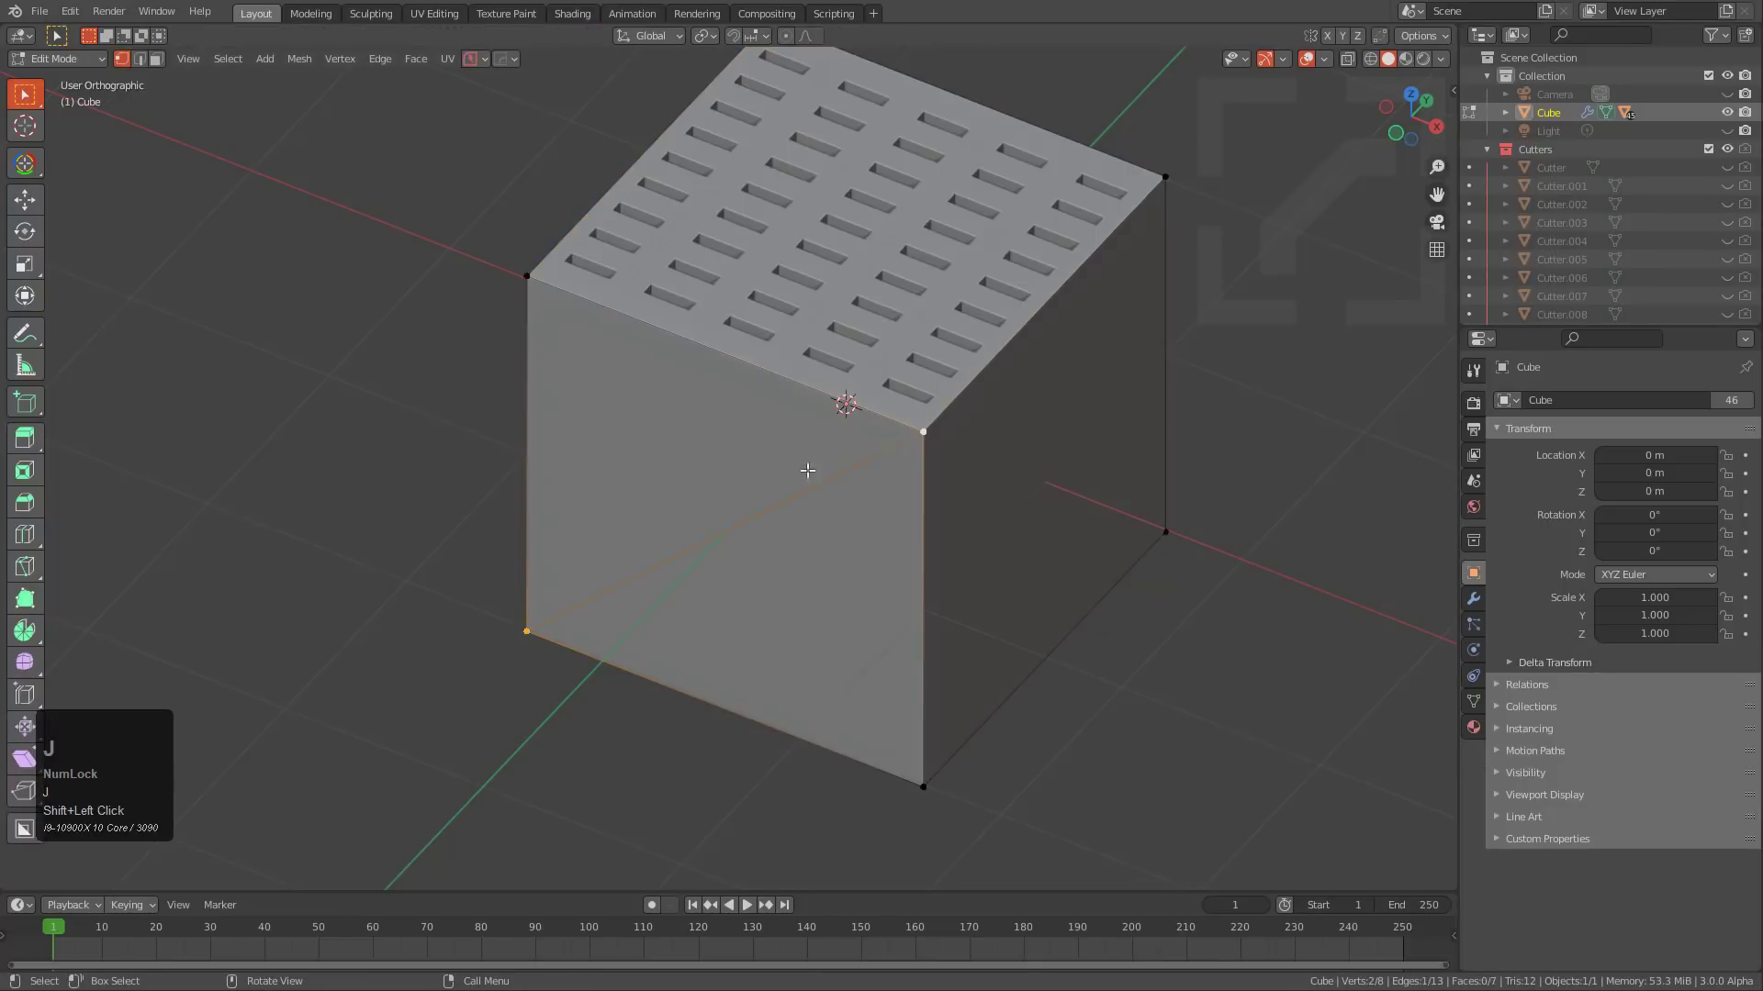
{"action": "key", "text": "Tab"}
Choose a different alignment method for BoxCutter's Object surface orientation.
{"action": "key", "text": "shift+v"}
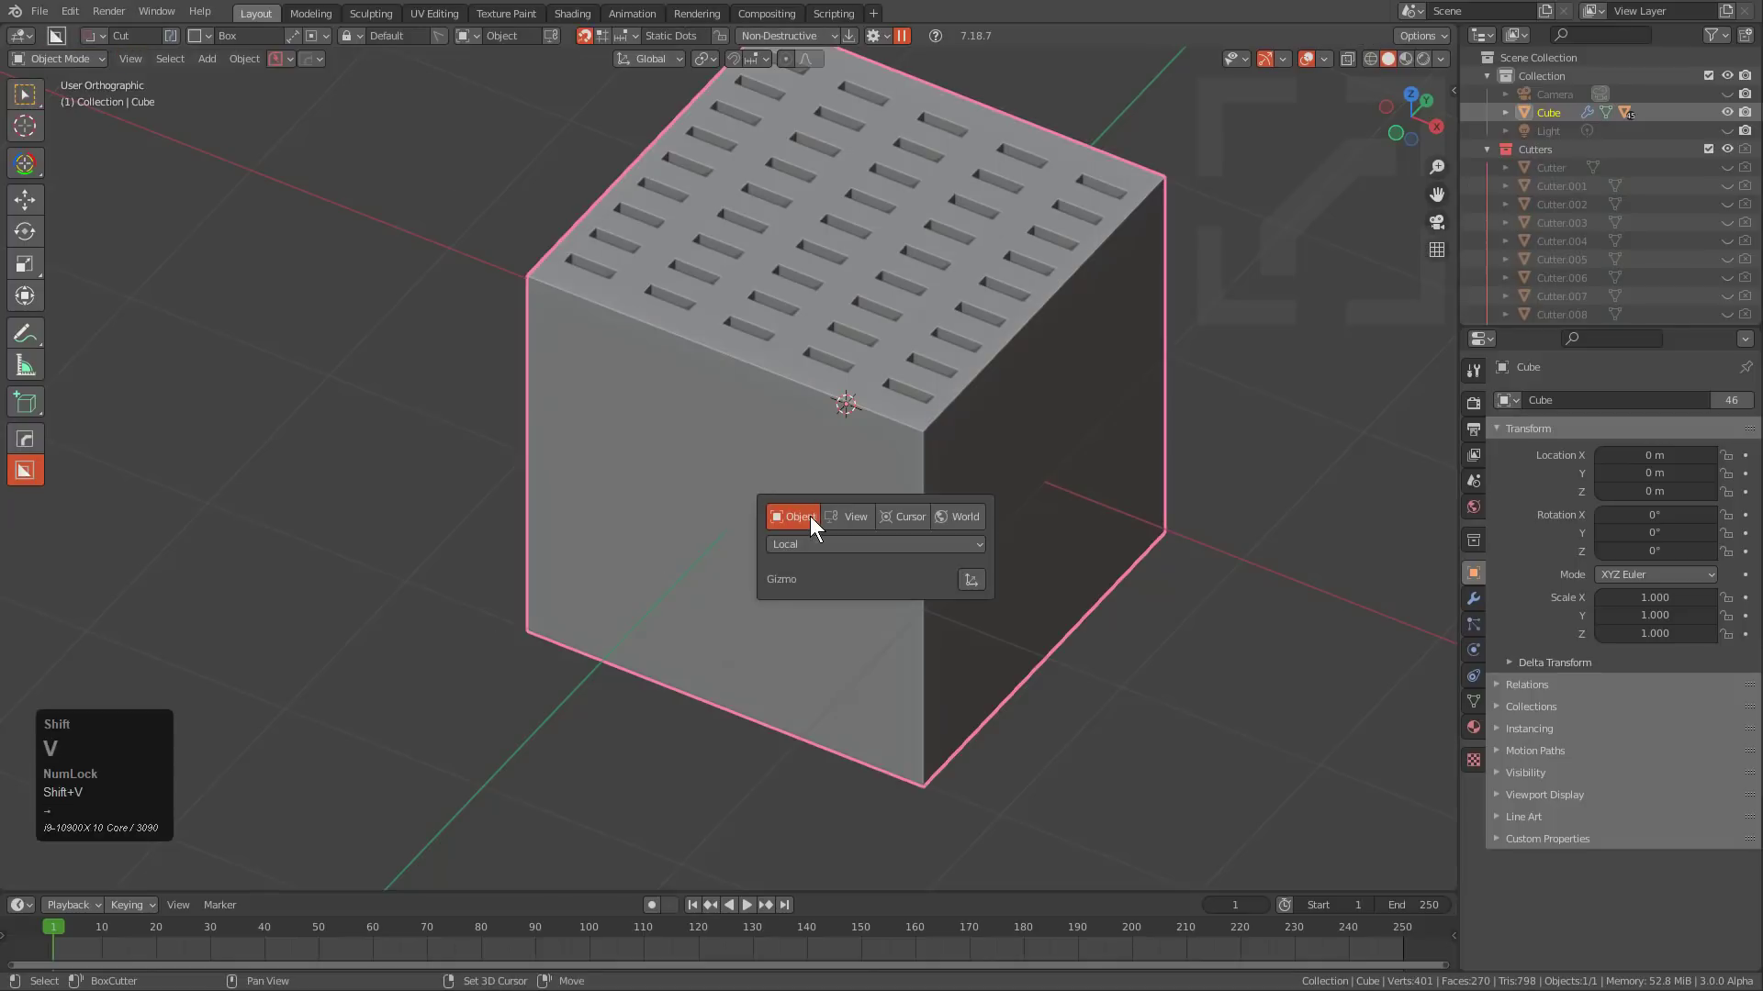
{"action": "left_click", "coordinate": [795, 553]}
{"action": "left_click", "coordinate": [795, 591]}
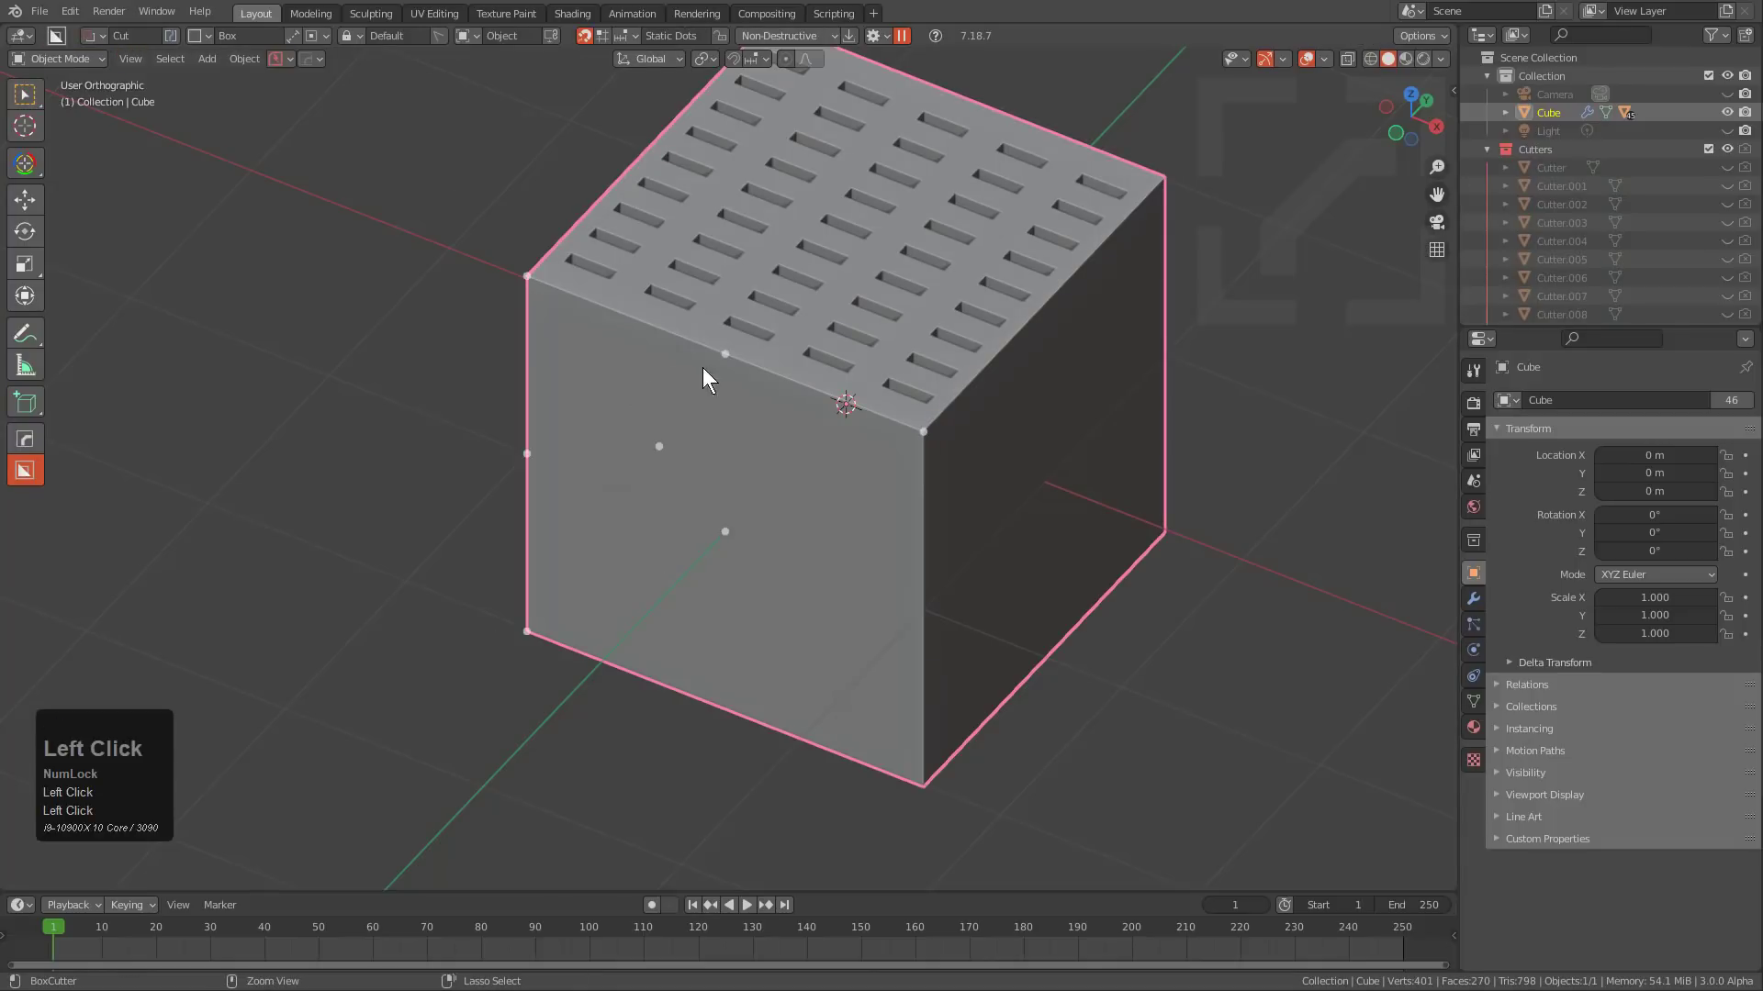
Cut a shallow notch about 0.17 deep centred on the front face's upper edge, starting from its midpoint dot.
{"action": "key", "text": "ctrl"}
{"action": "left_click_drag", "start_coordinate": [725, 361], "coordinate": [849, 421], "text": "ctrl"}
{"action": "left_click", "coordinate": [872, 399]}
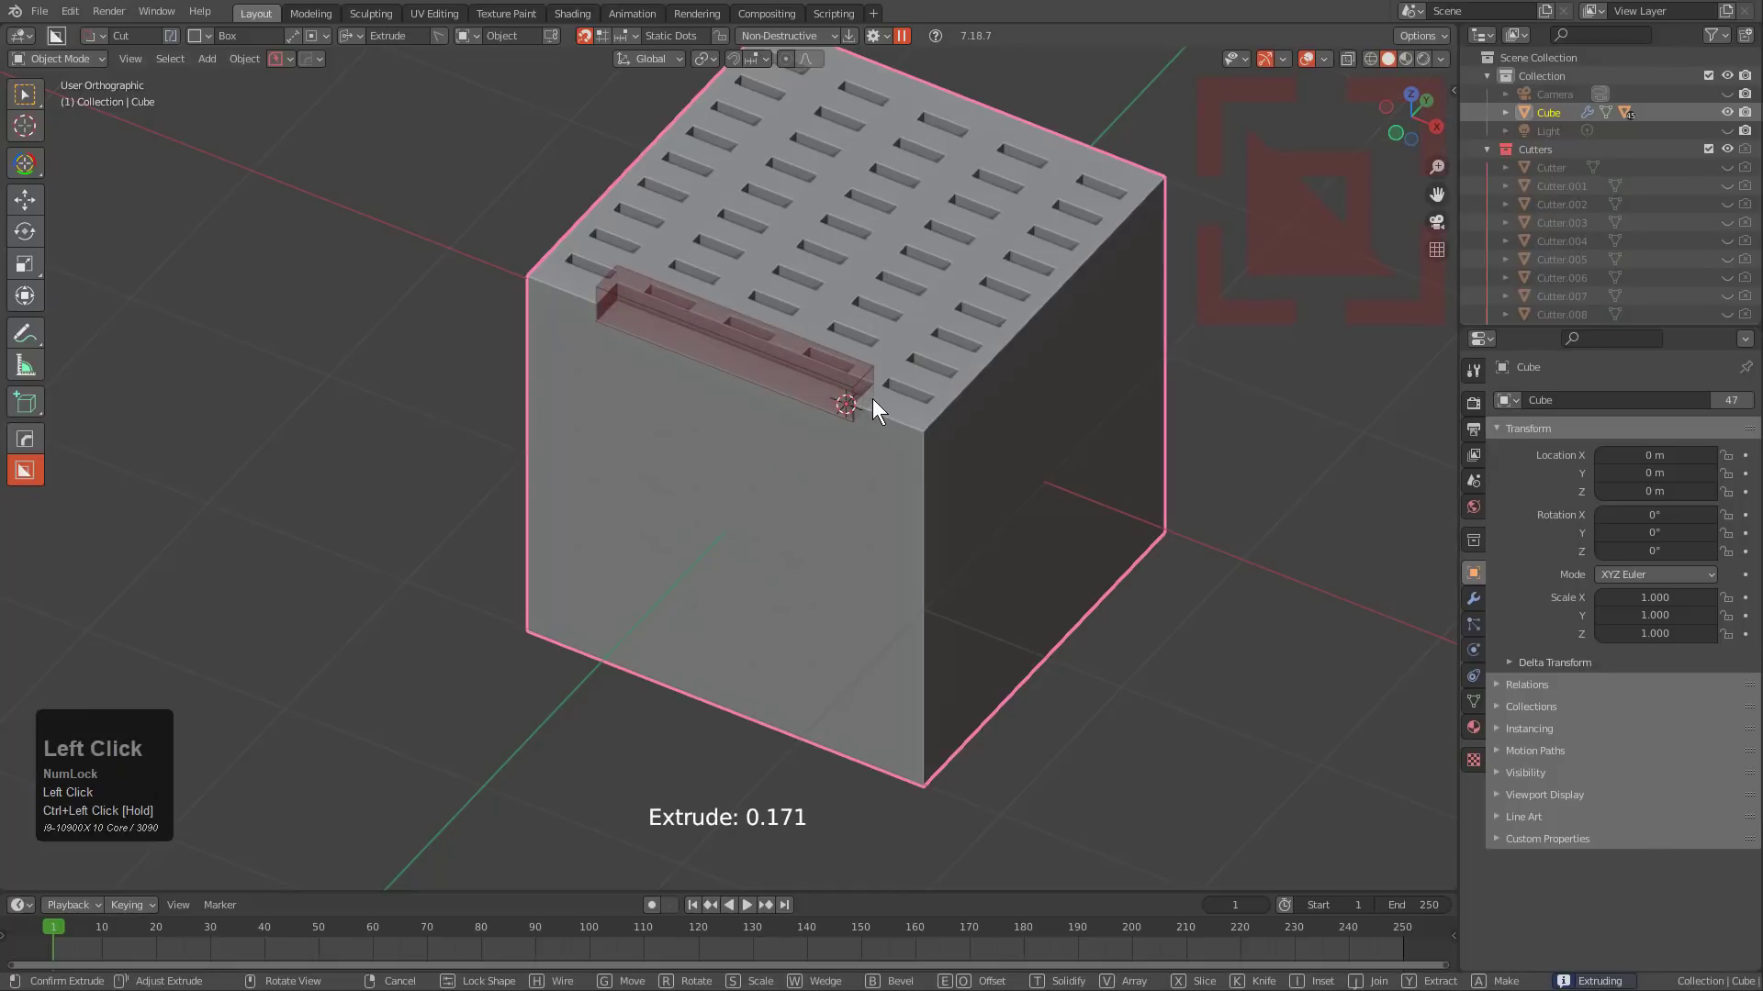
{"action": "left_click", "coordinate": [873, 399]}
Cut a slot with rounded bevelled ends along the front face's diagonal and add a narrow cut about 1.17 by 0.09, 0.57 deep, along its upper side.
{"action": "left_click_drag", "start_coordinate": [727, 531], "coordinate": [863, 487]}
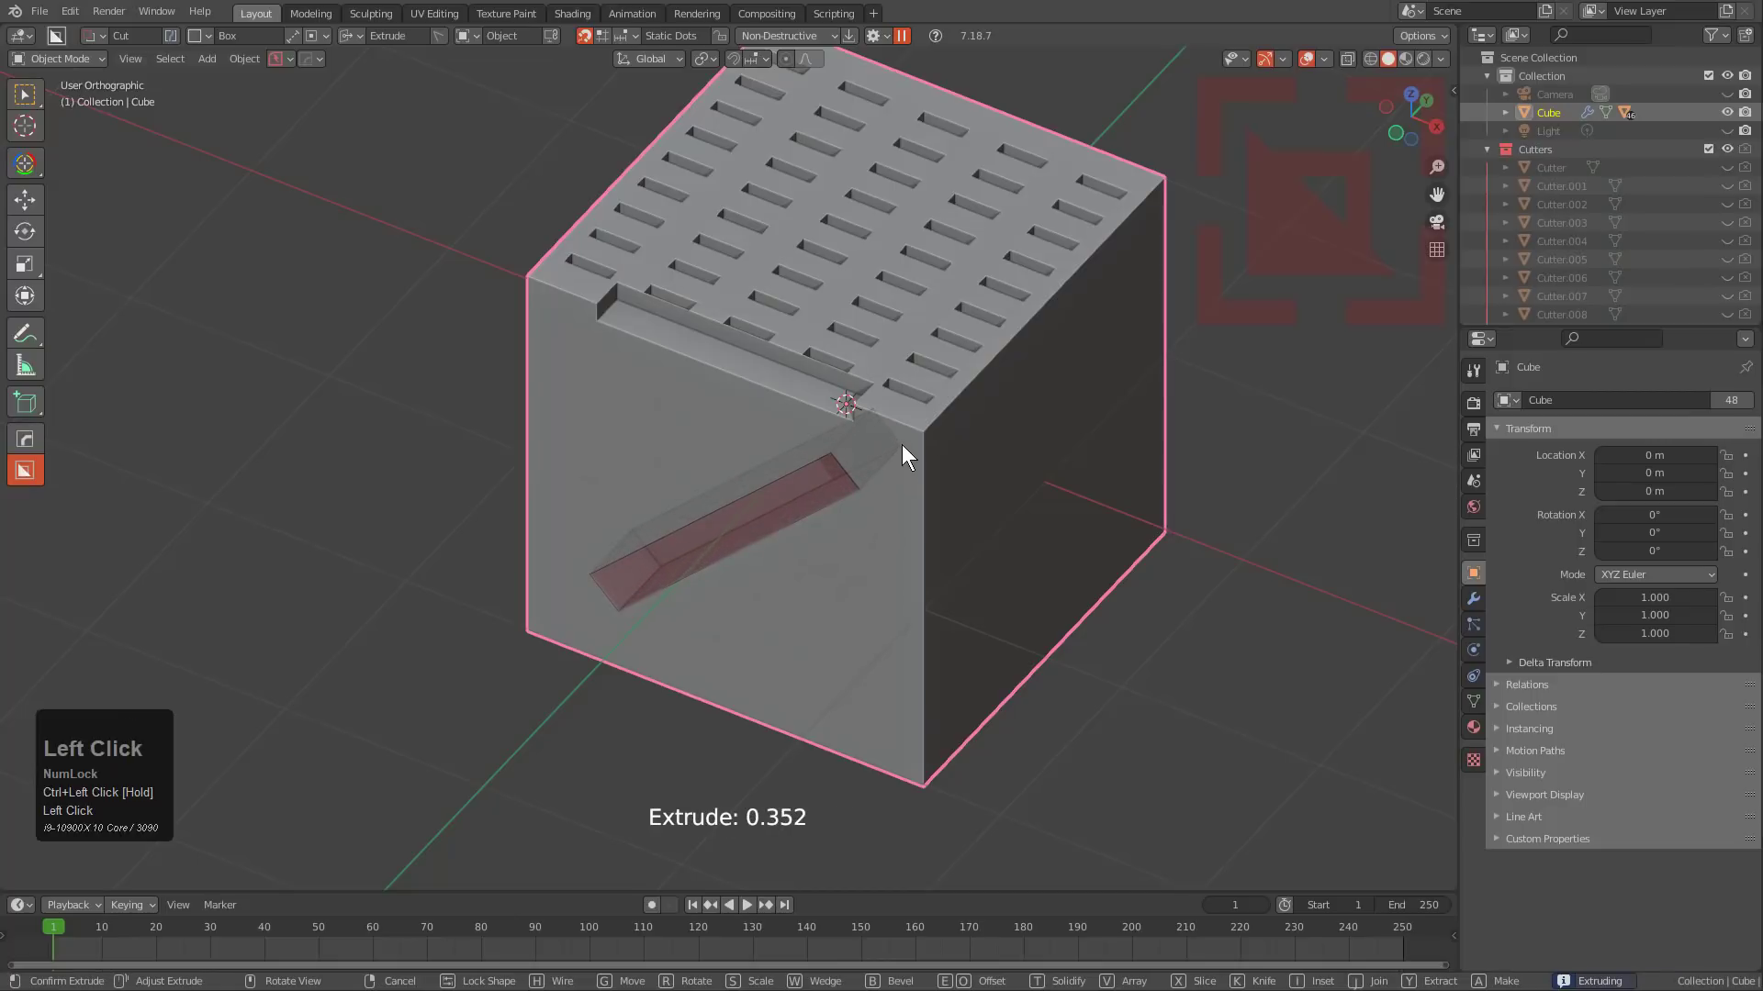
{"action": "key", "text": "b"}
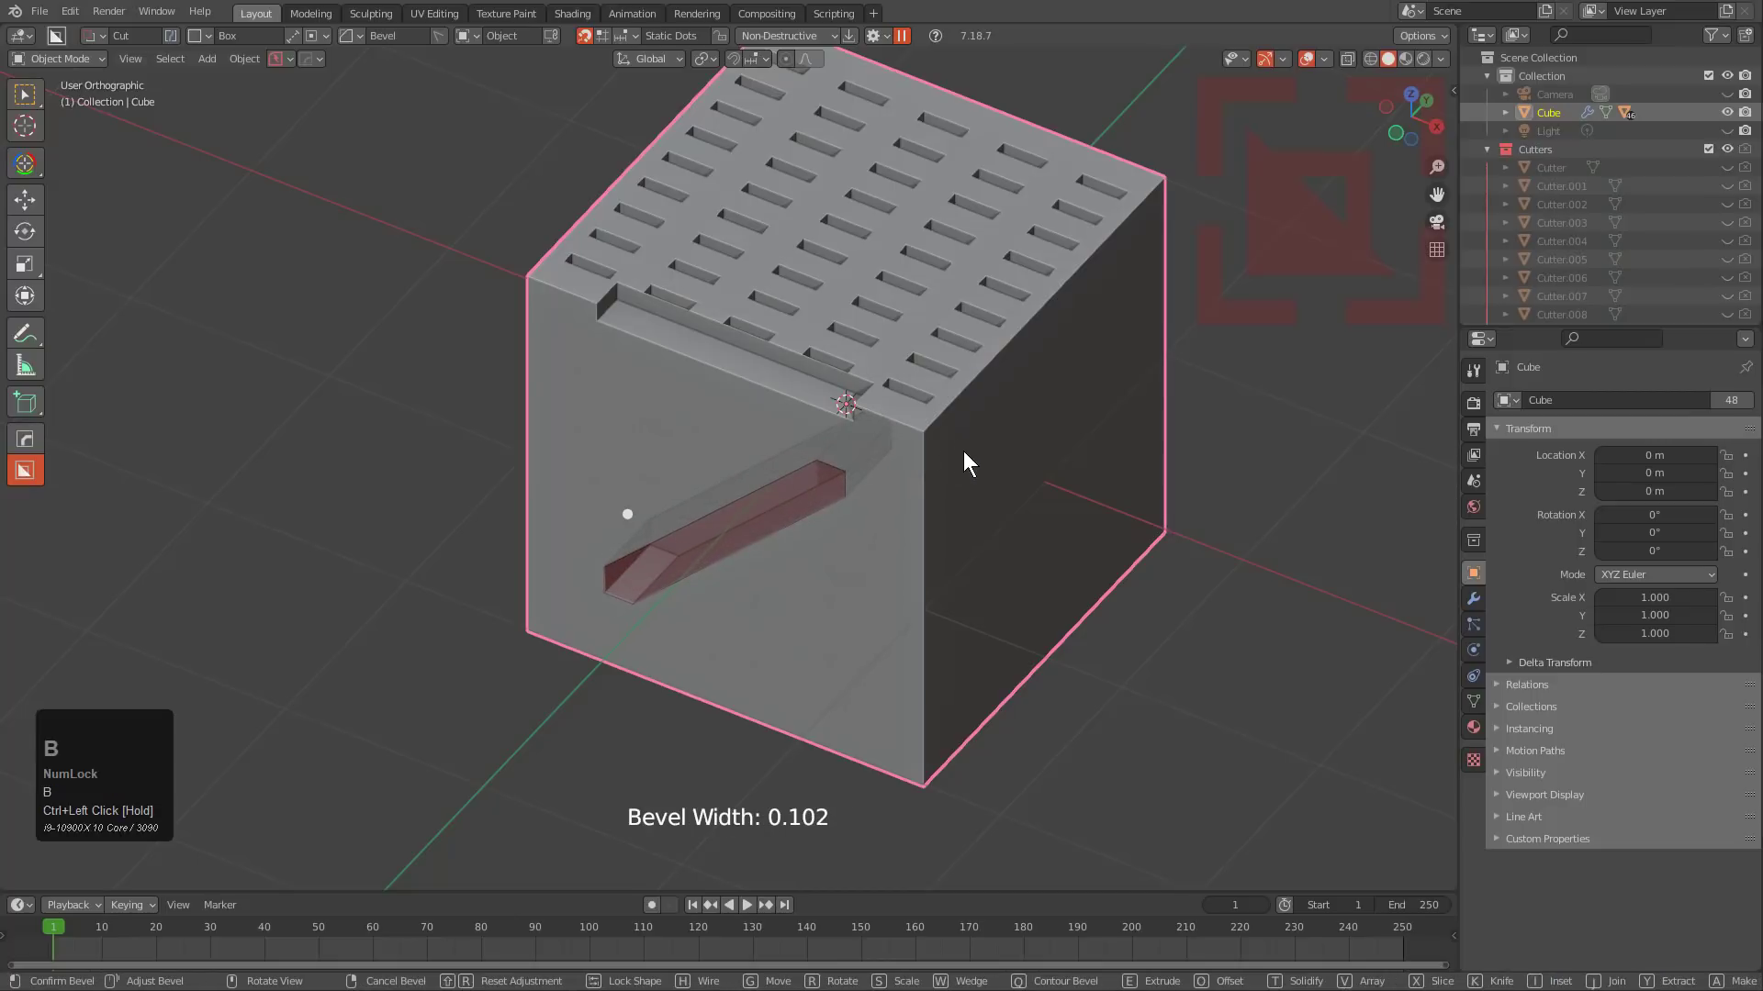
{"action": "scroll", "coordinate": [1001, 459], "scroll_direction": "up", "scroll_amount": 2}
{"action": "scroll", "coordinate": [998, 449], "scroll_direction": "up", "scroll_amount": 3}
{"action": "left_click", "coordinate": [998, 450]}
{"action": "left_click", "coordinate": [830, 450]}
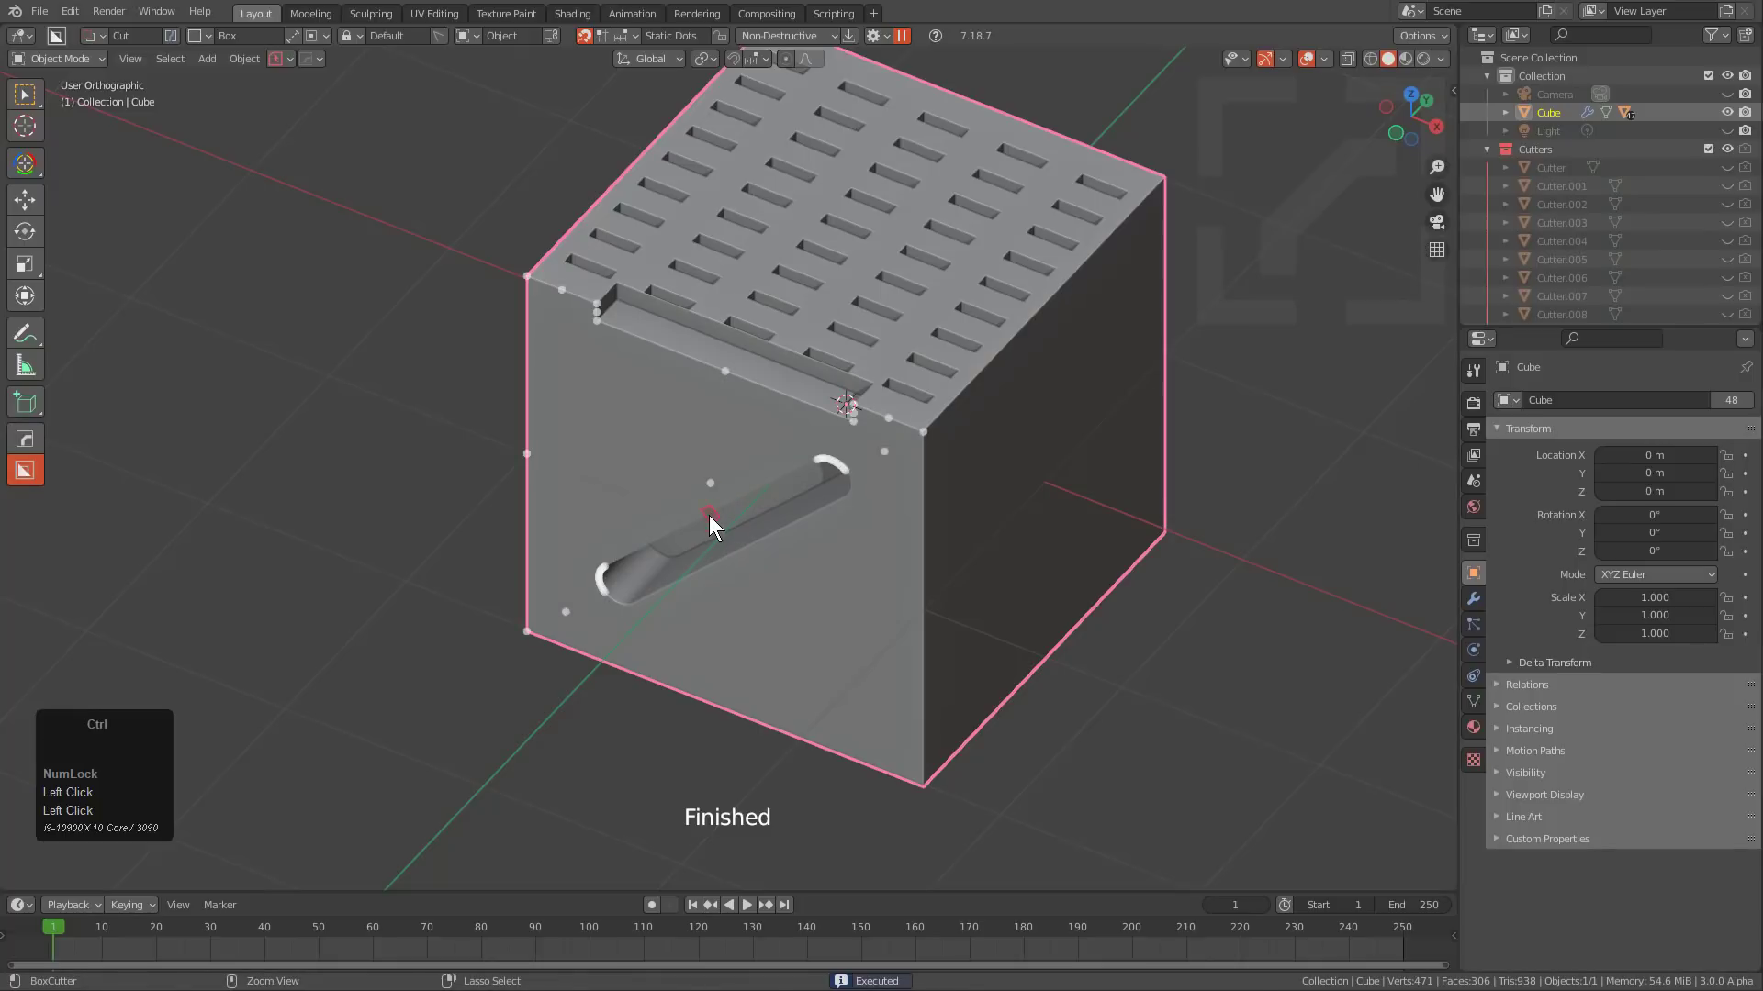
{"action": "left_click_drag", "start_coordinate": [709, 515], "coordinate": [800, 479], "text": "ctrl"}
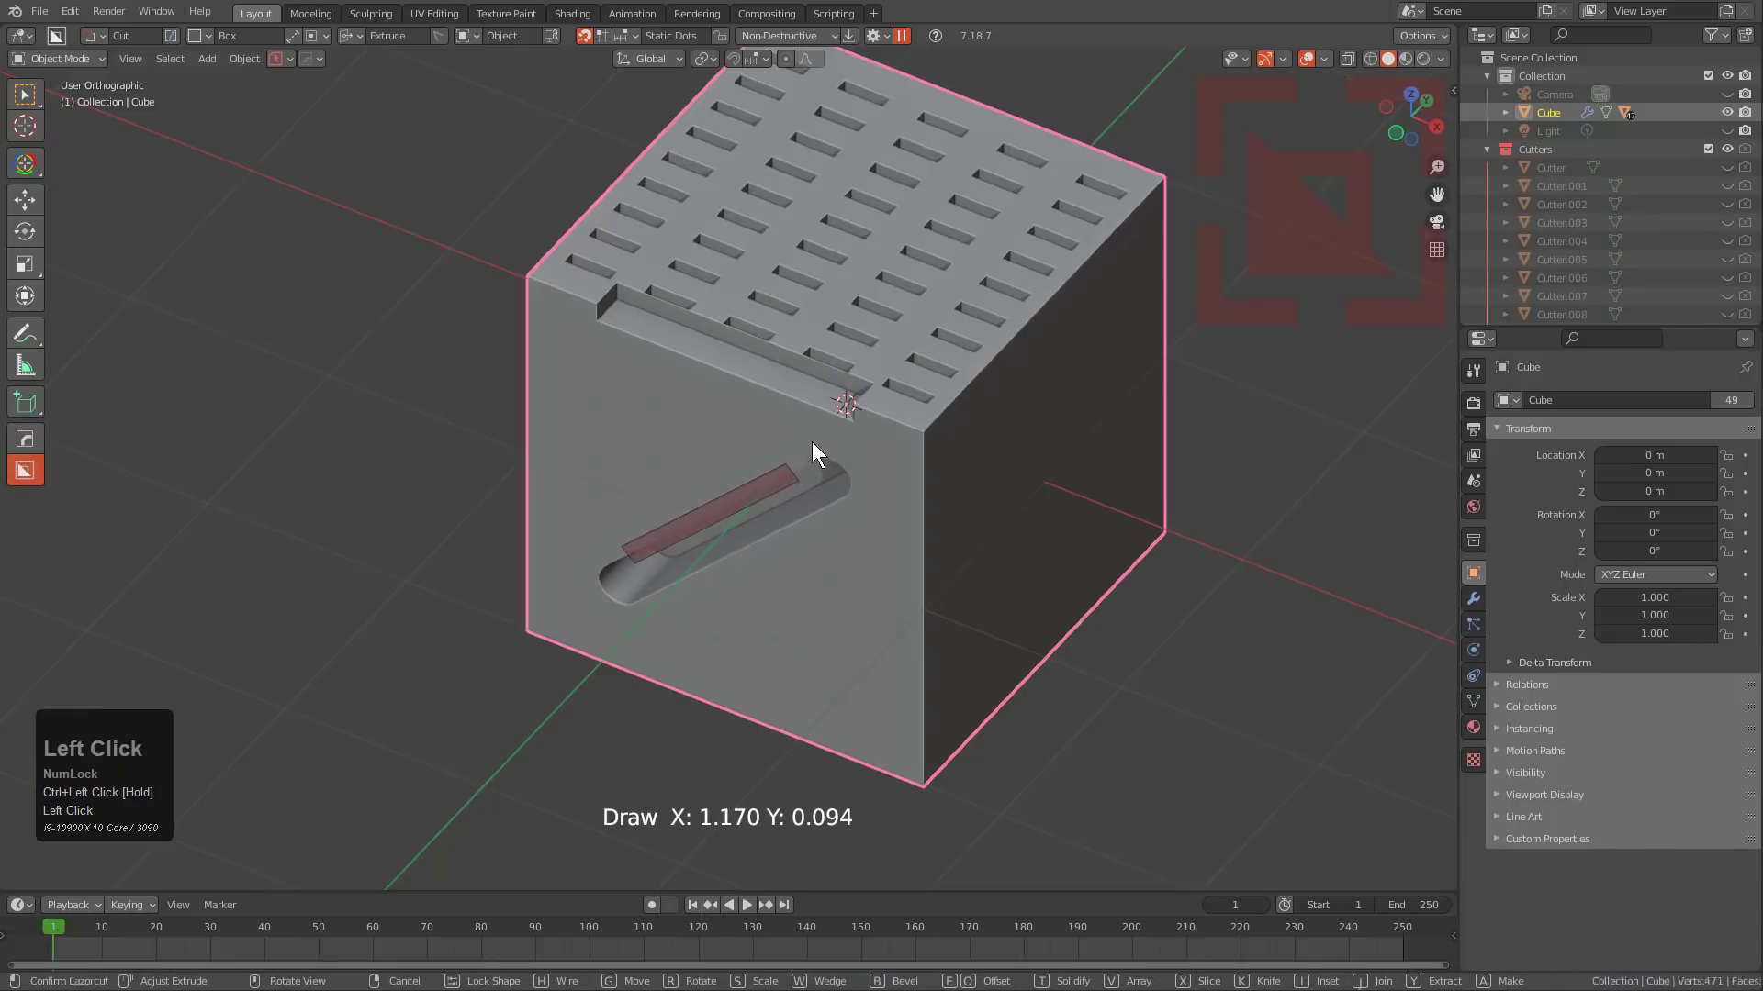
{"action": "left_click", "coordinate": [846, 388]}
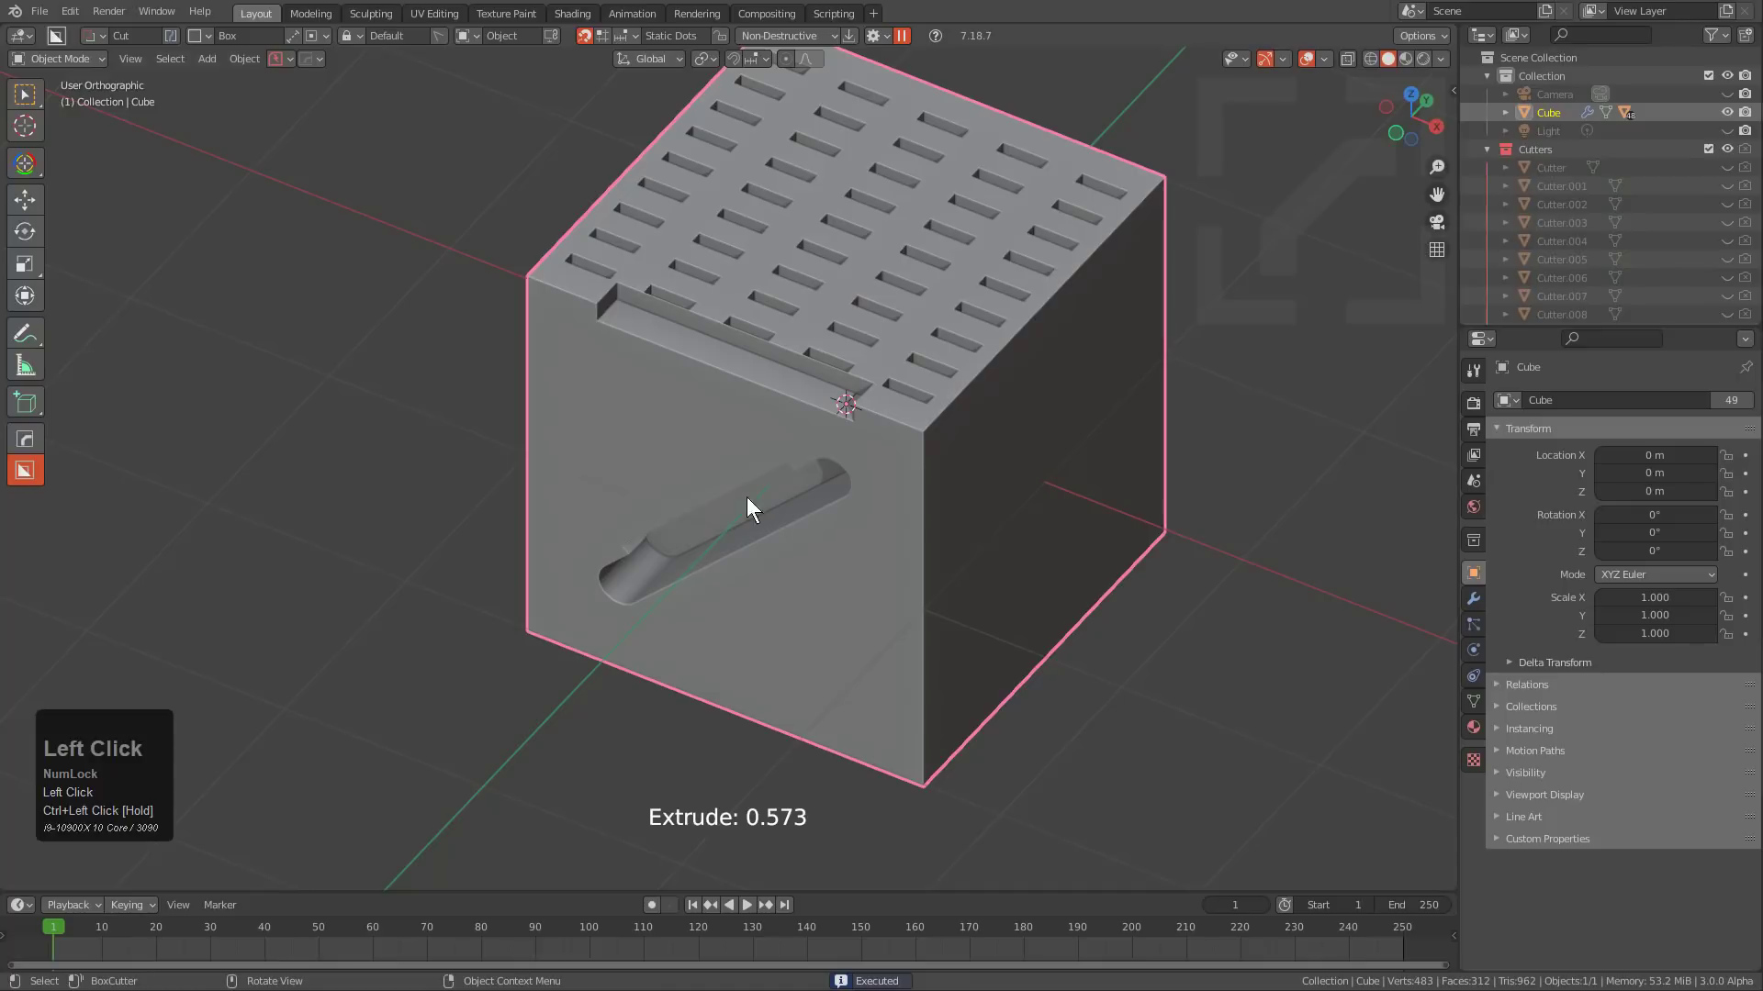
Enable Subdivision Preview and increase the static dot subdivision on the cube's uncut side face to a dense grid.
{"action": "left_click", "coordinate": [631, 36]}
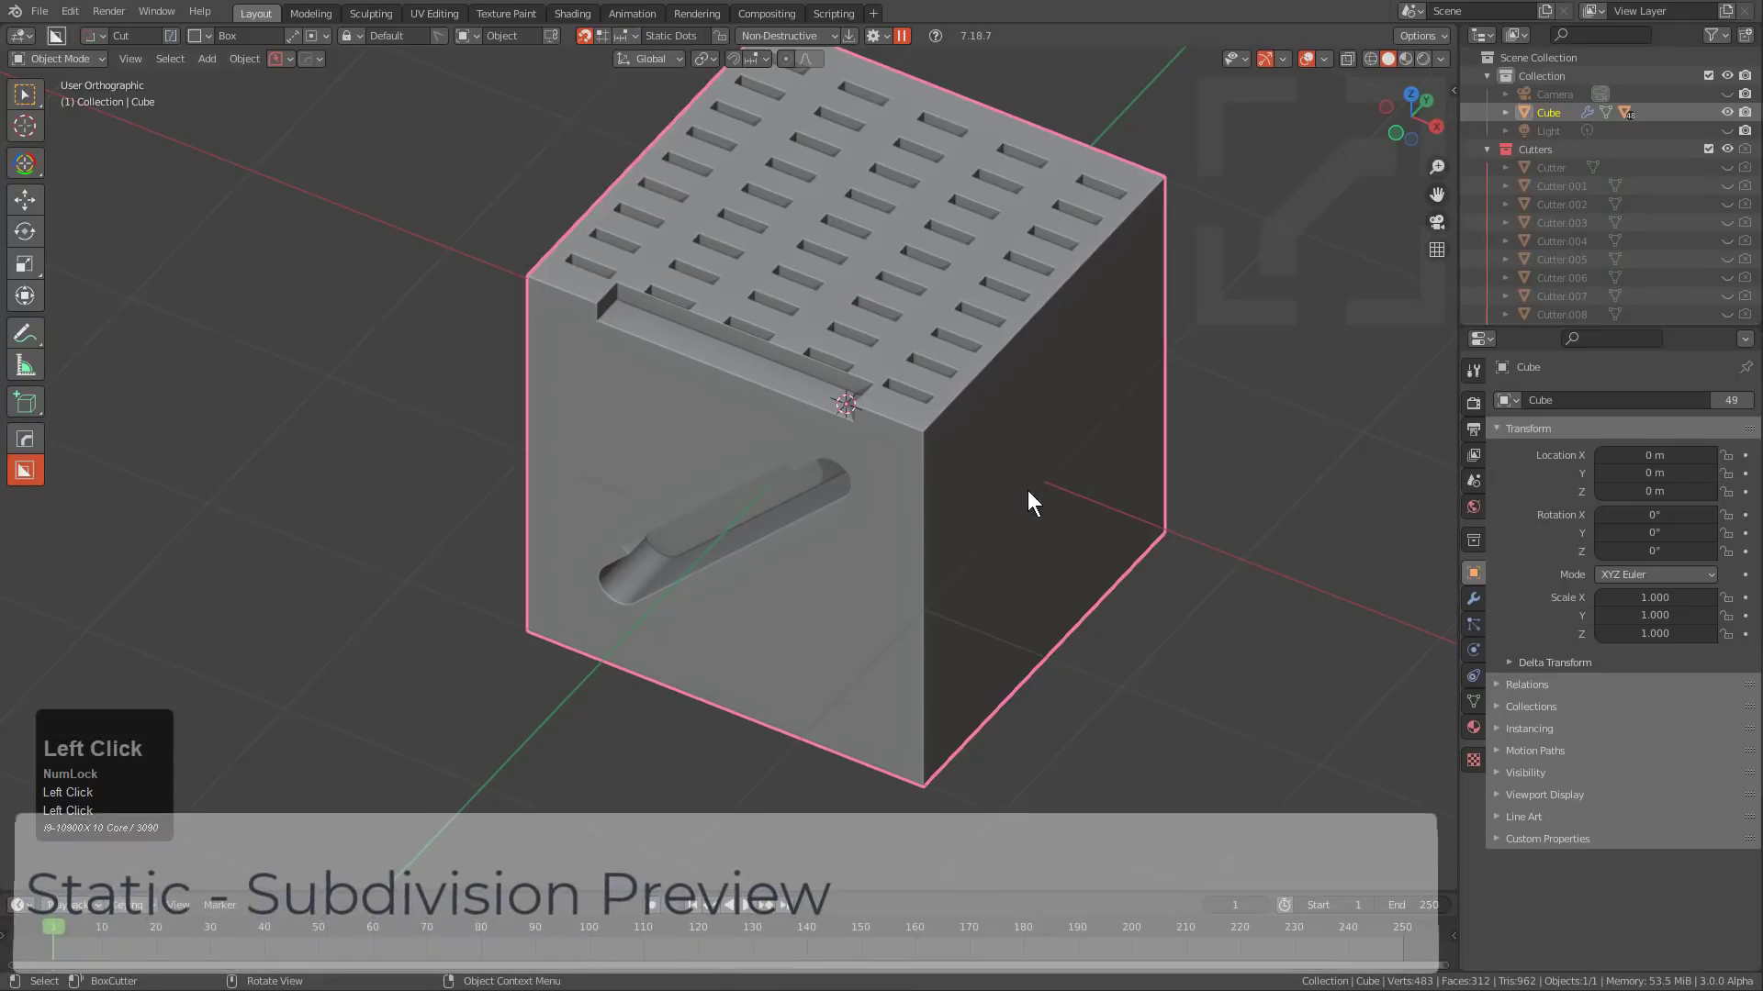
{"action": "middle_click_drag", "start_coordinate": [1028, 491], "coordinate": [900, 516]}
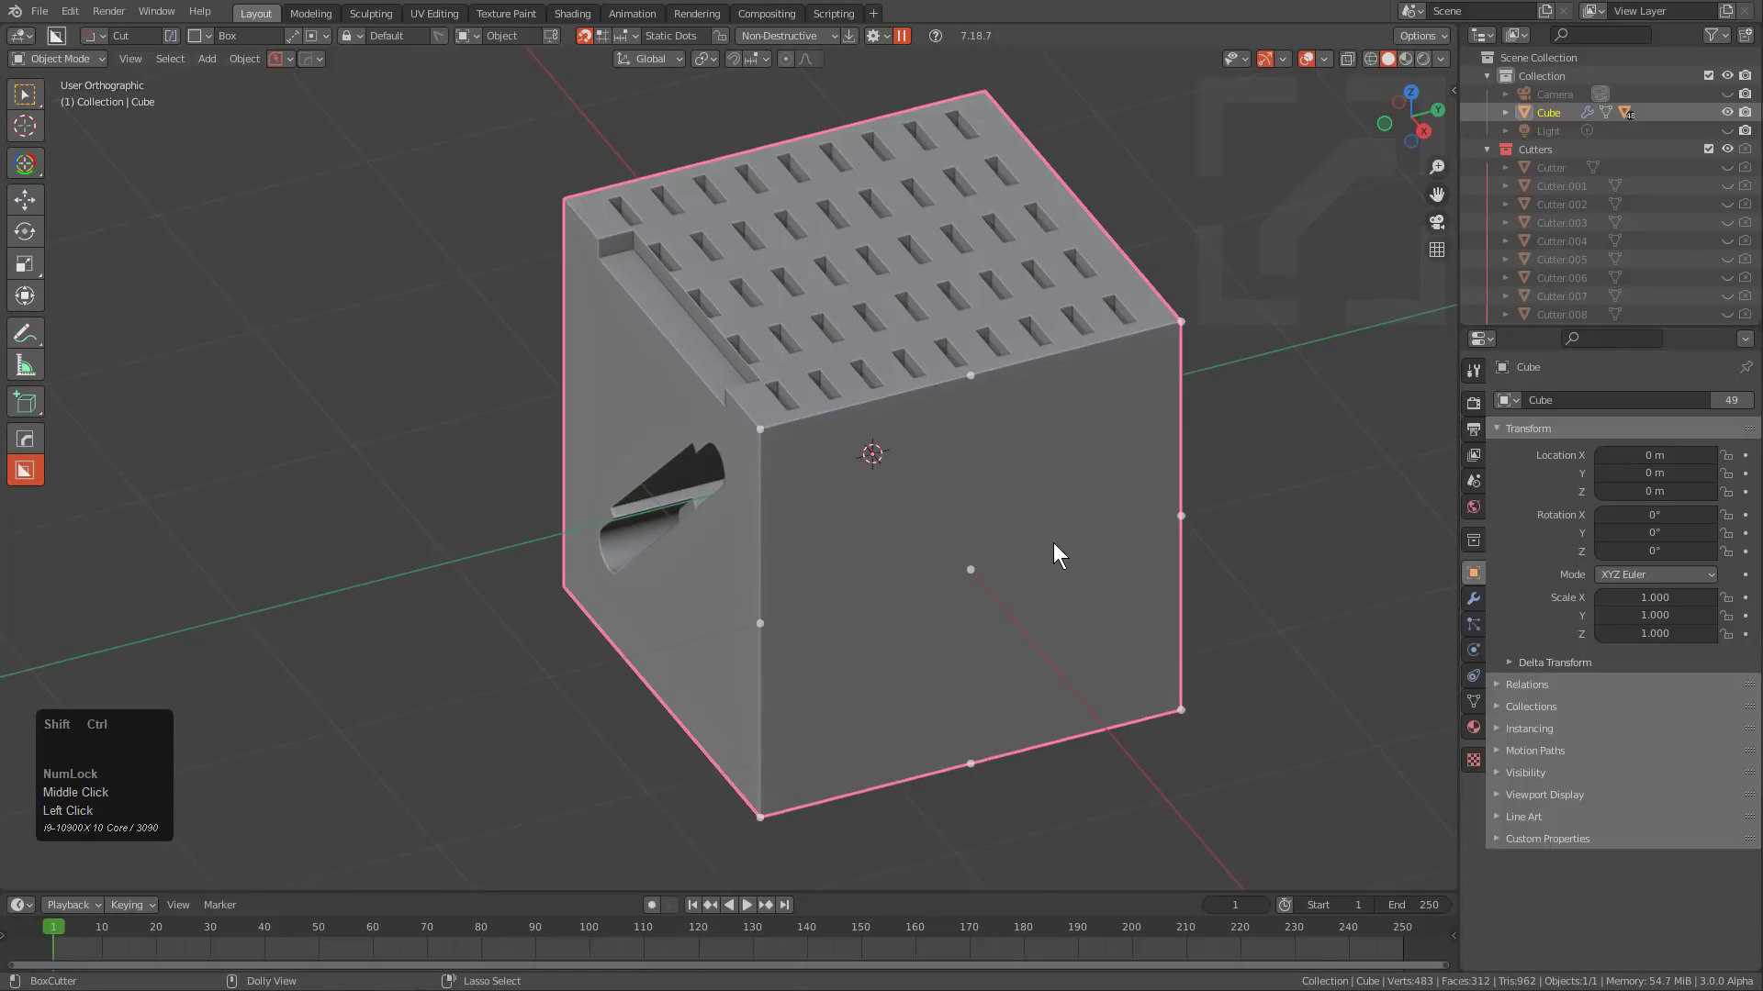
{"action": "scroll", "coordinate": [1054, 542], "scroll_direction": "up", "scroll_amount": 3, "text": "ctrl+shift"}
{"action": "scroll", "coordinate": [1044, 521], "scroll_direction": "up", "scroll_amount": 1, "text": "ctrl+shift"}
{"action": "scroll", "coordinate": [1044, 522], "scroll_direction": "down", "scroll_amount": 1, "text": "ctrl+shift"}
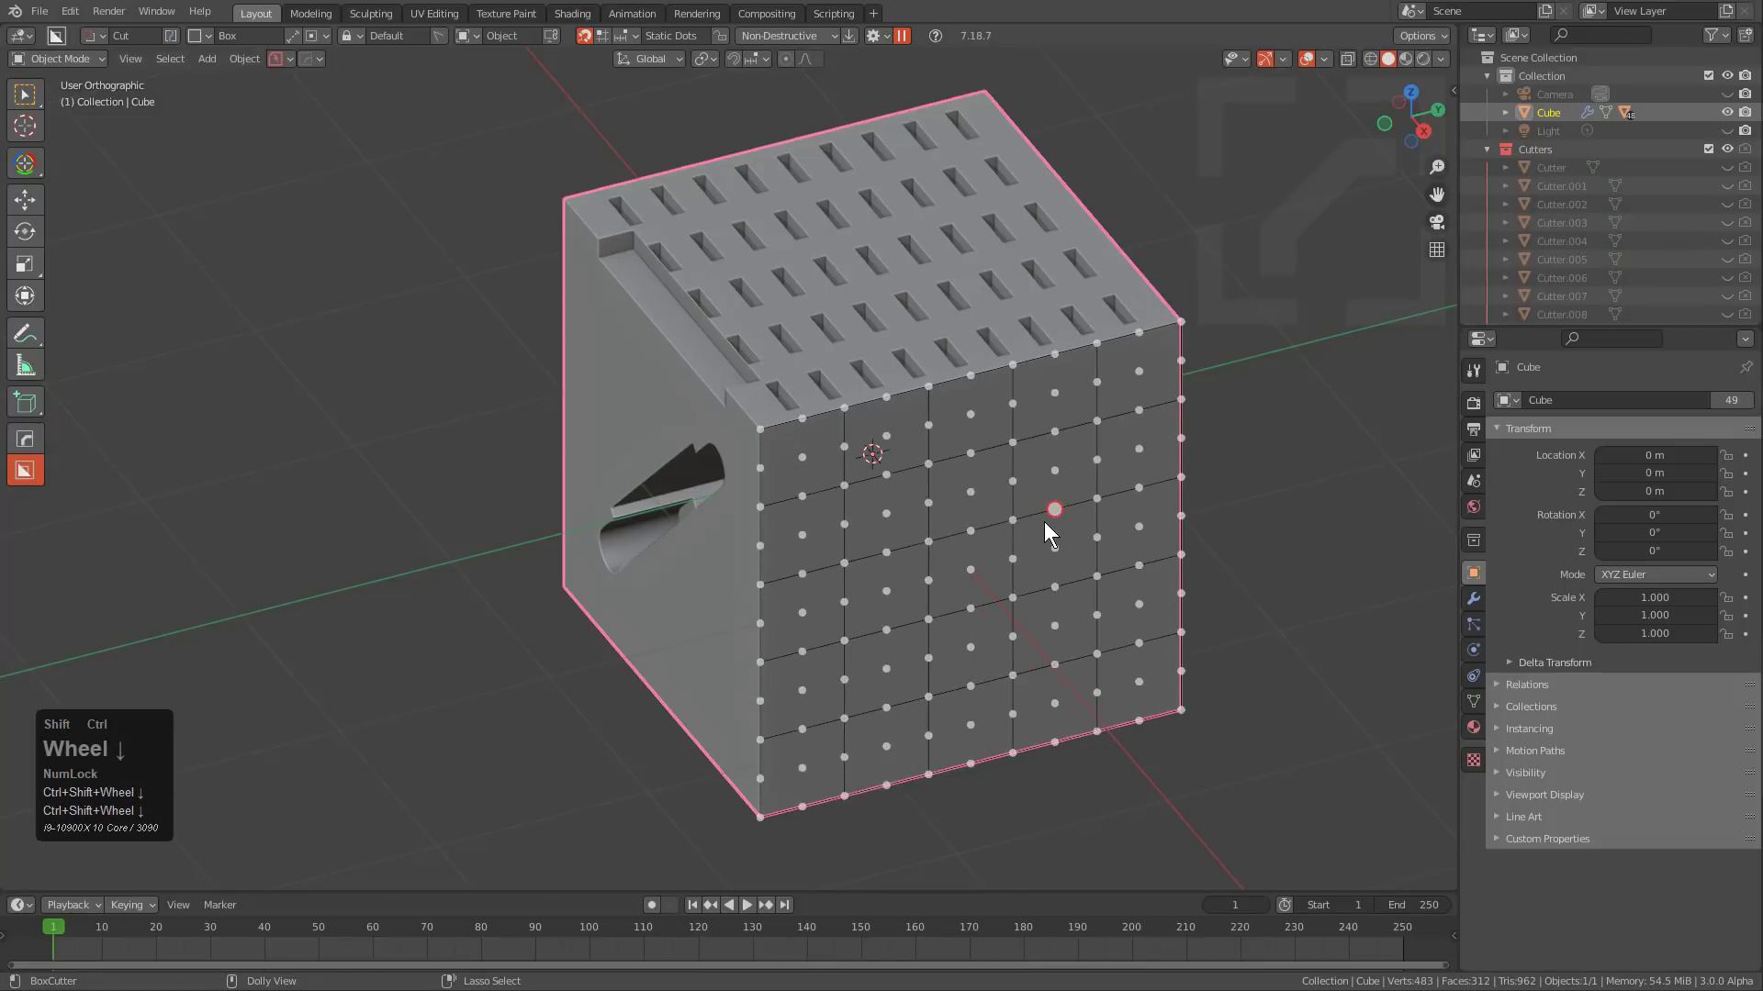
{"action": "scroll", "coordinate": [1044, 521], "scroll_direction": "up", "scroll_amount": 2, "text": "ctrl+shift"}
{"action": "scroll", "coordinate": [1009, 519], "scroll_direction": "up", "scroll_amount": 3}
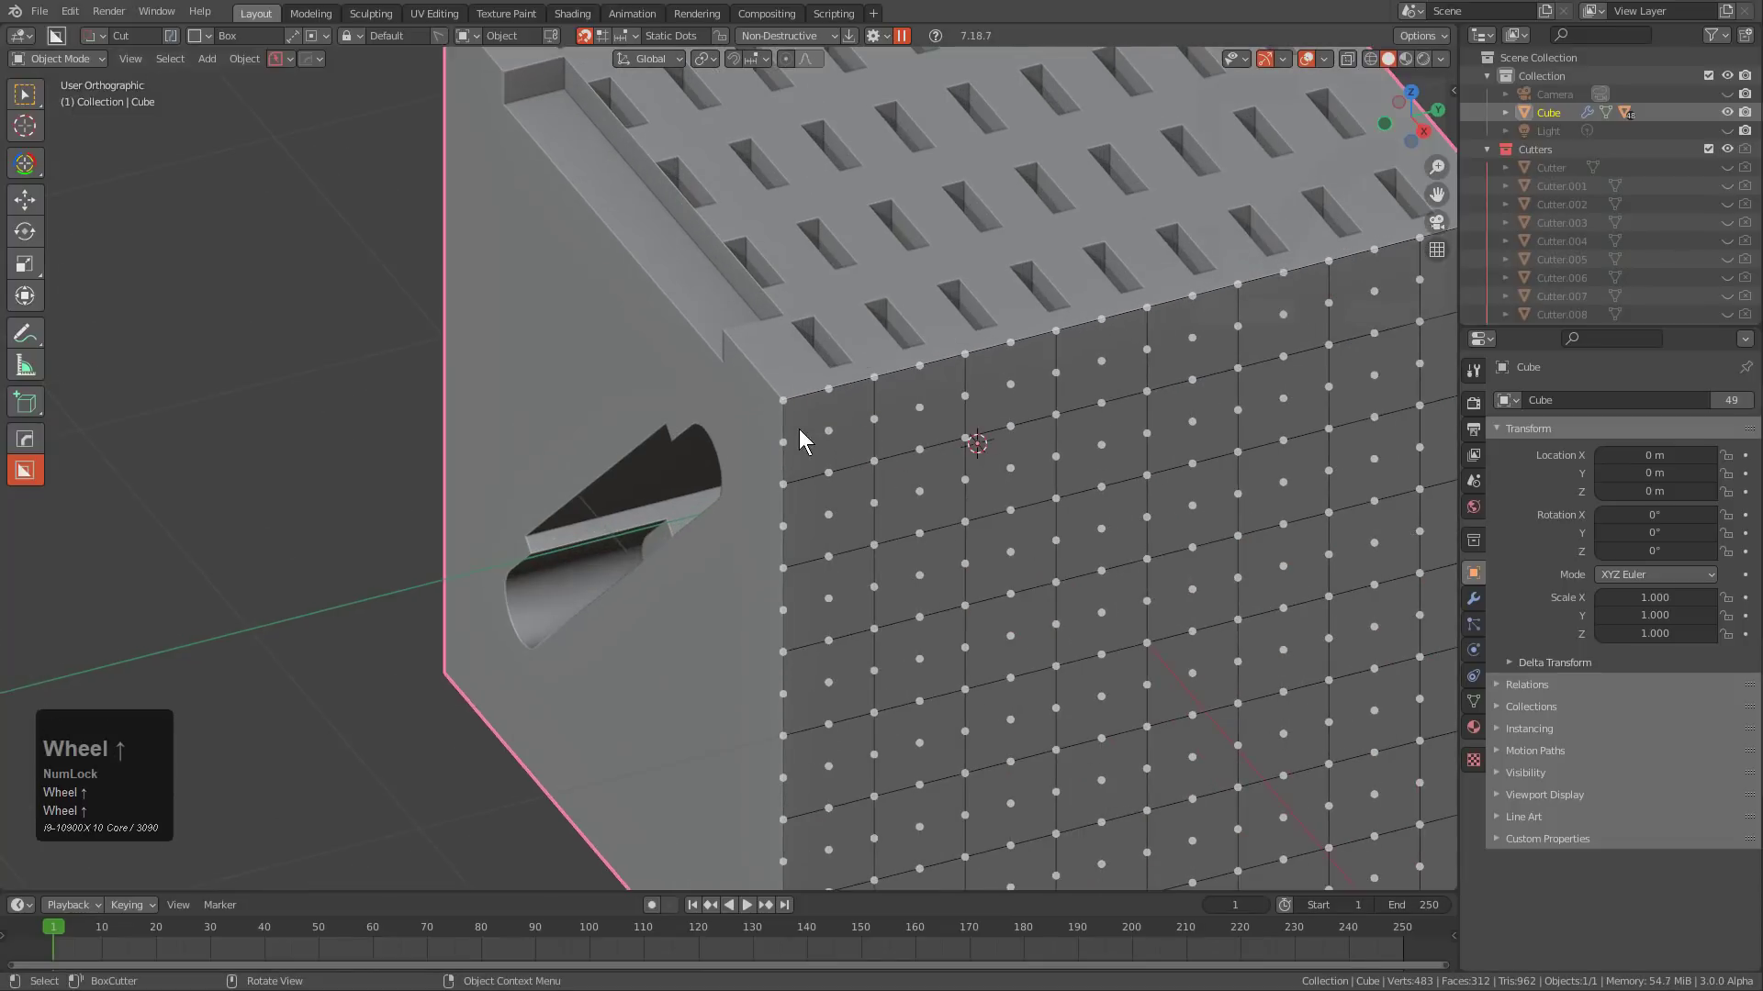
Cut a small rectangular notch 0.205 deep near the side face's upper corner and repeat it at the grid dots across the first row.
{"action": "mouse_move", "coordinate": [829, 431]}
{"action": "left_mouse_down"}
{"action": "mouse_move", "coordinate": [861, 442]}
{"action": "mouse_move", "coordinate": [854, 428]}
{"action": "left_mouse_up"}
{"action": "left_click", "coordinate": [832, 392]}
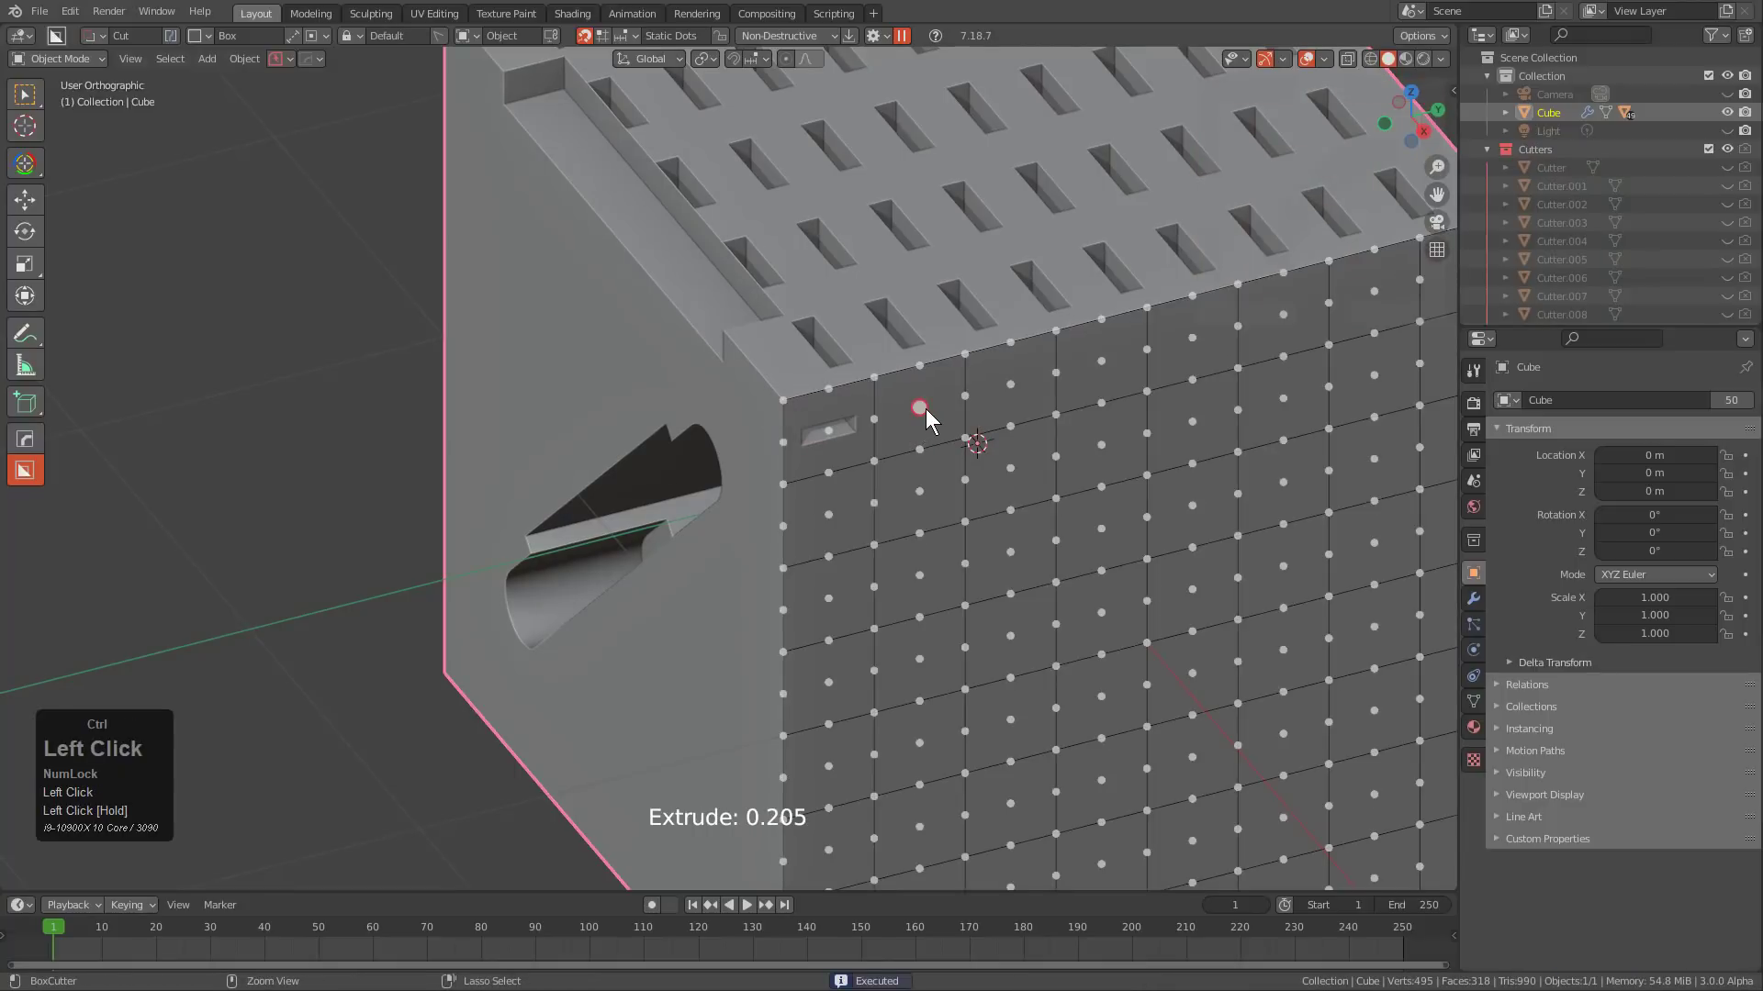
{"action": "double_click", "coordinate": [922, 408], "text": "ctrl"}
{"action": "left_click", "coordinate": [1005, 388], "text": "ctrl"}
{"action": "left_click", "coordinate": [1101, 365], "text": "ctrl"}
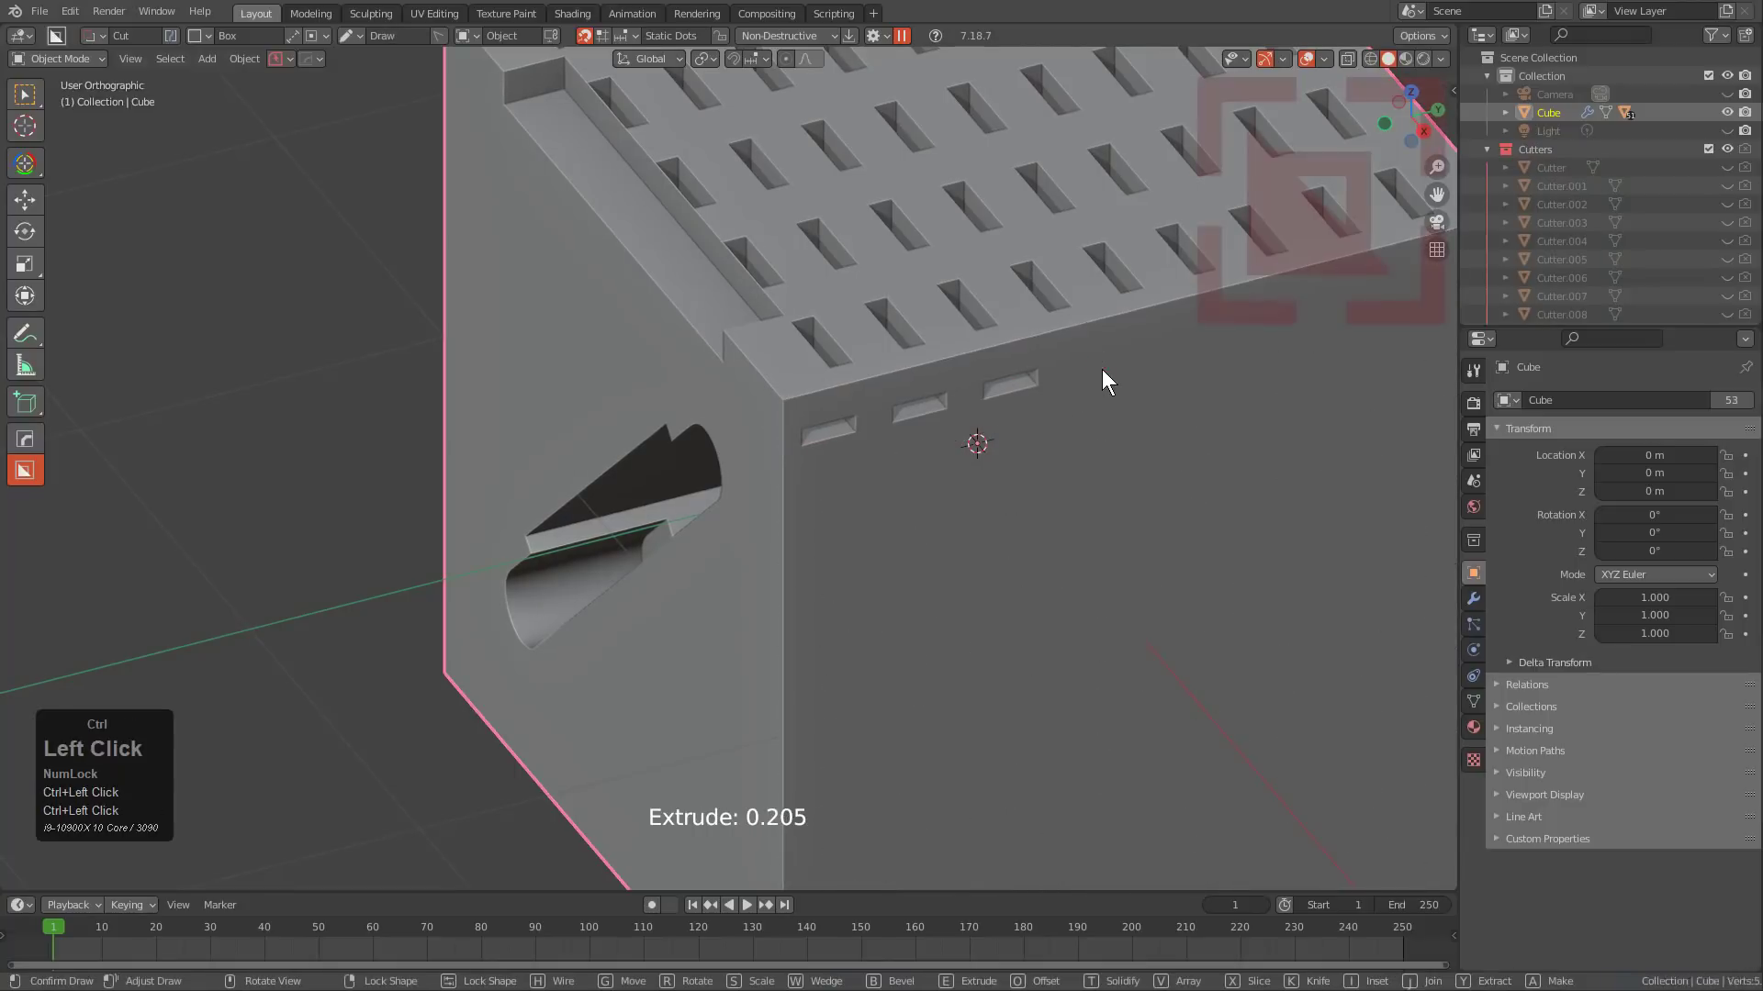
{"action": "middle_click_drag", "start_coordinate": [1101, 369], "coordinate": [961, 316]}
{"action": "left_click", "coordinate": [989, 290], "text": "ctrl"}
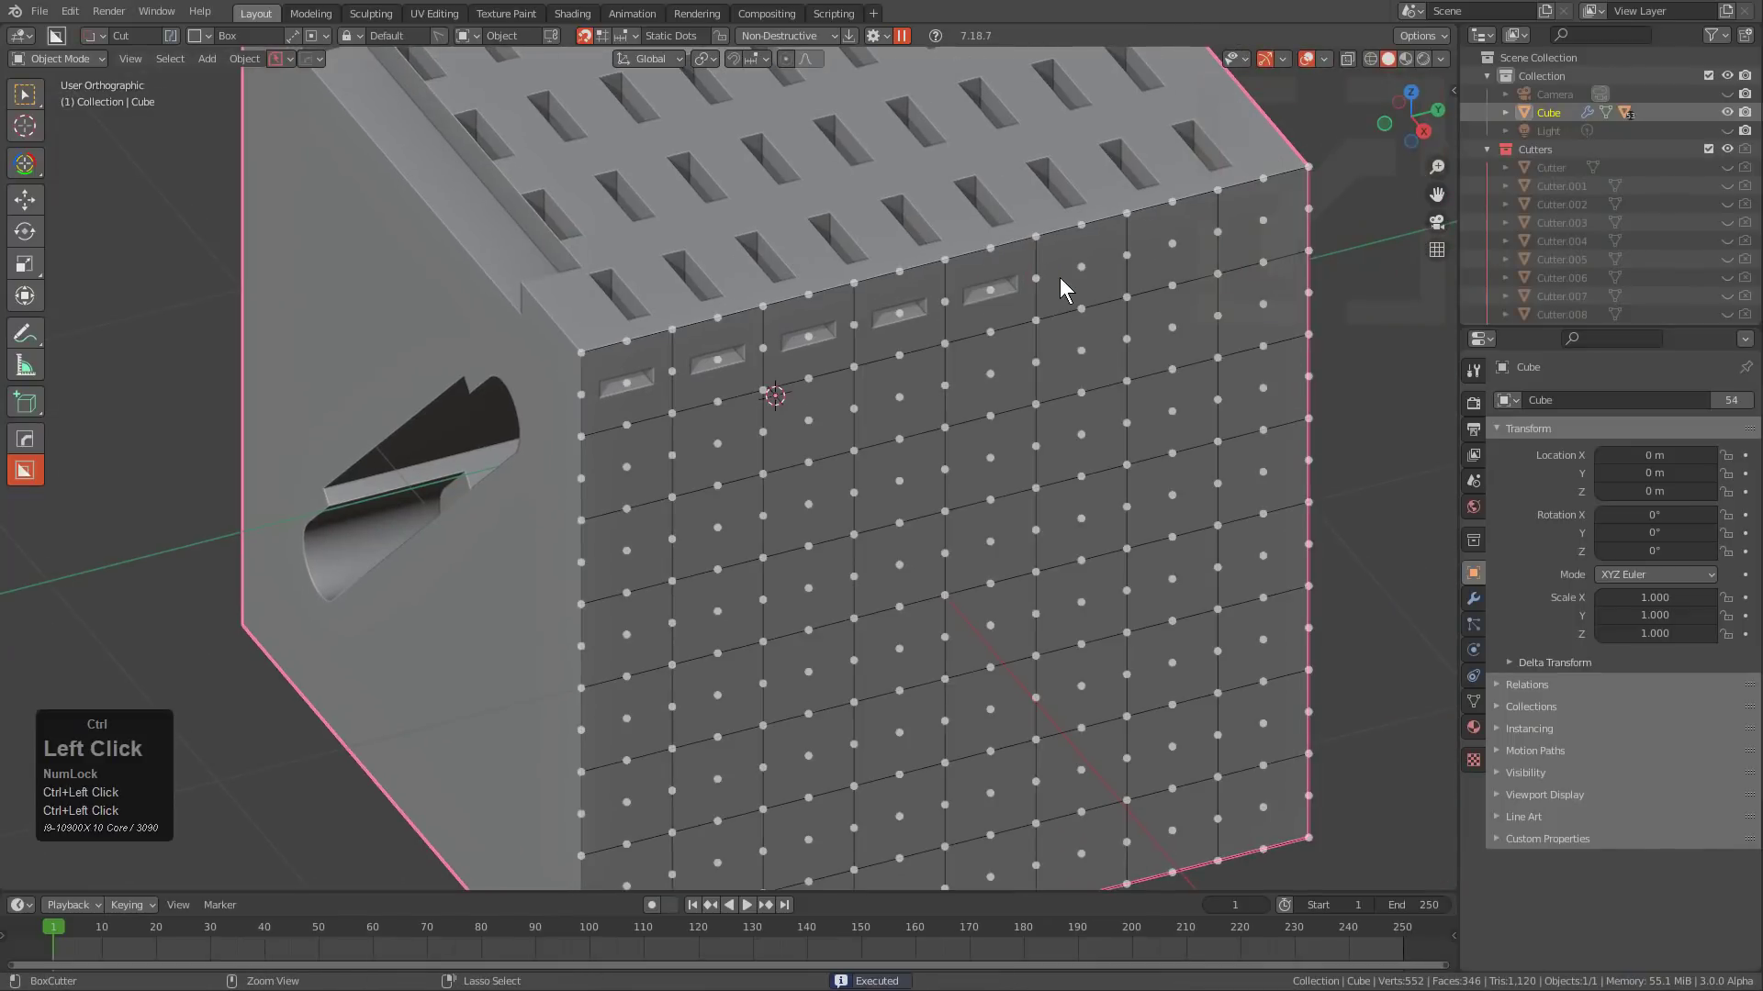
{"action": "left_click", "coordinate": [1081, 267], "text": "ctrl"}
{"action": "left_click", "coordinate": [1171, 250], "text": "ctrl"}
{"action": "left_click", "coordinate": [1265, 221], "text": "ctrl"}
Repeat the rectangular notch at the grid dots along the side face's second row, working back towards the corner shared with the slotted face.
{"action": "left_click", "coordinate": [1263, 304], "text": "ctrl"}
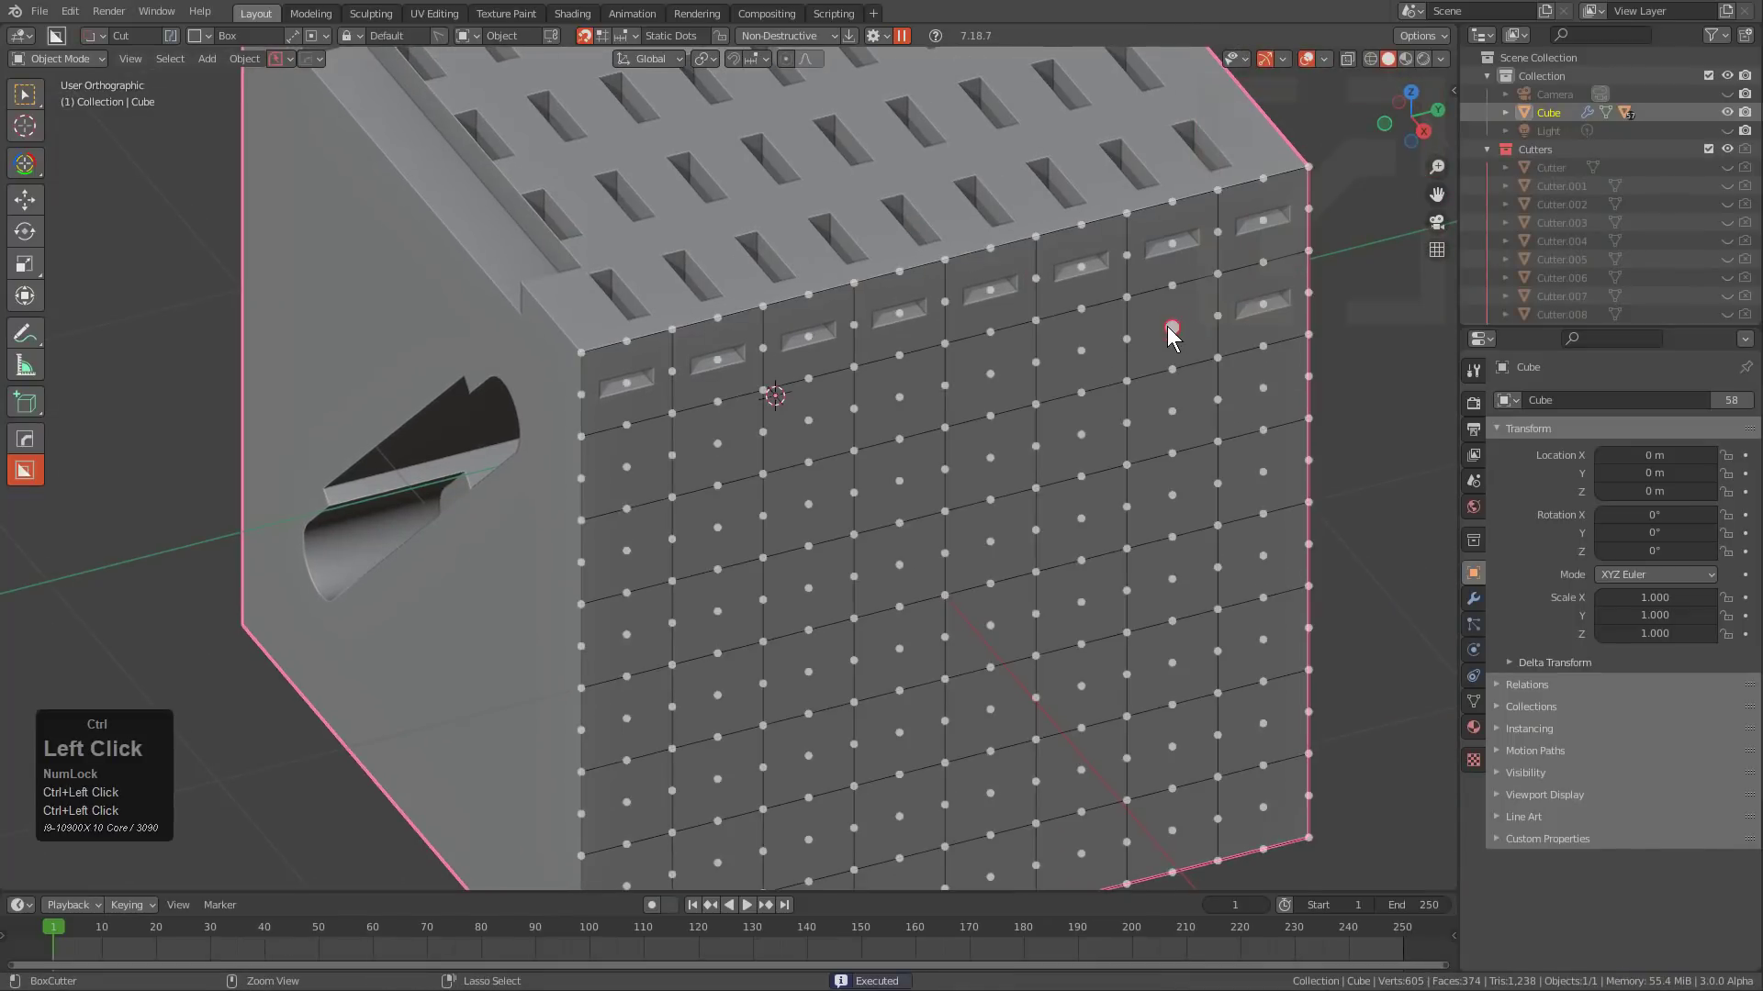
{"action": "left_click", "coordinate": [1172, 327], "text": "ctrl"}
{"action": "left_click", "coordinate": [1079, 351], "text": "ctrl"}
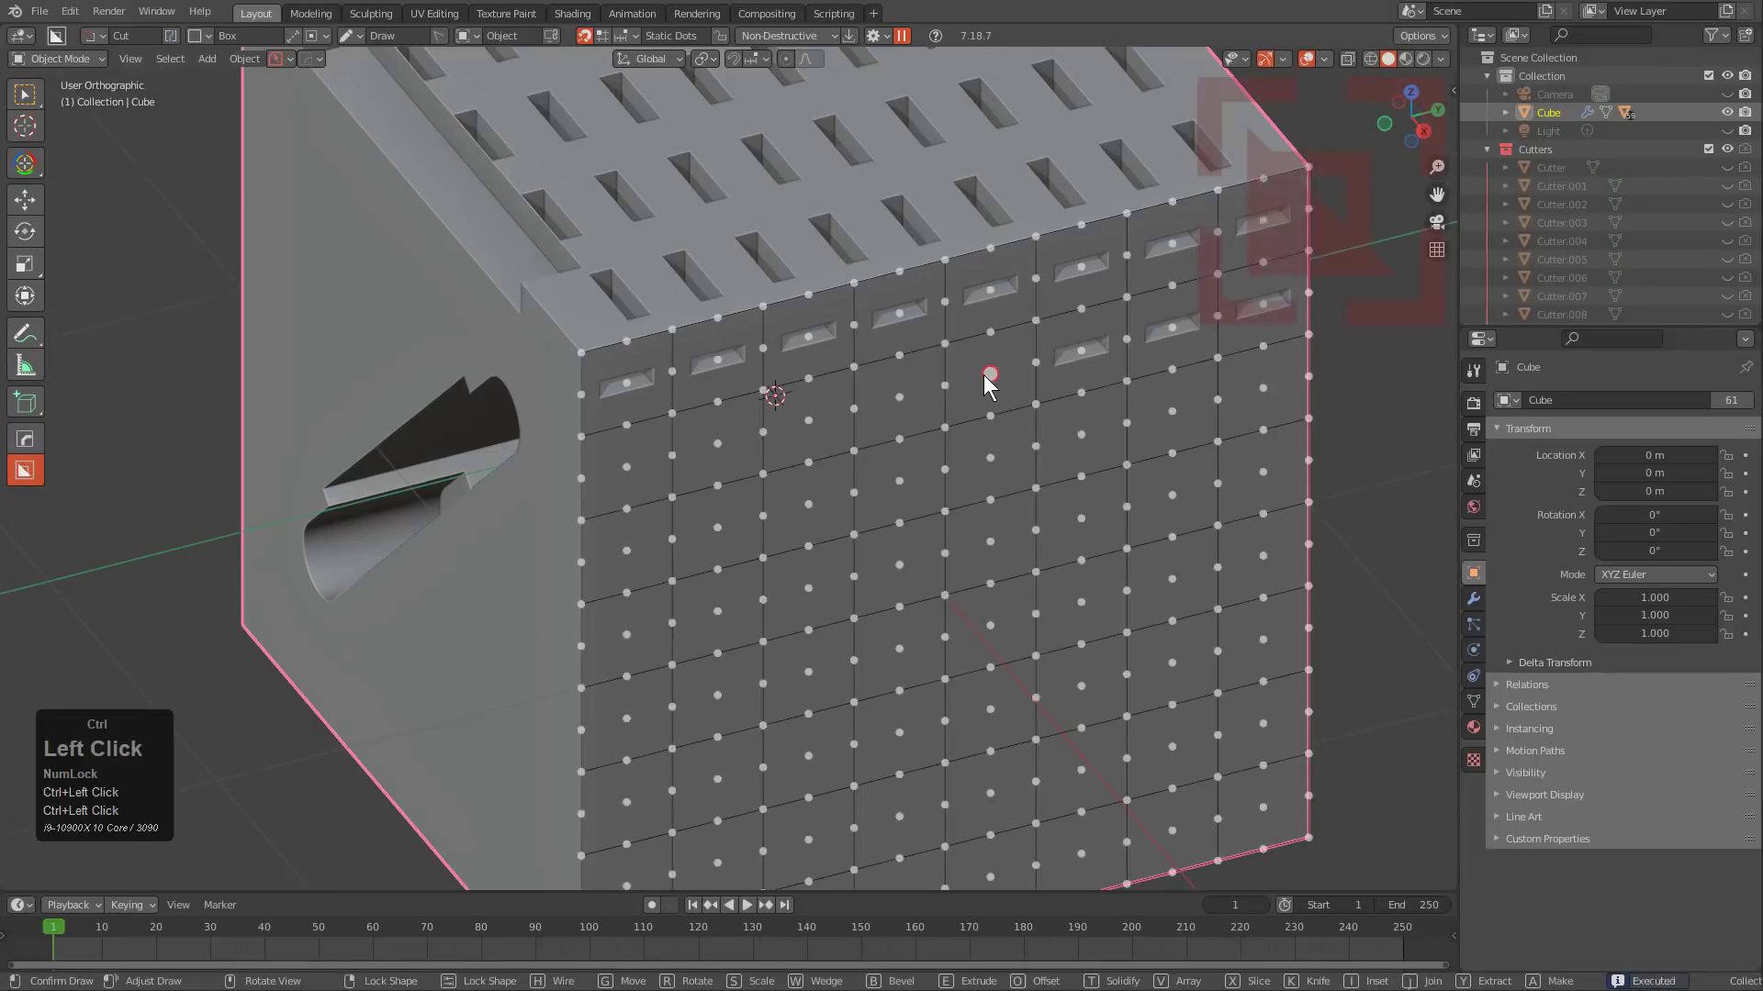
{"action": "left_click", "coordinate": [988, 374], "text": "ctrl"}
{"action": "left_click", "coordinate": [900, 398], "text": "ctrl"}
{"action": "left_click", "coordinate": [814, 413], "text": "ctrl"}
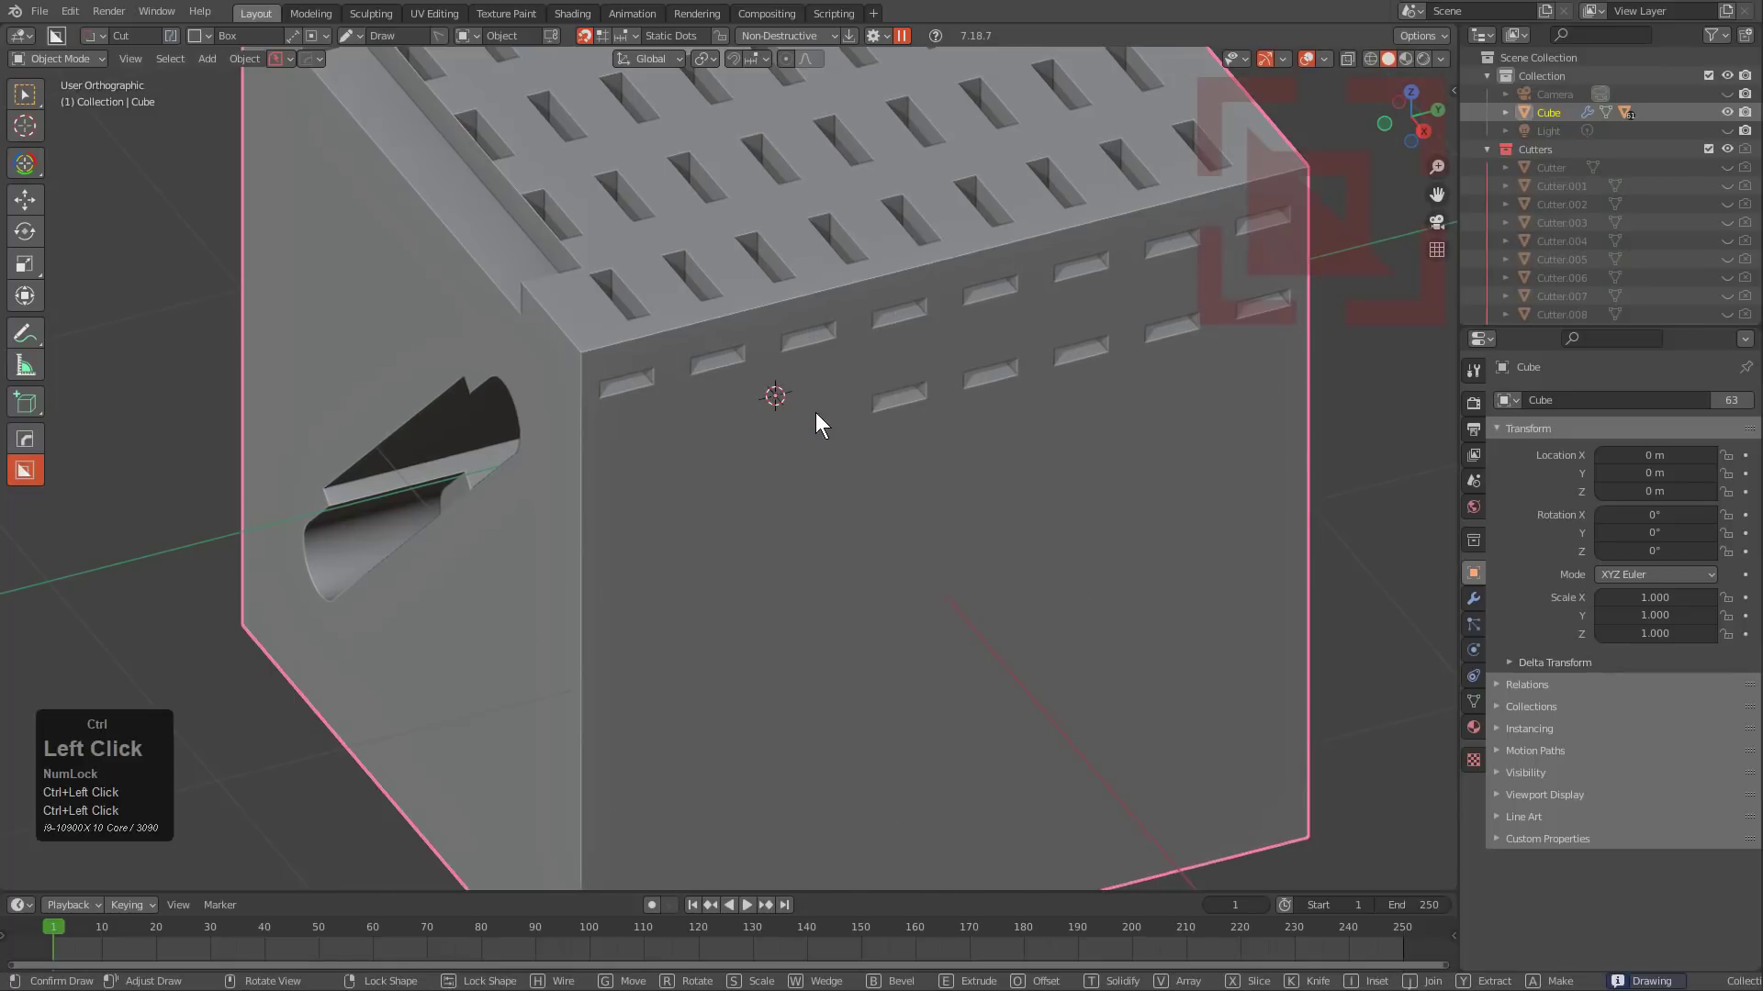
{"action": "left_click", "coordinate": [720, 436], "text": "ctrl"}
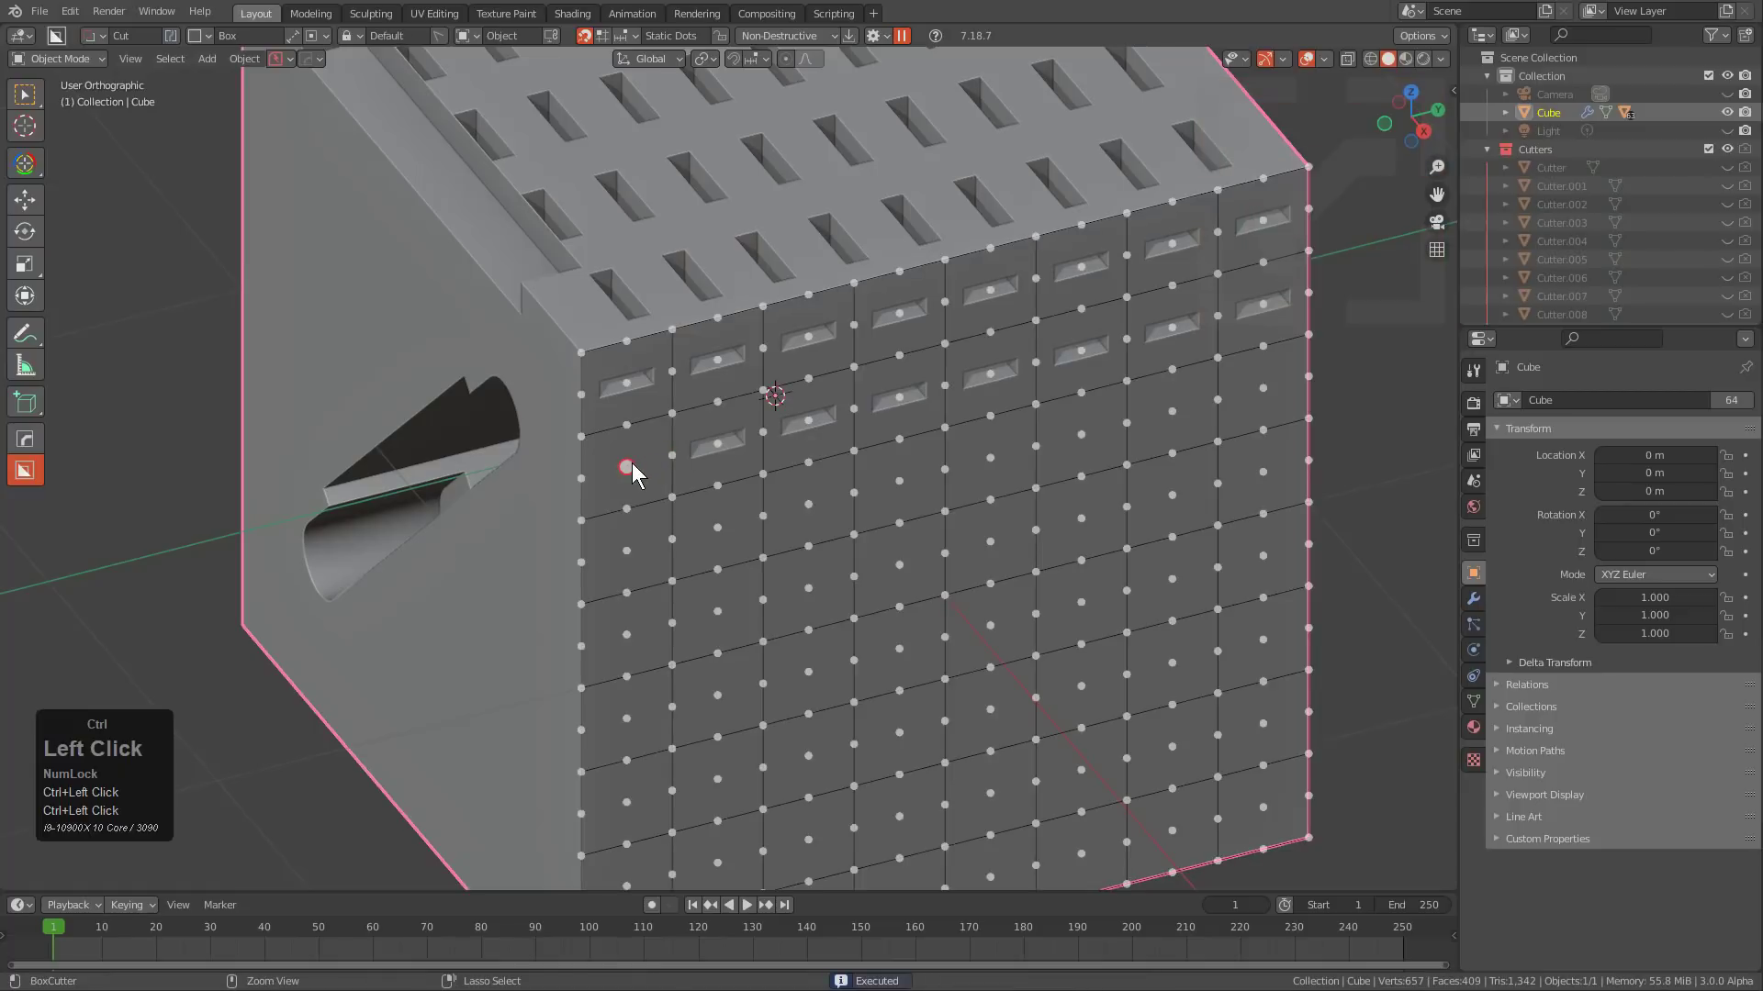
{"action": "left_click", "coordinate": [632, 464], "text": "ctrl"}
Repeat the rectangular notch at the grid dots across the side face's third row.
{"action": "left_click", "coordinate": [630, 543], "text": "ctrl"}
{"action": "left_click", "coordinate": [719, 531], "text": "ctrl"}
{"action": "left_click", "coordinate": [720, 530], "text": "ctrl"}
{"action": "left_click", "coordinate": [801, 511], "text": "ctrl"}
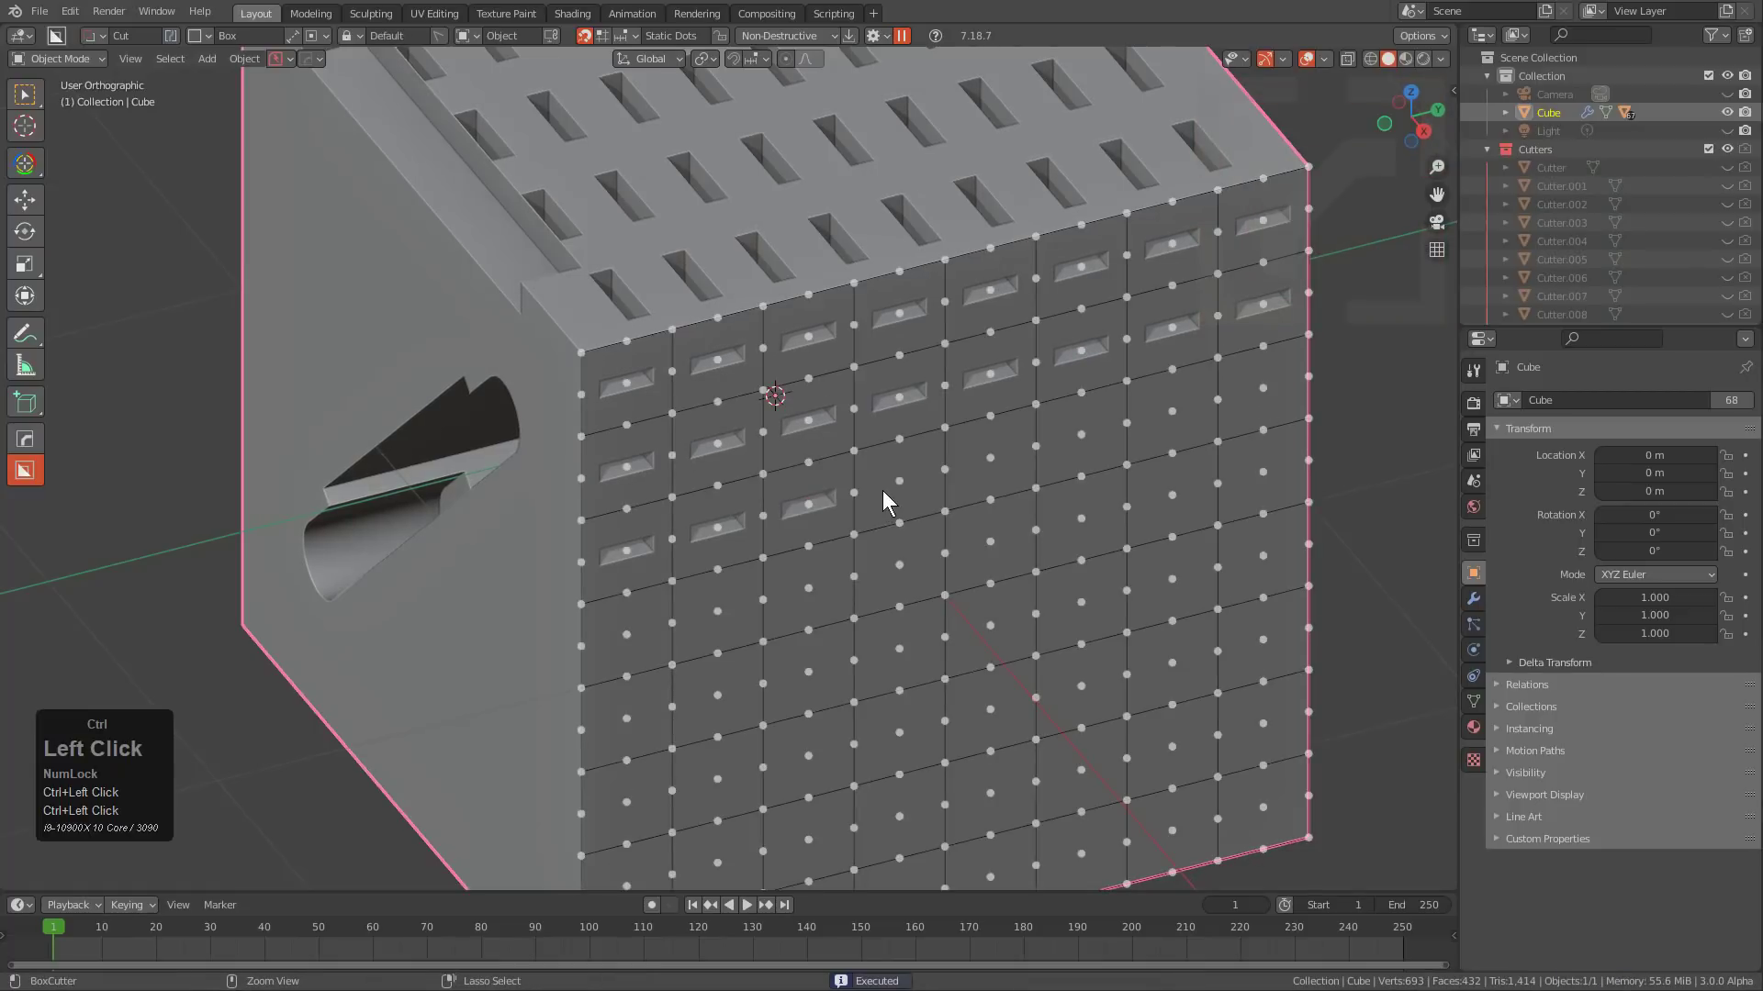
{"action": "left_click", "coordinate": [902, 481], "text": "ctrl"}
{"action": "left_click", "coordinate": [999, 458], "text": "ctrl"}
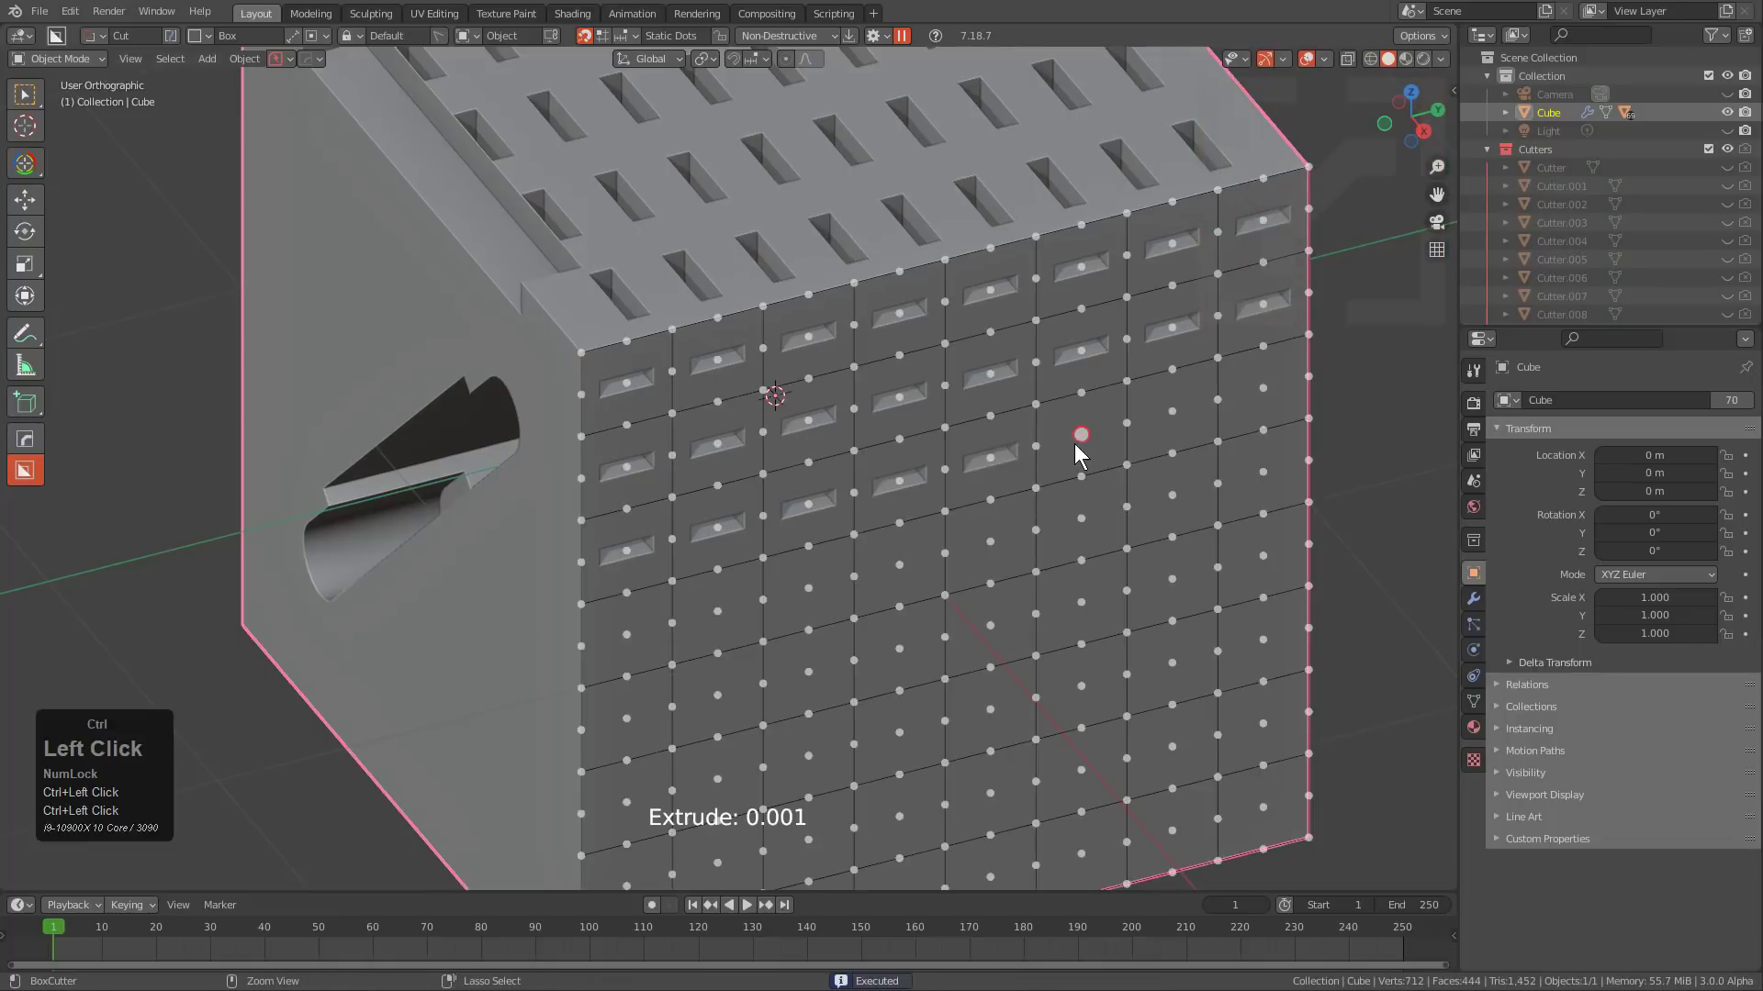
{"action": "left_click", "coordinate": [1079, 438], "text": "ctrl"}
{"action": "left_click", "coordinate": [1172, 412], "text": "ctrl"}
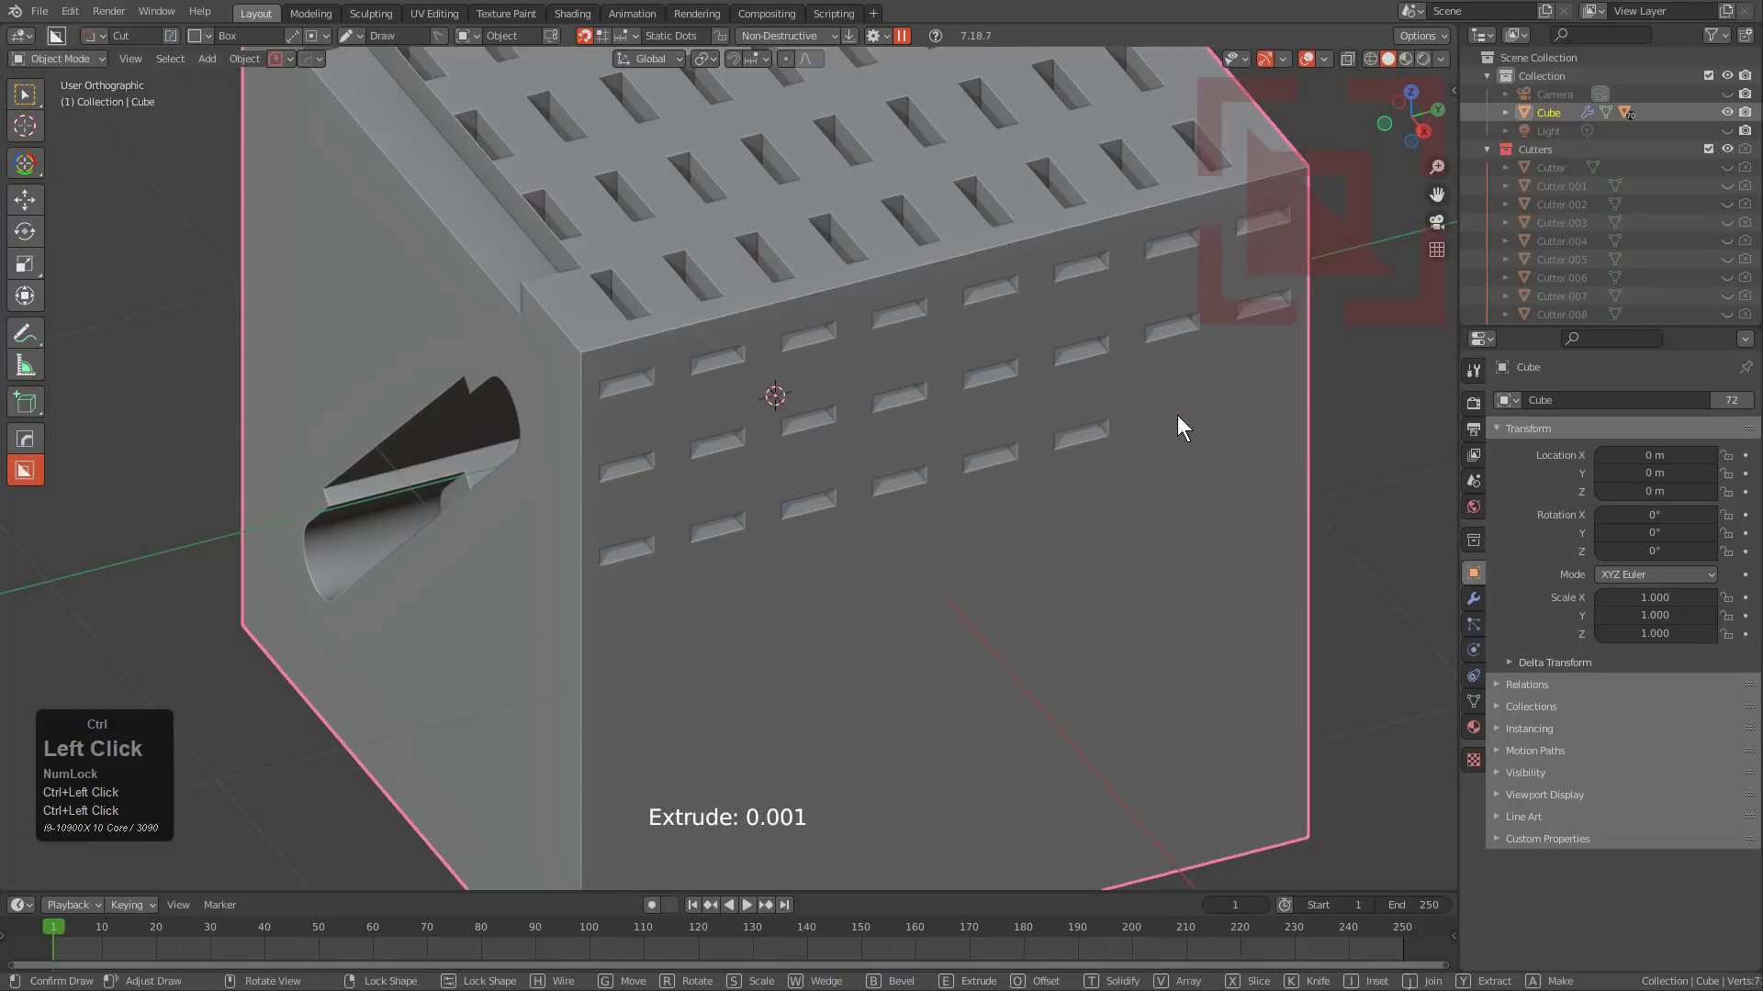
{"action": "left_click", "coordinate": [1265, 390], "text": "ctrl"}
Raise and lower the static dot subdivision on the notched side face and change an option in the snapping settings.
{"action": "scroll", "coordinate": [1139, 463], "scroll_direction": "down", "scroll_amount": 1}
{"action": "middle_click_drag", "start_coordinate": [1062, 523], "coordinate": [1004, 458], "text": "shift"}
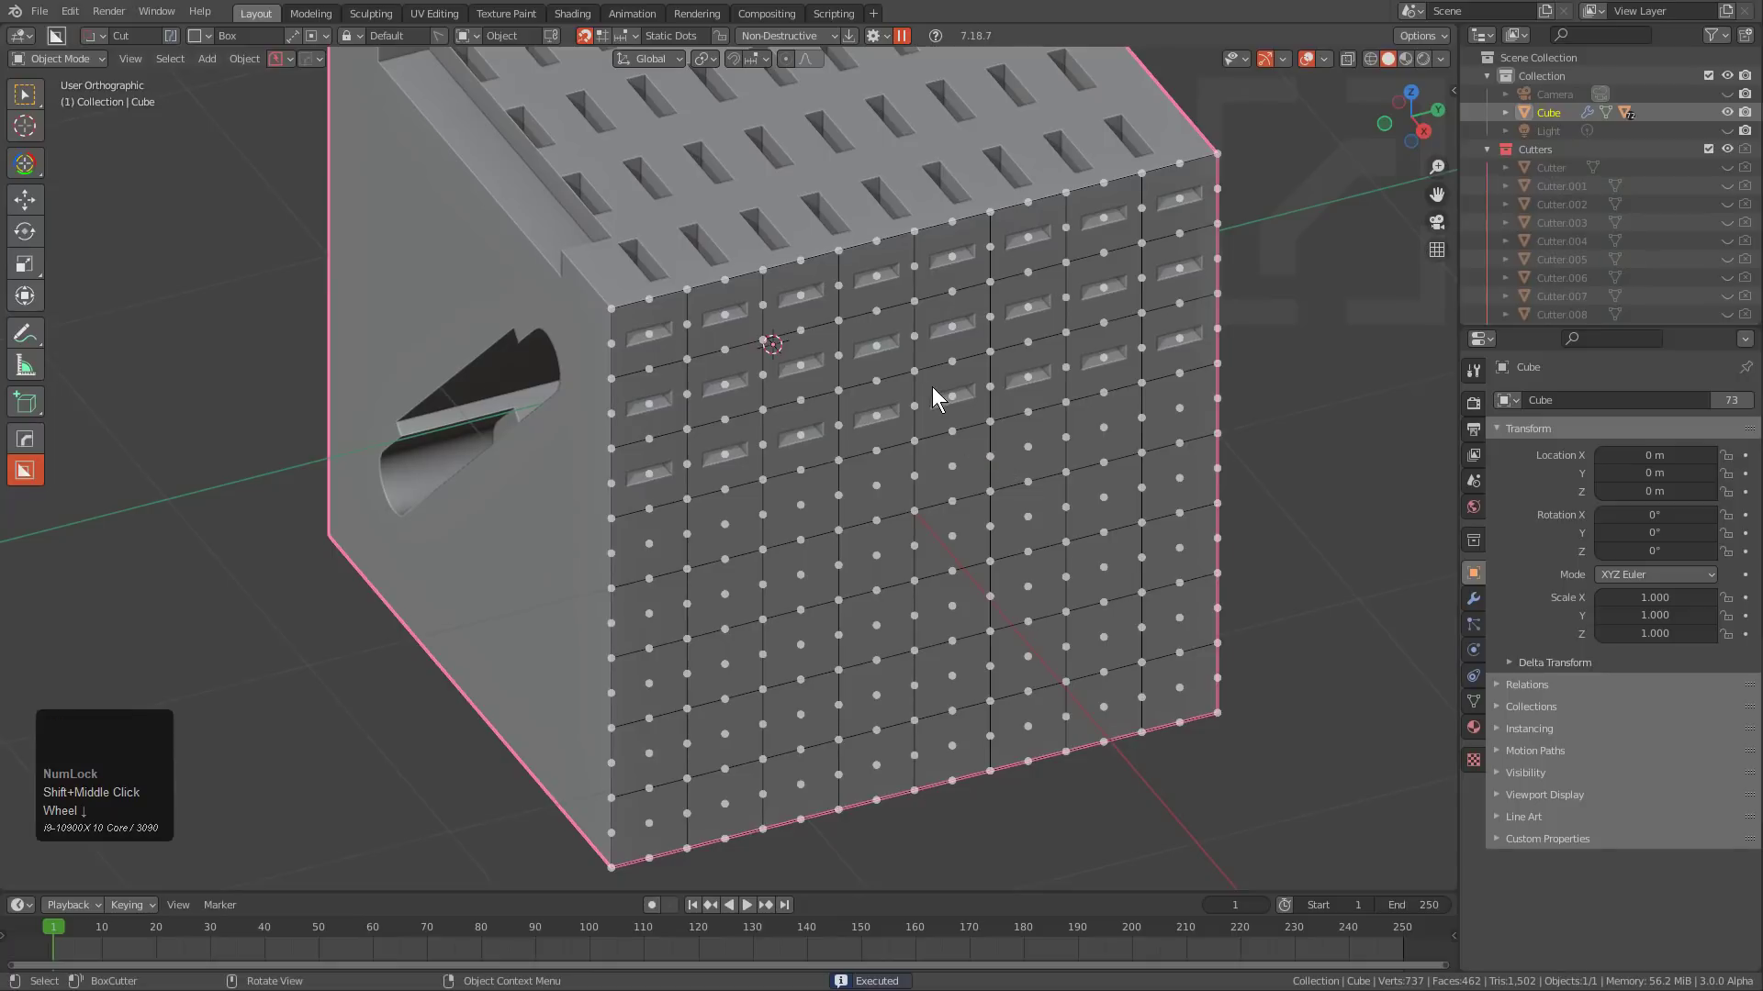
{"action": "key", "text": "ctrl"}
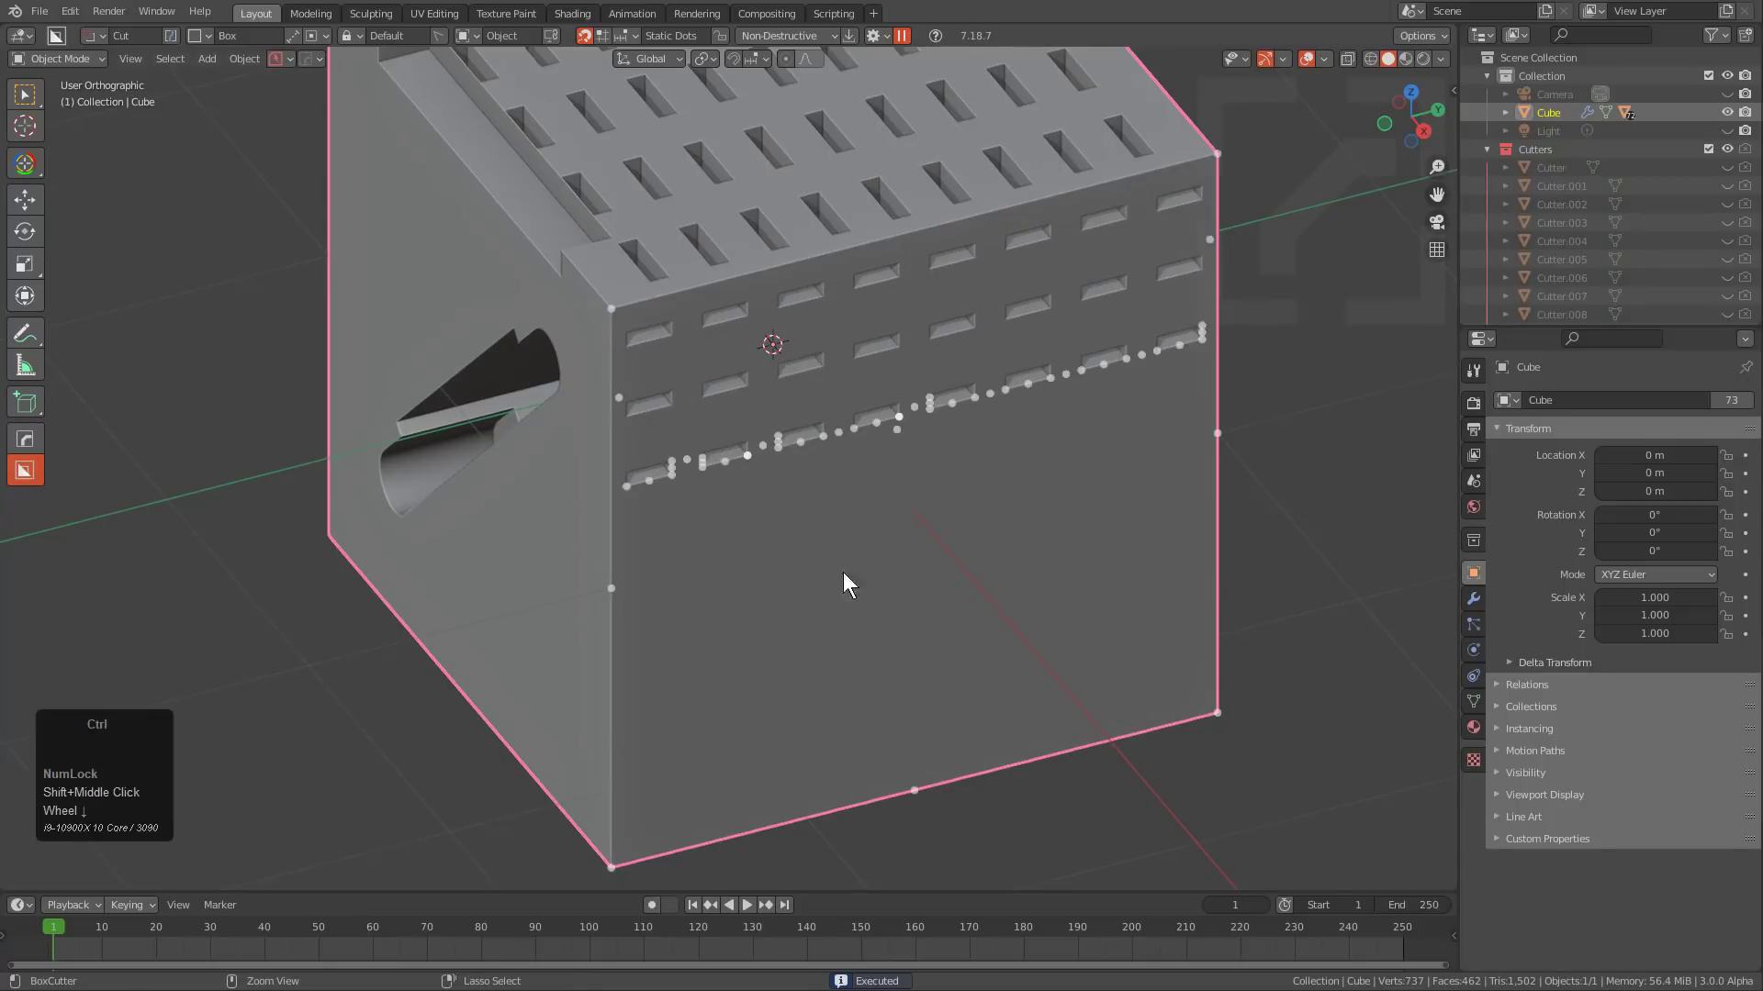
{"action": "scroll", "coordinate": [907, 586], "scroll_direction": "up", "scroll_amount": 3, "text": "ctrl+shift"}
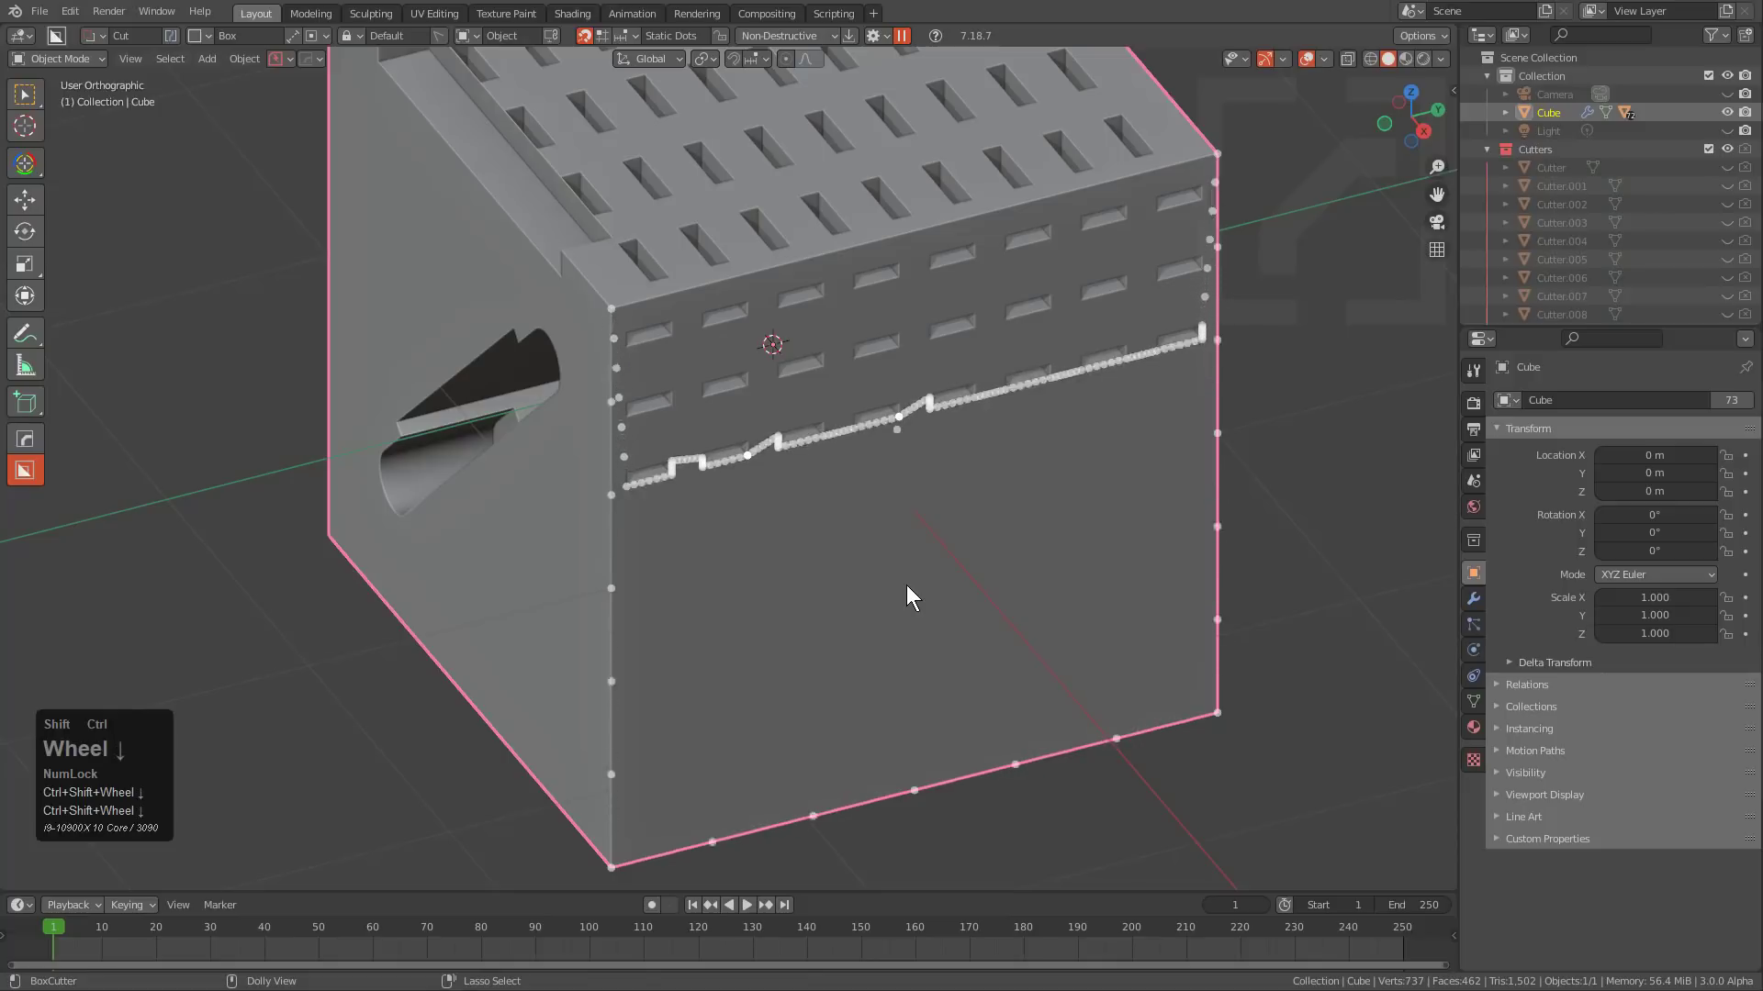
{"action": "scroll", "coordinate": [909, 585], "scroll_direction": "down", "scroll_amount": 3, "text": "ctrl+shift"}
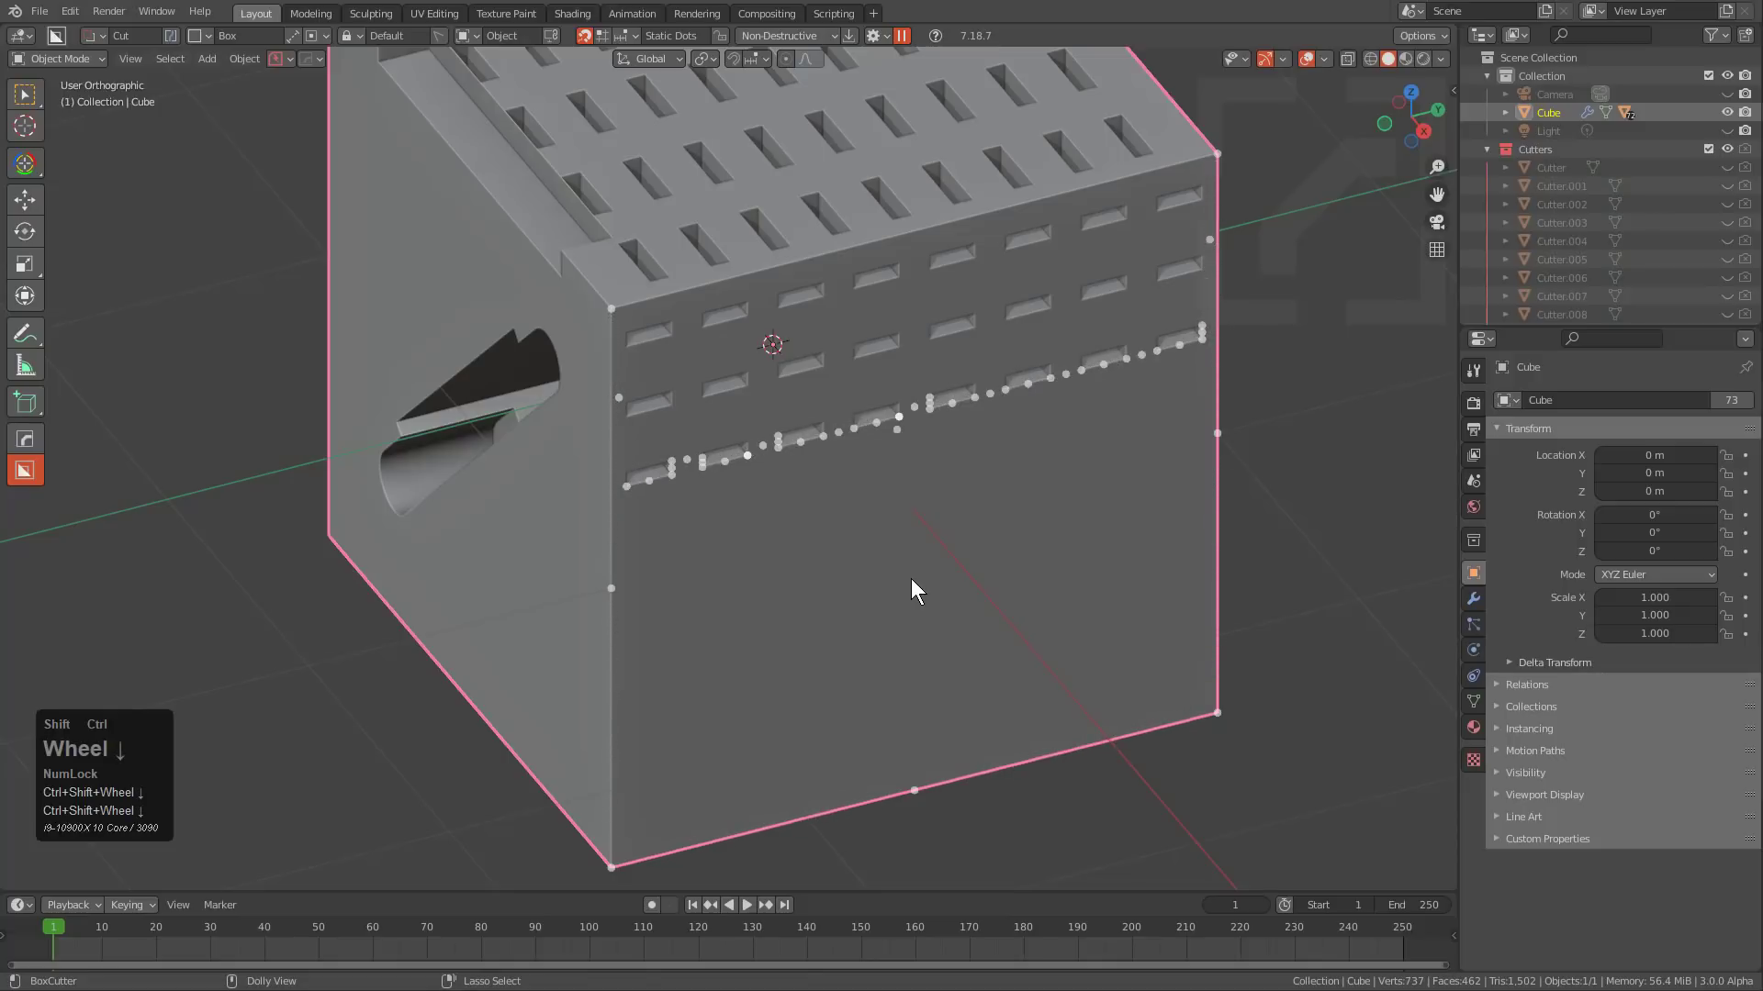
{"action": "scroll", "coordinate": [912, 576], "scroll_direction": "down", "scroll_amount": 2, "text": "ctrl+shift"}
{"action": "scroll", "coordinate": [912, 576], "scroll_direction": "up", "scroll_amount": 1, "text": "ctrl+shift"}
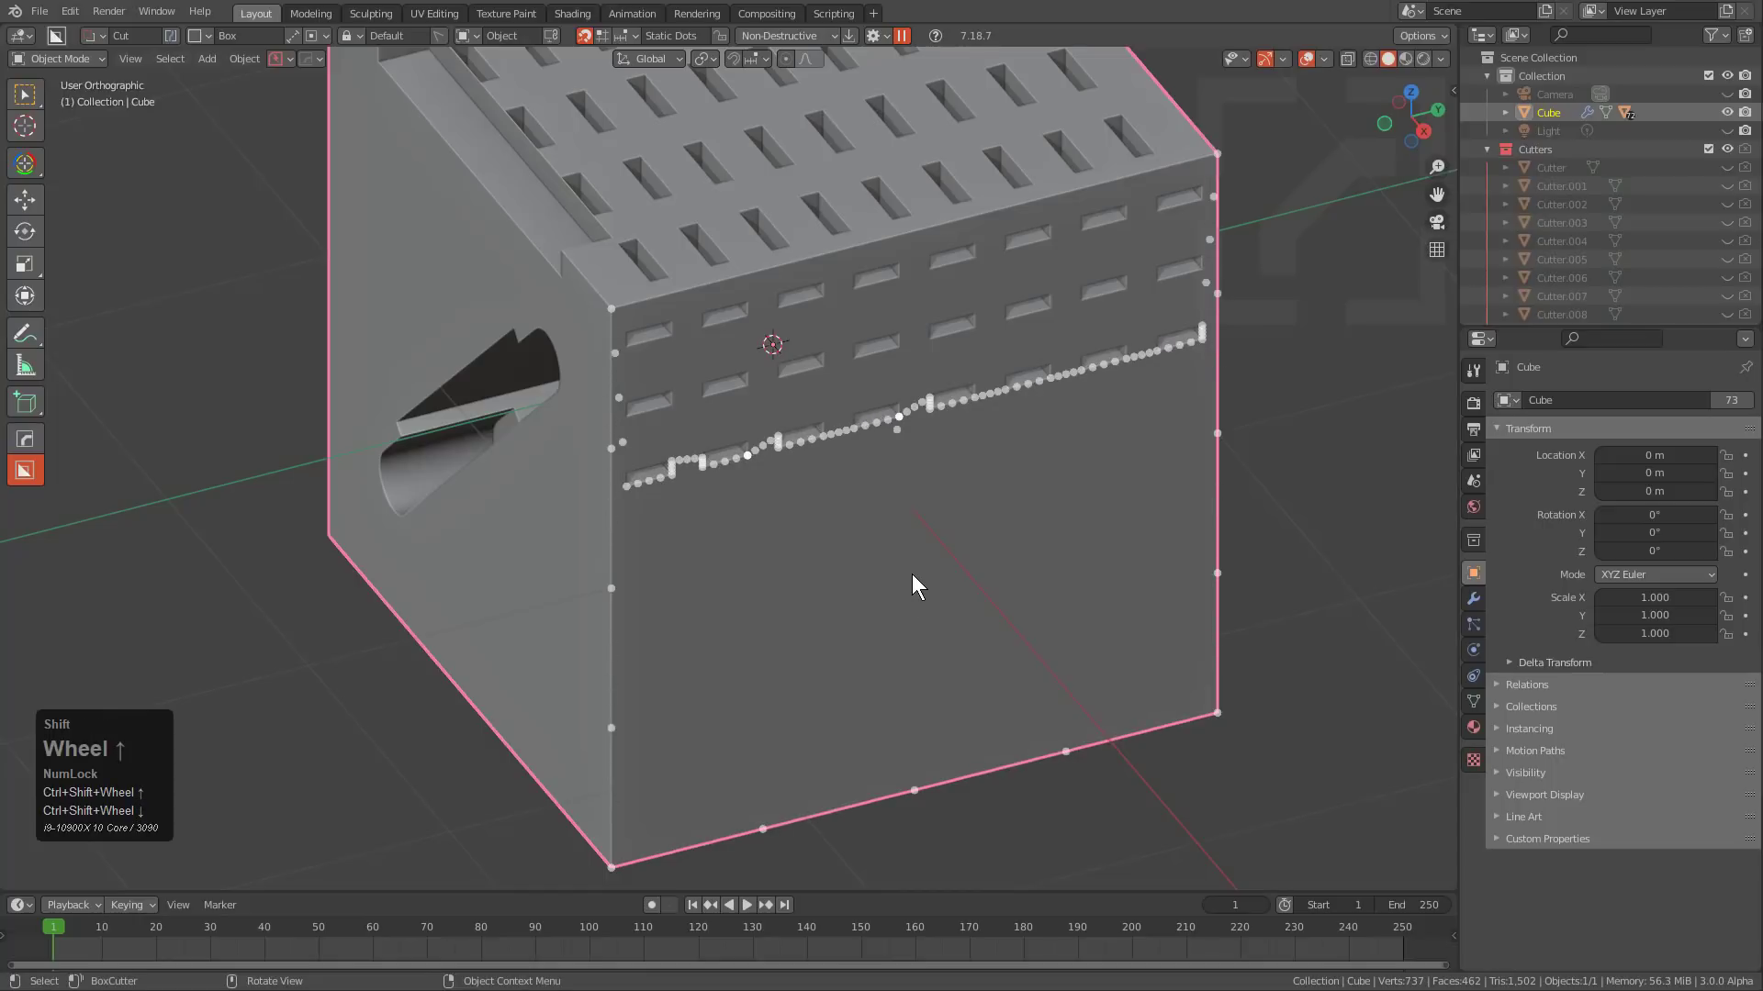
{"action": "left_click", "coordinate": [617, 35]}
{"action": "left_click", "coordinate": [703, 248]}
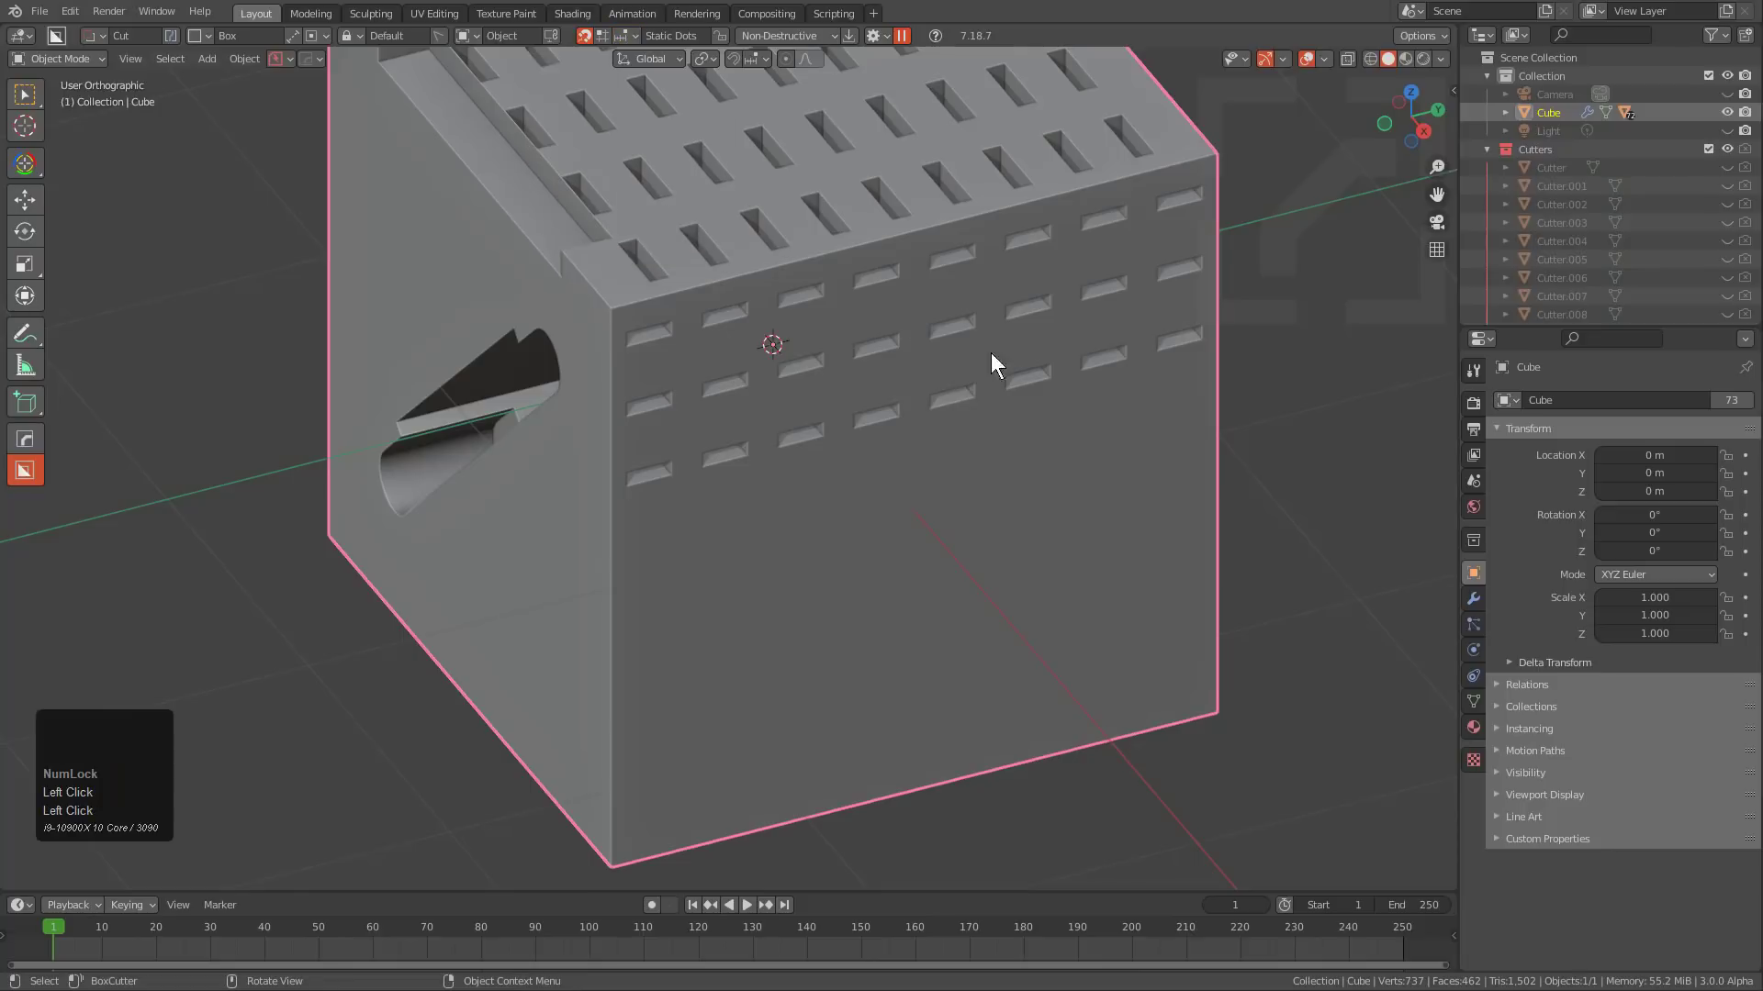
Delete the cube and add a mesh cylinder in its place.
{"action": "scroll", "coordinate": [991, 376], "scroll_direction": "down", "scroll_amount": 1}
{"action": "mouse_move", "coordinate": [994, 400]}
{"action": "middle_mouse_down"}
{"action": "mouse_move", "coordinate": [916, 411]}
{"action": "mouse_move", "coordinate": [977, 423]}
{"action": "middle_mouse_up"}
{"action": "key", "text": "x"}
{"action": "left_click", "coordinate": [977, 424]}
{"action": "key", "text": "shift+a"}
{"action": "mouse_move", "coordinate": [962, 416]}
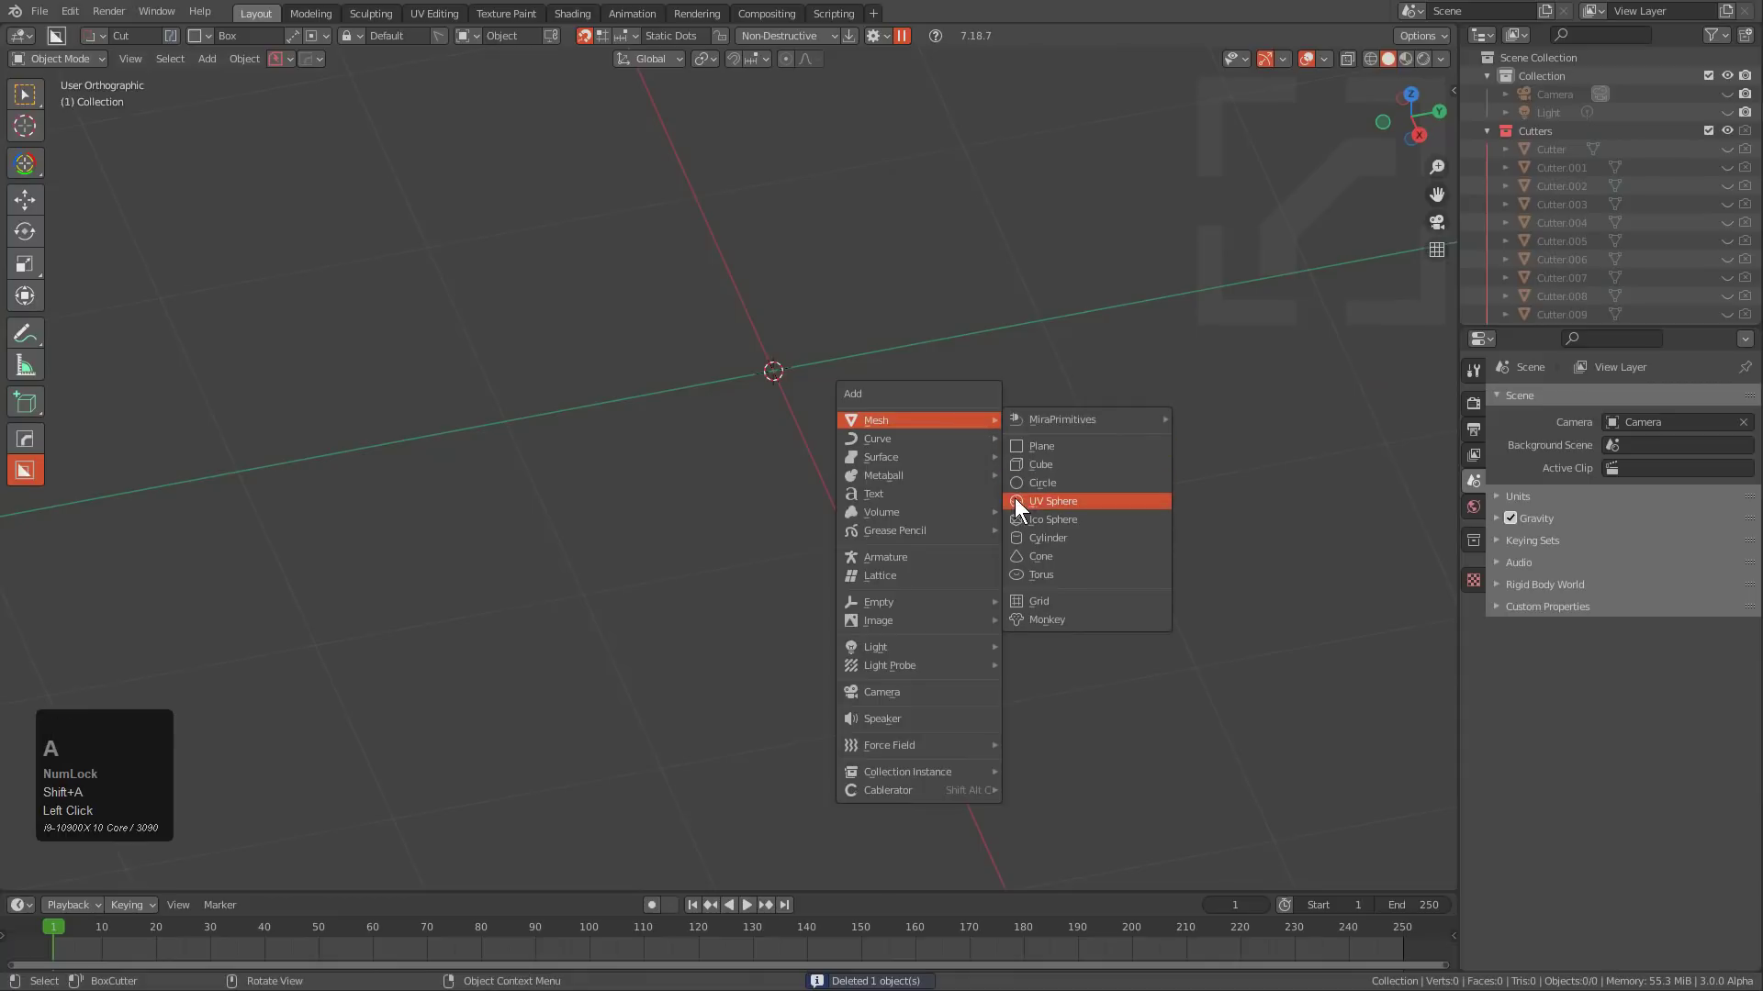
{"action": "left_click", "coordinate": [1036, 537]}
Smooth the new cylinder's shading with the HOps Sharpen operation.
{"action": "scroll", "coordinate": [999, 503], "scroll_direction": "down", "scroll_amount": 1}
{"action": "key", "text": "q"}
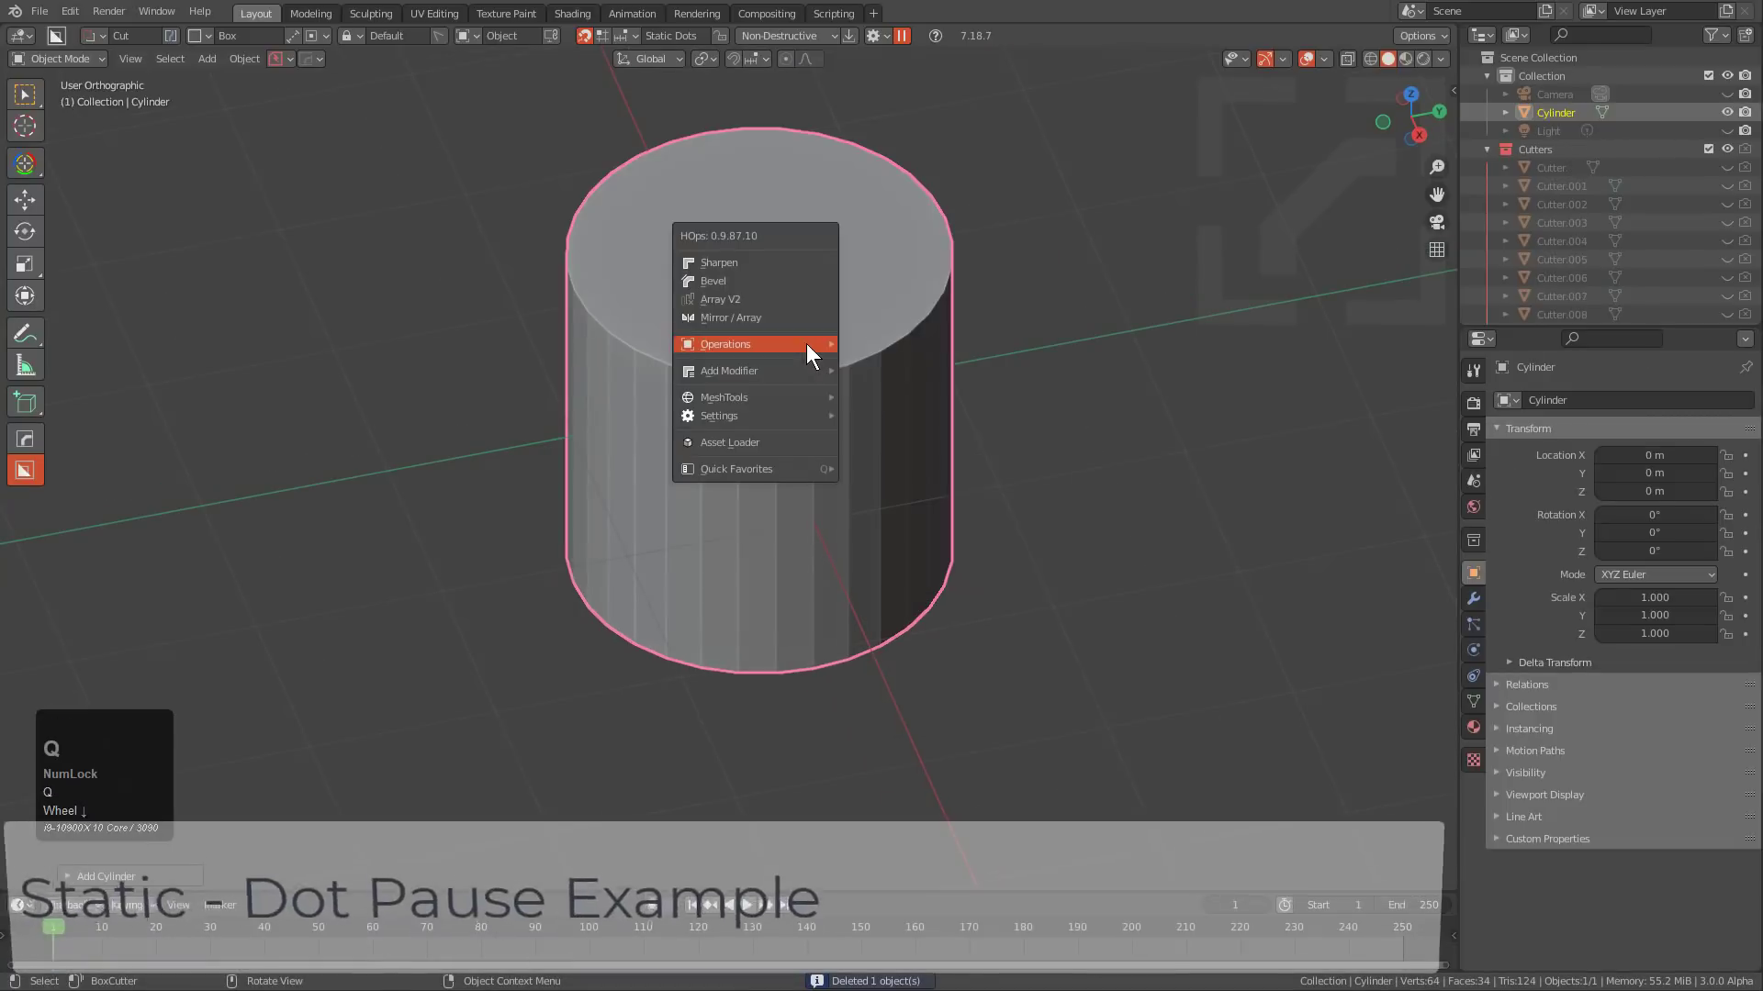
{"action": "left_click", "coordinate": [763, 270]}
{"action": "left_click", "coordinate": [762, 265]}
{"action": "middle_click_drag", "start_coordinate": [765, 262], "coordinate": [773, 377]}
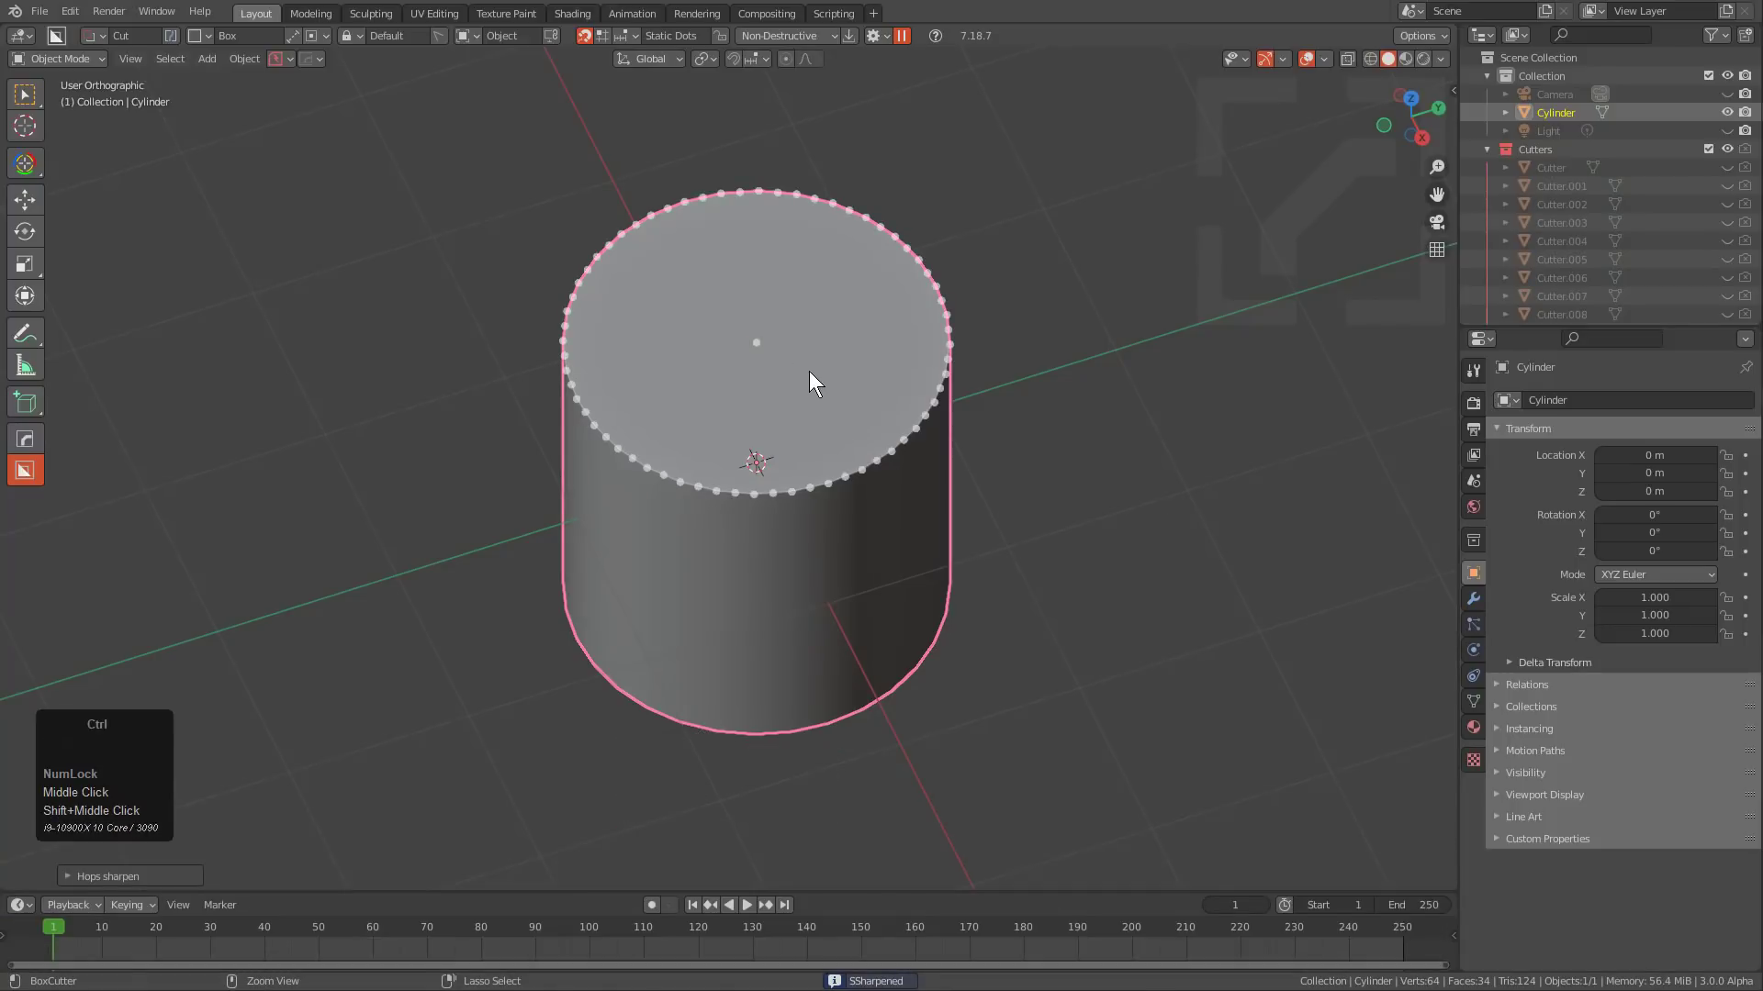
Cut a tapered circular recess about 0.44 deep into the cylinder's top face, starting from its centre dot.
{"action": "middle_click_drag", "start_coordinate": [784, 404], "coordinate": [850, 388]}
{"action": "scroll", "coordinate": [863, 349], "scroll_direction": "up", "scroll_amount": 2}
{"action": "key", "text": "d"}
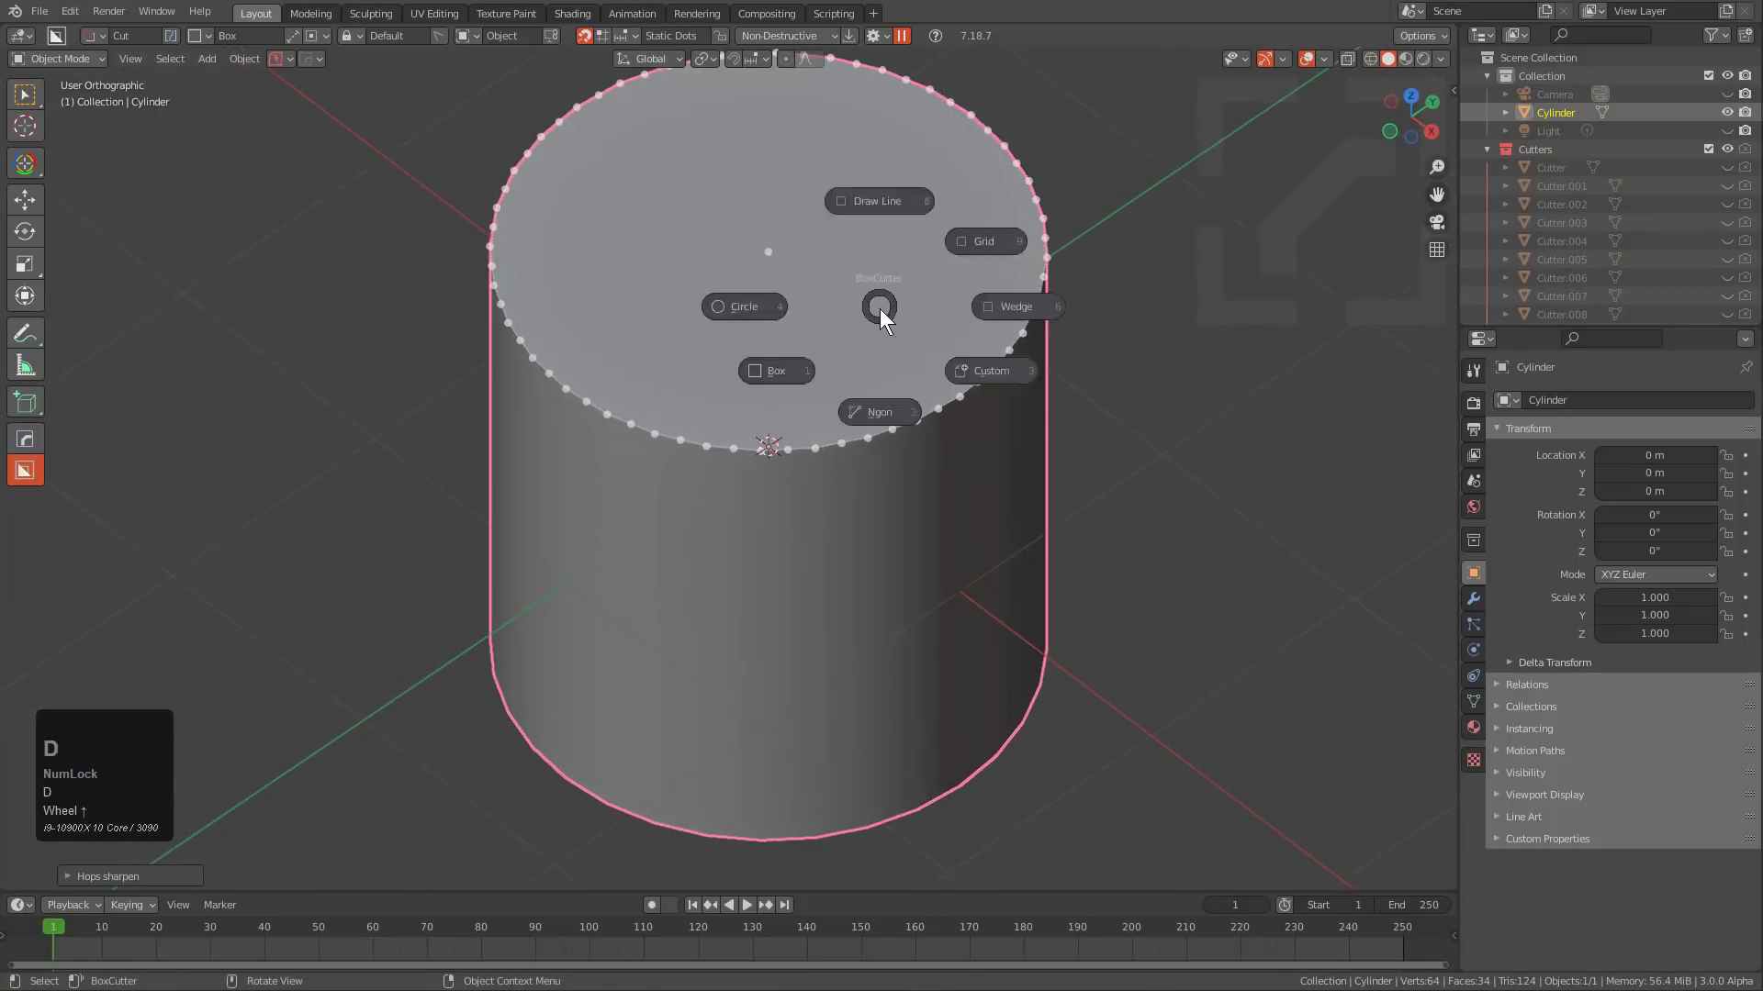
{"action": "left_click", "coordinate": [780, 309]}
{"action": "mouse_move", "coordinate": [780, 246]}
{"action": "left_mouse_down"}
{"action": "mouse_move", "coordinate": [1010, 297]}
{"action": "mouse_move", "coordinate": [1009, 312]}
{"action": "left_mouse_up"}
{"action": "key", "text": "shift+t"}
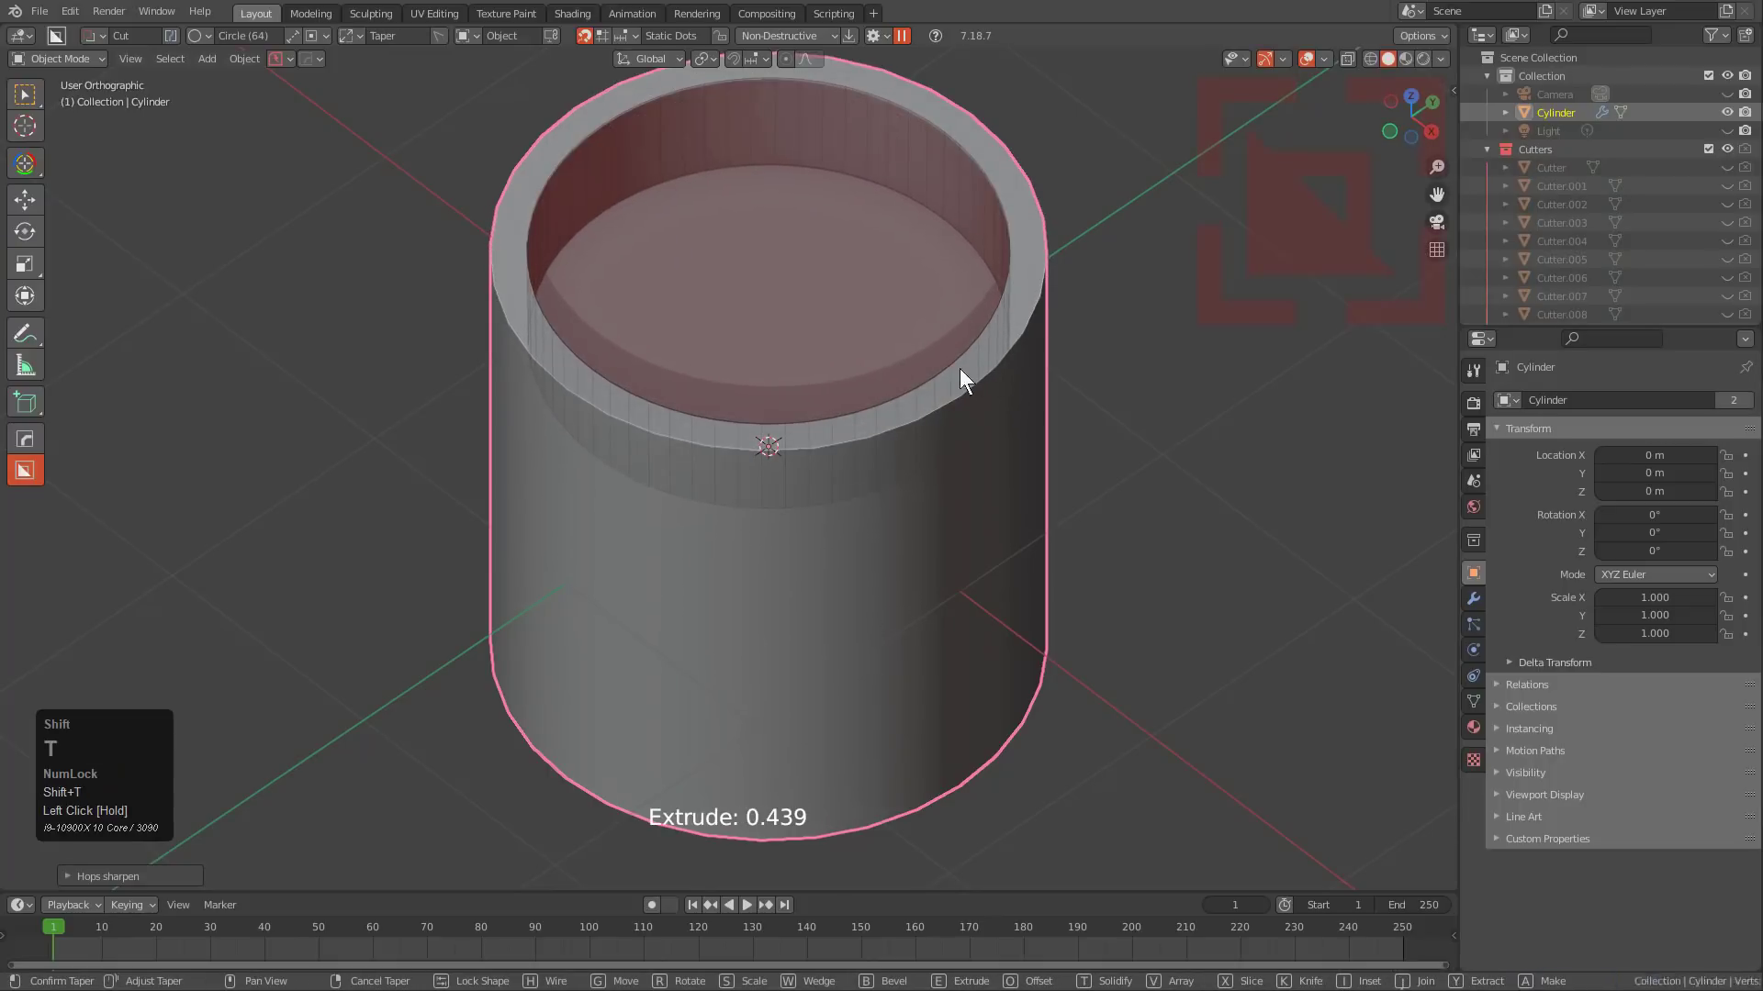
{"action": "left_click", "coordinate": [823, 299]}
Apply HOps Sharpen in its Autosmooth variant to the recessed cylinder.
{"action": "key", "text": "q"}
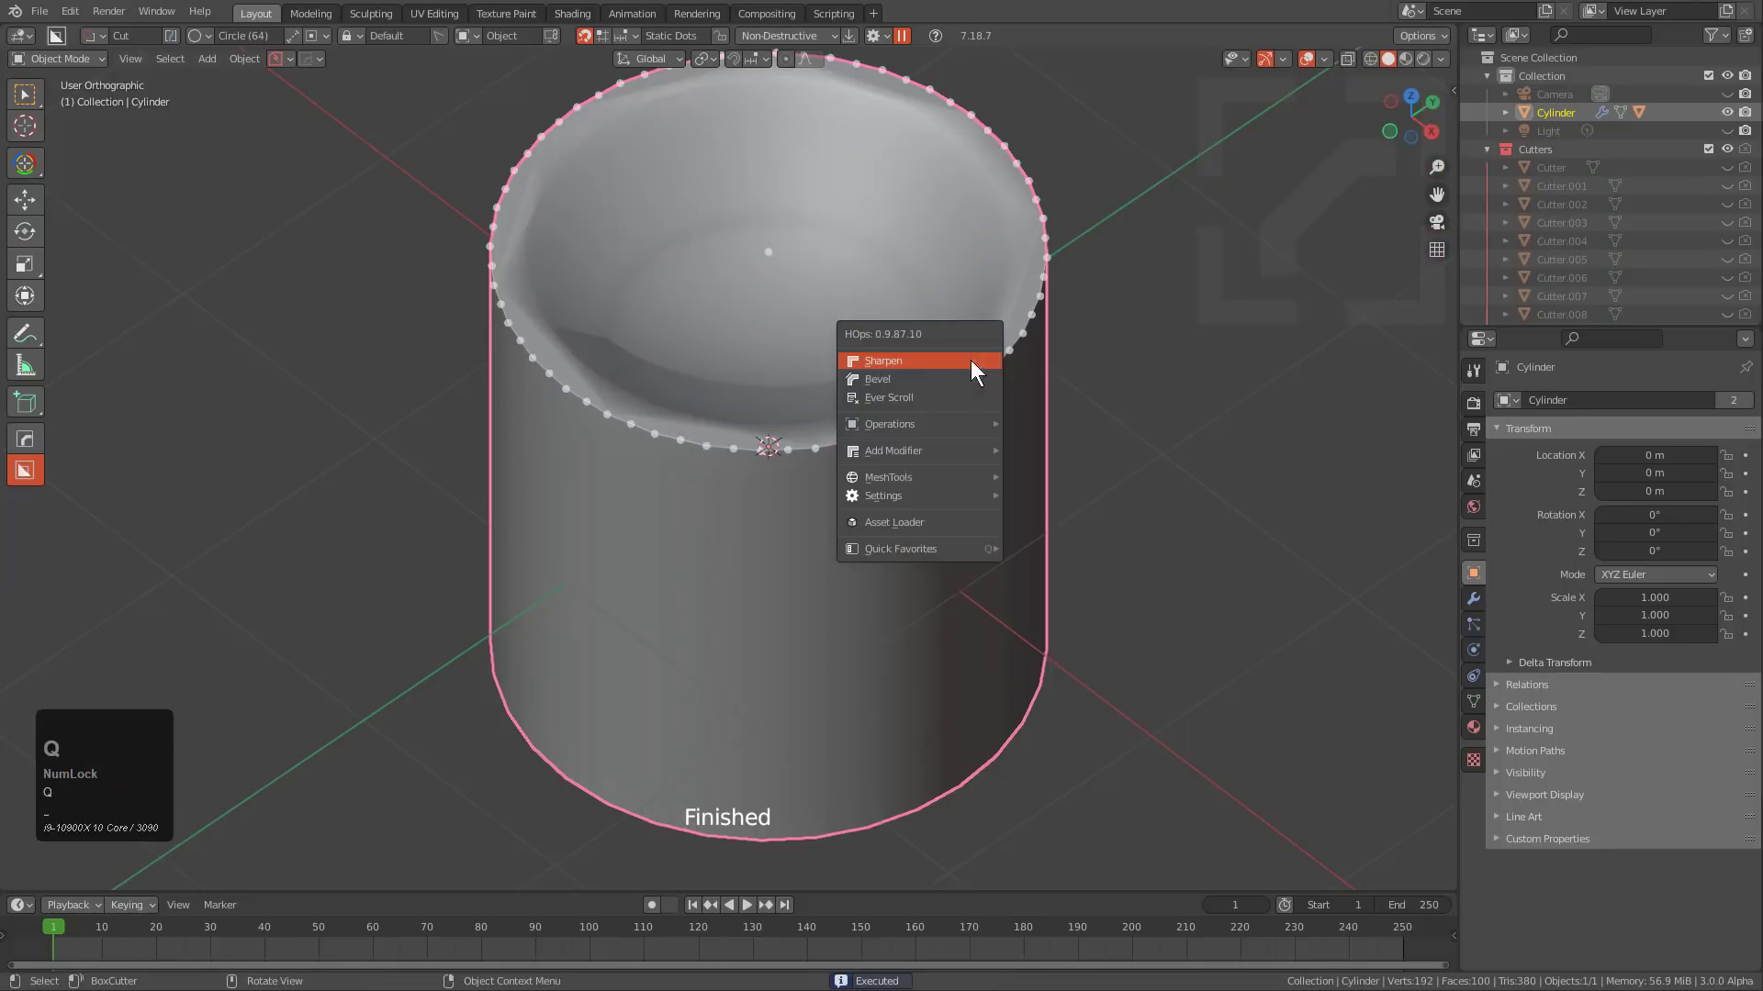
{"action": "left_click", "coordinate": [916, 355]}
{"action": "left_click", "coordinate": [758, 316]}
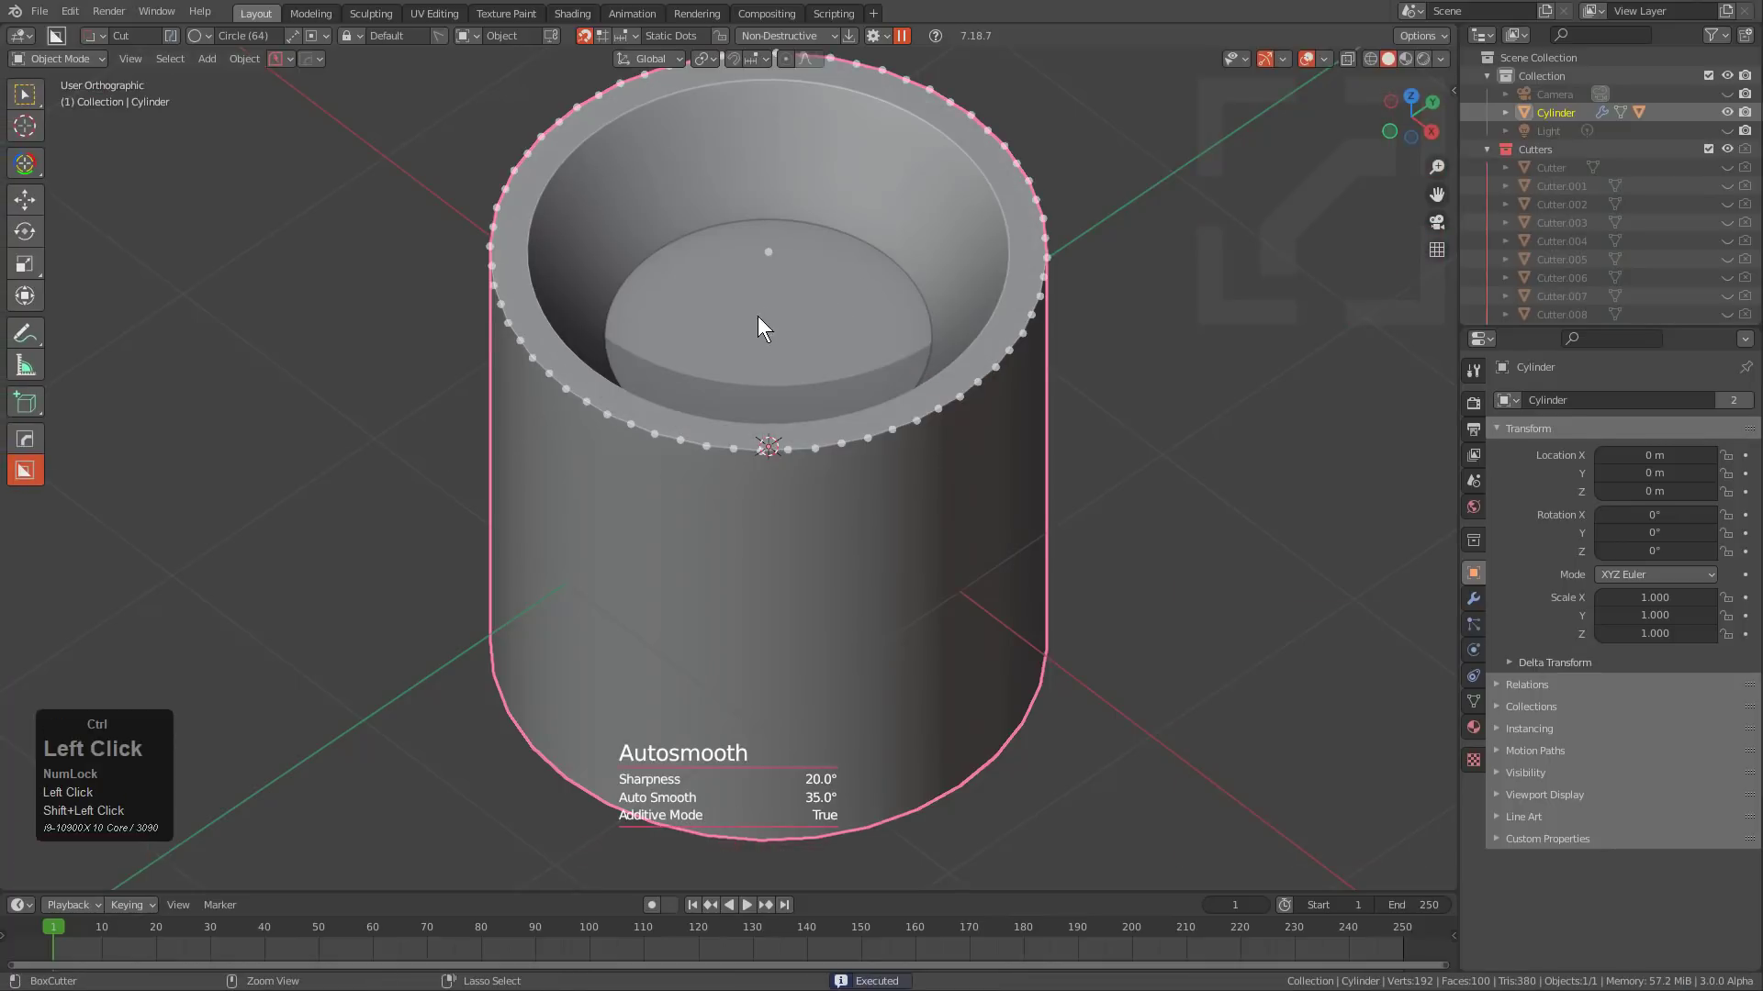
Cut a wide circular step 0.112 deep just inside the rim and a small centre hole 1.581 deep, both from the centre dot.
{"action": "mouse_move", "coordinate": [777, 264]}
{"action": "left_mouse_down"}
{"action": "mouse_move", "coordinate": [1010, 327]}
{"action": "mouse_move", "coordinate": [994, 312]}
{"action": "mouse_move", "coordinate": [1010, 335]}
{"action": "left_mouse_up"}
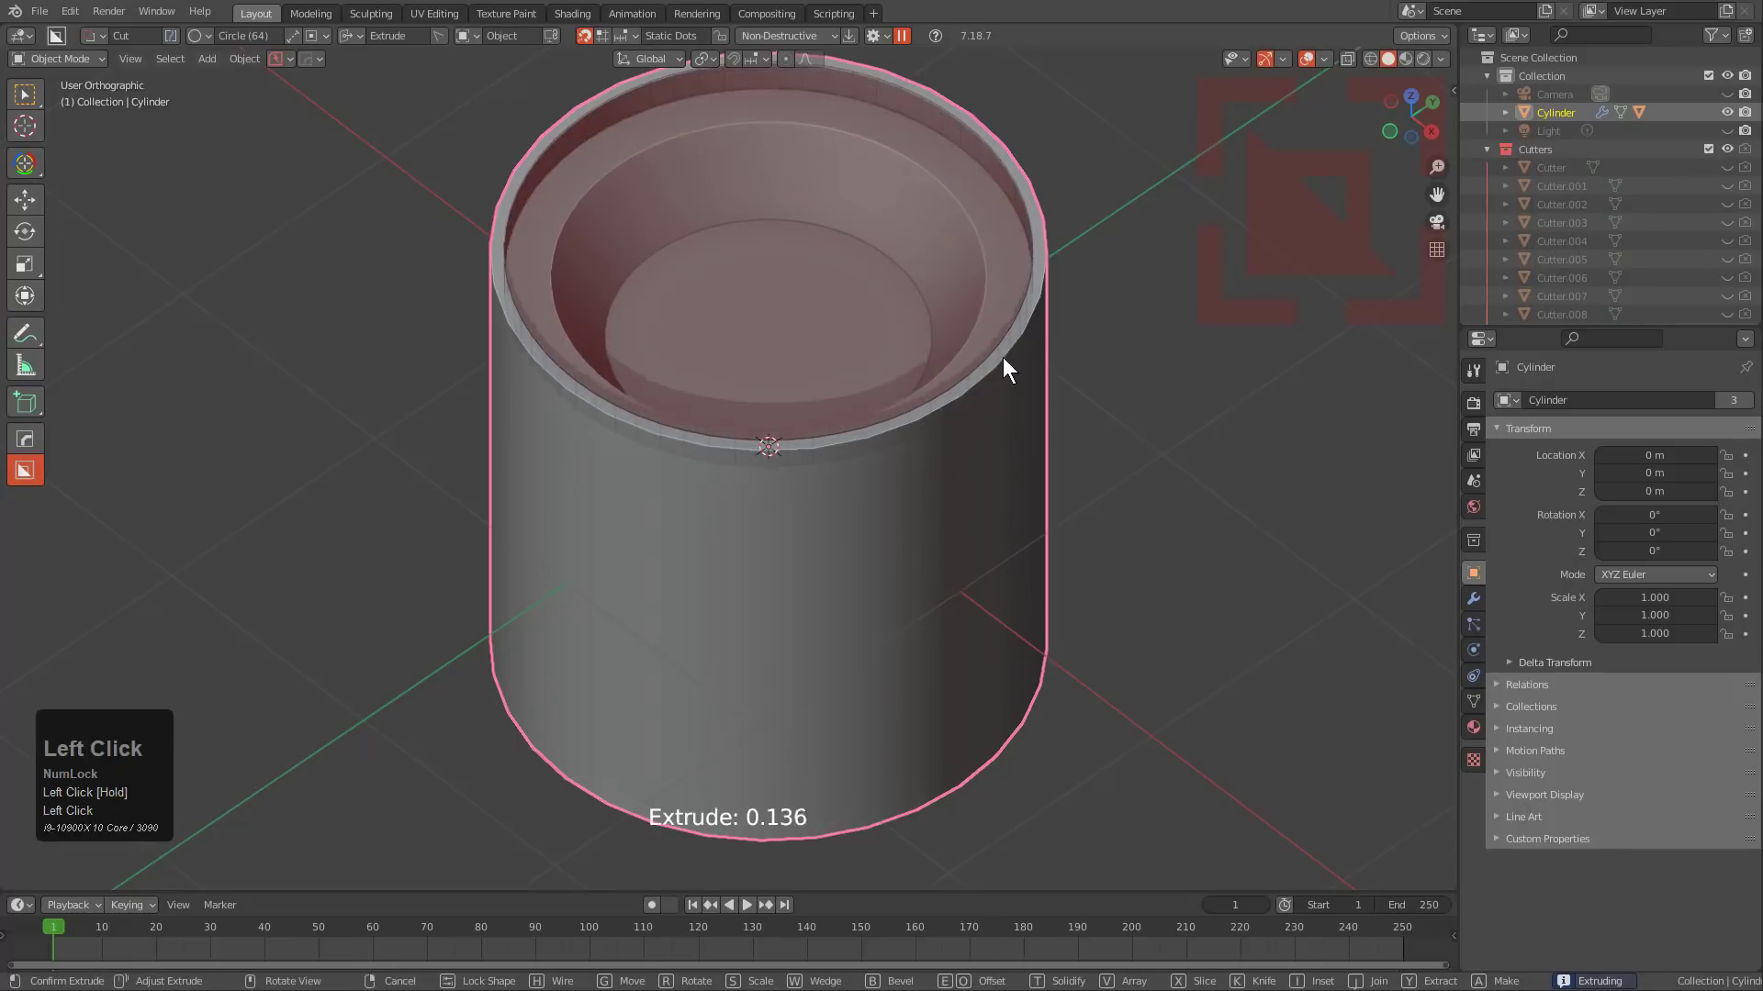
{"action": "left_click", "coordinate": [1008, 342]}
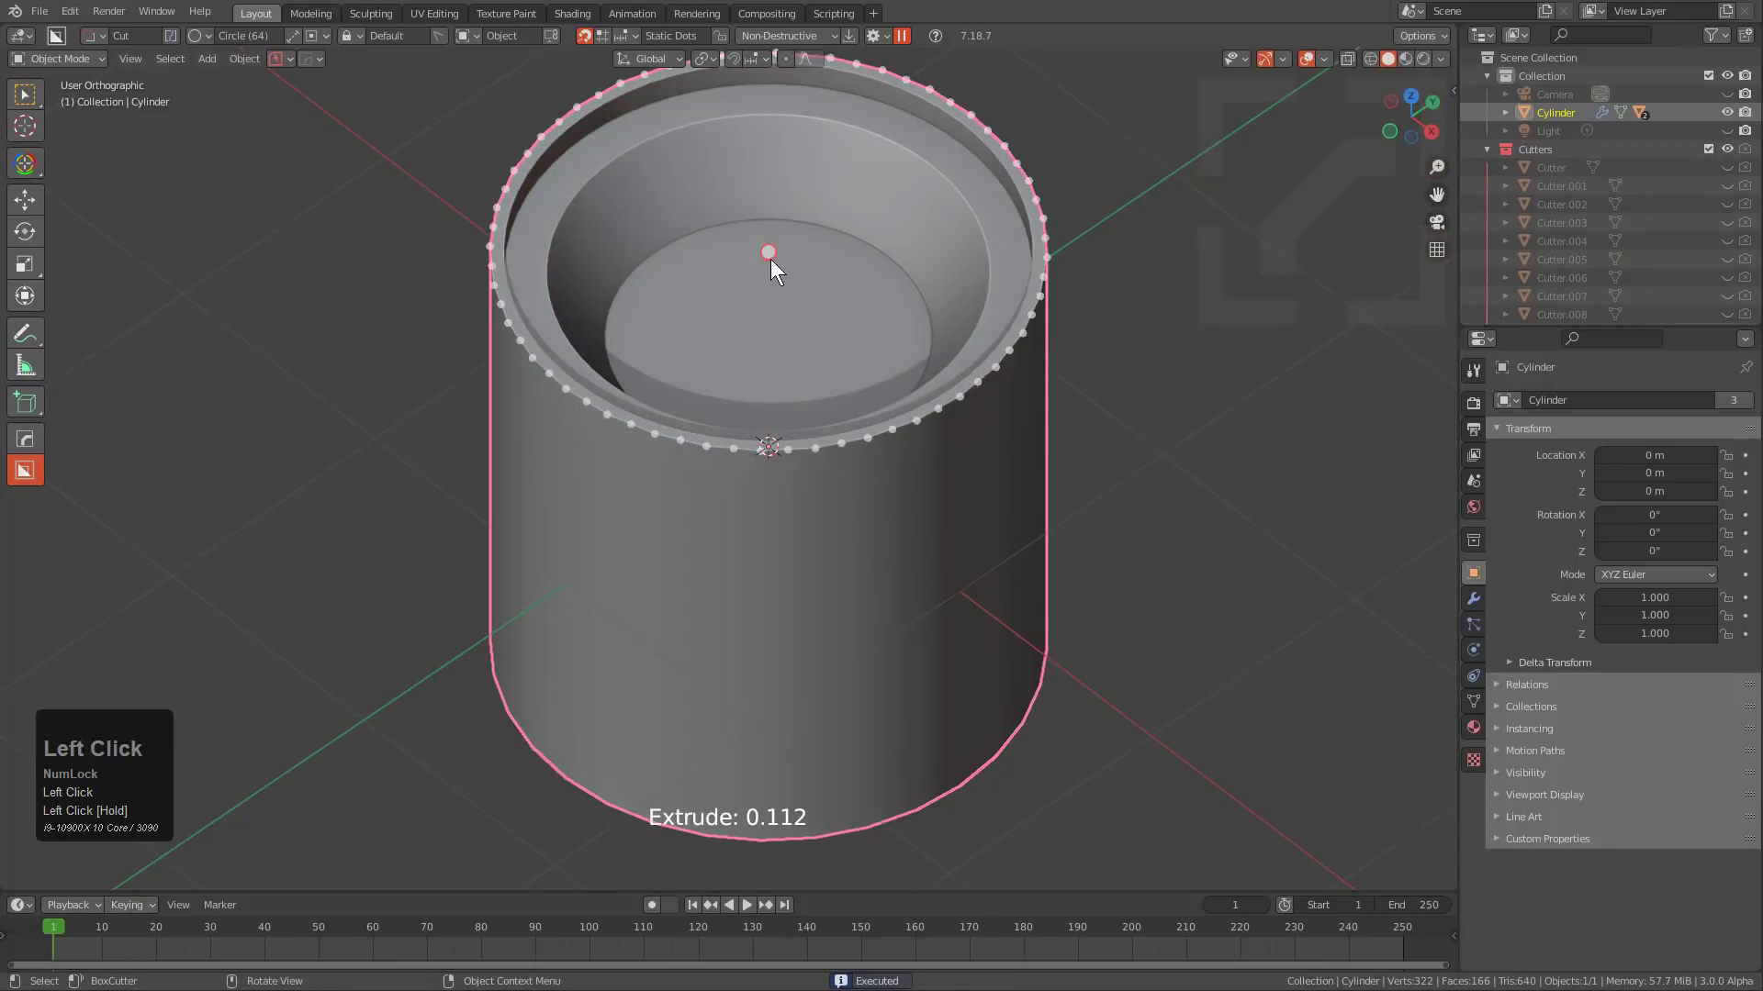
{"action": "mouse_move", "coordinate": [769, 259]}
{"action": "left_mouse_down"}
{"action": "mouse_move", "coordinate": [845, 279]}
{"action": "mouse_move", "coordinate": [820, 268]}
{"action": "left_mouse_up"}
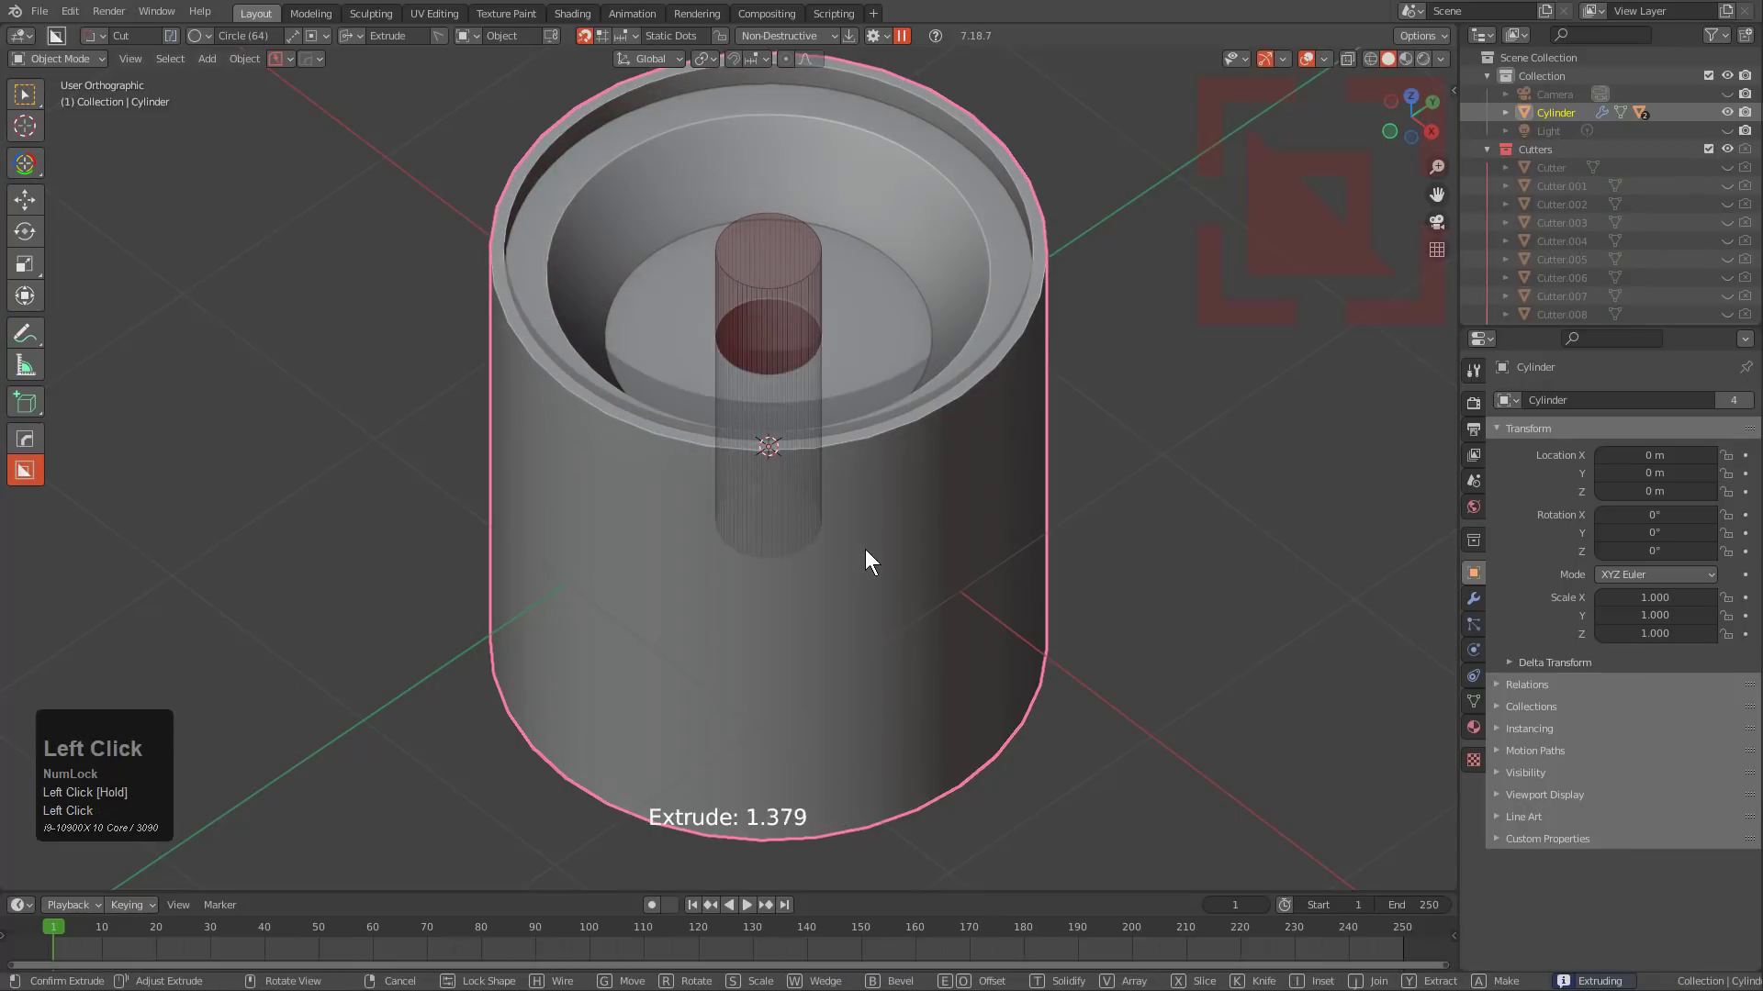
{"action": "left_click", "coordinate": [878, 745]}
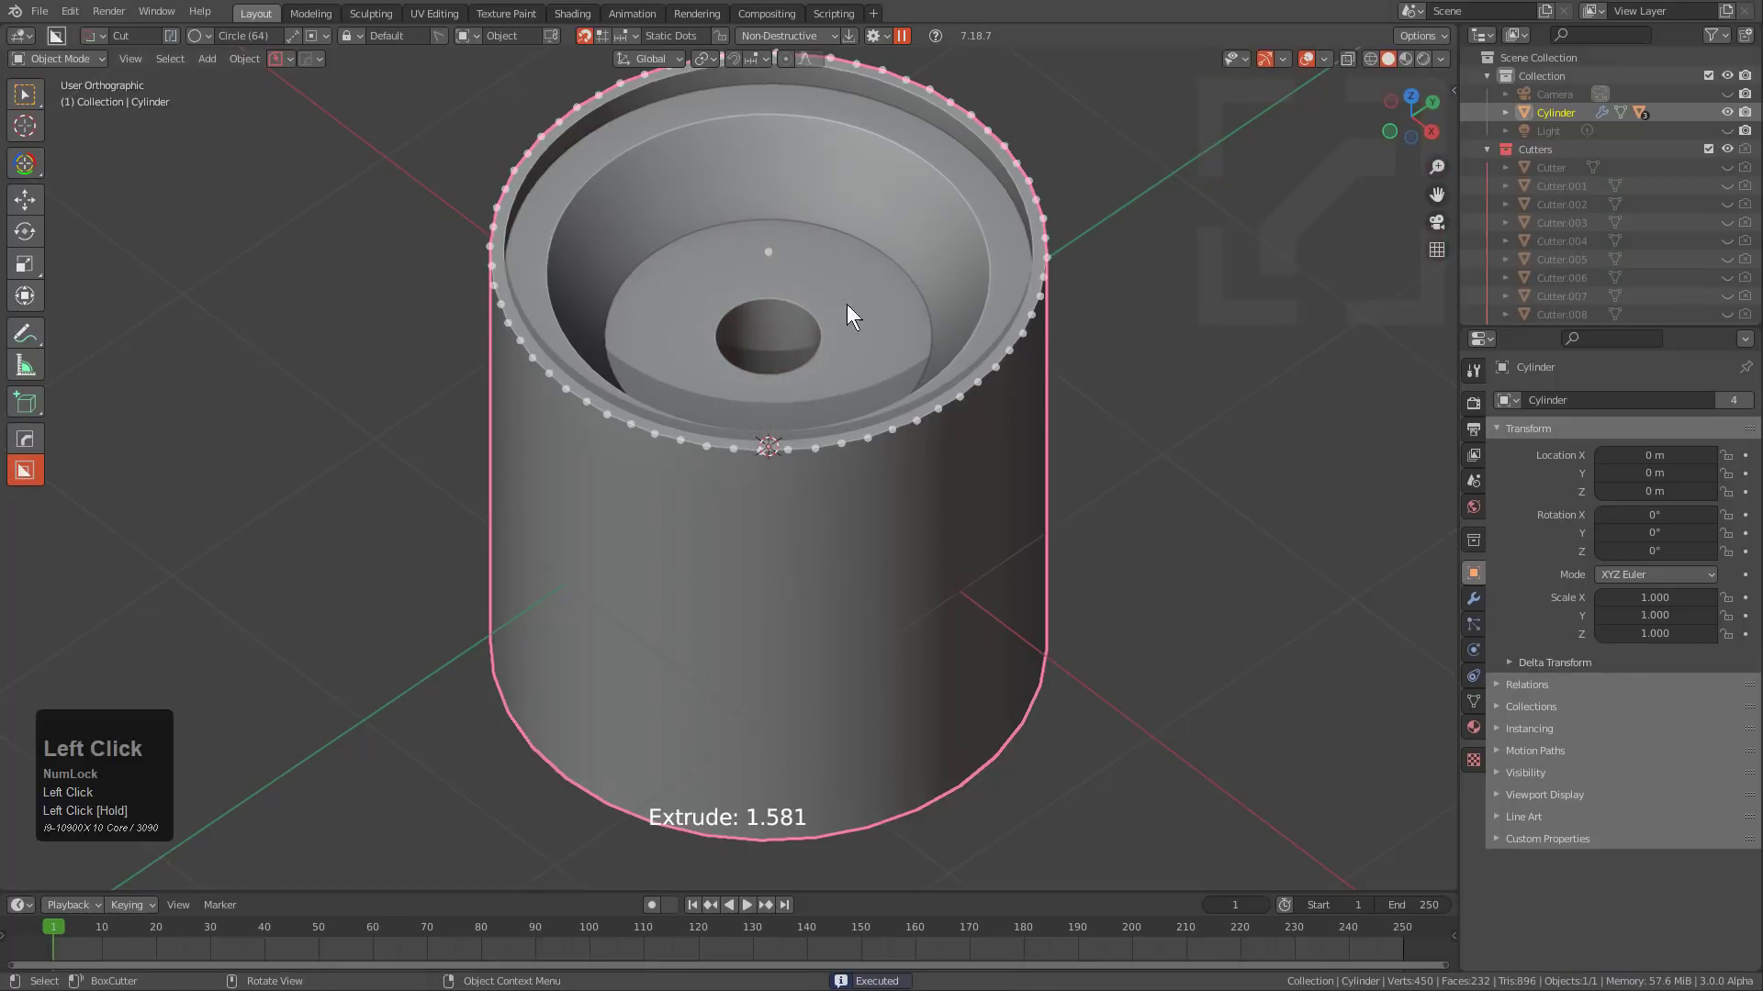
Draw a box cut about 0.53 deep from the centre dot and array it radially with a count of 6 to notch the rim.
{"action": "middle_click_drag", "start_coordinate": [872, 338], "coordinate": [806, 377]}
{"action": "middle_click_drag", "start_coordinate": [839, 492], "coordinate": [845, 422]}
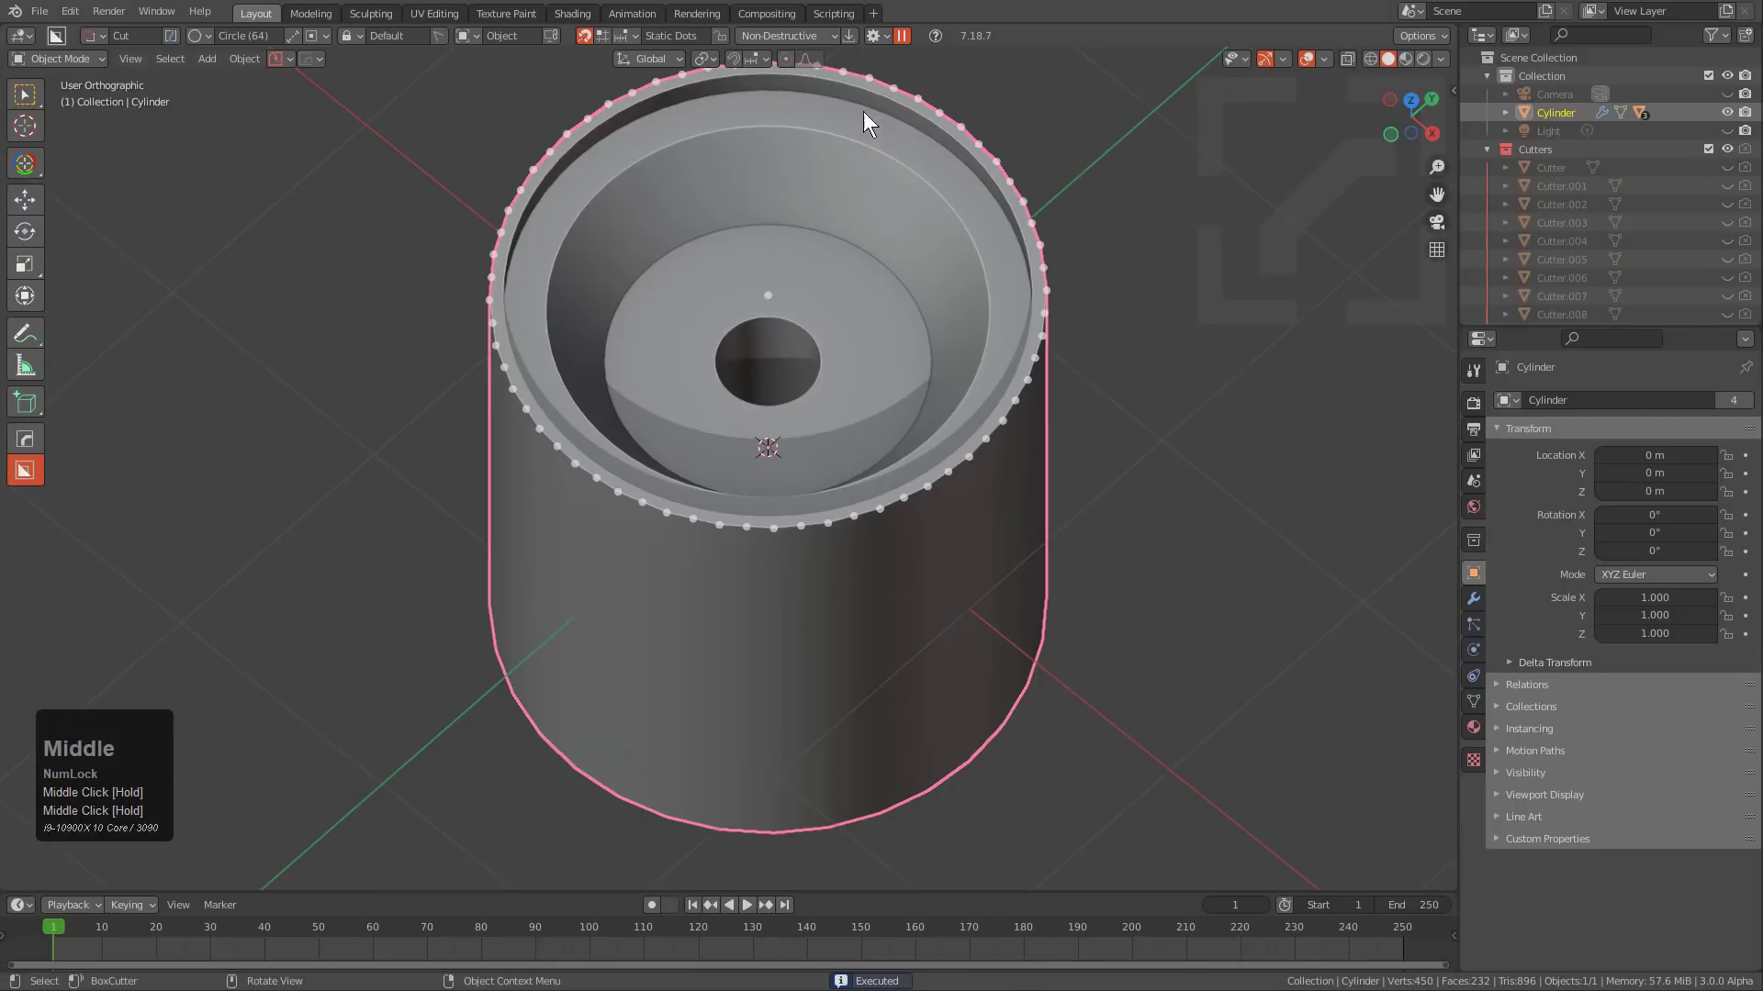
{"action": "key", "text": "d"}
{"action": "left_click", "coordinate": [755, 305]}
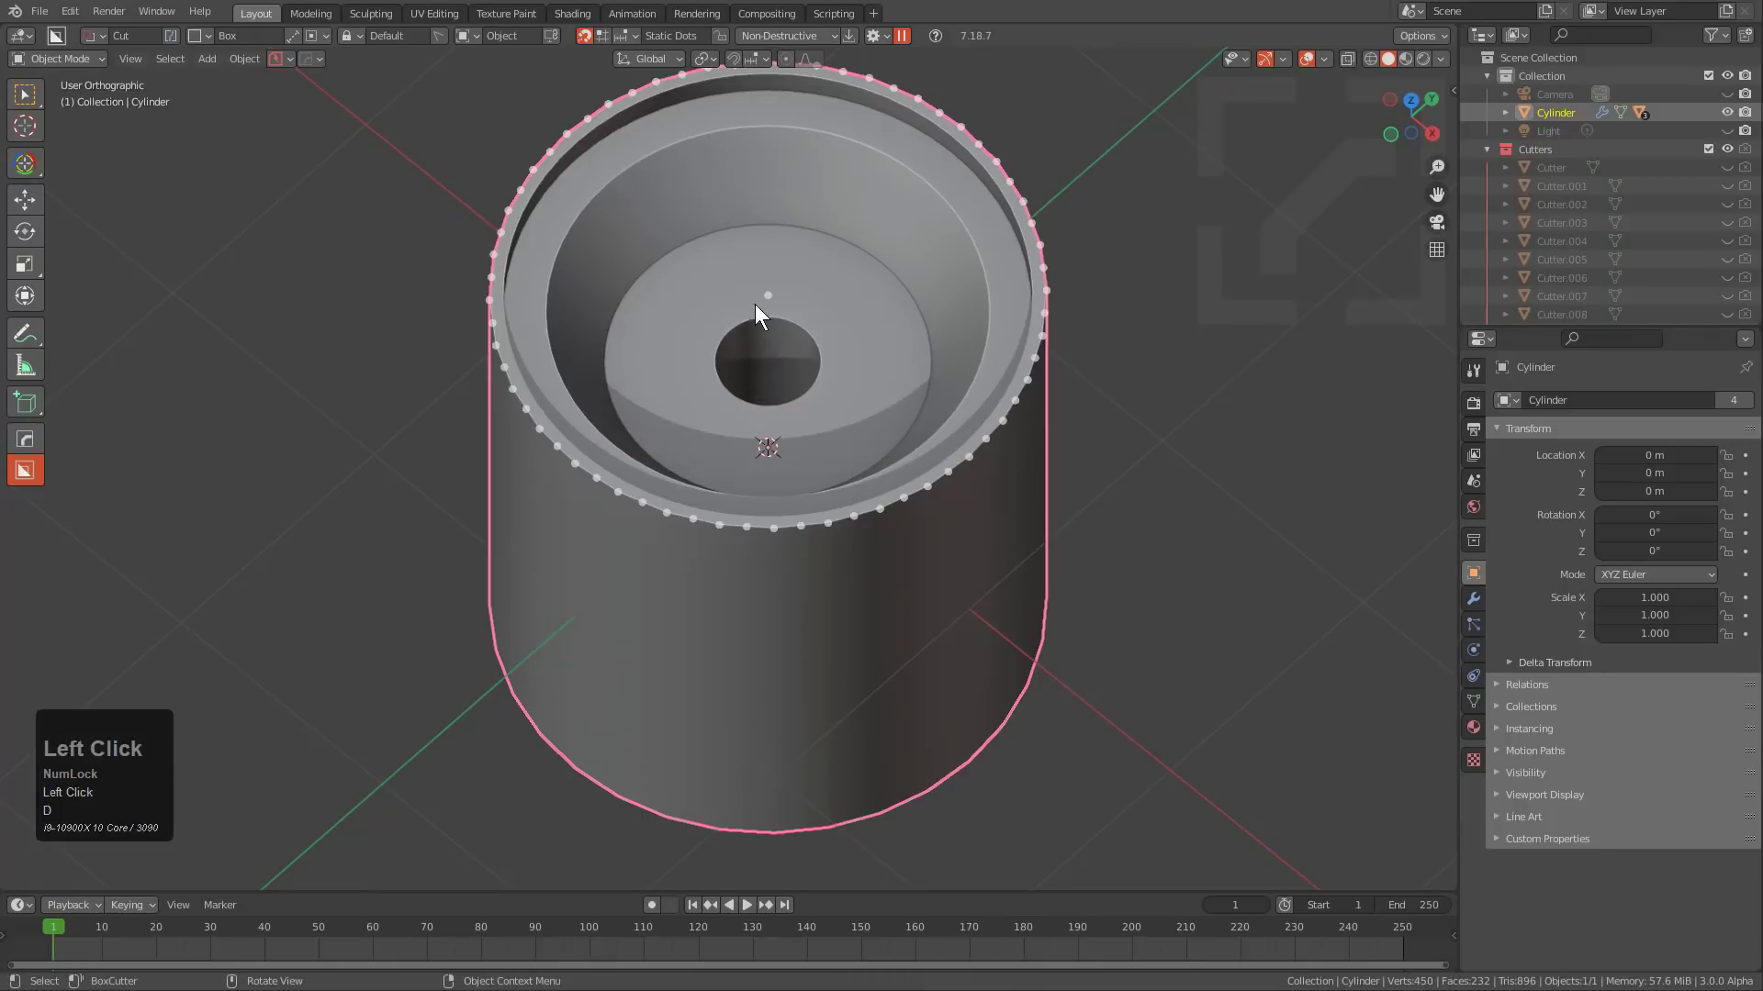
{"action": "left_click_drag", "start_coordinate": [754, 304], "coordinate": [833, 351]}
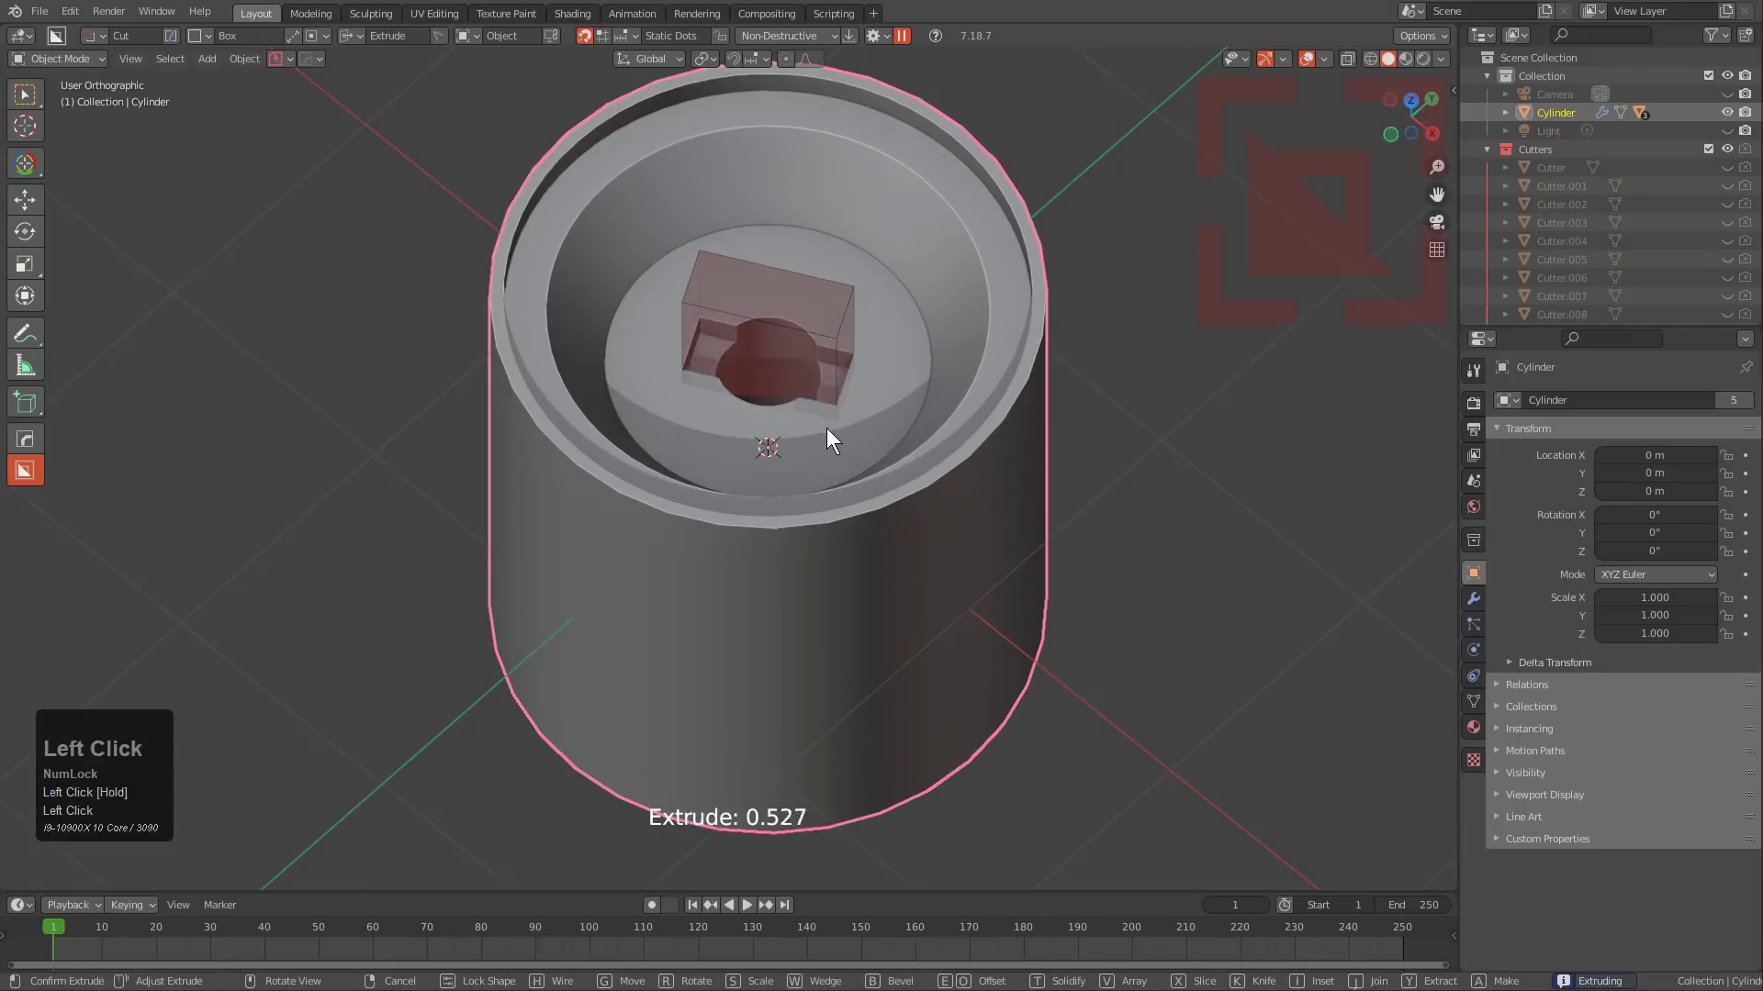
{"action": "key", "text": "v"}
{"action": "key", "text": "v"}
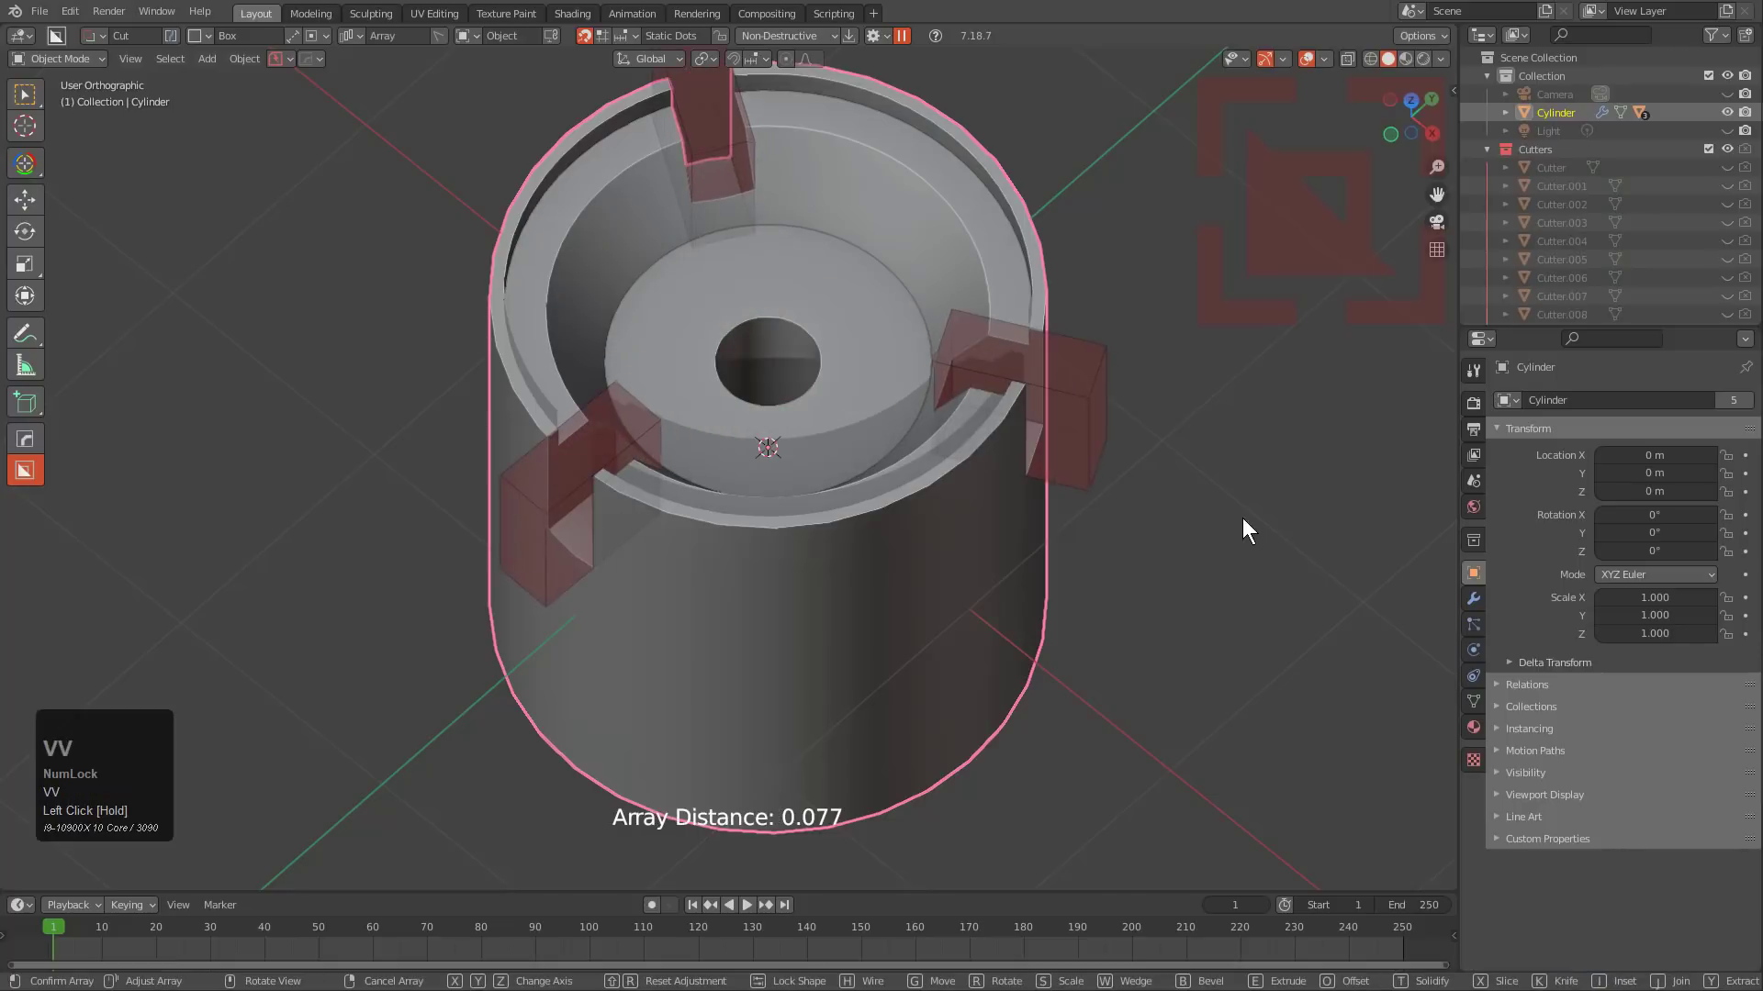
{"action": "scroll", "coordinate": [1232, 514], "scroll_direction": "up", "scroll_amount": 3}
{"action": "left_click", "coordinate": [1232, 514]}
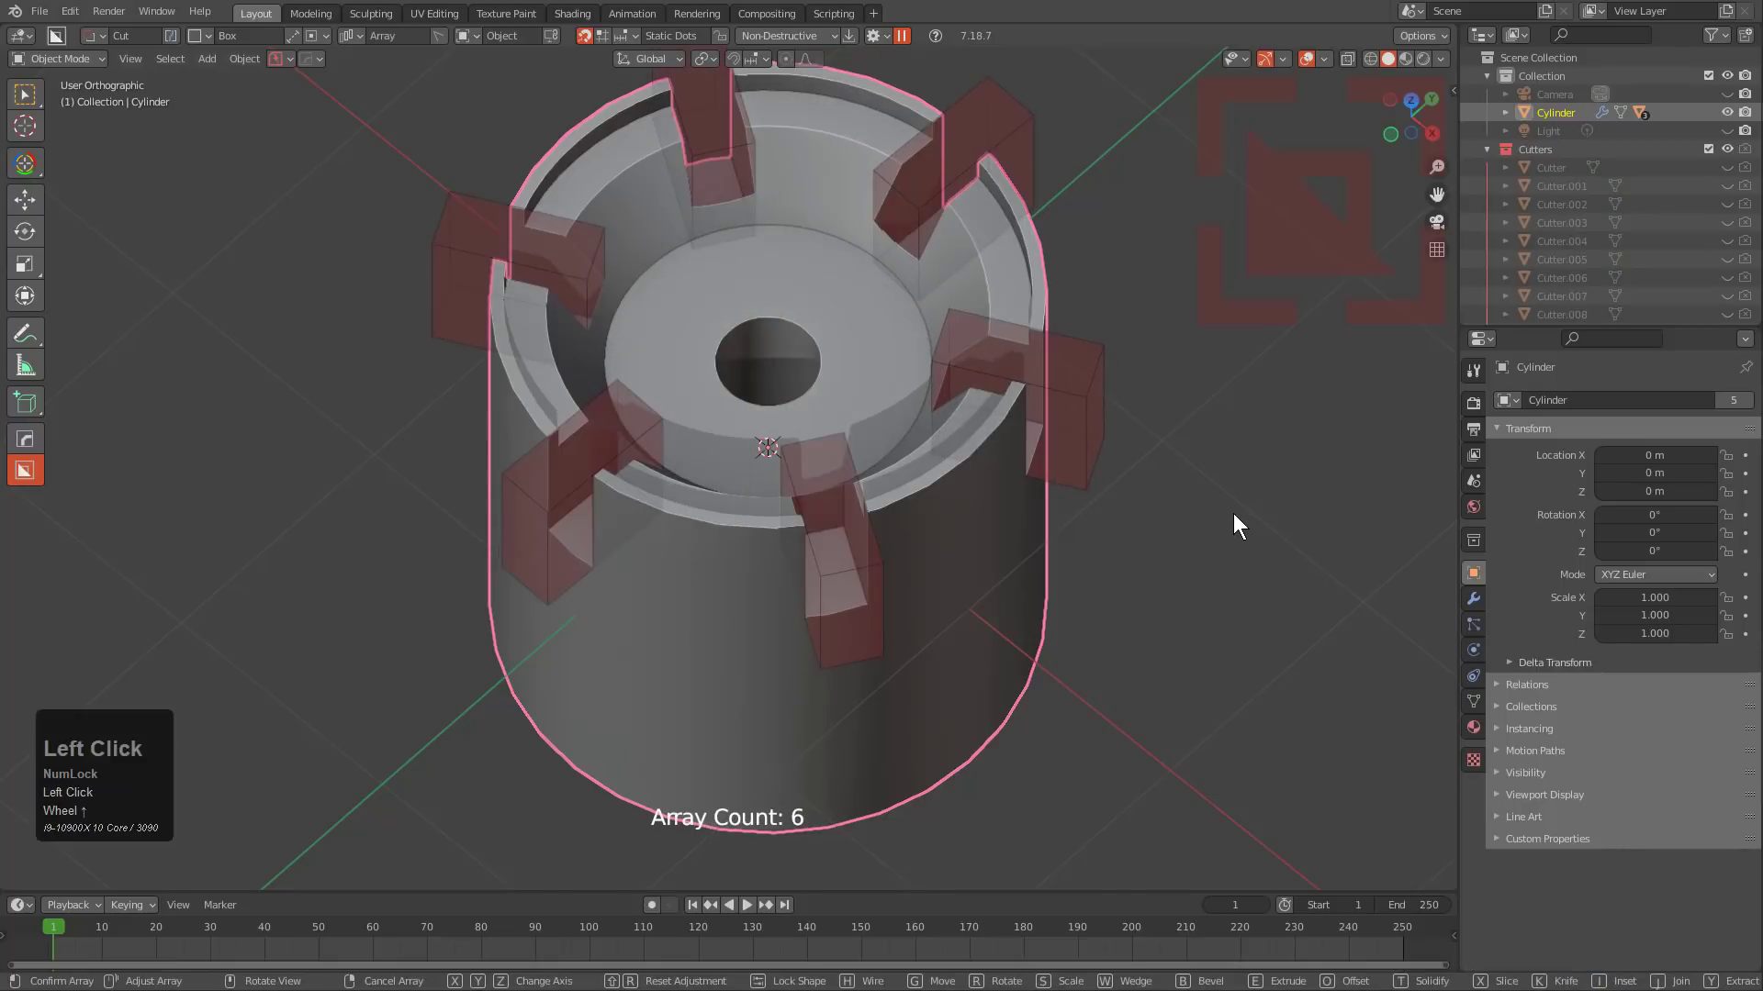
{"action": "middle_click_drag", "start_coordinate": [1232, 514], "coordinate": [891, 428]}
{"action": "left_click", "coordinate": [941, 492]}
Add horizontal edge loops around the upper part of the cylinder's side in Edit Mode and return to Object Mode.
{"action": "scroll", "coordinate": [886, 433], "scroll_direction": "down", "scroll_amount": 1}
{"action": "middle_click_drag", "start_coordinate": [752, 520], "coordinate": [832, 496]}
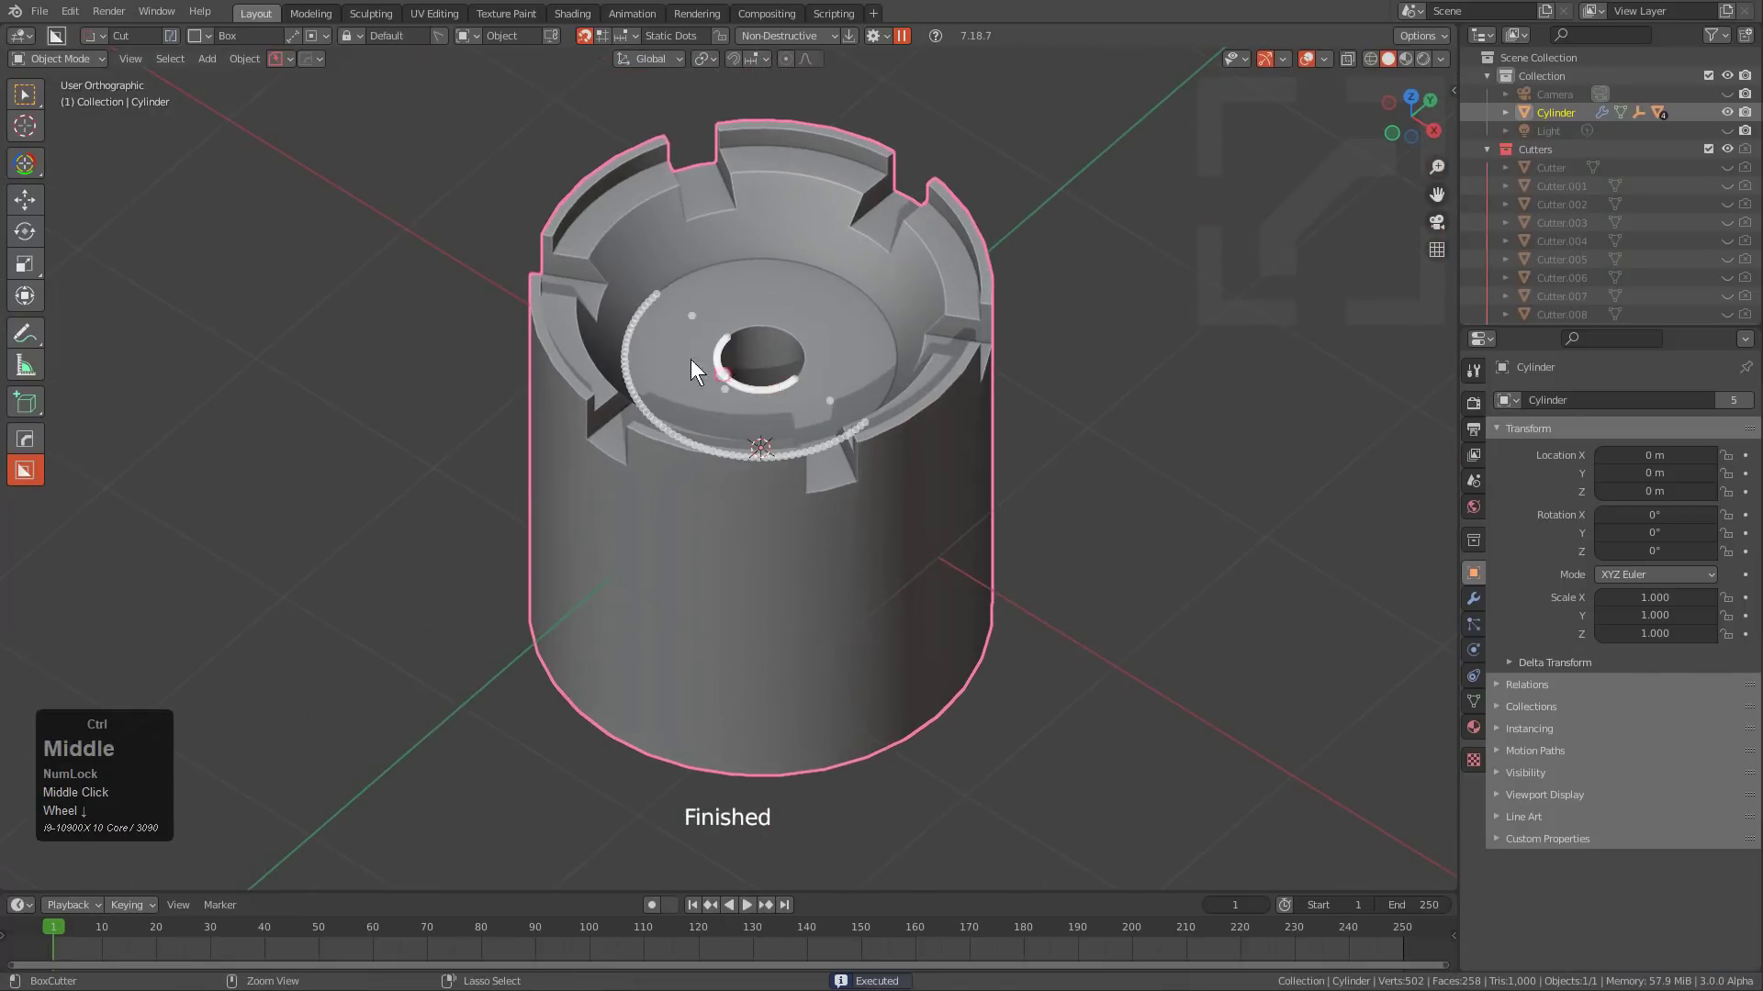
{"action": "middle_click_drag", "start_coordinate": [856, 318], "coordinate": [652, 405]}
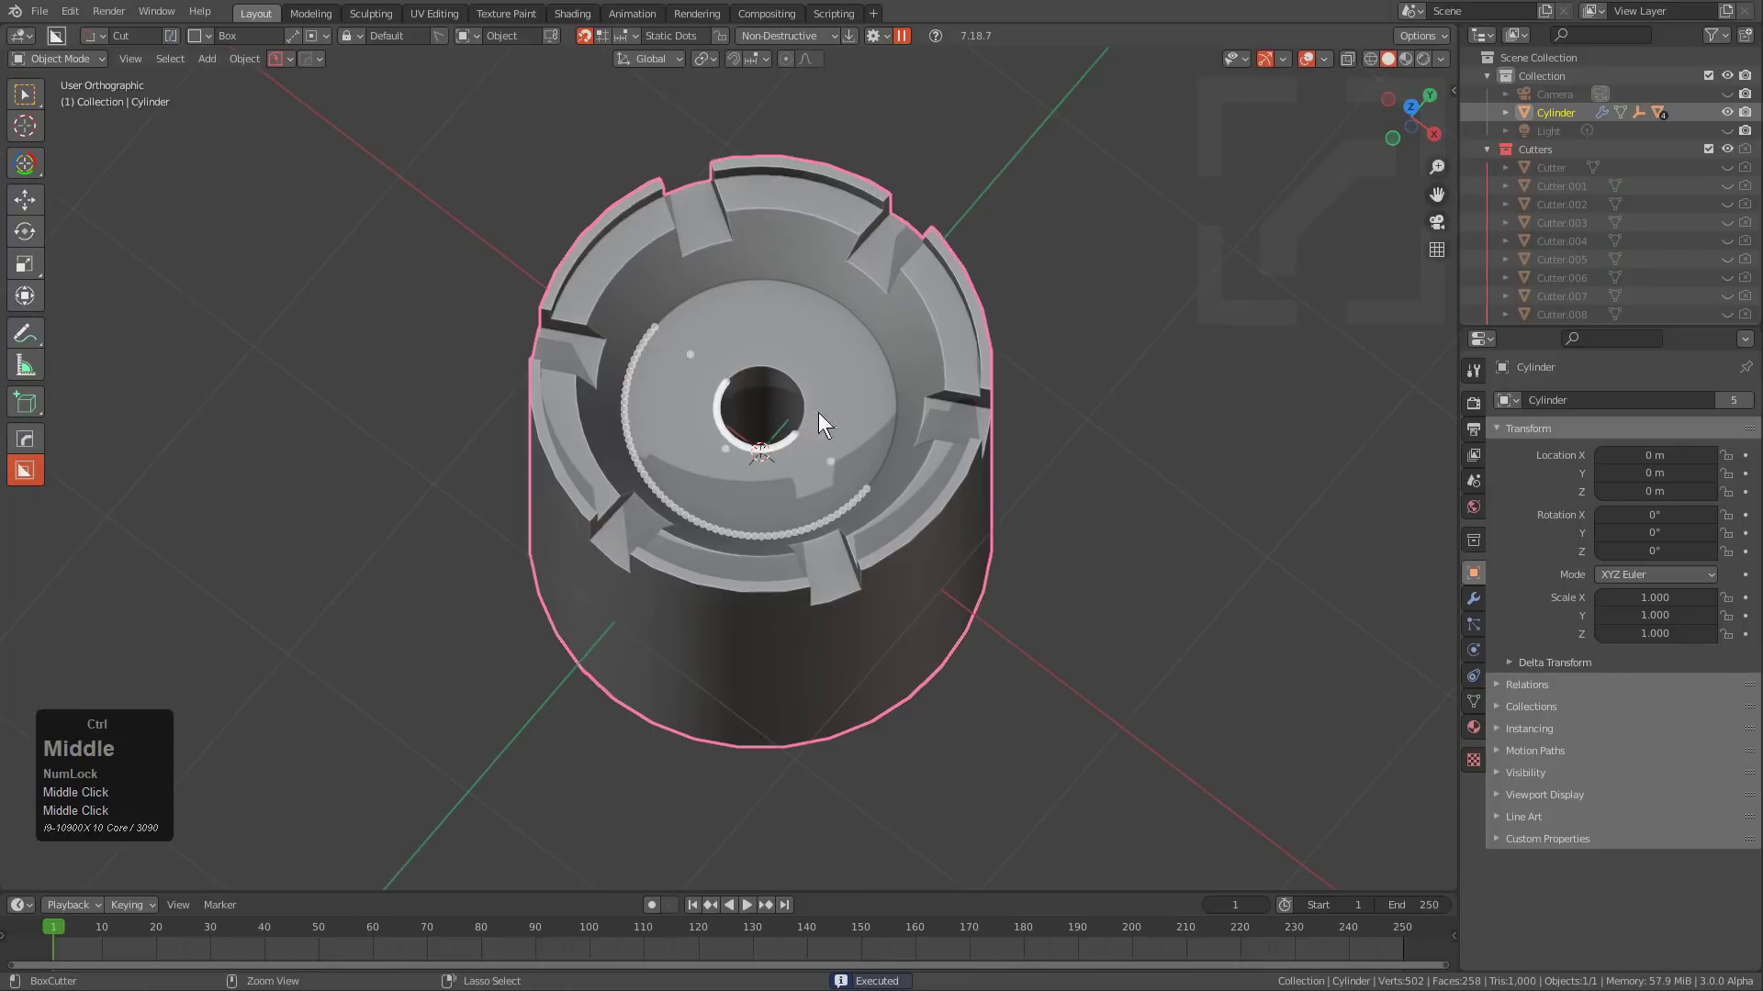
{"action": "middle_click_drag", "start_coordinate": [850, 394], "coordinate": [872, 429]}
{"action": "key", "text": "Tab"}
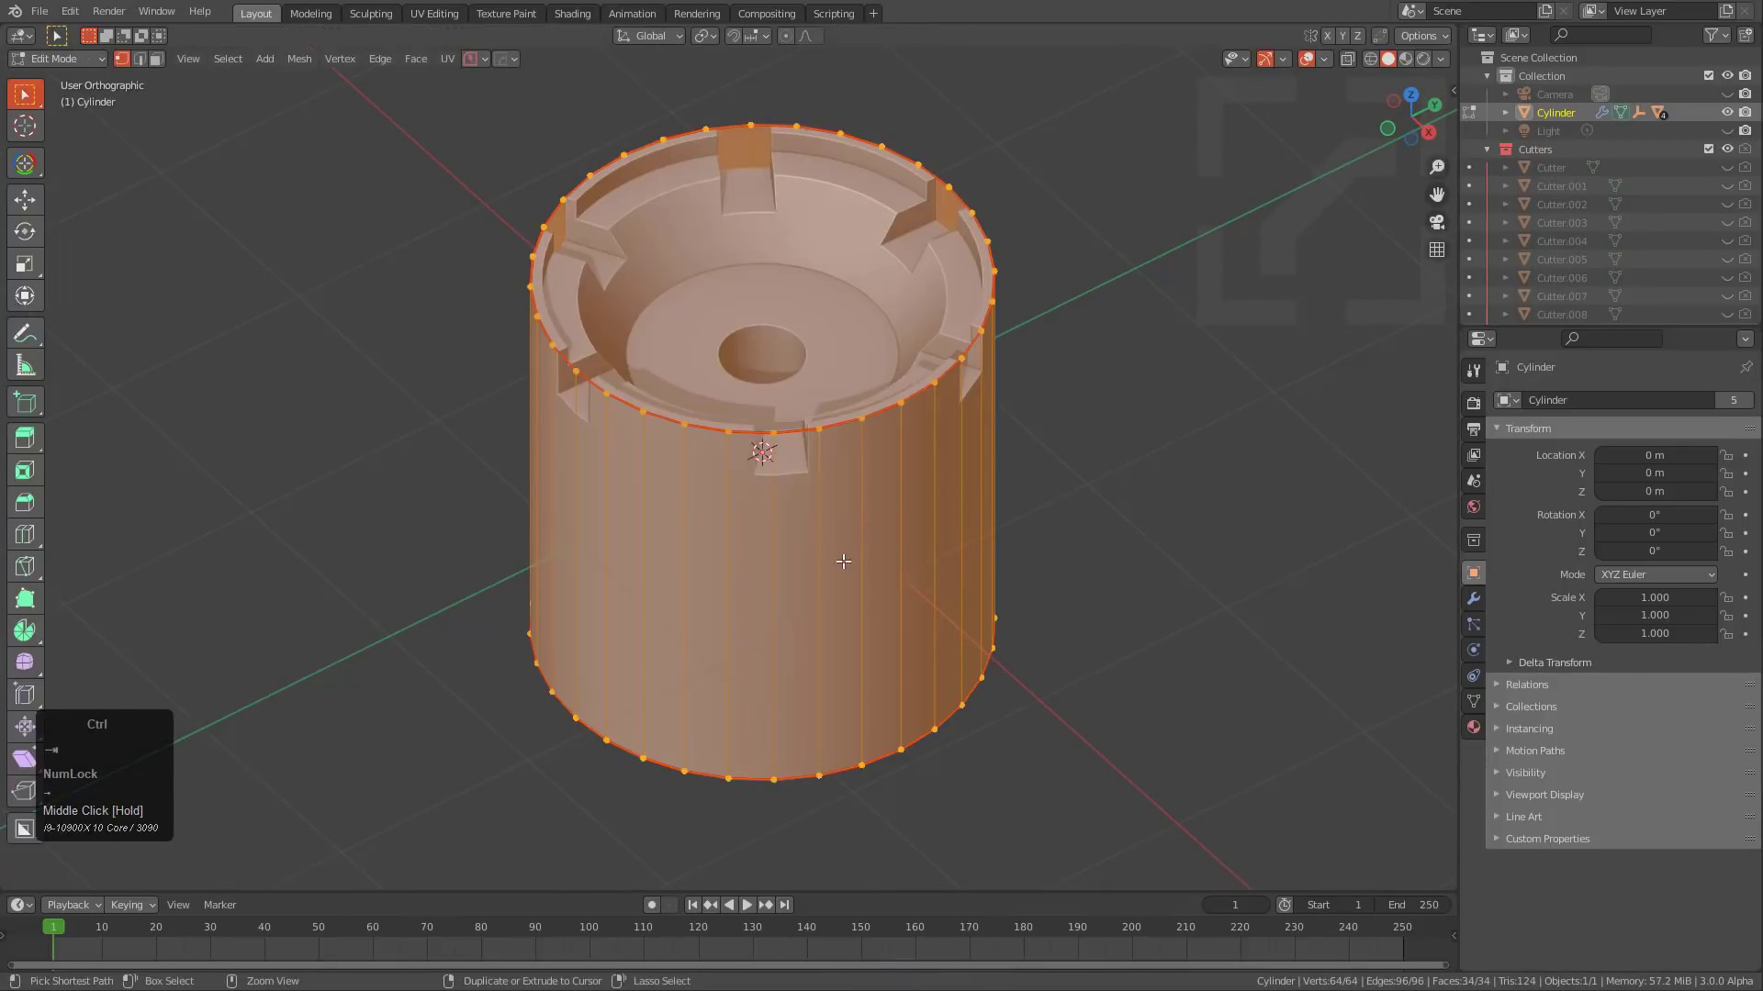
{"action": "key", "text": "ctrl+r"}
{"action": "left_click", "coordinate": [847, 511]}
{"action": "left_click", "coordinate": [839, 452]}
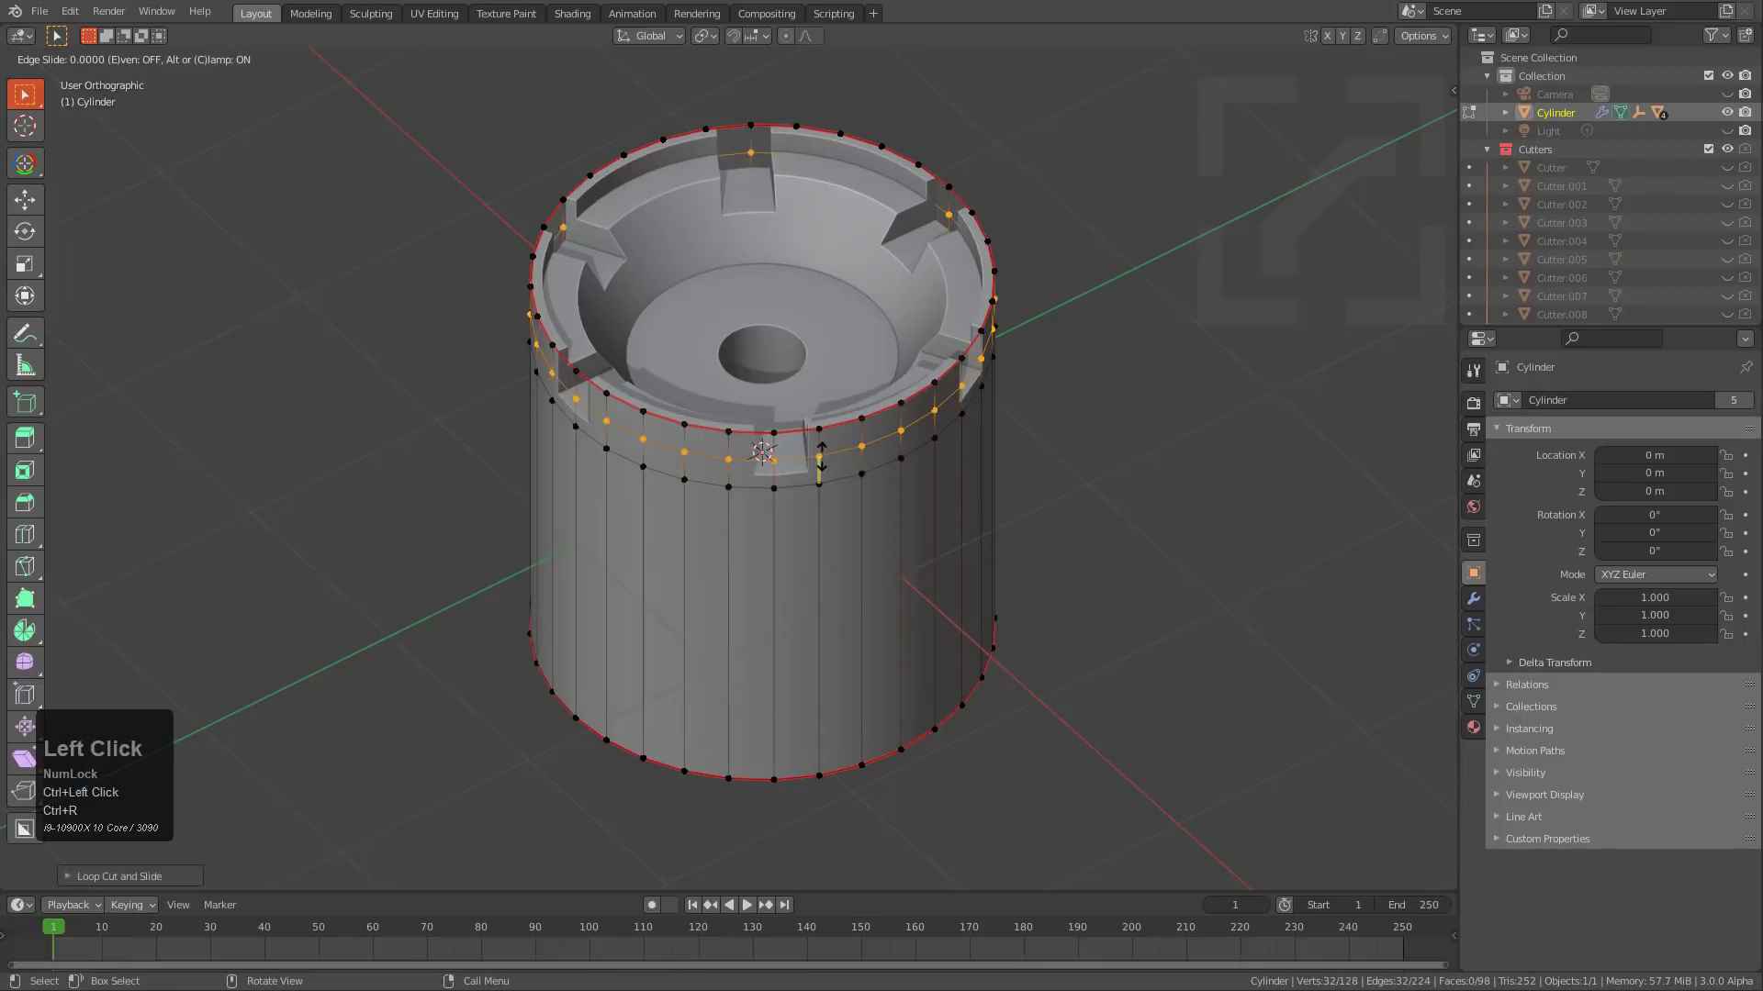
{"action": "key", "text": "Tab"}
Toggle the cylinder's modifiers off and back on with HOps to place static dots on its uncut top face.
{"action": "key", "text": "q"}
{"action": "mouse_move", "coordinate": [835, 513]}
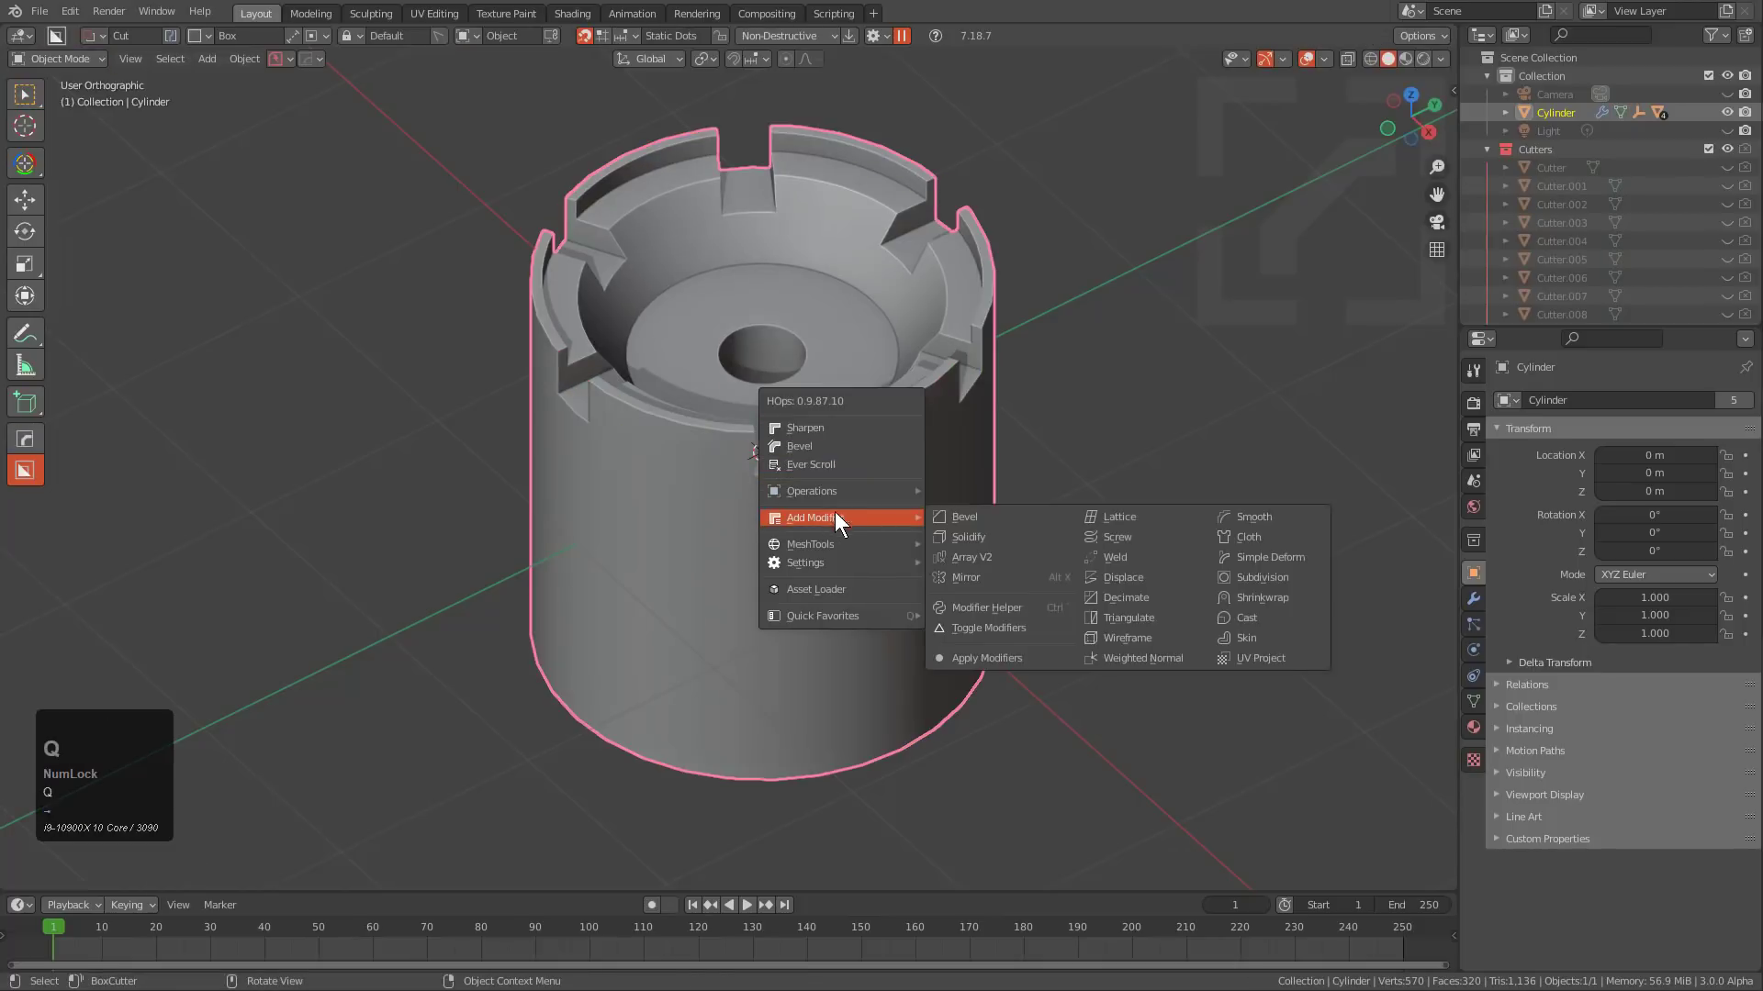
{"action": "left_click", "coordinate": [994, 624], "text": "ctrl"}
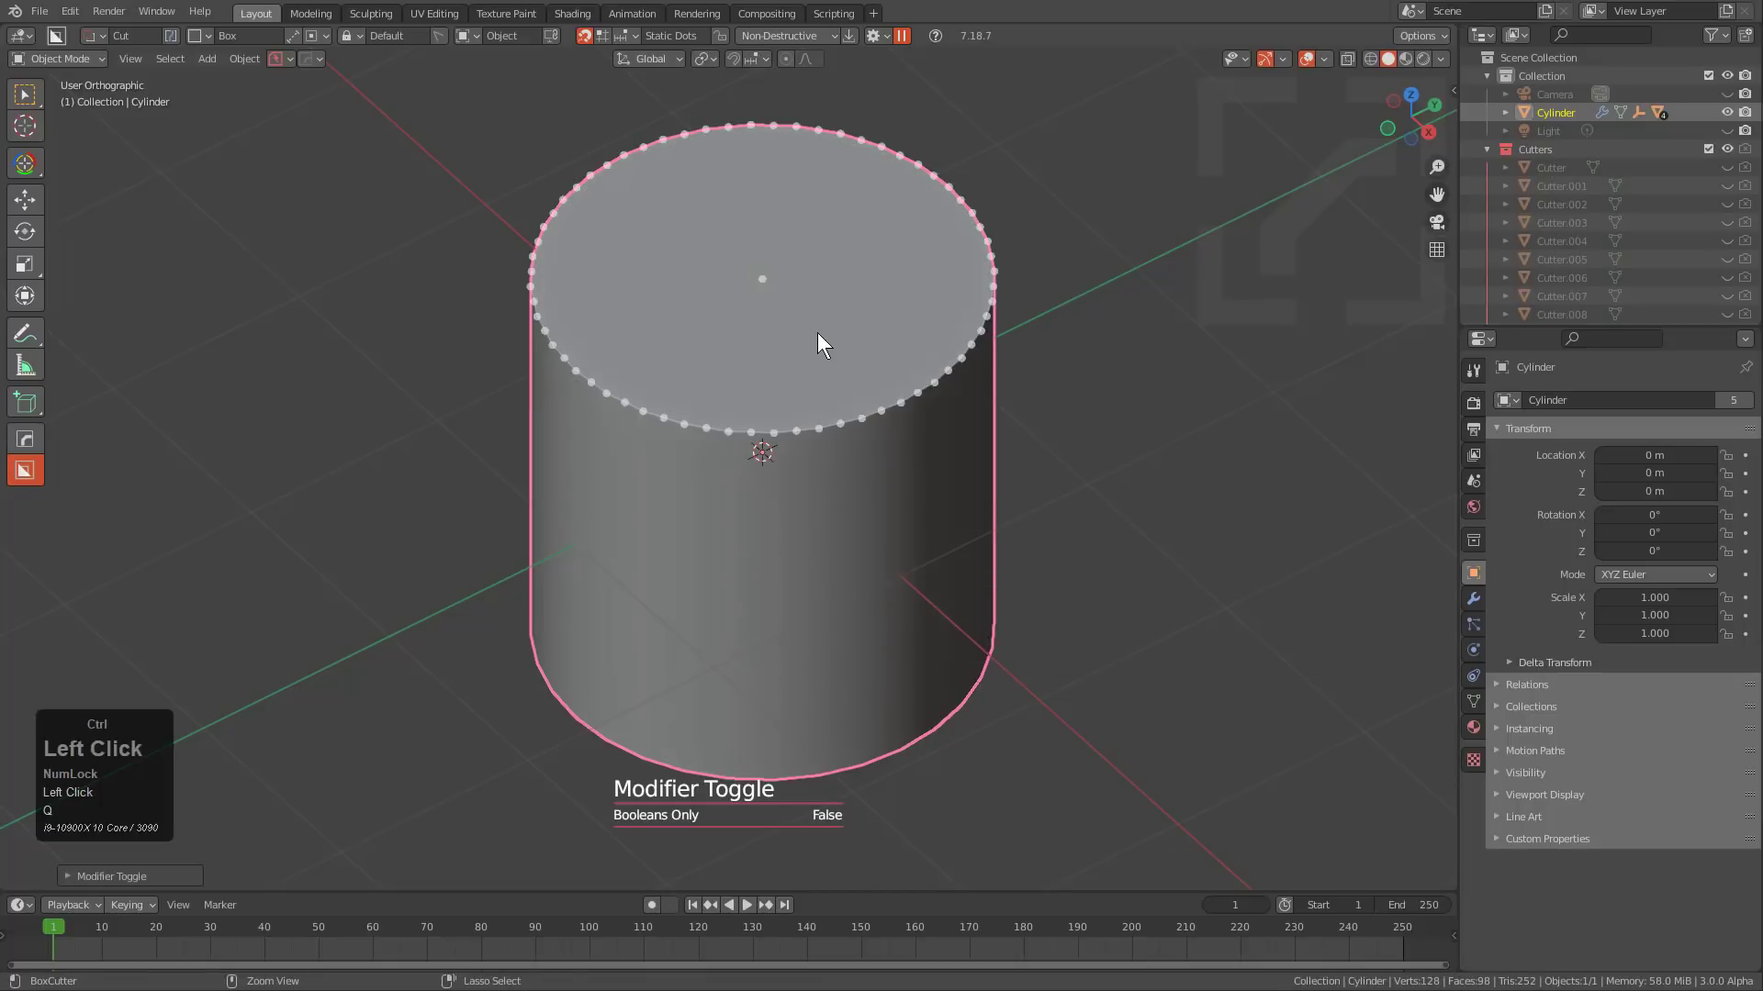
{"action": "key", "text": "q"}
{"action": "mouse_move", "coordinate": [984, 355]}
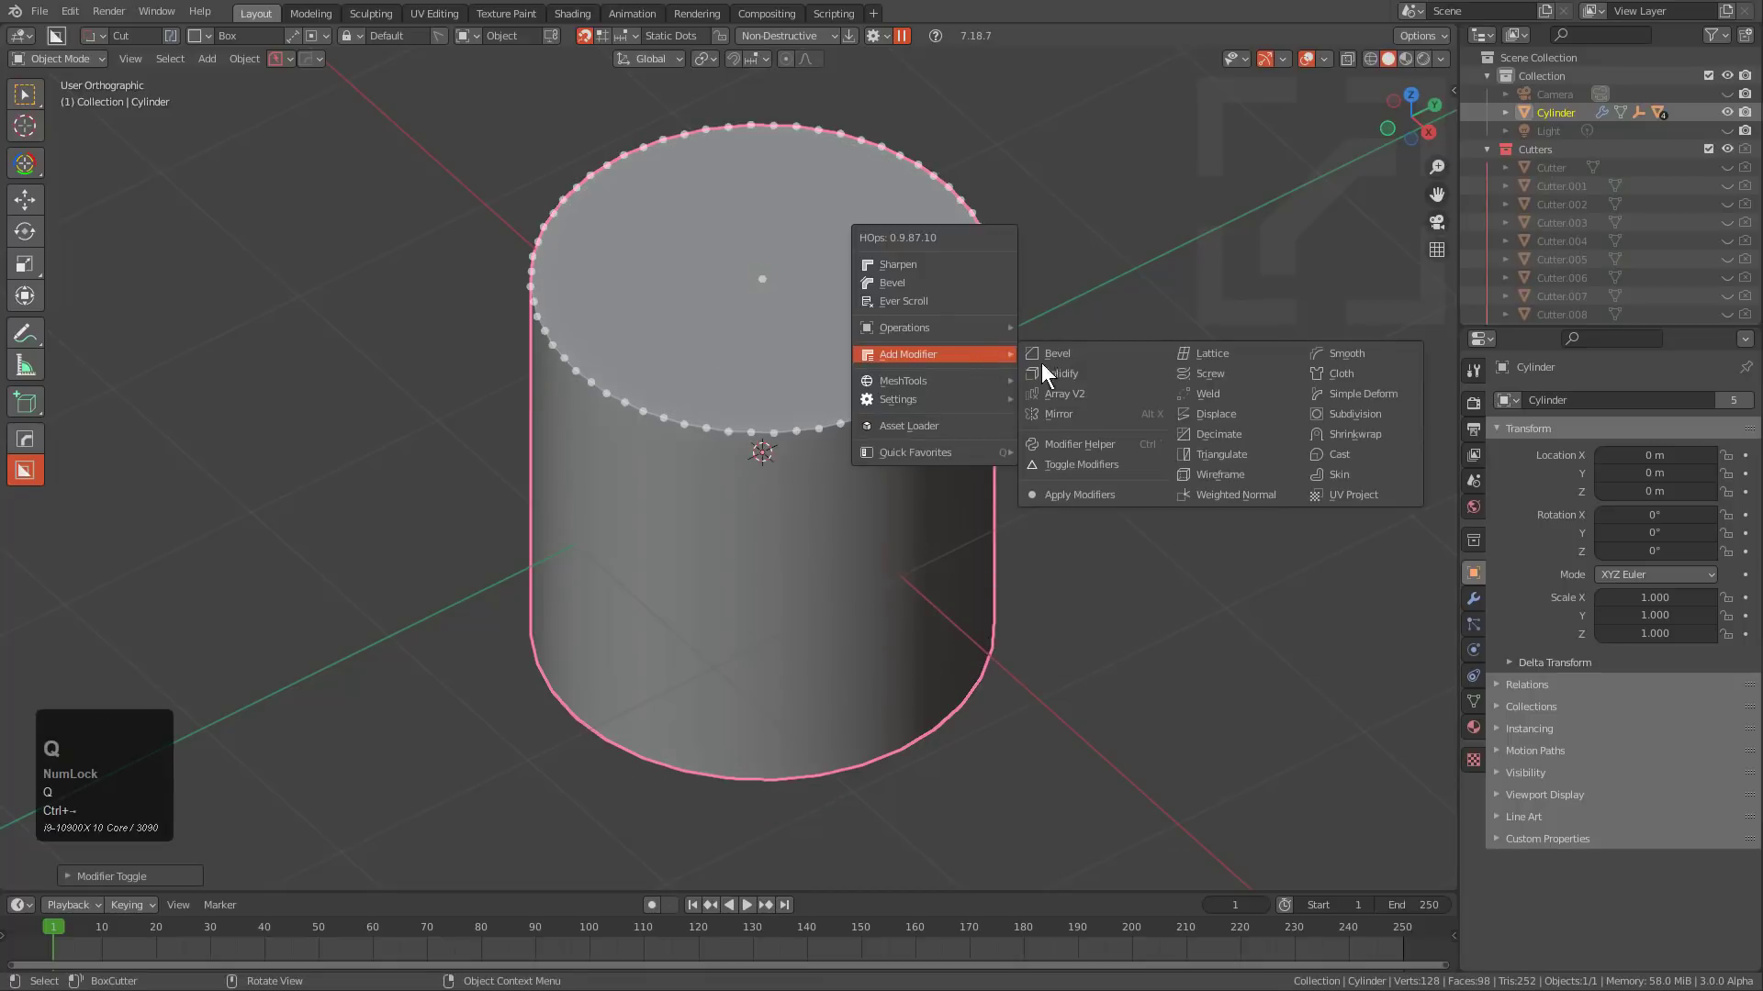
{"action": "left_click", "coordinate": [1081, 465]}
{"action": "middle_click_drag", "start_coordinate": [768, 310], "coordinate": [802, 357]}
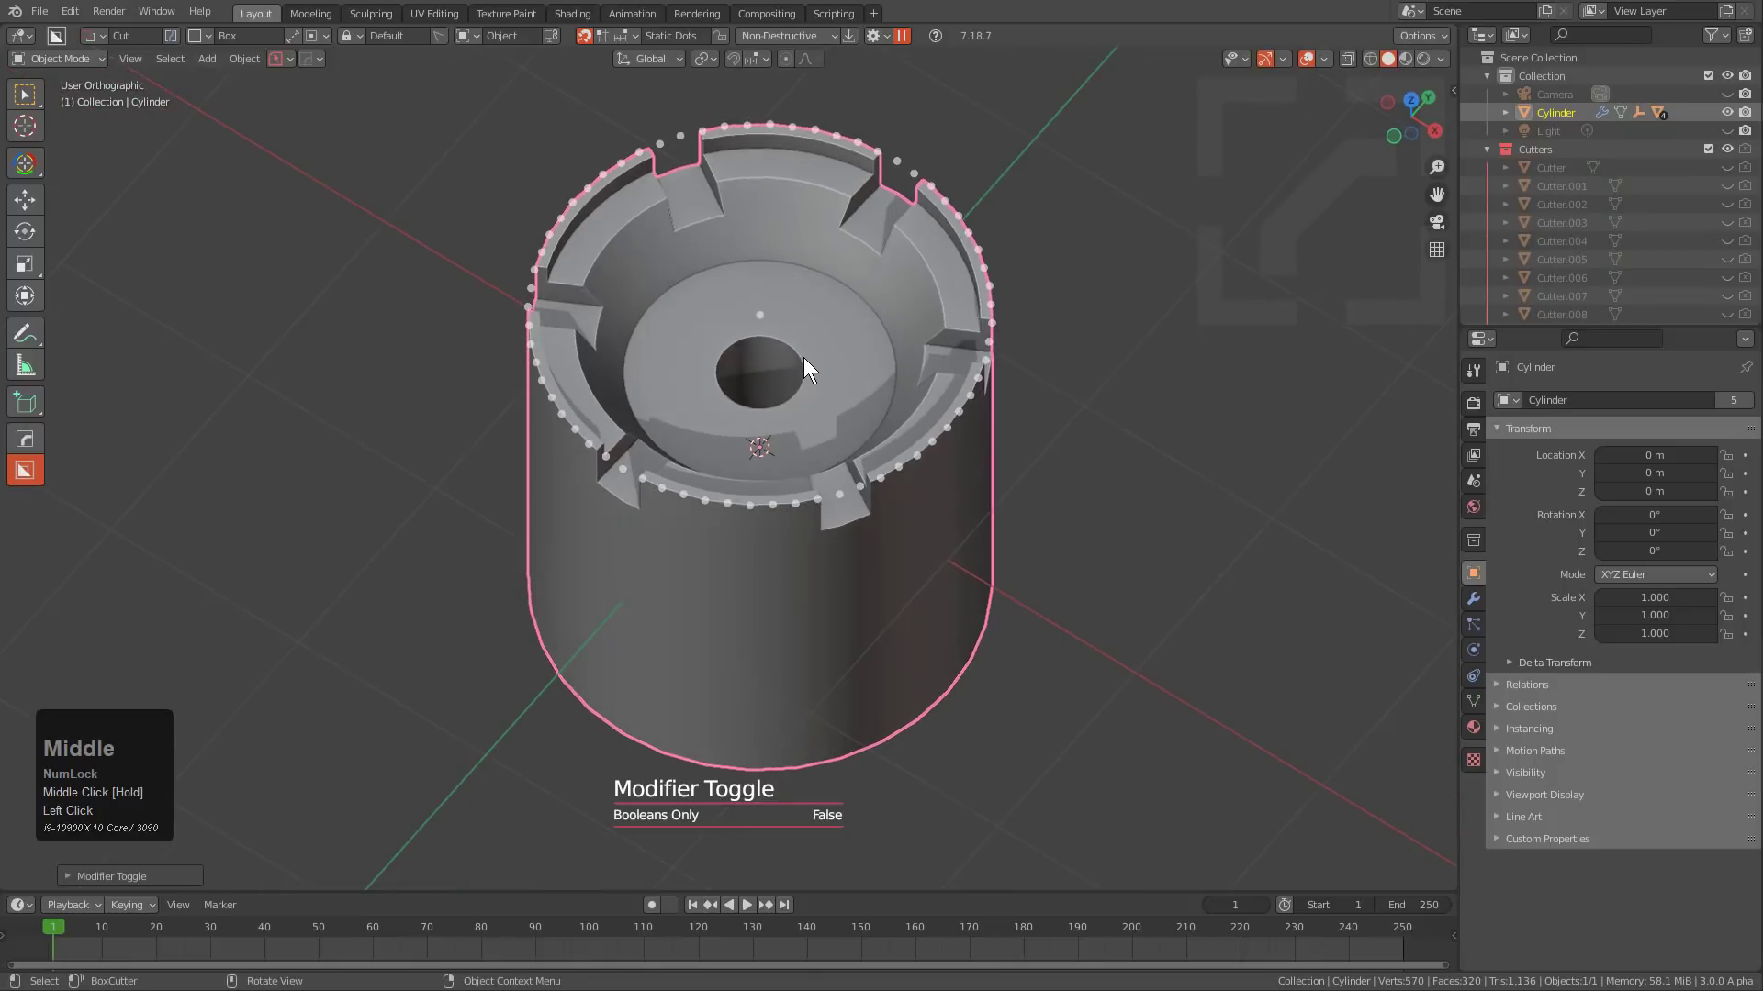
Cut a circular recess around the cylinder's central hole with the Circle shape, extruded 0.636 from the uncut top face's centre dot.
{"action": "key", "text": "d"}
{"action": "left_click", "coordinate": [712, 387]}
{"action": "mouse_move", "coordinate": [760, 315]}
{"action": "left_mouse_down"}
{"action": "mouse_move", "coordinate": [933, 355]}
{"action": "mouse_move", "coordinate": [951, 309]}
{"action": "left_mouse_up"}
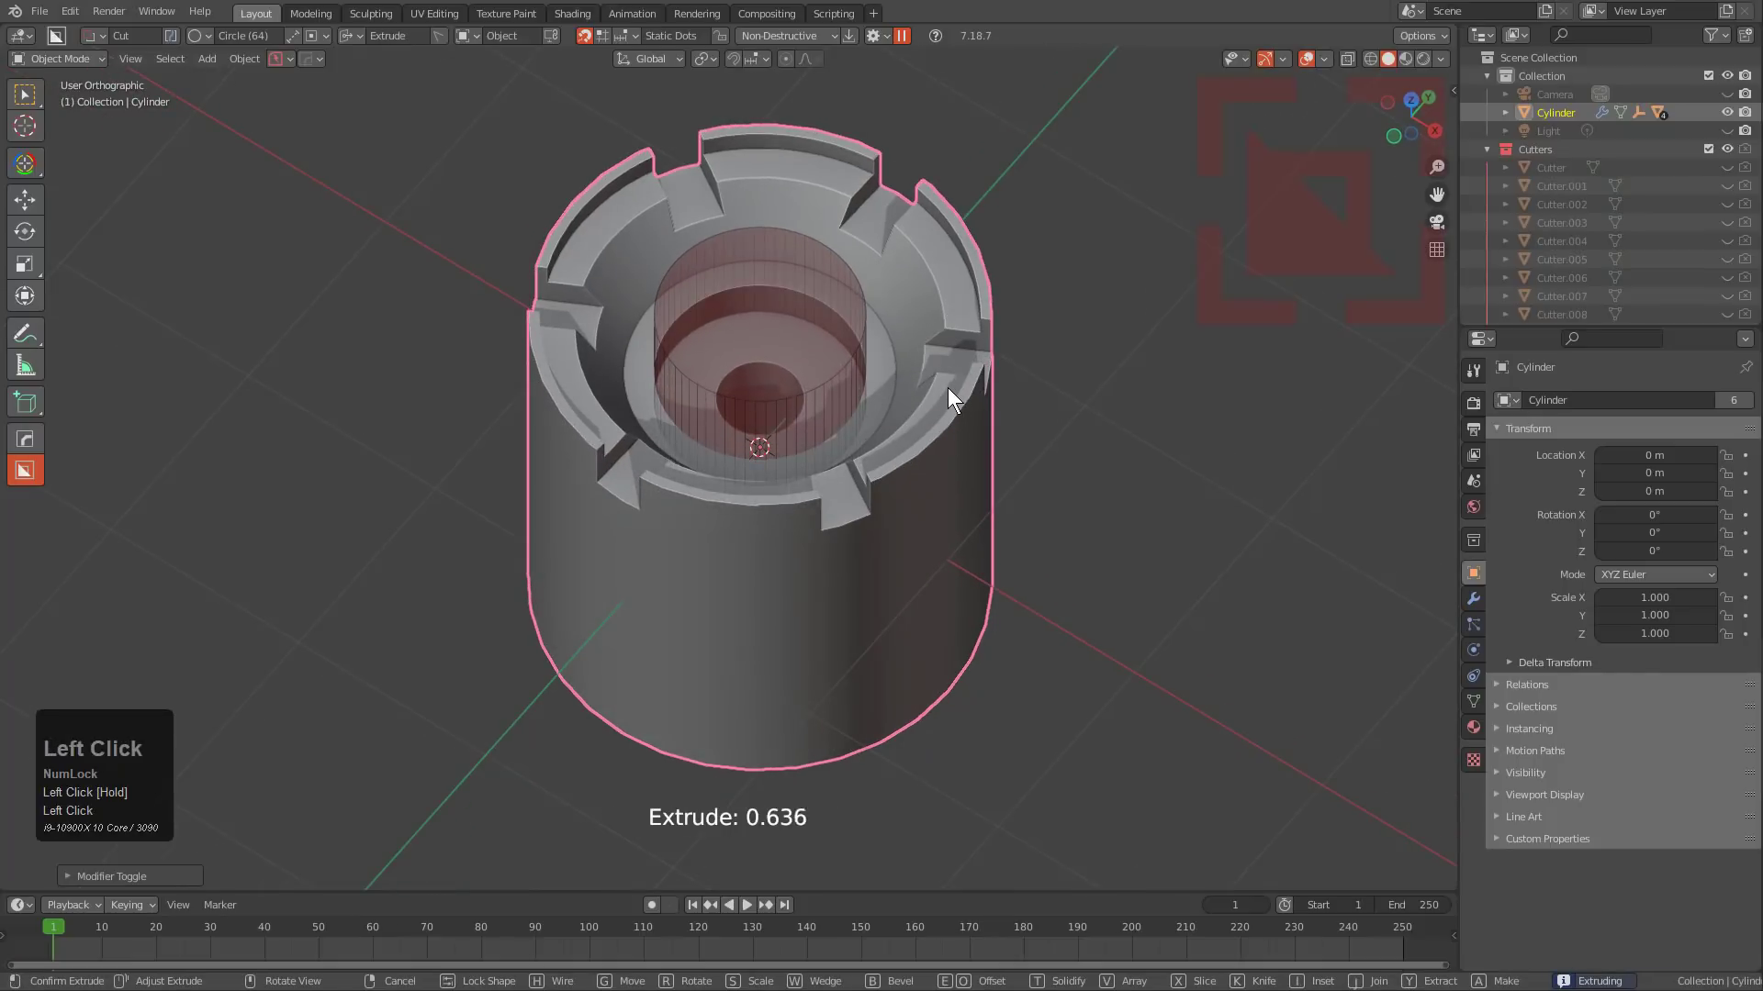
{"action": "left_click", "coordinate": [948, 388]}
{"action": "middle_click_drag", "start_coordinate": [783, 420], "coordinate": [773, 382]}
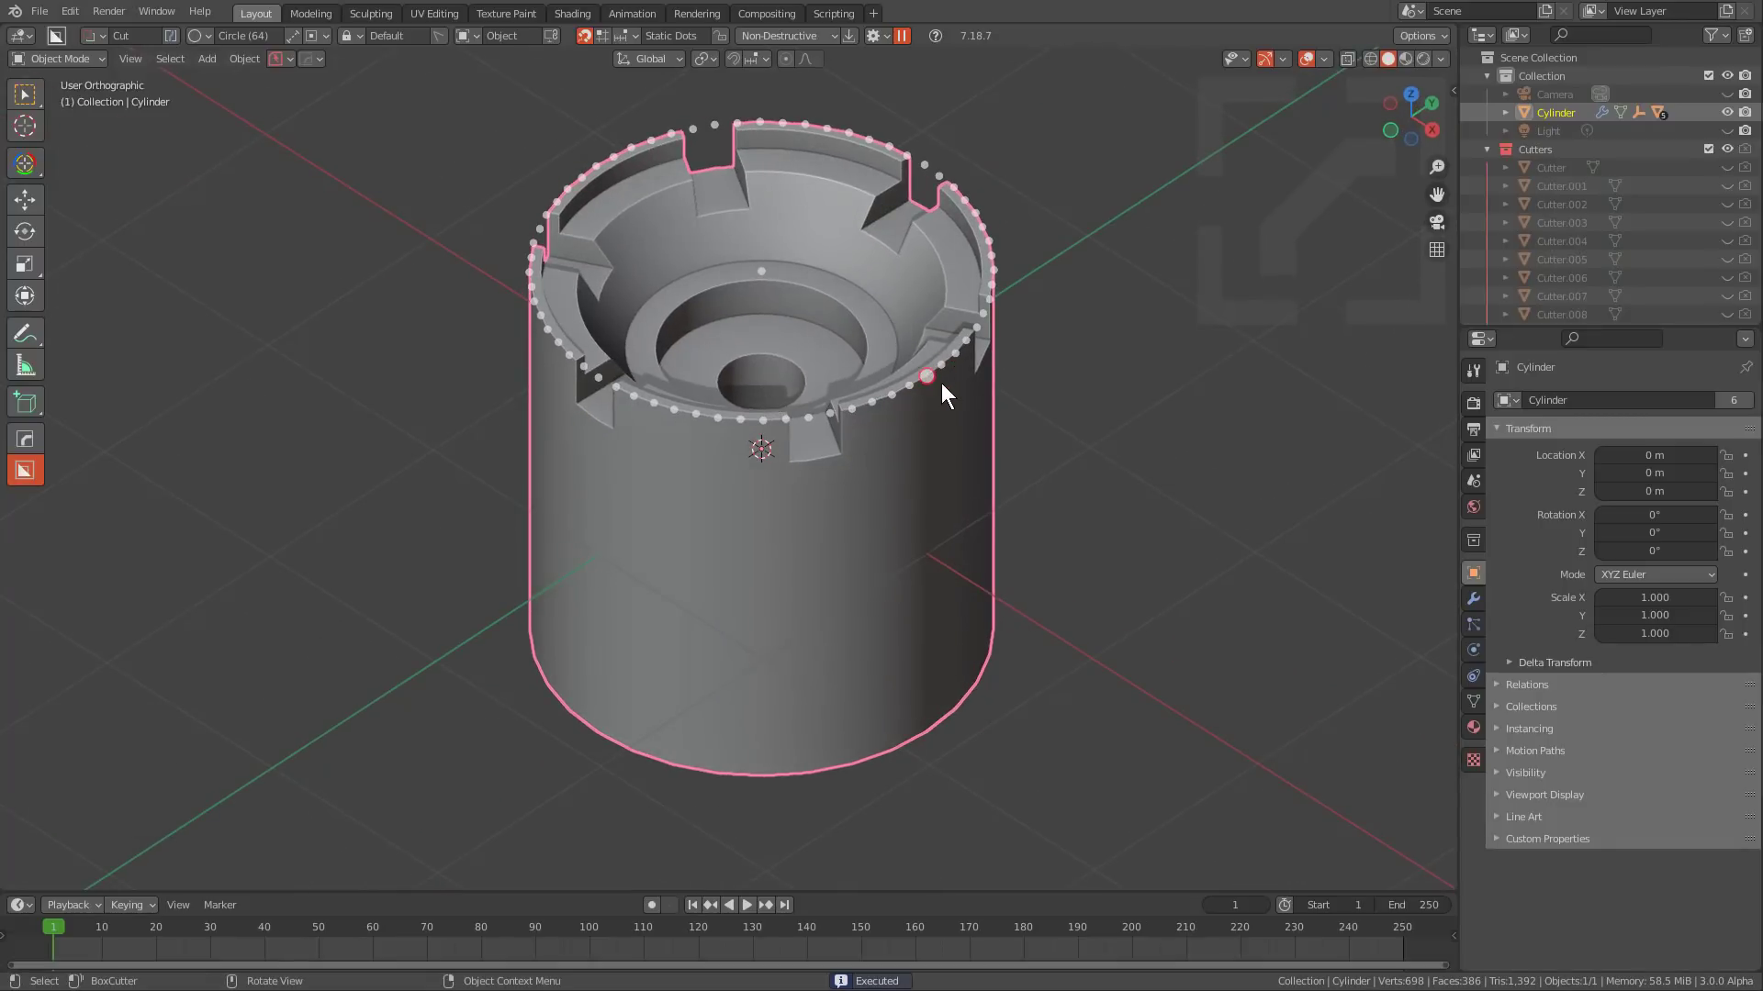
{"action": "middle_click_drag", "start_coordinate": [940, 383], "coordinate": [905, 394]}
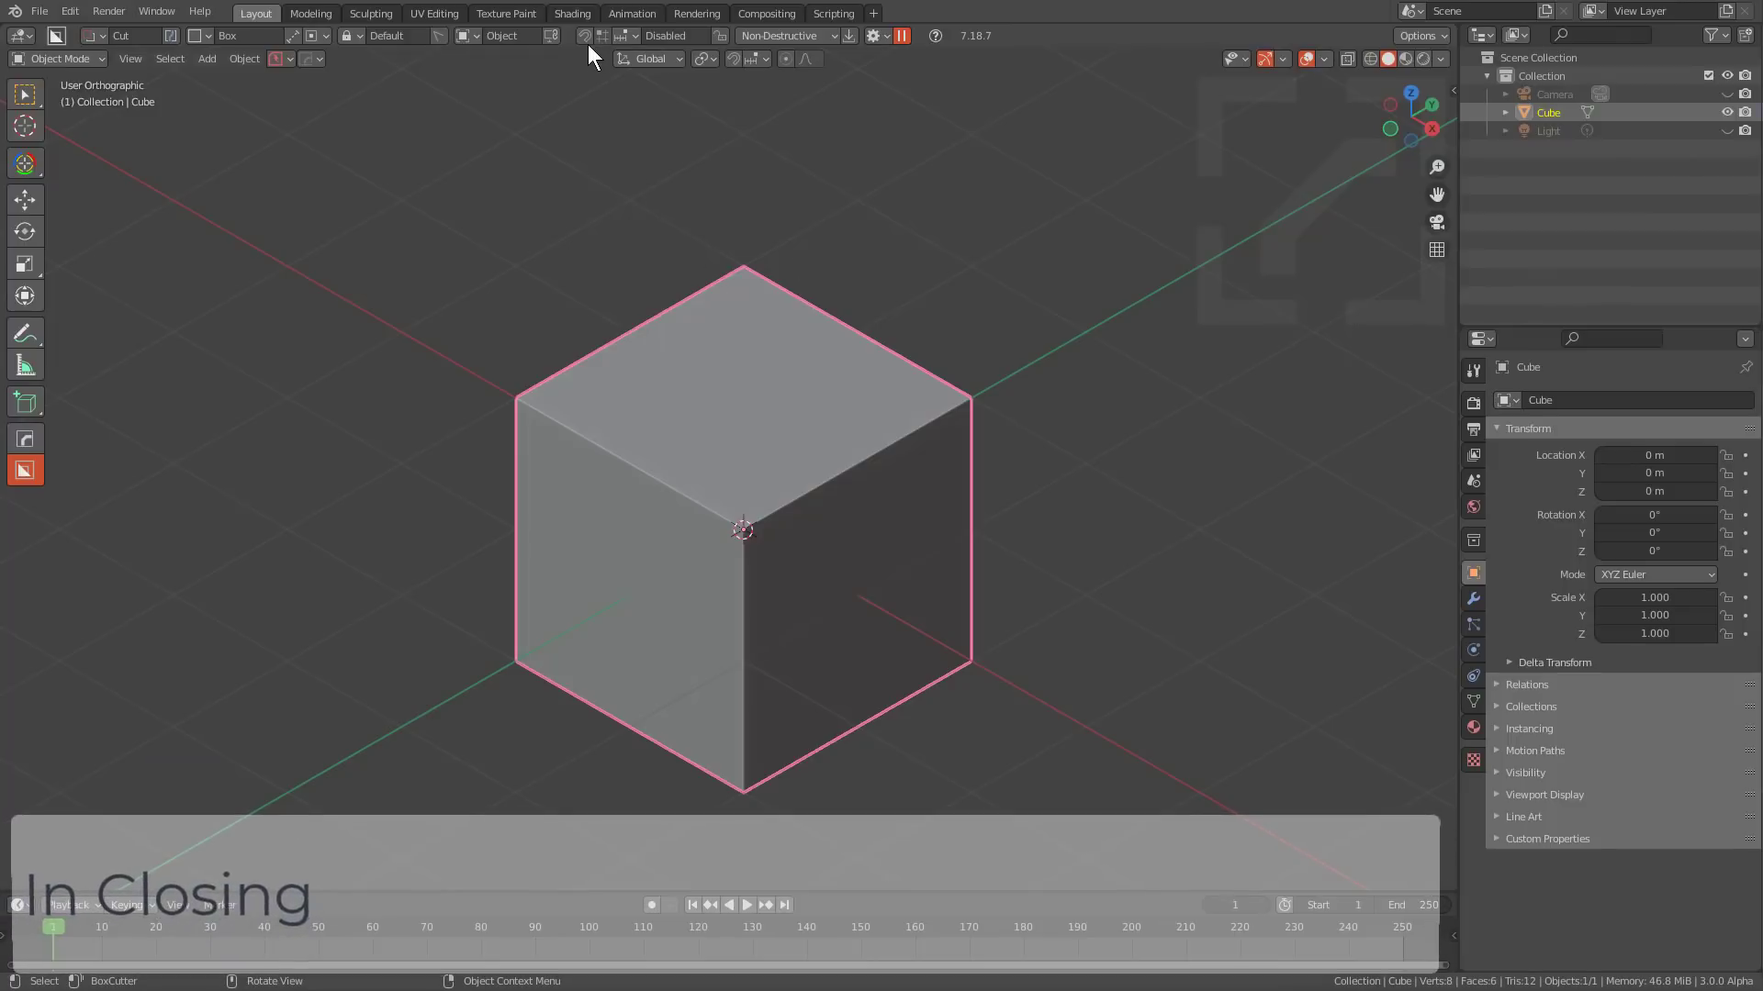
Enable dot snapping and cut a centred slot about 0.2 by 1.7 from the midpoint of a cube top edge, 2.015 deep.
{"action": "left_click", "coordinate": [584, 39]}
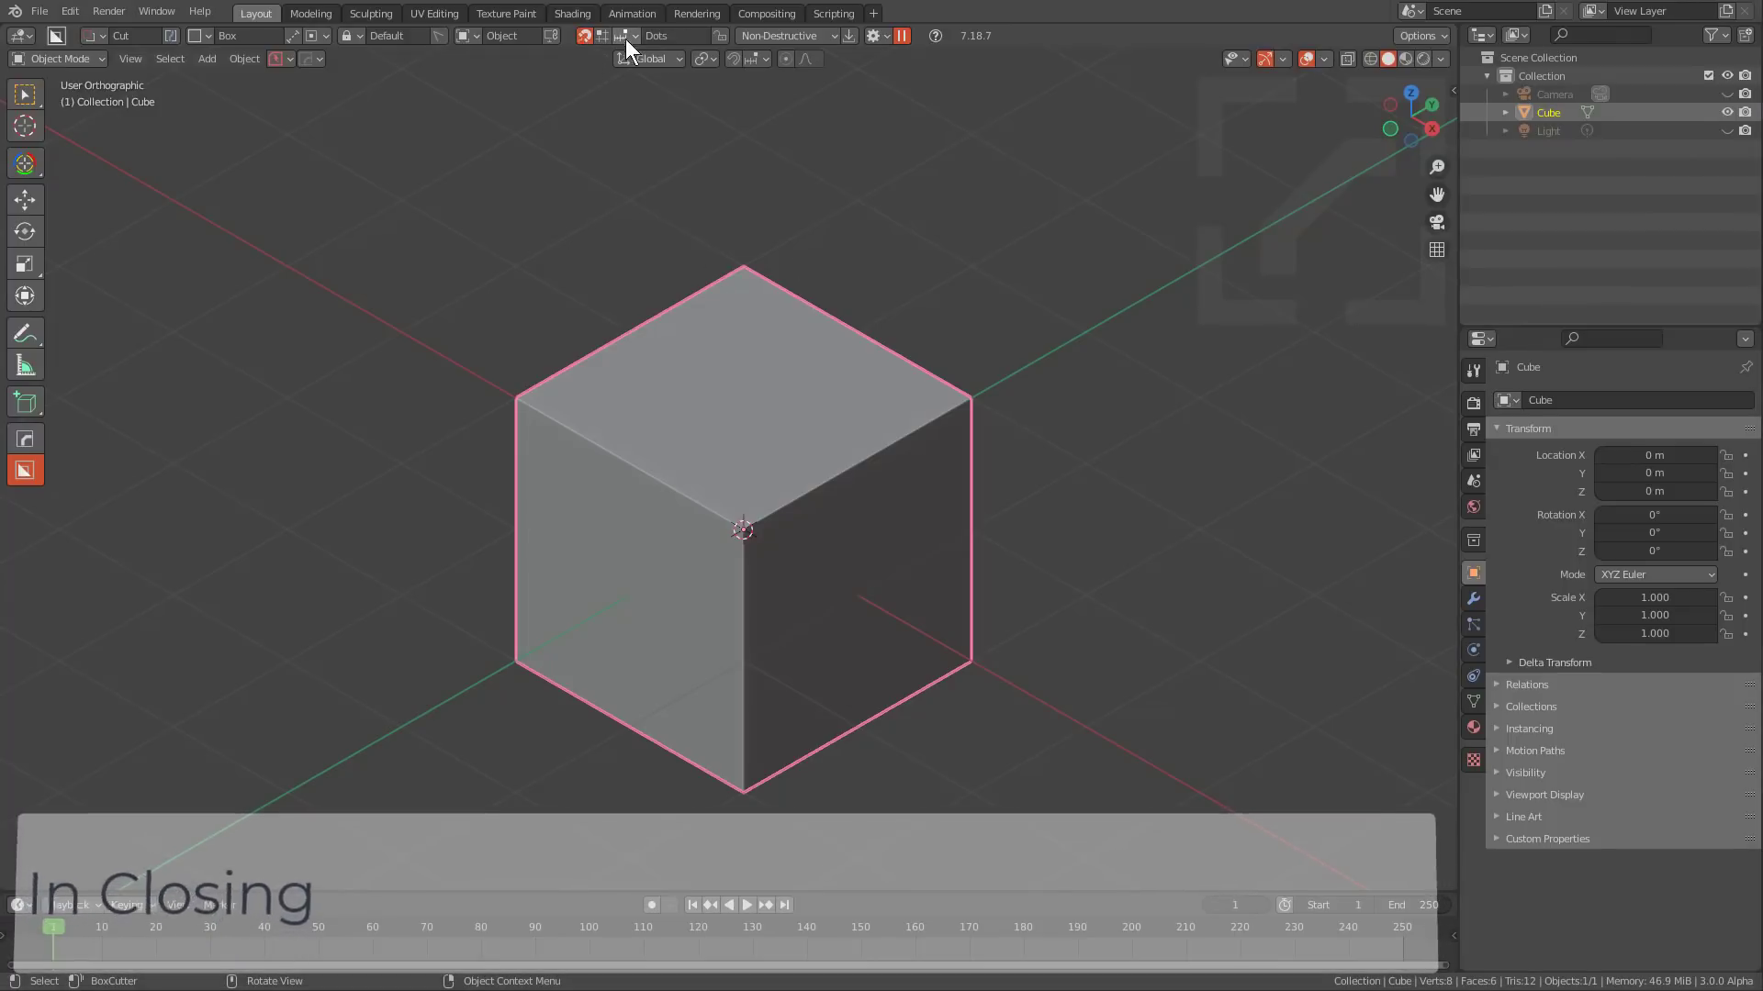
{"action": "middle_click_drag", "start_coordinate": [842, 525], "coordinate": [808, 534]}
{"action": "scroll", "coordinate": [826, 516], "scroll_direction": "up", "scroll_amount": 3}
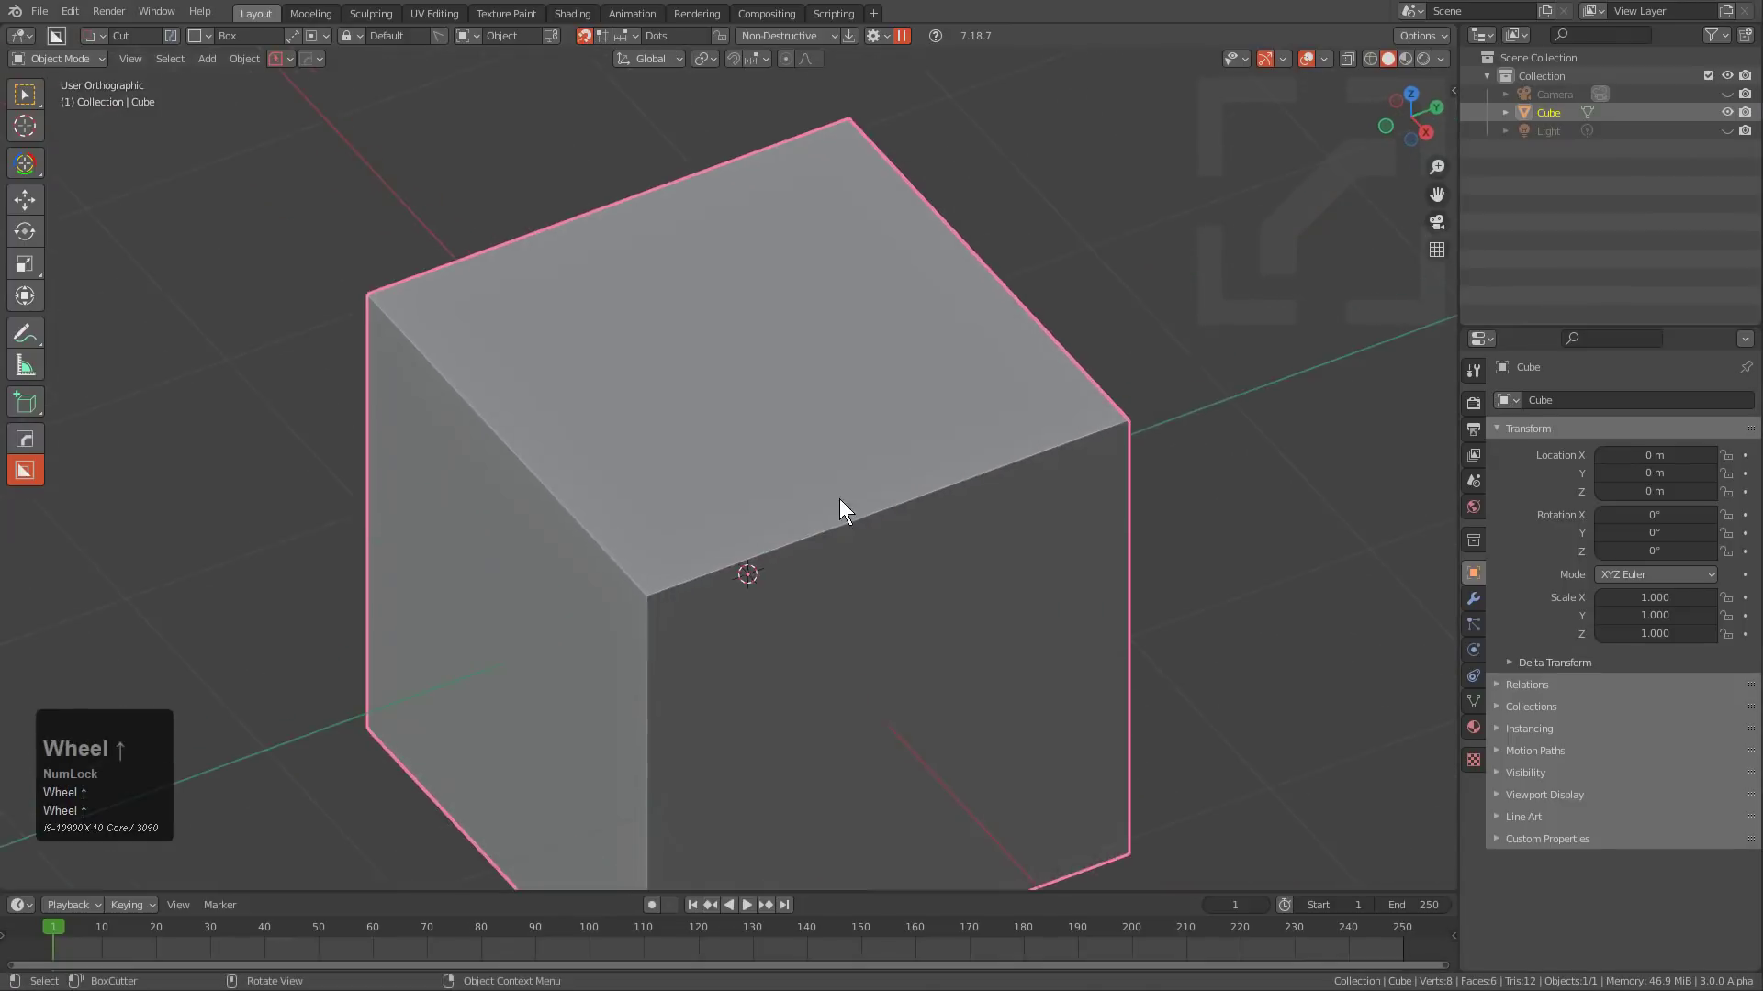
{"action": "mouse_move", "coordinate": [879, 508]}
{"action": "left_mouse_down"}
{"action": "mouse_move", "coordinate": [1050, 484]}
{"action": "mouse_move", "coordinate": [1109, 453]}
{"action": "left_mouse_up"}
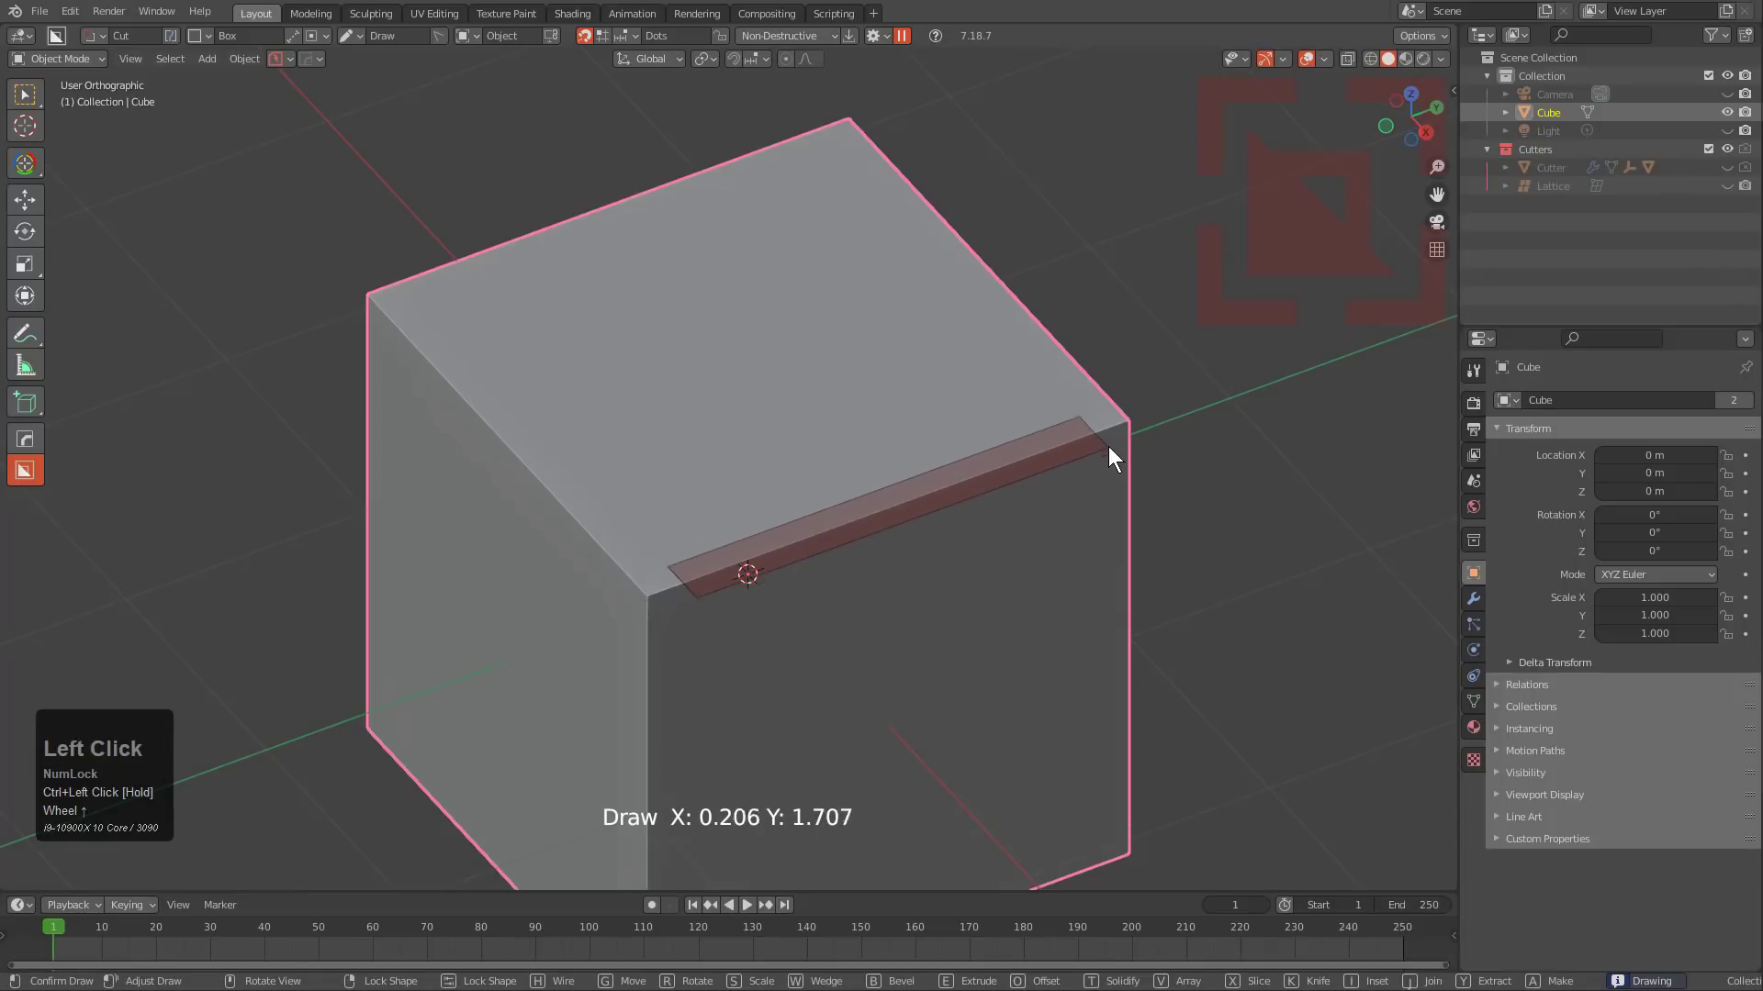
{"action": "middle_click_drag", "start_coordinate": [1105, 692], "coordinate": [1071, 548]}
{"action": "left_click", "coordinate": [1044, 747]}
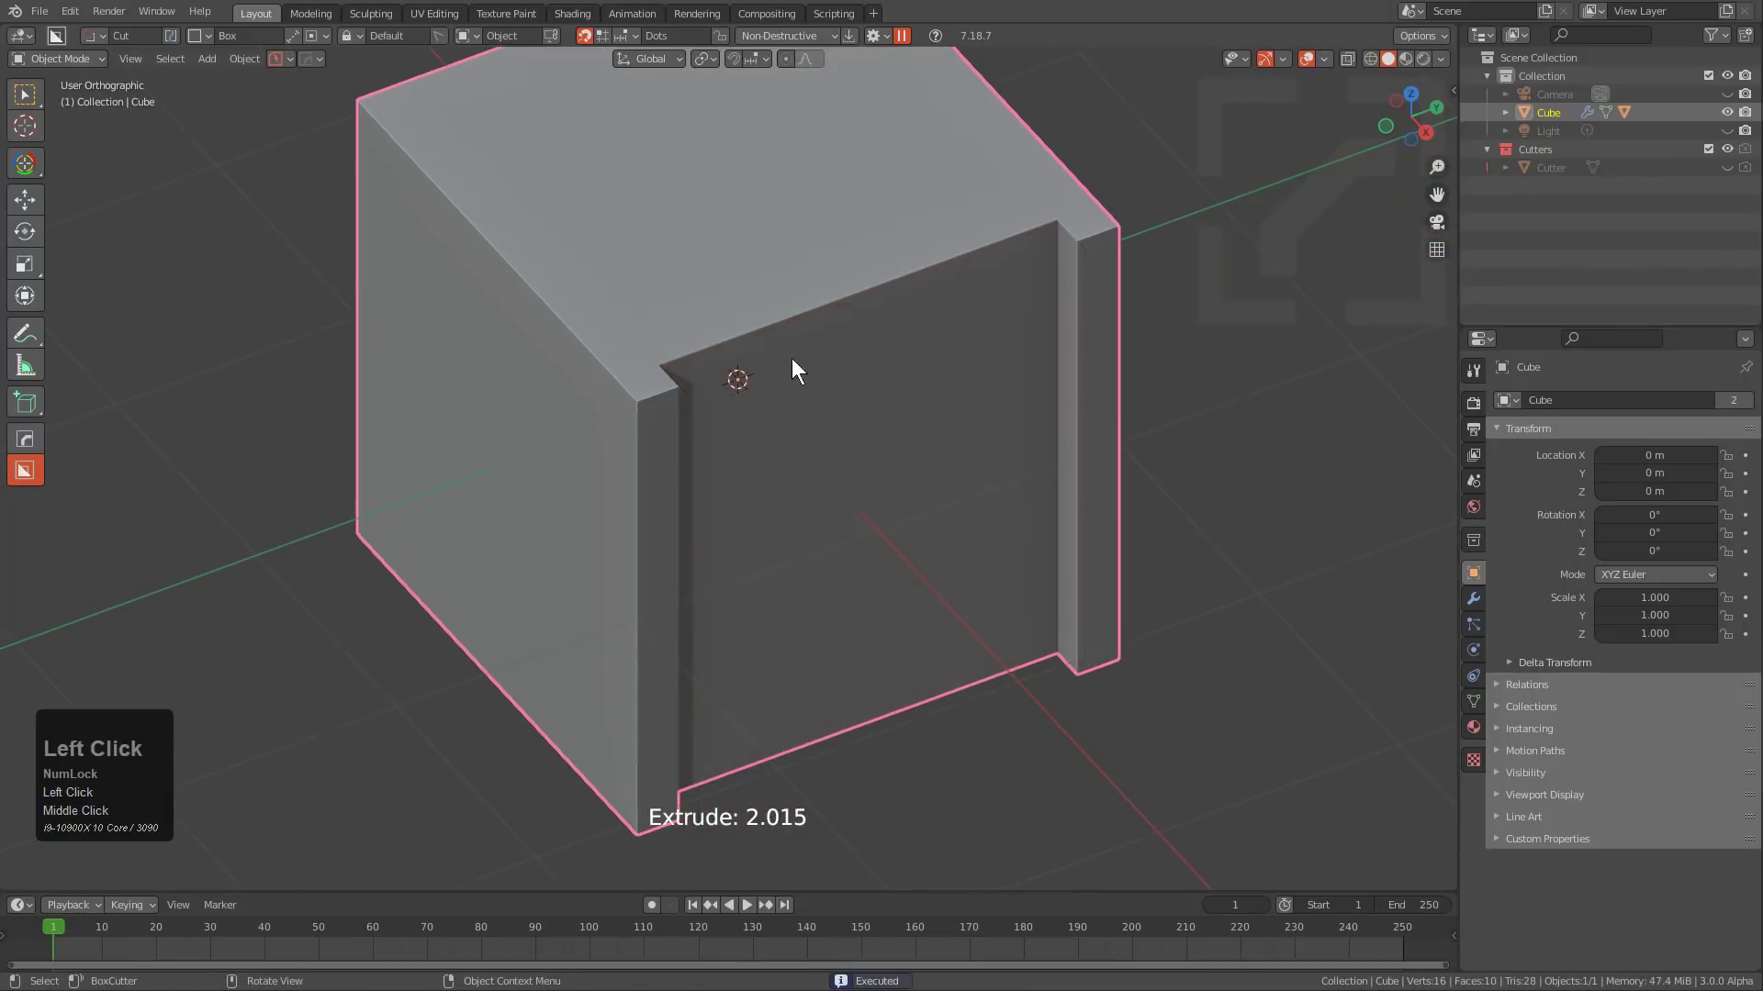
Cut a second centred slot 2.015 deep down the adjacent side of the cube, starting from that top edge's midpoint dot.
{"action": "scroll", "coordinate": [795, 381], "scroll_direction": "up", "scroll_amount": 2}
{"action": "middle_click_drag", "start_coordinate": [799, 396], "coordinate": [755, 409], "text": "shift"}
{"action": "key", "text": "ctrl"}
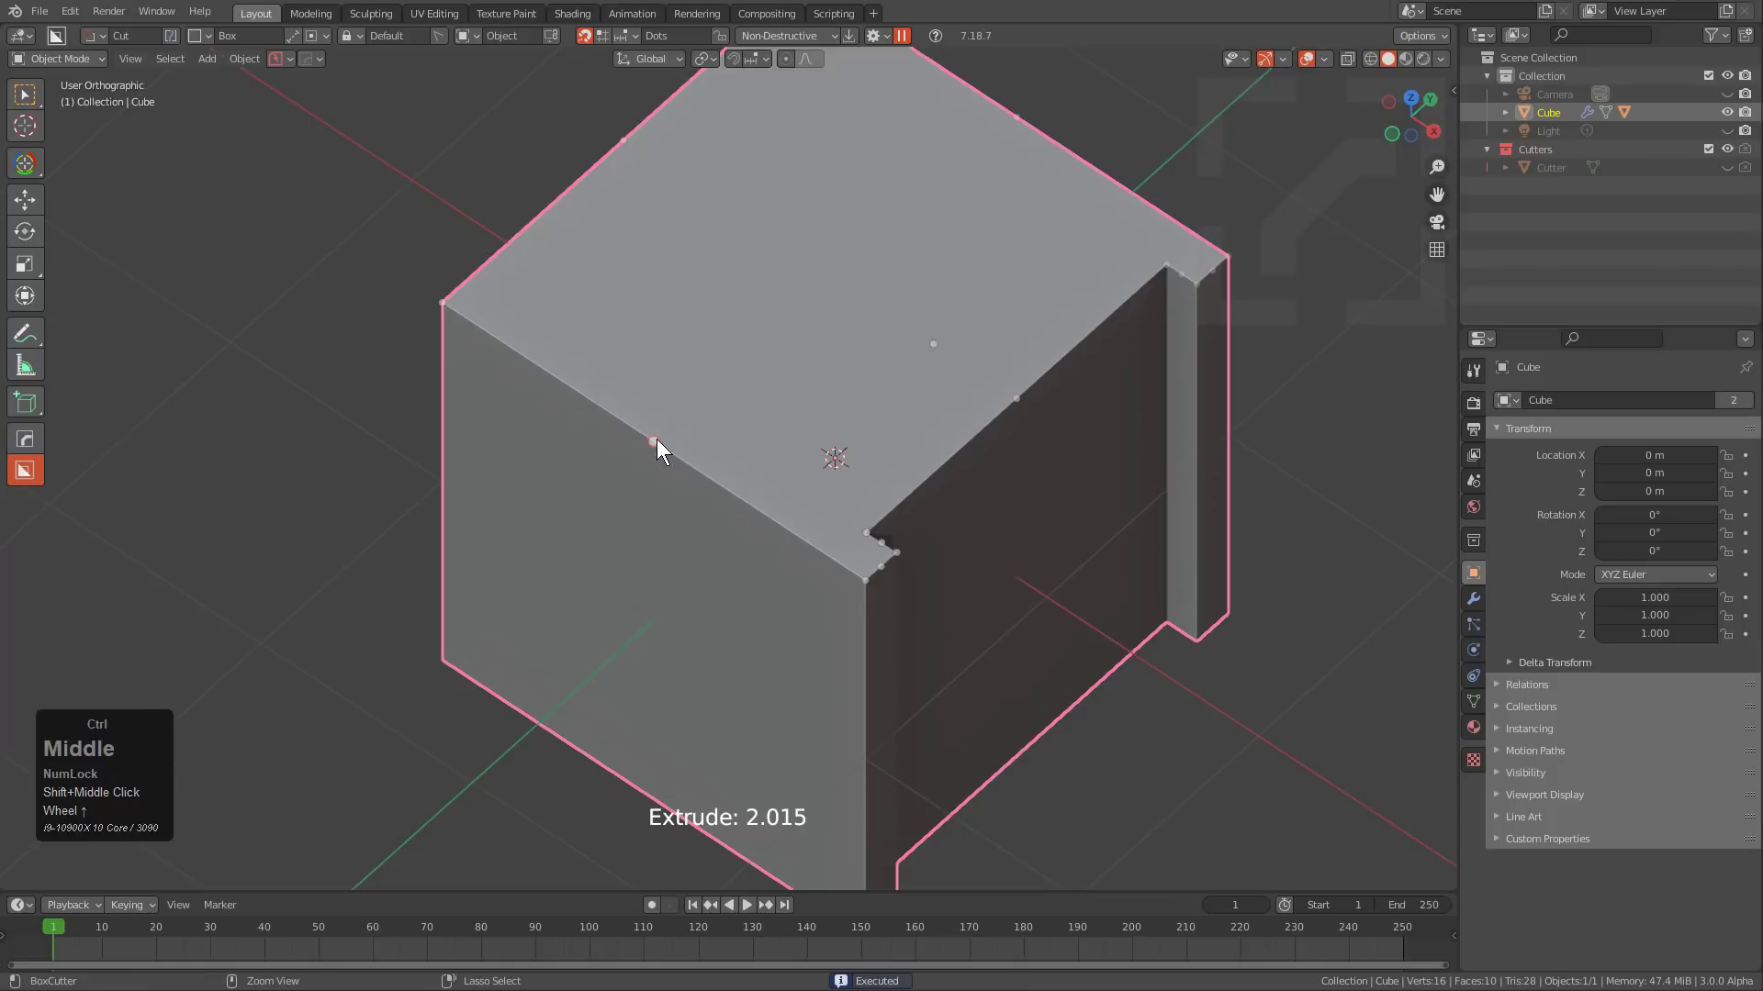
{"action": "left_click_drag", "start_coordinate": [654, 439], "coordinate": [781, 565], "text": "ctrl"}
{"action": "middle_click_drag", "start_coordinate": [740, 657], "coordinate": [769, 505]}
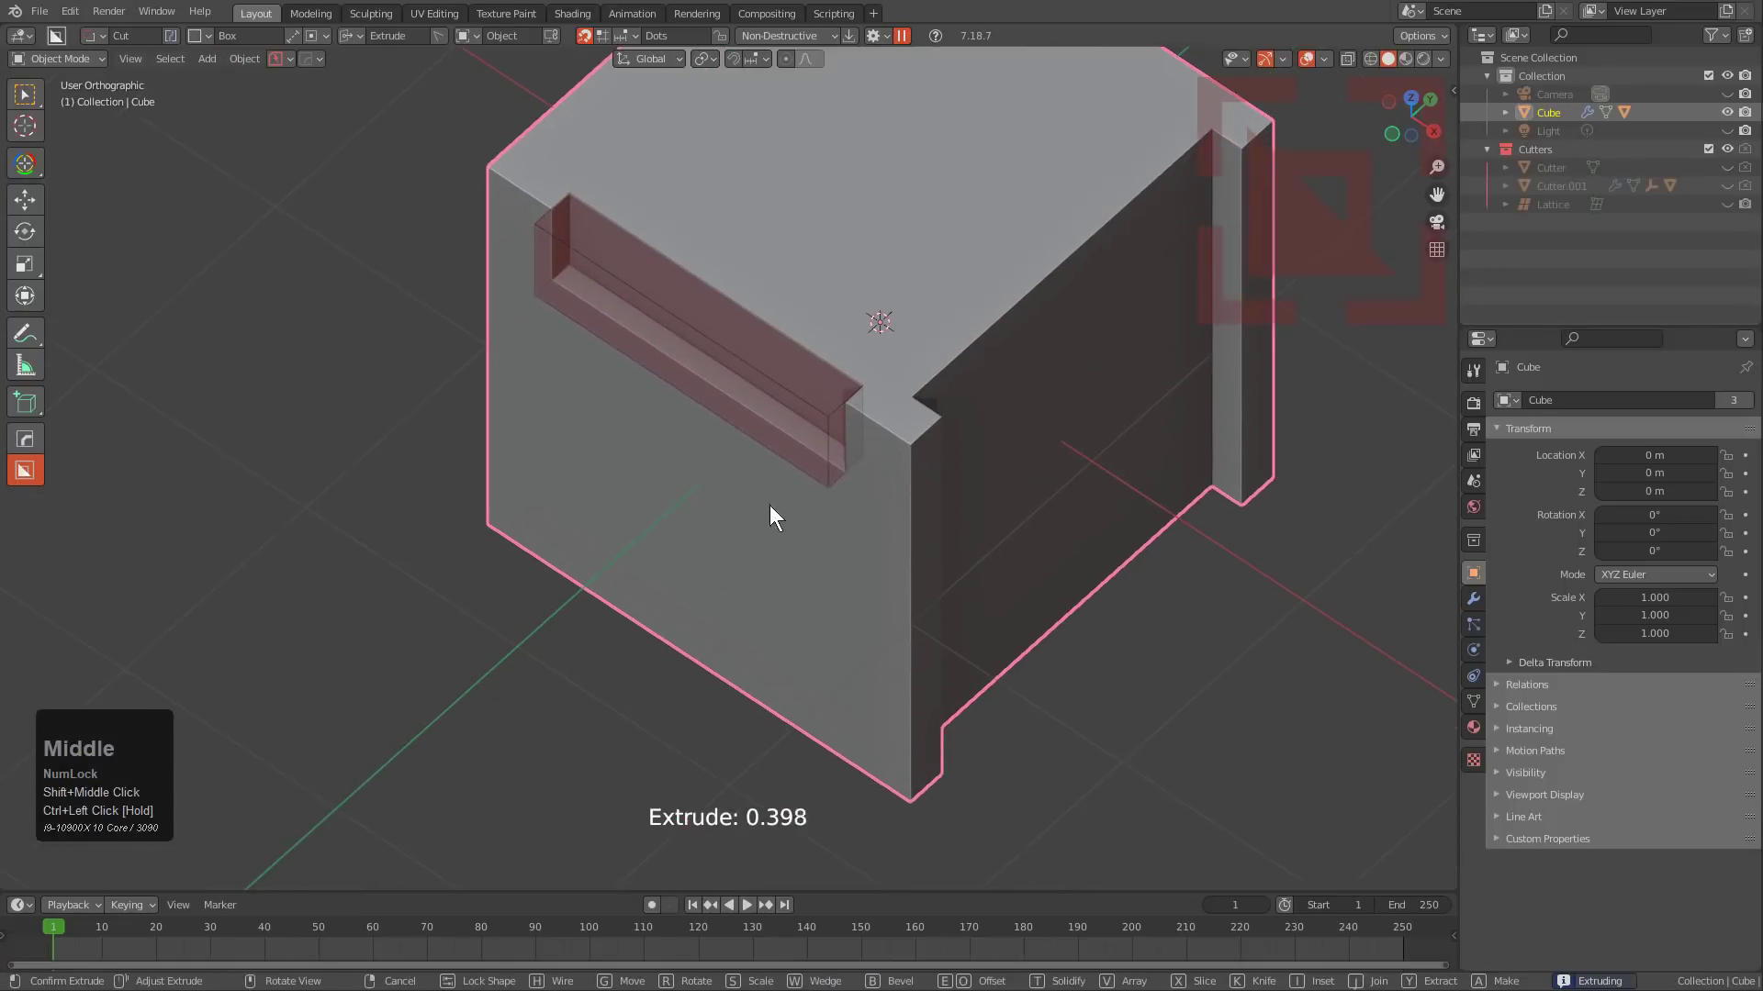
{"action": "left_click", "coordinate": [707, 792]}
{"action": "scroll", "coordinate": [938, 295], "scroll_direction": "down", "scroll_amount": 2}
{"action": "middle_click_drag", "start_coordinate": [938, 295], "coordinate": [873, 362]}
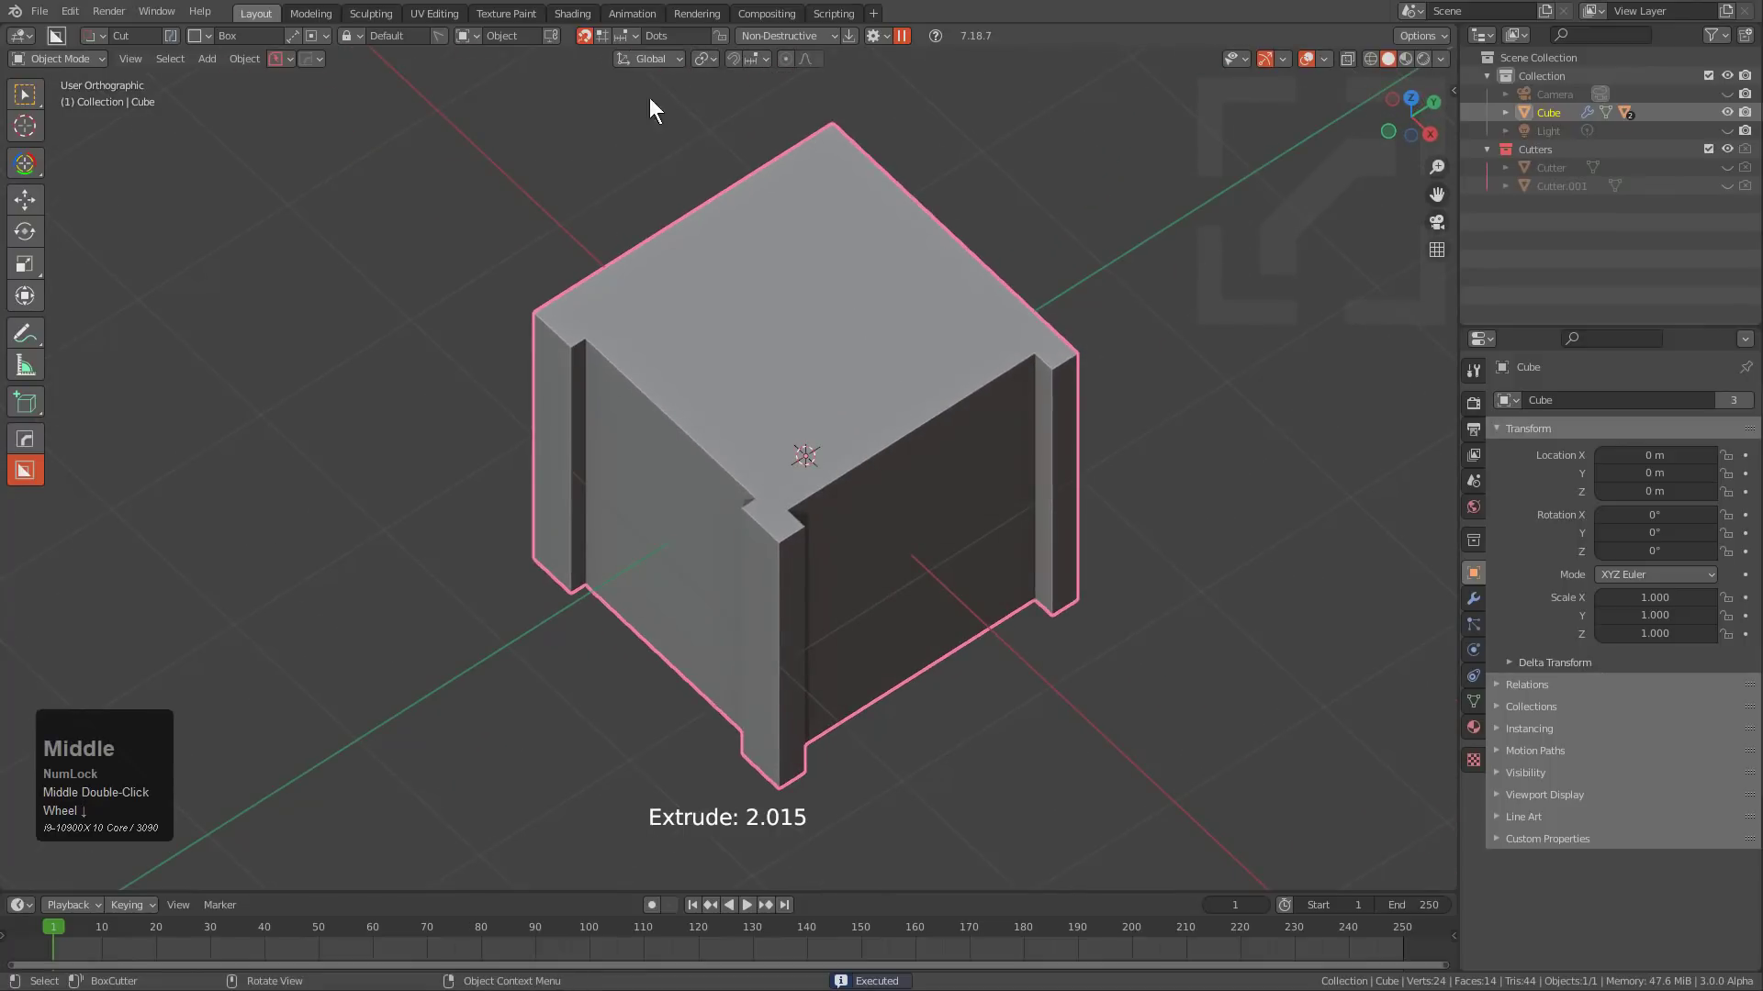
Switch snapping to Static Dots and cut a slot 2.015 deep down a third side of the cube.
{"action": "left_click", "coordinate": [619, 35]}
{"action": "left_click", "coordinate": [696, 221]}
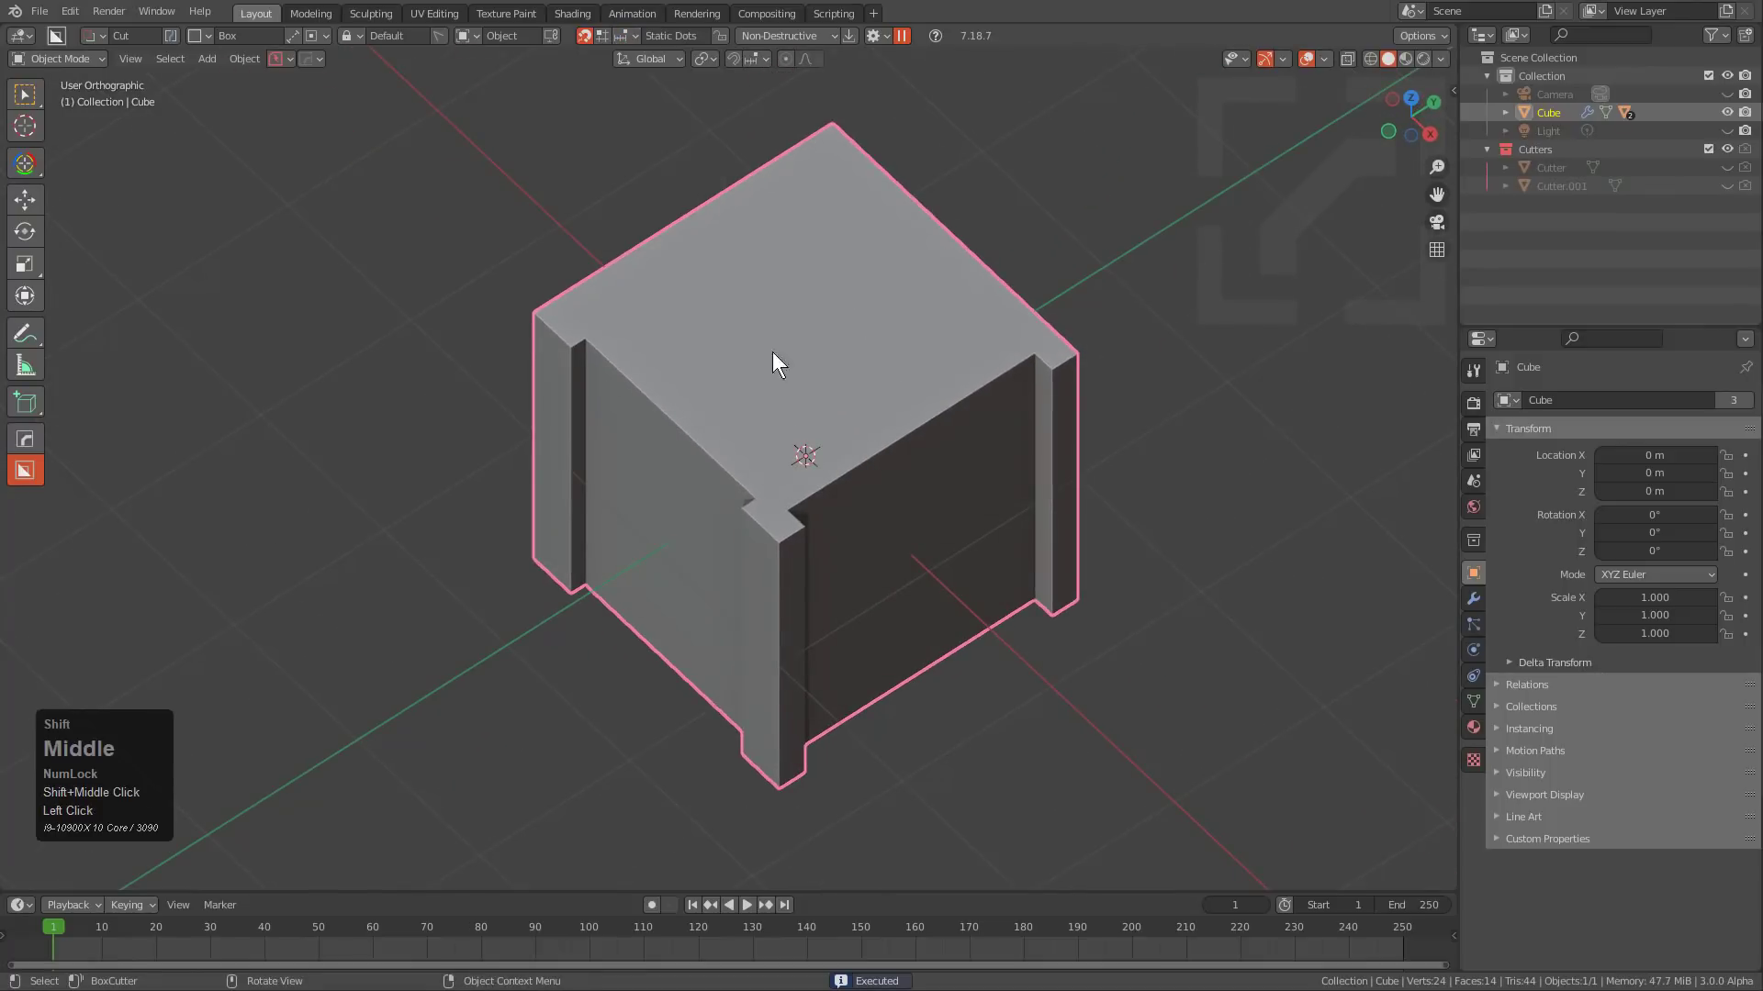
{"action": "mouse_move", "coordinate": [703, 222]}
{"action": "left_mouse_down"}
{"action": "mouse_move", "coordinate": [540, 291]}
{"action": "mouse_move", "coordinate": [468, 288]}
{"action": "mouse_move", "coordinate": [527, 281]}
{"action": "left_mouse_up"}
{"action": "left_click", "coordinate": [550, 619]}
{"action": "middle_click_drag", "start_coordinate": [645, 393], "coordinate": [815, 386]}
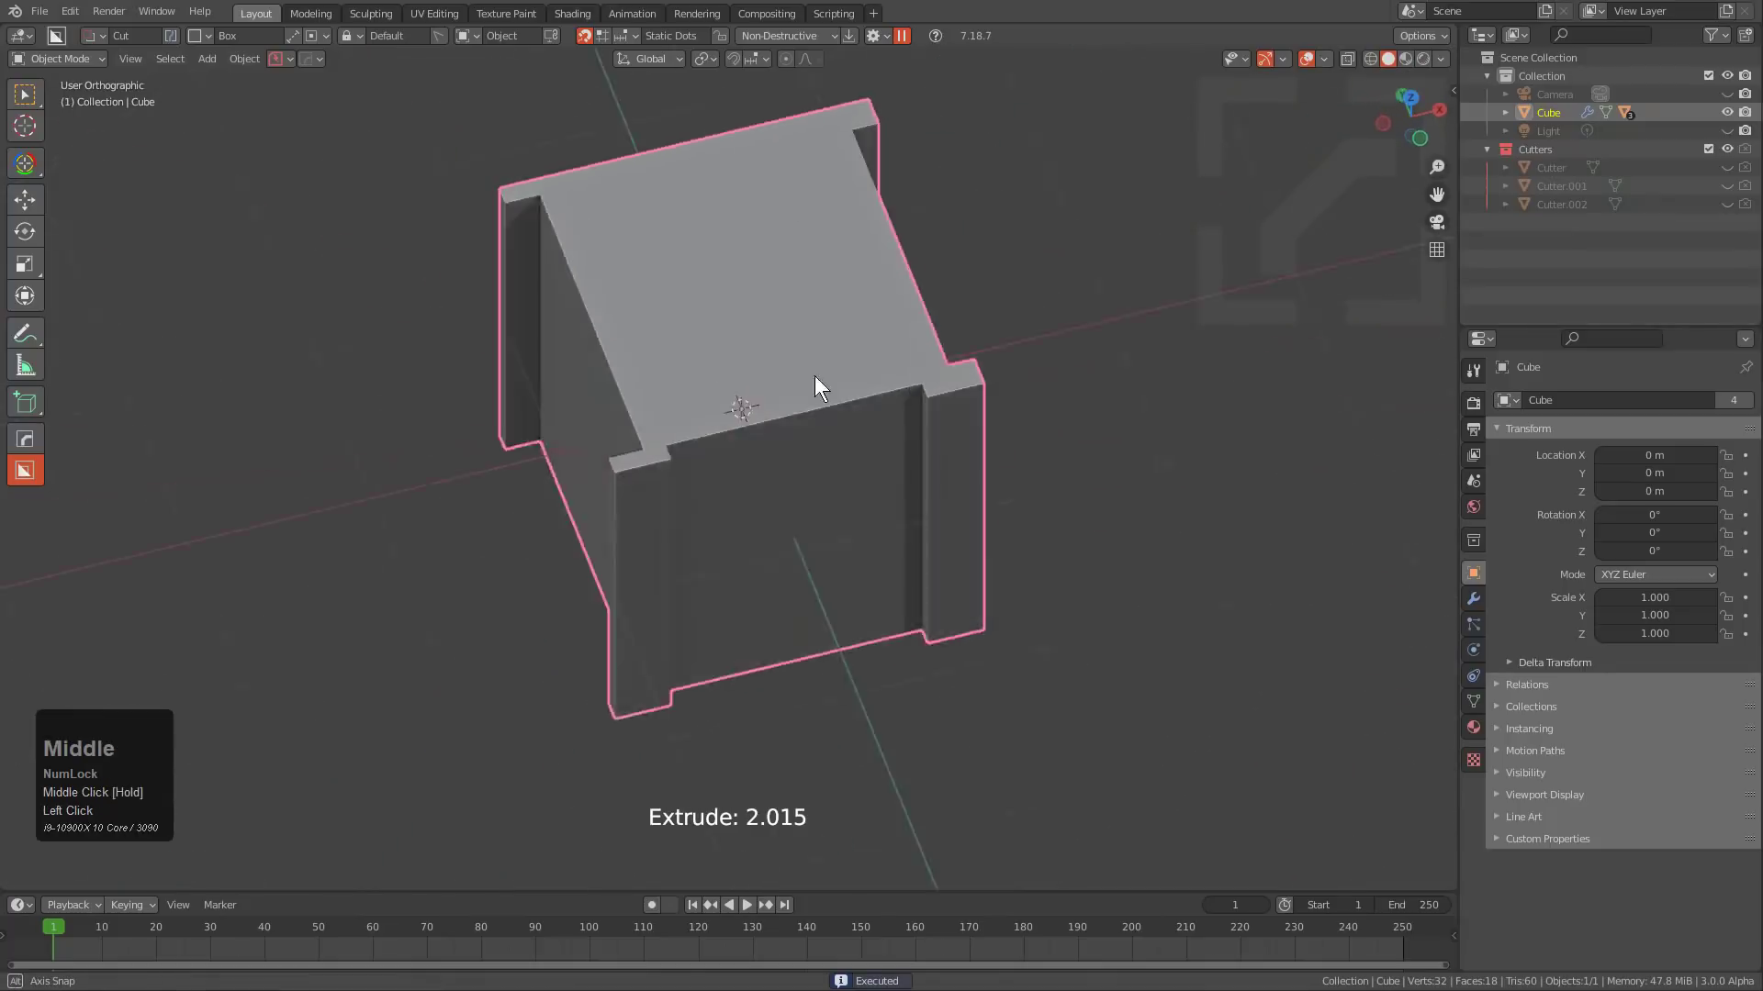
Cut the remaining side of the cube with a centred slot 2.015 deep from its top edge dot.
{"action": "scroll", "coordinate": [643, 361], "scroll_direction": "up", "scroll_amount": 3}
{"action": "left_click_drag", "start_coordinate": [551, 355], "coordinate": [660, 459], "text": "ctrl"}
{"action": "scroll", "coordinate": [556, 784], "scroll_direction": "down", "scroll_amount": 4}
{"action": "left_click", "coordinate": [578, 752]}
Cut a narrow slot into the top face behind the side wall, starting from the dot at the recess corner.
{"action": "scroll", "coordinate": [739, 388], "scroll_direction": "up", "scroll_amount": 4}
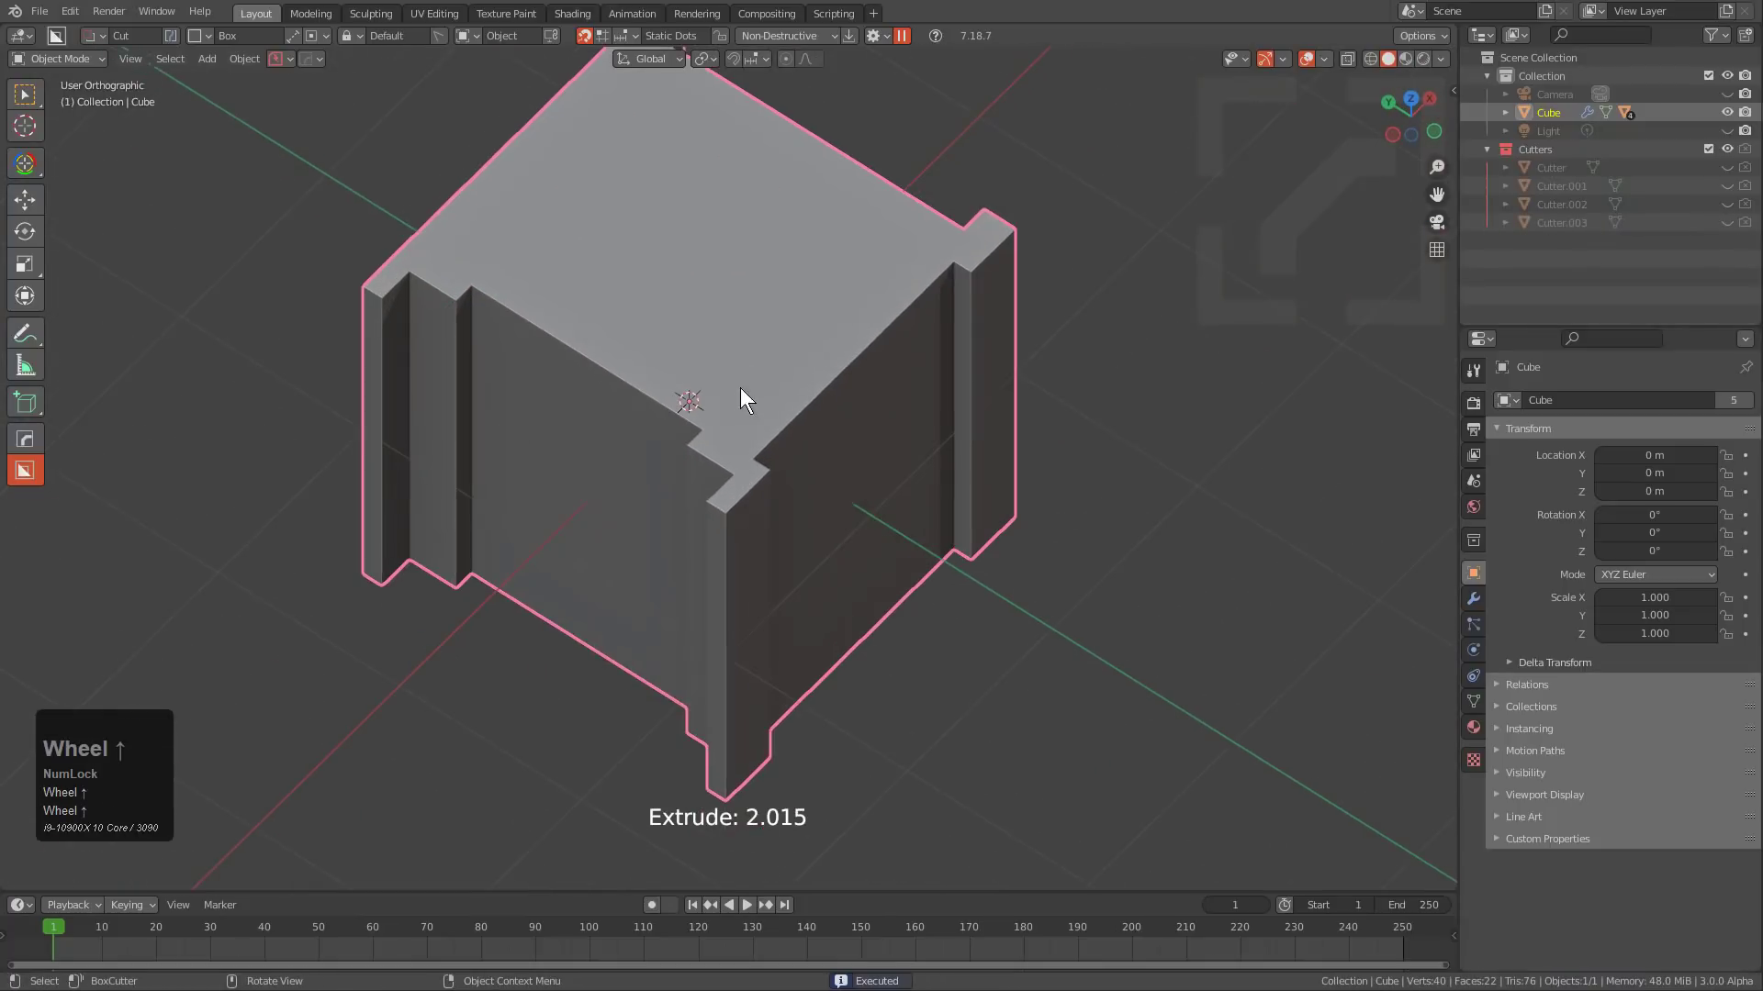
{"action": "mouse_move", "coordinate": [701, 442]}
{"action": "left_mouse_down"}
{"action": "mouse_move", "coordinate": [853, 364]}
{"action": "mouse_move", "coordinate": [877, 327]}
{"action": "left_mouse_up"}
{"action": "left_click", "coordinate": [856, 742]}
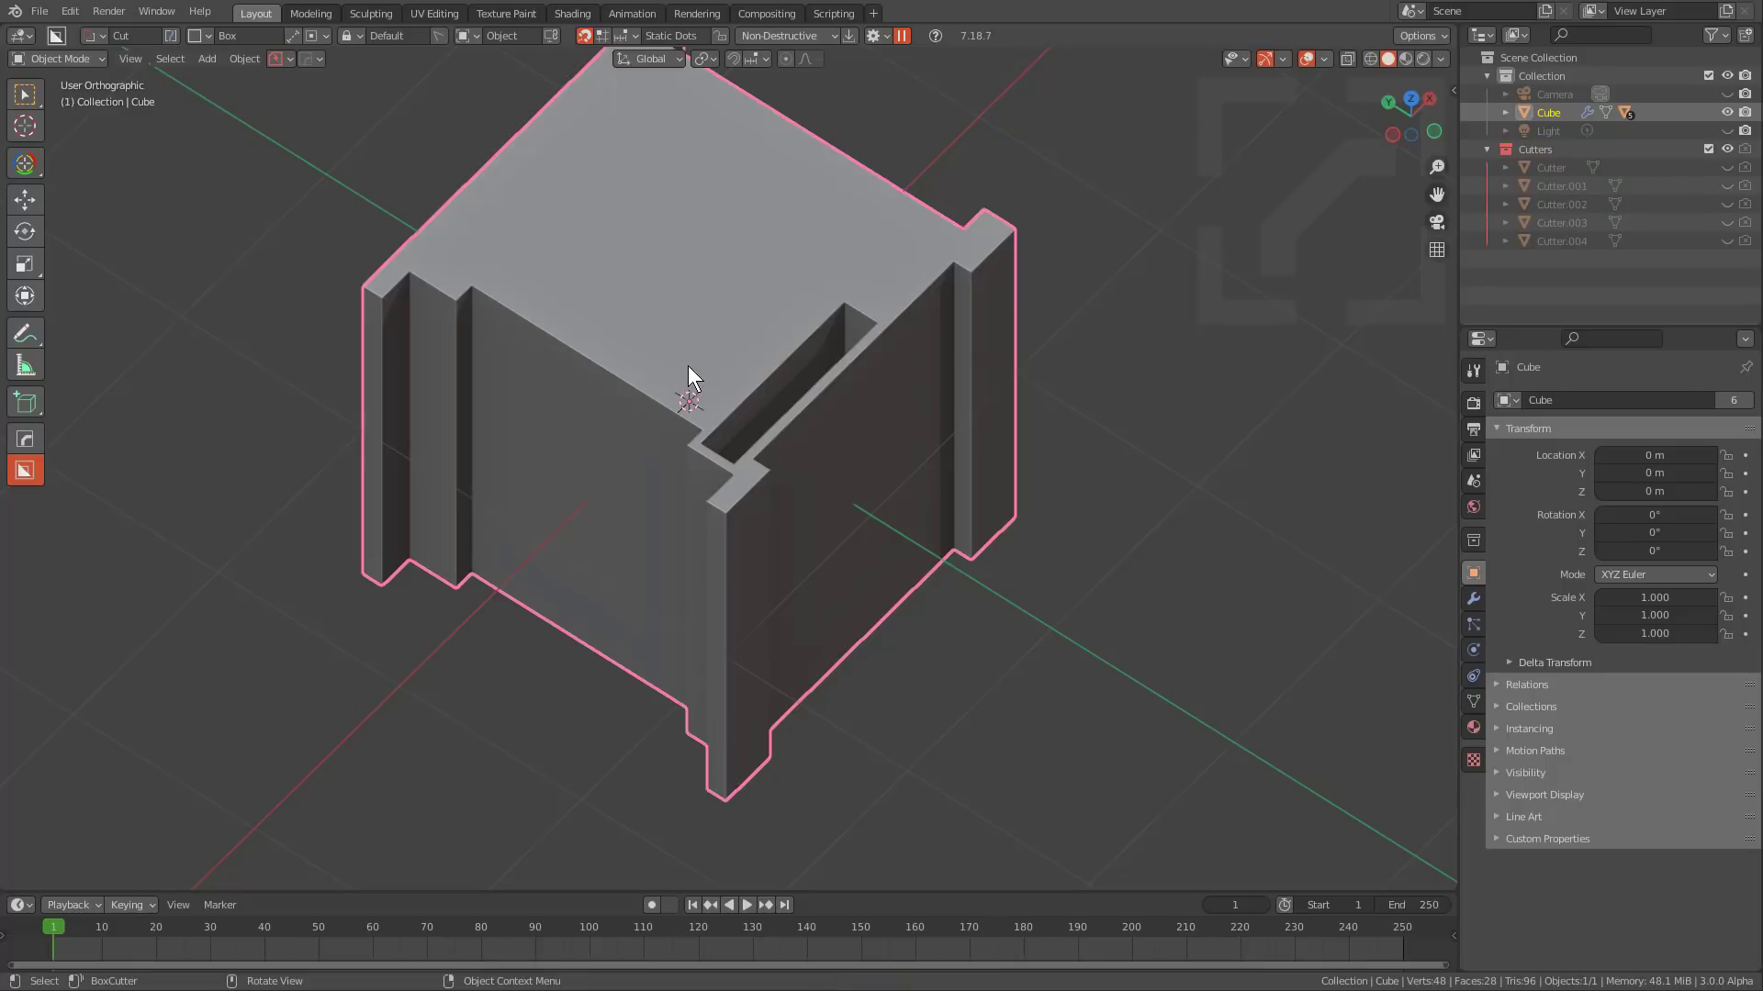
Cut a box pocket over the cube's slotted top corner with its cutter corners bevelled using 1 segment.
{"action": "left_click_drag", "start_coordinate": [708, 368], "coordinate": [771, 624]}
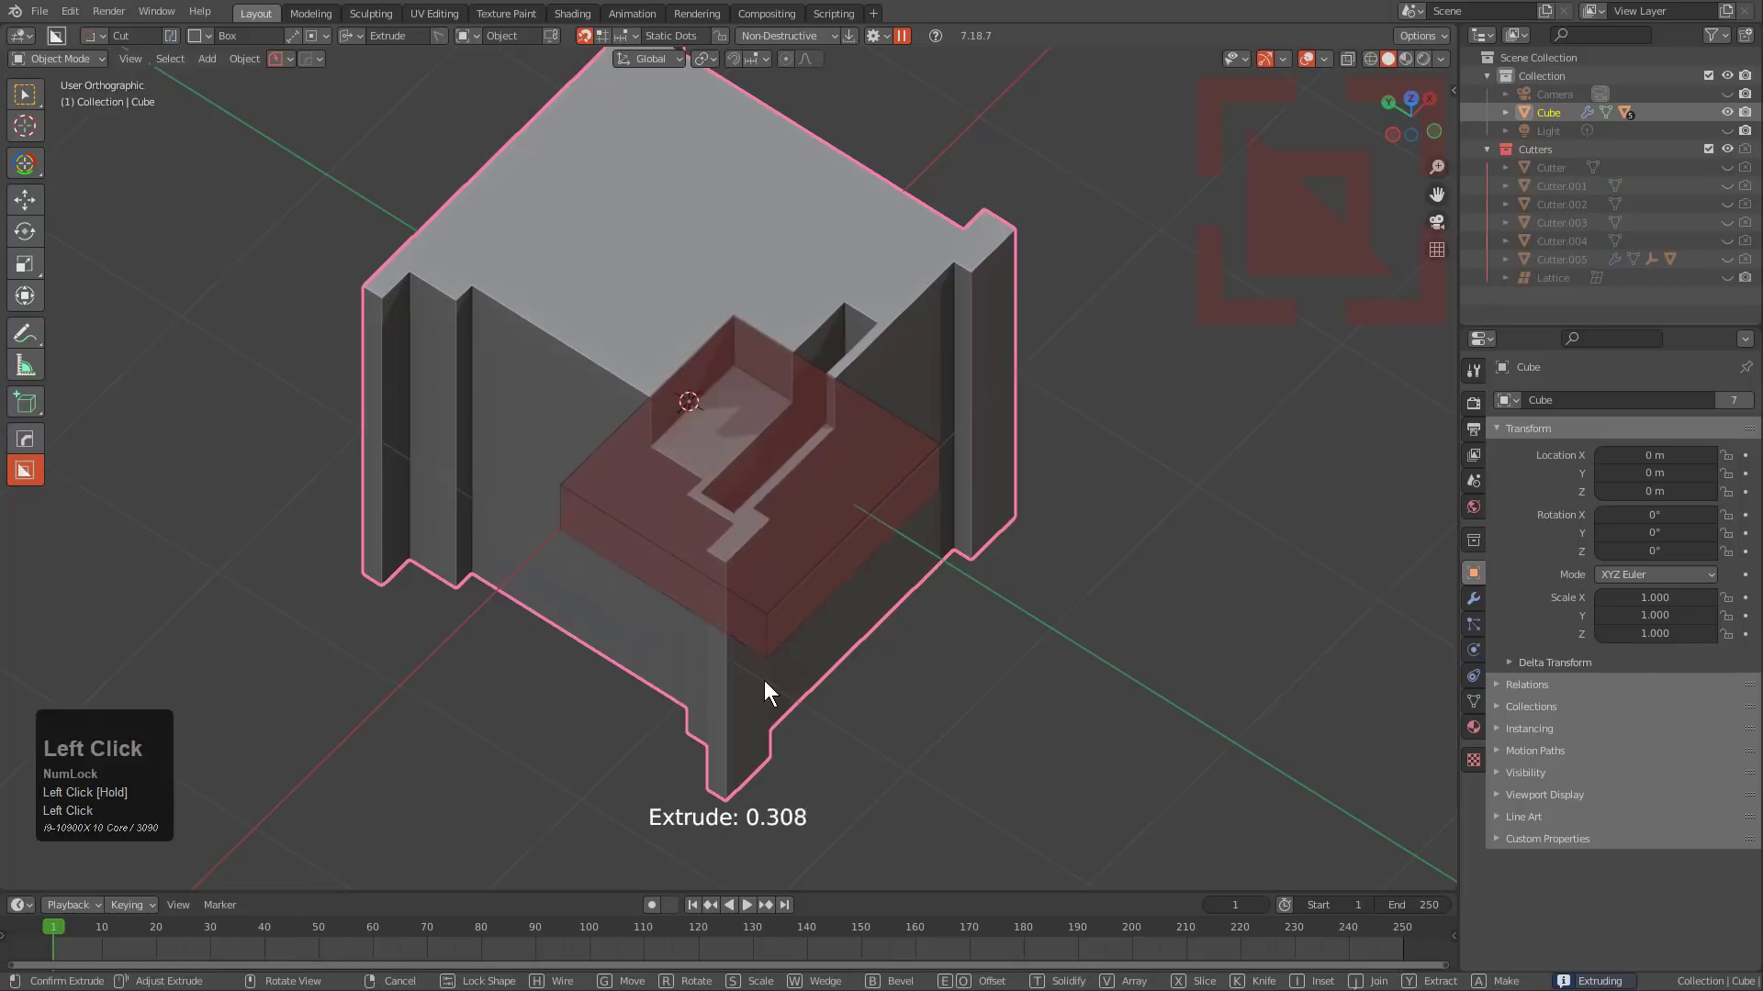
{"action": "key", "text": "b"}
{"action": "scroll", "coordinate": [754, 663], "scroll_direction": "down", "scroll_amount": 2}
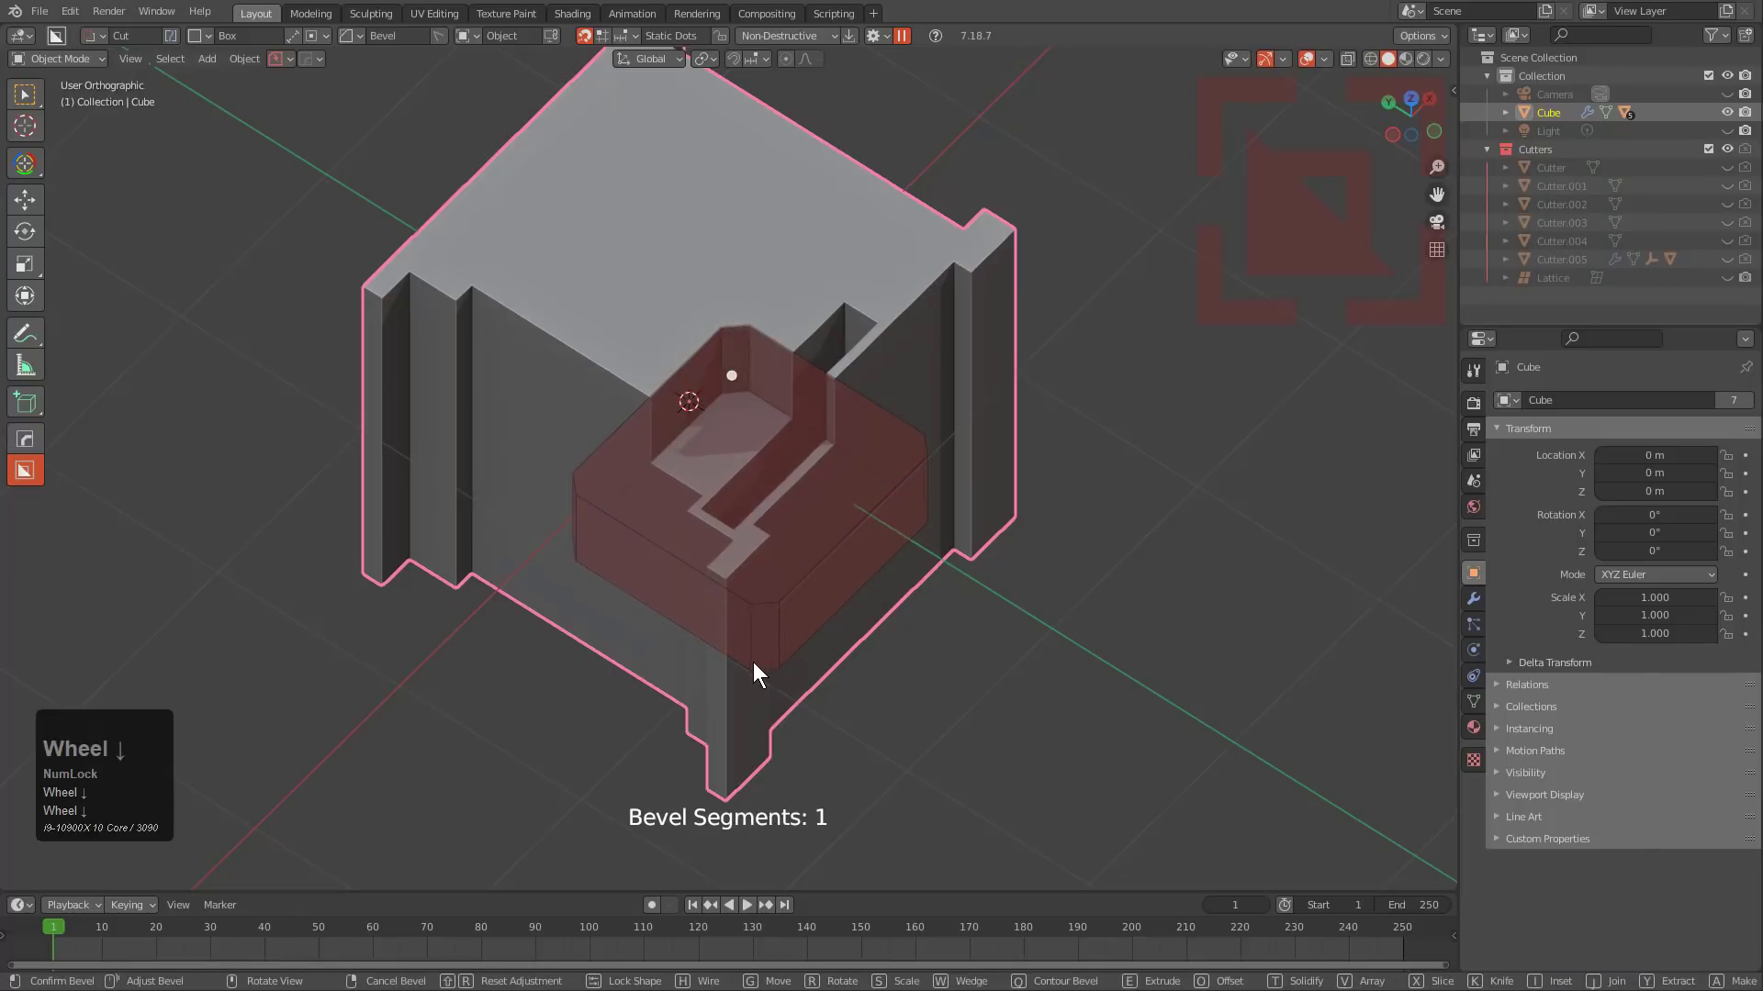
{"action": "key", "text": "Tab"}
{"action": "left_click_drag", "start_coordinate": [751, 532], "coordinate": [749, 478]}
Cut a wedge 0.500 deep into the corner post and a small wedge box 0.111 deep across the pocket edge and slot.
{"action": "mouse_move", "coordinate": [681, 430]}
{"action": "left_mouse_down"}
{"action": "mouse_move", "coordinate": [753, 597]}
{"action": "mouse_move", "coordinate": [758, 668]}
{"action": "left_mouse_up"}
{"action": "key", "text": "w"}
{"action": "scroll", "coordinate": [808, 290], "scroll_direction": "up", "scroll_amount": 2}
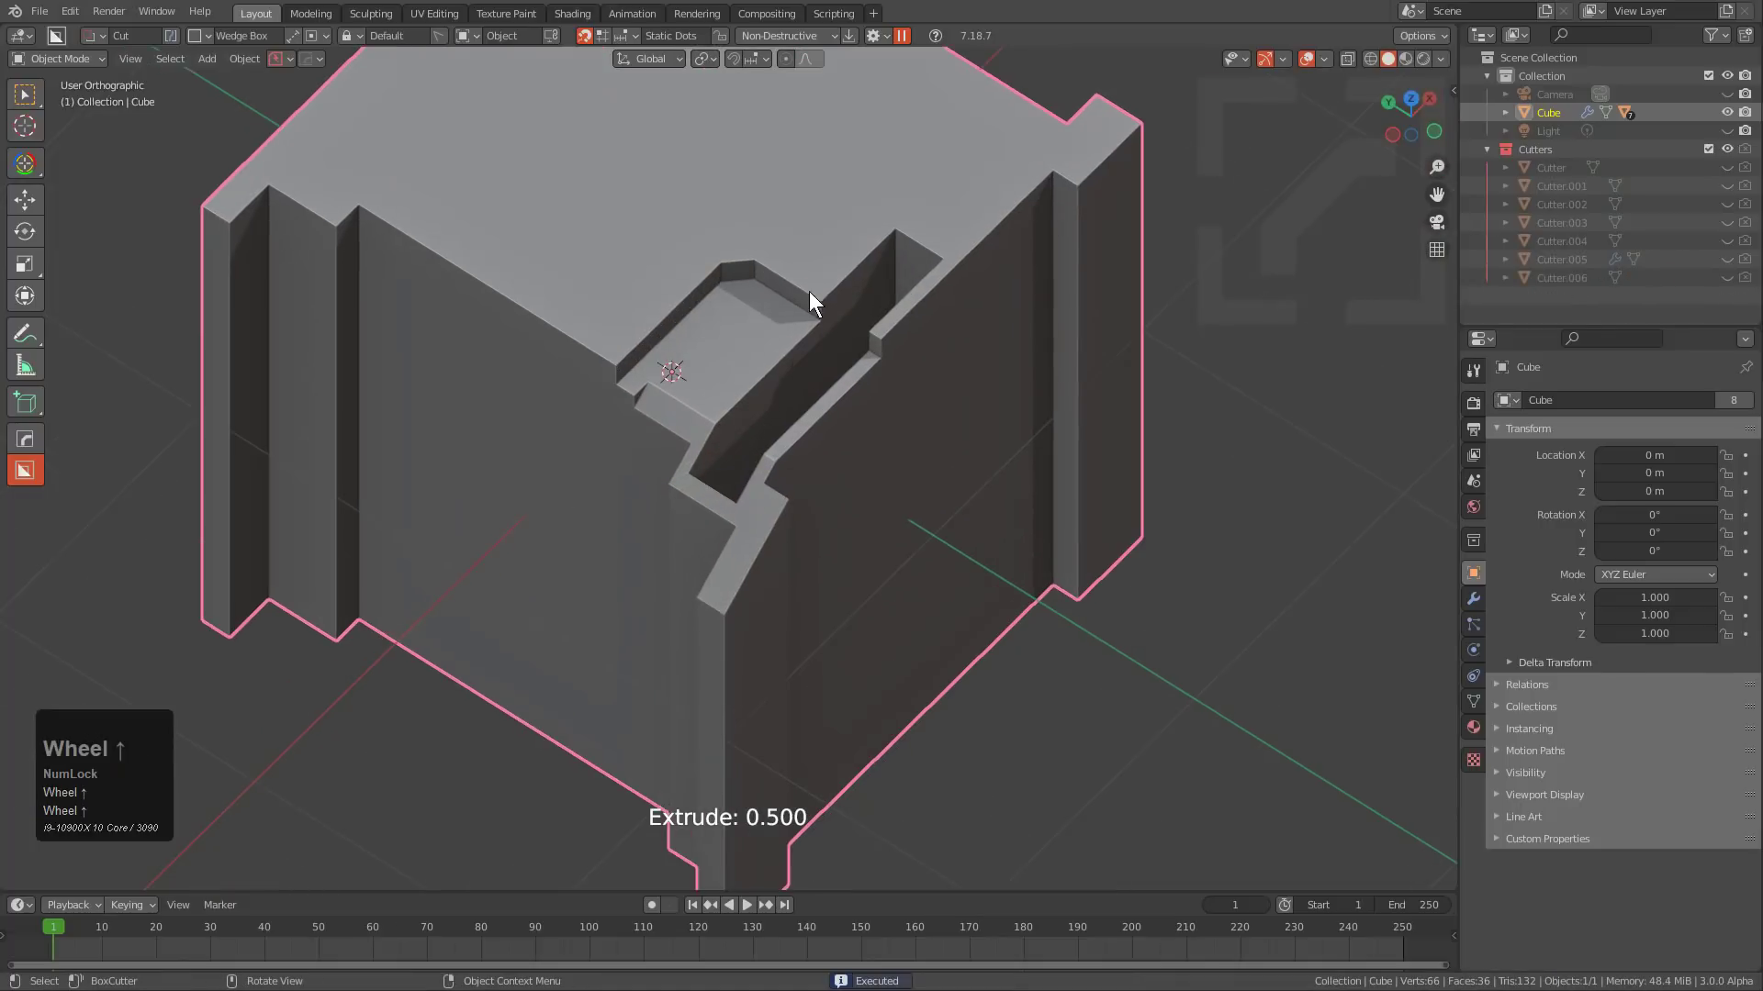
{"action": "left_click_drag", "start_coordinate": [785, 263], "coordinate": [898, 371]}
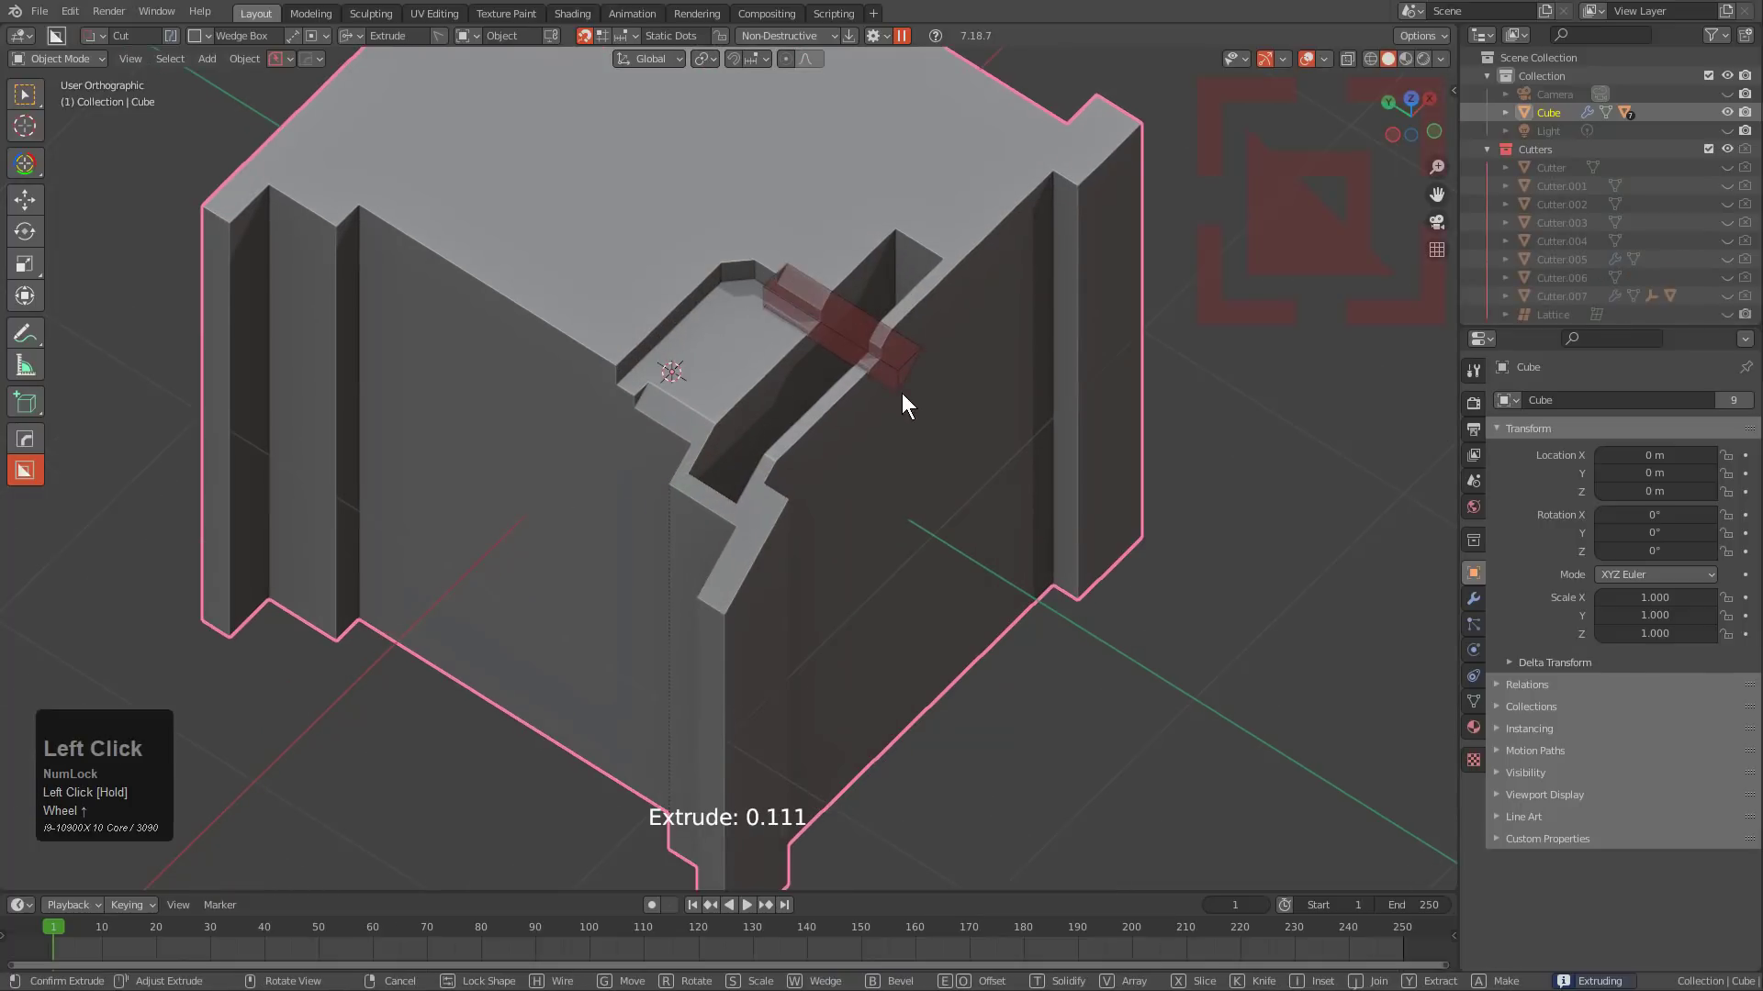
{"action": "left_click", "coordinate": [901, 393]}
Set the cutter's object orientation method to Local.
{"action": "left_click_drag", "start_coordinate": [744, 211], "coordinate": [702, 499]}
{"action": "right_click", "coordinate": [701, 499]}
{"action": "key", "text": "shift+v"}
{"action": "left_click", "coordinate": [701, 519]}
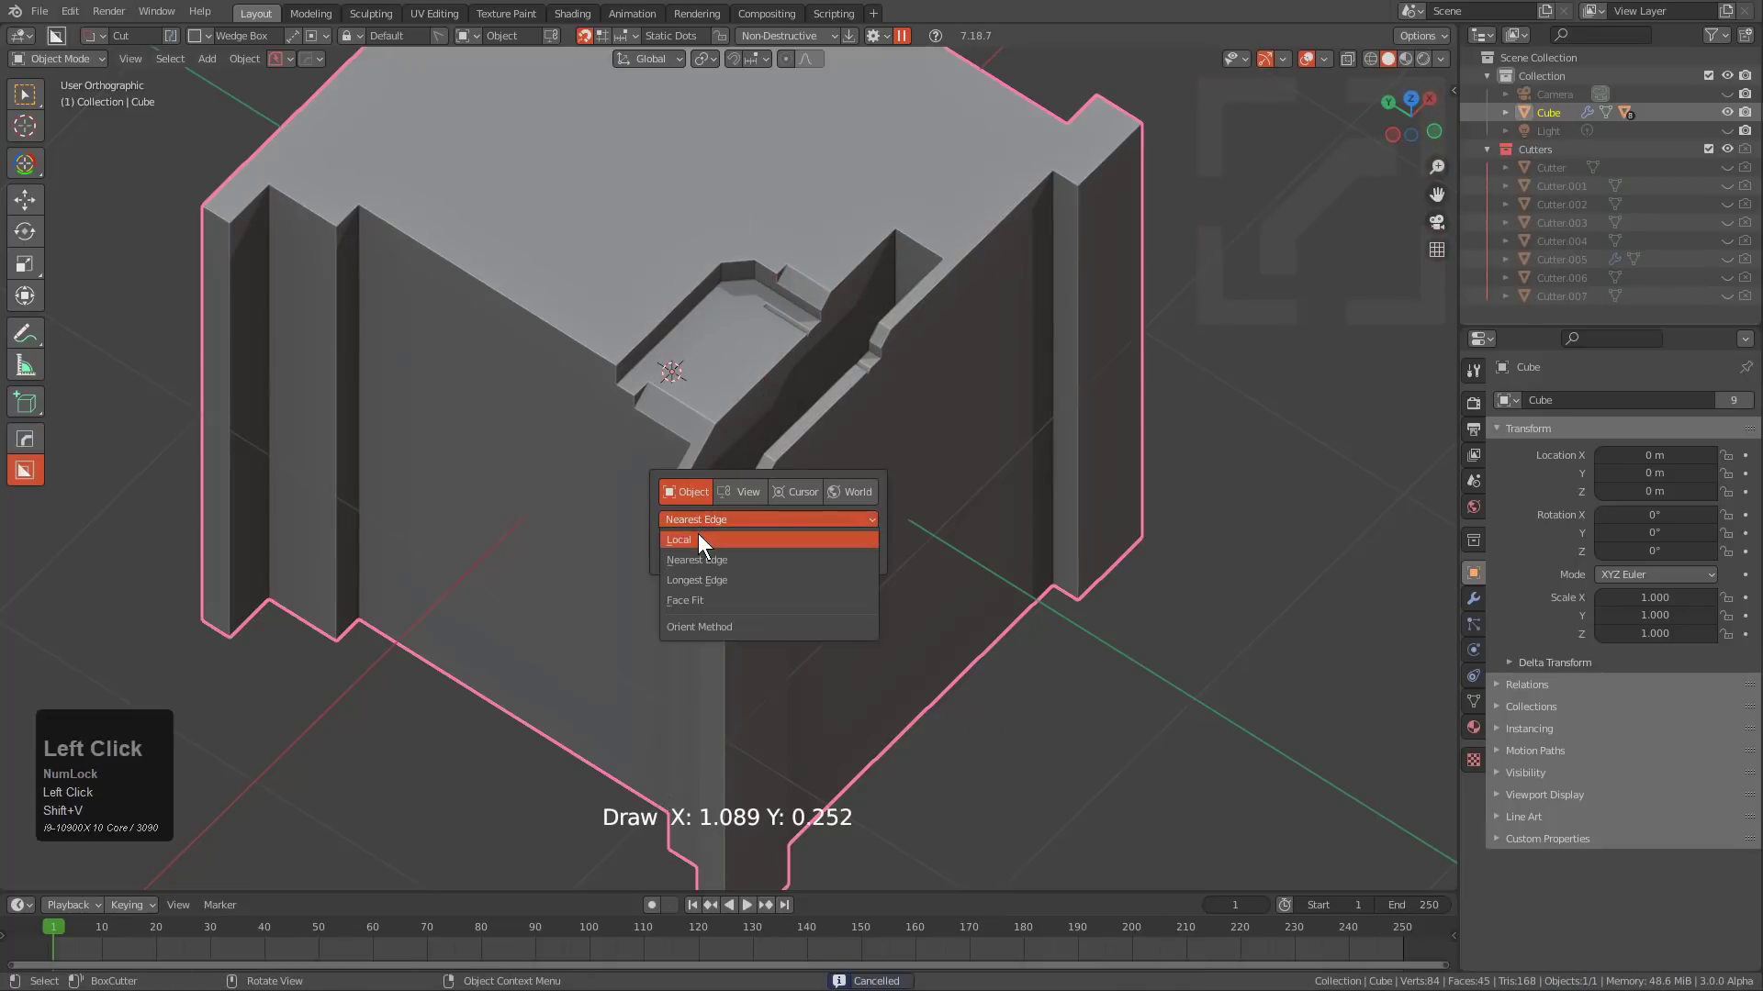
{"action": "left_click", "coordinate": [698, 537]}
Cut a thin panel line around the corner pocket using a larger bevelled, solidified box with the wedge off.
{"action": "left_click_drag", "start_coordinate": [734, 230], "coordinate": [711, 596]}
{"action": "left_click_drag", "start_coordinate": [748, 685], "coordinate": [737, 751]}
{"action": "key", "text": "w"}
{"action": "key", "text": "b"}
{"action": "key", "text": "t"}
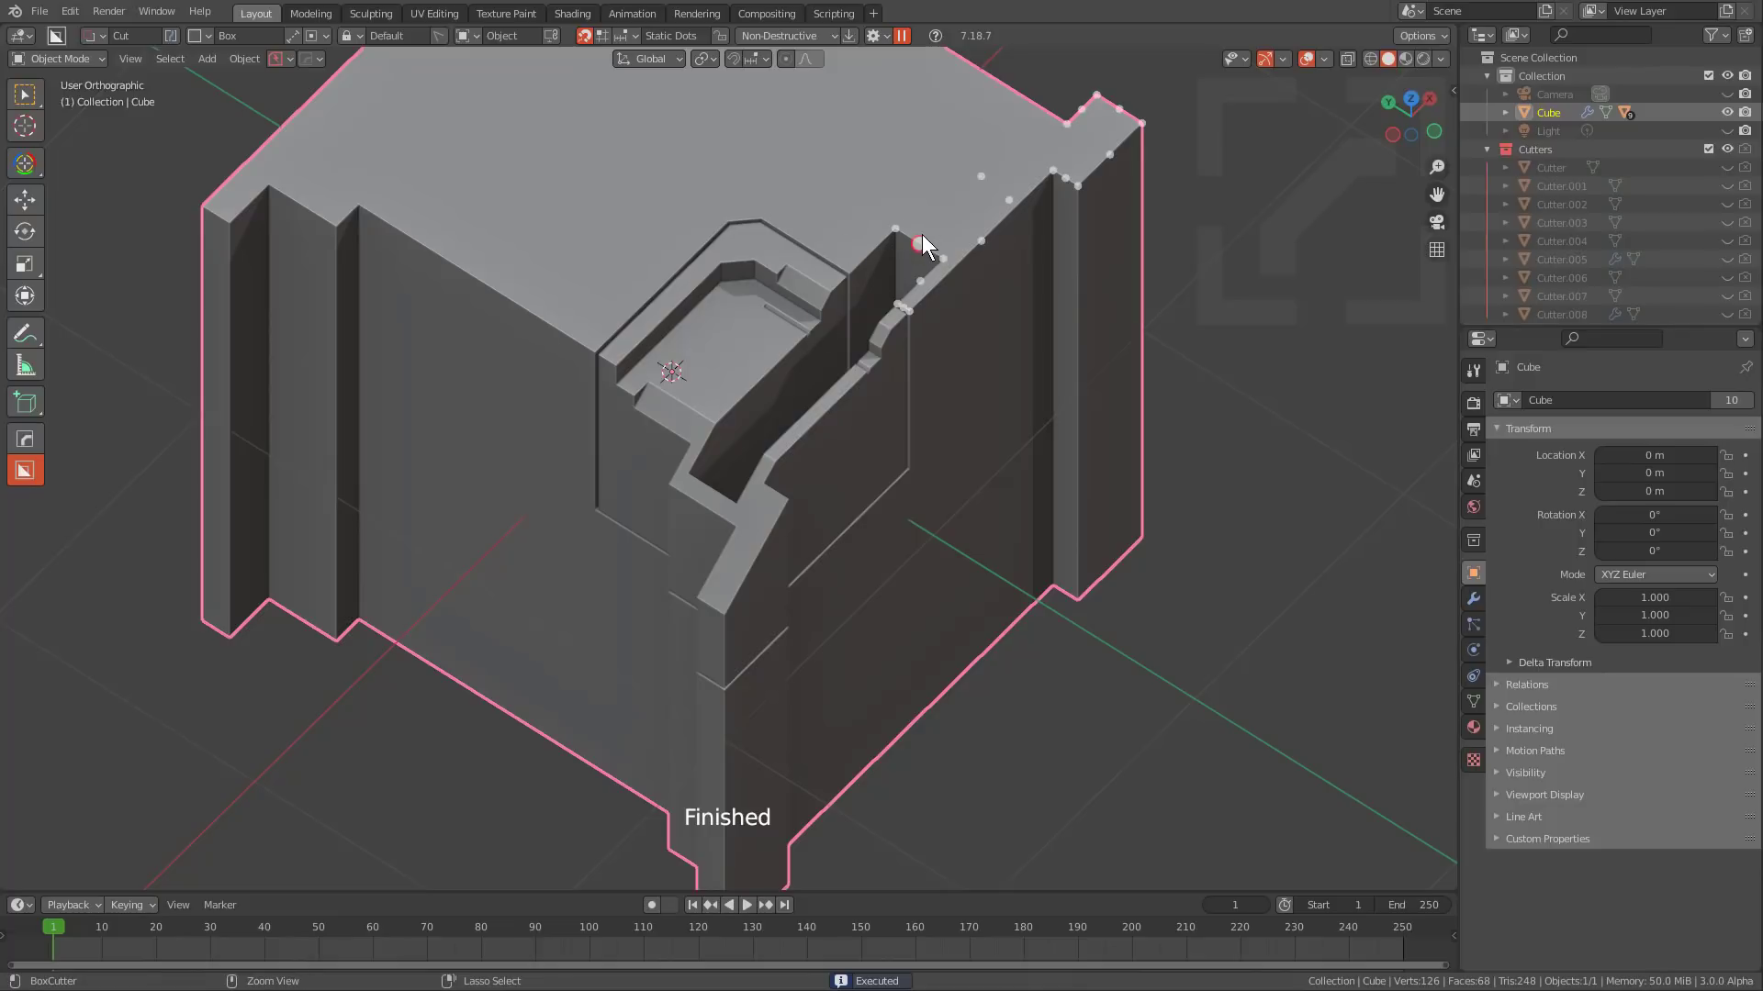
Cut a small box recess about 0.132 deep at the narrow slot's far end, with a bevel width of about 0.055.
{"action": "mouse_move", "coordinate": [922, 235]}
{"action": "left_mouse_down"}
{"action": "mouse_move", "coordinate": [899, 288]}
{"action": "mouse_move", "coordinate": [914, 323]}
{"action": "left_mouse_up"}
{"action": "left_click", "coordinate": [965, 768]}
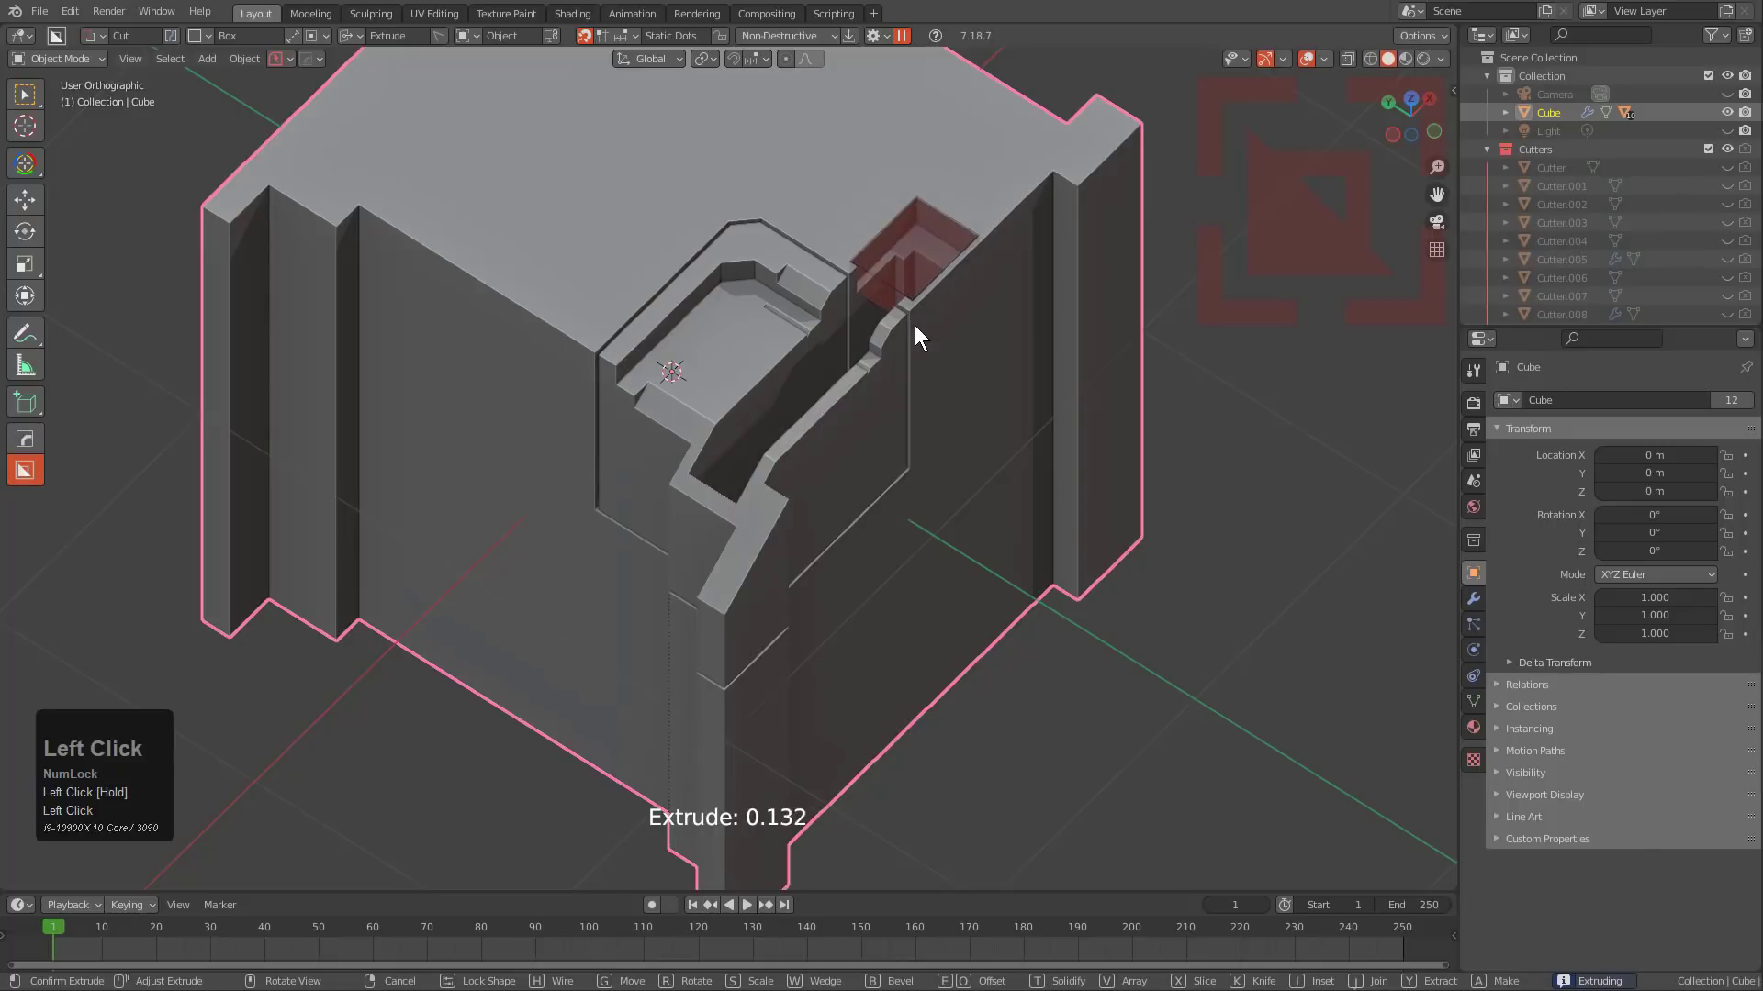
{"action": "key", "text": "b"}
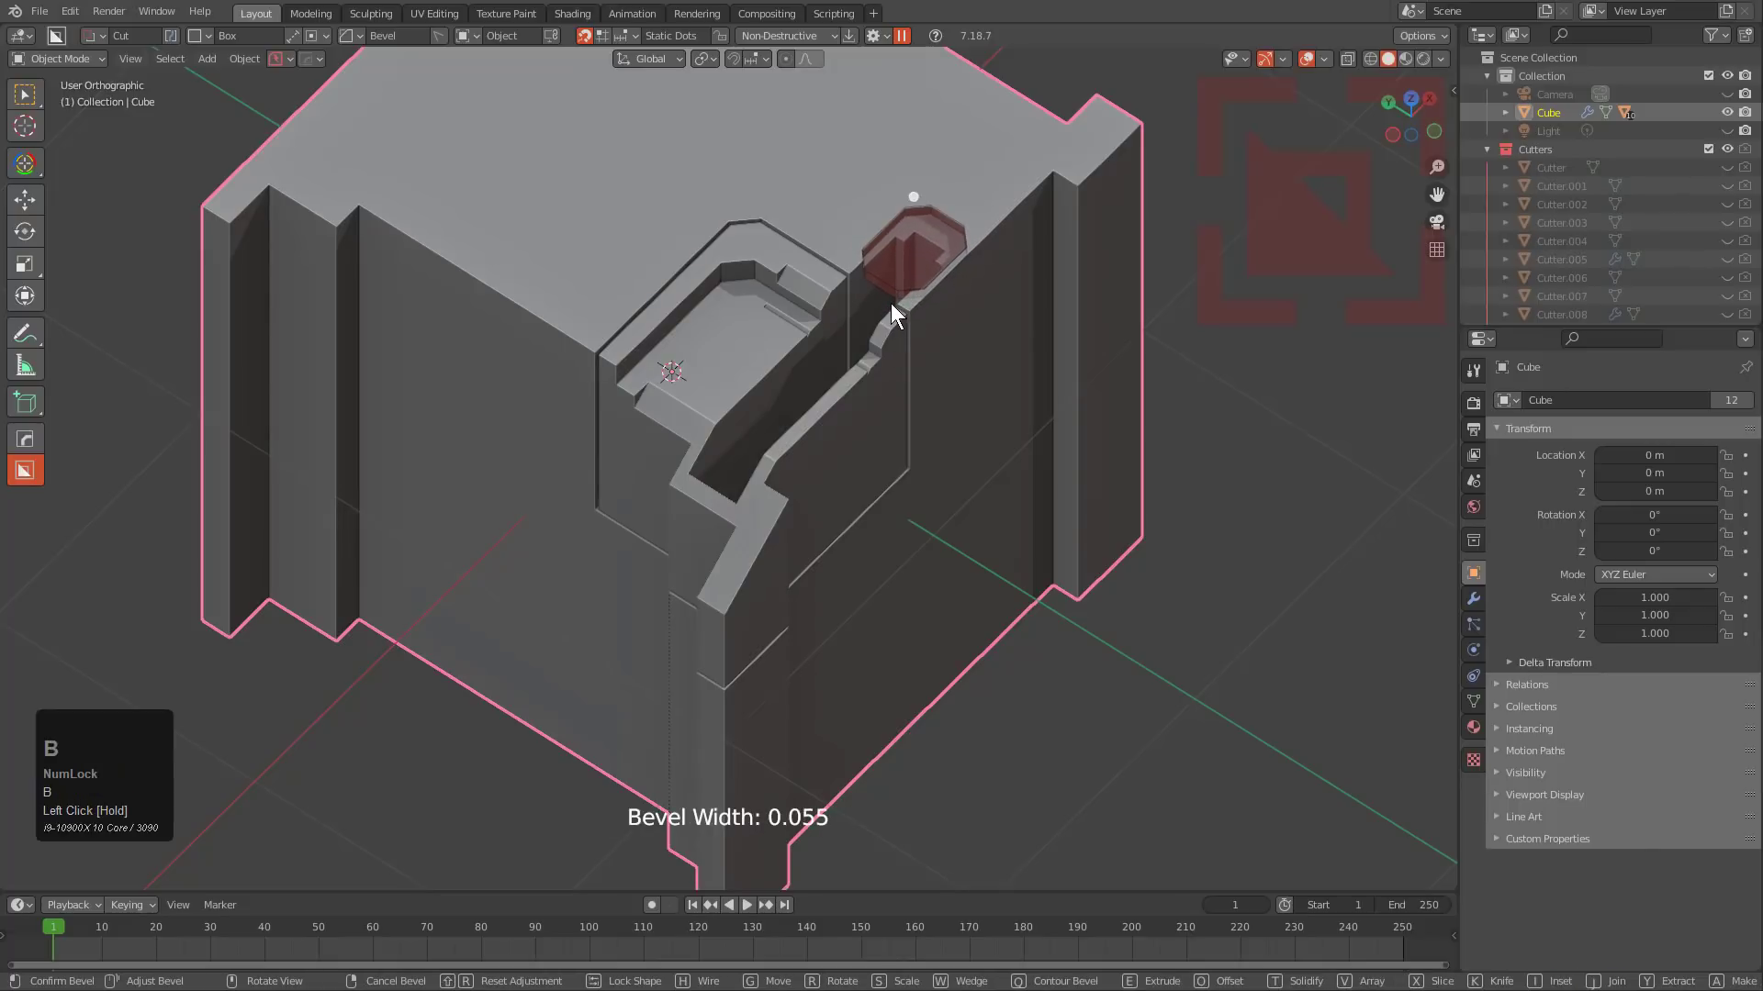
{"action": "key", "text": "space"}
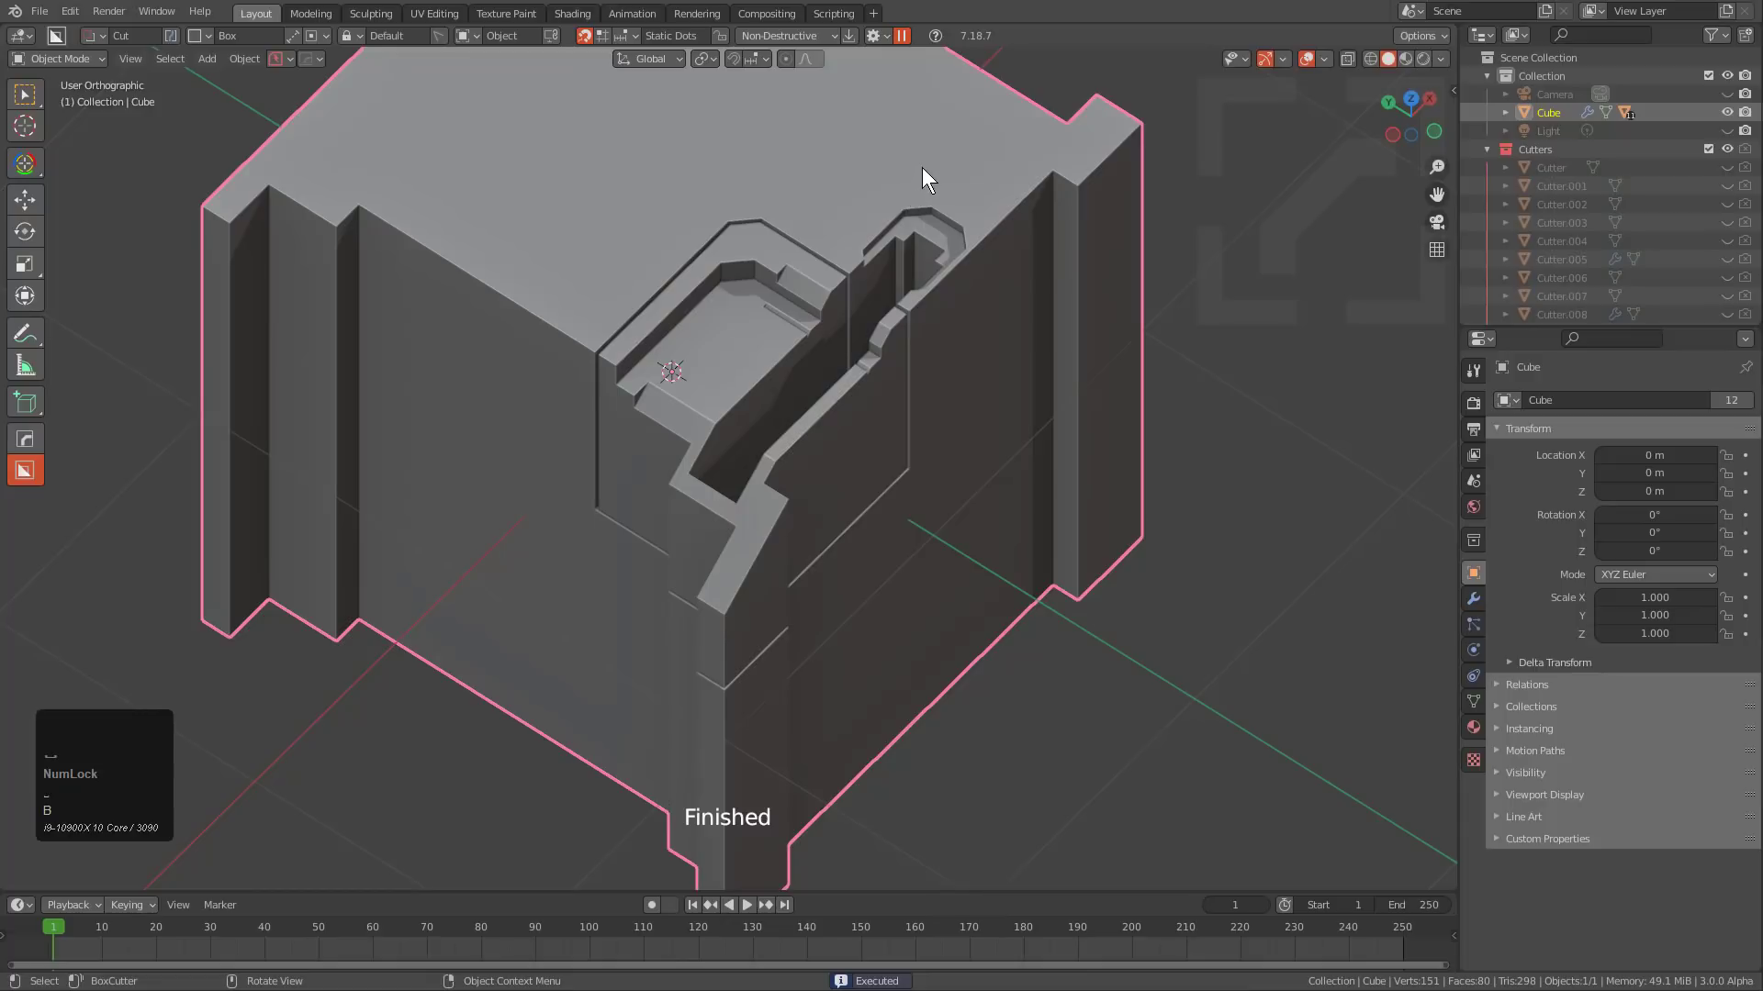
Extract the detailed corner as a custom cutter using a box 0.900 deep around the pocket and slot.
{"action": "mouse_move", "coordinate": [823, 119]}
{"action": "left_mouse_down"}
{"action": "mouse_move", "coordinate": [697, 480]}
{"action": "mouse_move", "coordinate": [723, 609]}
{"action": "mouse_move", "coordinate": [723, 793]}
{"action": "left_mouse_up"}
{"action": "key", "text": "y"}
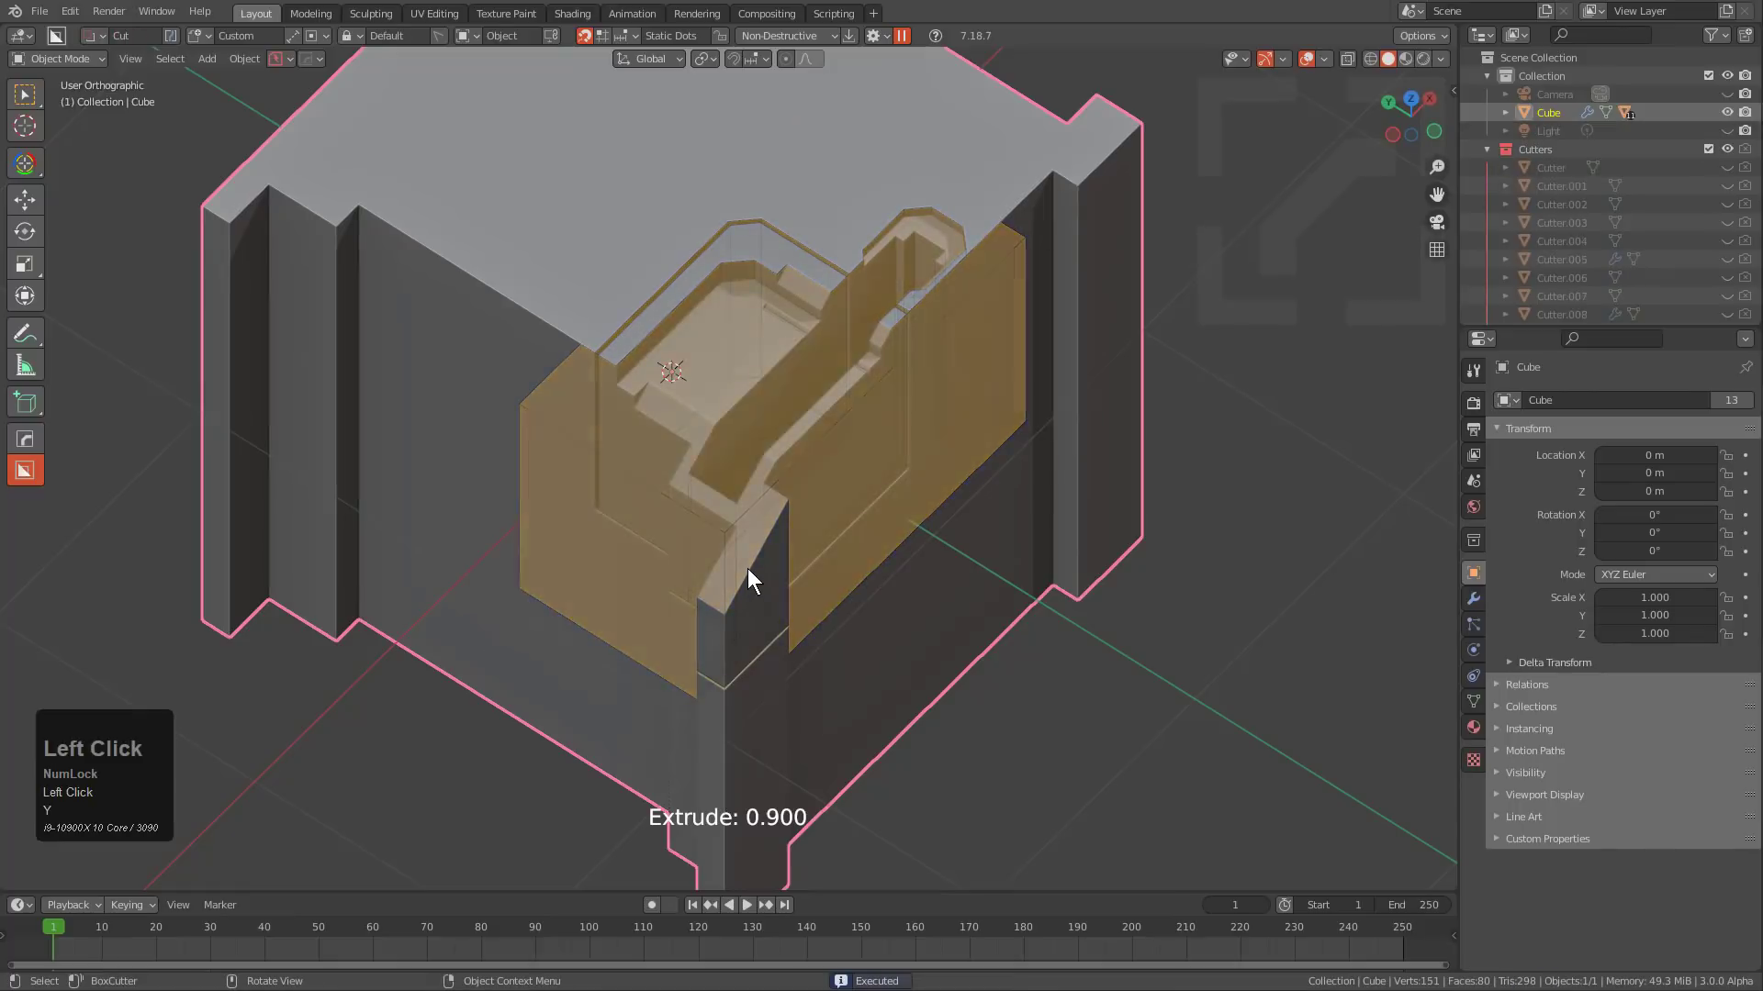
{"action": "scroll", "coordinate": [636, 505], "scroll_direction": "down", "scroll_amount": 1}
{"action": "mouse_move", "coordinate": [565, 404]}
{"action": "middle_mouse_down", "text": "shift"}
{"action": "mouse_move", "coordinate": [636, 505]}
{"action": "mouse_move", "coordinate": [730, 516]}
{"action": "middle_mouse_up", "text": "shift"}
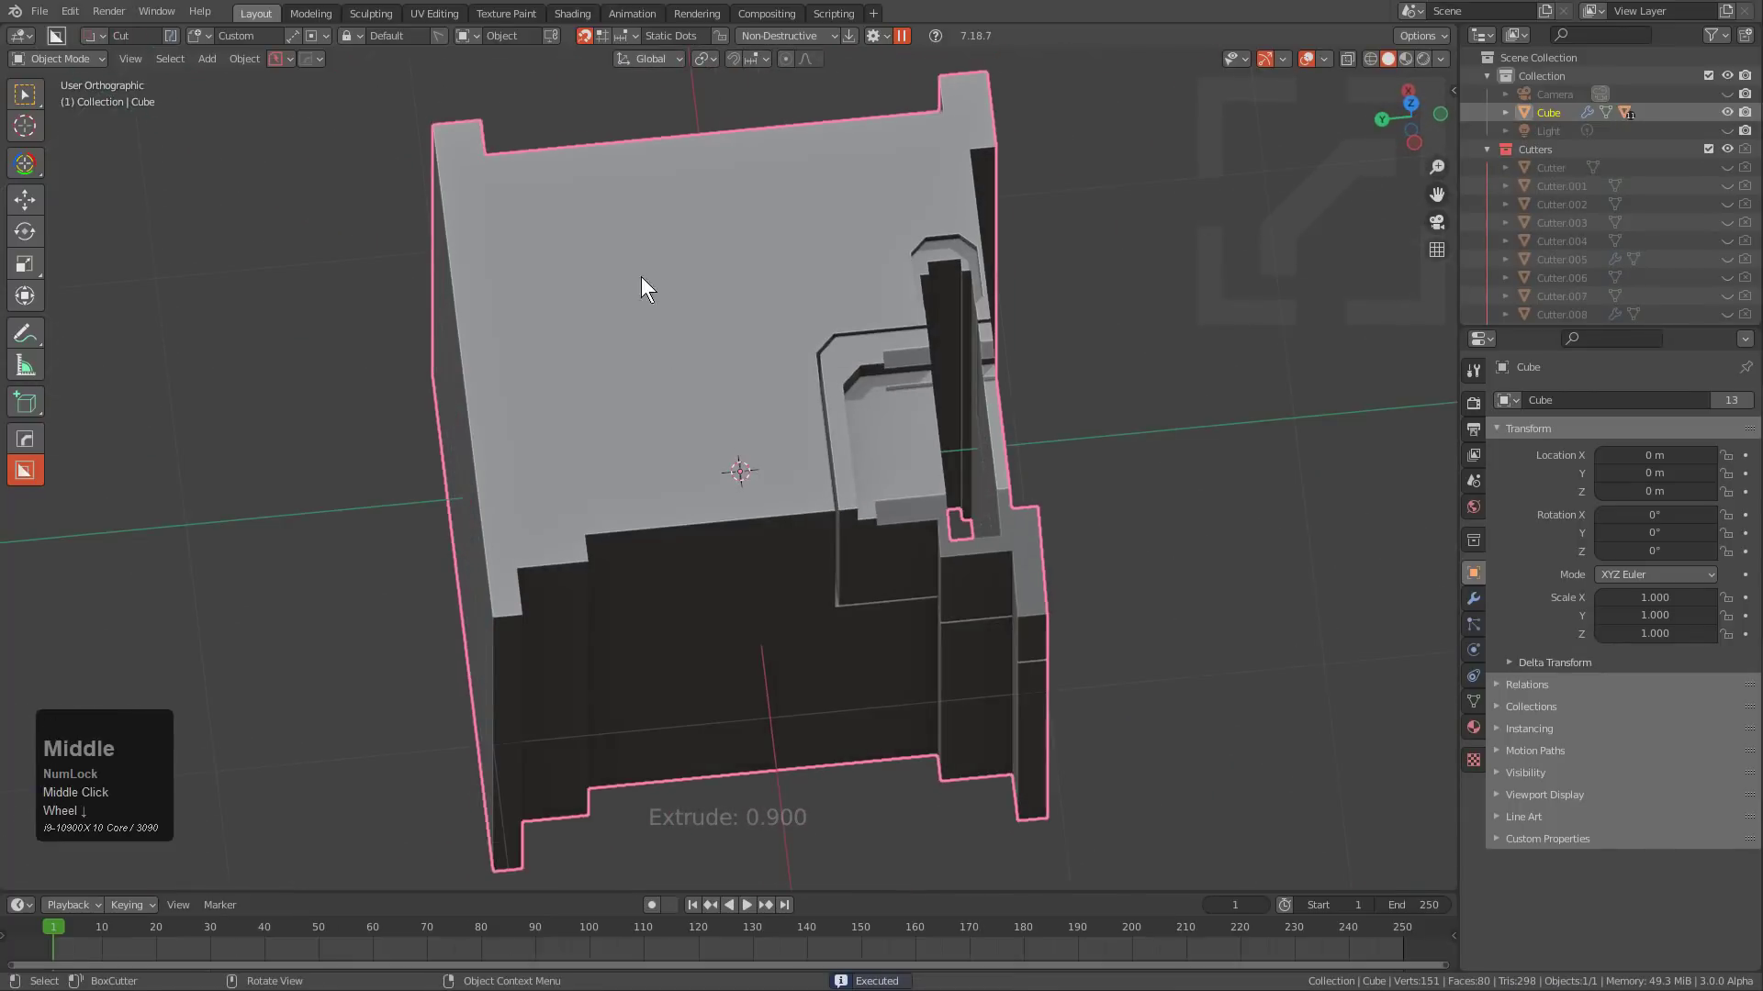
Cut the extracted custom shape into the neighbouring top corner, rotating and moving it so the detailing repeats there.
{"action": "mouse_move", "coordinate": [645, 236]}
{"action": "left_mouse_down"}
{"action": "mouse_move", "coordinate": [527, 515]}
{"action": "mouse_move", "coordinate": [524, 591]}
{"action": "mouse_move", "coordinate": [749, 543]}
{"action": "mouse_move", "coordinate": [472, 471]}
{"action": "mouse_move", "coordinate": [501, 334]}
{"action": "mouse_move", "coordinate": [576, 448]}
{"action": "mouse_move", "coordinate": [588, 532]}
{"action": "left_mouse_up"}
{"action": "key", "text": "r"}
{"action": "key", "text": "g"}
{"action": "left_click", "coordinate": [525, 385]}
{"action": "scroll", "coordinate": [714, 475], "scroll_direction": "up", "scroll_amount": 2}
{"action": "left_click", "coordinate": [801, 485]}
Switch the cutter shape to Box and cut a recess about 0.476 deep into the edge between the two detailed corner pockets.
{"action": "middle_click_drag", "start_coordinate": [801, 485], "coordinate": [663, 452]}
{"action": "scroll", "coordinate": [637, 507], "scroll_direction": "down", "scroll_amount": 4}
{"action": "scroll", "coordinate": [663, 452], "scroll_direction": "up", "scroll_amount": 3}
{"action": "key", "text": "d"}
{"action": "left_click", "coordinate": [638, 503]}
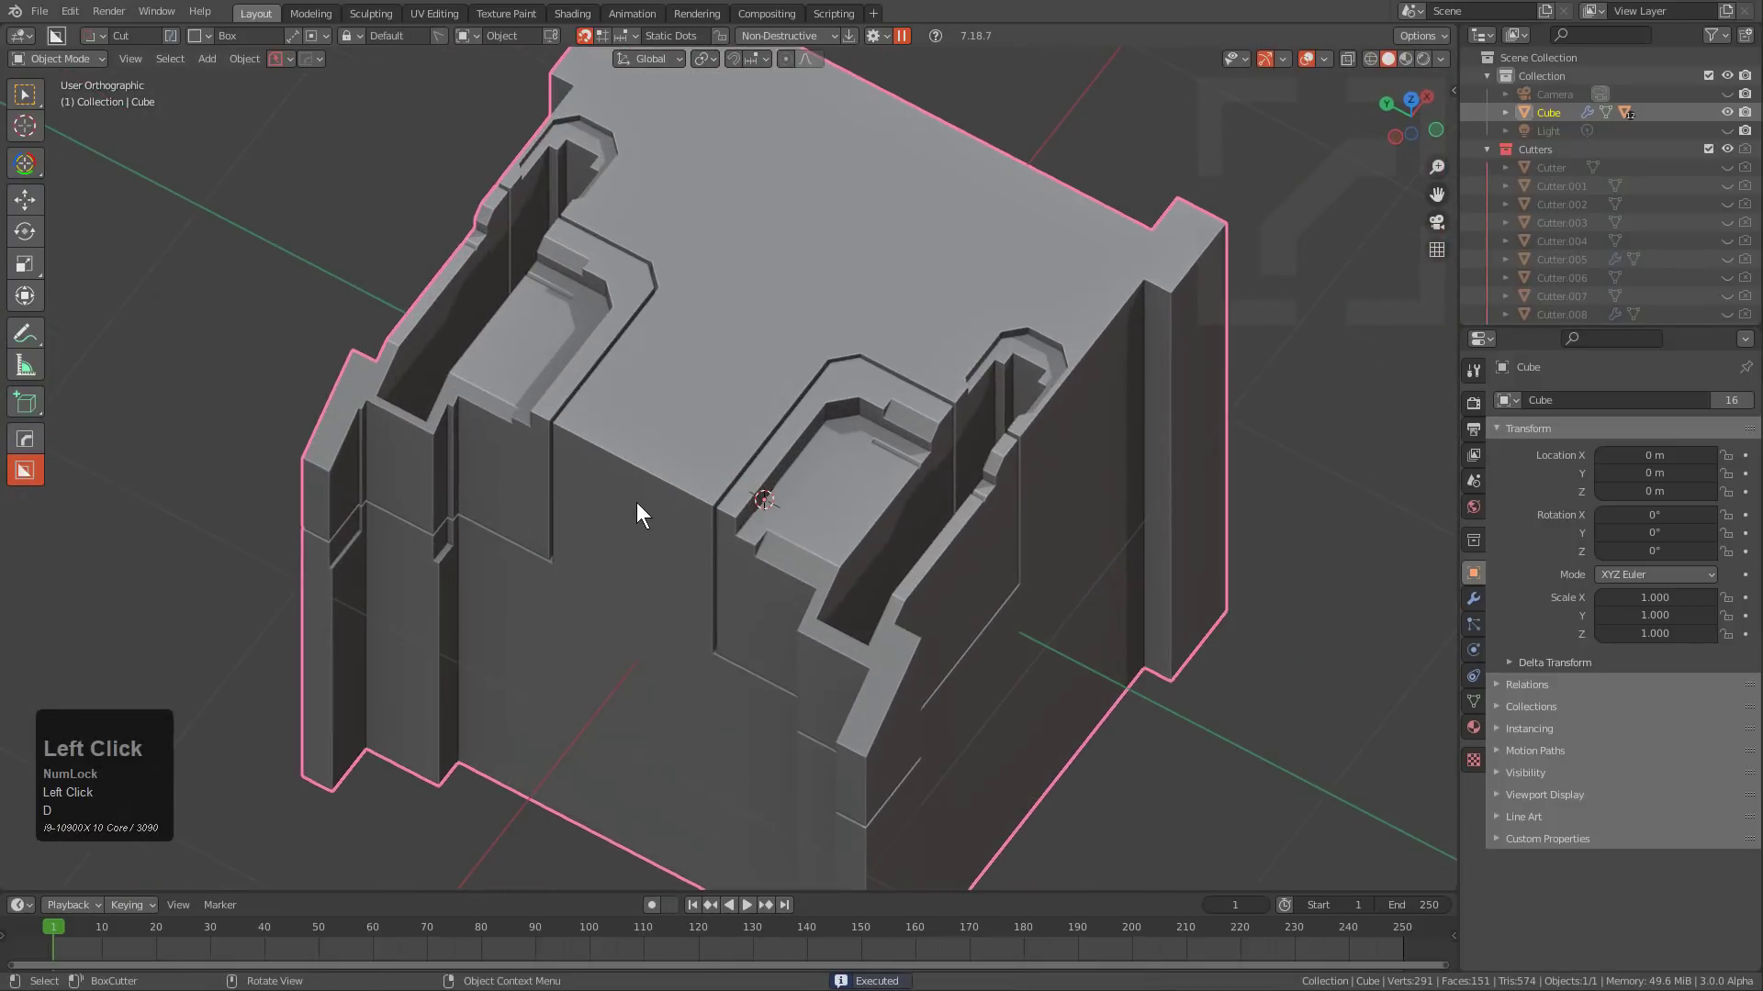
{"action": "left_click_drag", "start_coordinate": [637, 461], "coordinate": [722, 521], "text": "ctrl"}
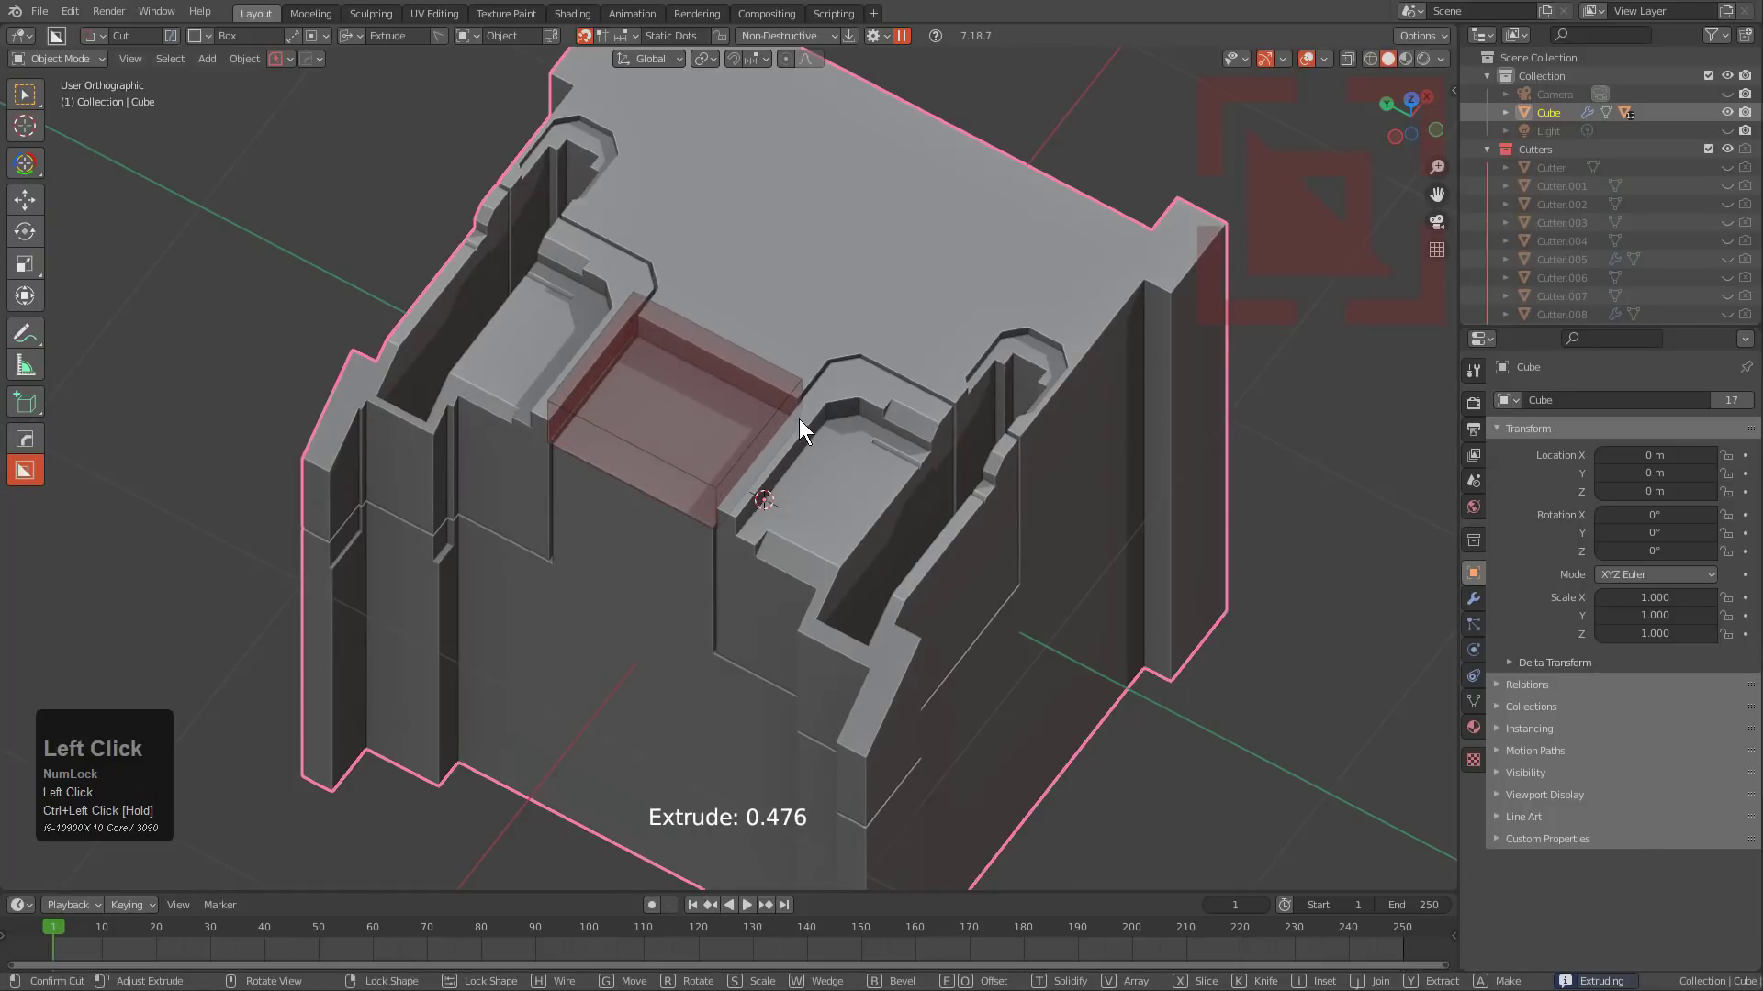
{"action": "left_click", "coordinate": [800, 420]}
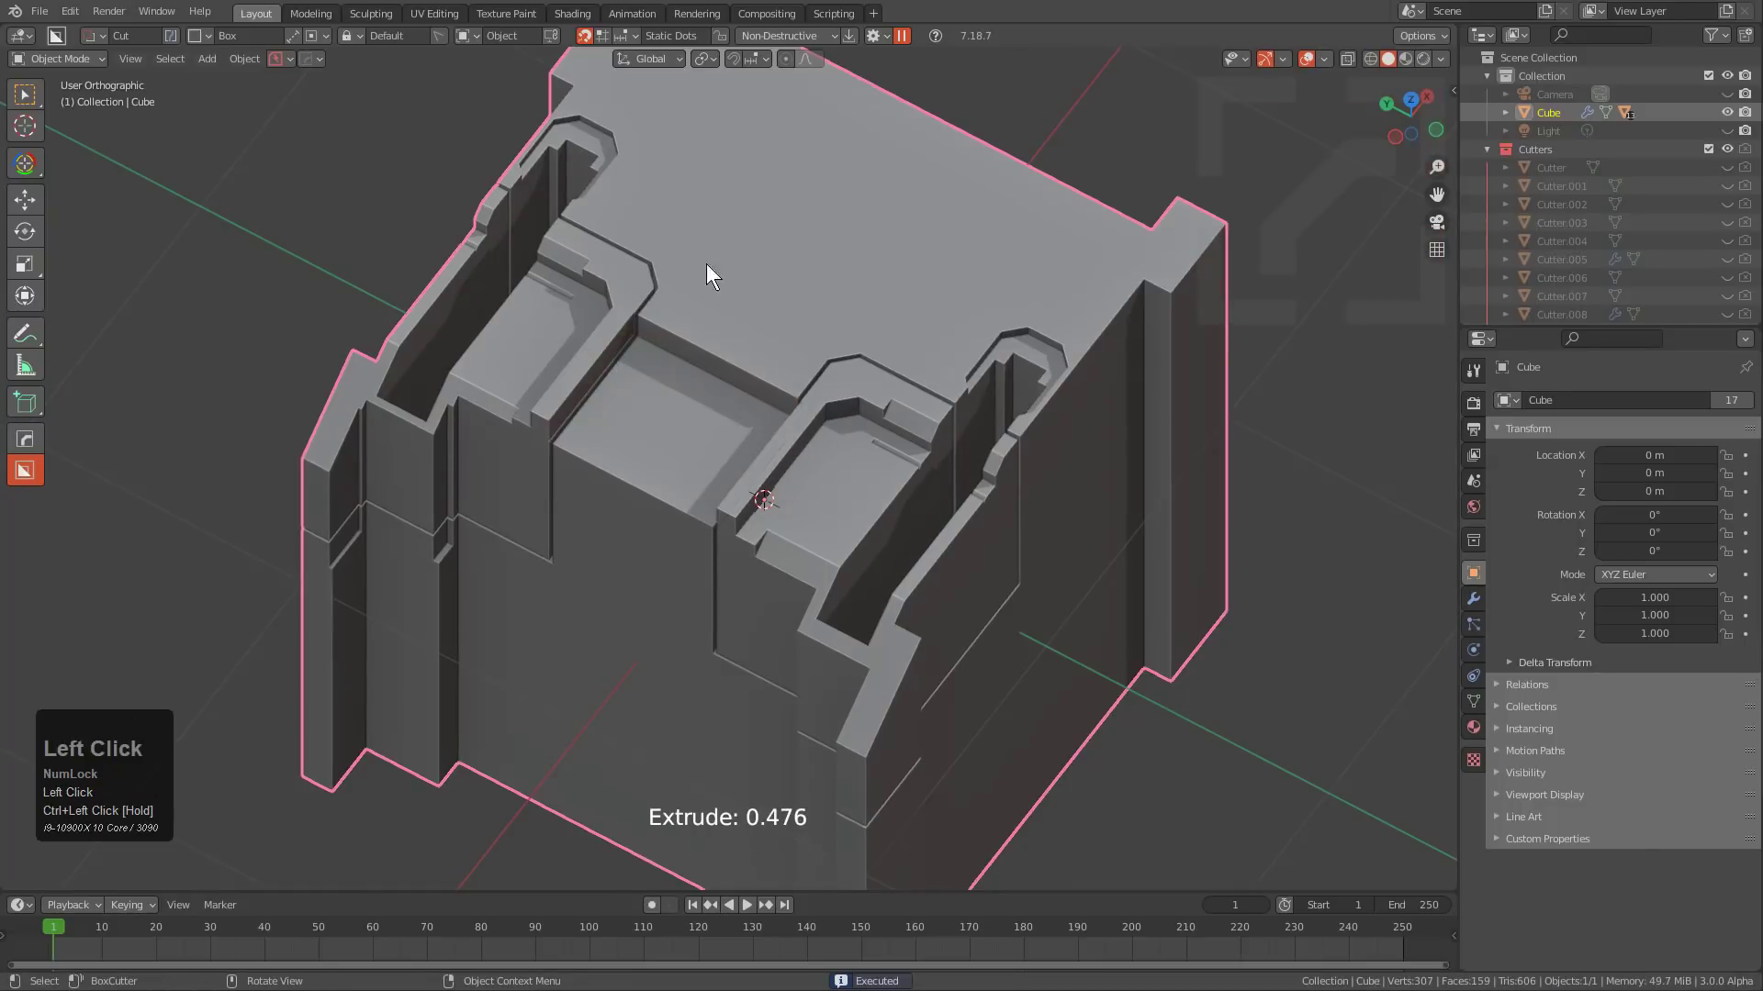
Switch snapping to regular non-static dots and cut box notches down the cube's far corner post, about 2.015 deep.
{"action": "left_click", "coordinate": [631, 37]}
{"action": "left_click", "coordinate": [702, 108]}
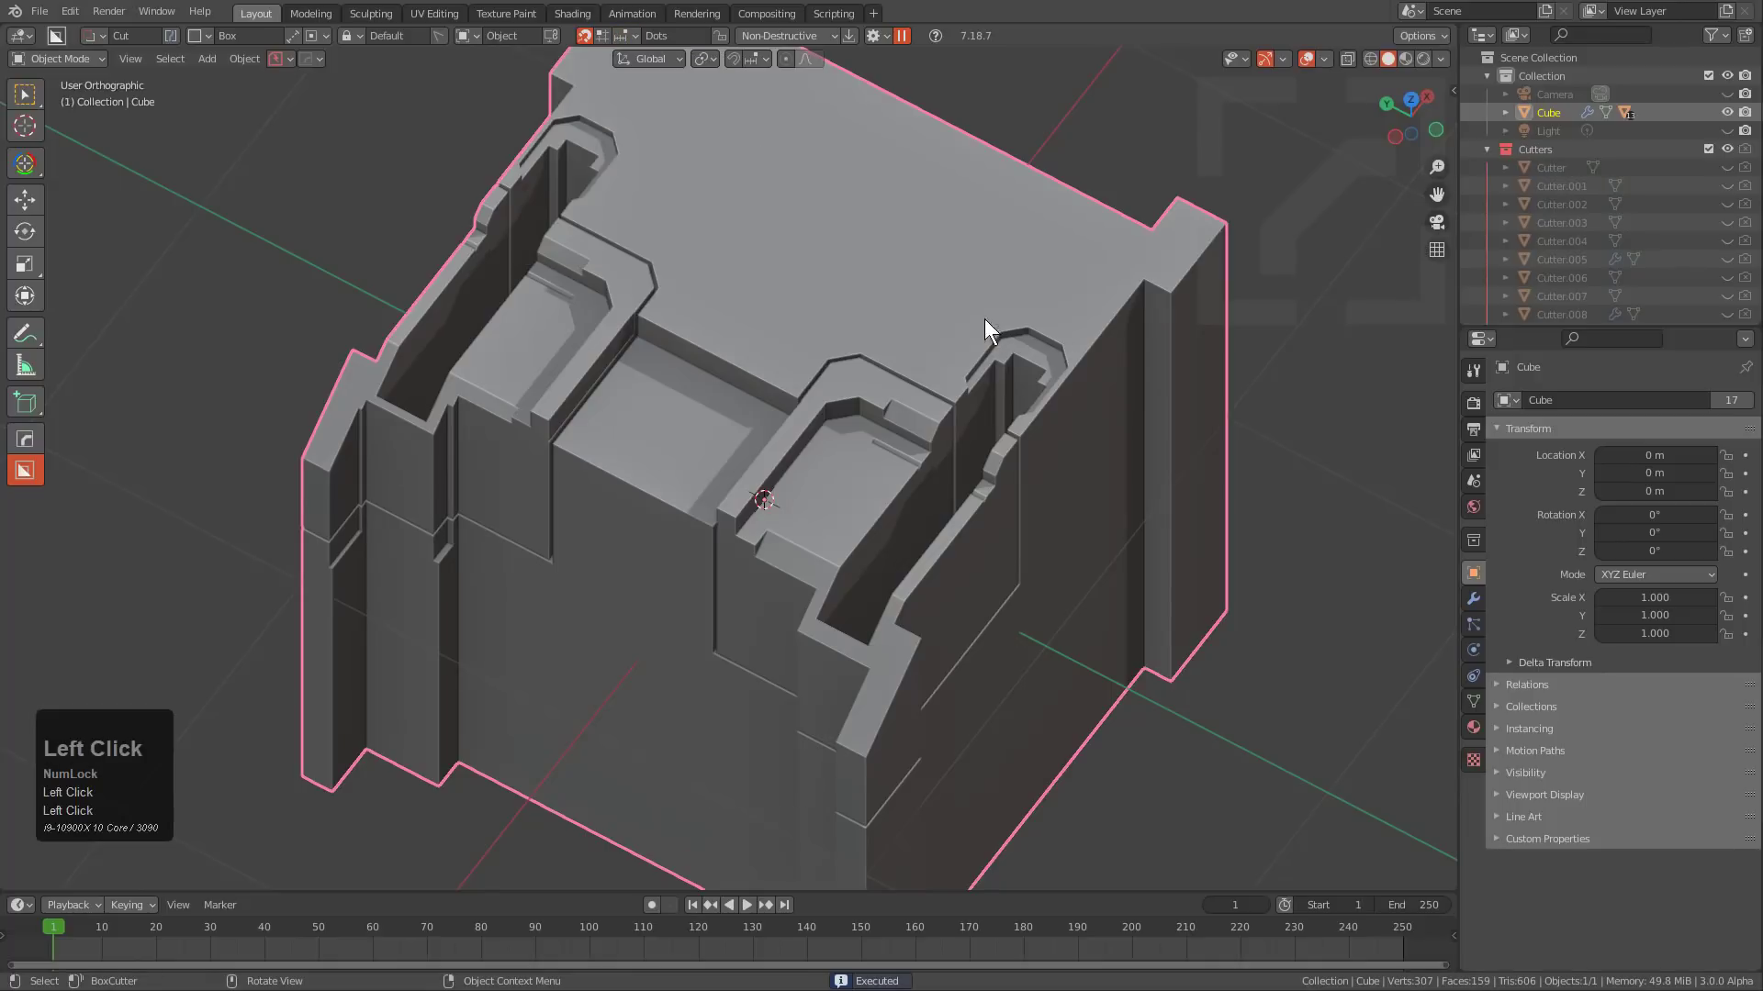
{"action": "scroll", "coordinate": [988, 321], "scroll_direction": "down", "scroll_amount": 3}
{"action": "scroll", "coordinate": [996, 340], "scroll_direction": "up", "scroll_amount": 2}
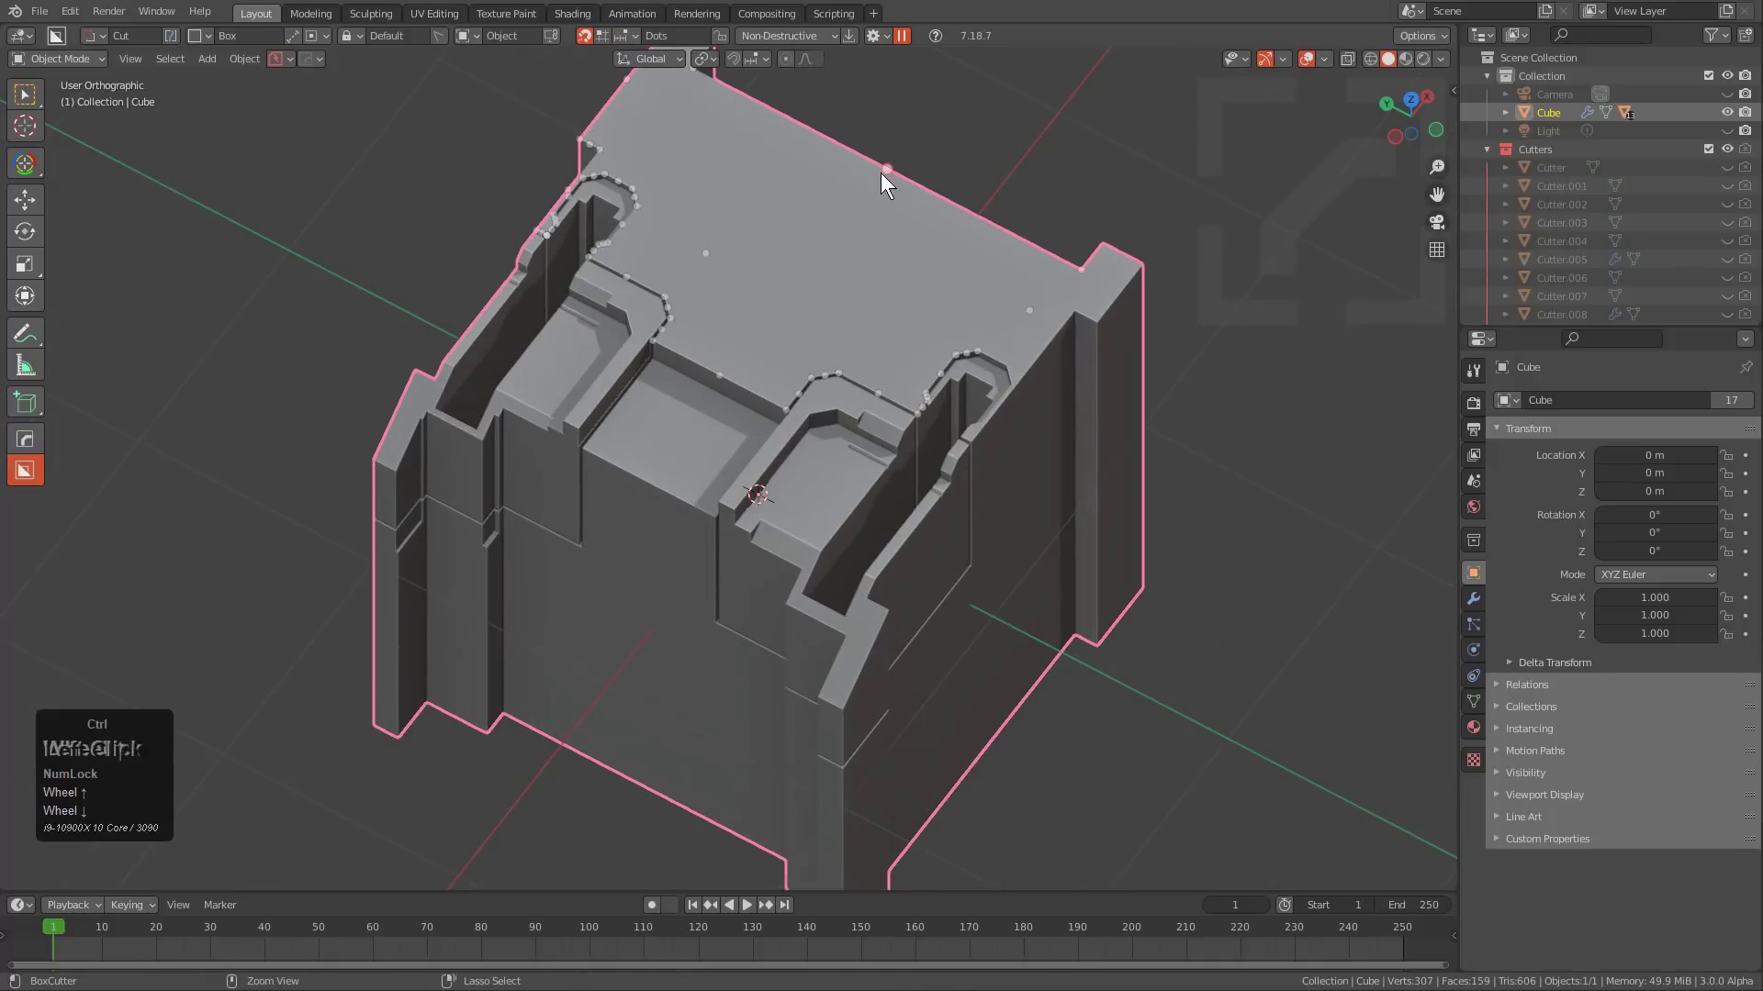
{"action": "mouse_move", "coordinate": [879, 172]}
{"action": "left_mouse_down"}
{"action": "mouse_move", "coordinate": [1061, 278]}
{"action": "mouse_move", "coordinate": [1182, 308]}
{"action": "mouse_move", "coordinate": [1131, 779]}
{"action": "left_mouse_up"}
{"action": "left_click", "coordinate": [1060, 797]}
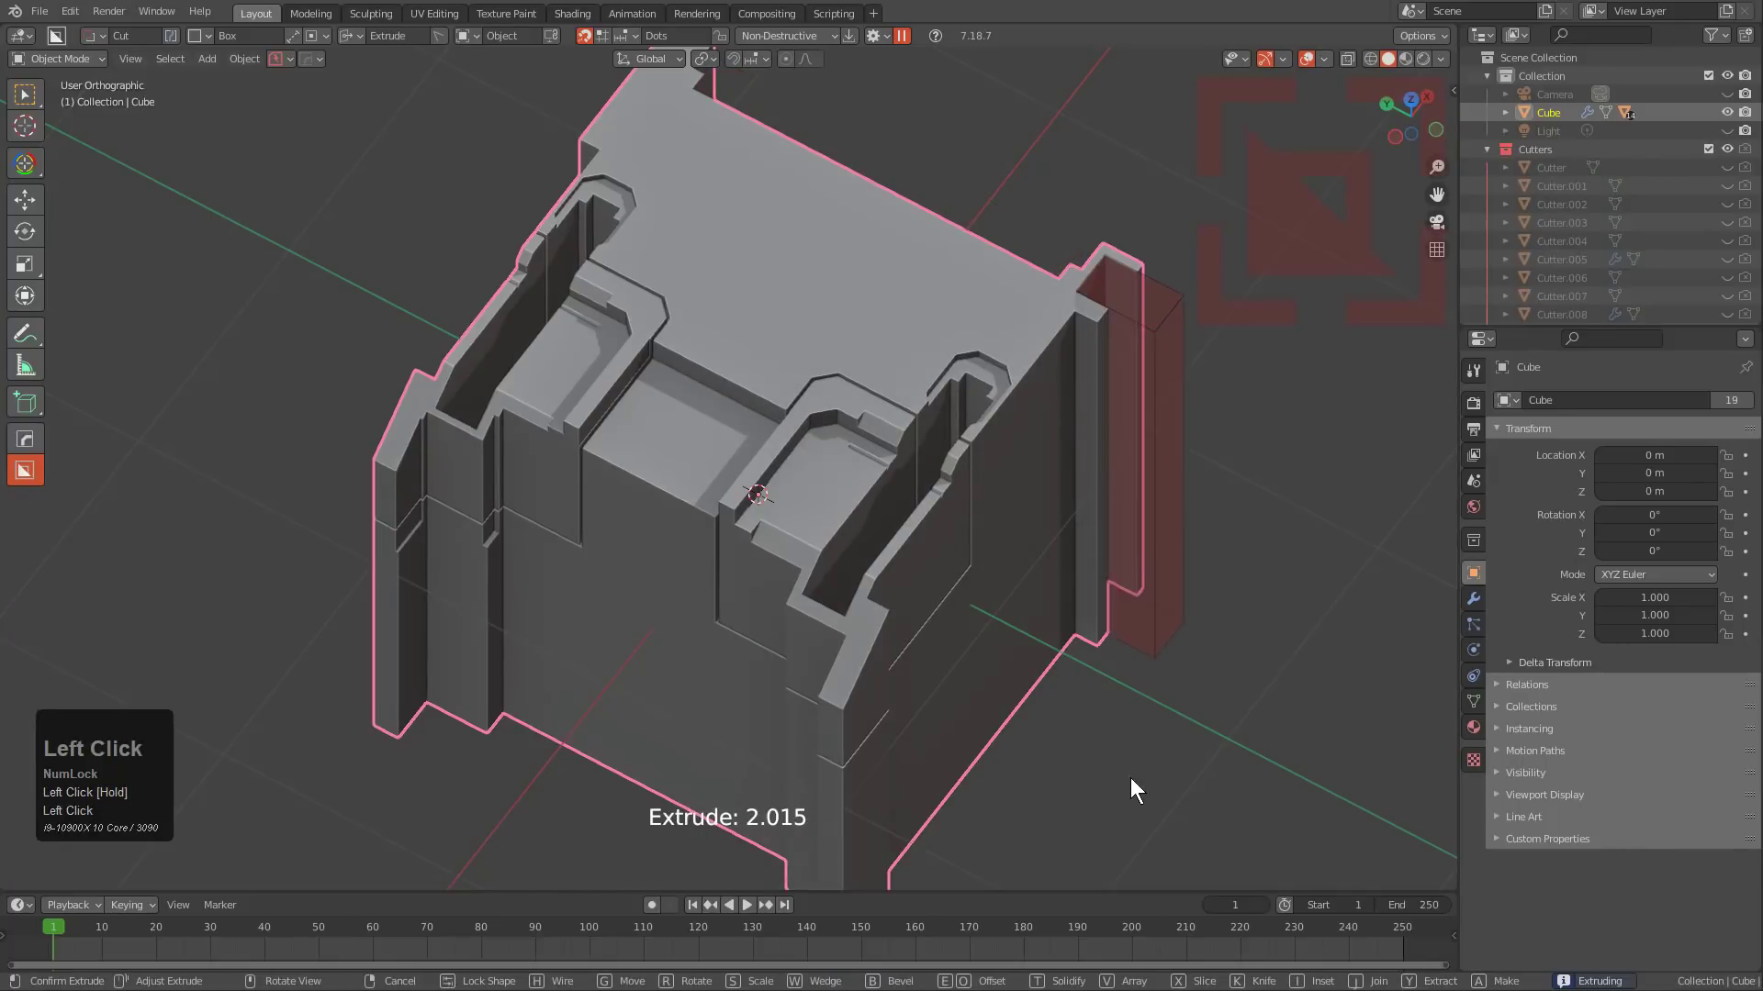
{"action": "left_click", "coordinate": [1131, 779]}
Cut a box slot about 1.819 deep at the middle recess's inner edge, and another down the outer wall beneath the recess.
{"action": "mouse_move", "coordinate": [719, 371]}
{"action": "left_mouse_down", "text": "ctrl"}
{"action": "mouse_move", "coordinate": [768, 413]}
{"action": "mouse_move", "coordinate": [762, 441]}
{"action": "left_mouse_up", "text": "ctrl"}
{"action": "left_click", "coordinate": [743, 716]}
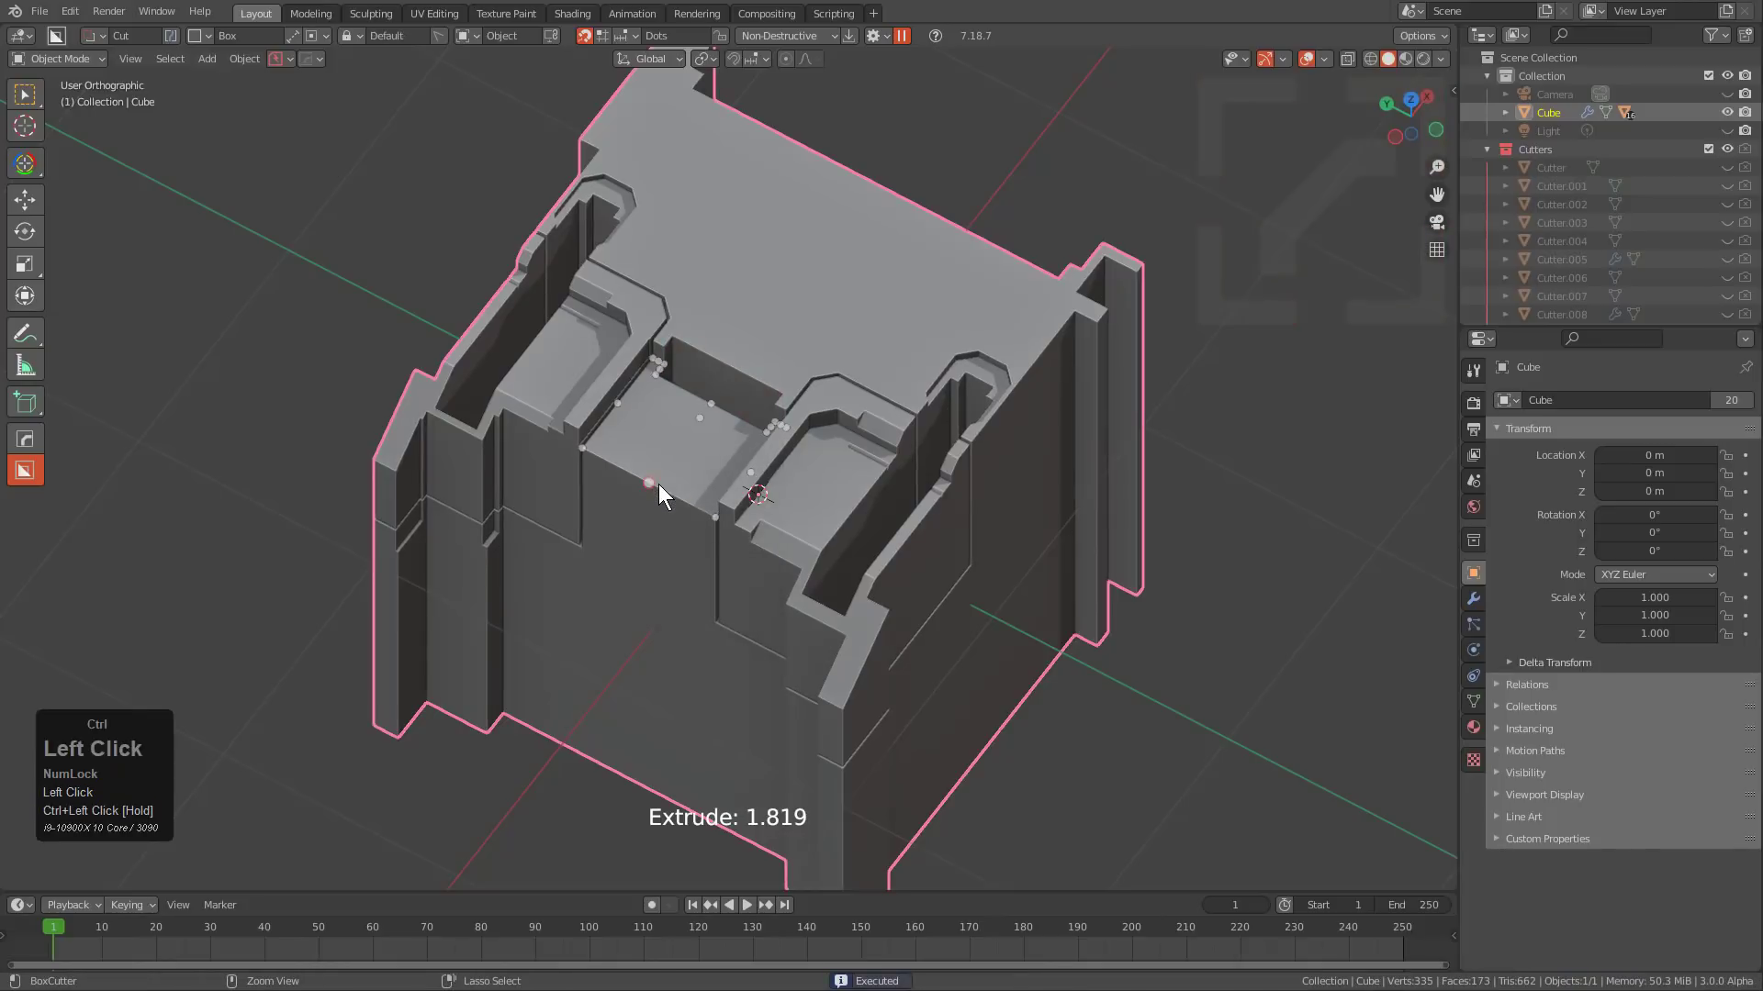
{"action": "left_click_drag", "start_coordinate": [658, 483], "coordinate": [697, 541]}
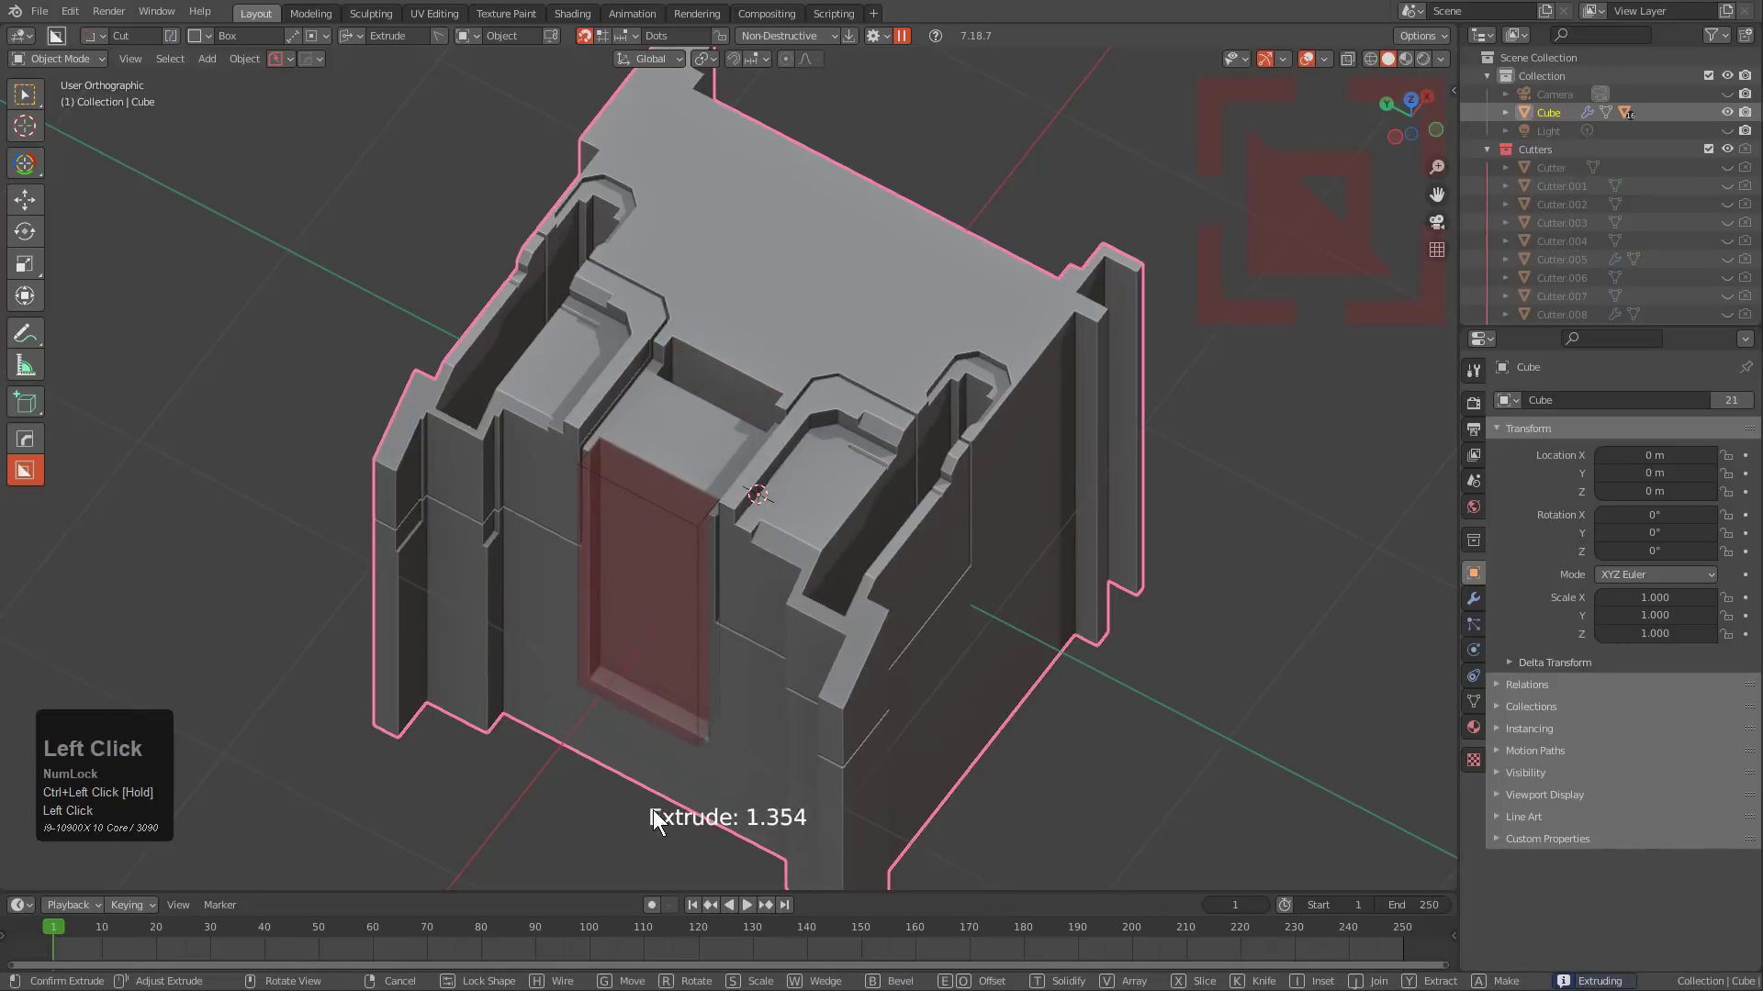
{"action": "left_click", "coordinate": [650, 853]}
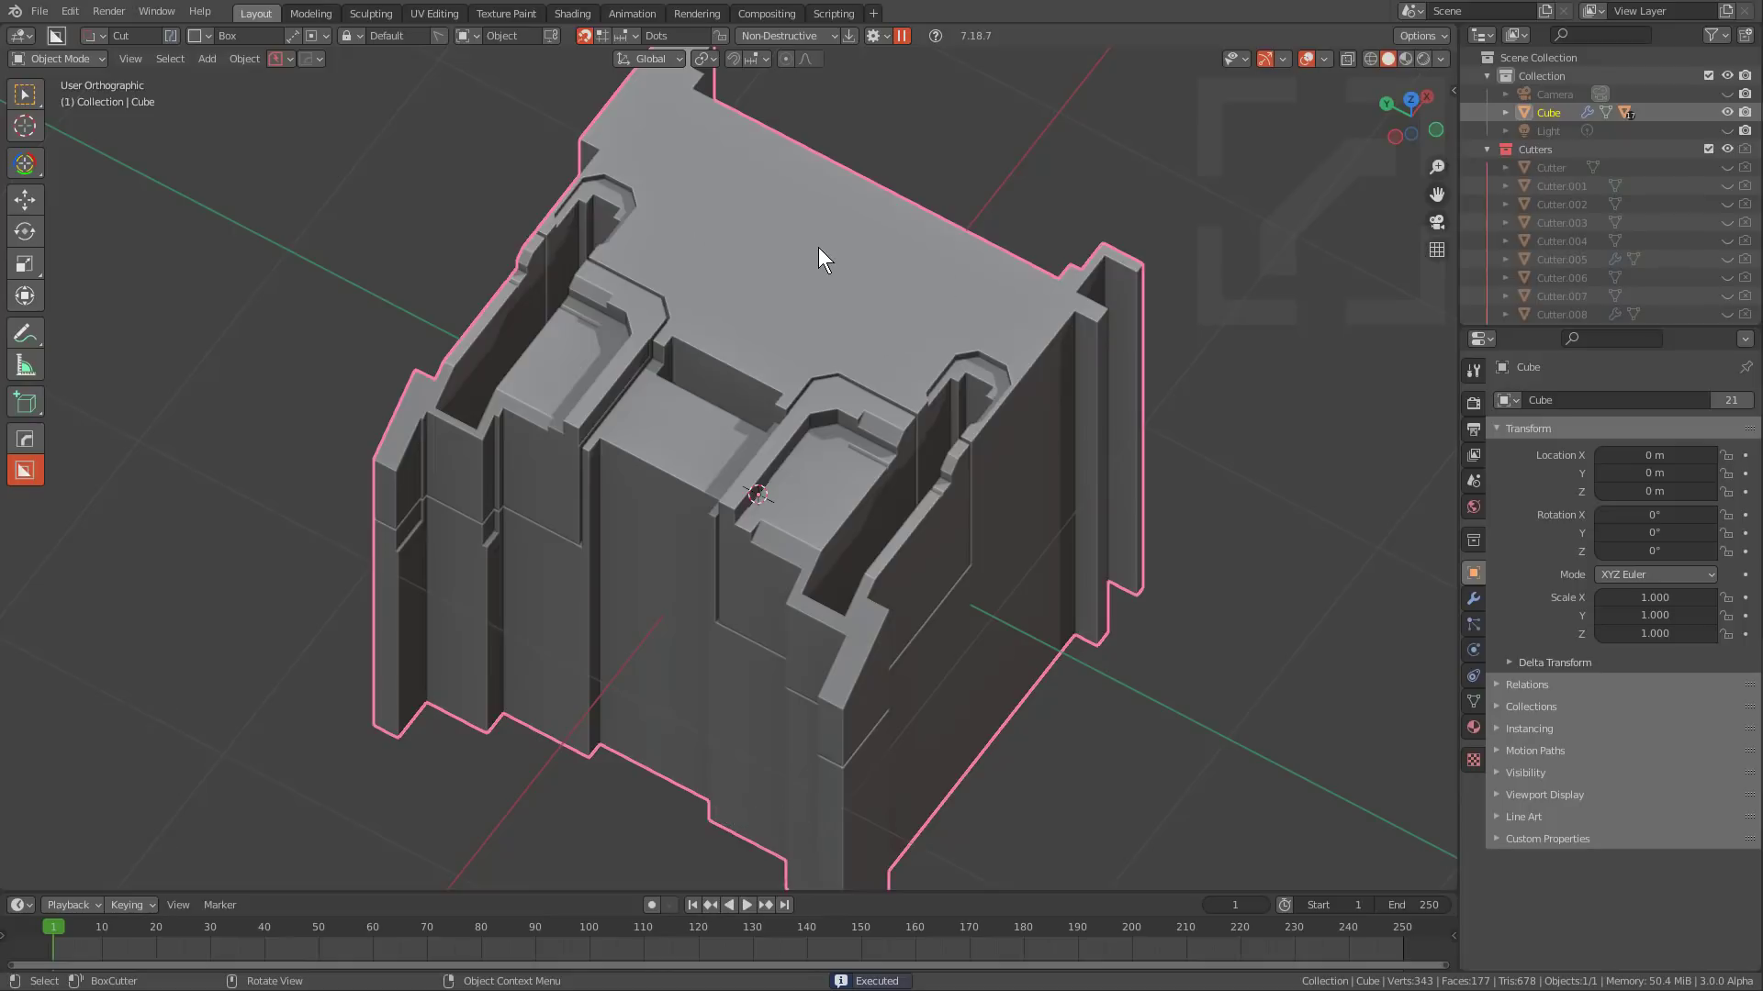
Slice off the cube's two far corners with view-aligned box cuts, the second drawn about 1.156 by 3.081.
{"action": "scroll", "coordinate": [808, 246], "scroll_direction": "down", "scroll_amount": 2}
{"action": "mouse_move", "coordinate": [764, 255]}
{"action": "middle_mouse_down", "text": "shift"}
{"action": "mouse_move", "coordinate": [793, 294]}
{"action": "mouse_move", "coordinate": [735, 272]}
{"action": "middle_mouse_up", "text": "shift"}
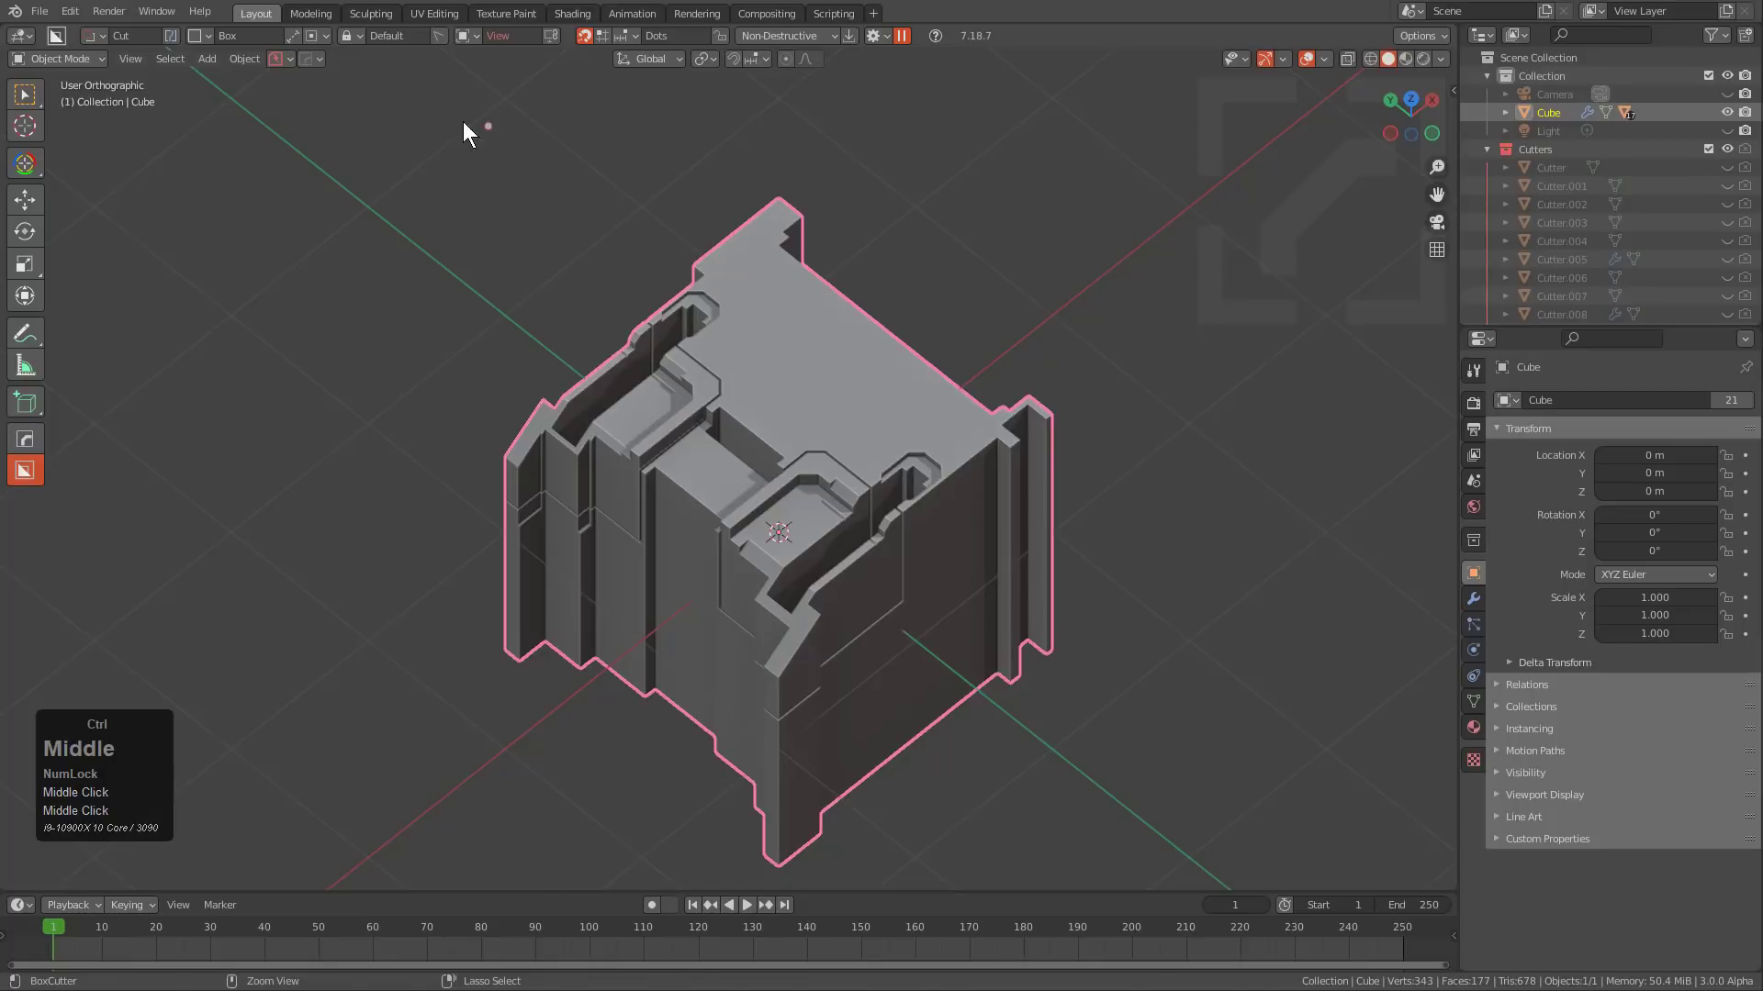
{"action": "mouse_move", "coordinate": [487, 125]}
{"action": "left_mouse_down", "text": "ctrl"}
{"action": "mouse_move", "coordinate": [1044, 278]}
{"action": "mouse_move", "coordinate": [1052, 250]}
{"action": "left_mouse_up", "text": "ctrl"}
{"action": "mouse_move", "coordinate": [1186, 217]}
{"action": "left_mouse_down", "text": "ctrl"}
{"action": "mouse_move", "coordinate": [999, 604]}
{"action": "mouse_move", "coordinate": [961, 780]}
{"action": "left_mouse_up", "text": "ctrl"}
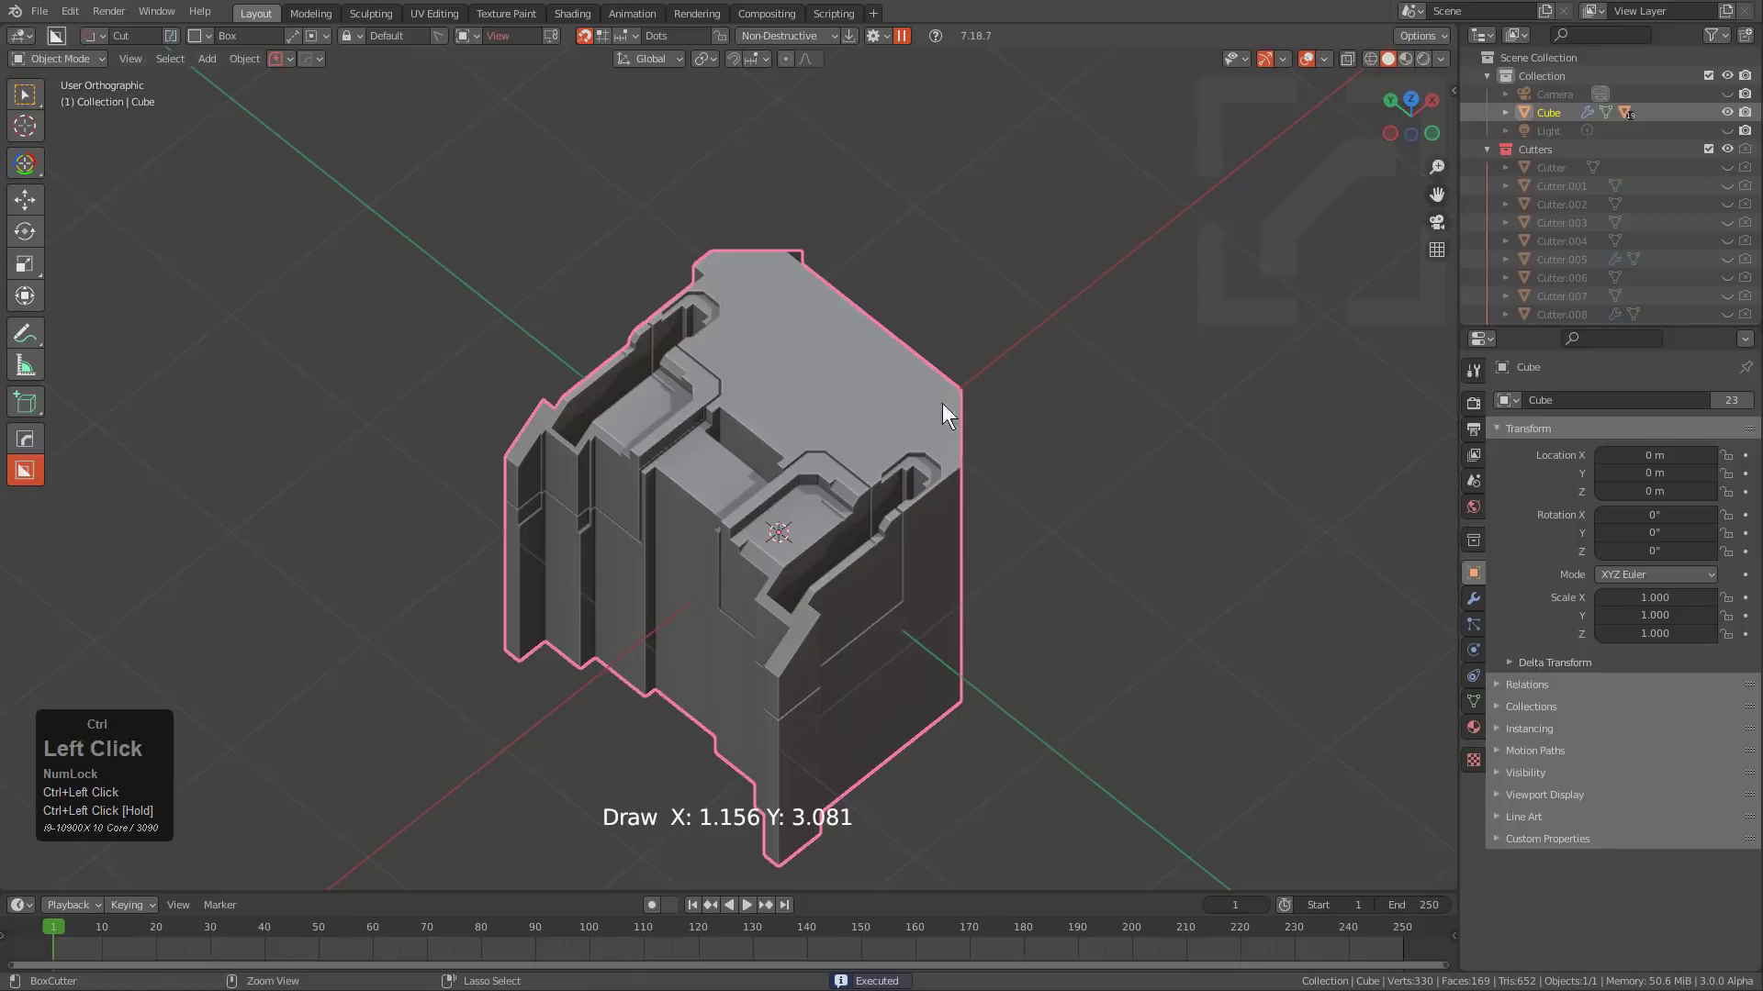
Deselect the cube and check static dot snapping with nothing selected before returning to regular dots.
{"action": "left_click", "coordinate": [622, 33]}
{"action": "left_click", "coordinate": [679, 110]}
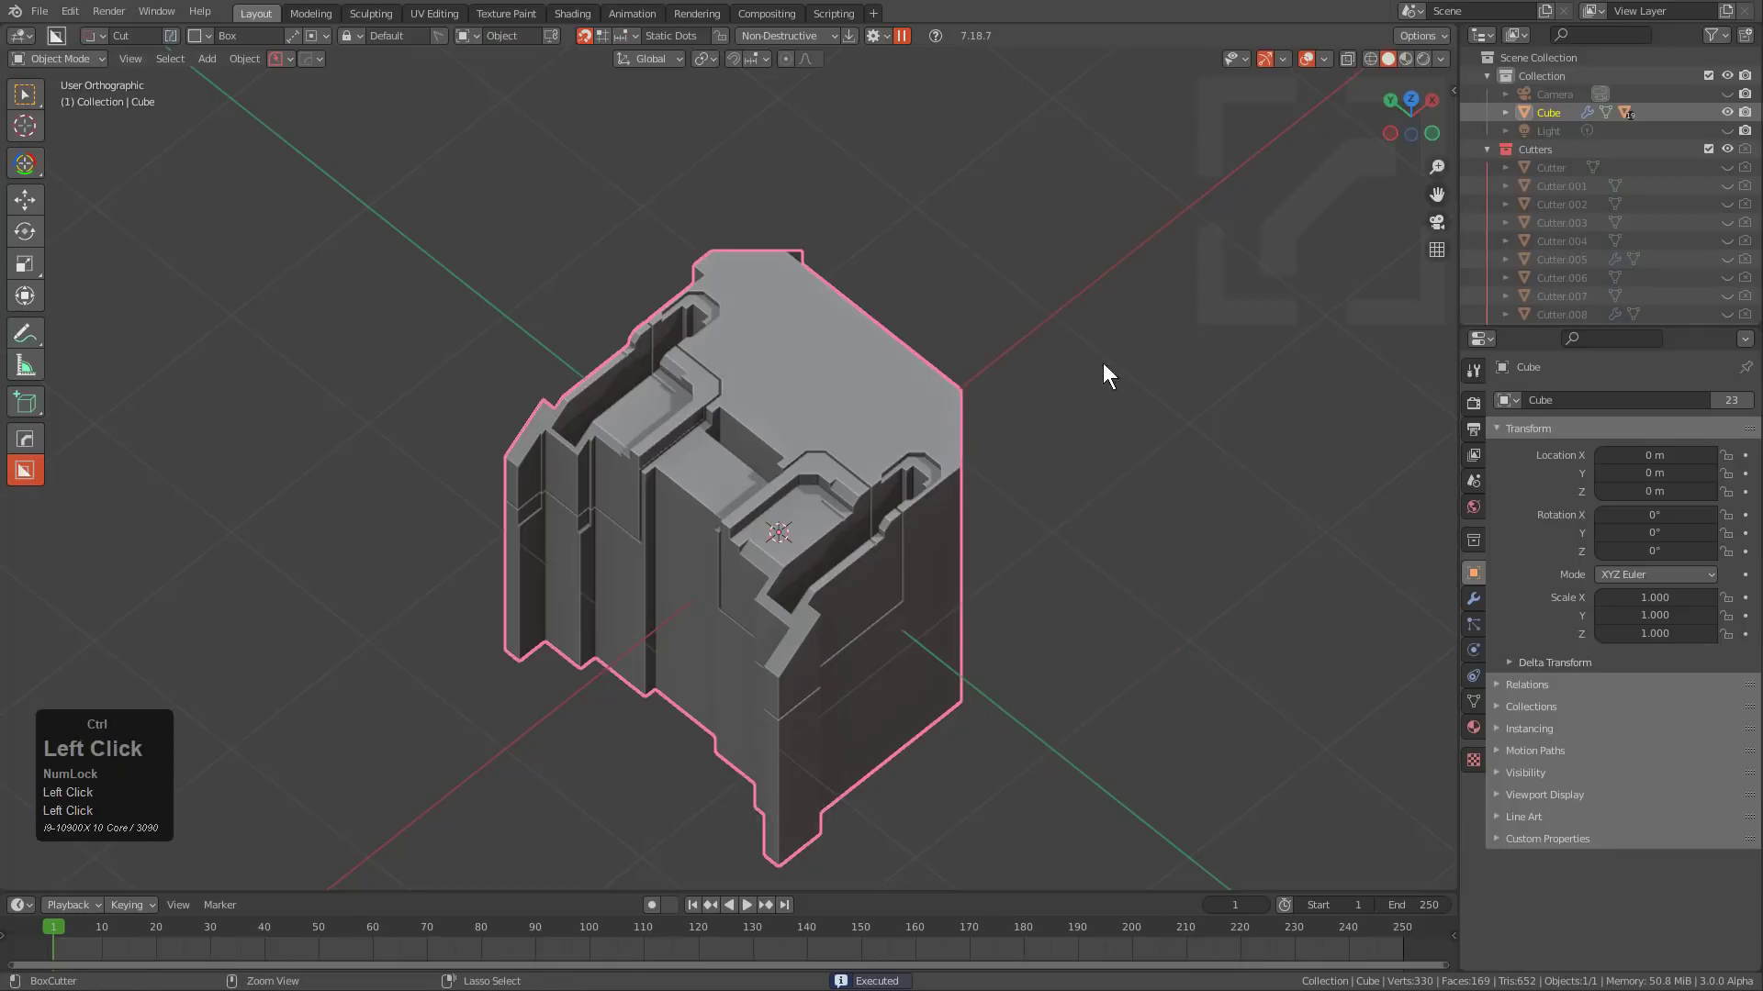
{"action": "key", "text": "alt+a"}
{"action": "key", "text": "ctrl"}
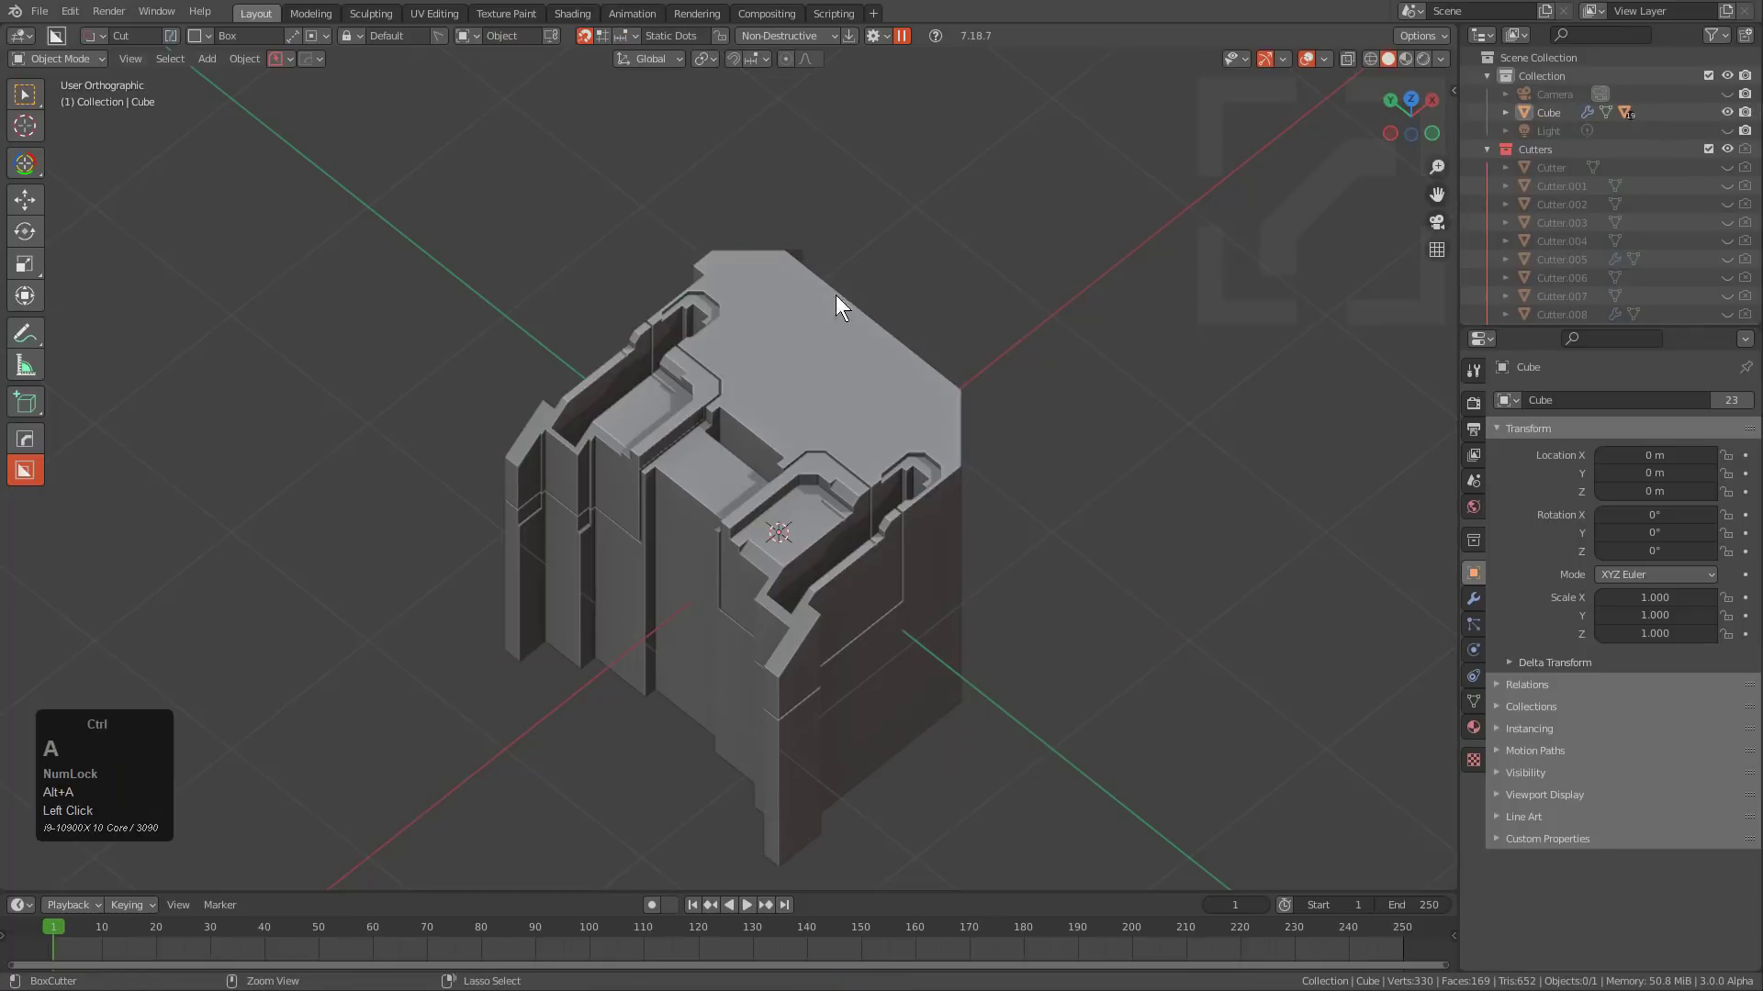
{"action": "left_click", "coordinate": [932, 216]}
{"action": "left_click", "coordinate": [626, 35]}
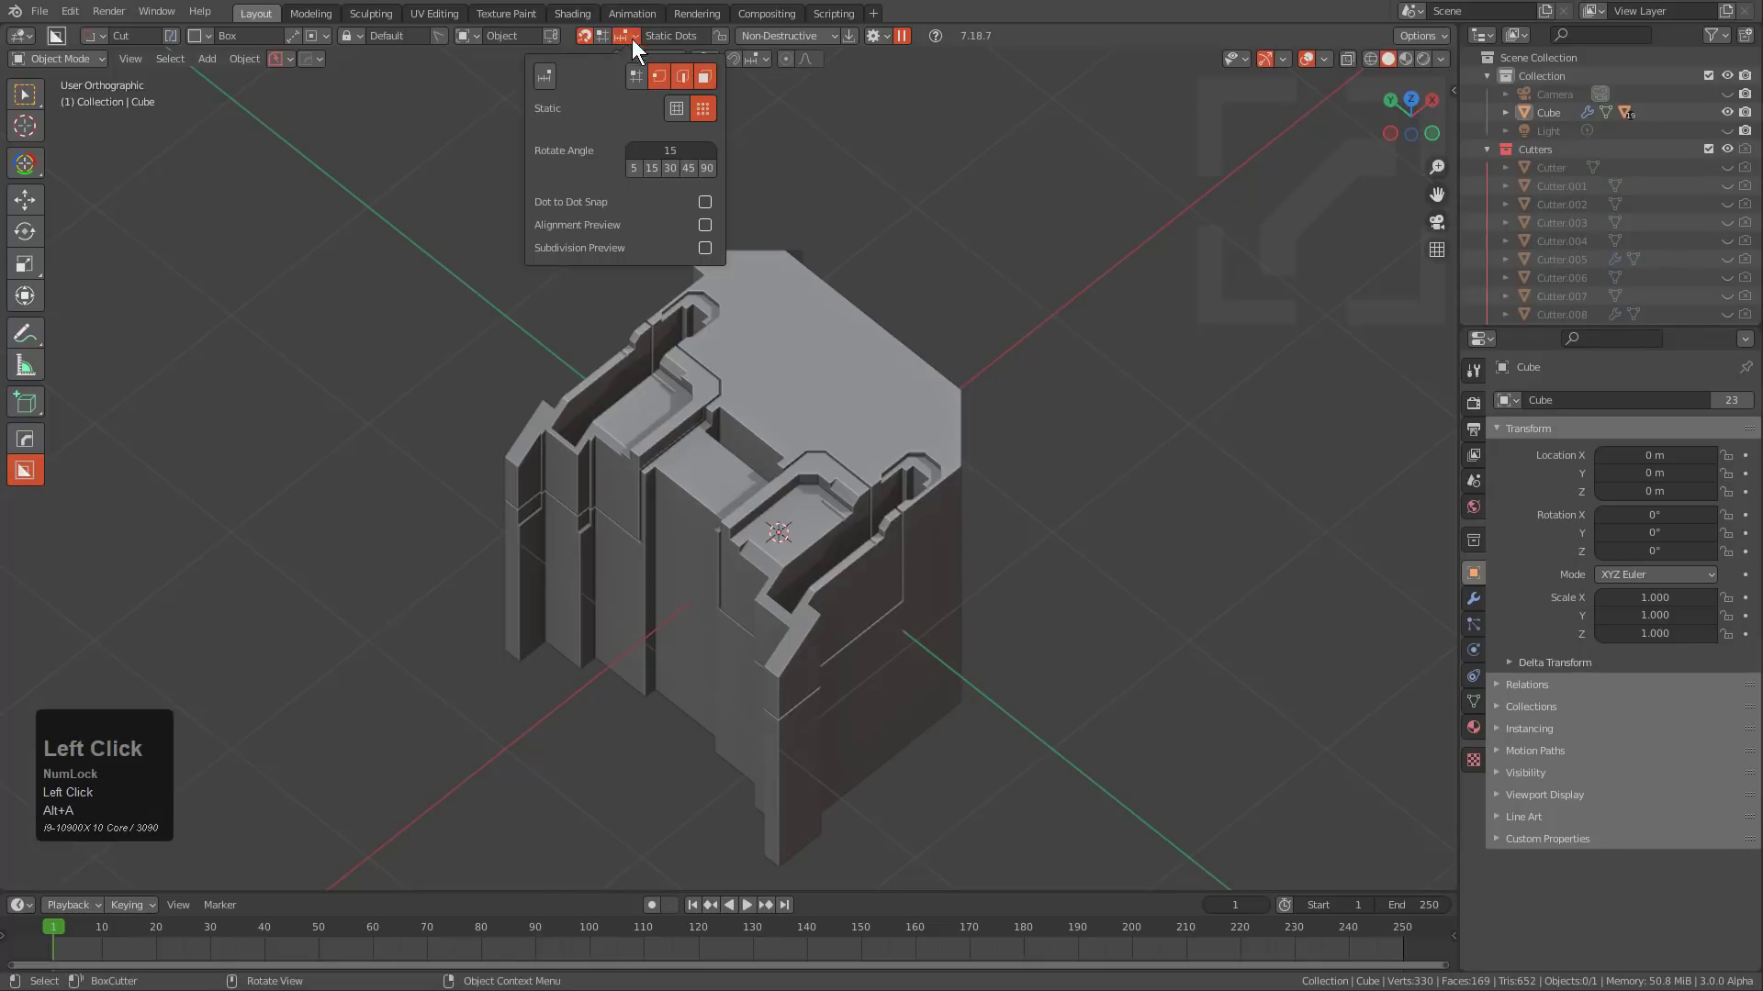
{"action": "left_click", "coordinate": [702, 109]}
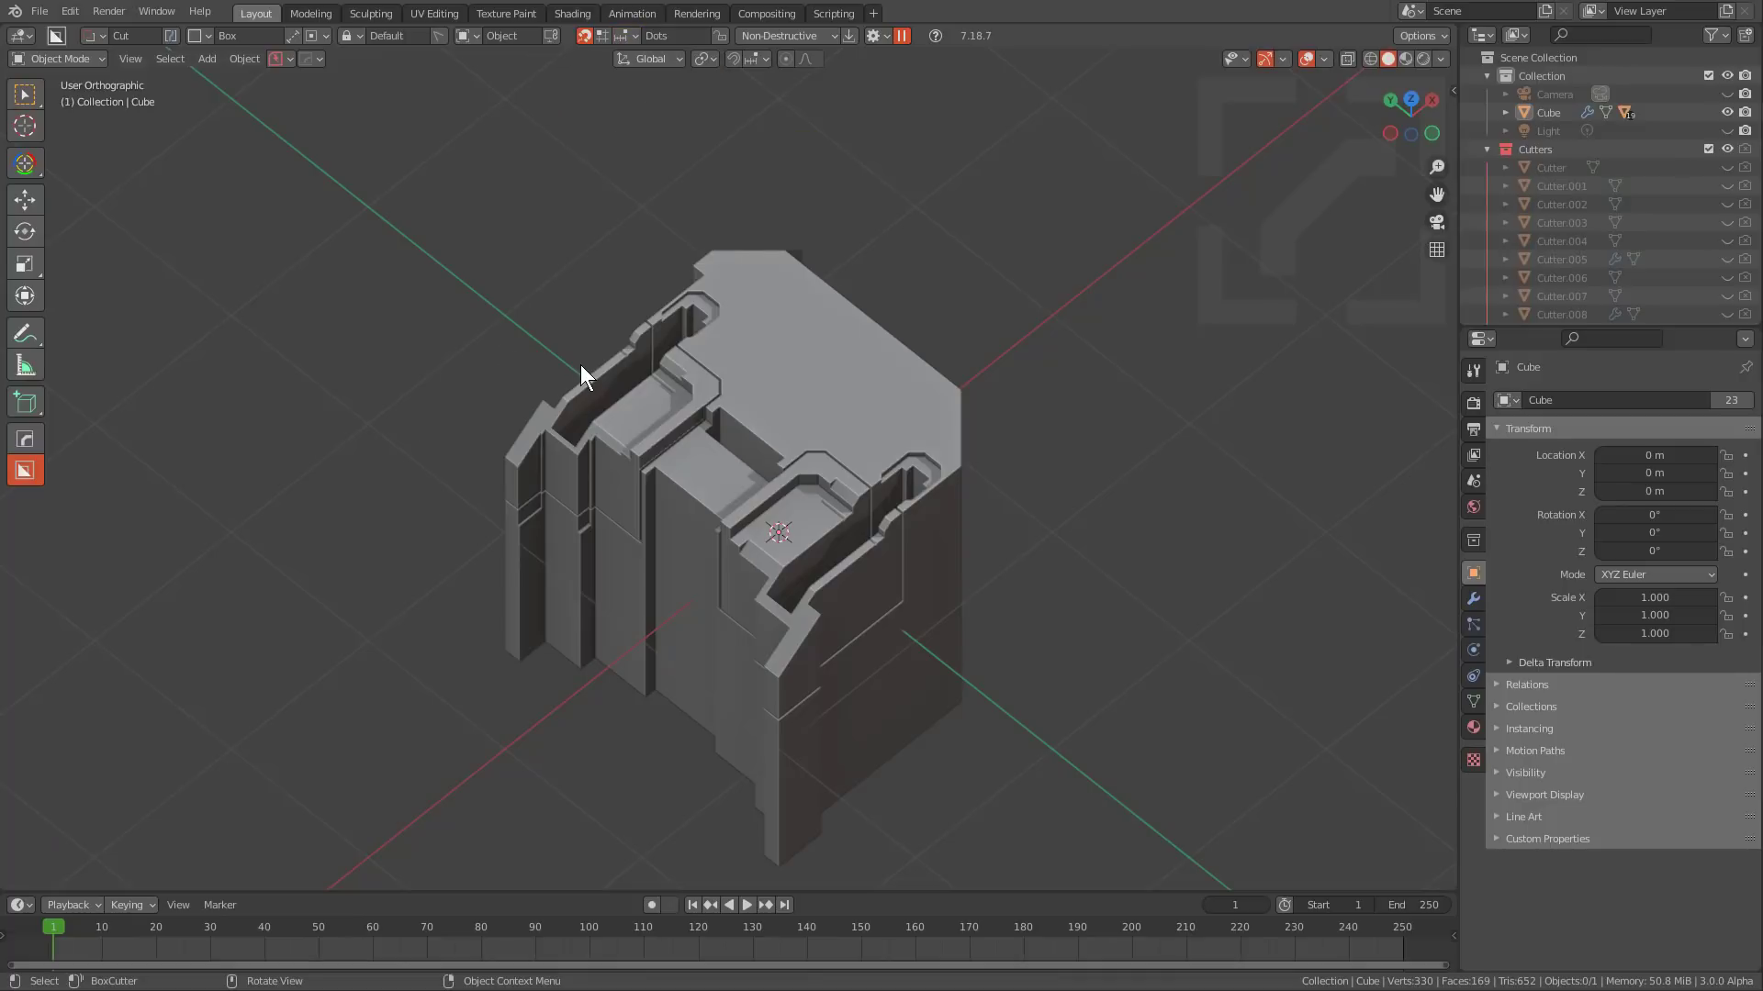
Make a new world-aligned box about 1.835 high on the grid in front of the cube.
{"action": "mouse_move", "coordinate": [656, 430]}
{"action": "middle_mouse_down"}
{"action": "mouse_move", "coordinate": [709, 378]}
{"action": "mouse_move", "coordinate": [648, 442]}
{"action": "middle_mouse_up"}
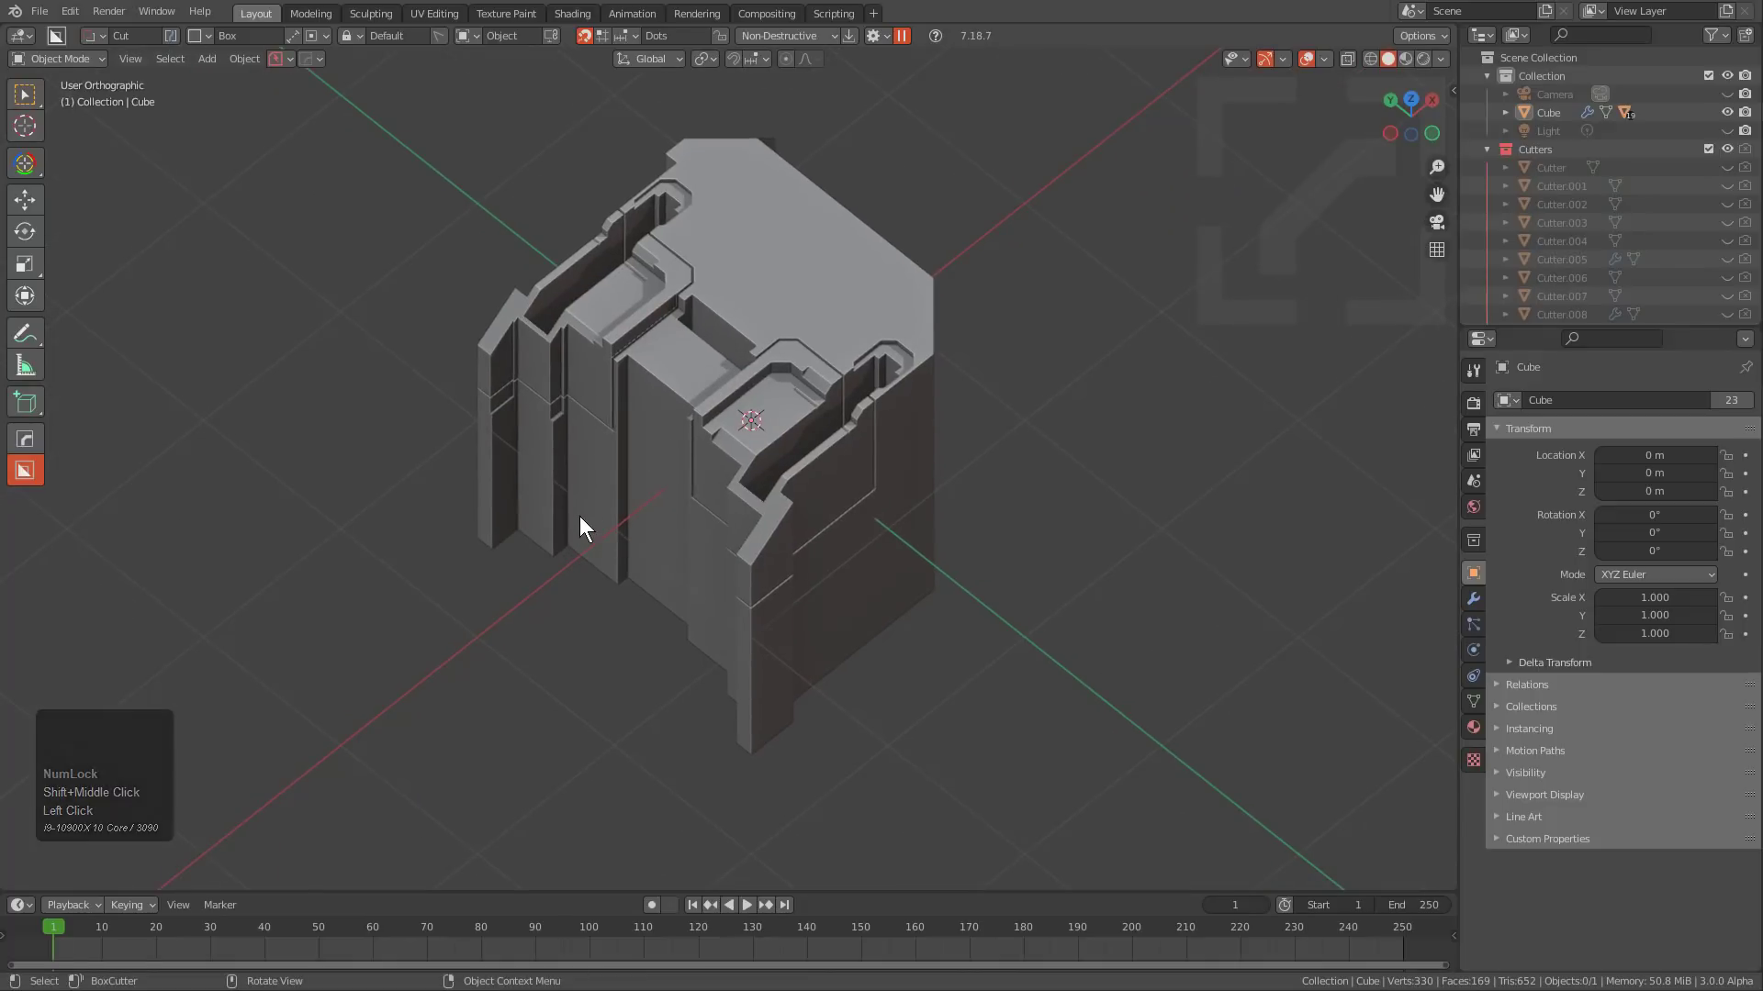
{"action": "key", "text": "ctrl"}
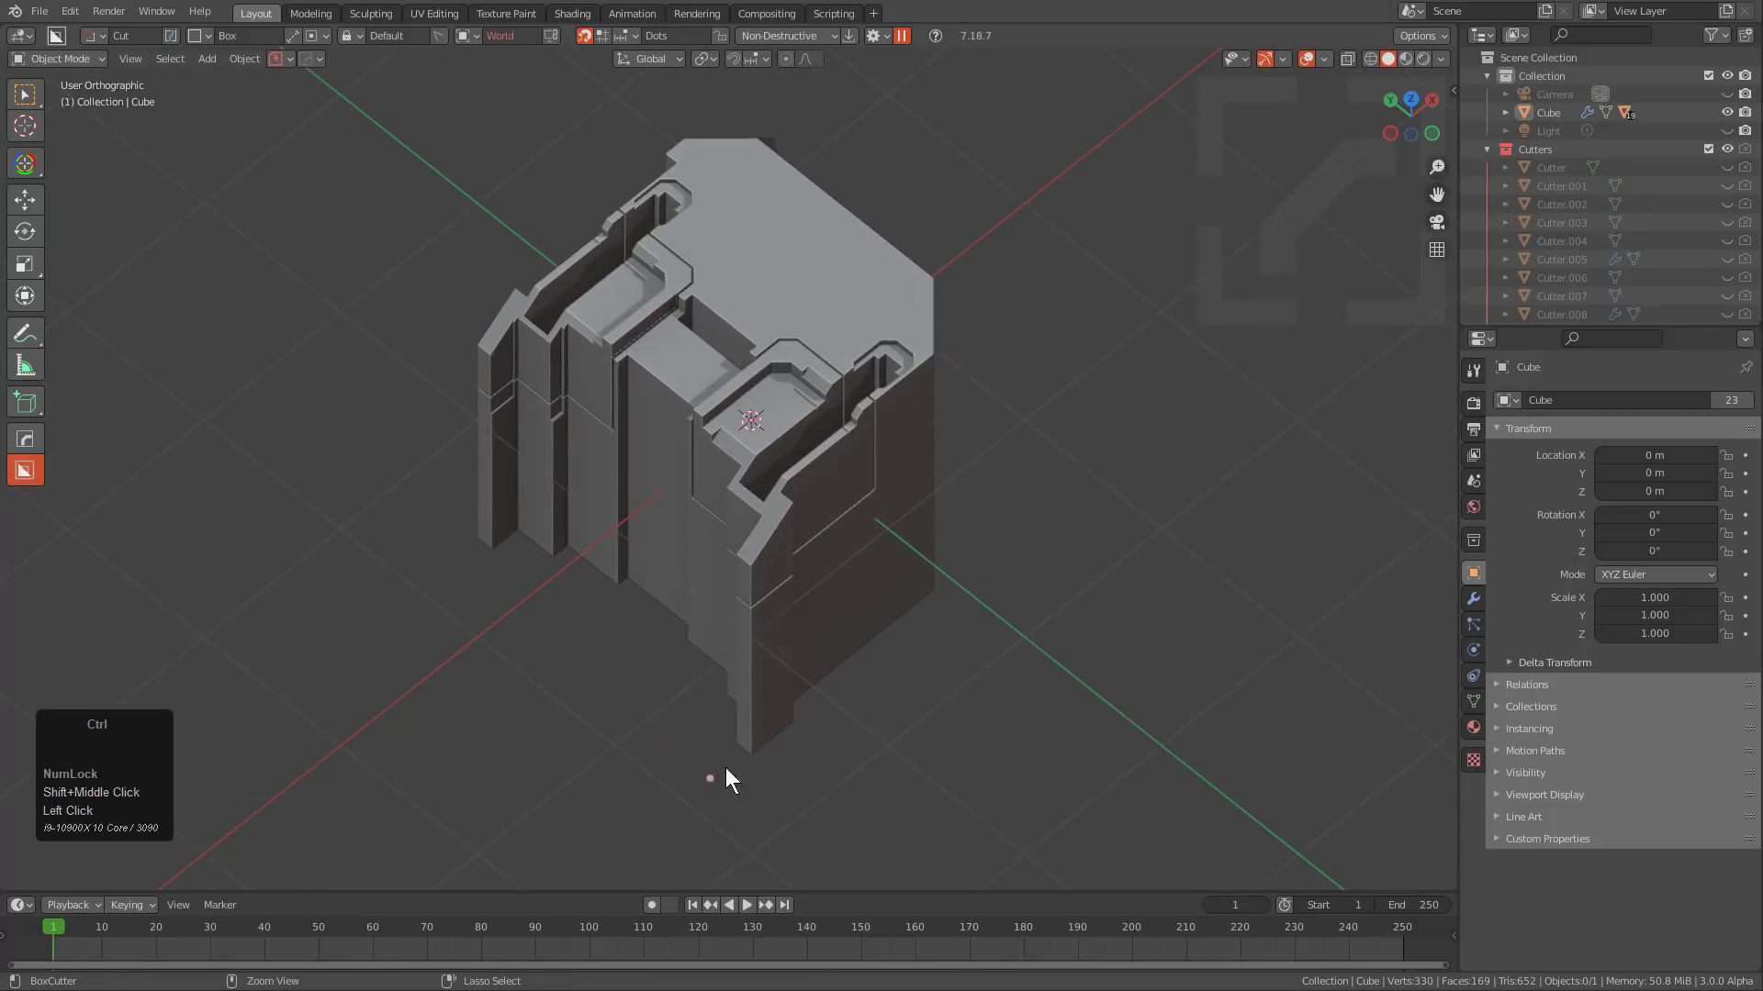
{"action": "mouse_move", "coordinate": [477, 497]}
{"action": "left_mouse_down", "text": "ctrl"}
{"action": "mouse_move", "coordinate": [356, 760]}
{"action": "mouse_move", "coordinate": [593, 861]}
{"action": "left_mouse_up", "text": "ctrl"}
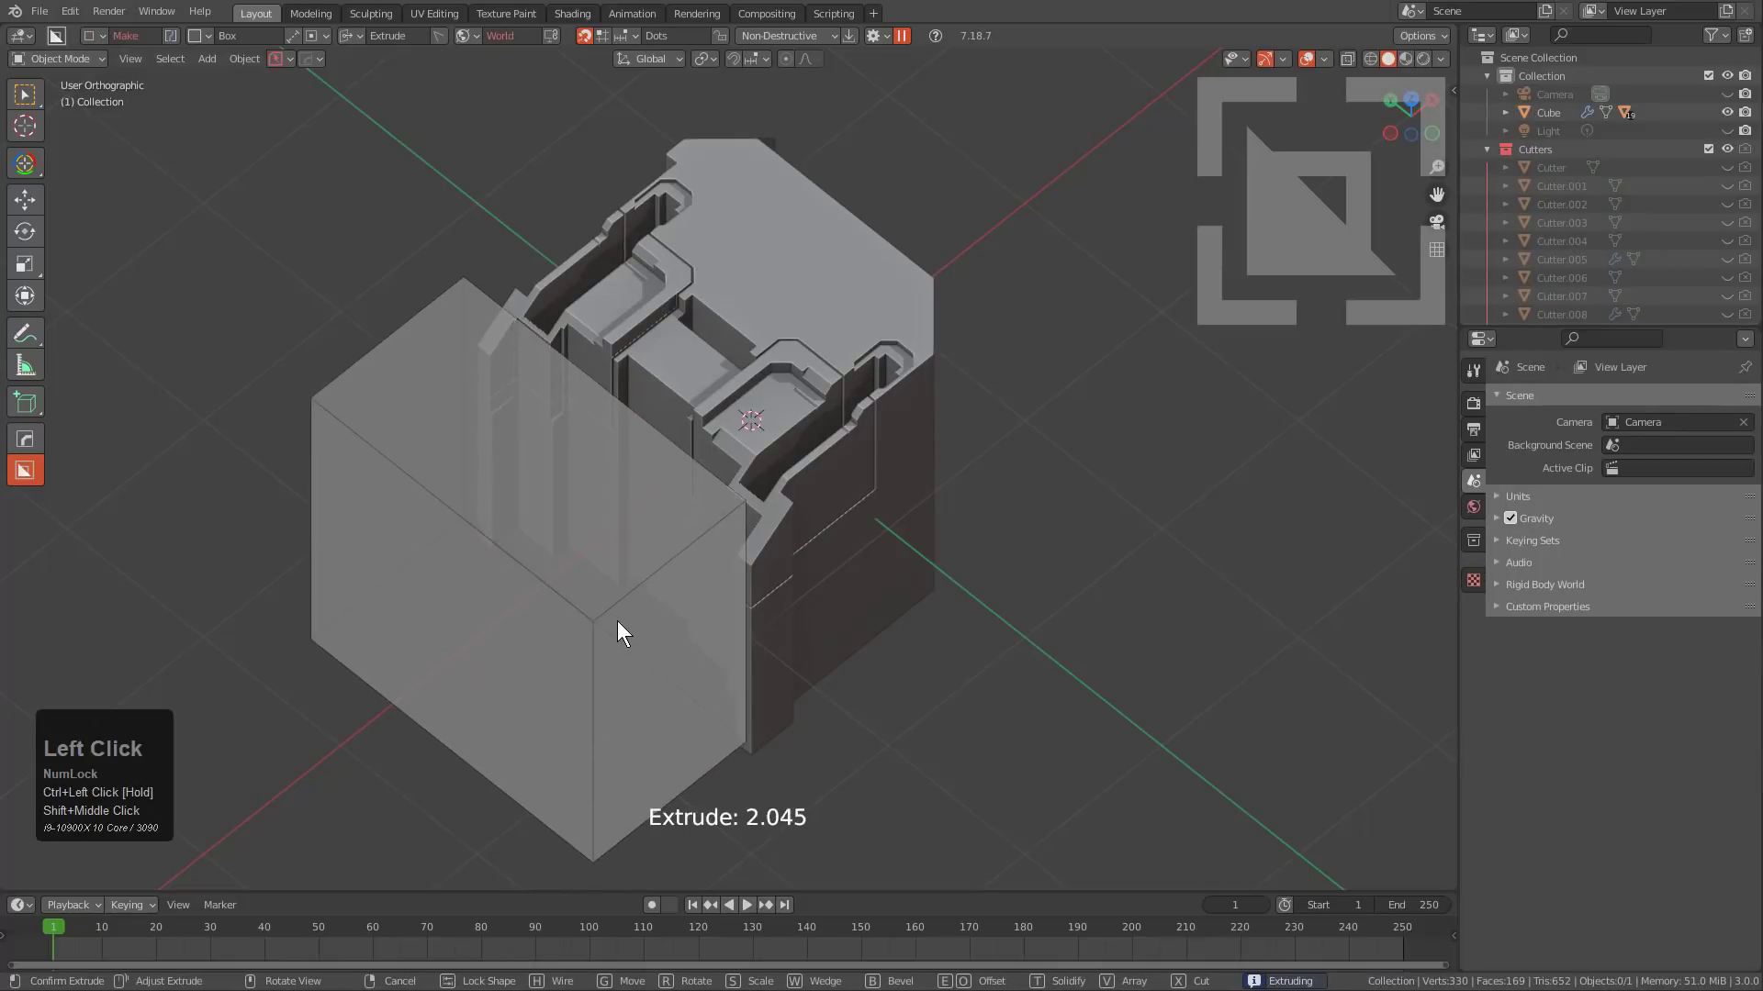
{"action": "left_click", "coordinate": [643, 652]}
{"action": "left_click", "coordinate": [559, 498]}
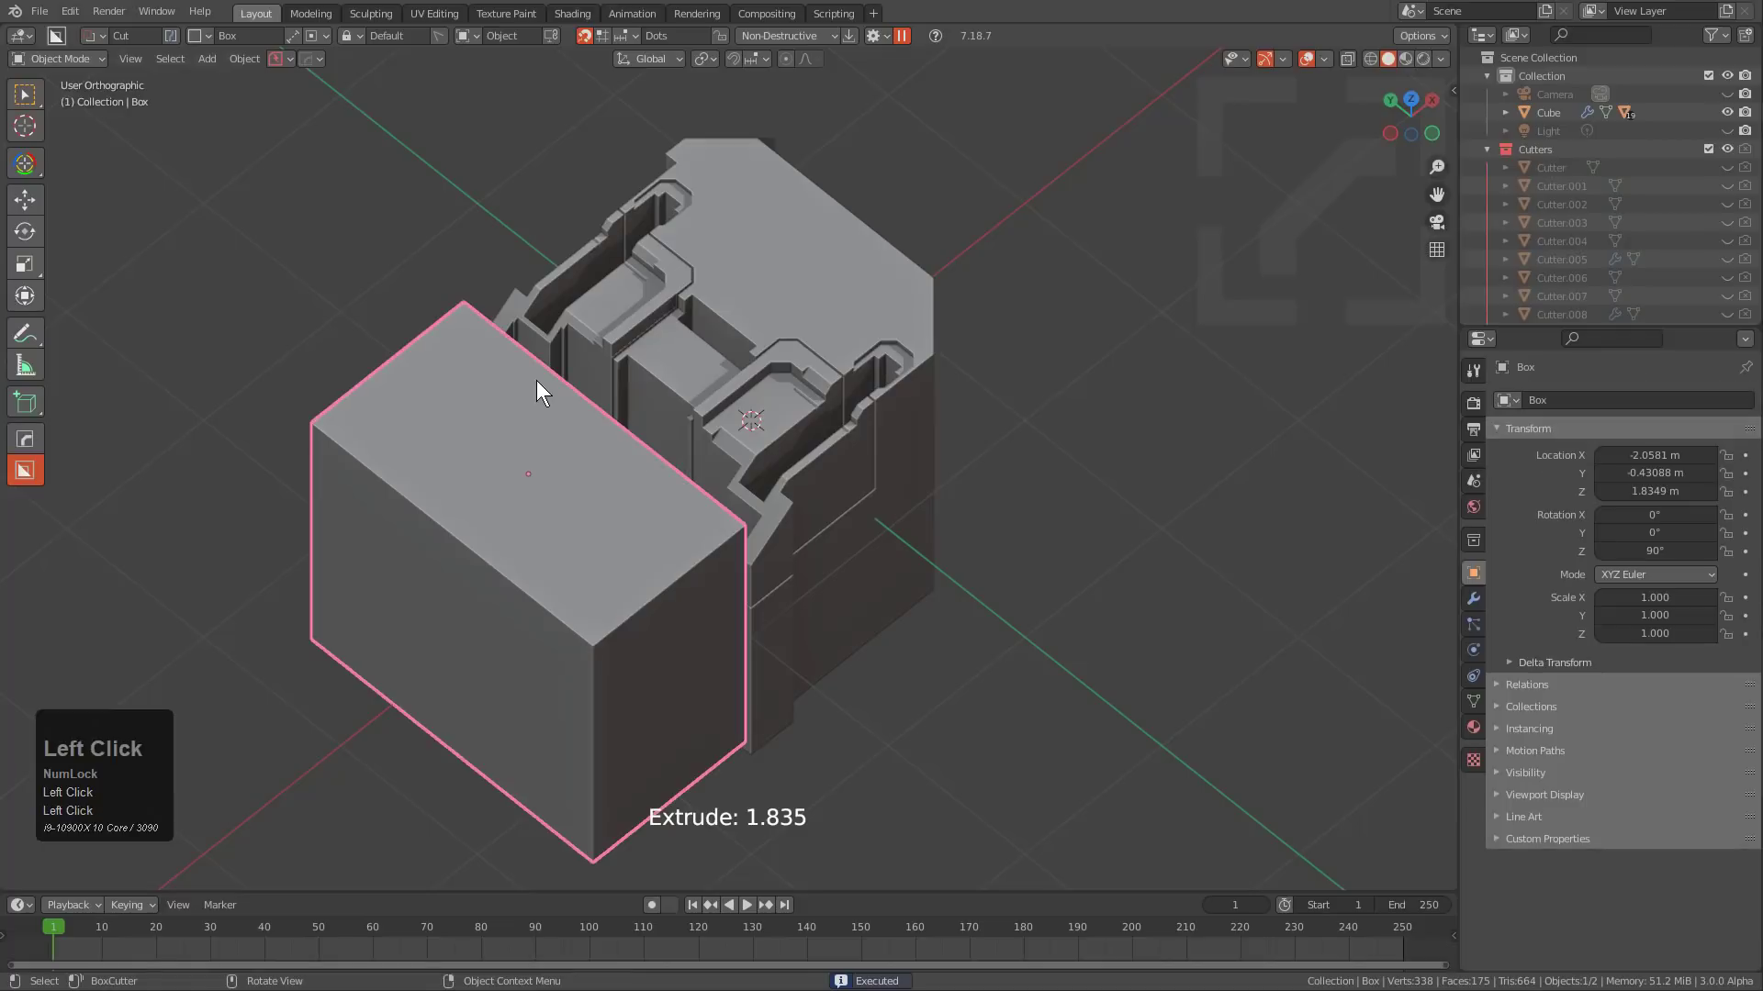
Hollow out the new box with a centred cut about 1.850 deep, and draw a bevelled box cut on its outer side.
{"action": "key", "text": "ctrl"}
{"action": "mouse_move", "coordinate": [528, 475]}
{"action": "left_mouse_down", "text": "ctrl"}
{"action": "mouse_move", "coordinate": [666, 556]}
{"action": "mouse_move", "coordinate": [732, 527]}
{"action": "left_mouse_up", "text": "ctrl"}
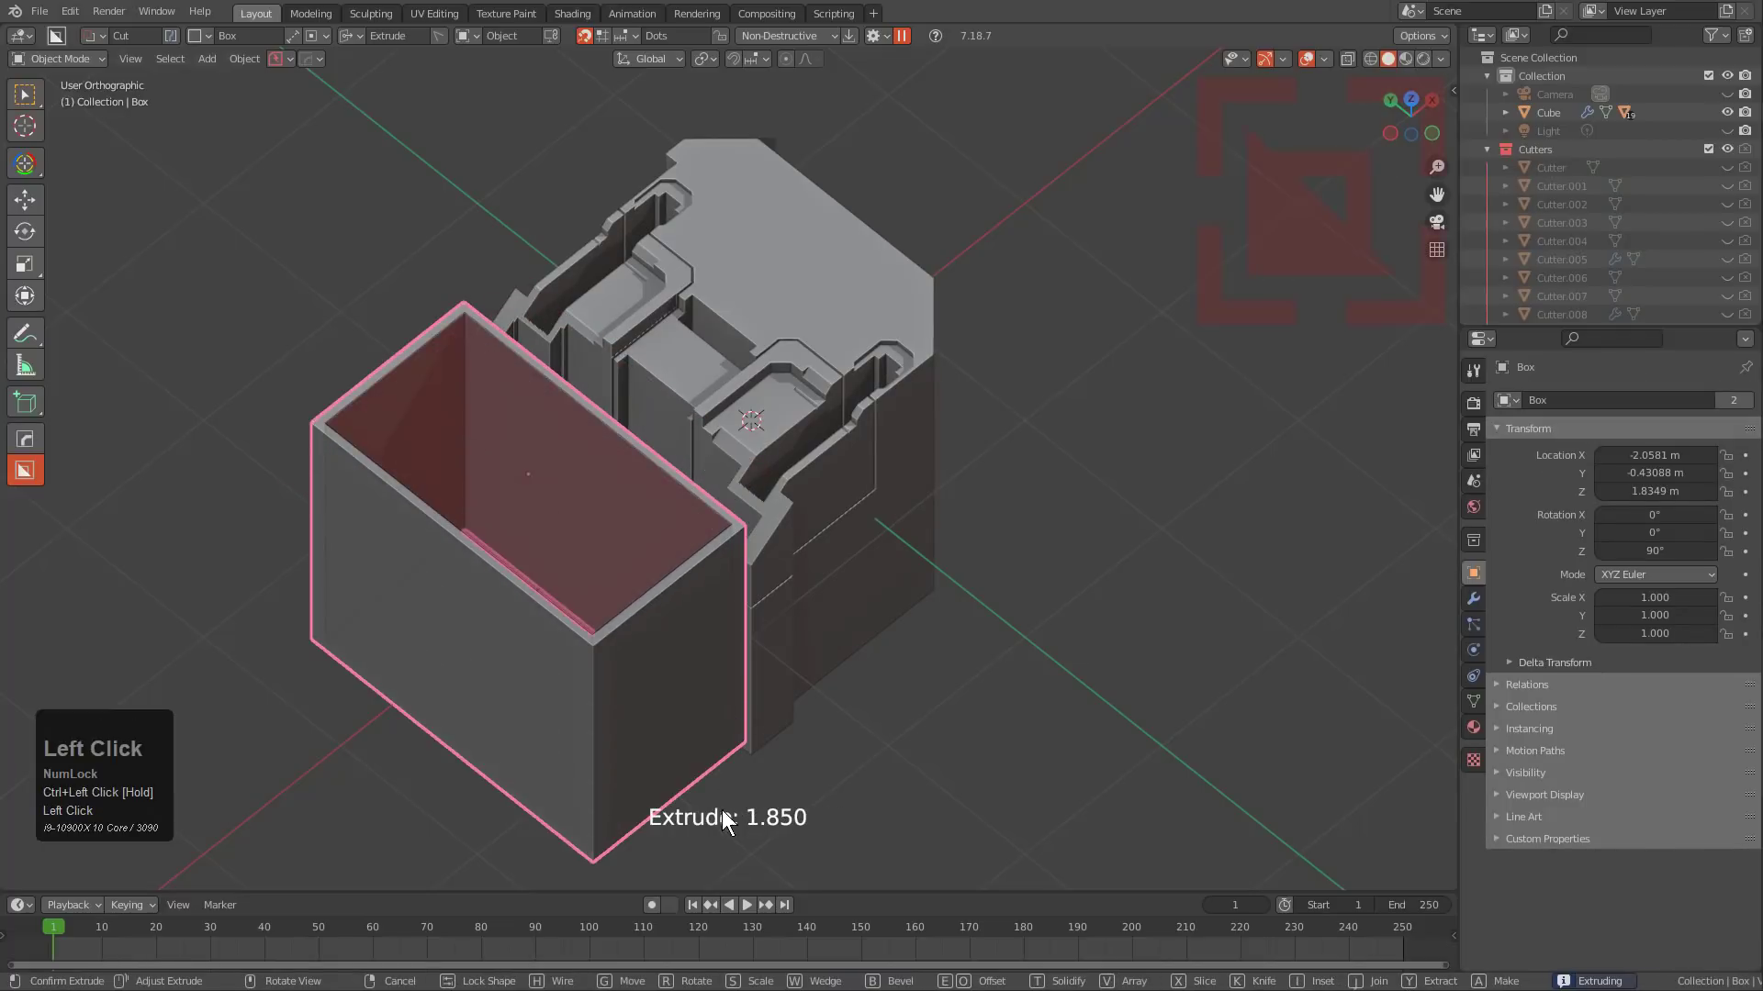
{"action": "left_click", "coordinate": [597, 699]}
{"action": "mouse_move", "coordinate": [392, 508]}
{"action": "left_mouse_down"}
{"action": "mouse_move", "coordinate": [576, 595]}
{"action": "mouse_move", "coordinate": [558, 569]}
{"action": "left_mouse_up"}
{"action": "key", "text": "b"}
{"action": "key", "text": "space"}
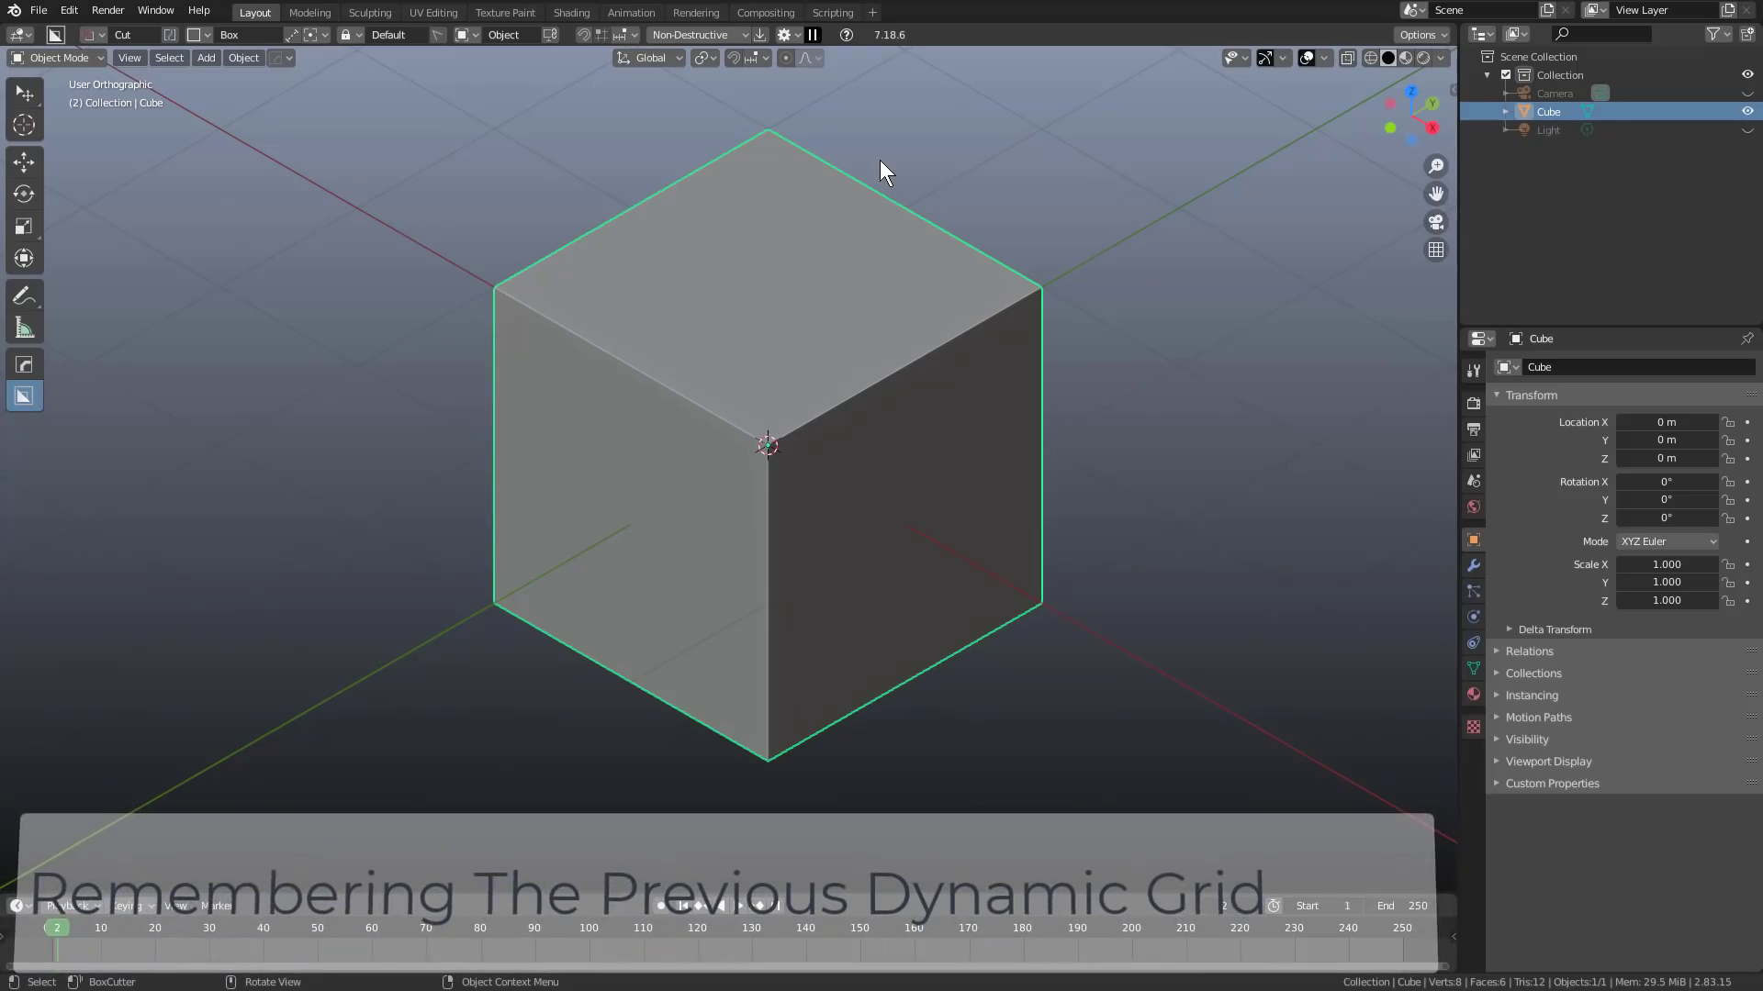
Turn on grid snapping in the older BoxCutter version and preview its dynamic grid on the cube.
{"action": "left_click", "coordinate": [602, 35]}
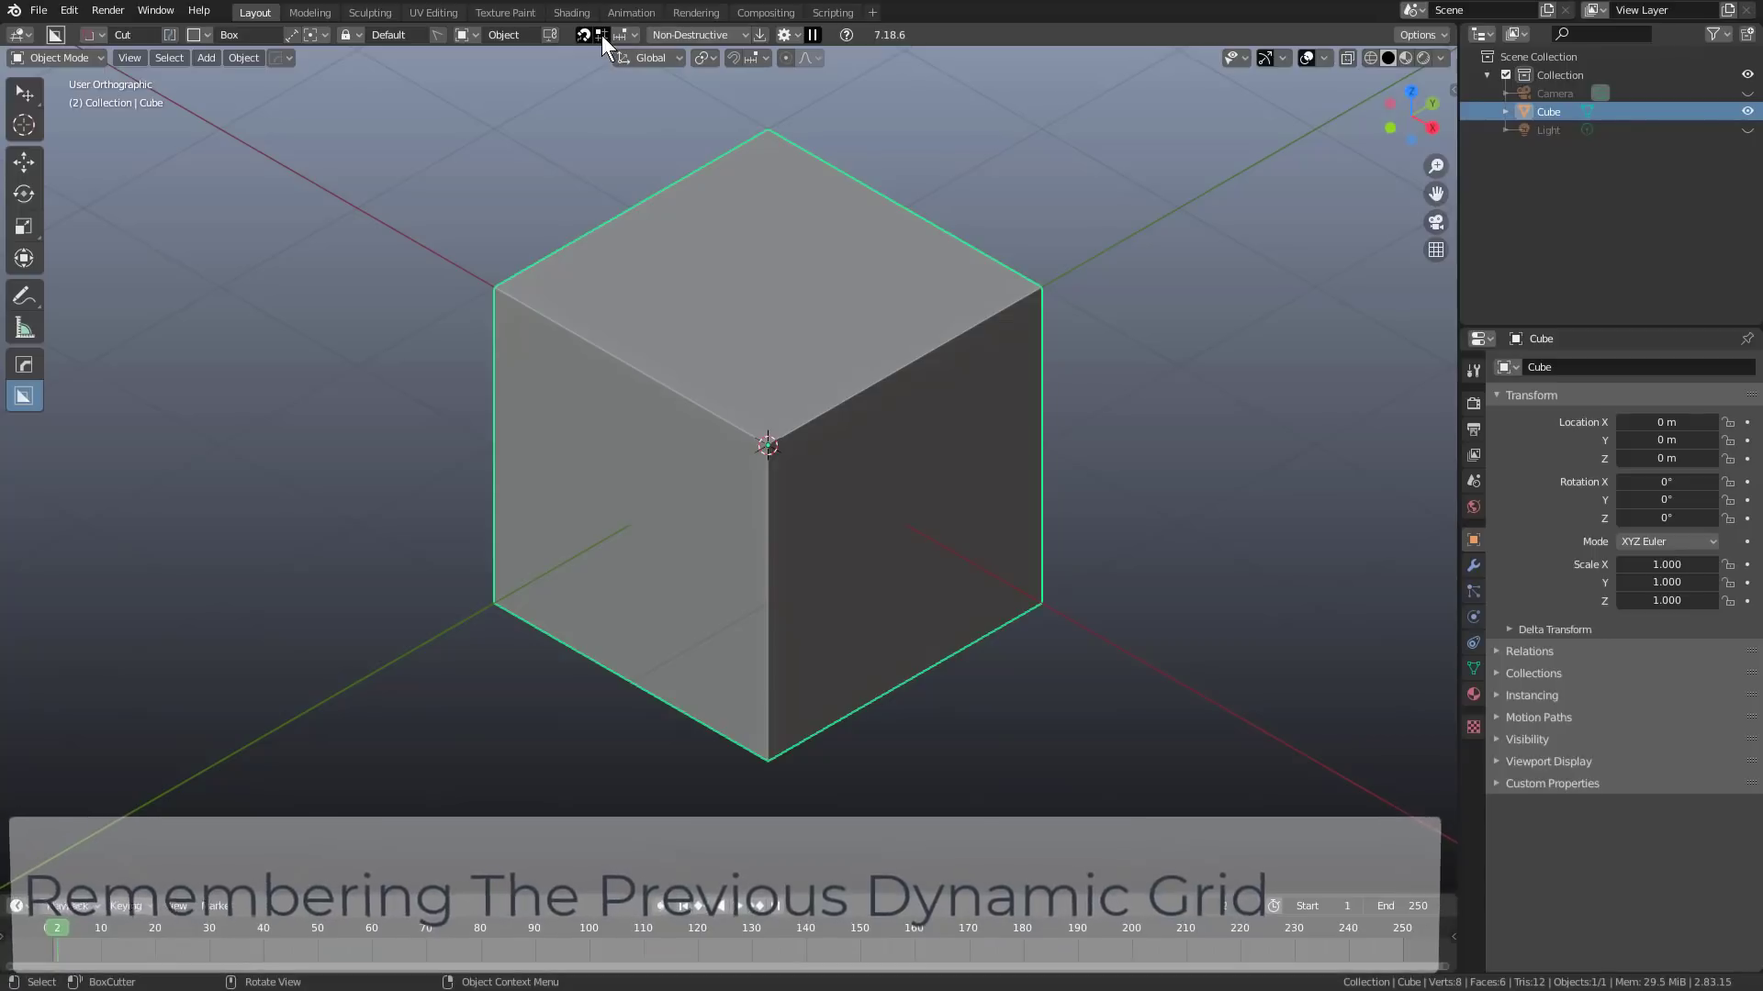
{"action": "scroll", "coordinate": [748, 311], "scroll_direction": "up", "scroll_amount": 2, "text": "ctrl"}
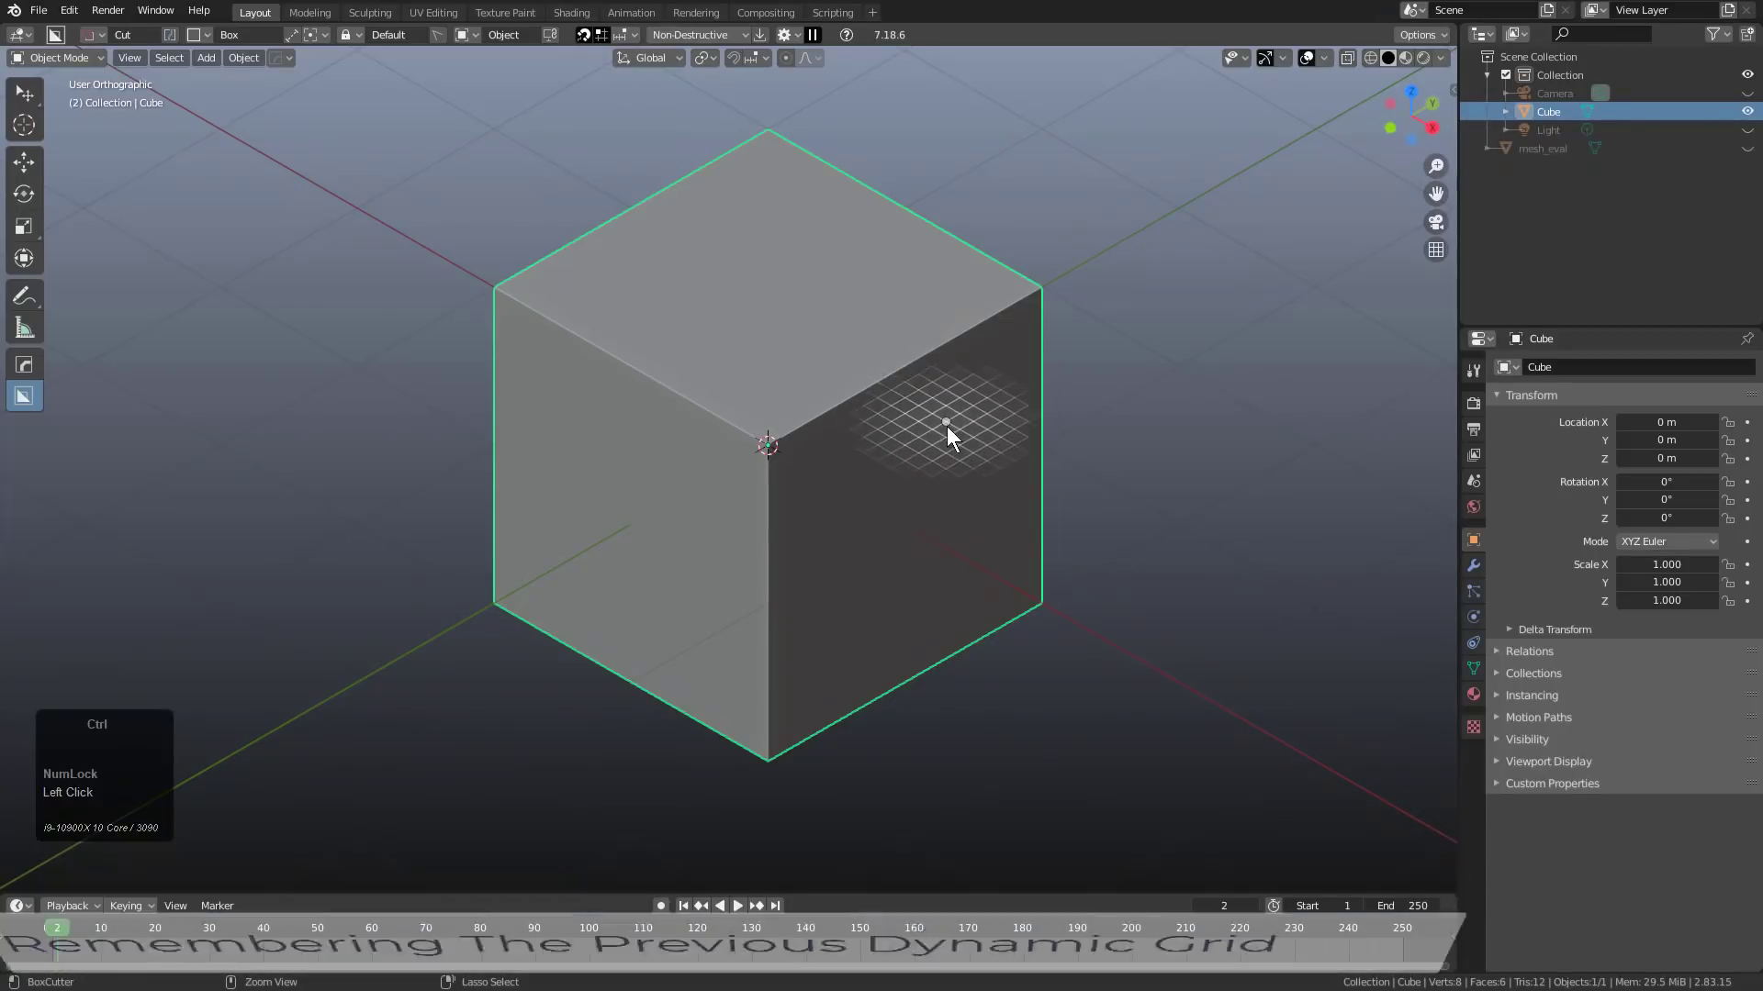
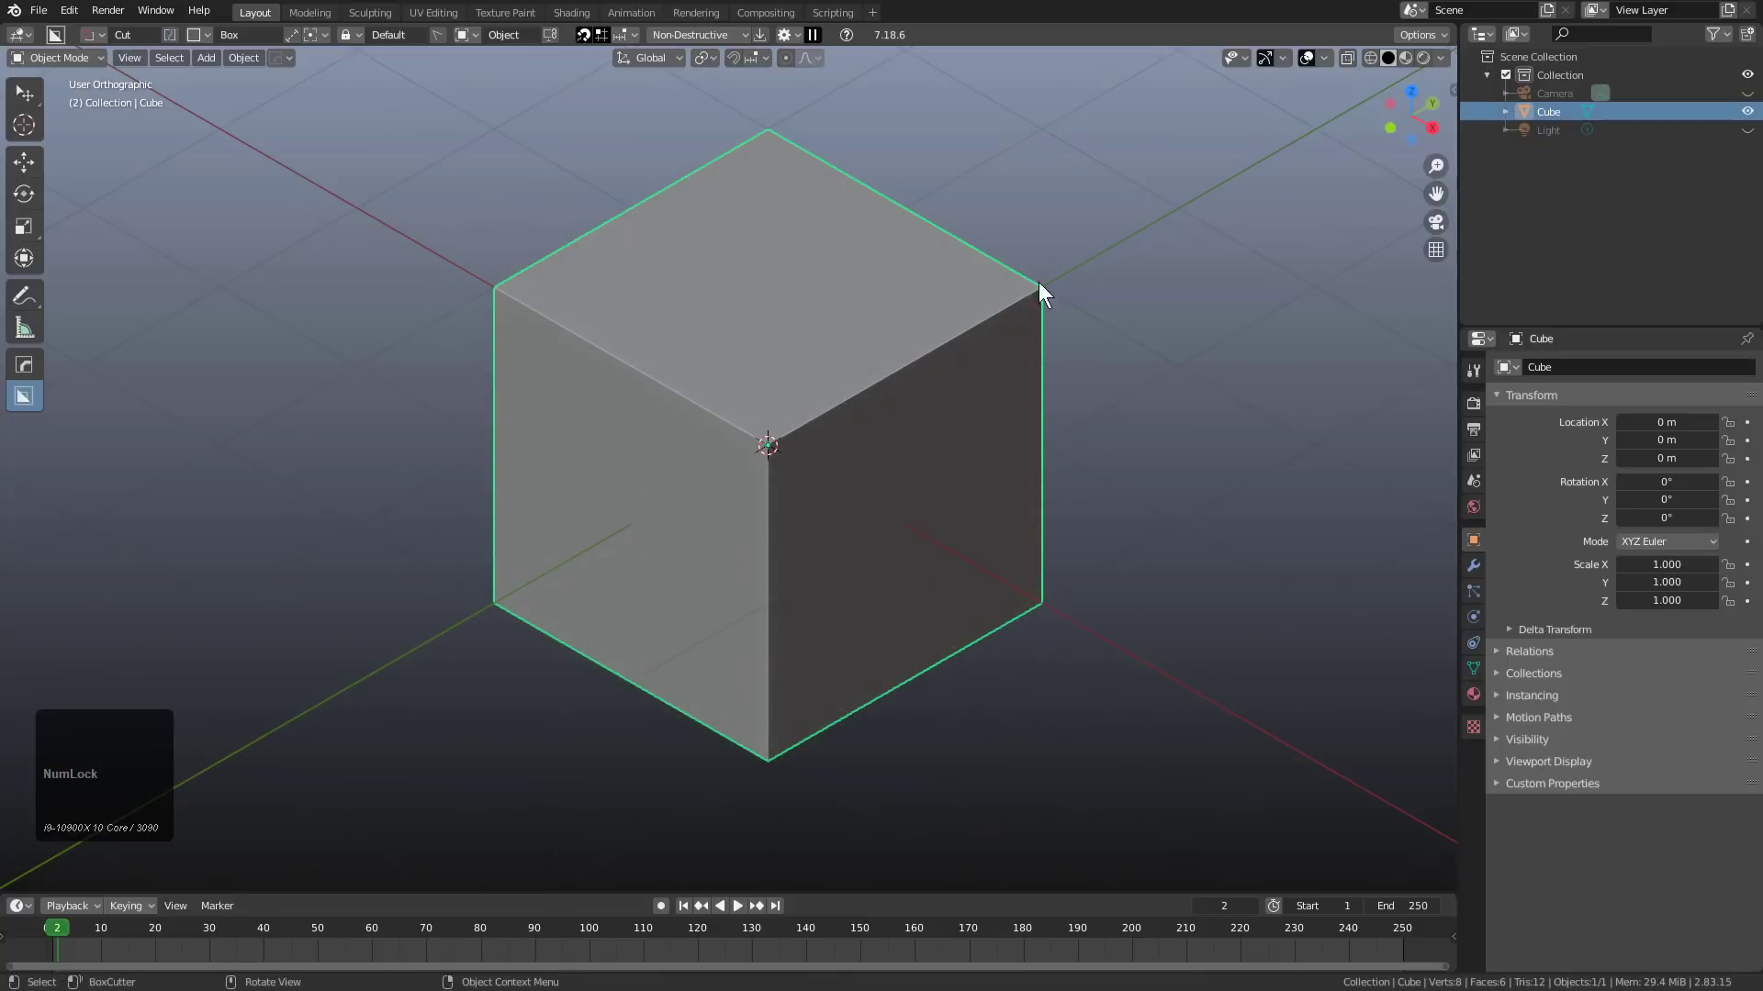
{"action": "left_click", "coordinate": [1678, 1]}
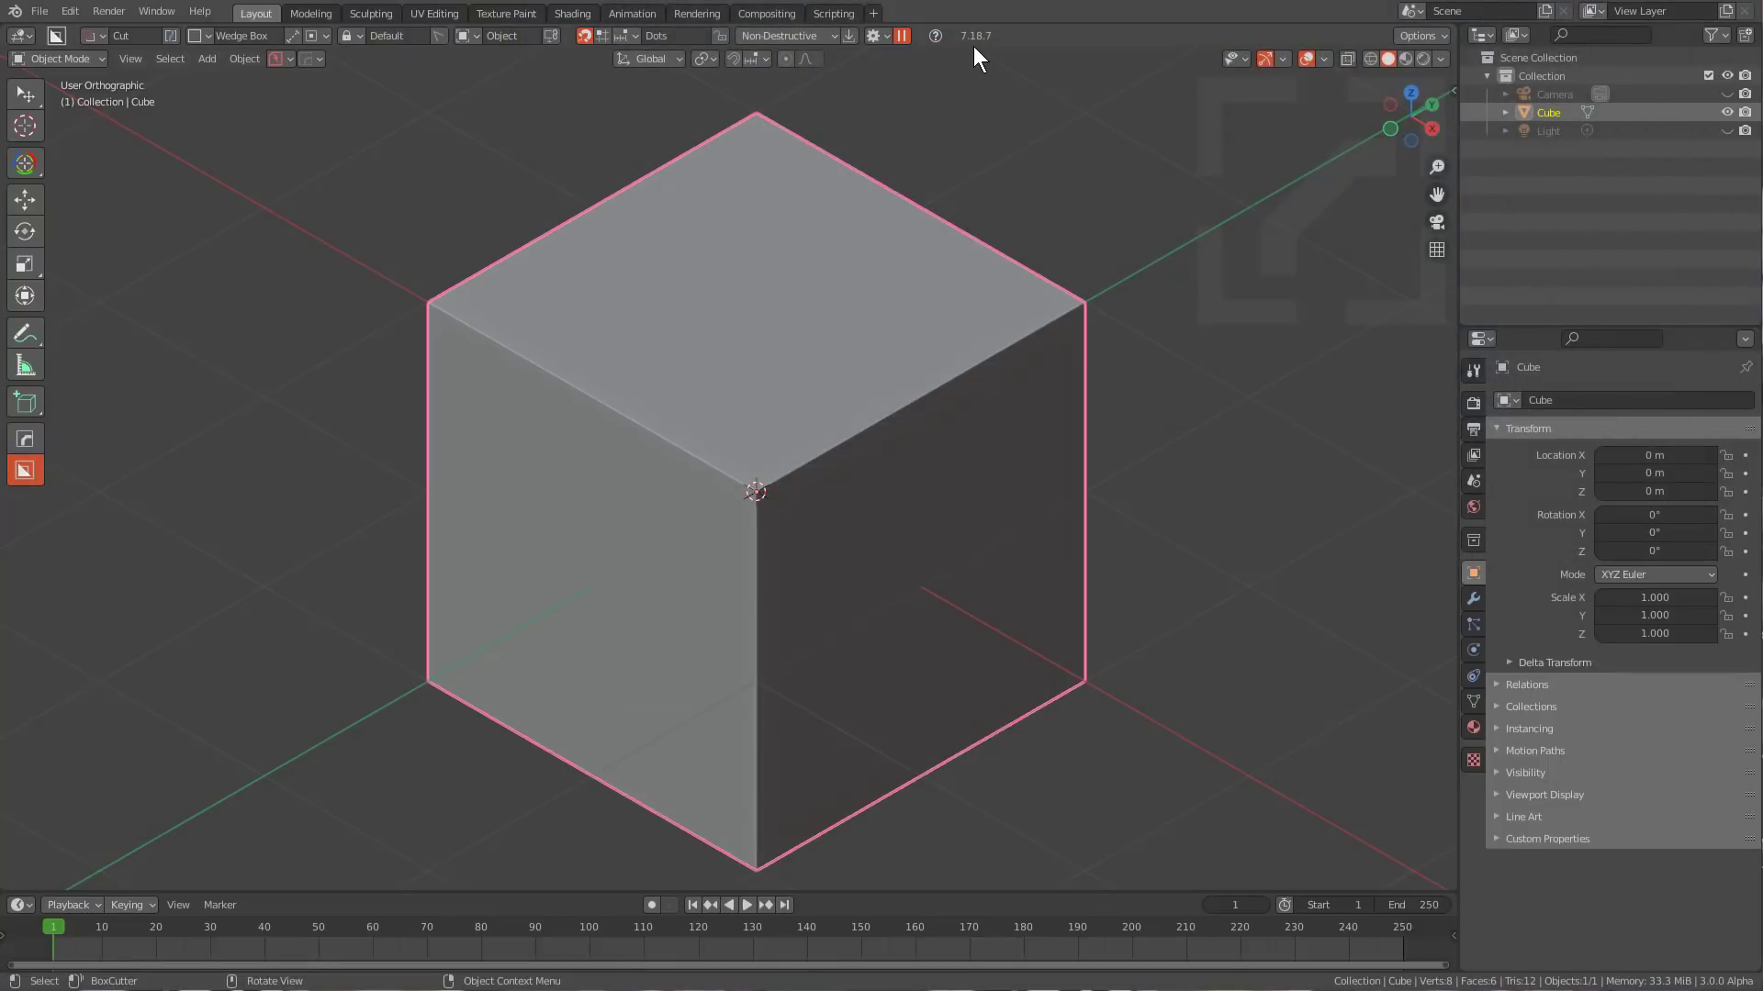
Enable dynamic grid snapping on the fresh cube, toggling snapping off and on to test the grid switch.
{"action": "left_click", "coordinate": [602, 36]}
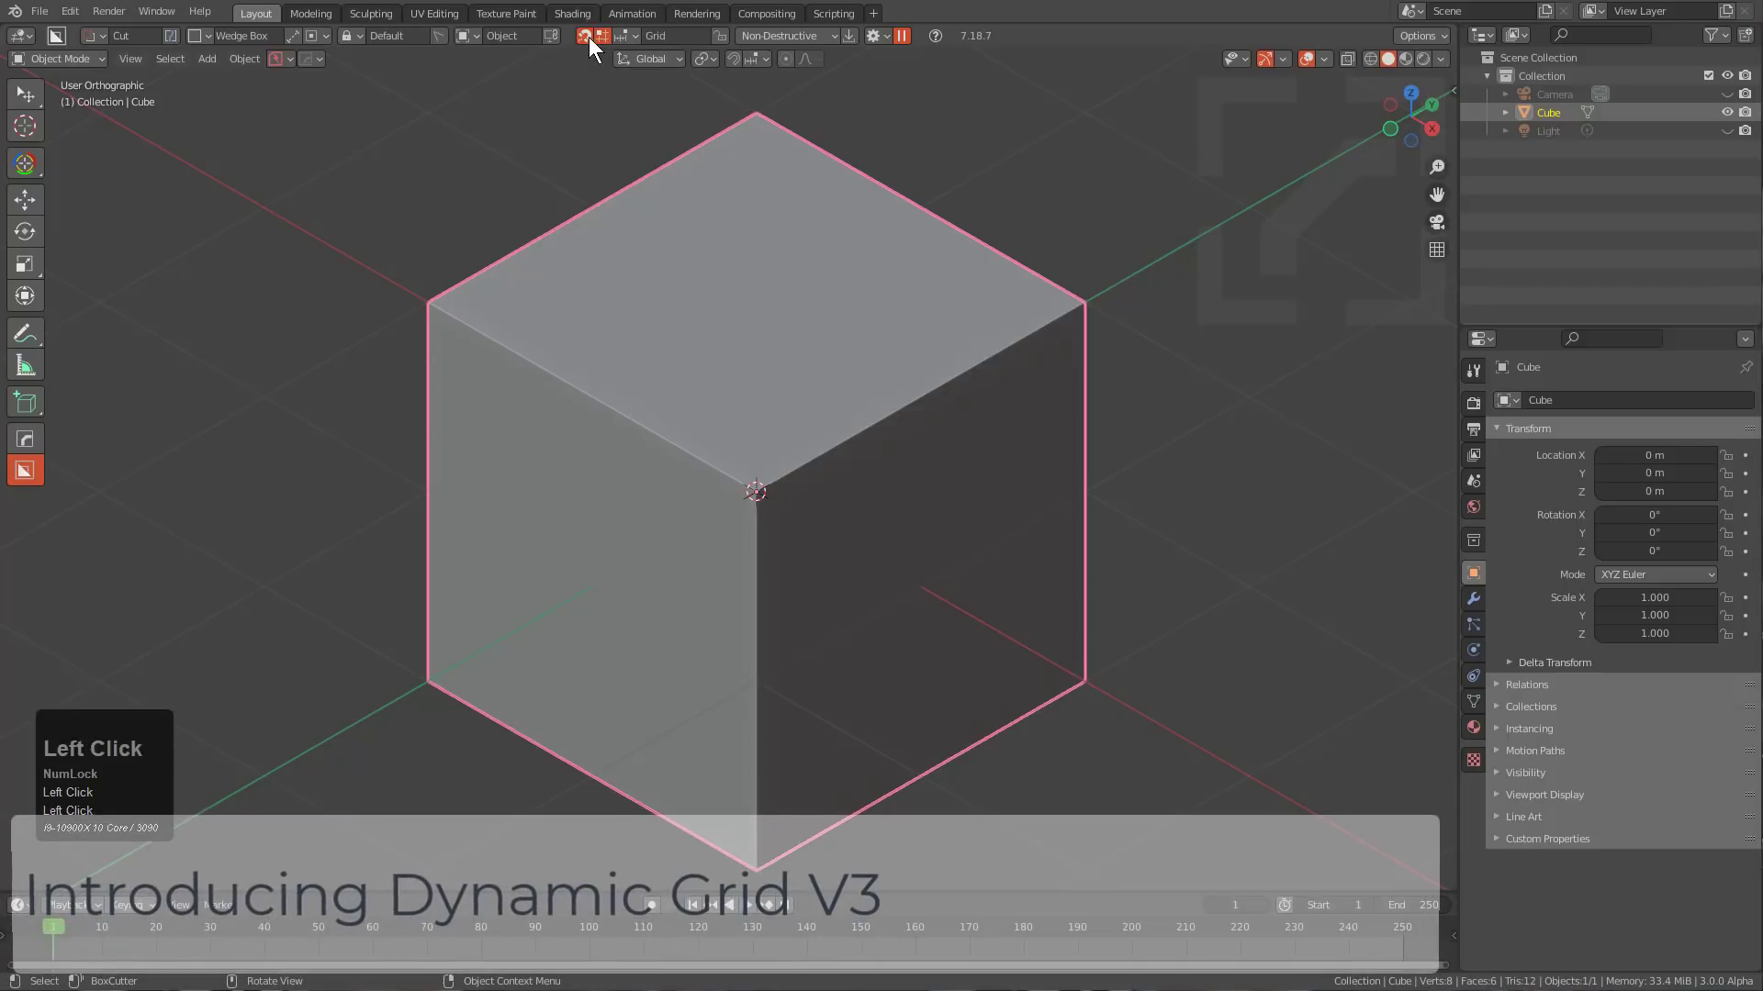
{"action": "left_click", "coordinate": [586, 36]}
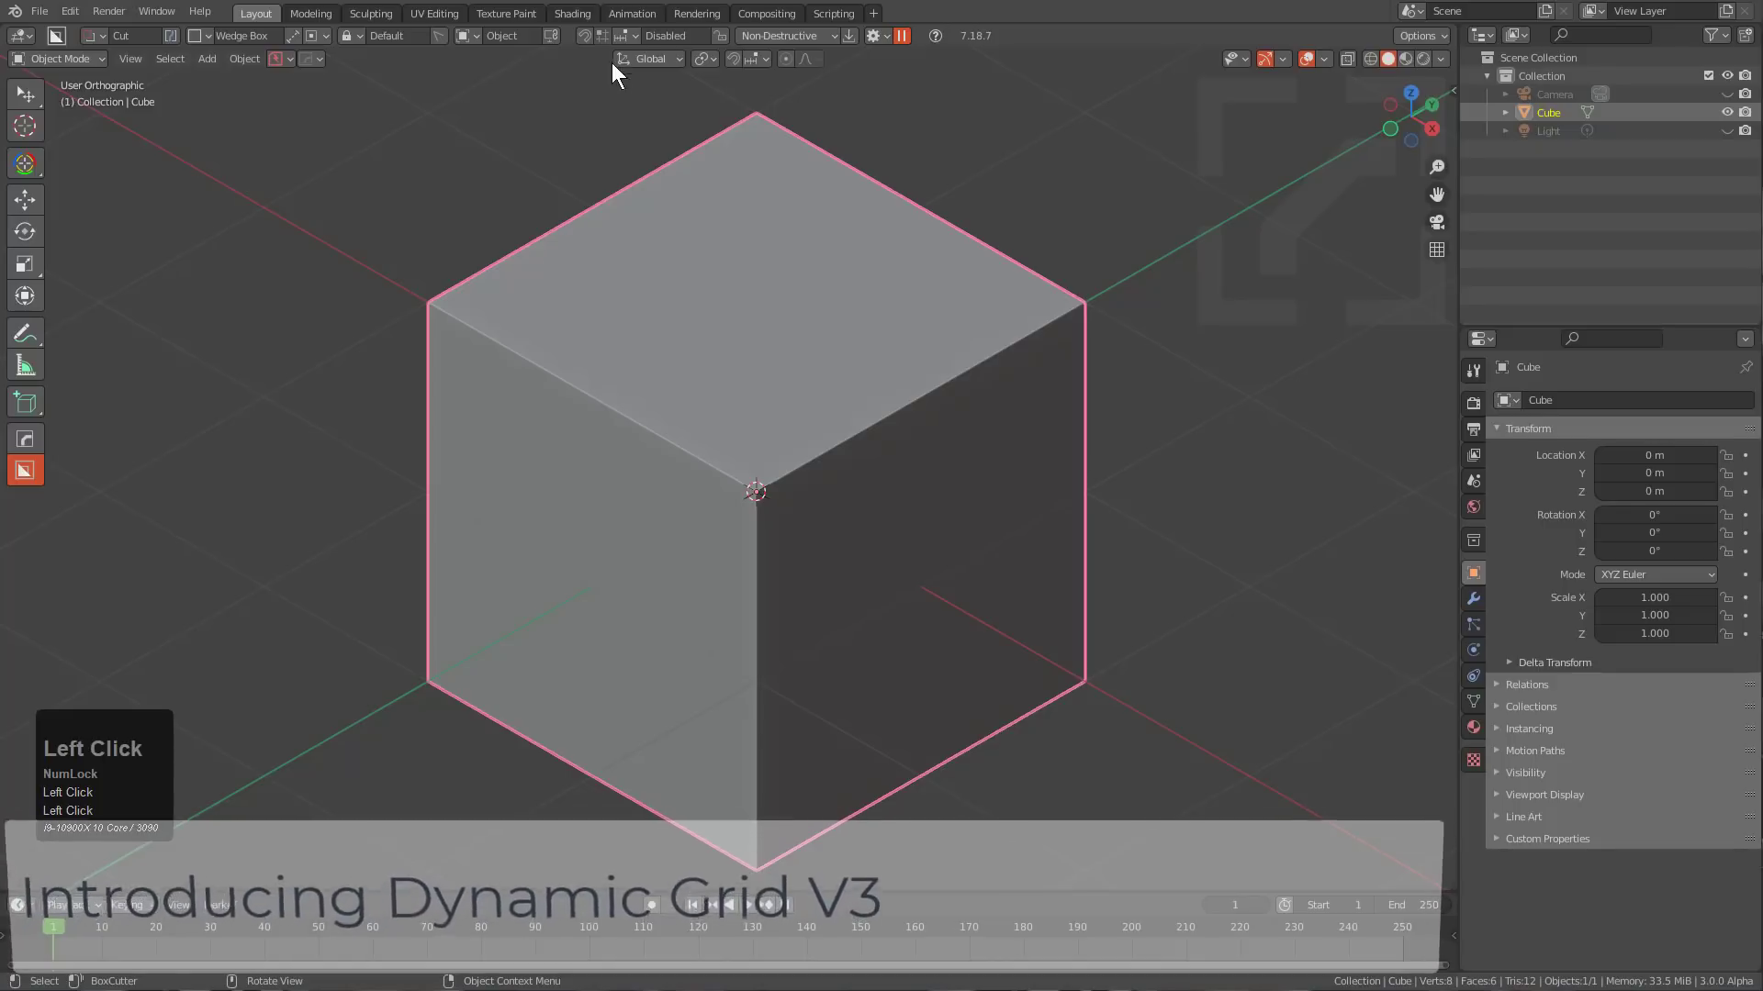
{"action": "left_click", "coordinate": [603, 35]}
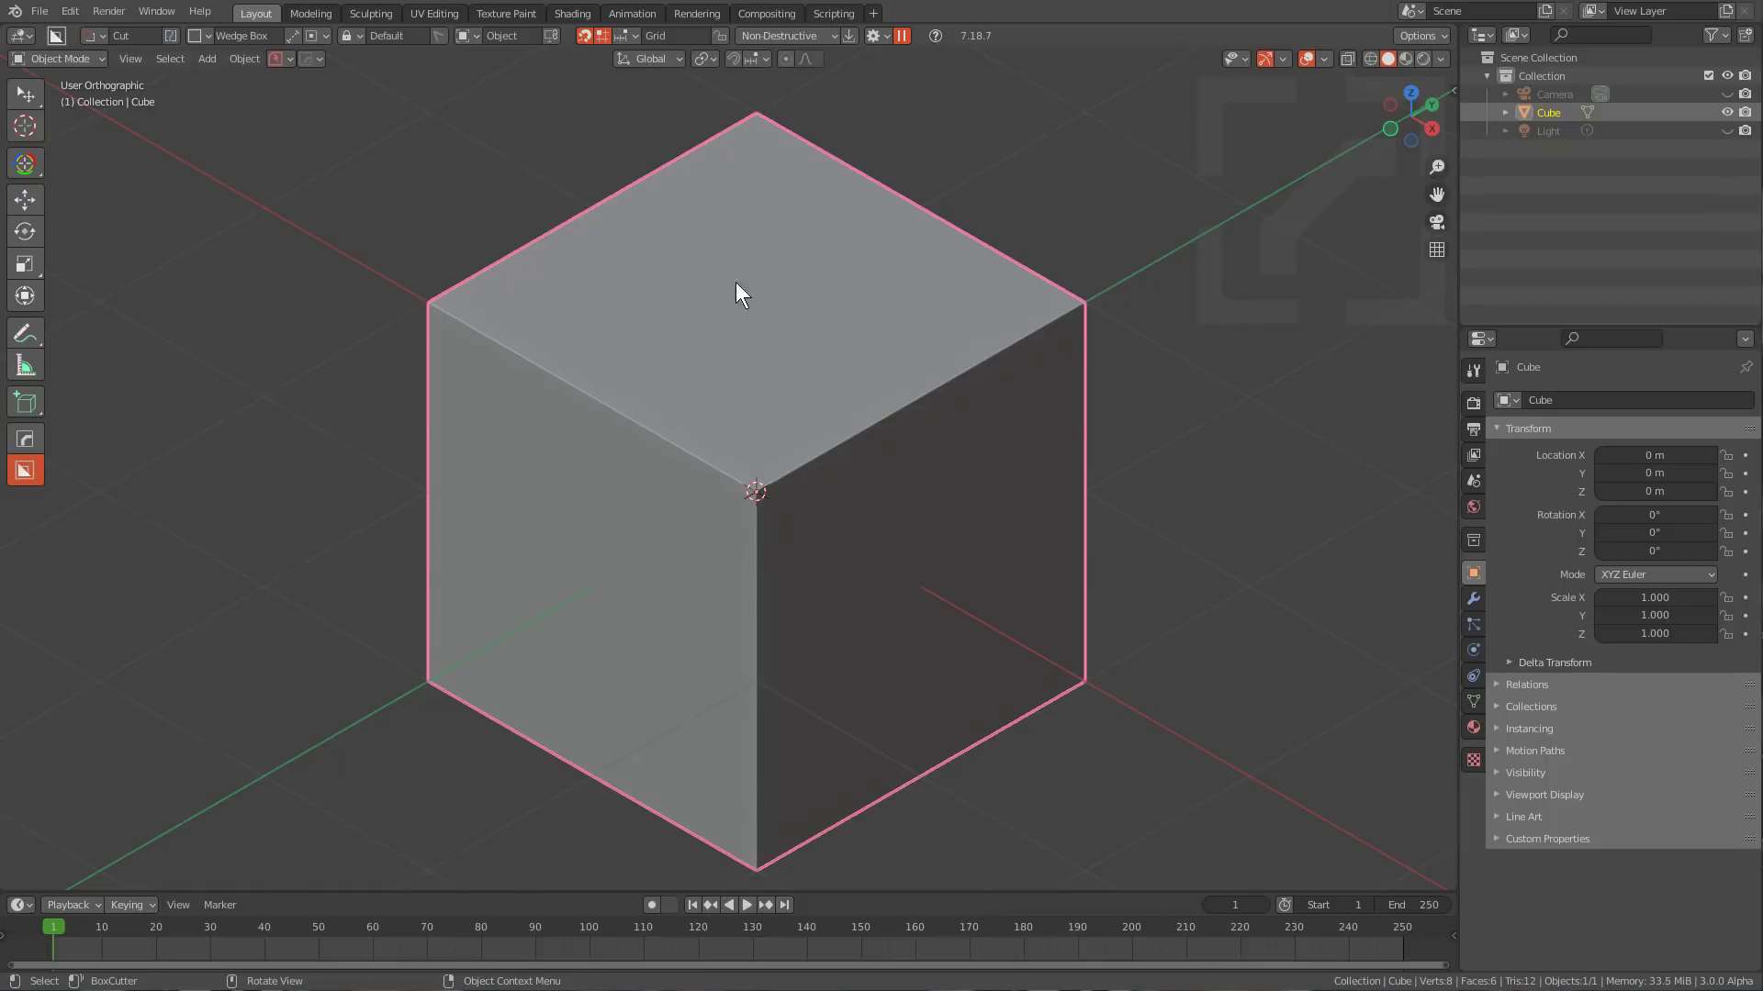
Set the grid size to 0.30 and preview the dynamic grid on the cube's top and side faces.
{"action": "scroll", "coordinate": [725, 317], "scroll_direction": "down", "scroll_amount": 2, "text": "ctrl"}
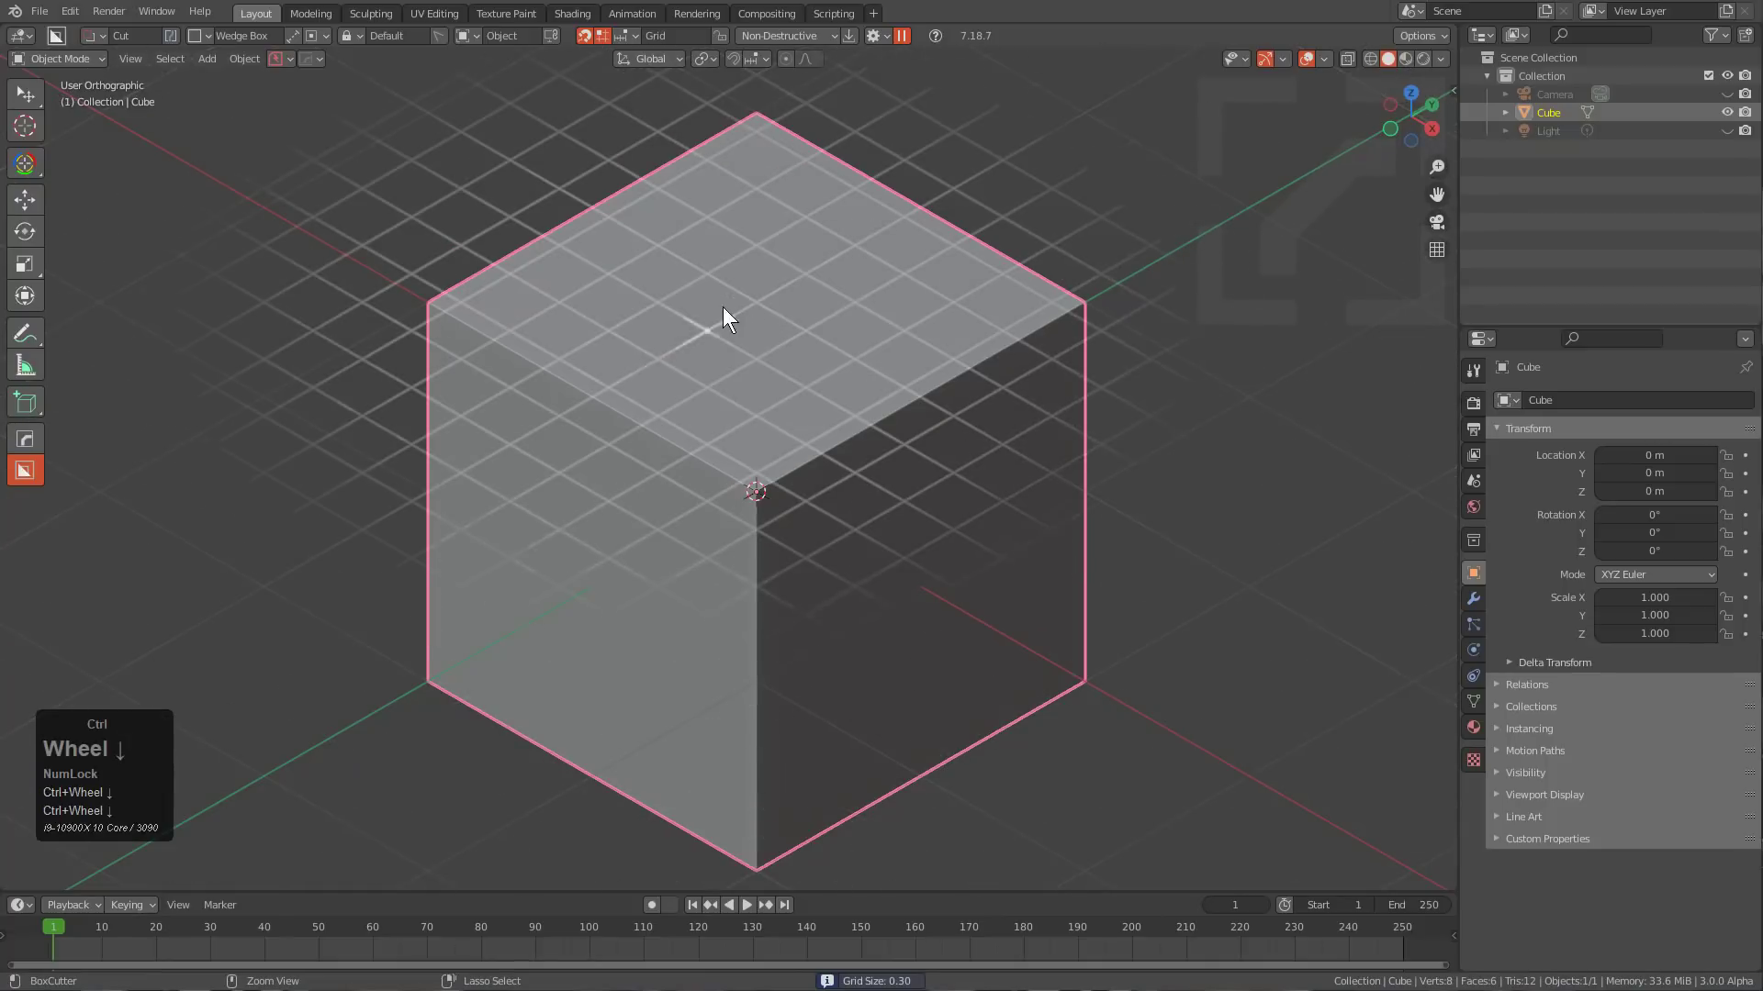
{"action": "scroll", "coordinate": [788, 340], "scroll_direction": "up", "scroll_amount": 2, "text": "ctrl"}
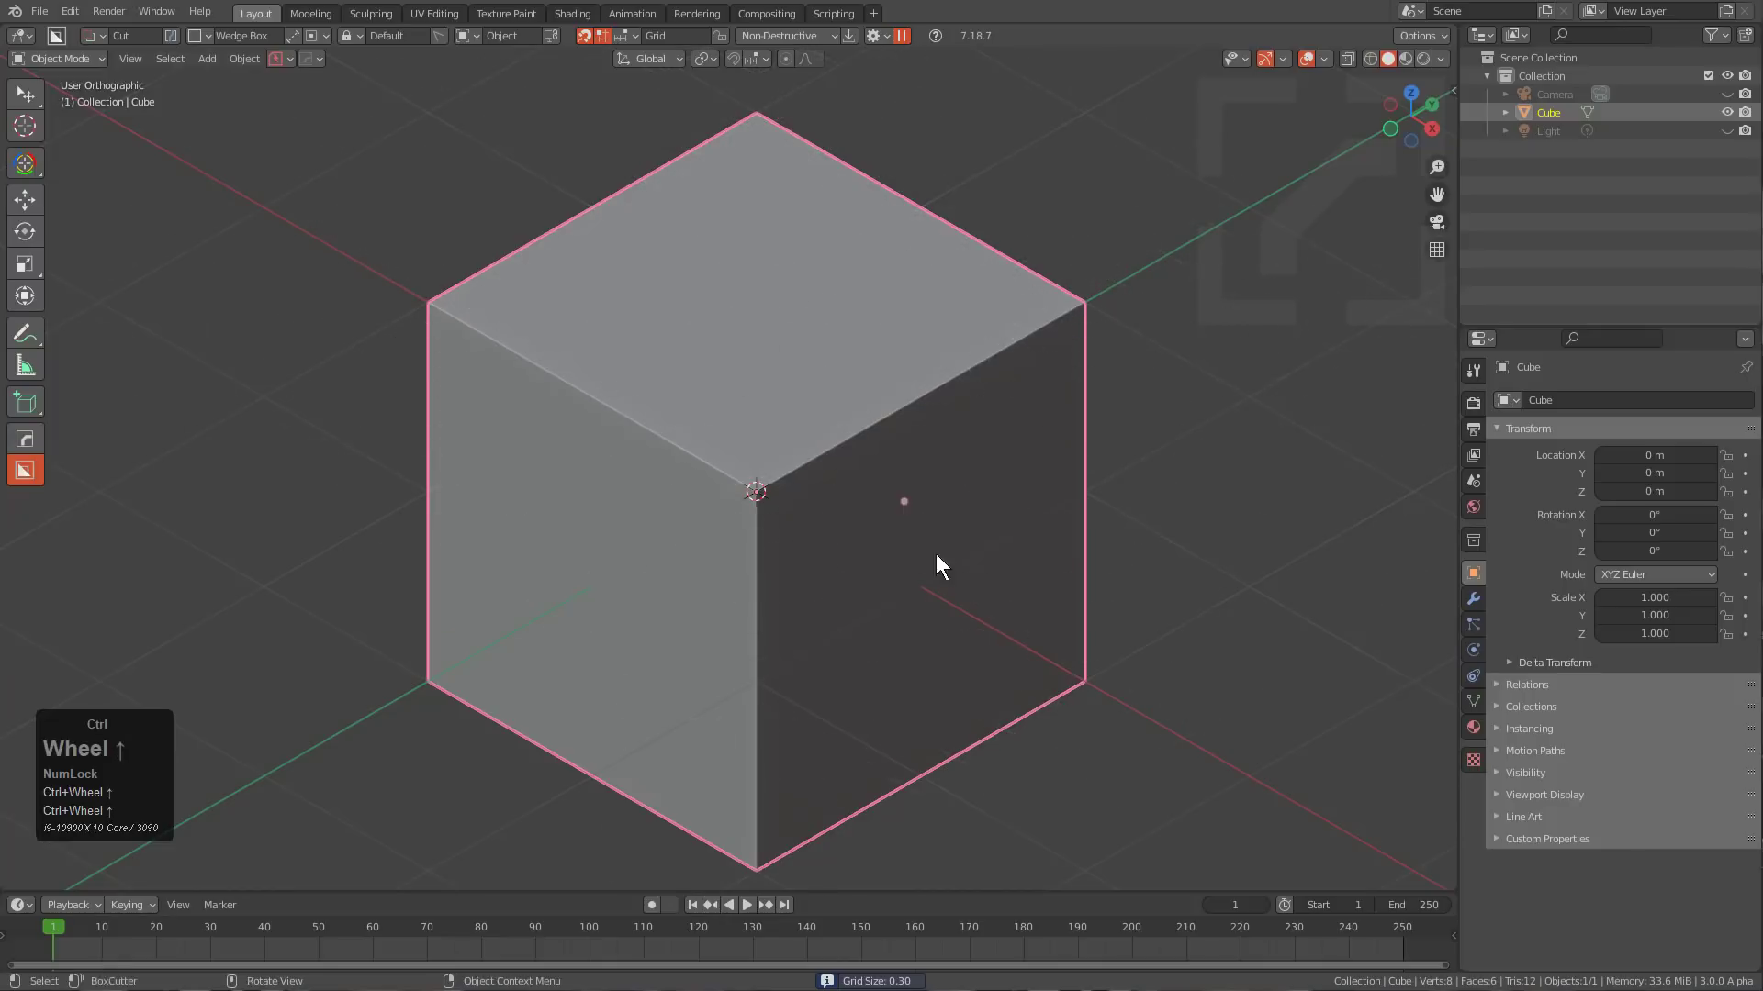
{"action": "key", "text": "ctrl"}
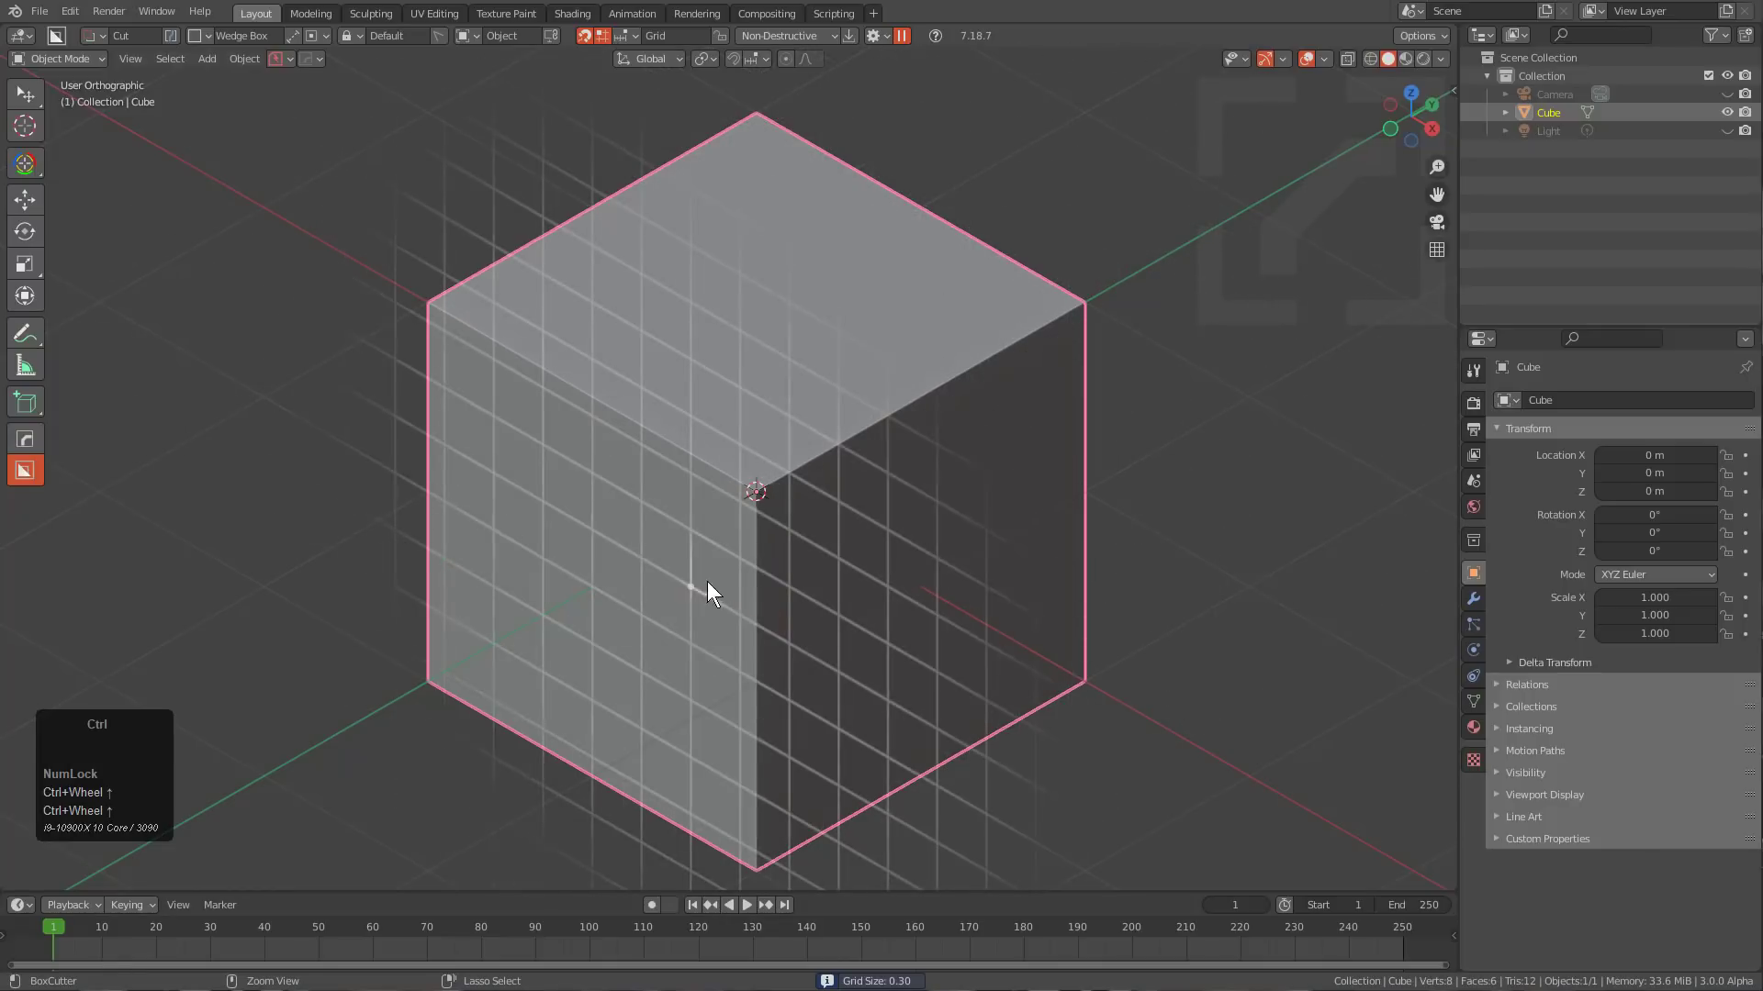
{"action": "key", "text": "ctrl"}
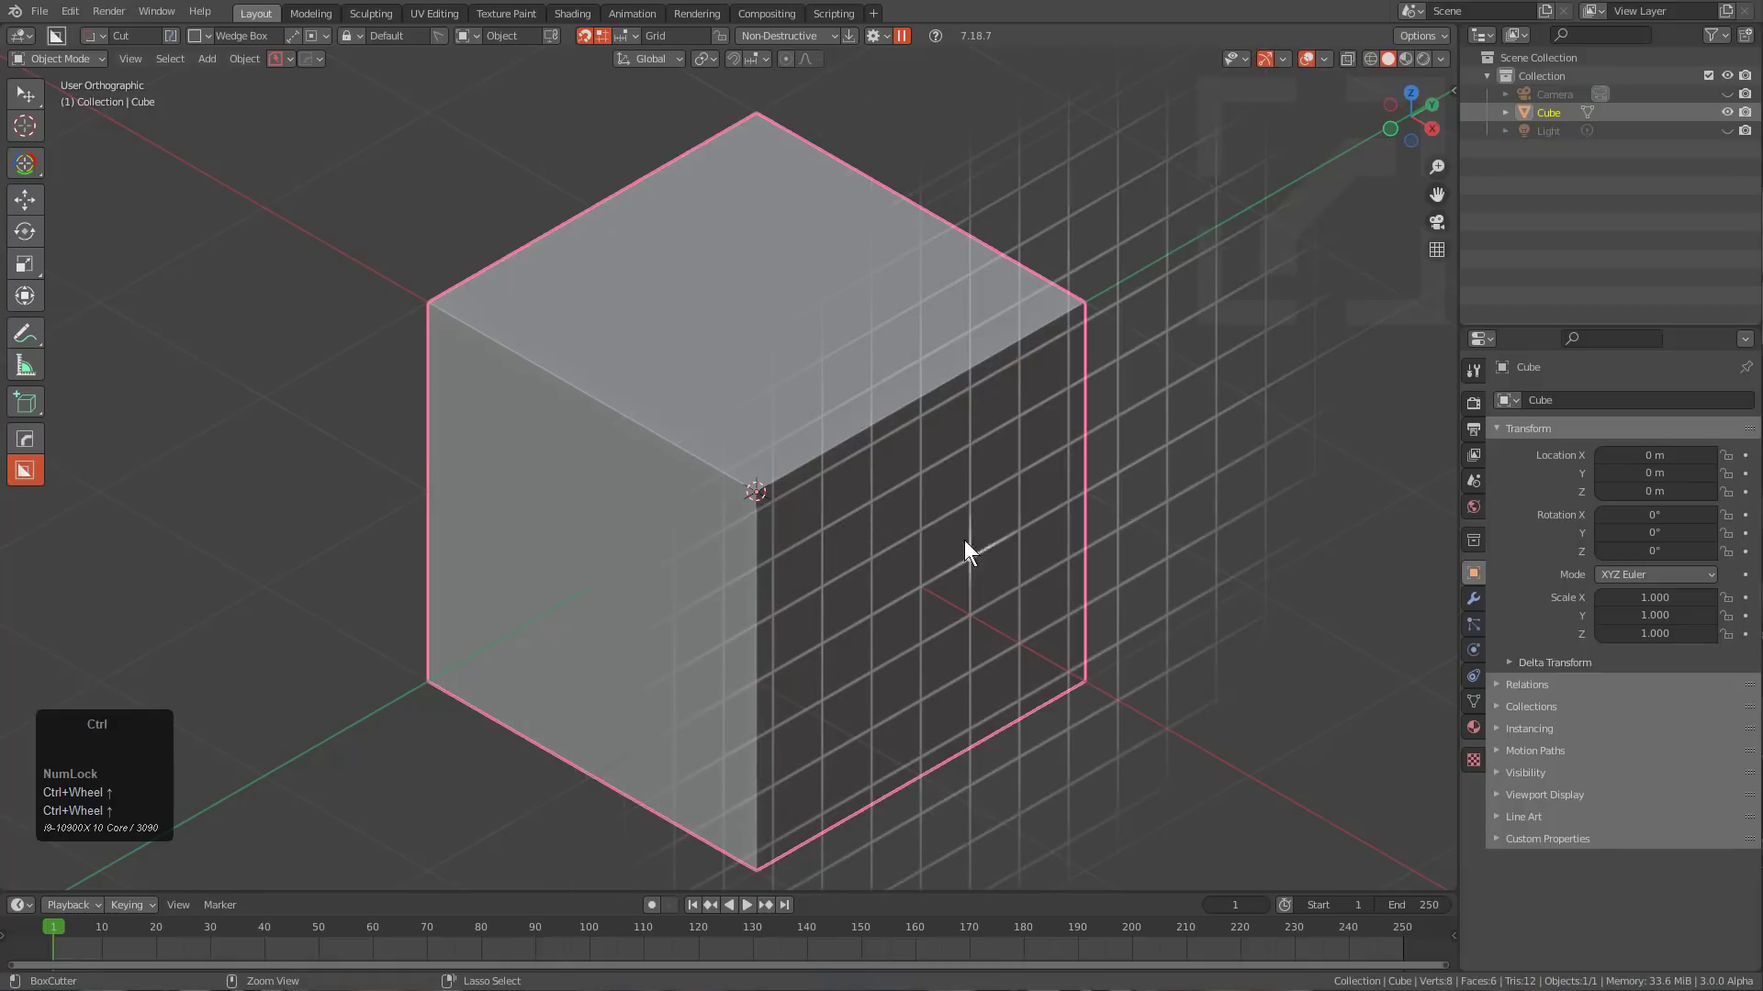
Enable the adaptive grid in the snapping options, together with the extra toggle beside its subdivision value.
{"action": "left_click", "coordinate": [626, 36]}
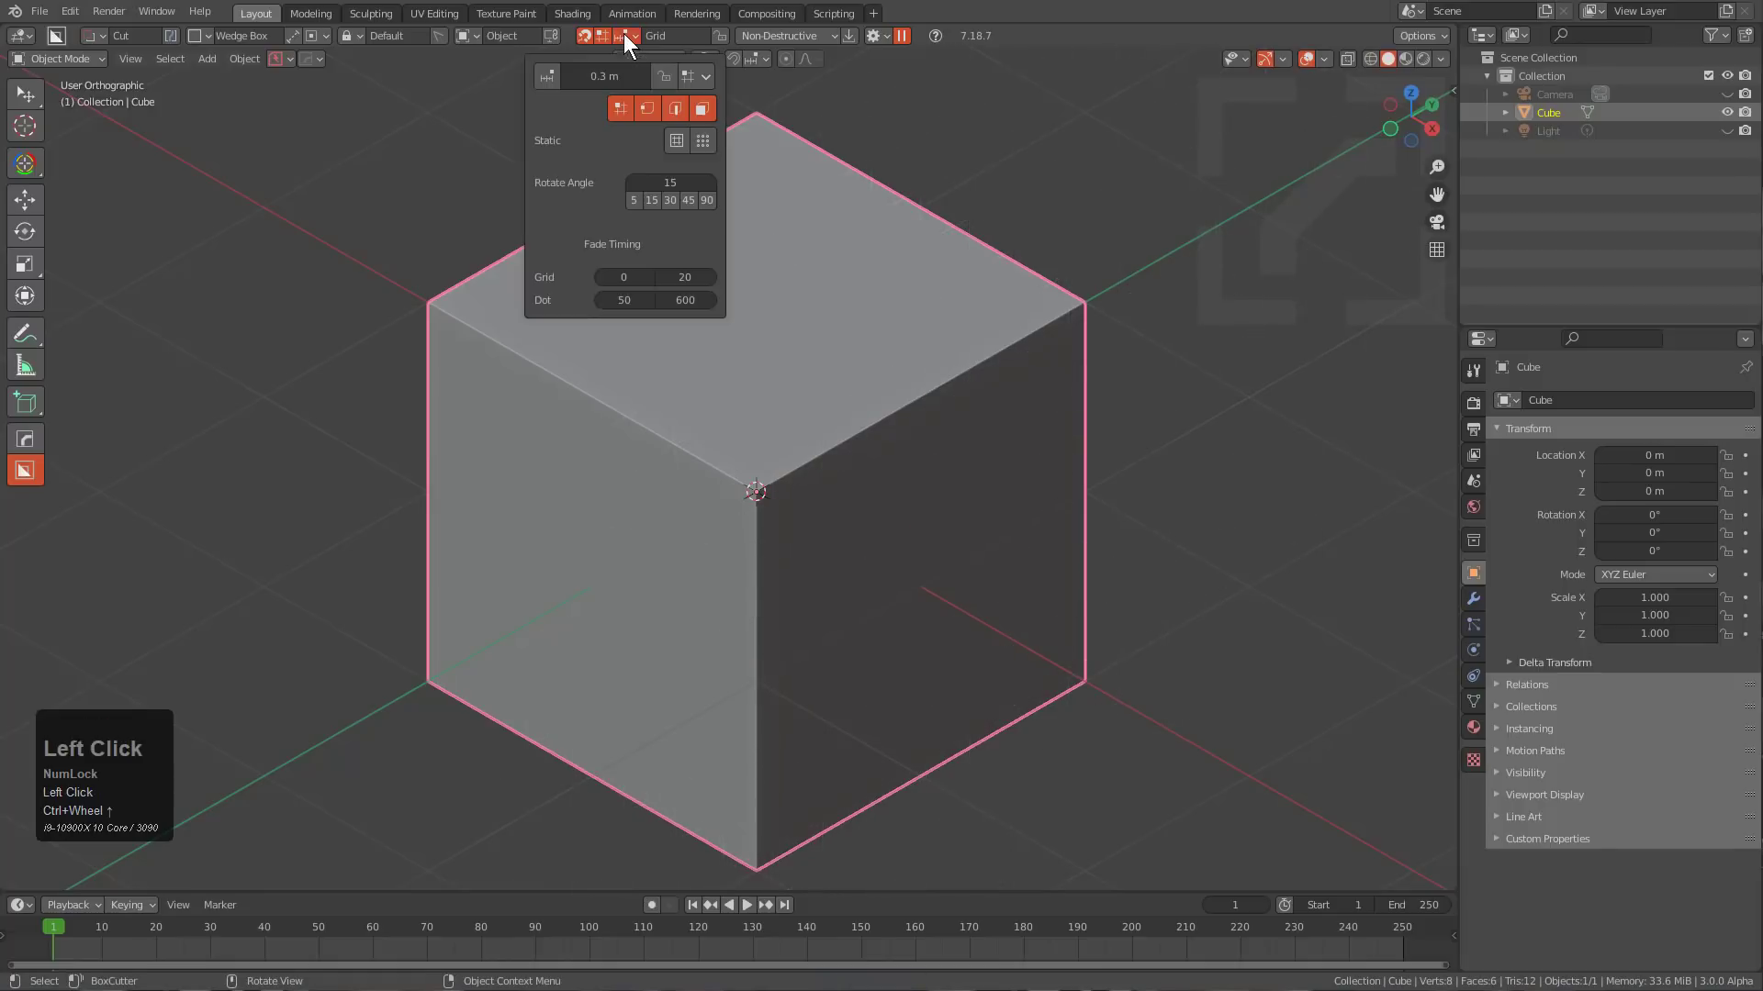
{"action": "left_click", "coordinate": [773, 123]}
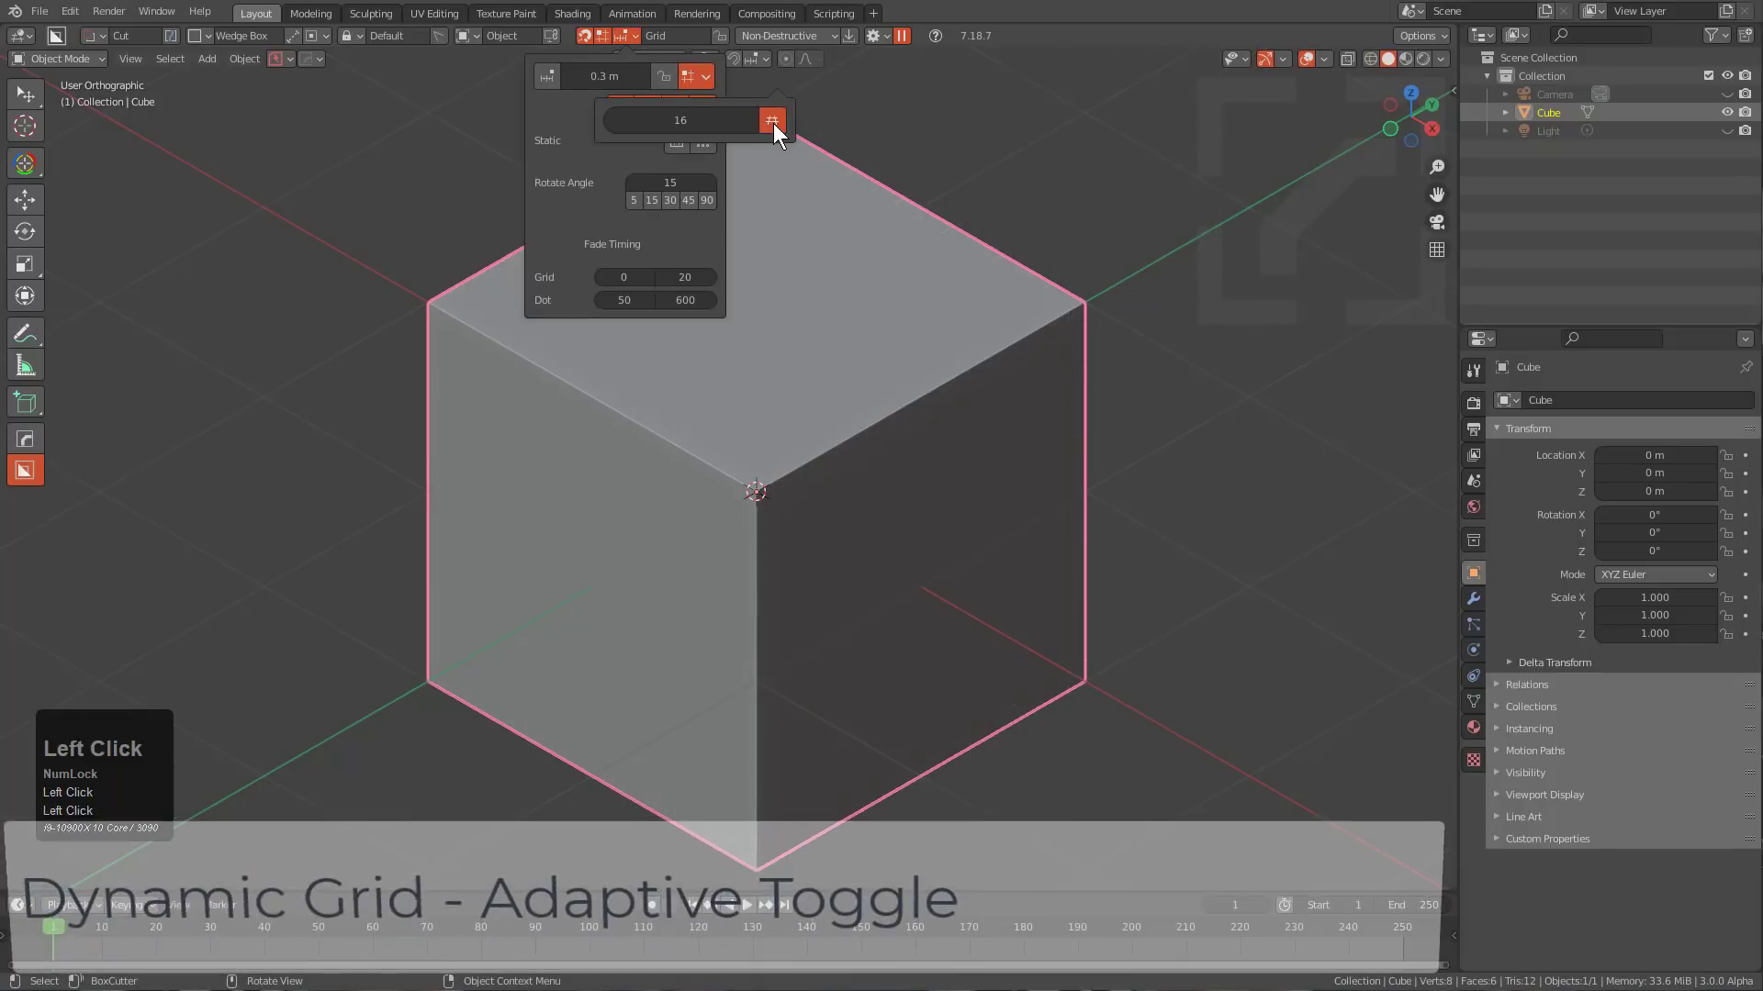
{"action": "key", "text": "ctrl"}
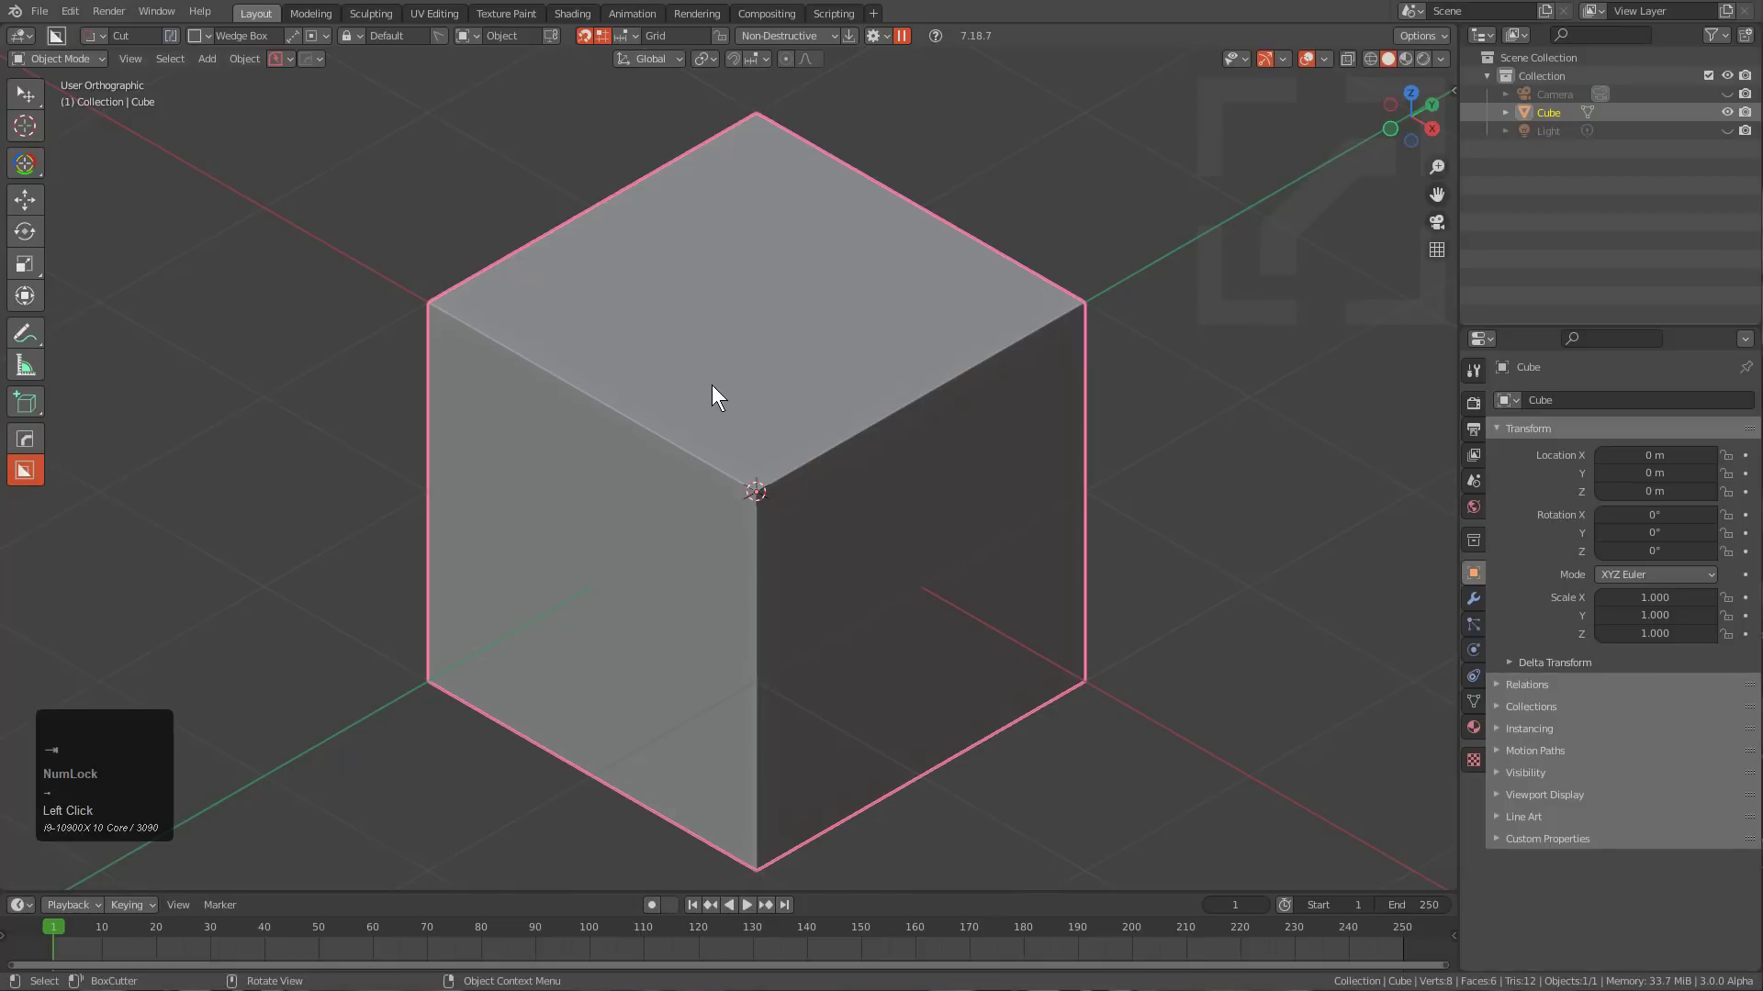
Connect opposite corner vertices with a diagonal edge on the cube's top face and another on its left side face.
{"action": "key", "text": "Tab"}
{"action": "left_click", "coordinate": [436, 302]}
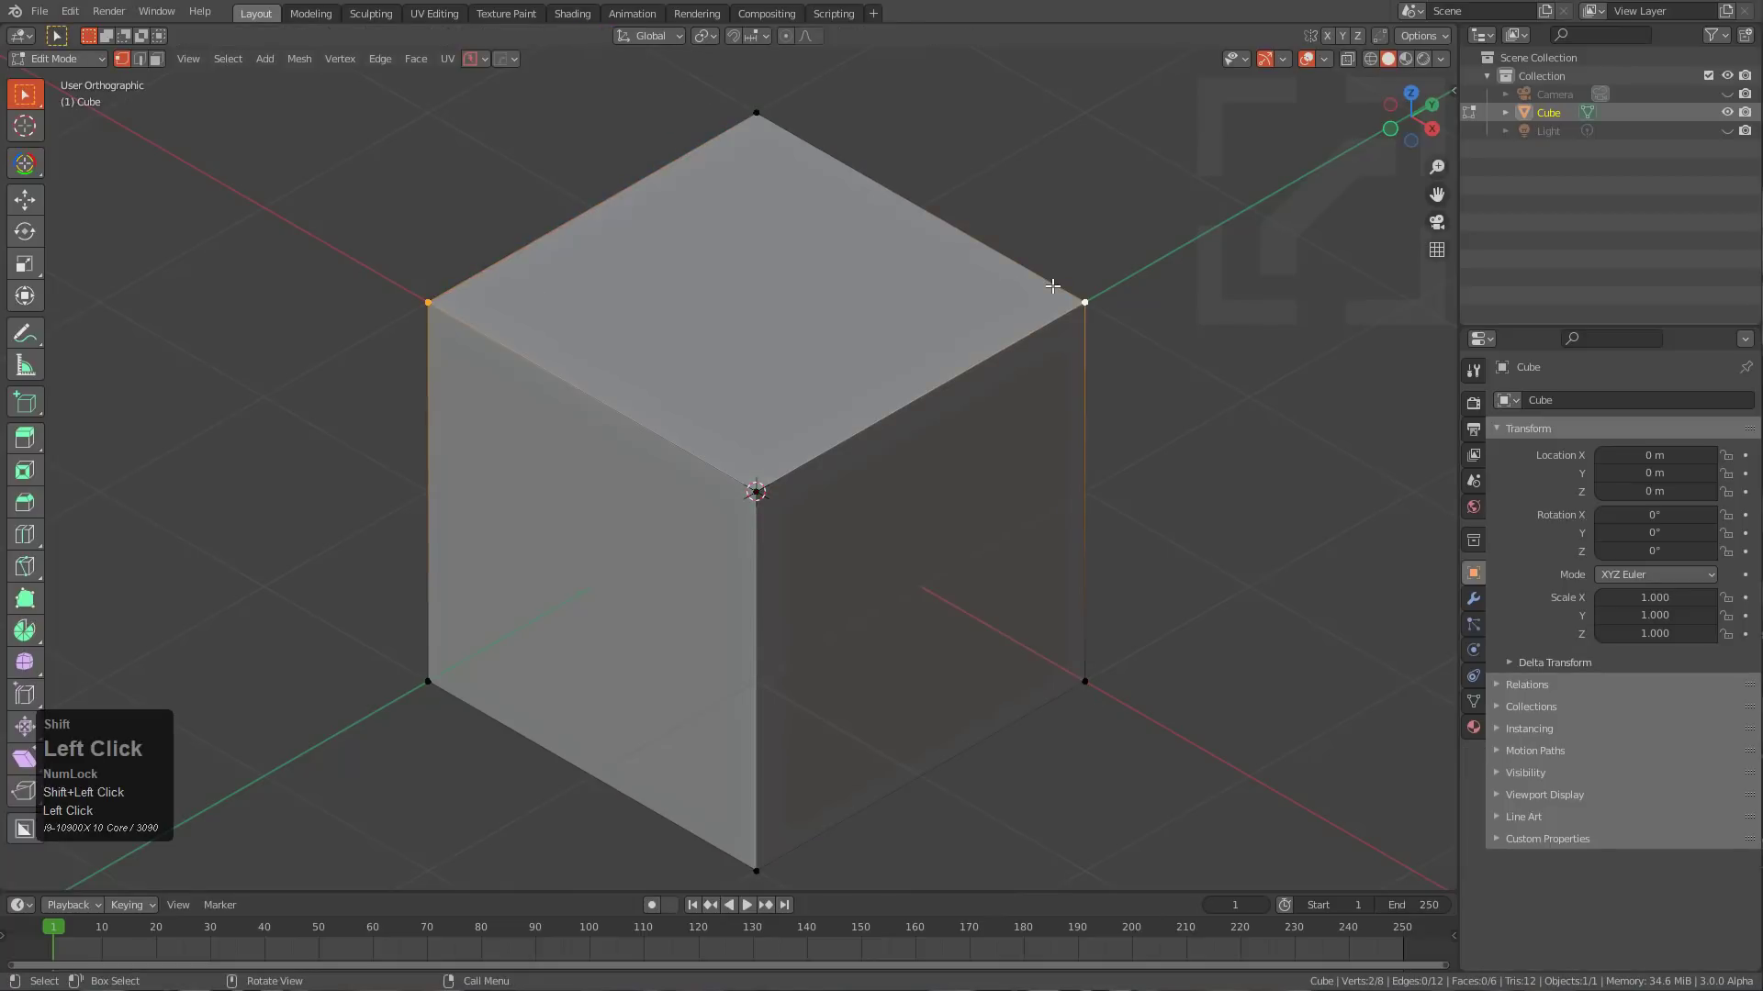
{"action": "key", "text": "j"}
{"action": "left_click", "coordinate": [1085, 302], "text": "shift"}
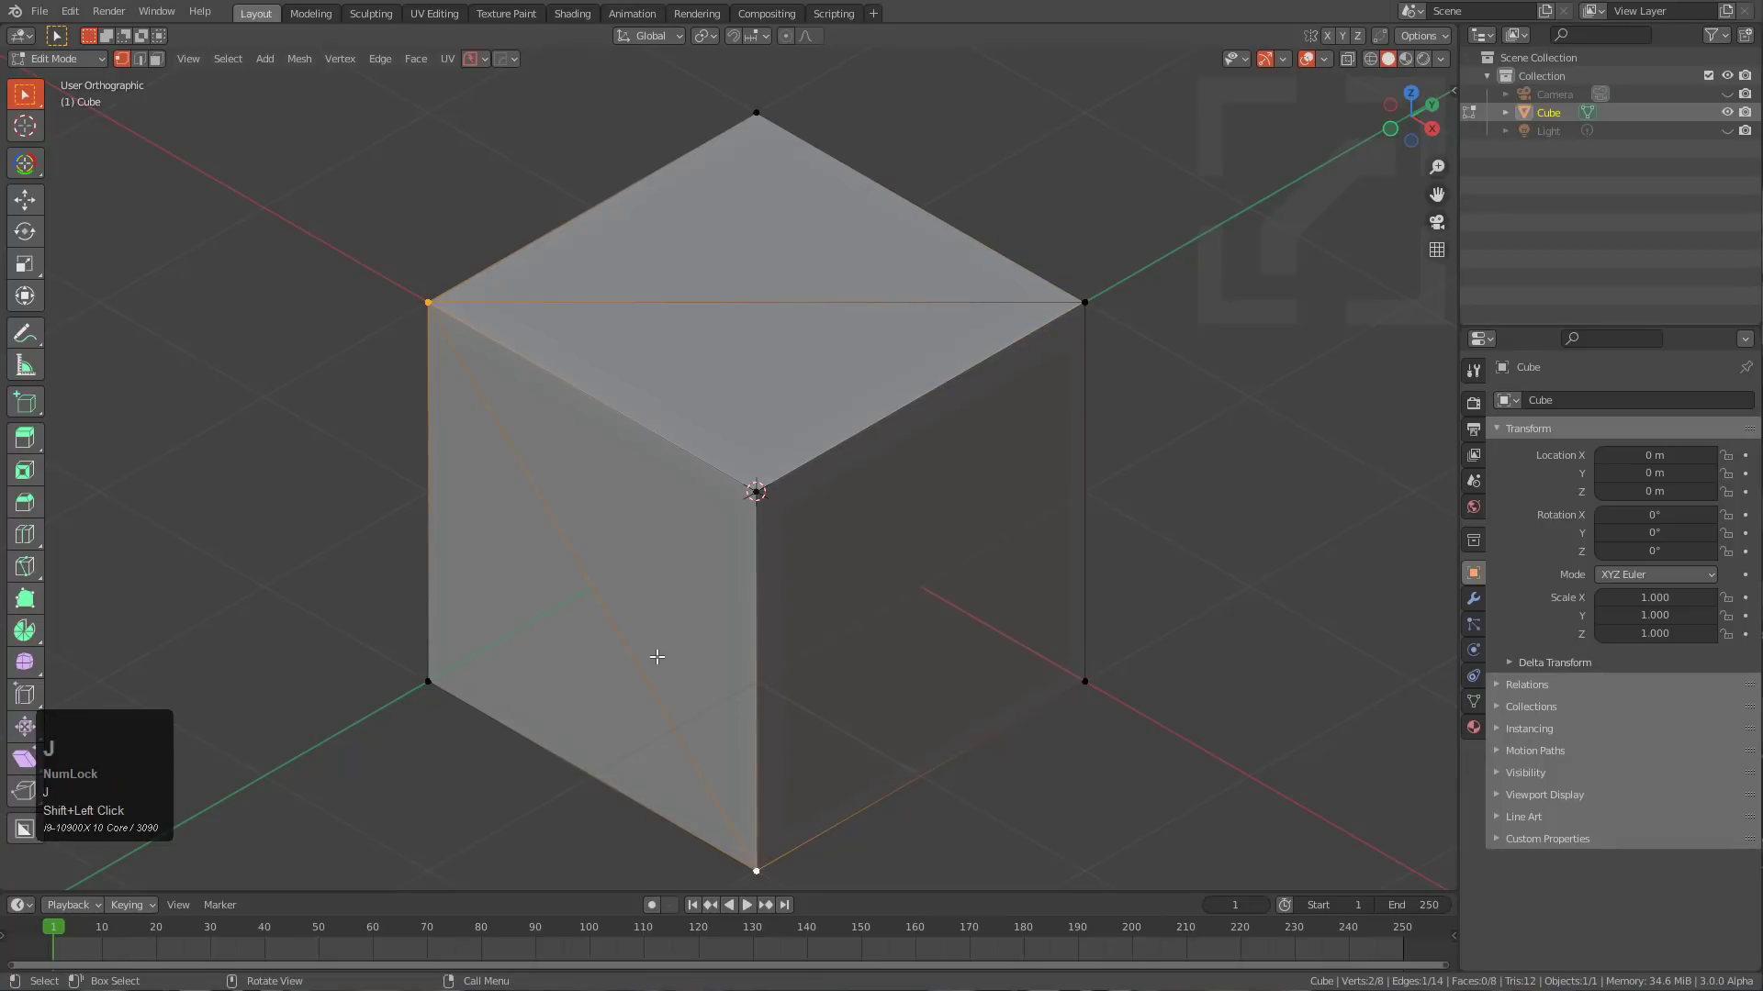
{"action": "key", "text": "Tab"}
Change the alignment method for object orientation and preview the dynamic grid on the cube's top face.
{"action": "key", "text": "shift+v"}
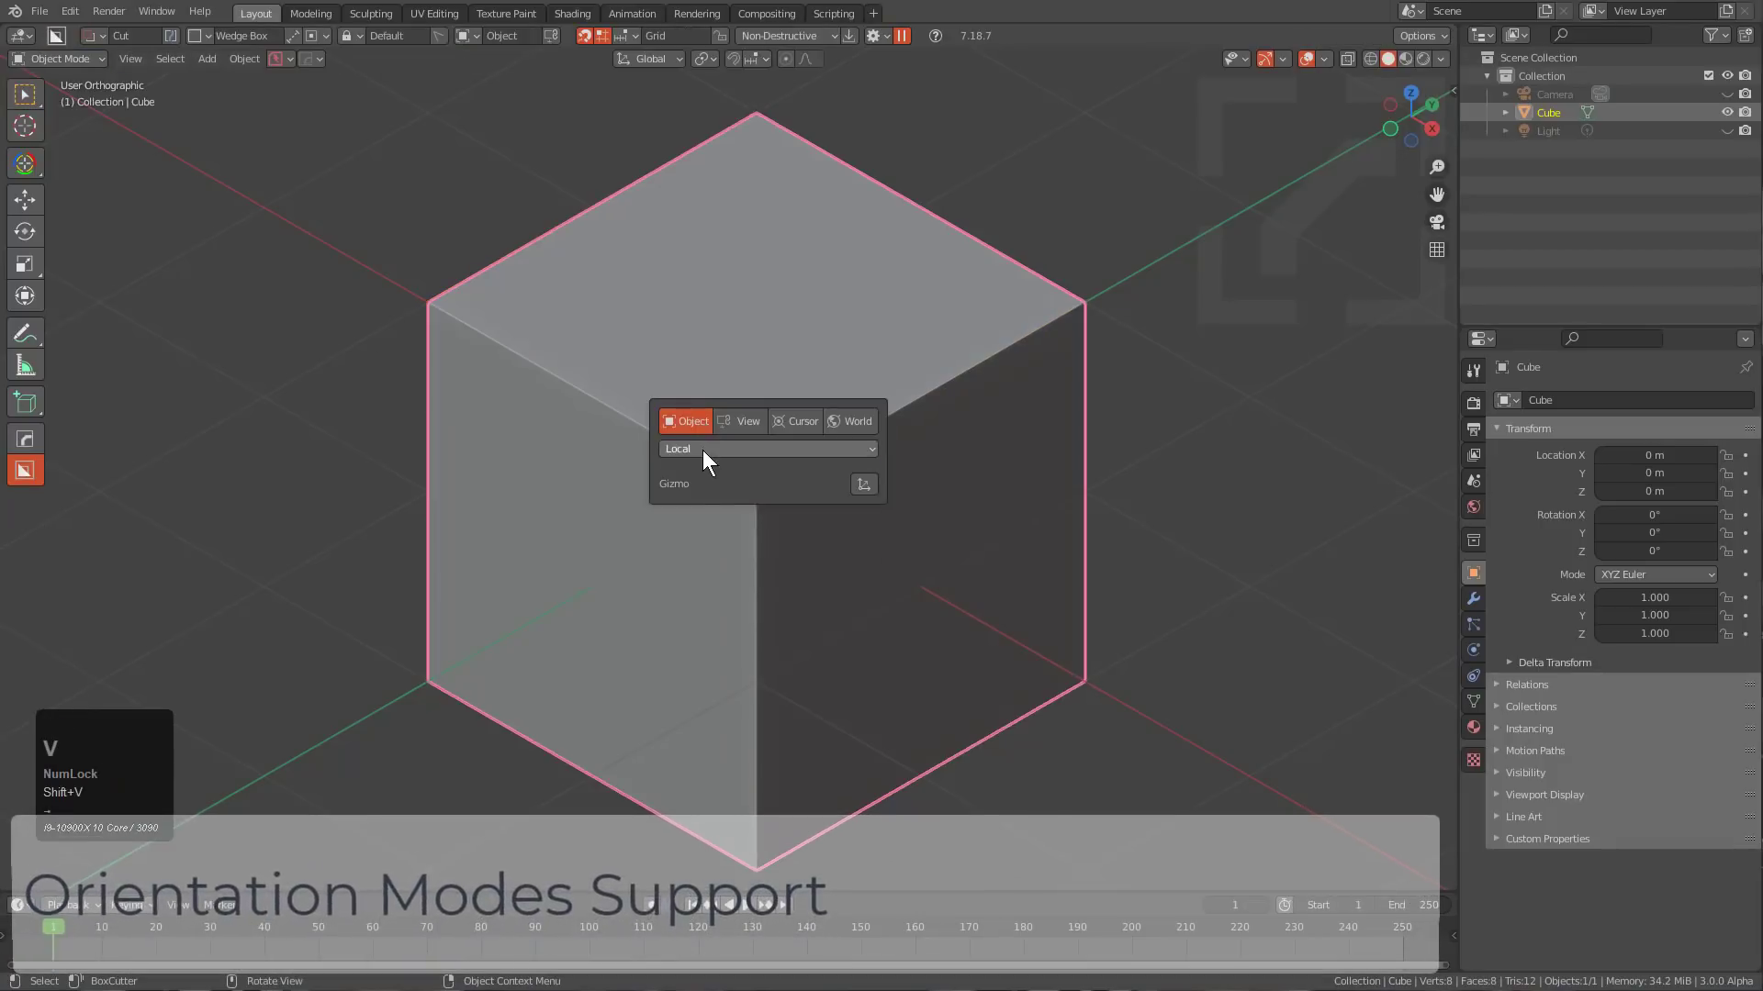
{"action": "left_click", "coordinate": [702, 450]}
{"action": "left_click", "coordinate": [708, 485]}
{"action": "left_click", "coordinate": [675, 182], "text": "ctrl"}
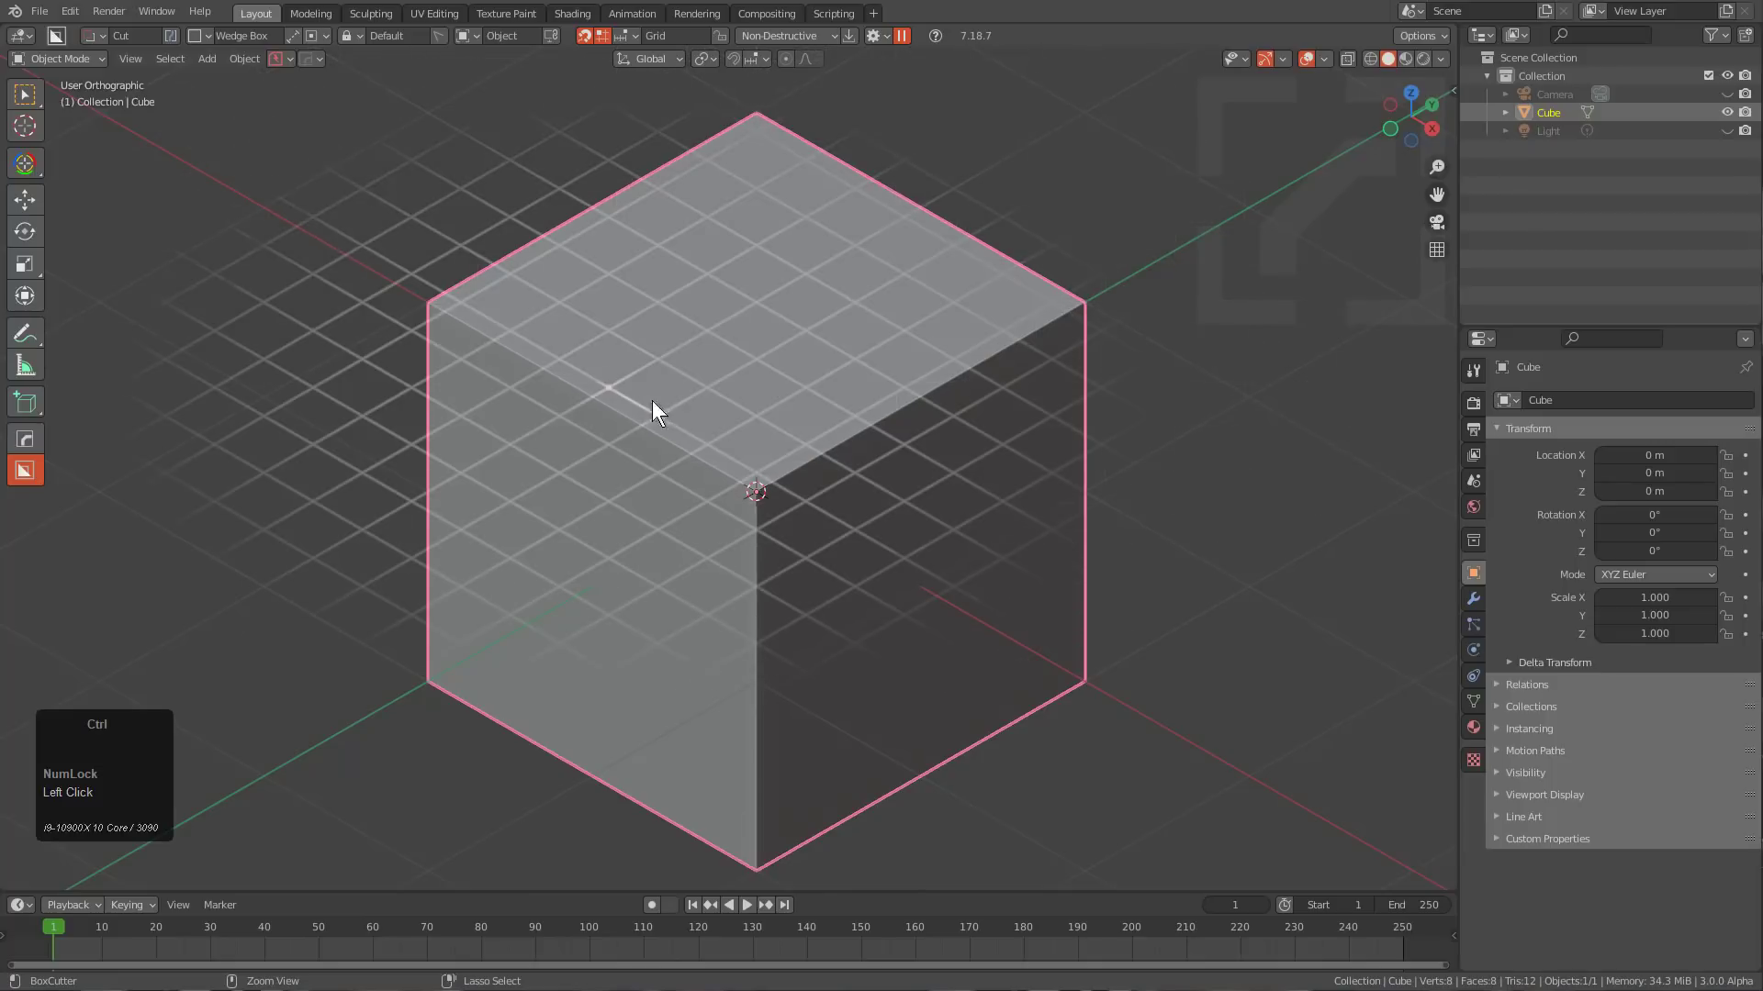
Turn on Increment Lock for grid snapping and preview the persistent grid on the cube's top and side faces.
{"action": "left_click", "coordinate": [635, 36]}
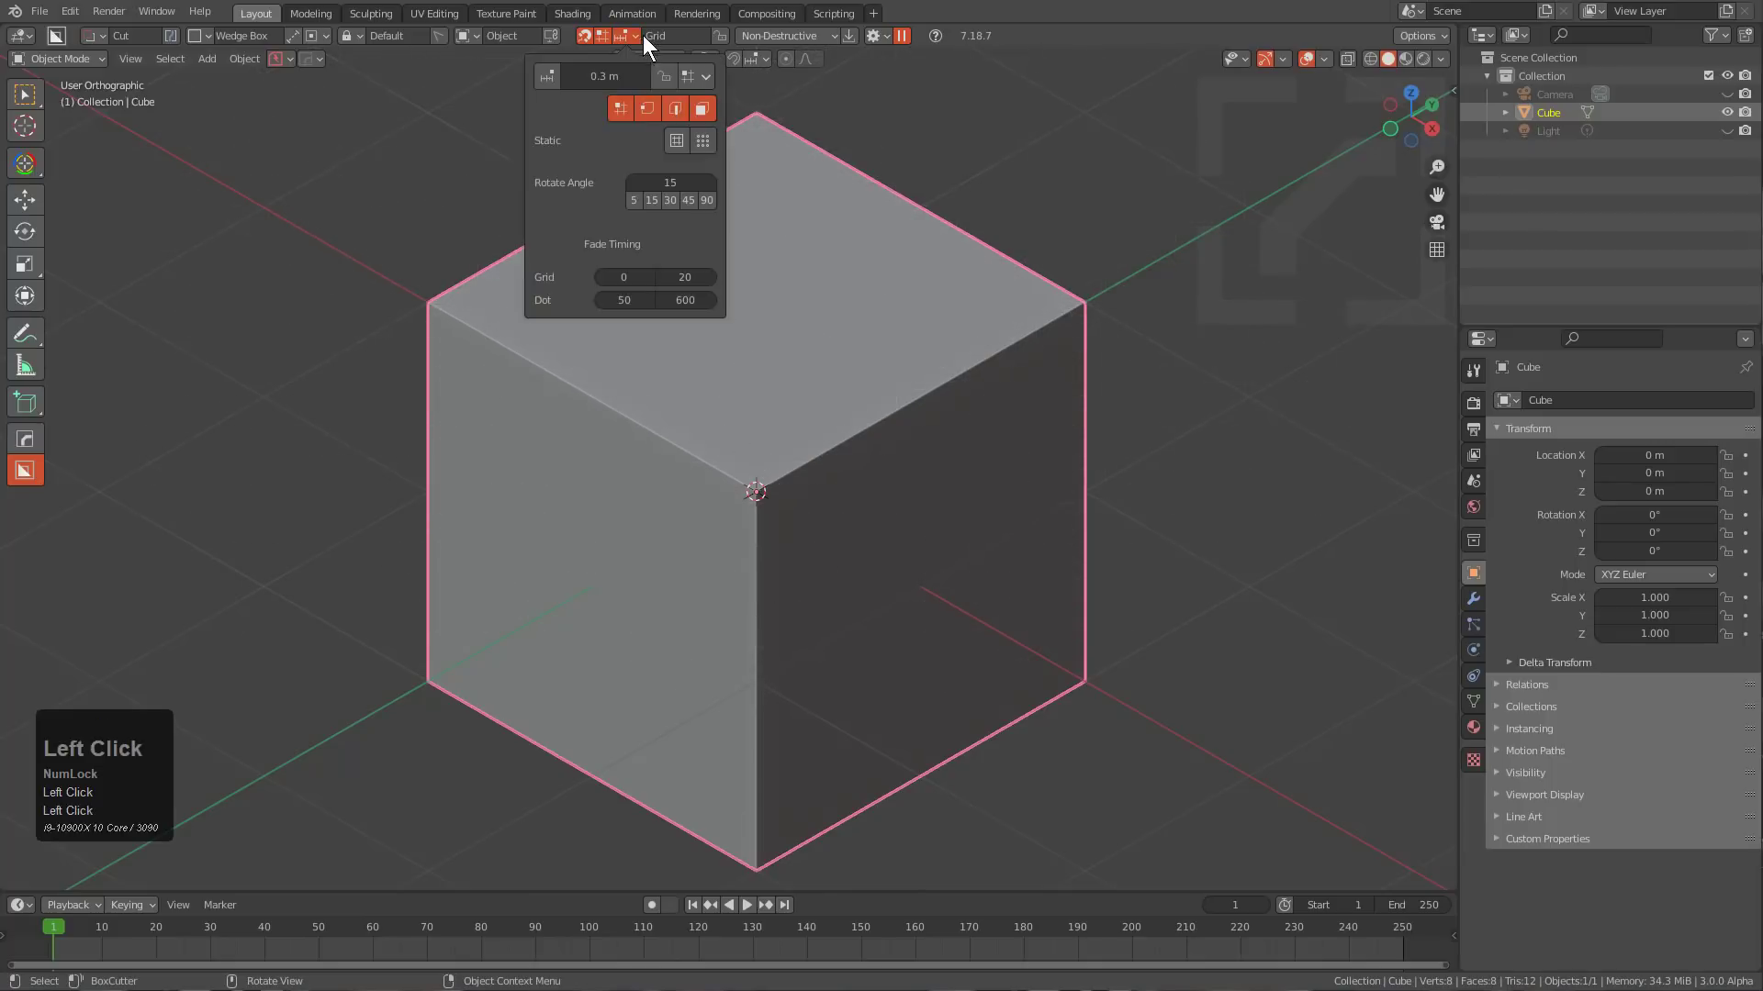
{"action": "mouse_move", "coordinate": [701, 74]}
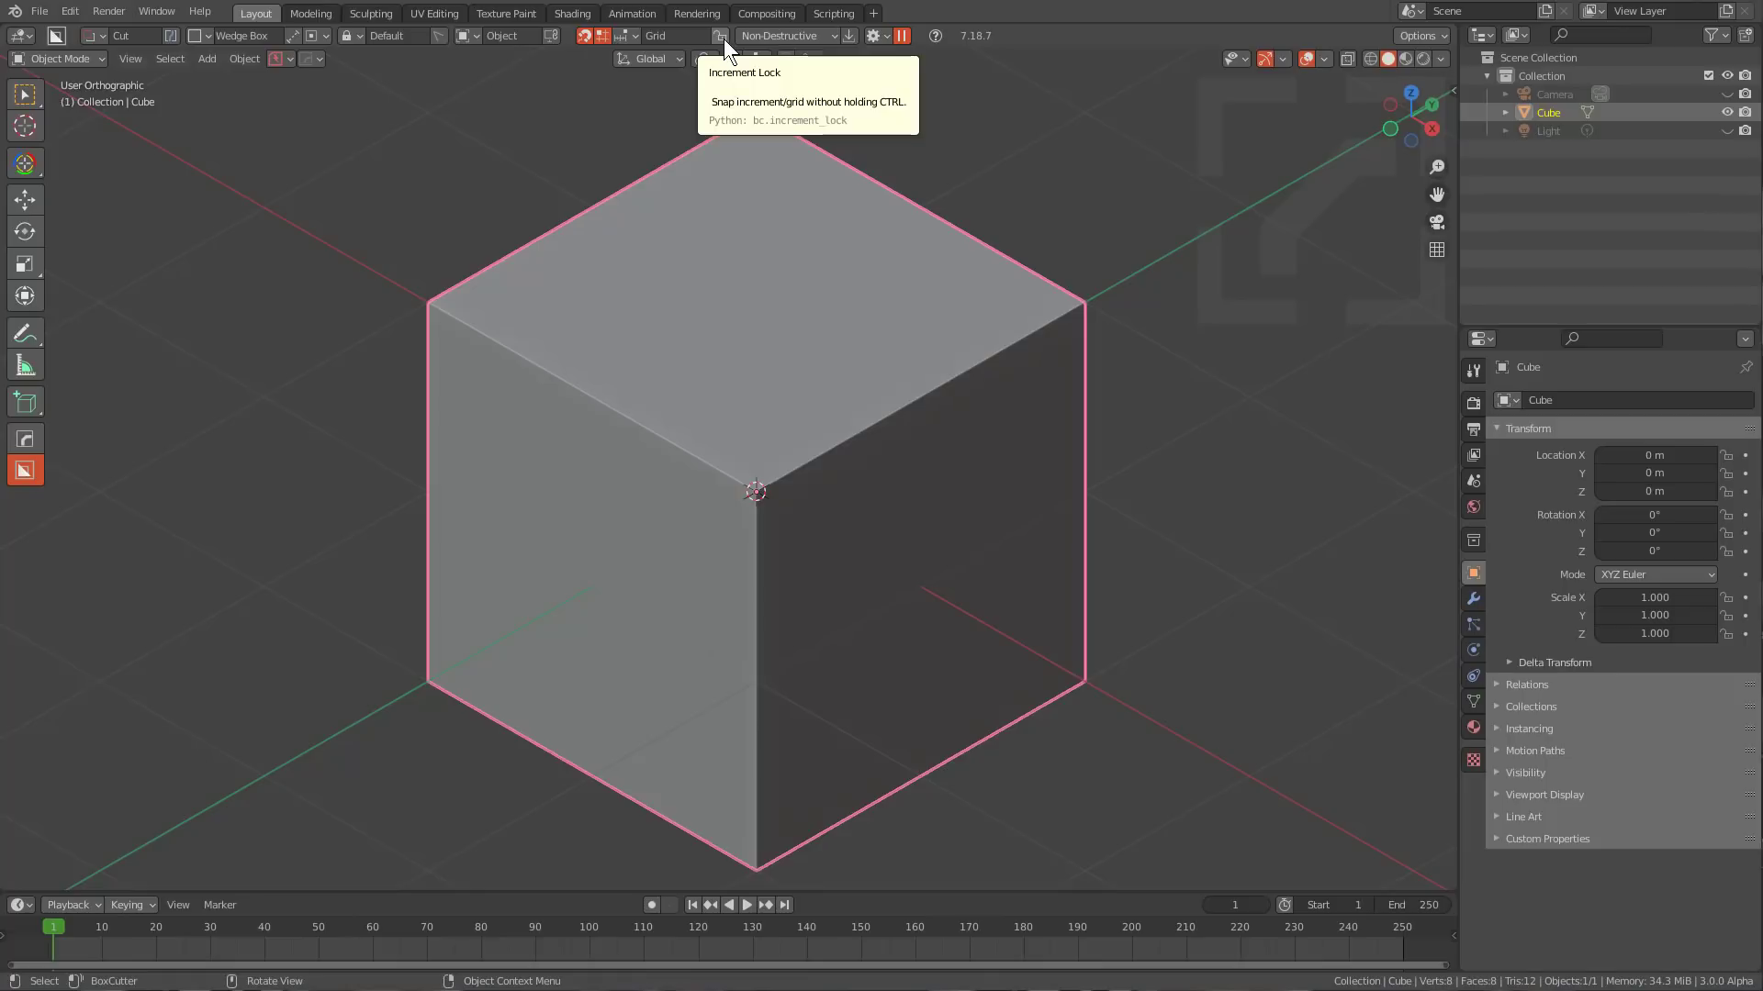
{"action": "key", "text": "ctrl"}
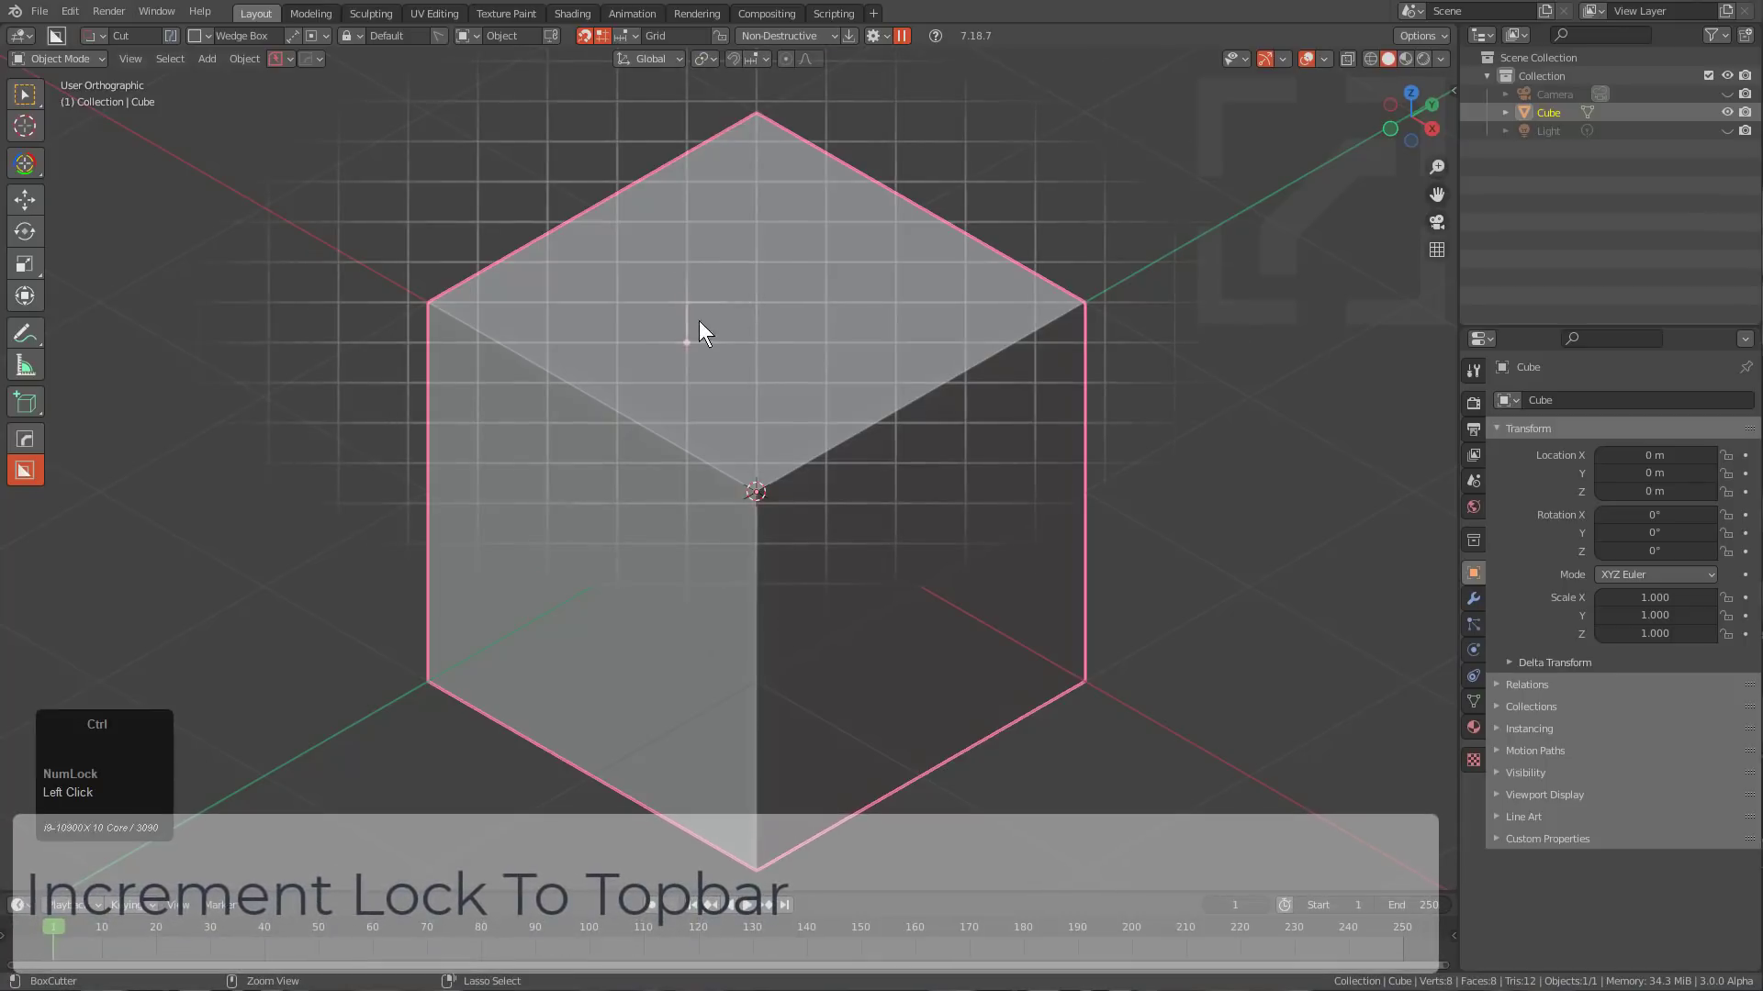
{"action": "left_click", "coordinate": [720, 358]}
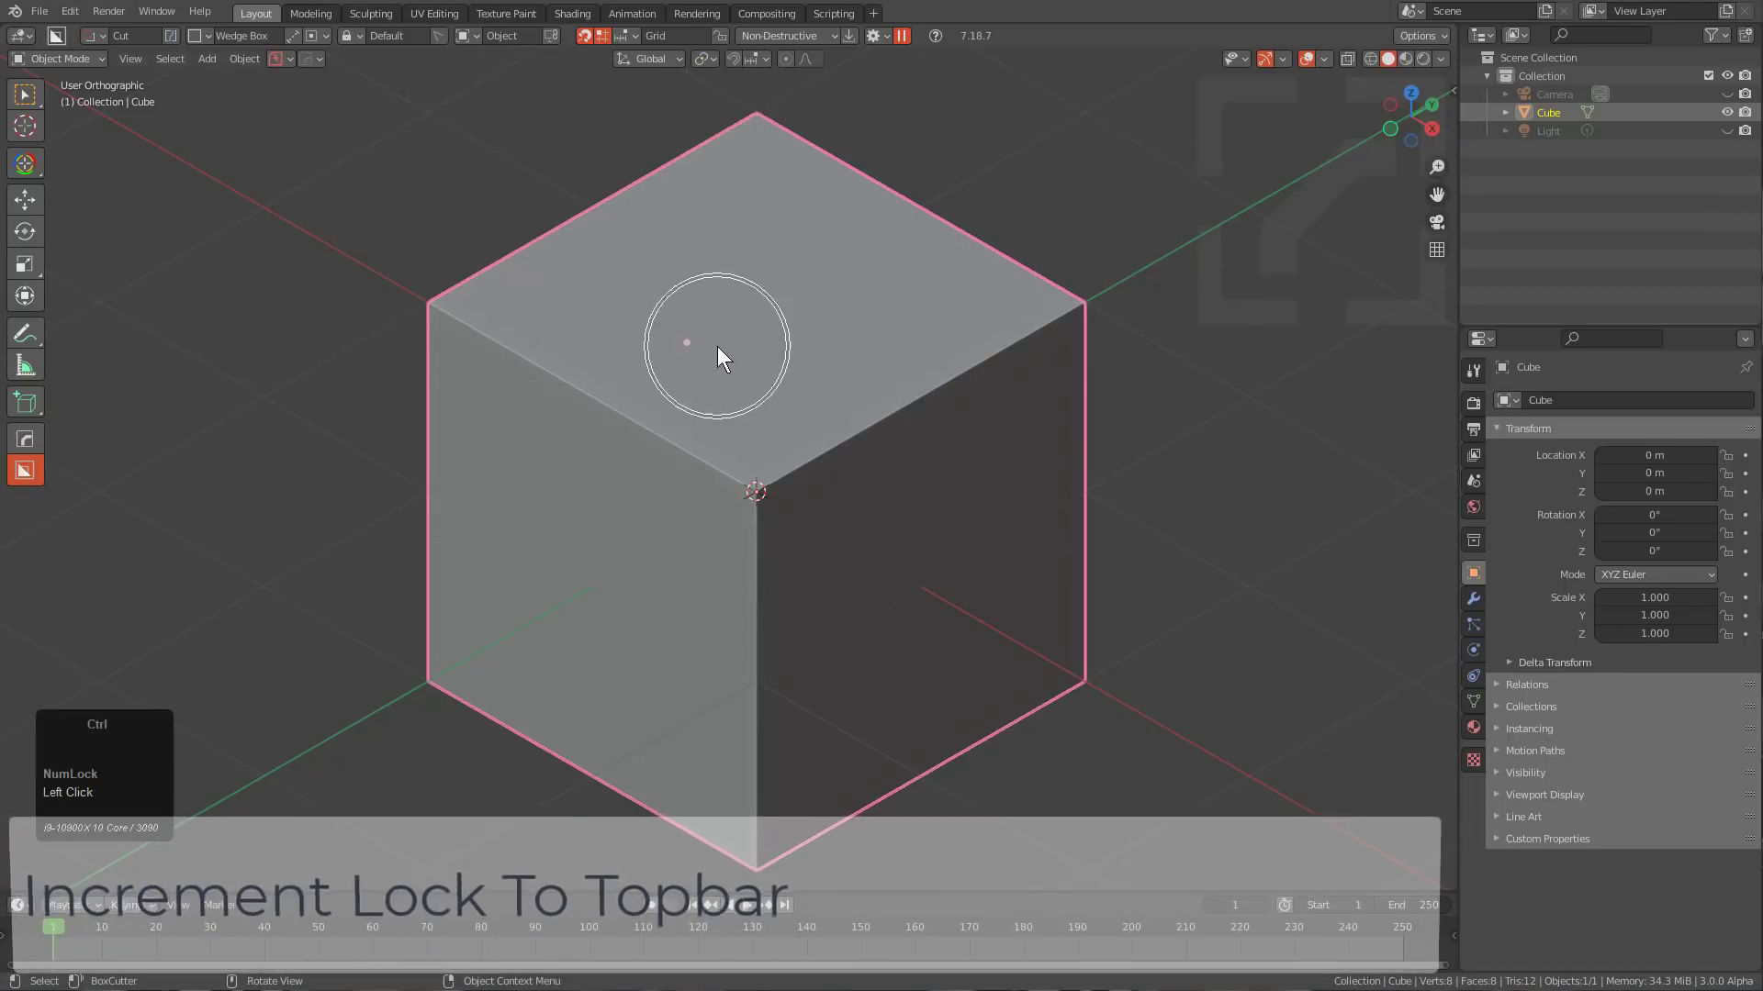
{"action": "left_click", "coordinate": [717, 36]}
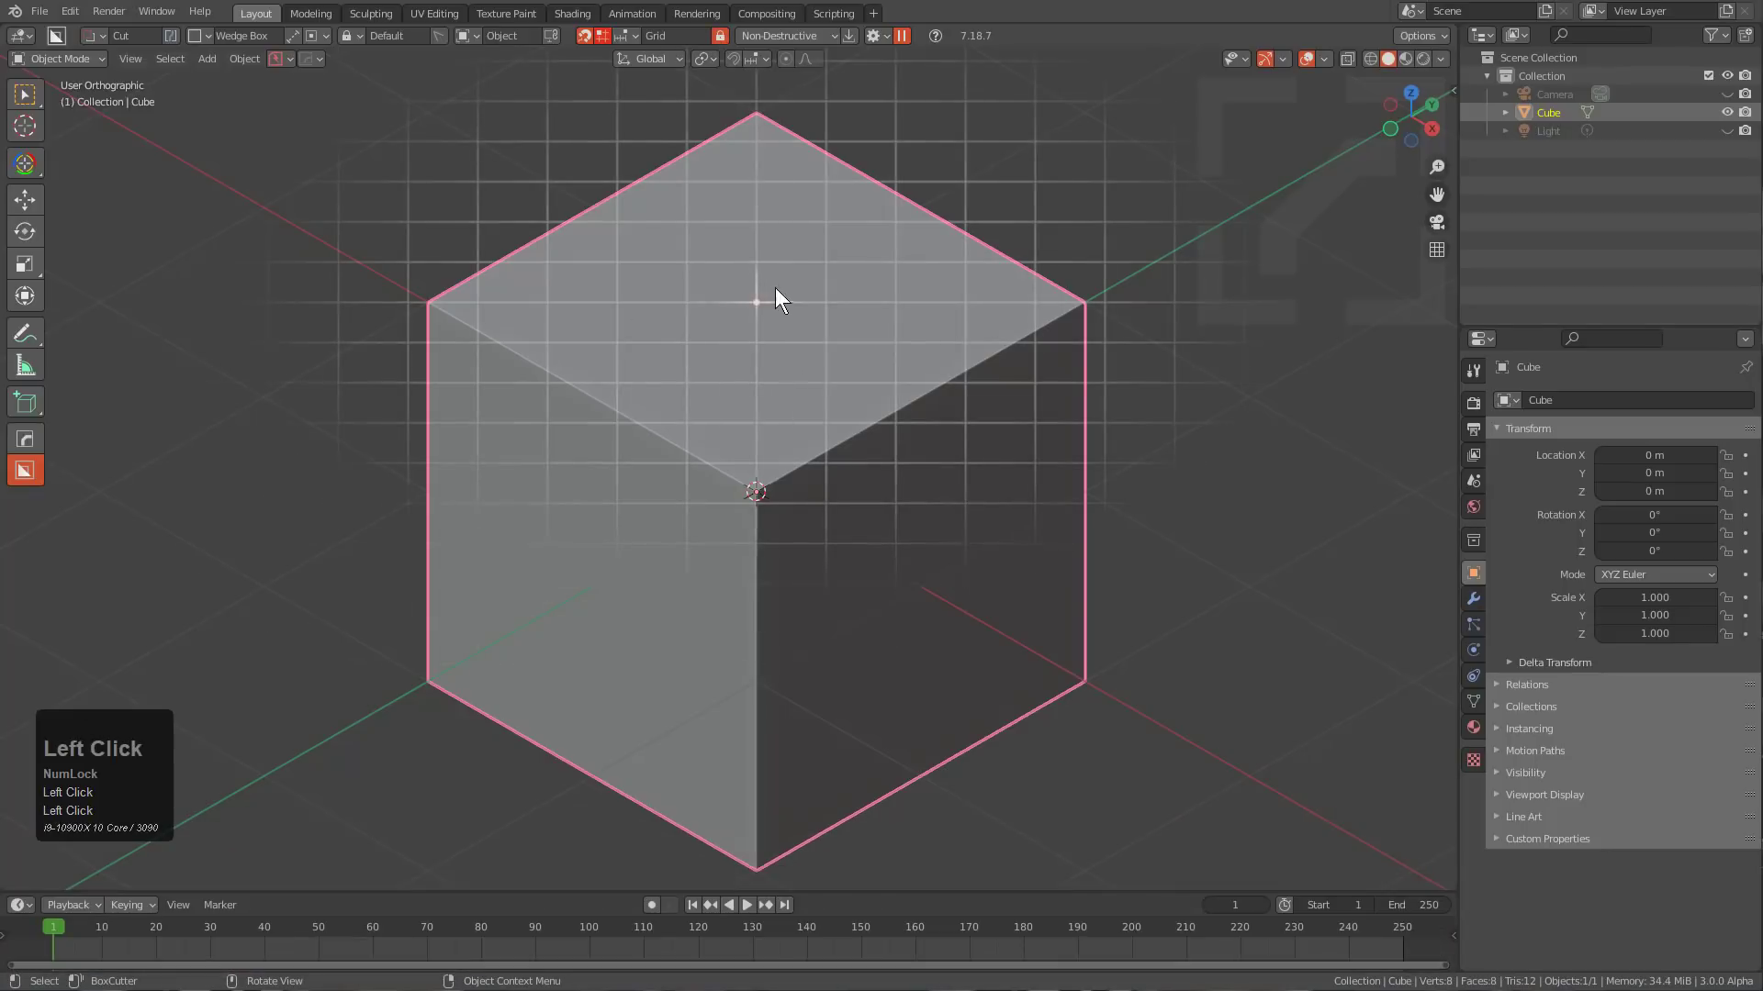
{"action": "key", "text": "ctrl"}
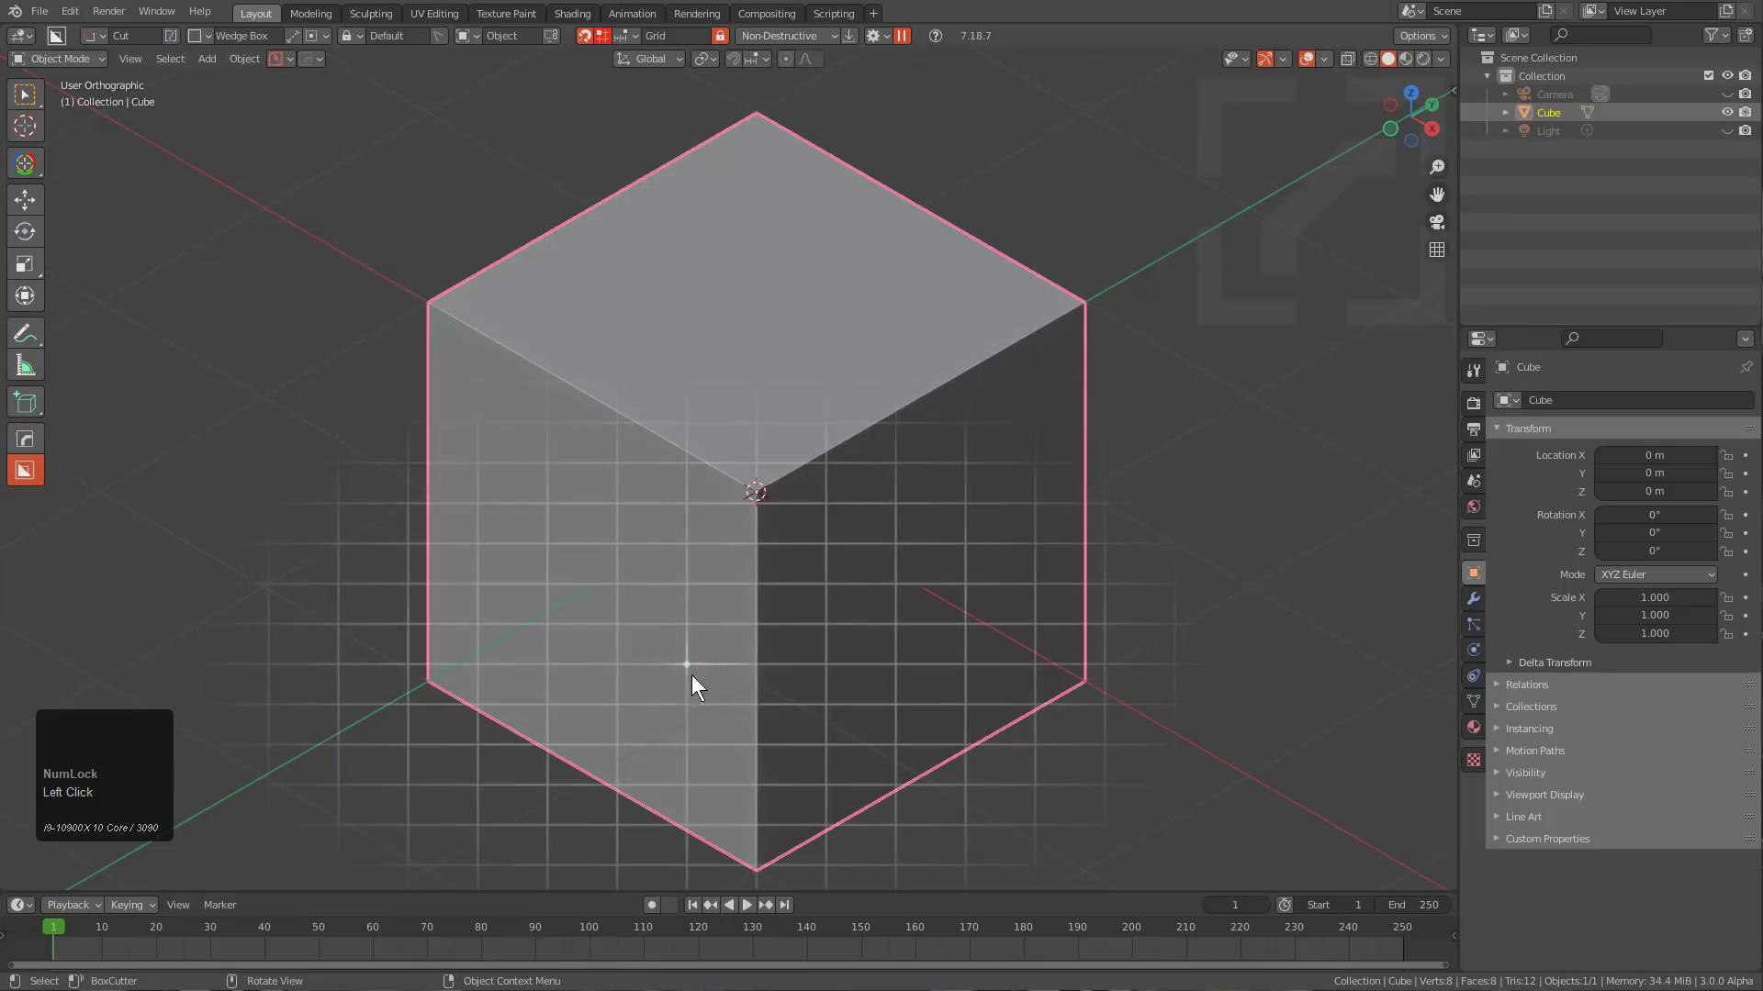
Cut a grid-snapped box pocket into the cube's near top corner, without the wedge and with rounded corners about 0.175 wide.
{"action": "mouse_move", "coordinate": [606, 740]}
{"action": "left_mouse_down"}
{"action": "mouse_move", "coordinate": [841, 349]}
{"action": "mouse_move", "coordinate": [911, 318]}
{"action": "left_mouse_up"}
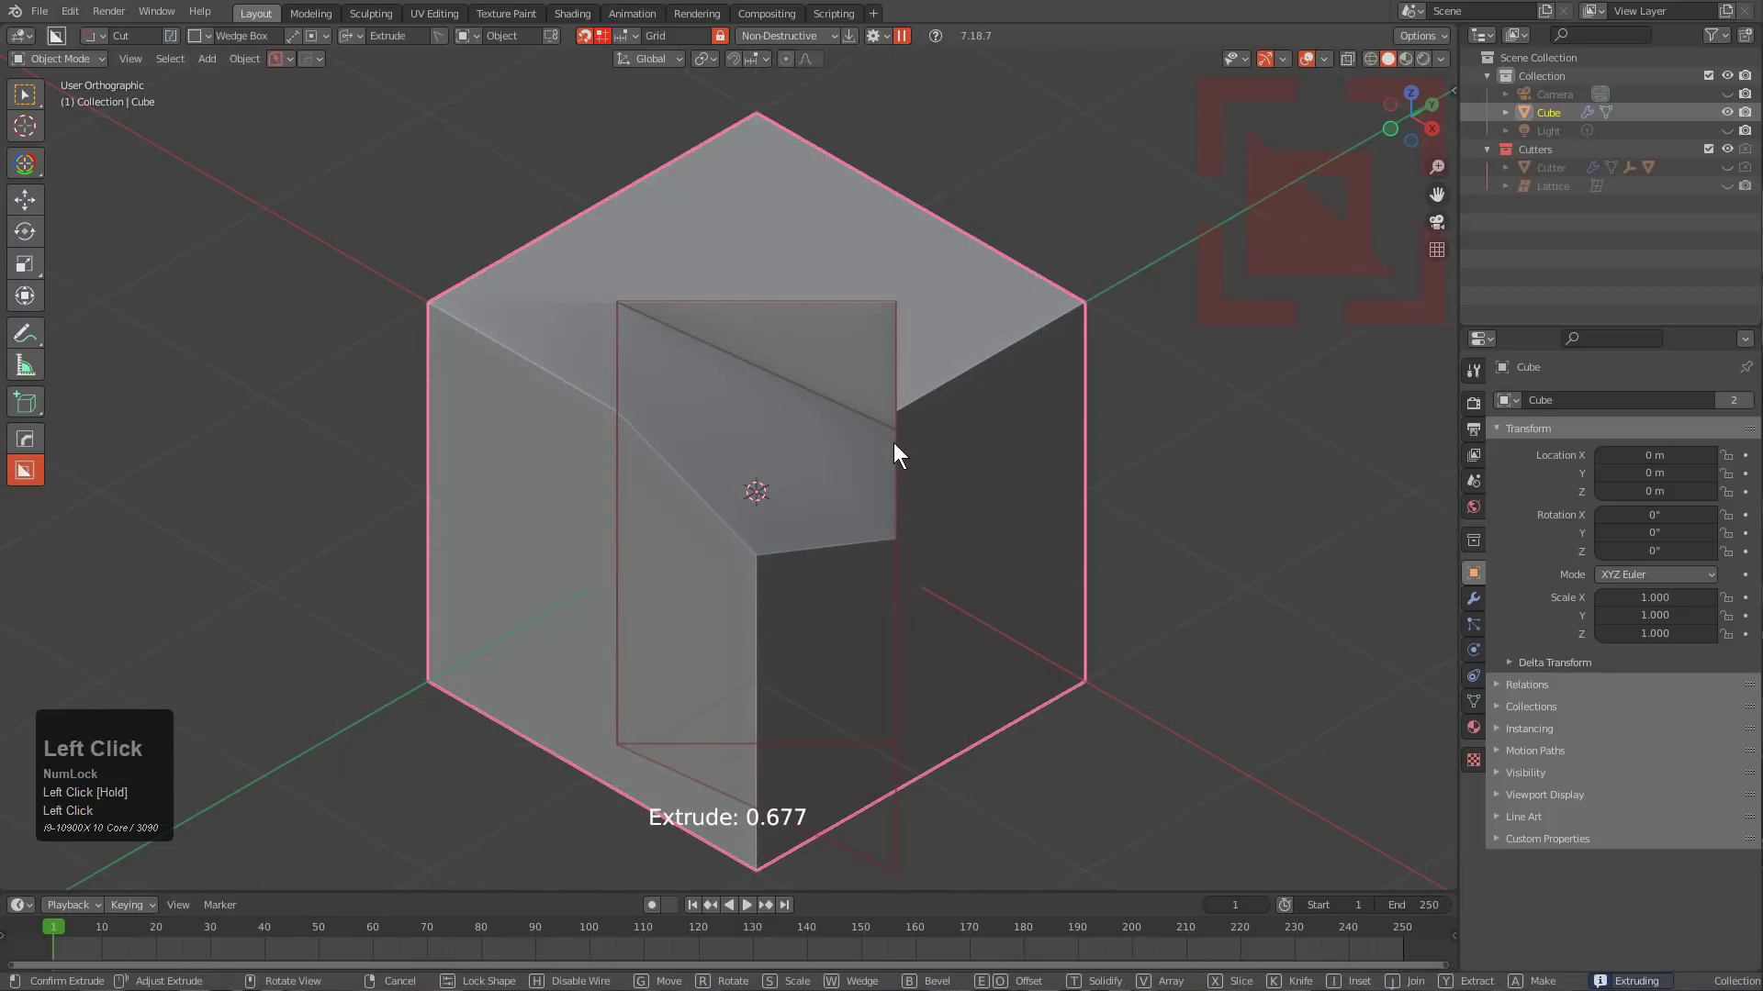
{"action": "key", "text": "w"}
{"action": "key", "text": "b"}
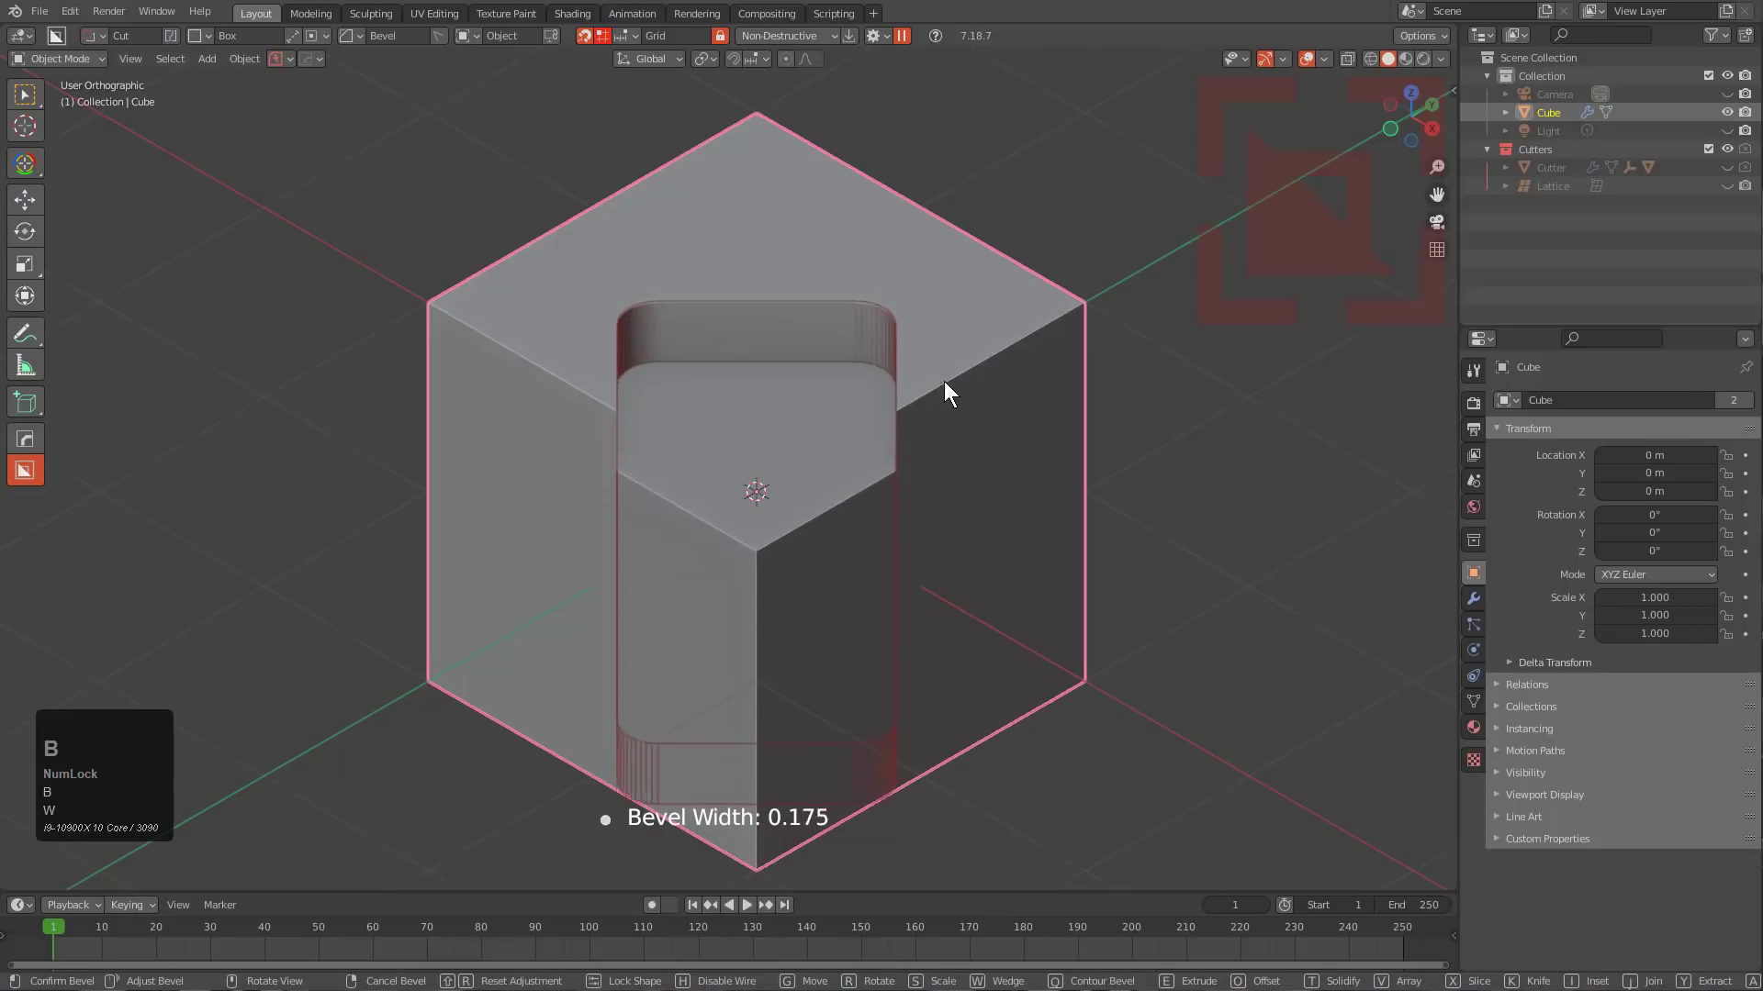
{"action": "scroll", "coordinate": [949, 380], "scroll_direction": "up", "scroll_amount": 5}
{"action": "left_click", "coordinate": [955, 377]}
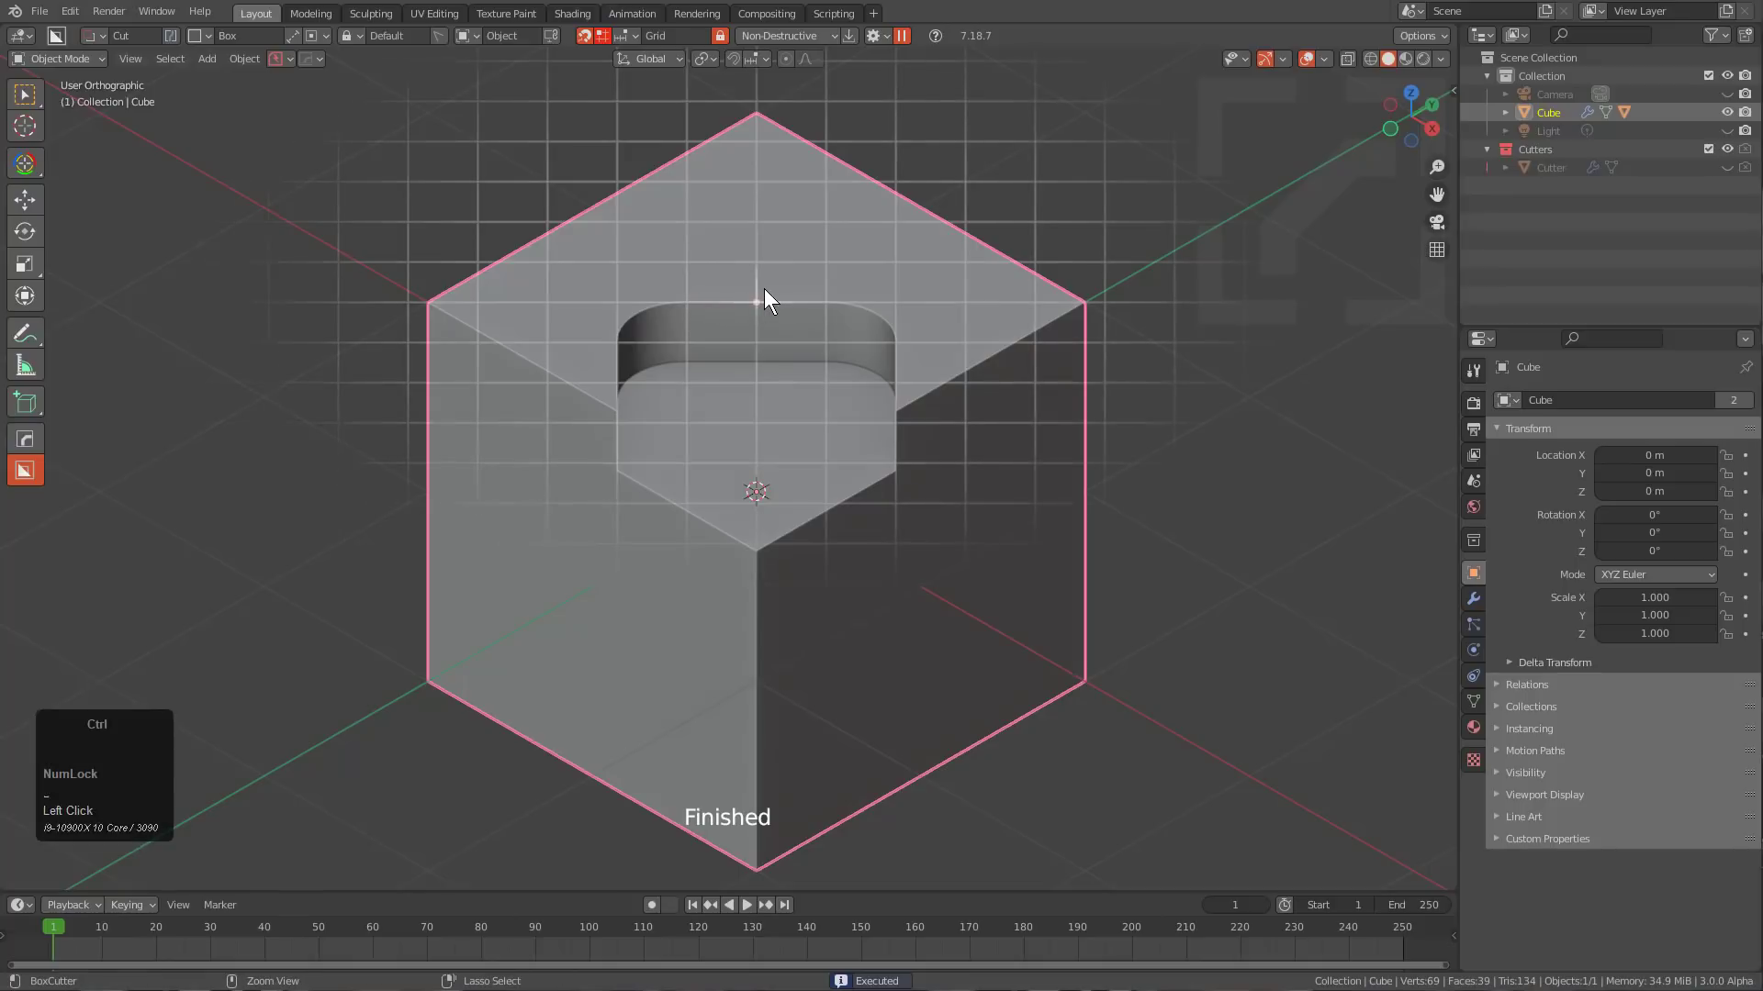
Set the grid size to 0.20 and cut a thin bevelled outline around the pocket, solidified to a thickness of -0.010.
{"action": "scroll", "coordinate": [763, 288], "scroll_direction": "down", "scroll_amount": 1, "text": "ctrl"}
{"action": "scroll", "coordinate": [764, 288], "scroll_direction": "up", "scroll_amount": 1, "text": "ctrl"}
{"action": "scroll", "coordinate": [764, 288], "scroll_direction": "up", "scroll_amount": 1, "text": "ctrl"}
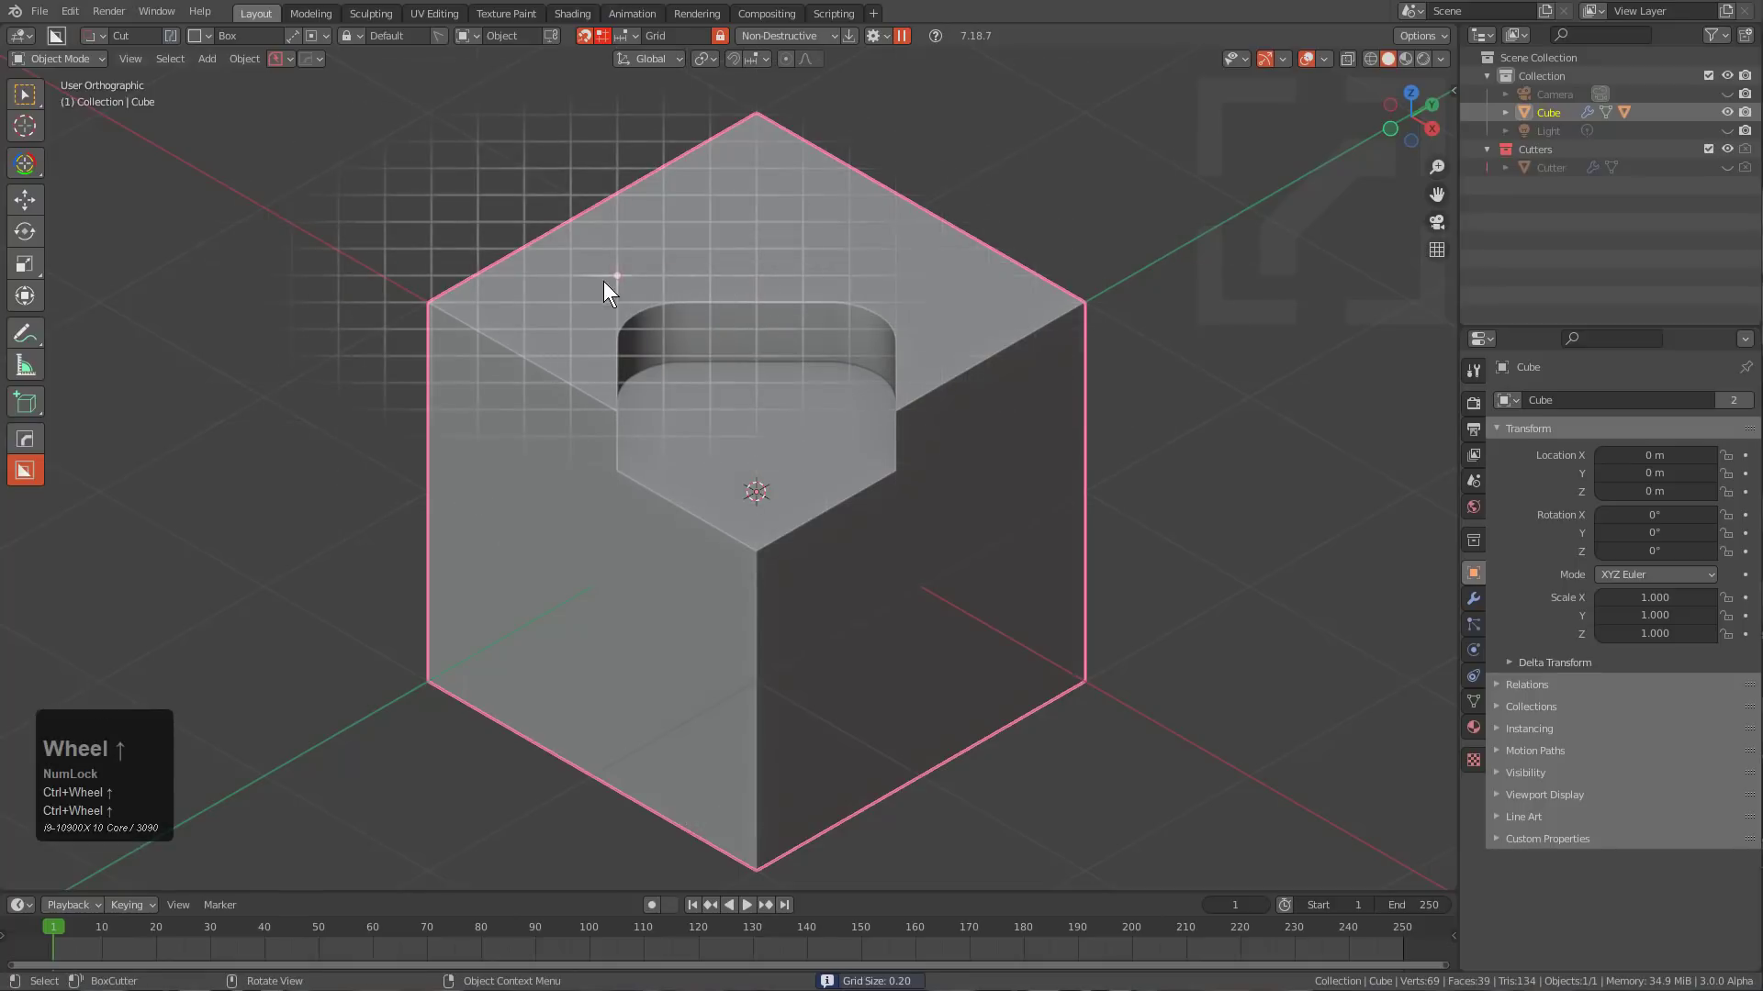
{"action": "left_click_drag", "start_coordinate": [580, 272], "coordinate": [960, 622]}
{"action": "key", "text": "b"}
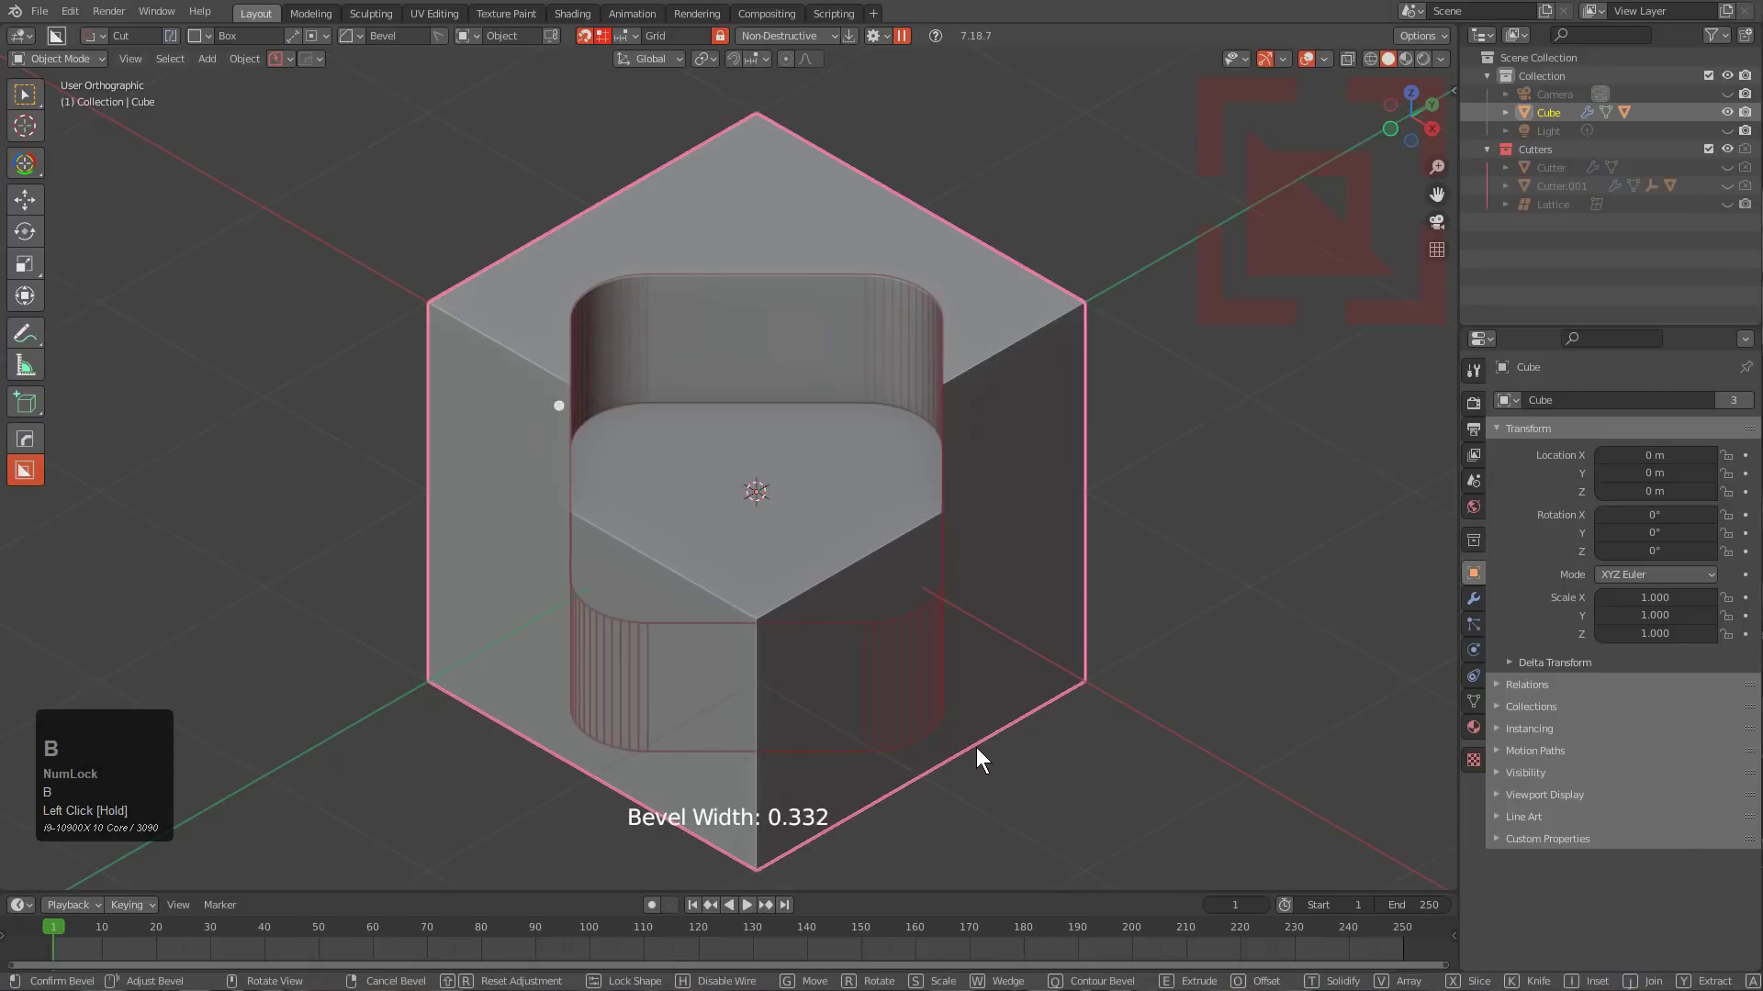
{"action": "key", "text": "t"}
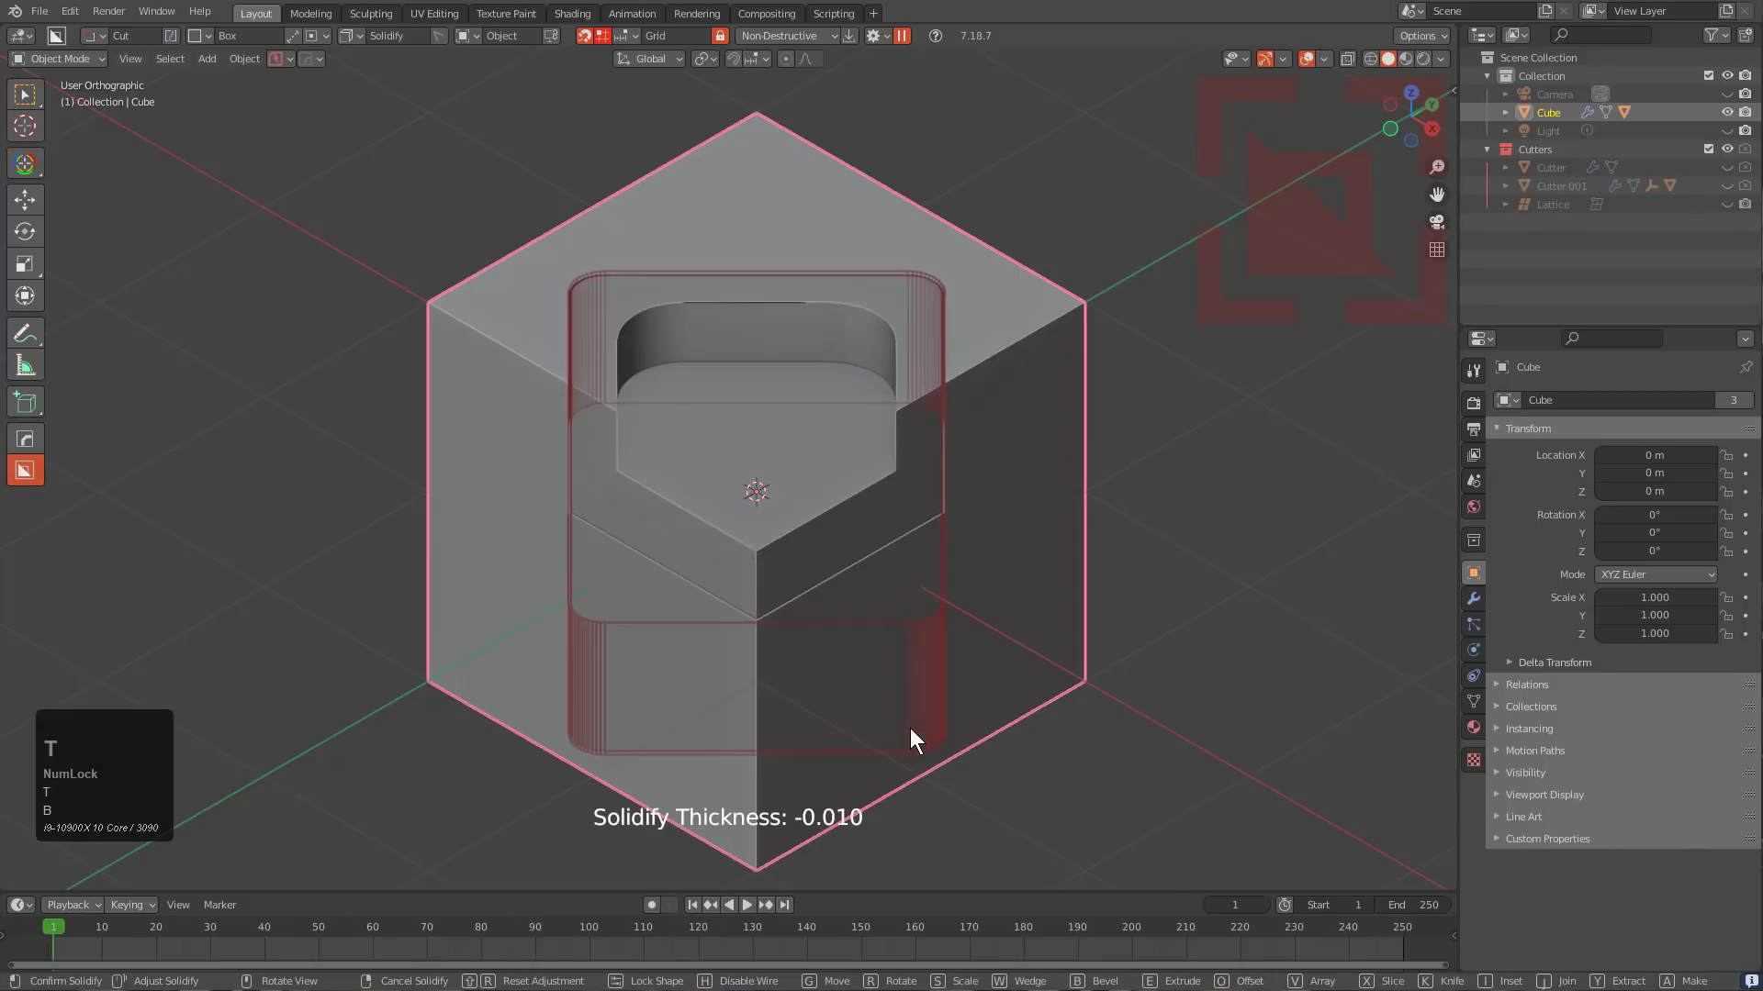
{"action": "left_click", "coordinate": [905, 727]}
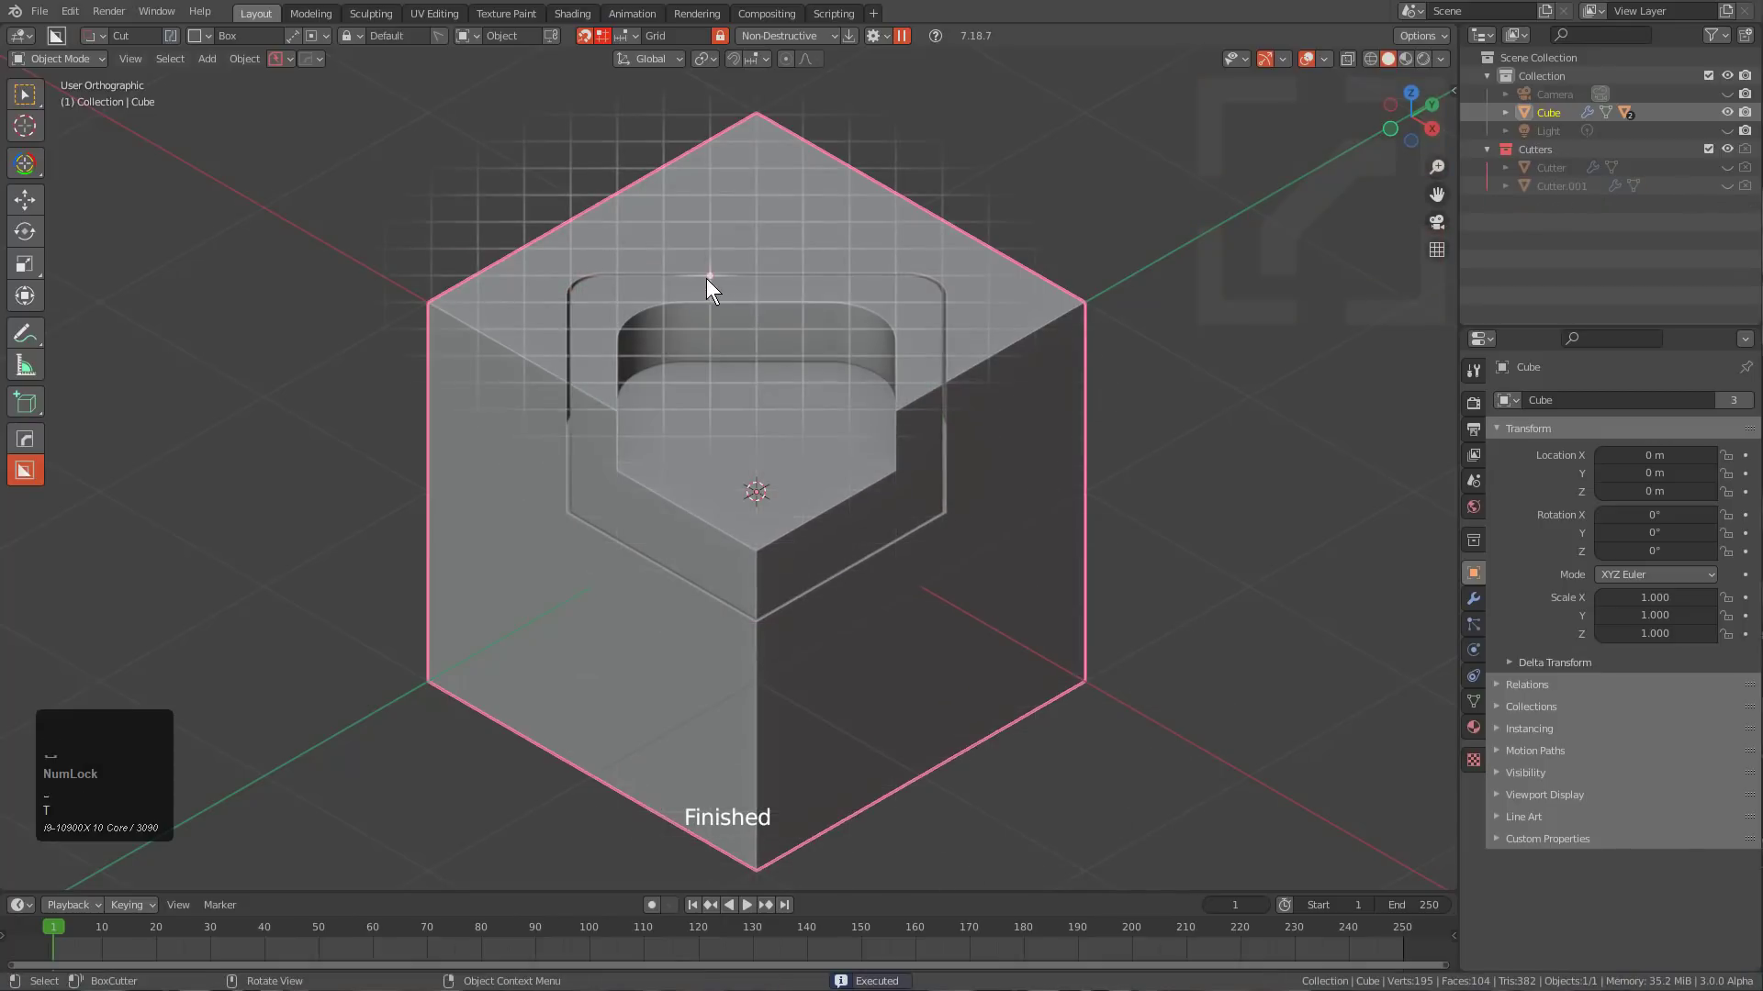
Reduce the grid size to 0.09 and cut a small rectangular notch into the pocket's back wall, shifting it sideways.
{"action": "scroll", "coordinate": [744, 283], "scroll_direction": "down", "scroll_amount": 3, "text": "ctrl"}
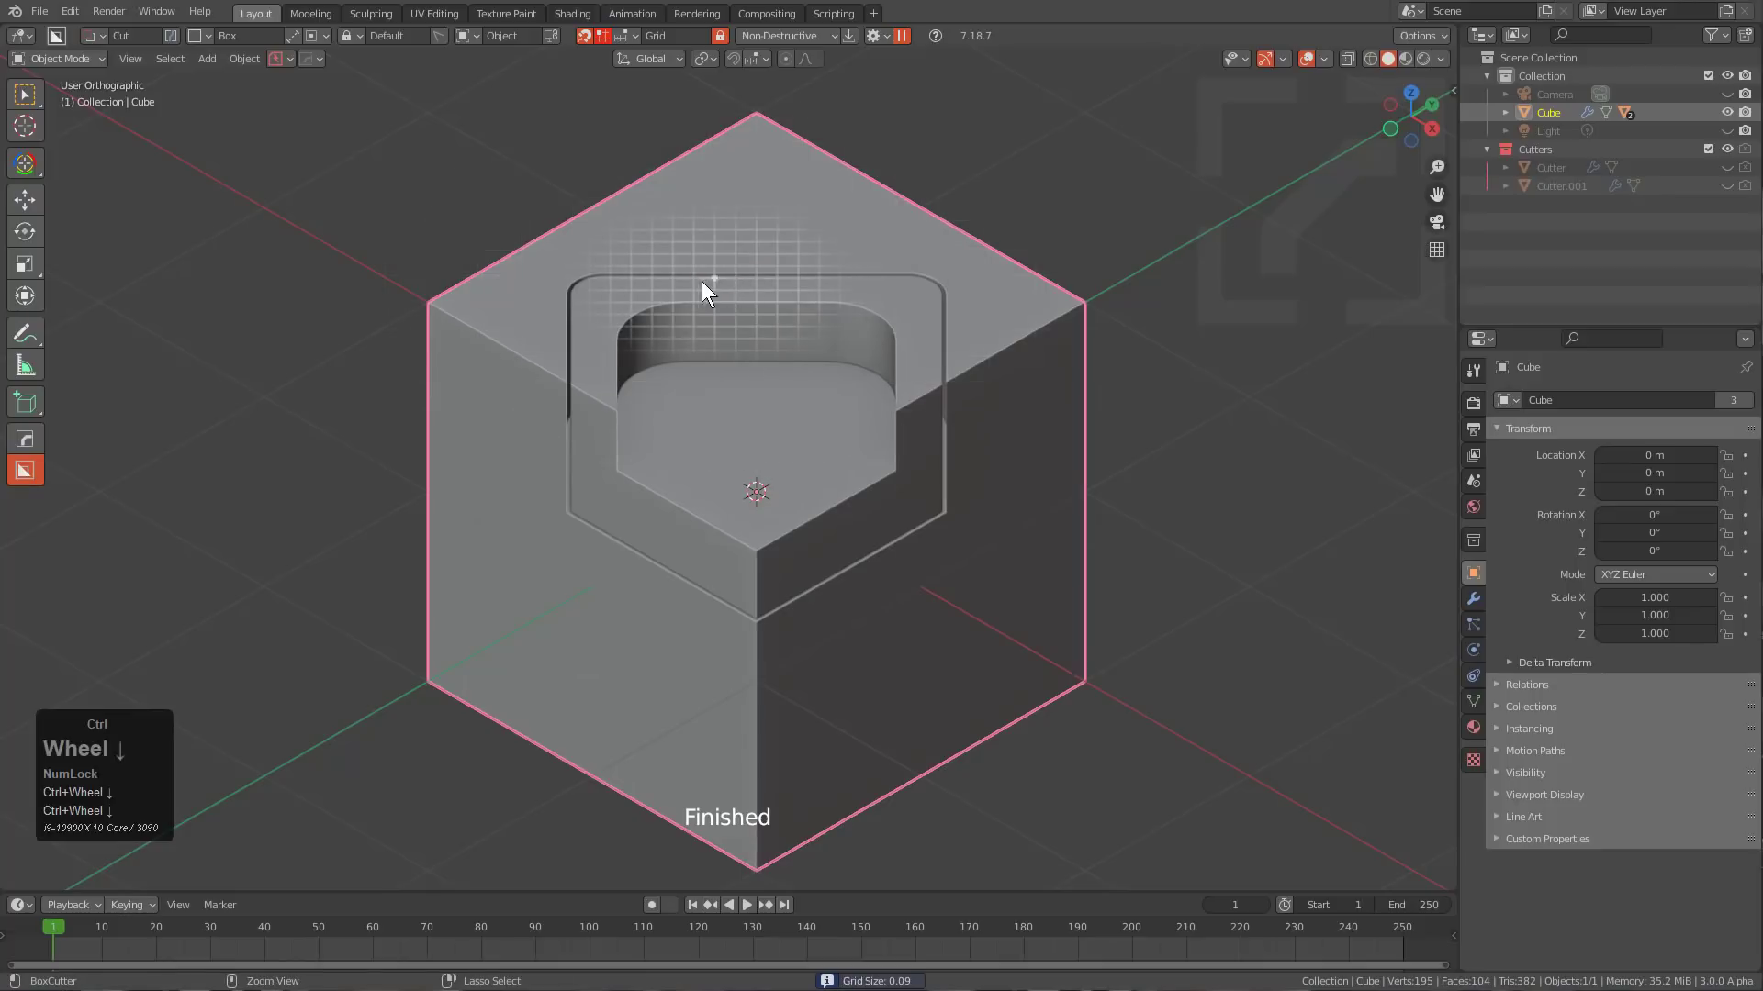
{"action": "left_click_drag", "start_coordinate": [681, 288], "coordinate": [834, 322]}
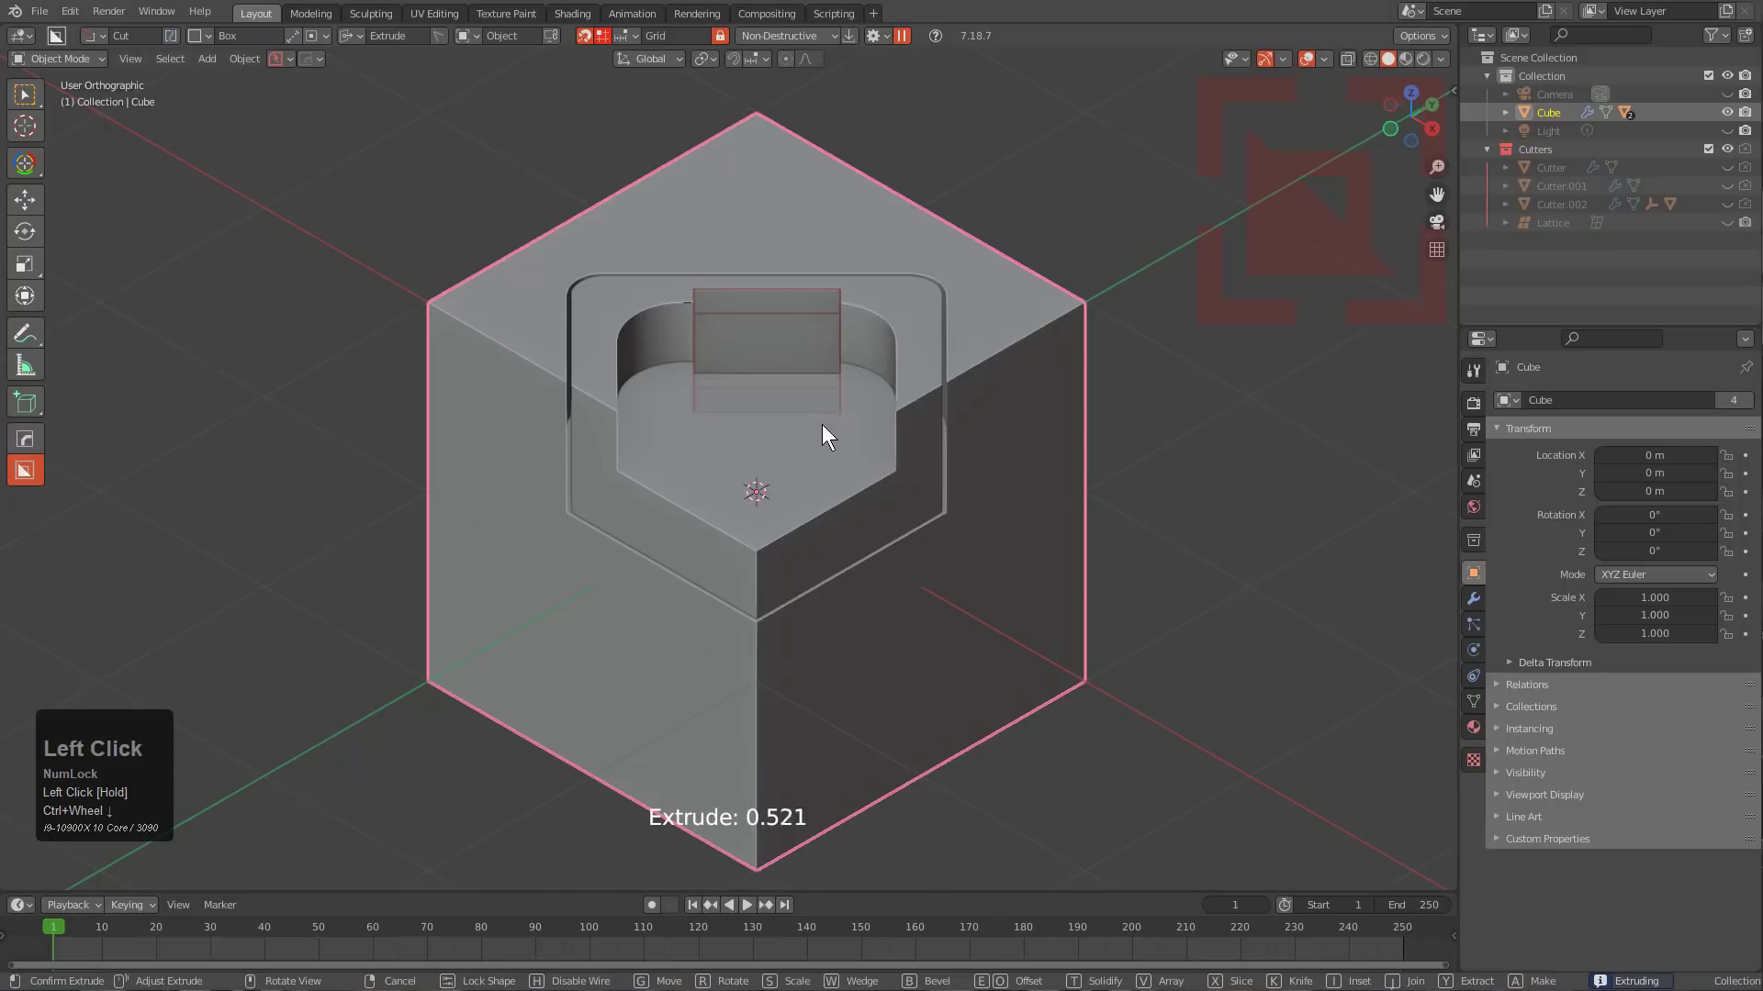
{"action": "key", "text": "g"}
{"action": "left_click", "coordinate": [798, 439]}
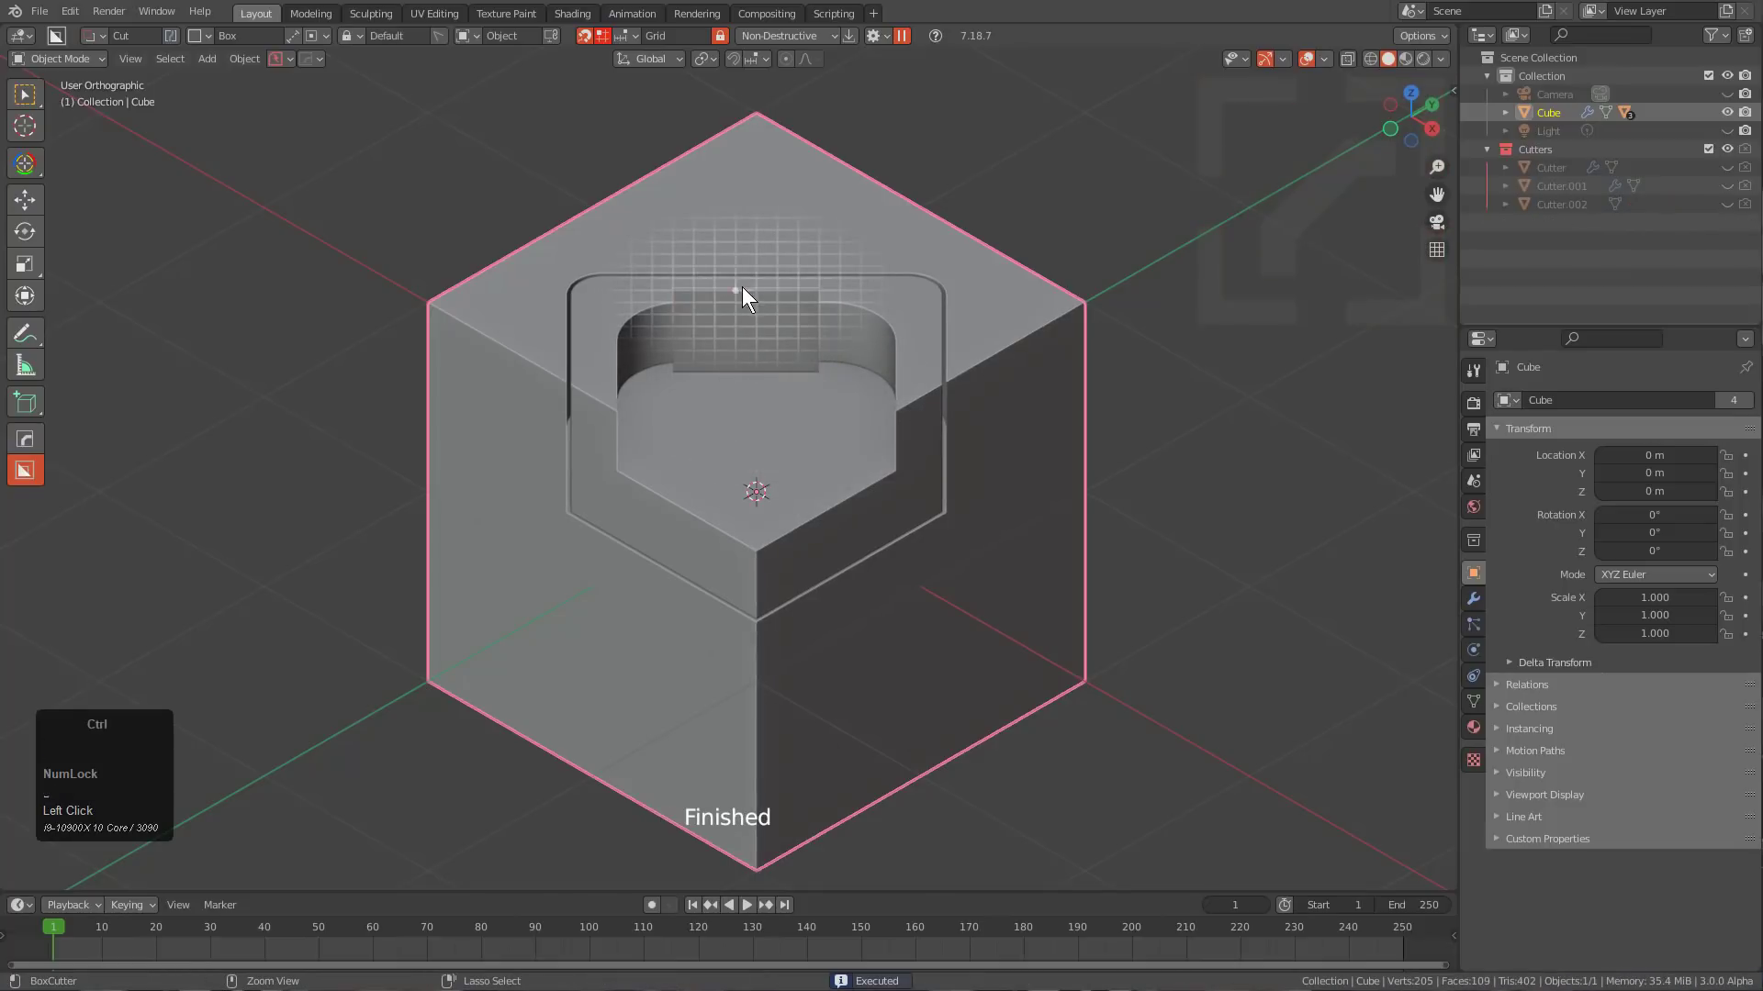
Step the grid size down and up over the top face, ending at 0.08.
{"action": "scroll", "coordinate": [755, 285], "scroll_direction": "down", "scroll_amount": 2, "text": "ctrl"}
{"action": "scroll", "coordinate": [754, 285], "scroll_direction": "up", "scroll_amount": 2, "text": "ctrl"}
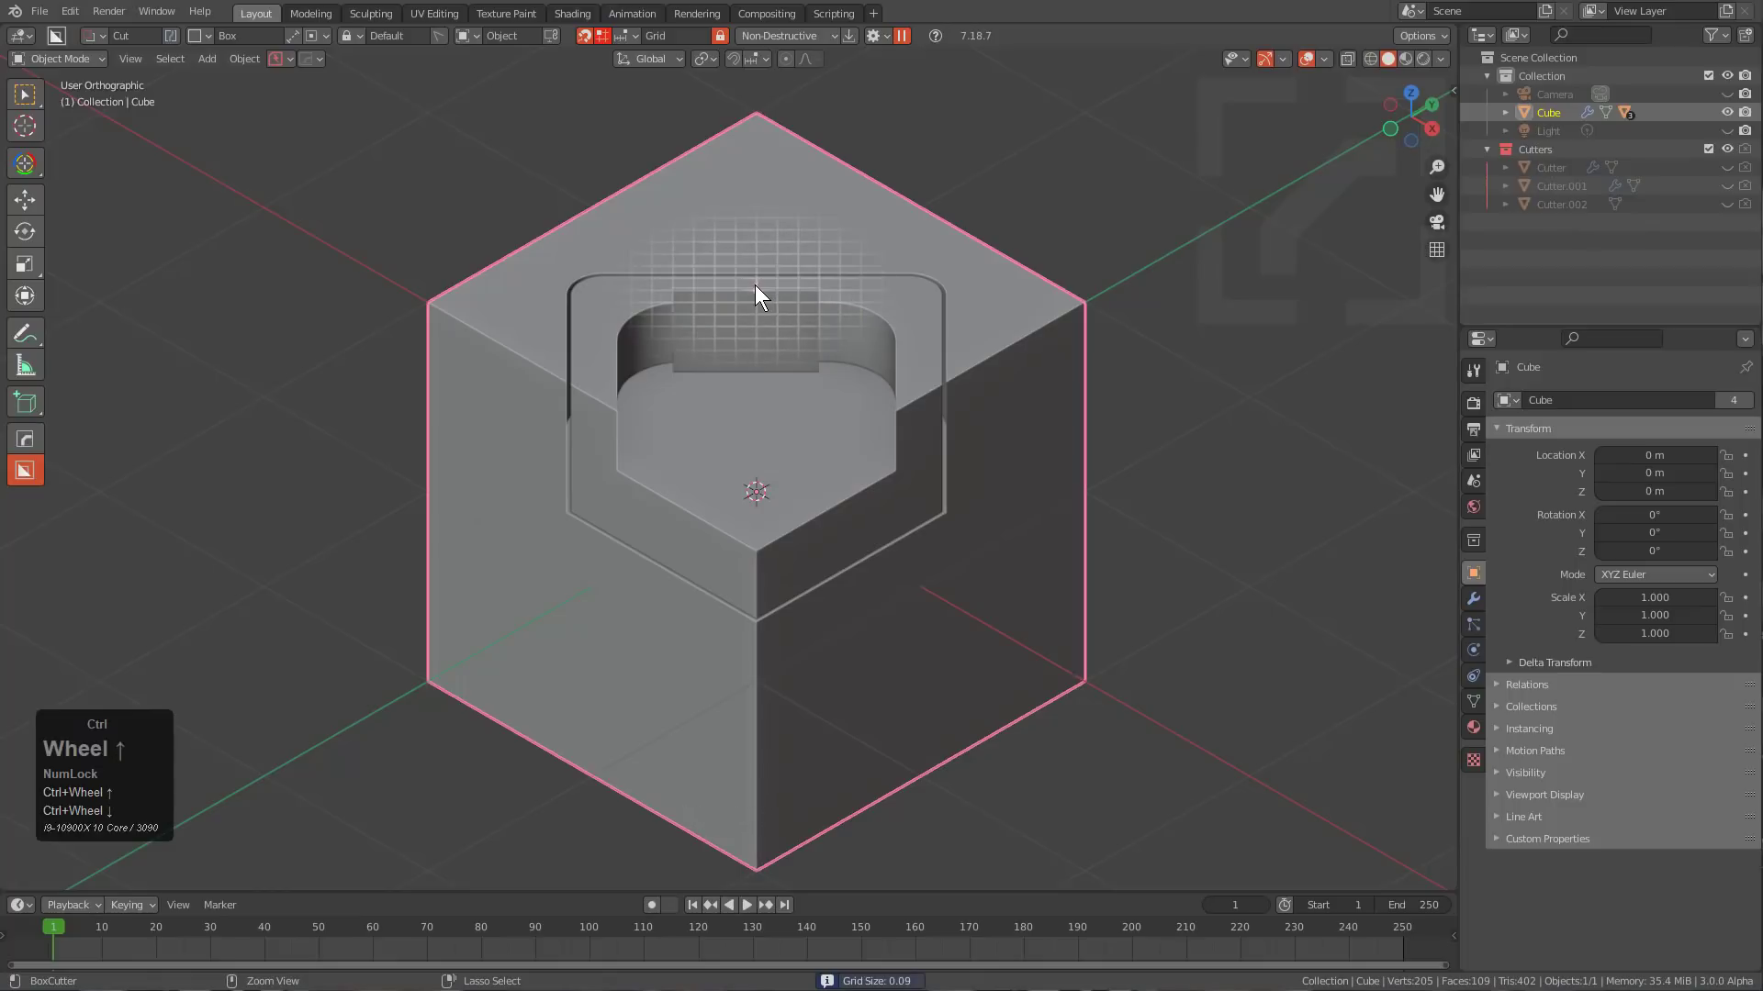
{"action": "scroll", "coordinate": [754, 284], "scroll_direction": "down", "scroll_amount": 1, "text": "ctrl"}
{"action": "scroll", "coordinate": [754, 284], "scroll_direction": "up", "scroll_amount": 1, "text": "ctrl"}
{"action": "scroll", "coordinate": [755, 285], "scroll_direction": "down", "scroll_amount": 1, "text": "ctrl"}
{"action": "scroll", "coordinate": [745, 282], "scroll_direction": "up", "scroll_amount": 1, "text": "ctrl"}
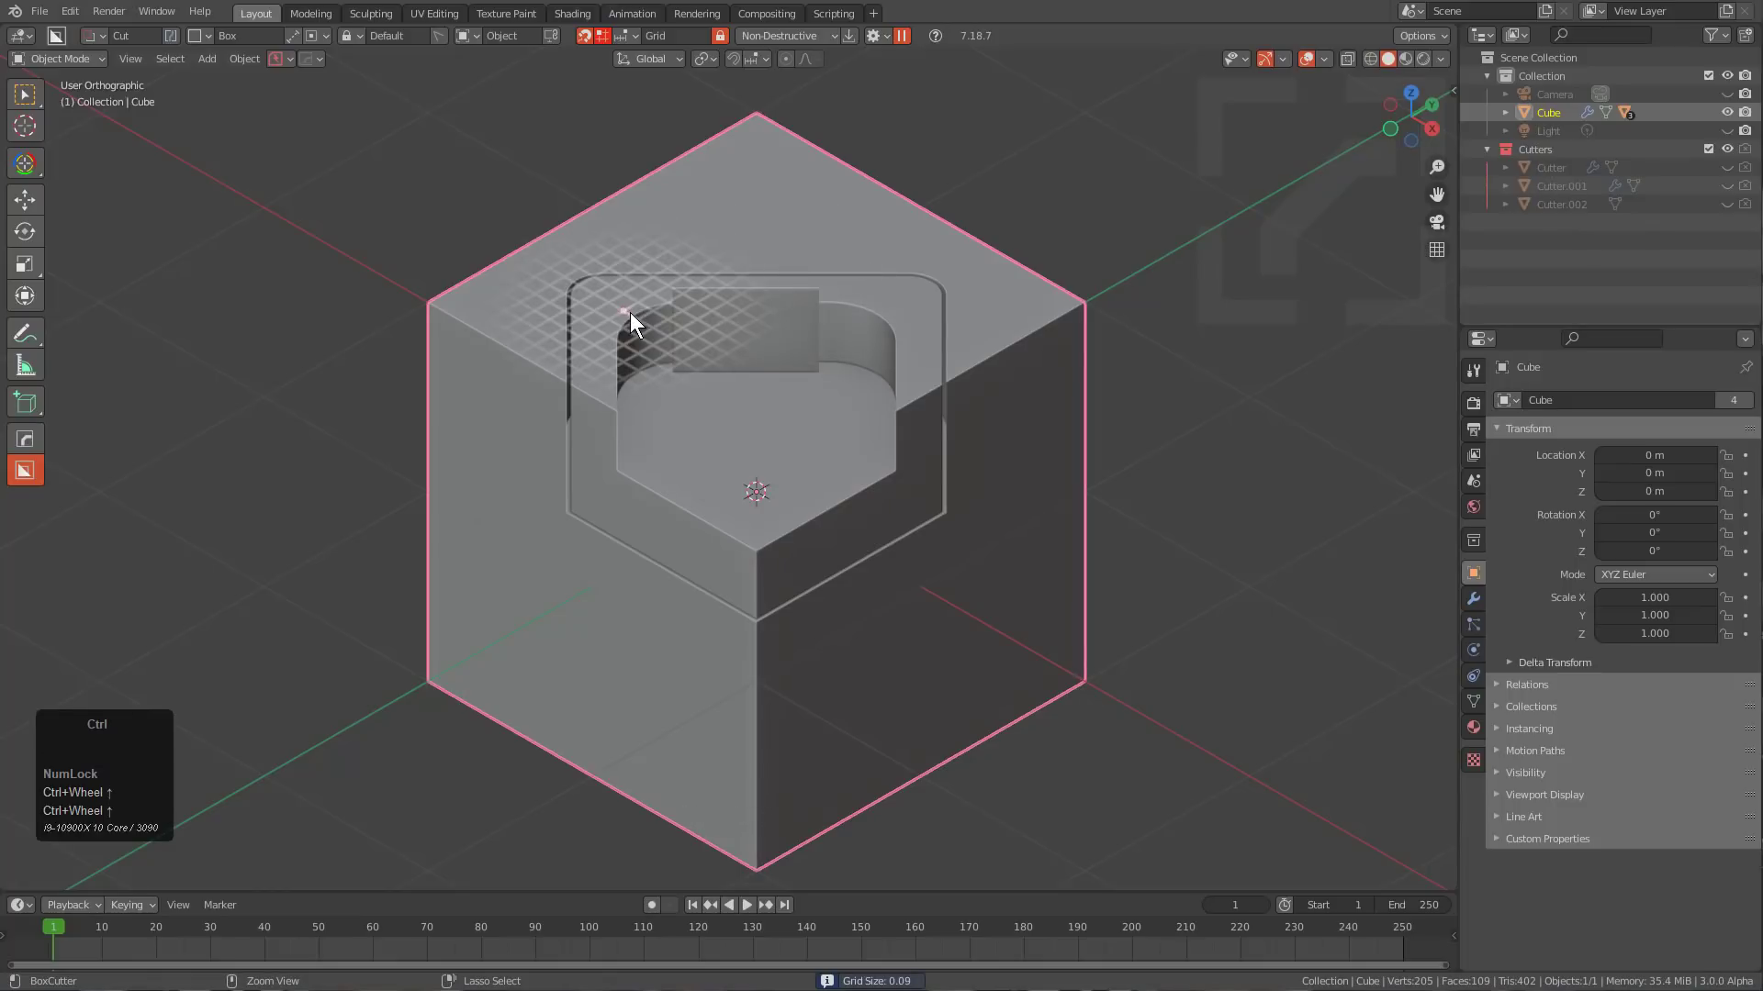
{"action": "scroll", "coordinate": [630, 312], "scroll_direction": "up", "scroll_amount": 1, "text": "ctrl"}
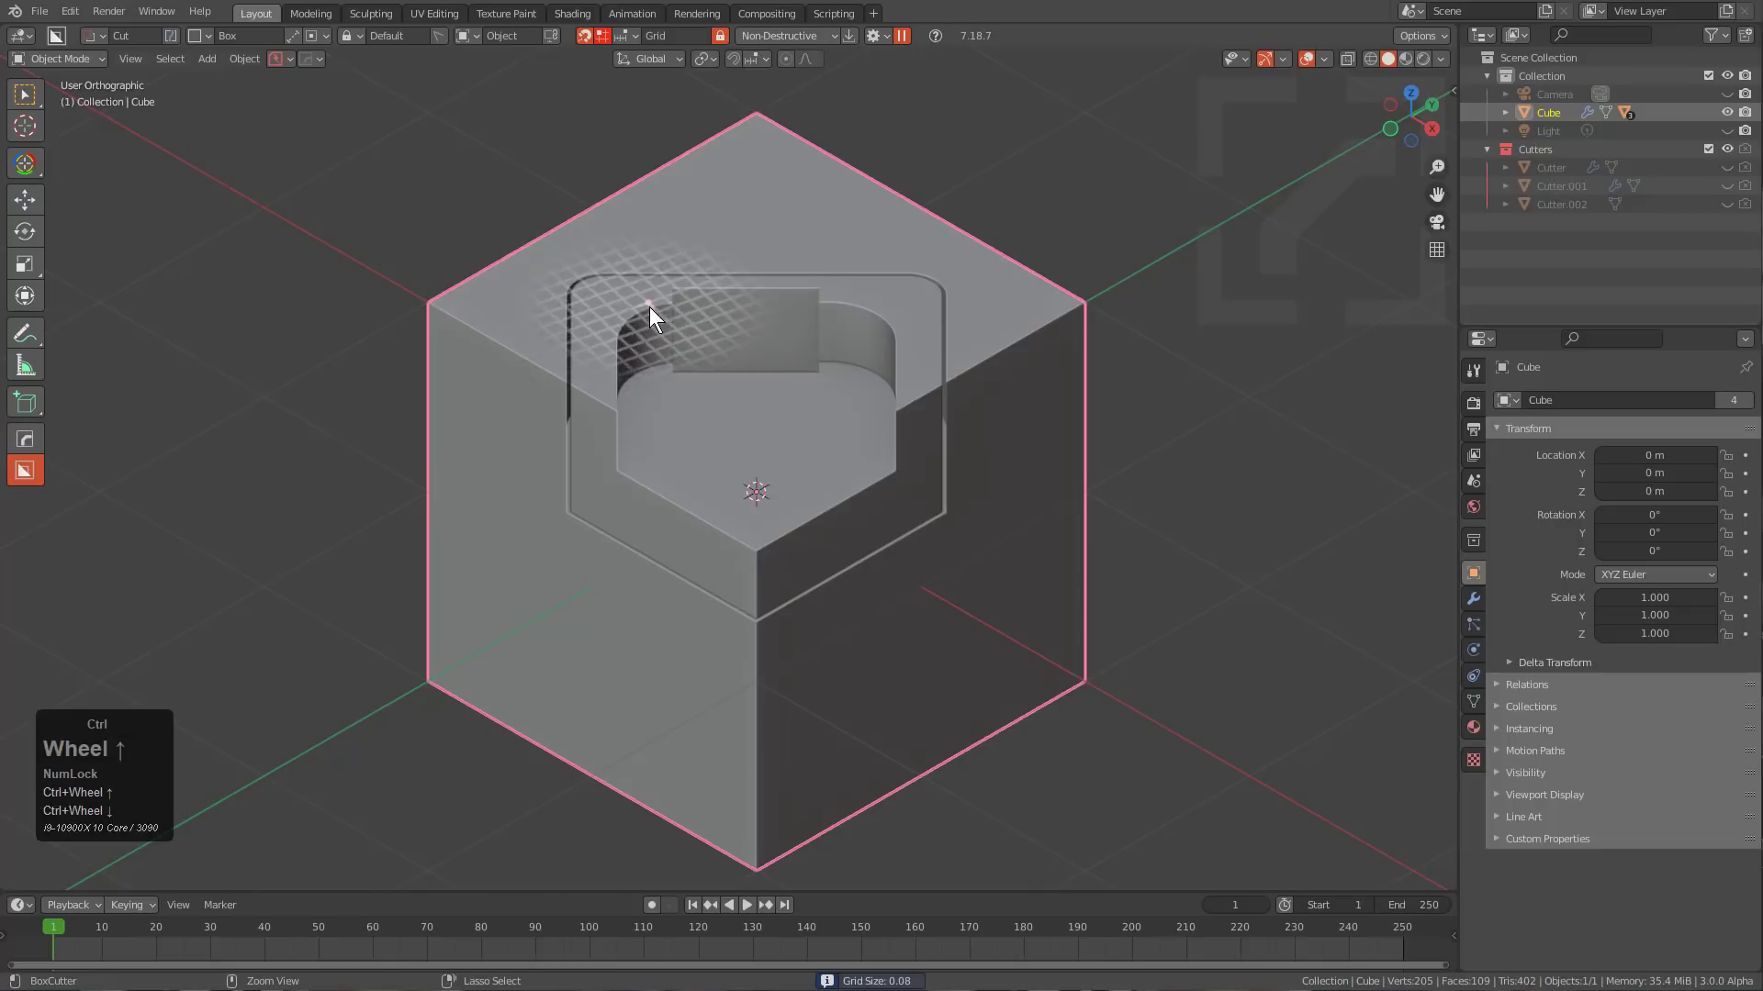
Mirror the cube's cuts from left to right with the Mirror Gizmo in view orientation.
{"action": "middle_click_drag", "start_coordinate": [694, 266], "coordinate": [759, 296]}
{"action": "key", "text": "alt+x"}
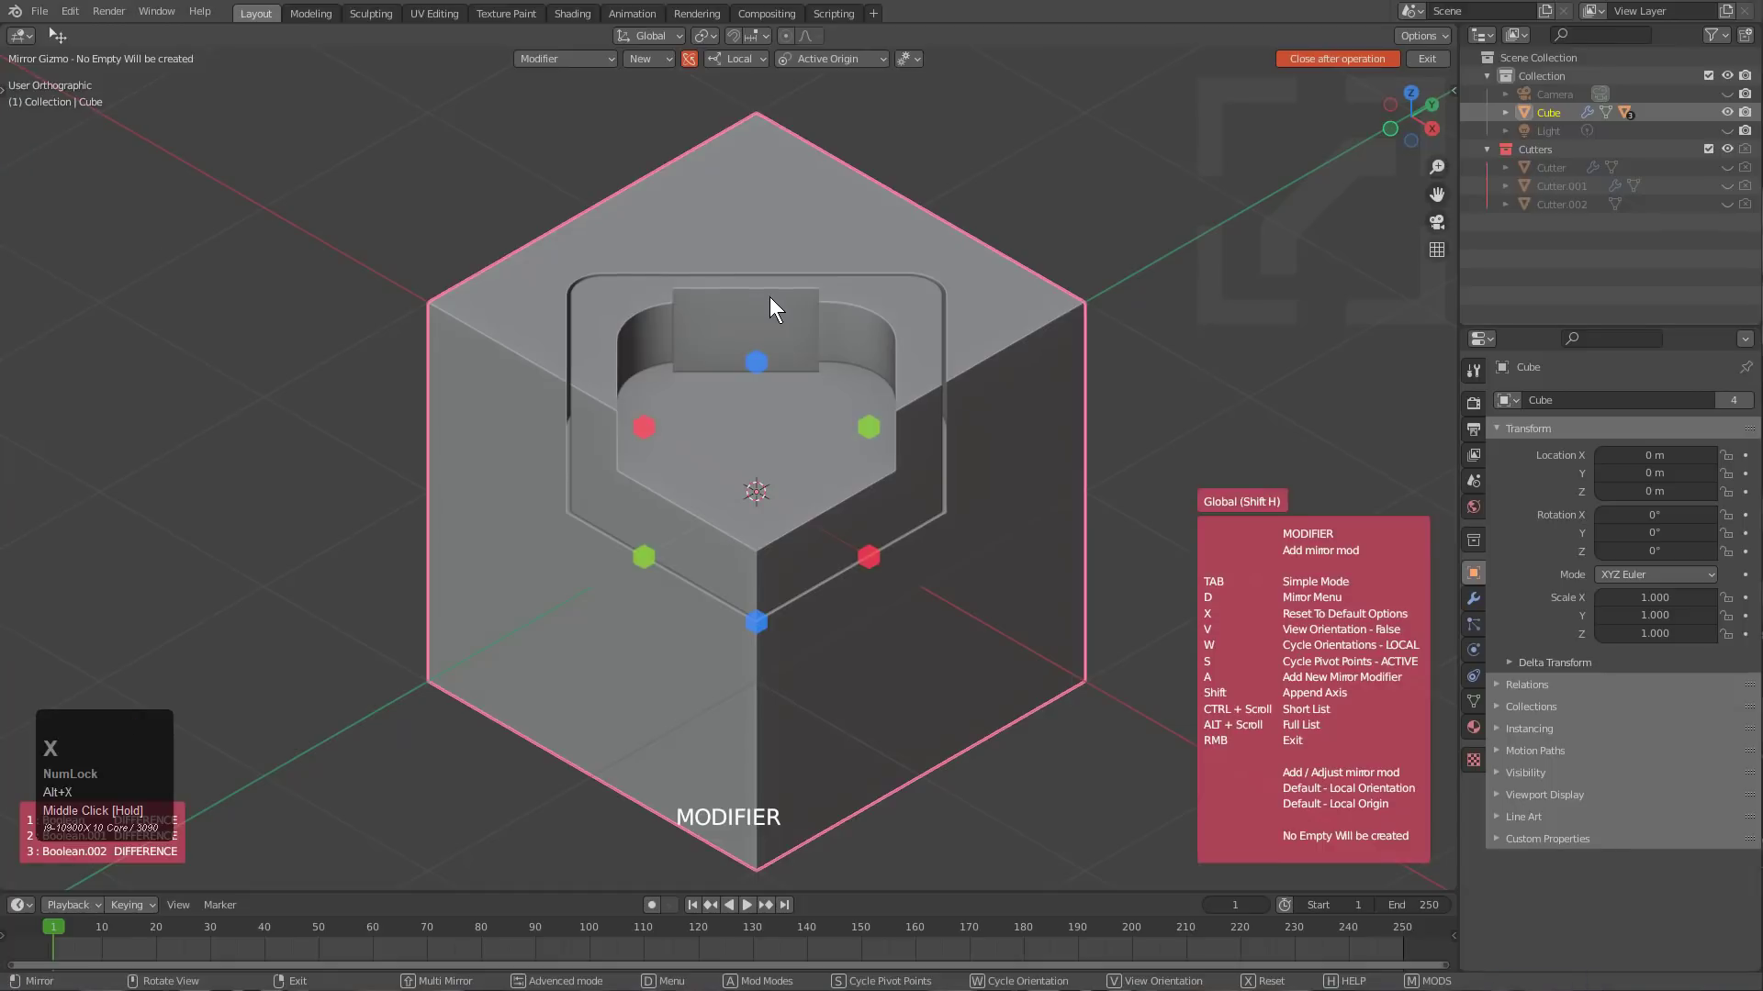
{"action": "key", "text": "v"}
{"action": "left_click", "coordinate": [595, 490]}
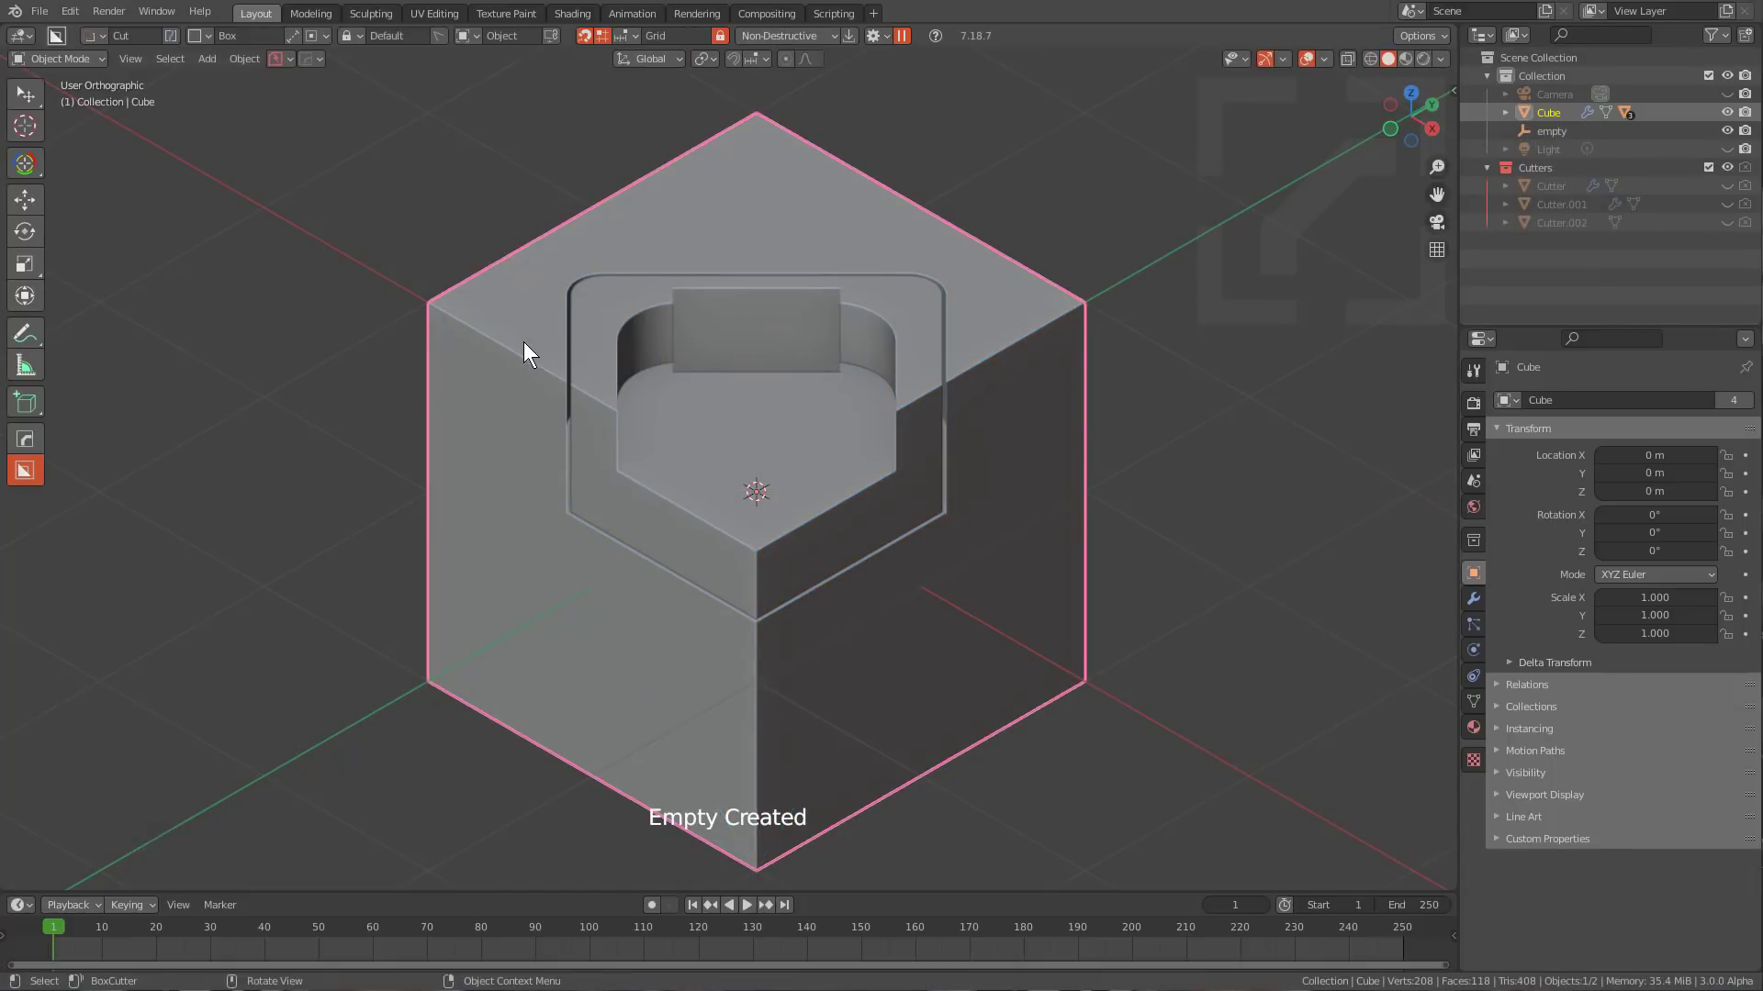
Cut a narrow slot about 0.32 deep beside the pocket, with single-segment bevelled corners about 0.05 wide.
{"action": "key", "text": "ctrl"}
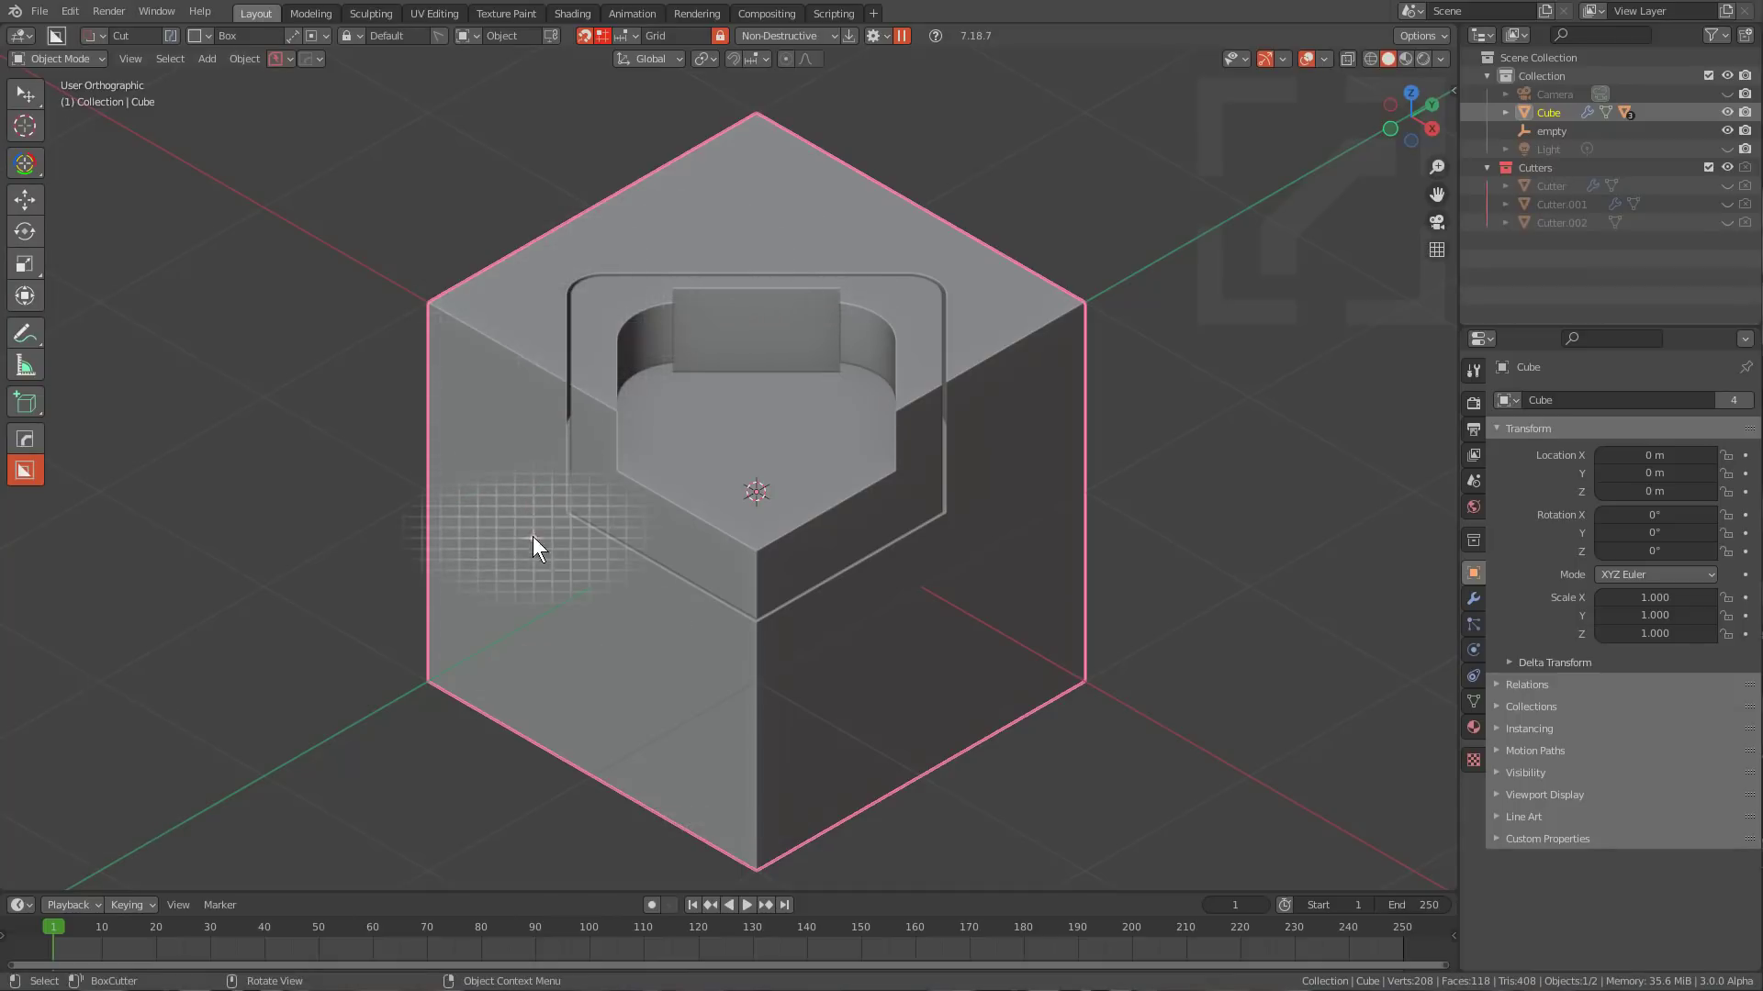
{"action": "left_click_drag", "start_coordinate": [514, 632], "coordinate": [595, 322]}
{"action": "key", "text": "b"}
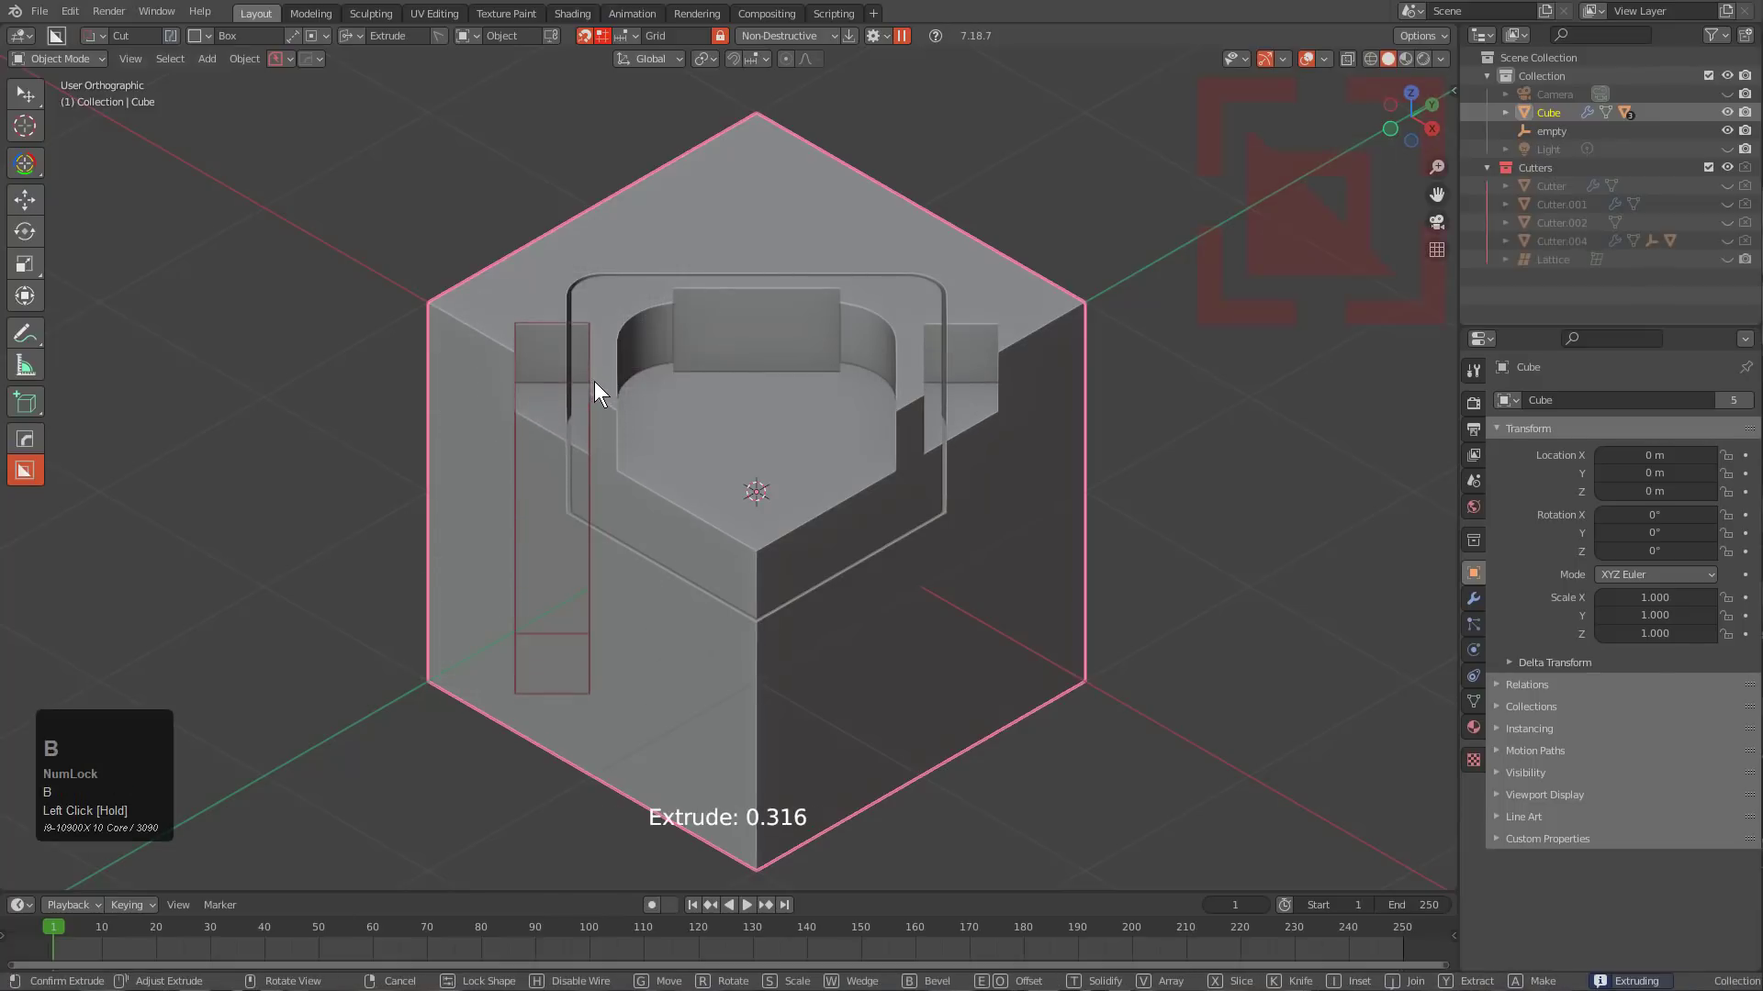
{"action": "scroll", "coordinate": [606, 381], "scroll_direction": "down", "scroll_amount": 12}
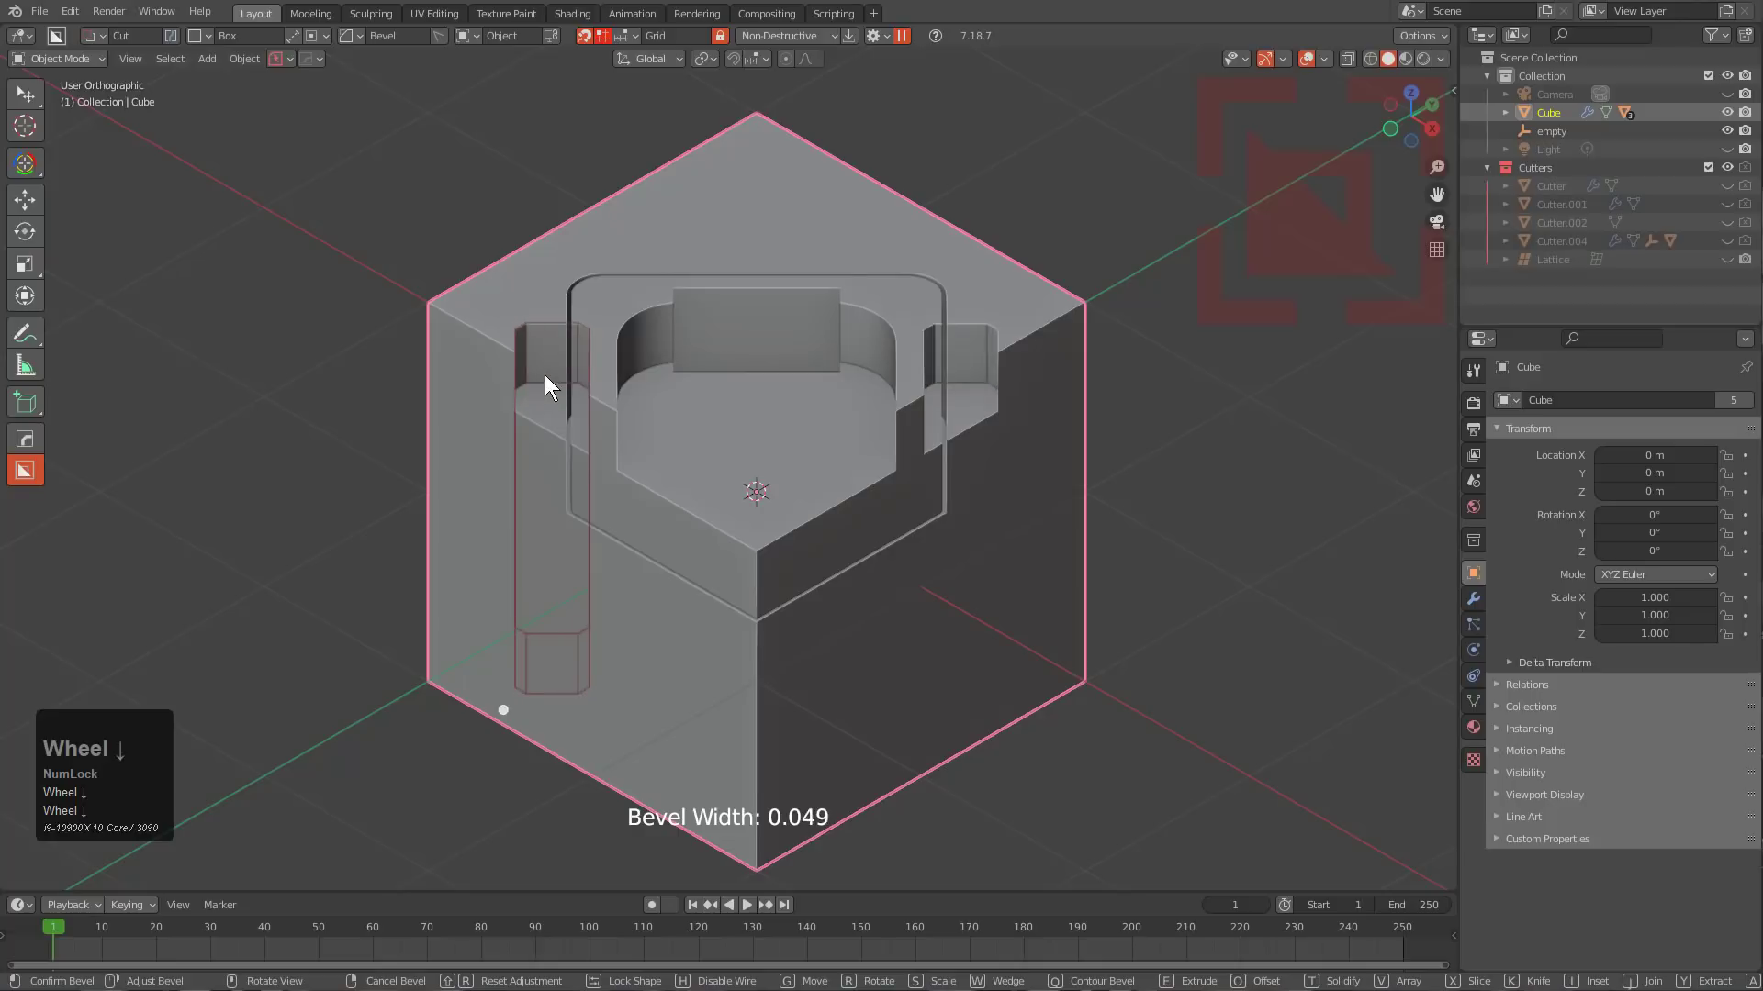
{"action": "left_click", "coordinate": [539, 373]}
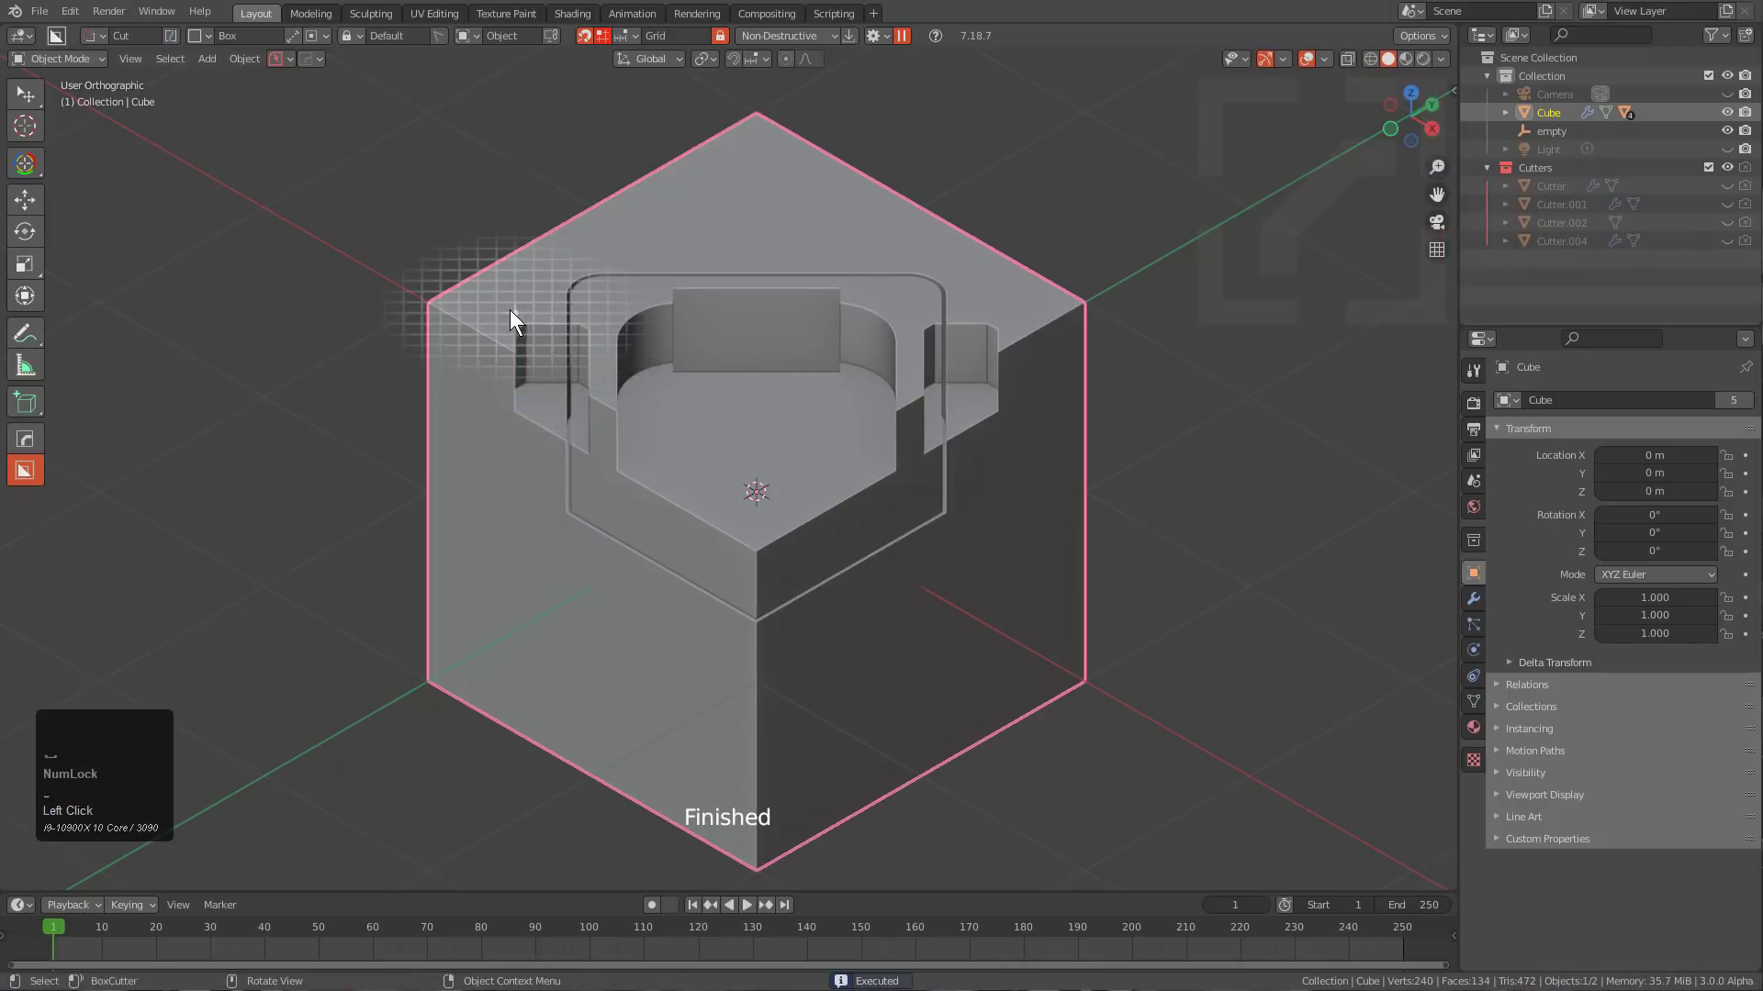
Cut a shallow, slightly wider recess with bevelled corners around the slot on the cube's left side.
{"action": "left_click_drag", "start_coordinate": [496, 305], "coordinate": [613, 525]}
{"action": "key", "text": "b"}
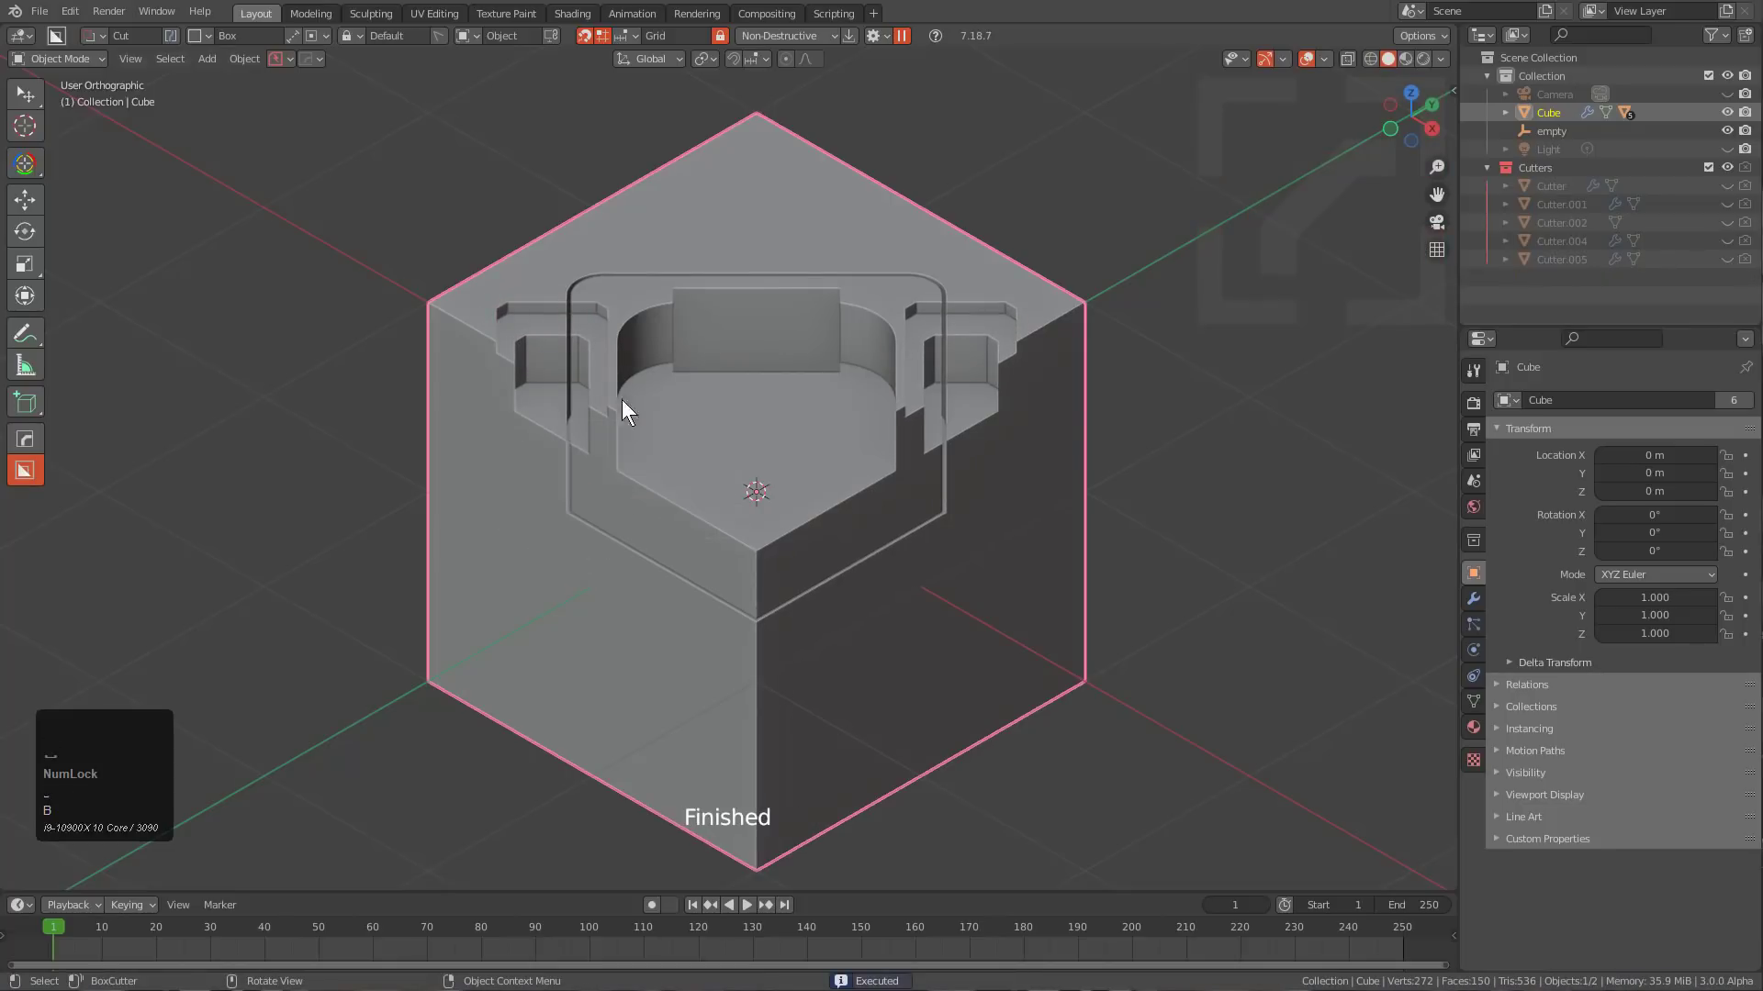
{"action": "key", "text": "ctrl"}
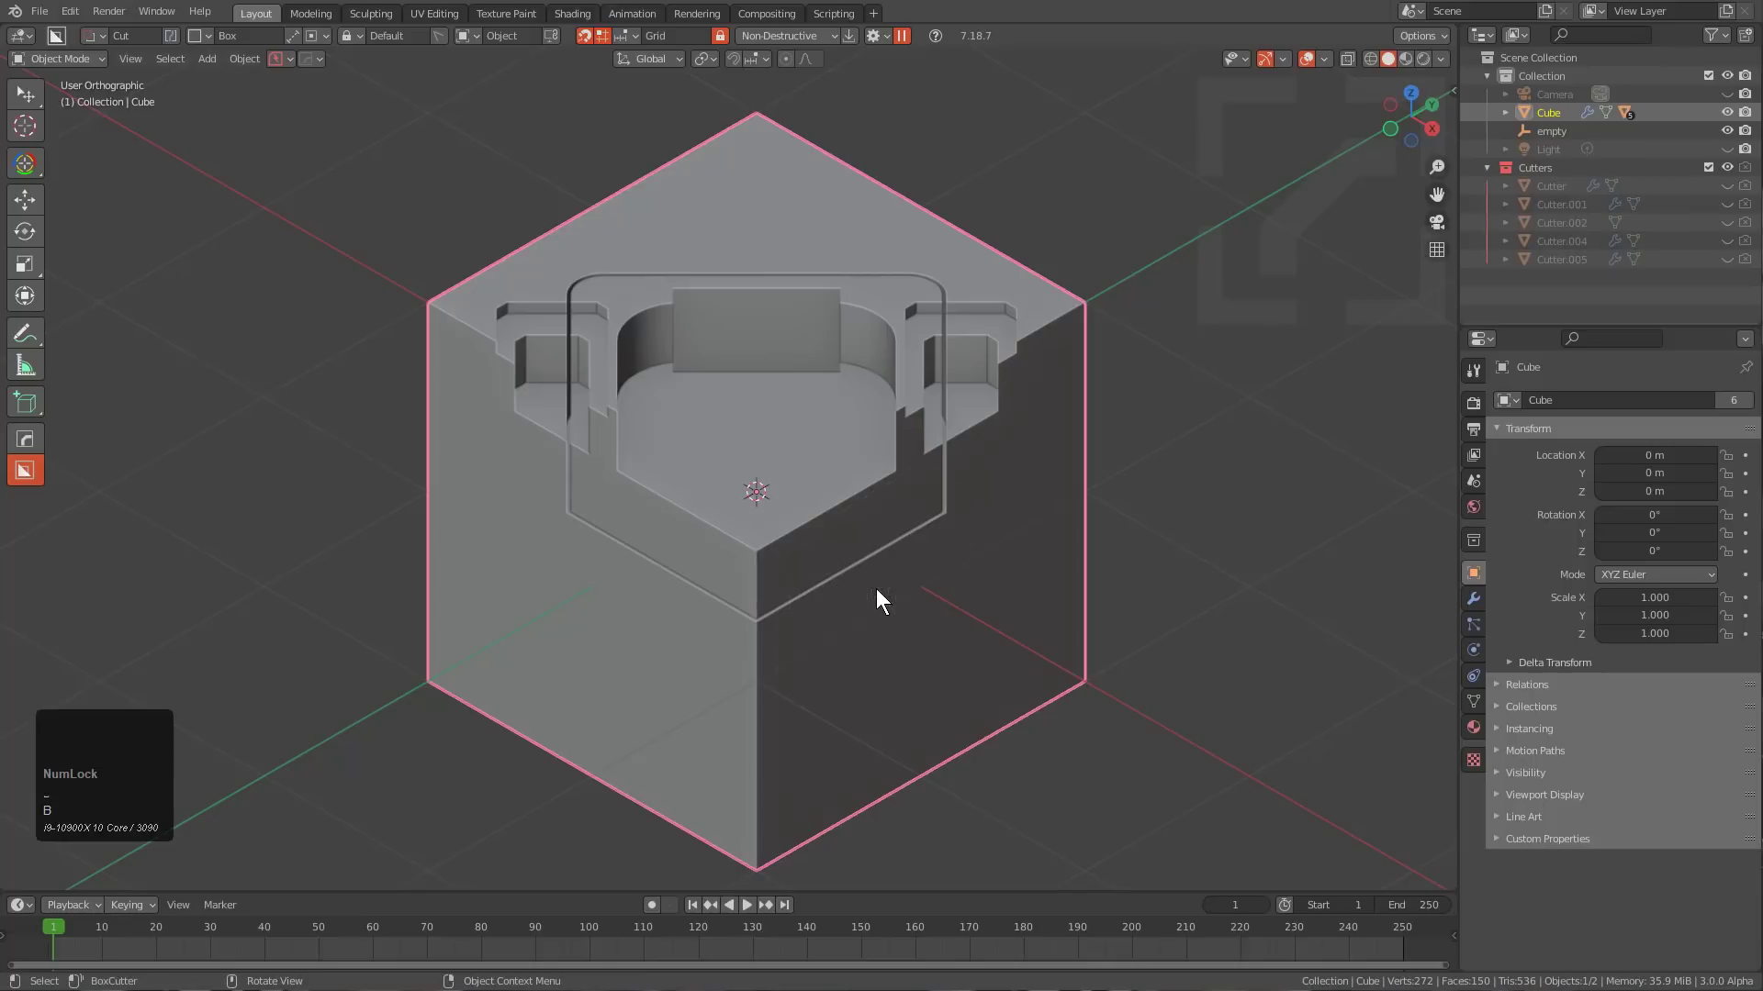
Enable the adaptive grid with a subdivision value of 100 and preview the grid on the cube.
{"action": "left_click", "coordinate": [632, 34]}
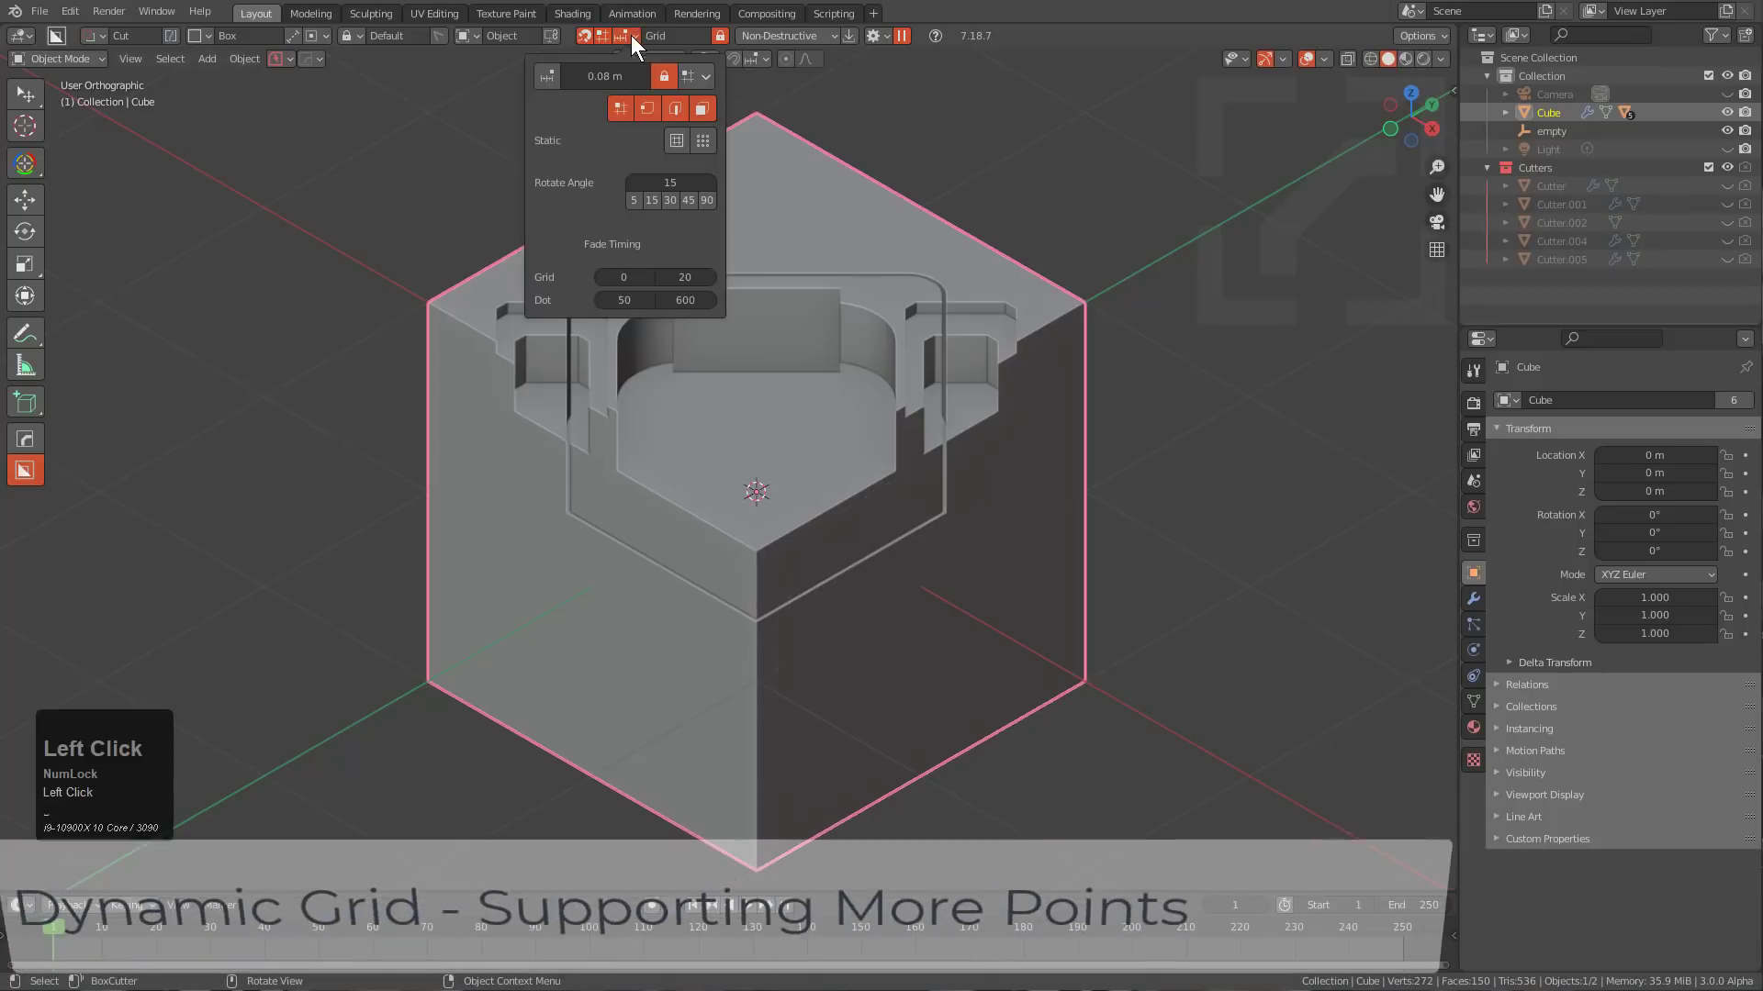
{"action": "left_click", "coordinate": [681, 75]}
{"action": "type", "text": "100"}
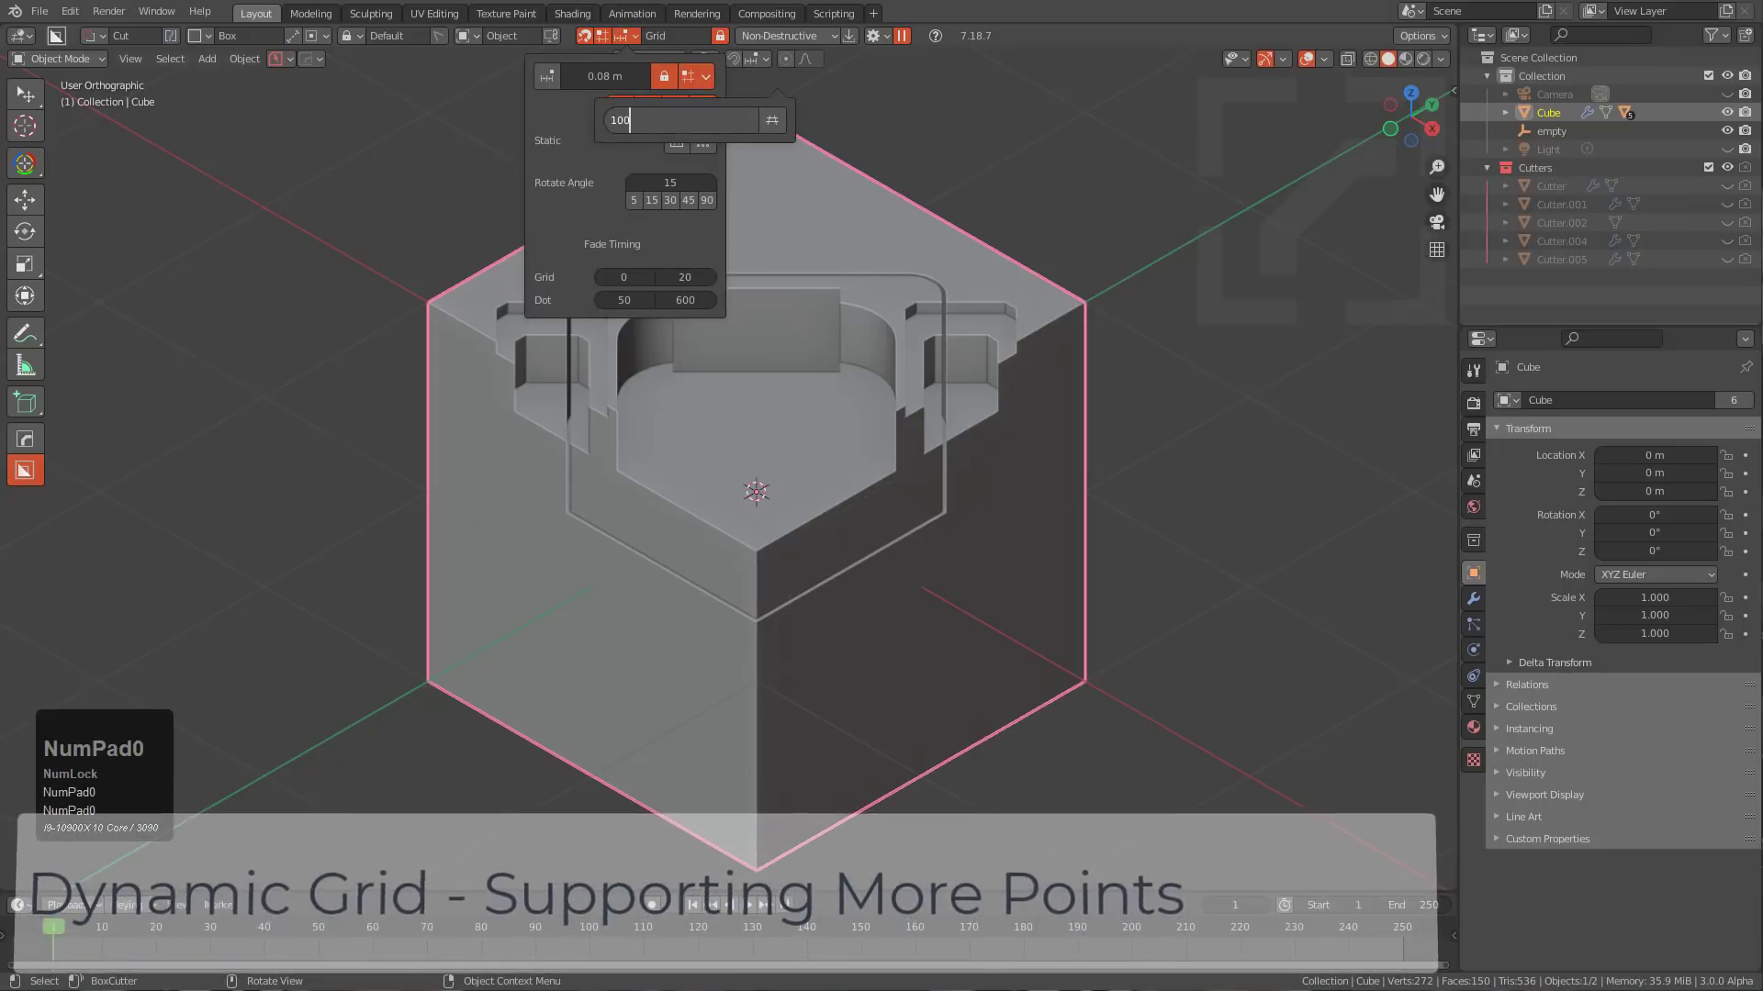
{"action": "key", "text": "KP_Enter"}
{"action": "key", "text": "ctrl"}
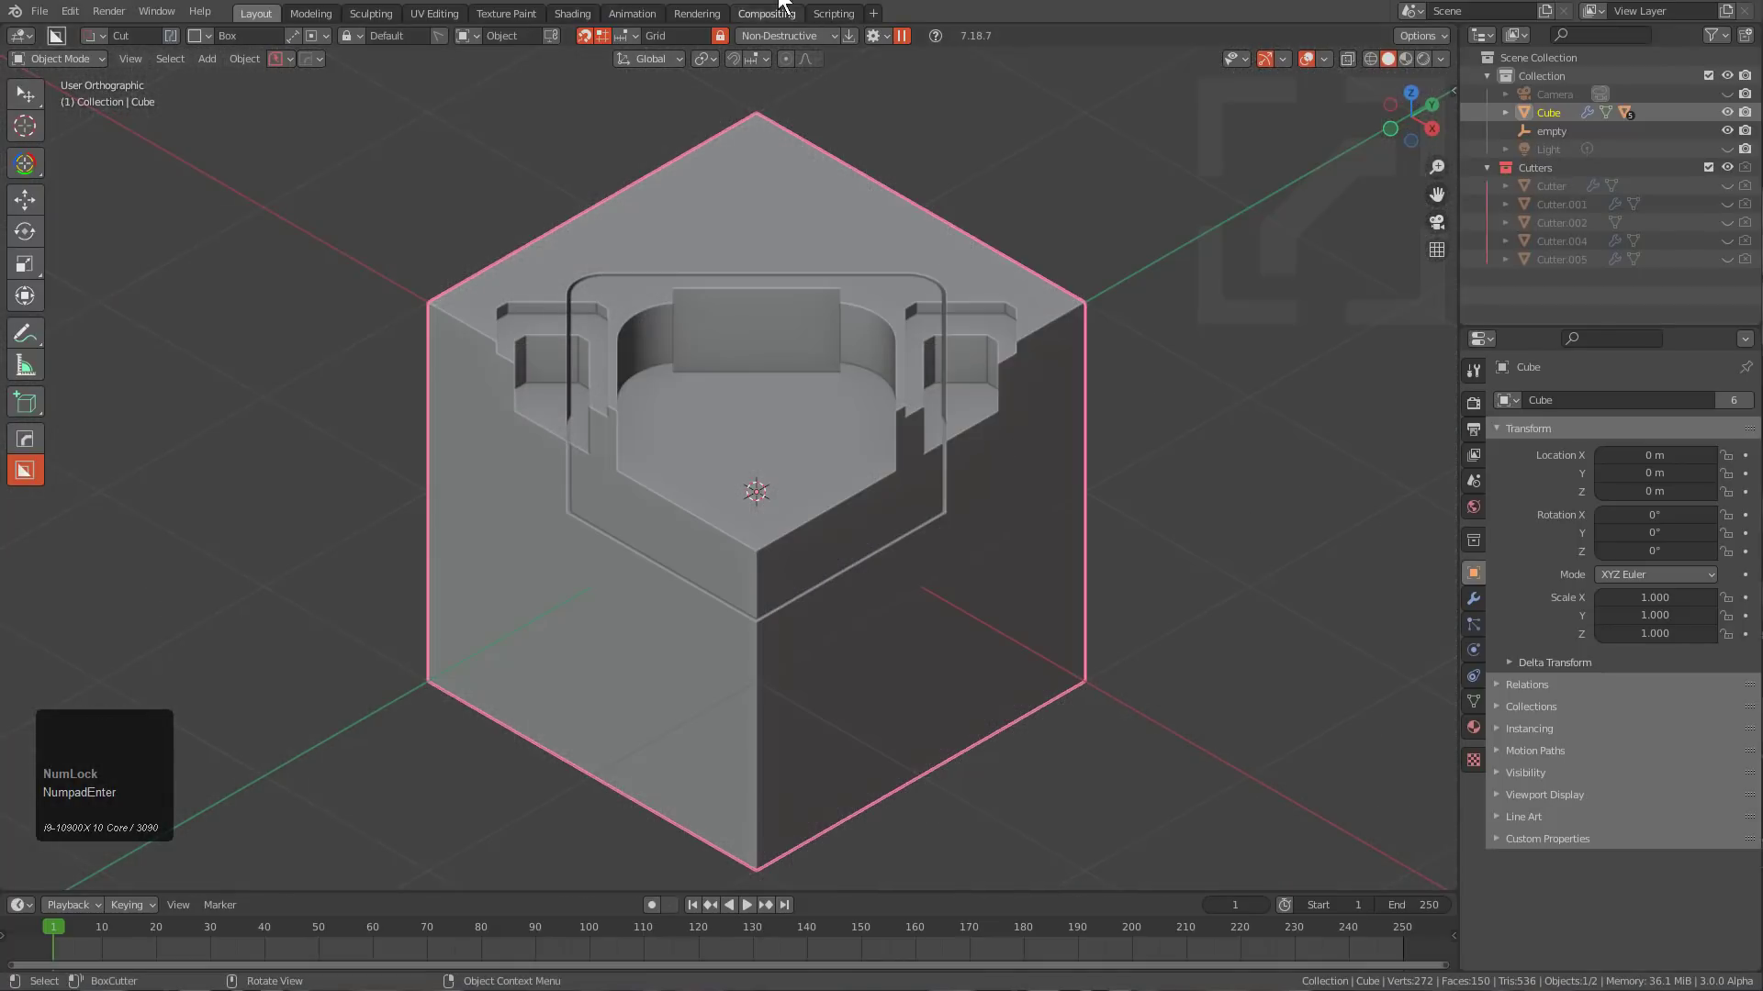
Set the adaptive grid's subdivision value to 500.
{"action": "left_click", "coordinate": [624, 36]}
{"action": "left_click", "coordinate": [706, 79]}
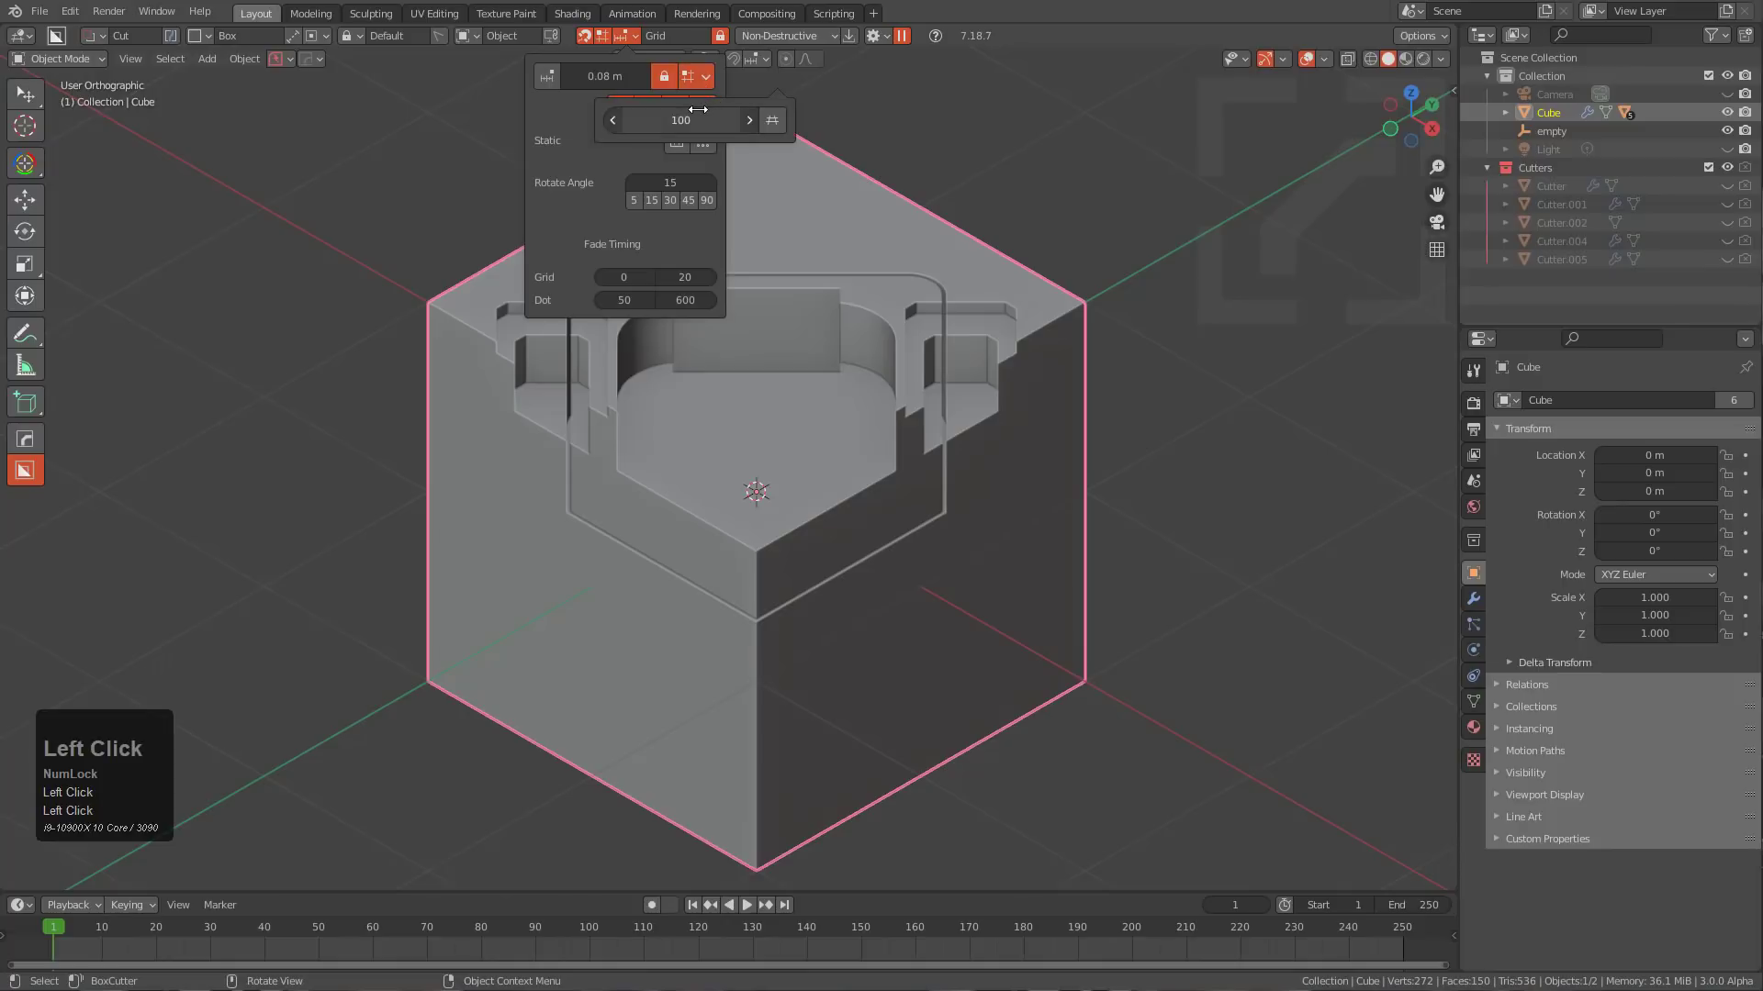
{"action": "left_click", "coordinate": [698, 110]}
{"action": "type", "text": "500"}
{"action": "key", "text": "Return"}
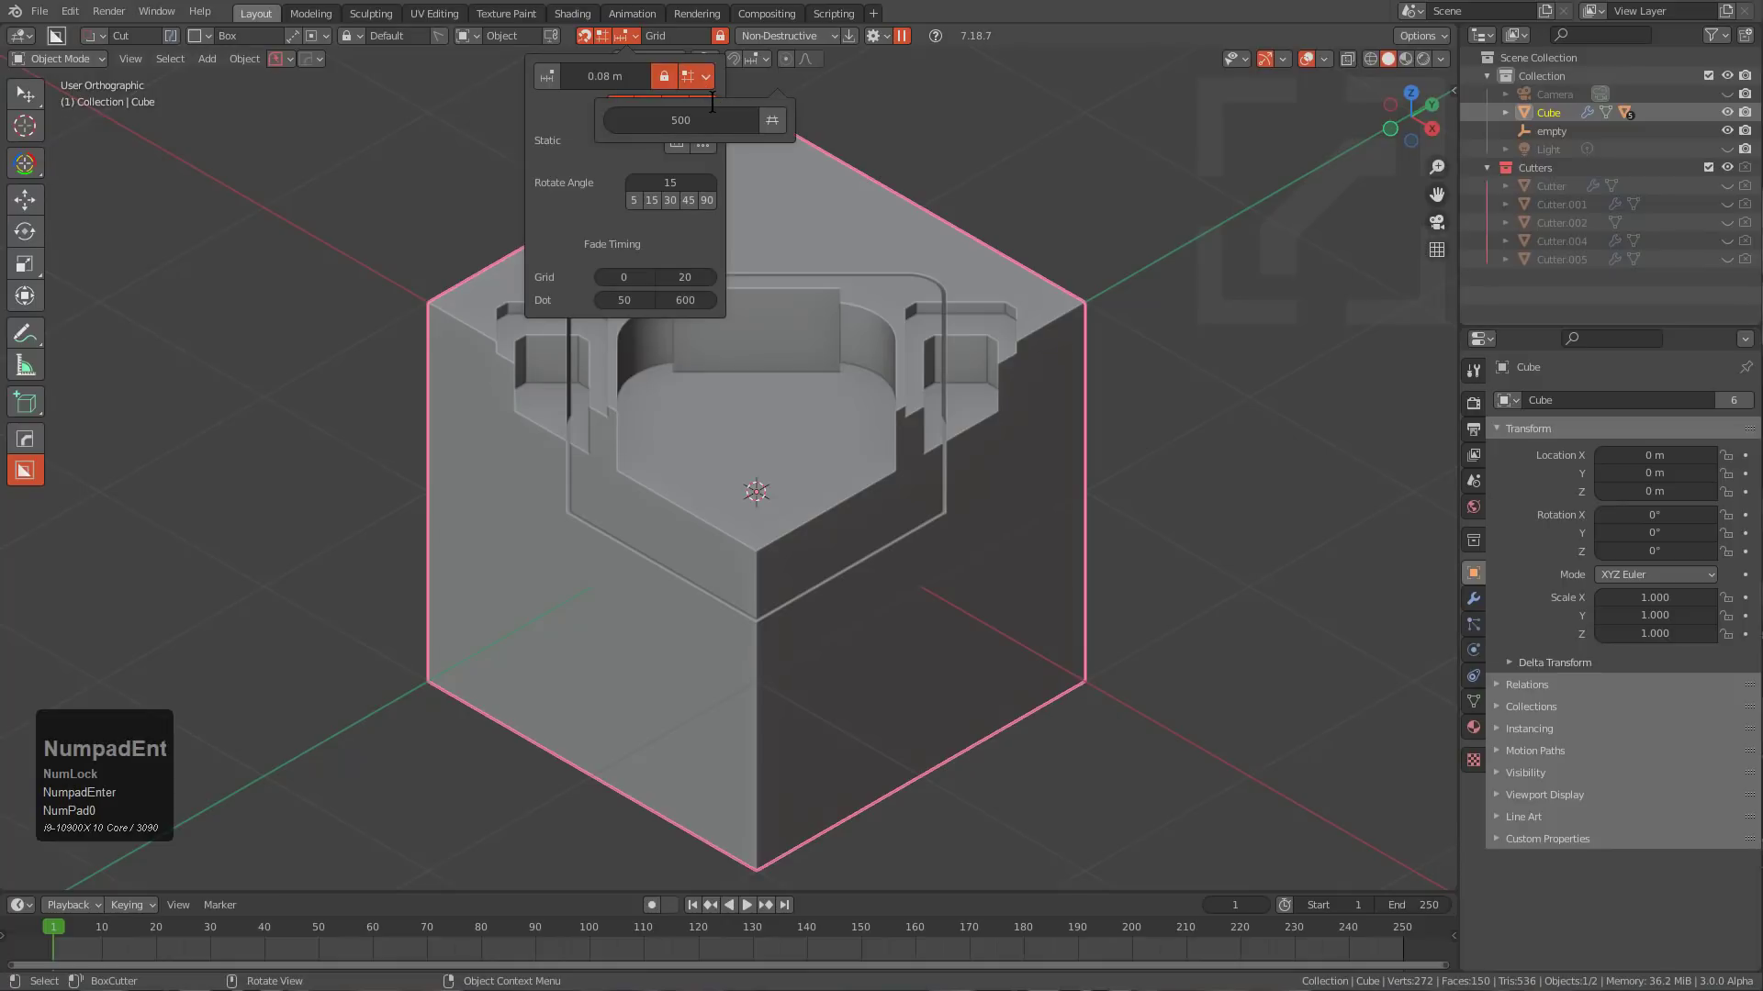
Examine how the adaptive grid's density on the cube responds at different zoom levels and viewing angles.
{"action": "key", "text": "ctrl"}
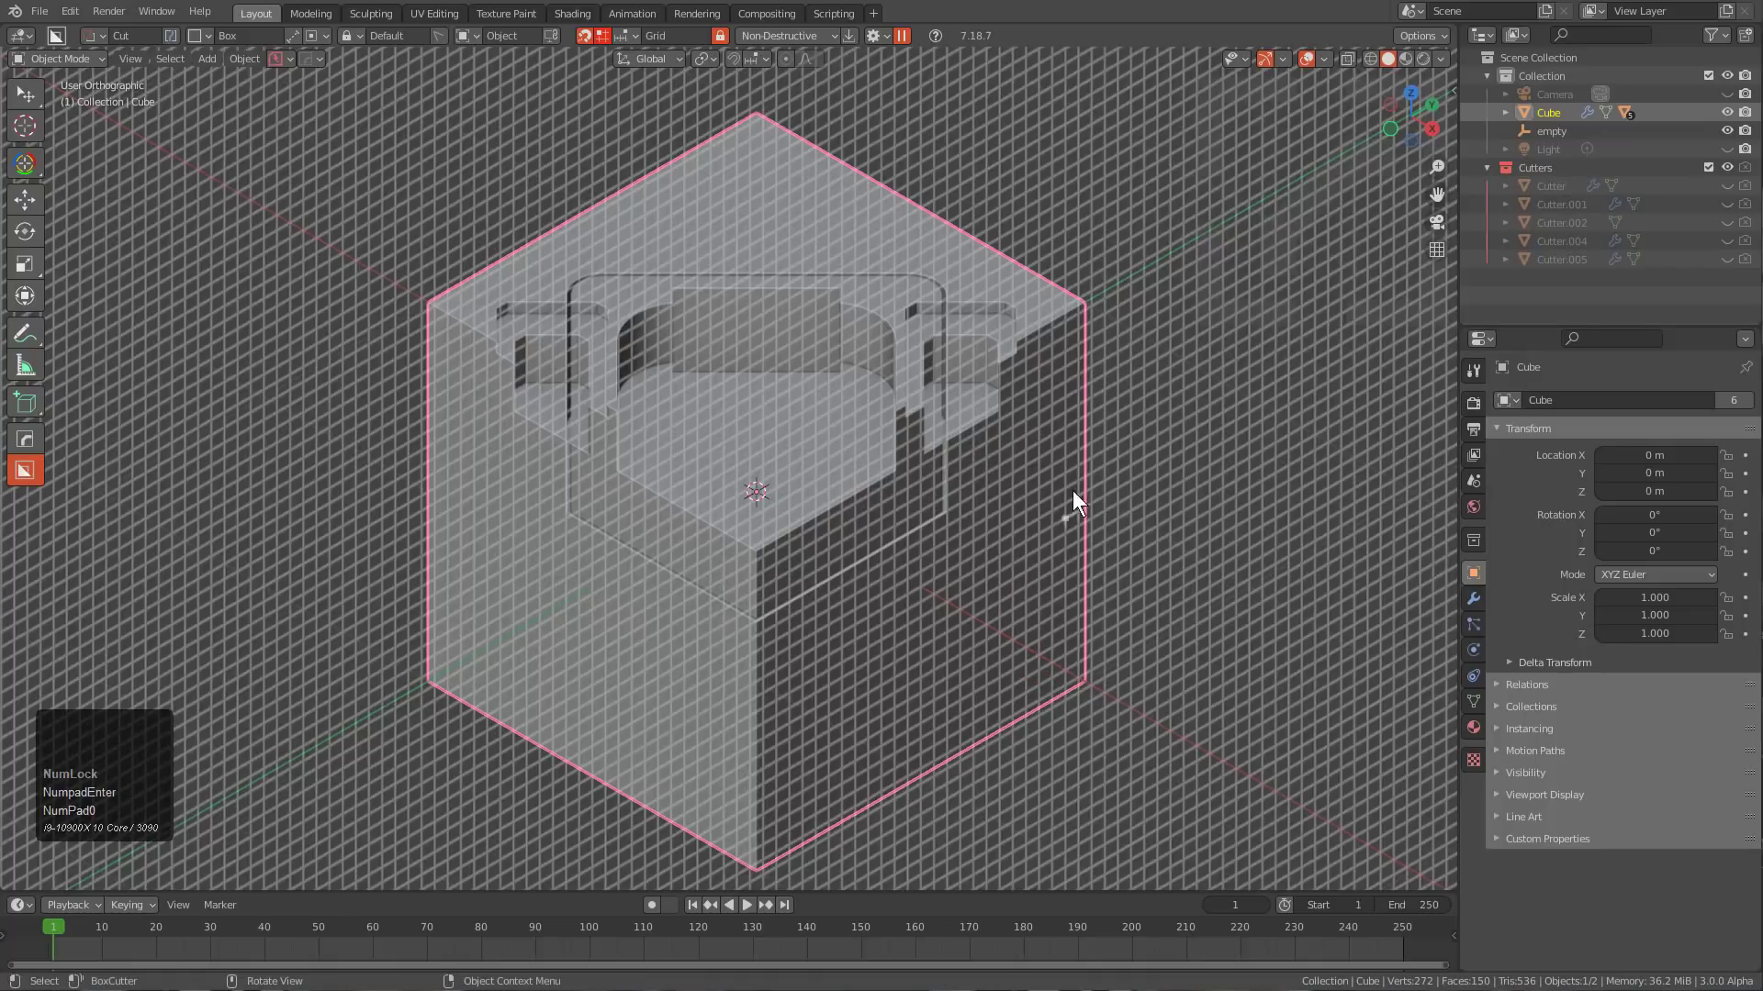
{"action": "scroll", "coordinate": [1061, 571], "scroll_direction": "down", "scroll_amount": 2}
{"action": "middle_click_drag", "start_coordinate": [1069, 564], "coordinate": [945, 556]}
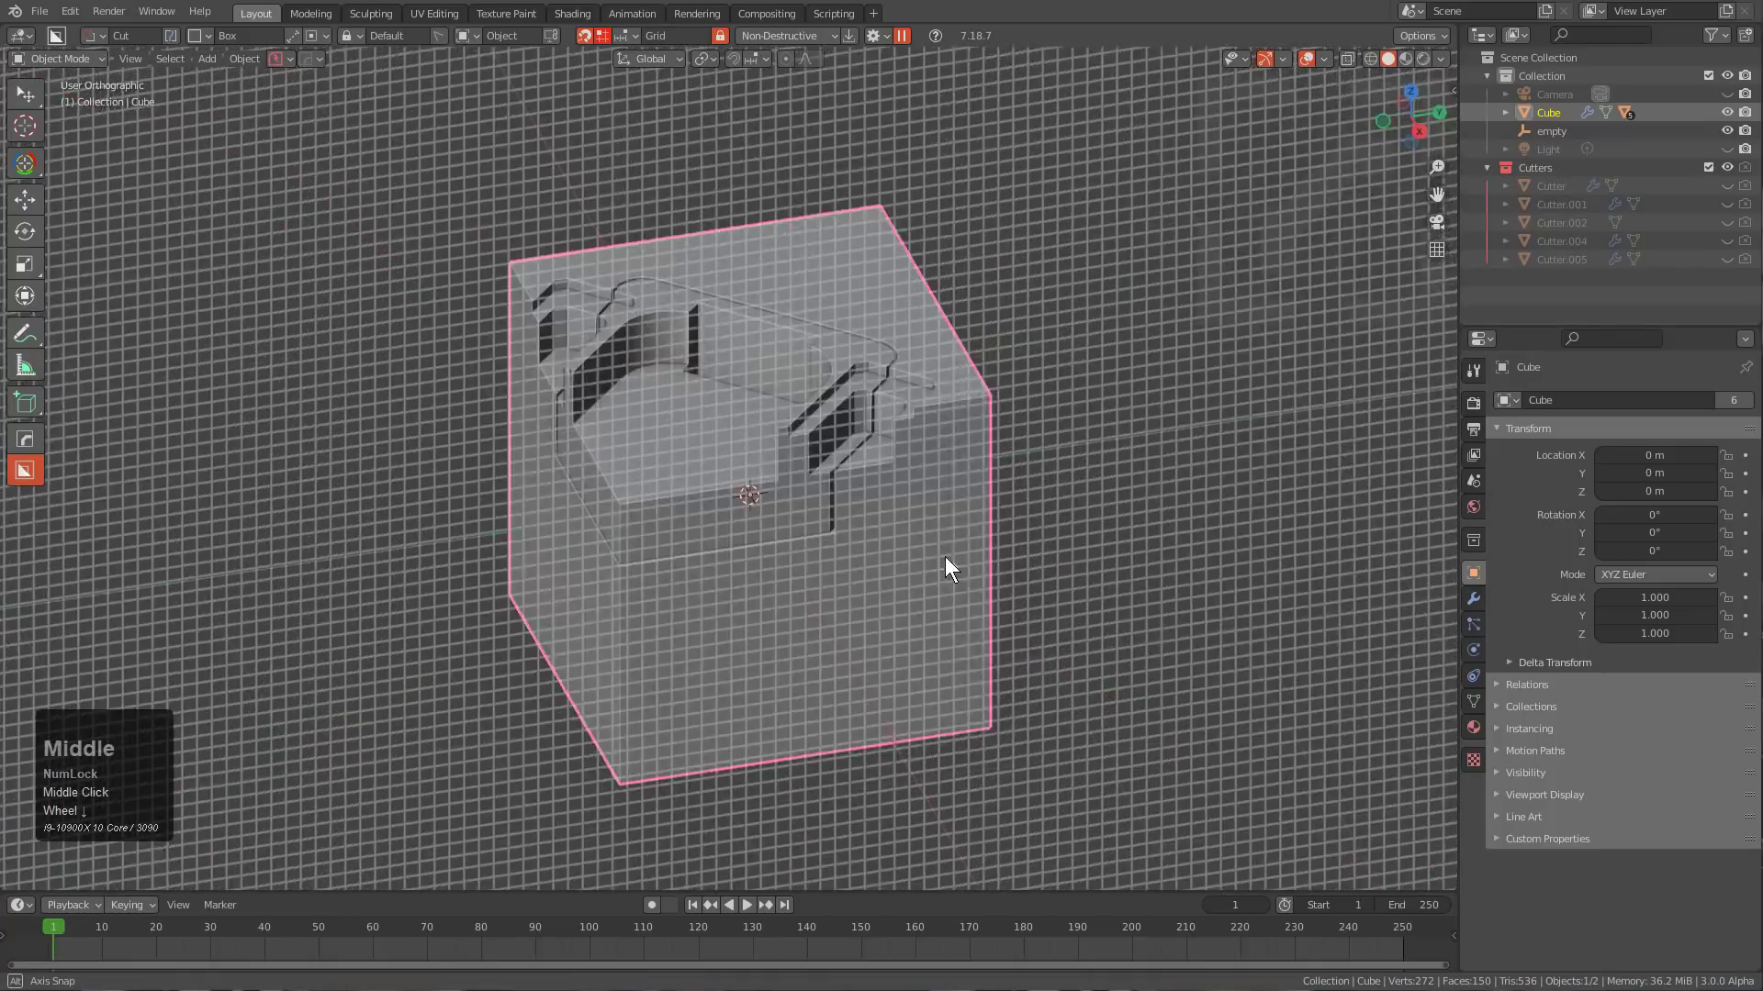
{"action": "scroll", "coordinate": [955, 551], "scroll_direction": "down", "scroll_amount": 5}
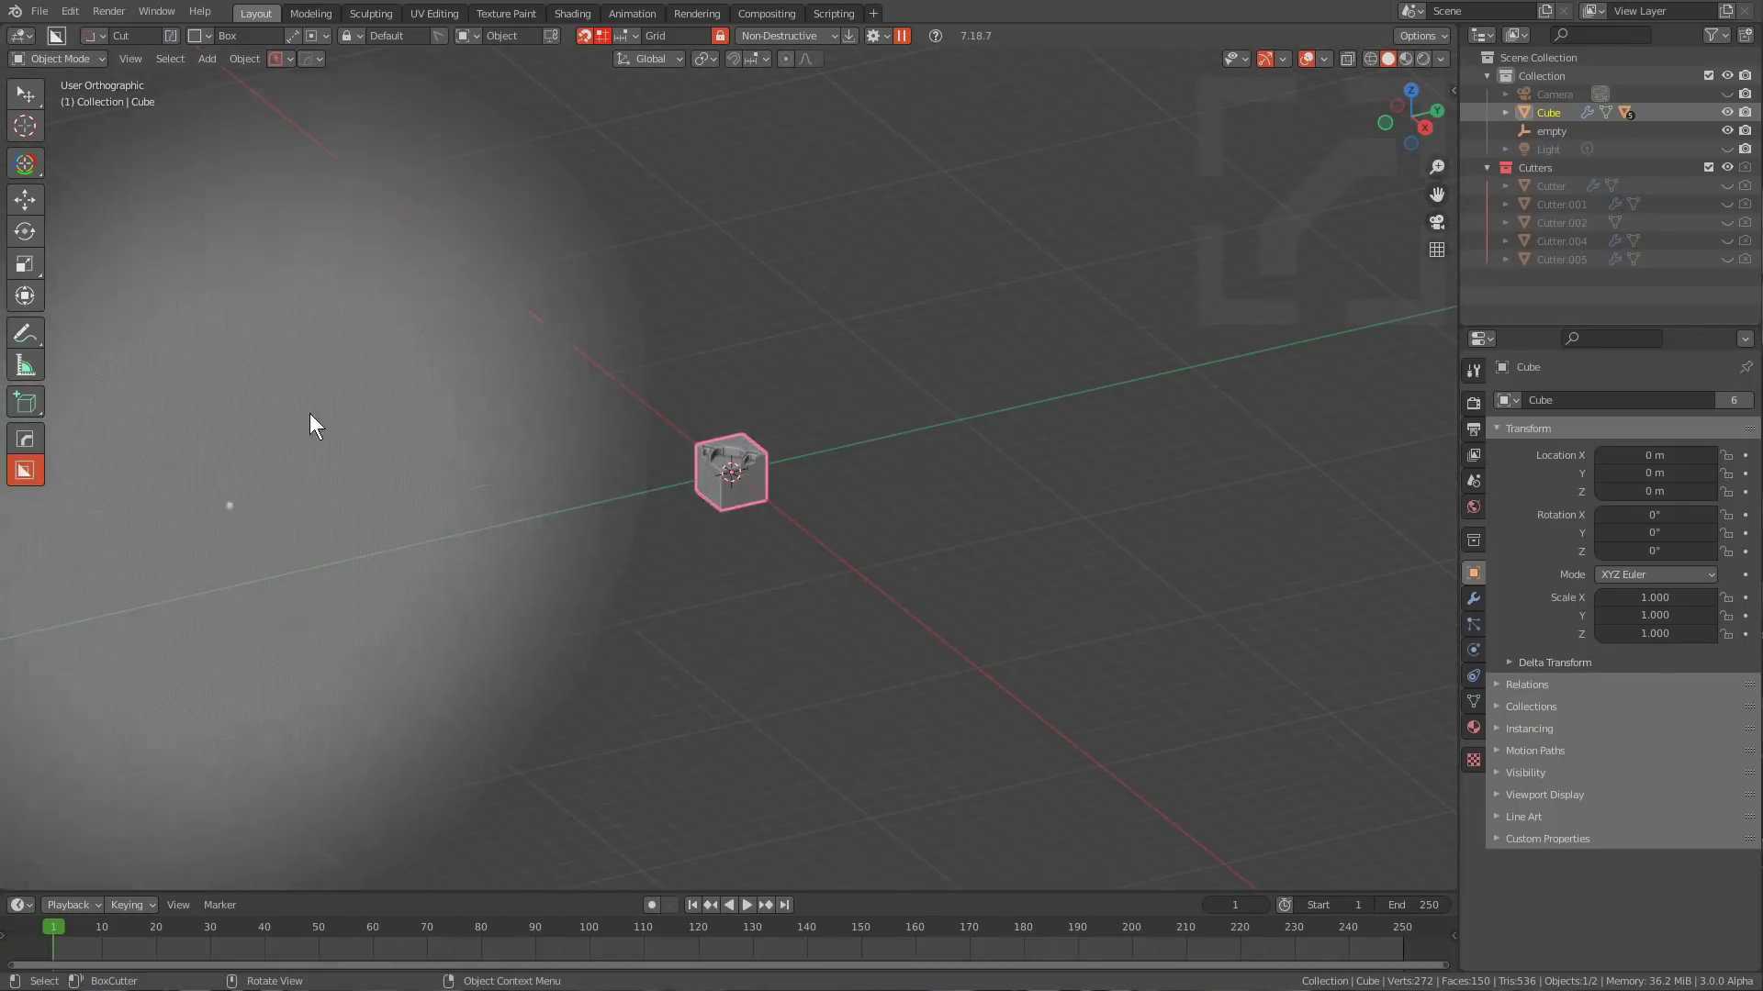
{"action": "scroll", "coordinate": [707, 595], "scroll_direction": "up", "scroll_amount": 5}
{"action": "scroll", "coordinate": [807, 519], "scroll_direction": "up", "scroll_amount": 7}
{"action": "scroll", "coordinate": [731, 613], "scroll_direction": "down", "scroll_amount": 3}
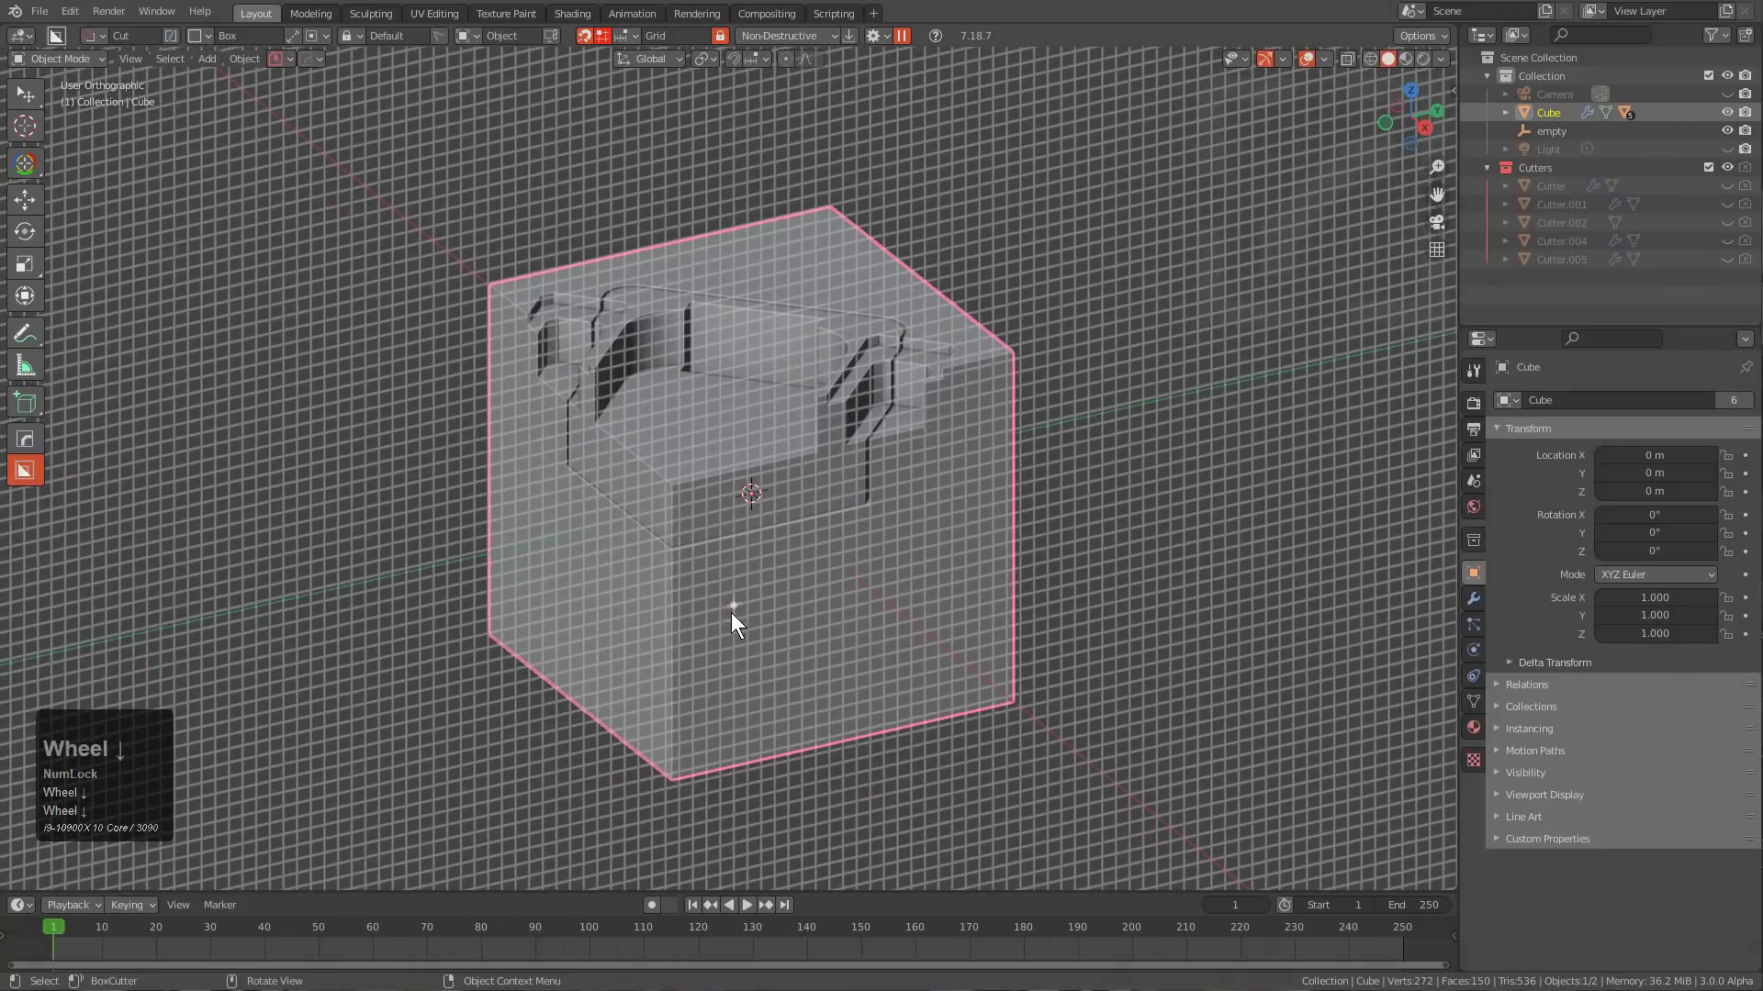
{"action": "scroll", "coordinate": [810, 592], "scroll_direction": "up", "scroll_amount": 4}
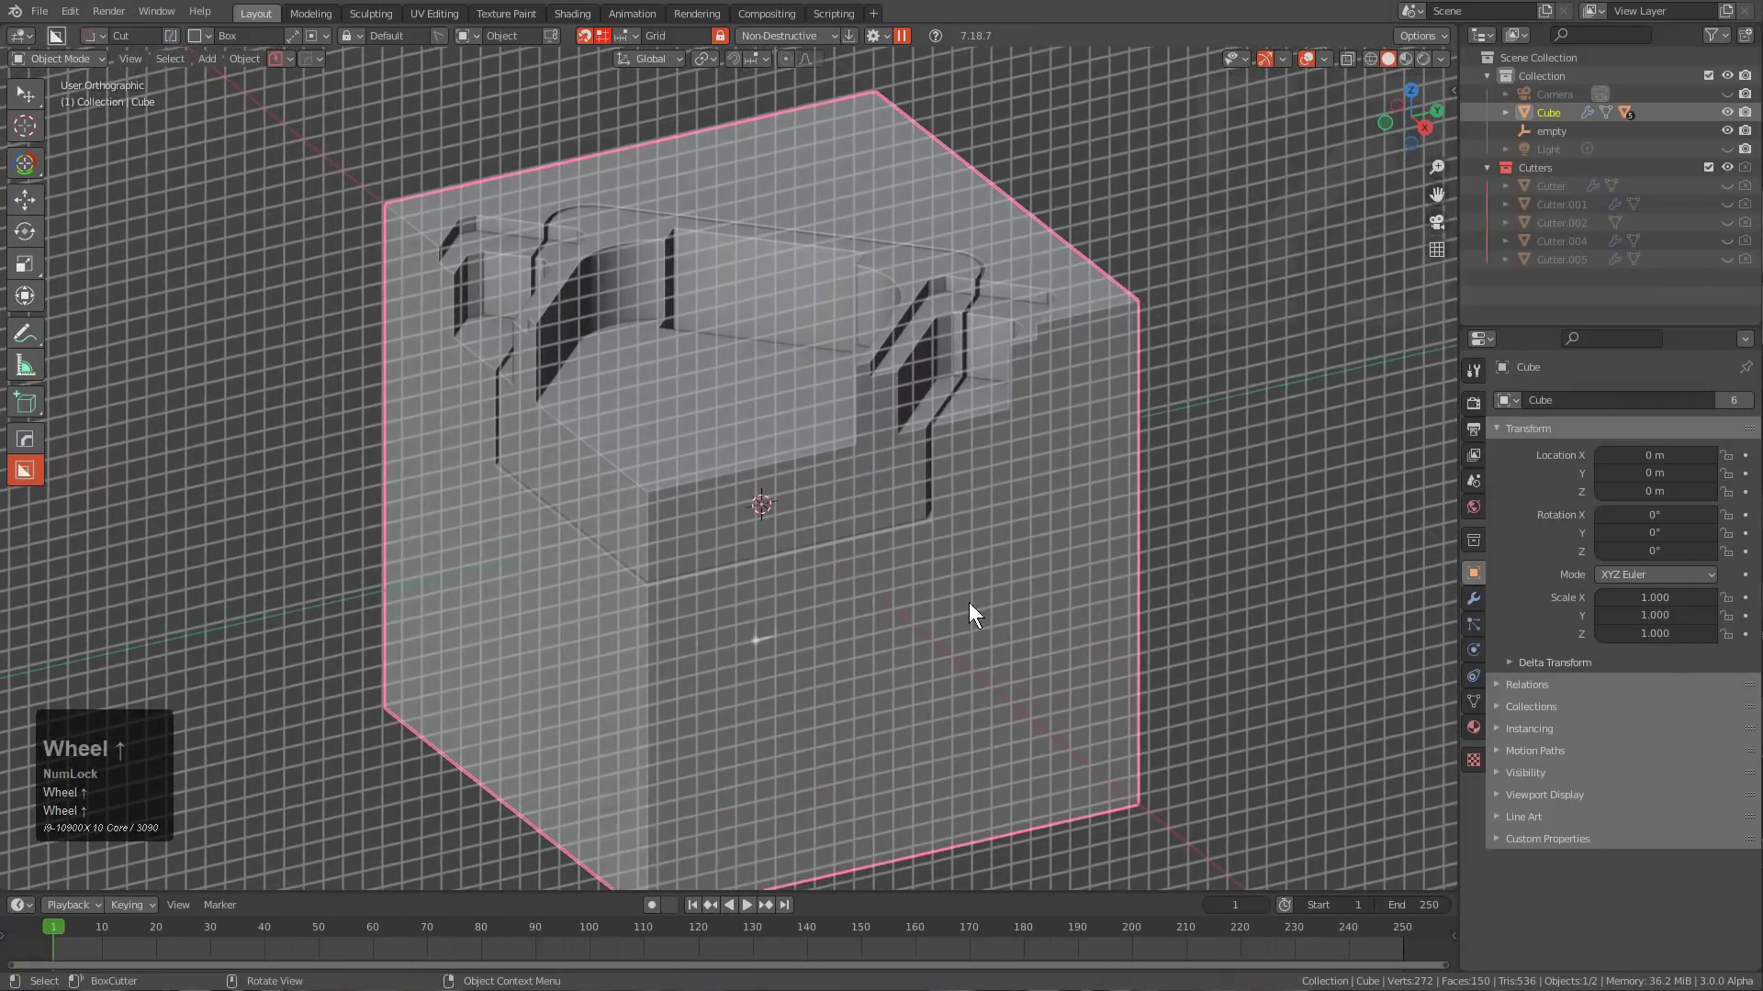
Cut a stepped, grid-snapped Ngon profile, about 1.36 by 0.96, through the lower corner of the cube.
{"action": "middle_click_drag", "start_coordinate": [803, 630], "coordinate": [850, 515], "text": "shift"}
{"action": "key", "text": "d"}
{"action": "left_click", "coordinate": [841, 621]}
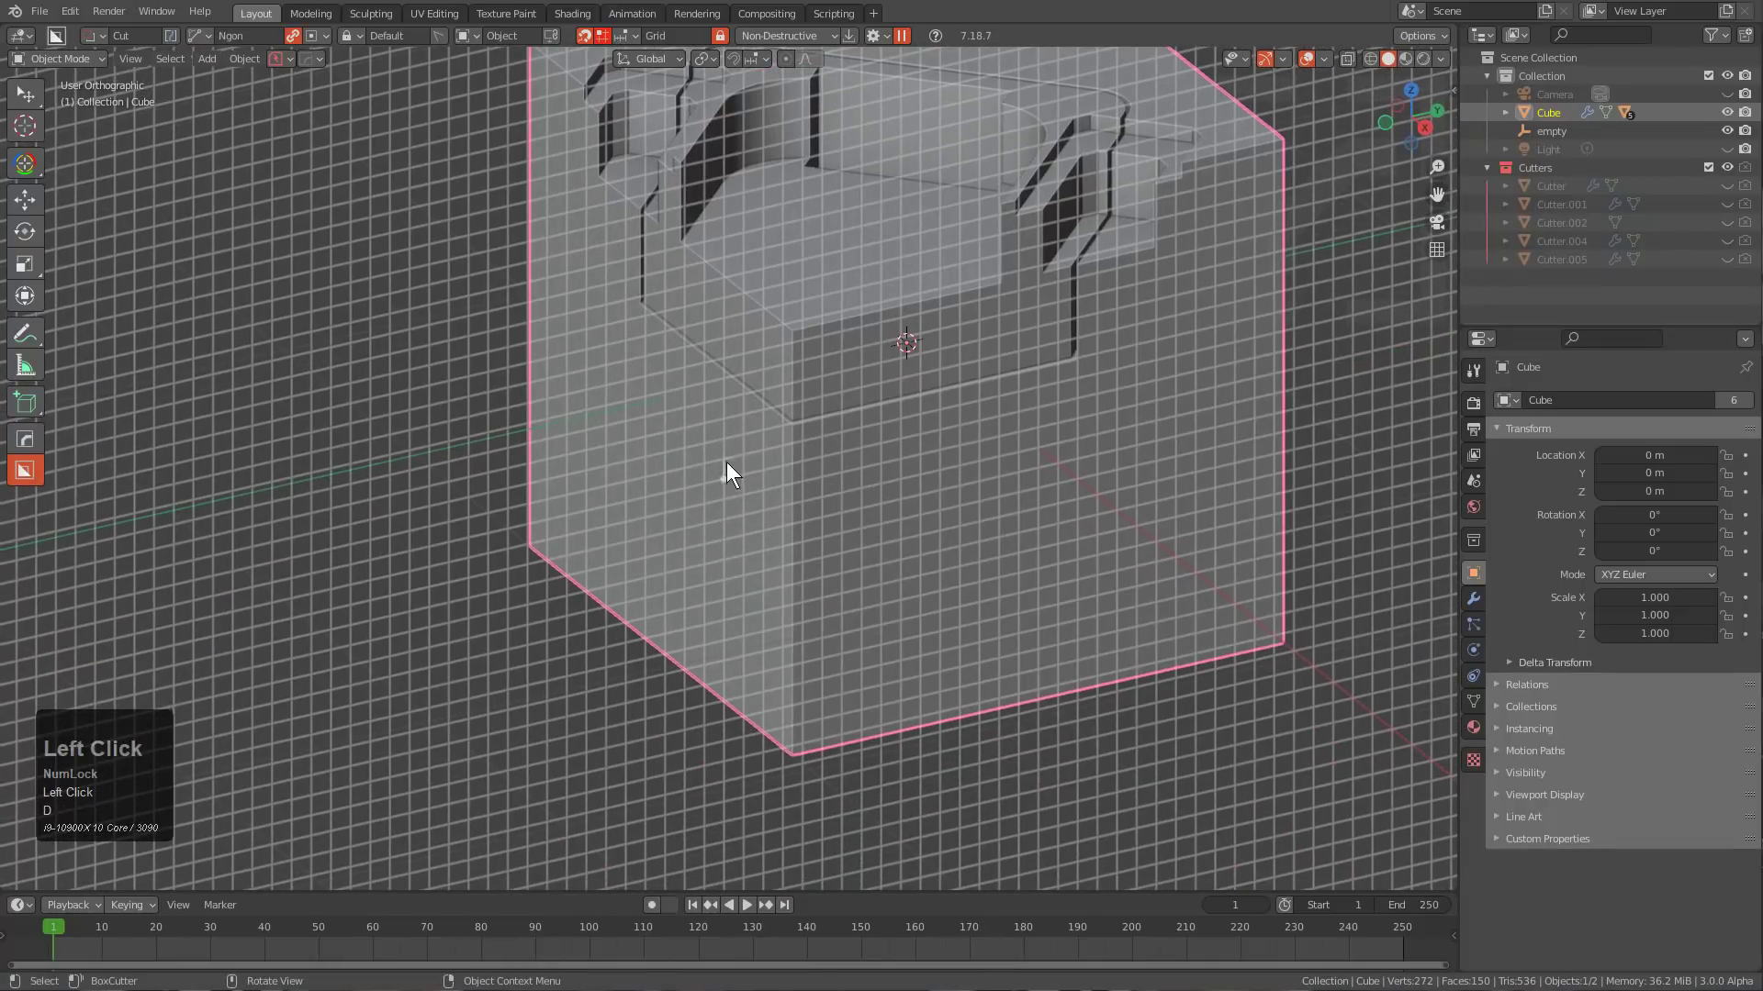
{"action": "left_click_drag", "start_coordinate": [747, 453], "coordinate": [839, 437]}
{"action": "left_click", "coordinate": [839, 437]}
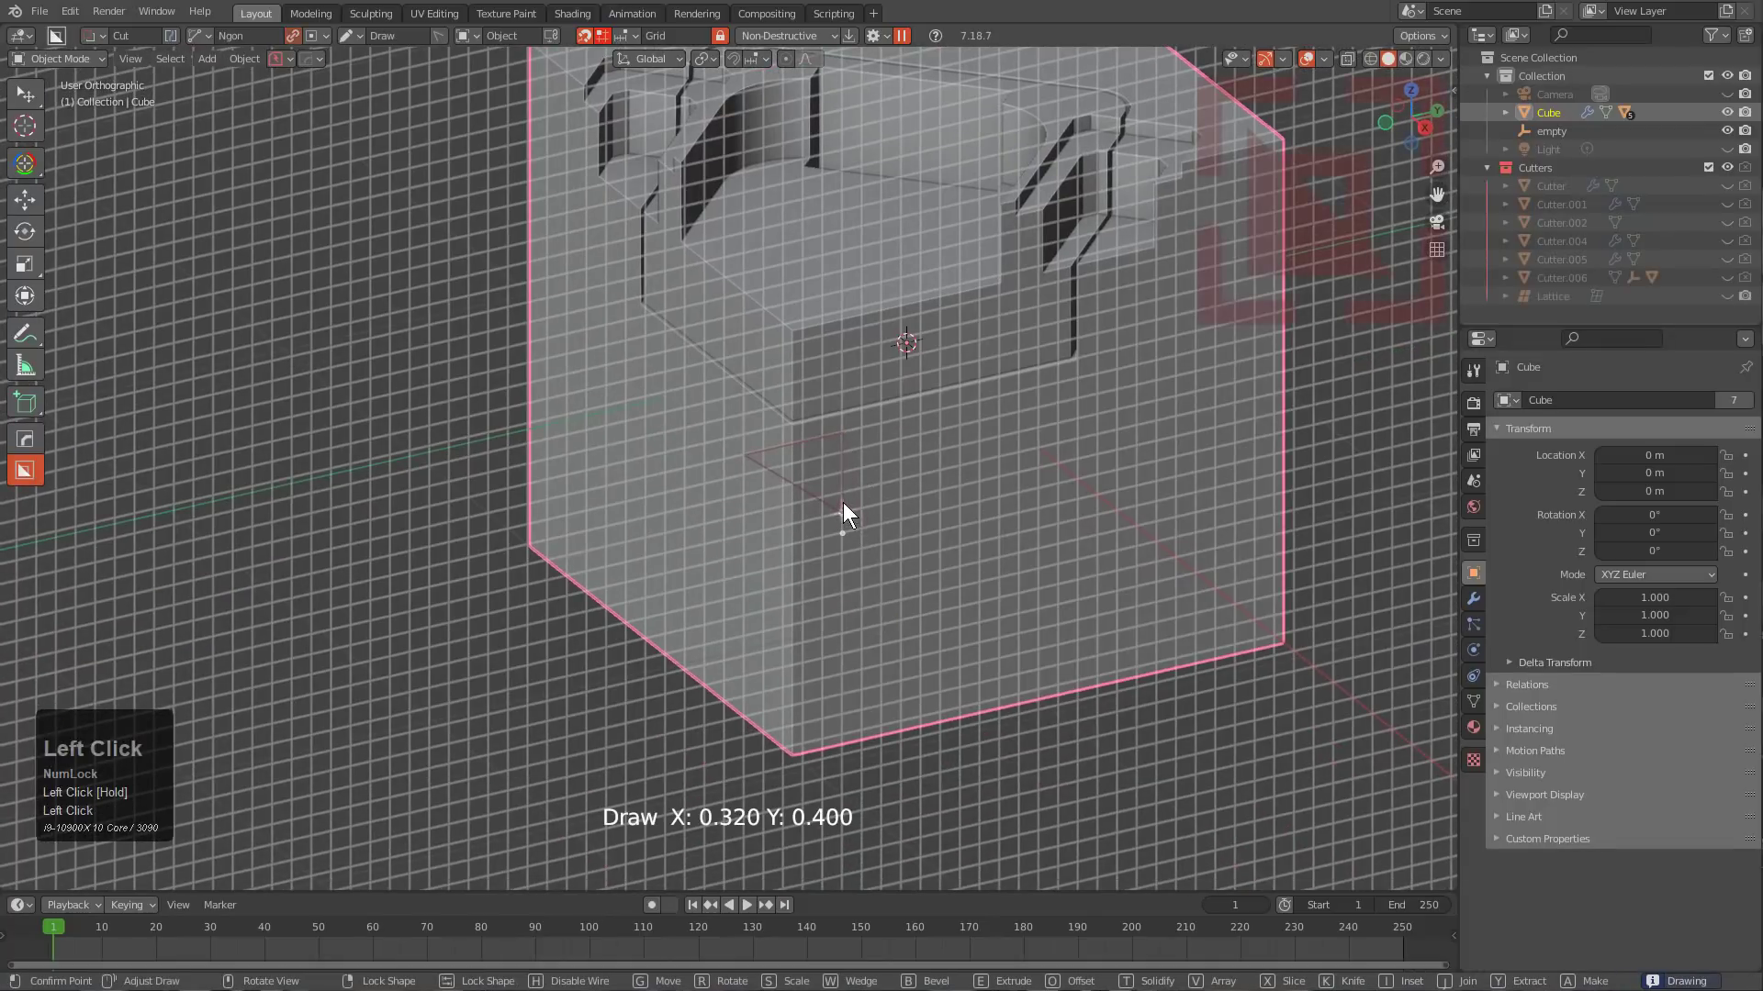
{"action": "left_click", "coordinate": [844, 498]}
{"action": "left_click", "coordinate": [870, 508]}
{"action": "left_click", "coordinate": [862, 578]}
{"action": "left_click", "coordinate": [844, 610]}
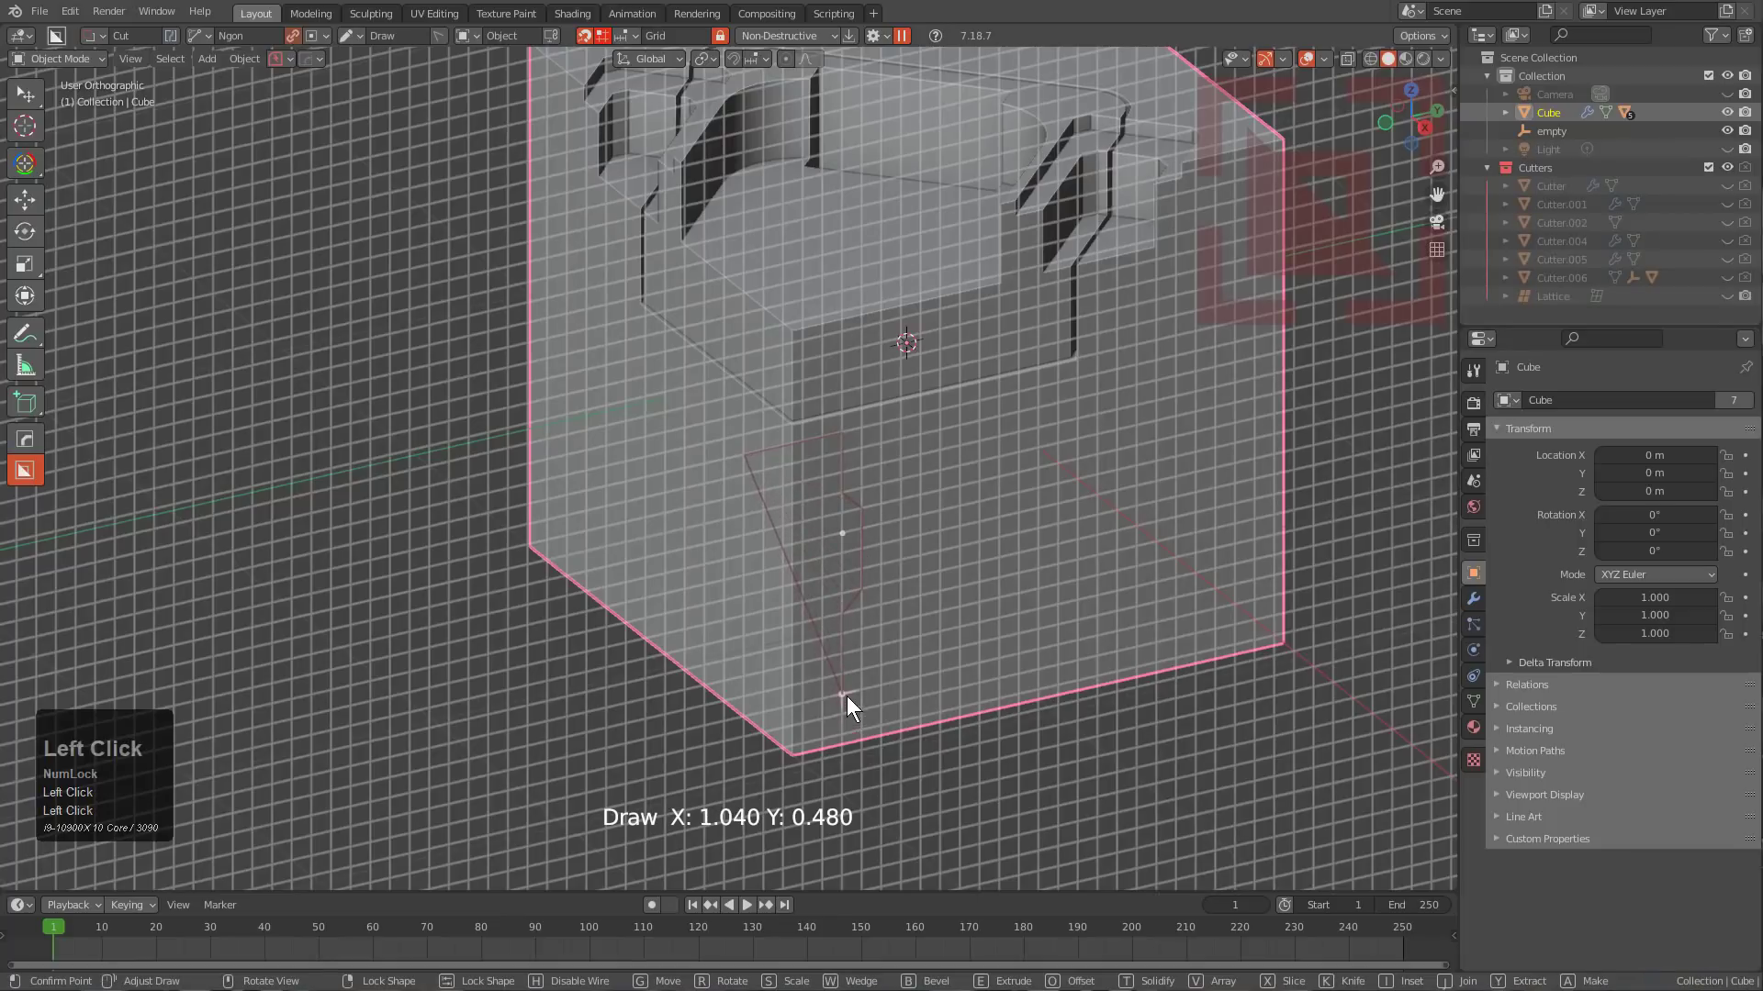
{"action": "left_click", "coordinate": [864, 708]}
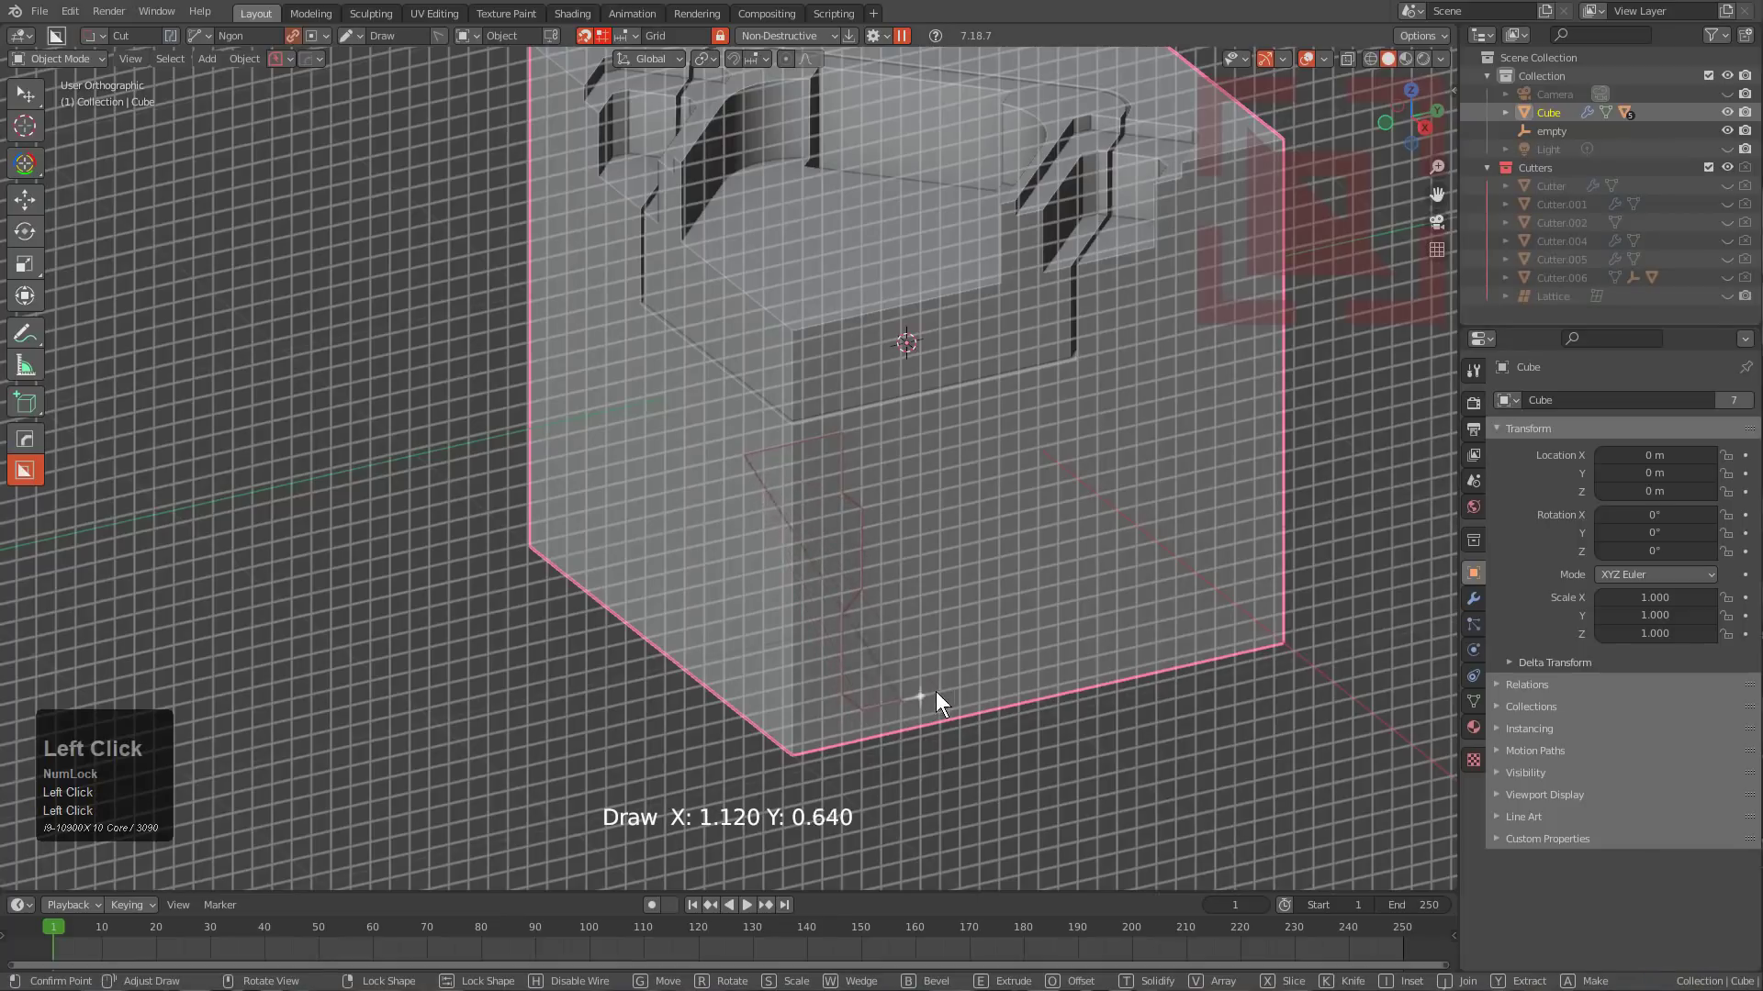
{"action": "left_click", "coordinate": [980, 742]}
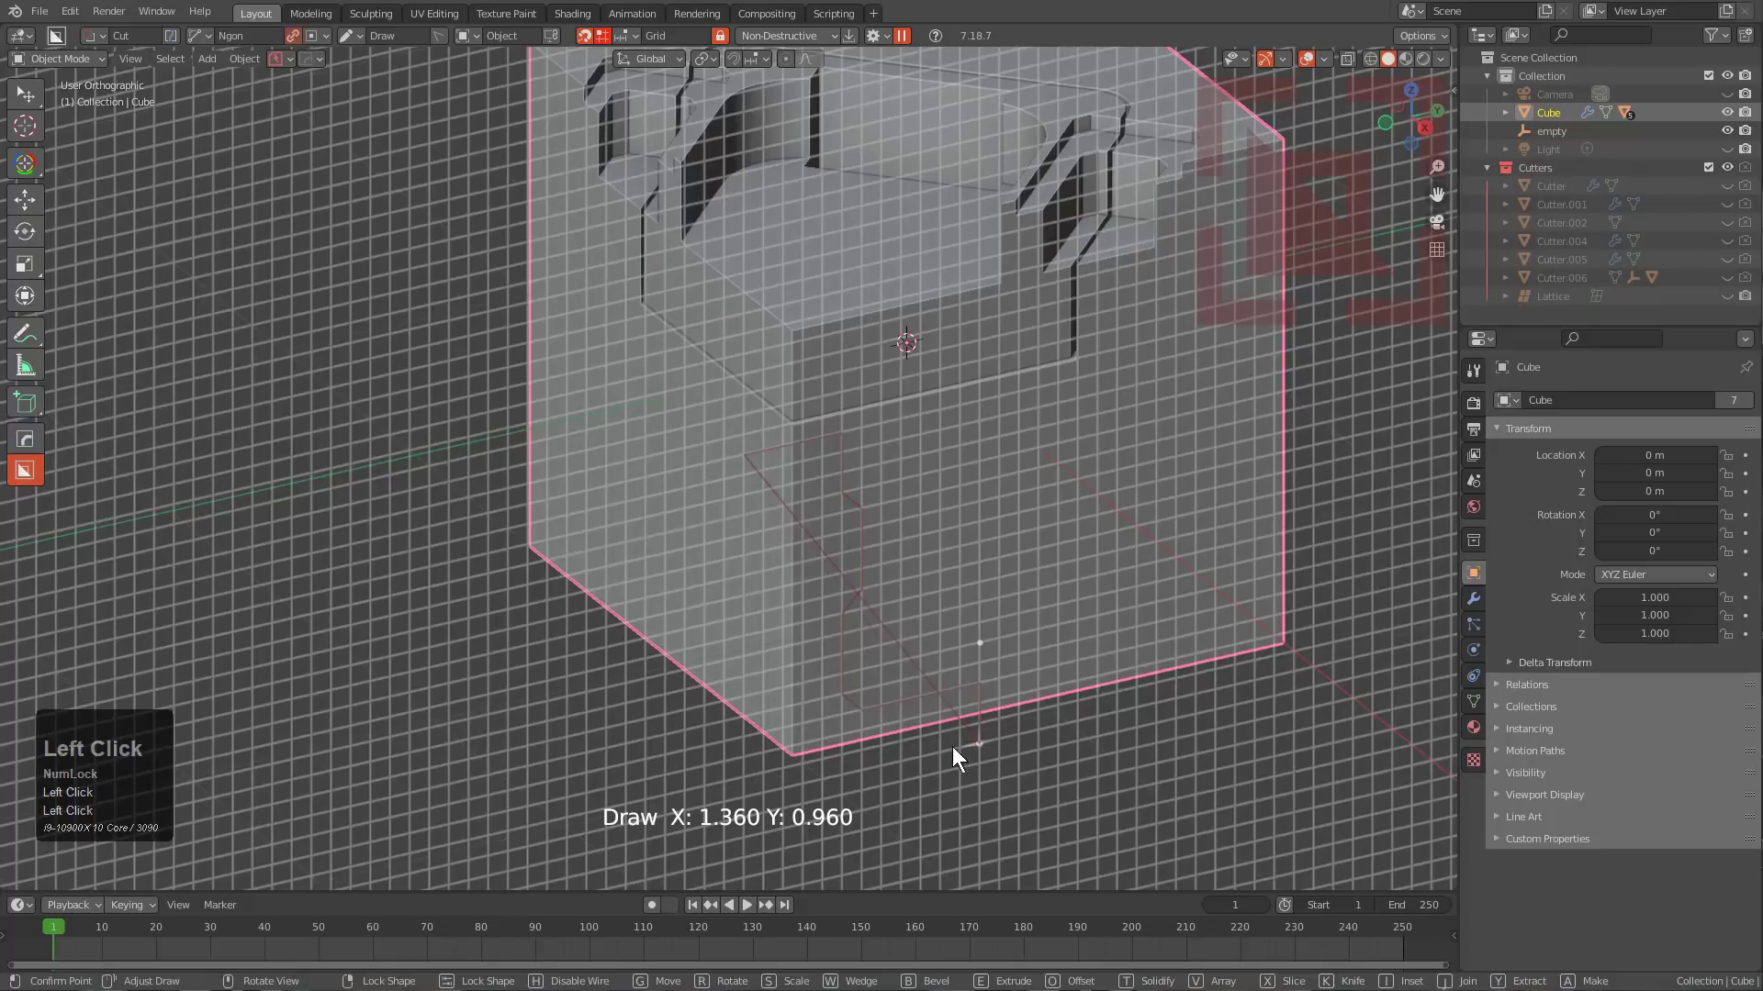
{"action": "double_click", "coordinate": [746, 792]}
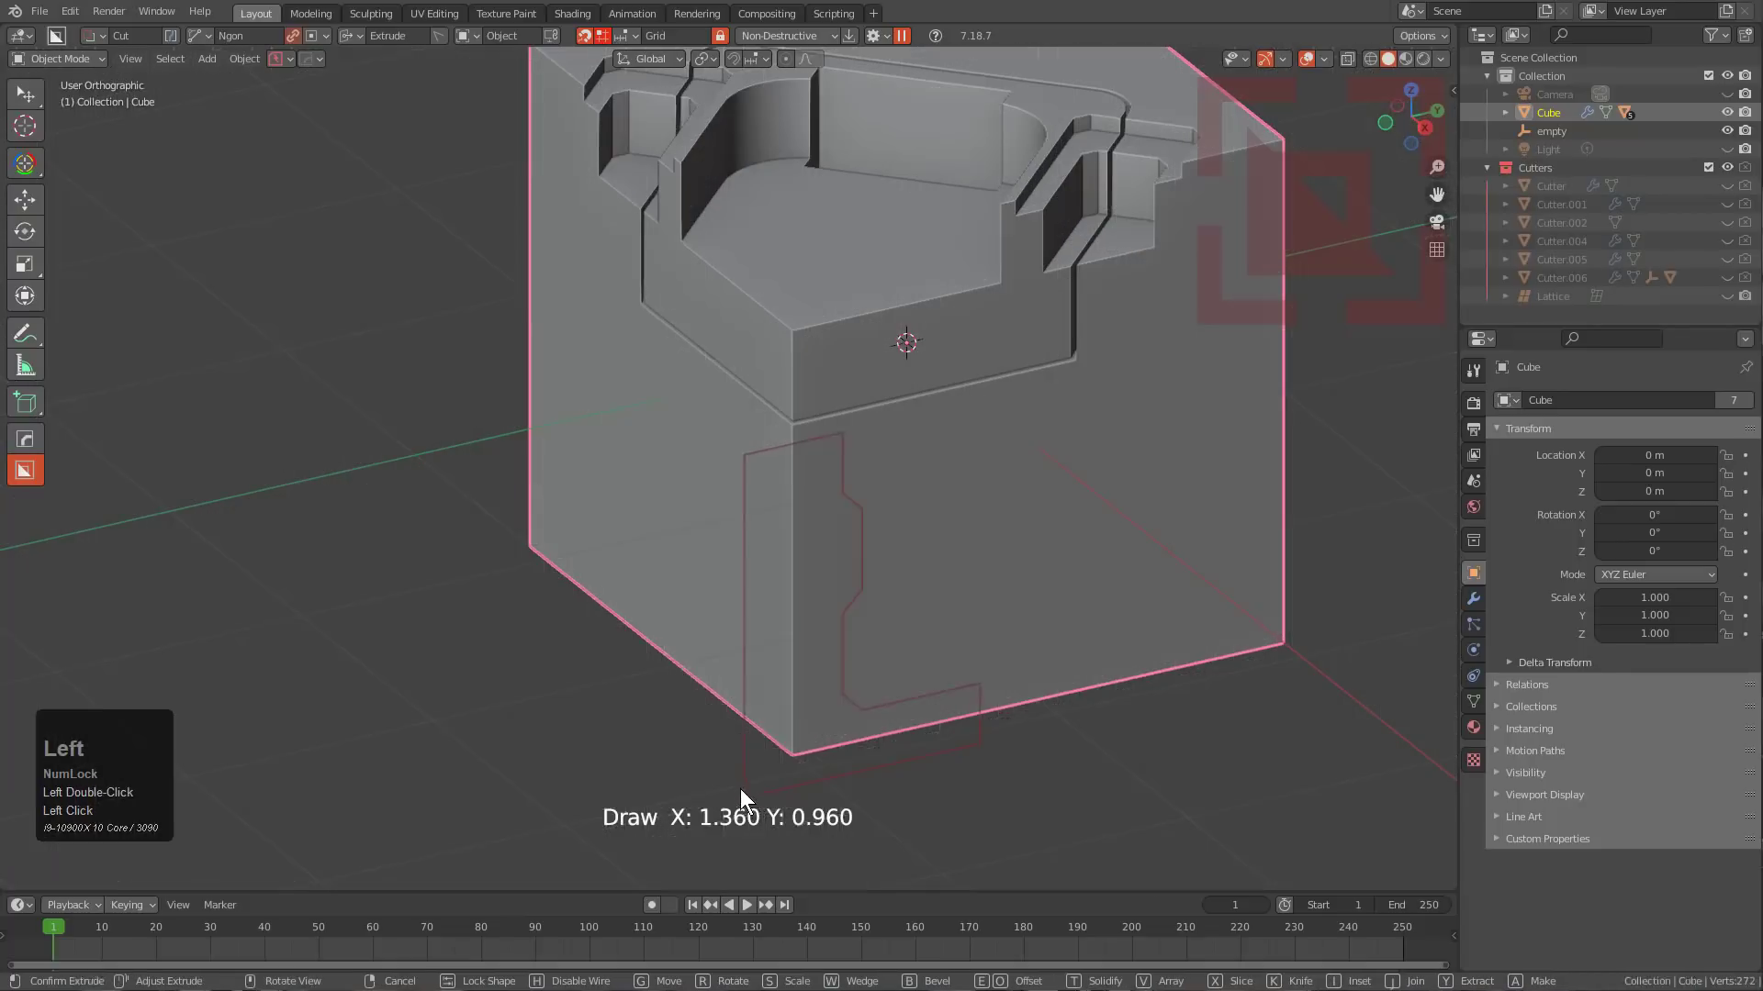
{"action": "left_click", "coordinate": [610, 643]}
Cut a shallow Ngon recess with angled notches into the cube's side face below the central pocket, snapping its points to the grid.
{"action": "mouse_move", "coordinate": [727, 503]}
{"action": "middle_mouse_down"}
{"action": "mouse_move", "coordinate": [828, 483]}
{"action": "mouse_move", "coordinate": [813, 492]}
{"action": "mouse_move", "coordinate": [798, 409]}
{"action": "mouse_move", "coordinate": [732, 455]}
{"action": "mouse_move", "coordinate": [745, 487]}
{"action": "middle_mouse_up"}
{"action": "scroll", "coordinate": [745, 487], "scroll_direction": "up", "scroll_amount": 4}
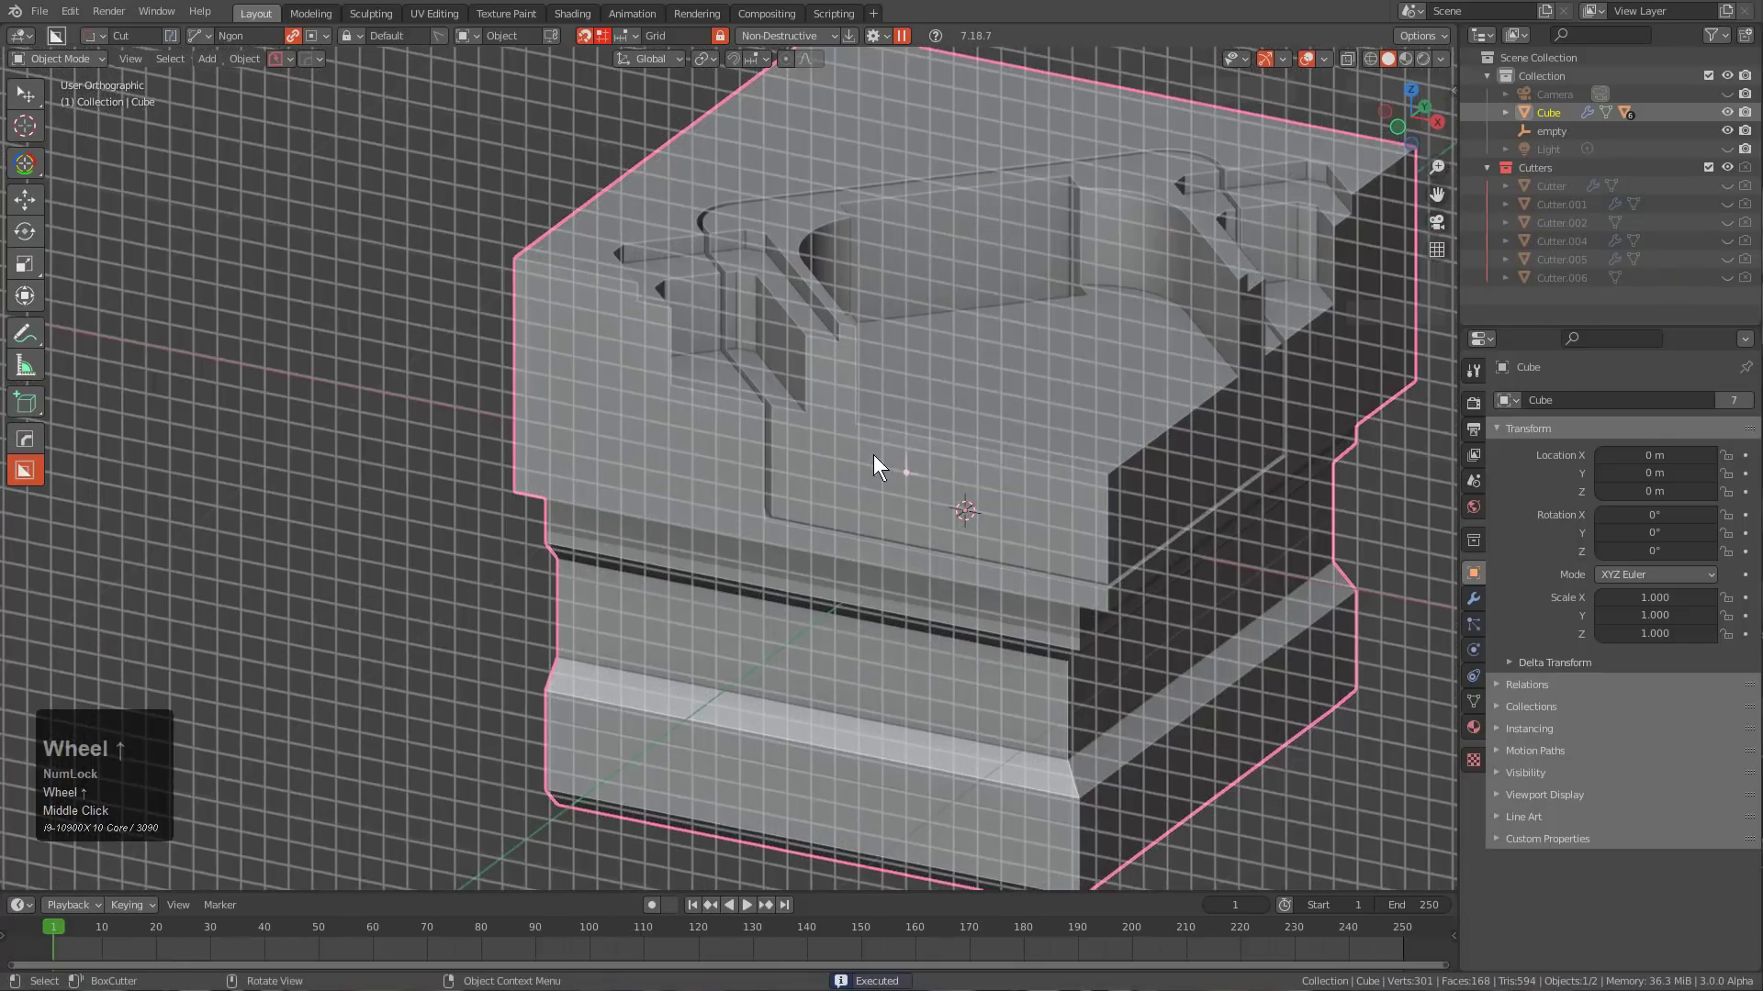
{"action": "left_click", "coordinate": [877, 443]}
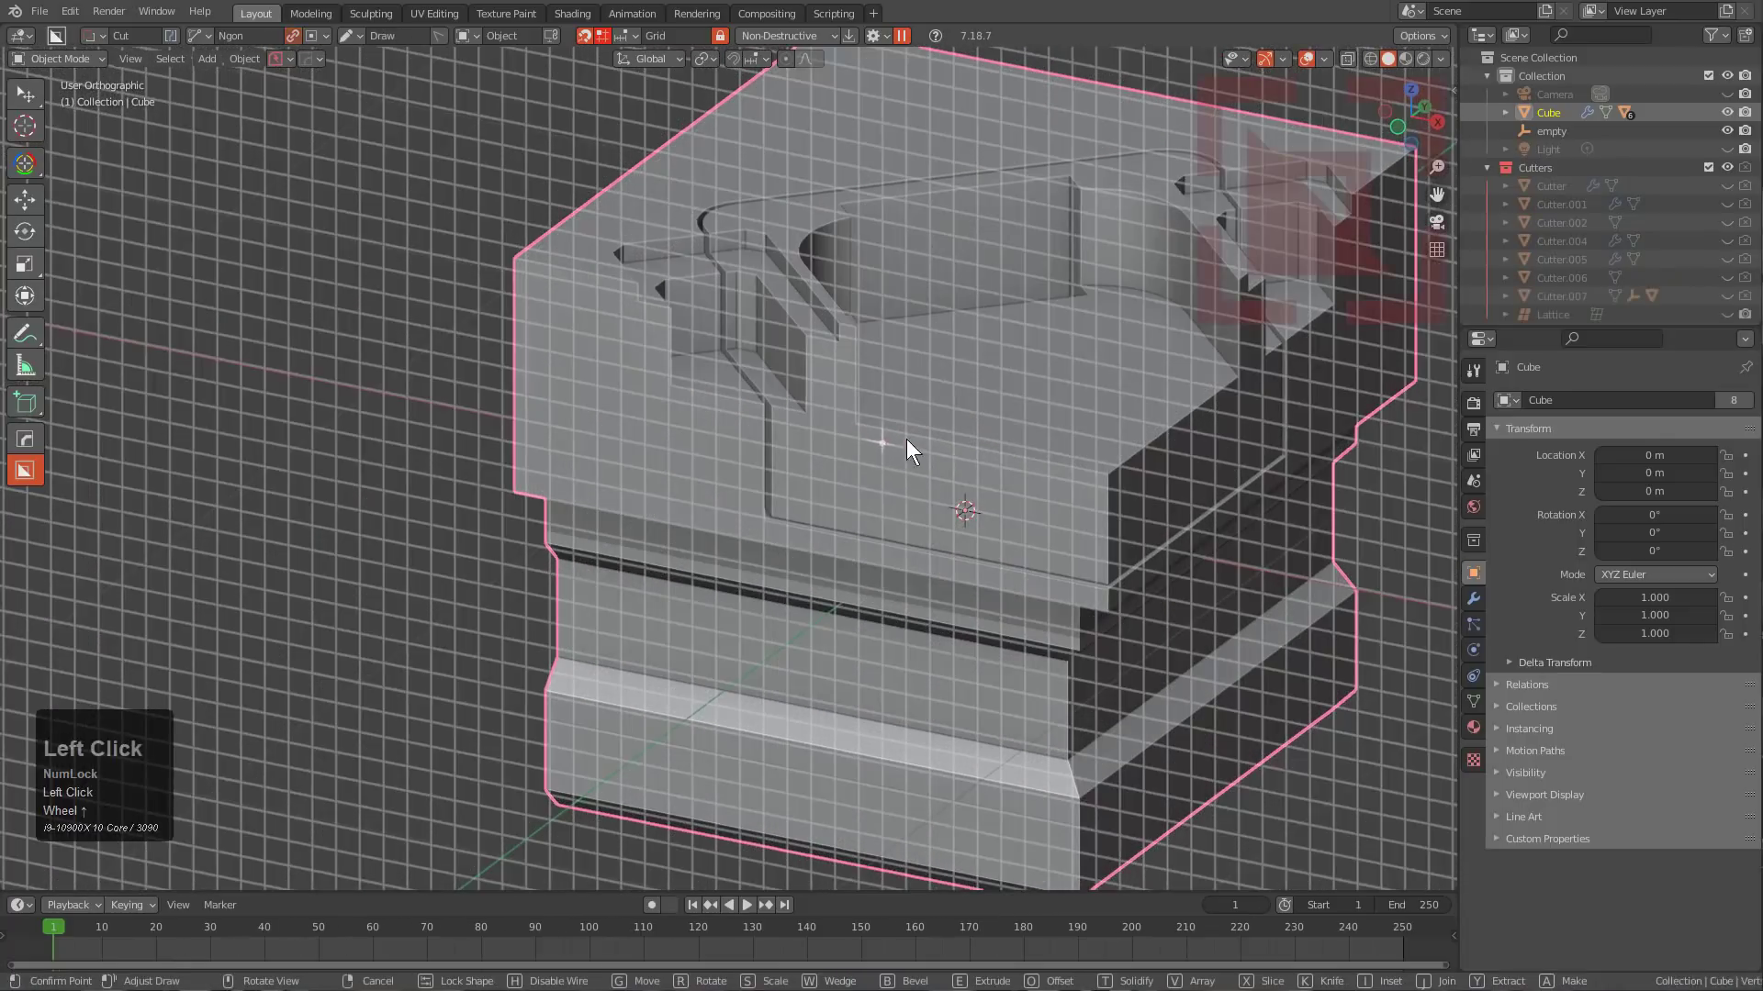
{"action": "left_click", "coordinate": [983, 493]}
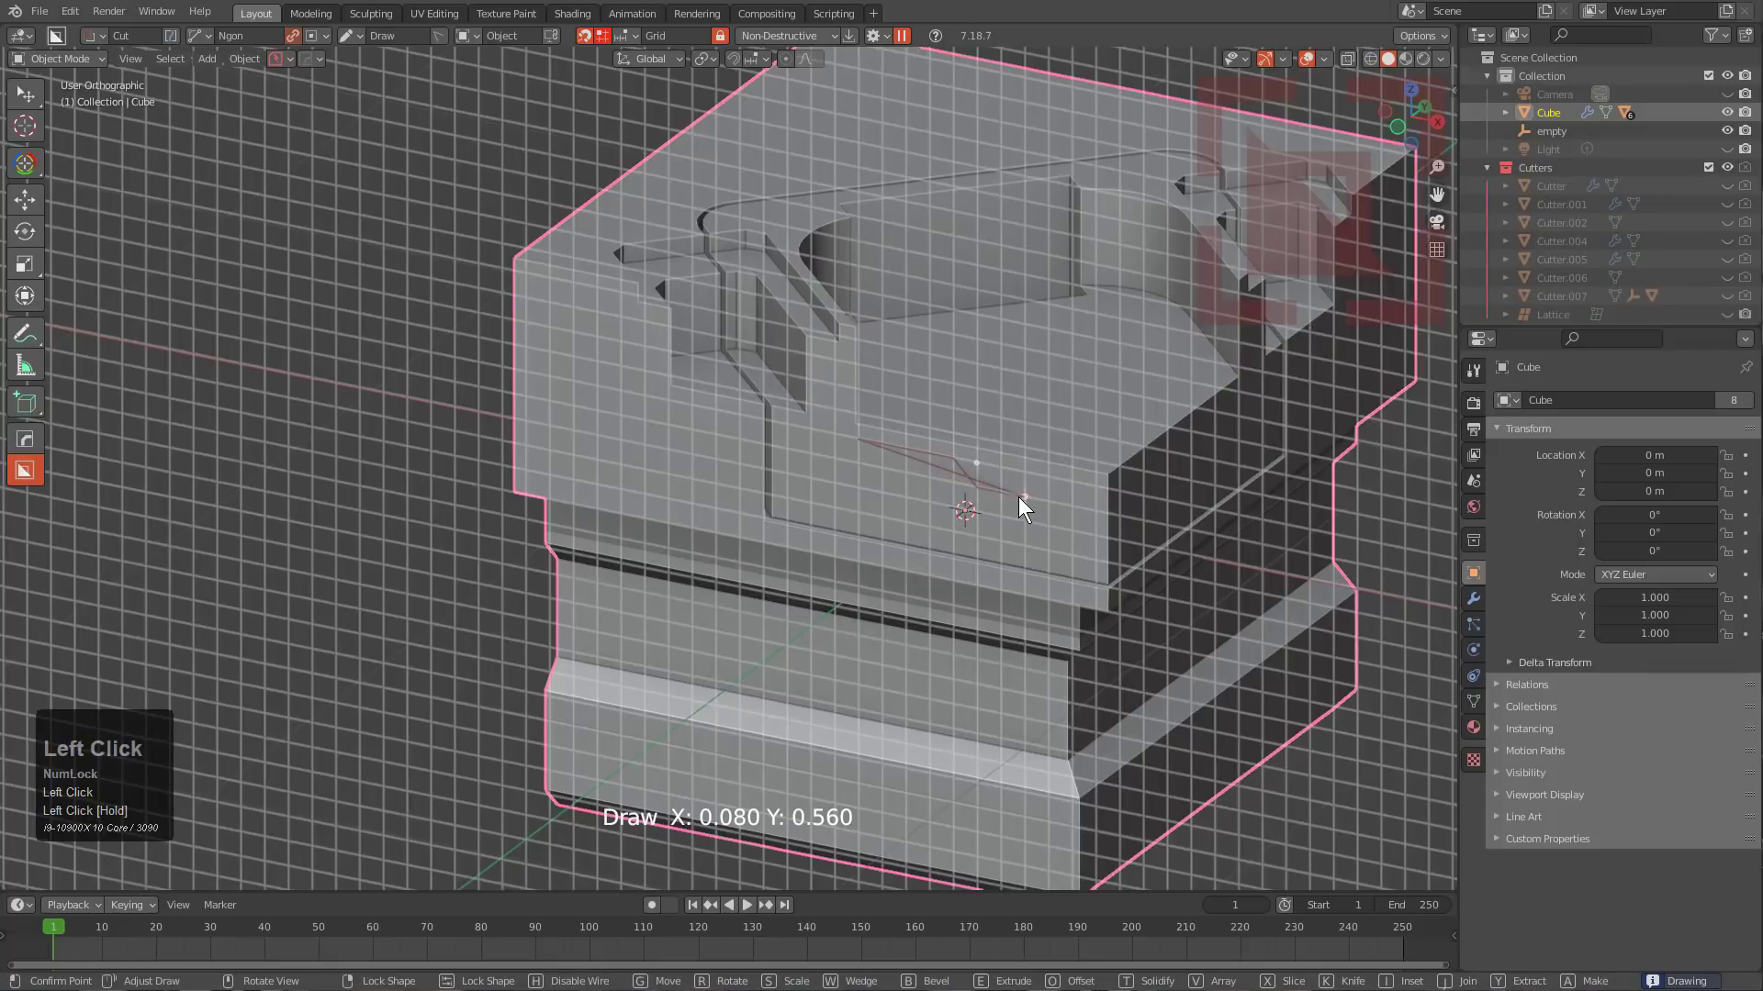
{"action": "left_click", "coordinate": [1135, 497]}
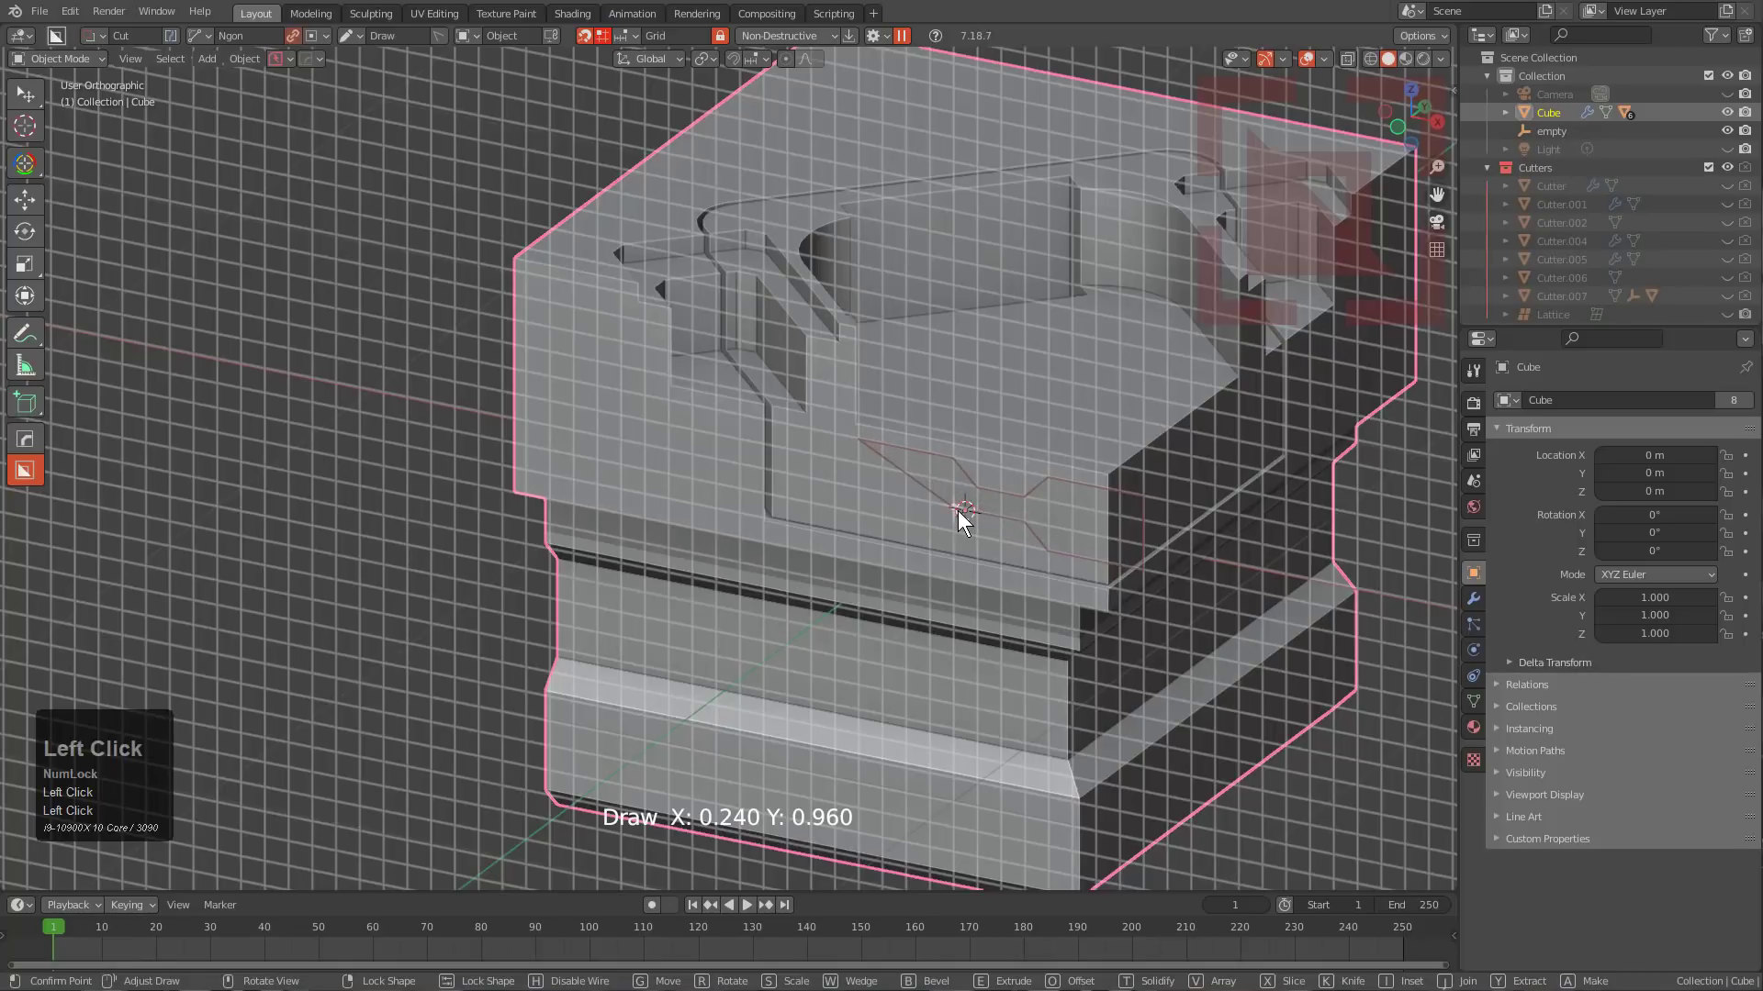
{"action": "left_click", "coordinate": [929, 525]}
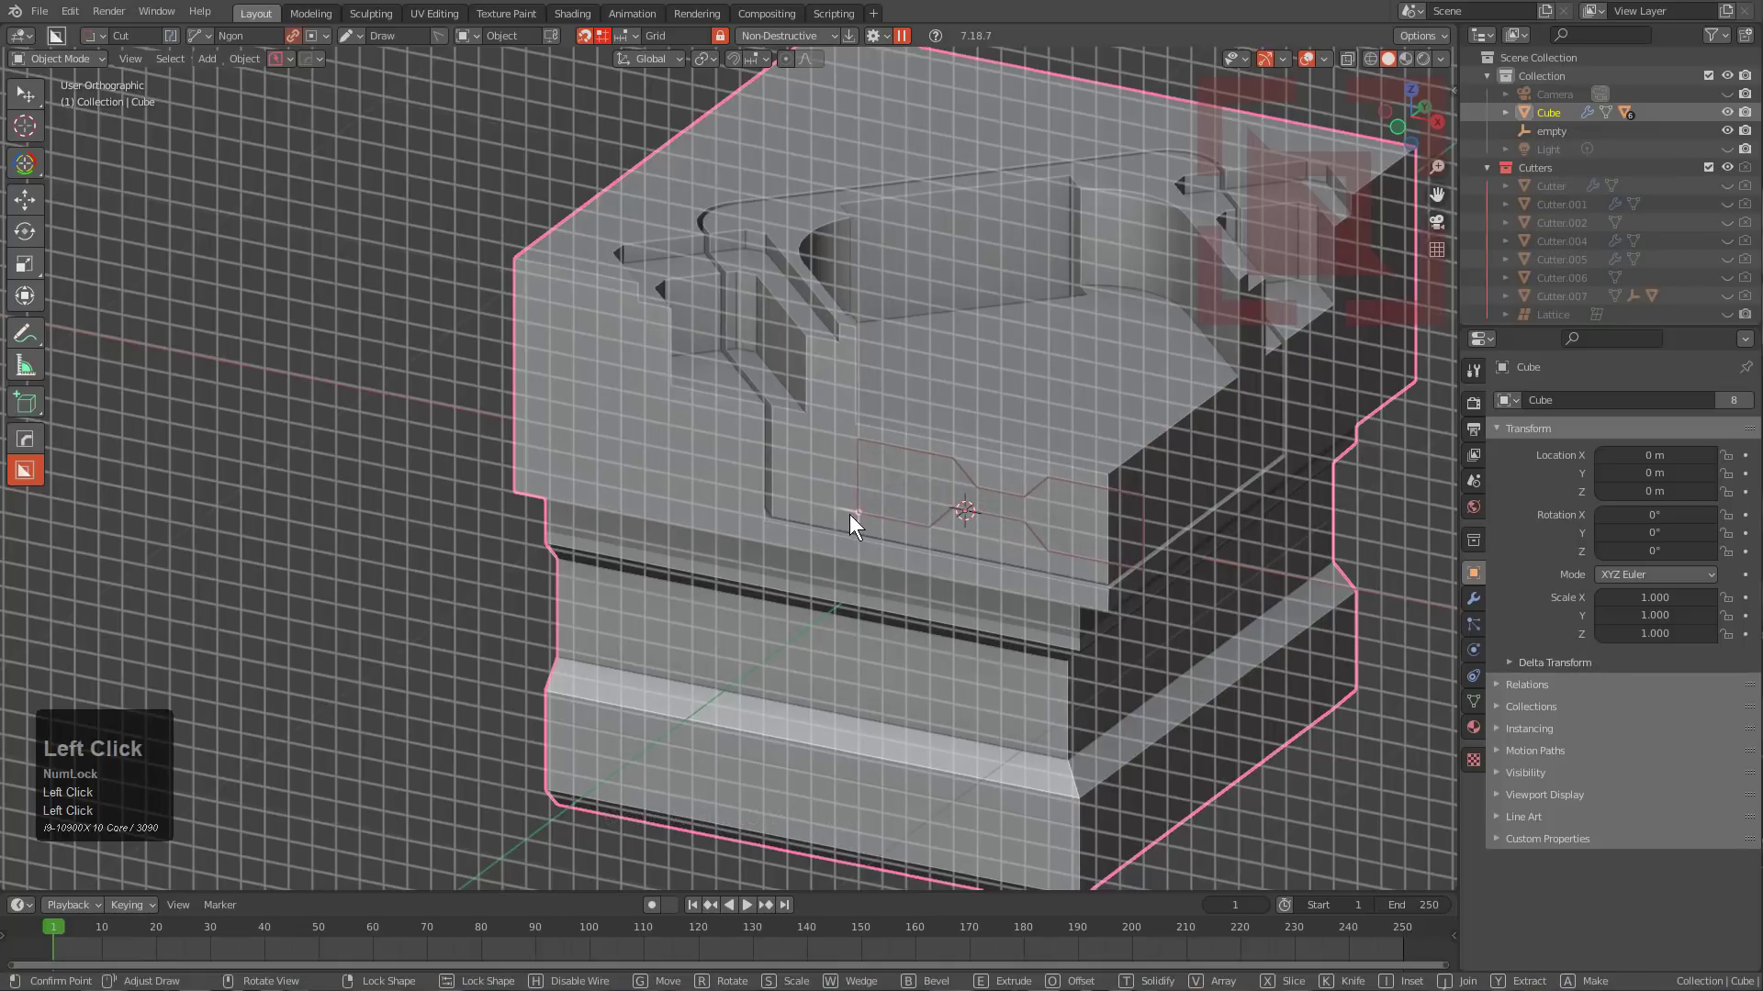
{"action": "double_click", "coordinate": [850, 514]}
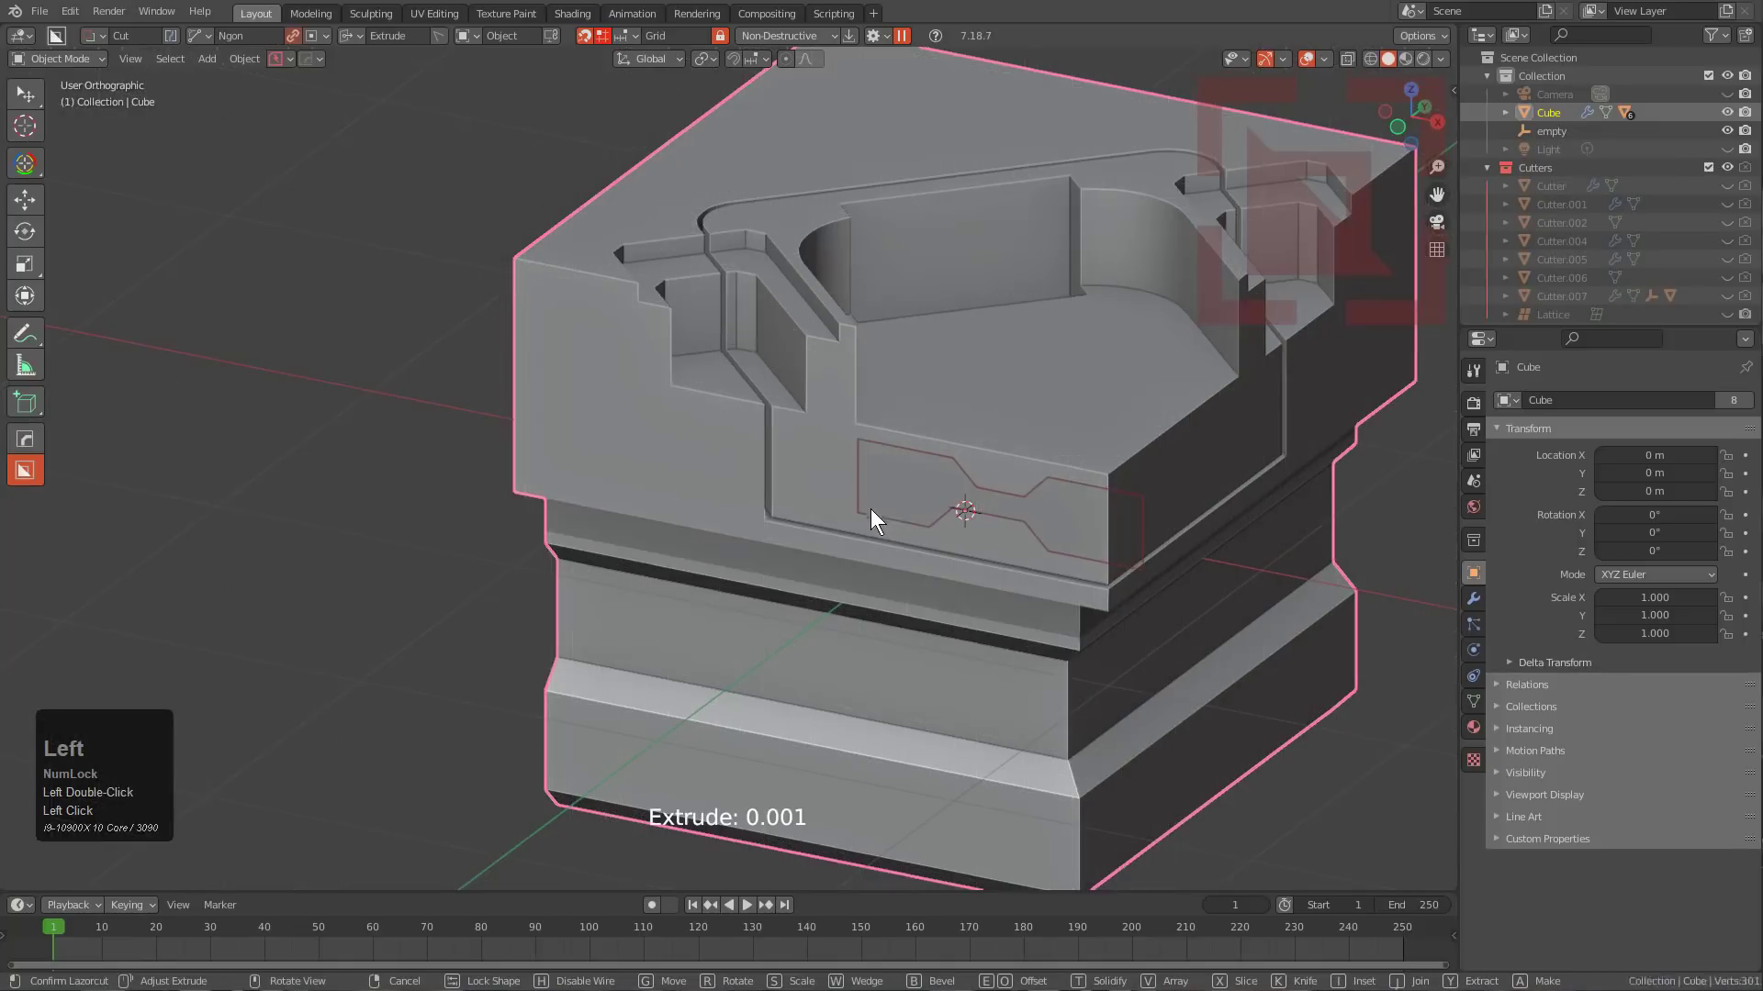
{"action": "left_click", "coordinate": [956, 499]}
Turn off Increment Lock and switch the snapping display from dots back to grid.
{"action": "scroll", "coordinate": [977, 490], "scroll_direction": "down", "scroll_amount": 1}
{"action": "middle_click_drag", "start_coordinate": [977, 490], "coordinate": [889, 486]}
{"action": "middle_click_drag", "start_coordinate": [889, 487], "coordinate": [900, 481]}
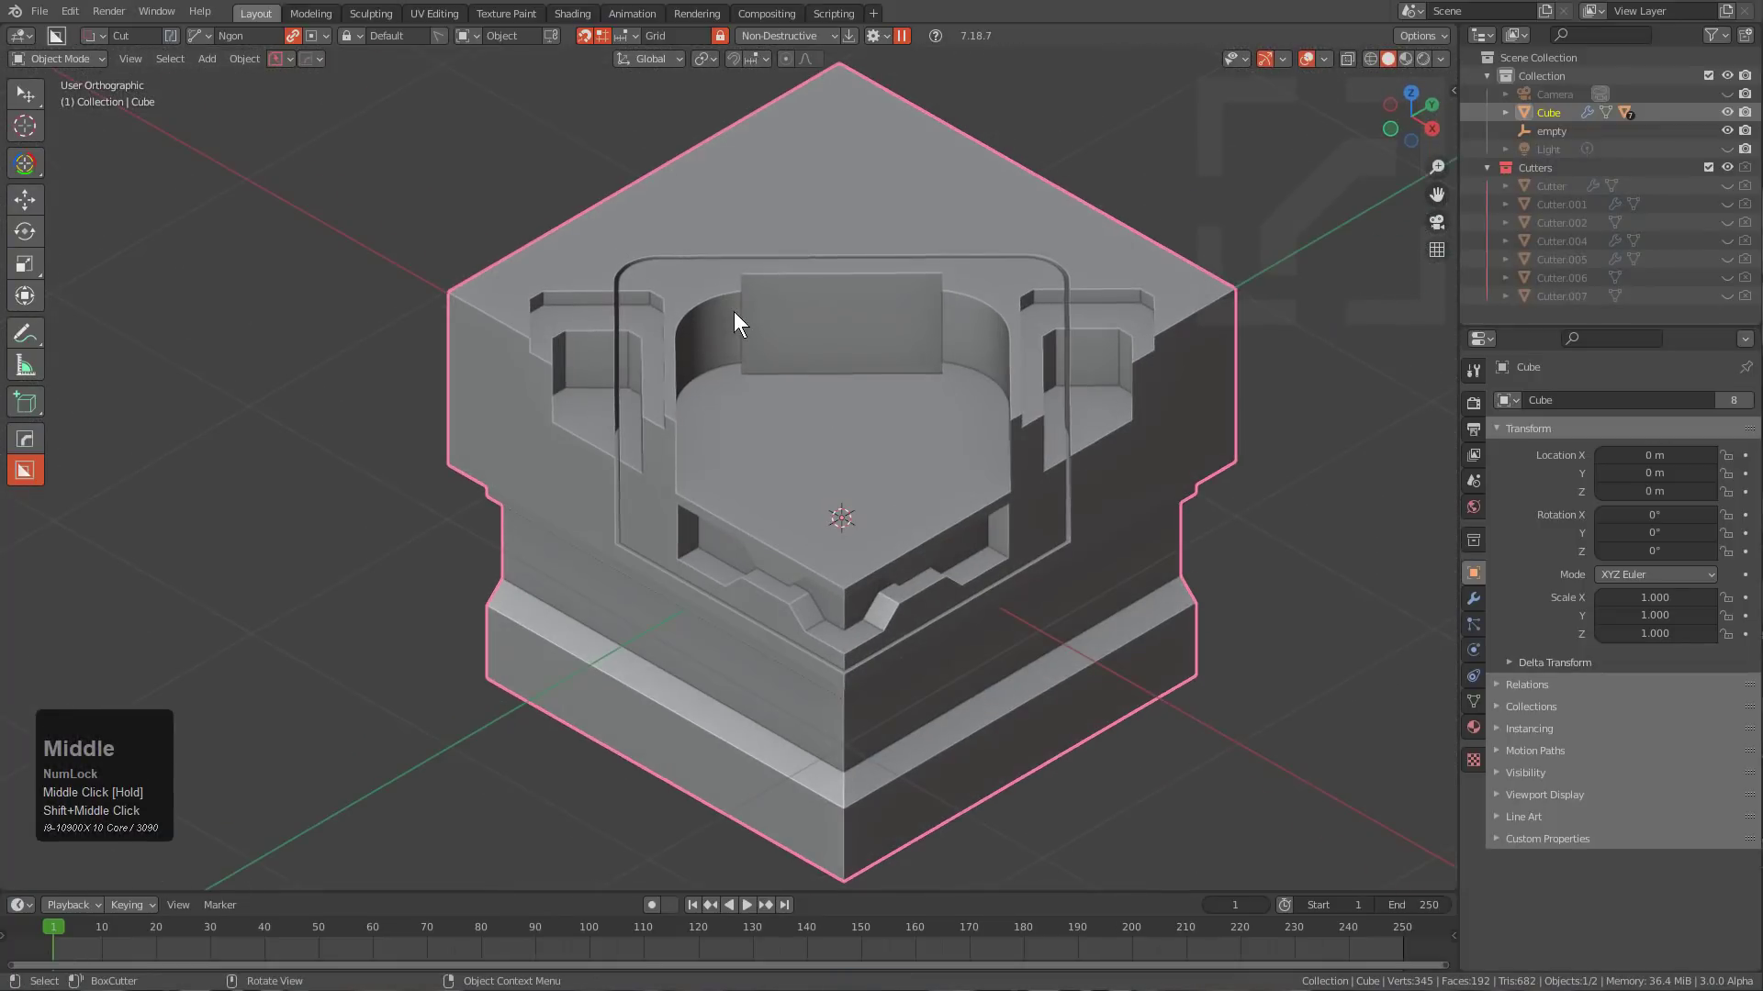
{"action": "left_click", "coordinate": [626, 36]}
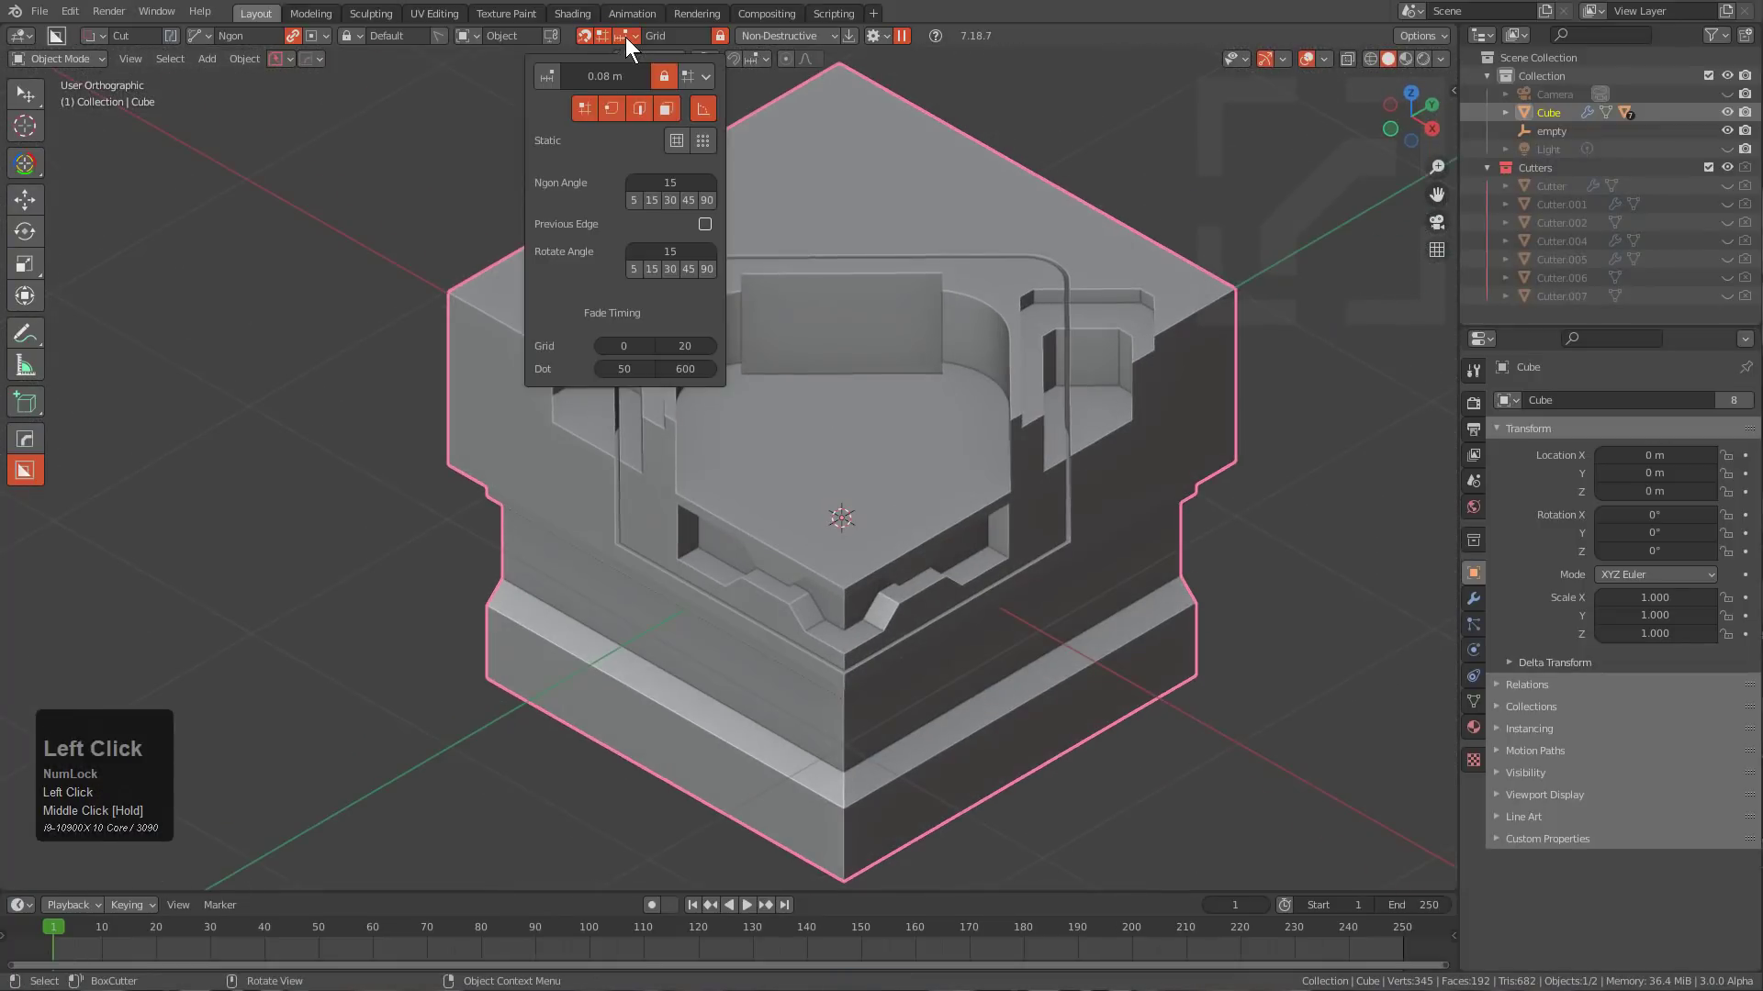
{"action": "left_click", "coordinate": [719, 37]}
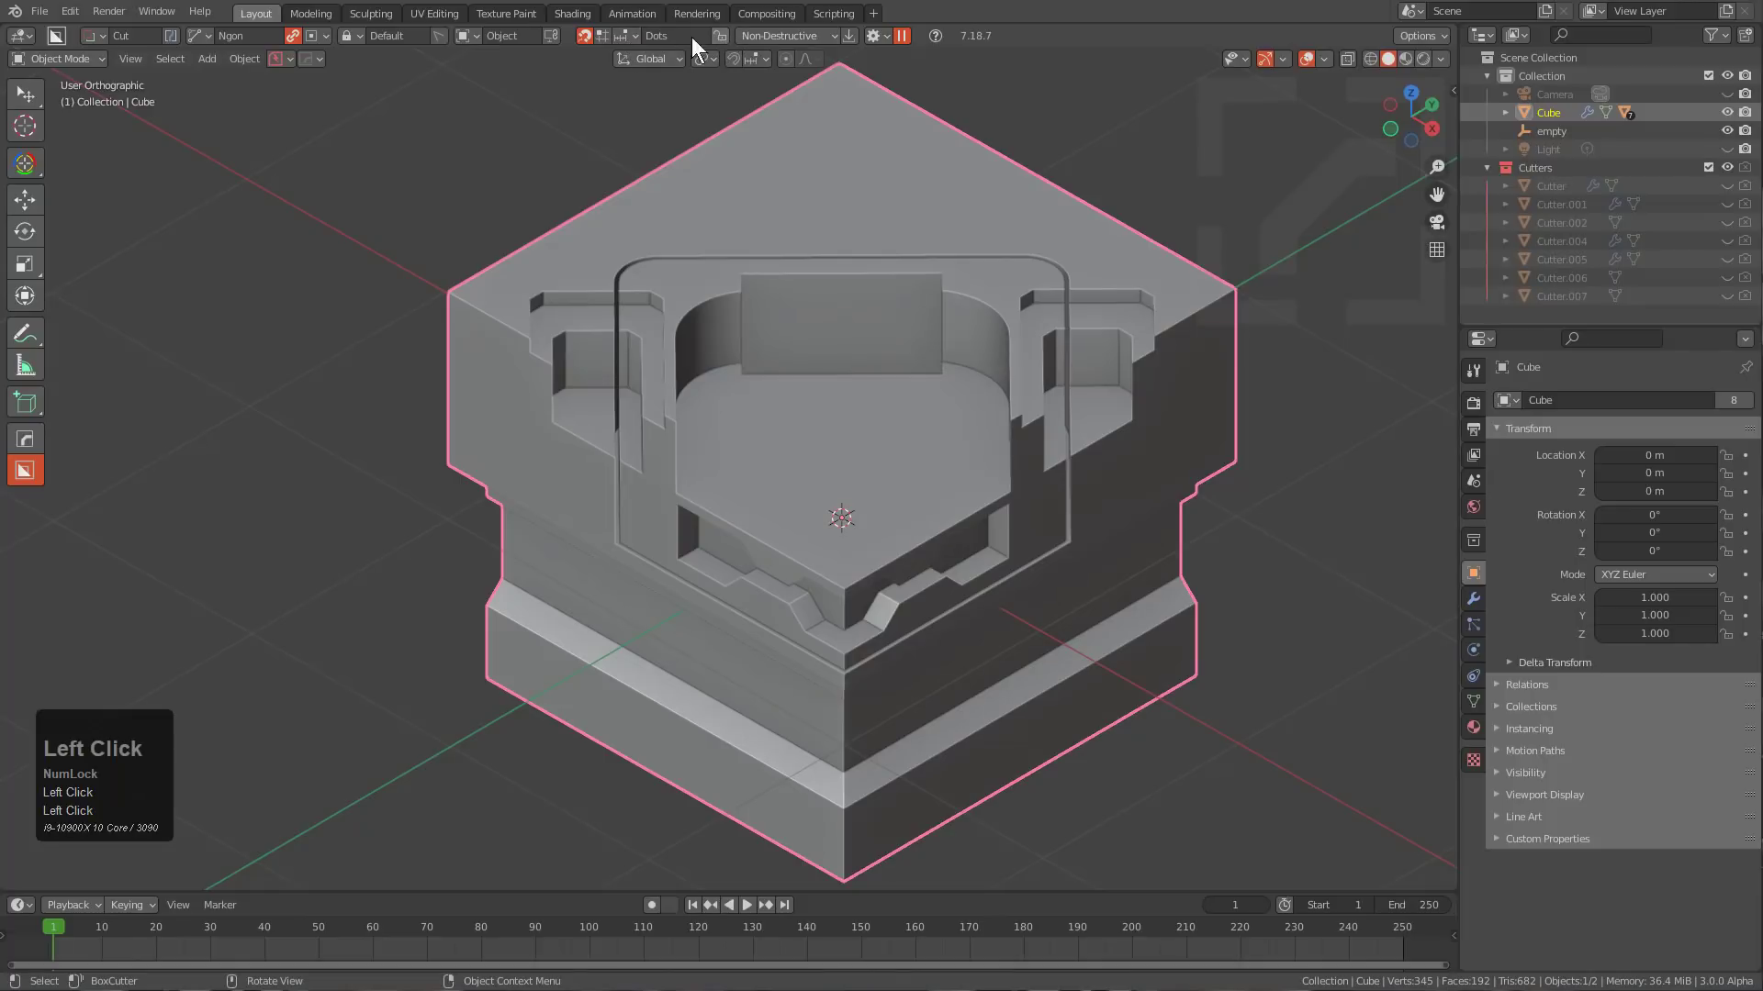
{"action": "left_click", "coordinate": [602, 35]}
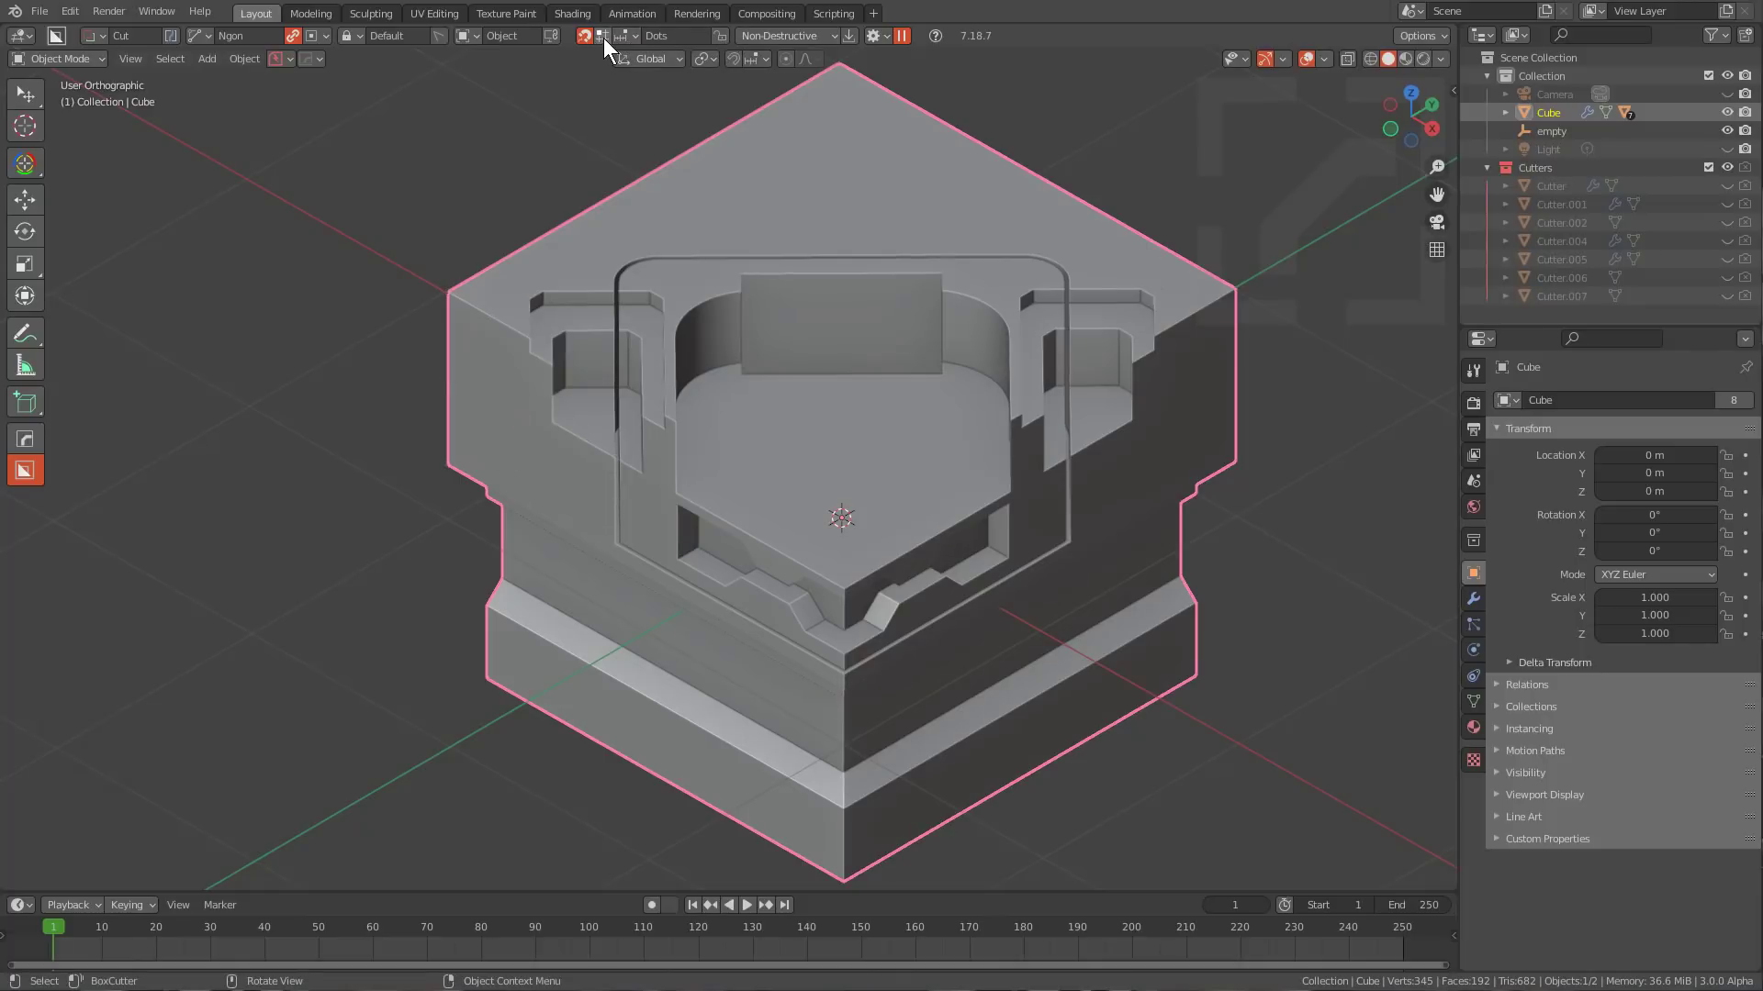
Preview the temporary grid on different faces of the cube to examine its alignment to each surface.
{"action": "key", "text": "ctrl"}
{"action": "key", "text": "ctrl"}
{"action": "key", "text": "ctrl"}
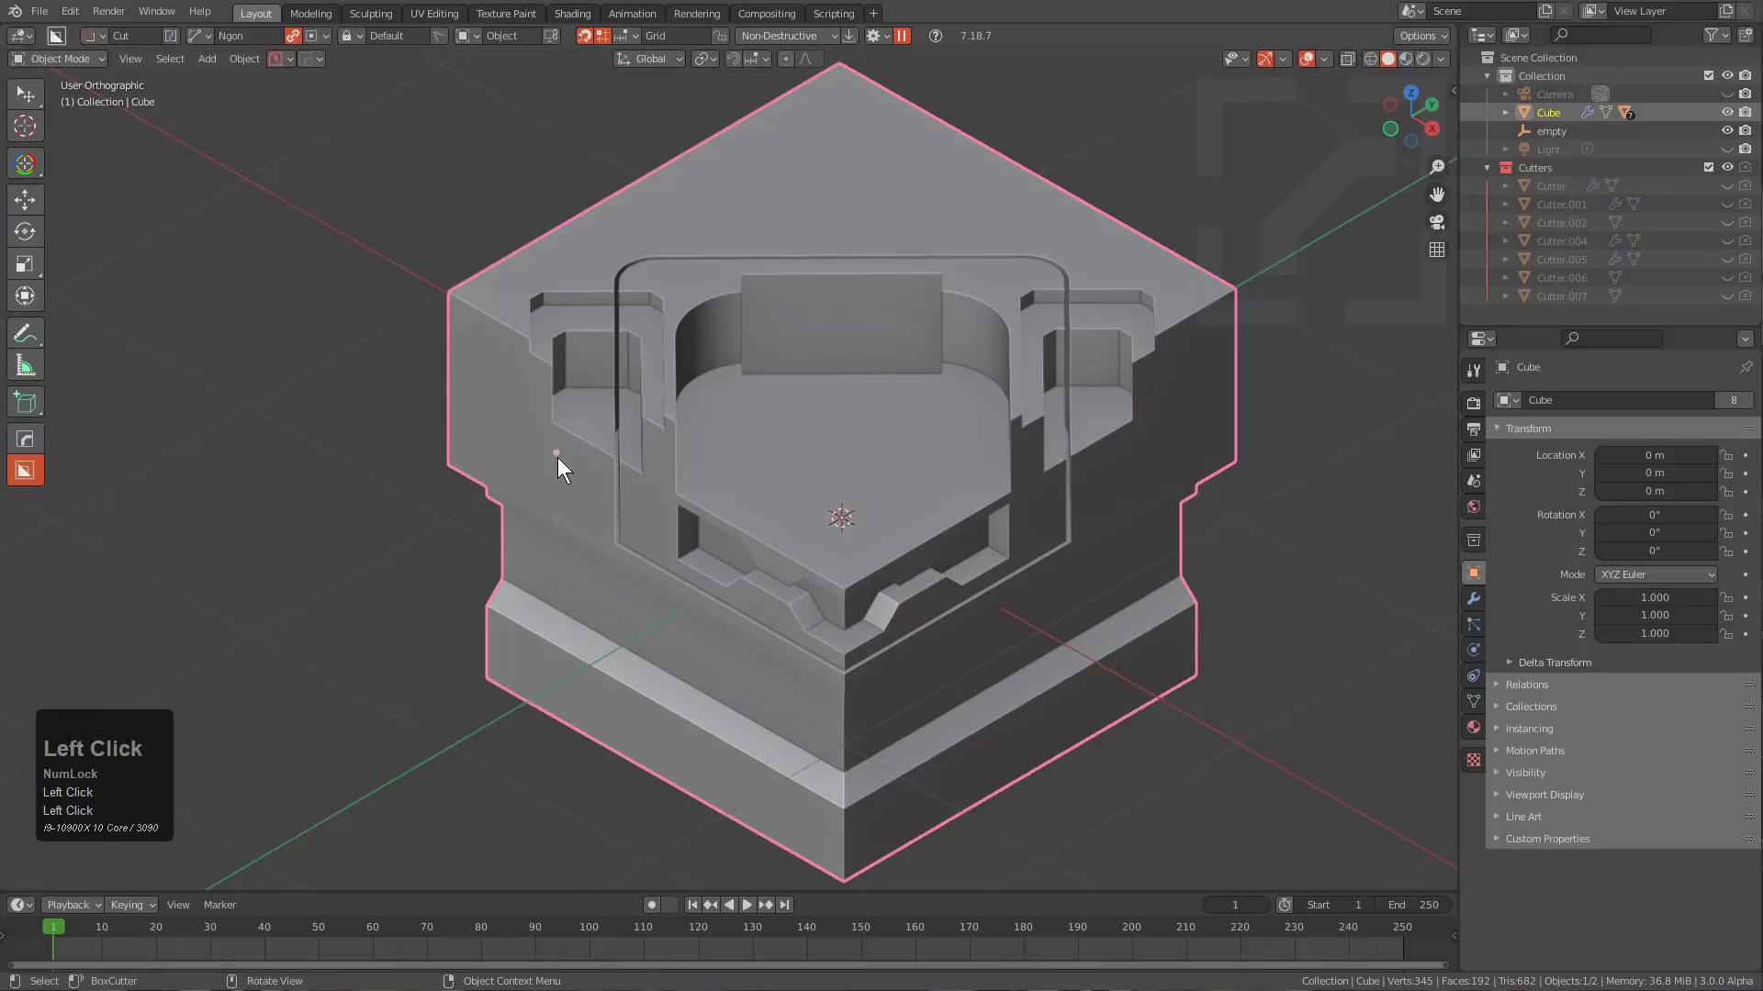
{"action": "key", "text": "ctrl"}
{"action": "key", "text": "ctrl"}
{"action": "key", "text": "ctrl"}
{"action": "key", "text": "ctrl"}
{"action": "key", "text": "ctrl"}
{"action": "key", "text": "ctrl"}
{"action": "key", "text": "ctrl"}
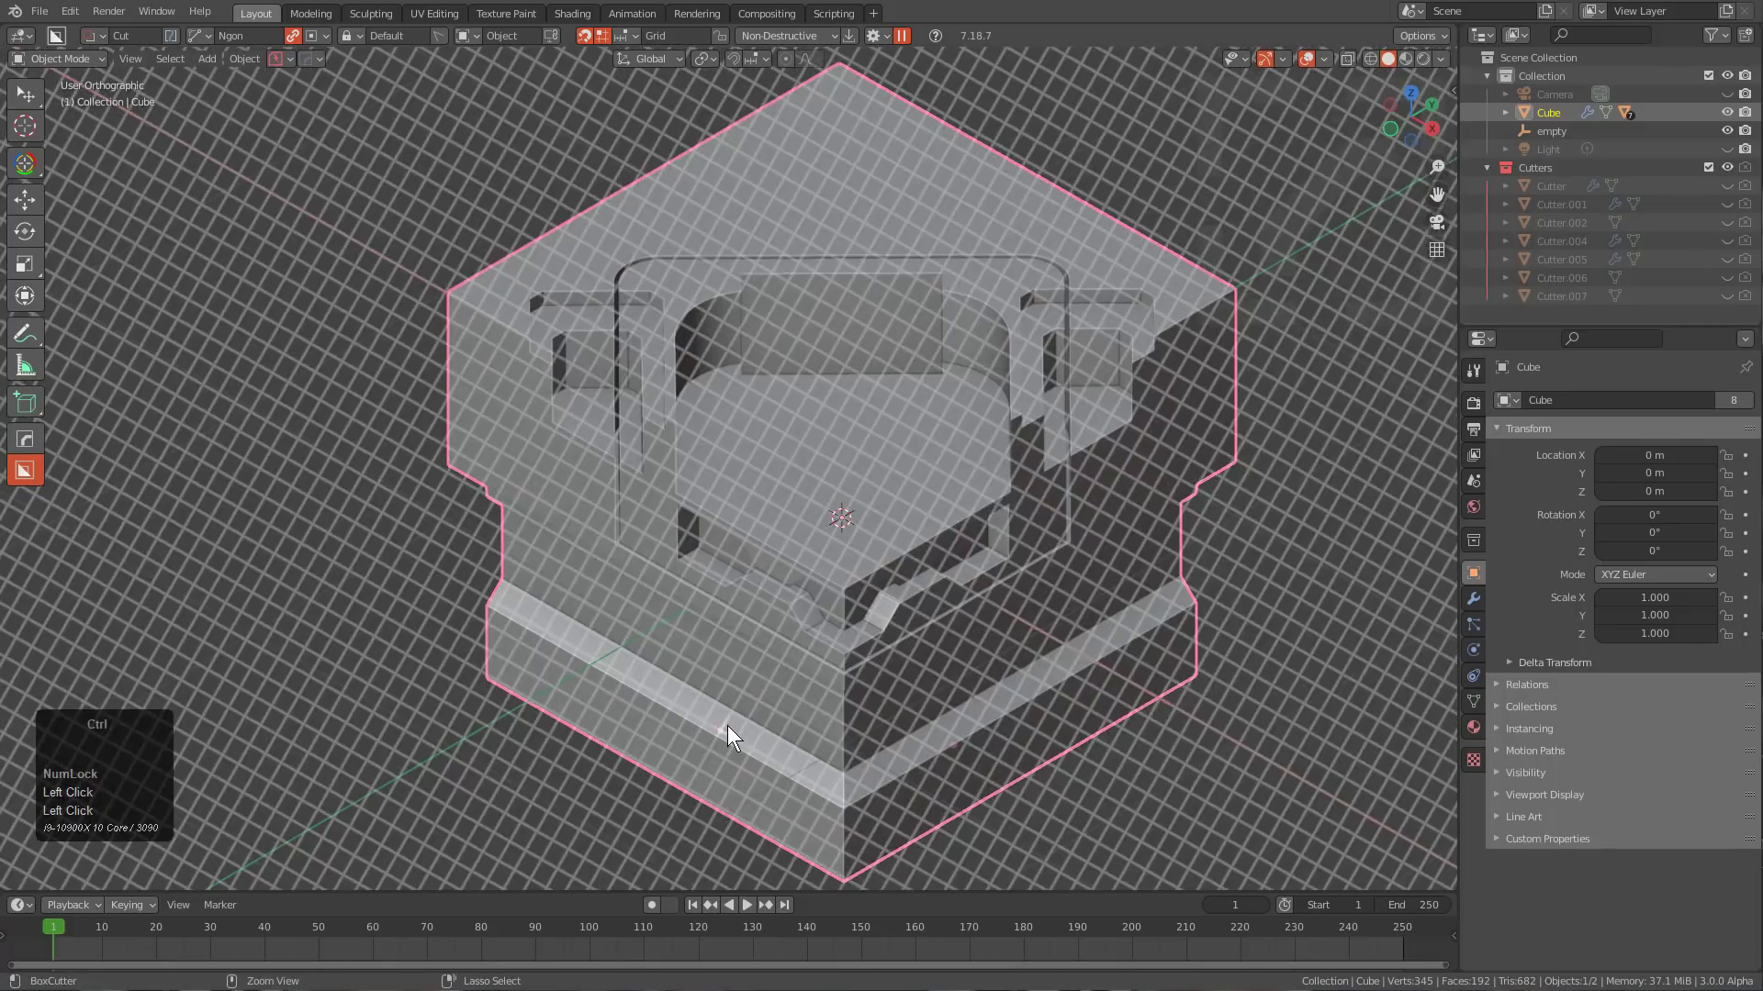
{"action": "key", "text": "ctrl"}
{"action": "key", "text": "ctrl"}
{"action": "key", "text": "ctrl"}
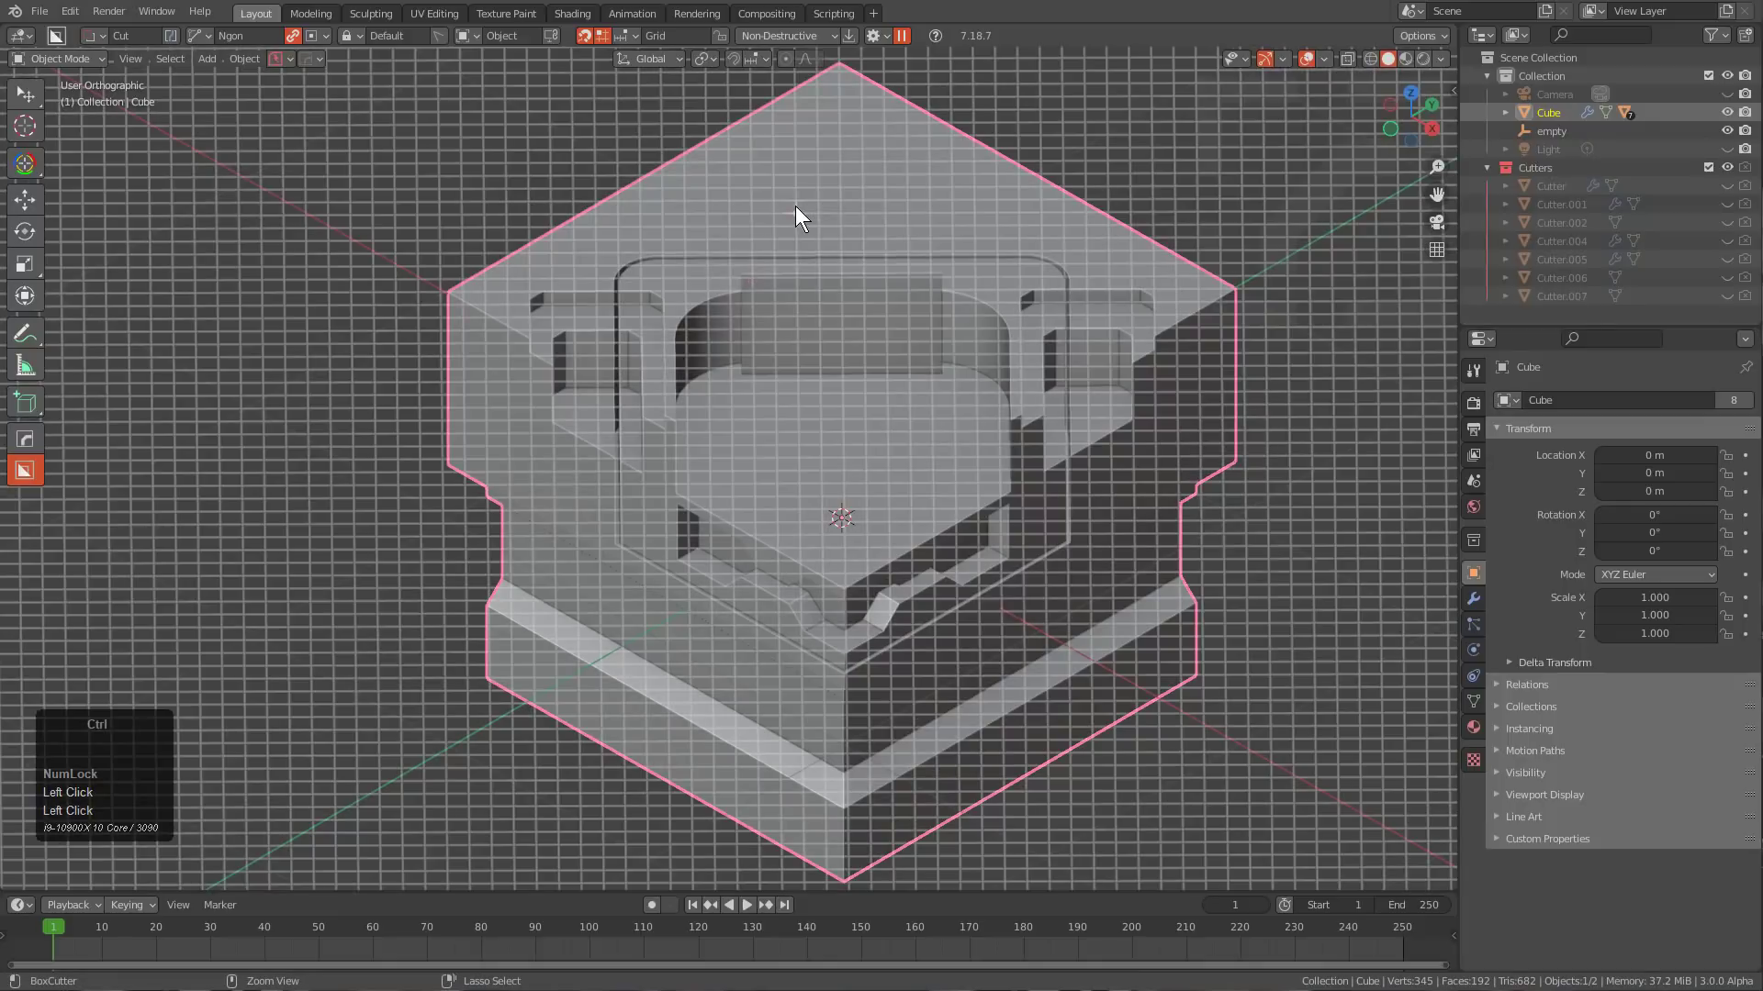
{"action": "key", "text": "ctrl"}
{"action": "key", "text": "ctrl"}
{"action": "key", "text": "ctrl"}
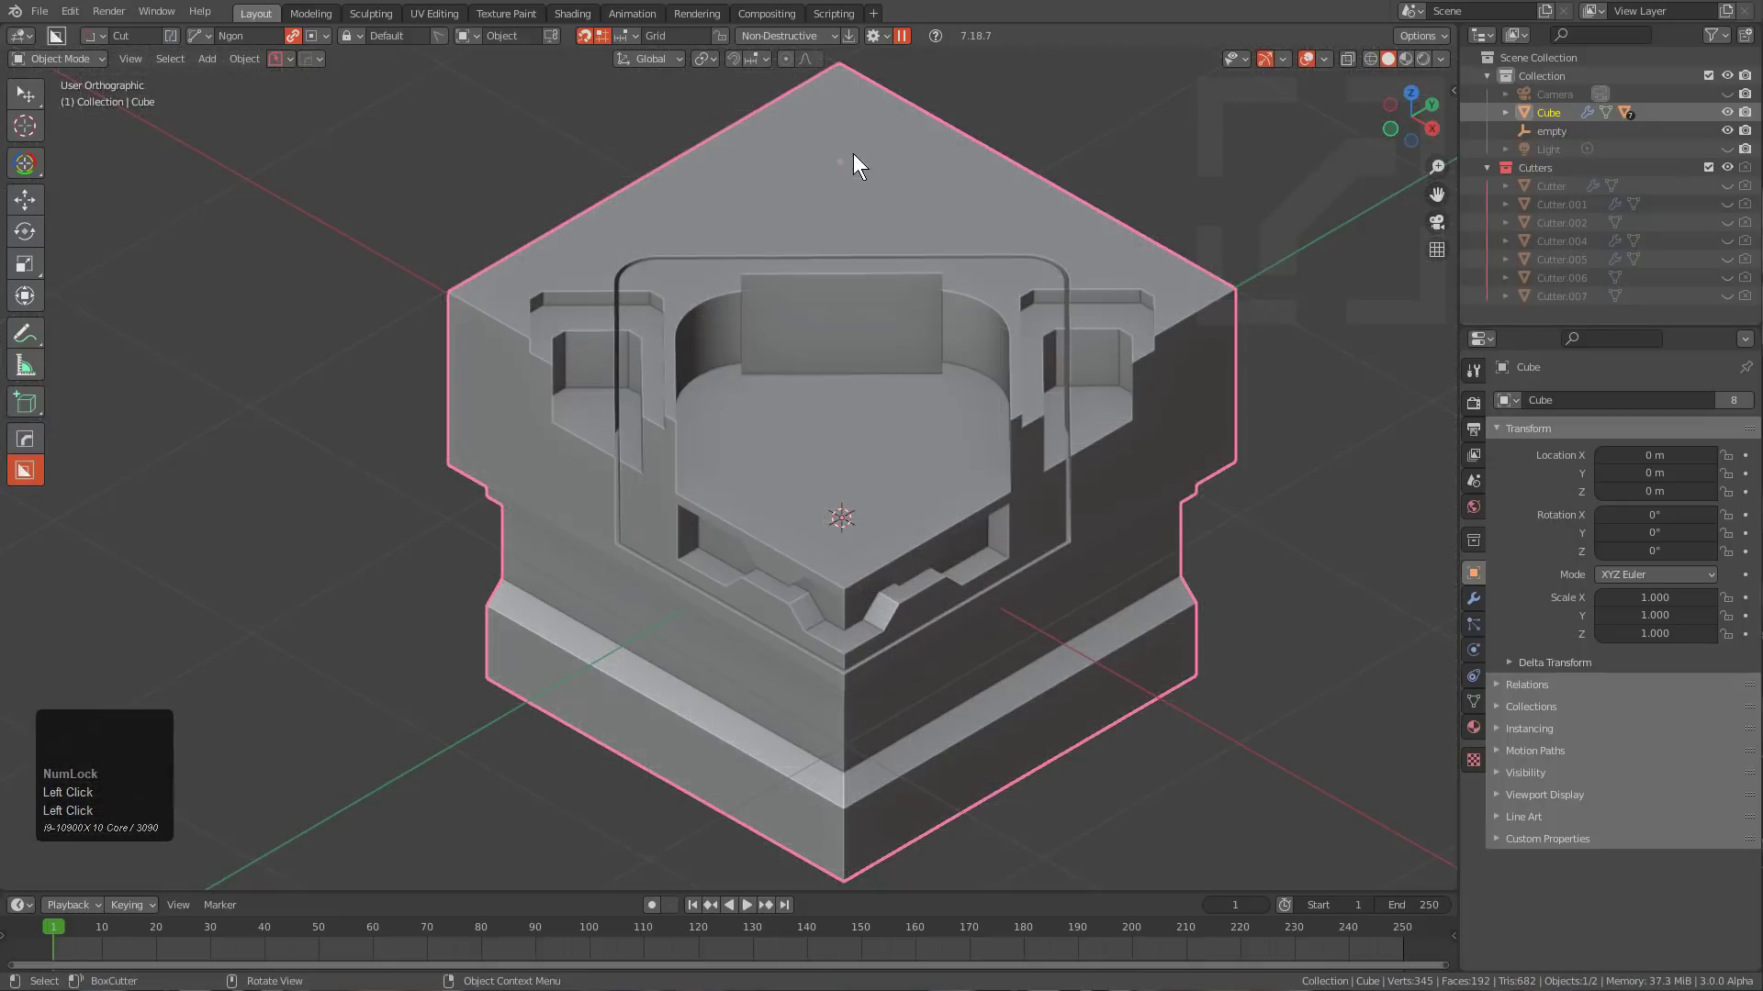
Set the adaptive grid's subdivision value to 10 and preview the grid on the cube.
{"action": "left_click", "coordinate": [628, 35]}
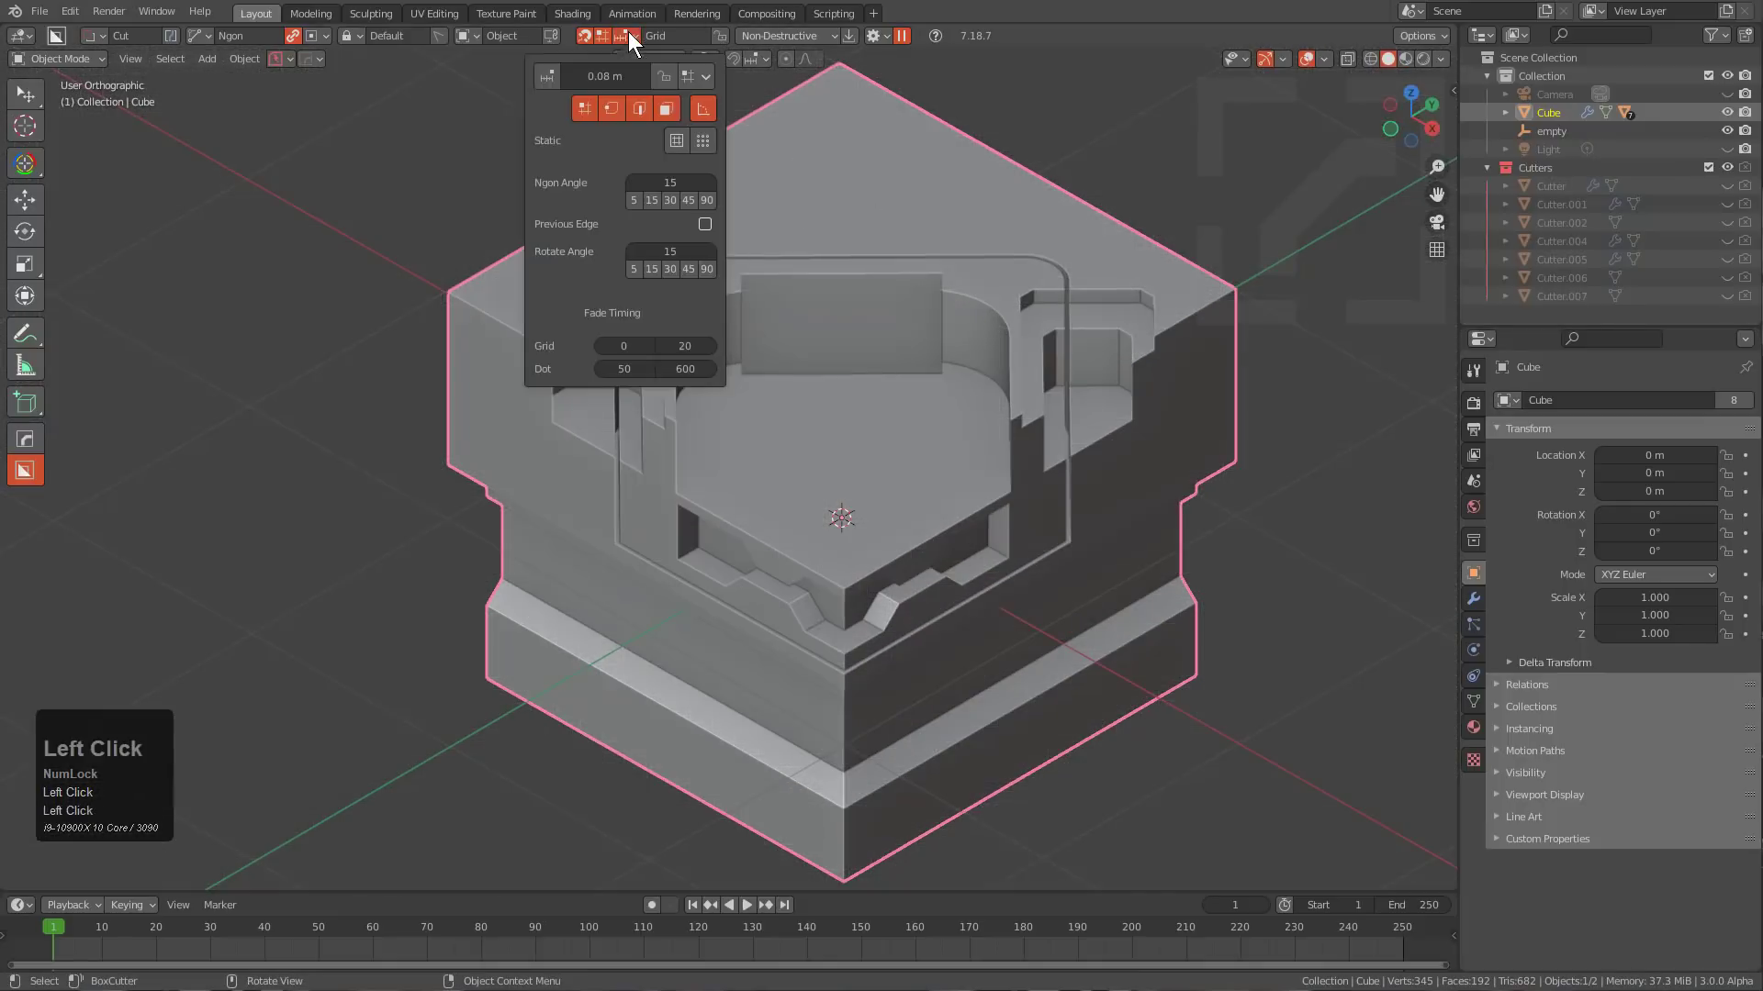
{"action": "left_click", "coordinate": [690, 77]}
{"action": "left_click", "coordinate": [674, 120]}
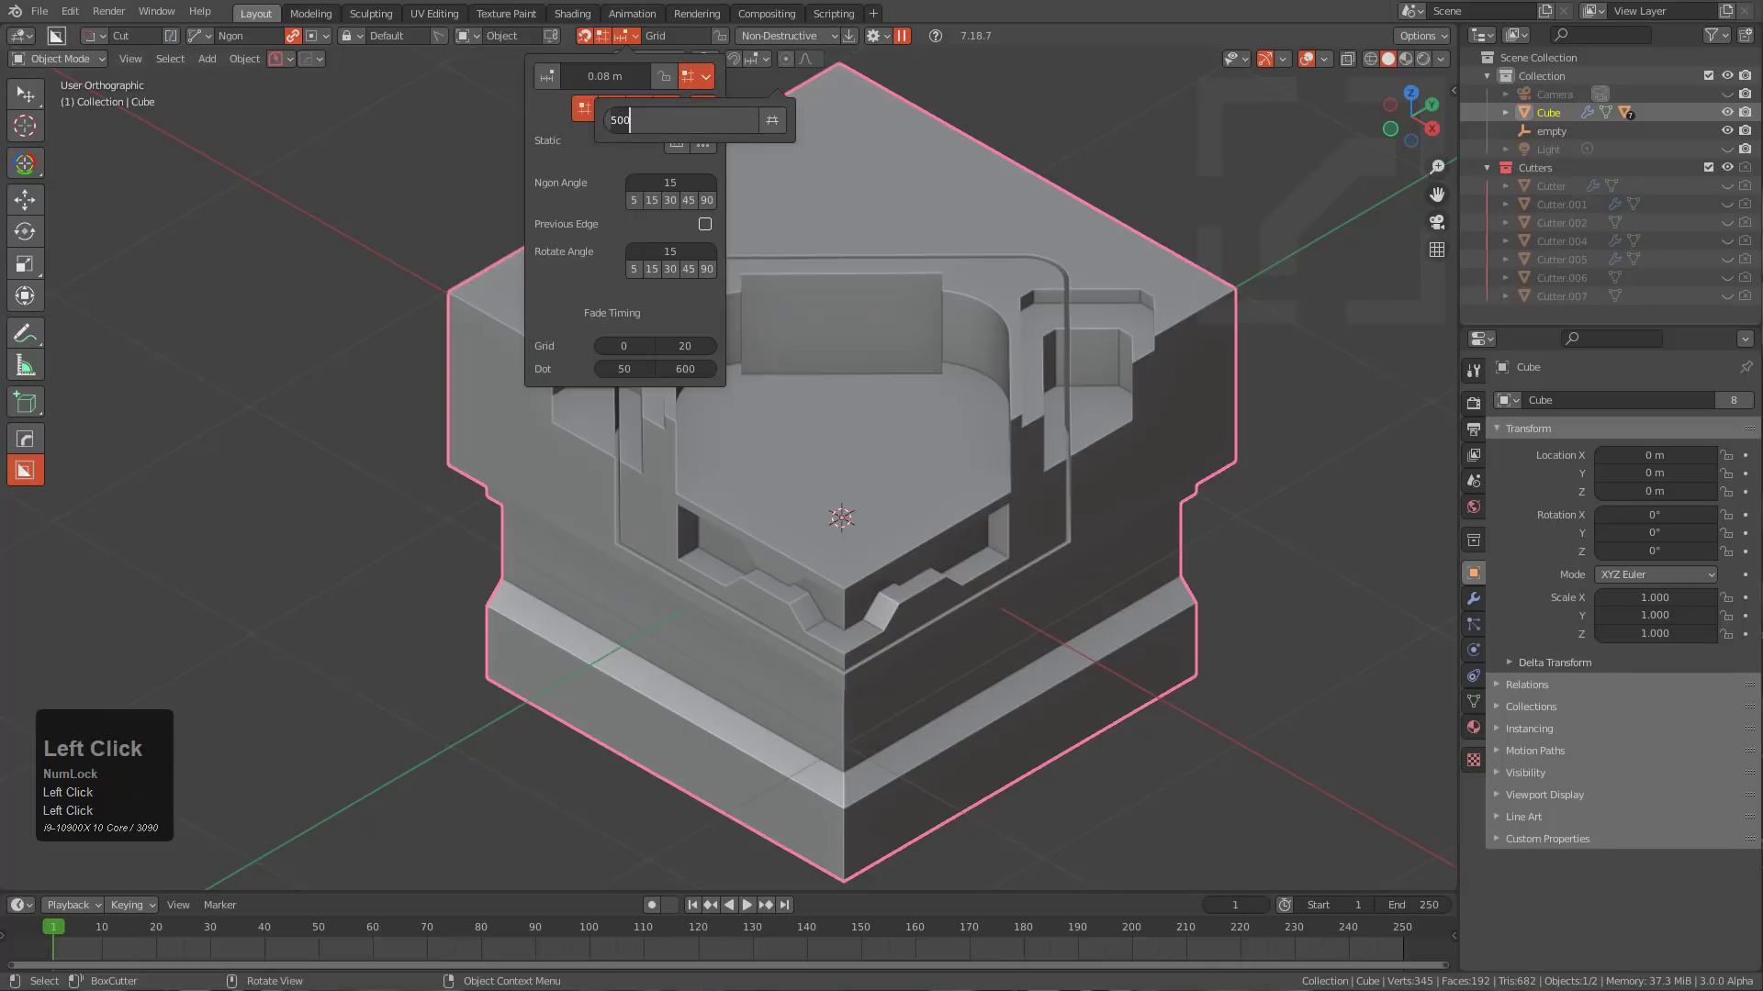
{"action": "type", "text": "10"}
{"action": "key", "text": "KP_Enter"}
{"action": "key", "text": "ctrl"}
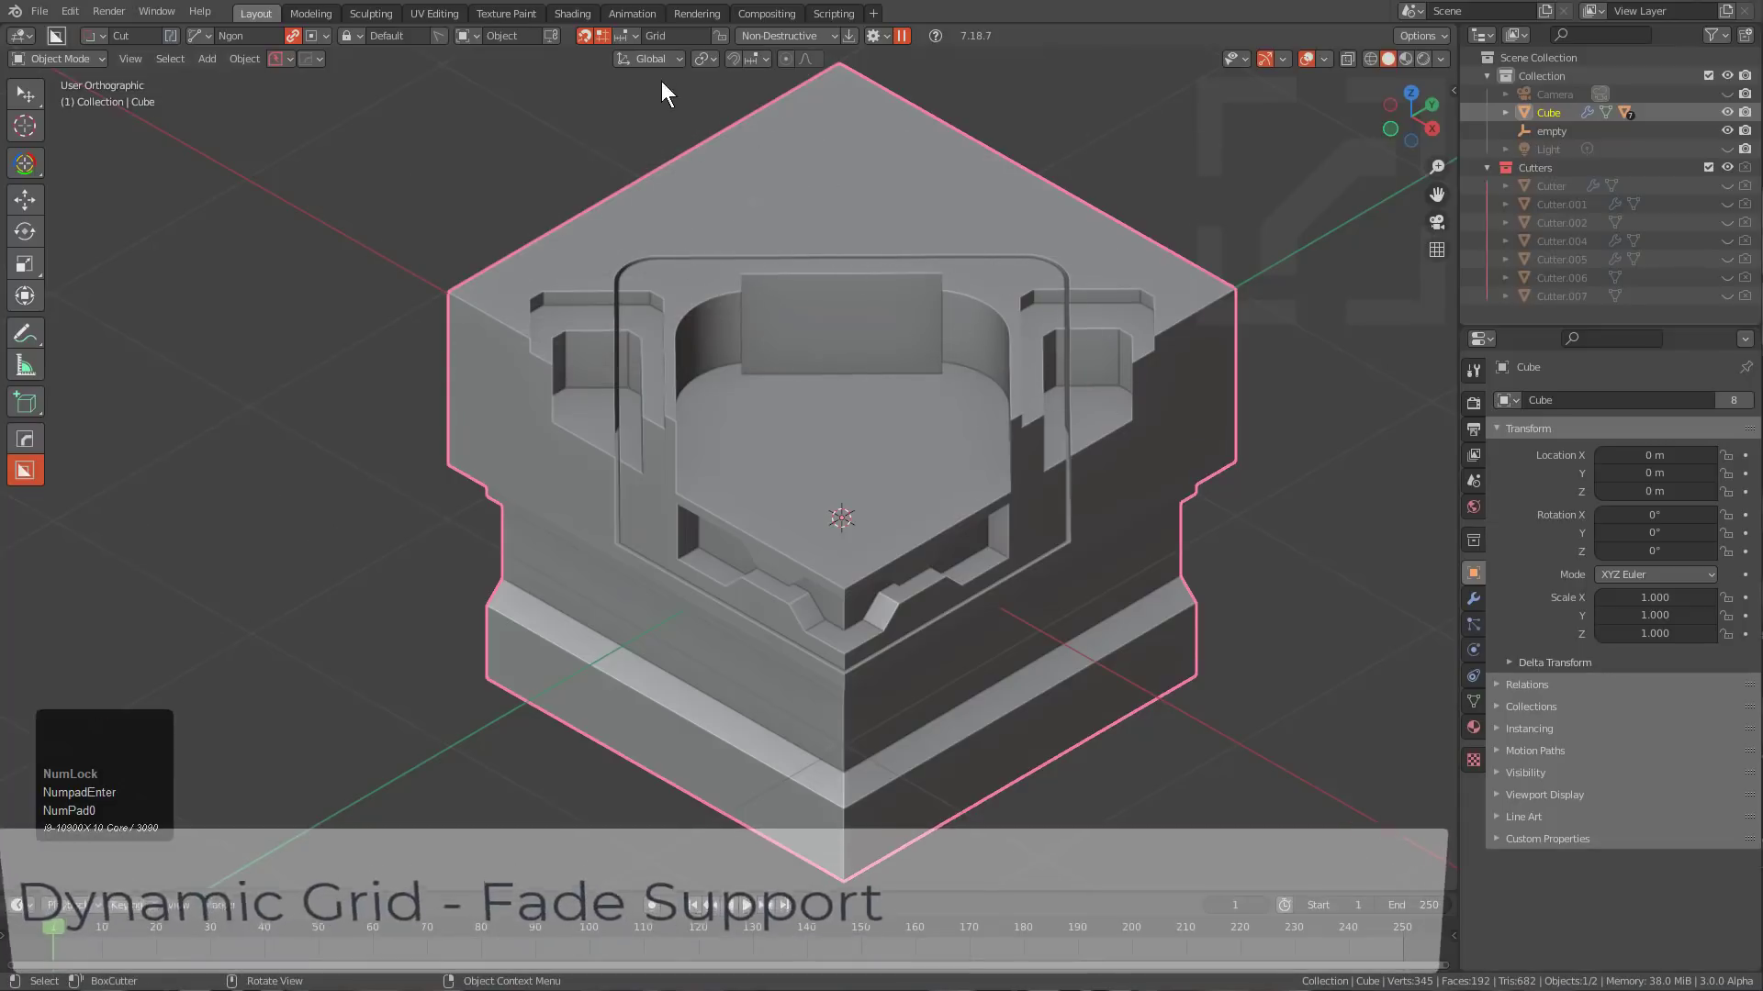
Set the grid's fade-in time to 150 milliseconds in the fade timing options.
{"action": "left_click", "coordinate": [632, 34]}
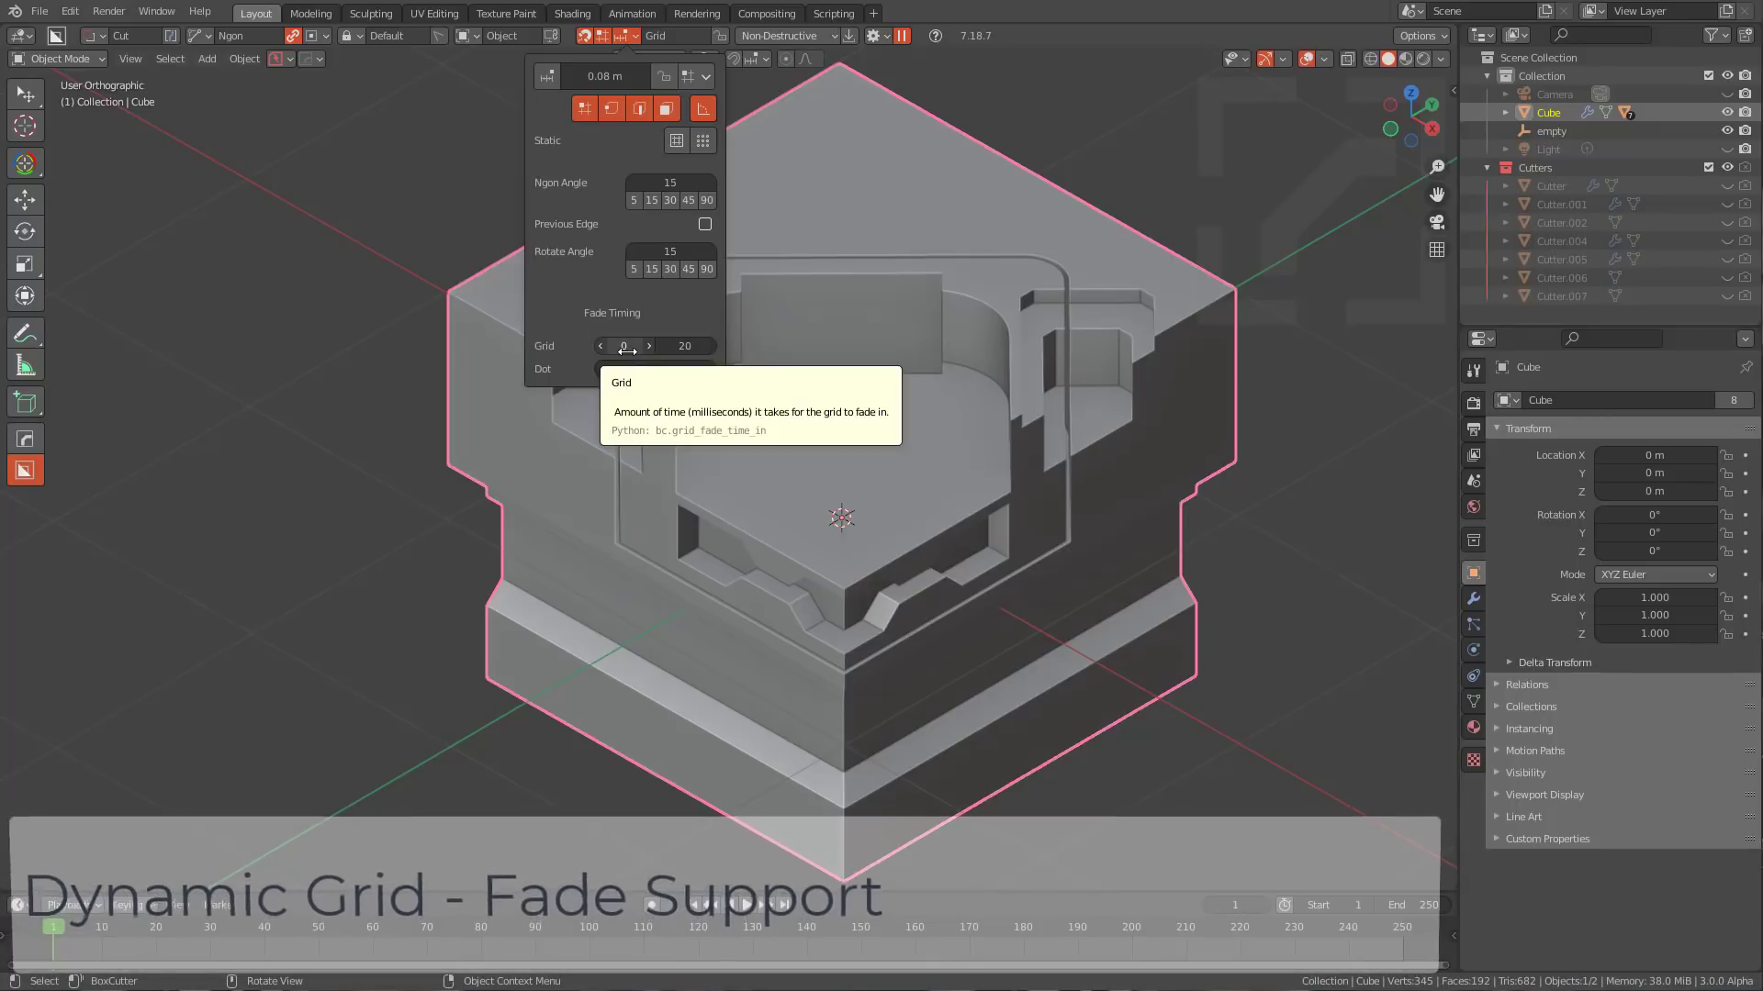
{"action": "key", "text": "ctrl"}
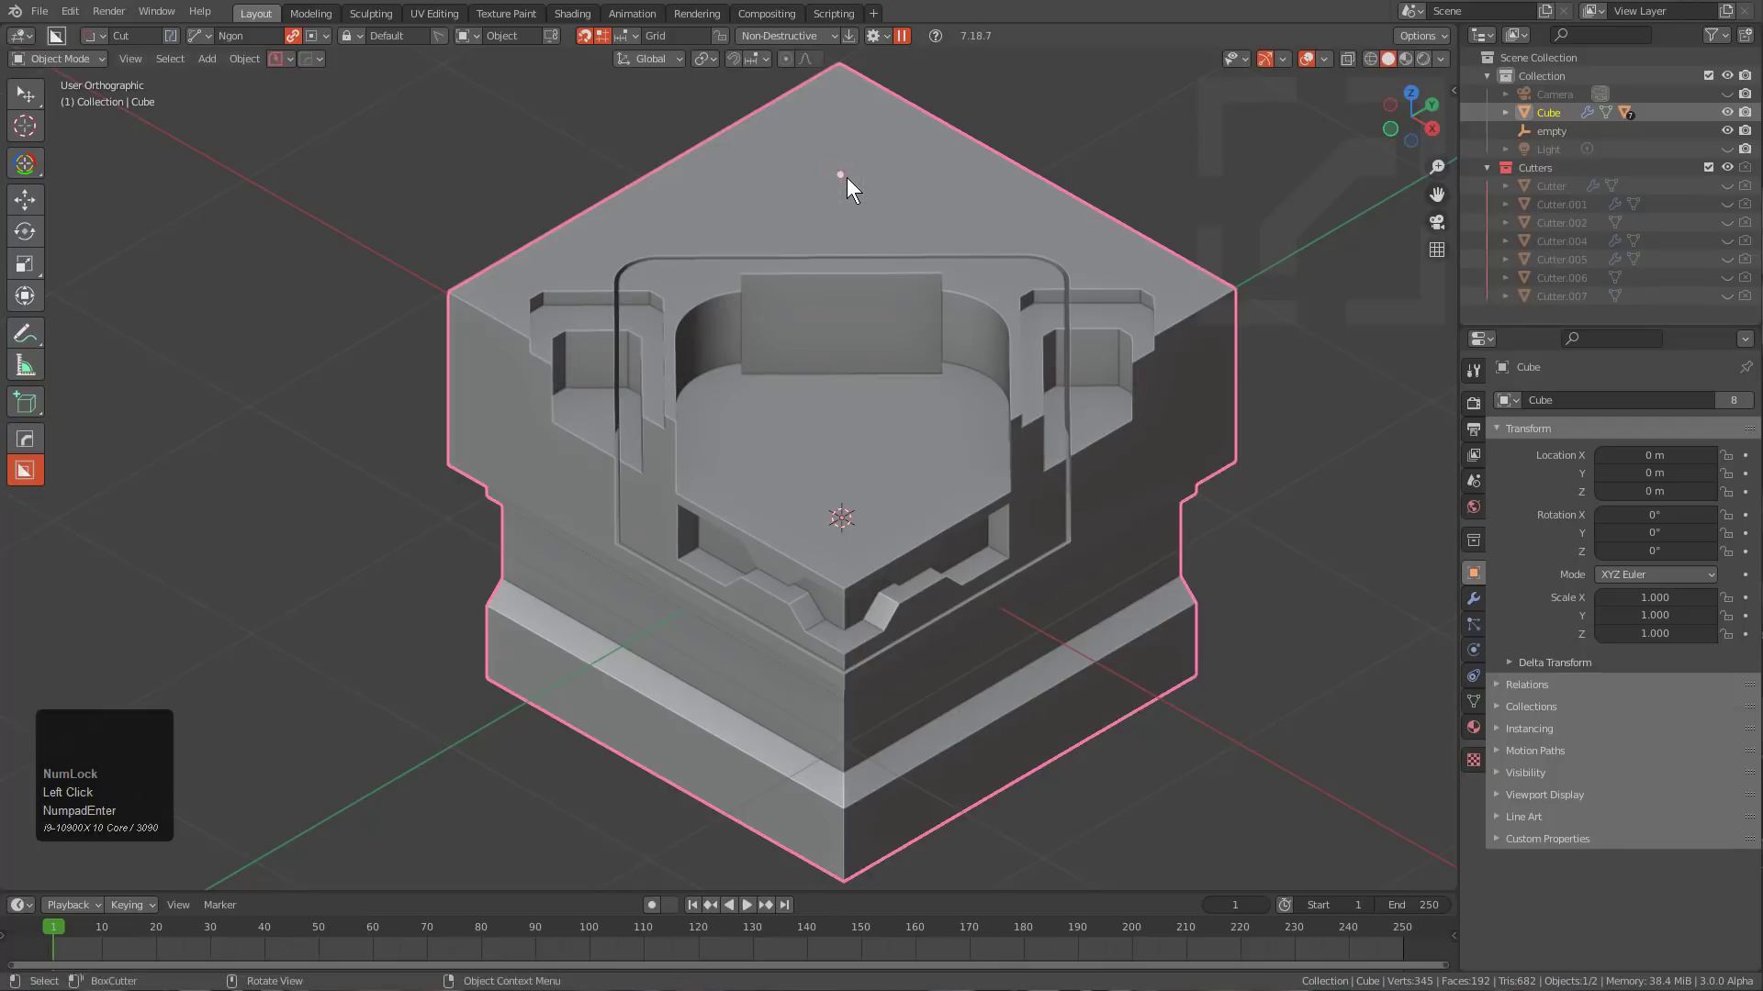
{"action": "left_click", "coordinate": [626, 41]}
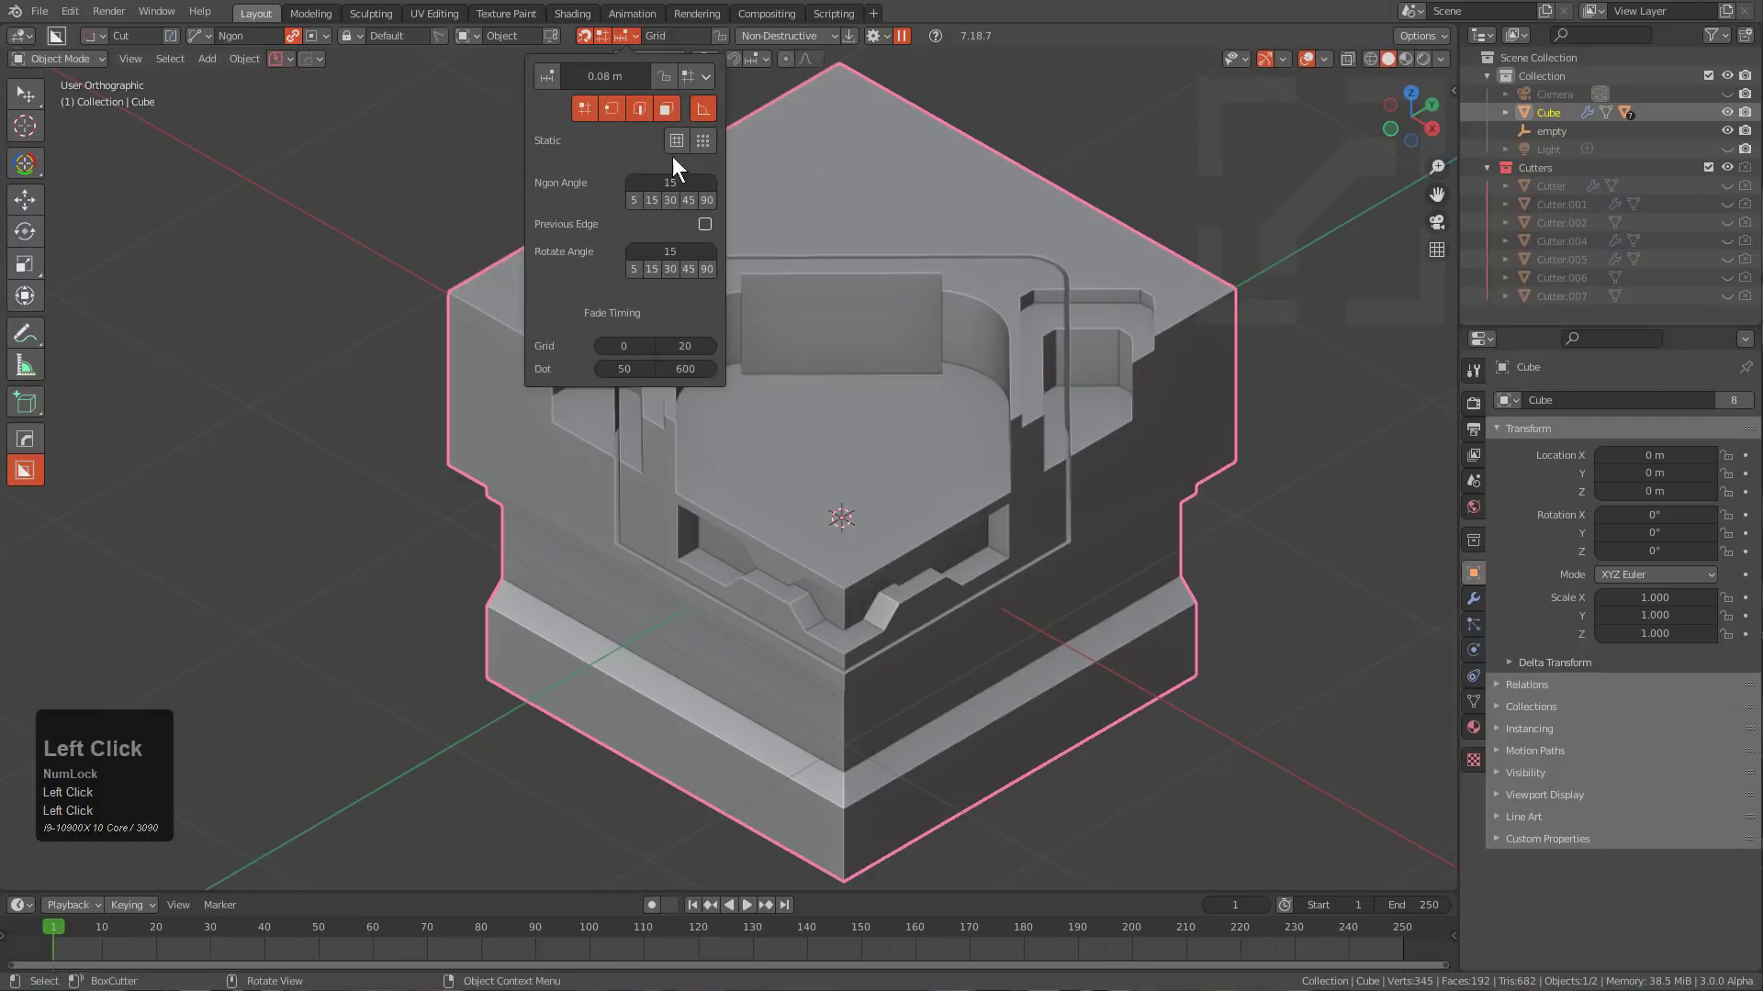
{"action": "left_click", "coordinate": [626, 341]}
{"action": "type", "text": "150"}
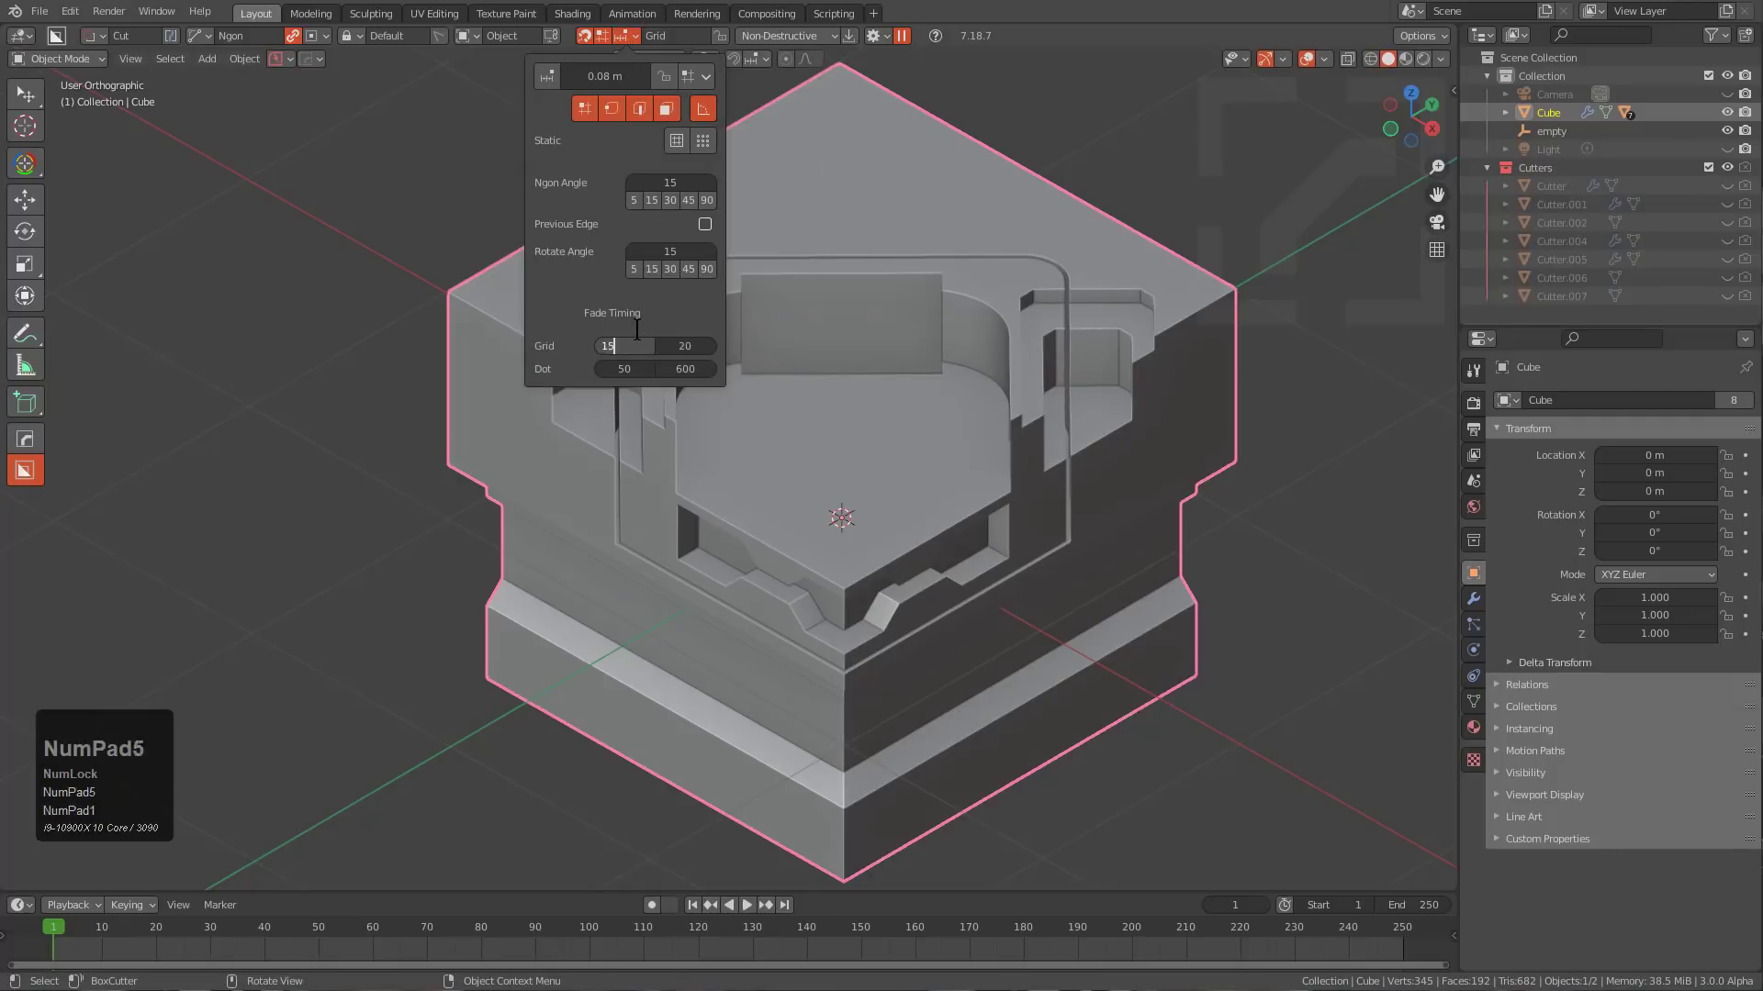
{"action": "key", "text": "KP_Enter"}
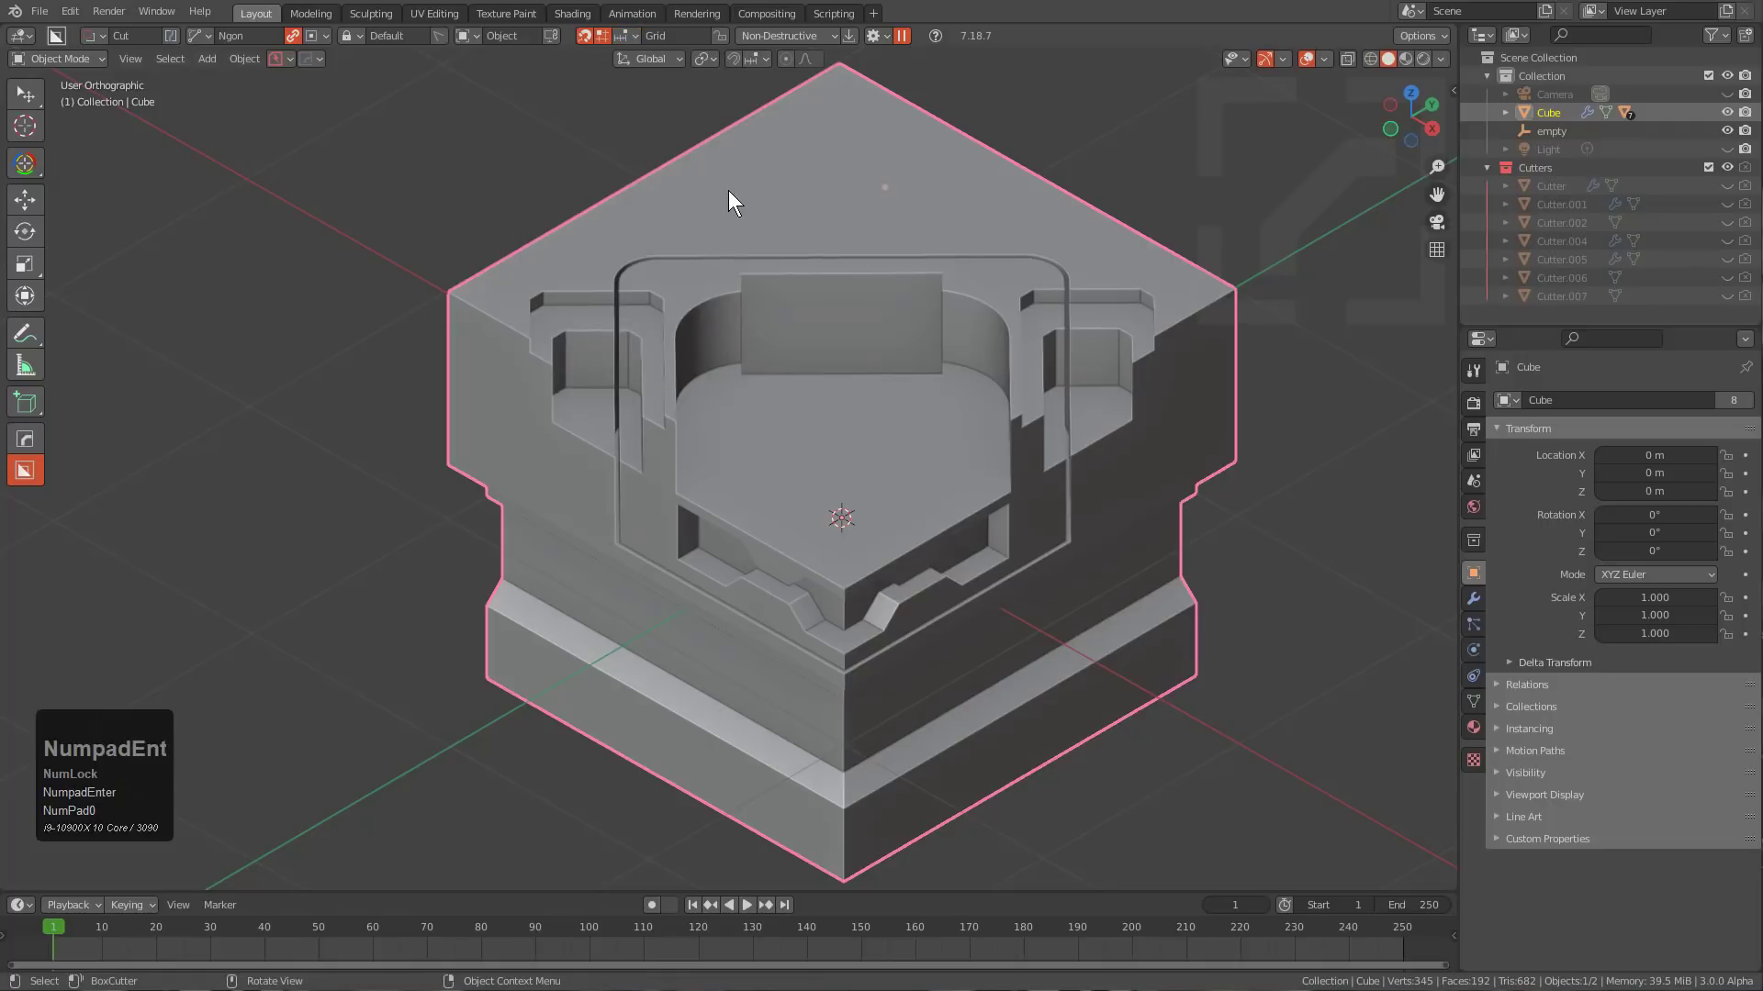
Set the grid's fade-in time to 300 in the fade timing options and preview the grid on the cube.
{"action": "key", "text": "ctrl"}
{"action": "left_click", "coordinate": [670, 345], "text": "ctrl"}
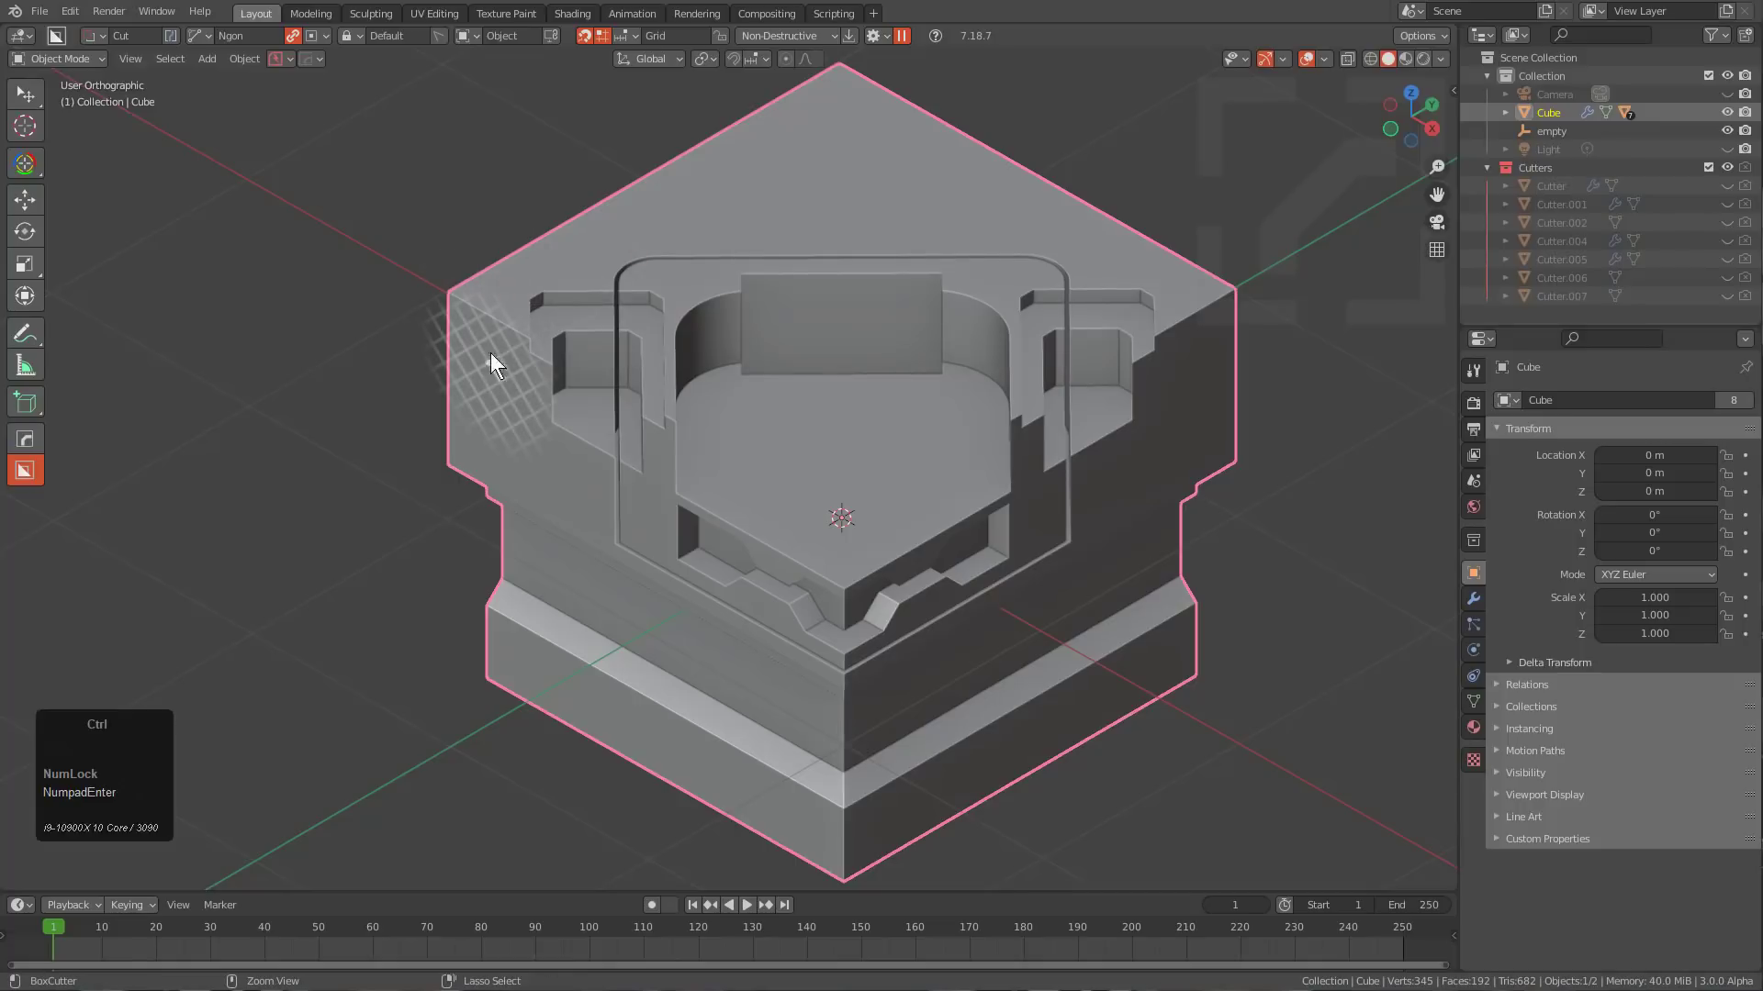
{"action": "left_click", "coordinate": [632, 36]}
{"action": "left_click", "coordinate": [620, 346]}
{"action": "left_click", "coordinate": [624, 345]}
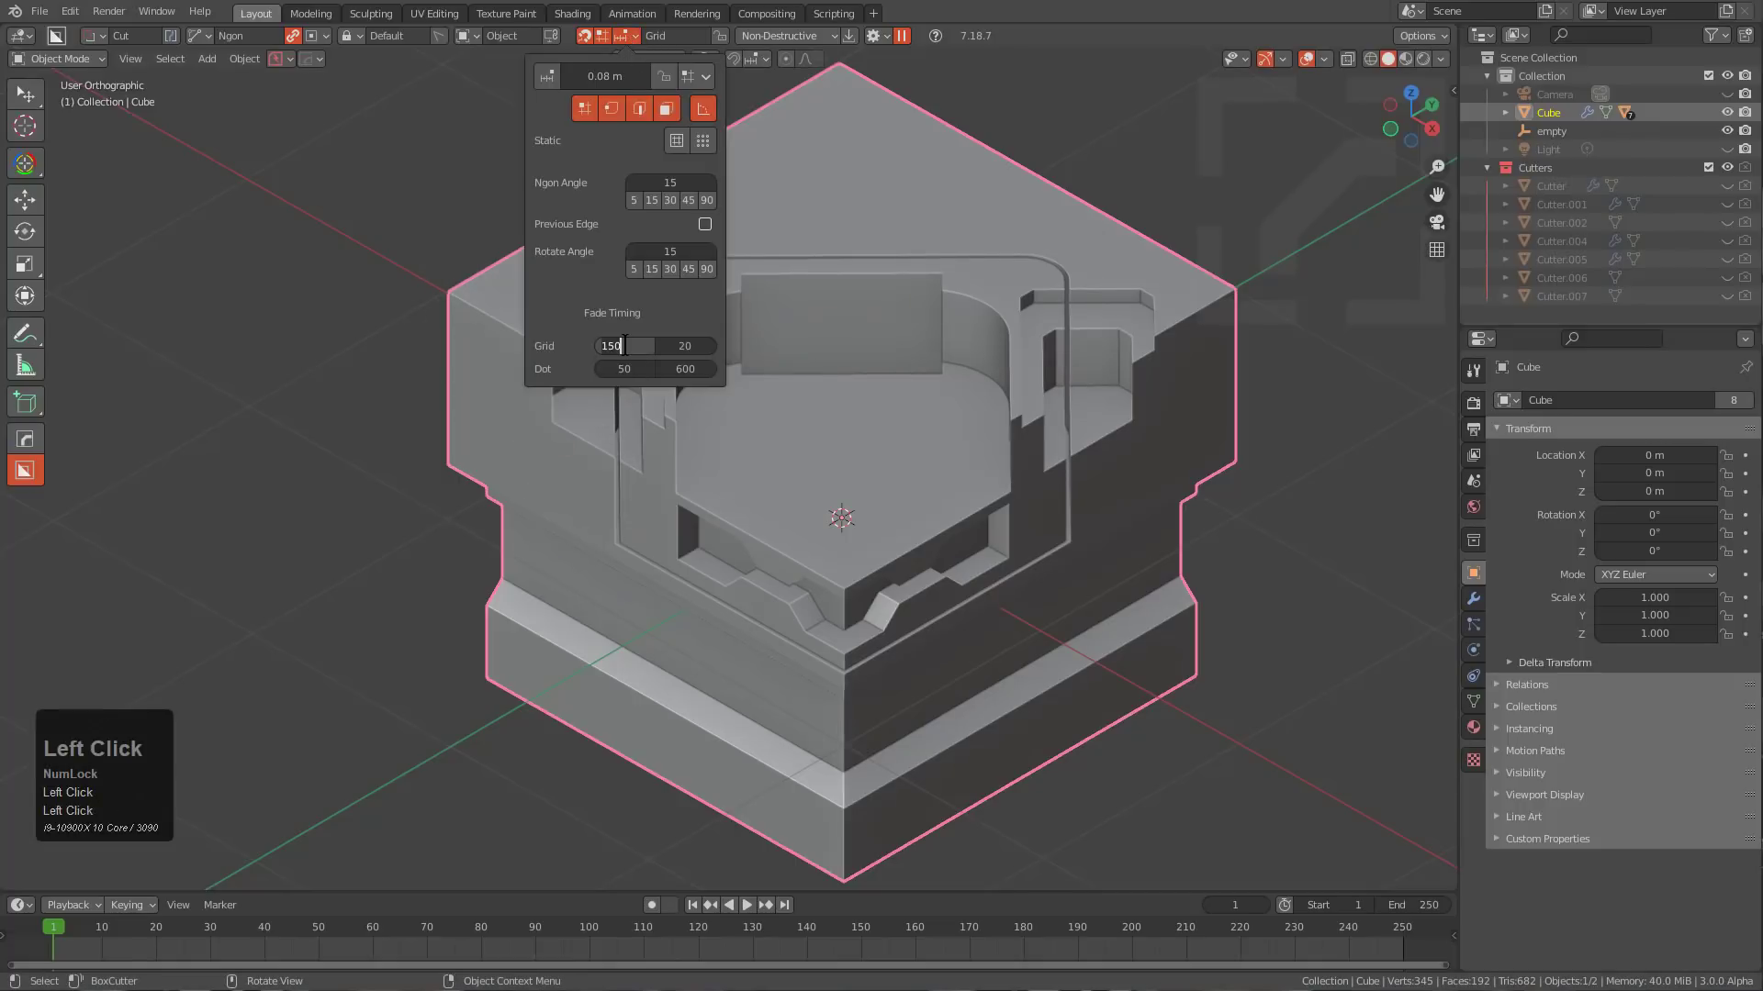
{"action": "type", "text": "0"}
{"action": "key", "text": "KP_Enter"}
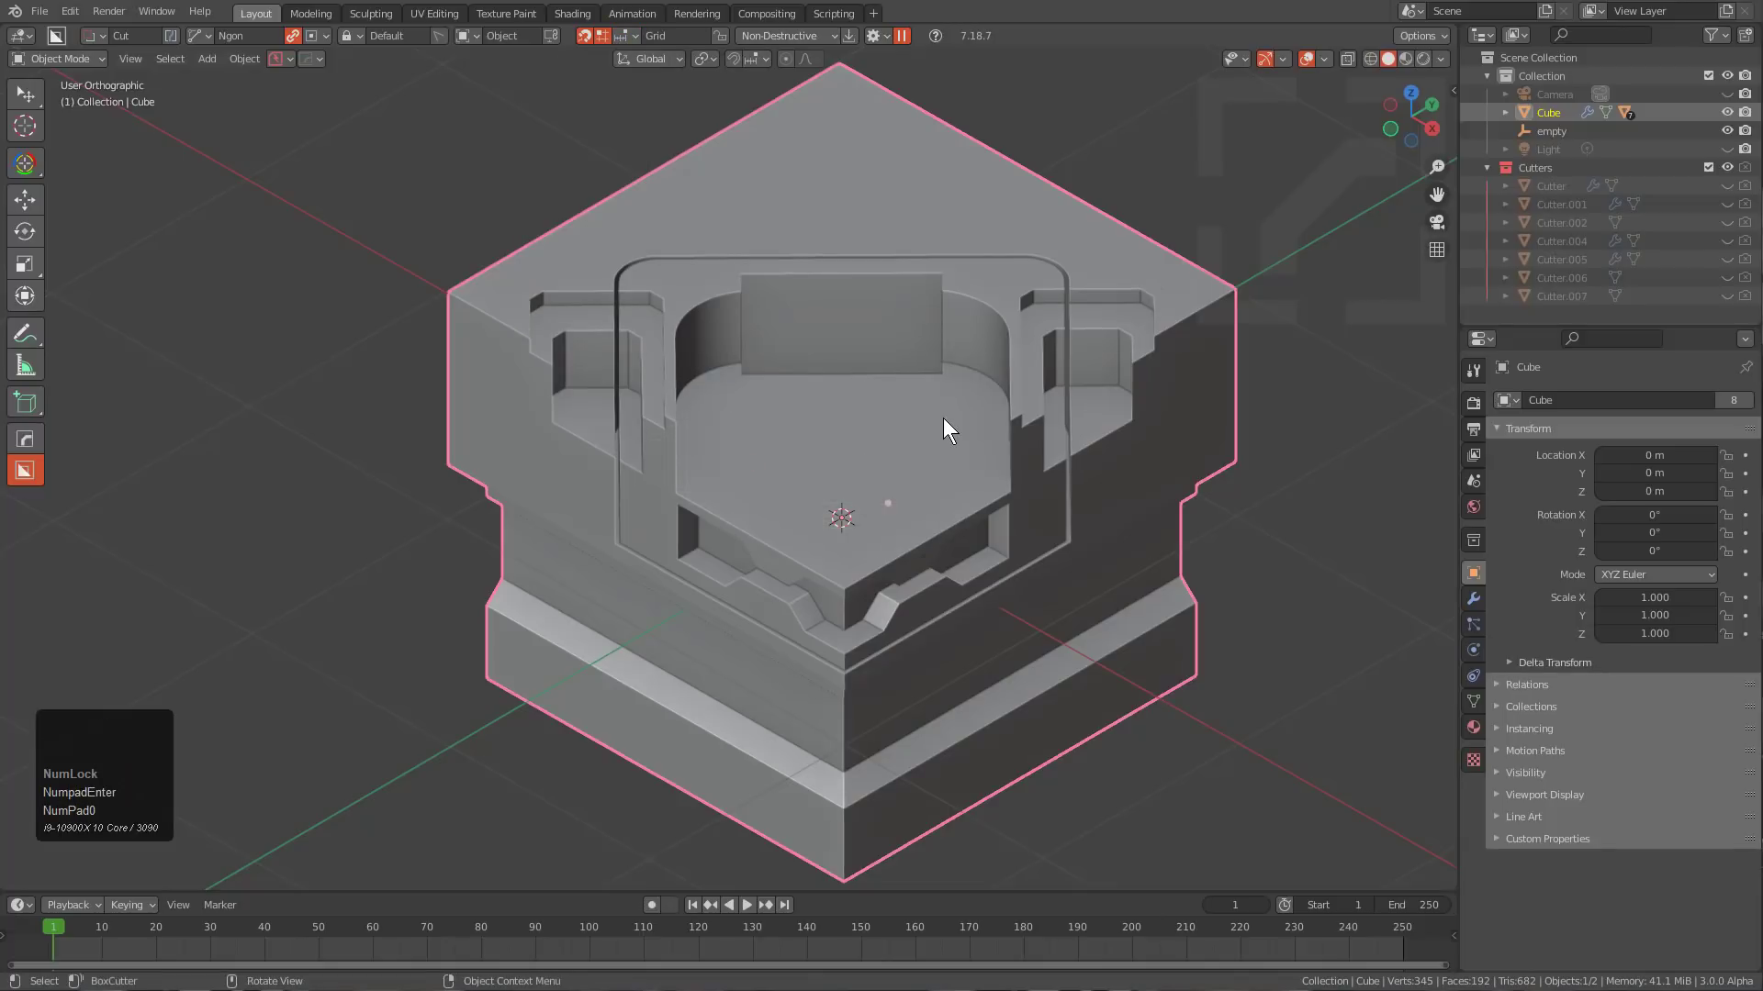
{"action": "key", "text": "ctrl"}
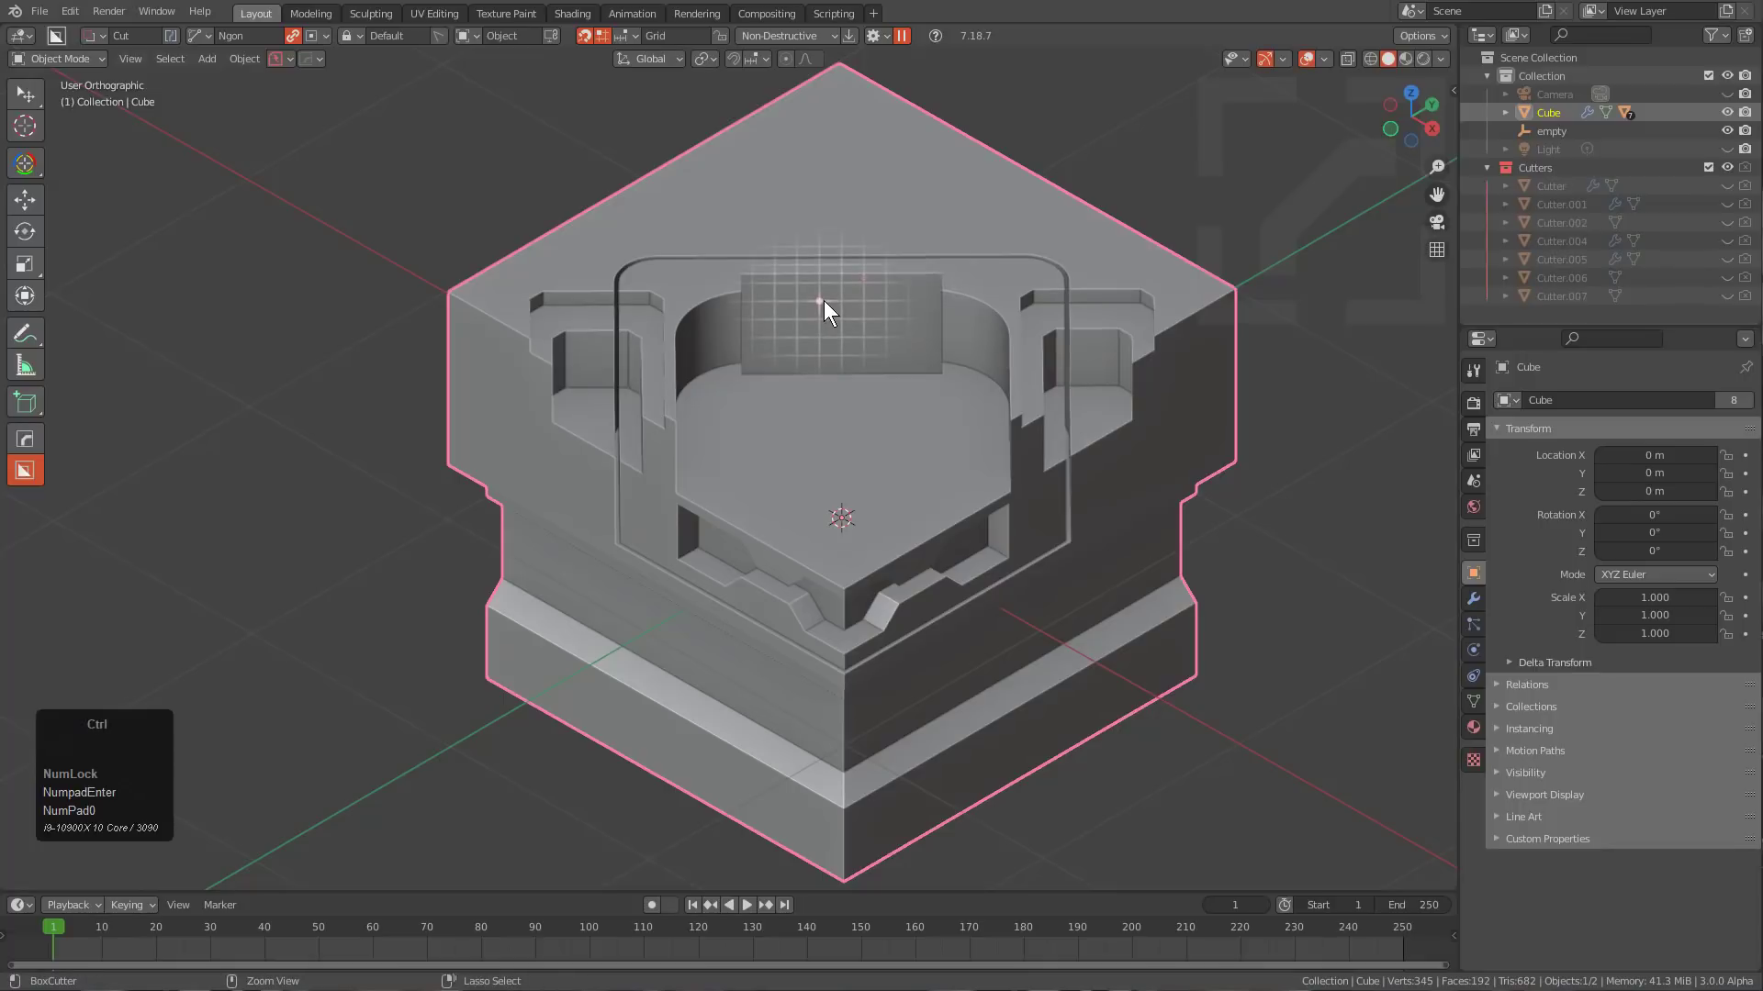
Set the grid's fade-out time to 3800 and preview the grid across several faces of the cube.
{"action": "left_click", "coordinate": [634, 35]}
{"action": "left_click", "coordinate": [684, 345]}
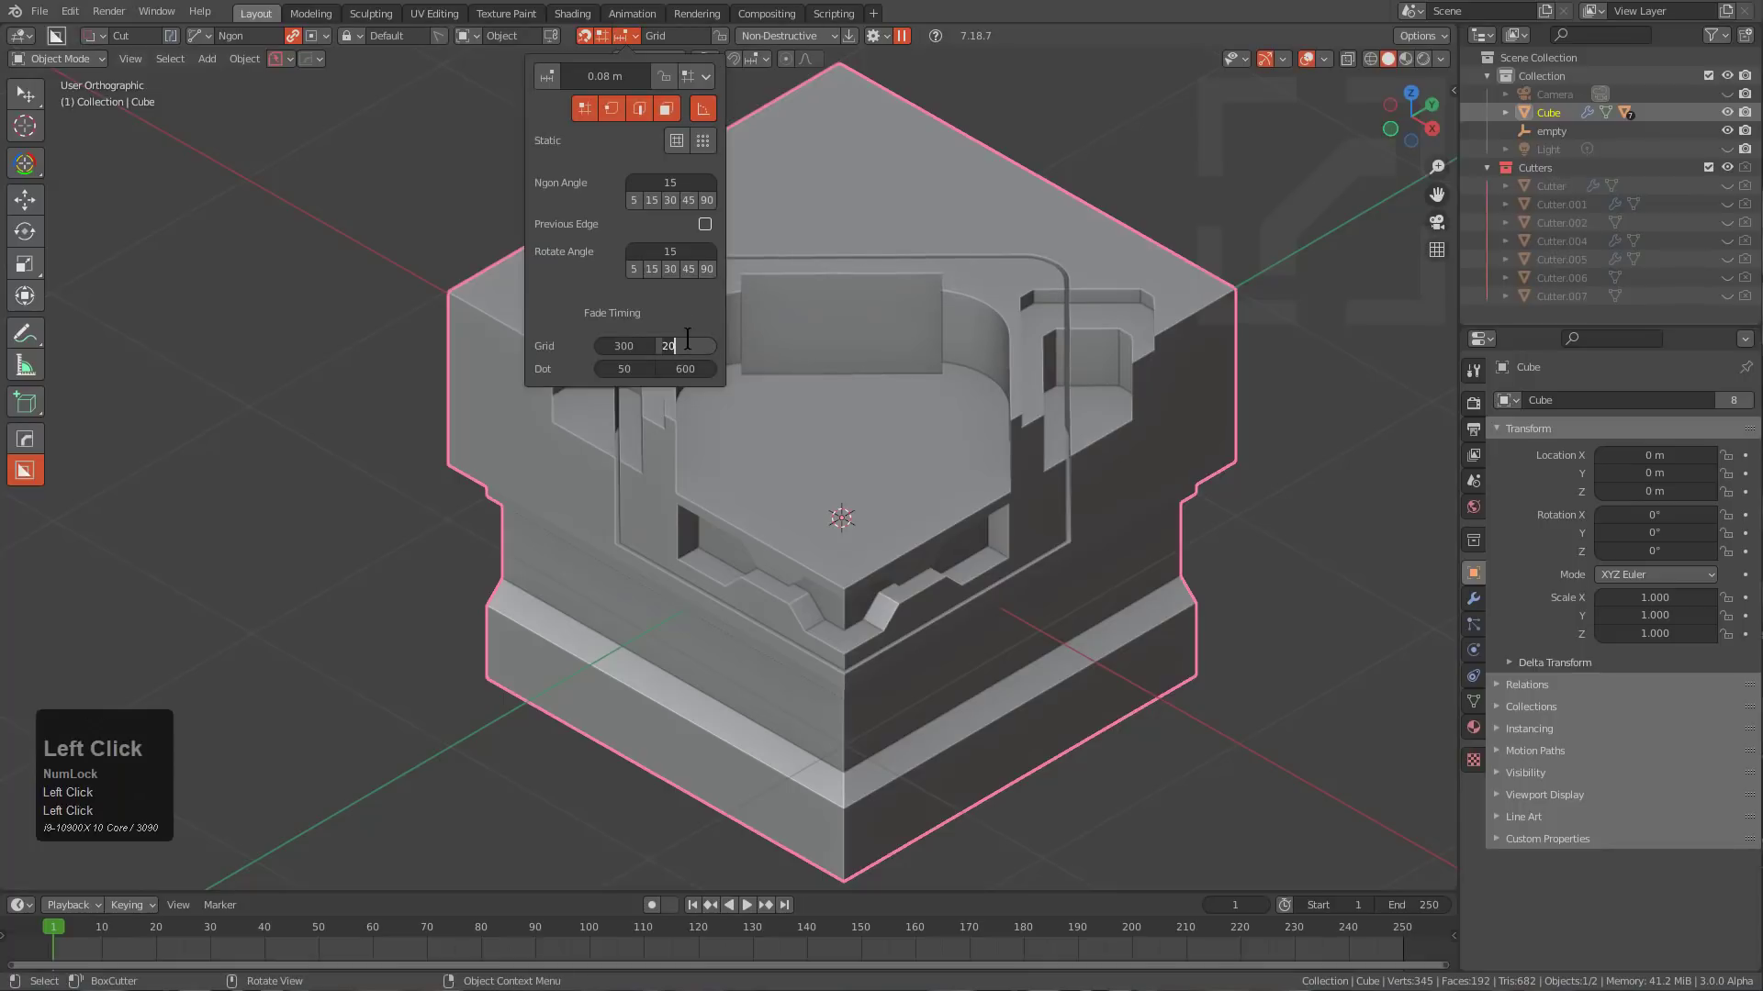
{"action": "type", "text": "0"}
{"action": "key", "text": "KP_Enter"}
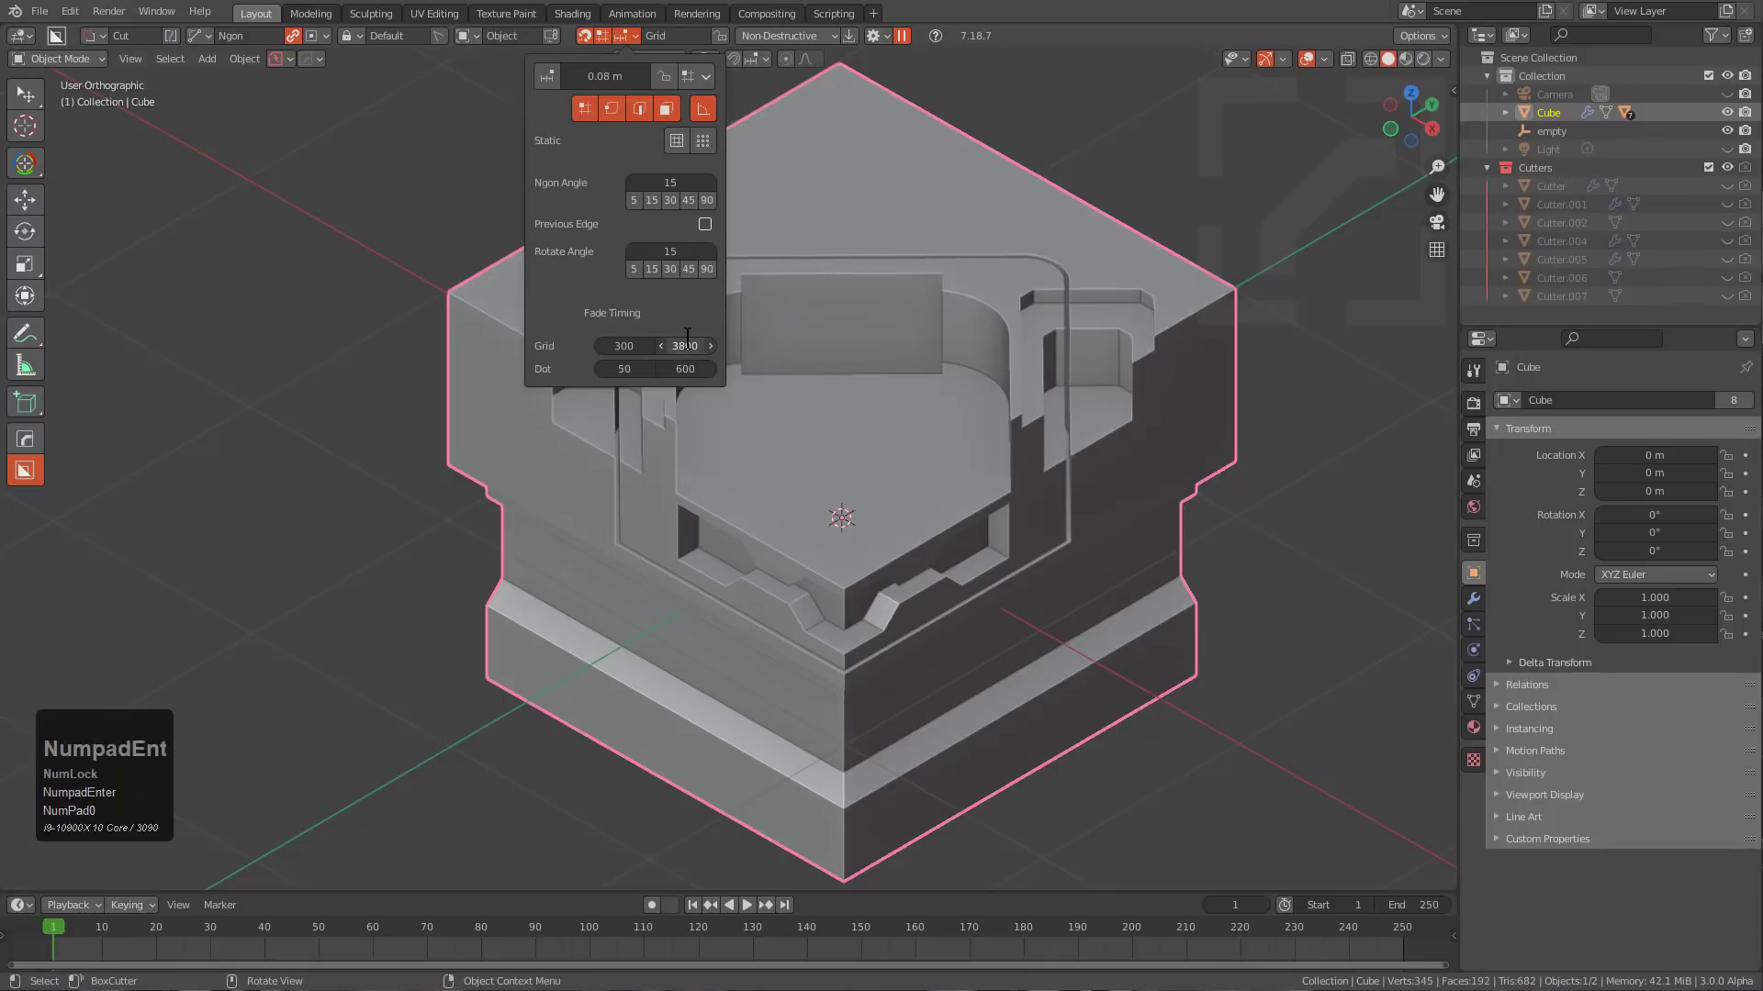
{"action": "key", "text": "ctrl"}
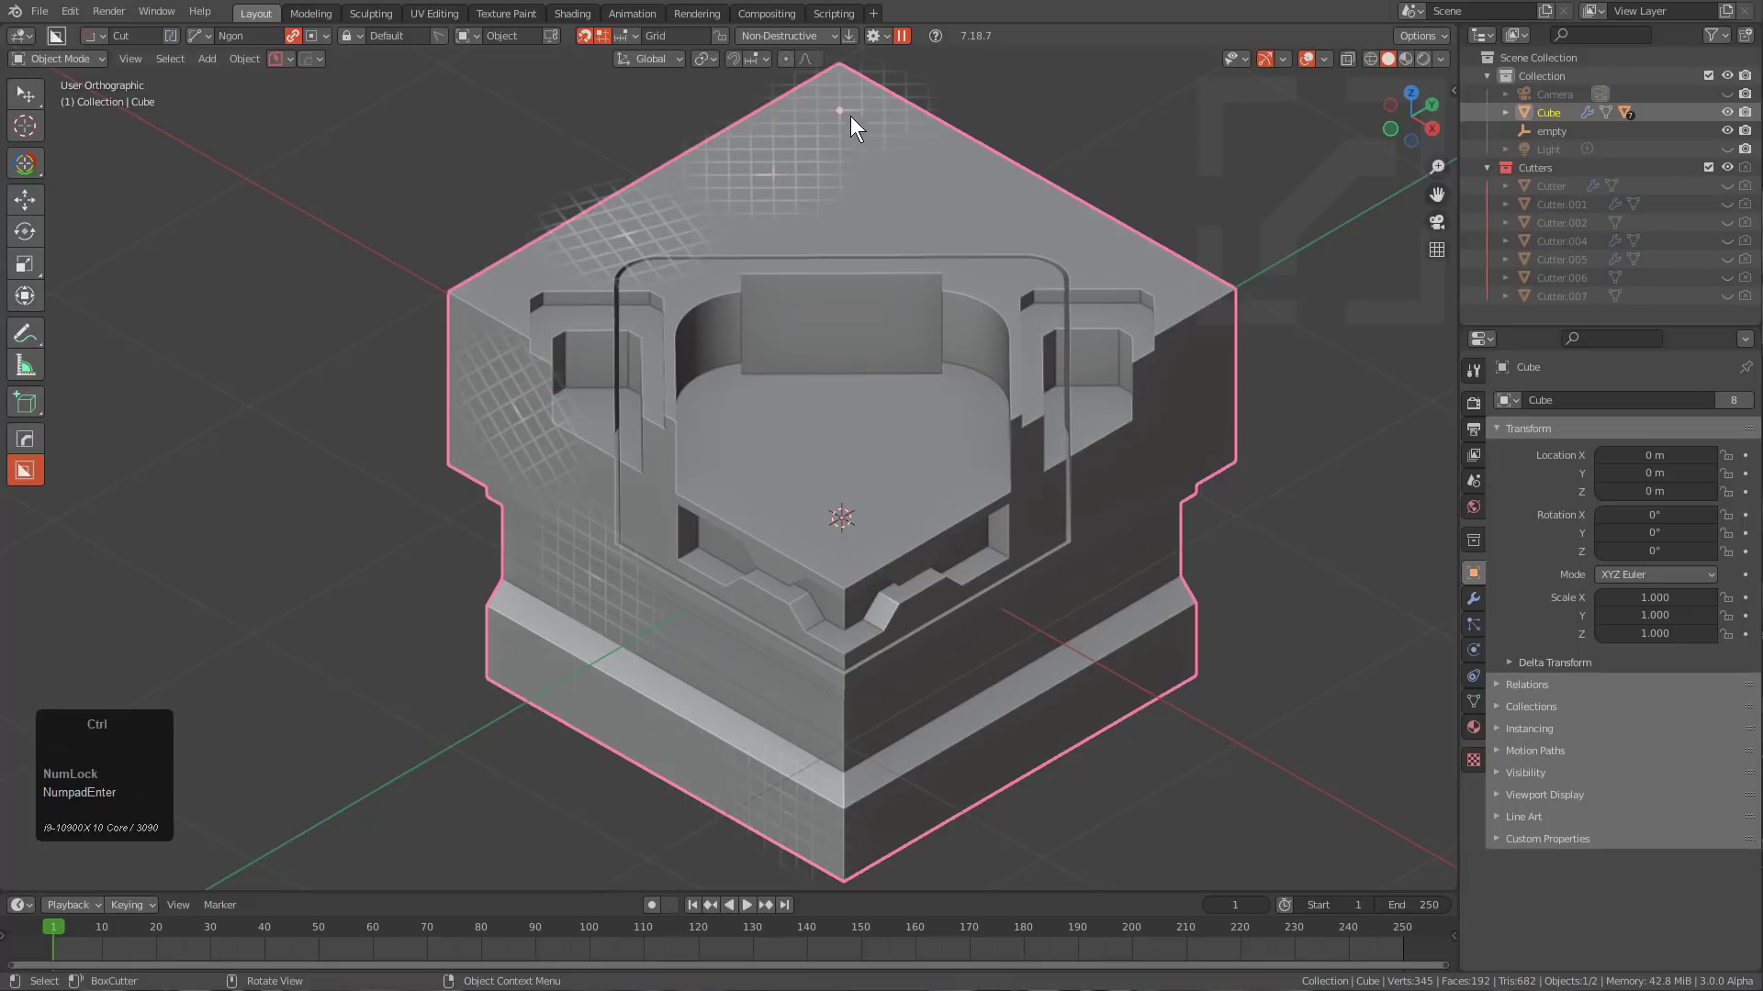
{"action": "key", "text": "ctrl"}
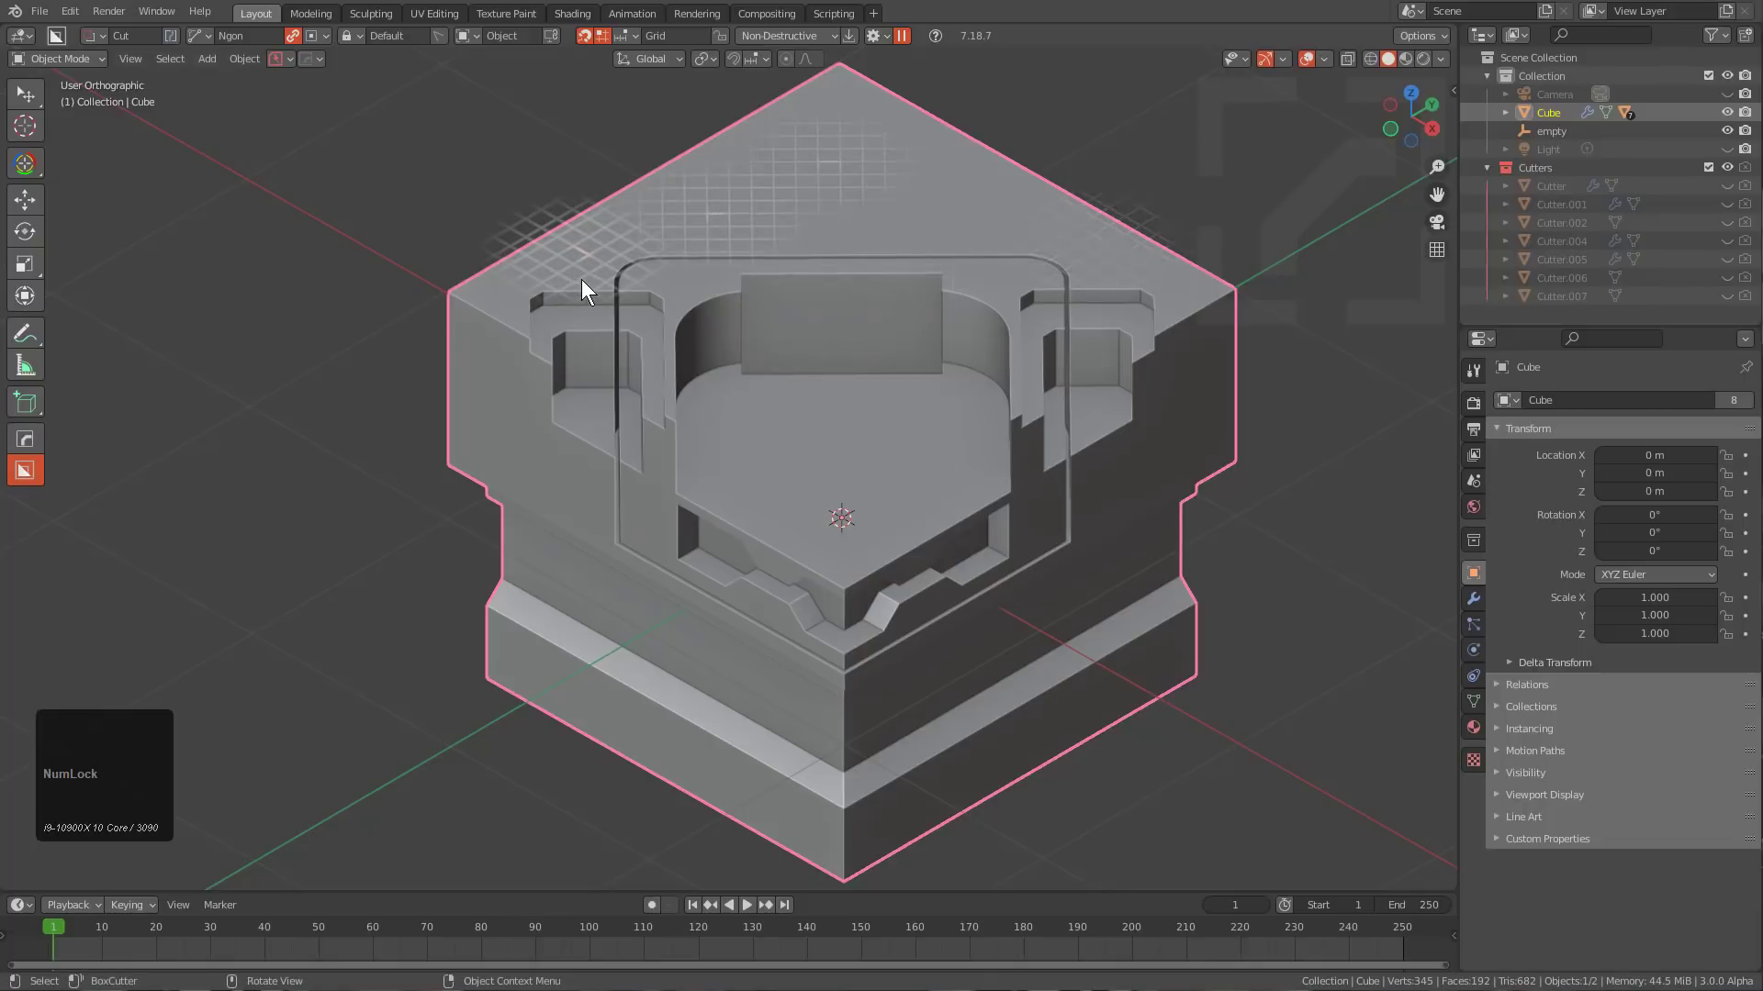
Set the dot's fade-out time to 4800 in the fade timing options.
{"action": "left_click", "coordinate": [626, 36]}
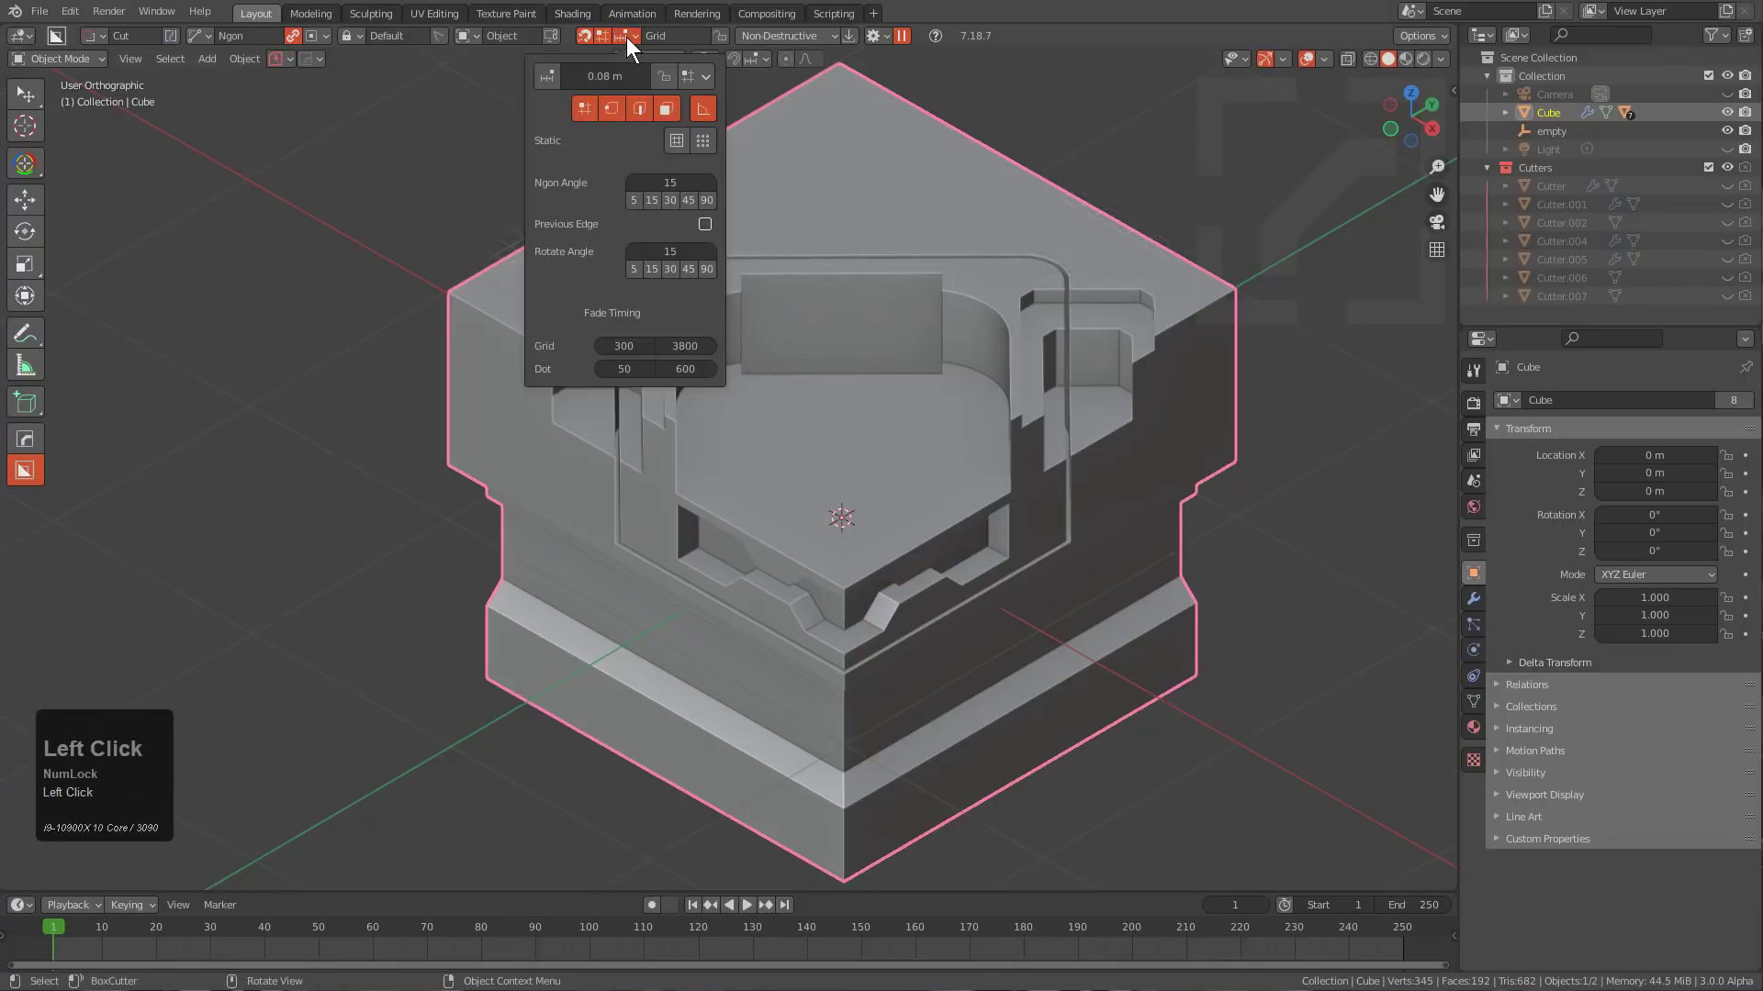
{"action": "double_click", "coordinate": [680, 369]}
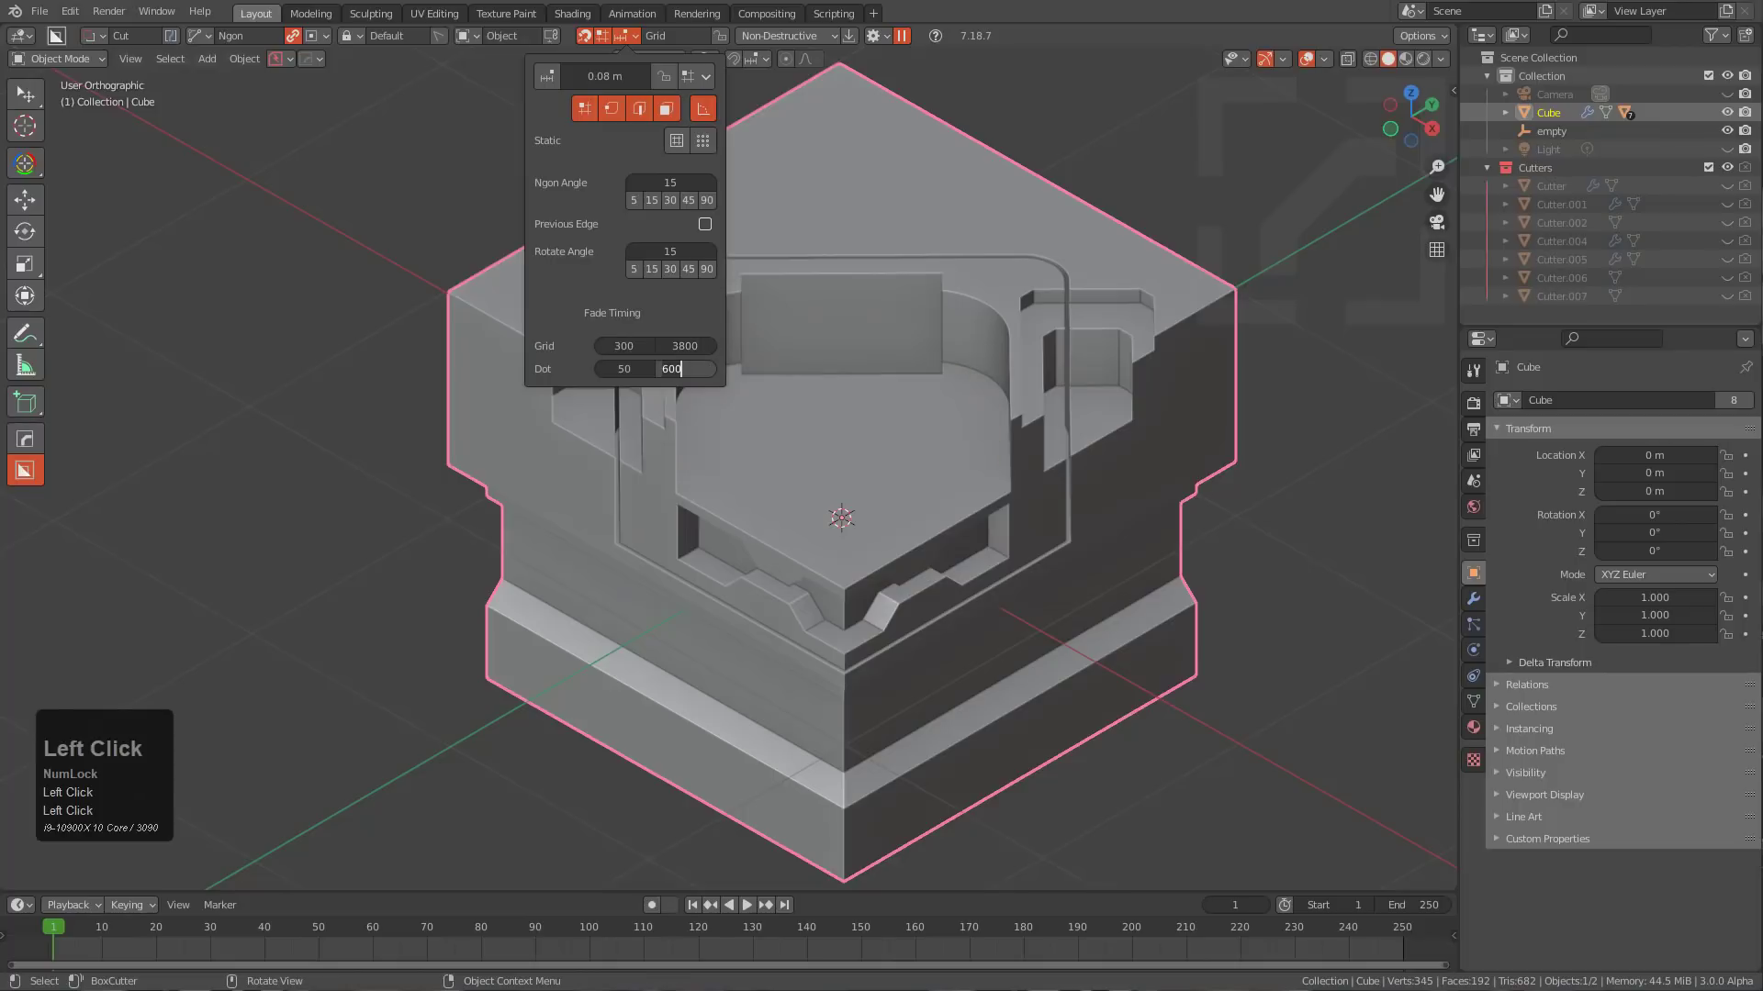
{"action": "type", "text": "12"}
{"action": "key", "text": "BackSpace"}
{"action": "key", "text": "BackSpace"}
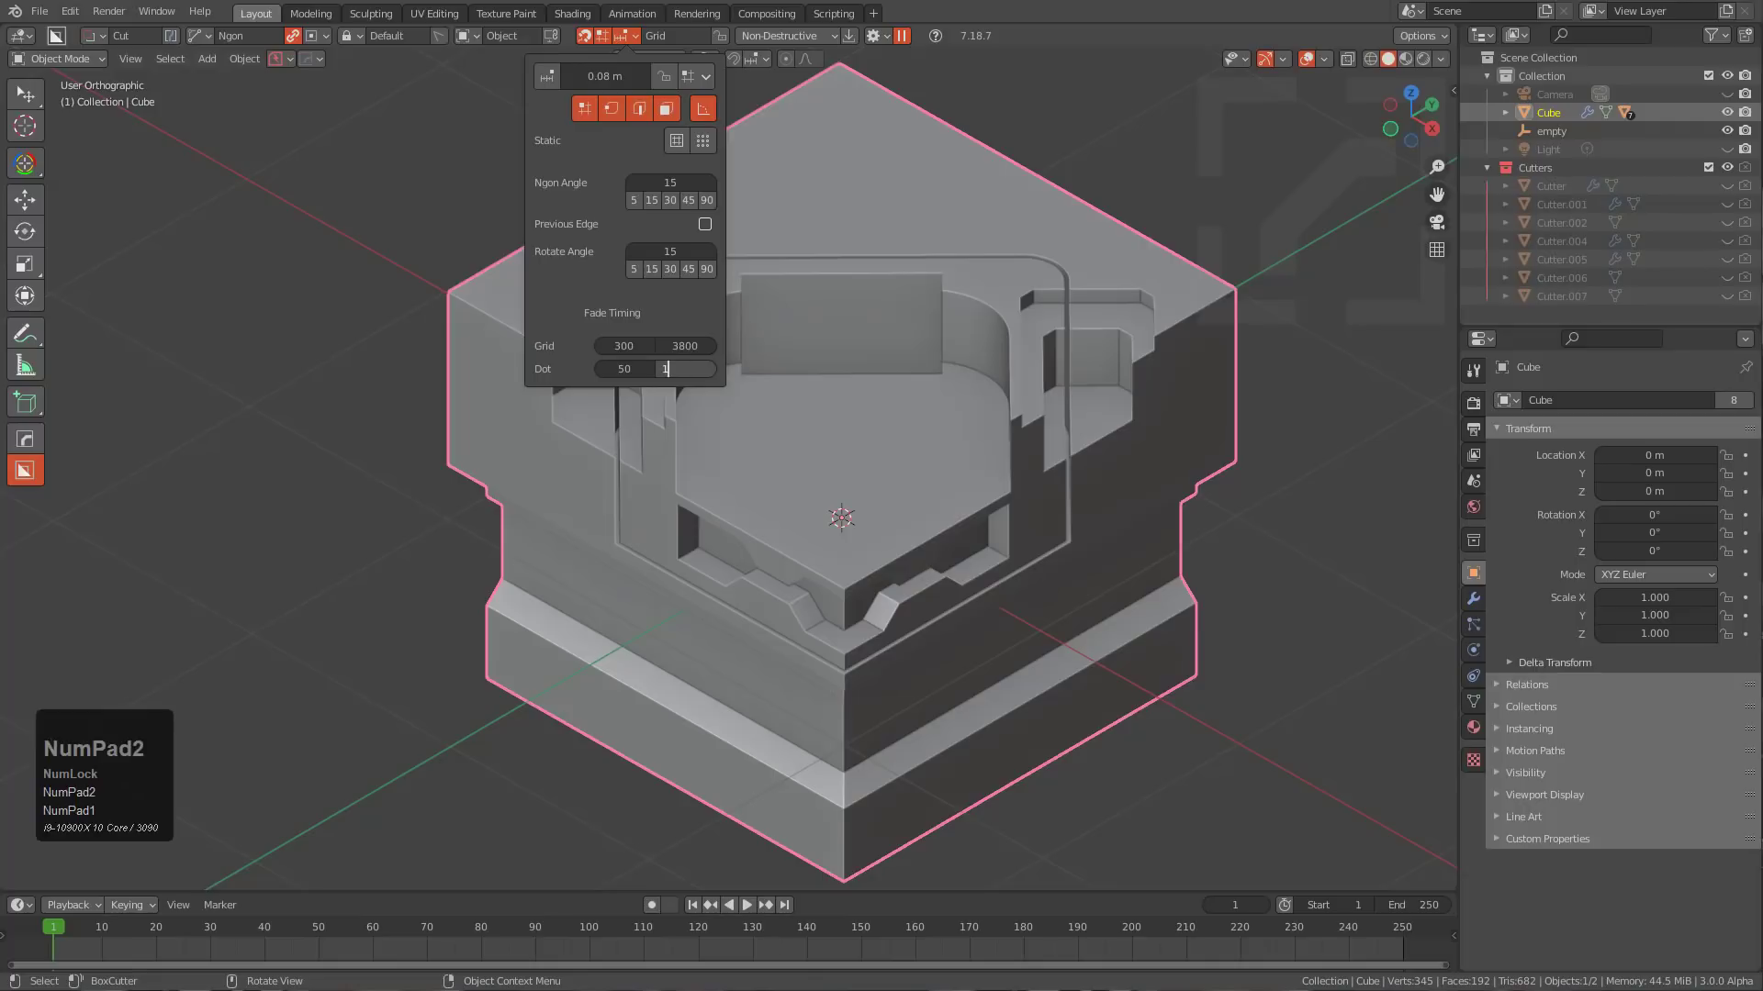
{"action": "type", "text": "4800"}
{"action": "key", "text": "KP_Enter"}
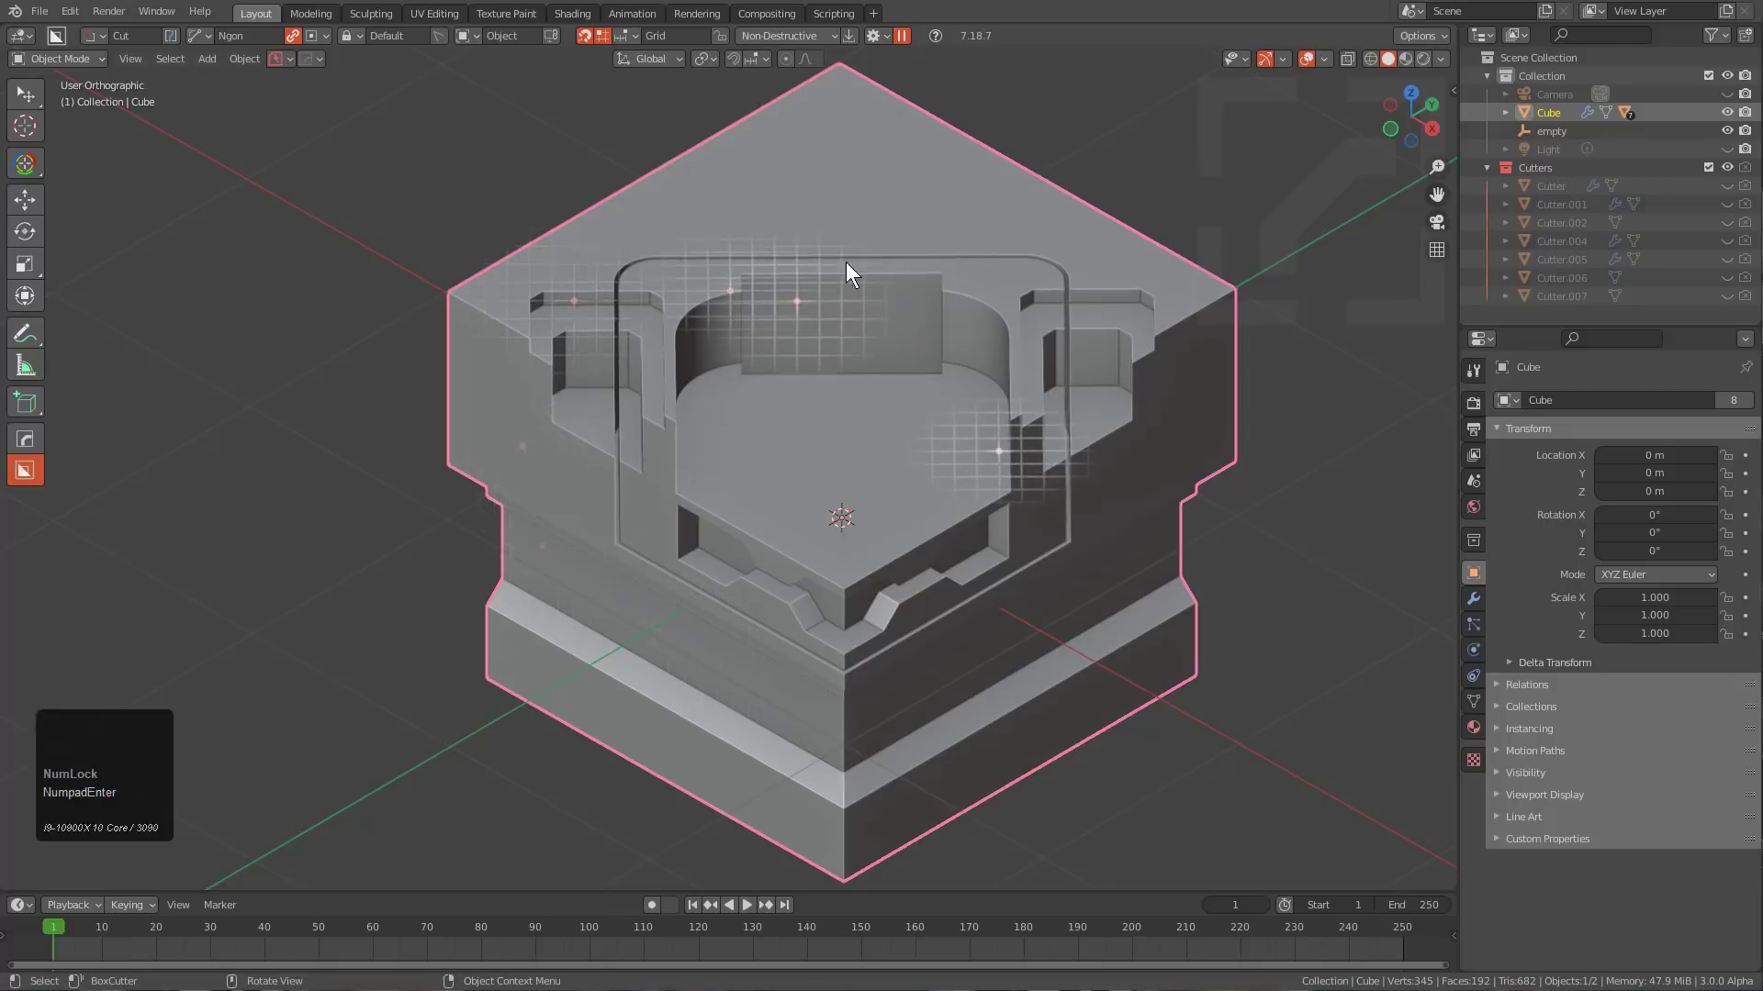
Switch the snapping display to dots and deselect the cube to preview the dots in world orientation.
{"action": "left_click", "coordinate": [633, 35]}
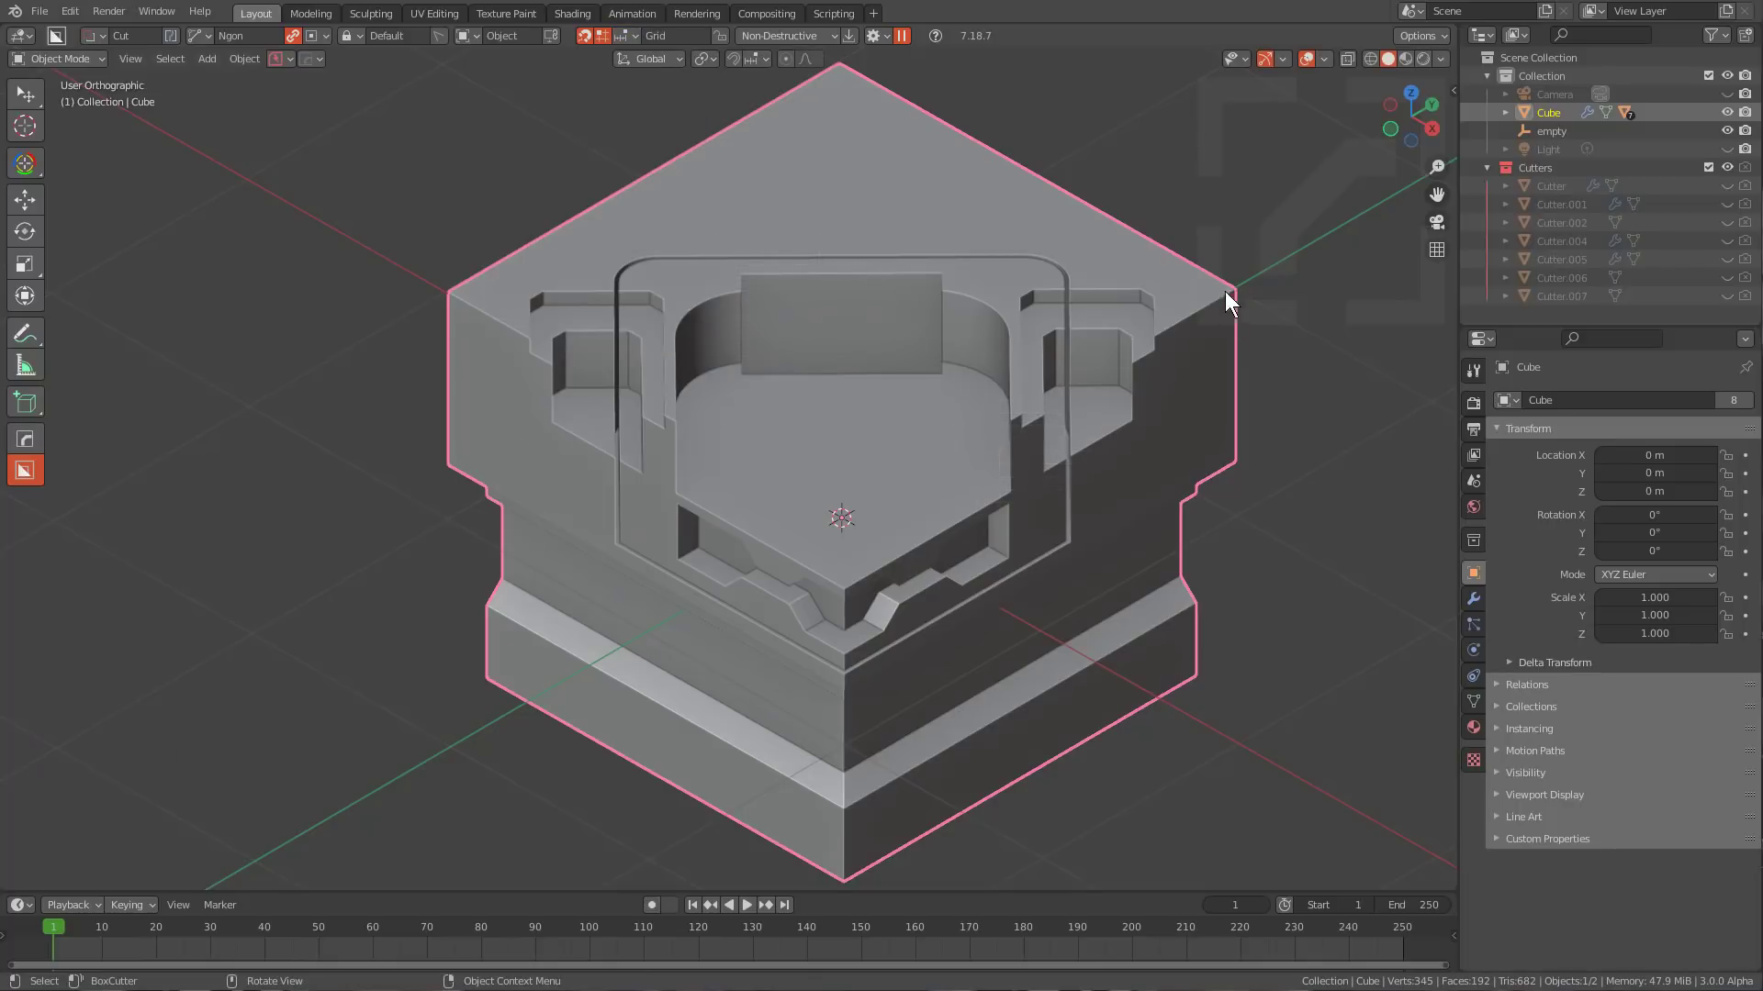
{"action": "middle_click", "coordinate": [1000, 320]}
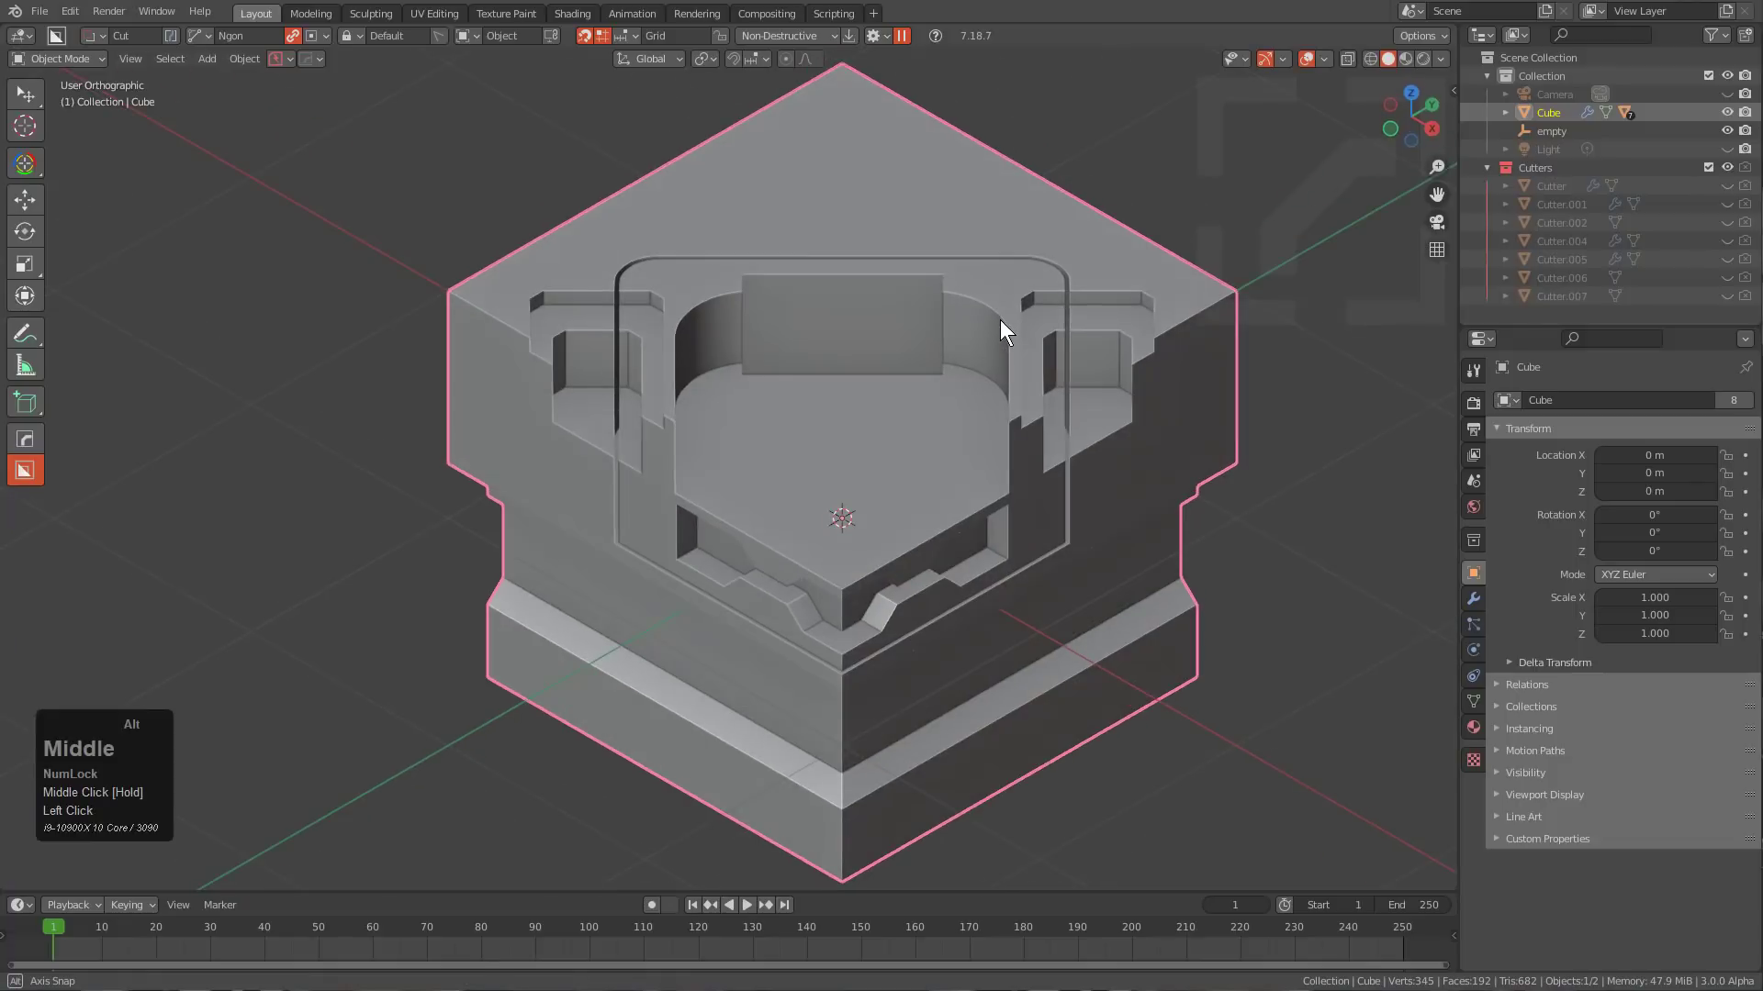
{"action": "scroll", "coordinate": [891, 276], "scroll_direction": "down", "scroll_amount": 3}
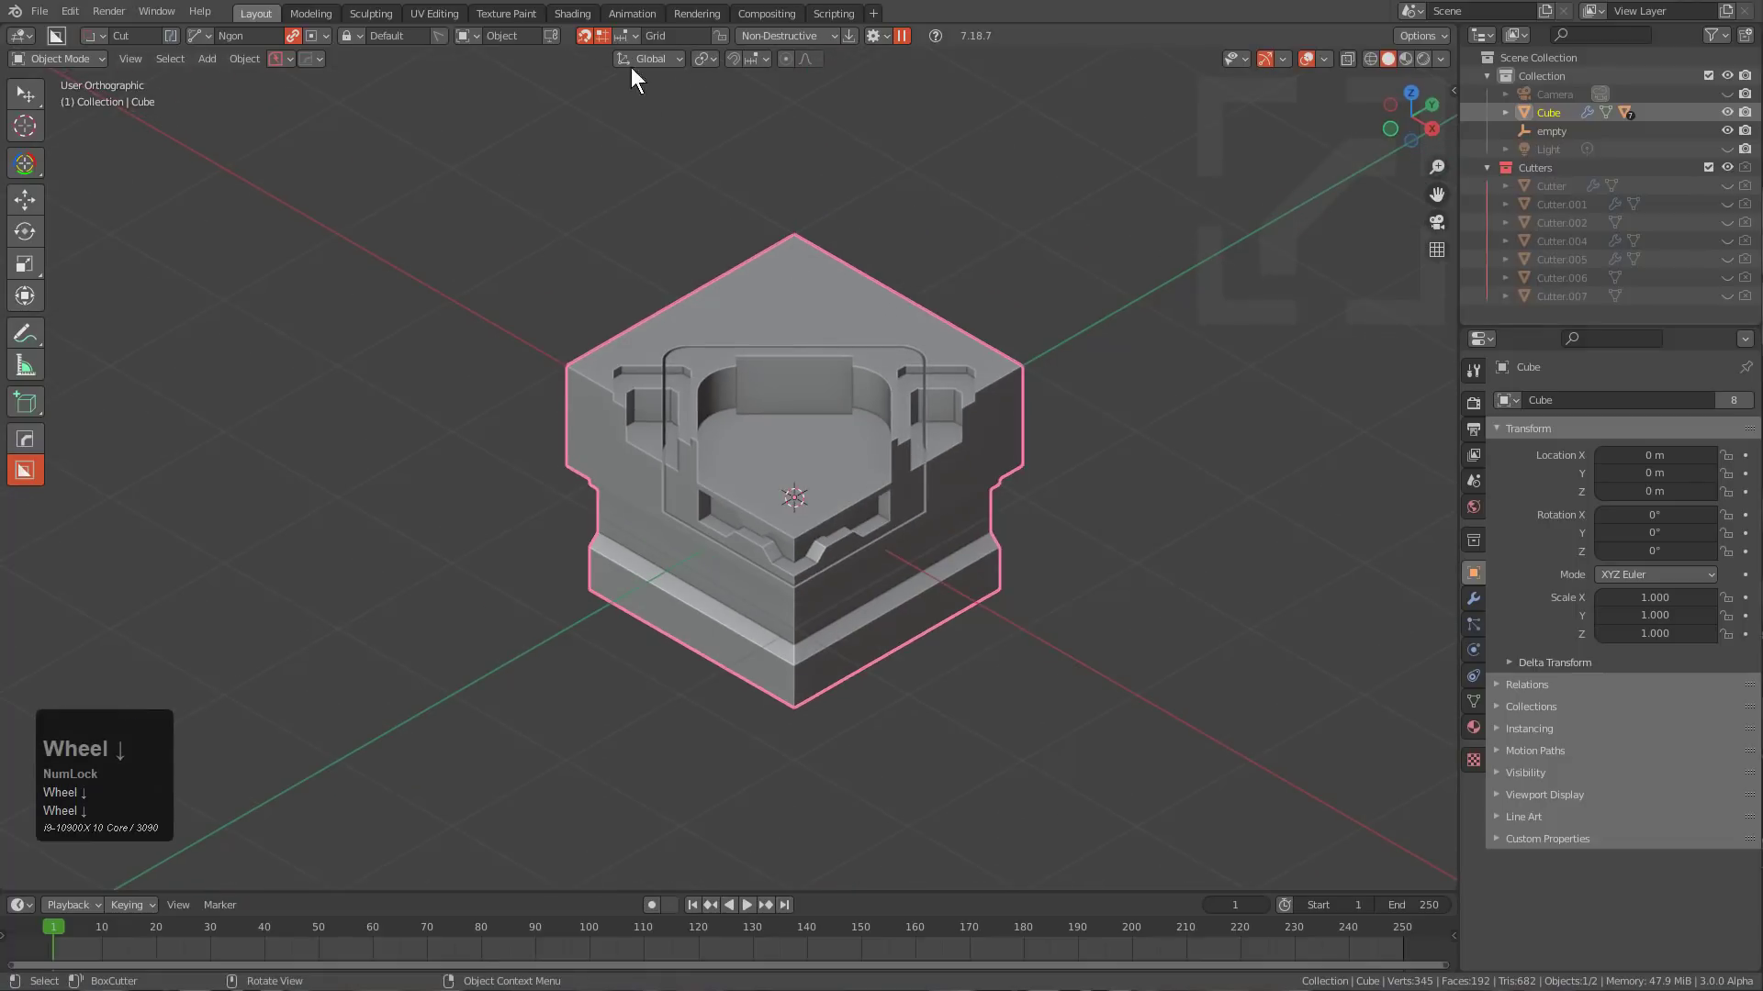
{"action": "left_click", "coordinate": [602, 35]}
{"action": "key", "text": "ctrl"}
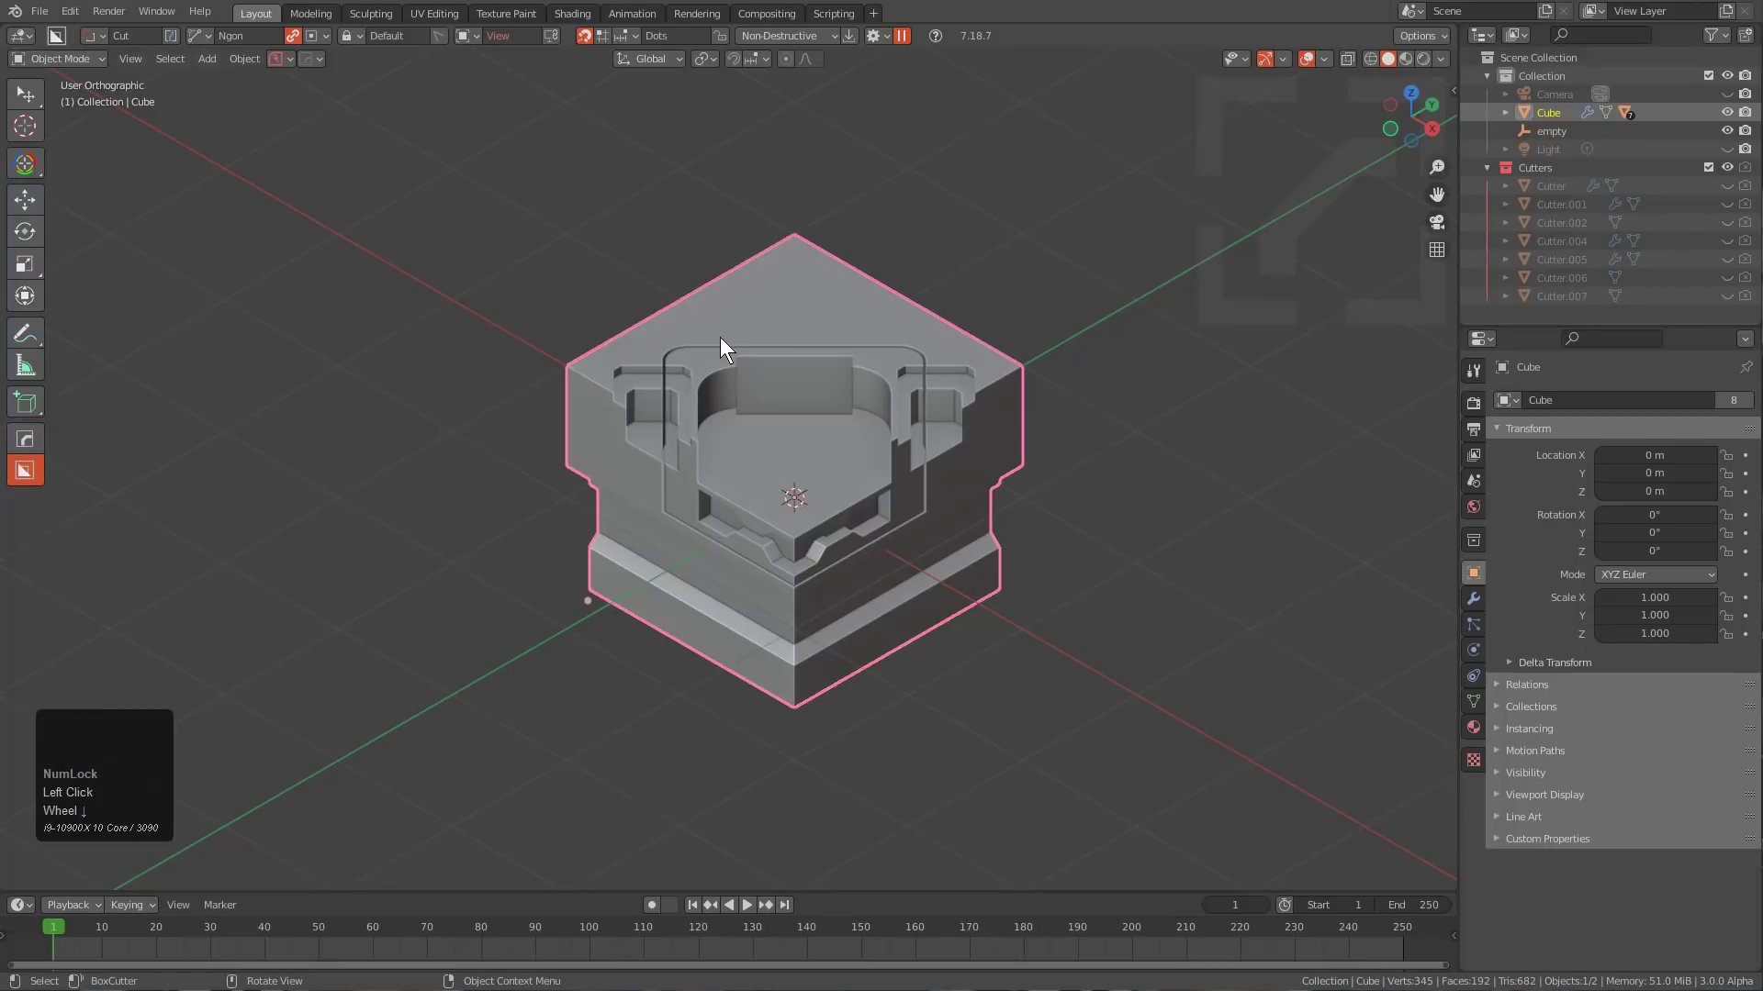
{"action": "key", "text": "alt+a"}
{"action": "key", "text": "ctrl"}
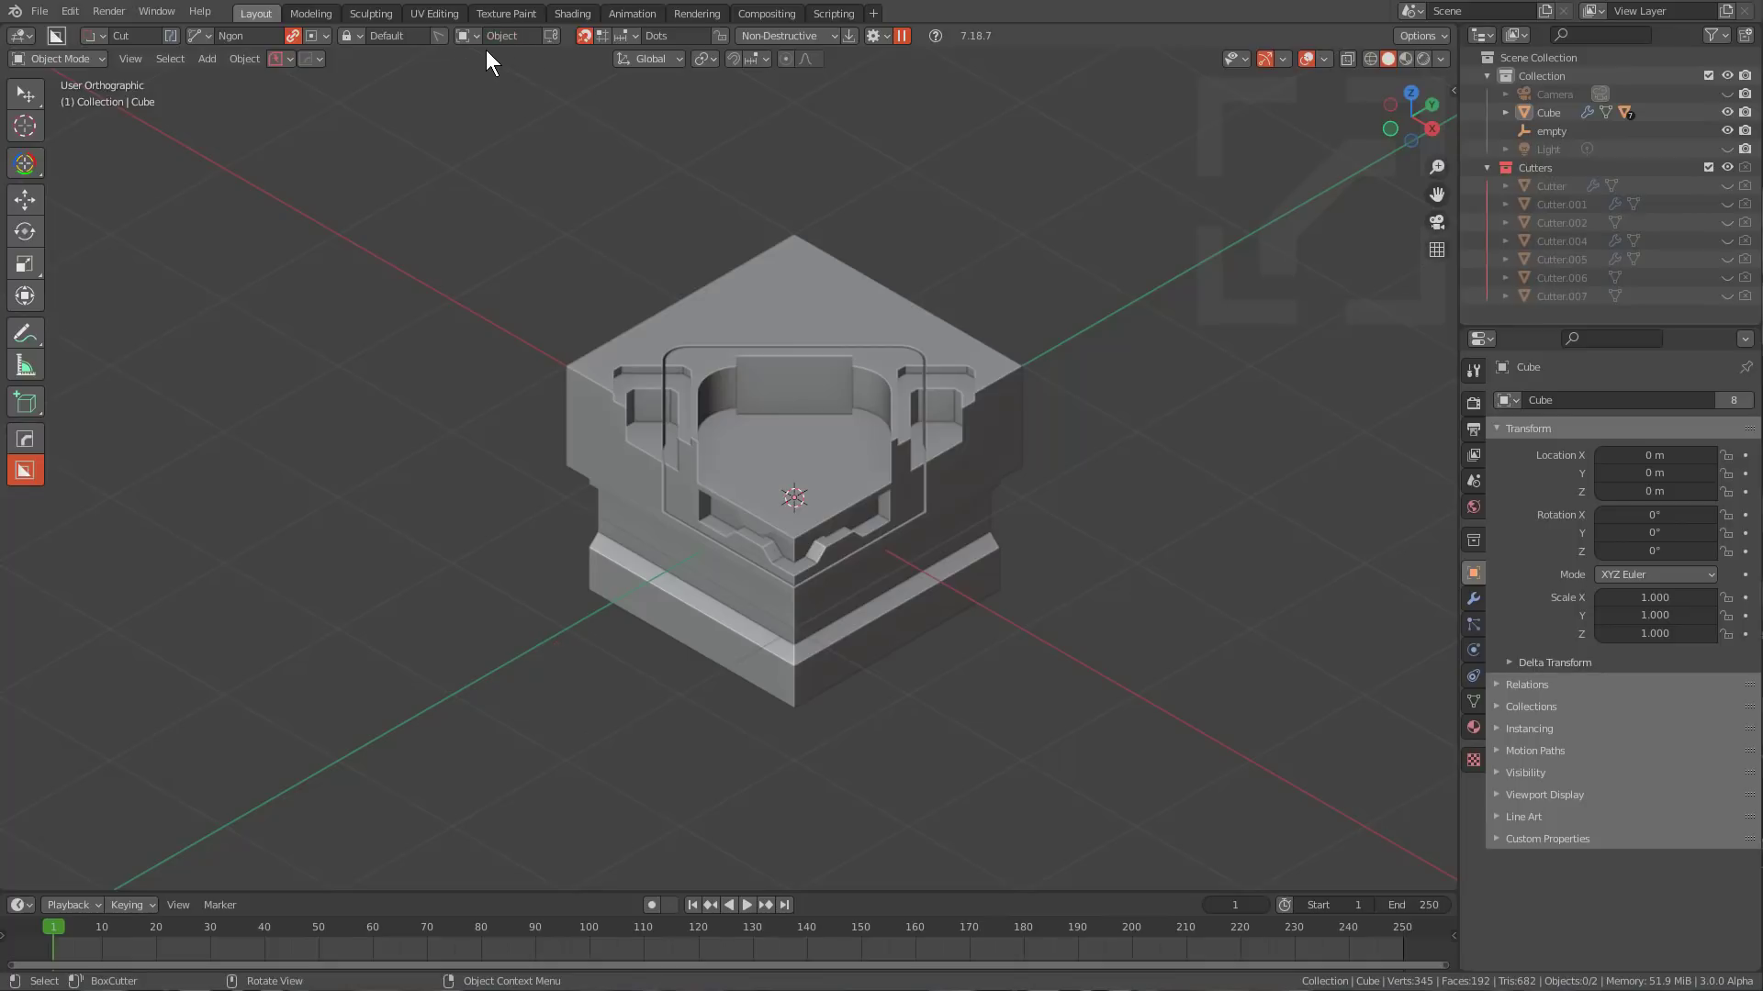
{"action": "key", "text": "ctrl"}
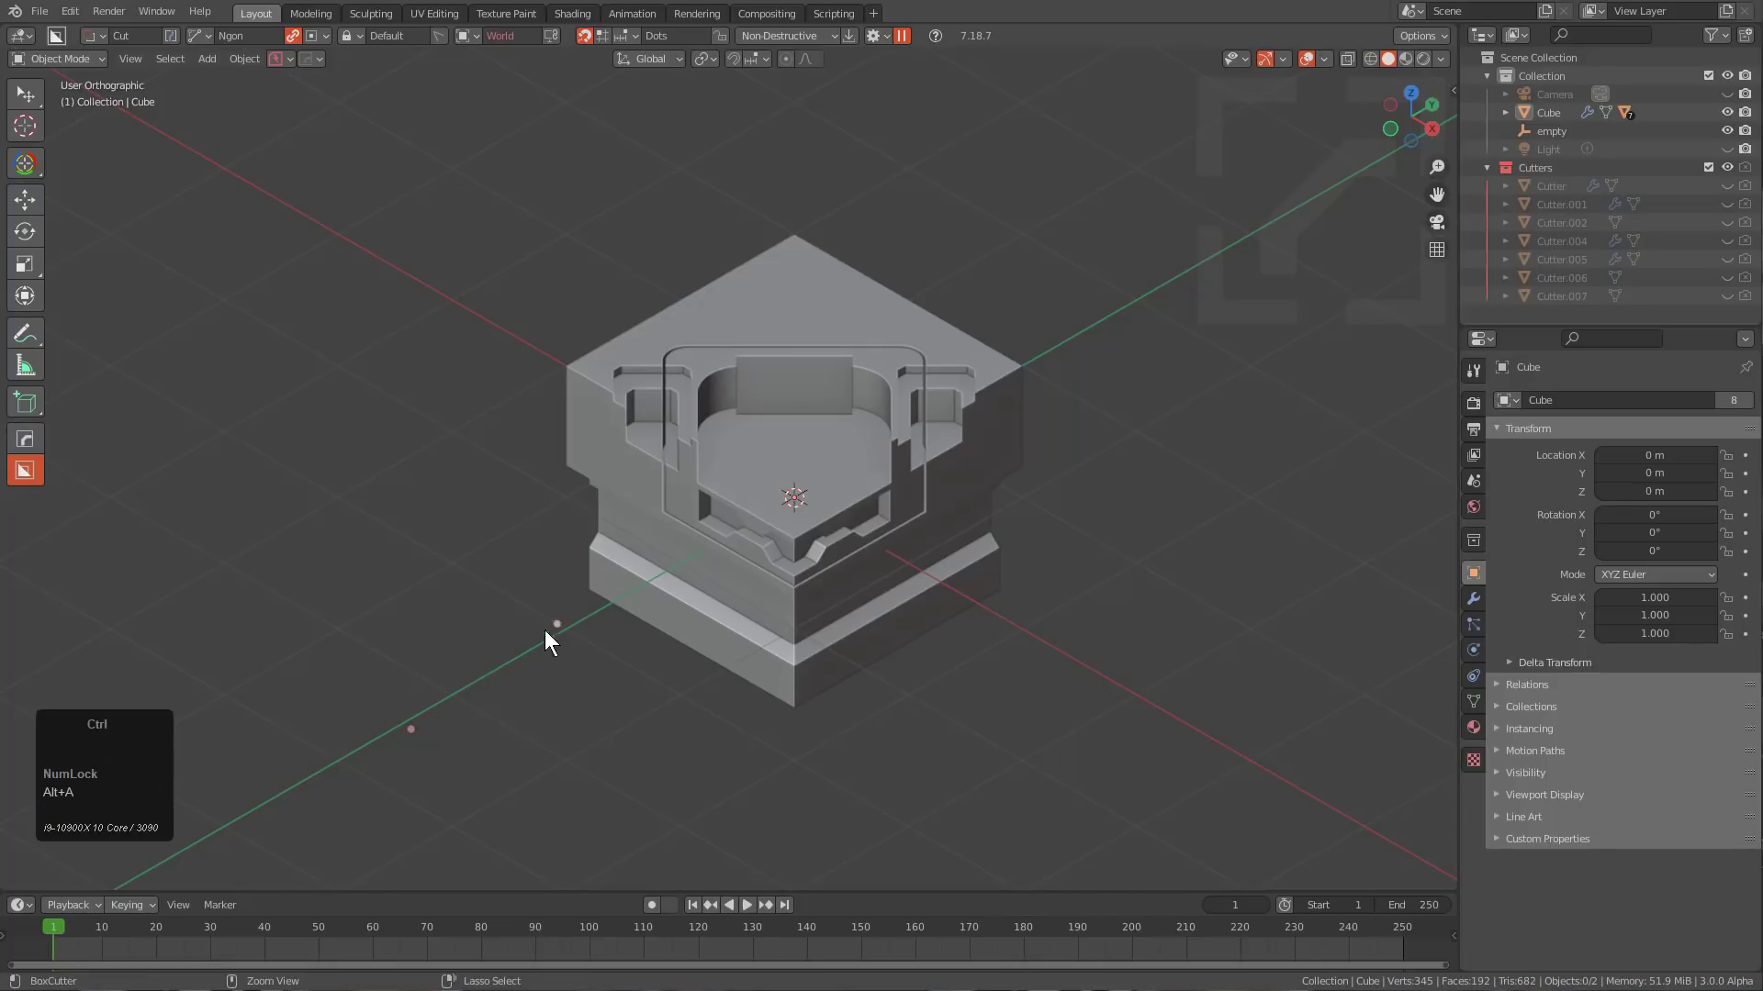
Switch the snapping display back to grid and set the grid increment to 1 m.
{"action": "left_click", "coordinate": [626, 37]}
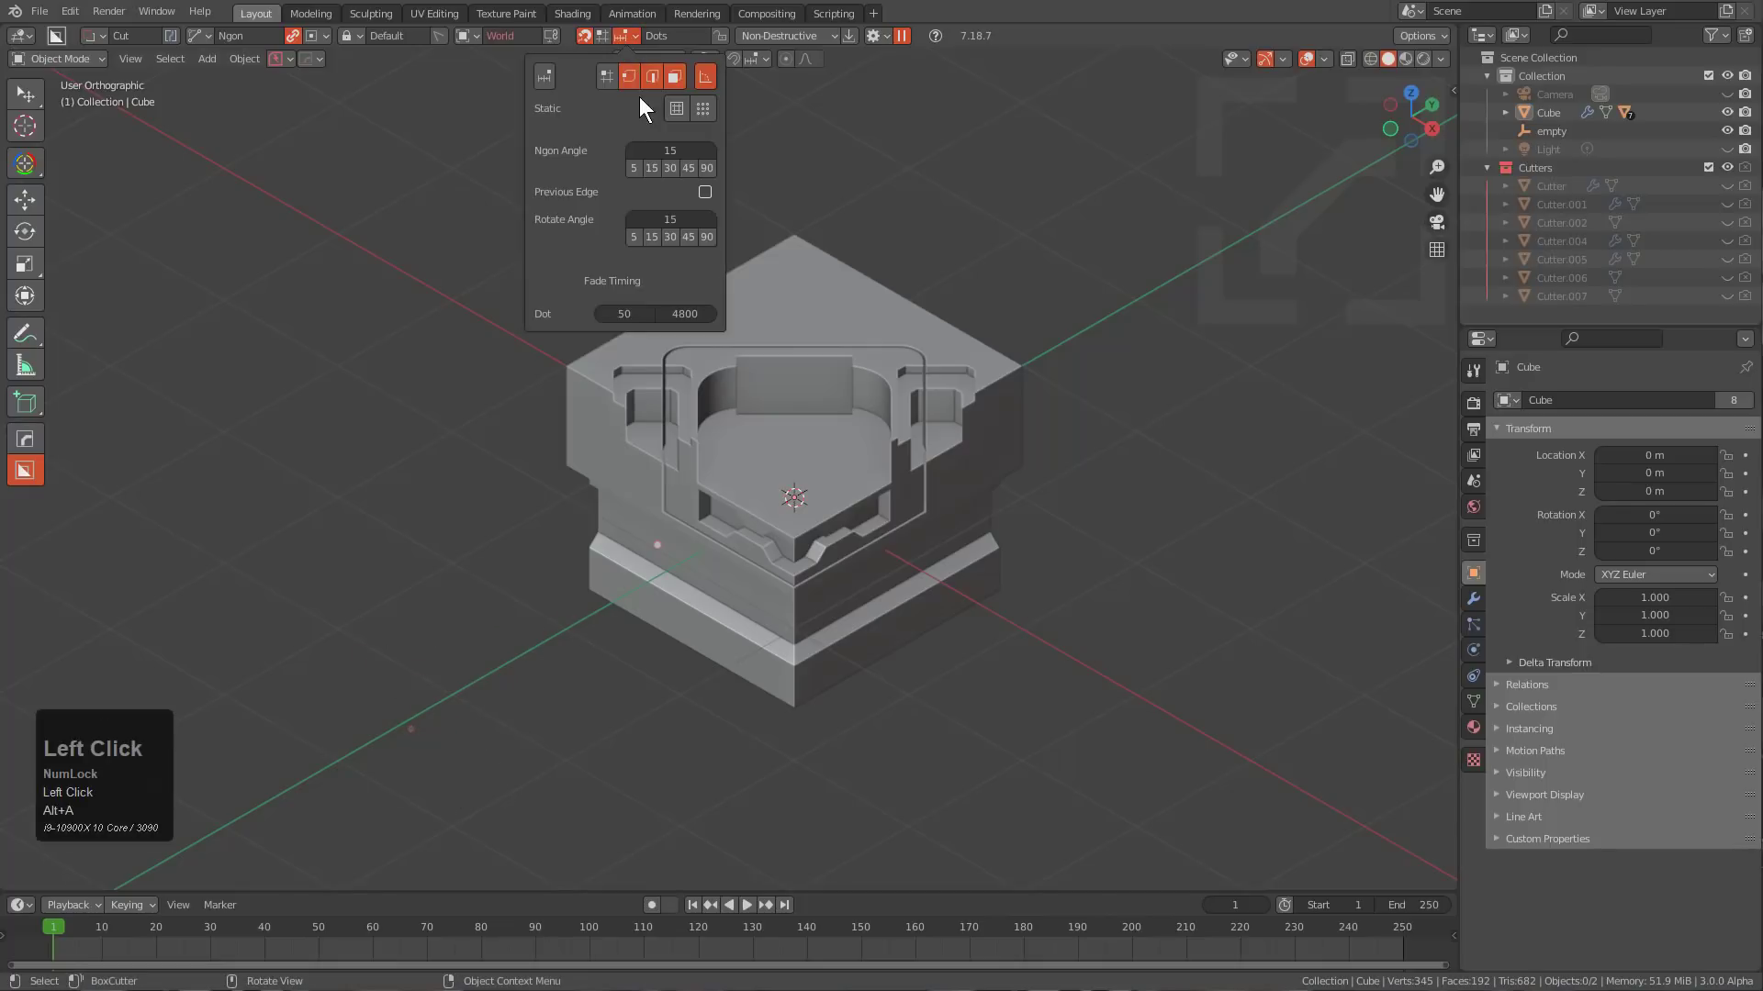
{"action": "double_click", "coordinate": [598, 40]}
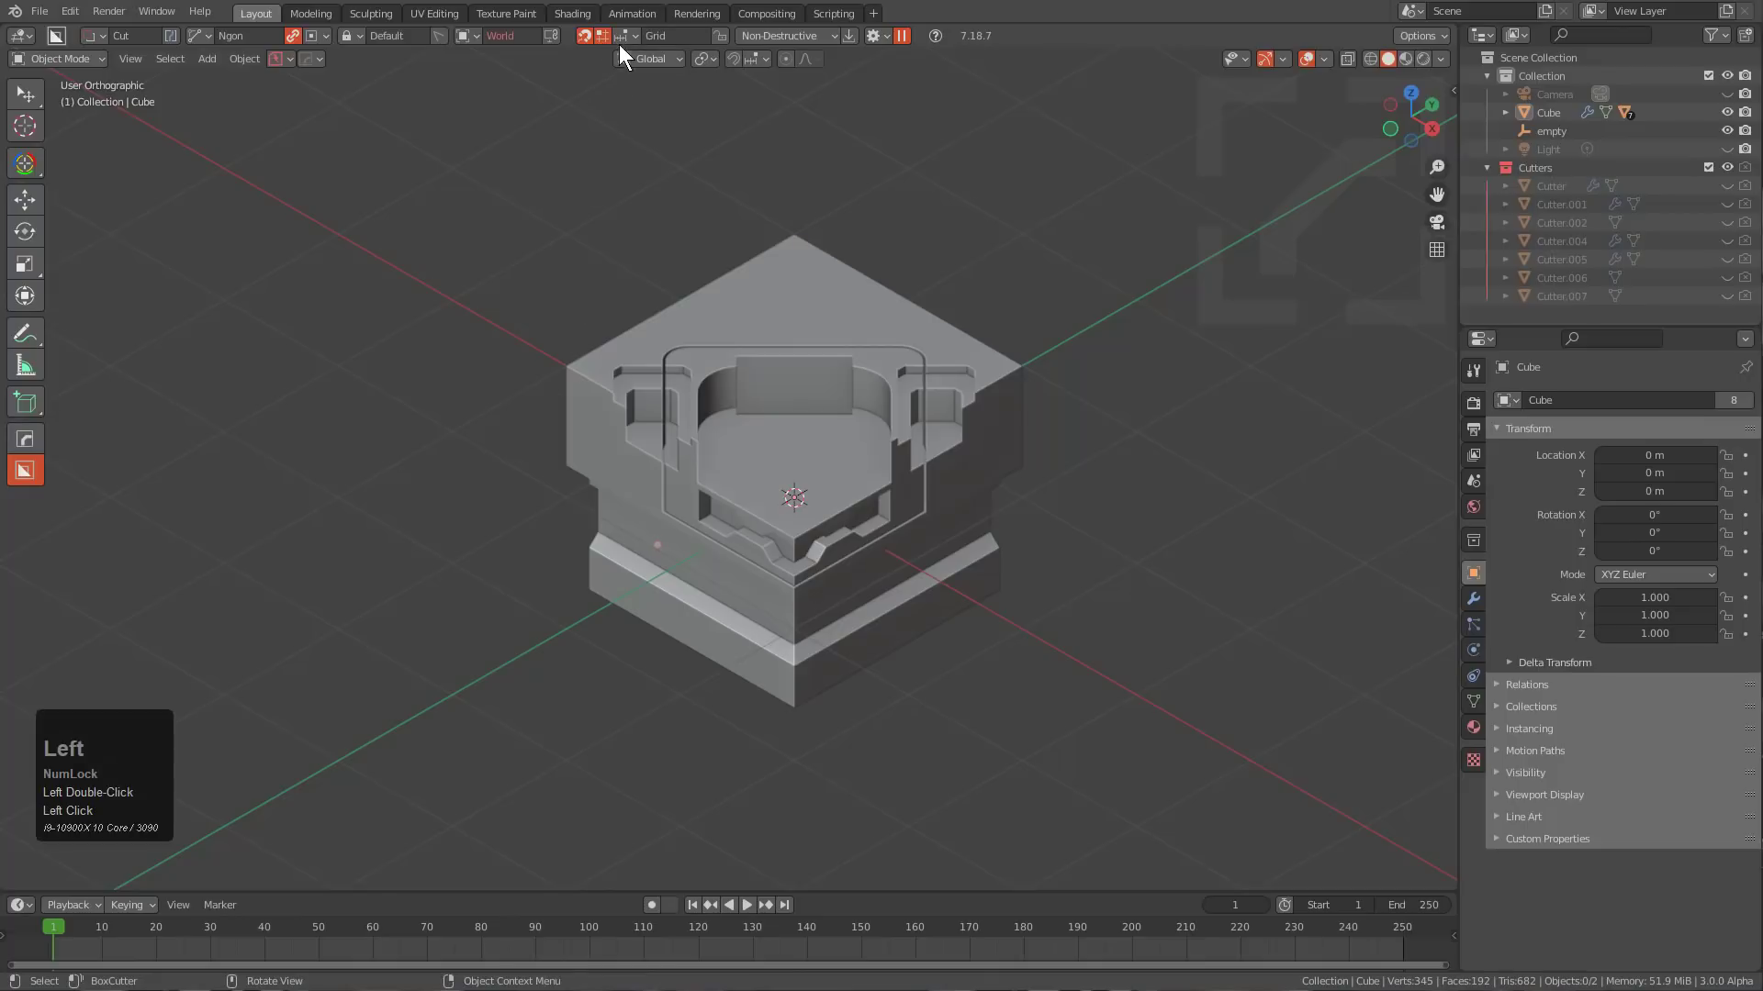
{"action": "left_click", "coordinate": [624, 37]}
{"action": "left_click", "coordinate": [596, 76]}
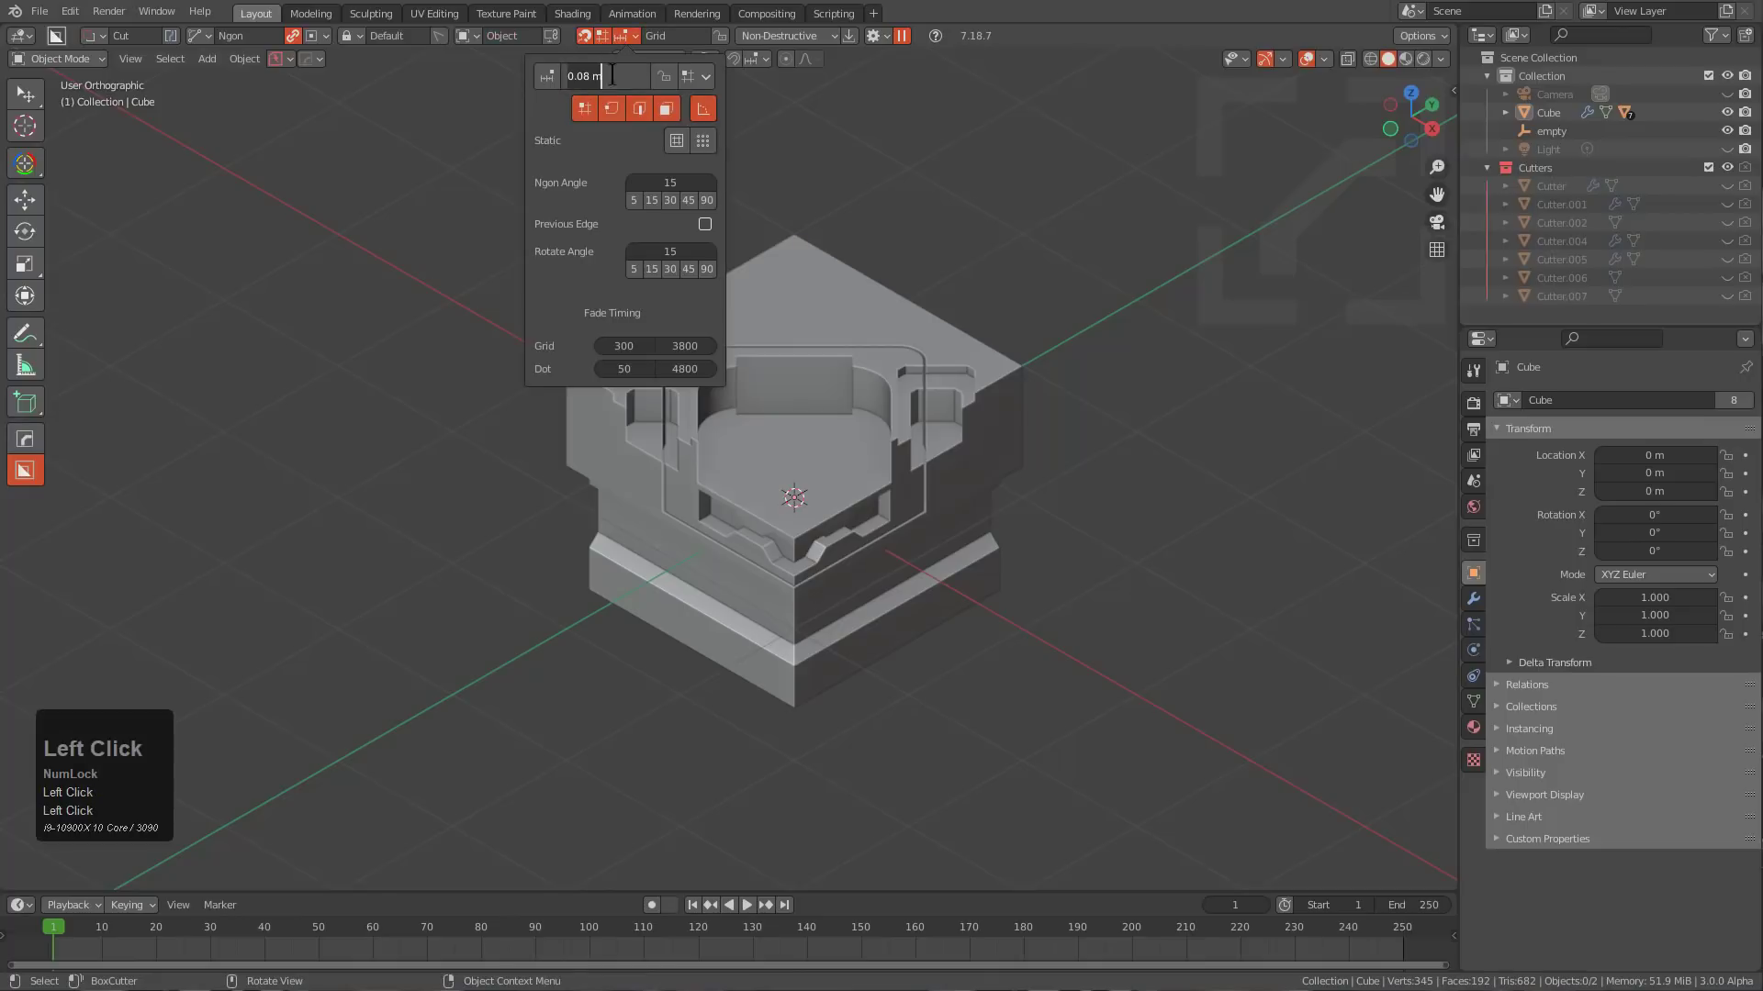
{"action": "type", "text": "1"}
{"action": "key", "text": "KP_Enter"}
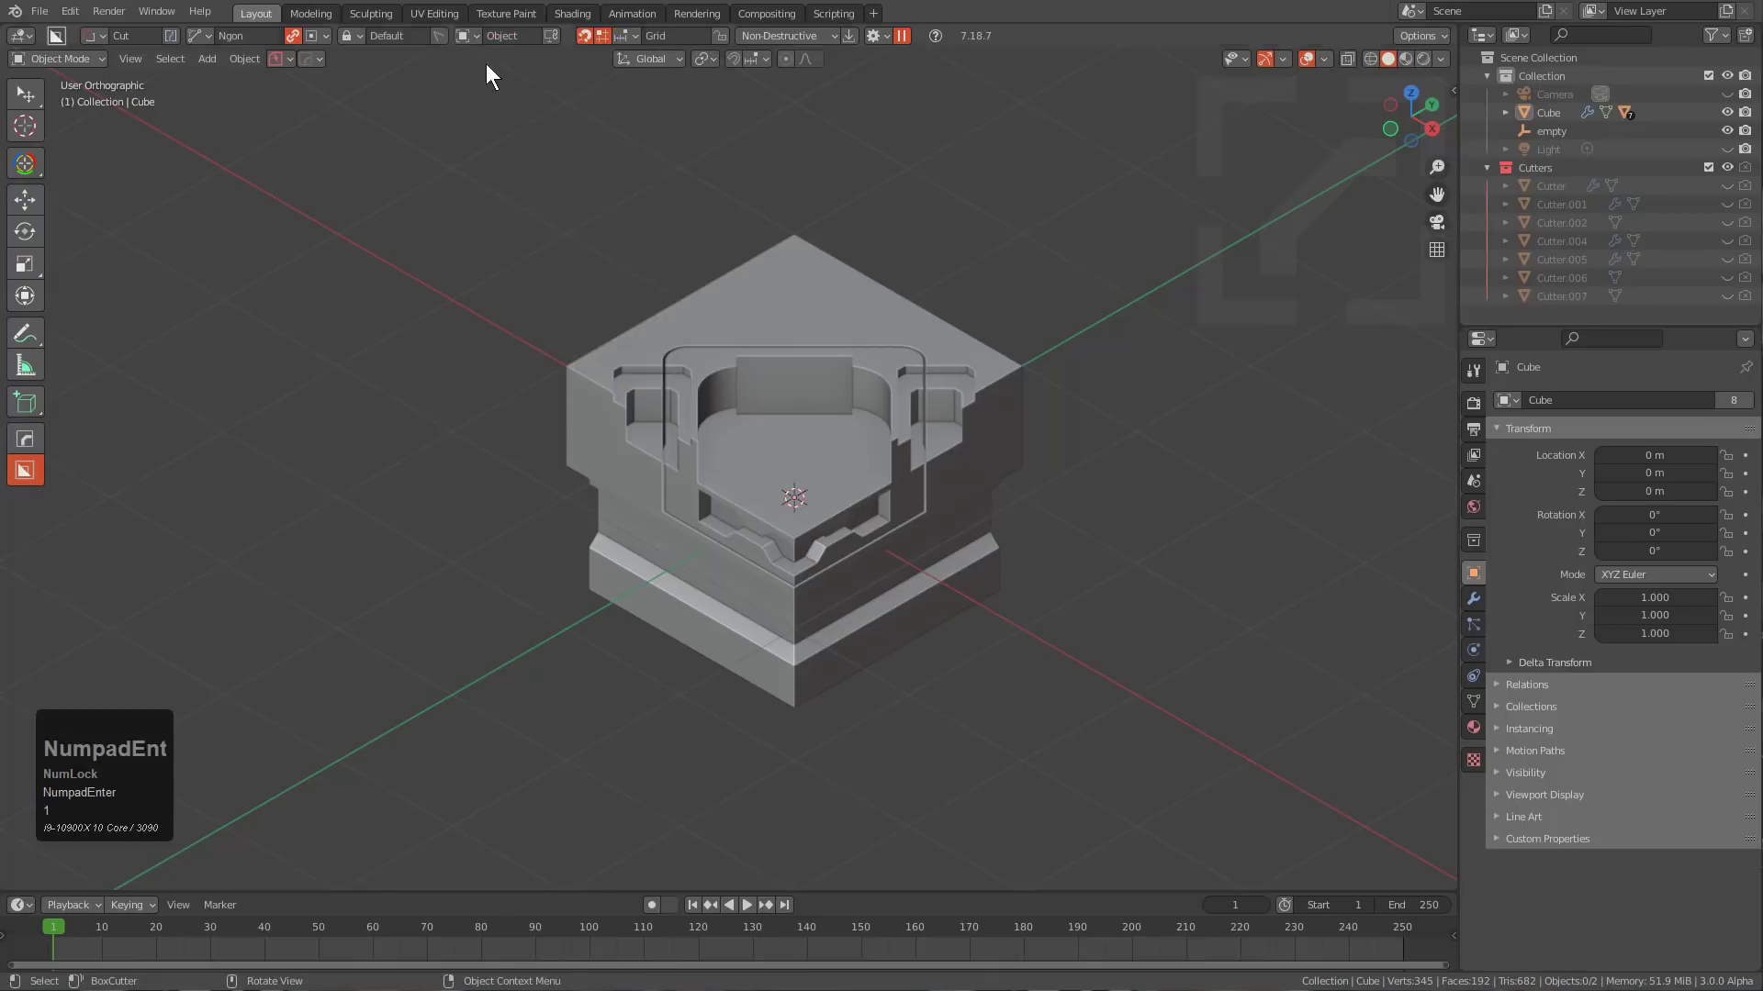
Switch the snapping display to dots and try to draw a world-aligned Ngon next to the cube.
{"action": "left_click", "coordinate": [604, 35]}
{"action": "key", "text": "ctrl"}
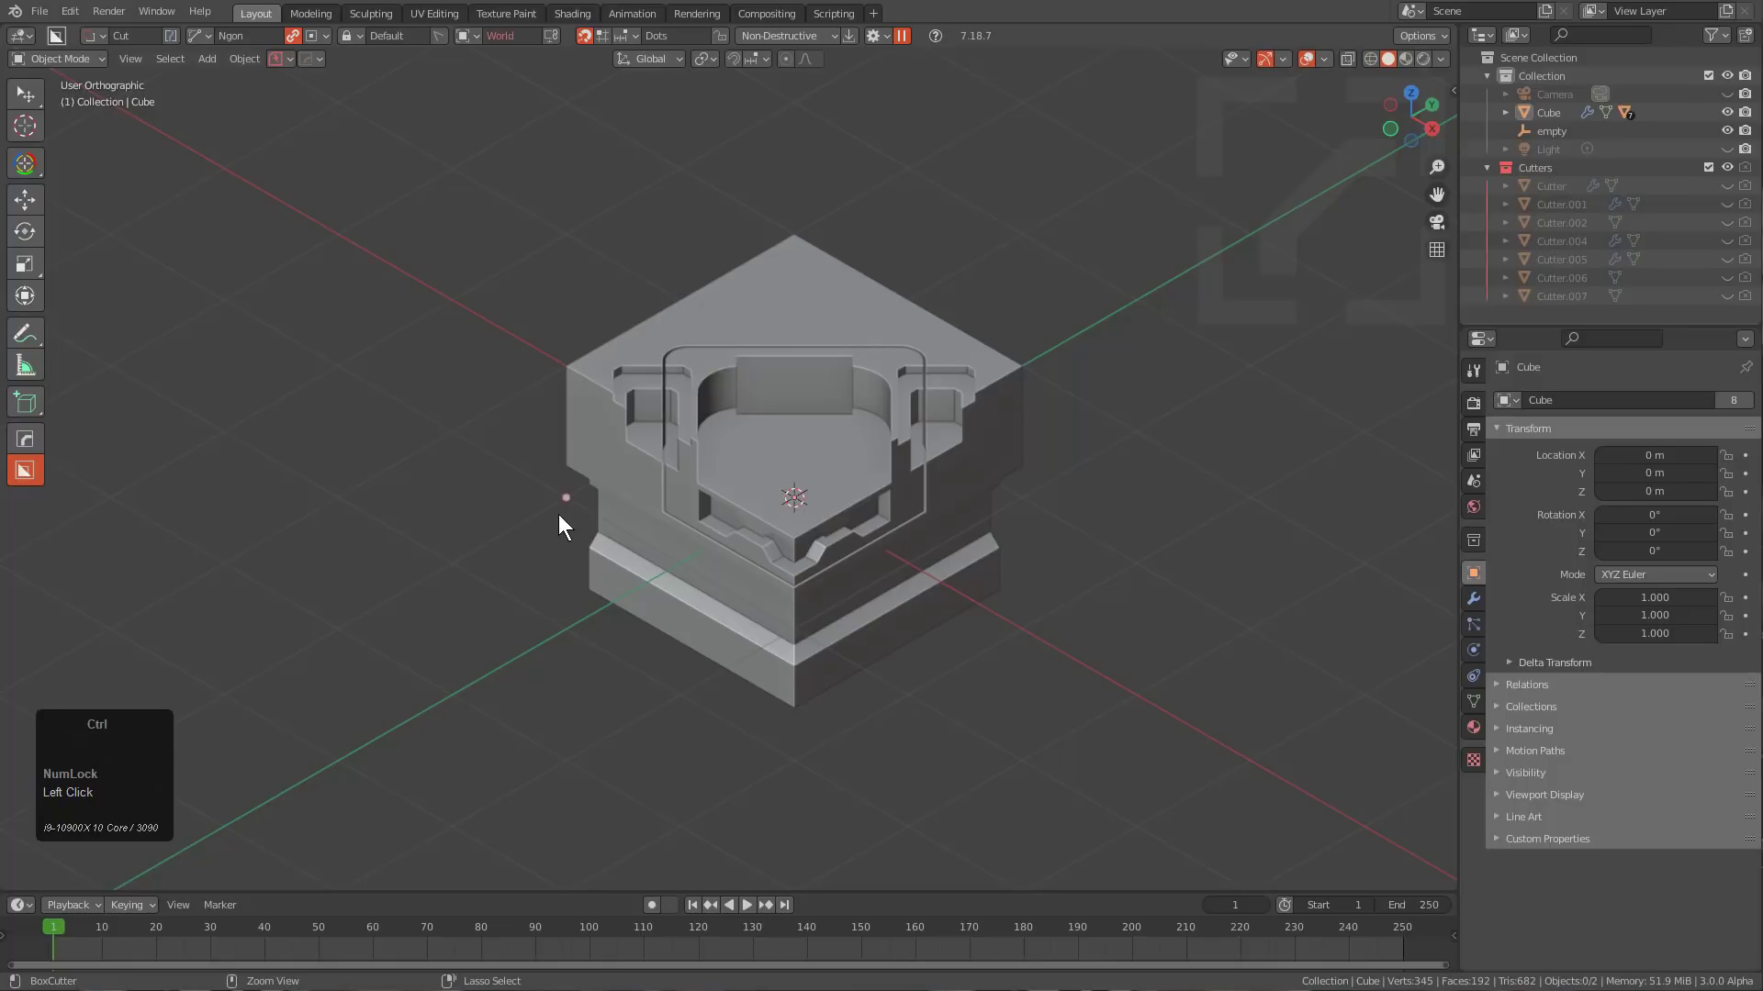
{"action": "mouse_move", "coordinate": [567, 503]}
{"action": "left_mouse_down", "text": "ctrl"}
{"action": "mouse_move", "coordinate": [676, 679]}
{"action": "mouse_move", "coordinate": [786, 628]}
{"action": "left_mouse_up", "text": "ctrl"}
{"action": "key", "text": "ctrl"}
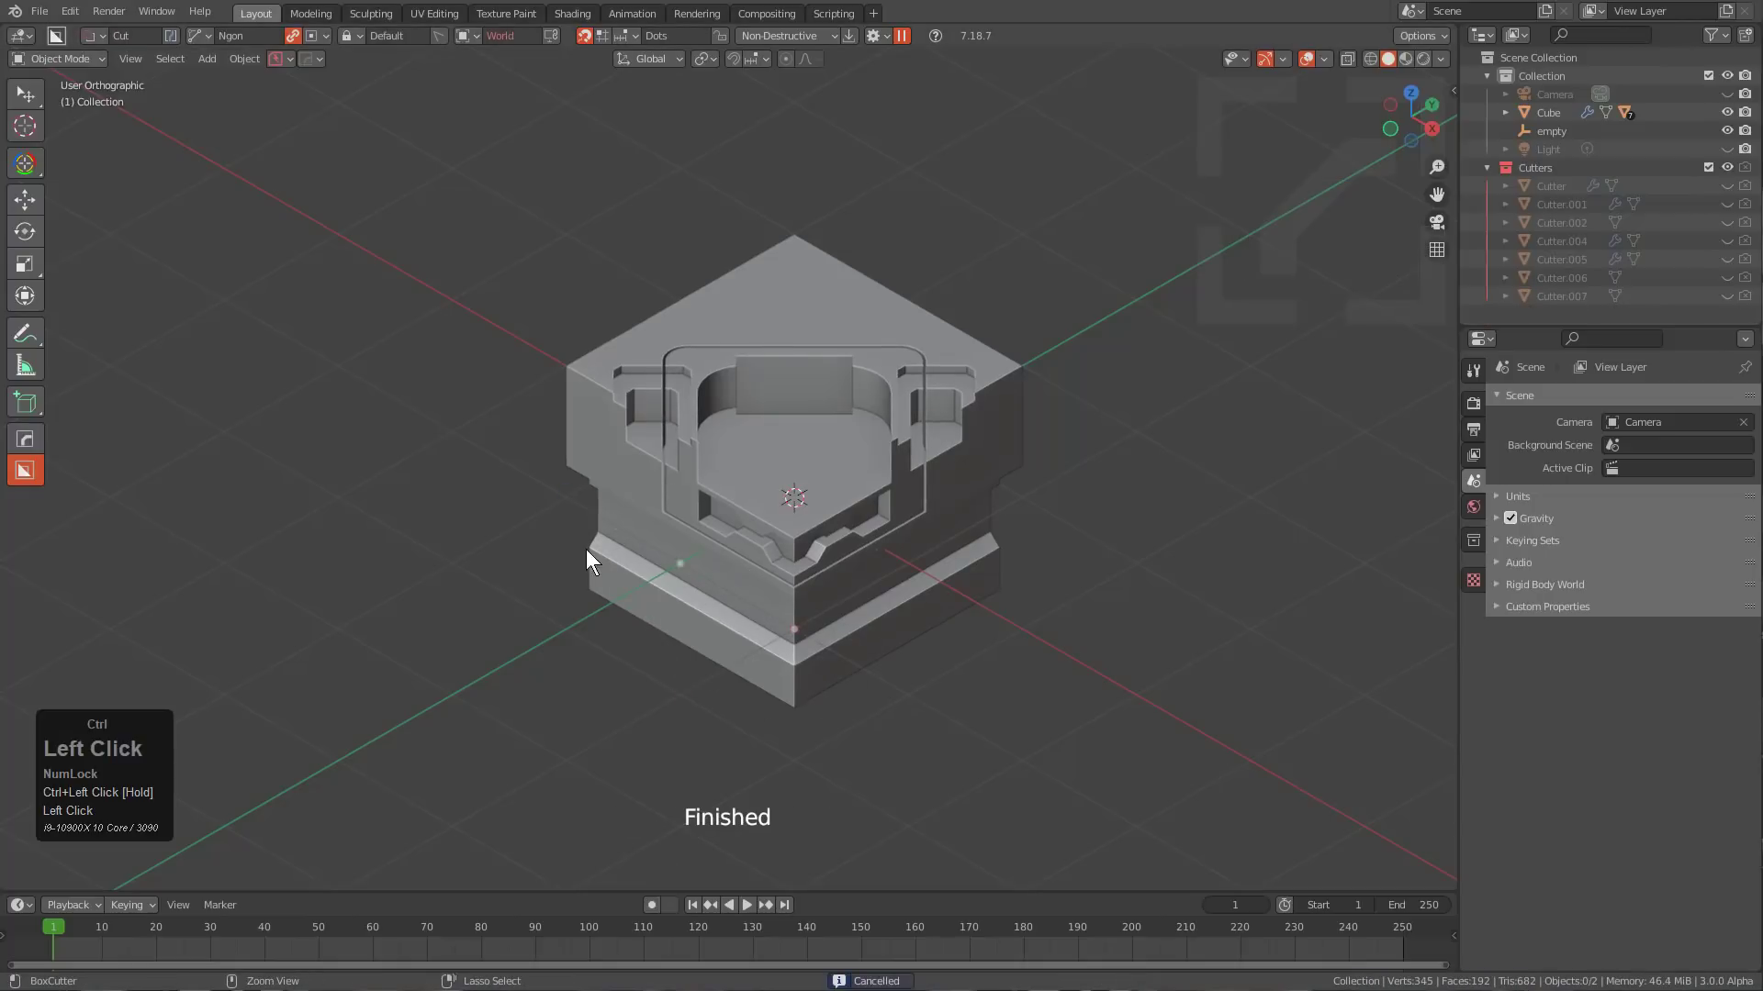
{"action": "mouse_move", "coordinate": [576, 501]}
{"action": "left_mouse_down", "text": "ctrl"}
{"action": "mouse_move", "coordinate": [819, 638]}
{"action": "mouse_move", "coordinate": [795, 637]}
{"action": "left_mouse_up", "text": "ctrl"}
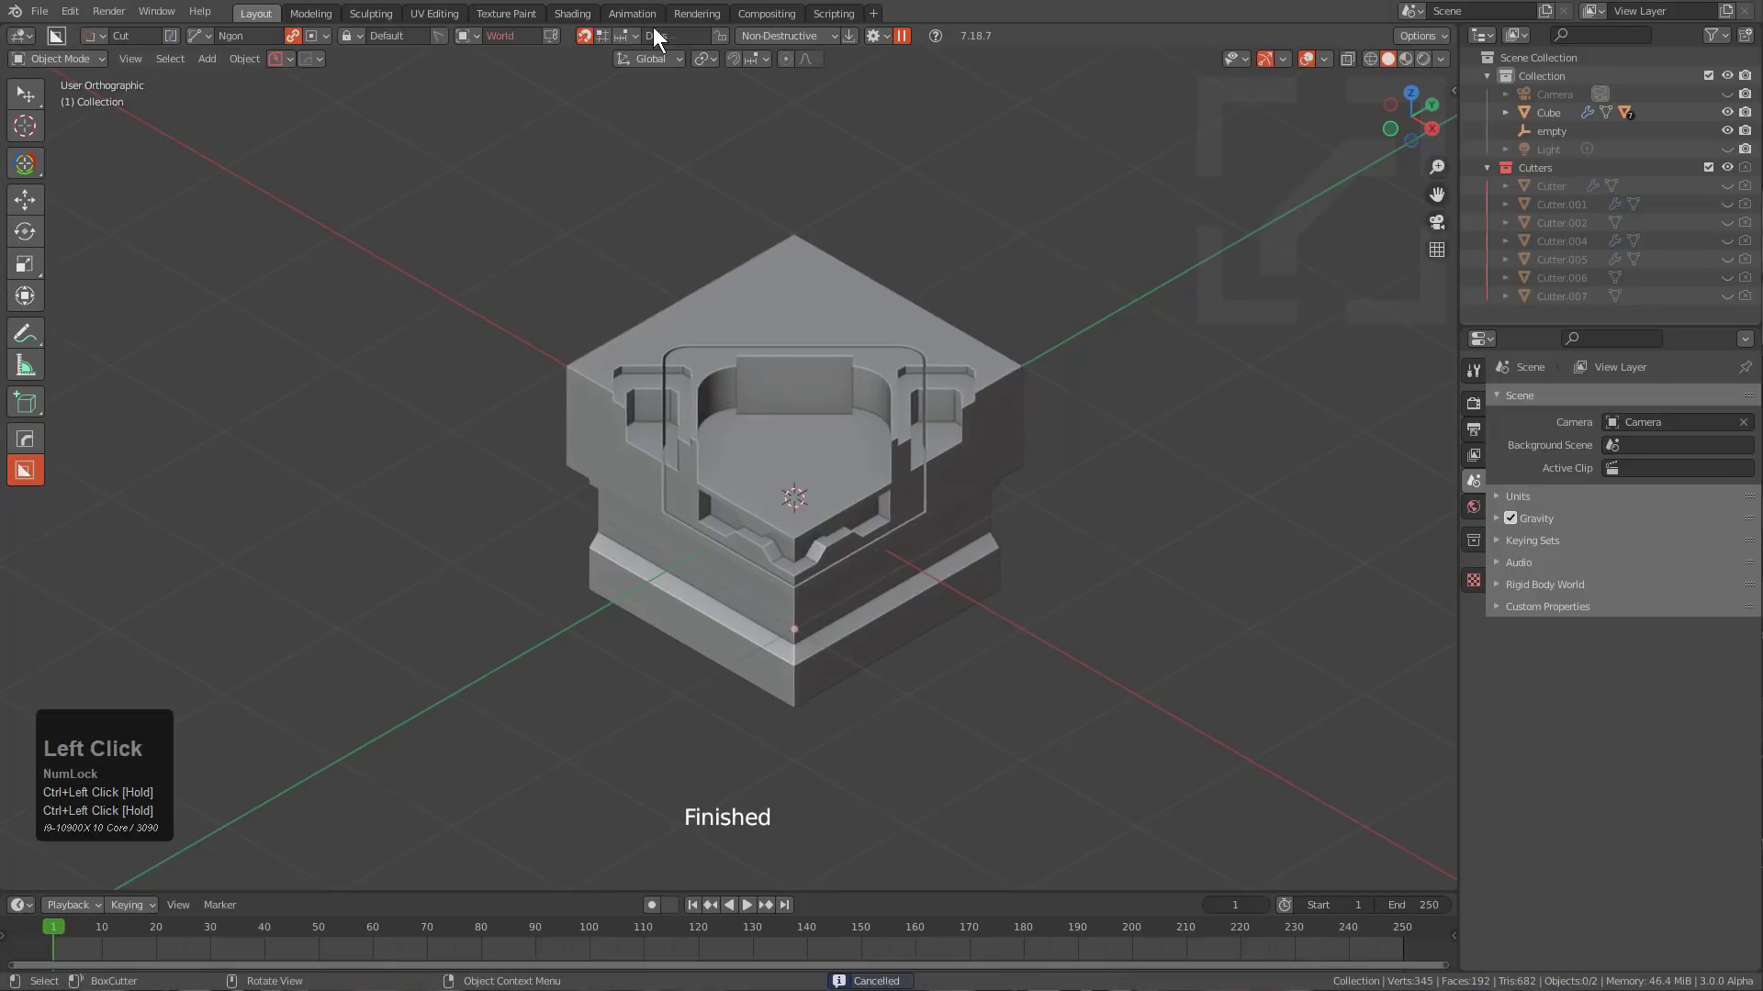
With Increment Lock on, draw a notched world-aligned Ngon at the cube's front-left side, starting with a 2.000 edge, and extrude it 1.000.
{"action": "left_click", "coordinate": [628, 35]}
{"action": "left_click", "coordinate": [546, 77]}
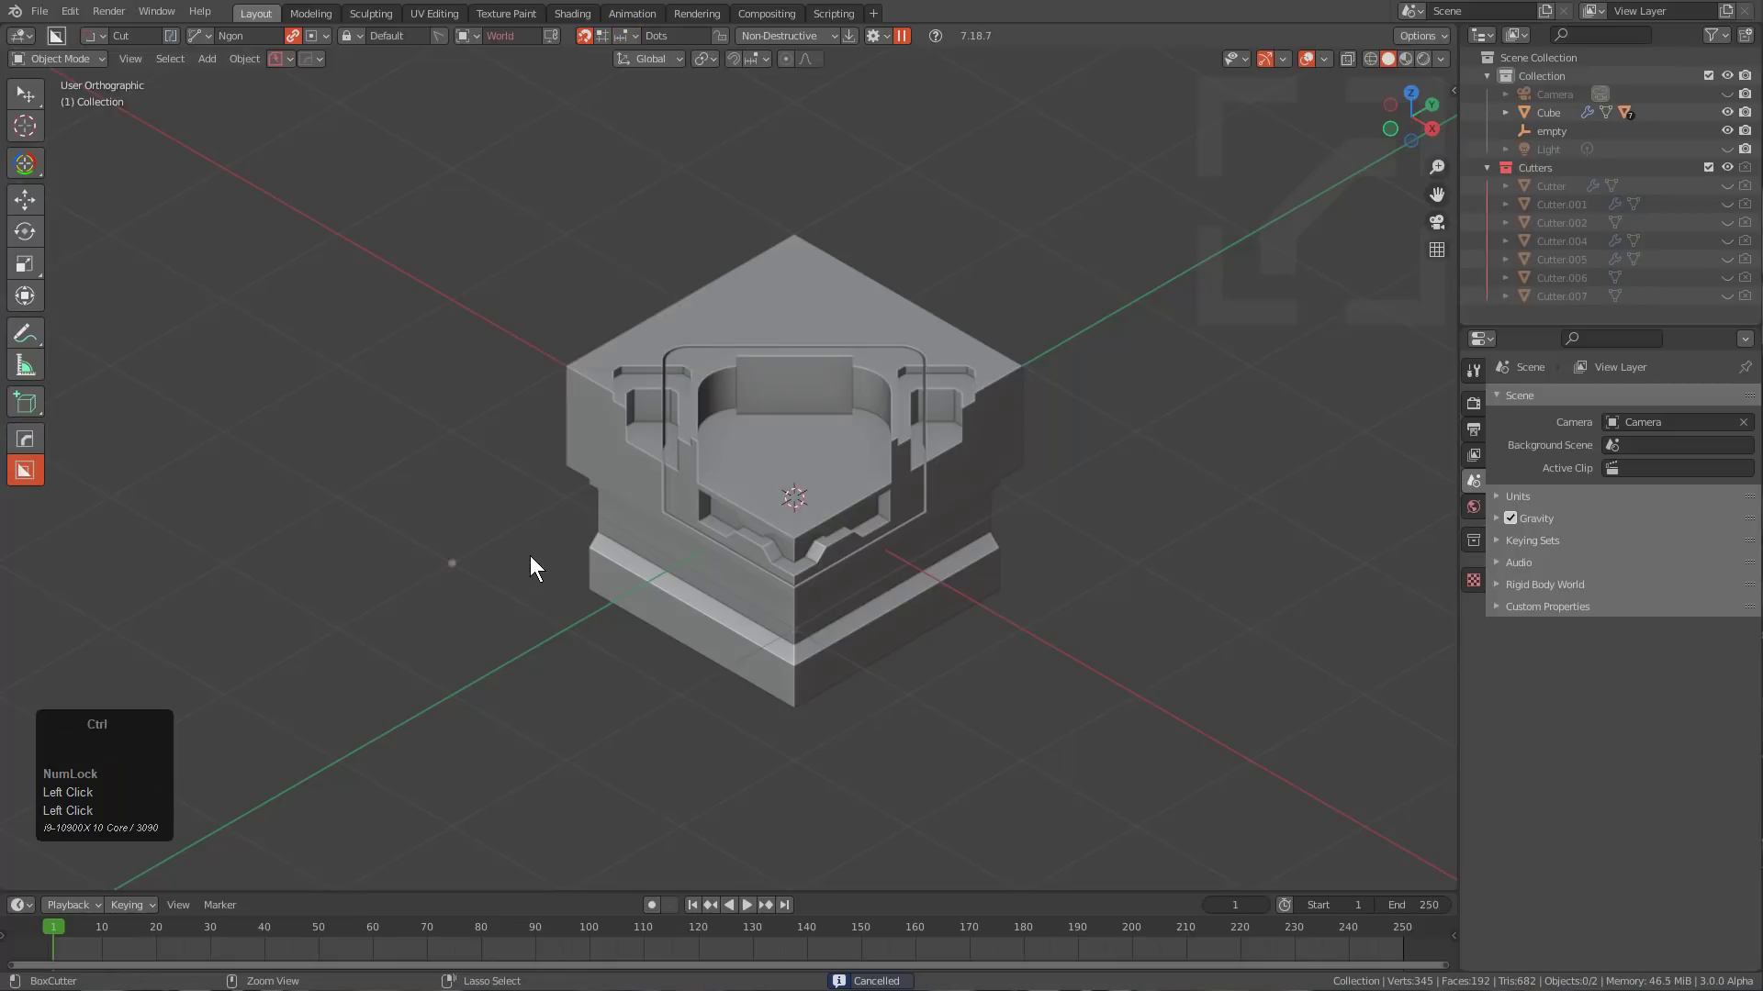
{"action": "left_click_drag", "start_coordinate": [560, 495], "coordinate": [778, 635], "text": "ctrl"}
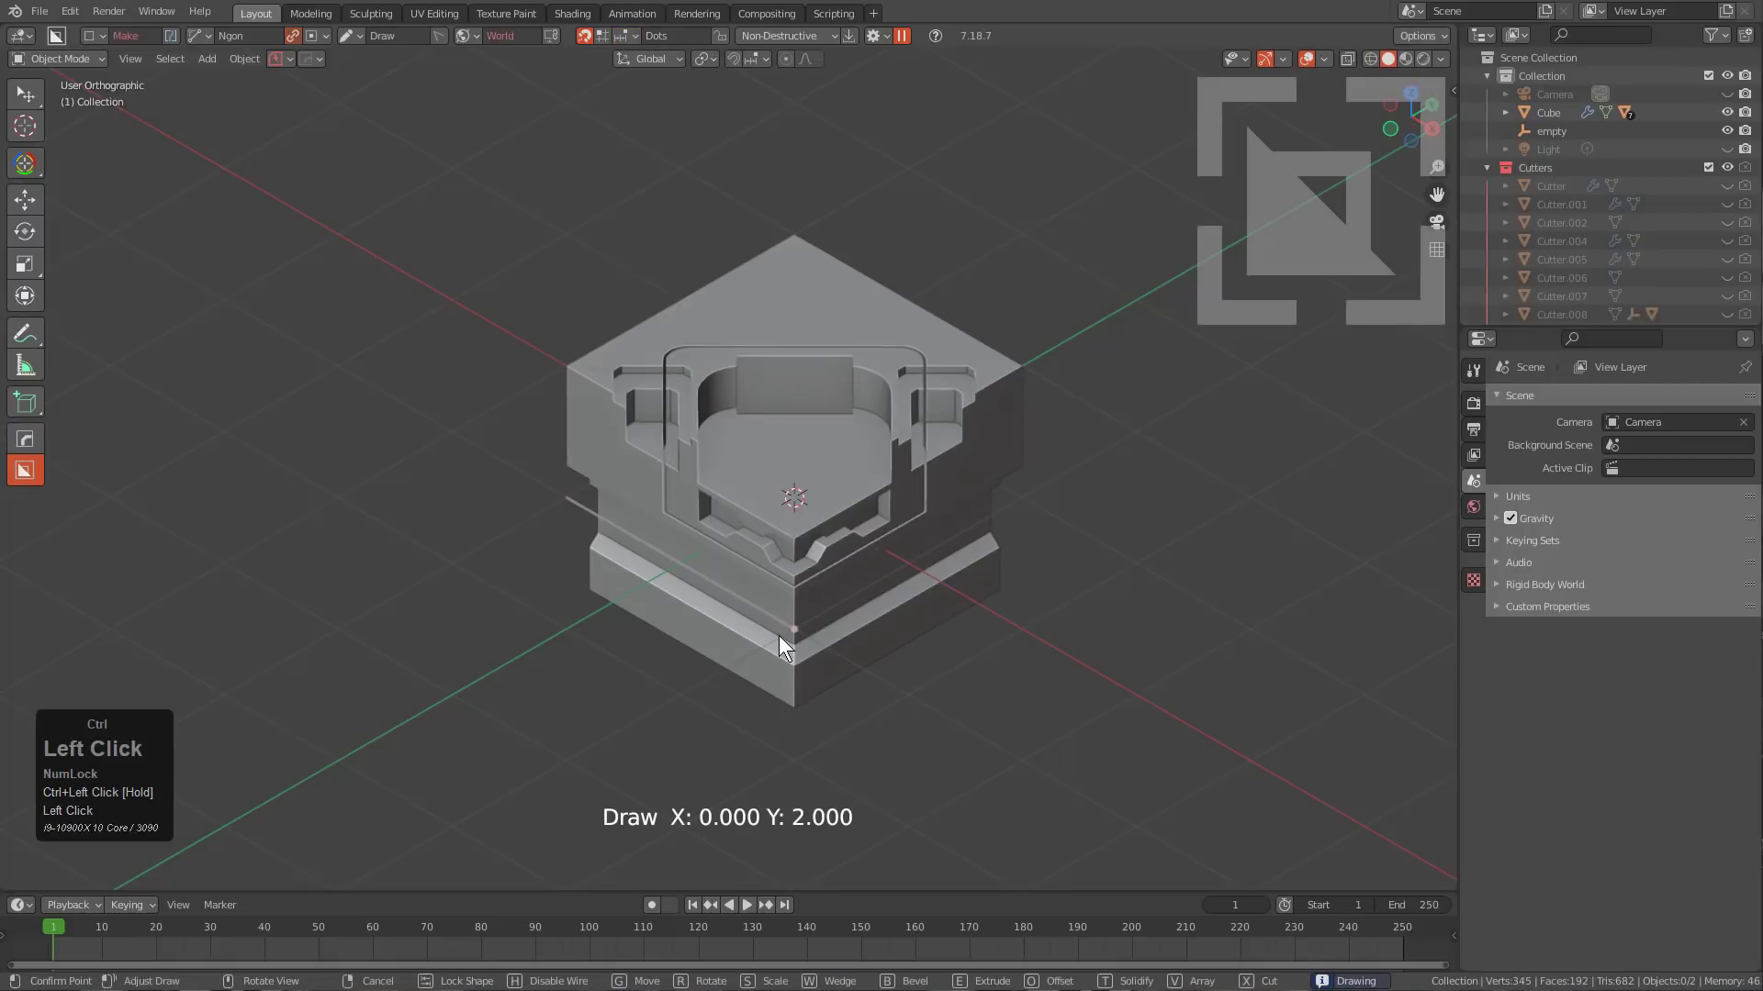
{"action": "left_click", "coordinate": [724, 676], "text": "ctrl"}
{"action": "left_click", "coordinate": [815, 782], "text": "ctrl"}
{"action": "left_click", "coordinate": [729, 819], "text": "ctrl"}
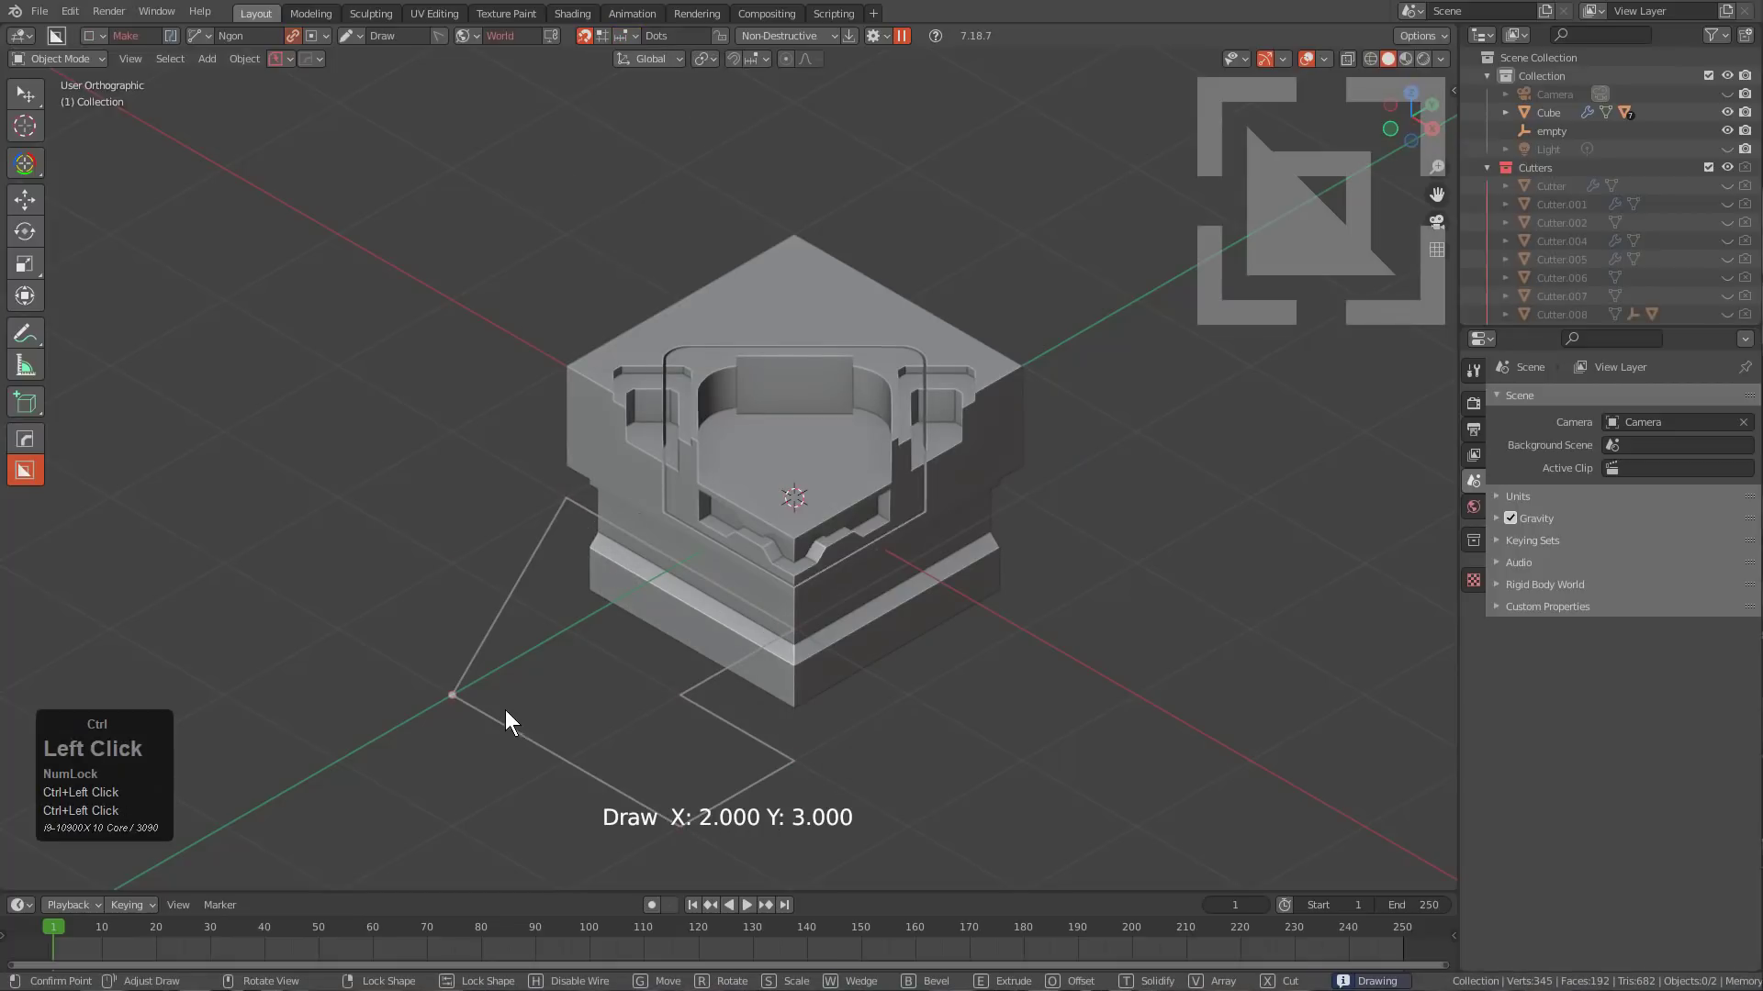
{"action": "left_click", "coordinate": [487, 679], "text": "ctrl"}
{"action": "left_click", "coordinate": [470, 566]}
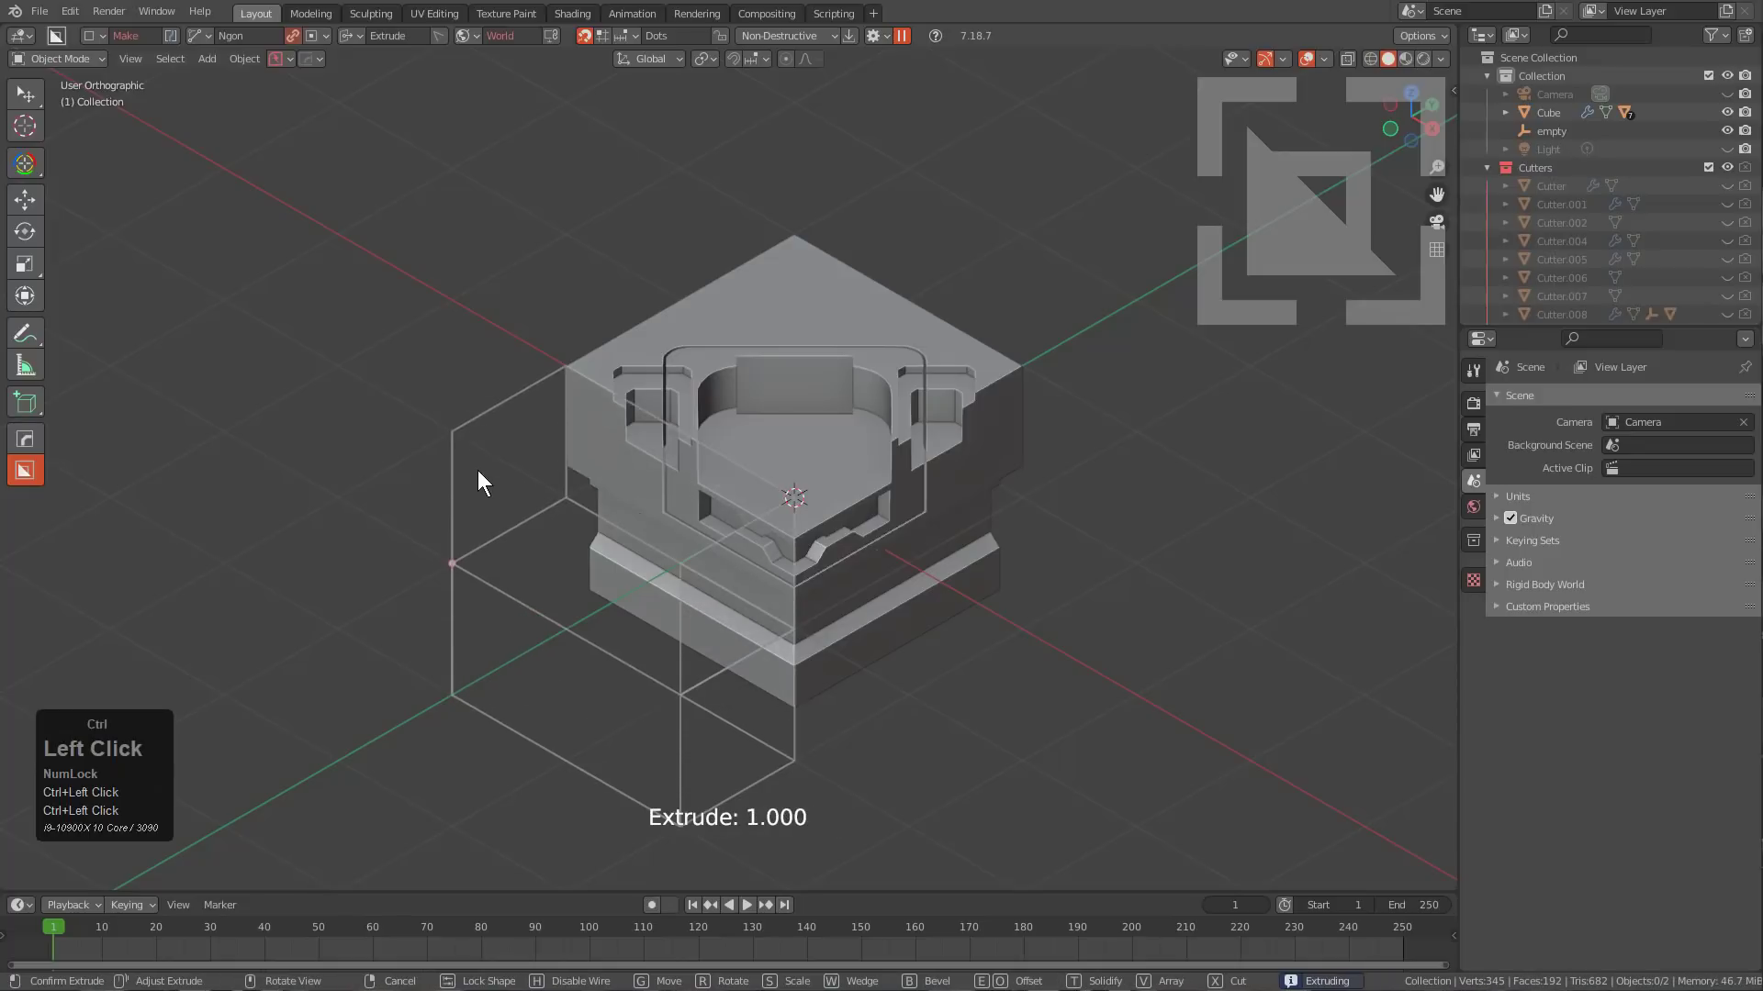
{"action": "left_click", "coordinate": [481, 455]}
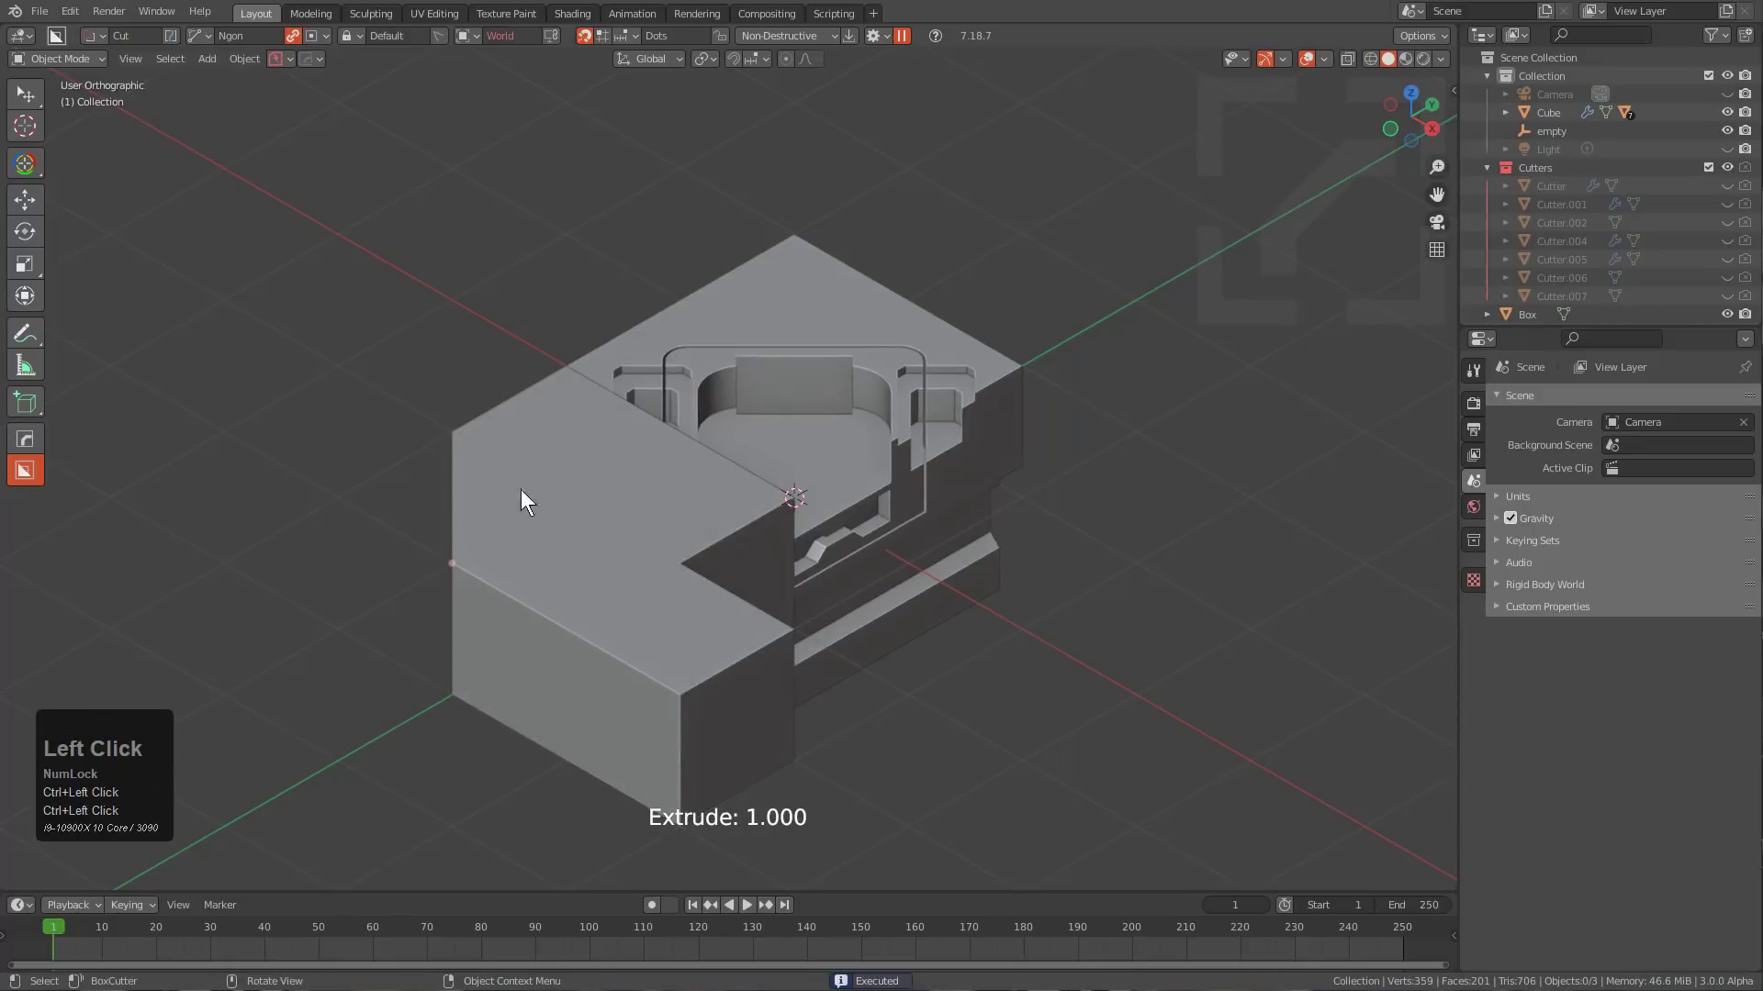
{"action": "middle_click_drag", "start_coordinate": [788, 550], "coordinate": [650, 158]}
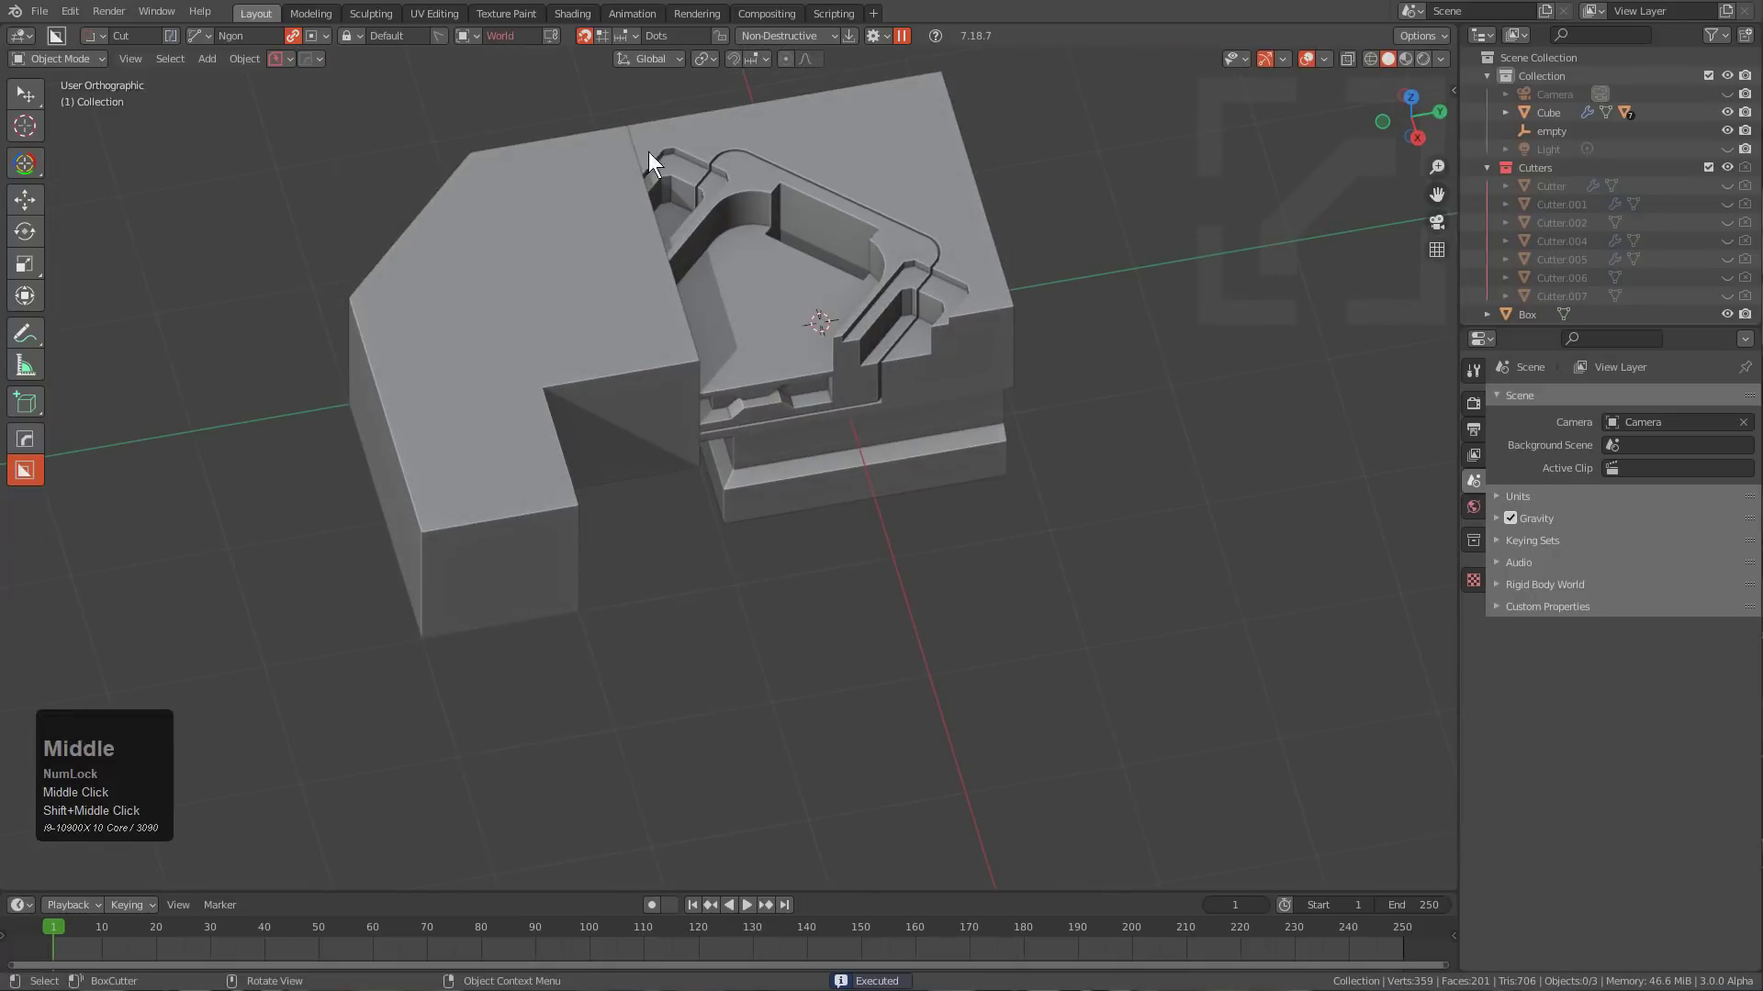
Turn off Increment Lock and toggle grid point snapping in the snapping options.
{"action": "left_click", "coordinate": [627, 35]}
{"action": "left_click", "coordinate": [545, 75]}
{"action": "left_click", "coordinate": [604, 75]}
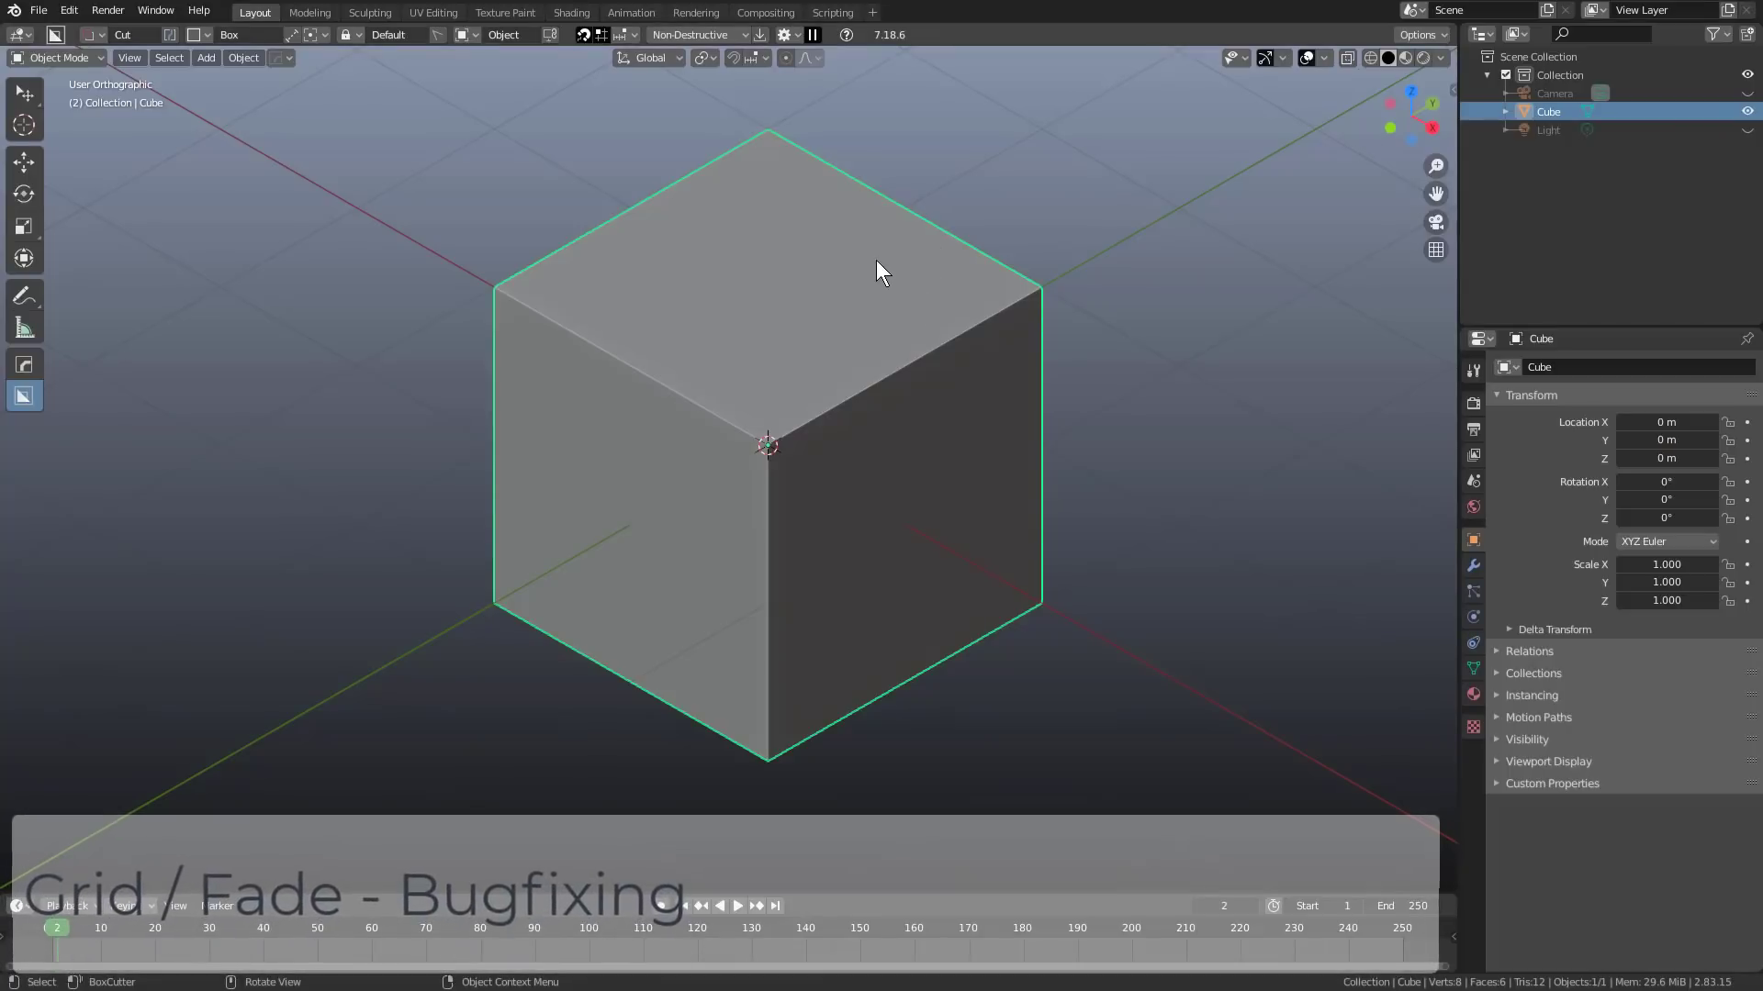
Deselect the plain cube, try to draw a world-aligned box from its edge, and preview the world grid around it.
{"action": "left_click", "coordinate": [1116, 294], "text": "alt"}
{"action": "key", "text": "ctrl"}
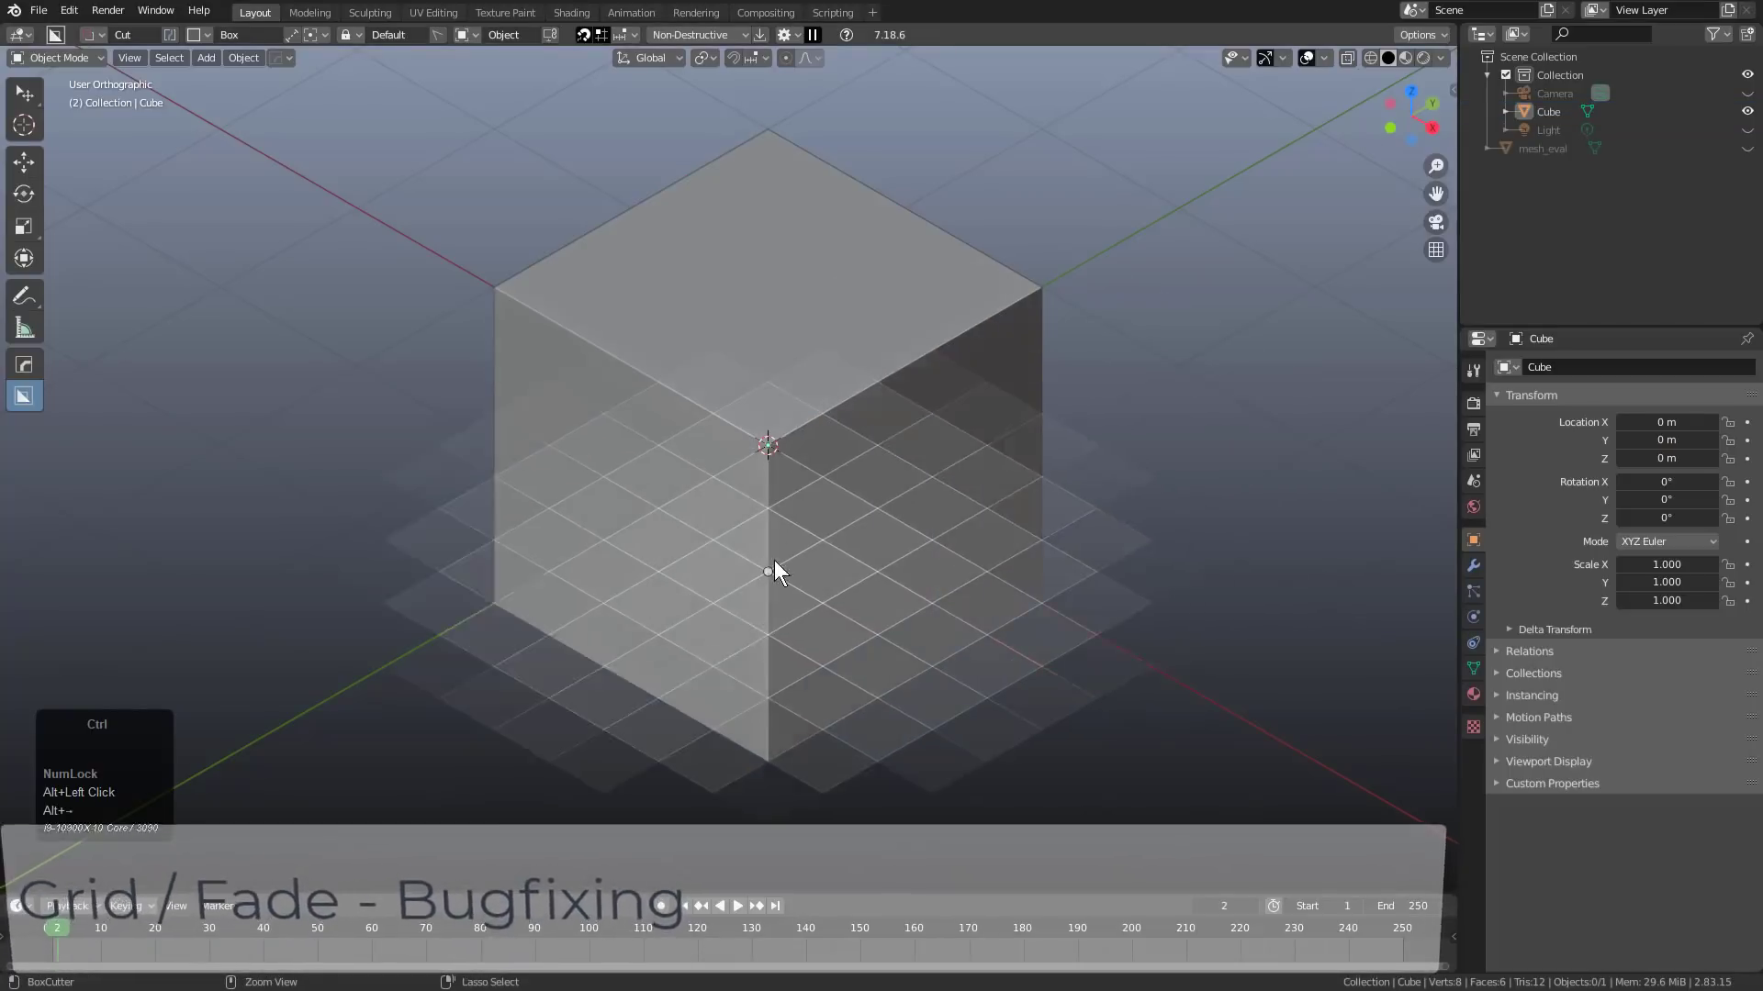
{"action": "left_click", "coordinate": [1035, 423], "text": "ctrl"}
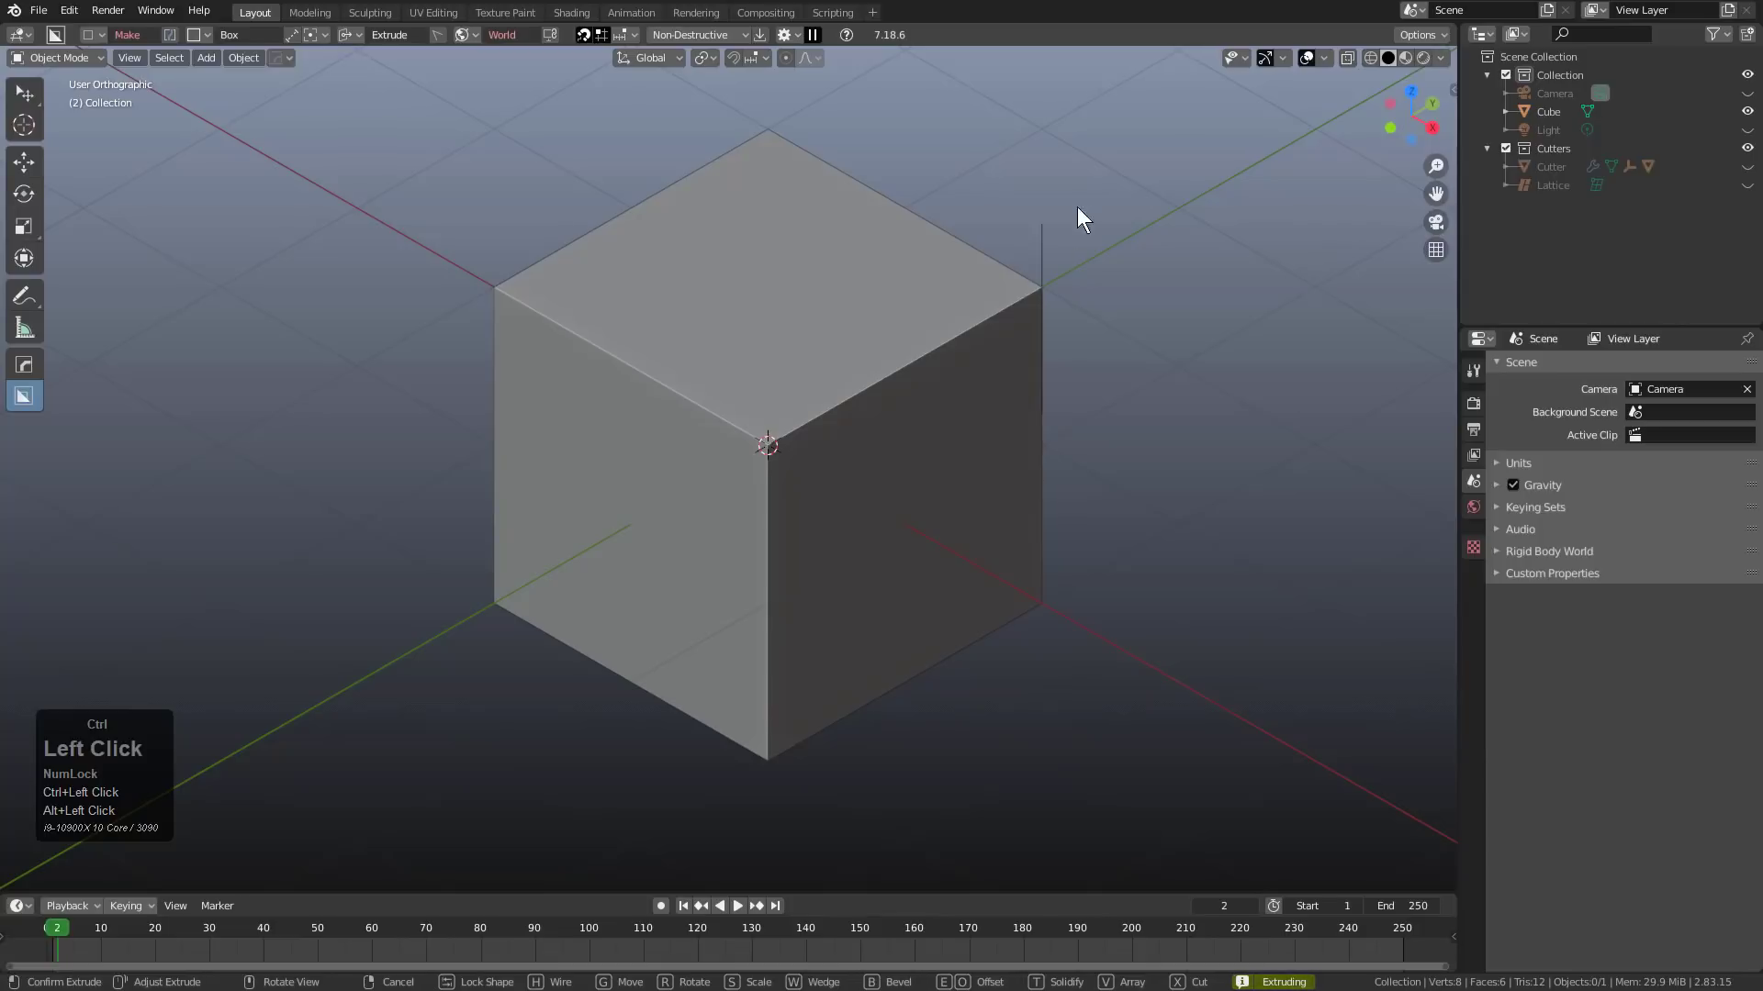
{"action": "right_click", "coordinate": [1094, 275]}
{"action": "key", "text": "ctrl"}
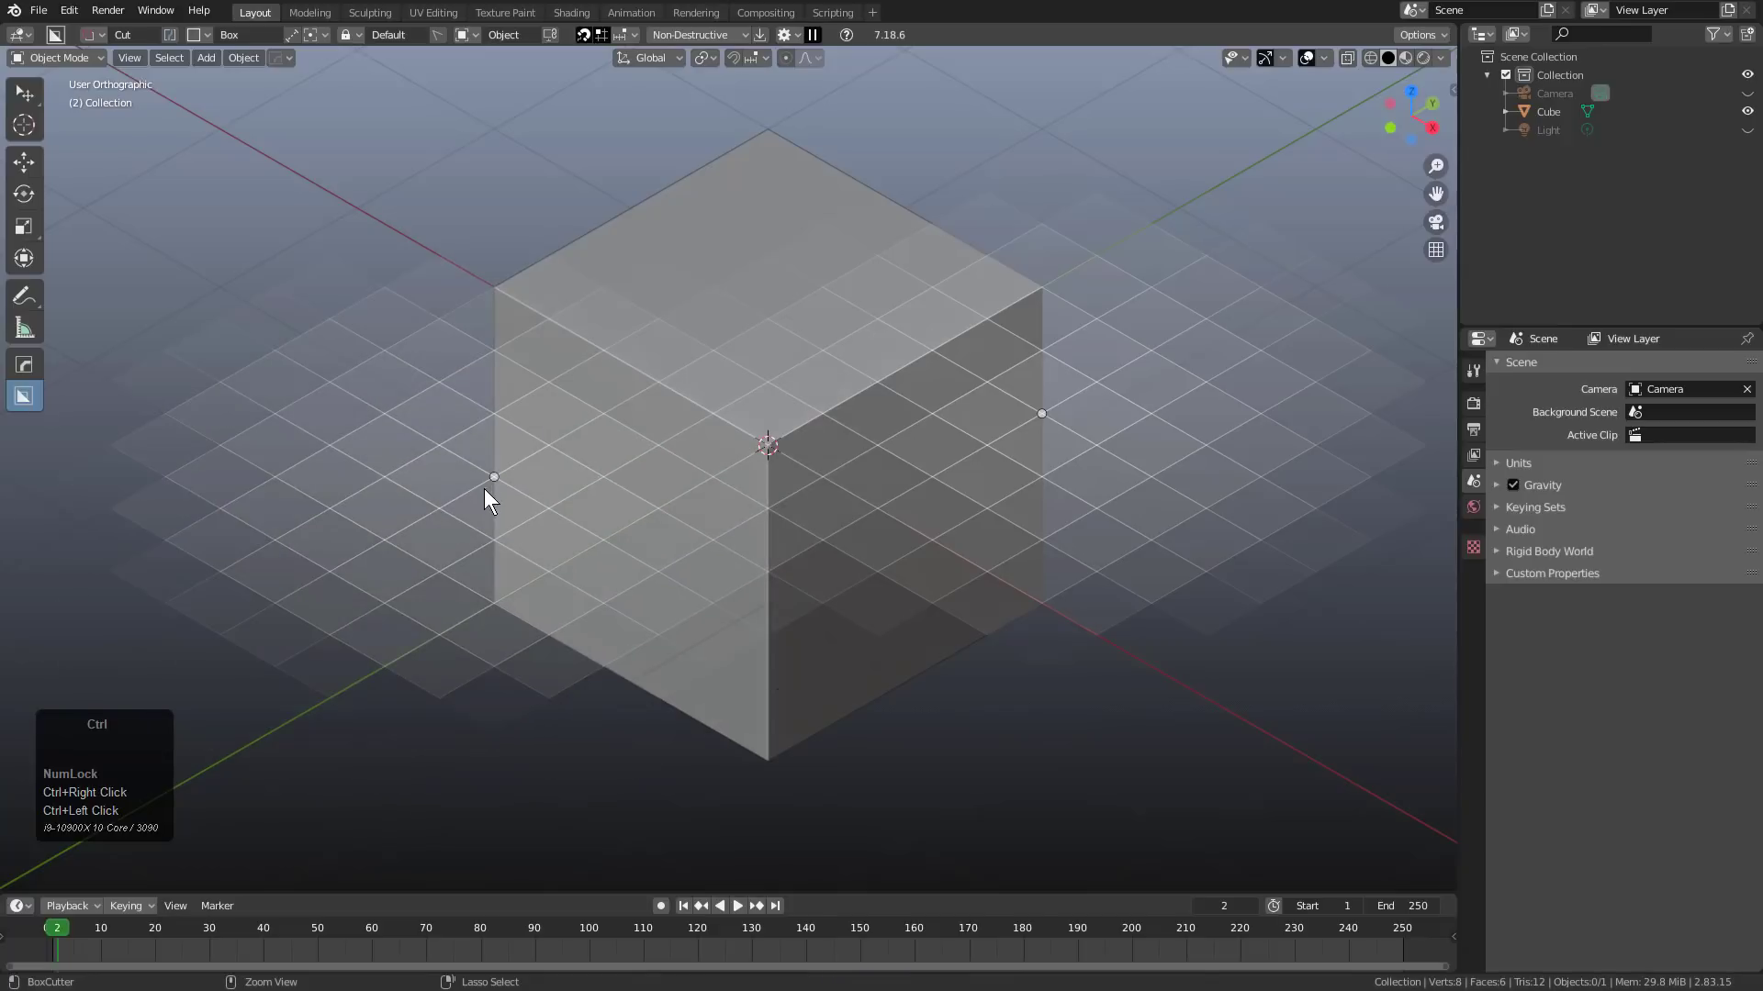
{"action": "left_click_drag", "start_coordinate": [493, 477], "coordinate": [501, 500], "text": "ctrl"}
{"action": "right_click", "coordinate": [501, 499], "text": "ctrl"}
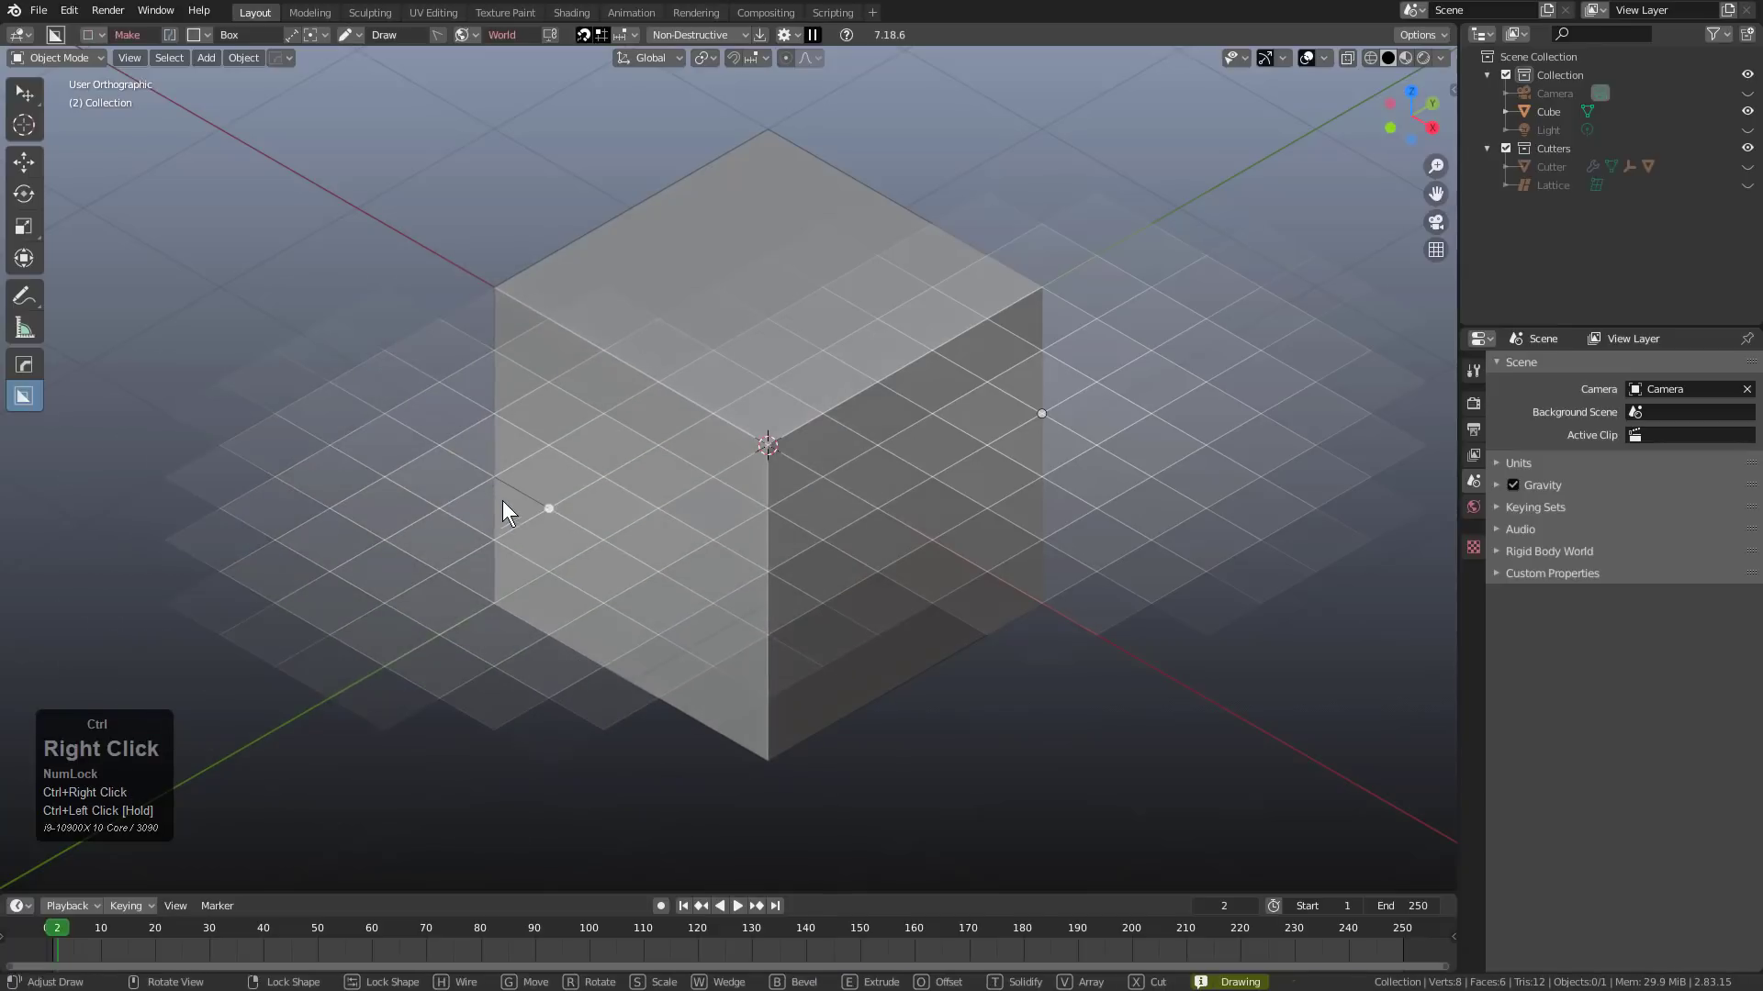
{"action": "right_click", "coordinate": [598, 503], "text": "ctrl"}
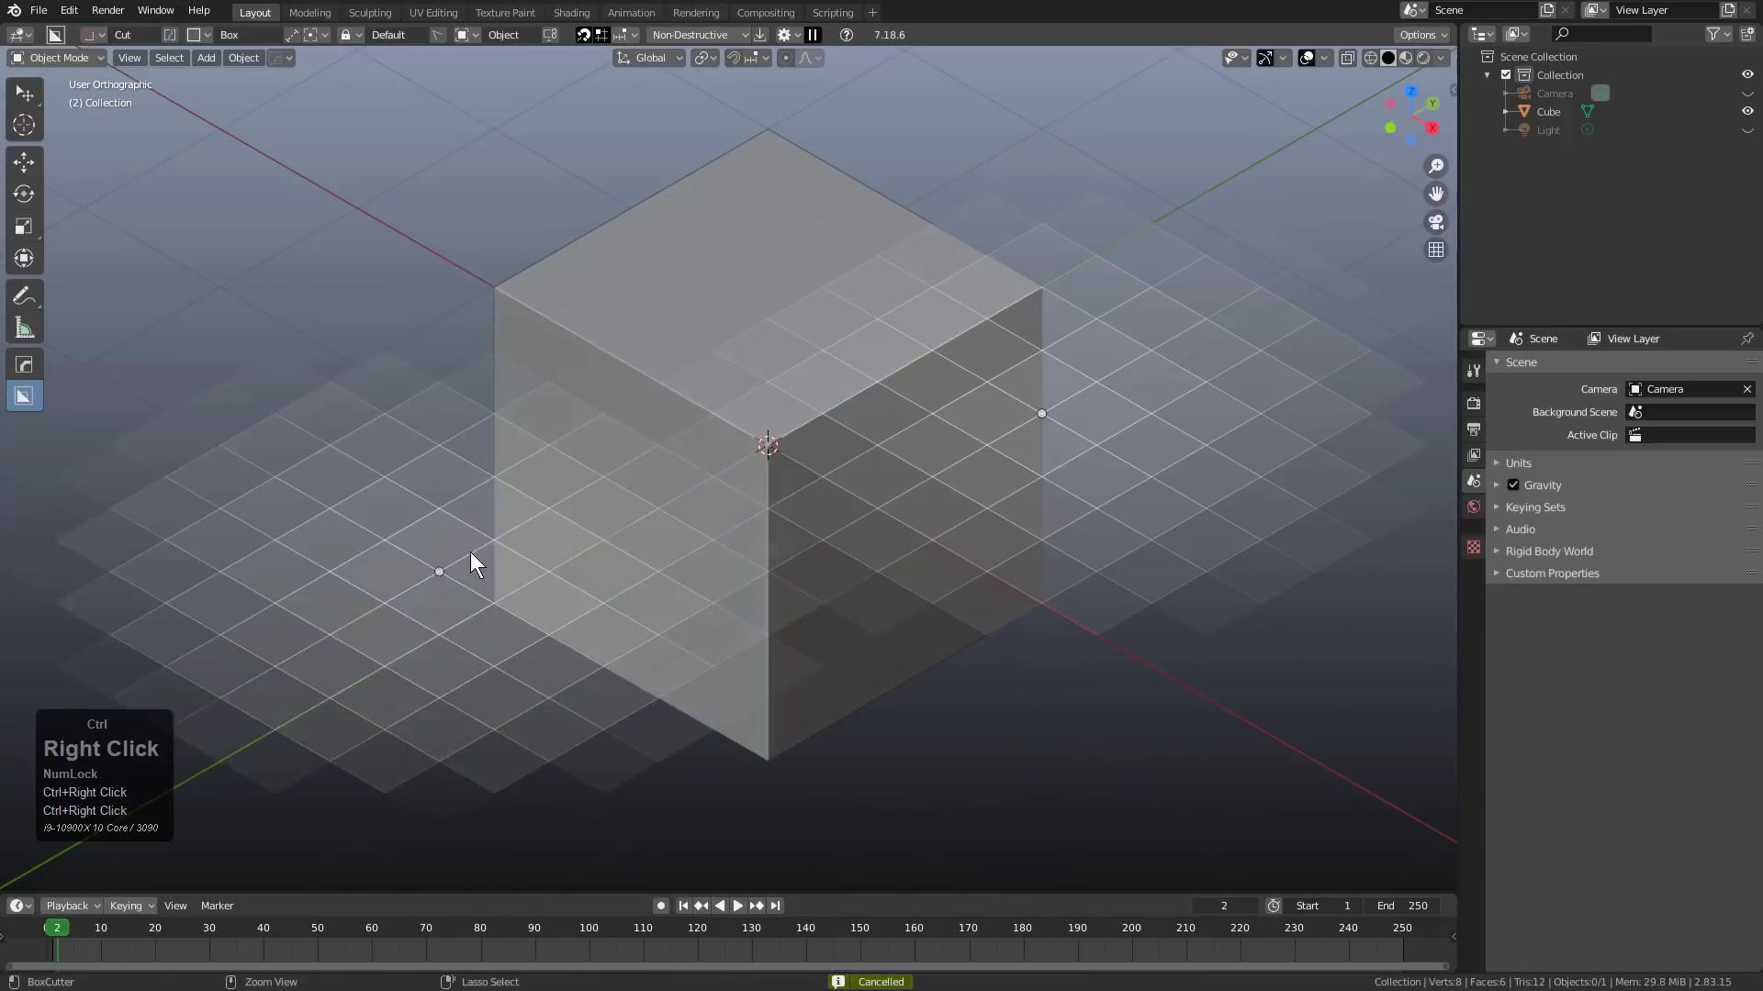
{"action": "right_click", "coordinate": [523, 403], "text": "ctrl"}
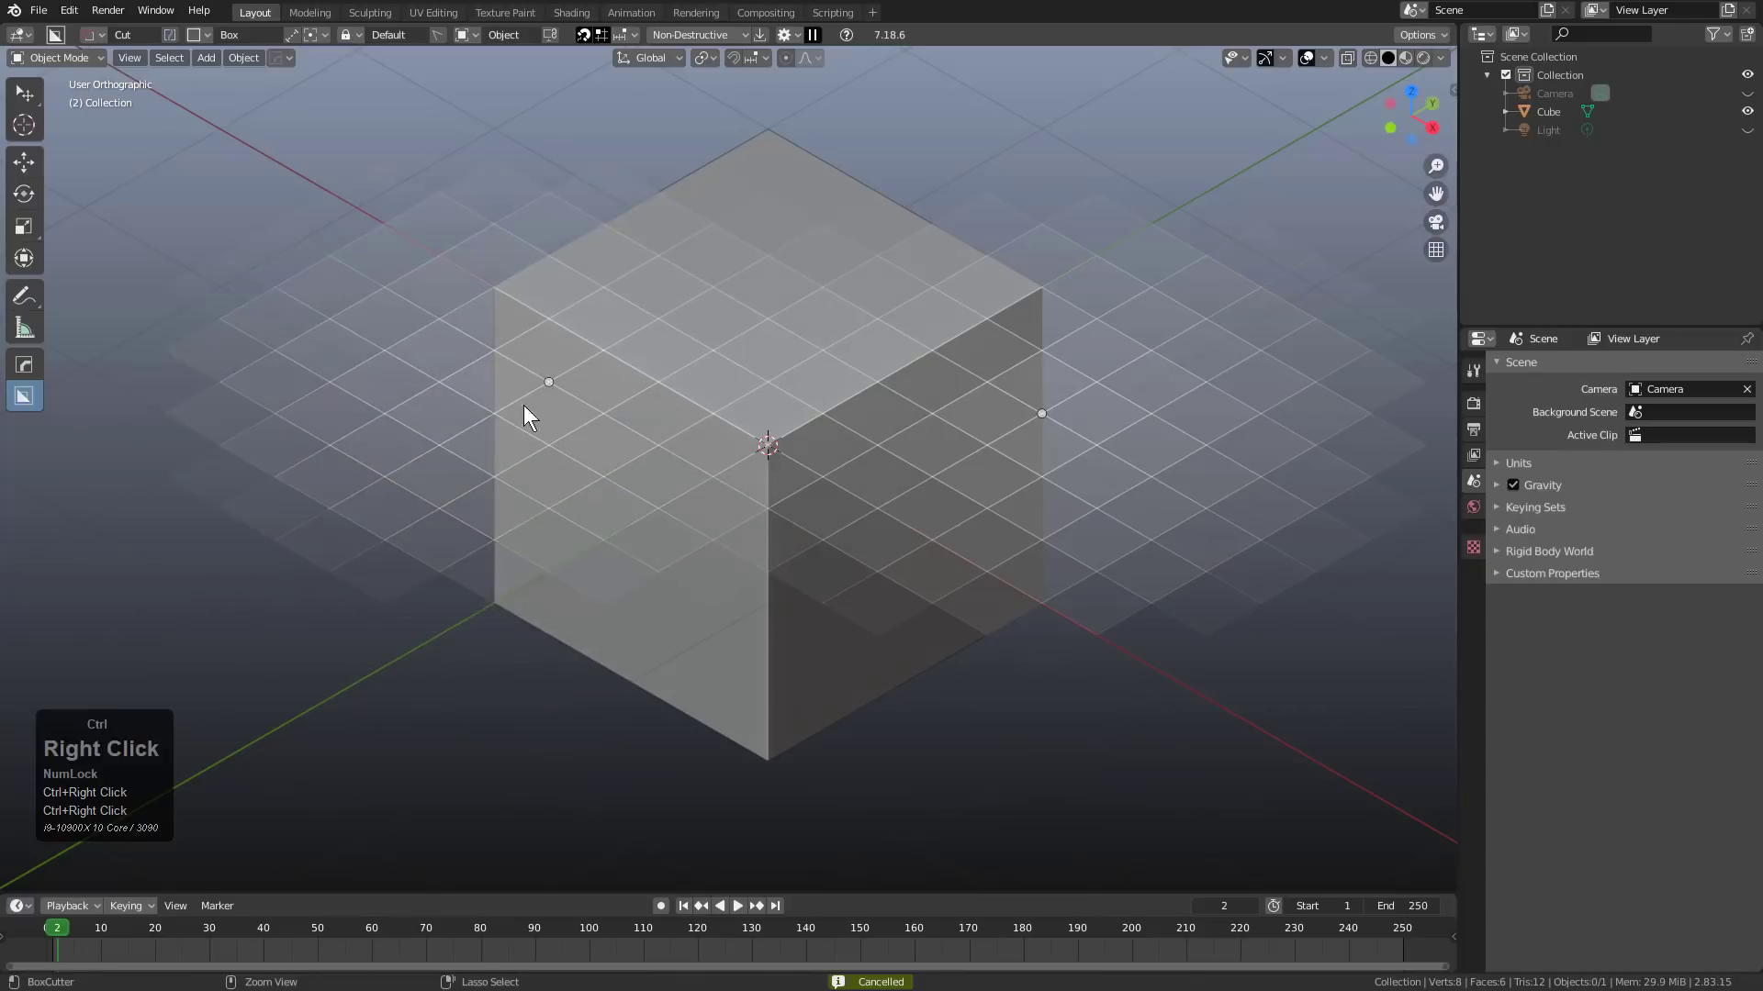
{"action": "left_click_drag", "start_coordinate": [499, 462], "coordinate": [508, 440], "text": "ctrl"}
{"action": "right_click", "coordinate": [663, 430], "text": "ctrl"}
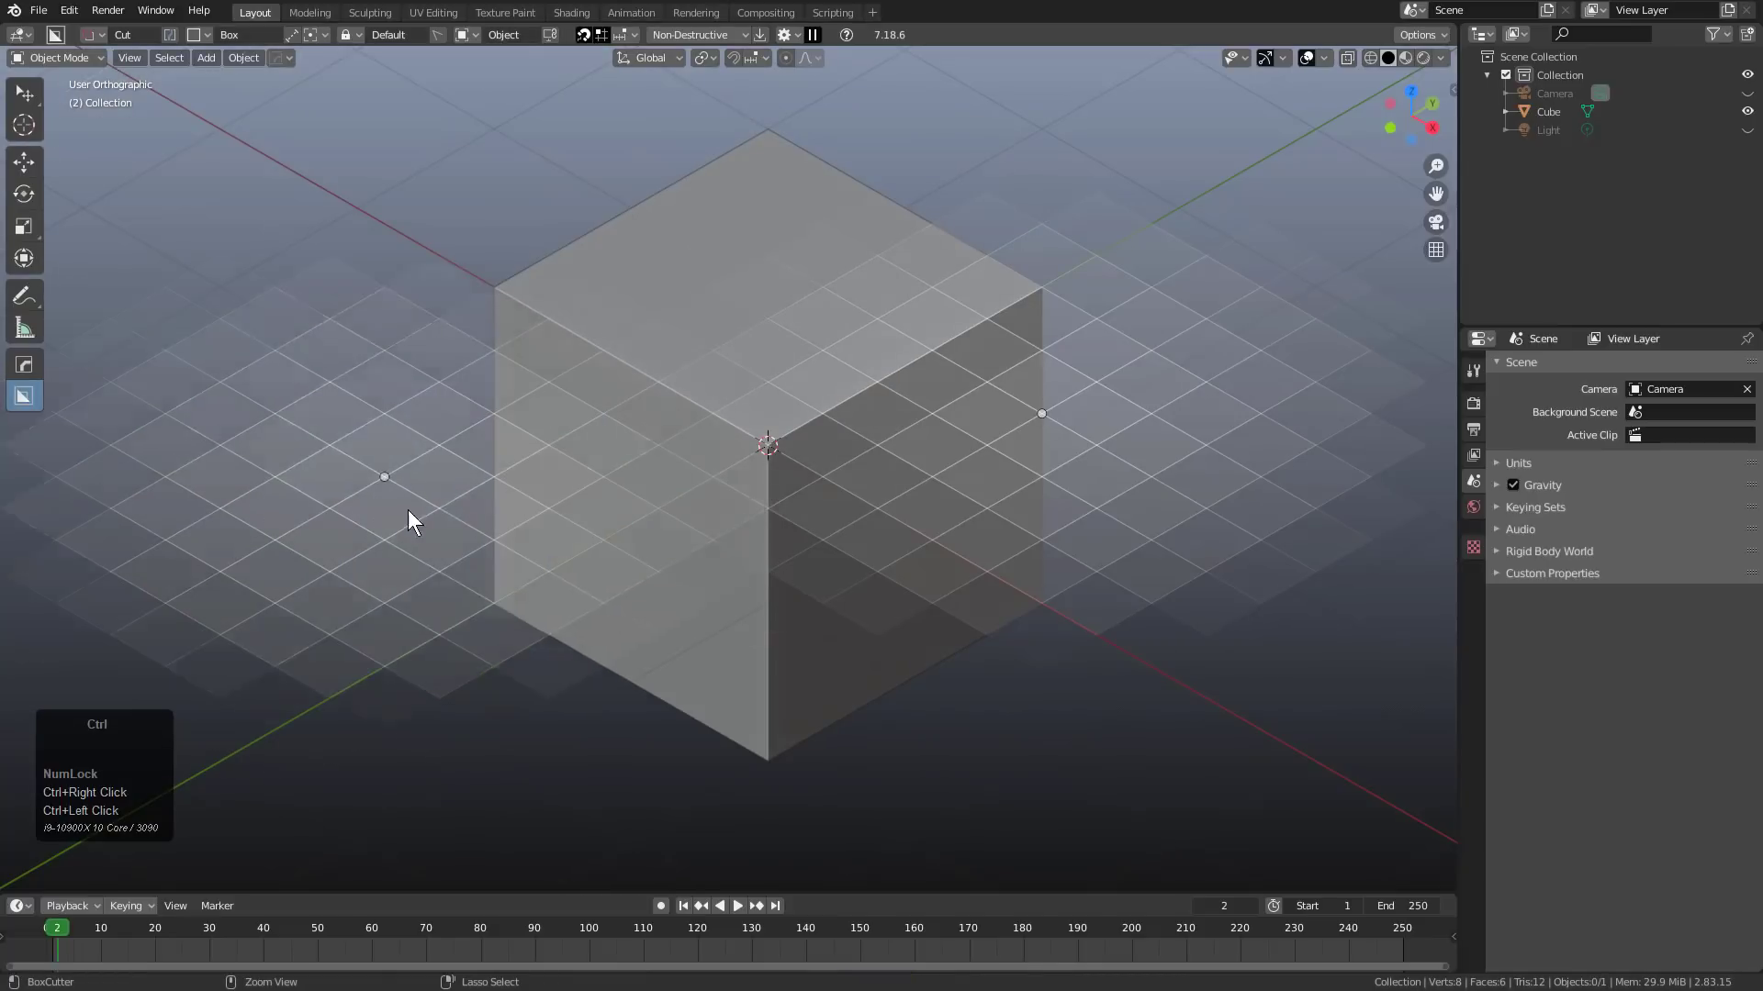
Set the grid size to 0.40 and draw an extruded world-aligned box across the unselected cube's front-left side.
{"action": "scroll", "coordinate": [405, 401], "scroll_direction": "down", "scroll_amount": 1, "text": "ctrl"}
{"action": "scroll", "coordinate": [420, 393], "scroll_direction": "up", "scroll_amount": 2, "text": "ctrl"}
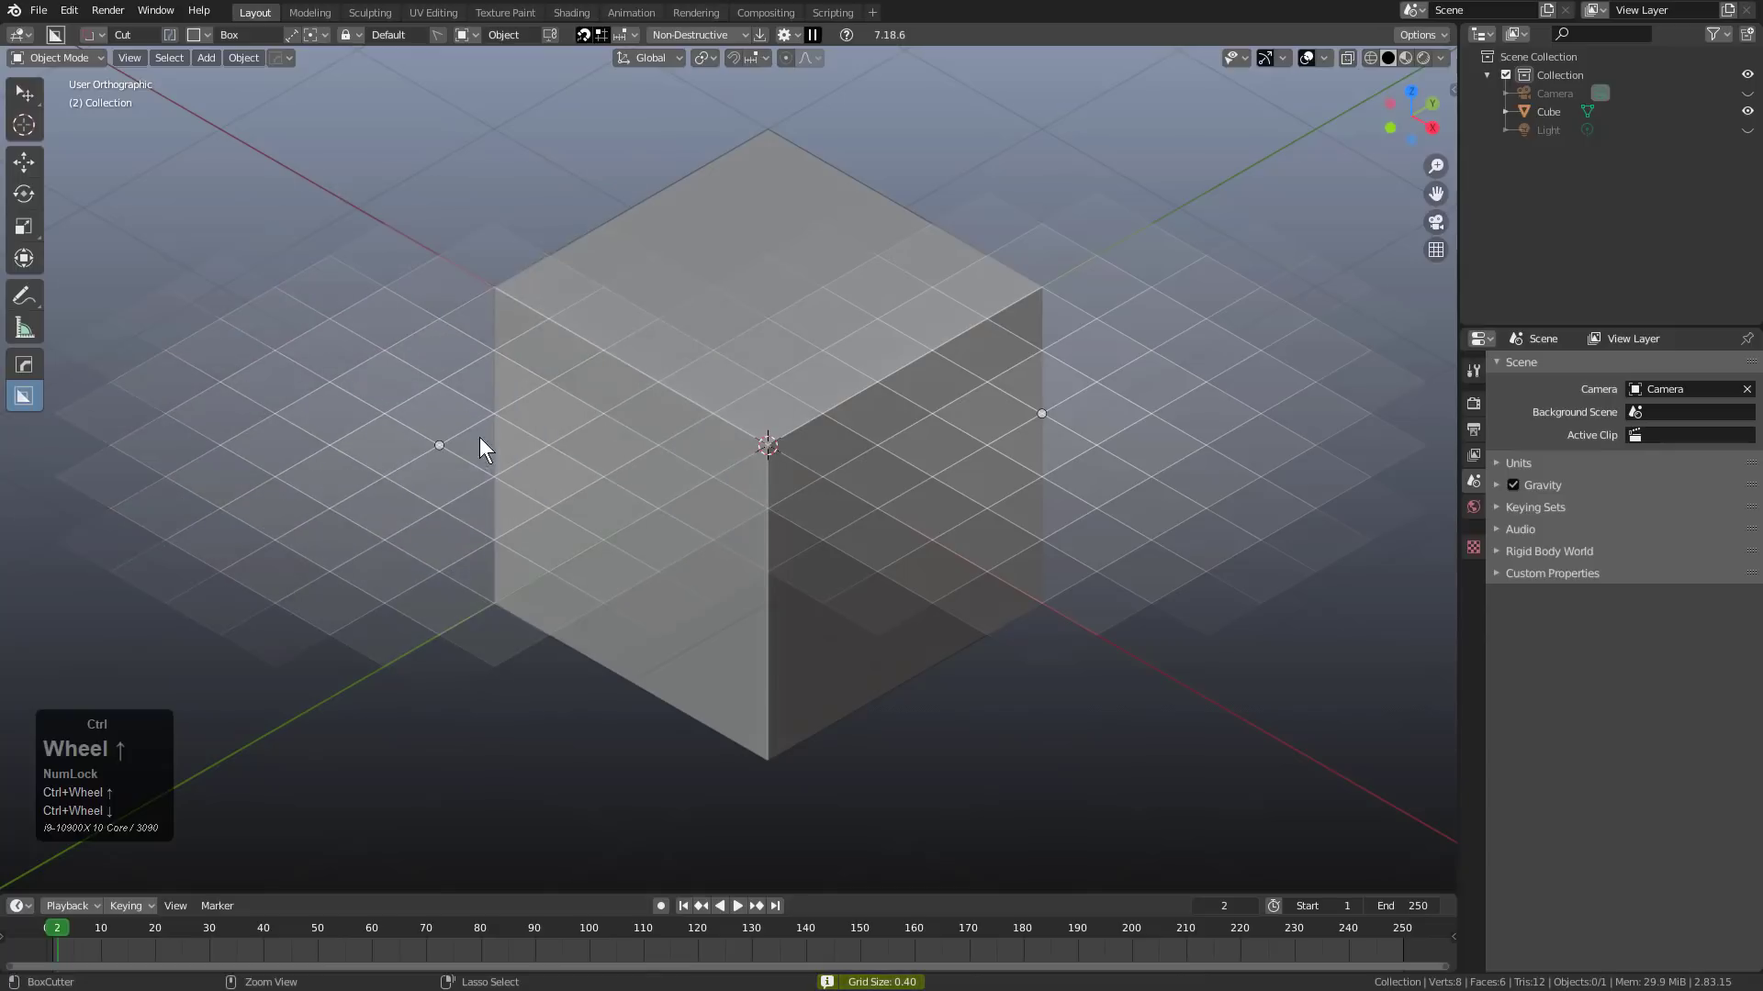
{"action": "mouse_move", "coordinate": [479, 449]}
{"action": "left_mouse_down", "text": "ctrl"}
{"action": "mouse_move", "coordinate": [389, 567]}
{"action": "mouse_move", "coordinate": [642, 783]}
{"action": "mouse_move", "coordinate": [561, 725]}
{"action": "left_mouse_up", "text": "ctrl"}
{"action": "left_click", "coordinate": [575, 512], "text": "ctrl"}
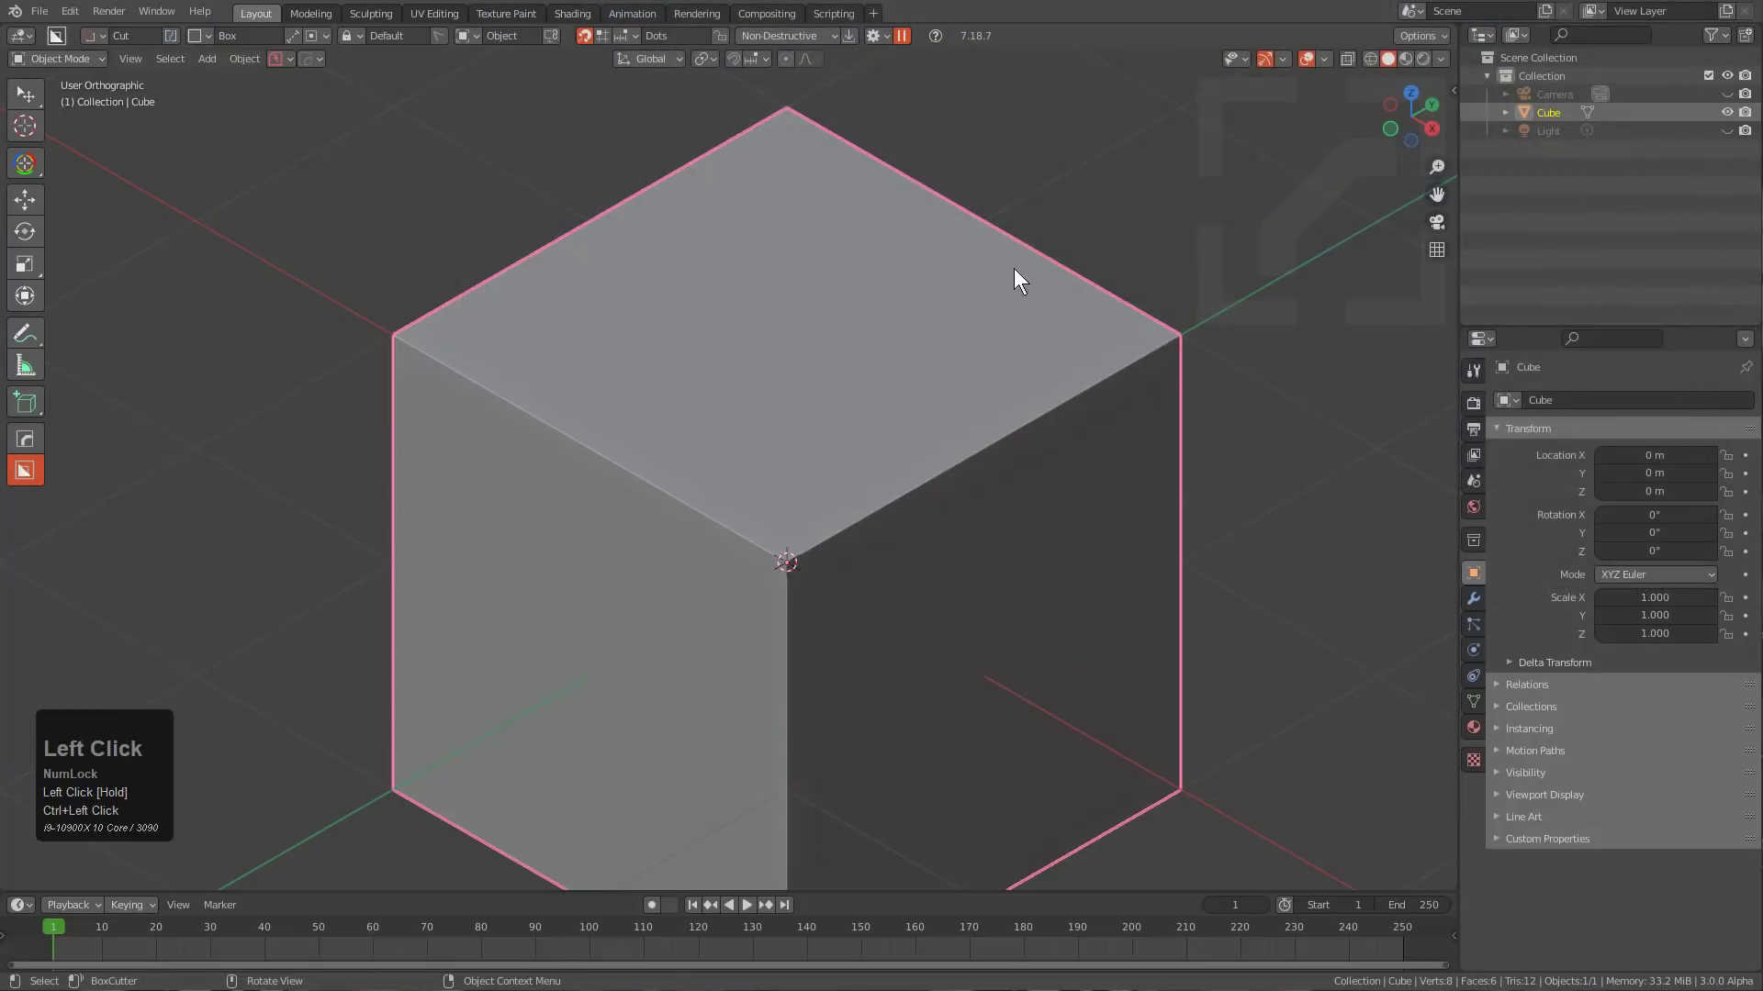
Change the Fade Out time for shapes in BoxCutter's display settings.
{"action": "scroll", "coordinate": [802, 334], "scroll_direction": "down", "scroll_amount": 1}
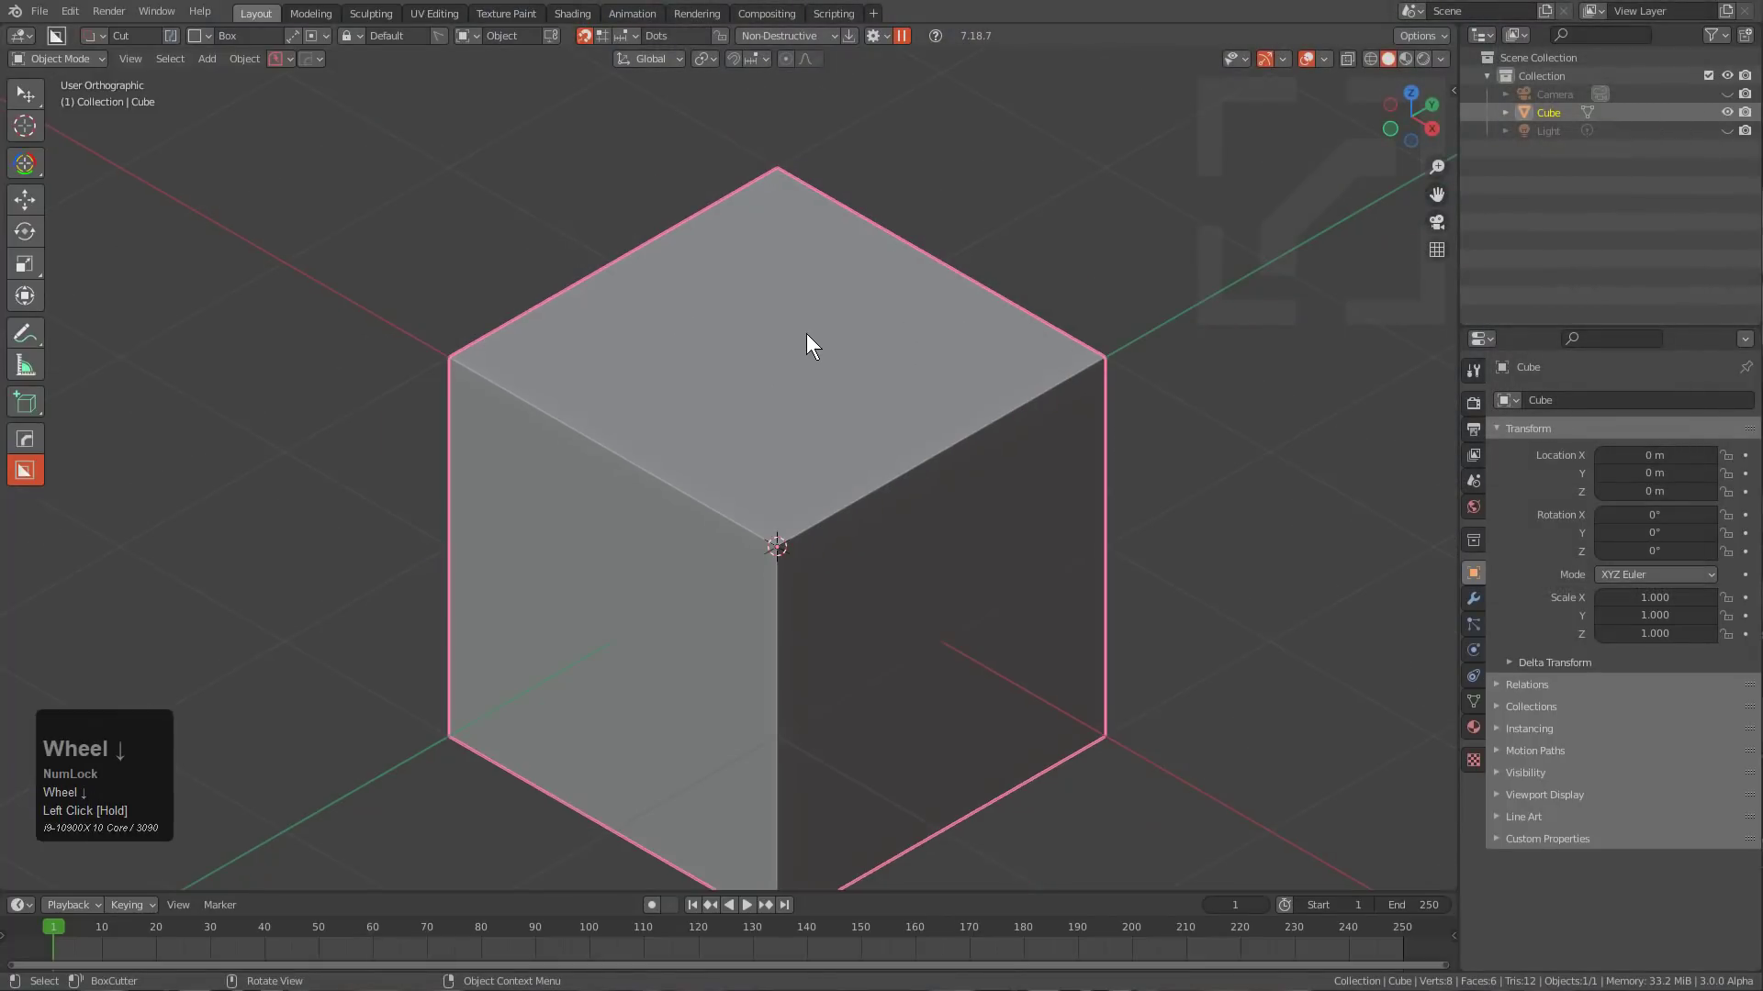
{"action": "left_click", "coordinate": [874, 36]}
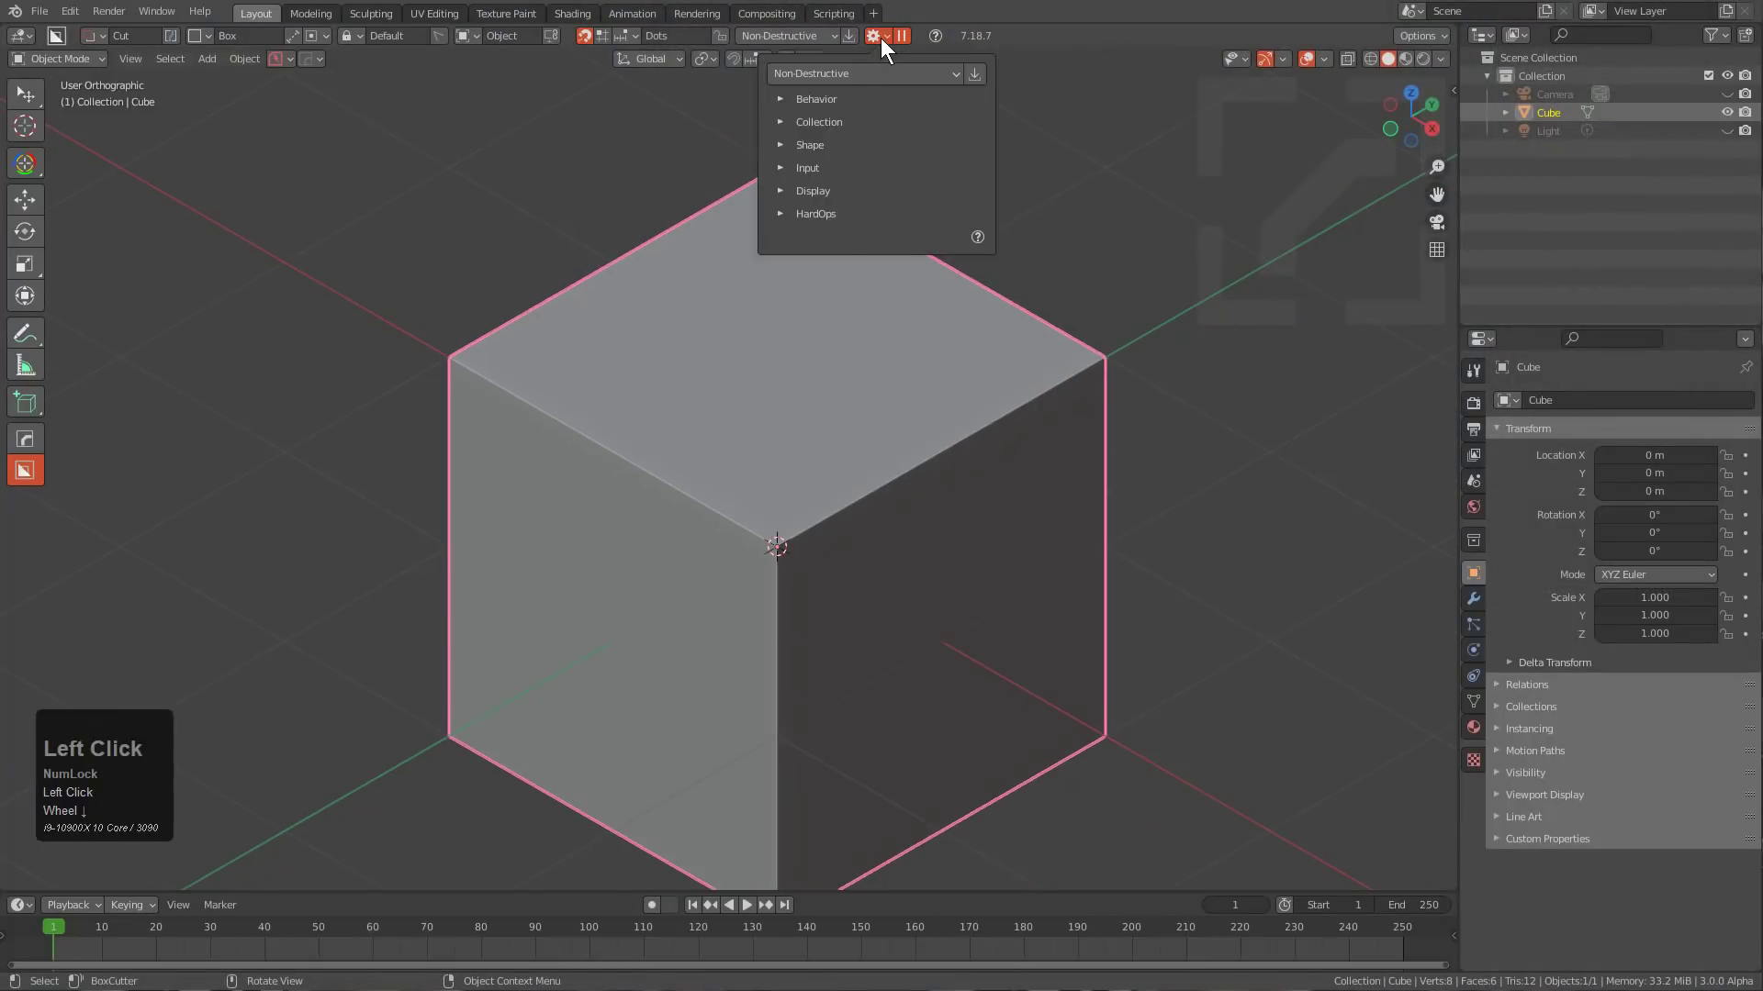
{"action": "left_click", "coordinate": [801, 191]}
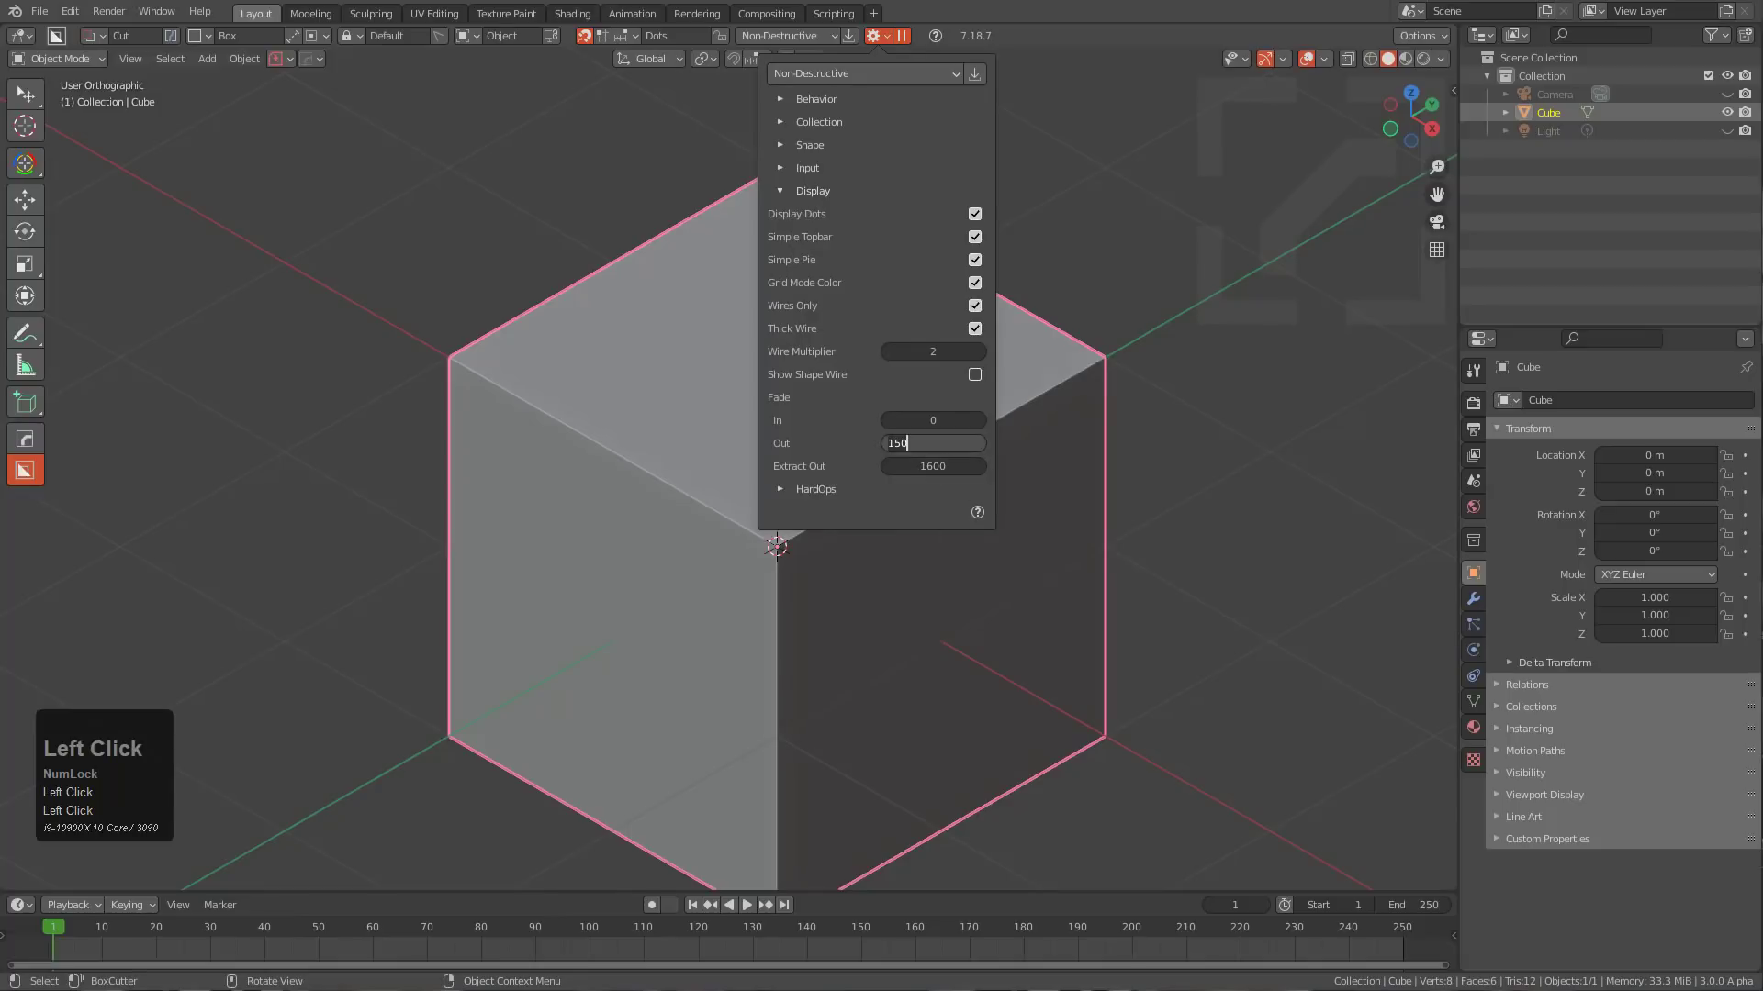
{"action": "type", "text": "00"}
{"action": "key", "text": "KP_Enter"}
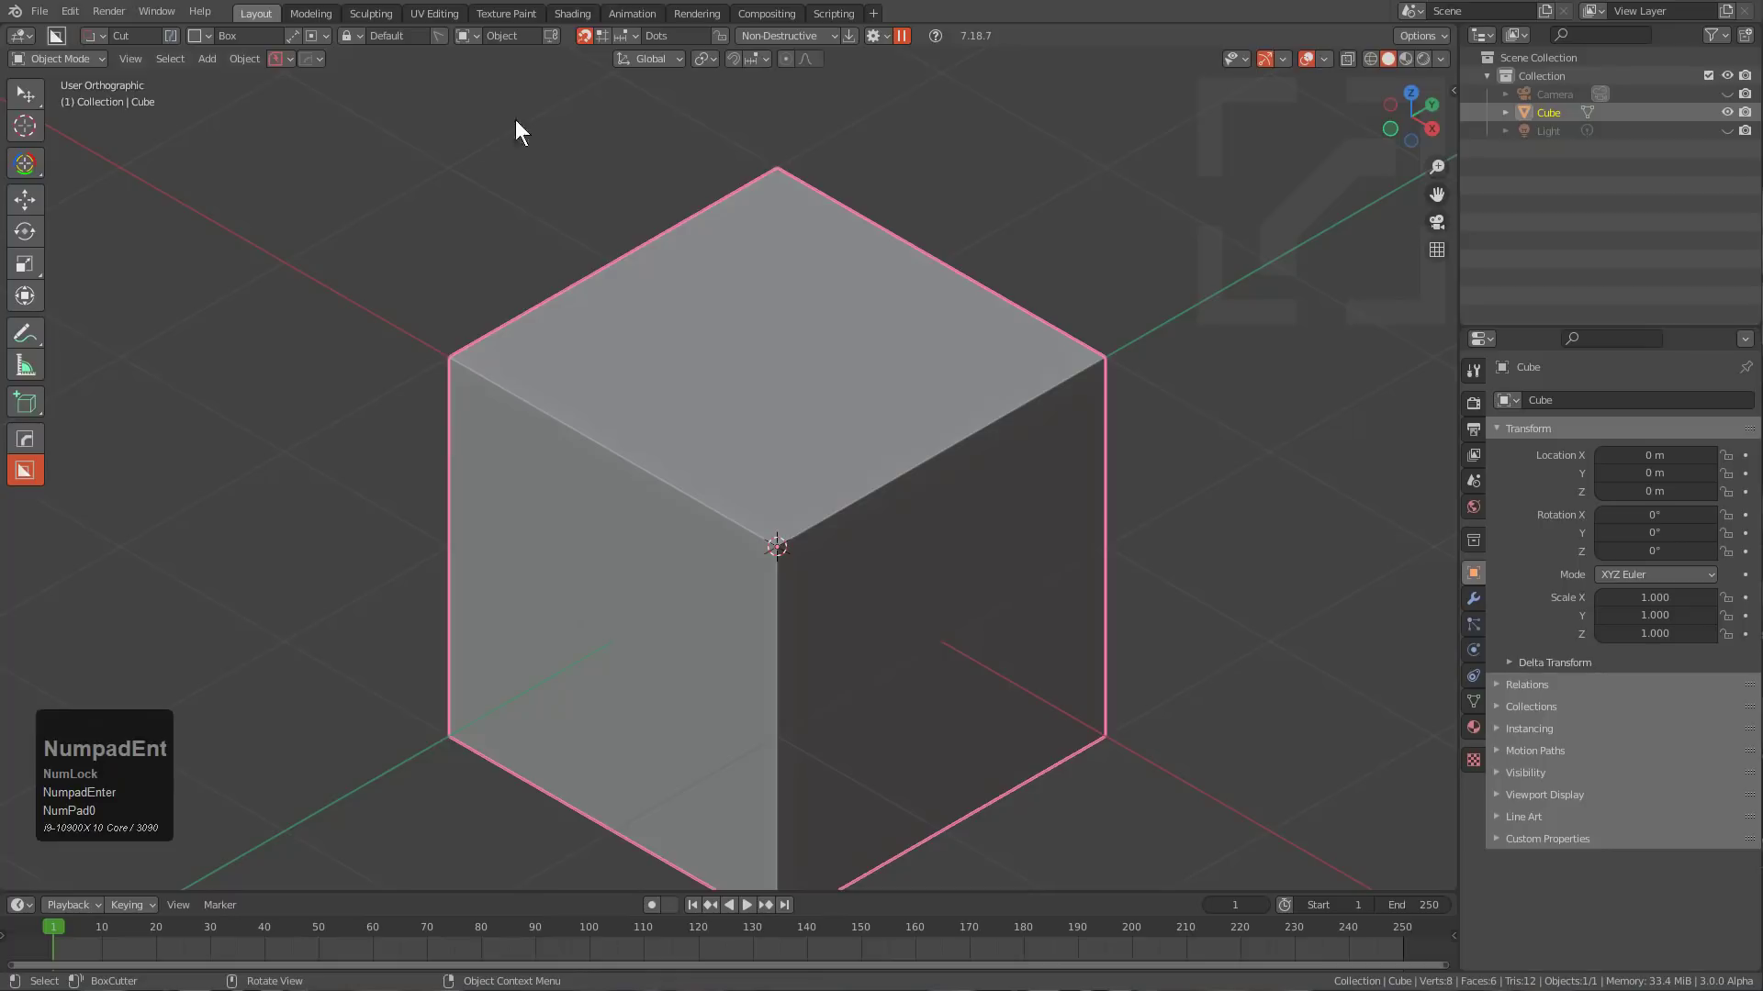
Switch snapping from dots to grid and set the fade-out timing of both the grid and the dots to 900.
{"action": "left_click", "coordinate": [626, 35]}
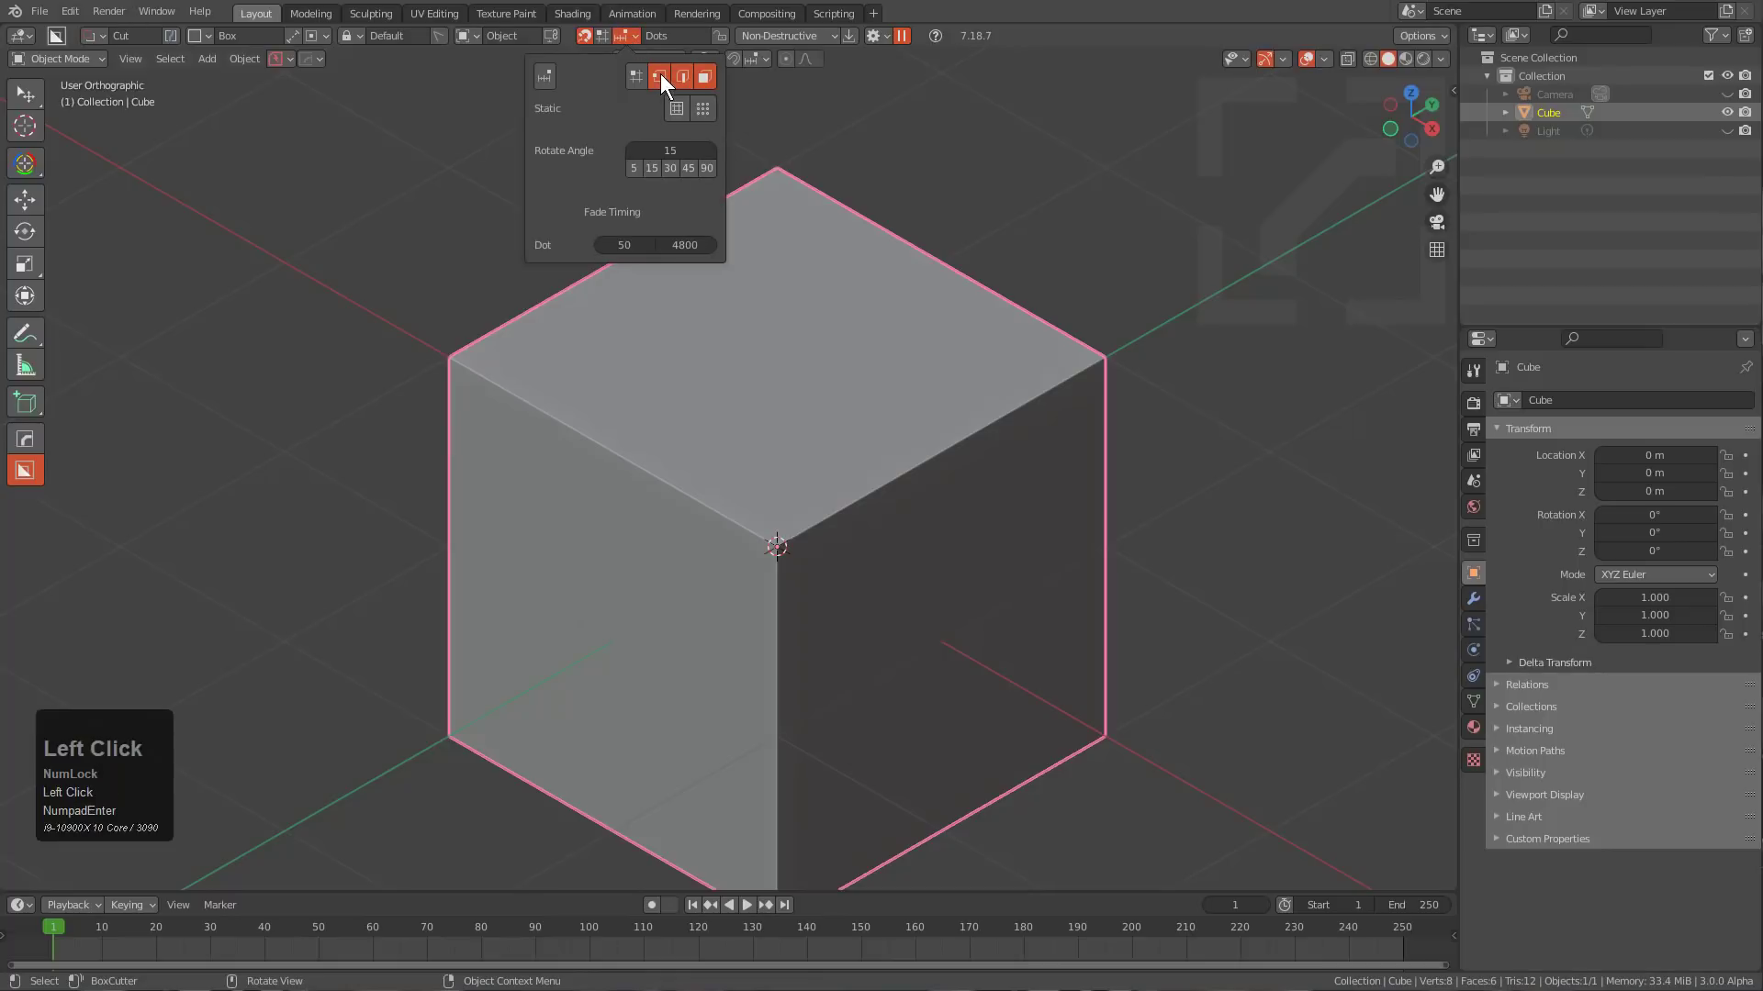
{"action": "left_click", "coordinate": [602, 33]}
{"action": "left_click", "coordinate": [624, 35]}
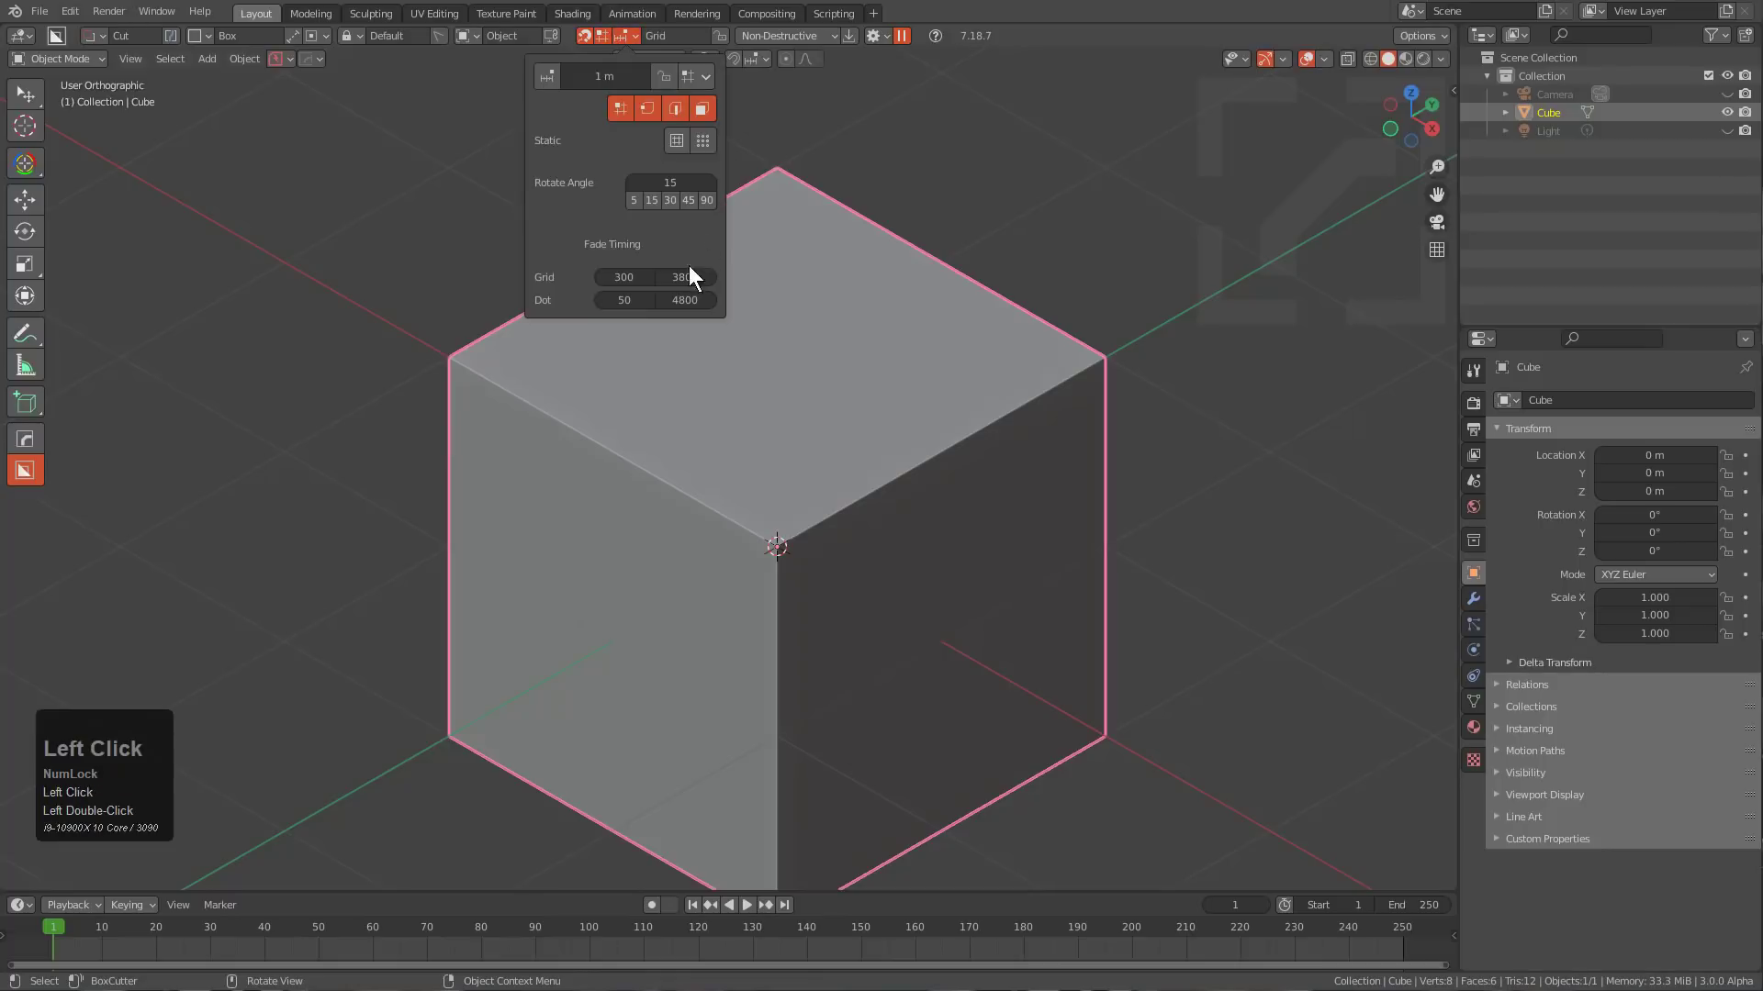
{"action": "type", "text": "00"}
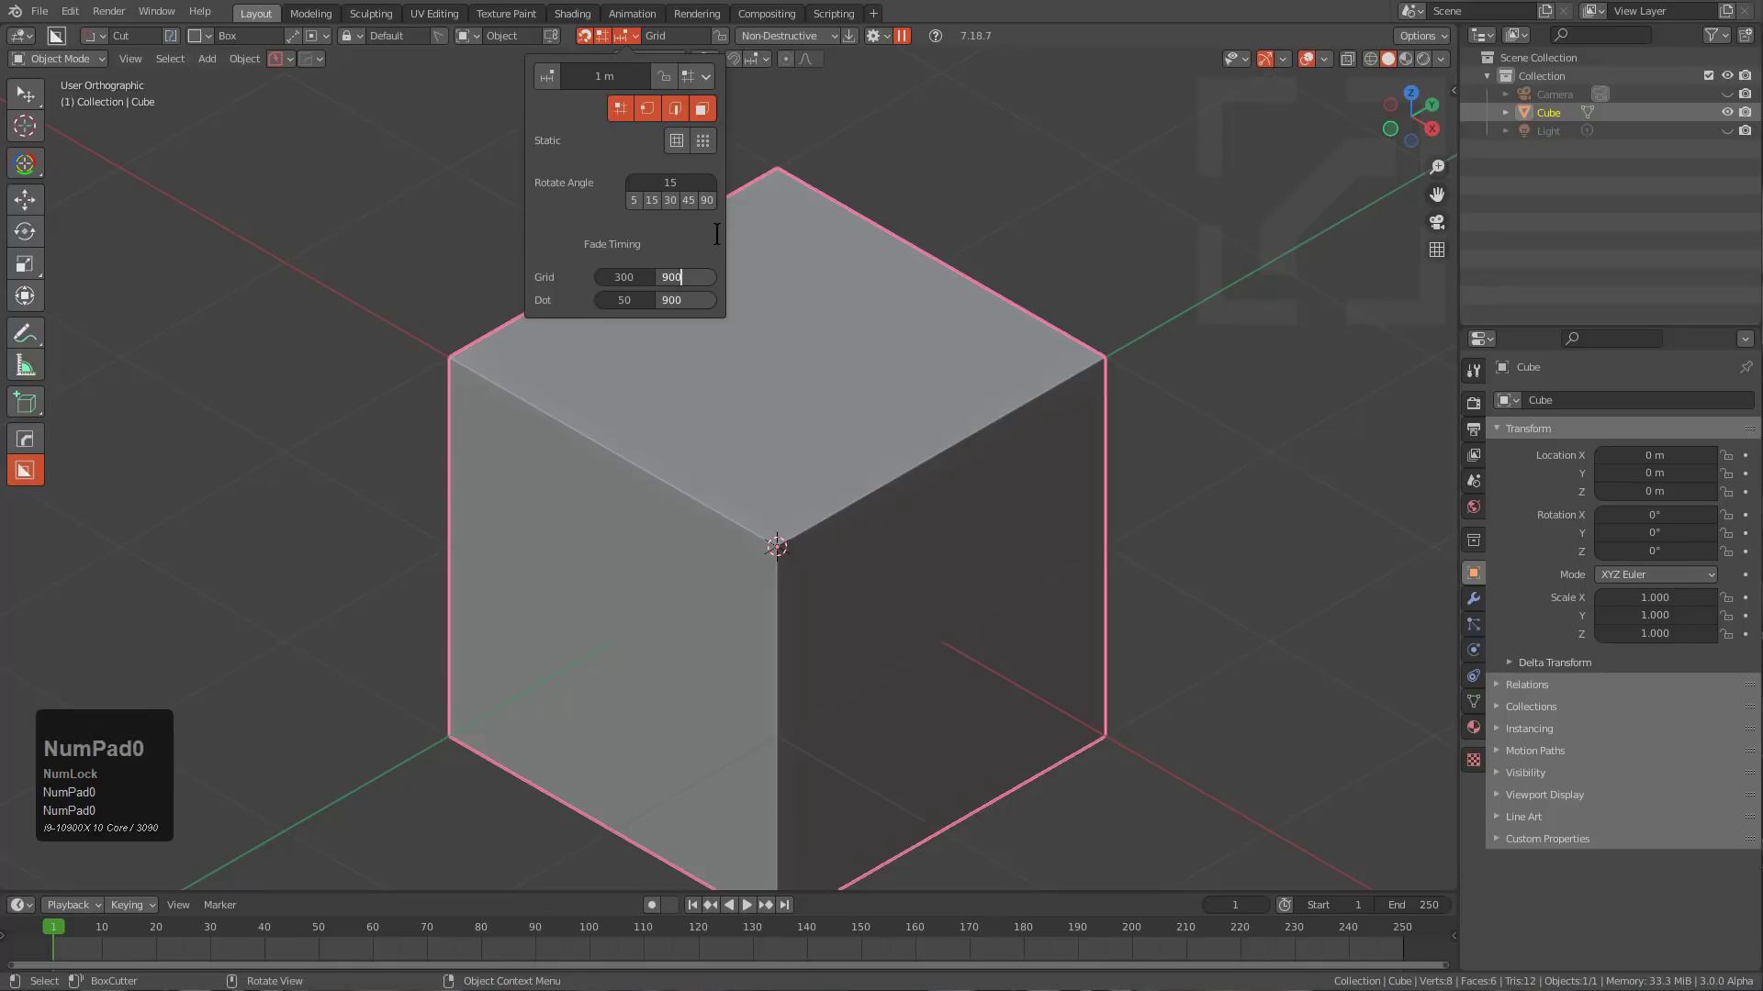
{"action": "key", "text": "KP_Enter"}
Cut a box about 0.987 deep into the cube's top front-left edge and another about 1.134 deep at the right corner, snapped to the grid.
{"action": "scroll", "coordinate": [812, 299], "scroll_direction": "down", "scroll_amount": 2}
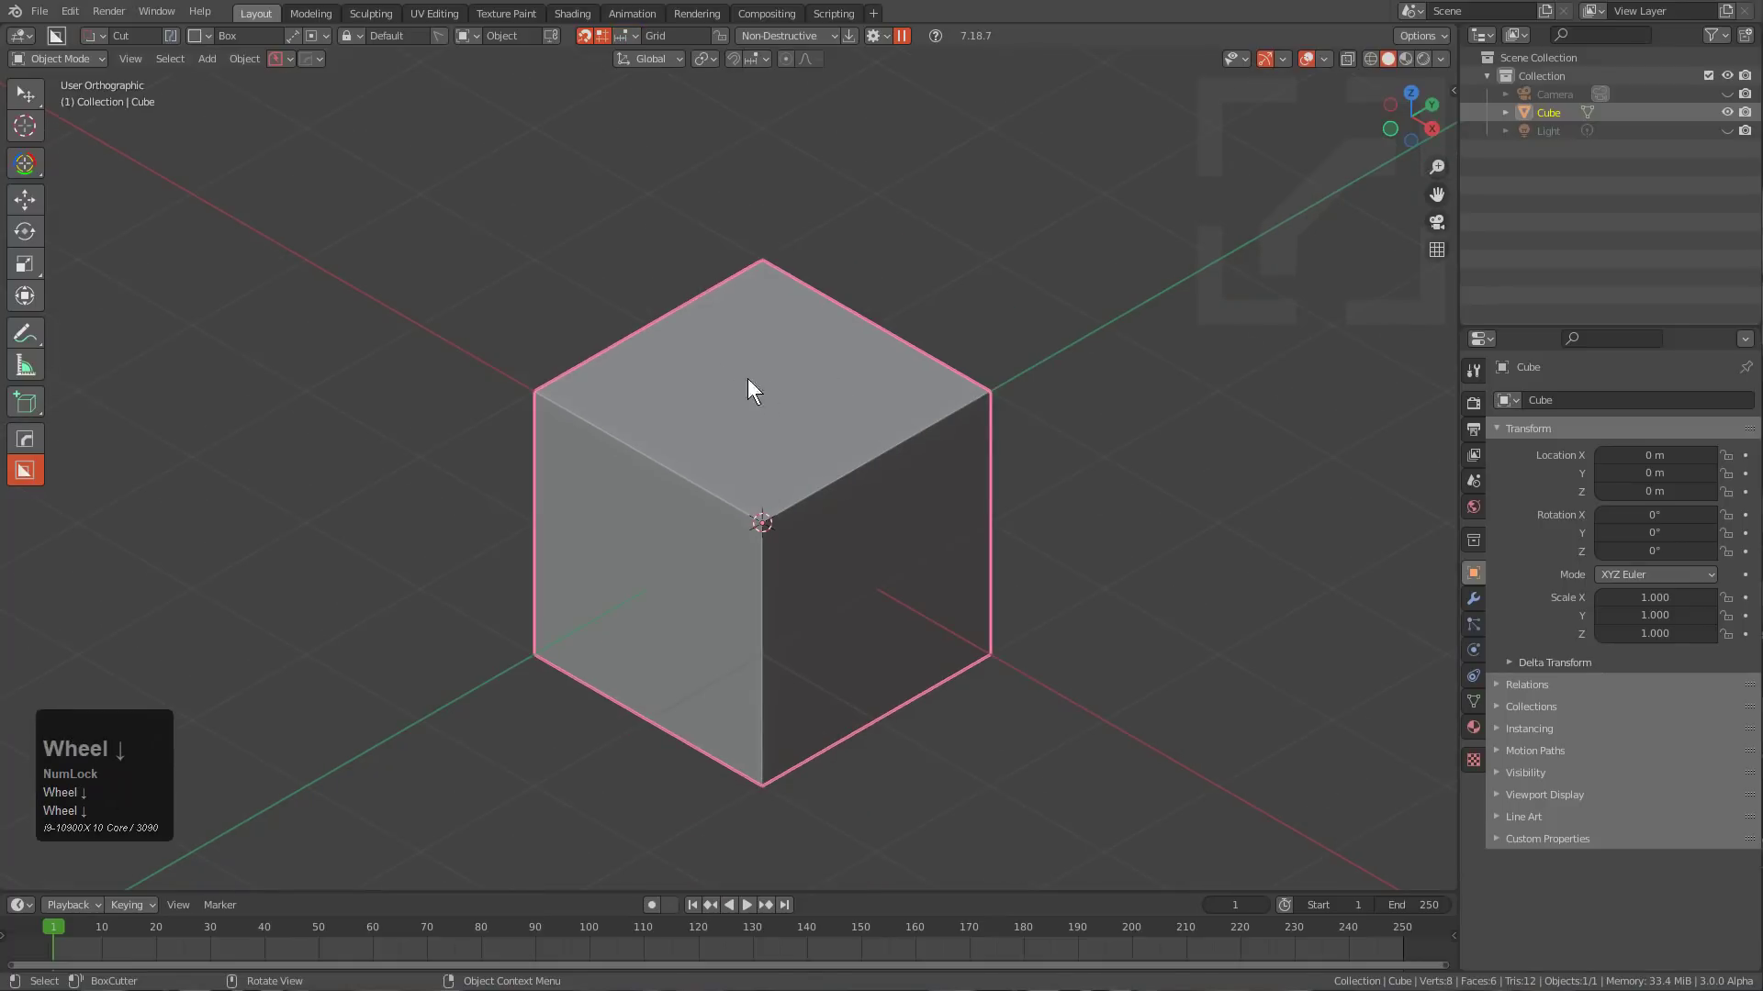
{"action": "left_click_drag", "start_coordinate": [748, 378], "coordinate": [625, 665]}
{"action": "key", "text": "h"}
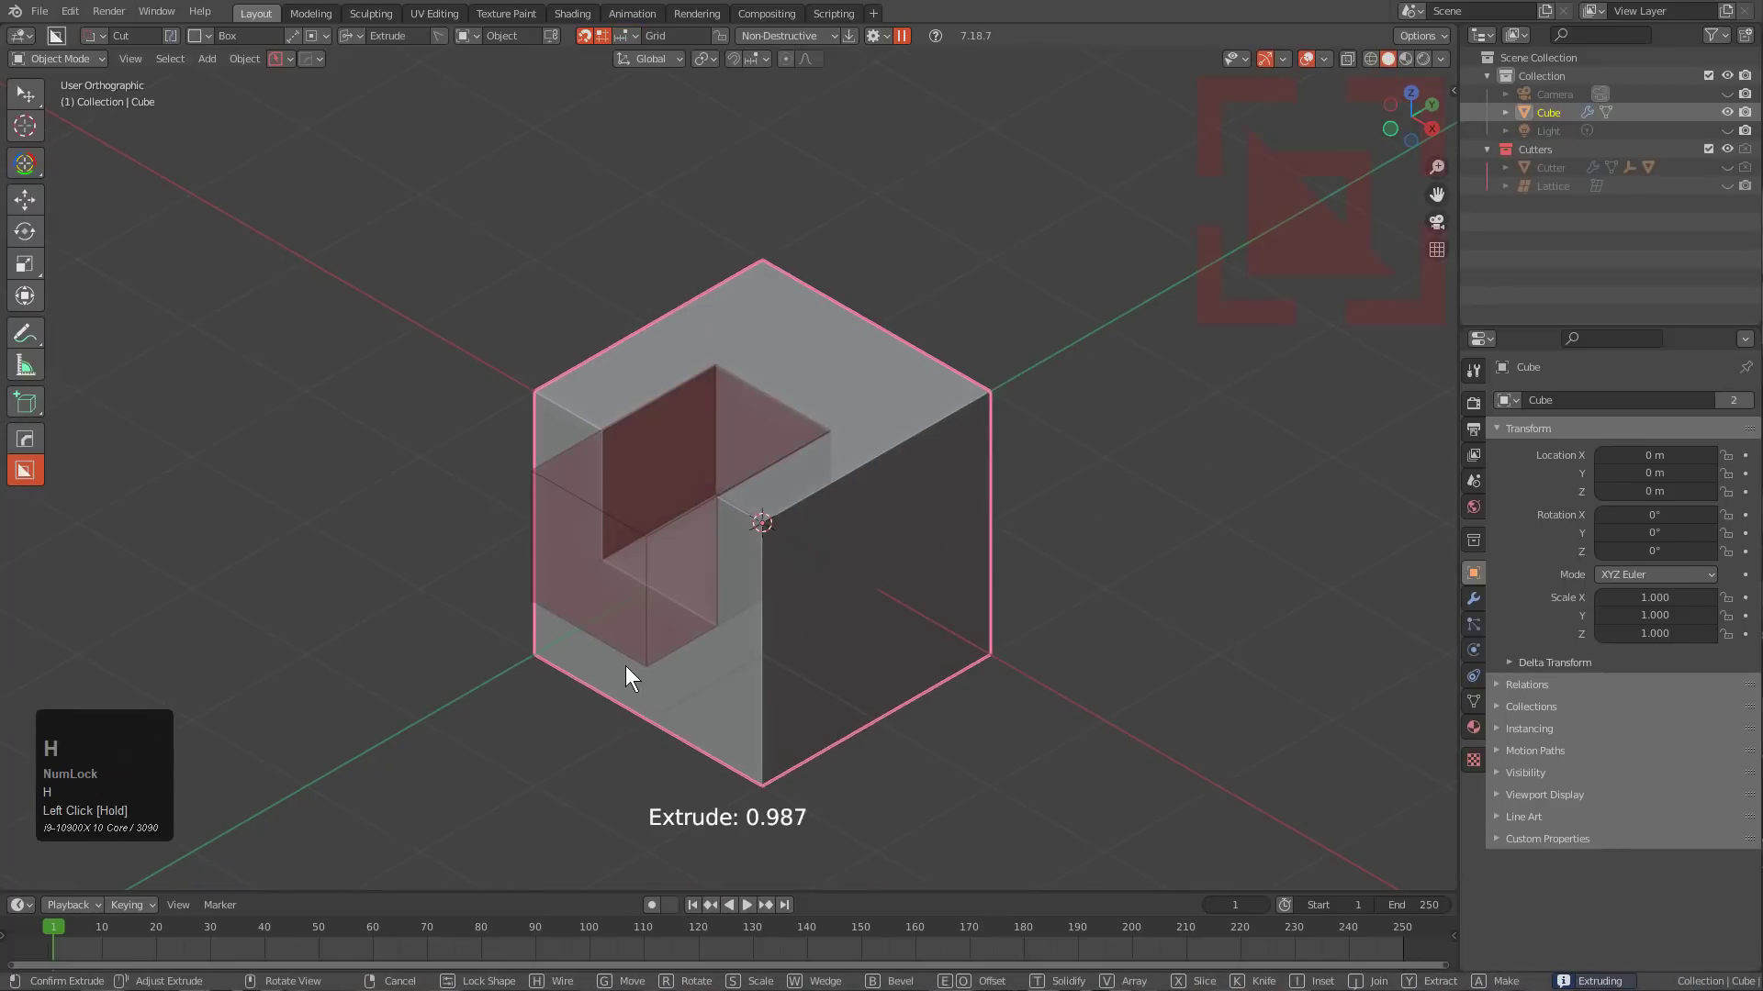
{"action": "left_click", "coordinate": [625, 665]}
{"action": "key", "text": "ctrl"}
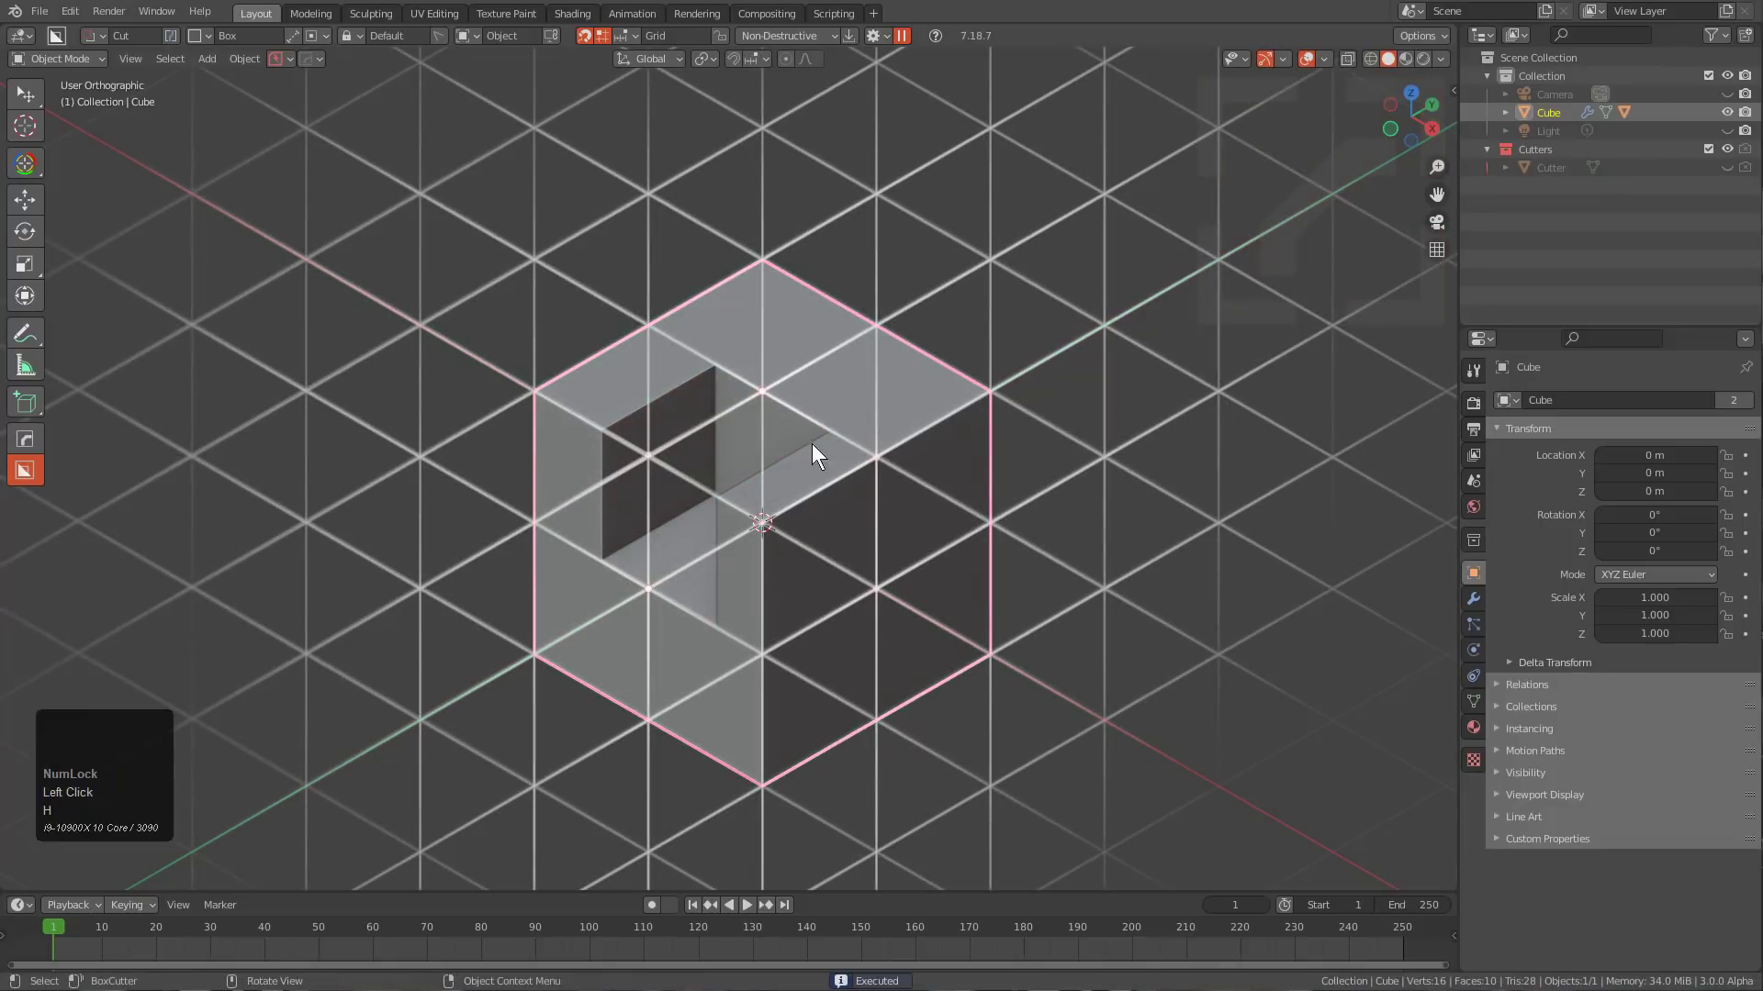
{"action": "mouse_move", "coordinate": [869, 381]}
{"action": "left_mouse_down"}
{"action": "mouse_move", "coordinate": [982, 427]}
{"action": "mouse_move", "coordinate": [1084, 381]}
{"action": "left_mouse_up"}
{"action": "left_click", "coordinate": [1033, 528]}
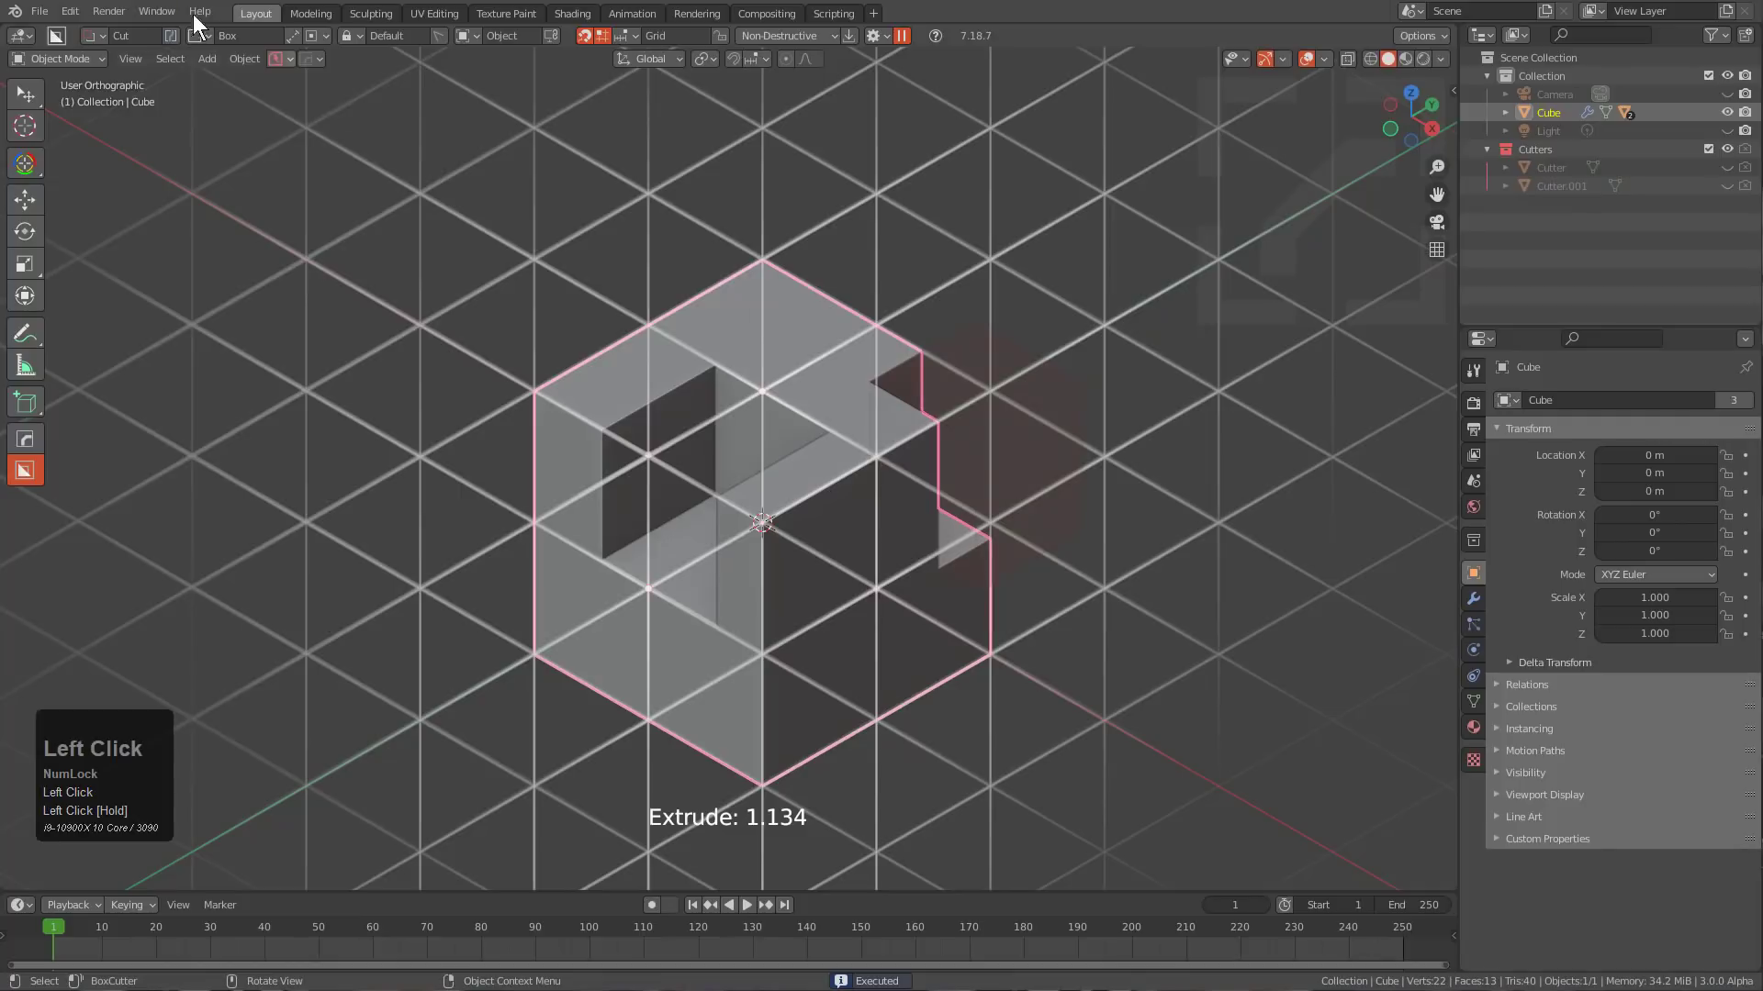
Start a new General file to get back to an uncut cube.
{"action": "left_click", "coordinate": [52, 11]}
{"action": "mouse_move", "coordinate": [54, 31]}
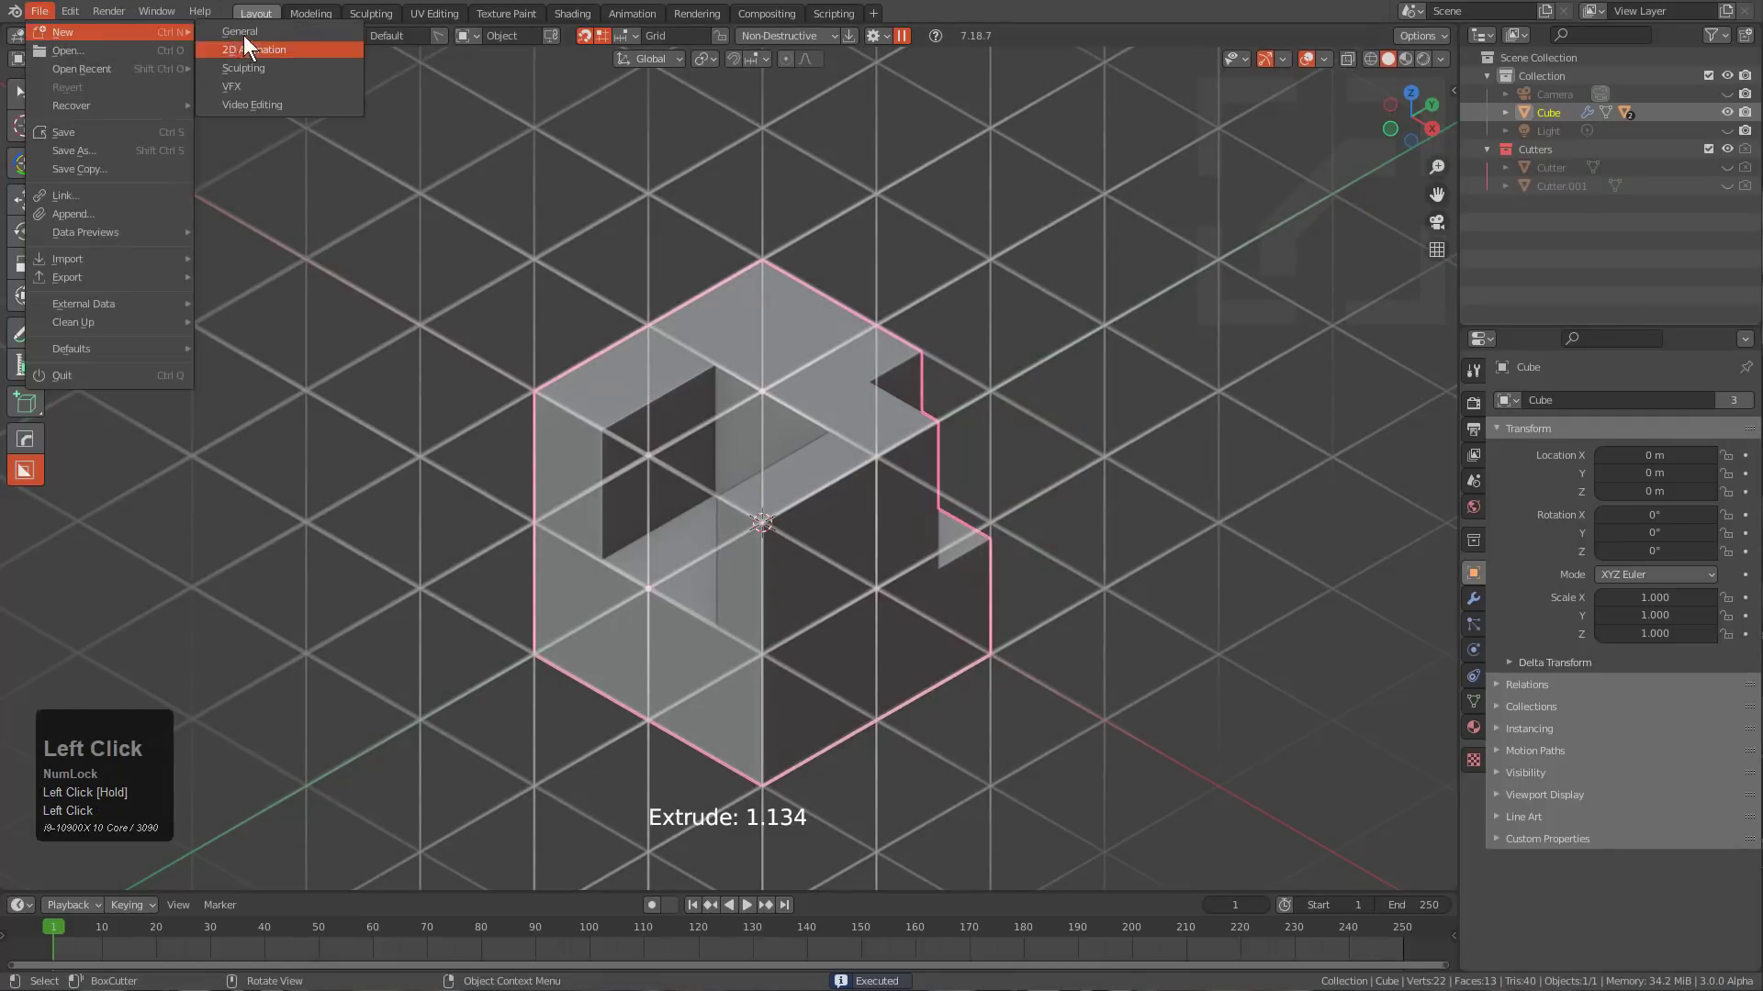
{"action": "left_click", "coordinate": [244, 35]}
{"action": "scroll", "coordinate": [762, 410], "scroll_direction": "down", "scroll_amount": 5}
{"action": "middle_click_drag", "start_coordinate": [763, 413], "coordinate": [803, 334]}
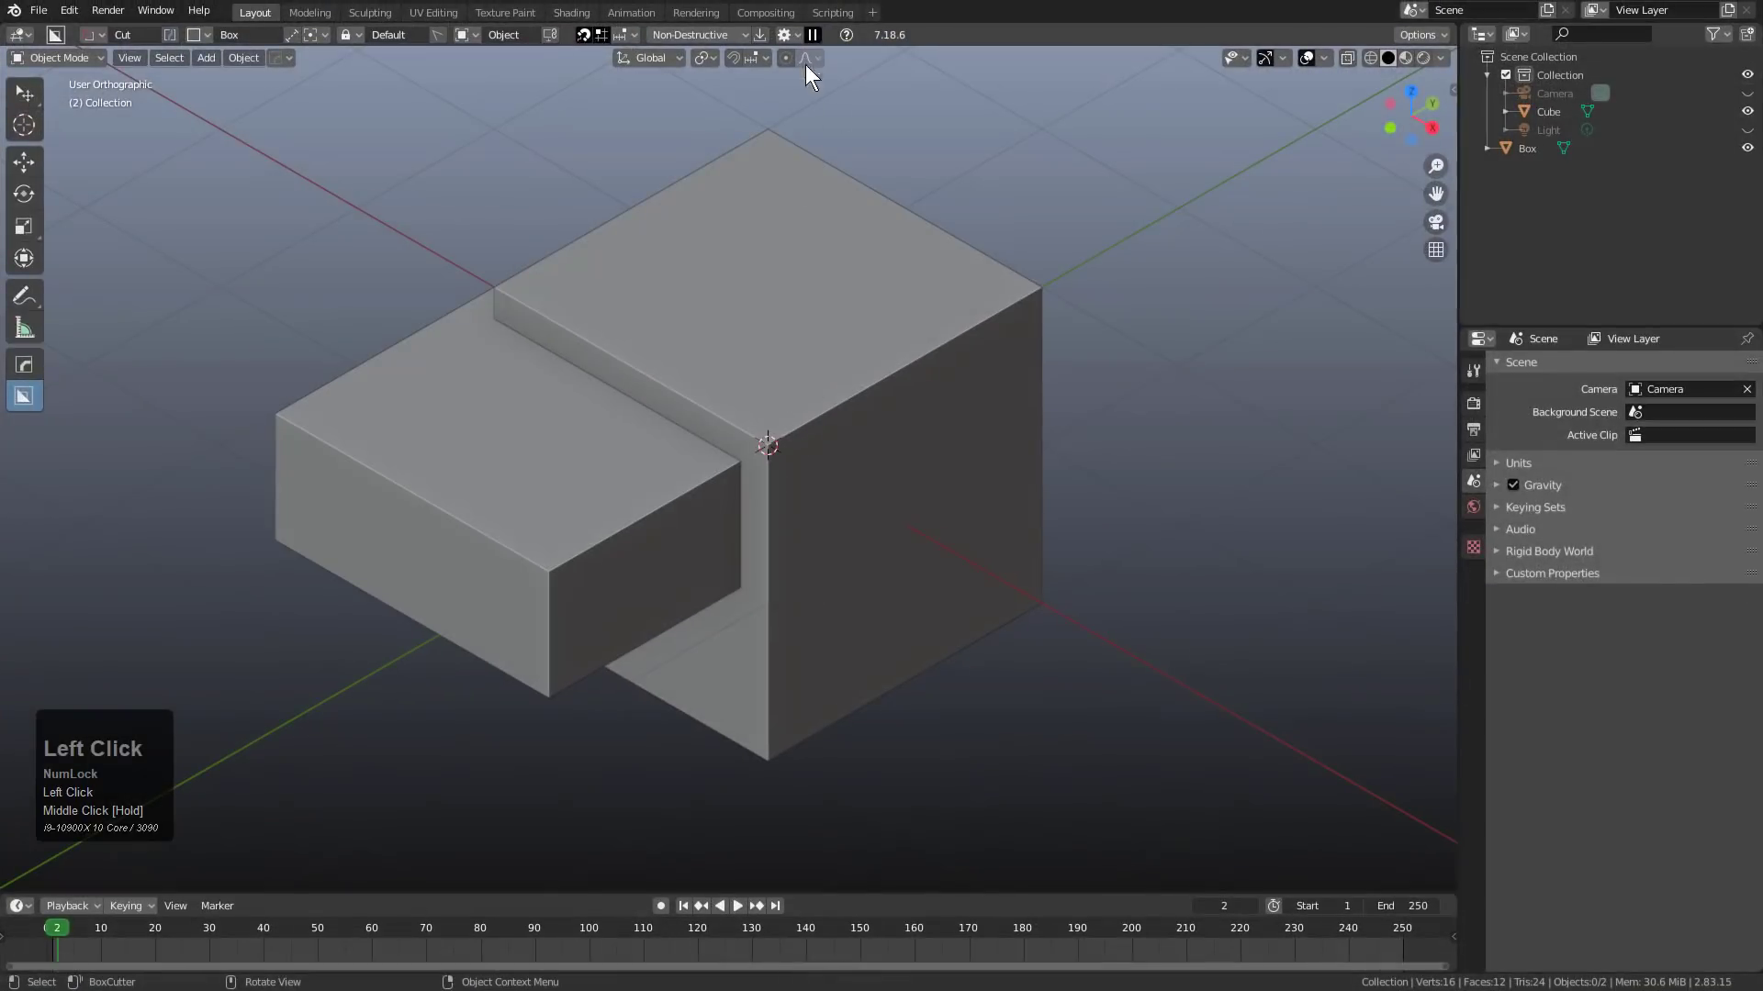
Set the Fade Out time in BoxCutter's display settings to 900, and enter a value for it once more.
{"action": "left_click", "coordinate": [791, 40]}
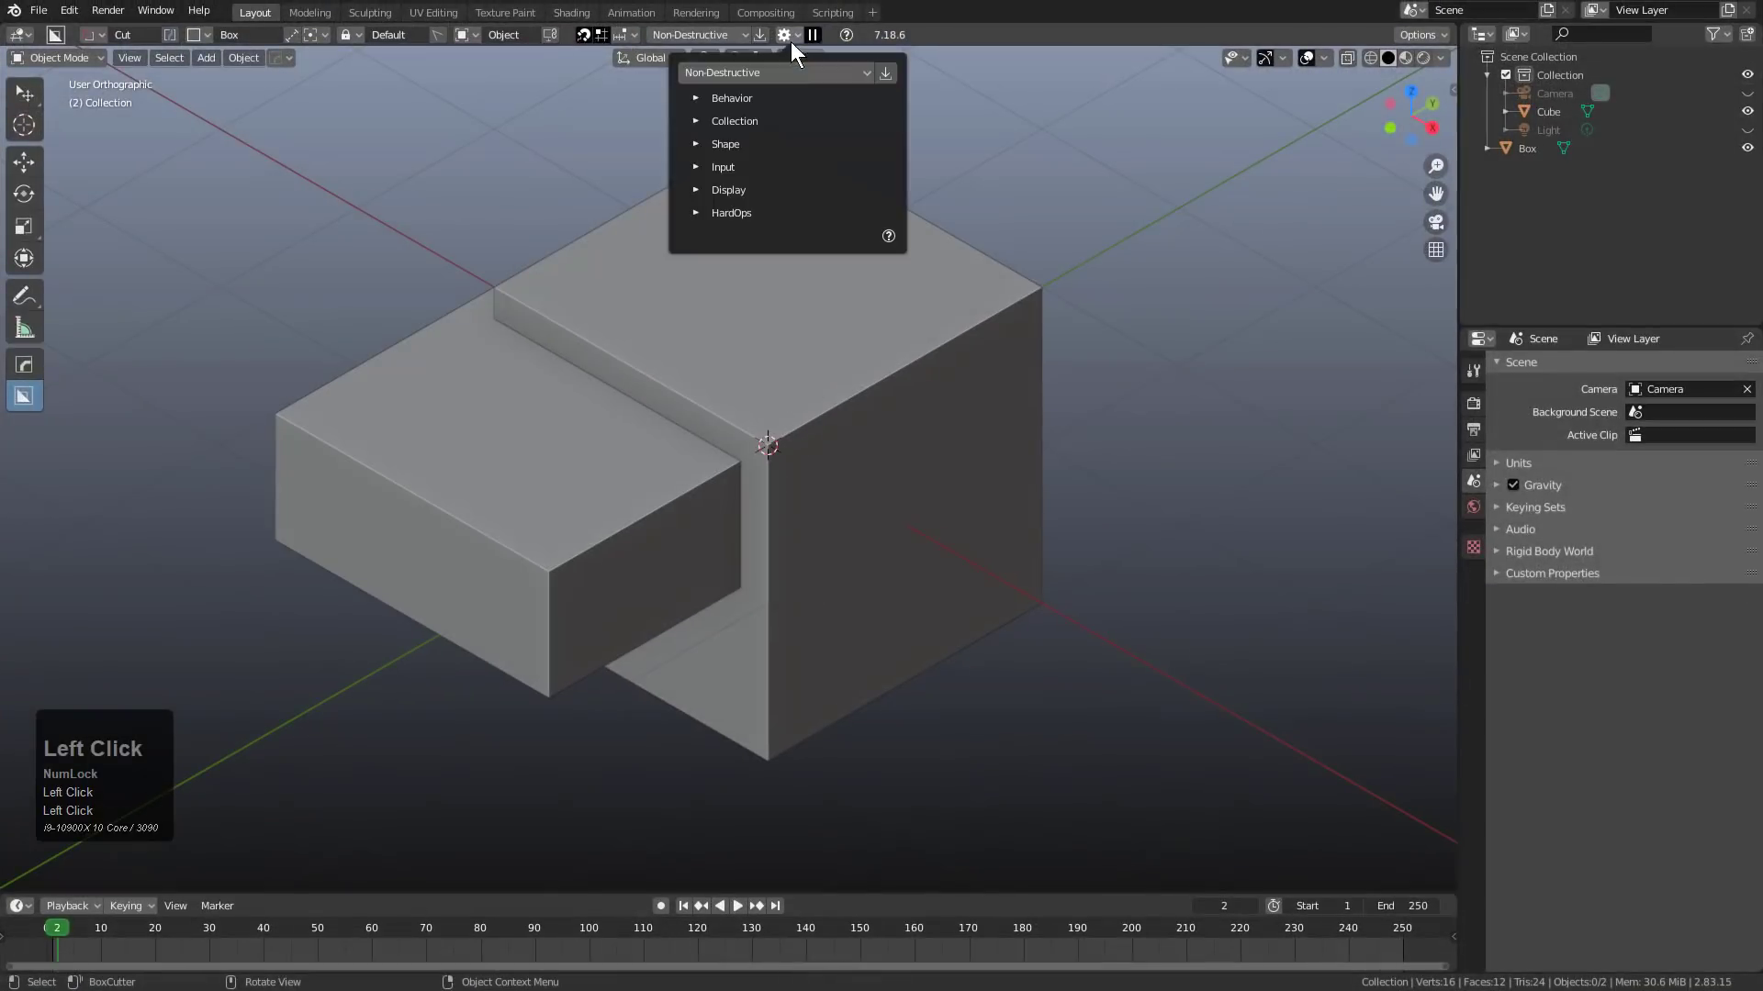
{"action": "left_click", "coordinate": [705, 184]}
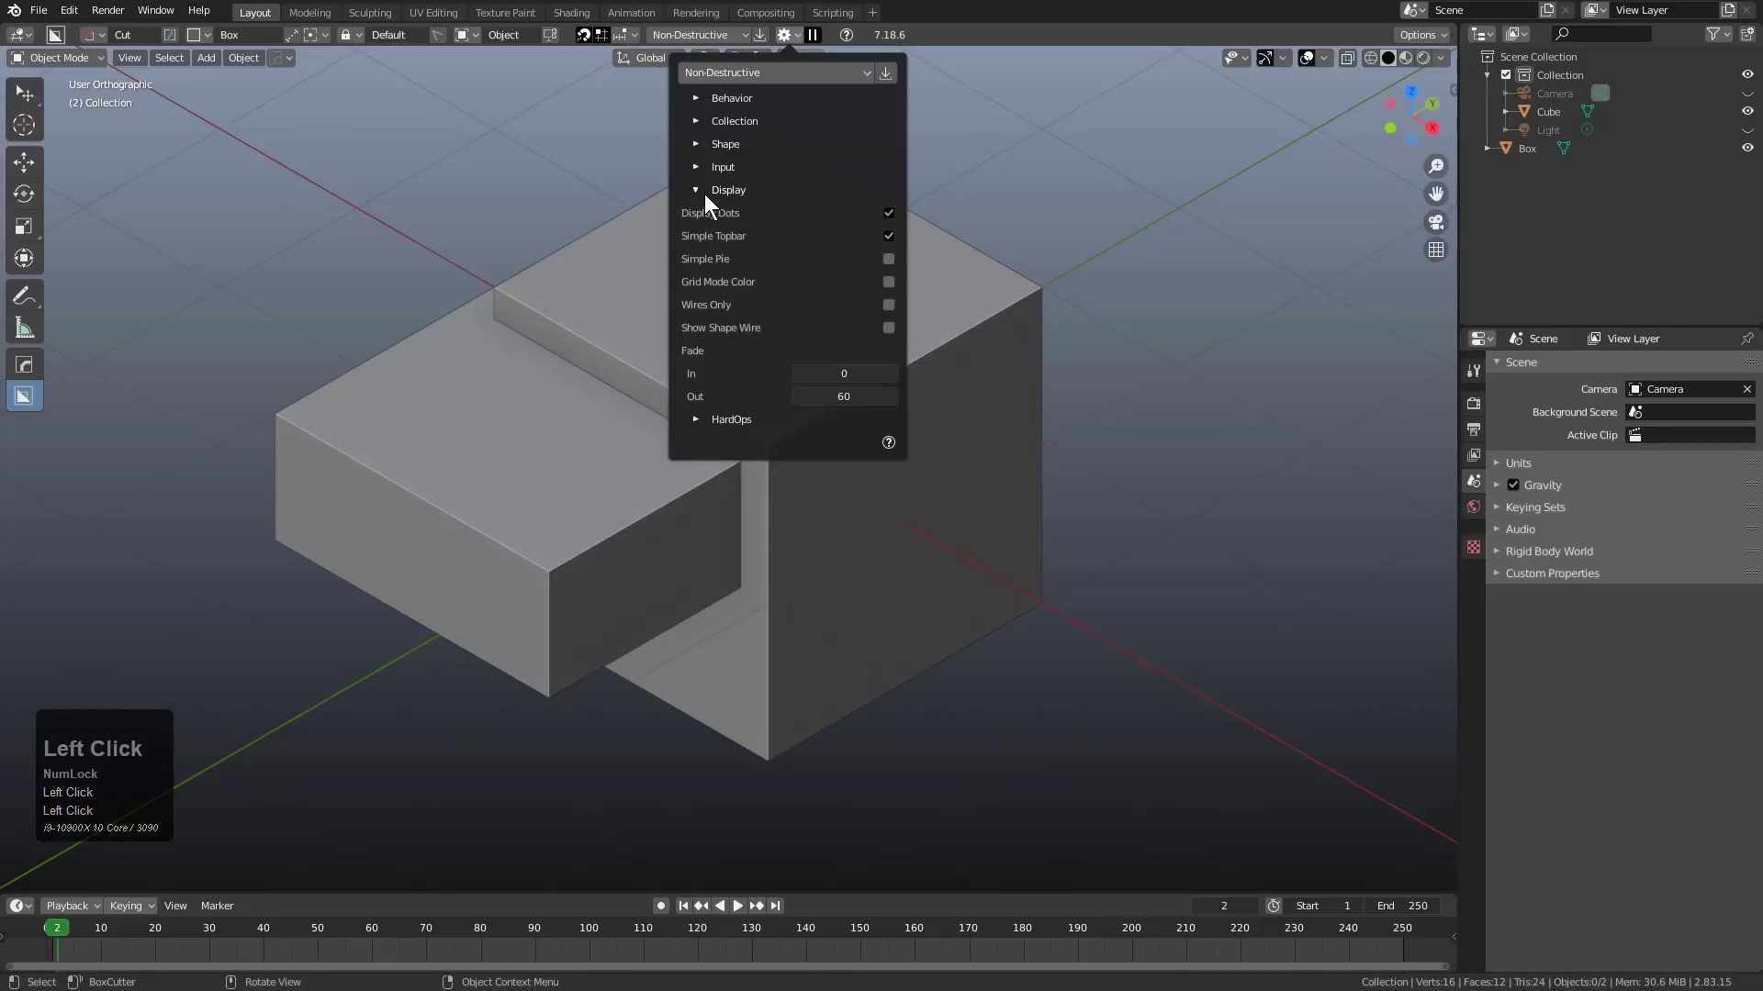
{"action": "left_click", "coordinate": [844, 397]}
{"action": "type", "text": "900"}
{"action": "key", "text": "KP_Enter"}
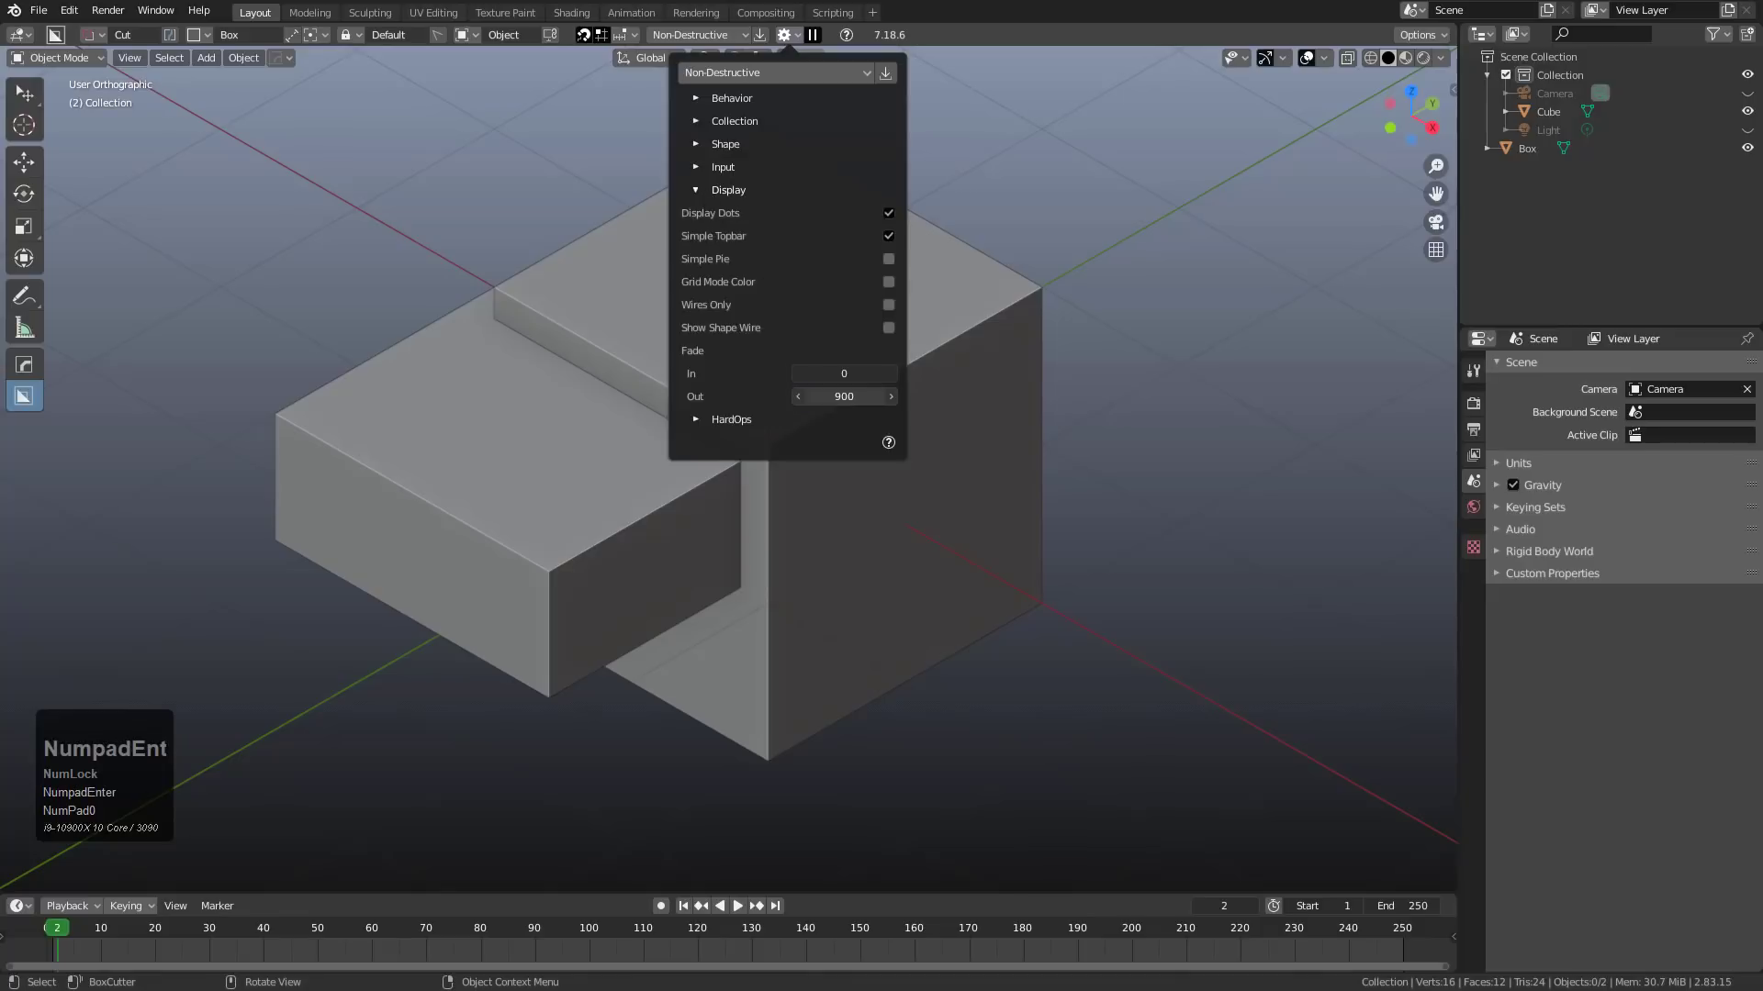
{"action": "left_click", "coordinate": [808, 397]}
{"action": "type", "text": "9"}
{"action": "key", "text": "KP_Enter"}
Select the cube and cut a box from its top face down into the front-right side.
{"action": "left_click", "coordinate": [909, 335]}
{"action": "left_click", "coordinate": [899, 338]}
{"action": "left_click_drag", "start_coordinate": [896, 336], "coordinate": [1001, 589]}
Start a new file without saving the cube and box scene.
{"action": "left_click", "coordinate": [36, 13]}
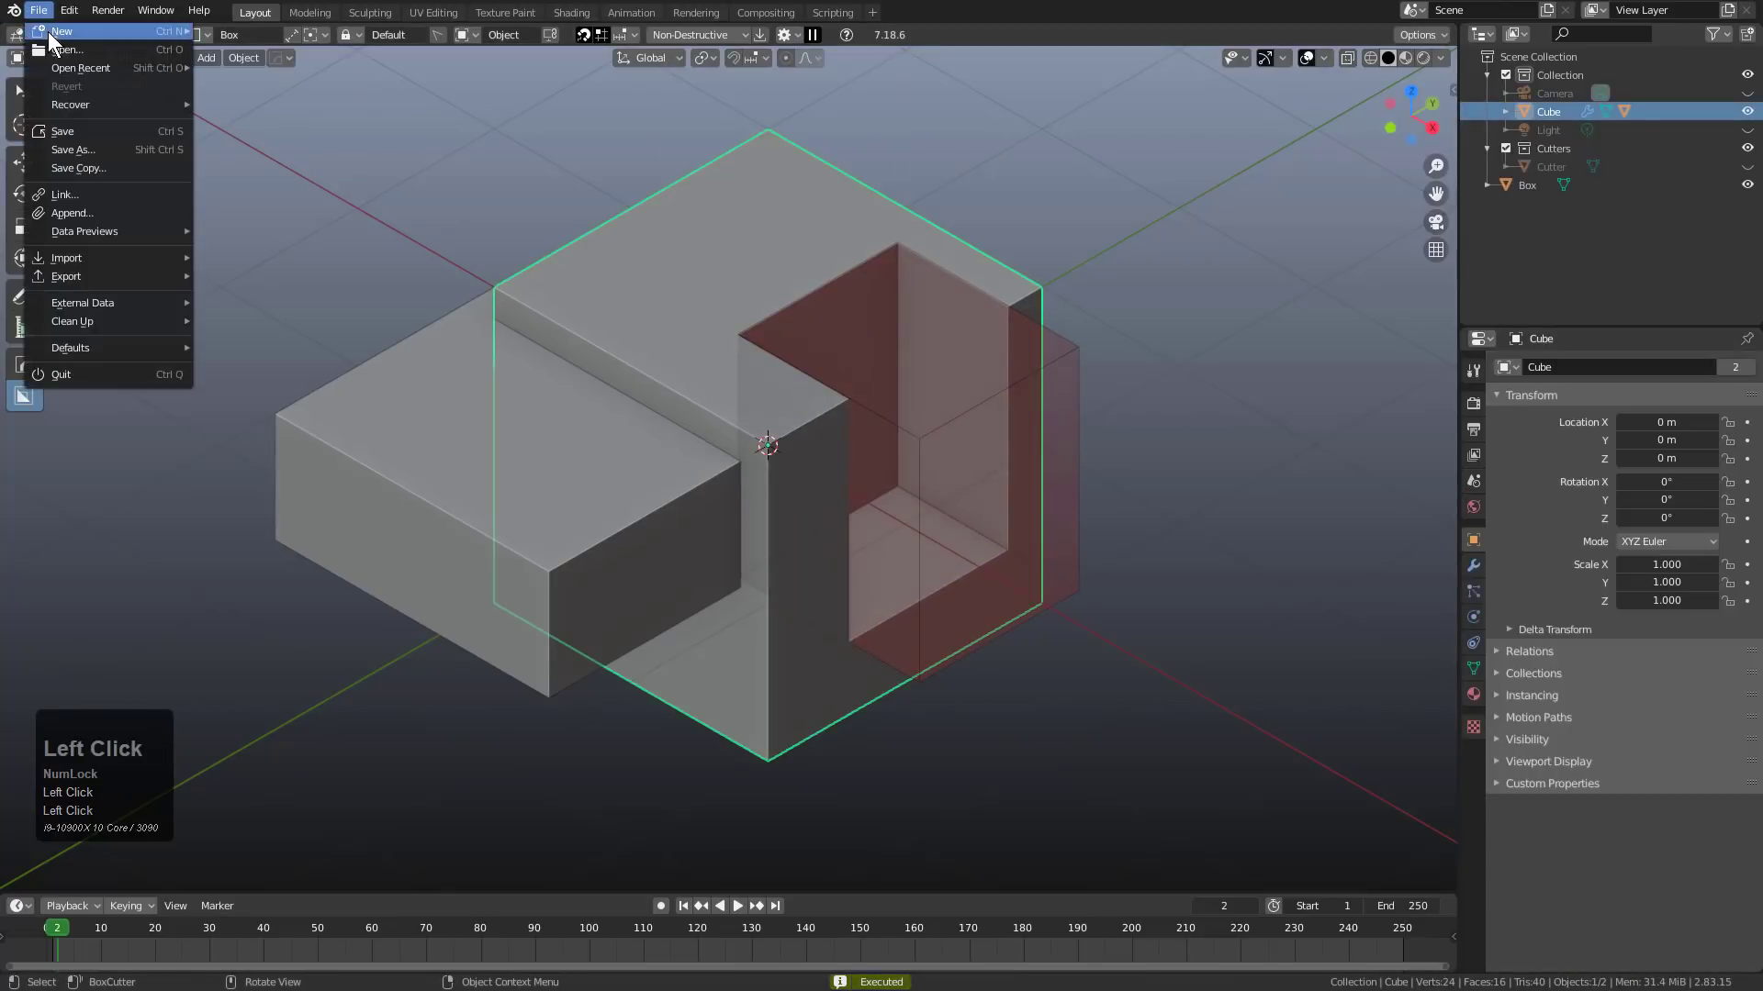
{"action": "key", "text": "ctrl+q"}
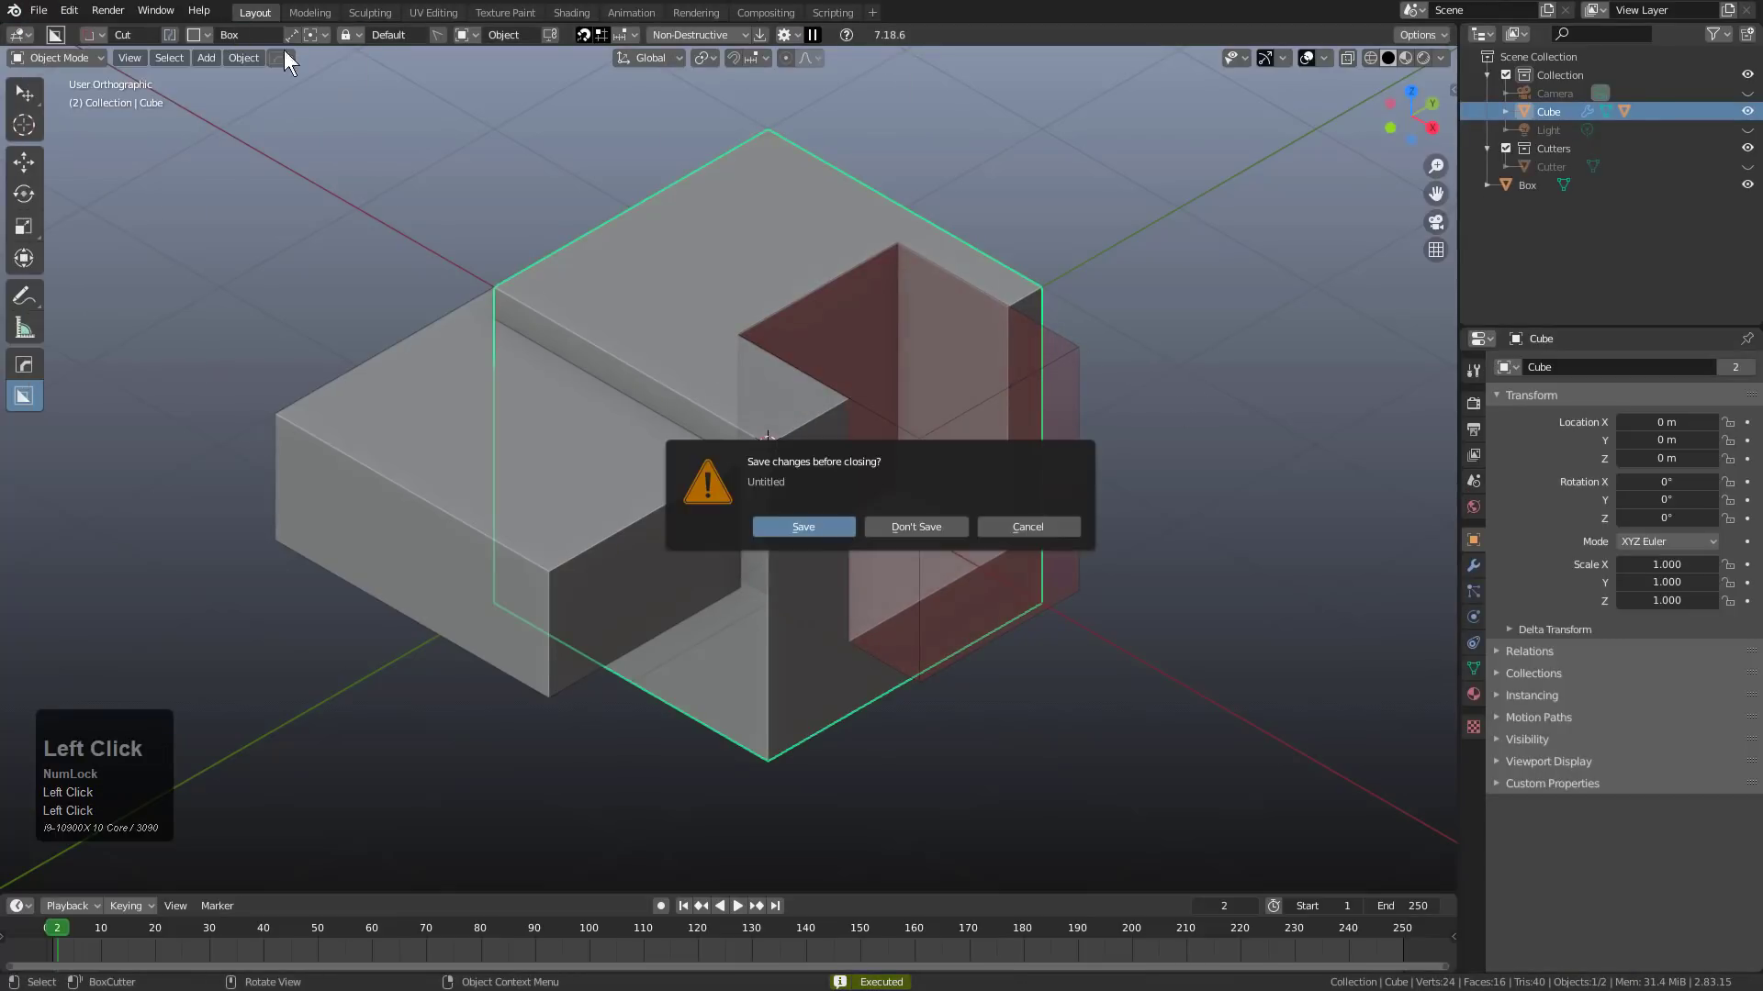
{"action": "left_click", "coordinate": [906, 526]}
Cut one box through the cube's front-left side and another through its front-right side, both drawn from the top face.
{"action": "middle_click_drag", "start_coordinate": [893, 472], "coordinate": [670, 338]}
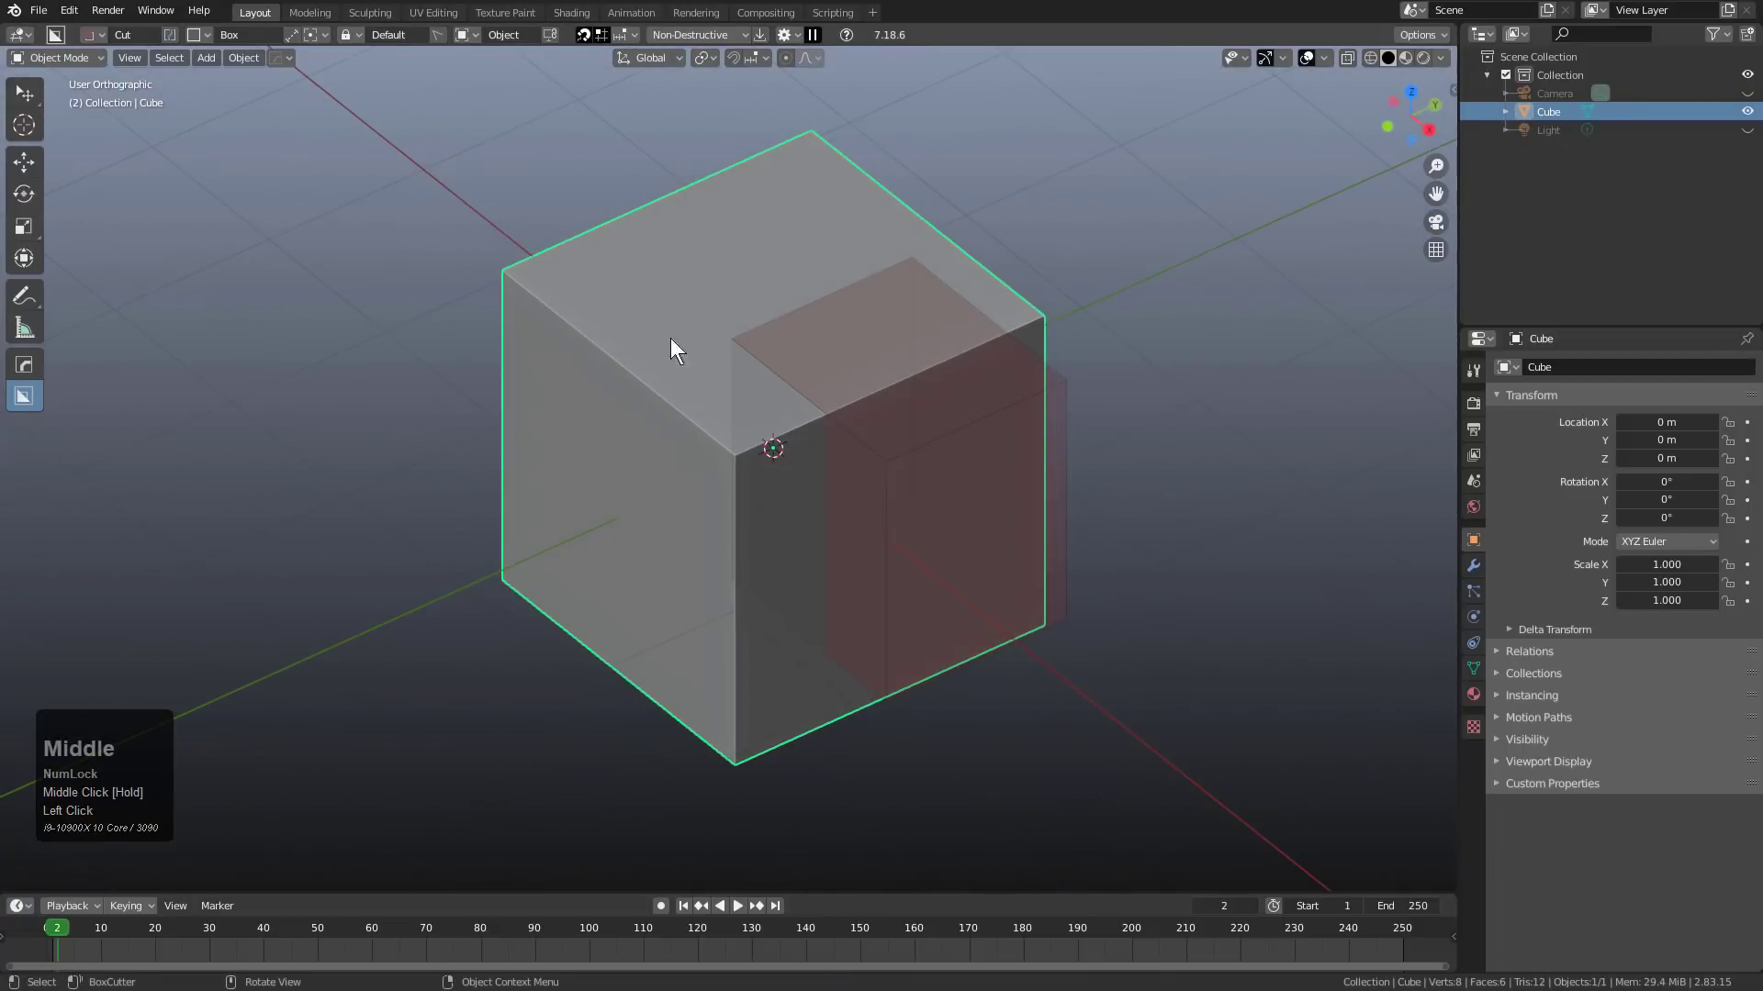
{"action": "left_click_drag", "start_coordinate": [591, 263], "coordinate": [622, 465]}
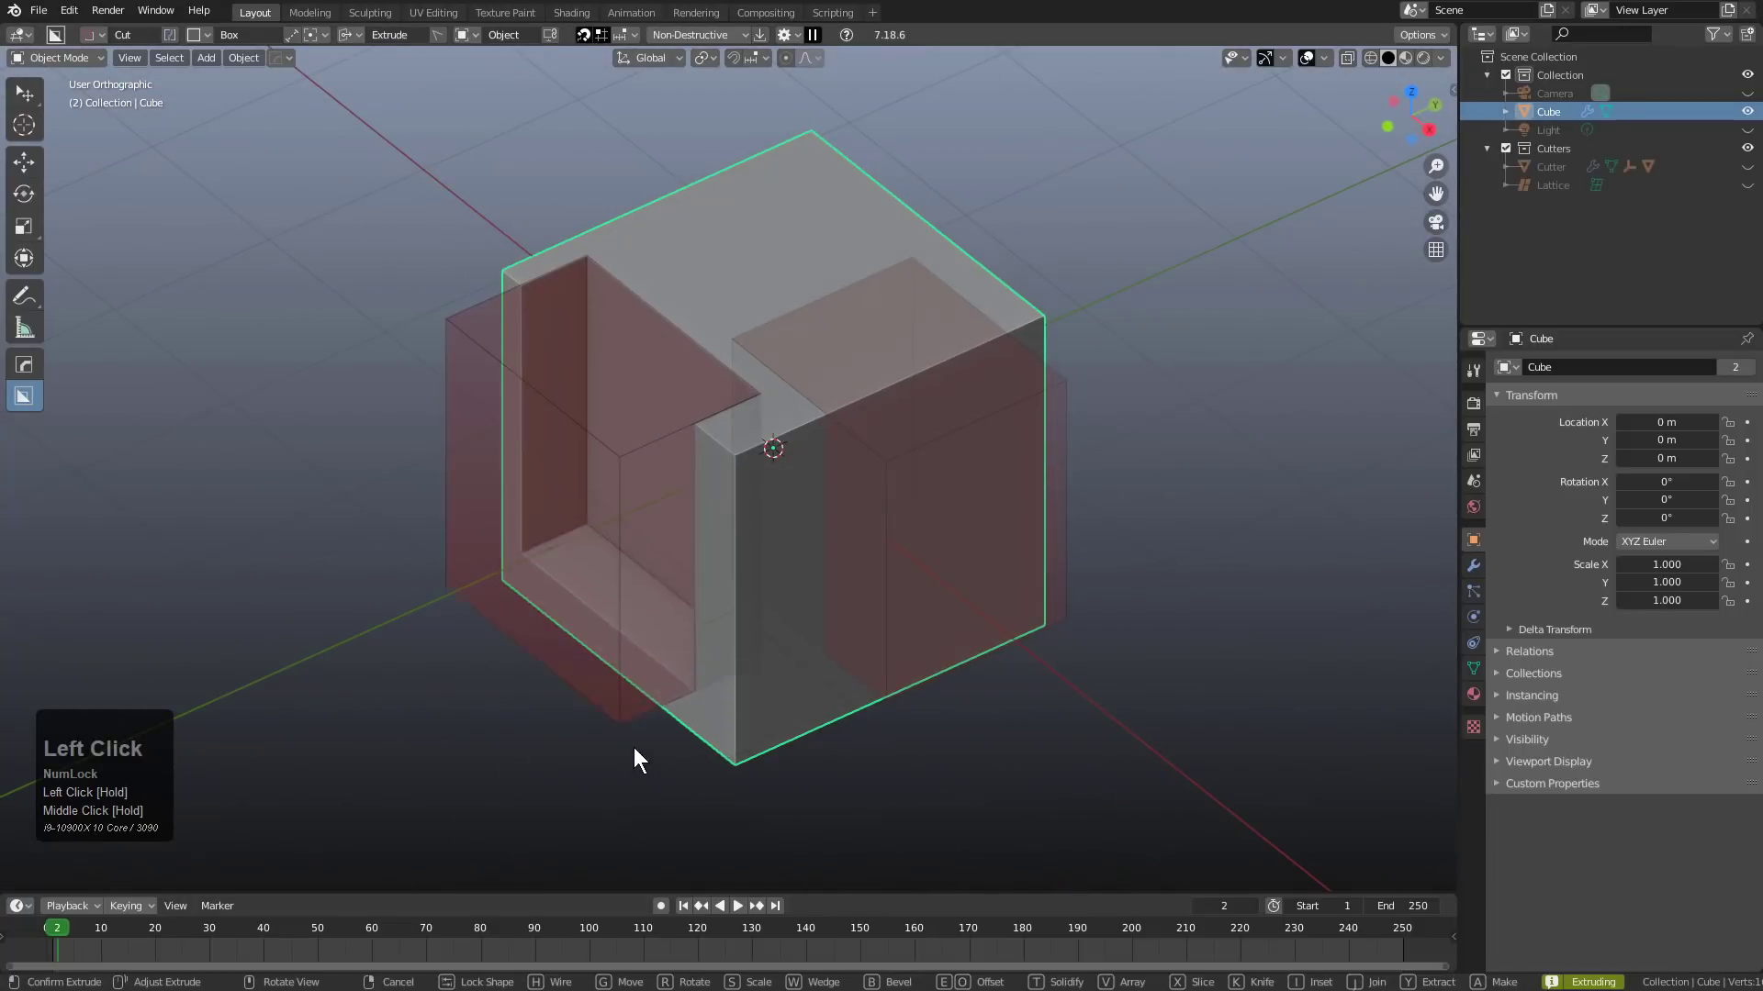
{"action": "left_click", "coordinate": [645, 799]}
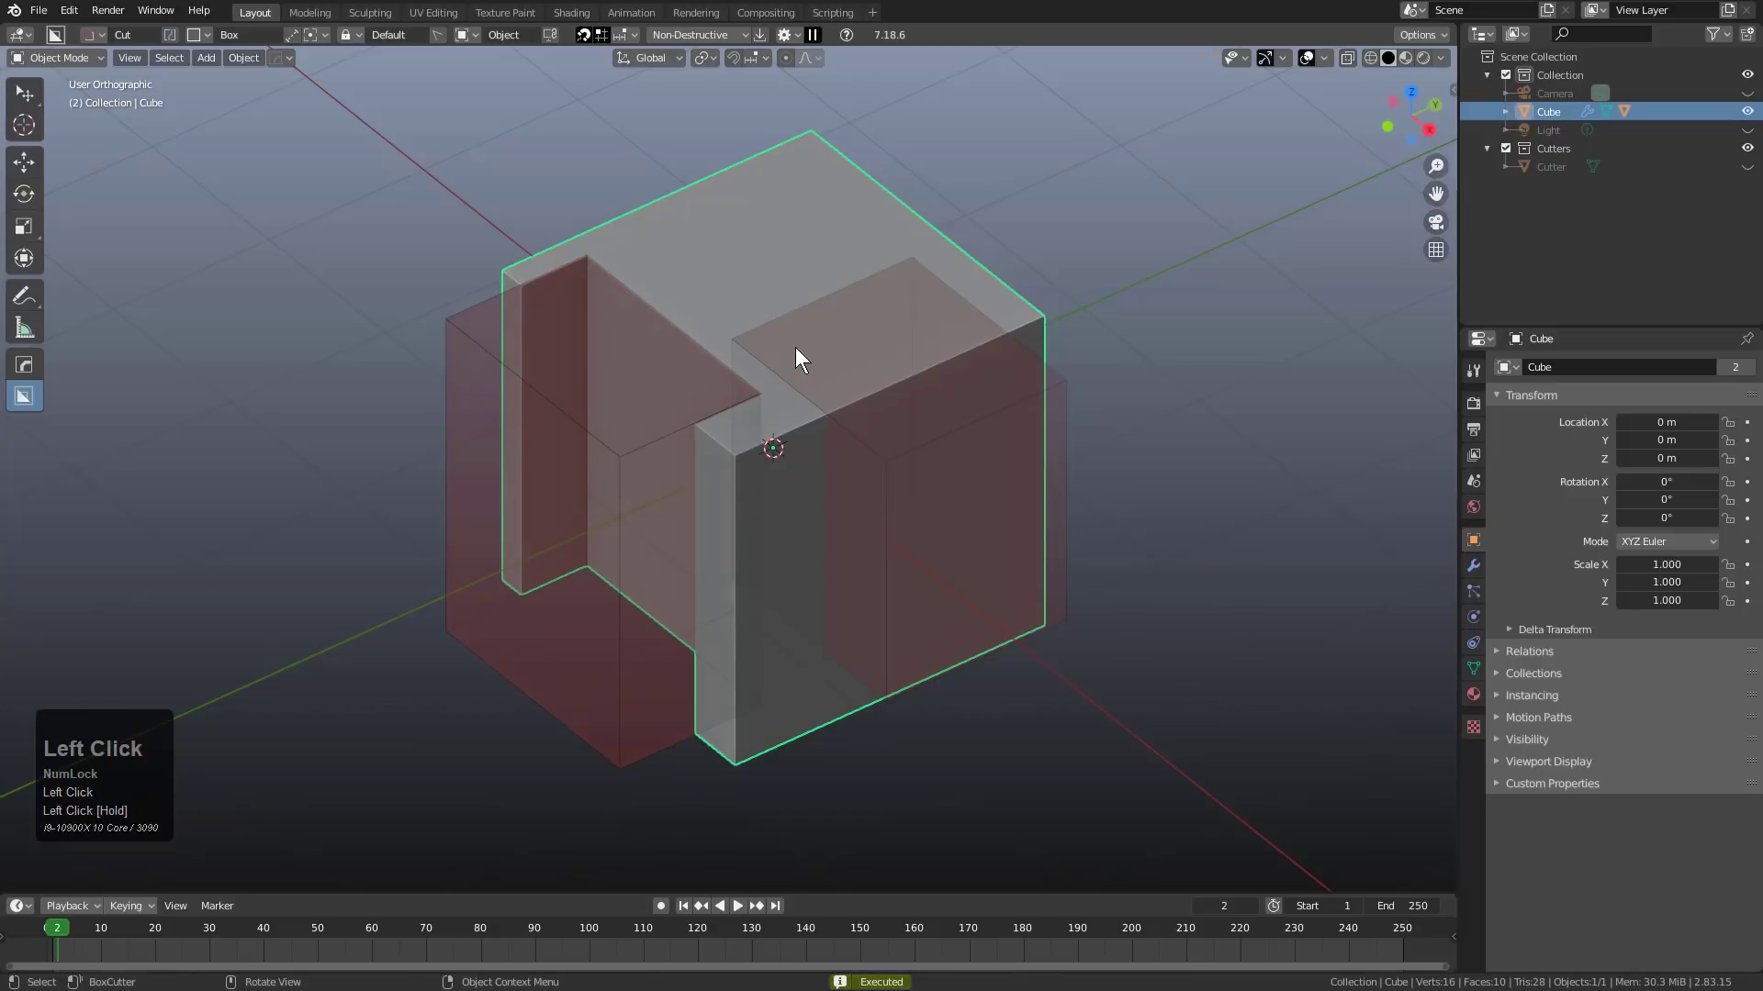
{"action": "mouse_move", "coordinate": [795, 347]}
{"action": "left_mouse_down"}
{"action": "mouse_move", "coordinate": [1022, 416]}
{"action": "mouse_move", "coordinate": [1060, 406]}
{"action": "left_mouse_up"}
{"action": "left_click", "coordinate": [1027, 701]}
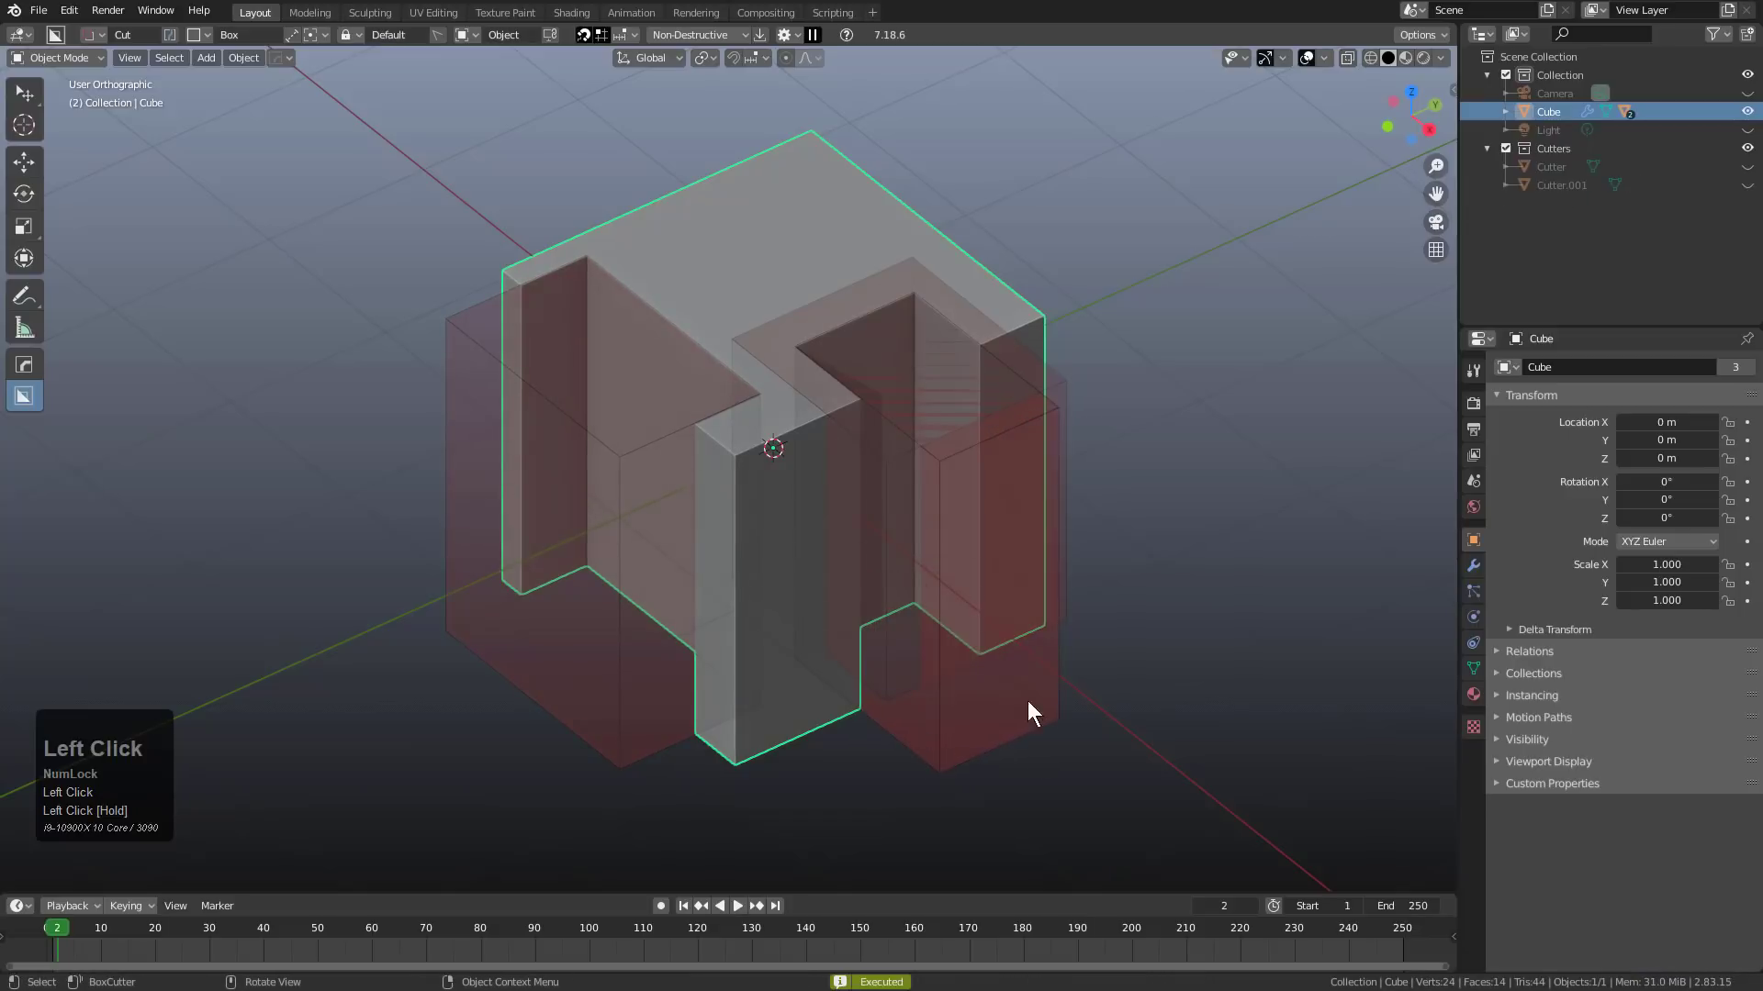
Cut a third box through the cube at the remaining uncut side of its top face.
{"action": "middle_click_drag", "start_coordinate": [1027, 701], "coordinate": [748, 417]}
{"action": "scroll", "coordinate": [847, 318], "scroll_direction": "up", "scroll_amount": 2}
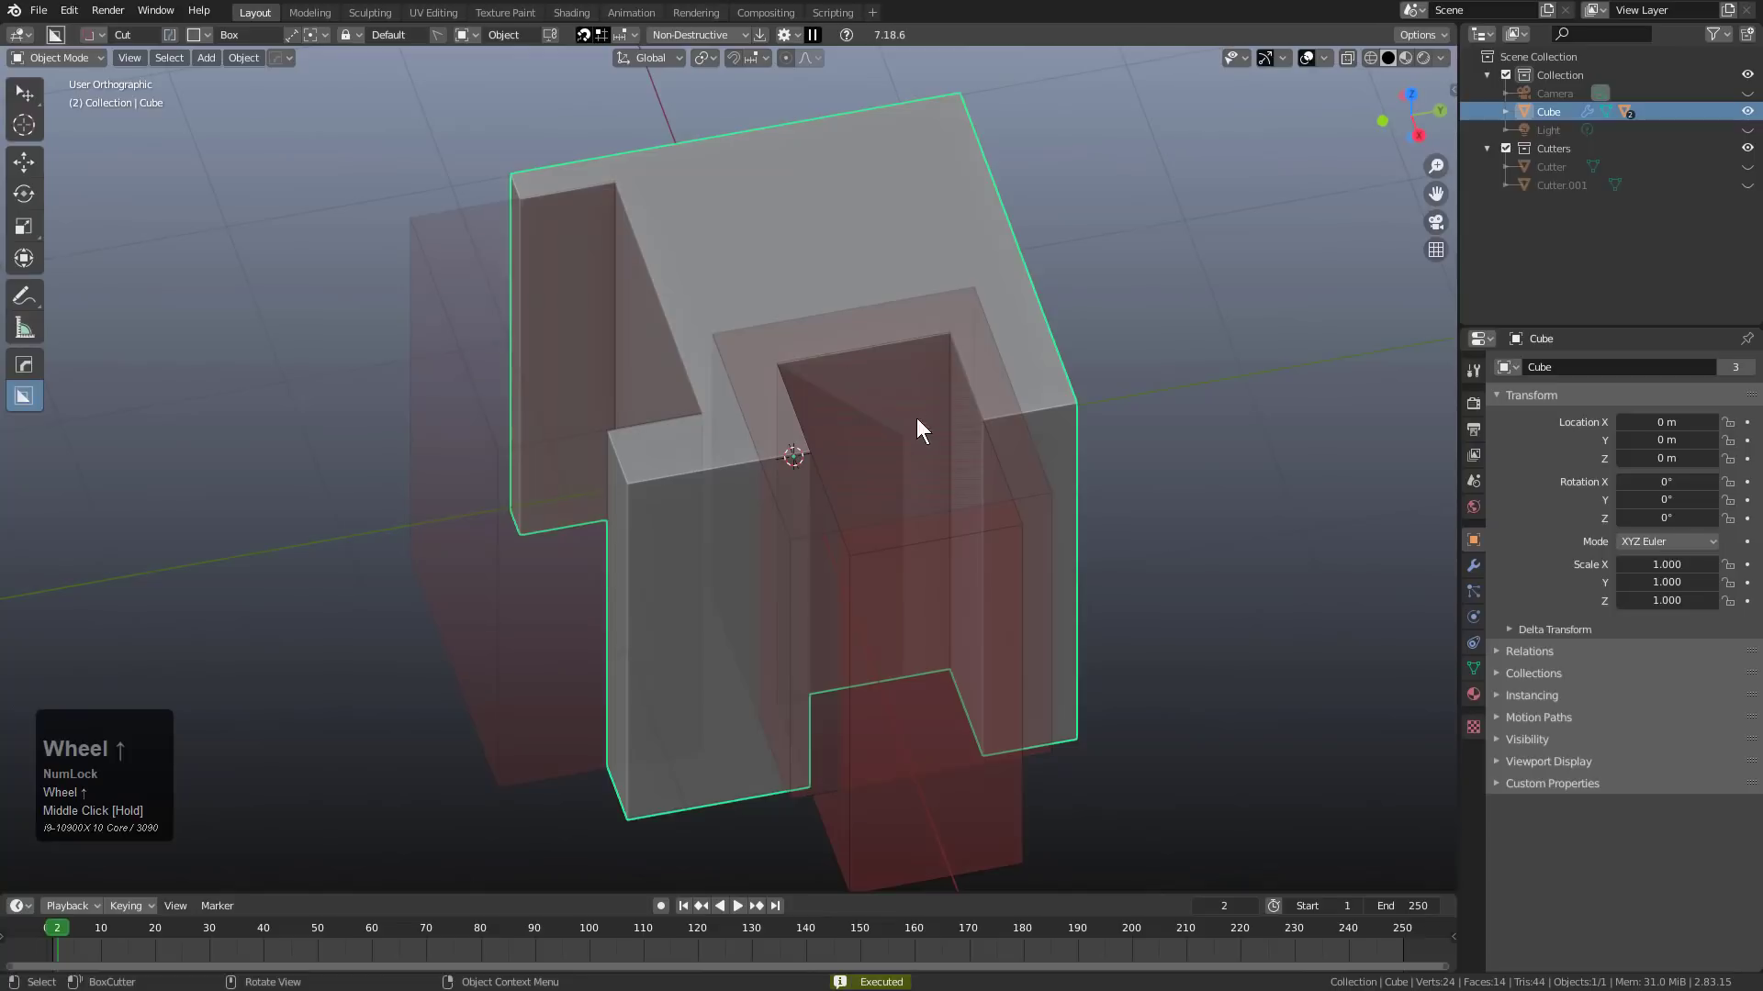
{"action": "middle_click_drag", "start_coordinate": [917, 419], "coordinate": [900, 224]}
{"action": "left_click_drag", "start_coordinate": [858, 179], "coordinate": [1113, 267]}
{"action": "left_click", "coordinate": [1088, 712]}
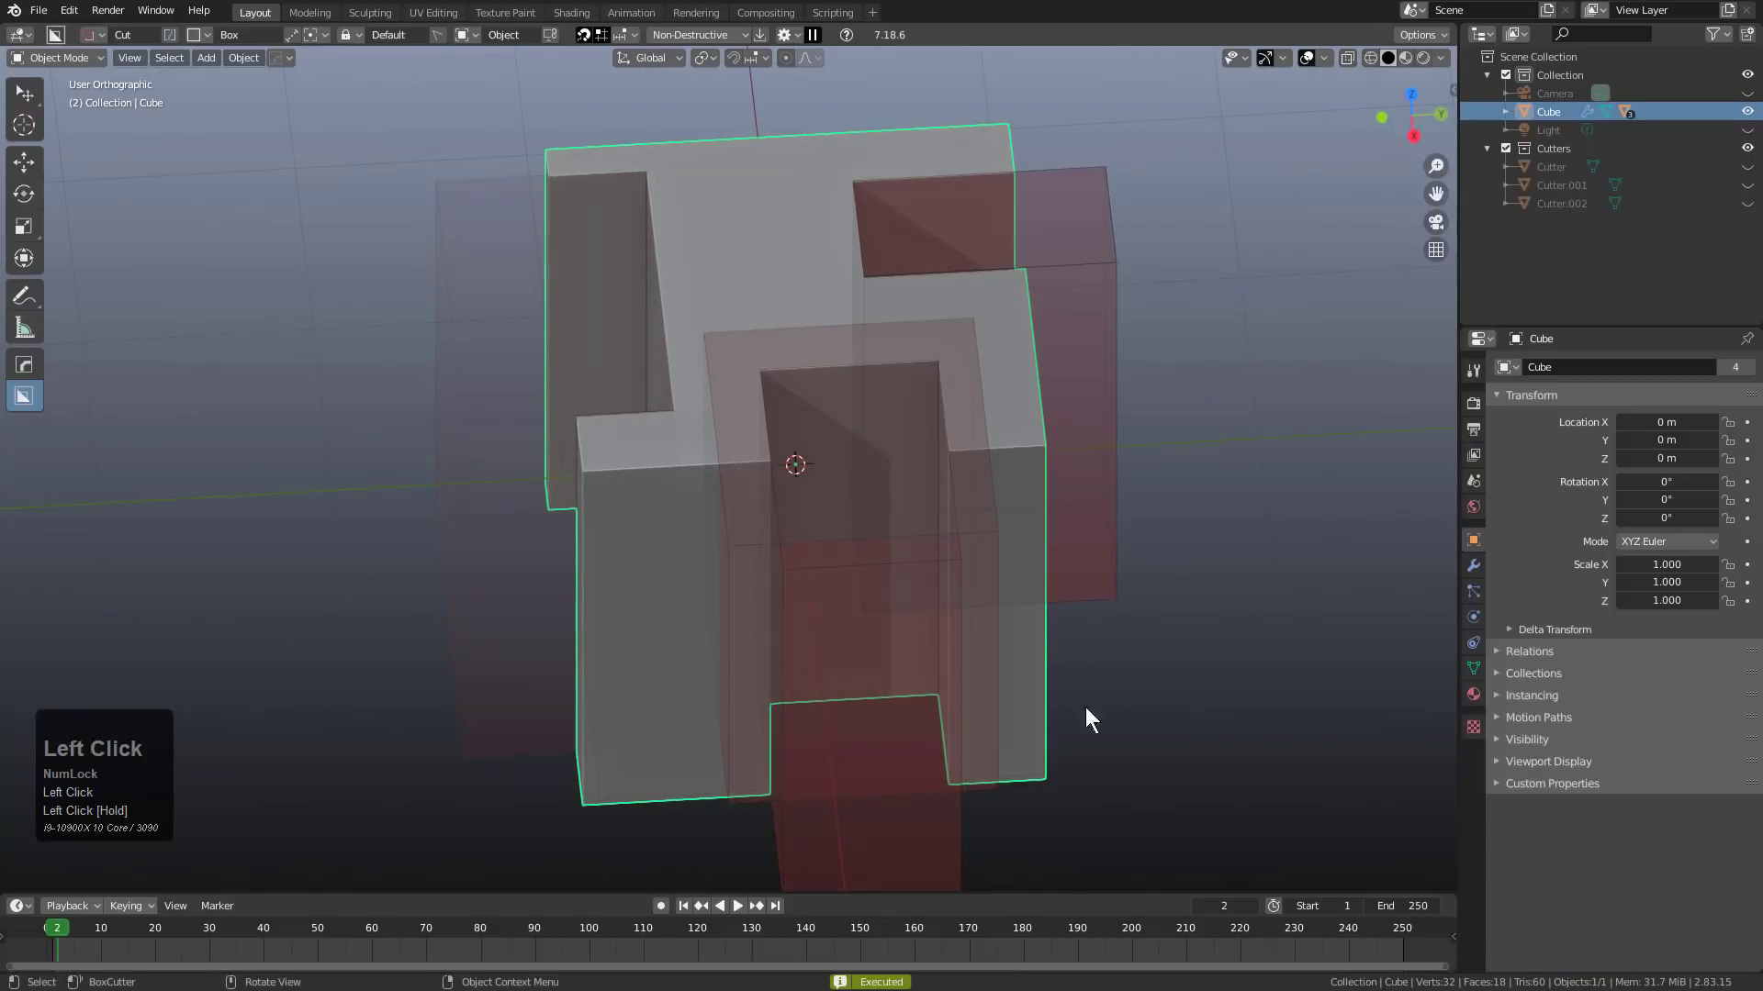
Replace the scene with the three box cuts by a new file, discarding the changes.
{"action": "key", "text": "ctrl+n"}
{"action": "key", "text": "Return"}
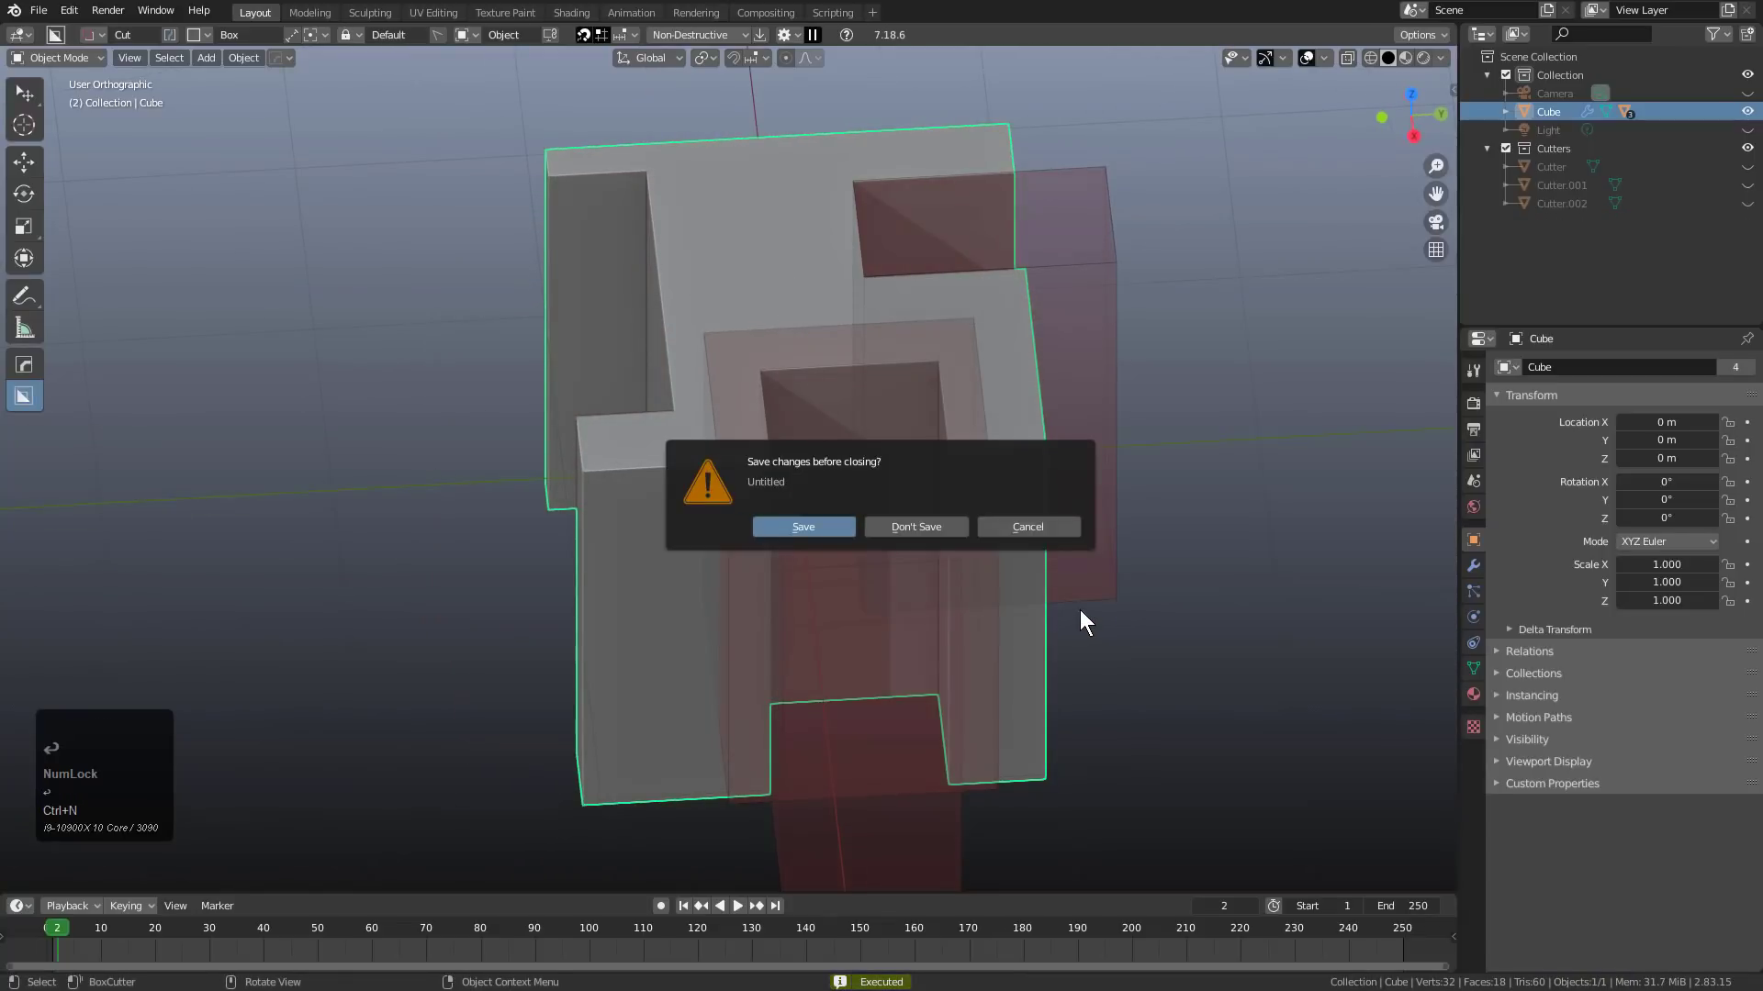
{"action": "left_click", "coordinate": [910, 527]}
{"action": "middle_click_drag", "start_coordinate": [1094, 468], "coordinate": [652, 411]}
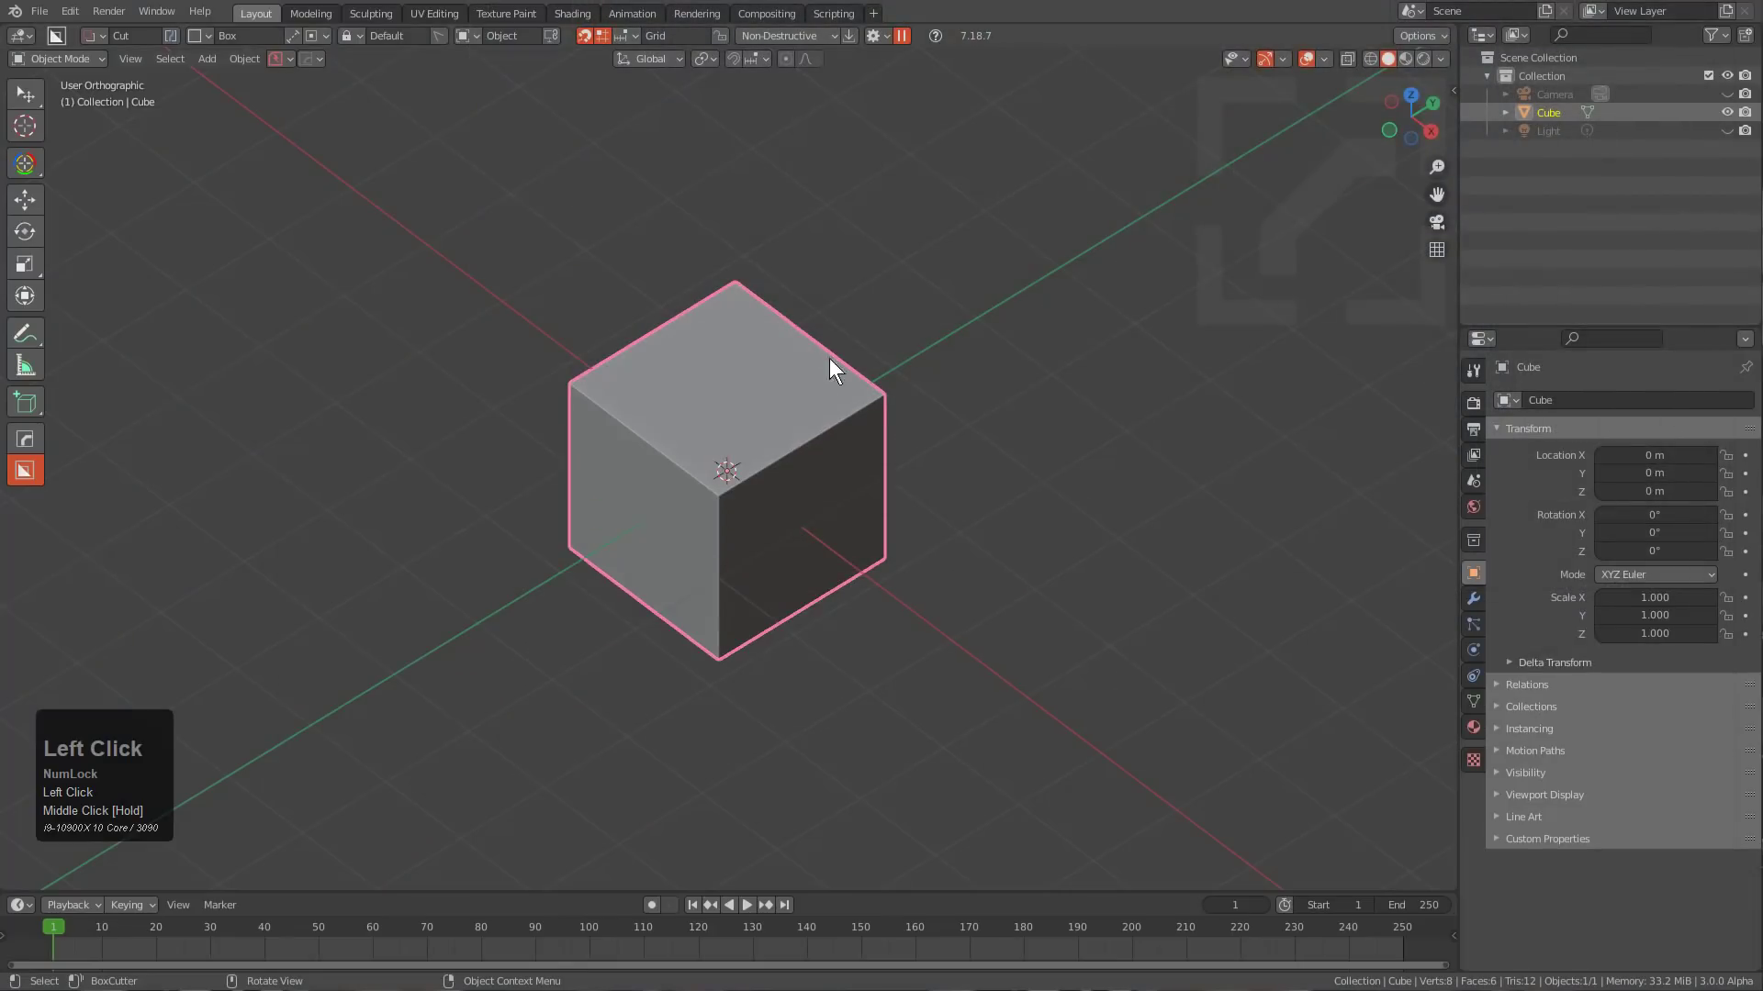
Cut a box through the cube's front-right side and one through its front-left side from the top face, each extruded about 2.015.
{"action": "scroll", "coordinate": [785, 421], "scroll_direction": "up", "scroll_amount": 3}
{"action": "middle_click_drag", "start_coordinate": [785, 420], "coordinate": [786, 400]}
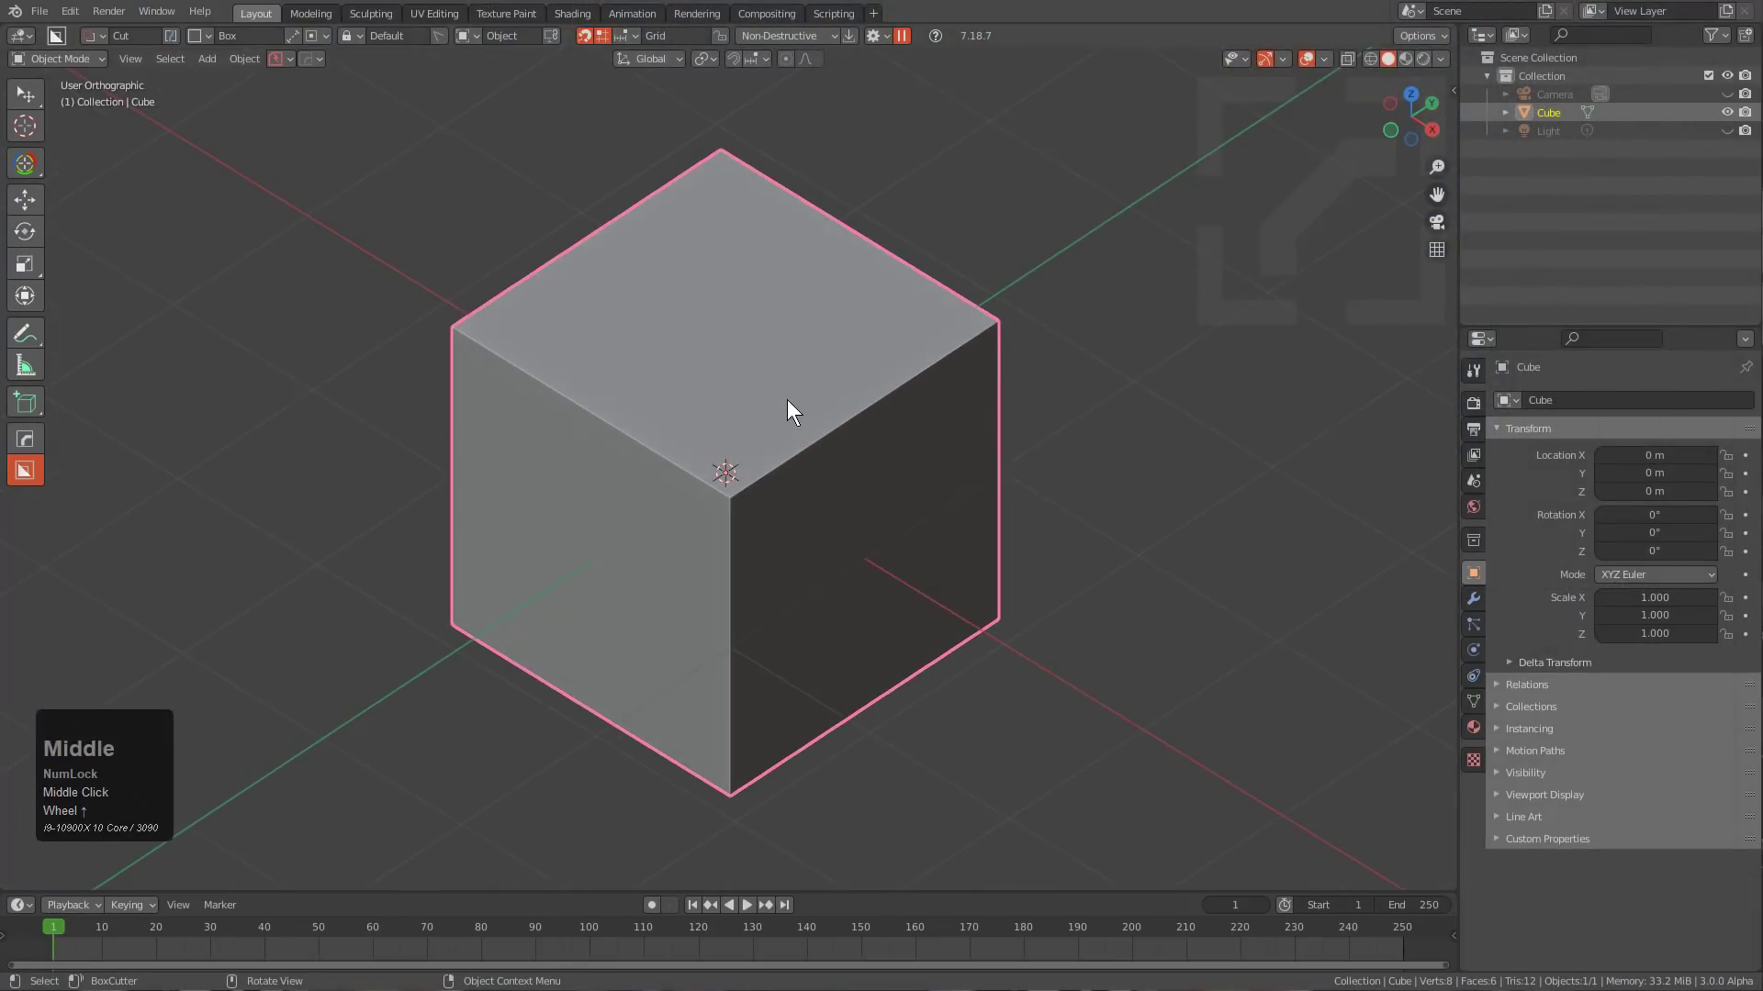
{"action": "left_click_drag", "start_coordinate": [786, 402], "coordinate": [1006, 385]}
{"action": "left_click", "coordinate": [912, 779]}
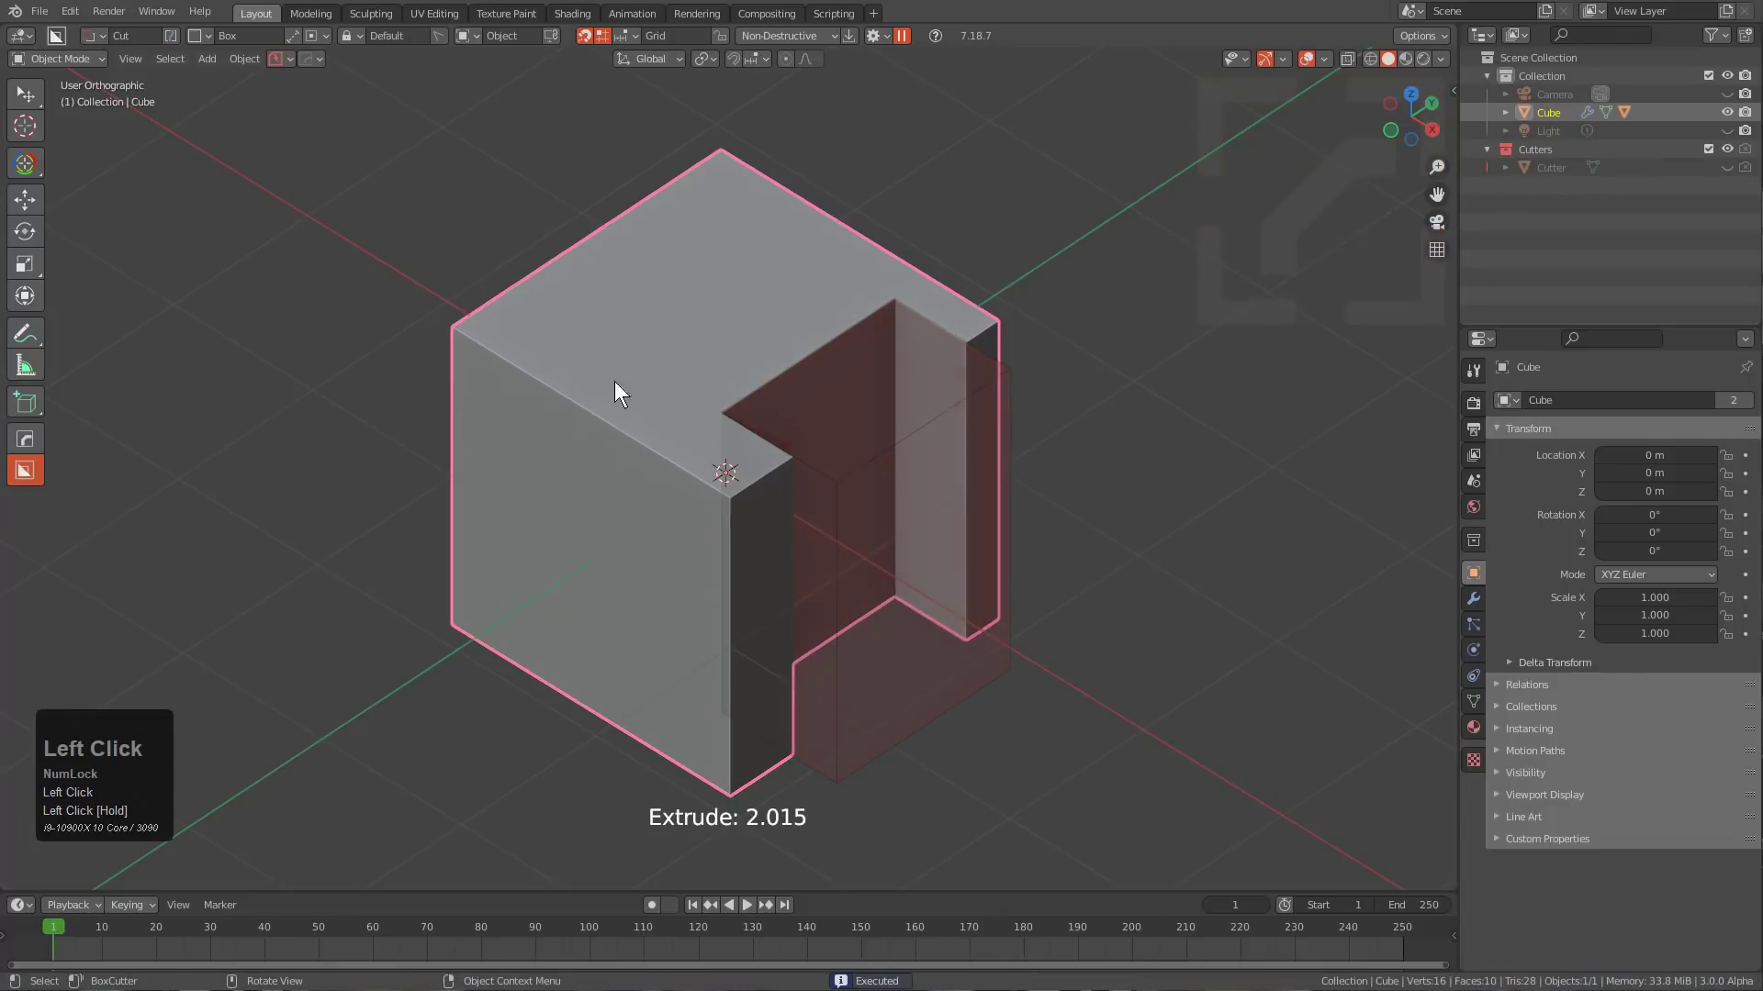
{"action": "mouse_move", "coordinate": [621, 299]}
{"action": "left_mouse_down"}
{"action": "mouse_move", "coordinate": [584, 499]}
{"action": "mouse_move", "coordinate": [586, 475]}
{"action": "left_mouse_up"}
{"action": "left_click", "coordinate": [583, 867]}
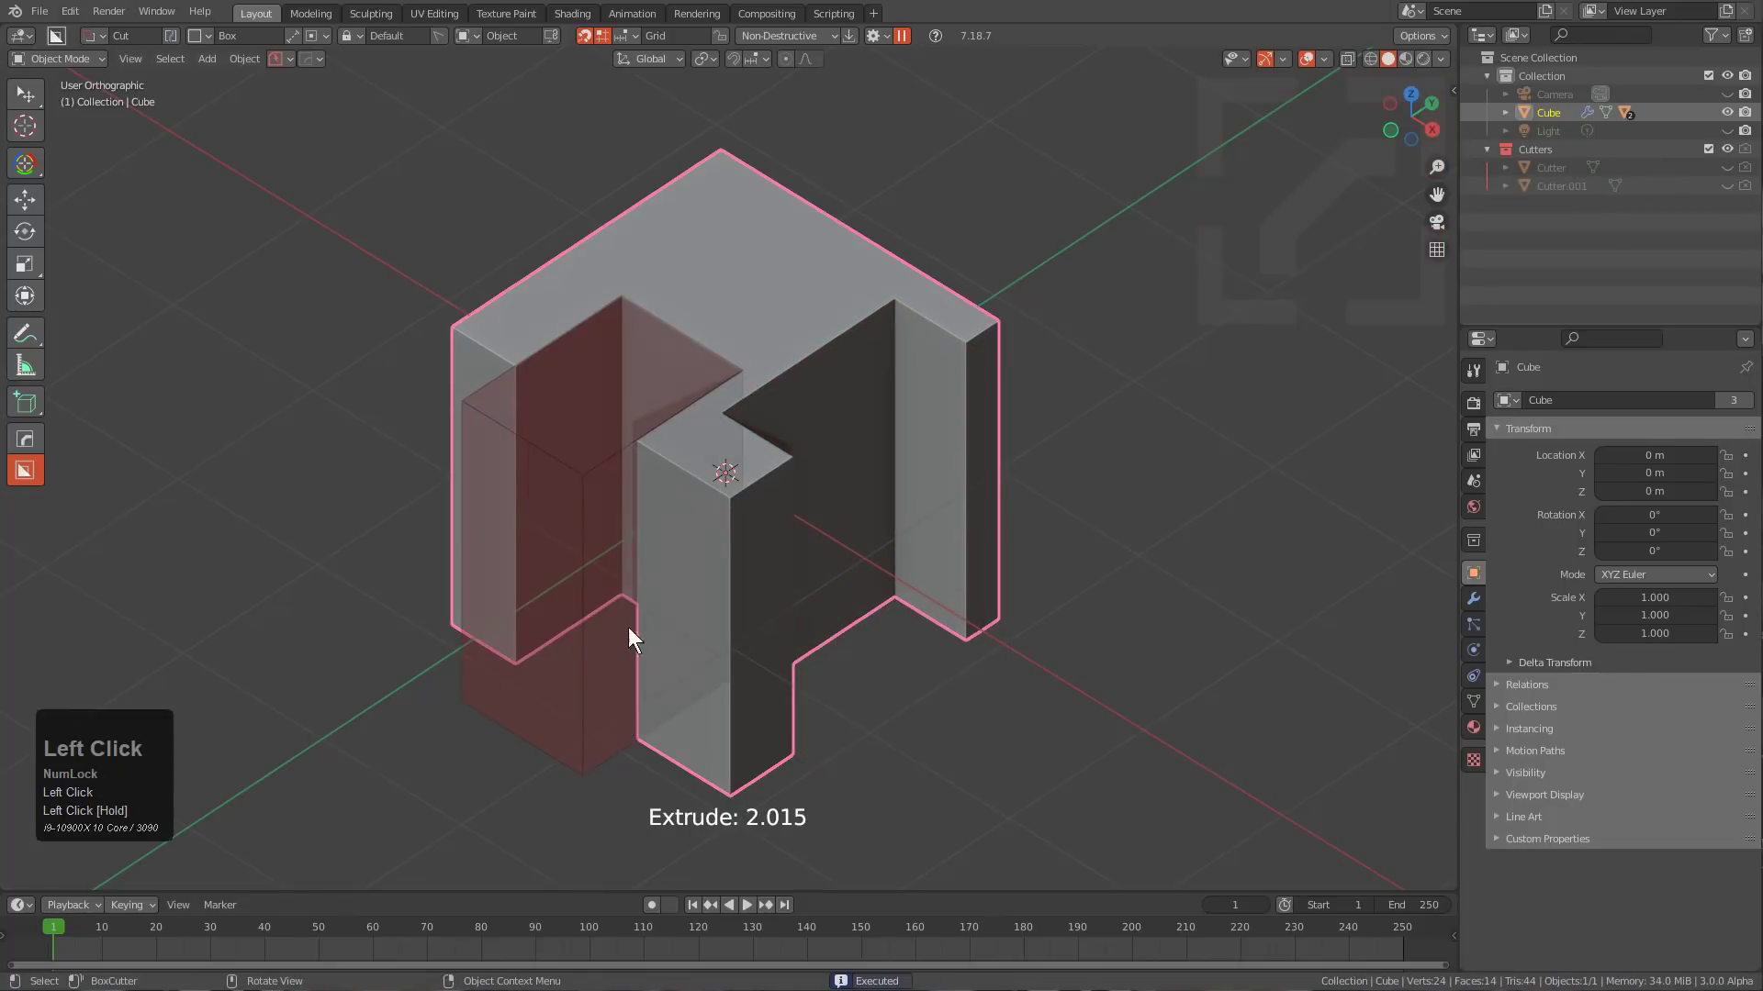
Set the display Fade Out time to 9000.
{"action": "left_click", "coordinate": [876, 37]}
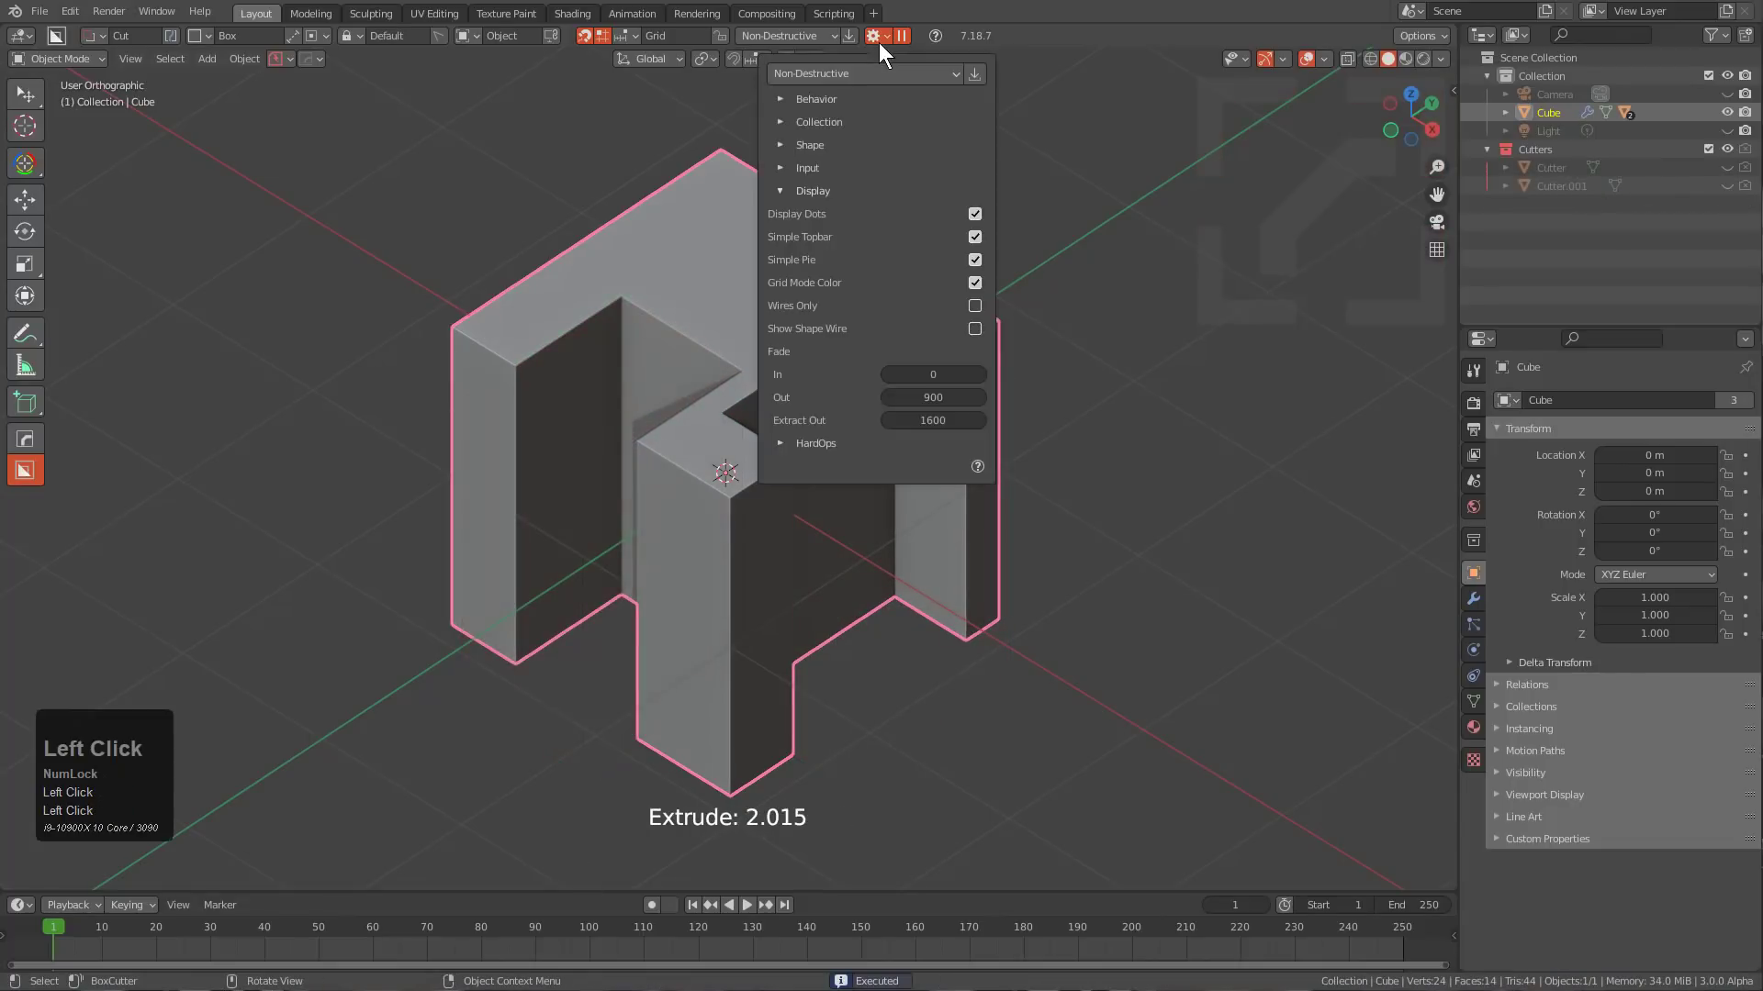
{"action": "left_click", "coordinate": [938, 398]}
{"action": "type", "text": "90"}
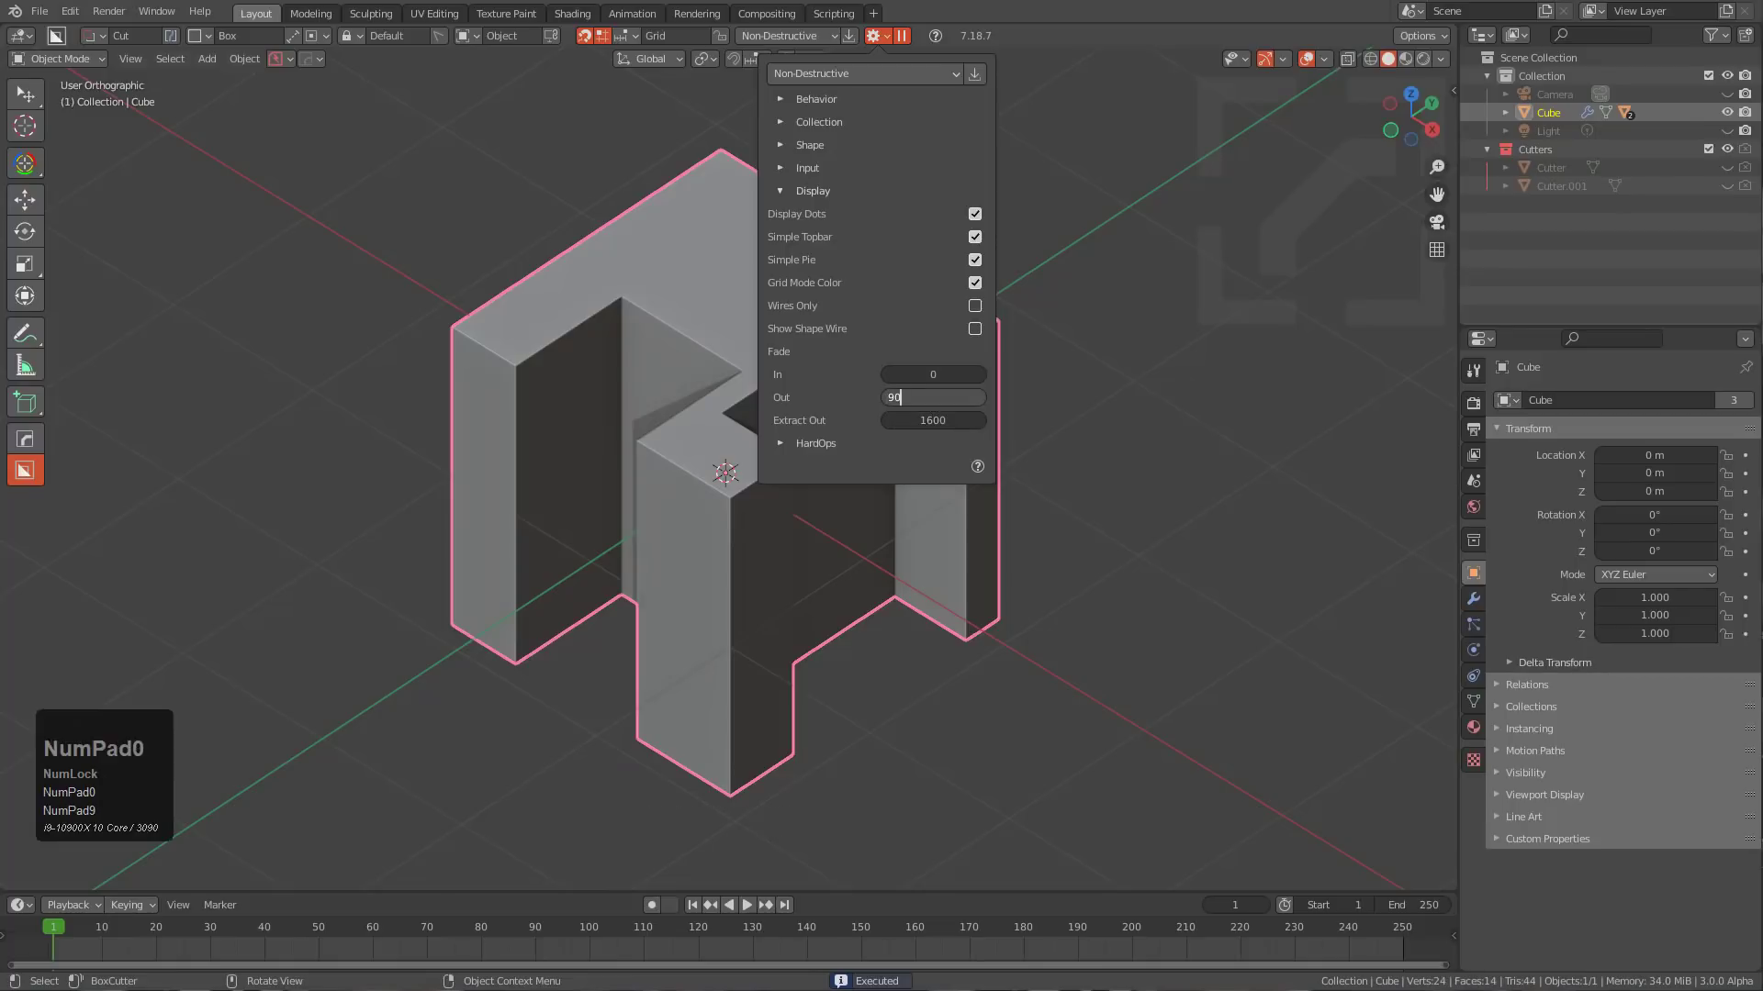
{"action": "key", "text": "KP_Enter"}
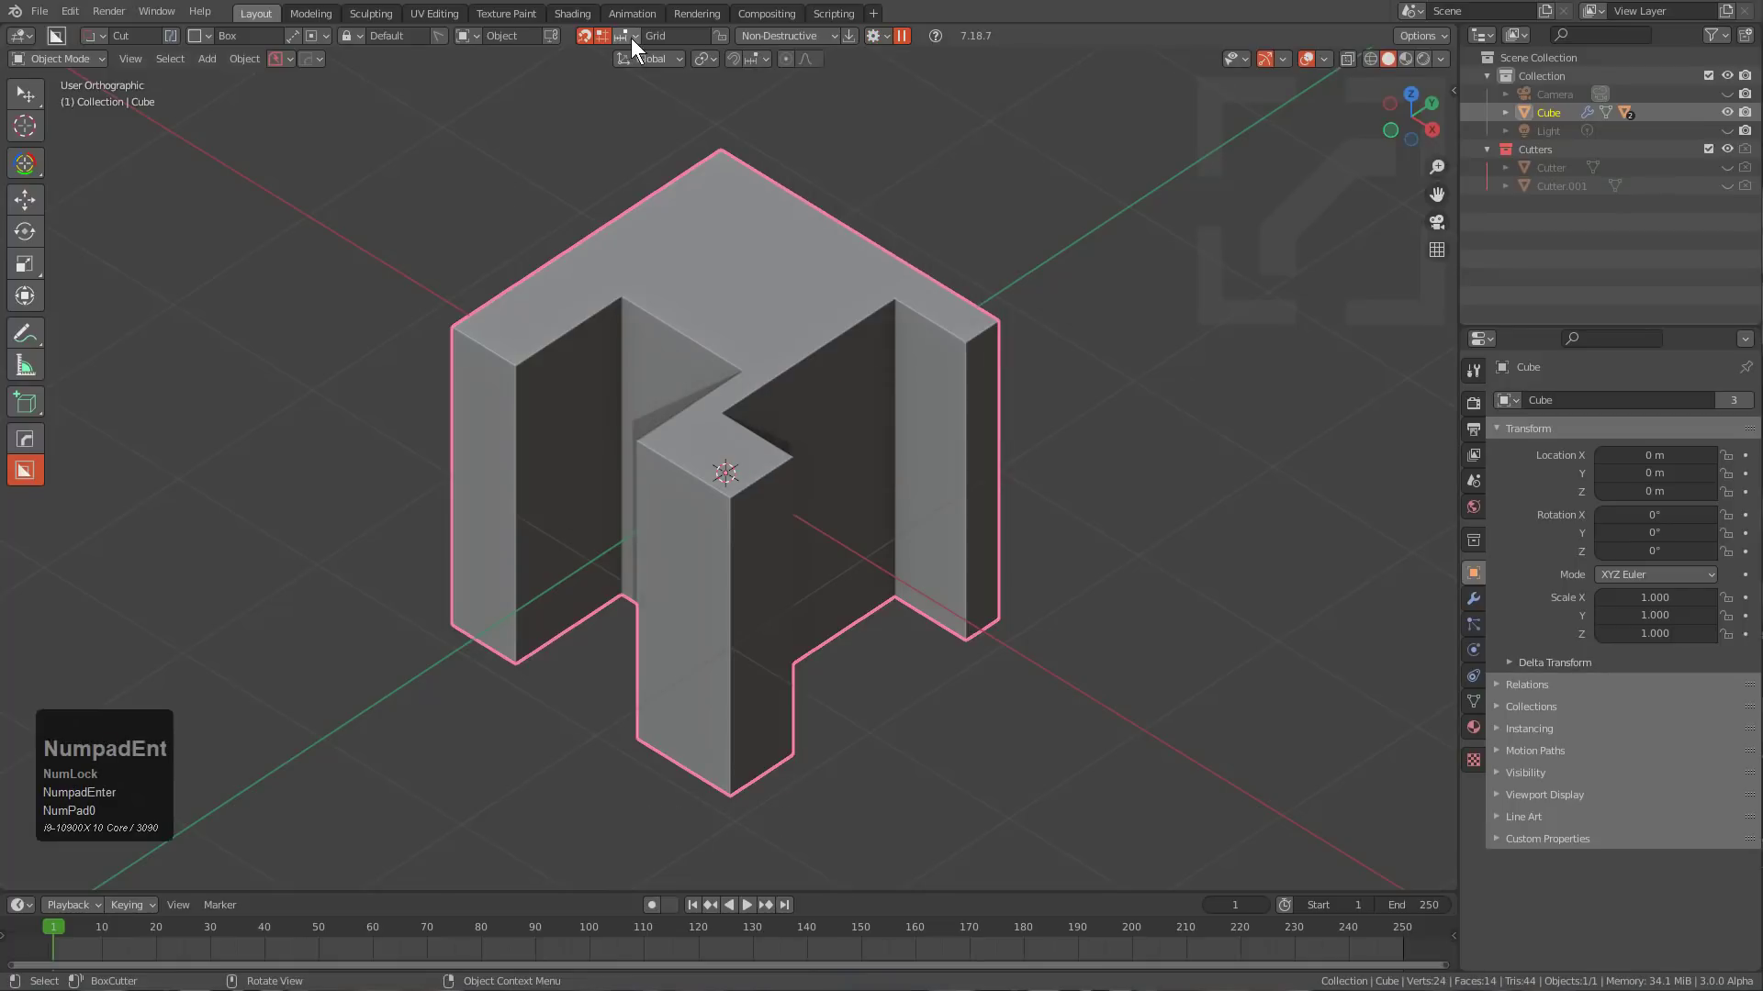
Cut a box into the middle of the cube's top with grid snapping, extruded about 0.546.
{"action": "left_click", "coordinate": [631, 36]}
{"action": "left_click_drag", "start_coordinate": [729, 315], "coordinate": [716, 654]}
{"action": "left_click", "coordinate": [719, 643]}
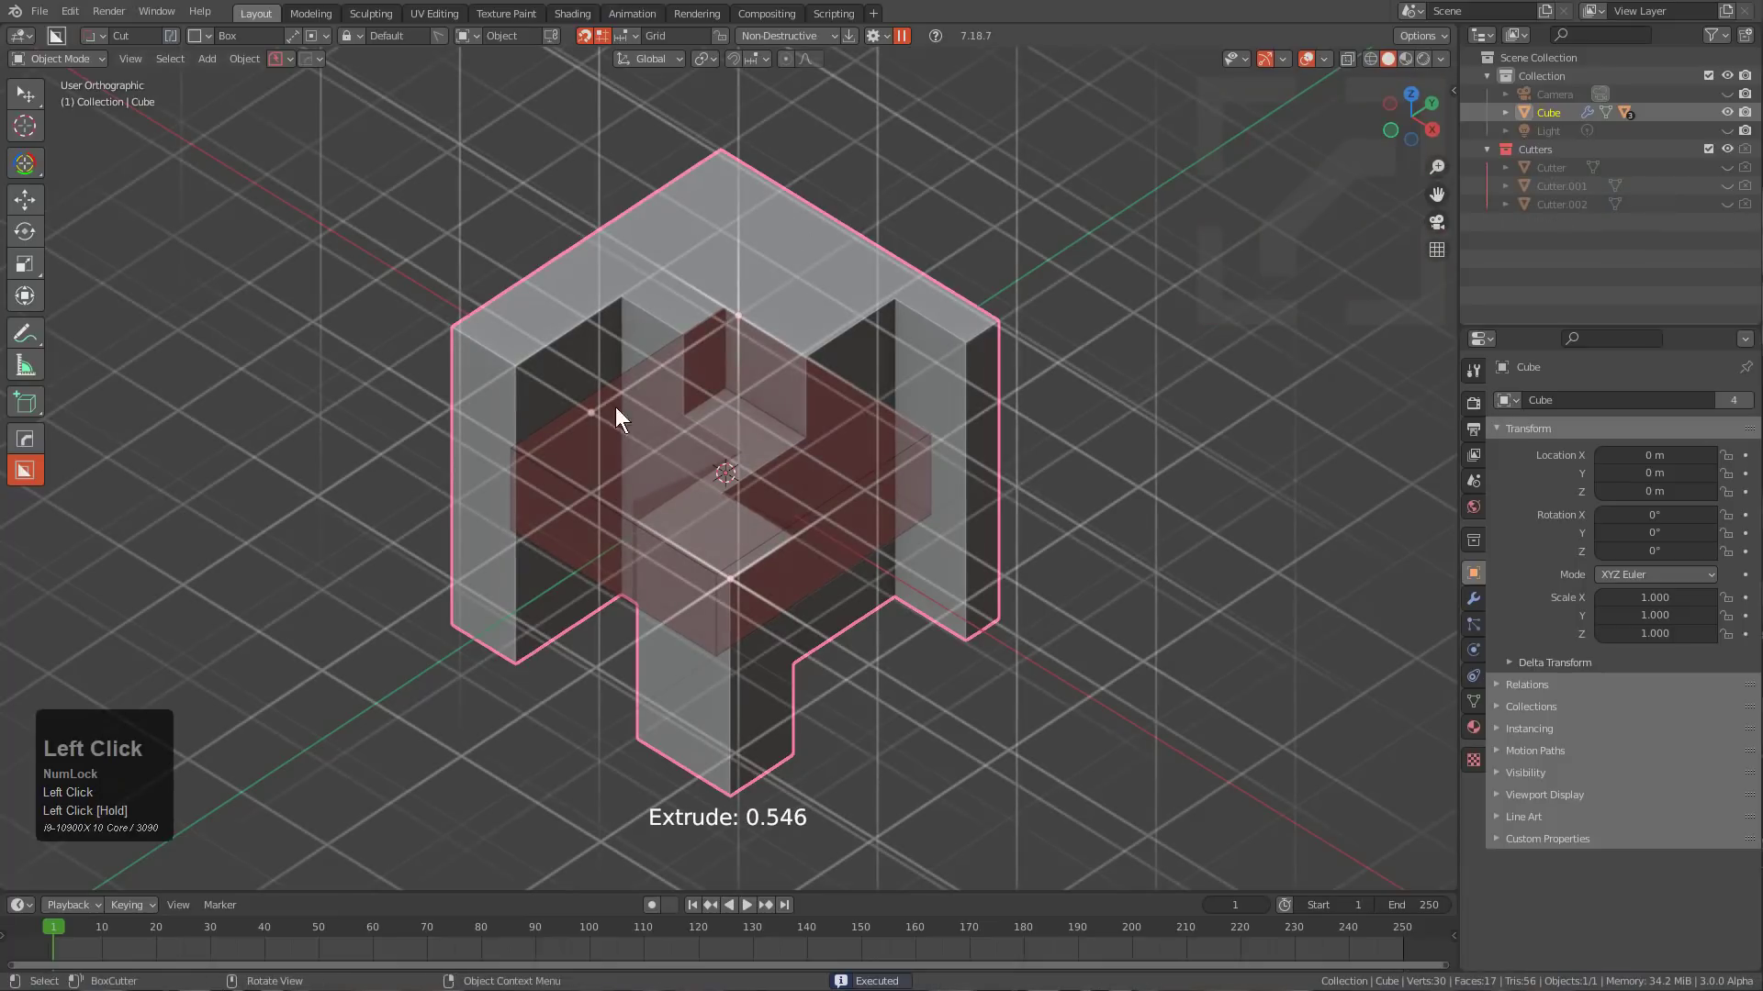
Replace the cut-up scene with a new General file and frame the fresh default cube.
{"action": "key", "text": "ctrl+n"}
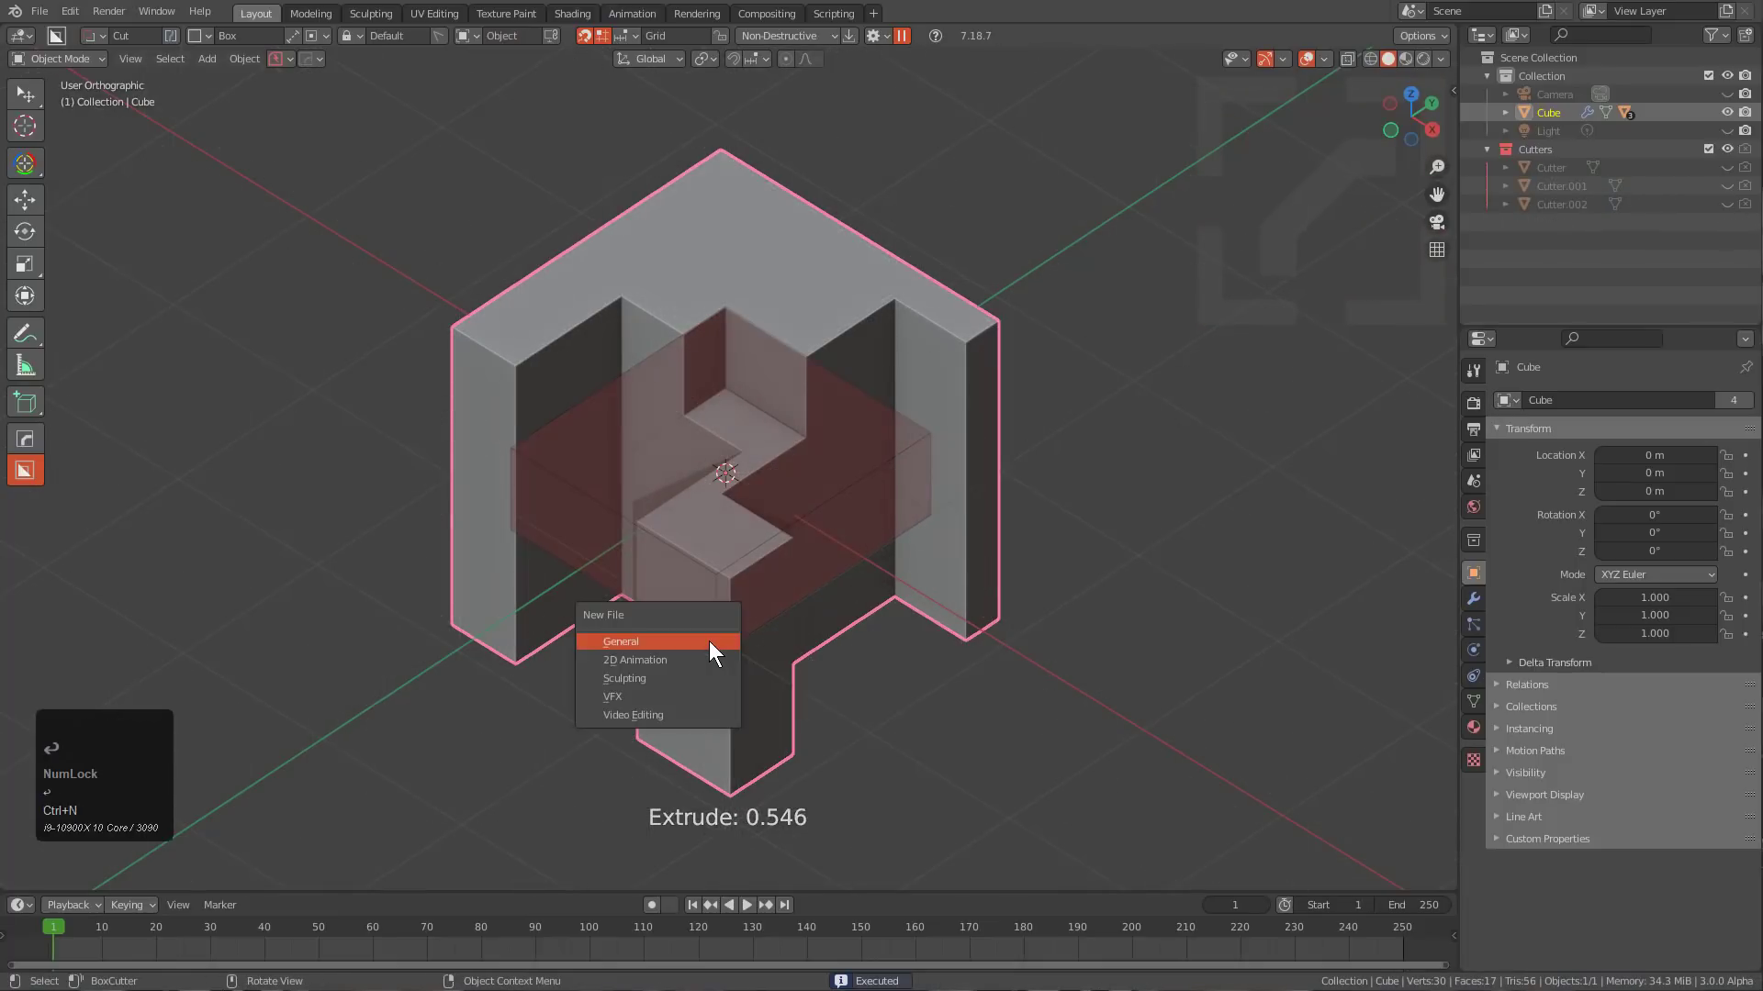
{"action": "left_click", "coordinate": [709, 641]}
{"action": "scroll", "coordinate": [744, 414], "scroll_direction": "down", "scroll_amount": 5}
{"action": "middle_click_drag", "start_coordinate": [758, 495], "coordinate": [762, 505]}
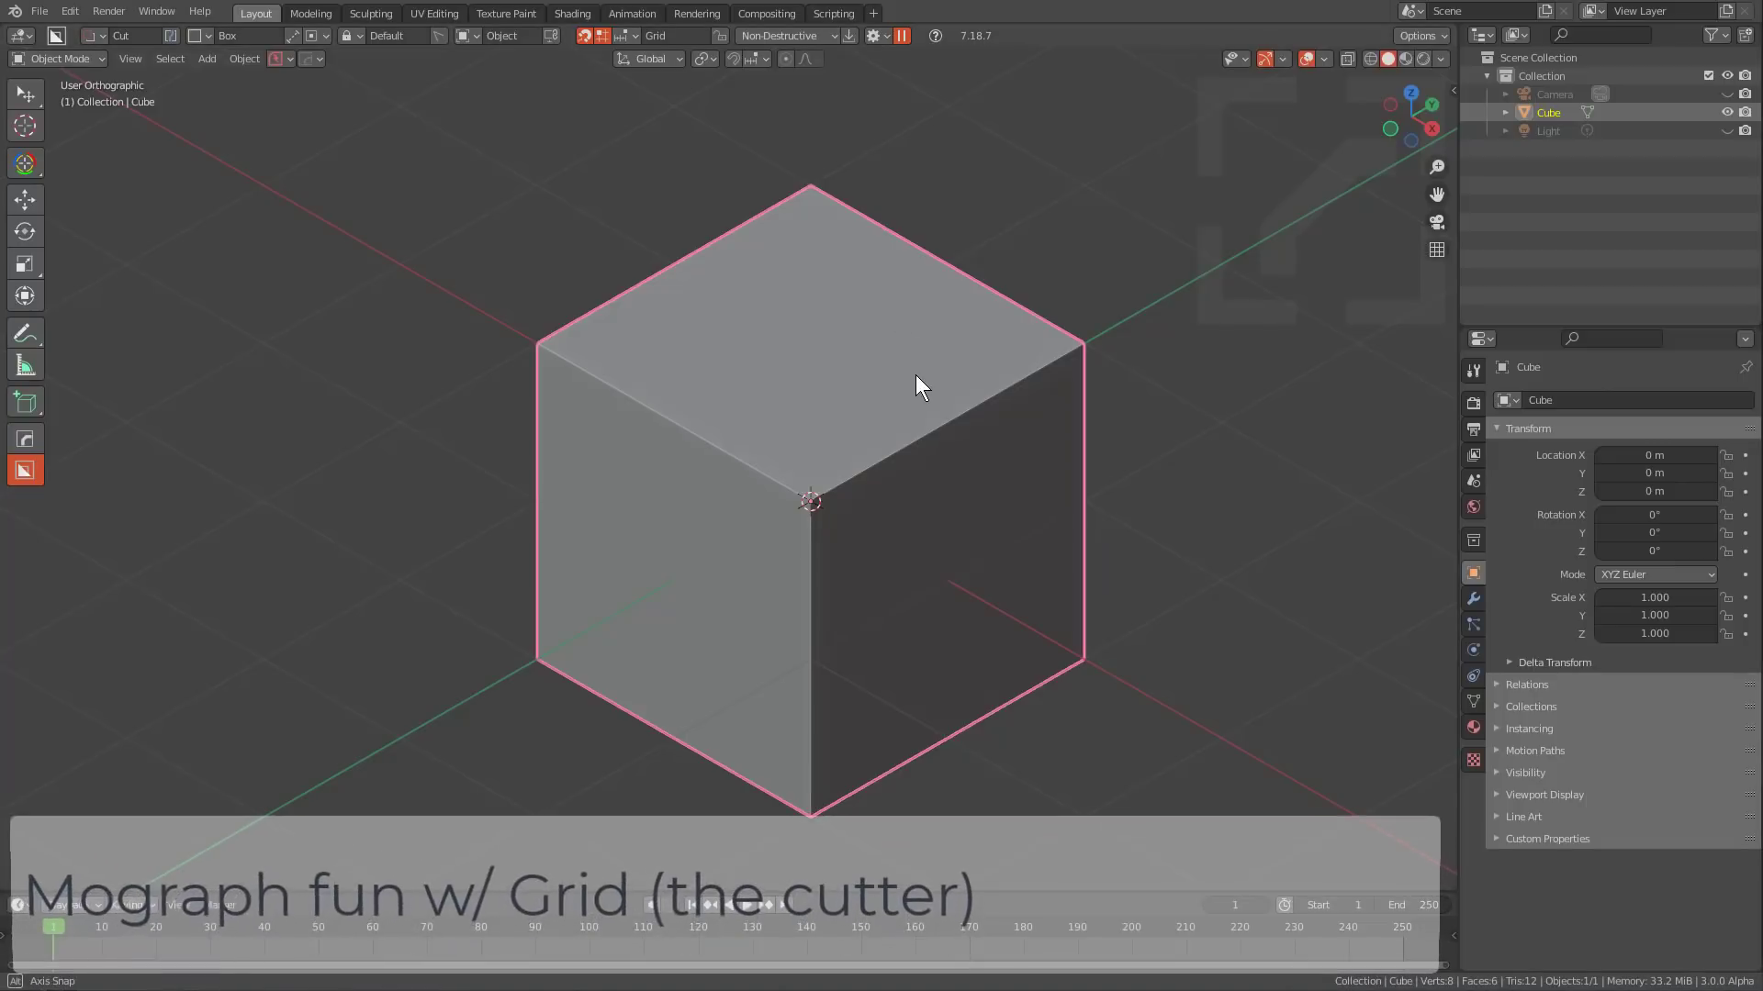
{"action": "middle_click_drag", "start_coordinate": [918, 377], "coordinate": [925, 375]}
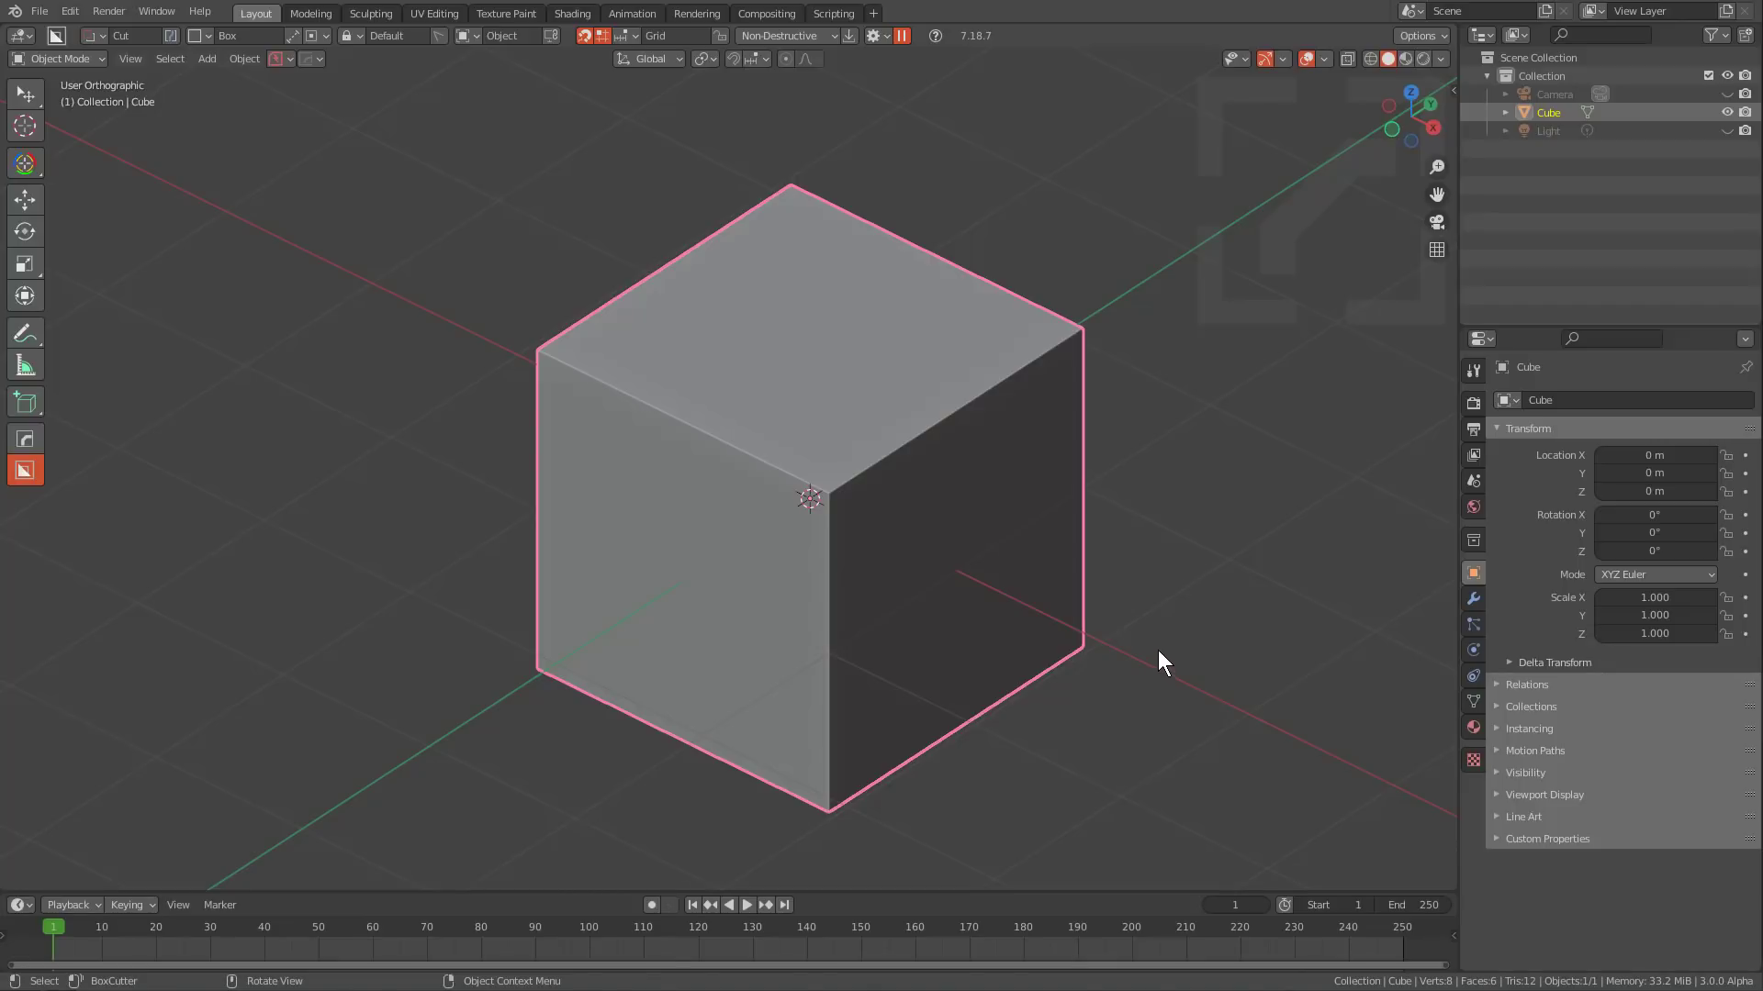
Flatten the cube into a plate by scaling it along Z to about 0.143.
{"action": "scroll", "coordinate": [1158, 650], "scroll_direction": "down", "scroll_amount": 1}
{"action": "key", "text": "s"}
{"action": "key", "text": "z"}
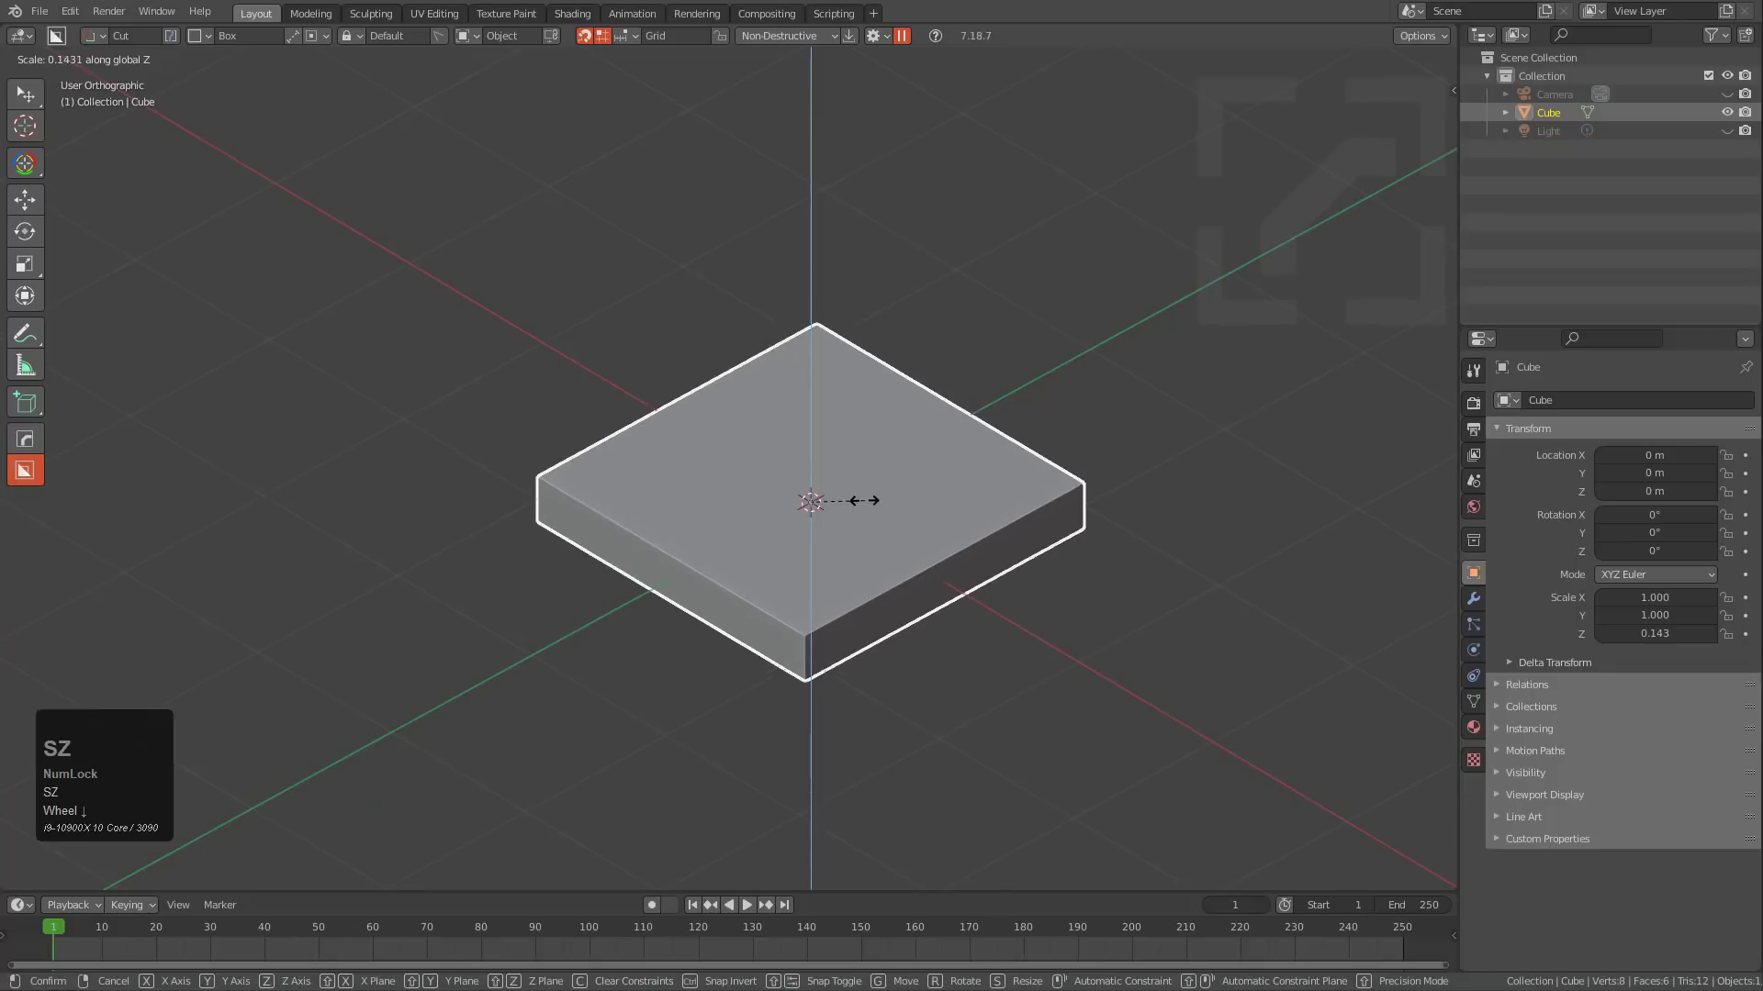
{"action": "left_click", "coordinate": [861, 520]}
Switch BoxCutter snapping from Grid to Dots and set the cutter shape to Custom.
{"action": "left_click", "coordinate": [585, 37]}
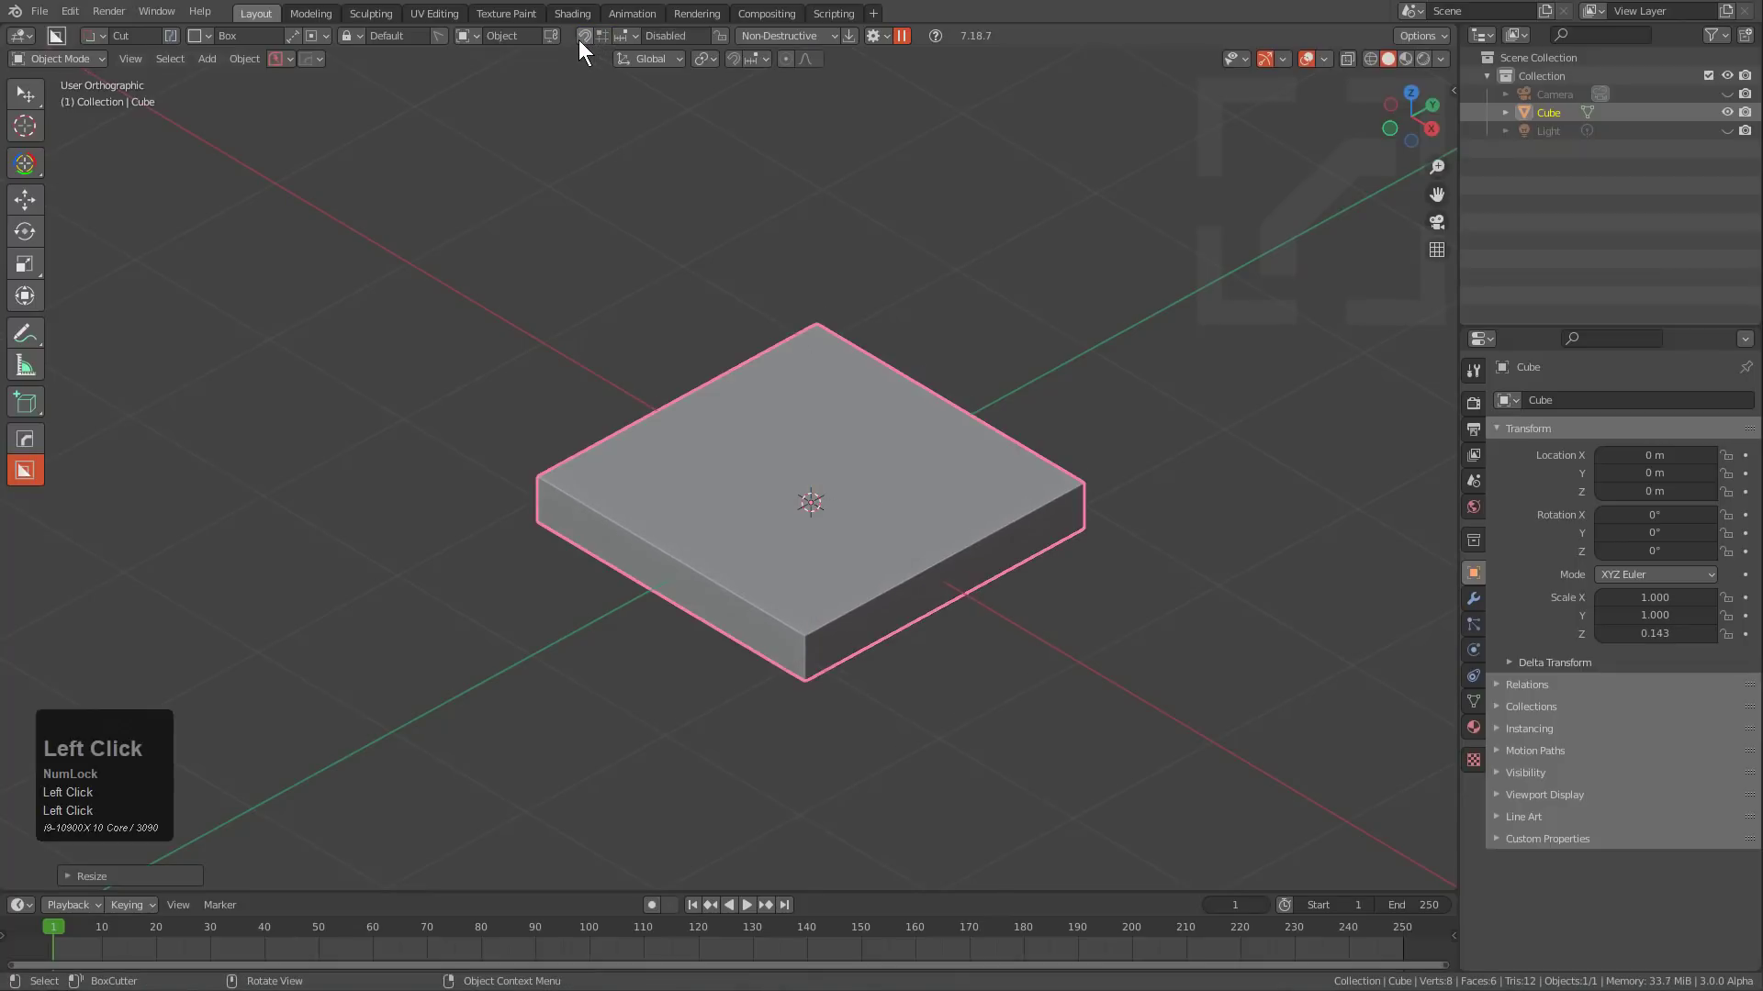
{"action": "left_click", "coordinate": [587, 38]}
{"action": "left_click", "coordinate": [208, 37]}
{"action": "left_click", "coordinate": [207, 75]}
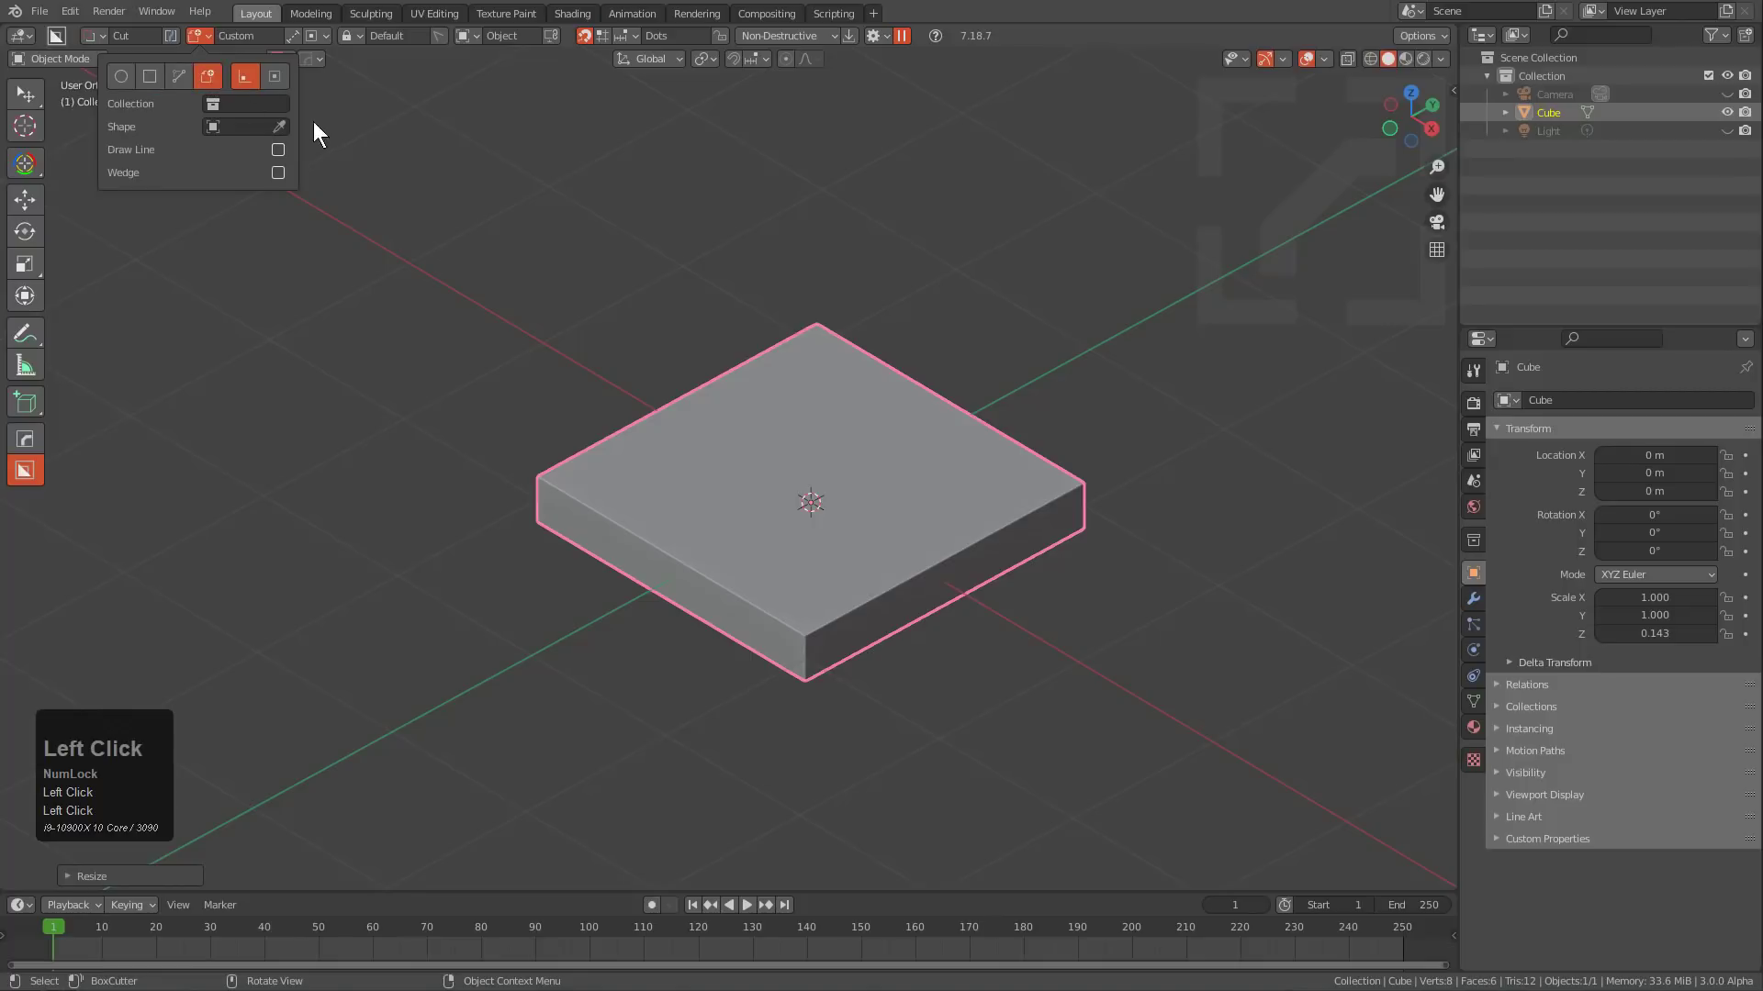
Draw the custom logo cutter from the plate's centre dot in top view, about 2.049 by 2.049, and extrude it about 0.301.
{"action": "middle_click_drag", "start_coordinate": [642, 441], "coordinate": [803, 493]}
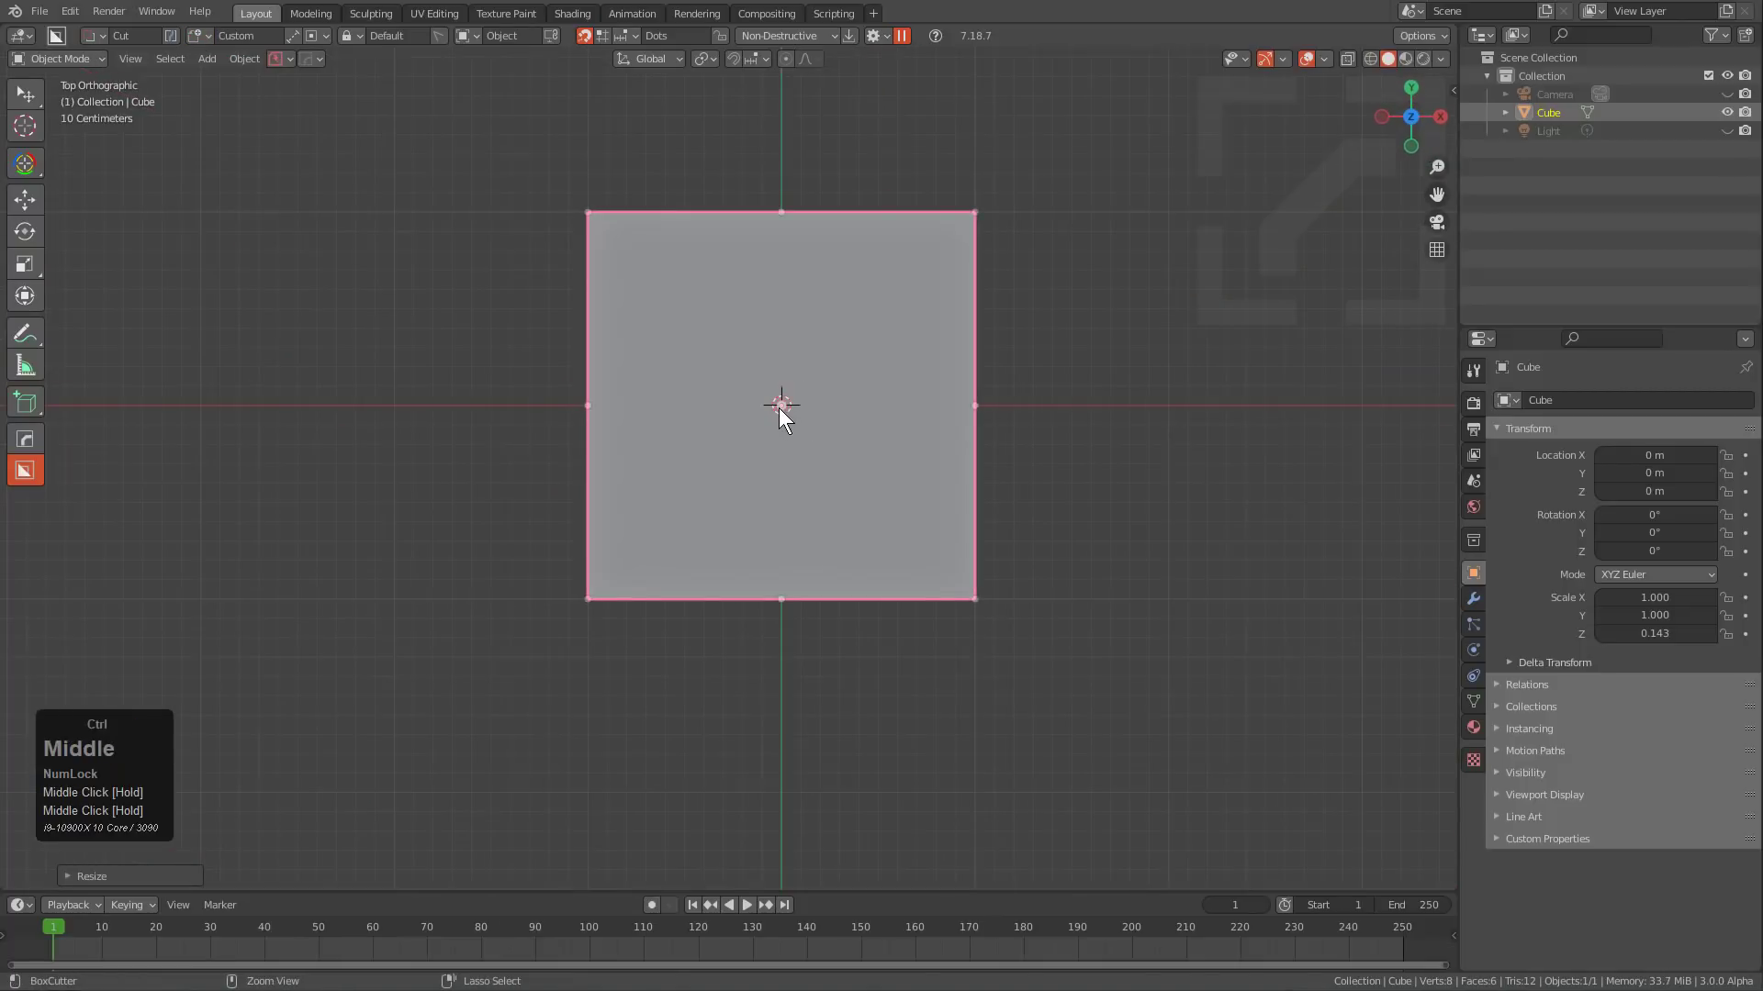
{"action": "left_click_drag", "start_coordinate": [778, 407], "coordinate": [979, 520]}
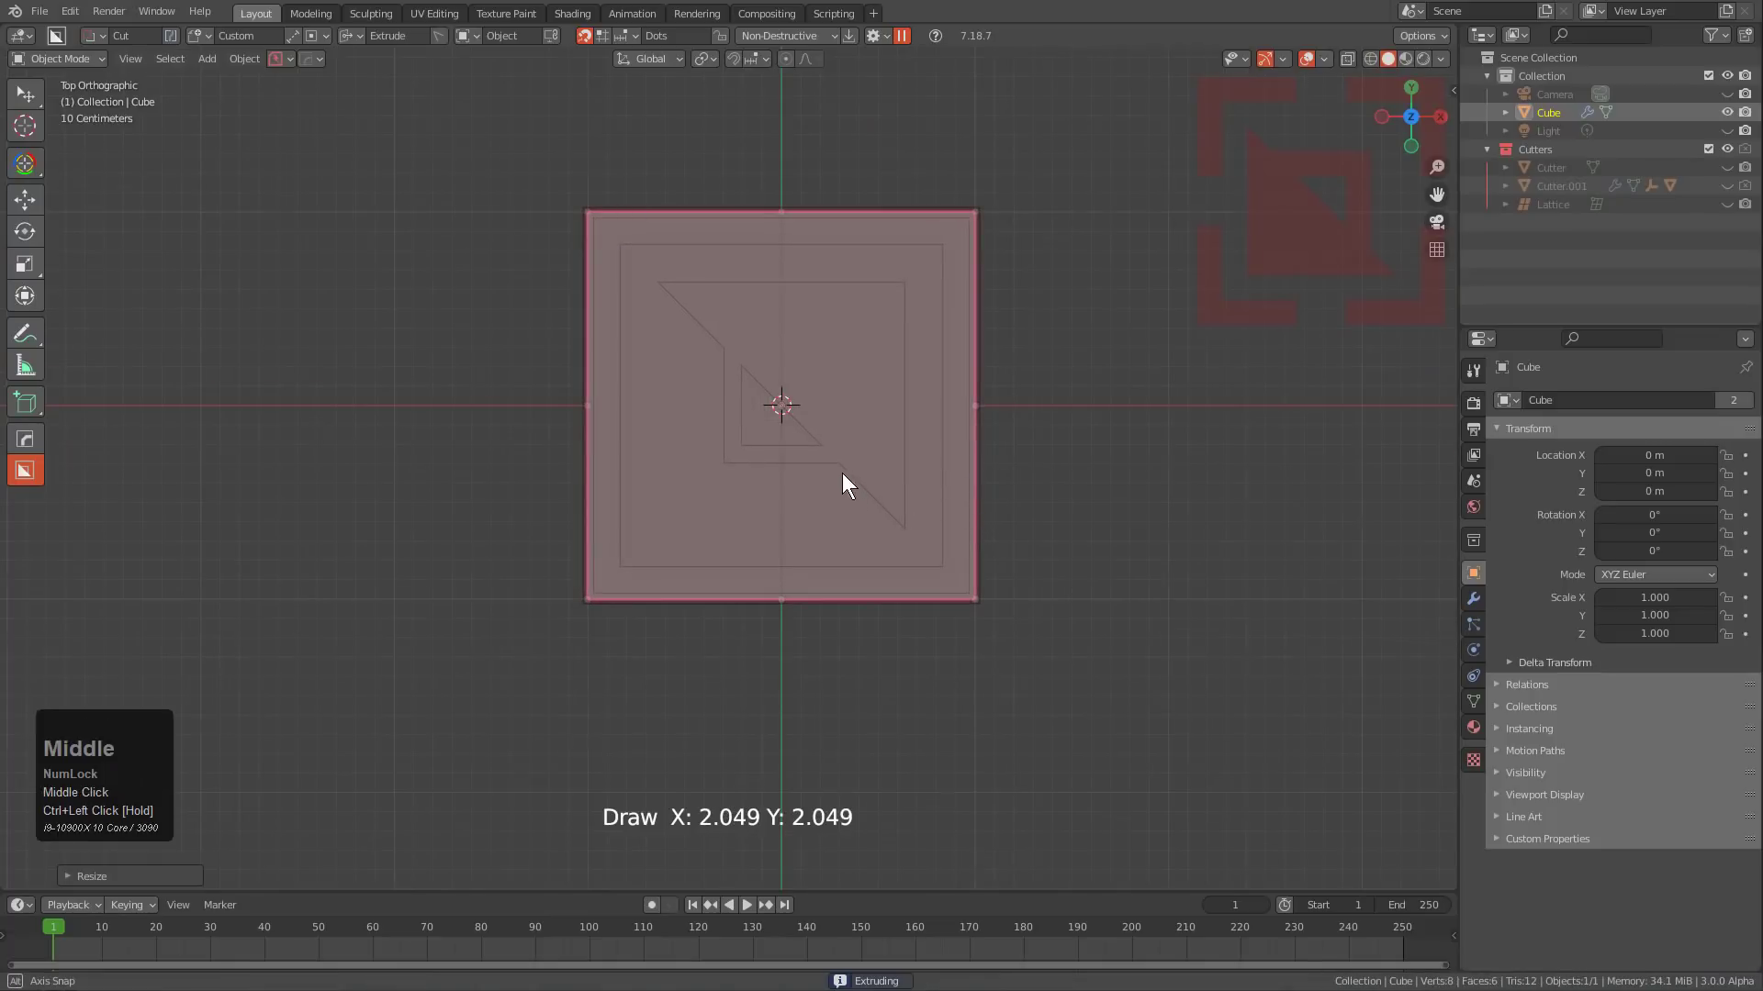
{"action": "middle_click_drag", "start_coordinate": [842, 484], "coordinate": [886, 575]}
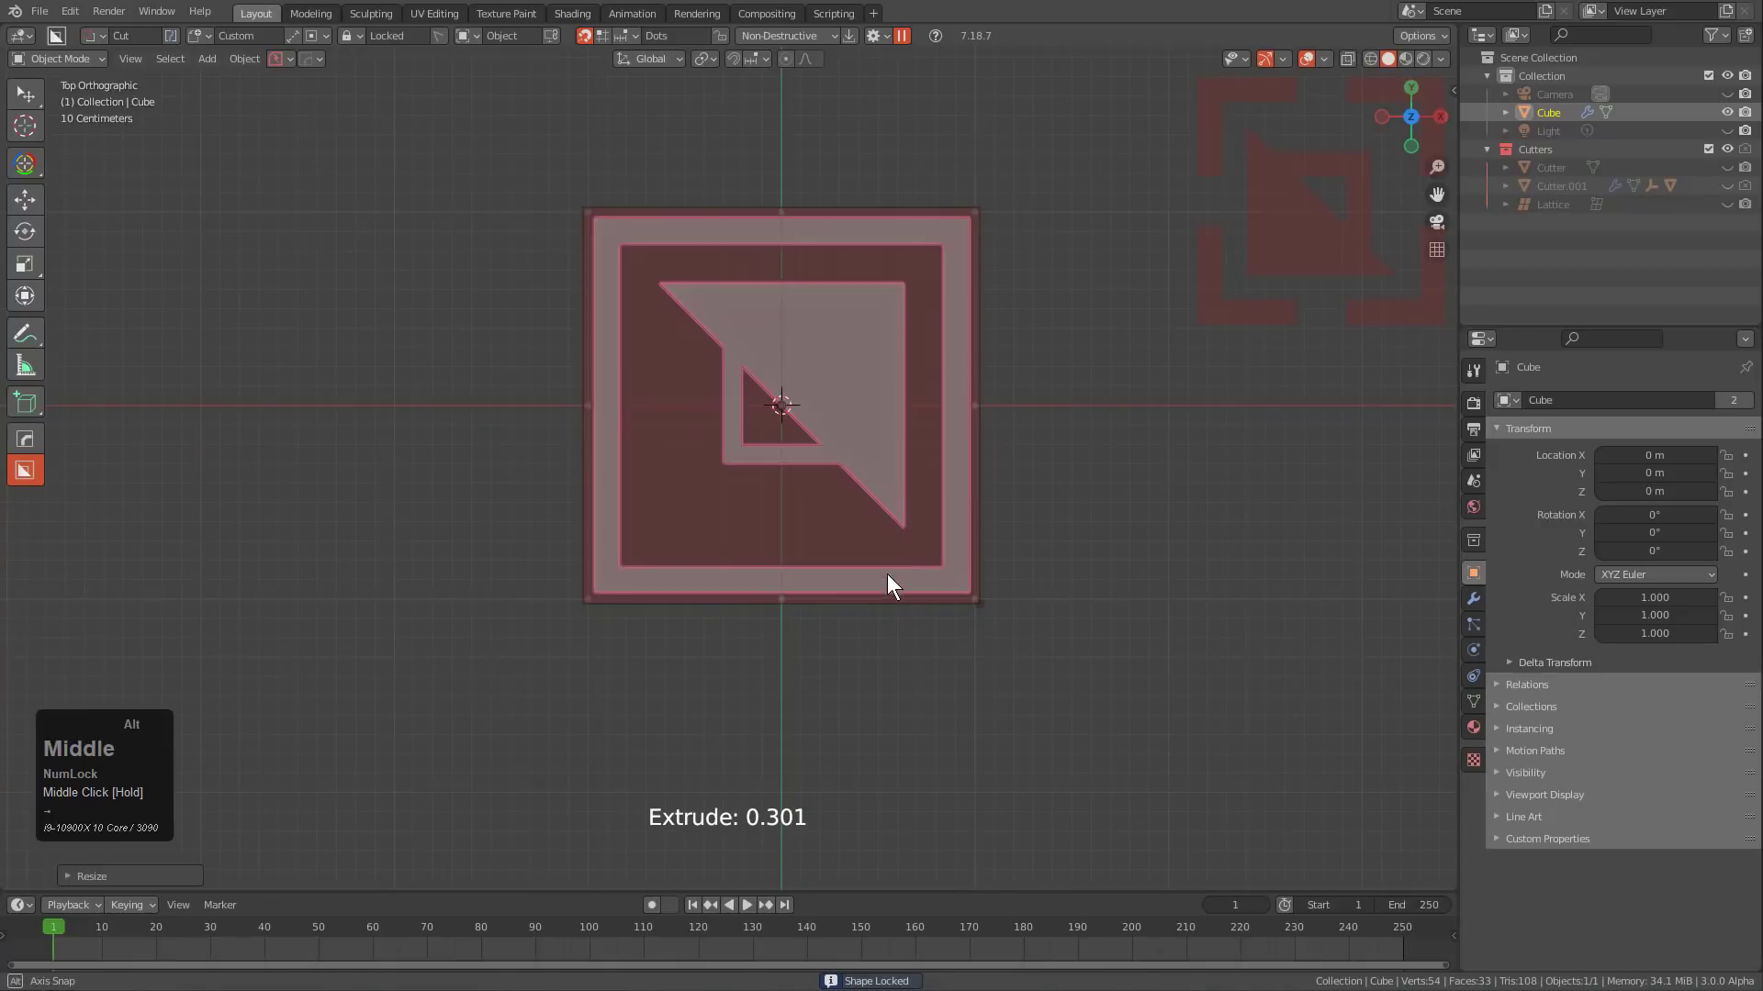
Turn the locked logo cutter within its bounds so the large triangle sits at the lower left, and confirm the cut.
{"action": "key", "text": "shift+grave"}
{"action": "key", "text": "shift+grave"}
{"action": "key", "text": "shift+grave"}
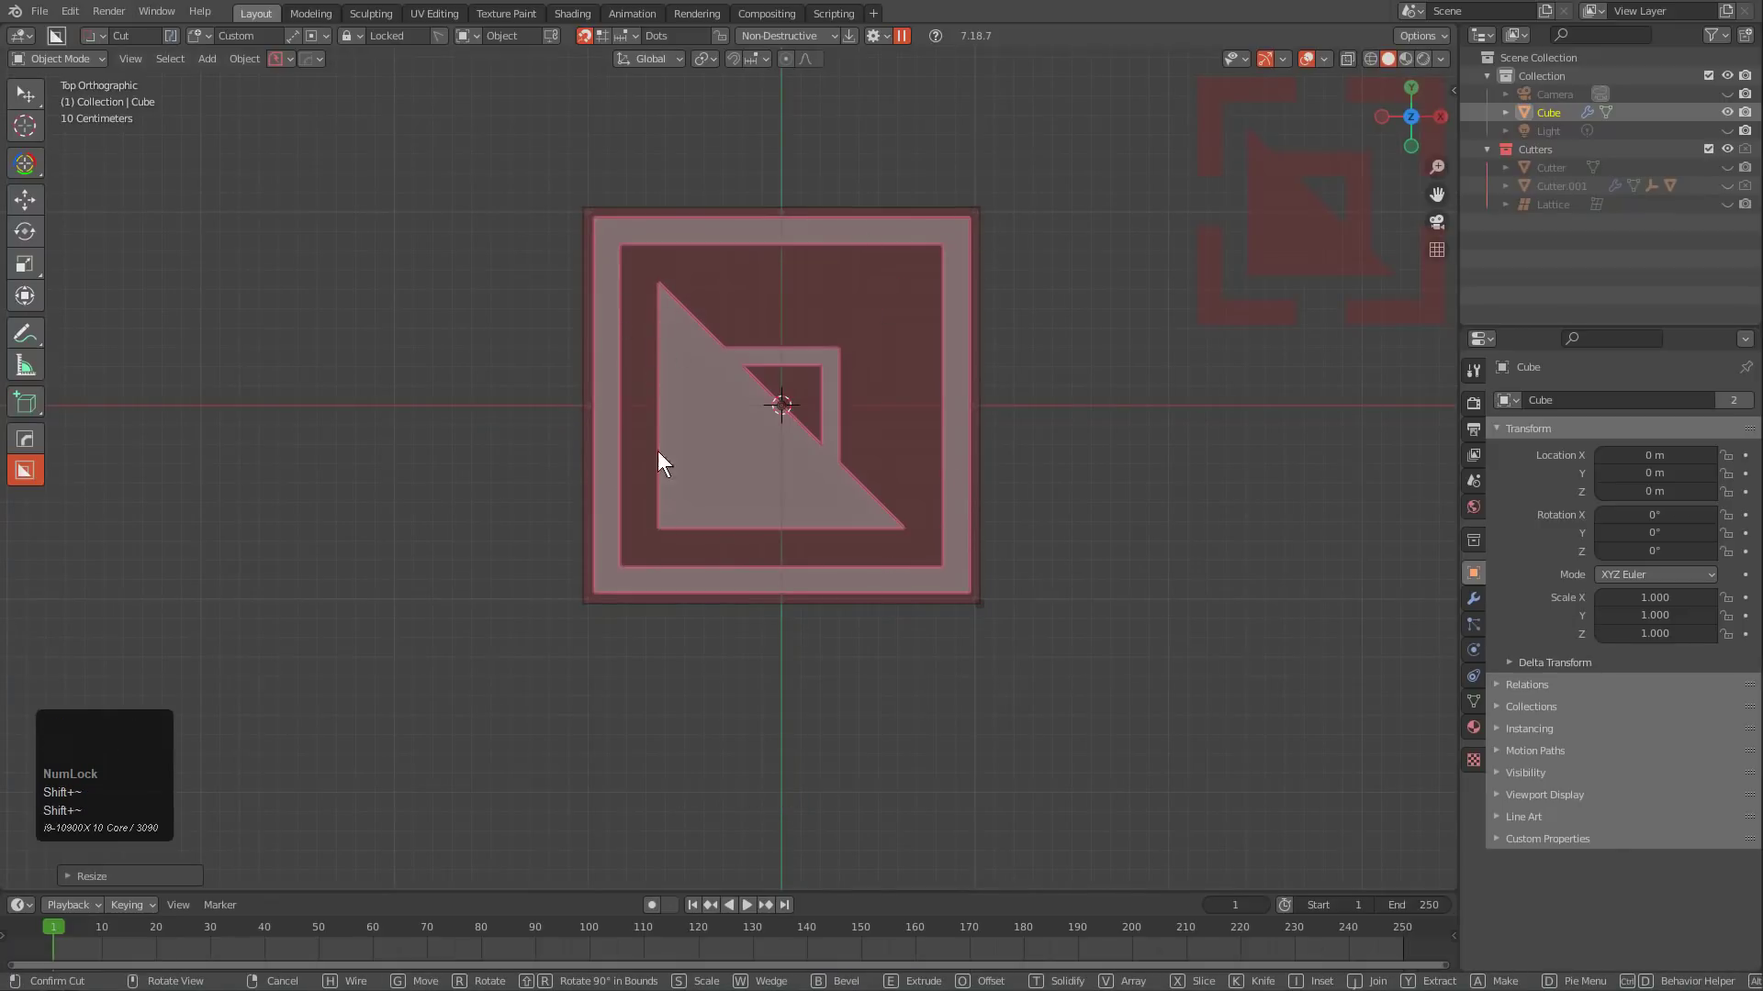
{"action": "left_click", "coordinate": [801, 481]}
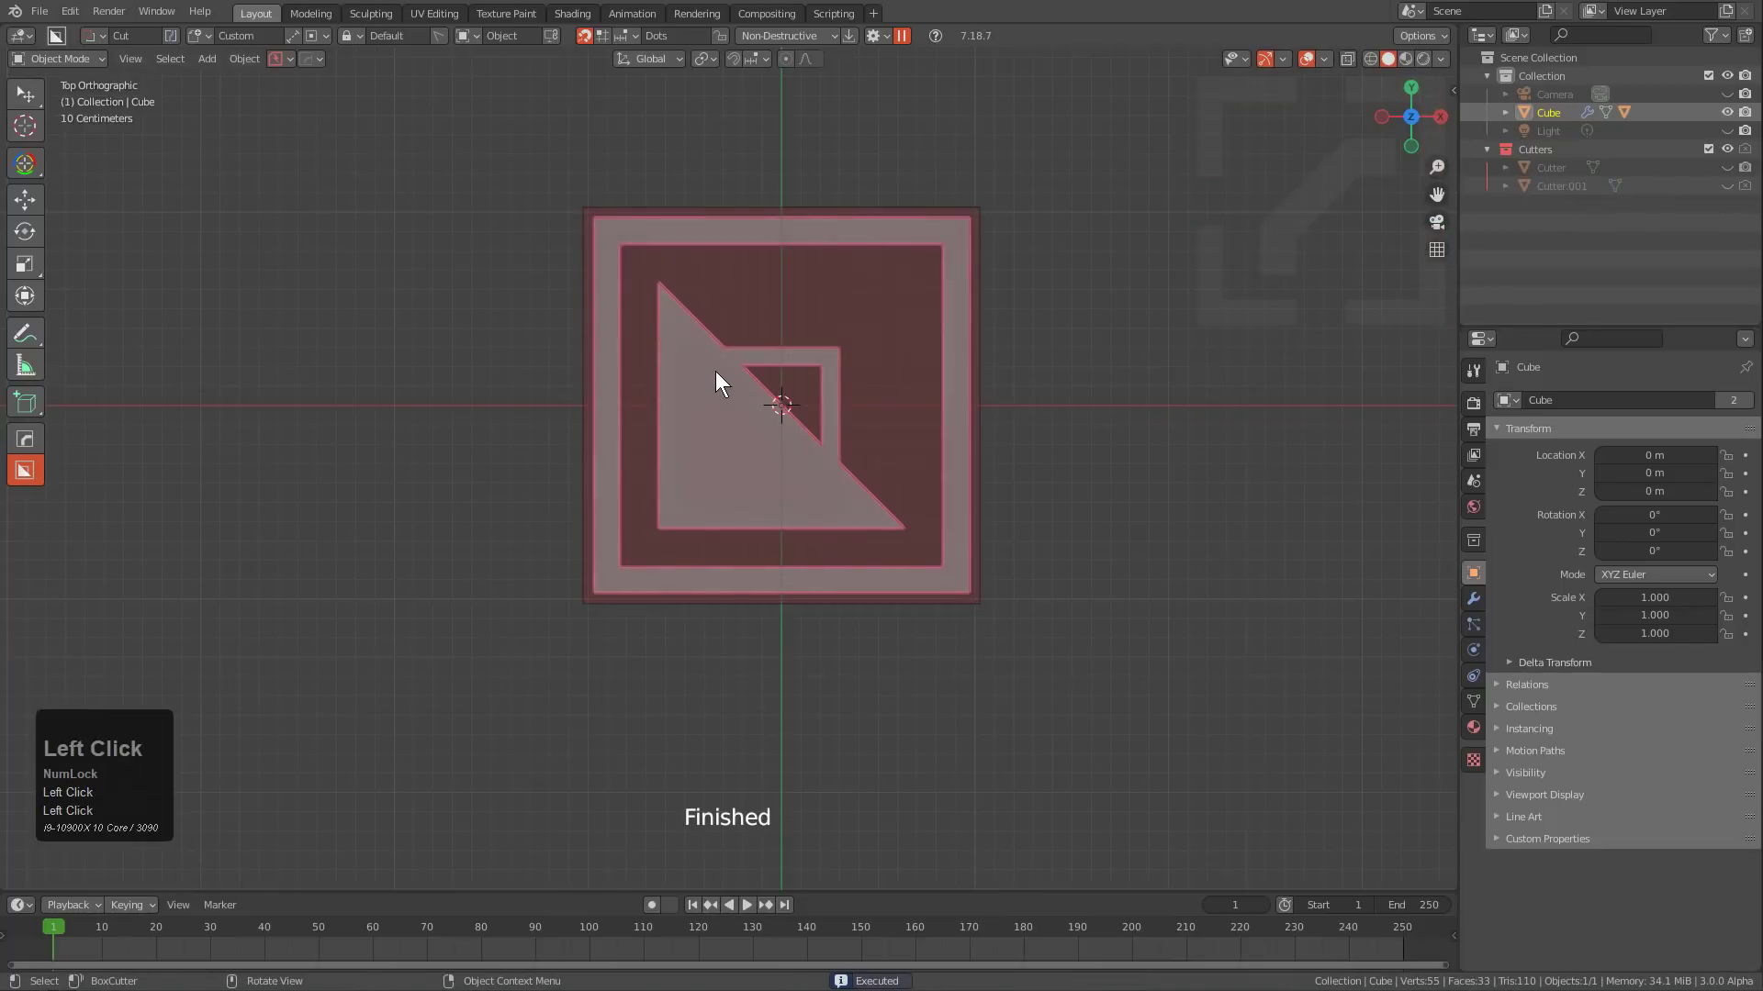
Set the display Fade Out time to 1000.
{"action": "scroll", "coordinate": [780, 367], "scroll_direction": "up", "scroll_amount": 2}
{"action": "middle_click_drag", "start_coordinate": [800, 376], "coordinate": [737, 373]}
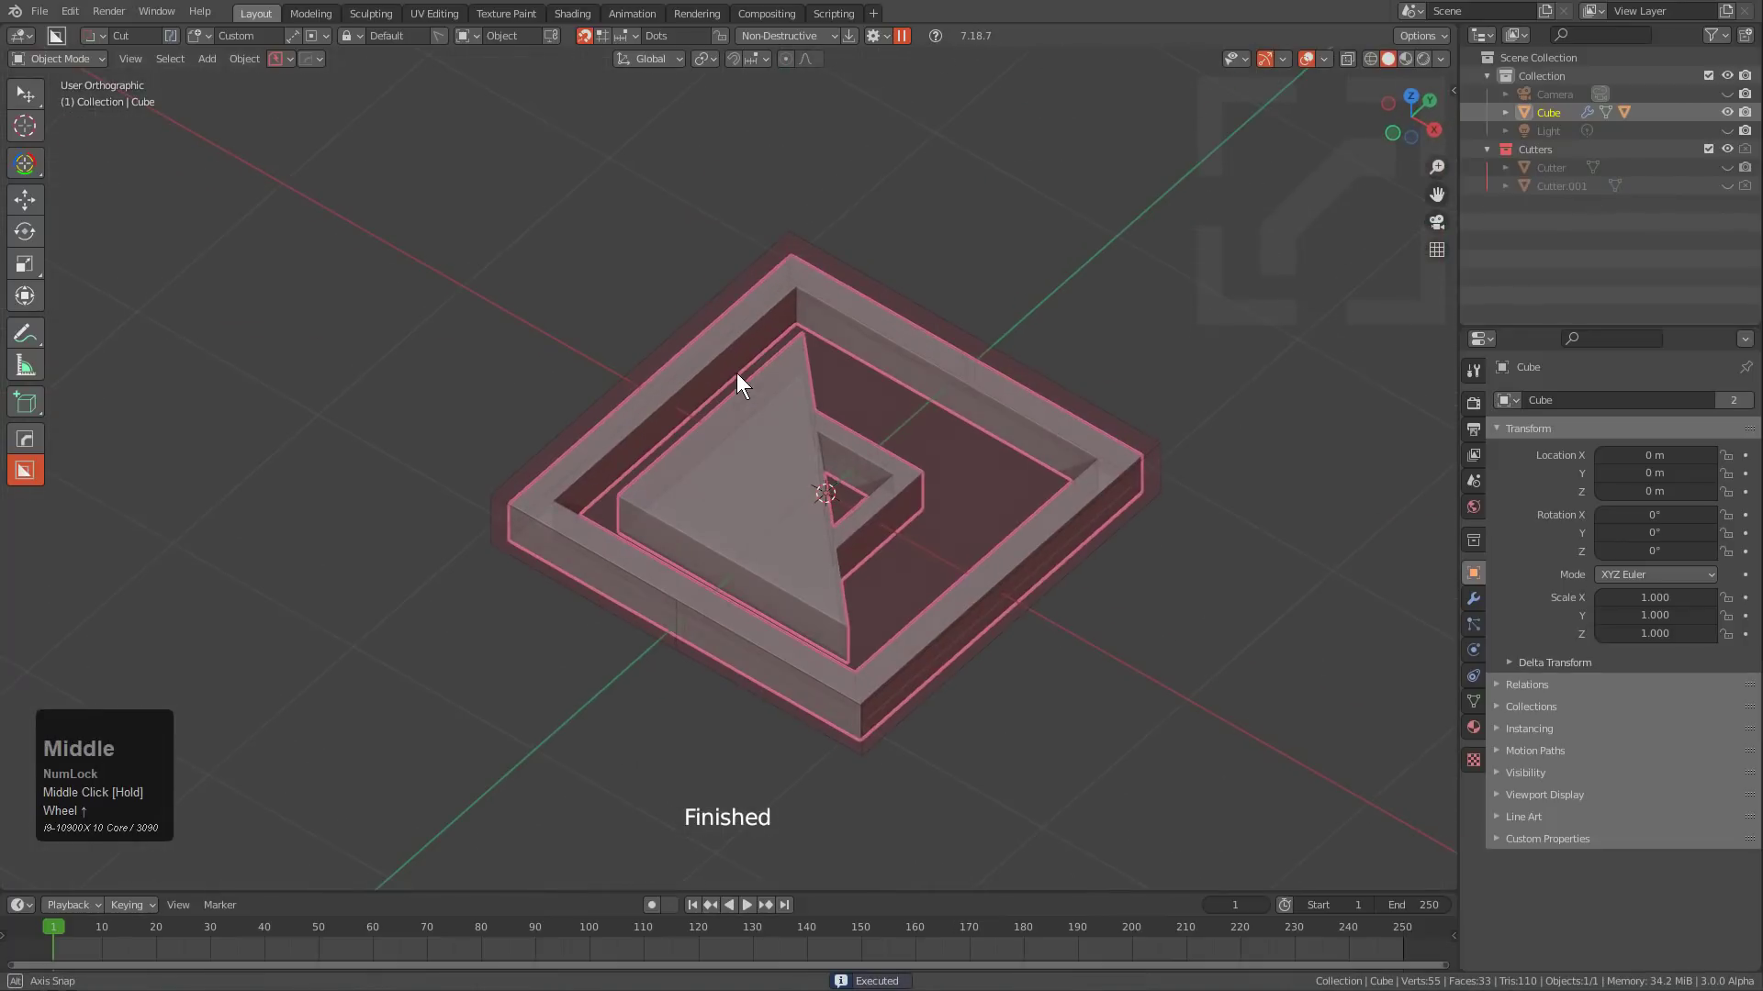
{"action": "scroll", "coordinate": [812, 276], "scroll_direction": "up", "scroll_amount": 1}
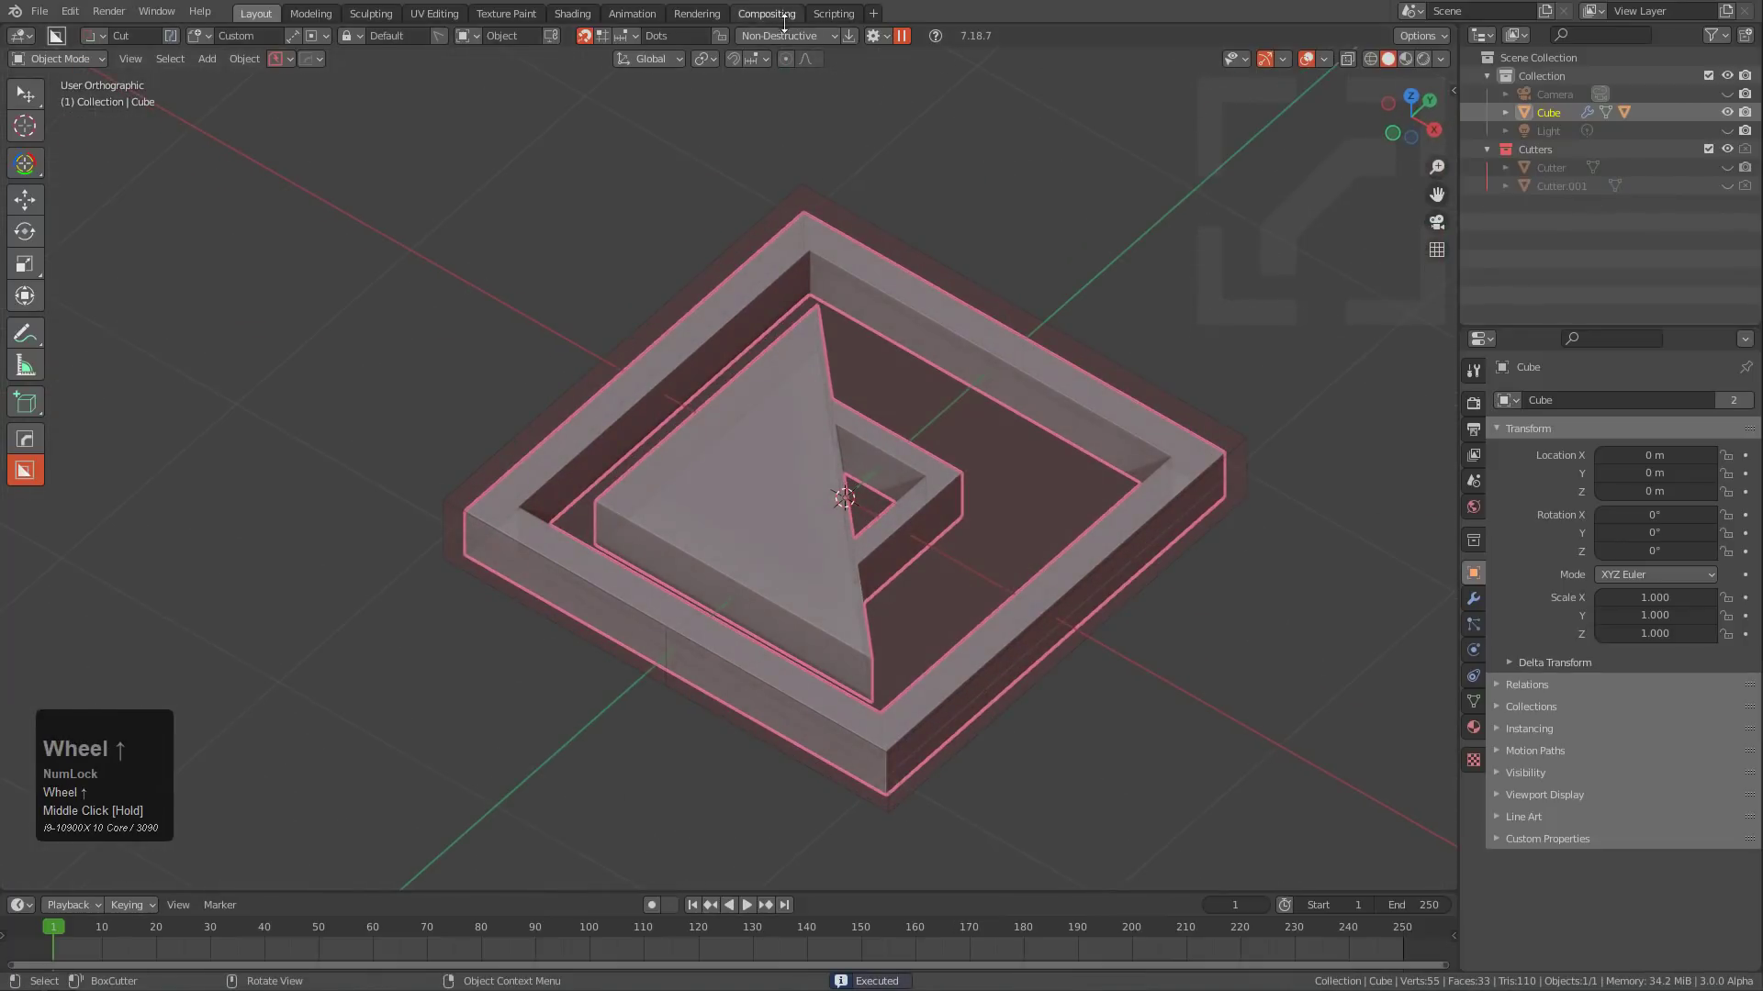
{"action": "left_click", "coordinate": [873, 34]}
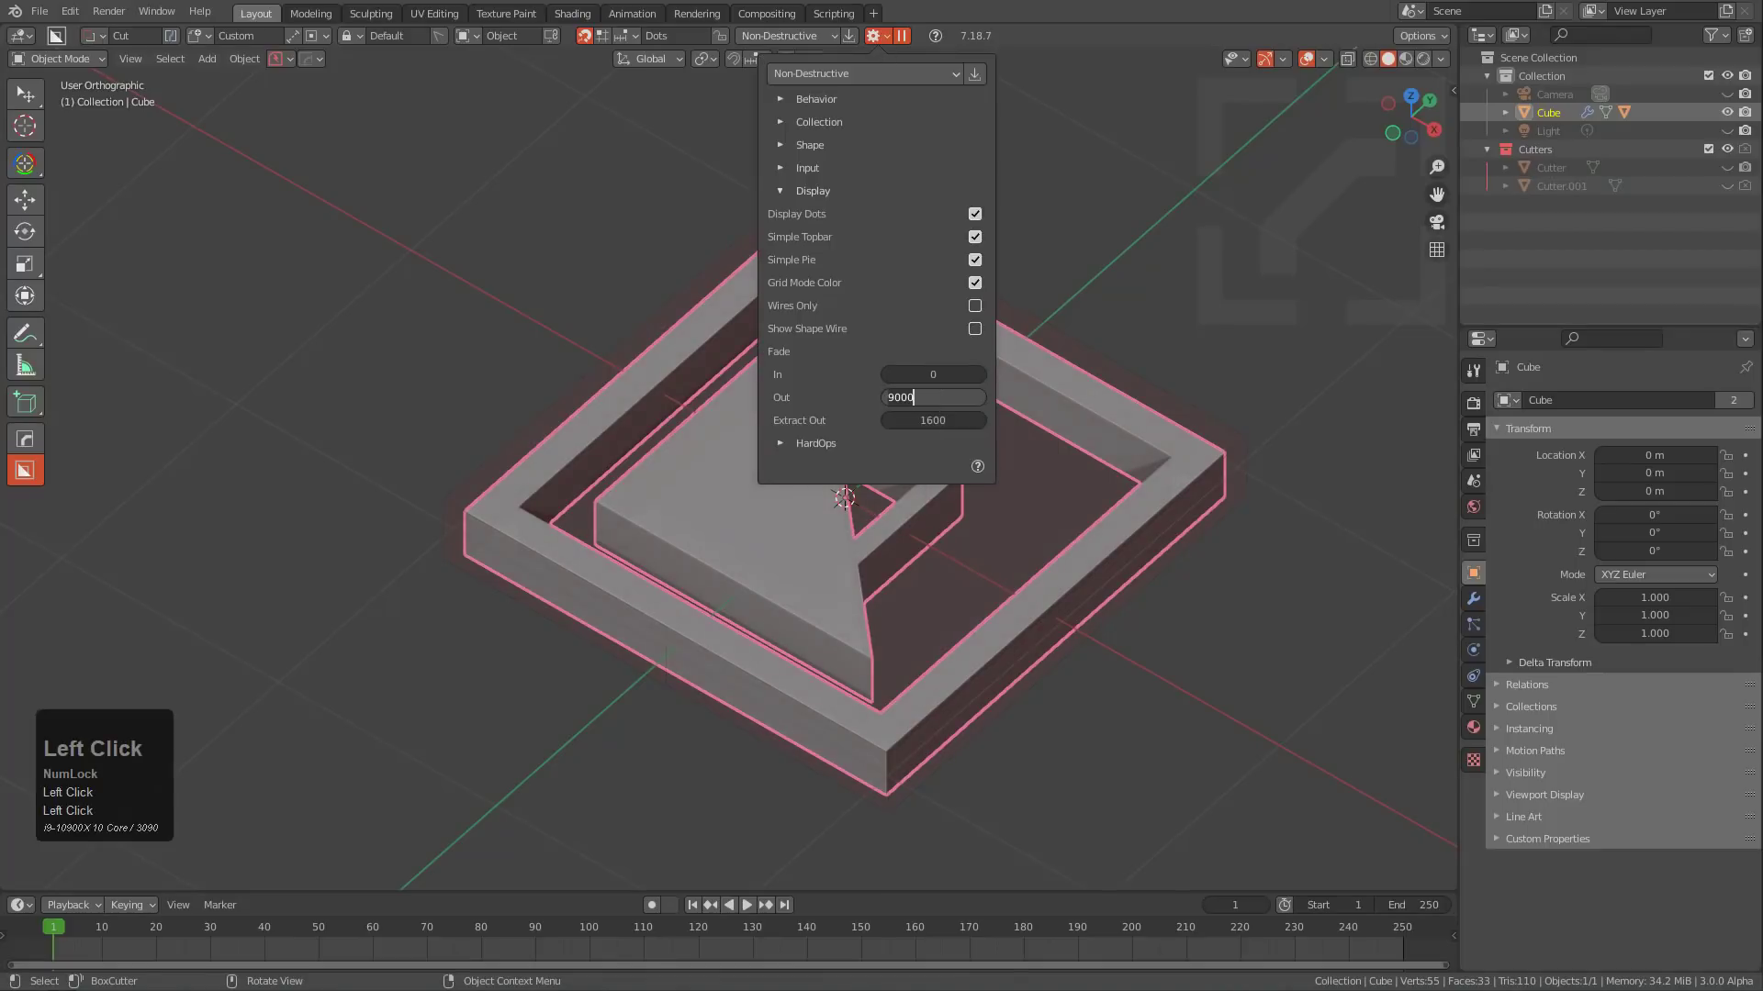
{"action": "type", "text": "100"}
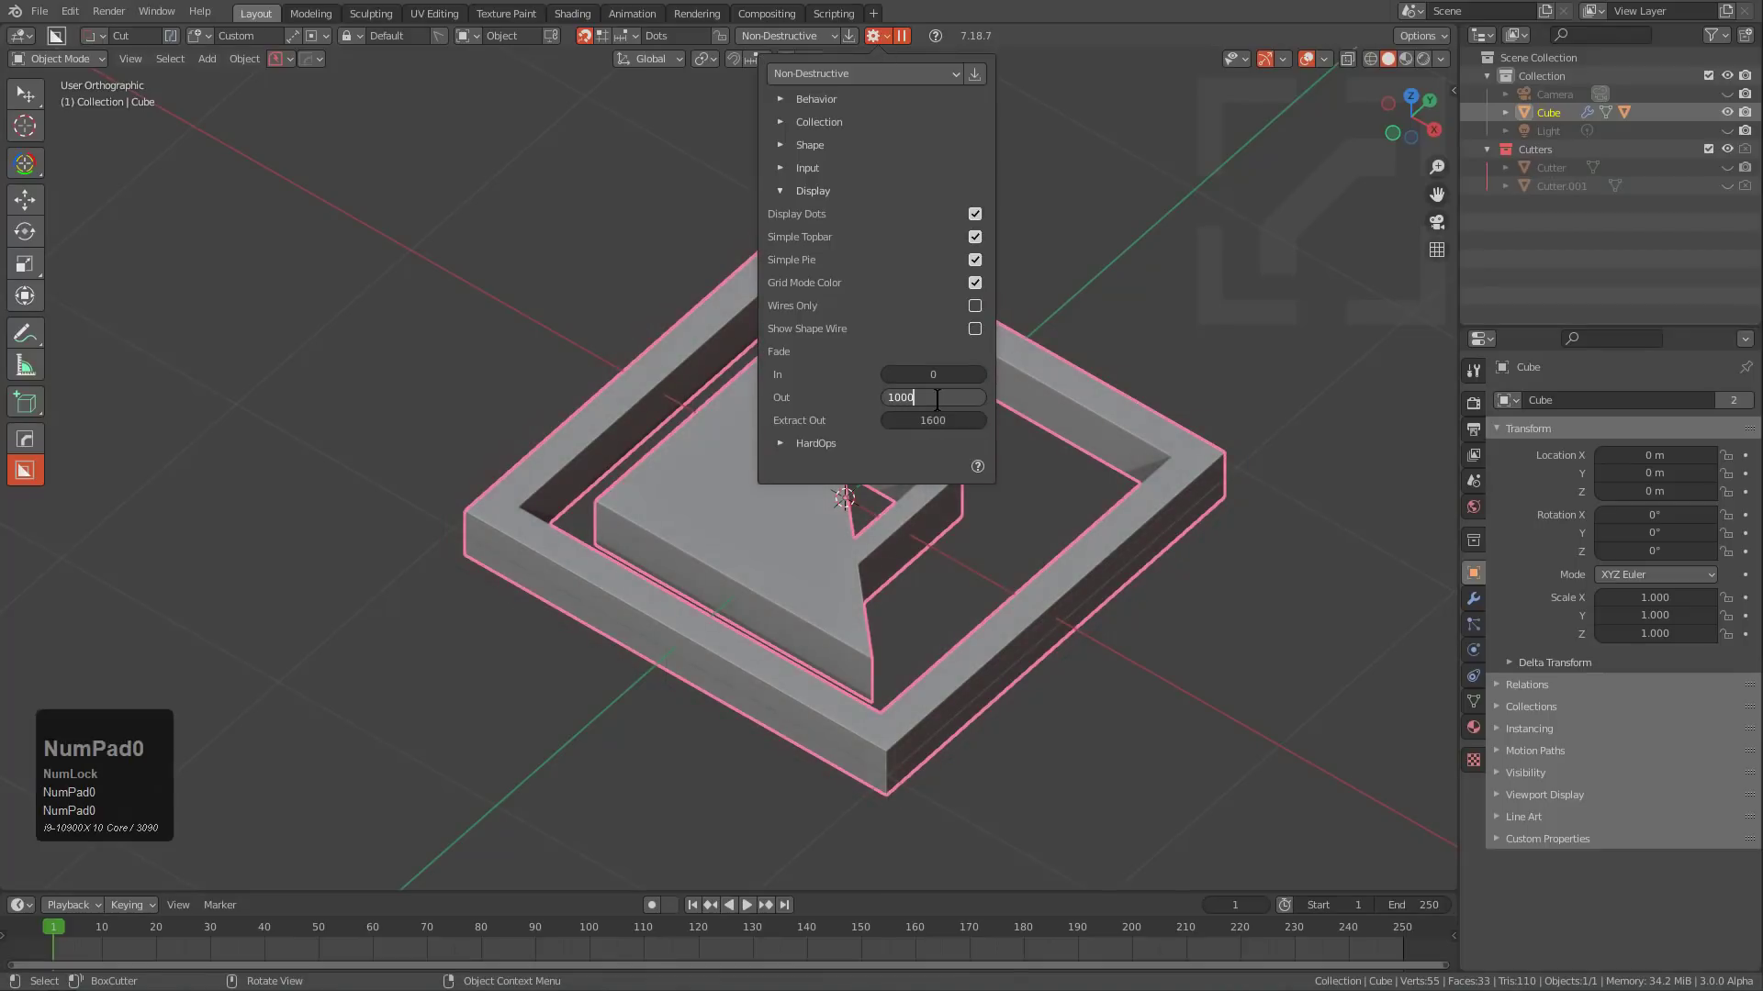
{"action": "type", "text": "0"}
{"action": "key", "text": "KP_Enter"}
Create an applied clone of the logo-cut plate with the HardOps Smart Apply operation.
{"action": "middle_click_drag", "start_coordinate": [680, 455], "coordinate": [725, 492]}
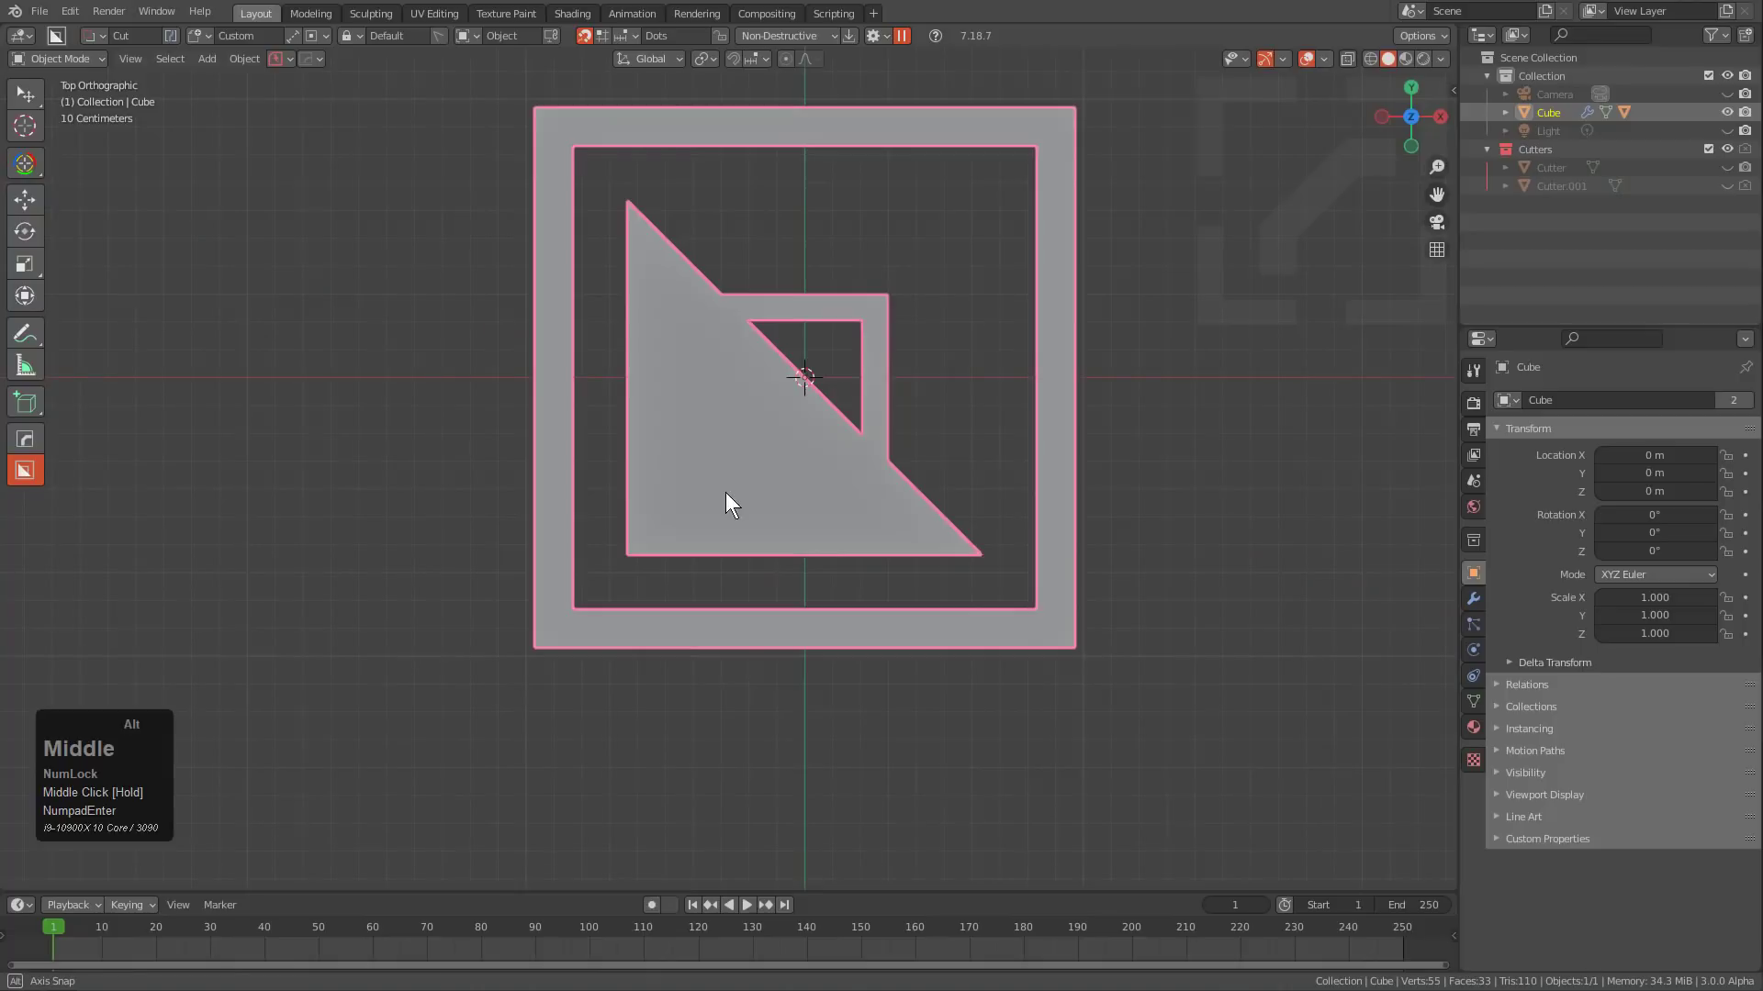
{"action": "left_click", "coordinate": [194, 38]}
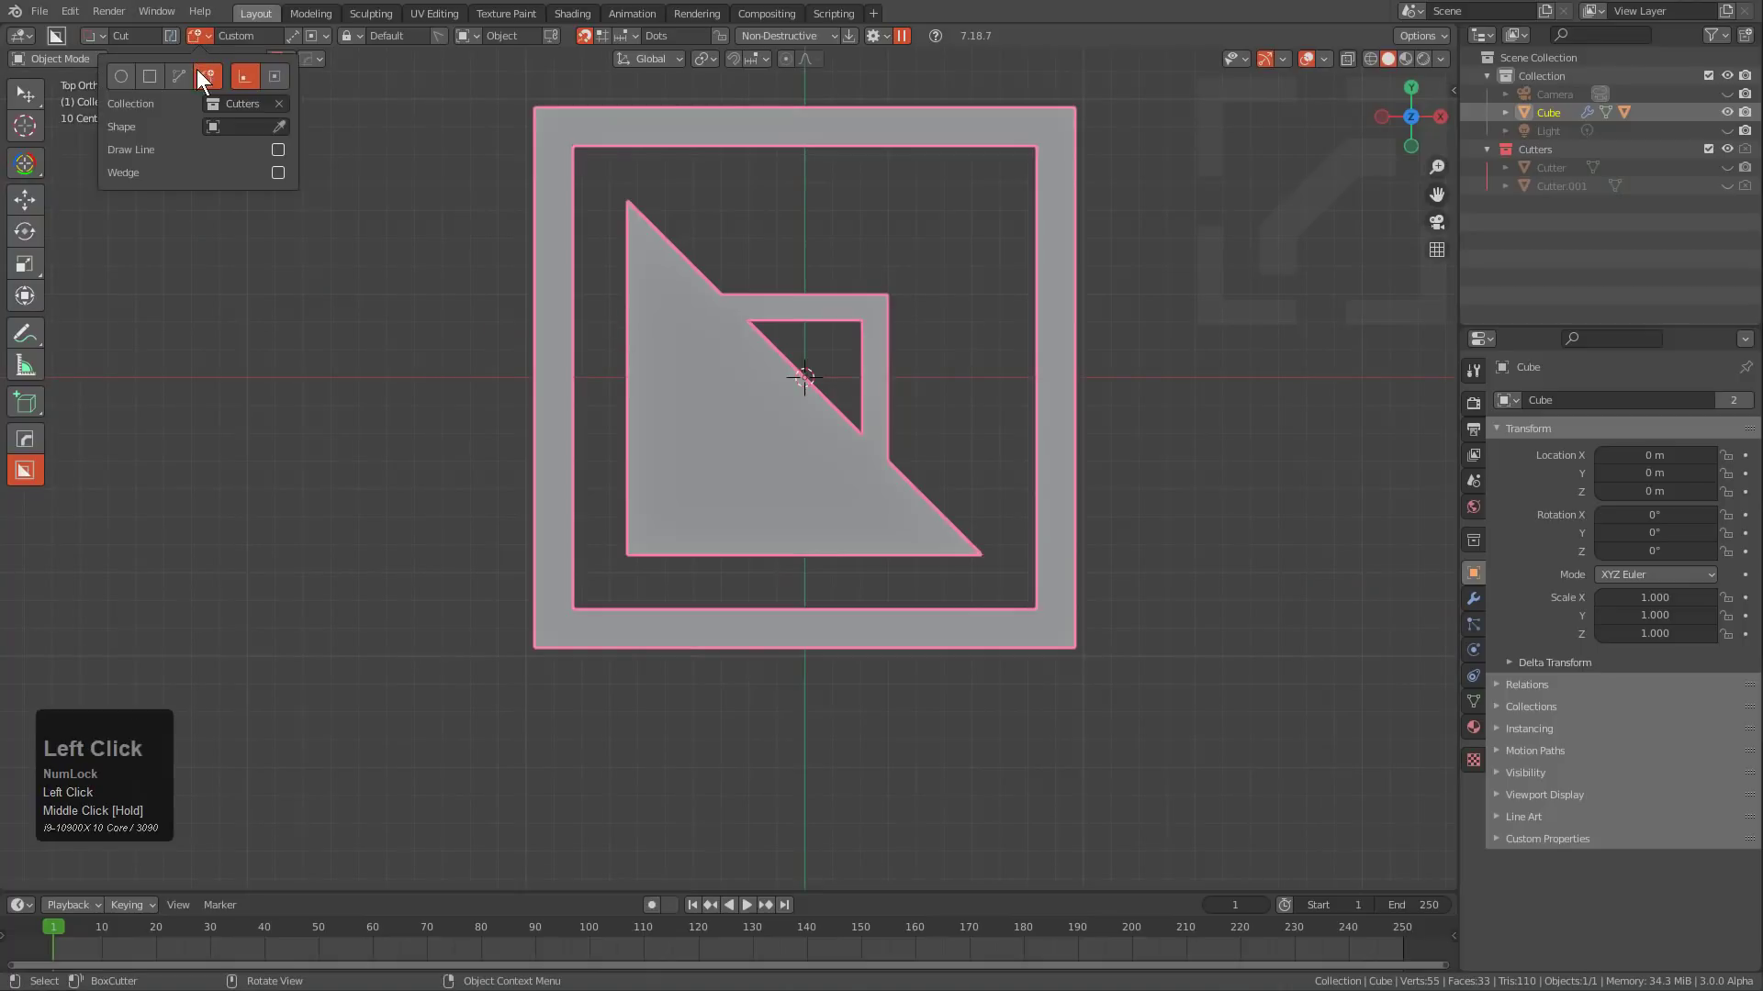
{"action": "middle_click_drag", "start_coordinate": [551, 293], "coordinate": [787, 382]}
{"action": "key", "text": "q"}
{"action": "mouse_move", "coordinate": [784, 445]}
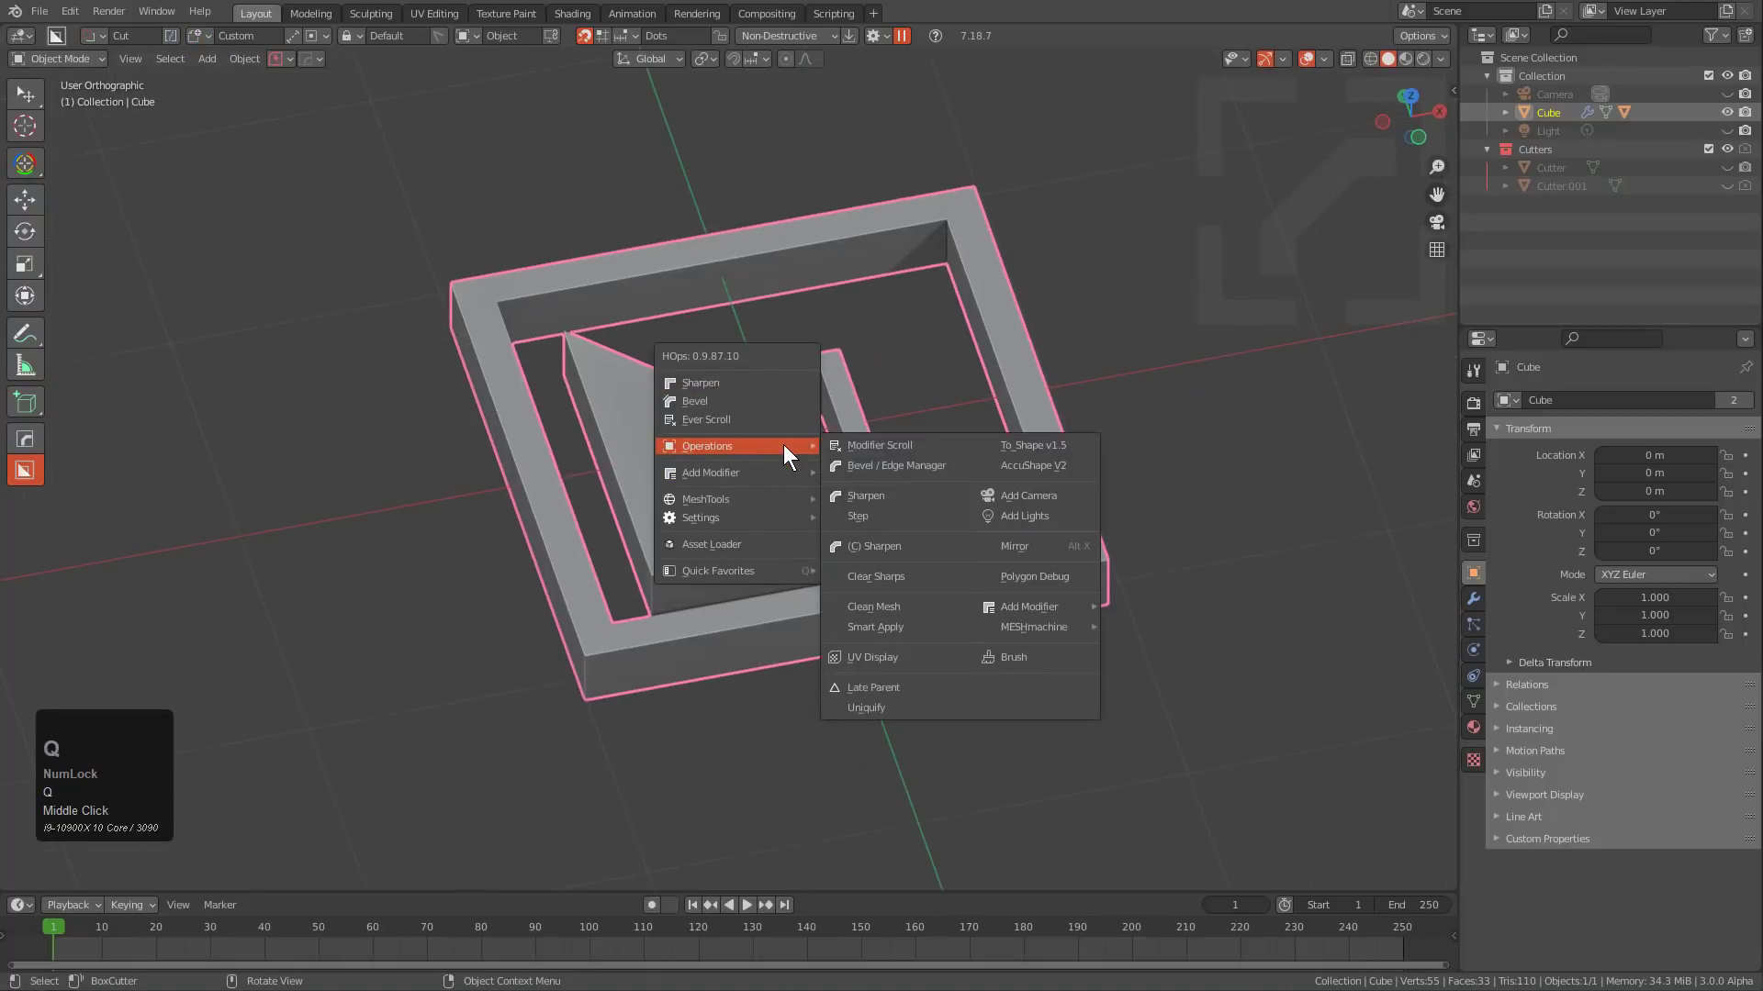
{"action": "left_click", "coordinate": [880, 628]}
Delete the clone's top and bottom faces in face edit mode, keeping only the side walls.
{"action": "middle_click_drag", "start_coordinate": [865, 597], "coordinate": [846, 571]}
{"action": "key", "text": "alt+z"}
{"action": "key", "text": "Tab"}
{"action": "key", "text": "3"}
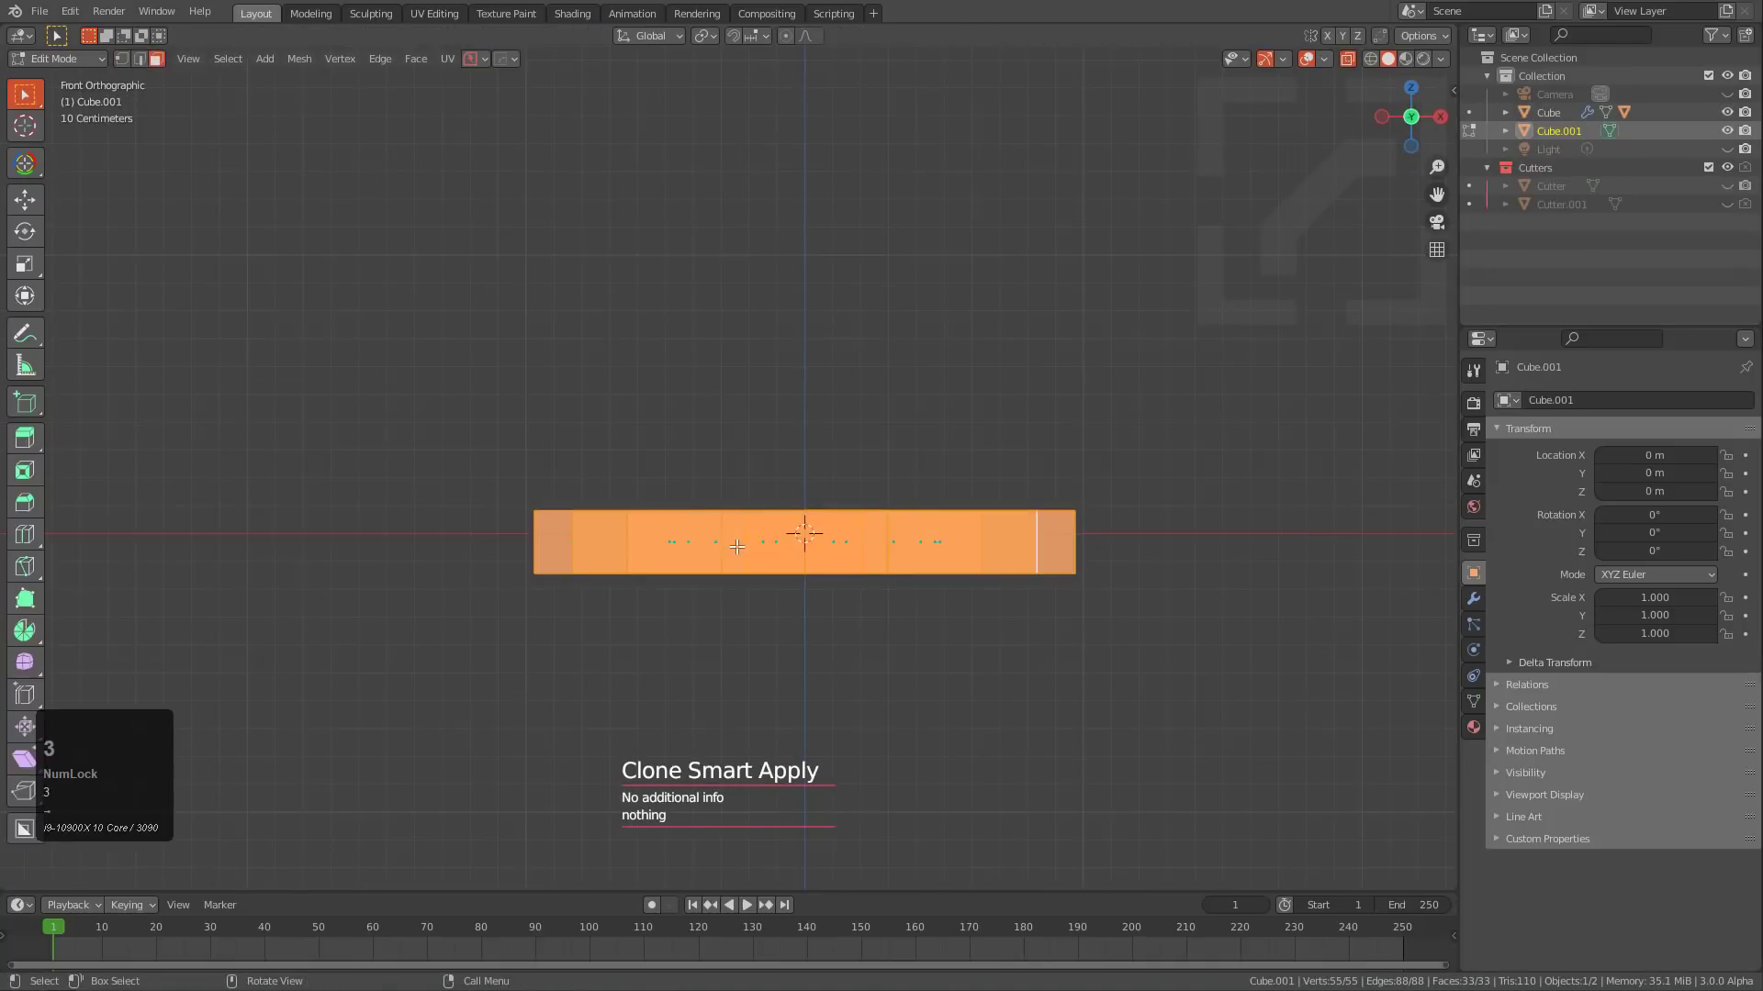
{"action": "key", "text": "alt+a"}
{"action": "key", "text": "b"}
{"action": "left_click_drag", "start_coordinate": [459, 525], "coordinate": [1151, 563]}
{"action": "key", "text": "x"}
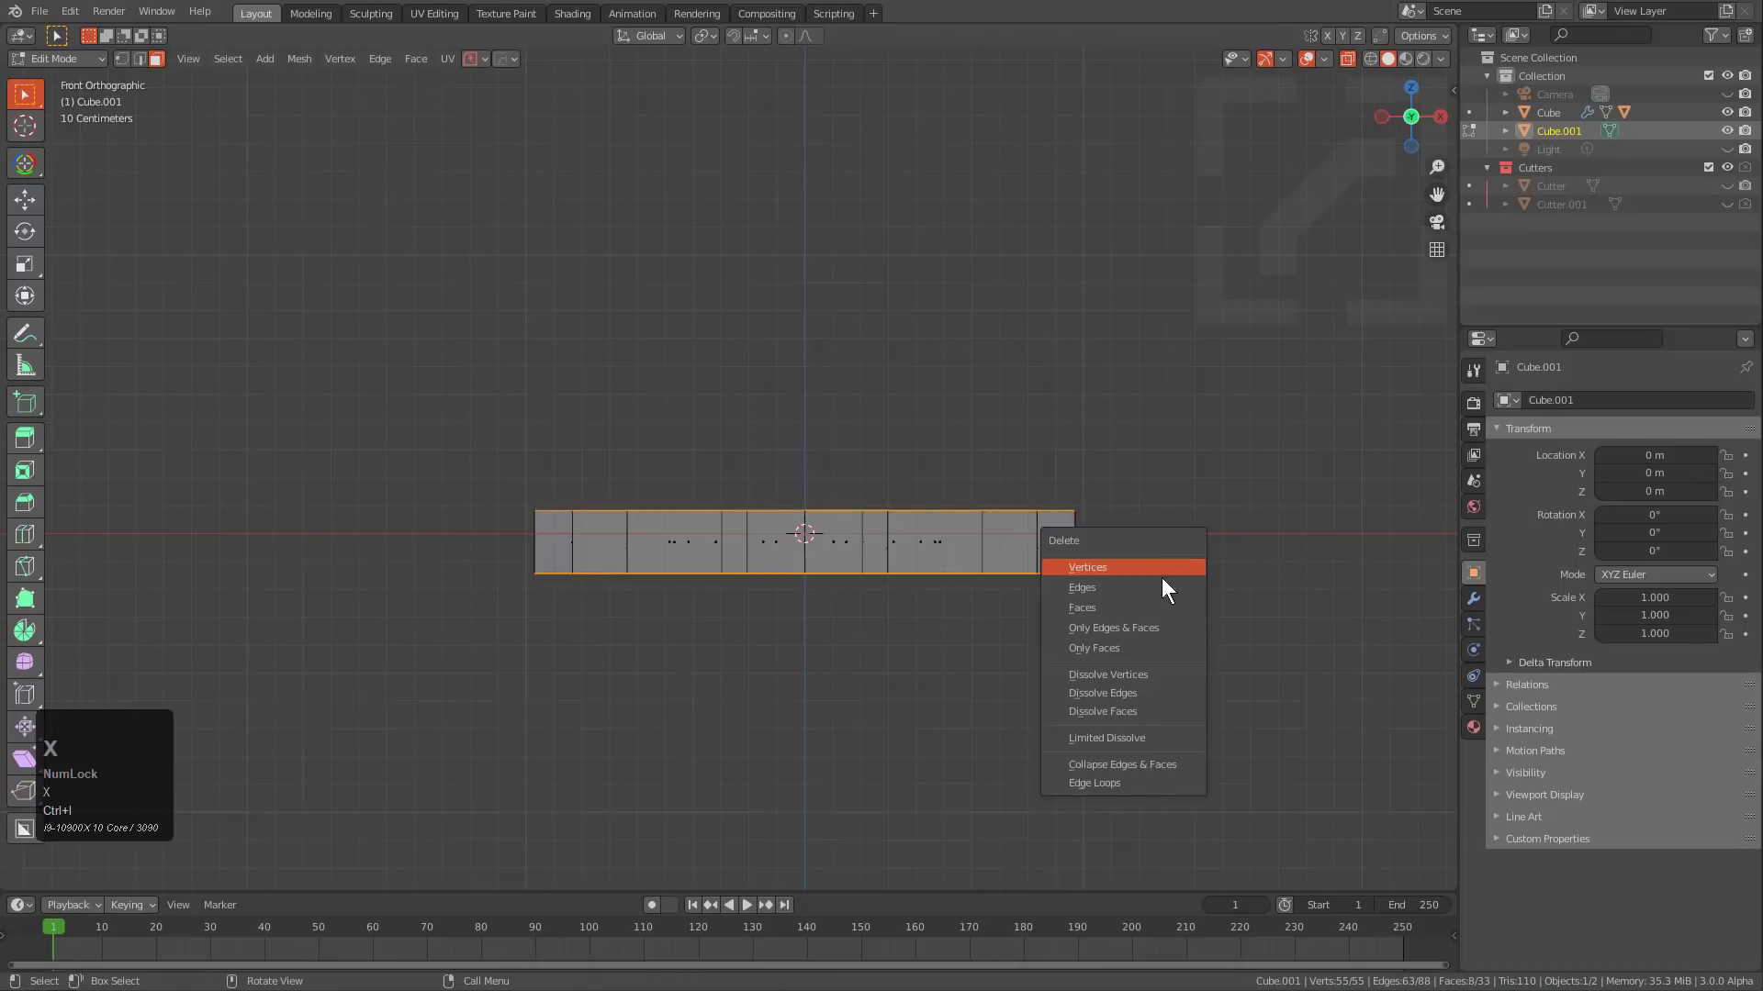
{"action": "left_click", "coordinate": [1126, 608]}
{"action": "middle_click_drag", "start_coordinate": [938, 467], "coordinate": [955, 510]}
{"action": "scroll", "coordinate": [954, 510], "scroll_direction": "up", "scroll_amount": 4}
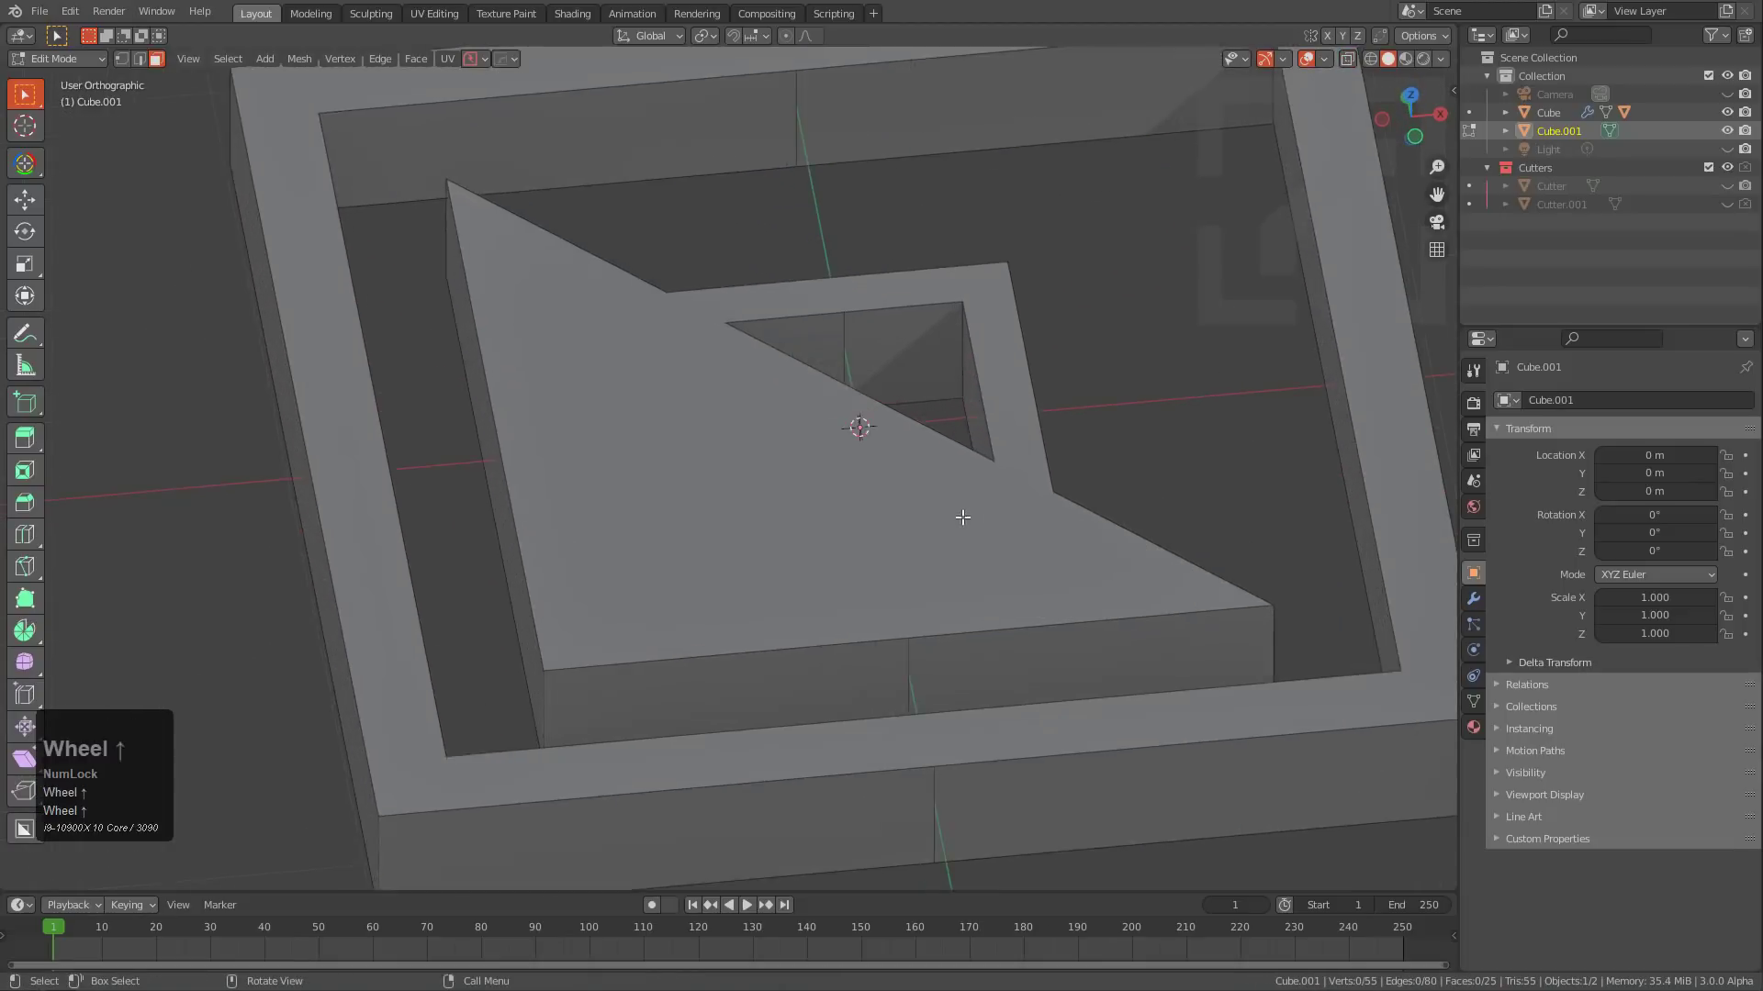
Add a Solidify modifier to the clone's side walls in Non_manifold mode, with offset -1.00 and a thickness of about -0.02.
{"action": "key", "text": "Tab"}
{"action": "key", "text": "q"}
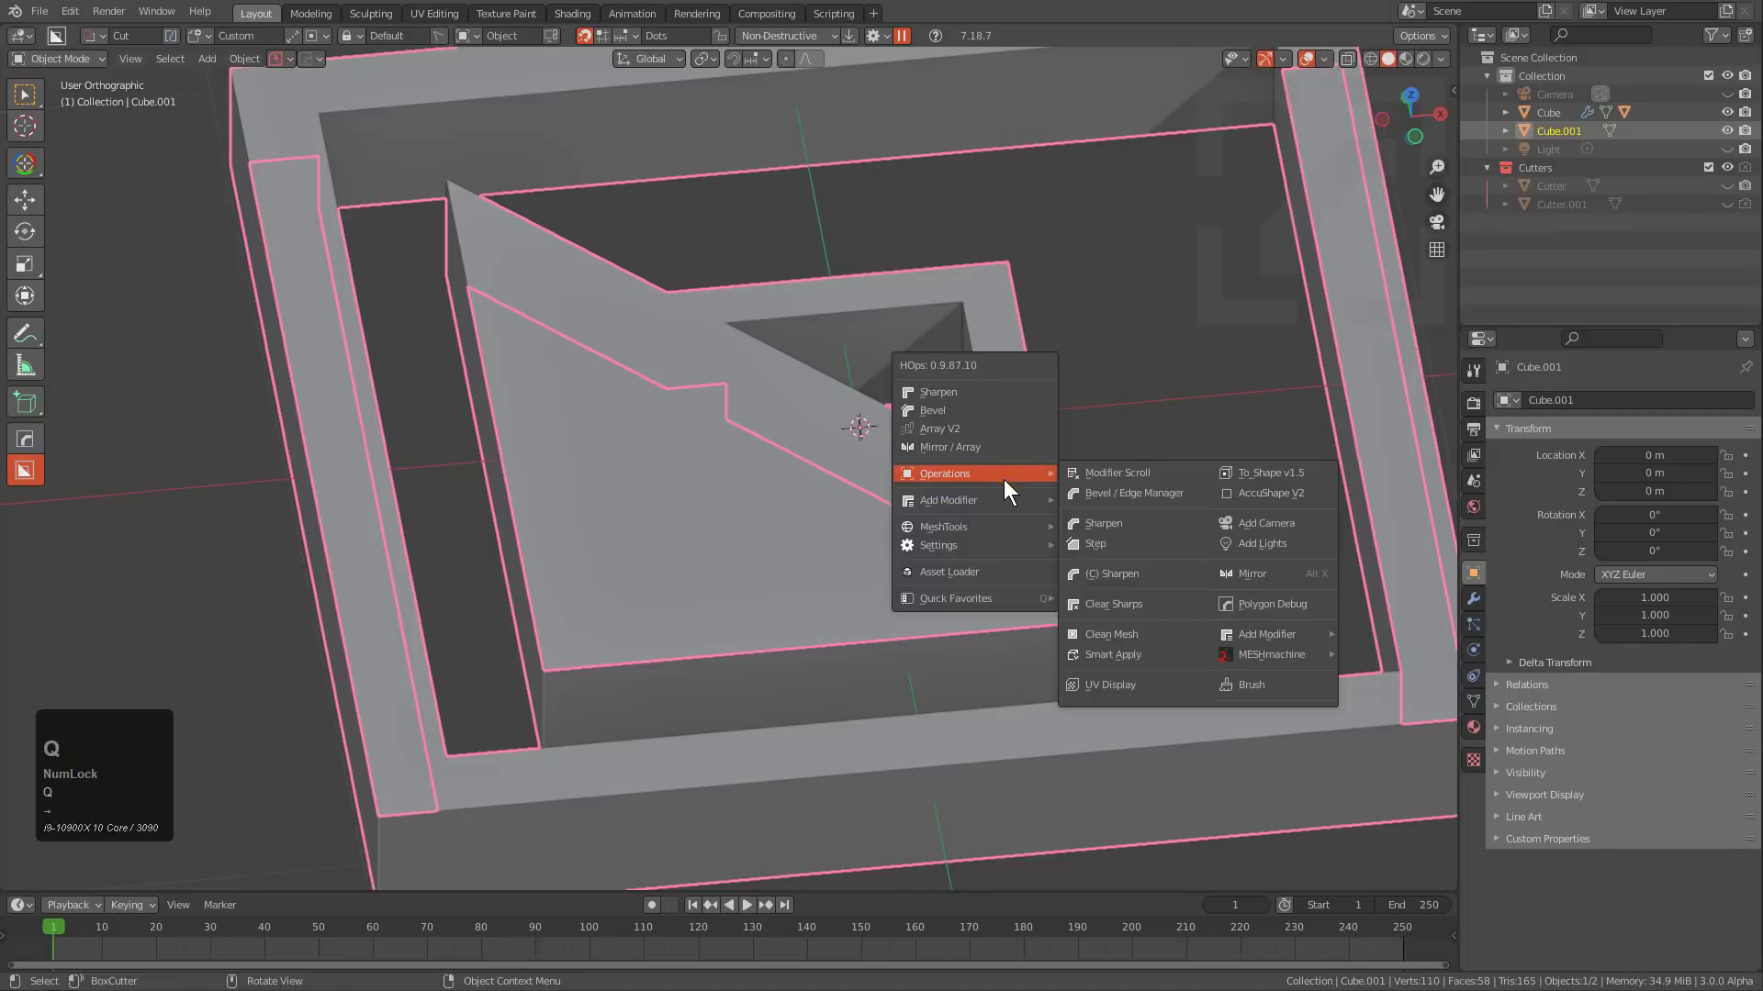
{"action": "left_click", "coordinate": [1019, 501]}
{"action": "left_click", "coordinate": [1108, 518]}
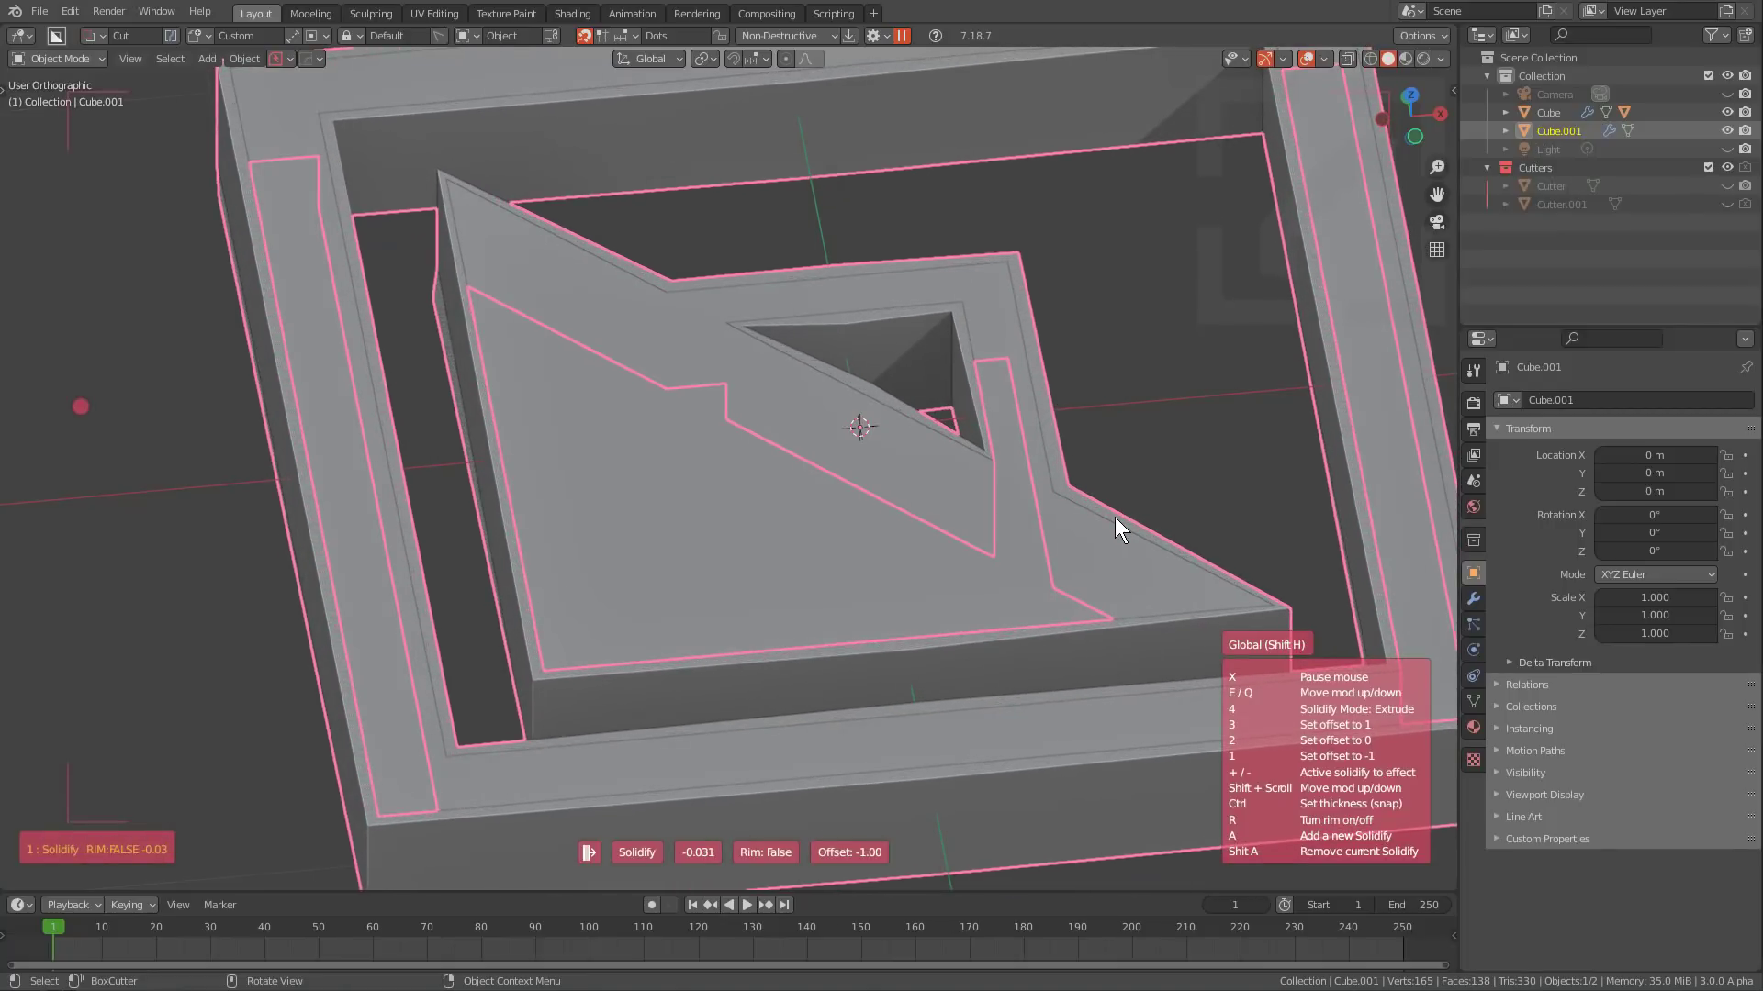
{"action": "key", "text": "4"}
{"action": "key", "text": "Num_Lock"}
{"action": "key", "text": "4"}
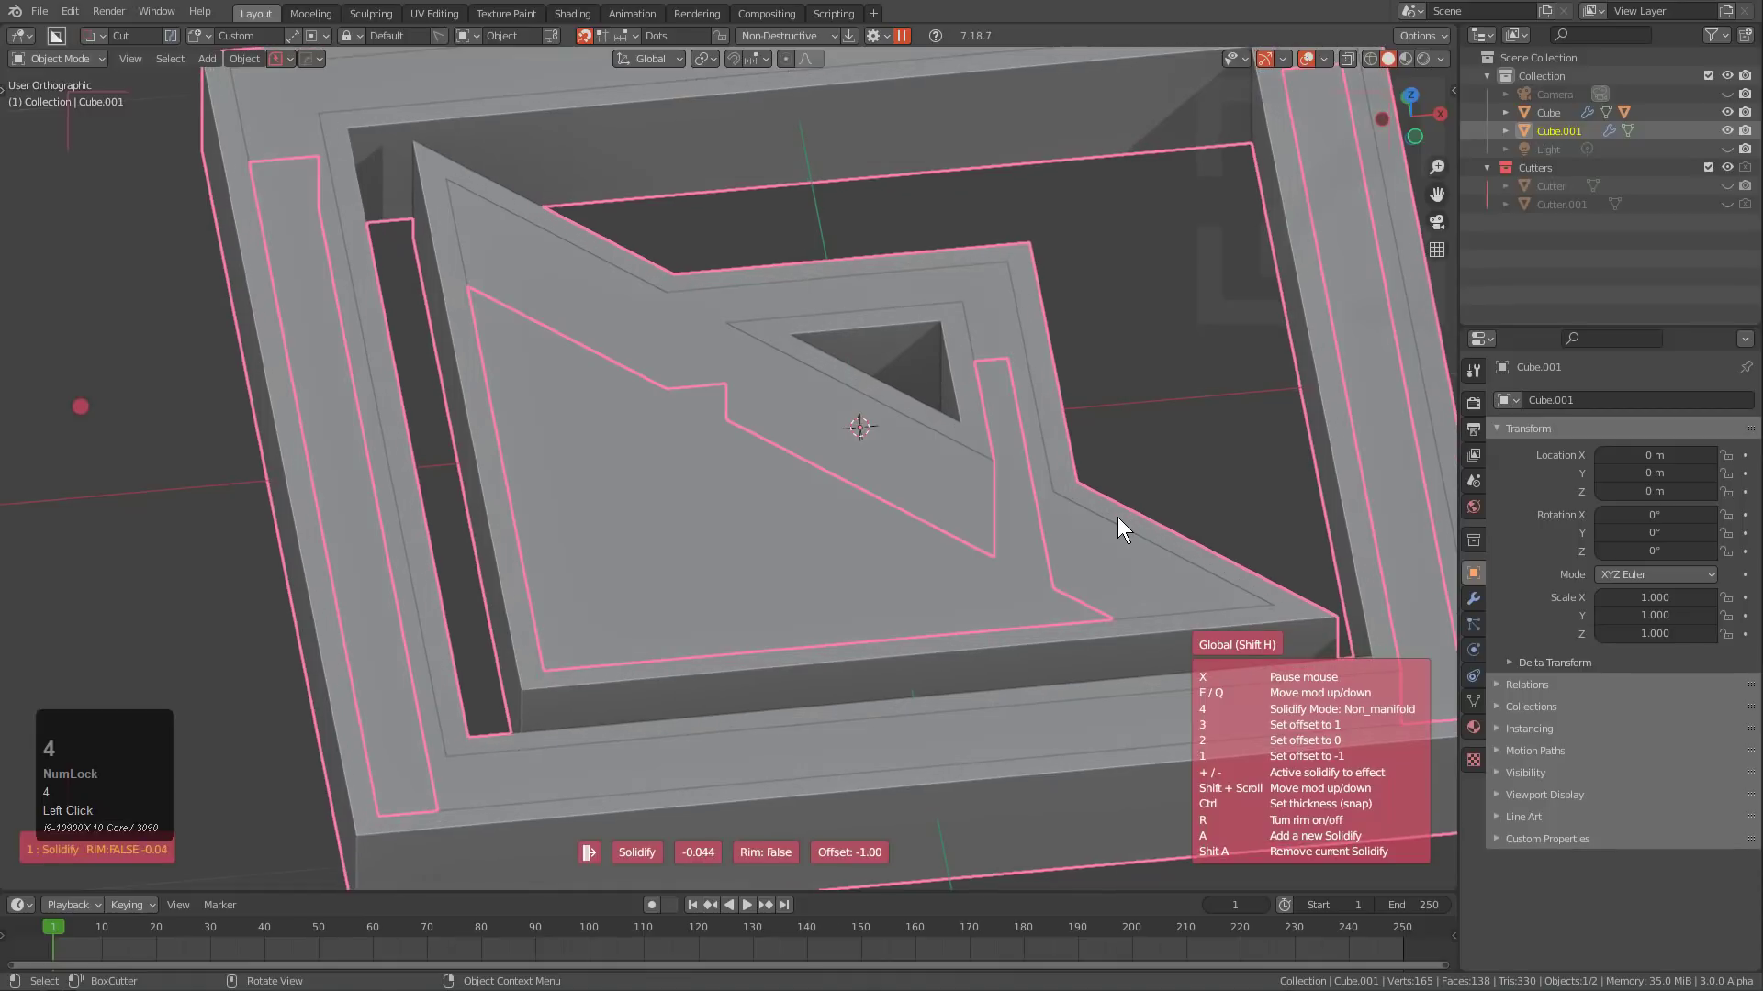
{"action": "key", "text": "shift"}
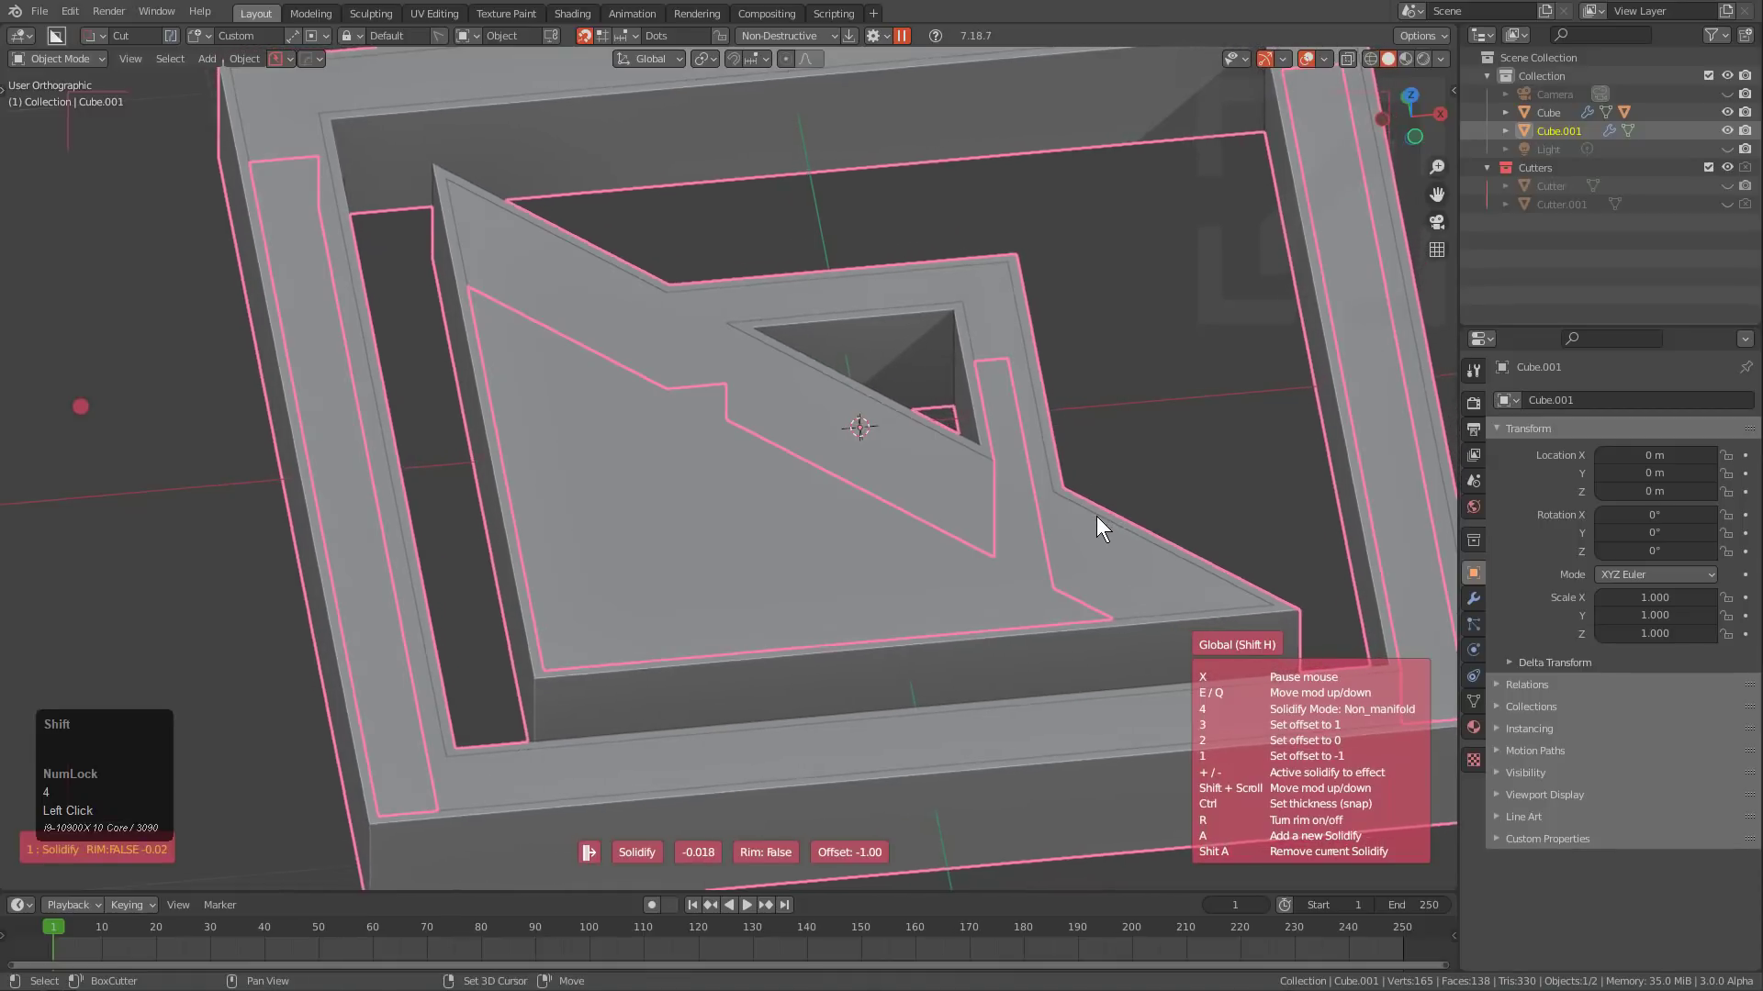
{"action": "left_click", "coordinate": [1119, 517]}
Select the original logo plate in top view and set the cutter to a Box shape in Grid mode.
{"action": "scroll", "coordinate": [1118, 517], "scroll_direction": "down", "scroll_amount": 3}
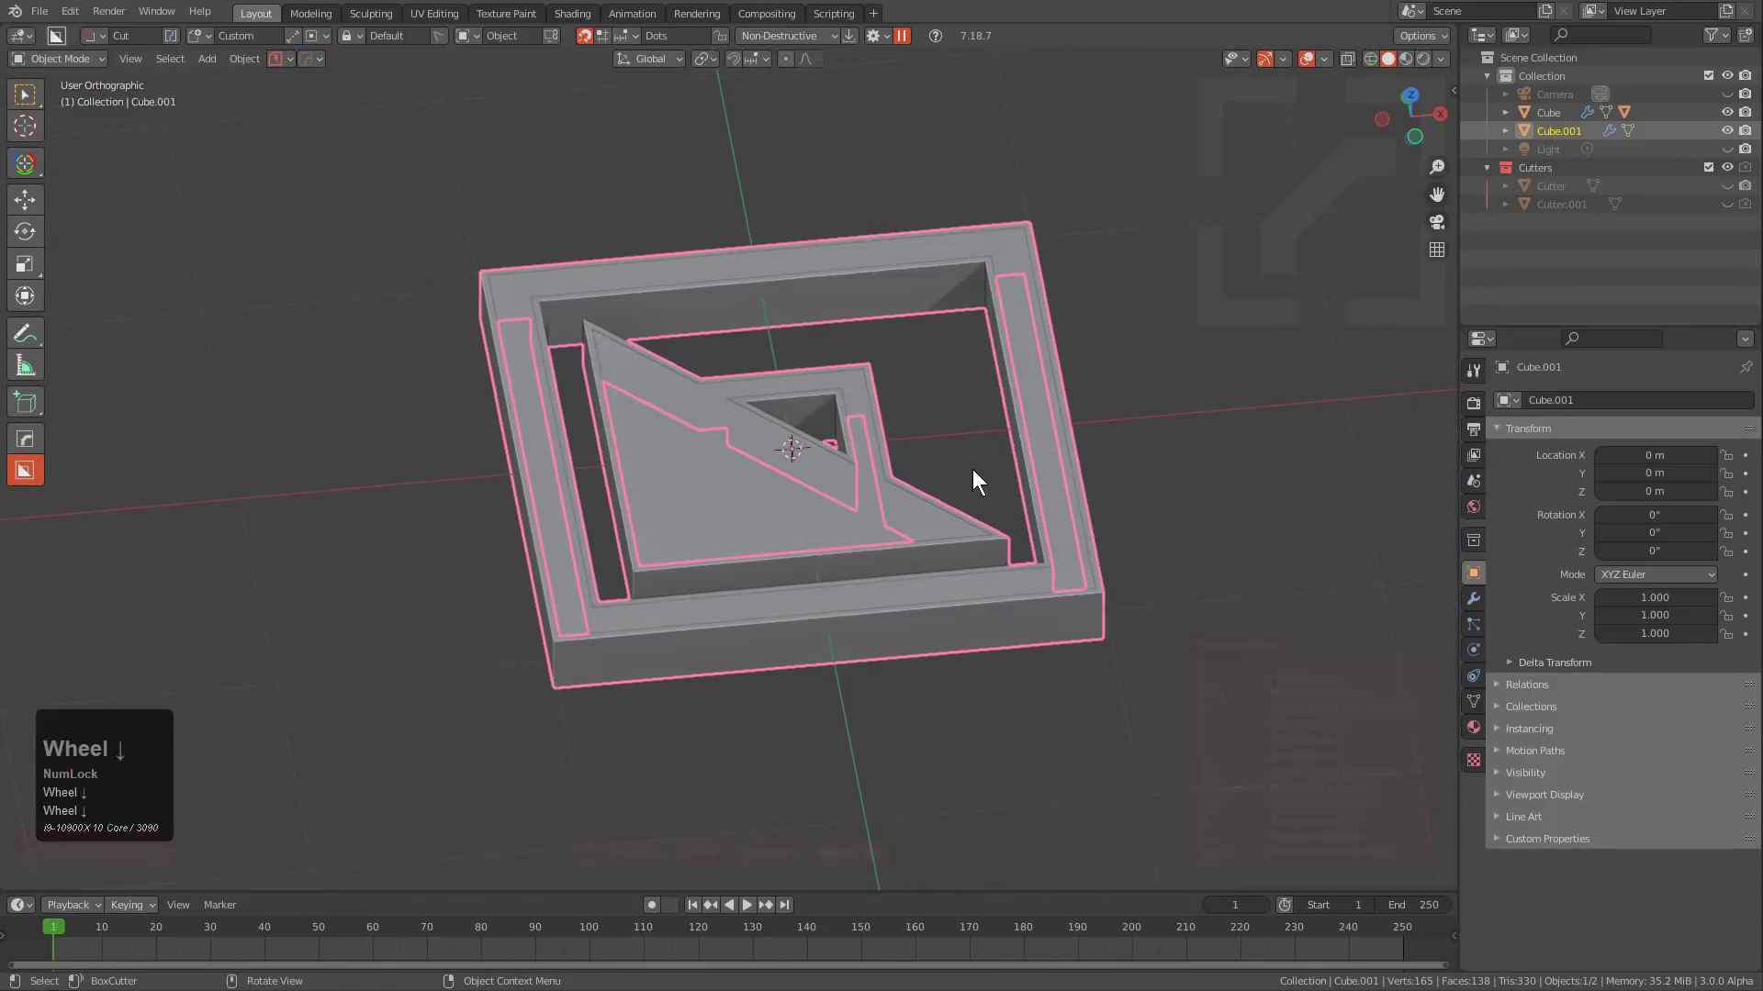
{"action": "middle_click_drag", "start_coordinate": [972, 470], "coordinate": [968, 549], "text": "alt"}
{"action": "key", "text": "alt+a"}
{"action": "left_click", "coordinate": [815, 468]}
{"action": "scroll", "coordinate": [835, 487], "scroll_direction": "up", "scroll_amount": 3}
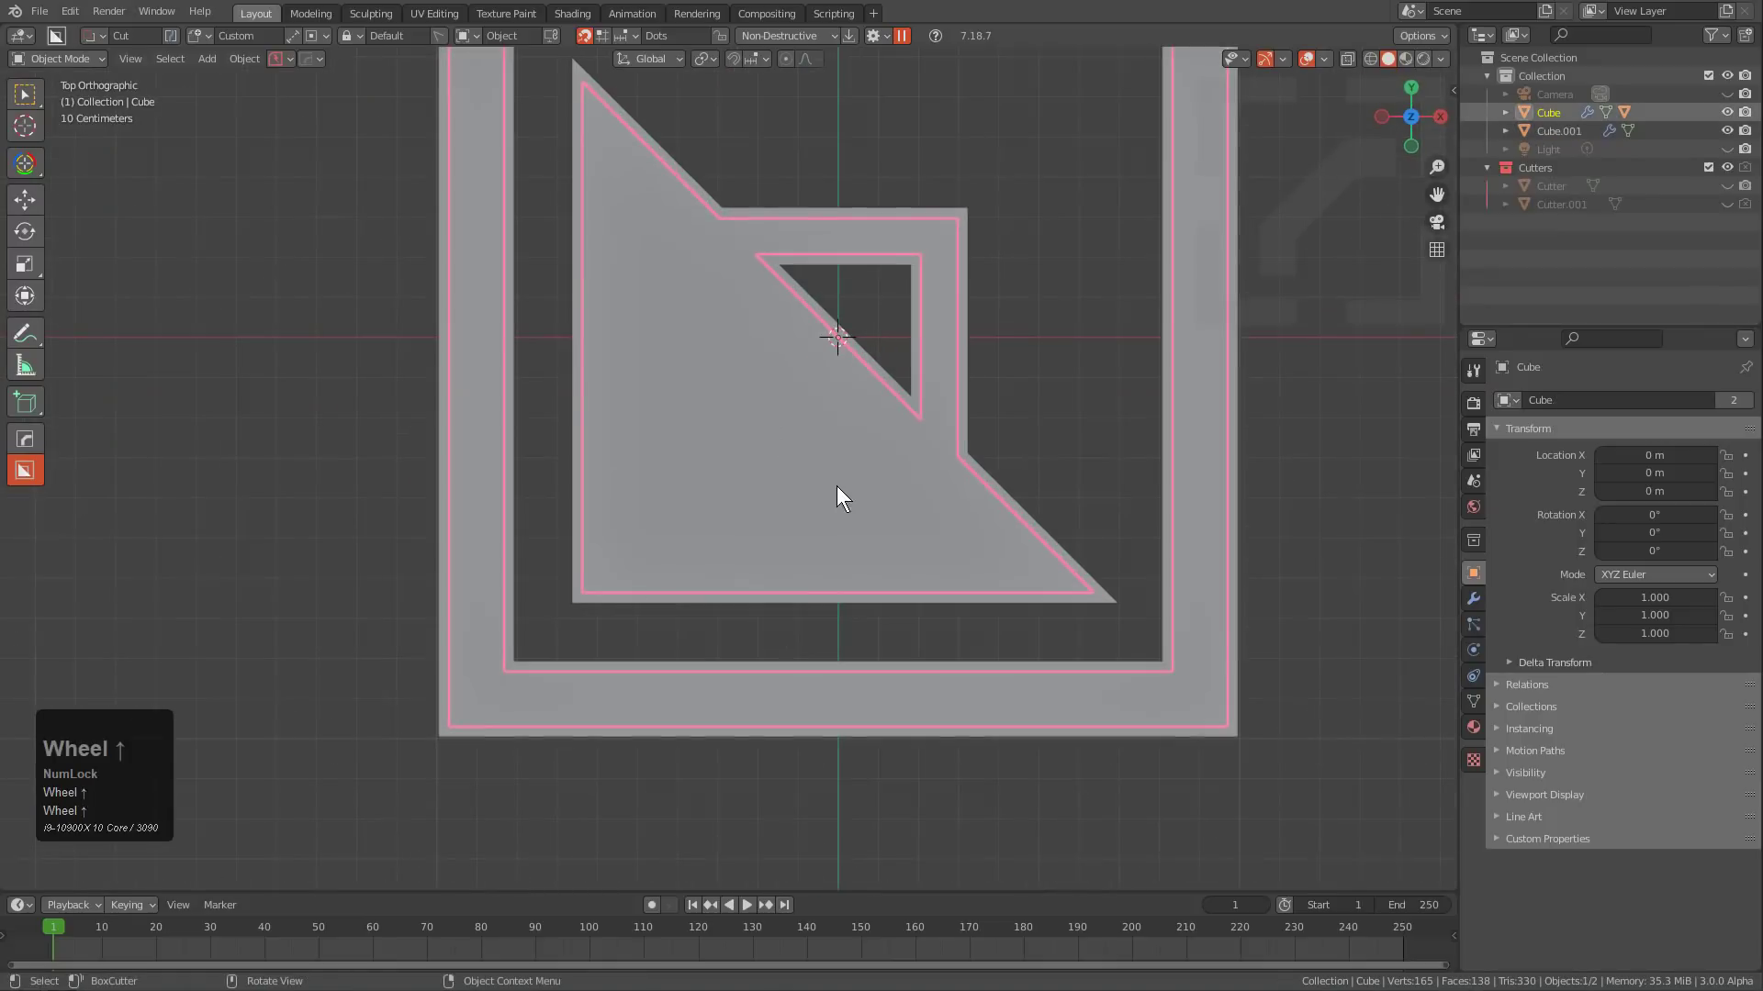
{"action": "scroll", "coordinate": [762, 389], "scroll_direction": "down", "scroll_amount": 1}
{"action": "key", "text": "d"}
{"action": "left_click", "coordinate": [563, 379]}
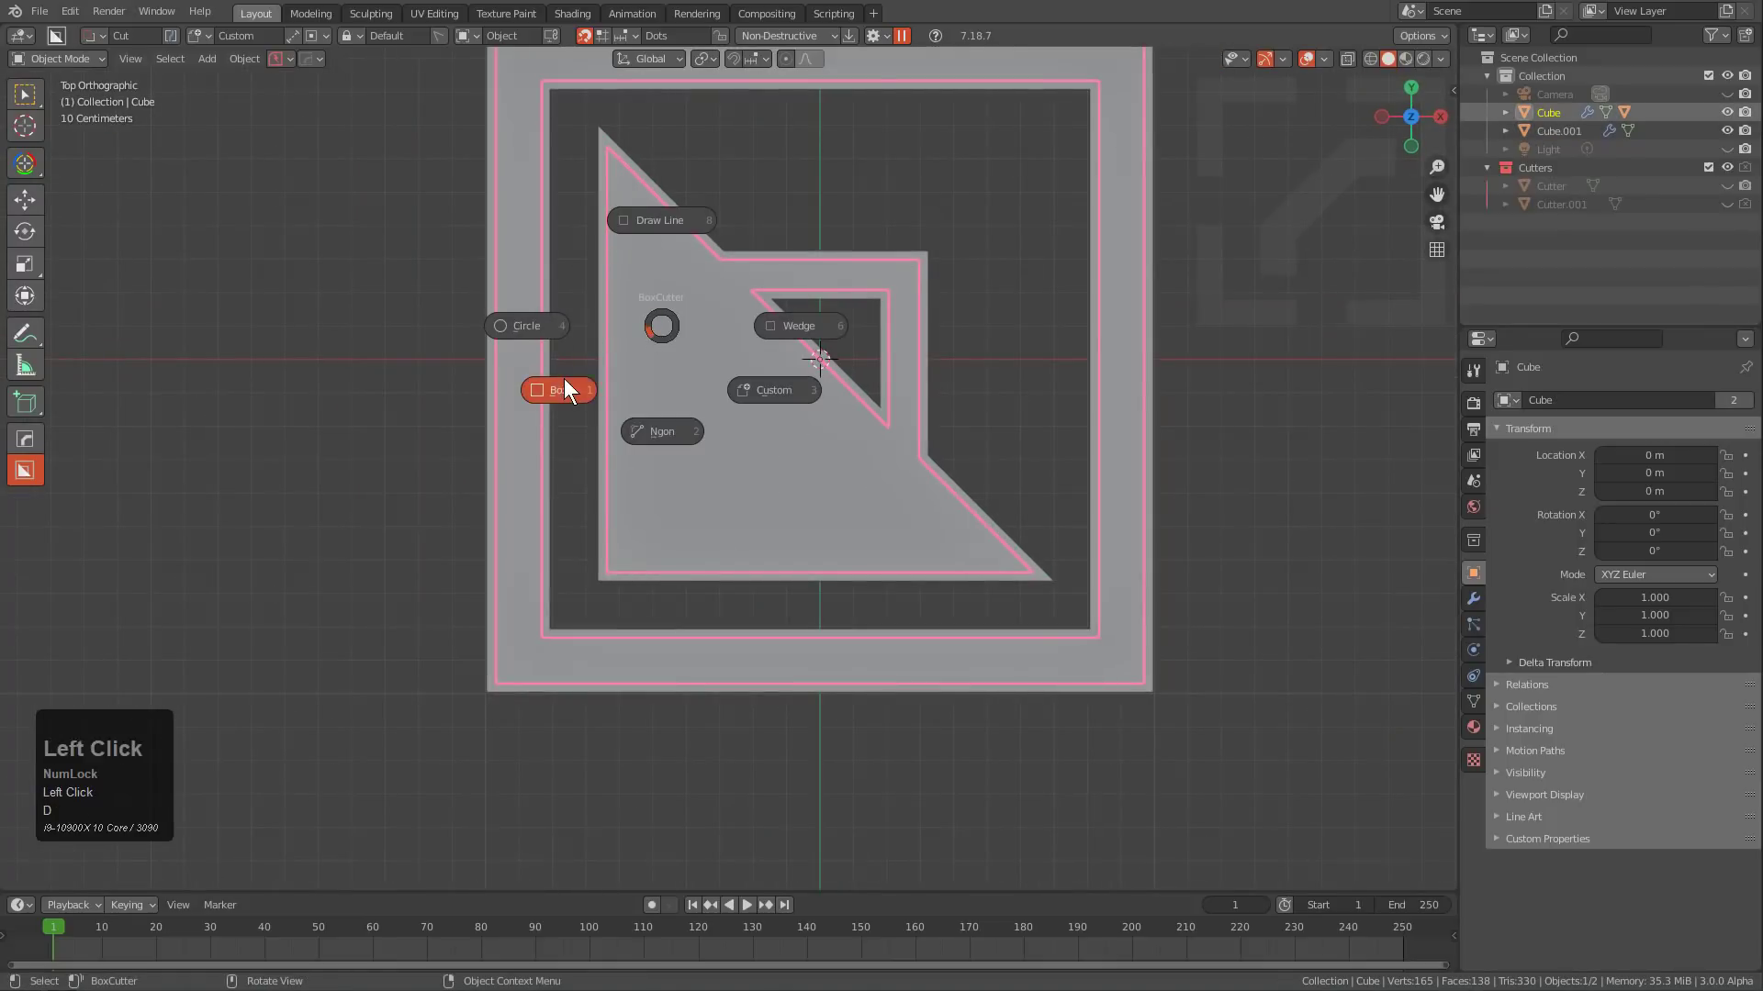
{"action": "key", "text": "d"}
{"action": "left_click", "coordinate": [703, 318]}
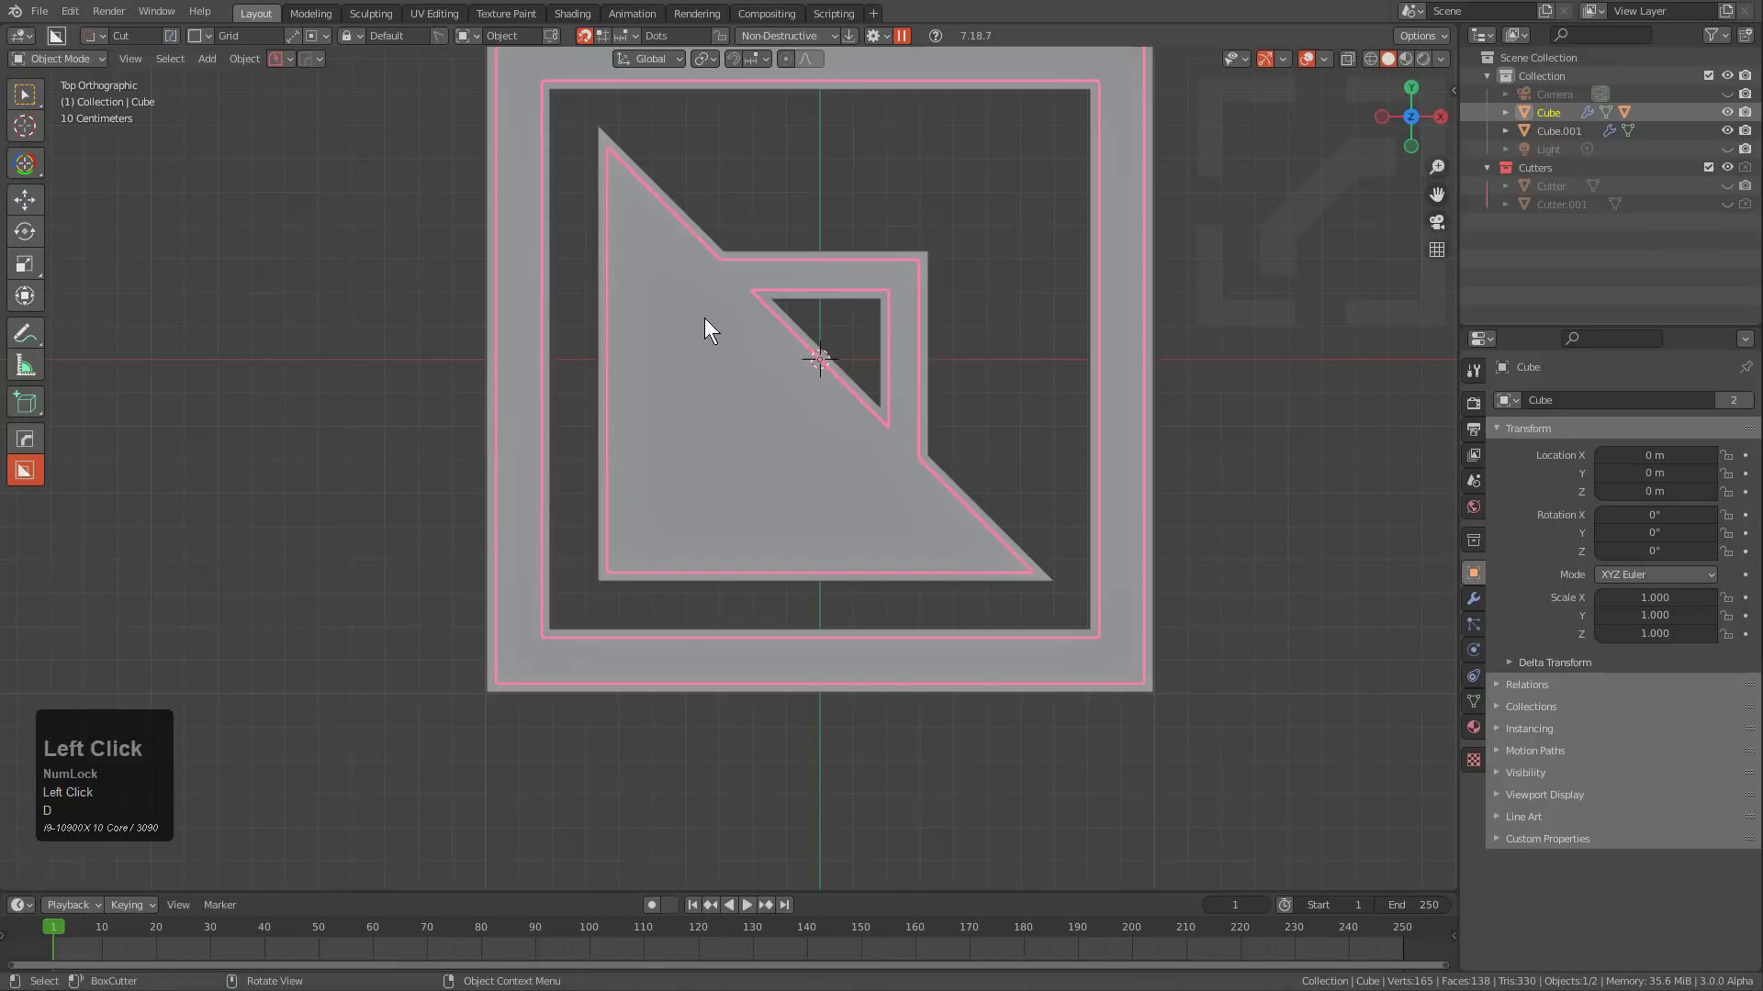
Draw a grid cutter about 2.03 by 2.01 over the entire logo plate in top view and lock its shape.
{"action": "scroll", "coordinate": [817, 314], "scroll_direction": "down", "scroll_amount": 1}
{"action": "middle_click_drag", "start_coordinate": [817, 314], "coordinate": [803, 376], "text": "shift"}
{"action": "mouse_move", "coordinate": [511, 158]}
{"action": "left_mouse_down"}
{"action": "mouse_move", "coordinate": [801, 422]}
{"action": "mouse_move", "coordinate": [1070, 713]}
{"action": "mouse_move", "coordinate": [1076, 690]}
{"action": "left_mouse_up"}
{"action": "key", "text": "Tab"}
{"action": "key", "text": "shift"}
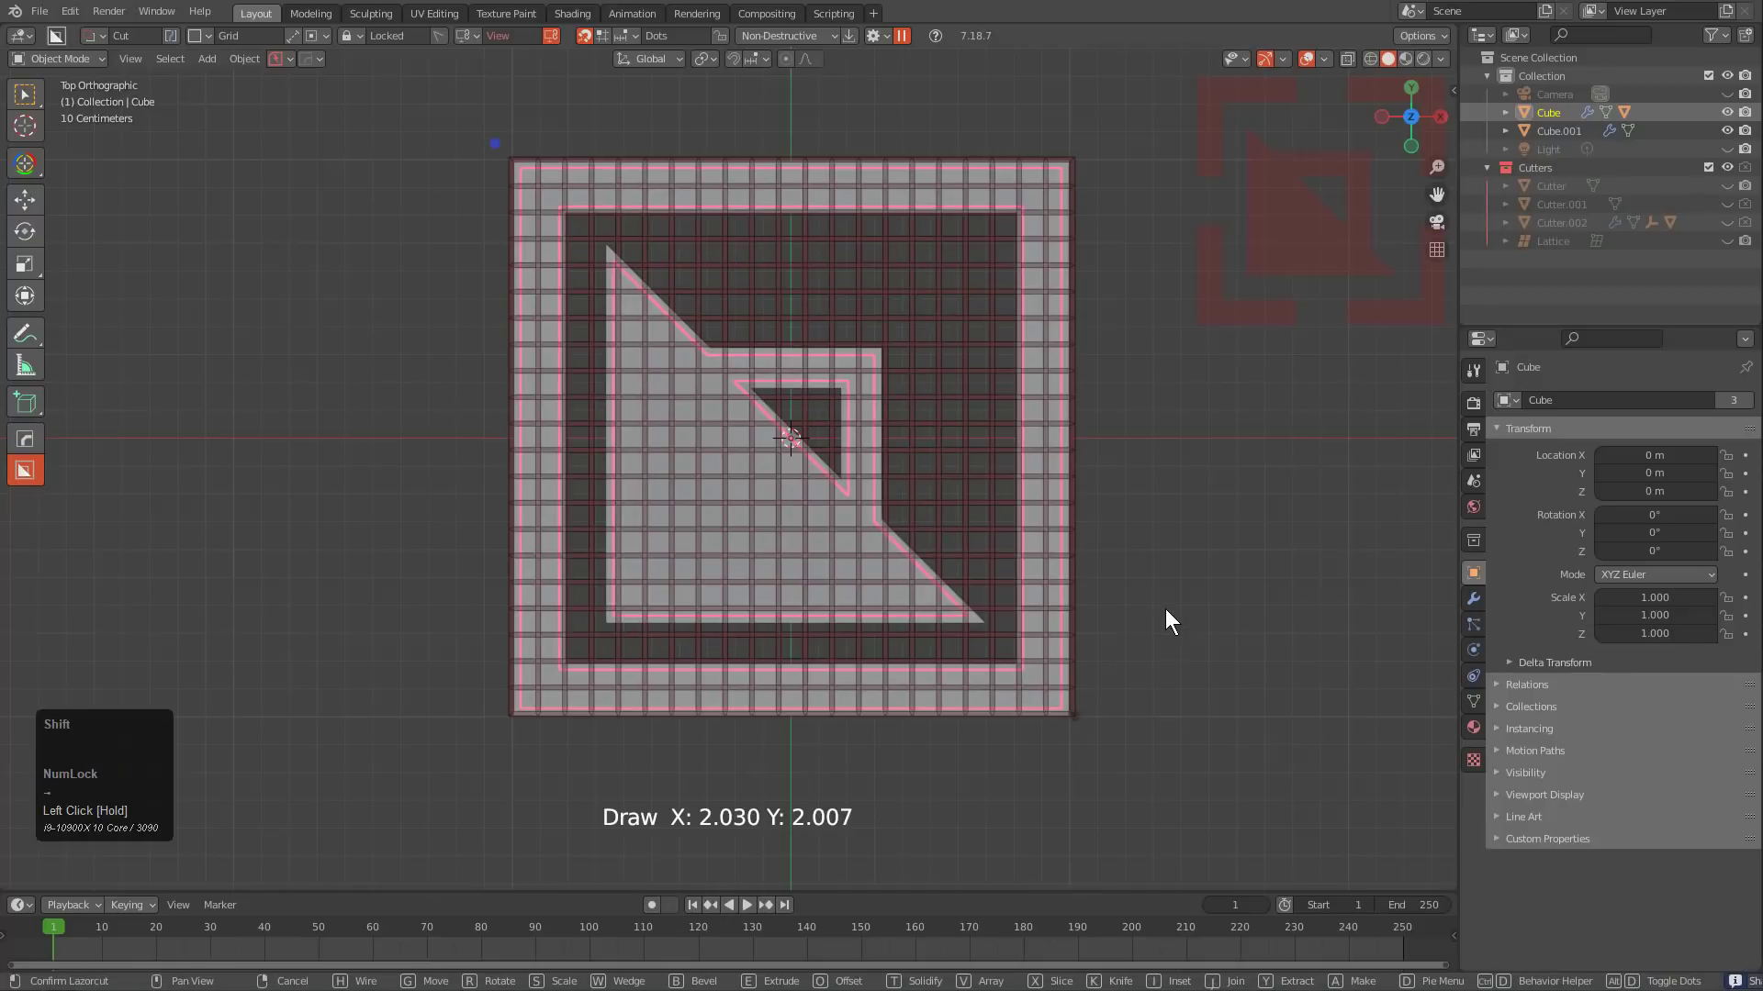
Adjust the locked cutter's grid density to about 15 by 15 cells across the plate.
{"action": "key", "text": "shift+g"}
{"action": "scroll", "coordinate": [1164, 606], "scroll_direction": "down", "scroll_amount": 2}
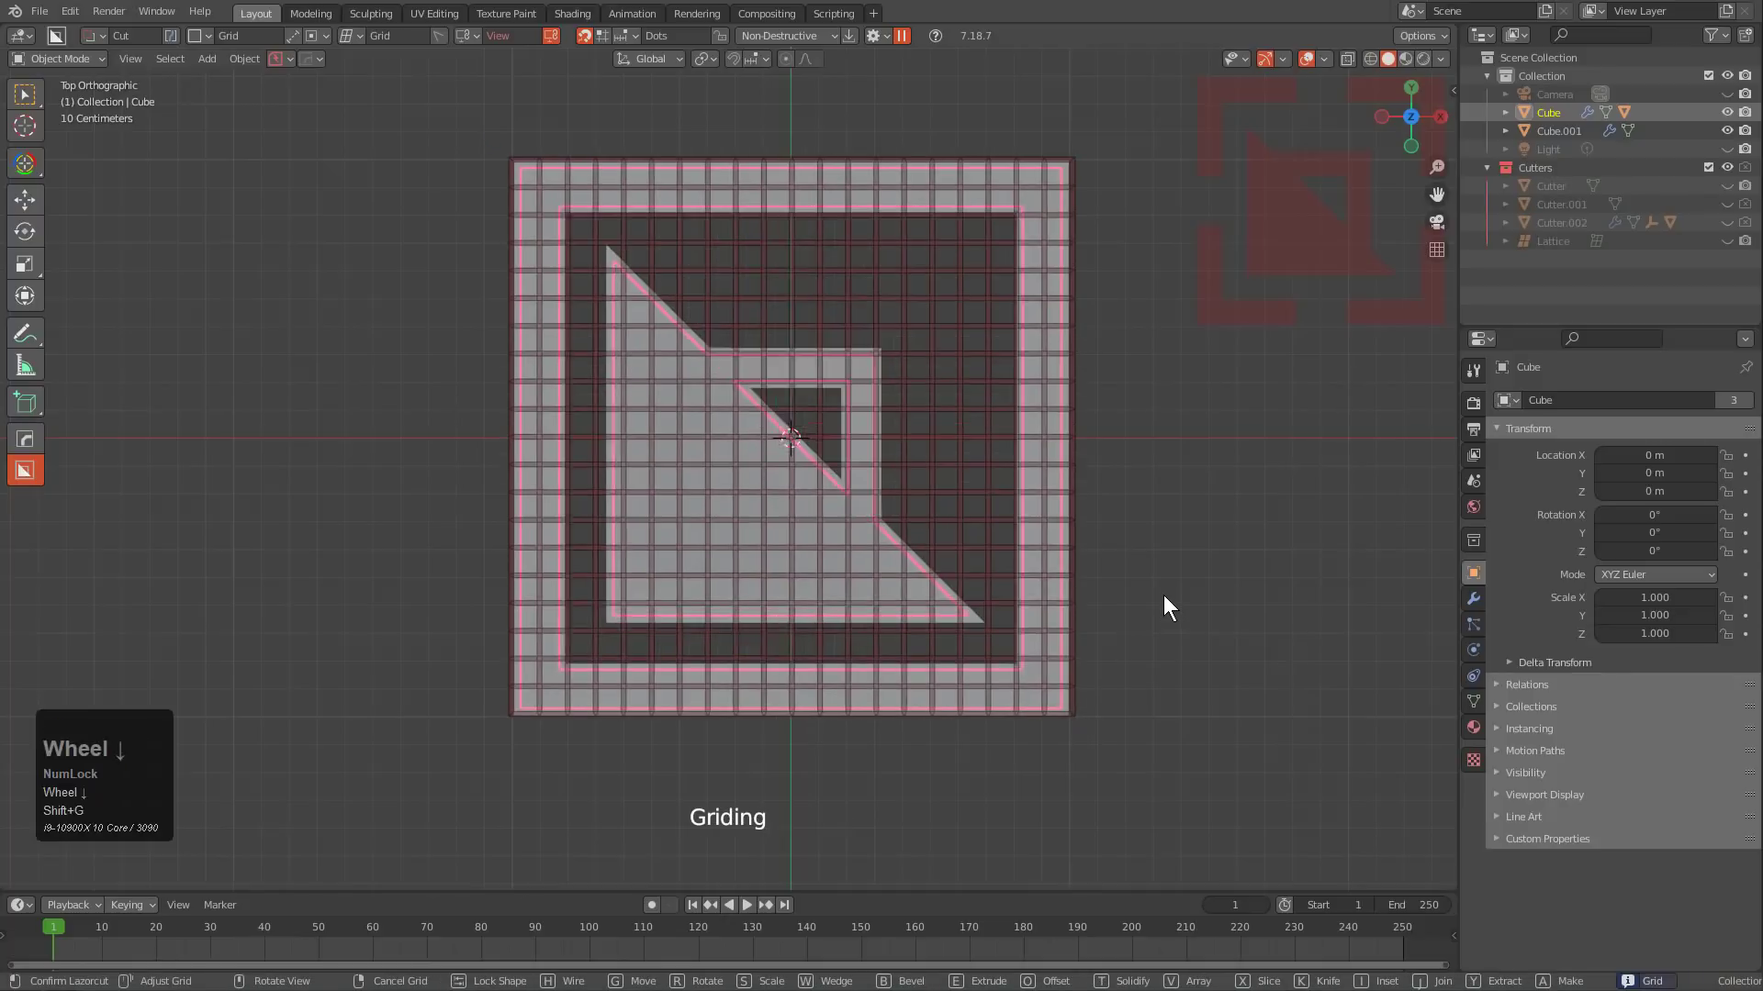
{"action": "scroll", "coordinate": [1164, 605], "scroll_direction": "up", "scroll_amount": 2}
{"action": "scroll", "coordinate": [1164, 599], "scroll_direction": "down", "scroll_amount": 4}
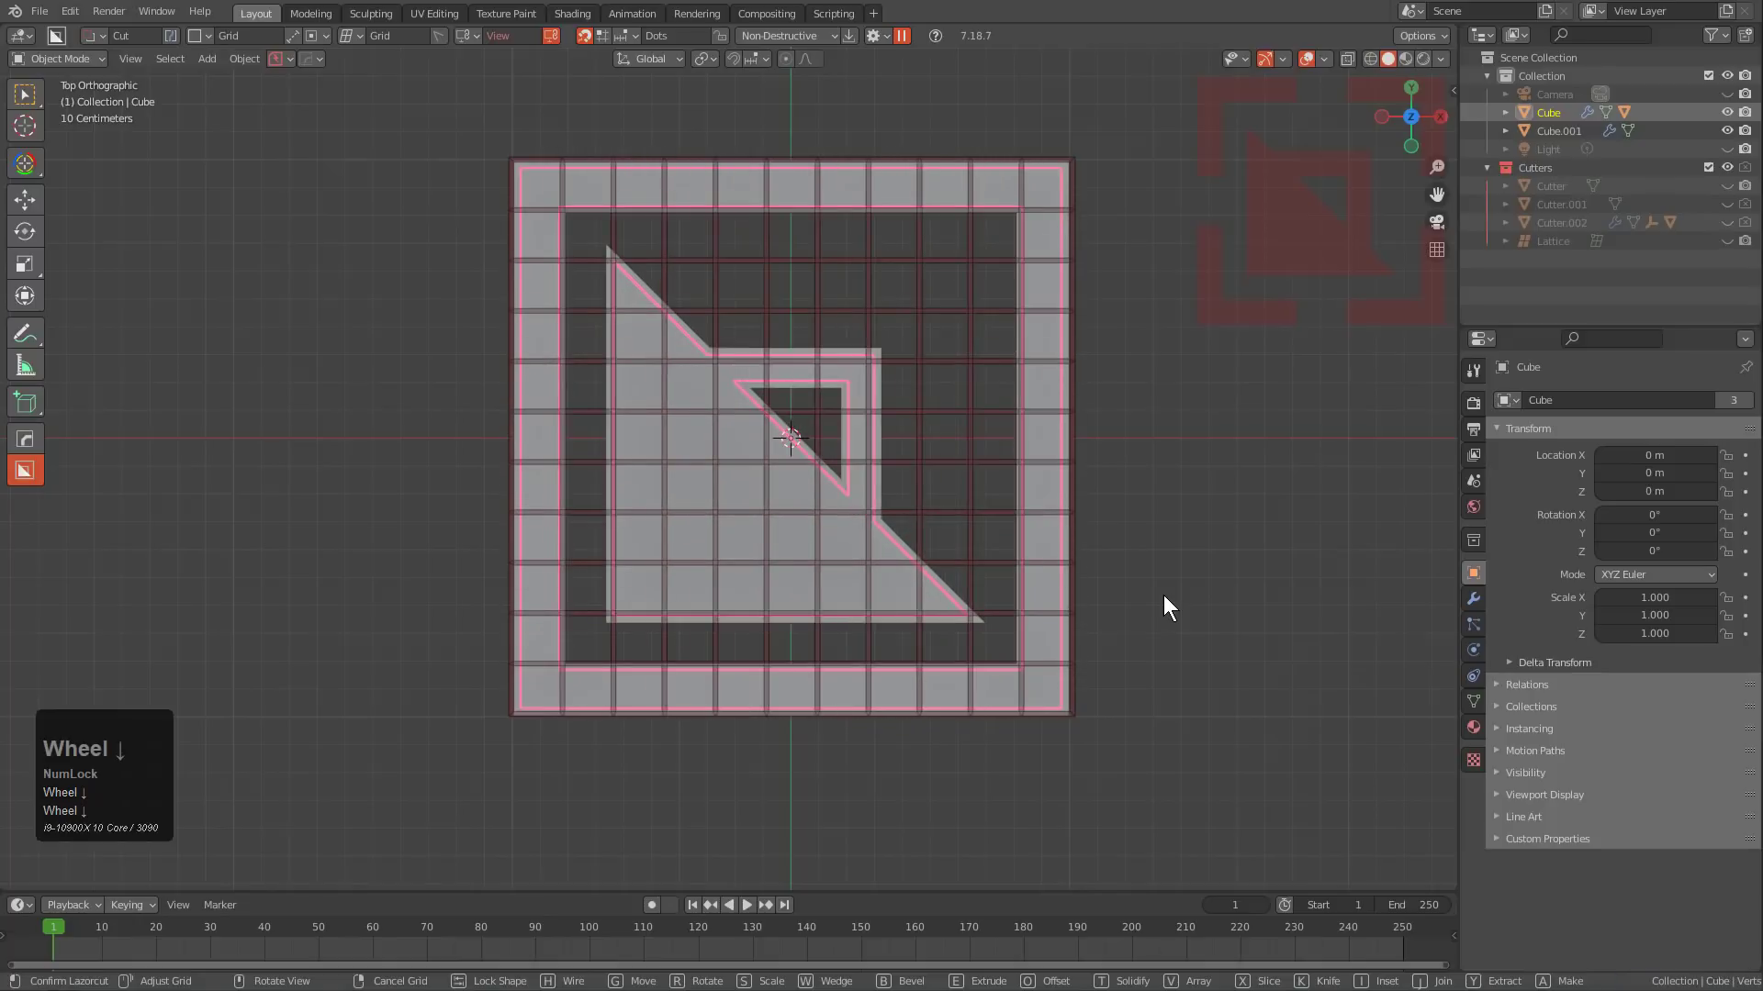
{"action": "scroll", "coordinate": [1164, 597], "scroll_direction": "up", "scroll_amount": 4}
{"action": "scroll", "coordinate": [1164, 608], "scroll_direction": "up", "scroll_amount": 1}
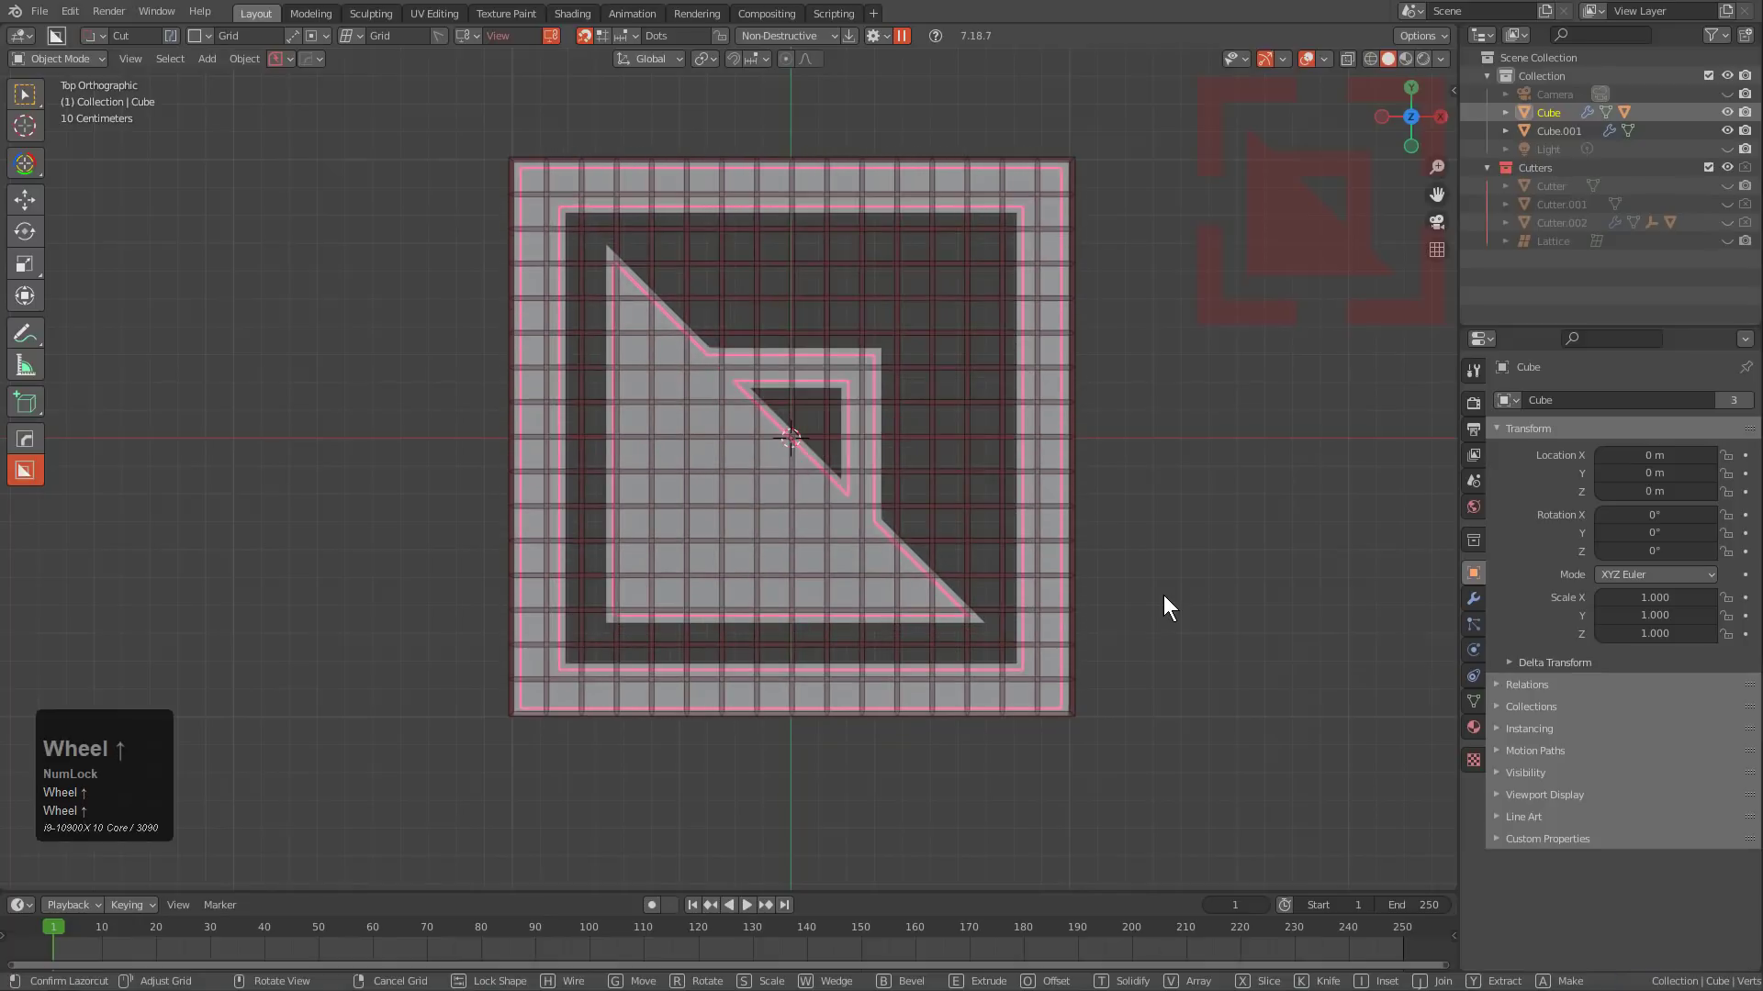
{"action": "scroll", "coordinate": [1164, 607], "scroll_direction": "down", "scroll_amount": 1}
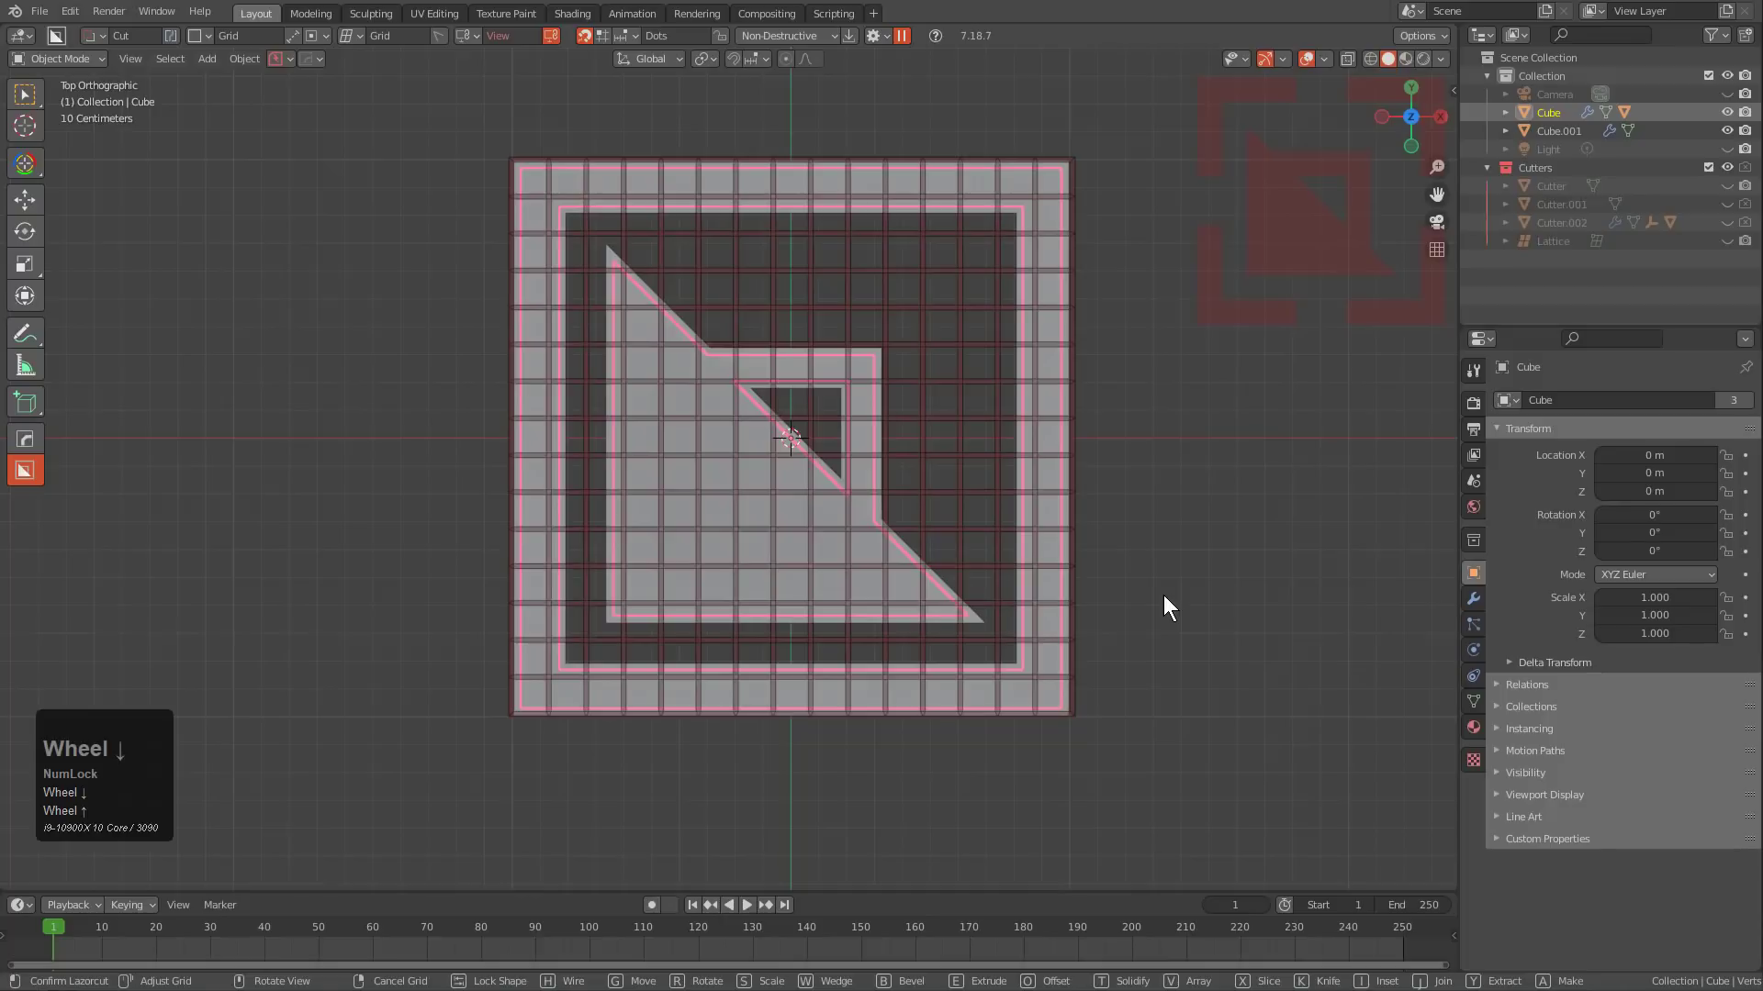
Change the locked grid cutter to Slice mode and apply the cut to the logo plate.
{"action": "key", "text": "x"}
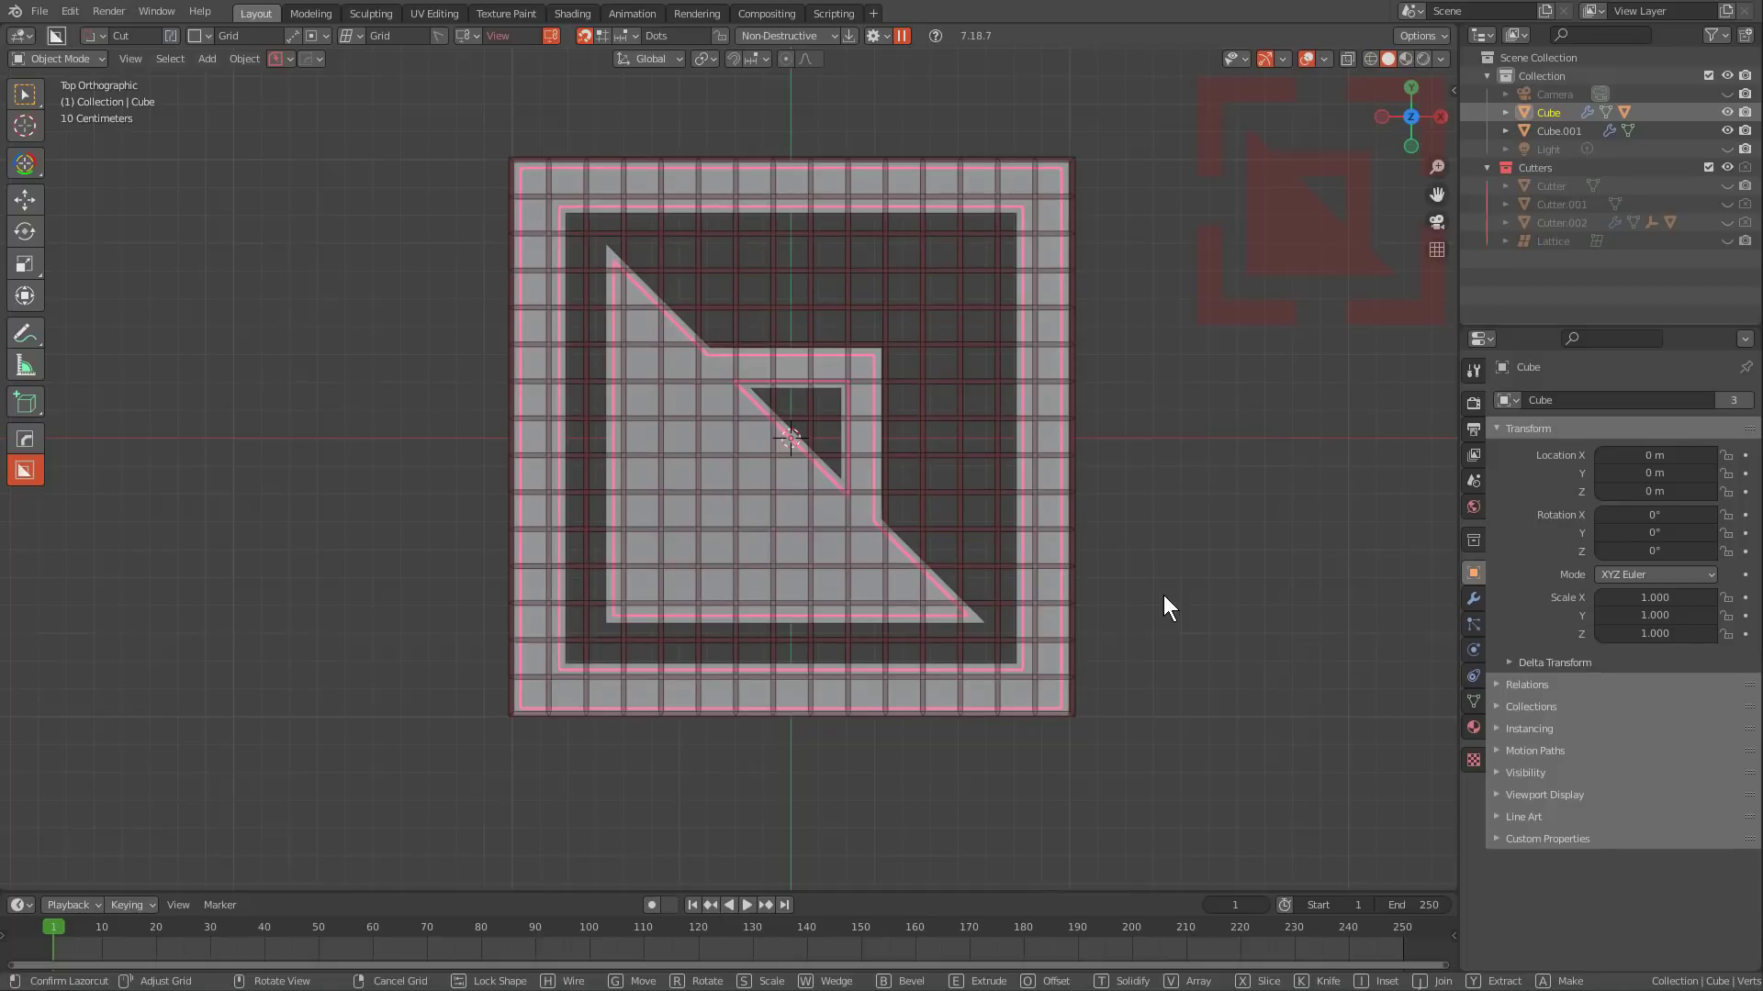
{"action": "middle_click_drag", "start_coordinate": [1164, 595], "coordinate": [1081, 550]}
{"action": "key", "text": "x"}
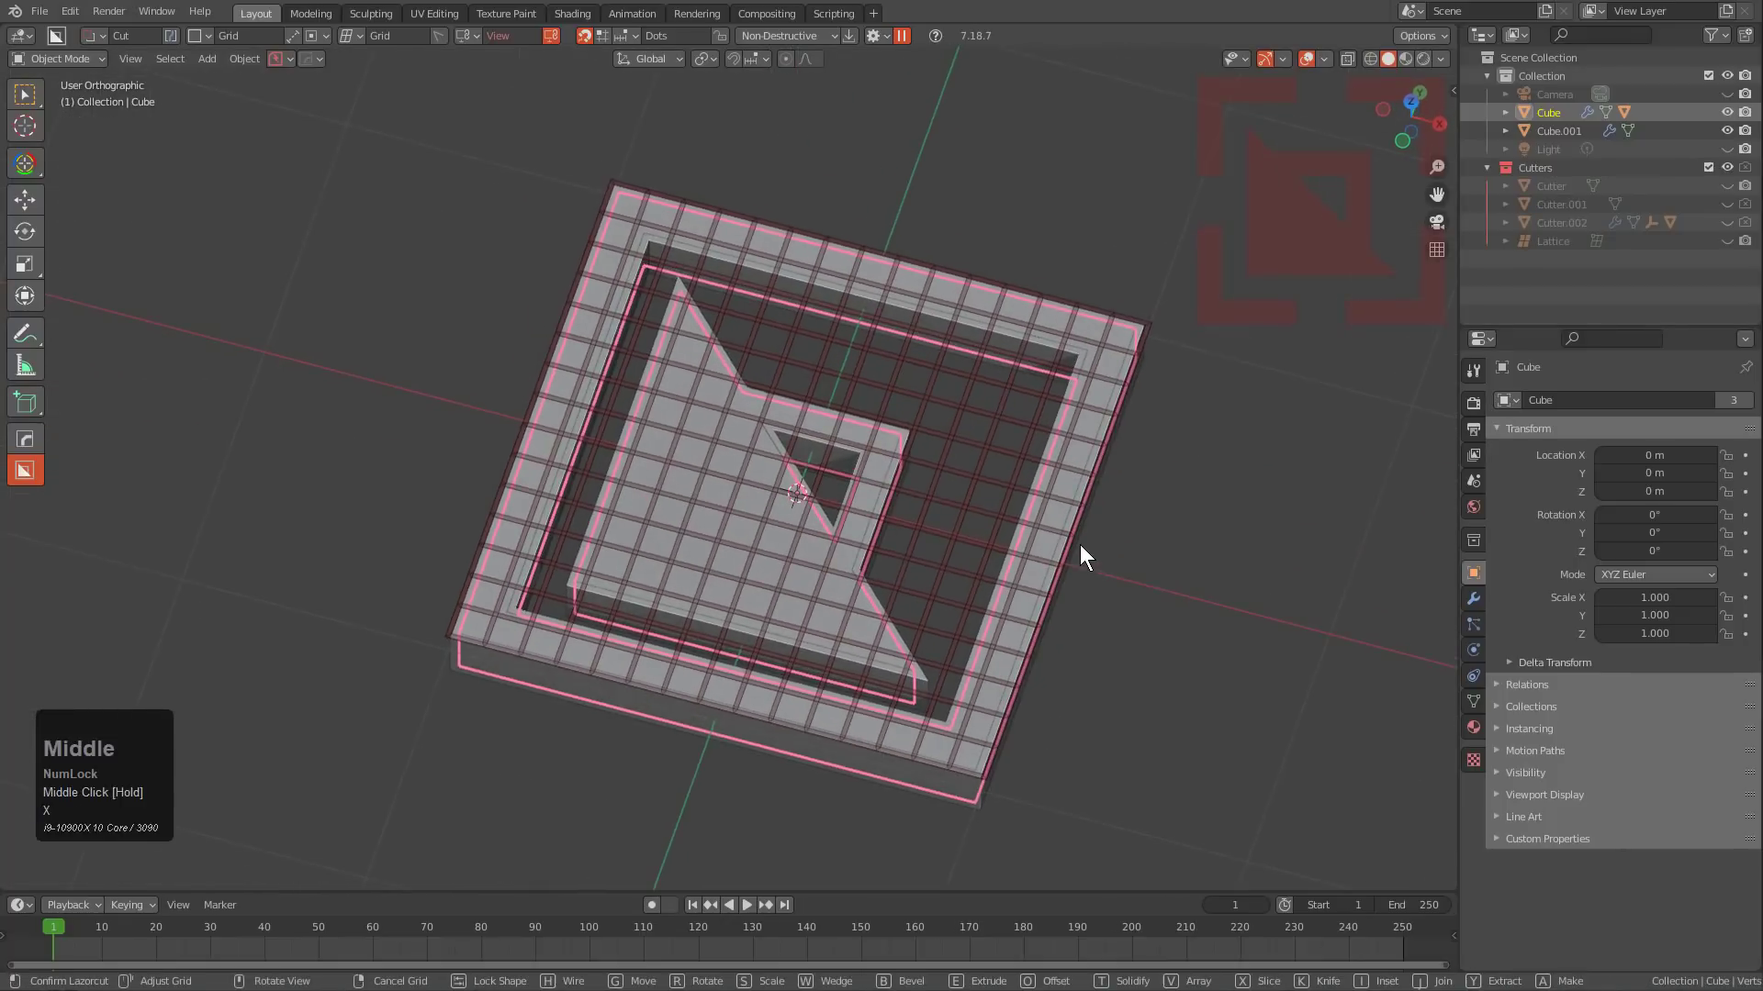
{"action": "key", "text": "Tab"}
{"action": "key", "text": "x"}
{"action": "middle_click_drag", "start_coordinate": [929, 511], "coordinate": [960, 558]}
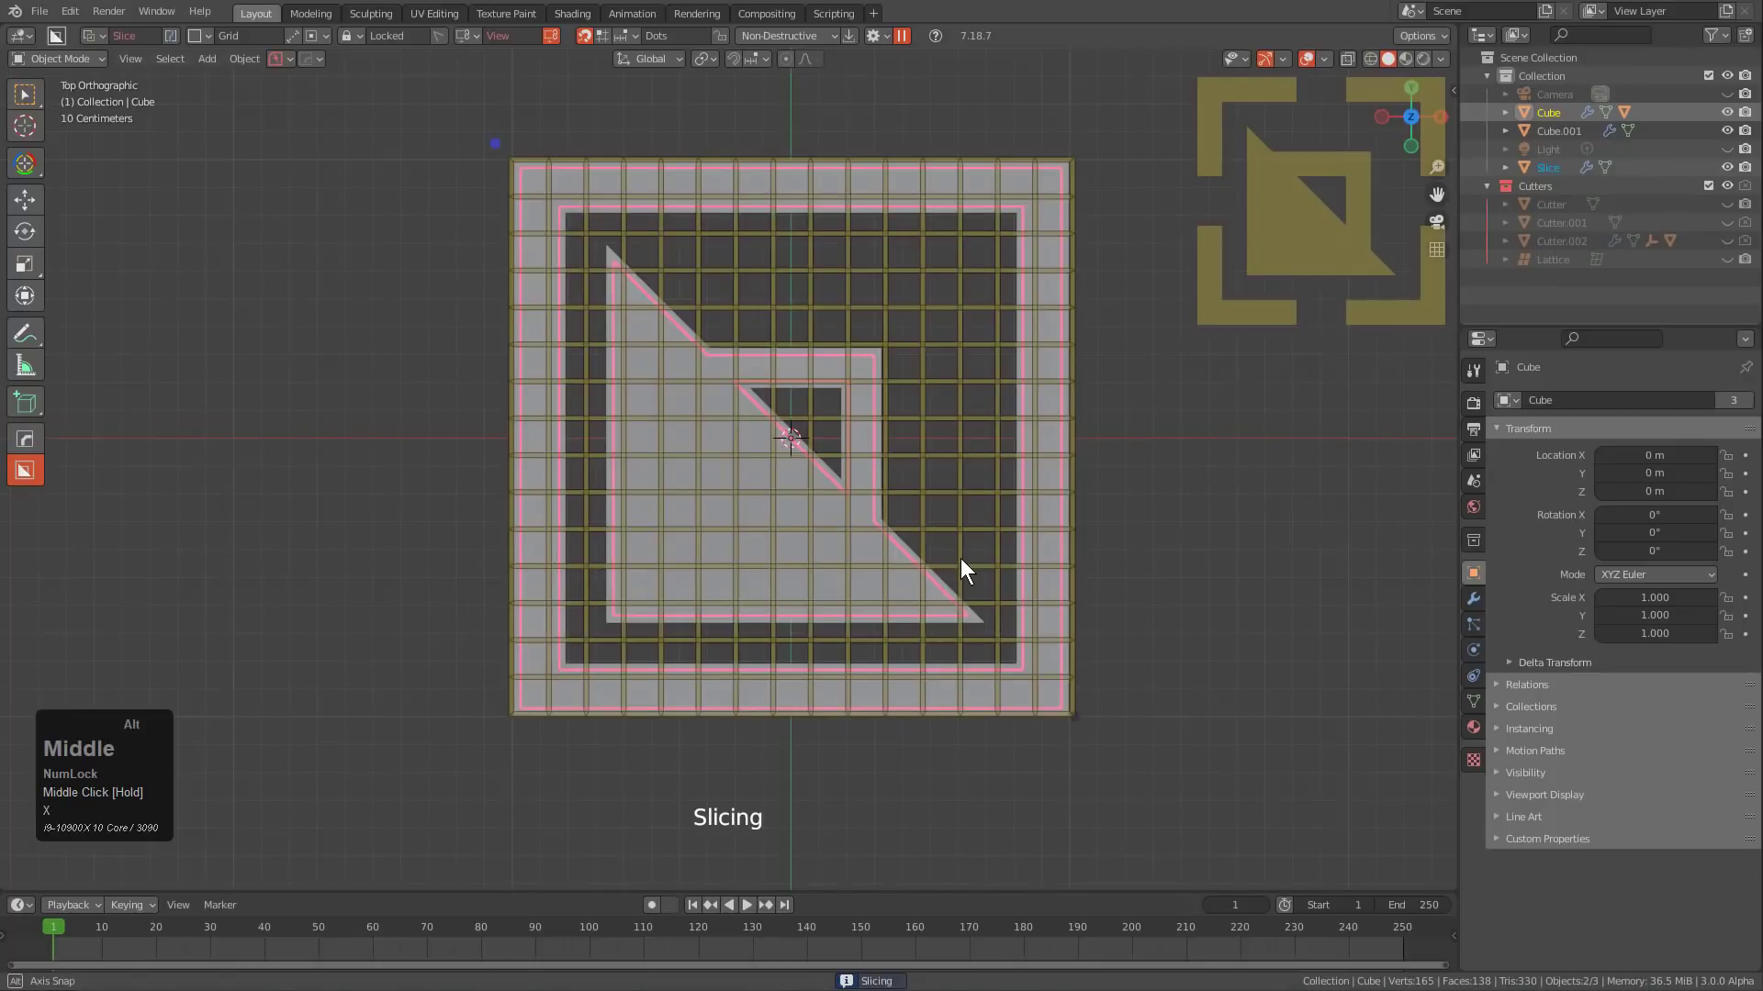
{"action": "left_click", "coordinate": [856, 375]}
Hide the solidified side-wall clone so only the gridded plate and its slice are shown.
{"action": "scroll", "coordinate": [823, 413], "scroll_direction": "up", "scroll_amount": 2}
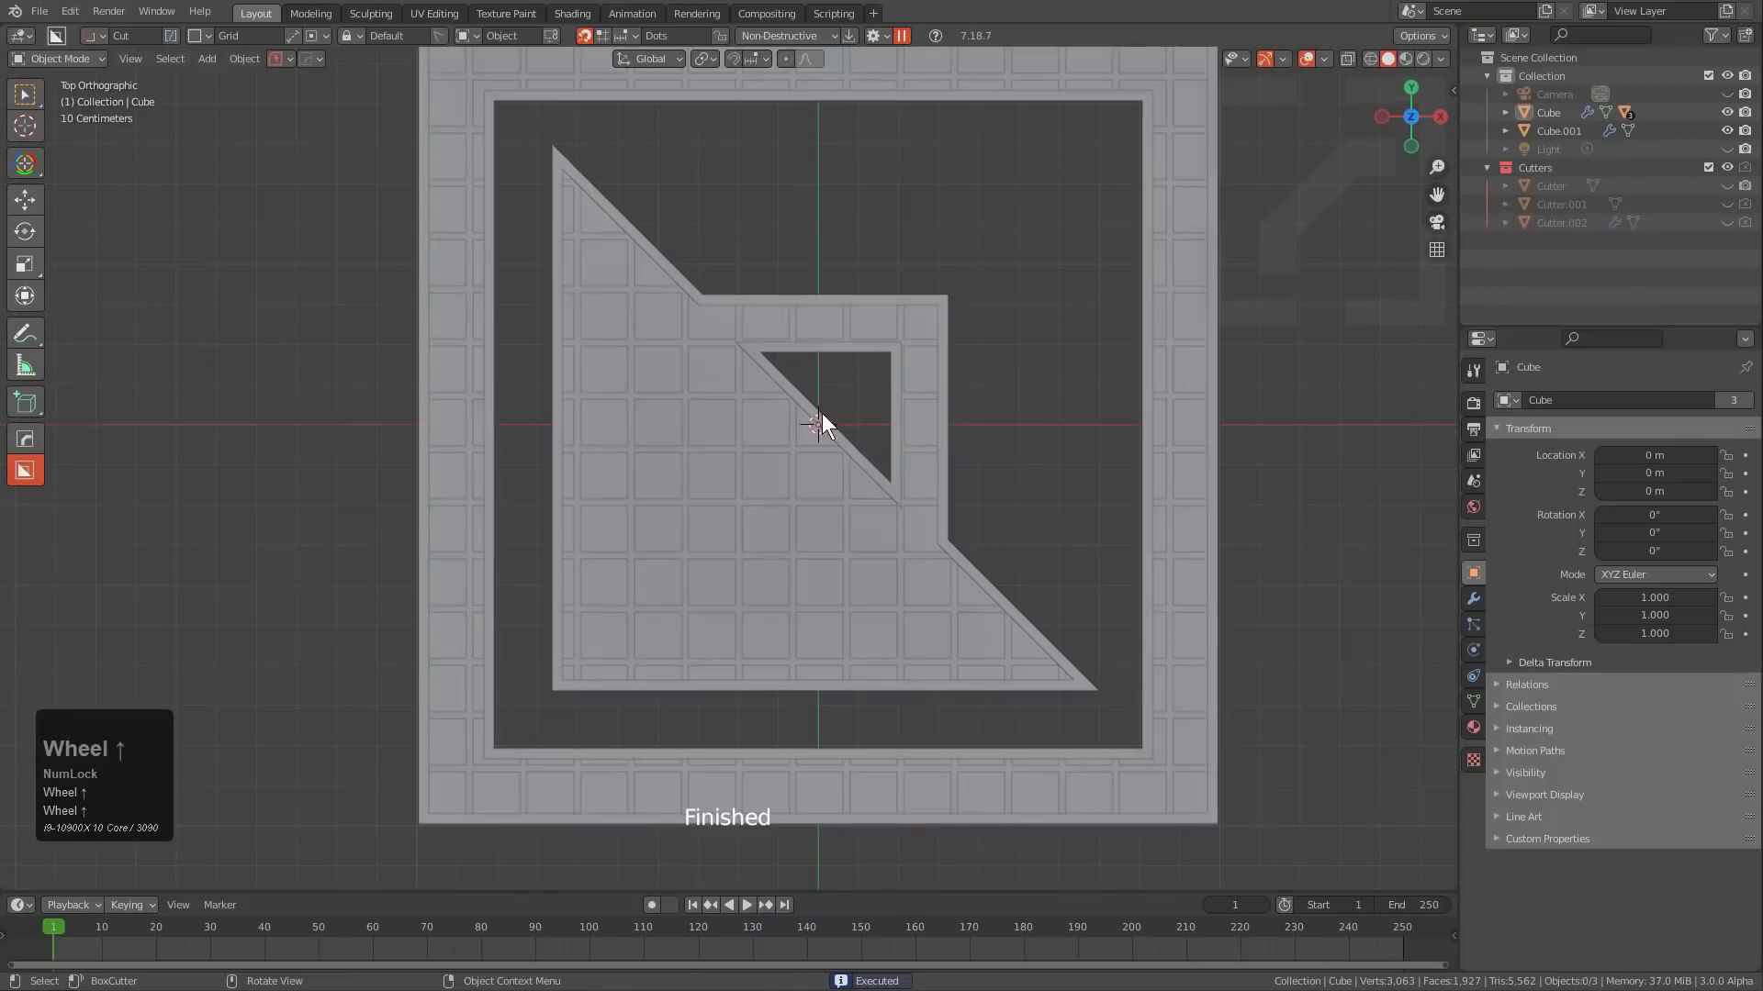
{"action": "scroll", "coordinate": [822, 426], "scroll_direction": "down", "scroll_amount": 2}
{"action": "scroll", "coordinate": [821, 525], "scroll_direction": "up", "scroll_amount": 2}
{"action": "left_click", "coordinate": [818, 522]}
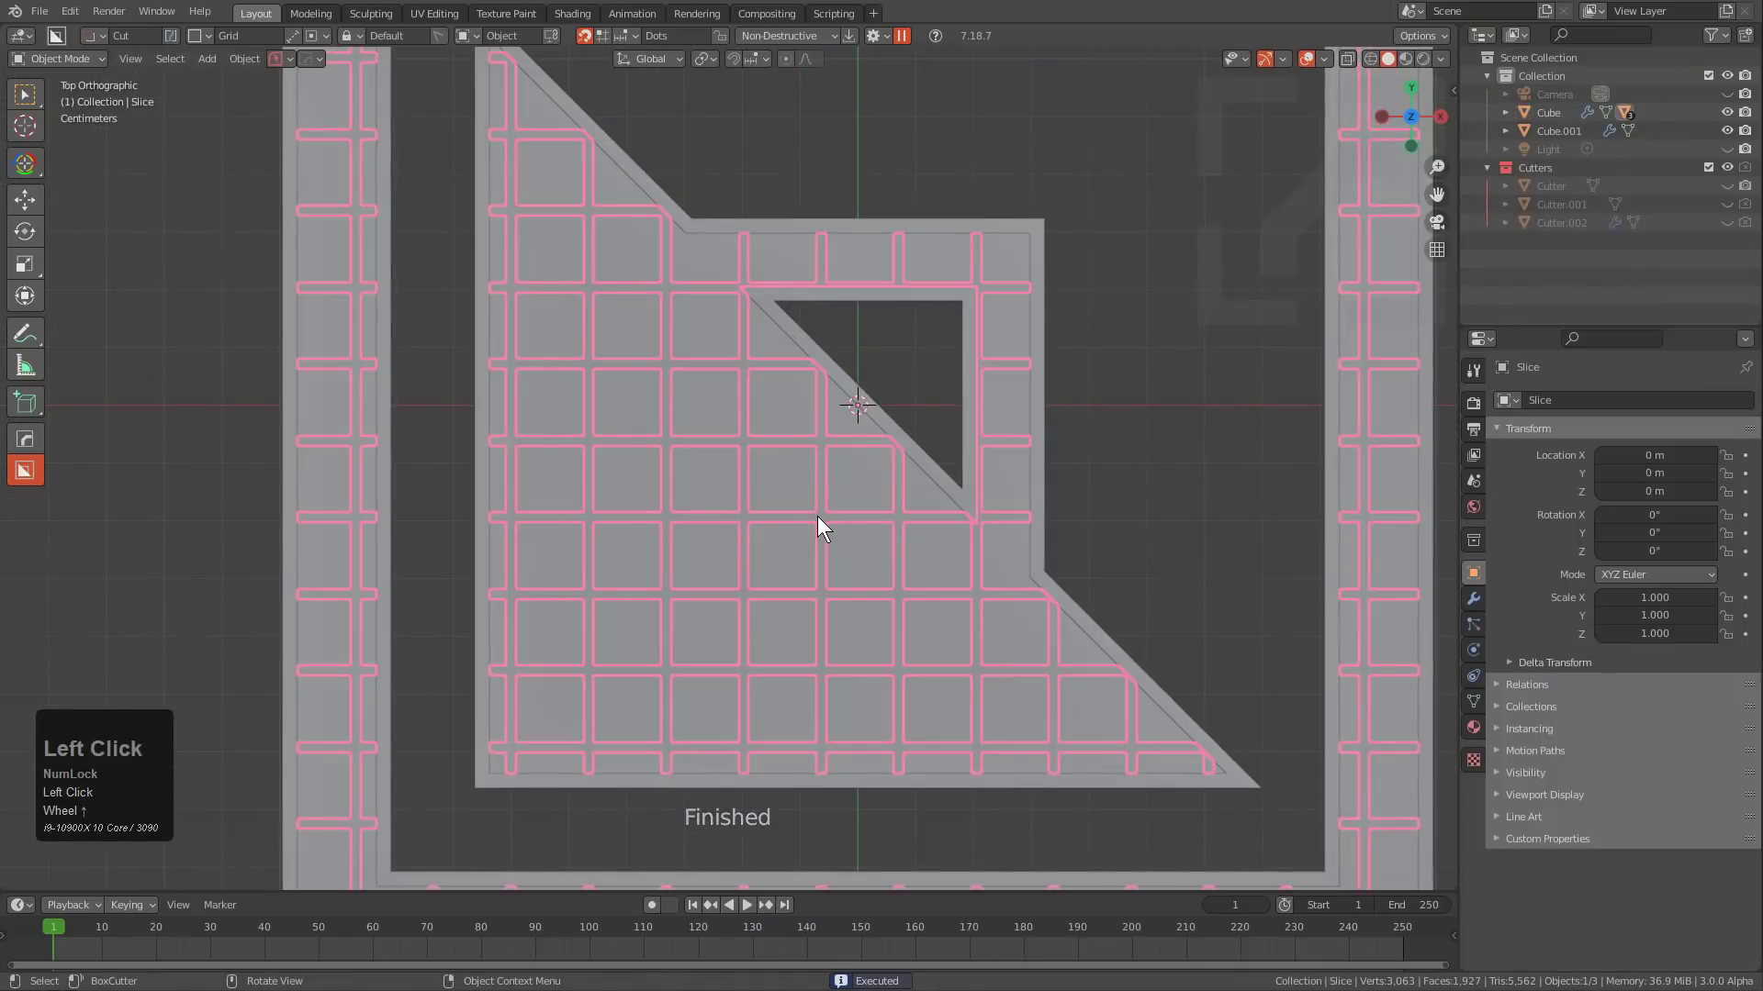
{"action": "scroll", "coordinate": [812, 525], "scroll_direction": "down", "scroll_amount": 2}
{"action": "mouse_move", "coordinate": [810, 525]}
{"action": "middle_mouse_down"}
{"action": "mouse_move", "coordinate": [832, 448]}
{"action": "mouse_move", "coordinate": [825, 547]}
{"action": "middle_mouse_up"}
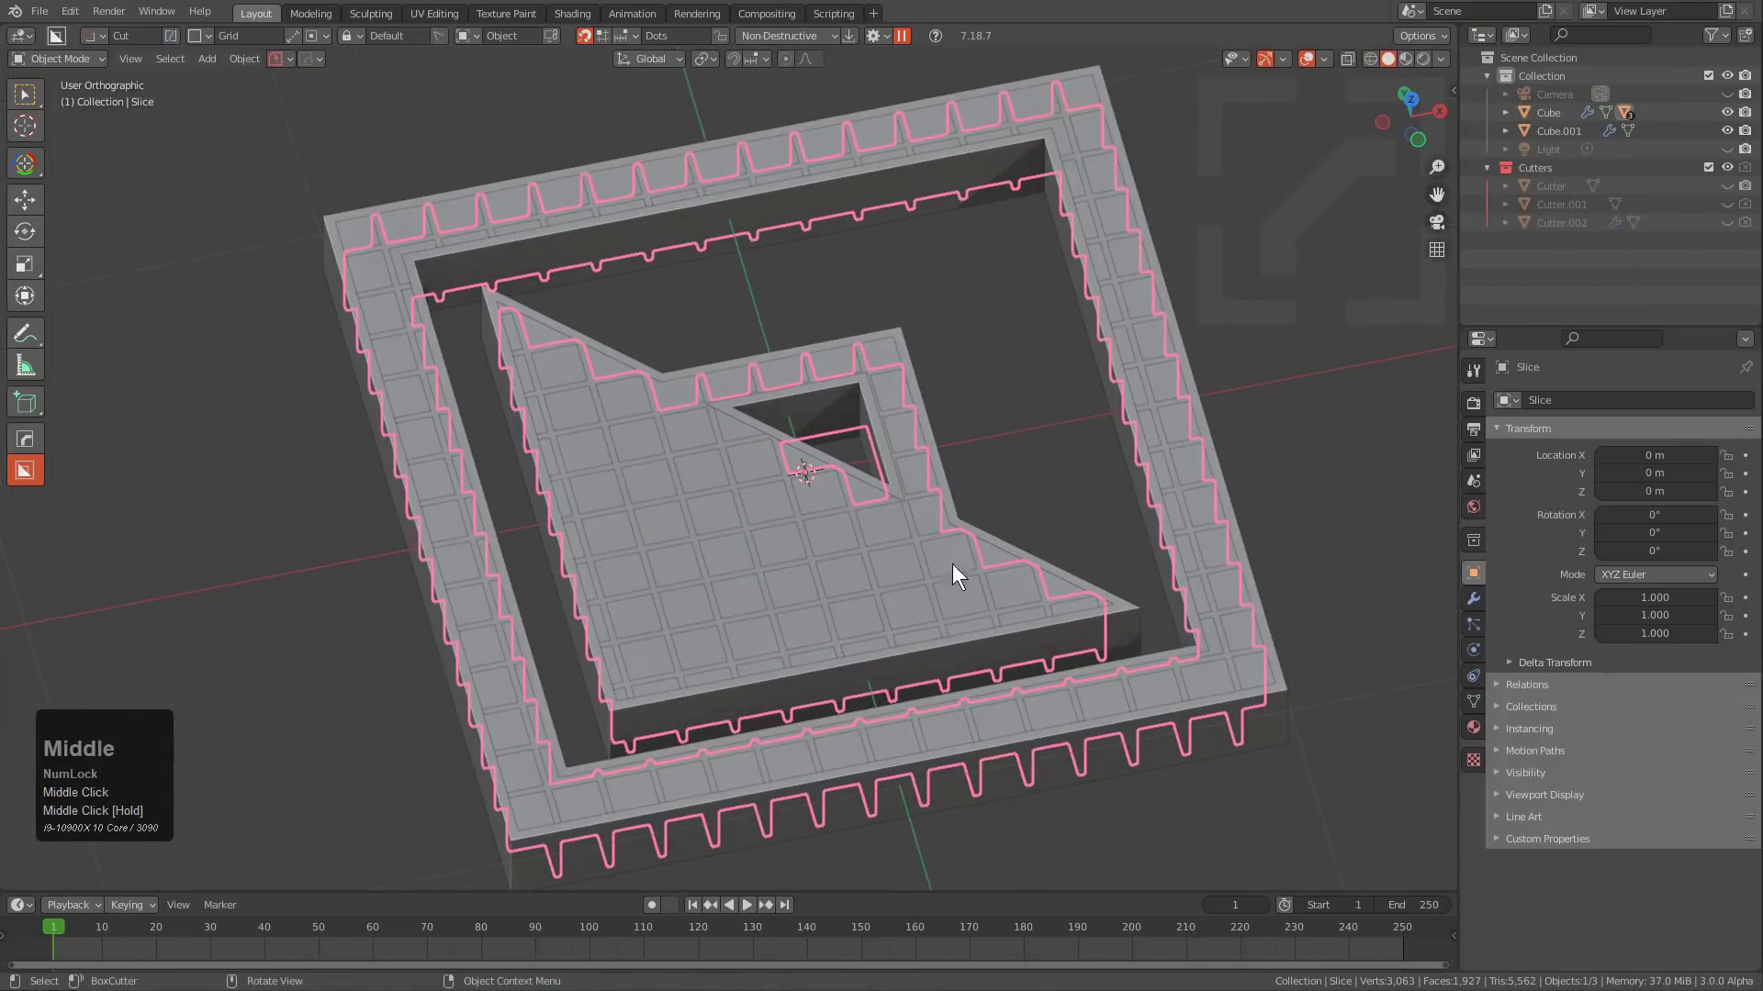
{"action": "left_click", "coordinate": [1128, 393]}
{"action": "key", "text": "h"}
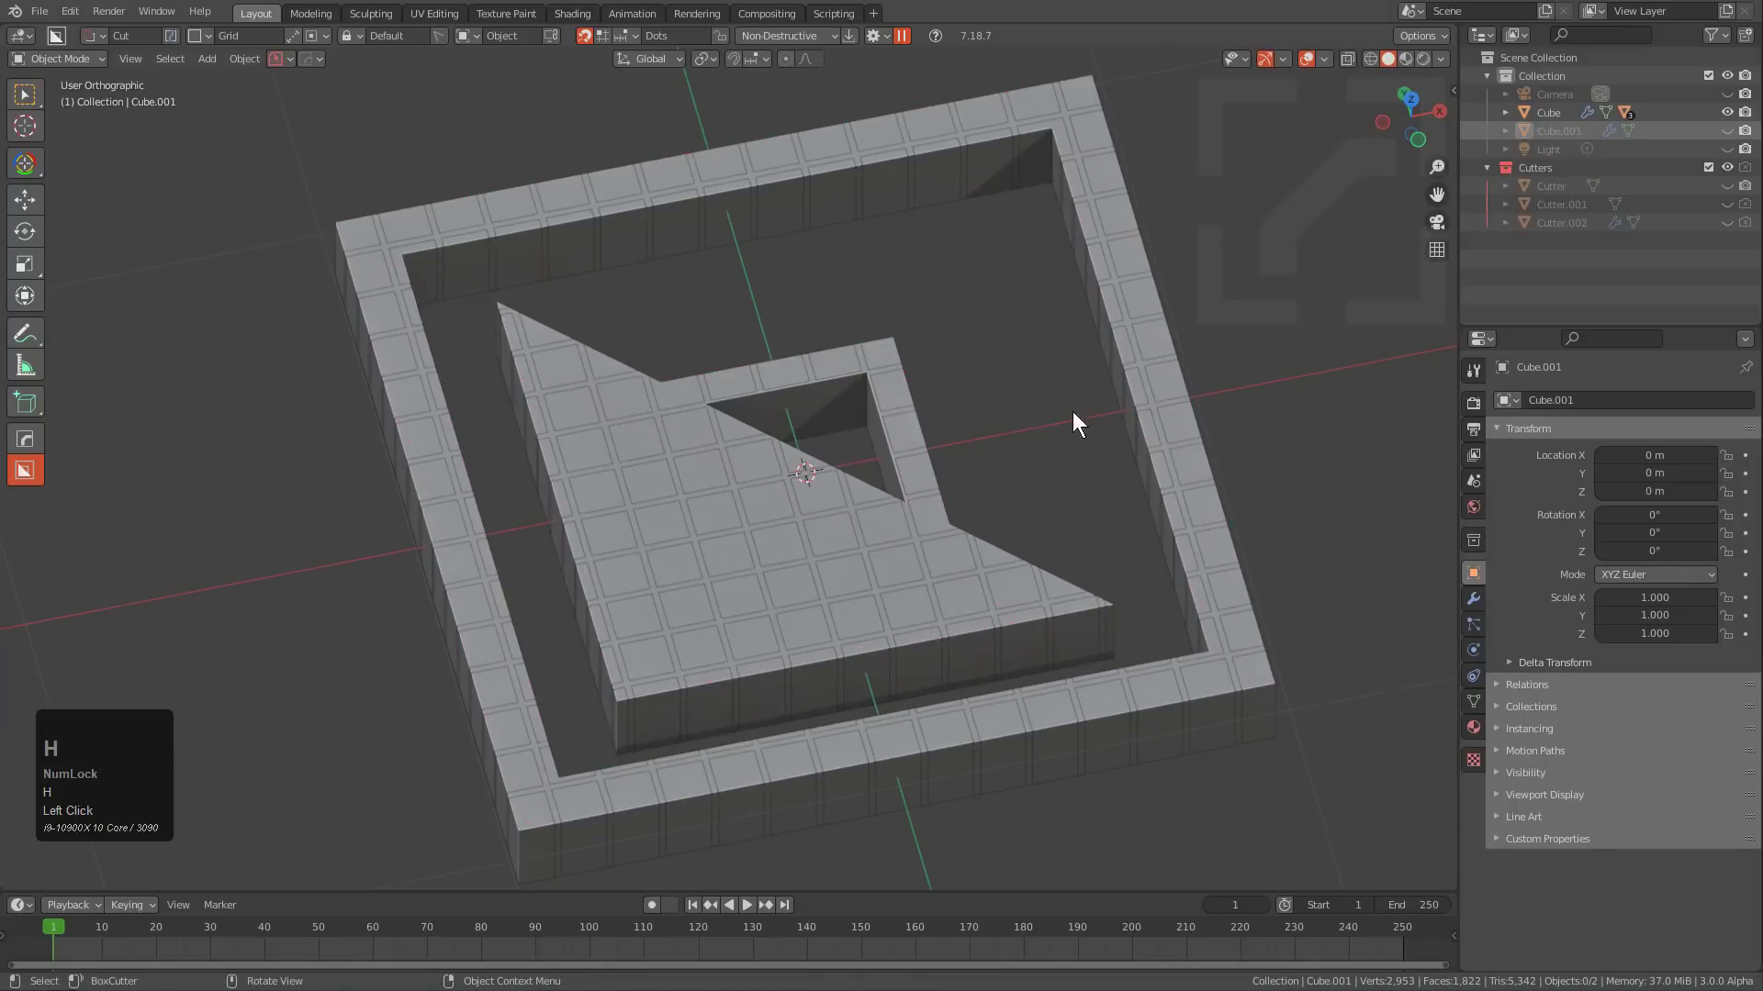
Select the thin grid slice and convert its visual geometry to mesh.
{"action": "left_click", "coordinate": [937, 492]}
{"action": "left_click", "coordinate": [937, 492]}
{"action": "left_click", "coordinate": [936, 492]}
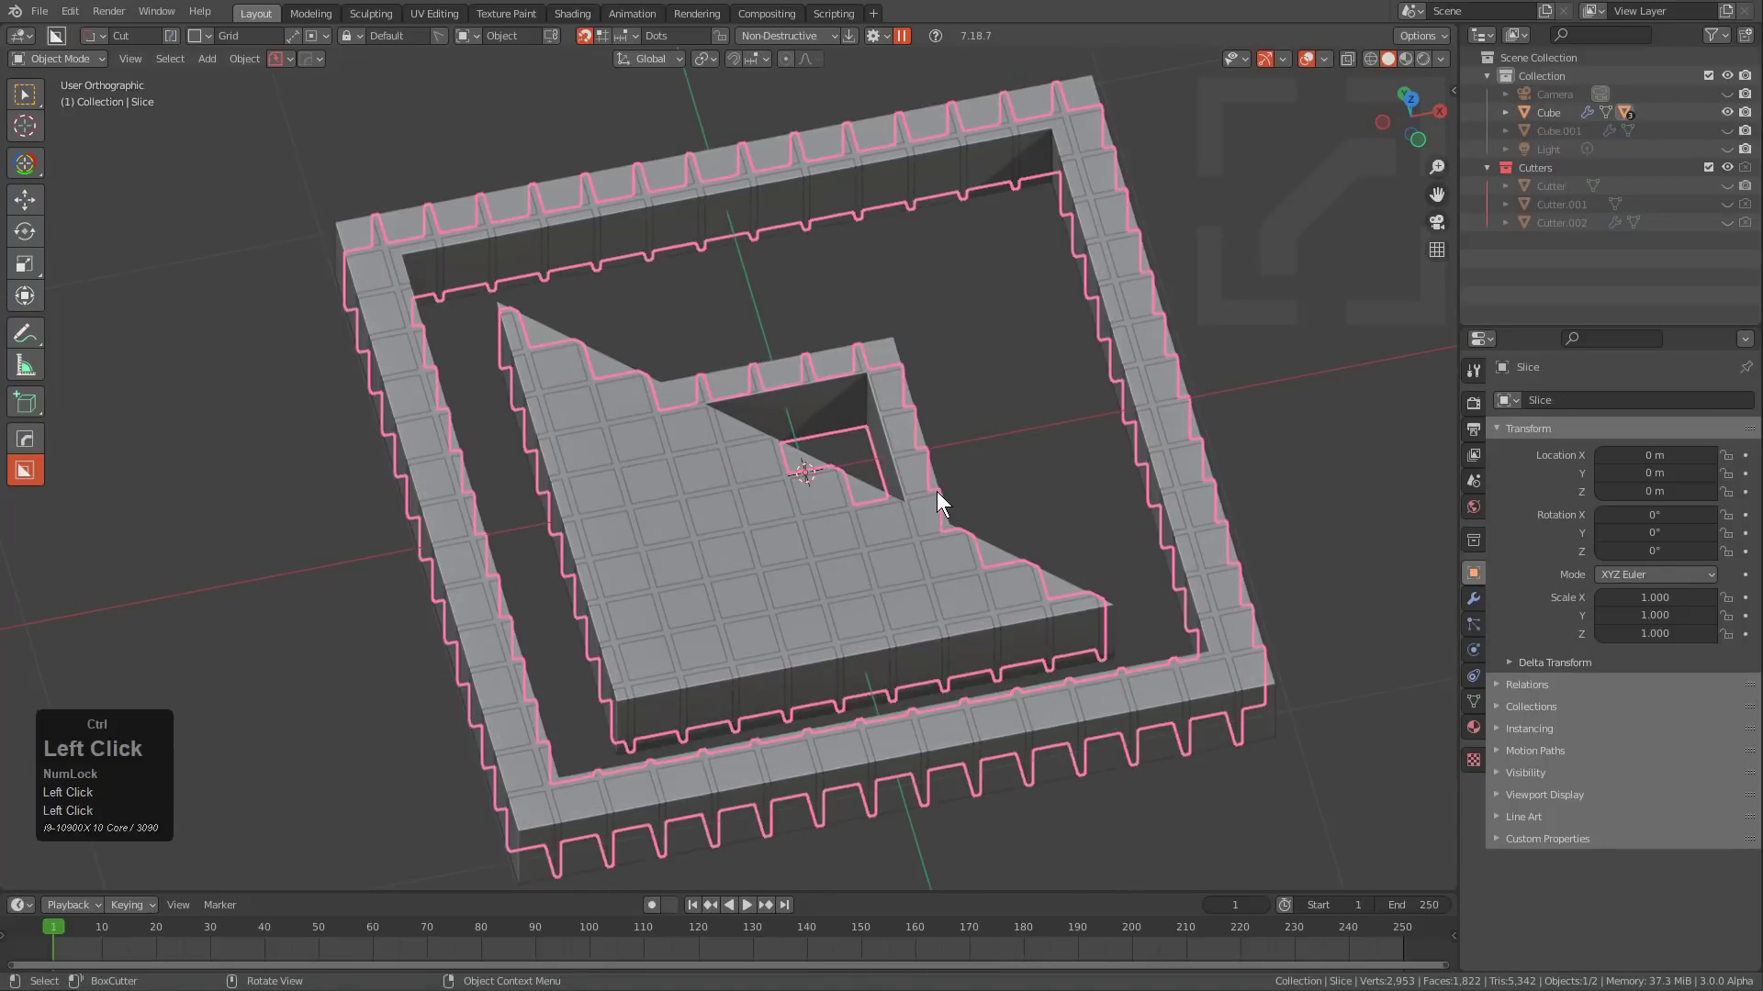
{"action": "key", "text": "ctrl+a"}
{"action": "left_click", "coordinate": [899, 714]}
Clear the parent relationship between the plate and the grid slice, and deselect everything.
{"action": "key", "text": "a"}
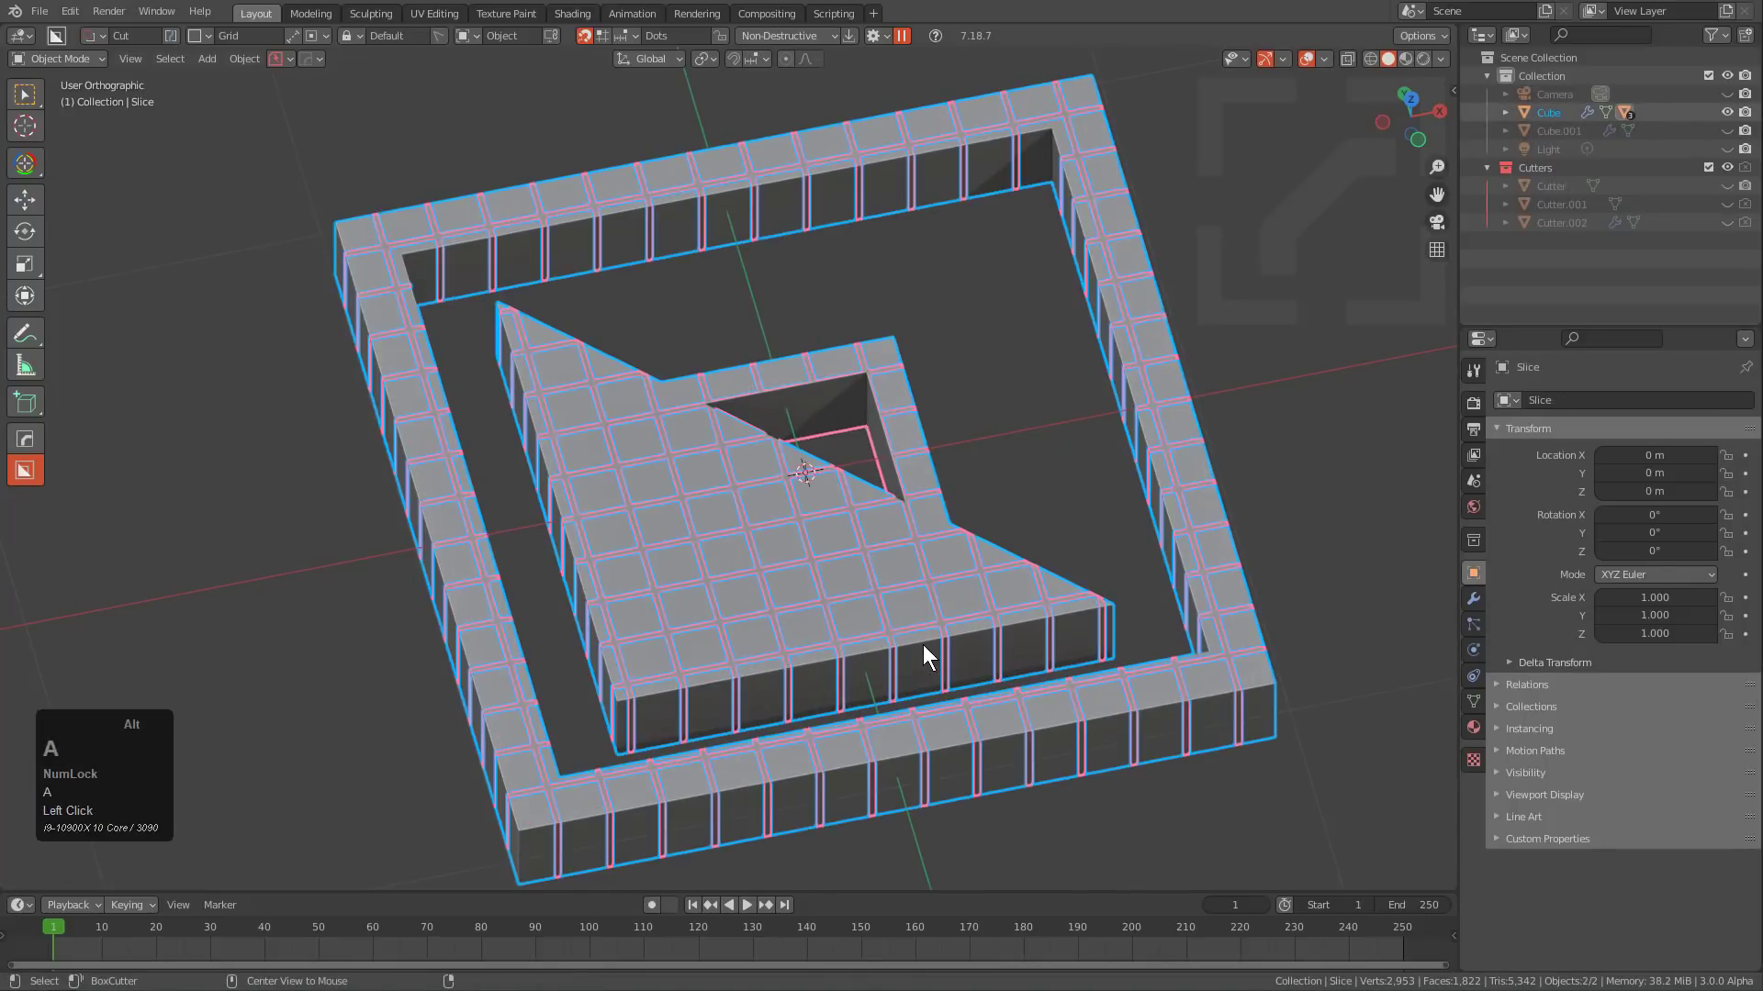
{"action": "key", "text": "alt+p"}
{"action": "key", "text": "Down"}
{"action": "key", "text": "Return"}
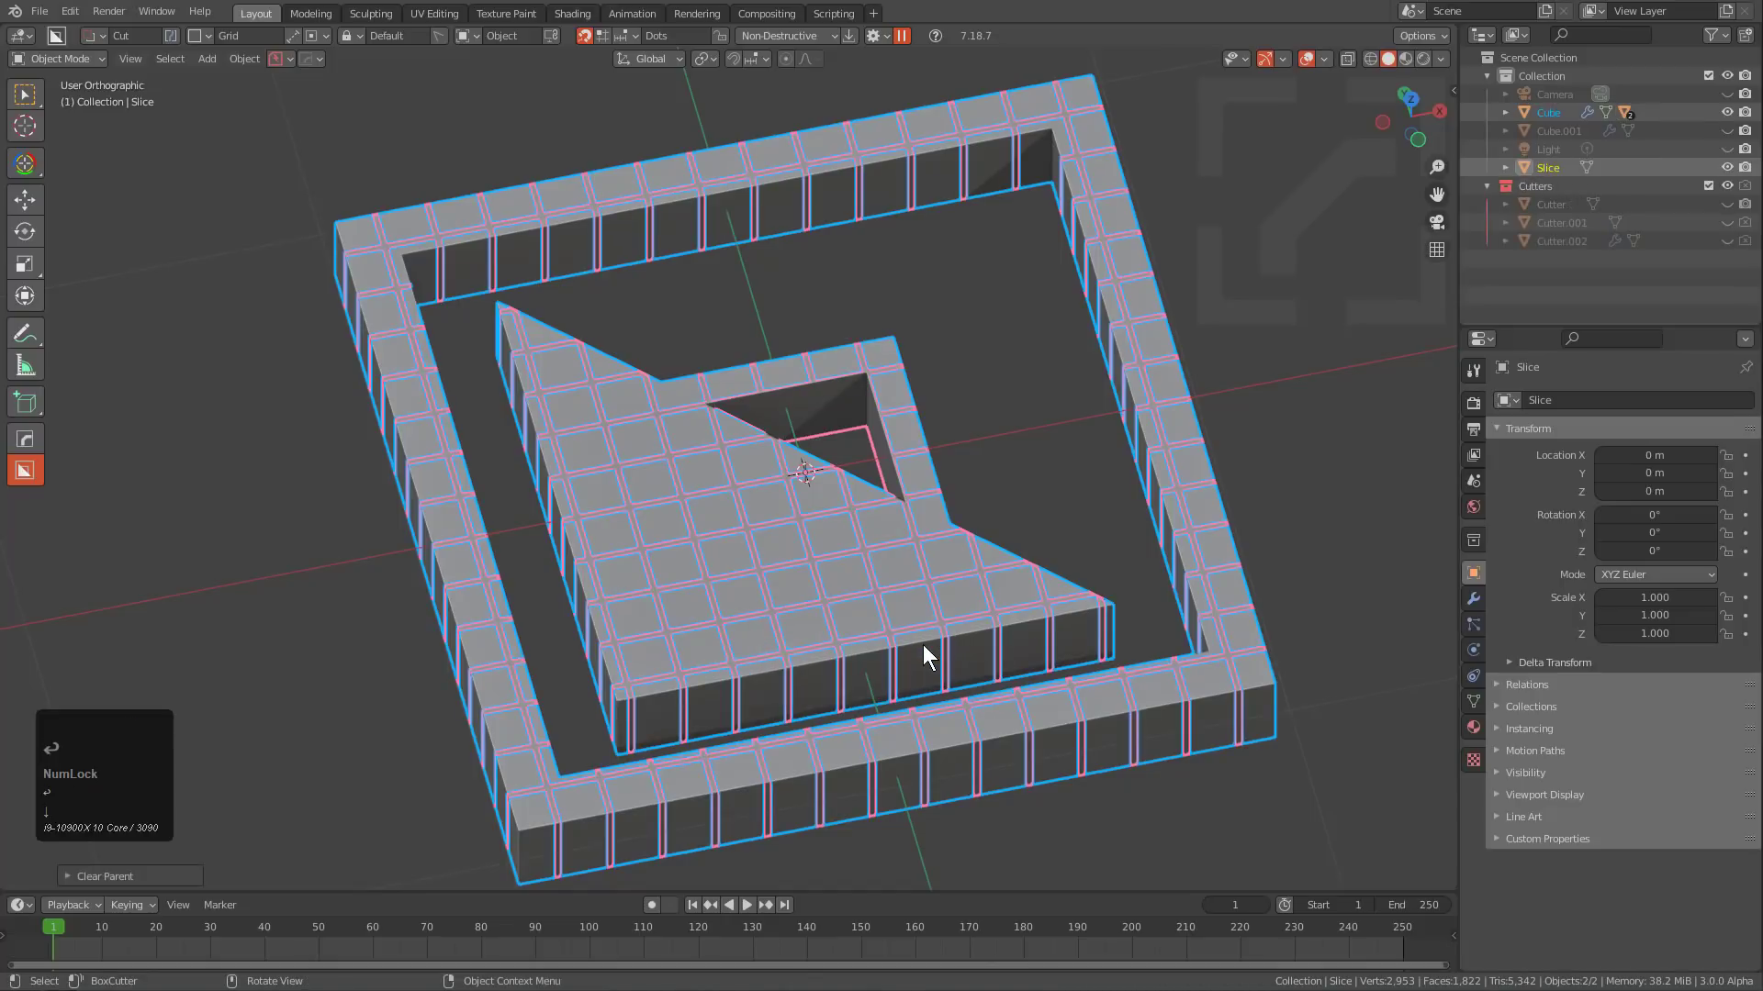
{"action": "key", "text": "alt+a"}
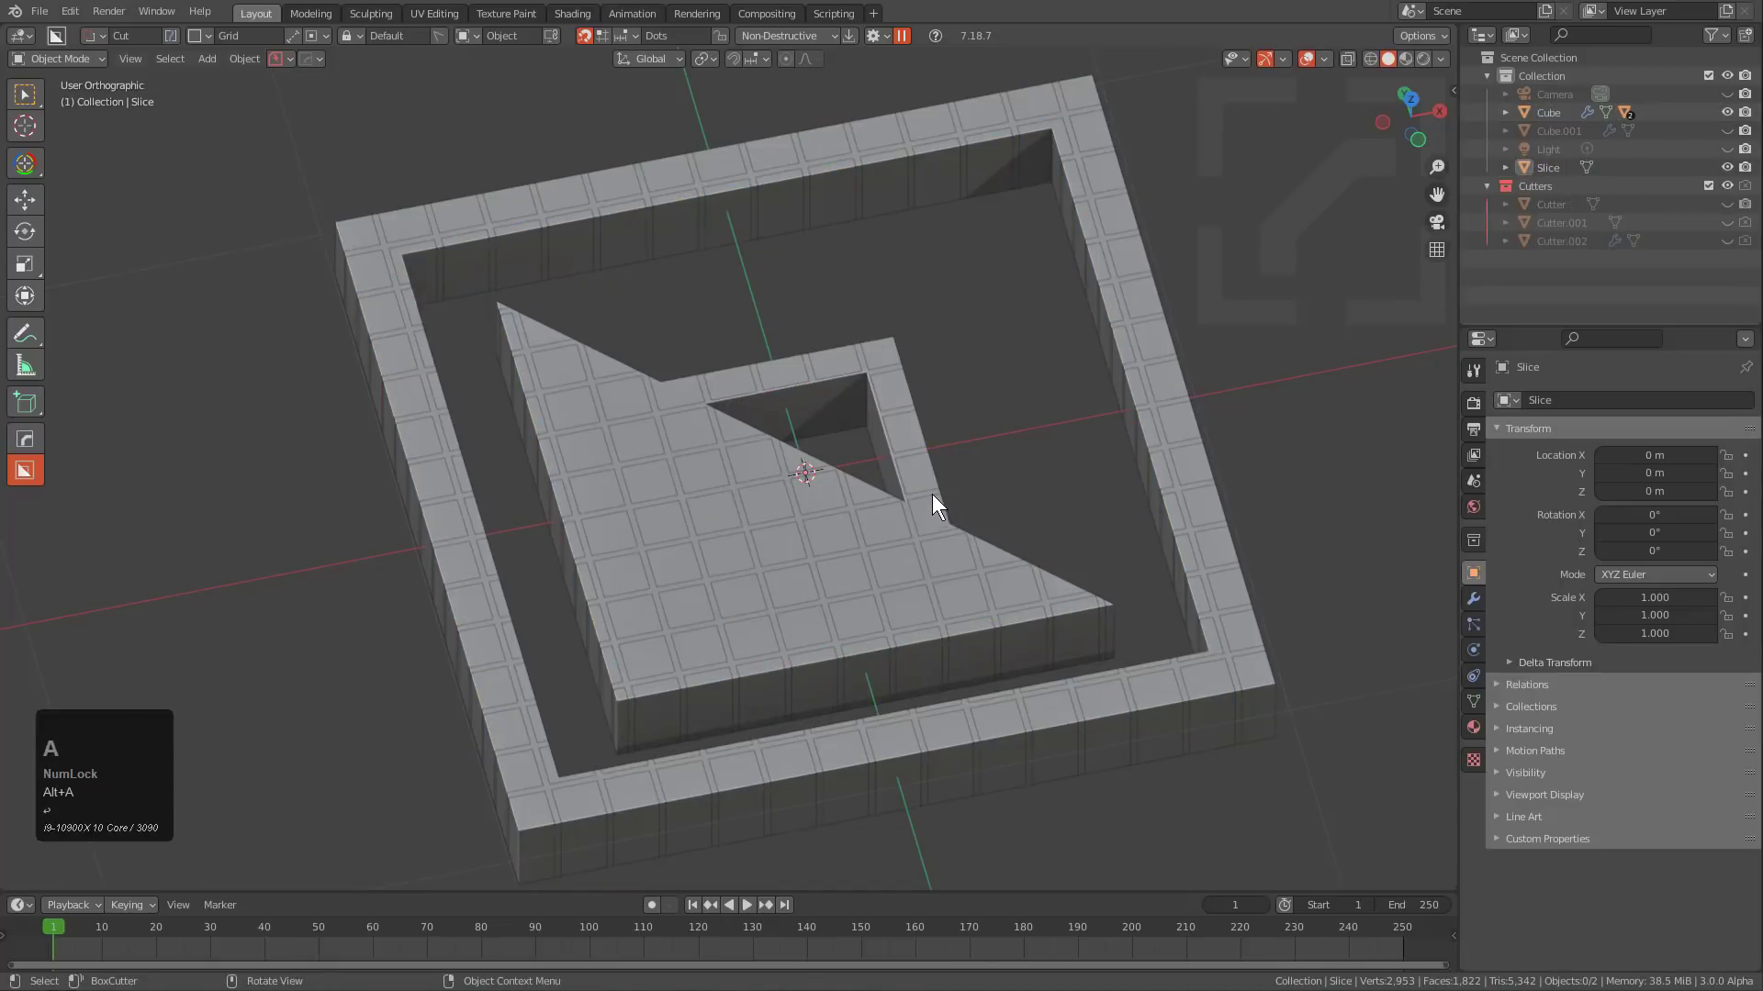
Add the grid slice as a passive rigid body and hide it.
{"action": "left_click", "coordinate": [932, 505]}
{"action": "left_click", "coordinate": [934, 493]}
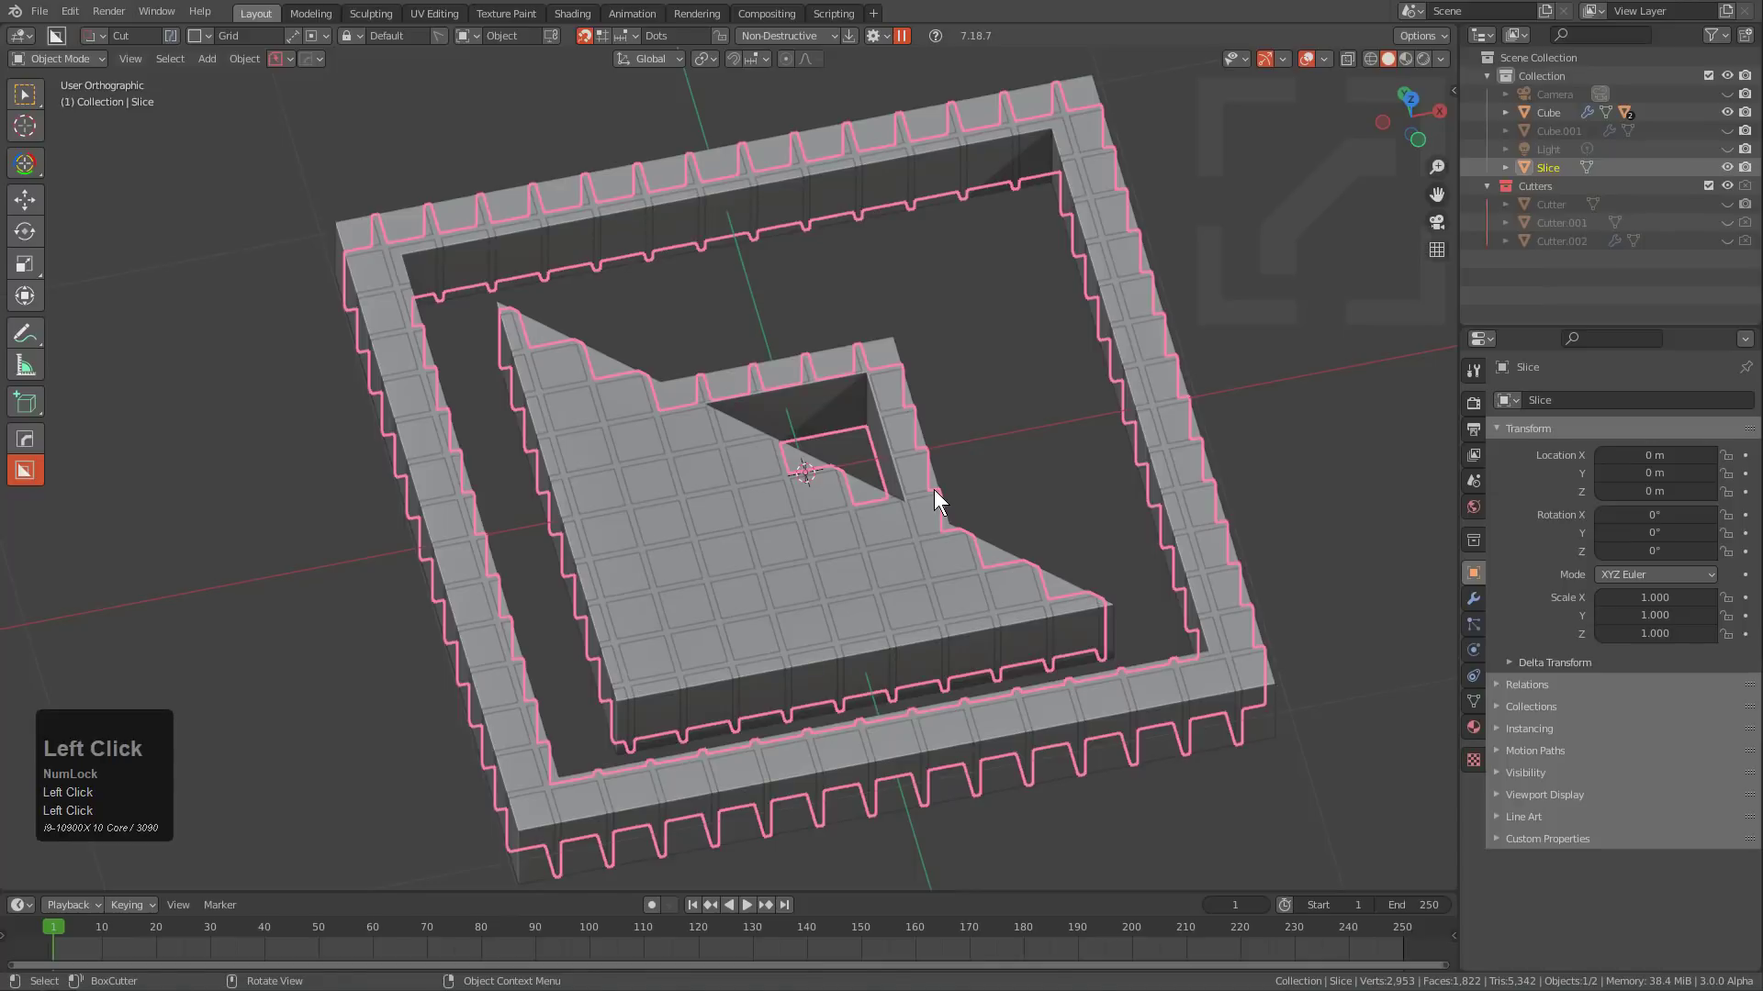
{"action": "key", "text": "g"}
{"action": "right_click", "coordinate": [955, 427]}
{"action": "key", "text": "space"}
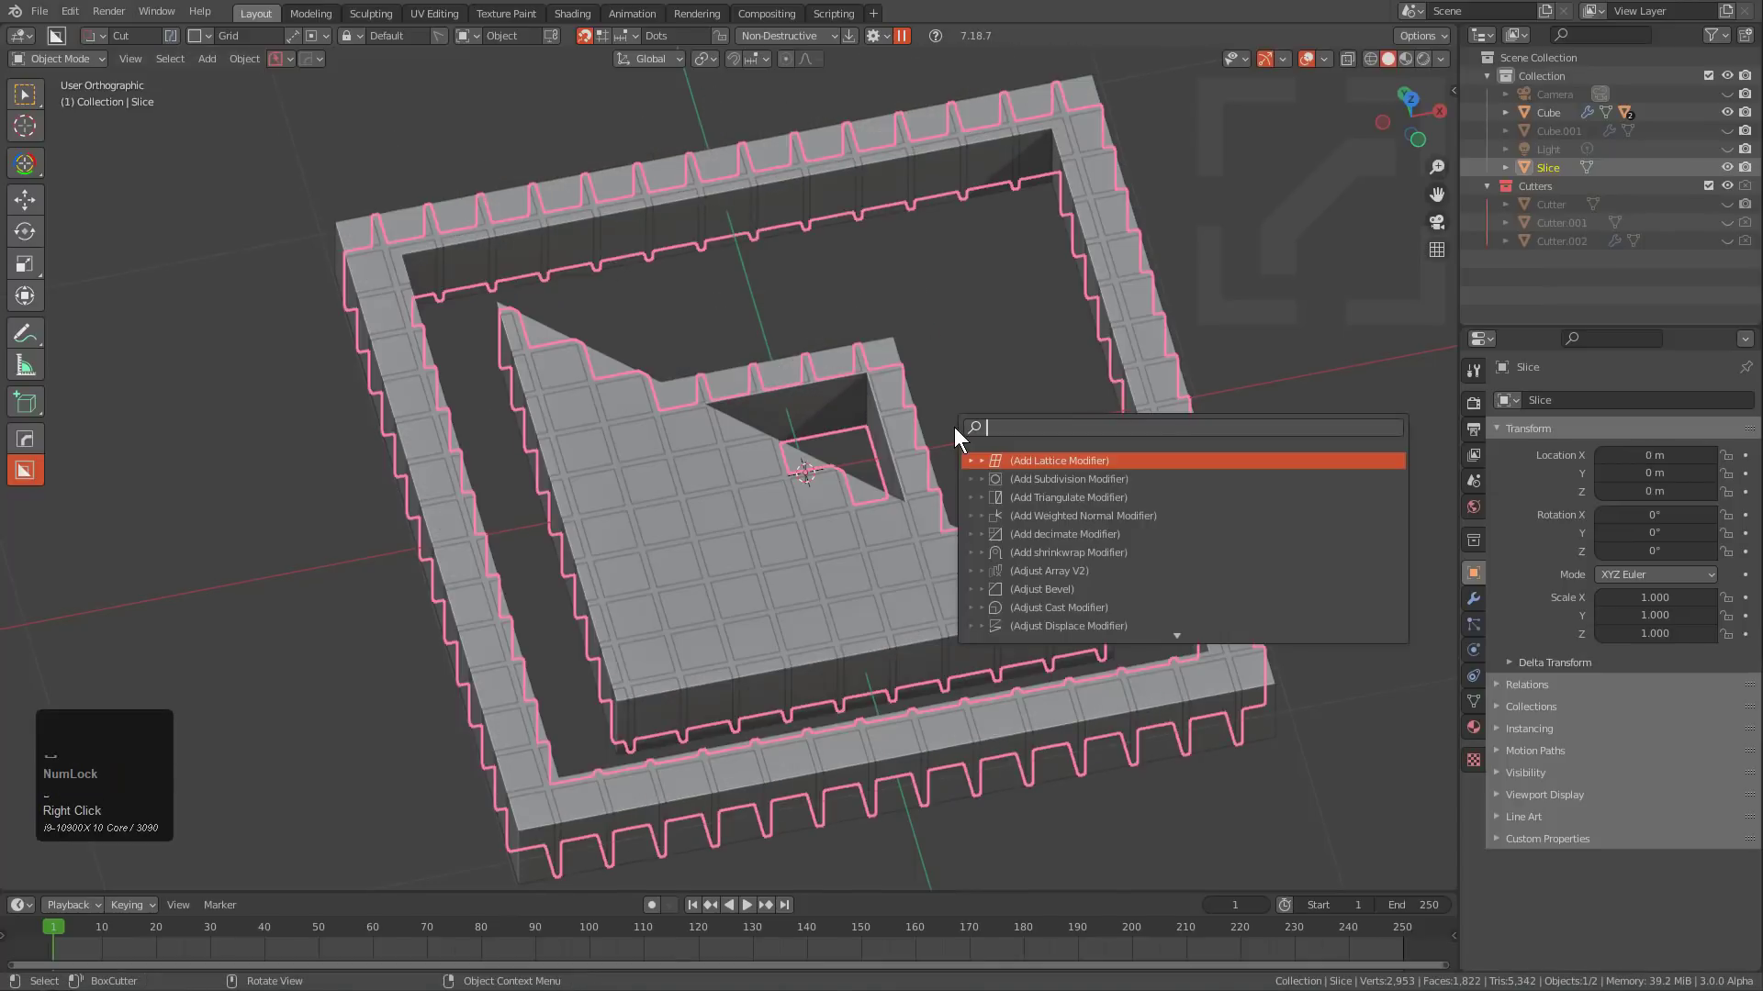
{"action": "type", "text": "rigid body"}
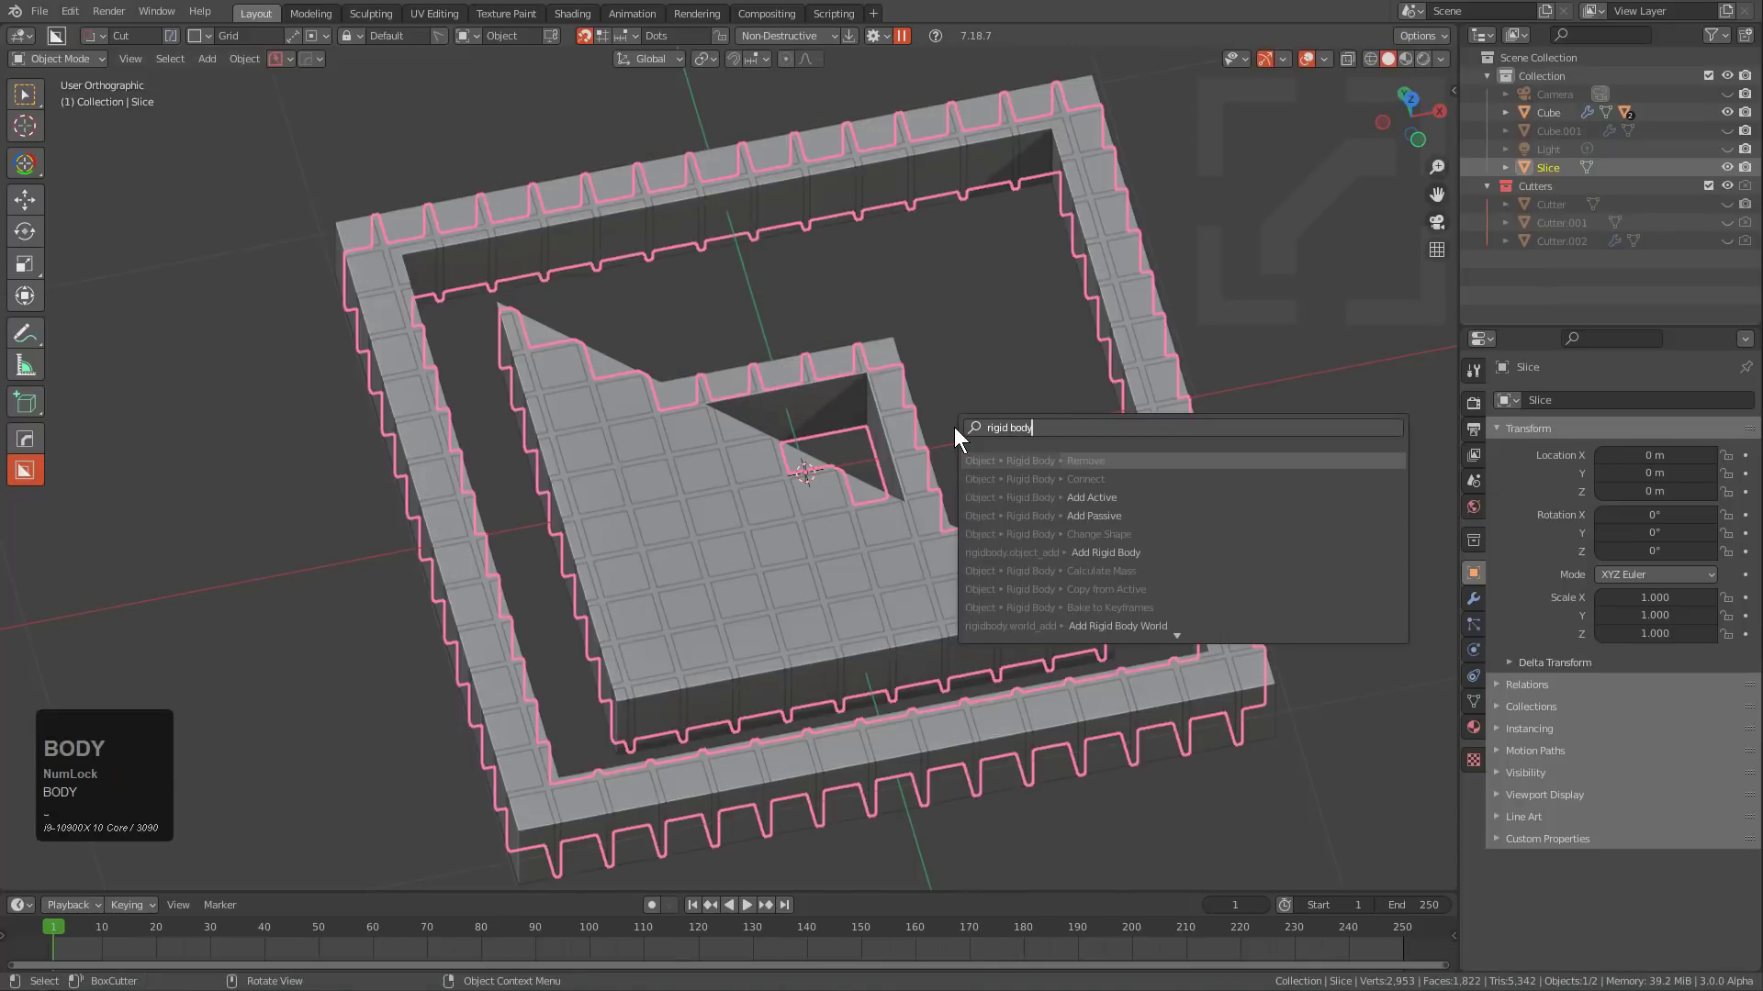
{"action": "key", "text": "Down"}
{"action": "key", "text": "Down"}
{"action": "key", "text": "Down"}
{"action": "key", "text": "Return"}
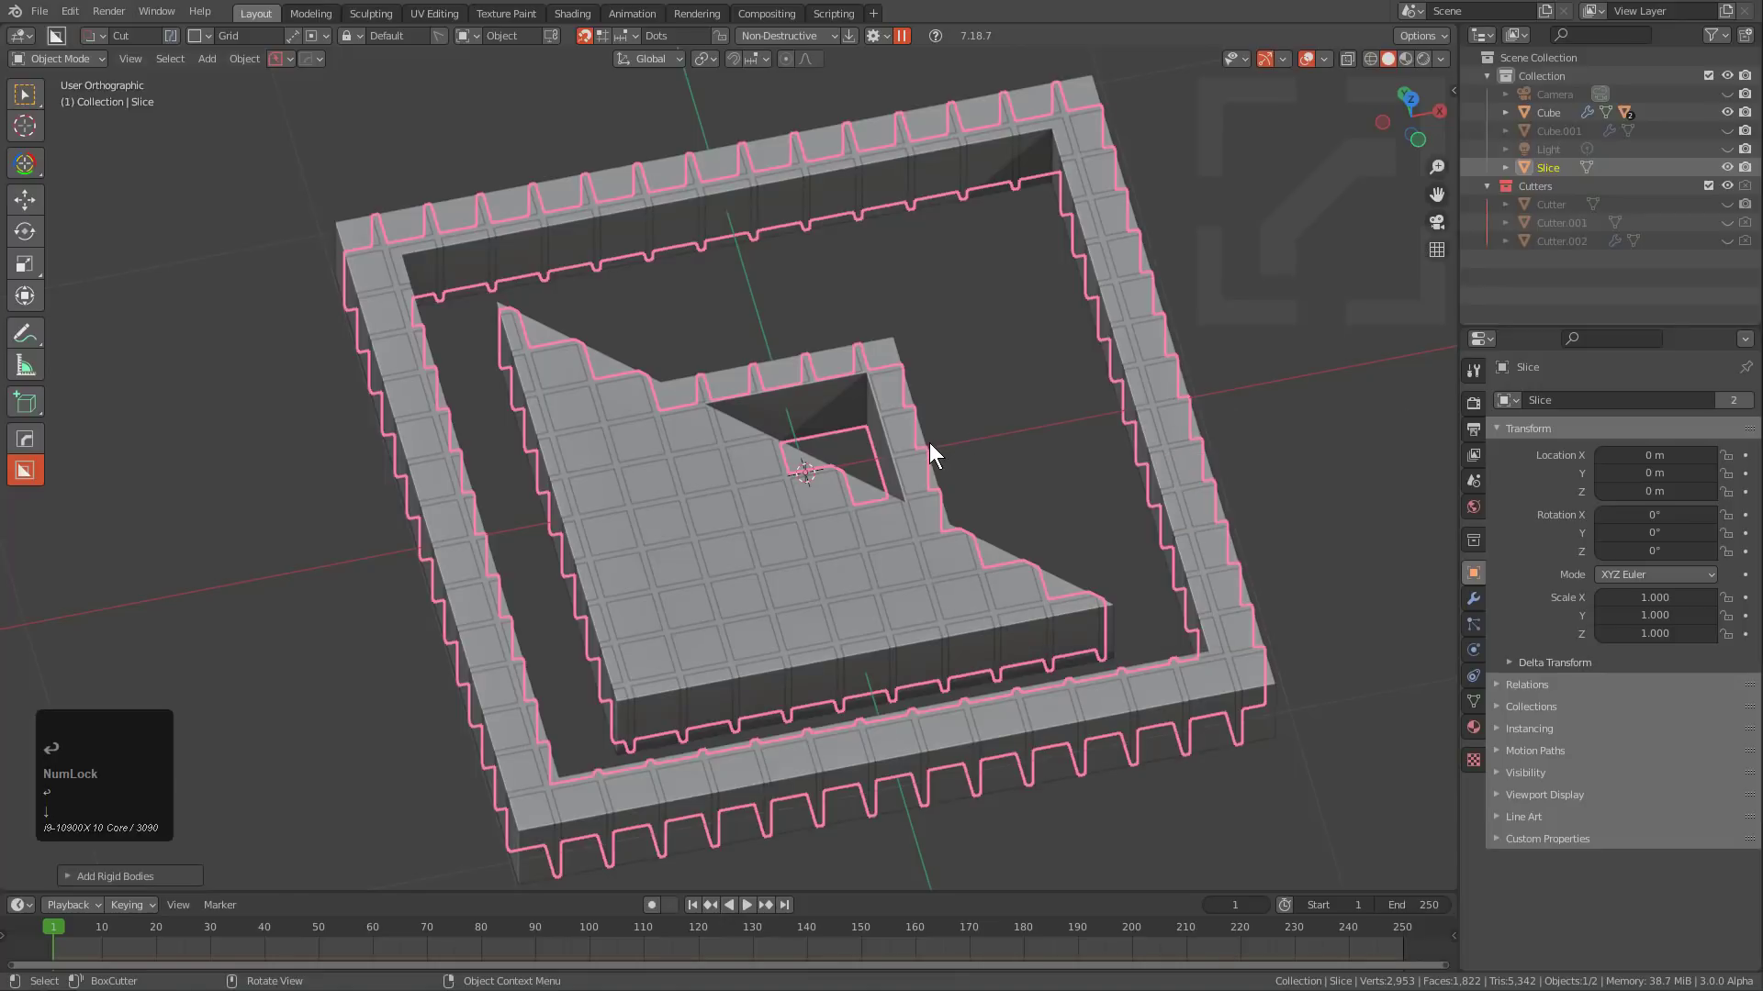
{"action": "key", "text": "h"}
Try to add the gridded plate as an active rigid body with its Boolean modifiers still unapplied.
{"action": "left_click", "coordinate": [883, 547]}
{"action": "key", "text": "space"}
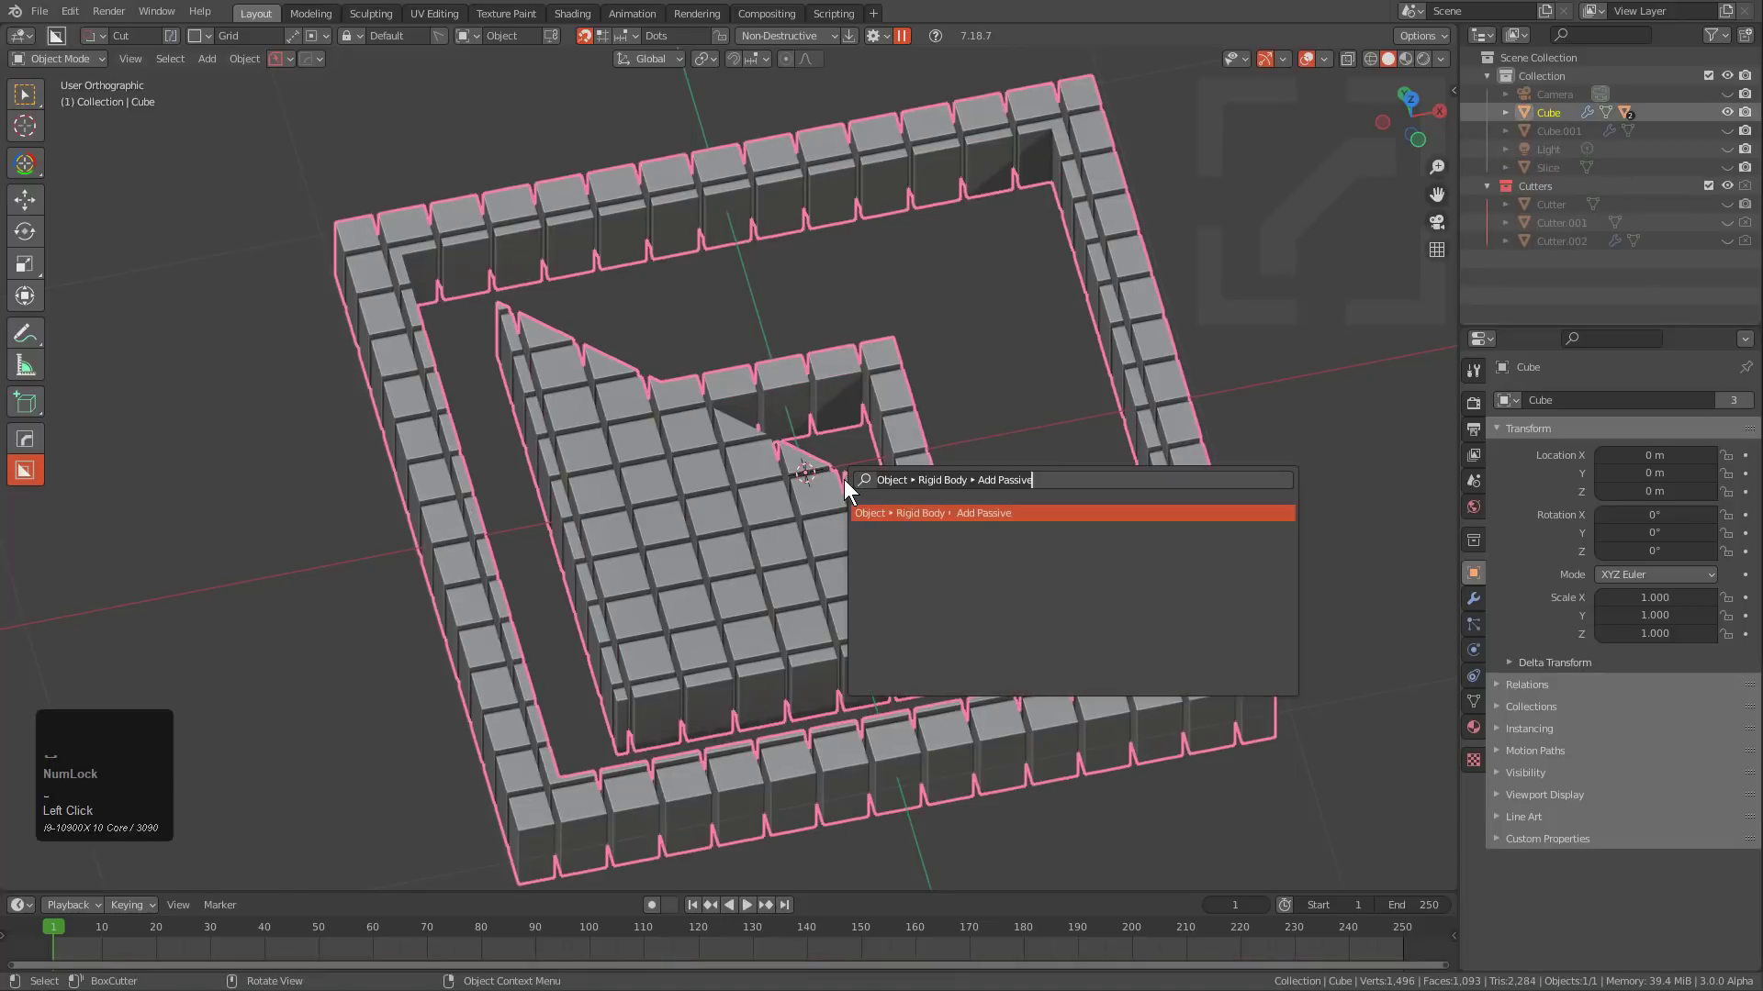
{"action": "type", "text": "r"}
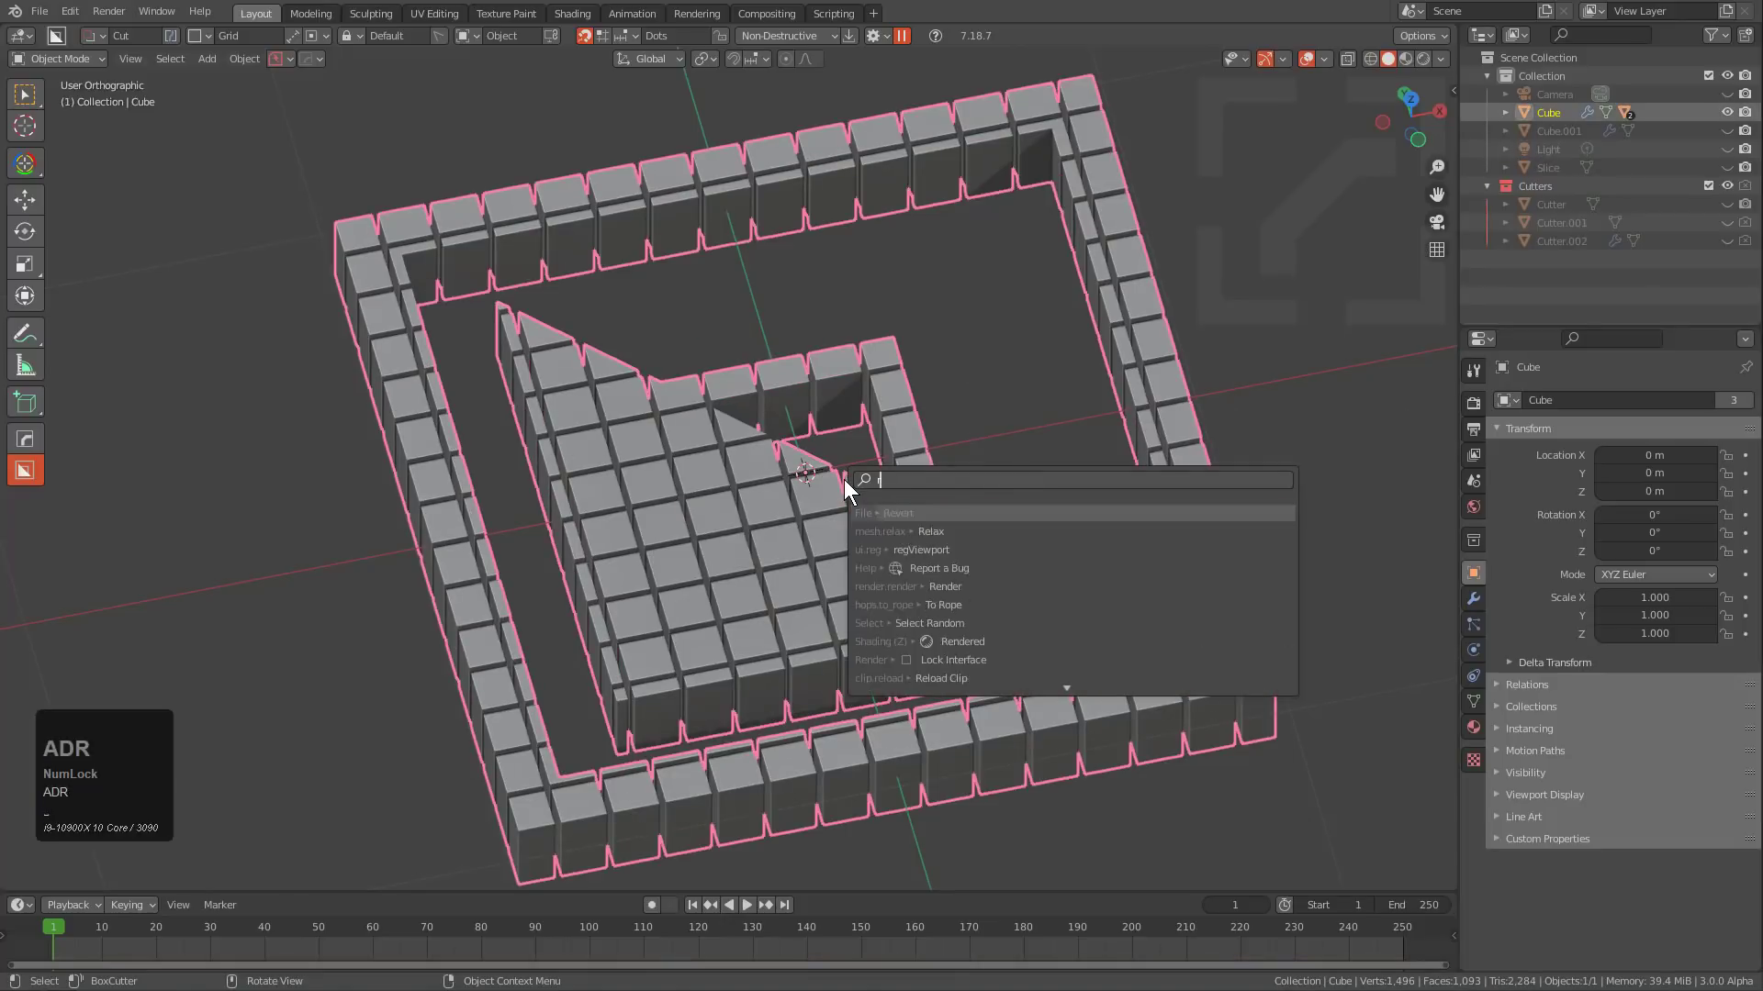
{"action": "type", "text": "igid"}
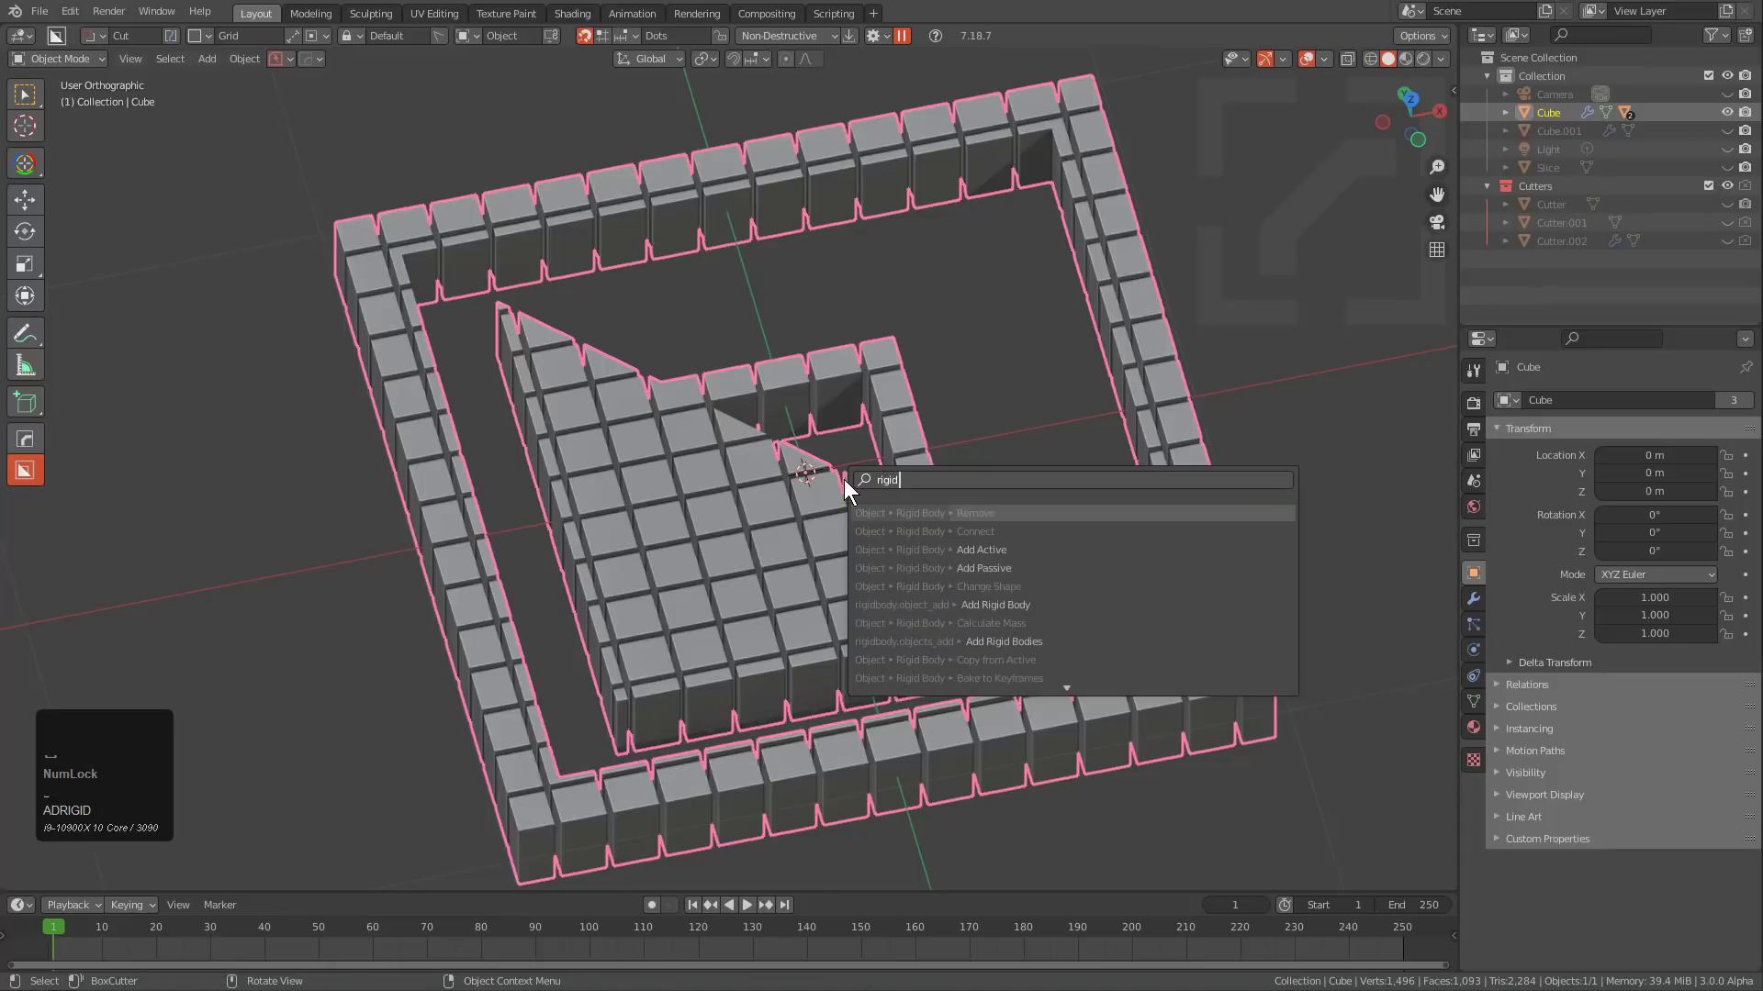
{"action": "left_click", "coordinate": [896, 551]}
{"action": "scroll", "coordinate": [872, 562], "scroll_direction": "down", "scroll_amount": 1}
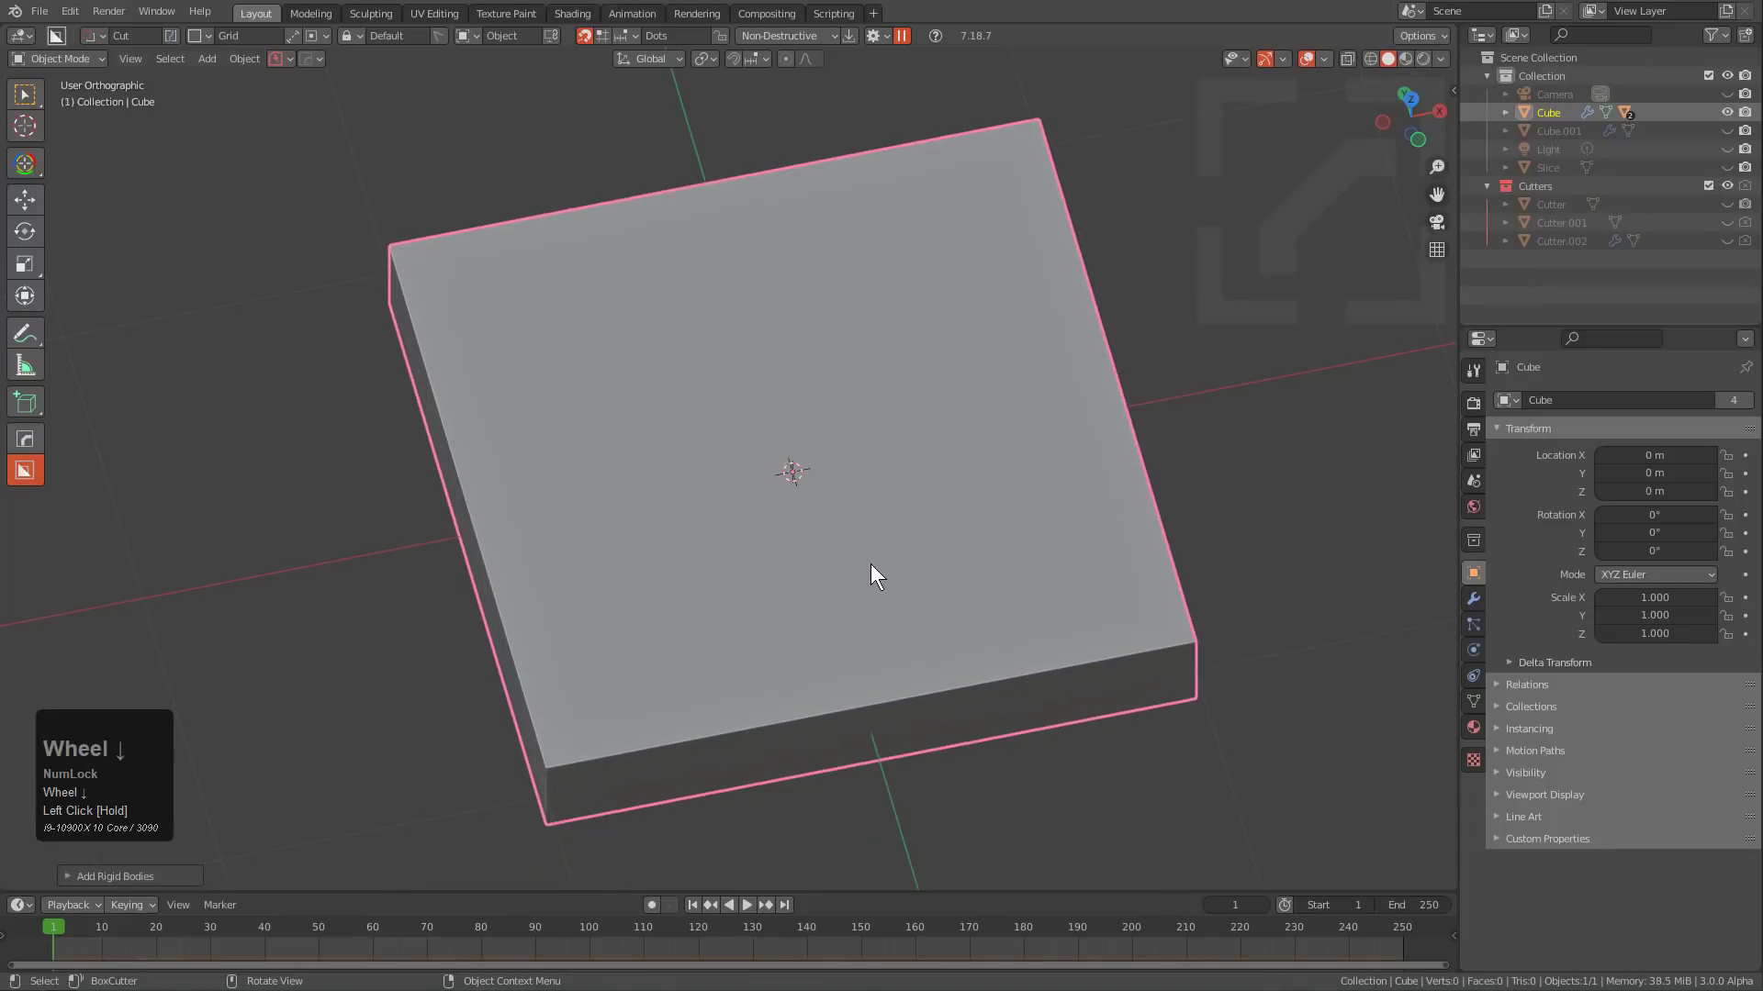
{"action": "key", "text": "ctrl+z"}
{"action": "scroll", "coordinate": [900, 546], "scroll_direction": "up", "scroll_amount": 2}
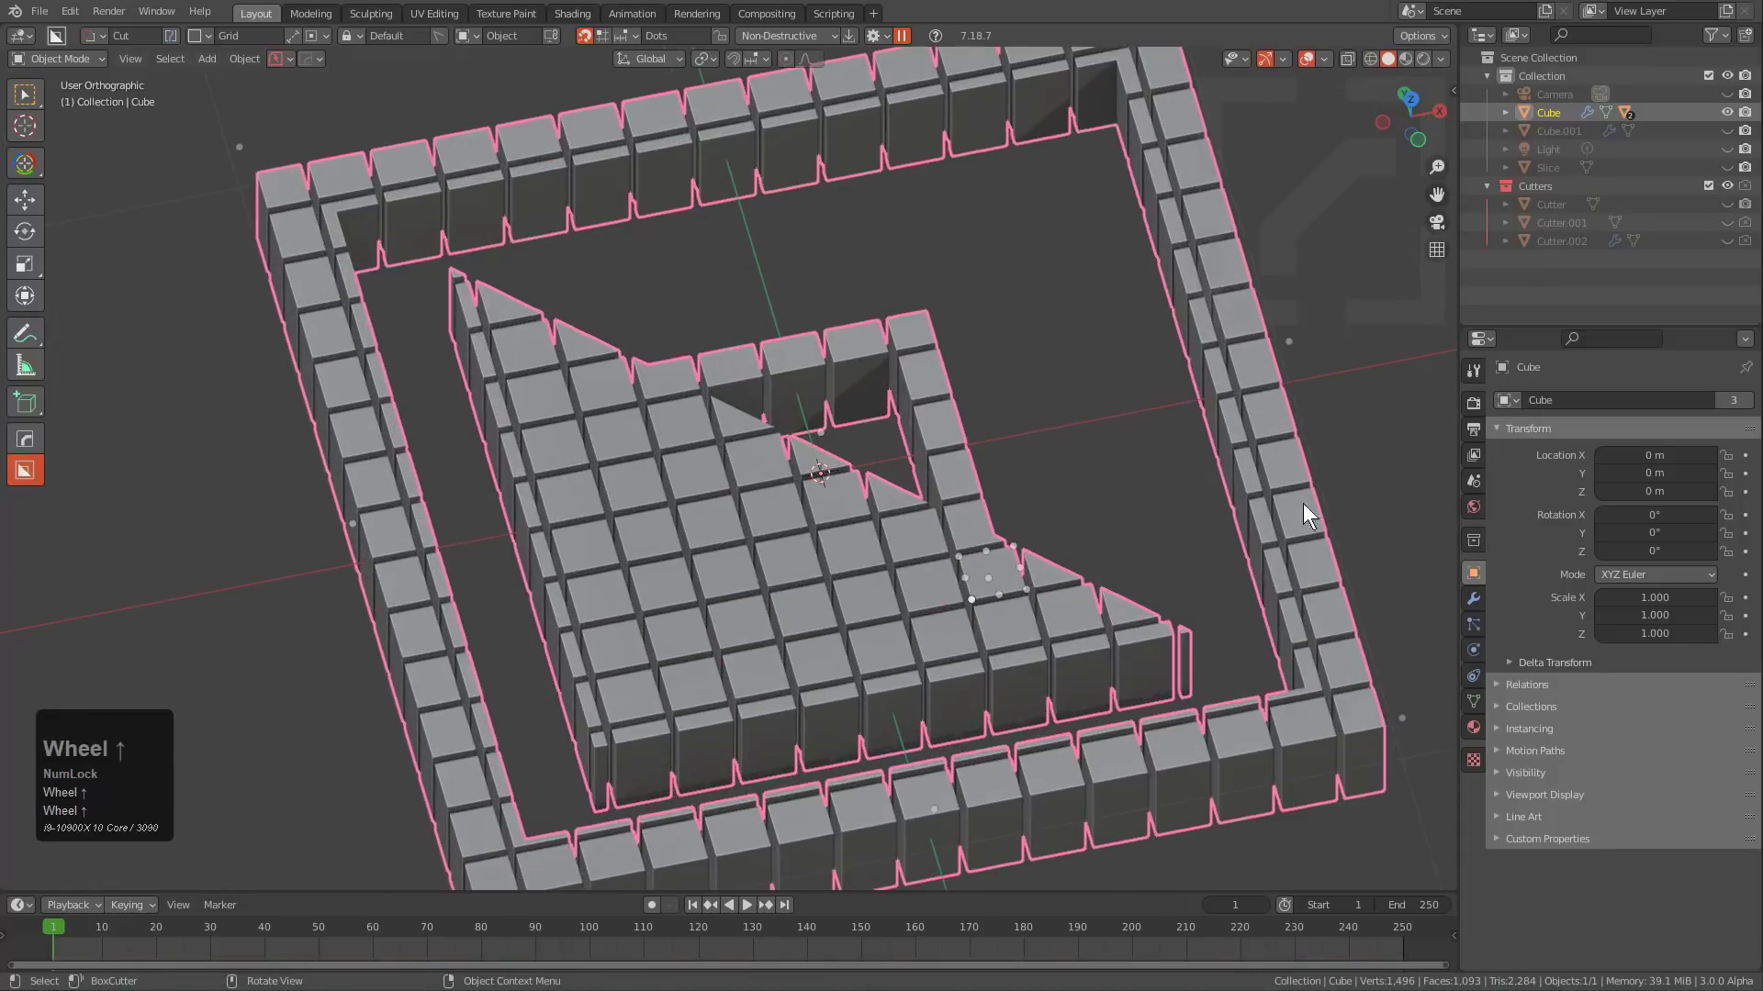
Convert the gridded plate's visual geometry to mesh and add it as an active rigid body.
{"action": "left_click", "coordinate": [1473, 599]}
{"action": "key", "text": "ctrl+a"}
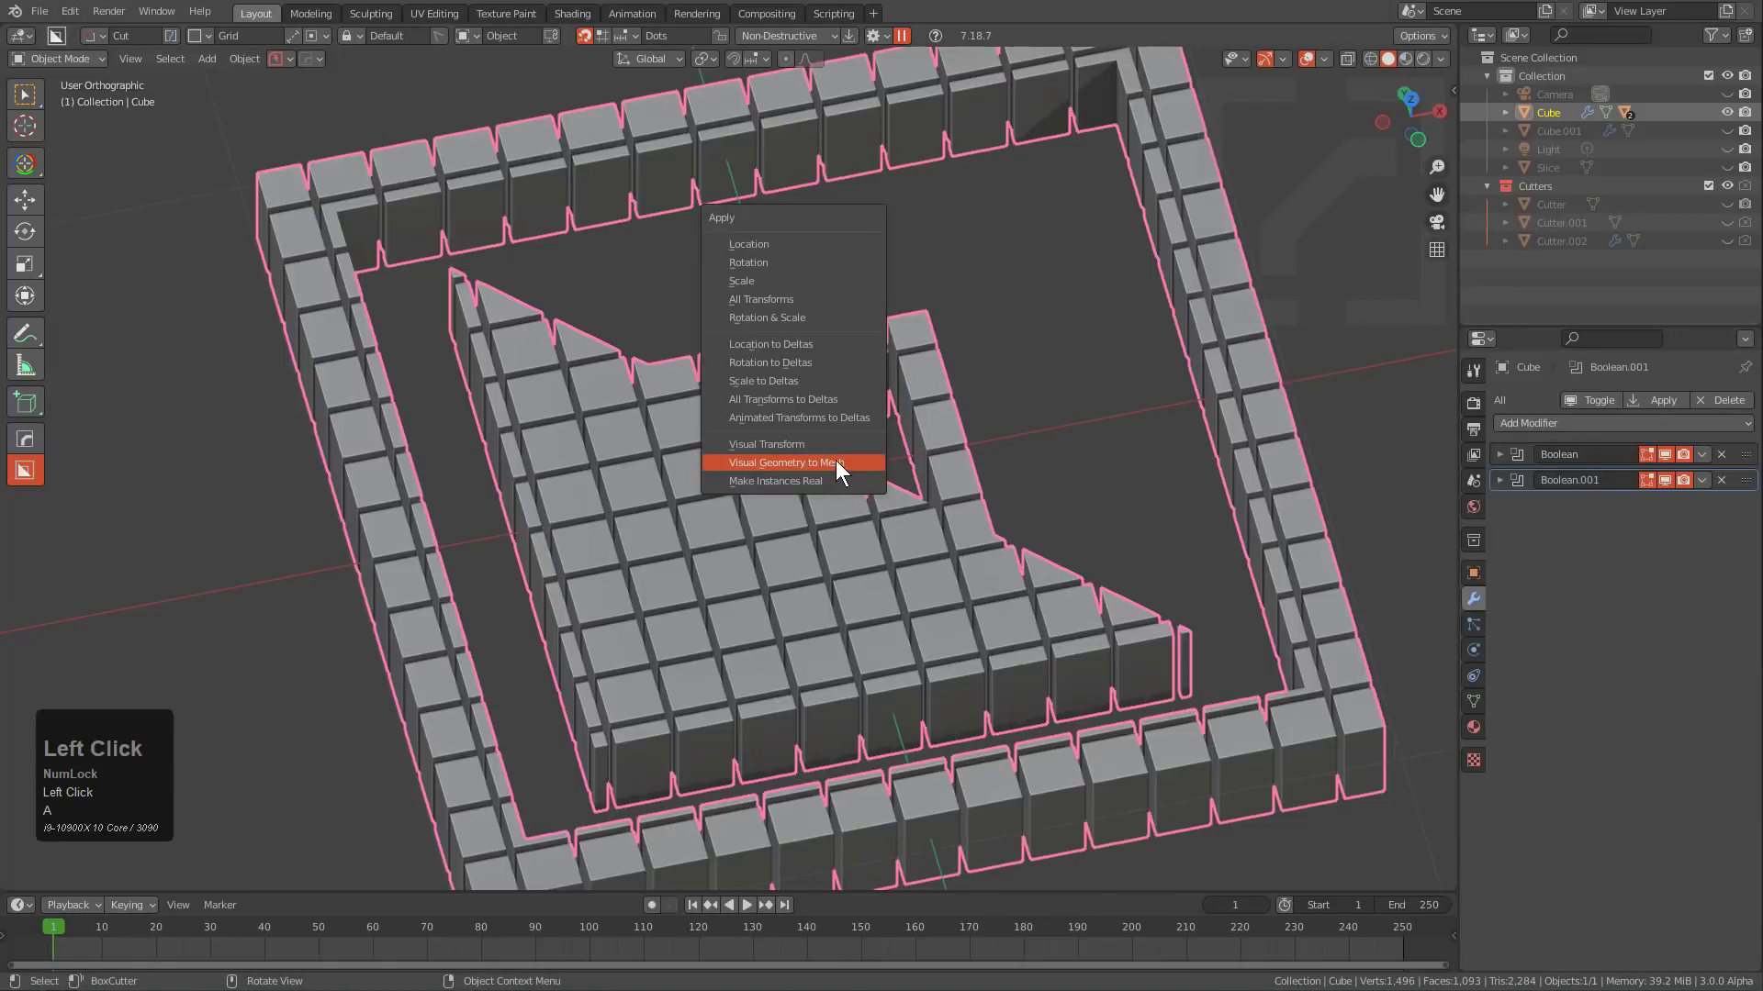
{"action": "left_click", "coordinate": [837, 465]}
{"action": "key", "text": "space"}
{"action": "left_click", "coordinate": [893, 494]}
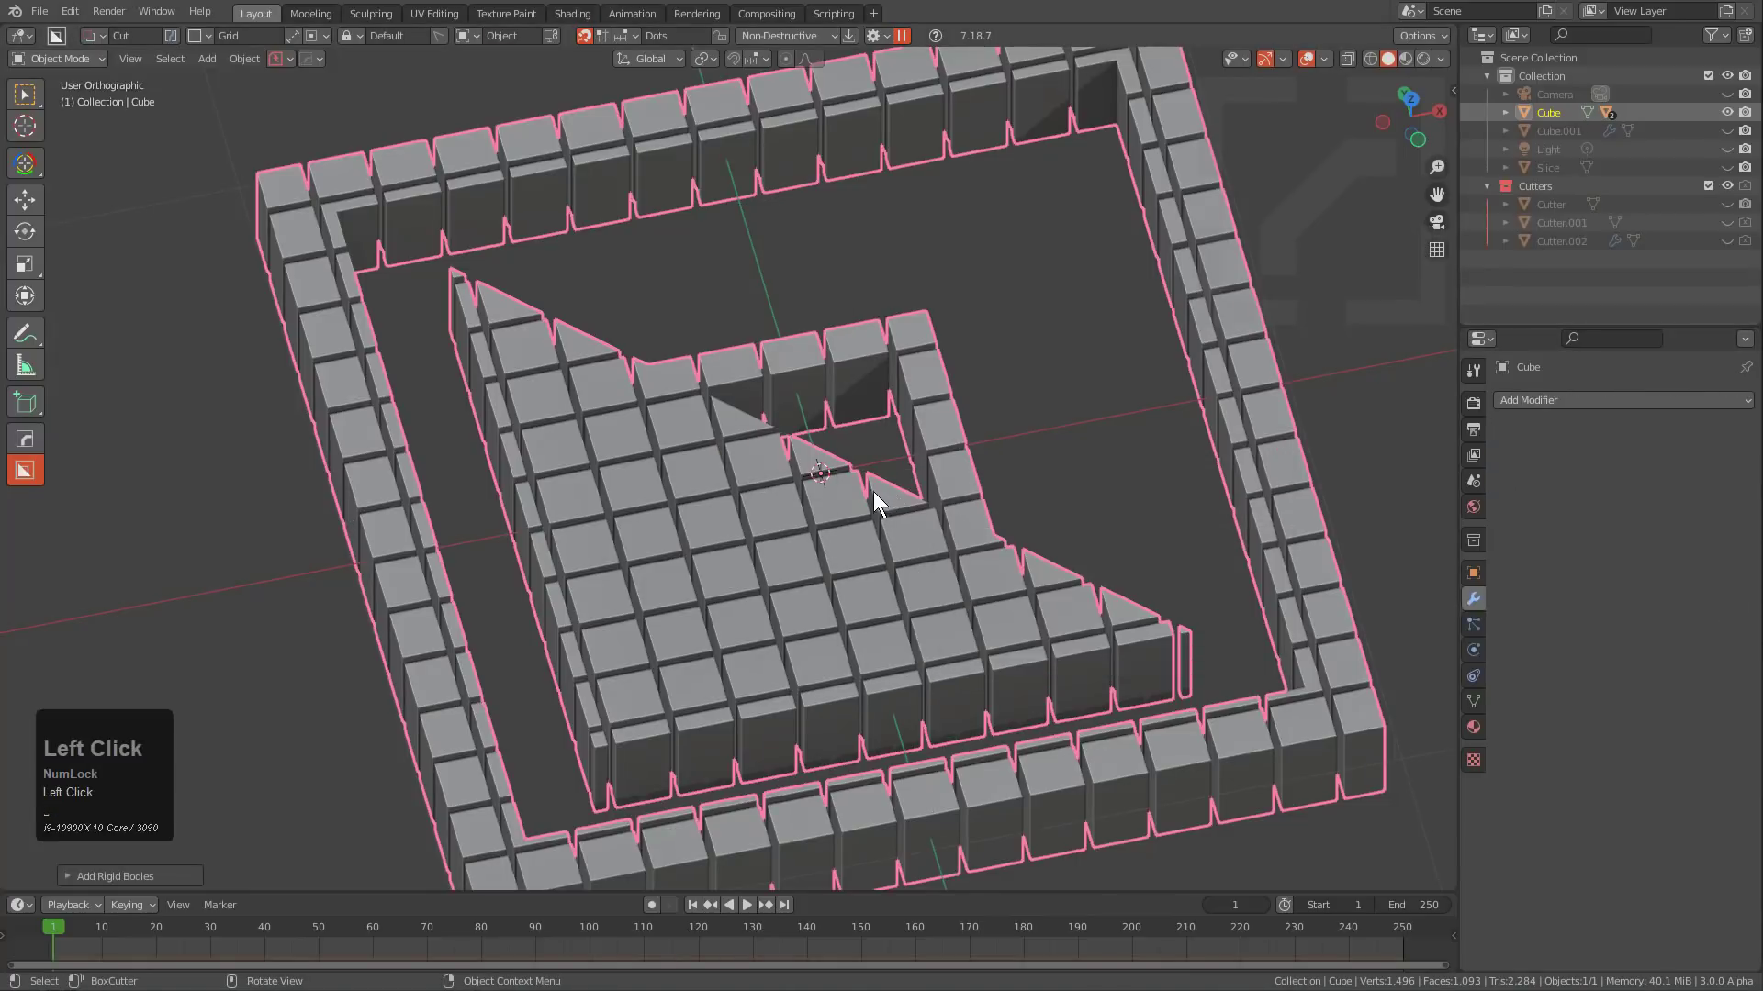
Enter edit mode on the gridded plate and select all of its geometry.
{"action": "scroll", "coordinate": [858, 496], "scroll_direction": "up", "scroll_amount": 1}
{"action": "scroll", "coordinate": [830, 537], "scroll_direction": "down", "scroll_amount": 3}
{"action": "middle_click_drag", "start_coordinate": [830, 537], "coordinate": [861, 564]}
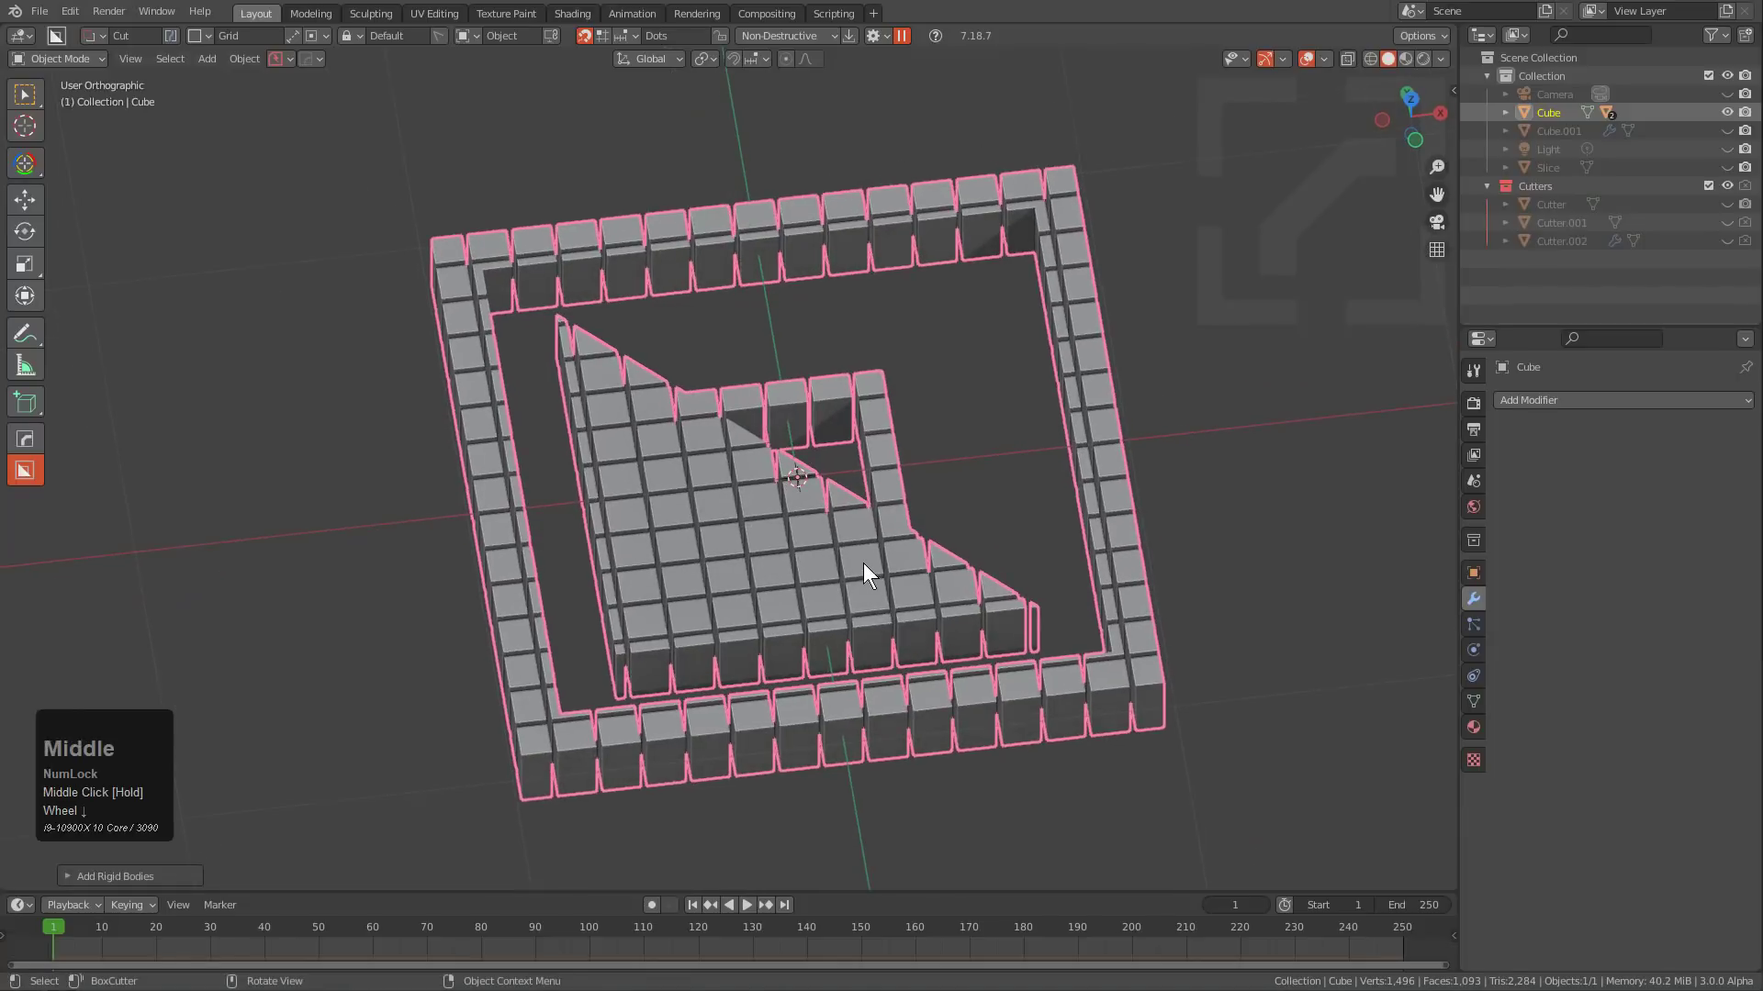
{"action": "key", "text": "Tab"}
{"action": "key", "text": "a"}
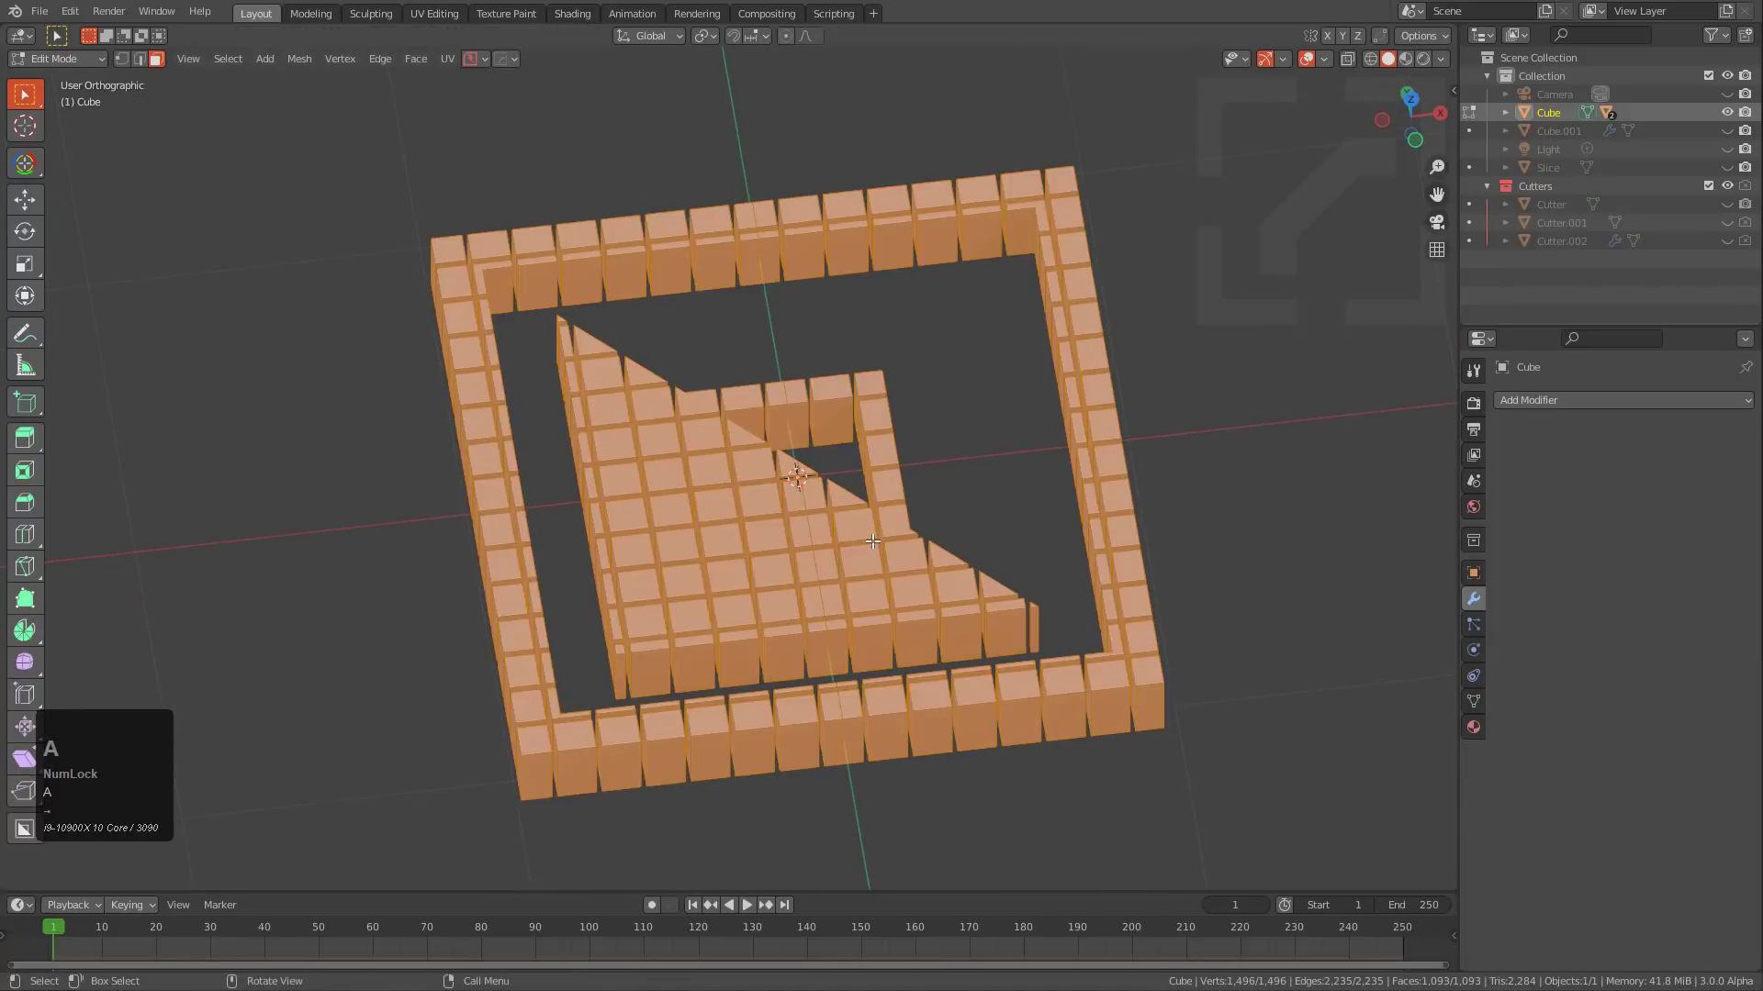
Separate the whole selected mesh into individual objects by loose parts and return to Object Mode.
{"action": "key", "text": "p"}
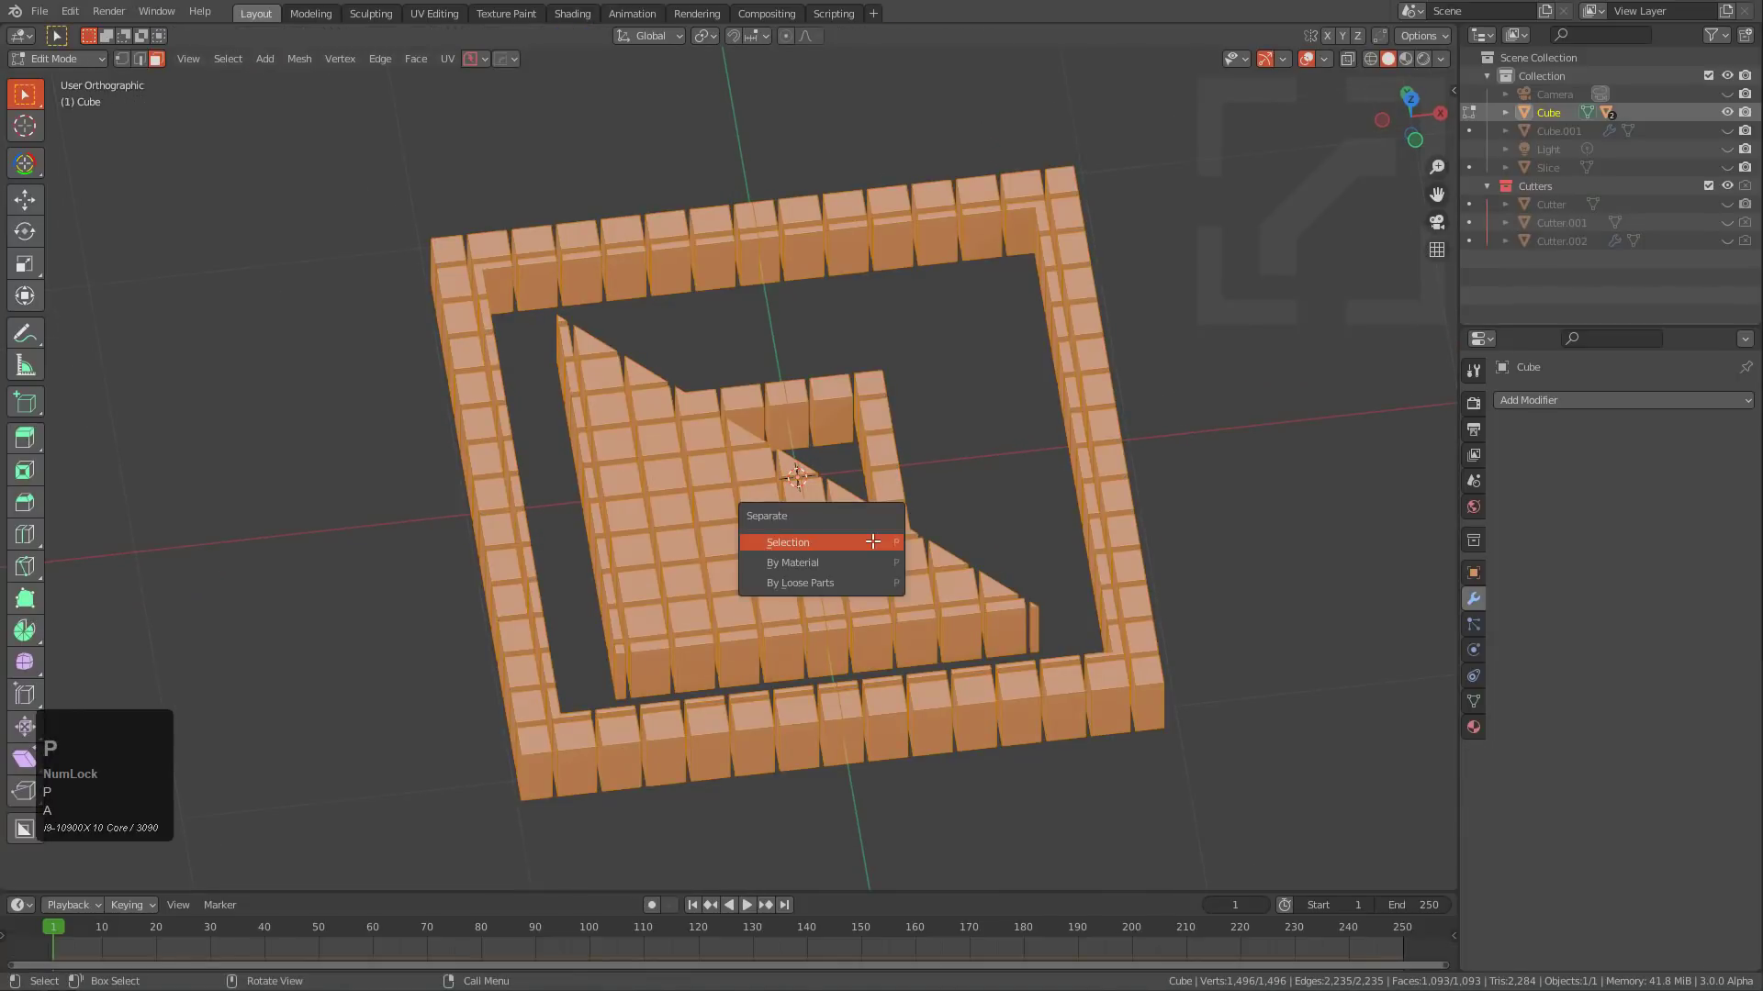
{"action": "left_click", "coordinate": [843, 582]}
{"action": "key", "text": "Tab"}
{"action": "scroll", "coordinate": [905, 486], "scroll_direction": "up", "scroll_amount": 1}
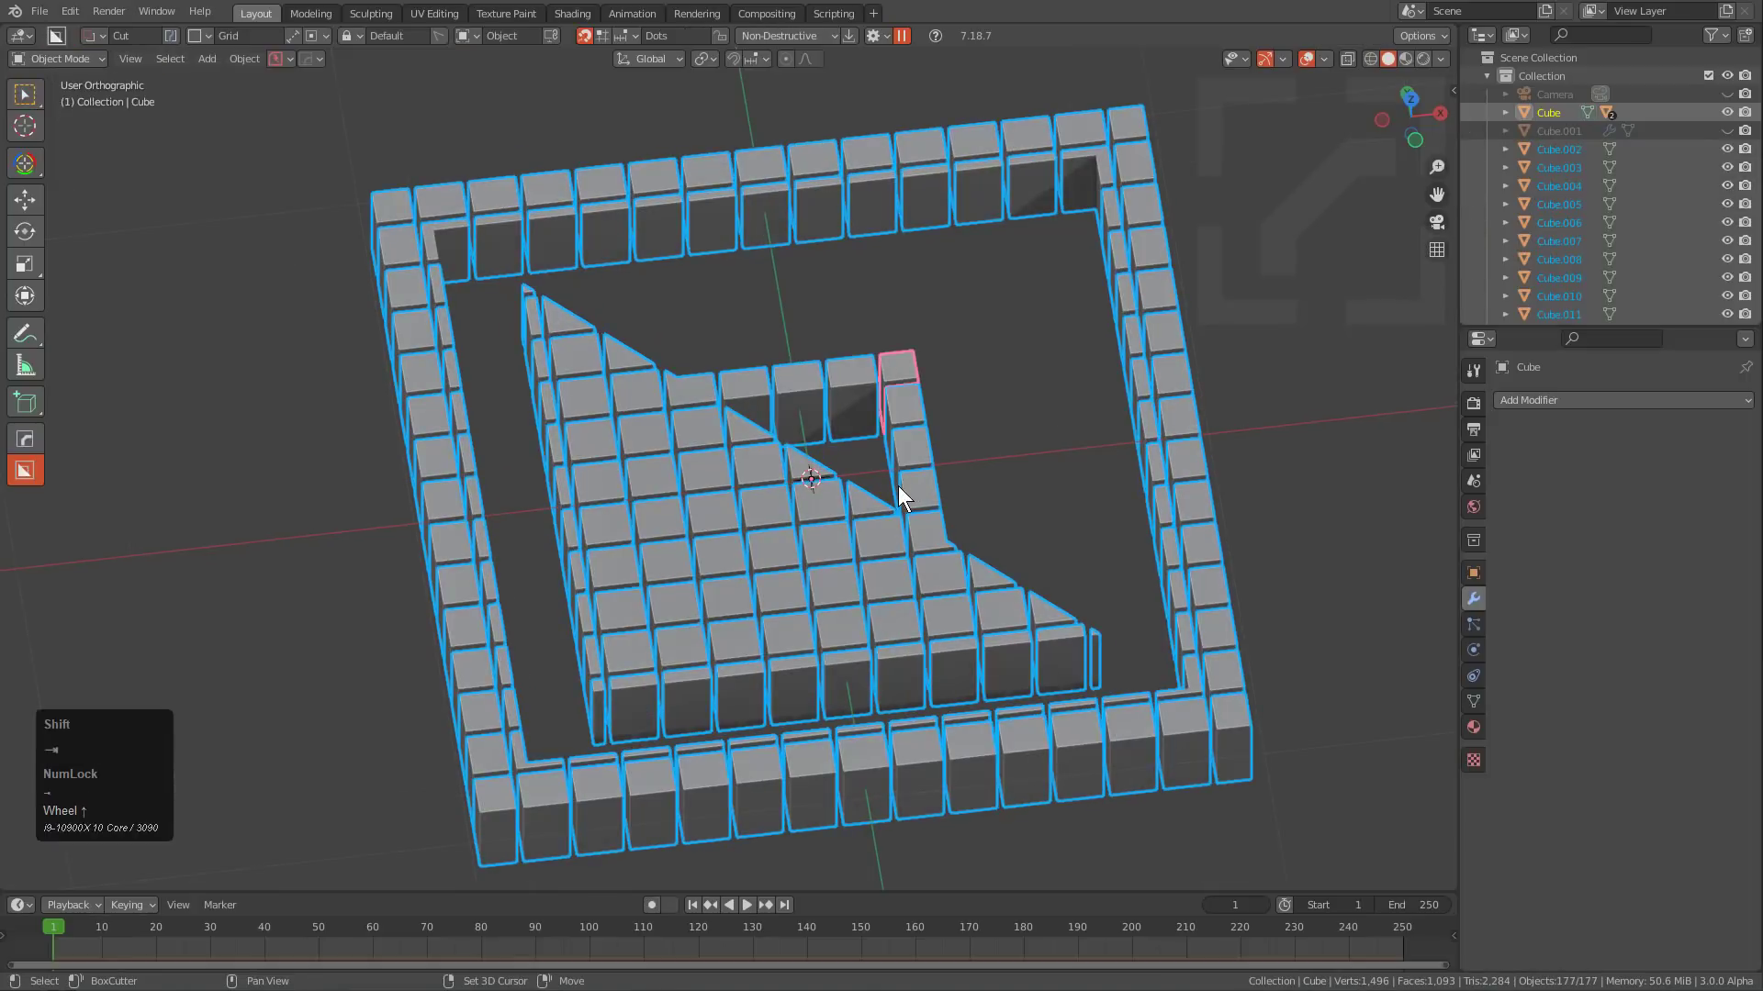
Set the origin of every separated block to its own geometry and deselect all objects.
{"action": "key", "text": "shift+s"}
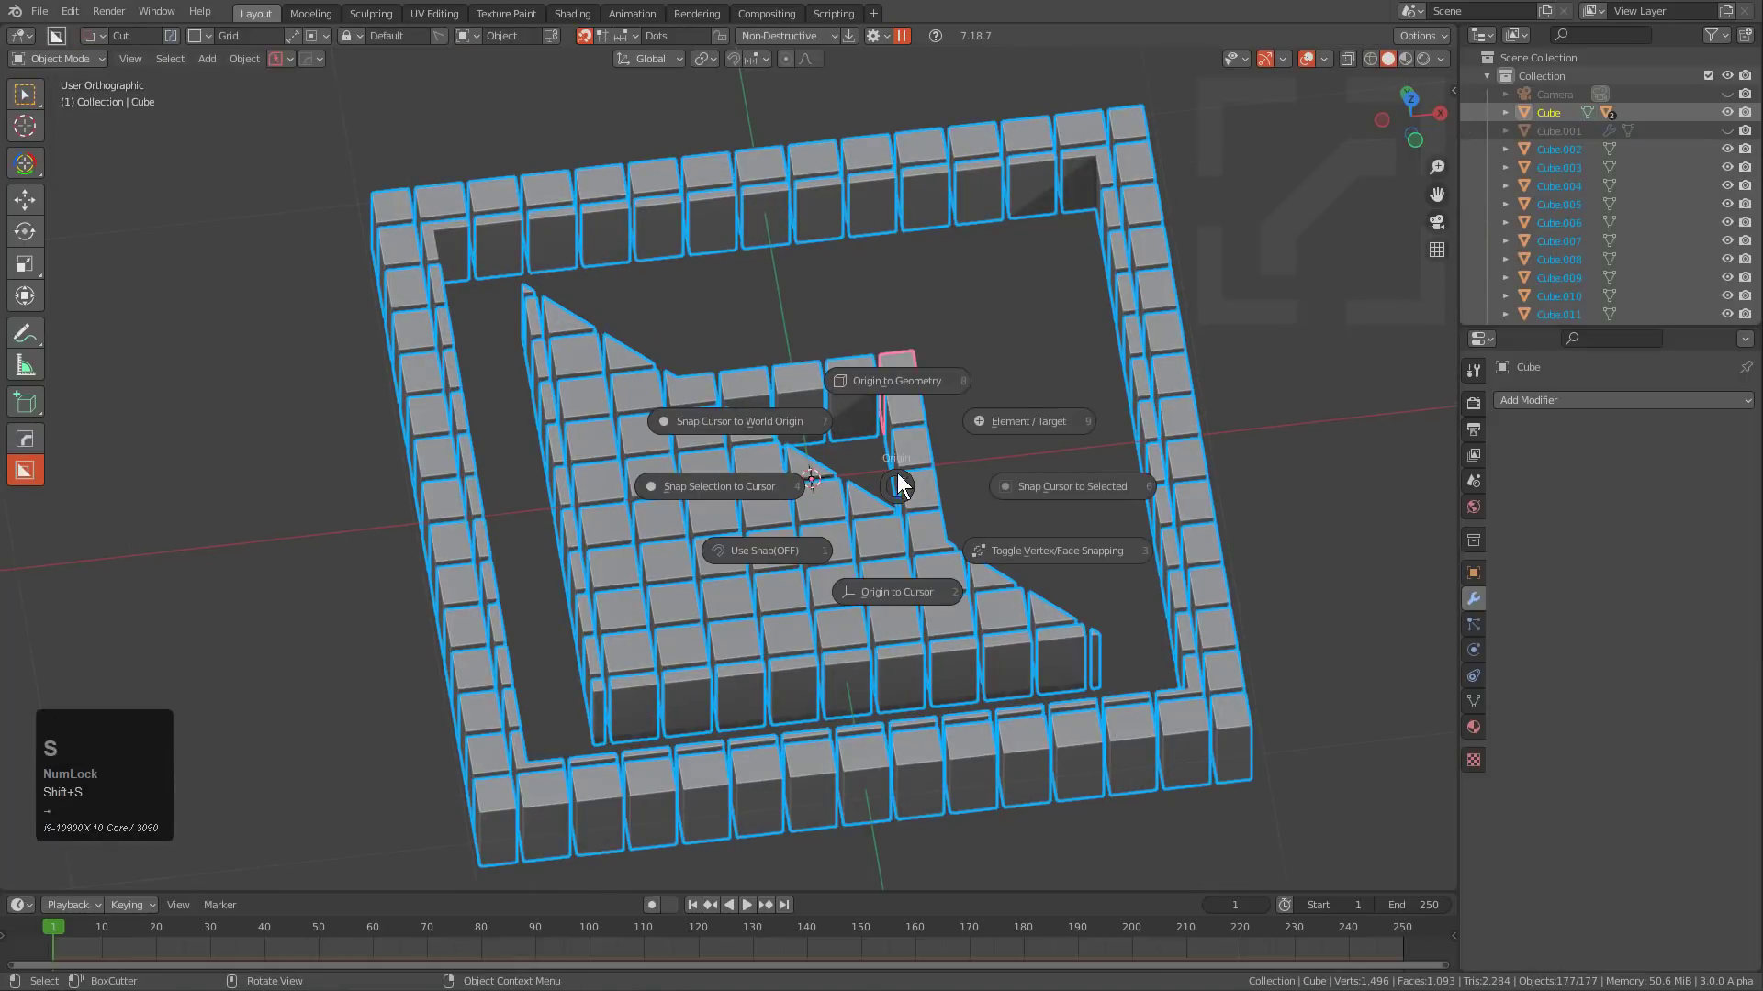
{"action": "left_click", "coordinate": [873, 384]}
{"action": "scroll", "coordinate": [866, 389], "scroll_direction": "down", "scroll_amount": 2}
{"action": "key", "text": "alt+a"}
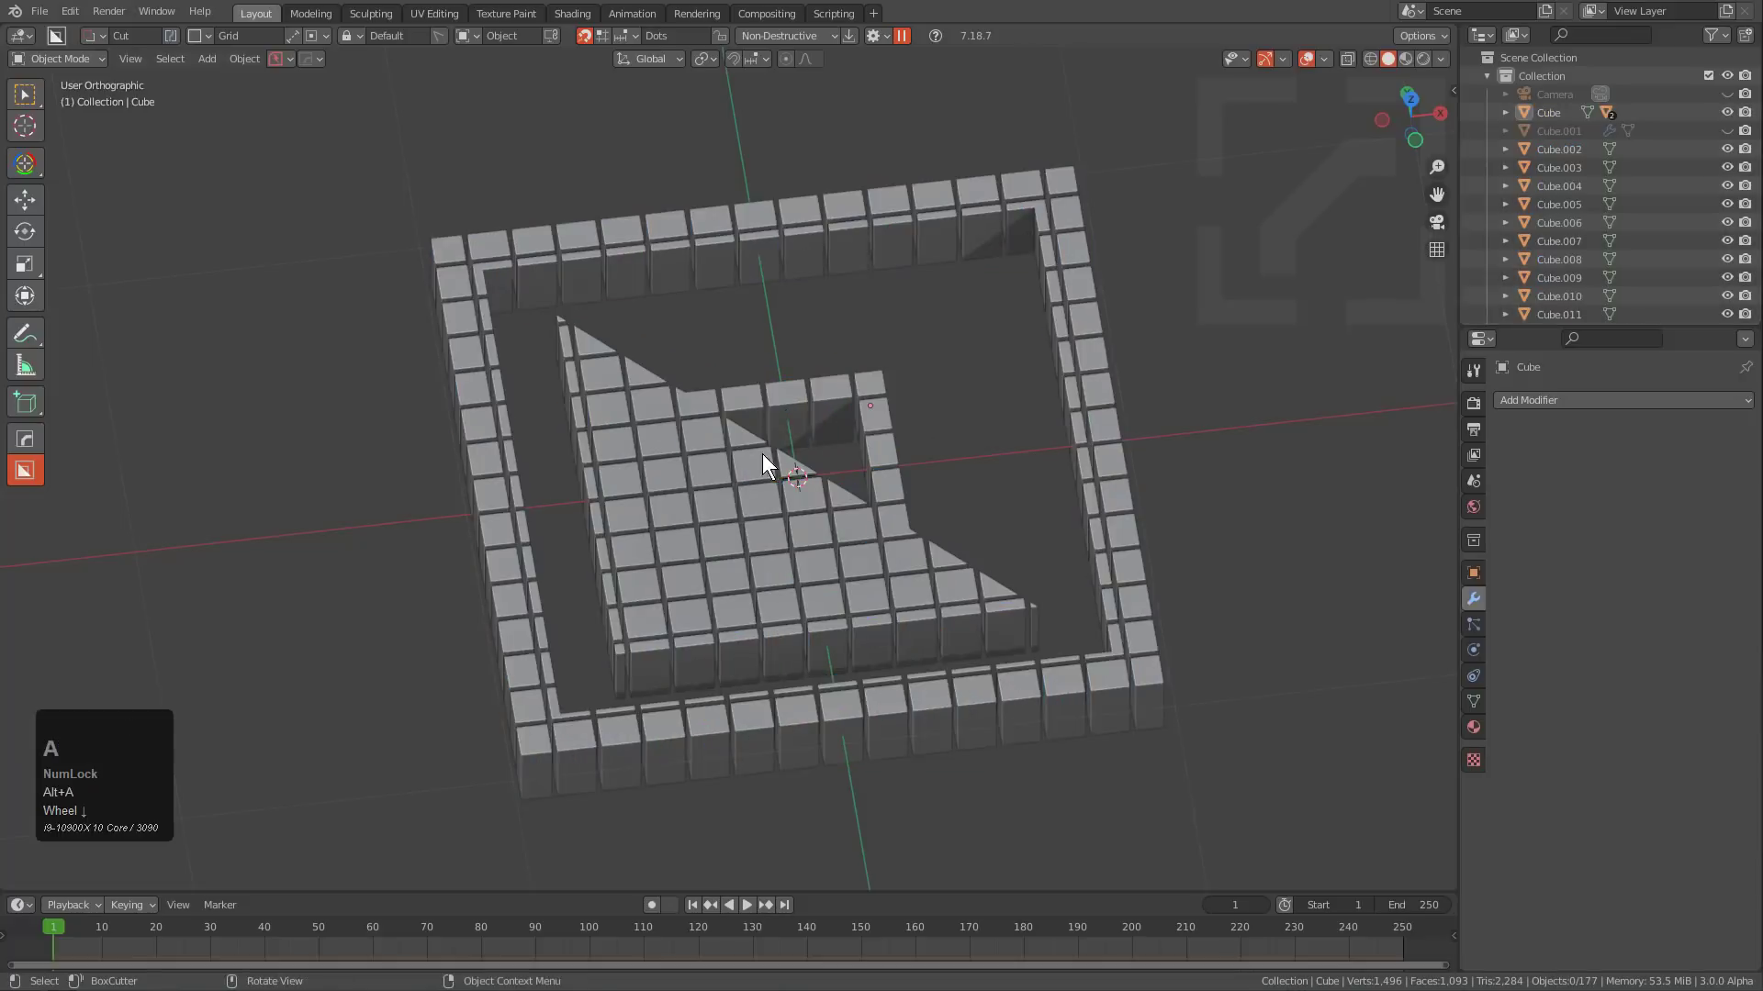
{"action": "mouse_move", "coordinate": [762, 453]}
{"action": "middle_mouse_down"}
{"action": "mouse_move", "coordinate": [751, 487]}
{"action": "mouse_move", "coordinate": [762, 444]}
{"action": "middle_mouse_up"}
{"action": "scroll", "coordinate": [762, 444], "scroll_direction": "down", "scroll_amount": 3}
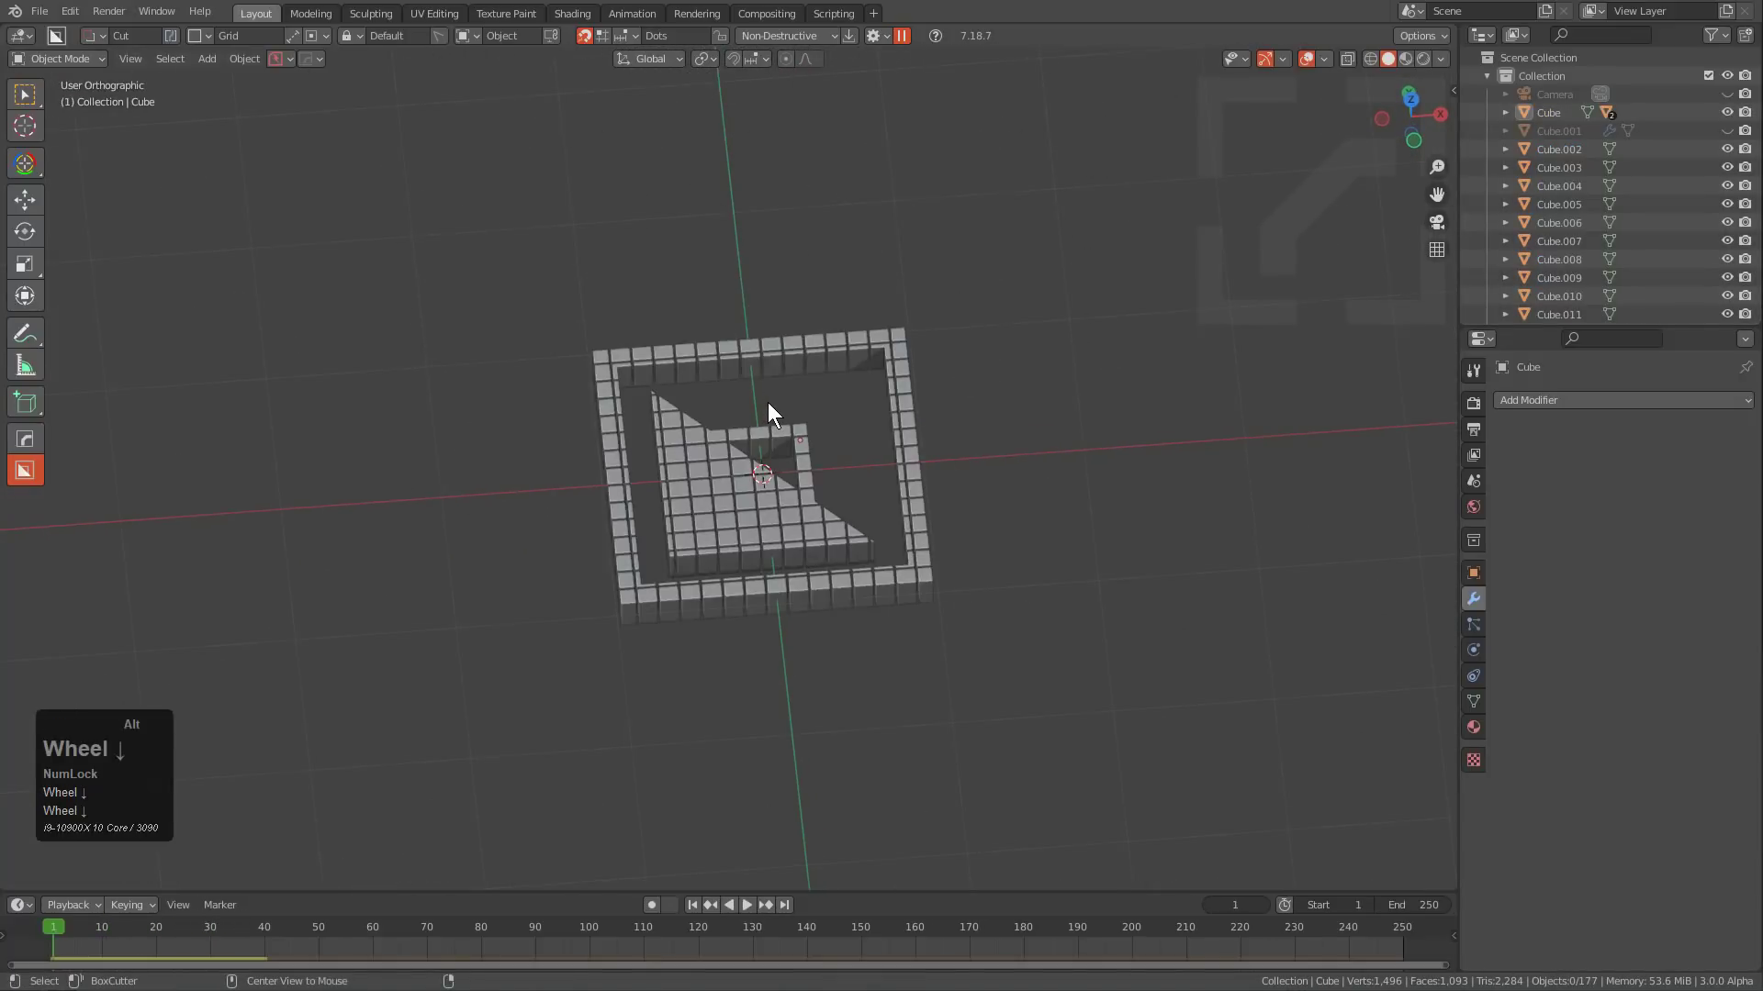
Unhide all hidden objects, deselect them, and isolate the main Collection in top view.
{"action": "key", "text": "alt+h"}
{"action": "key", "text": "alt+a"}
{"action": "key", "text": "1"}
{"action": "key", "text": "KP_7"}
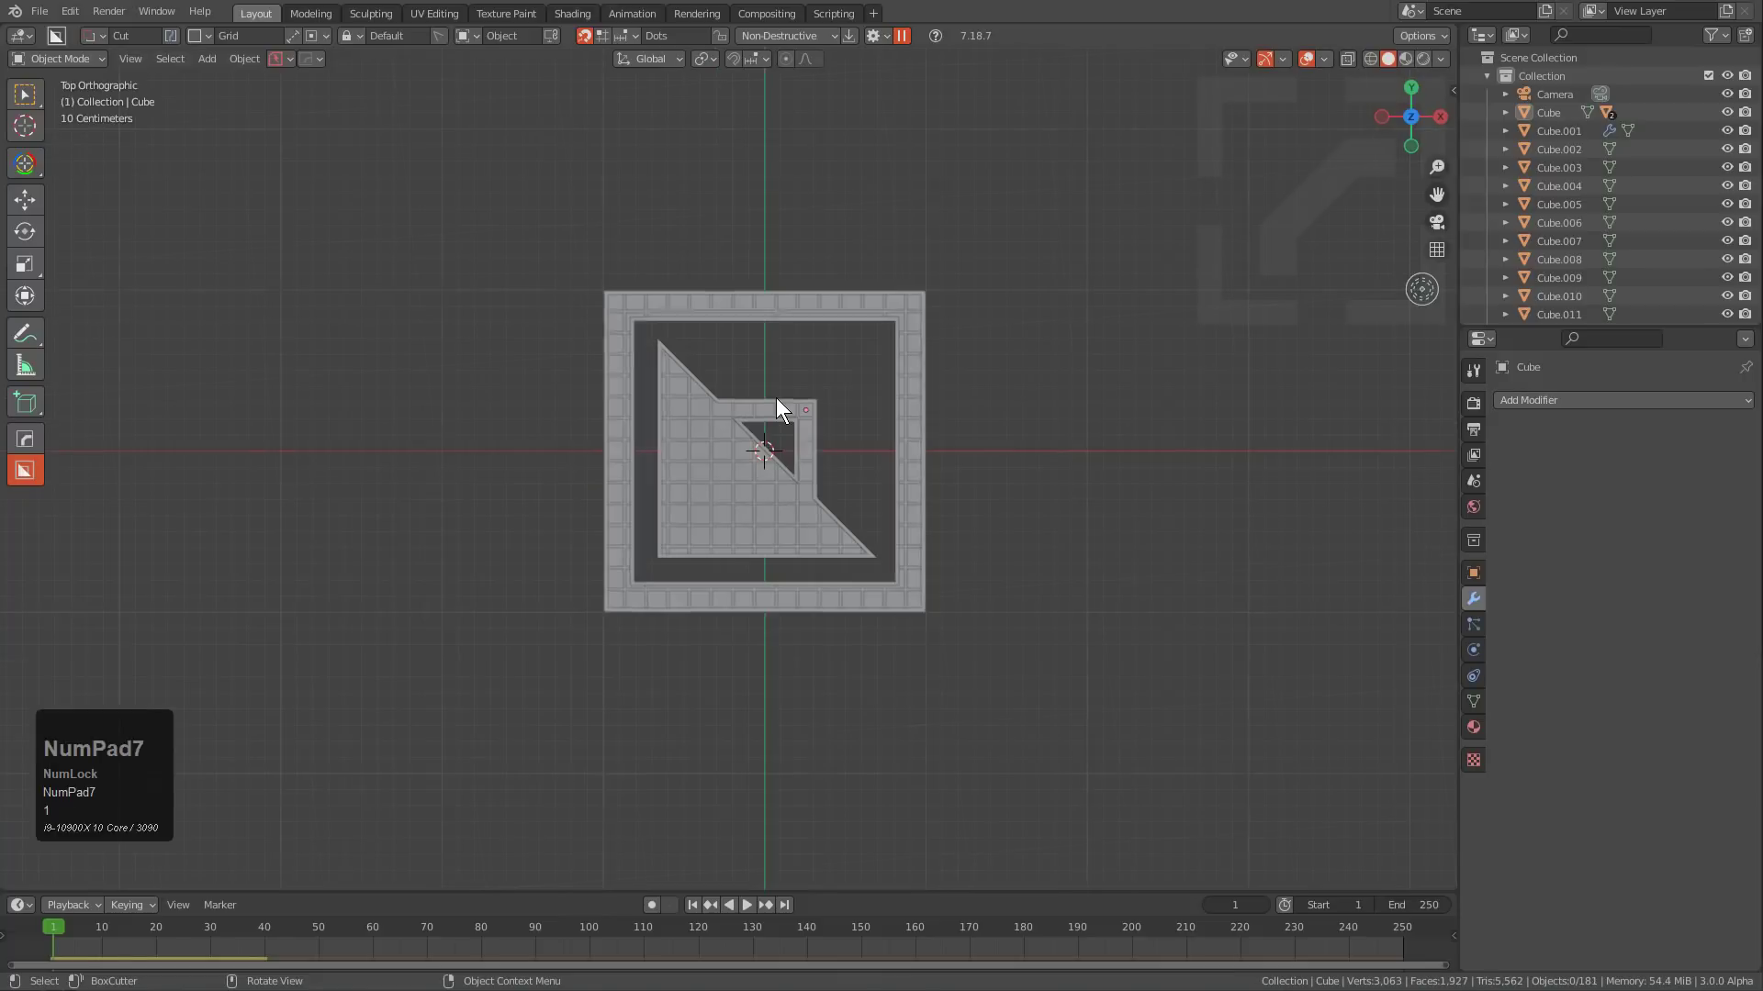
Delete the light and the camera from the scene.
{"action": "scroll", "coordinate": [973, 381], "scroll_direction": "down", "scroll_amount": 3}
{"action": "left_click", "coordinate": [1139, 371]}
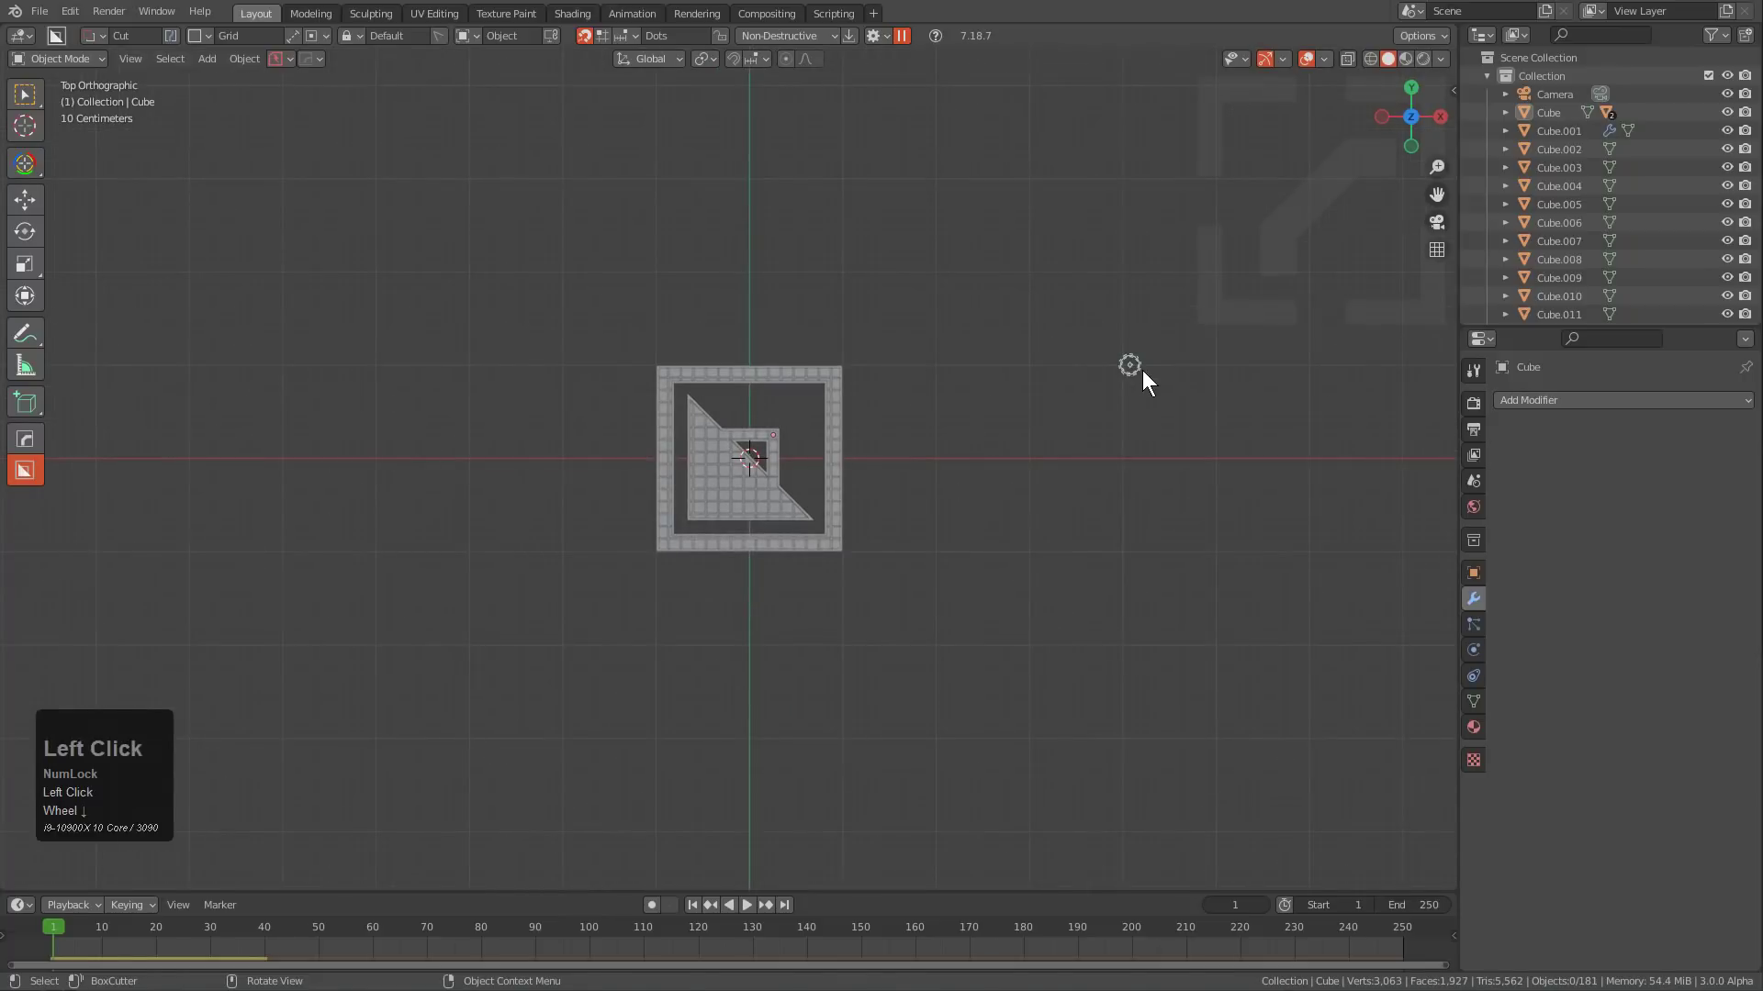
{"action": "key", "text": "x"}
{"action": "left_click", "coordinate": [1142, 374]}
{"action": "scroll", "coordinate": [1081, 459], "scroll_direction": "down", "scroll_amount": 4}
{"action": "left_click", "coordinate": [987, 701]}
{"action": "key", "text": "x"}
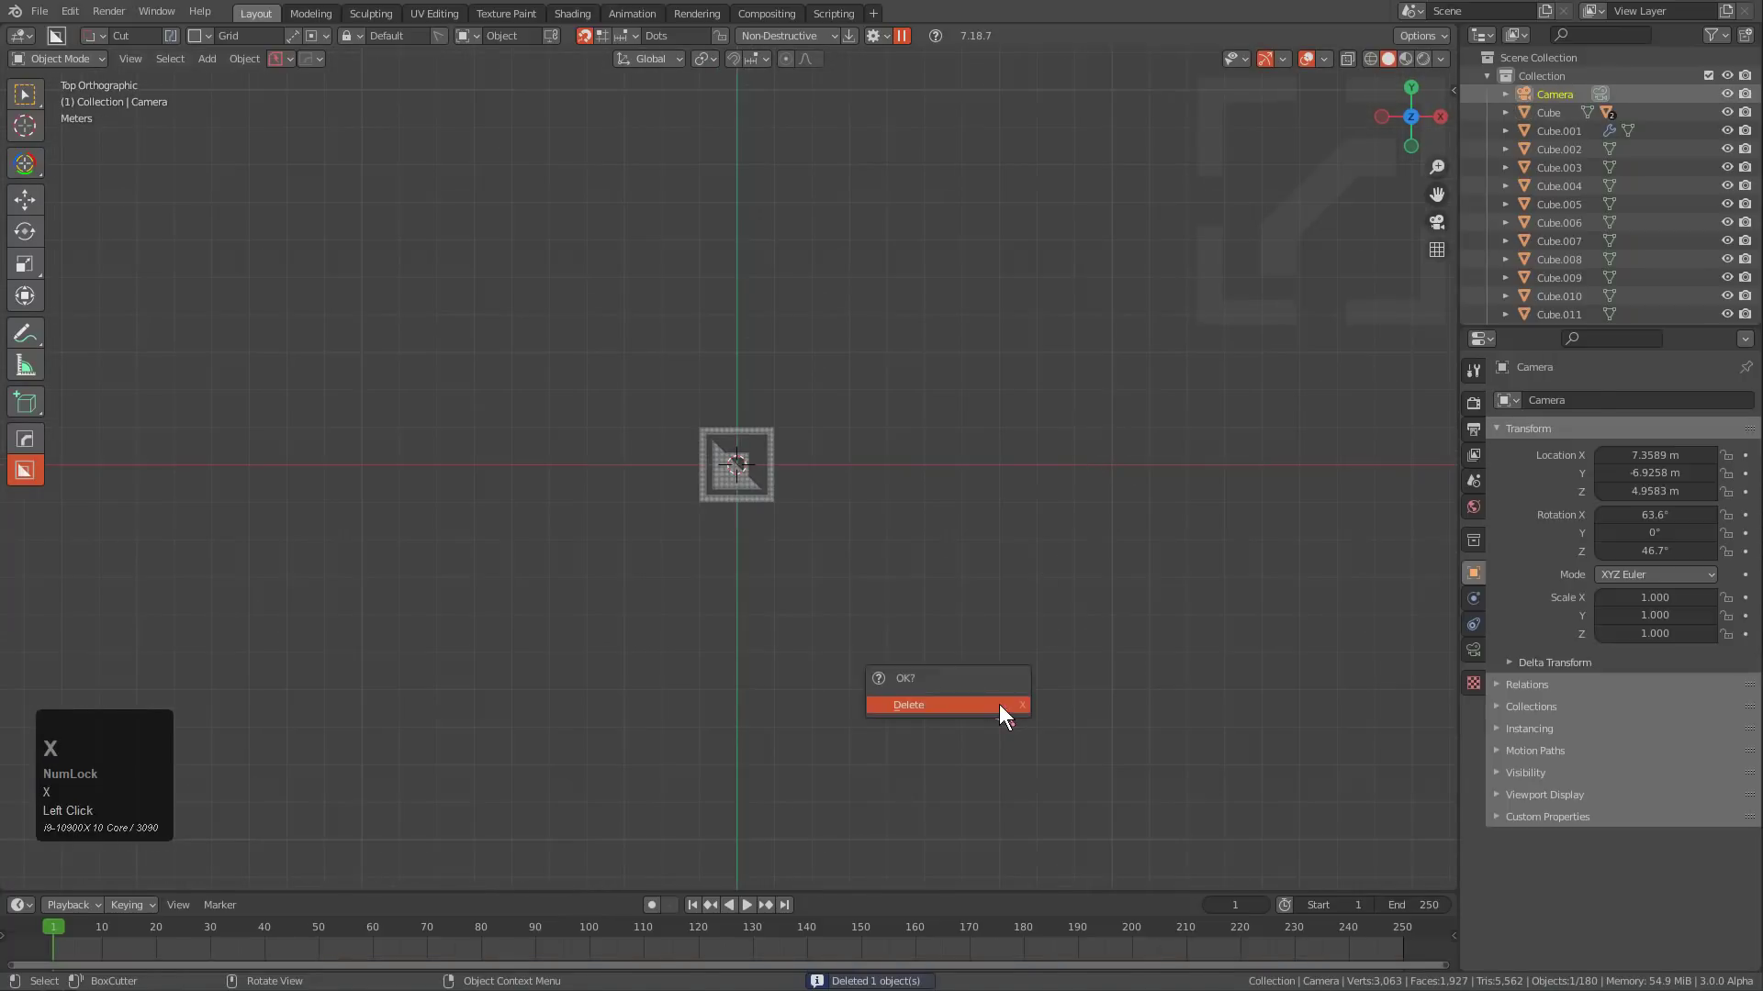
{"action": "left_click", "coordinate": [999, 703]}
Preview the rigid body simulation from above in perspective view and stop playback.
{"action": "scroll", "coordinate": [858, 617], "scroll_direction": "up", "scroll_amount": 10}
{"action": "key", "text": "KP_5"}
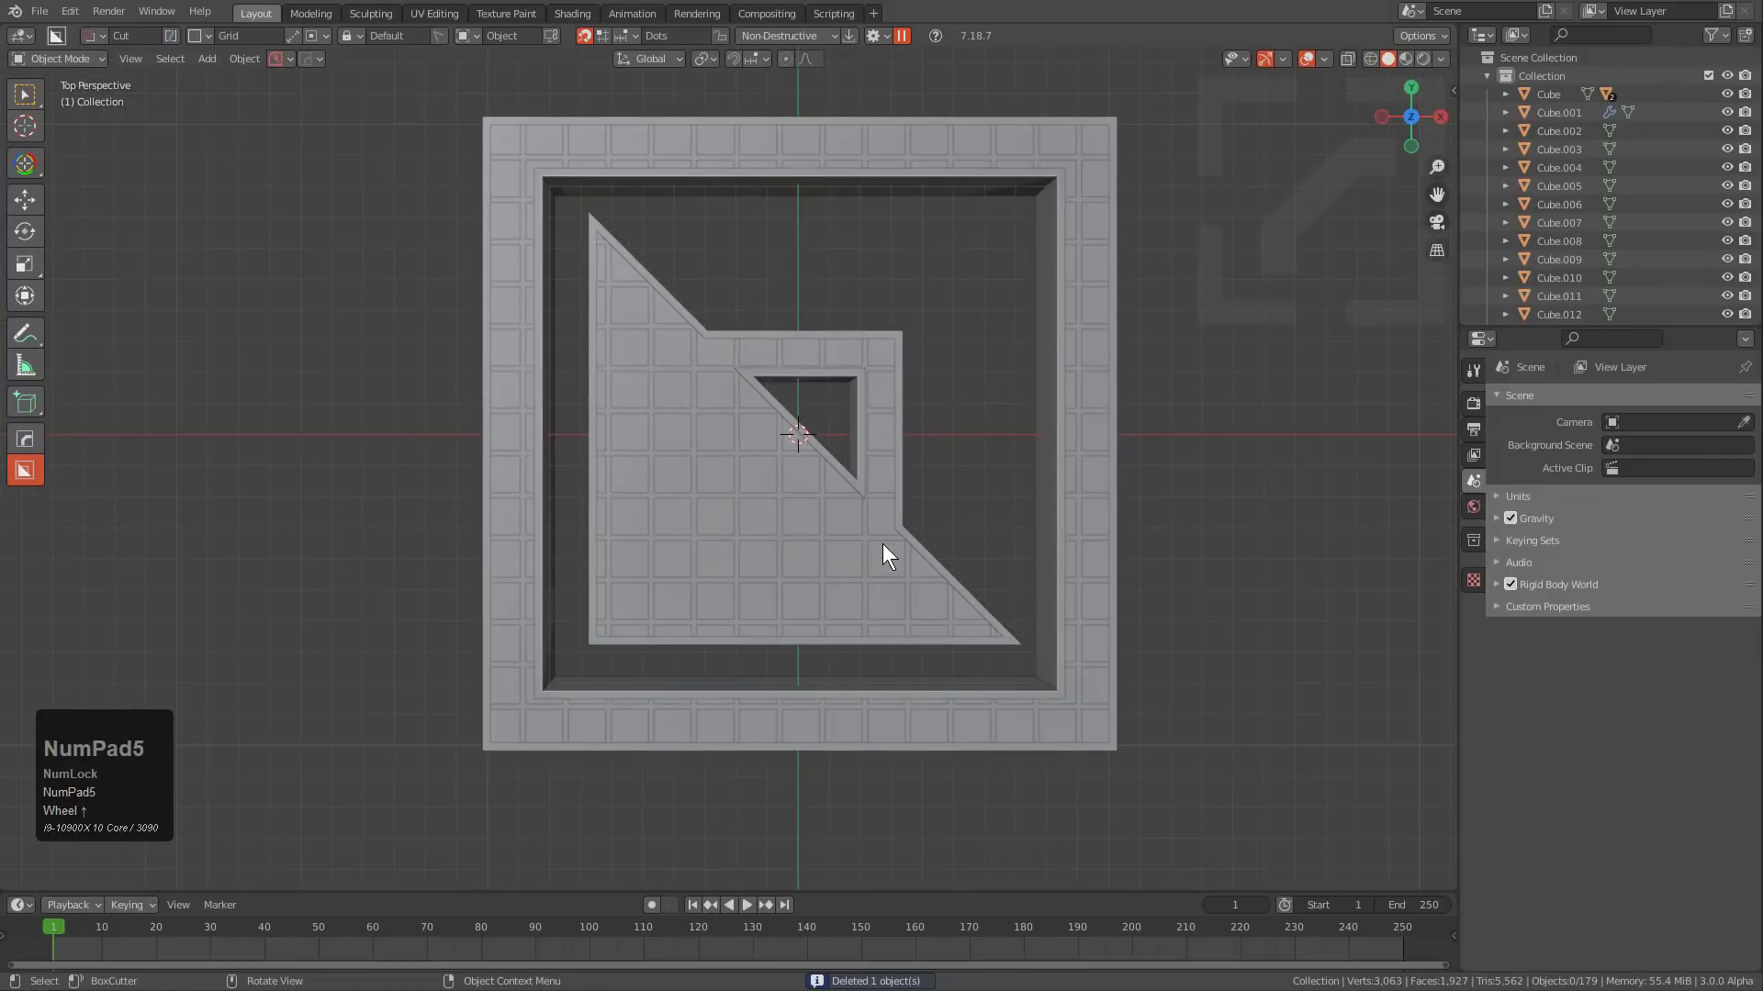
{"action": "middle_click_drag", "start_coordinate": [883, 544], "coordinate": [845, 608], "text": "shift"}
{"action": "key", "text": "space"}
{"action": "key", "text": "Escape"}
{"action": "scroll", "coordinate": [845, 573], "scroll_direction": "down", "scroll_amount": 4}
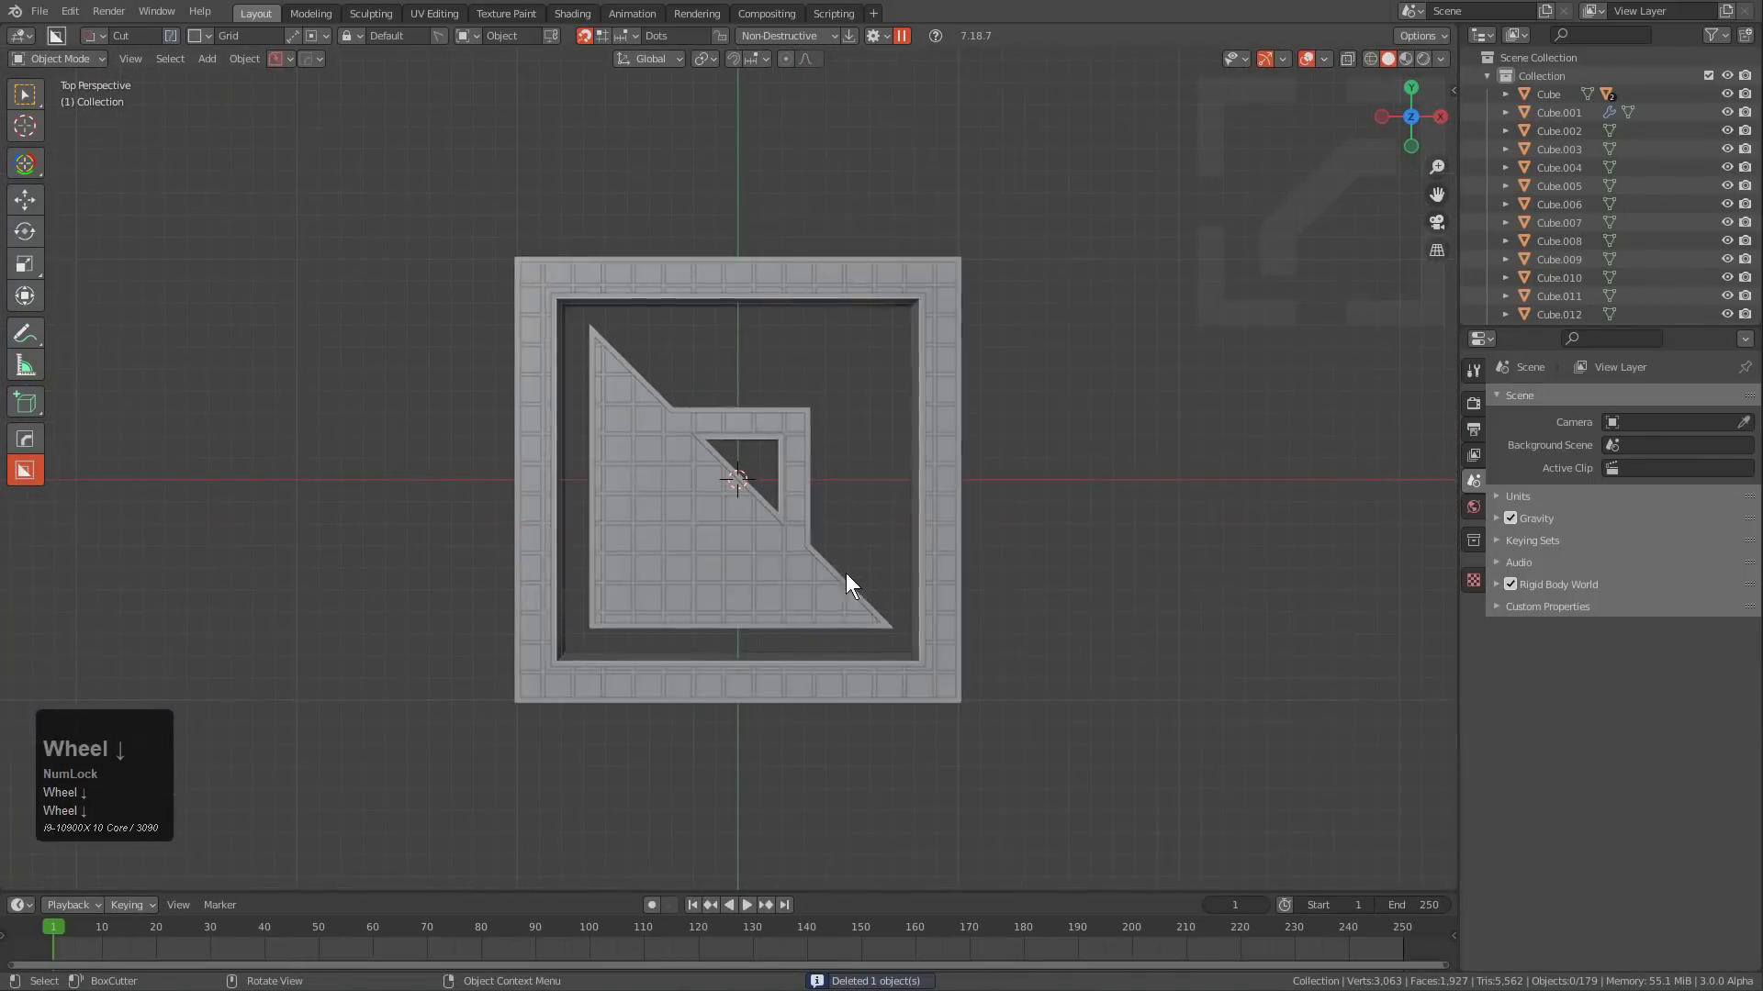
{"action": "key", "text": "shift+space"}
{"action": "key", "text": "Escape"}
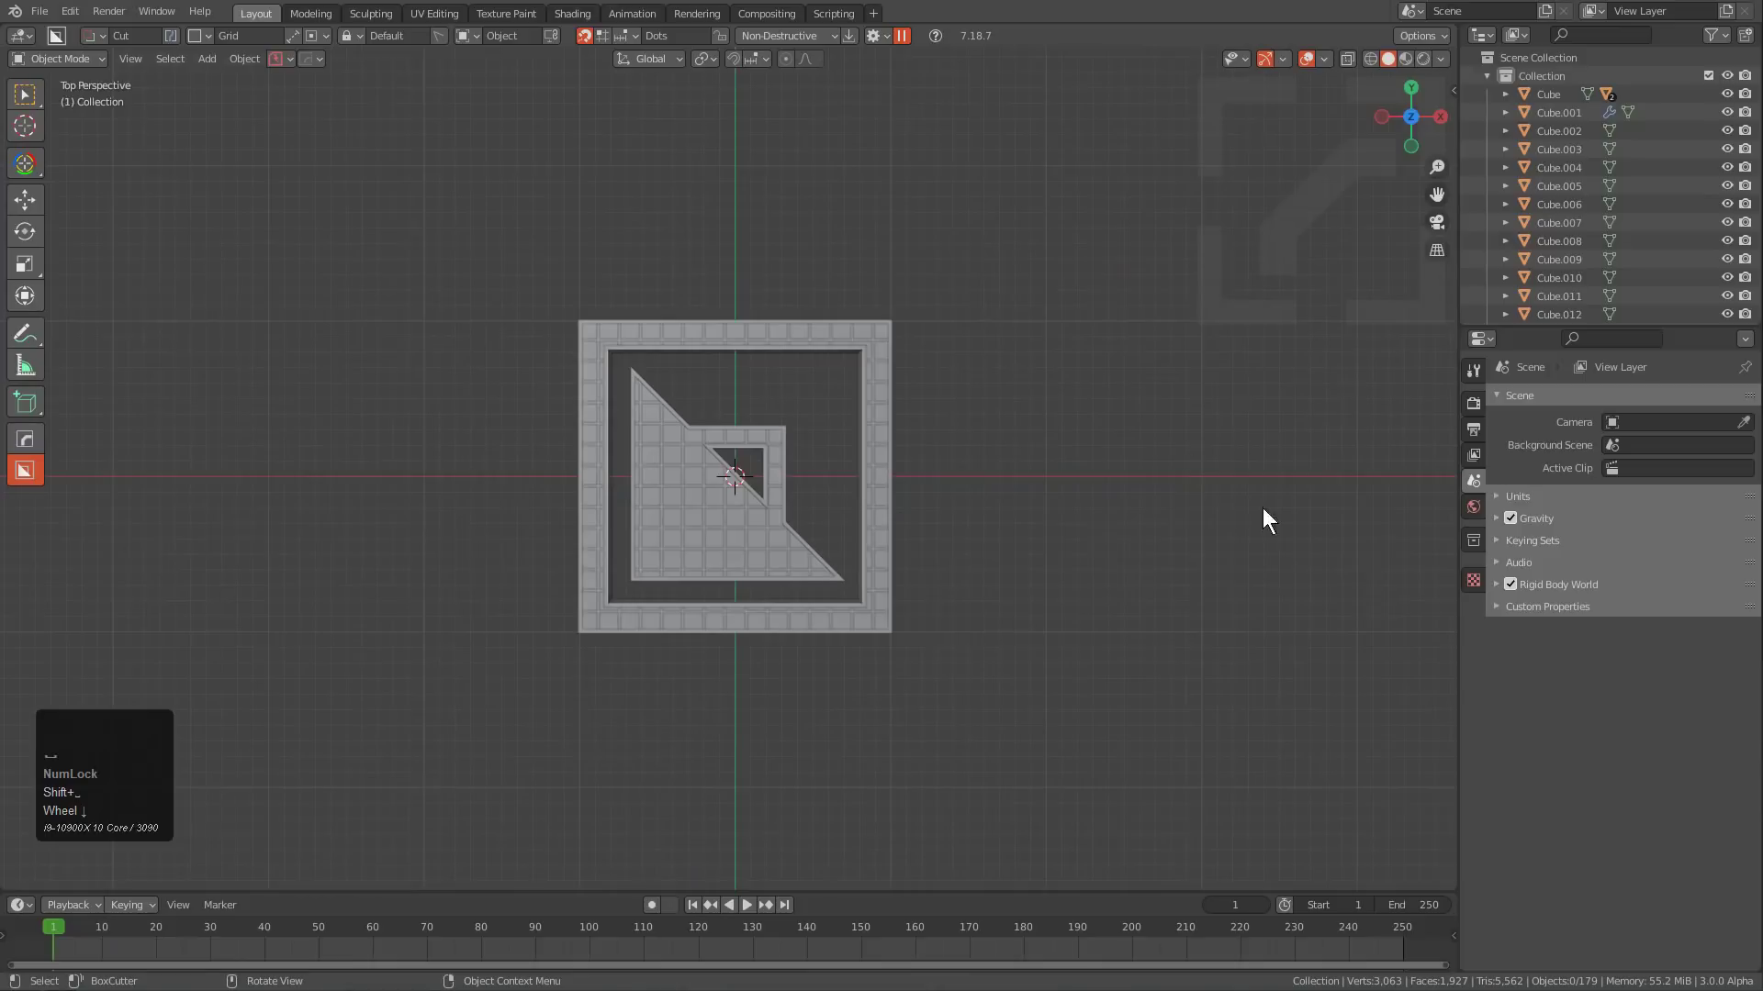
{"action": "scroll", "coordinate": [889, 456], "scroll_direction": "up", "scroll_amount": 1}
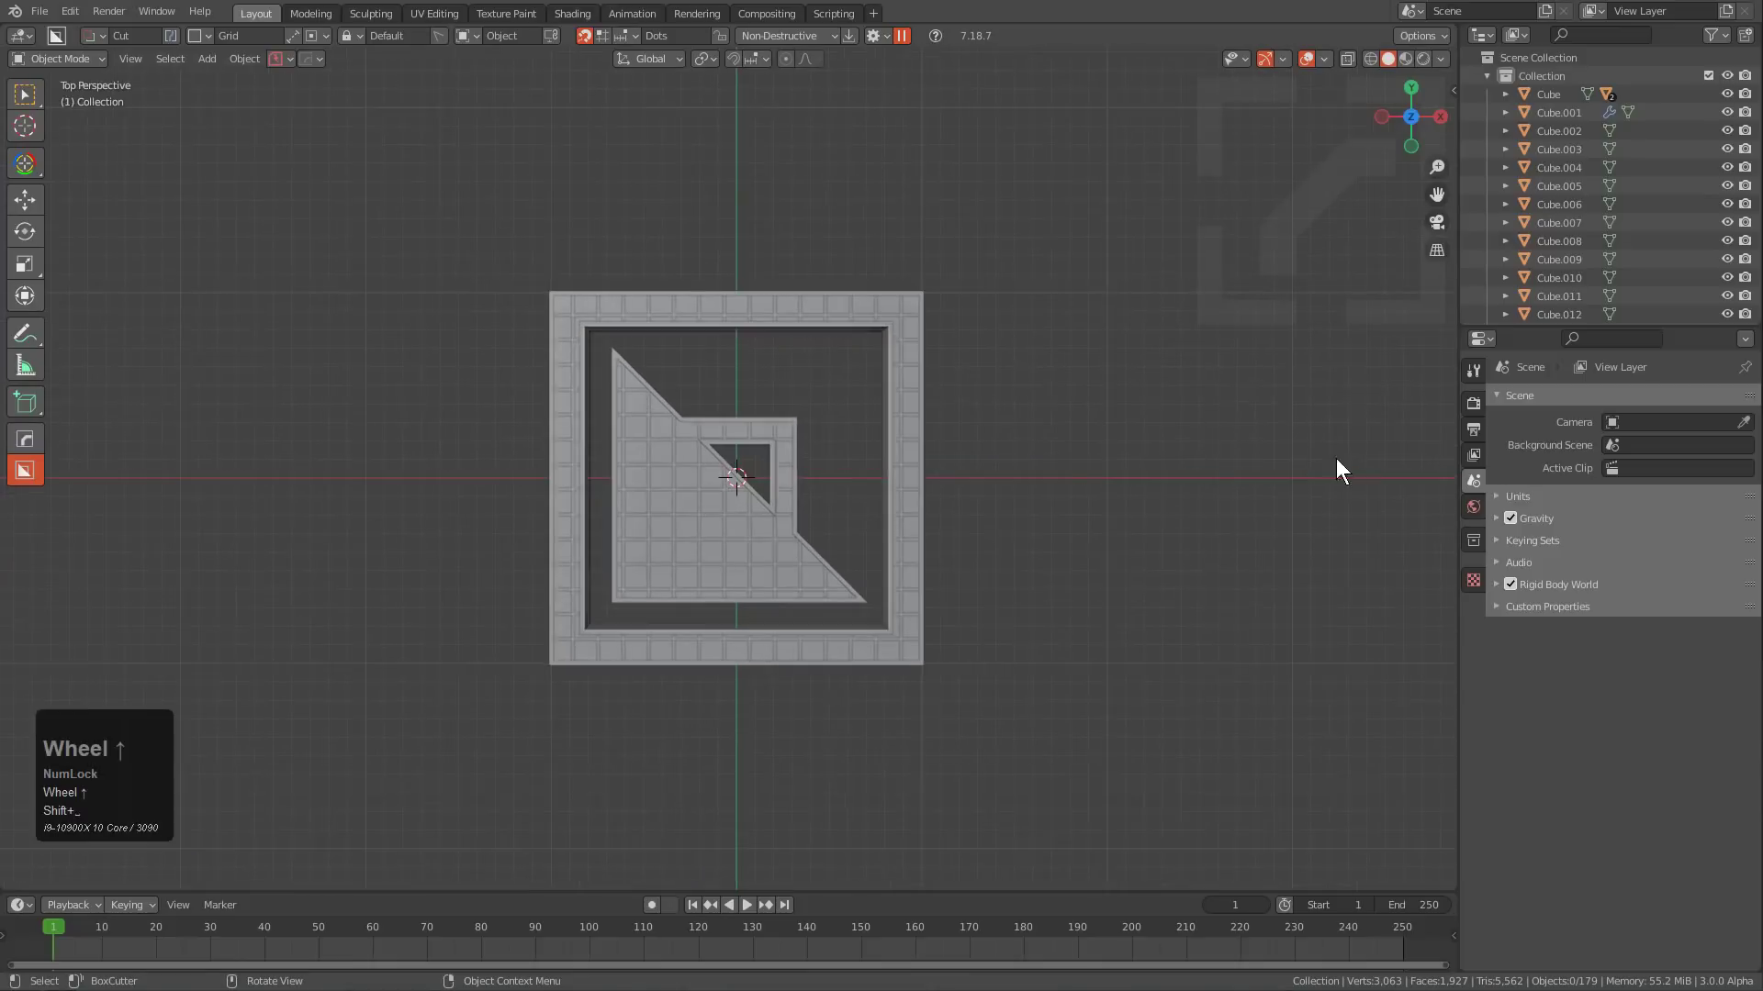
Set the speed of the scene's Rigid Body World to 0.2.
{"action": "left_click", "coordinate": [1478, 448]}
{"action": "left_click", "coordinate": [1470, 431]}
{"action": "scroll", "coordinate": [1507, 729], "scroll_direction": "down", "scroll_amount": 3}
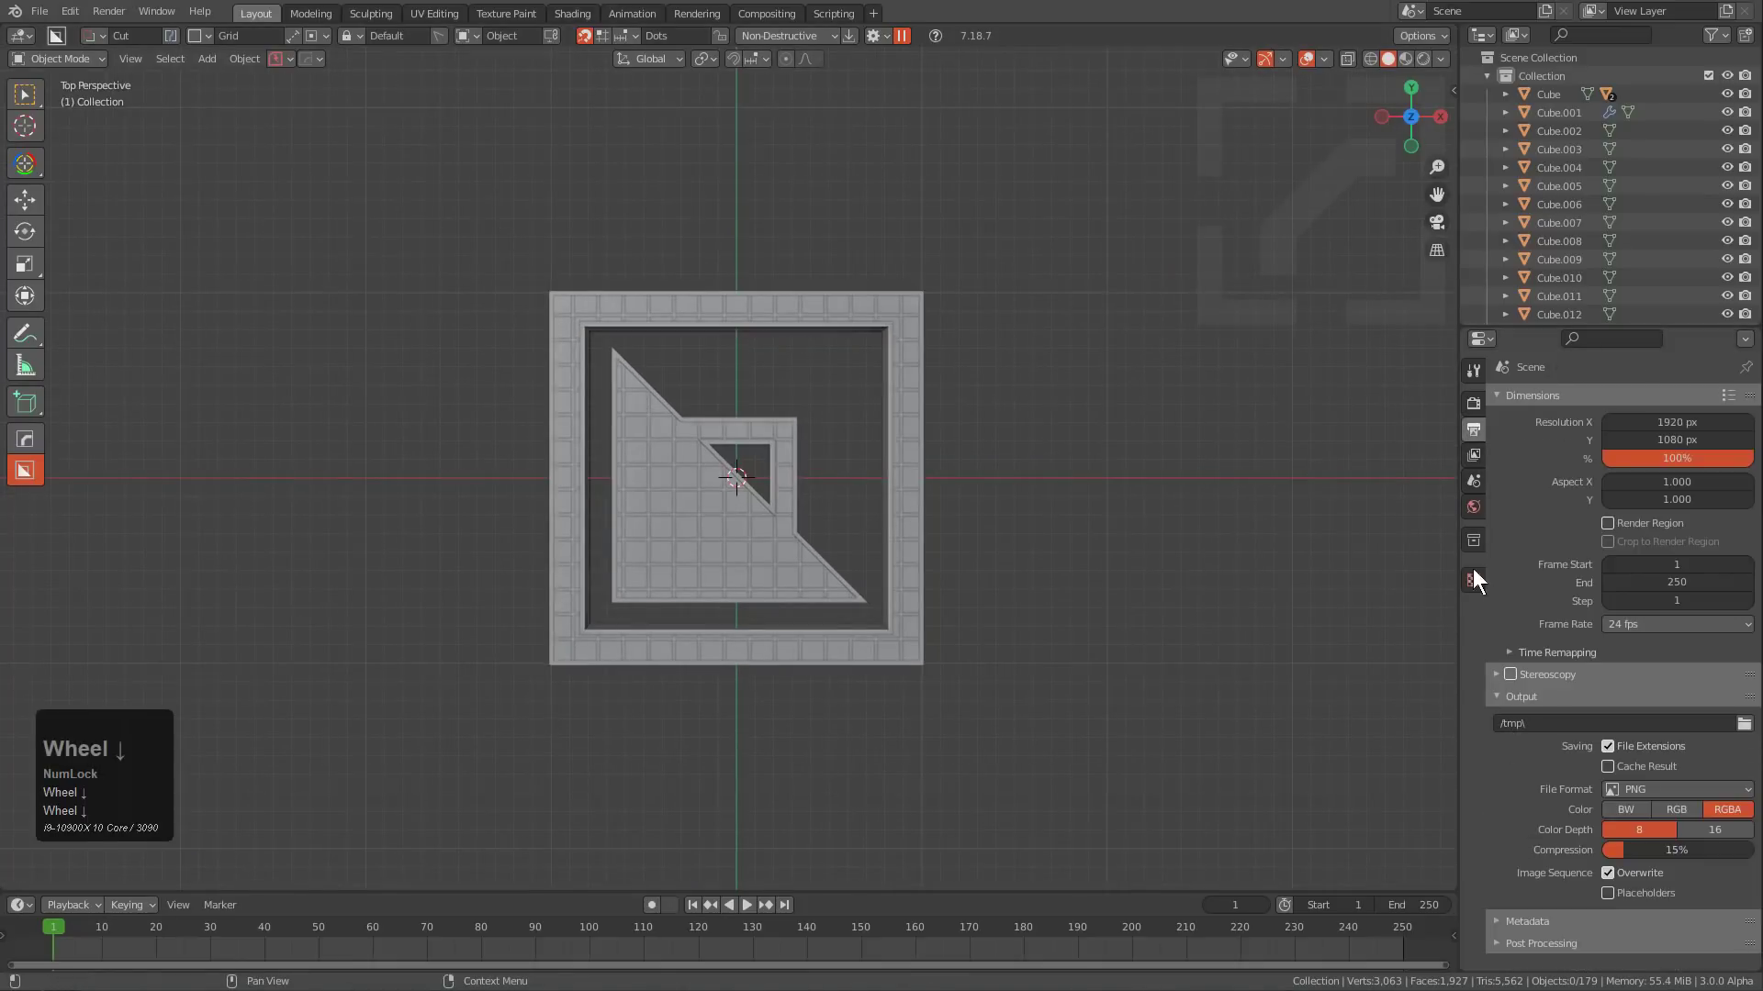
{"action": "left_click", "coordinate": [1473, 483]}
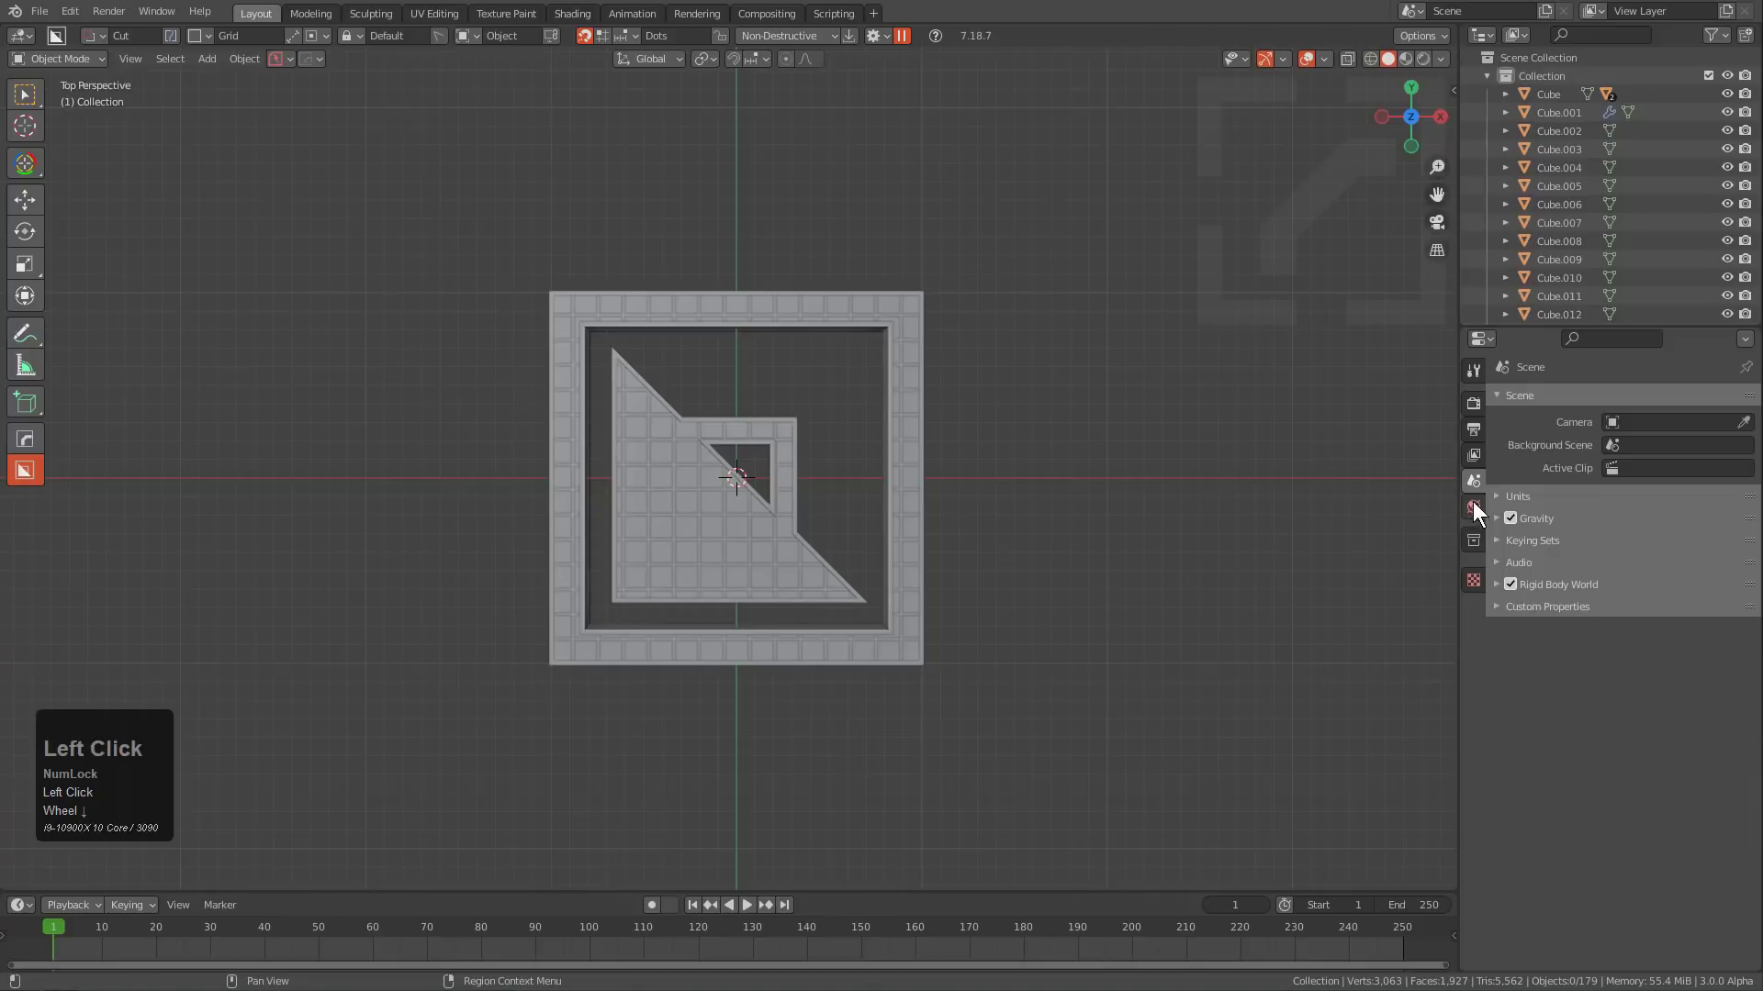
{"action": "left_click", "coordinate": [1531, 582]}
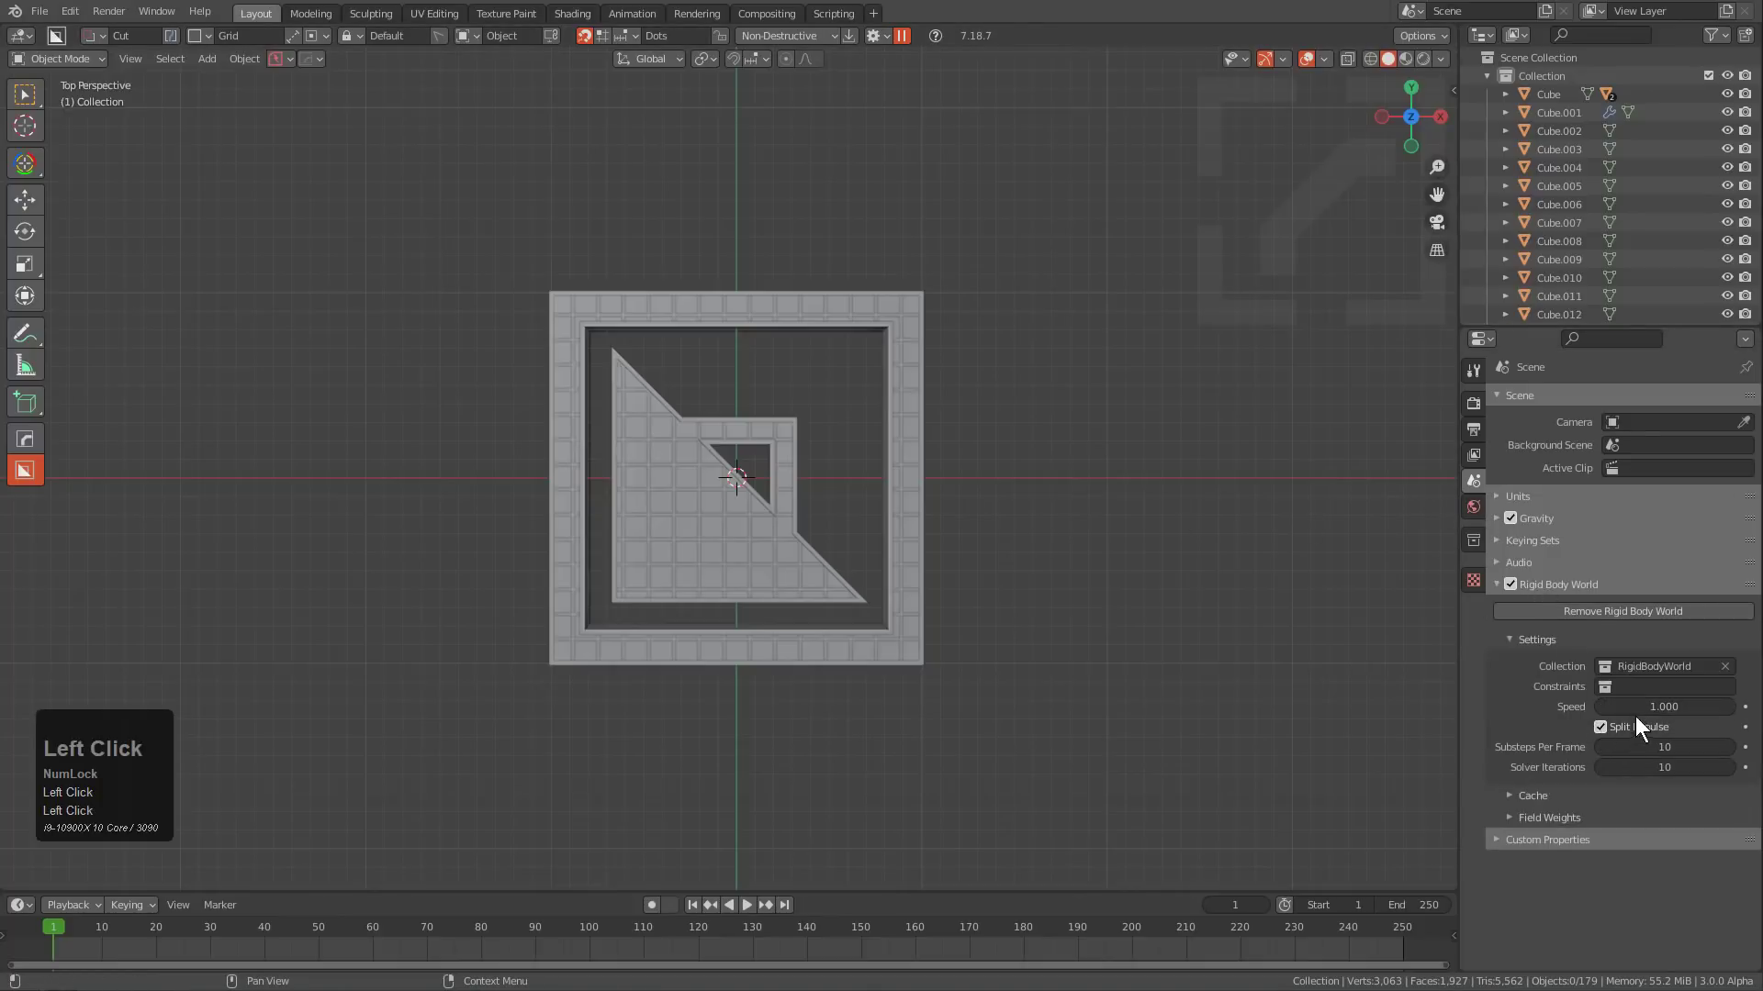
{"action": "type", "text": "0.2"}
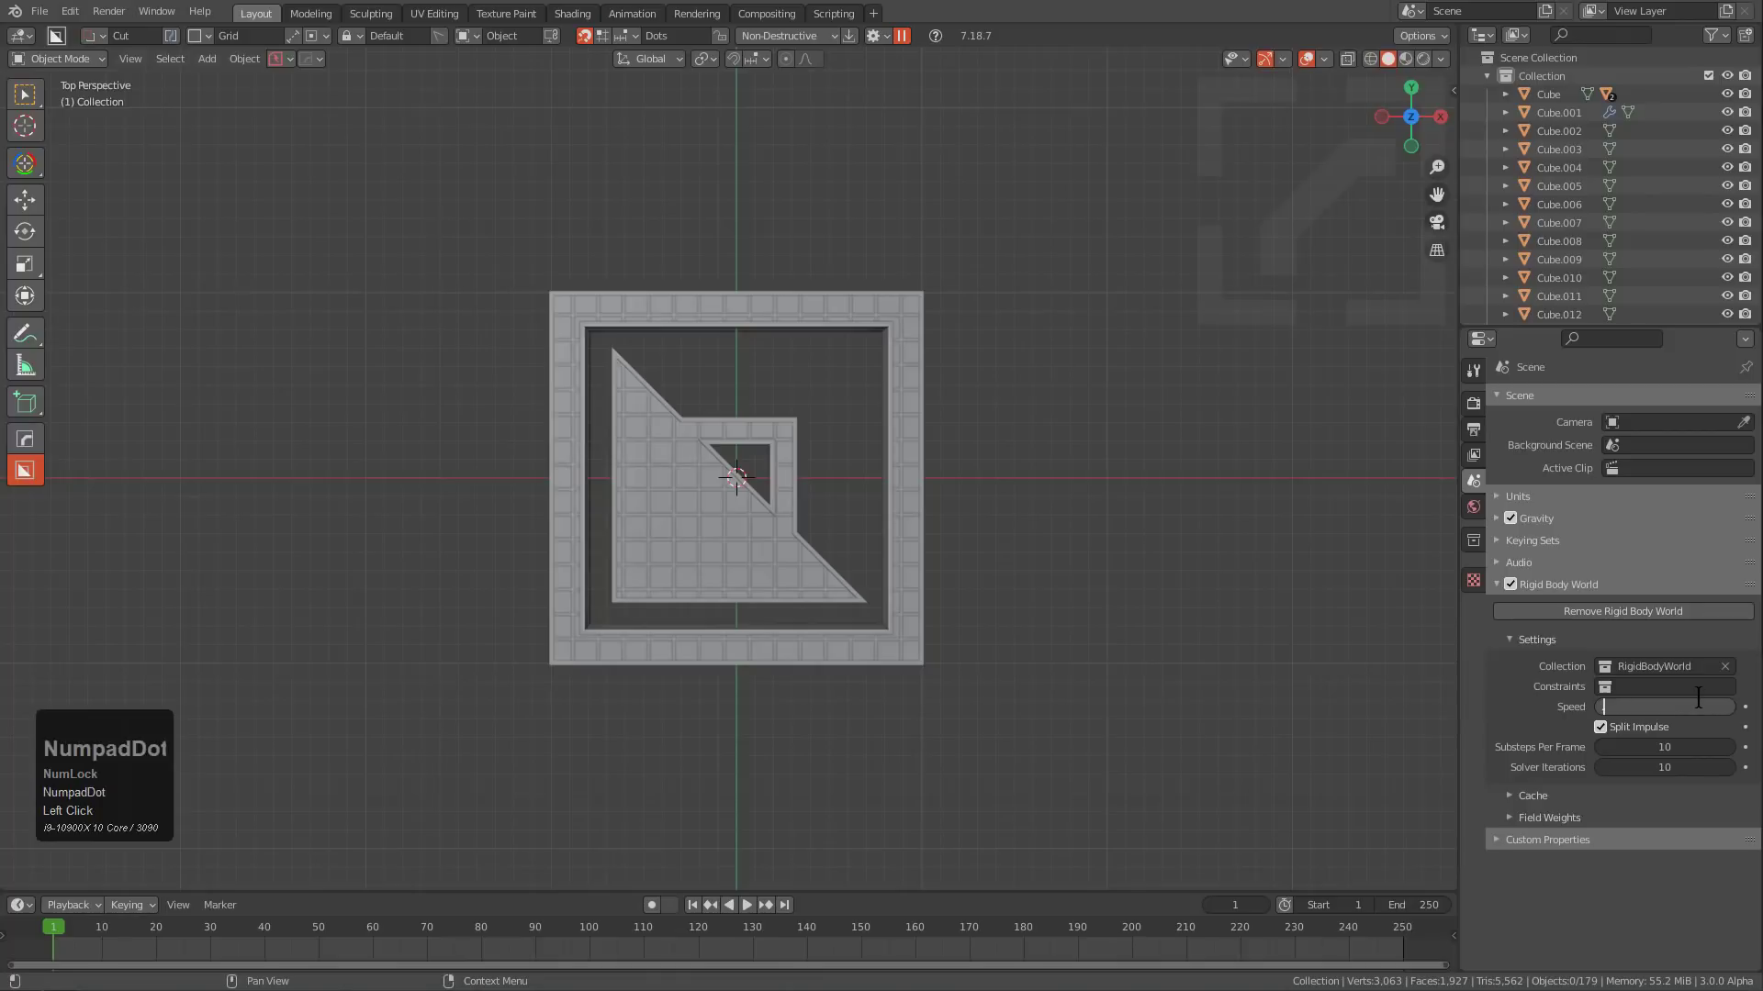
{"action": "key", "text": "Return"}
Play the slowed-down simulation from an angled view and stop it at the start frame.
{"action": "middle_click_drag", "start_coordinate": [900, 571], "coordinate": [922, 457]}
{"action": "key", "text": "shift+space"}
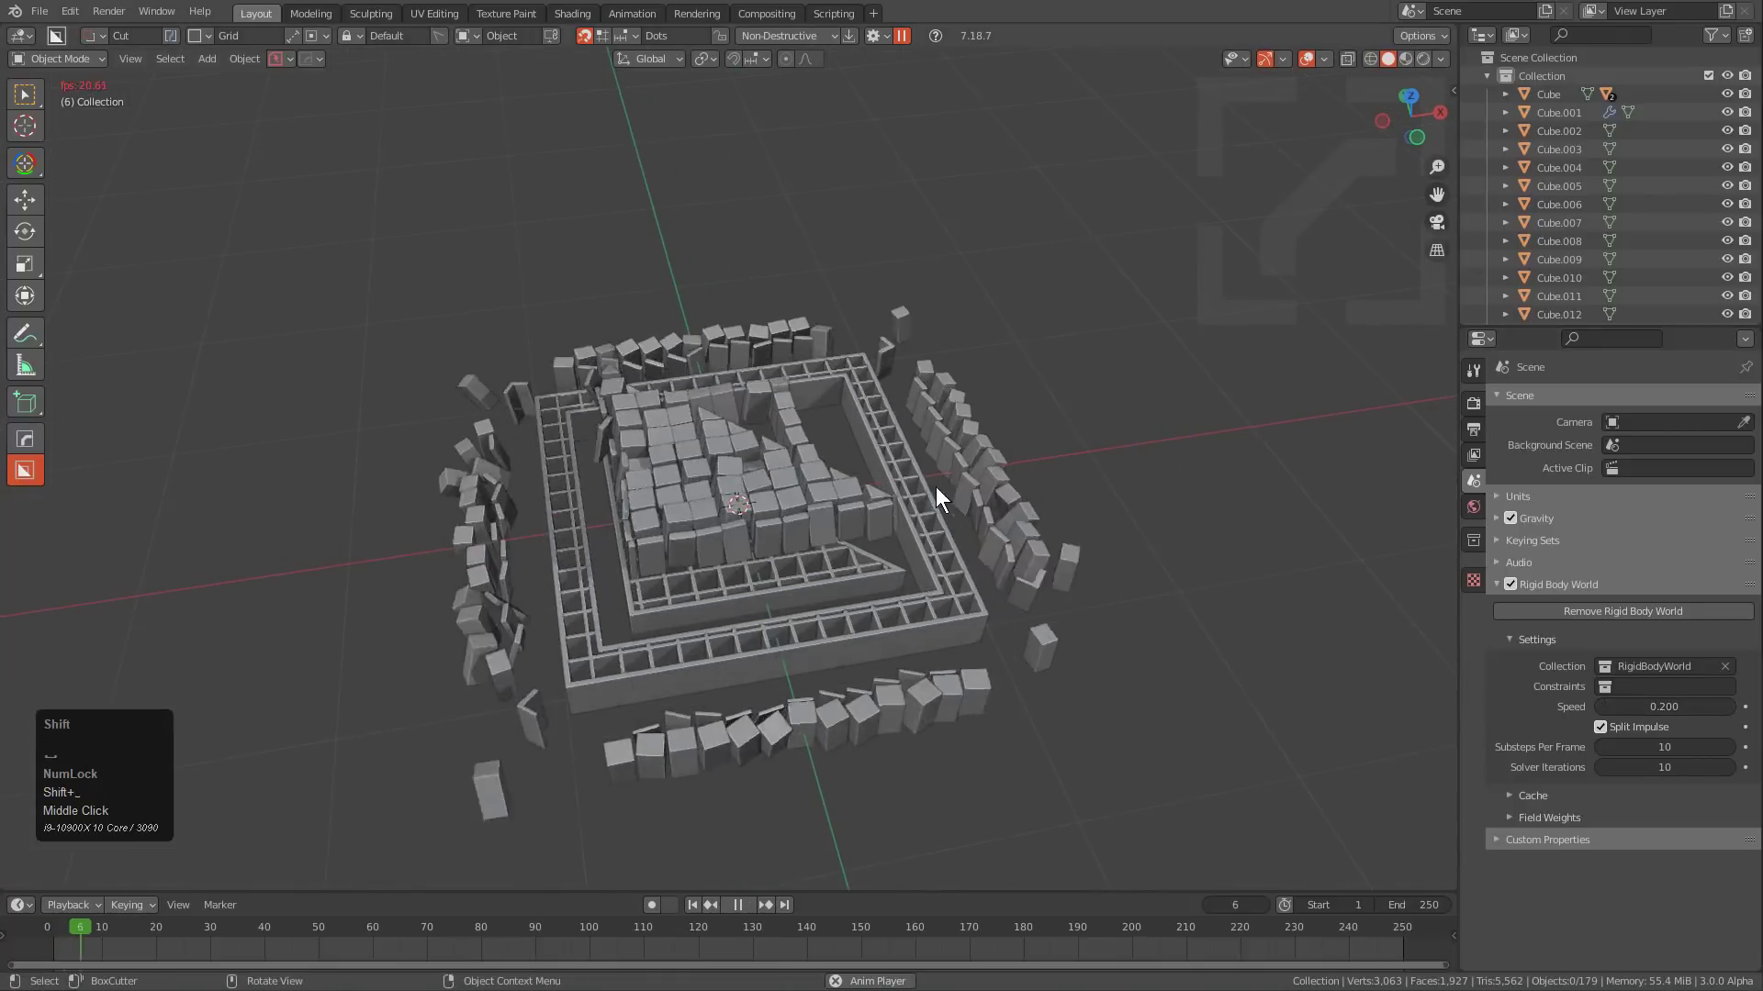
{"action": "scroll", "coordinate": [883, 481], "scroll_direction": "down", "scroll_amount": 1}
{"action": "key", "text": "Escape"}
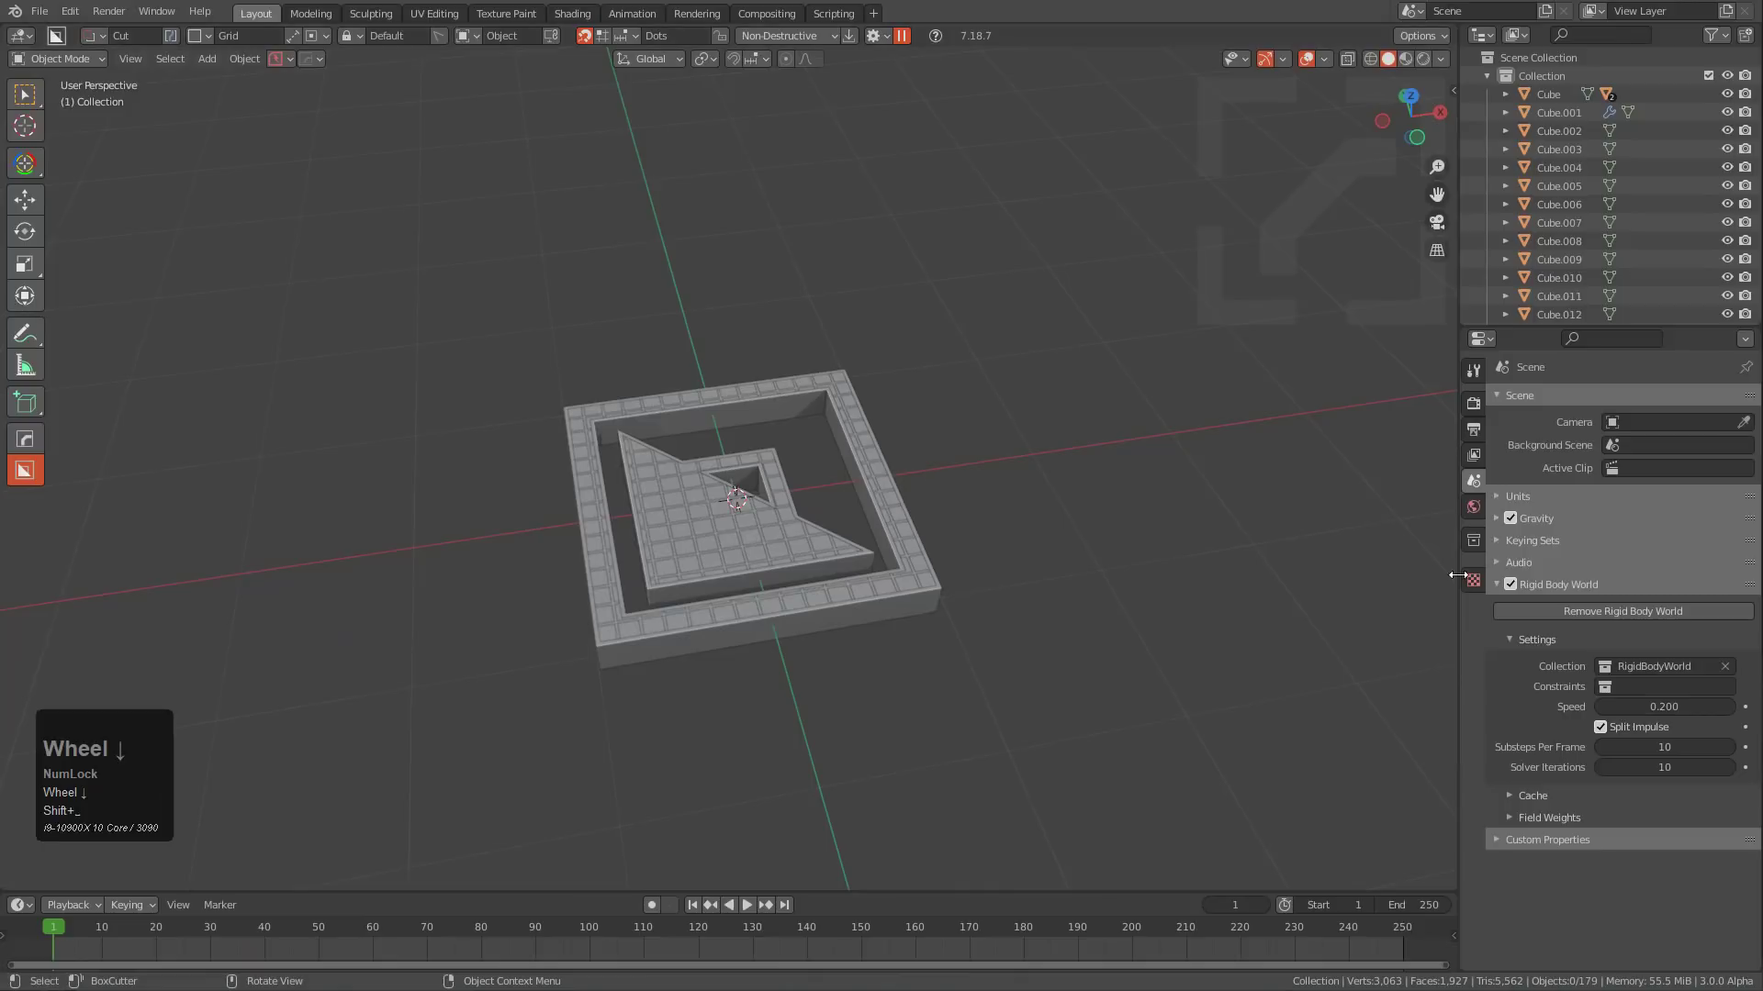
Turn off the scene's gravity and preview how the blocks move without it.
{"action": "left_click", "coordinate": [1510, 519]}
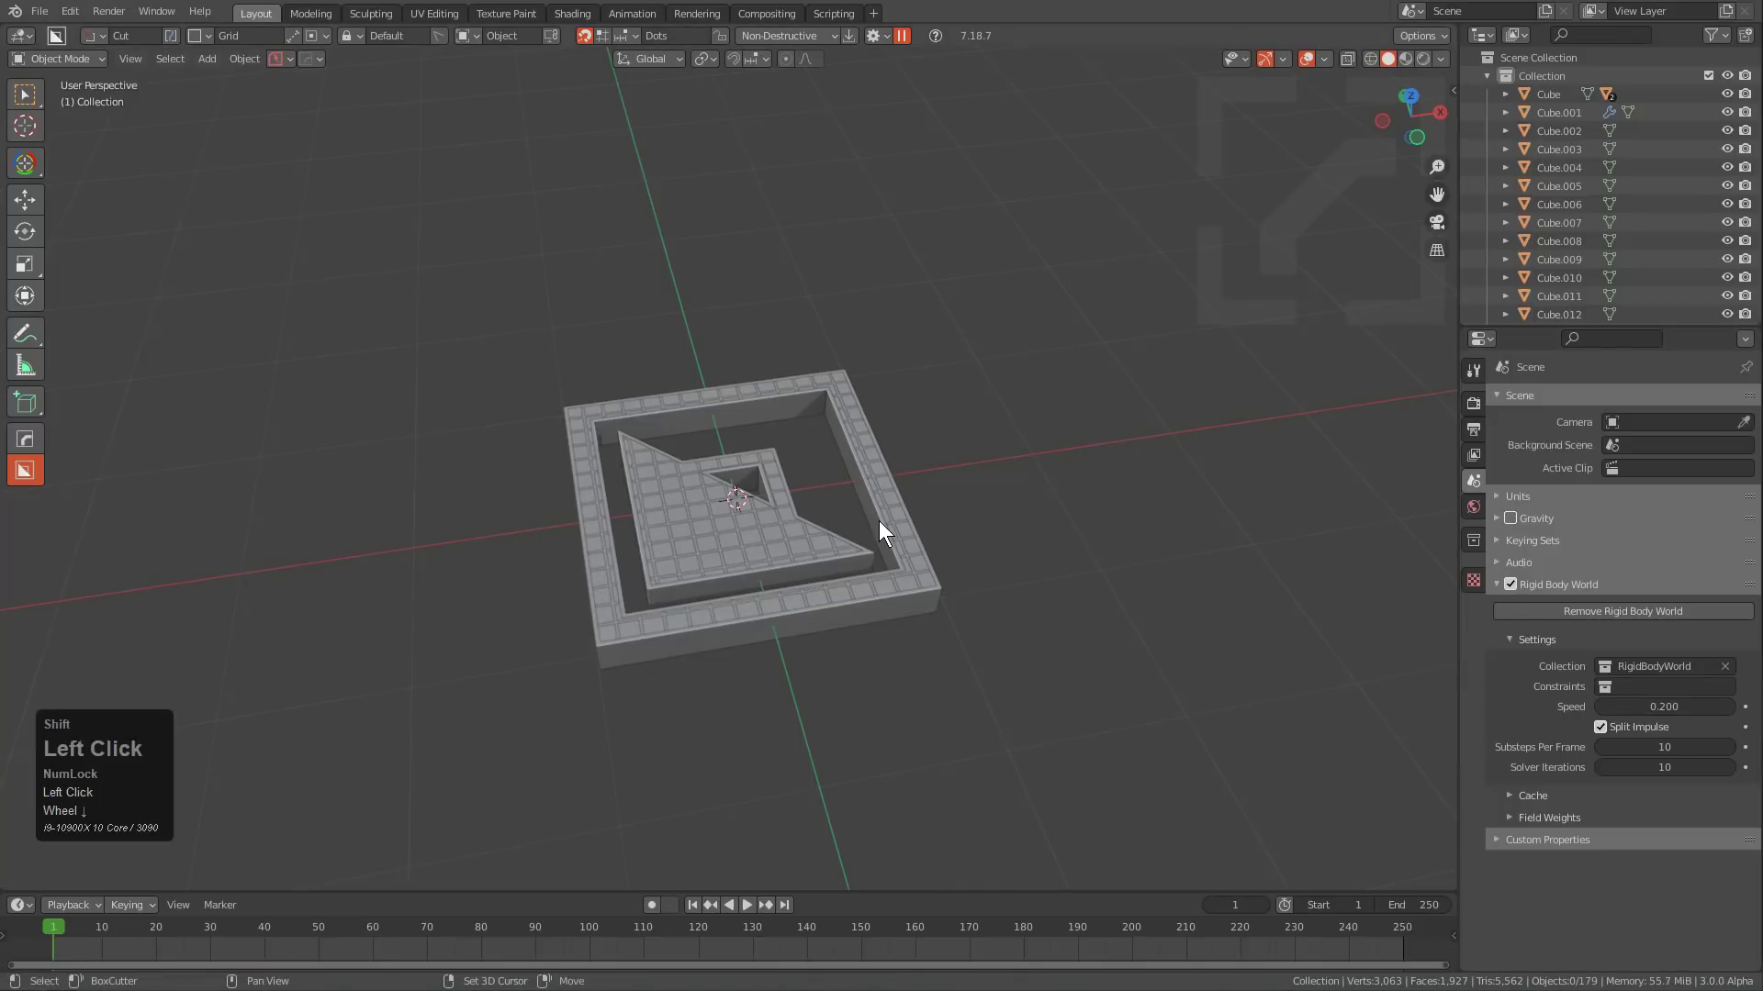
{"action": "key", "text": "shift+space"}
{"action": "scroll", "coordinate": [889, 503], "scroll_direction": "down", "scroll_amount": 2}
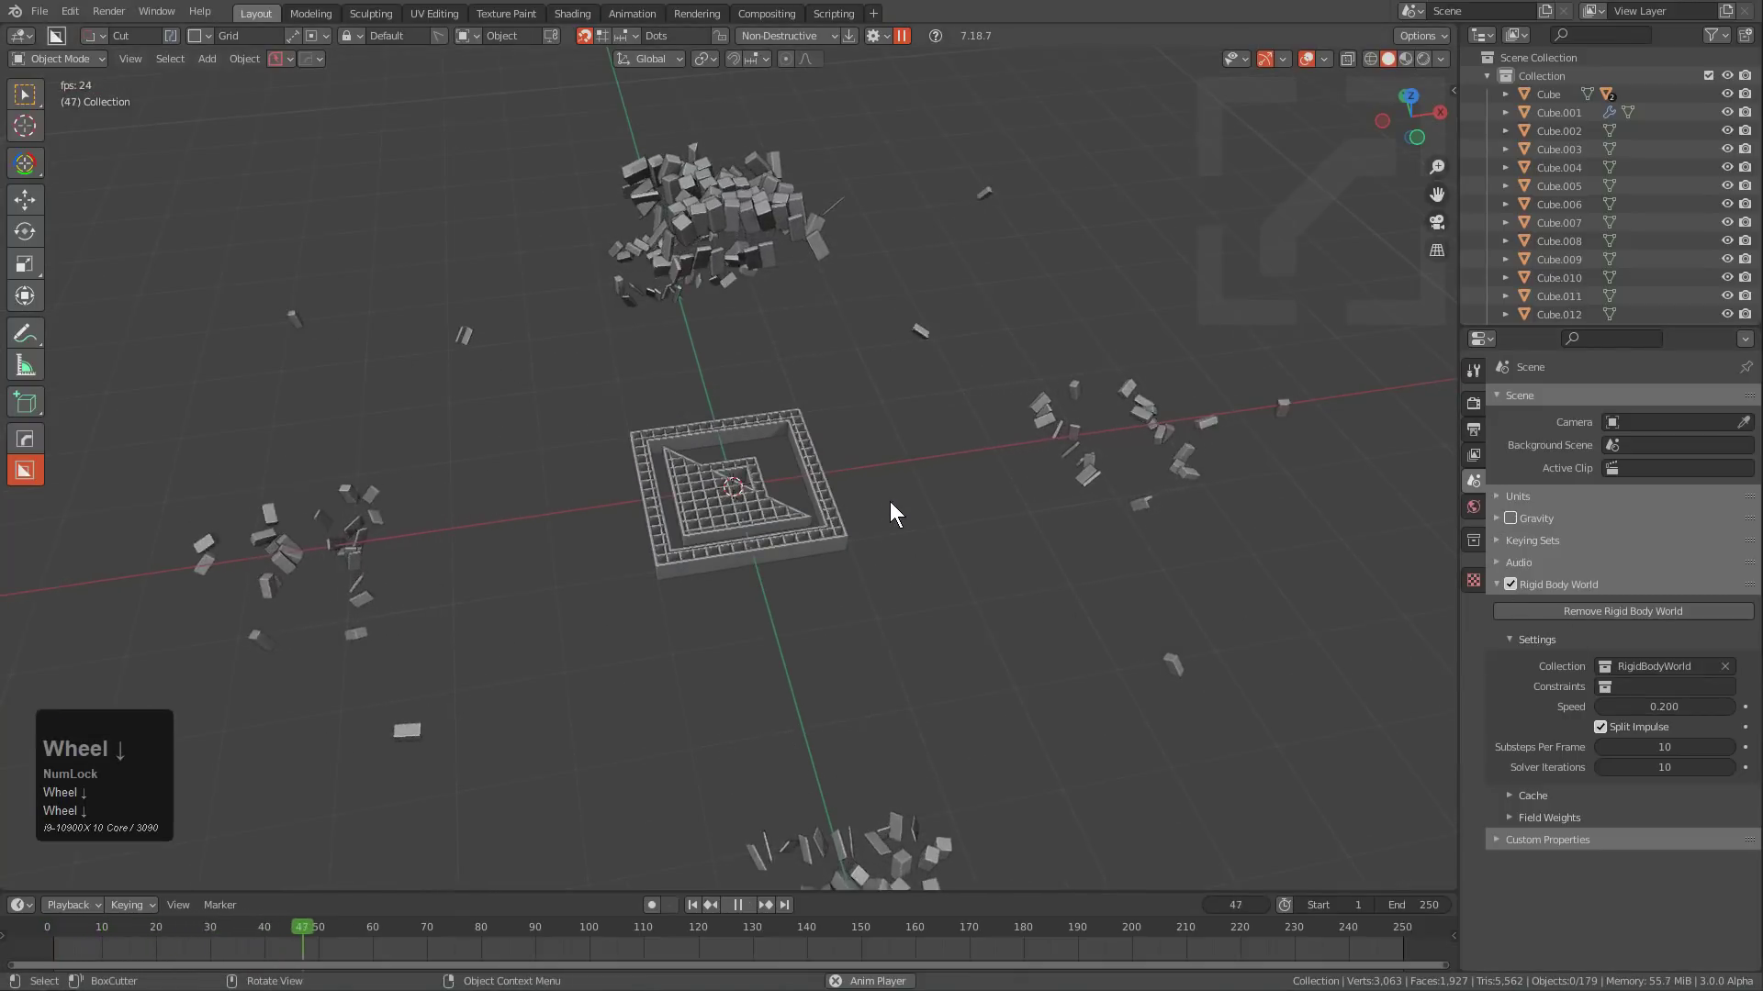
{"action": "key", "text": "Escape"}
{"action": "scroll", "coordinate": [890, 502], "scroll_direction": "up", "scroll_amount": 2}
{"action": "middle_click_drag", "start_coordinate": [890, 494], "coordinate": [866, 589]}
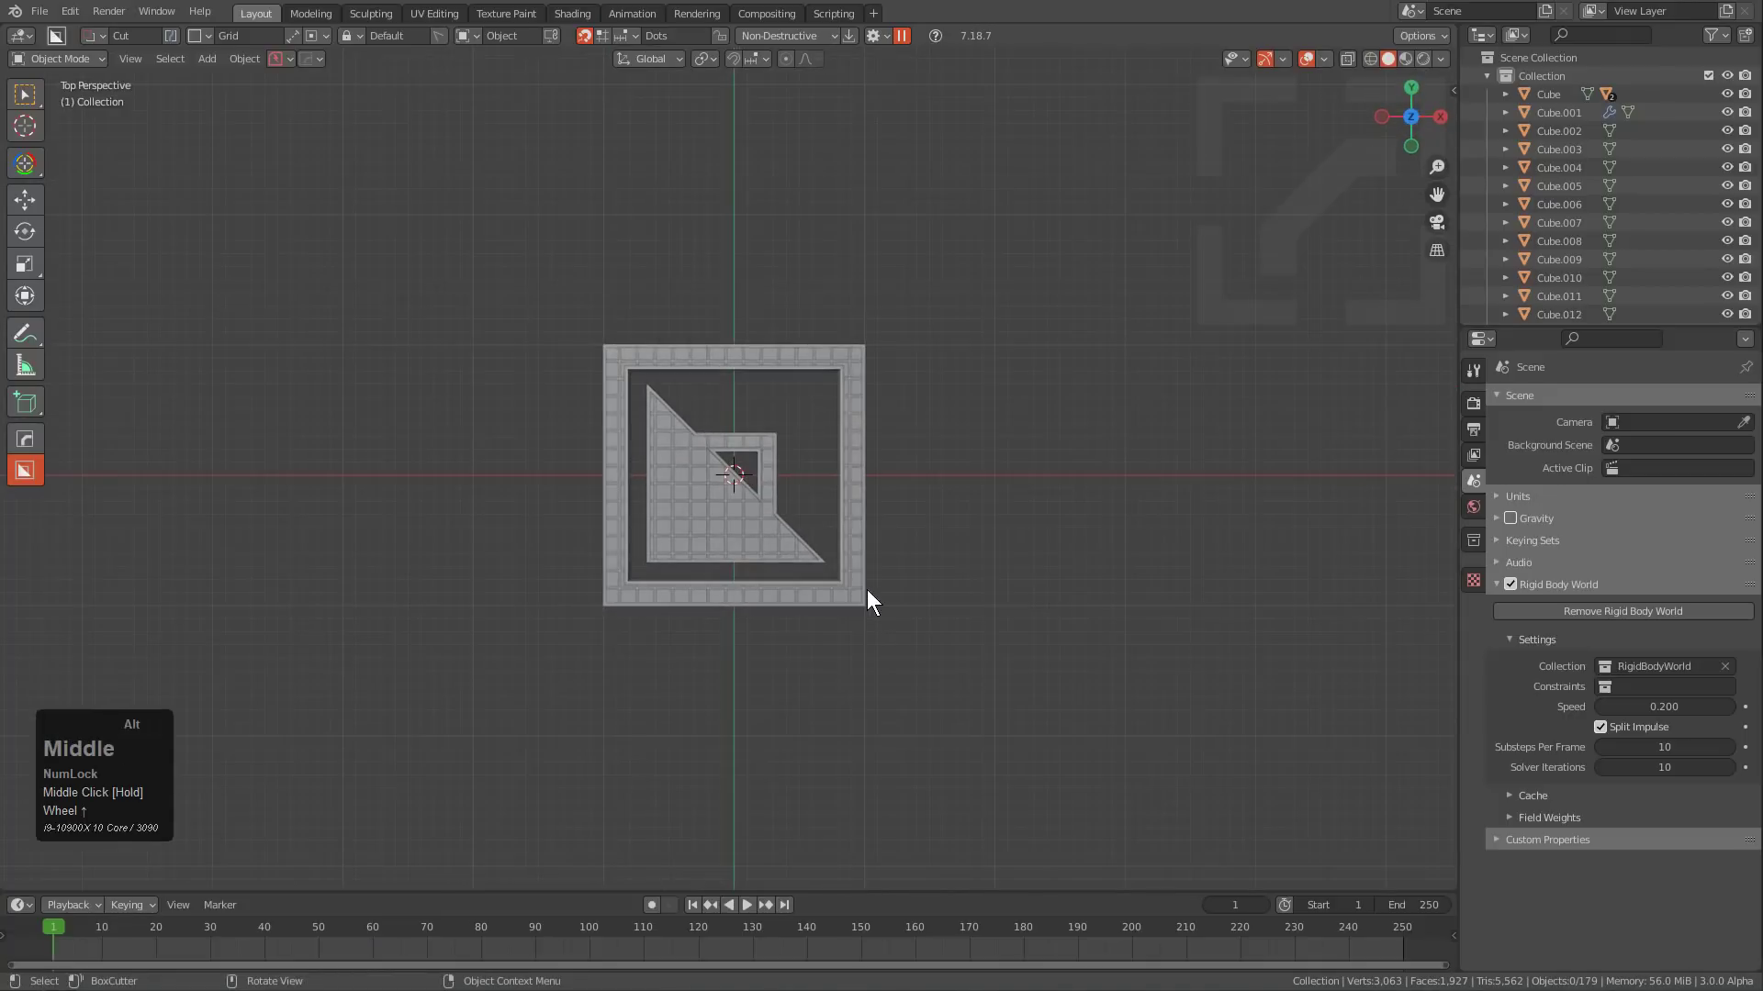
Preview the gravity-free simulation from the top in orthographic view and stop playback.
{"action": "key", "text": "KP_5"}
{"action": "key", "text": "shift+space"}
{"action": "scroll", "coordinate": [867, 590], "scroll_direction": "up", "scroll_amount": 3}
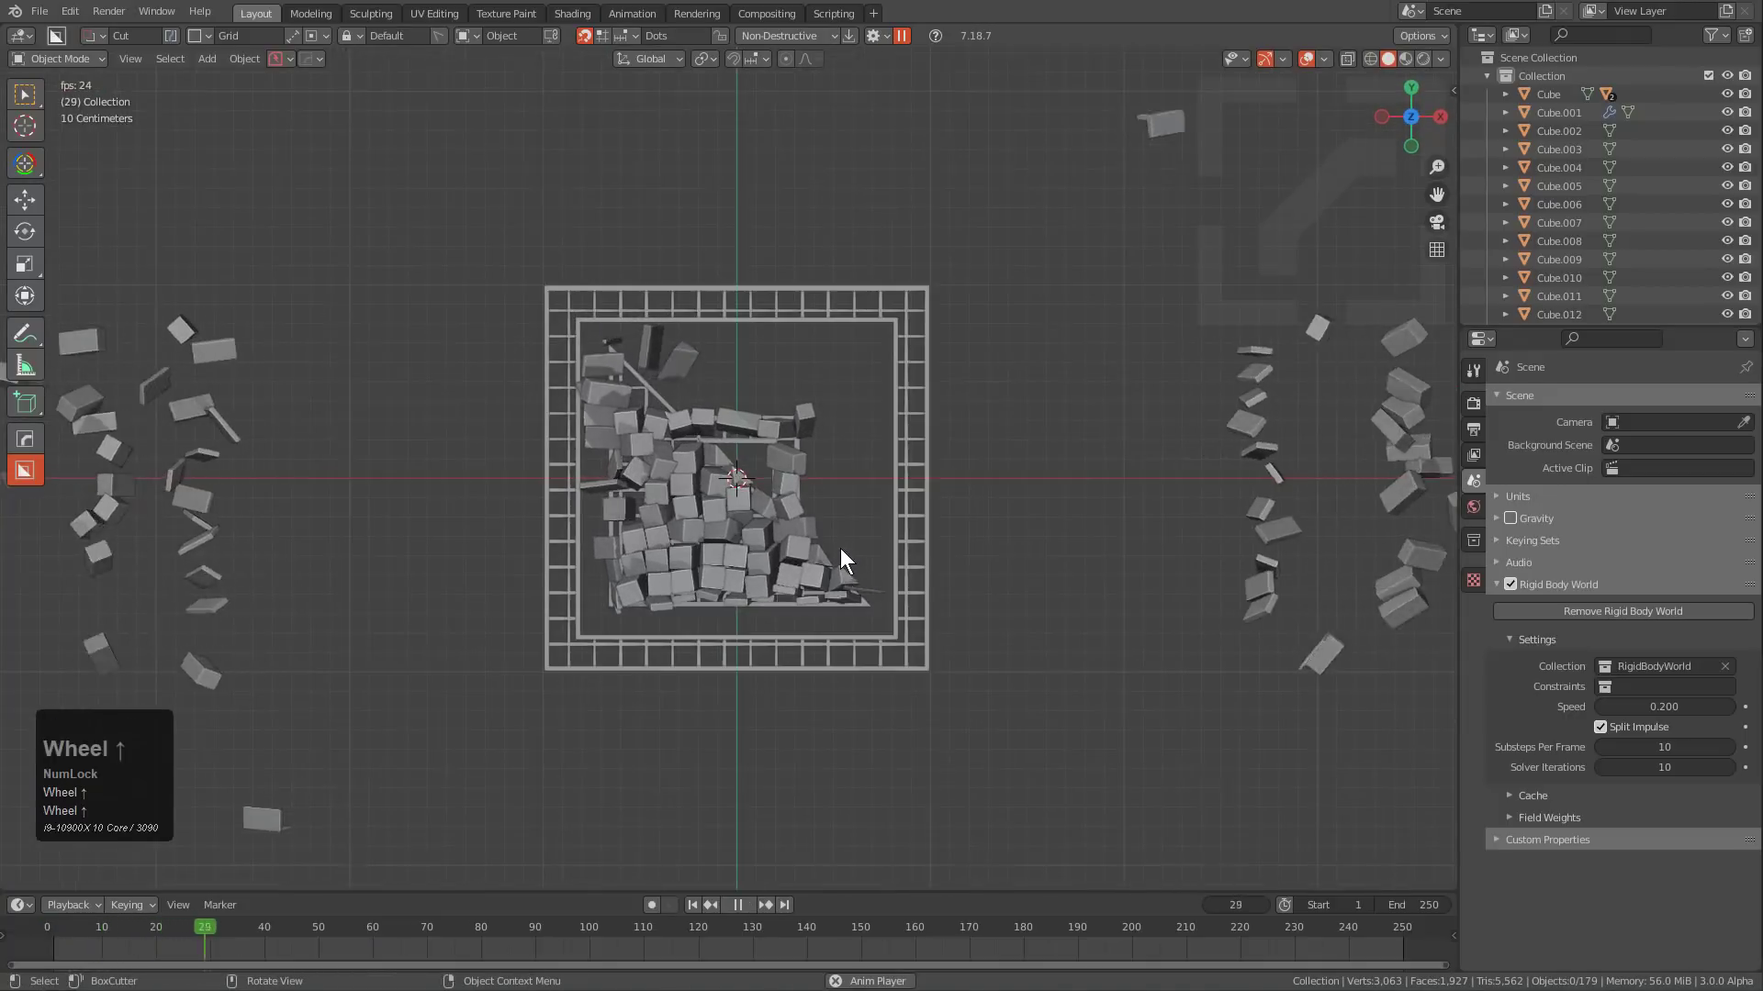
{"action": "key", "text": "Escape"}
{"action": "middle_click_drag", "start_coordinate": [885, 610], "coordinate": [909, 496]}
{"action": "scroll", "coordinate": [990, 525], "scroll_direction": "up", "scroll_amount": 1}
Select the Slice object and set its rigid body collision shape to Mesh.
{"action": "left_click", "coordinate": [993, 531]}
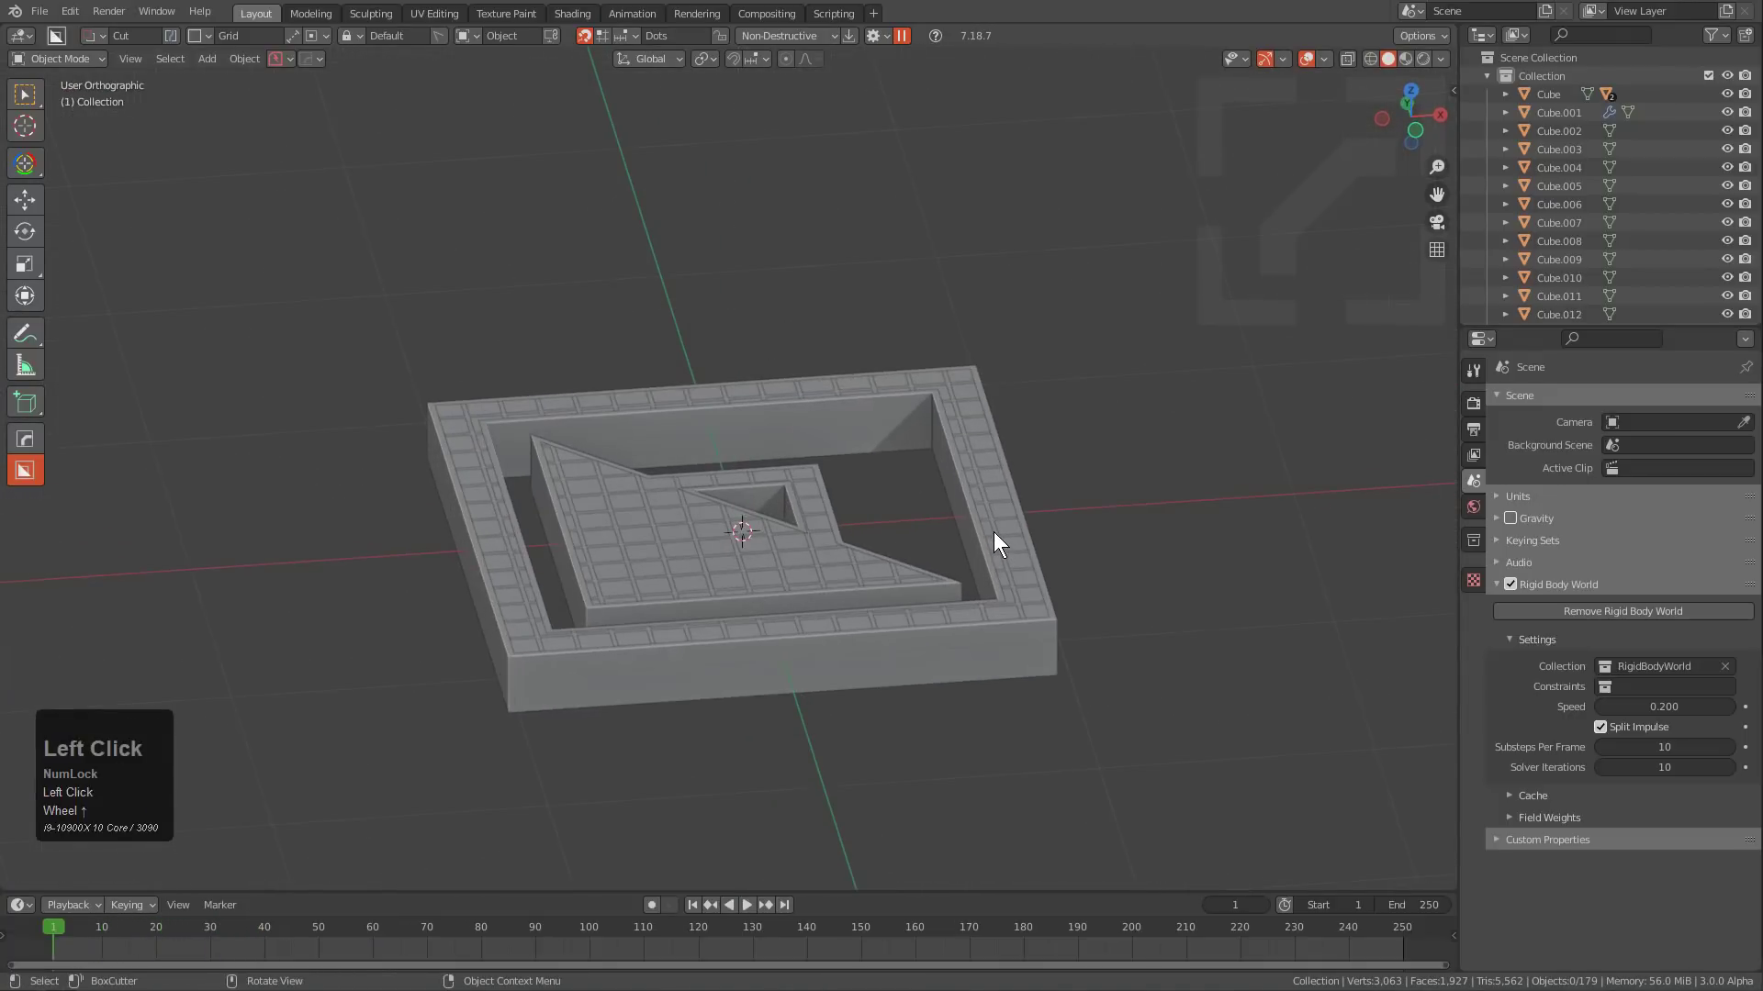
{"action": "key", "text": "g"}
{"action": "right_click", "coordinate": [1003, 496]}
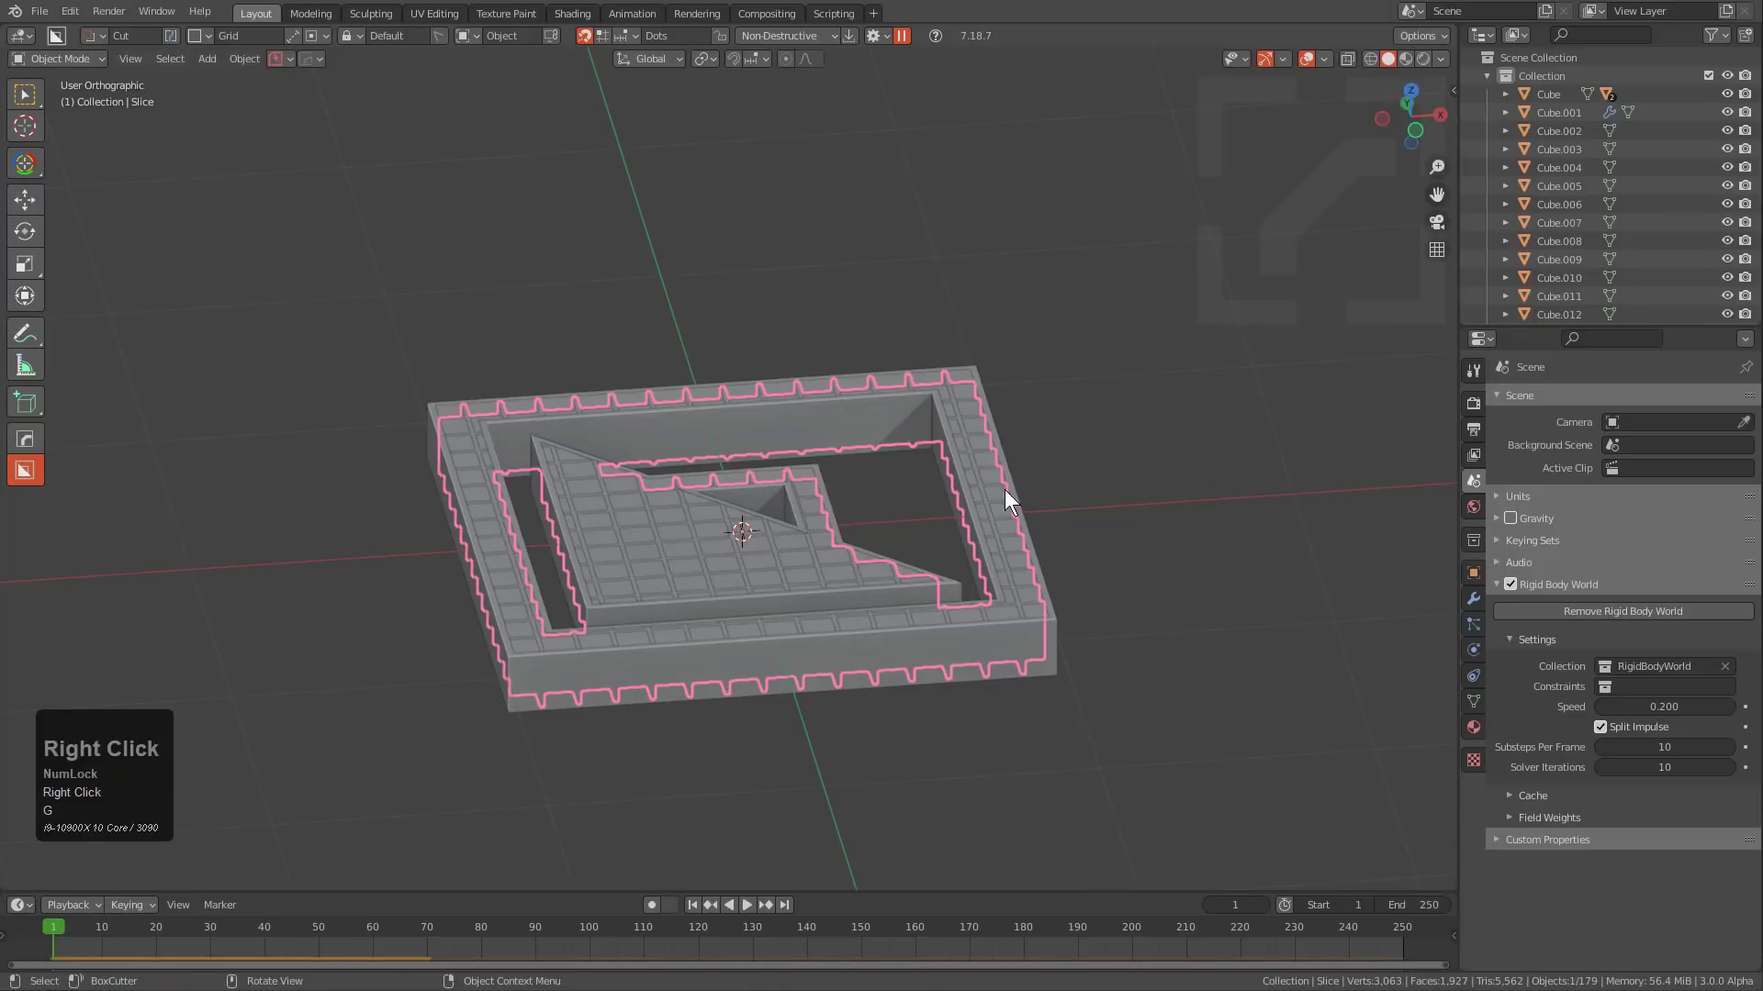
{"action": "left_click", "coordinate": [1473, 700]}
{"action": "left_click", "coordinate": [1473, 675]}
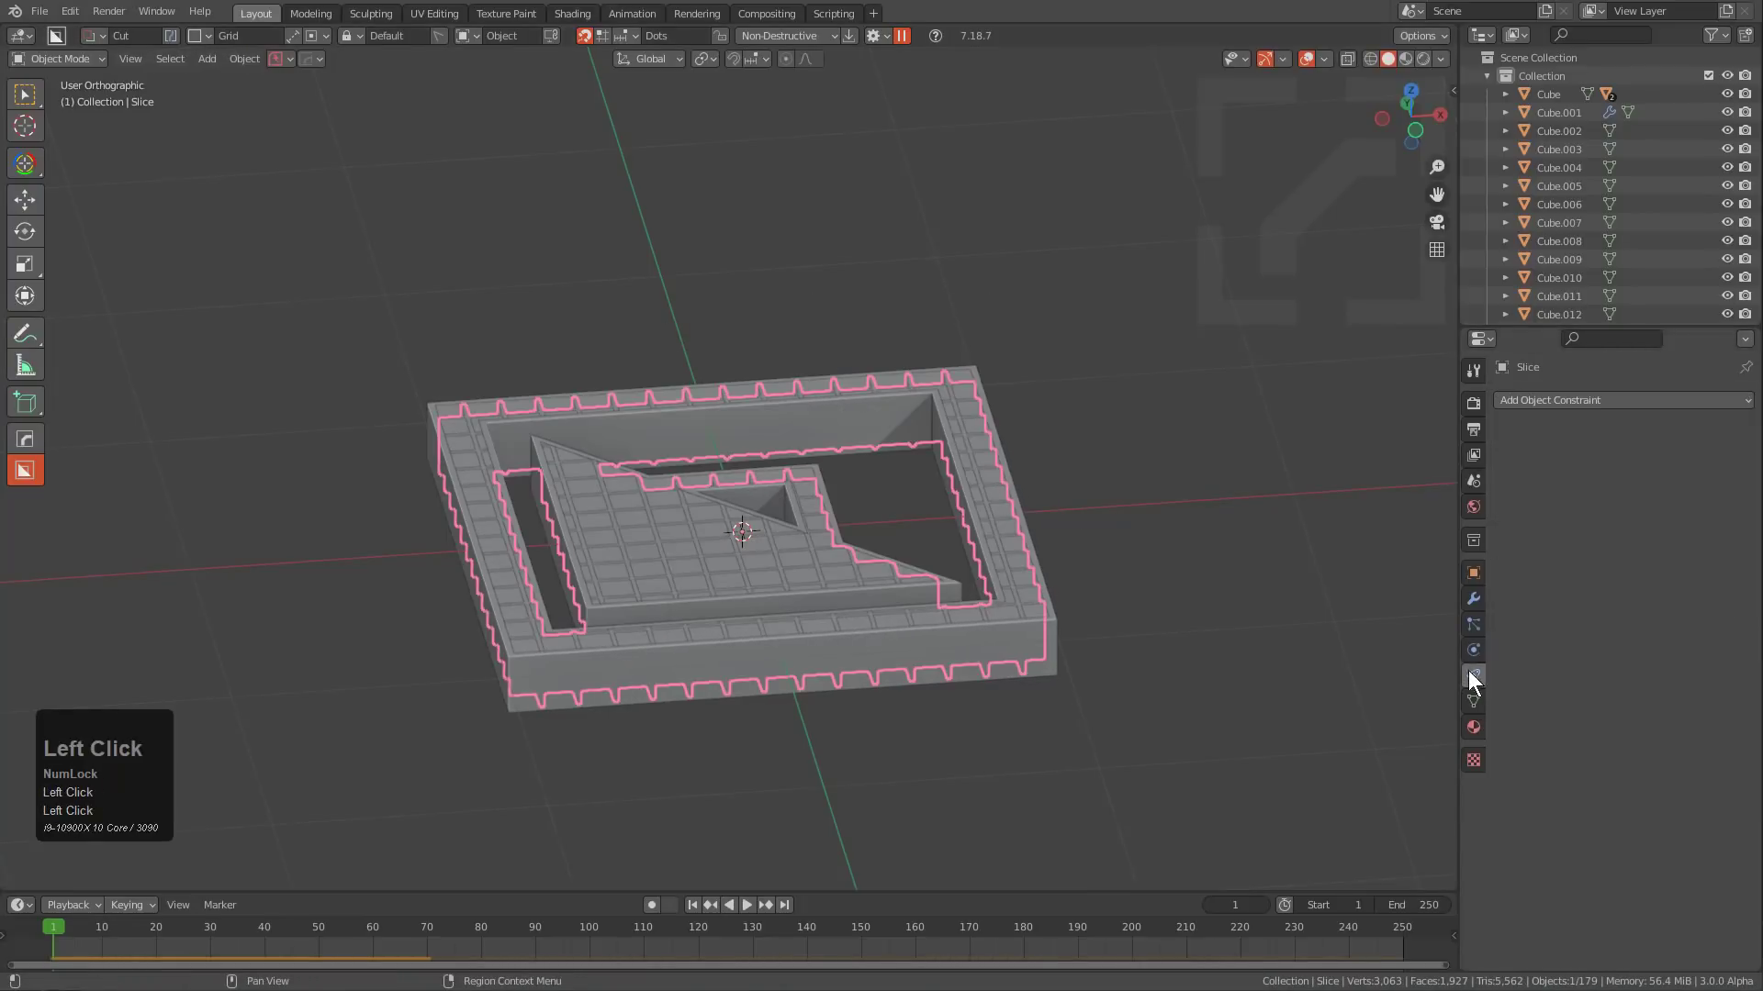
{"action": "left_click", "coordinate": [1472, 650]}
{"action": "left_click", "coordinate": [1652, 626]}
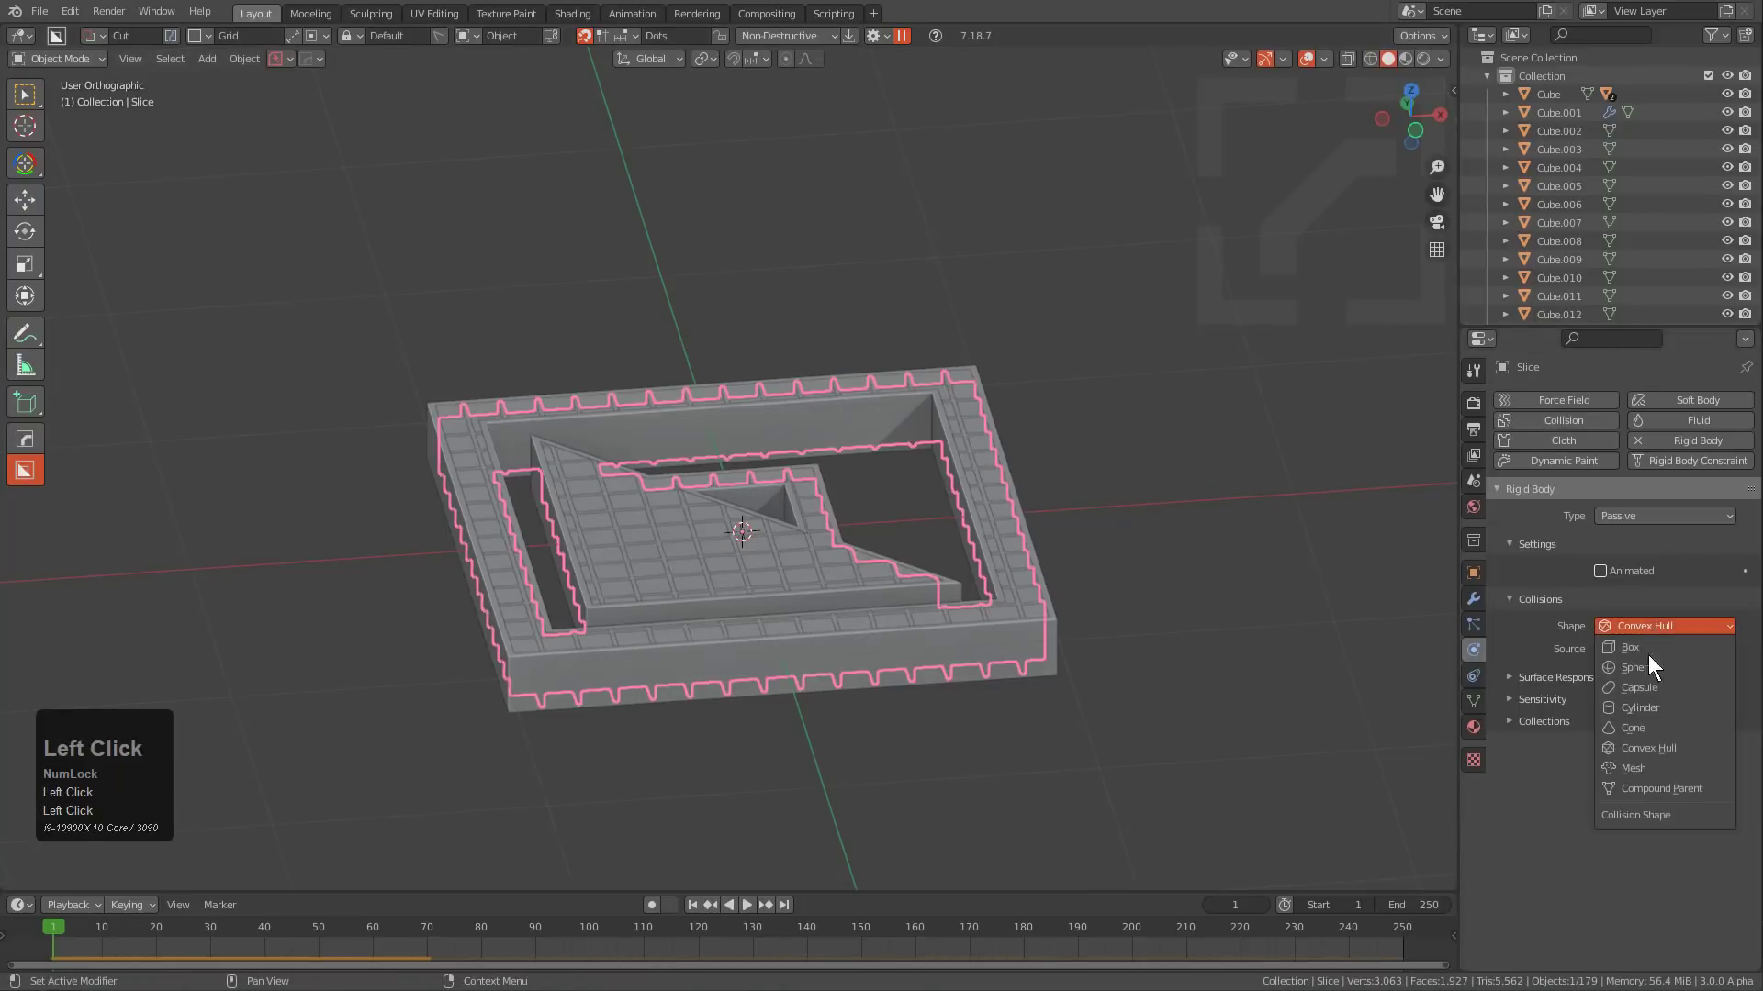
{"action": "left_click", "coordinate": [1638, 766]}
Play the simulation with the Mesh collision shape, inspect the scattering blocks, and stop playback.
{"action": "key", "text": "shift+space"}
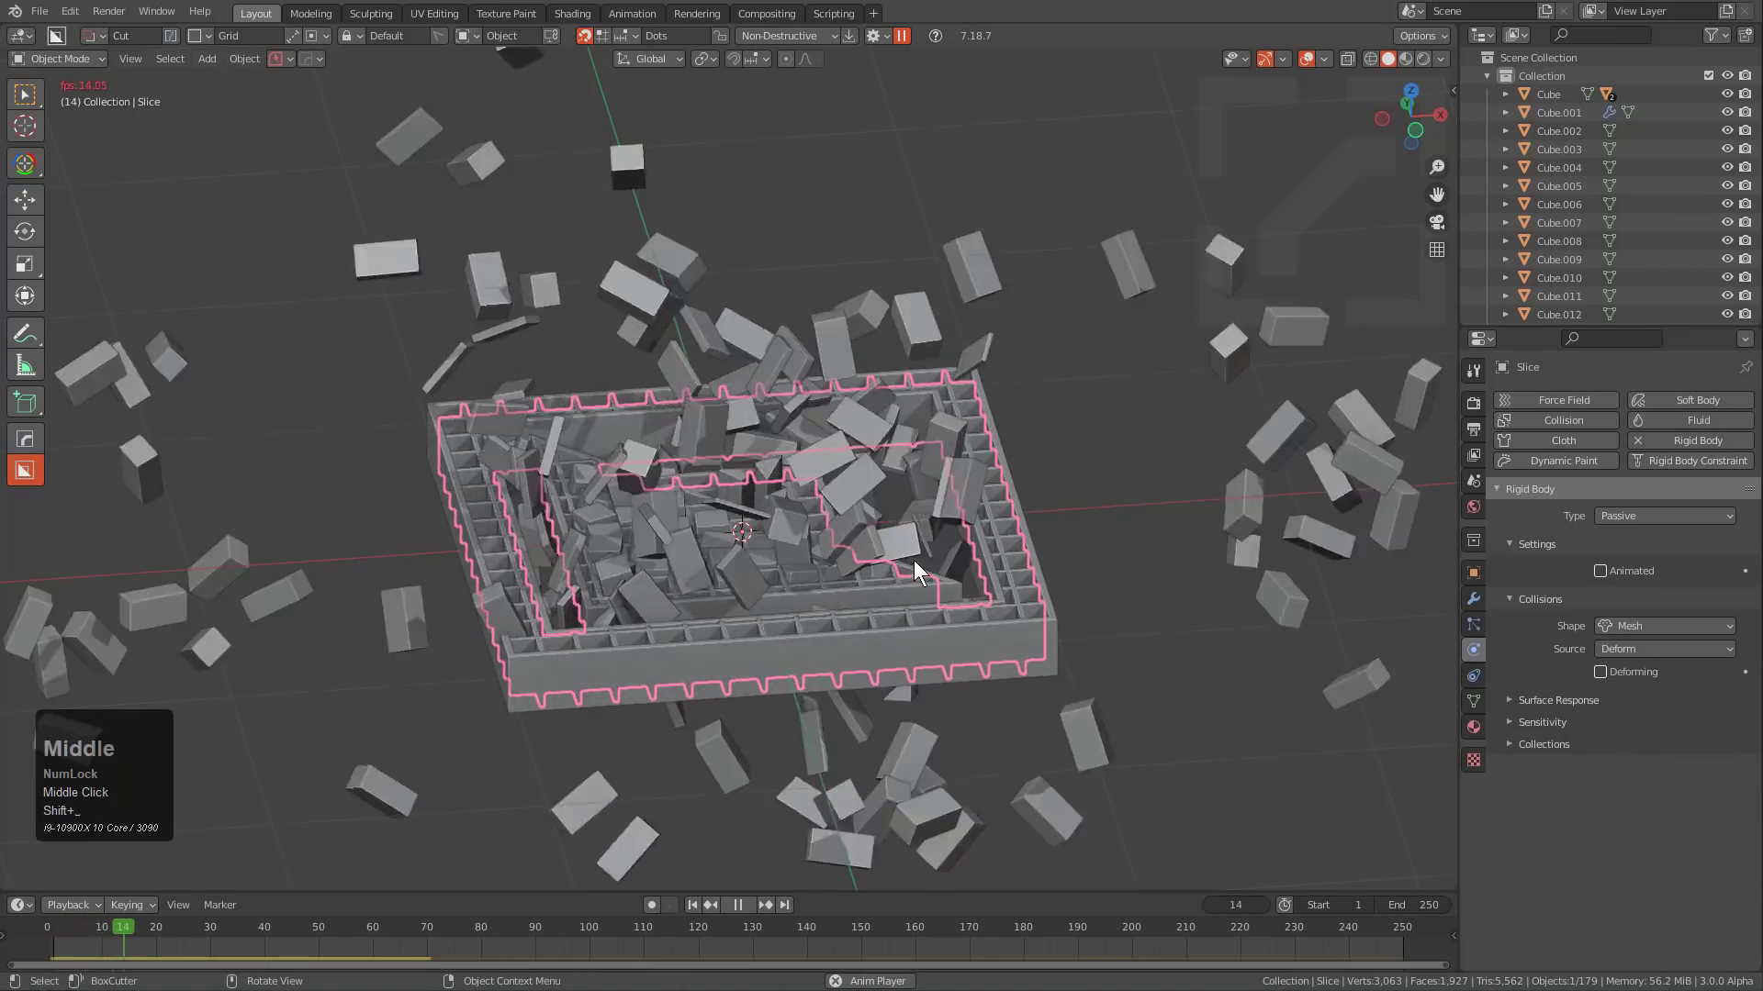
{"action": "middle_click_drag", "start_coordinate": [915, 562], "coordinate": [946, 611]}
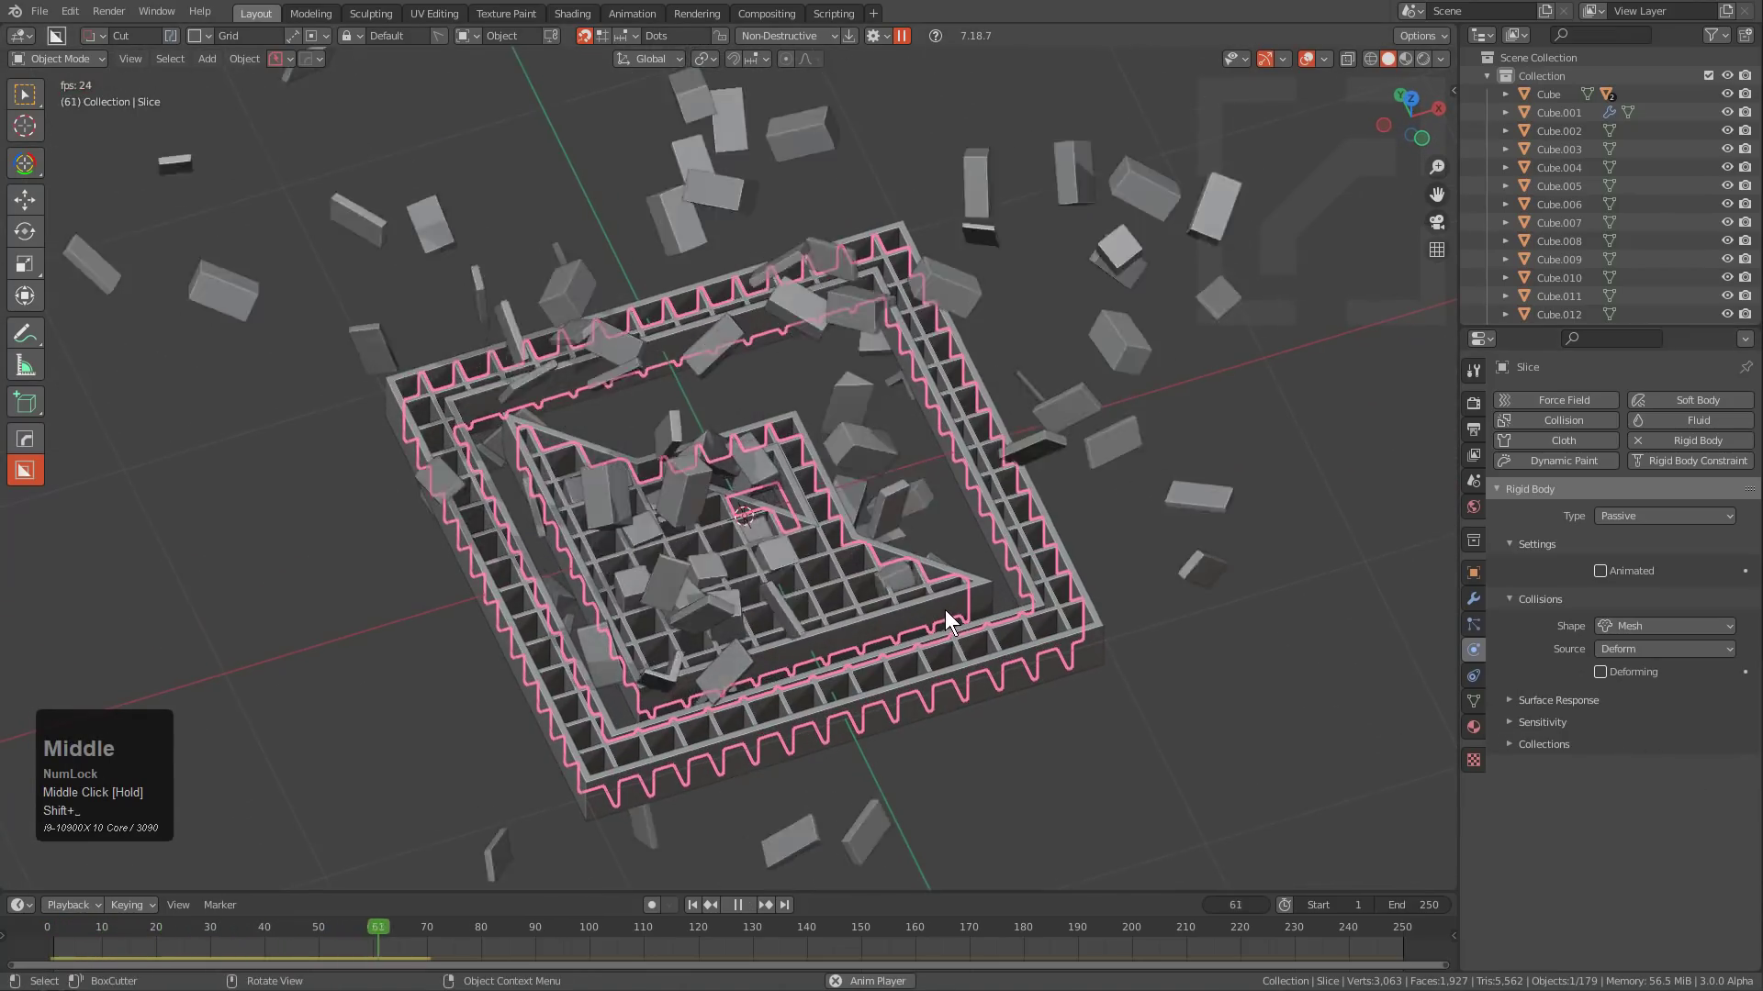
{"action": "key", "text": "Escape"}
Set the Slice object's collision shape to Box and preview the simulation.
{"action": "left_click", "coordinate": [1632, 625]}
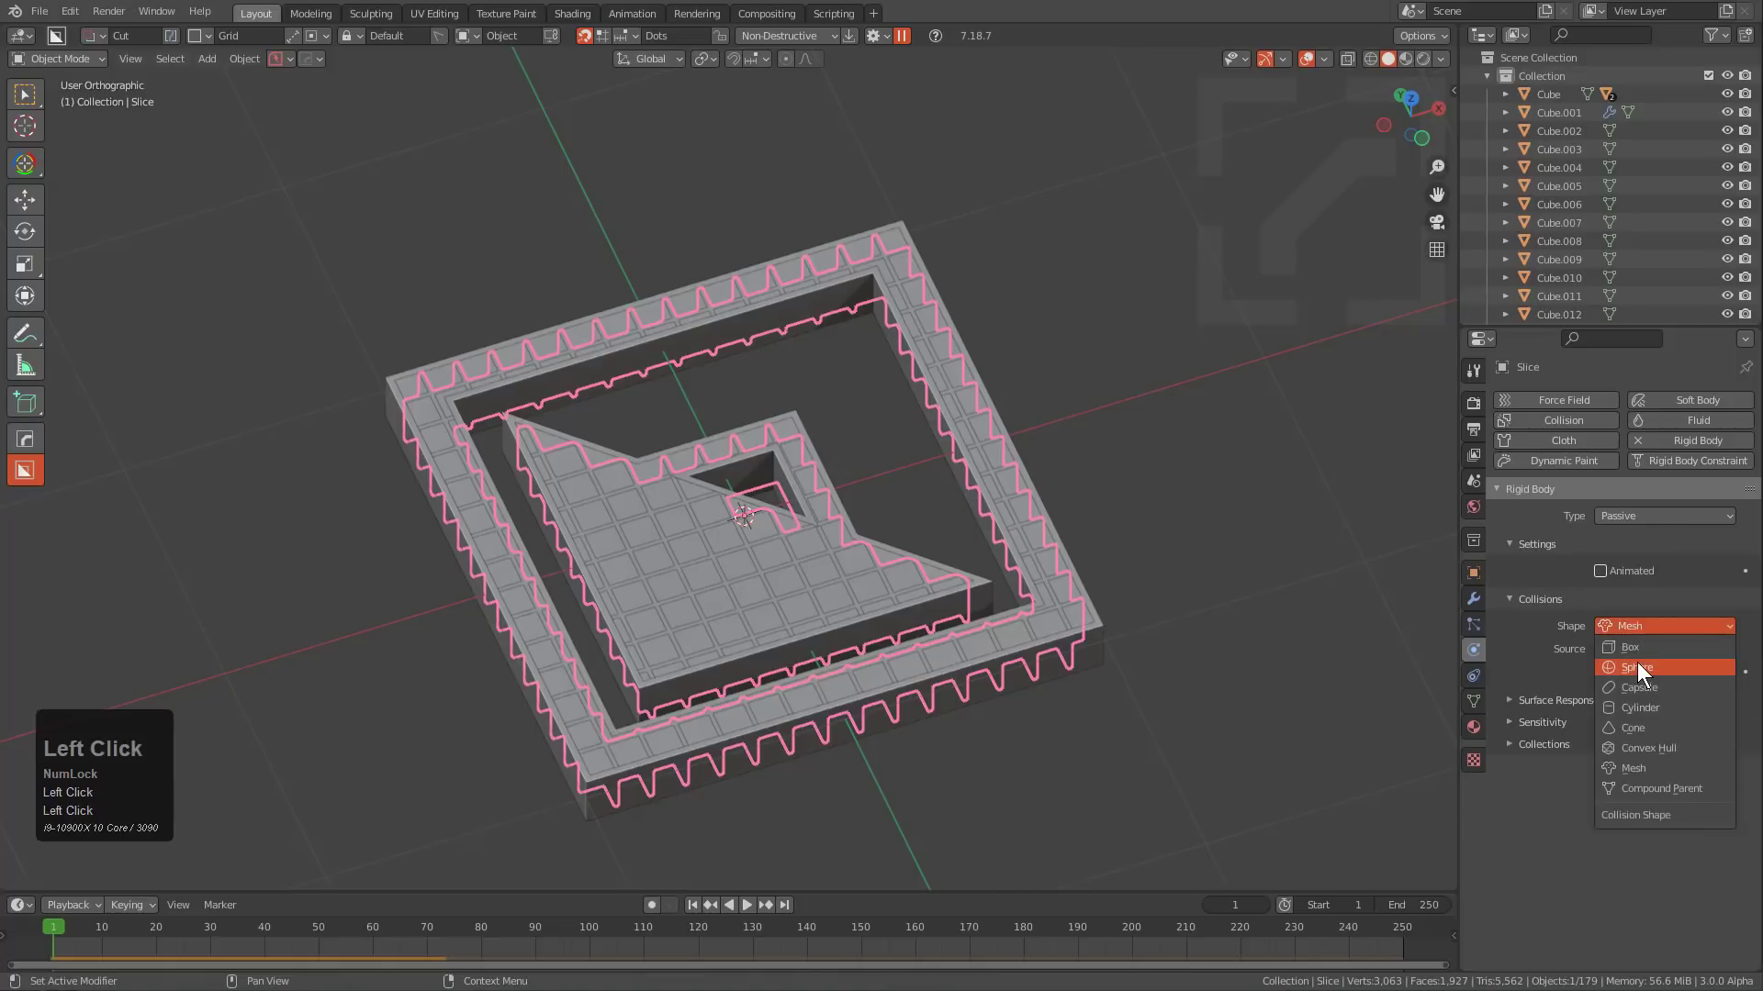
{"action": "left_click", "coordinate": [1632, 647]}
{"action": "key", "text": "shift+space"}
{"action": "scroll", "coordinate": [1002, 582], "scroll_direction": "down", "scroll_amount": 3}
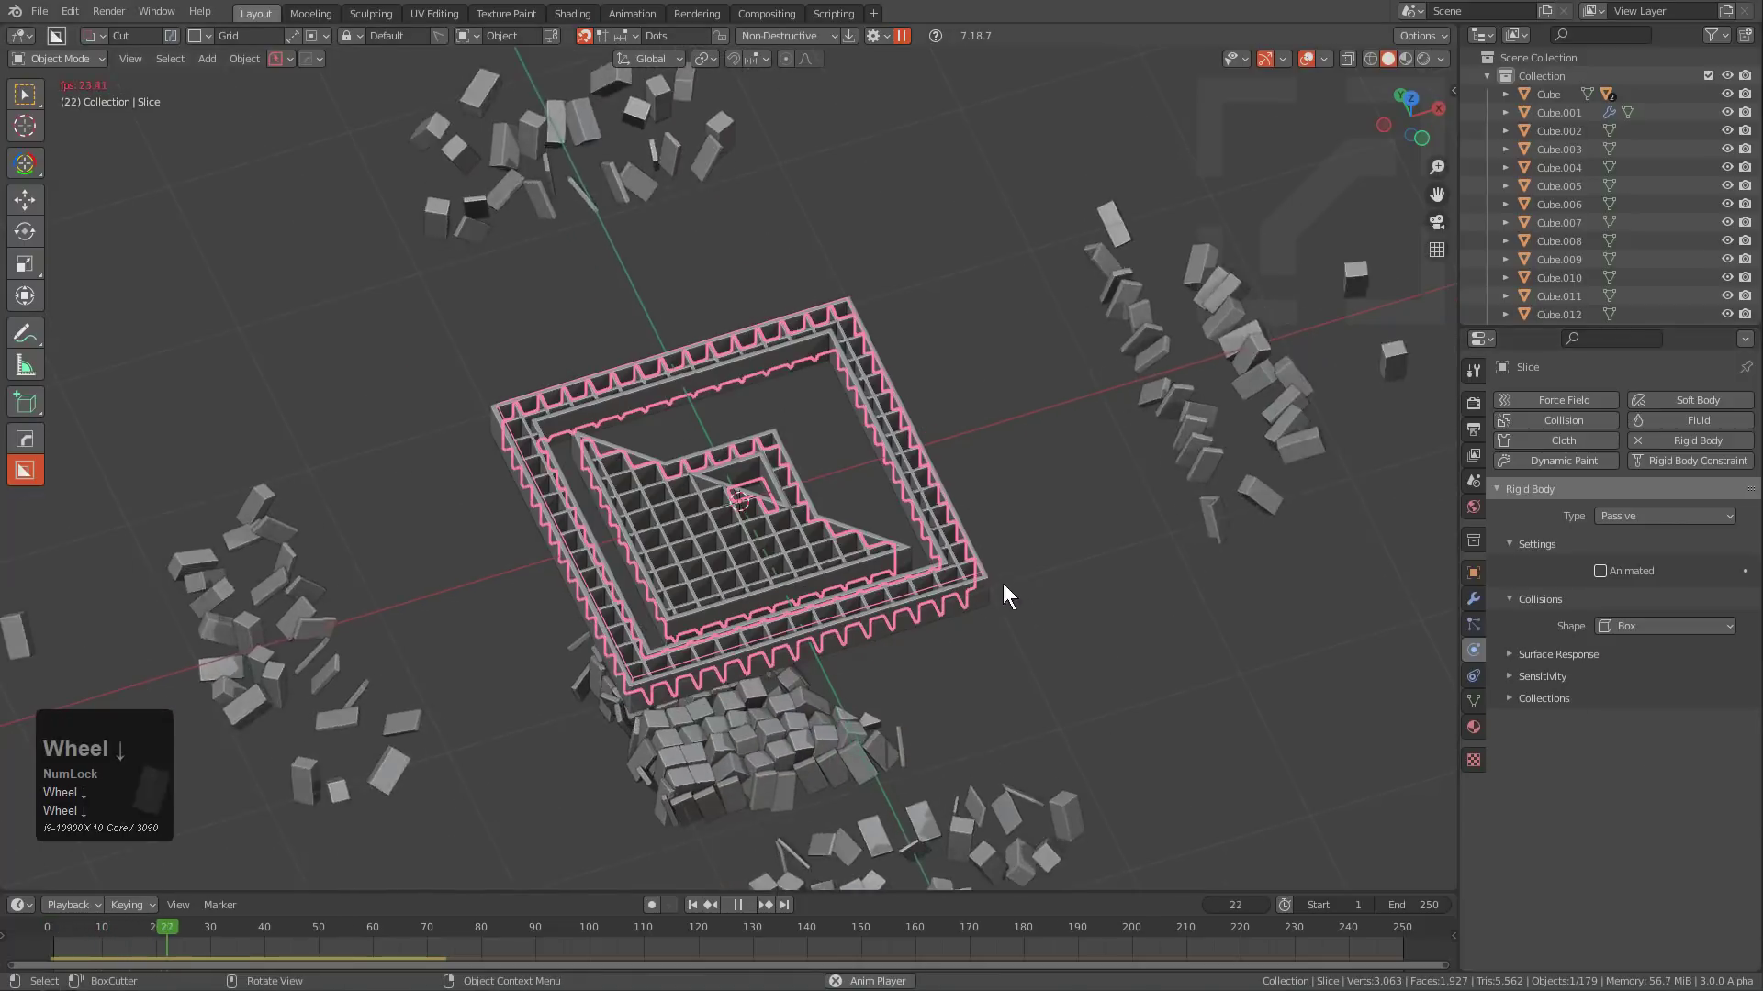
{"action": "key", "text": "Escape"}
{"action": "scroll", "coordinate": [983, 575], "scroll_direction": "up", "scroll_amount": 4}
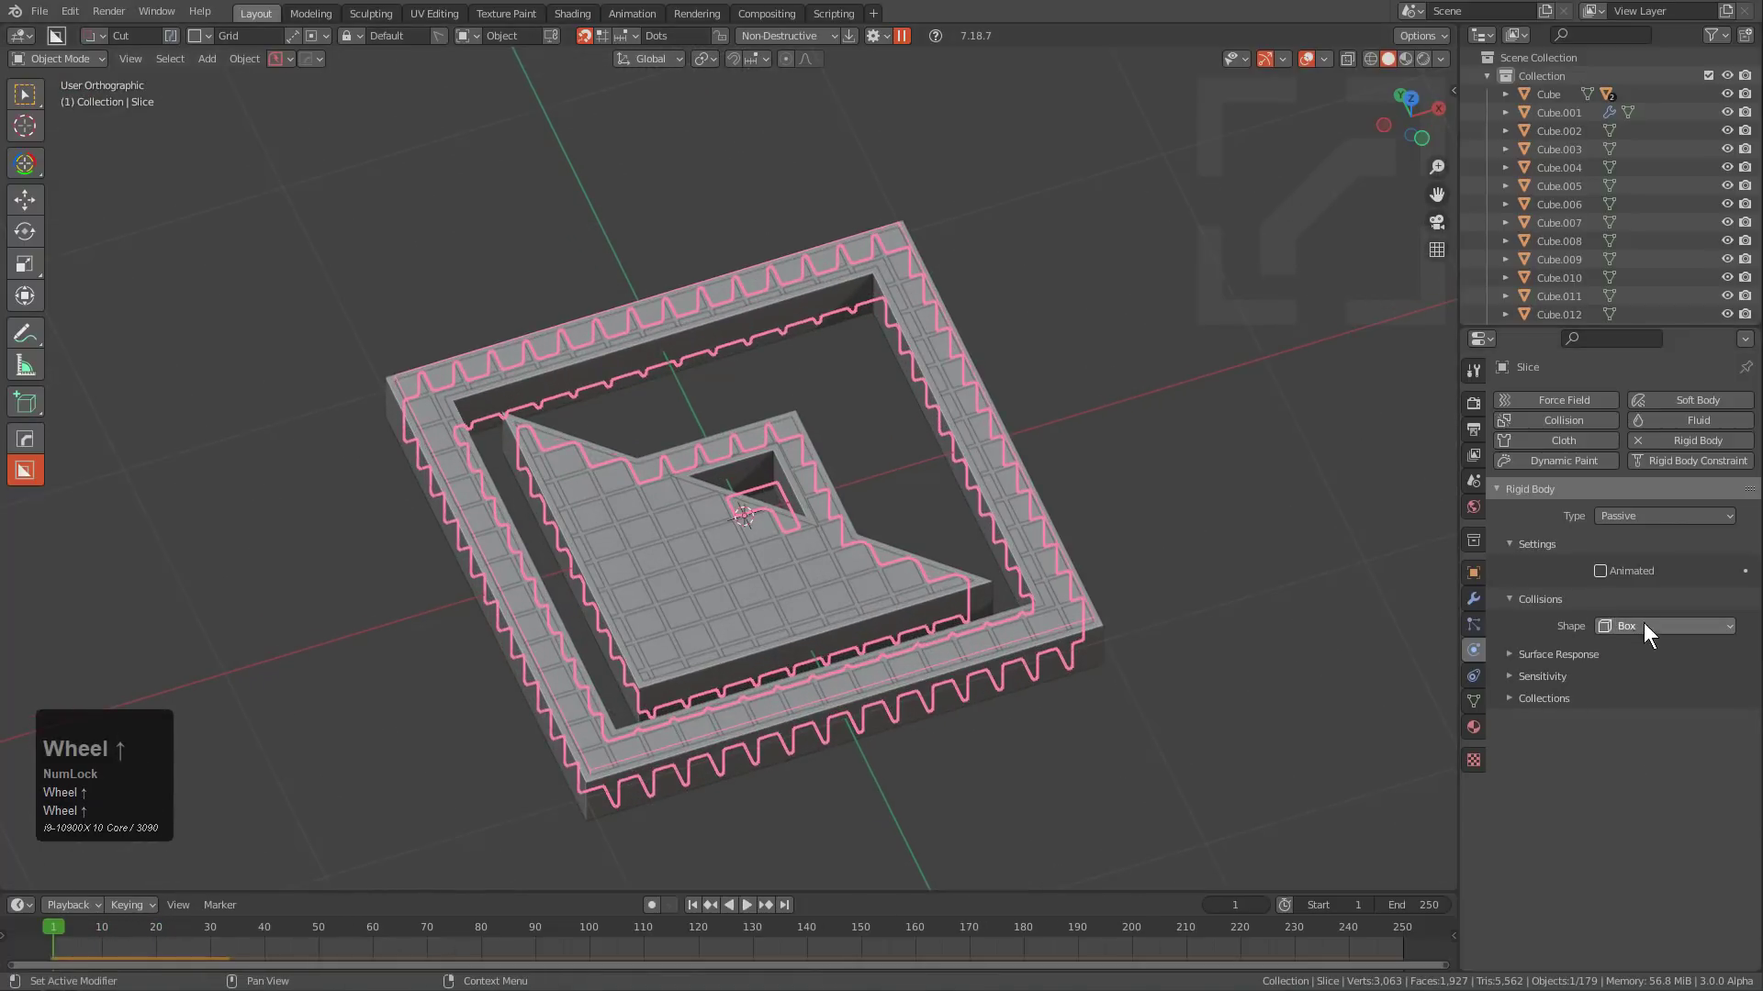
{"action": "scroll", "coordinate": [980, 599], "scroll_direction": "up", "scroll_amount": 2}
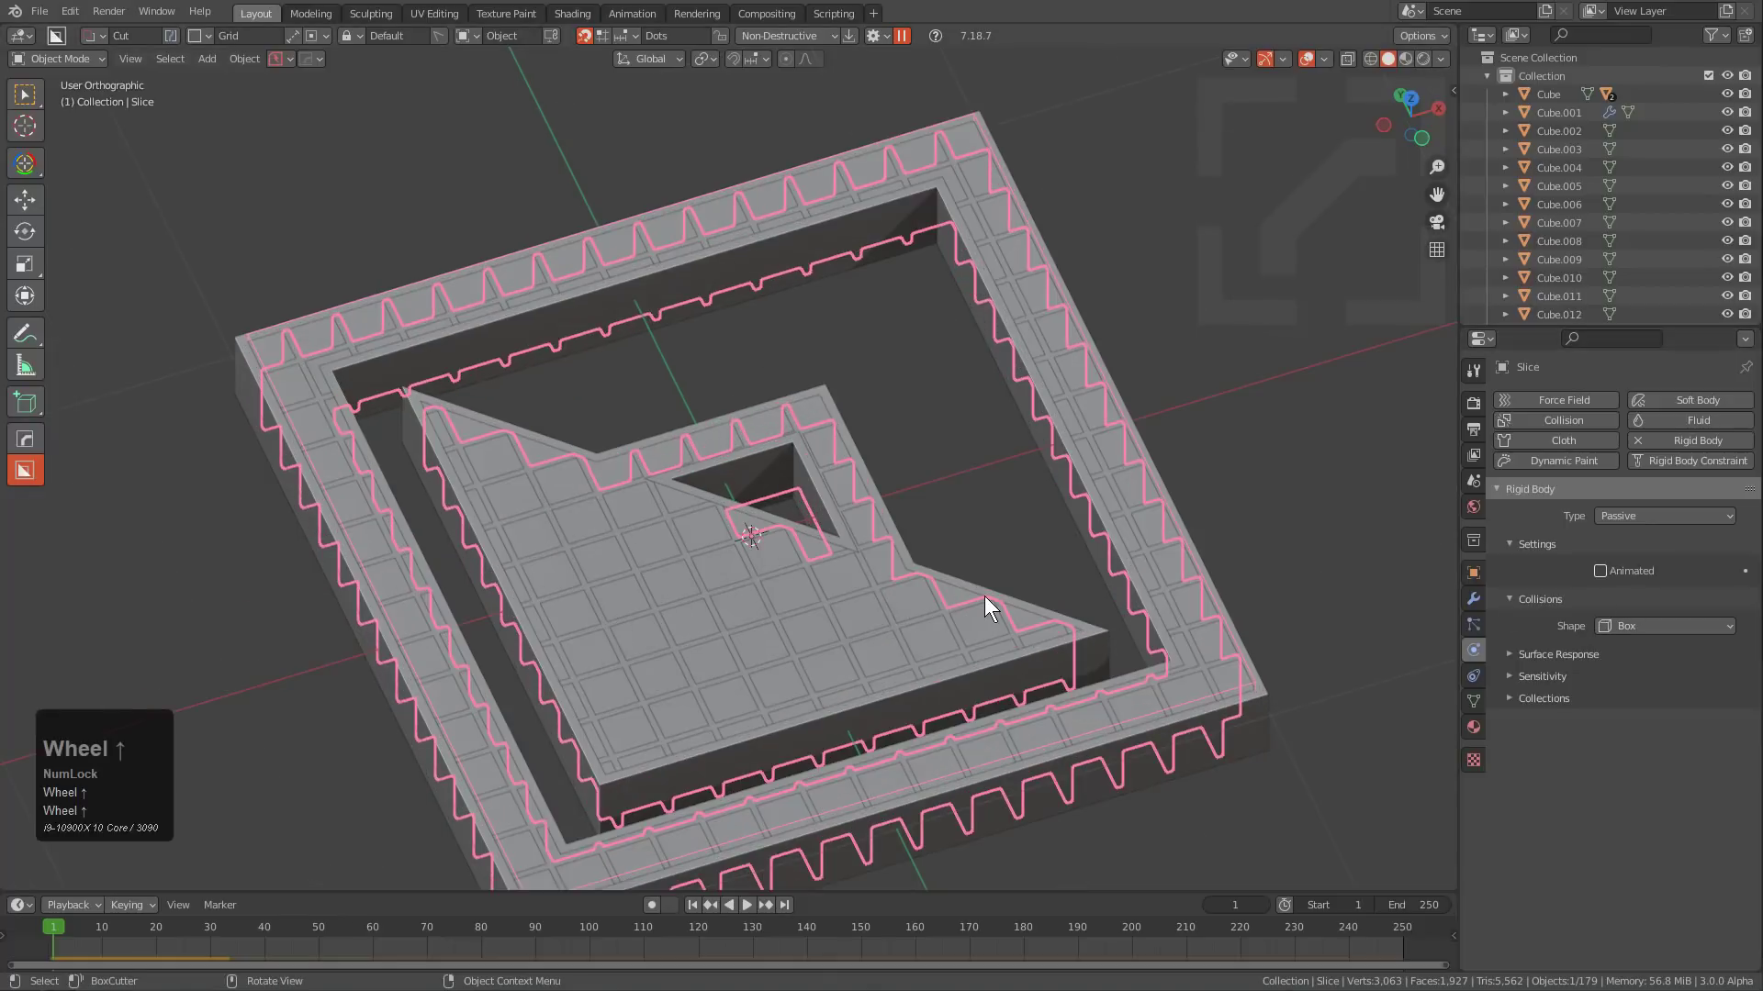
Hide the Cube.001 and Slice grid objects that surround the separated blocks.
{"action": "key", "text": "h"}
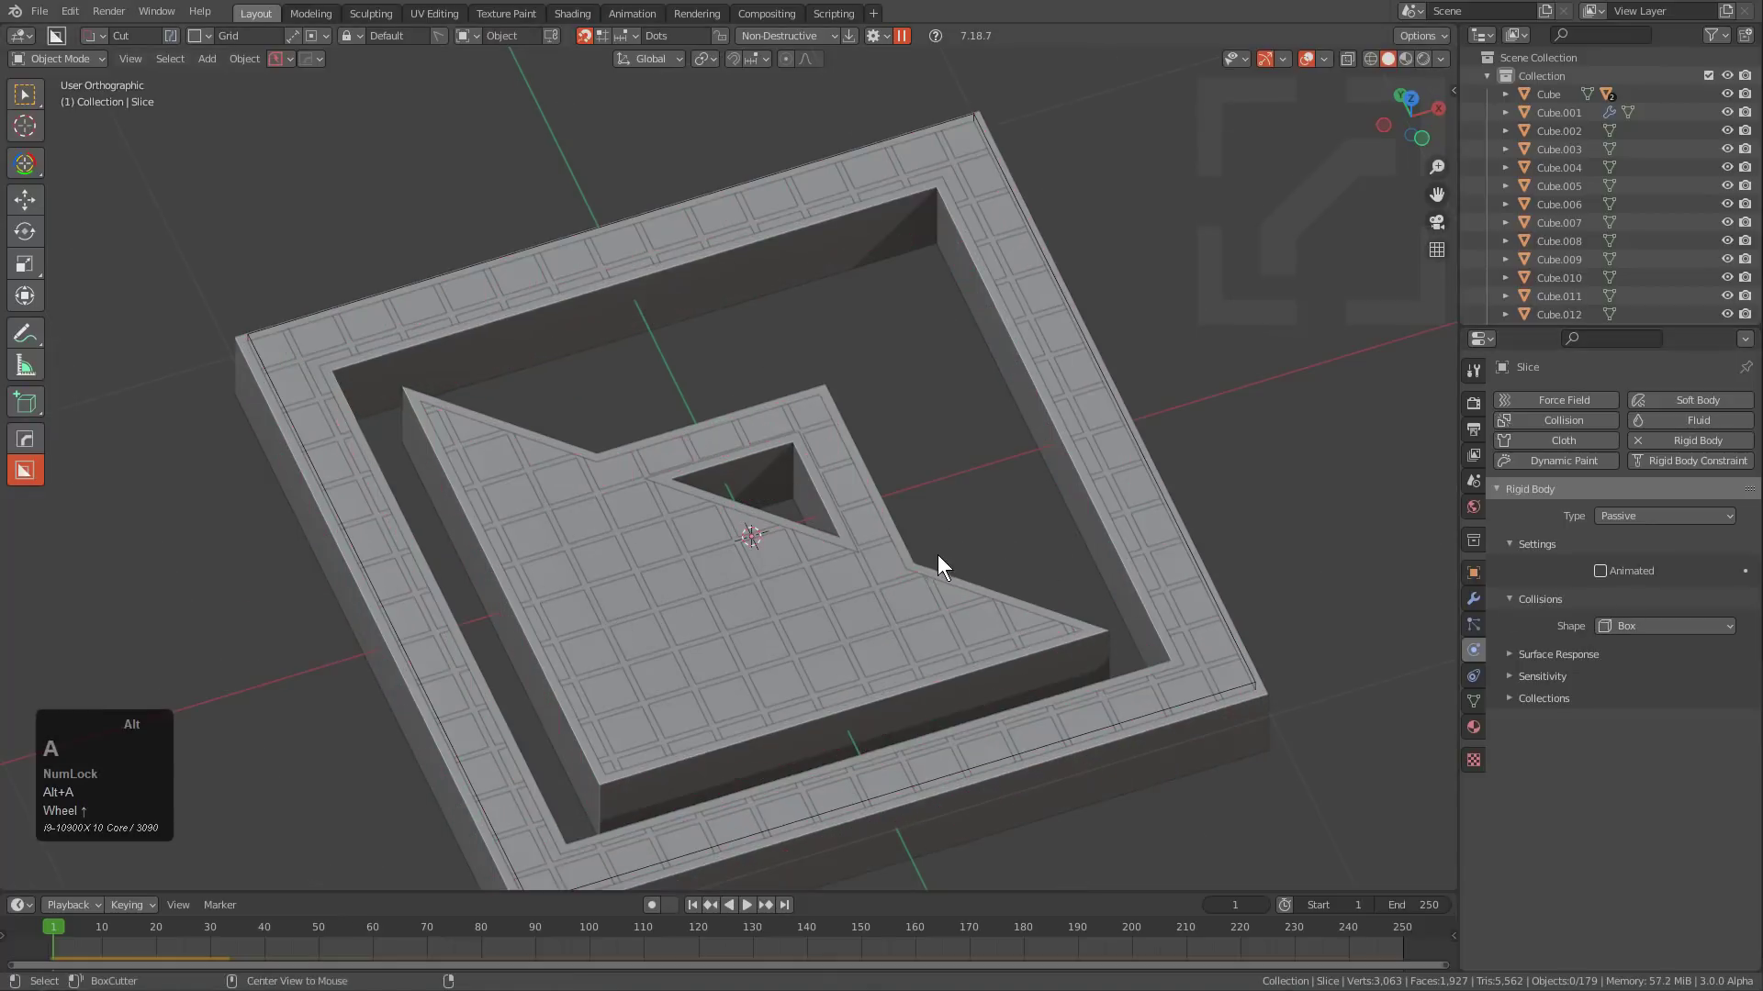
{"action": "left_click", "coordinate": [899, 537]}
{"action": "key", "text": "h"}
{"action": "left_click", "coordinate": [857, 548]}
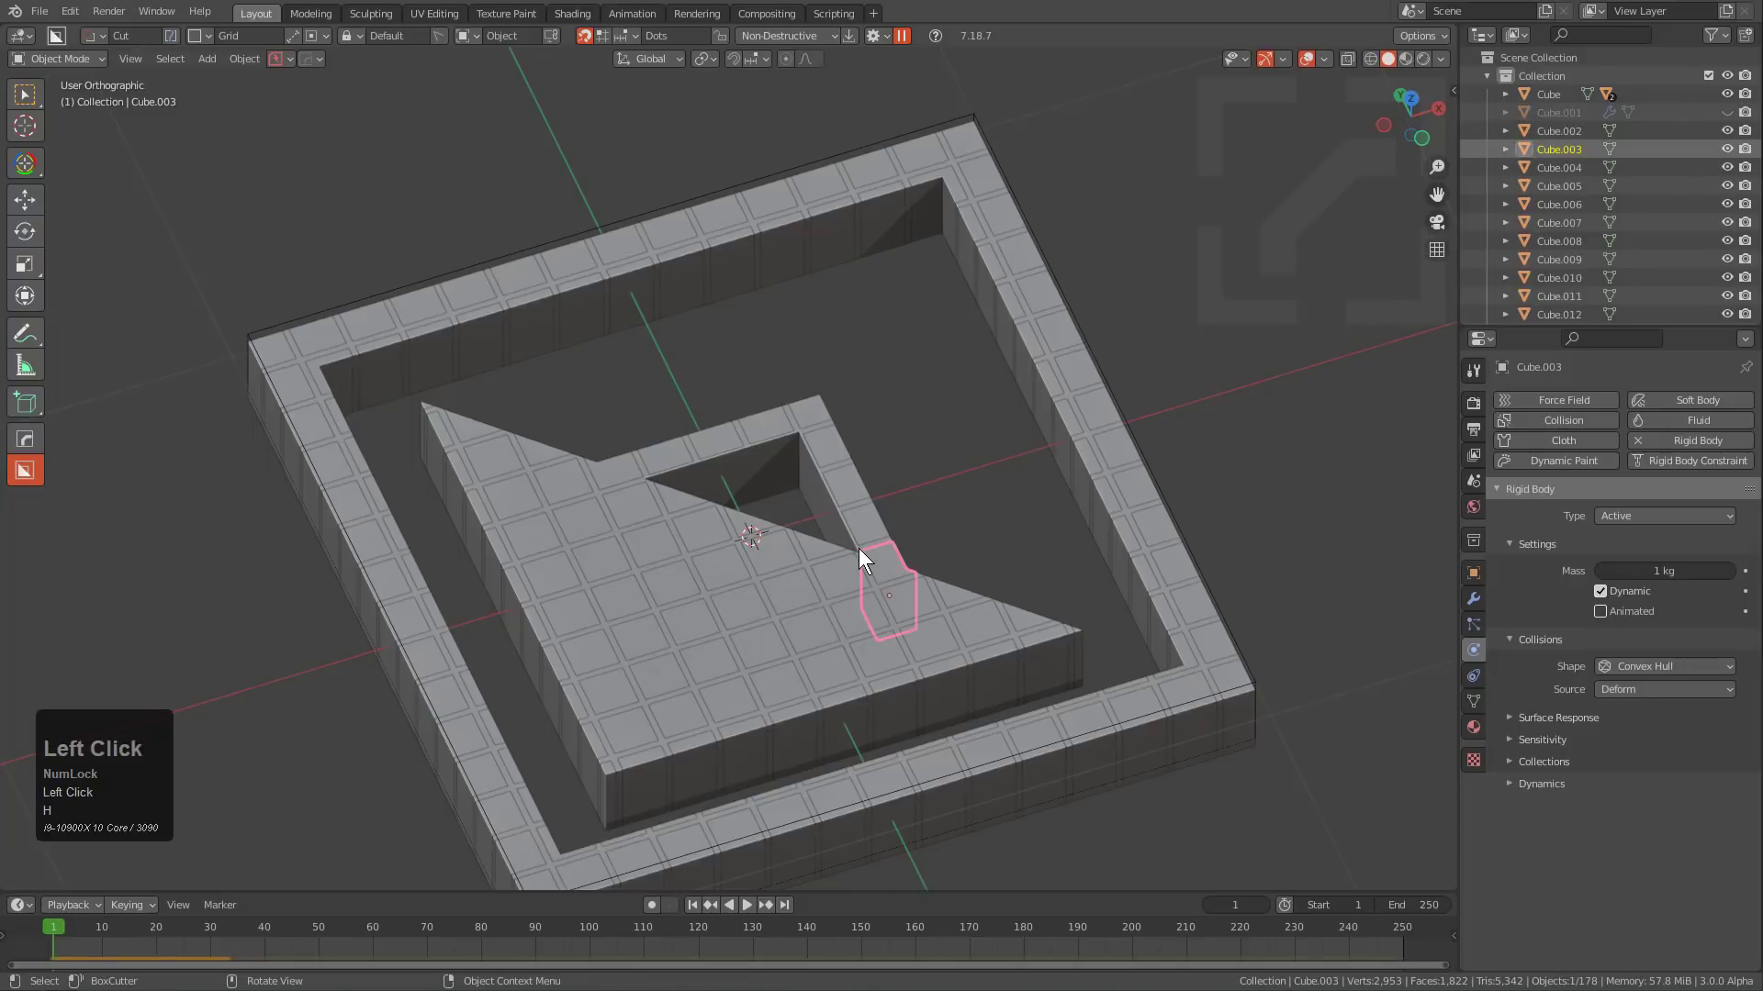
{"action": "left_click", "coordinate": [854, 547]}
{"action": "key", "text": "h"}
{"action": "scroll", "coordinate": [808, 521], "scroll_direction": "up", "scroll_amount": 2}
{"action": "middle_click_drag", "start_coordinate": [844, 571], "coordinate": [839, 439], "text": "shift"}
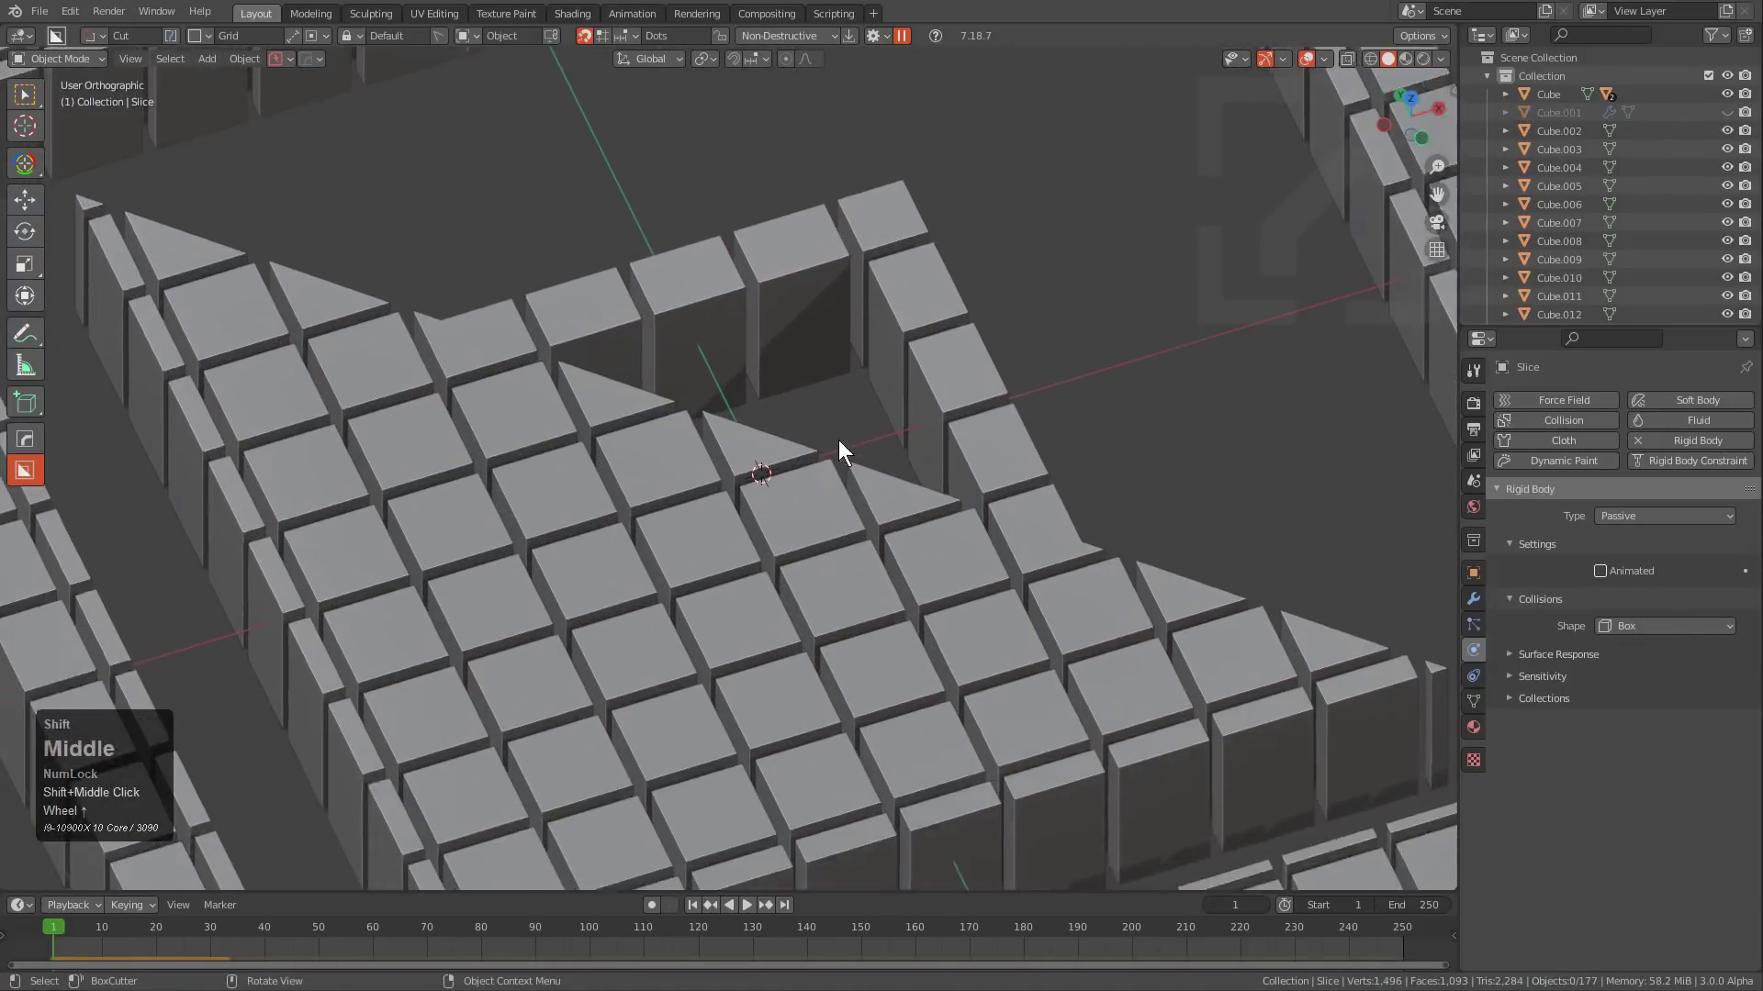
Snap the 3D cursor to the selected edge on the top face of block Cube.115 and return to Object Mode.
{"action": "scroll", "coordinate": [834, 454], "scroll_direction": "up", "scroll_amount": 1}
{"action": "left_click", "coordinate": [812, 523]}
{"action": "key", "text": "3"}
{"action": "left_click", "coordinate": [815, 523]}
{"action": "key", "text": "2"}
{"action": "left_click", "coordinate": [816, 524]}
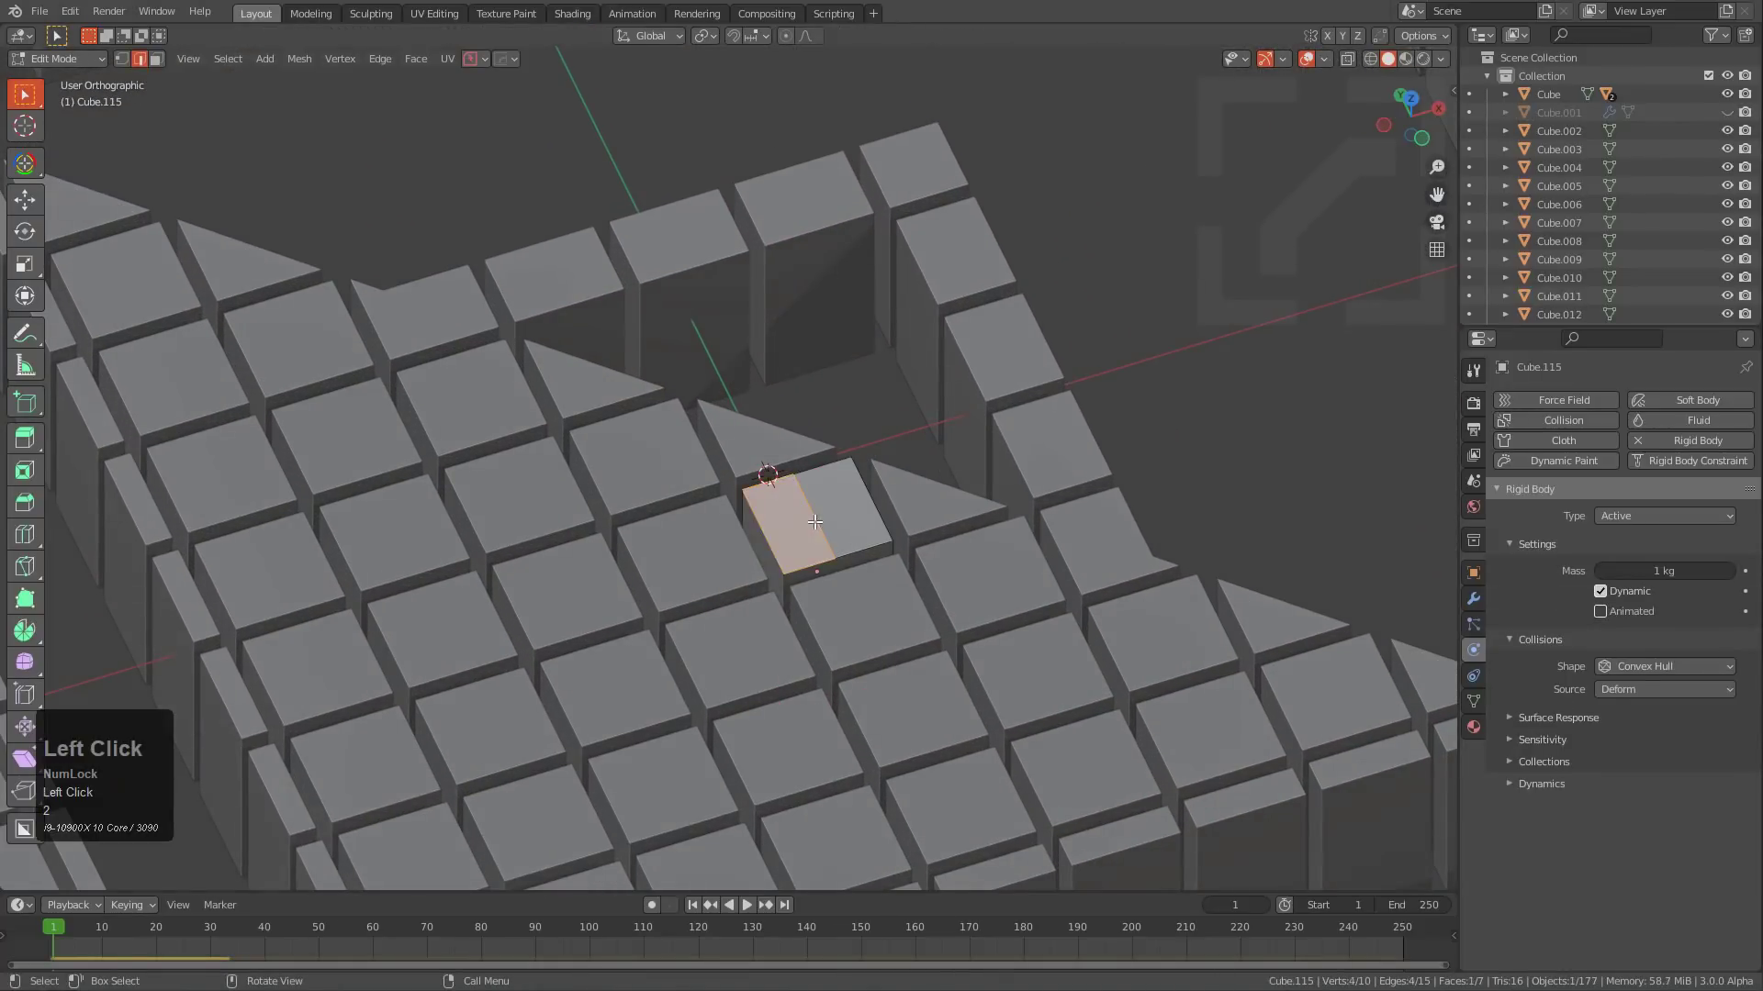
{"action": "key", "text": "shift+s"}
{"action": "left_click", "coordinate": [976, 506]}
{"action": "scroll", "coordinate": [889, 548], "scroll_direction": "down", "scroll_amount": 4}
{"action": "key", "text": "Tab"}
Flatten all the blocks along Z in front view using the 3D cursor as pivot, and apply the object transform.
{"action": "middle_click_drag", "start_coordinate": [884, 549], "coordinate": [841, 466]}
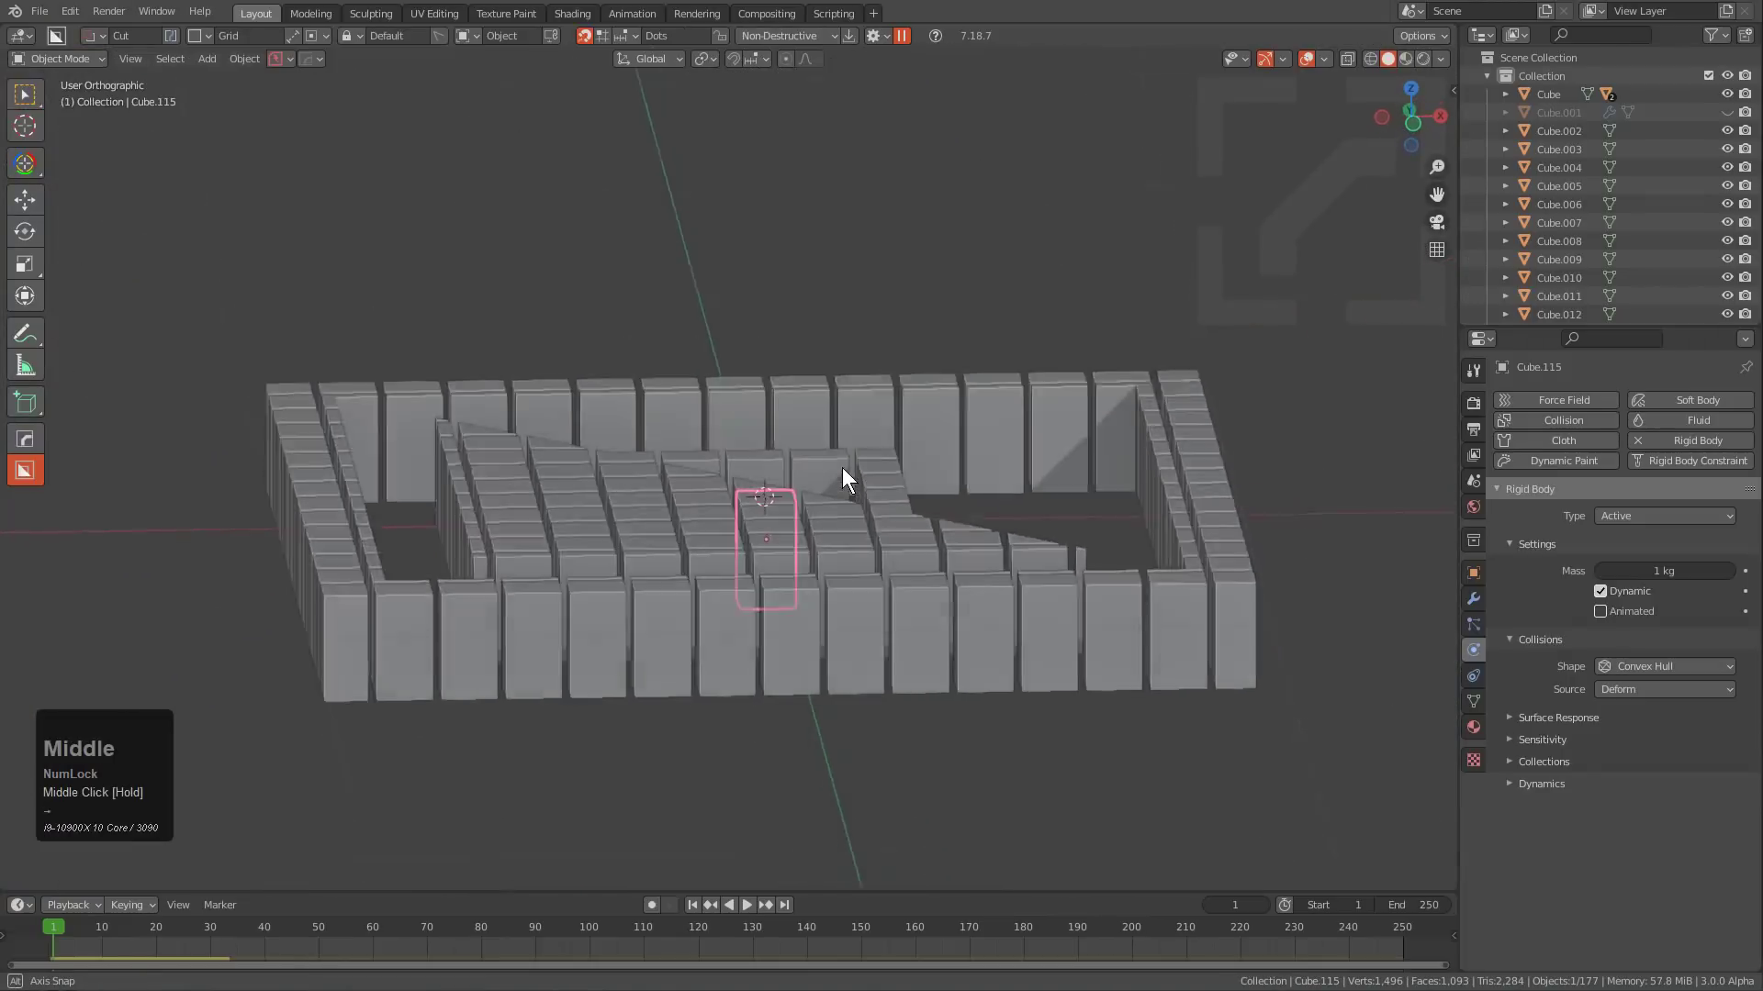
{"action": "key", "text": "KP_1"}
{"action": "key", "text": "a"}
{"action": "scroll", "coordinate": [949, 559], "scroll_direction": "up", "scroll_amount": 3}
{"action": "key", "text": "period"}
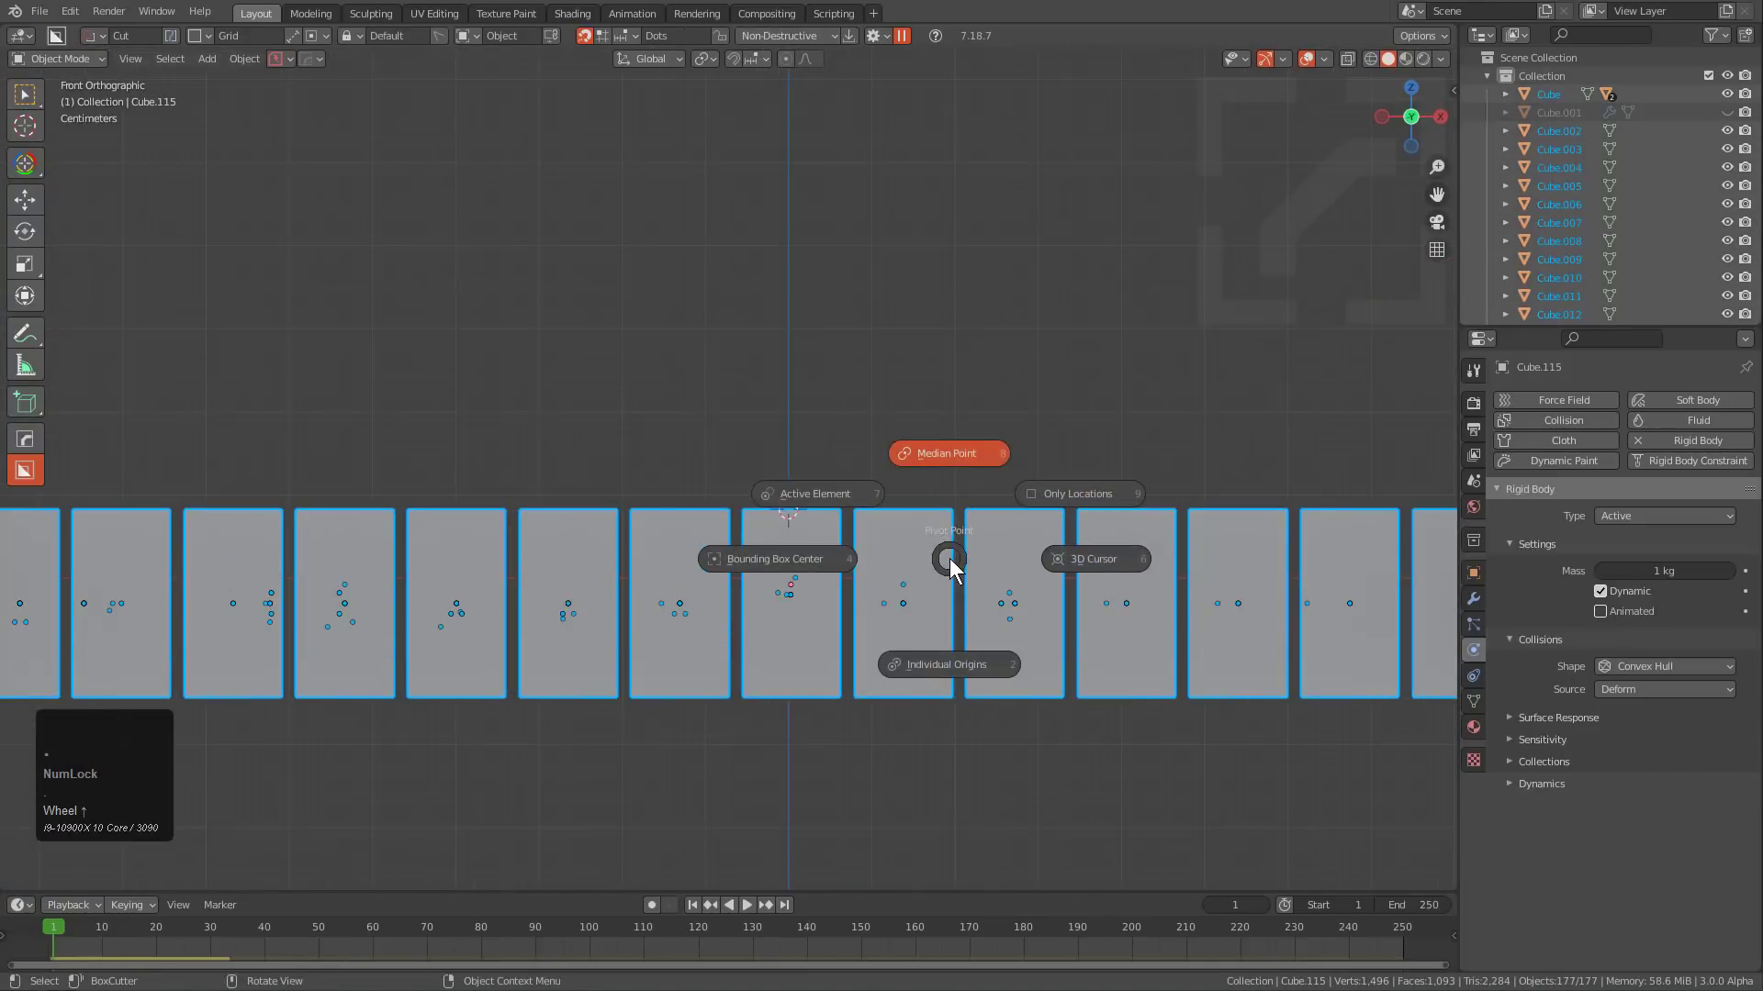
{"action": "left_click", "coordinate": [1093, 562]}
{"action": "key", "text": "s"}
{"action": "key", "text": "z"}
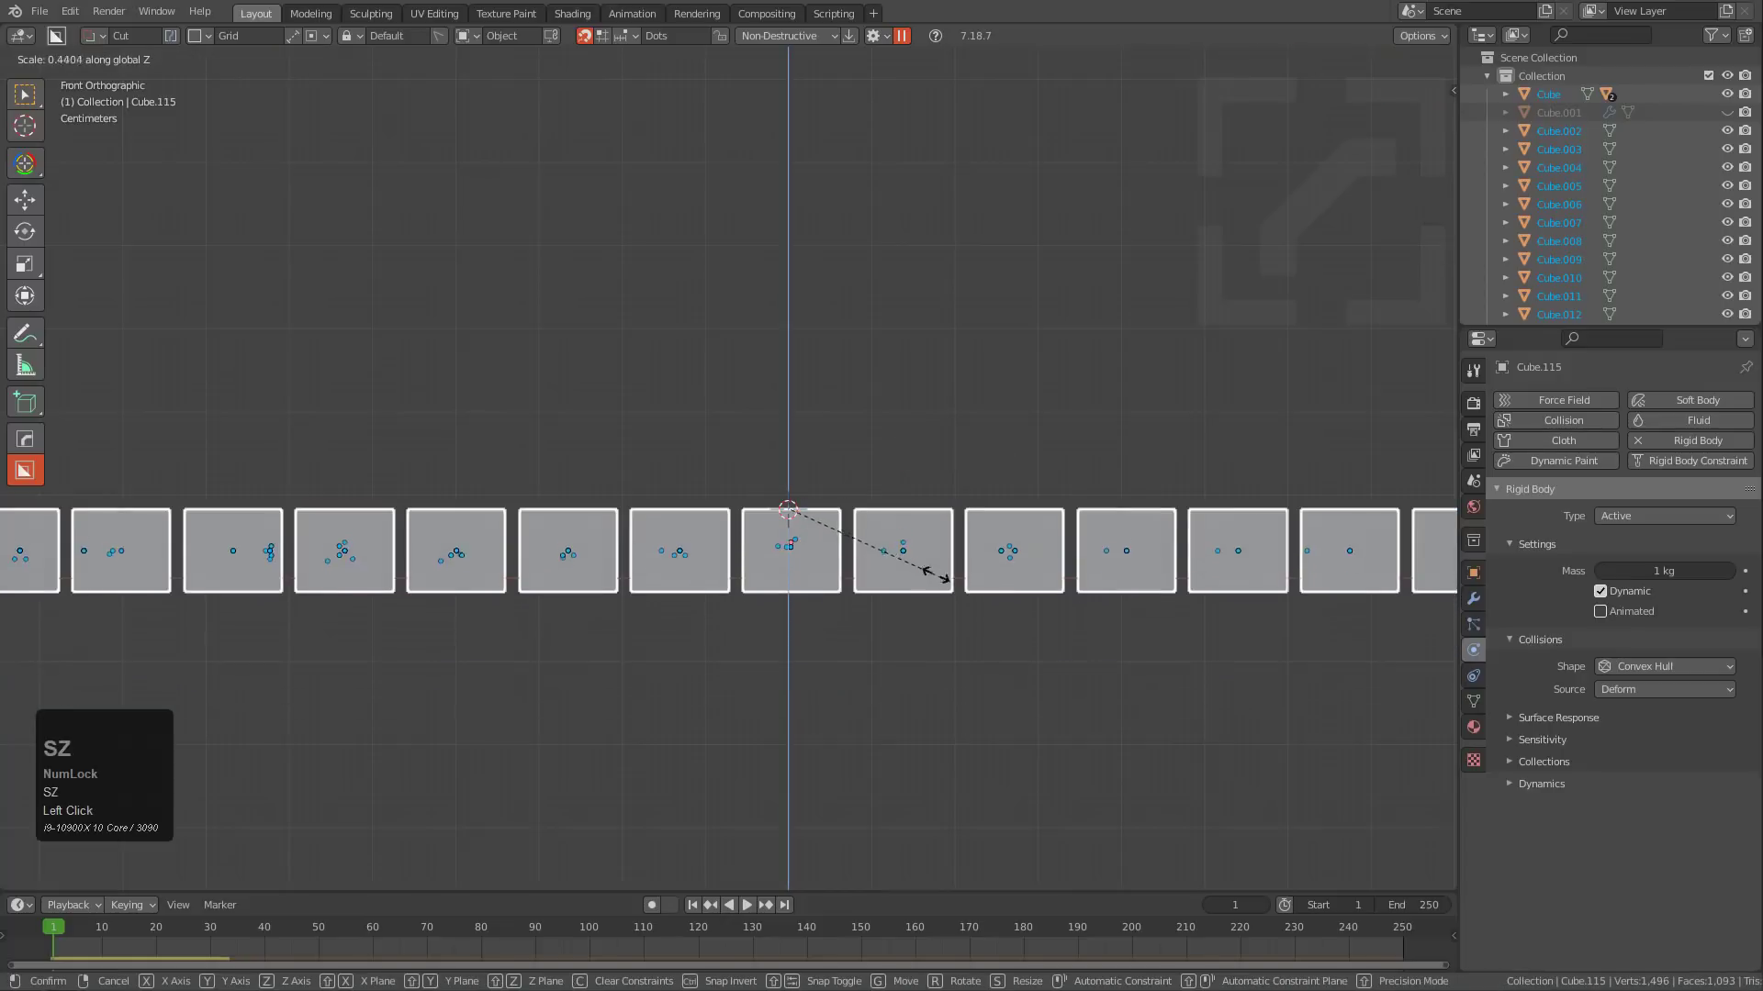
{"action": "left_click", "coordinate": [854, 523]}
{"action": "key", "text": "ctrl+a"}
{"action": "left_click", "coordinate": [788, 343]}
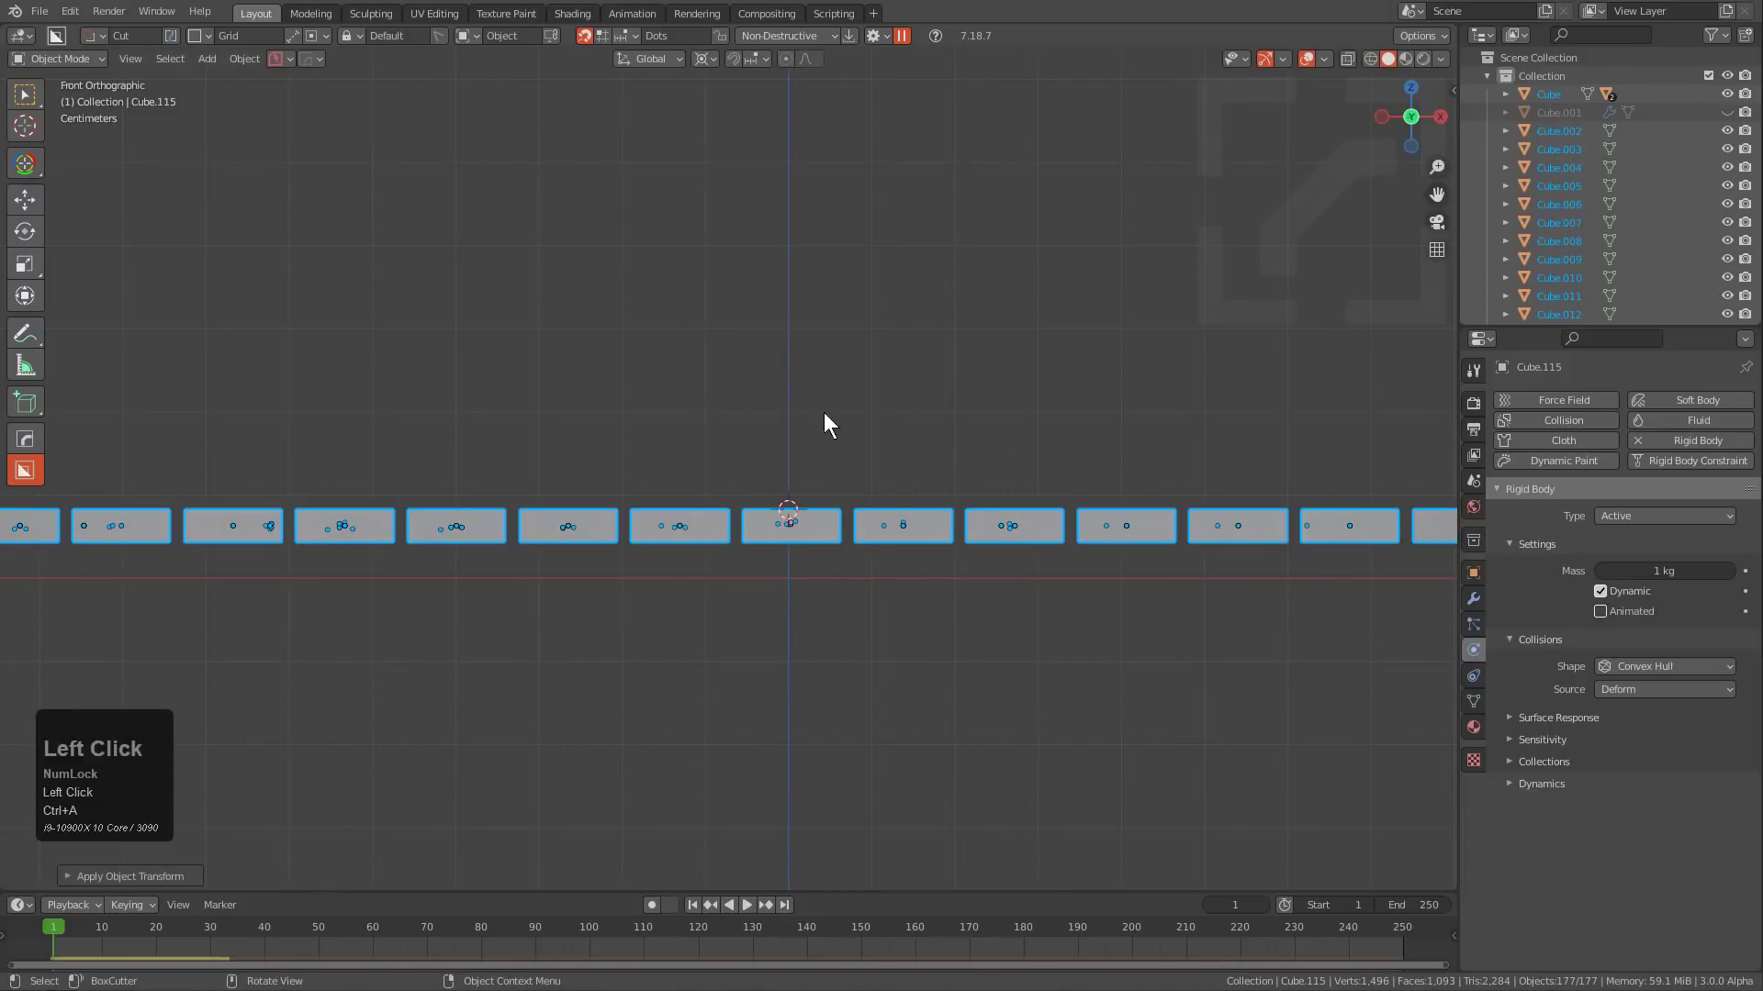
Unhide the Cube.001 and Slice grid objects and deselect everything.
{"action": "middle_click_drag", "start_coordinate": [823, 411], "coordinate": [855, 542]}
{"action": "key", "text": "shift+space"}
{"action": "key", "text": "Escape"}
{"action": "key", "text": "alt+h"}
{"action": "key", "text": "alt+a"}
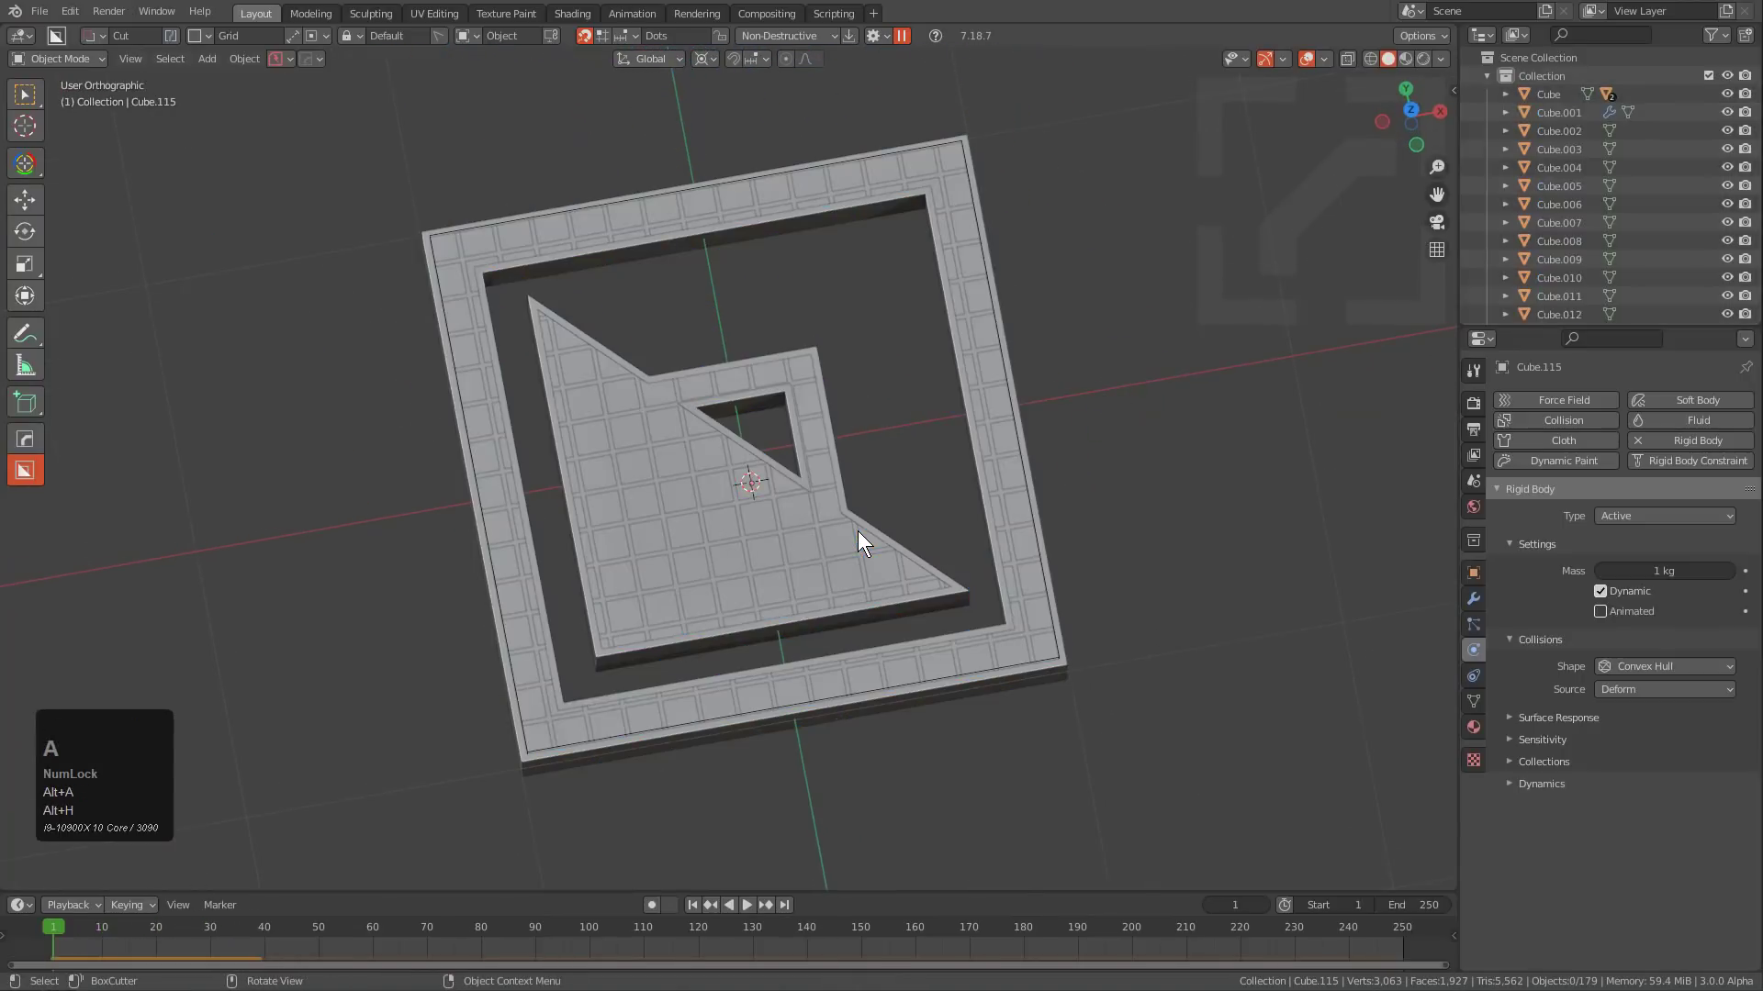
Play the simulation from the top view, comparing the block scatter in perspective and orthographic projection.
{"action": "key", "text": "KP_7"}
{"action": "key", "text": "shift+space"}
{"action": "scroll", "coordinate": [862, 518], "scroll_direction": "down", "scroll_amount": 2}
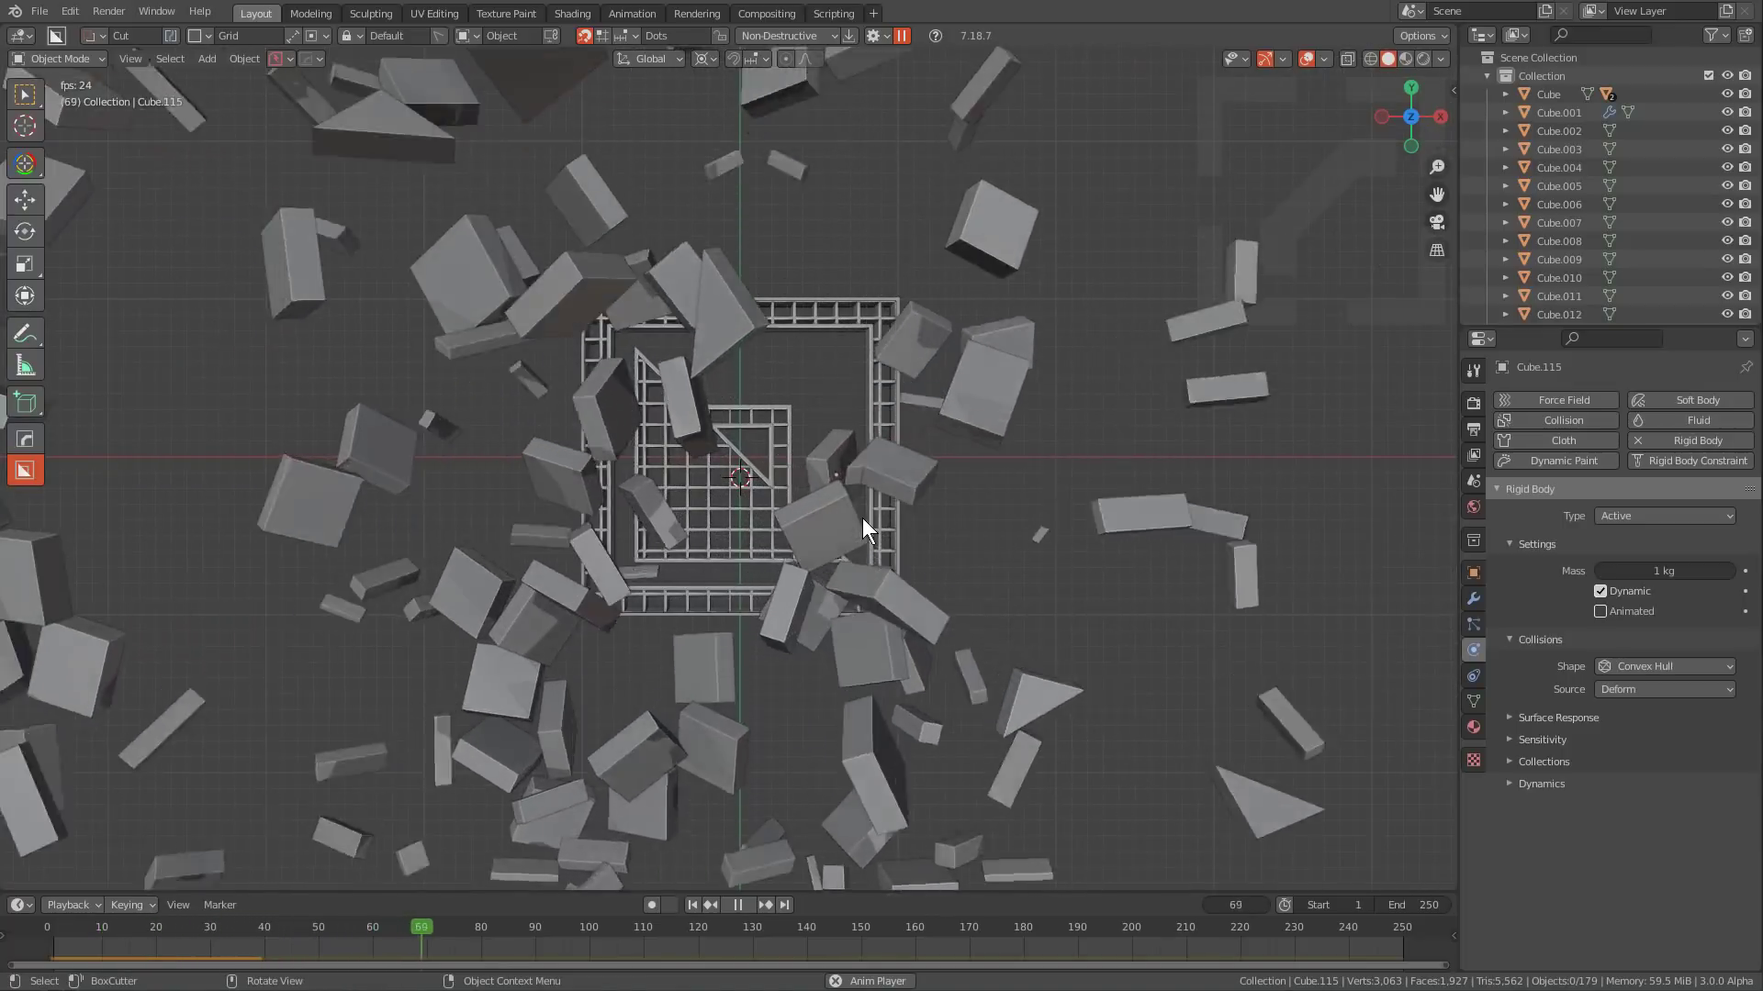
{"action": "key", "text": "KP_5"}
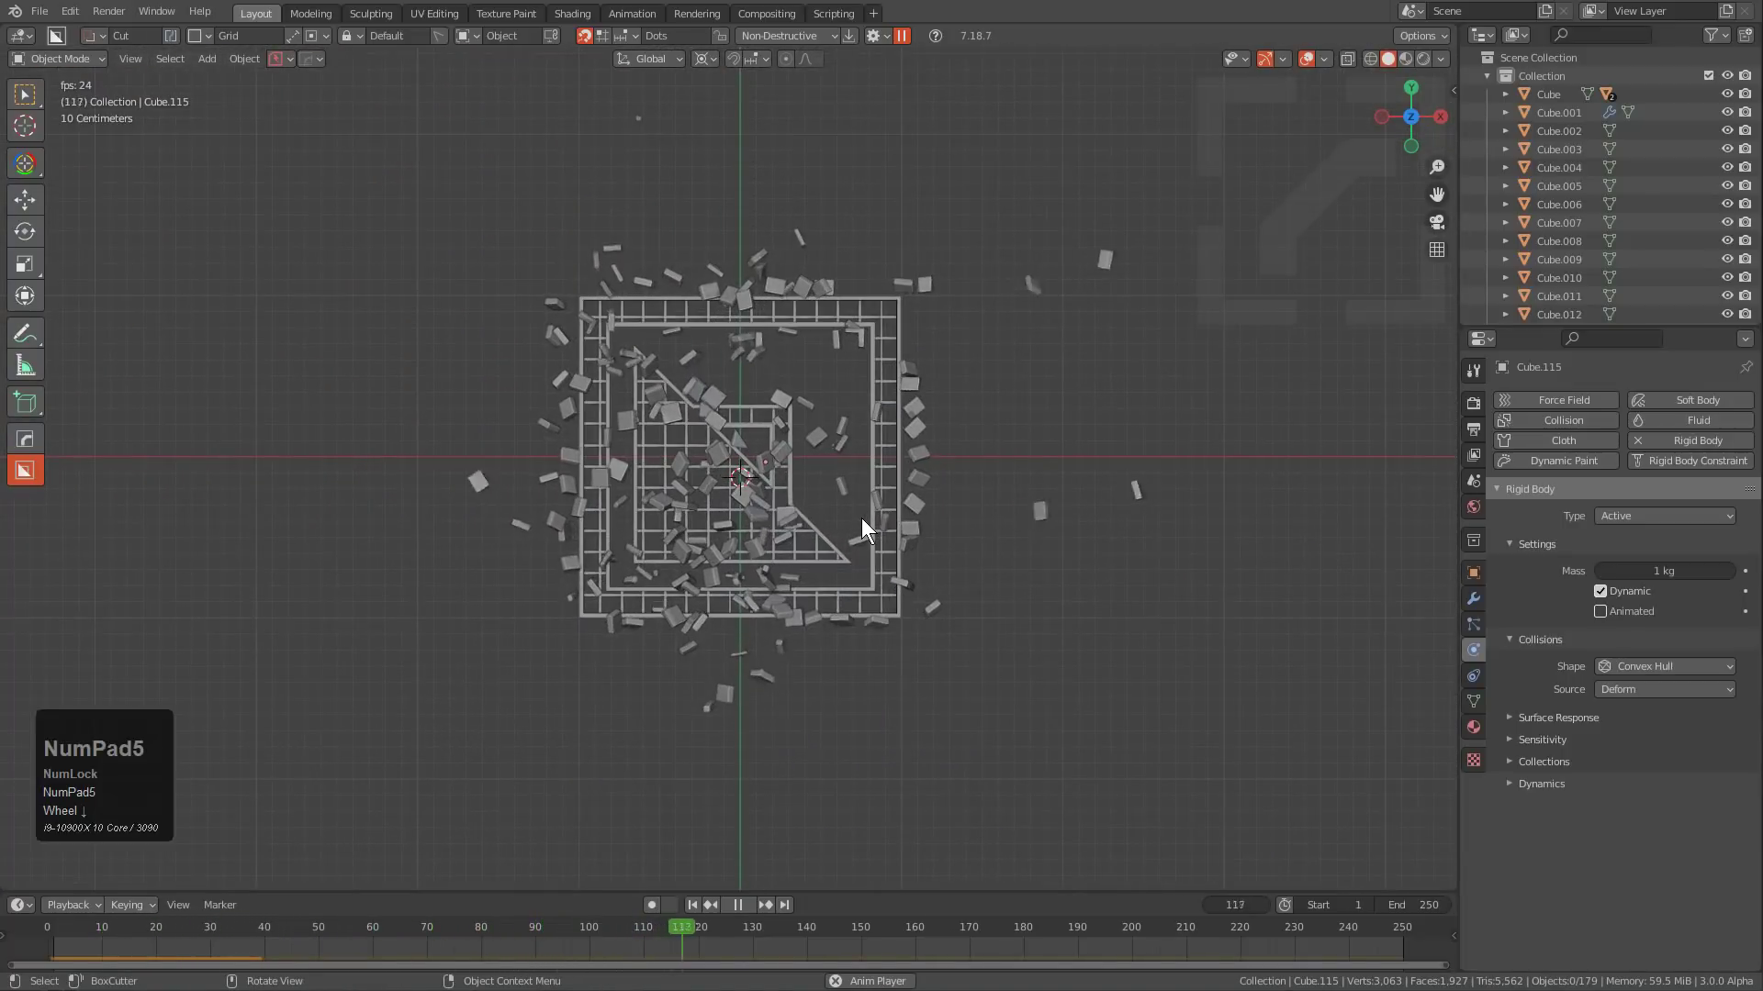
{"action": "key", "text": "shift+Left"}
{"action": "key", "text": "shift+space"}
{"action": "middle_click_drag", "start_coordinate": [861, 518], "coordinate": [861, 481]}
{"action": "key", "text": "KP_7"}
{"action": "key", "text": "KP_5"}
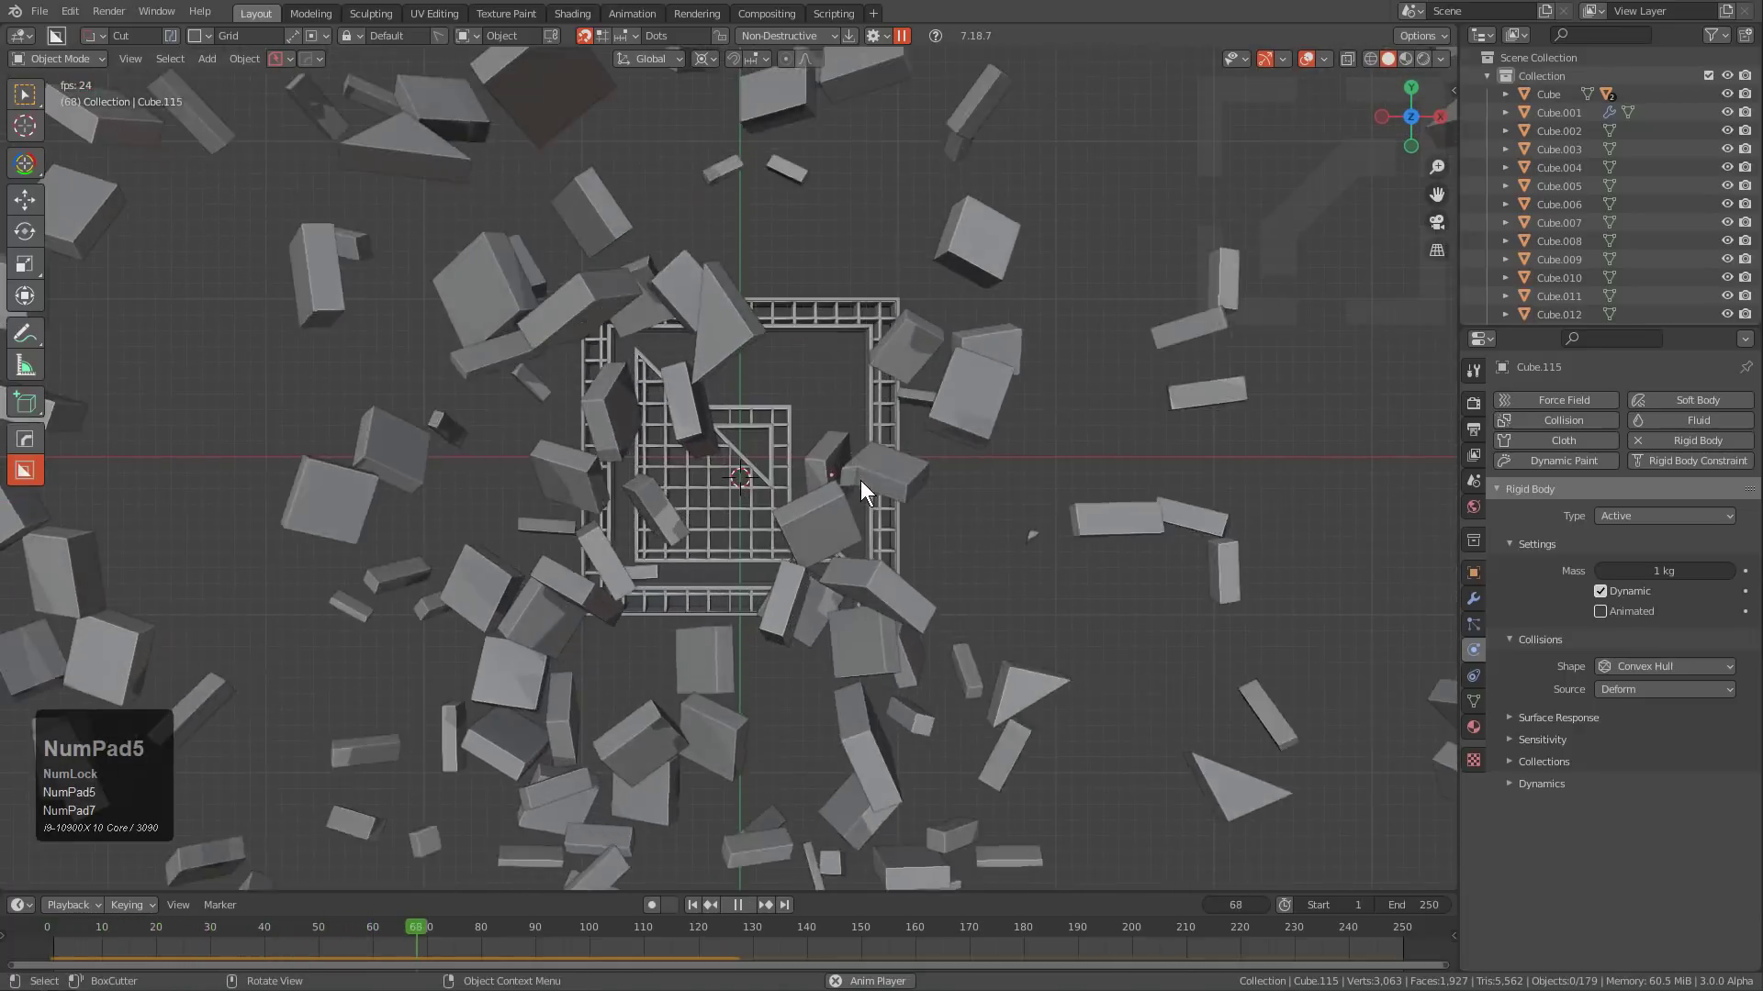
{"action": "key", "text": "KP_5"}
{"action": "key", "text": "shift+Left"}
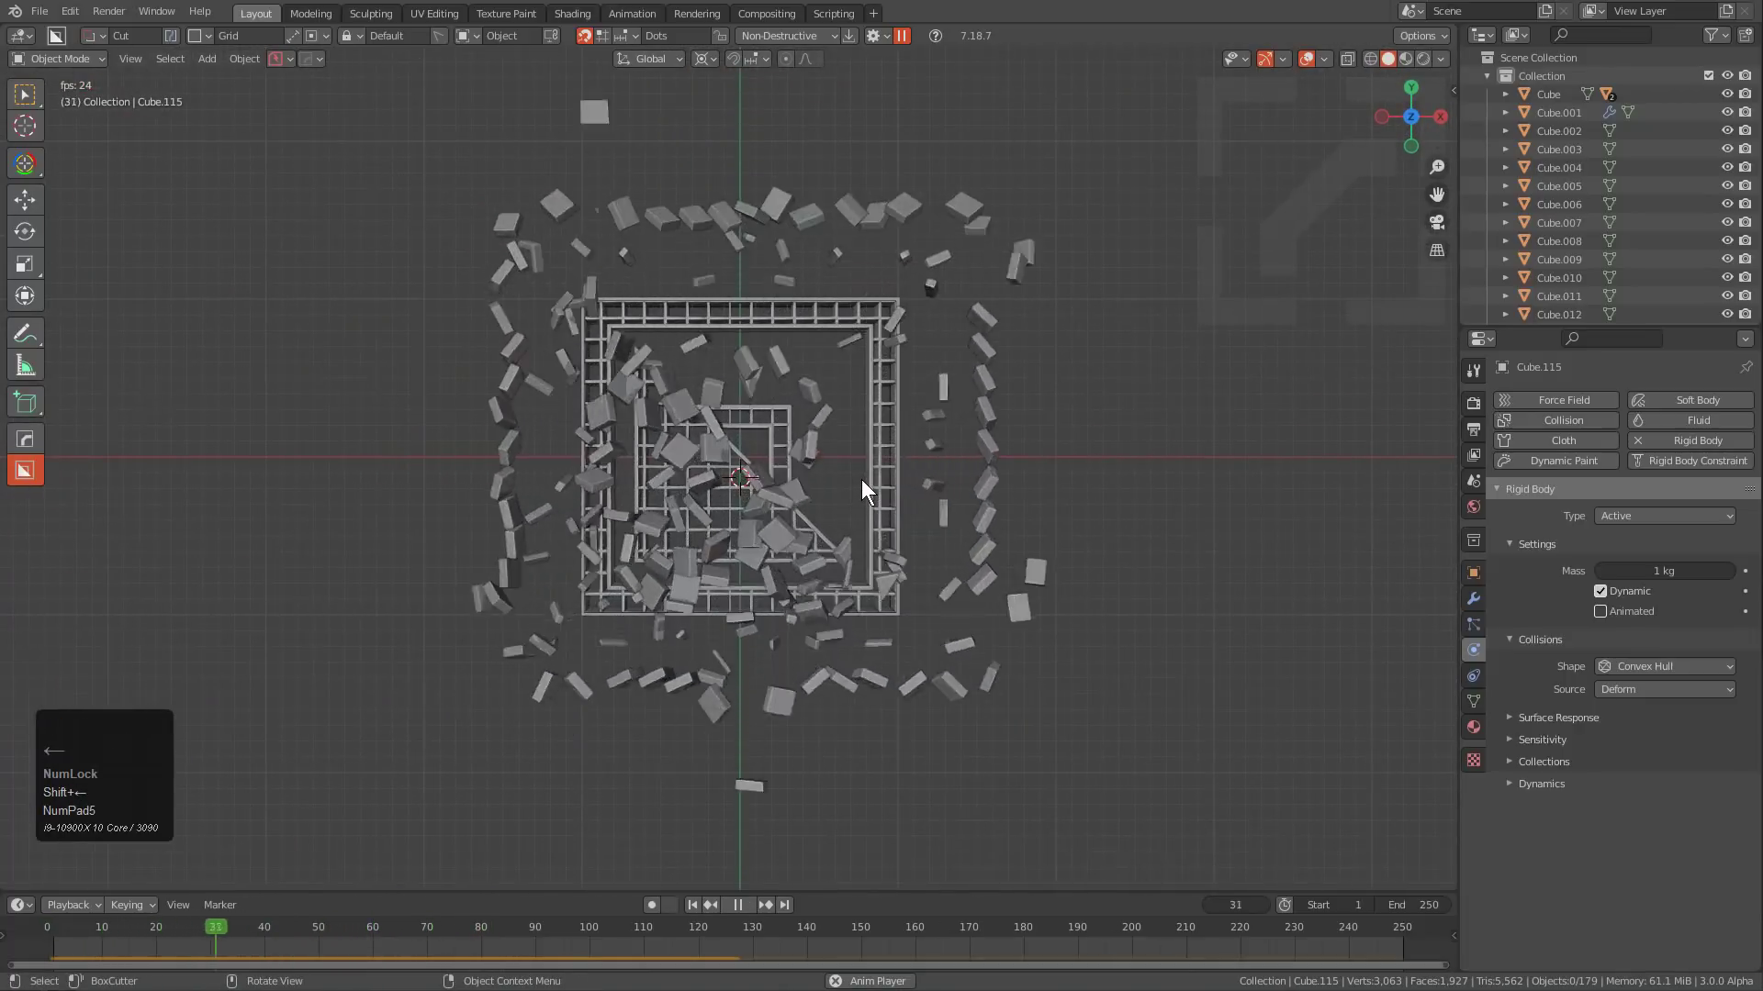
{"action": "scroll", "coordinate": [862, 468], "scroll_direction": "up", "scroll_amount": 3}
{"action": "scroll", "coordinate": [764, 516], "scroll_direction": "down", "scroll_amount": 3}
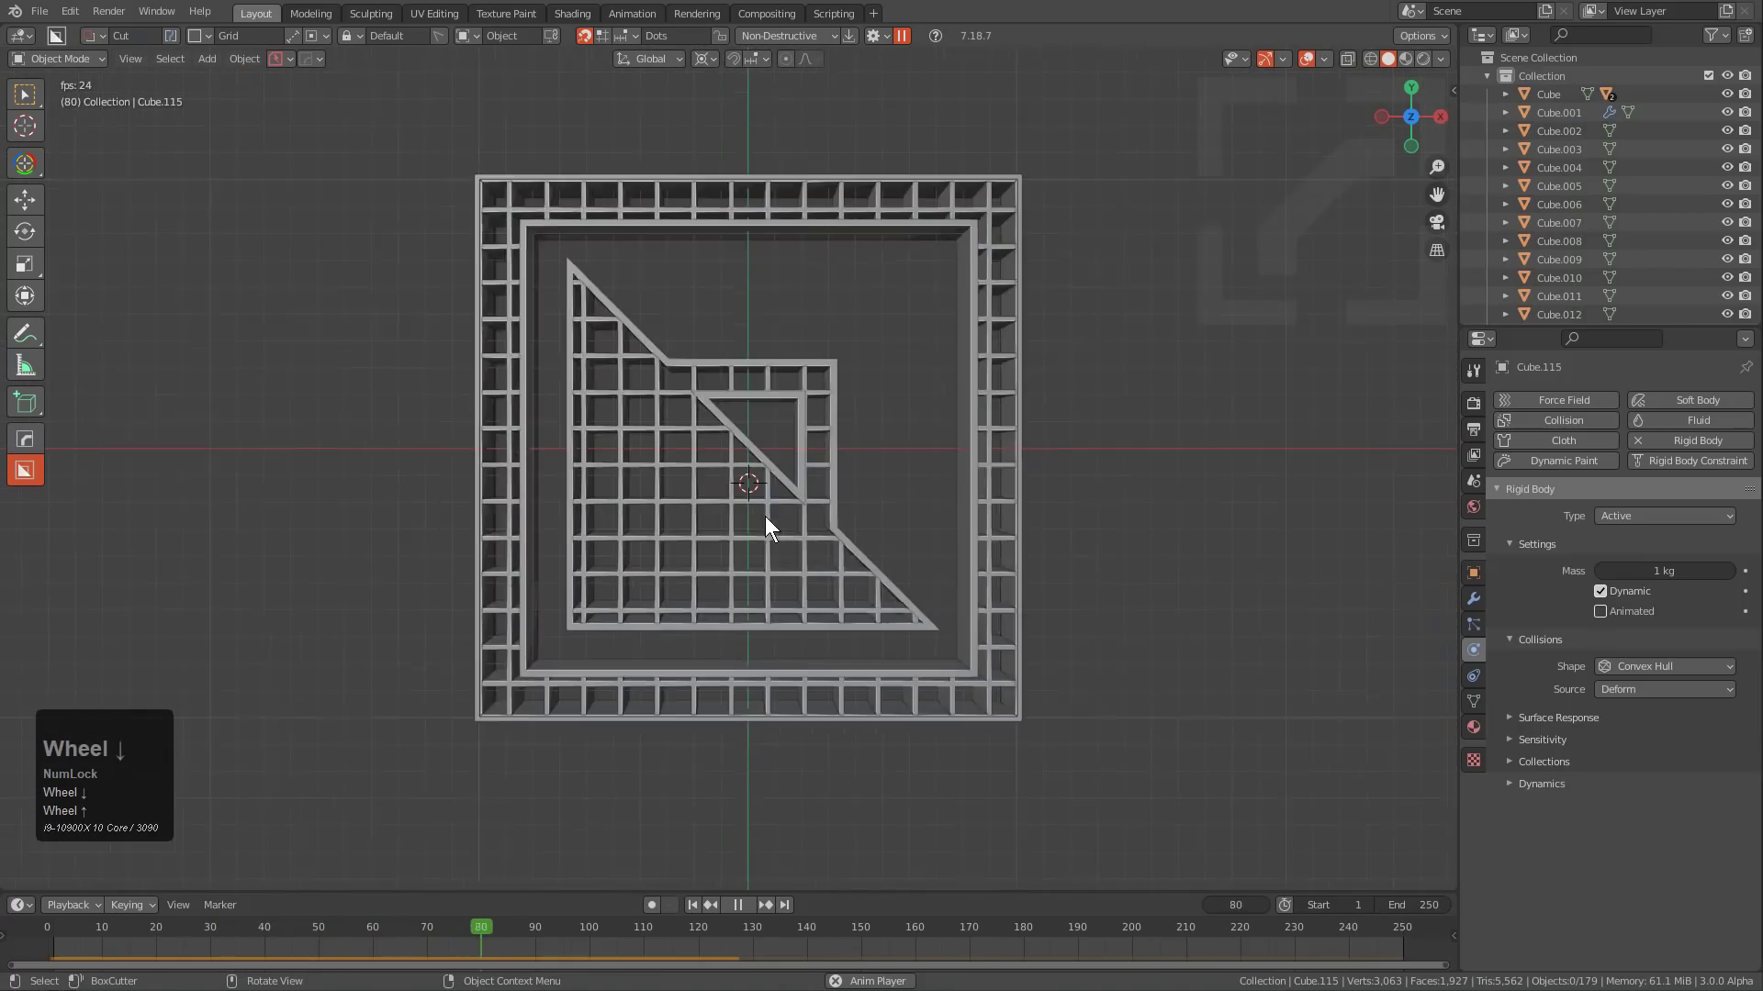
{"action": "key", "text": "shift+Left"}
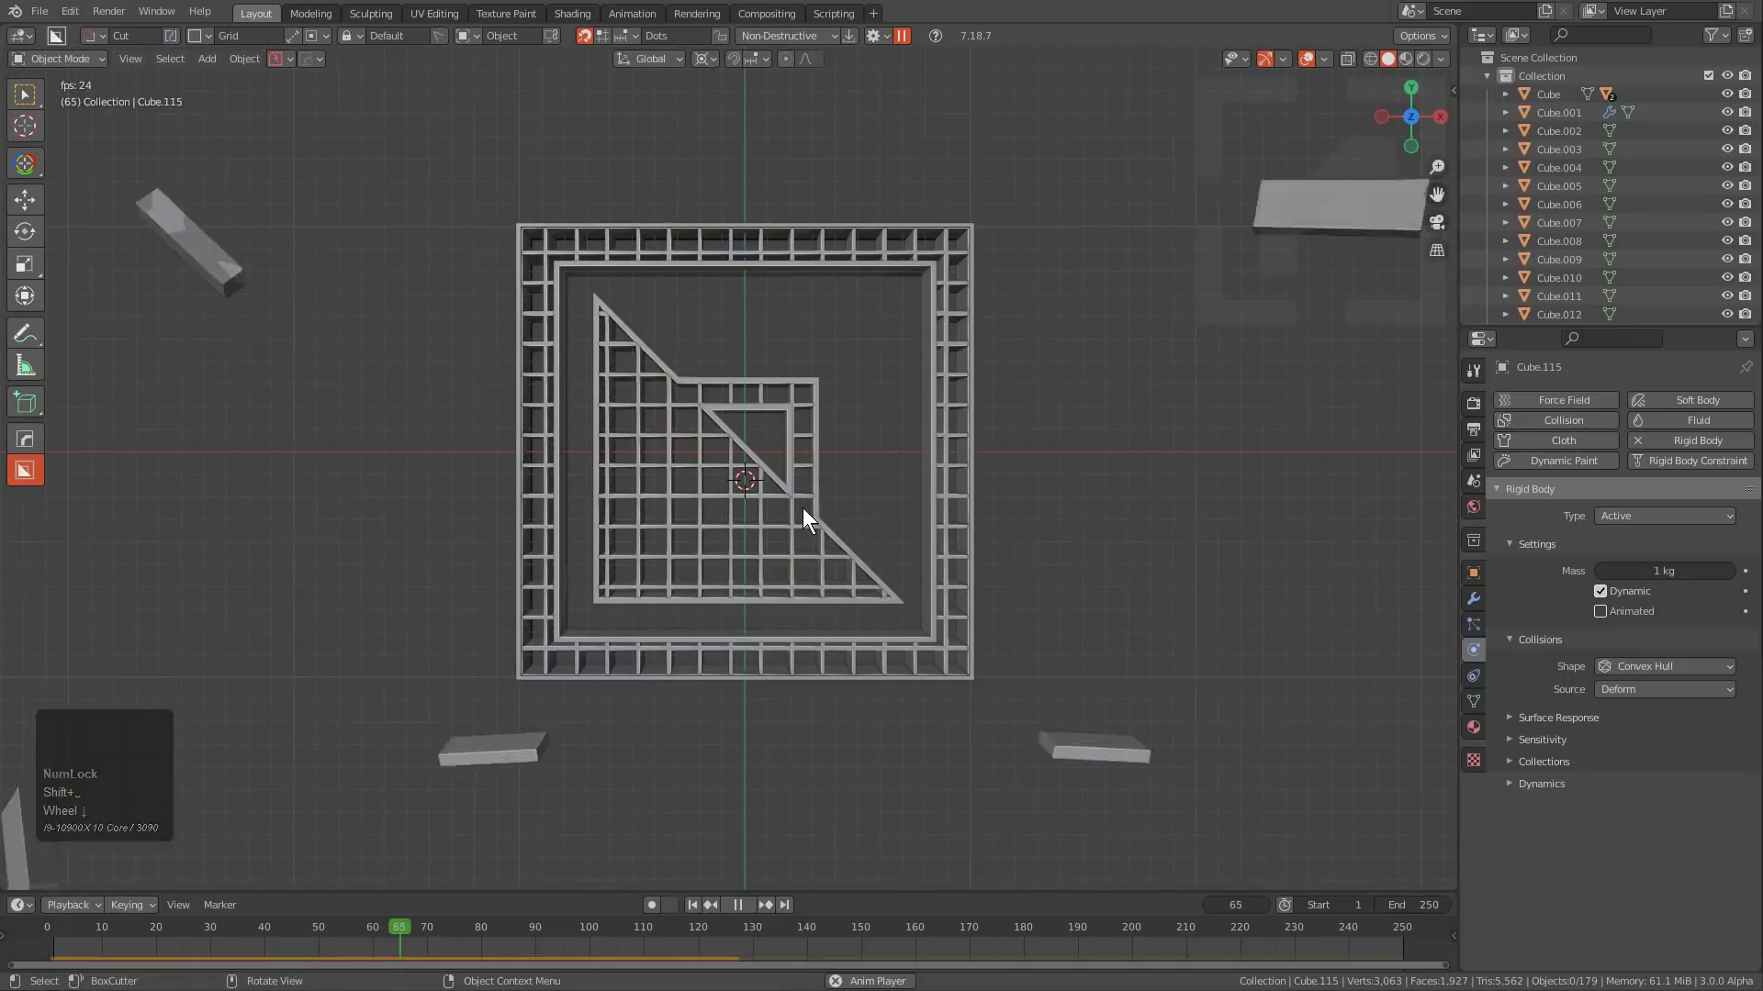
Replay the simulation from an angled perspective view and return to the first frame.
{"action": "key", "text": "shift+Left"}
{"action": "middle_click_drag", "start_coordinate": [803, 508], "coordinate": [827, 457]}
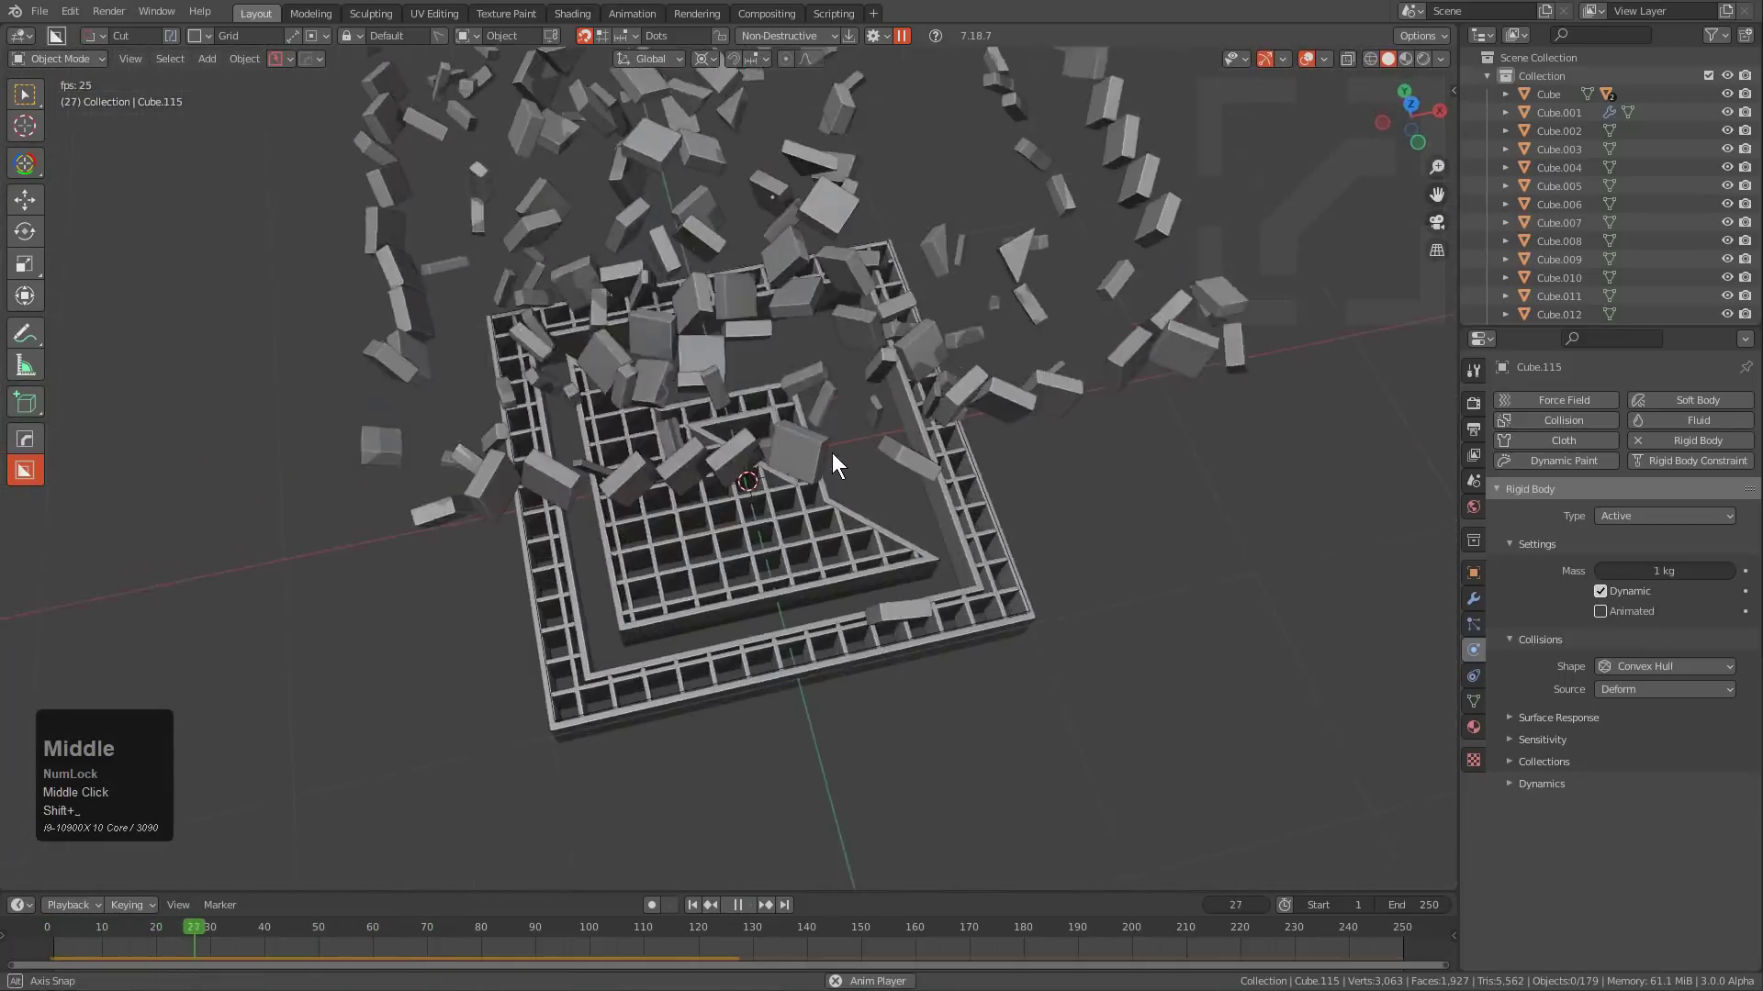
{"action": "scroll", "coordinate": [840, 450], "scroll_direction": "down", "scroll_amount": 2}
{"action": "key", "text": "shift+Left"}
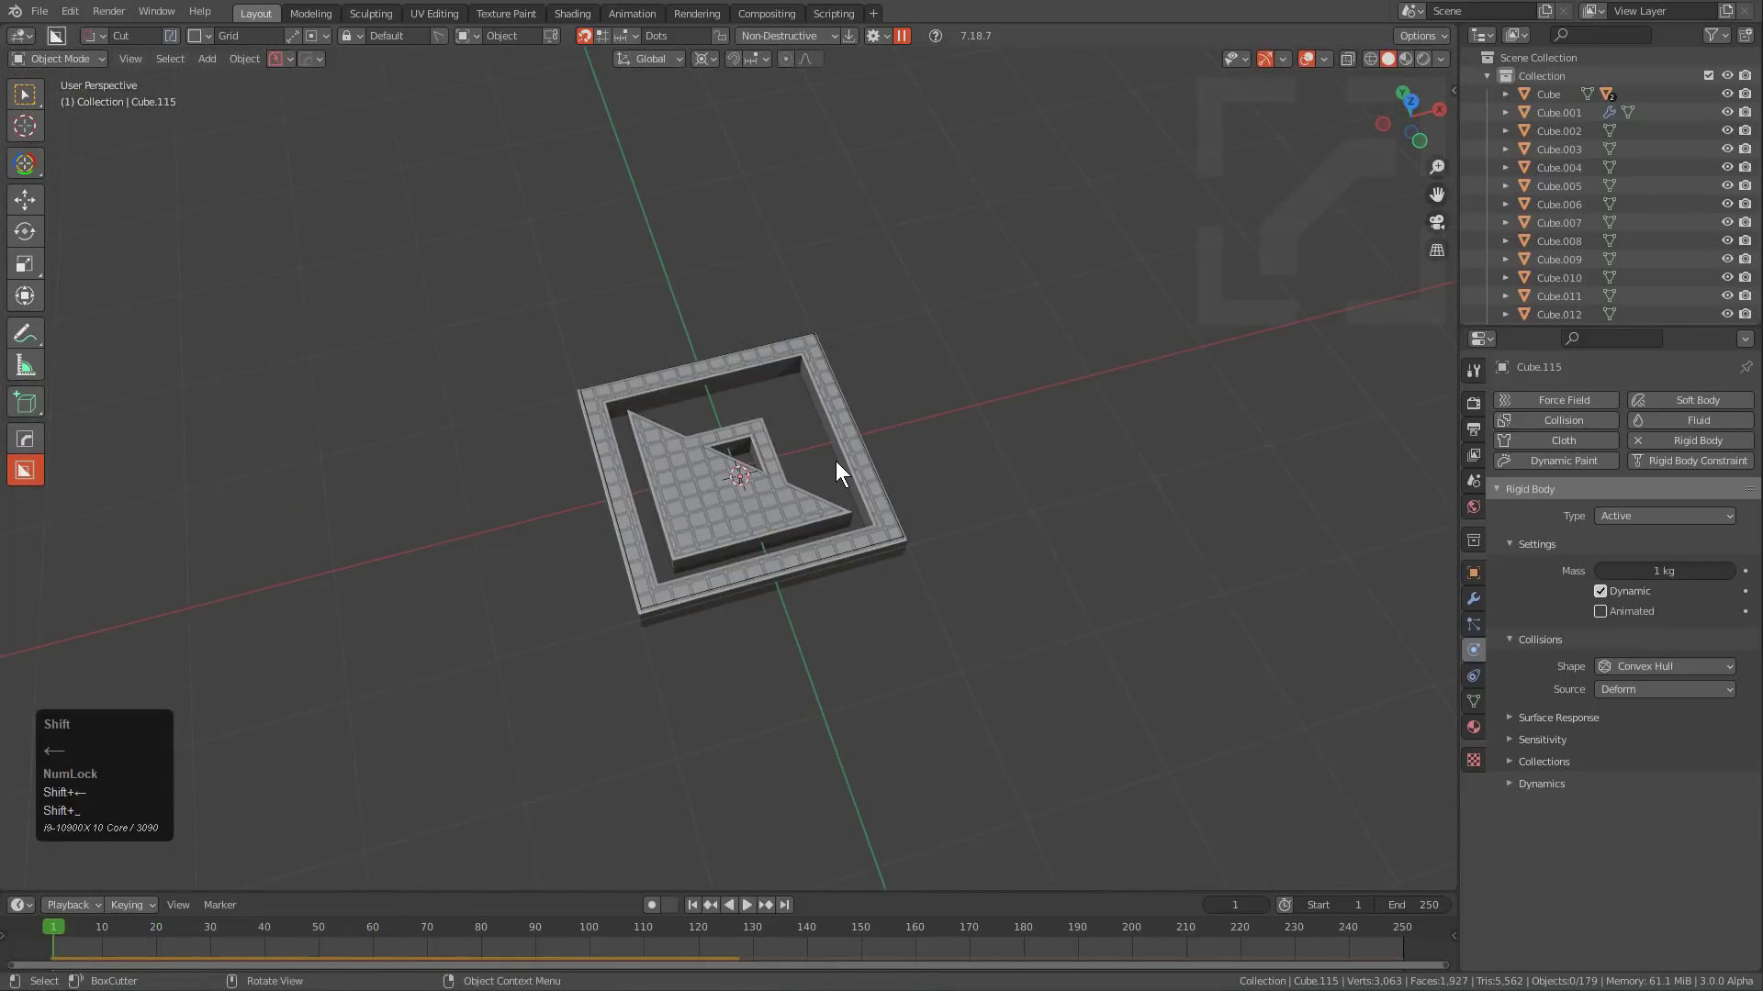
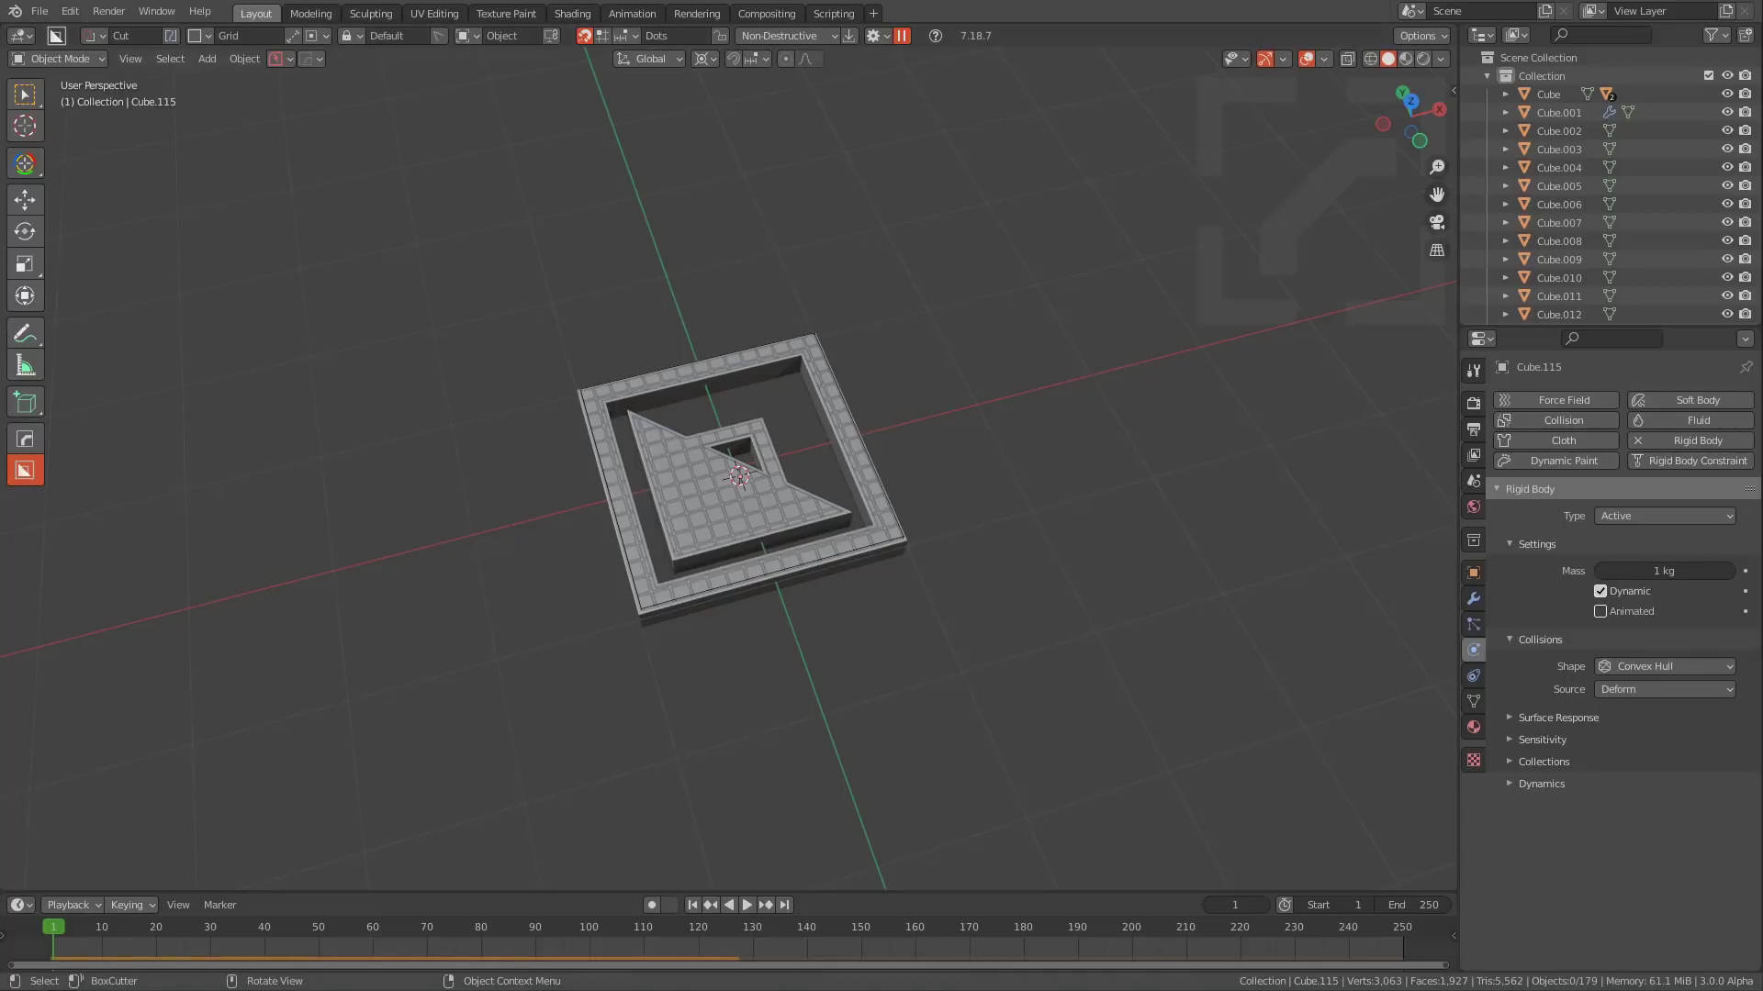
Undo the accidental BoxCutter extrude and display the Commotion add-on's Animation Offset settings.
{"action": "key", "text": "n"}
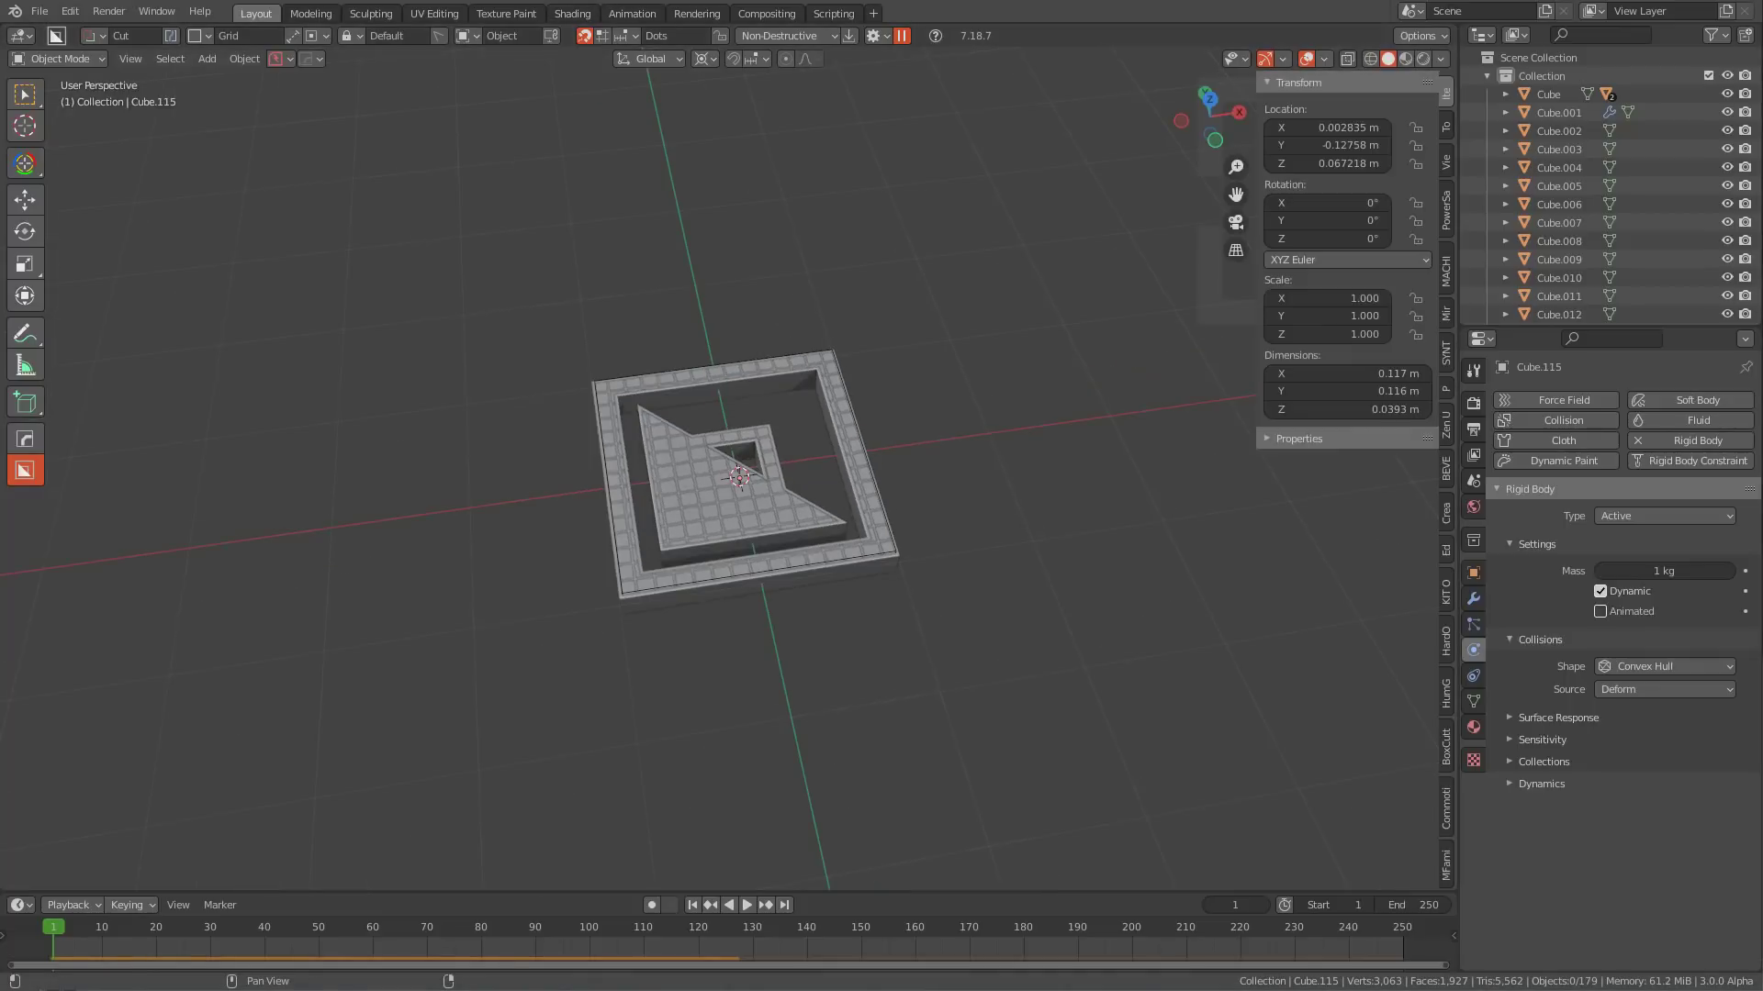
{"action": "left_click", "coordinate": [1442, 798]}
{"action": "left_click", "coordinate": [1448, 812]}
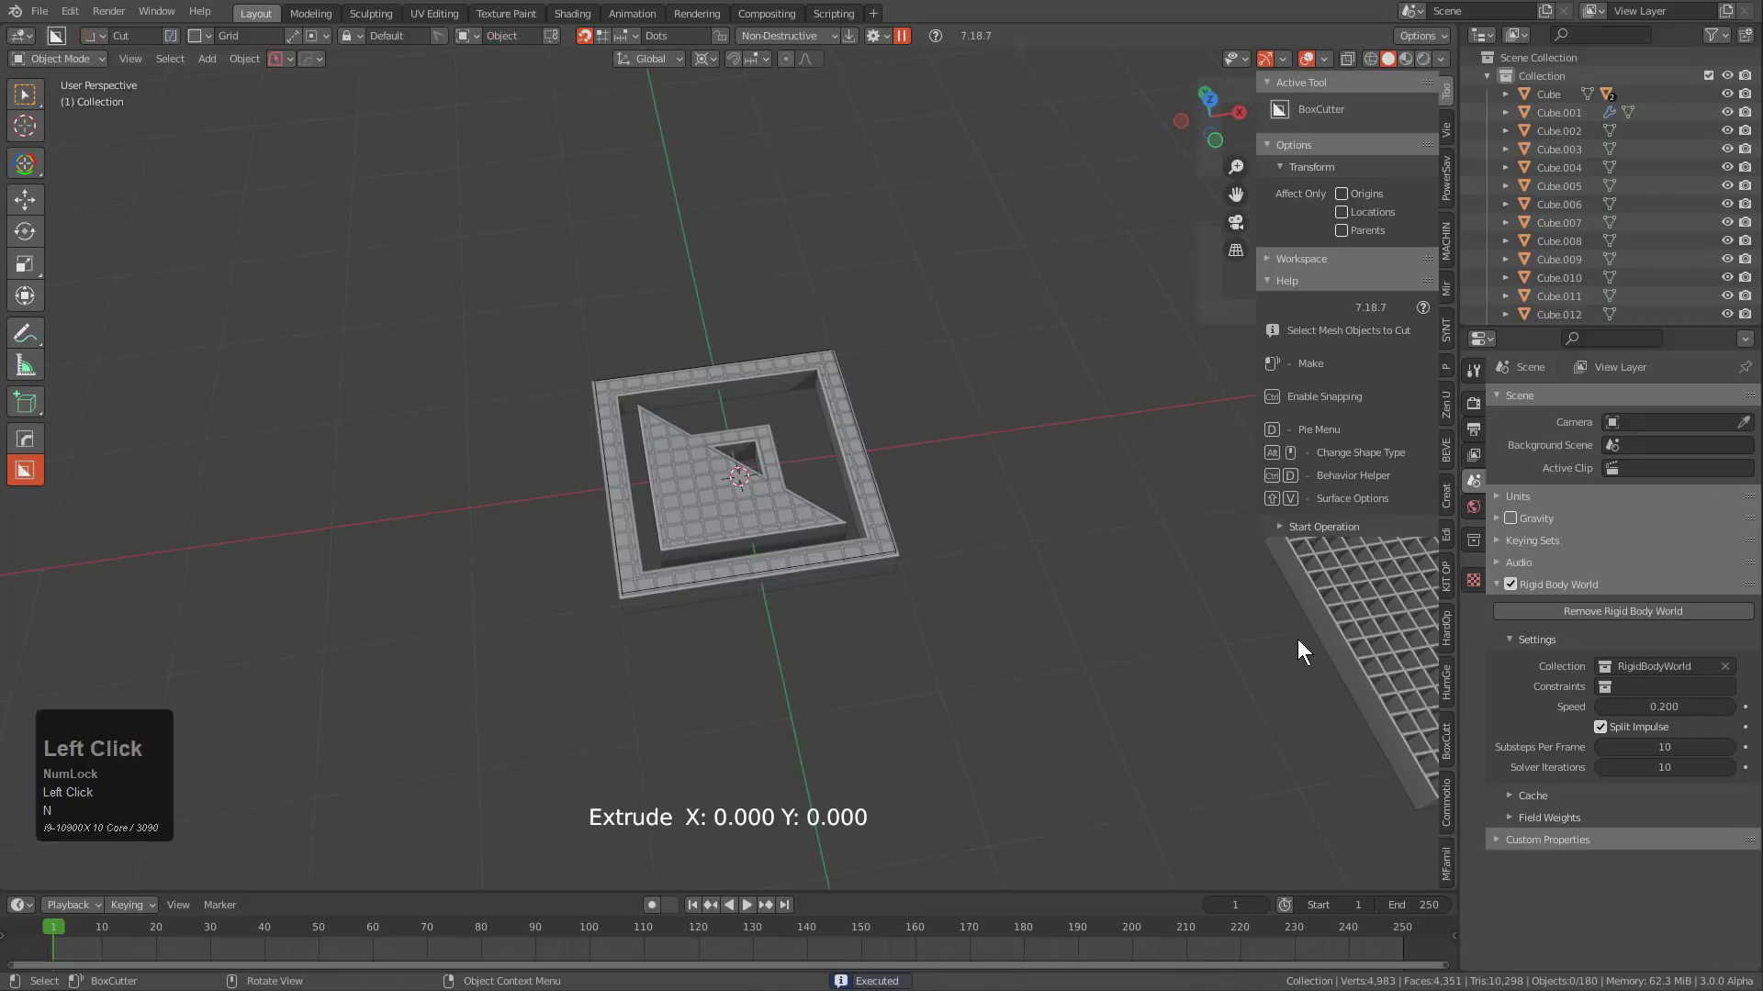
{"action": "scroll", "coordinate": [1159, 610], "scroll_direction": "down", "scroll_amount": 2}
{"action": "key", "text": "ctrl+z"}
{"action": "left_click", "coordinate": [1447, 813]}
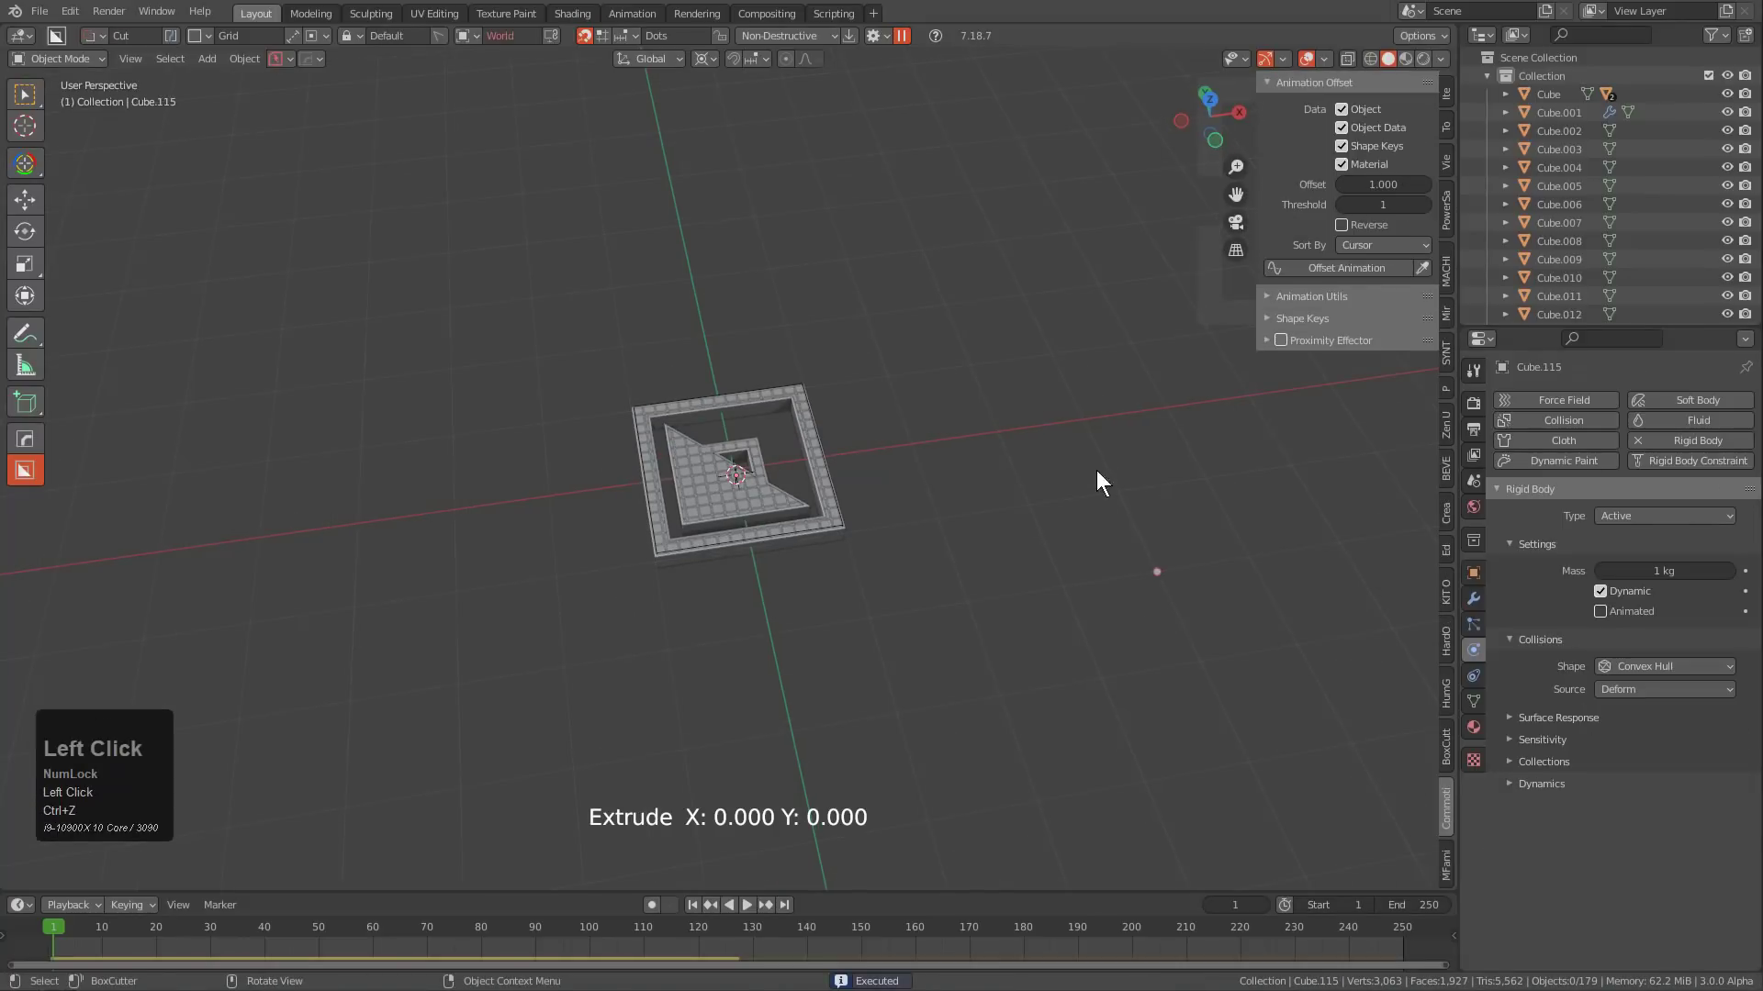
Play the simulation from above and from an angle, stopping while the blocks are scattered in the air.
{"action": "scroll", "coordinate": [1097, 469], "scroll_direction": "up", "scroll_amount": 2}
{"action": "middle_click", "coordinate": [872, 394]}
{"action": "middle_click_drag", "start_coordinate": [871, 395], "coordinate": [827, 414], "text": "alt"}
{"action": "scroll", "coordinate": [844, 432], "scroll_direction": "up", "scroll_amount": 3}
{"action": "key", "text": "space"}
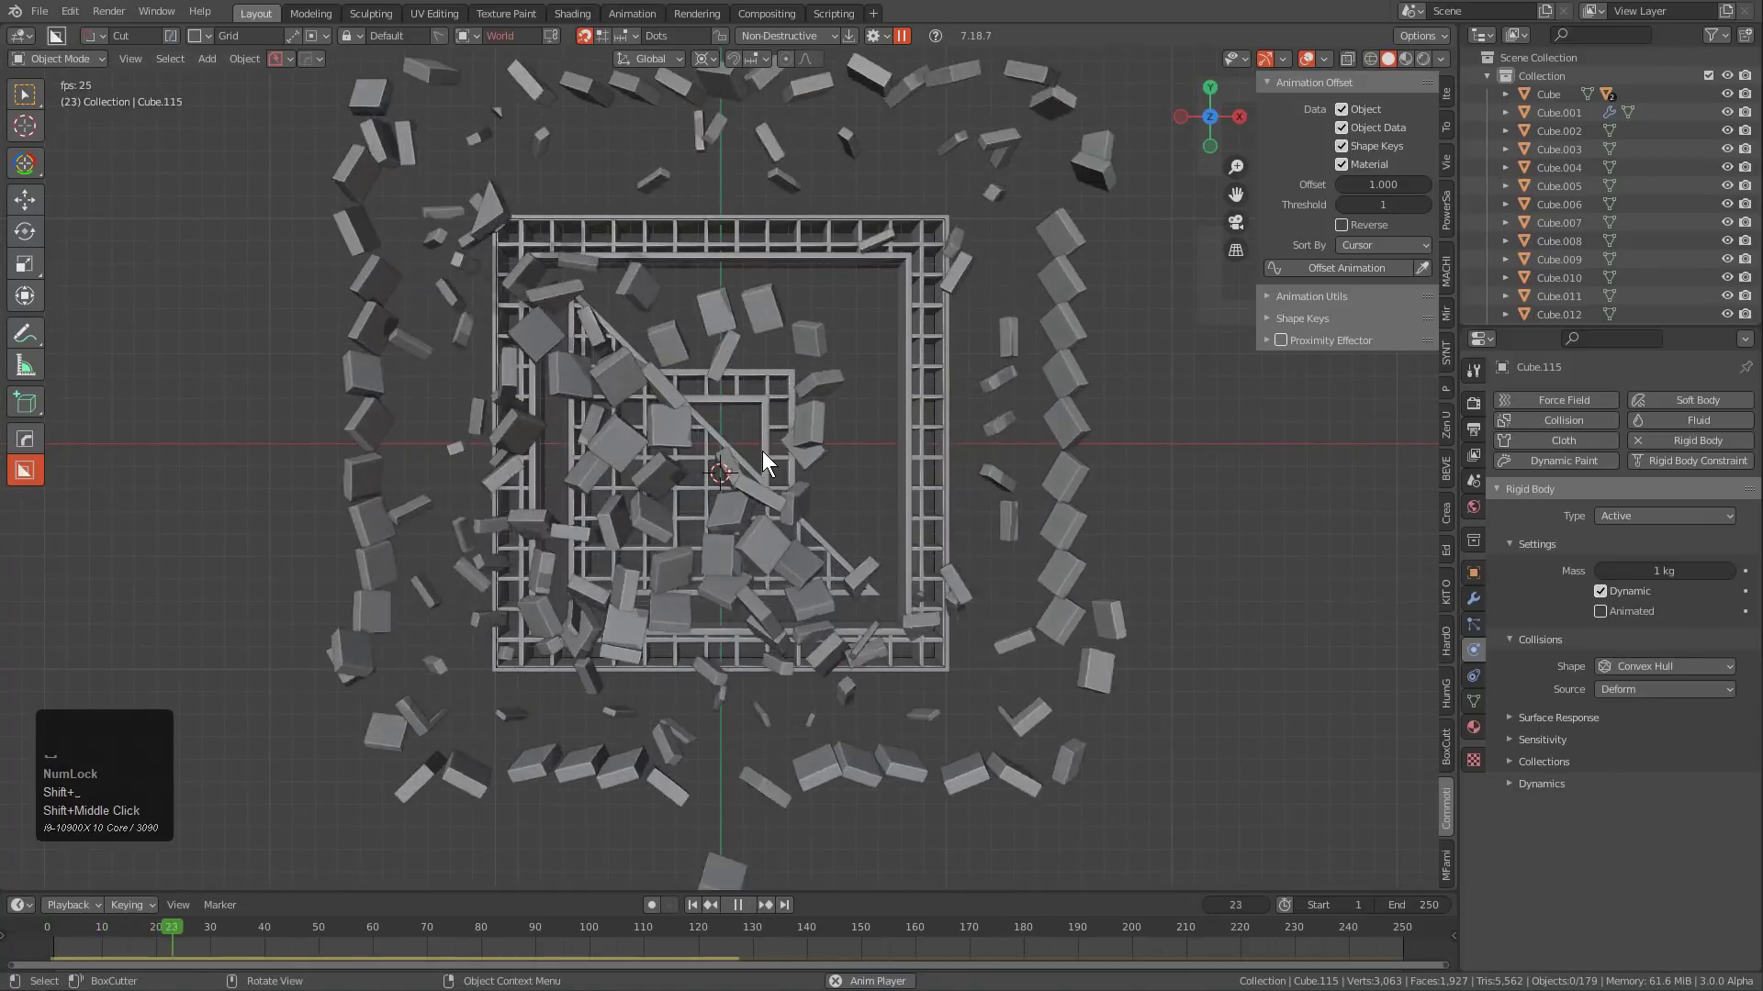
{"action": "middle_click_drag", "start_coordinate": [733, 555], "coordinate": [736, 433]}
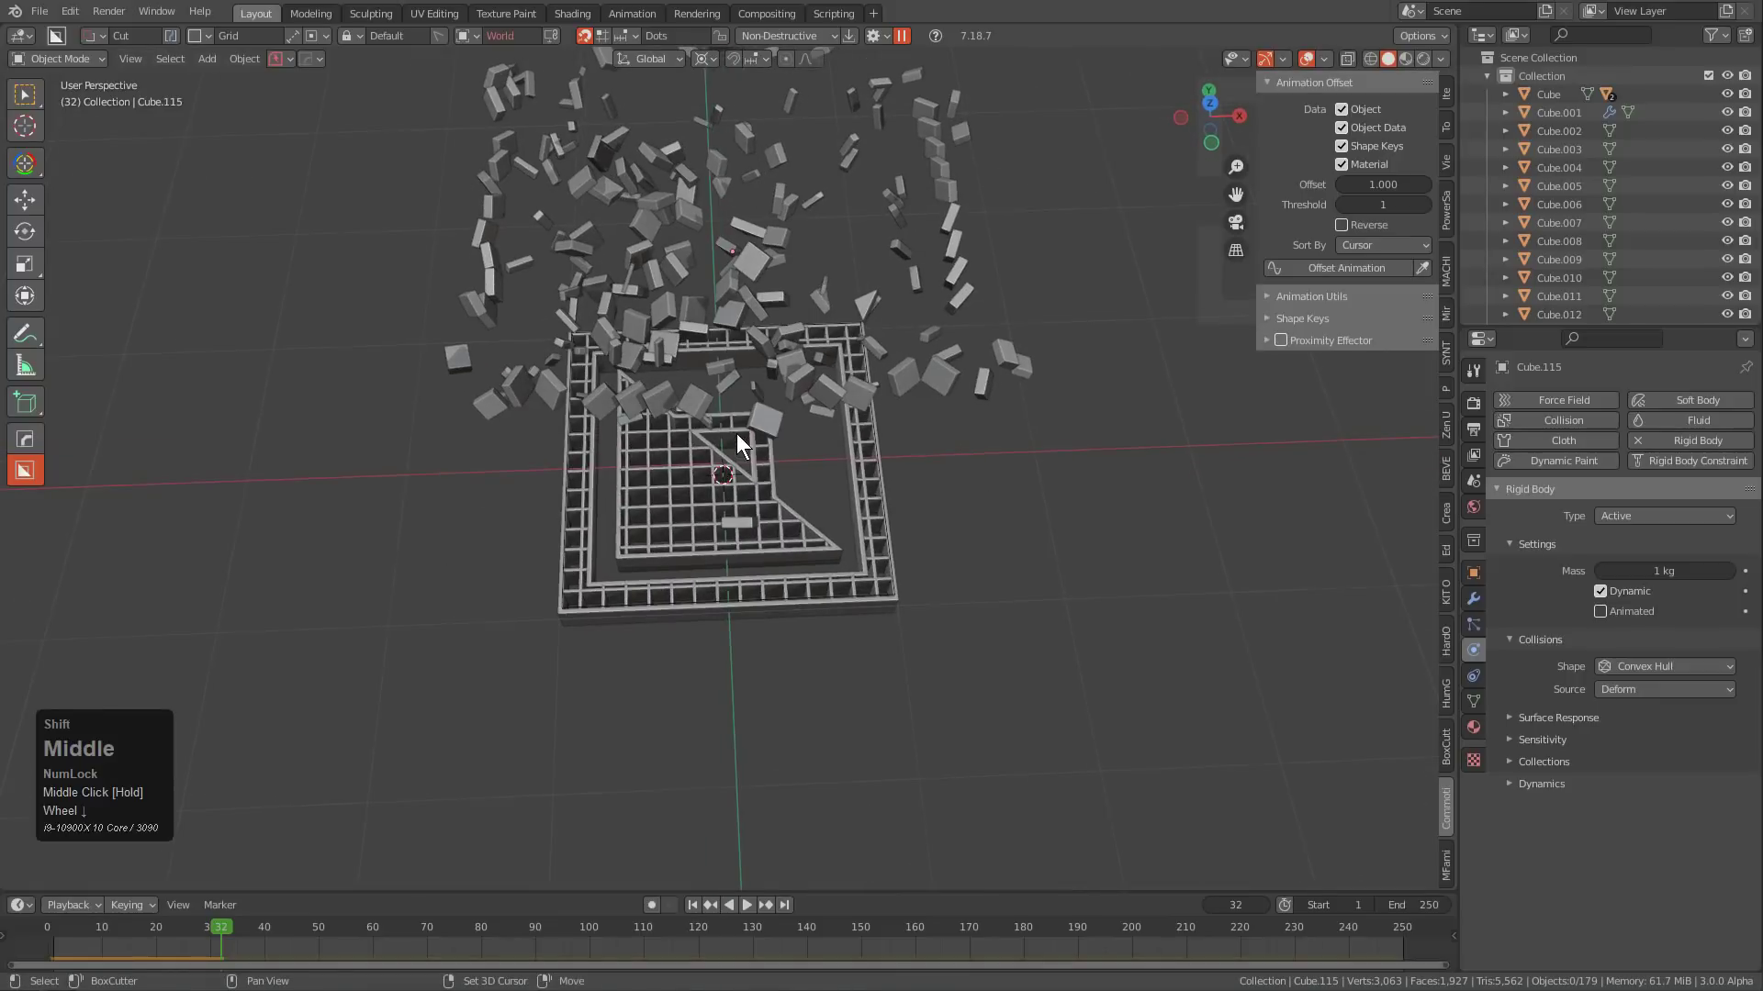
Add a Turbulence force field and raise it along Z above the grid.
{"action": "key", "text": "shift+a"}
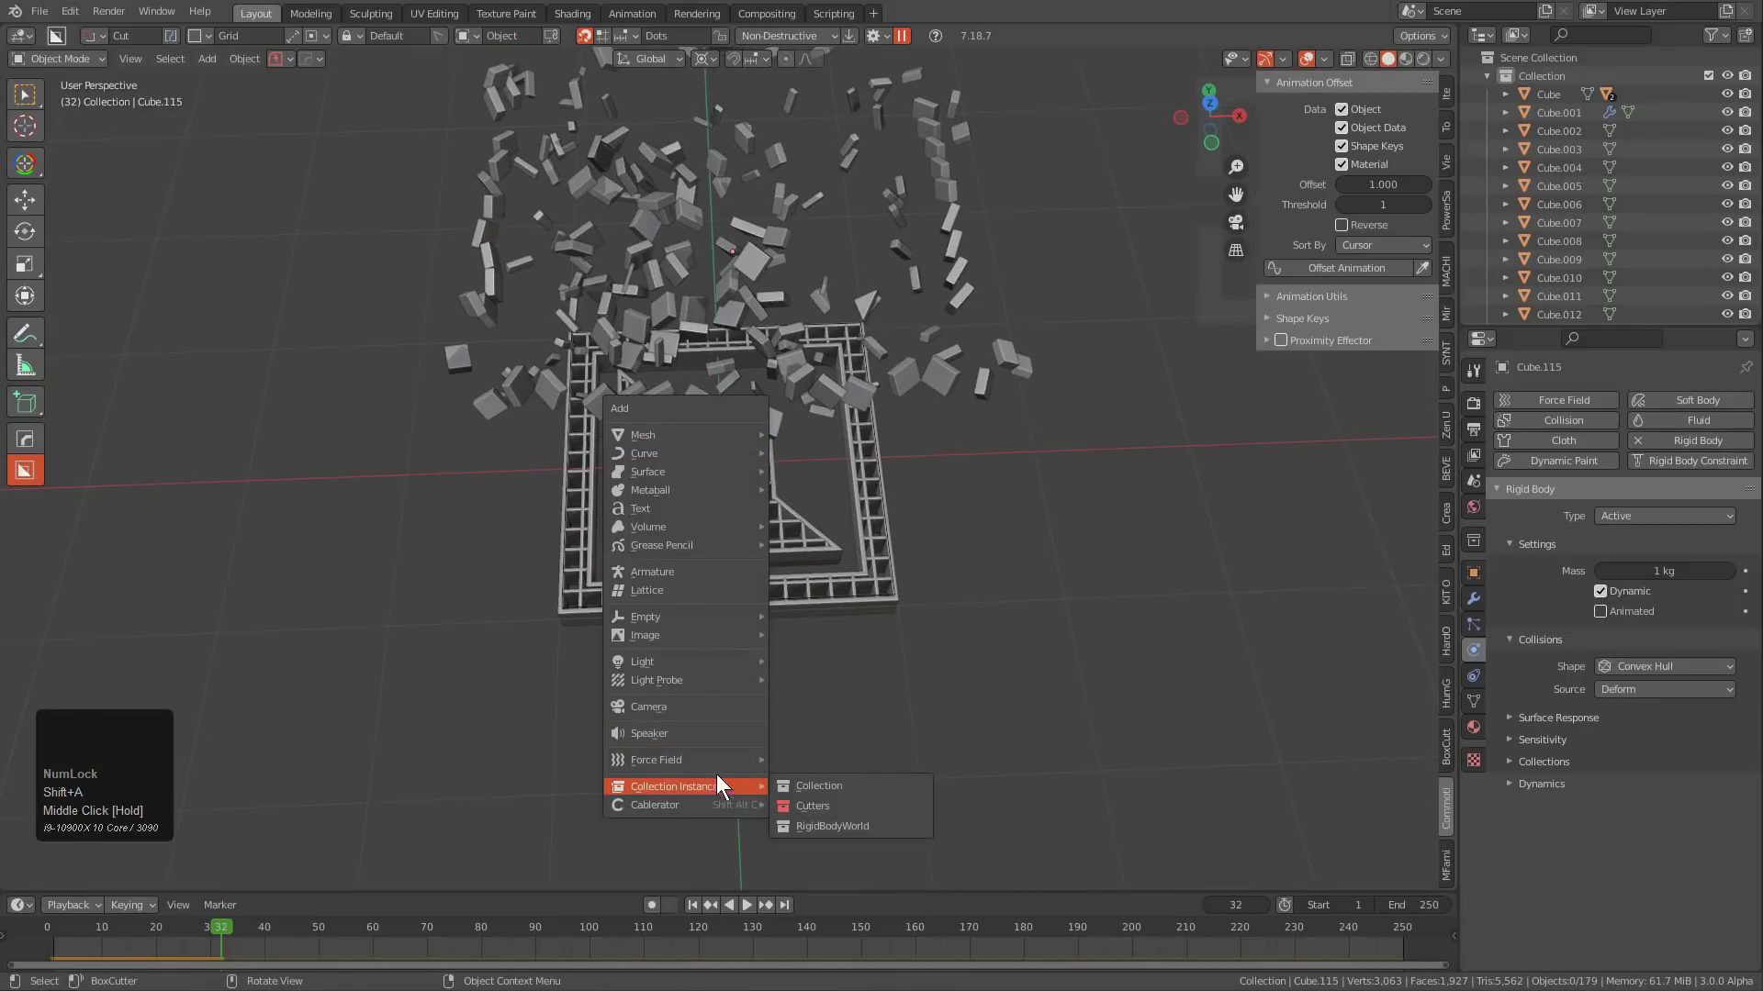
{"action": "mouse_move", "coordinate": [721, 760]}
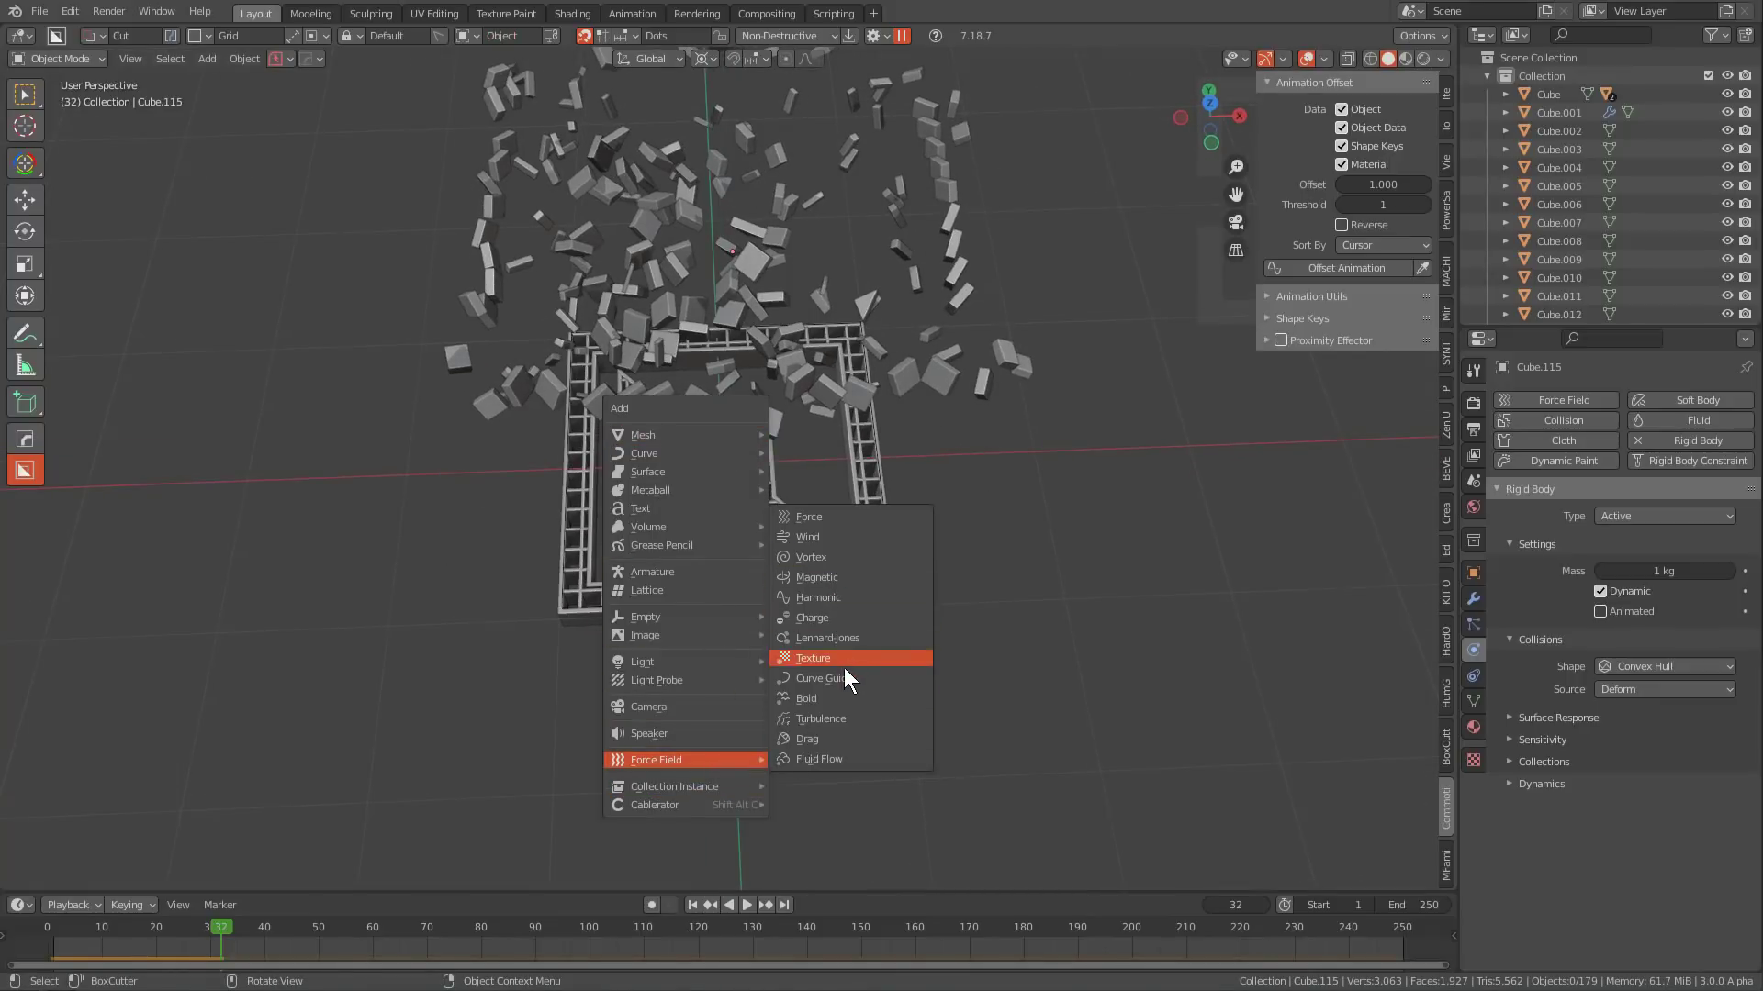
{"action": "left_click", "coordinate": [841, 720]}
{"action": "key", "text": "g"}
{"action": "key", "text": "z"}
{"action": "left_click", "coordinate": [824, 538]}
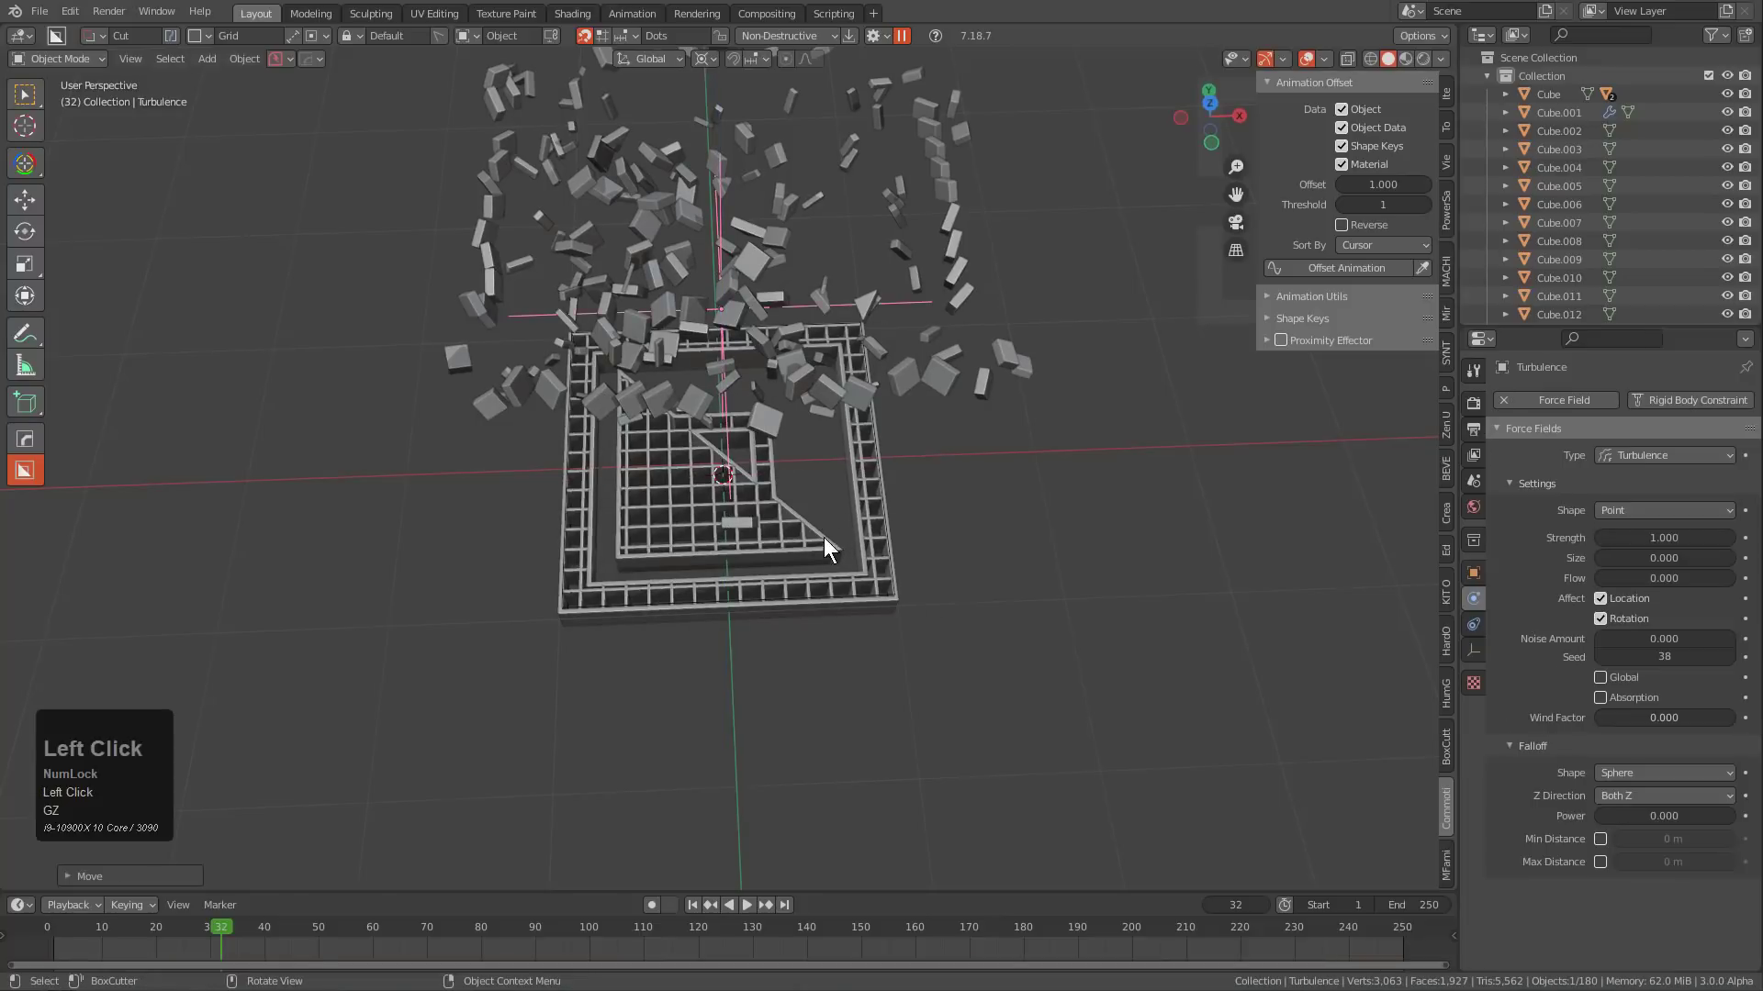
Set the turbulence field's strength to 5000 and preview the simulation.
{"action": "middle_click_drag", "start_coordinate": [824, 537], "coordinate": [918, 537]}
{"action": "left_click", "coordinate": [1650, 538]}
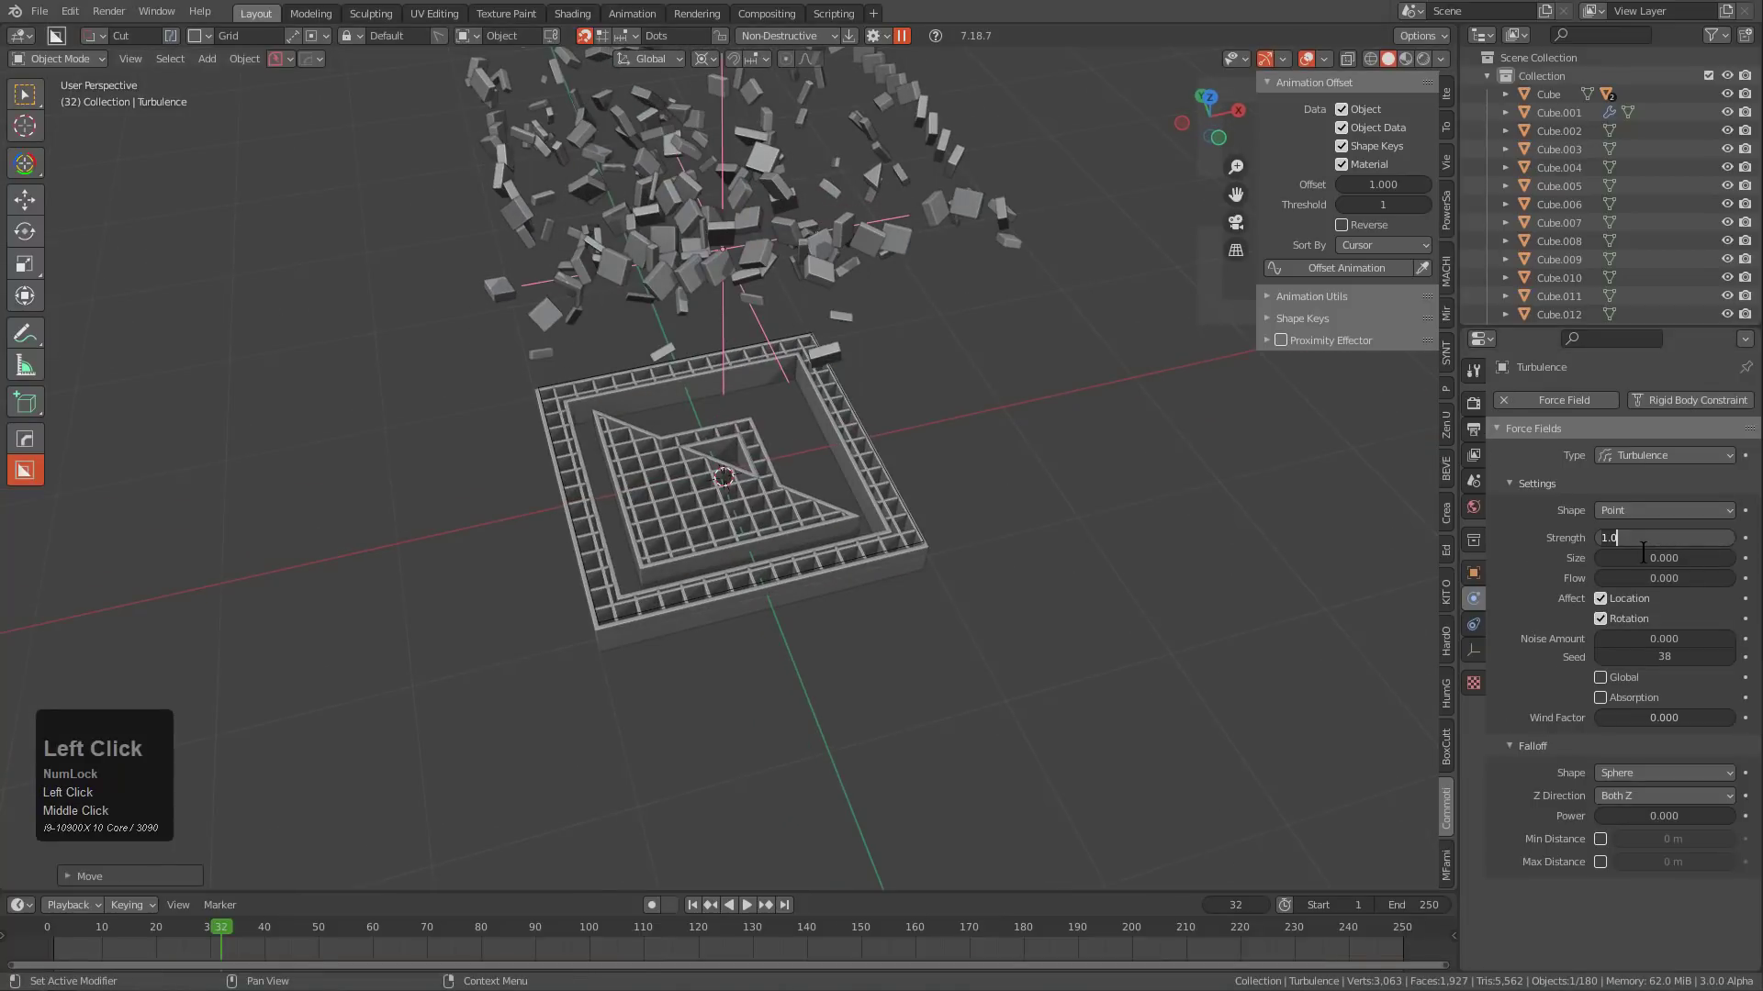
{"action": "type", "text": "5000"}
{"action": "key", "text": "Return"}
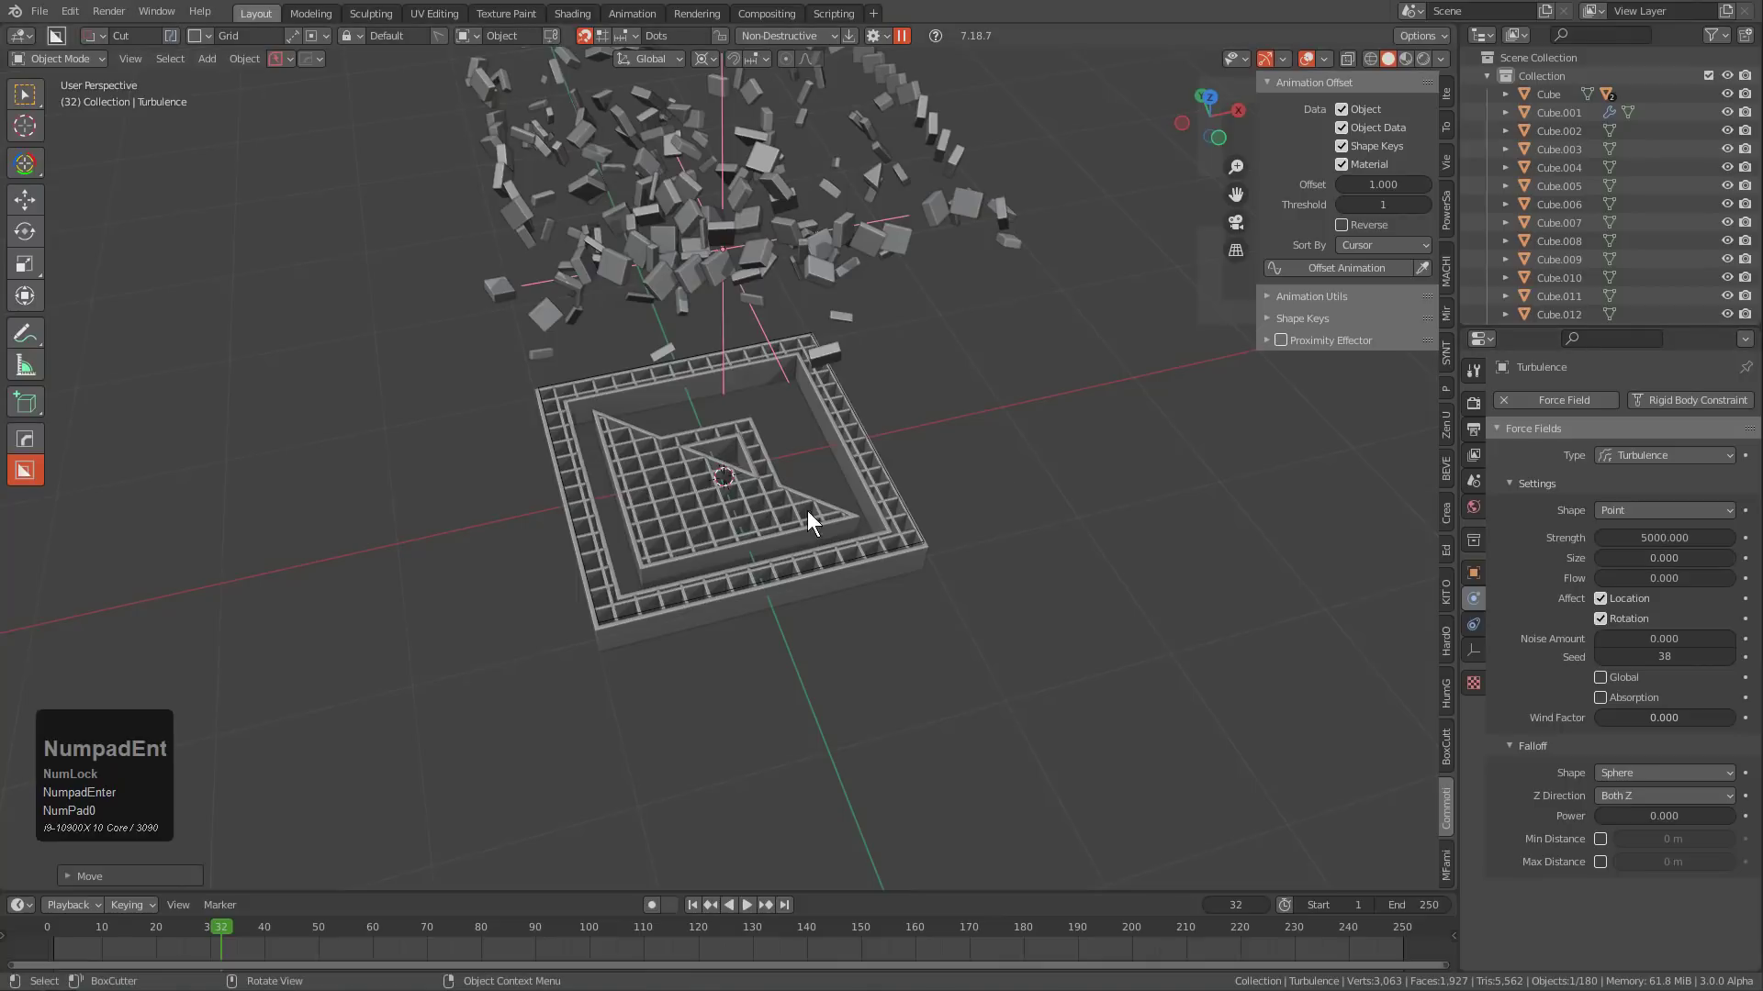
{"action": "key", "text": "shift+Left"}
{"action": "key", "text": "space"}
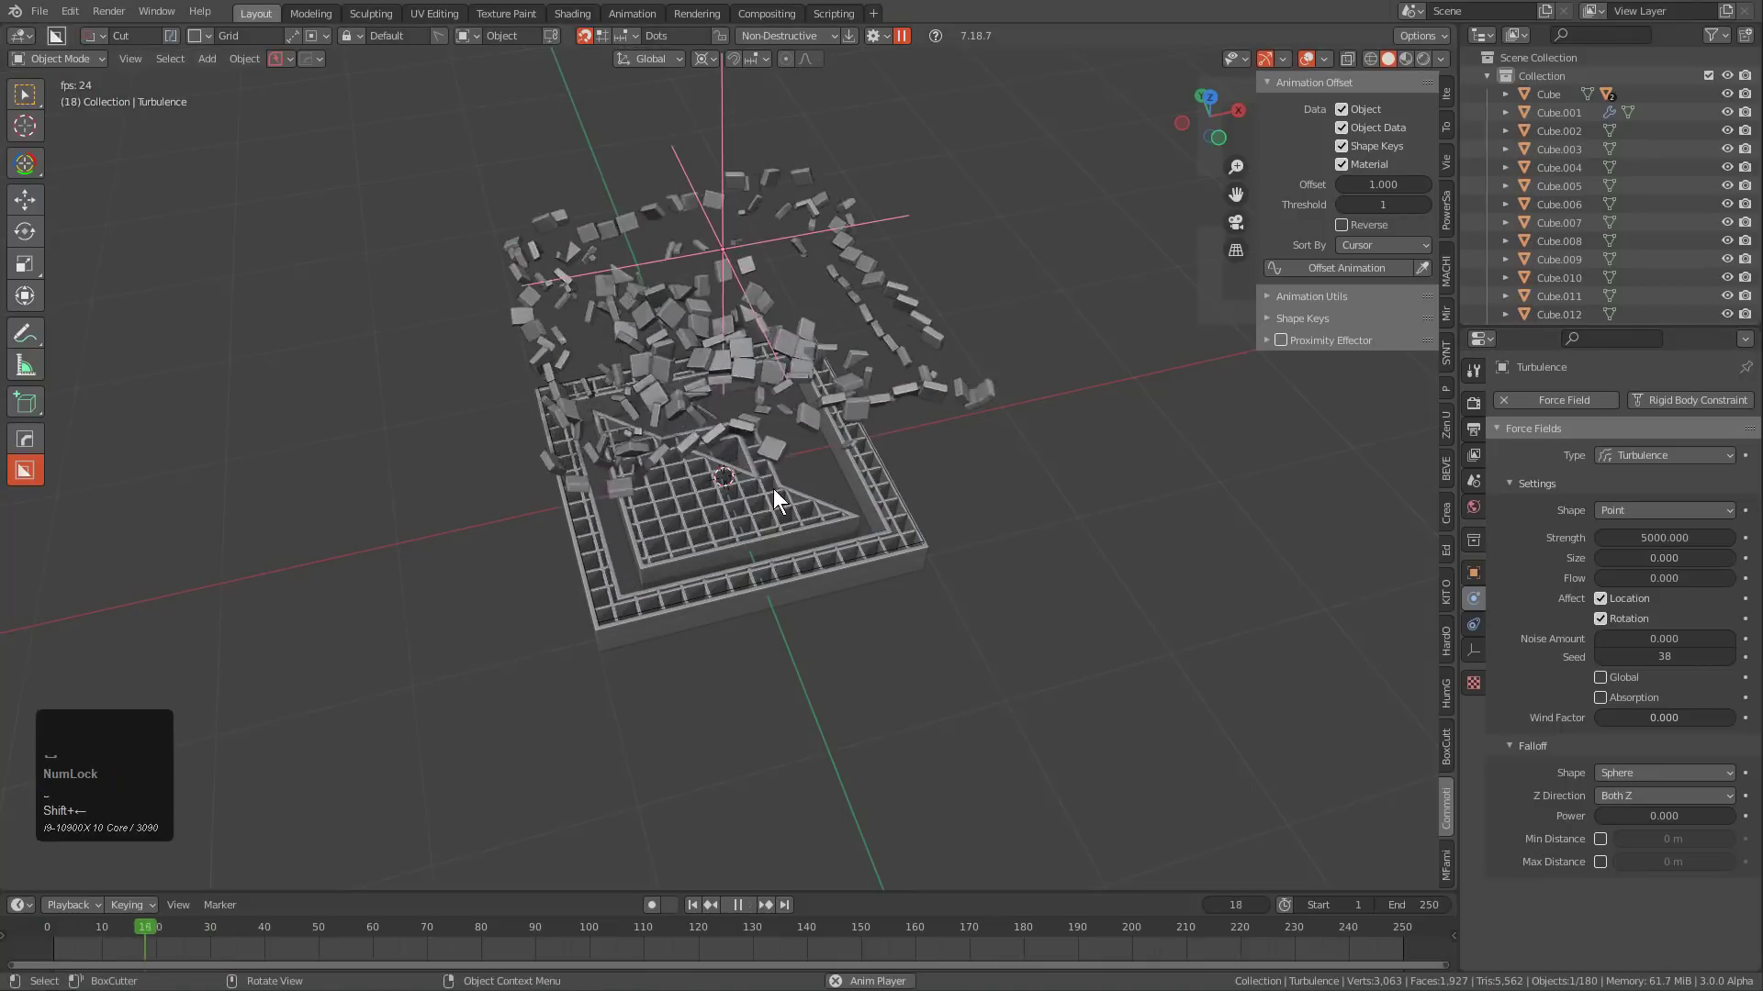
{"action": "scroll", "coordinate": [777, 467], "scroll_direction": "down", "scroll_amount": 1}
{"action": "middle_click_drag", "start_coordinate": [781, 436], "coordinate": [793, 423]}
{"action": "key", "text": "Escape"}
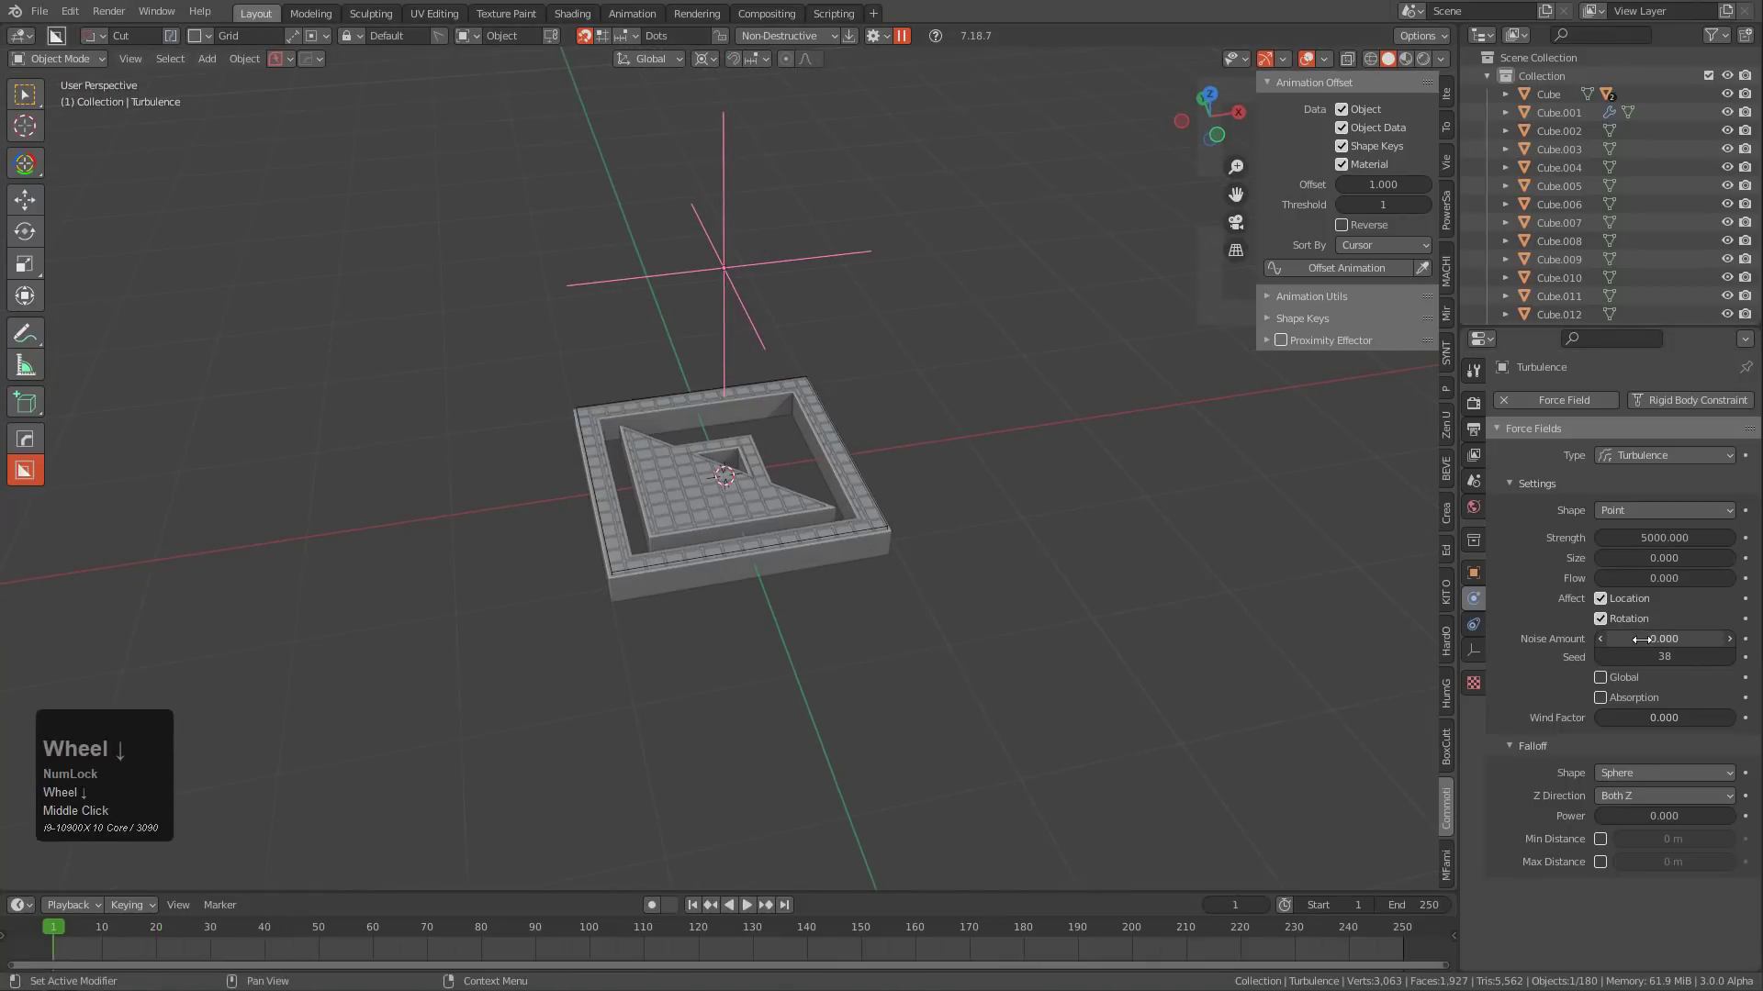
Set the turbulence field's noise amount to 10 and preview the simulation.
{"action": "left_click_drag", "start_coordinate": [1643, 639], "coordinate": [1725, 639]}
{"action": "key", "text": "shift+Left"}
{"action": "key", "text": "space"}
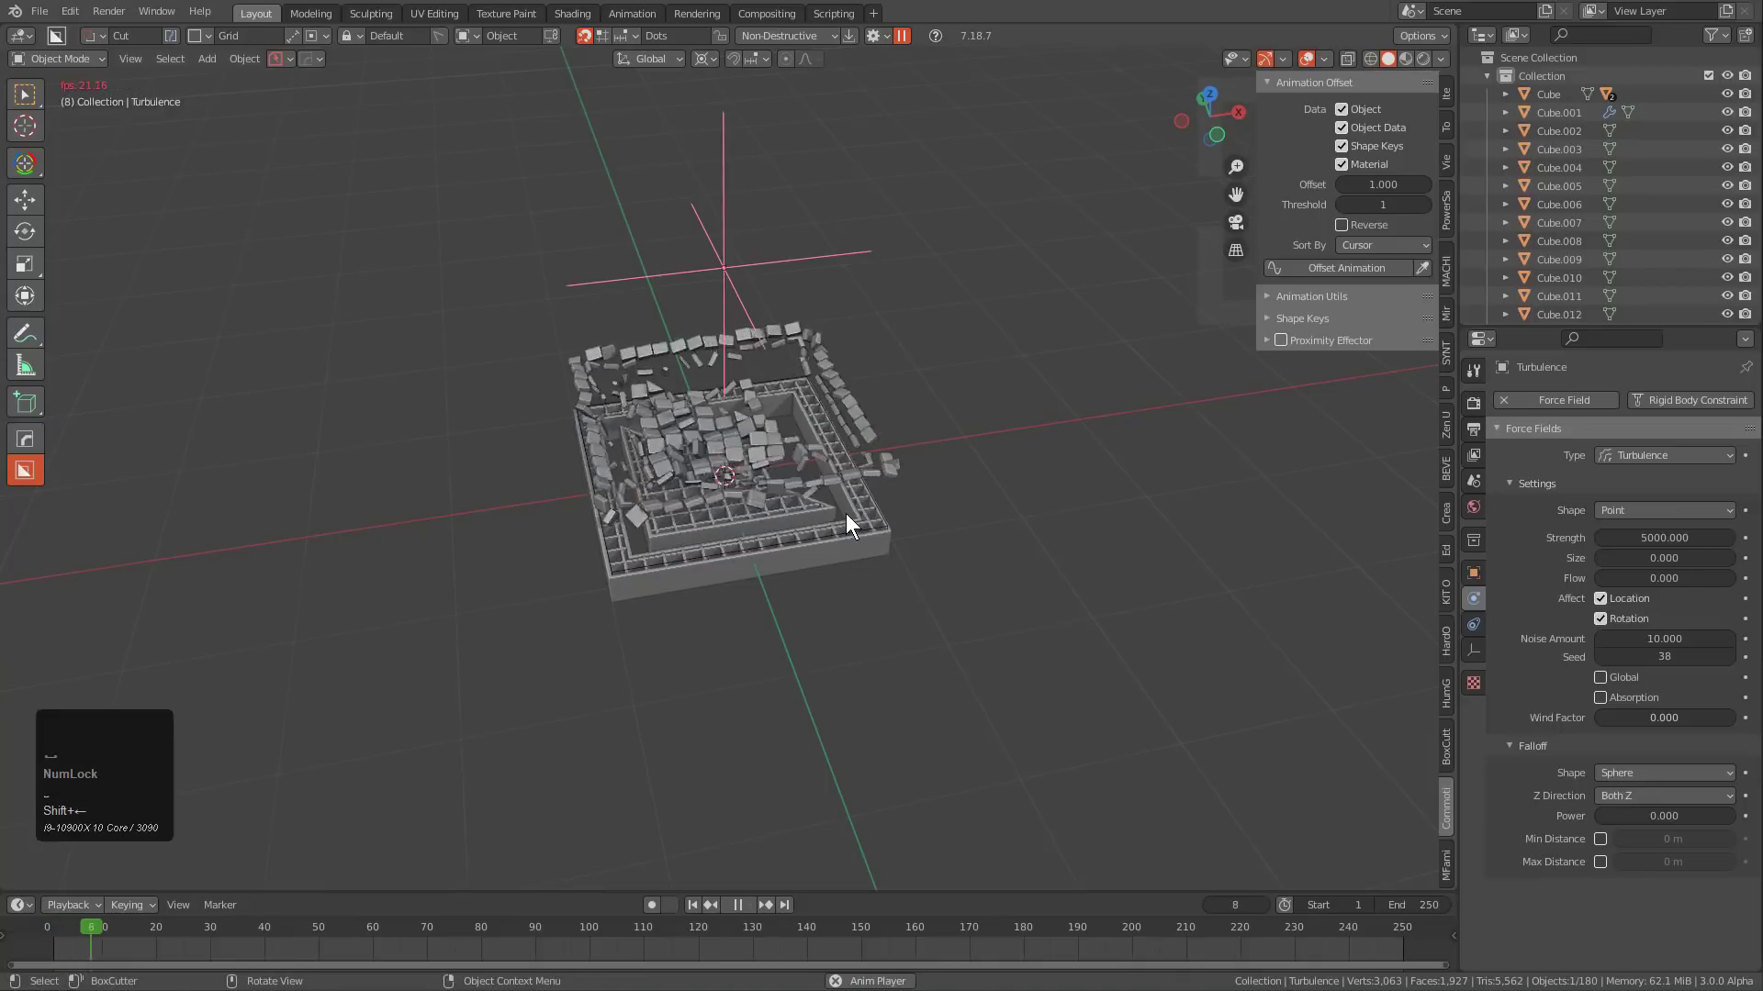
{"action": "scroll", "coordinate": [820, 413], "scroll_direction": "down", "scroll_amount": 2}
{"action": "key", "text": "Escape"}
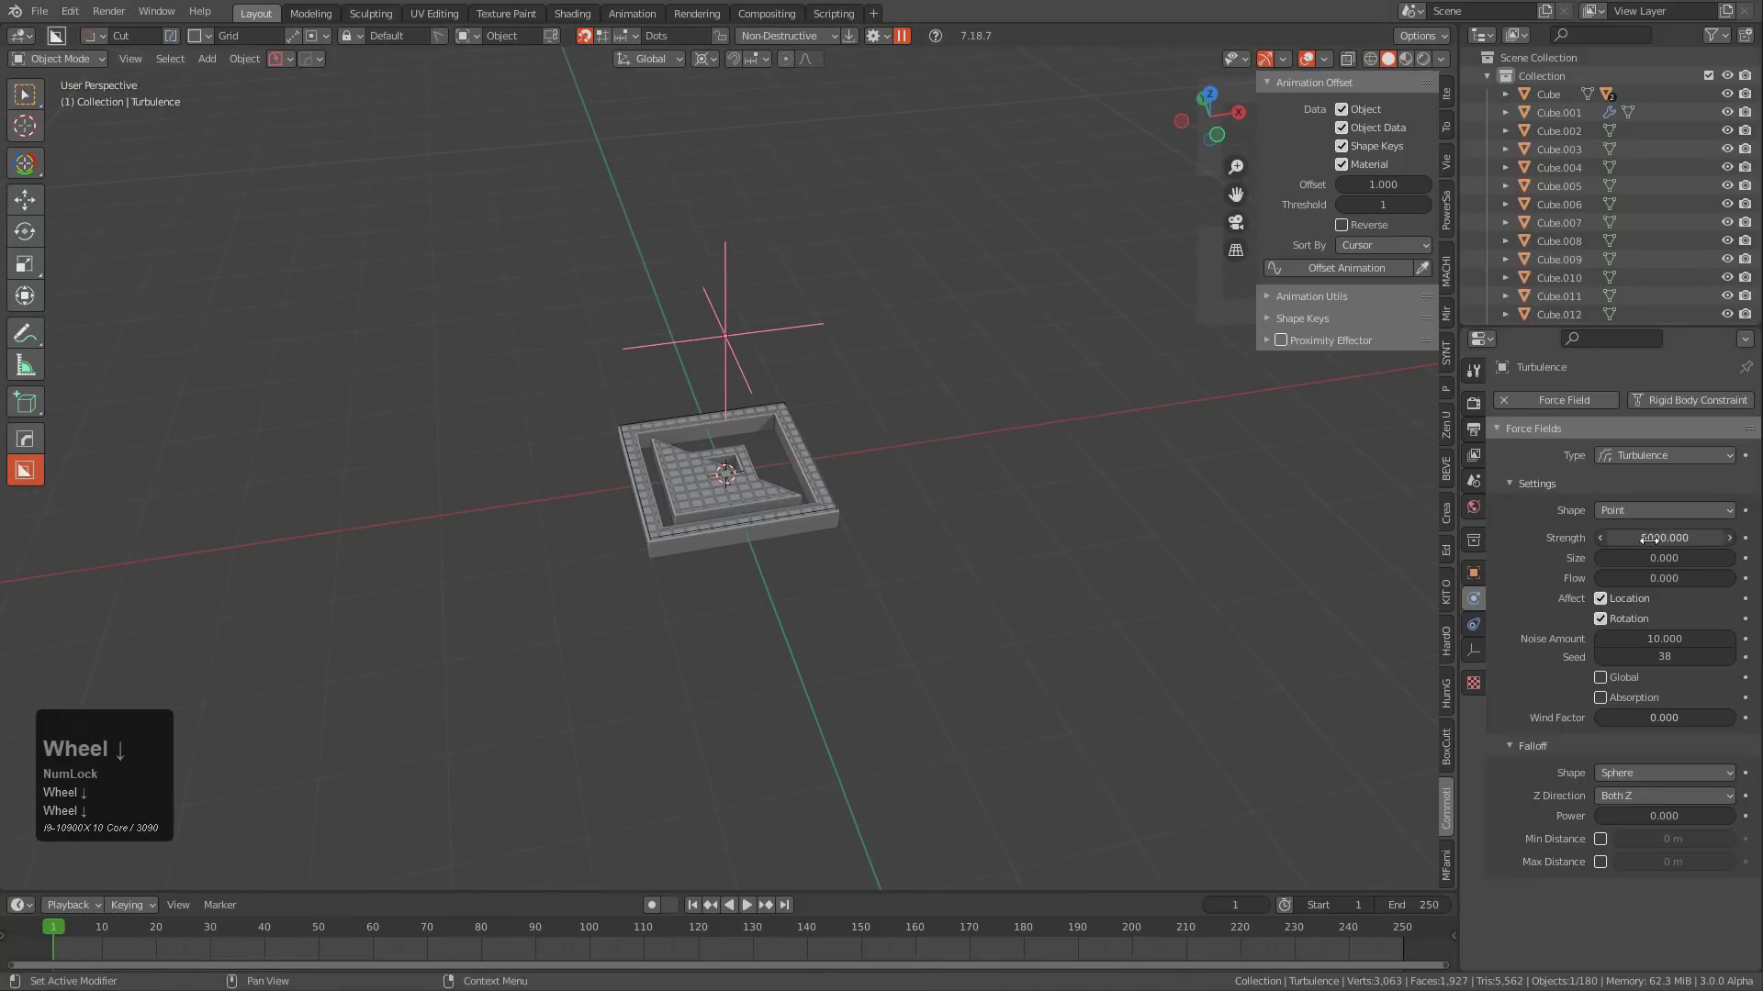
Increase the turbulence strength to 50000 and preview the stronger scattering.
{"action": "double_click", "coordinate": [1662, 540]}
{"action": "key", "text": "Home"}
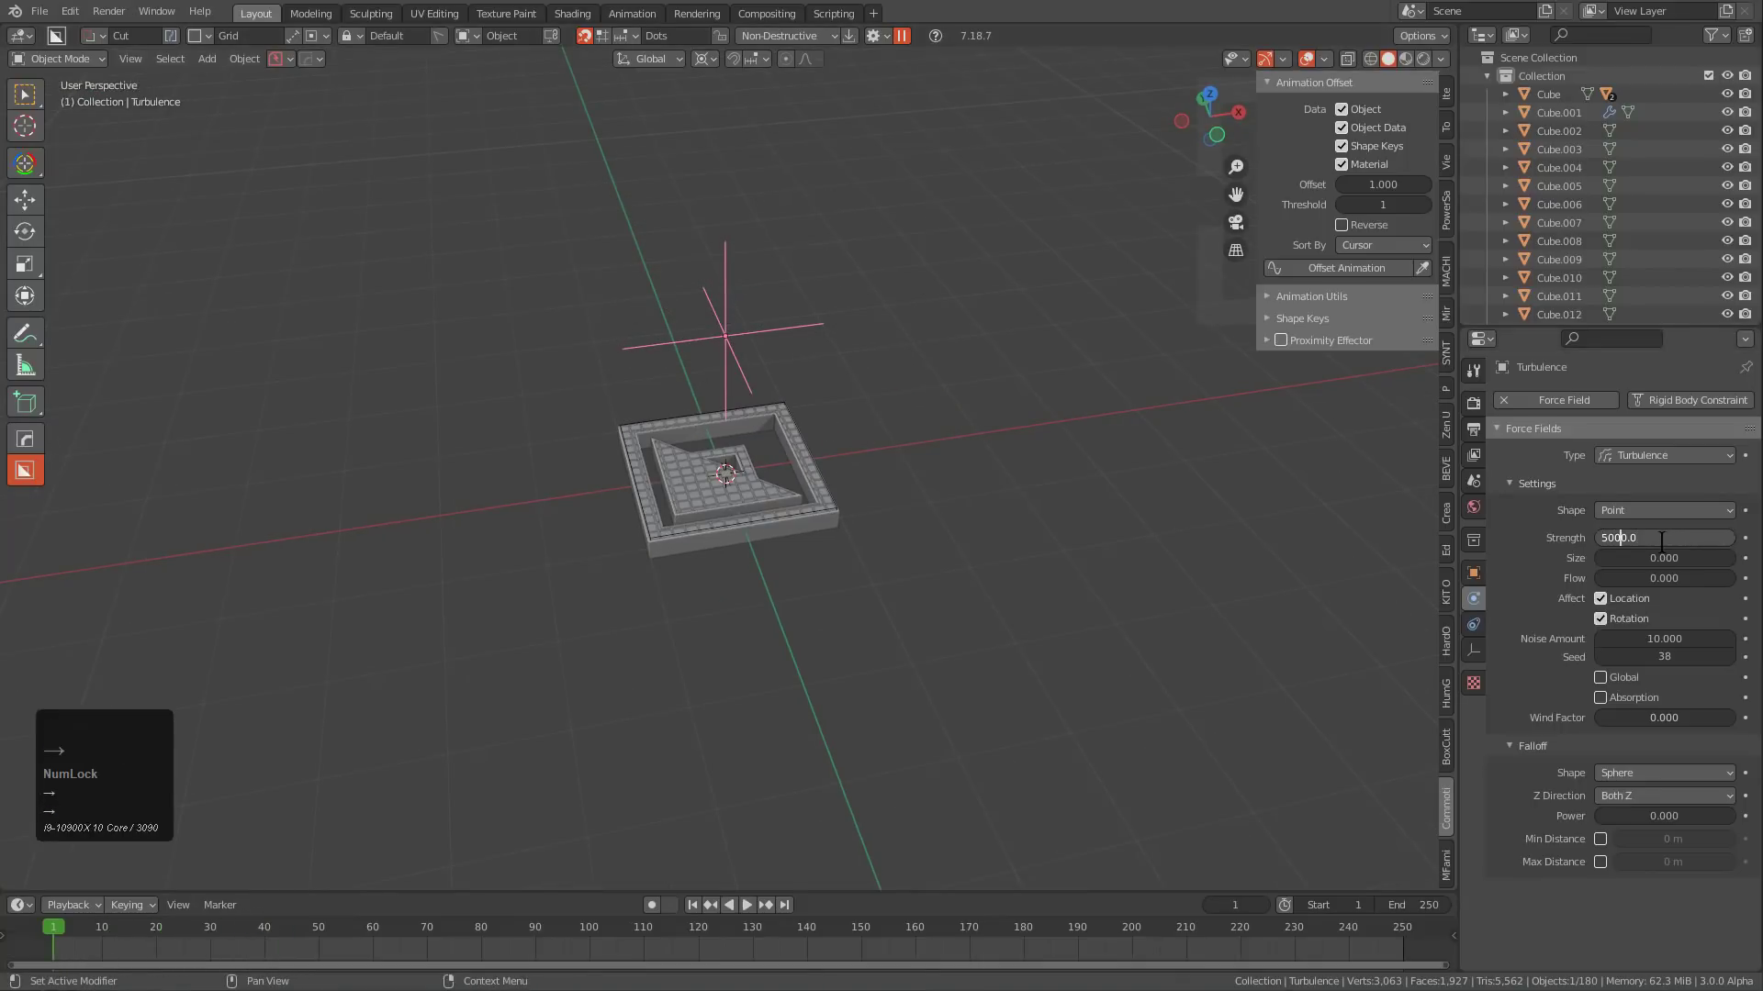
{"action": "type", "text": "0"}
{"action": "key", "text": "KP_Enter"}
{"action": "key", "text": "shift+Left"}
{"action": "key", "text": "space"}
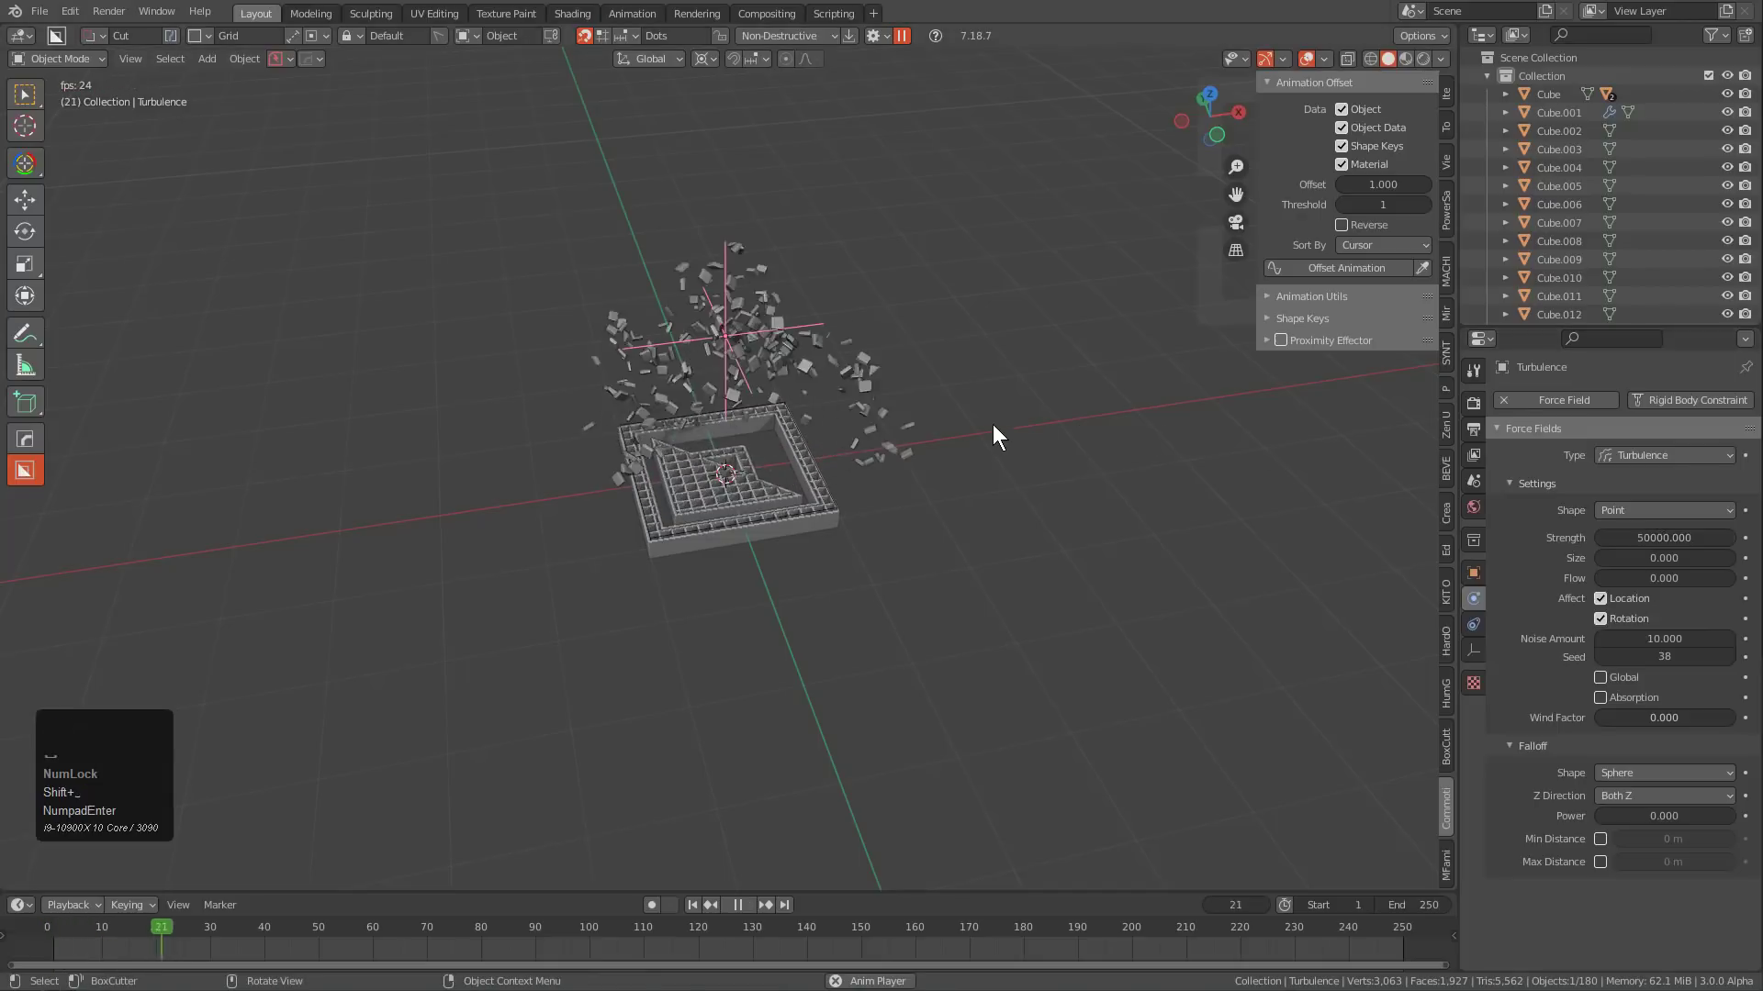
{"action": "key", "text": "Escape"}
Halve the turbulence strength to 25000, preview the simulation, and return to the first frame in top view.
{"action": "double_click", "coordinate": [1659, 540]}
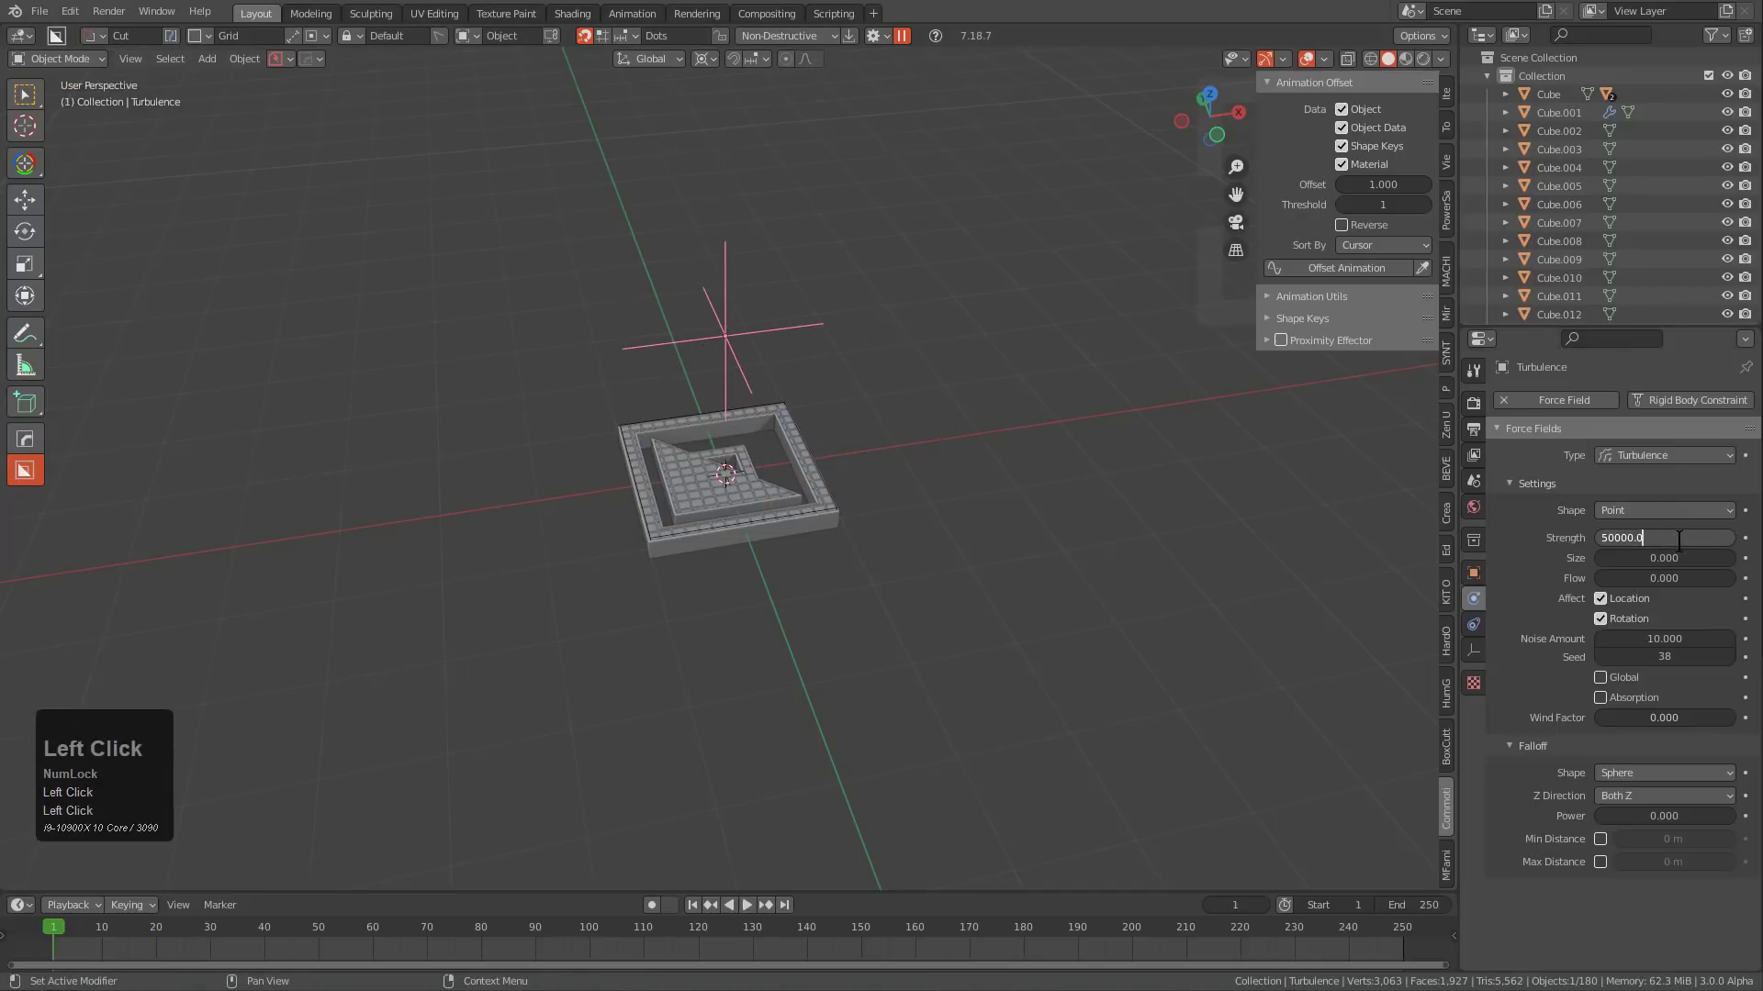
{"action": "type", "text": "/2"}
{"action": "key", "text": "KP_Enter"}
{"action": "key", "text": "shift+Left"}
{"action": "key", "text": "space"}
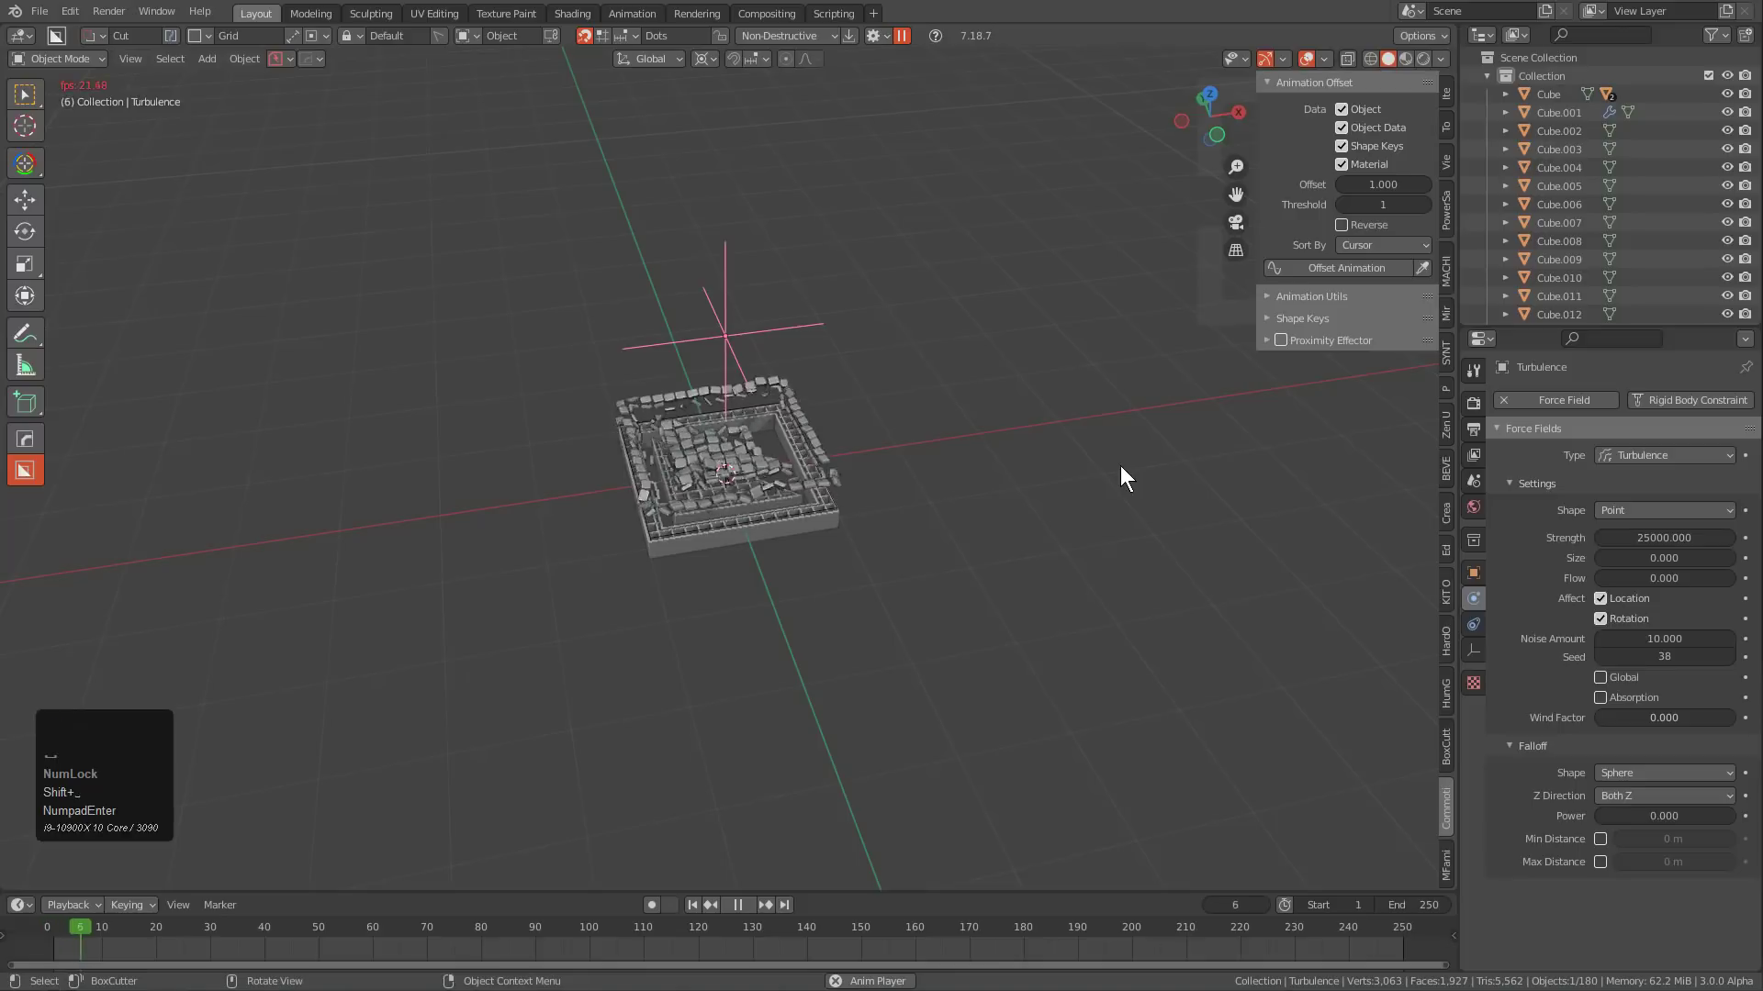
{"action": "middle_click_drag", "start_coordinate": [1039, 460], "coordinate": [870, 491]}
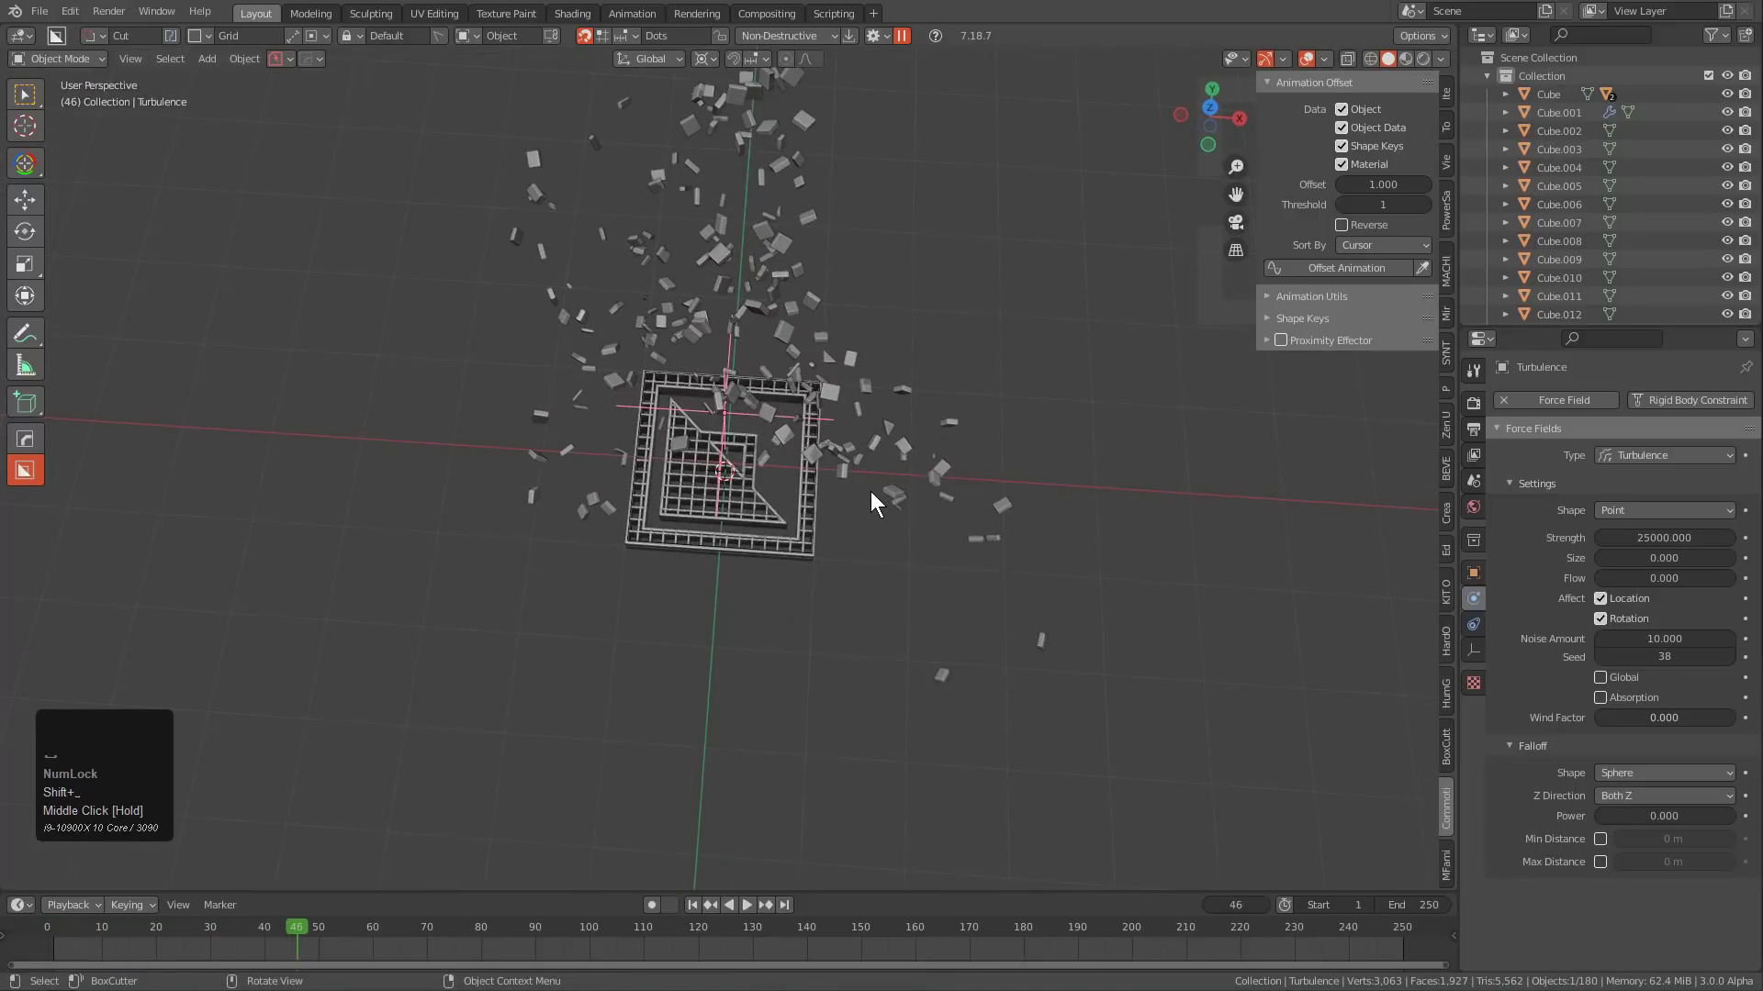
{"action": "key", "text": "KP_7"}
{"action": "key", "text": "shift+Left"}
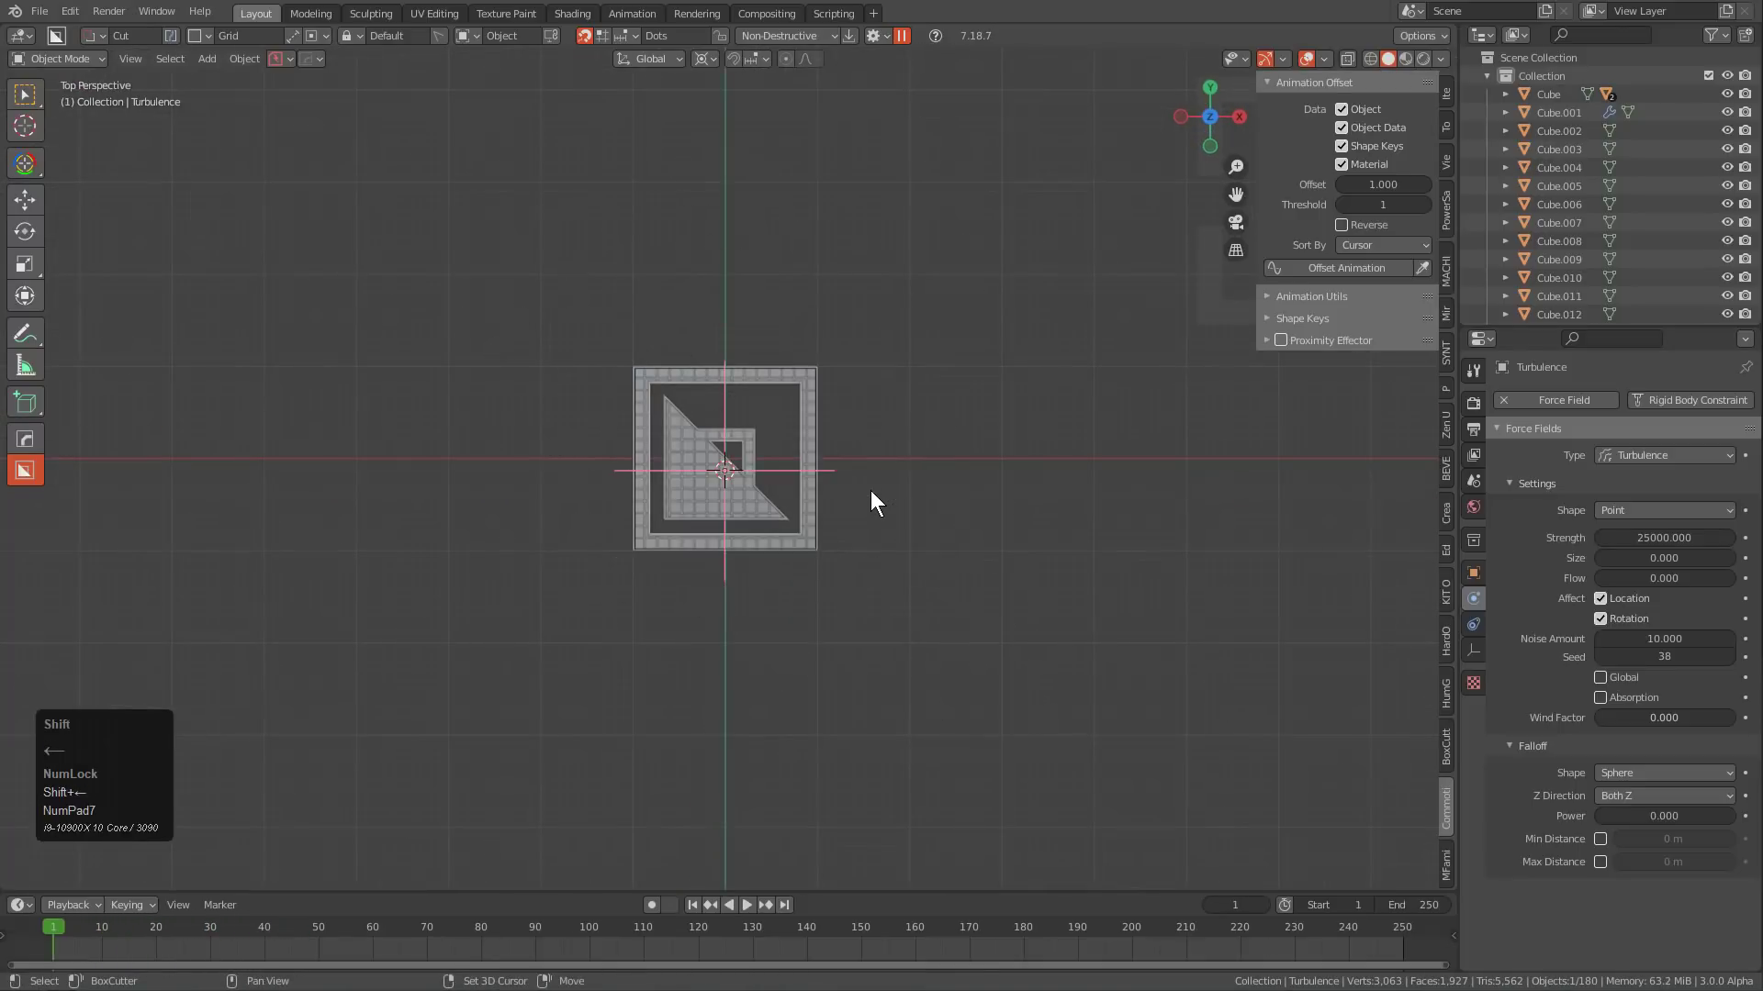
Switch the top view to orthographic projection and preview the simulation from the first frame.
{"action": "key", "text": "KP_5"}
{"action": "key", "text": "space"}
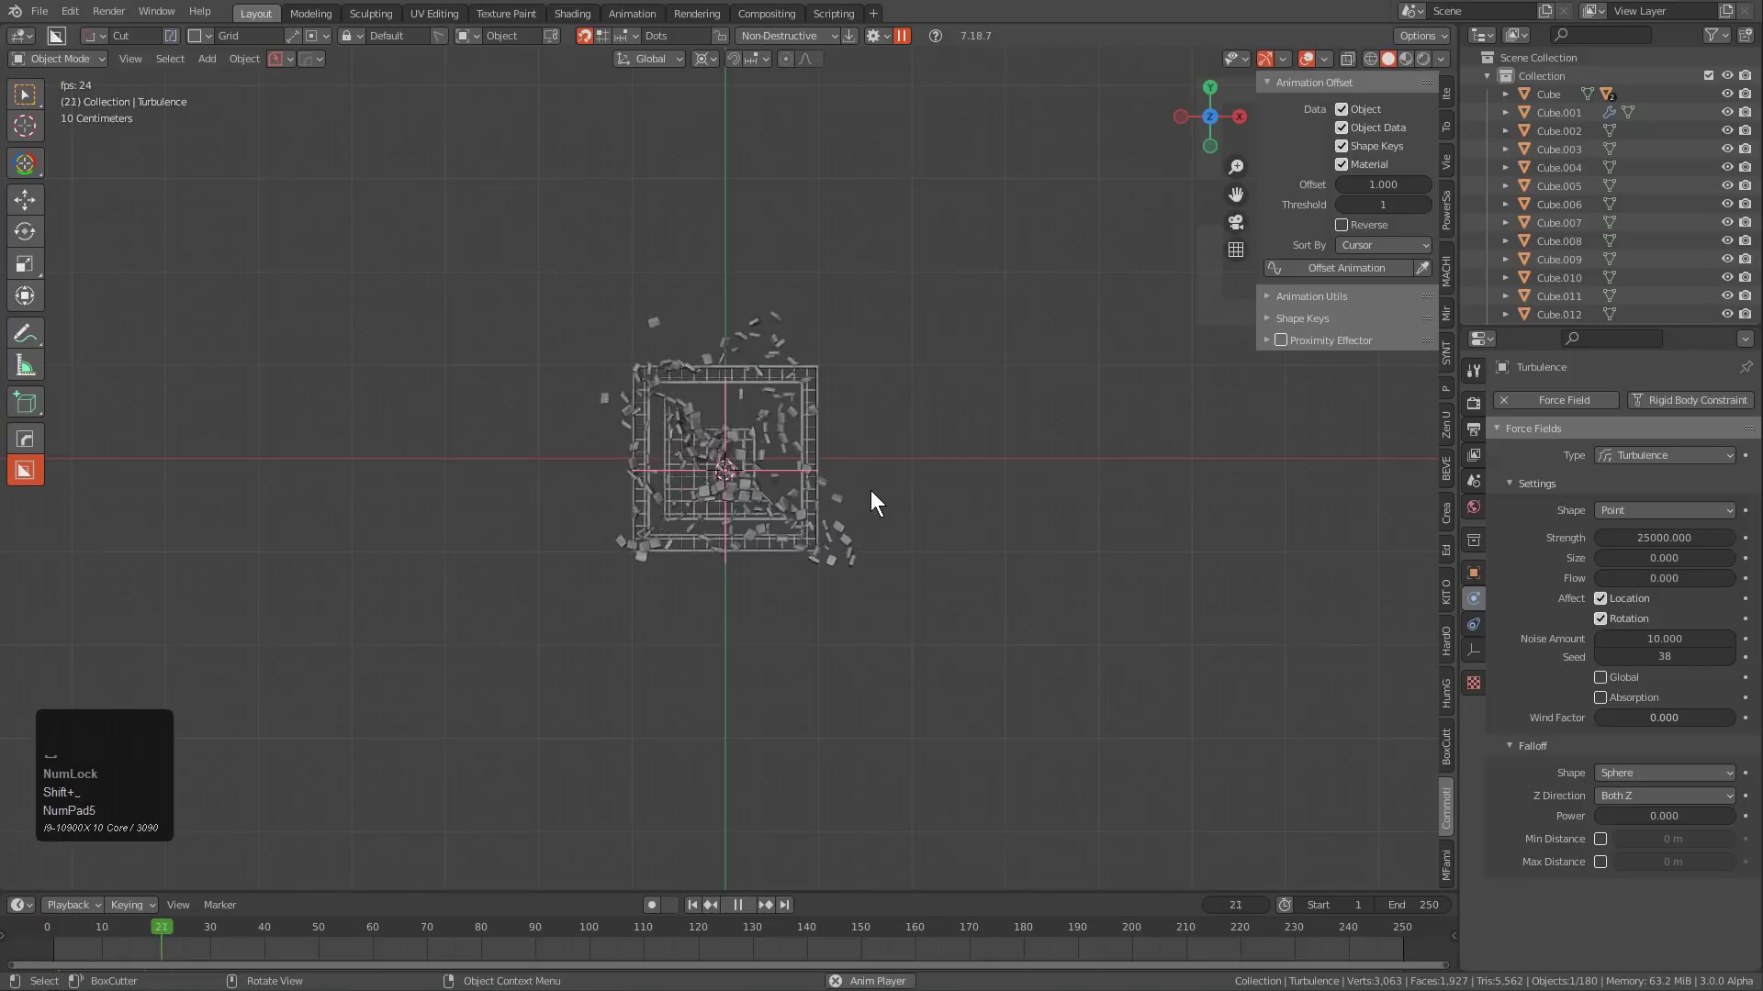
{"action": "scroll", "coordinate": [835, 485], "scroll_direction": "up", "scroll_amount": 4}
{"action": "key", "text": "Escape"}
Move the turbulence field straight up along Z, well above the sliced mesh.
{"action": "middle_click_drag", "start_coordinate": [832, 535], "coordinate": [833, 439]}
{"action": "scroll", "coordinate": [826, 478], "scroll_direction": "down", "scroll_amount": 2}
{"action": "key", "text": "g"}
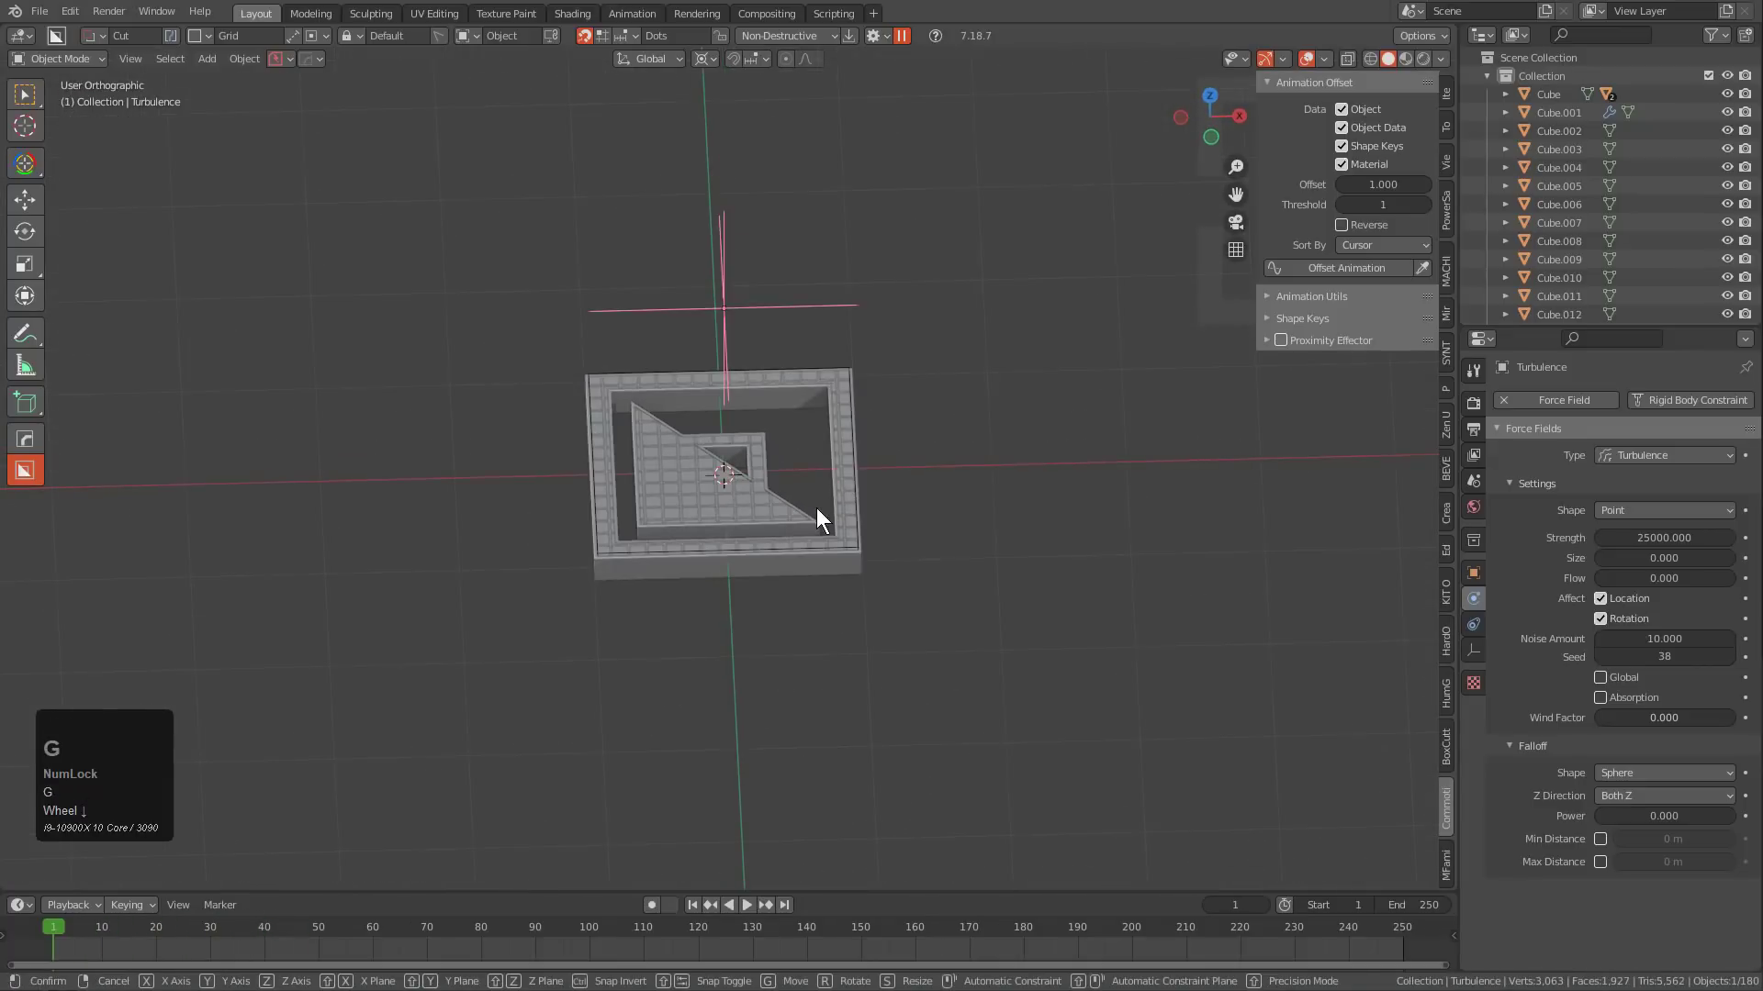
{"action": "key", "text": "z"}
{"action": "left_click", "coordinate": [827, 321]}
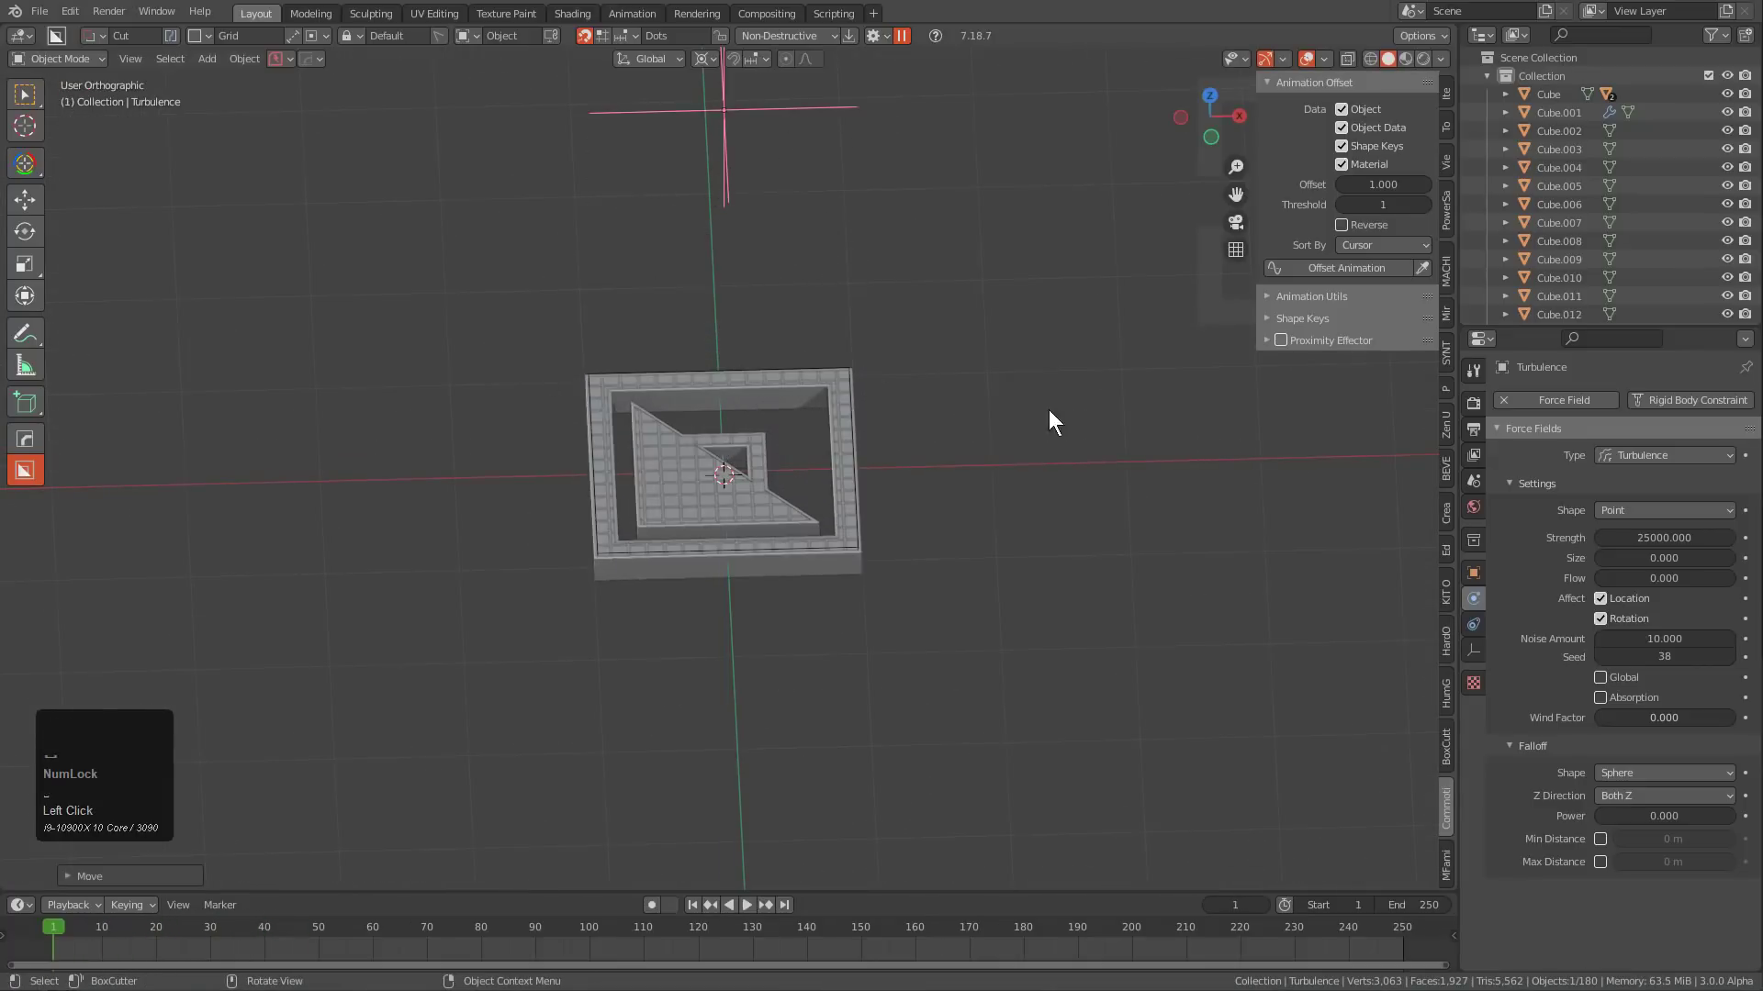
Halve the turbulence strength to 12500 and preview the simulation.
{"action": "left_click", "coordinate": [1673, 536]}
{"action": "type", "text": "/2"}
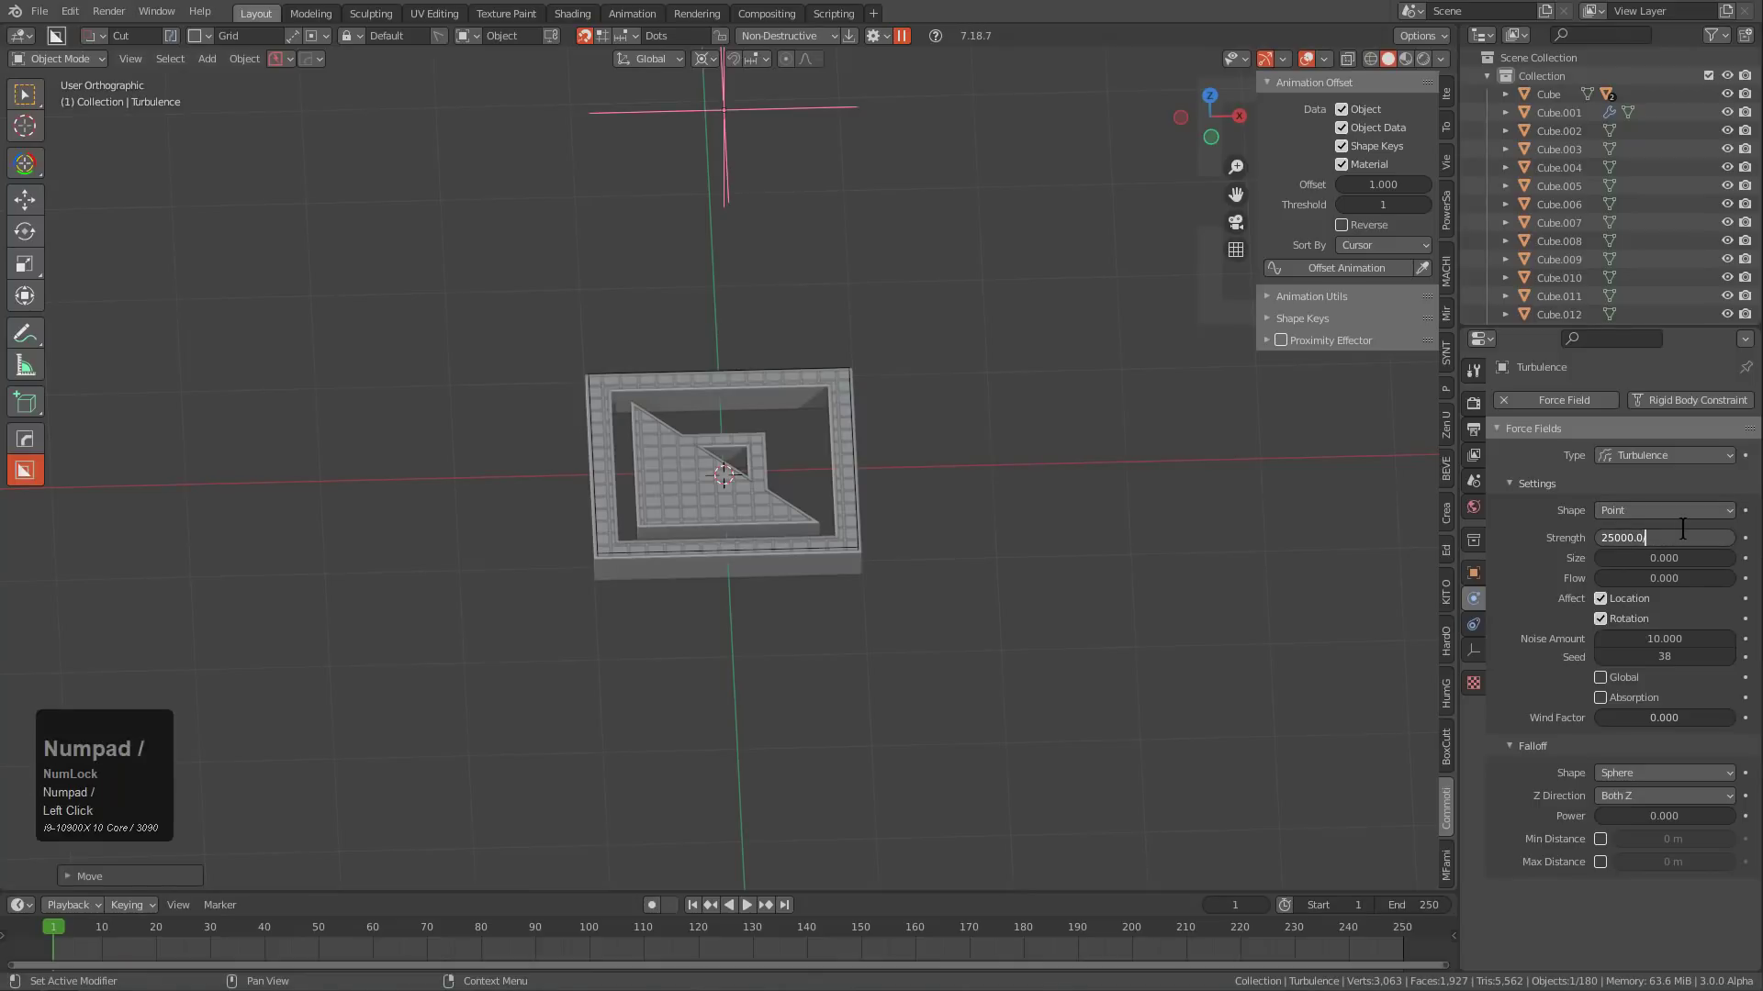
{"action": "key", "text": "KP_Enter"}
{"action": "key", "text": "shift+space"}
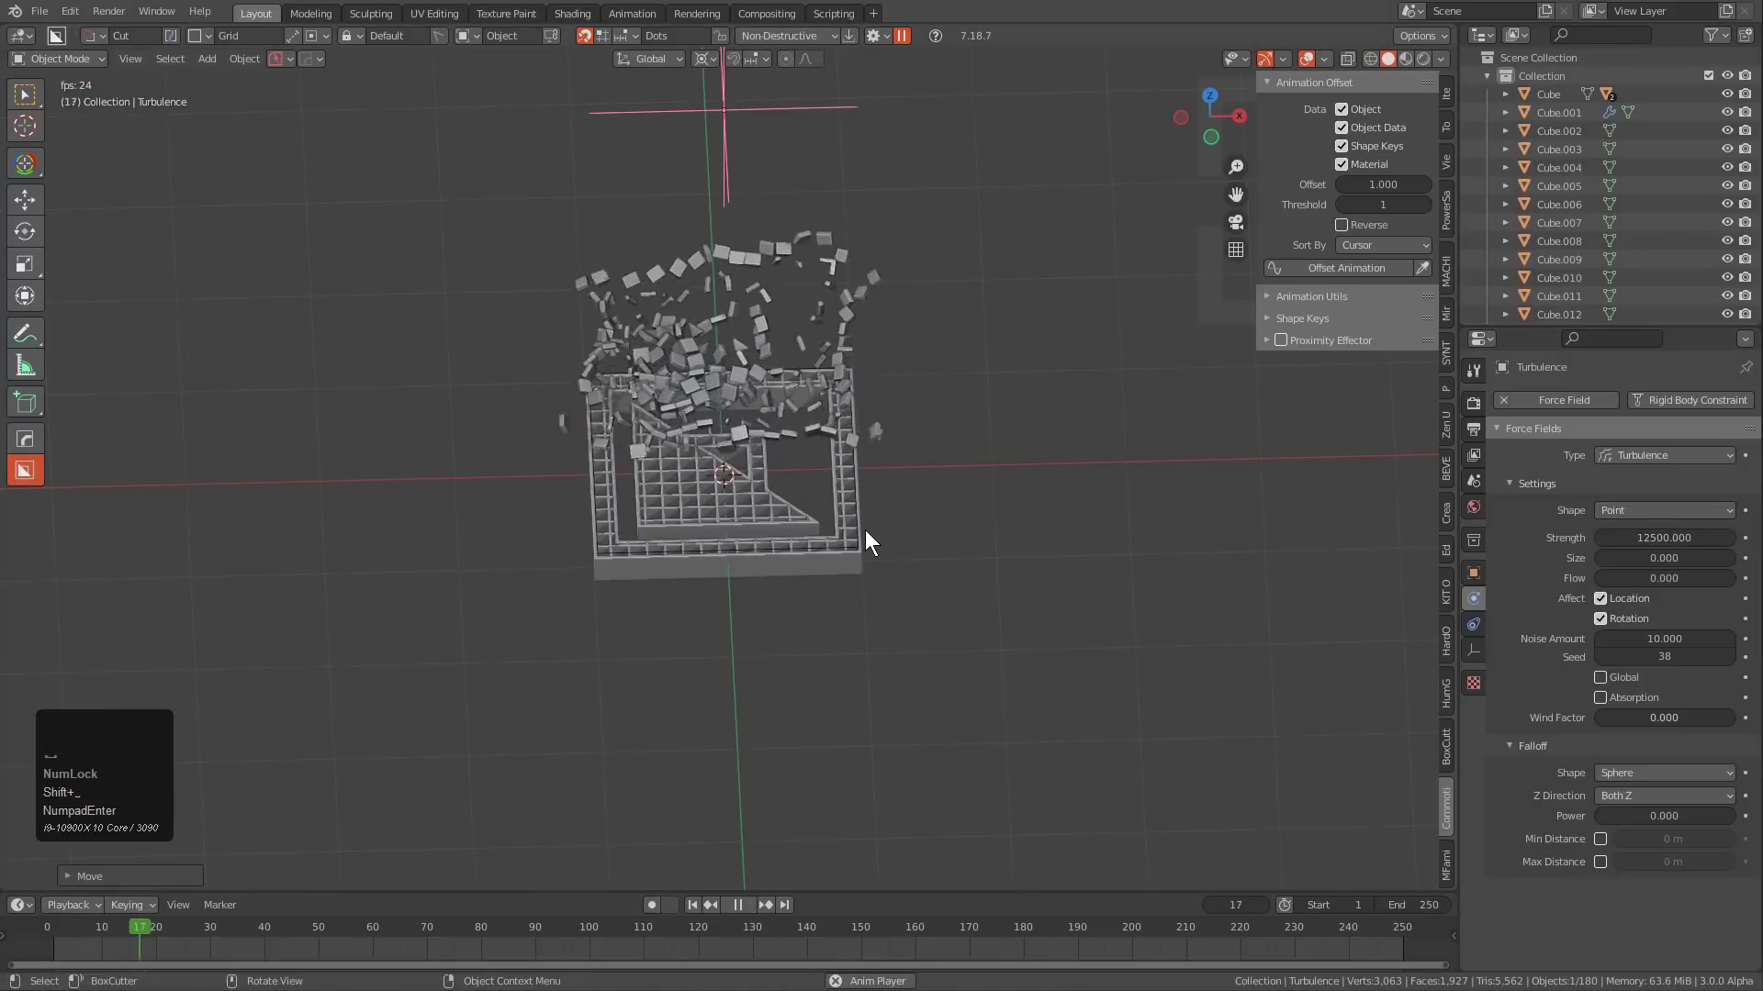
{"action": "key", "text": "Escape"}
Halve the turbulence strength again to 6250 and preview the weaker scattering.
{"action": "left_click", "coordinate": [1669, 536]}
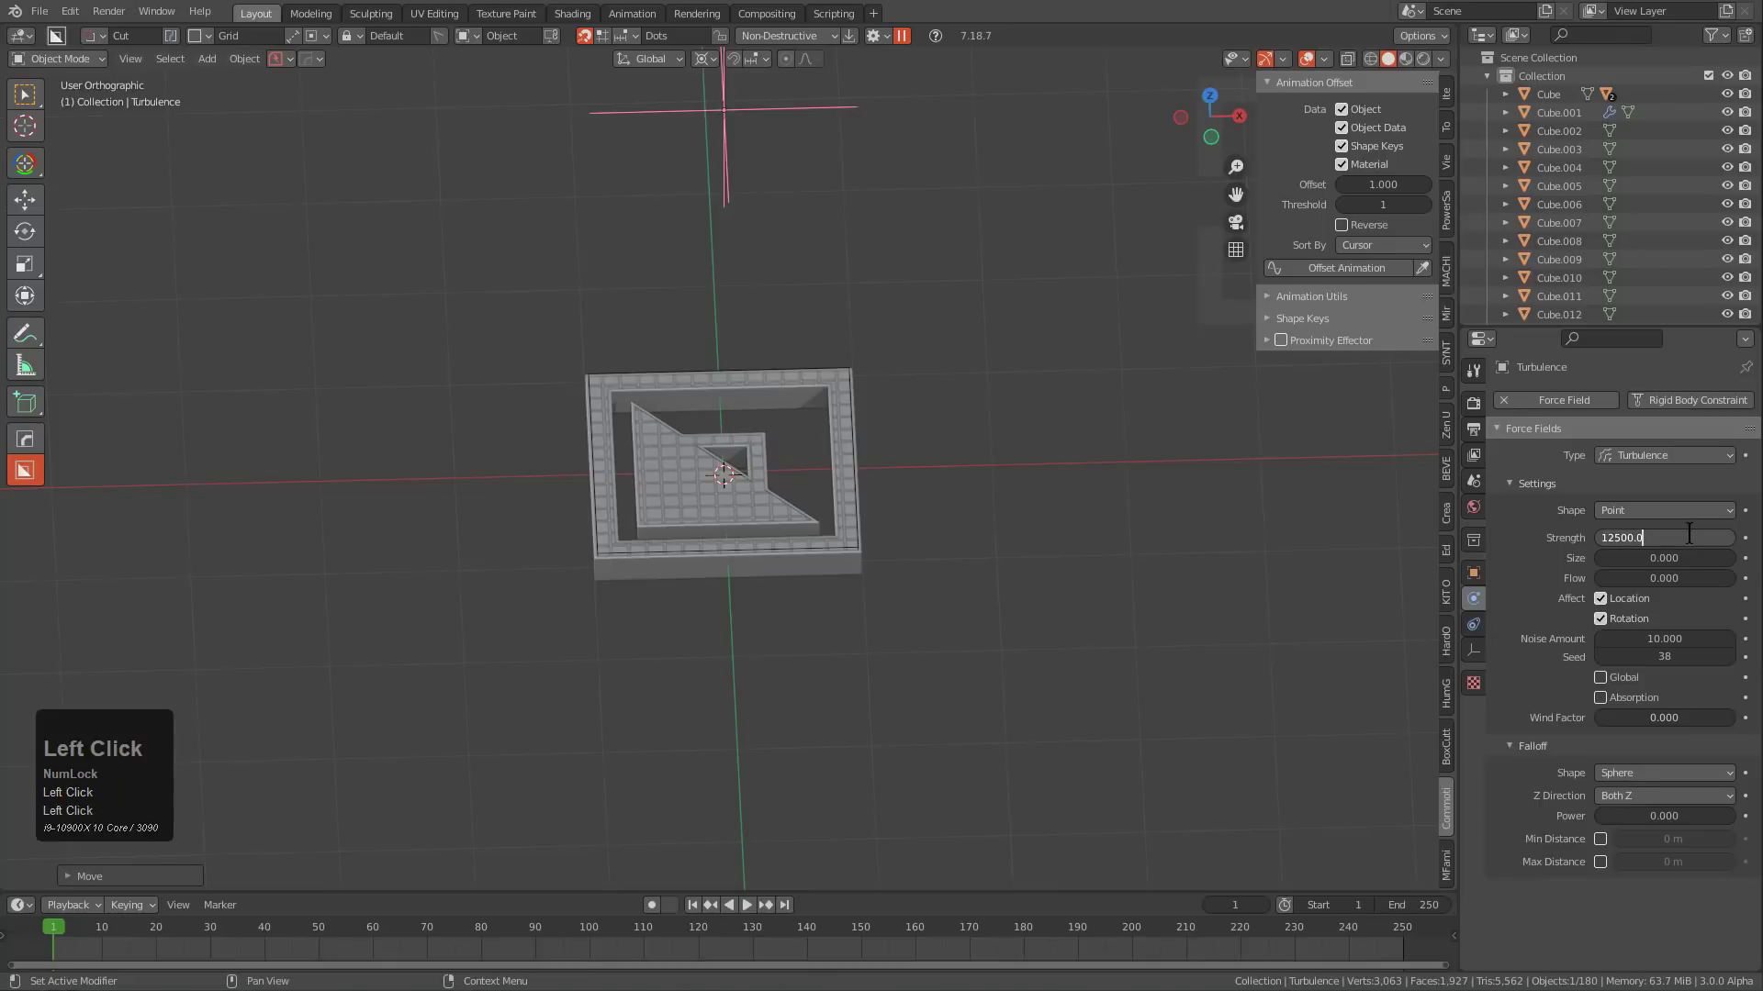
{"action": "type", "text": "/2"}
{"action": "key", "text": "KP_Enter"}
{"action": "key", "text": "shift+space"}
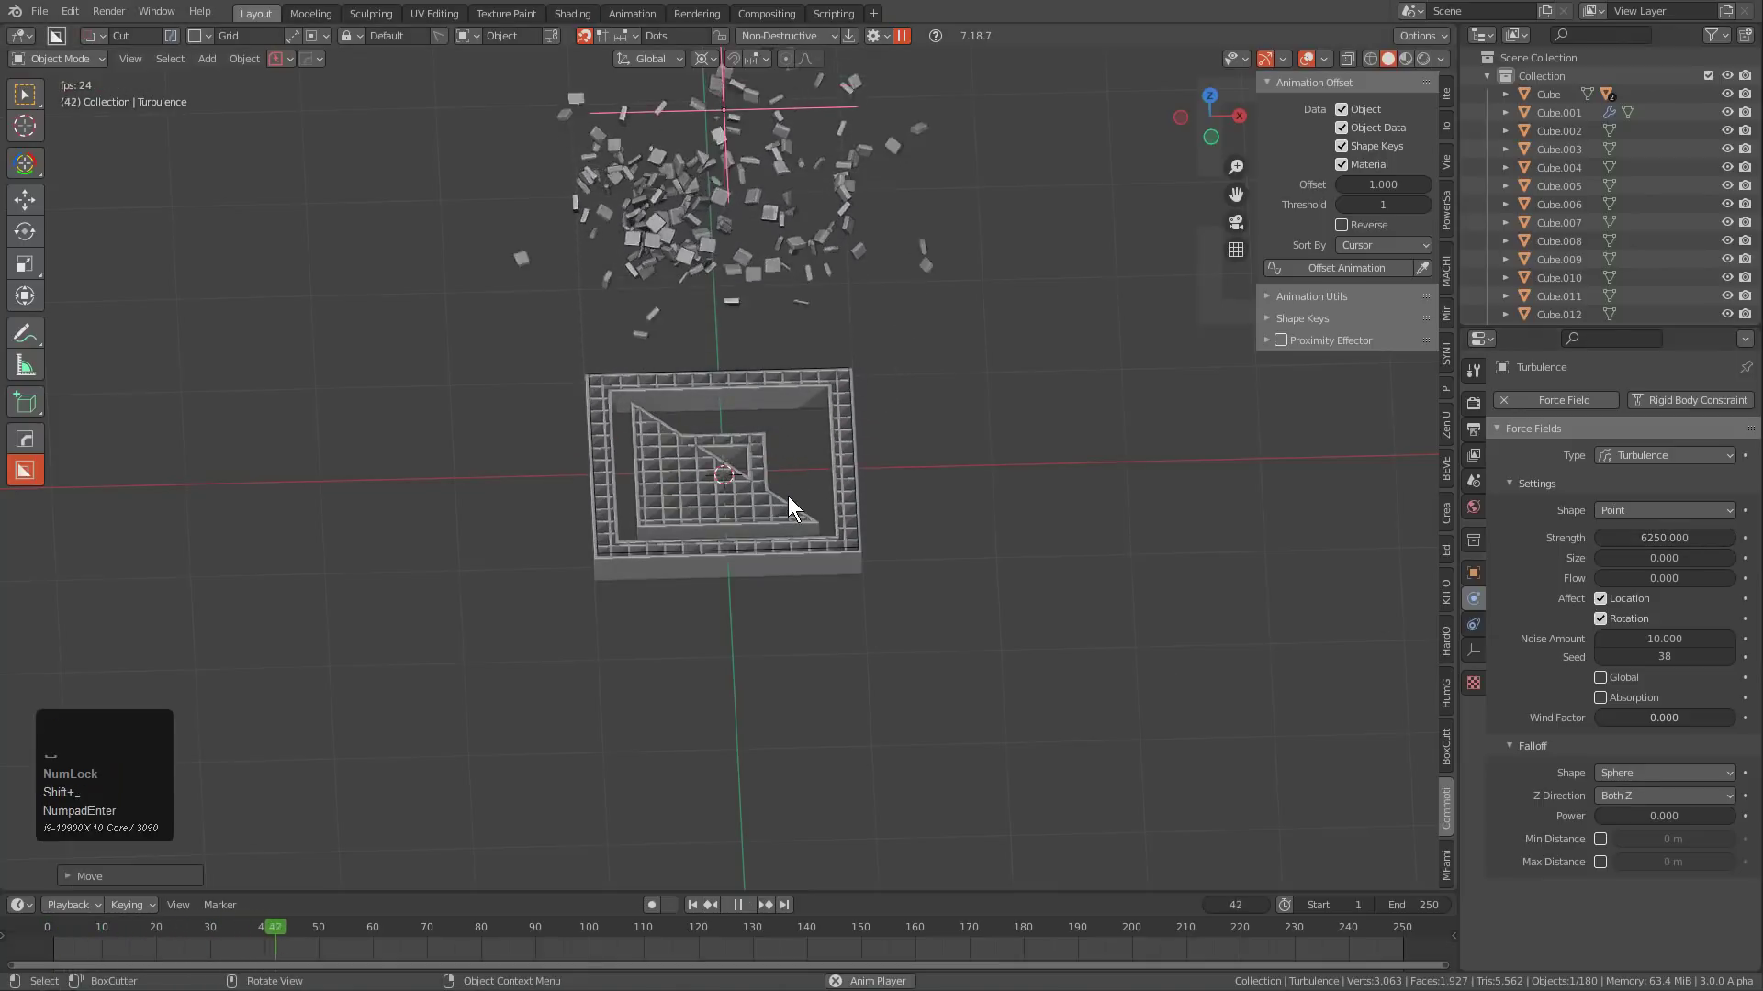
{"action": "key", "text": "Escape"}
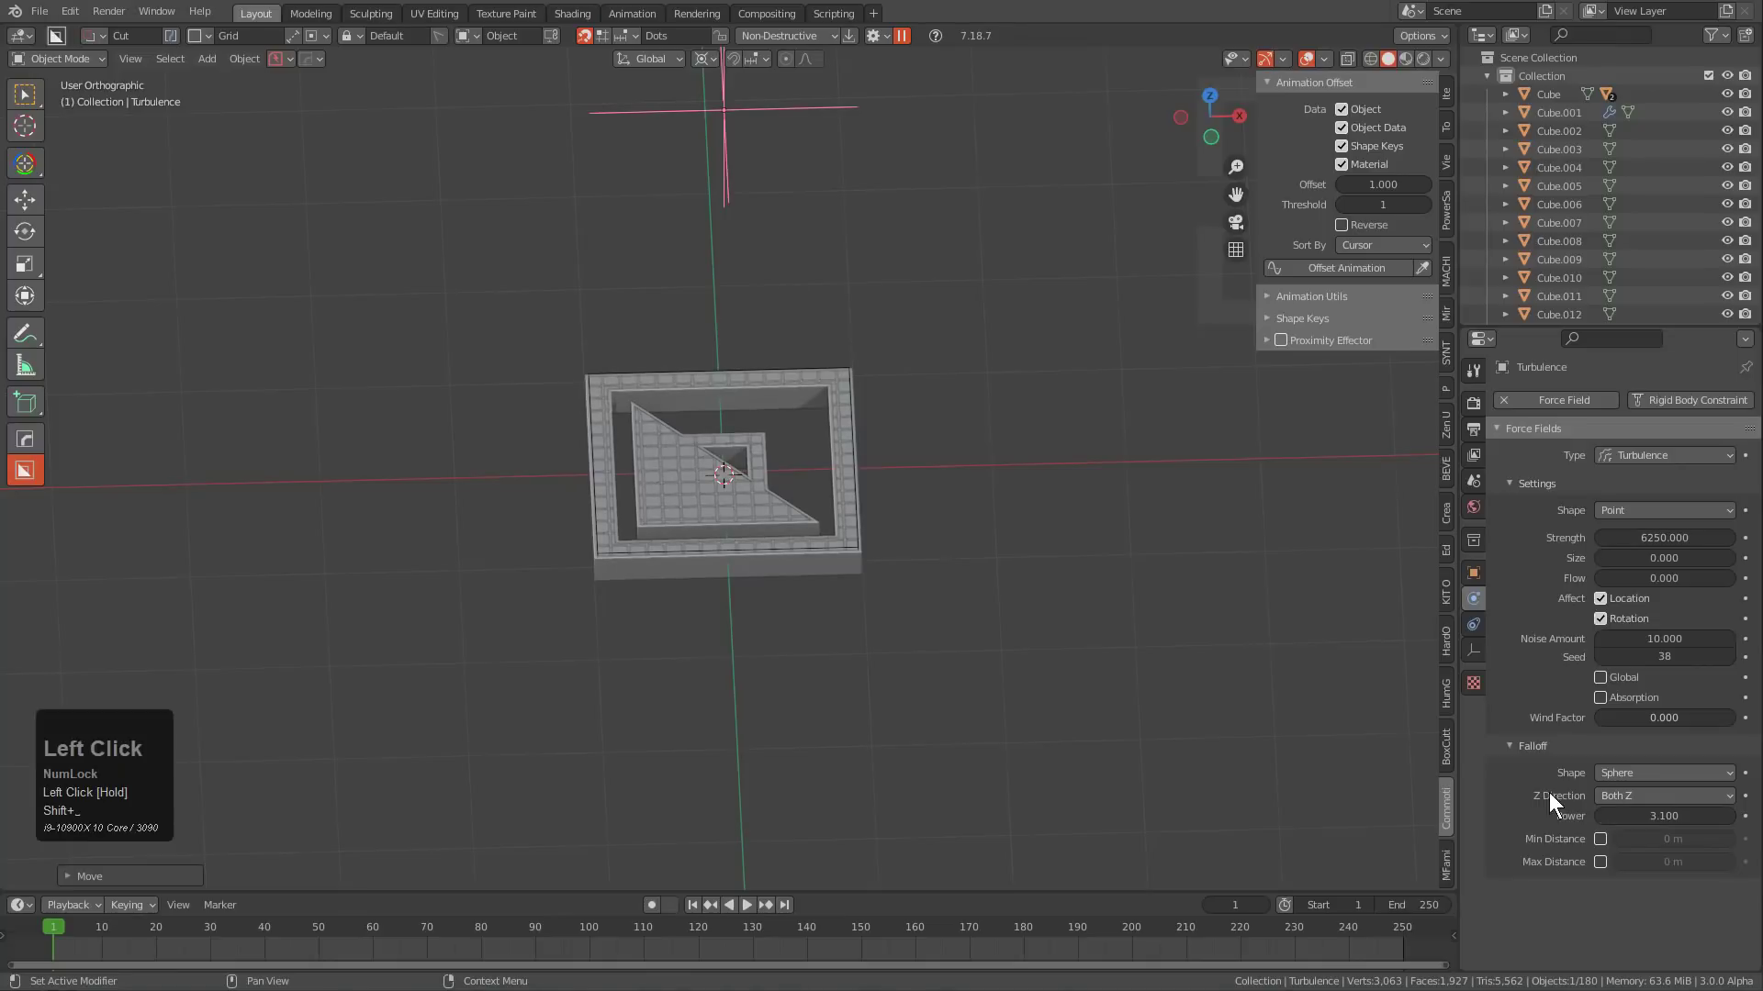
Set the turbulence falloff power to 2 and preview the simulation.
{"action": "left_click_drag", "start_coordinate": [1618, 816], "coordinate": [1646, 815]}
{"action": "left_click", "coordinate": [1646, 817]}
{"action": "type", "text": "2"}
{"action": "key", "text": "KP_Enter"}
{"action": "key", "text": "space"}
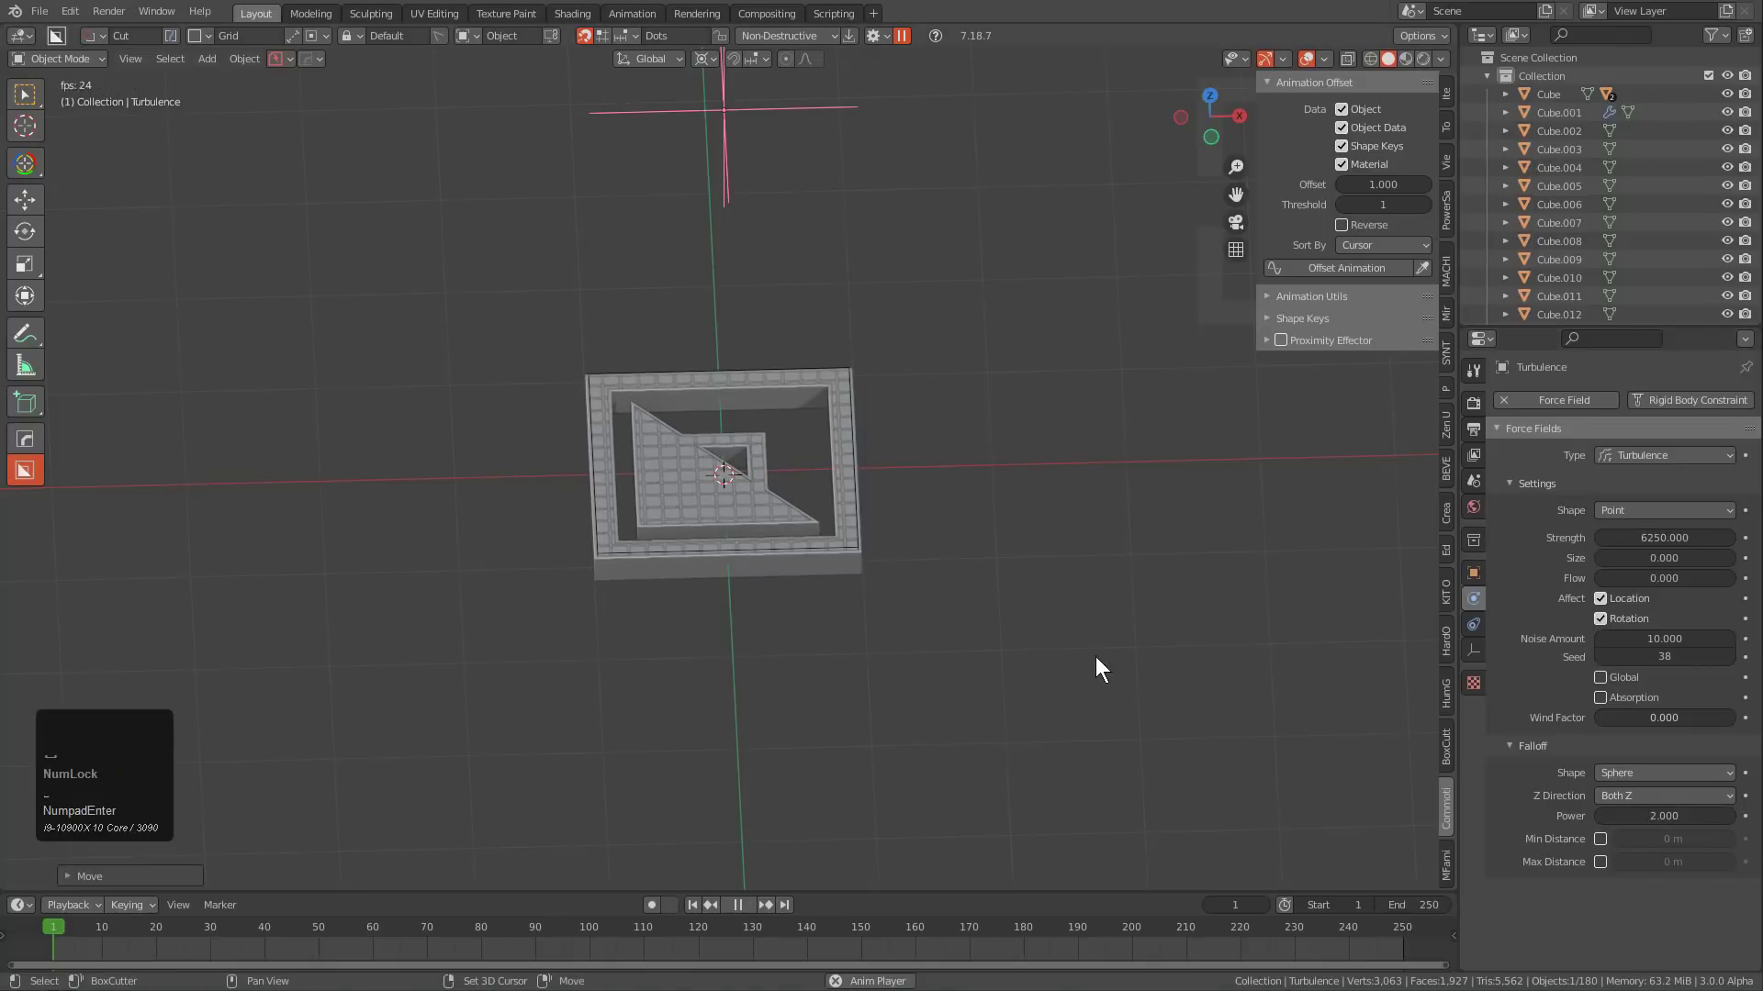
{"action": "scroll", "coordinate": [748, 387], "scroll_direction": "down", "scroll_amount": 3}
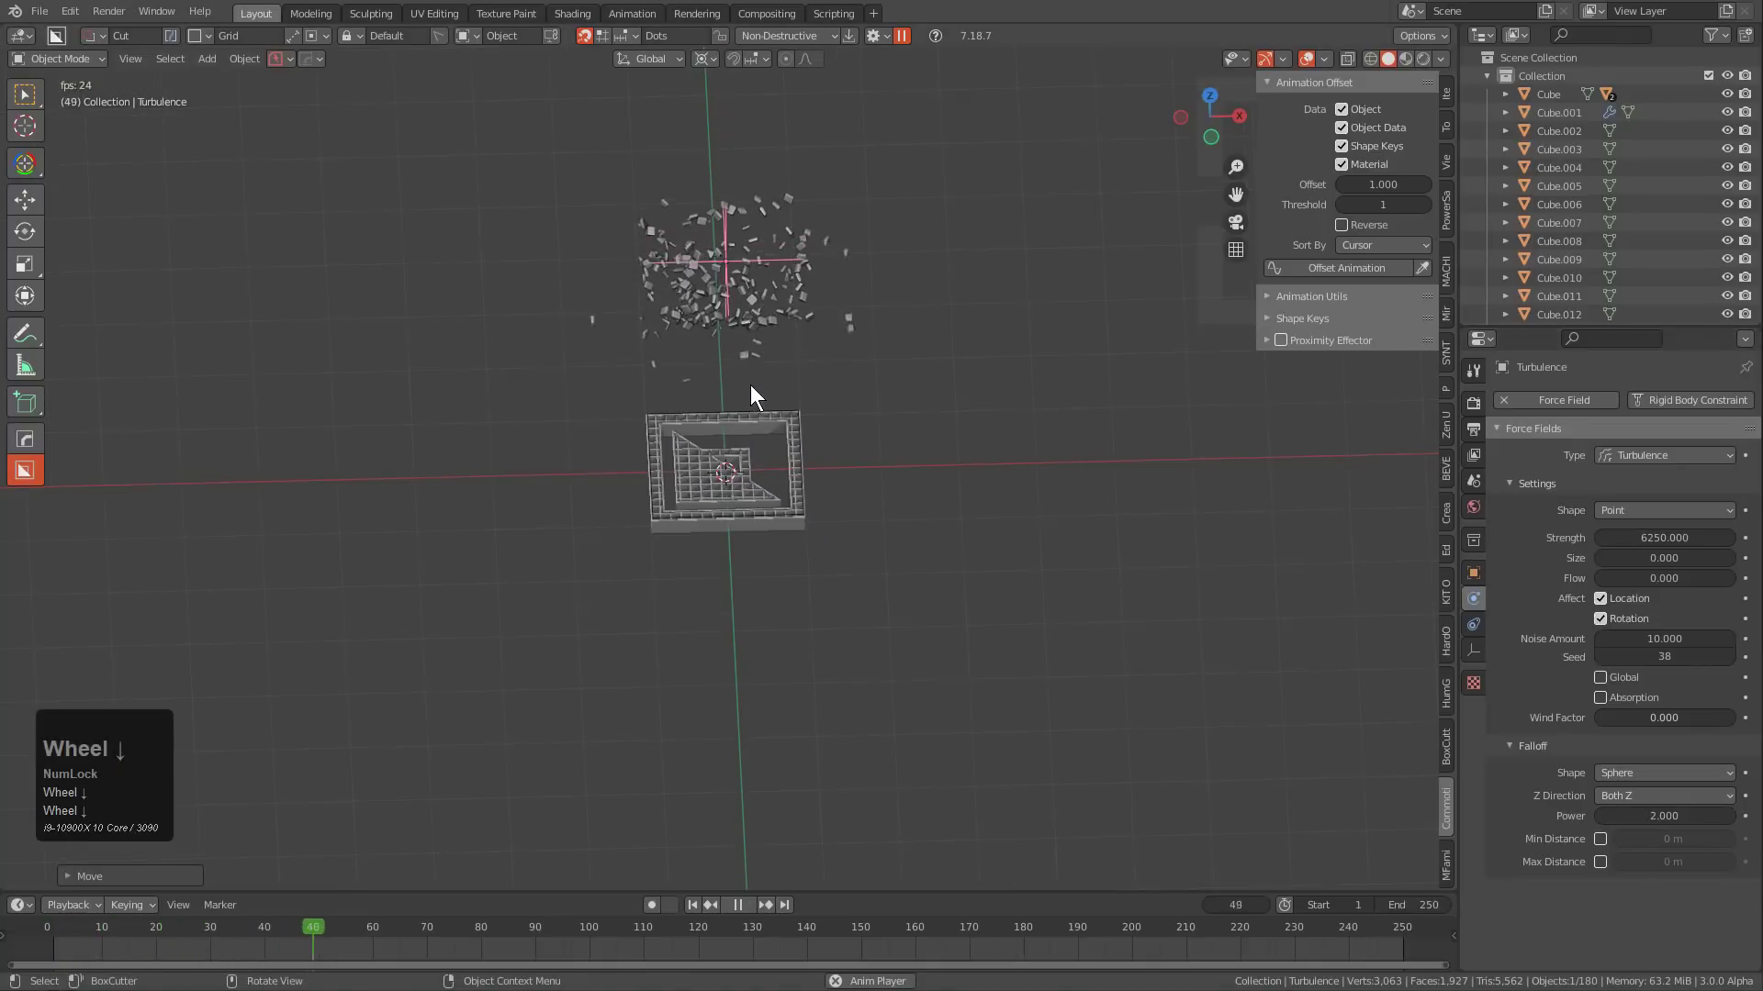
{"action": "middle_click_drag", "start_coordinate": [750, 385], "coordinate": [775, 375]}
{"action": "key", "text": "Escape"}
Set the turbulence falloff power to 1 and preview the simulation.
{"action": "left_click", "coordinate": [1659, 815]}
{"action": "type", "text": "1"}
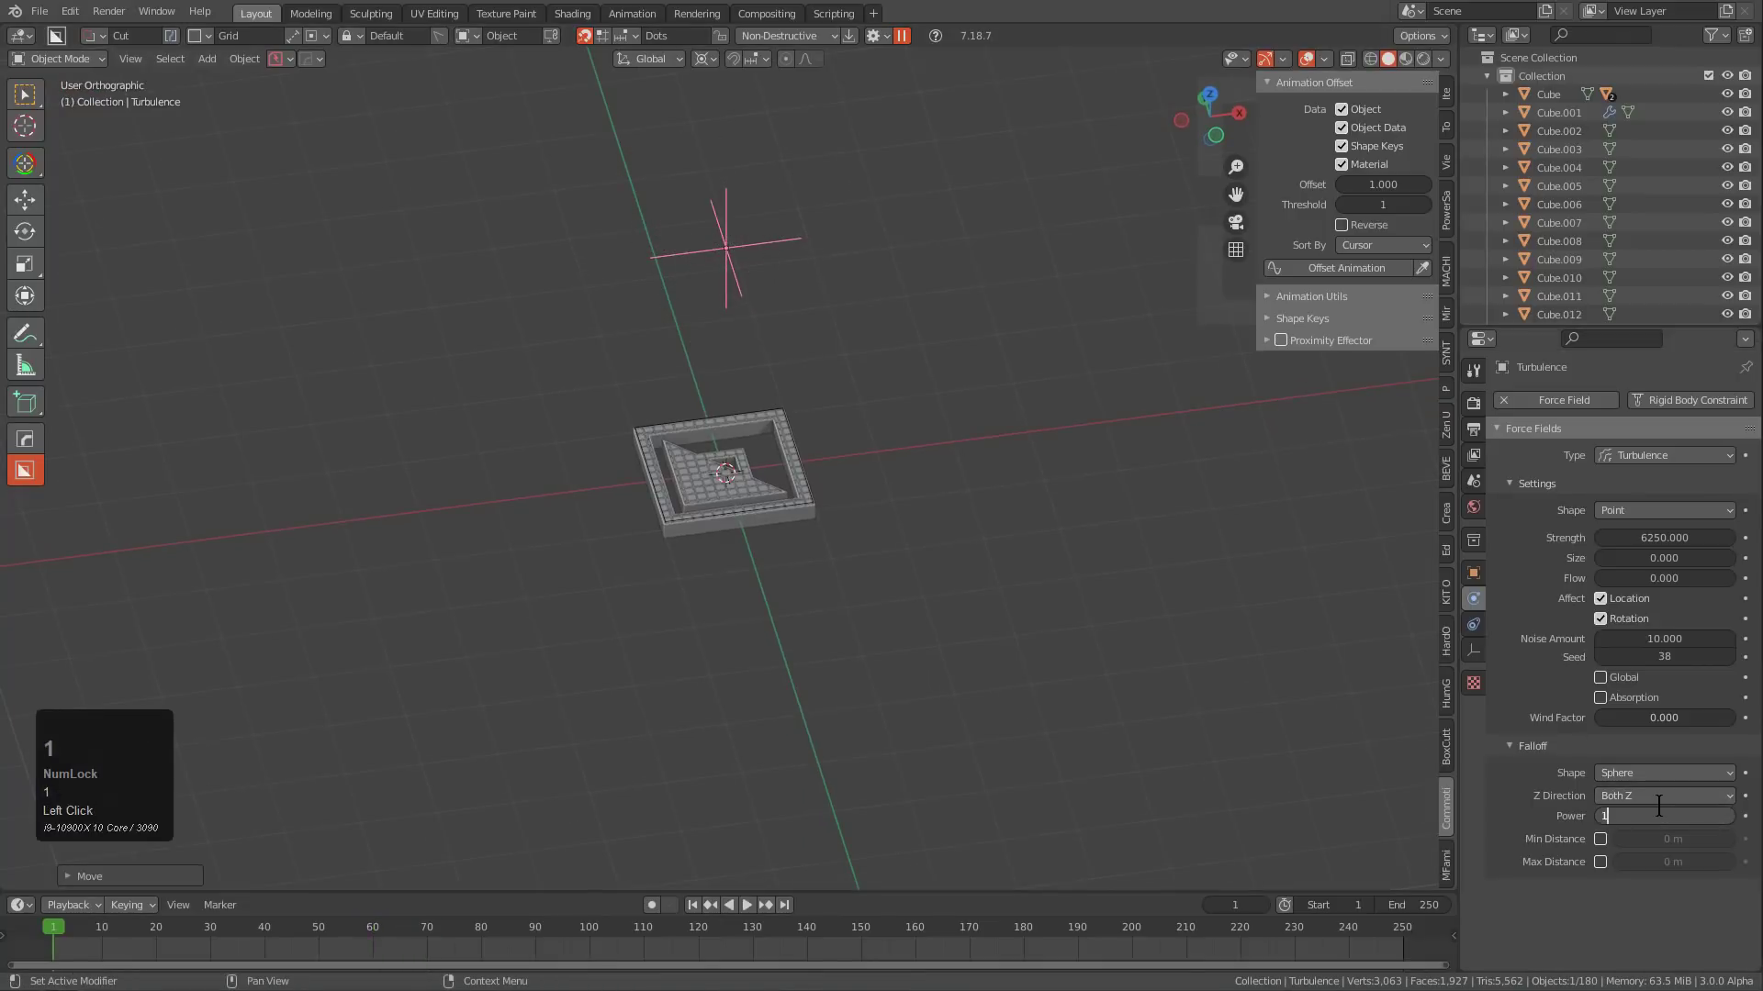
{"action": "key", "text": "KP_Enter"}
{"action": "key", "text": "space"}
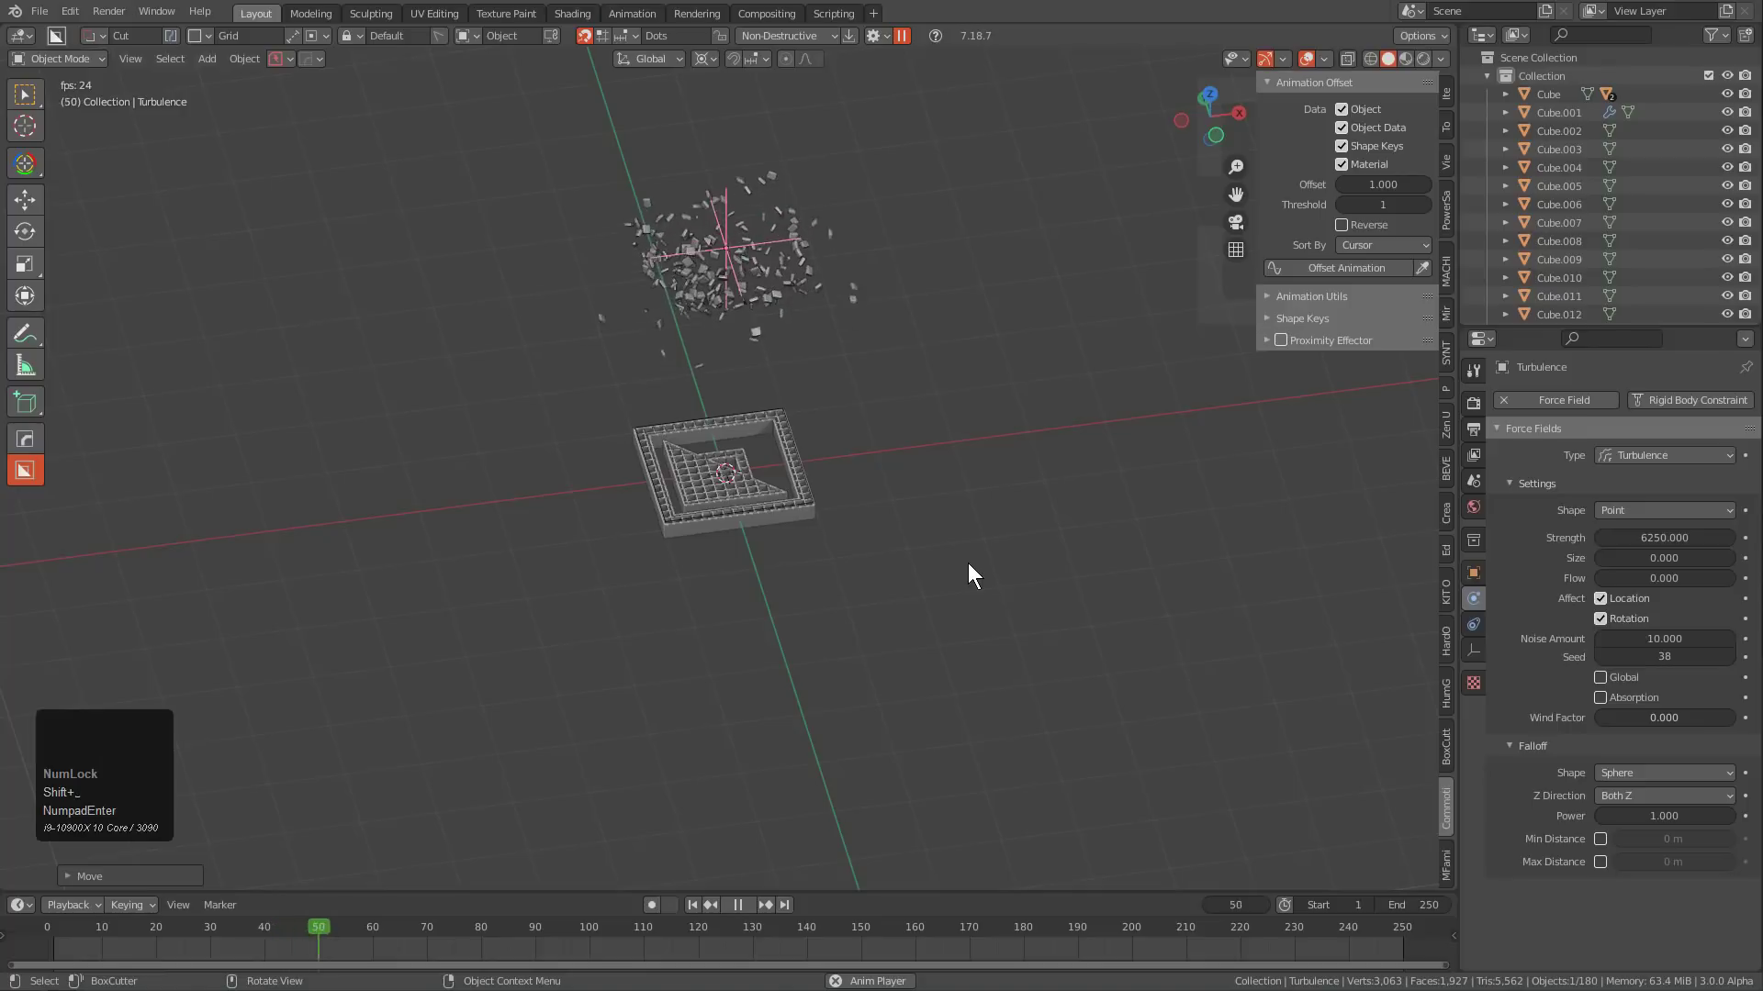
{"action": "key", "text": "Escape"}
Double the turbulence strength to 12500 and preview the simulation with the current falloff.
{"action": "left_click", "coordinate": [1666, 538]}
{"action": "type", "text": "*"}
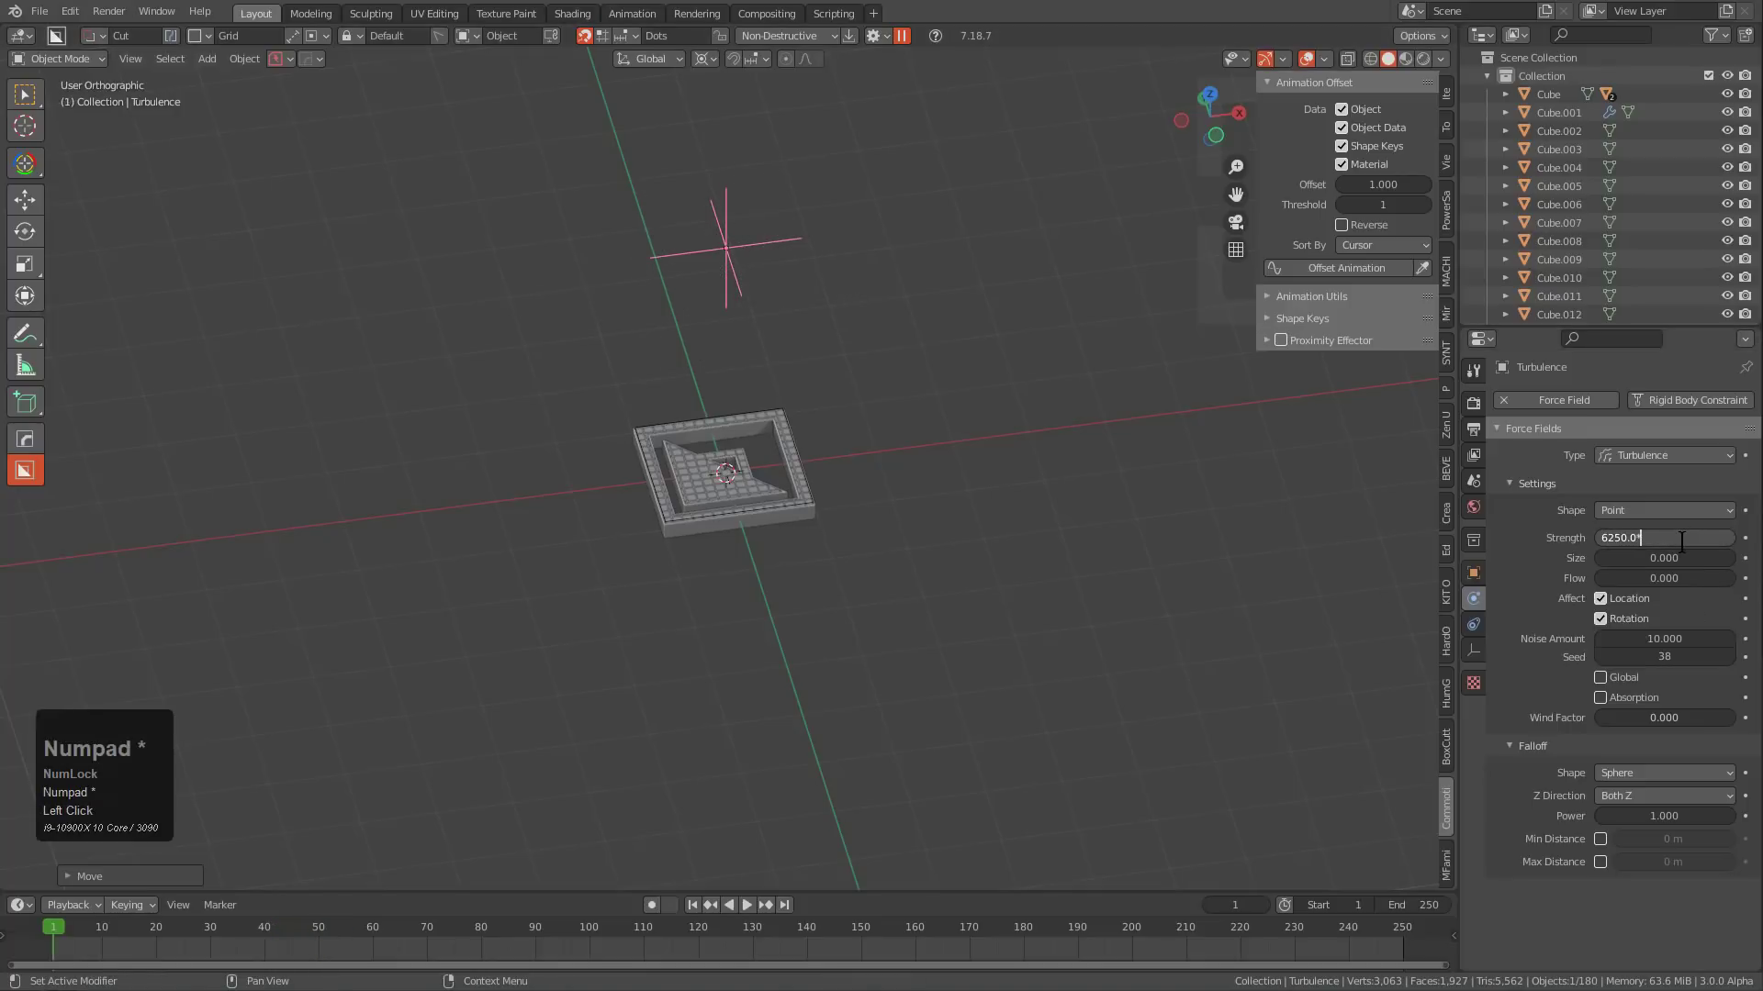
{"action": "type", "text": "2"}
{"action": "key", "text": "KP_Enter"}
{"action": "key", "text": "space"}
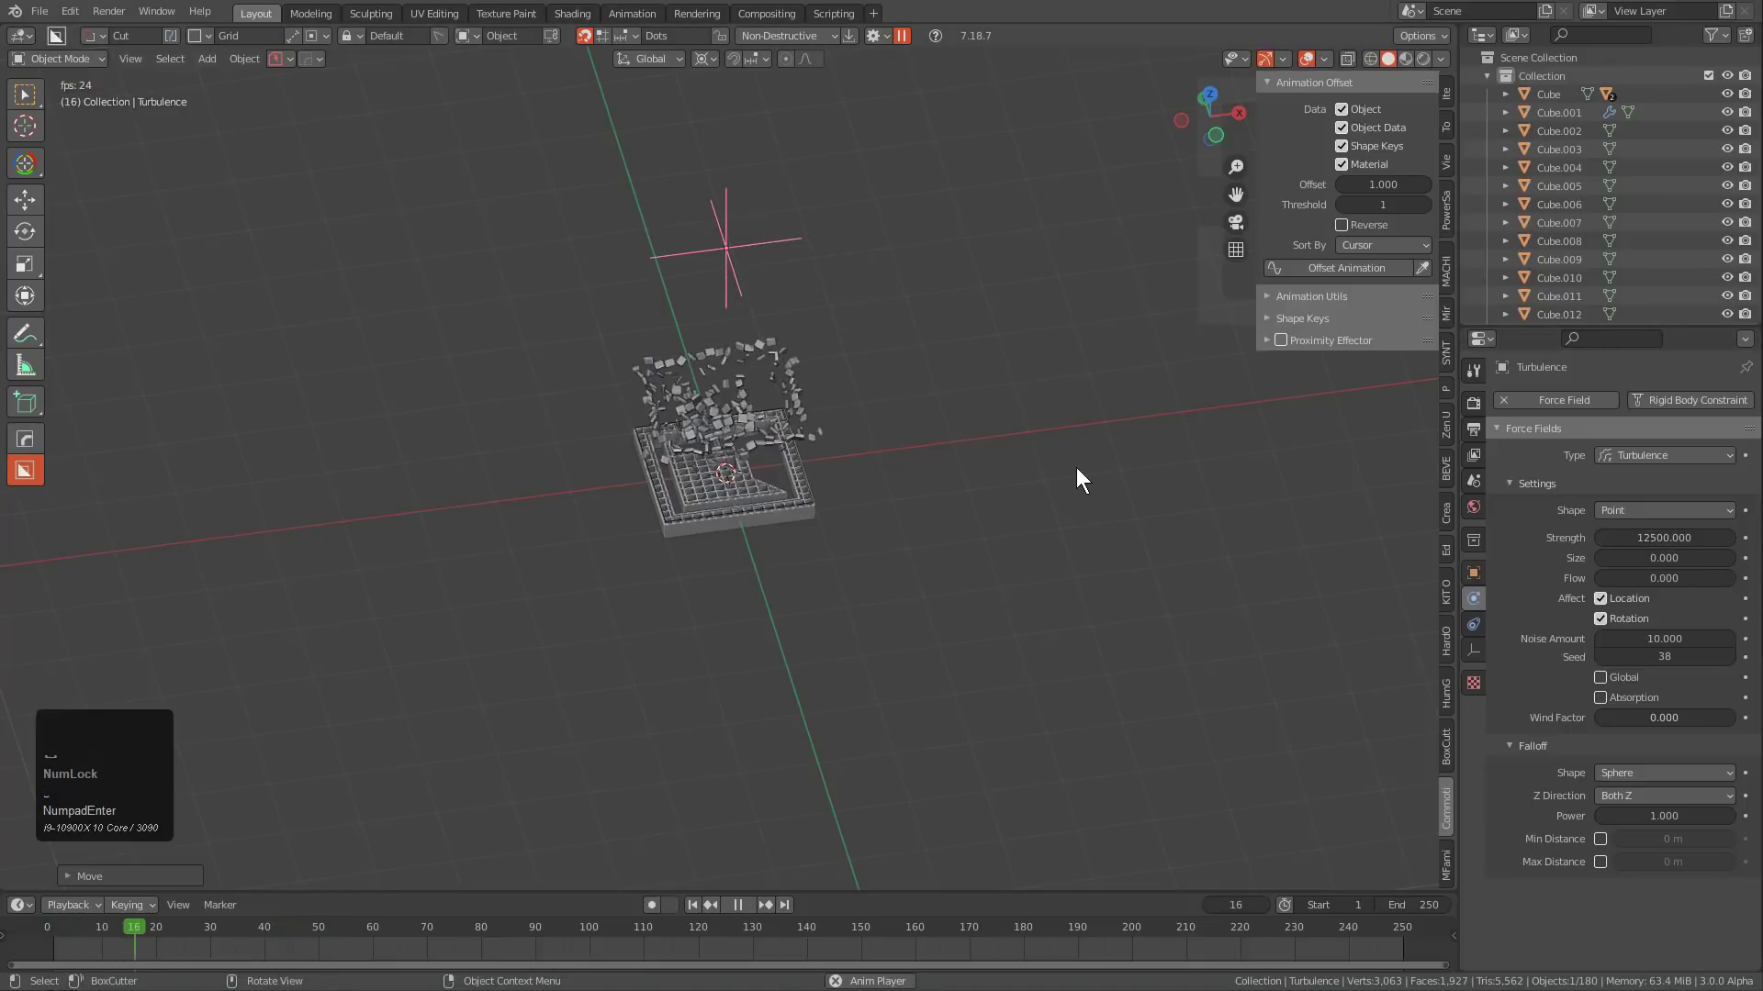
{"action": "key", "text": "Escape"}
Double the turbulence strength to 25000 and preview the simulation.
{"action": "double_click", "coordinate": [1679, 538]}
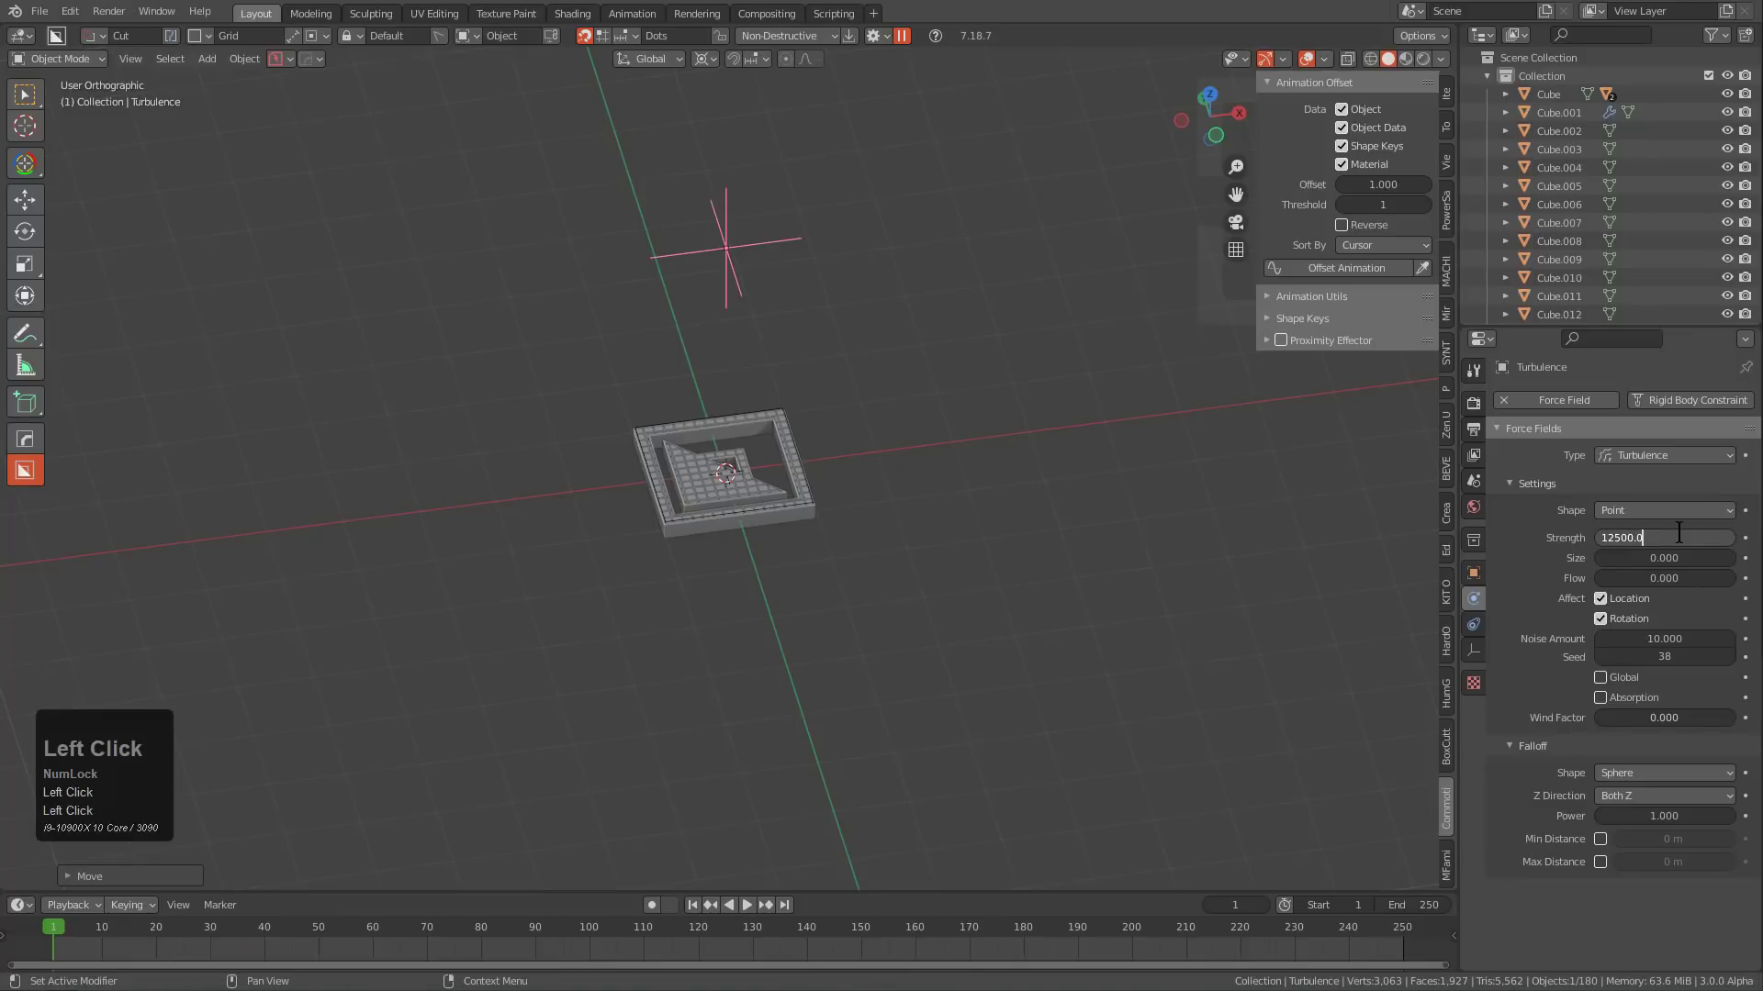
{"action": "type", "text": "*2"}
{"action": "key", "text": "KP_Enter"}
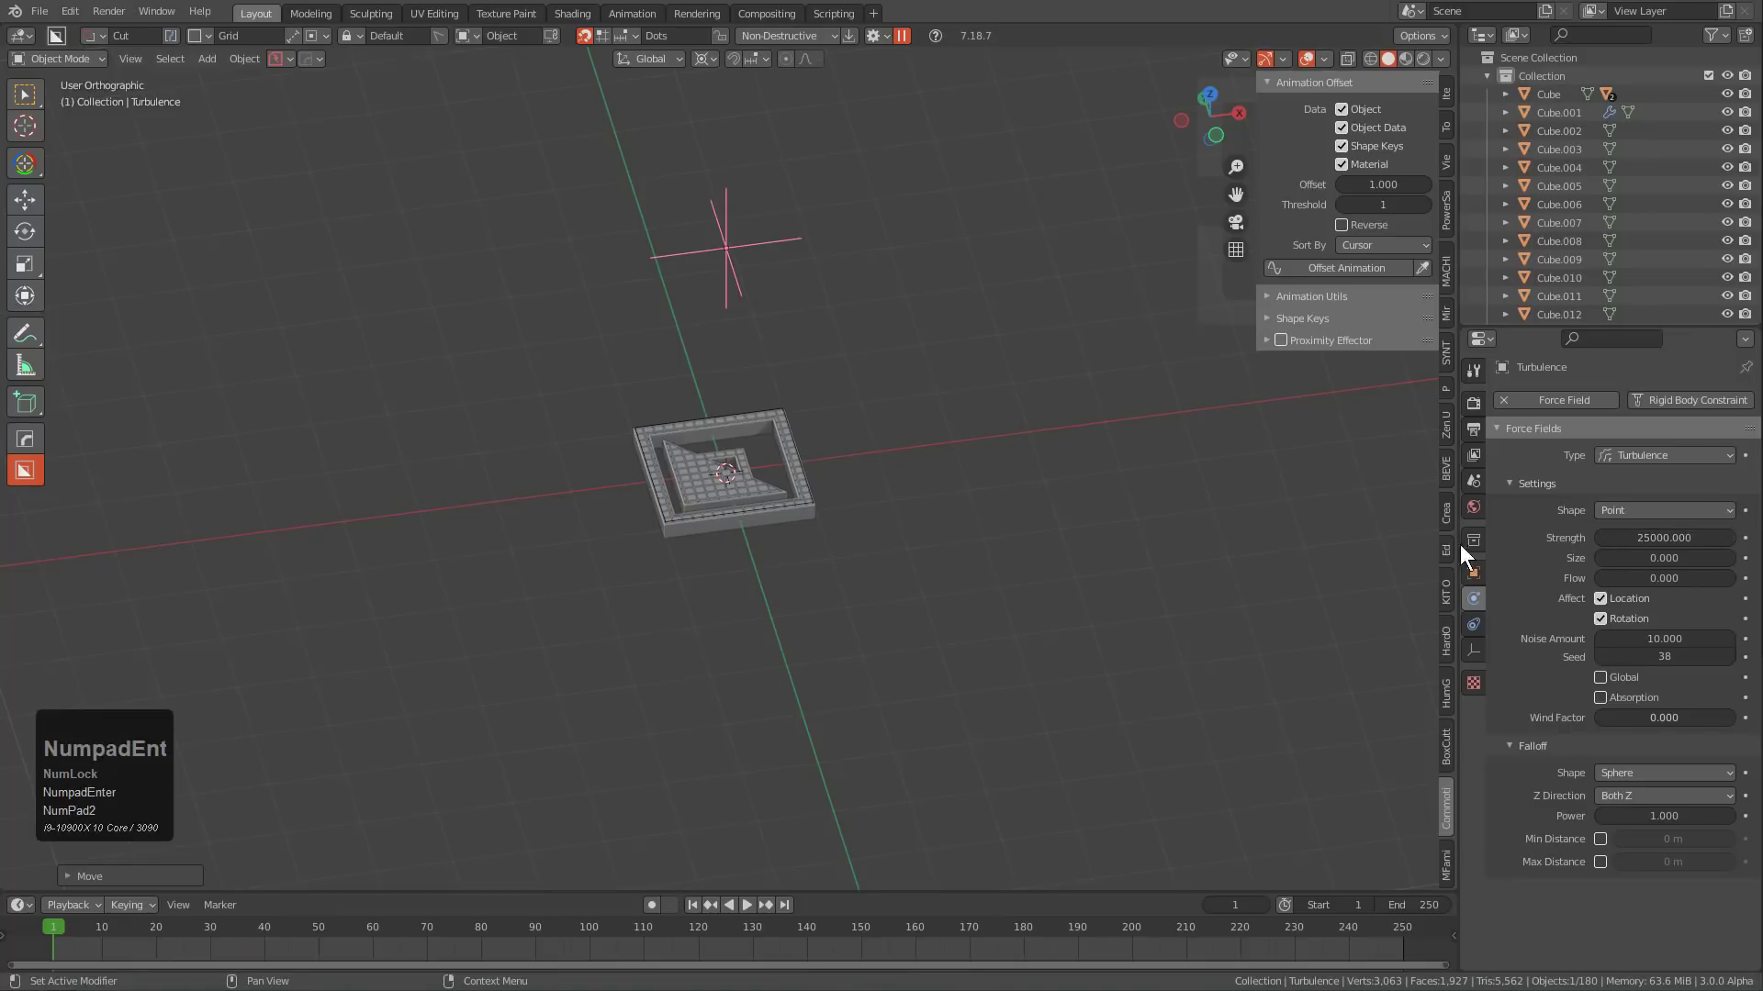
{"action": "key", "text": "shift+space"}
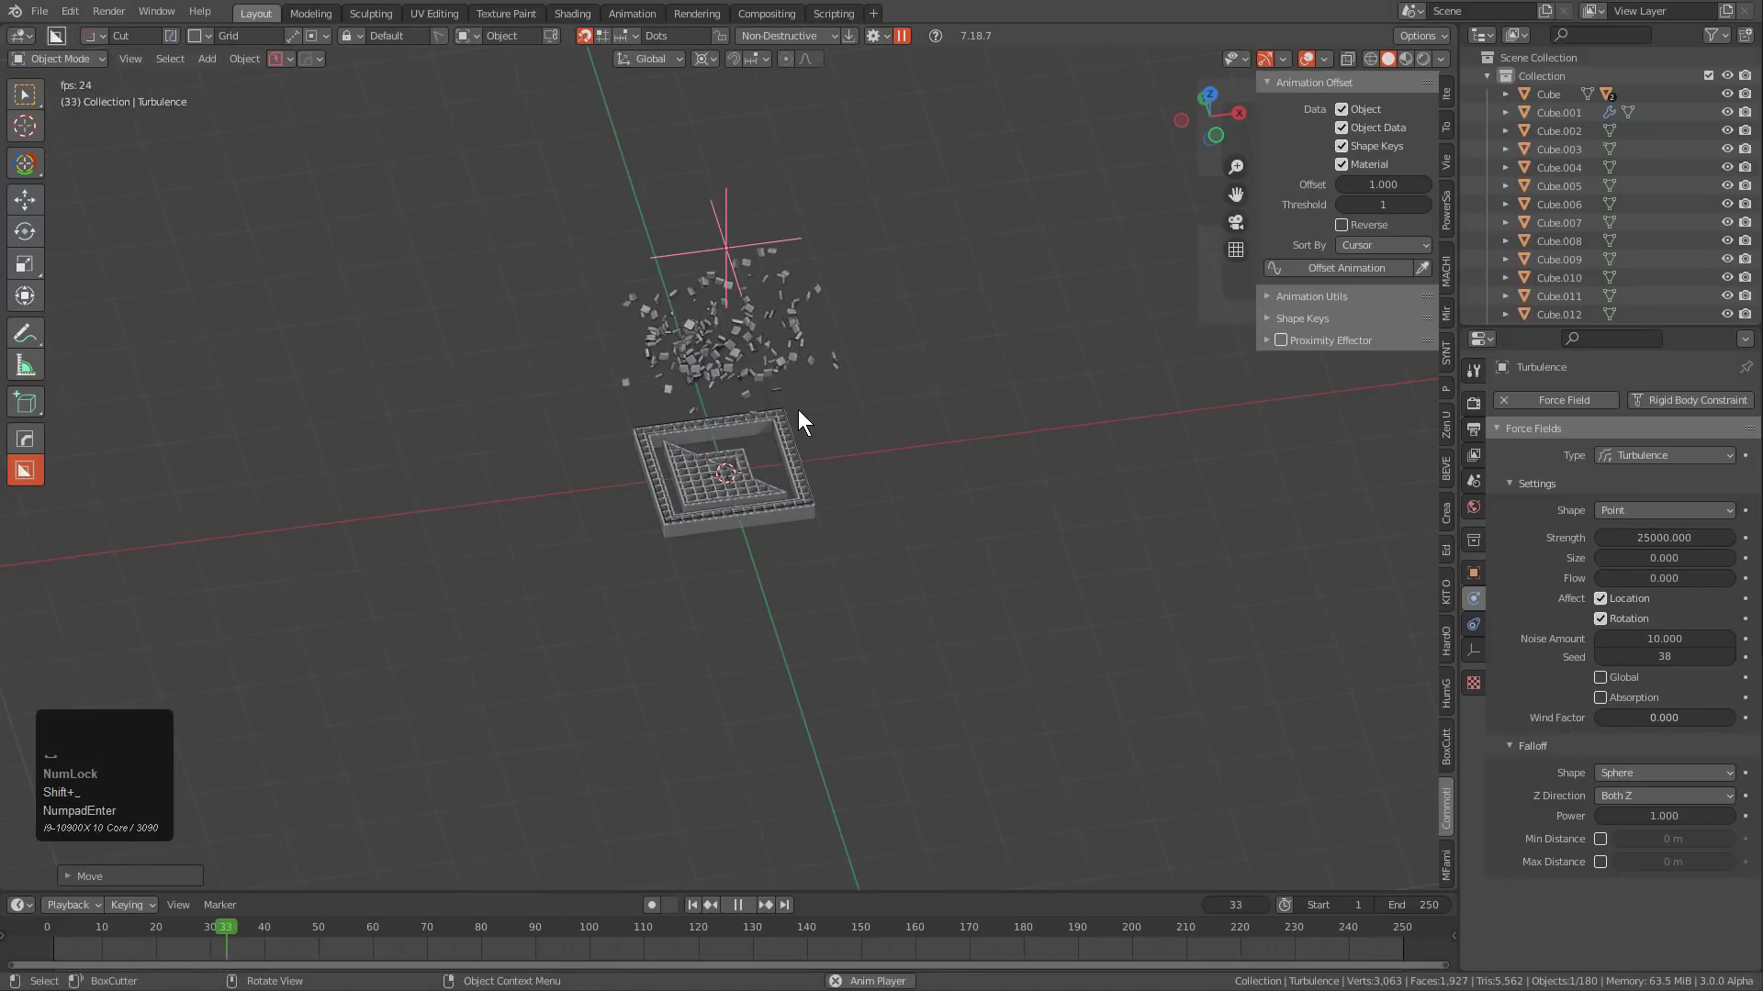
{"action": "key", "text": "Escape"}
Play the simulation from top perspective view, examine the scattering blocks from an angle, and return to the first frame.
{"action": "middle_click_drag", "start_coordinate": [794, 397], "coordinate": [766, 489]}
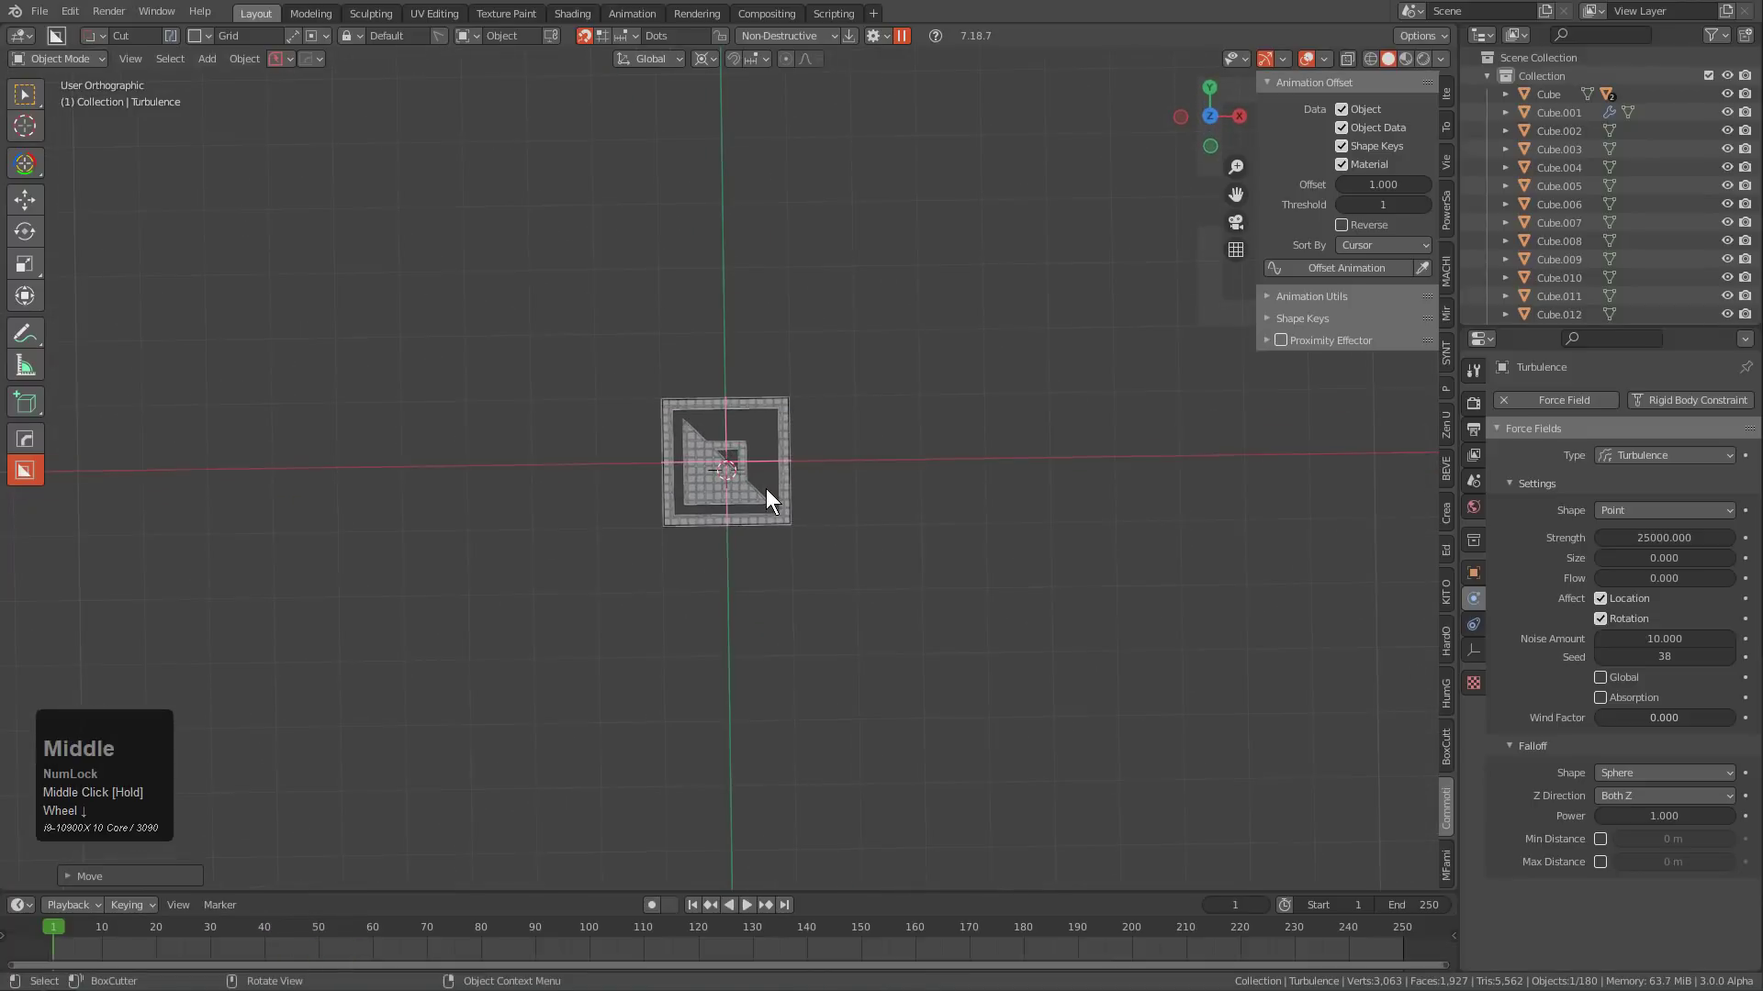
{"action": "key", "text": "KP_5"}
{"action": "key", "text": "KP_7"}
{"action": "scroll", "coordinate": [827, 500], "scroll_direction": "up", "scroll_amount": 5}
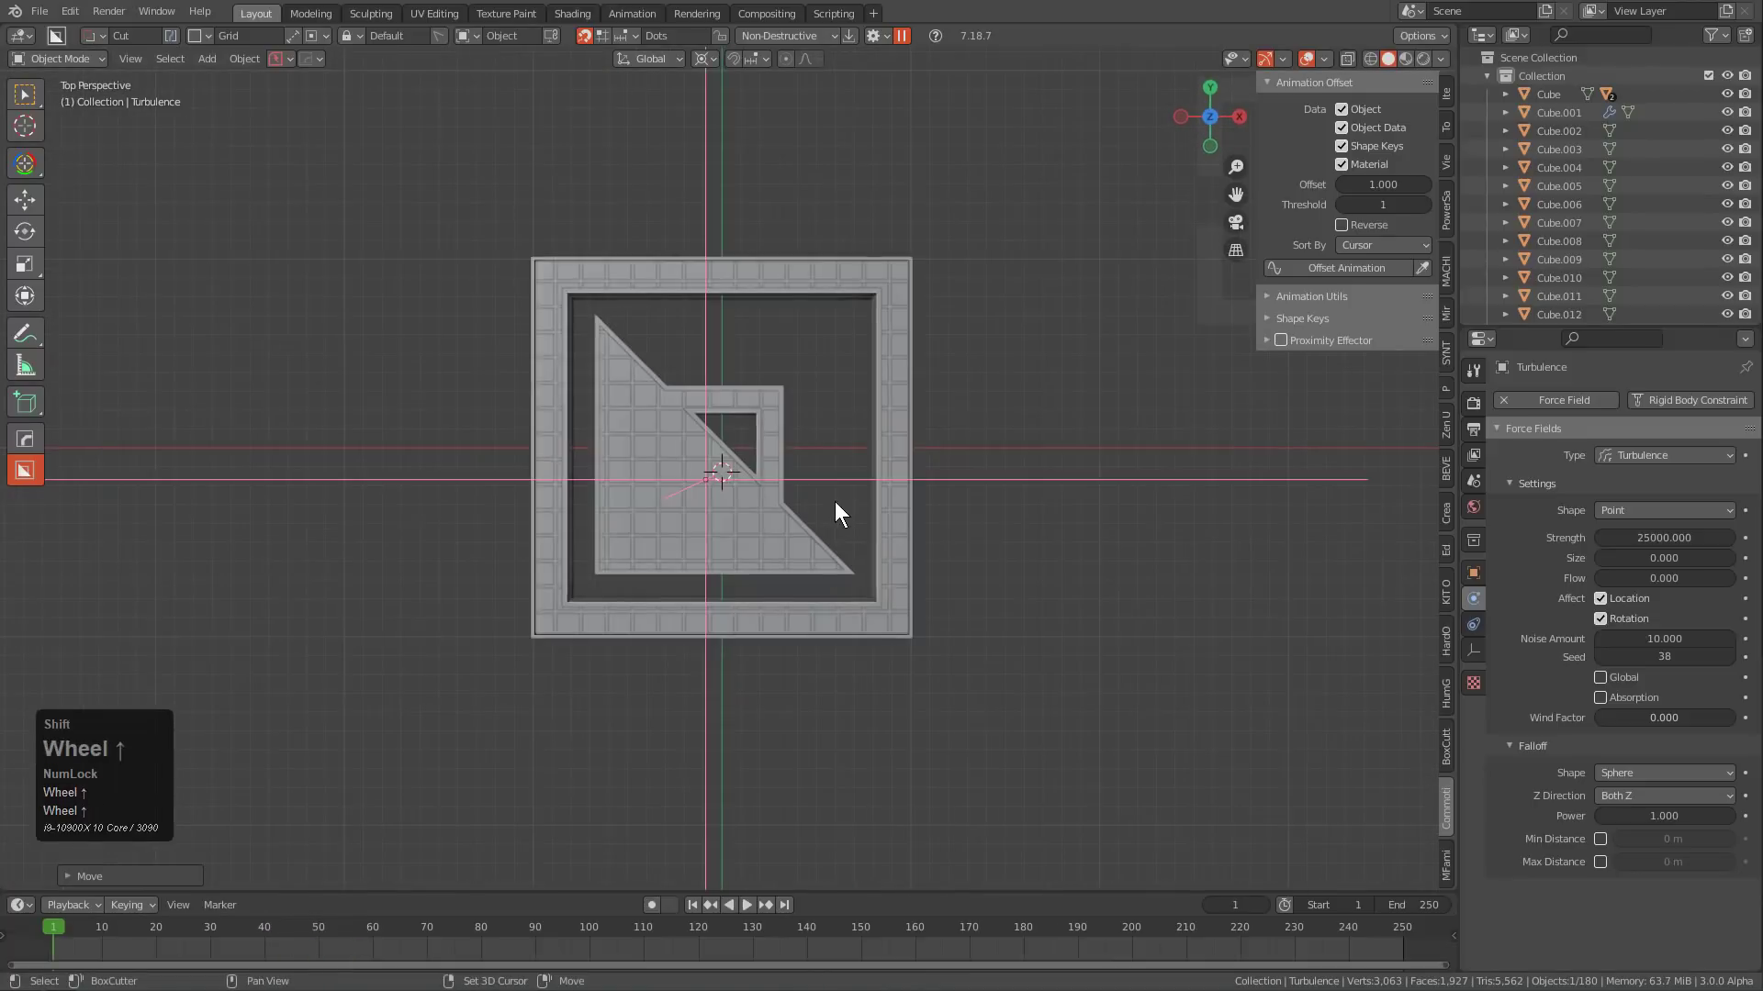
{"action": "key", "text": "shift+space"}
{"action": "scroll", "coordinate": [832, 502], "scroll_direction": "down", "scroll_amount": 2}
{"action": "middle_click_drag", "start_coordinate": [766, 496], "coordinate": [776, 447]}
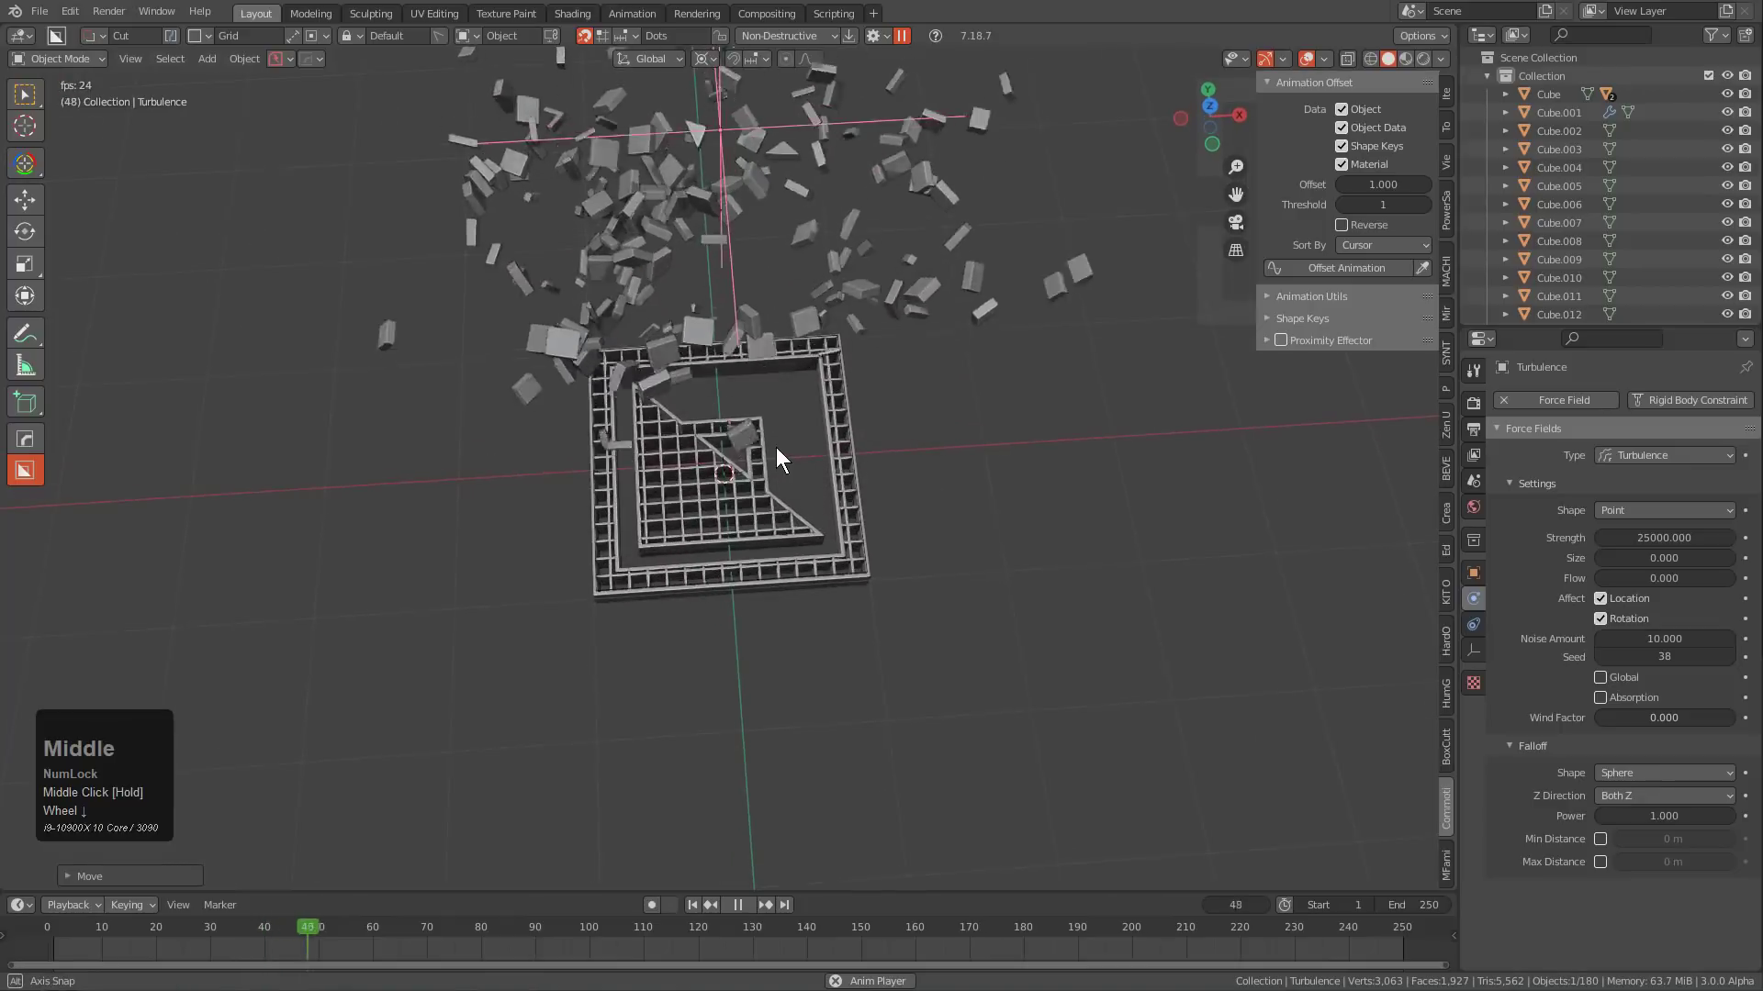
{"action": "scroll", "coordinate": [775, 441], "scroll_direction": "down", "scroll_amount": 3}
{"action": "key", "text": "Escape"}
Hide the turbulence field object in the viewport.
{"action": "middle_click_drag", "start_coordinate": [745, 331], "coordinate": [787, 312]}
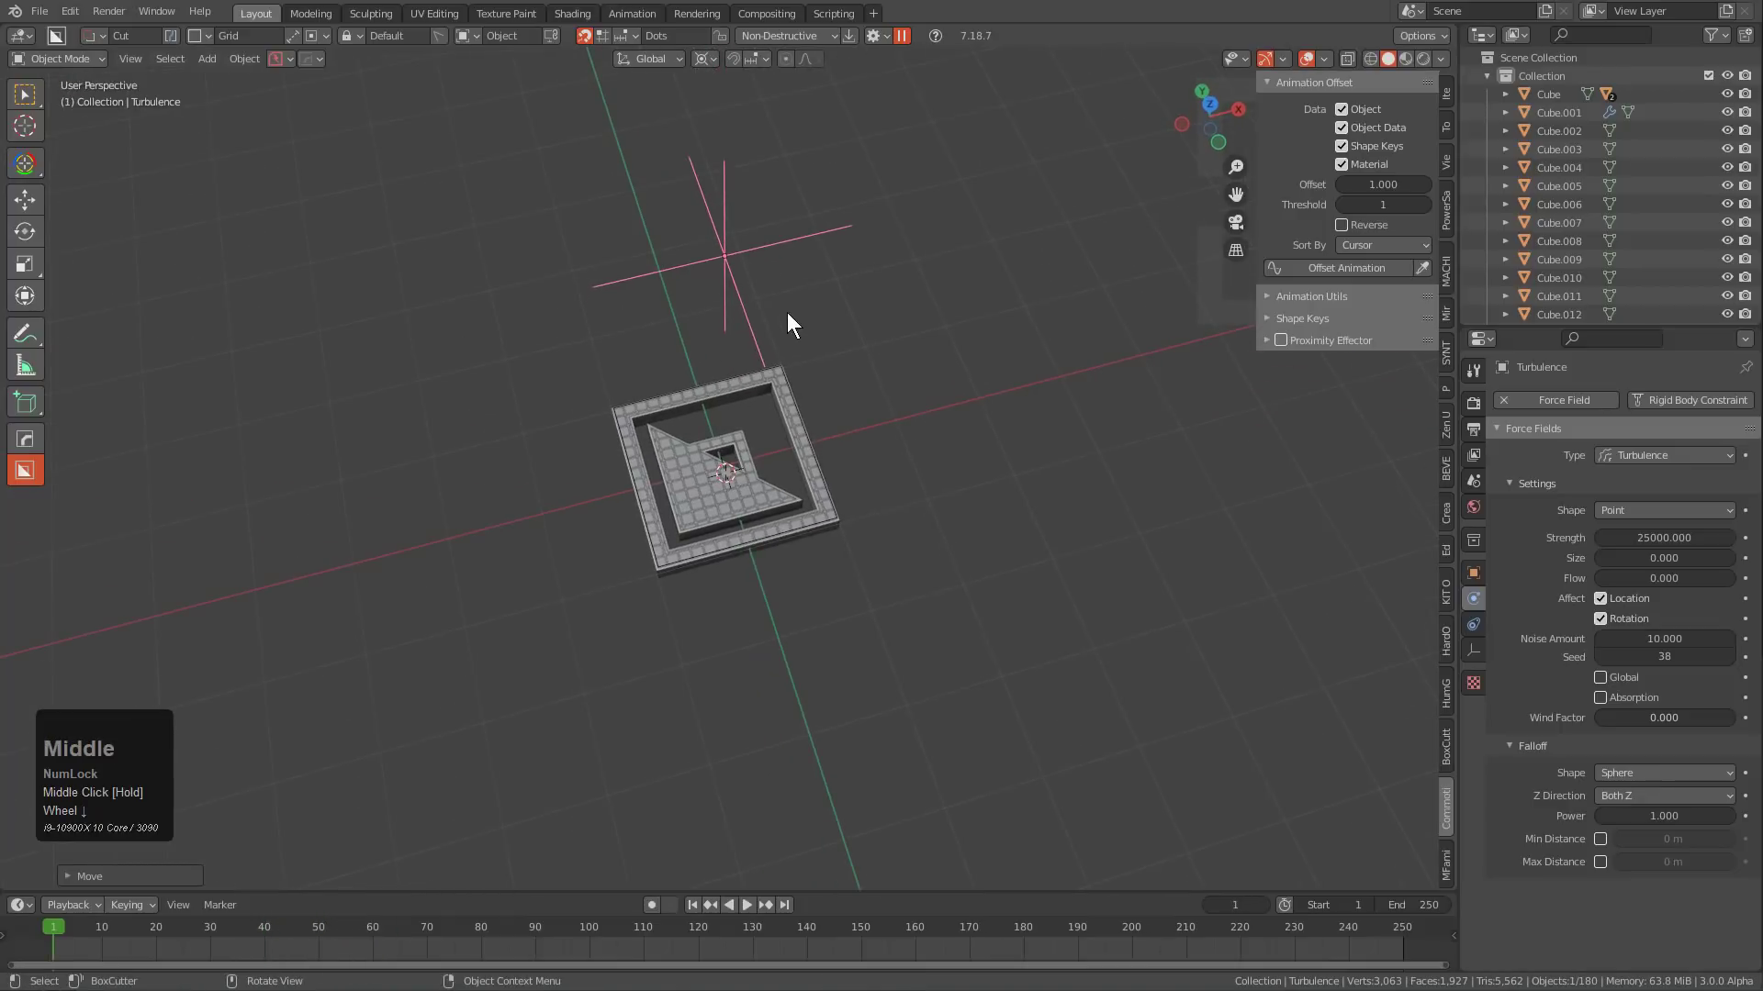
{"action": "scroll", "coordinate": [826, 319], "scroll_direction": "up", "scroll_amount": 2}
{"action": "scroll", "coordinate": [849, 325], "scroll_direction": "up", "scroll_amount": 1}
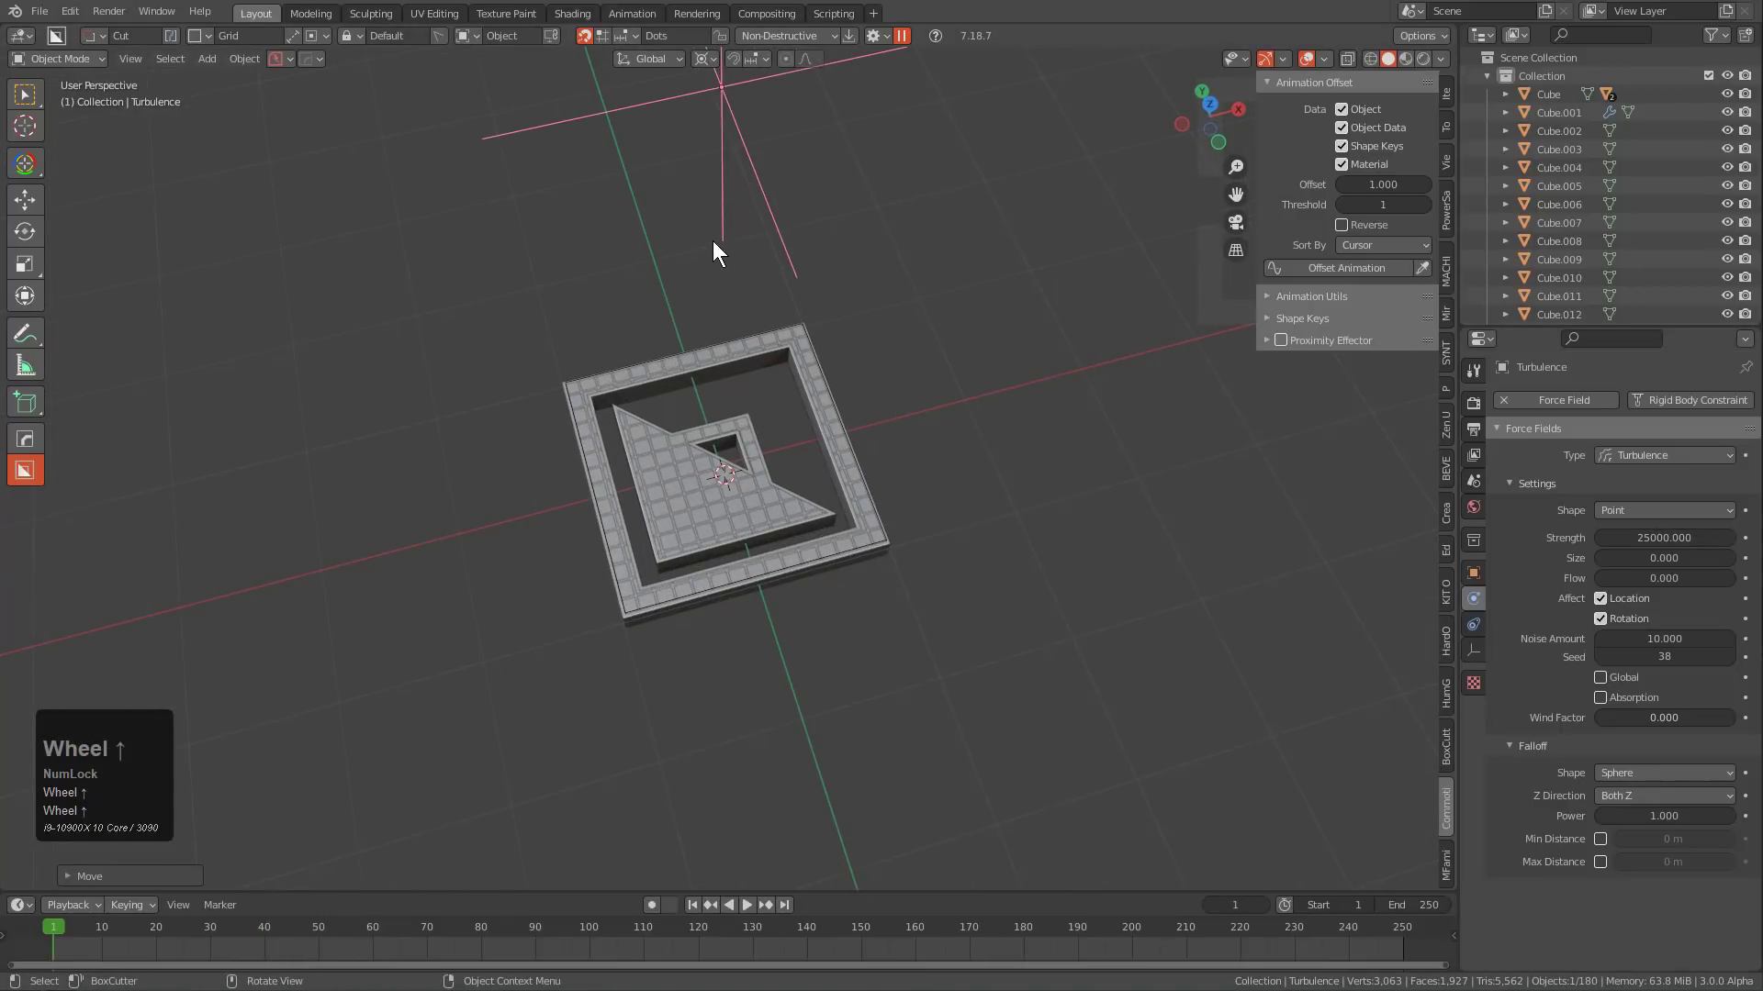
{"action": "scroll", "coordinate": [722, 238], "scroll_direction": "down", "scroll_amount": 1}
{"action": "key", "text": "h"}
{"action": "scroll", "coordinate": [809, 425], "scroll_direction": "up", "scroll_amount": 4}
{"action": "scroll", "coordinate": [811, 429], "scroll_direction": "down", "scroll_amount": 1}
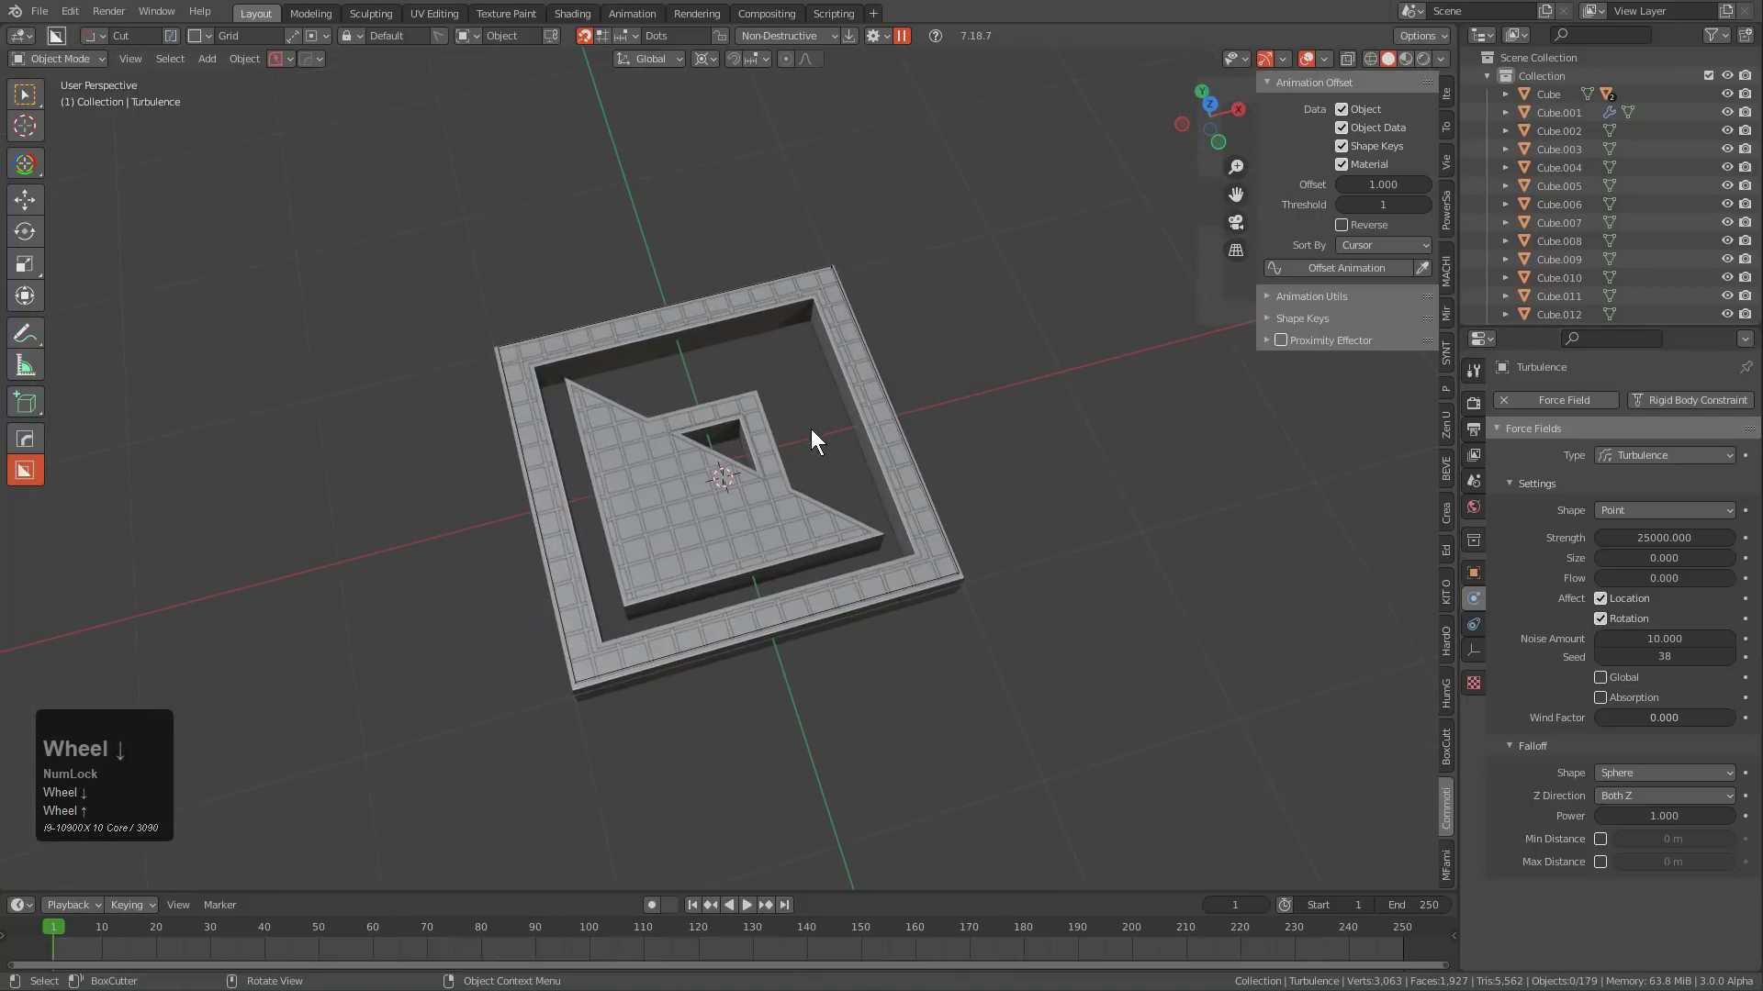
Play the simulation with the field hidden and examine how the blocks scatter above the mesh.
{"action": "key", "text": "space"}
{"action": "scroll", "coordinate": [769, 407], "scroll_direction": "down", "scroll_amount": 4}
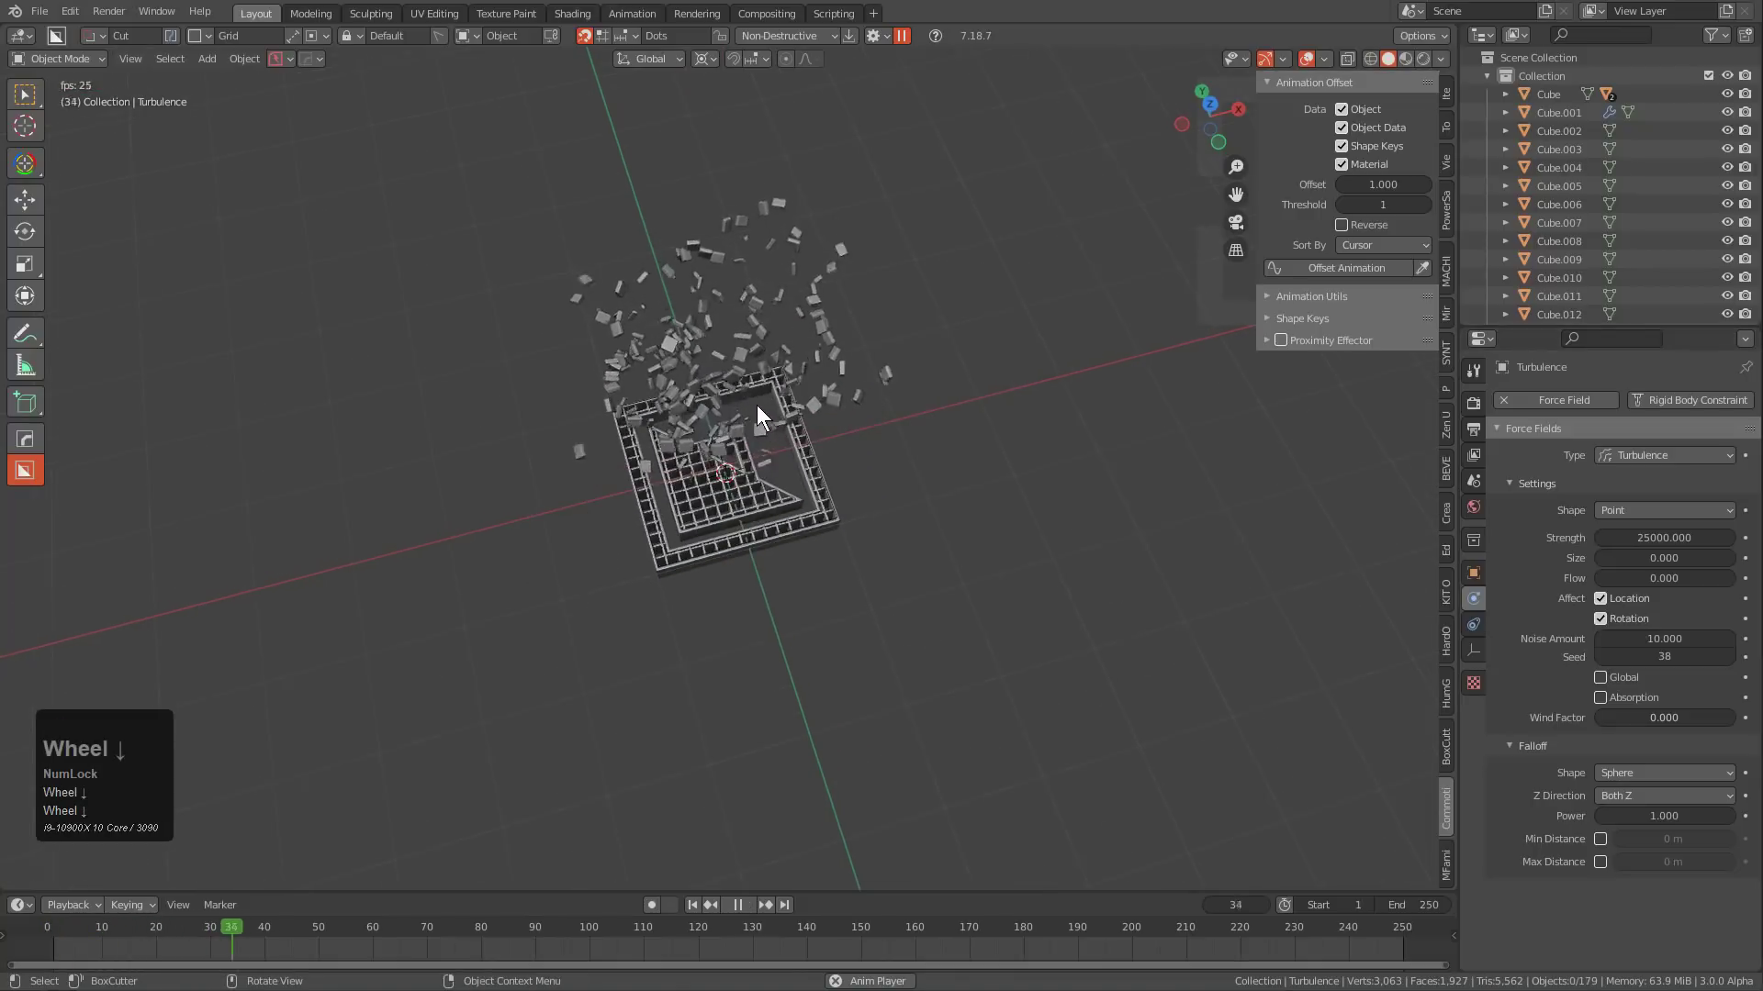
{"action": "middle_click_drag", "start_coordinate": [757, 405], "coordinate": [782, 328]}
Stop playback at frame 45, select all objects, and bake the rigid bodies to keyframes from frame 1 to 250 with step 1.
{"action": "left_click", "coordinate": [726, 249]}
{"action": "key", "text": "a"}
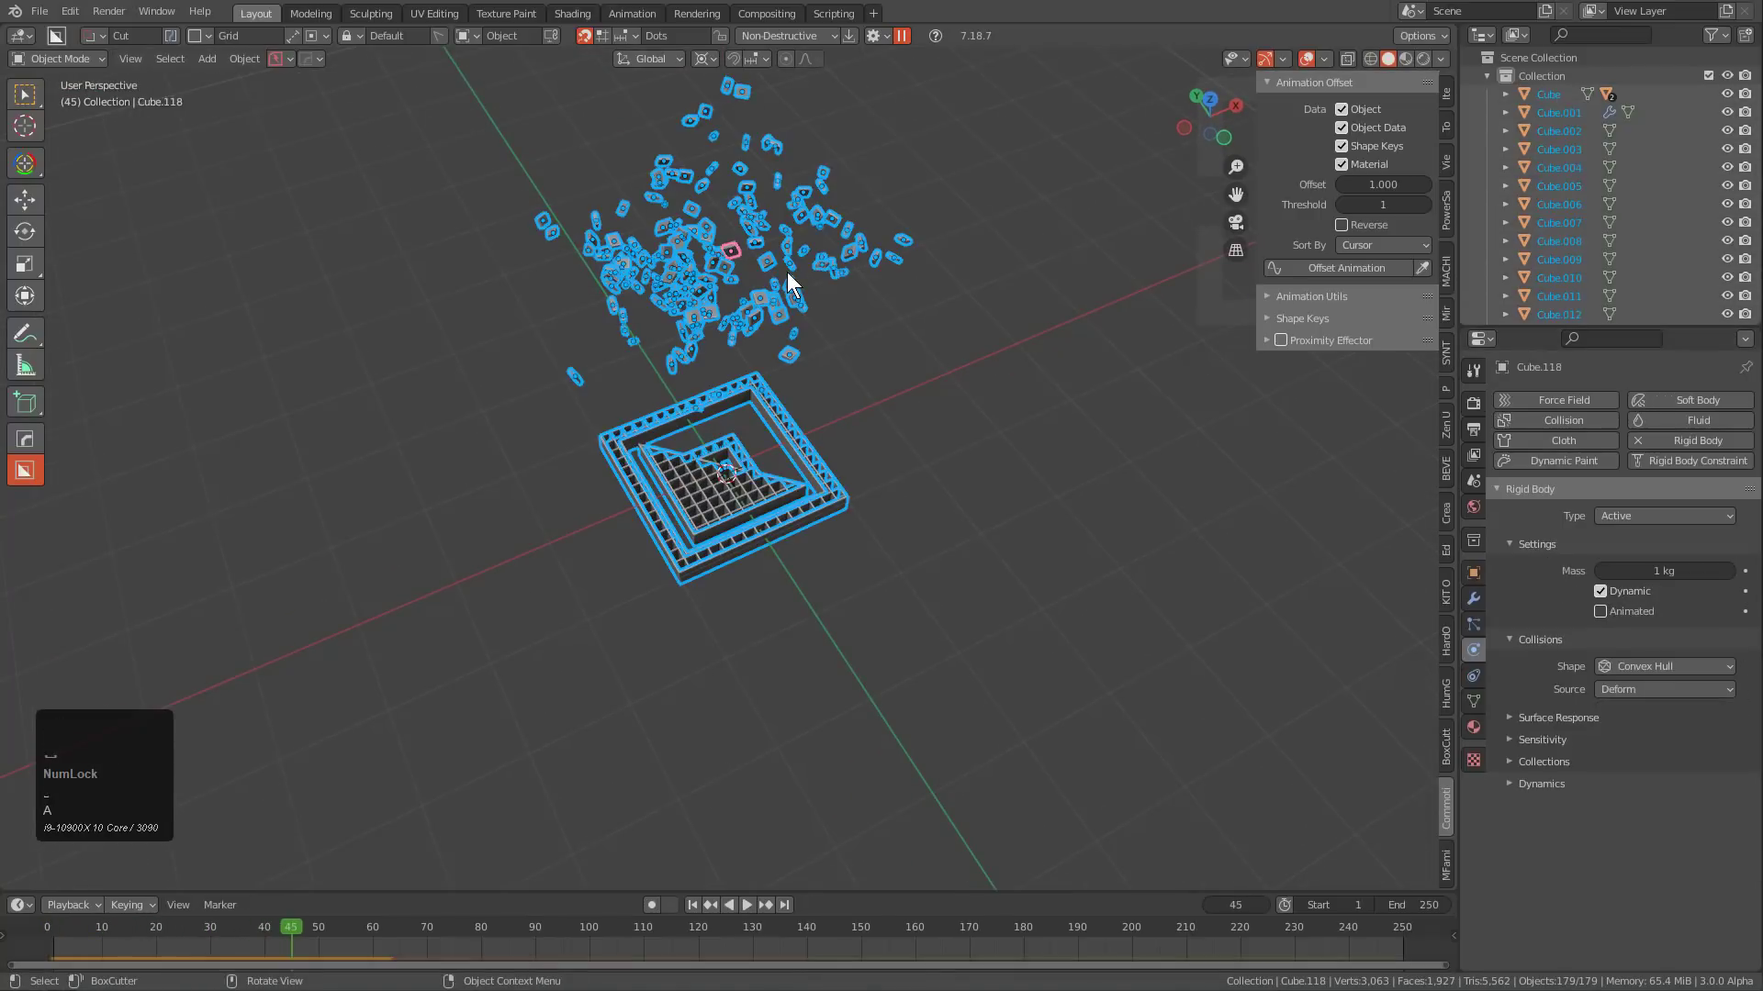
{"action": "key", "text": "F3"}
{"action": "type", "text": "bake to k"}
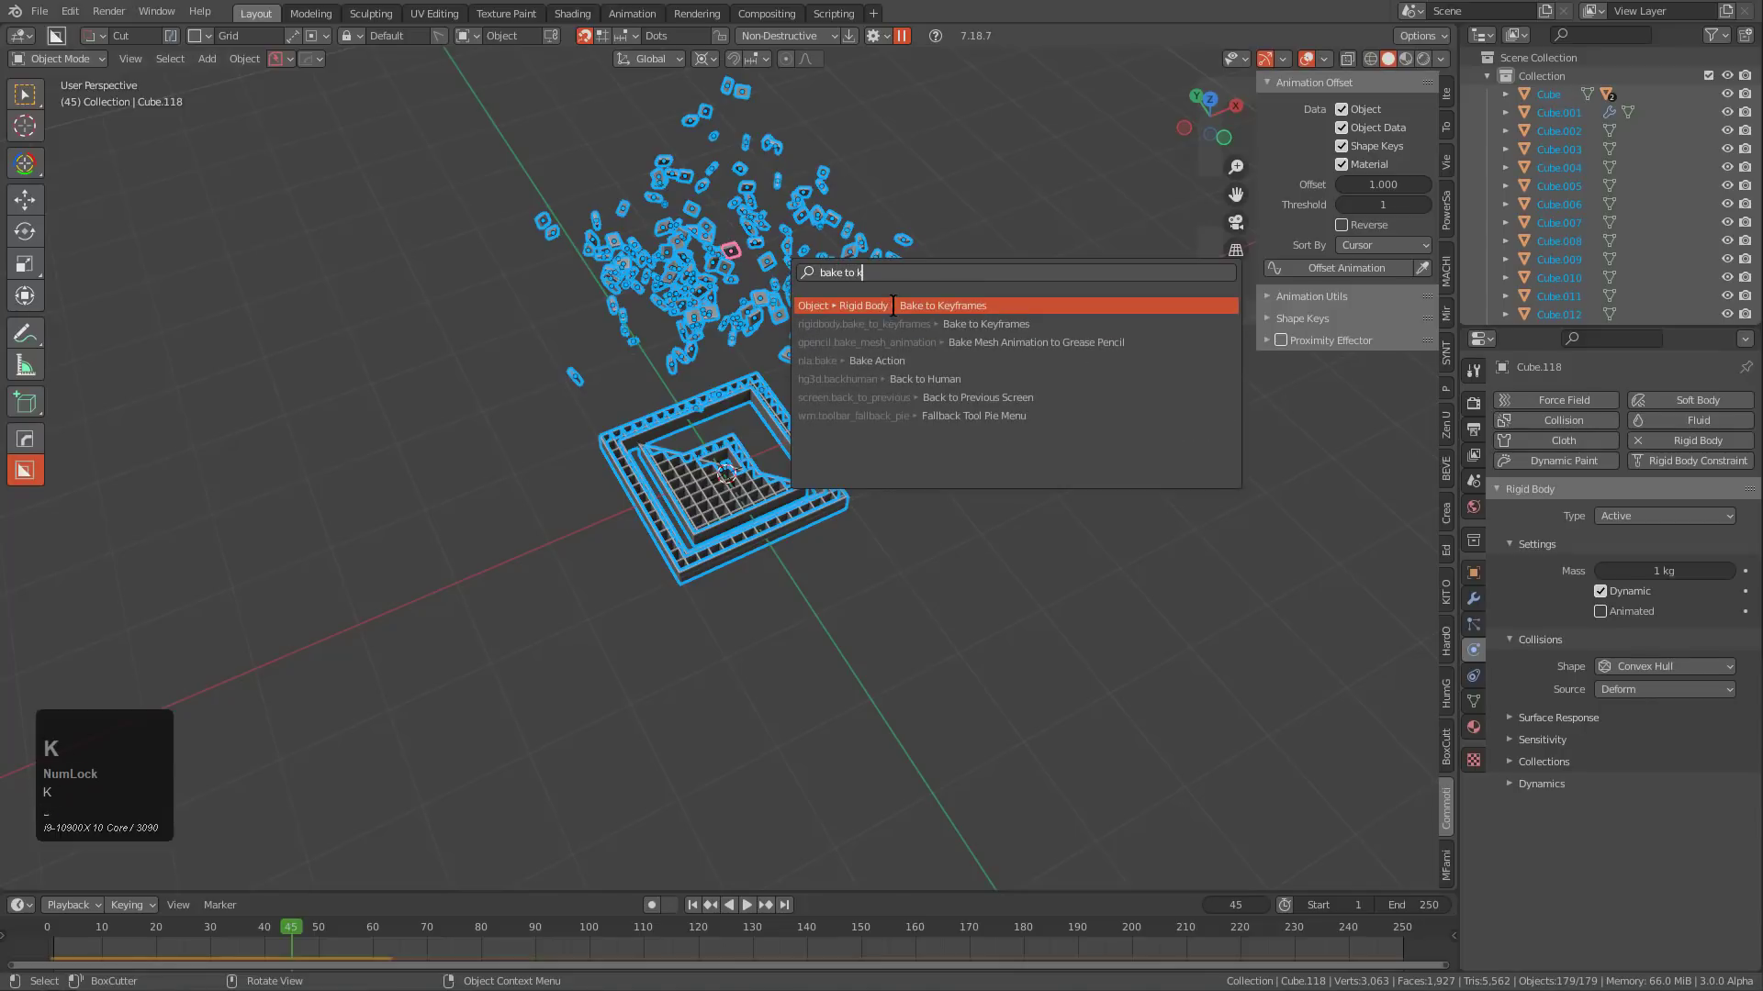
{"action": "left_click", "coordinate": [893, 307]}
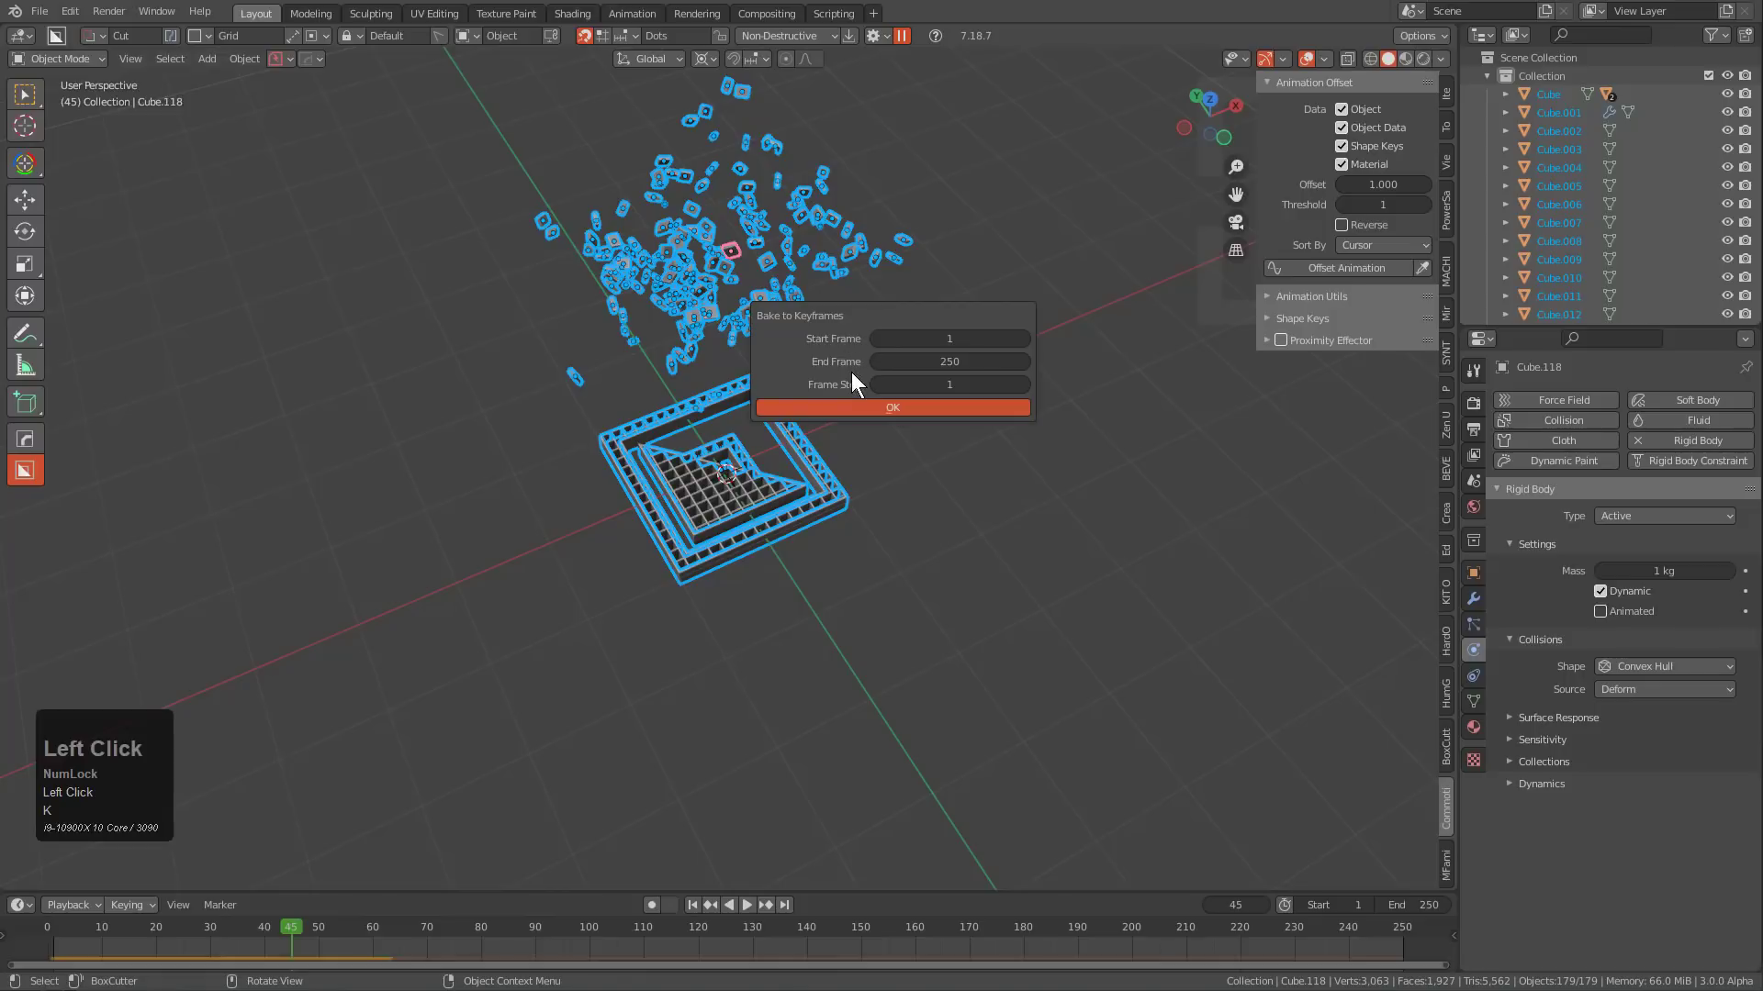
{"action": "left_click", "coordinate": [878, 406]}
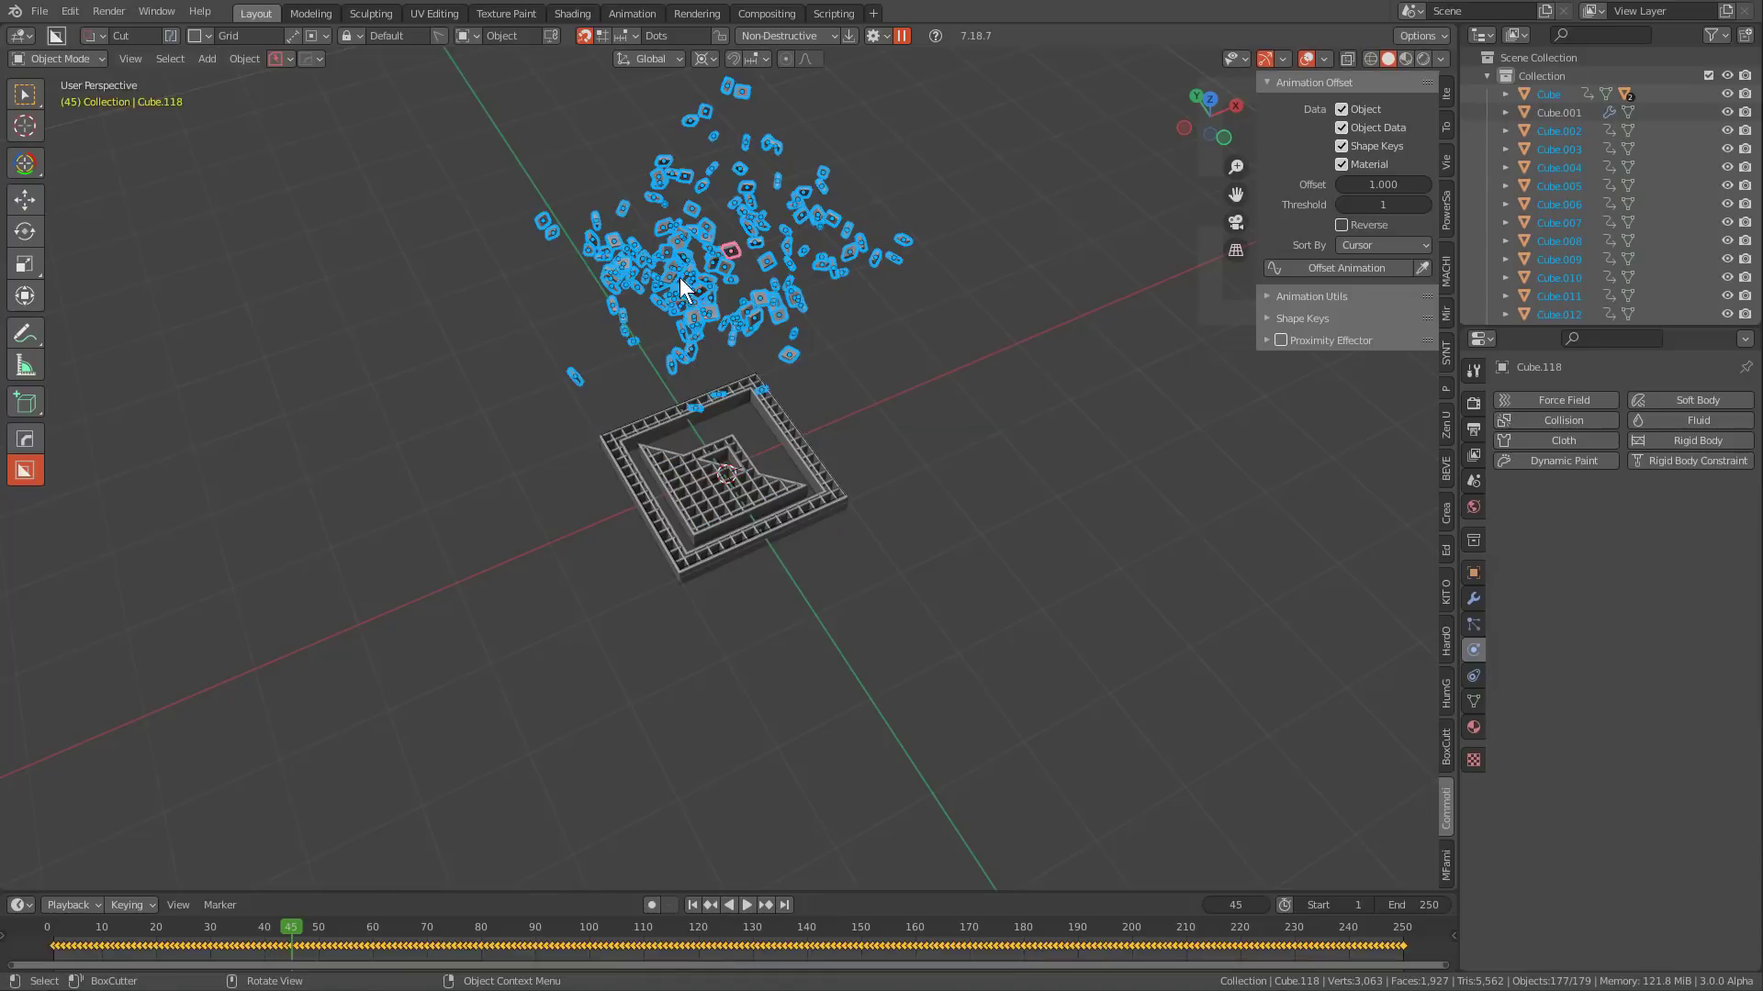
Deselect everything and play the baked animation from the first frame, pausing at frame 73.
{"action": "scroll", "coordinate": [761, 298], "scroll_direction": "up", "scroll_amount": 2}
{"action": "middle_click_drag", "start_coordinate": [778, 284], "coordinate": [756, 296]}
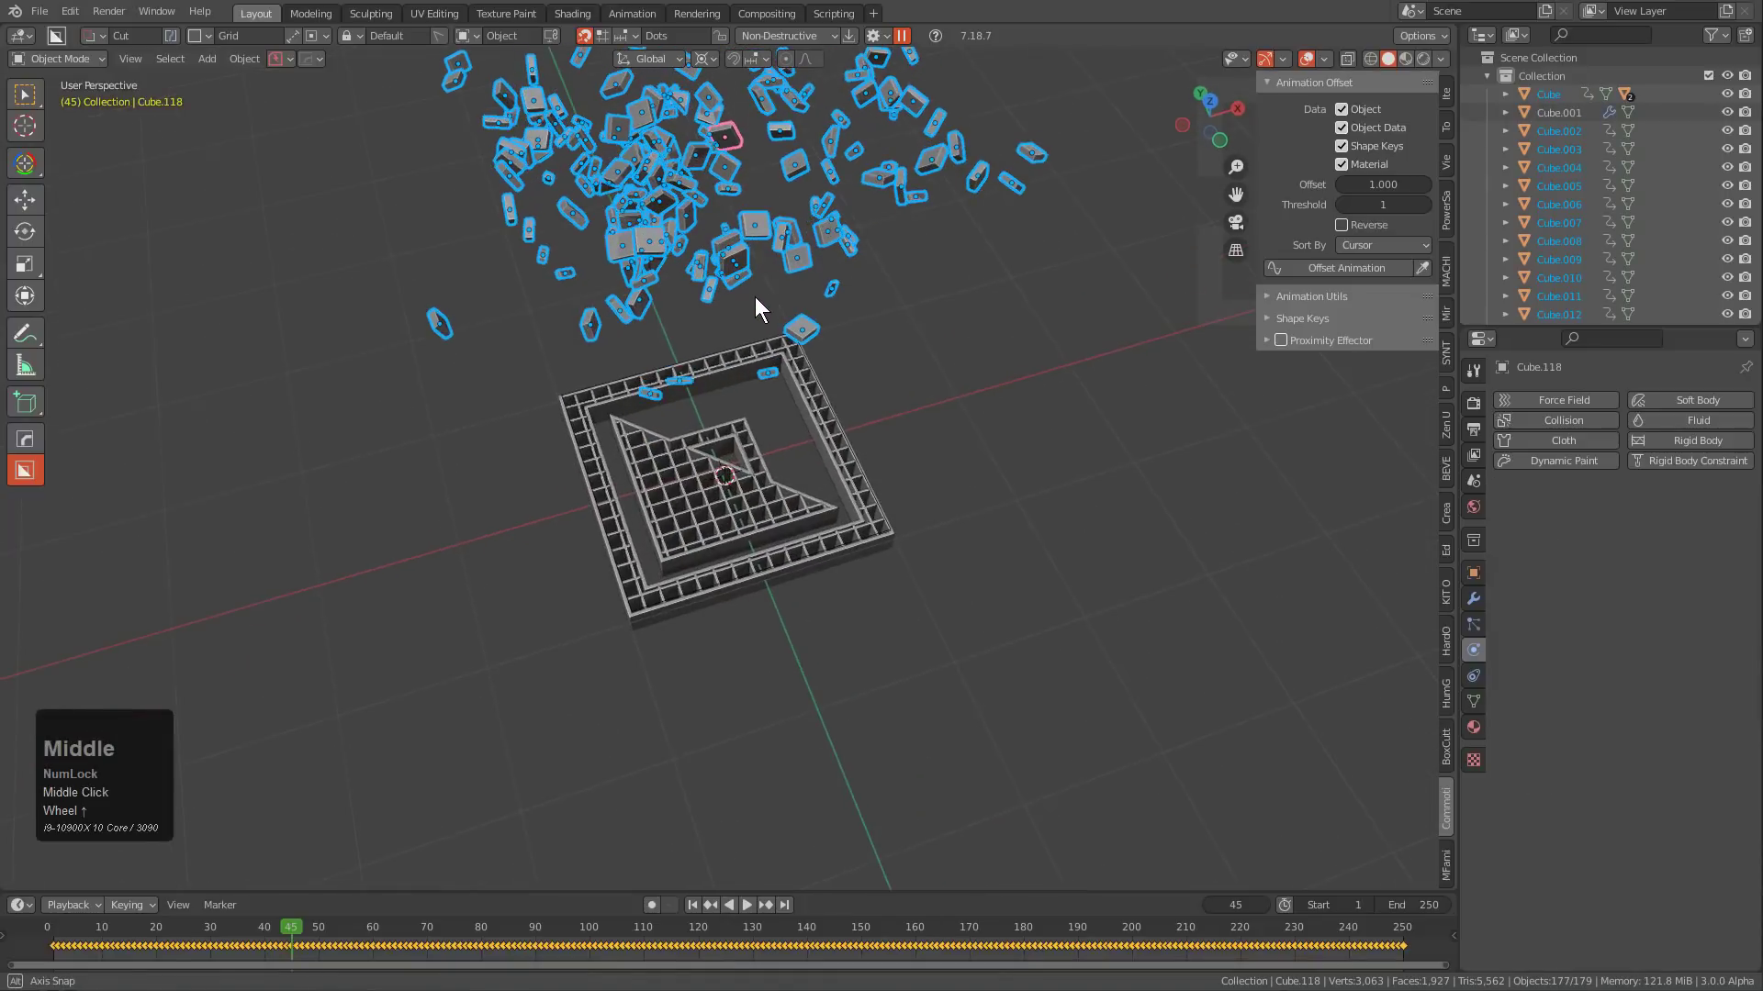
{"action": "scroll", "coordinate": [755, 295], "scroll_direction": "up", "scroll_amount": 1, "text": "shift"}
{"action": "scroll", "coordinate": [783, 359], "scroll_direction": "up", "scroll_amount": 1}
{"action": "key", "text": "alt+a"}
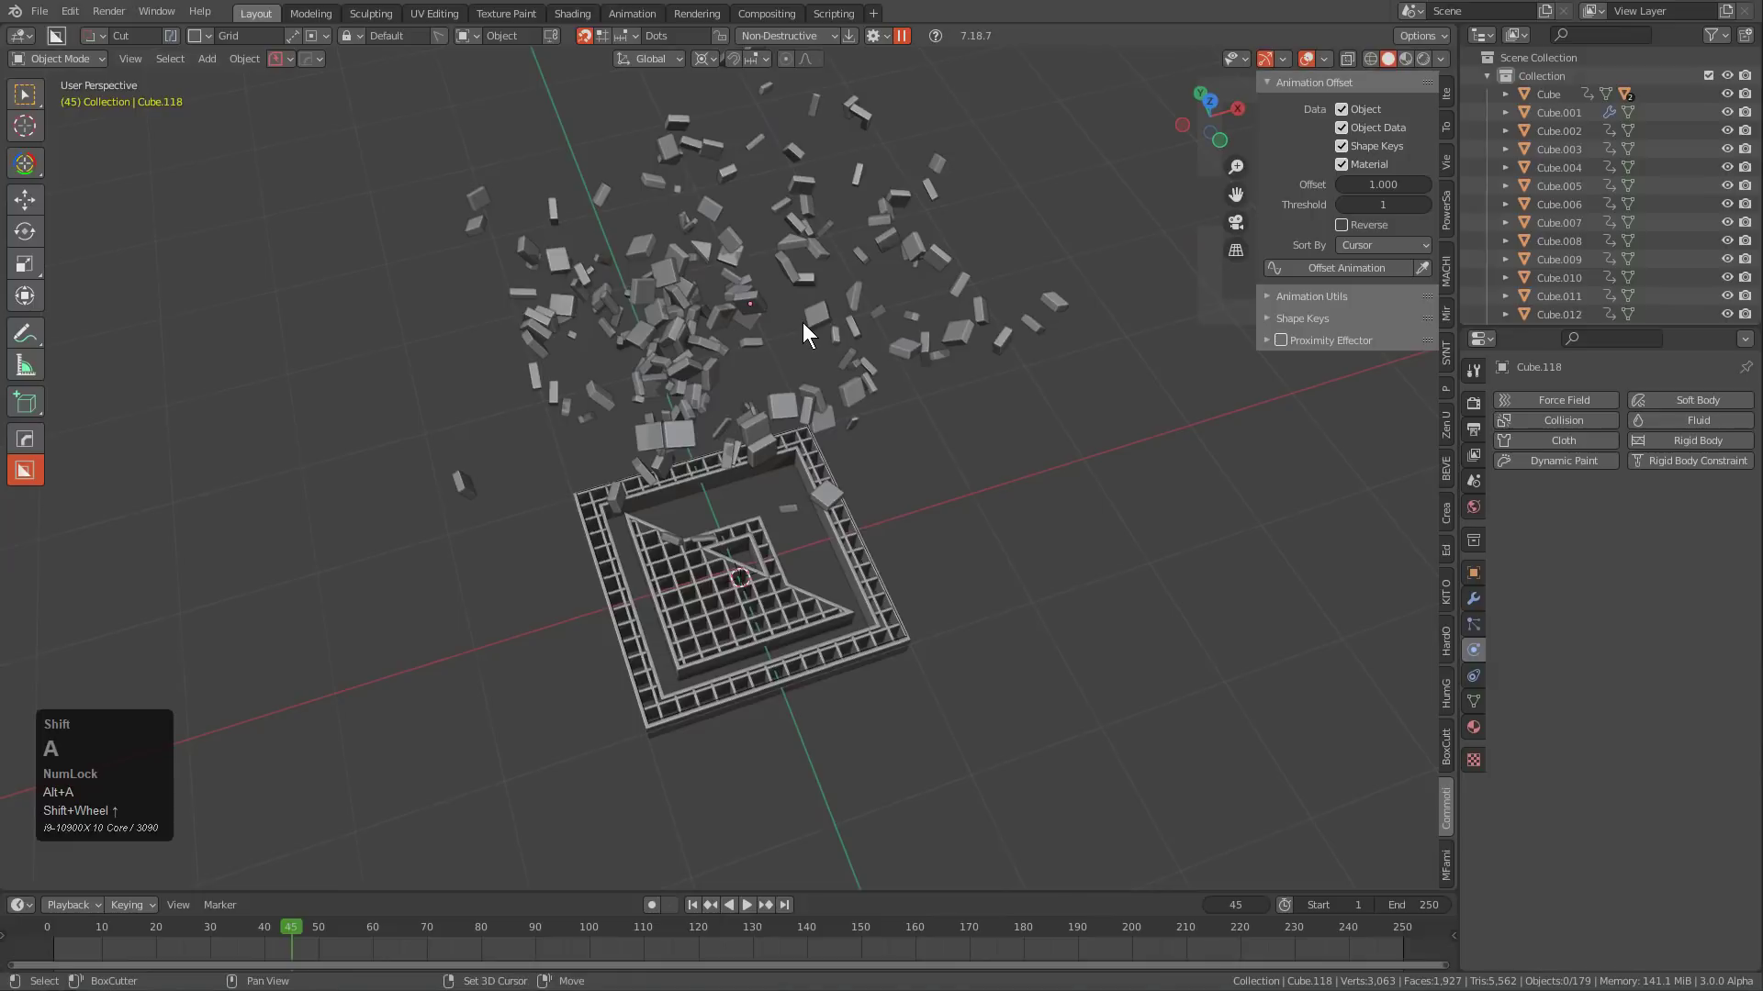
{"action": "key", "text": "shift+Left"}
{"action": "key", "text": "space"}
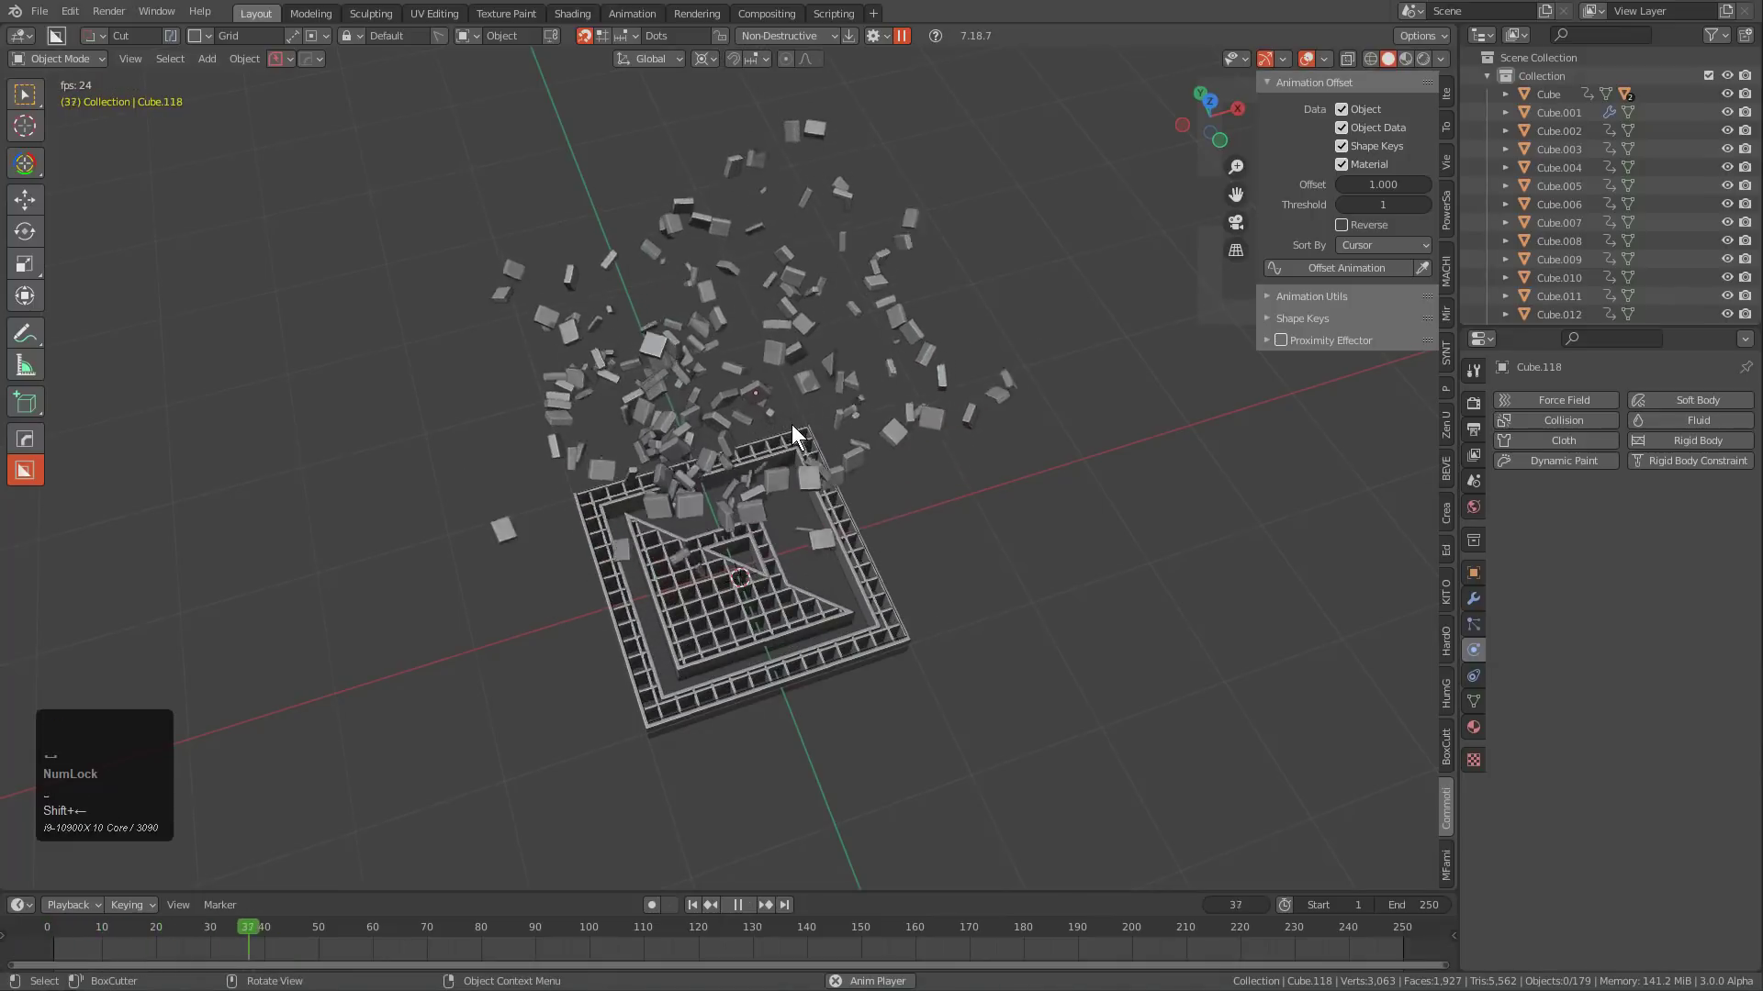
{"action": "scroll", "coordinate": [794, 408], "scroll_direction": "down", "scroll_amount": 2}
{"action": "key", "text": "space"}
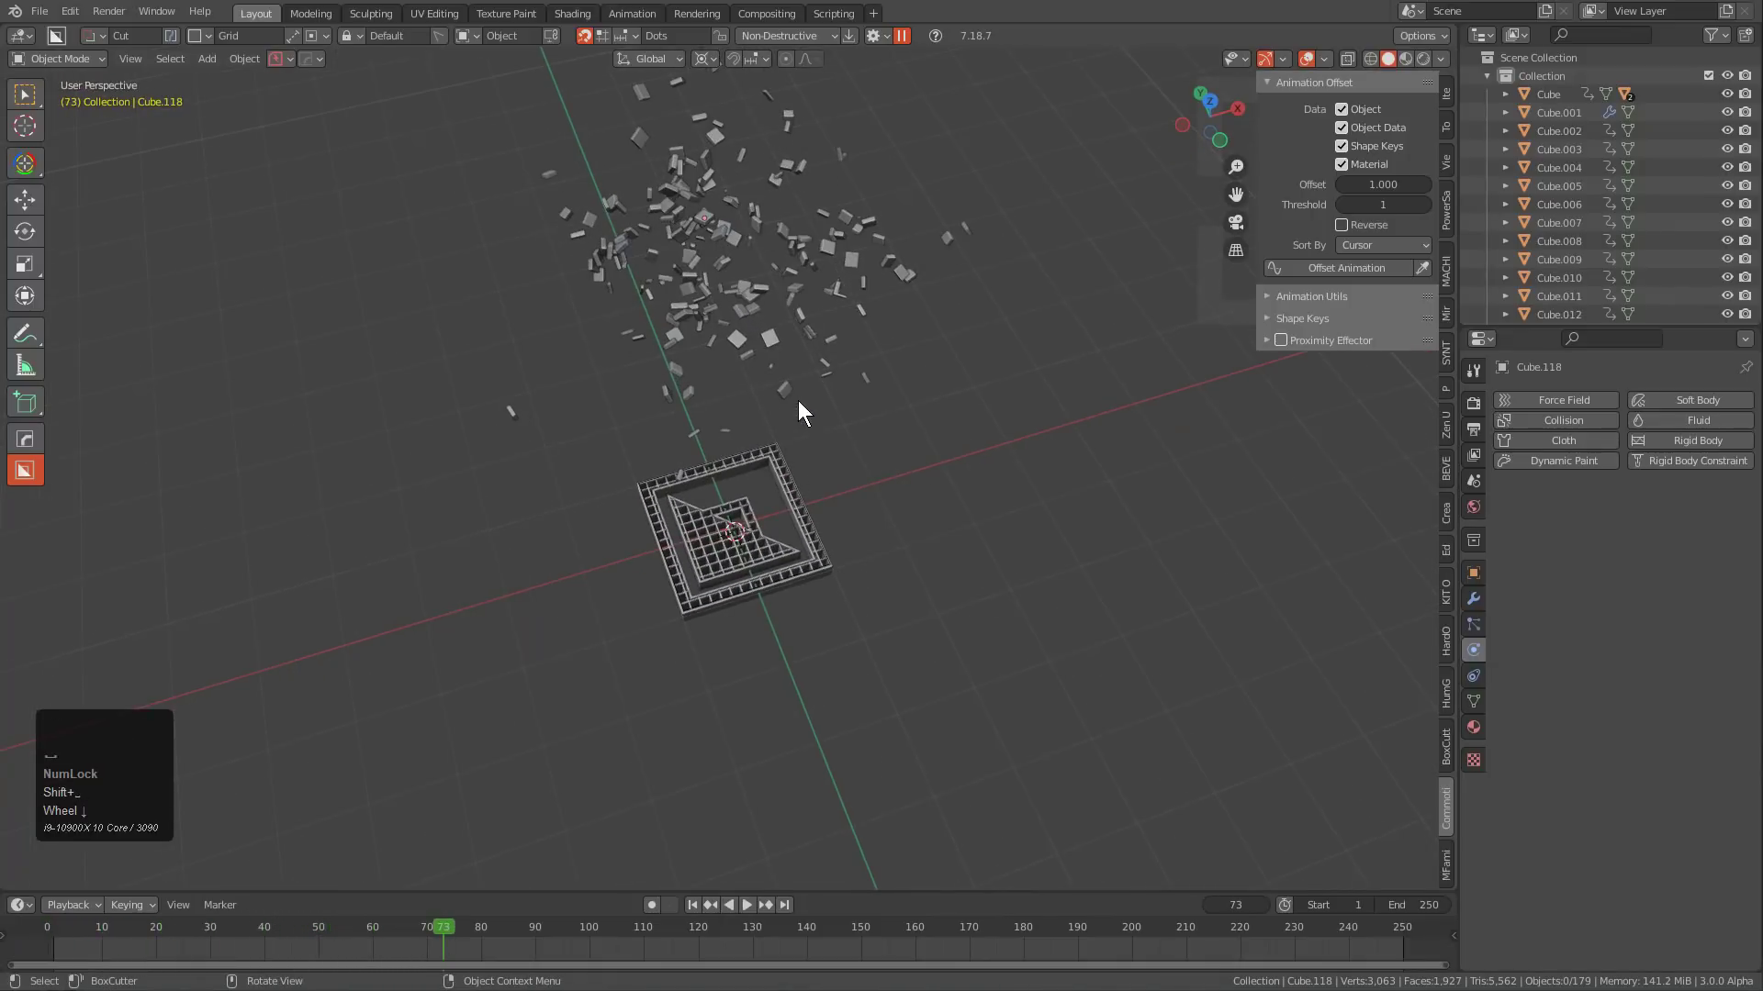
Return to the first frame and select a single block near the front corner of the outer frame.
{"action": "key", "text": "KP_7"}
{"action": "key", "text": "Num_Lock"}
{"action": "key", "text": "KP_7"}
{"action": "key", "text": "shift+Left"}
{"action": "scroll", "coordinate": [798, 403], "scroll_direction": "up", "scroll_amount": 1}
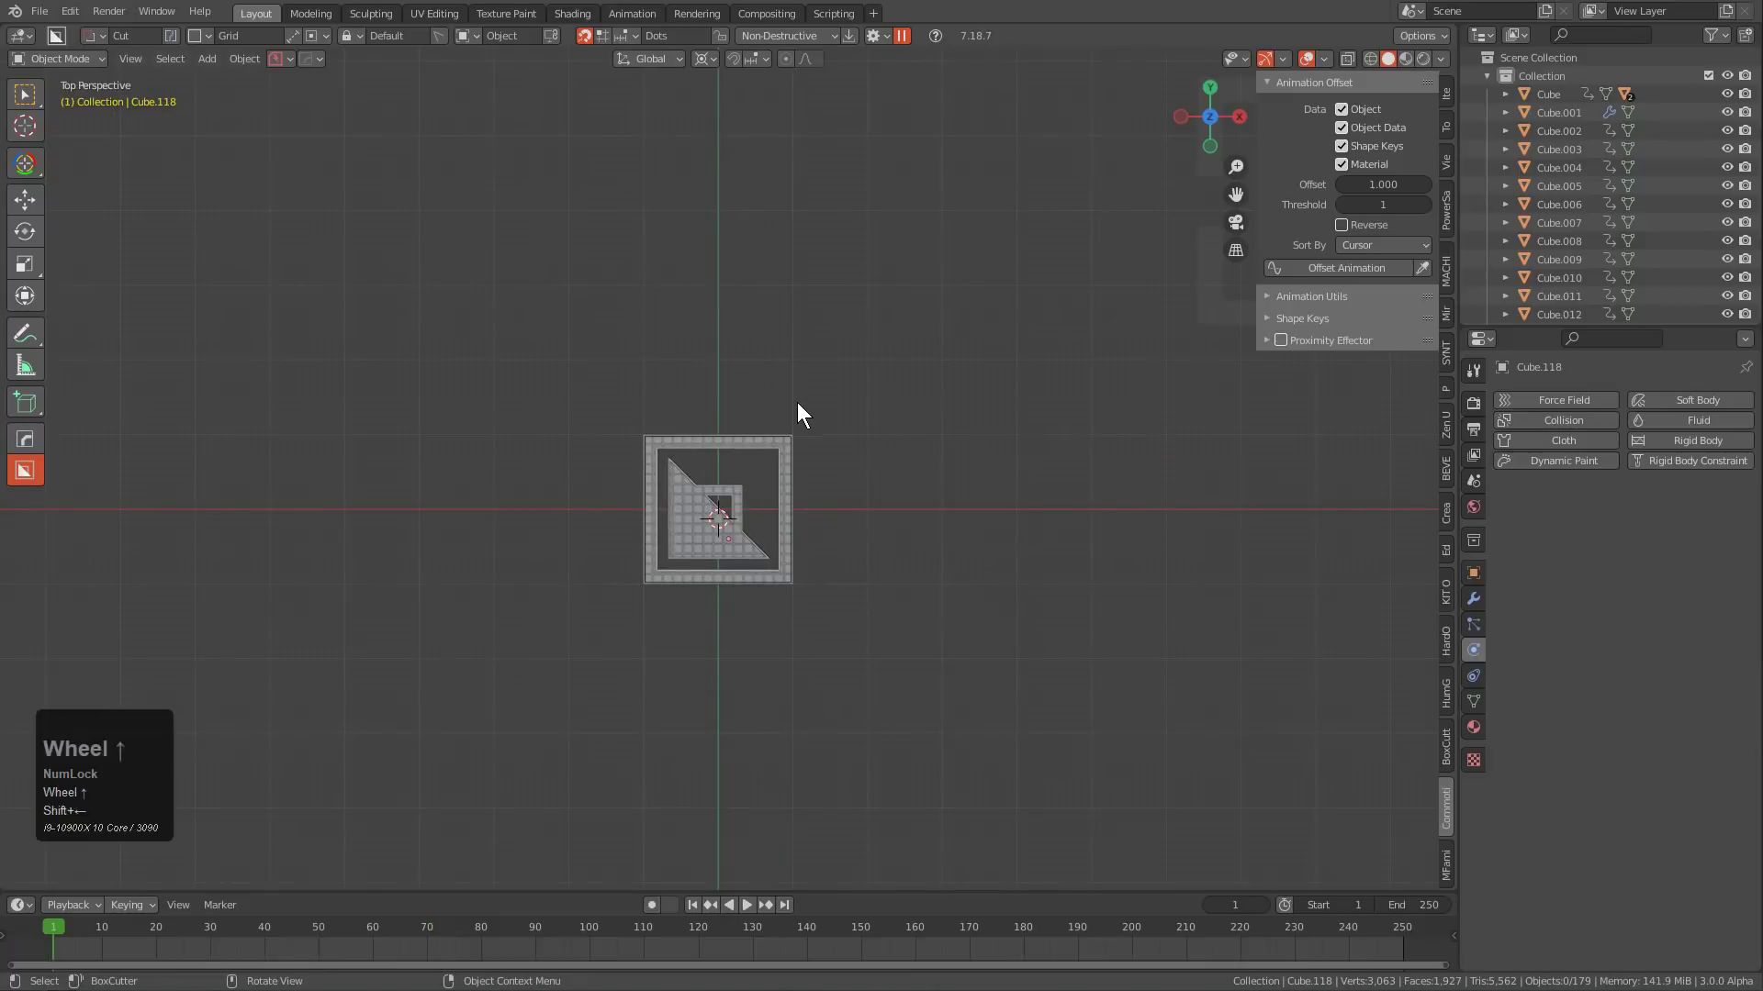
{"action": "middle_click_drag", "start_coordinate": [797, 402], "coordinate": [681, 597]}
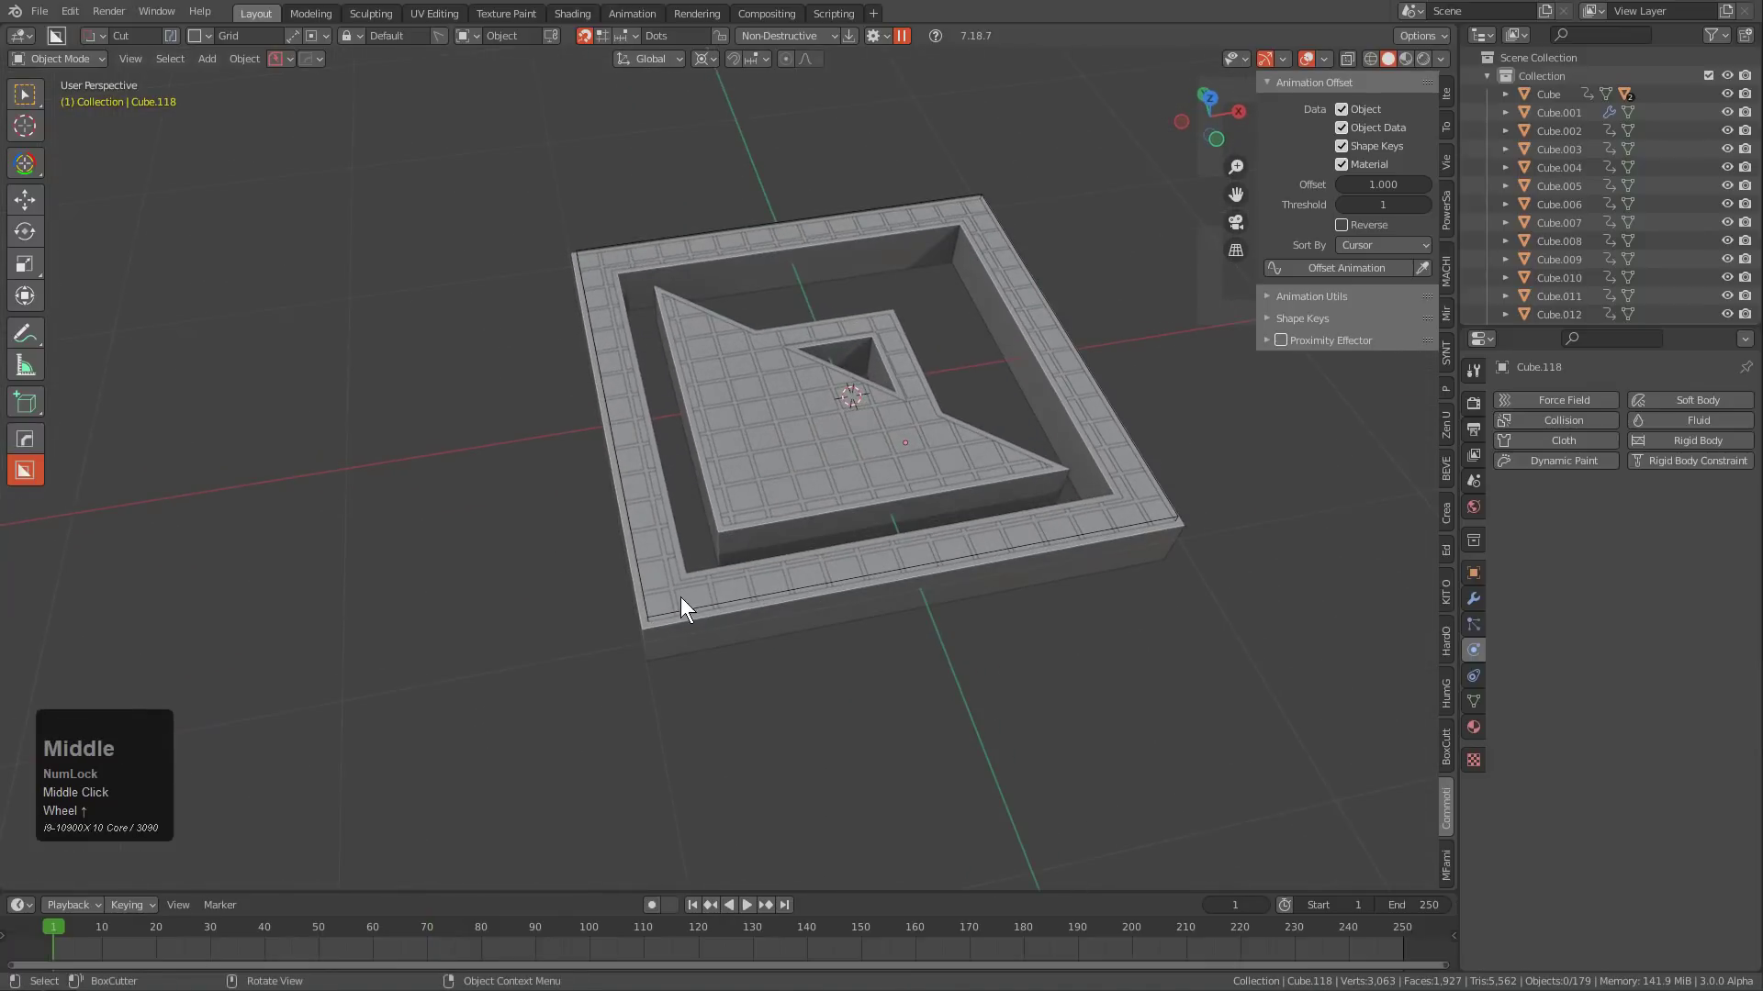
{"action": "left_click", "coordinate": [682, 611]}
{"action": "left_click", "coordinate": [684, 608]}
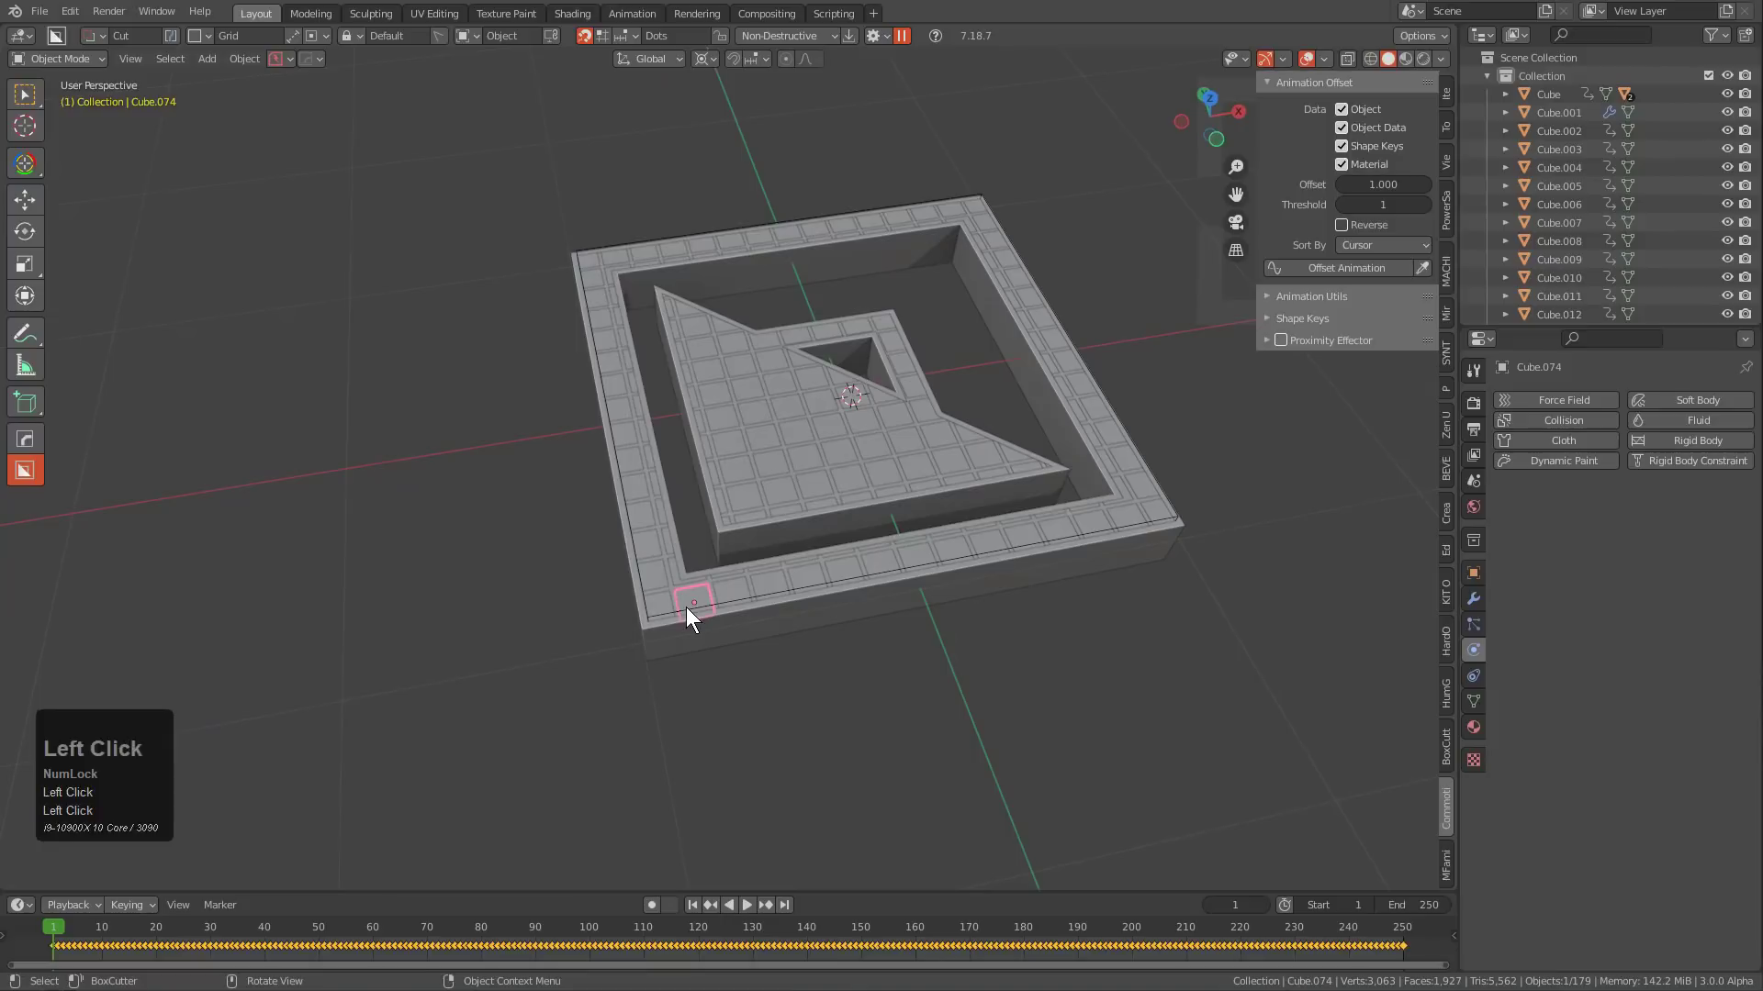
Select the sliced grid mesh embedded in the base and remove its rigid body physics.
{"action": "left_click", "coordinate": [714, 602]}
{"action": "key", "text": "h"}
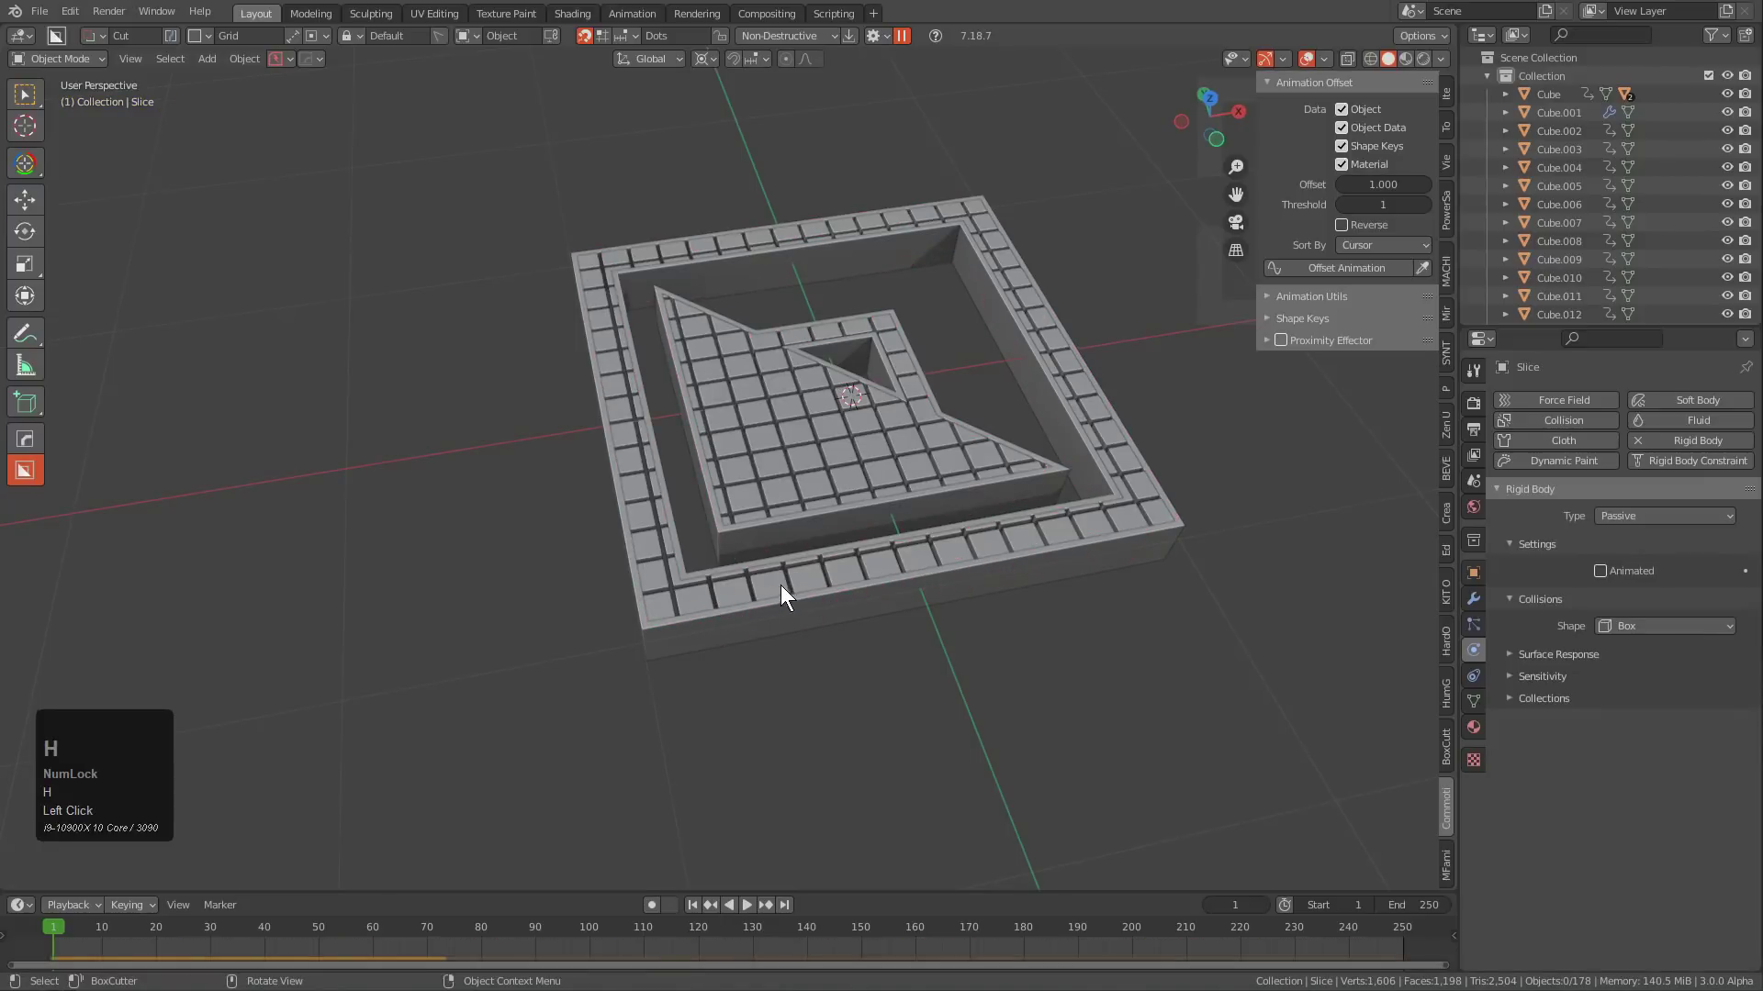
{"action": "key", "text": "ctrl+z"}
{"action": "middle_click_drag", "start_coordinate": [795, 568], "coordinate": [792, 463]}
{"action": "scroll", "coordinate": [721, 409], "scroll_direction": "up", "scroll_amount": 3}
{"action": "middle_click_drag", "start_coordinate": [720, 410], "coordinate": [795, 453], "text": "shift"}
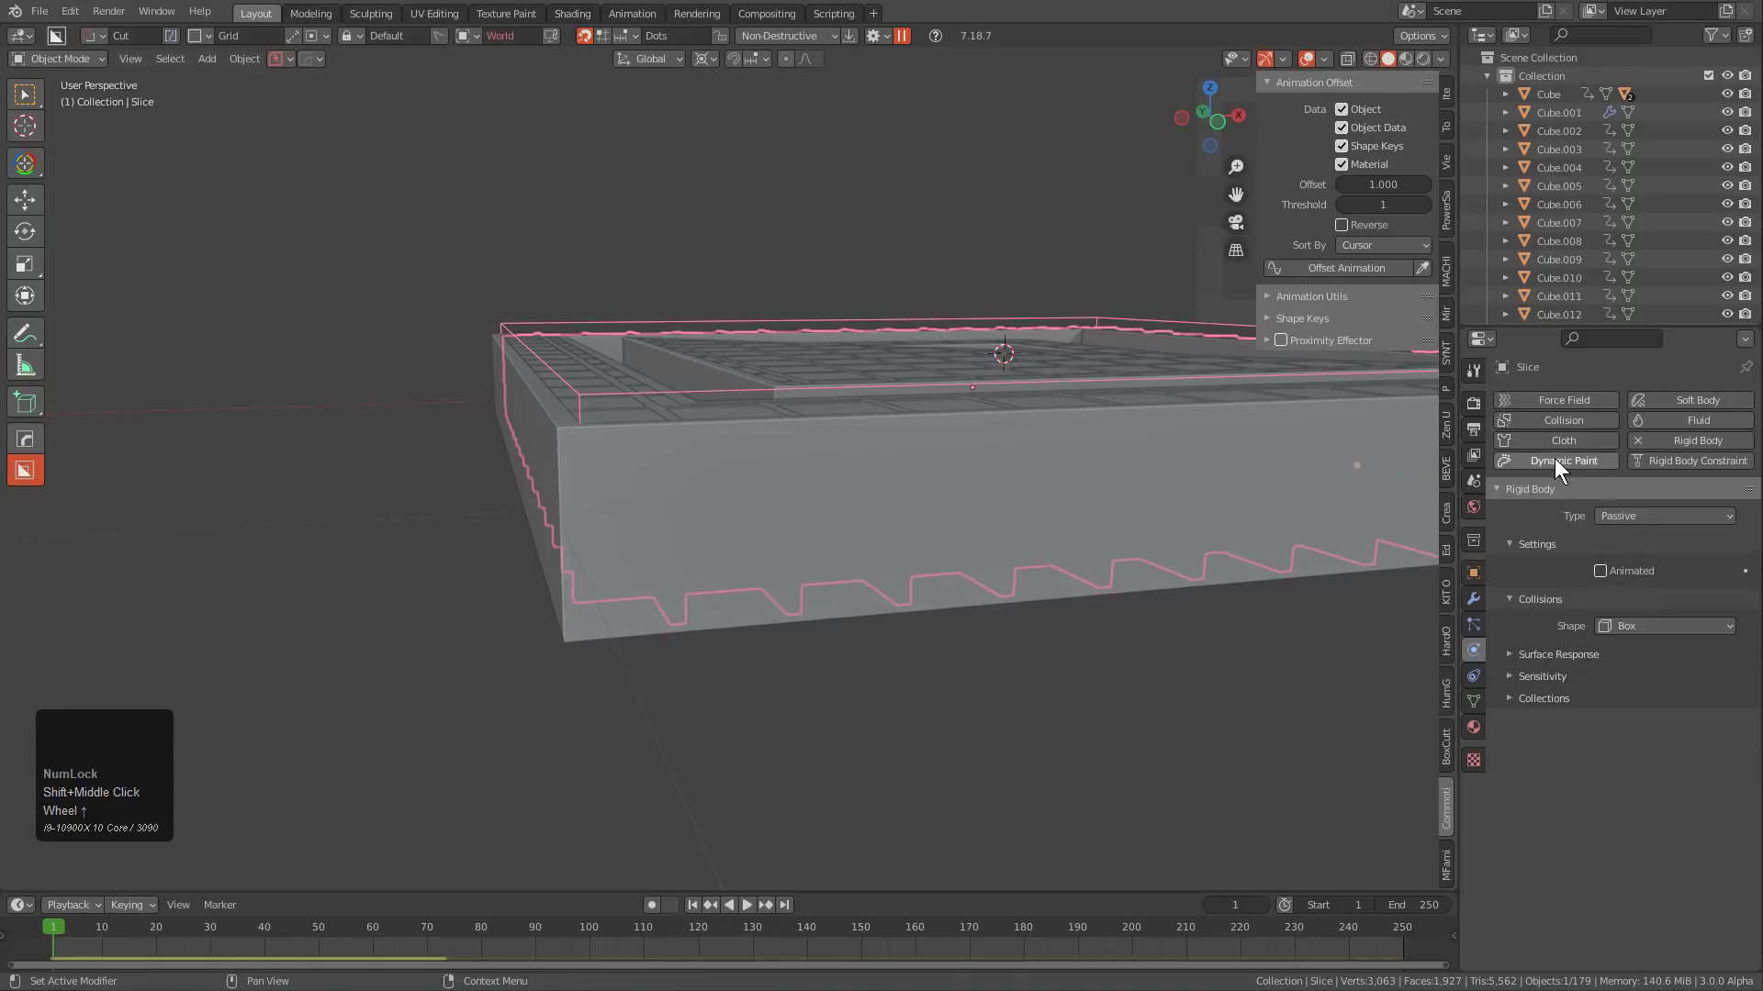
{"action": "left_click", "coordinate": [1654, 442]}
{"action": "middle_click_drag", "start_coordinate": [1092, 533], "coordinate": [1088, 509]}
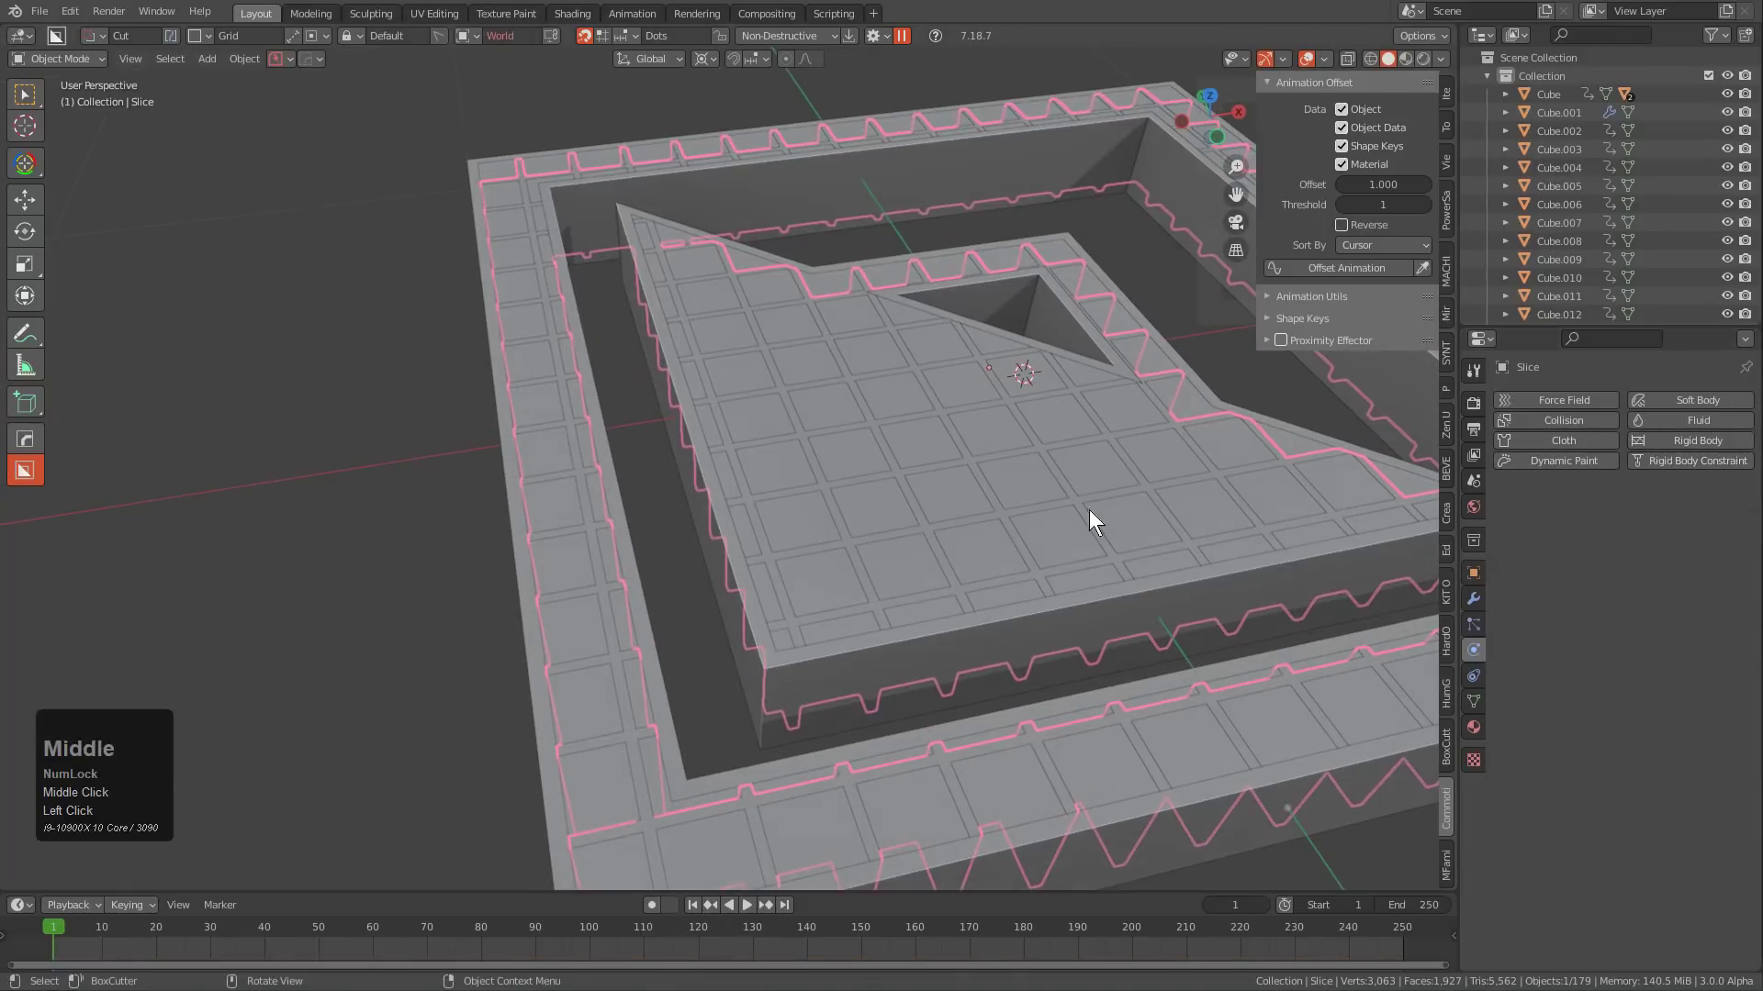
Try a Solidify modifier on the base mesh, undo it, and deselect everything.
{"action": "scroll", "coordinate": [913, 511], "scroll_direction": "down", "scroll_amount": 2}
{"action": "middle_click_drag", "start_coordinate": [913, 511], "coordinate": [878, 499], "text": "shift"}
{"action": "scroll", "coordinate": [867, 459], "scroll_direction": "down", "scroll_amount": 2}
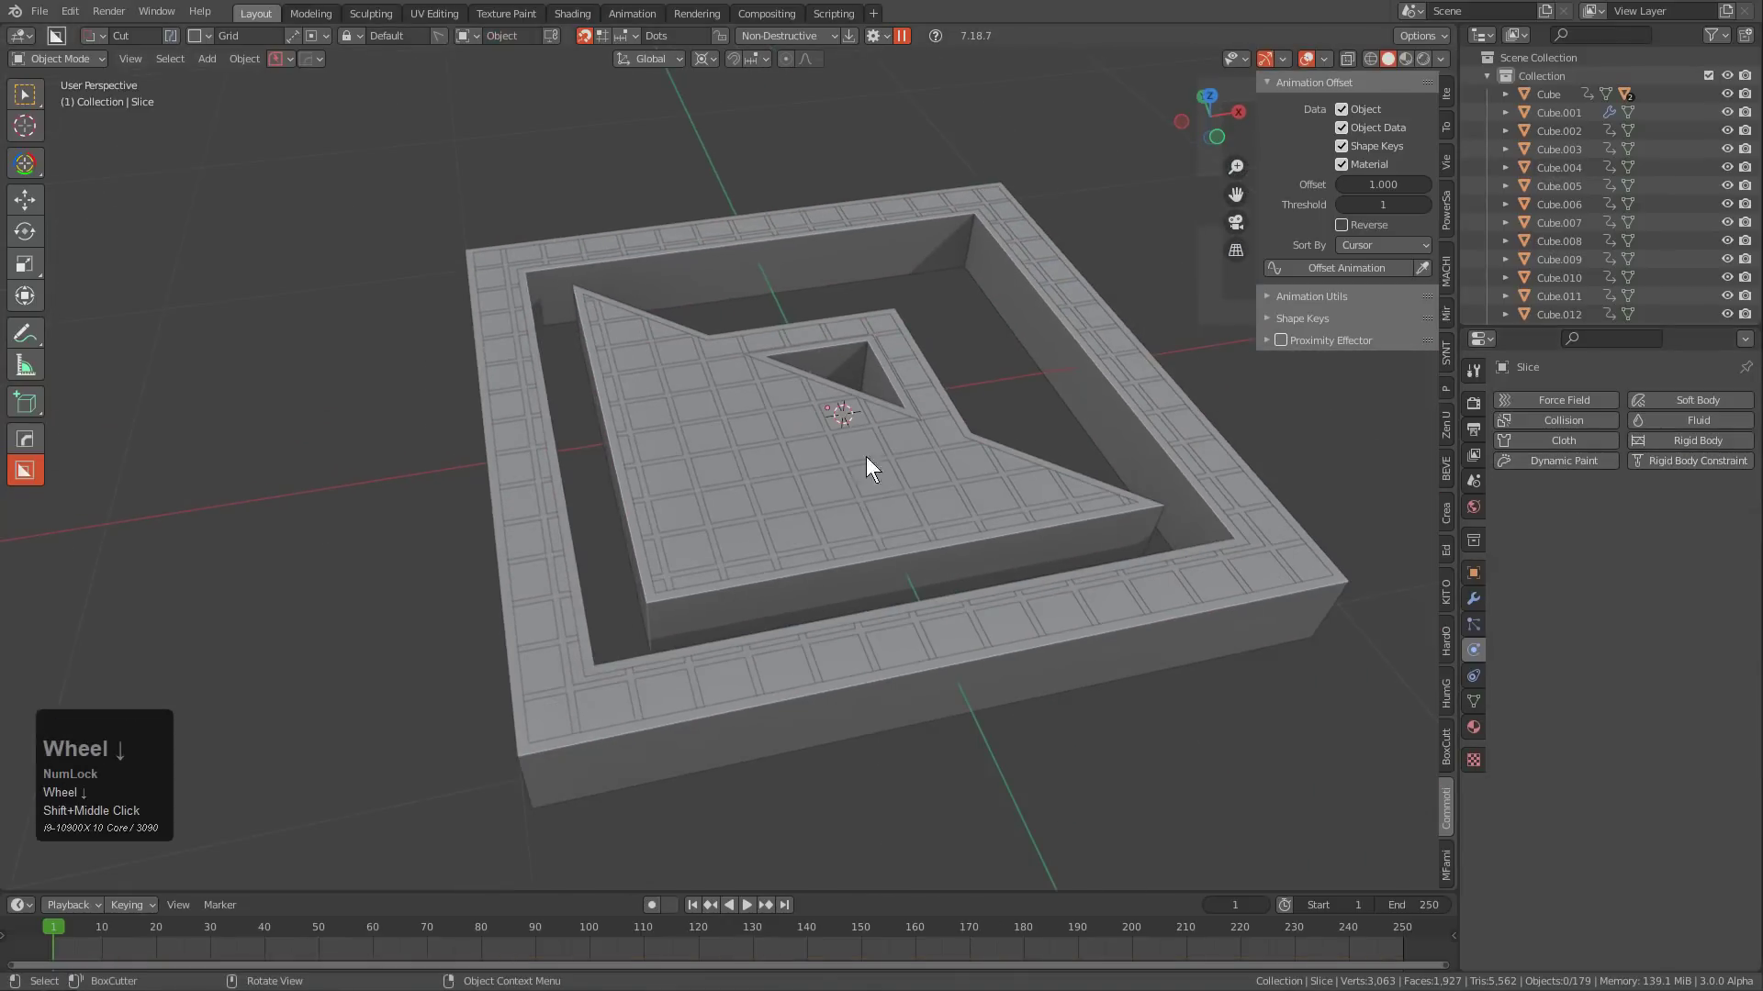
{"action": "left_click", "coordinate": [778, 588]}
{"action": "scroll", "coordinate": [915, 579], "scroll_direction": "up", "scroll_amount": 2}
{"action": "key", "text": "q"}
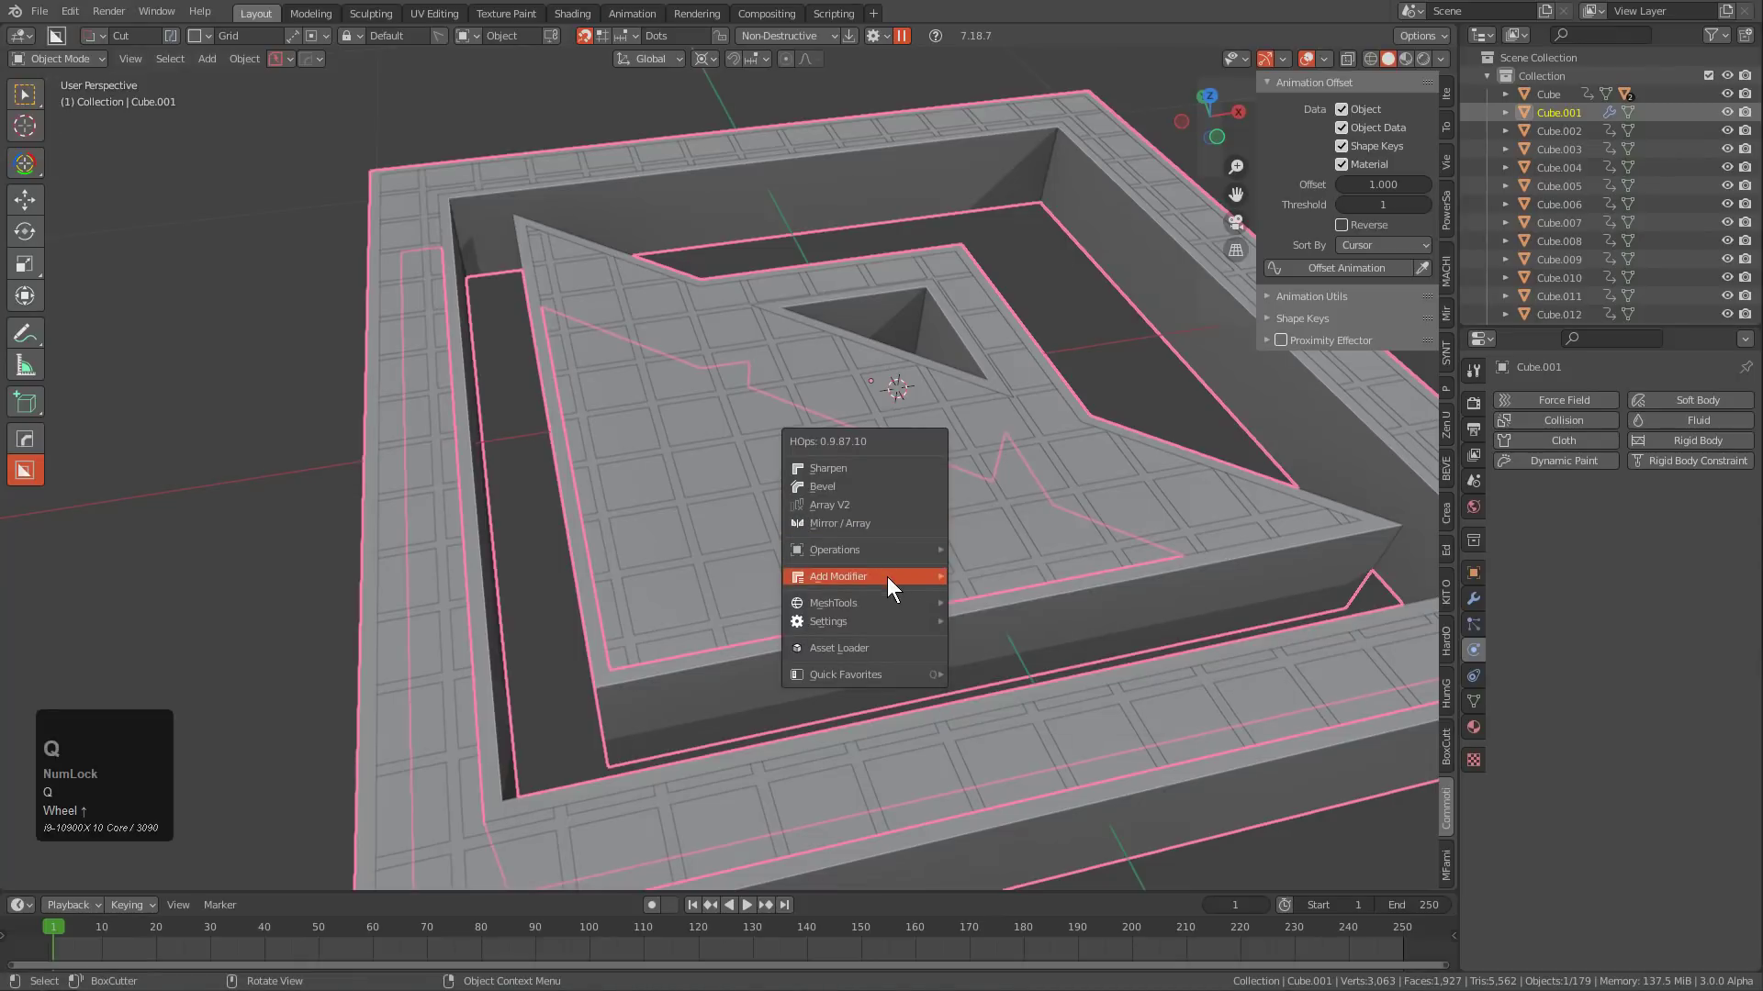
{"action": "mouse_move", "coordinate": [886, 578]}
{"action": "left_click", "coordinate": [994, 599]}
{"action": "key", "text": "shift"}
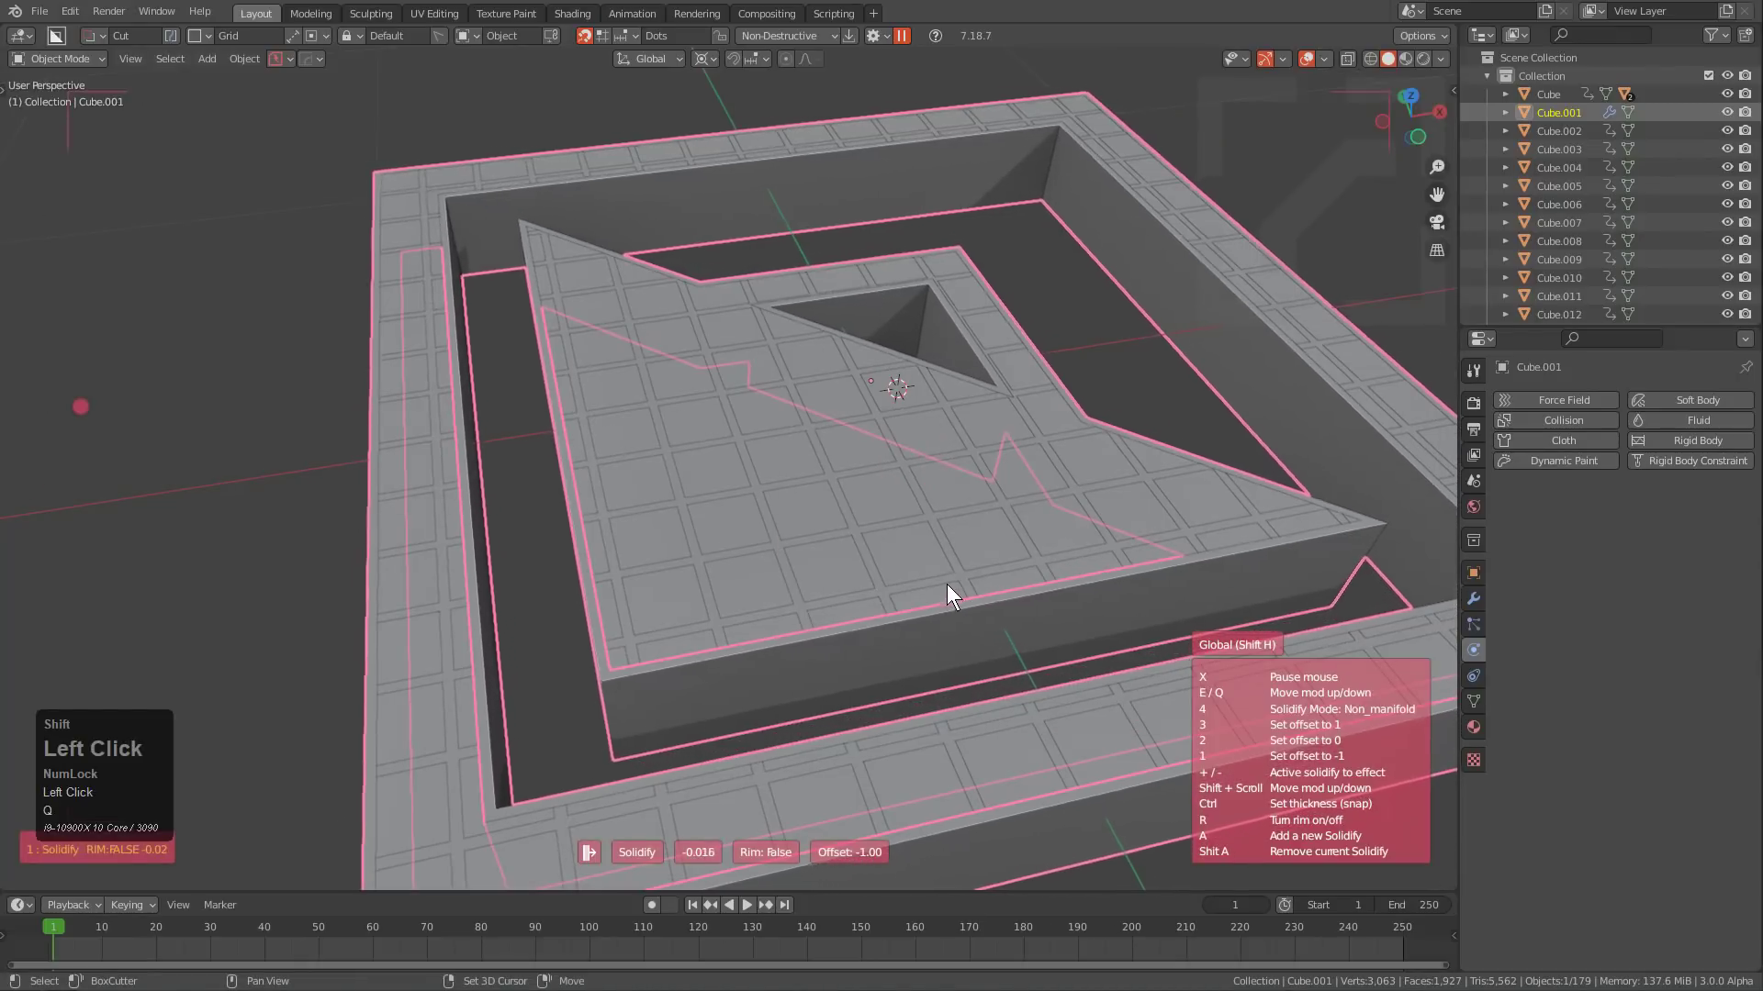
{"action": "left_click", "coordinate": [938, 580]}
{"action": "scroll", "coordinate": [937, 546], "scroll_direction": "down", "scroll_amount": 3}
{"action": "middle_click_drag", "start_coordinate": [928, 523], "coordinate": [847, 504]}
{"action": "key", "text": "ctrl+z"}
{"action": "key", "text": "a"}
{"action": "scroll", "coordinate": [846, 504], "scroll_direction": "down", "scroll_amount": 1, "text": "shift"}
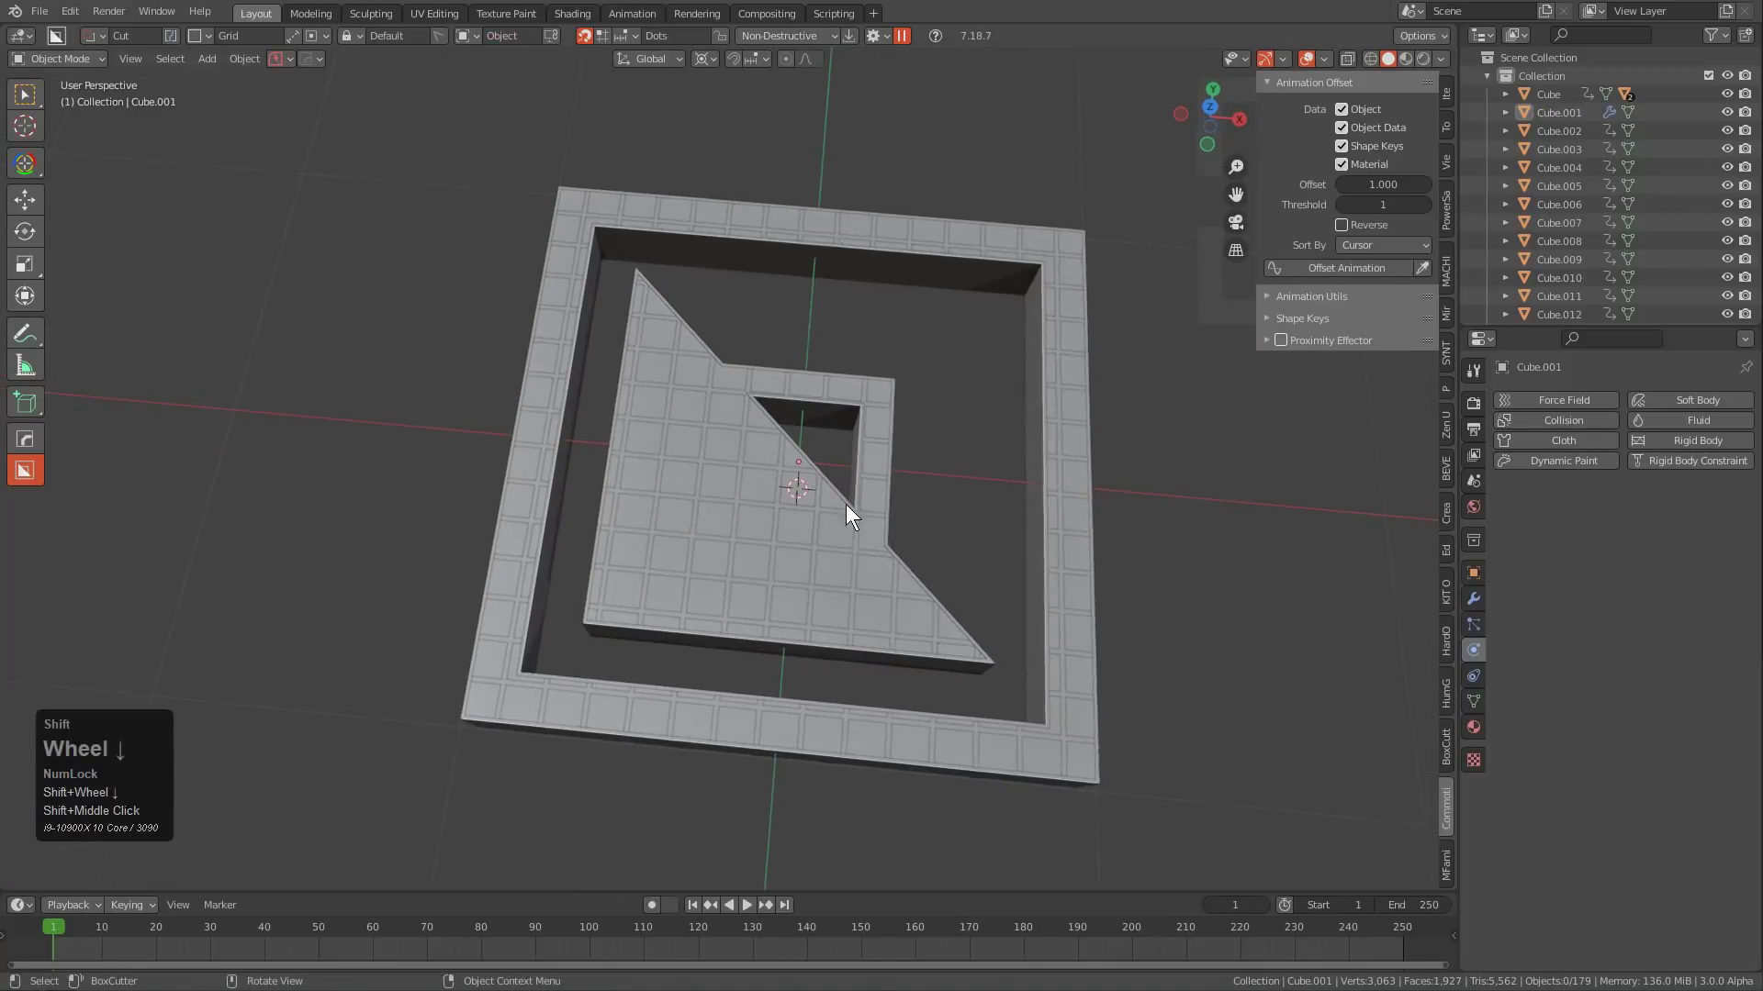
Hide the sliced grid mesh and the base mesh, leaving only the loose blocks shown.
{"action": "scroll", "coordinate": [810, 440], "scroll_direction": "up", "scroll_amount": 1}
{"action": "left_click", "coordinate": [847, 484]}
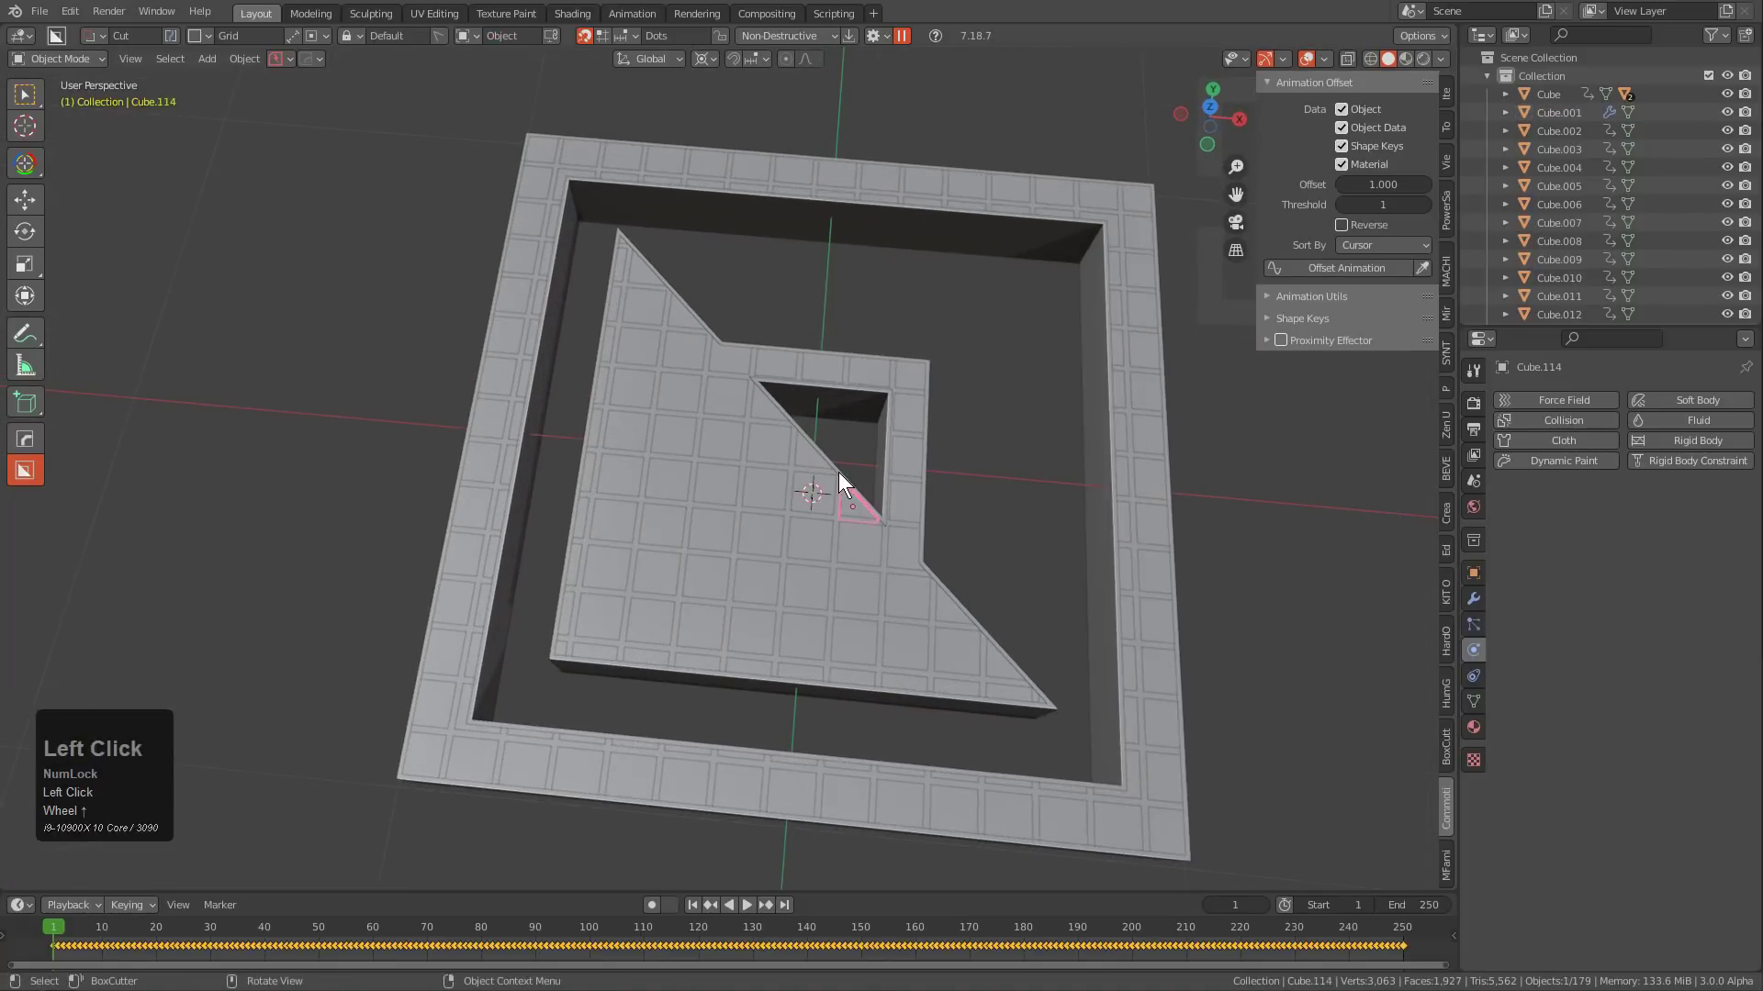
{"action": "left_click", "coordinate": [838, 473]}
{"action": "key", "text": "h"}
{"action": "left_click", "coordinate": [840, 462]}
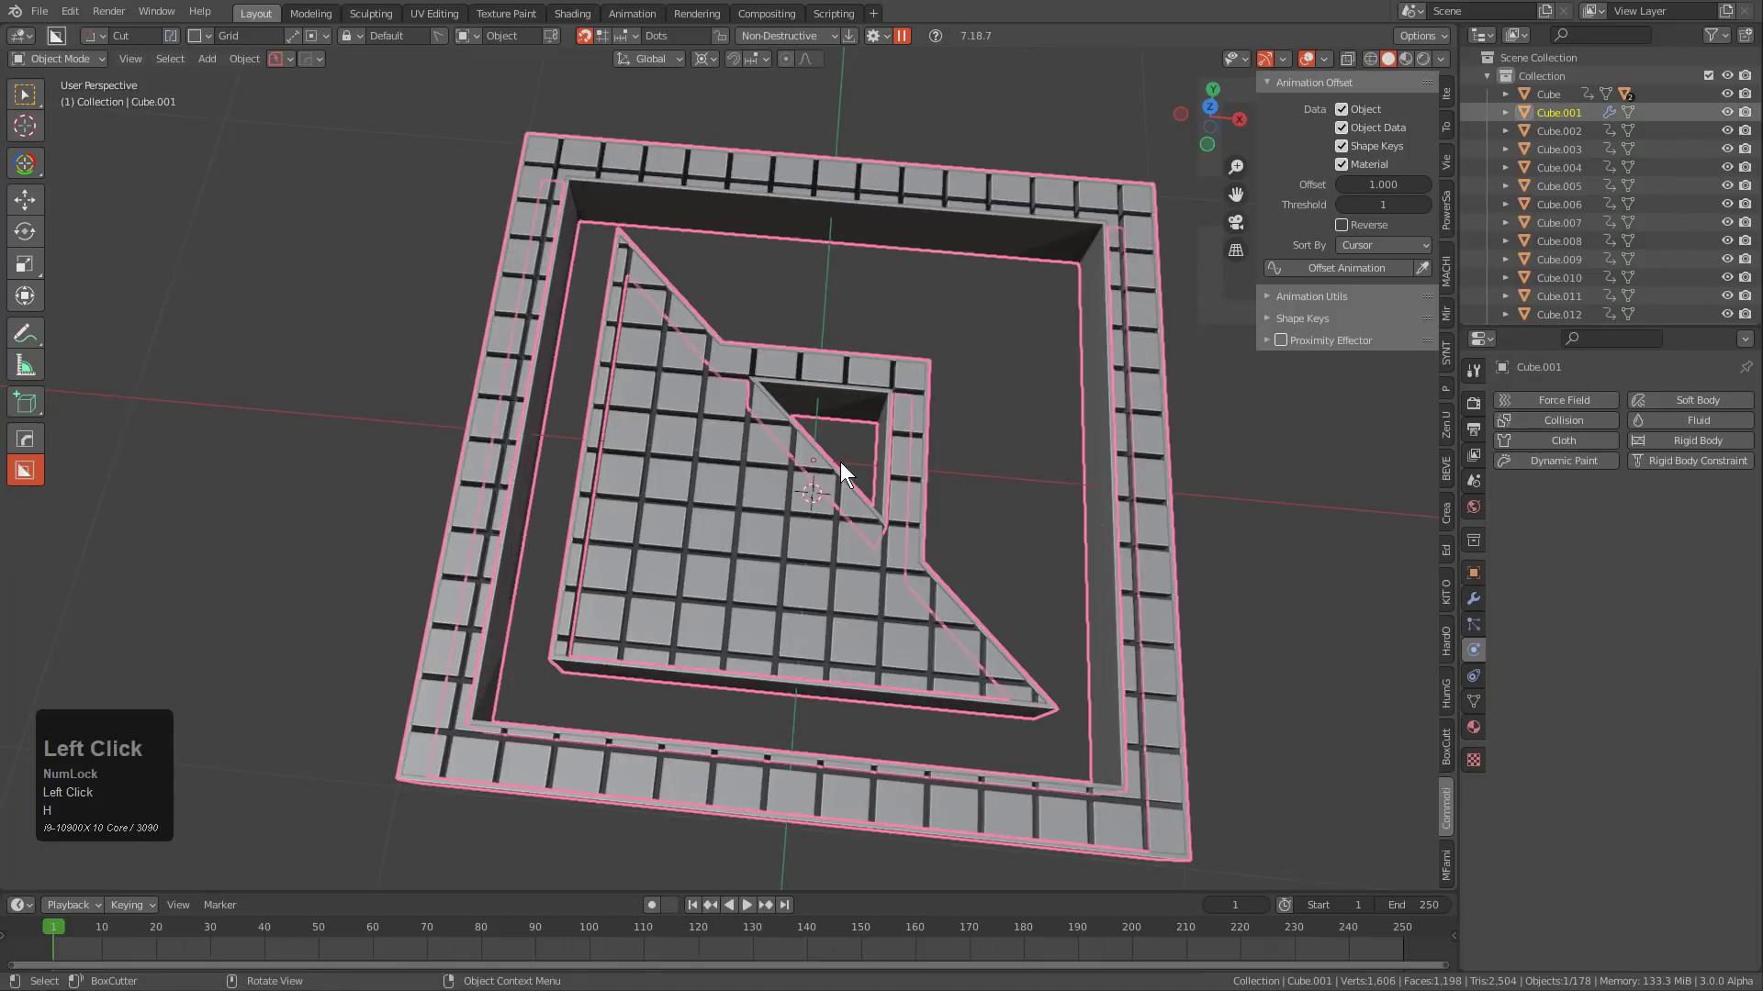
{"action": "key", "text": "h"}
Play the baked animation briefly with only the blocks shown and return to the first frame.
{"action": "scroll", "coordinate": [841, 462], "scroll_direction": "down", "scroll_amount": 2}
{"action": "mouse_move", "coordinate": [840, 462]}
{"action": "middle_mouse_down"}
{"action": "mouse_move", "coordinate": [836, 499]}
{"action": "mouse_move", "coordinate": [863, 451]}
{"action": "middle_mouse_up"}
{"action": "key", "text": "shift+space"}
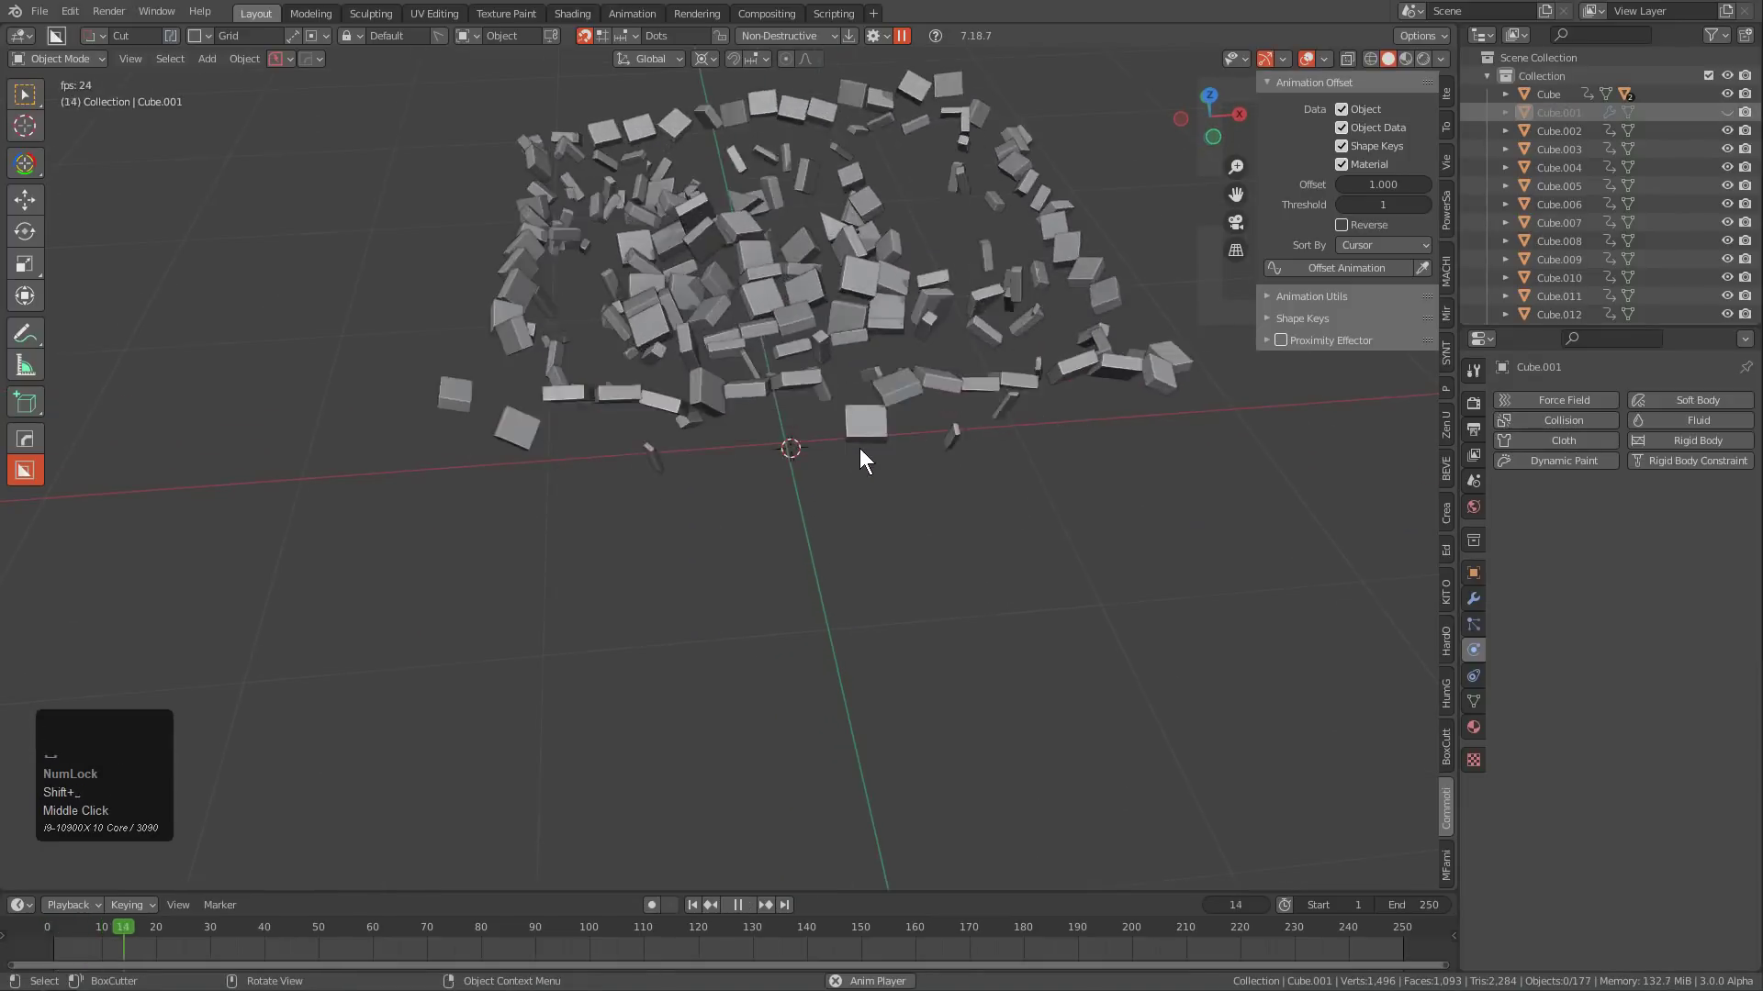
{"action": "key", "text": "Escape"}
{"action": "scroll", "coordinate": [844, 424], "scroll_direction": "down", "scroll_amount": 2}
In the top view, reset the 3D cursor to the world origin and select all the blocks.
{"action": "middle_click_drag", "start_coordinate": [820, 378], "coordinate": [774, 530]}
{"action": "scroll", "coordinate": [804, 411], "scroll_direction": "up", "scroll_amount": 1}
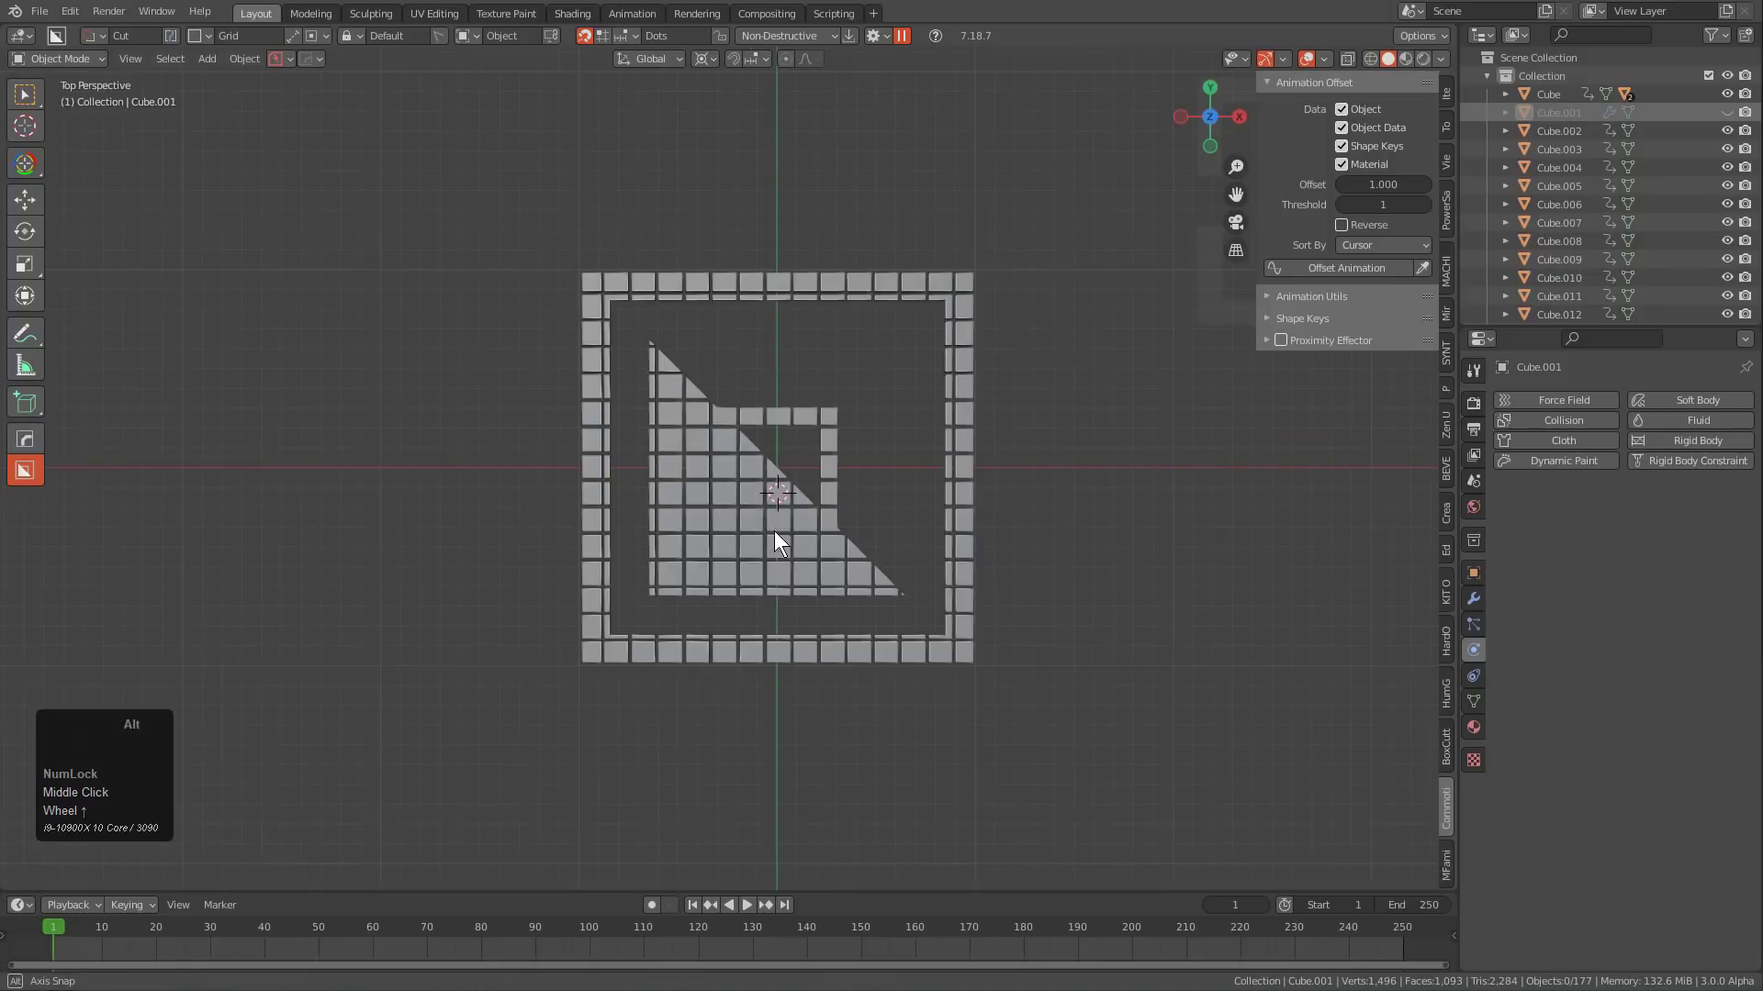
{"action": "key", "text": "shift+v"}
{"action": "key", "text": "shift+c"}
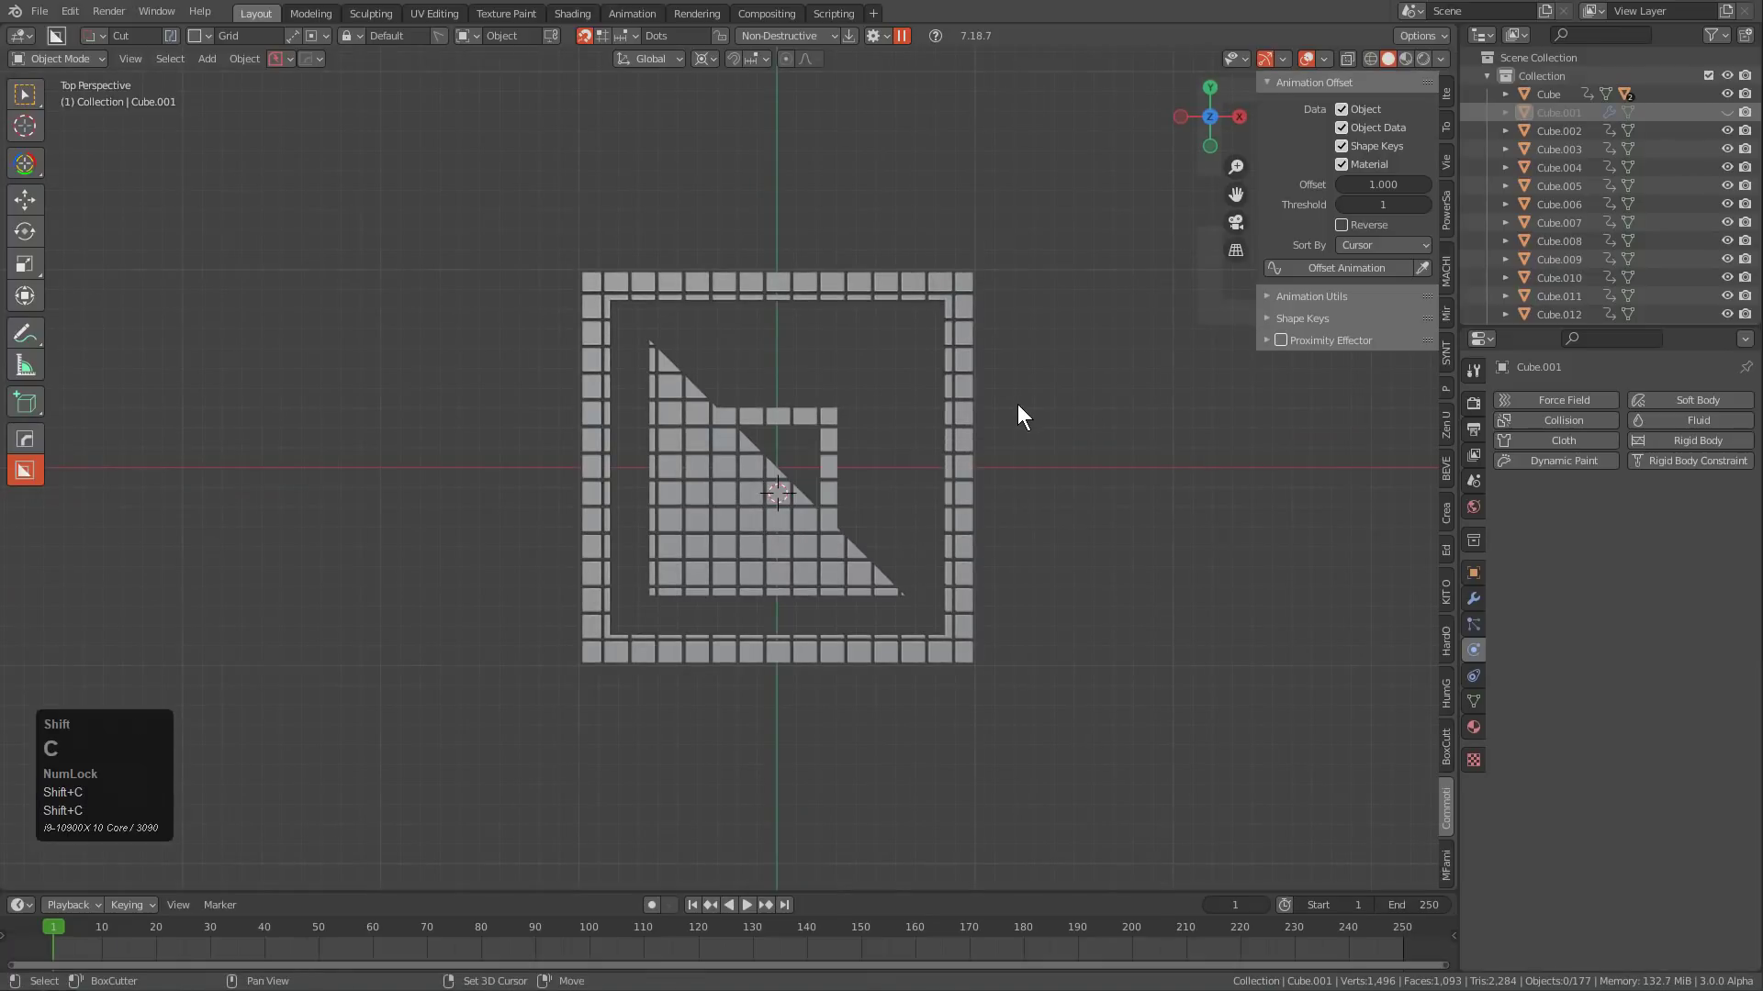
{"action": "key", "text": "shift+c"}
{"action": "key", "text": "a"}
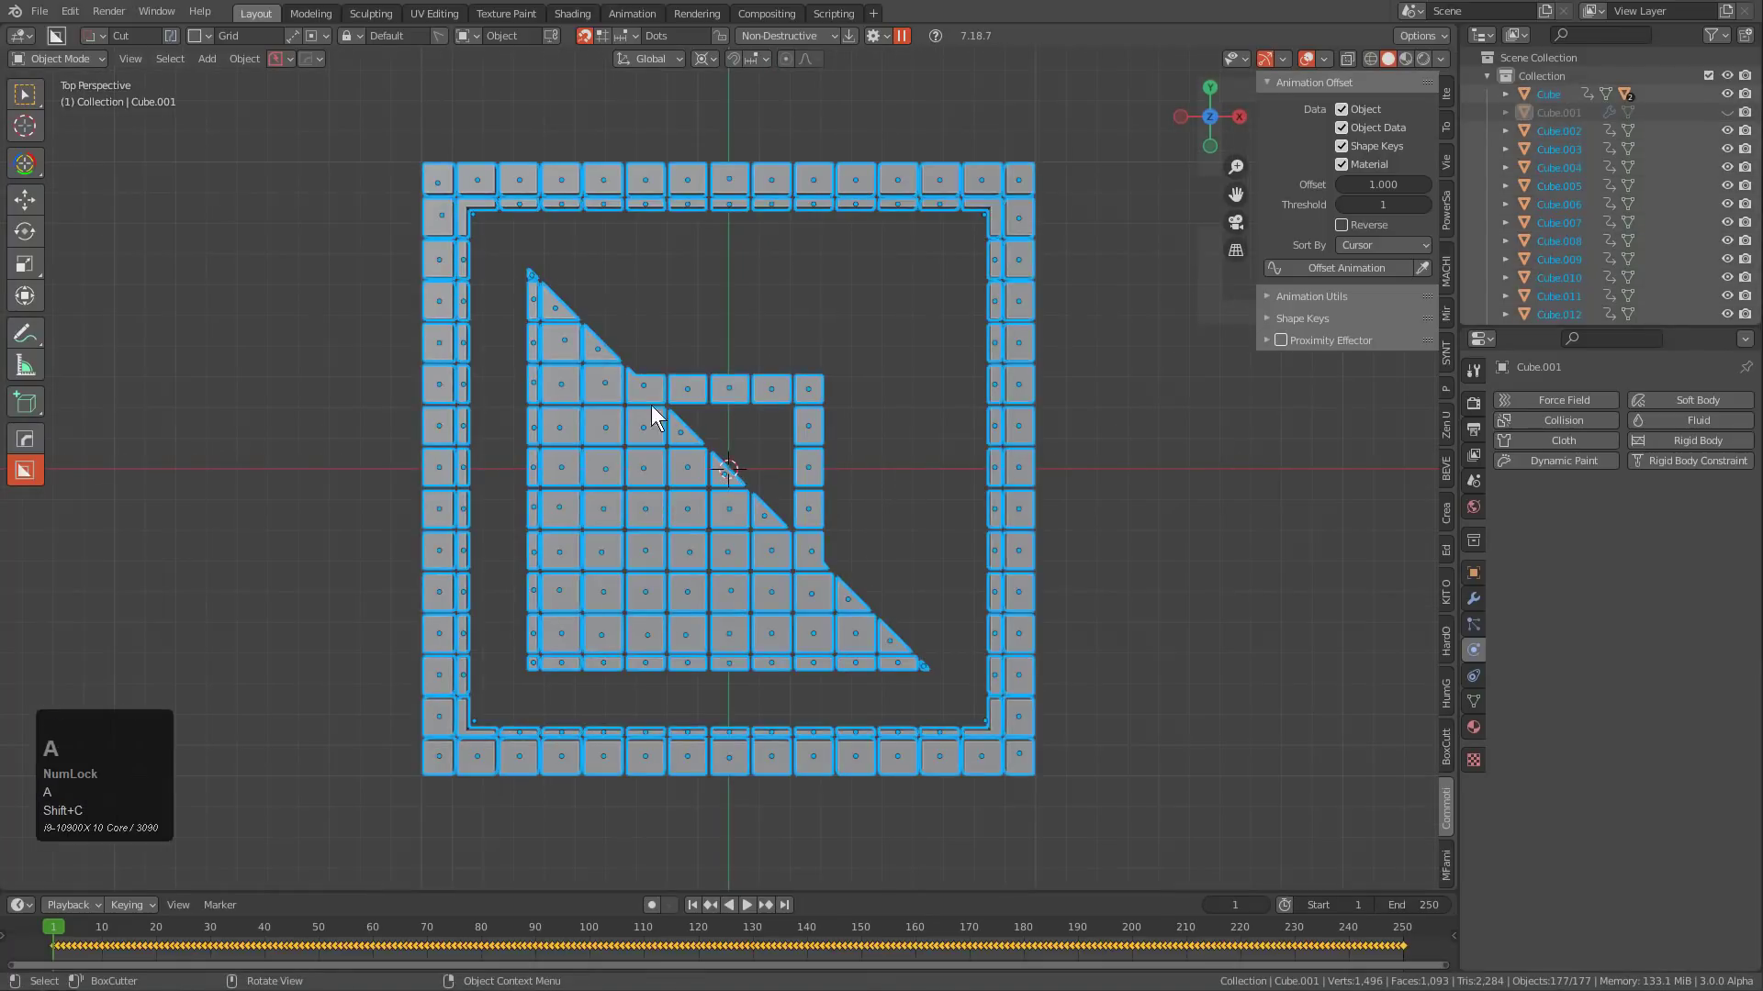
Apply an animation offset of 3 with a threshold of 5 to the selected blocks.
{"action": "left_click", "coordinate": [1402, 187]}
{"action": "type", "text": "3"}
{"action": "key", "text": "KP_Enter"}
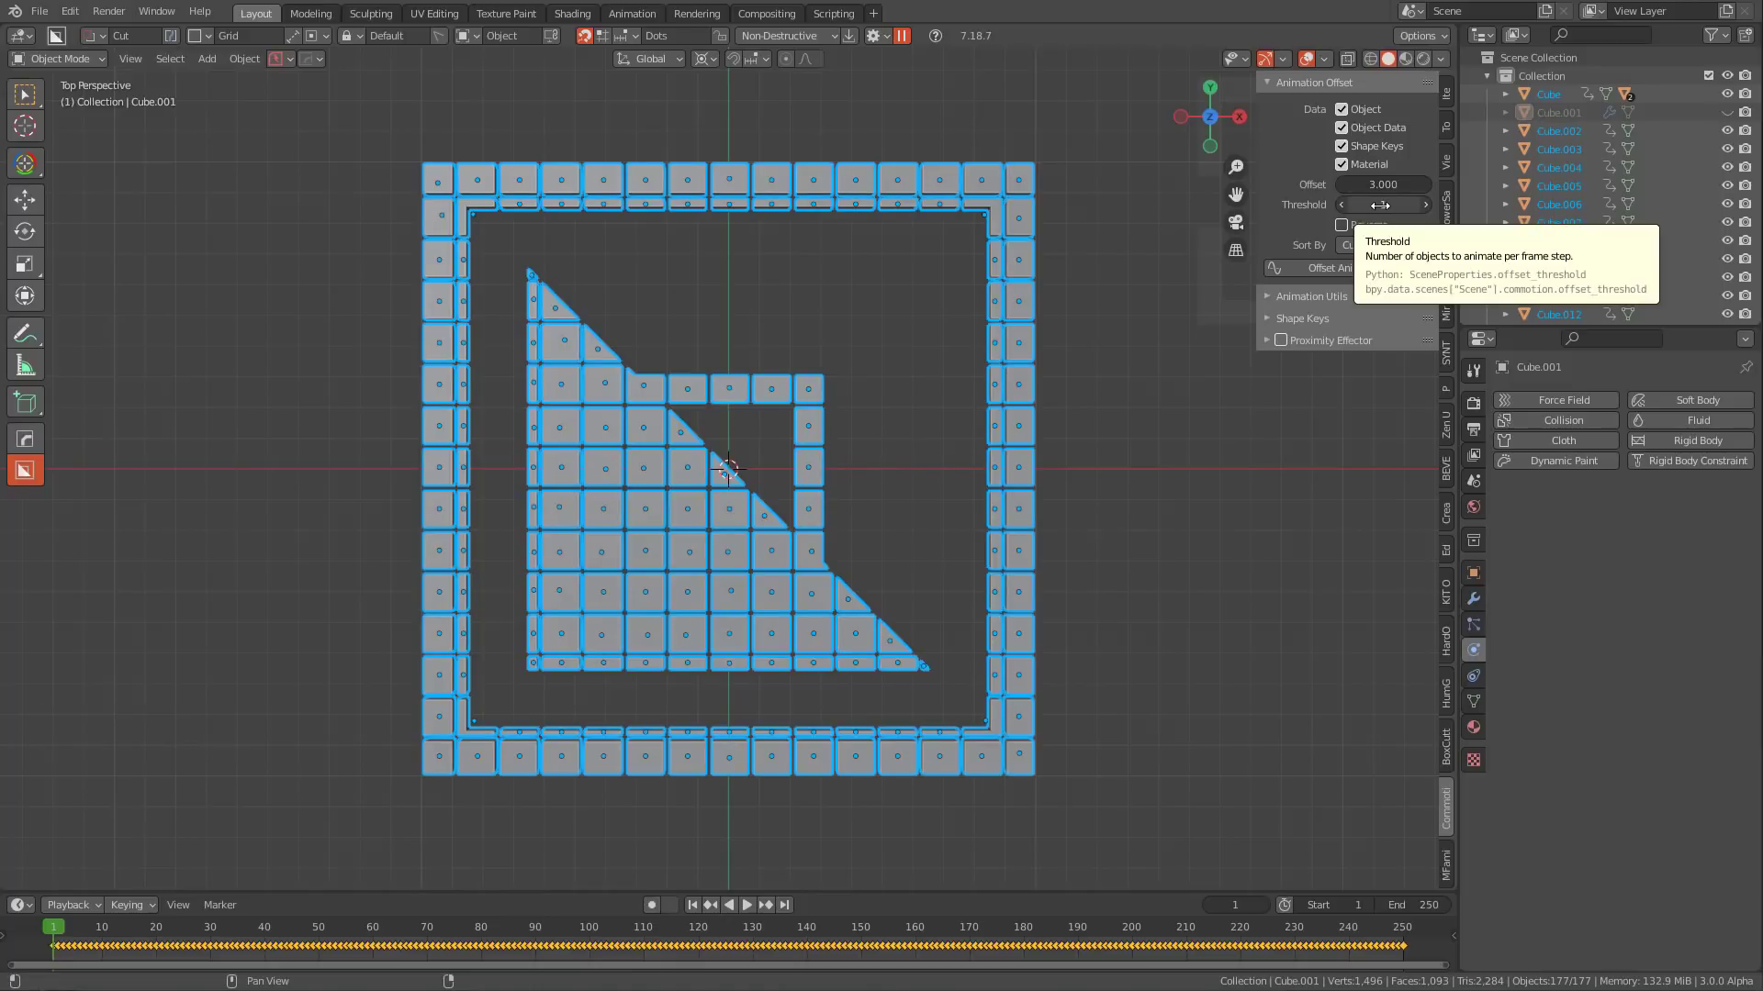
{"action": "left_click", "coordinate": [1381, 205]}
{"action": "key", "text": "KP_Enter"}
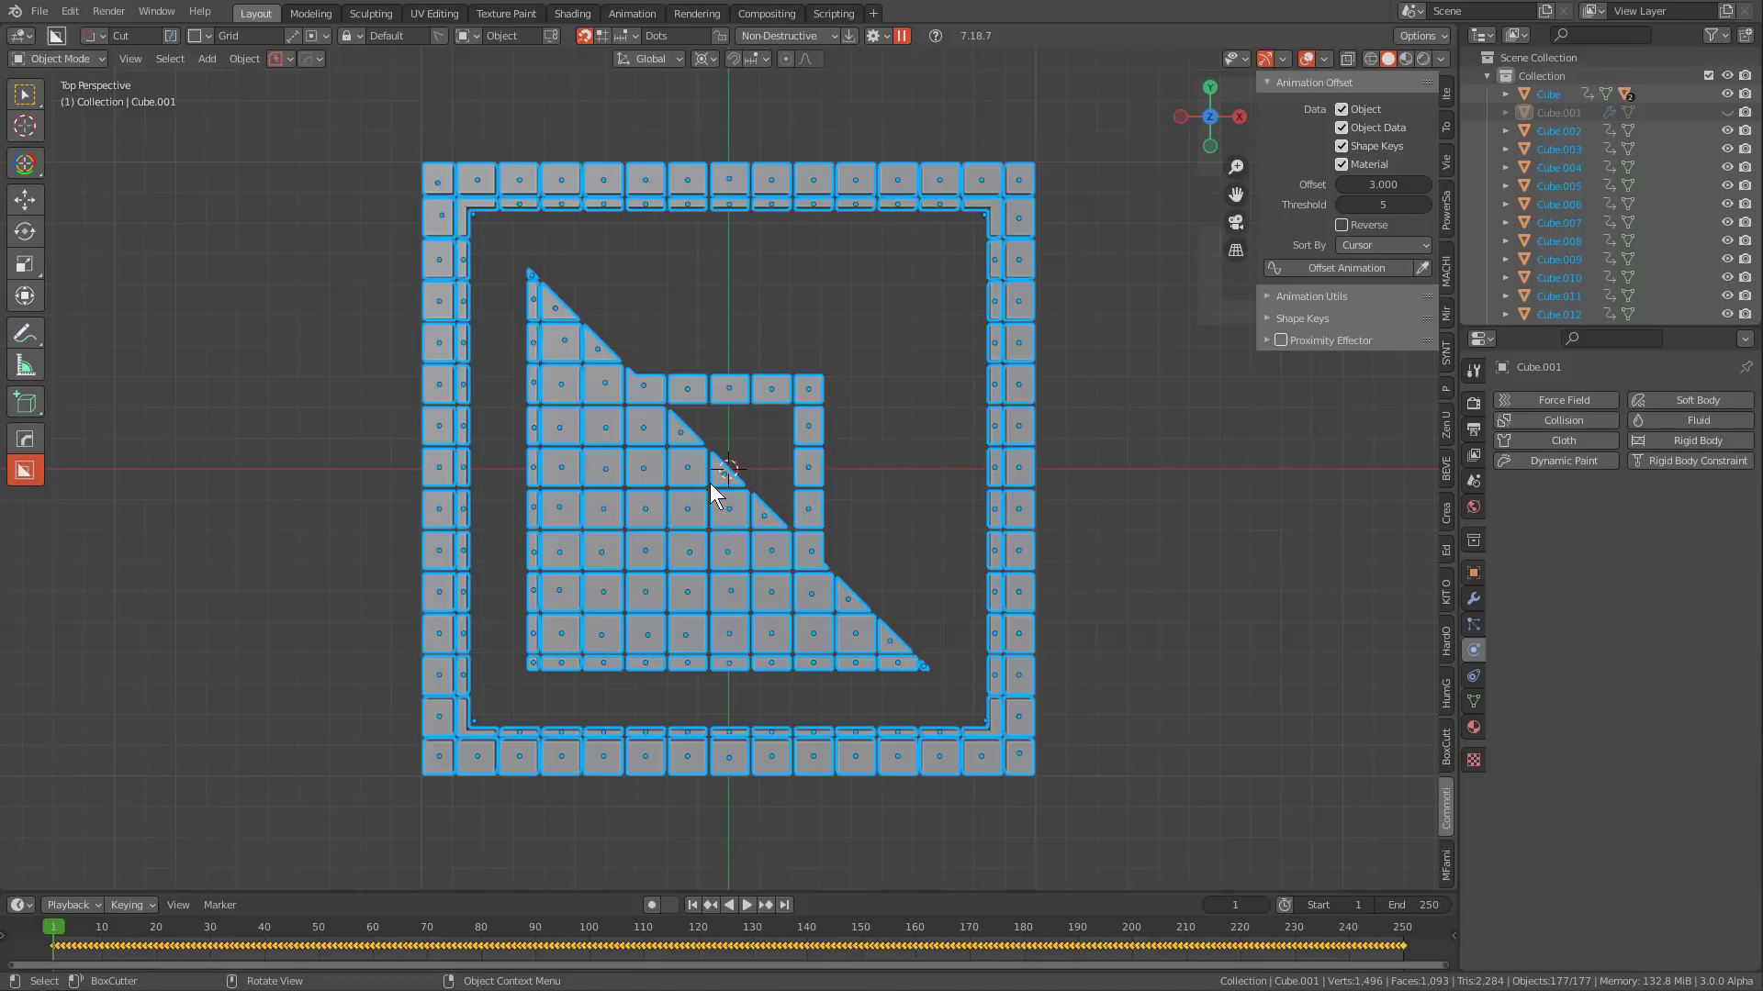
{"action": "left_click", "coordinate": [1350, 268]}
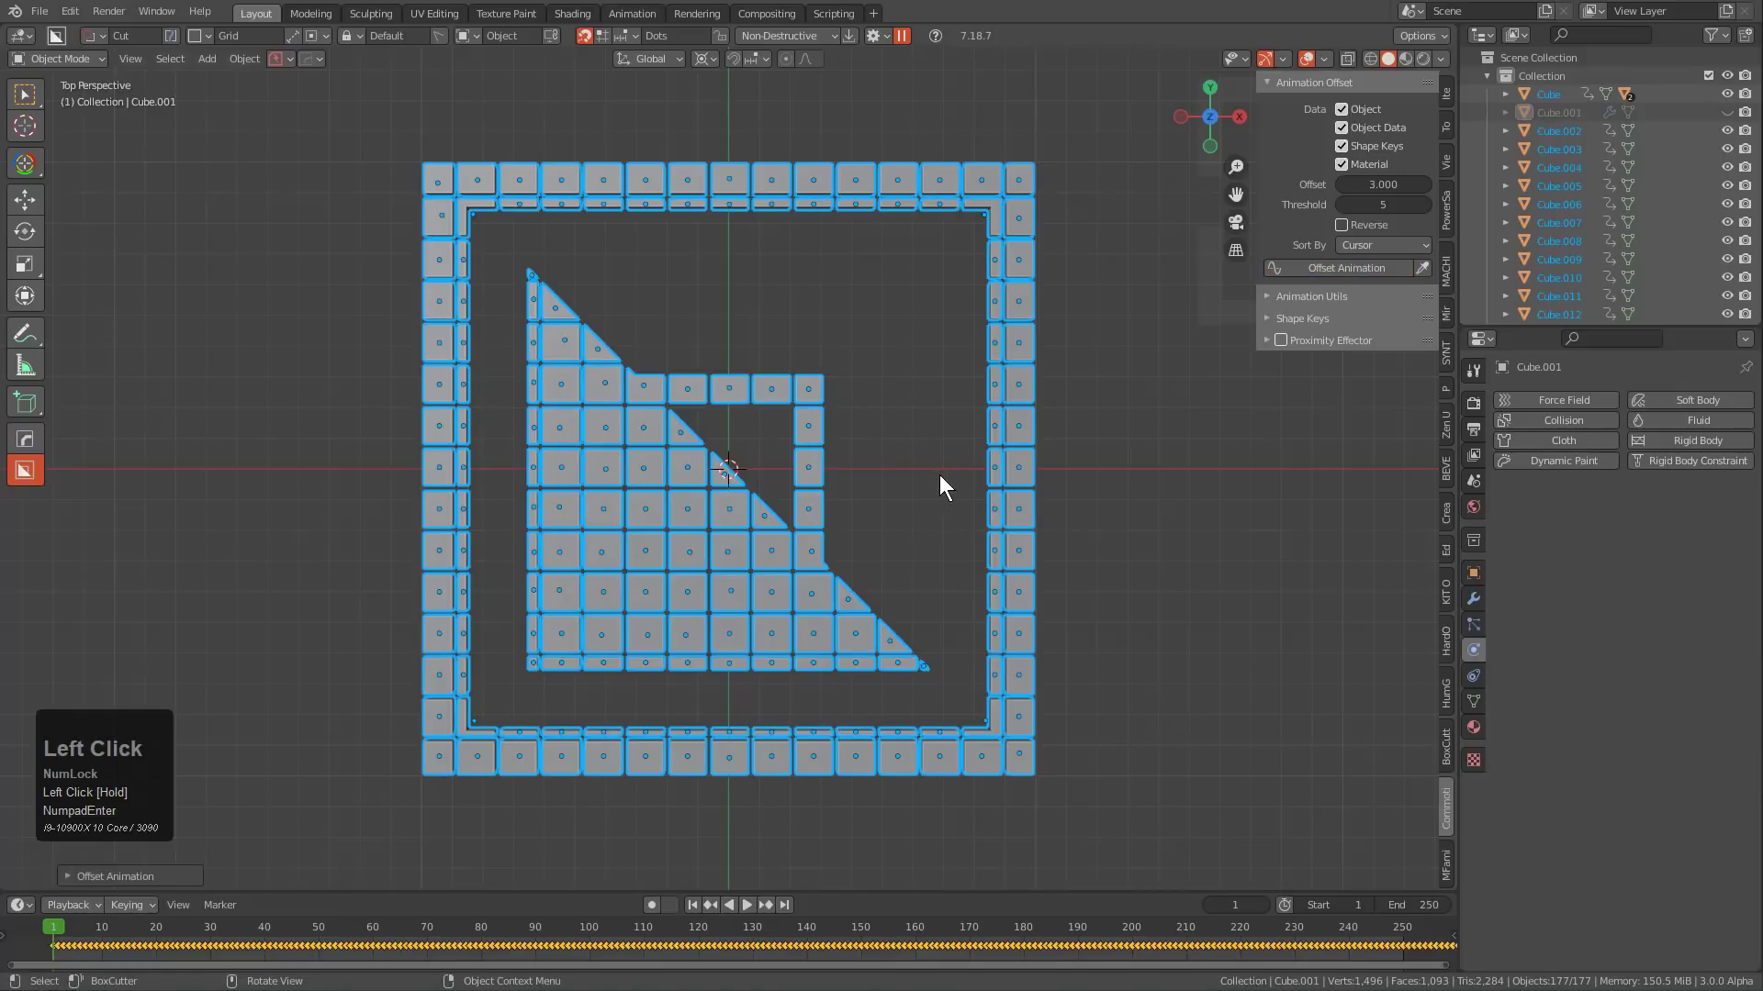
Play the offset animation, examine how the blocks lift off from the centre outward, and return to the first frame.
{"action": "key", "text": "space"}
{"action": "scroll", "coordinate": [877, 533], "scroll_direction": "down", "scroll_amount": 3}
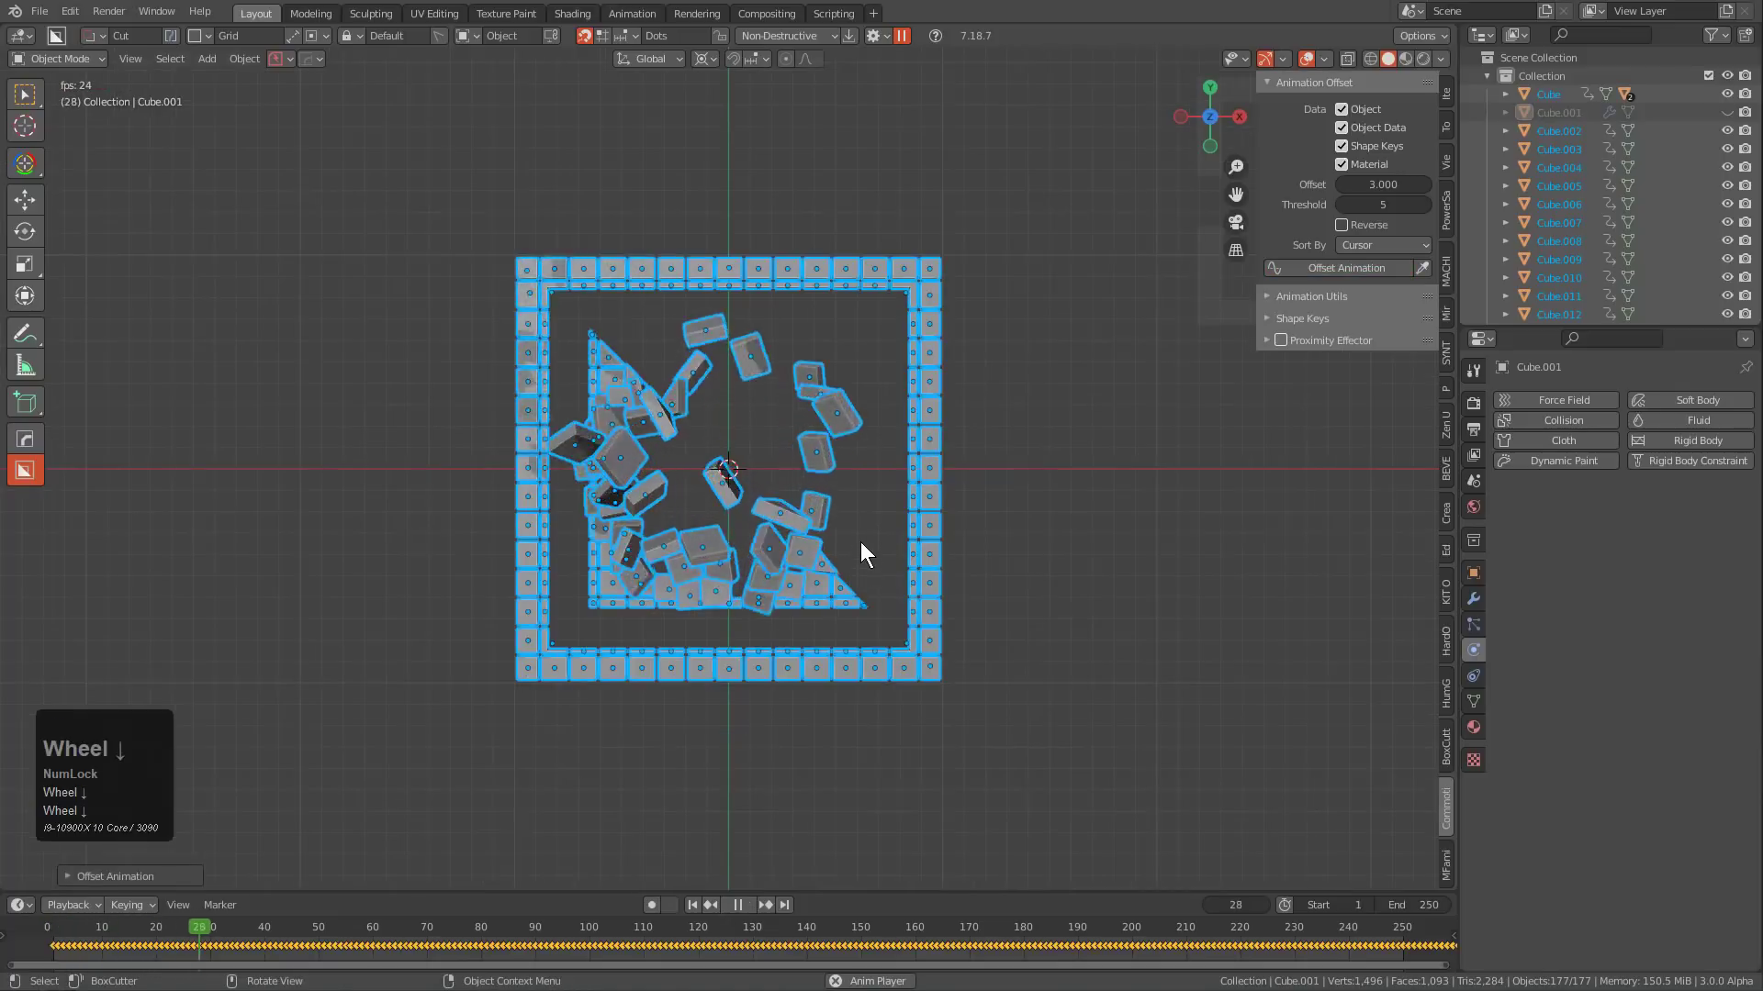
{"action": "middle_click_drag", "start_coordinate": [861, 541], "coordinate": [872, 472]}
{"action": "scroll", "coordinate": [843, 482], "scroll_direction": "down", "scroll_amount": 2}
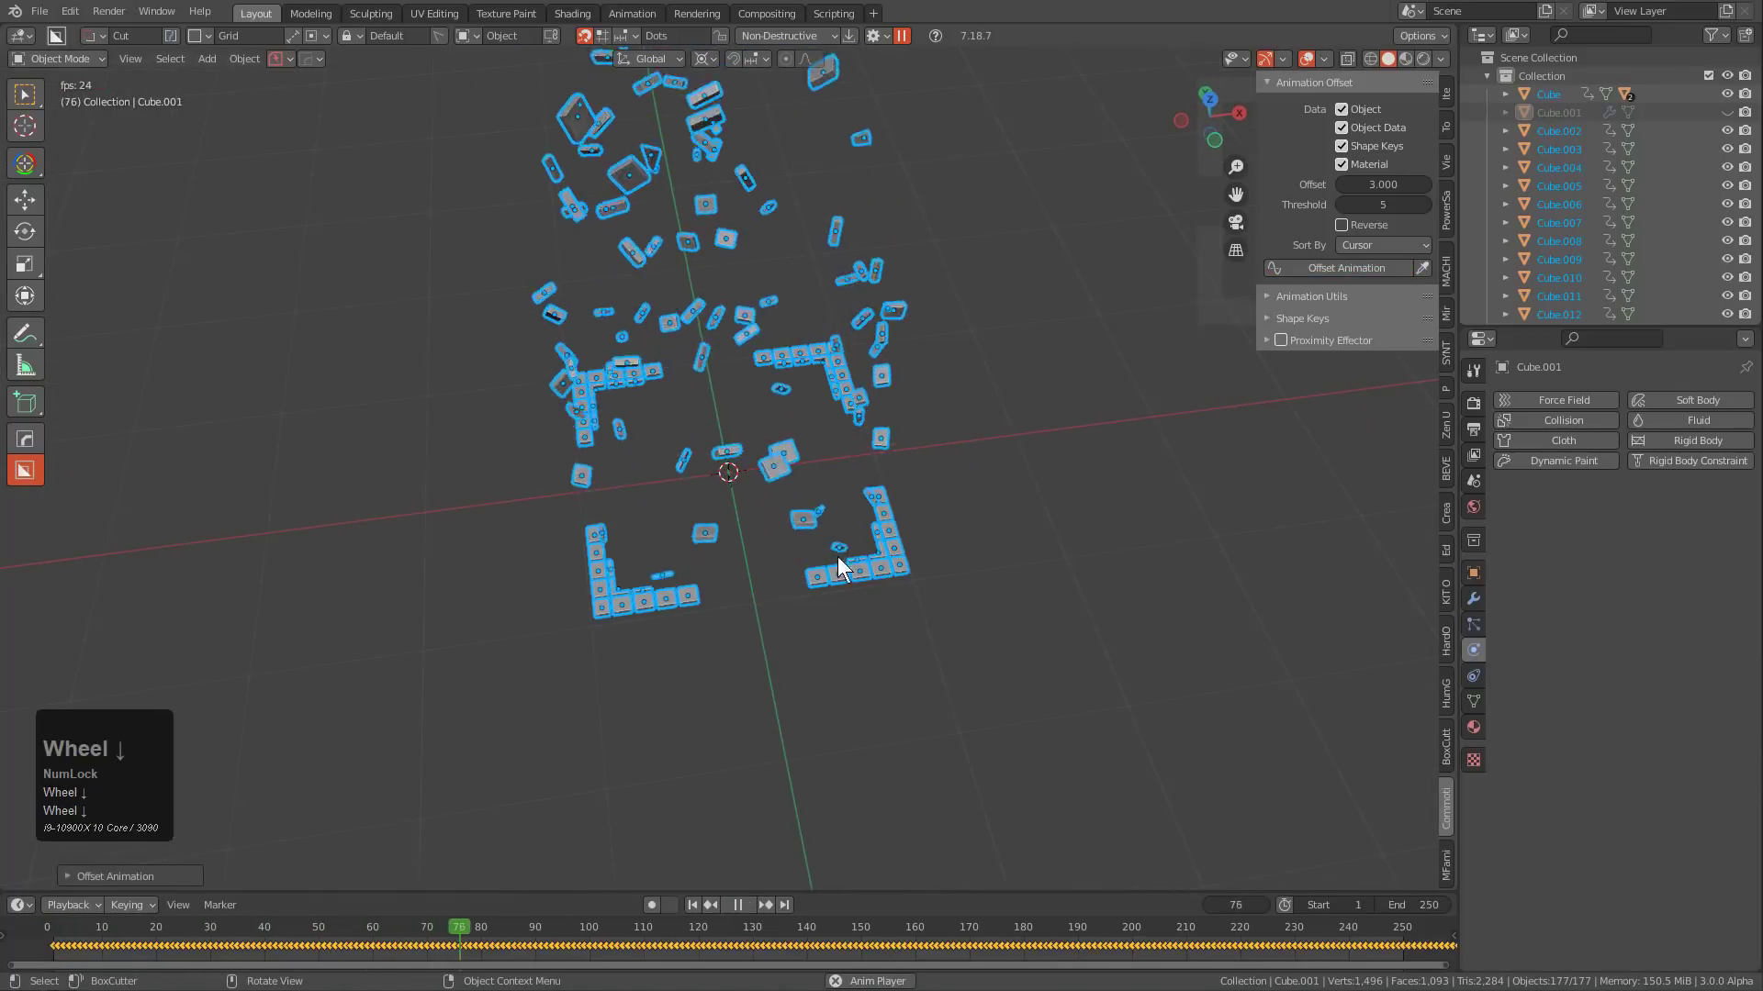
{"action": "key", "text": "Escape"}
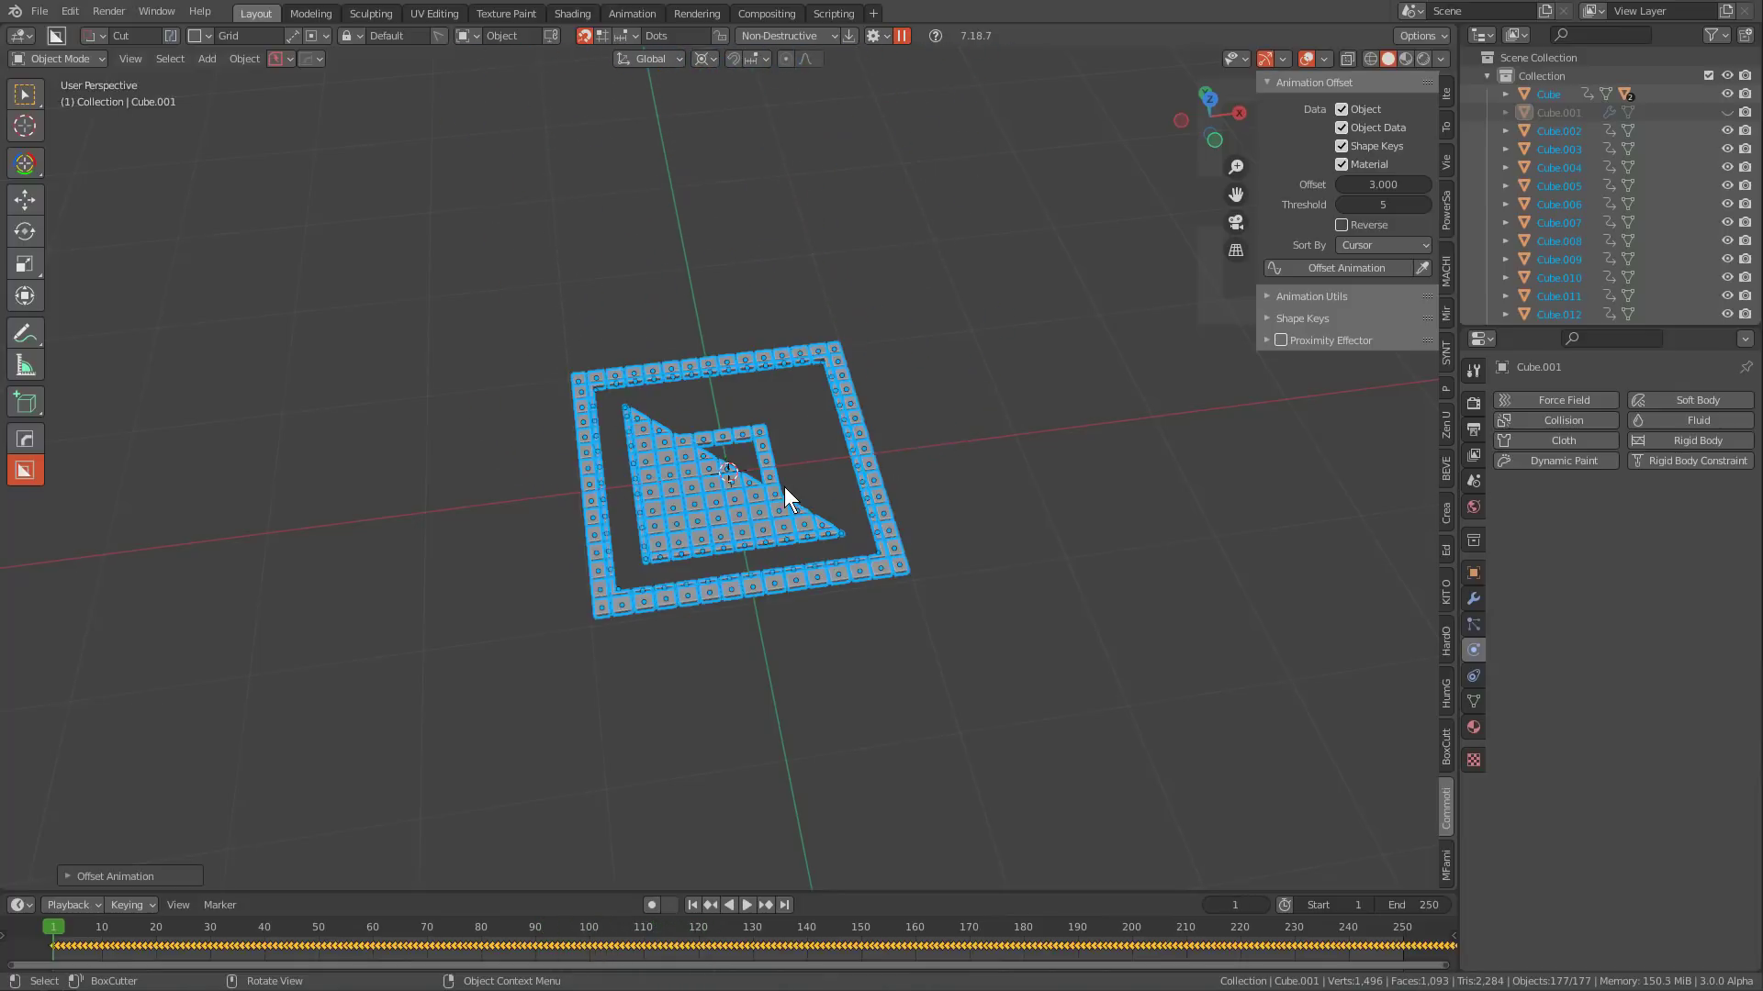
Replay the offset animation from the top view with nothing selected, stop at frame 141, and return to the first frame.
{"action": "key", "text": "Num_Lock"}
{"action": "key", "text": "KP_7"}
{"action": "key", "text": "KP_5"}
{"action": "key", "text": "space"}
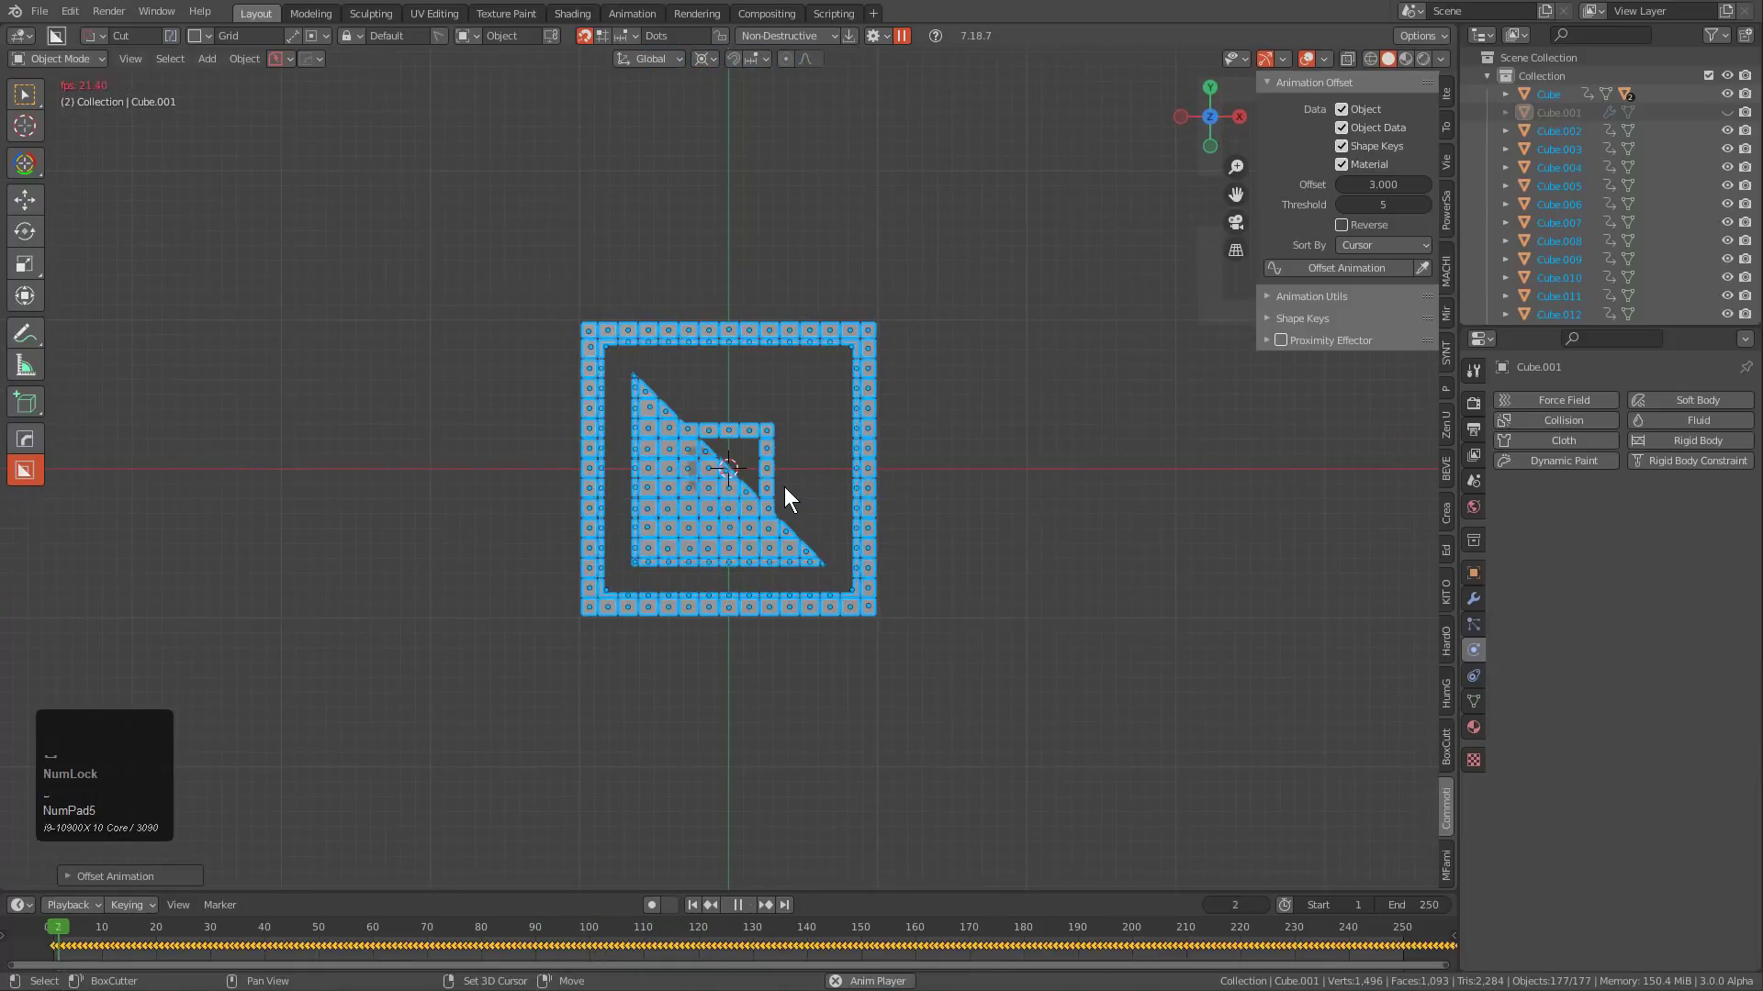
{"action": "key", "text": "alt+a"}
{"action": "scroll", "coordinate": [784, 485], "scroll_direction": "up", "scroll_amount": 1}
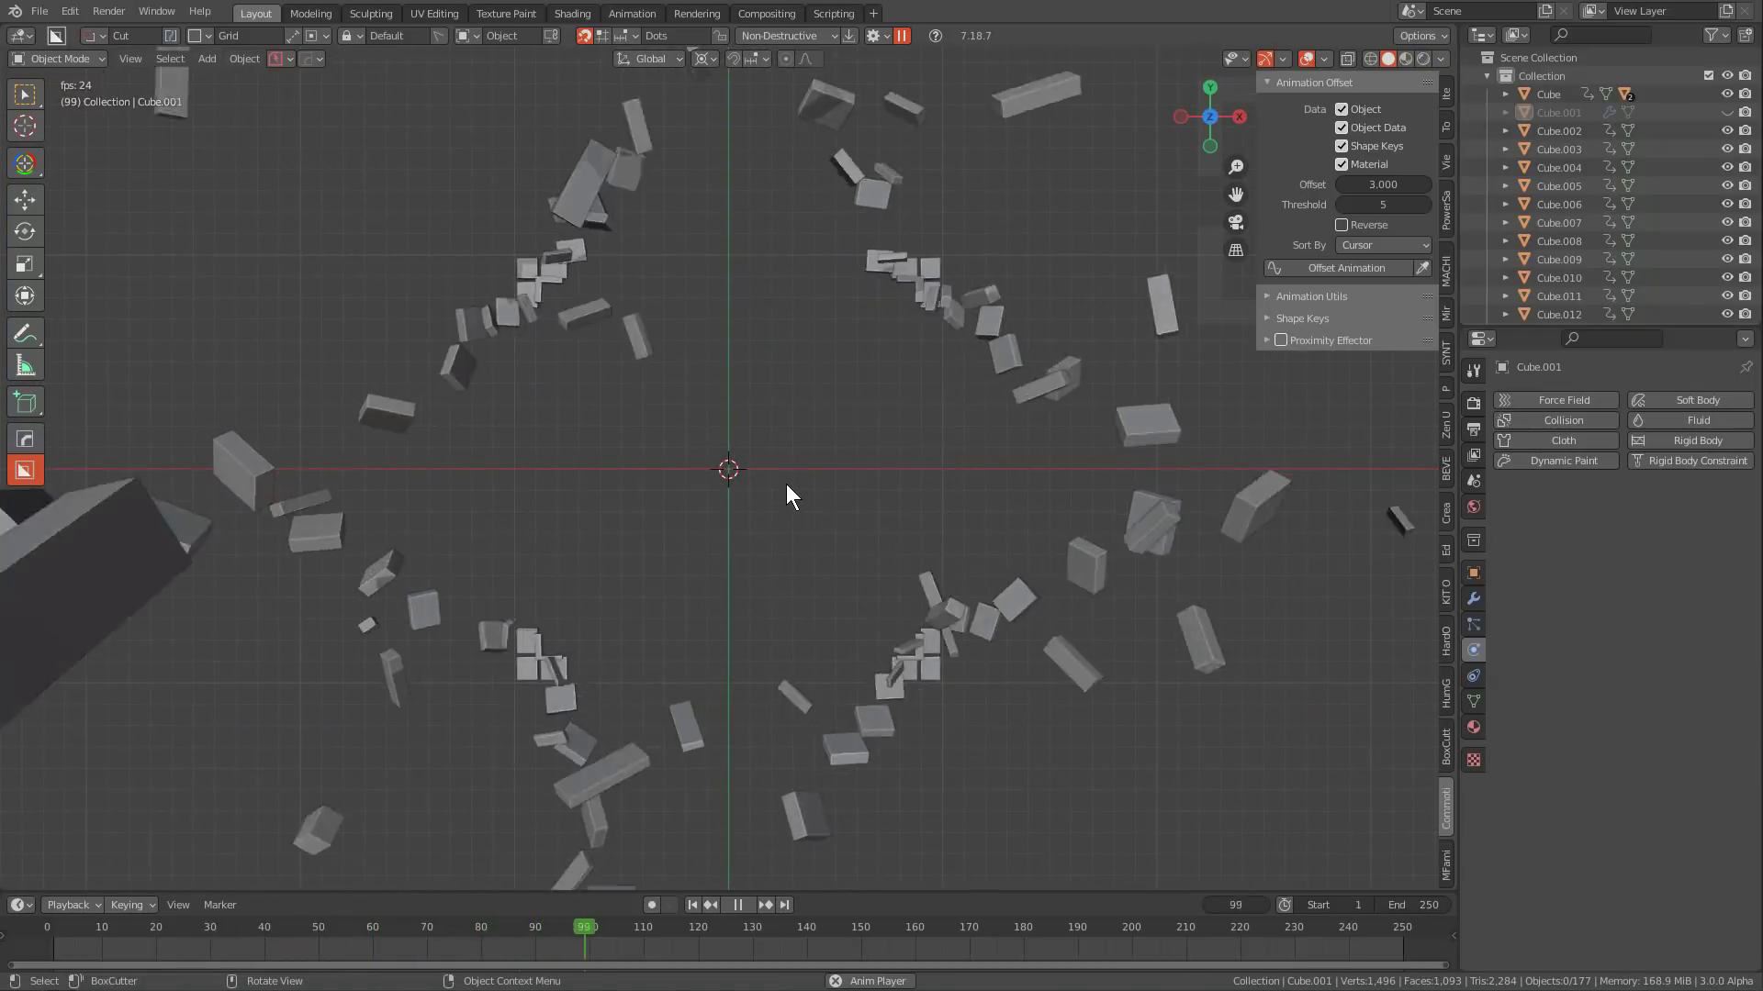
{"action": "key", "text": "space"}
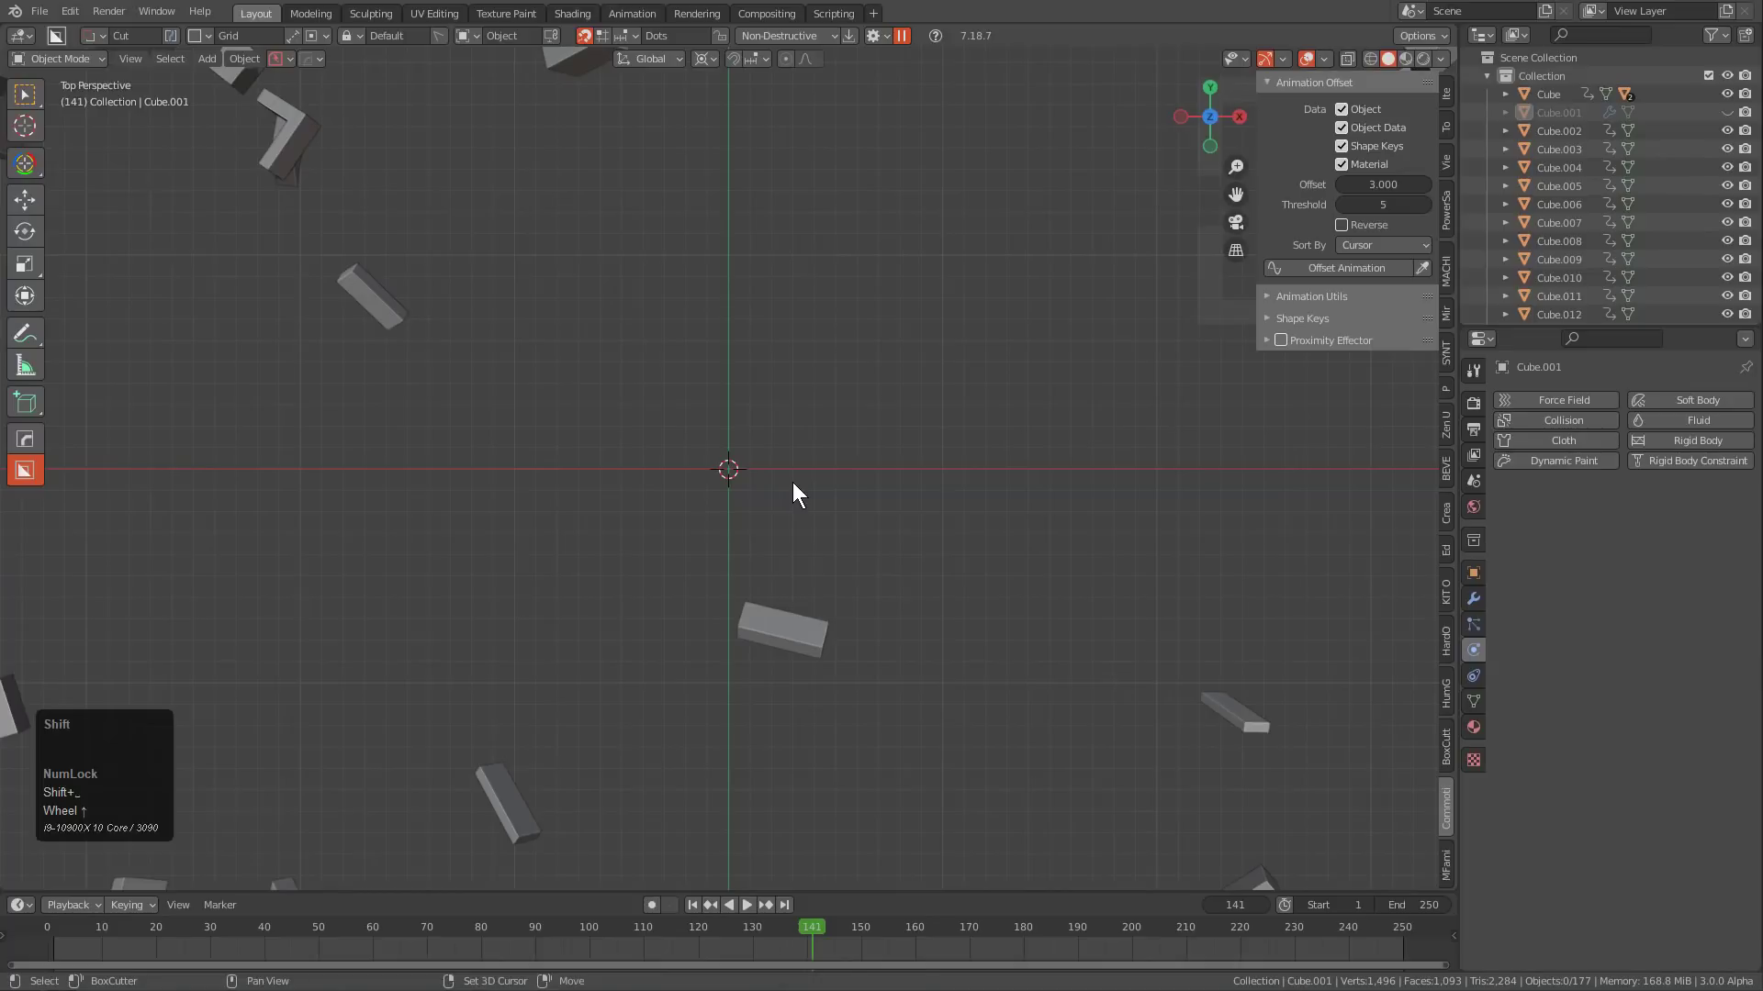
{"action": "key", "text": "shift+Left"}
Select all blocks, reverse their keyframes by scaling them by -1, and move the keyframes forward to start near frame 1.
{"action": "key", "text": "a"}
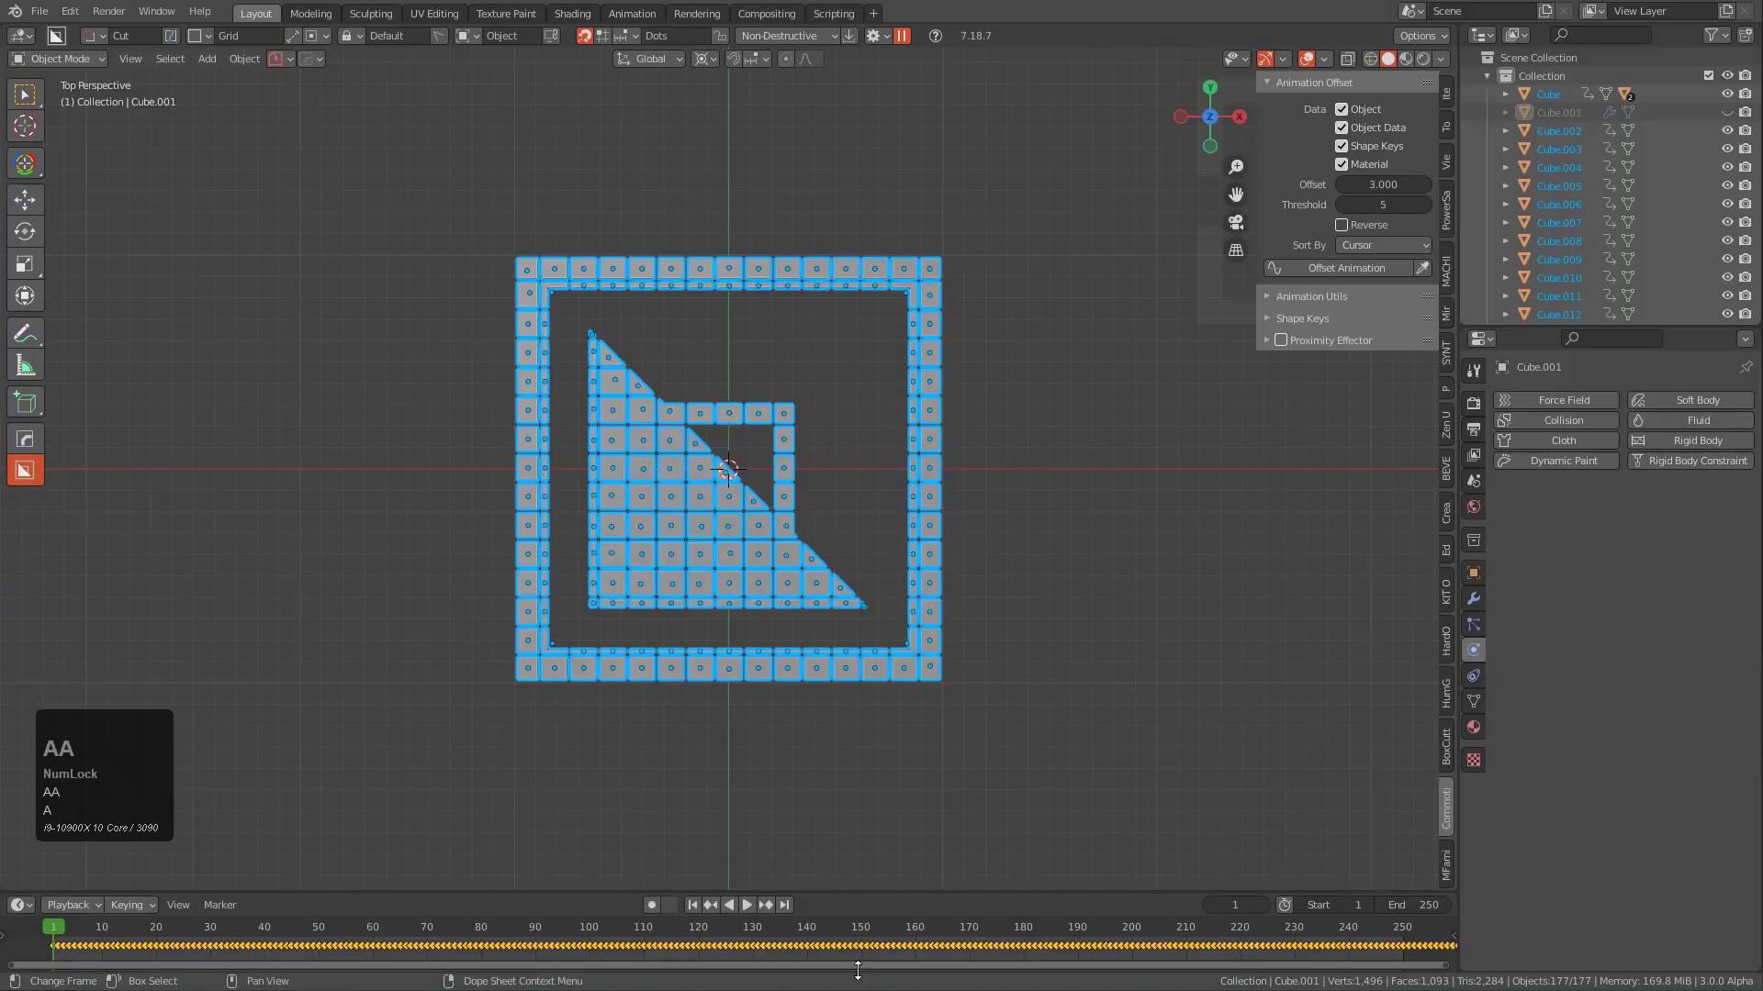
{"action": "scroll", "coordinate": [861, 962], "scroll_direction": "down", "scroll_amount": 3}
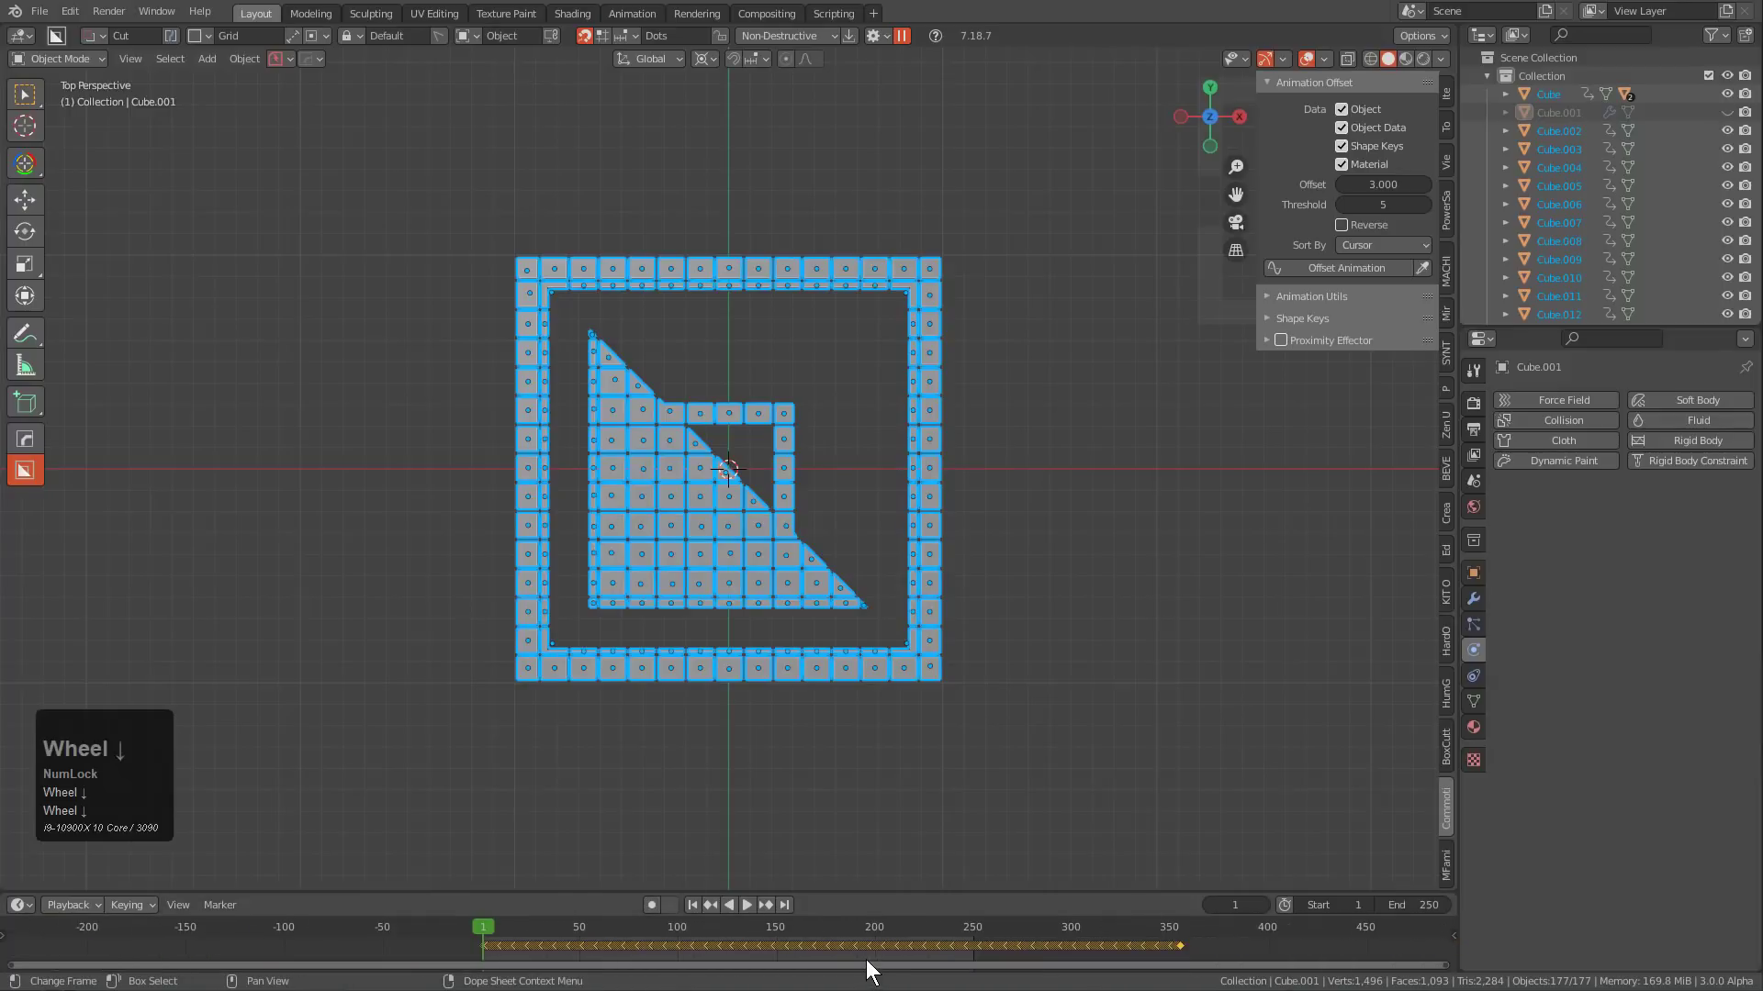
{"action": "type", "text": "s-1"}
{"action": "key", "text": "KP_Enter"}
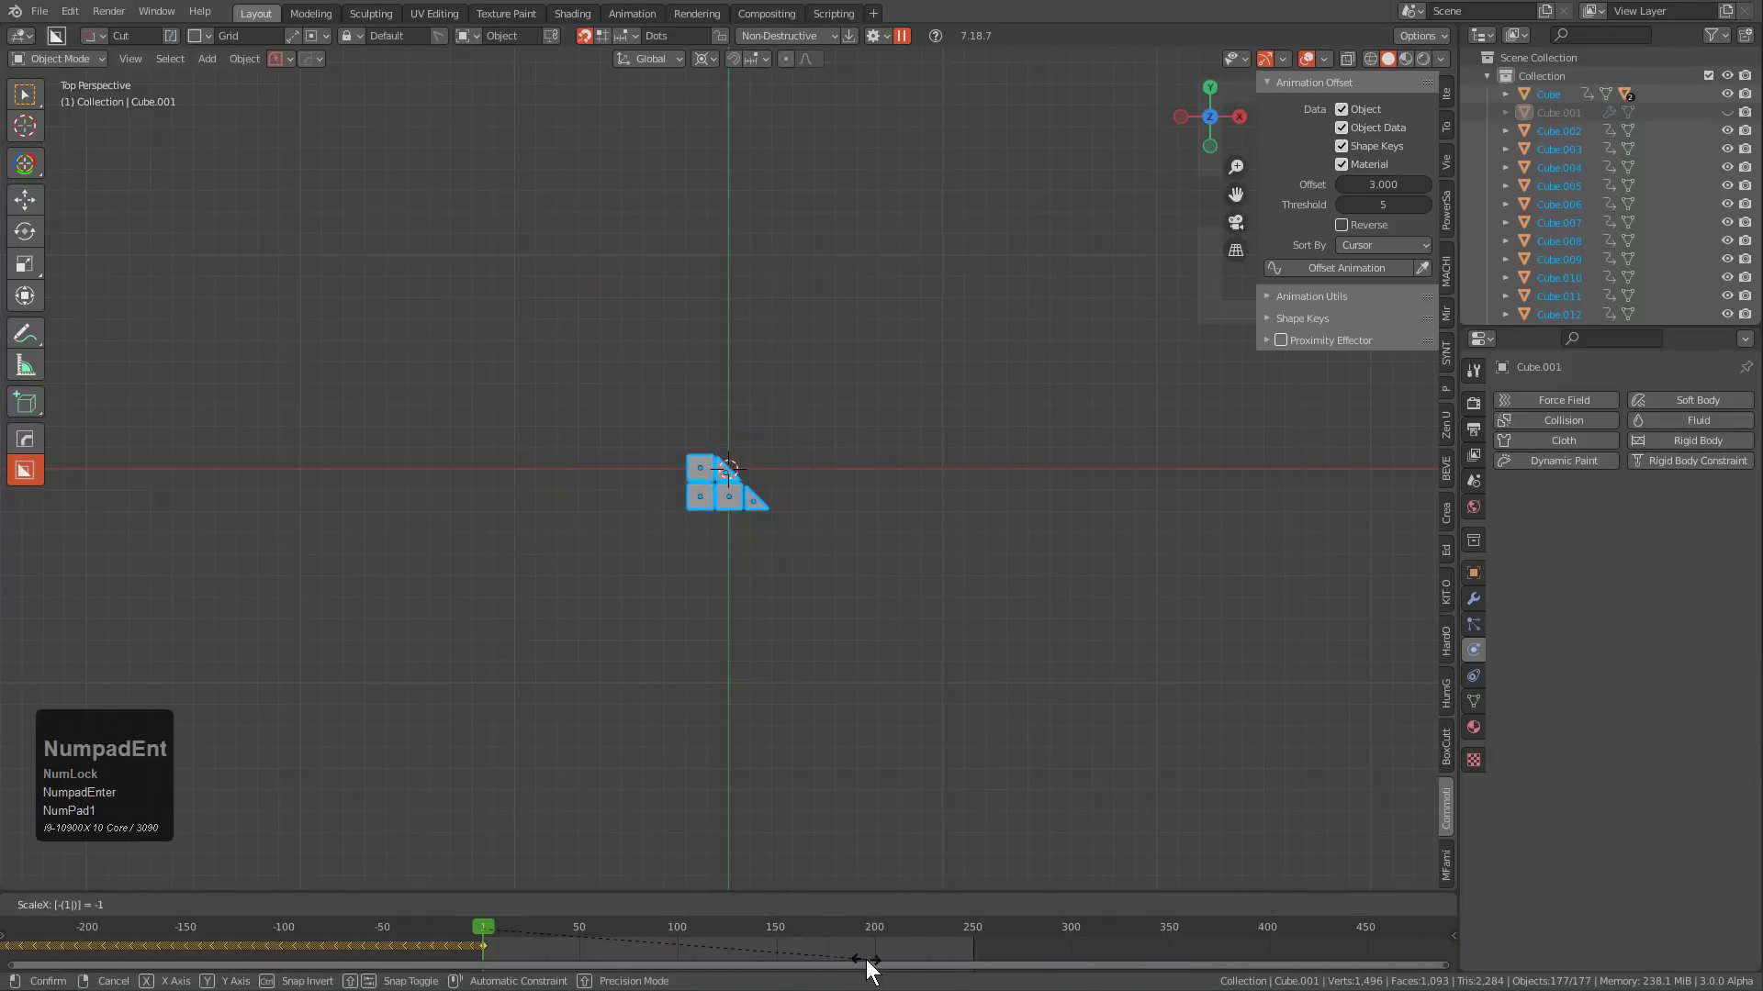
{"action": "key", "text": "g"}
{"action": "key", "text": "x"}
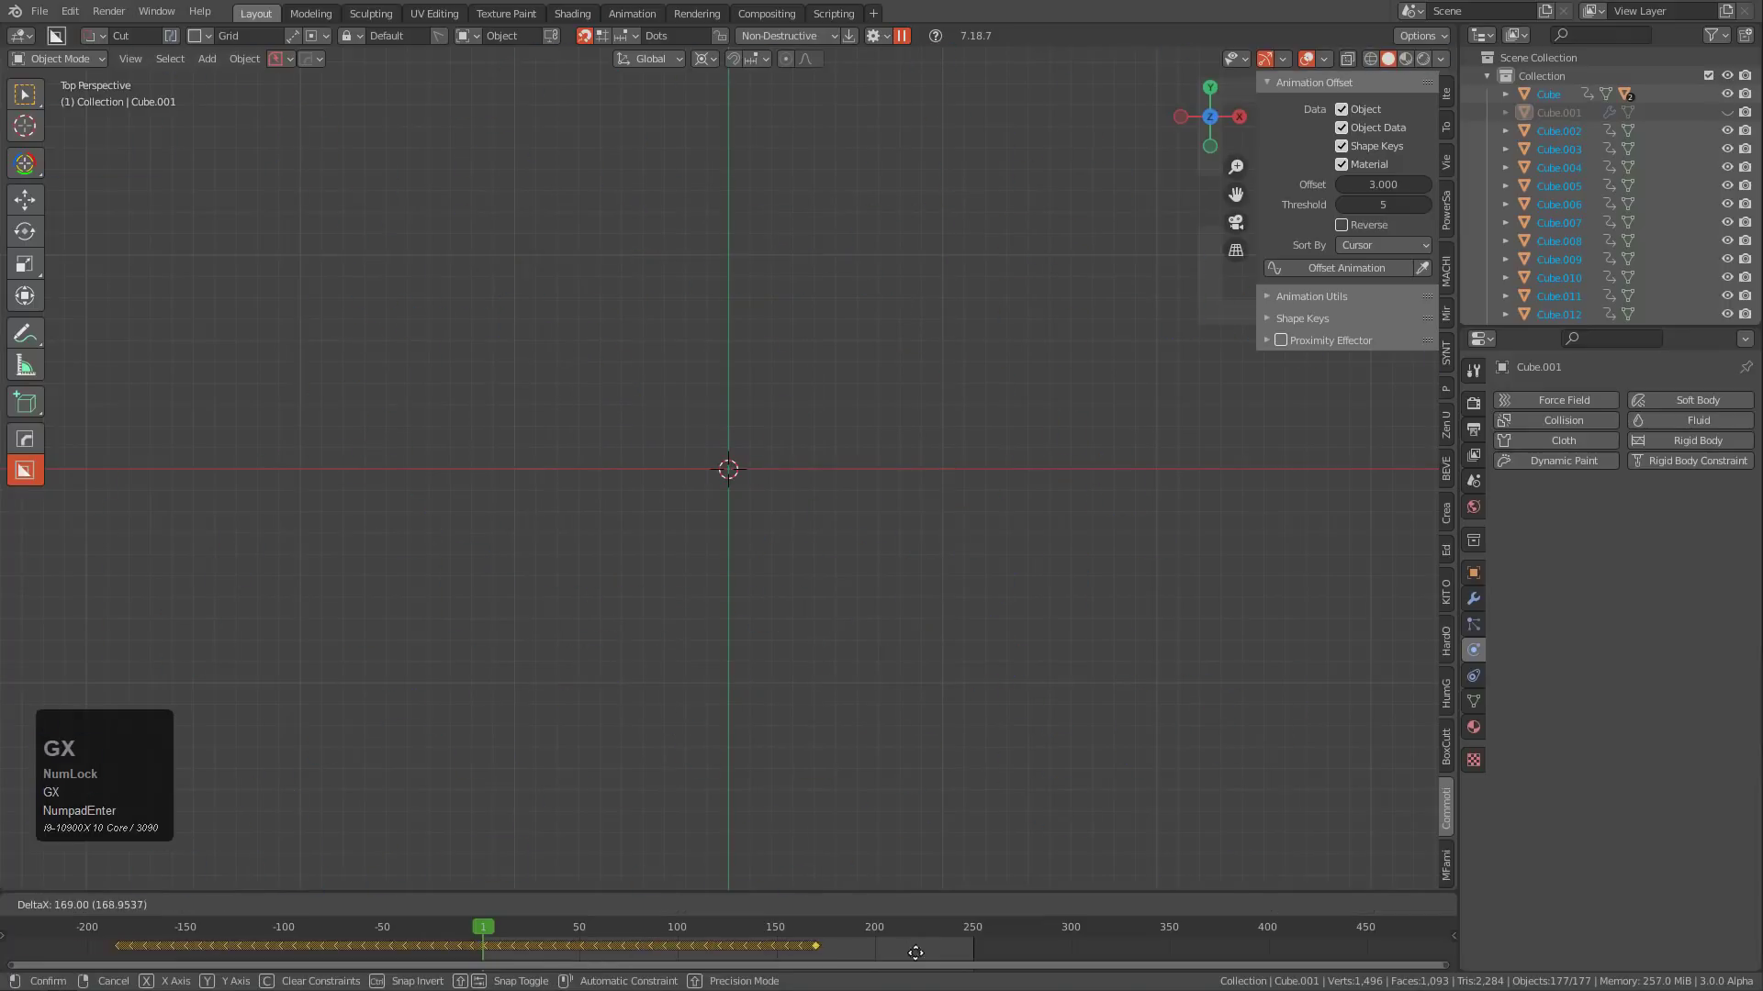
{"action": "left_click", "coordinate": [1225, 968]}
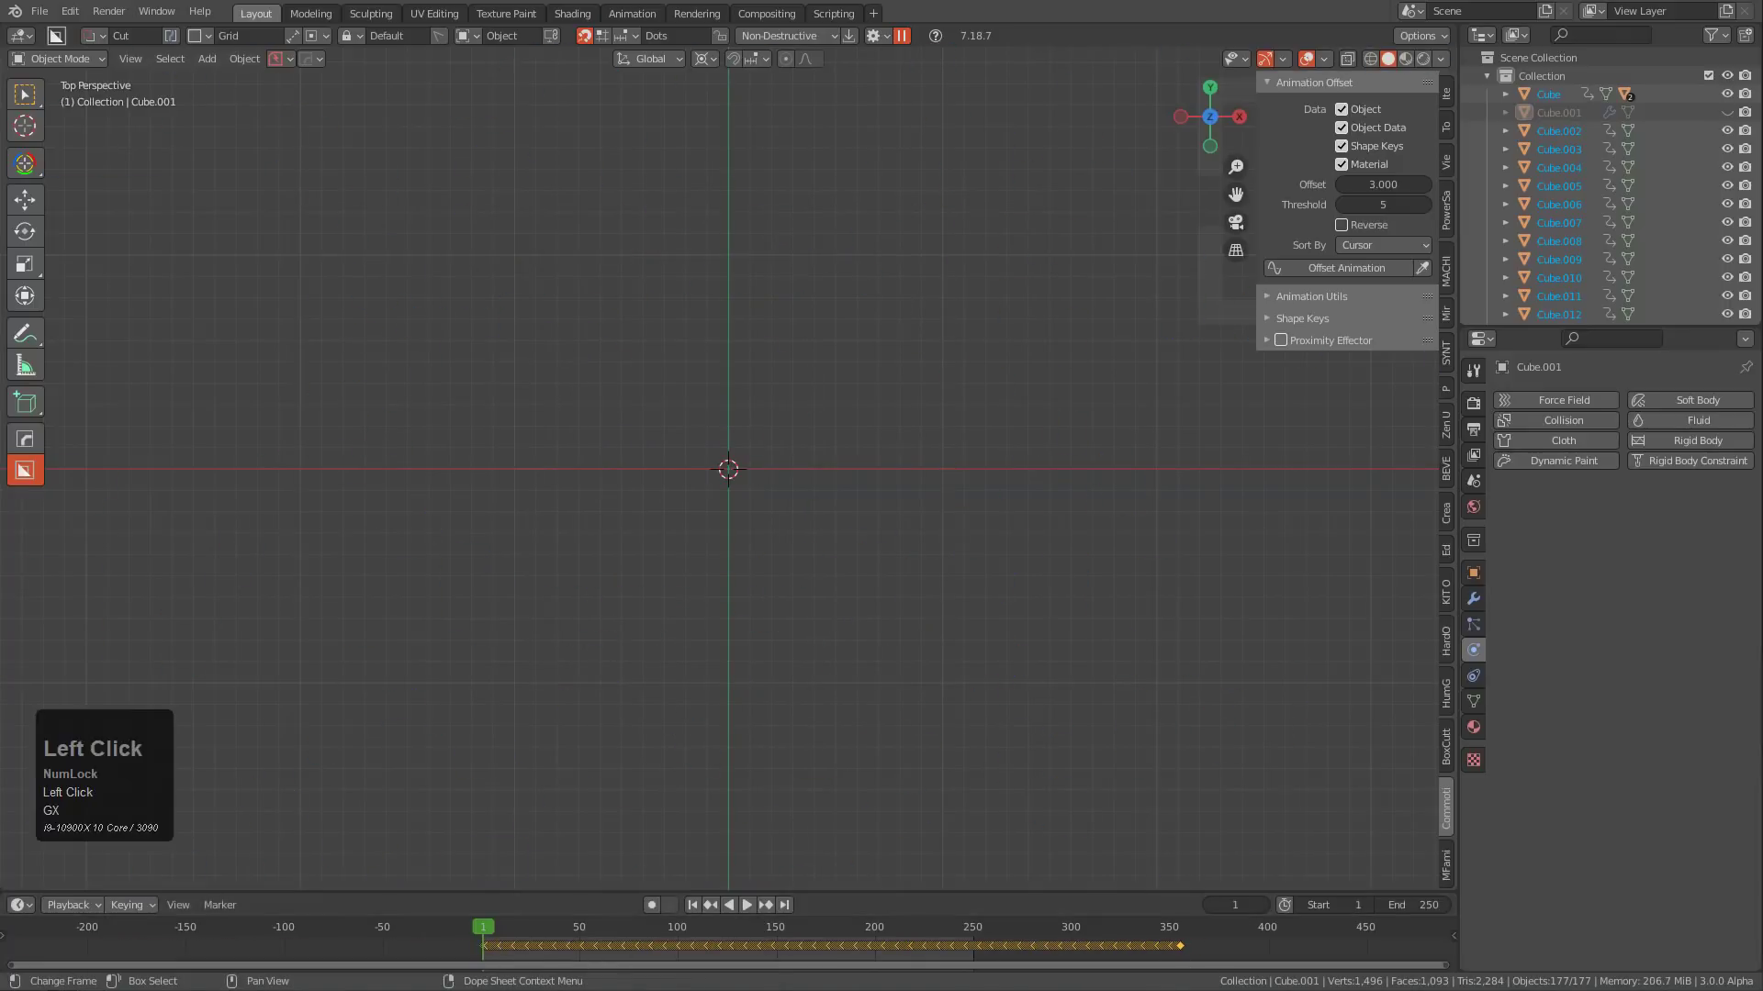
Scrub the reversed animation to frame 168 and move all keyframes about 135 frames earlier.
{"action": "right_click", "coordinate": [495, 958], "text": "shift"}
{"action": "right_click_drag", "start_coordinate": [690, 953], "coordinate": [514, 938], "text": "shift"}
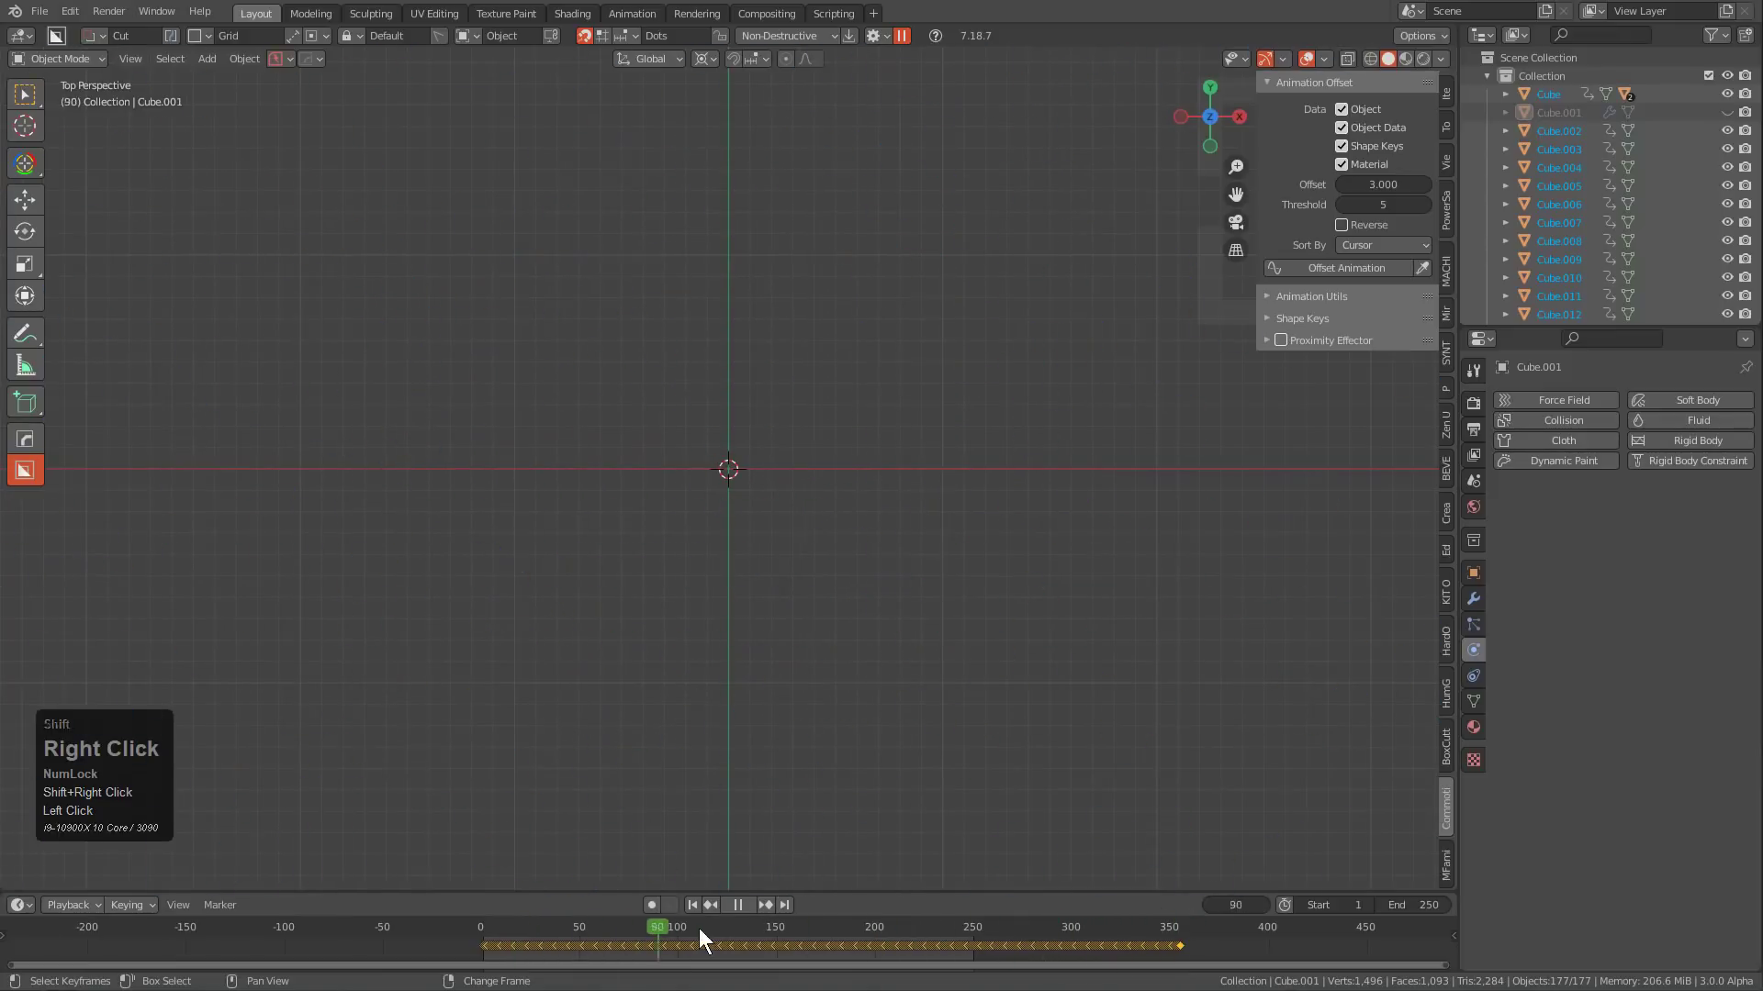
{"action": "right_click_drag", "start_coordinate": [811, 926], "coordinate": [811, 927], "text": "shift"}
{"action": "scroll", "coordinate": [681, 580], "scroll_direction": "down", "scroll_amount": 4}
{"action": "scroll", "coordinate": [727, 678], "scroll_direction": "up", "scroll_amount": 4}
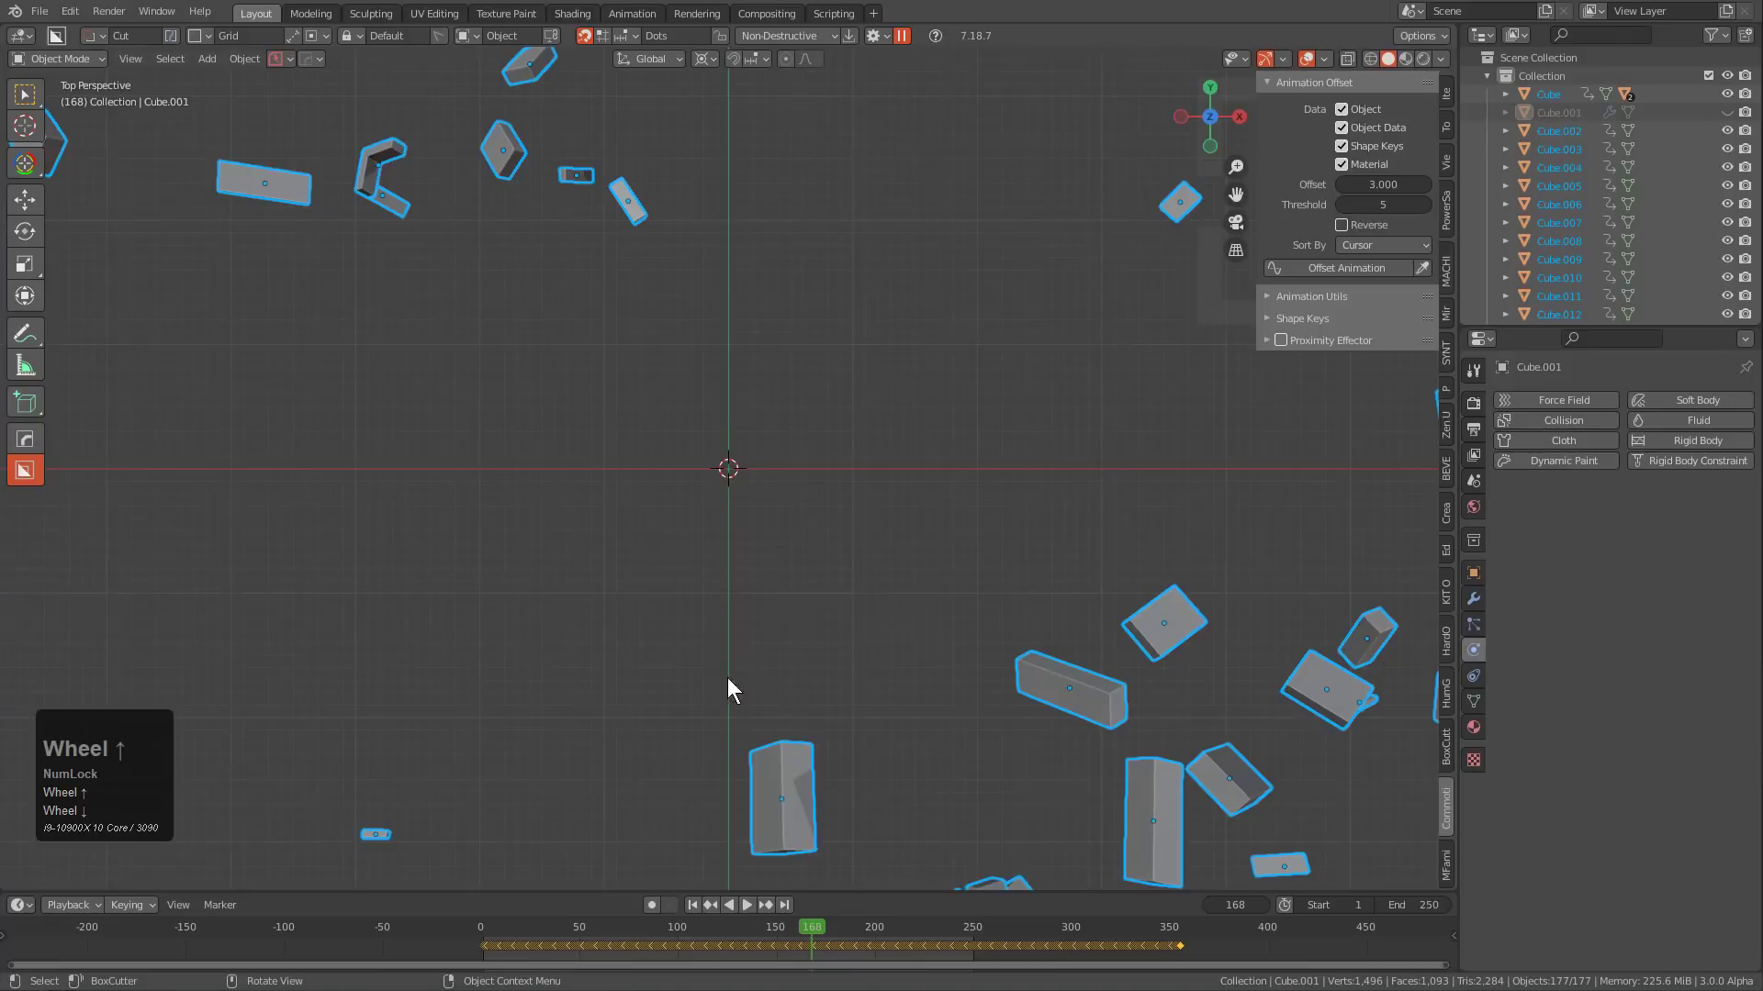
{"action": "key", "text": "g"}
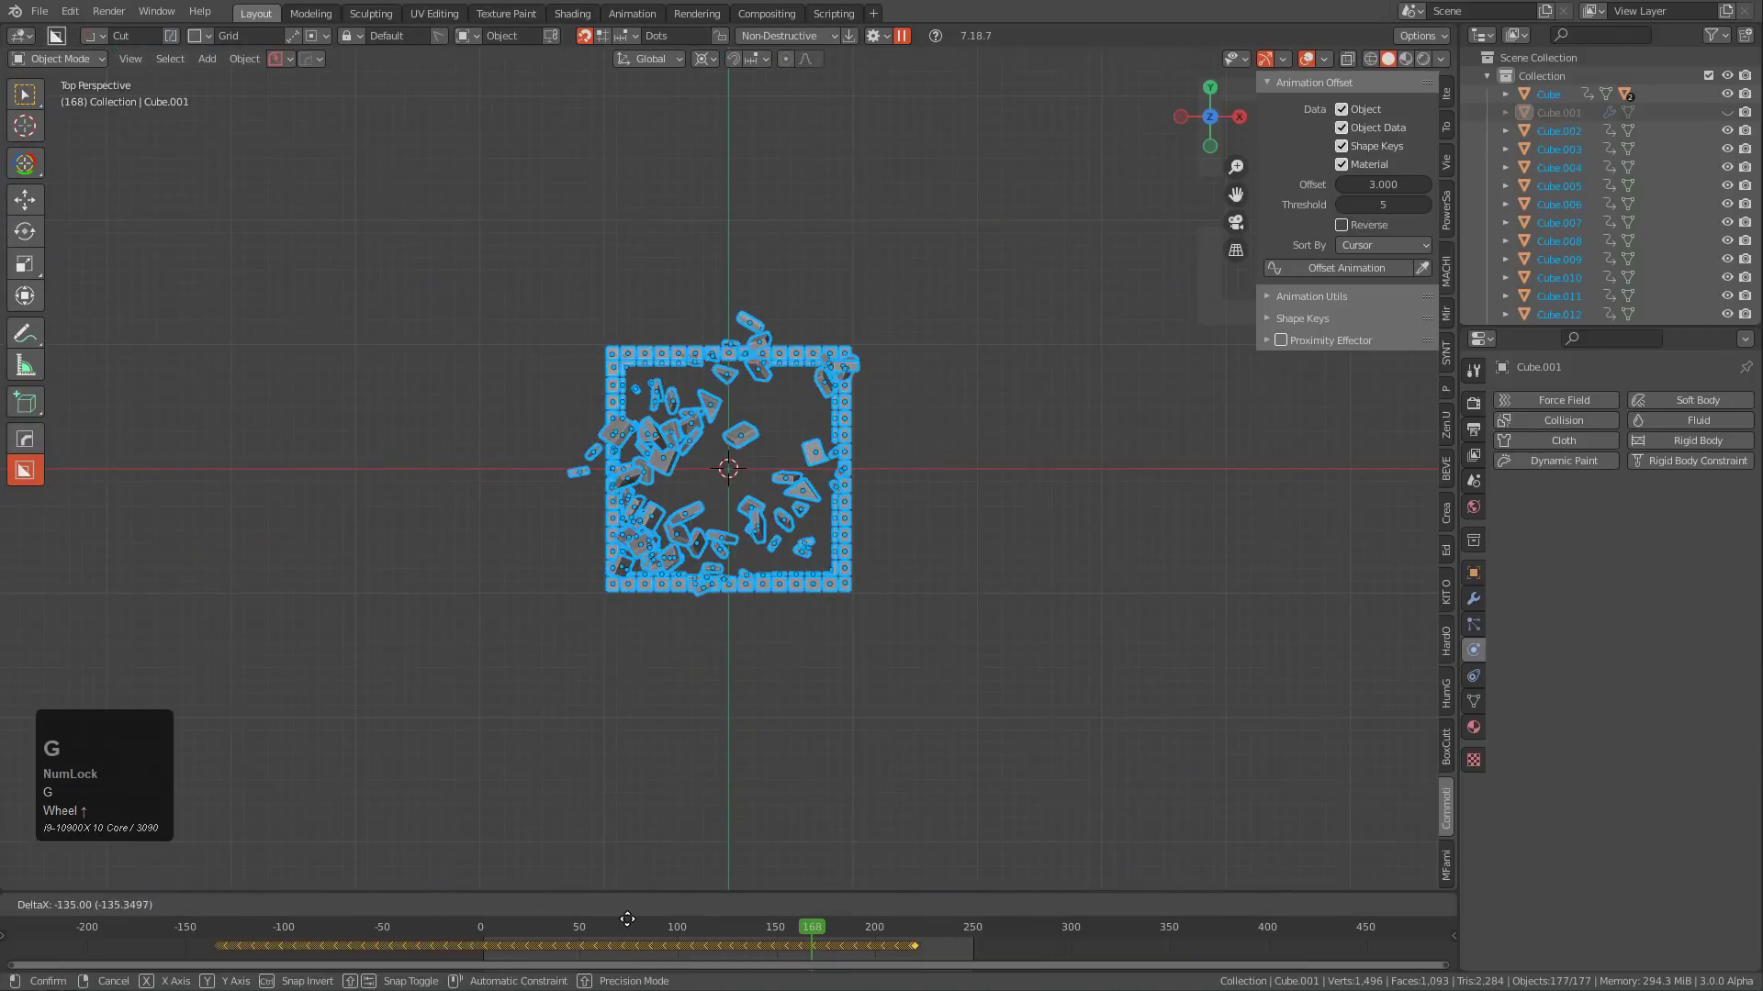
{"action": "left_click", "coordinate": [632, 920]}
Shift the keyframes earlier again so the last one falls near frame 190, and scrub to frame 203 to check.
{"action": "right_click_drag", "start_coordinate": [505, 953], "coordinate": [630, 956], "text": "shift"}
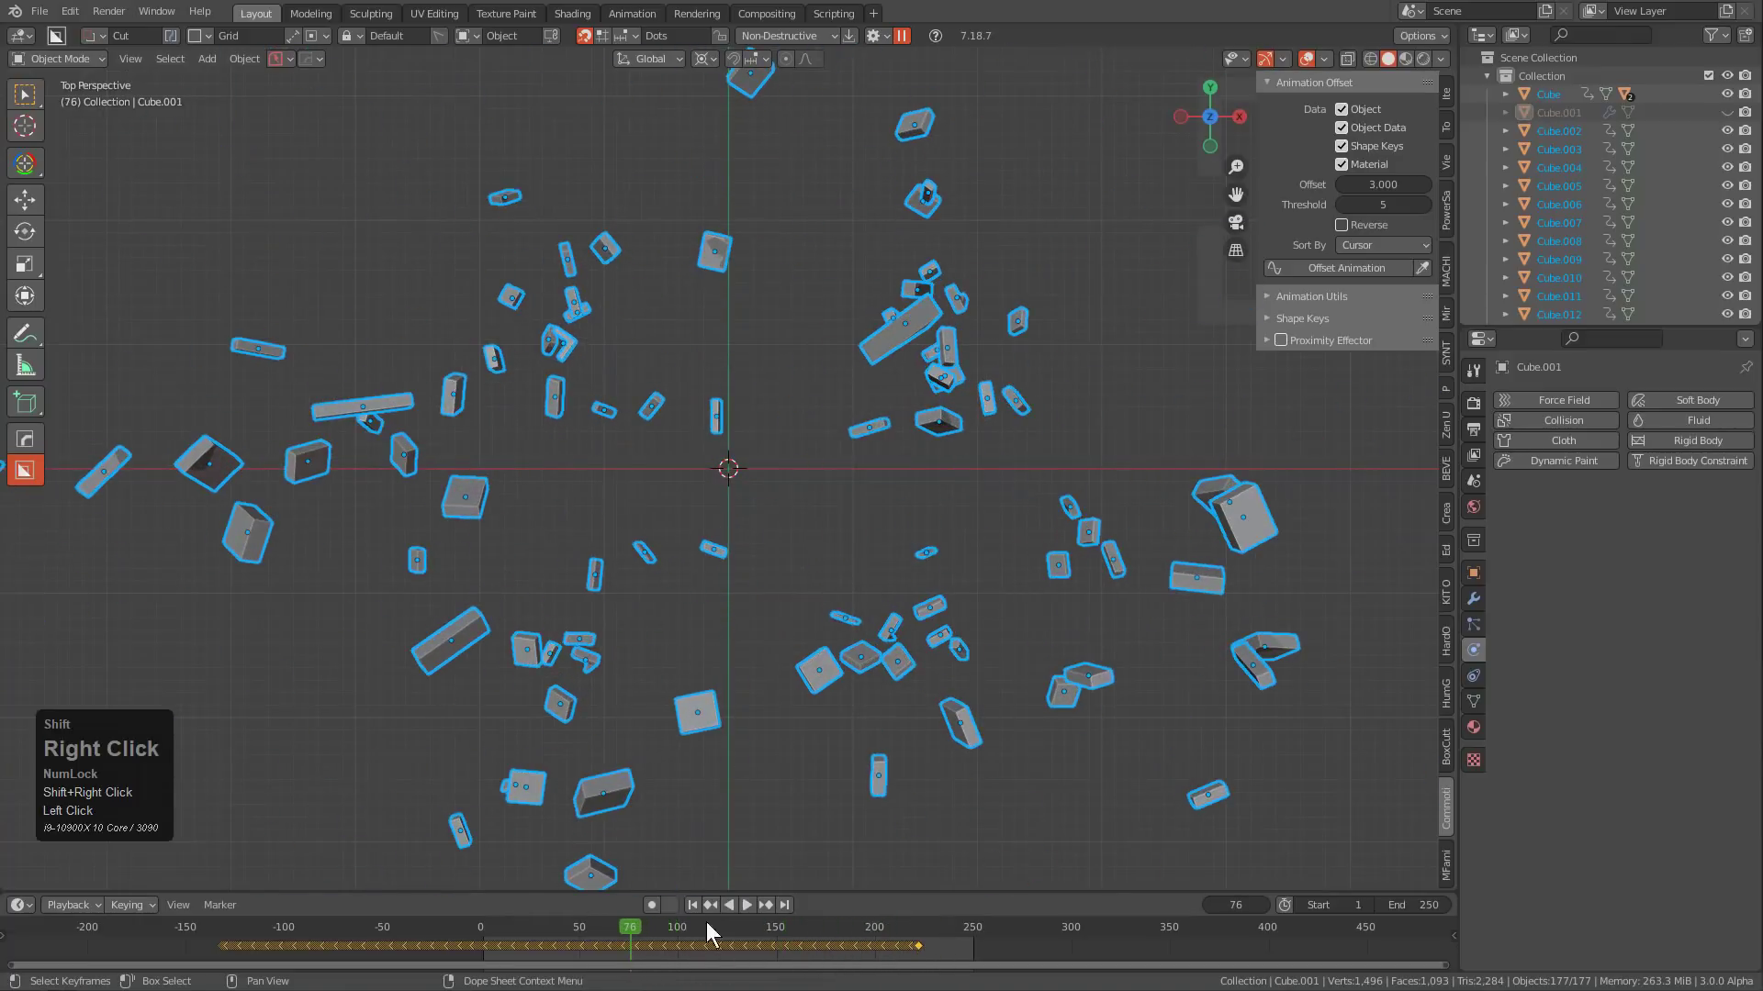
{"action": "key", "text": "g"}
{"action": "left_click", "coordinate": [696, 963]}
{"action": "right_click_drag", "start_coordinate": [500, 957], "coordinate": [881, 945], "text": "shift"}
Reveal the hidden base and grid meshes and deselect everything.
{"action": "scroll", "coordinate": [903, 574], "scroll_direction": "up", "scroll_amount": 6}
{"action": "scroll", "coordinate": [864, 583], "scroll_direction": "down", "scroll_amount": 1}
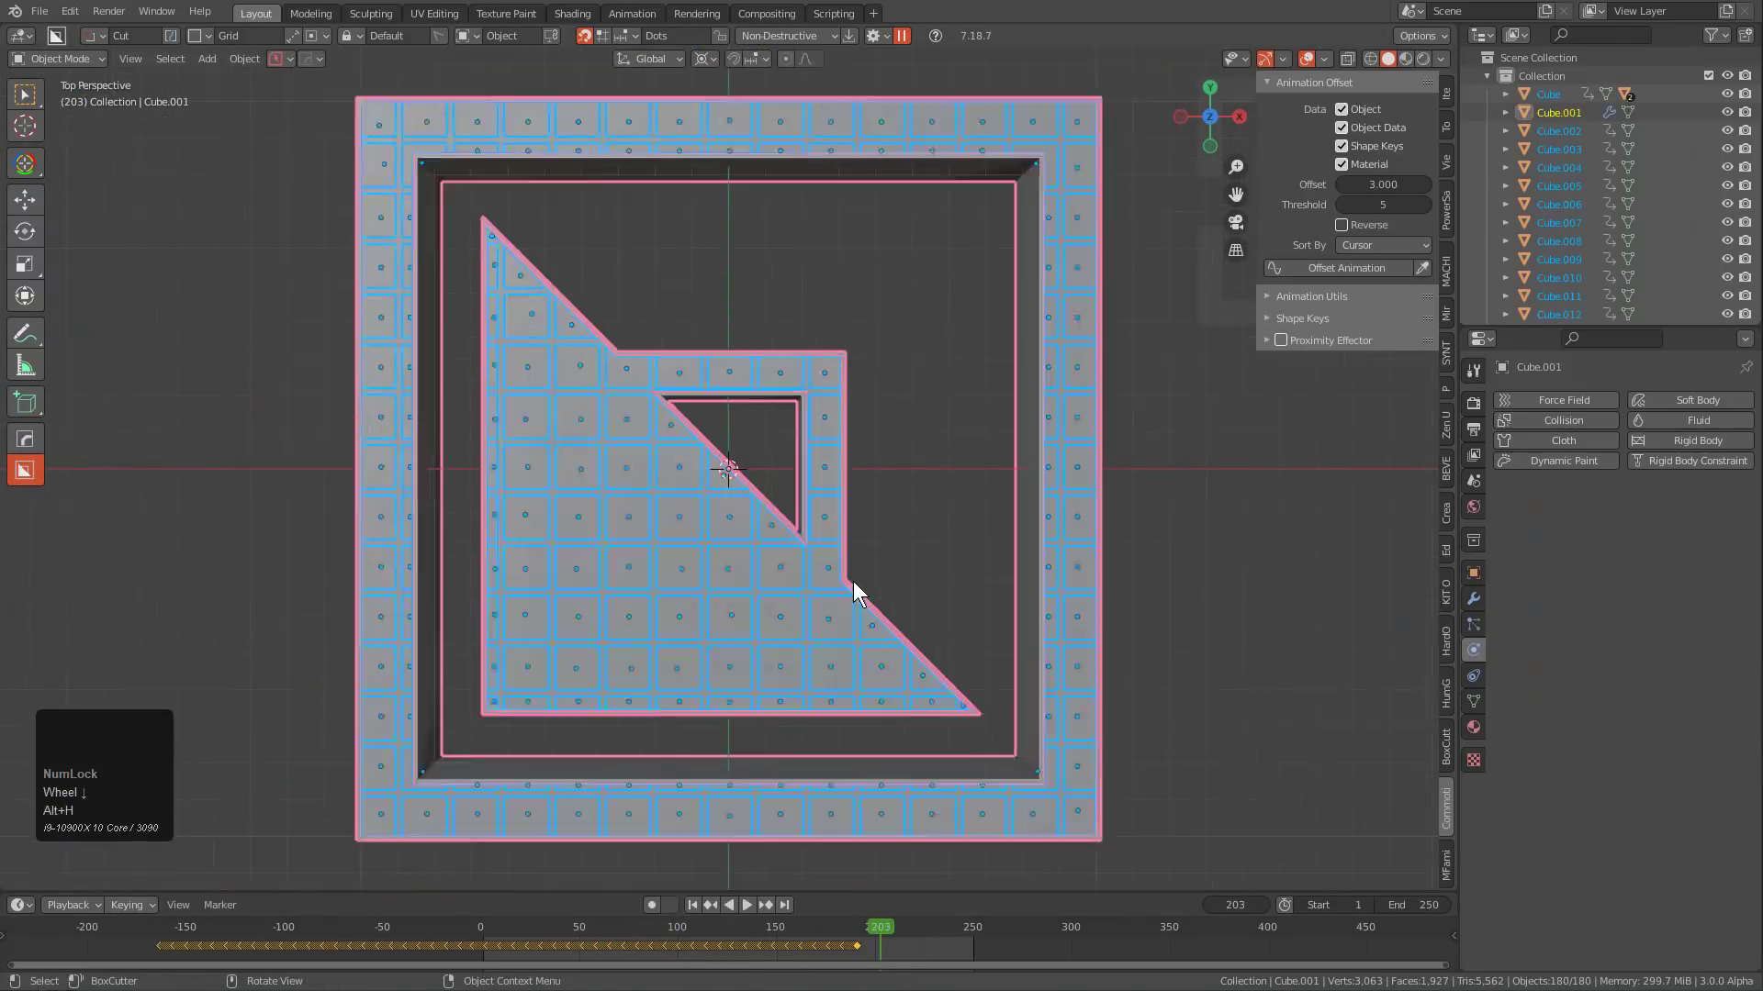
{"action": "key", "text": "alt+a"}
{"action": "scroll", "coordinate": [833, 572], "scroll_direction": "down", "scroll_amount": 2}
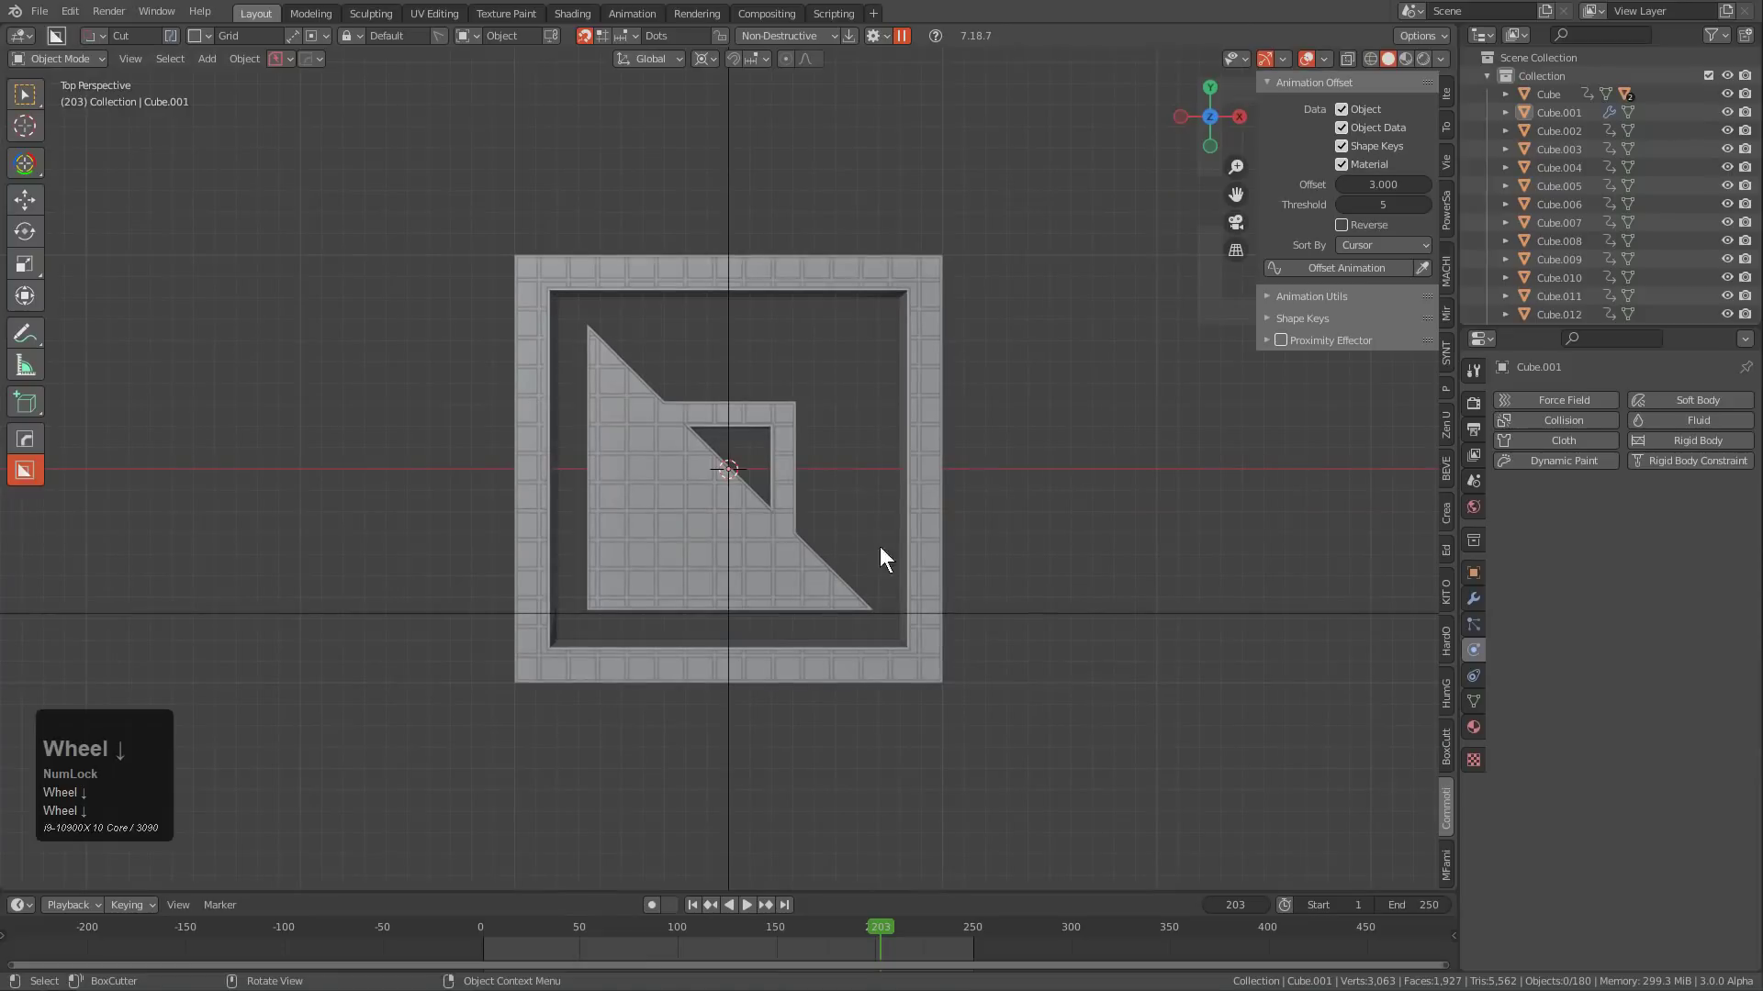
Turn off the viewport overlays and play the reversed assembly animation from the first frame.
{"action": "left_click", "coordinate": [1310, 60]}
{"action": "key", "text": "shift+Left"}
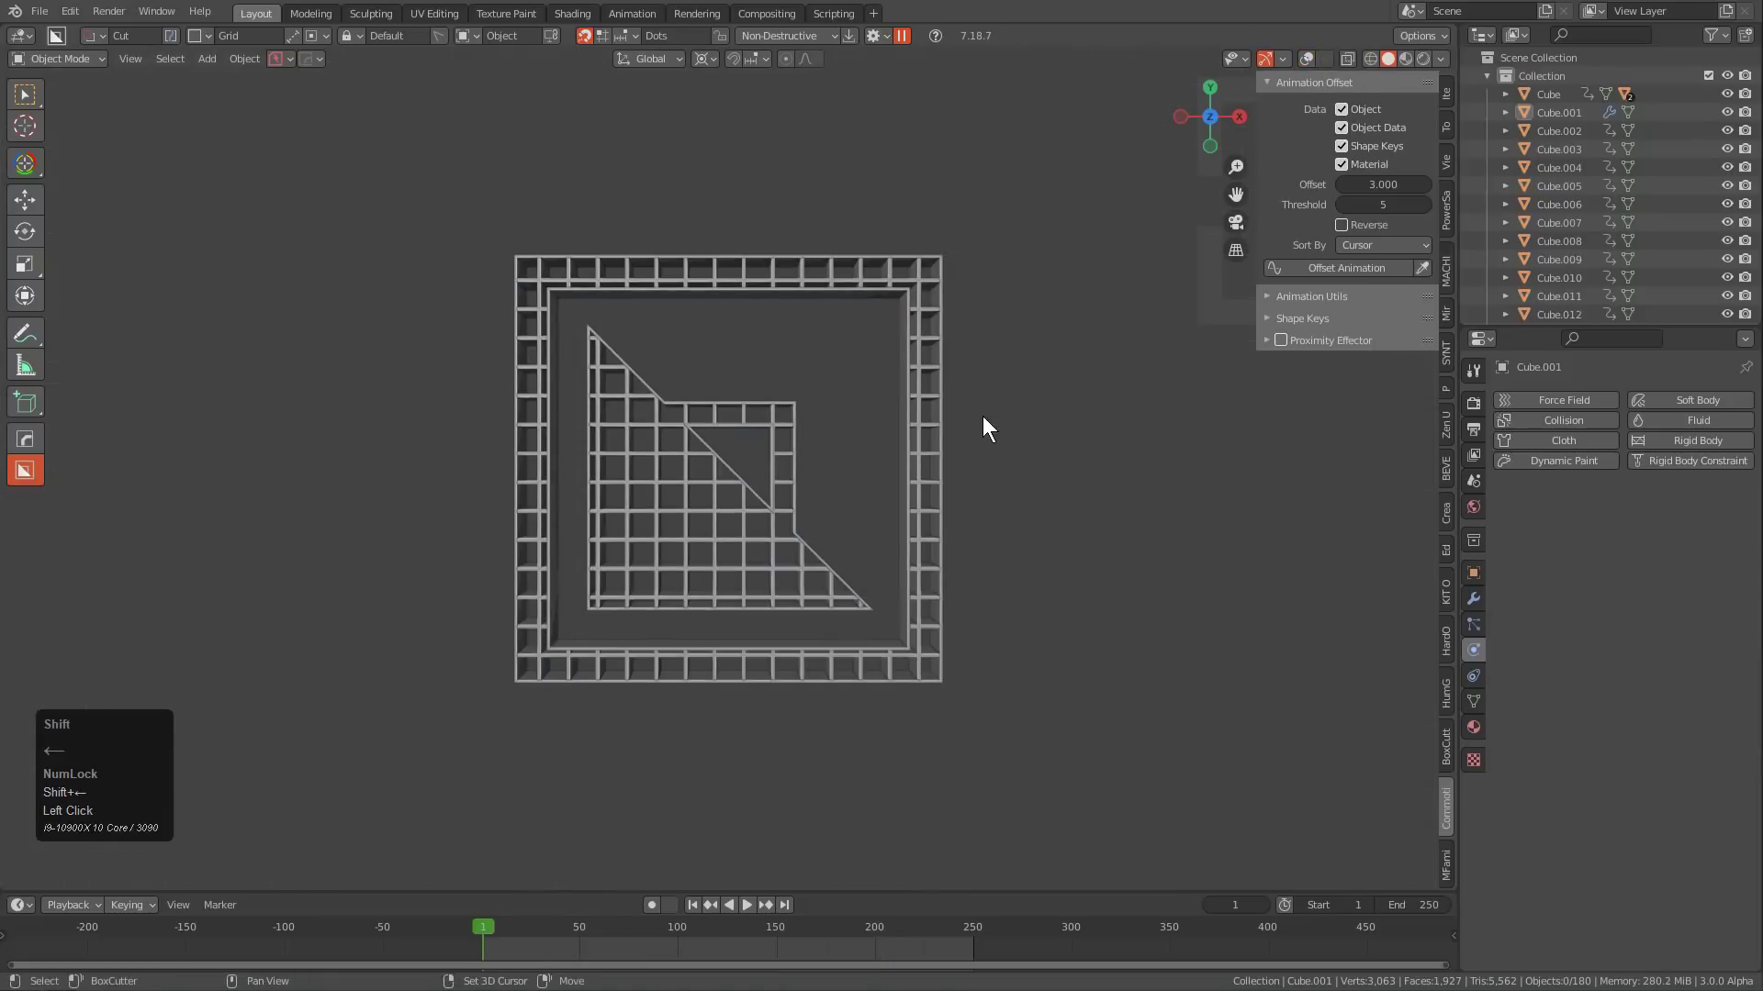
{"action": "key", "text": "space"}
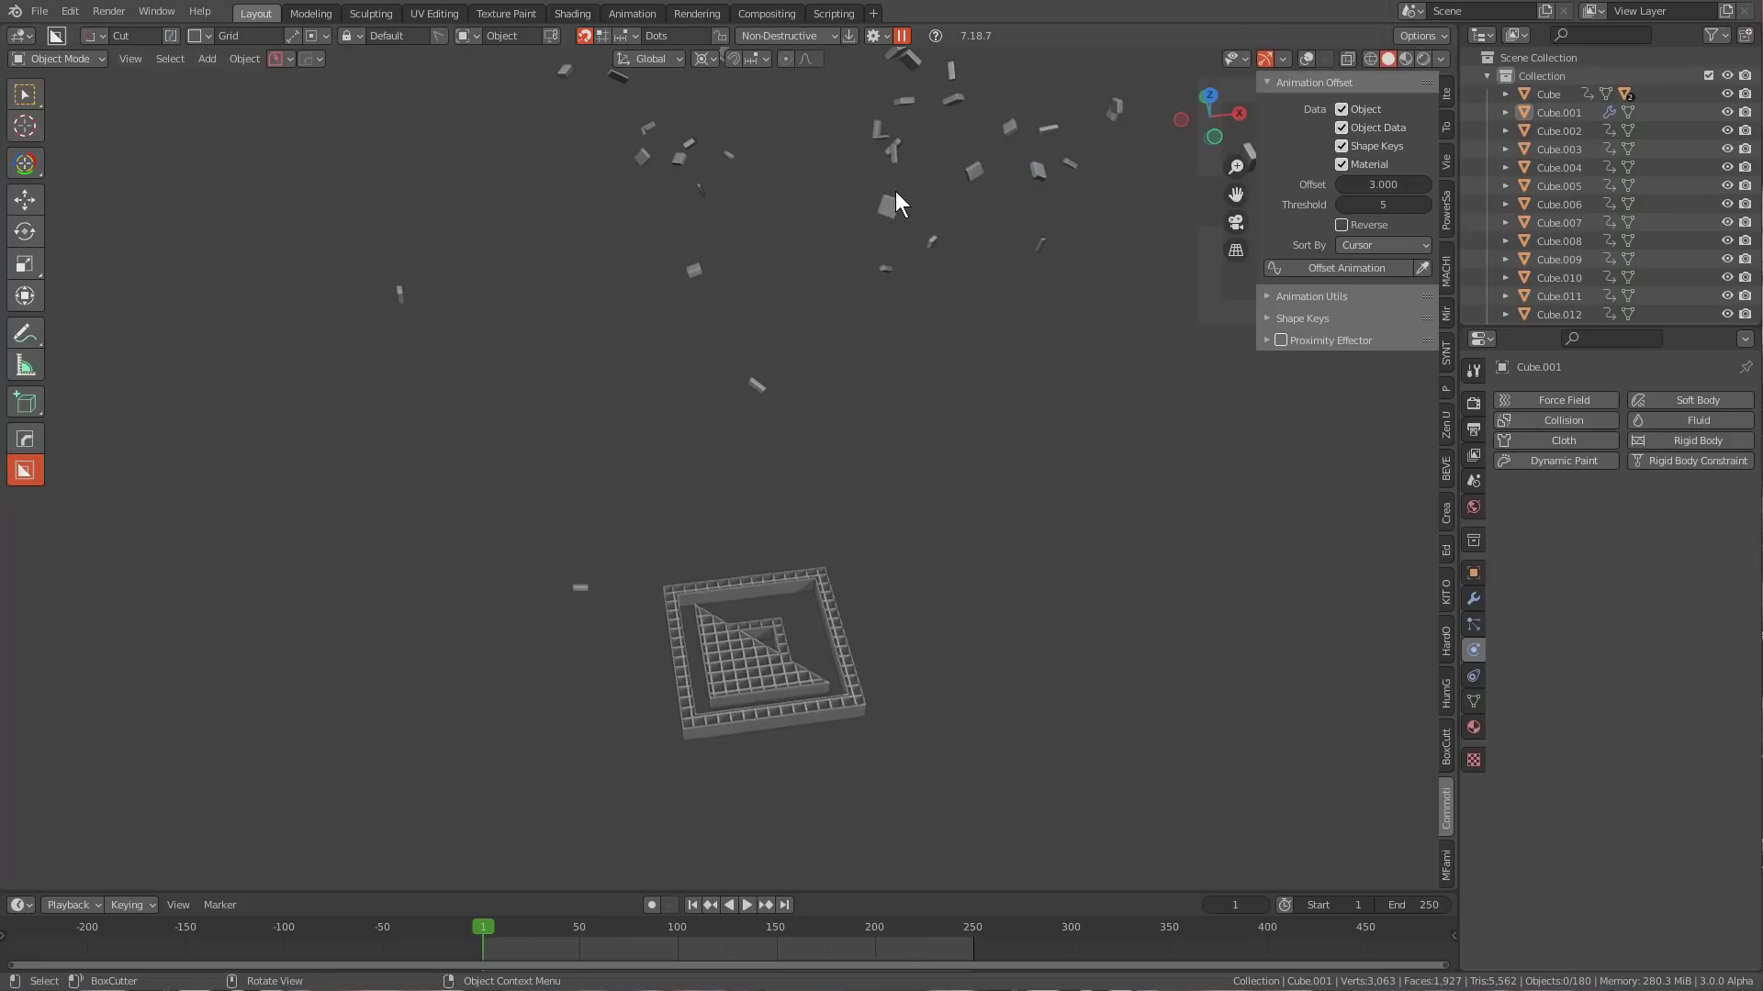
Turn the viewport overlays back on, jump to the last frame and hide the turbulence force field.
{"action": "left_click", "coordinate": [1307, 49]}
{"action": "middle_click_drag", "start_coordinate": [1010, 331], "coordinate": [840, 545]}
{"action": "left_click", "coordinate": [833, 478]}
{"action": "scroll", "coordinate": [840, 543], "scroll_direction": "up", "scroll_amount": 1}
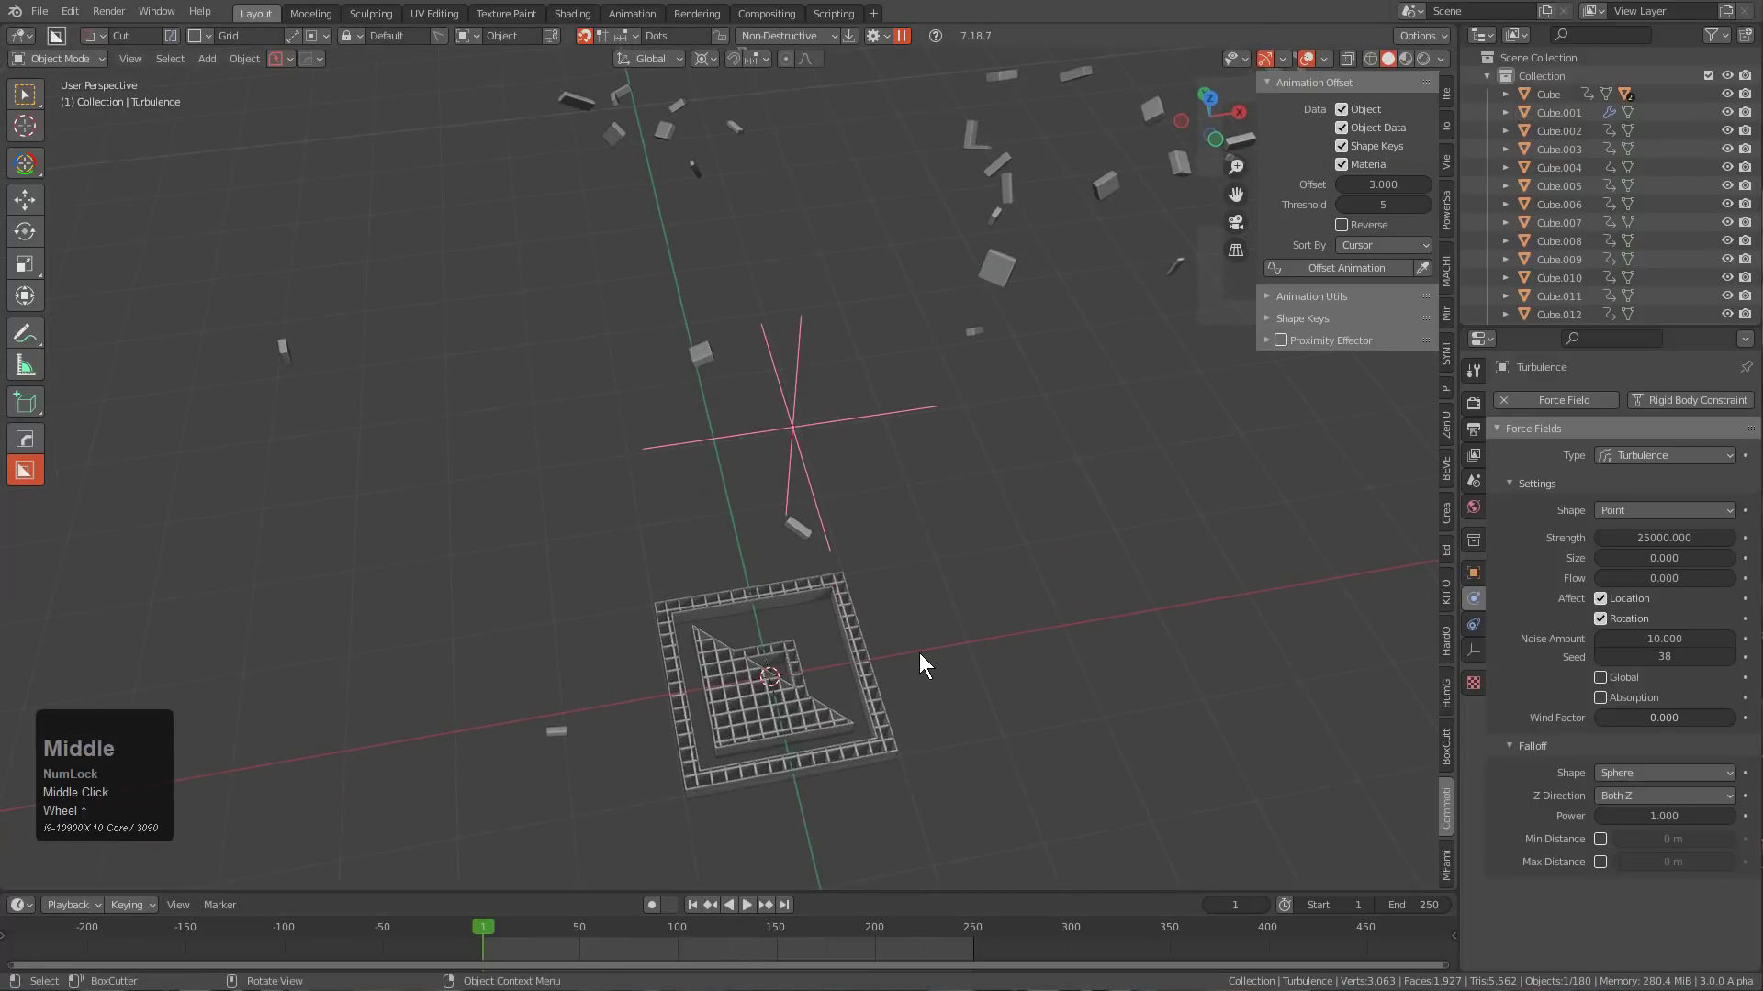
{"action": "key", "text": "shift+Right"}
{"action": "scroll", "coordinate": [842, 661], "scroll_direction": "up", "scroll_amount": 1}
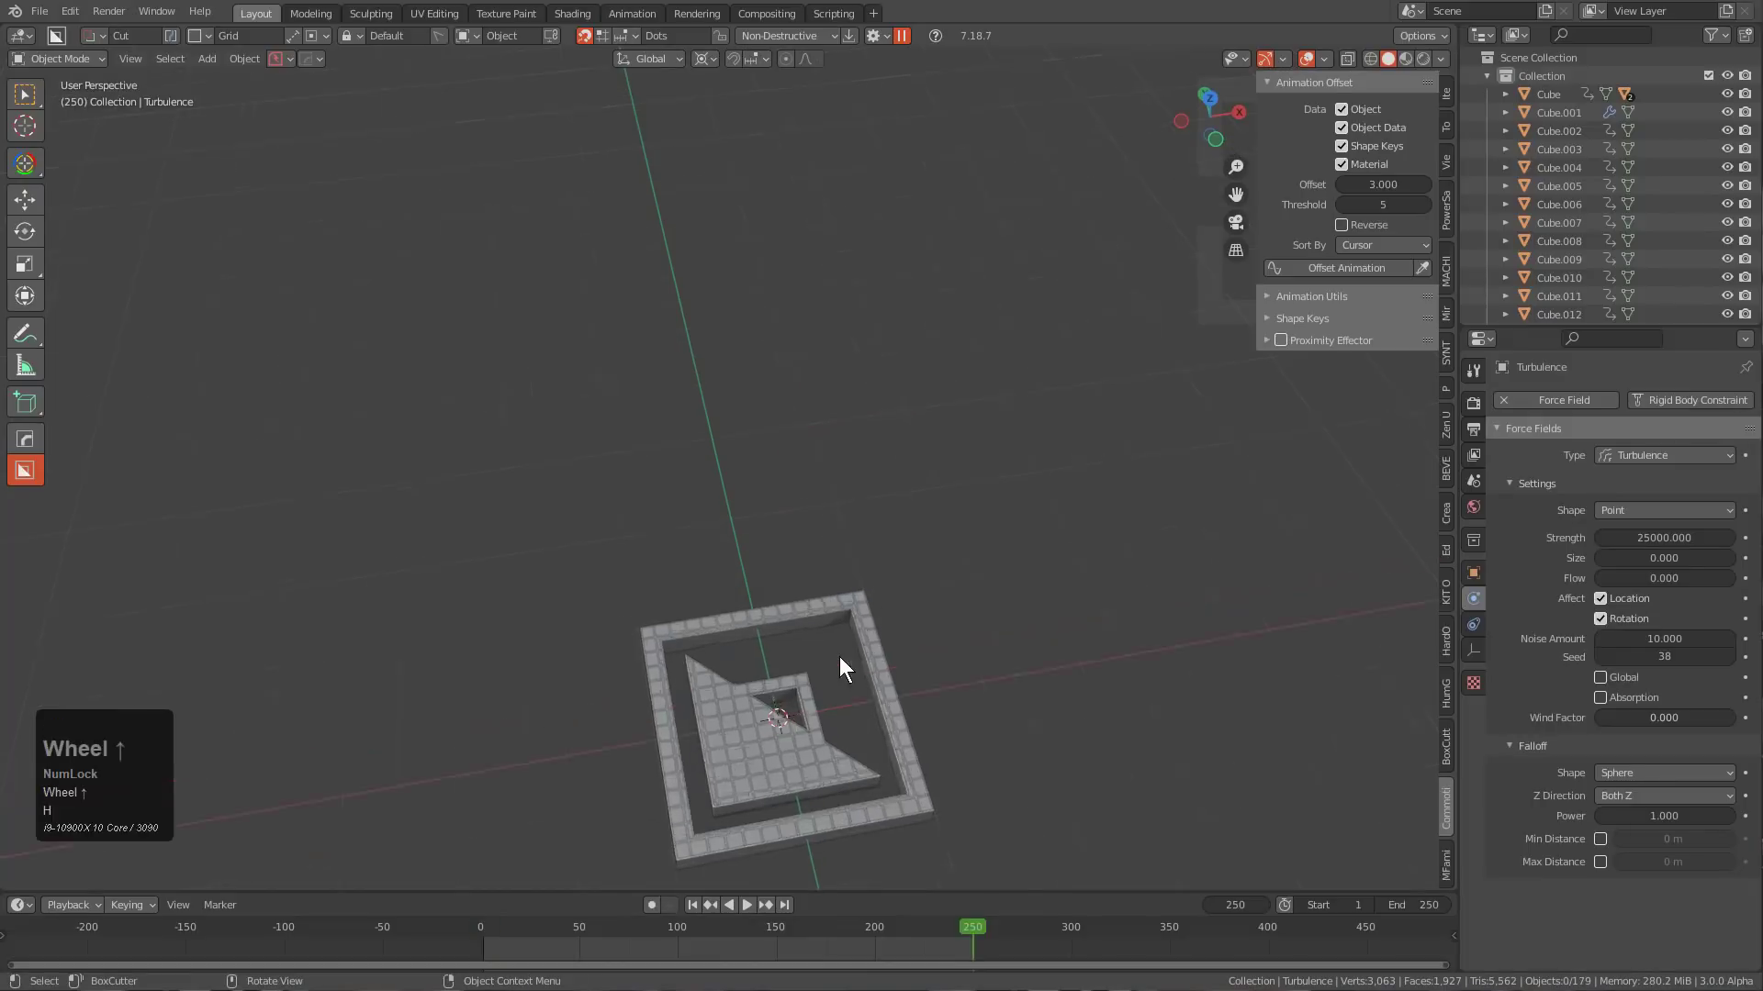
Hide the solid base mesh and the grid slice mesh so only the separate blocks stay visible.
{"action": "middle_click_drag", "start_coordinate": [842, 662], "coordinate": [724, 433]}
{"action": "scroll", "coordinate": [707, 616], "scroll_direction": "up", "scroll_amount": 2}
{"action": "left_click", "coordinate": [704, 618]}
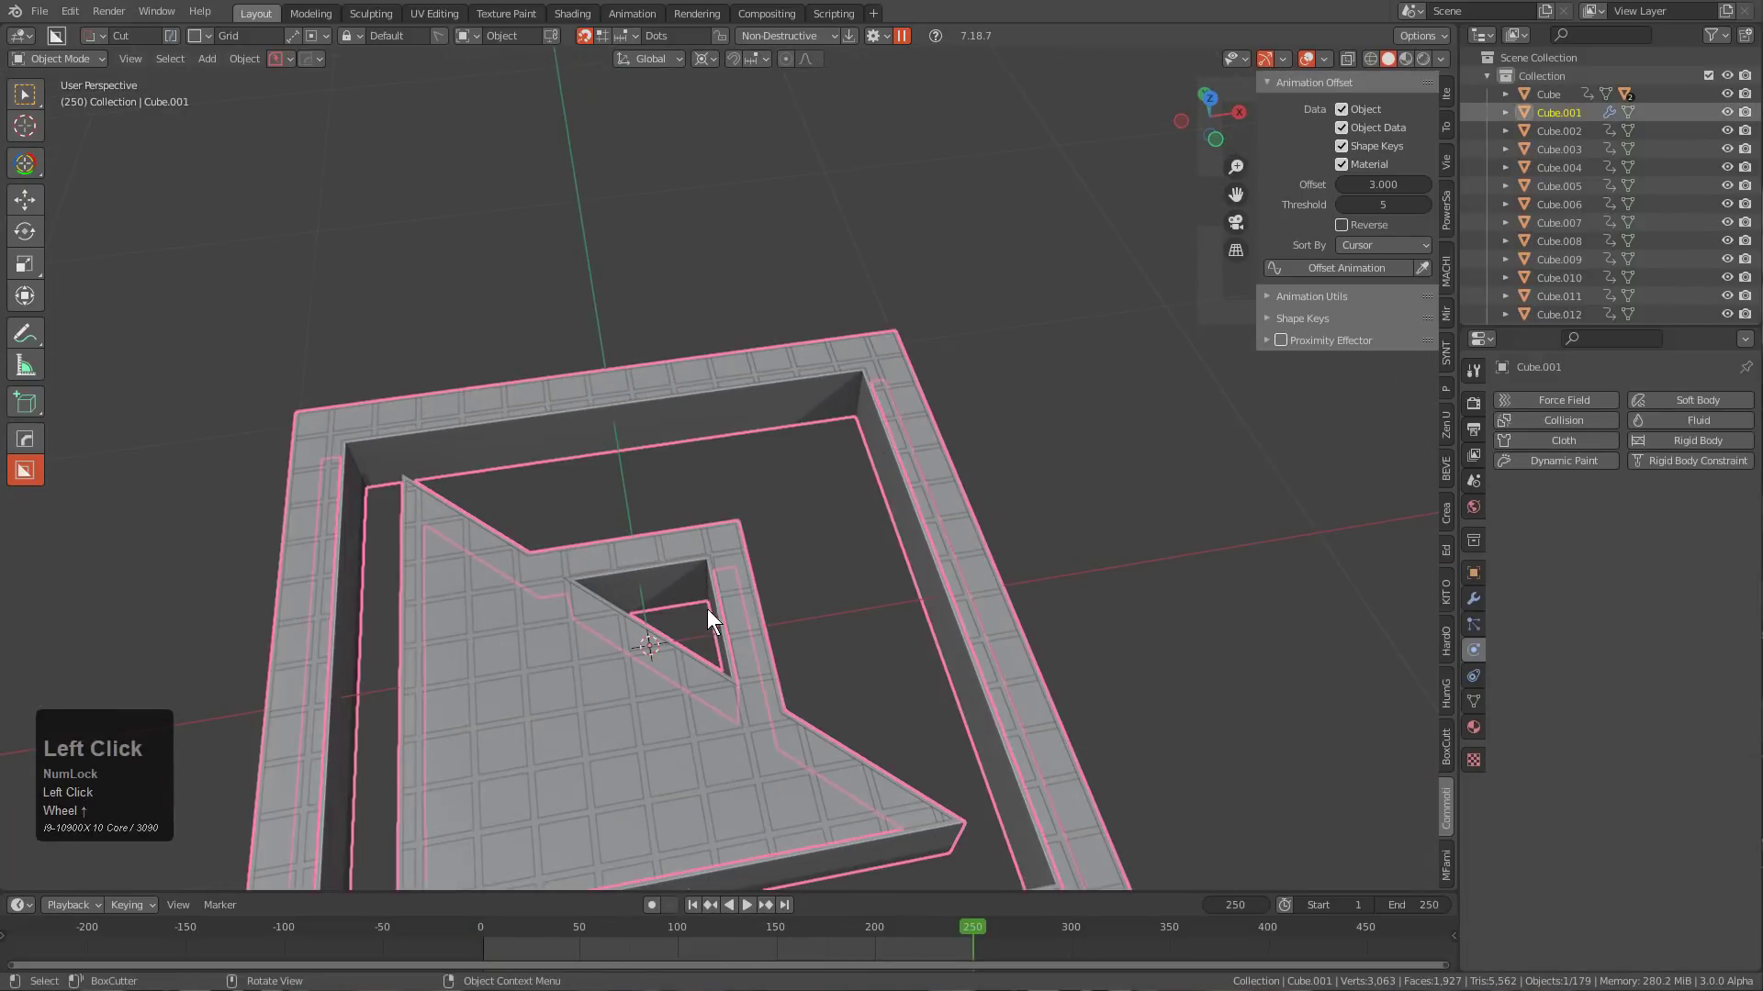
{"action": "key", "text": "h"}
{"action": "left_click", "coordinate": [865, 429]}
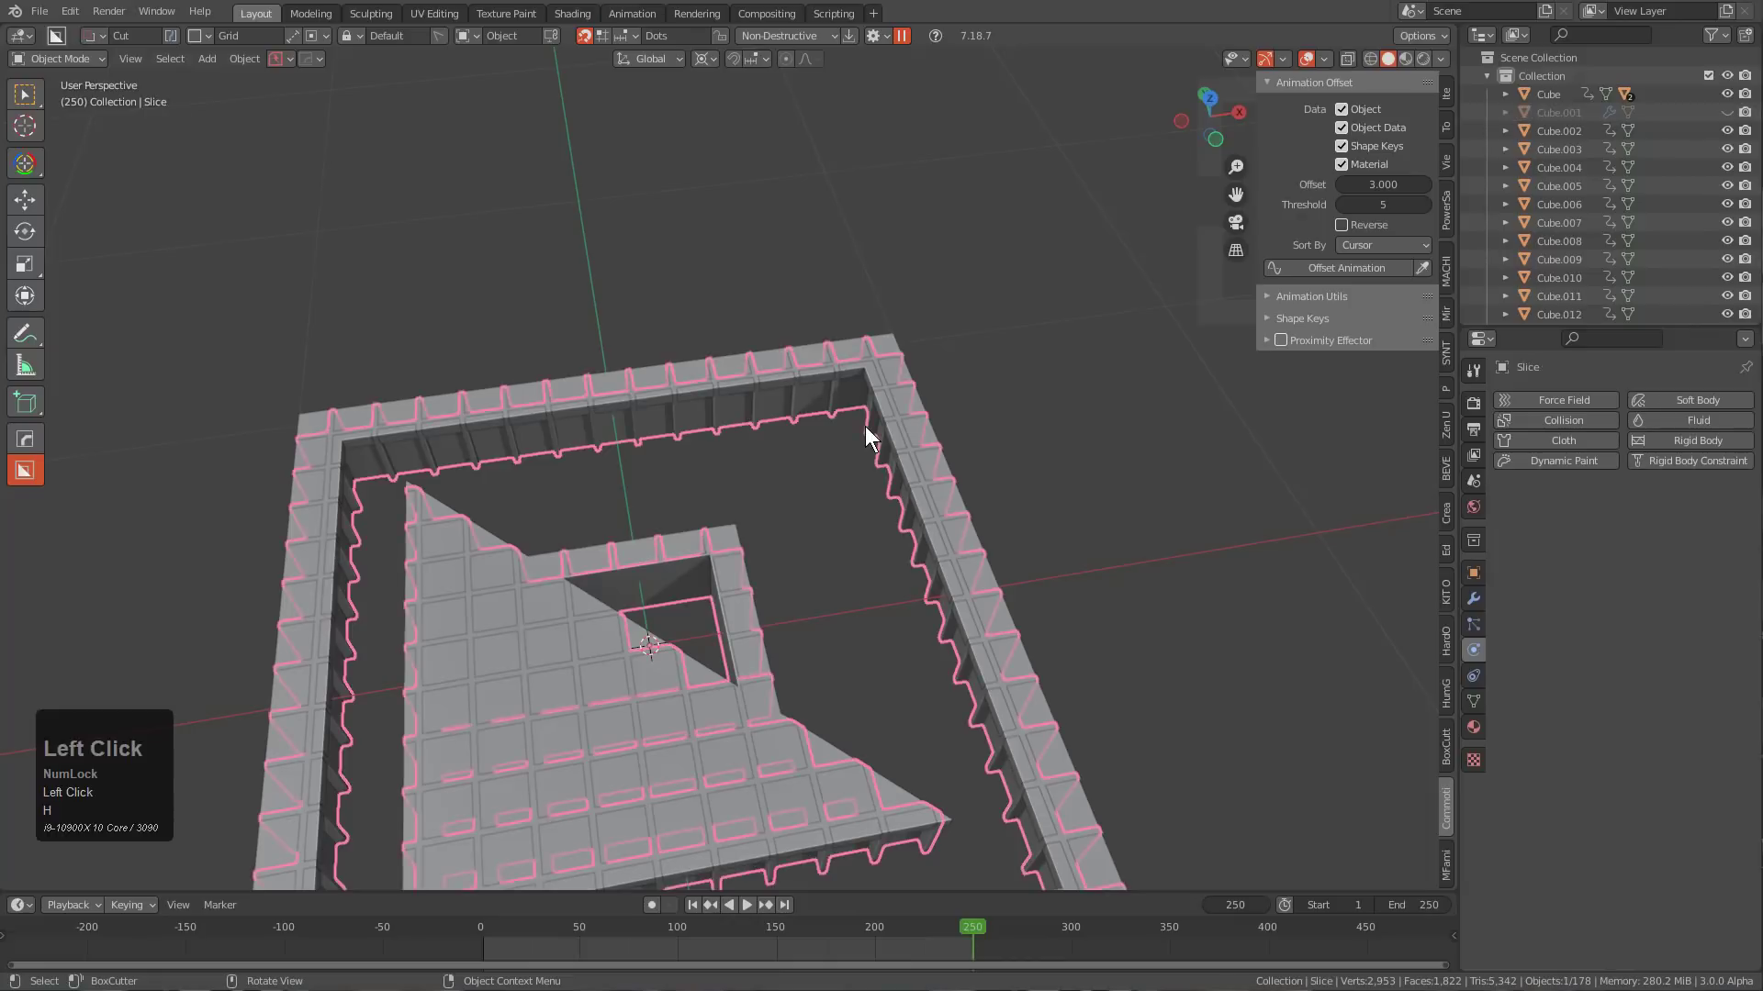
{"action": "key", "text": "h"}
{"action": "scroll", "coordinate": [810, 560], "scroll_direction": "down", "scroll_amount": 3}
{"action": "scroll", "coordinate": [845, 495], "scroll_direction": "up", "scroll_amount": 2}
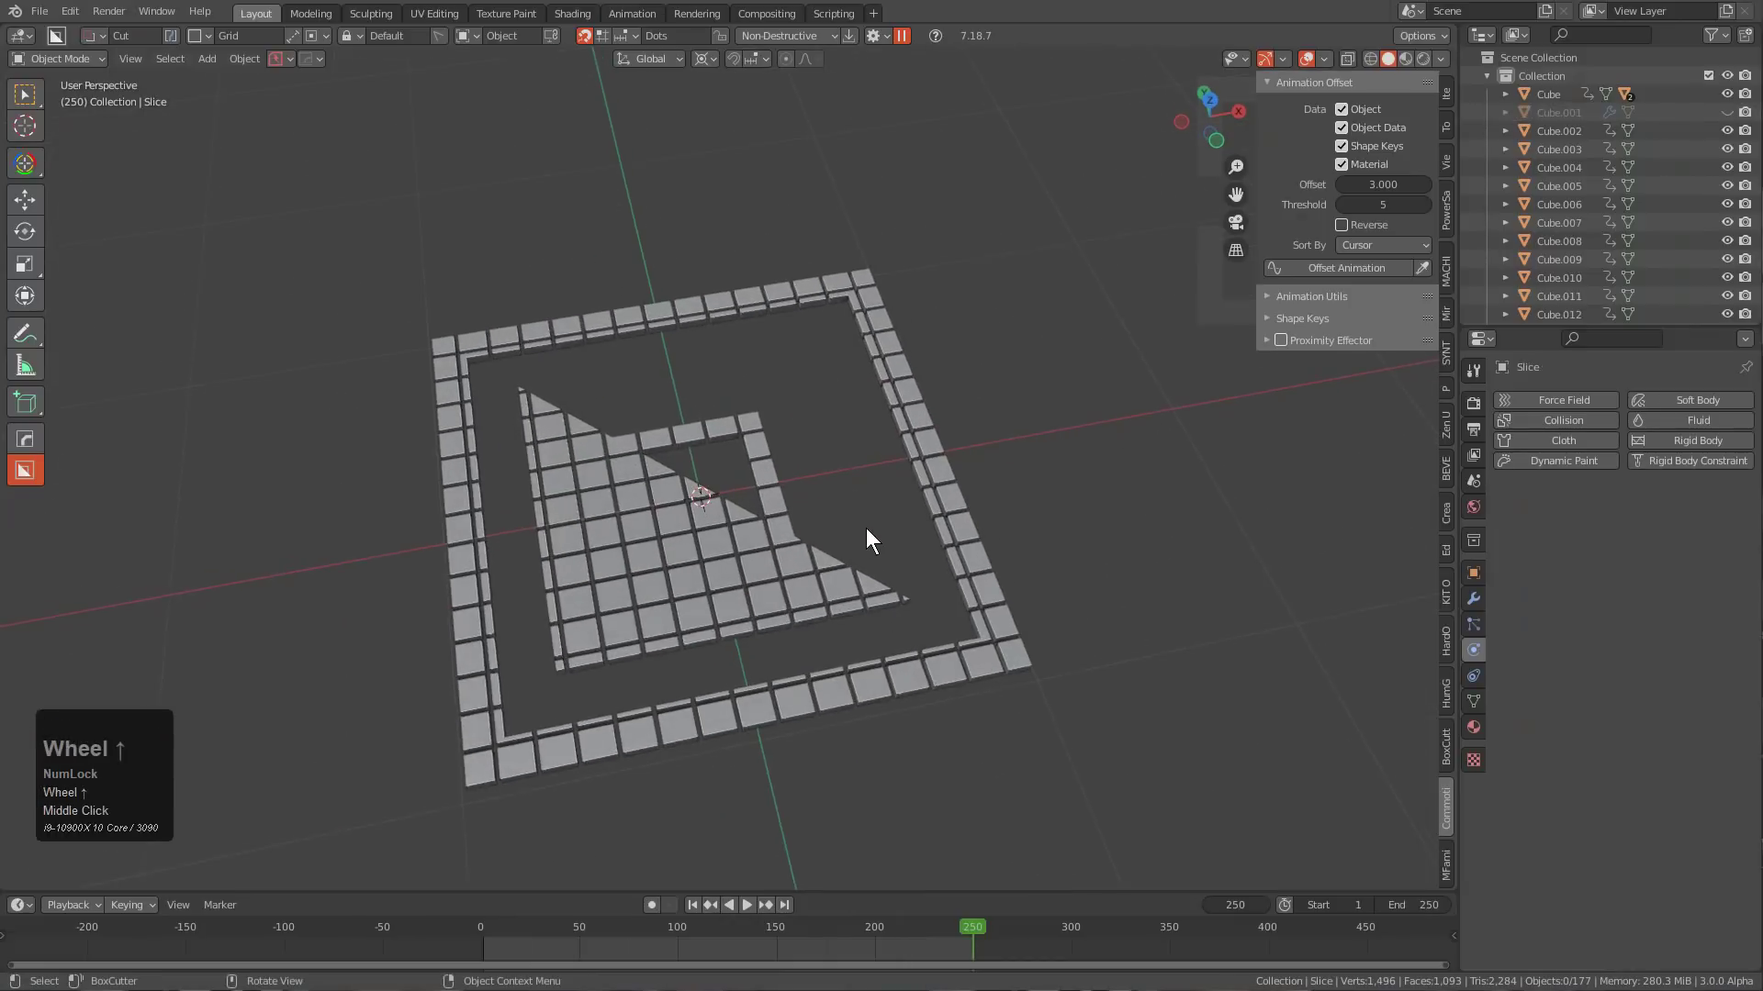
{"action": "scroll", "coordinate": [870, 506], "scroll_direction": "up", "scroll_amount": 2}
{"action": "scroll", "coordinate": [828, 496], "scroll_direction": "down", "scroll_amount": 2}
{"action": "mouse_move", "coordinate": [800, 498]}
{"action": "middle_mouse_down", "text": "shift"}
{"action": "mouse_move", "coordinate": [830, 487]}
{"action": "mouse_move", "coordinate": [814, 494]}
{"action": "middle_mouse_up", "text": "shift"}
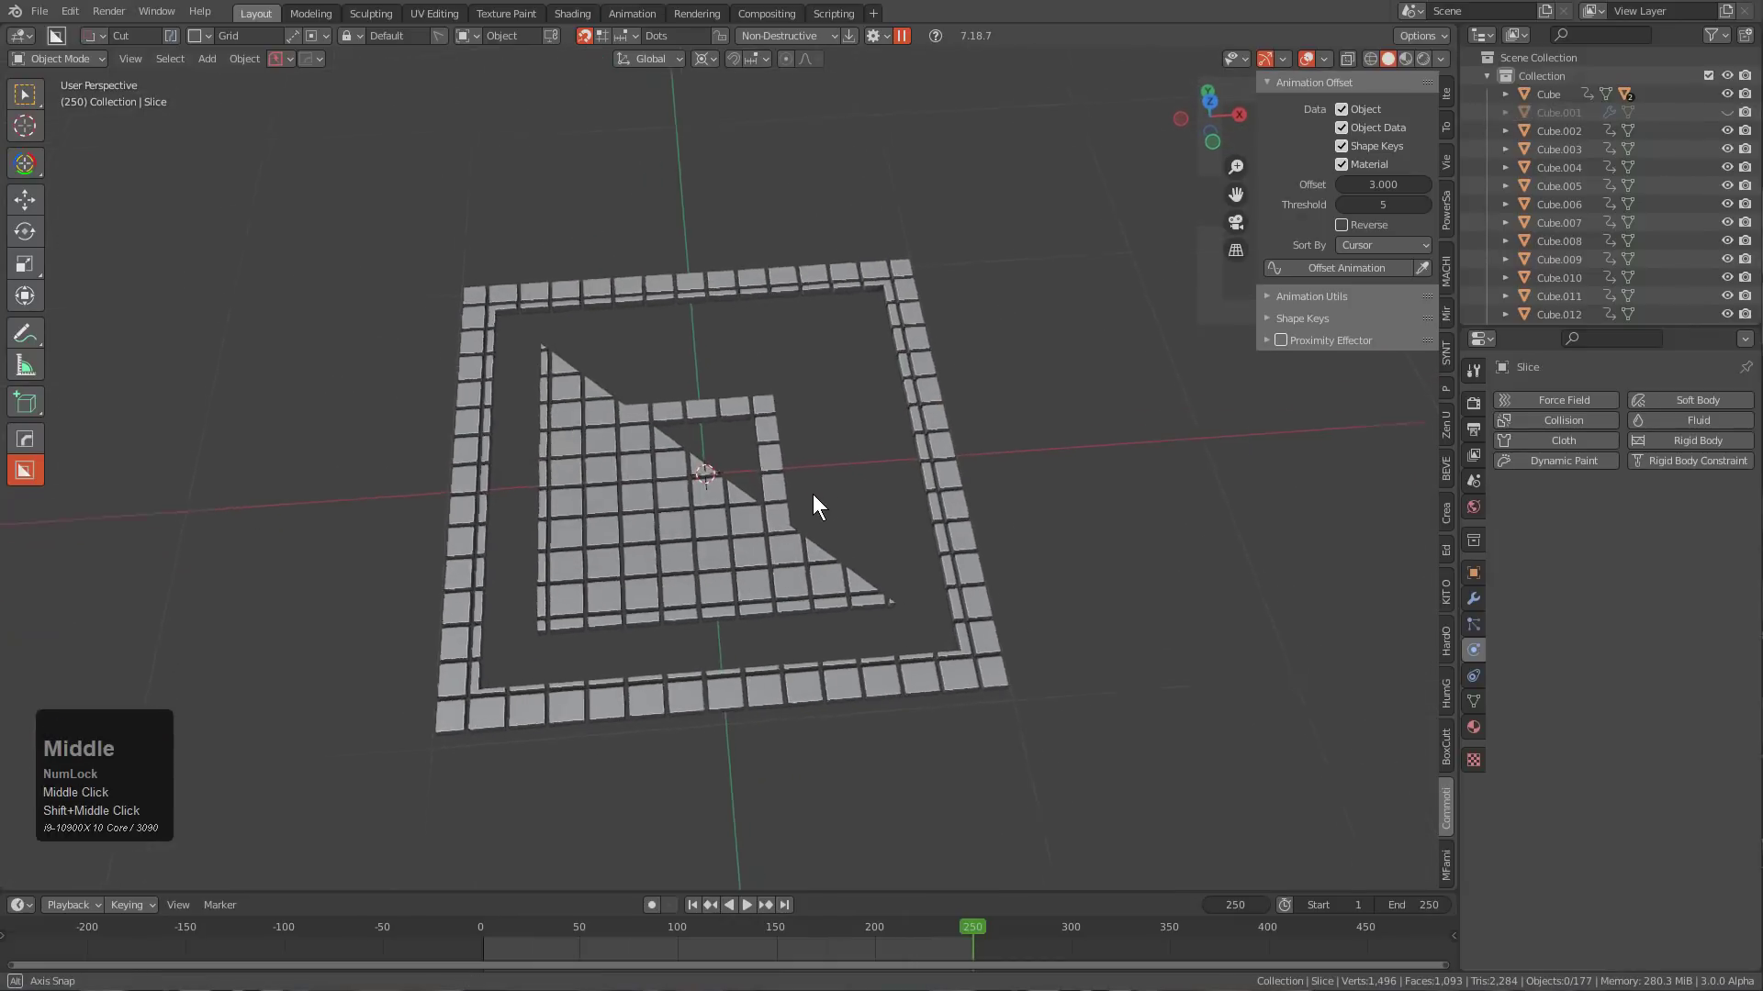
Select all the visible blocks and move them to a new collection named aff.
{"action": "key", "text": "a"}
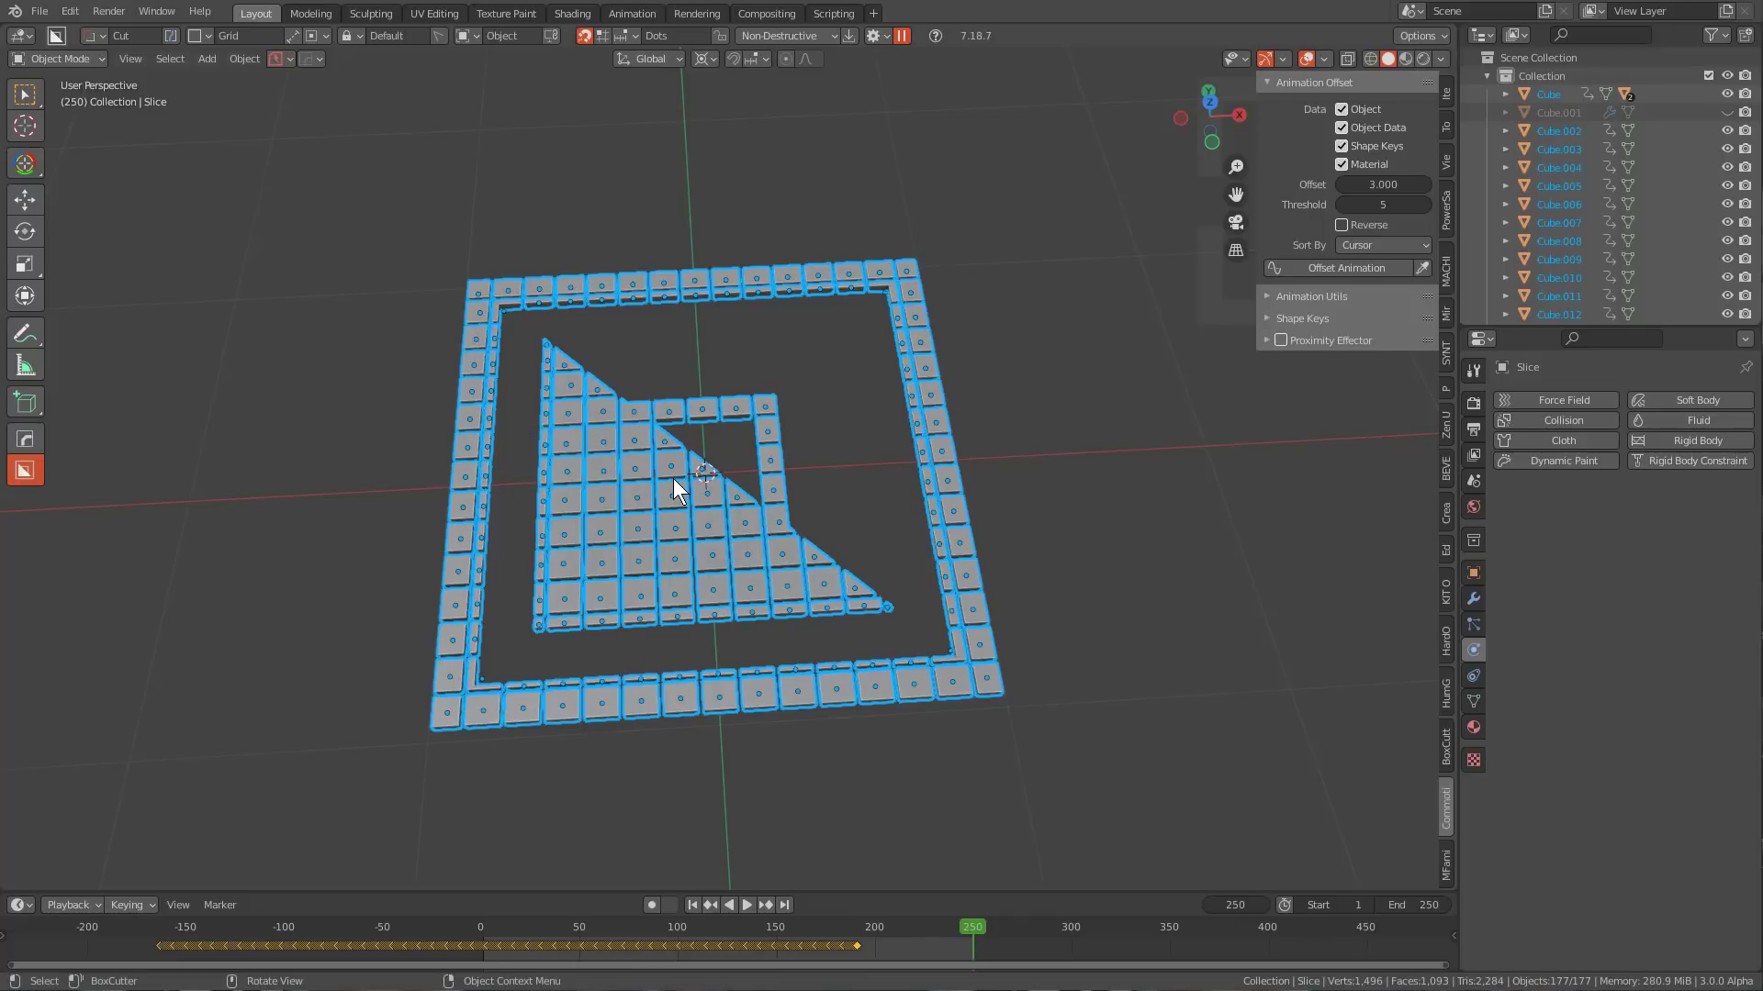
{"action": "key", "text": "m"}
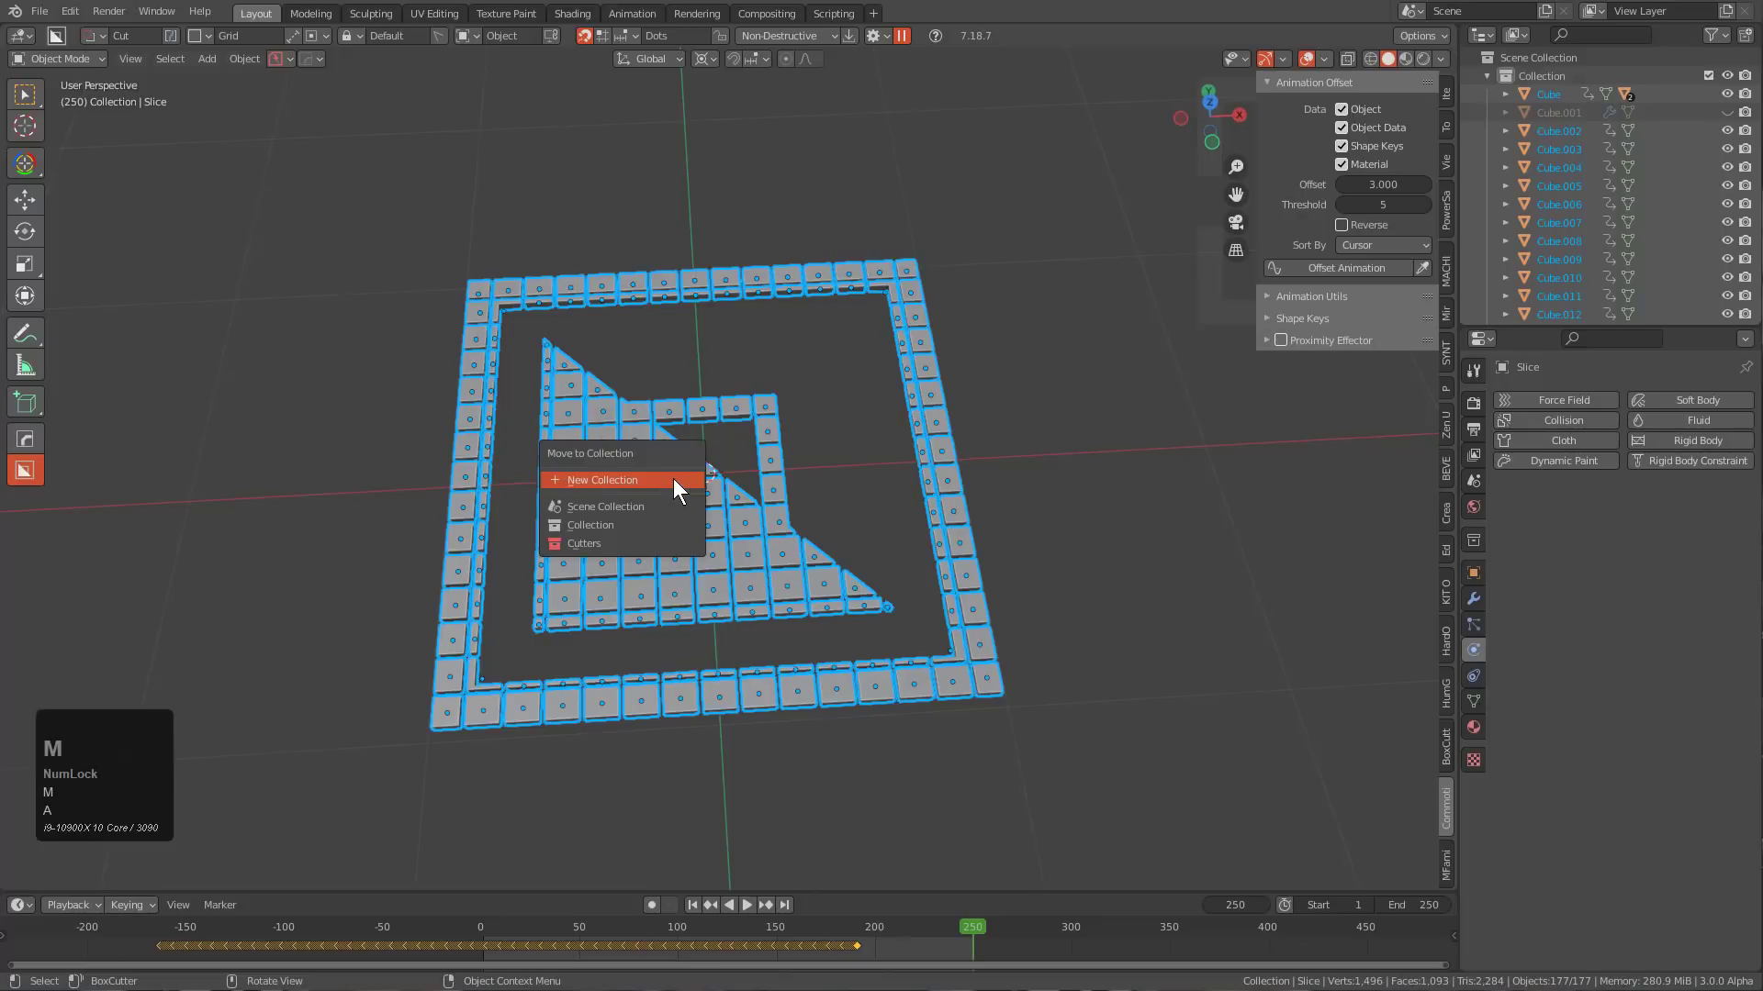
{"action": "left_click", "coordinate": [635, 479]}
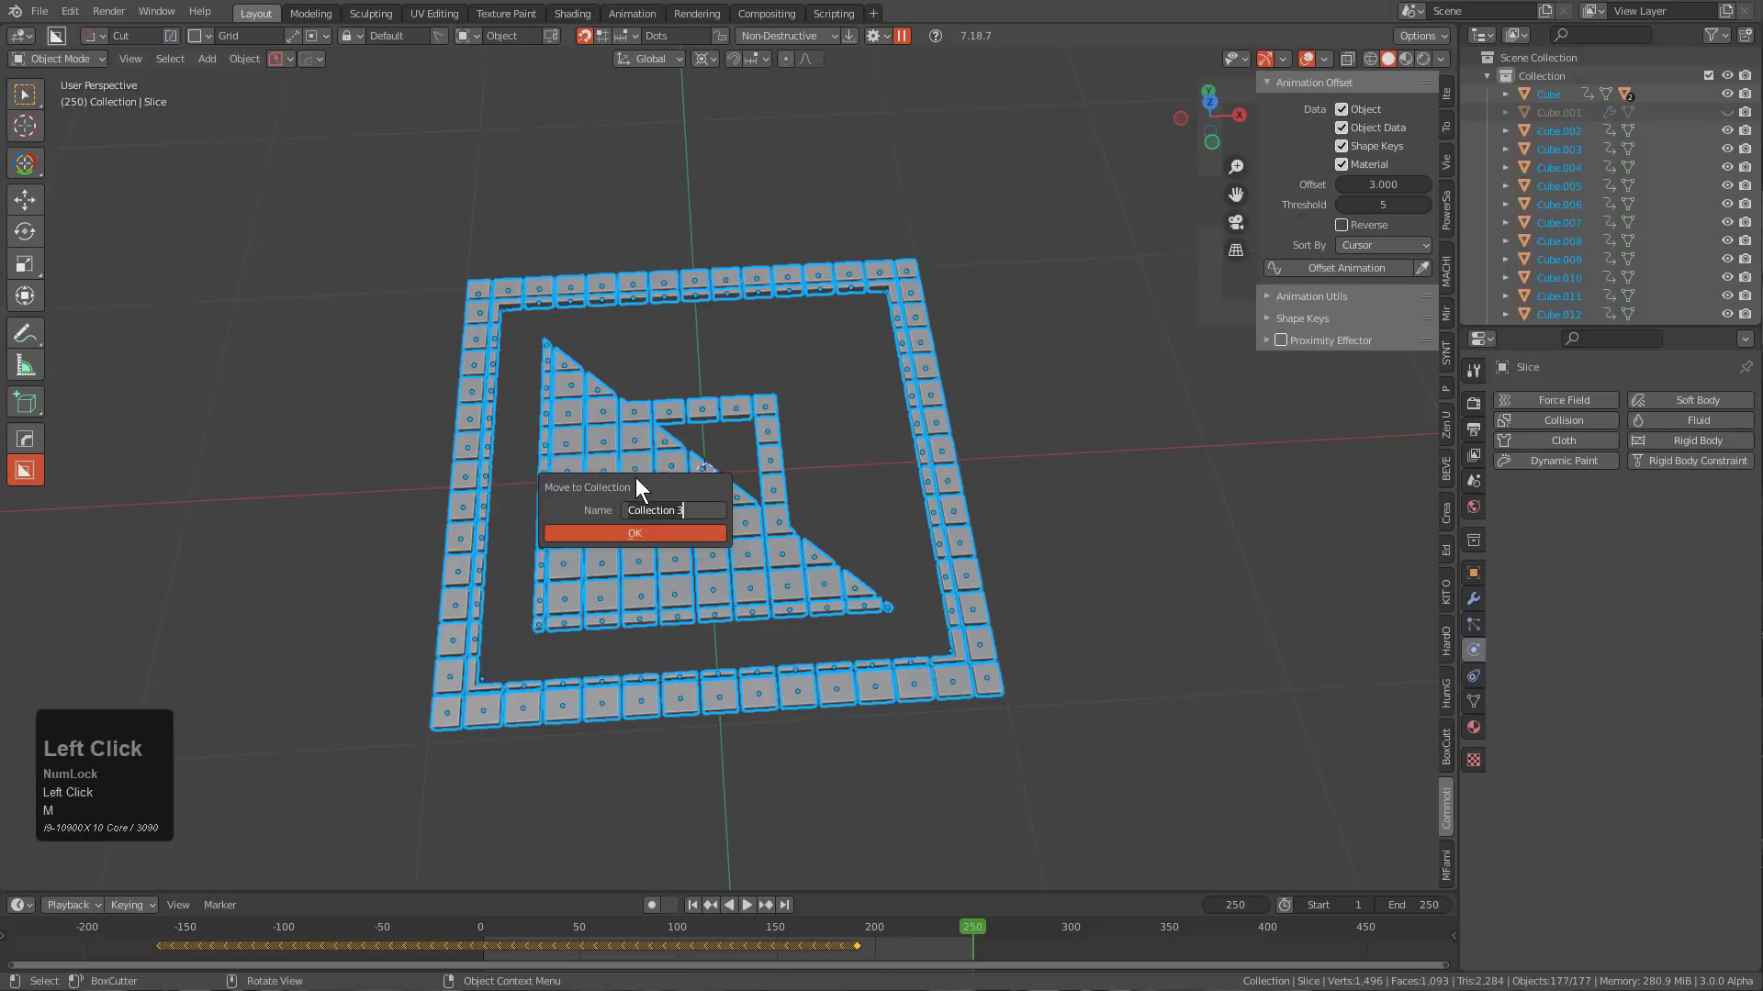
{"action": "type", "text": "aff"}
{"action": "key", "text": "Return"}
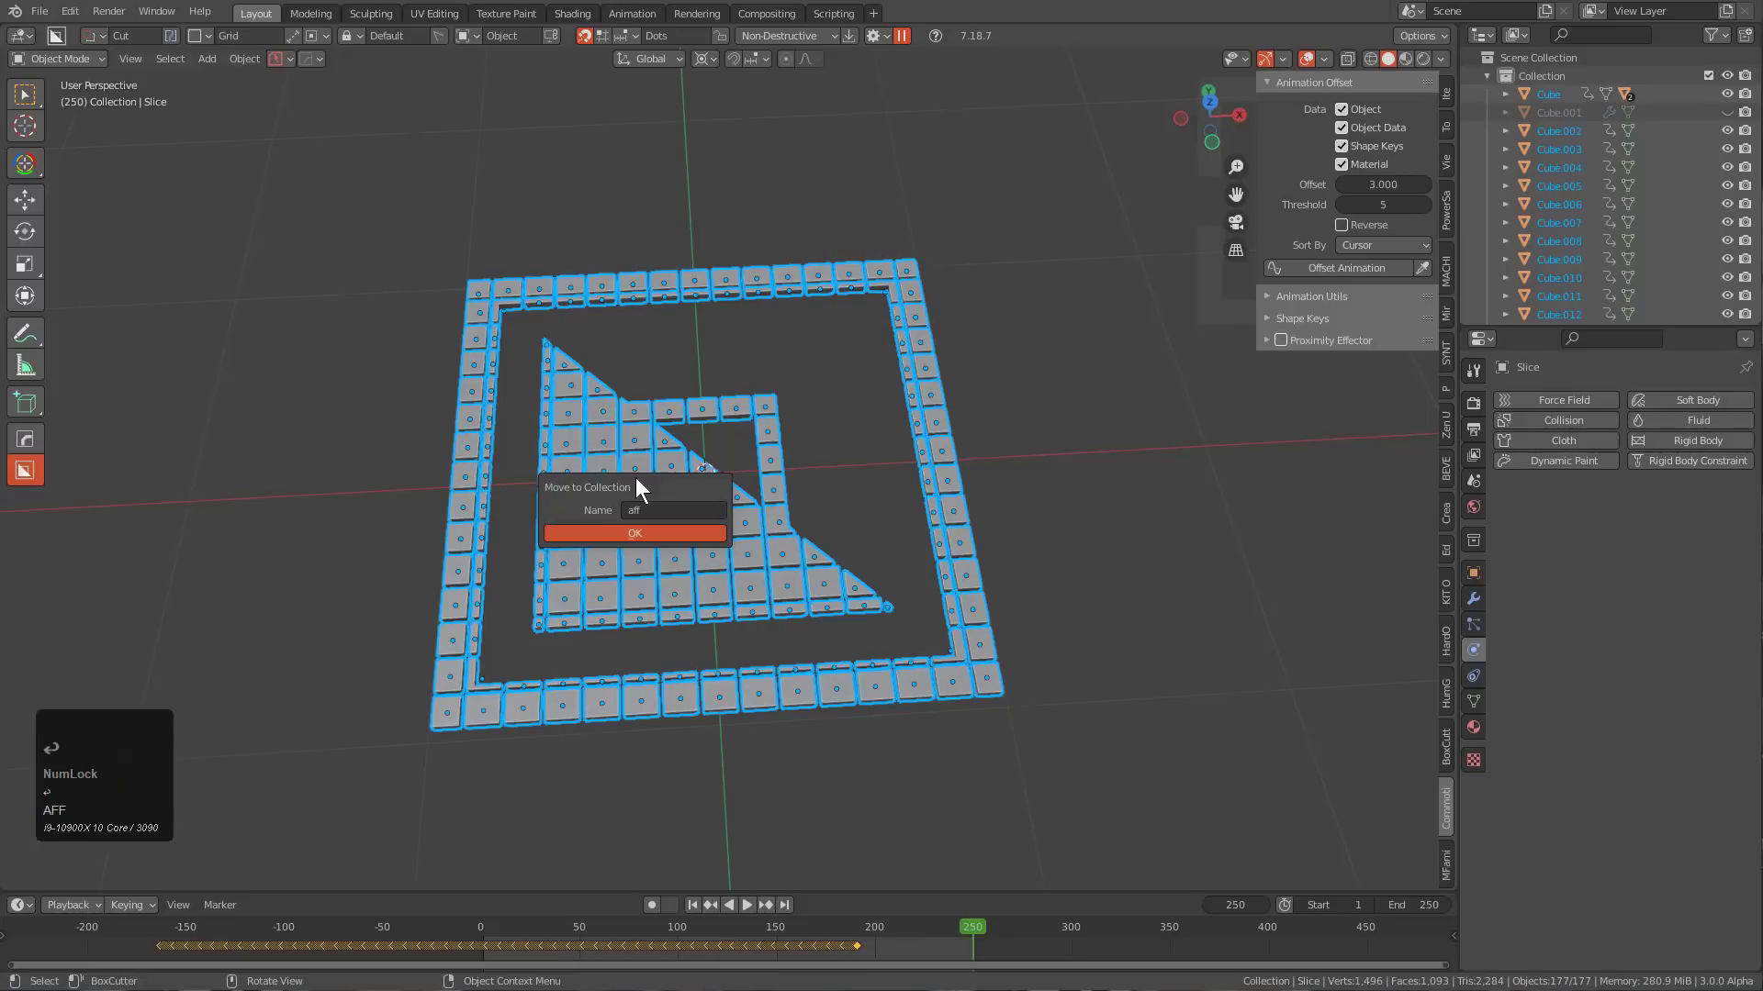
{"action": "left_click", "coordinate": [649, 535]}
{"action": "scroll", "coordinate": [822, 433], "scroll_direction": "down", "scroll_amount": 3}
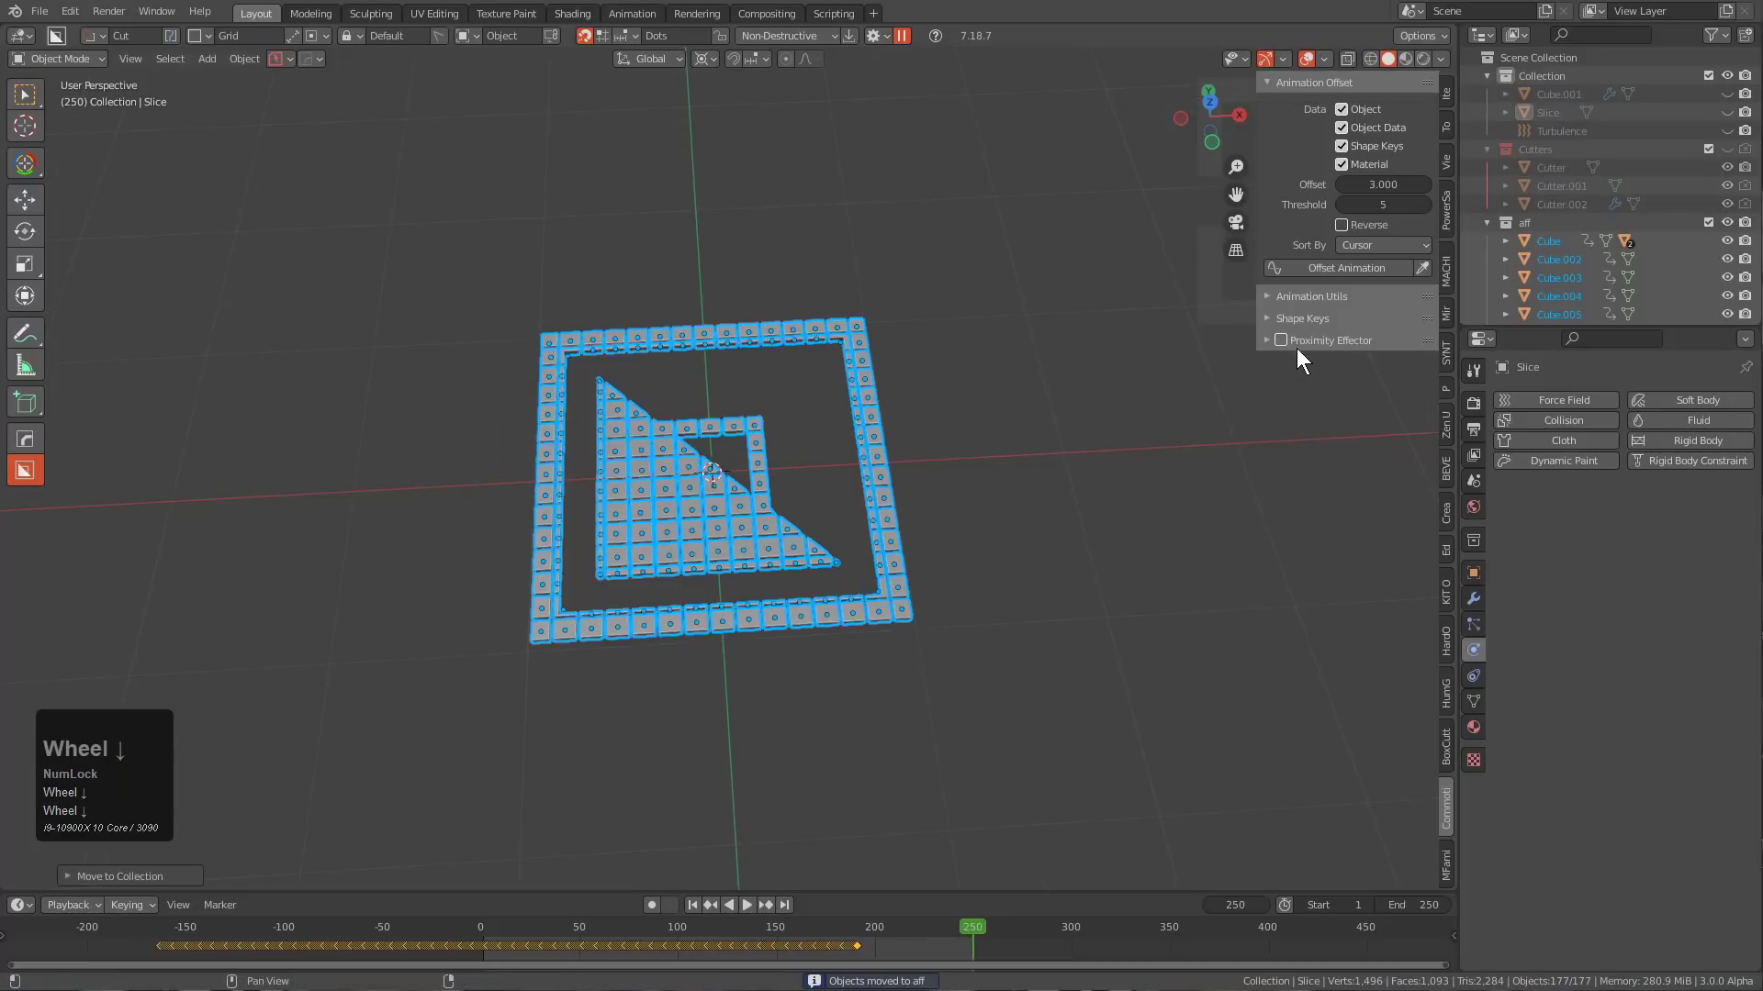
Collapse the aff collection and create another collection named eff.
{"action": "left_click", "coordinate": [1485, 222]}
{"action": "right_click", "coordinate": [1509, 243]}
{"action": "left_click", "coordinate": [1508, 243]}
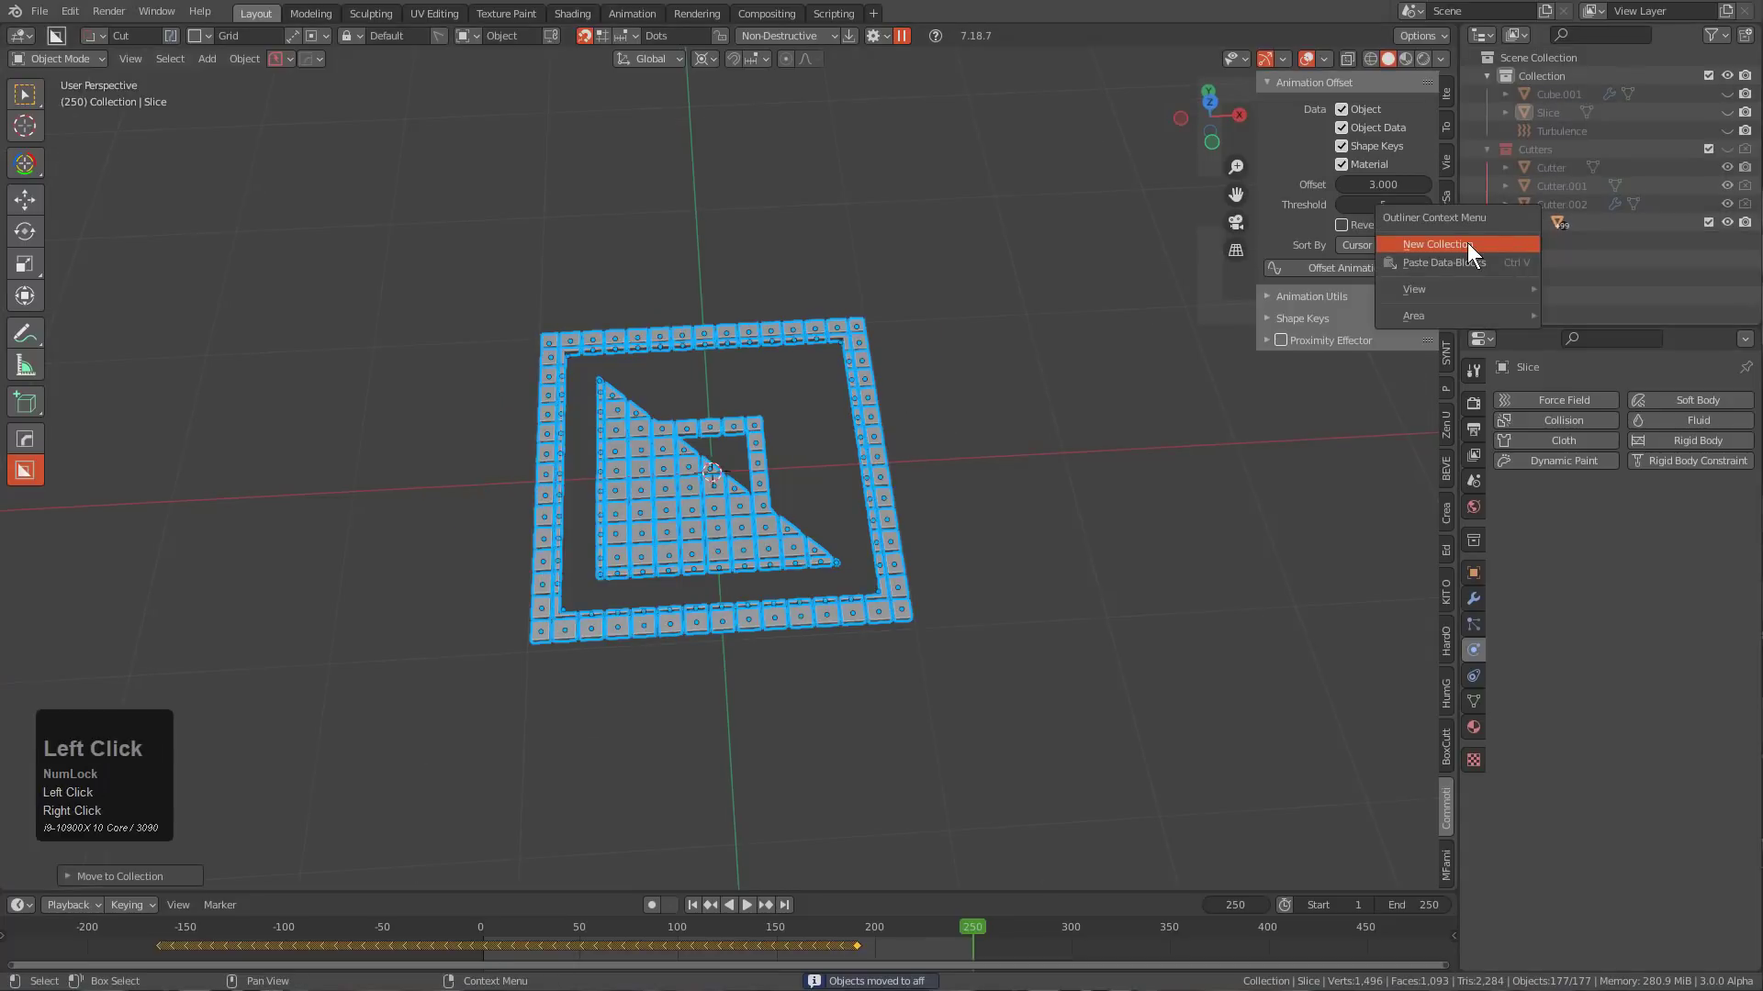
{"action": "double_click", "coordinate": [1536, 241]}
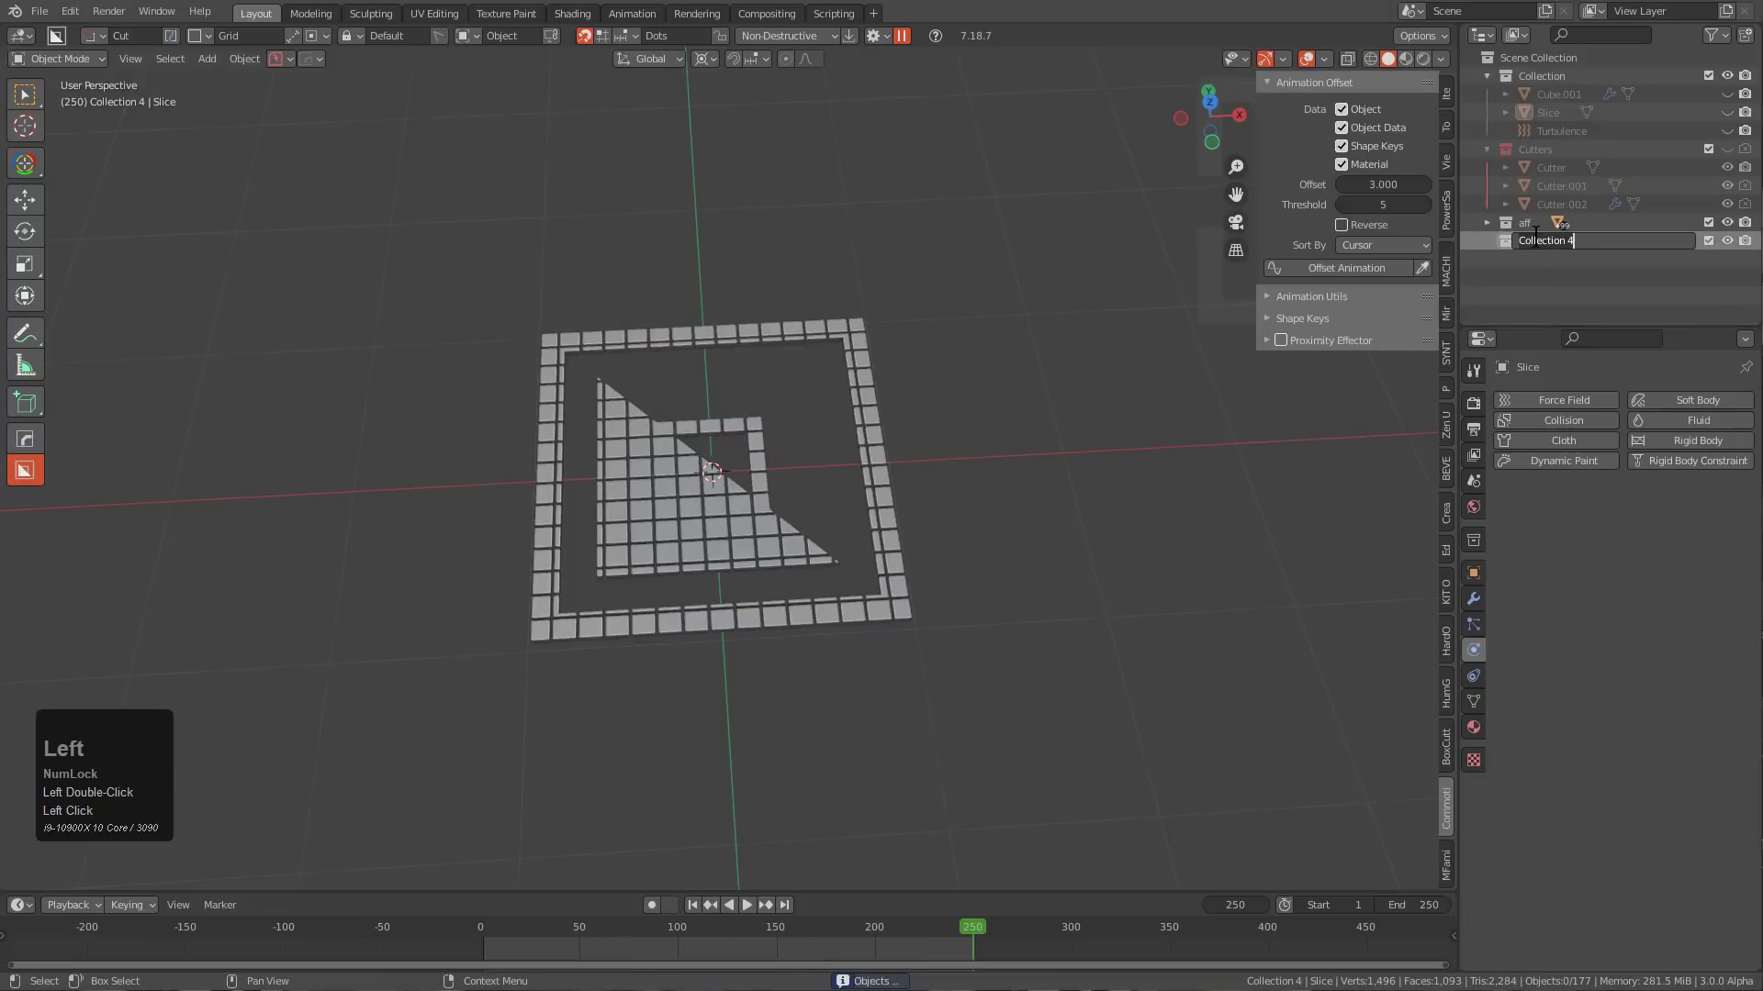
{"action": "type", "text": "eff"}
{"action": "key", "text": "Return"}
Add a sphere empty at the origin in the eff collection and enlarge it well beyond the block layout.
{"action": "key", "text": "shift+a"}
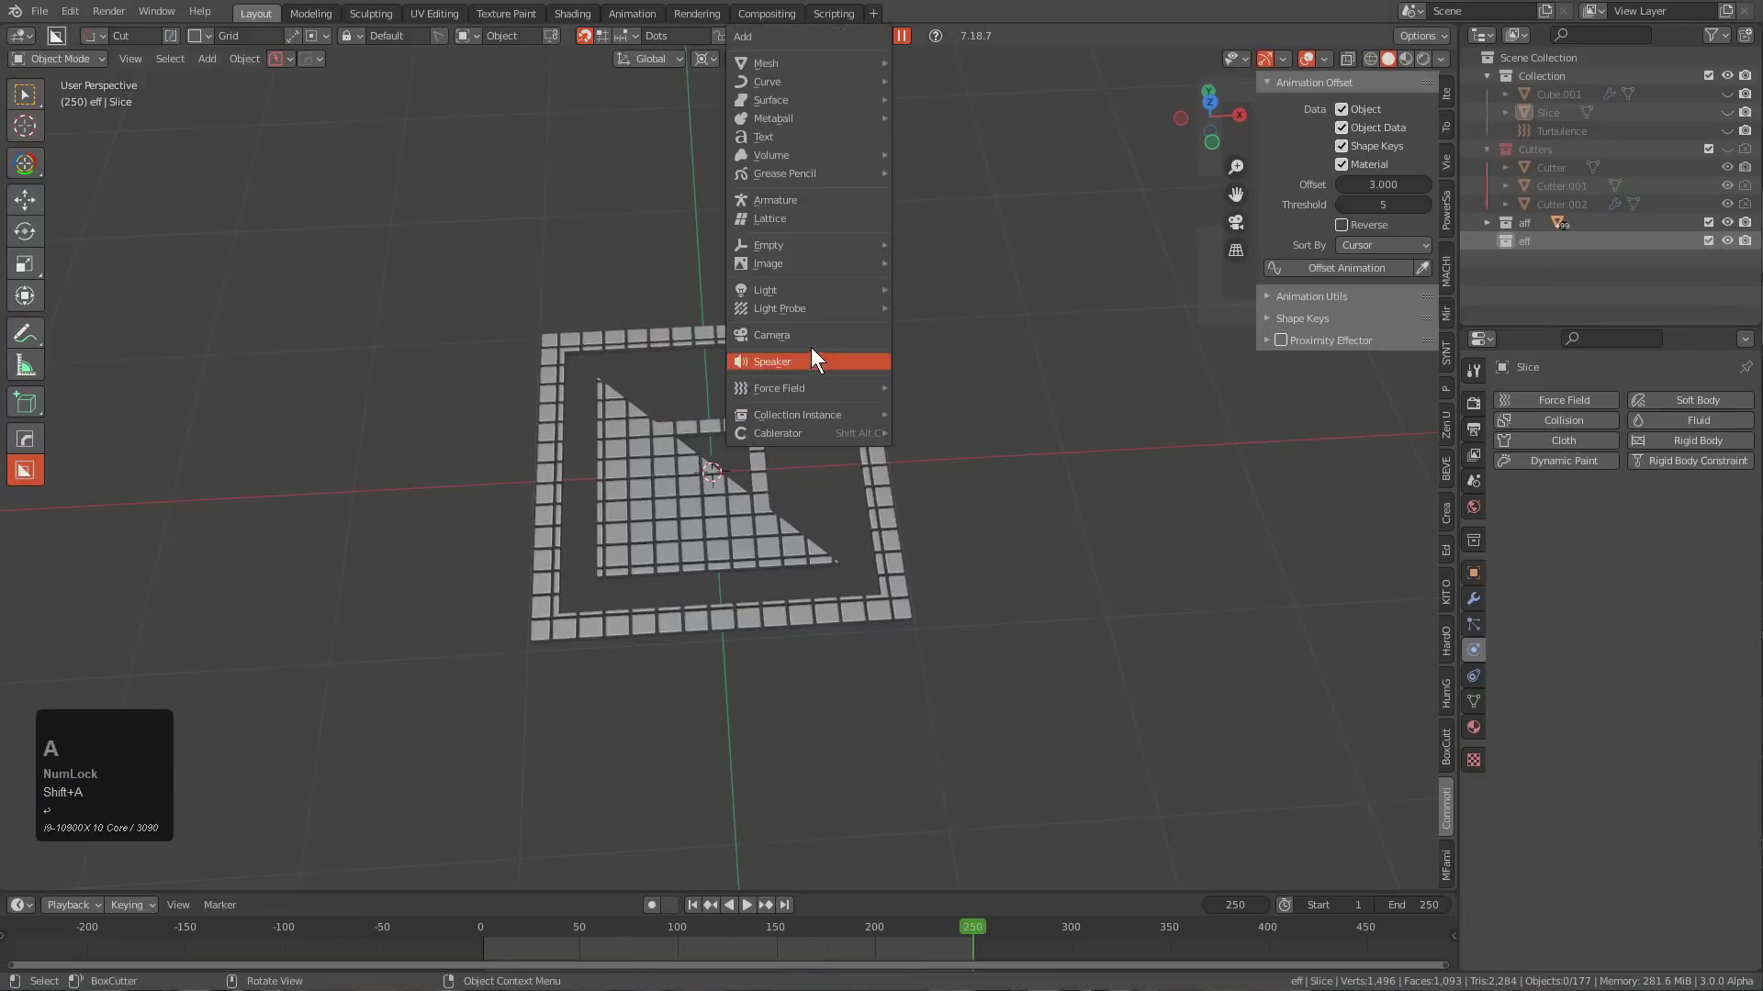
{"action": "left_click", "coordinate": [839, 244]}
{"action": "left_click", "coordinate": [937, 347]}
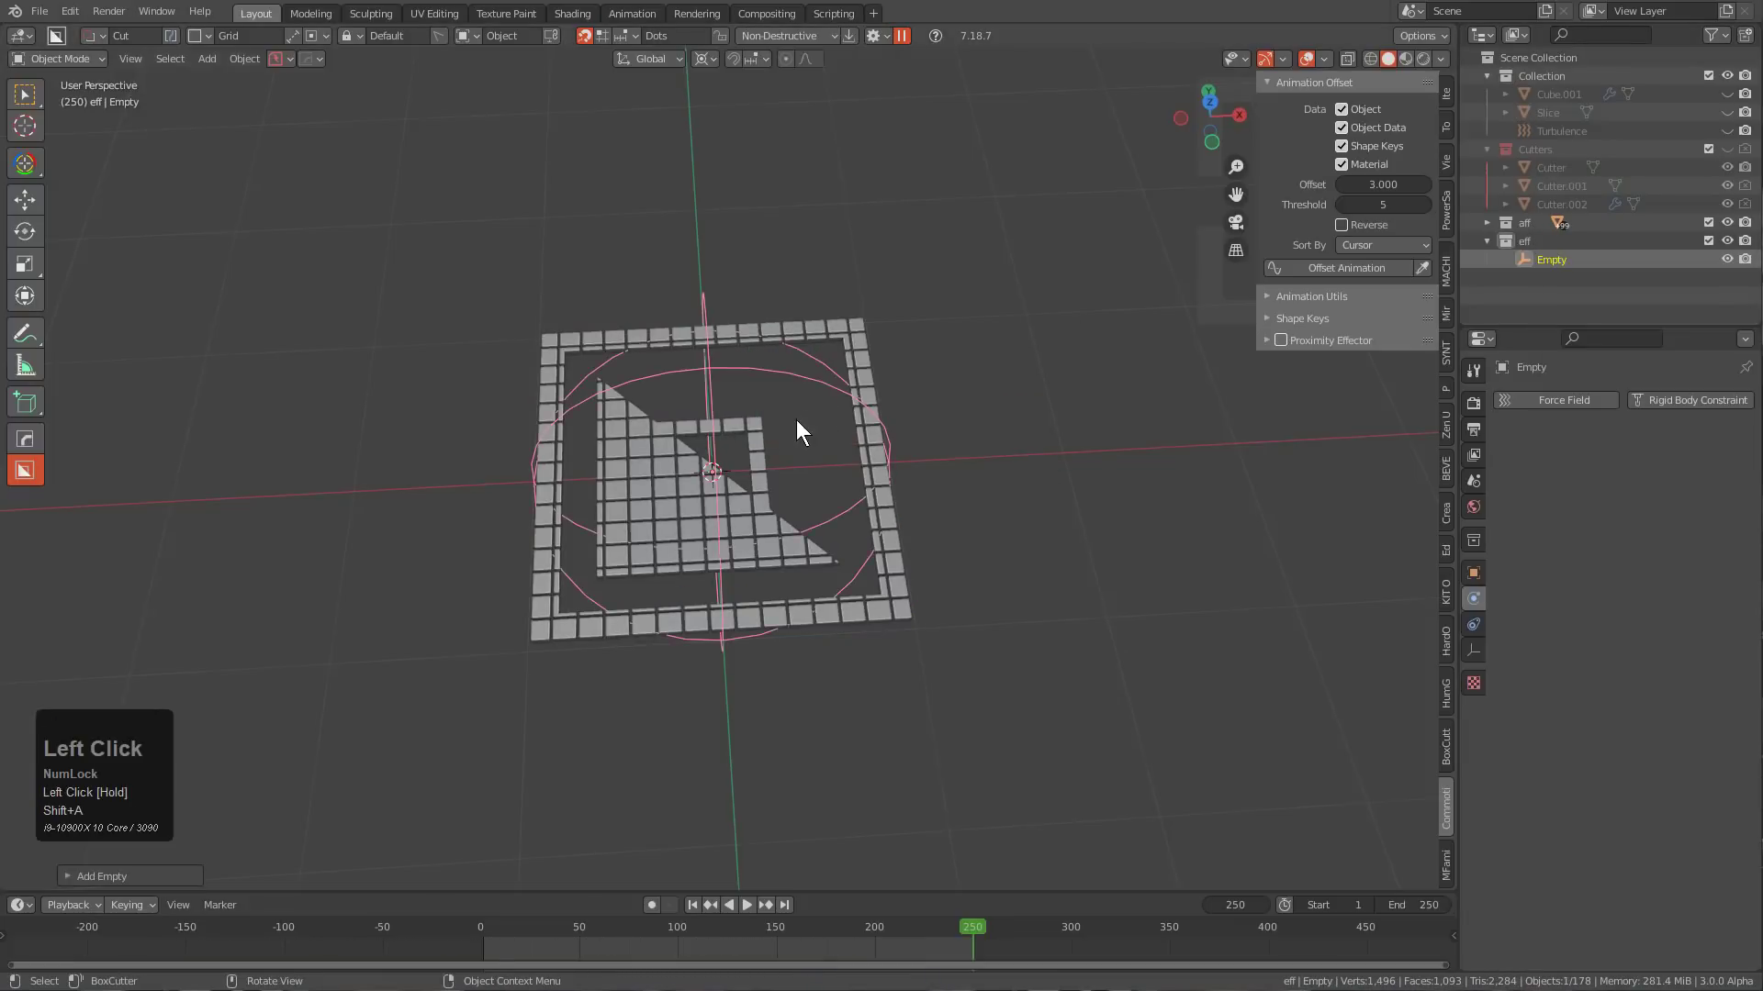
{"action": "right_click", "coordinate": [797, 419]}
{"action": "left_click", "coordinate": [799, 423]}
{"action": "left_click", "coordinate": [966, 443]}
{"action": "scroll", "coordinate": [766, 478], "scroll_direction": "down", "scroll_amount": 3}
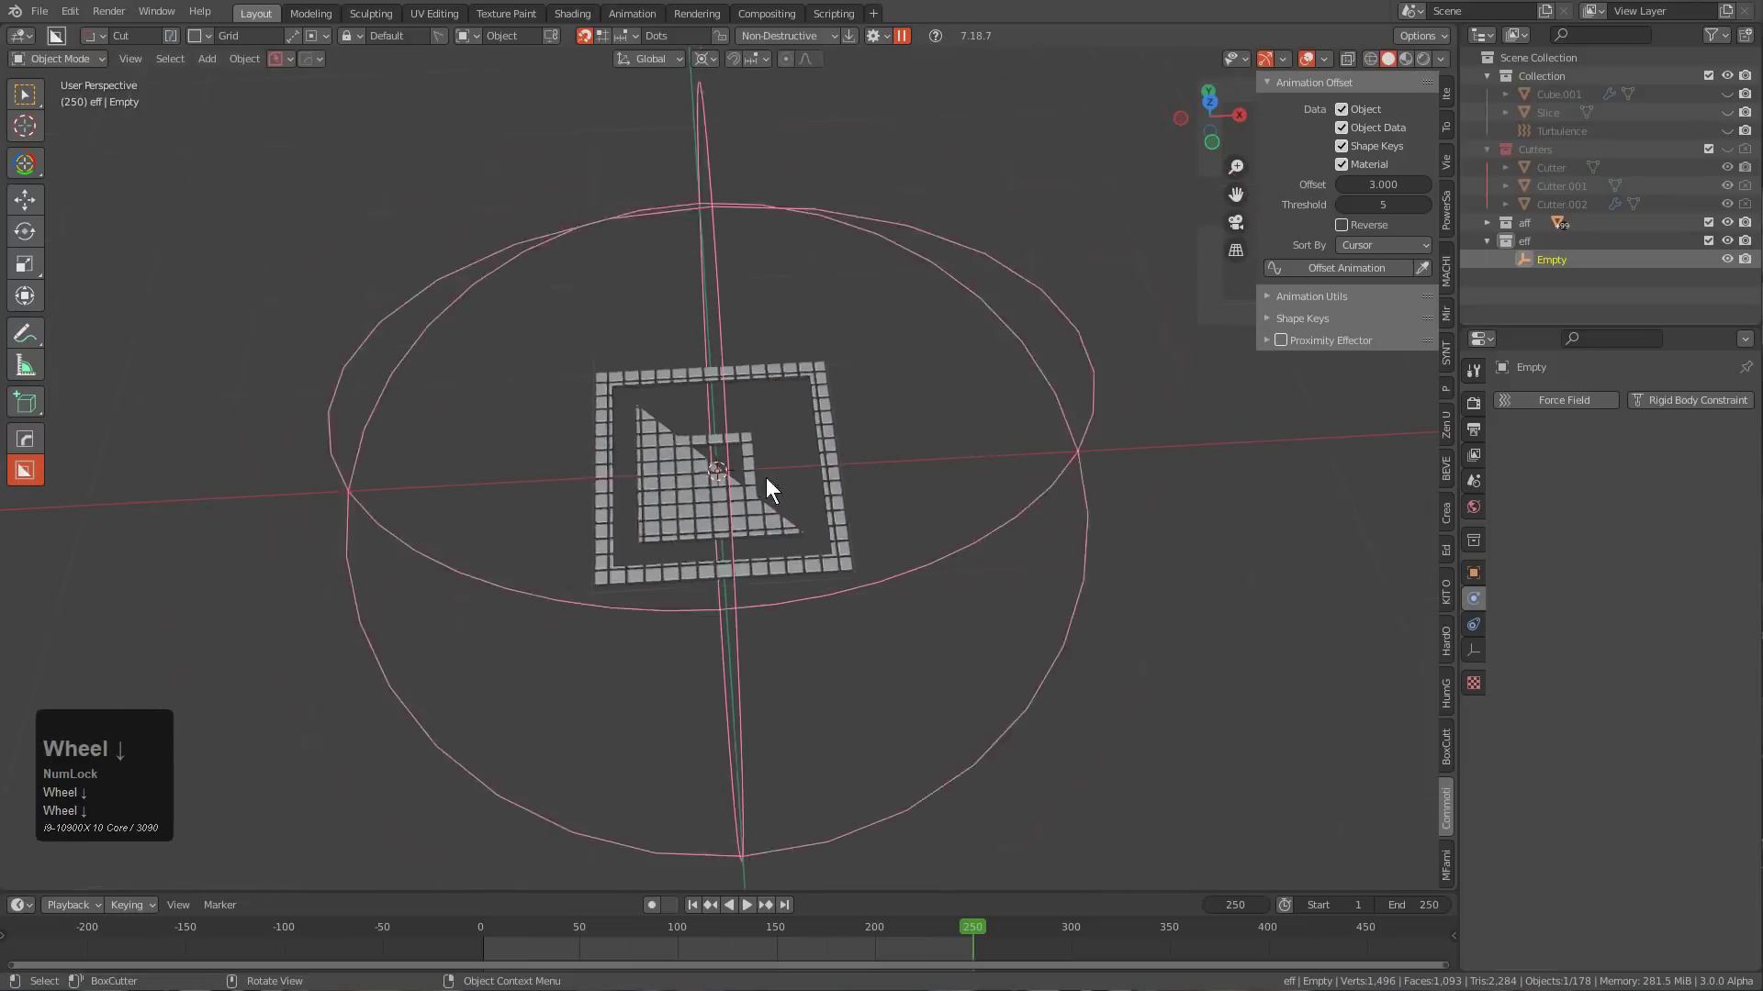
{"action": "middle_click_drag", "start_coordinate": [765, 477], "coordinate": [817, 446]}
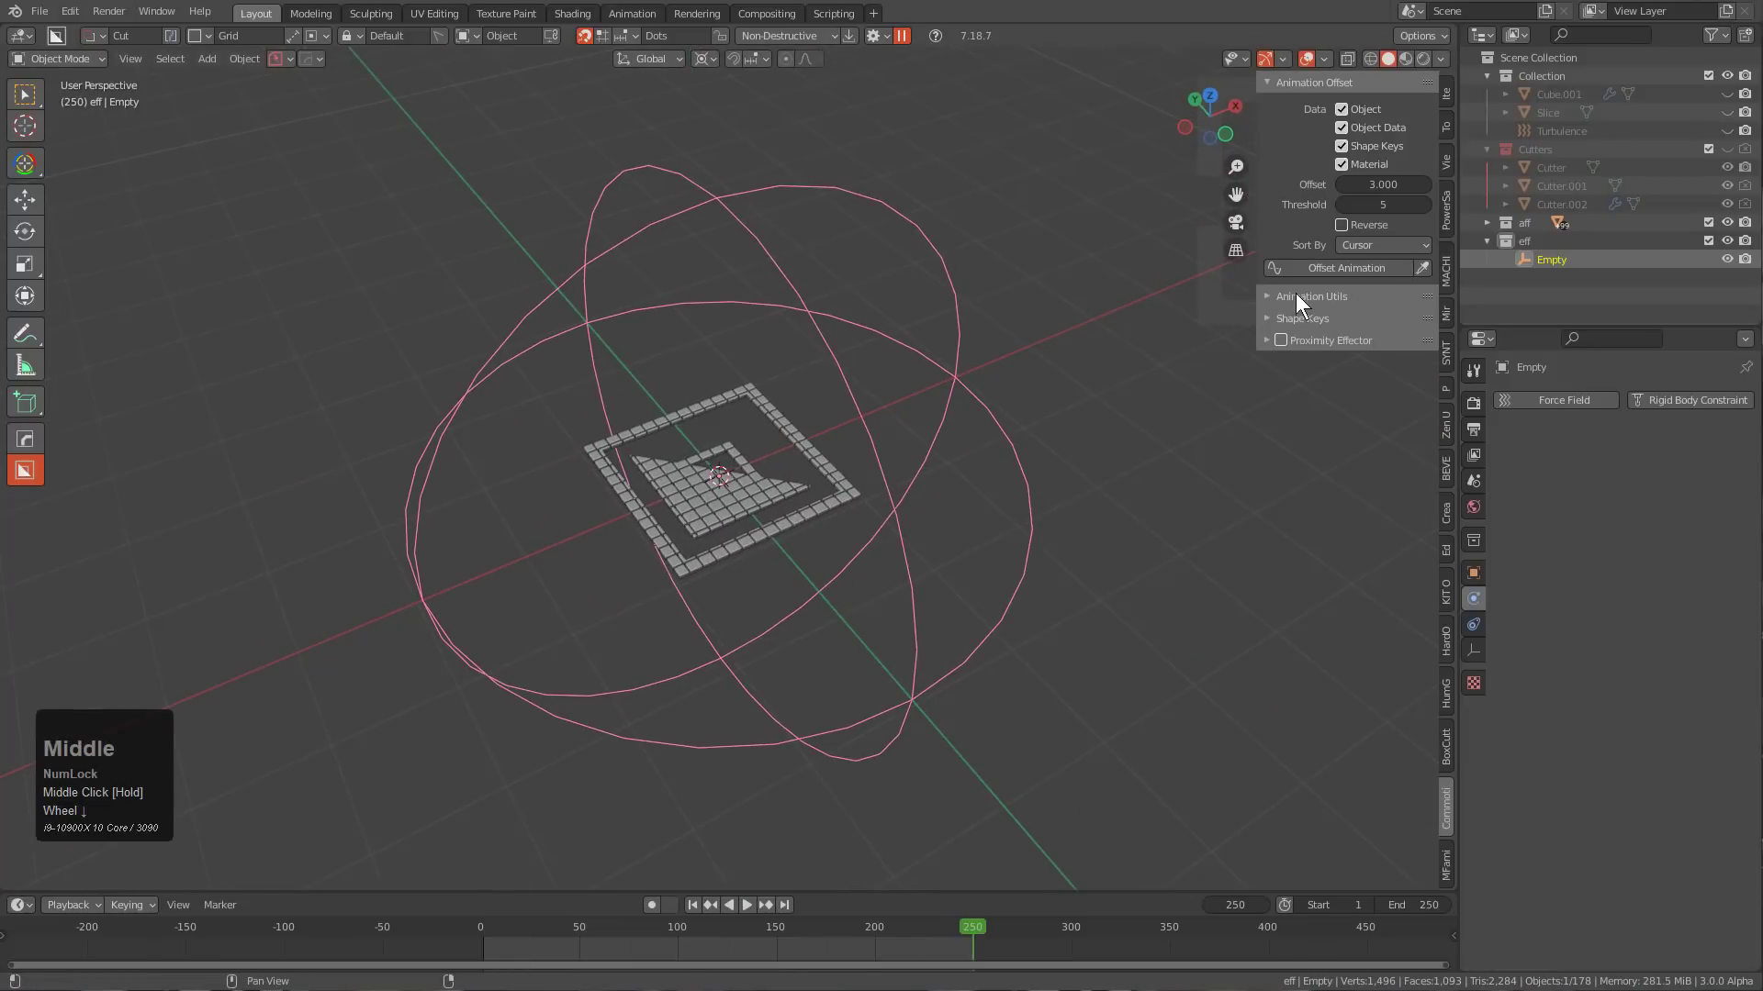
Enable the Proximity Effector with aff as the animated collection and eff as the effectors collection.
{"action": "left_click", "coordinate": [1288, 335]}
{"action": "left_click", "coordinate": [1281, 341]}
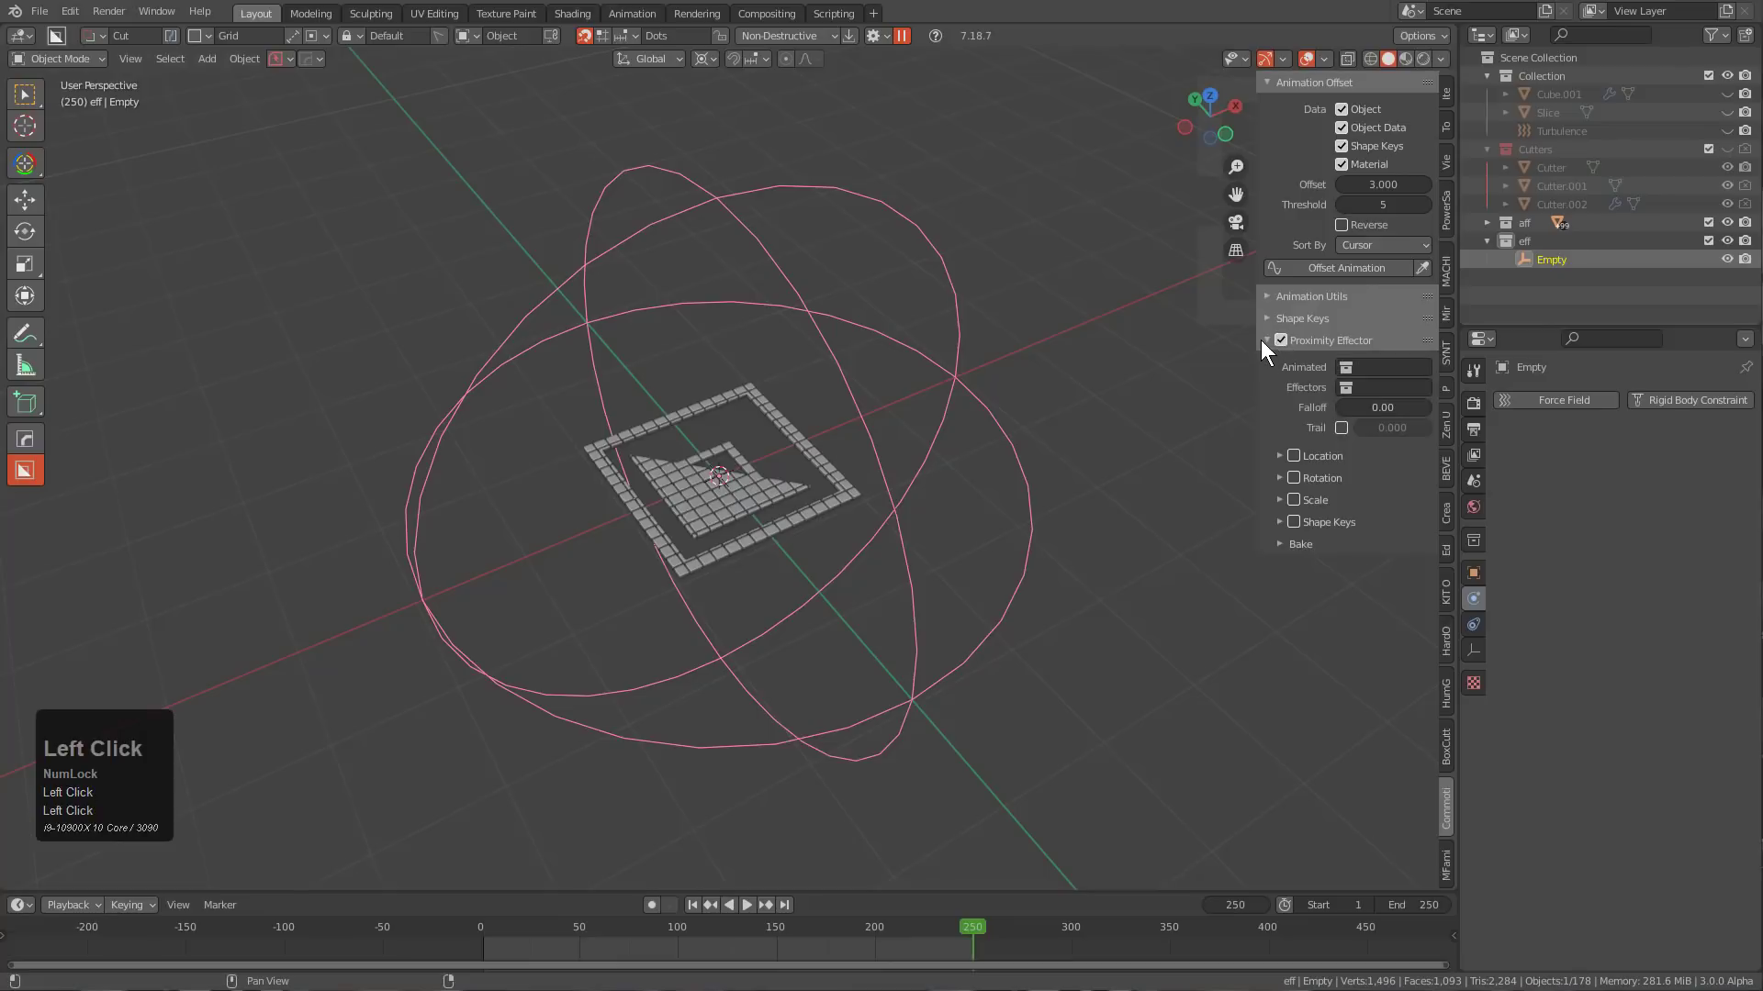
{"action": "left_click", "coordinate": [1281, 84]}
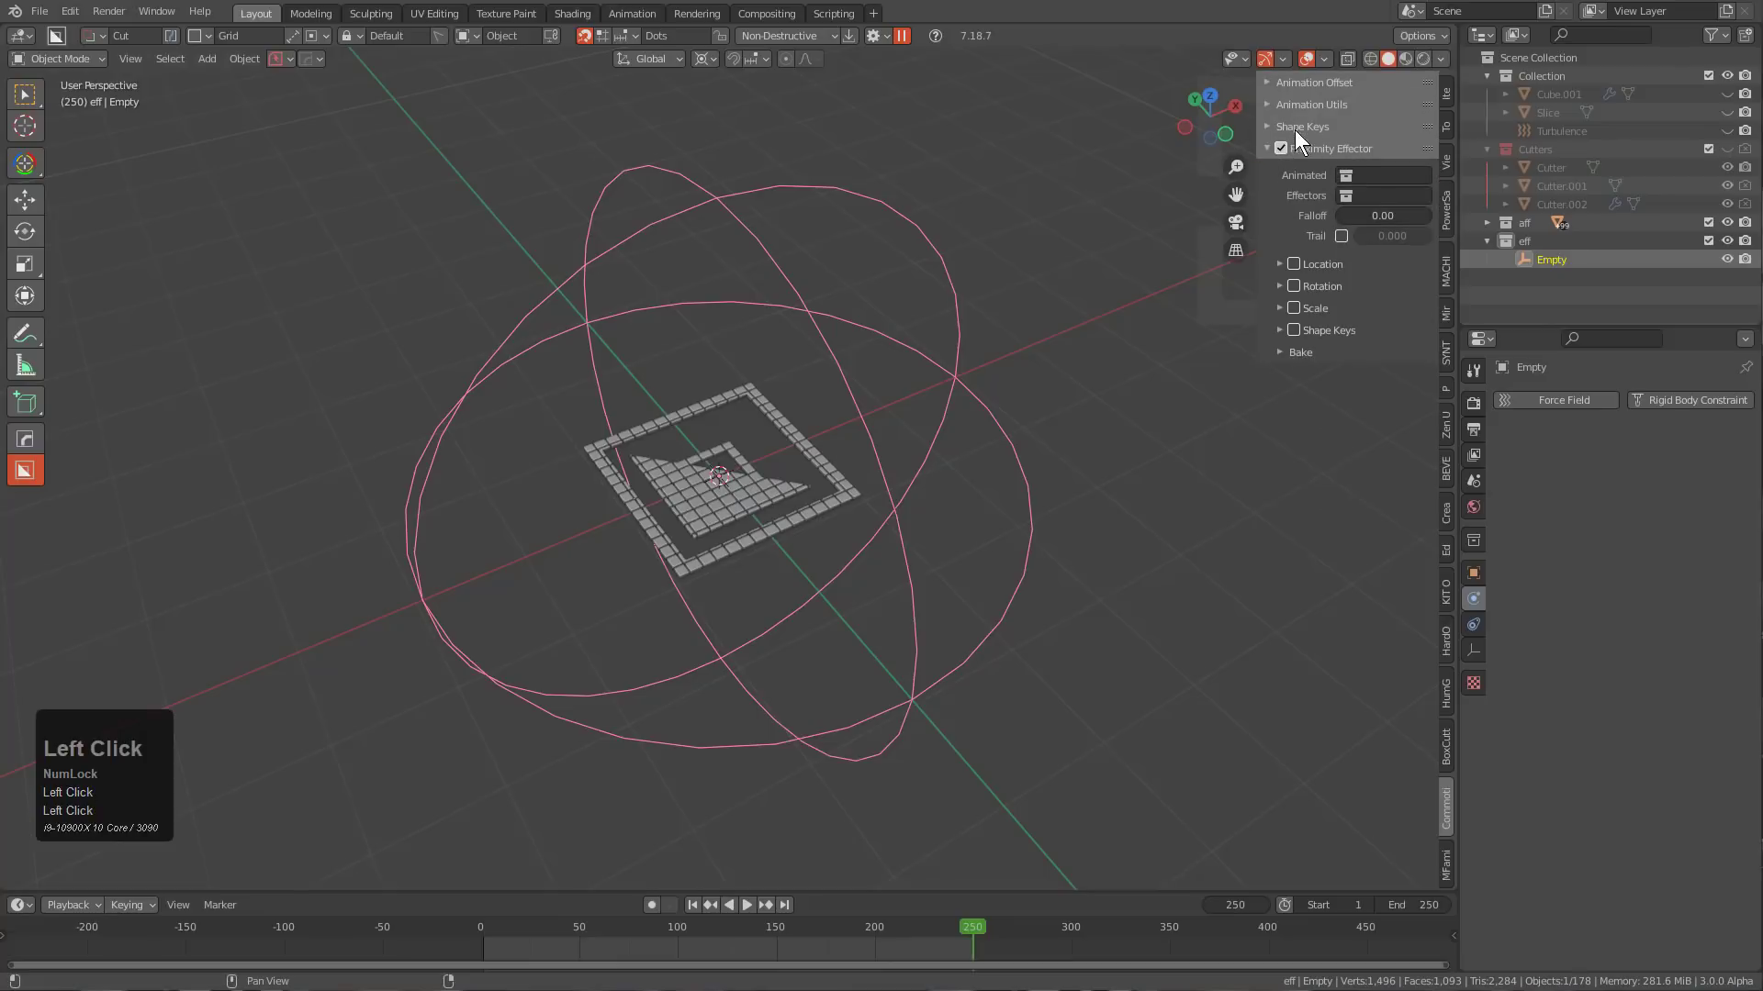
{"action": "left_click", "coordinate": [1375, 176]}
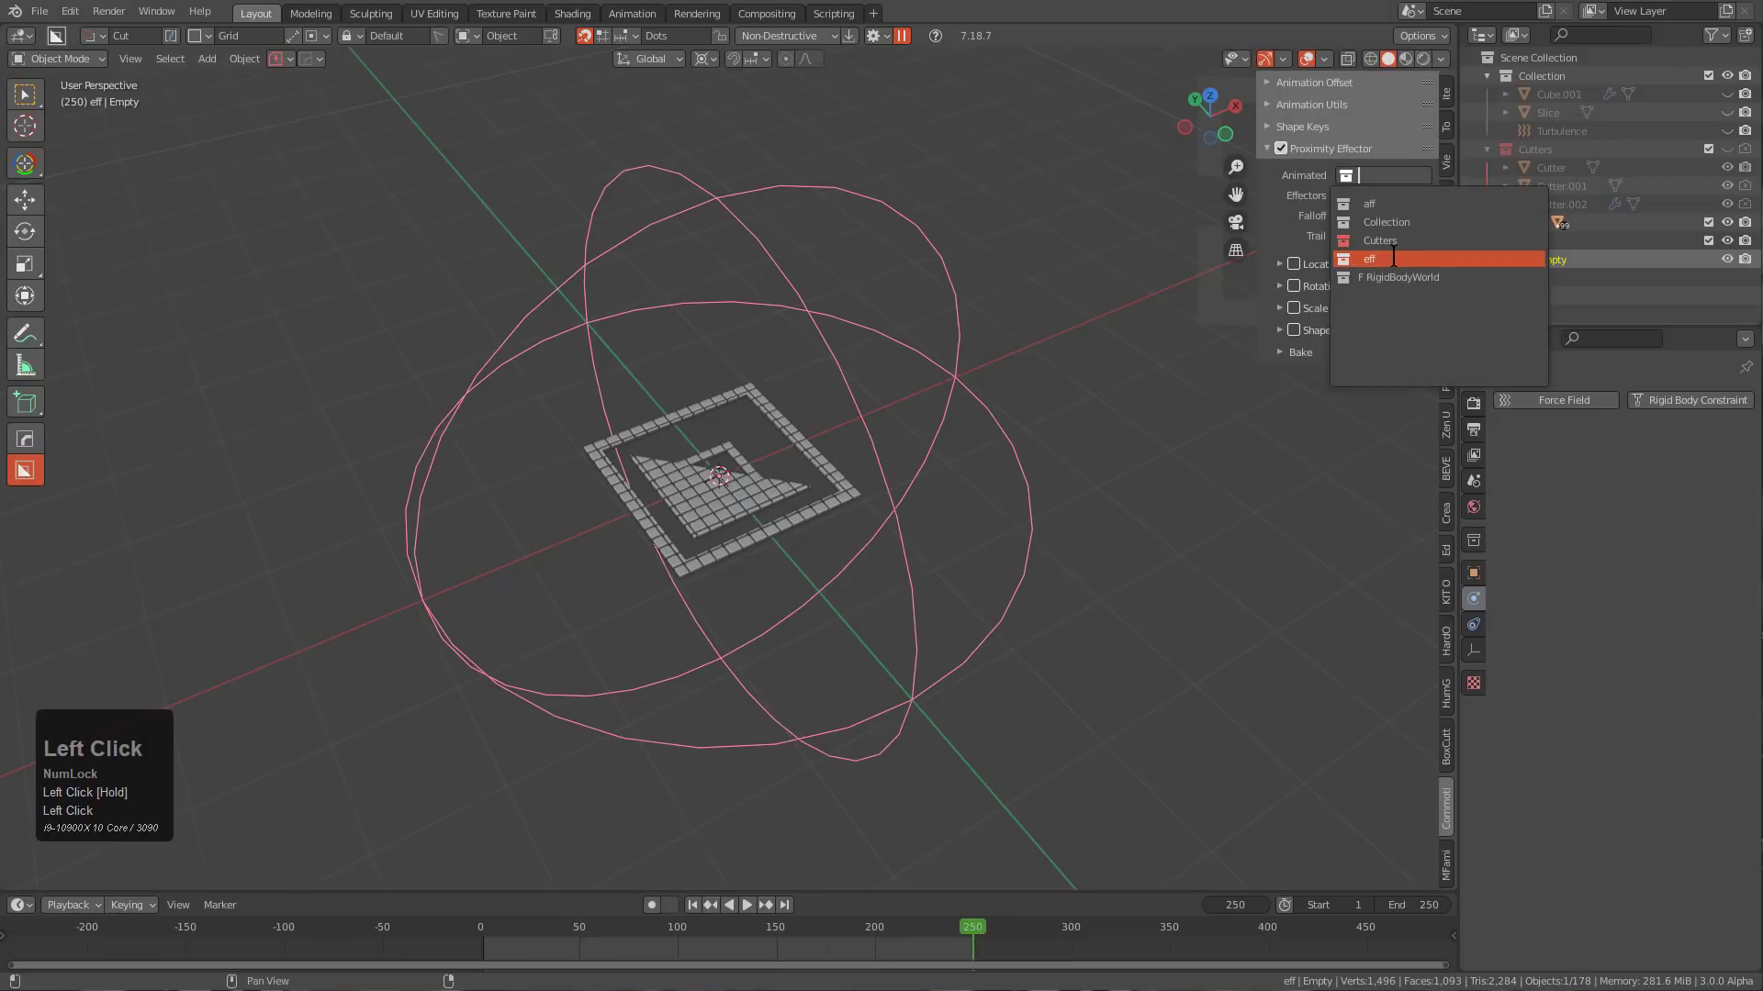
{"action": "left_click", "coordinate": [1399, 204]}
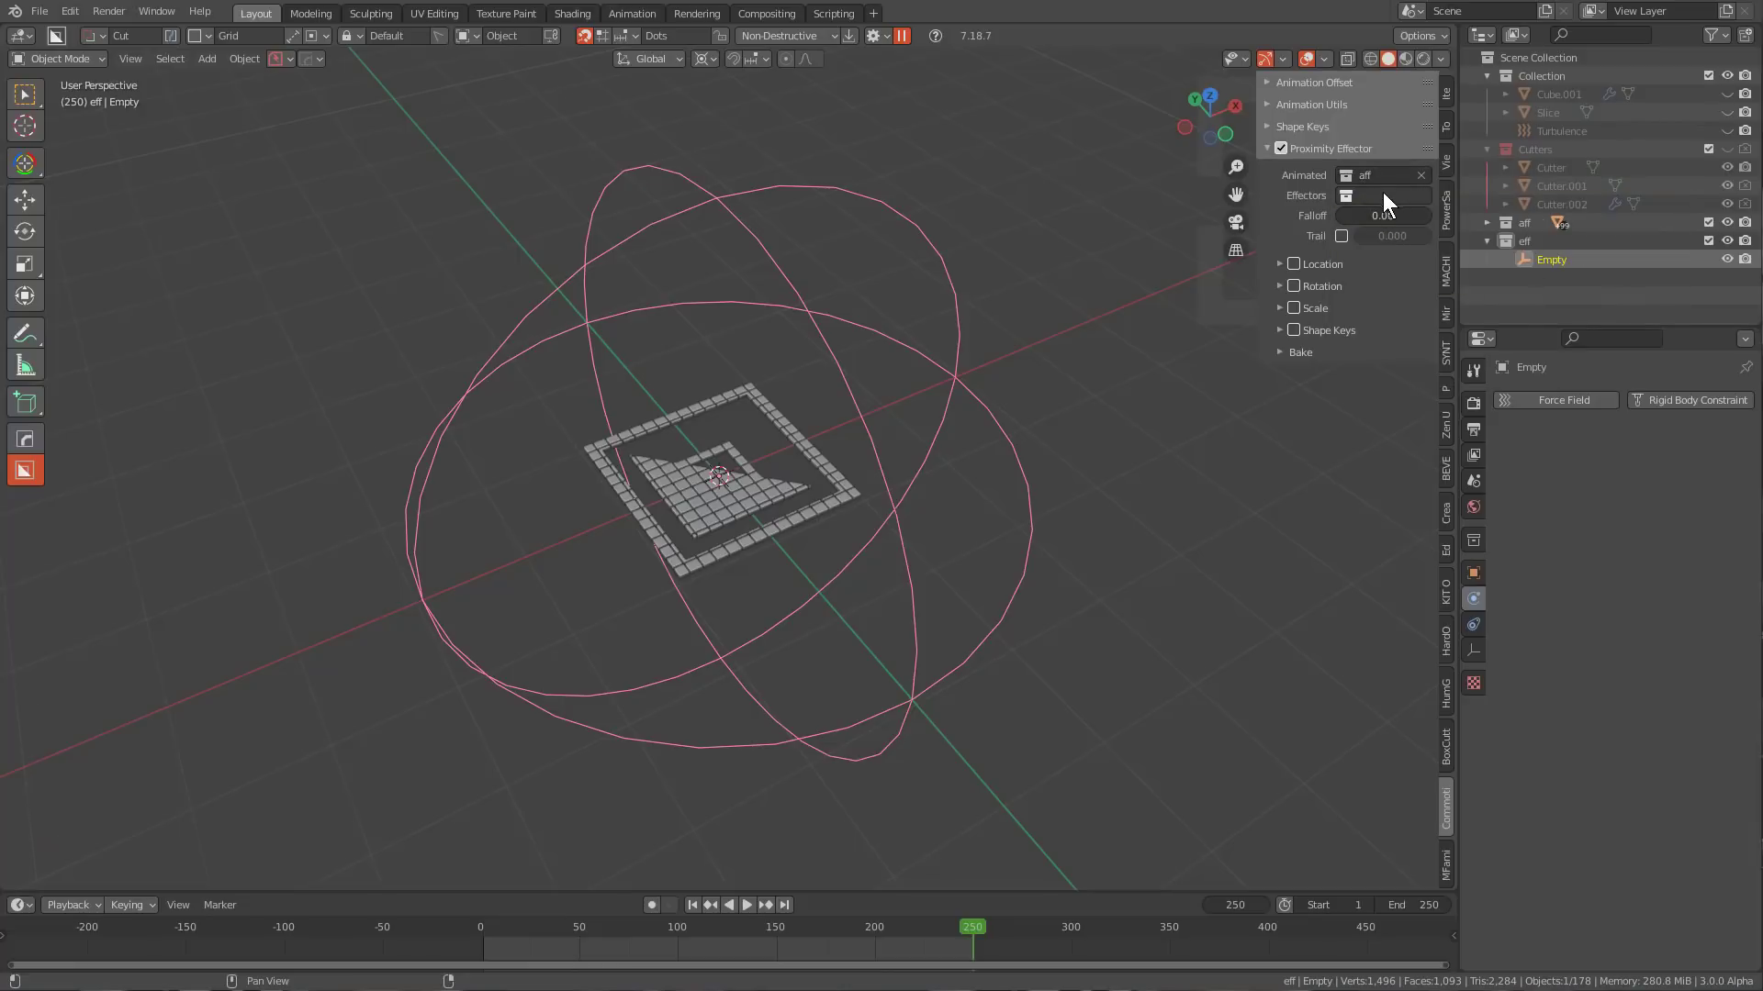
{"action": "left_click", "coordinate": [1385, 195]}
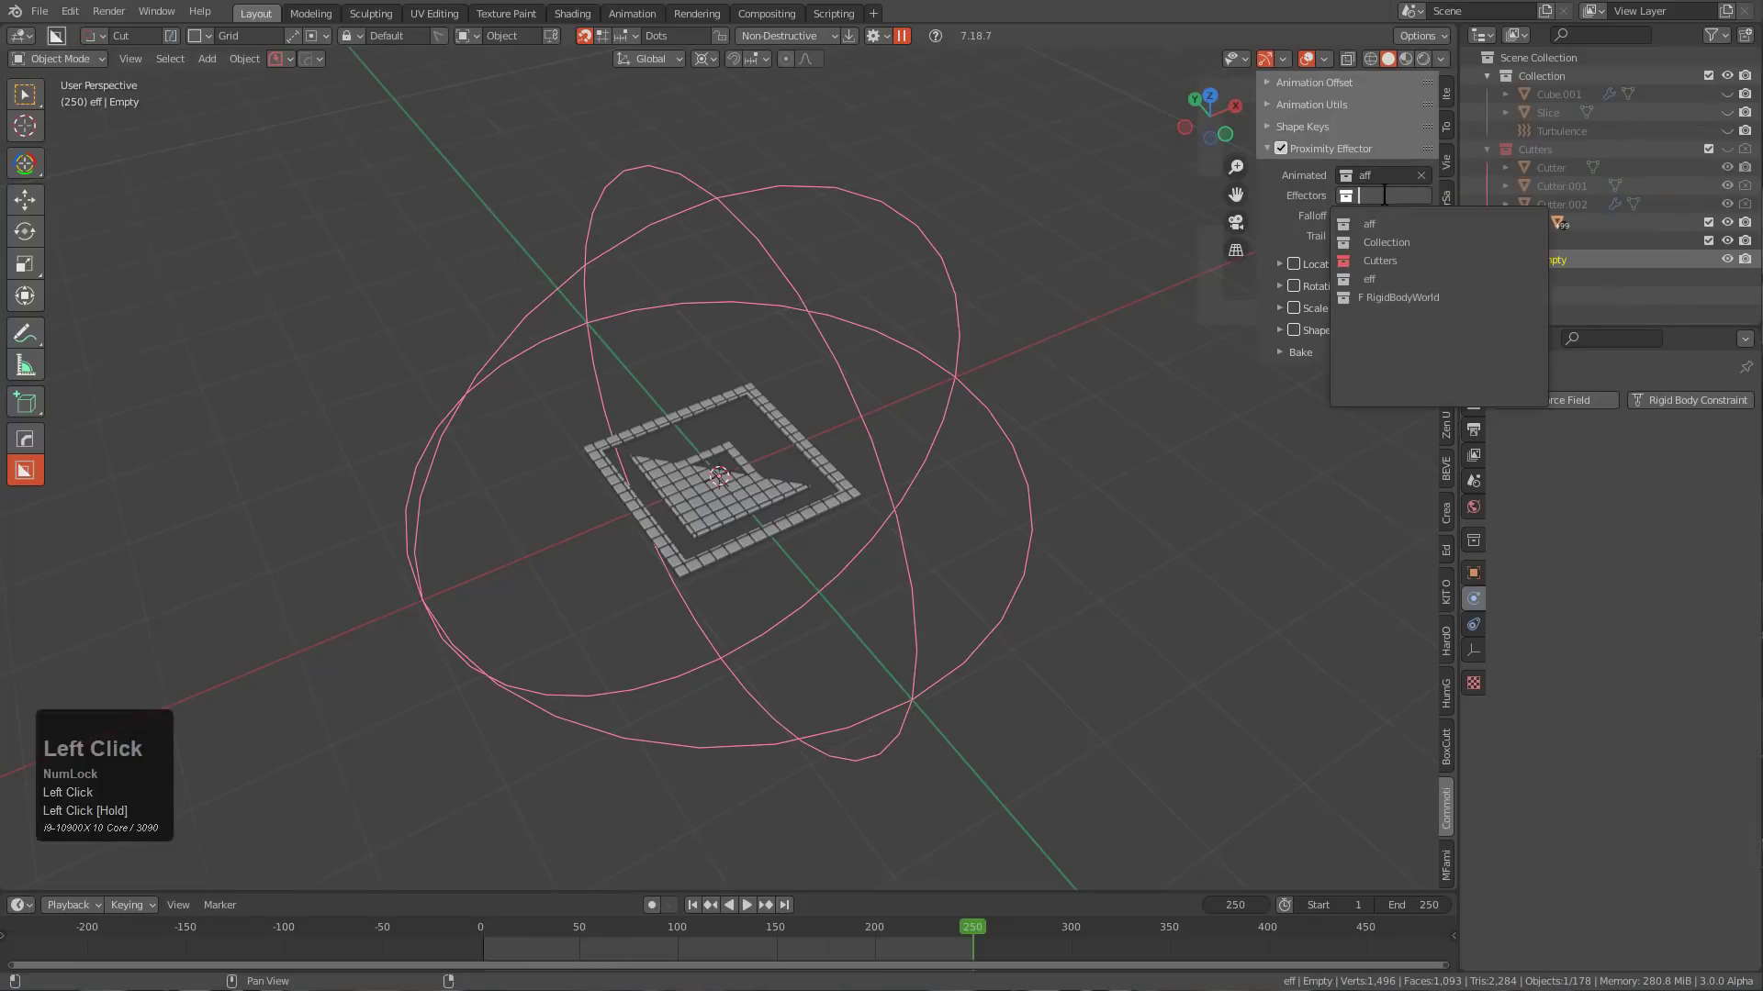
{"action": "left_click", "coordinate": [1388, 279]}
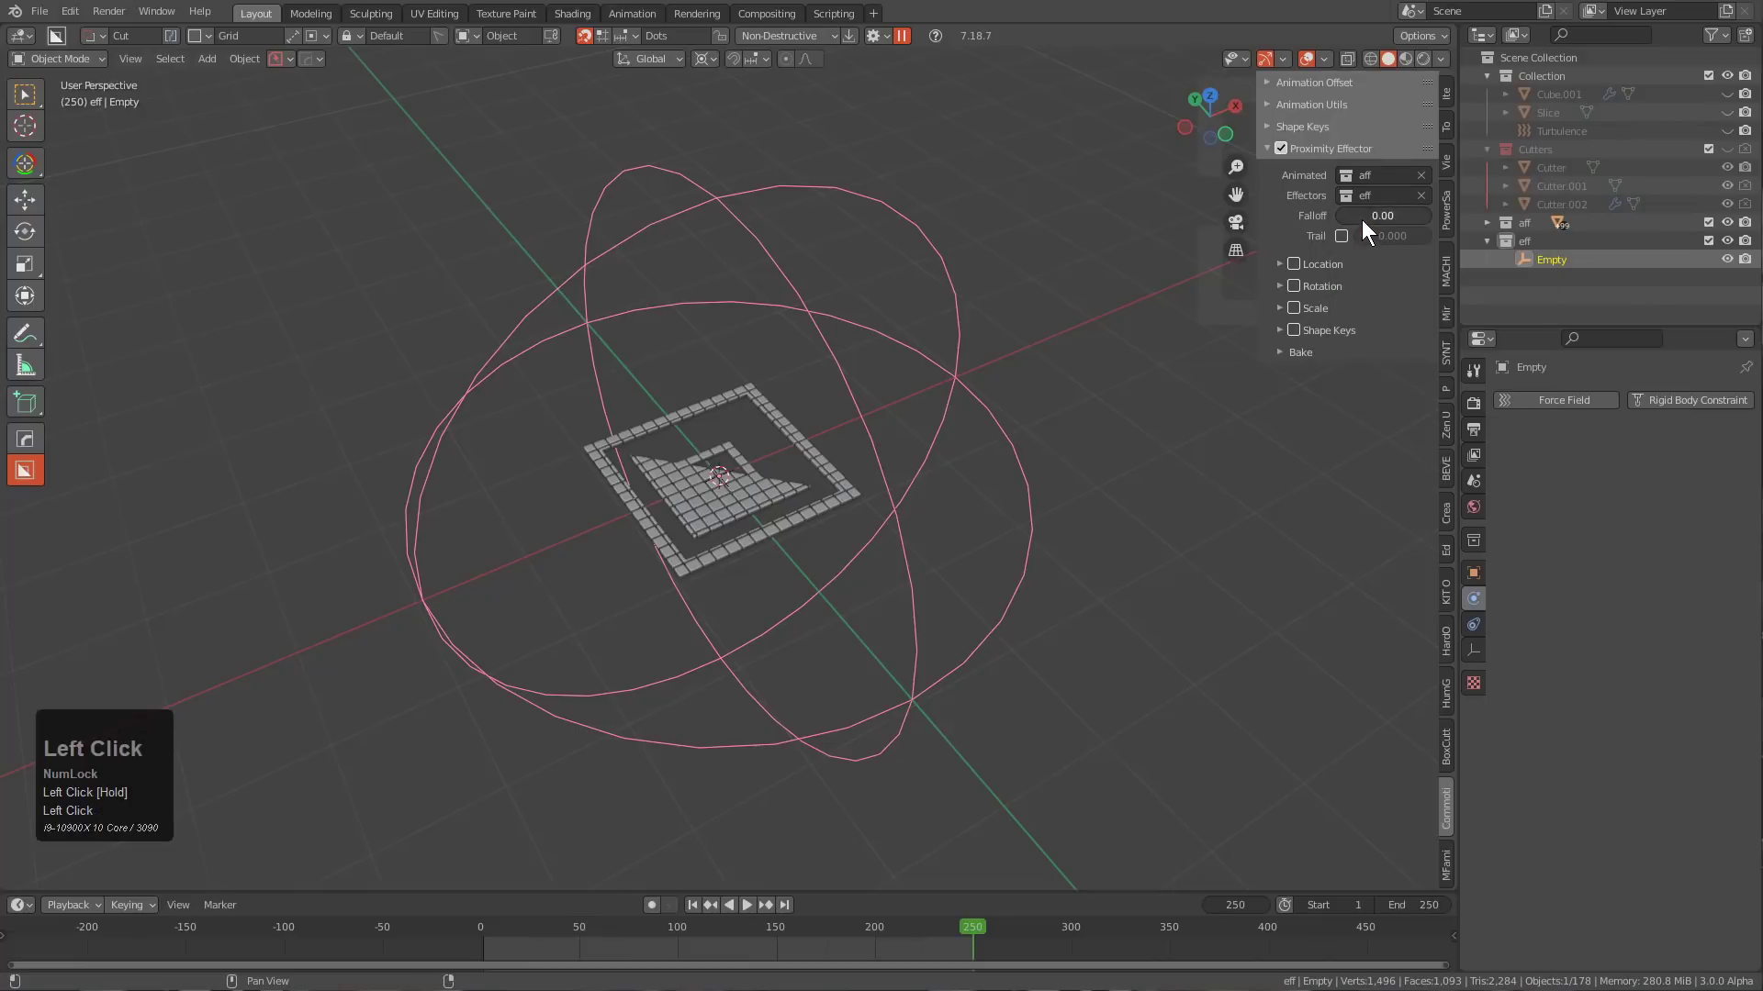
Set the effector falloff to 0.76, enable Trail at 0.167 and turn on the Scale influence.
{"action": "mouse_move", "coordinate": [1371, 213]}
{"action": "left_mouse_down"}
{"action": "mouse_move", "coordinate": [1352, 212]}
{"action": "mouse_move", "coordinate": [1395, 236]}
{"action": "left_mouse_up"}
{"action": "left_click", "coordinate": [1343, 235]}
{"action": "left_click", "coordinate": [1294, 307]}
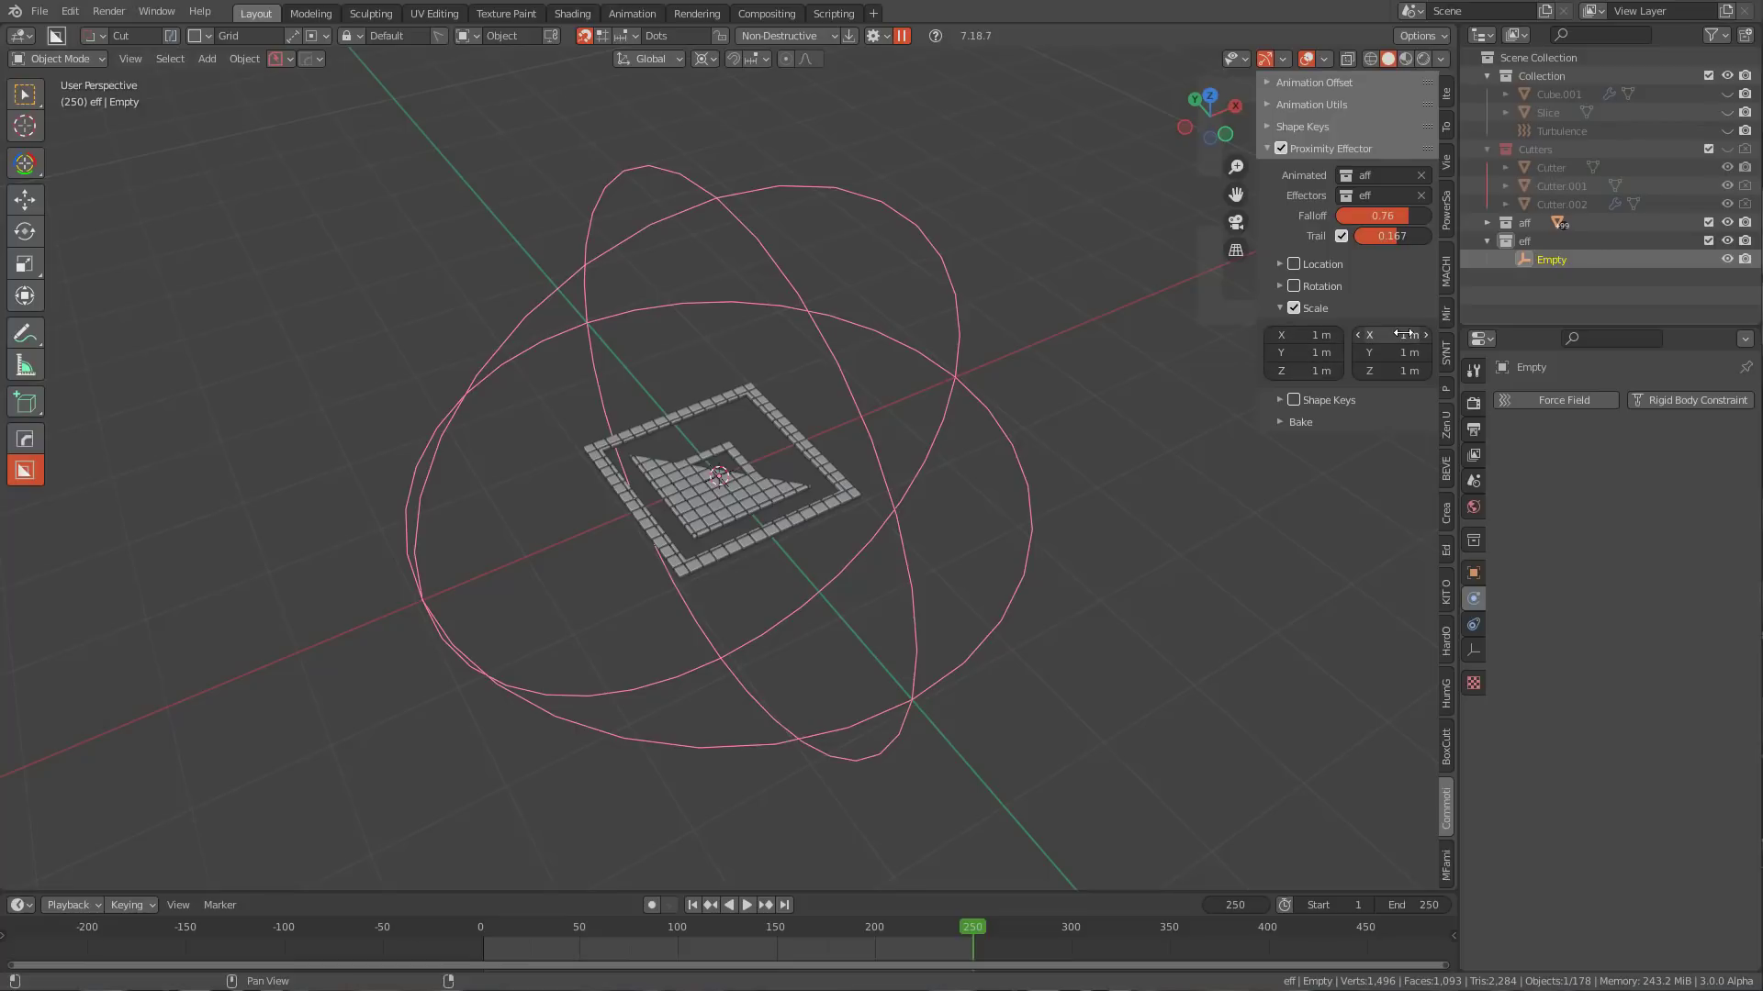
Set the effector's second set of X, Y and Z scale values to 0 m and scrub to frame 128.
{"action": "left_click_drag", "start_coordinate": [1375, 376], "coordinate": [1375, 335]}
{"action": "type", "text": "0"}
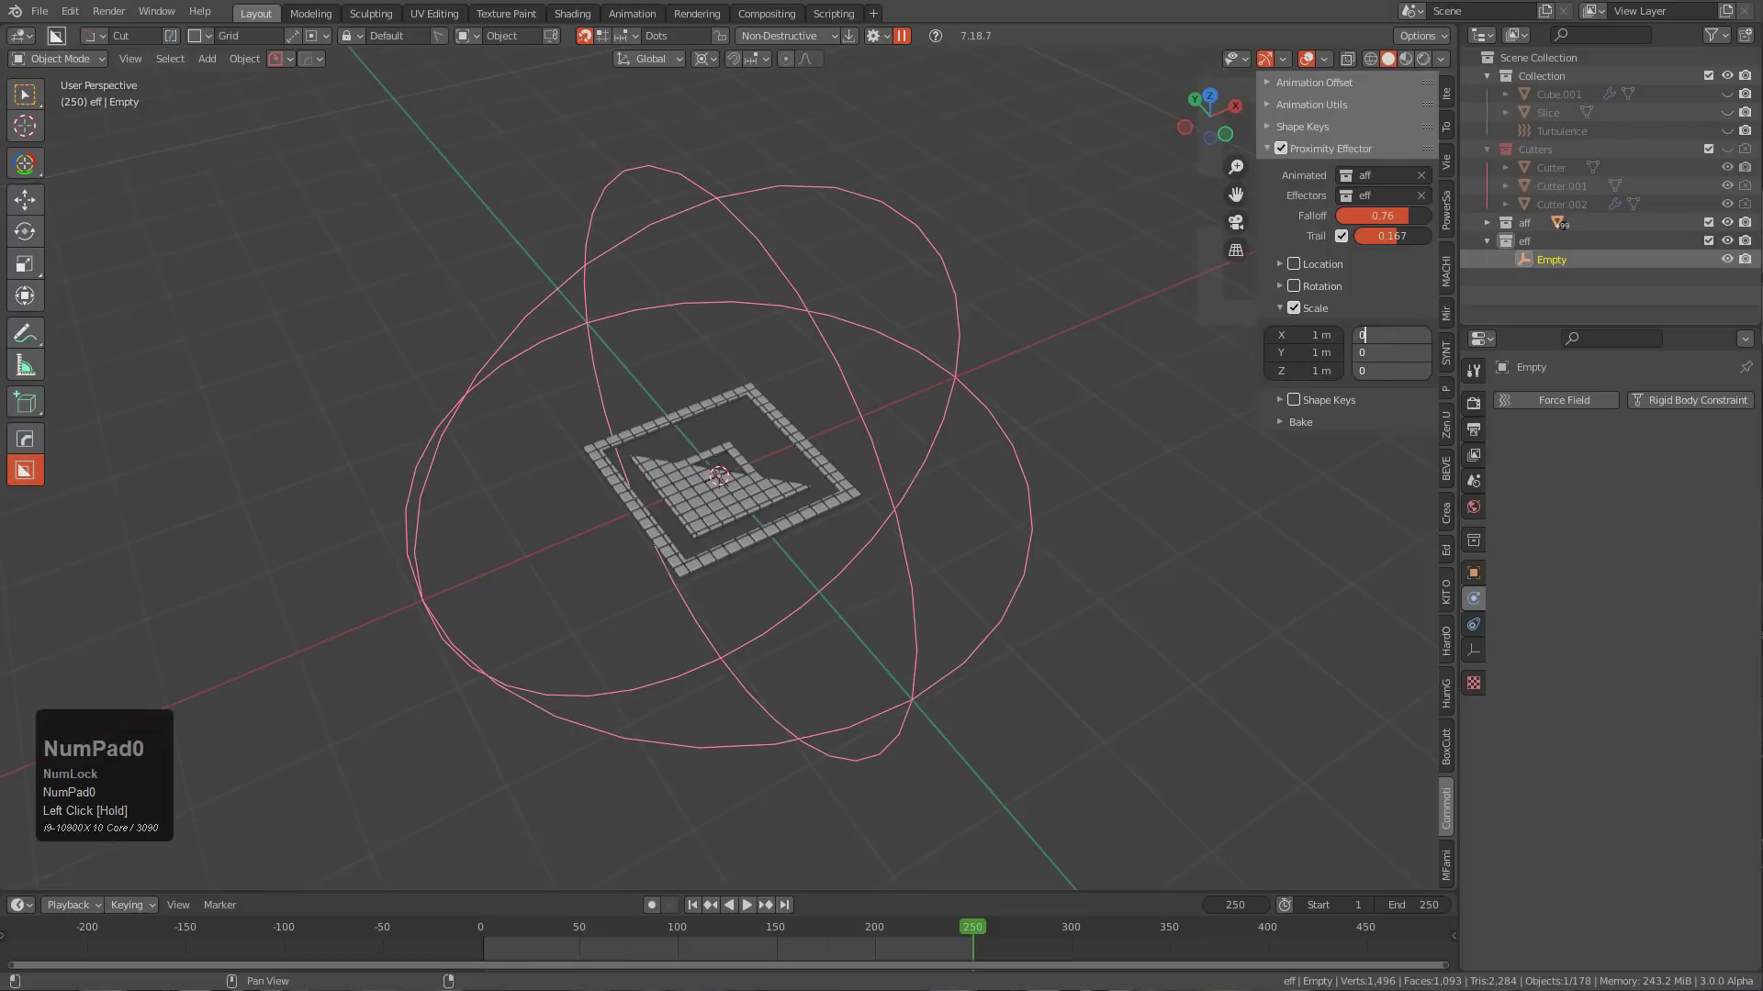
{"action": "key", "text": "KP_Enter"}
{"action": "scroll", "coordinate": [940, 423], "scroll_direction": "down", "scroll_amount": 3}
{"action": "middle_click_drag", "start_coordinate": [941, 422], "coordinate": [809, 574]}
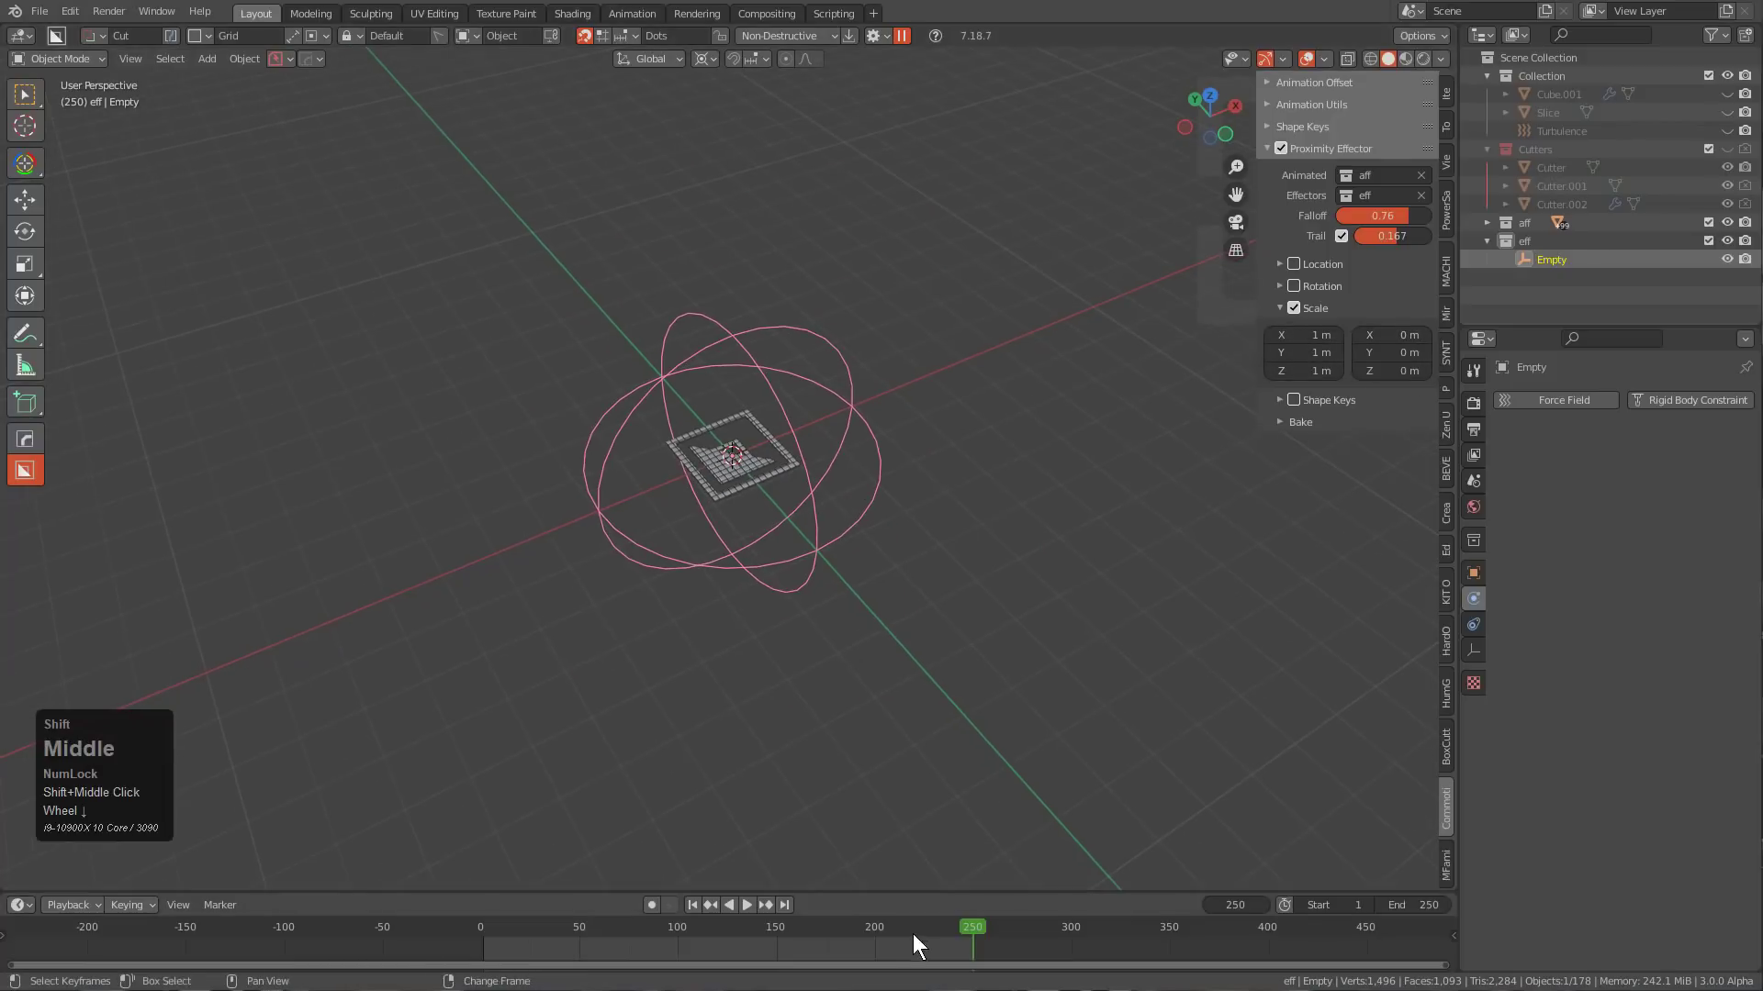
{"action": "right_click_drag", "start_coordinate": [918, 940], "coordinate": [733, 928], "text": "shift"}
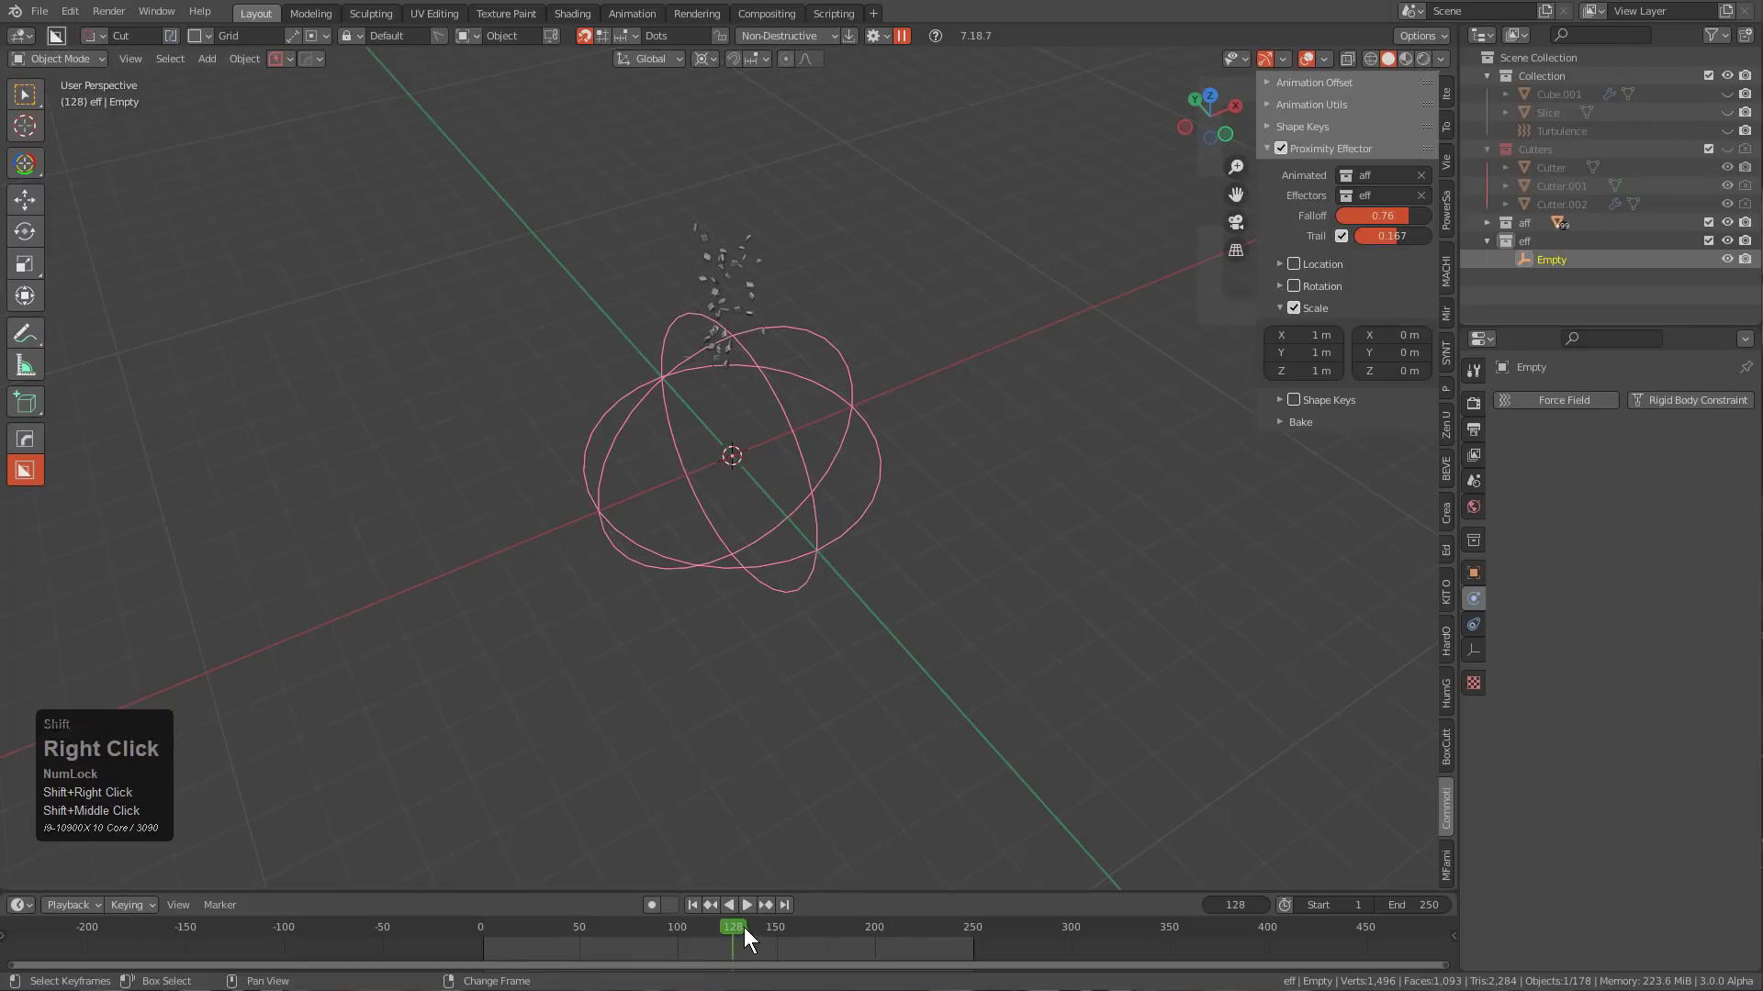
Set the first set of scale values to 0 m and the second to 1 m, and scrub the animation to check the scaling.
{"action": "left_click_drag", "start_coordinate": [1305, 335], "coordinate": [1270, 367]}
{"action": "type", "text": "0"}
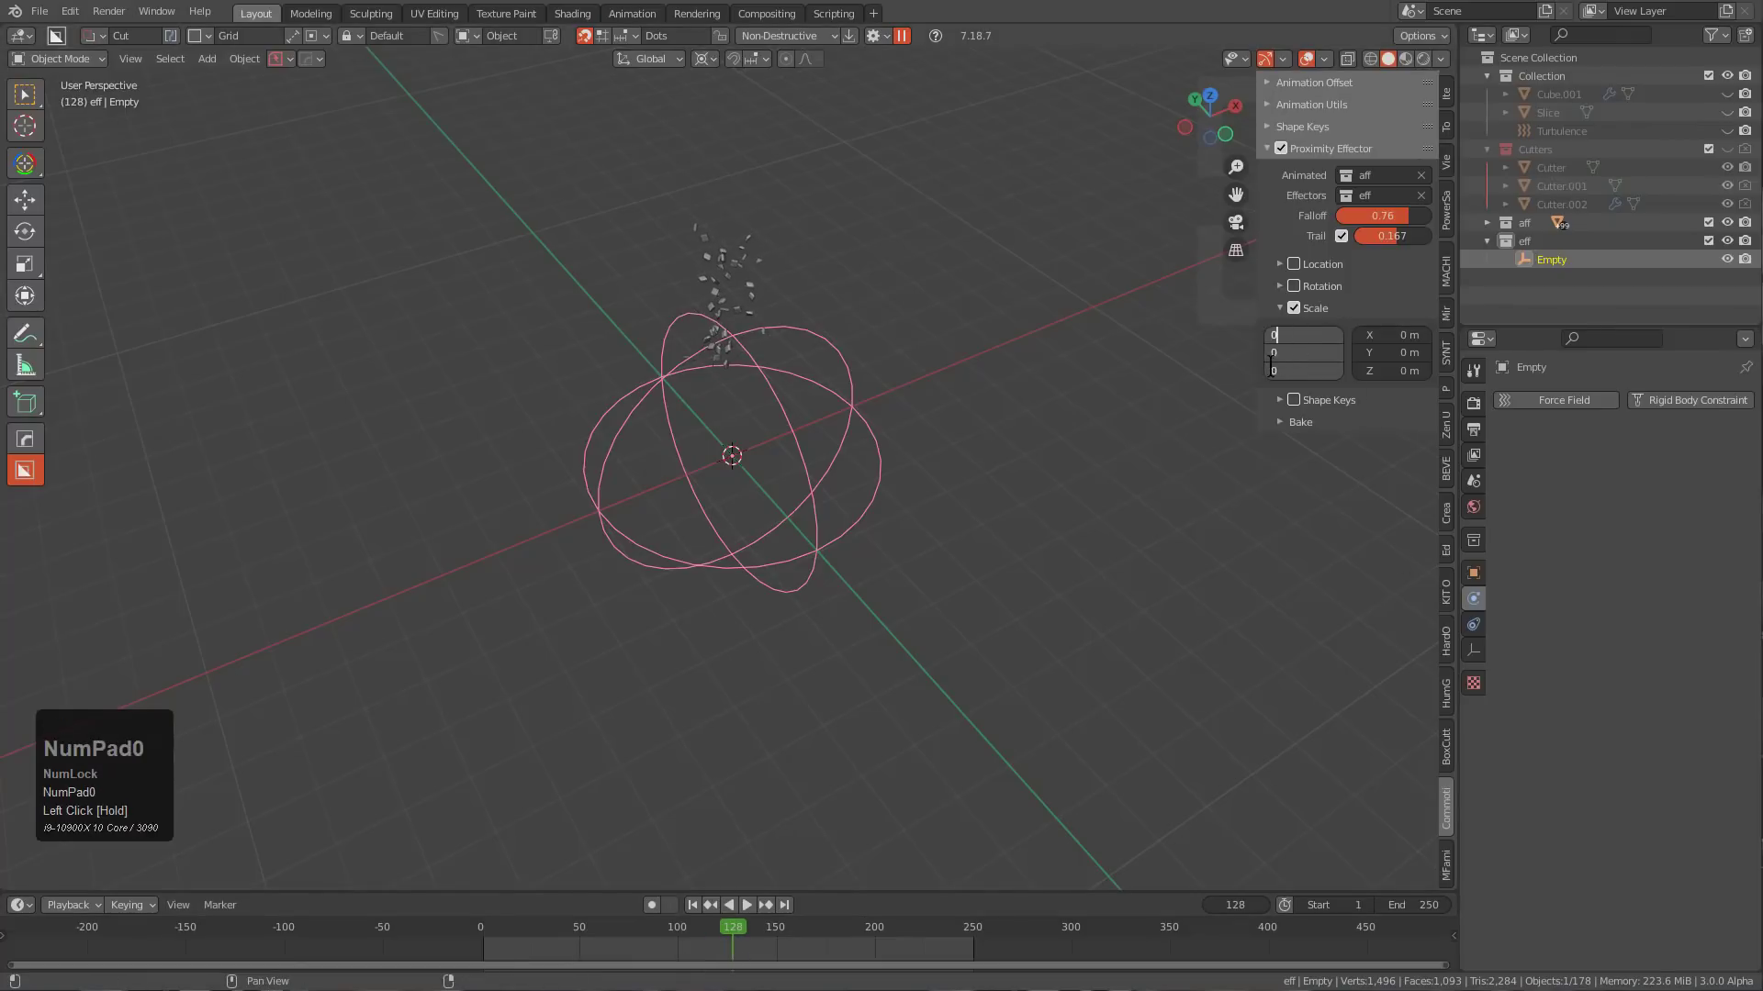
{"action": "key", "text": "KP_Enter"}
{"action": "left_click_drag", "start_coordinate": [1367, 334], "coordinate": [1365, 371]}
{"action": "type", "text": "1"}
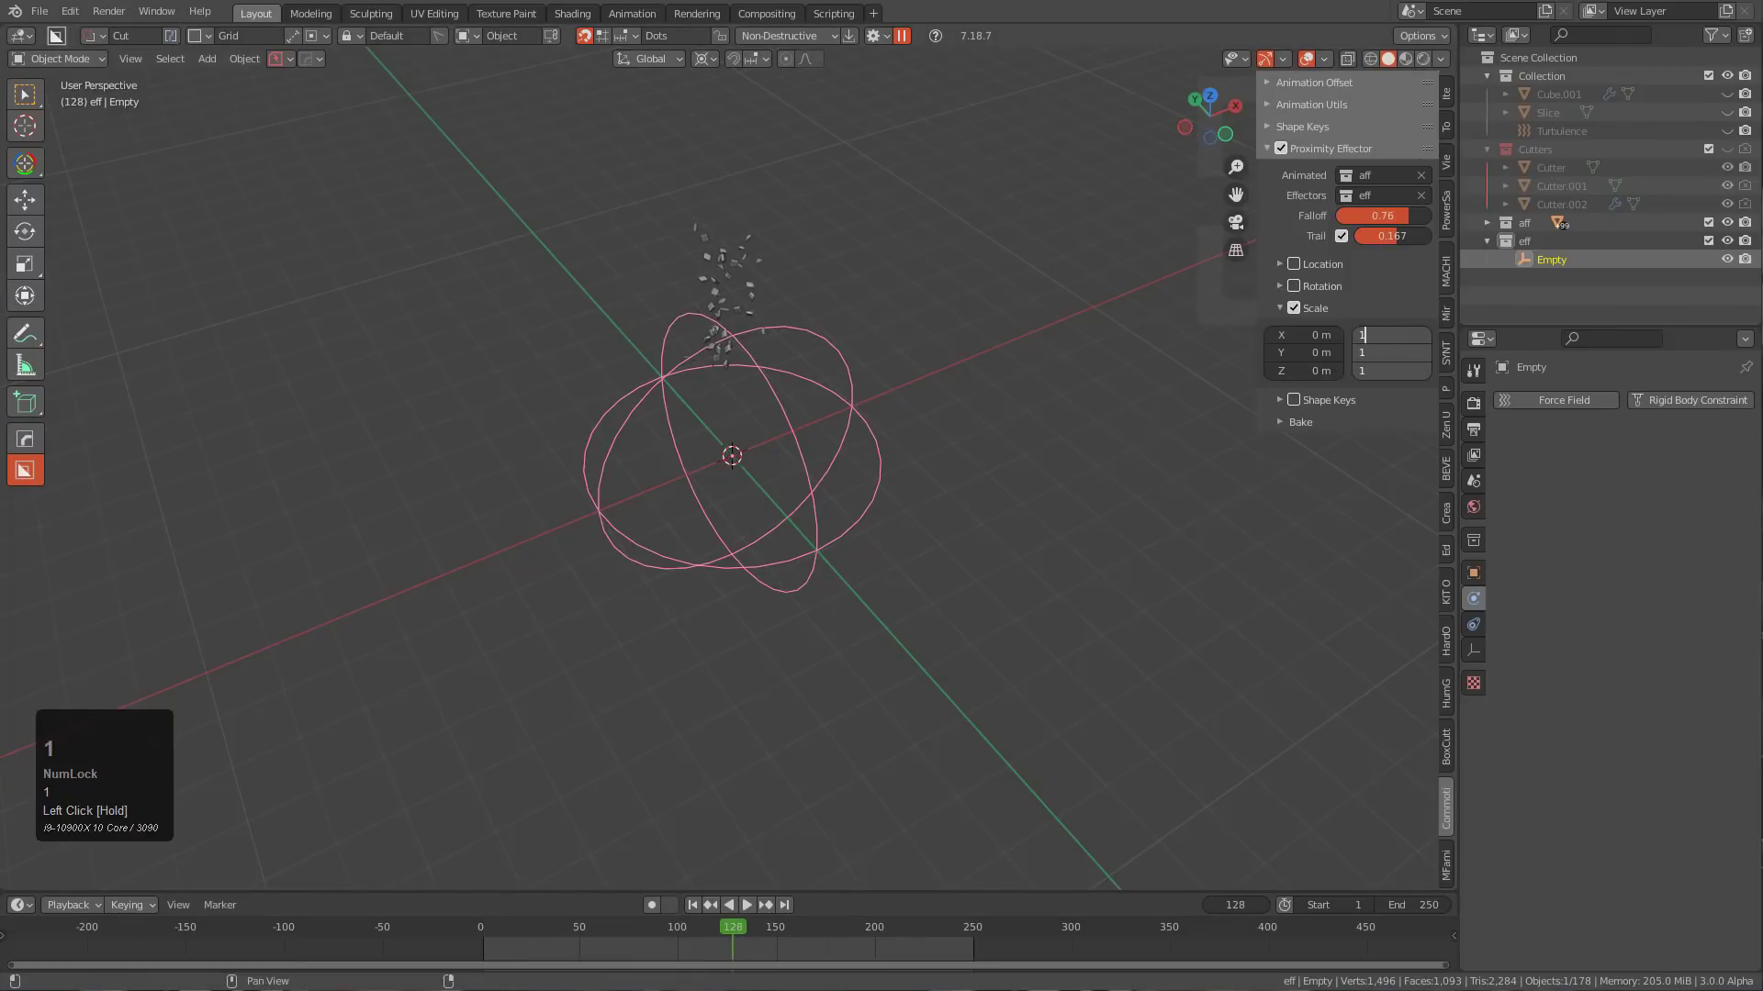
{"action": "key", "text": "KP_Enter"}
{"action": "right_click", "coordinate": [738, 937], "text": "shift"}
{"action": "right_click_drag", "start_coordinate": [738, 938], "coordinate": [524, 939], "text": "shift"}
{"action": "right_click_drag", "start_coordinate": [675, 937], "coordinate": [605, 897], "text": "shift"}
{"action": "right_click_drag", "start_coordinate": [475, 873], "coordinate": [769, 874], "text": "shift"}
{"action": "mouse_move", "coordinate": [561, 872]}
{"action": "right_mouse_down", "text": "shift"}
{"action": "mouse_move", "coordinate": [911, 851]}
{"action": "mouse_move", "coordinate": [534, 849]}
{"action": "mouse_move", "coordinate": [924, 832]}
{"action": "mouse_move", "coordinate": [590, 865]}
{"action": "mouse_move", "coordinate": [832, 871]}
{"action": "mouse_move", "coordinate": [555, 872]}
{"action": "right_mouse_up", "text": "shift"}
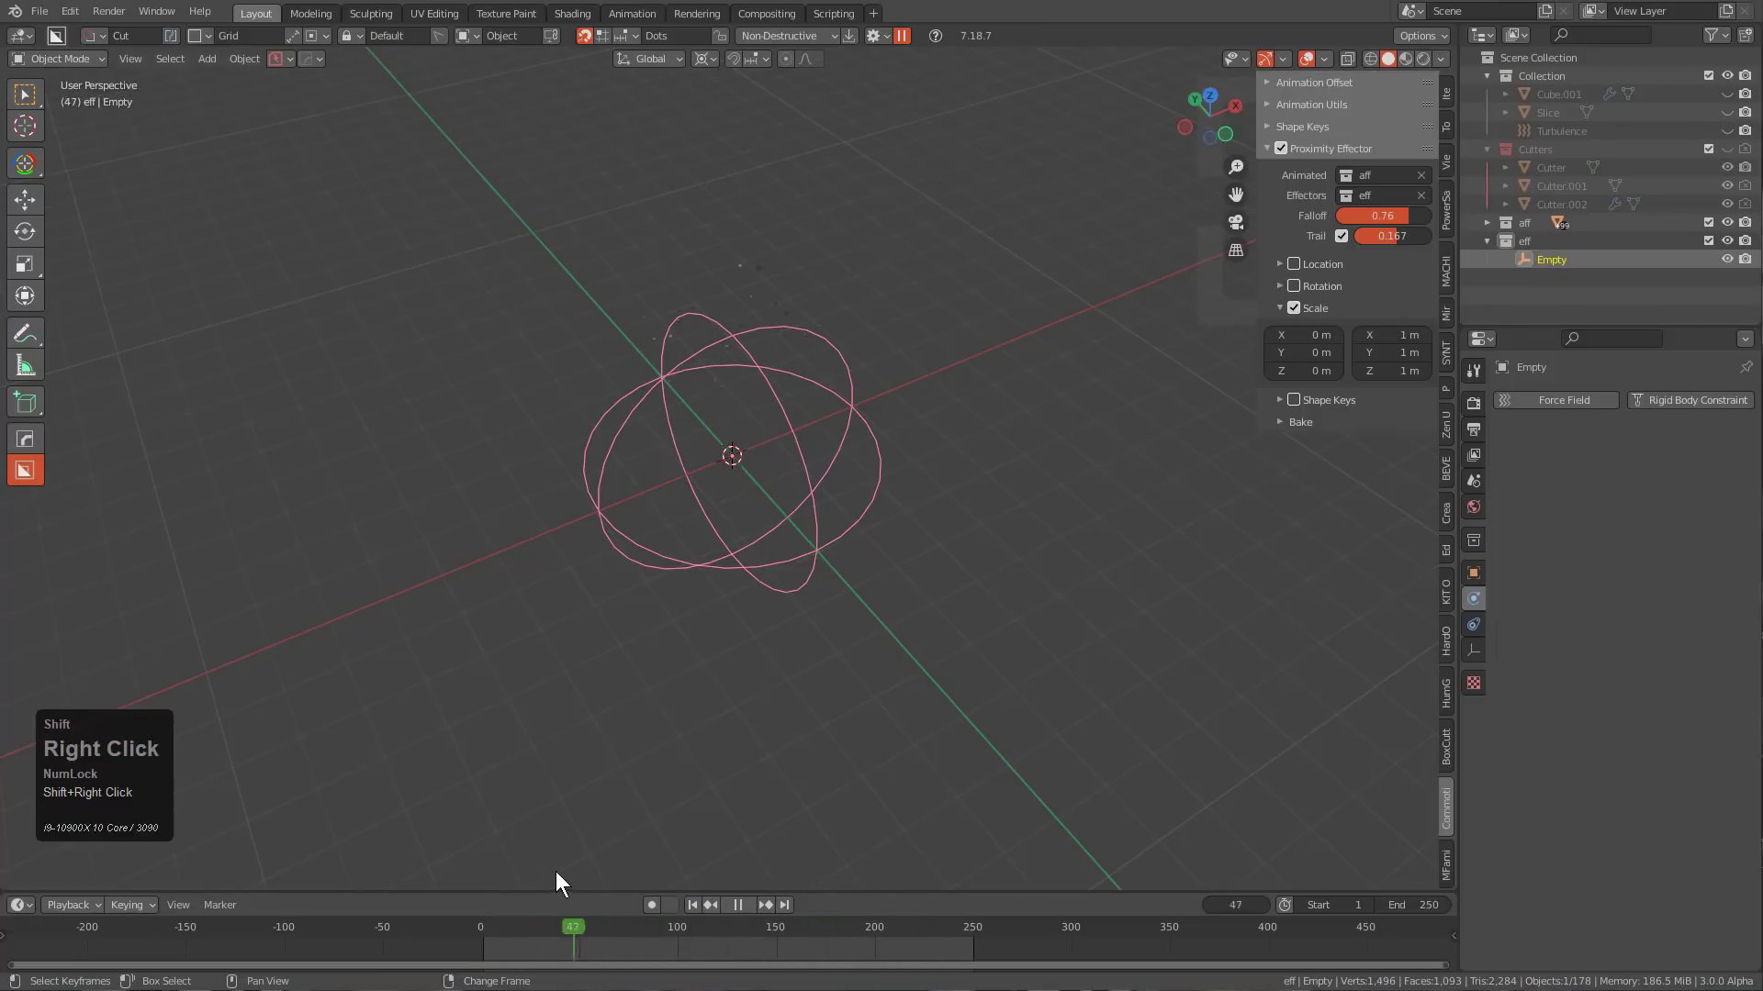
{"action": "mouse_move", "coordinate": [661, 859]}
{"action": "right_mouse_down", "text": "shift"}
{"action": "mouse_move", "coordinate": [745, 855]}
{"action": "mouse_move", "coordinate": [611, 850]}
{"action": "mouse_move", "coordinate": [632, 847]}
{"action": "right_mouse_up", "text": "shift"}
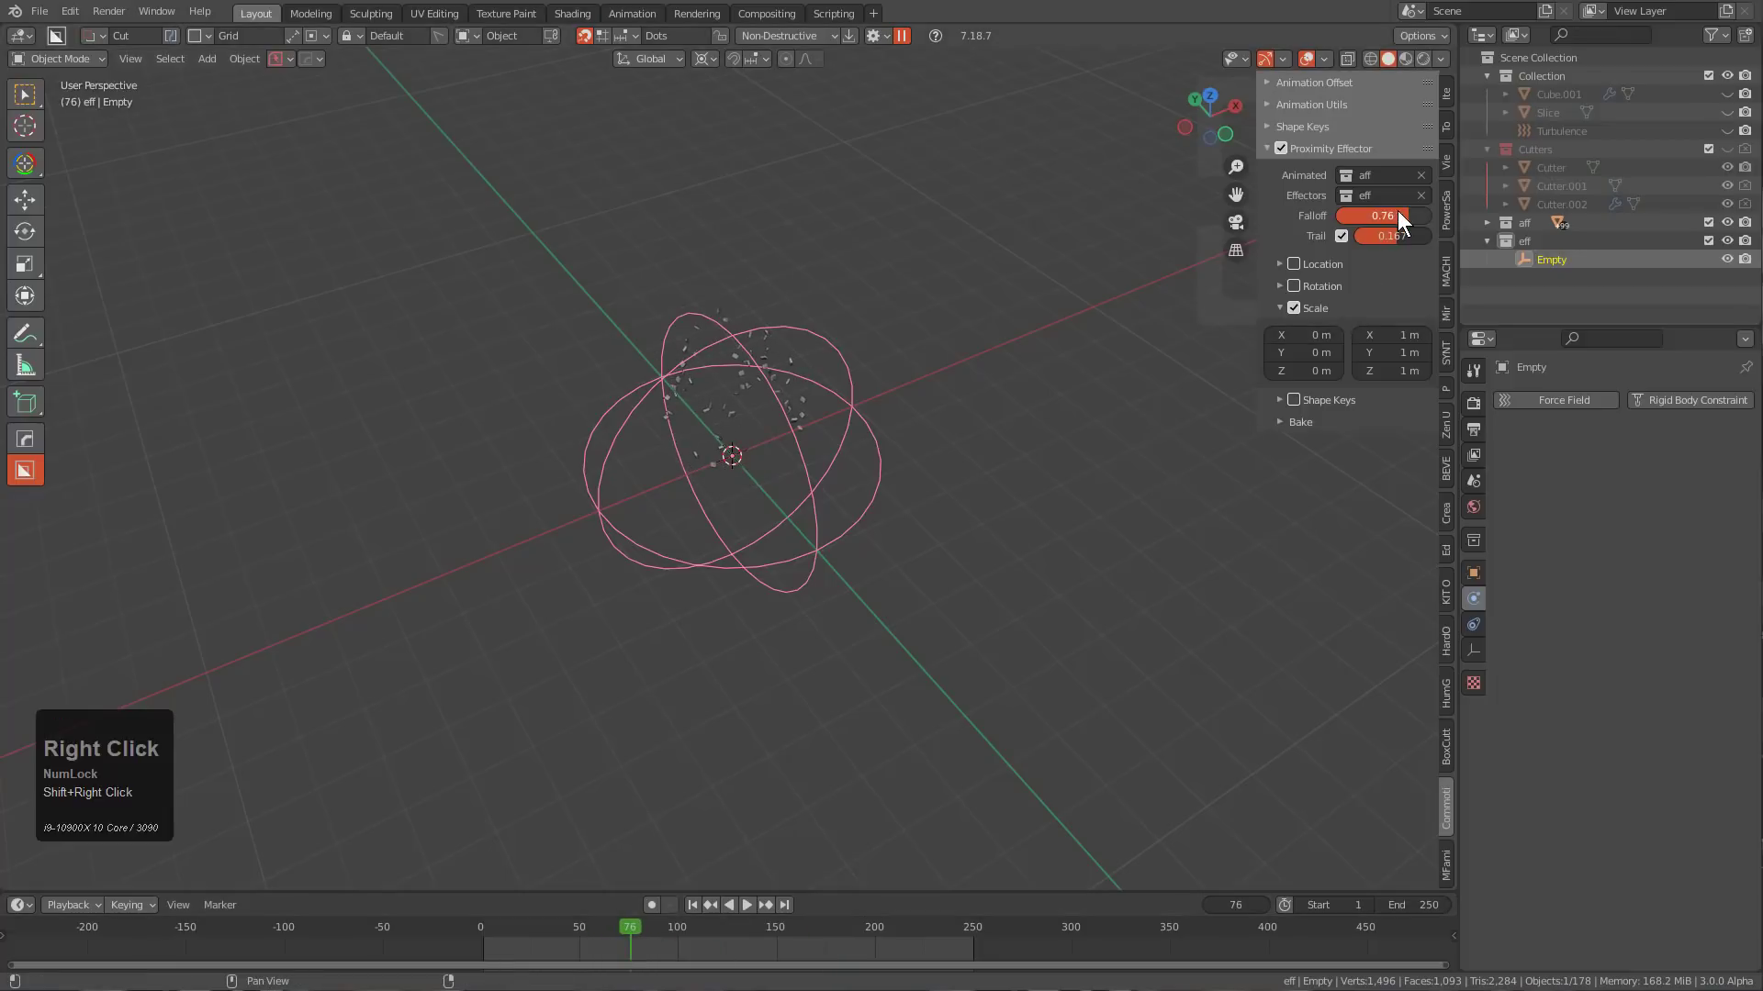
Set the effector falloff to 0.80 and the Trail value to 0.234, checking the blocks around frame 73.
{"action": "left_click_drag", "start_coordinate": [1398, 214], "coordinate": [1420, 214]}
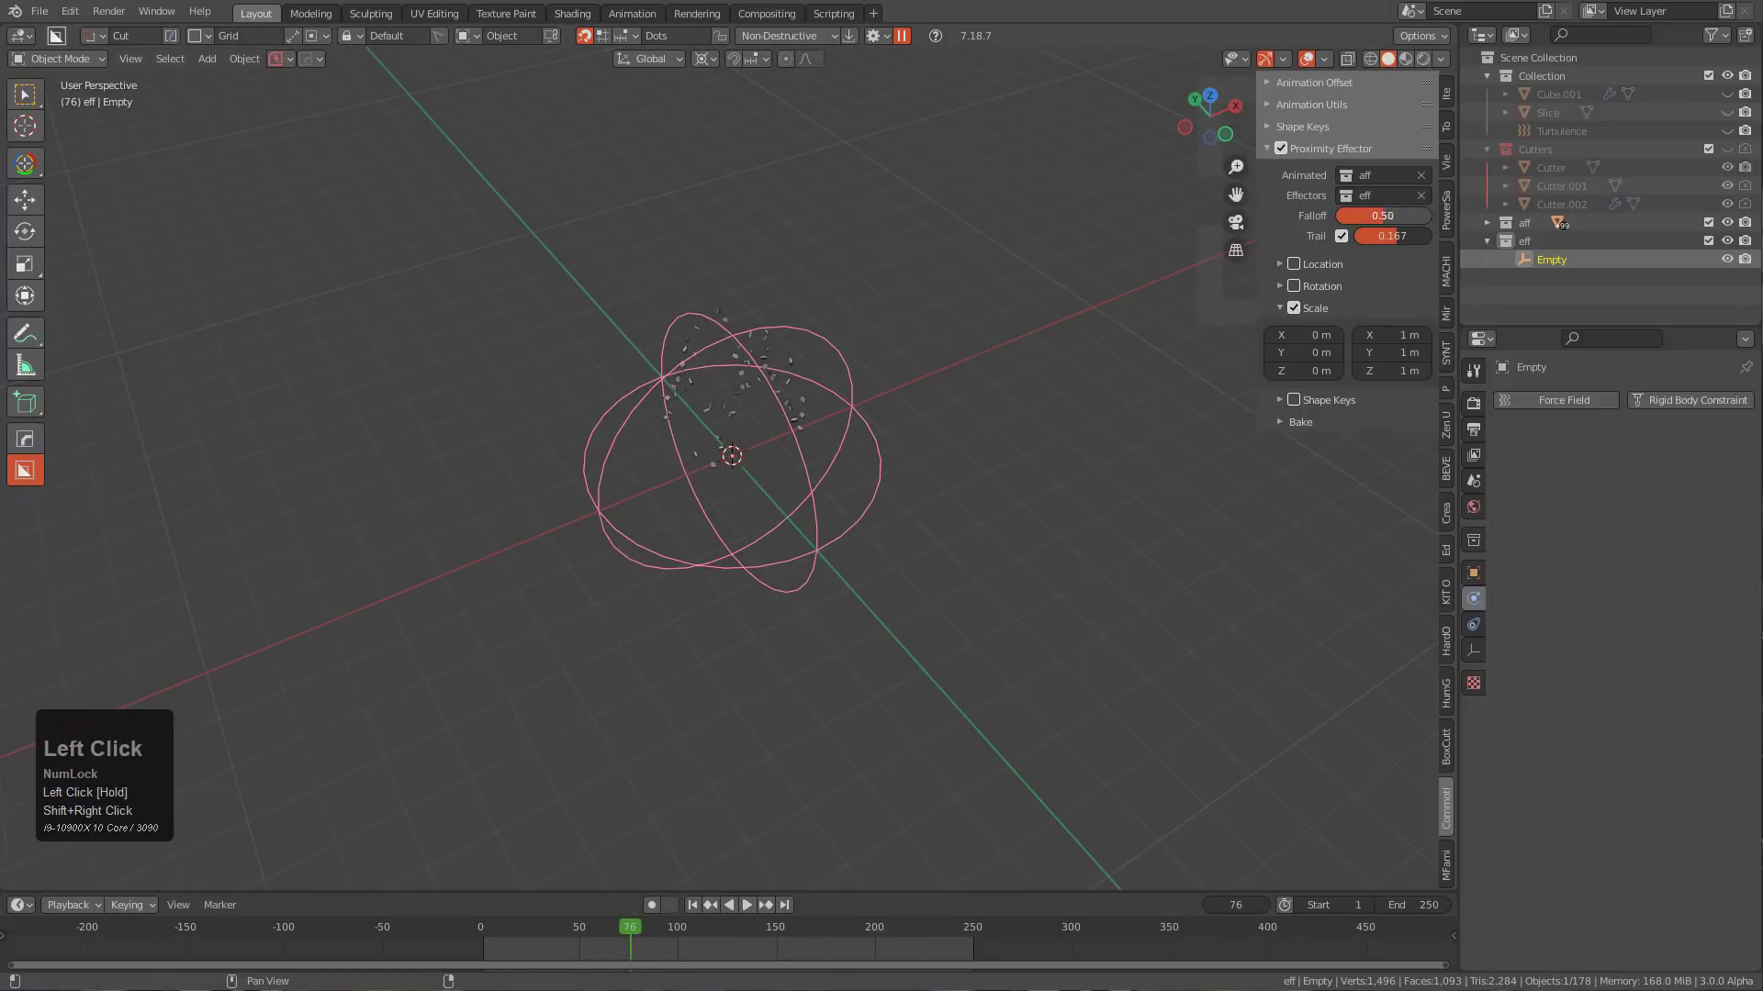
{"action": "right_click_drag", "start_coordinate": [739, 923], "coordinate": [625, 919], "text": "shift"}
{"action": "middle_click_drag", "start_coordinate": [832, 280], "coordinate": [847, 465]}
{"action": "left_click_drag", "start_coordinate": [1399, 237], "coordinate": [1417, 237]}
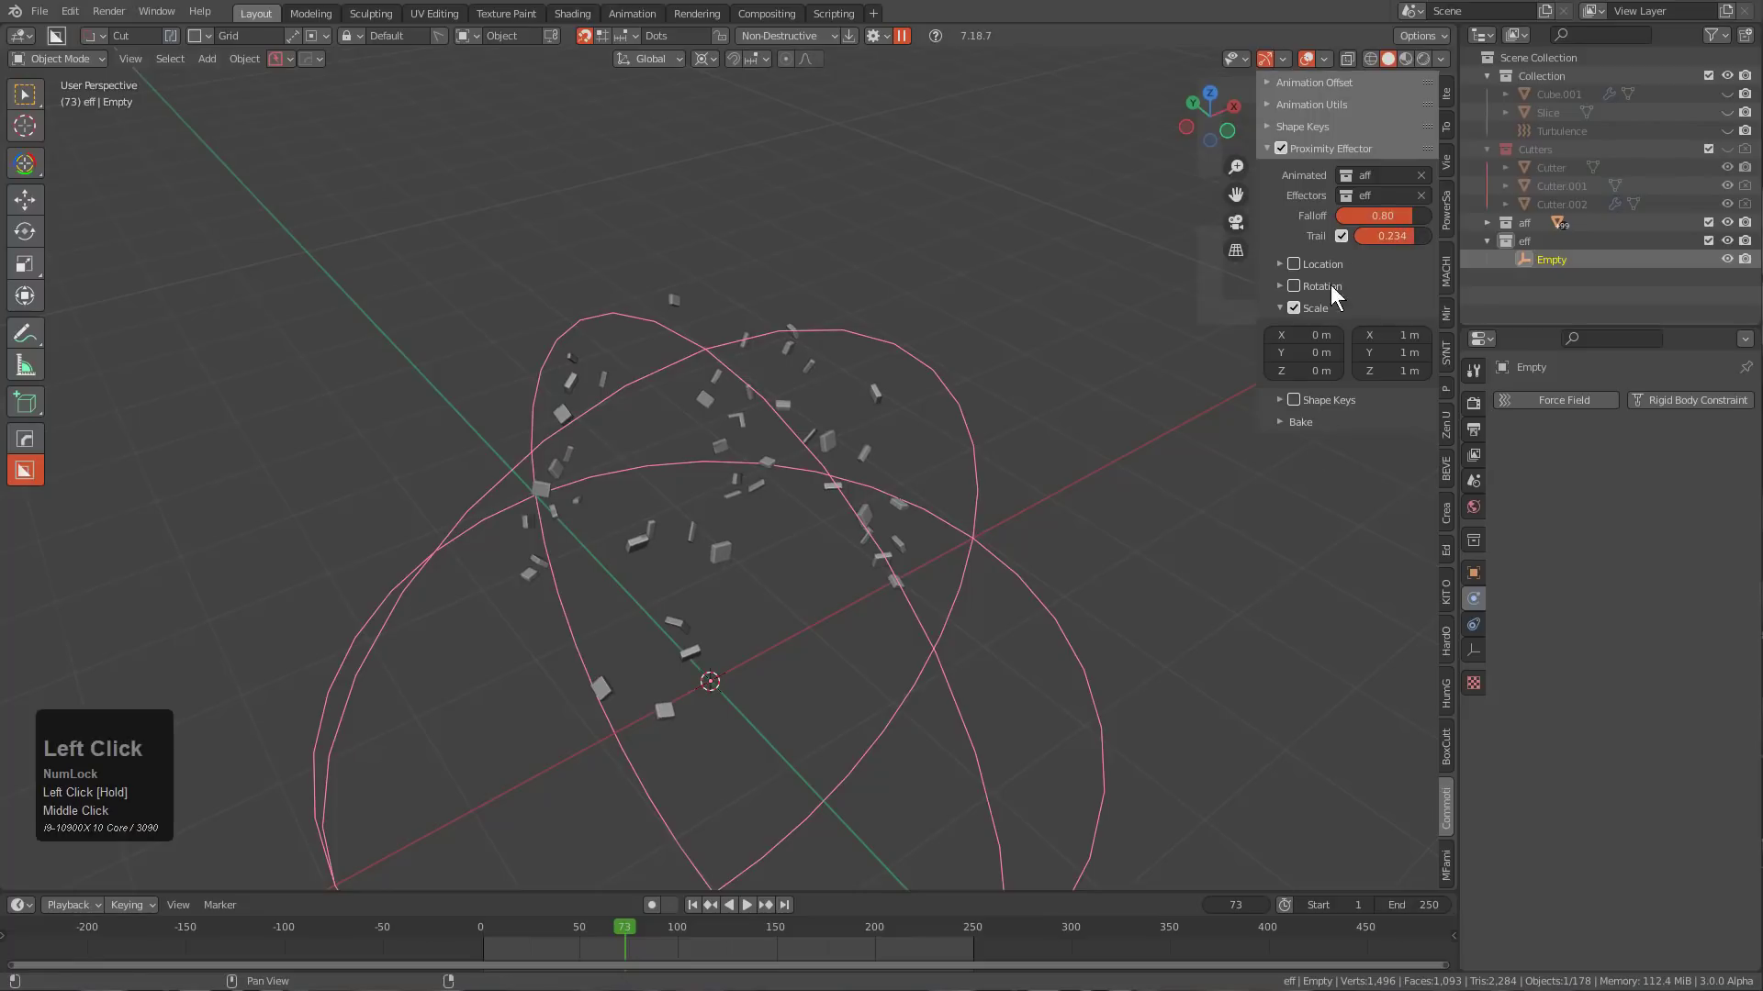
Turn off the effector's Trail option and scrub to frame 101 to compare the block scaling.
{"action": "left_click", "coordinate": [1342, 235]}
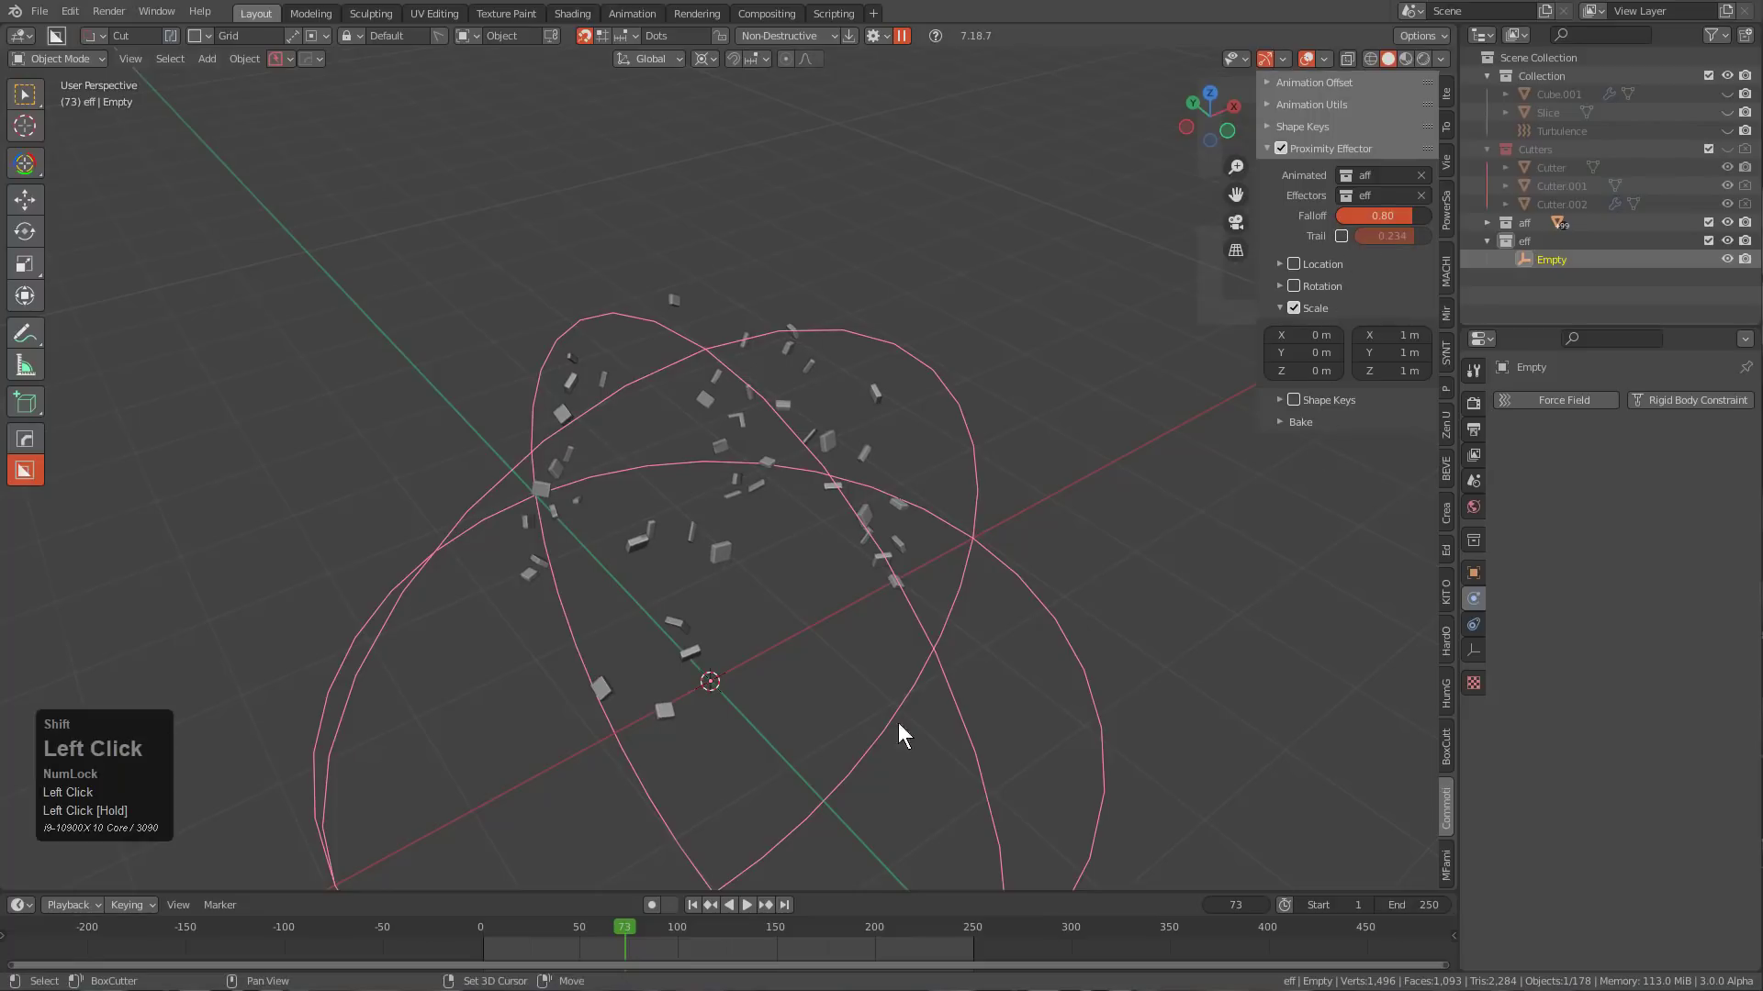
{"action": "right_click_drag", "start_coordinate": [742, 953], "coordinate": [679, 941]}
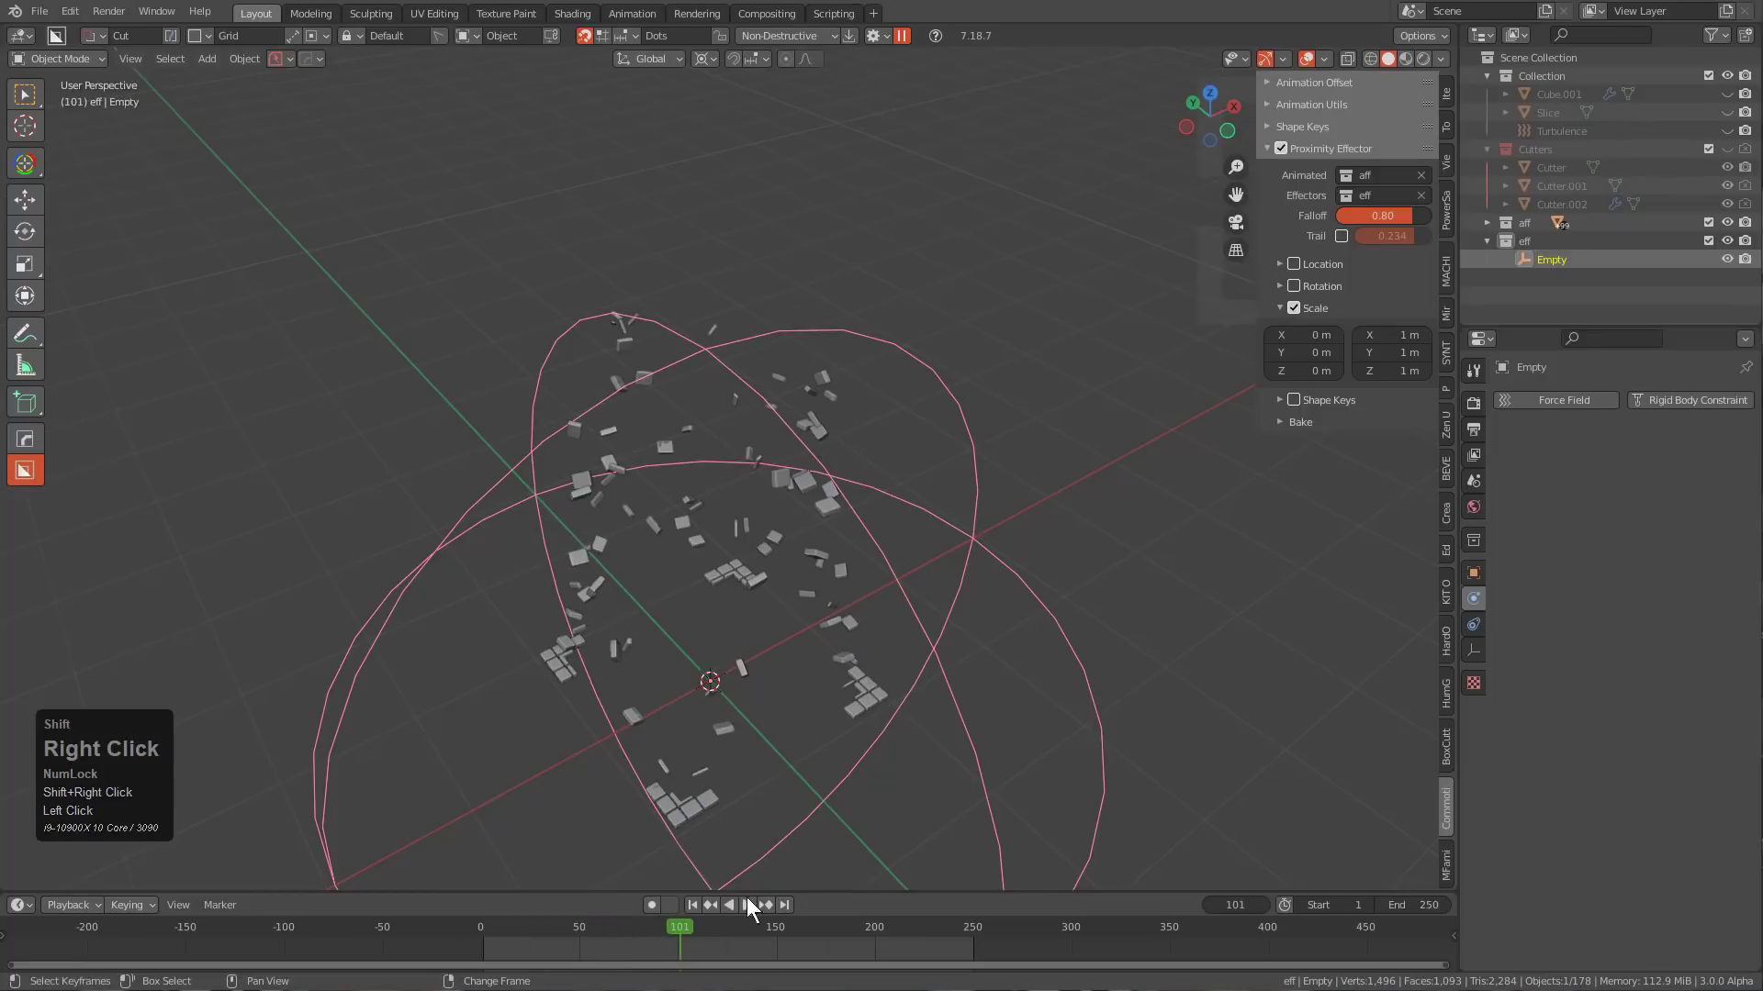
Turn the effector's Trail option back on and scrub to frame 80 to check the block scaling.
{"action": "left_click", "coordinate": [1341, 236]}
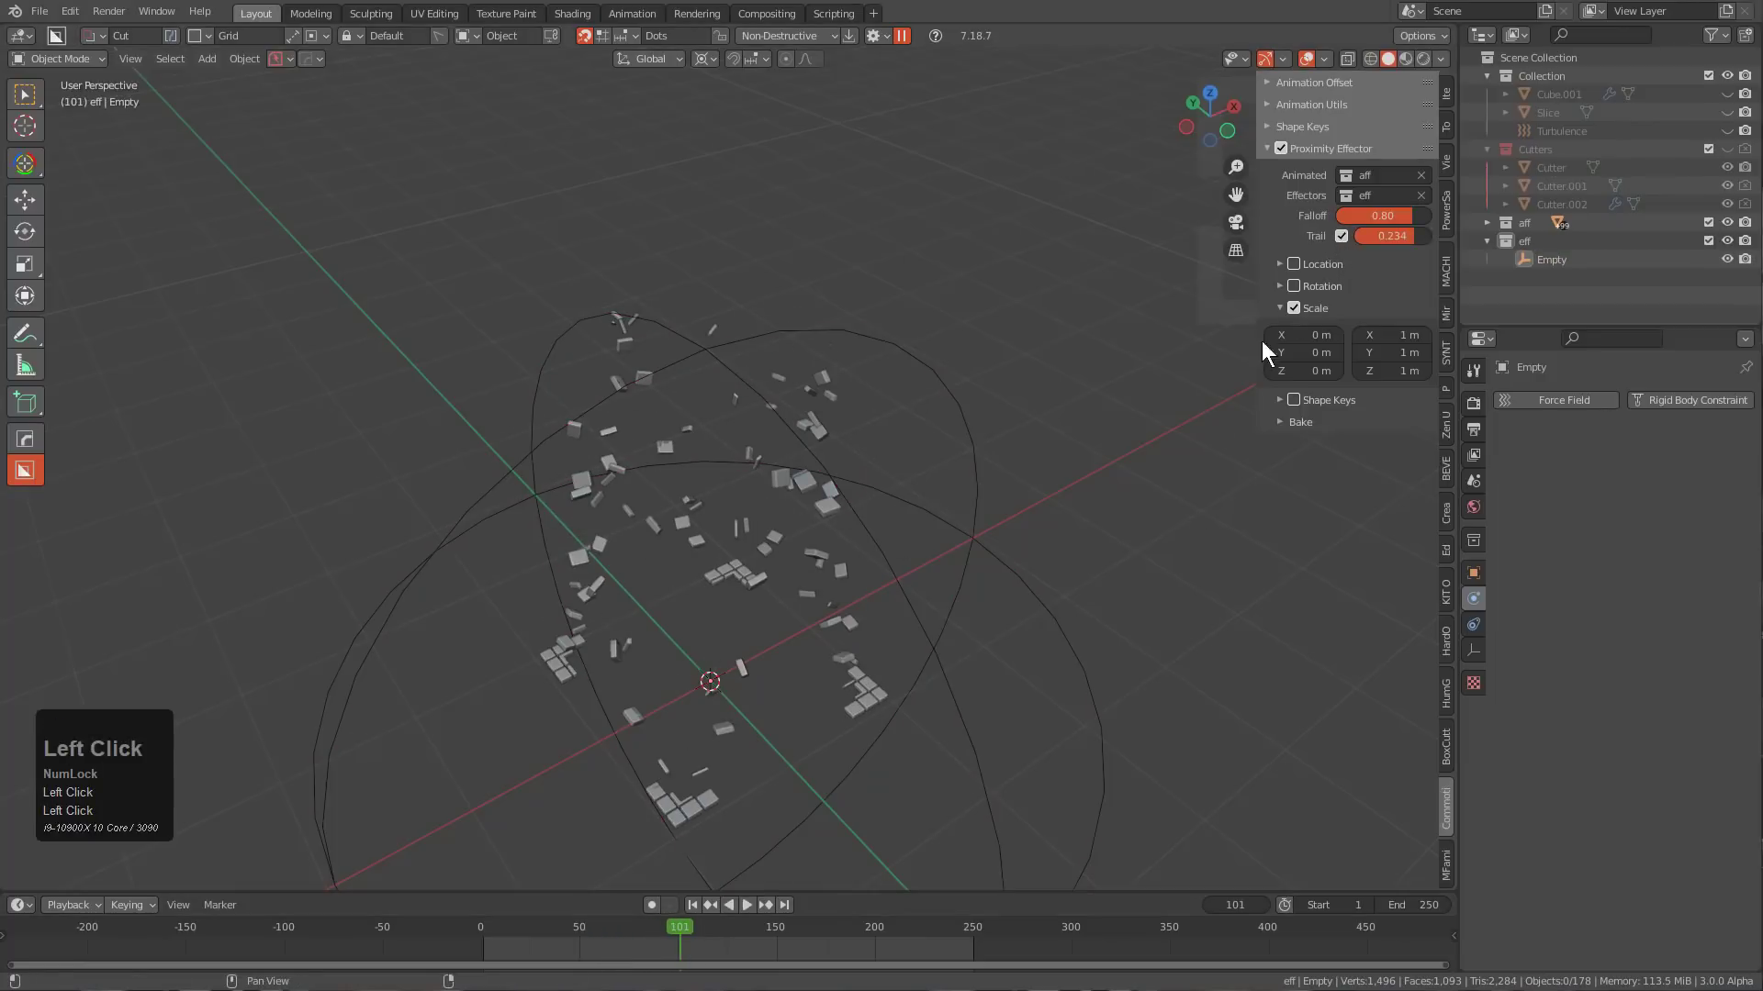
{"action": "key", "text": "ctrl+shift+space"}
{"action": "mouse_move", "coordinate": [634, 954]}
{"action": "right_mouse_down"}
{"action": "mouse_move", "coordinate": [577, 950]}
{"action": "mouse_move", "coordinate": [814, 950]}
{"action": "mouse_move", "coordinate": [598, 943]}
{"action": "mouse_move", "coordinate": [639, 931]}
{"action": "right_mouse_up"}
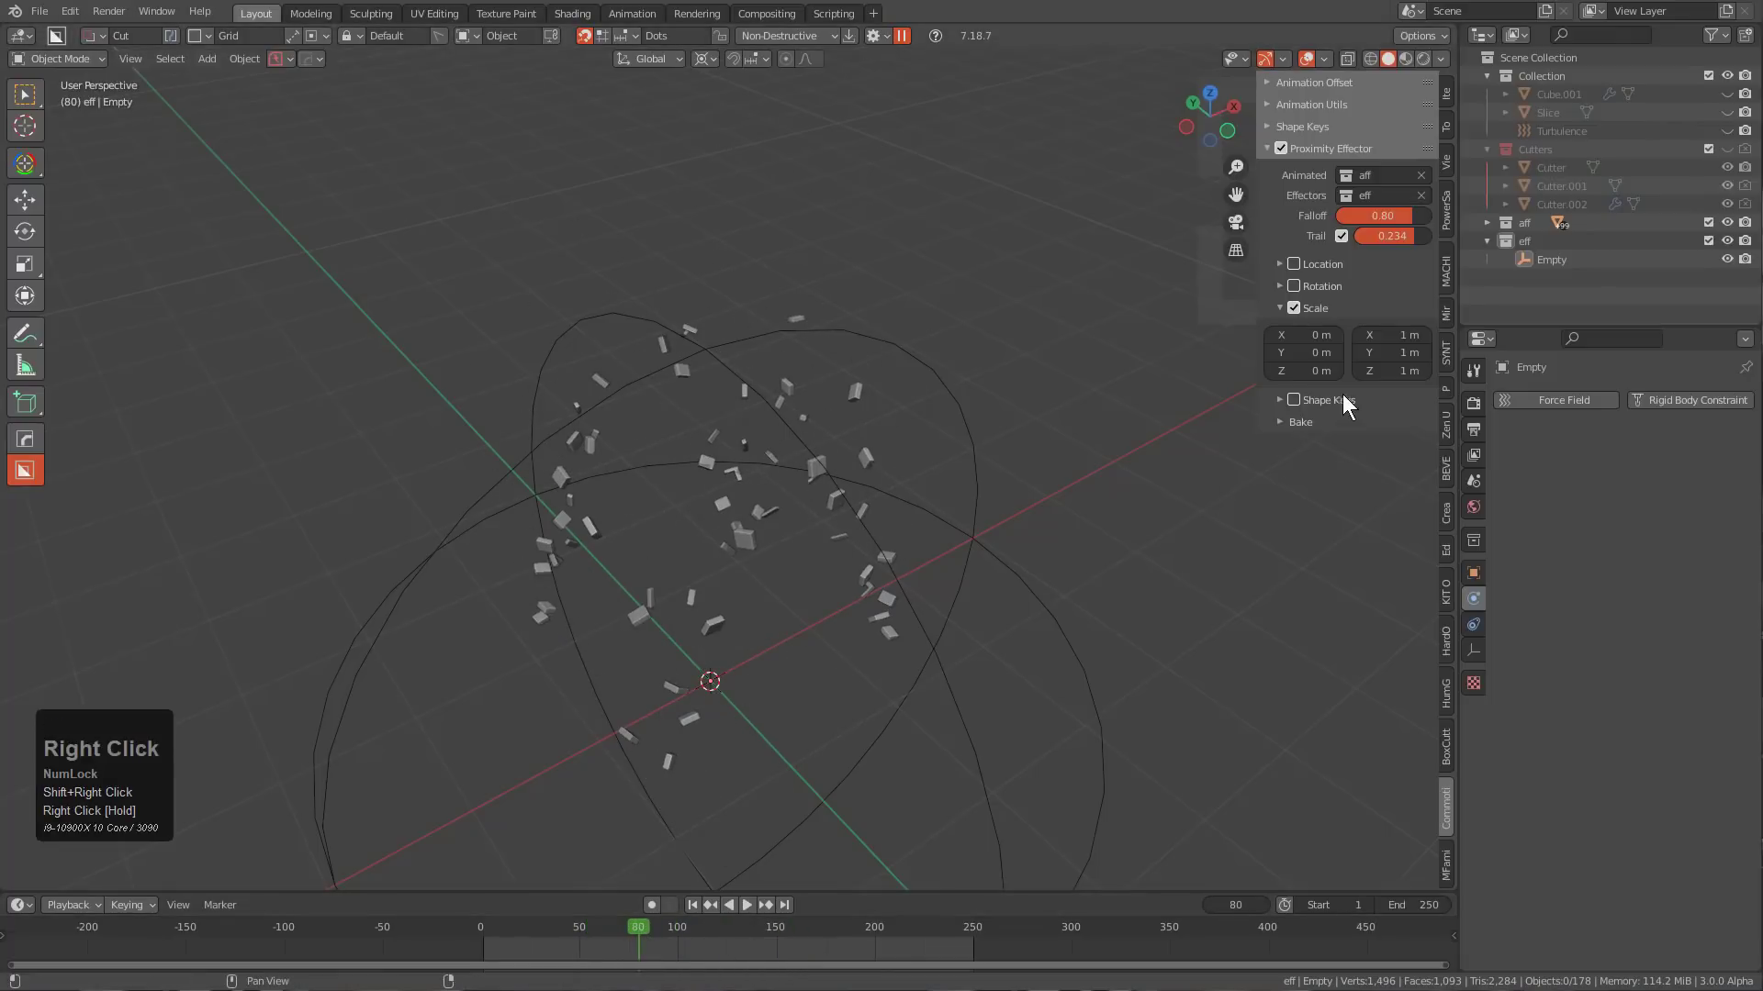
Bake the proximity effector animation with all objects selected, and disable the Proximity Effector.
{"action": "left_click", "coordinate": [1296, 422]}
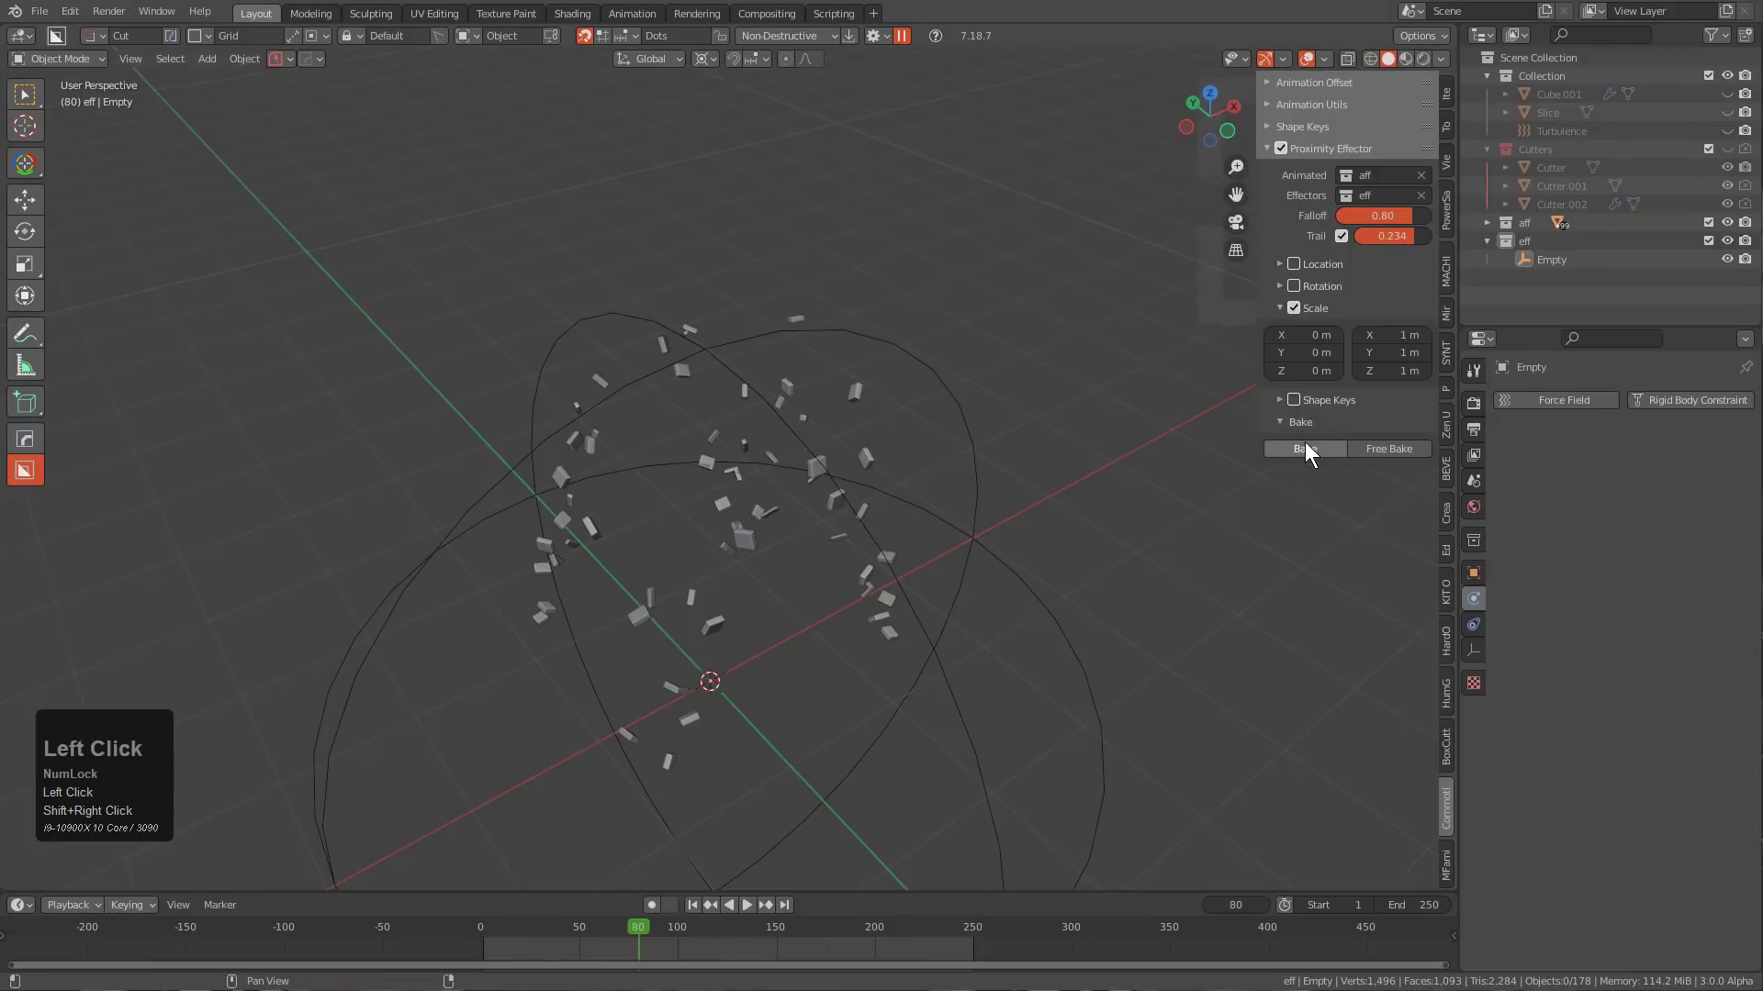
{"action": "key", "text": "a"}
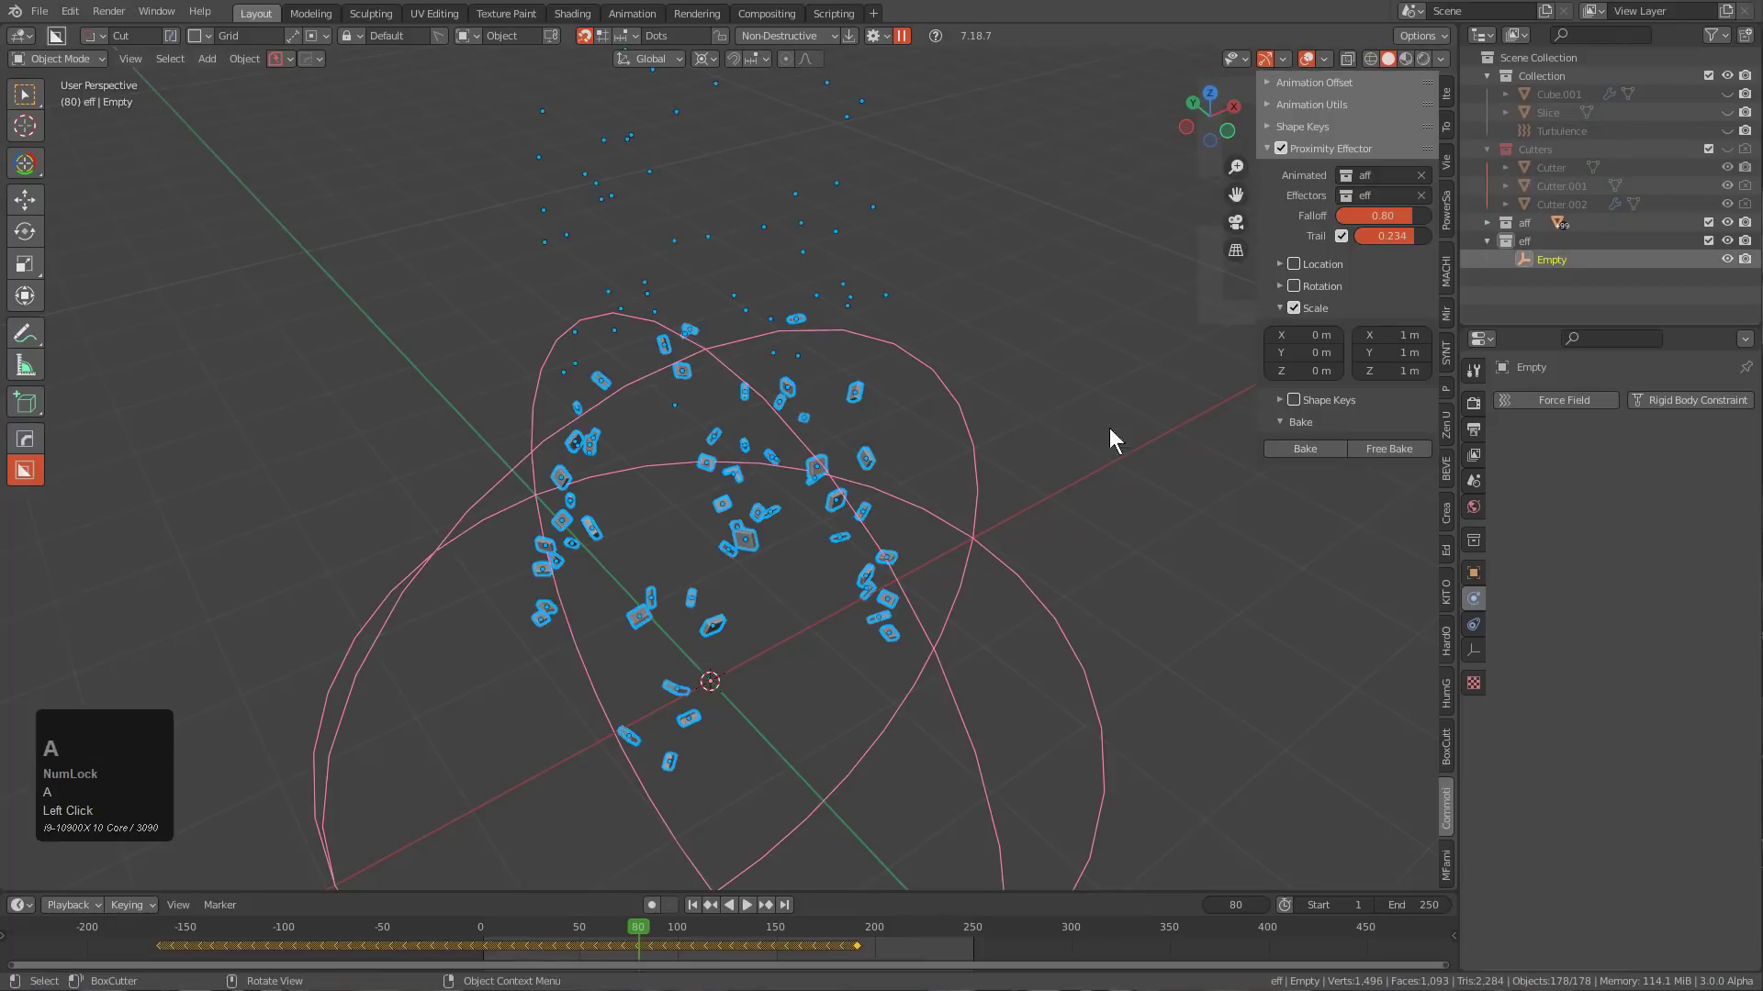
{"action": "left_click", "coordinate": [1303, 448]}
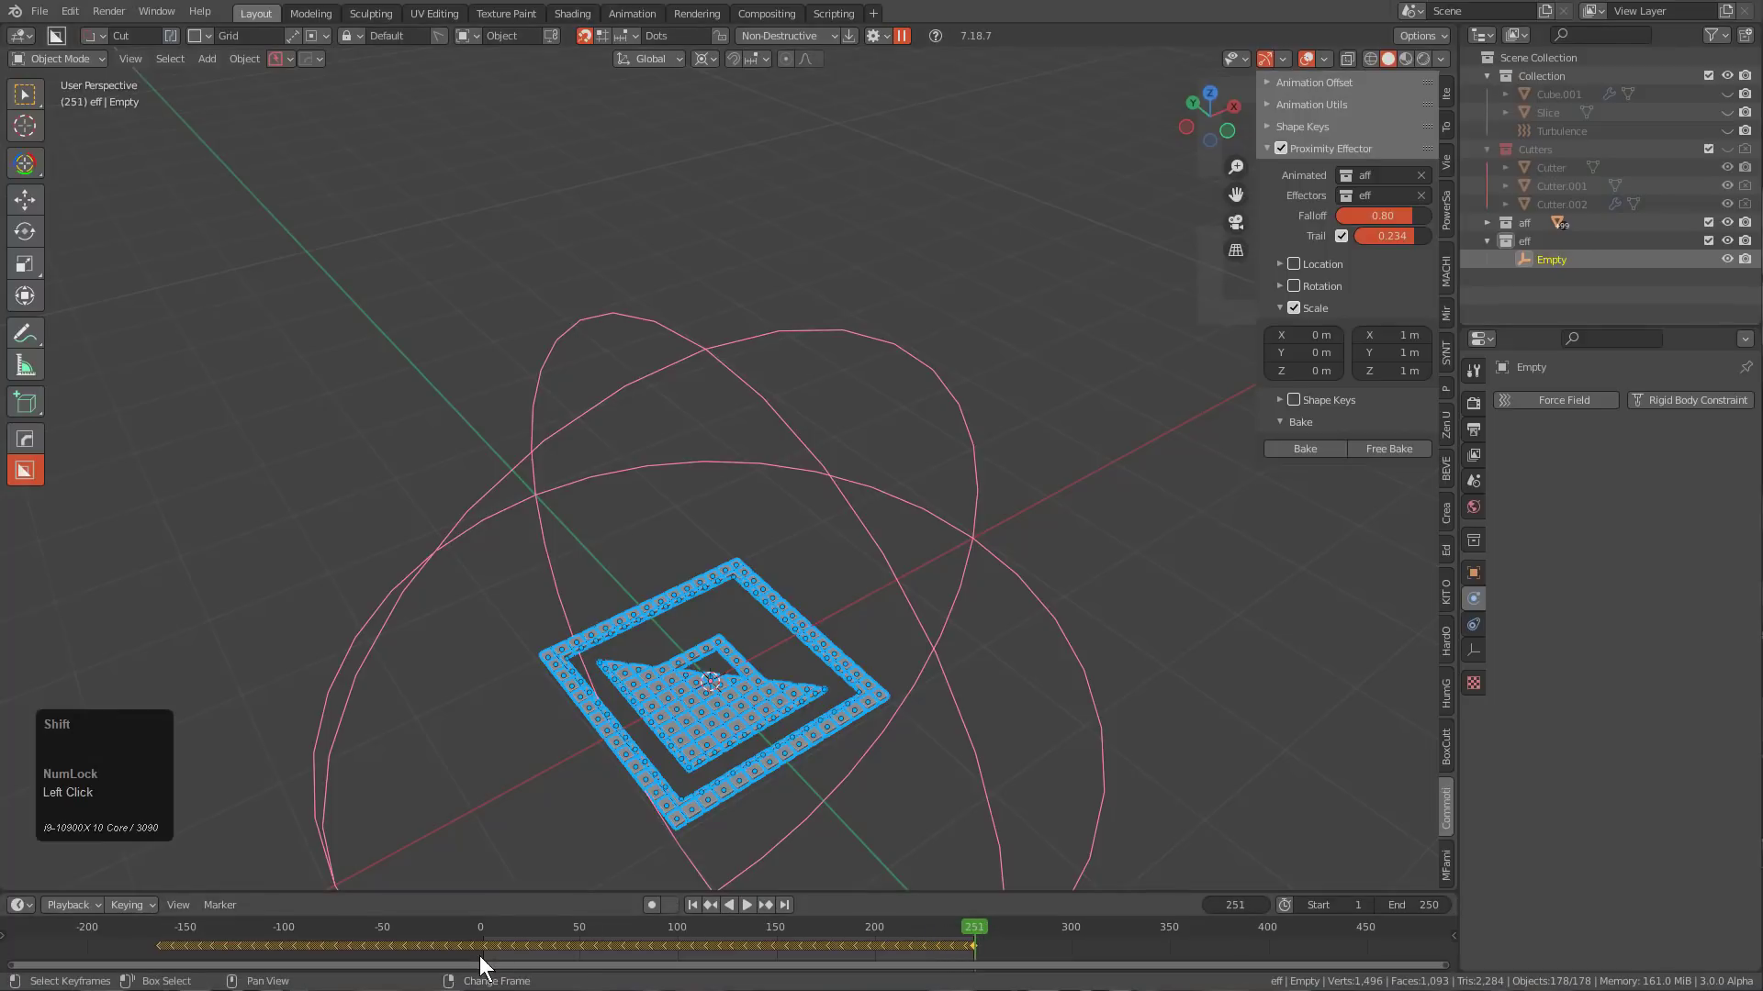
{"action": "left_click", "coordinate": [1282, 148]}
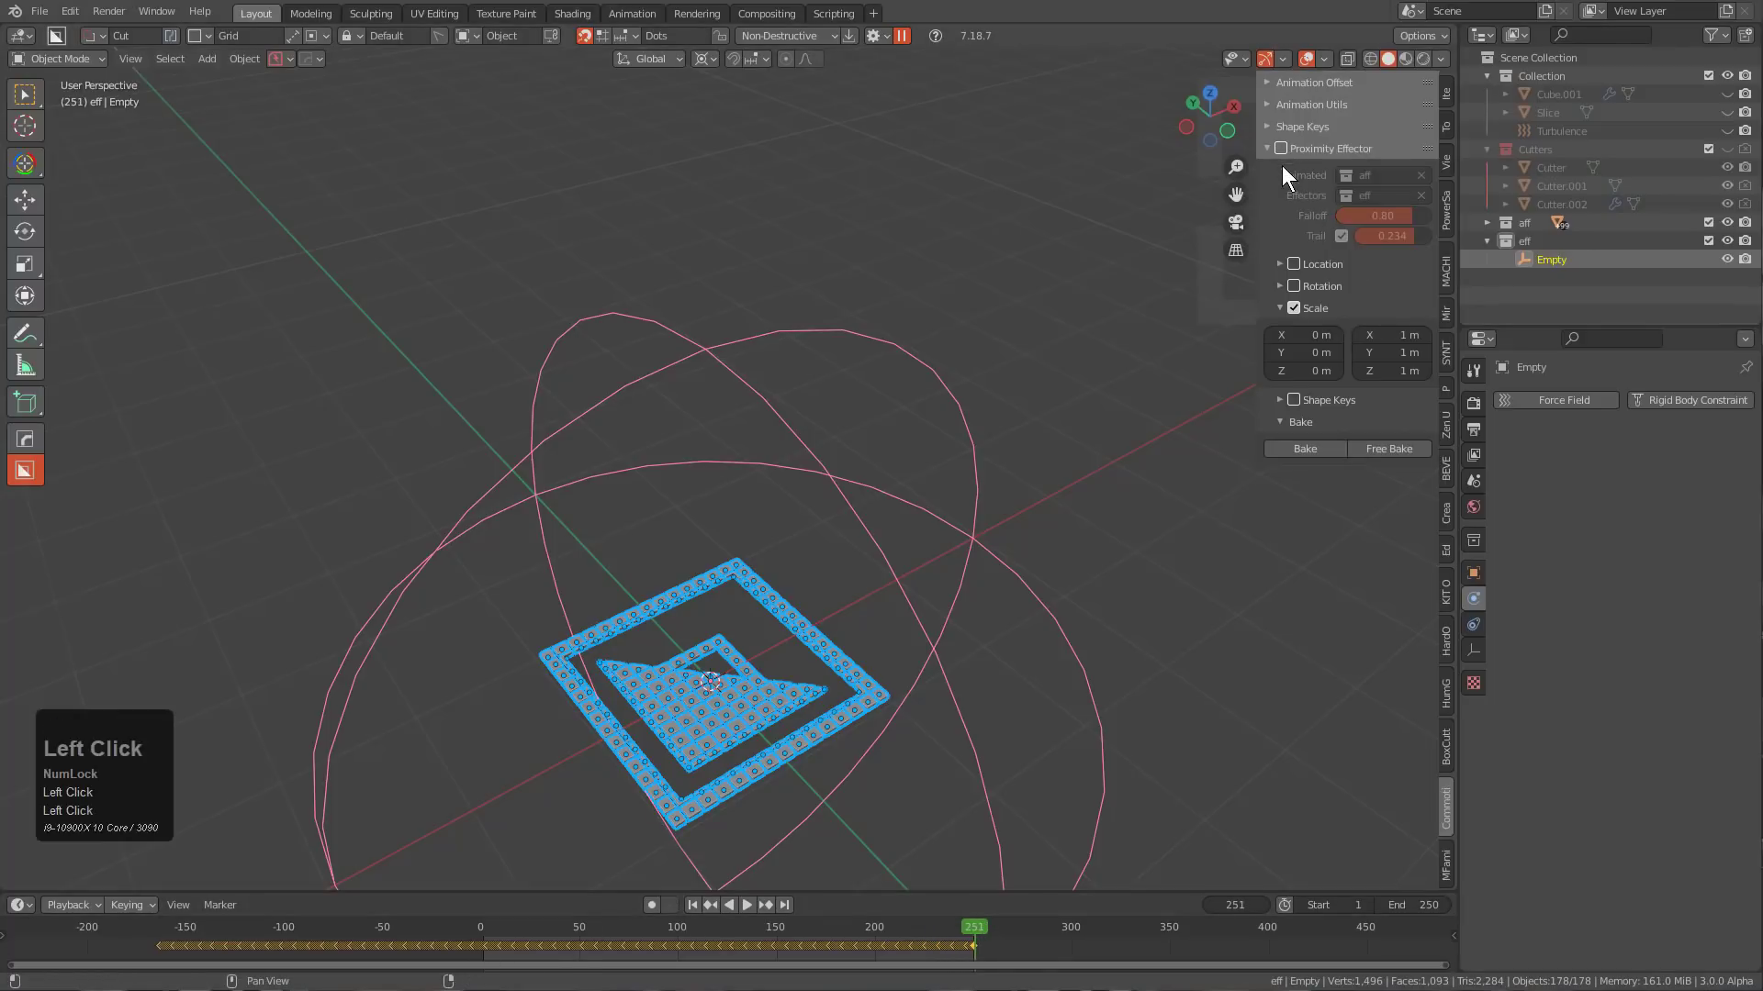
Delete the eff collection together with its Empty using Delete Hierarchy.
{"action": "left_click", "coordinate": [1525, 243]}
{"action": "right_click", "coordinate": [1526, 242]}
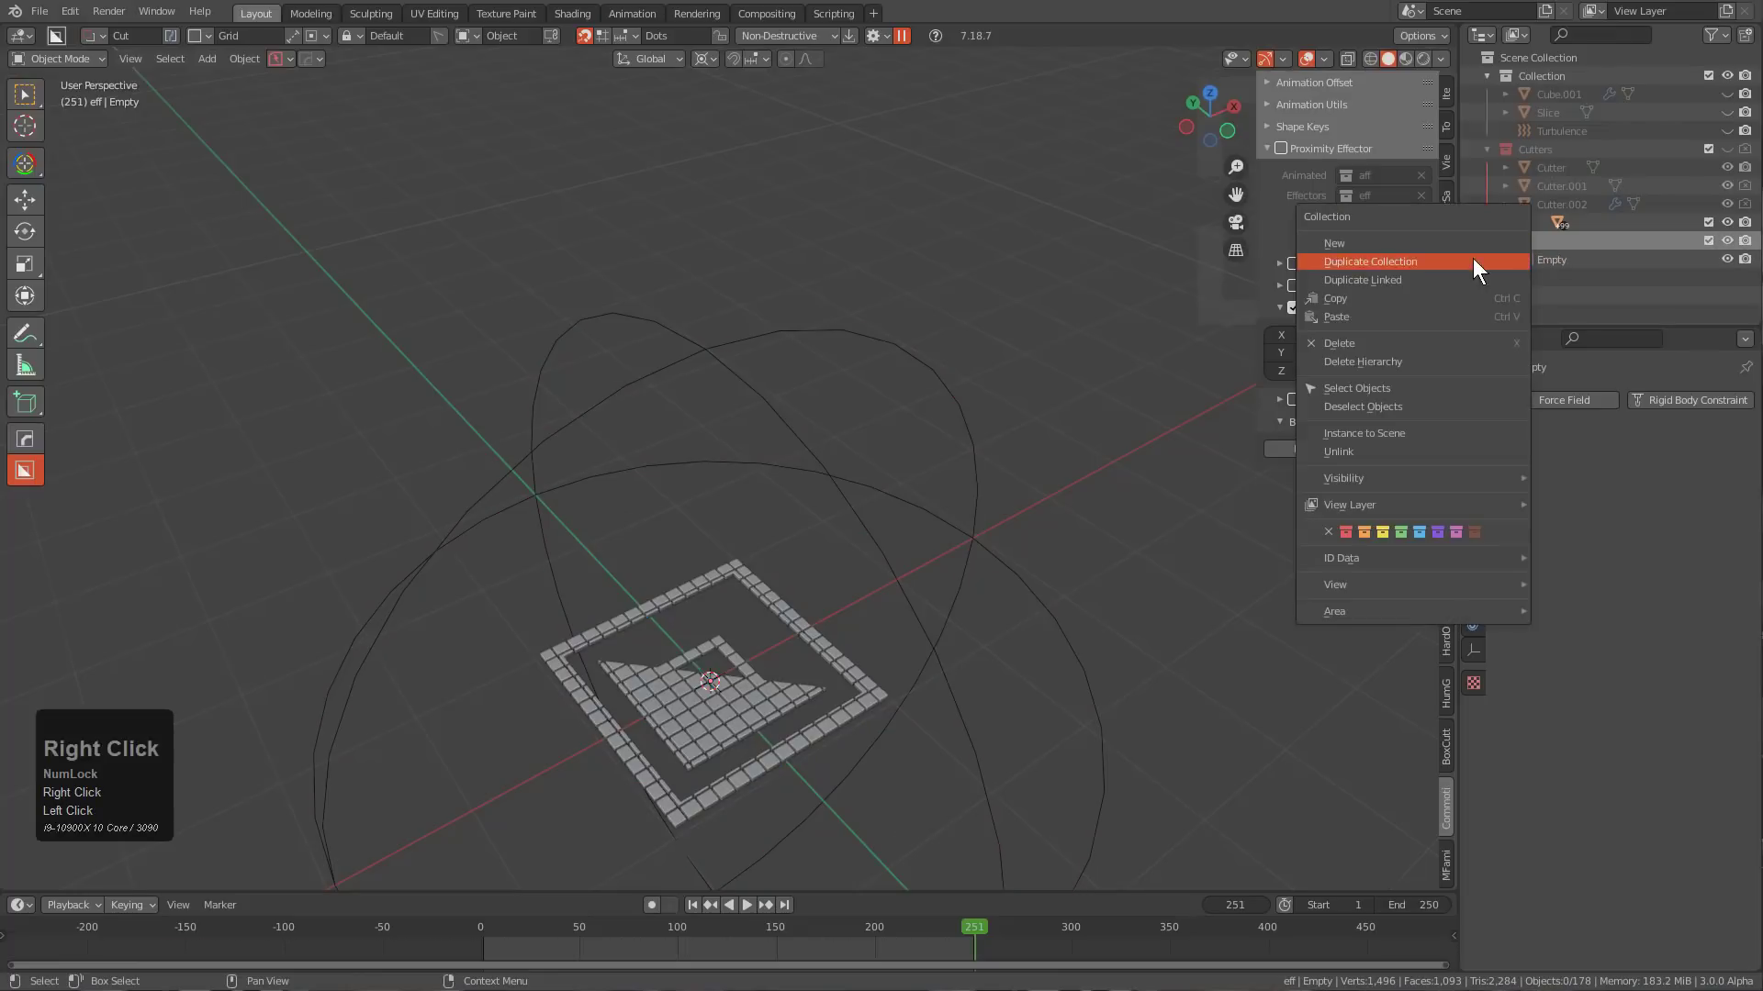
{"action": "left_click", "coordinate": [1396, 362]}
Move all the blocks from the aff collection into the existing collection named Collection.
{"action": "left_click", "coordinate": [1513, 221]}
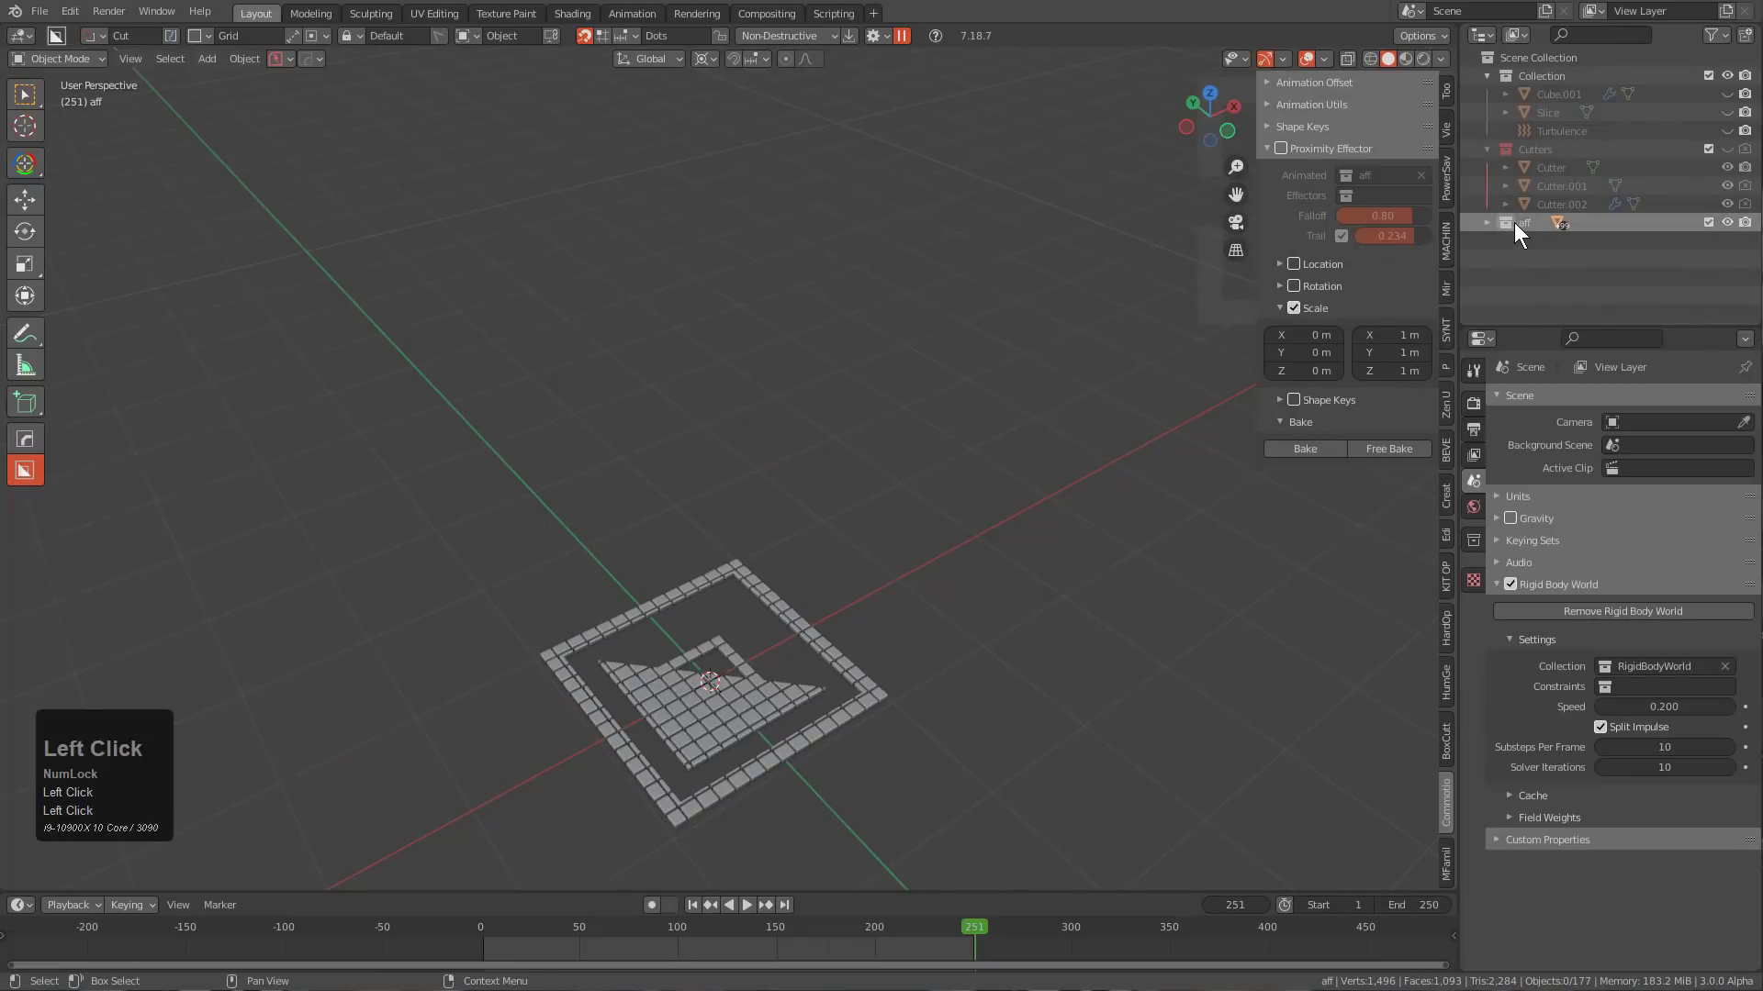
{"action": "key", "text": "a"}
{"action": "key", "text": "m"}
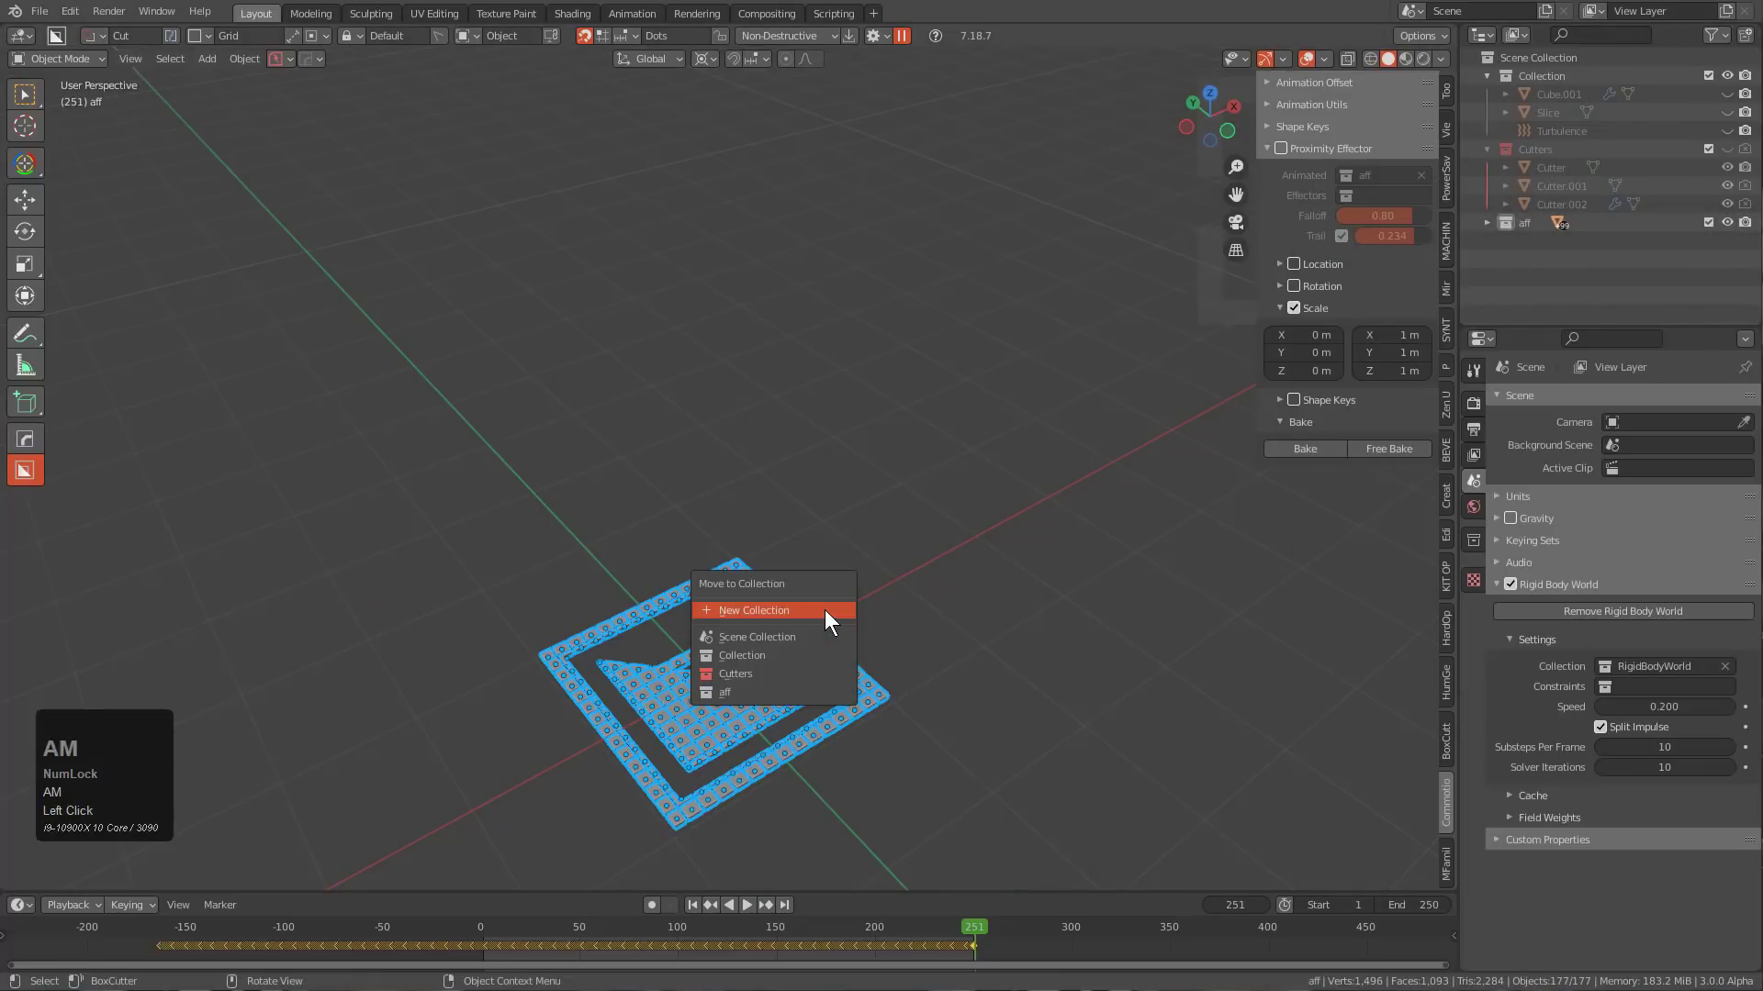
{"action": "left_click", "coordinate": [789, 655]}
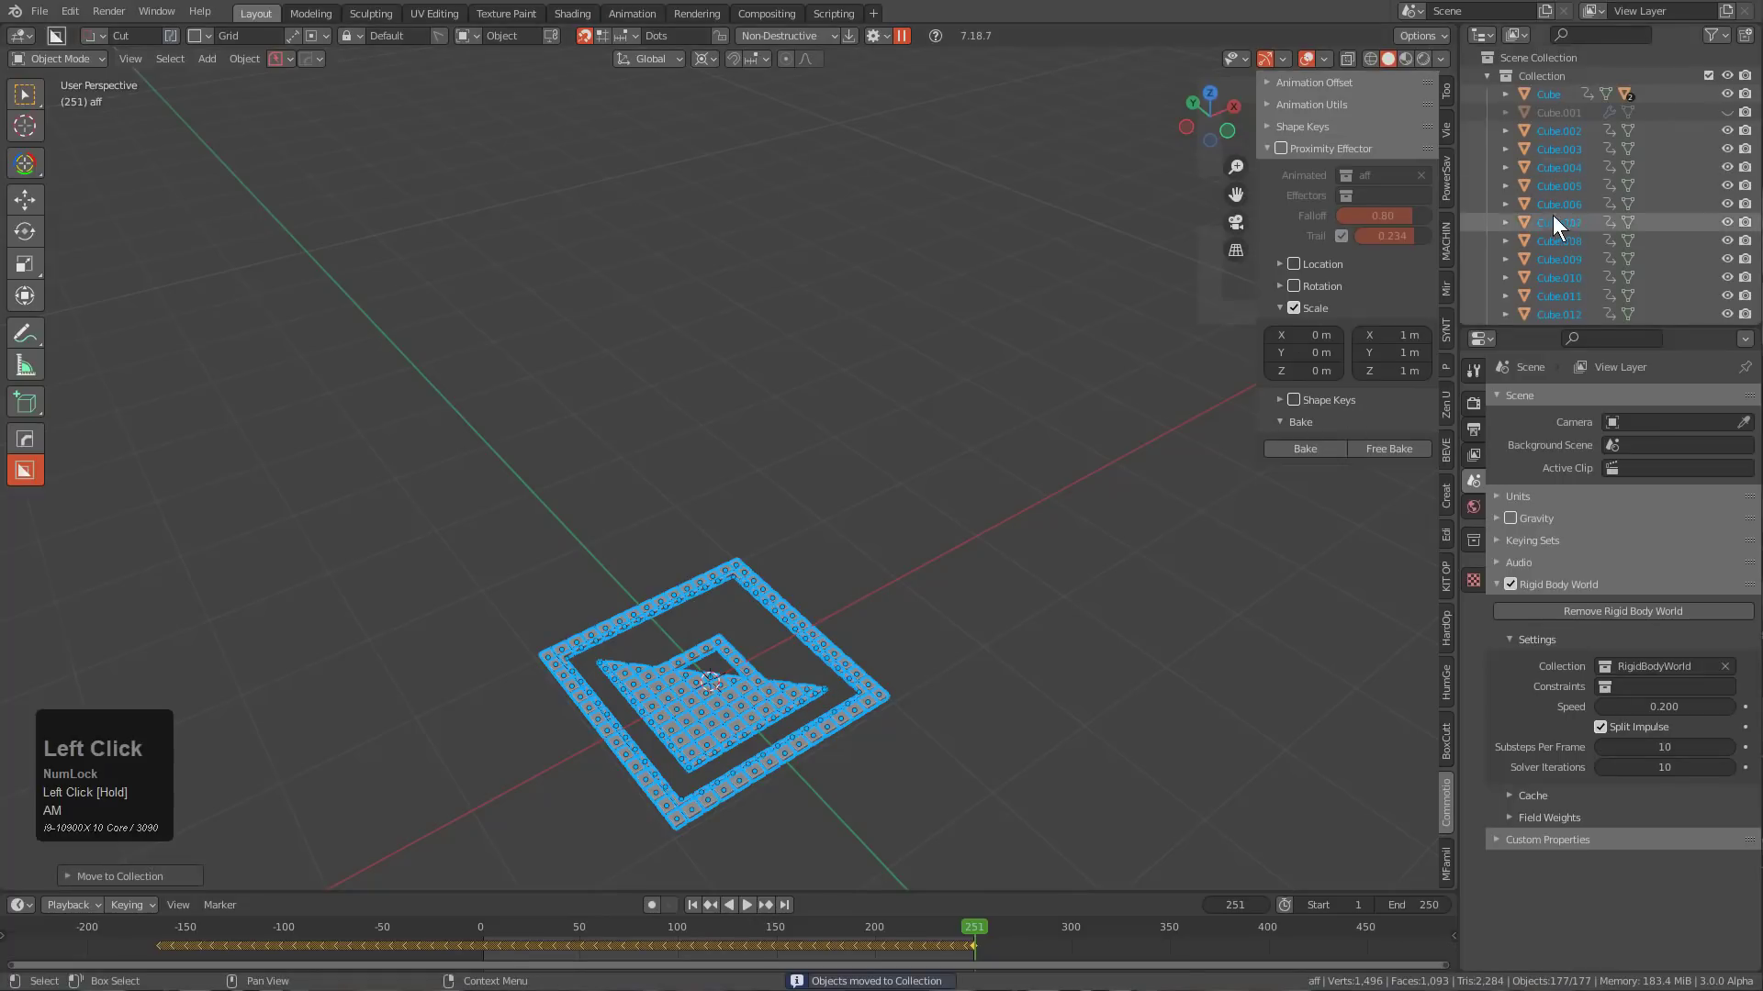
Delete the emptied aff collection with Delete Hierarchy.
{"action": "scroll", "coordinate": [1553, 215], "scroll_direction": "down", "scroll_amount": 3}
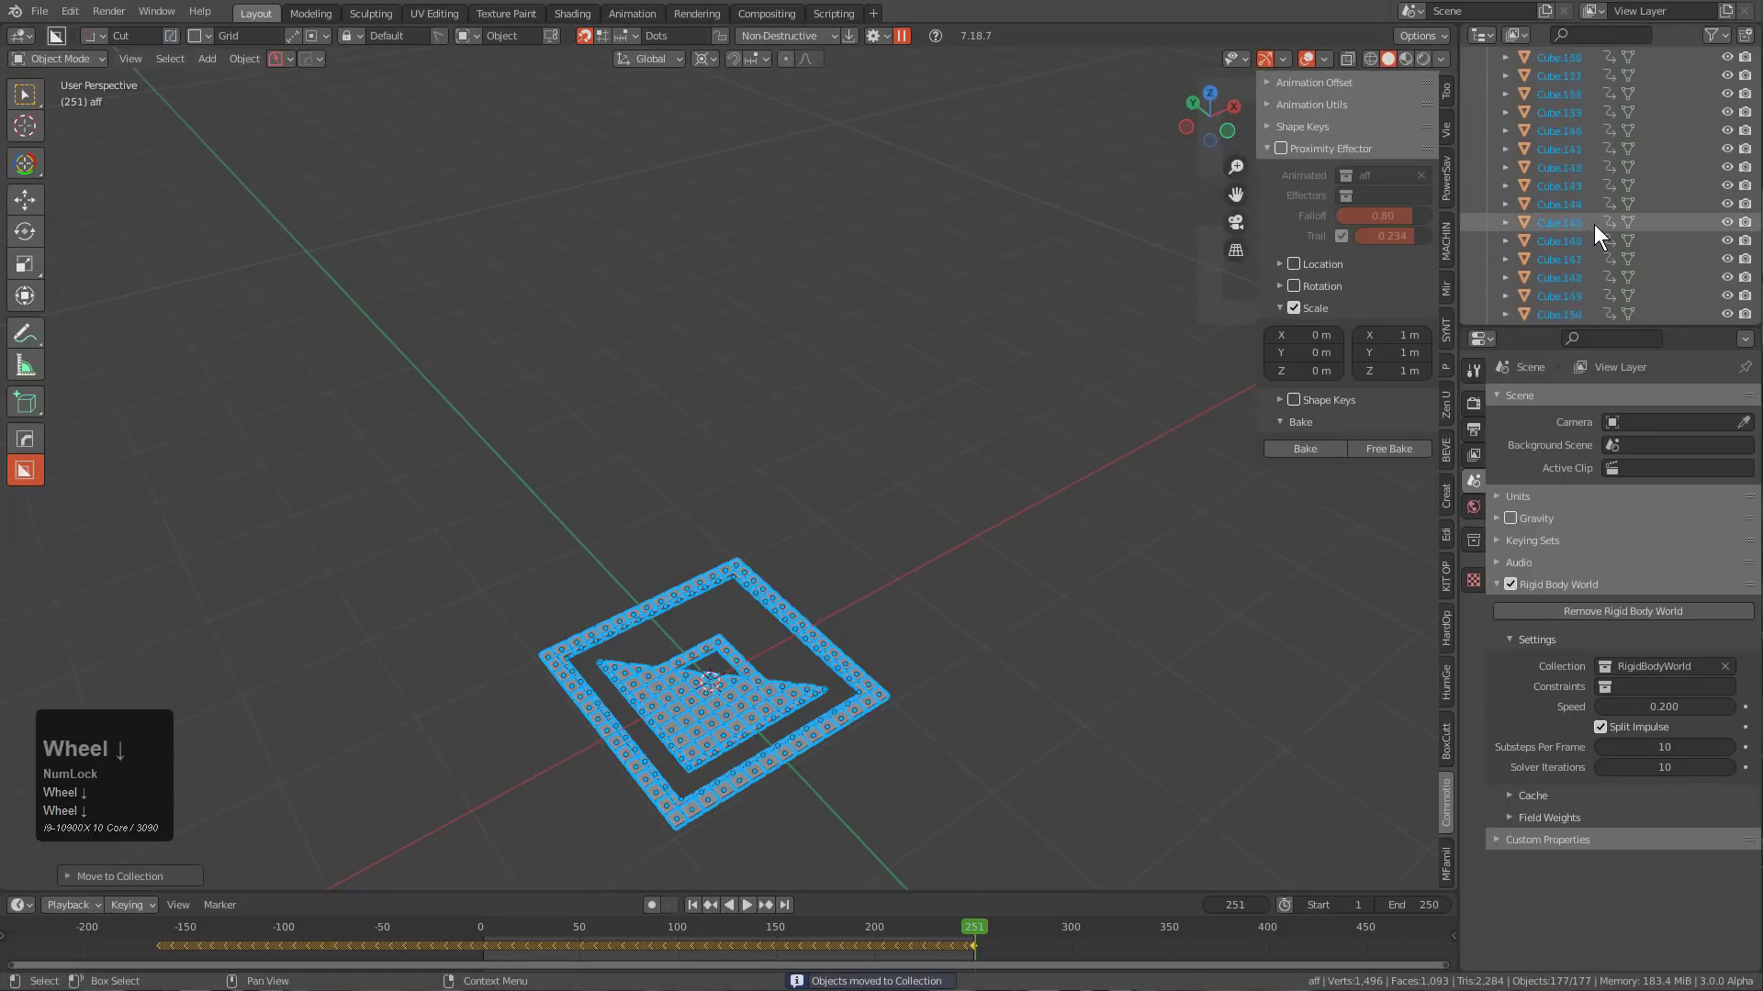
{"action": "scroll", "coordinate": [1594, 225], "scroll_direction": "down", "scroll_amount": 15}
{"action": "right_click", "coordinate": [1526, 309]}
{"action": "left_click", "coordinate": [1484, 319]}
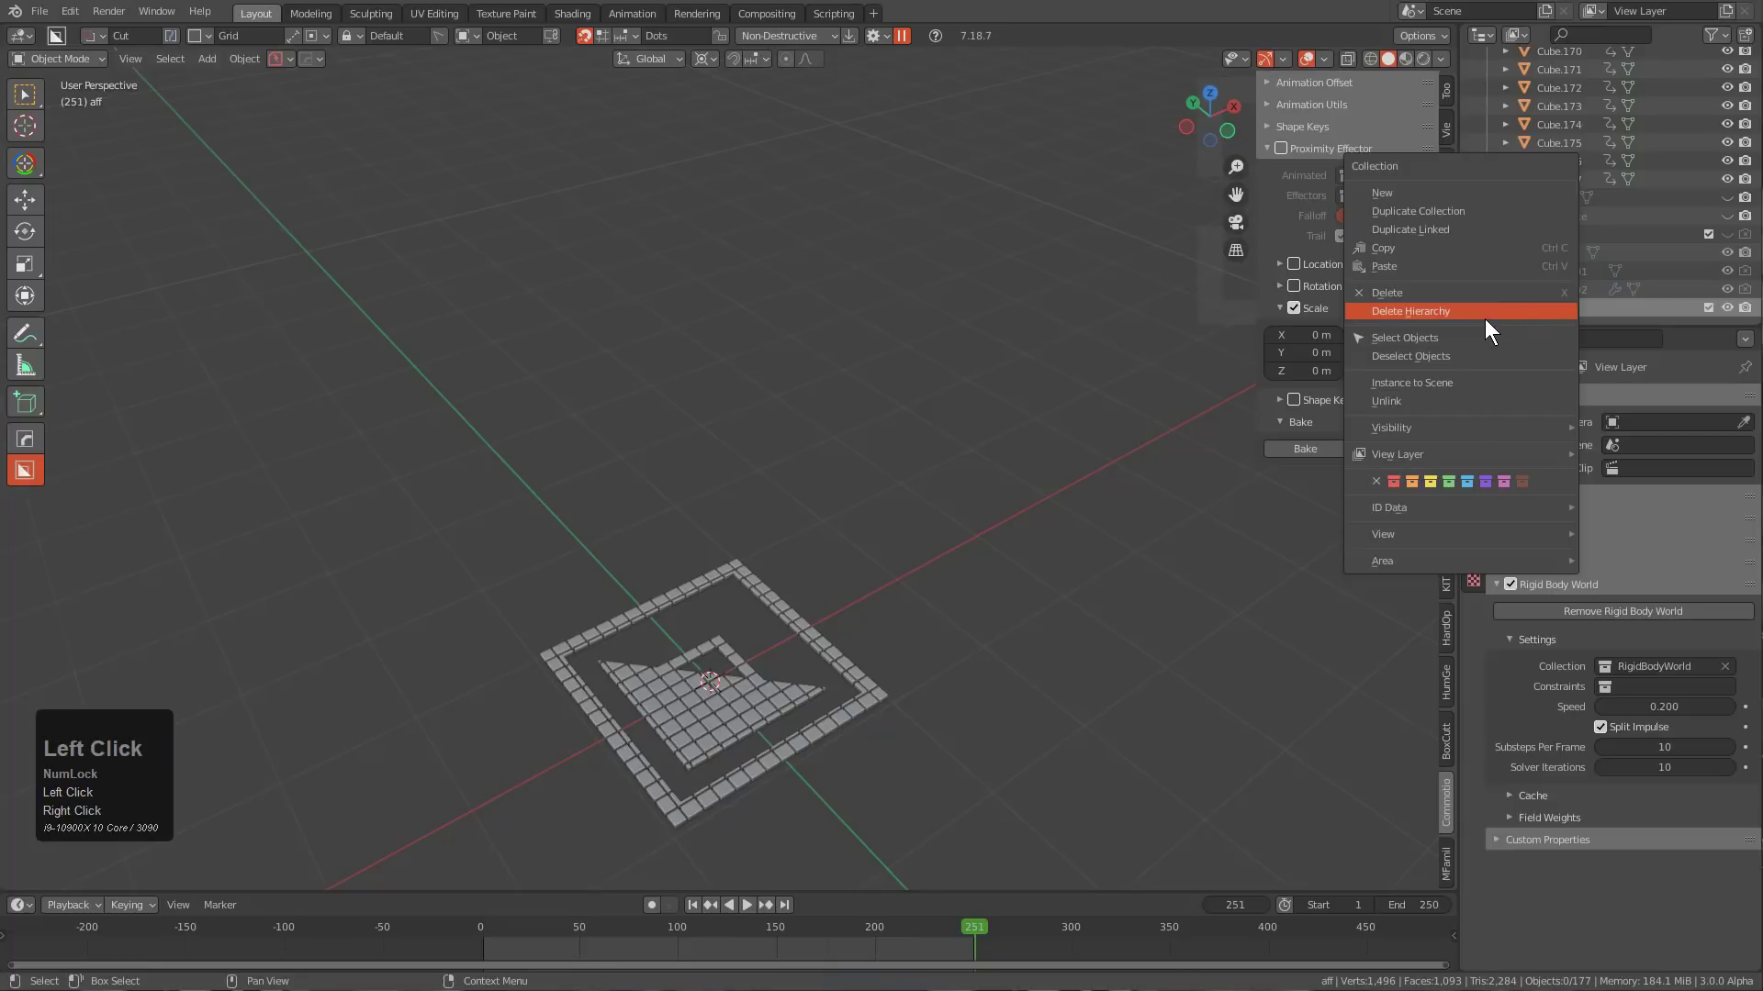
{"action": "left_click", "coordinate": [1491, 252]}
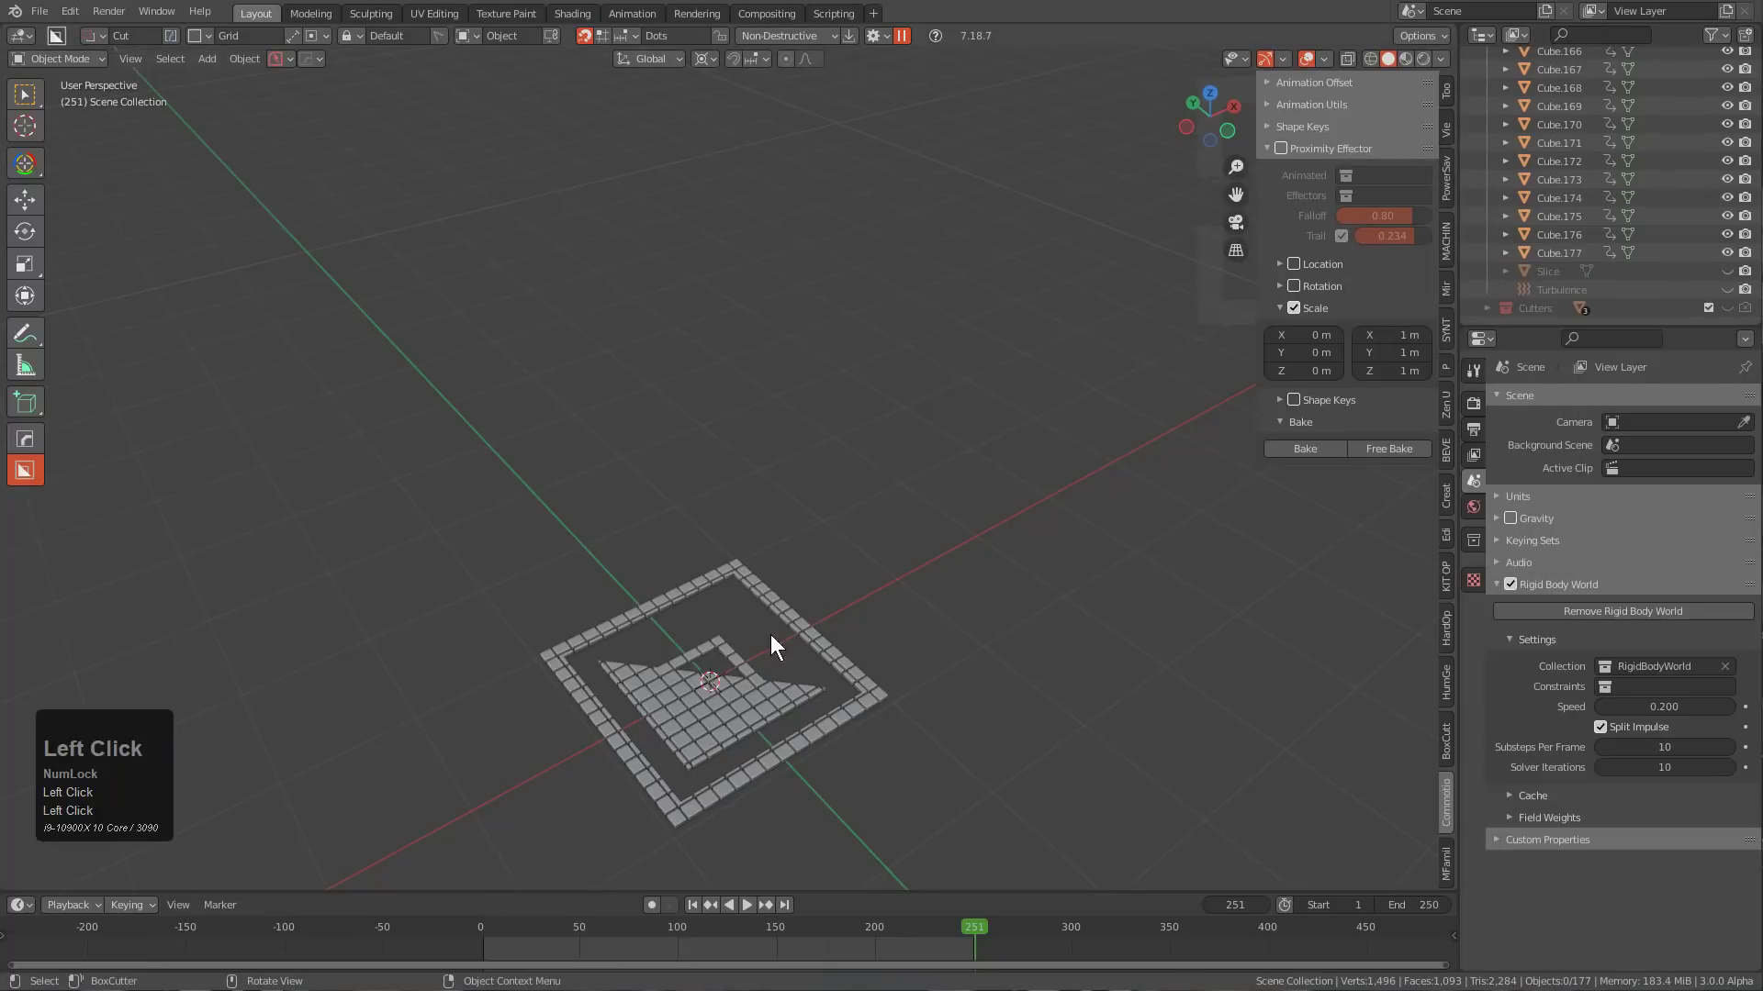
Scrub to frame 84 to check the baked animation, and reveal all hidden objects around the assembly.
{"action": "middle_click_drag", "start_coordinate": [771, 635], "coordinate": [693, 790], "text": "shift"}
{"action": "right_click_drag", "start_coordinate": [600, 952], "coordinate": [646, 861]}
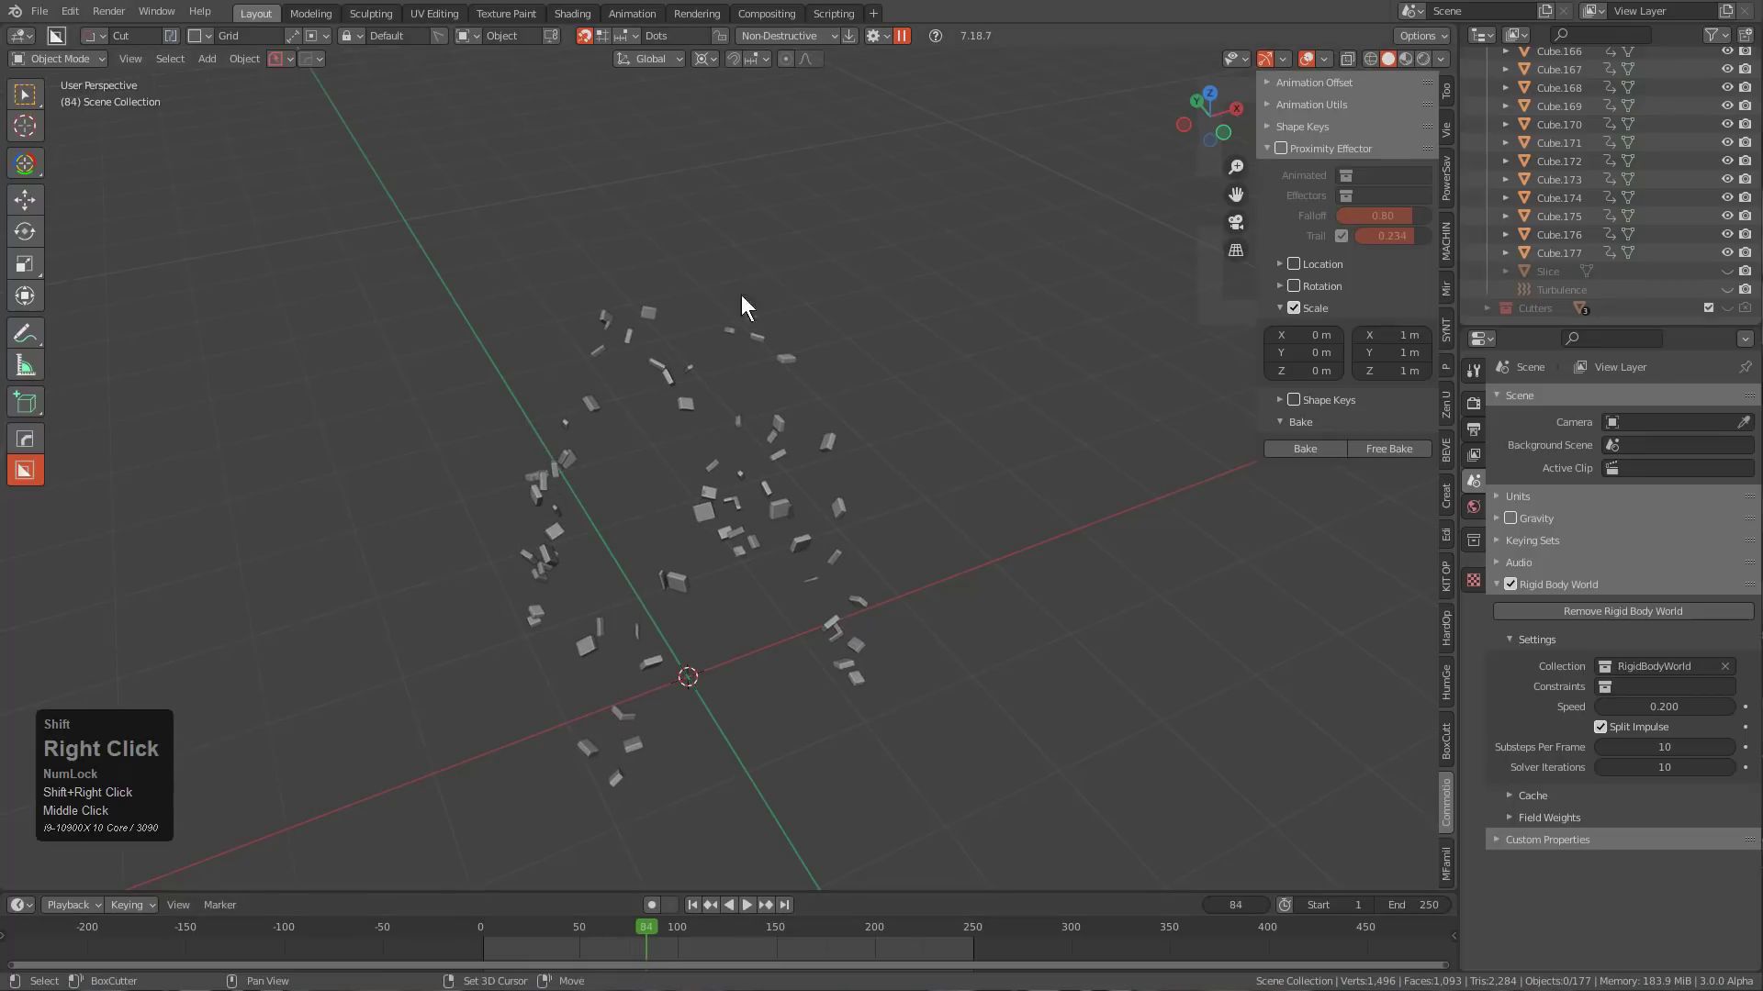
{"action": "key", "text": "alt+h"}
{"action": "middle_click_drag", "start_coordinate": [783, 466], "coordinate": [754, 530]}
{"action": "scroll", "coordinate": [714, 637], "scroll_direction": "up", "scroll_amount": 2}
{"action": "middle_click_drag", "start_coordinate": [714, 637], "coordinate": [696, 635]}
{"action": "scroll", "coordinate": [750, 578], "scroll_direction": "up", "scroll_amount": 3}
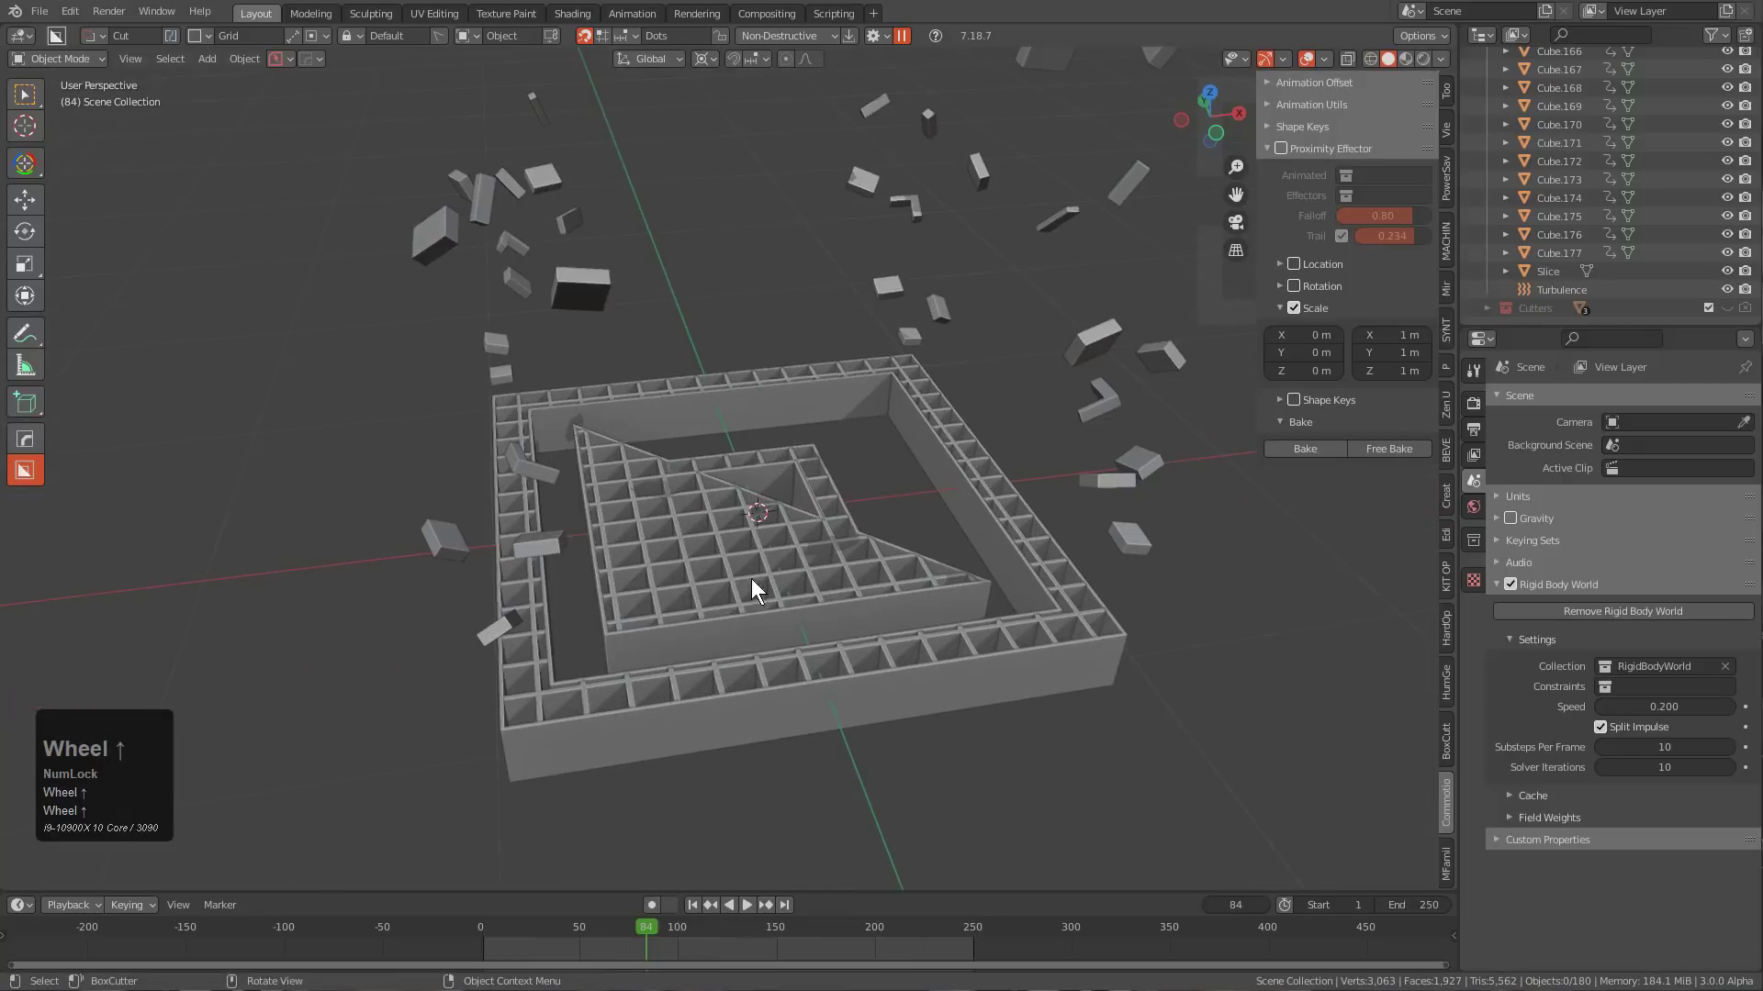
{"action": "scroll", "coordinate": [668, 495], "scroll_direction": "down", "scroll_amount": 3}
{"action": "middle_click_drag", "start_coordinate": [744, 468], "coordinate": [776, 158]}
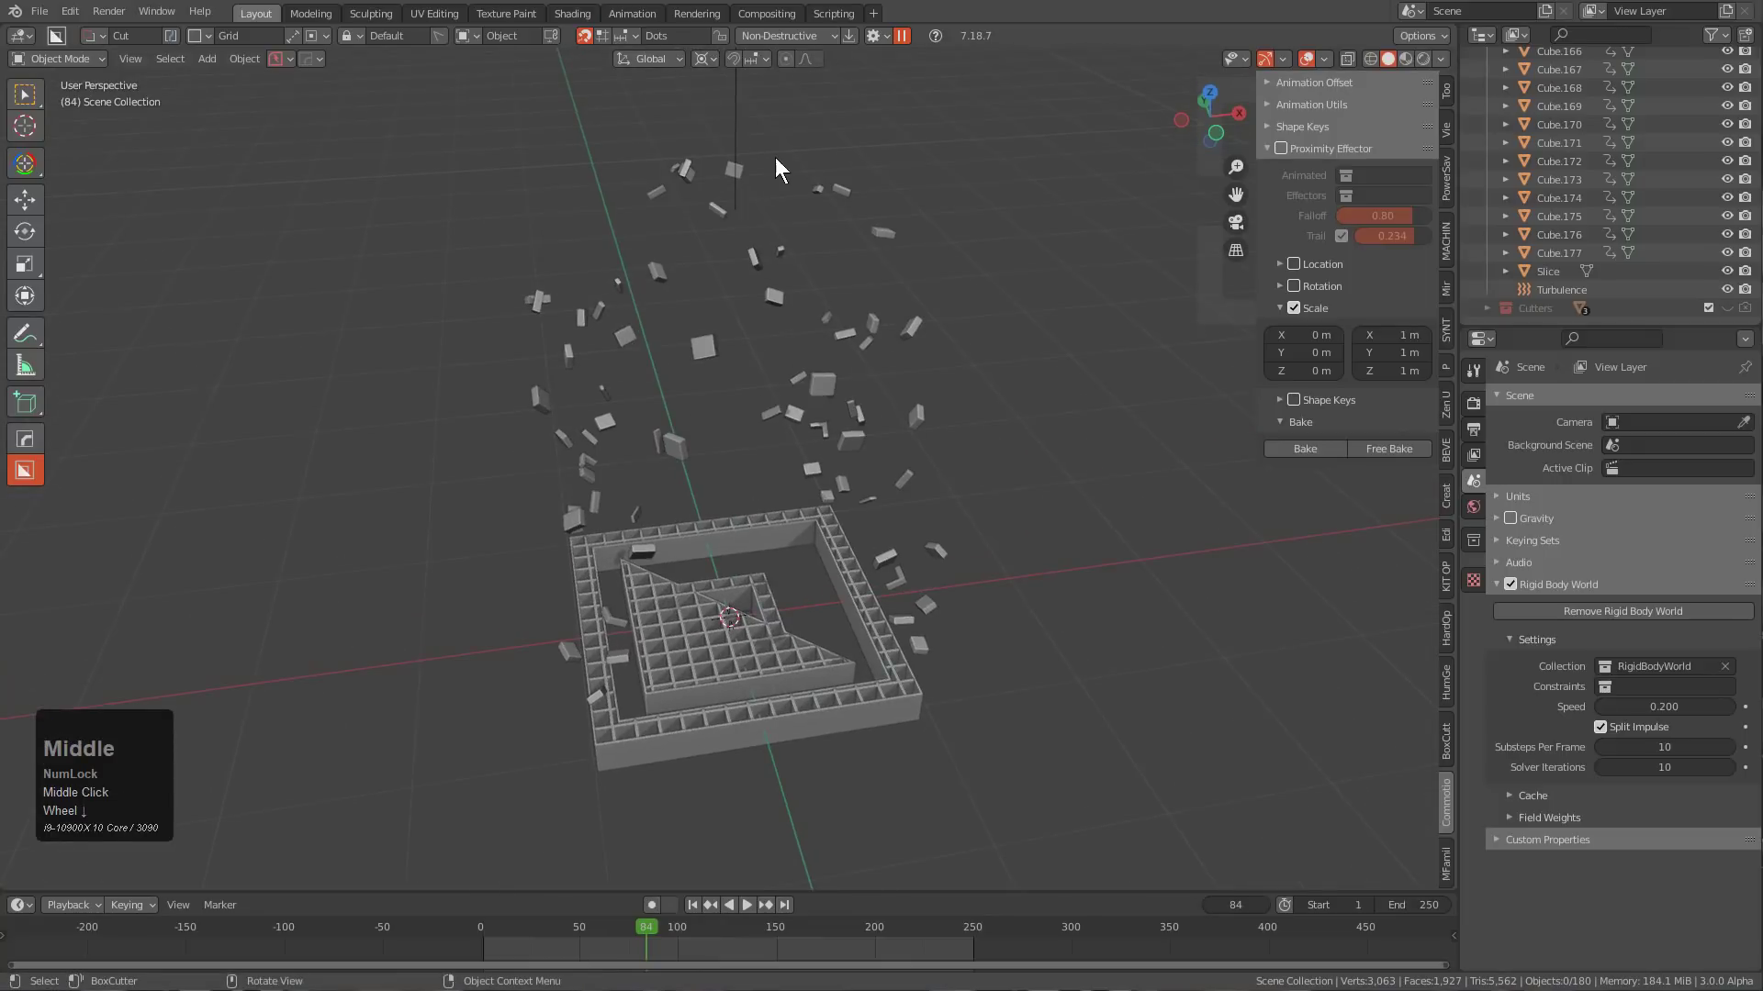
Hide the Turbulence force field and scrub the animation to frame 235.
{"action": "left_click", "coordinate": [739, 119]}
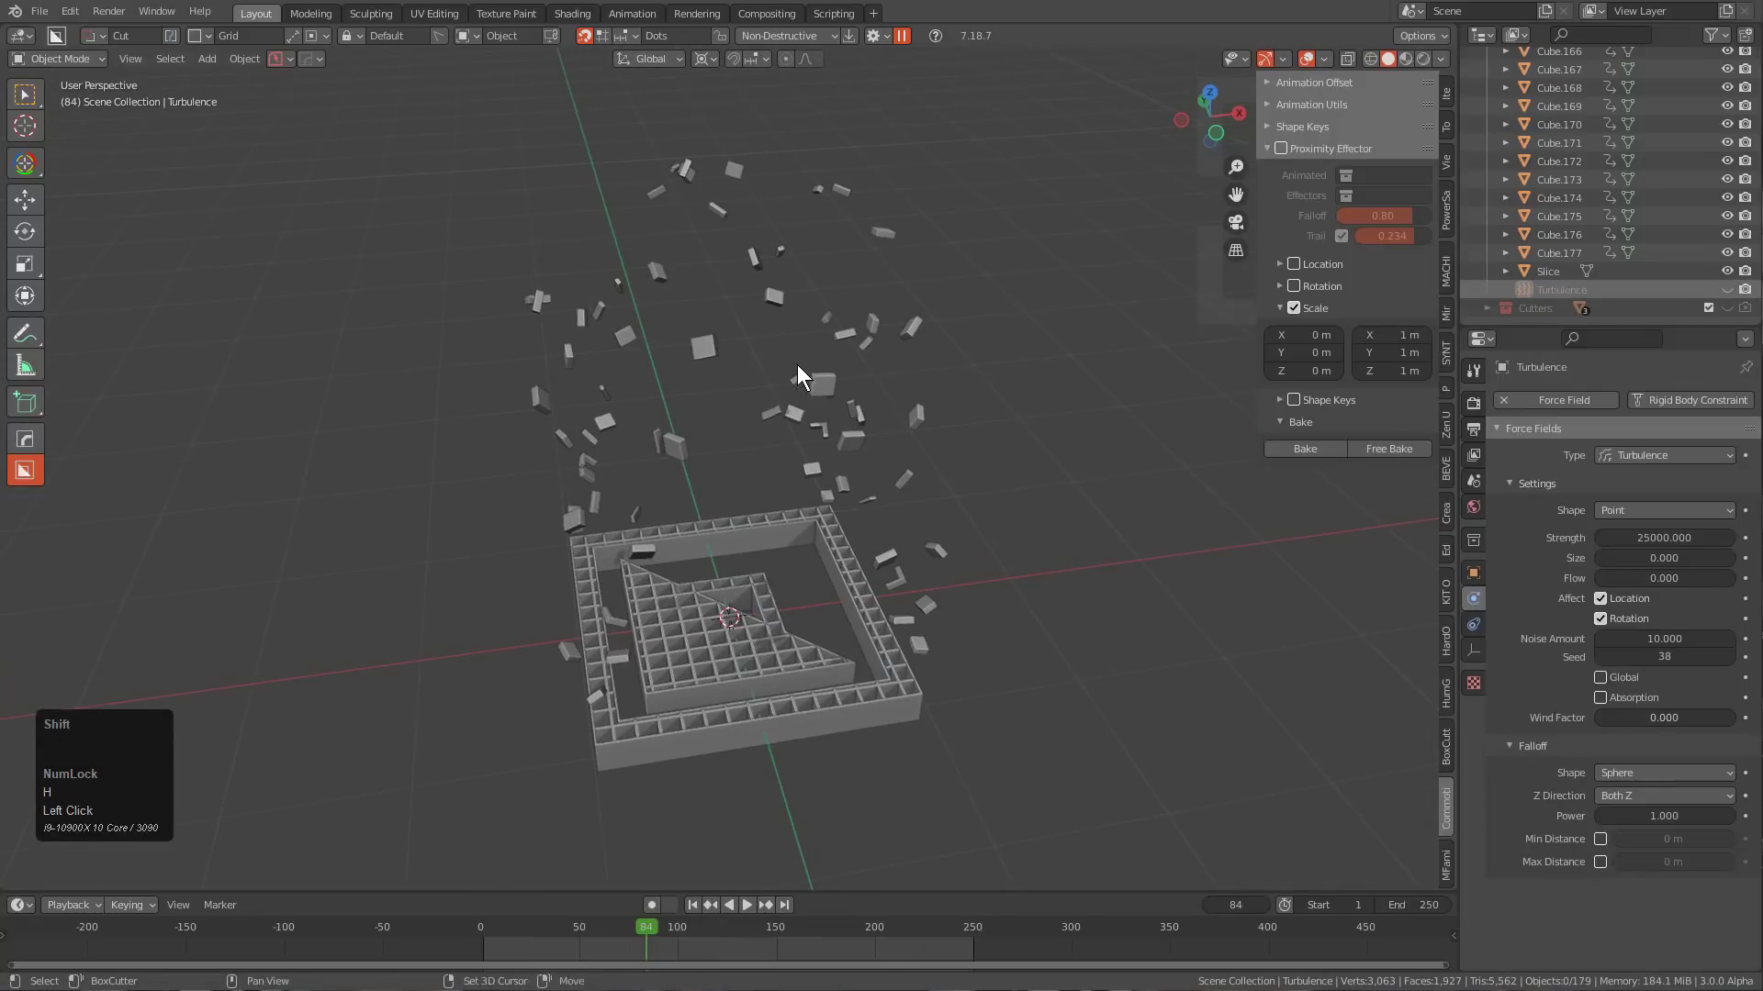
{"action": "middle_click_drag", "start_coordinate": [797, 365], "coordinate": [794, 434], "text": "shift"}
{"action": "right_click_drag", "start_coordinate": [542, 942], "coordinate": [939, 882], "text": "shift"}
Select all objects with the Cube.001 frame mesh as the active one and parent them to it with the Object option.
{"action": "key", "text": "a"}
{"action": "middle_click_drag", "start_coordinate": [814, 685], "coordinate": [779, 537]}
{"action": "scroll", "coordinate": [725, 705], "scroll_direction": "up", "scroll_amount": 2}
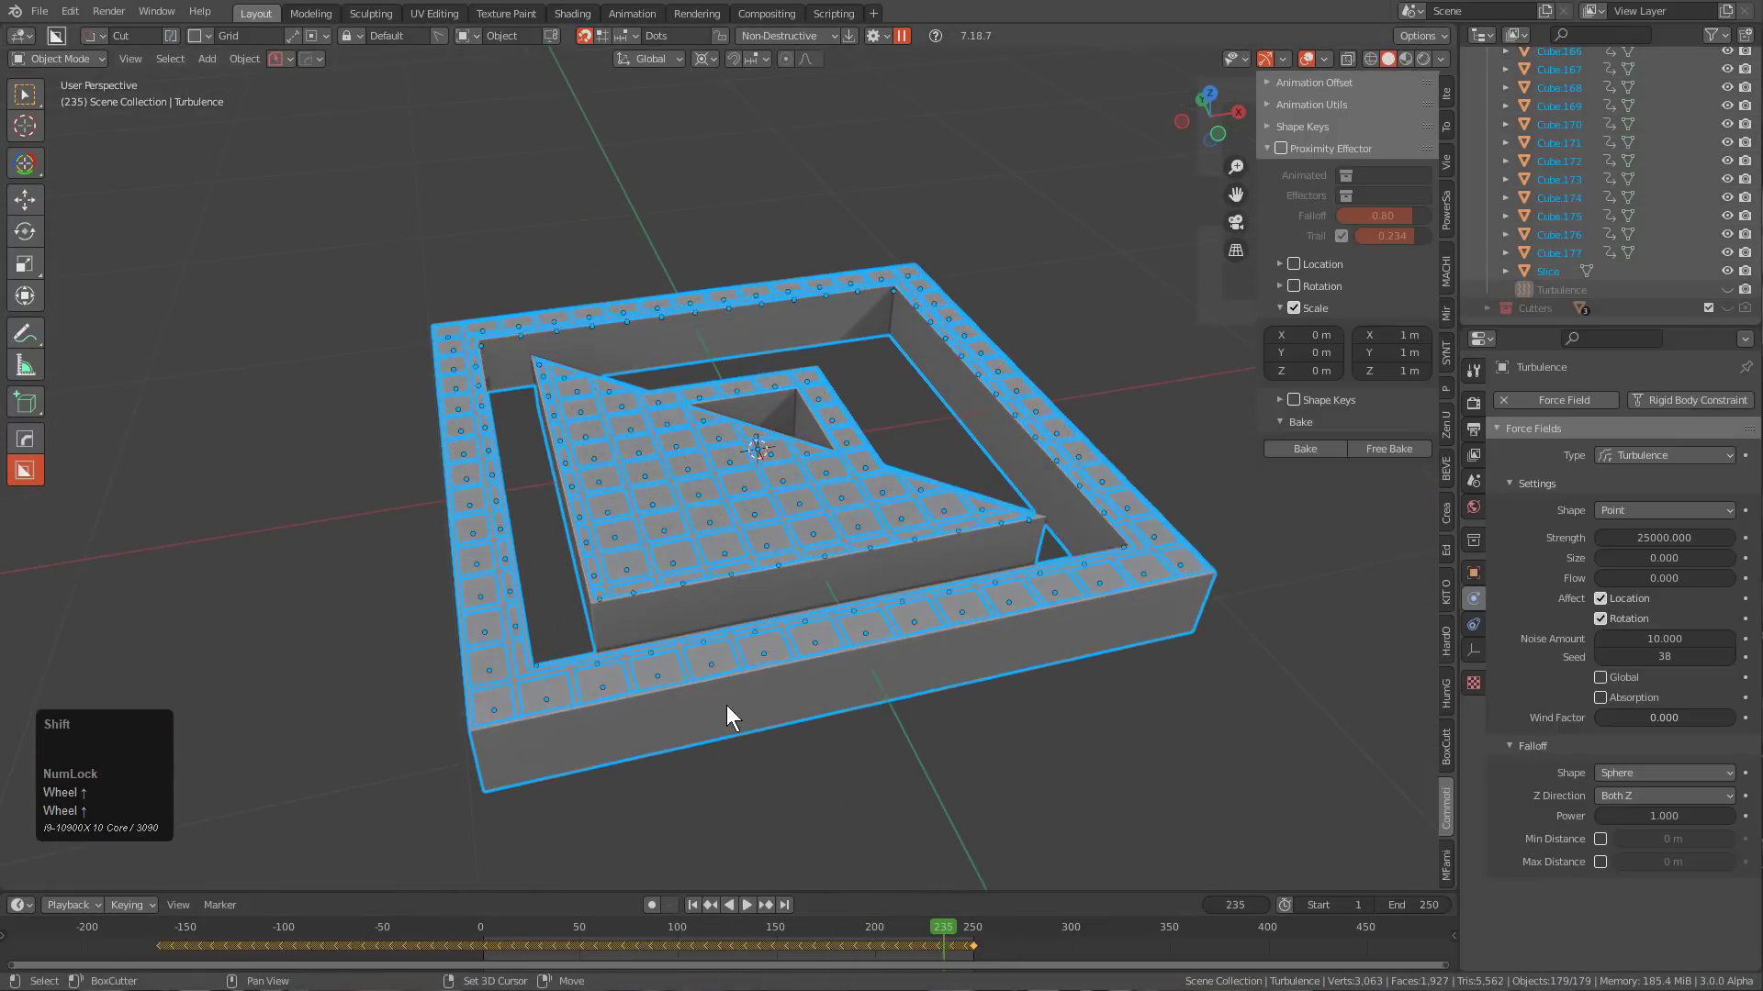
{"action": "left_click", "coordinate": [745, 721], "text": "shift"}
{"action": "key", "text": "g"}
{"action": "right_click", "coordinate": [818, 685]}
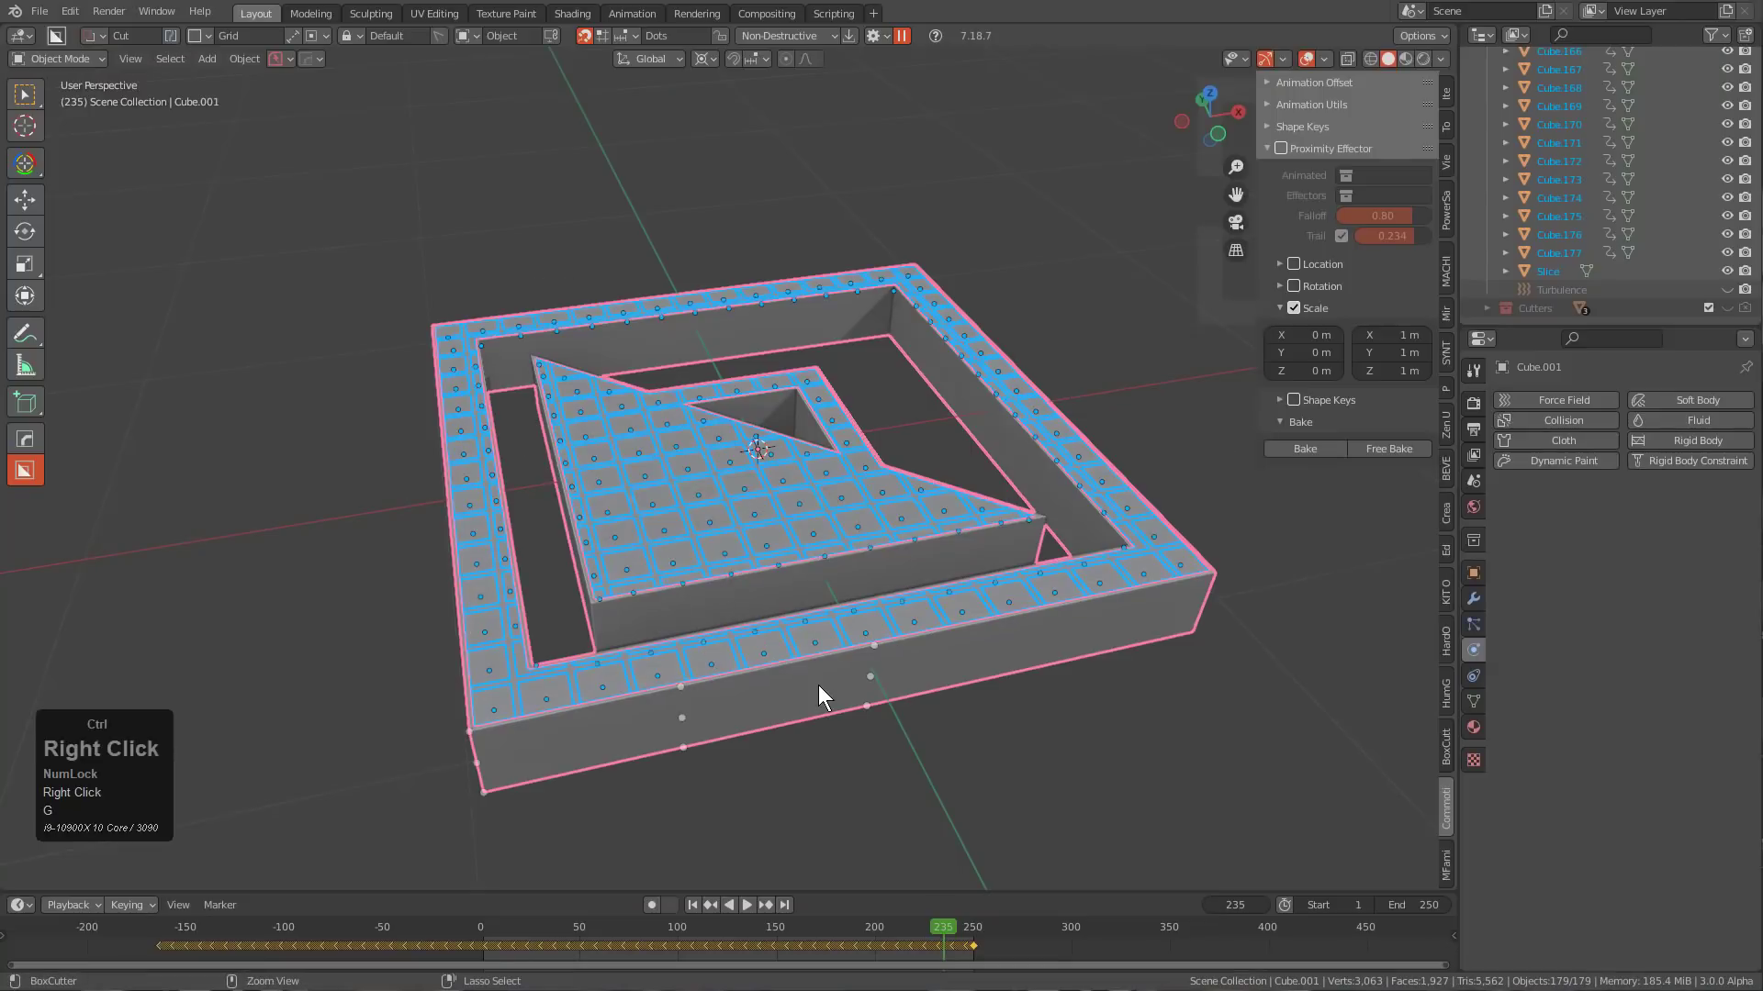
{"action": "key", "text": "ctrl+p"}
{"action": "left_click", "coordinate": [818, 685]}
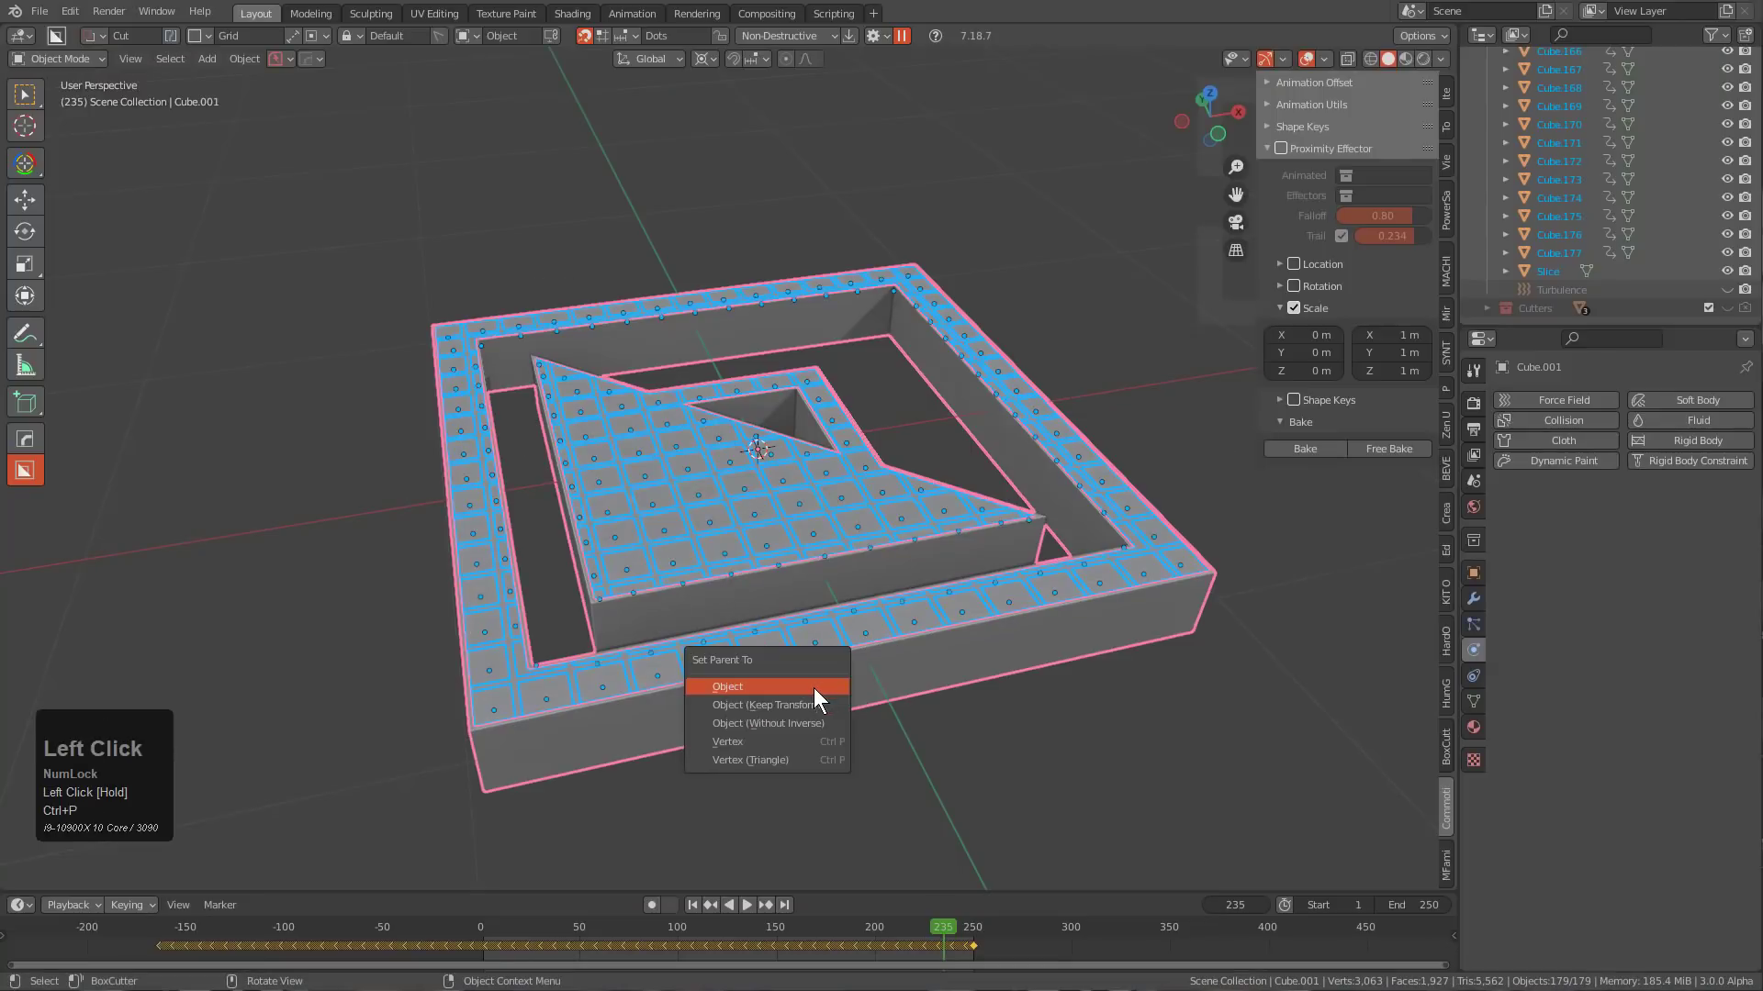
{"action": "key", "text": "a"}
{"action": "left_click", "coordinate": [814, 689]}
Try moving the parent frame mesh to test whether the blocks follow it, and cancel the move.
{"action": "scroll", "coordinate": [814, 689], "scroll_direction": "down", "scroll_amount": 1}
{"action": "key", "text": "g"}
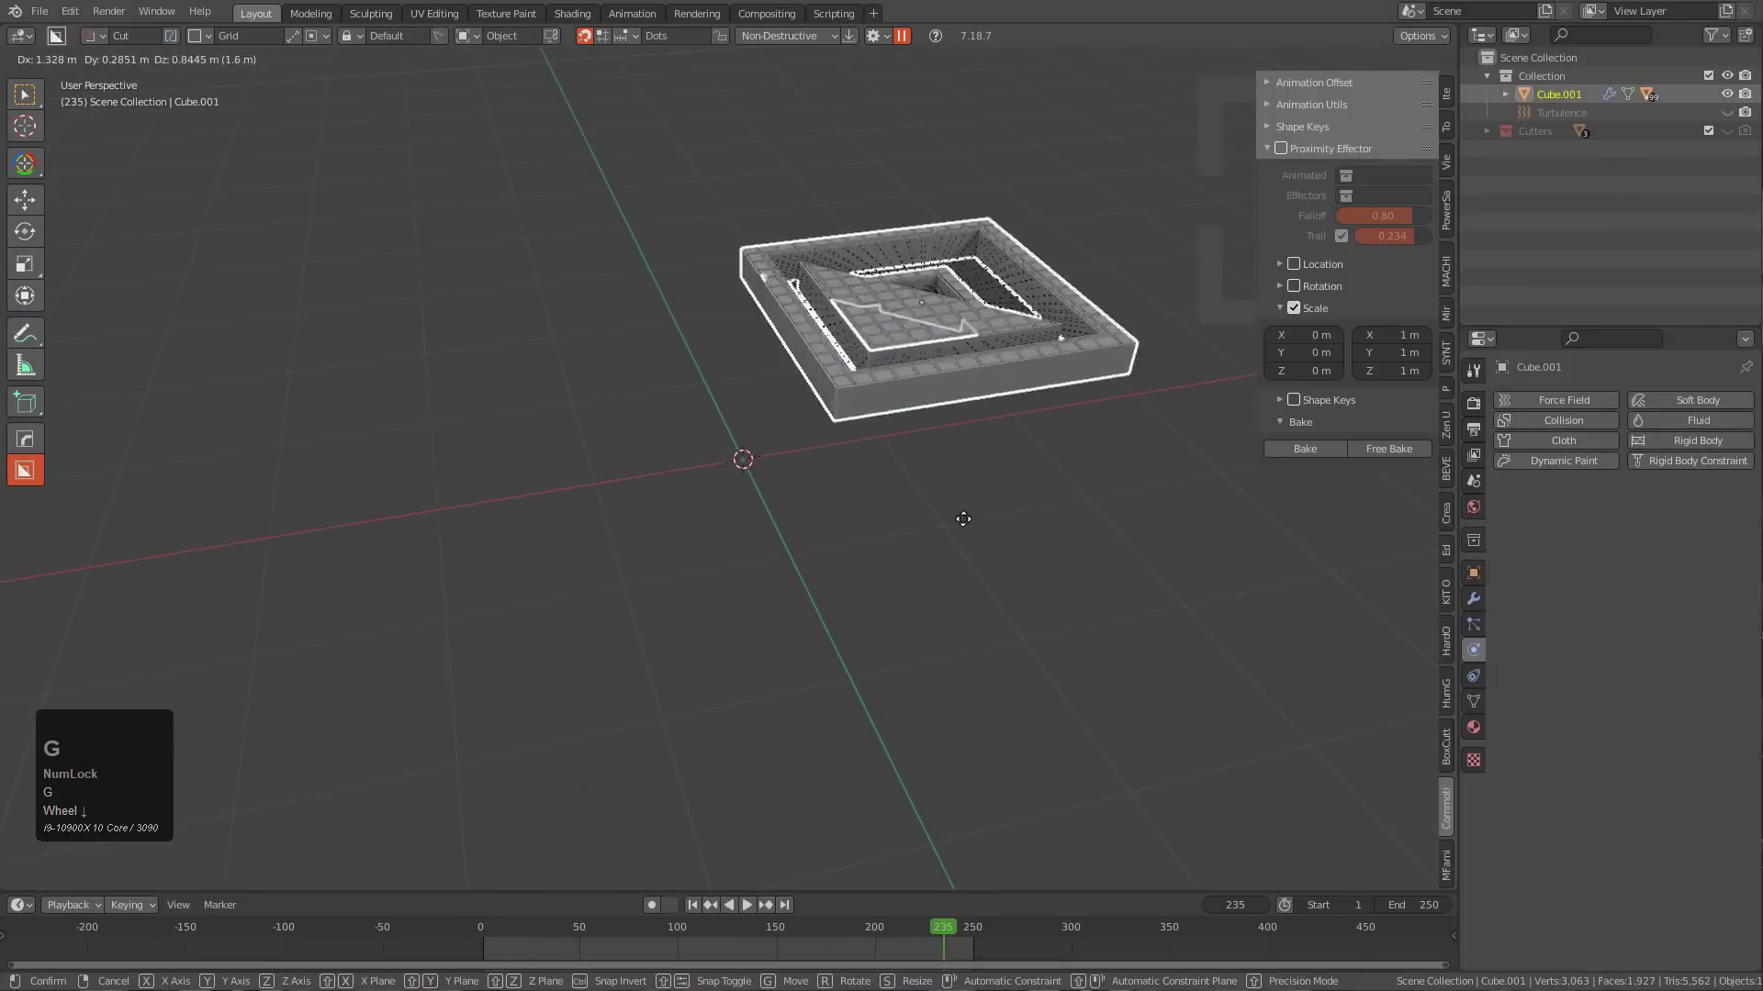
{"action": "right_click", "coordinate": [775, 516]}
{"action": "middle_click_drag", "start_coordinate": [770, 516], "coordinate": [591, 434]}
{"action": "key", "text": "g"}
{"action": "right_click", "coordinate": [744, 606]}
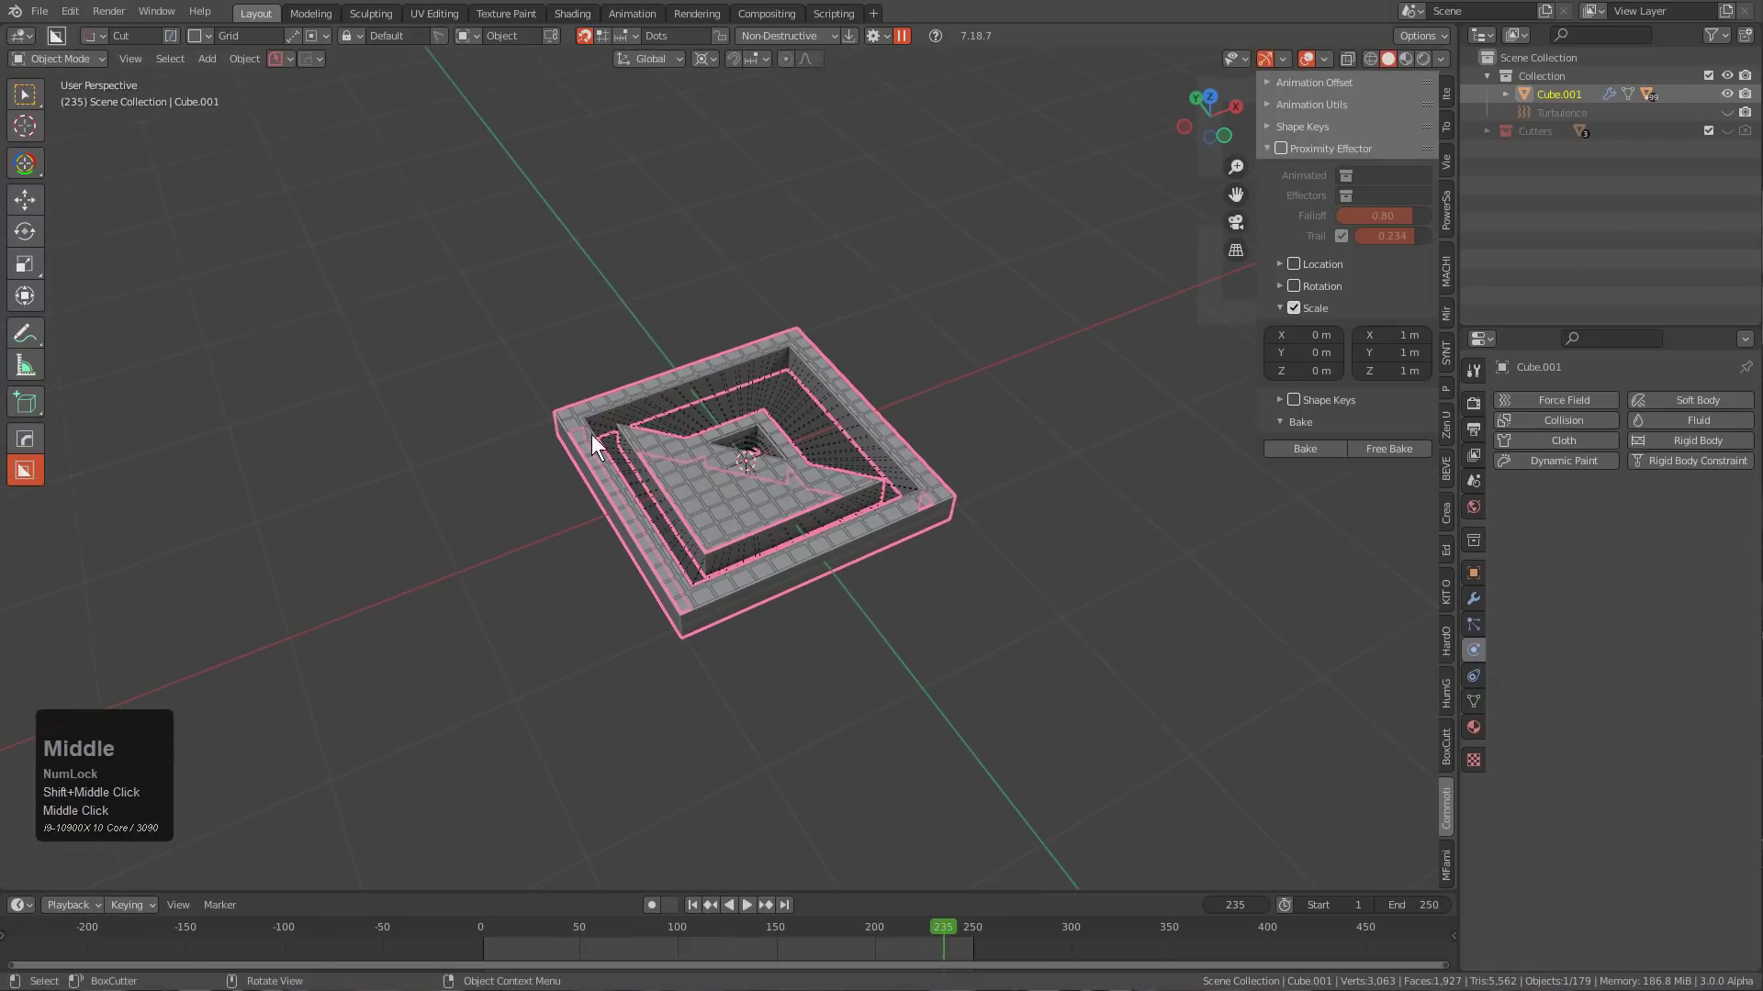
Save the file with PowerSave under the name gridcut_logo.
{"action": "left_click", "coordinate": [313, 59]}
{"action": "mouse_move", "coordinate": [277, 59]}
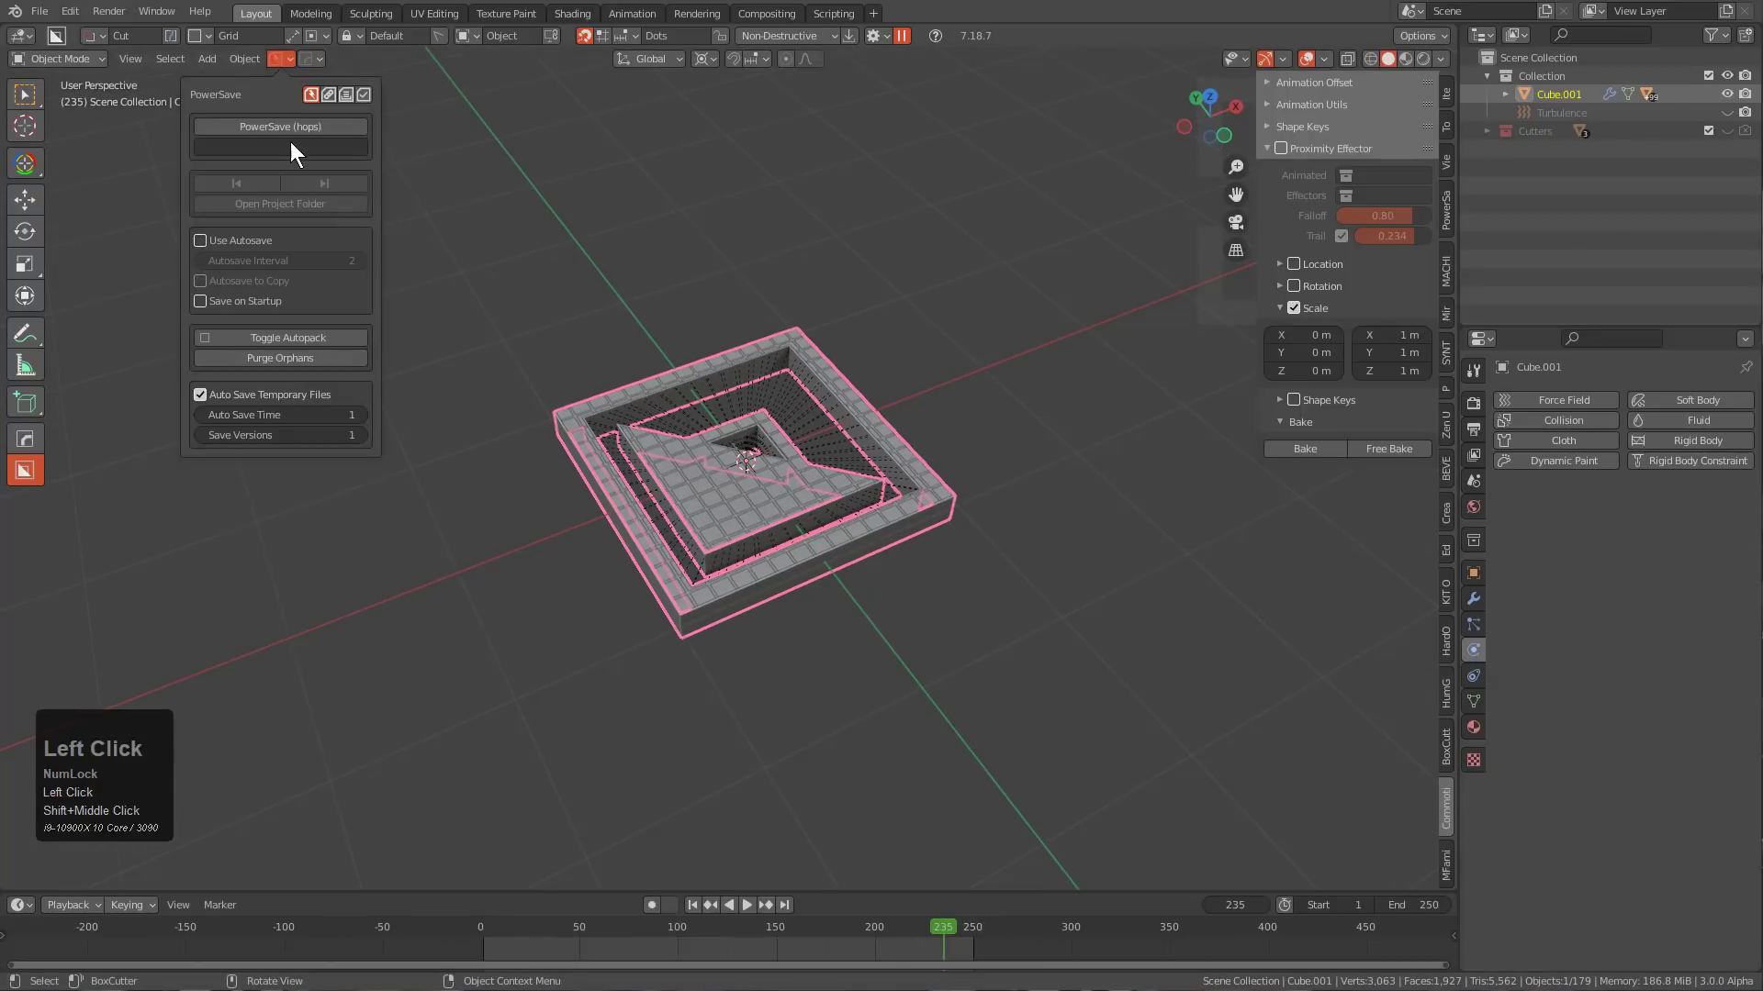
{"action": "left_click", "coordinate": [291, 143]}
{"action": "type", "text": "gridcut"}
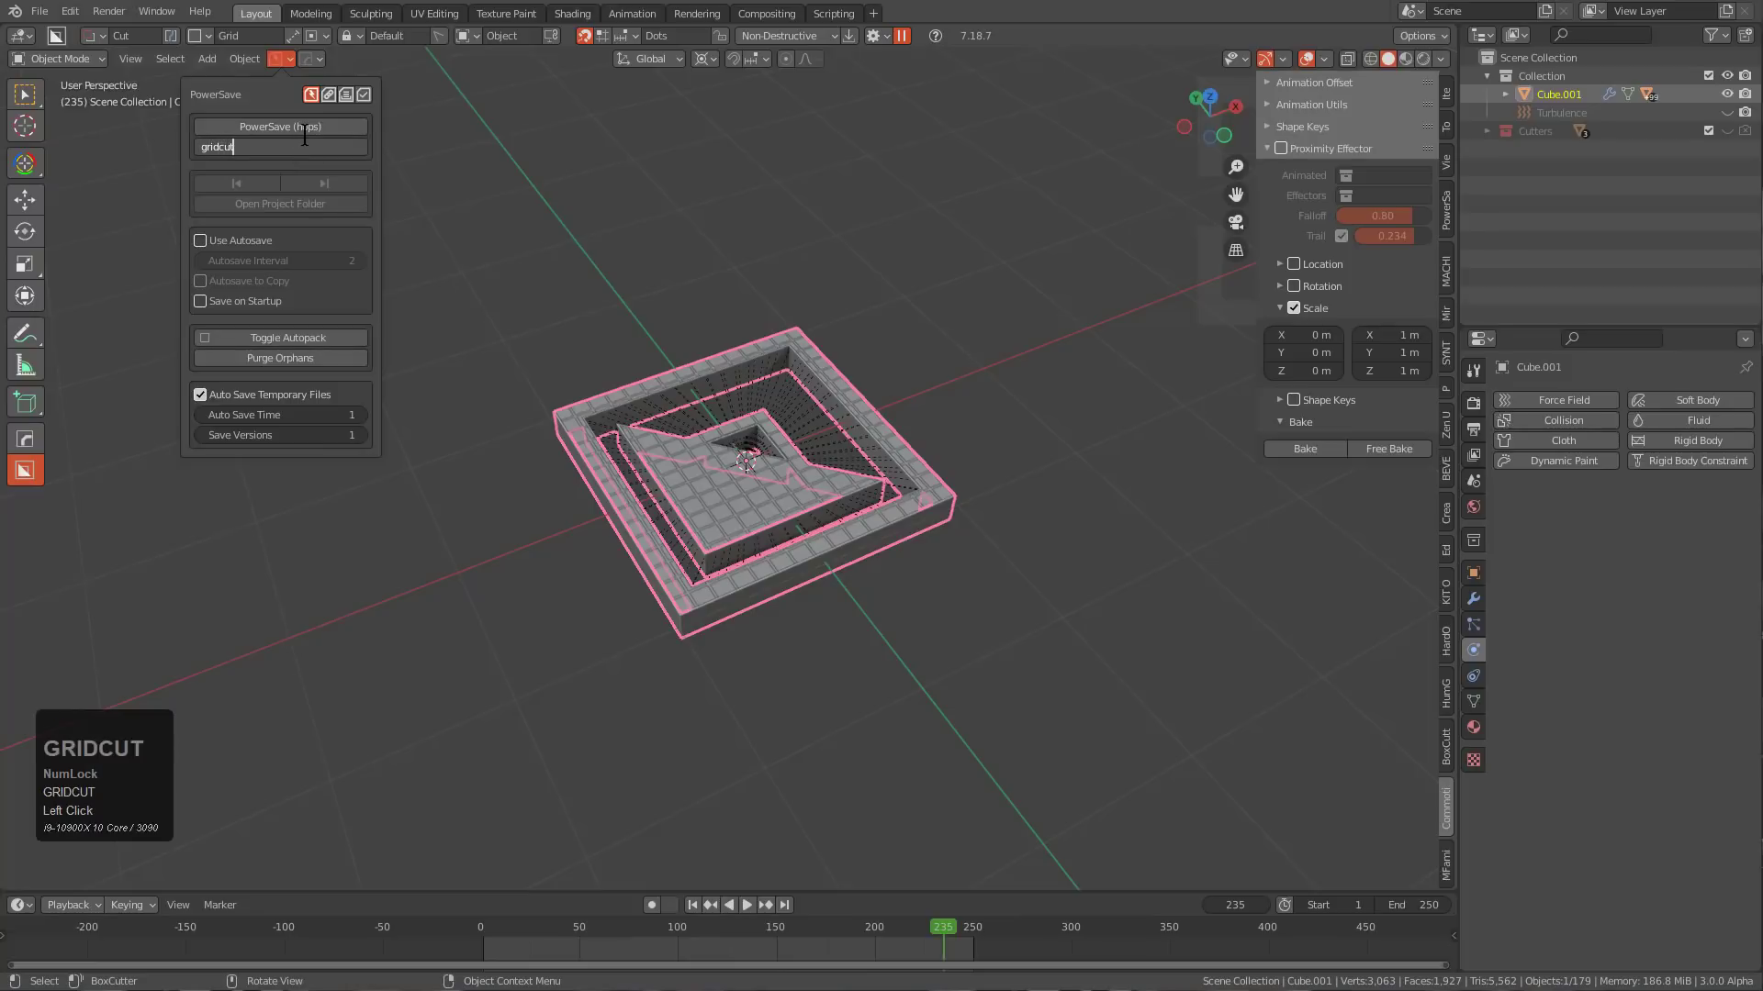
{"action": "type", "text": "_logo"}
{"action": "key", "text": "Return"}
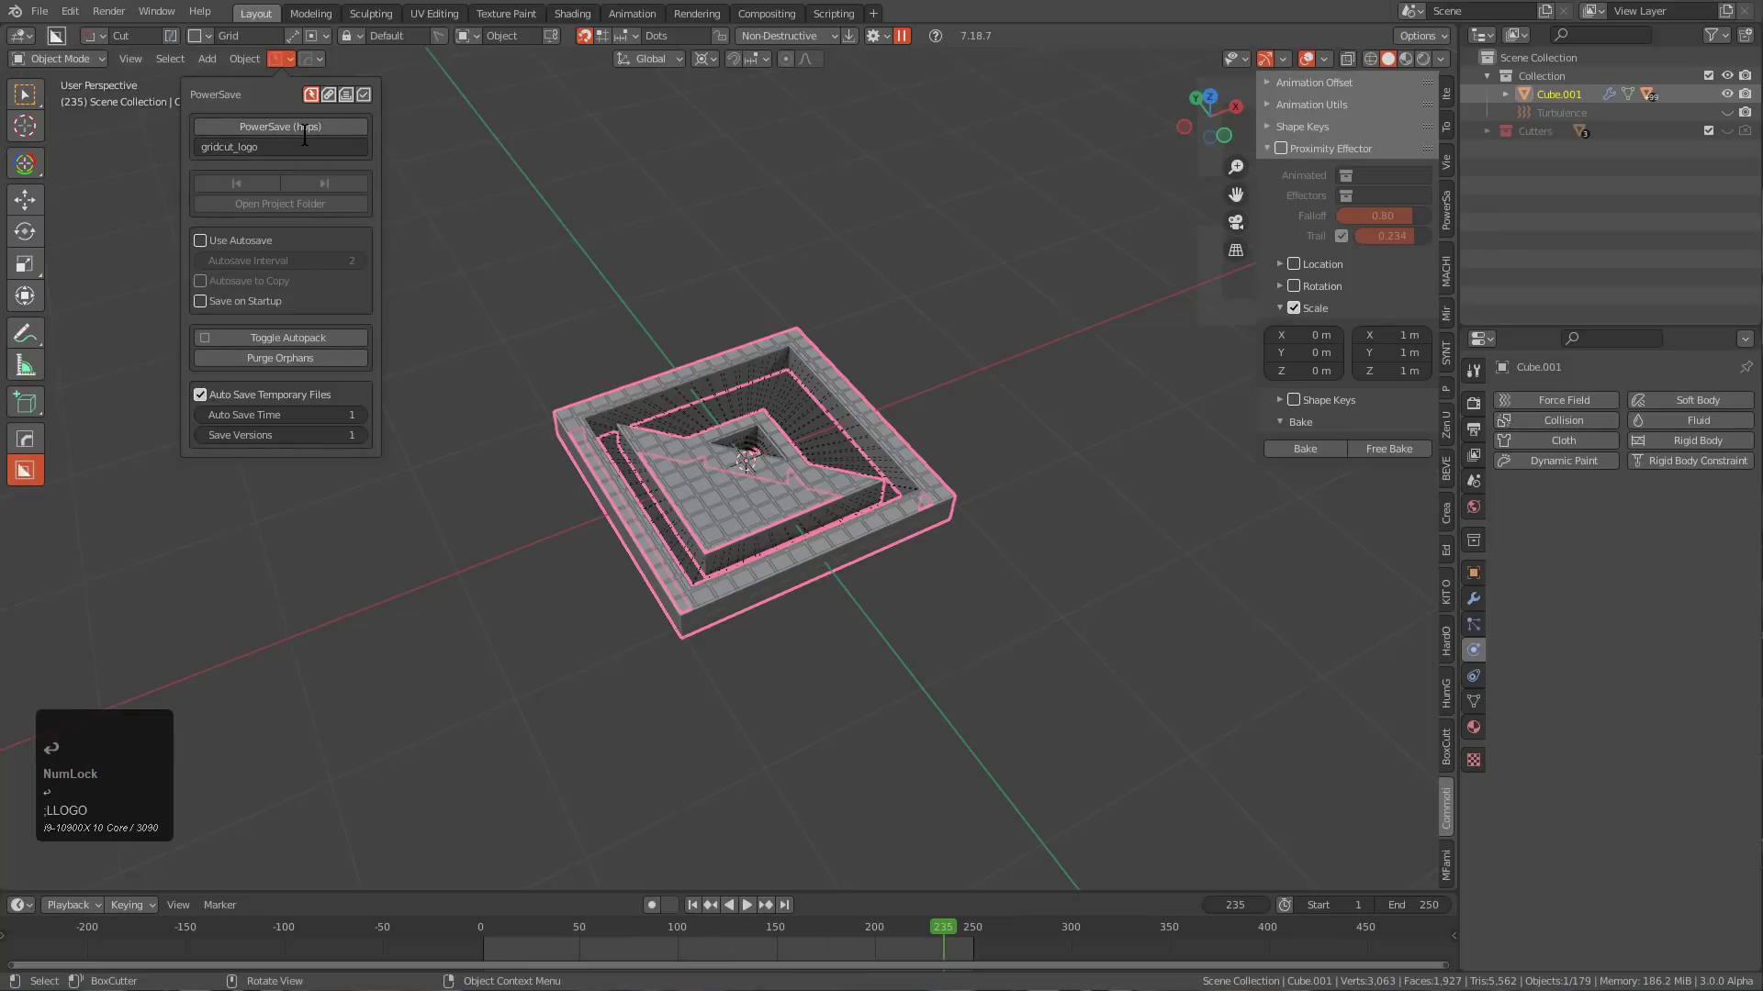
{"action": "left_click", "coordinate": [305, 129]}
Select the Cube.001 parent mesh and display the KIT OPS tools.
{"action": "mouse_move", "coordinate": [745, 431]}
{"action": "middle_mouse_down"}
{"action": "mouse_move", "coordinate": [739, 456]}
{"action": "mouse_move", "coordinate": [767, 445]}
{"action": "middle_mouse_up"}
{"action": "key", "text": "alt+a"}
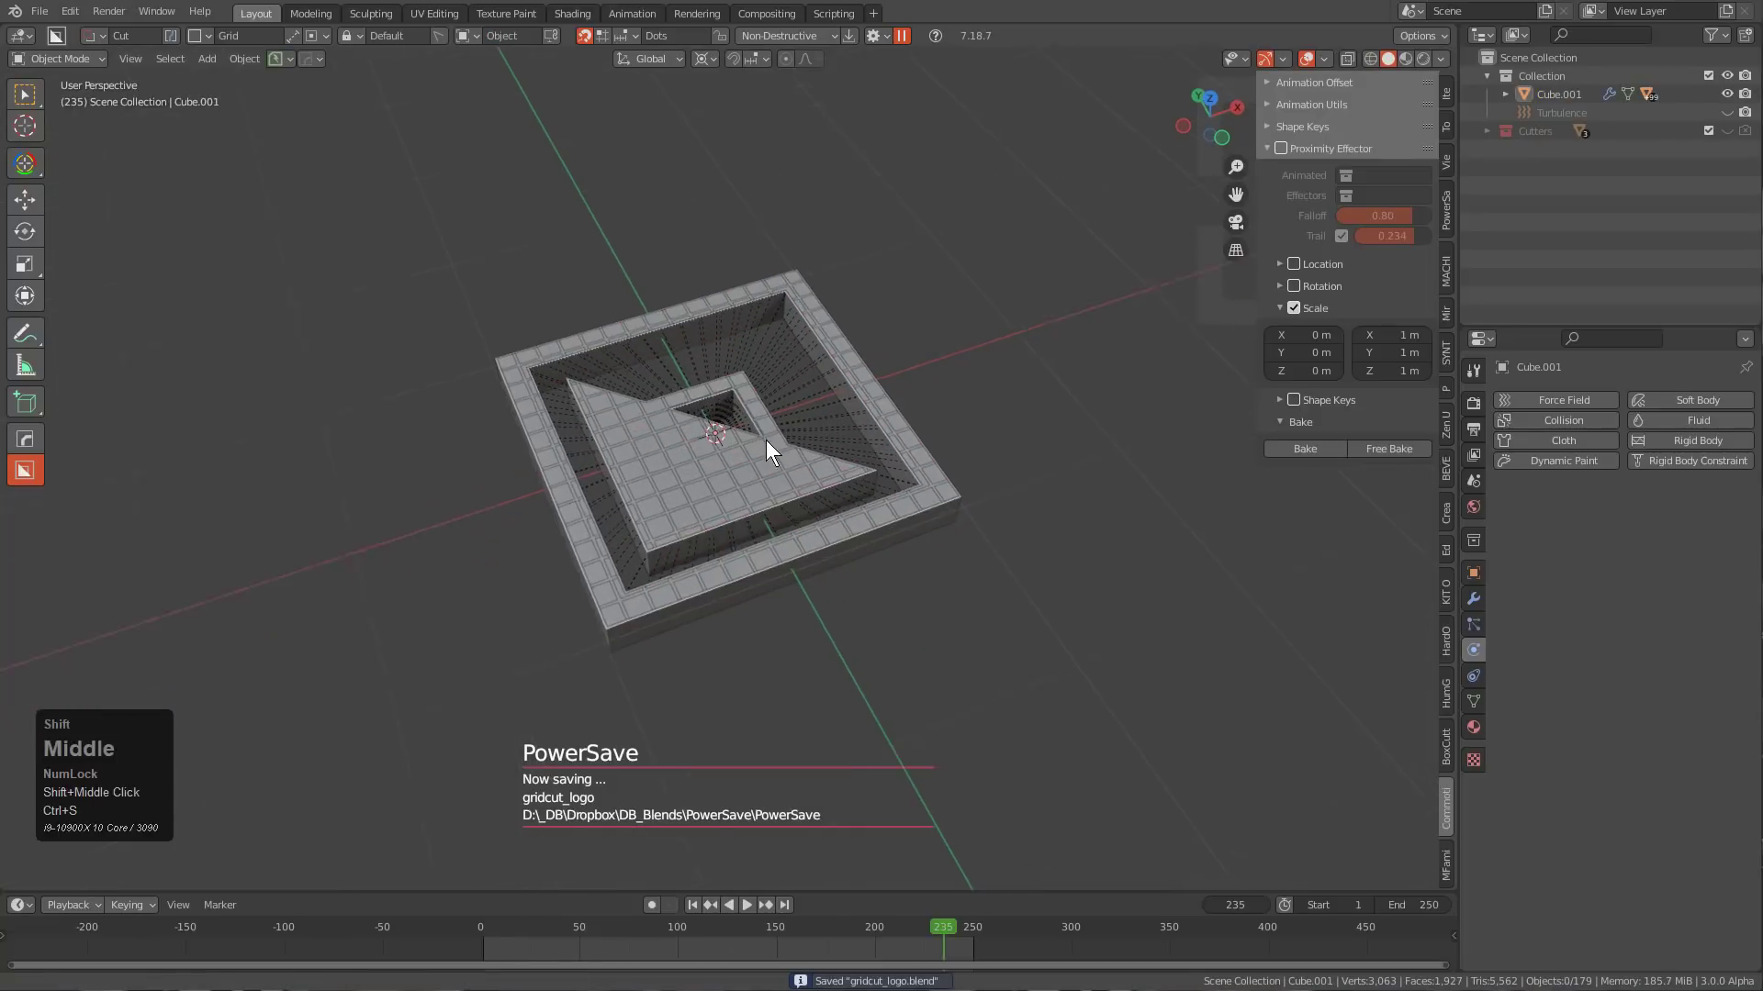
{"action": "left_click", "coordinate": [811, 547]}
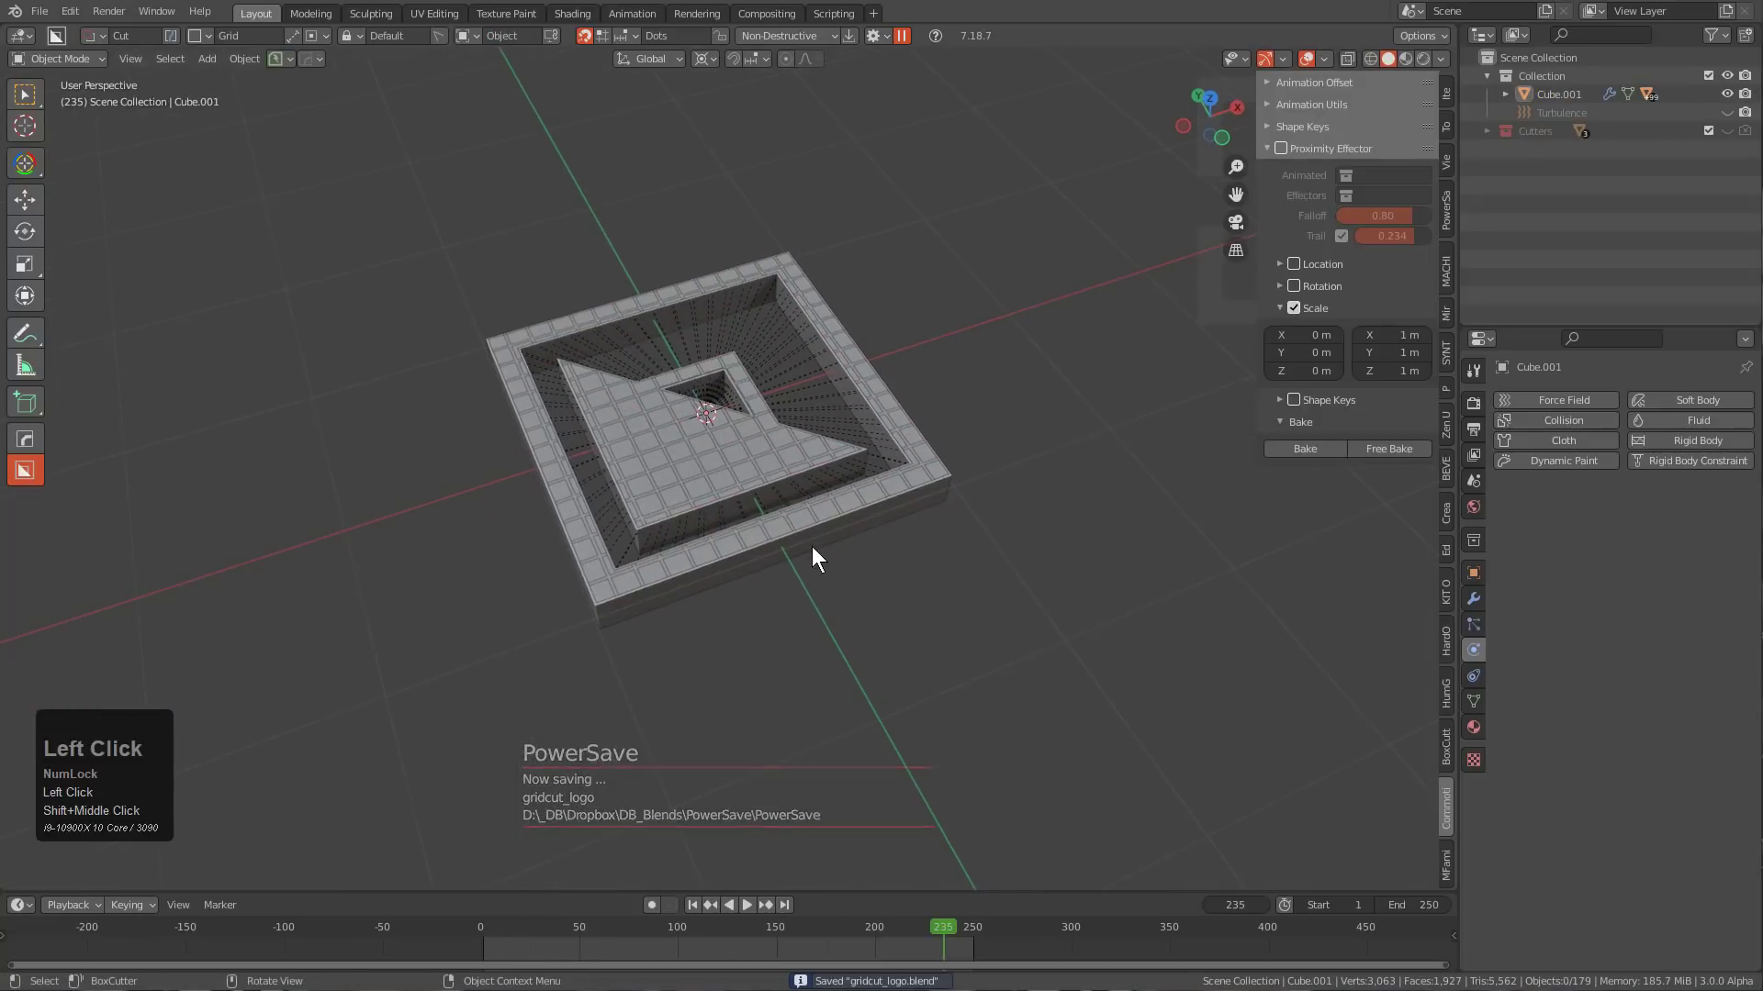
{"action": "left_click", "coordinate": [1445, 592]}
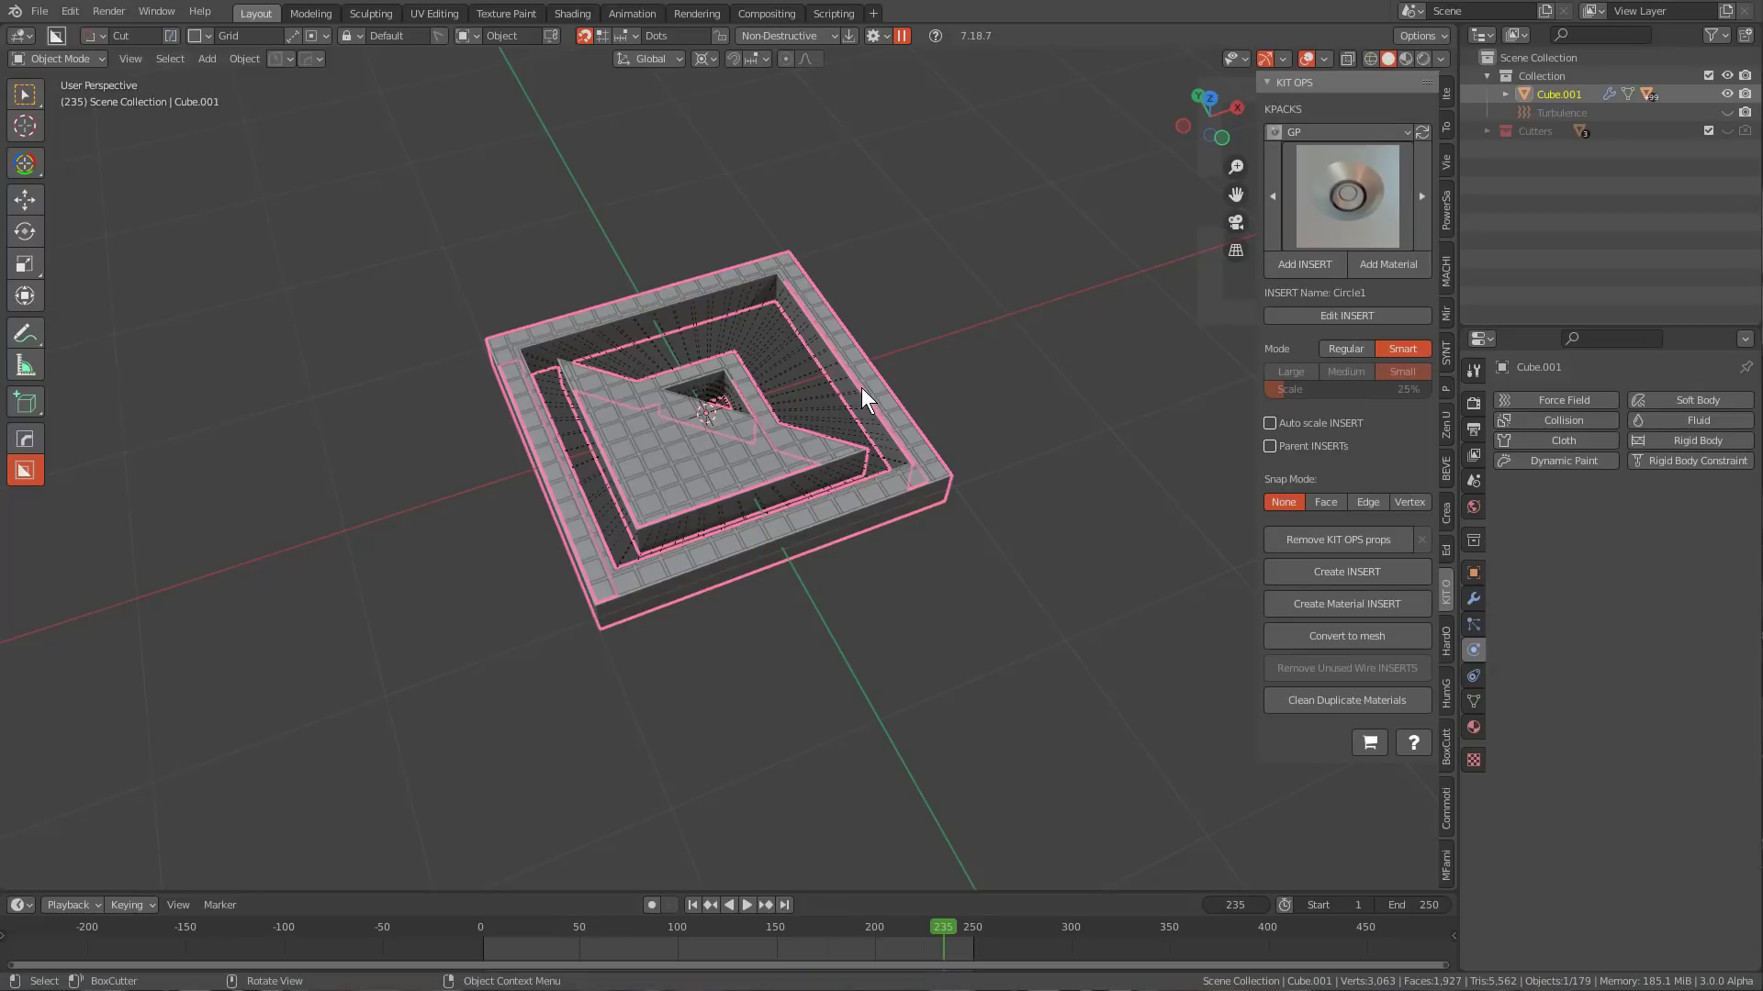
Convert the selected mesh's bounds to a centred Cube shape with 0.000 offset and 1.000 scale.
{"action": "key", "text": "q"}
{"action": "key", "text": "o"}
{"action": "key", "text": "t"}
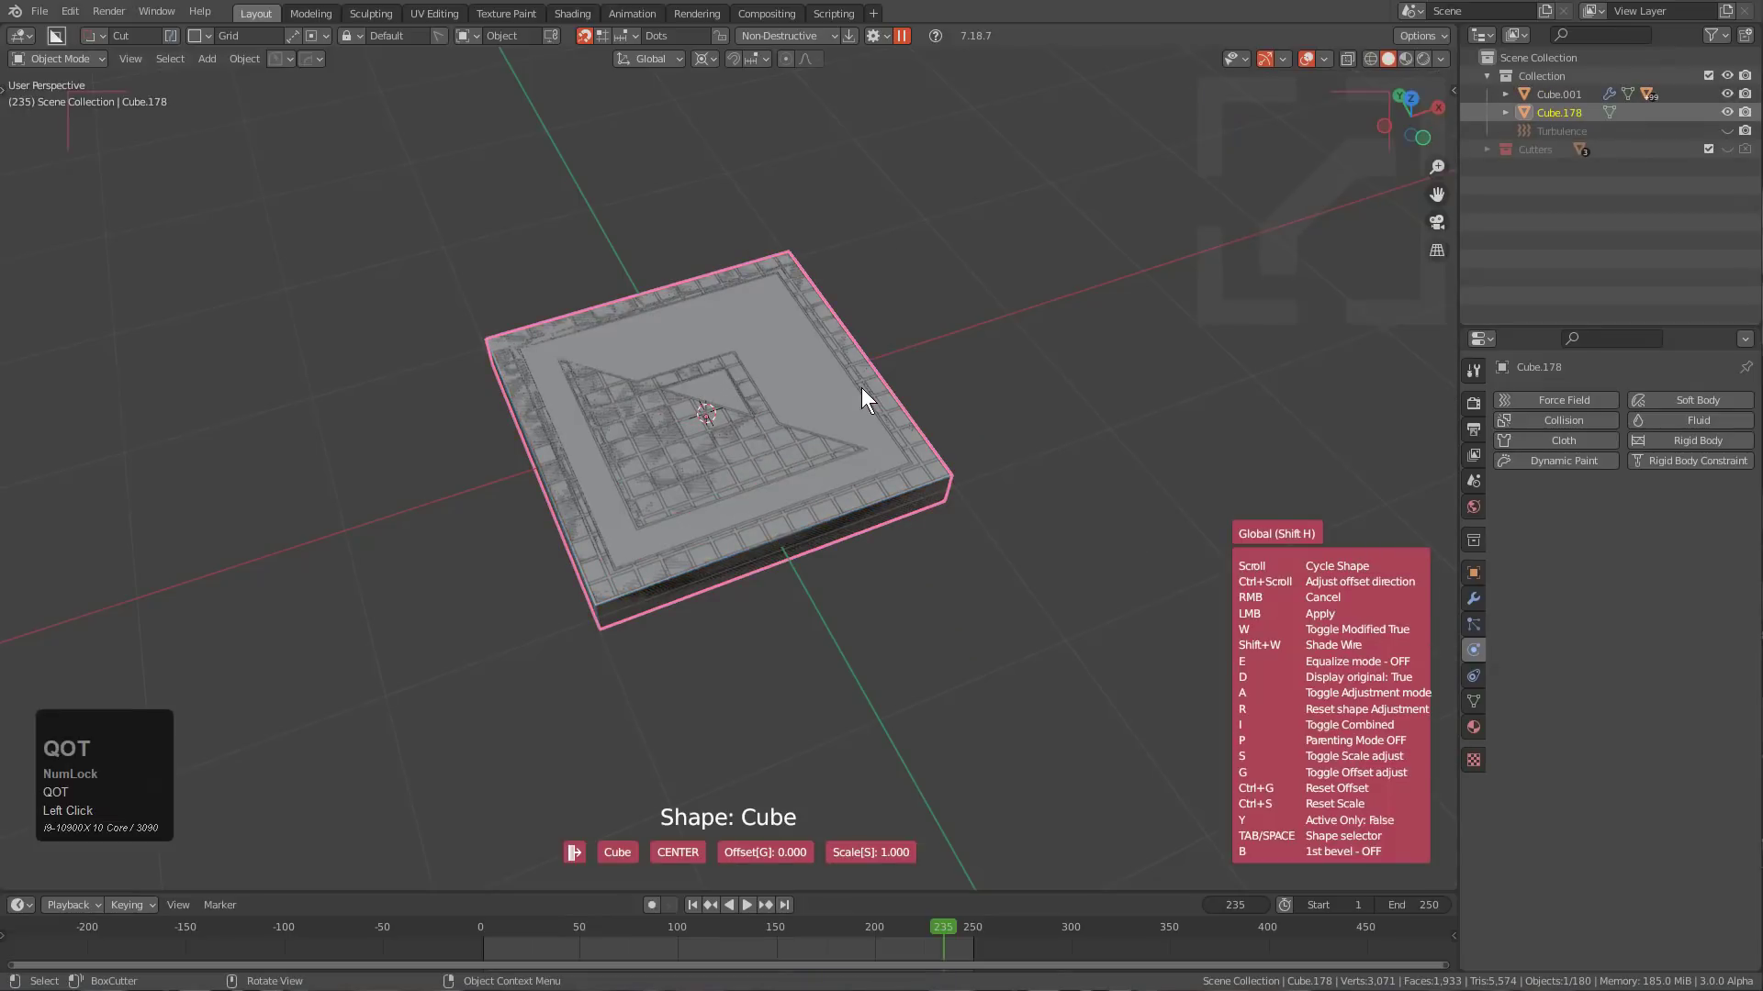
{"action": "left_click", "coordinate": [861, 387]}
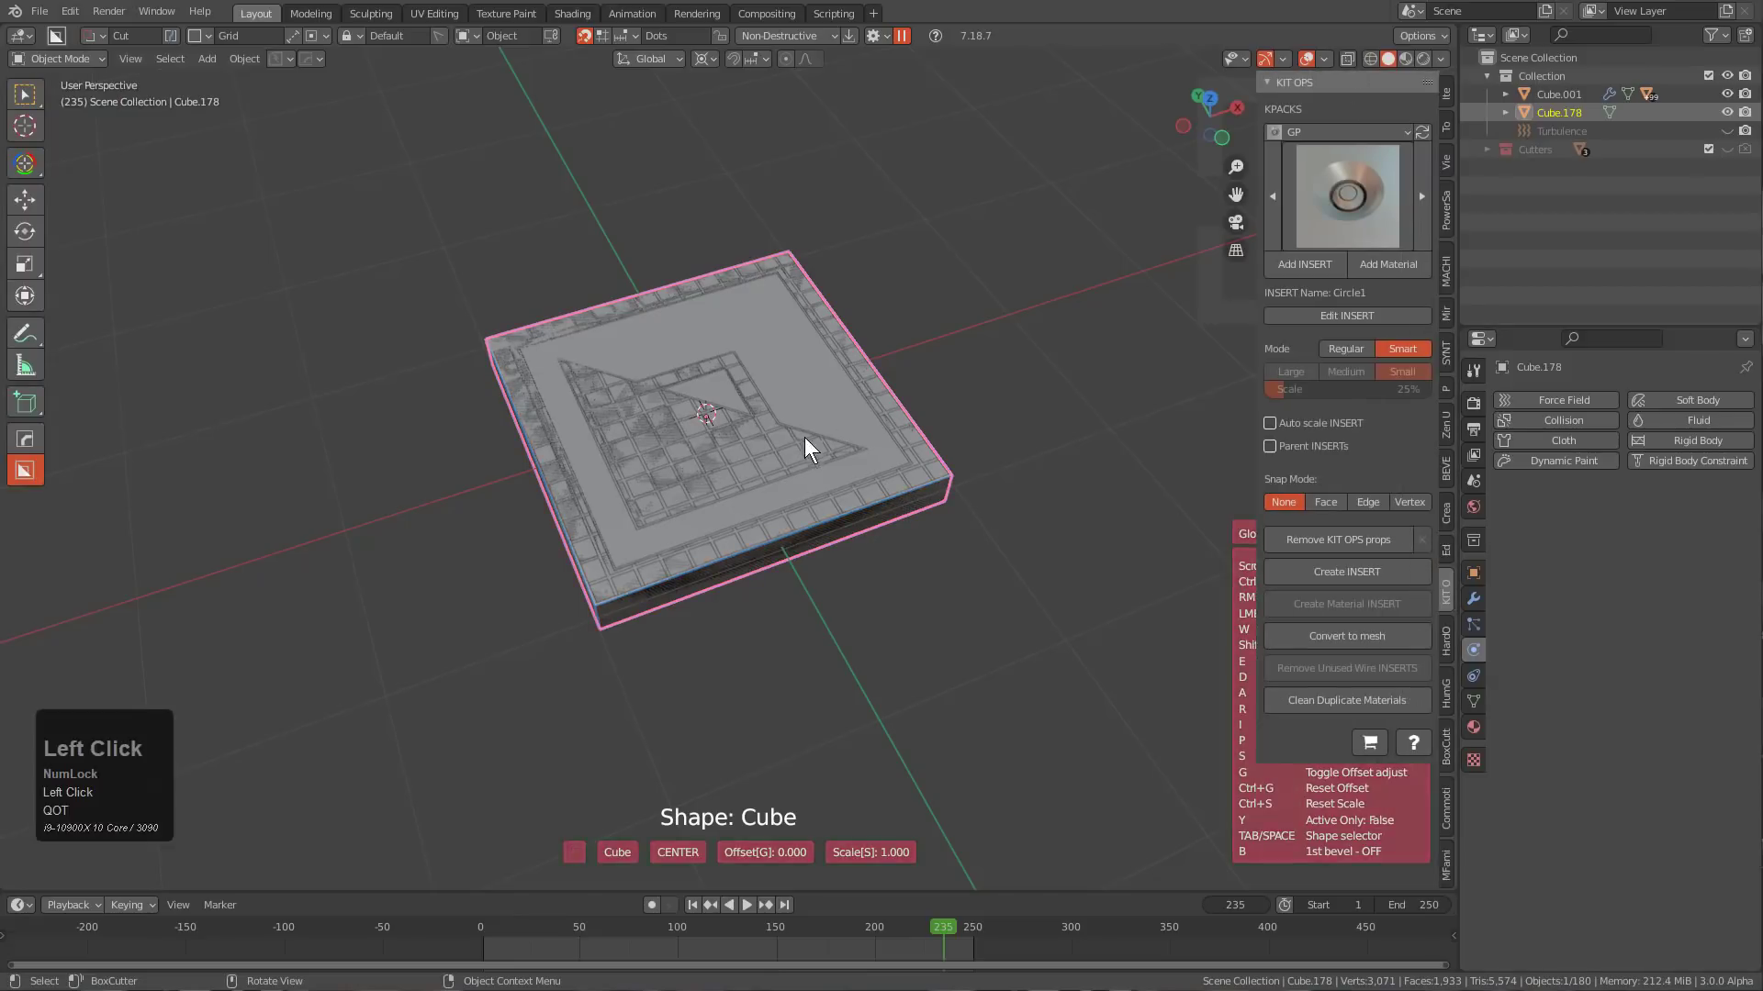
Scale the bounding cube's whole mesh slightly taller along the global Z axis in Edit Mode.
{"action": "scroll", "coordinate": [827, 455], "scroll_direction": "up", "scroll_amount": 2}
{"action": "middle_click_drag", "start_coordinate": [842, 470], "coordinate": [857, 478]}
{"action": "key", "text": "a"}
{"action": "key", "text": "s"}
{"action": "key", "text": "z"}
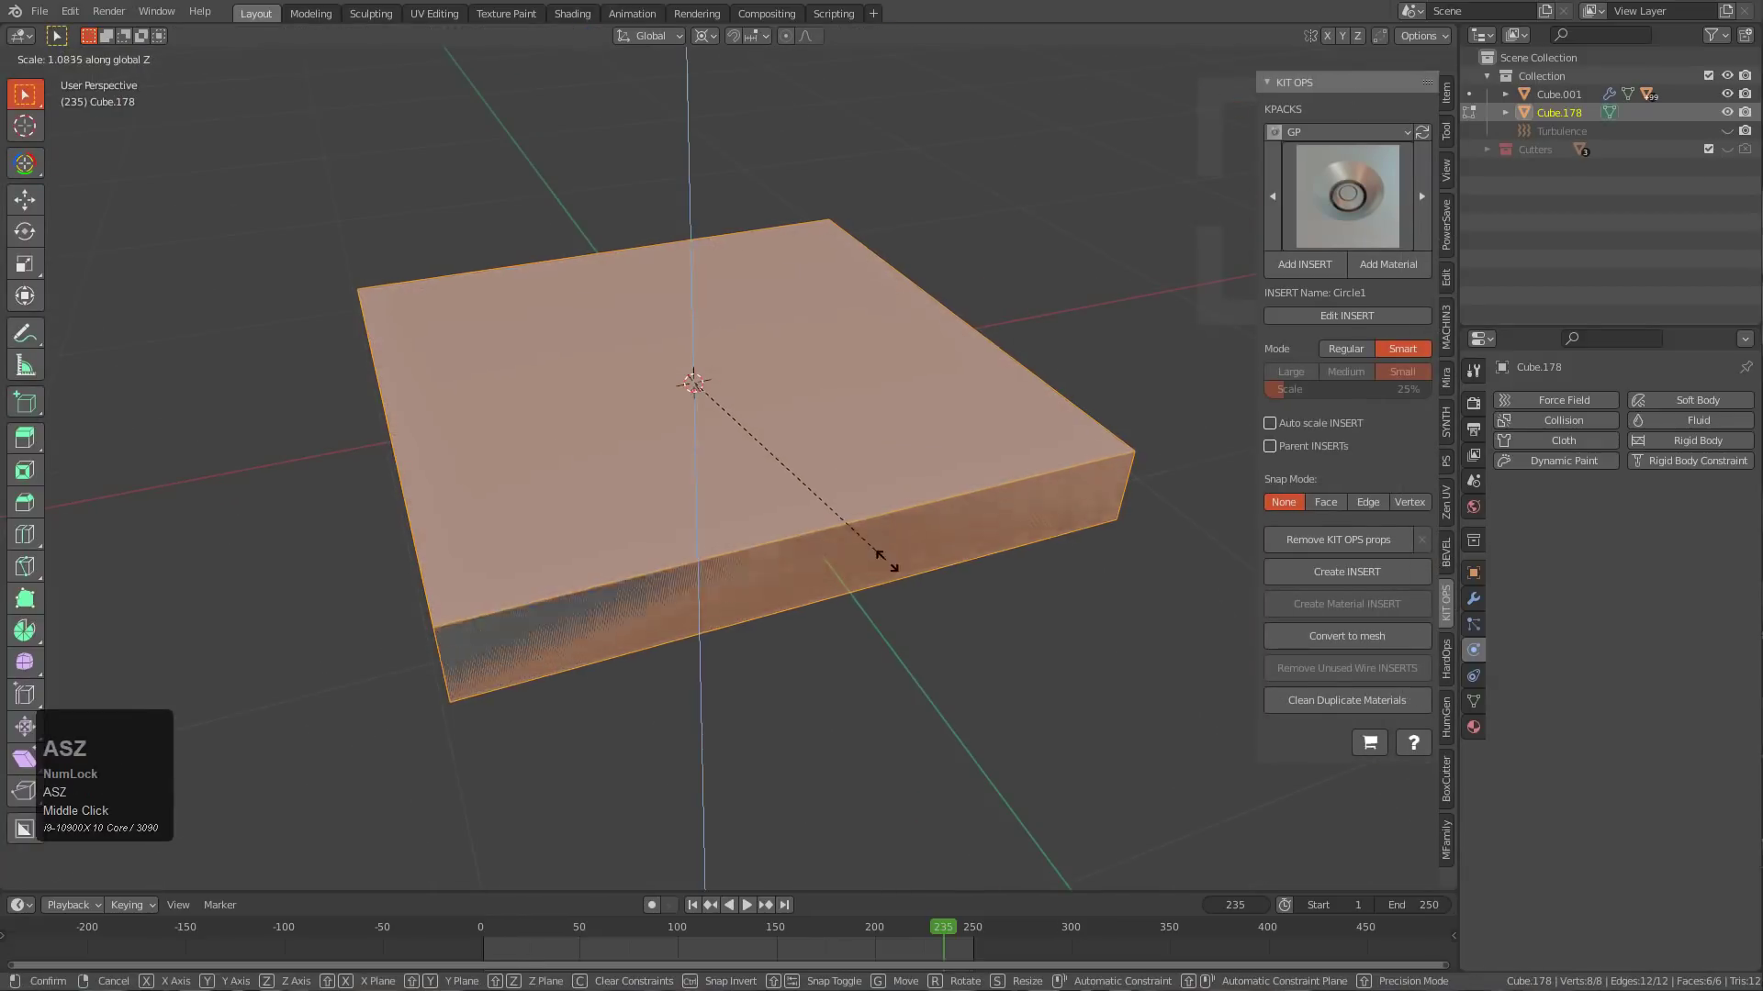
{"action": "left_click", "coordinate": [855, 536]}
{"action": "key", "text": "Tab"}
Set the bounding cube to wire shading with Hard Ops Shade Wire, leaving the cube in its place.
{"action": "key", "text": "q"}
{"action": "mouse_move", "coordinate": [905, 581]}
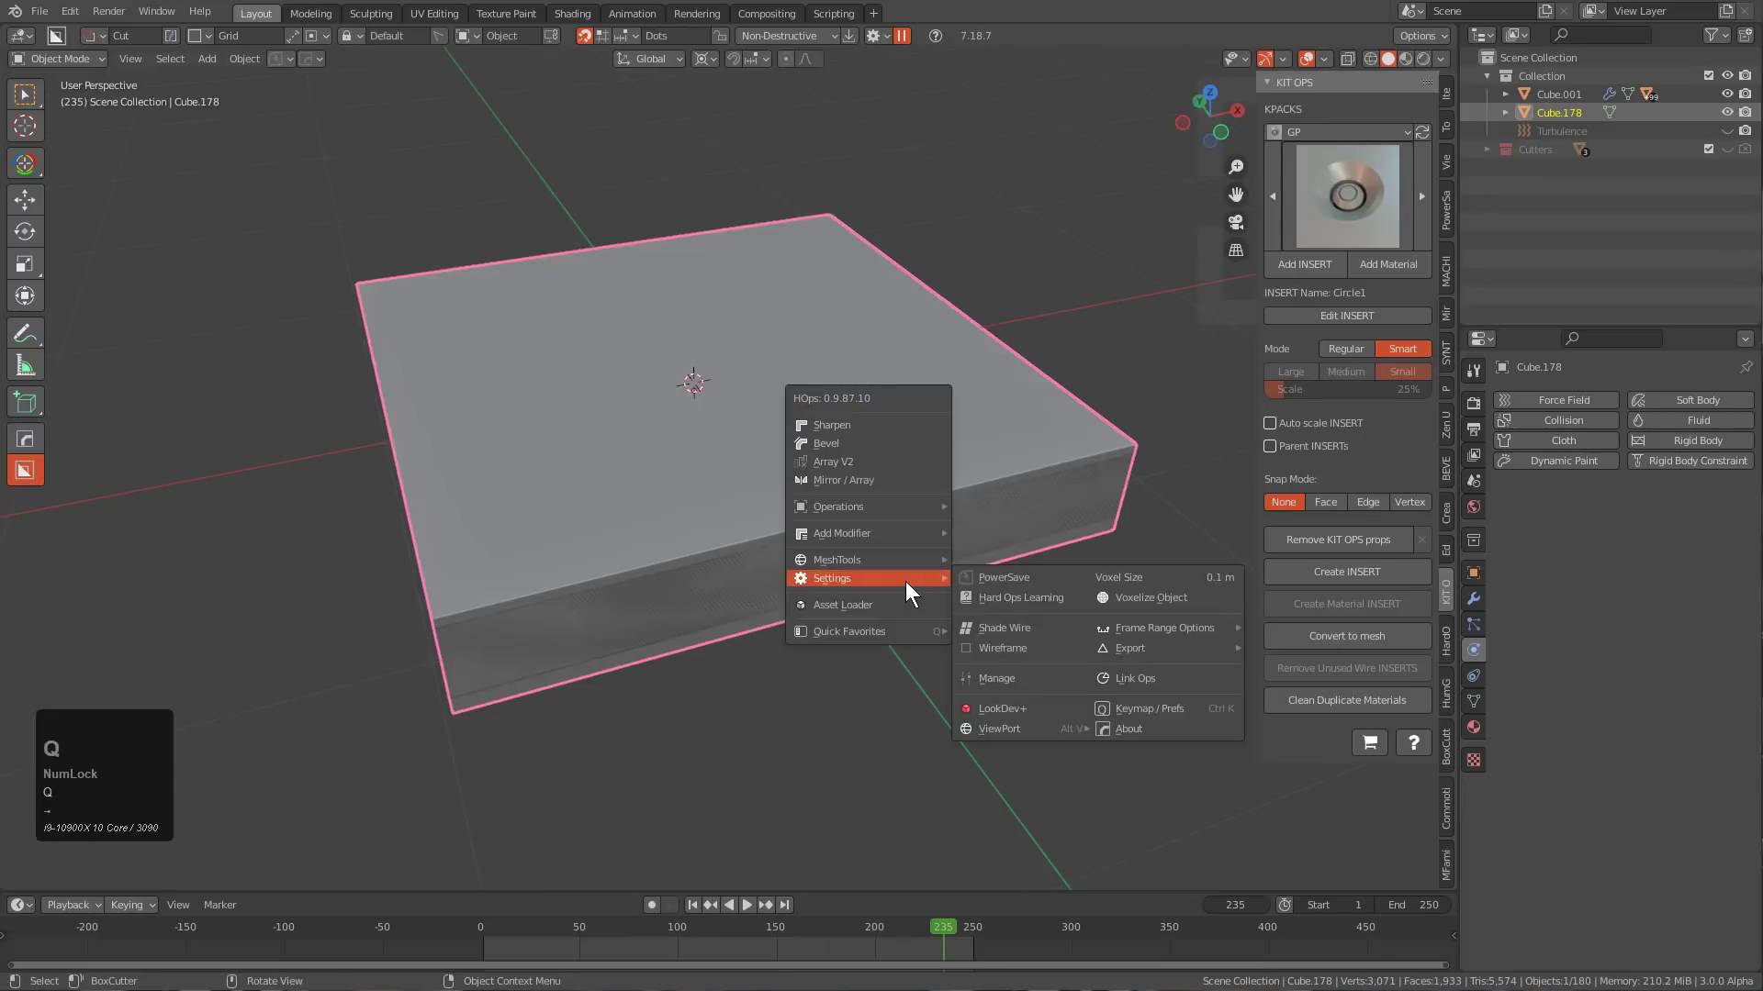
{"action": "left_click", "coordinate": [1016, 632]}
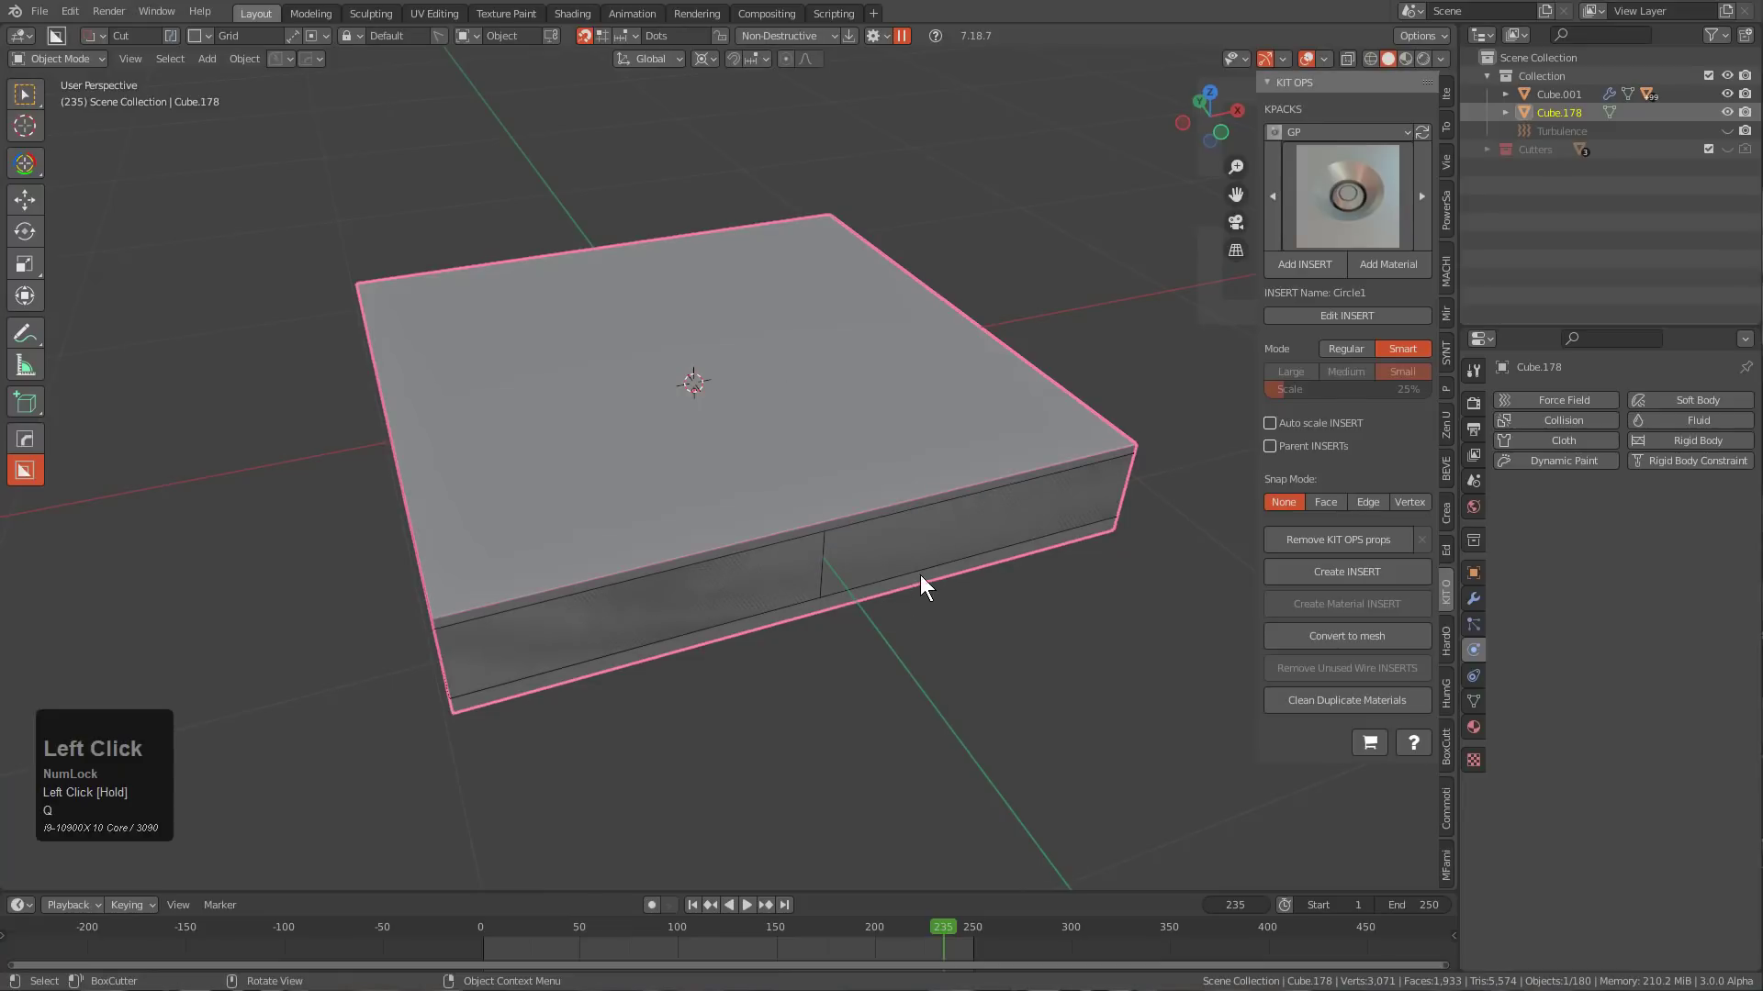
{"action": "key", "text": "q"}
{"action": "mouse_move", "coordinate": [955, 576]}
{"action": "left_click", "coordinate": [1009, 638]}
{"action": "key", "text": "q"}
{"action": "mouse_move", "coordinate": [1008, 638]}
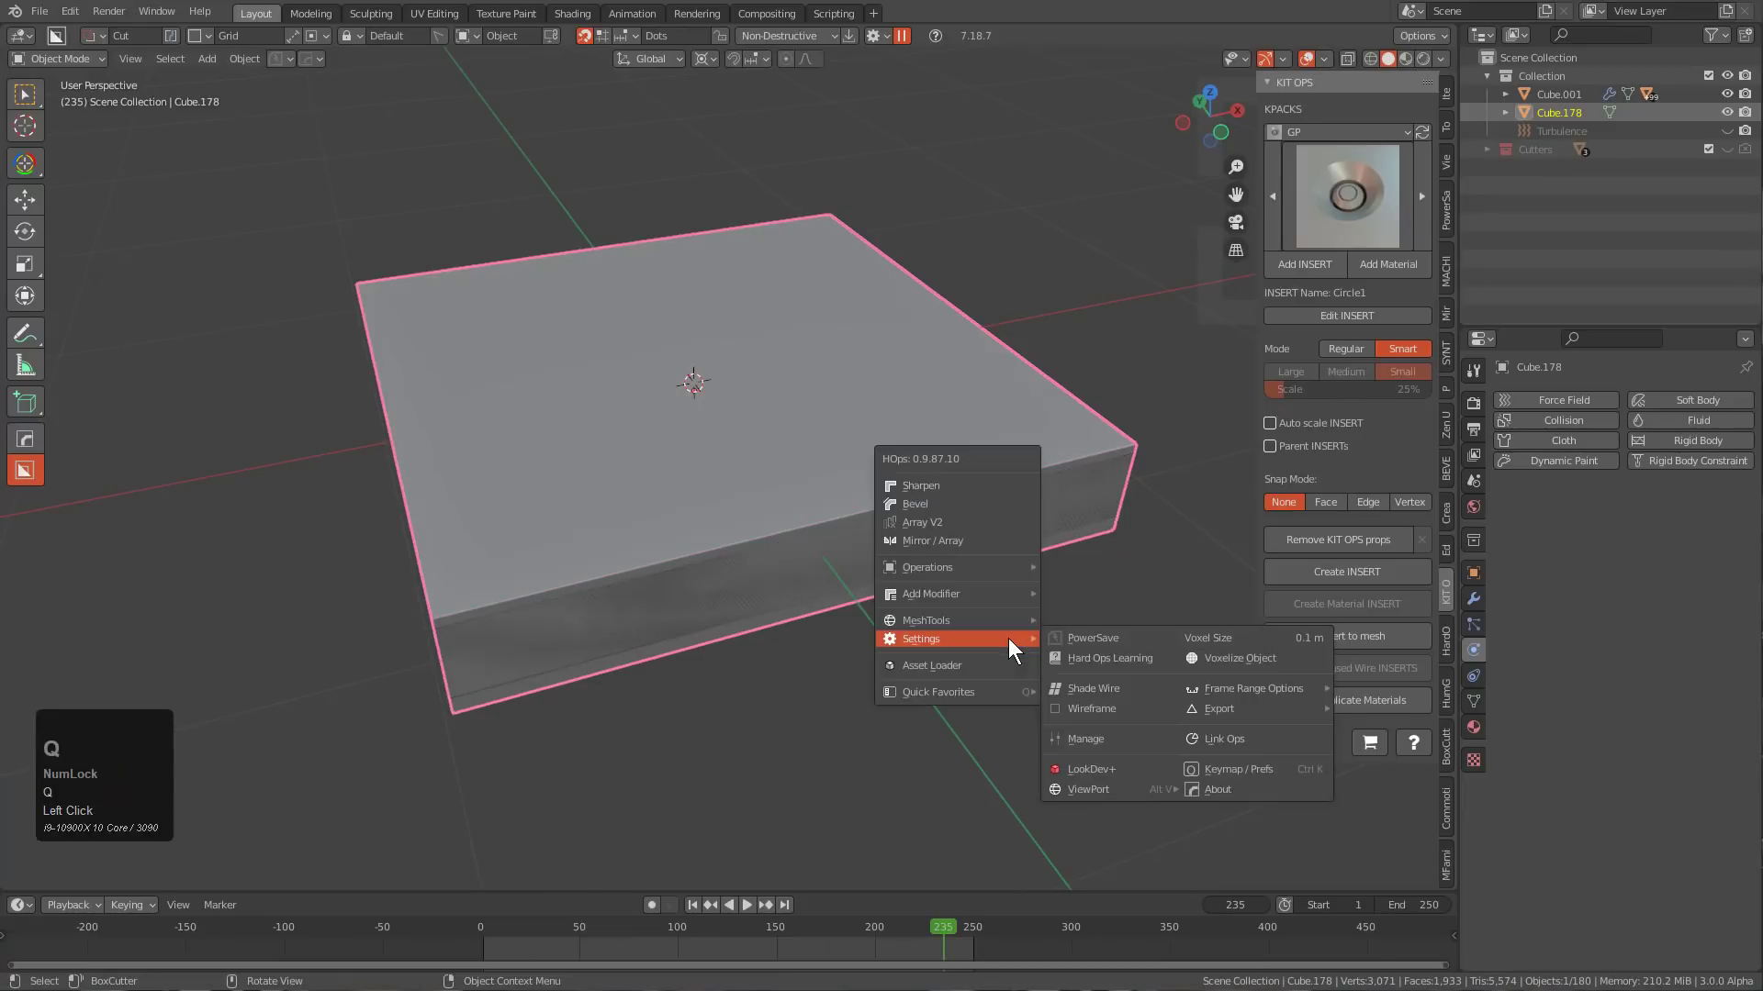
{"action": "left_click", "coordinate": [1097, 687]}
{"action": "key", "text": "g"}
{"action": "right_click", "coordinate": [867, 553]}
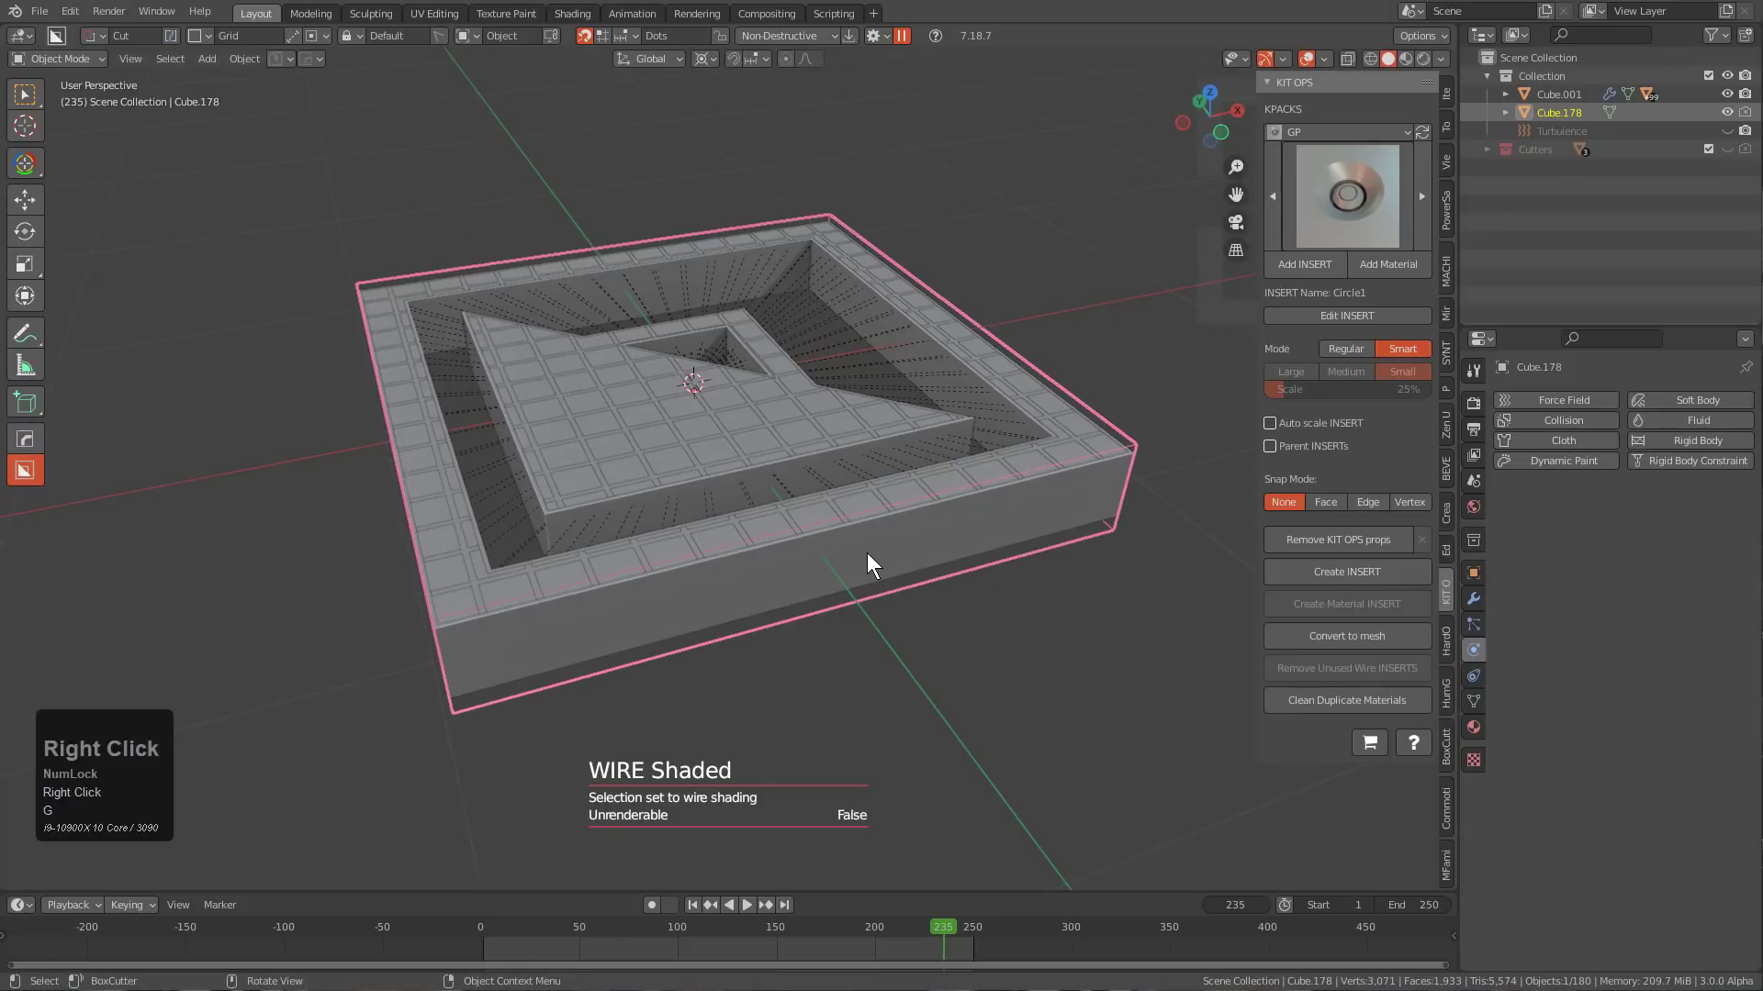
Parent the Cube.001 logo mesh to the bounding cube Cube.178 with Object (Keep Transform).
{"action": "left_click", "coordinate": [871, 563]}
{"action": "left_click", "coordinate": [895, 594], "text": "shift"}
{"action": "key", "text": "ctrl+p"}
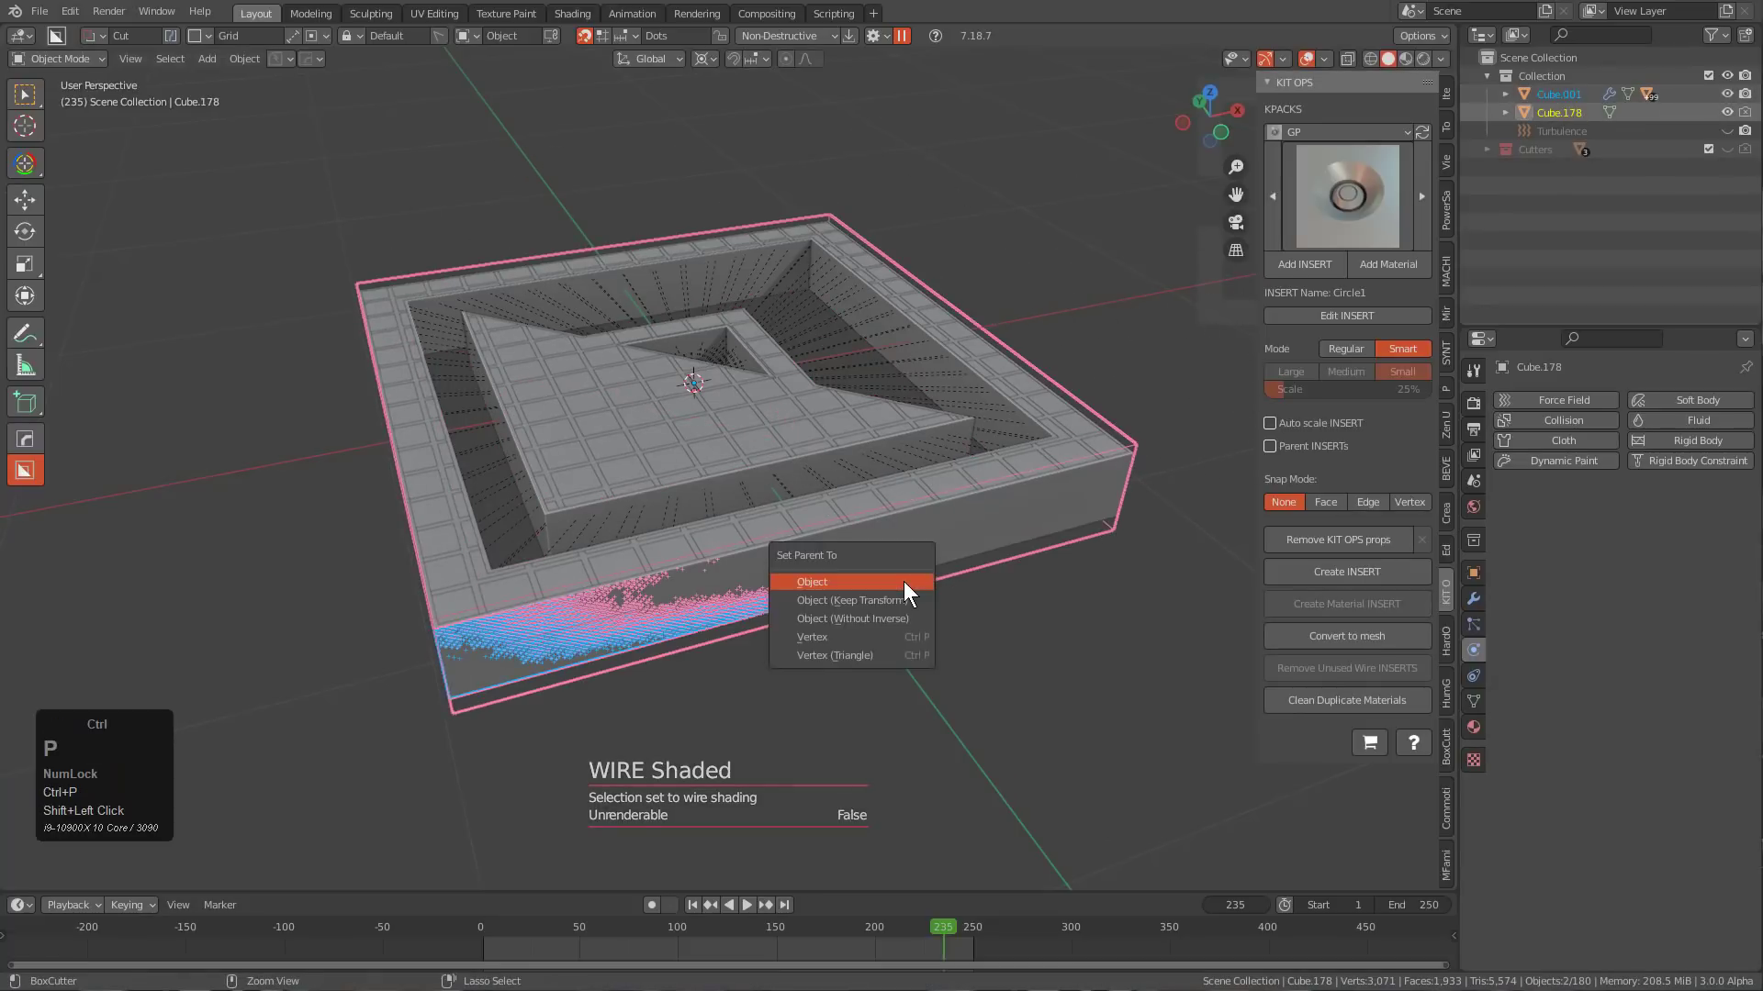
{"action": "left_click", "coordinate": [893, 600]}
{"action": "key", "text": "alt+a"}
{"action": "left_click", "coordinate": [882, 594]}
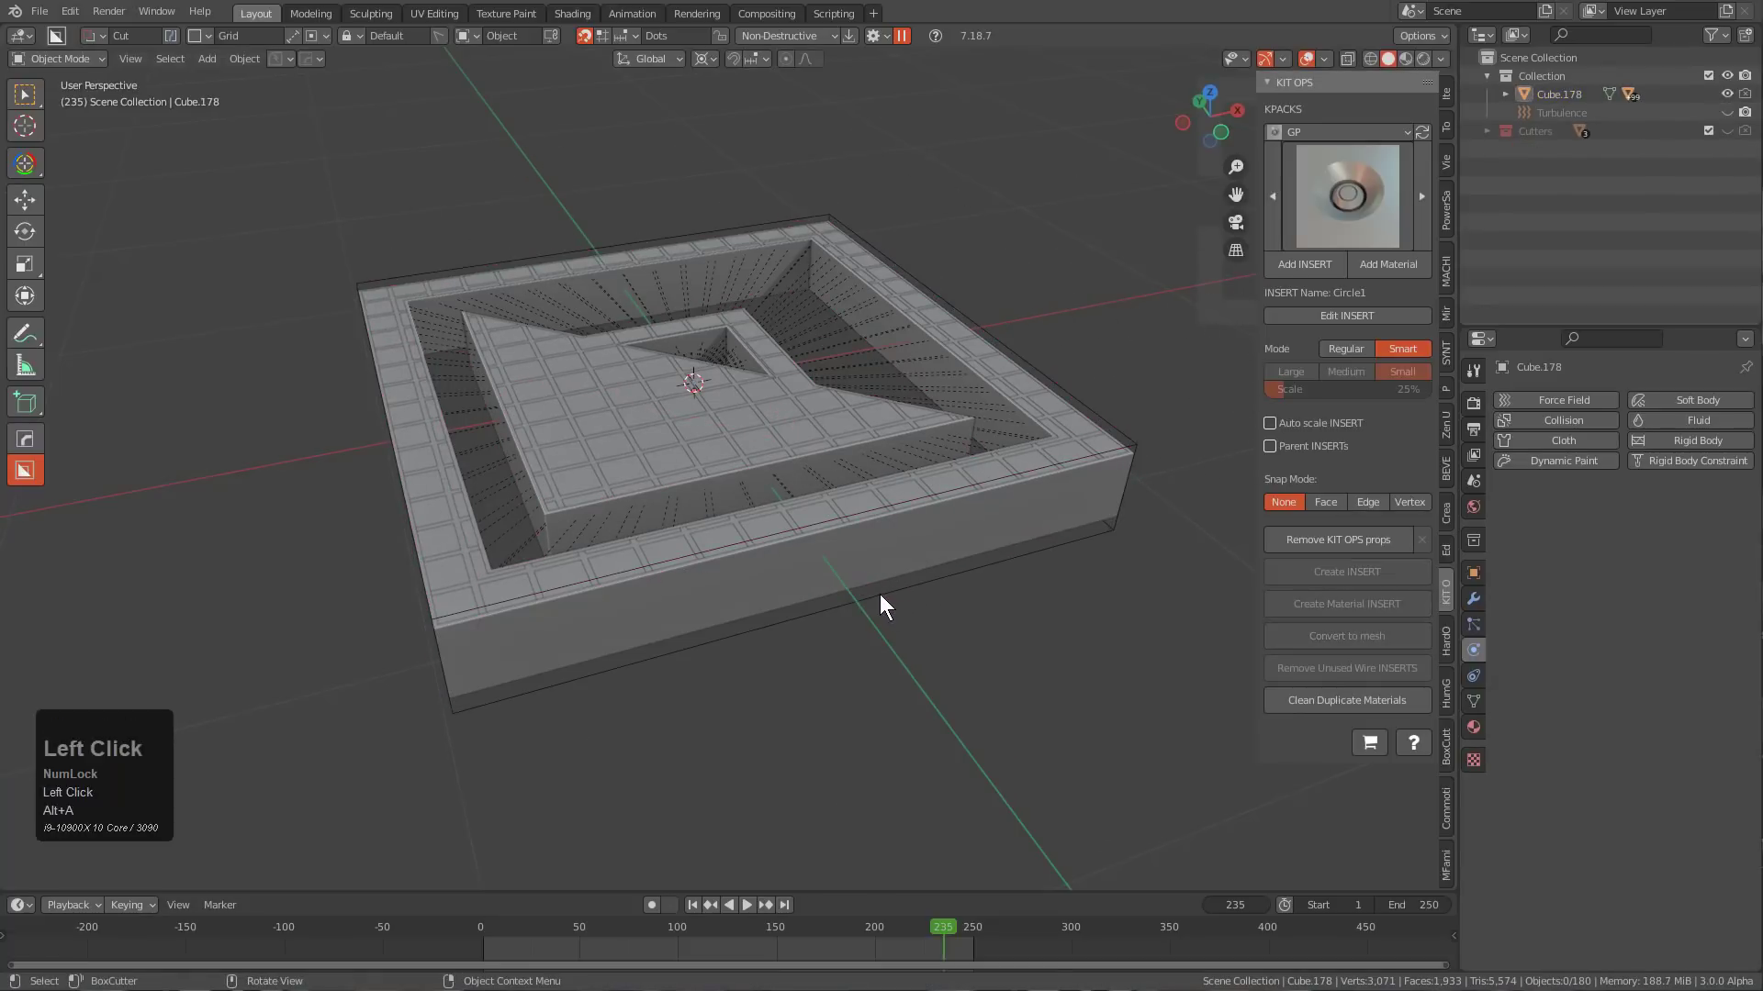
{"action": "key", "text": "g"}
{"action": "right_click", "coordinate": [810, 489]}
Save the gridcut_logo.blend file, keeping the parented logo assembly in its place.
{"action": "middle_click_drag", "start_coordinate": [809, 520], "coordinate": [834, 568]}
{"action": "key", "text": "ctrl+s"}
{"action": "scroll", "coordinate": [808, 545], "scroll_direction": "down", "scroll_amount": 3}
{"action": "middle_click_drag", "start_coordinate": [834, 556], "coordinate": [836, 512]}
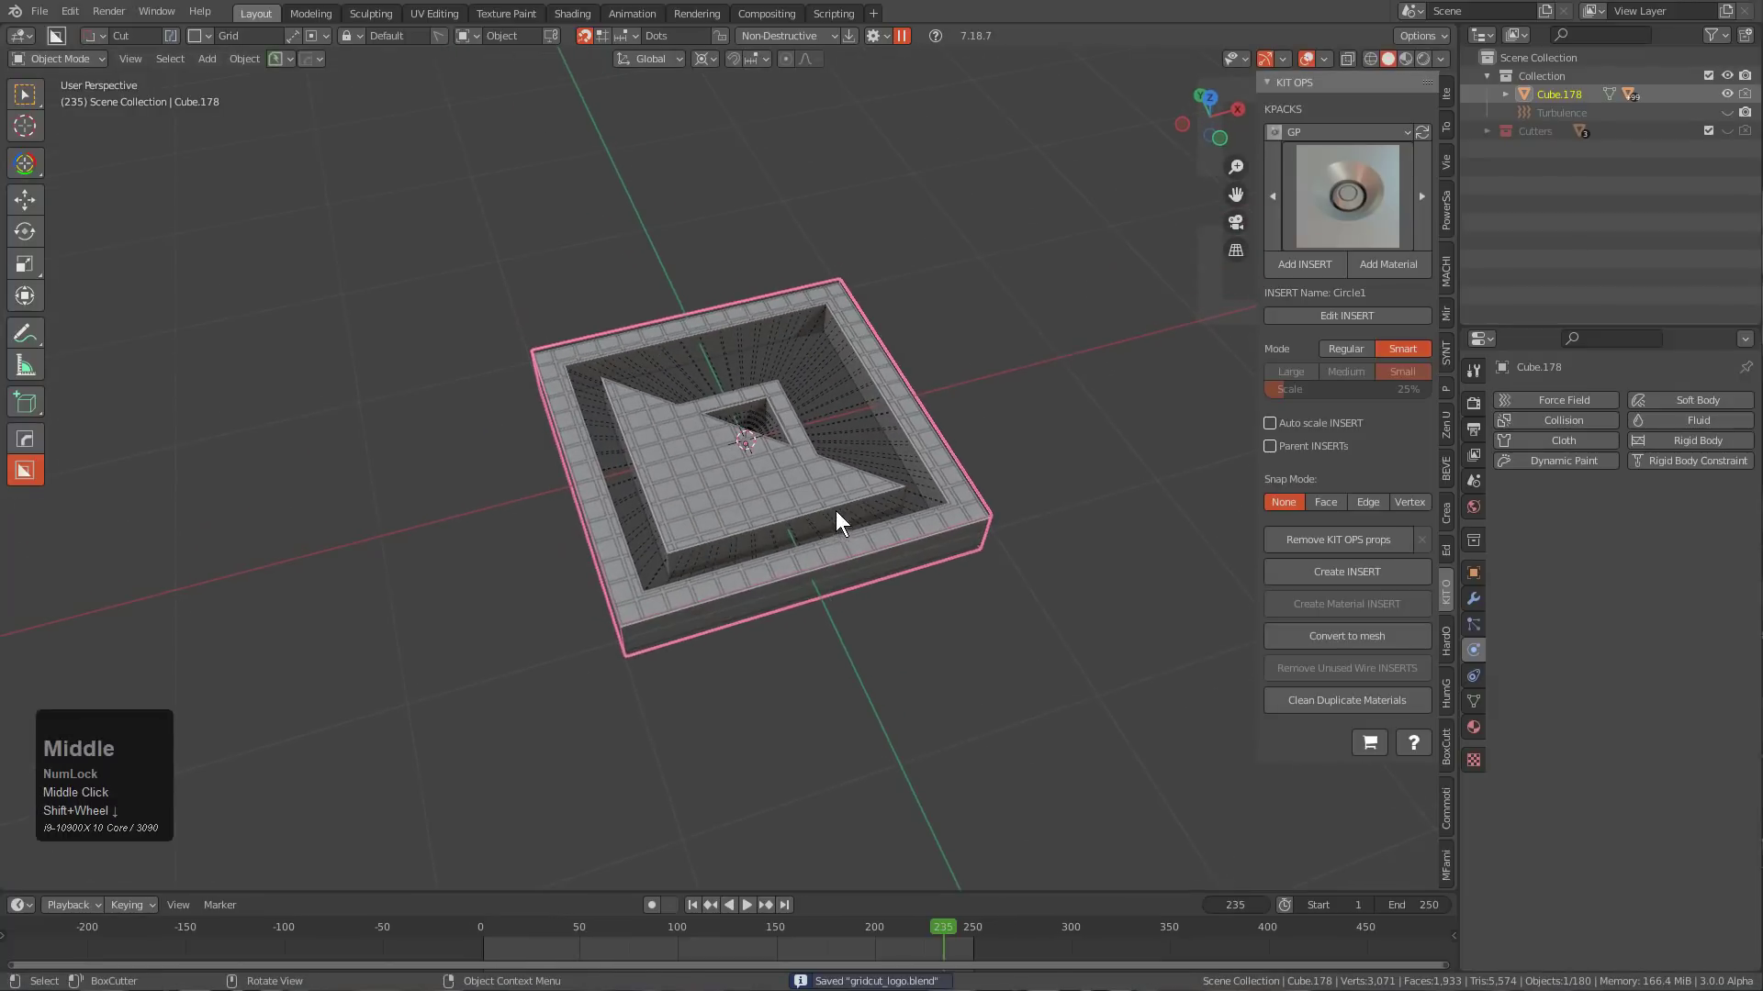
{"action": "key", "text": "g"}
{"action": "right_click", "coordinate": [868, 470]}
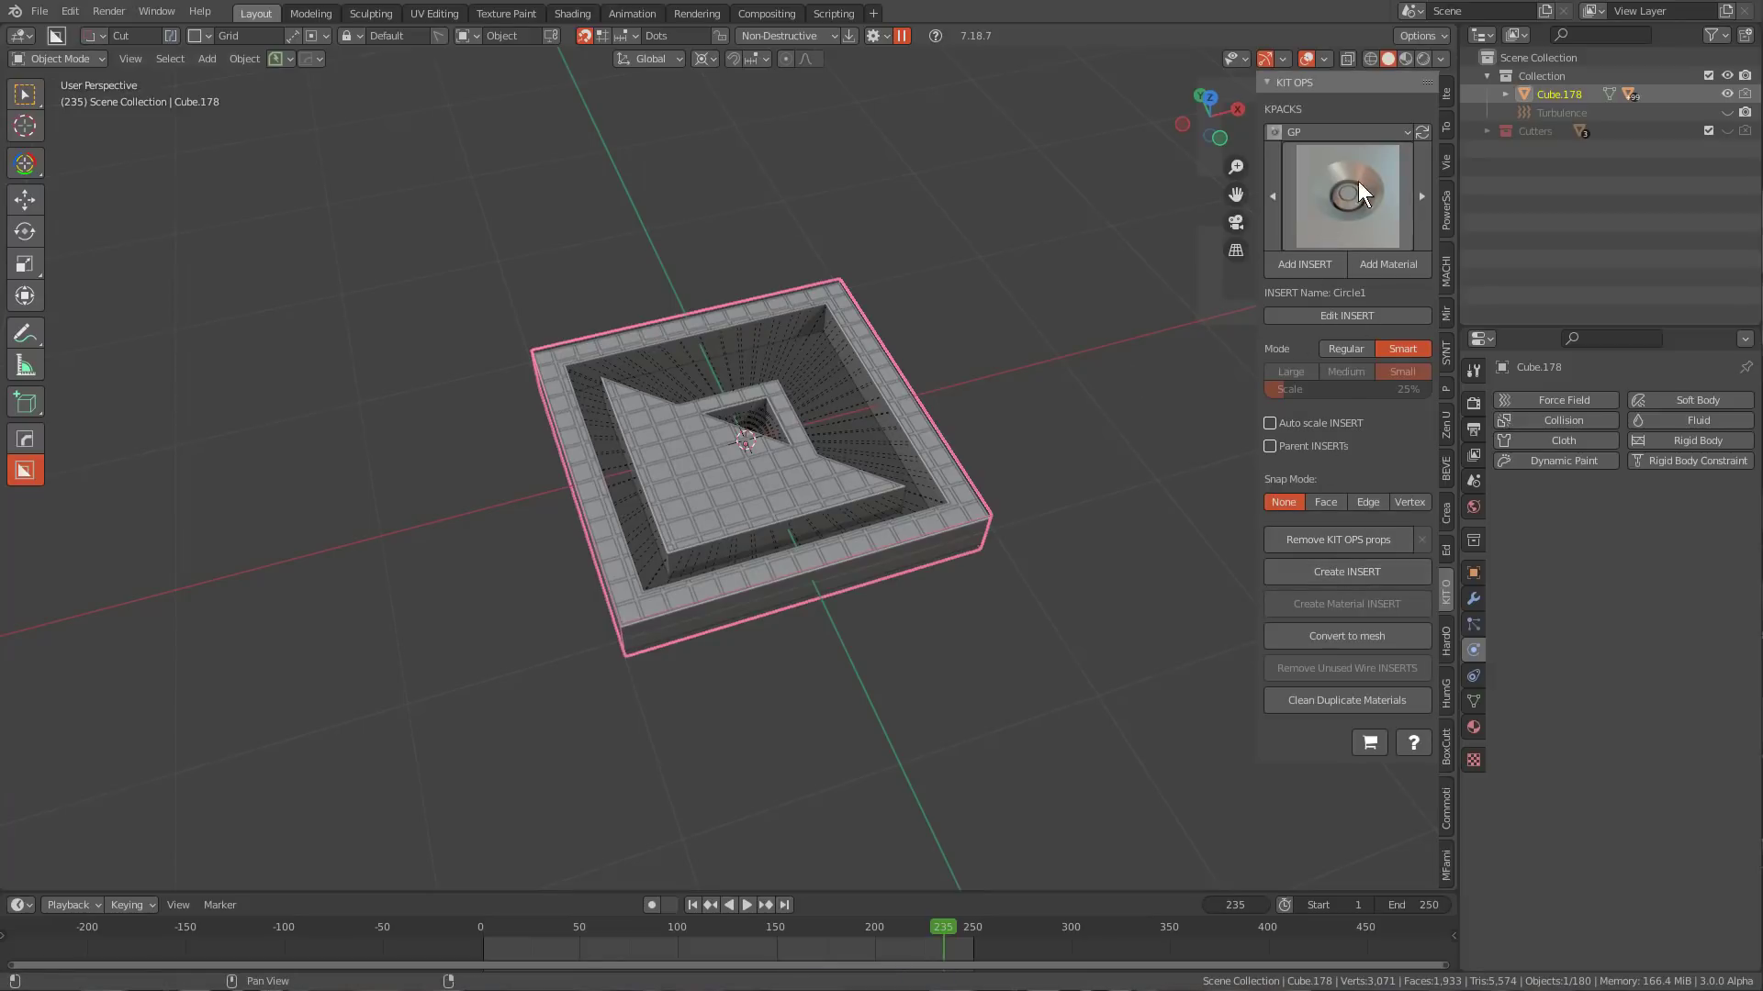
Switch the active KPACK to KO_export, browse its existing INSERTs and save the file again.
{"action": "left_click", "coordinate": [1341, 134]}
{"action": "left_click", "coordinate": [1312, 235]}
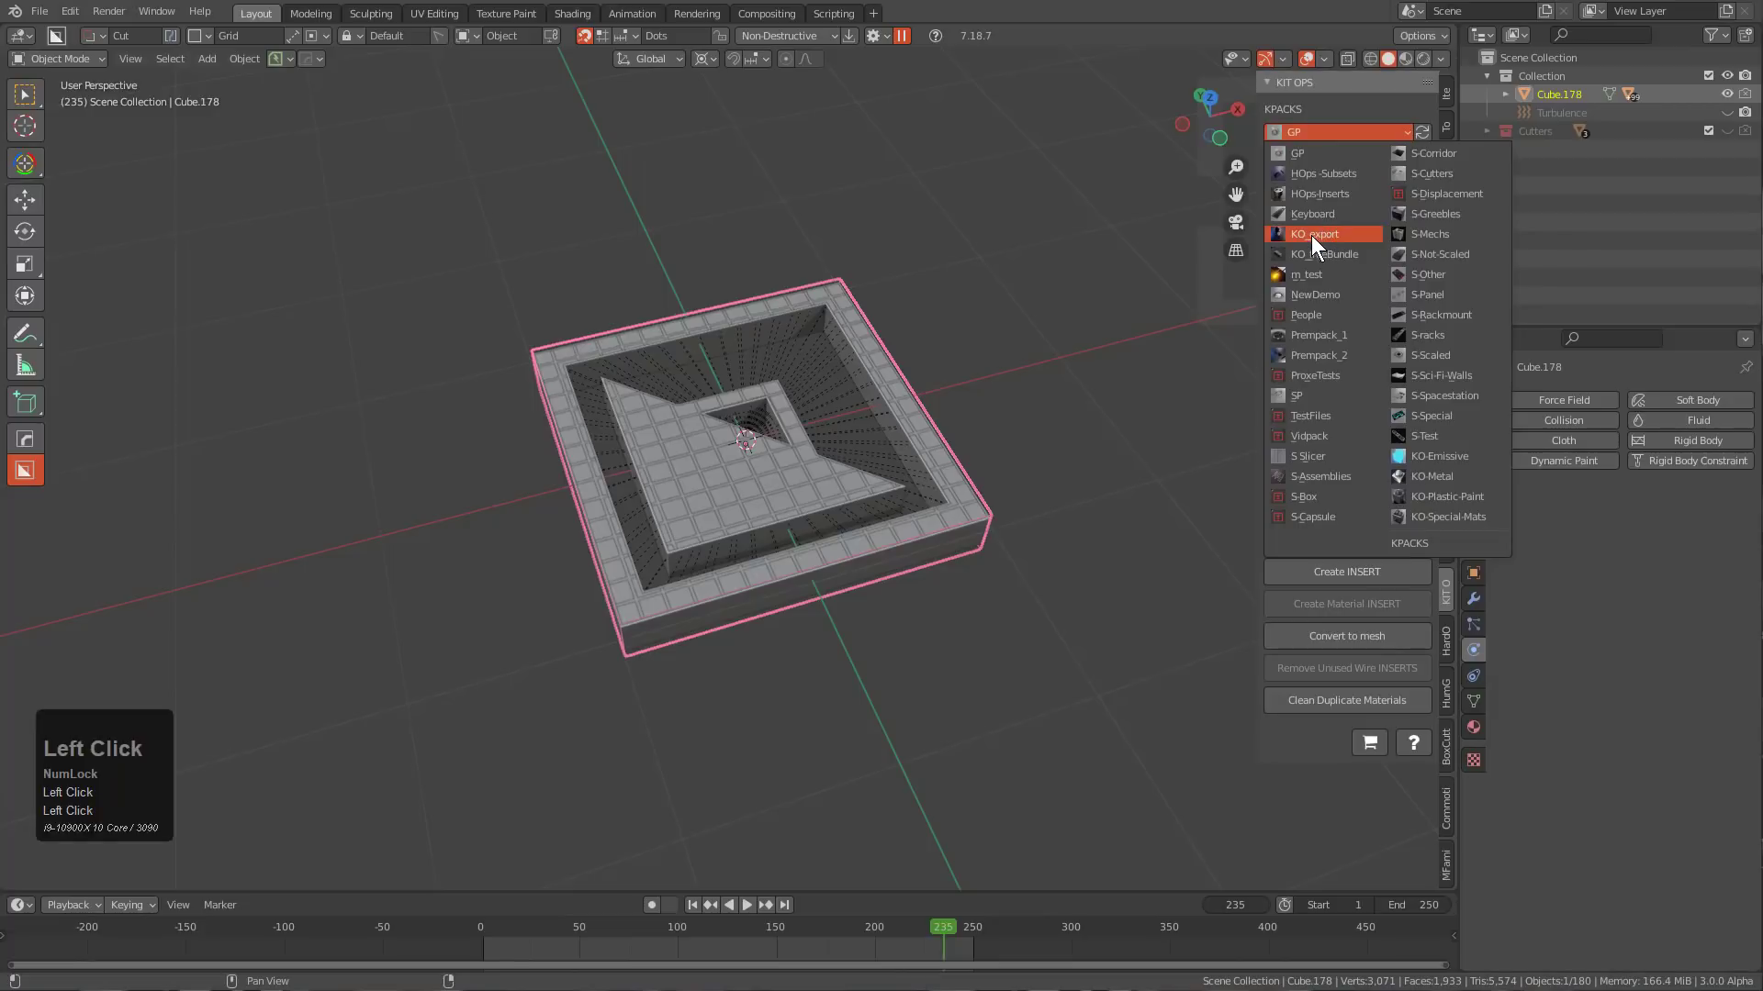
{"action": "left_click", "coordinate": [1321, 208]}
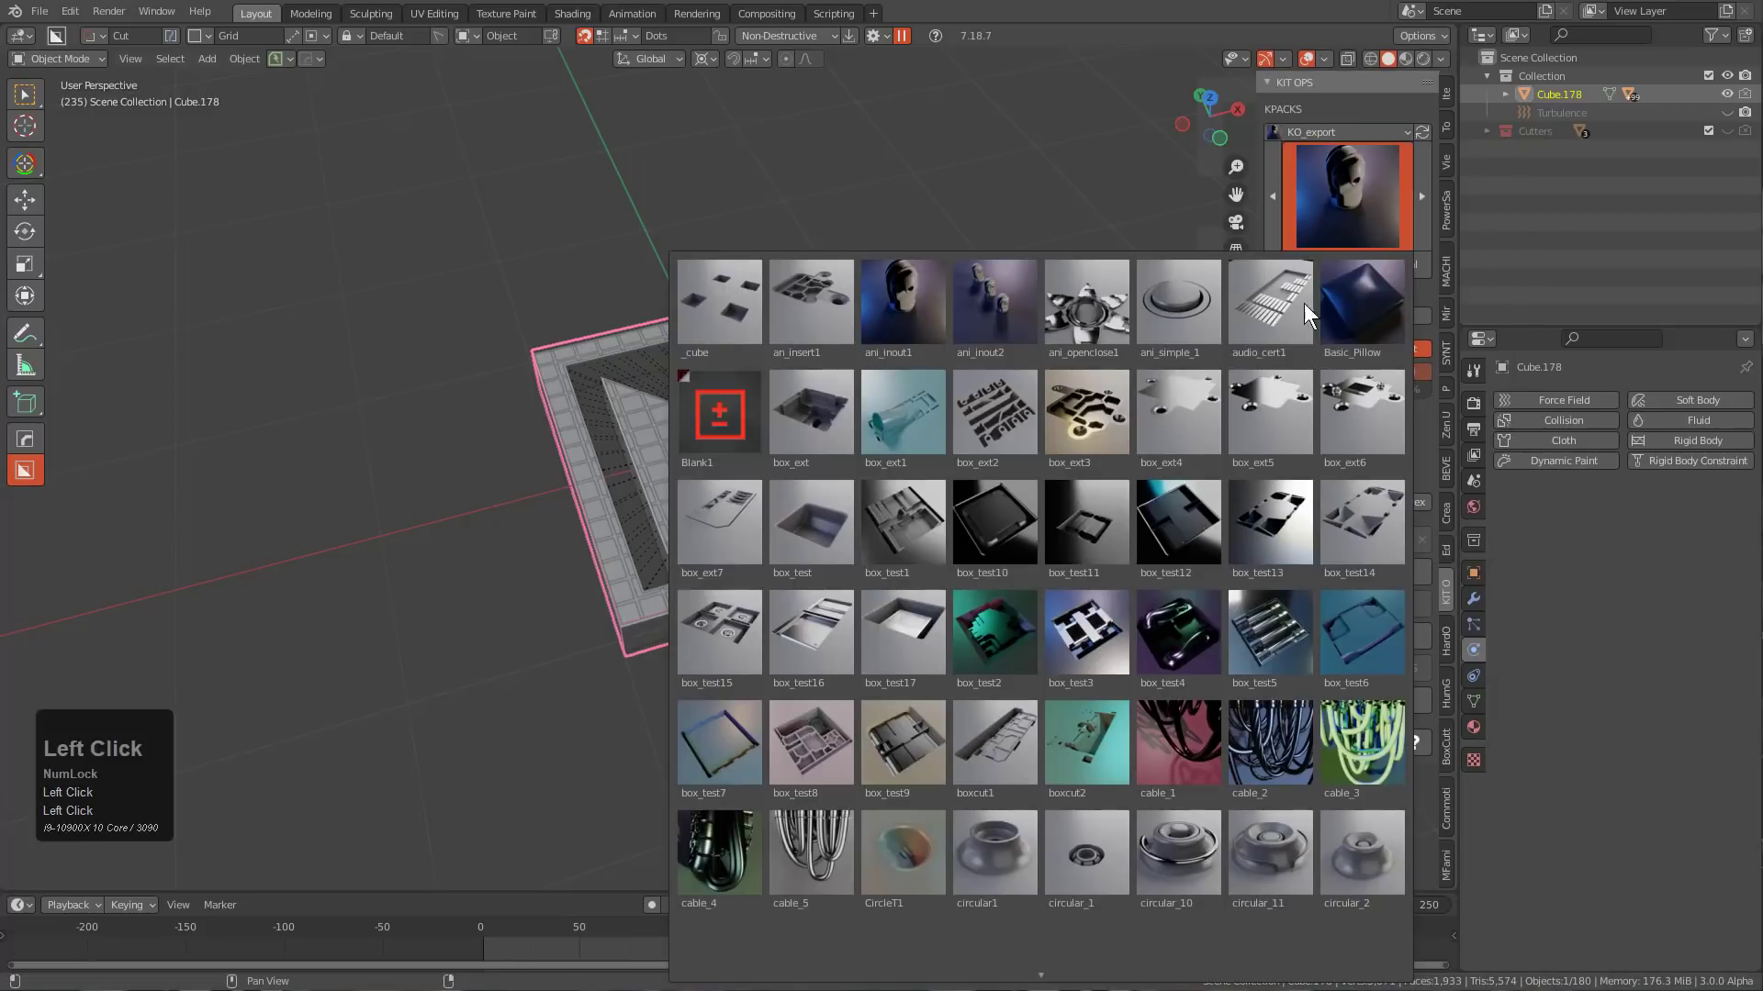
{"action": "scroll", "coordinate": [1258, 743], "scroll_direction": "down", "scroll_amount": 2}
{"action": "scroll", "coordinate": [1318, 843], "scroll_direction": "down", "scroll_amount": 5}
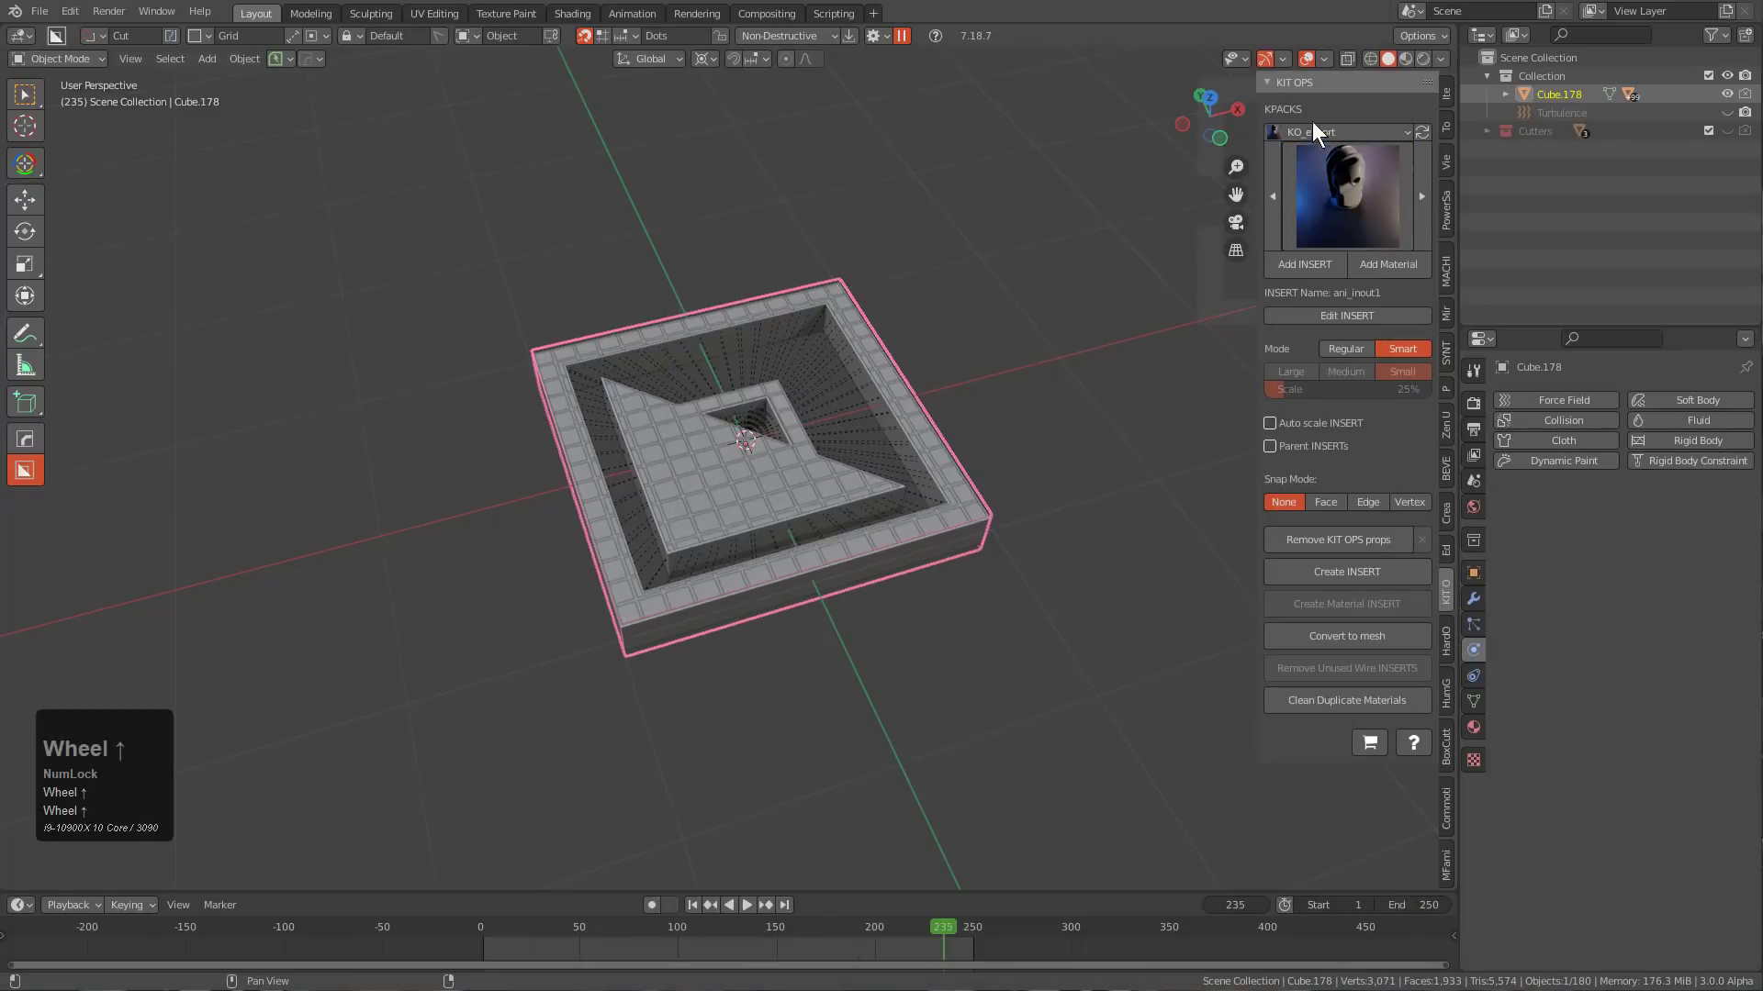
{"action": "key", "text": "ctrl+s"}
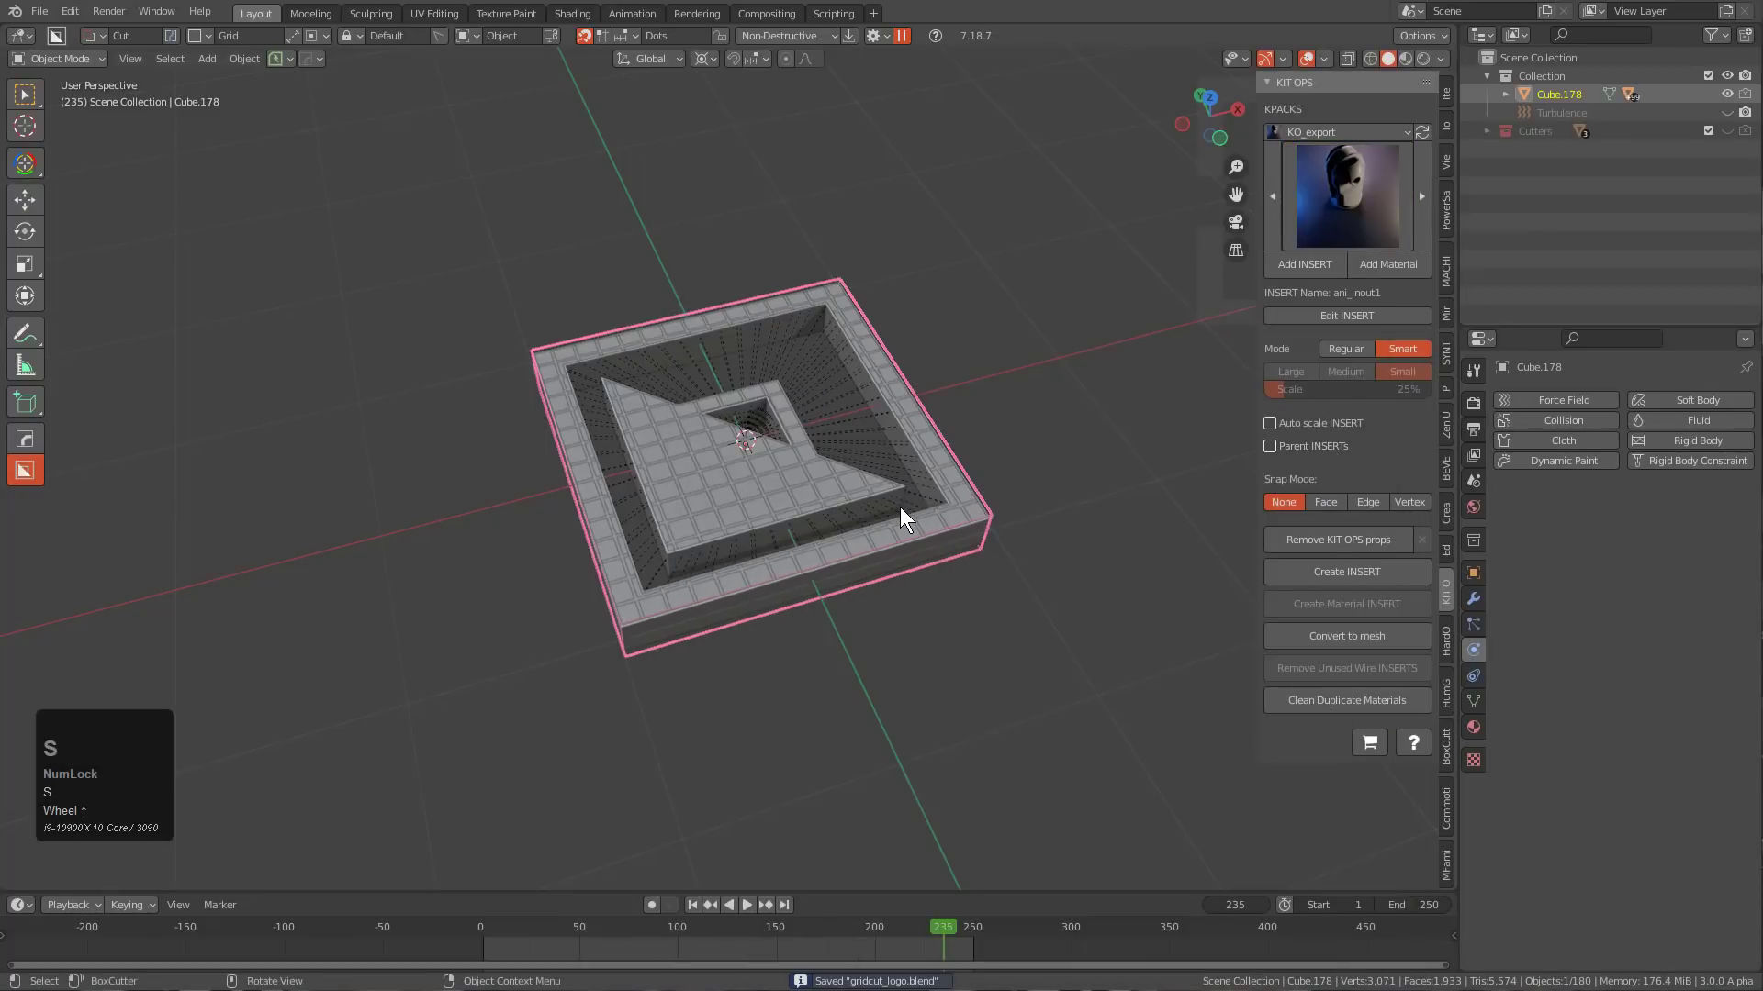
Add the Cube.001 logo mesh to the bounding cube selection and create a KIT OPS INSERT from them.
{"action": "left_click", "coordinate": [937, 544], "text": "shift"}
{"action": "key", "text": "alt+z"}
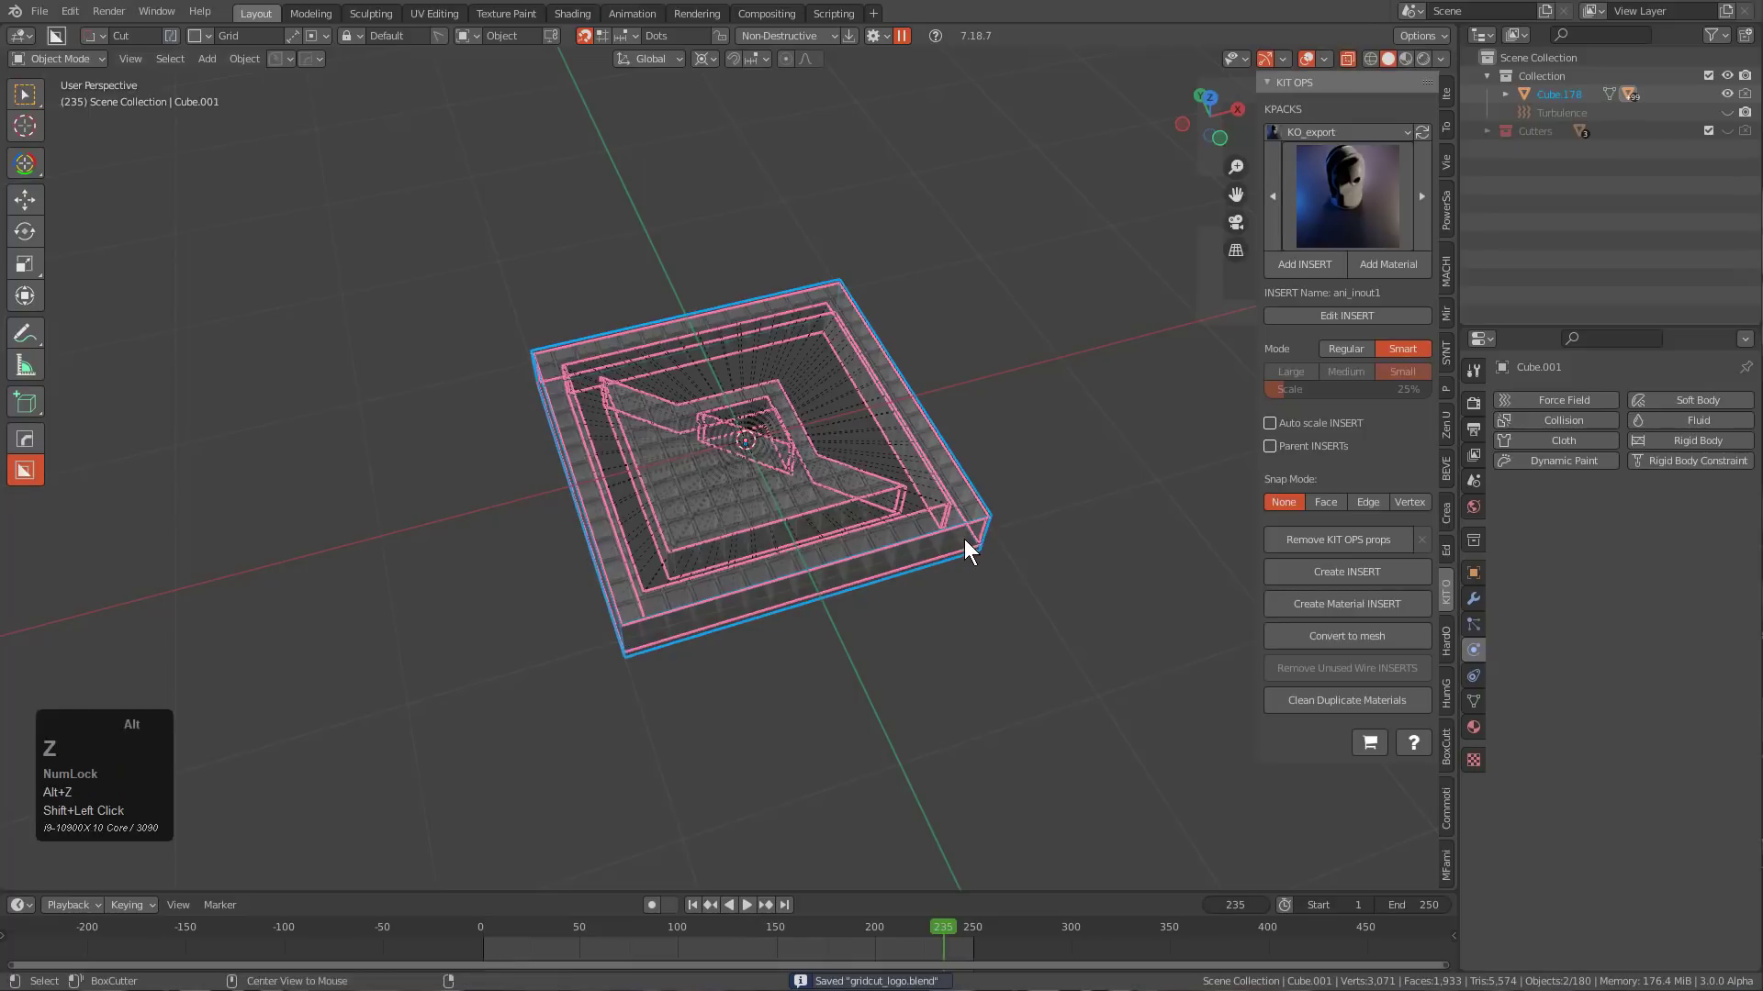
{"action": "key", "text": "alt+z"}
{"action": "left_click", "coordinate": [1320, 574]}
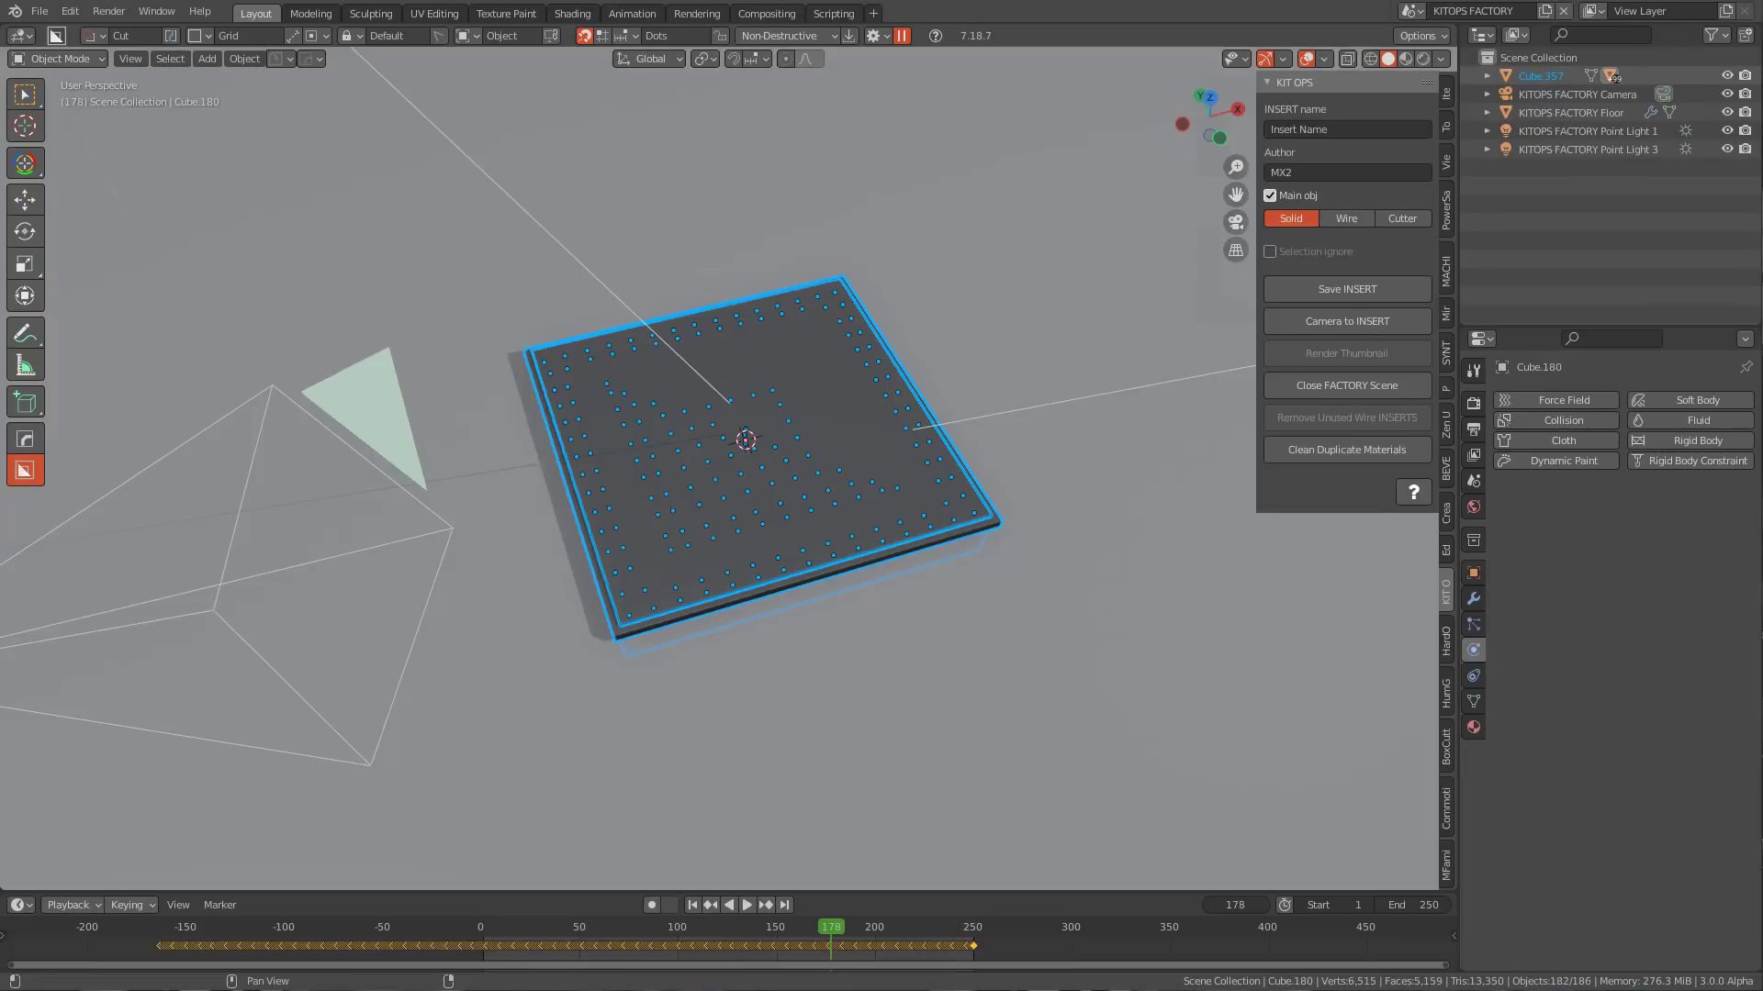
Select the outer Cutter.003 mesh covering the logo in the factory scene and delete it.
{"action": "middle_click_drag", "start_coordinate": [806, 436], "coordinate": [833, 393]}
{"action": "scroll", "coordinate": [833, 393], "scroll_direction": "up", "scroll_amount": 3}
{"action": "key", "text": "alt+a"}
{"action": "left_click", "coordinate": [998, 552]}
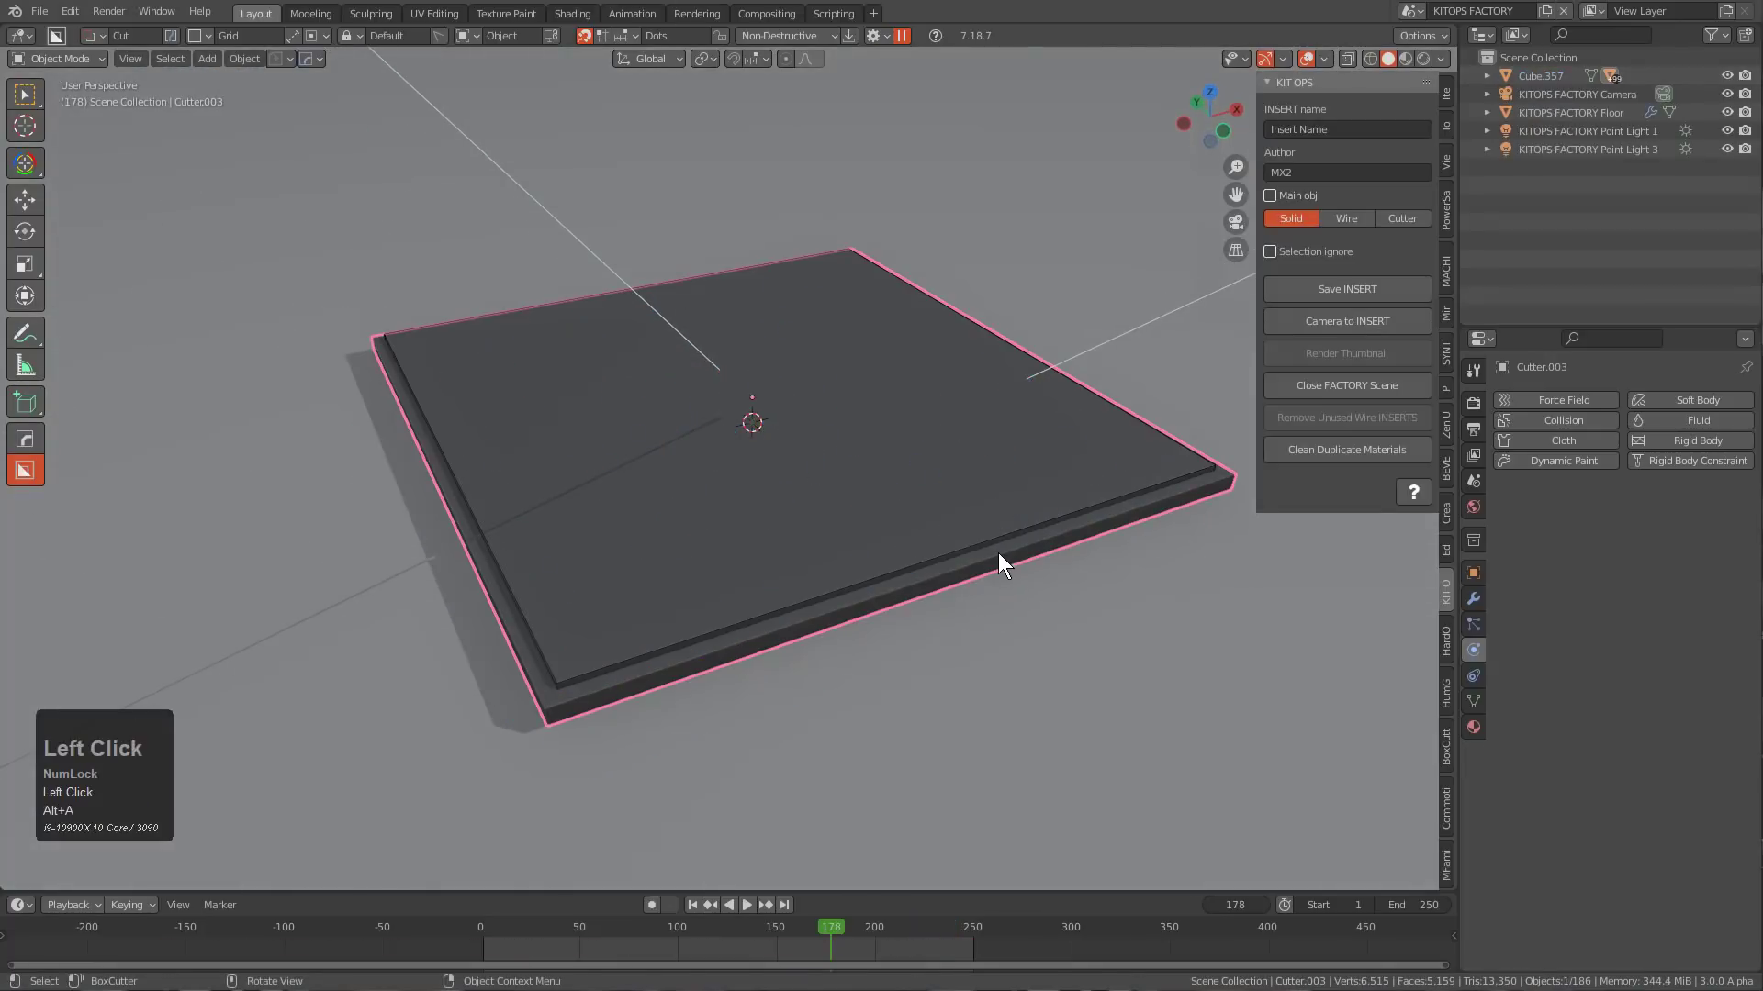
{"action": "key", "text": "g"}
{"action": "right_click", "coordinate": [1007, 523]}
{"action": "left_click", "coordinate": [903, 615]}
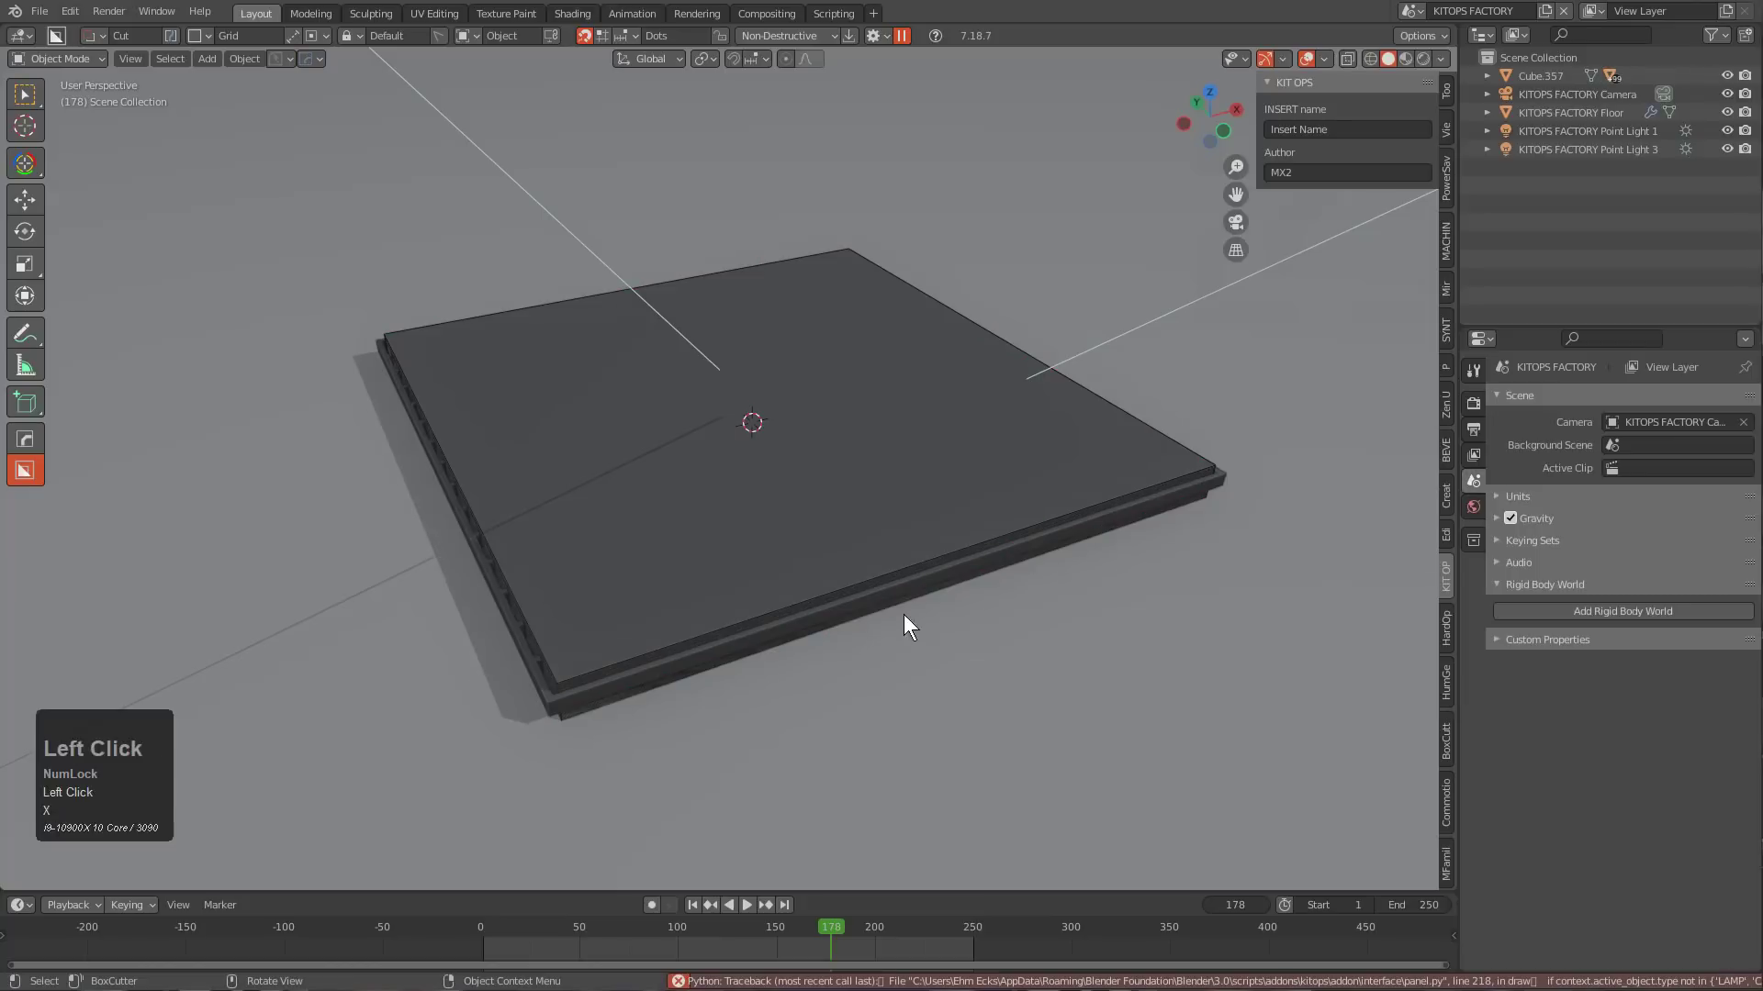
Try deleting the Cube.357 box and the grid cutter over the logo, and undo both deletions.
{"action": "left_click", "coordinate": [819, 592]}
{"action": "key", "text": "x"}
{"action": "left_click", "coordinate": [820, 593]}
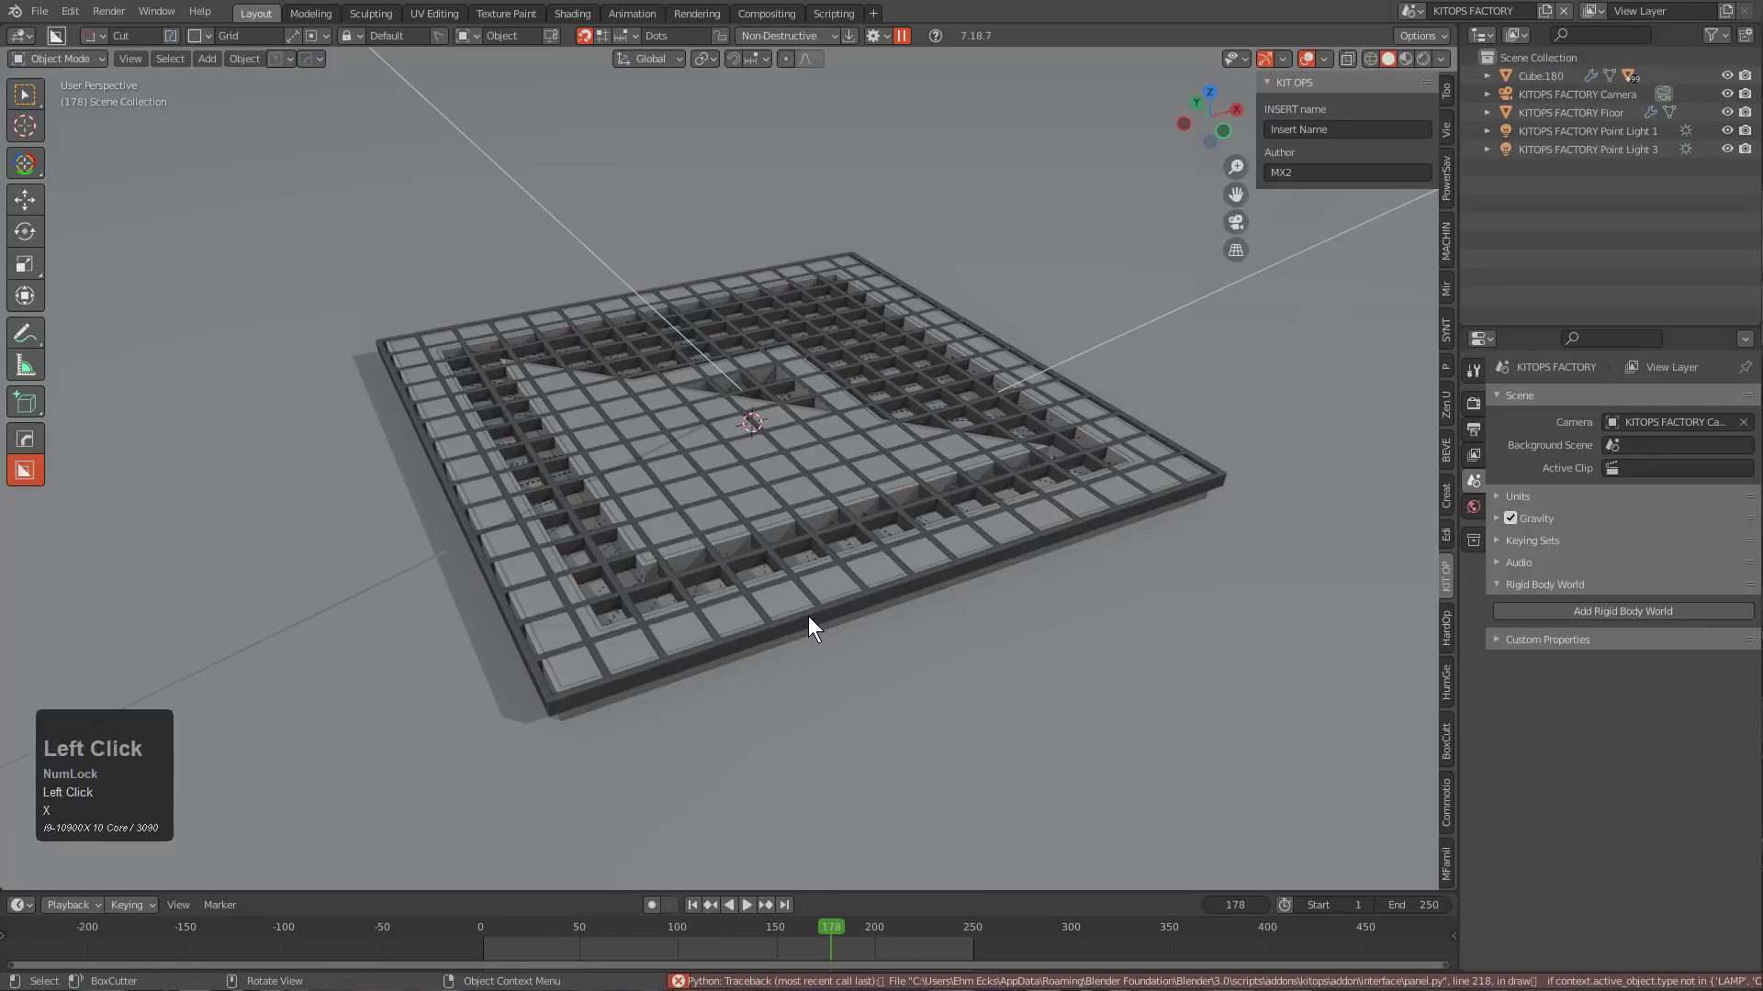
{"action": "left_click", "coordinate": [808, 619]}
{"action": "key", "text": "x"}
{"action": "left_click", "coordinate": [810, 611]}
{"action": "mouse_move", "coordinate": [812, 605]}
{"action": "middle_mouse_down"}
{"action": "mouse_move", "coordinate": [807, 632]}
{"action": "mouse_move", "coordinate": [826, 602]}
{"action": "middle_mouse_up"}
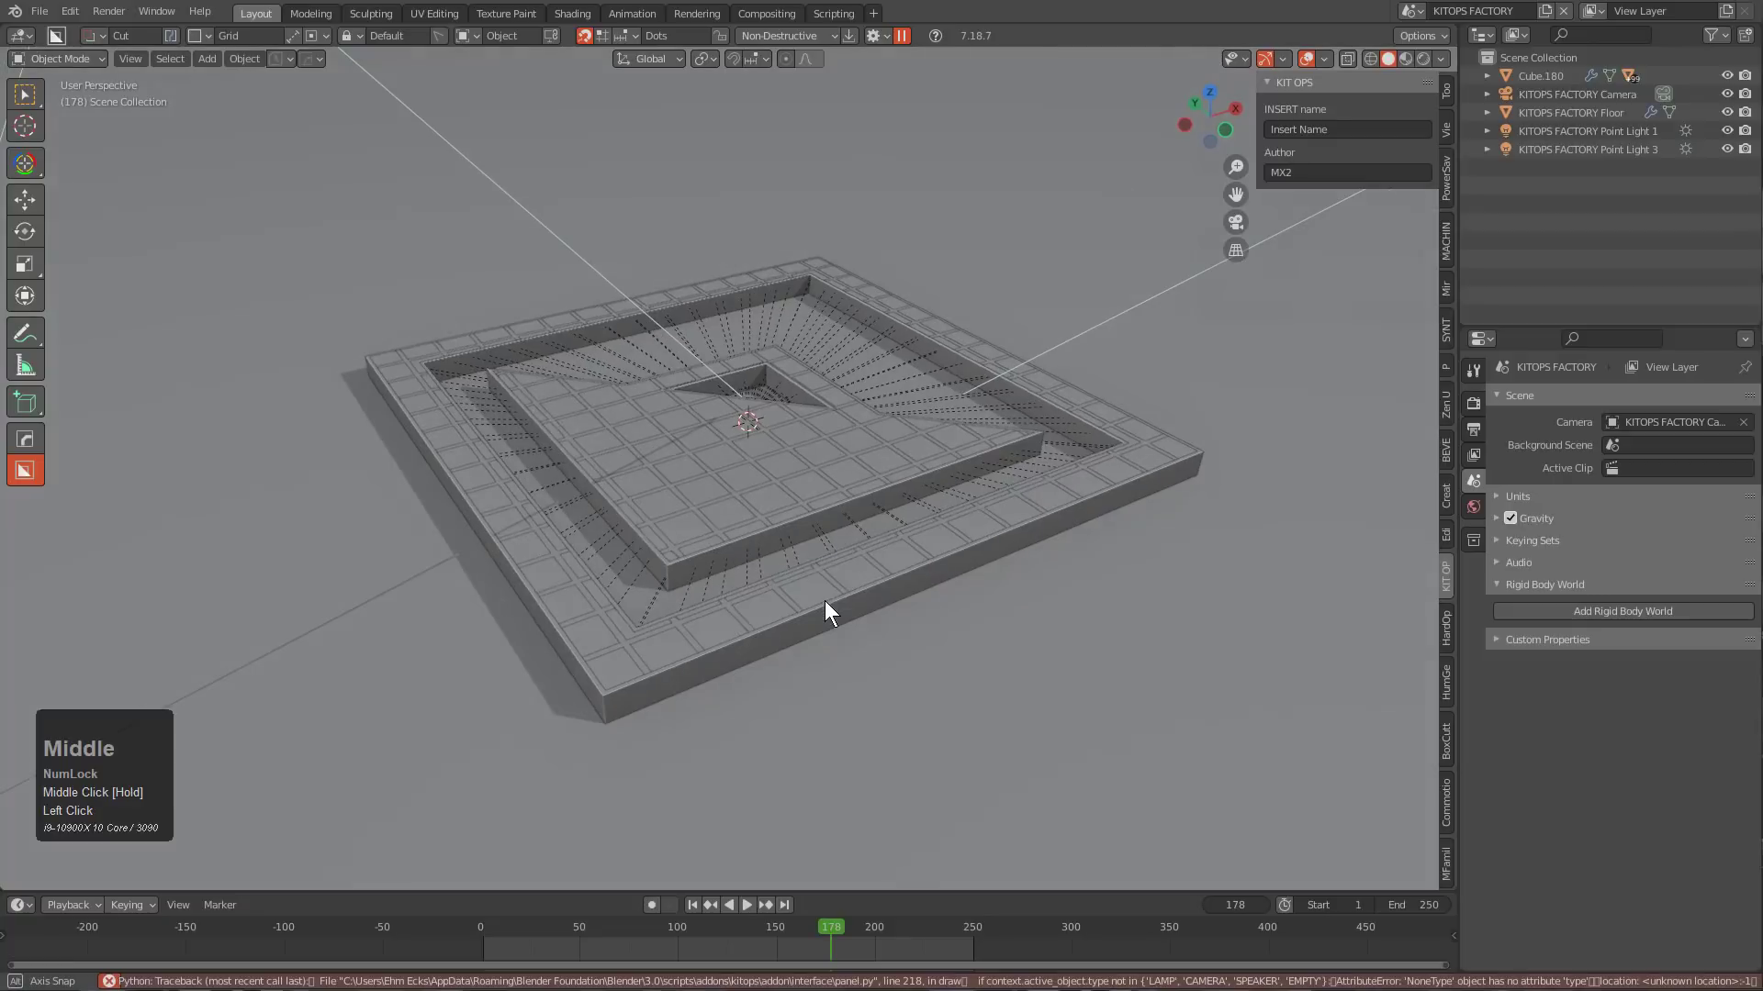
{"action": "key", "text": "ctrl+z"}
{"action": "key", "text": "ctrl+z"}
{"action": "key", "text": "ctrl+z"}
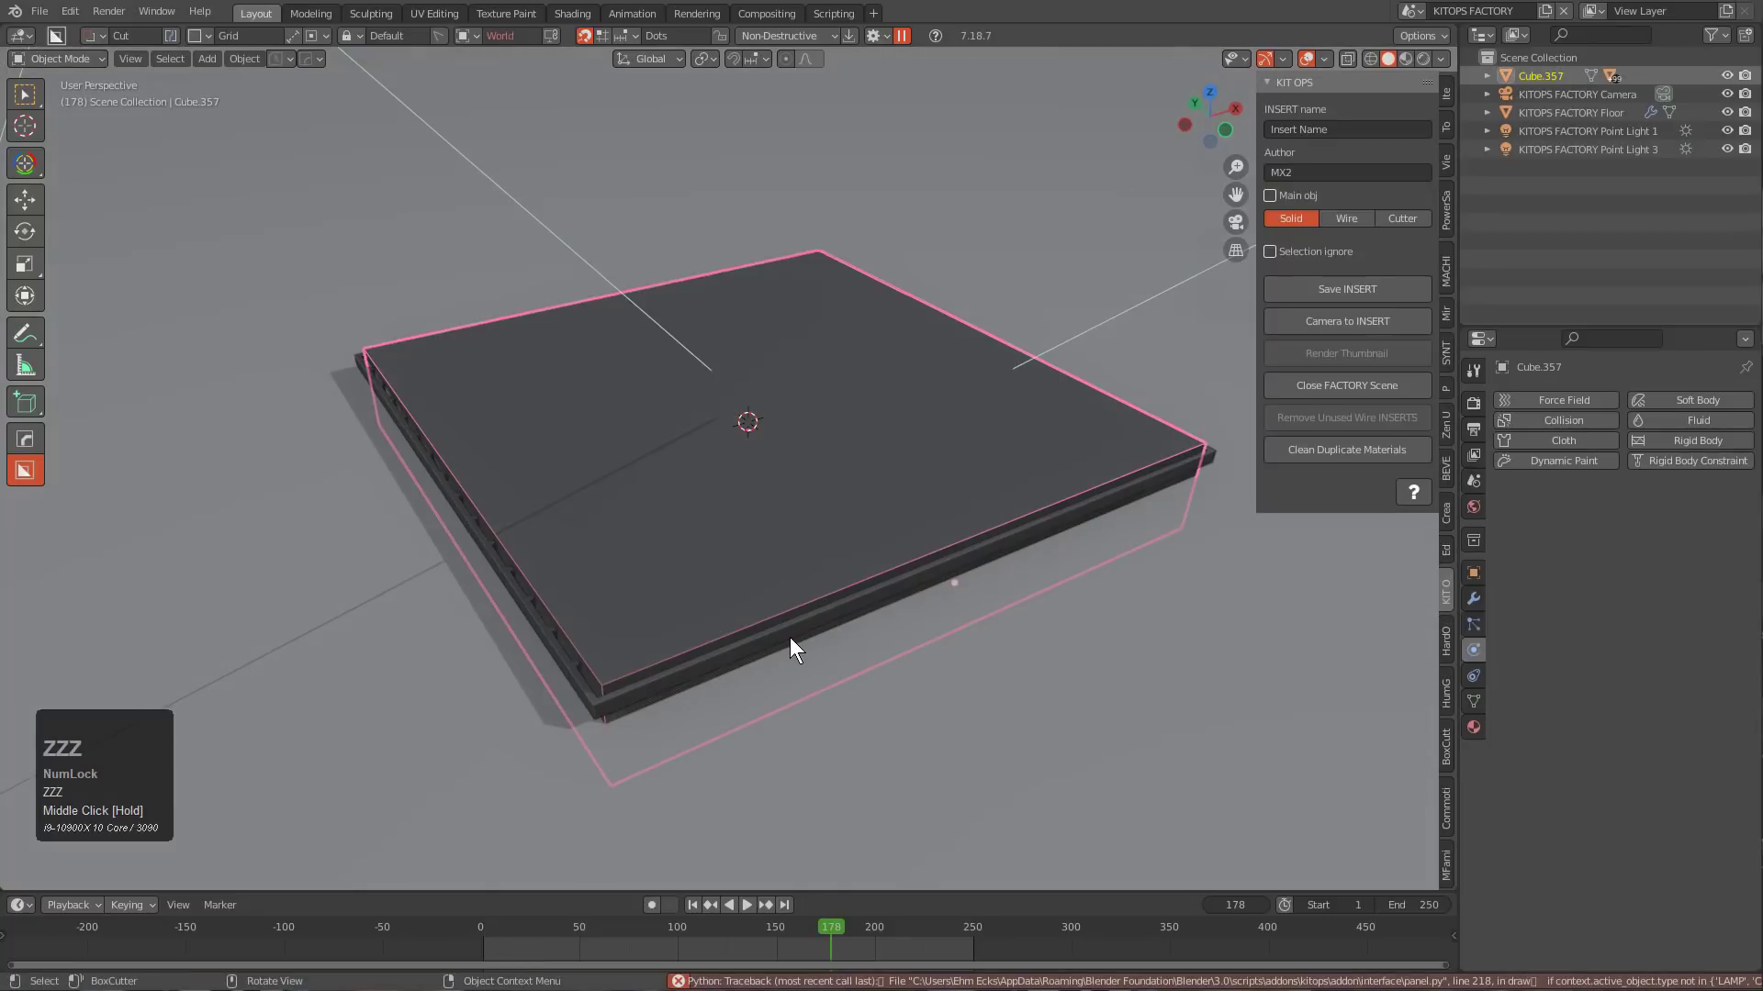
Delete the grid cutter mesh around the logo and set the Cube.357 box as a Cutter.
{"action": "left_click", "coordinate": [788, 638]}
{"action": "key", "text": "x"}
{"action": "left_click", "coordinate": [789, 638]}
{"action": "middle_click_drag", "start_coordinate": [788, 638], "coordinate": [760, 590]}
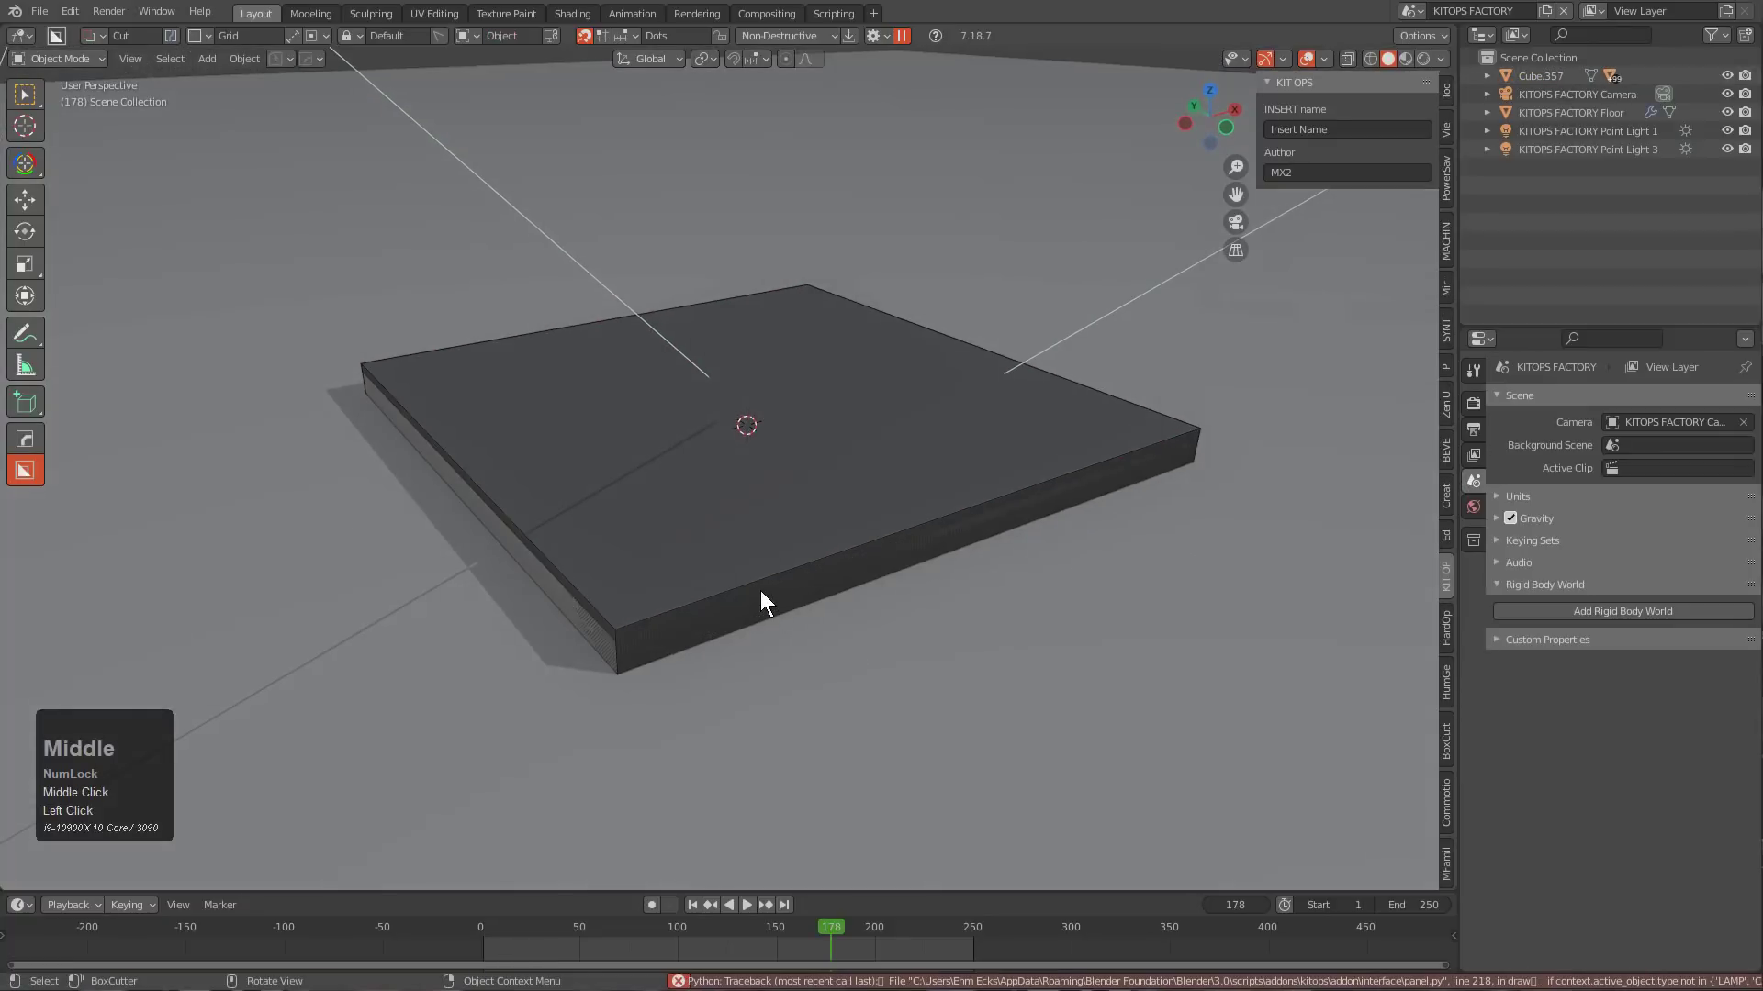
{"action": "left_click", "coordinate": [761, 591]}
{"action": "left_click", "coordinate": [1404, 218]}
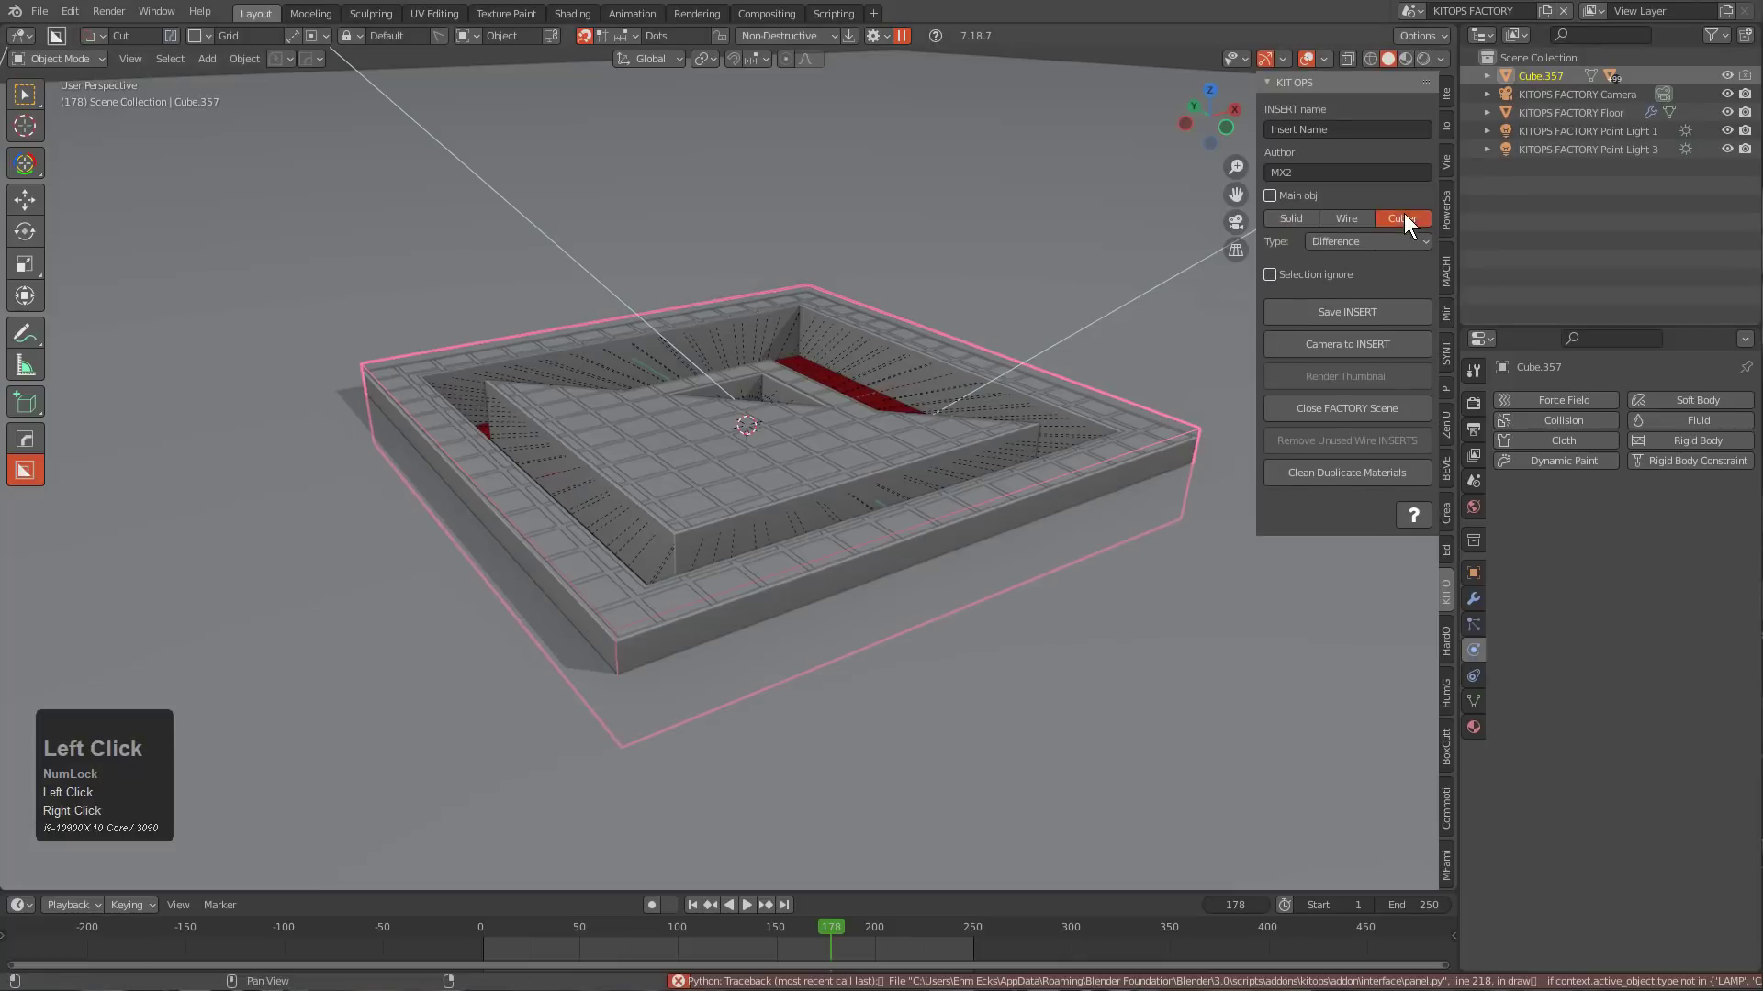
Move the Cube.357 cutter box down about 0.08 m along global Z and apply its object transform.
{"action": "middle_click_drag", "start_coordinate": [946, 413], "coordinate": [996, 465]}
{"action": "key", "text": "g"}
{"action": "key", "text": "z"}
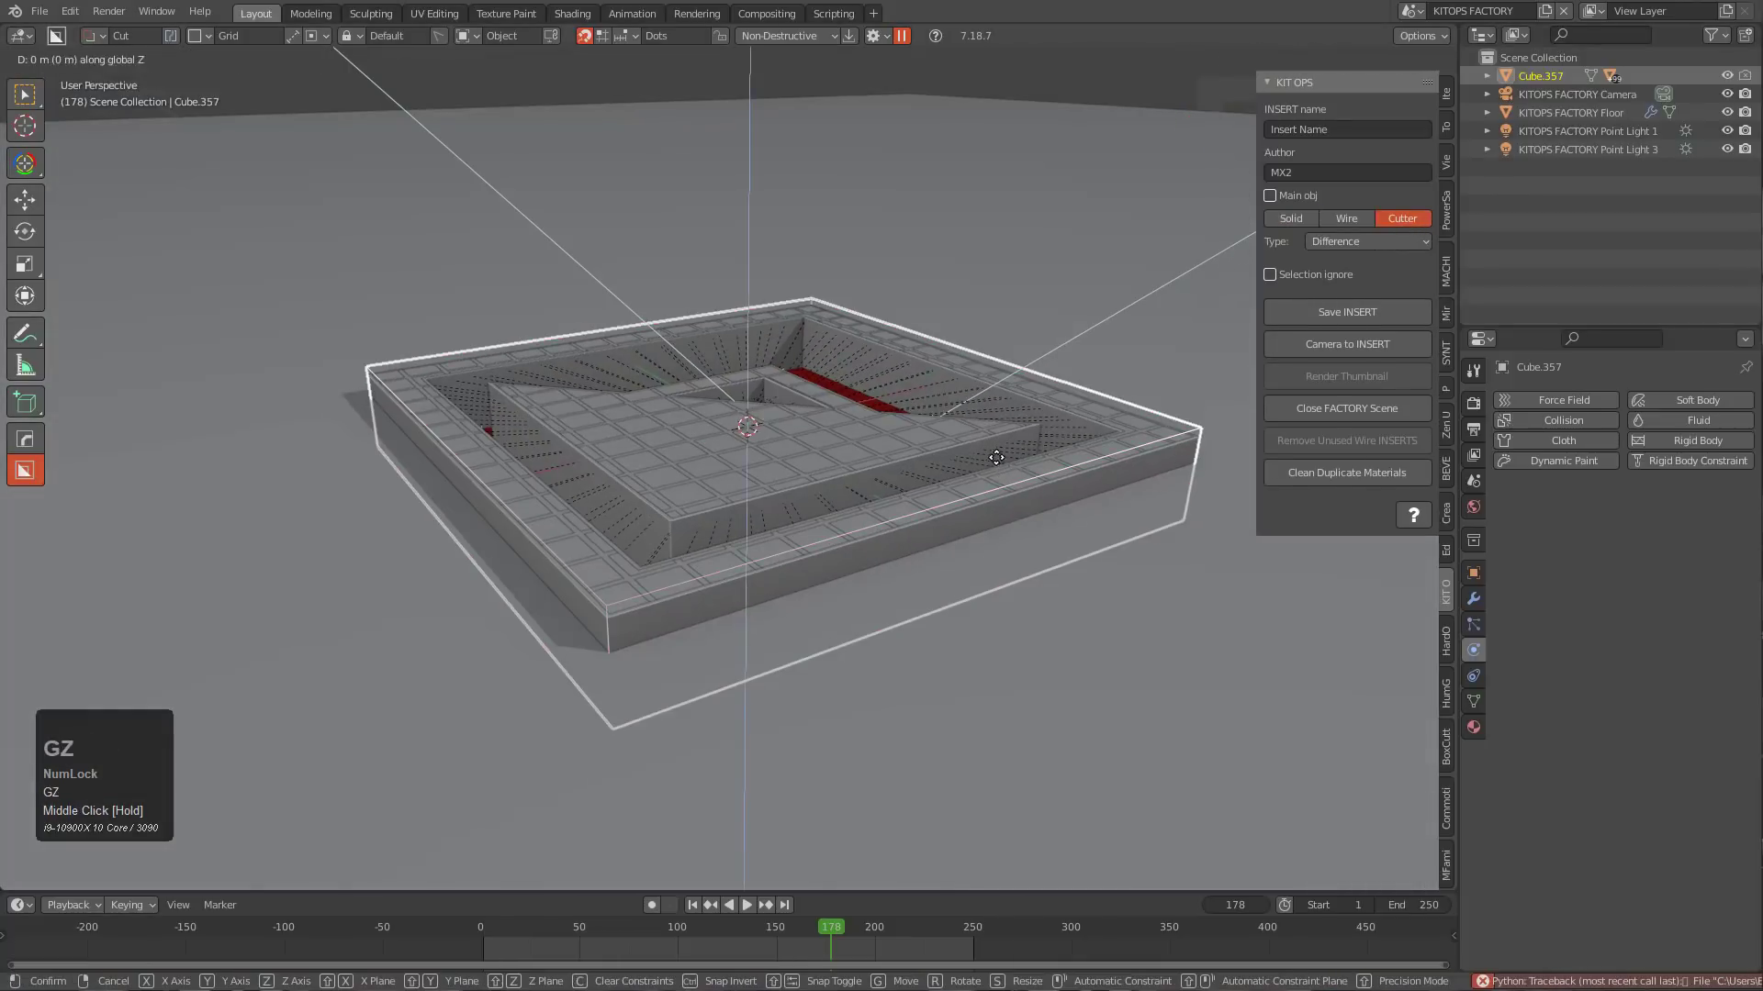
{"action": "key", "text": "shift"}
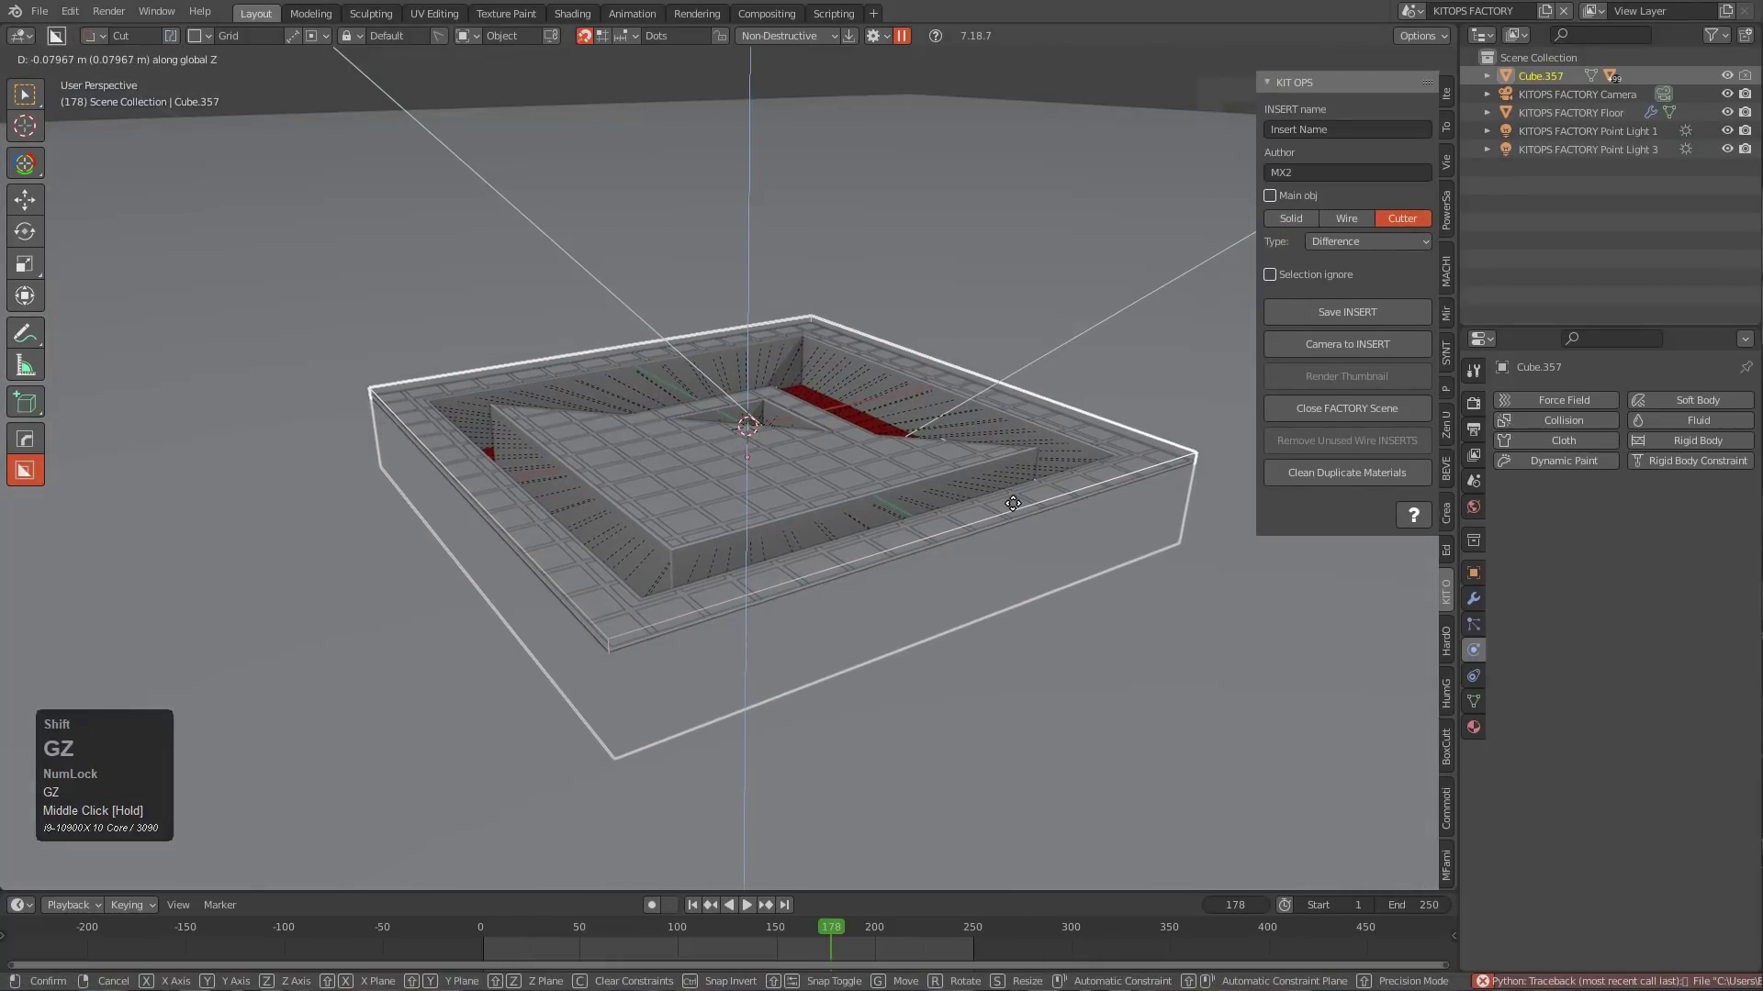
{"action": "left_click", "coordinate": [1012, 503], "text": "shift"}
{"action": "key", "text": "ctrl+a"}
{"action": "left_click", "coordinate": [975, 468]}
Set the animation to frame 123 with the blocks scattered and look through the factory camera.
{"action": "scroll", "coordinate": [951, 514], "scroll_direction": "down", "scroll_amount": 1}
{"action": "middle_click_drag", "start_coordinate": [985, 440], "coordinate": [935, 540]}
{"action": "right_click_drag", "start_coordinate": [817, 928], "coordinate": [616, 924], "text": "shift"}
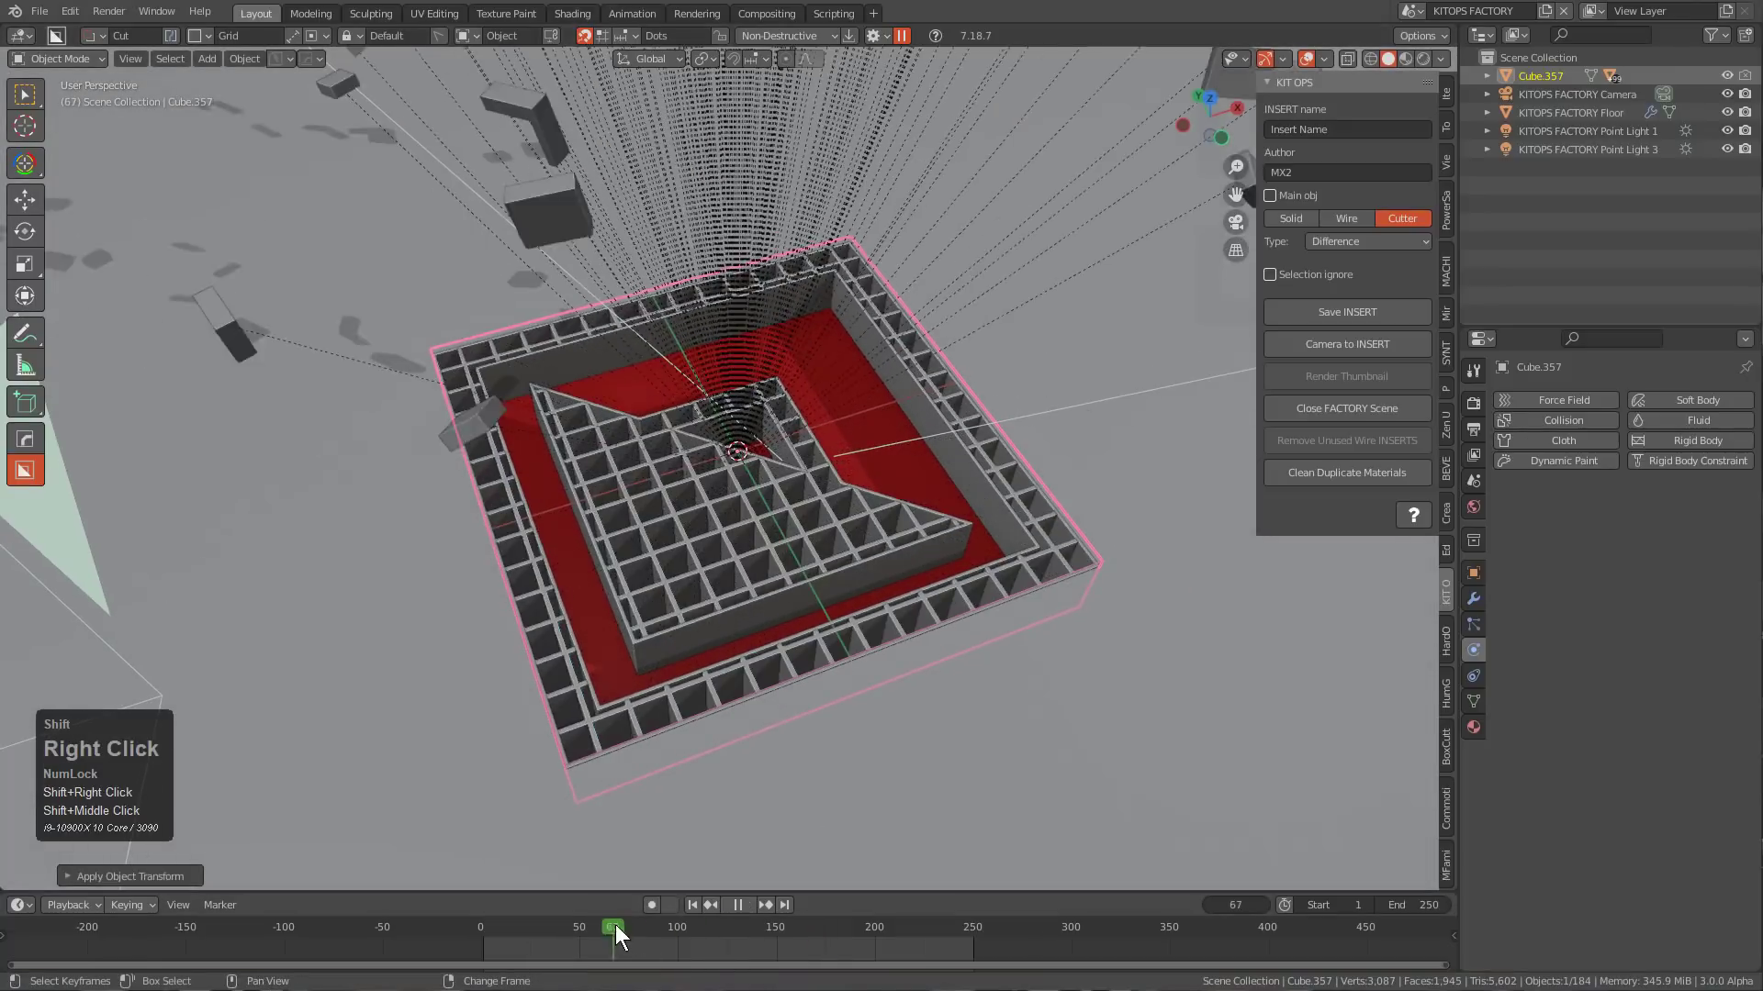
{"action": "left_click", "coordinate": [730, 905]}
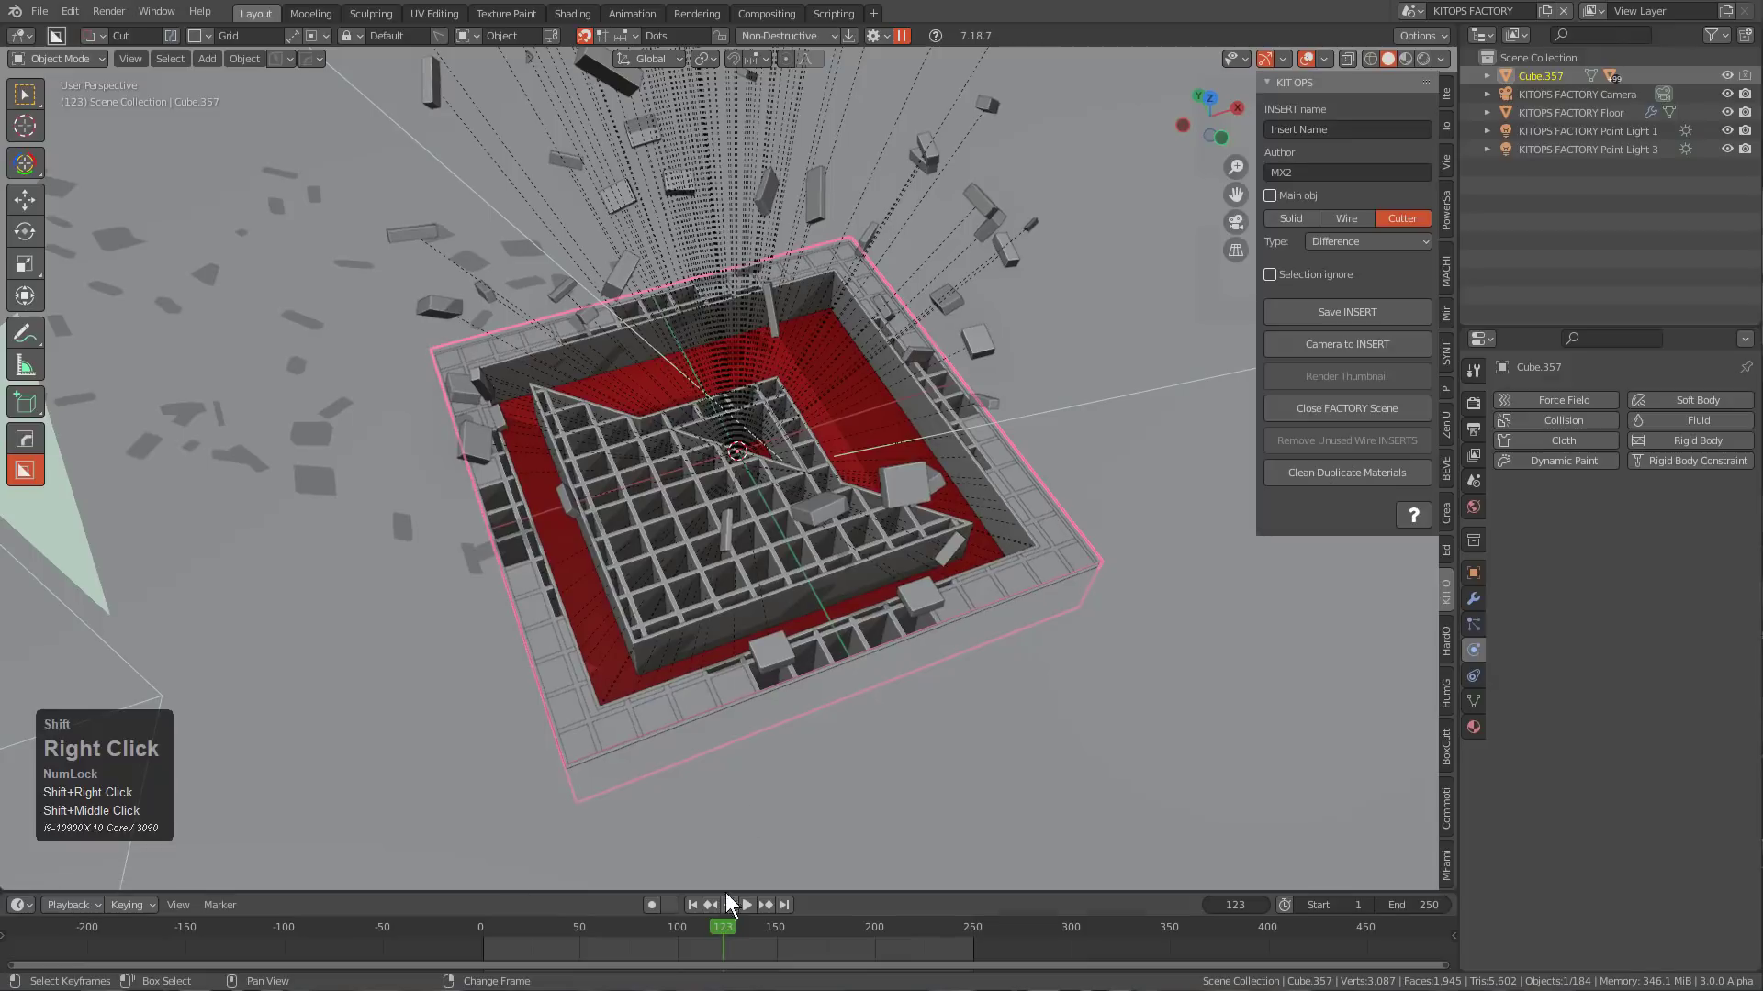
{"action": "key", "text": "KP_0"}
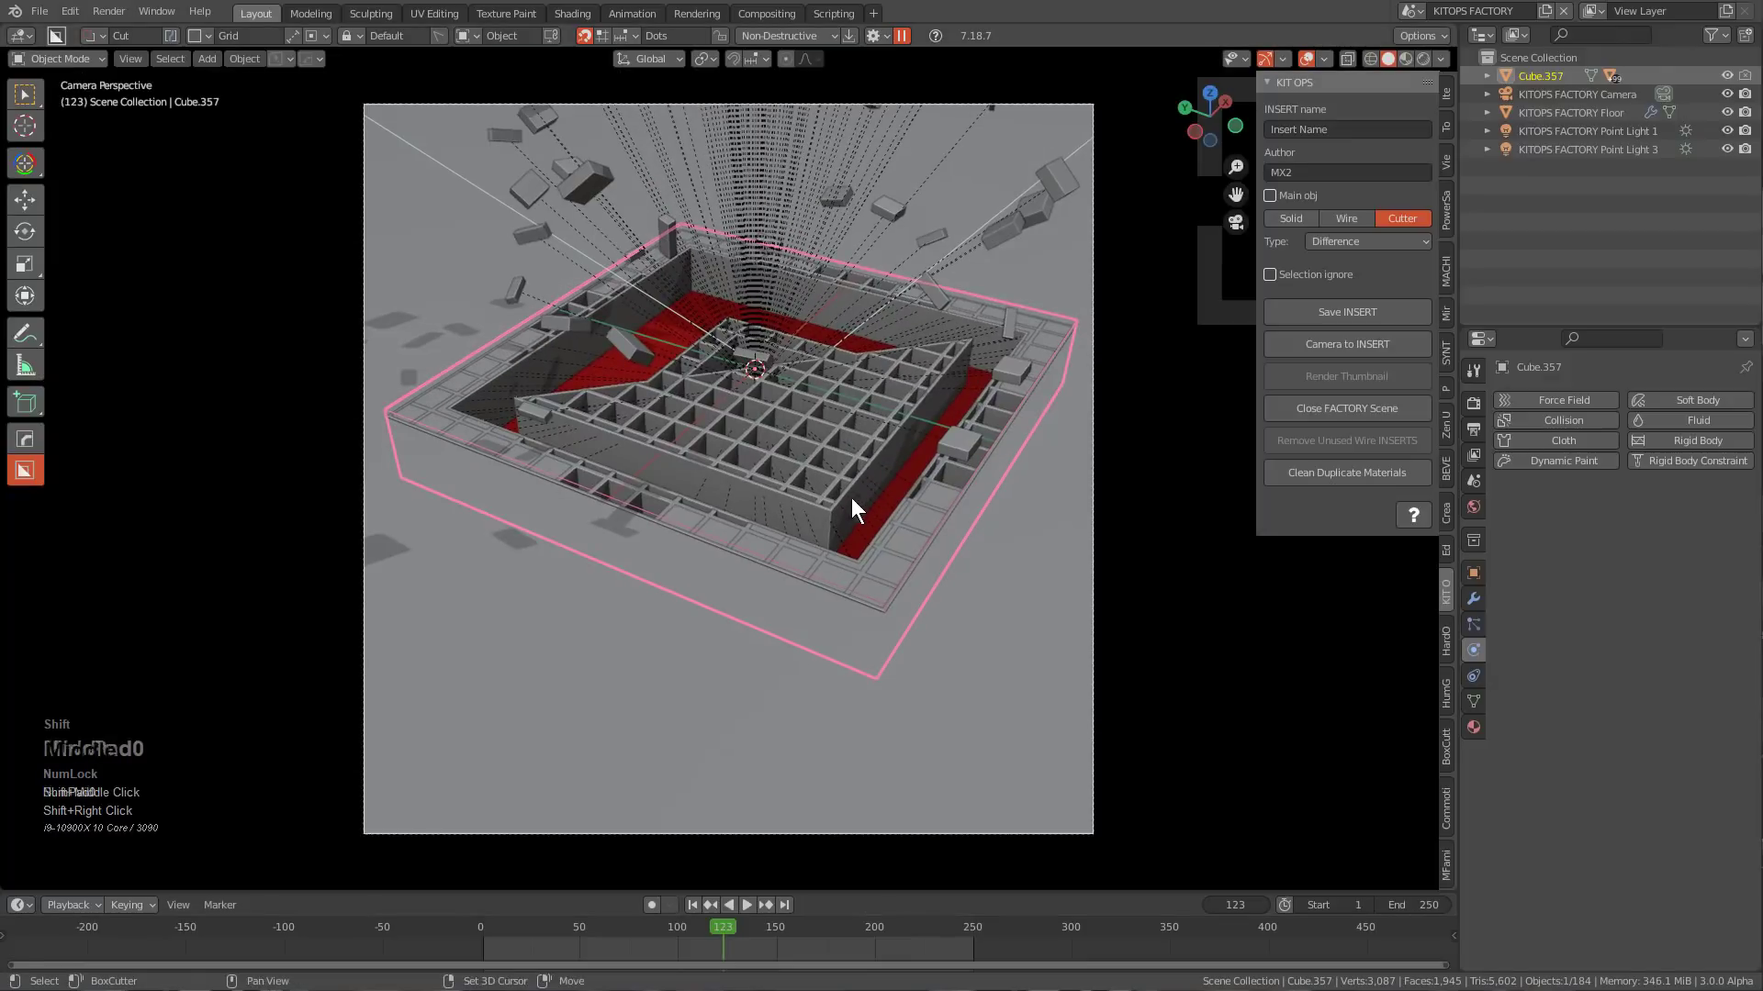
{"action": "middle_click_drag", "start_coordinate": [851, 497], "coordinate": [842, 529], "text": "shift"}
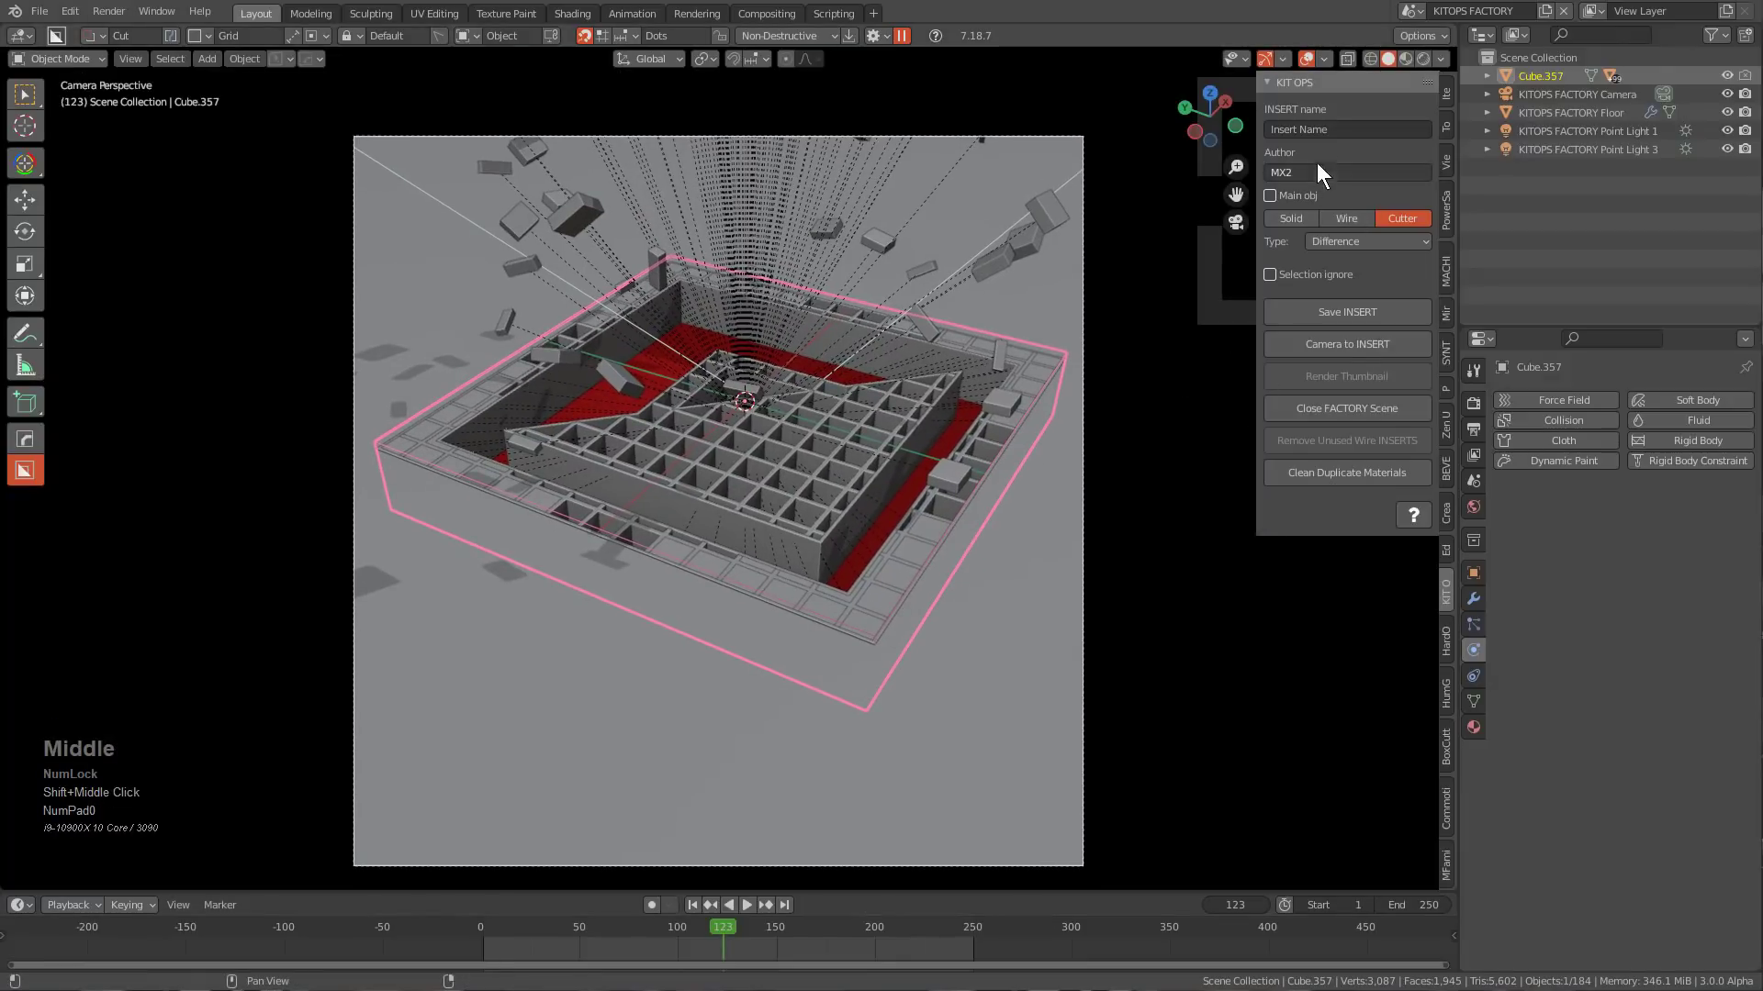
Name the INSERT bc_logo_kitops.
{"action": "left_click", "coordinate": [1322, 131]}
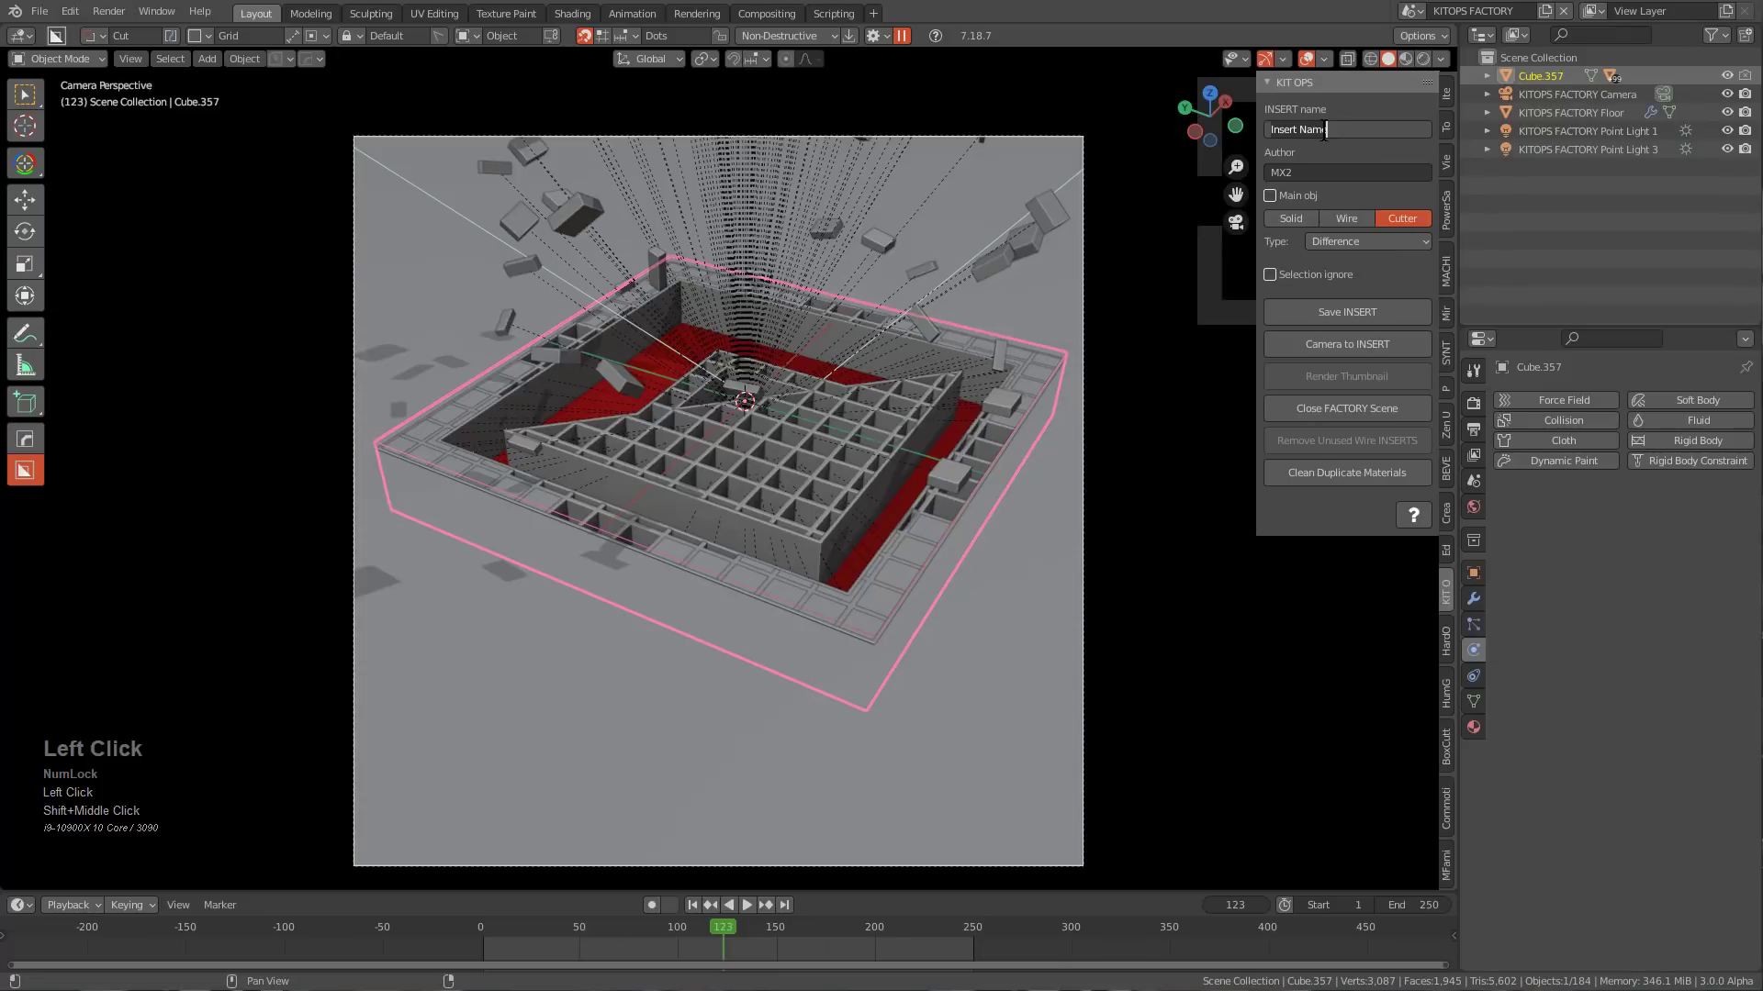
{"action": "type", "text": "bxc"}
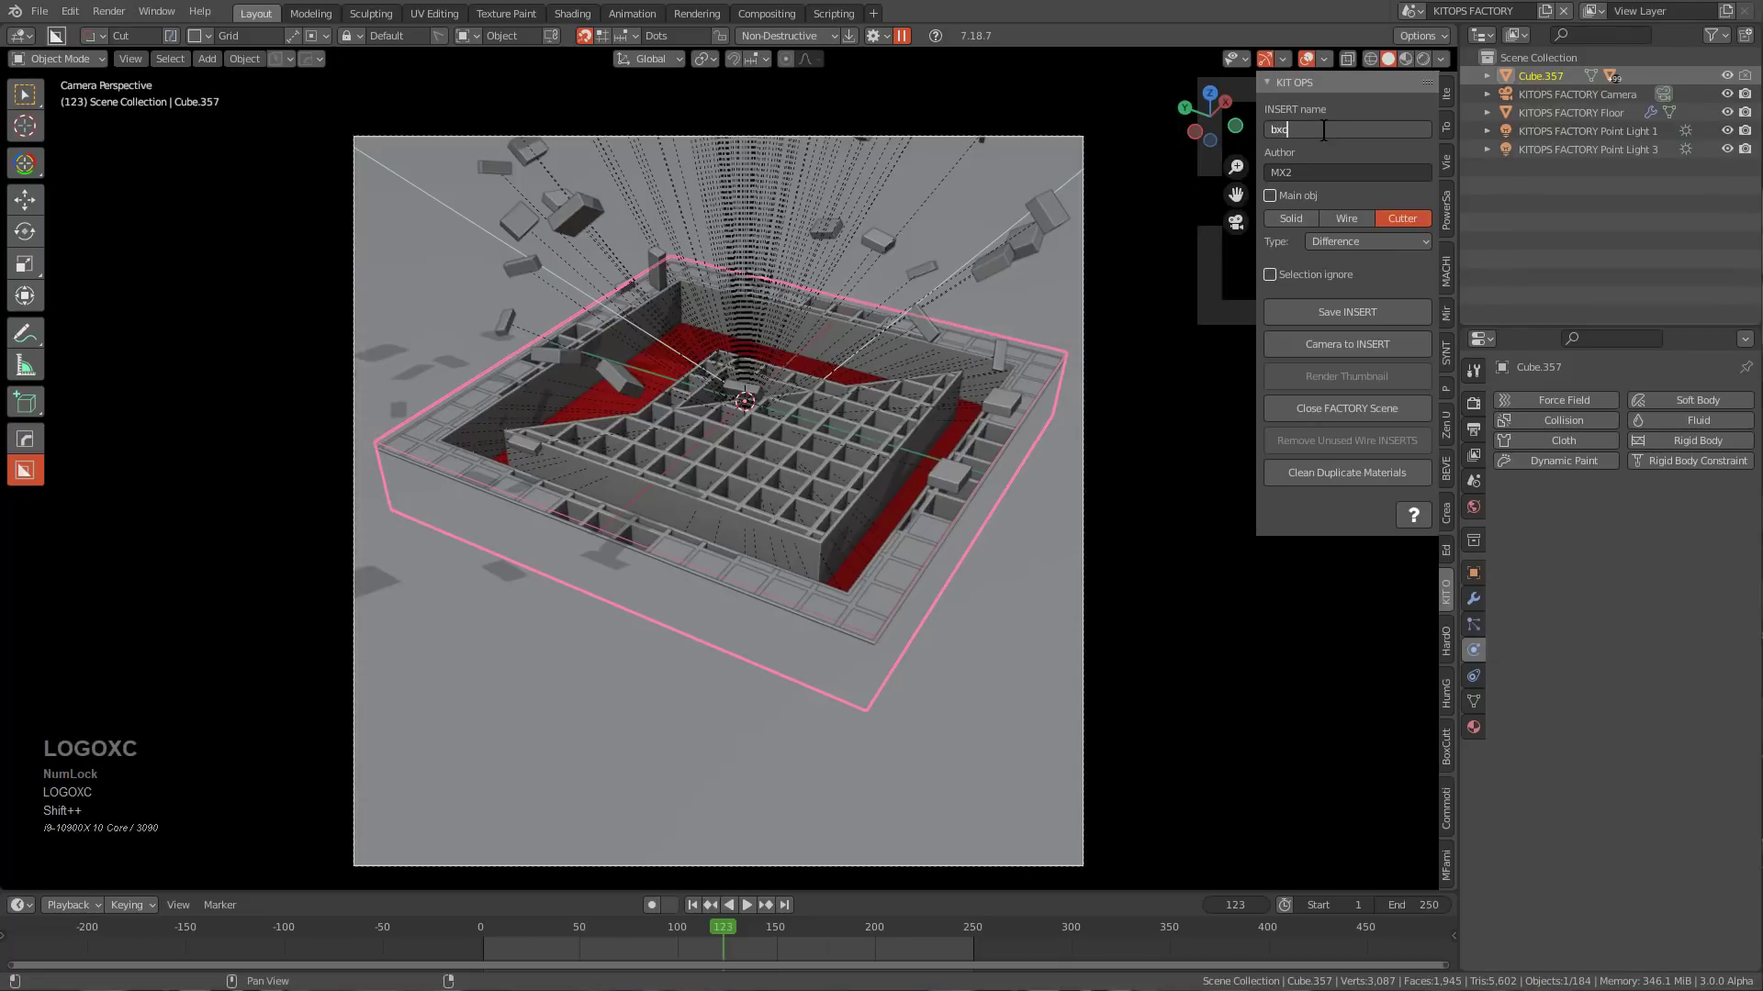
{"action": "type", "text": "_k"}
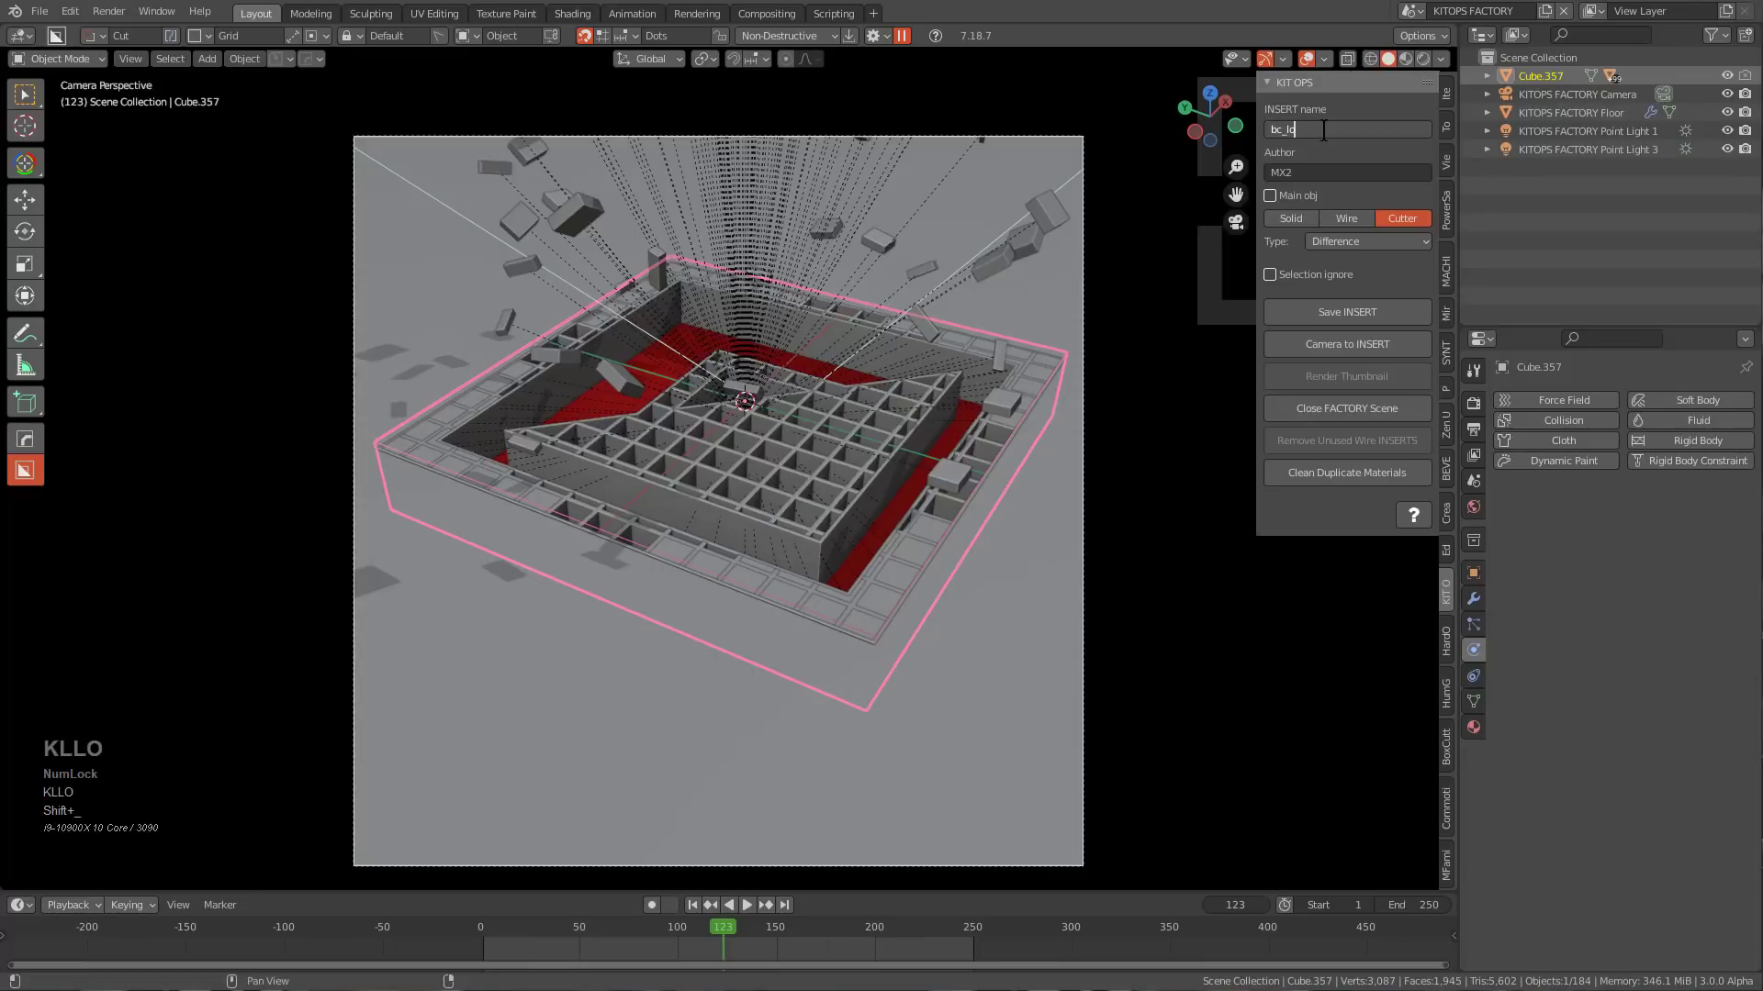
{"action": "type", "text": "ogo_kitops"}
{"action": "key", "text": "Return"}
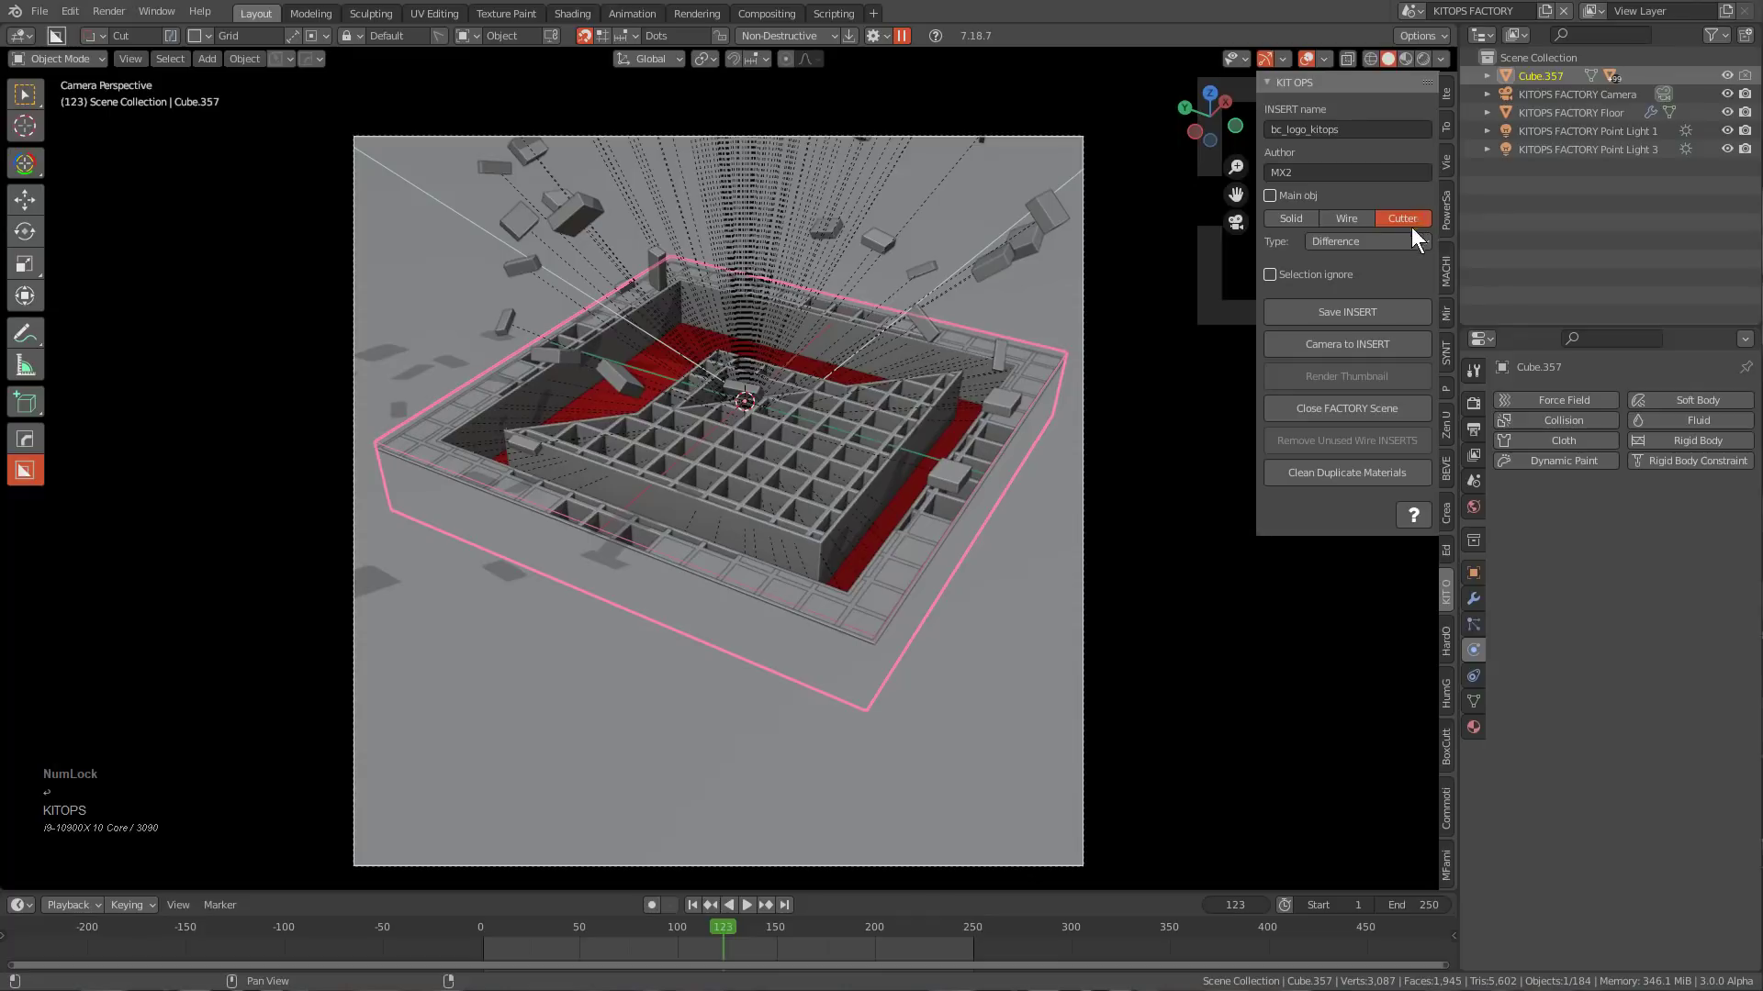
Save the INSERT as bc_logo_kitops.blend in the KO_export folder.
{"action": "left_click", "coordinate": [1366, 312]}
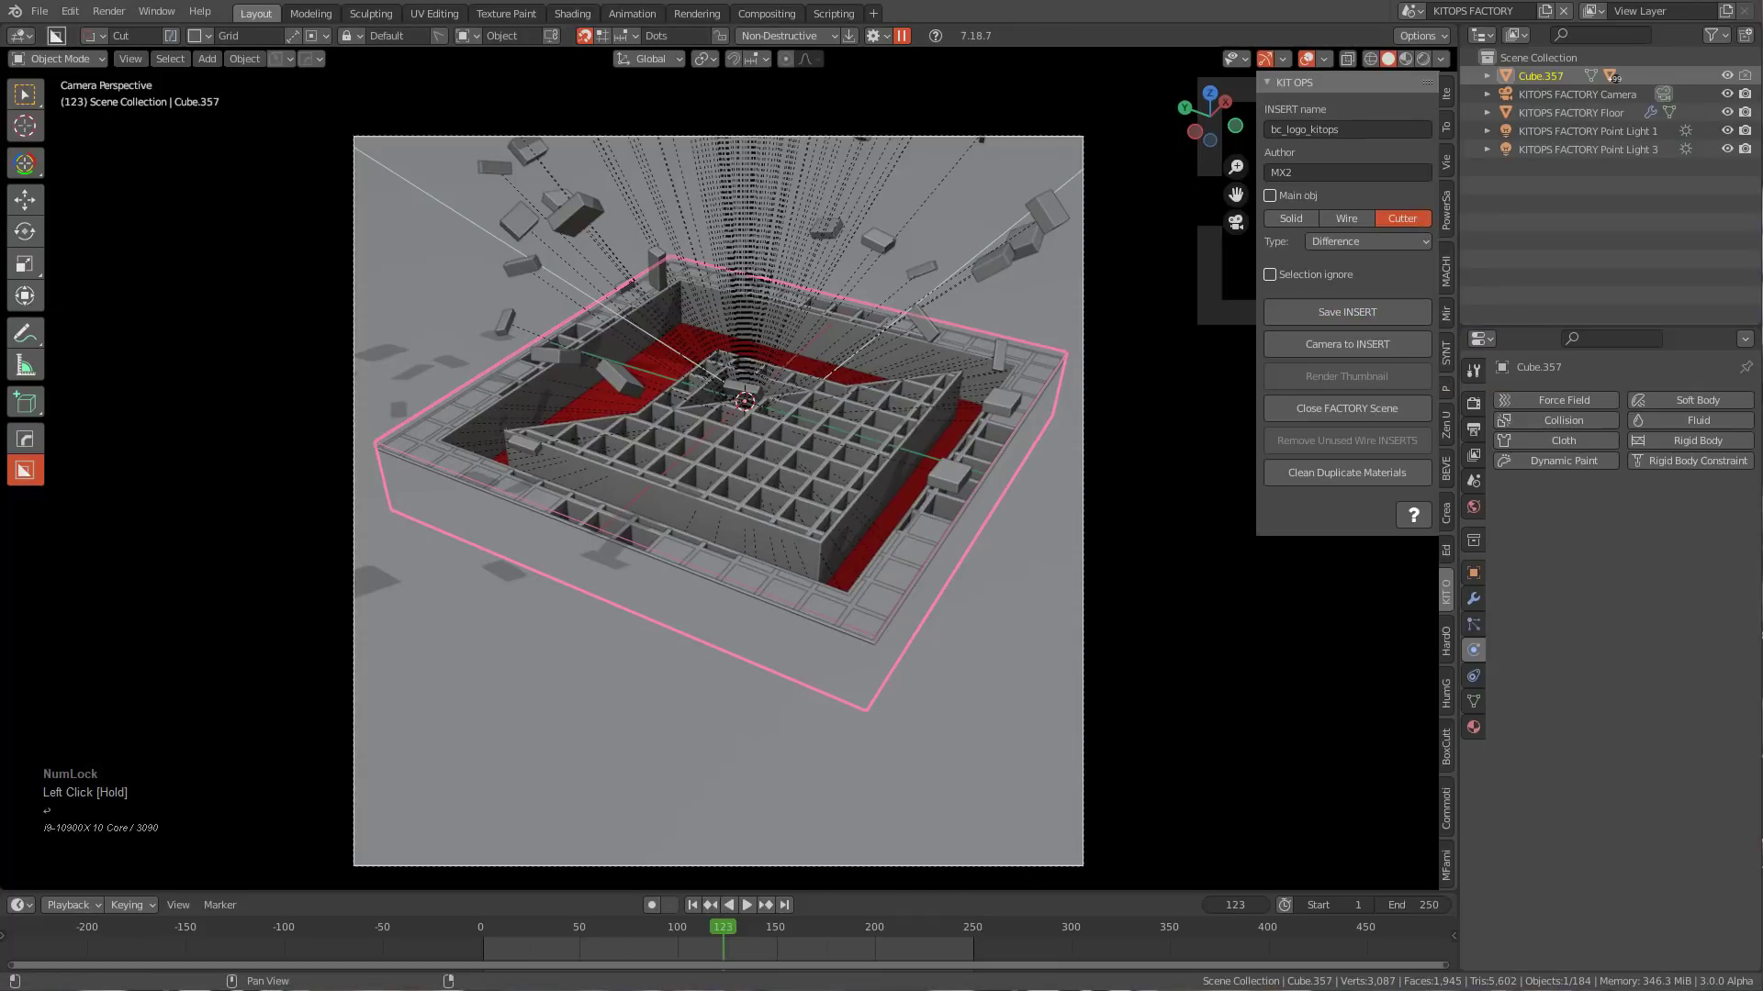
{"action": "left_click", "coordinate": [1366, 312]}
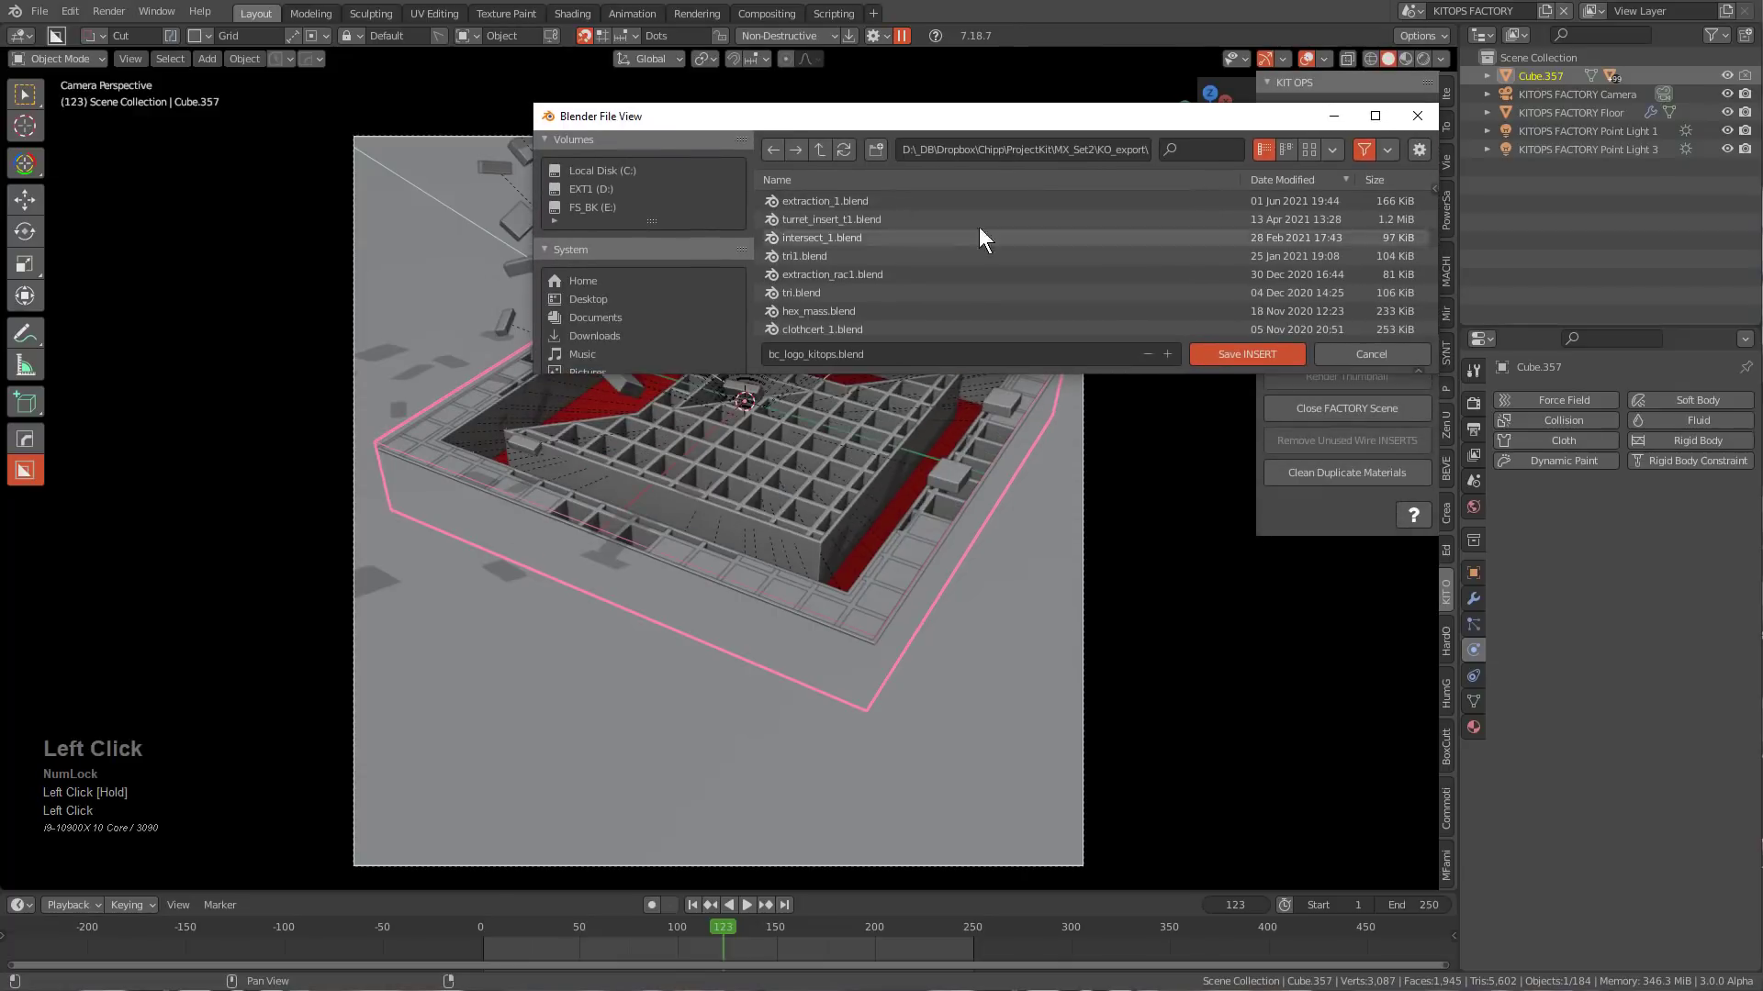
{"action": "left_click", "coordinate": [1254, 354]}
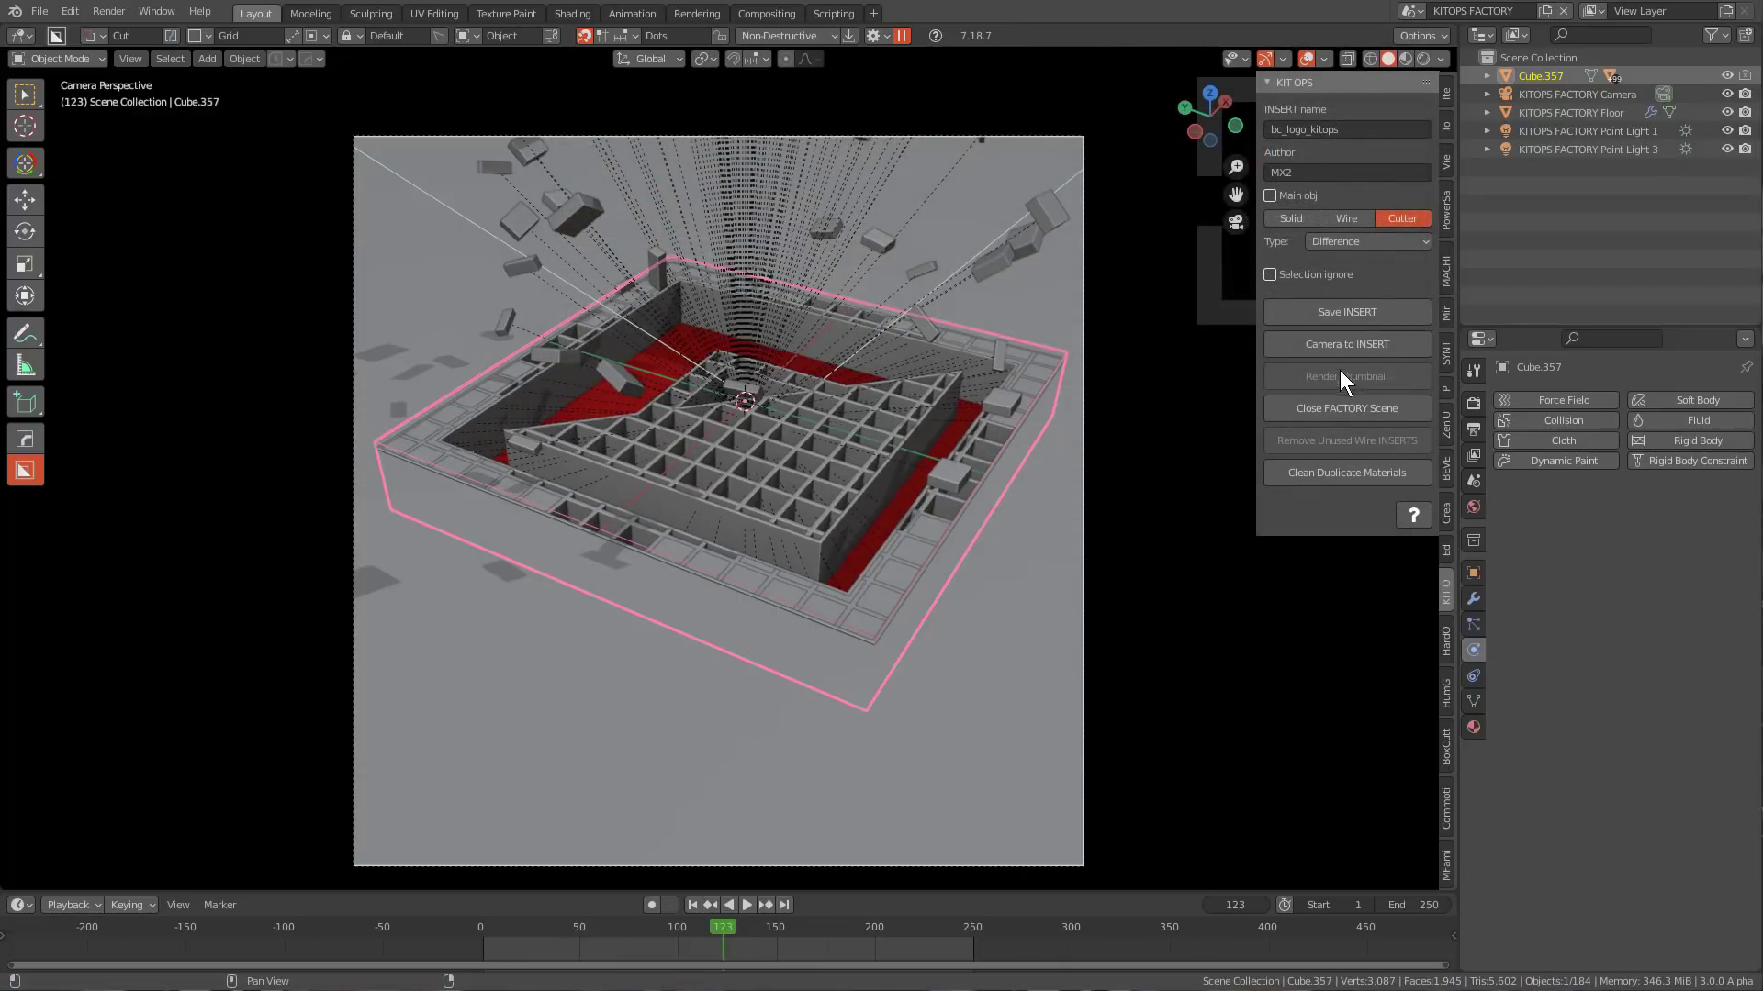
Select the KITOPS FACTORY Camera and move it so the logo sits higher in the frame.
{"action": "left_click", "coordinate": [1083, 211]}
{"action": "key", "text": "alt+a"}
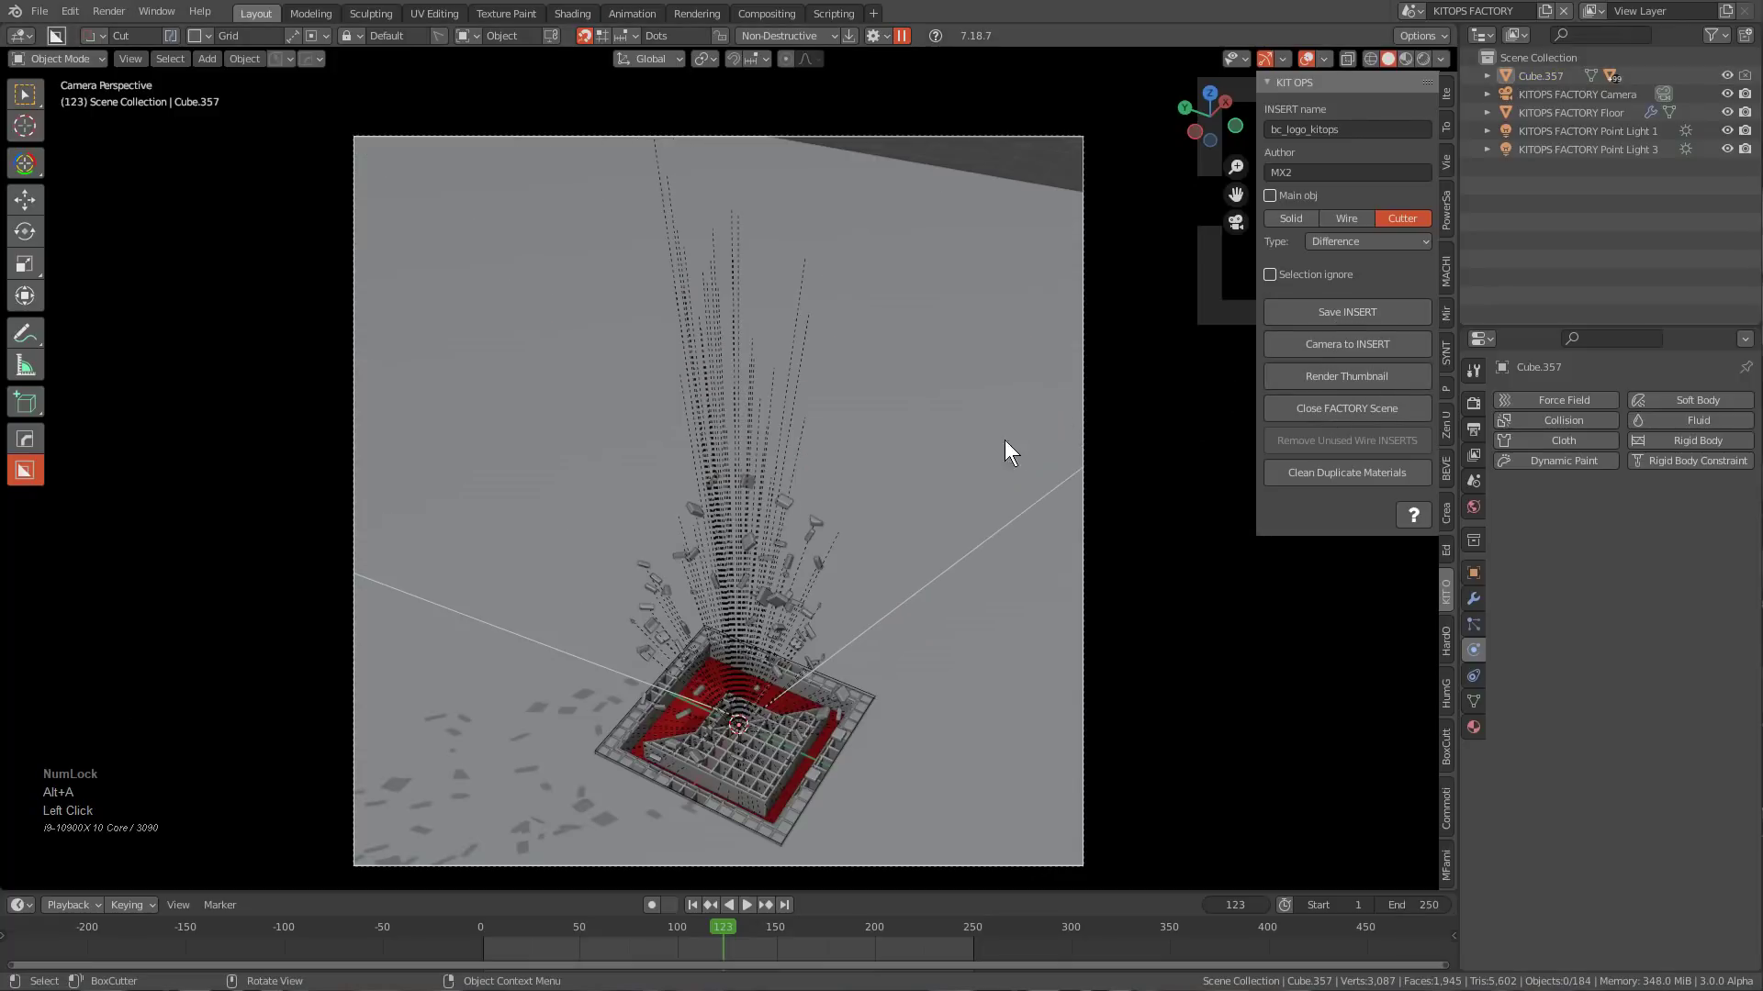
{"action": "scroll", "coordinate": [937, 398], "scroll_direction": "up", "scroll_amount": 2}
{"action": "key", "text": "g"}
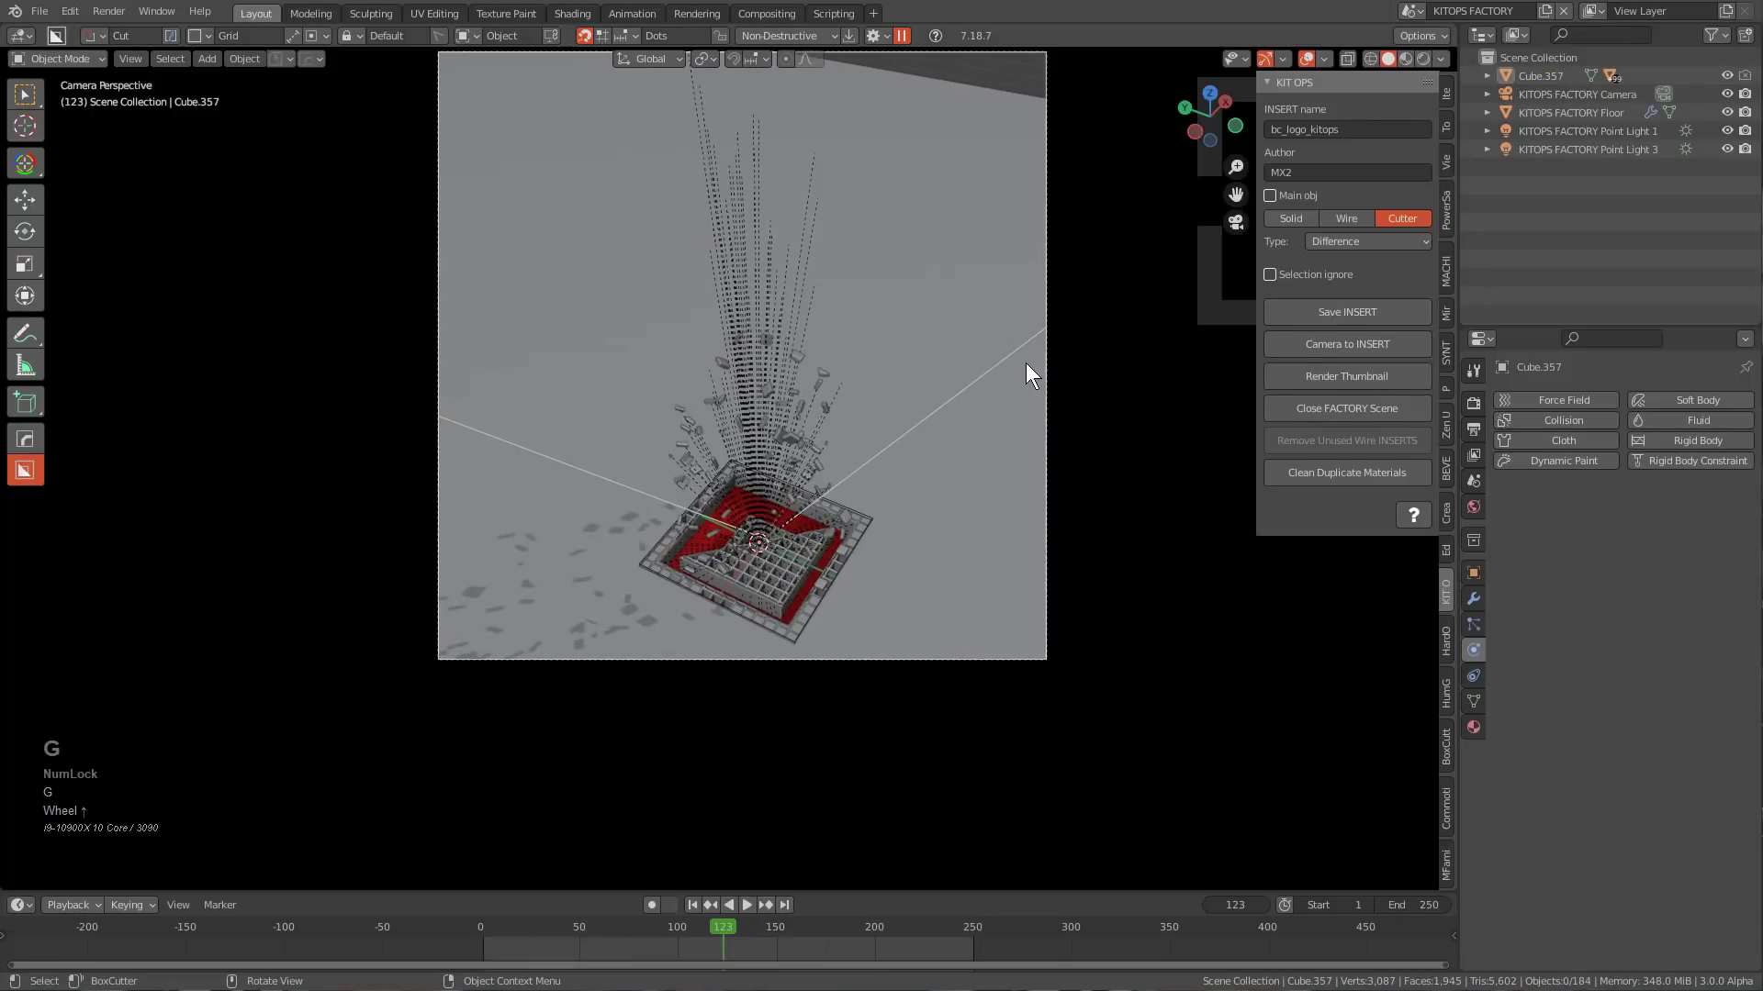
{"action": "left_click", "coordinate": [1053, 54]}
{"action": "key", "text": "g"}
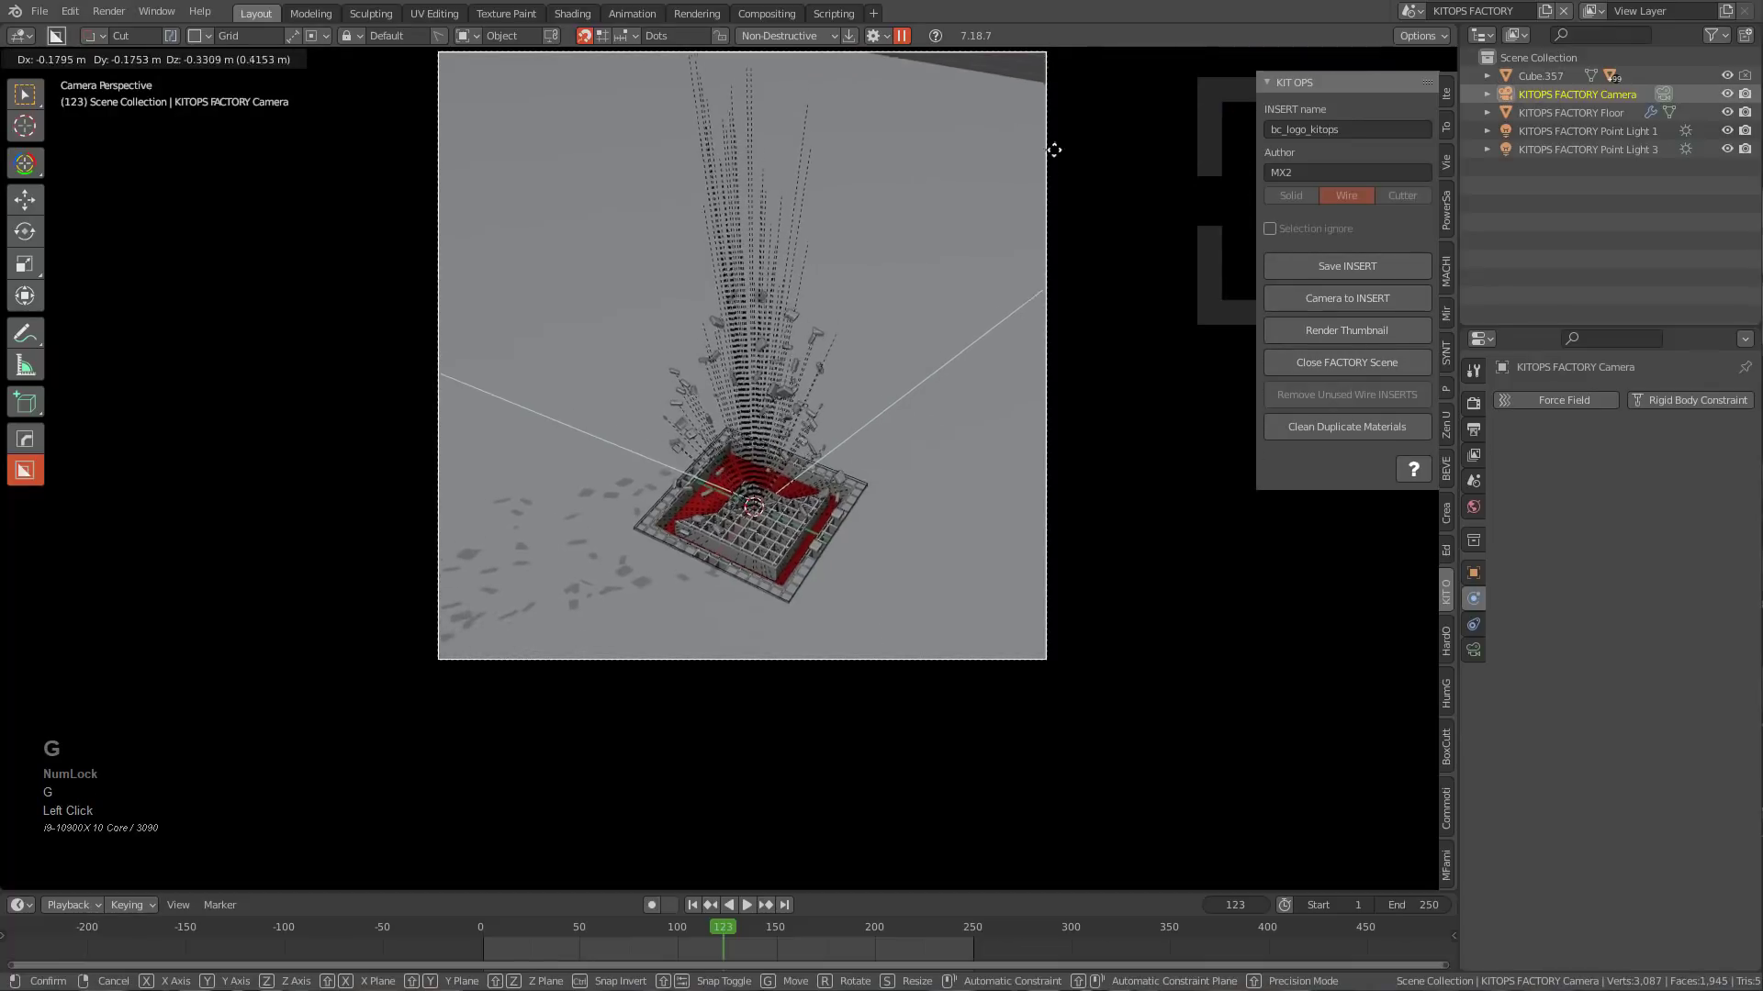
{"action": "left_click", "coordinate": [1046, 277]}
Move the factory camera about 4.7 m closer to the logo along its local Z axis.
{"action": "key", "text": "g"}
{"action": "key", "text": "z"}
{"action": "key", "text": "z"}
{"action": "left_click", "coordinate": [977, 249]}
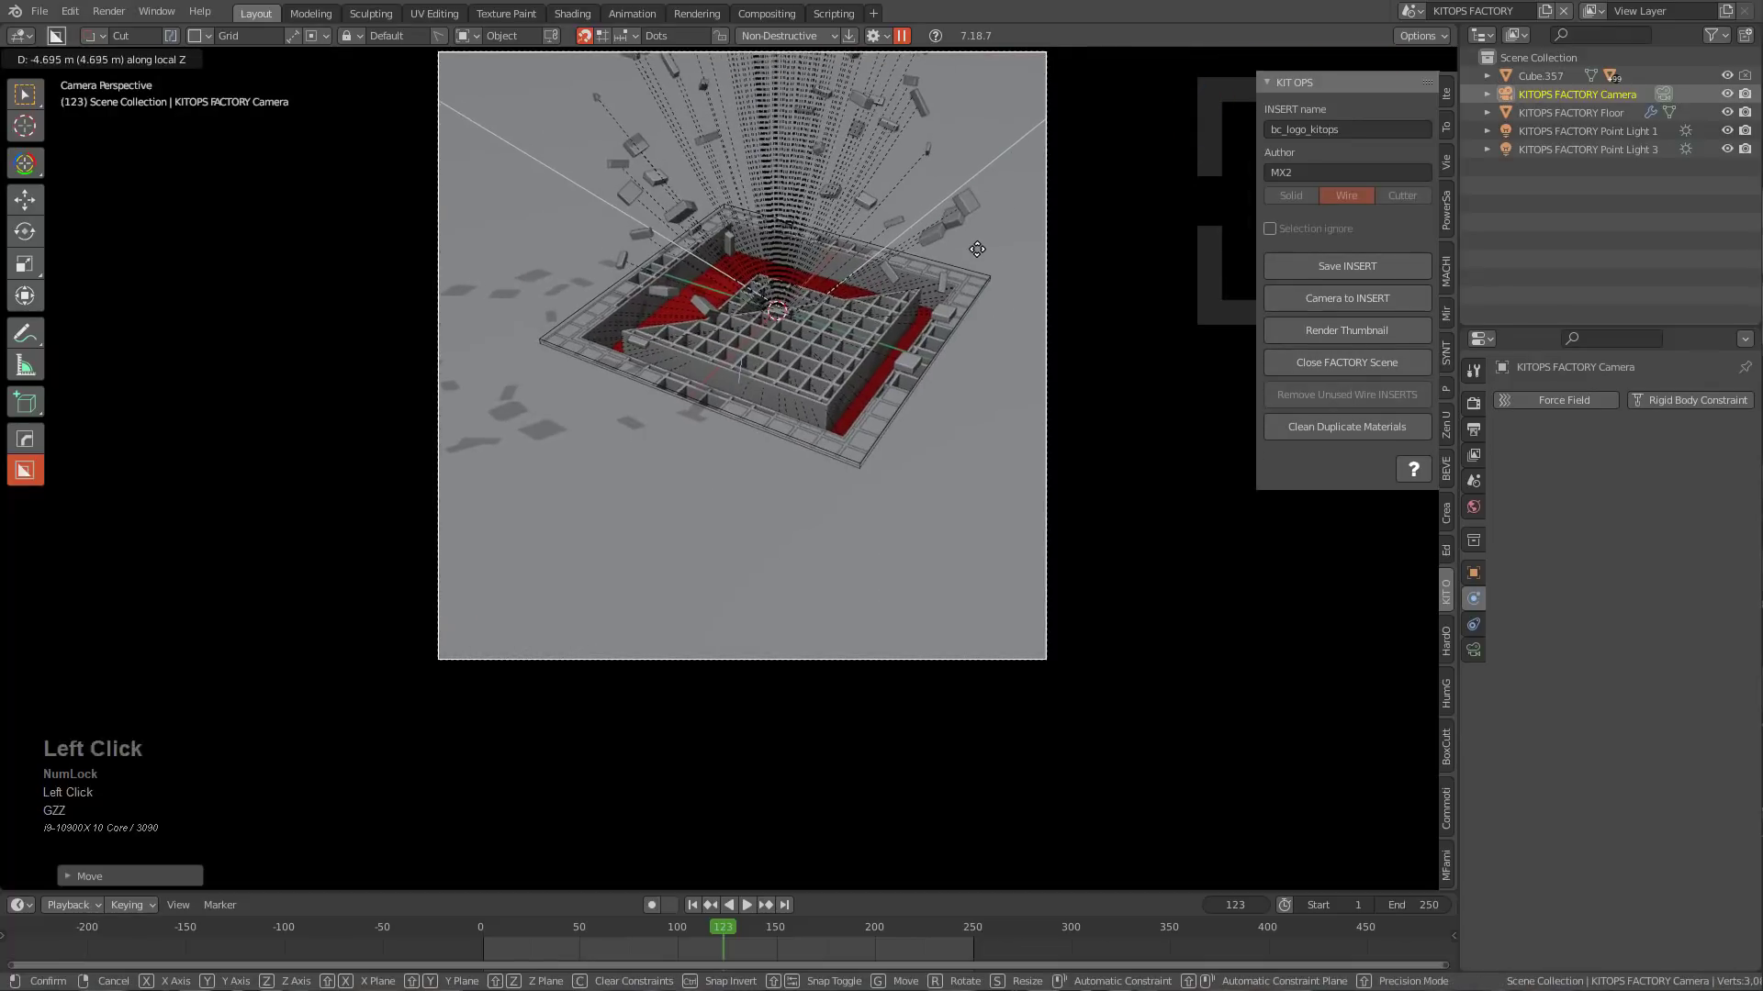
{"action": "left_click", "coordinate": [995, 244]}
Move the factory camera closer to the logo along its local Z axis and fine-tune its position for the thumbnail framing.
{"action": "middle_click_drag", "start_coordinate": [1018, 256], "coordinate": [1033, 376], "text": "shift"}
{"action": "key", "text": "g"}
{"action": "key", "text": "z"}
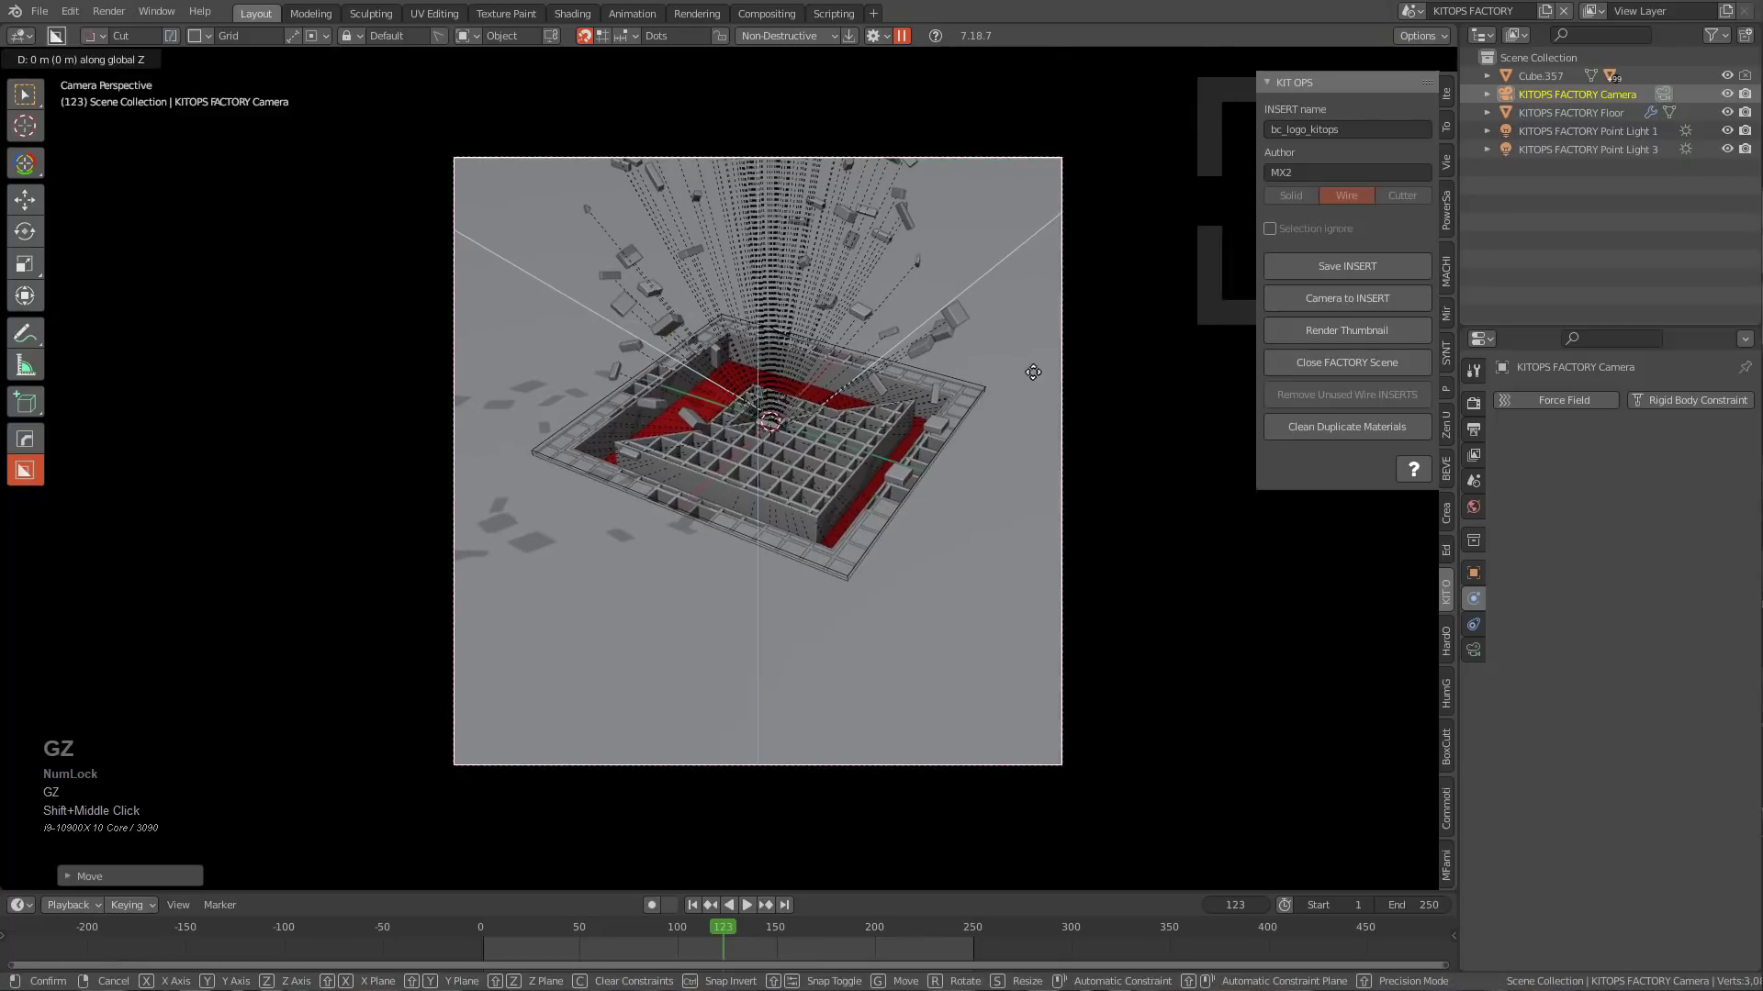
{"action": "key", "text": "z"}
{"action": "left_click", "coordinate": [1017, 301]}
{"action": "key", "text": "g"}
{"action": "key", "text": "z"}
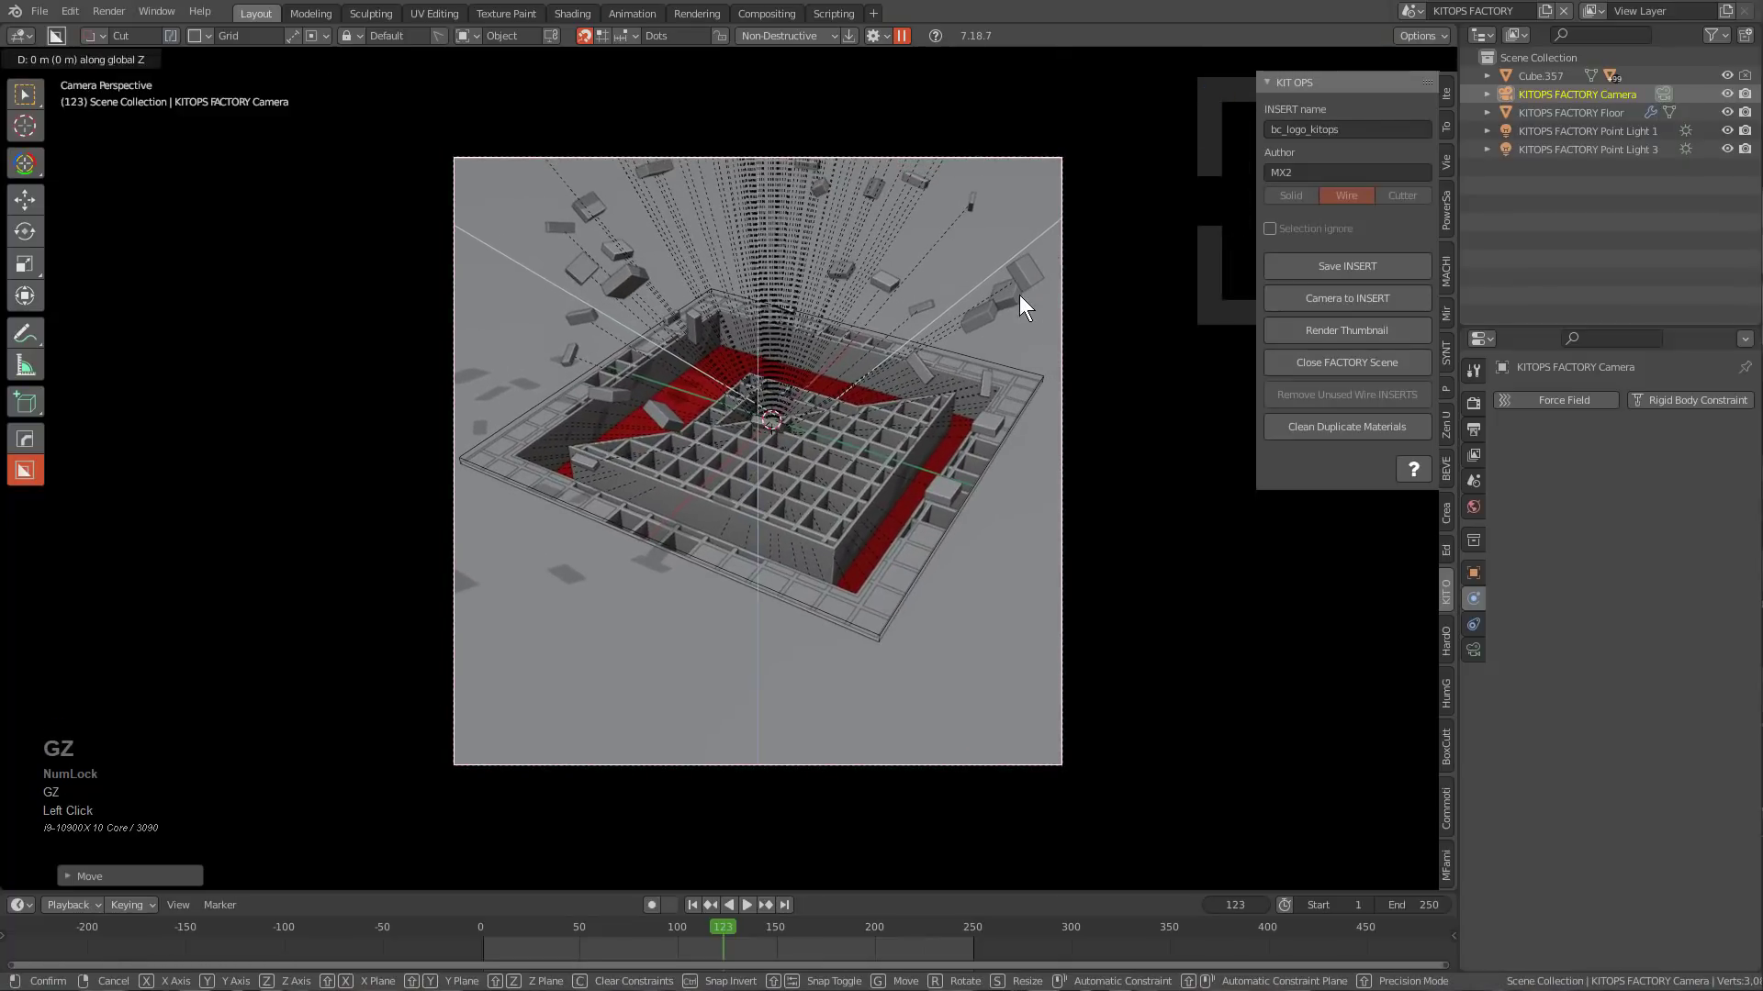
{"action": "key", "text": "z"}
{"action": "left_click", "coordinate": [1035, 320]}
{"action": "key", "text": "g"}
{"action": "left_click", "coordinate": [1056, 324]}
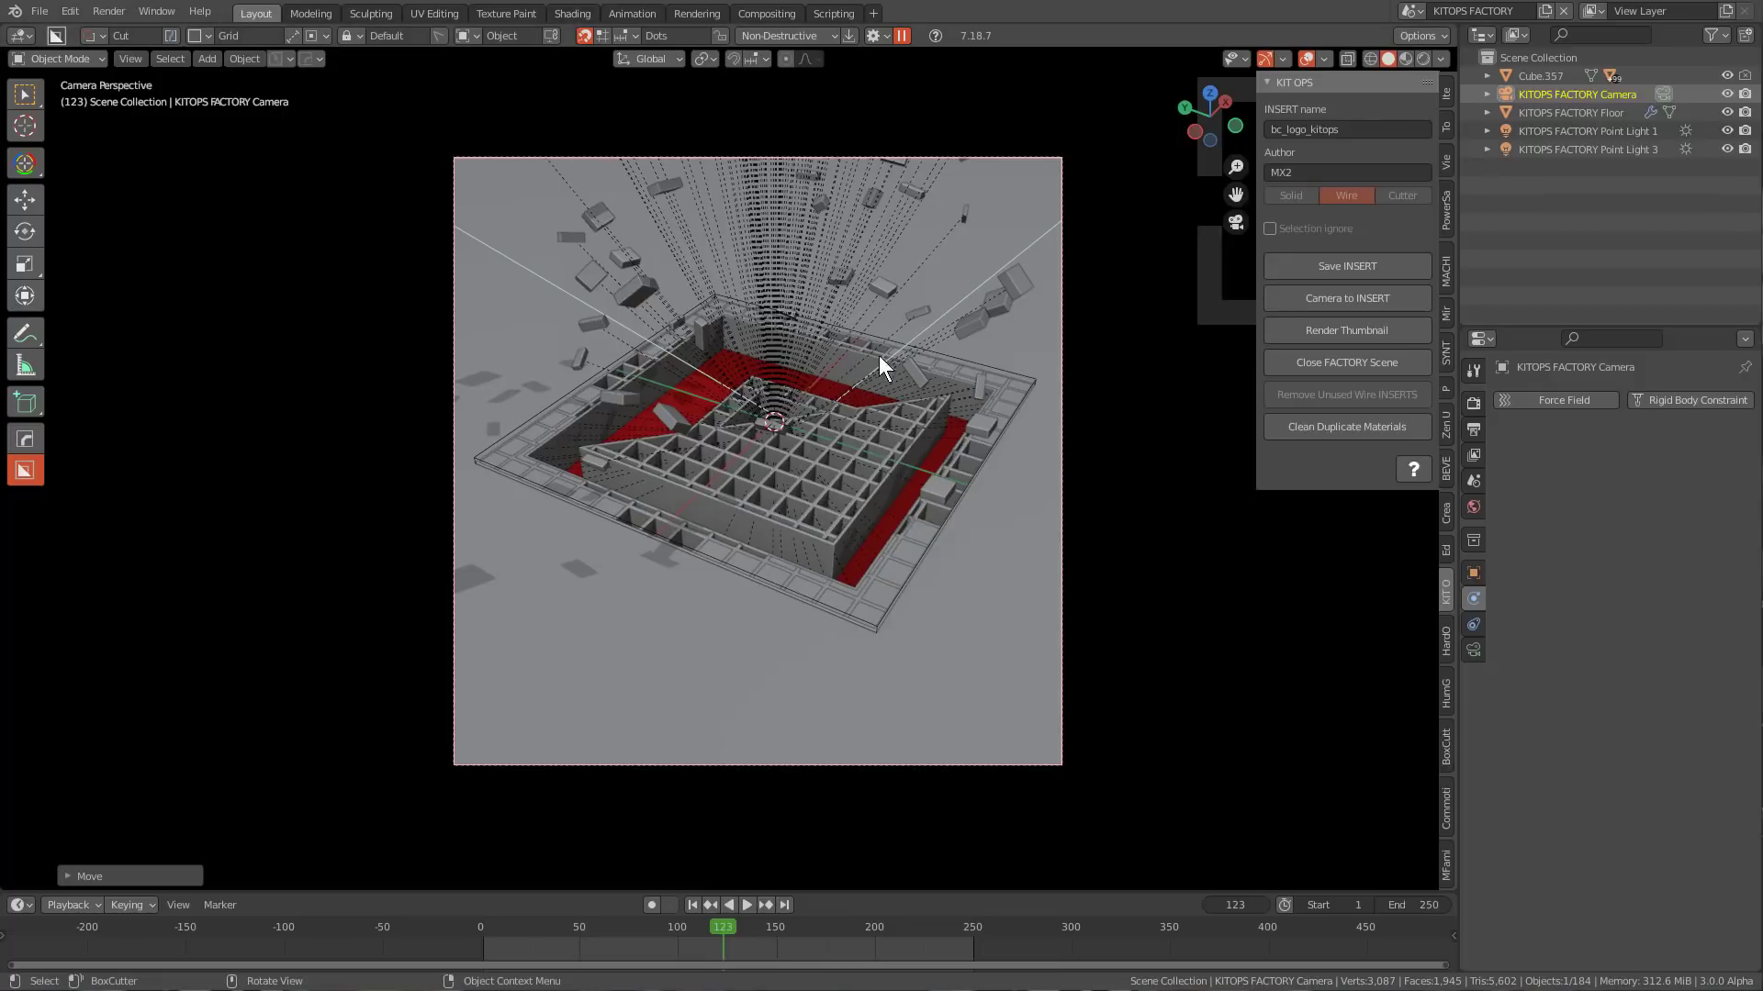
Close the FACTORY scene and start a new General file.
{"action": "left_click", "coordinate": [1328, 360]}
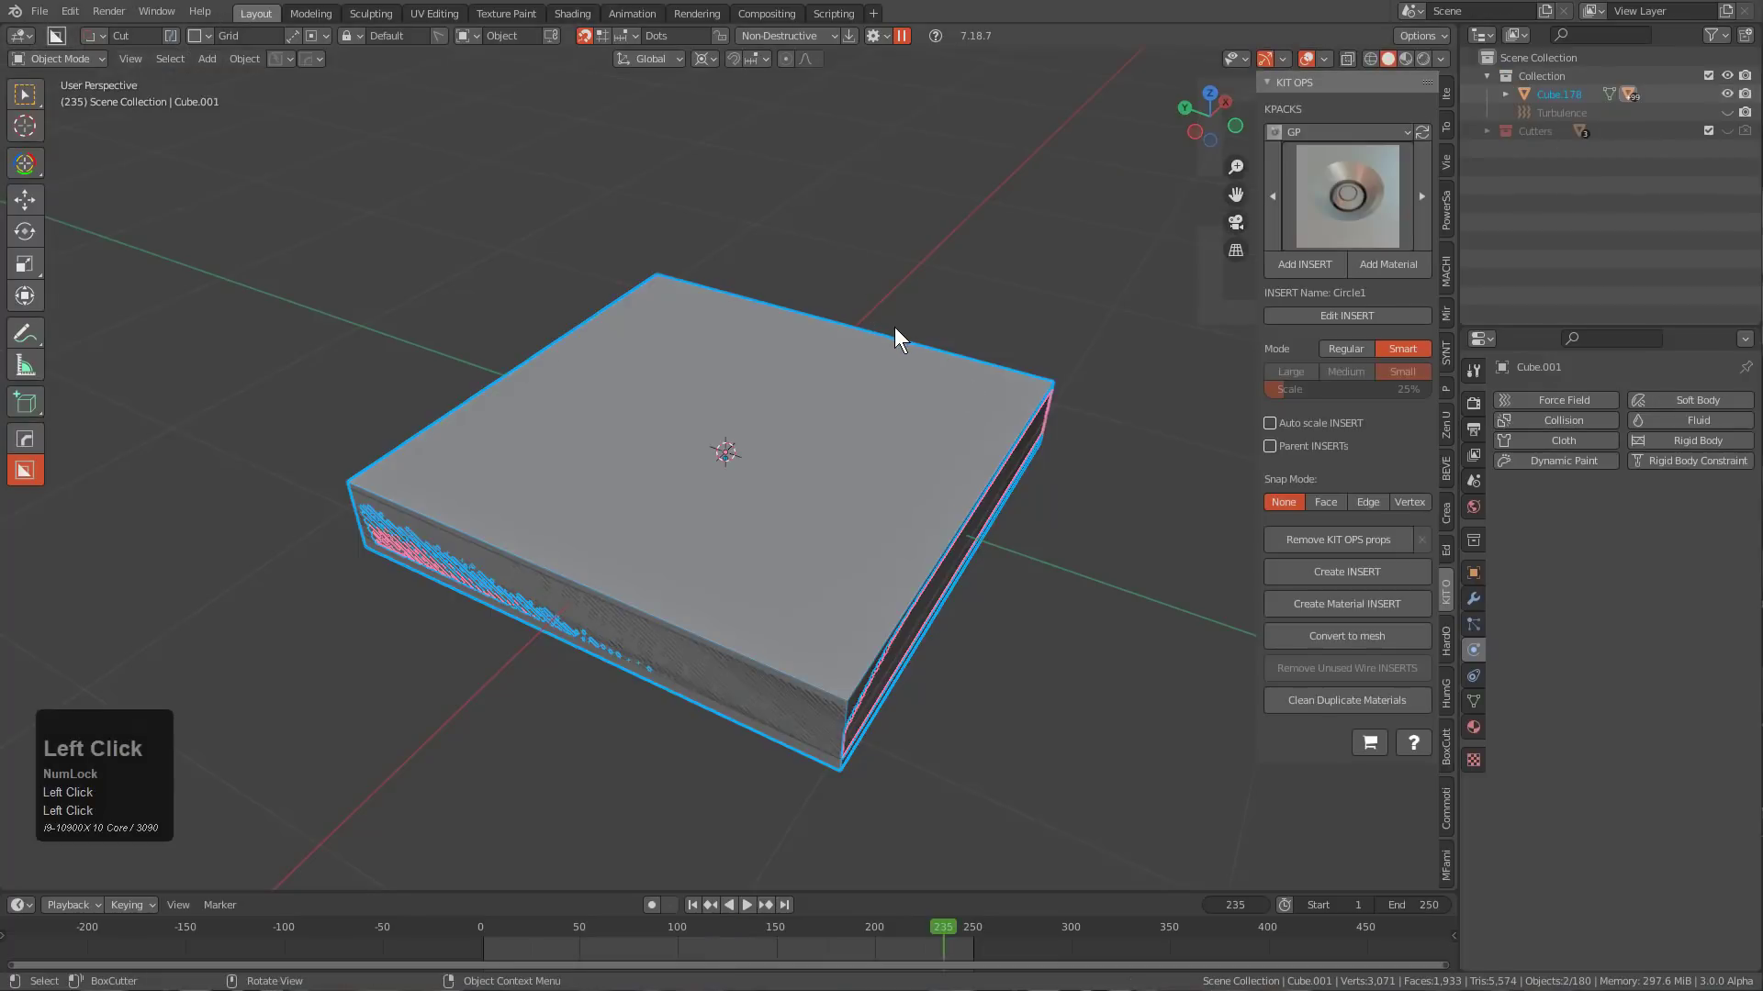
{"action": "middle_click_drag", "start_coordinate": [893, 326], "coordinate": [876, 335]}
{"action": "key", "text": "ctrl+n"}
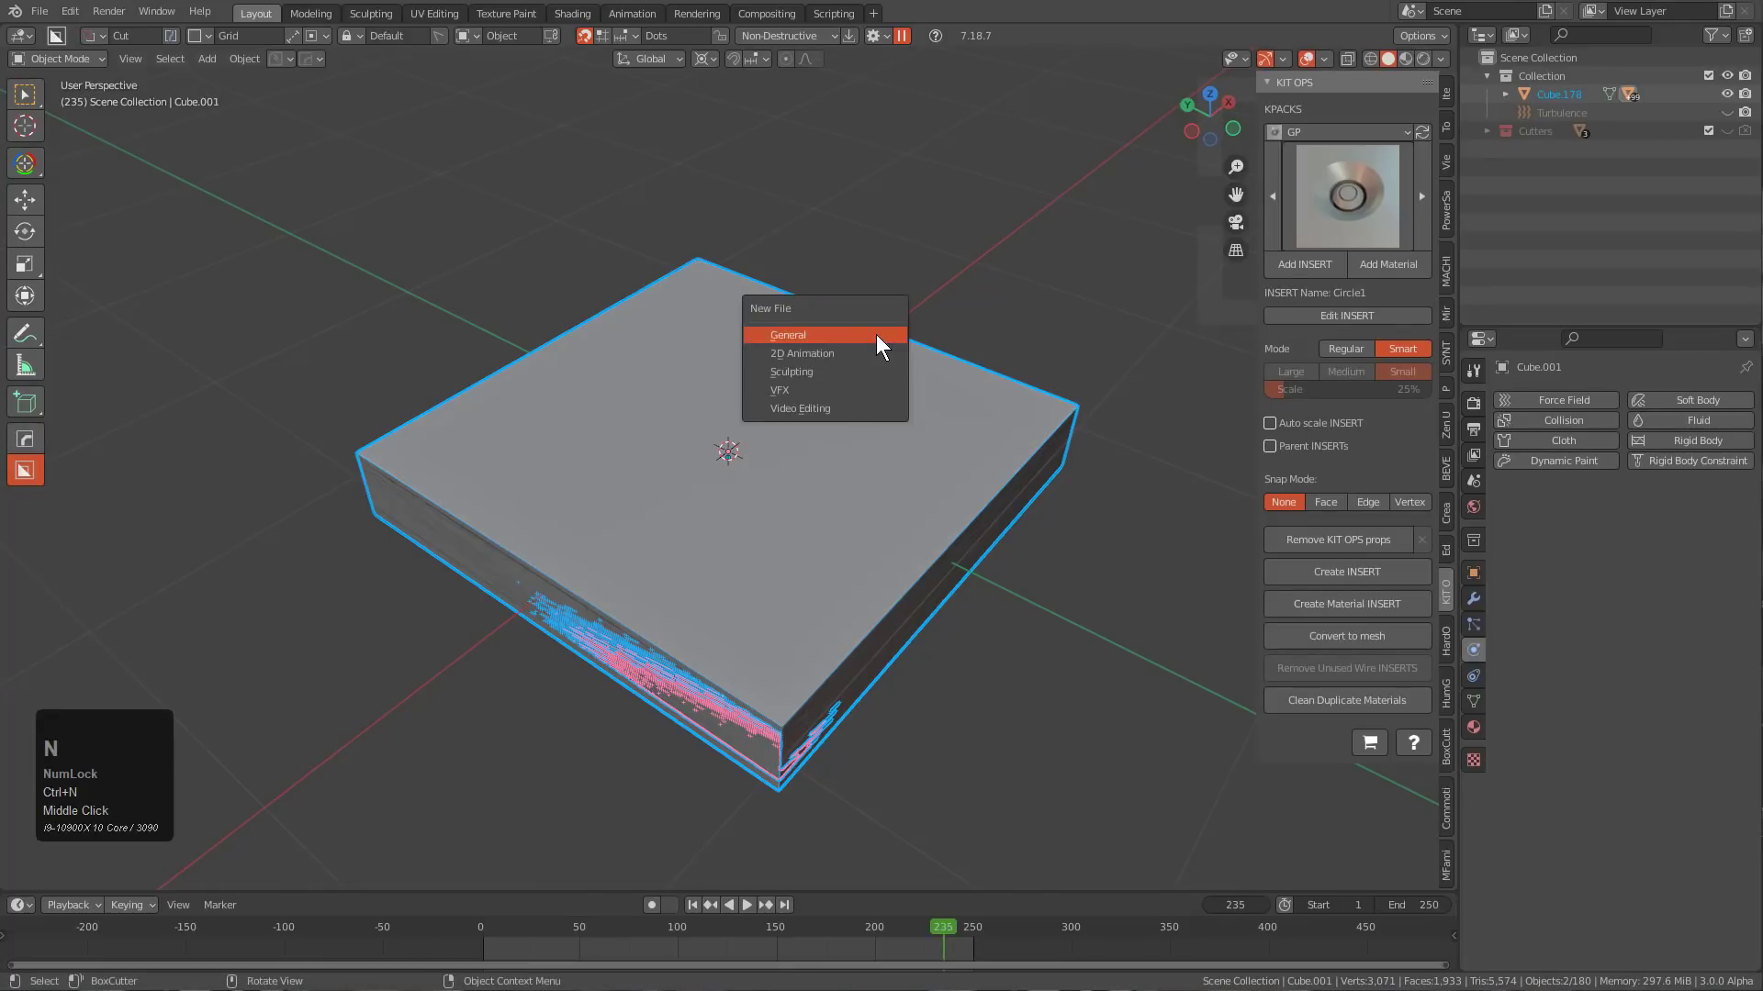
{"action": "left_click", "coordinate": [876, 335]}
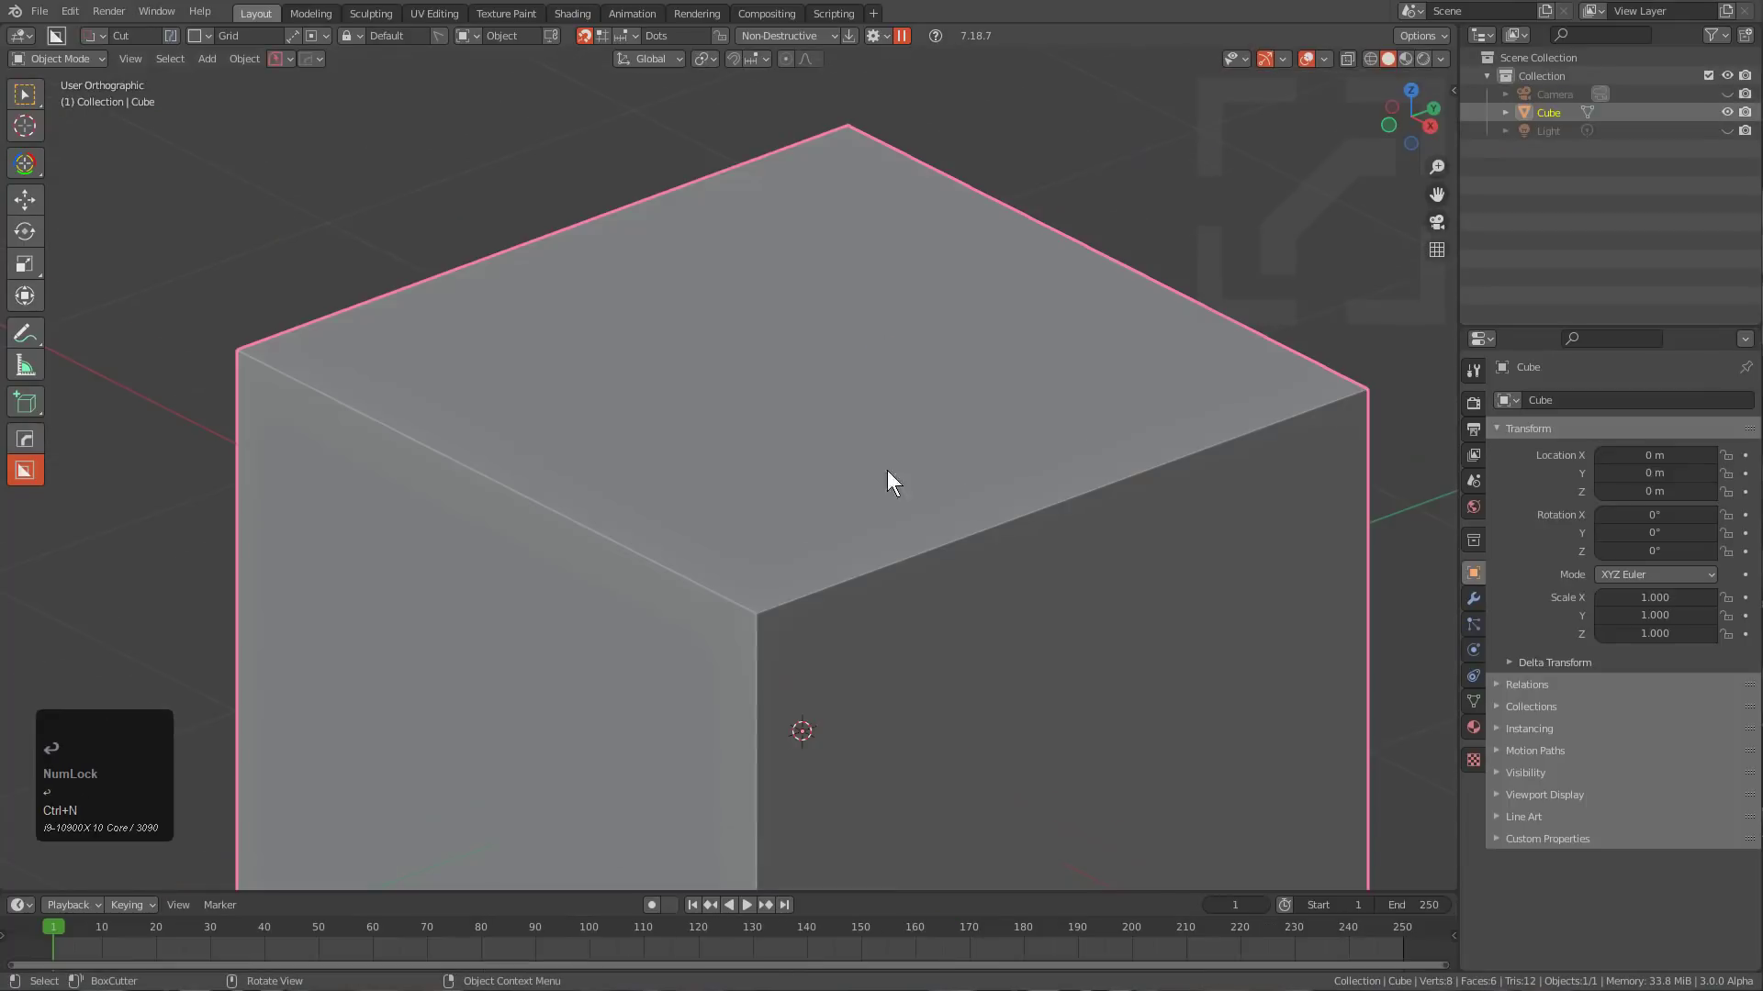
Pick the bc_logo_kitops INSERT from the KO_export KPACK.
{"action": "scroll", "coordinate": [887, 470], "scroll_direction": "down", "scroll_amount": 3}
{"action": "middle_click_drag", "start_coordinate": [888, 470], "coordinate": [881, 401], "text": "shift"}
{"action": "key", "text": "n"}
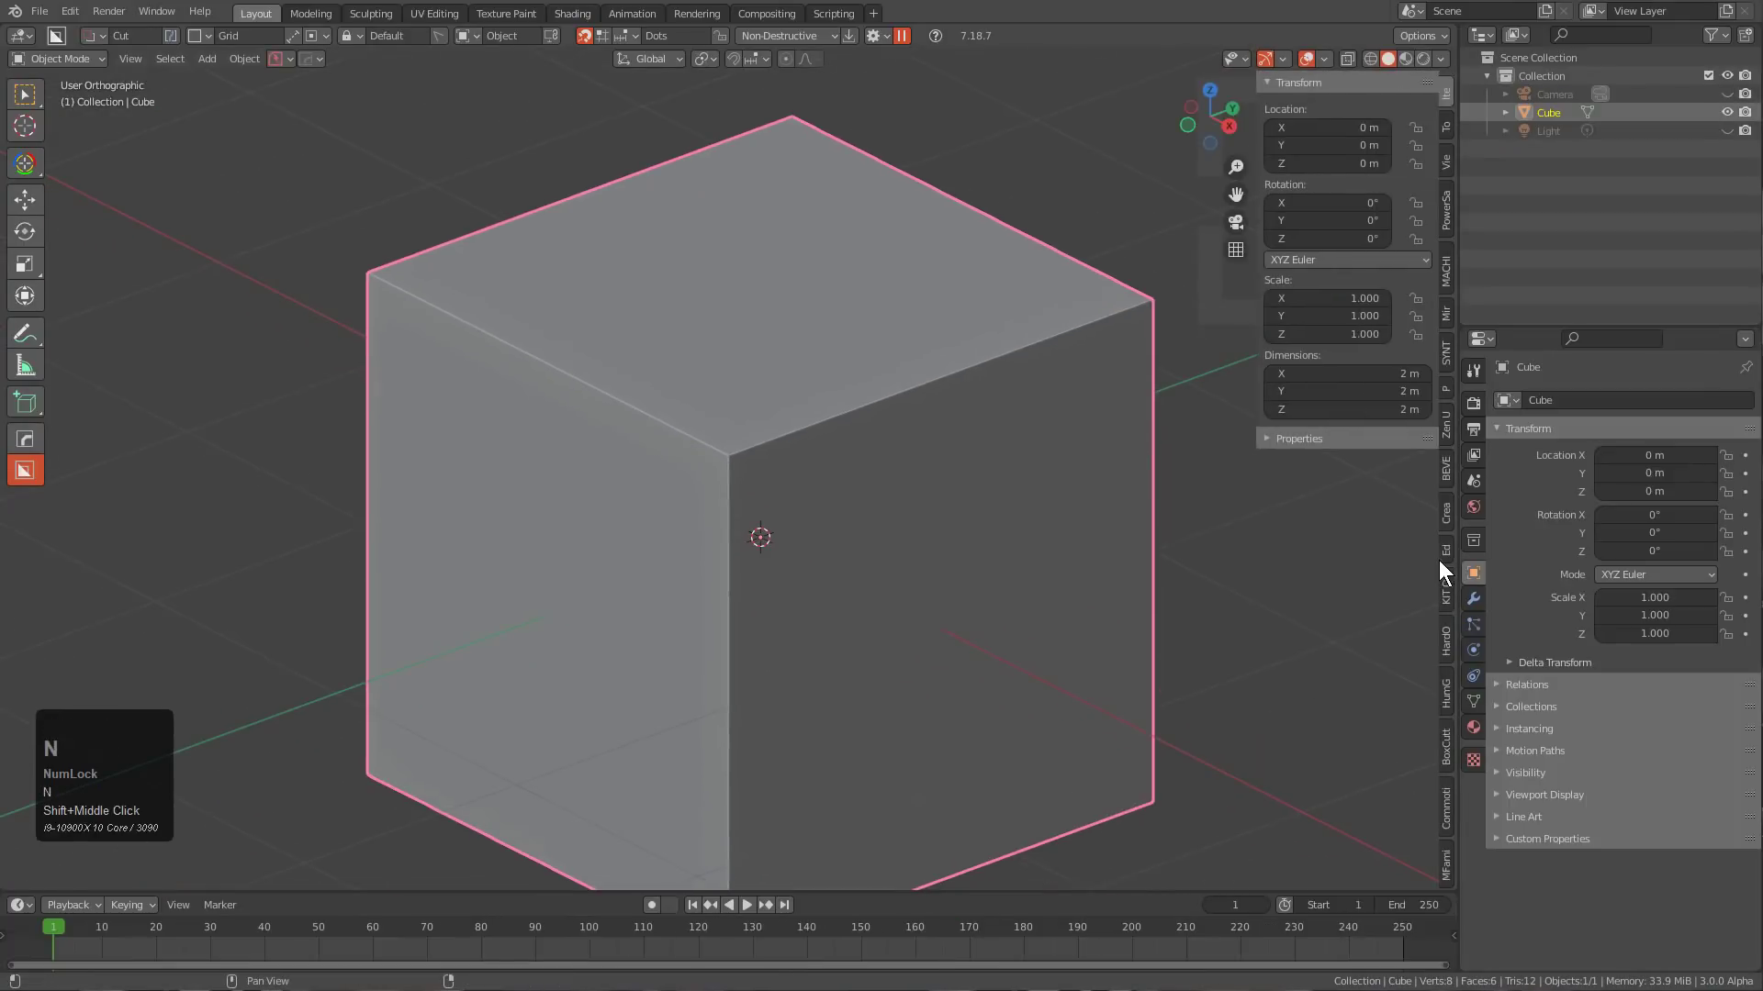
{"action": "left_click", "coordinate": [1444, 587]}
{"action": "left_click", "coordinate": [1337, 132]}
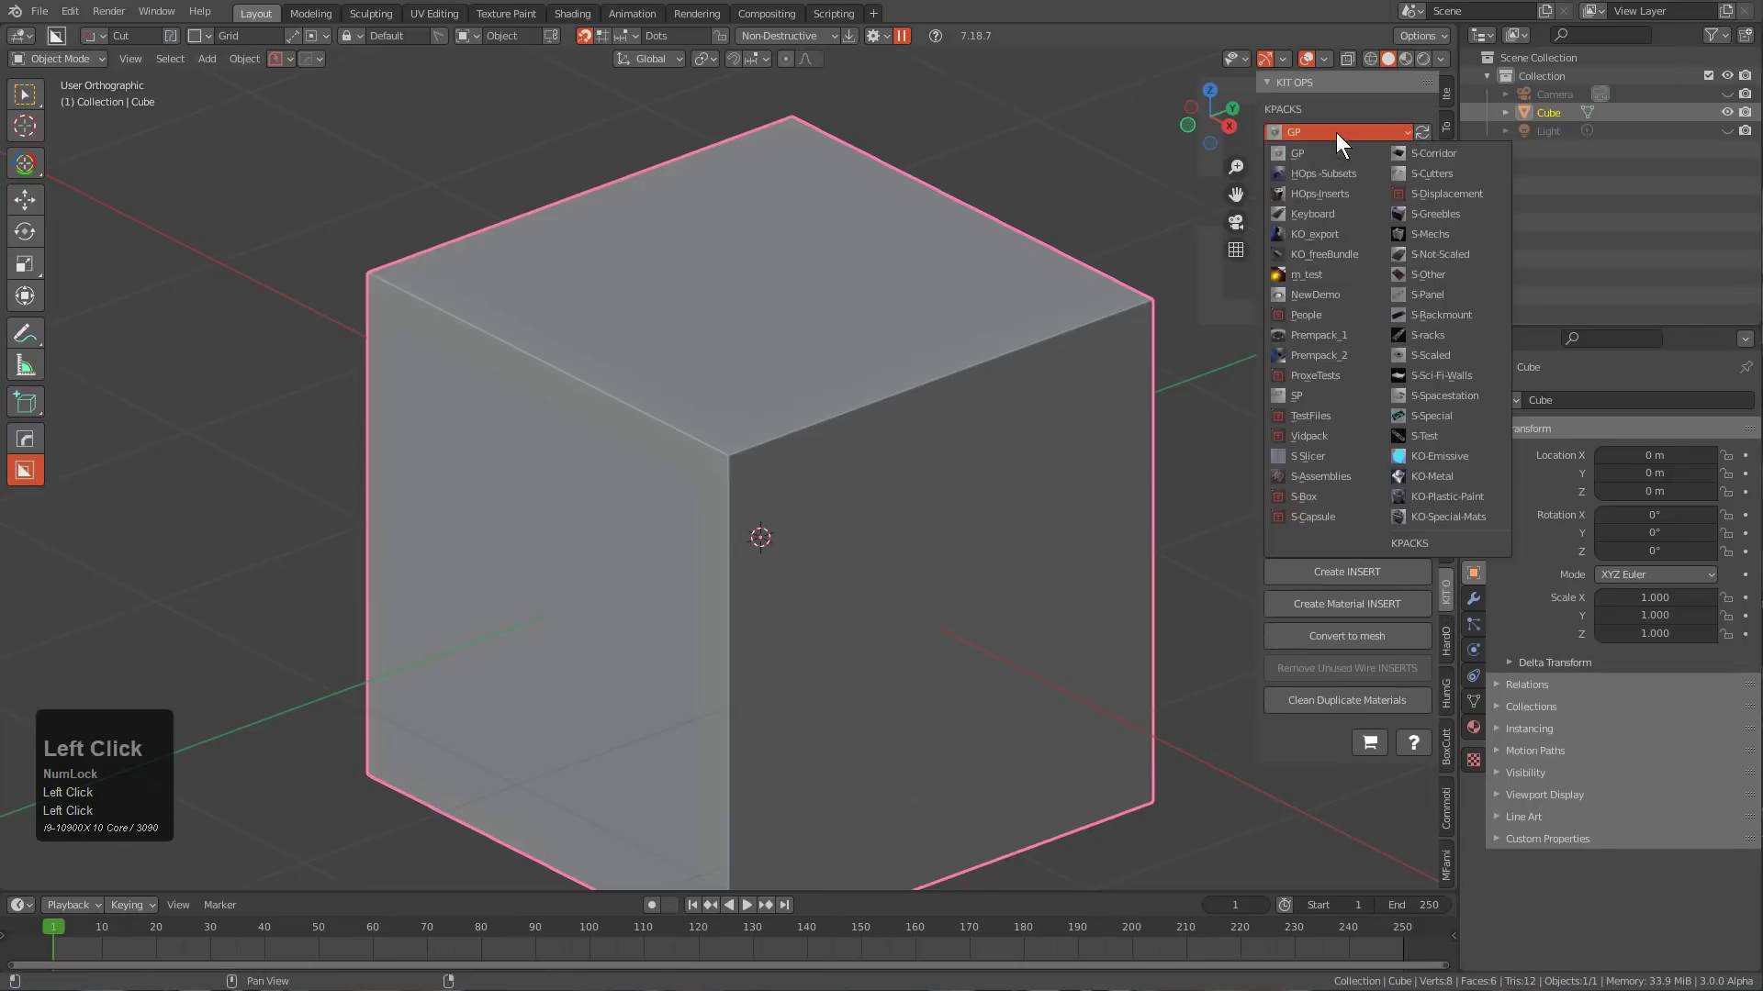
{"action": "left_click", "coordinate": [1320, 232]}
{"action": "left_click", "coordinate": [1326, 195]}
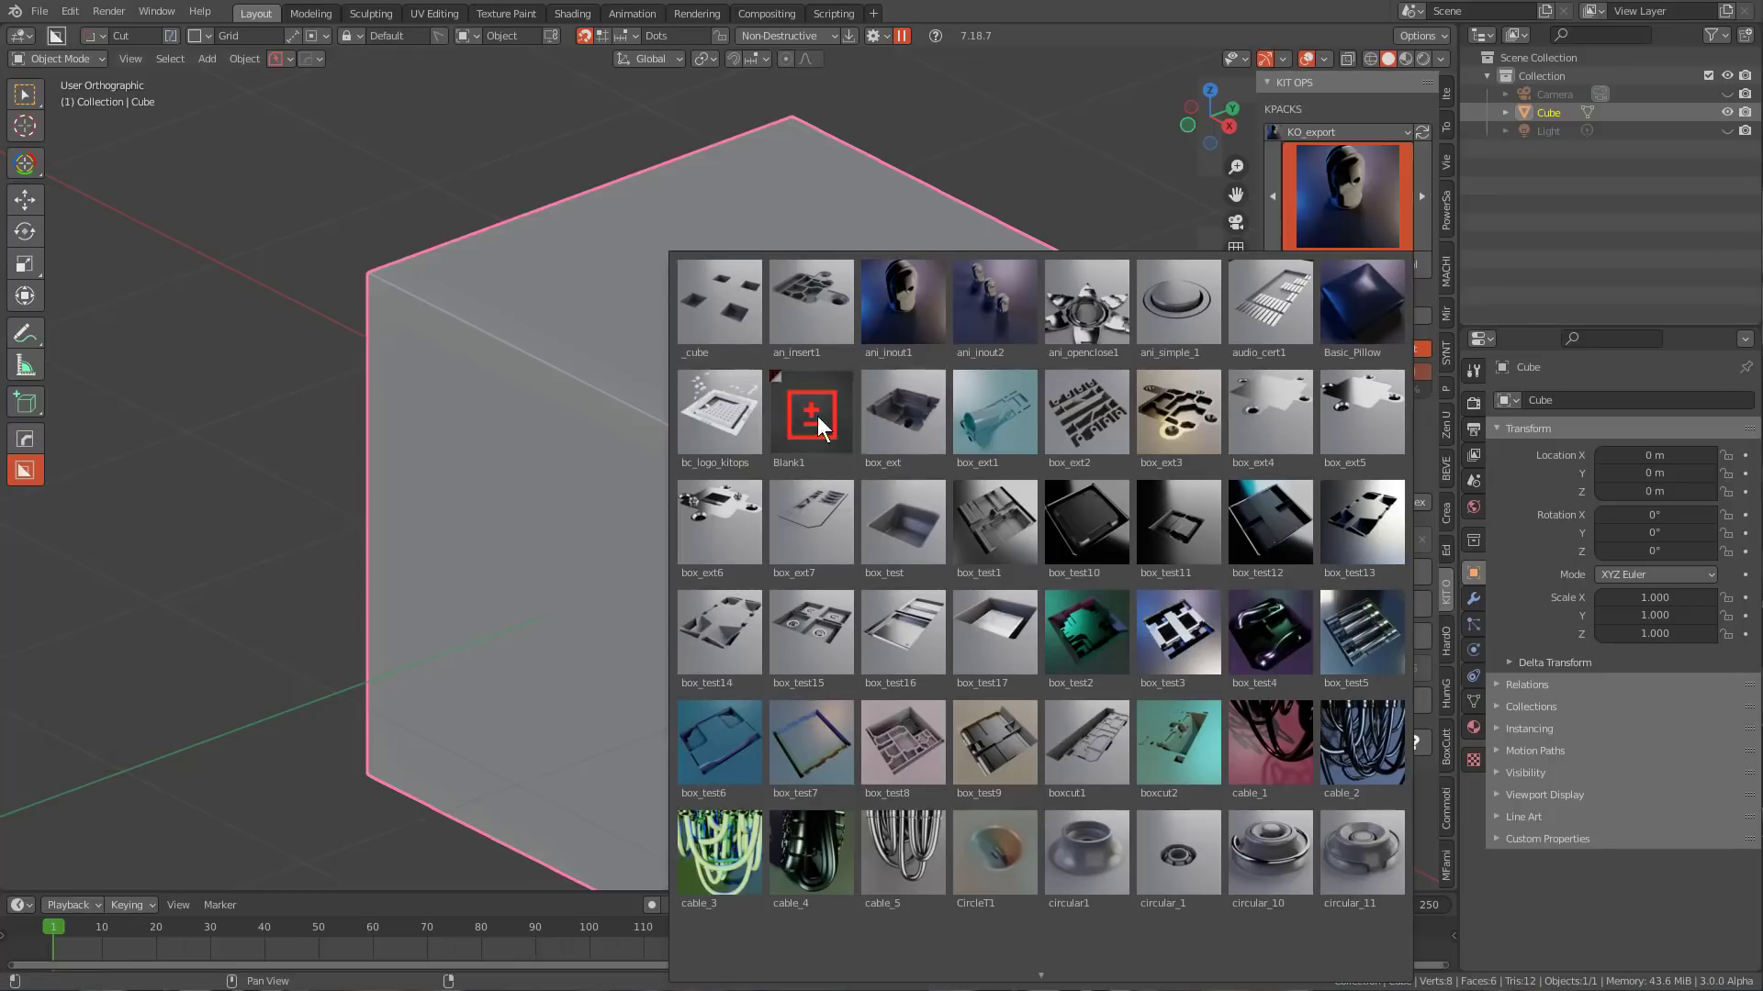
{"action": "left_click", "coordinate": [711, 423]}
Add the bc_logo_kitops INSERT and place it on the vertical side face of the default cube.
{"action": "middle_click_drag", "start_coordinate": [949, 452], "coordinate": [991, 402]}
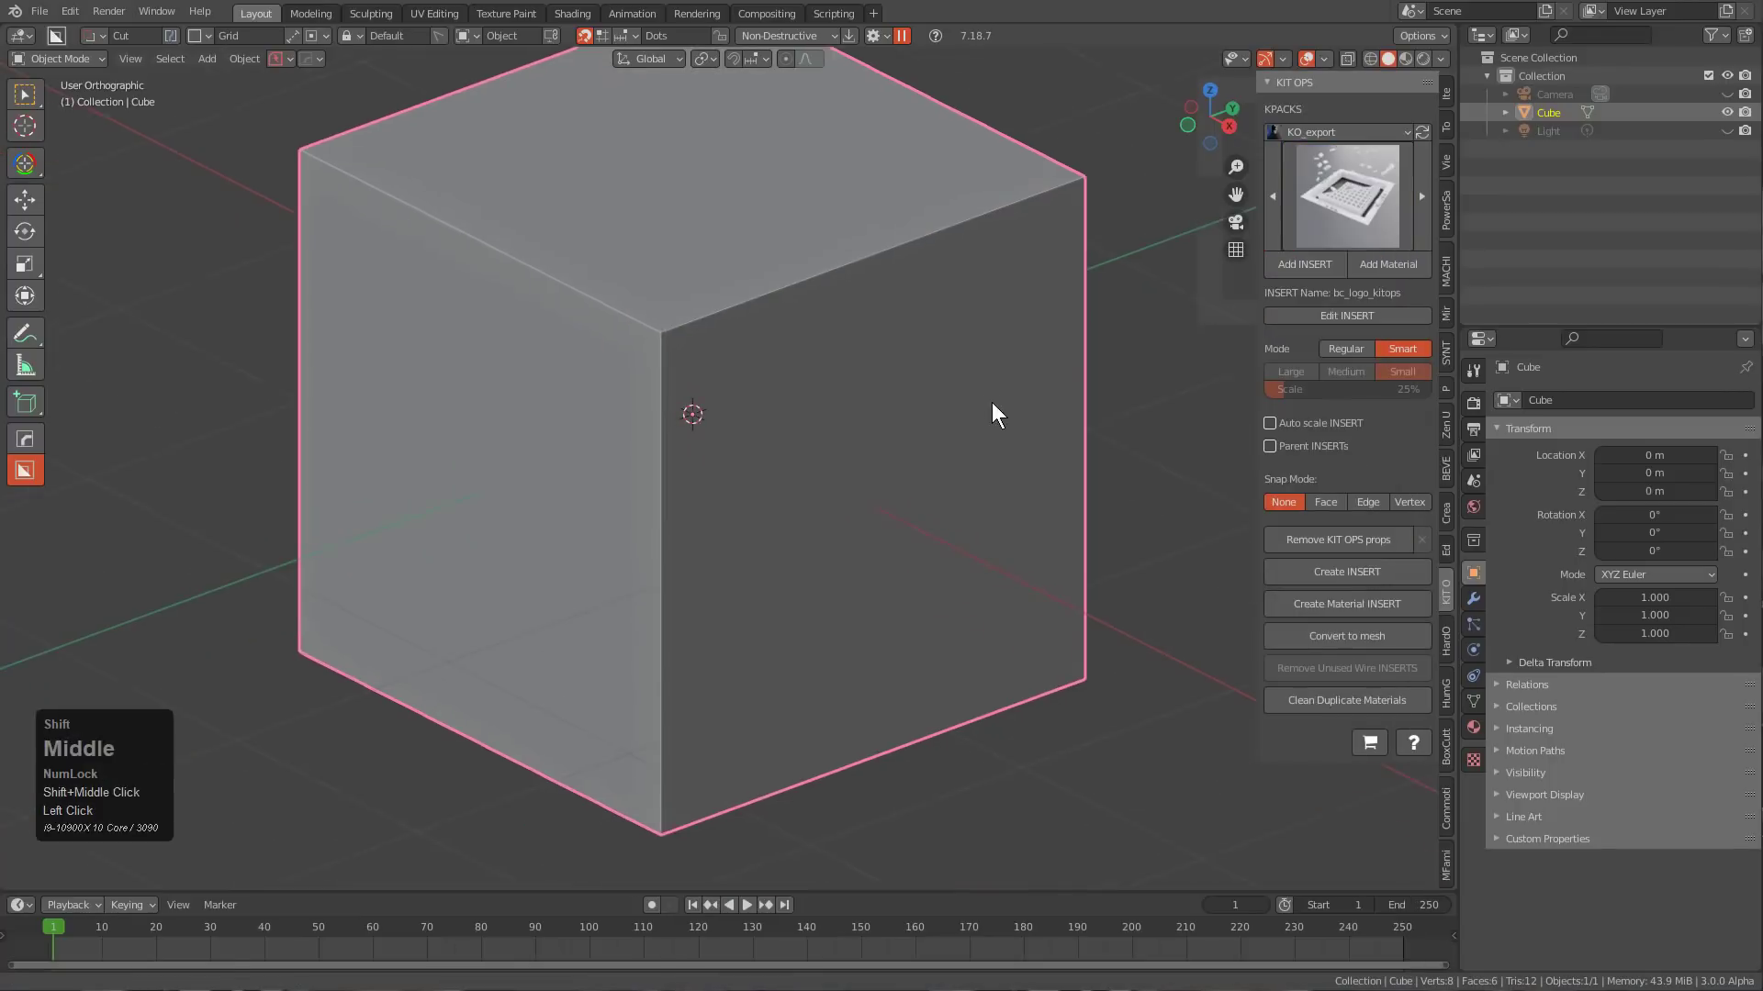
{"action": "left_click", "coordinate": [1309, 265]}
{"action": "scroll", "coordinate": [875, 497], "scroll_direction": "down", "scroll_amount": 3}
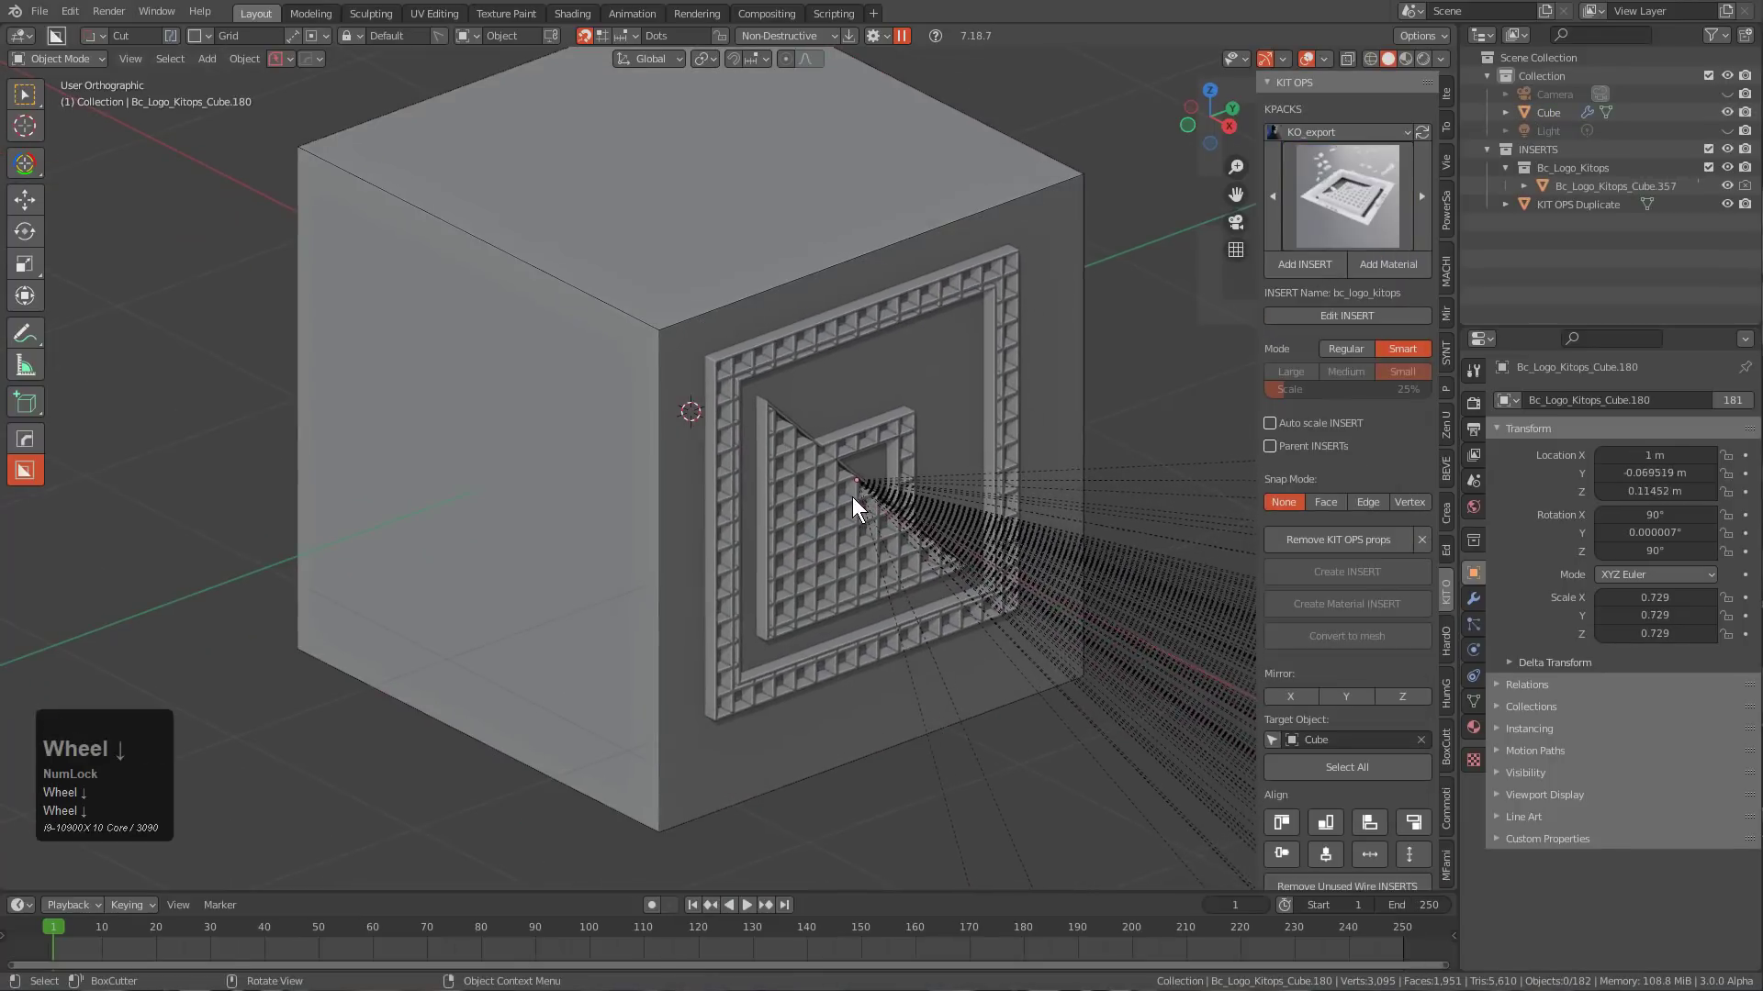
{"action": "left_click", "coordinate": [847, 495]}
{"action": "scroll", "coordinate": [847, 494], "scroll_direction": "down", "scroll_amount": 3}
{"action": "middle_click_drag", "start_coordinate": [847, 496], "coordinate": [850, 535], "text": "shift"}
{"action": "scroll", "coordinate": [798, 496], "scroll_direction": "up", "scroll_amount": 2}
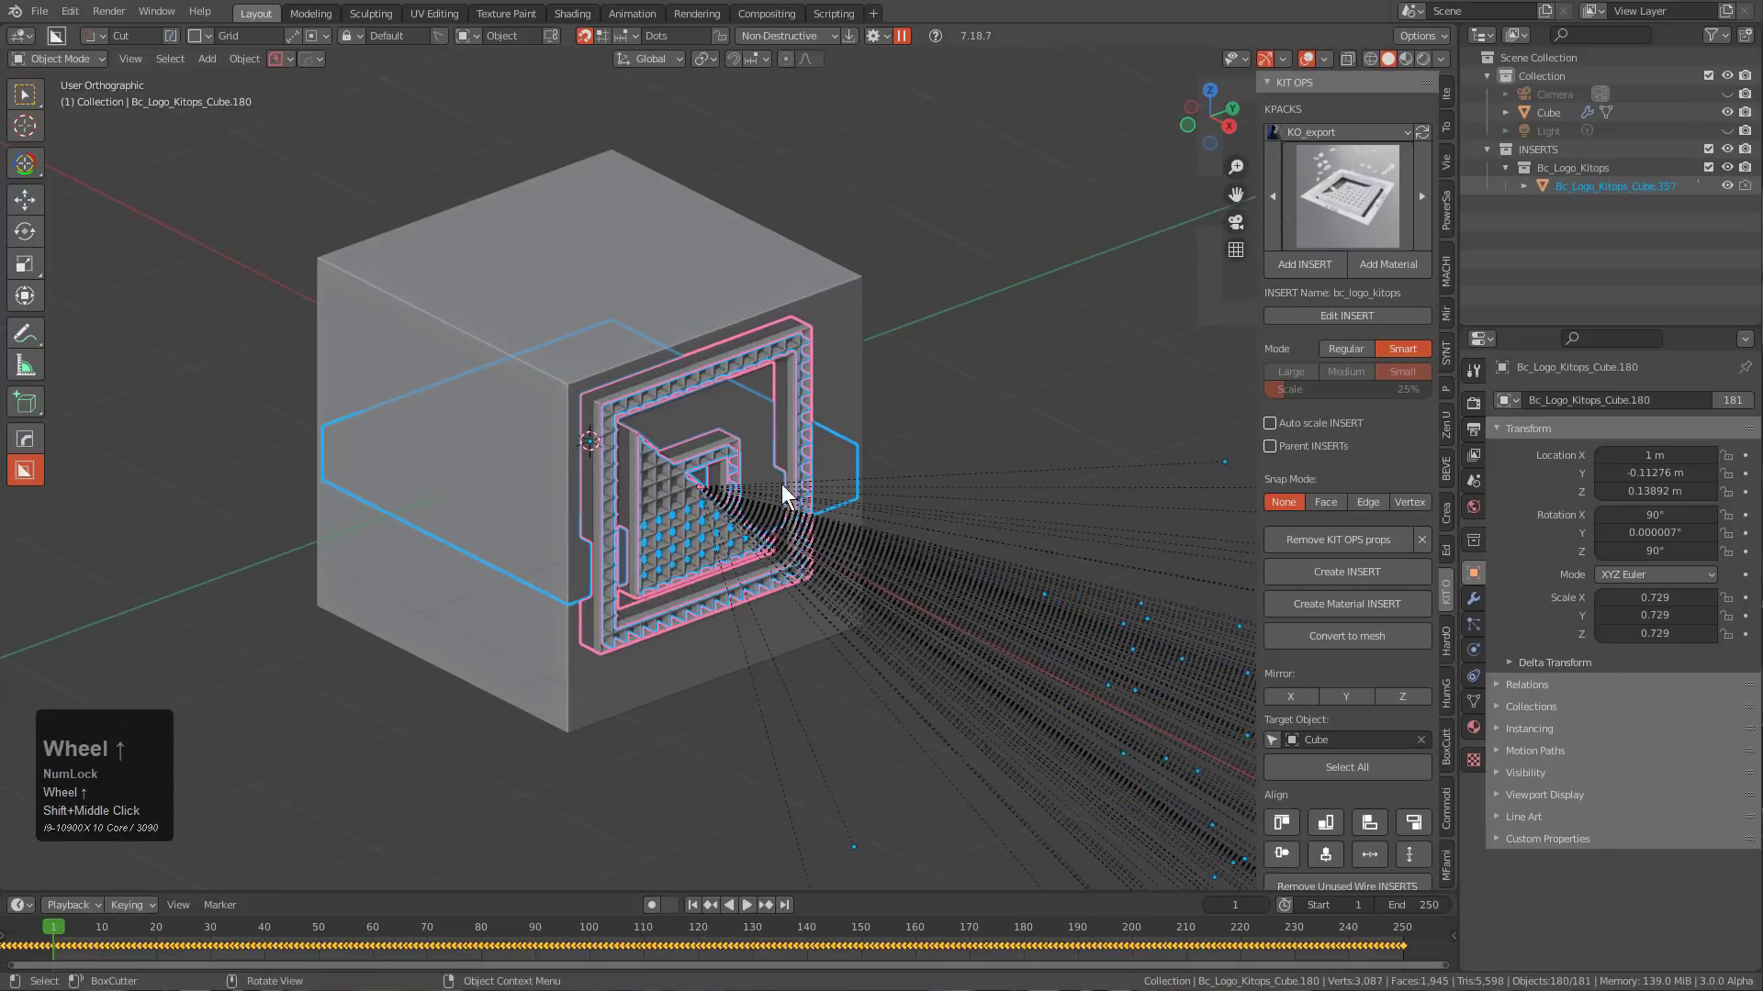
Deselect everything and open the bc_logo_kitops INSERT for editing.
{"action": "key", "text": "alt+a"}
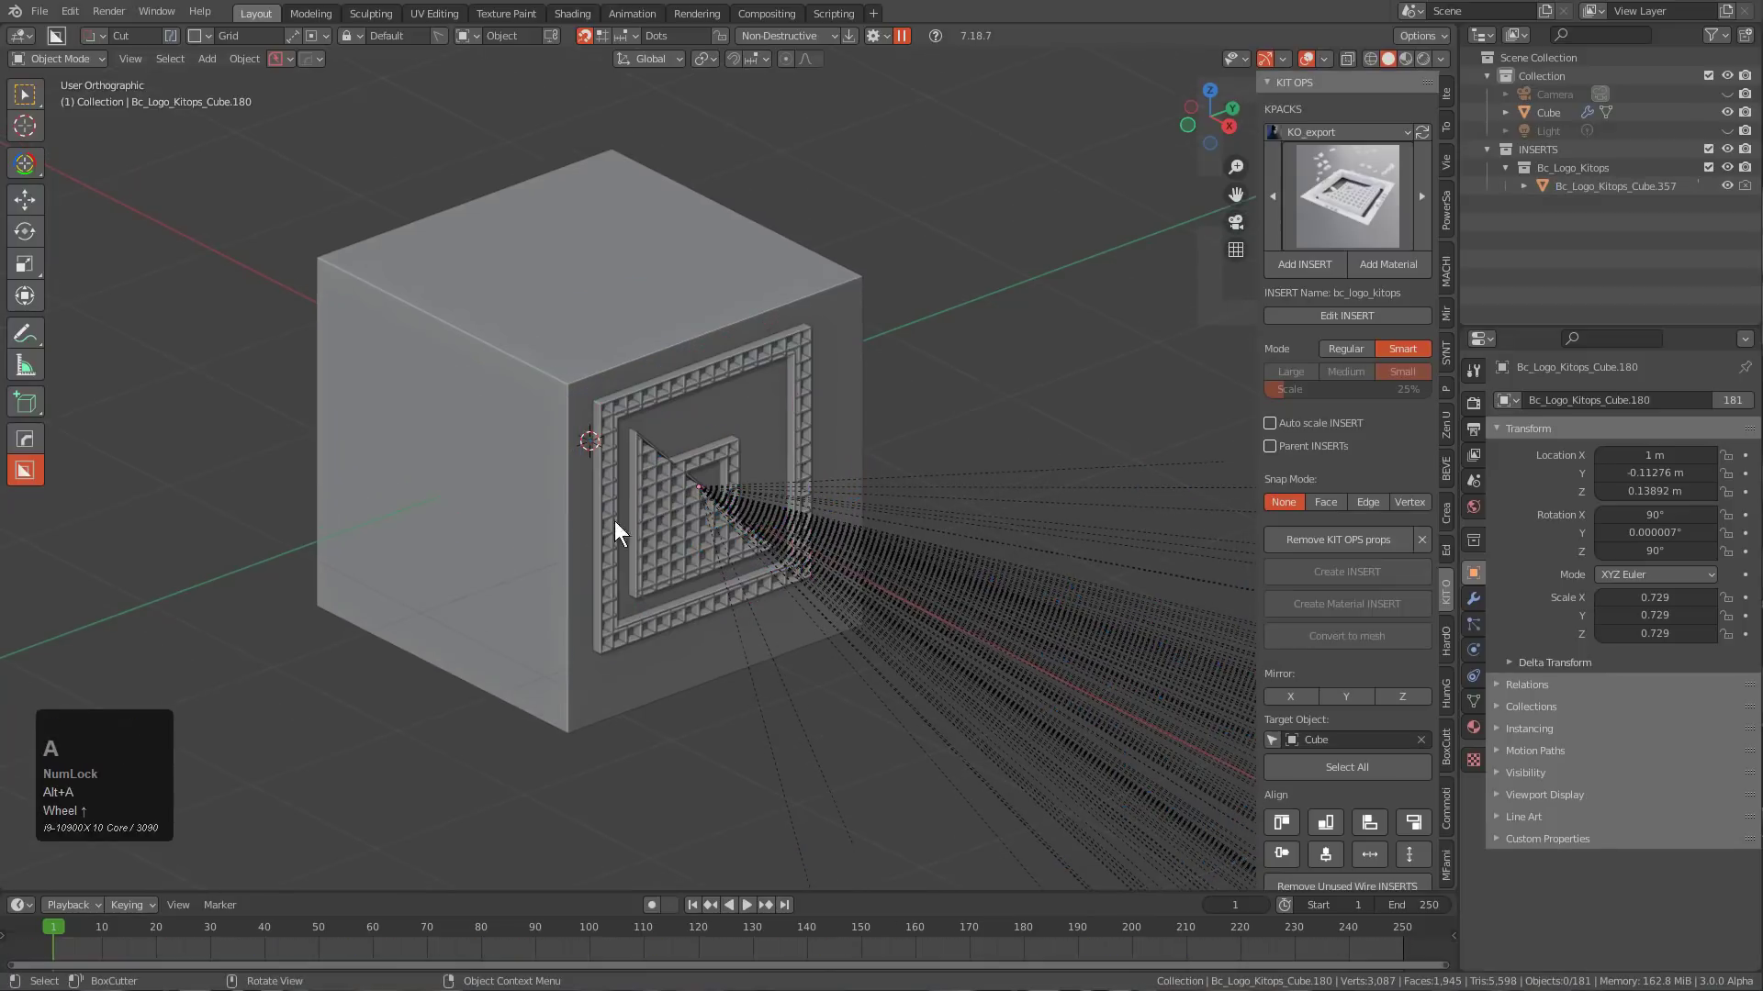
{"action": "left_click", "coordinate": [1364, 309]}
{"action": "left_click", "coordinate": [1356, 310]}
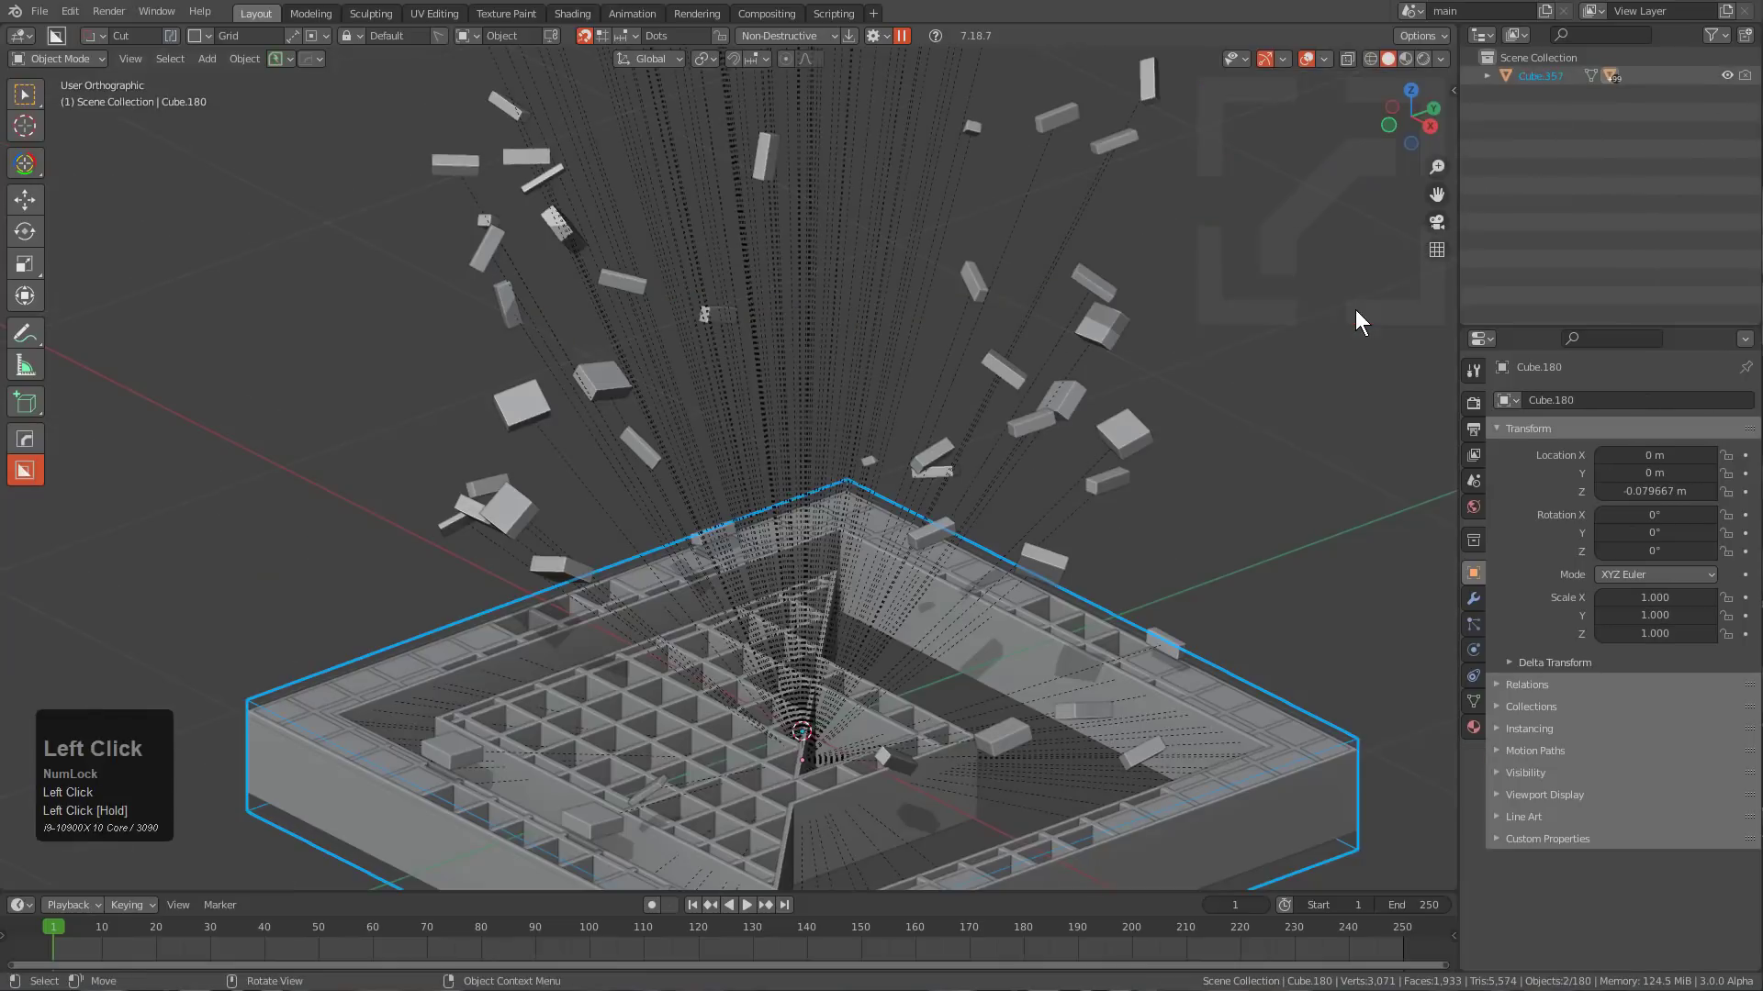
{"action": "middle_click_drag", "start_coordinate": [956, 551], "coordinate": [1152, 417]}
{"action": "left_click", "coordinate": [1241, 441]}
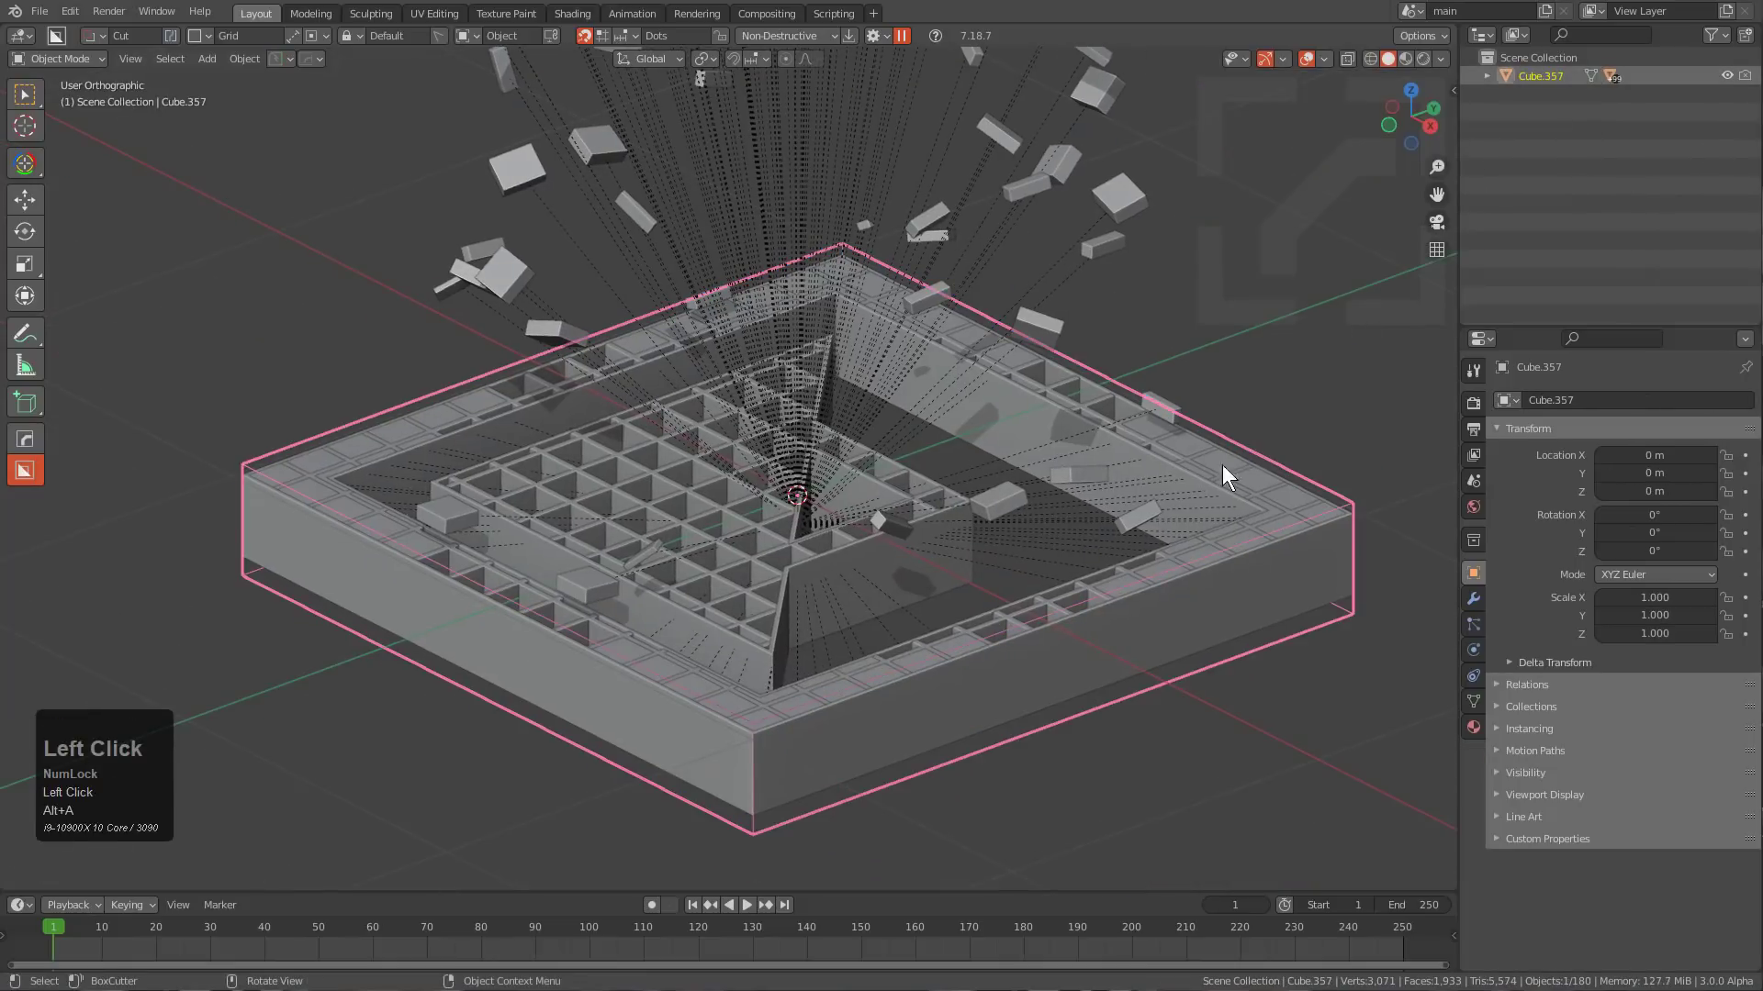
{"action": "key", "text": "g"}
{"action": "right_click", "coordinate": [1272, 438]}
{"action": "left_click", "coordinate": [1226, 501]}
{"action": "key", "text": "g"}
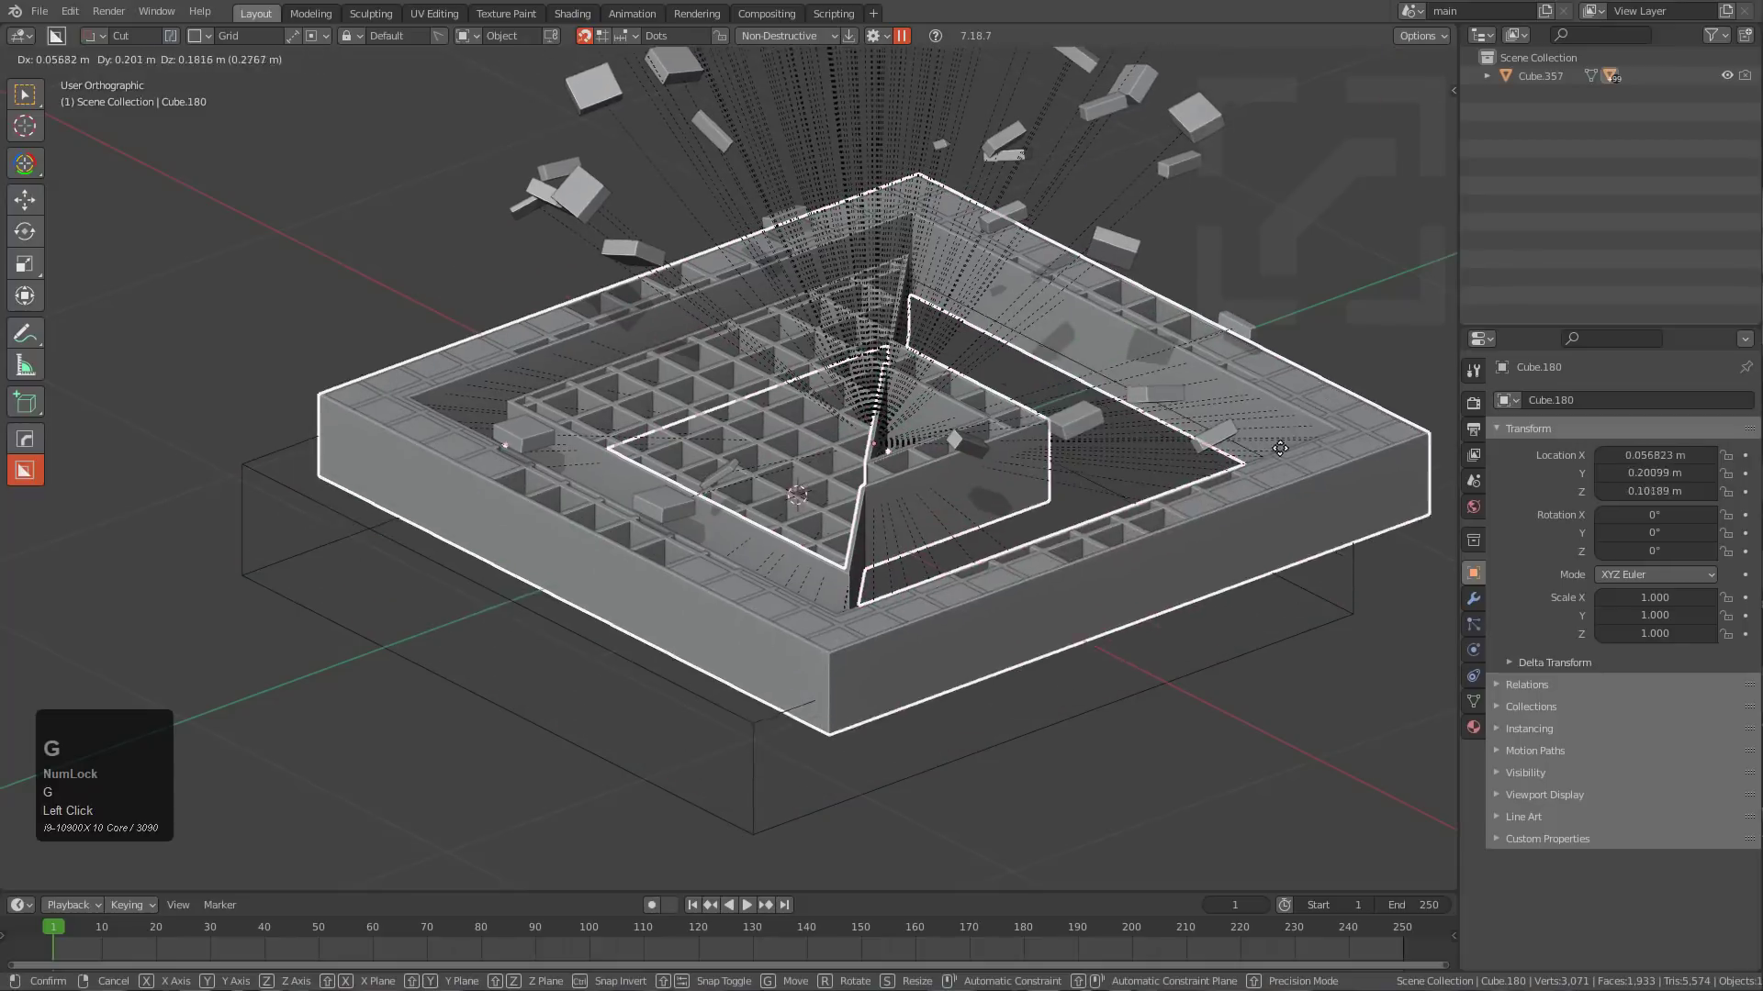
{"action": "right_click", "coordinate": [1343, 443]}
Apply the object transforms of the logo base mesh and of the wireframe cutter box around it.
{"action": "key", "text": "n"}
{"action": "key", "text": "alt+a"}
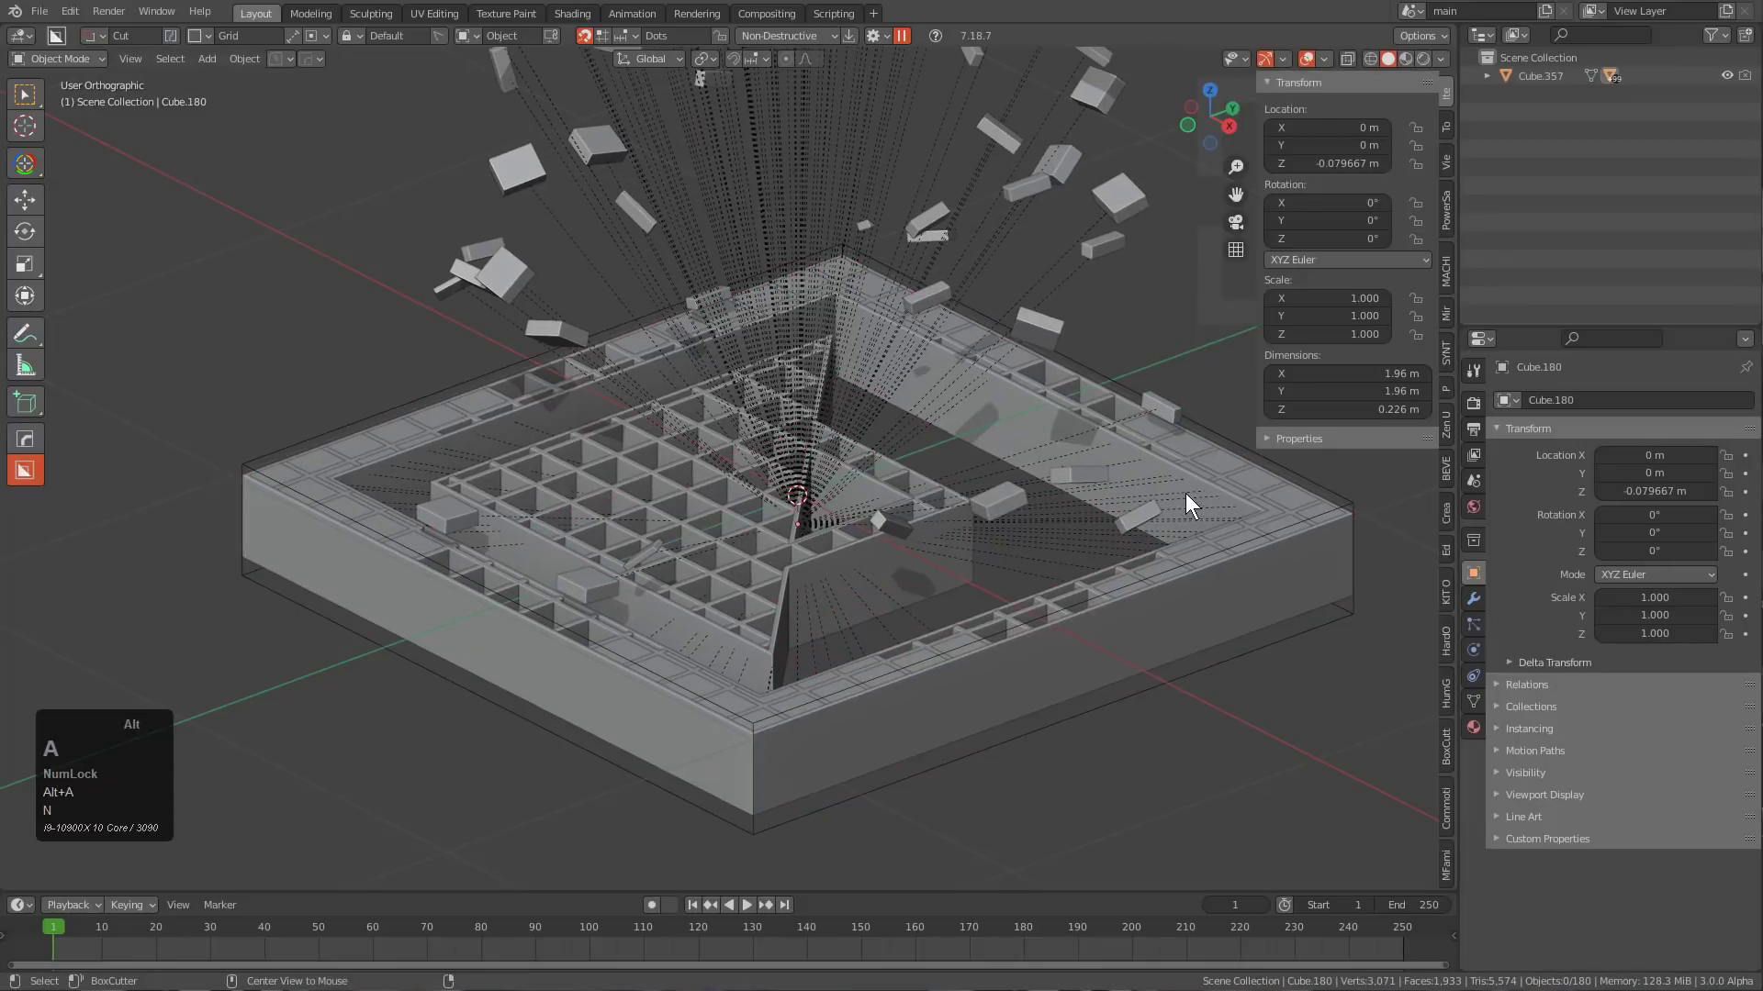
{"action": "left_click", "coordinate": [1192, 490]}
{"action": "middle_click_drag", "start_coordinate": [1006, 524], "coordinate": [854, 498]}
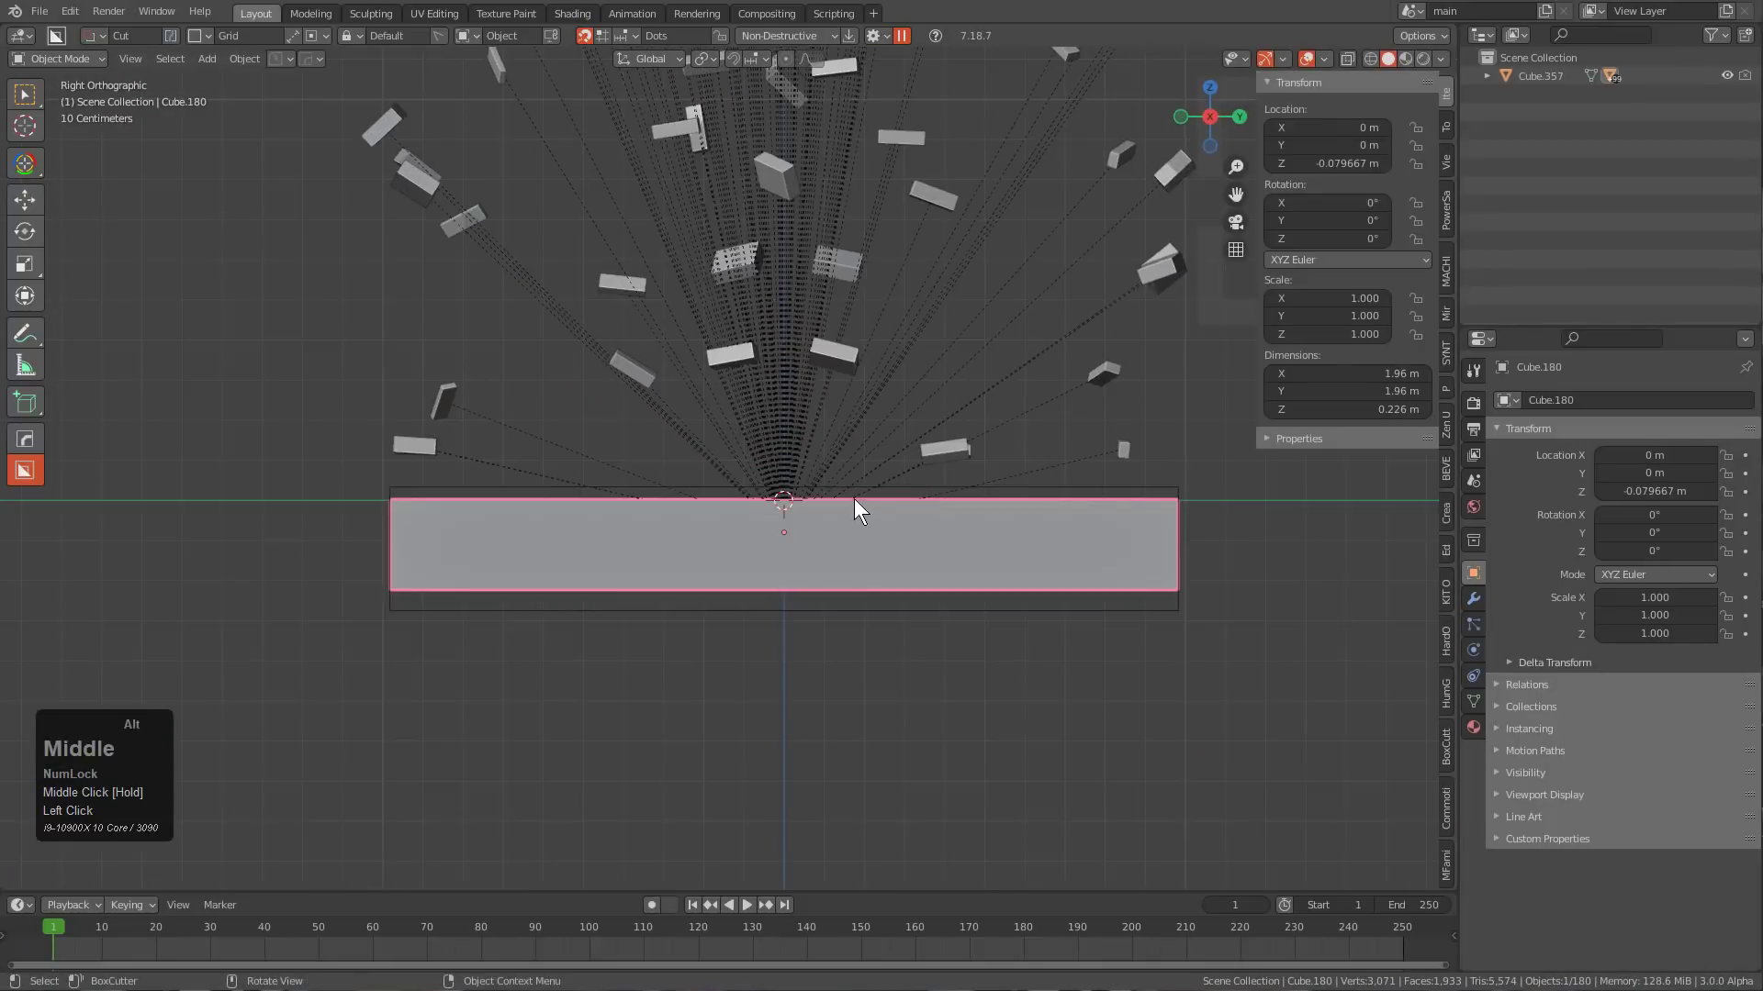
{"action": "key", "text": "ctrl+a"}
{"action": "left_click", "coordinate": [814, 502]}
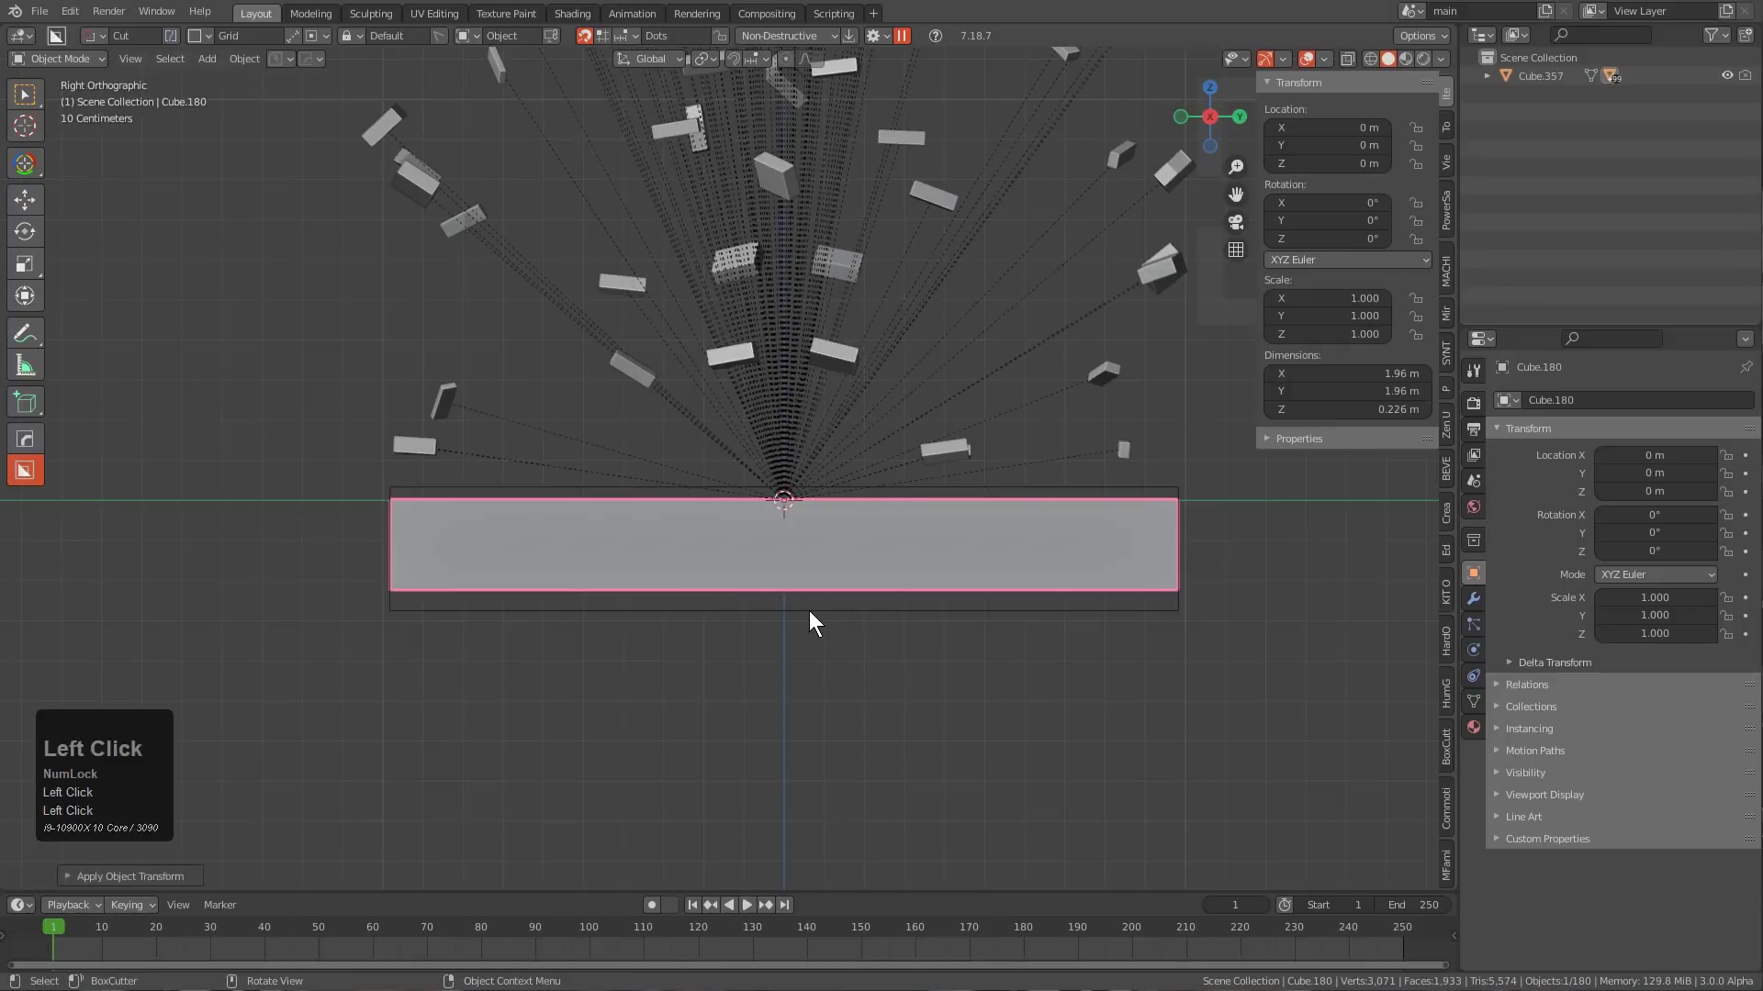
{"action": "left_click", "coordinate": [809, 610]}
{"action": "key", "text": "ctrl+a"}
{"action": "left_click", "coordinate": [802, 615]}
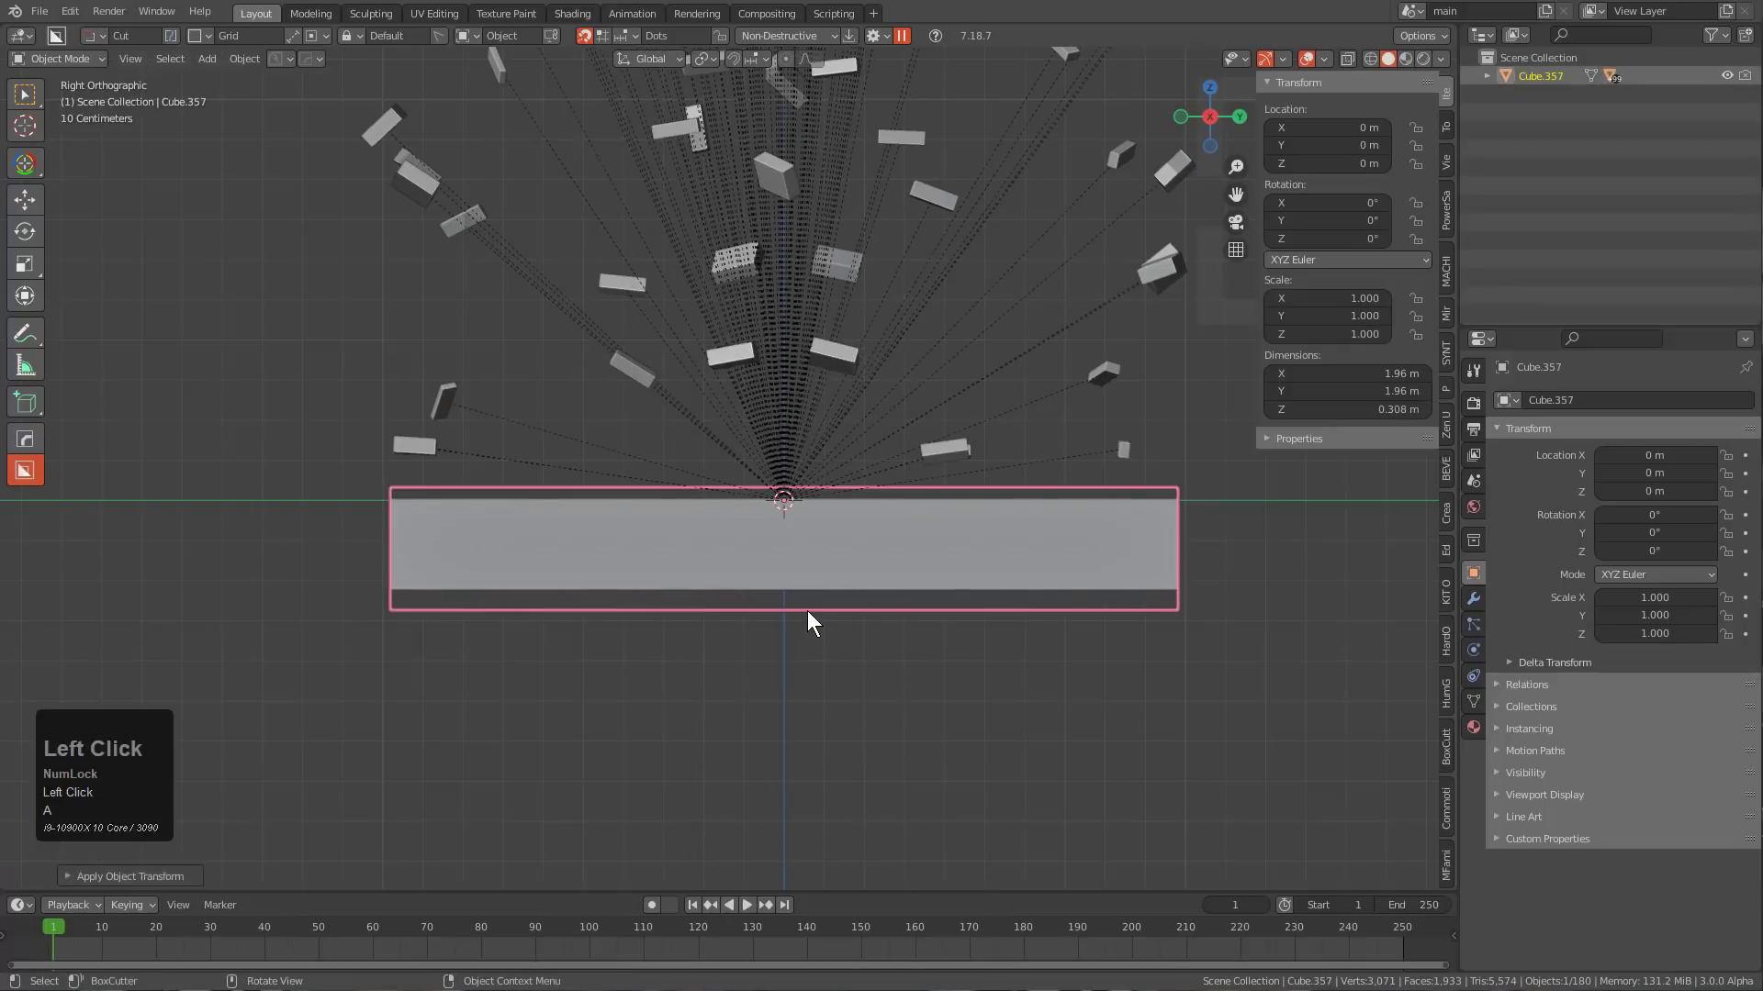
Scrub the animation to frame 212 and back to 121, examining how the blocks line up with the logo base.
{"action": "middle_click_drag", "start_coordinate": [807, 609], "coordinate": [855, 606]}
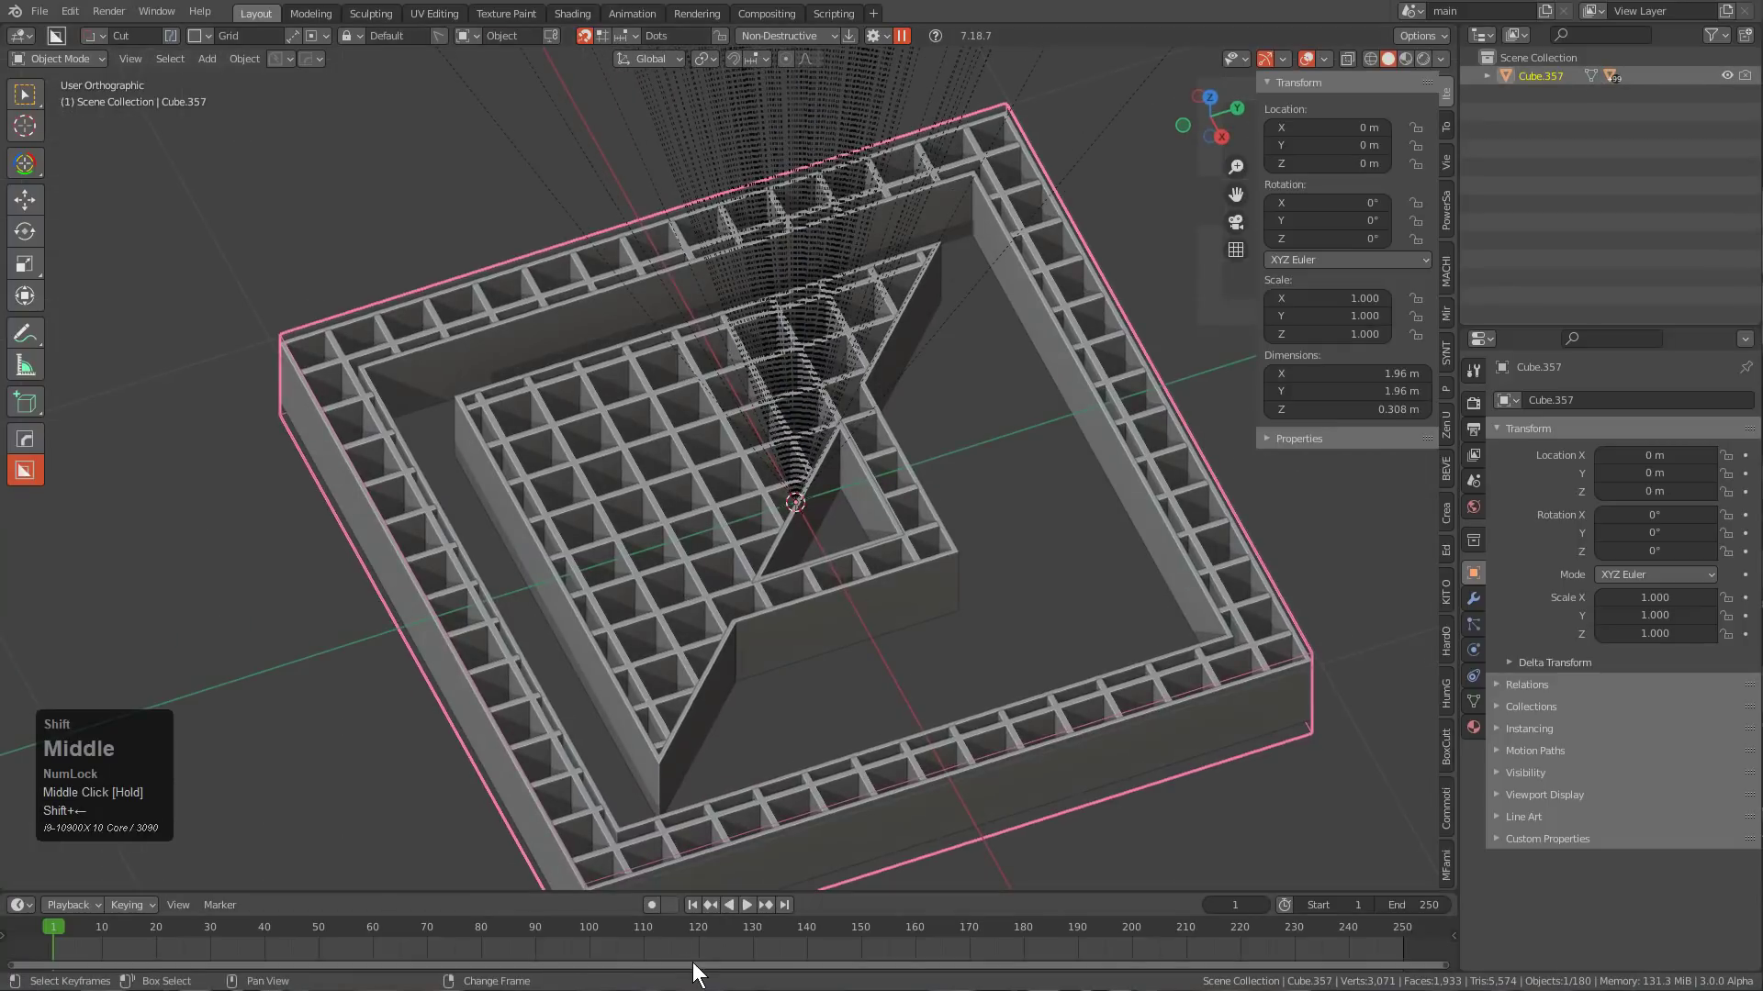
{"action": "right_click_drag", "start_coordinate": [696, 958], "coordinate": [956, 627], "text": "shift"}
{"action": "middle_click_drag", "start_coordinate": [956, 627], "coordinate": [920, 681]}
{"action": "scroll", "coordinate": [878, 557], "scroll_direction": "down", "scroll_amount": 4}
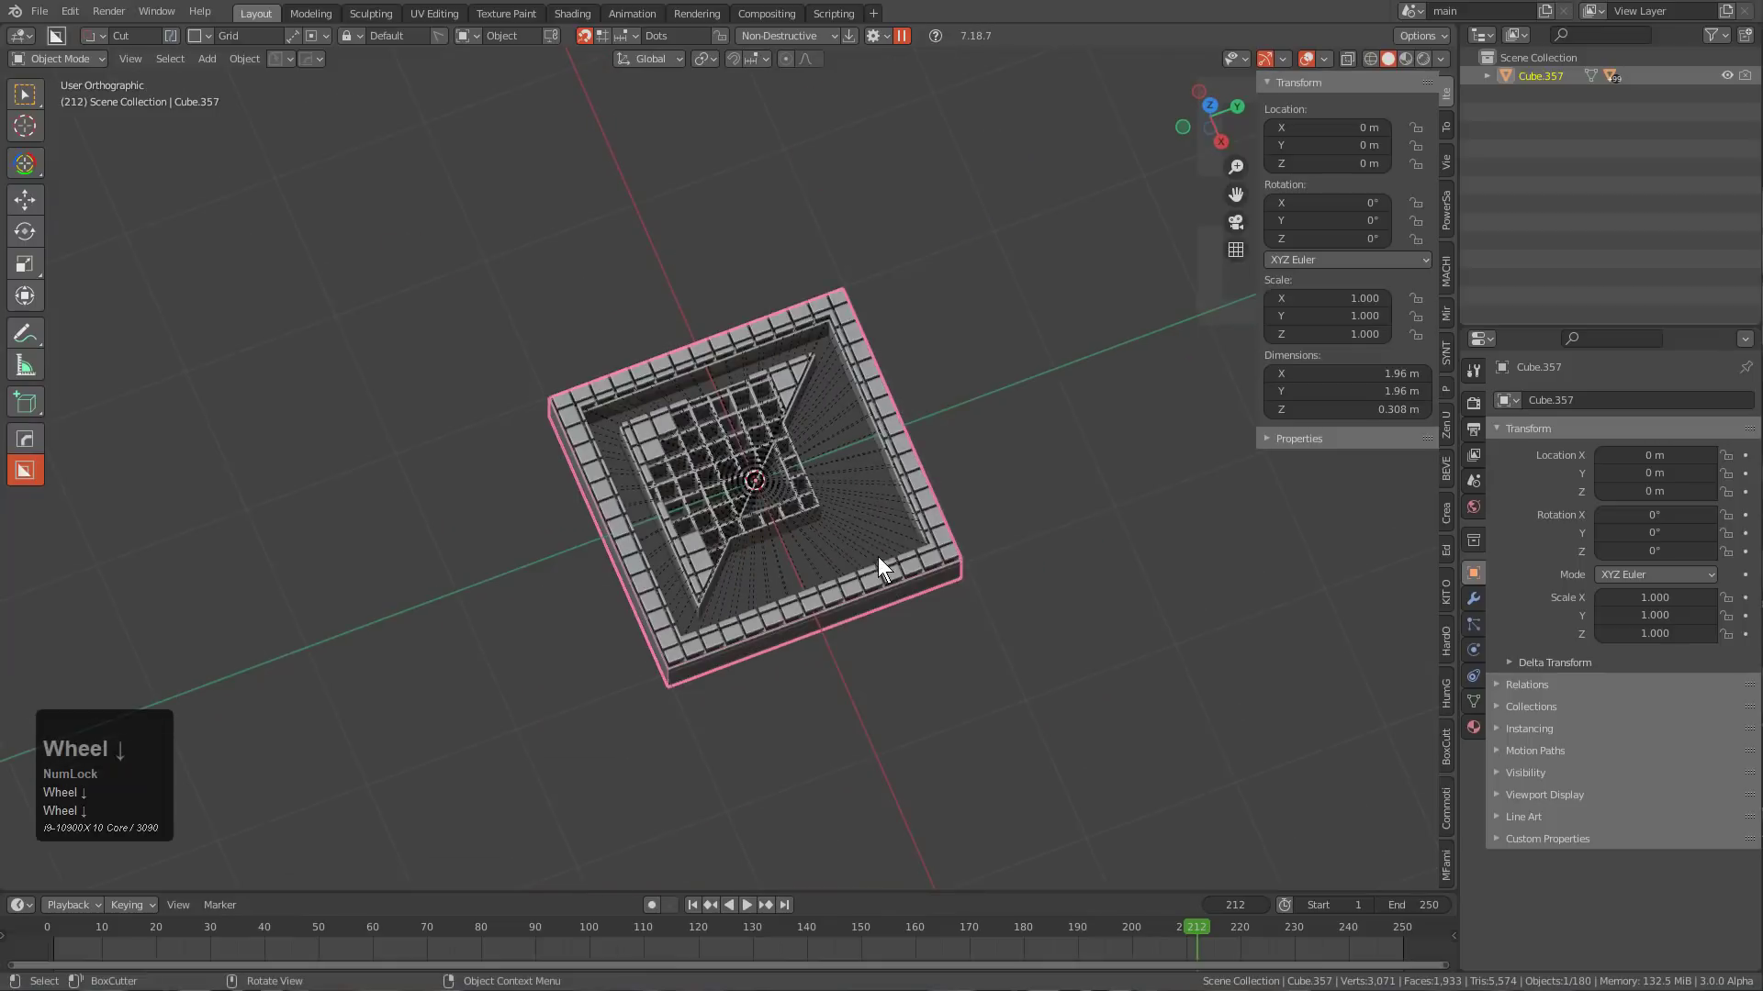
{"action": "scroll", "coordinate": [826, 597], "scroll_direction": "down", "scroll_amount": 5}
{"action": "middle_click_drag", "start_coordinate": [779, 636], "coordinate": [827, 651]}
{"action": "scroll", "coordinate": [762, 528], "scroll_direction": "up", "scroll_amount": 4}
{"action": "scroll", "coordinate": [816, 825], "scroll_direction": "up", "scroll_amount": 4}
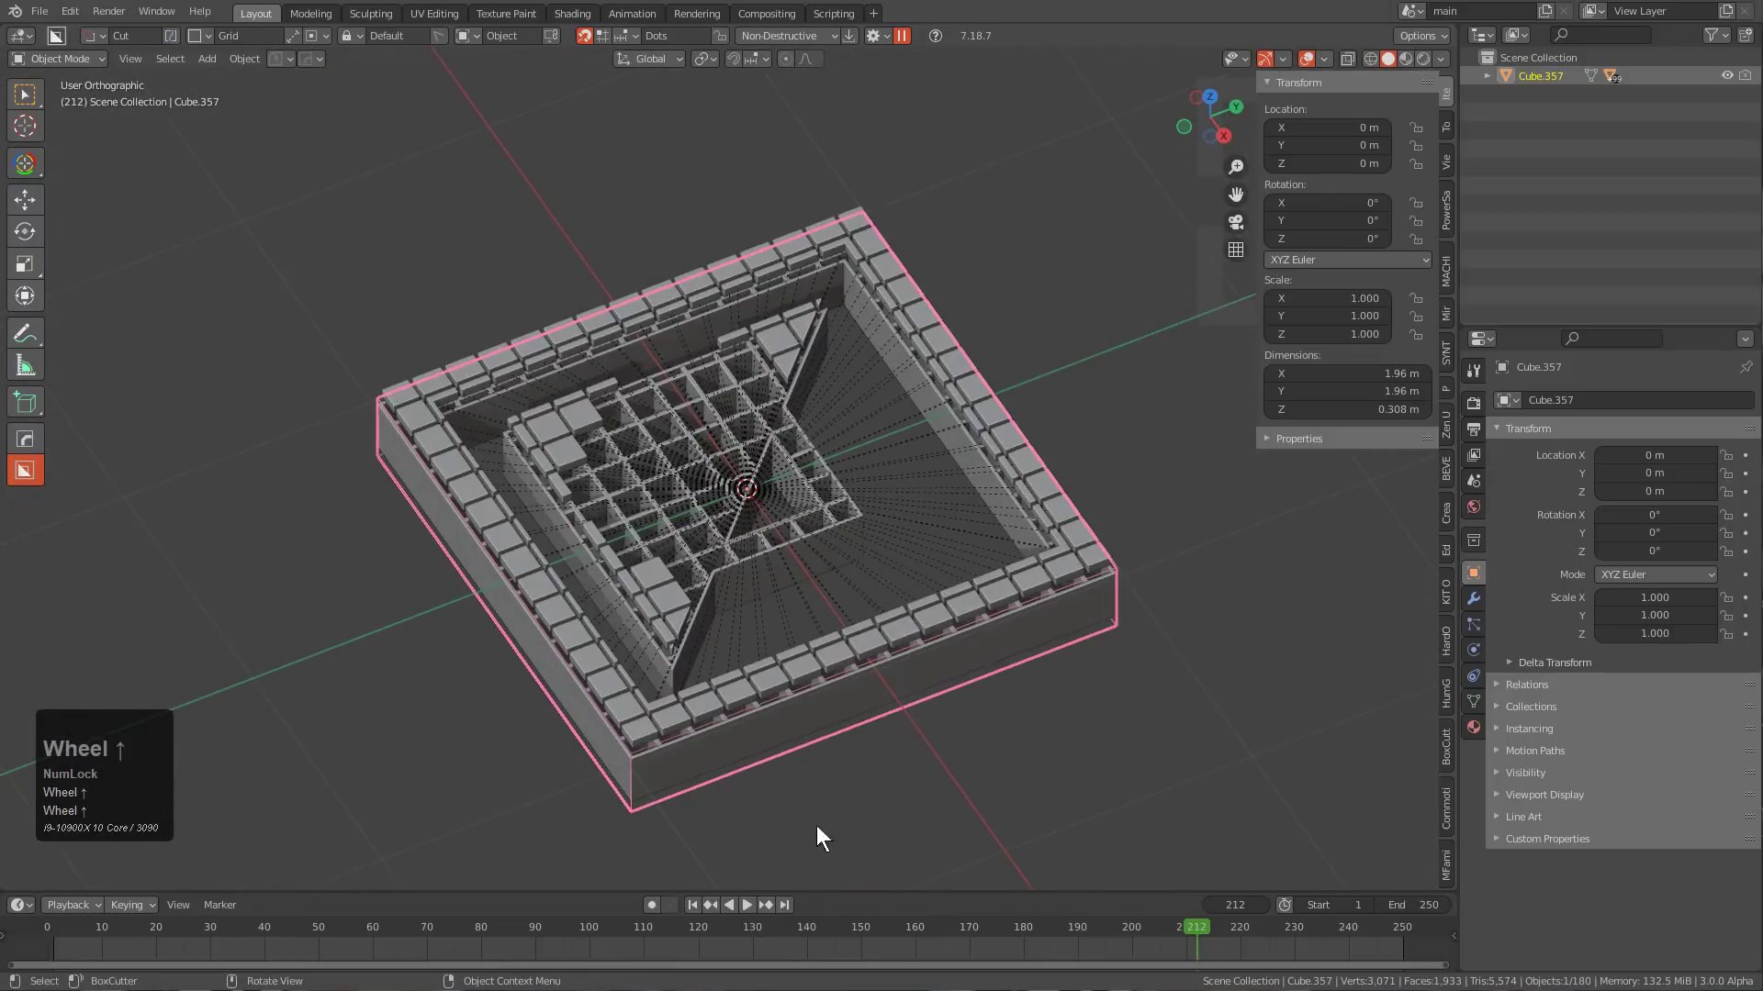
{"action": "right_click_drag", "start_coordinate": [1167, 942], "coordinate": [704, 943], "text": "shift"}
Revert the INSERT file to its saved version and scrub the animation to frame 219.
{"action": "left_click", "coordinate": [40, 11]}
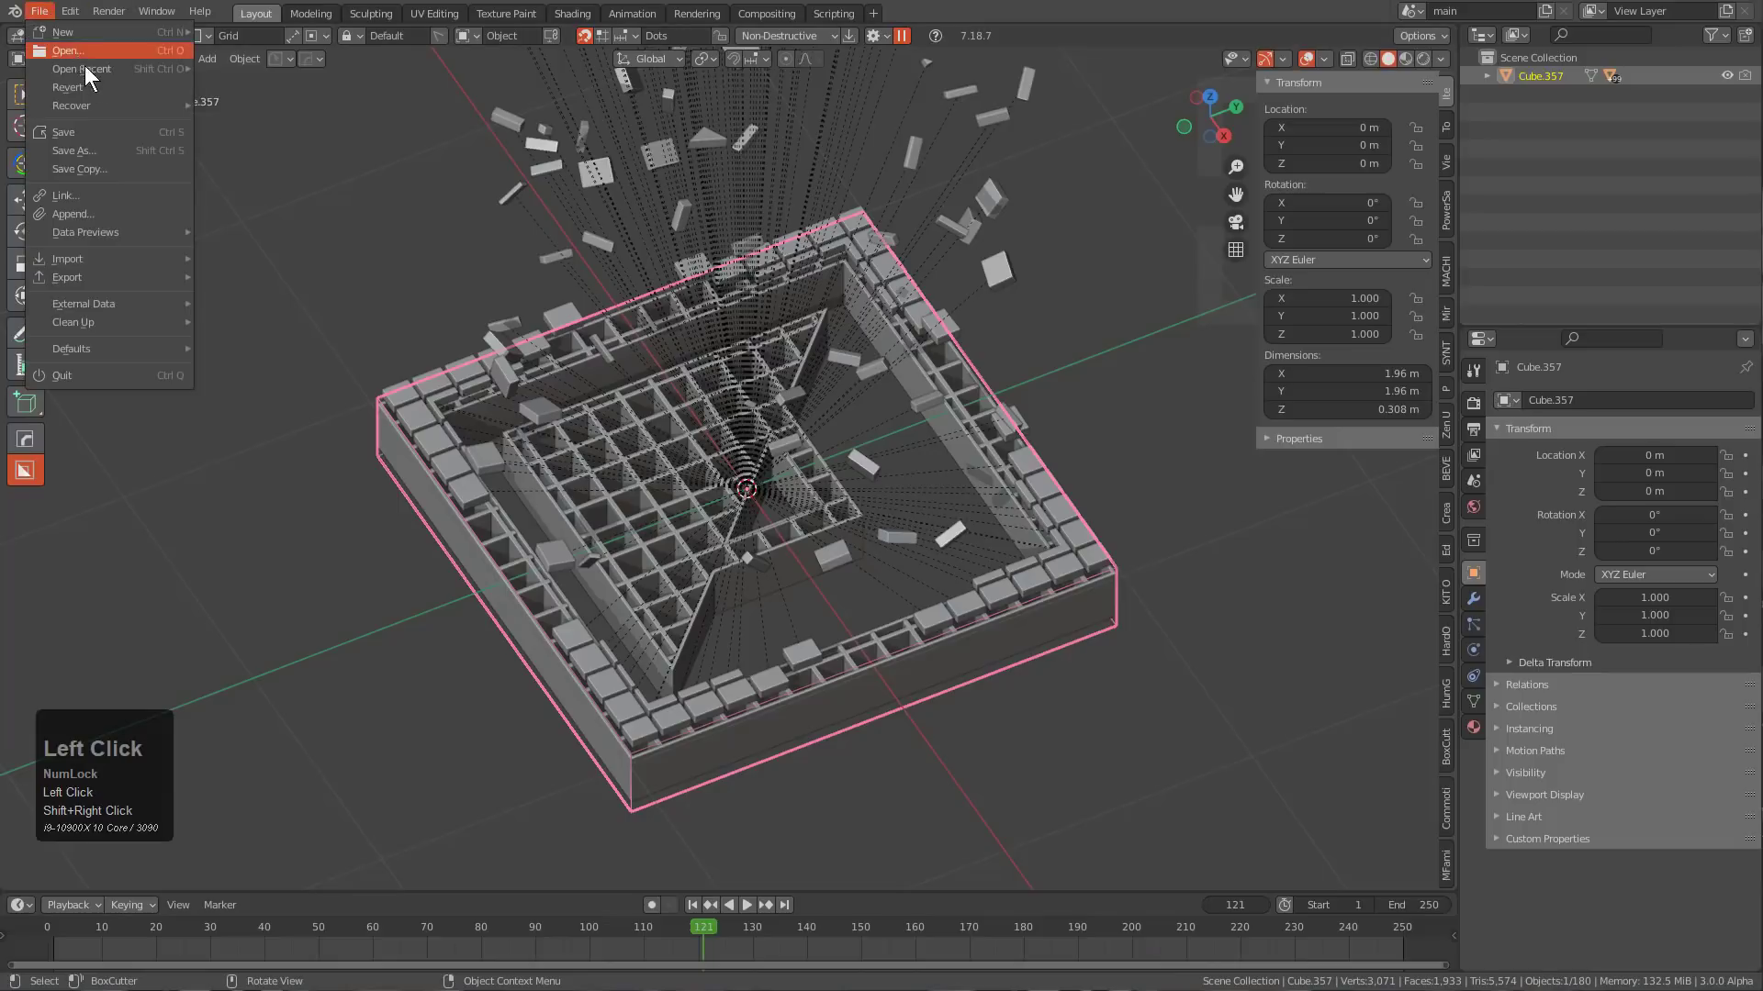
{"action": "left_click", "coordinate": [95, 85]}
{"action": "middle_click_drag", "start_coordinate": [747, 393], "coordinate": [800, 551]}
{"action": "key", "text": "alt+a"}
{"action": "right_click_drag", "start_coordinate": [374, 942], "coordinate": [1234, 929], "text": "shift"}
Try applying the logo base's object transform, check the animation, and undo the change.
{"action": "left_click", "coordinate": [879, 588]}
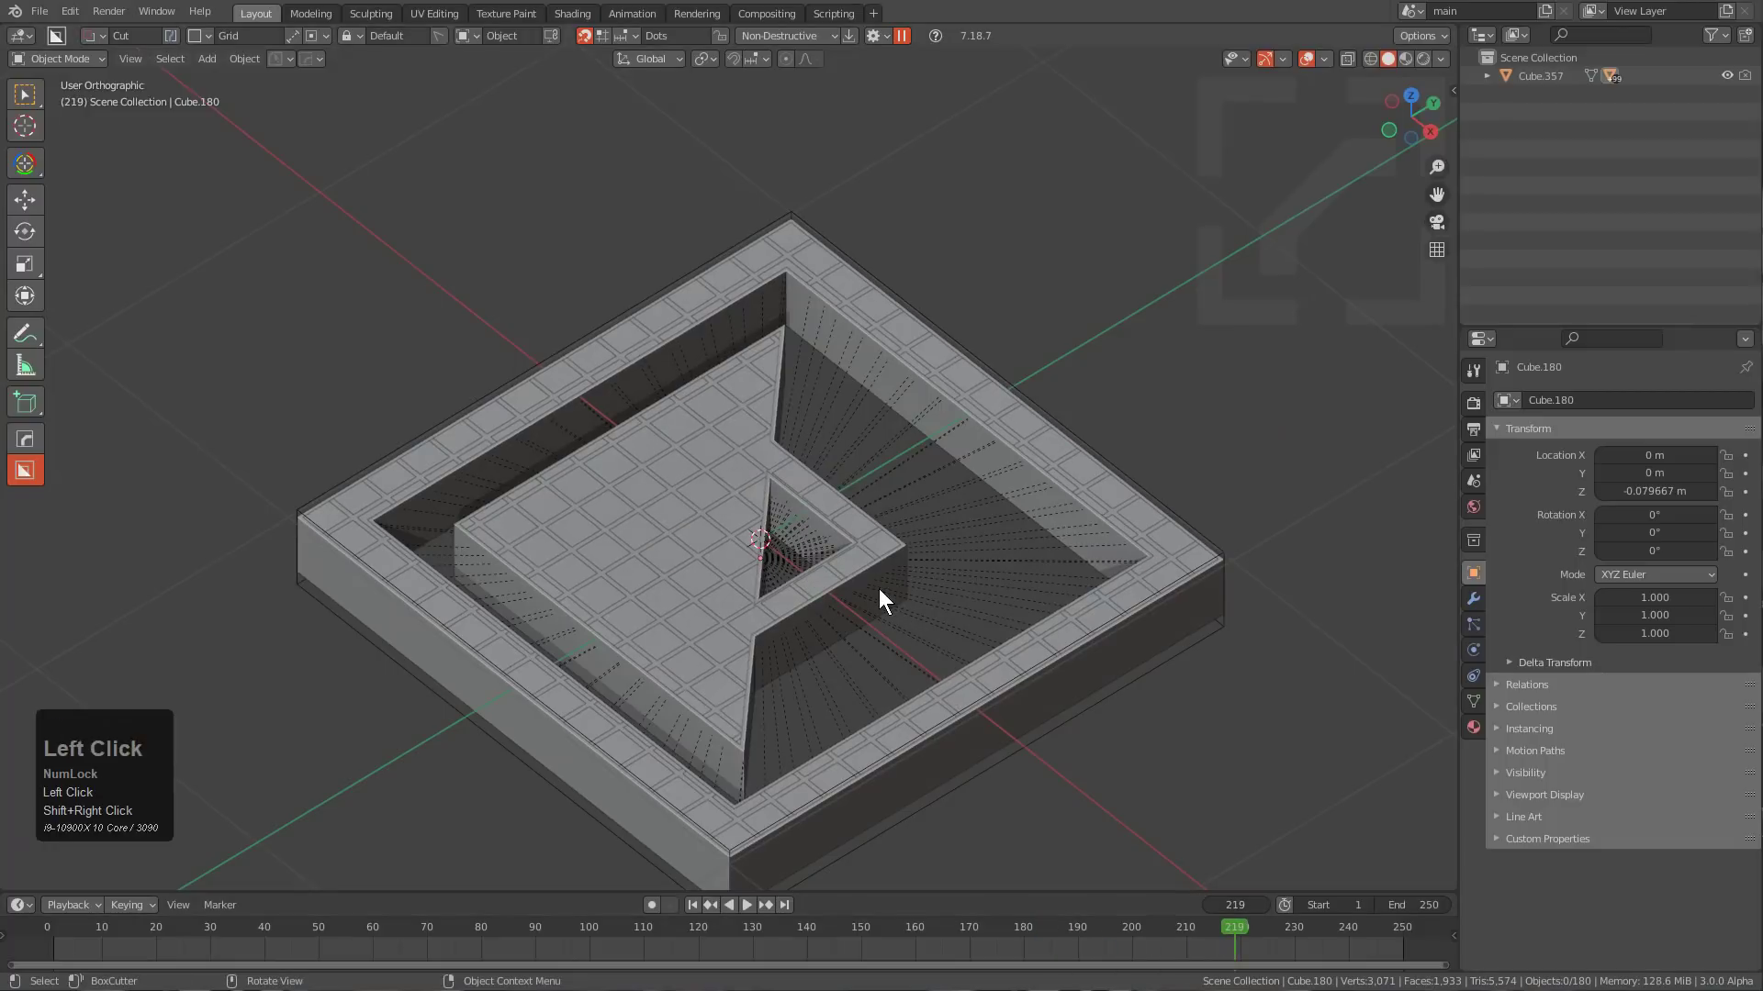
{"action": "key", "text": "ctrl+a"}
{"action": "left_click", "coordinate": [861, 591]}
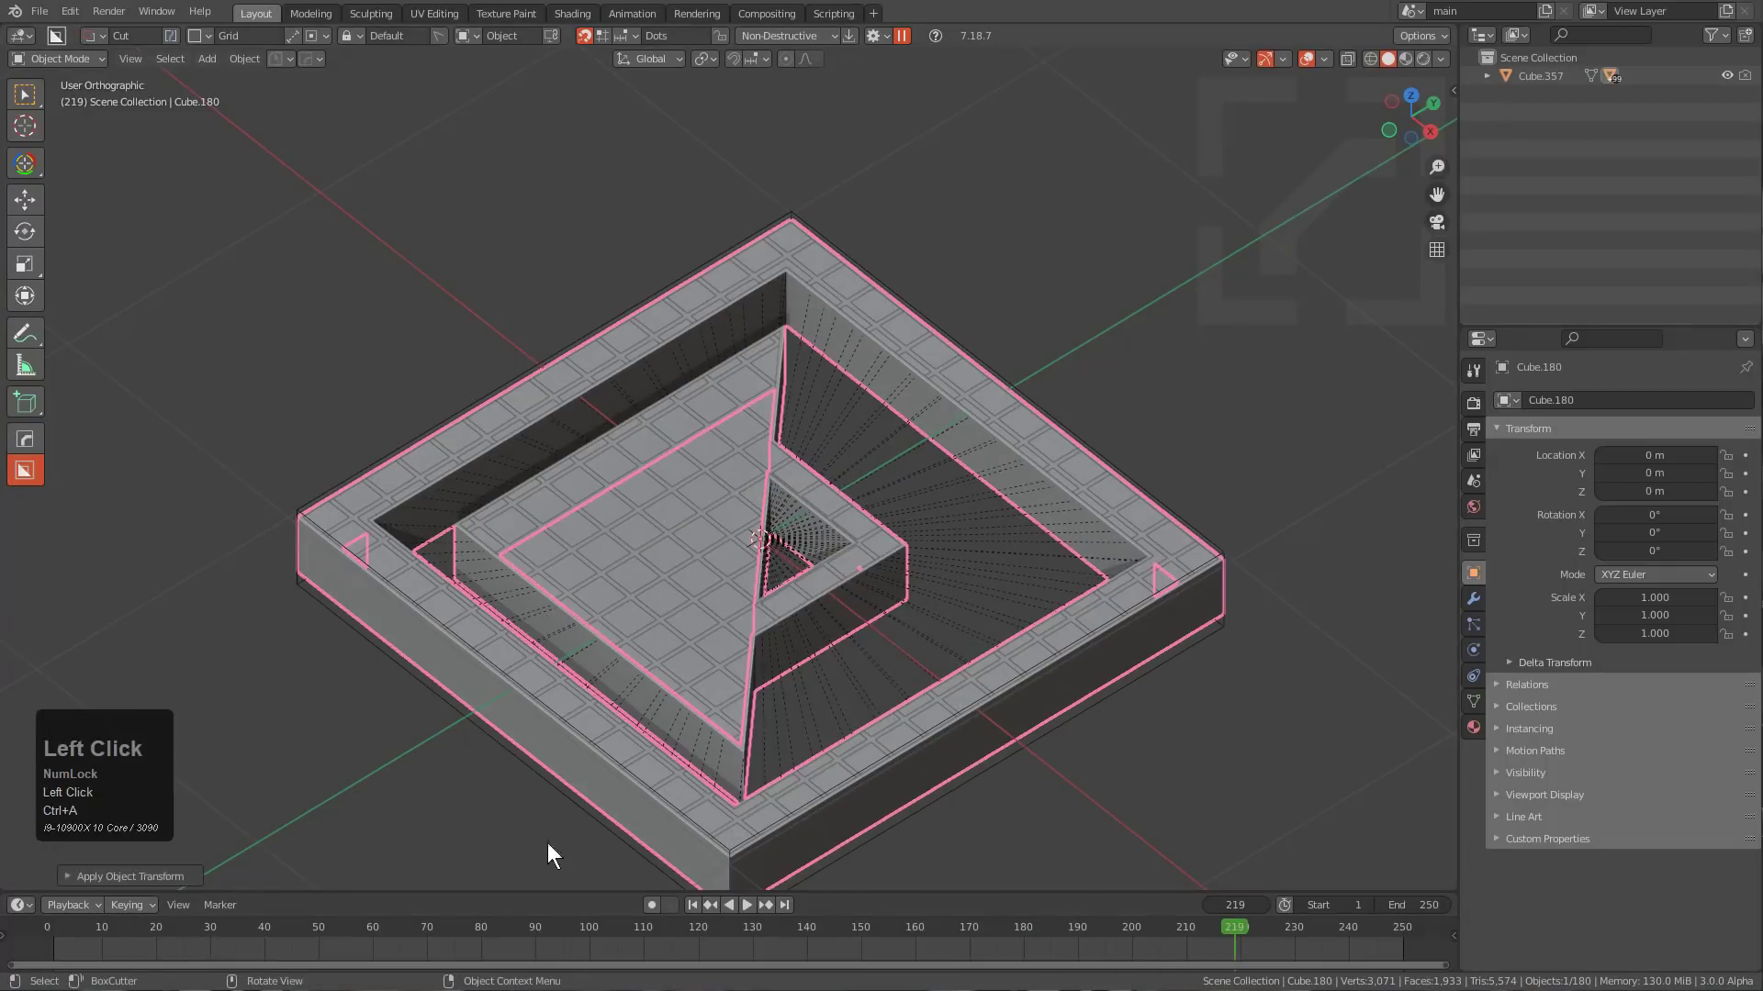
{"action": "right_click_drag", "start_coordinate": [1201, 930], "coordinate": [1373, 948], "text": "shift"}
{"action": "key", "text": "ctrl+z"}
{"action": "key", "text": "ctrl+z"}
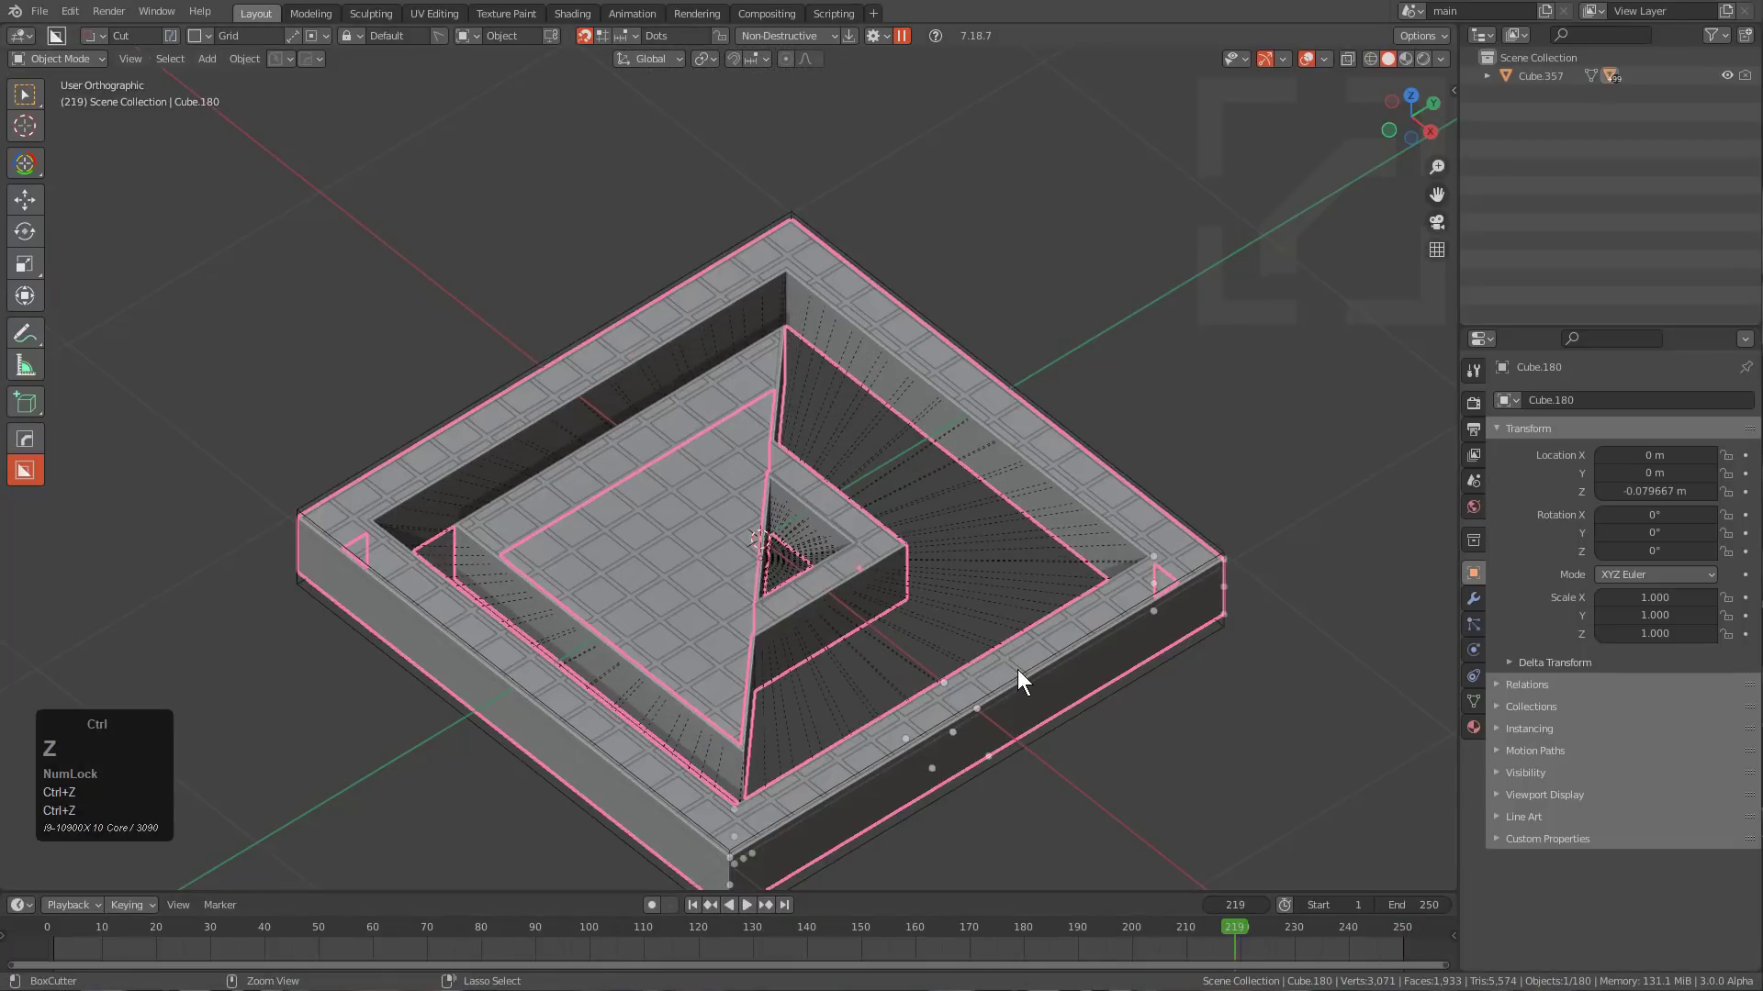
Set the current frame to 250 and select all objects of the INSERT.
{"action": "key", "text": "alt+a"}
{"action": "middle_click_drag", "start_coordinate": [916, 634], "coordinate": [892, 577], "text": "shift"}
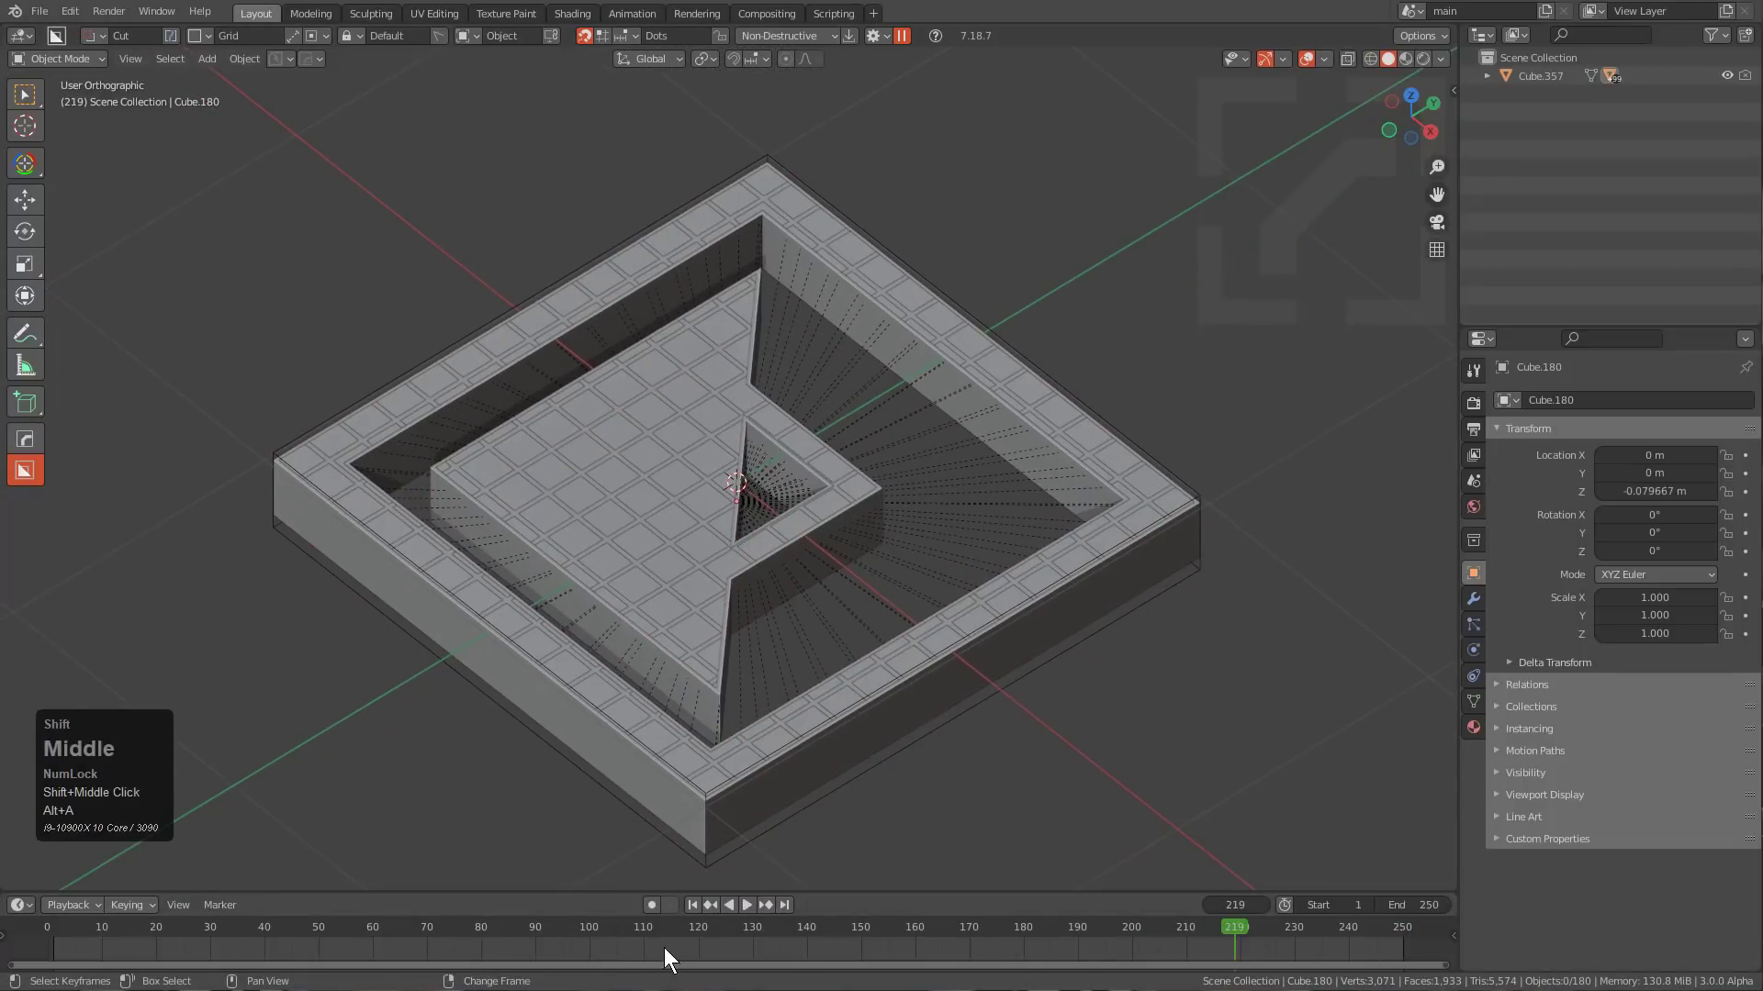
{"action": "right_click_drag", "start_coordinate": [1272, 930], "coordinate": [1378, 954], "text": "shift"}
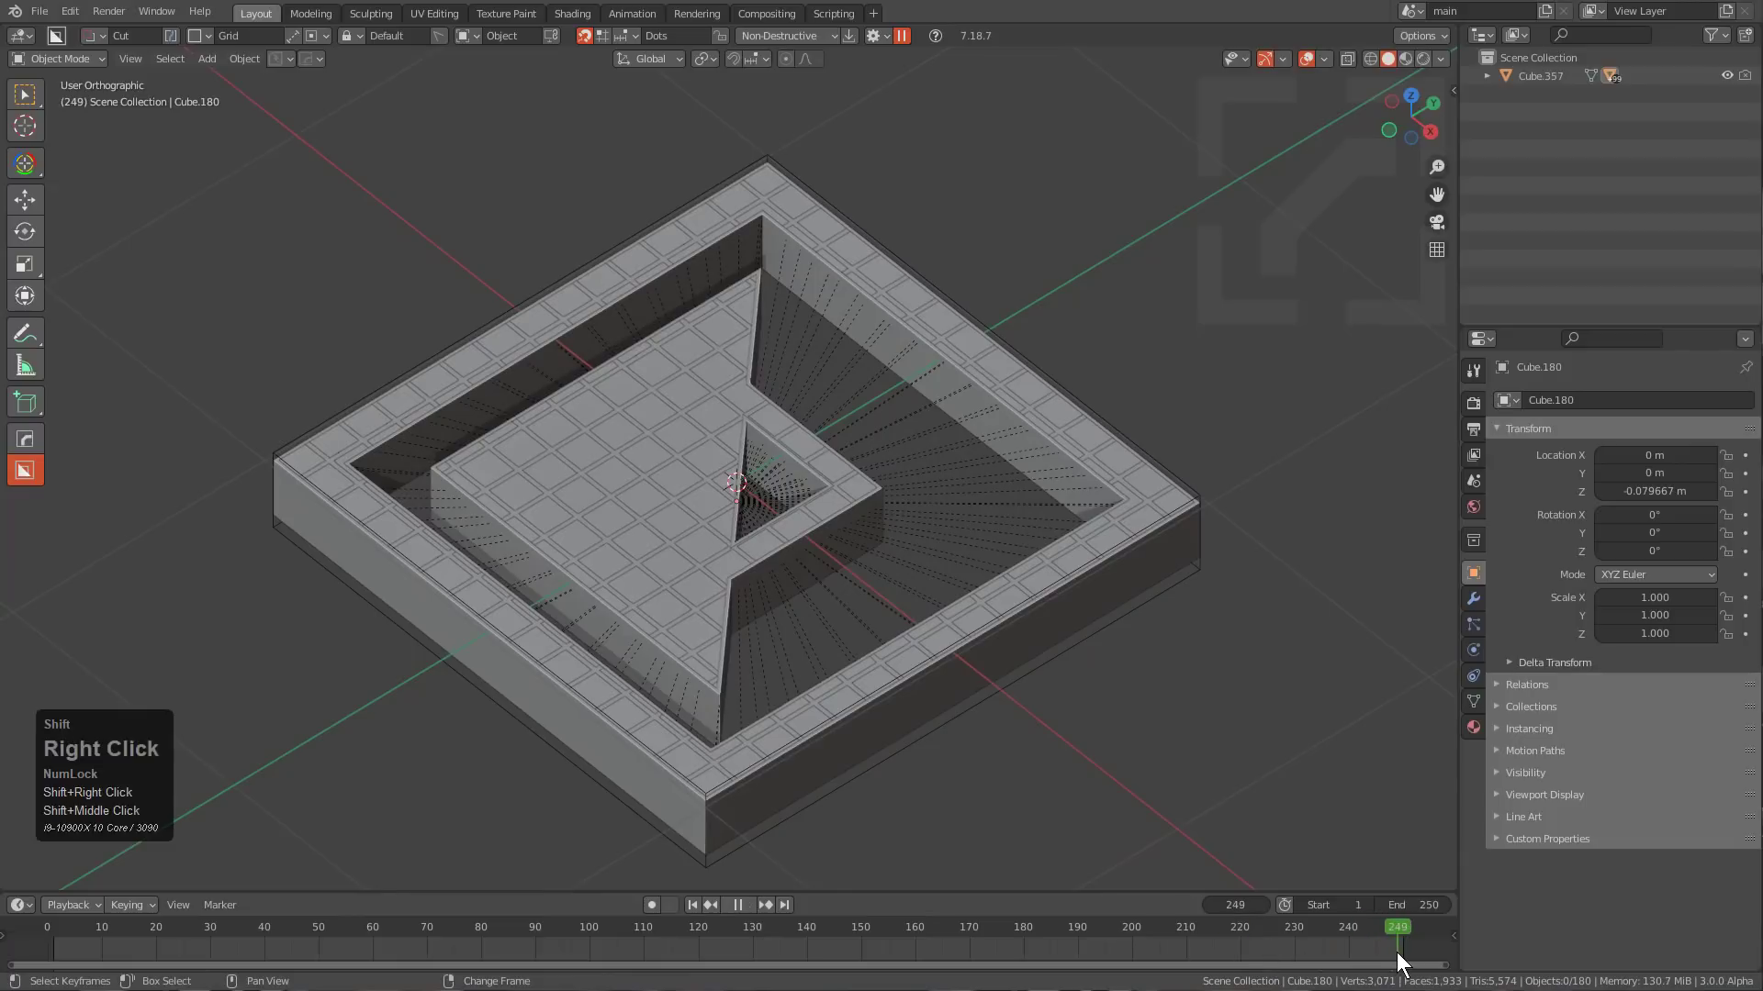
{"action": "middle_click_drag", "start_coordinate": [972, 572], "coordinate": [811, 598]}
{"action": "left_click", "coordinate": [779, 606]}
{"action": "scroll", "coordinate": [867, 478], "scroll_direction": "up", "scroll_amount": 2}
{"action": "left_click", "coordinate": [916, 444]}
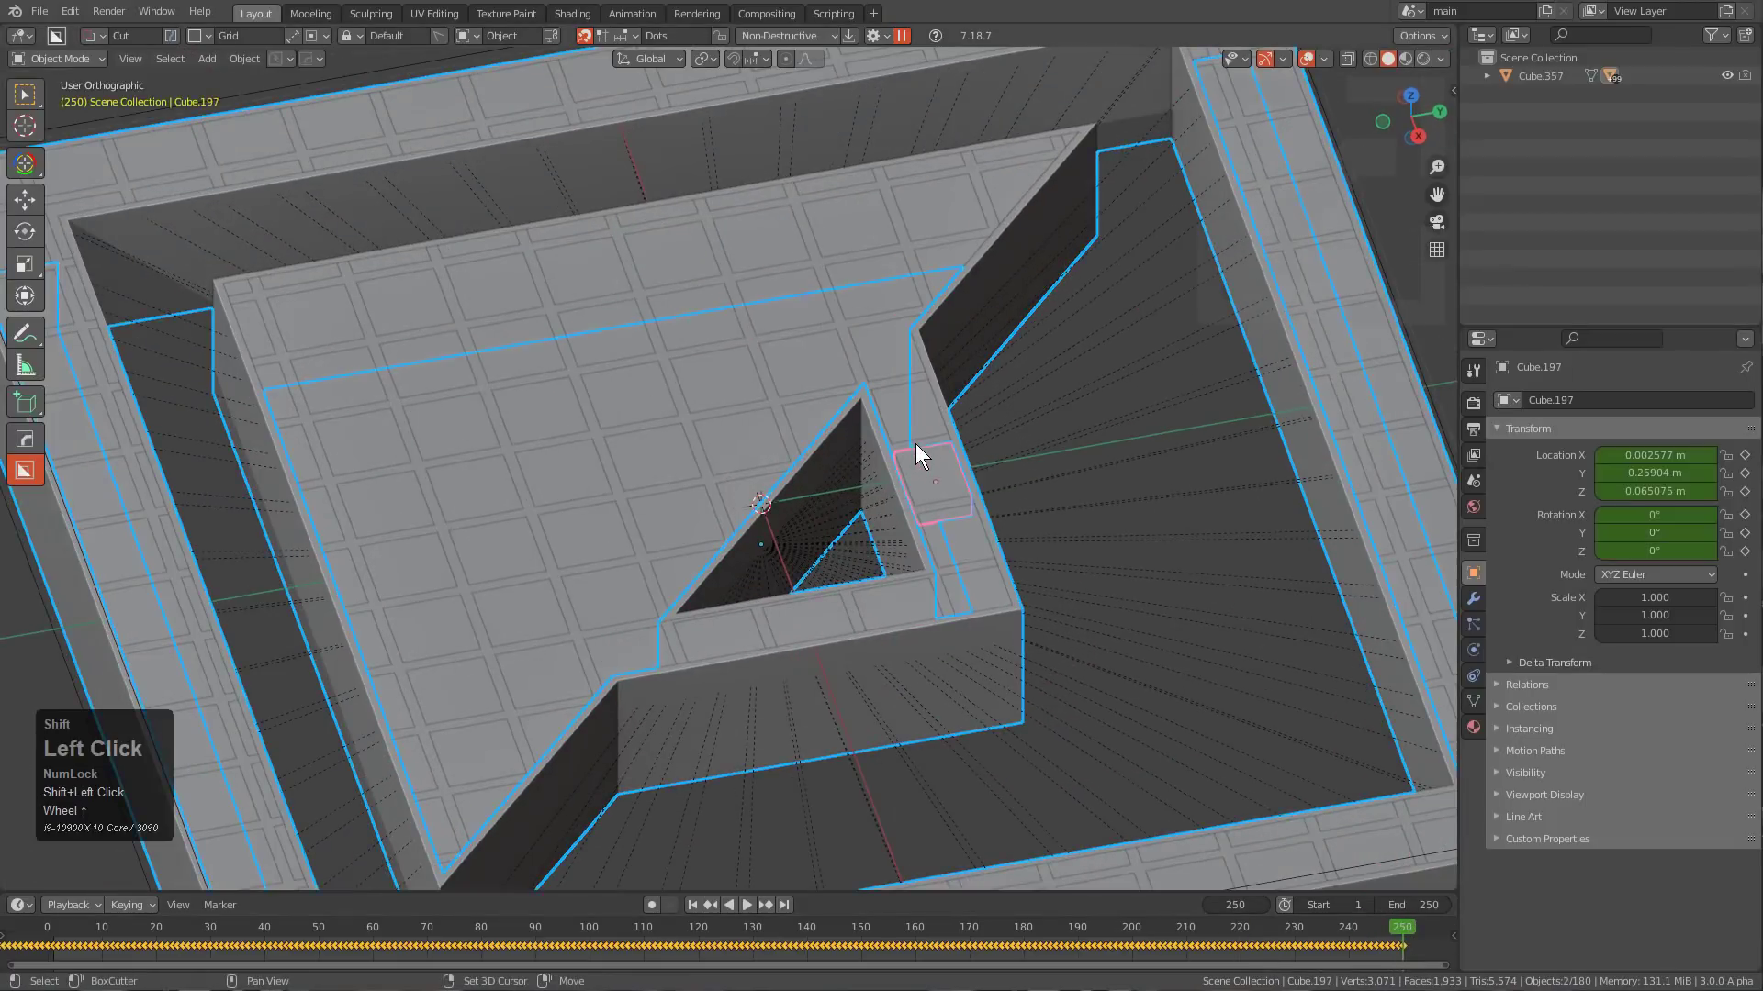
{"action": "scroll", "coordinate": [932, 441], "scroll_direction": "down", "scroll_amount": 1}
{"action": "key", "text": "a"}
{"action": "scroll", "coordinate": [930, 447], "scroll_direction": "down", "scroll_amount": 1}
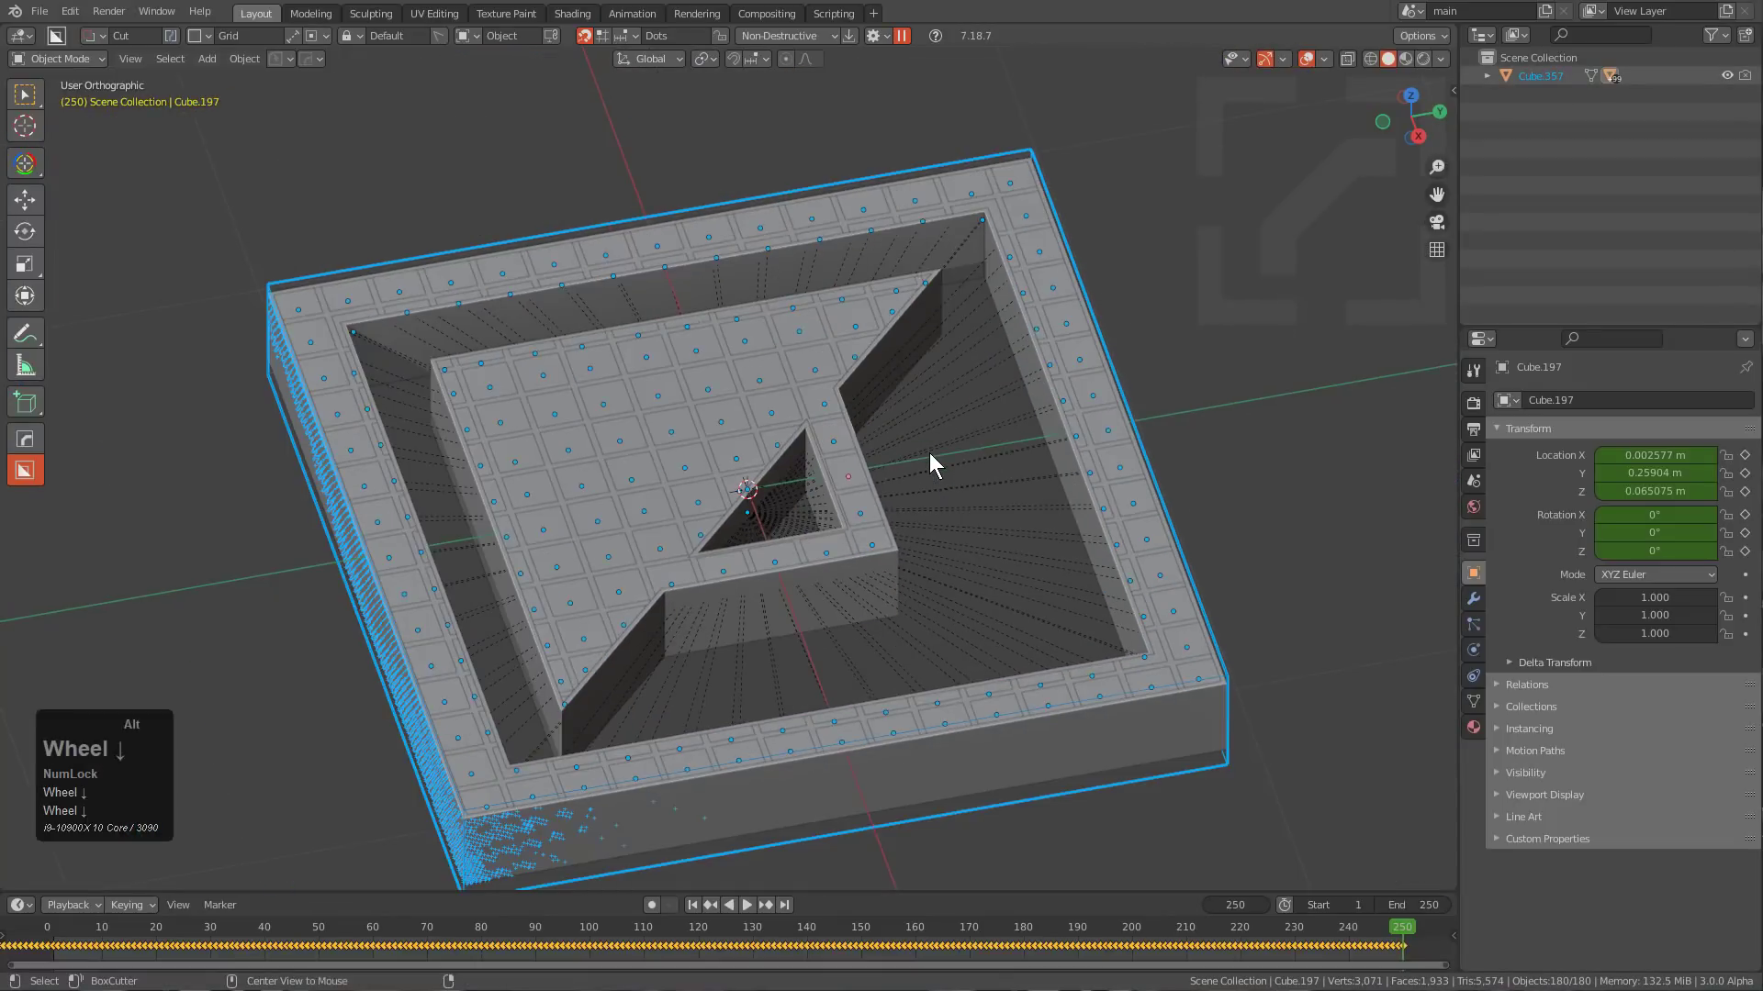
Try clearing the parent of all selected objects and undo it.
{"action": "key", "text": "alt+p"}
{"action": "key", "text": "Return"}
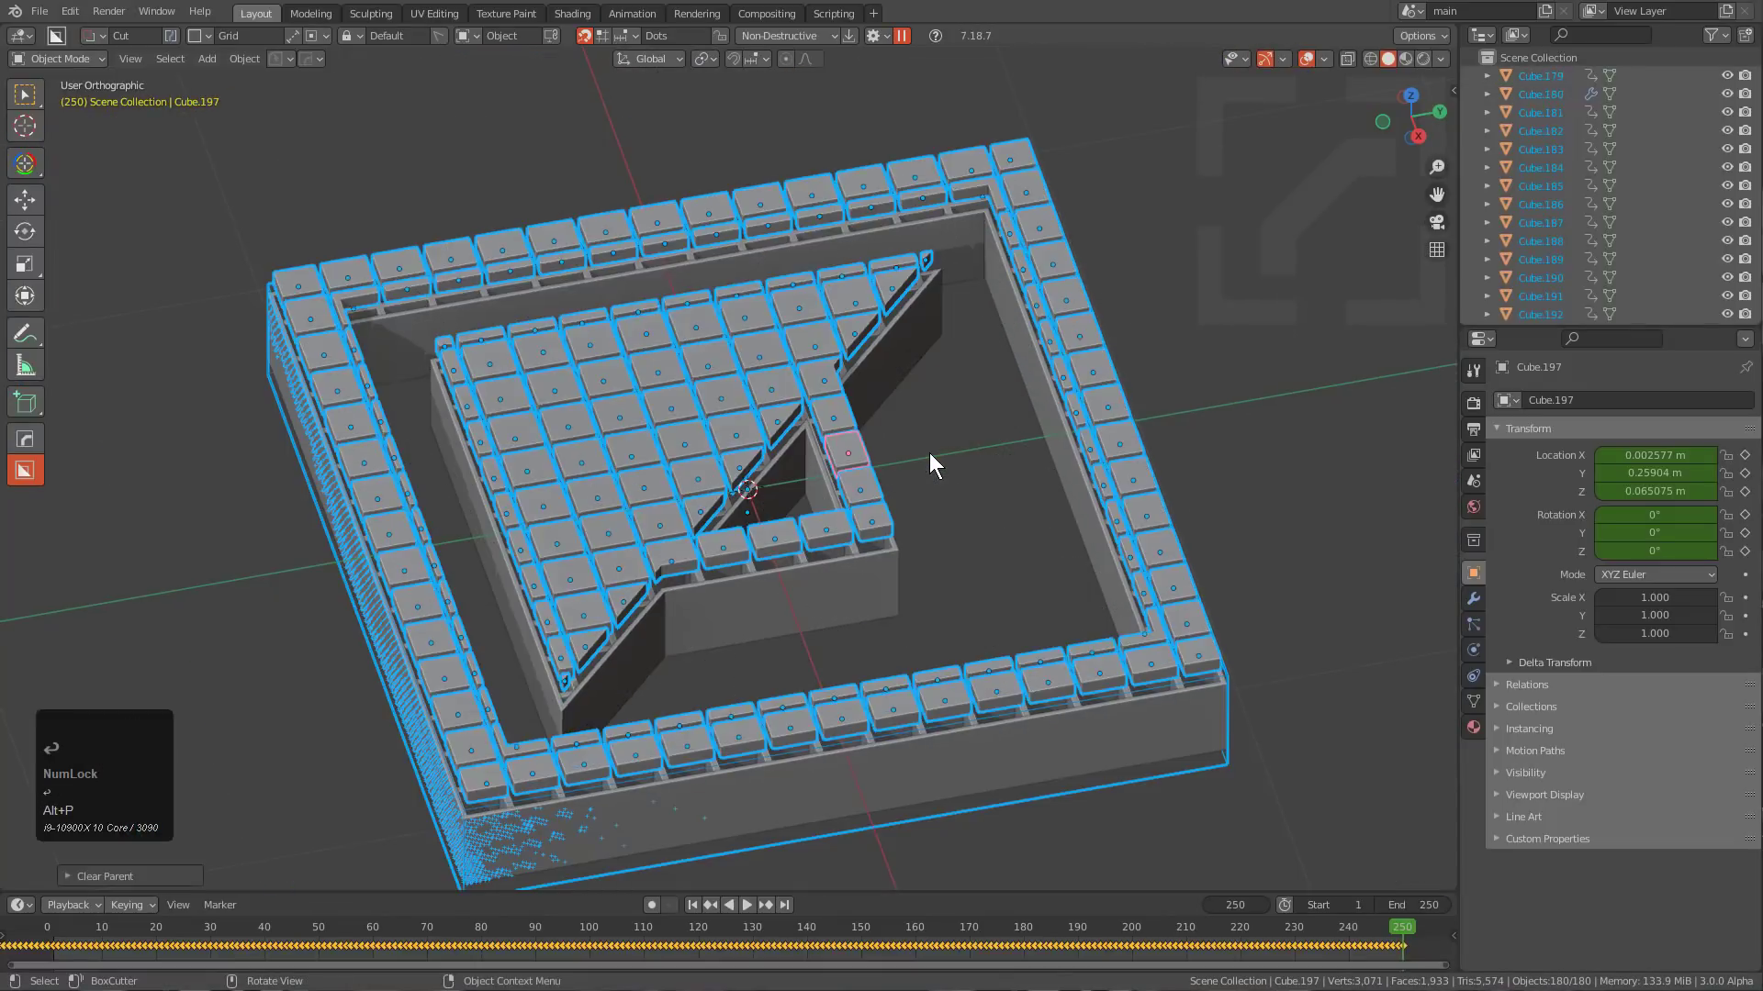
{"action": "key", "text": "ctrl+z"}
{"action": "key", "text": "alt+p"}
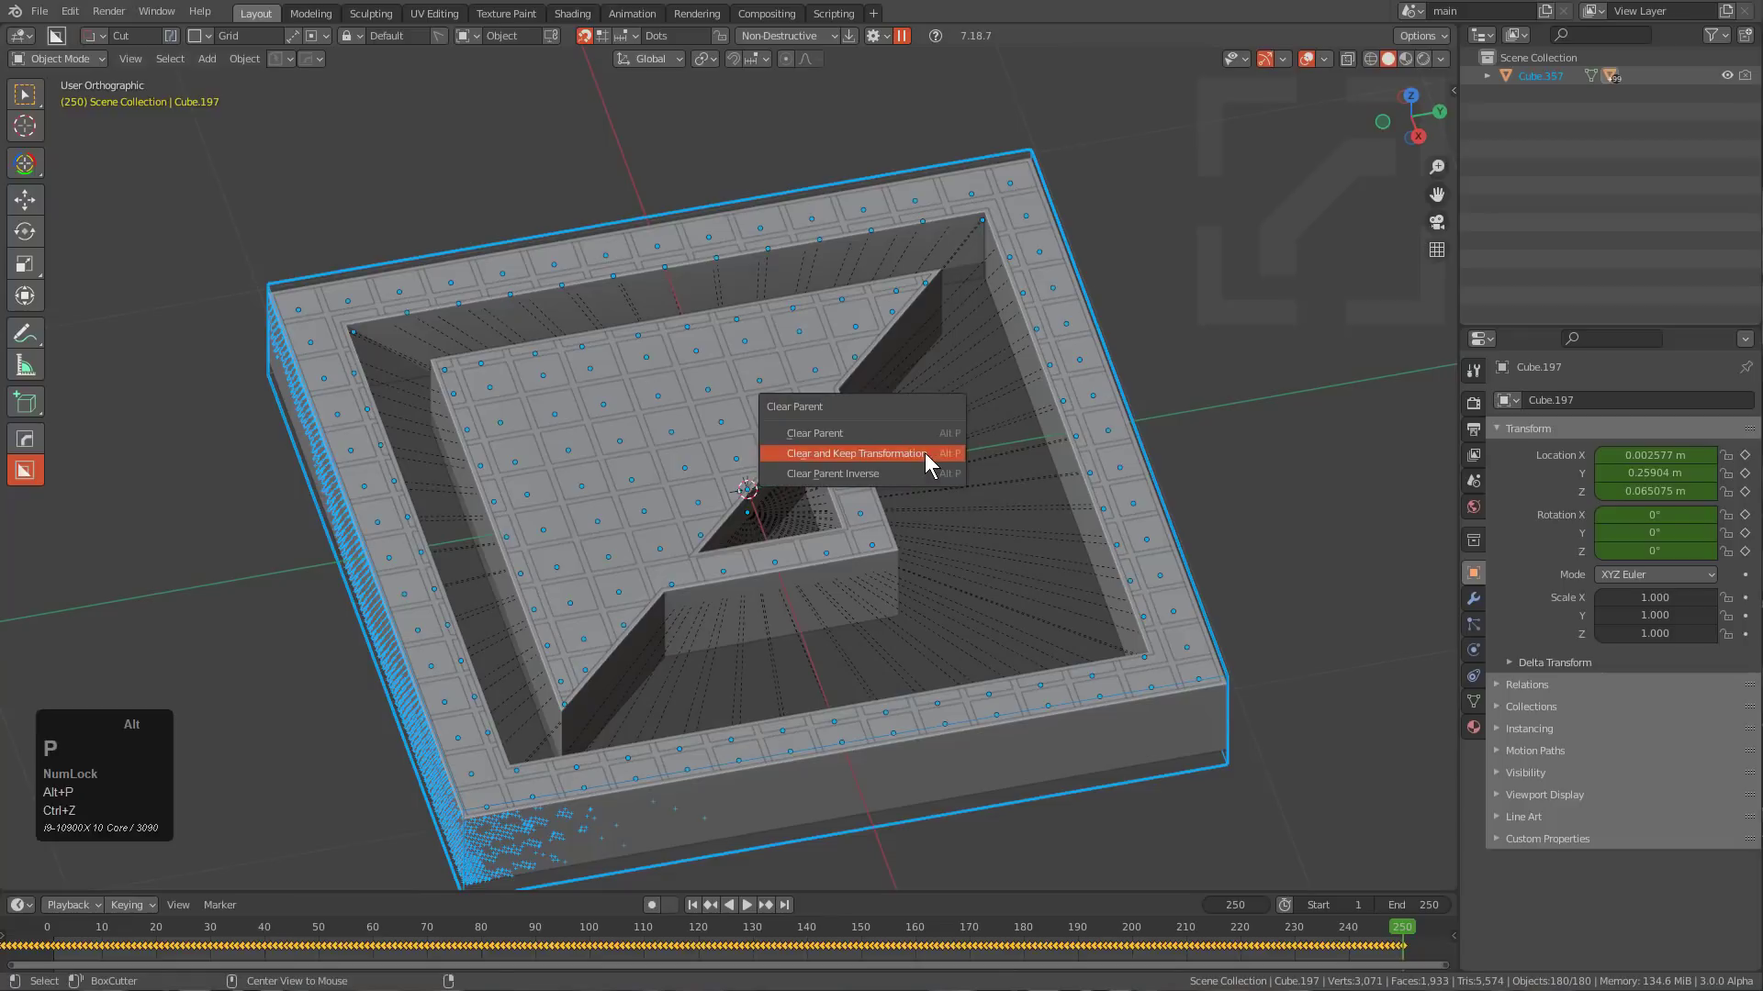
{"action": "key", "text": "Escape"}
Jump to the last frame of the animation and clear the parent of all selected objects.
{"action": "key", "text": "shift+Right"}
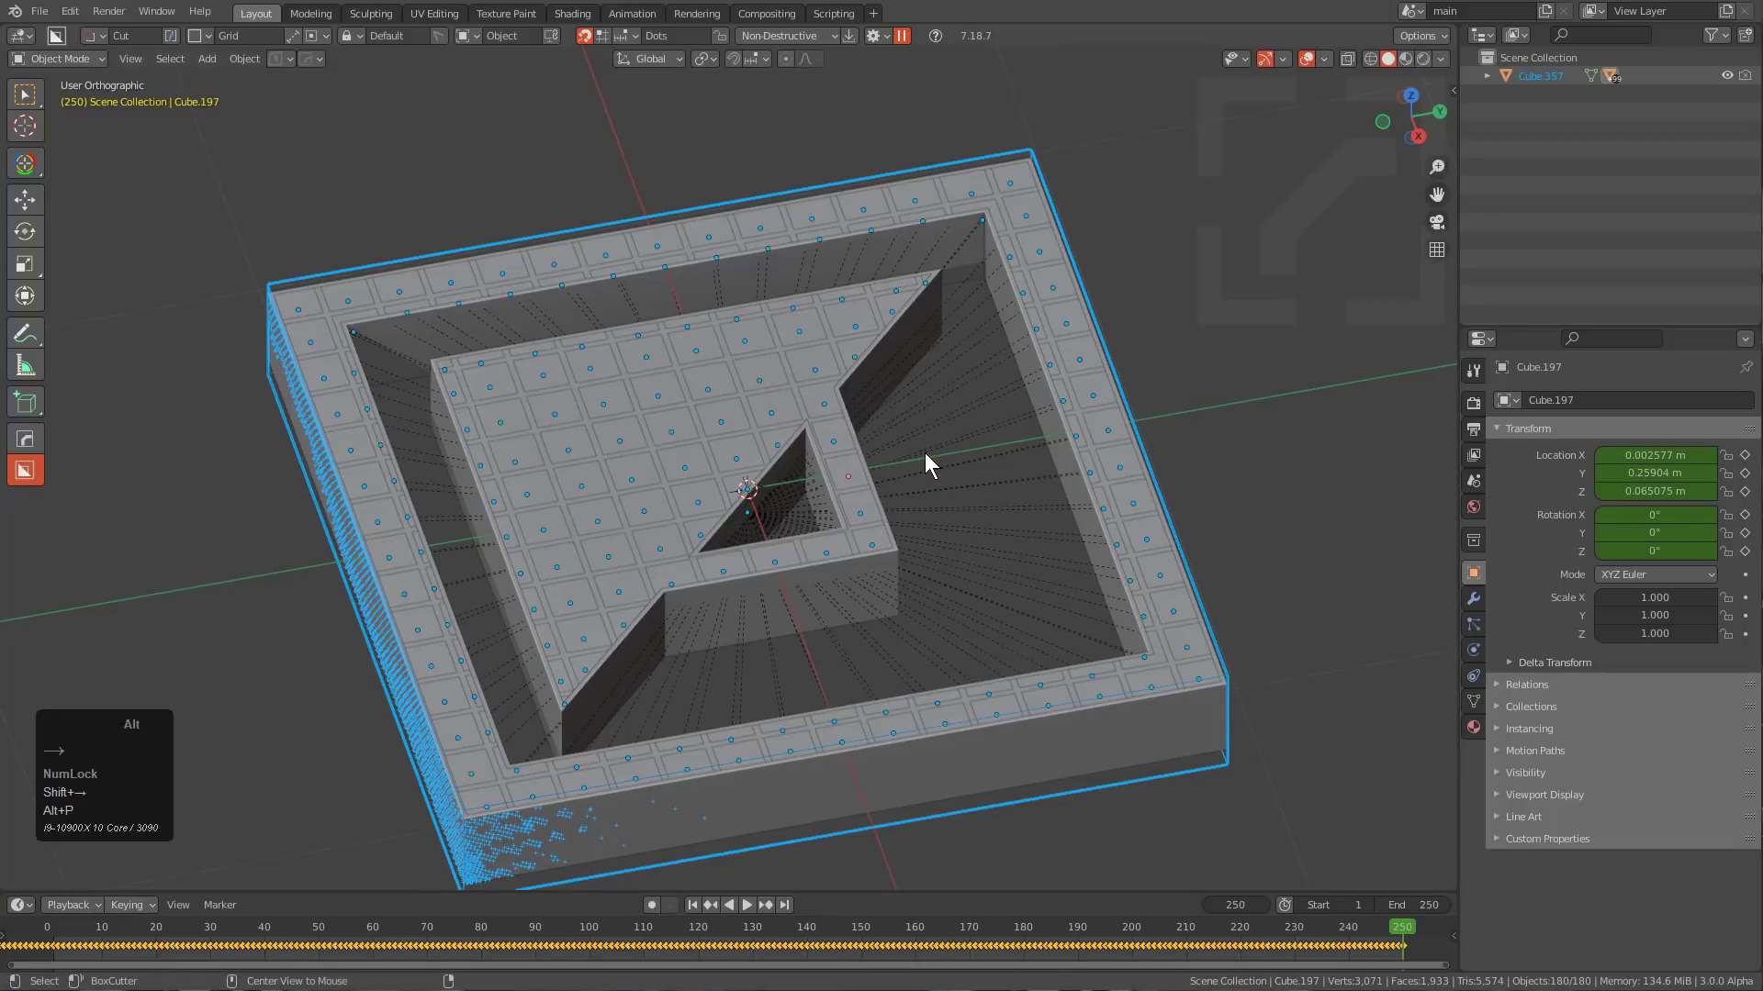
{"action": "key", "text": "alt+p"}
{"action": "key", "text": "Return"}
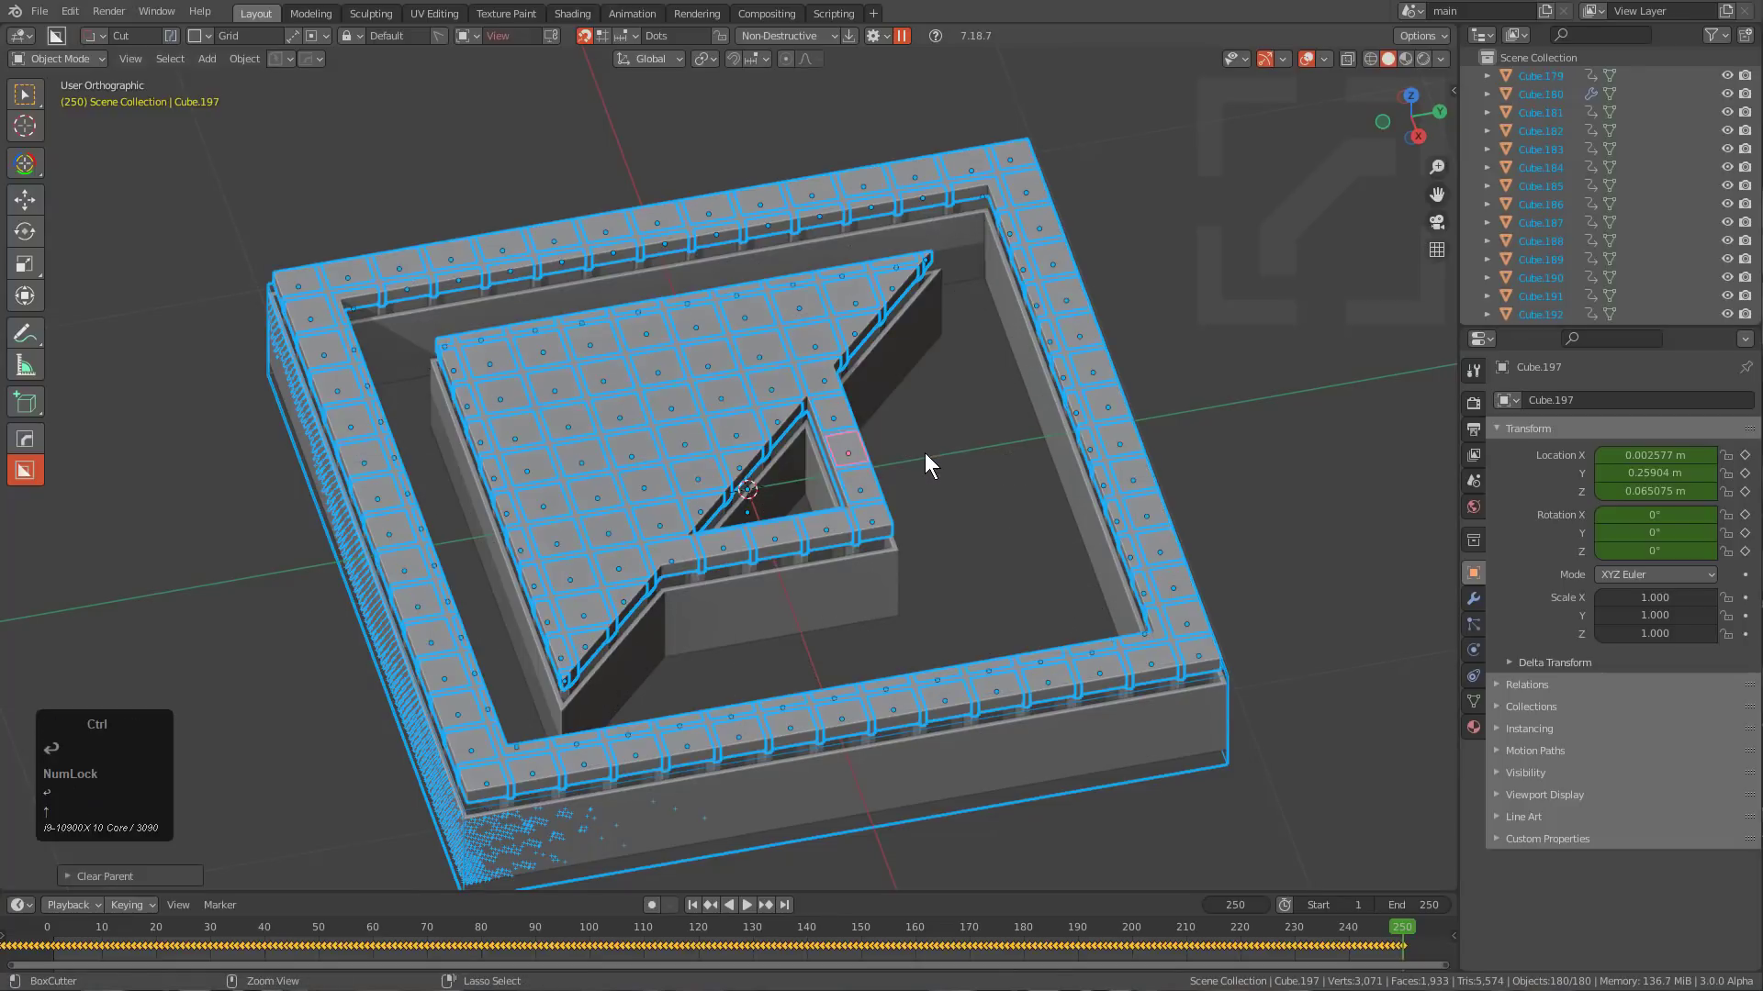
Undo the last parent clearing, clear the parent of all selected INSERT objects again, and deselect everything.
{"action": "key", "text": "ctrl+z"}
{"action": "key", "text": "alt+p"}
{"action": "key", "text": "Down"}
{"action": "key", "text": "Return"}
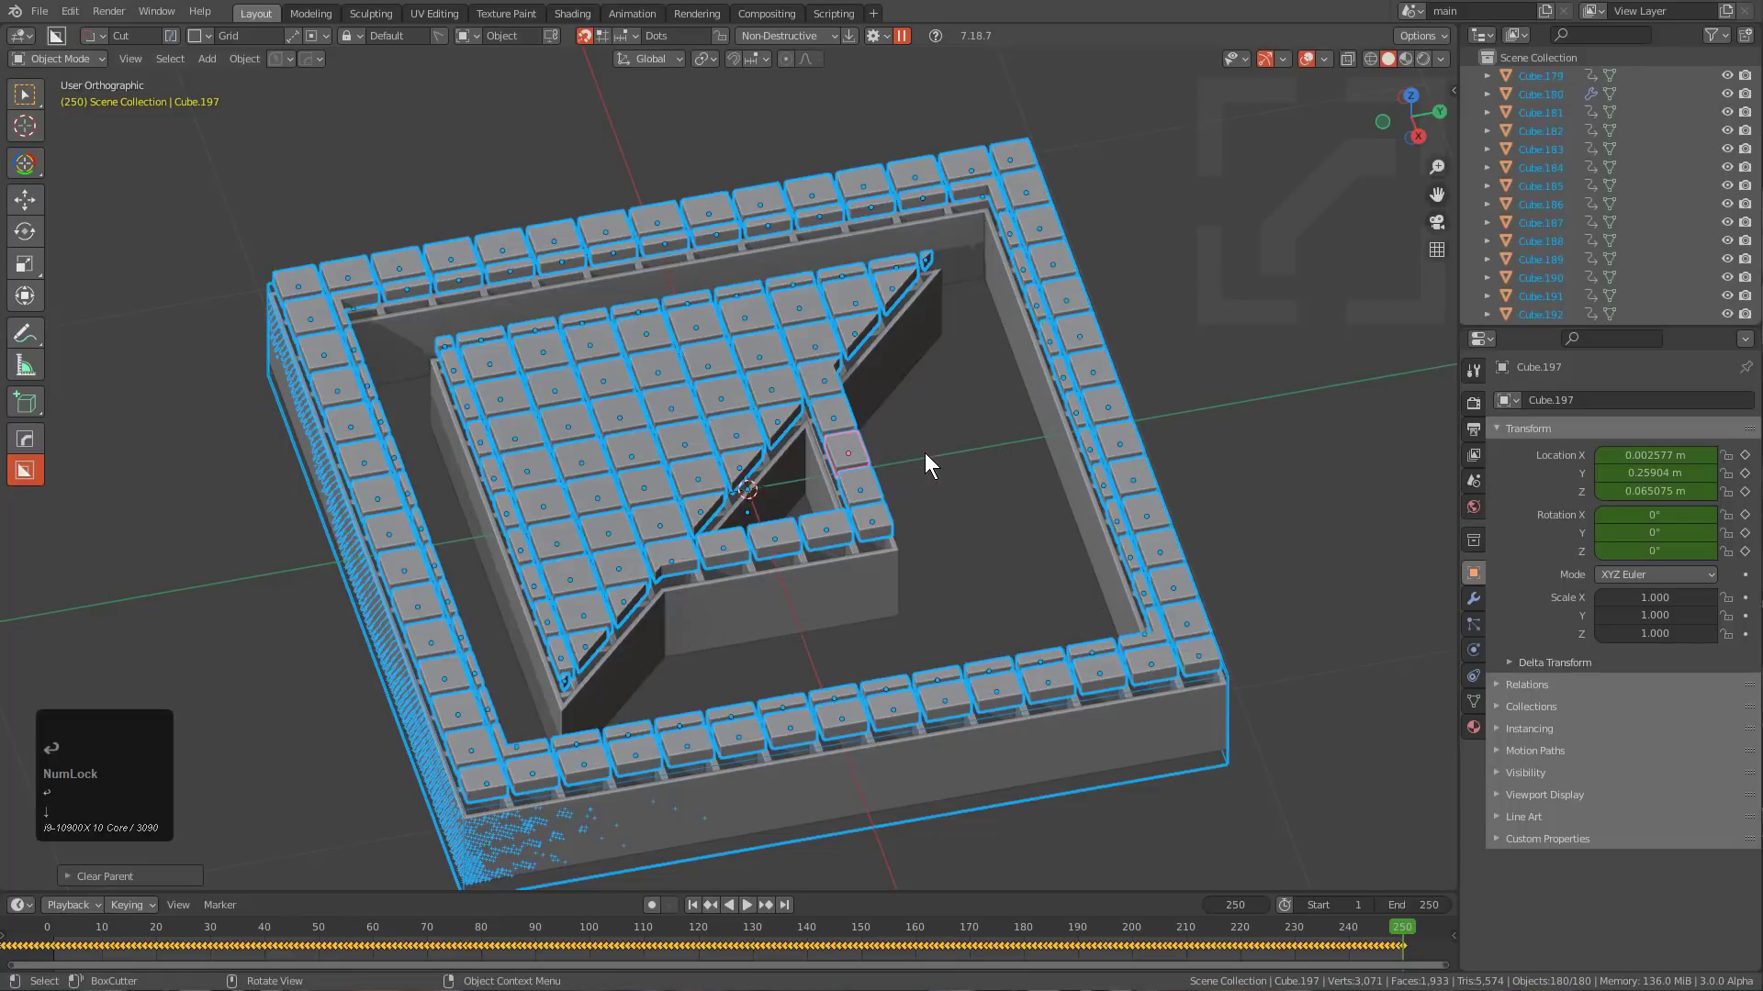
{"action": "key", "text": "alt+a"}
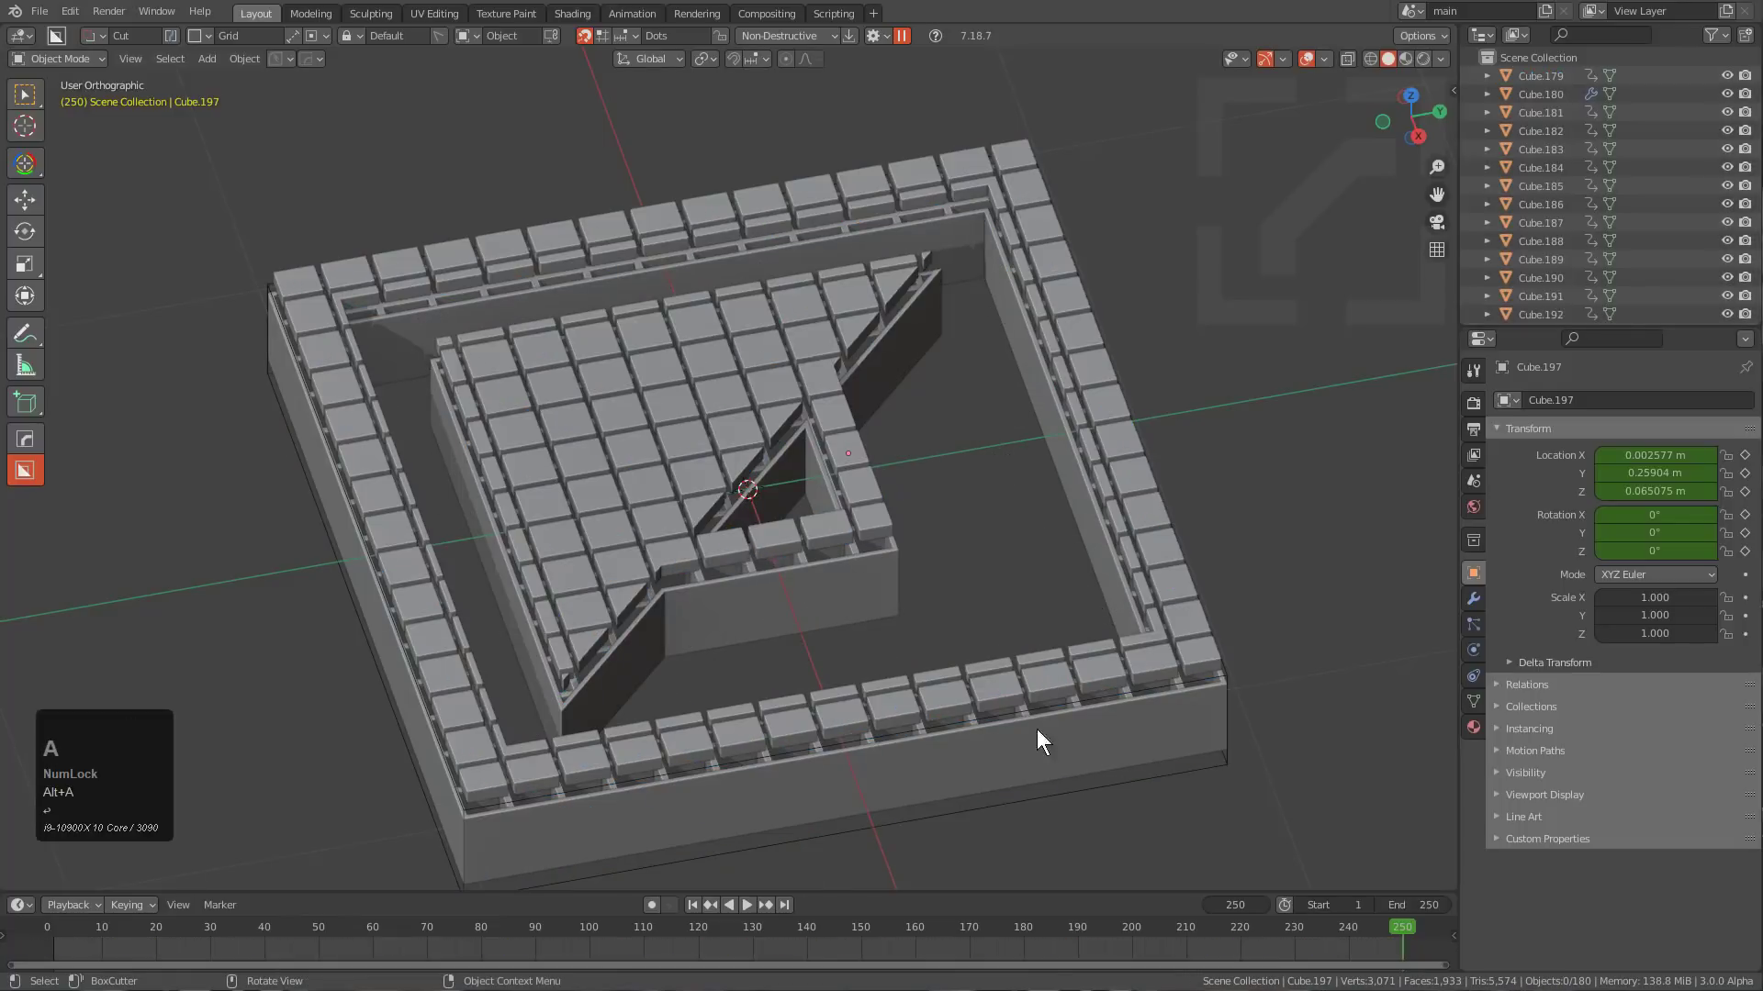
Select the logo base, its grid slice and the outer bounding box together, grabbing them briefly and cancelling to check the selection.
{"action": "left_click", "coordinate": [1104, 697]}
{"action": "middle_click_drag", "start_coordinate": [1100, 729], "coordinate": [1023, 648], "text": "alt"}
{"action": "scroll", "coordinate": [739, 543], "scroll_direction": "up", "scroll_amount": 1}
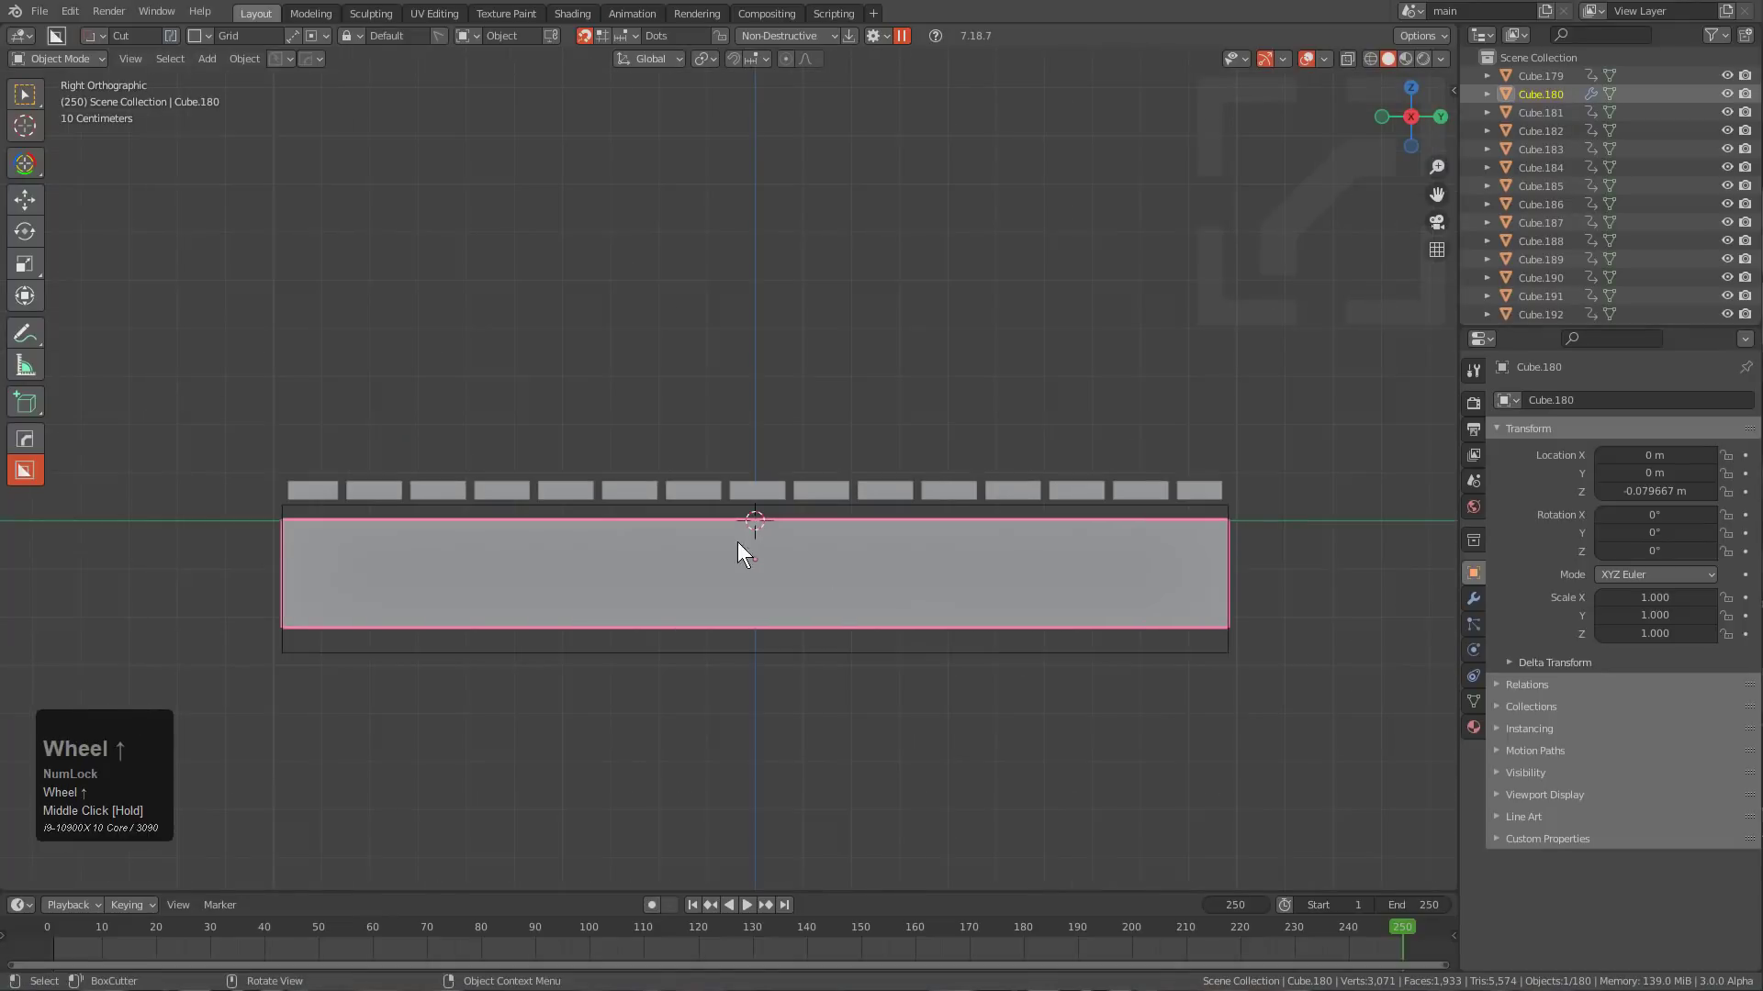
{"action": "left_click", "coordinate": [585, 510], "text": "shift"}
{"action": "middle_click_drag", "start_coordinate": [586, 510], "coordinate": [637, 574]}
{"action": "key", "text": "g"}
{"action": "right_click", "coordinate": [631, 728]}
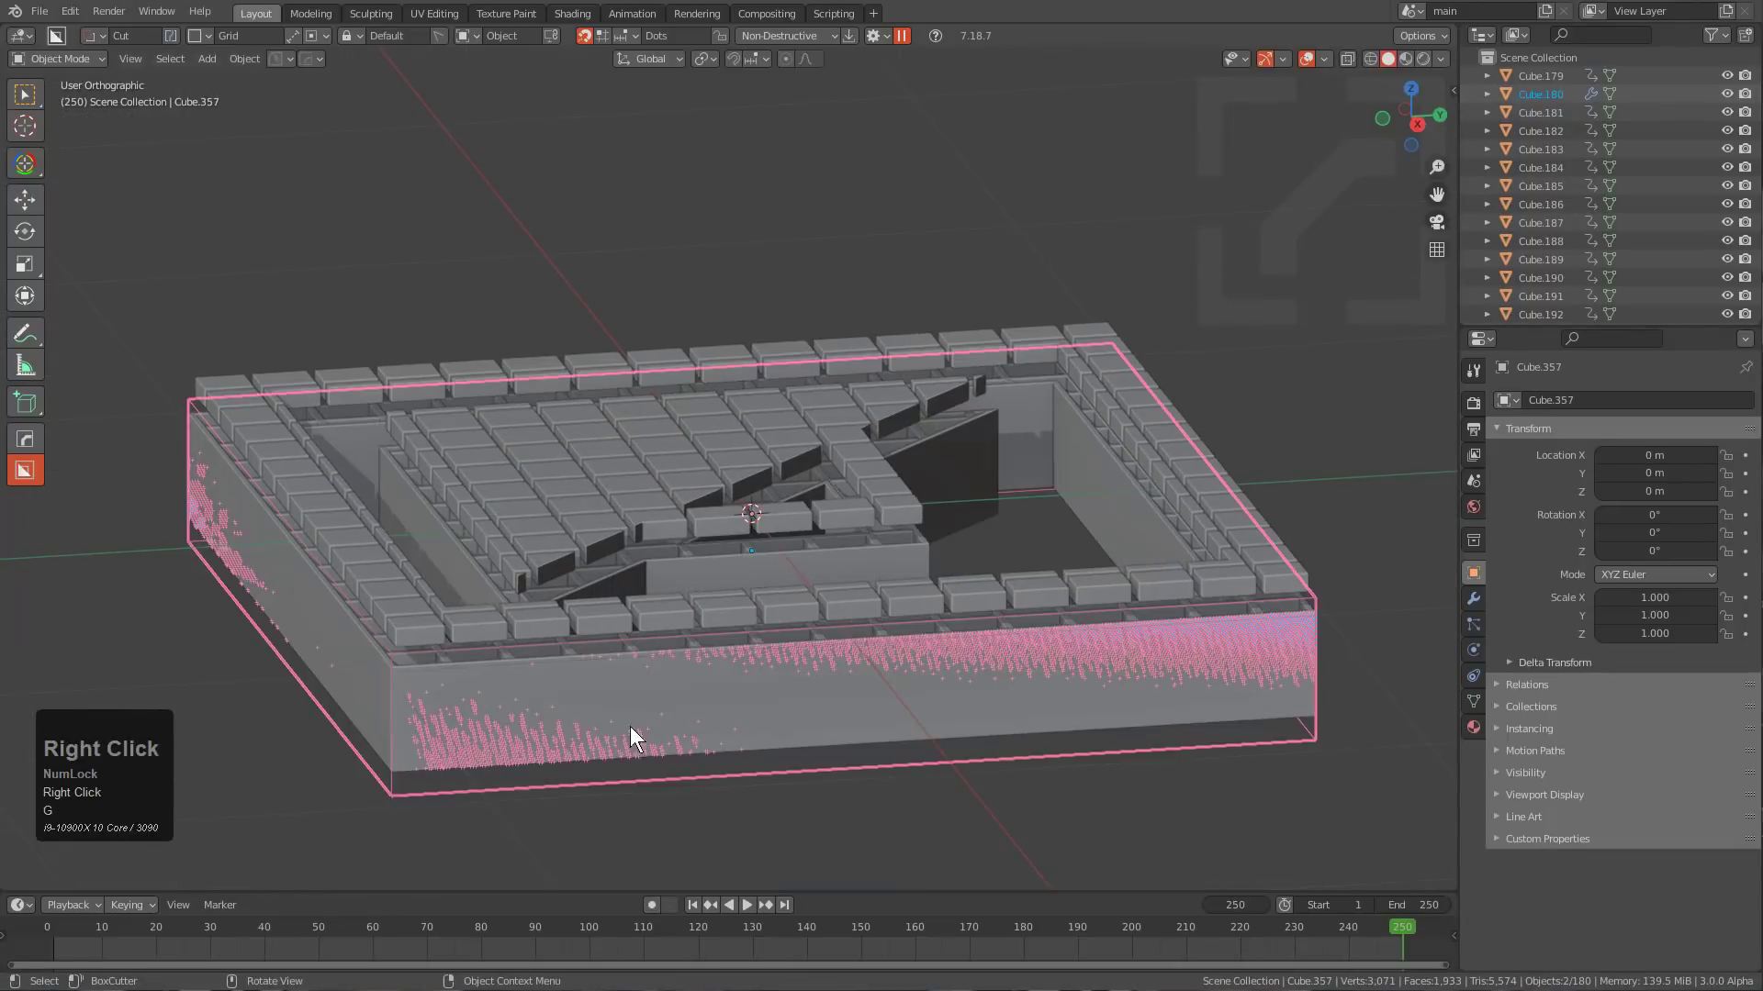
{"action": "left_click", "coordinate": [507, 654]}
{"action": "key", "text": "g"}
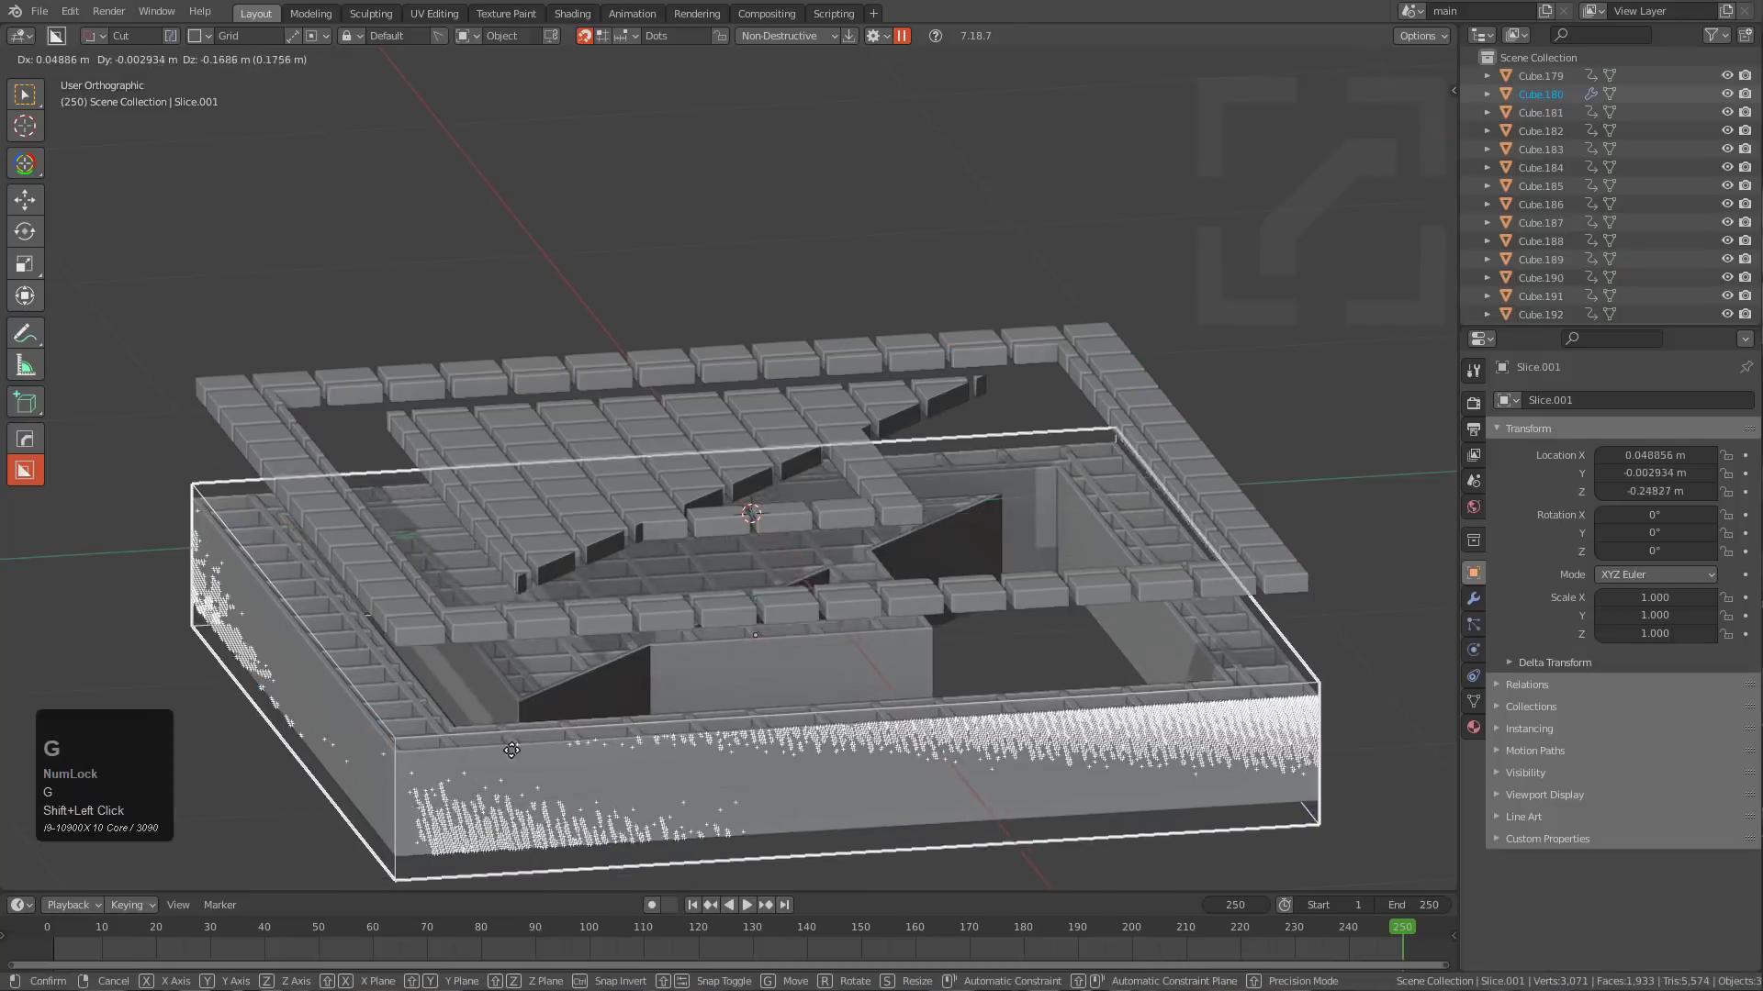
{"action": "right_click", "coordinate": [530, 689]}
{"action": "middle_click_drag", "start_coordinate": [530, 690], "coordinate": [503, 651], "text": "alt"}
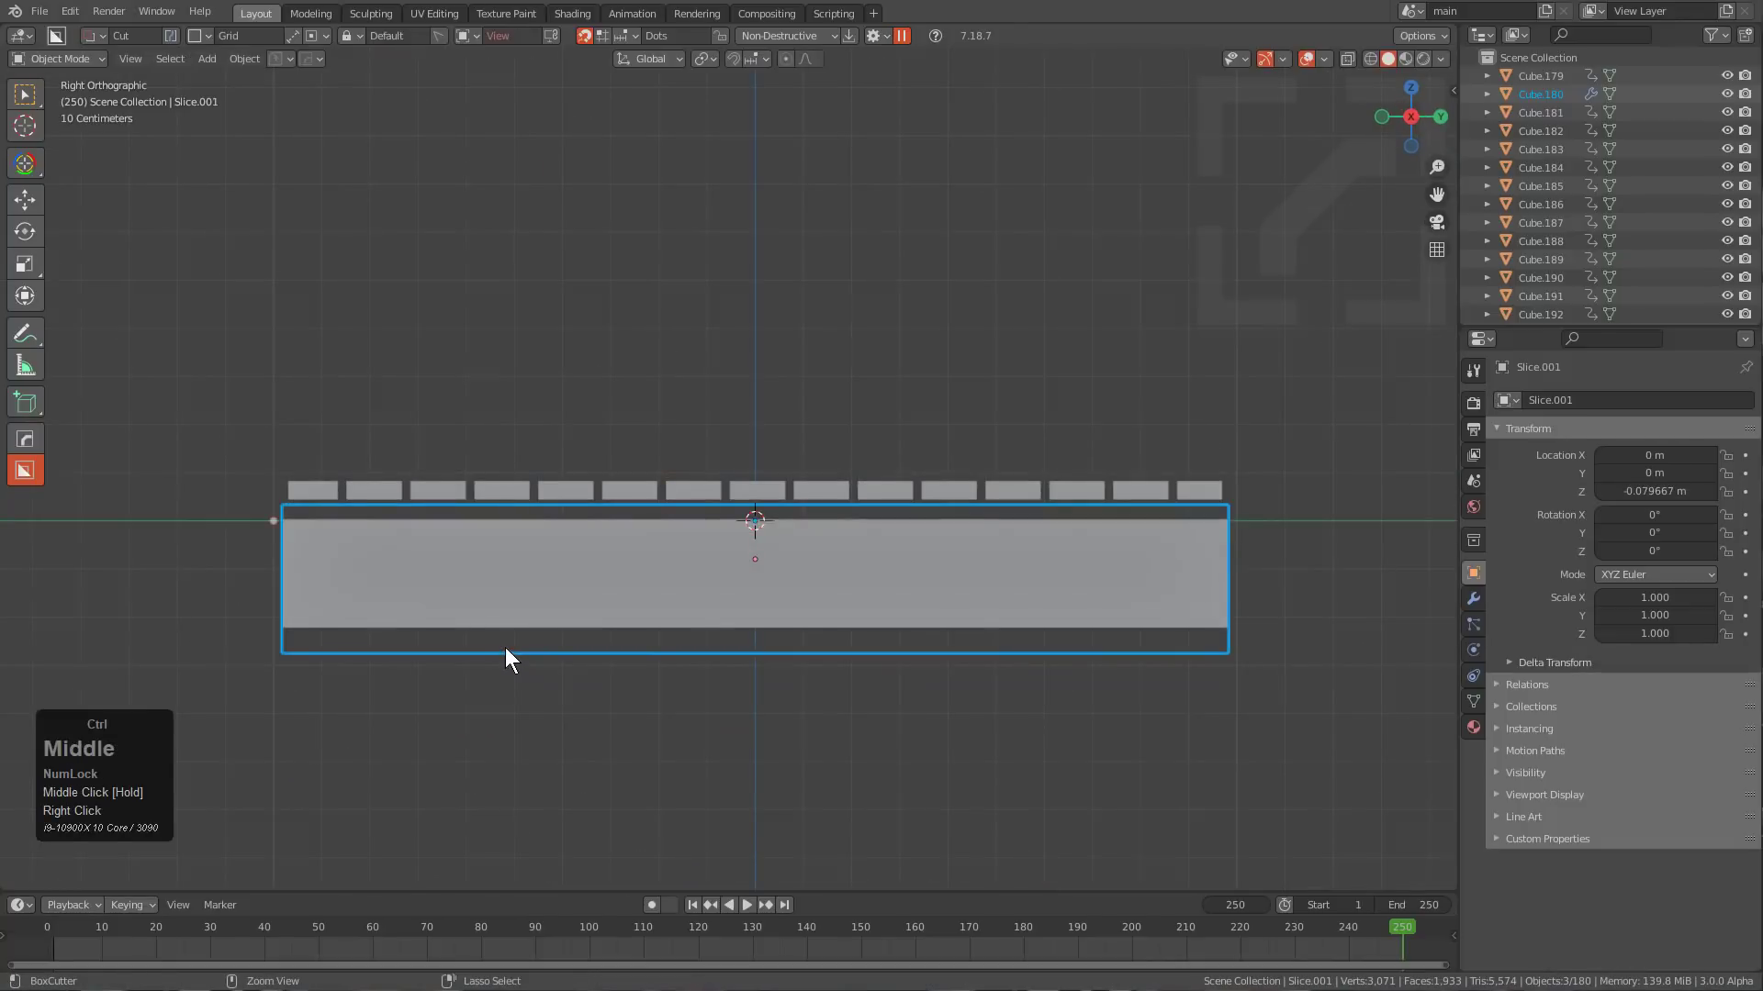
Try inverting the selection and moving the animated blocks down about 0.083 m along Z, and undo the move.
{"action": "key", "text": "ctrl+i"}
{"action": "scroll", "coordinate": [446, 580], "scroll_direction": "up", "scroll_amount": 3}
{"action": "middle_click_drag", "start_coordinate": [447, 579], "coordinate": [898, 482], "text": "shift"}
{"action": "scroll", "coordinate": [641, 379], "scroll_direction": "up", "scroll_amount": 2}
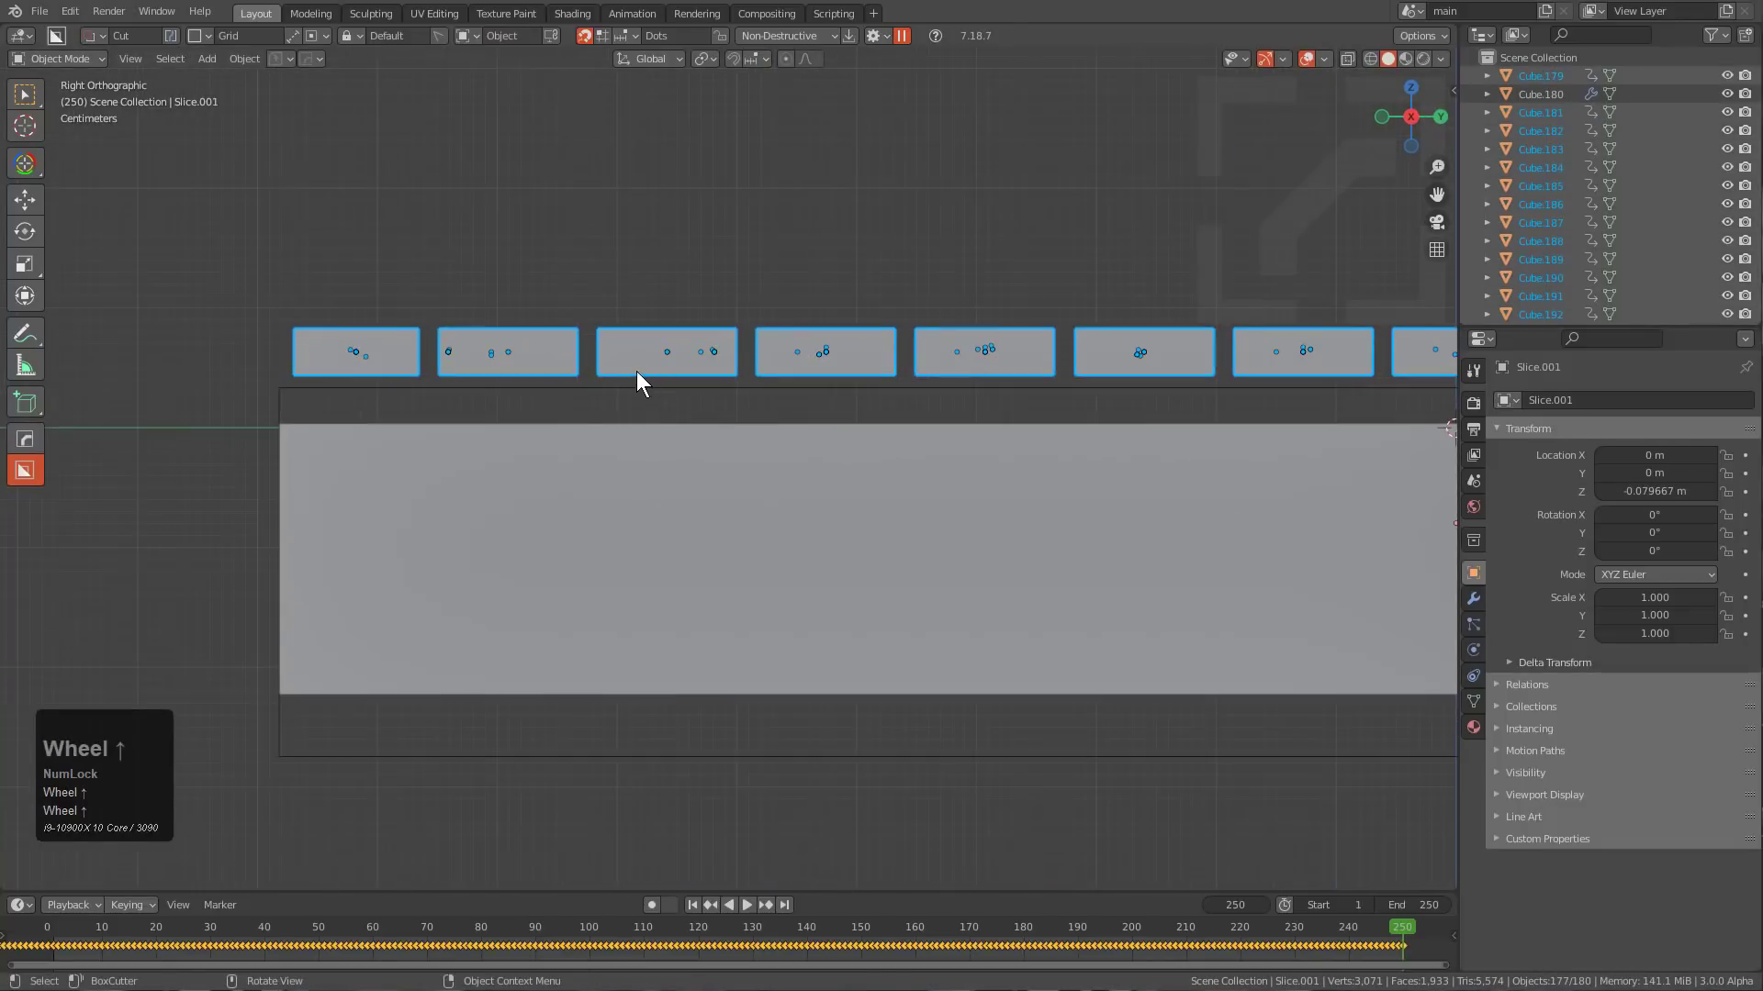
{"action": "key", "text": "g"}
{"action": "key", "text": "z"}
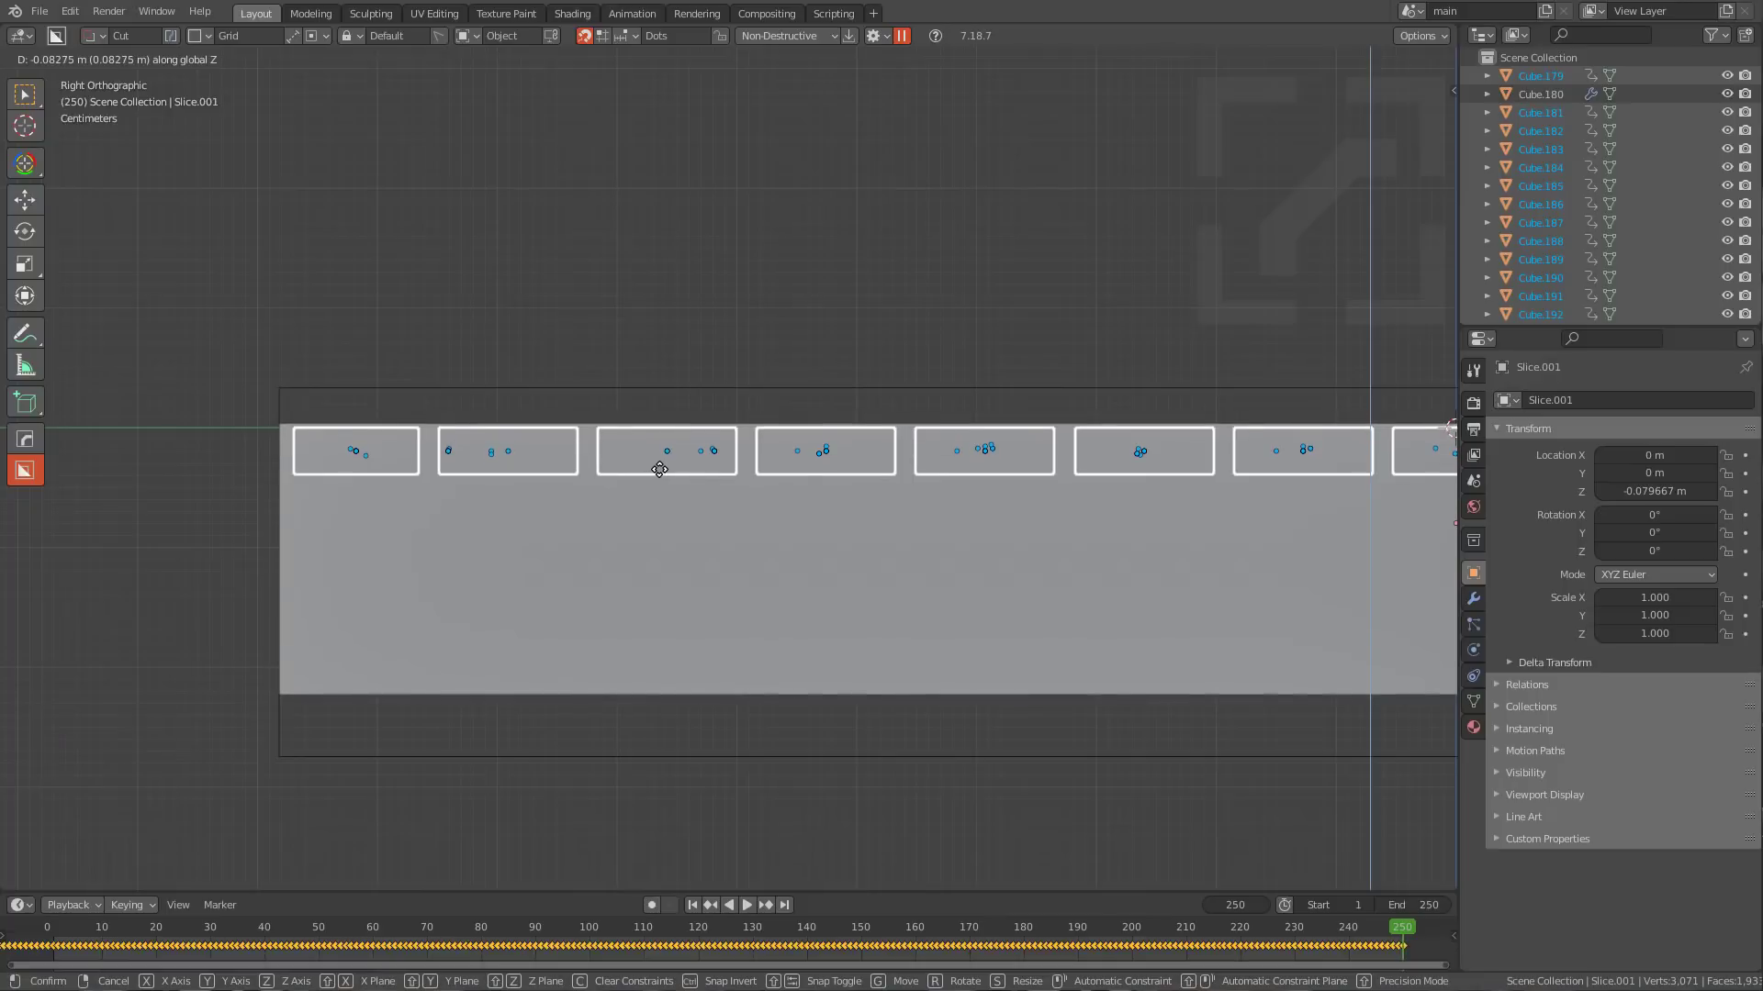
{"action": "left_click", "coordinate": [659, 470]}
{"action": "scroll", "coordinate": [634, 479], "scroll_direction": "down", "scroll_amount": 2}
{"action": "middle_click_drag", "start_coordinate": [632, 479], "coordinate": [692, 561]}
{"action": "scroll", "coordinate": [695, 558], "scroll_direction": "down", "scroll_amount": 2}
{"action": "key", "text": "ctrl+z"}
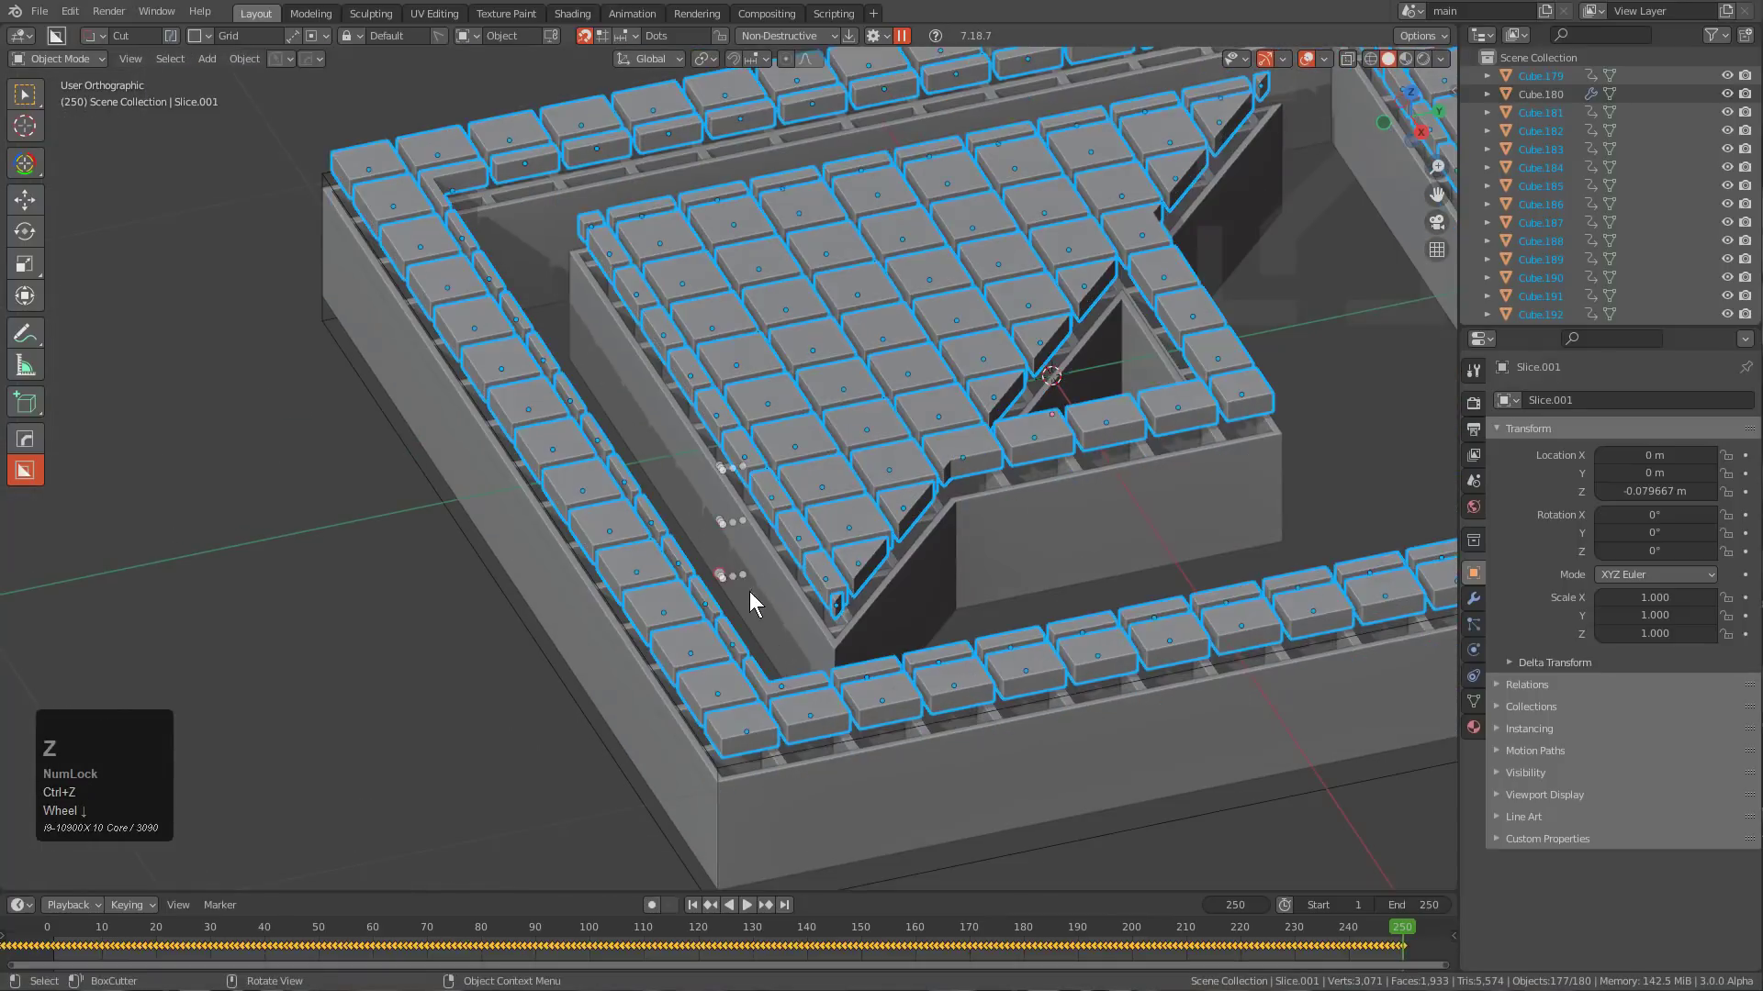
Select the logo base, grid slice and outer bounding box, and apply their location, rotation and scale.
{"action": "scroll", "coordinate": [734, 569], "scroll_direction": "down", "scroll_amount": 2}
{"action": "key", "text": "KP_3"}
{"action": "scroll", "coordinate": [644, 475], "scroll_direction": "up", "scroll_amount": 2}
{"action": "left_click", "coordinate": [419, 457]}
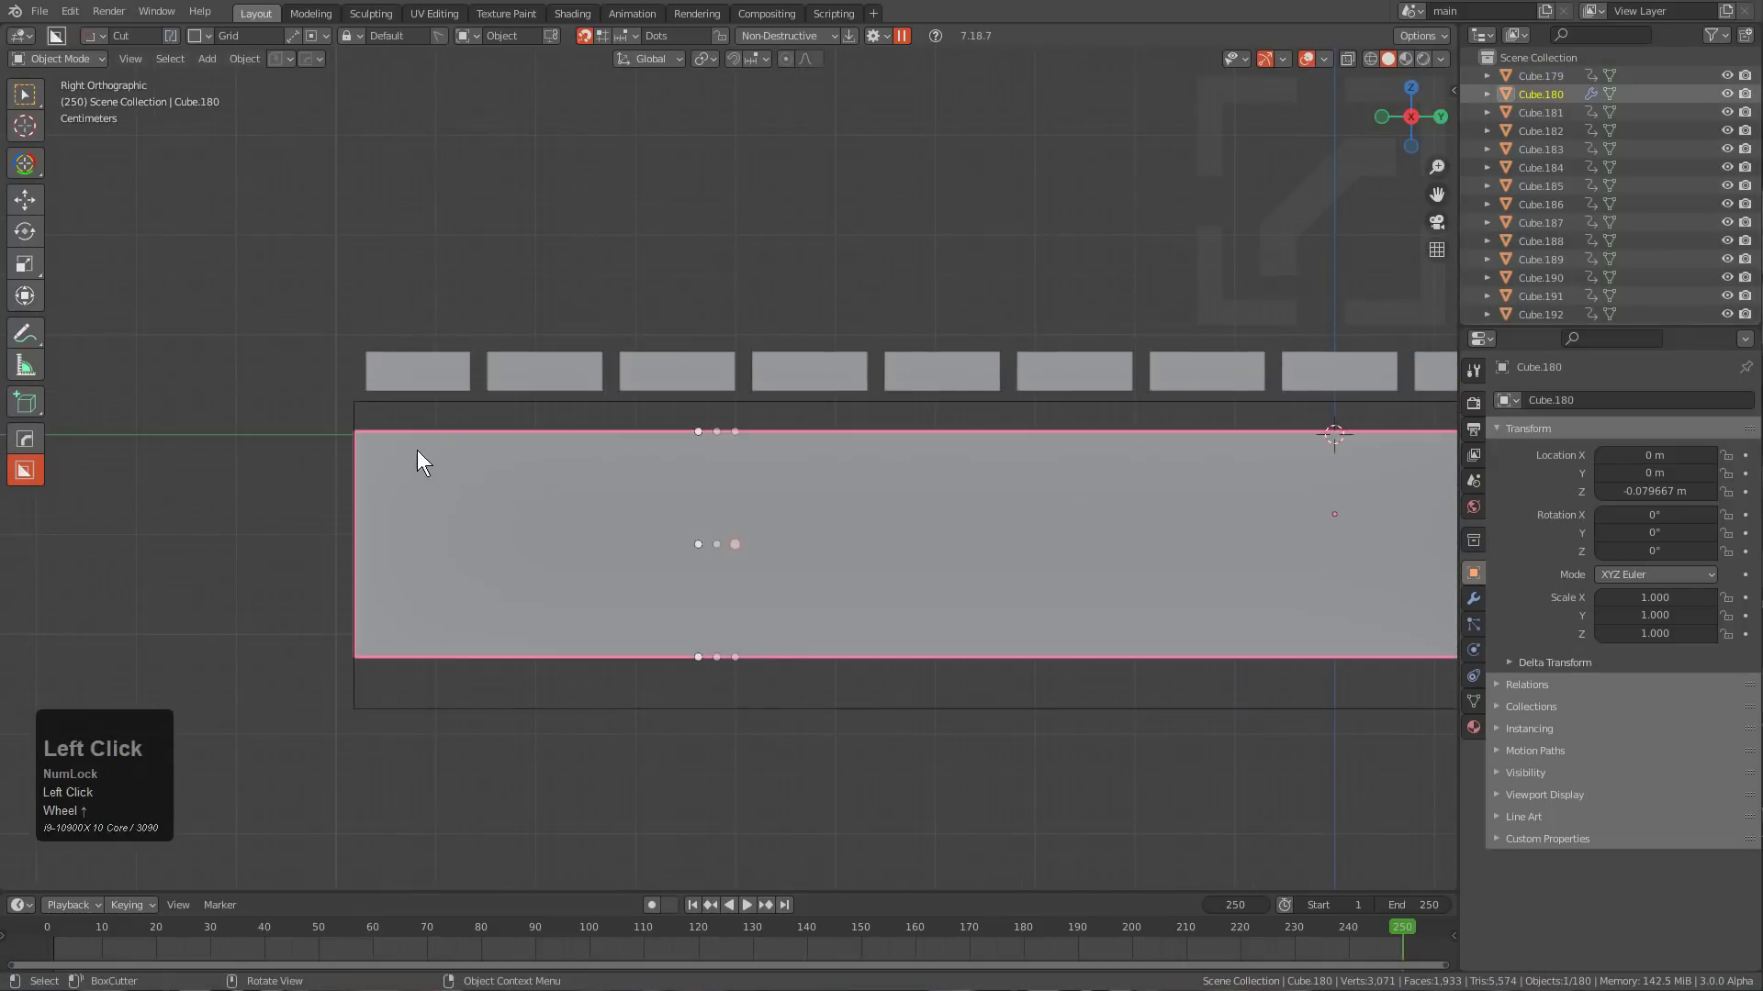
{"action": "middle_click_drag", "start_coordinate": [564, 522], "coordinate": [617, 601]}
{"action": "left_click", "coordinate": [669, 615], "text": "shift"}
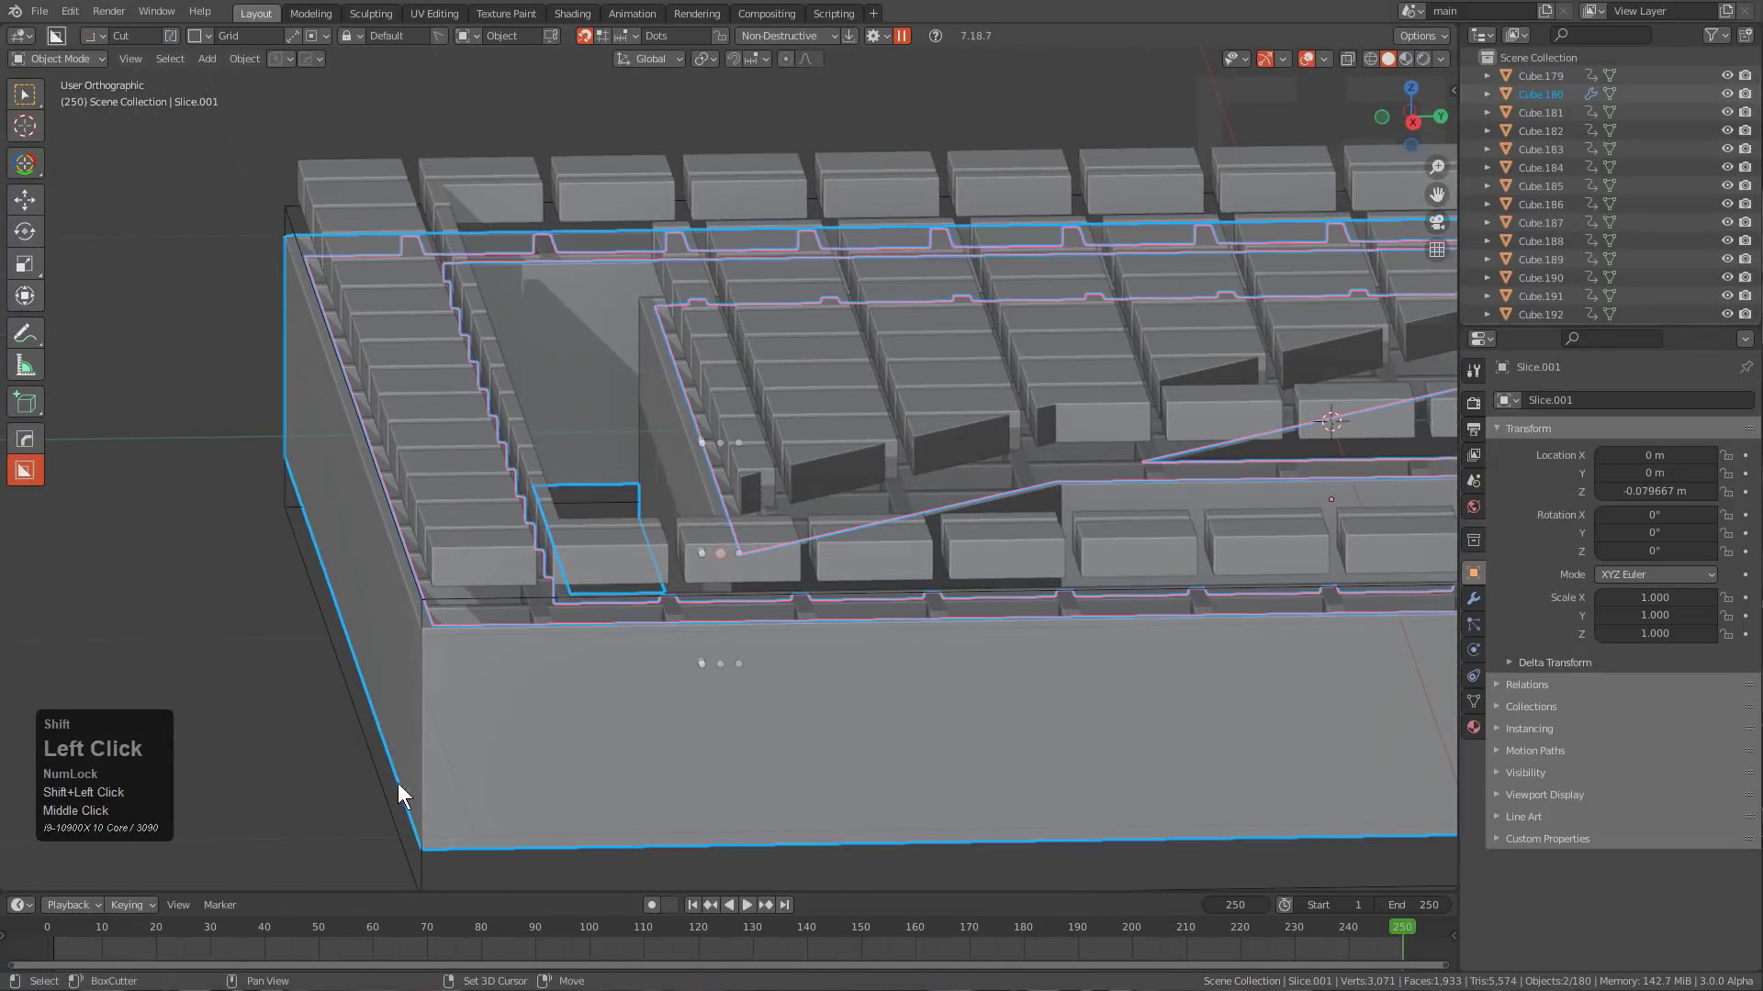
{"action": "left_click", "coordinate": [410, 867]}
{"action": "key", "text": "ctrl+a"}
{"action": "left_click", "coordinate": [617, 609]}
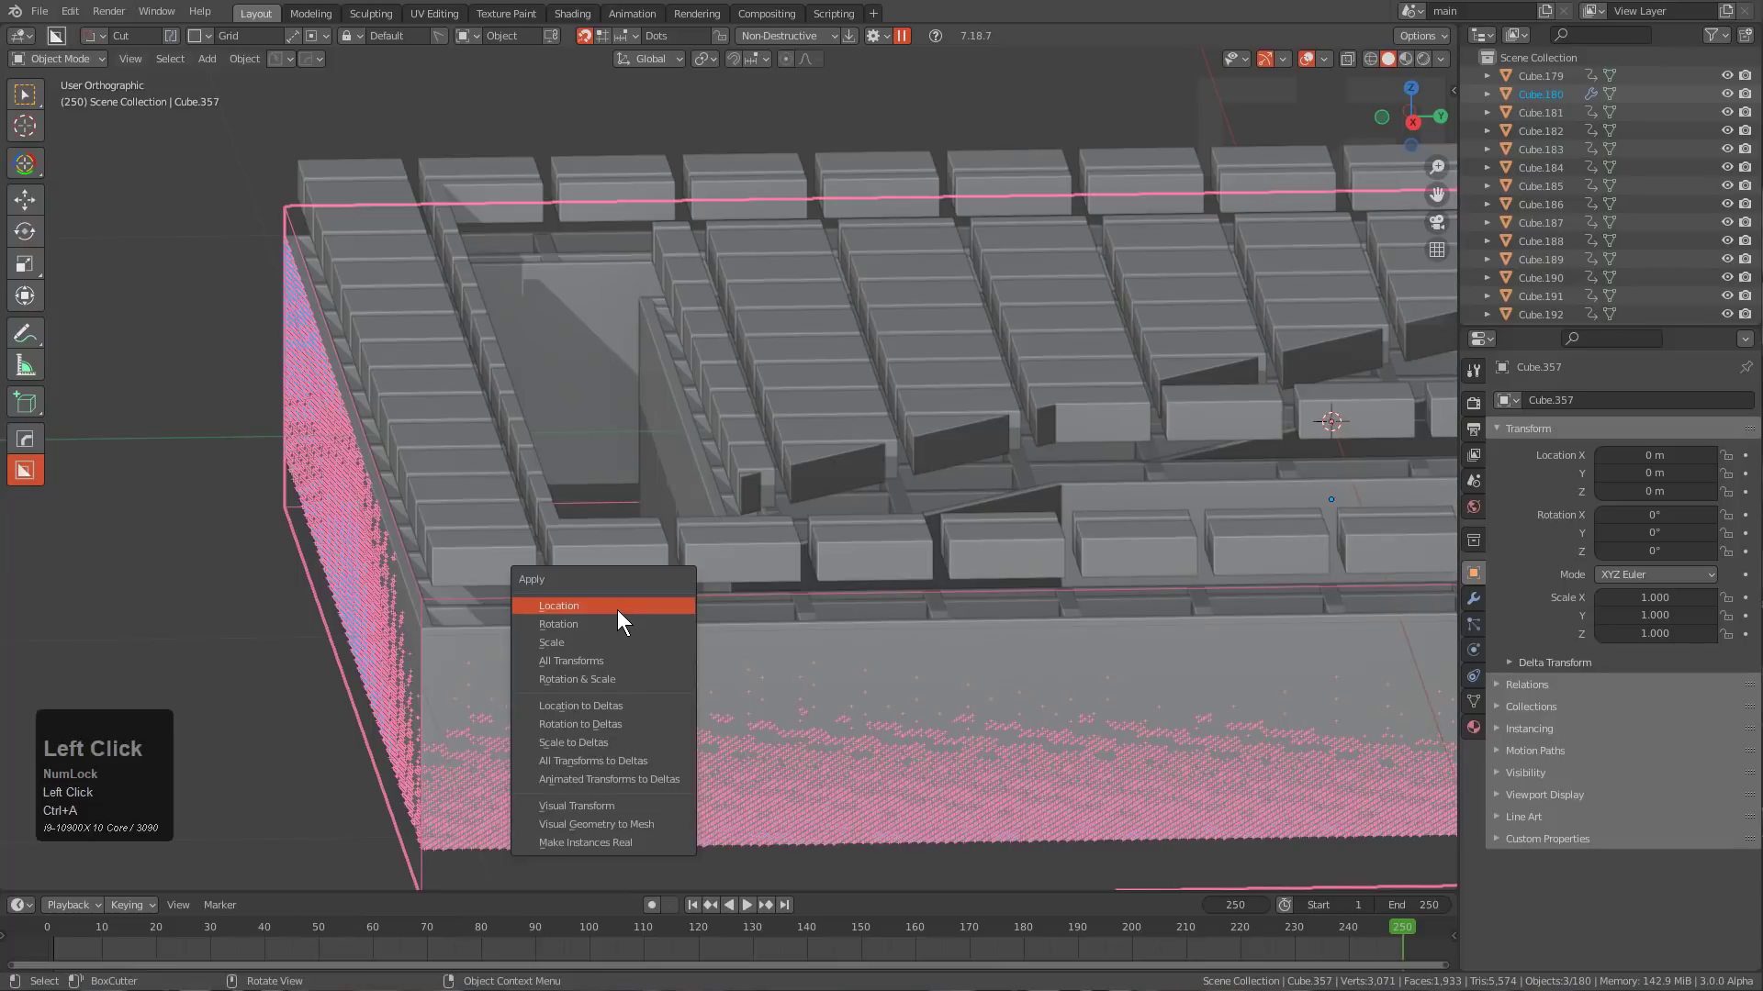
{"action": "key", "text": "ctrl+a"}
{"action": "left_click", "coordinate": [569, 626]}
{"action": "key", "text": "ctrl+a"}
{"action": "left_click", "coordinate": [532, 642]}
{"action": "scroll", "coordinate": [605, 605], "scroll_direction": "down", "scroll_amount": 2}
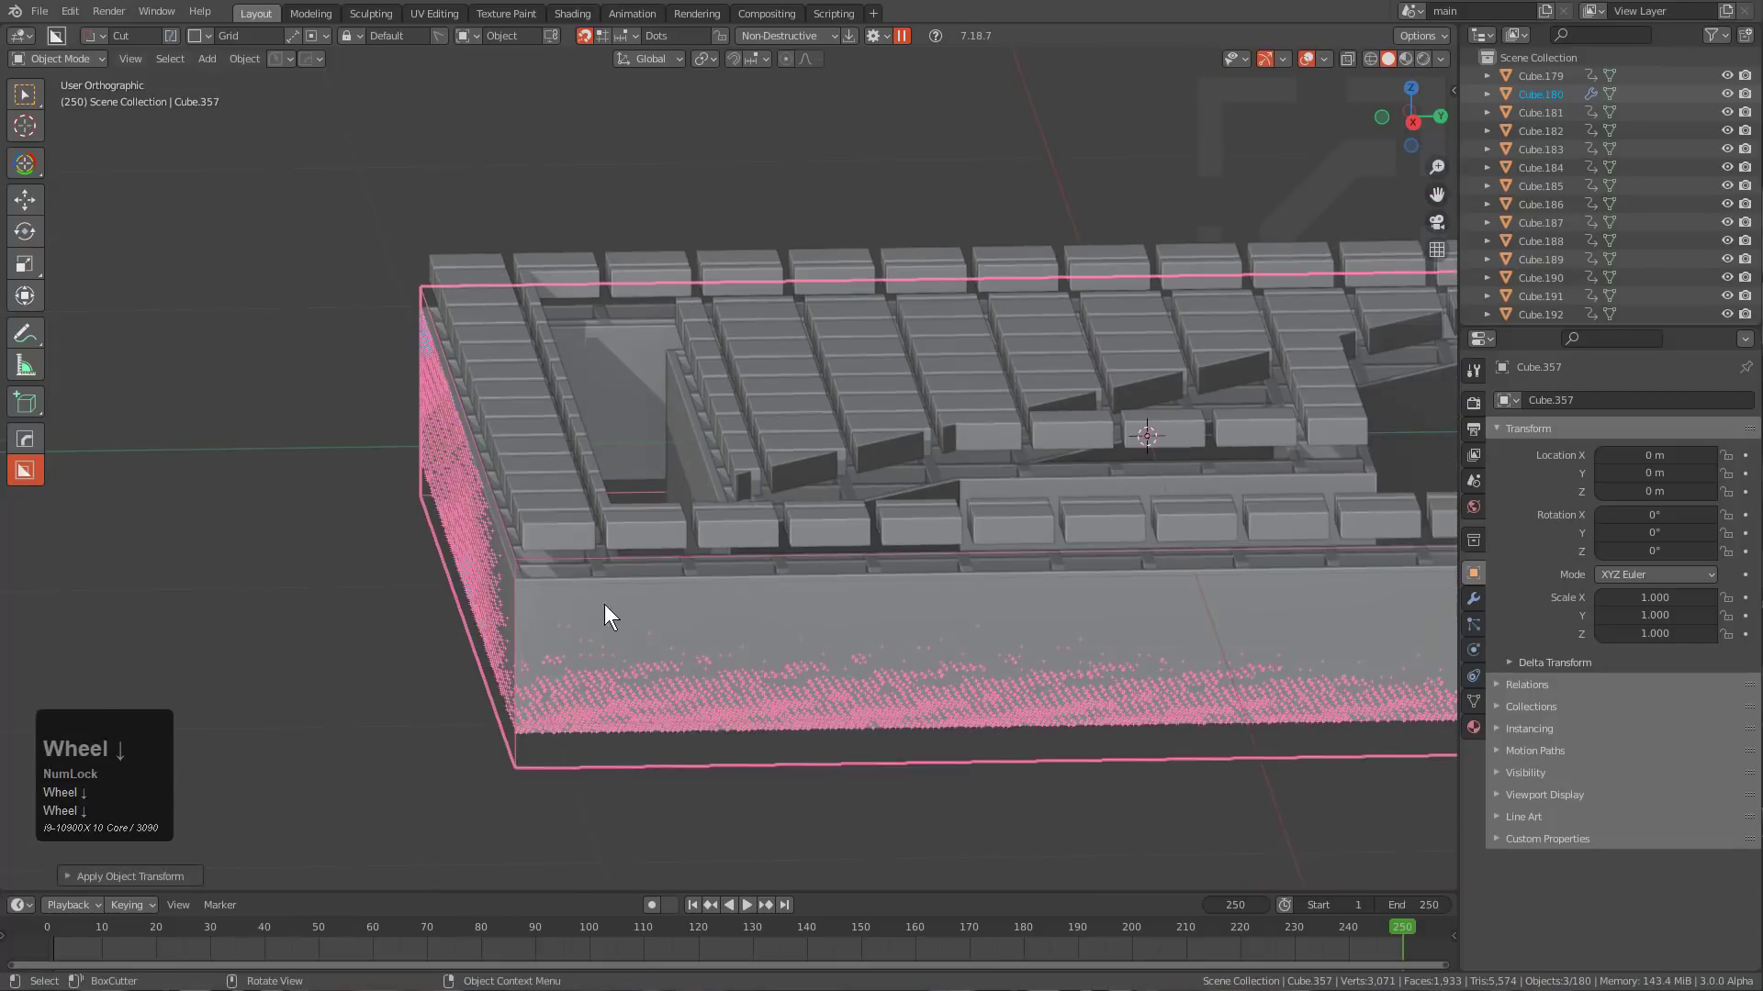
Invert the selection to the animated blocks and move them down about 0.081 m along Z into the grid.
{"action": "middle_click_drag", "start_coordinate": [605, 605], "coordinate": [599, 577], "text": "alt"}
{"action": "scroll", "coordinate": [602, 560], "scroll_direction": "up", "scroll_amount": 2}
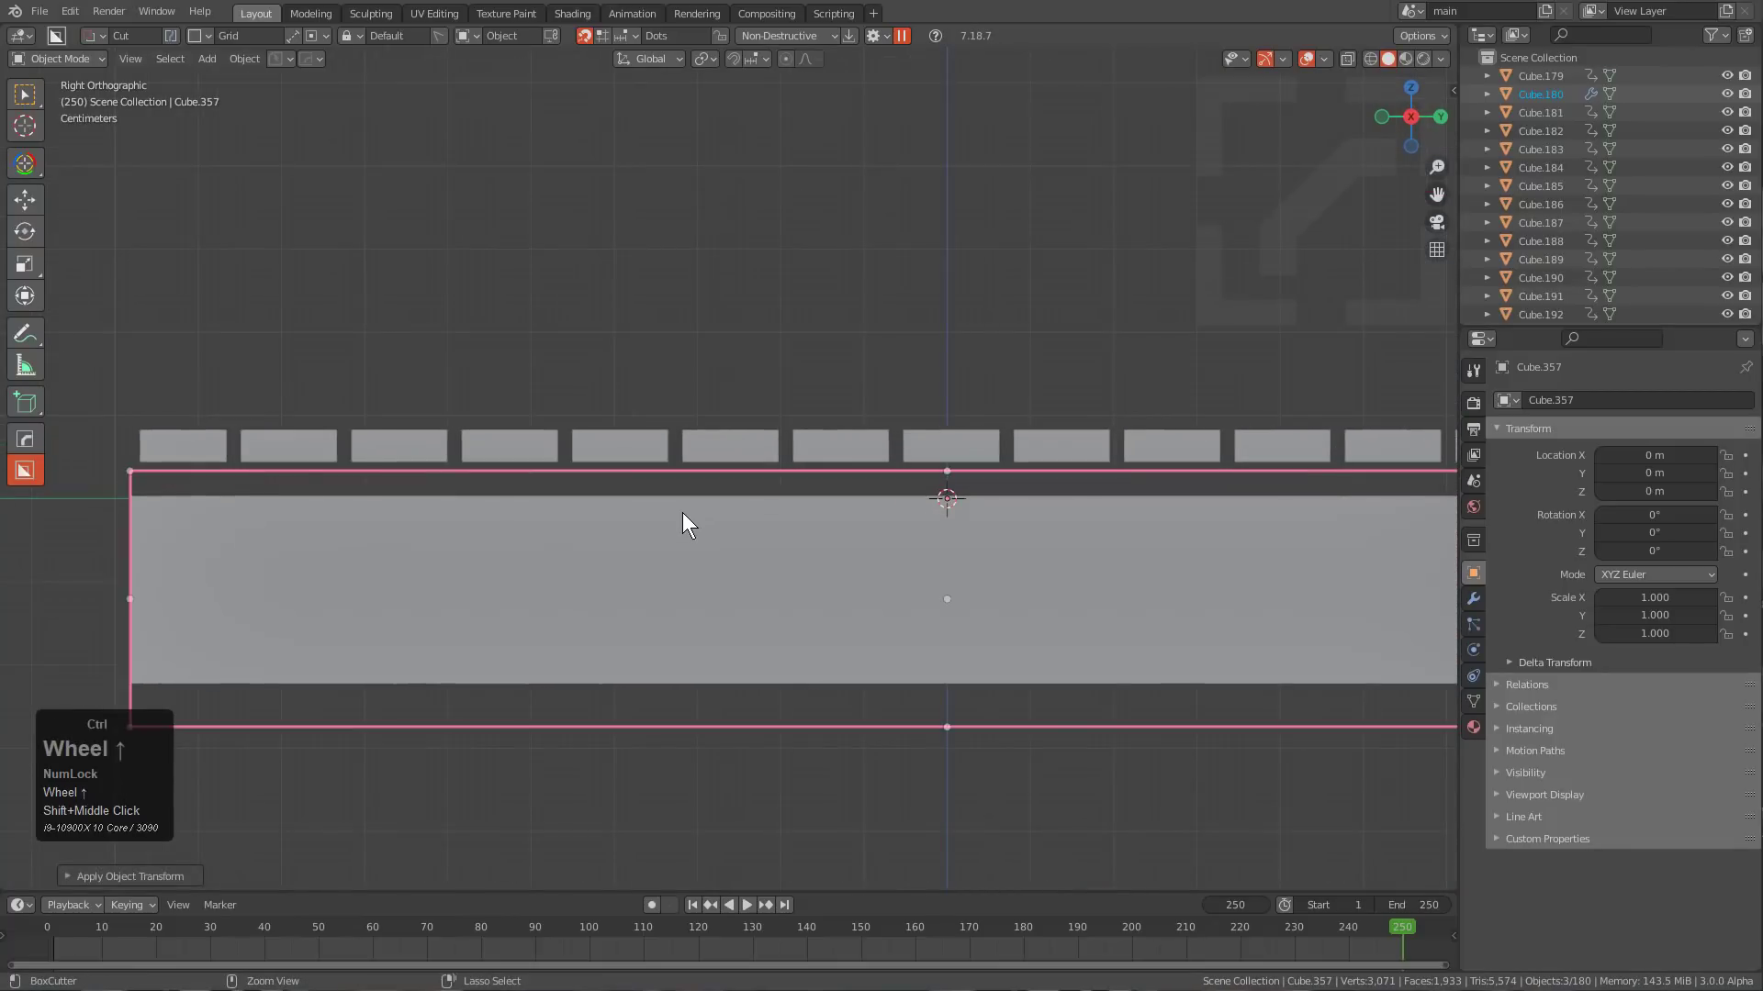
{"action": "key", "text": "ctrl+i"}
{"action": "scroll", "coordinate": [900, 416], "scroll_direction": "up", "scroll_amount": 4}
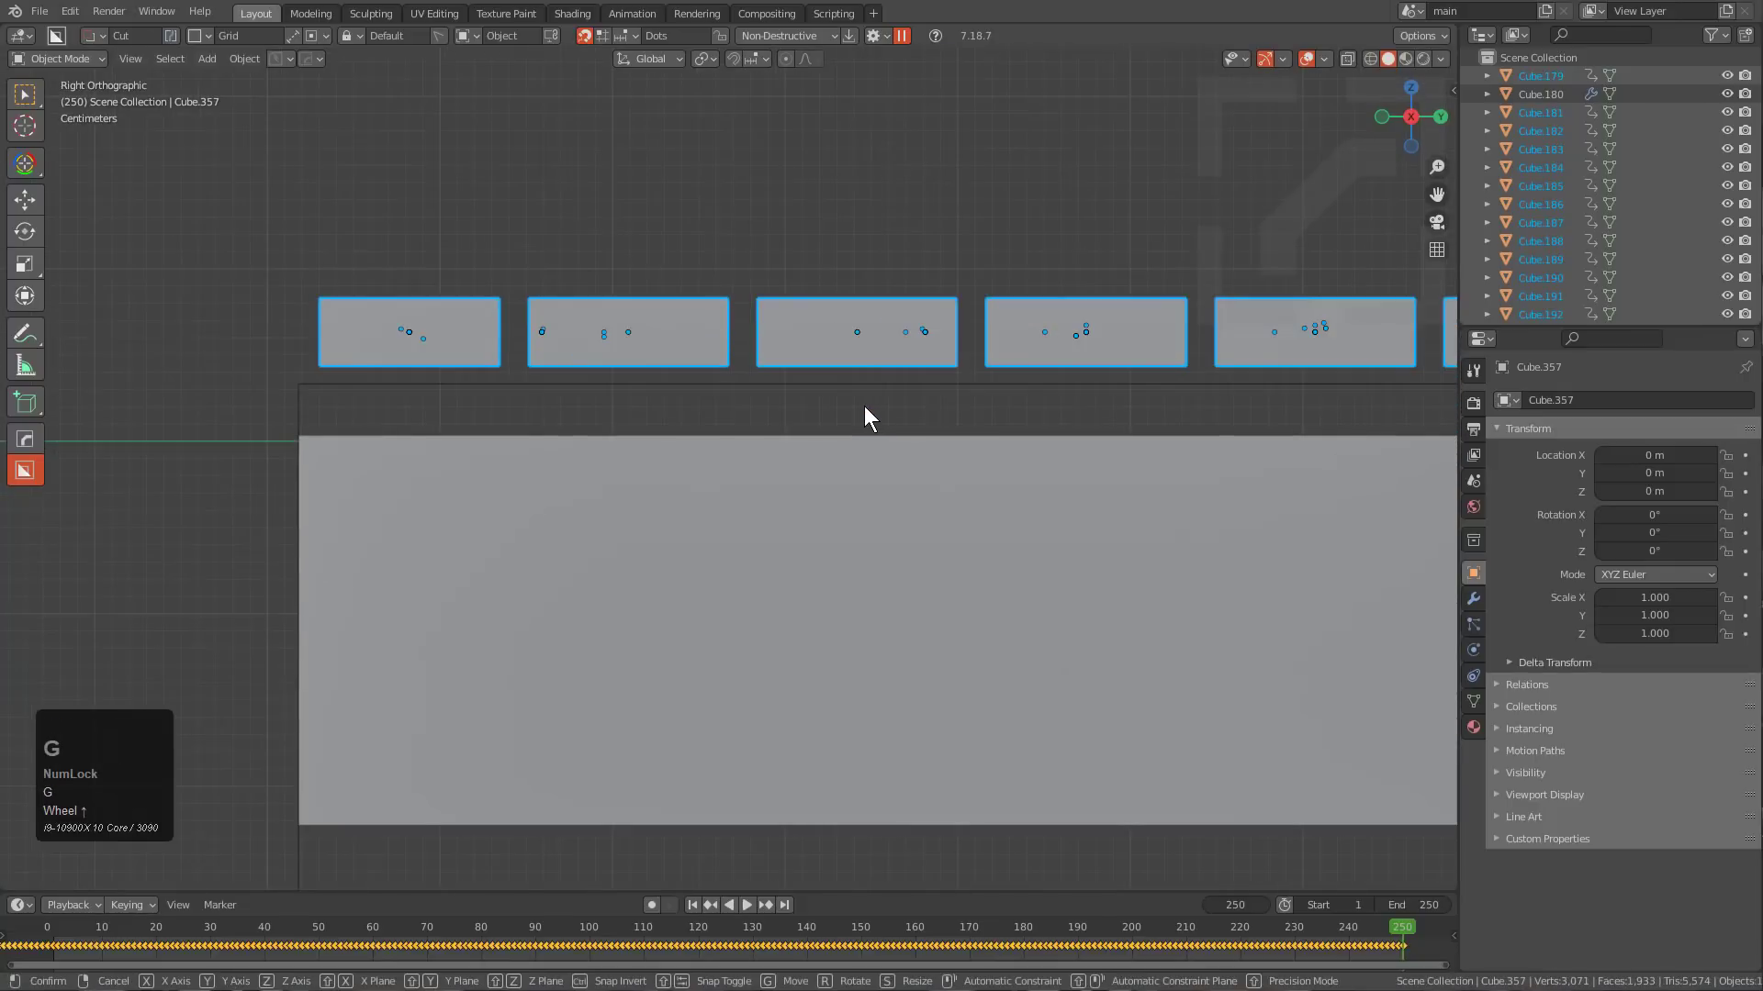
{"action": "key", "text": "g"}
{"action": "key", "text": "z"}
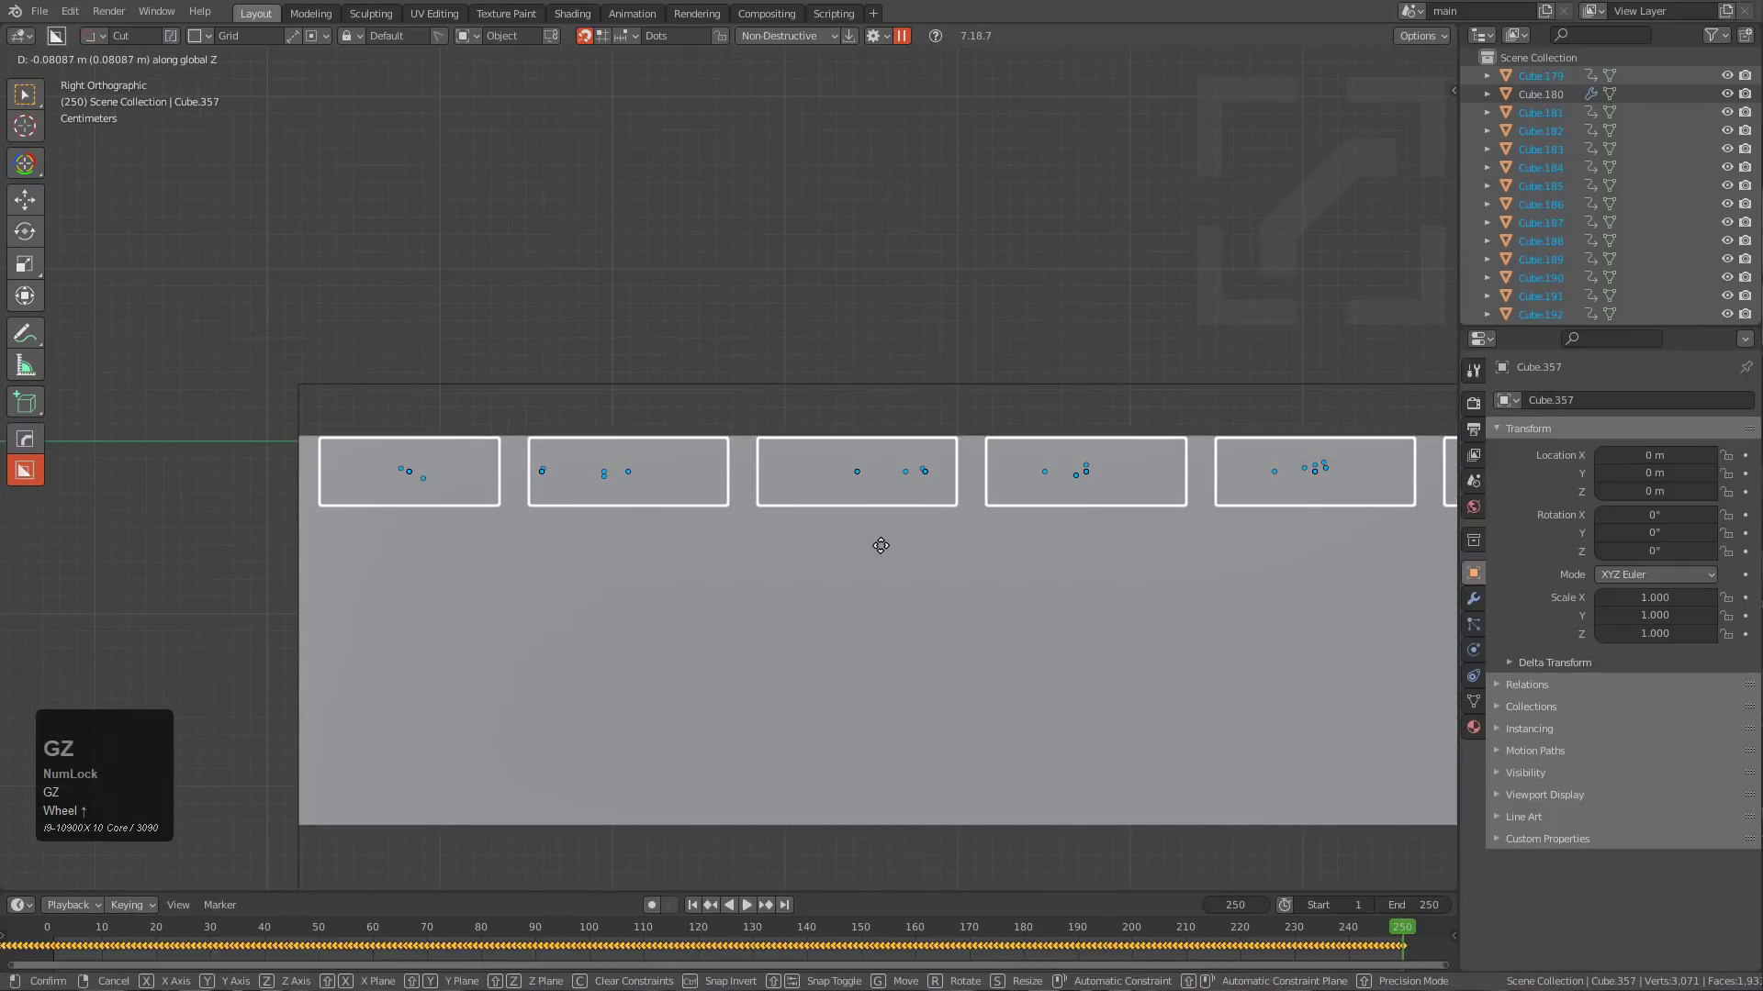
{"action": "left_click", "coordinate": [872, 541]}
{"action": "scroll", "coordinate": [790, 551], "scroll_direction": "down", "scroll_amount": 2}
{"action": "mouse_move", "coordinate": [789, 551]}
{"action": "middle_mouse_down"}
{"action": "mouse_move", "coordinate": [784, 630]}
{"action": "mouse_move", "coordinate": [642, 487]}
{"action": "mouse_move", "coordinate": [790, 553]}
{"action": "middle_mouse_up"}
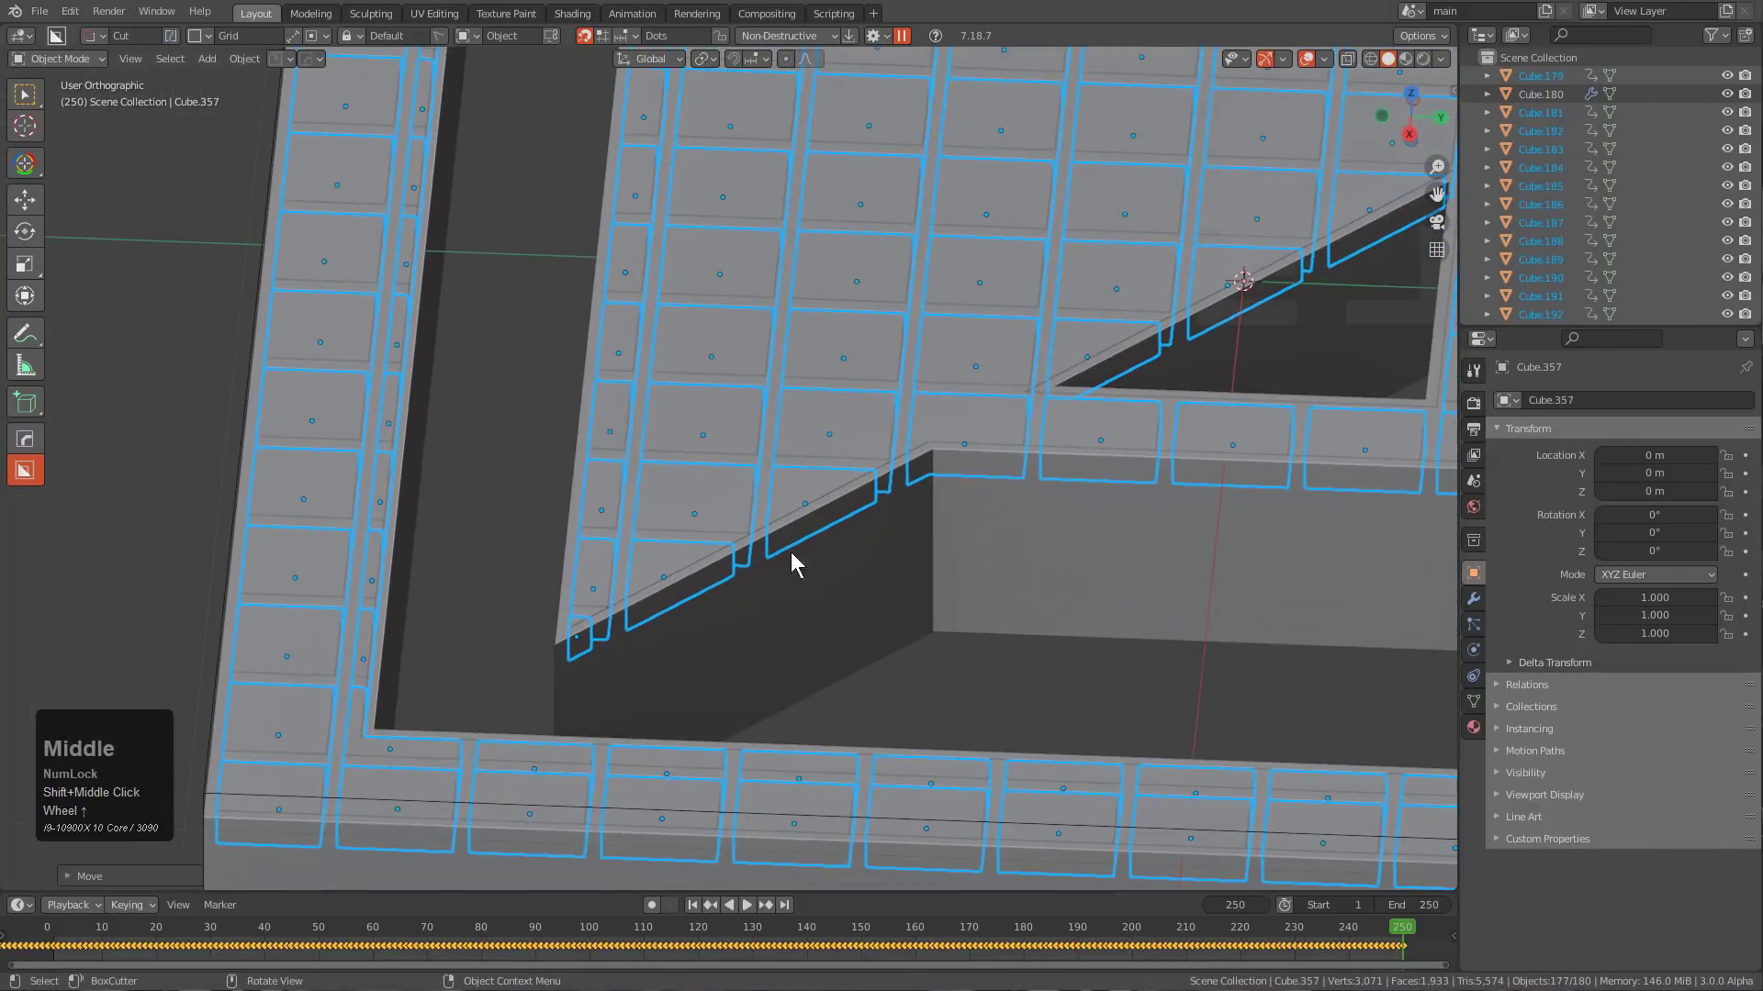
Add the grid slice as the active object and parent all blocks to it with Object (Keep Transform).
{"action": "middle_click_drag", "start_coordinate": [784, 417], "coordinate": [346, 352]}
{"action": "left_click", "coordinate": [326, 291], "text": "shift"}
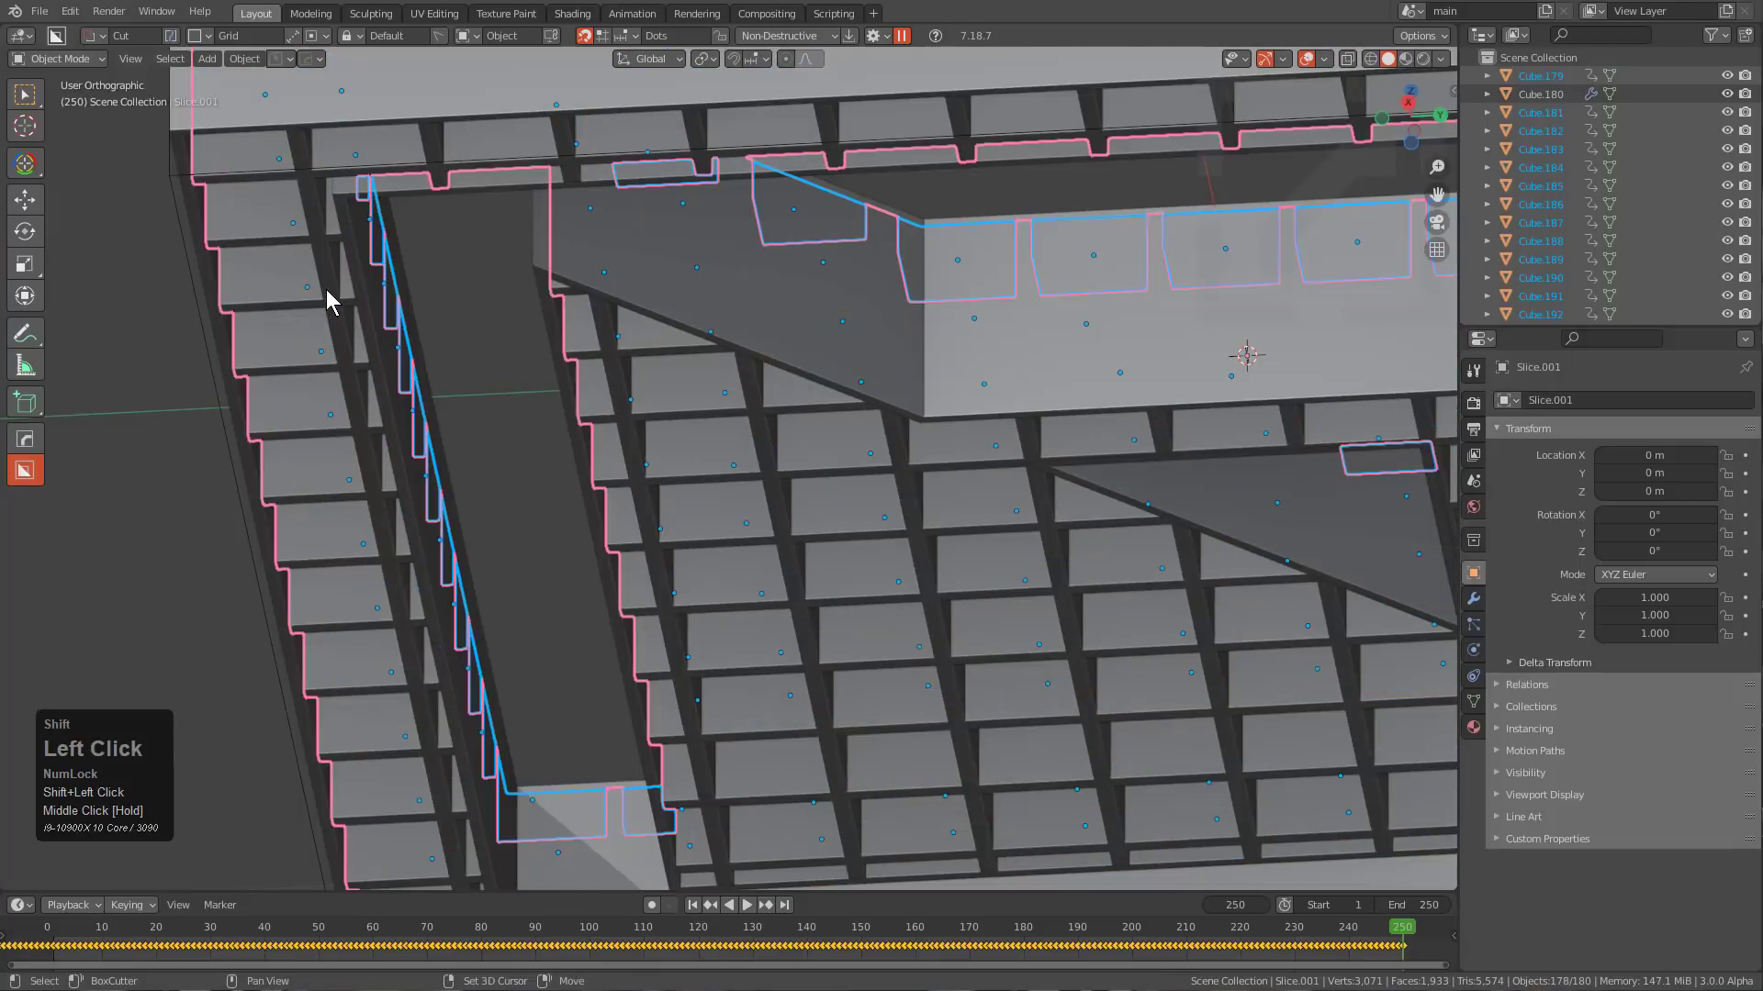
{"action": "key", "text": "ctrl+p"}
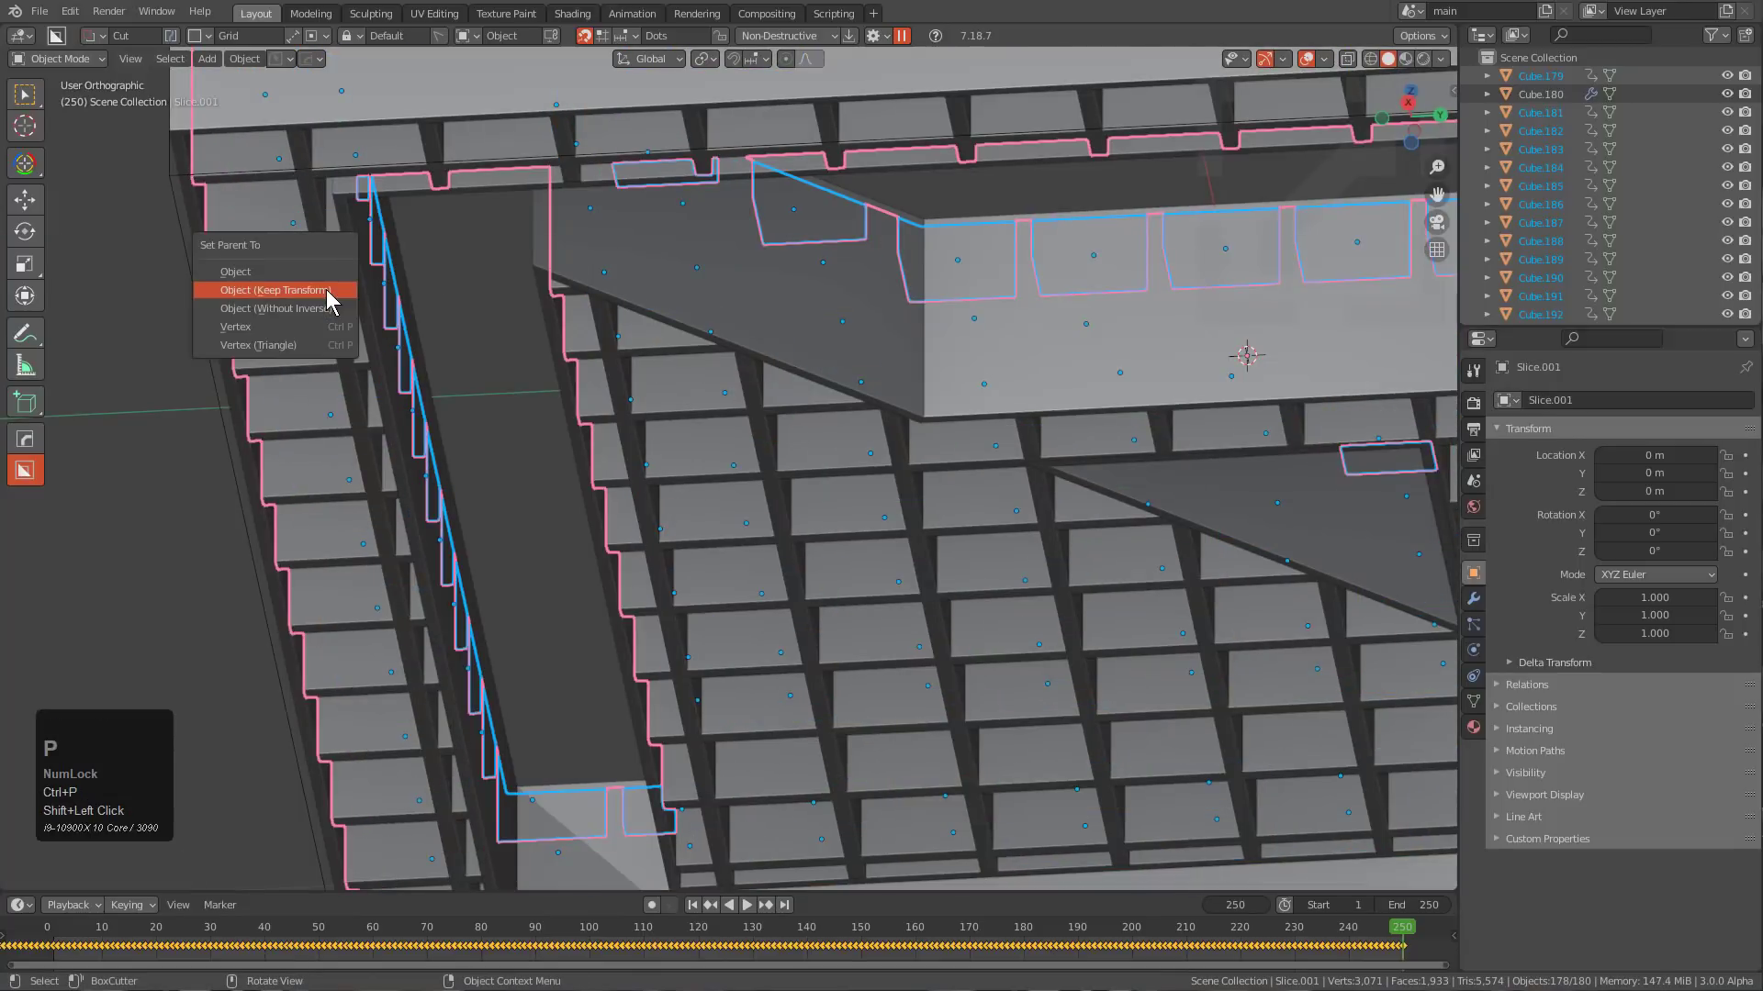
{"action": "left_click", "coordinate": [327, 290]}
{"action": "key", "text": "alt+a"}
Check which parts follow the outer bounding box and the logo base by grabbing each and cancelling the move.
{"action": "middle_click_drag", "start_coordinate": [480, 306], "coordinate": [517, 486]}
{"action": "left_click", "coordinate": [546, 737]}
{"action": "key", "text": "g"}
{"action": "right_click", "coordinate": [517, 754]}
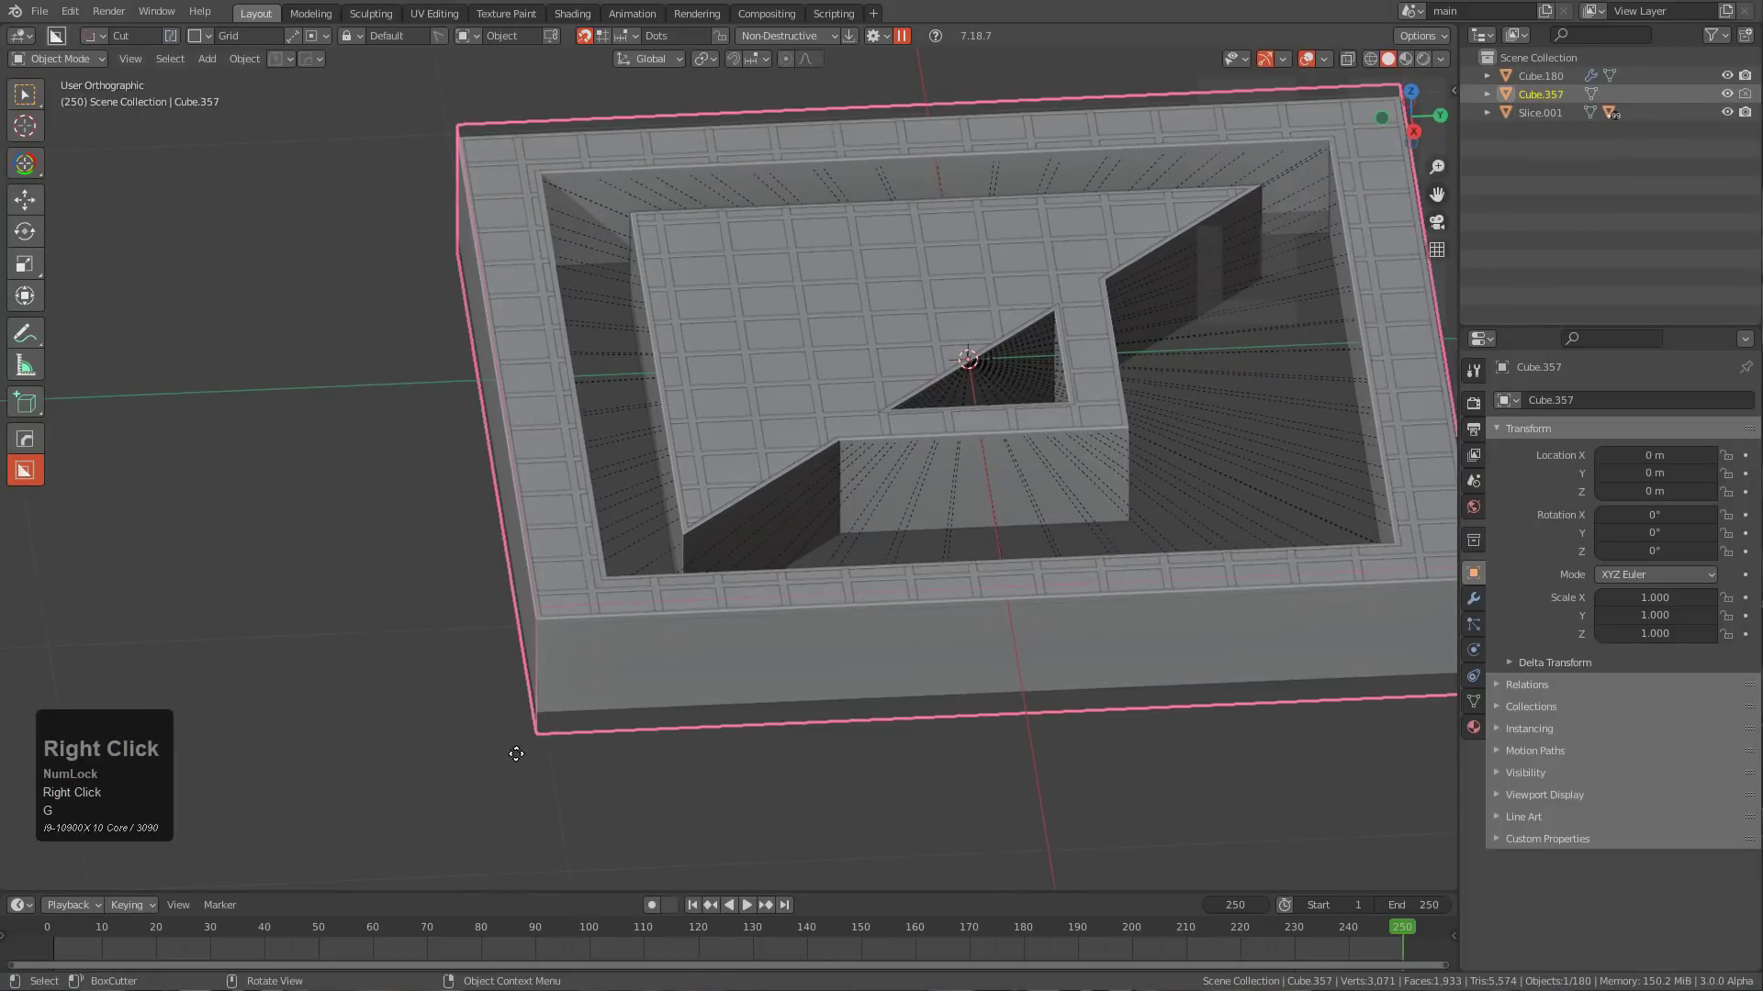
{"action": "left_click", "coordinate": [567, 679]}
{"action": "key", "text": "g"}
{"action": "right_click", "coordinate": [597, 706]}
Parent the logo base and grid slice to the outer bounding box with Object (Keep Transform).
{"action": "middle_click_drag", "start_coordinate": [599, 707], "coordinate": [553, 504]}
{"action": "left_click", "coordinate": [617, 393]}
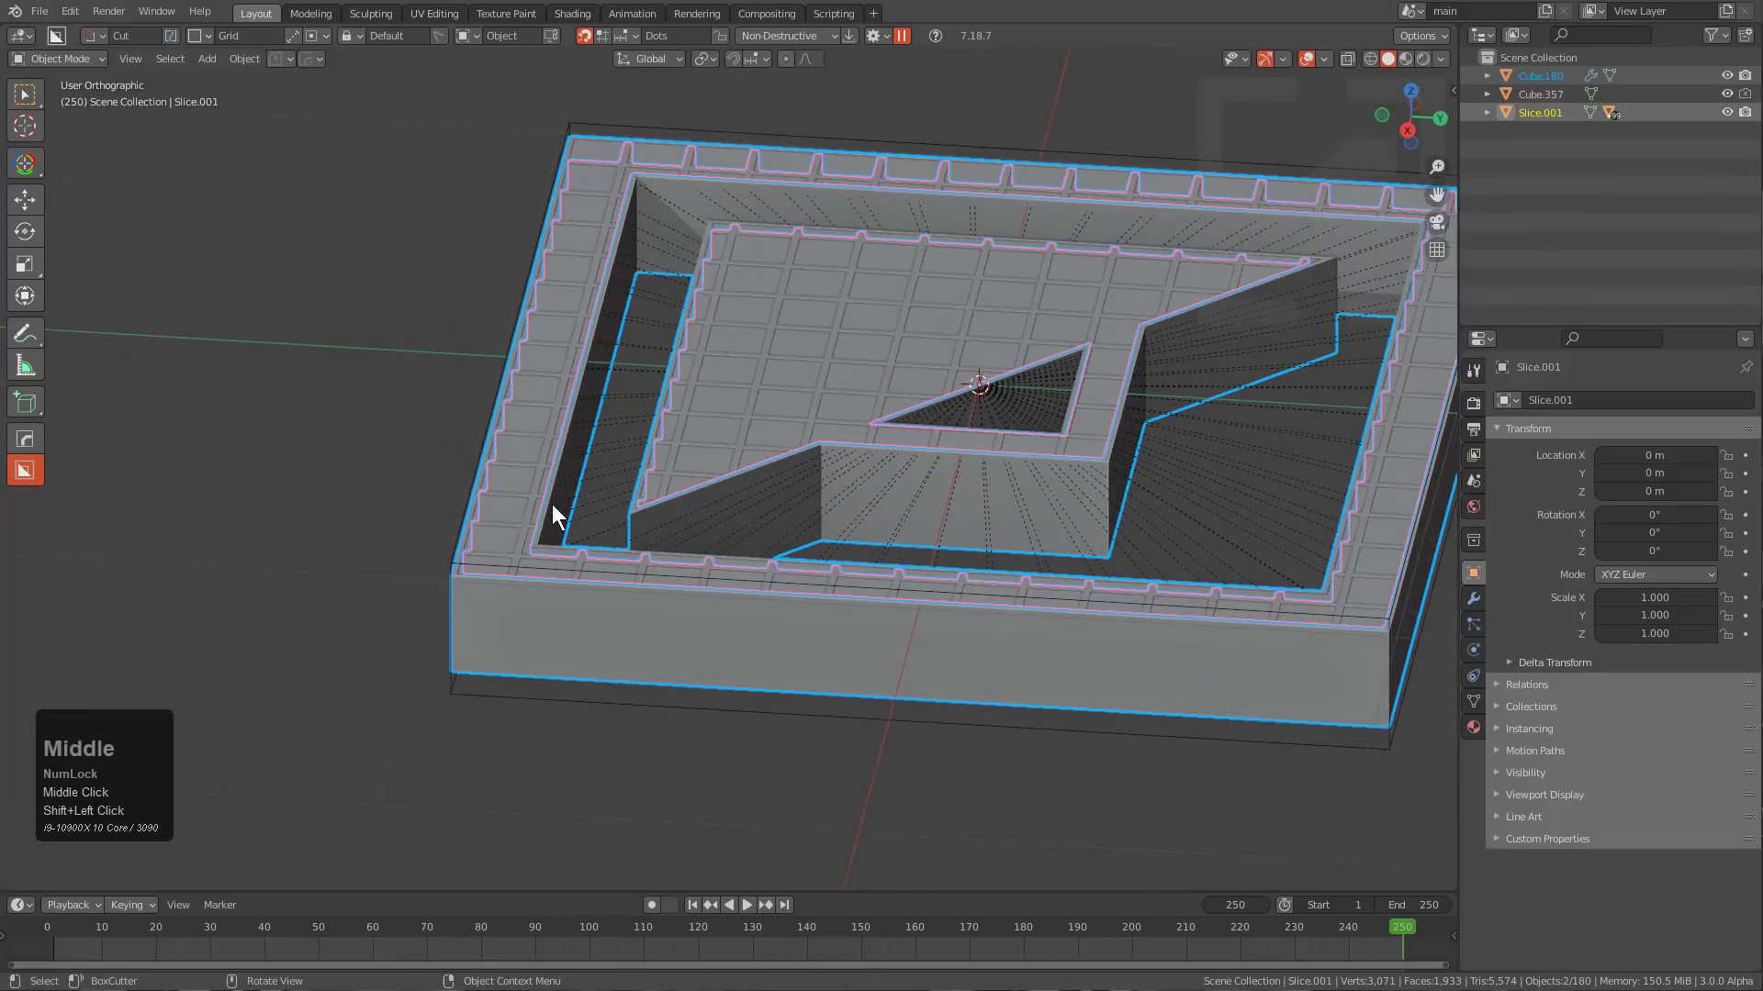
{"action": "left_click", "coordinate": [473, 686], "text": "shift"}
{"action": "key", "text": "ctrl+p"}
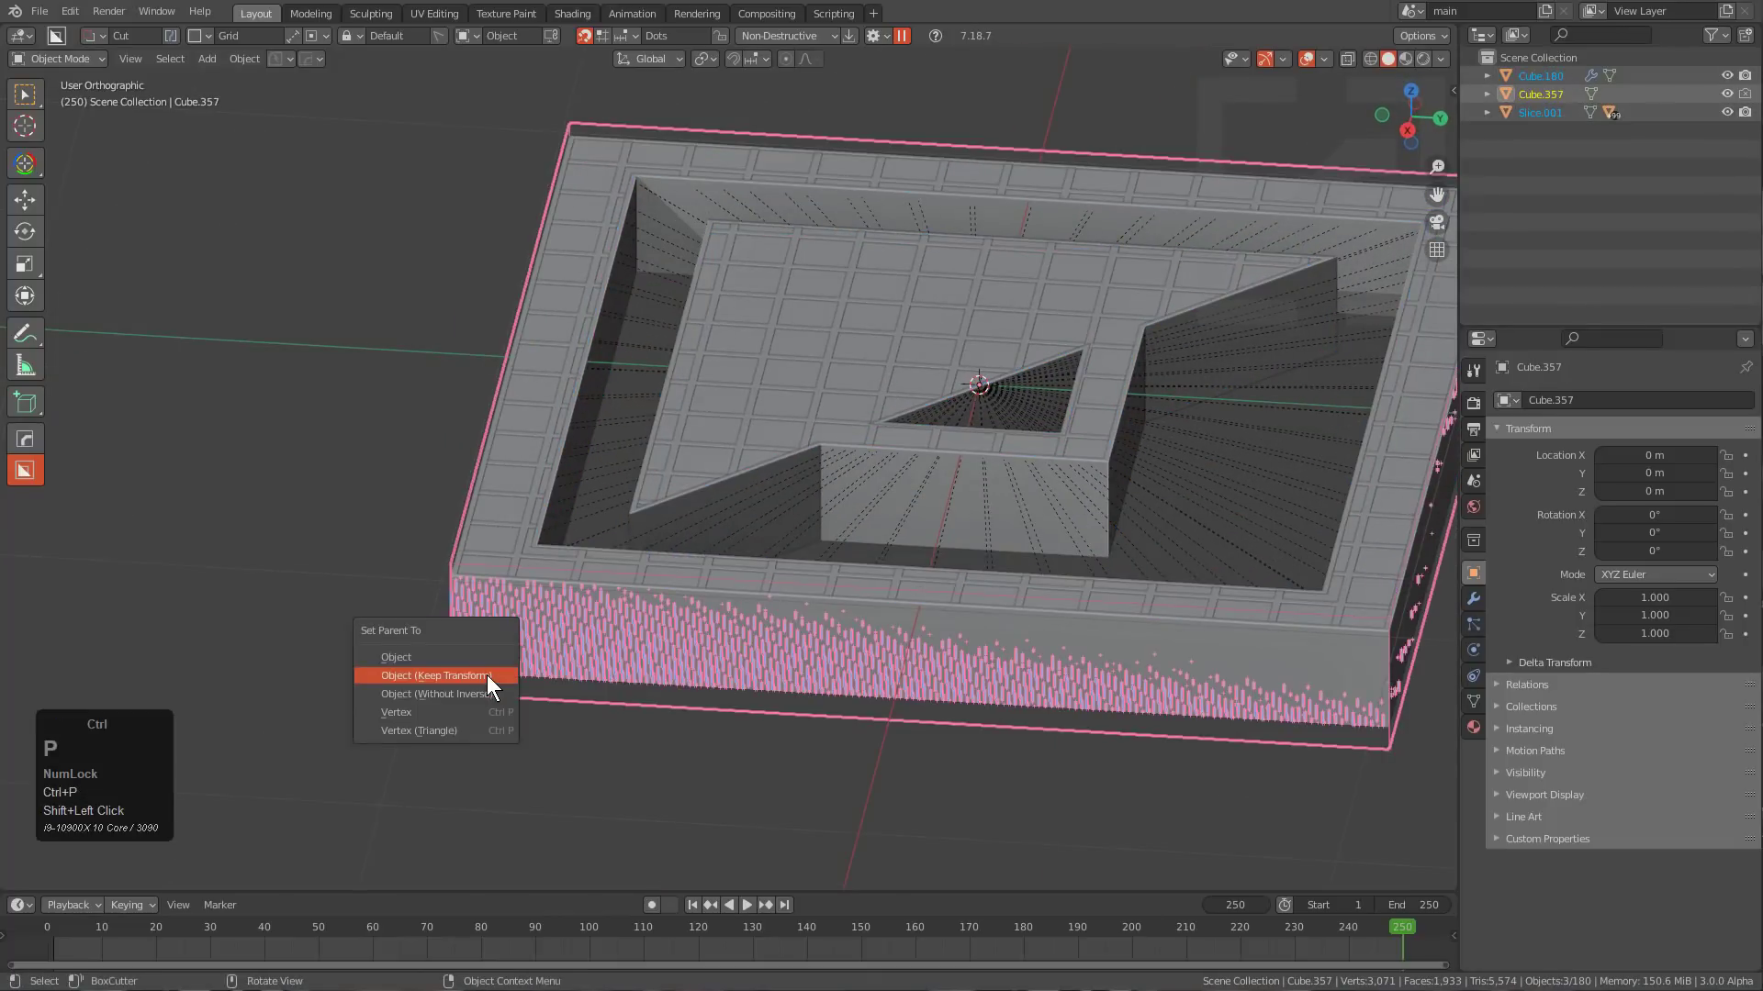
{"action": "left_click", "coordinate": [482, 675]}
{"action": "key", "text": "alt+a"}
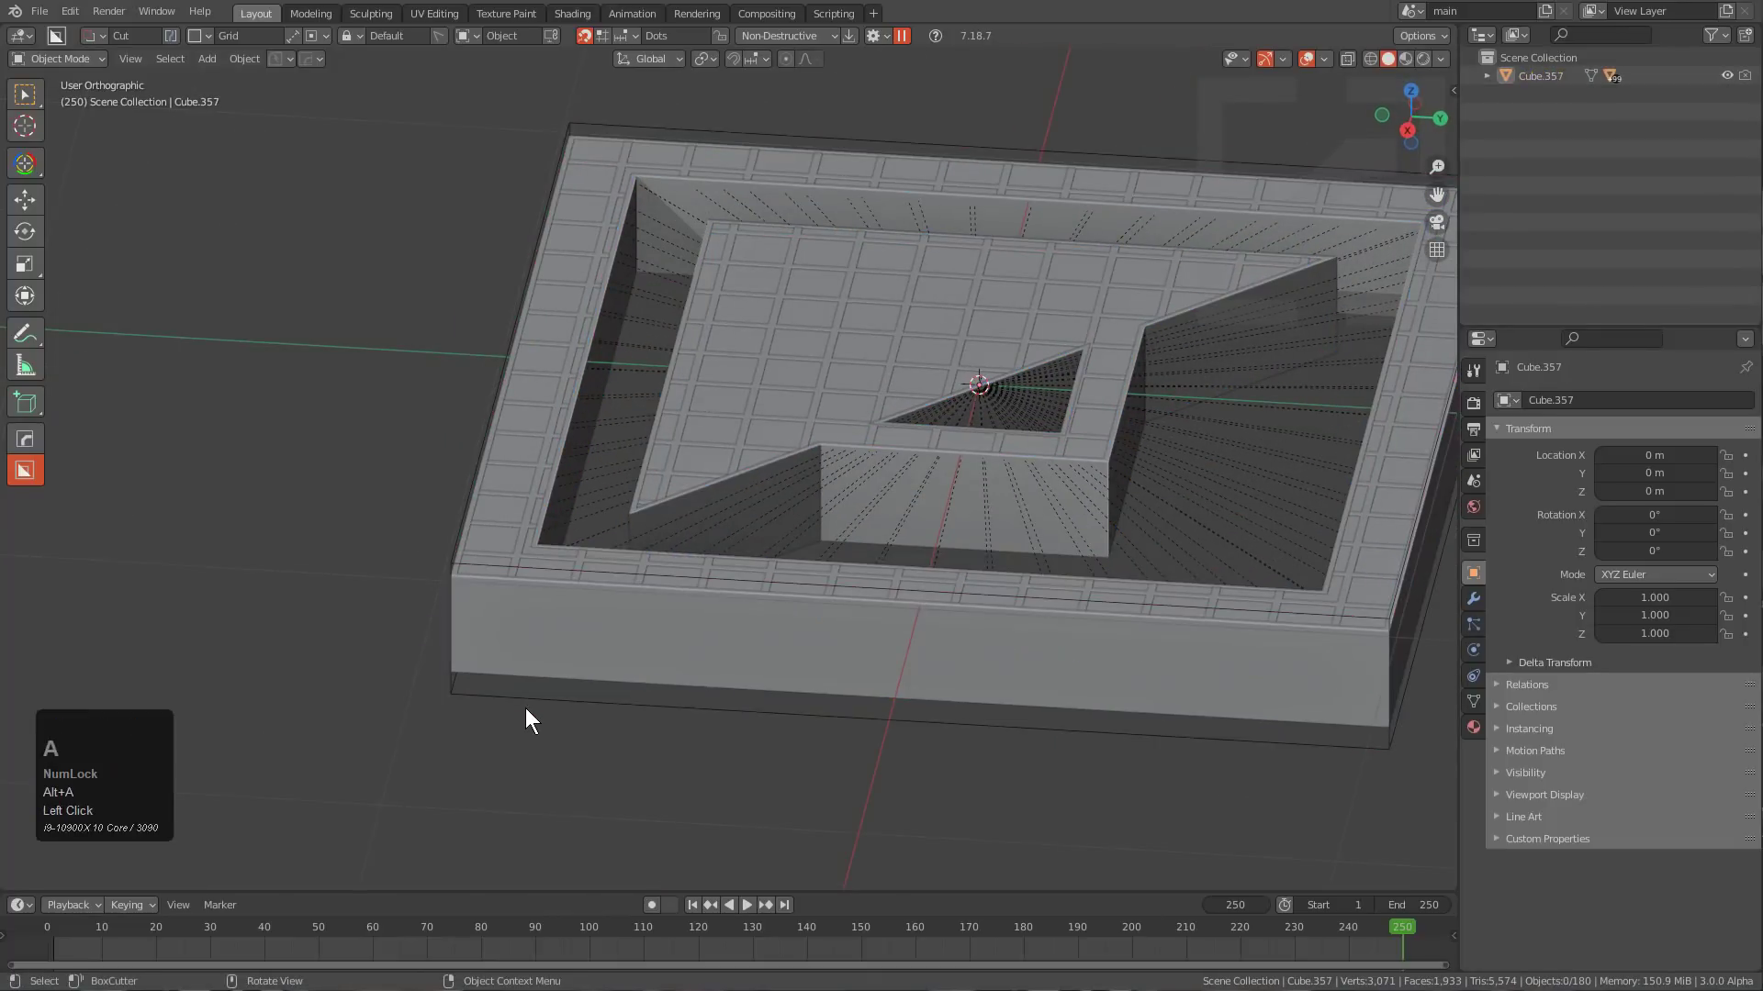
Test the outer bounding box's parenting with a cancelled move and open the KIT OPS settings.
{"action": "left_click", "coordinate": [500, 706]}
{"action": "key", "text": "g"}
{"action": "right_click", "coordinate": [500, 707]}
{"action": "key", "text": "n"}
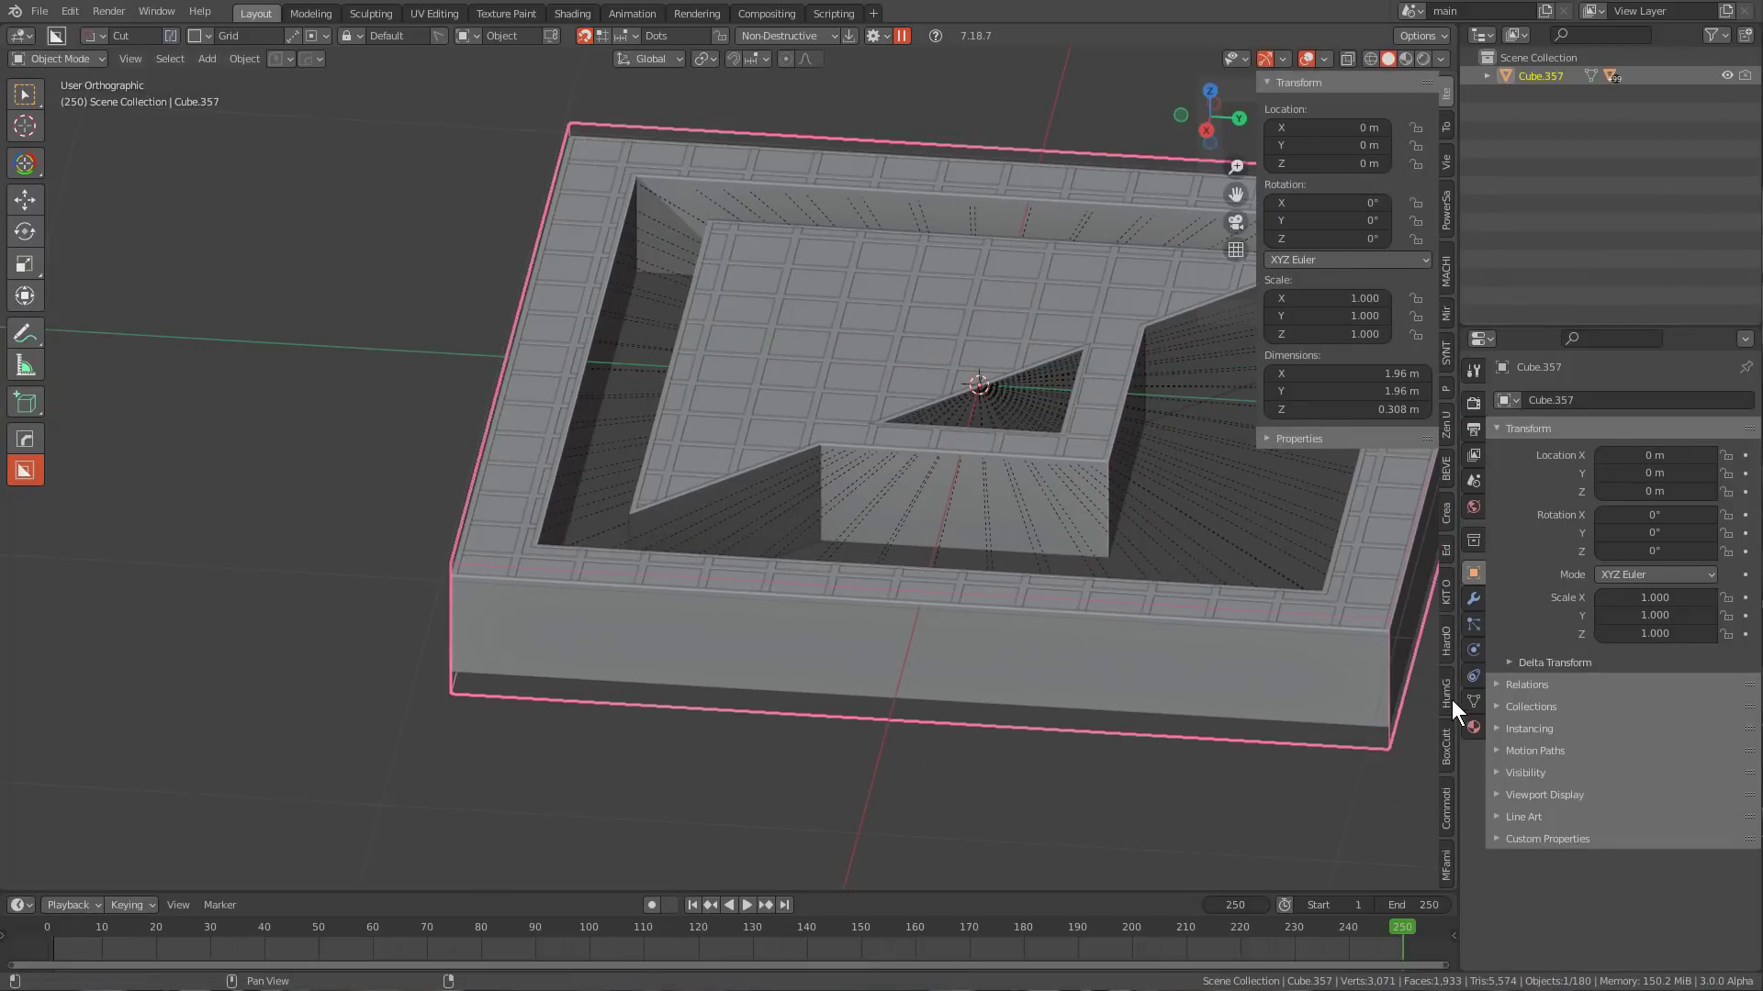
{"action": "left_click", "coordinate": [1446, 588]}
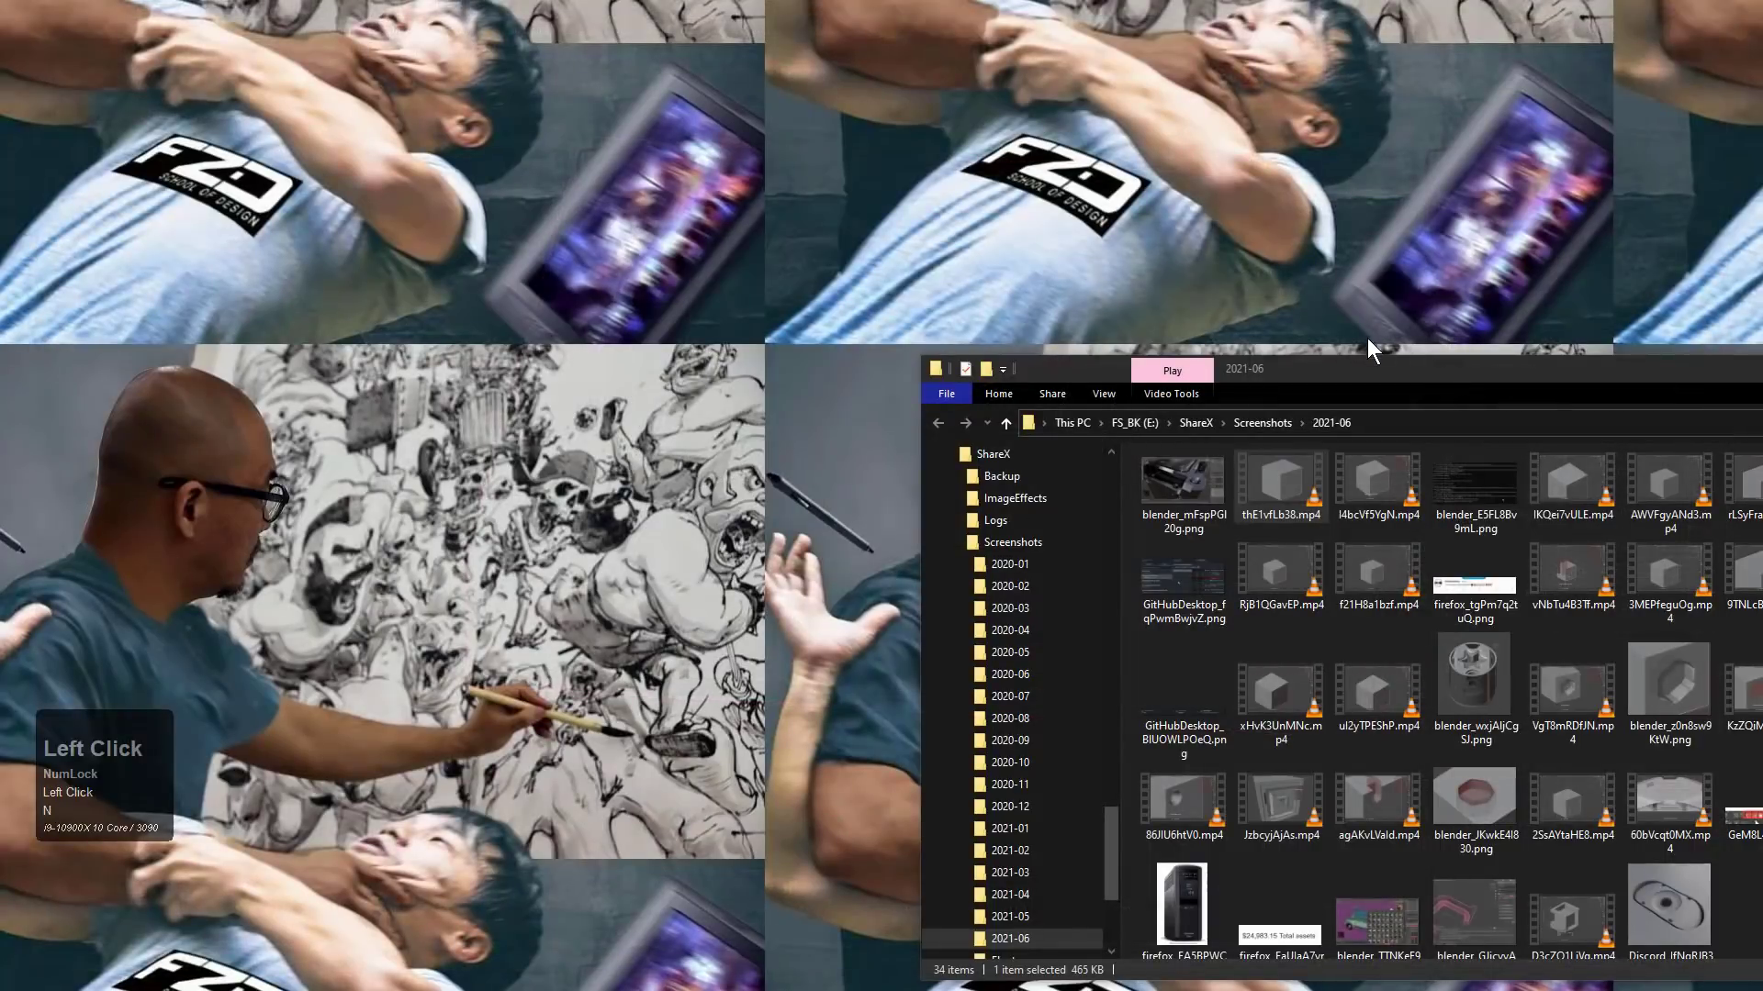
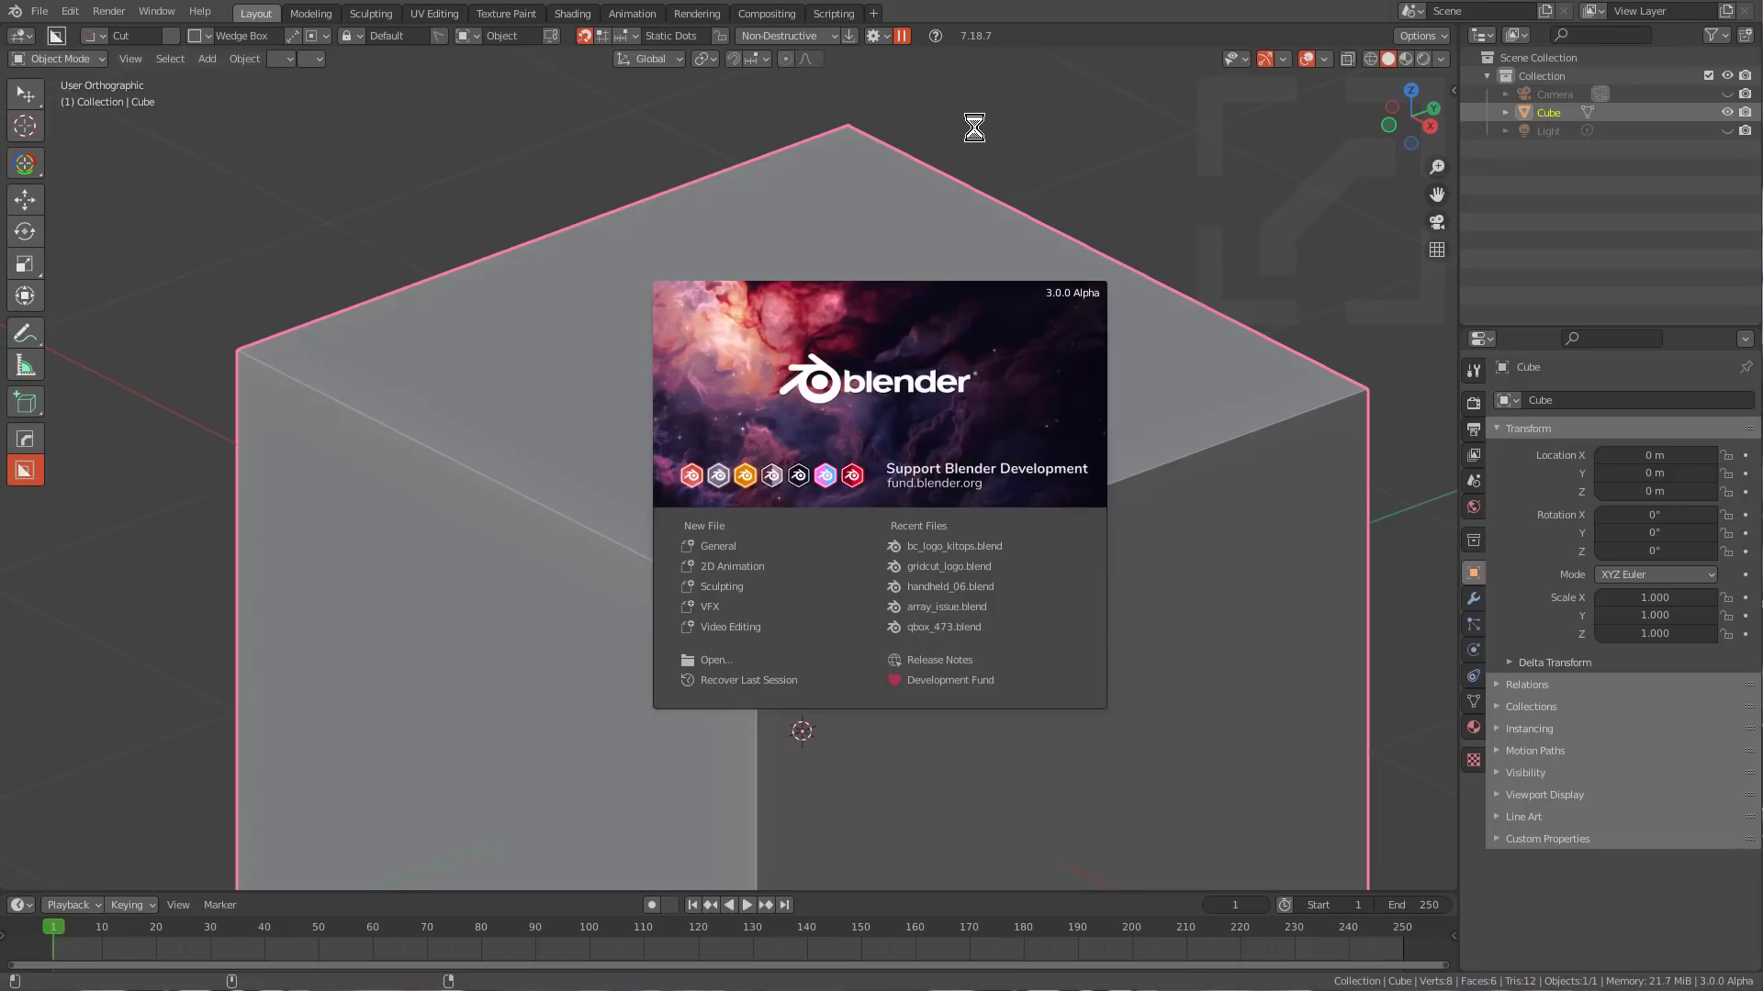
Reopen the recent file bc_logo_kitops.blend and deselect all of its objects.
{"action": "left_click", "coordinate": [961, 545]}
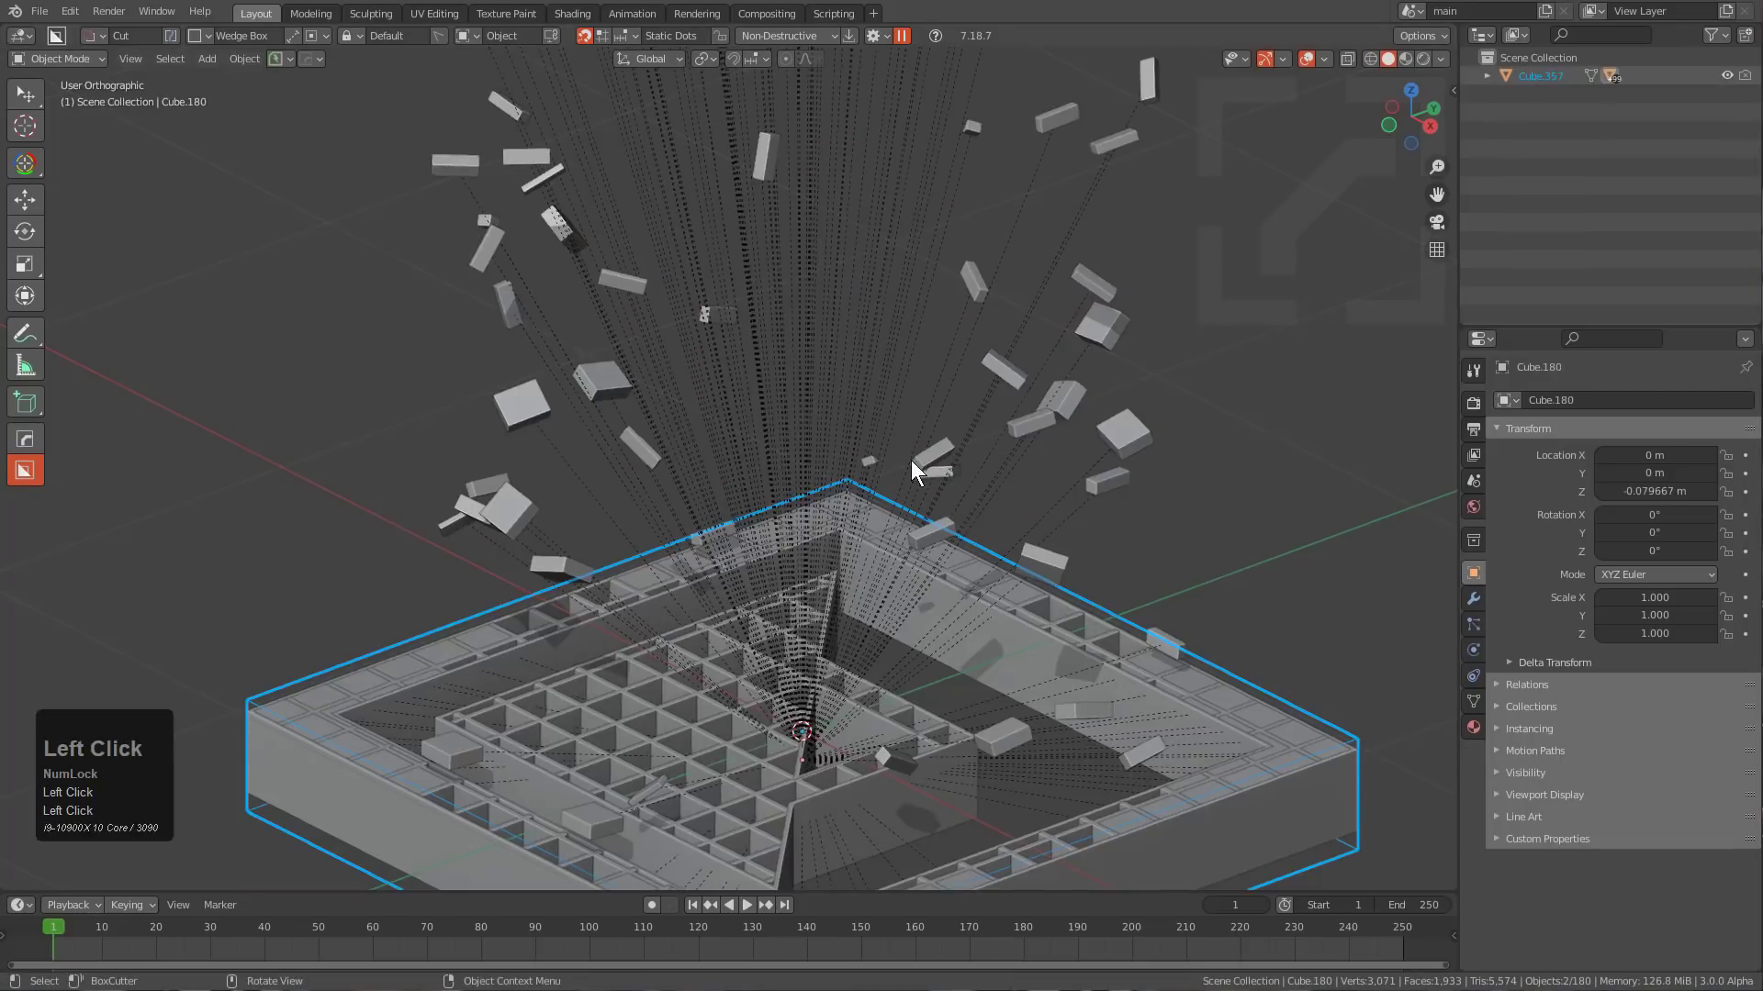
{"action": "scroll", "coordinate": [855, 578], "scroll_direction": "down", "scroll_amount": 3}
{"action": "scroll", "coordinate": [880, 437], "scroll_direction": "up", "scroll_amount": 4}
{"action": "key", "text": "alt+a"}
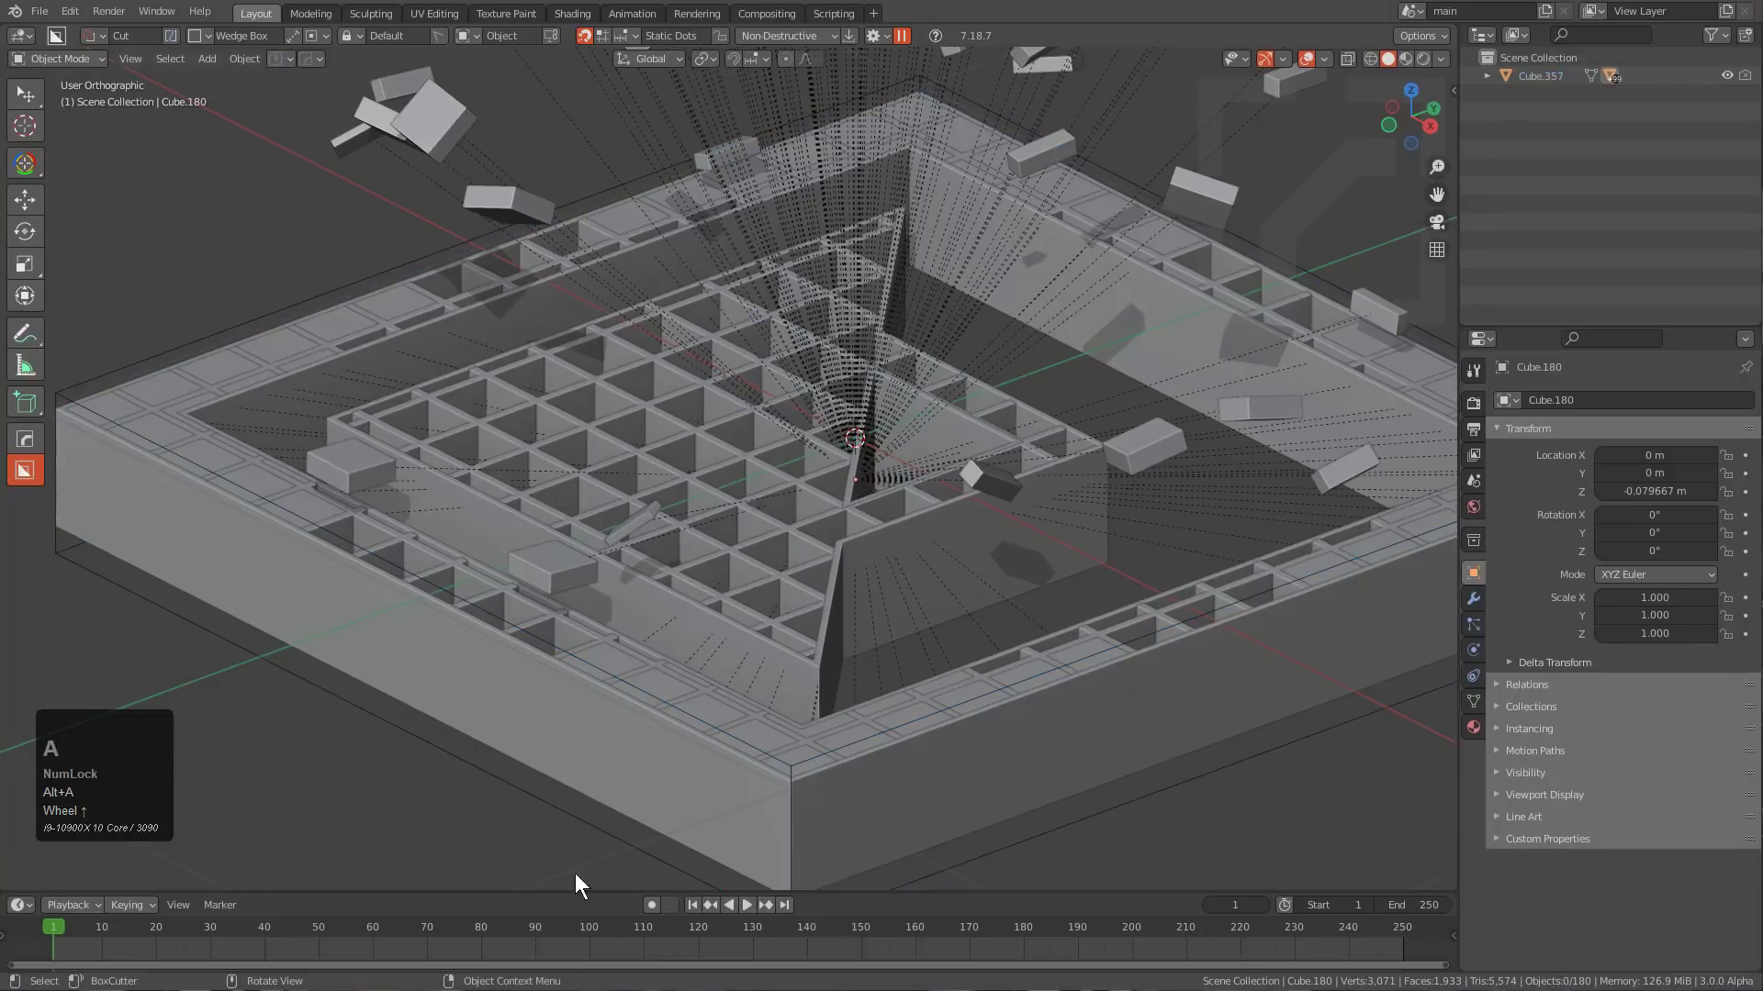
Set the current frame to 250, clear the parent of all INSERT objects, and deselect everything.
{"action": "right_click_drag", "start_coordinate": [441, 939], "coordinate": [1401, 957]}
{"action": "key", "text": "a"}
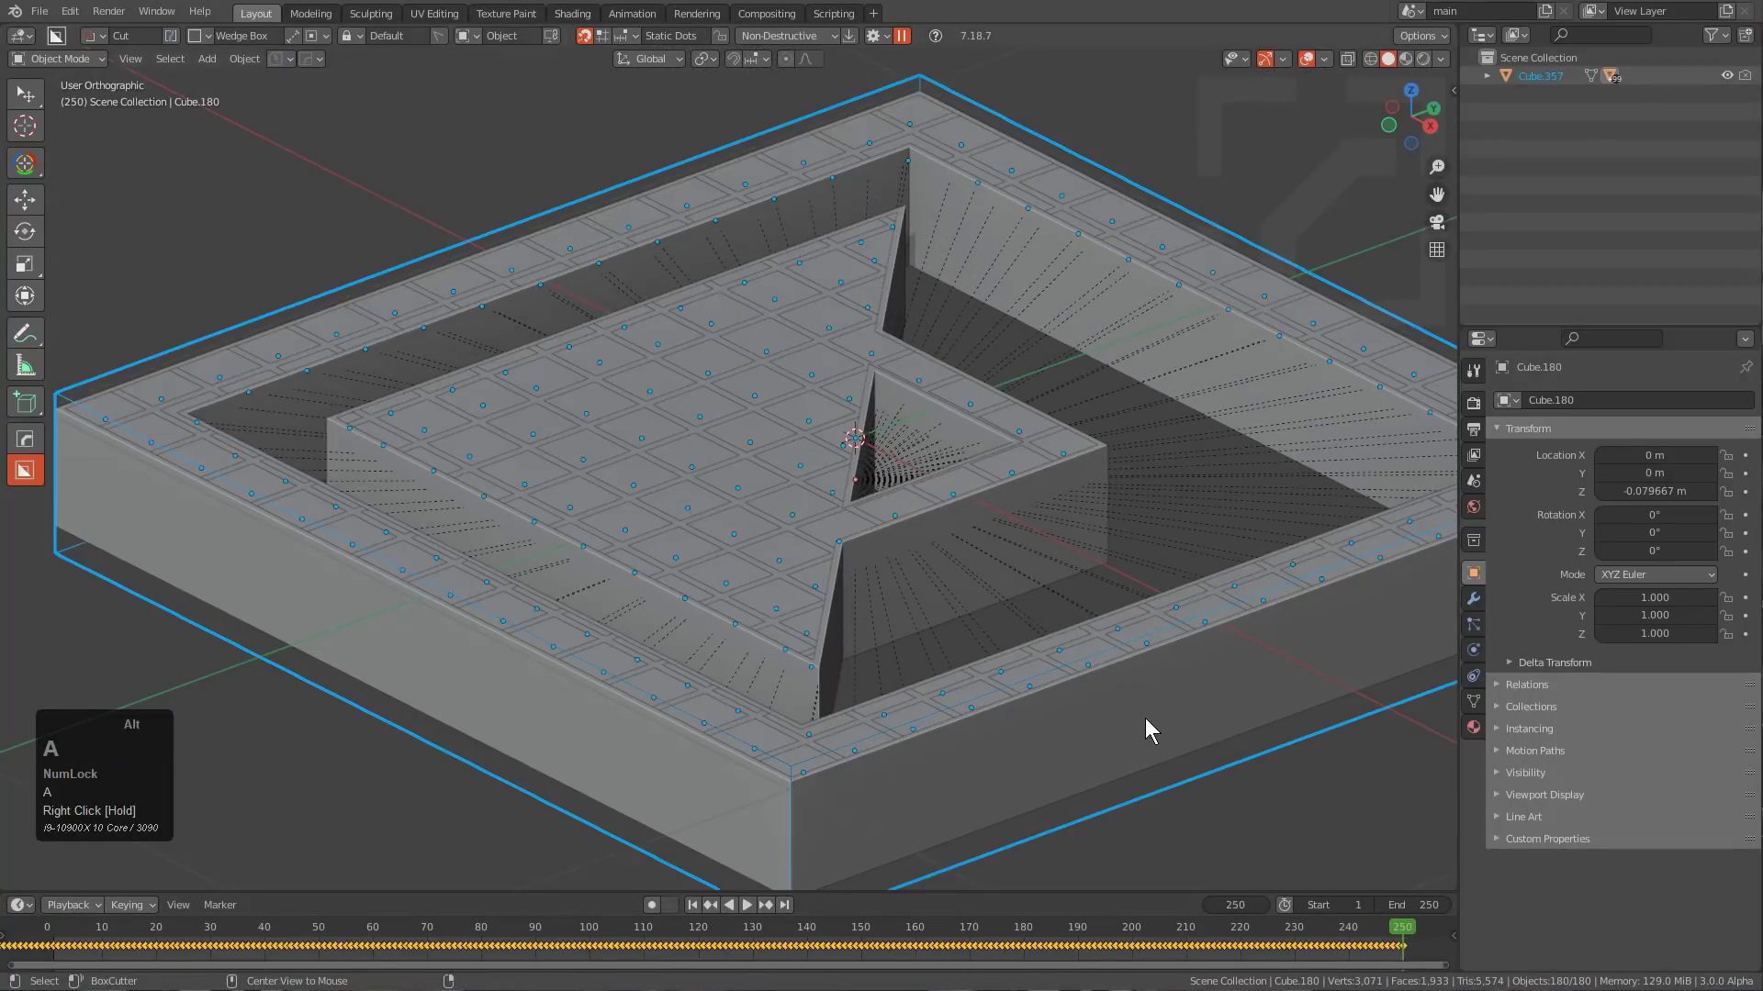
{"action": "key", "text": "alt+p"}
{"action": "left_click", "coordinate": [1145, 739]}
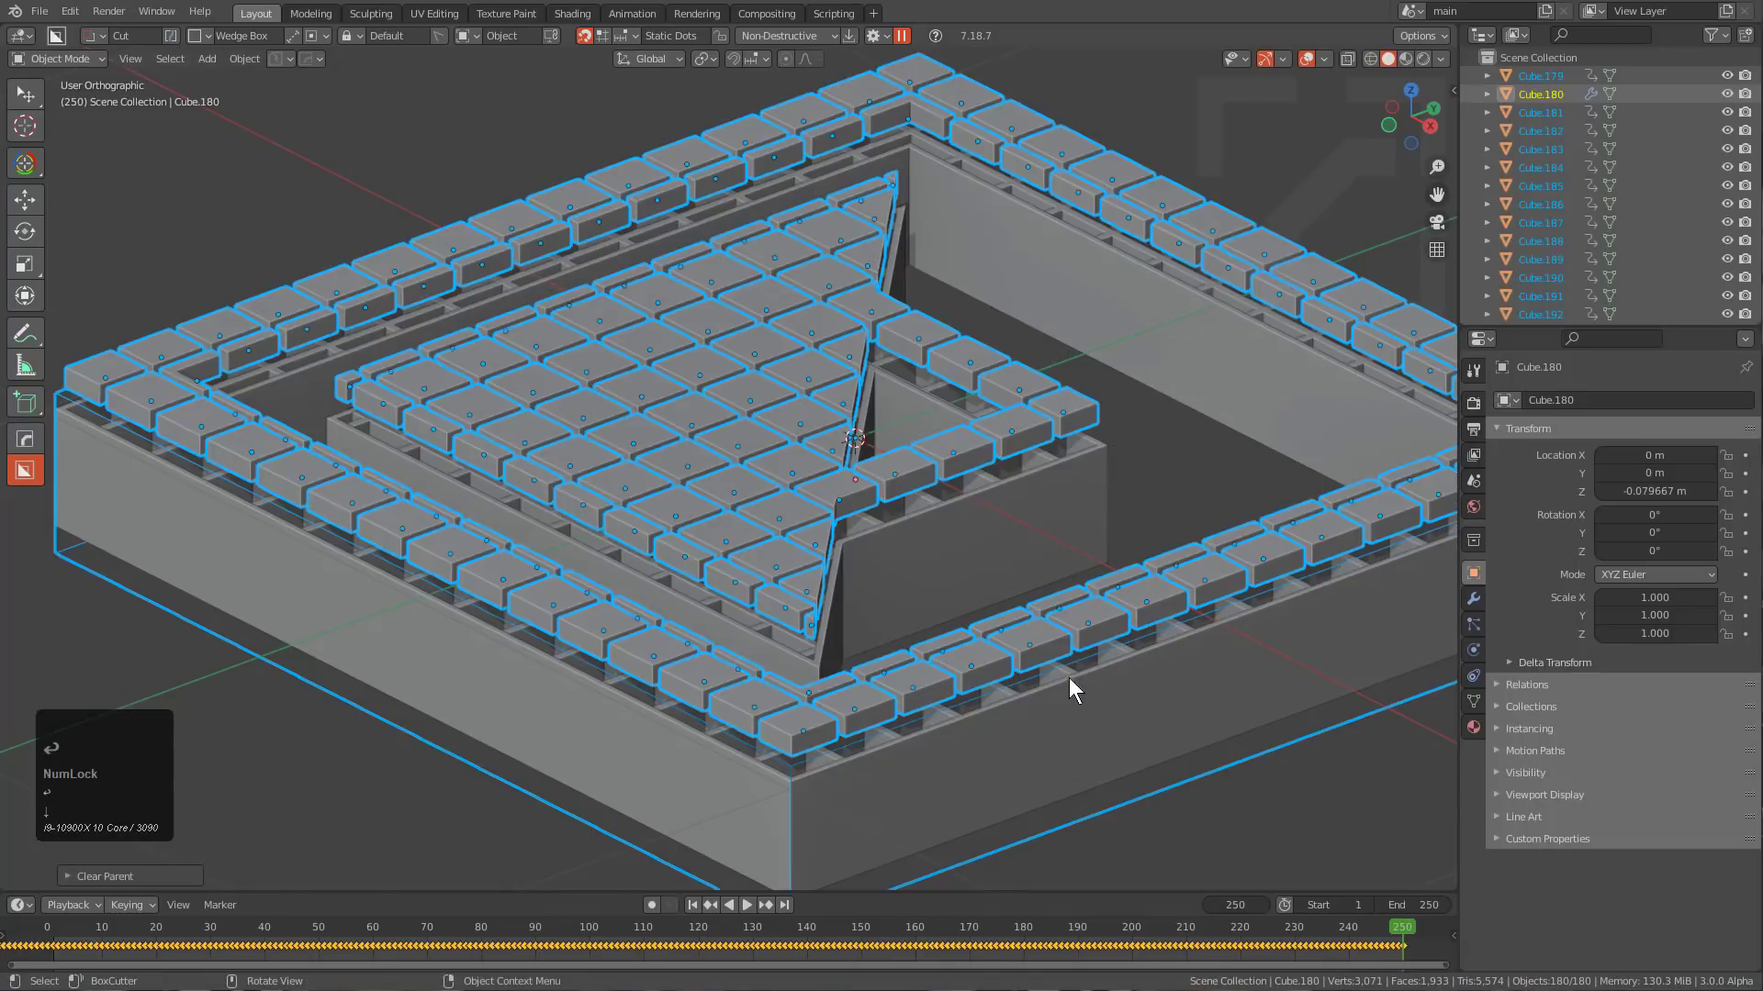
{"action": "key", "text": "alt+a"}
Select the logo base, grid slice and outer bounding box, apply all their transforms, and deselect them.
{"action": "middle_click_drag", "start_coordinate": [1070, 685], "coordinate": [812, 646], "text": "alt"}
{"action": "middle_click_drag", "start_coordinate": [472, 492], "coordinate": [569, 414]}
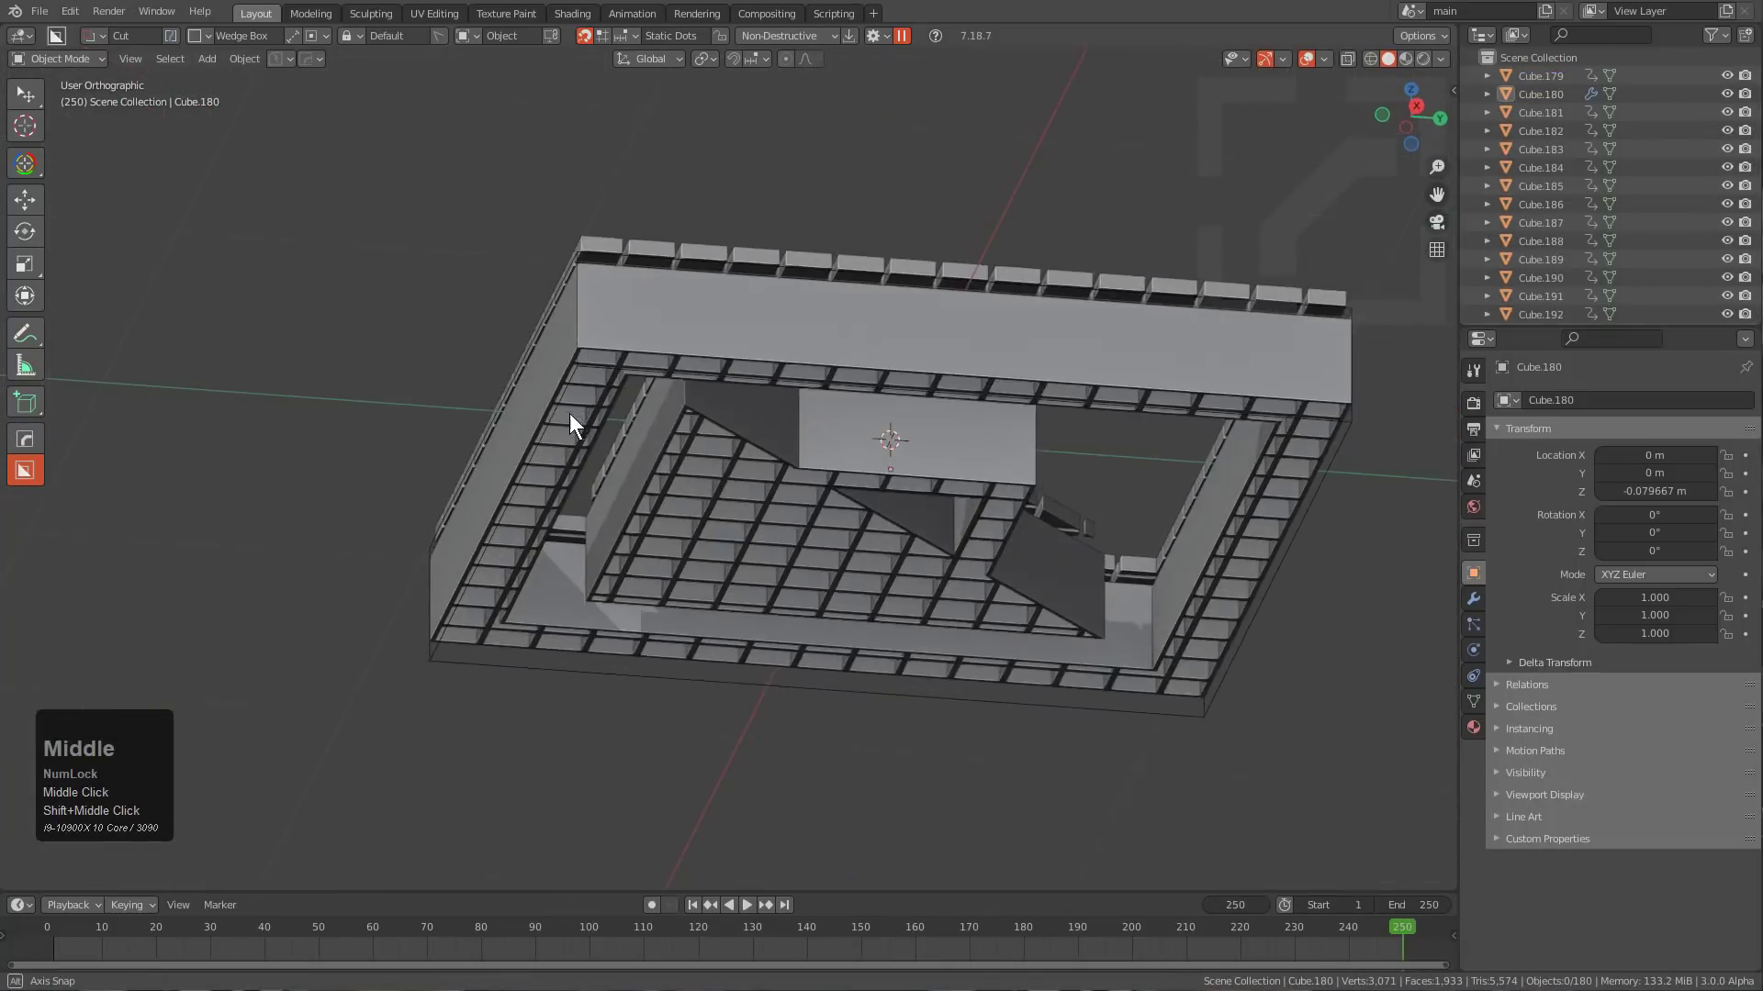
{"action": "left_click", "coordinate": [587, 382]}
{"action": "left_click", "coordinate": [521, 520], "text": "shift"}
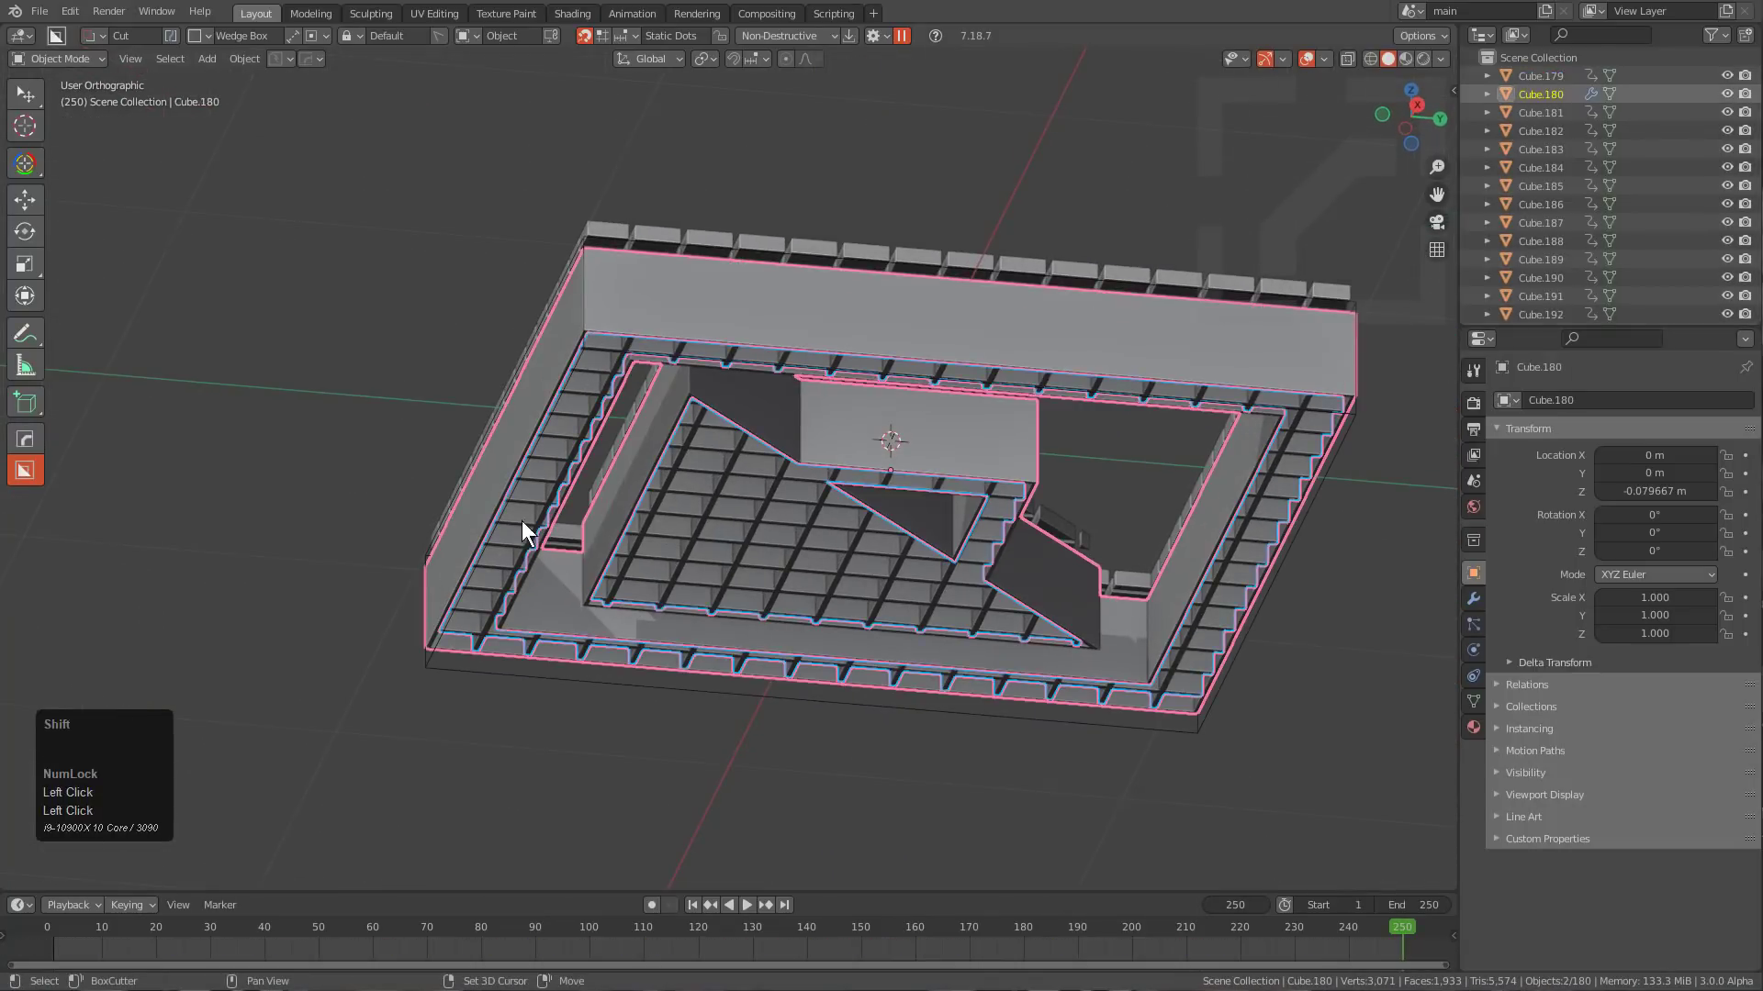
{"action": "double_click", "coordinate": [448, 671], "text": "shift"}
{"action": "key", "text": "ctrl+a"}
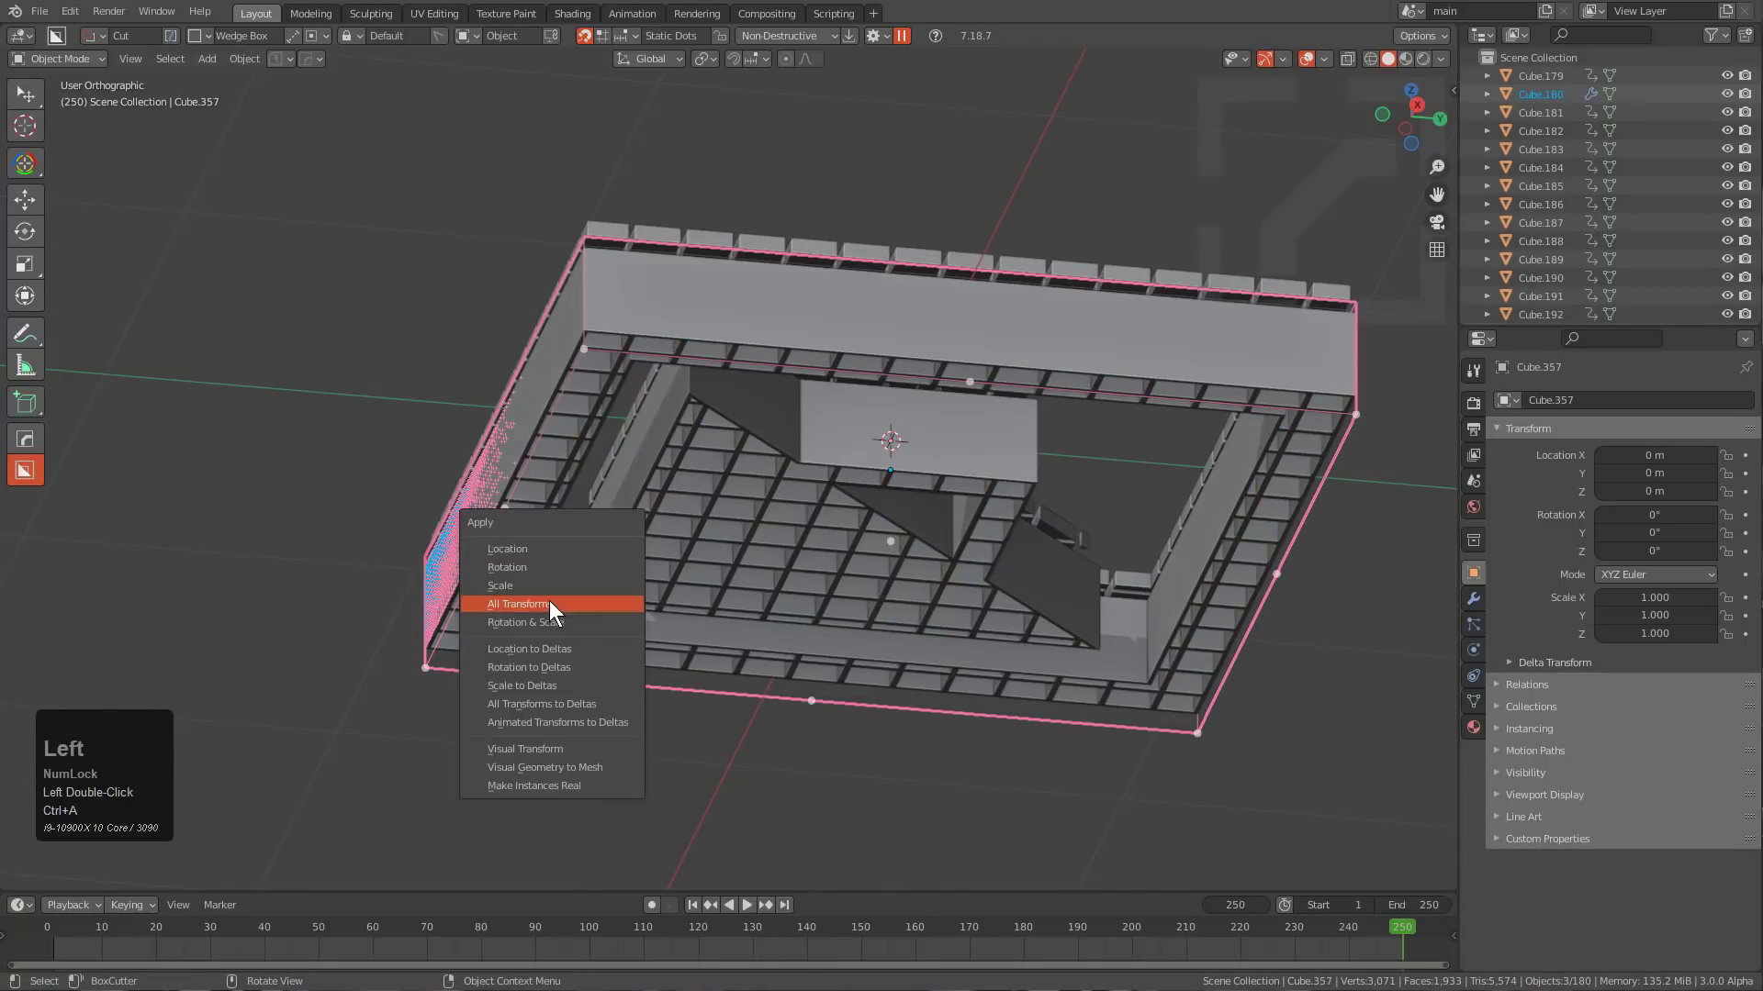
{"action": "left_click", "coordinate": [549, 602]}
{"action": "key", "text": "ctrl+a"}
{"action": "left_click", "coordinate": [643, 521]}
{"action": "middle_click_drag", "start_coordinate": [694, 503], "coordinate": [762, 470]}
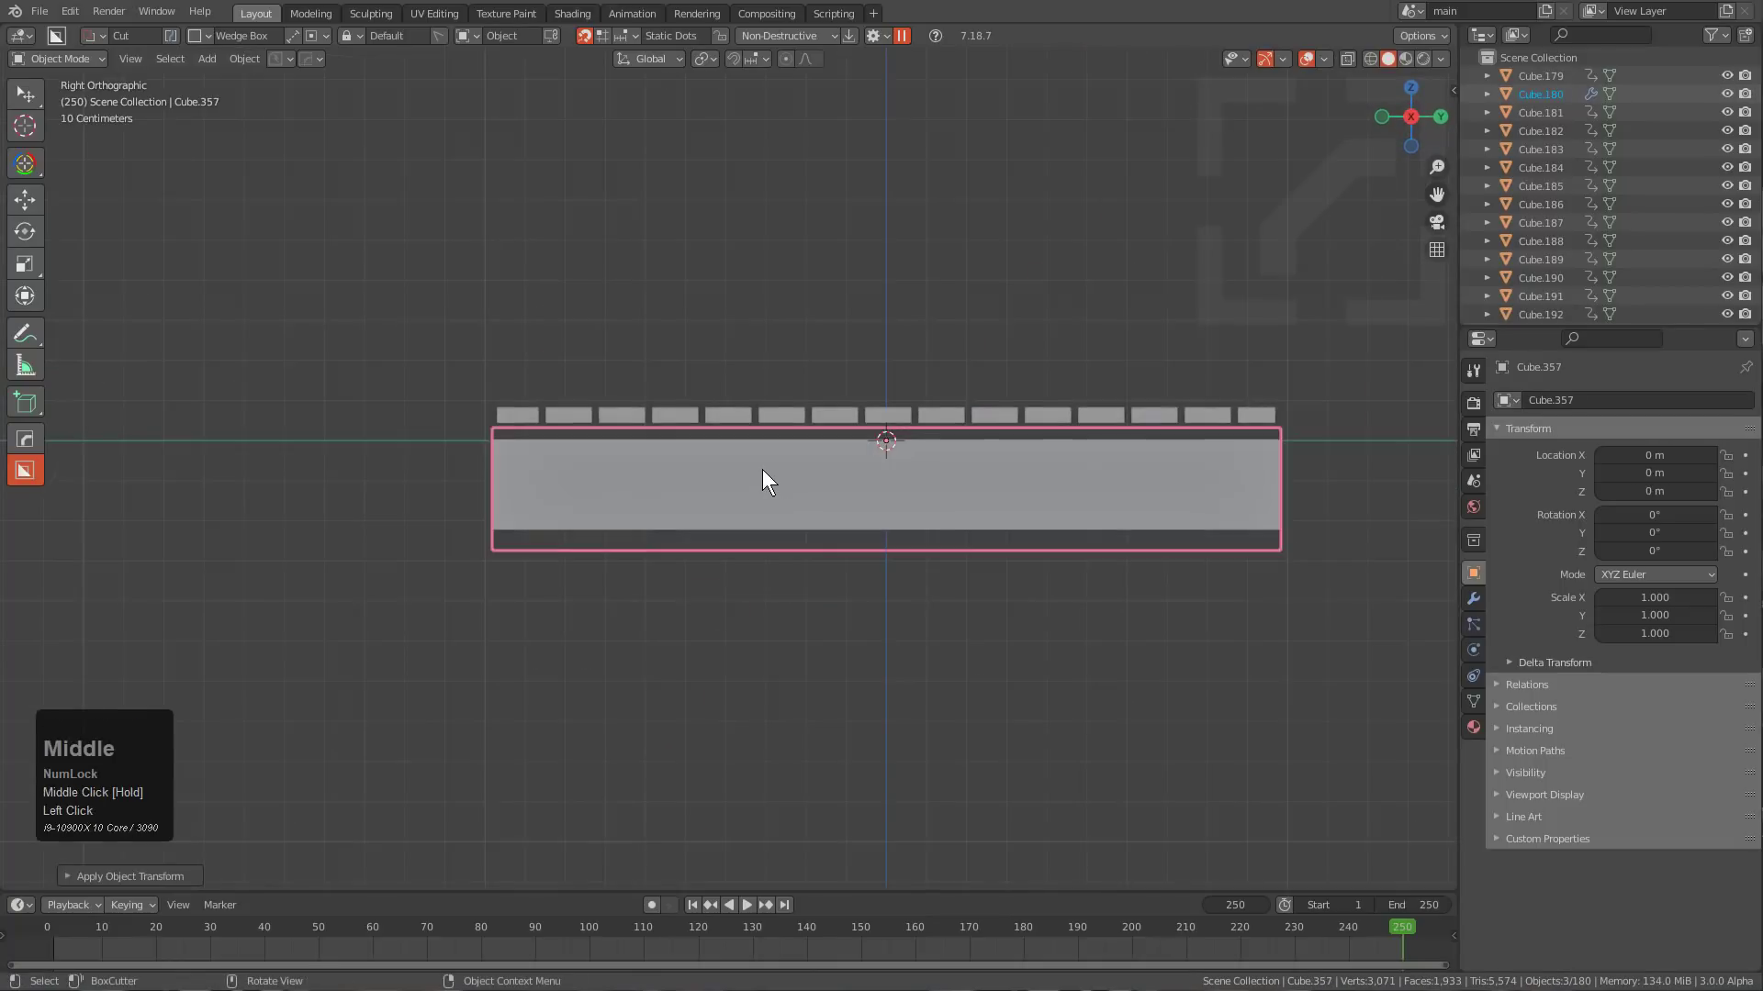
{"action": "key", "text": "alt+a"}
{"action": "scroll", "coordinate": [744, 441], "scroll_direction": "up", "scroll_amount": 2}
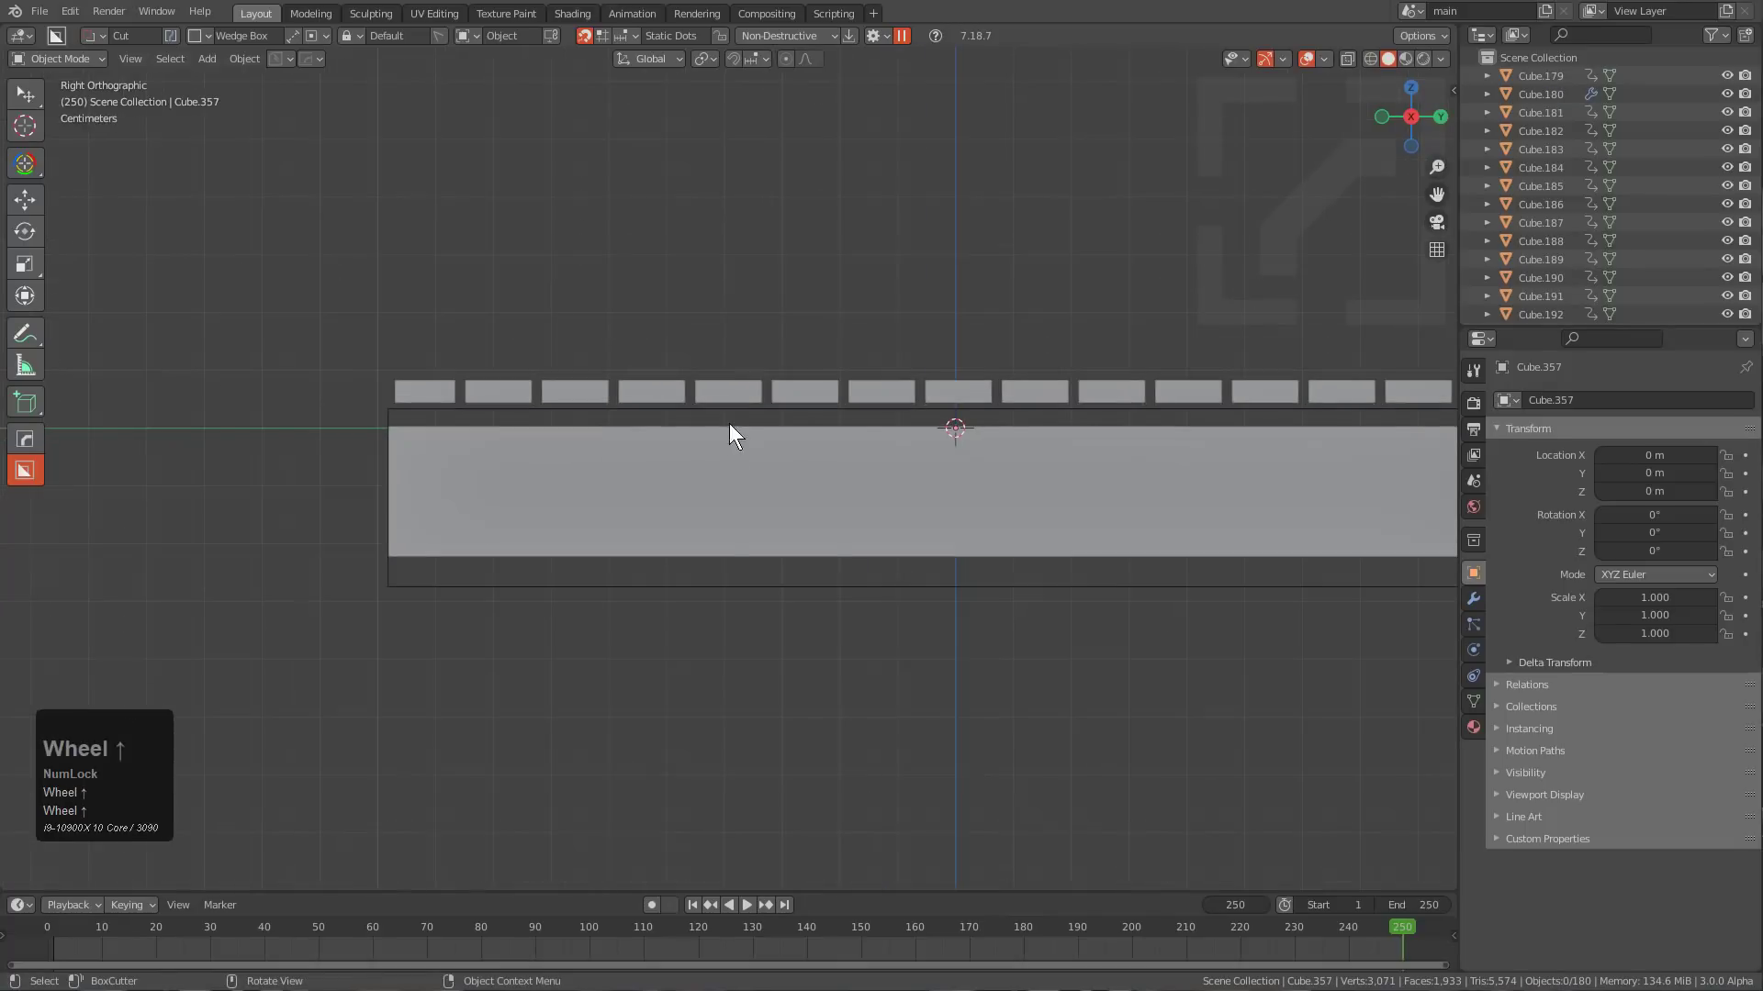
Select all the small blocks above the logo base and lower them about 0.085 m along Z into the base.
{"action": "scroll", "coordinate": [679, 404], "scroll_direction": "down", "scroll_amount": 1}
{"action": "key", "text": "alt+z"}
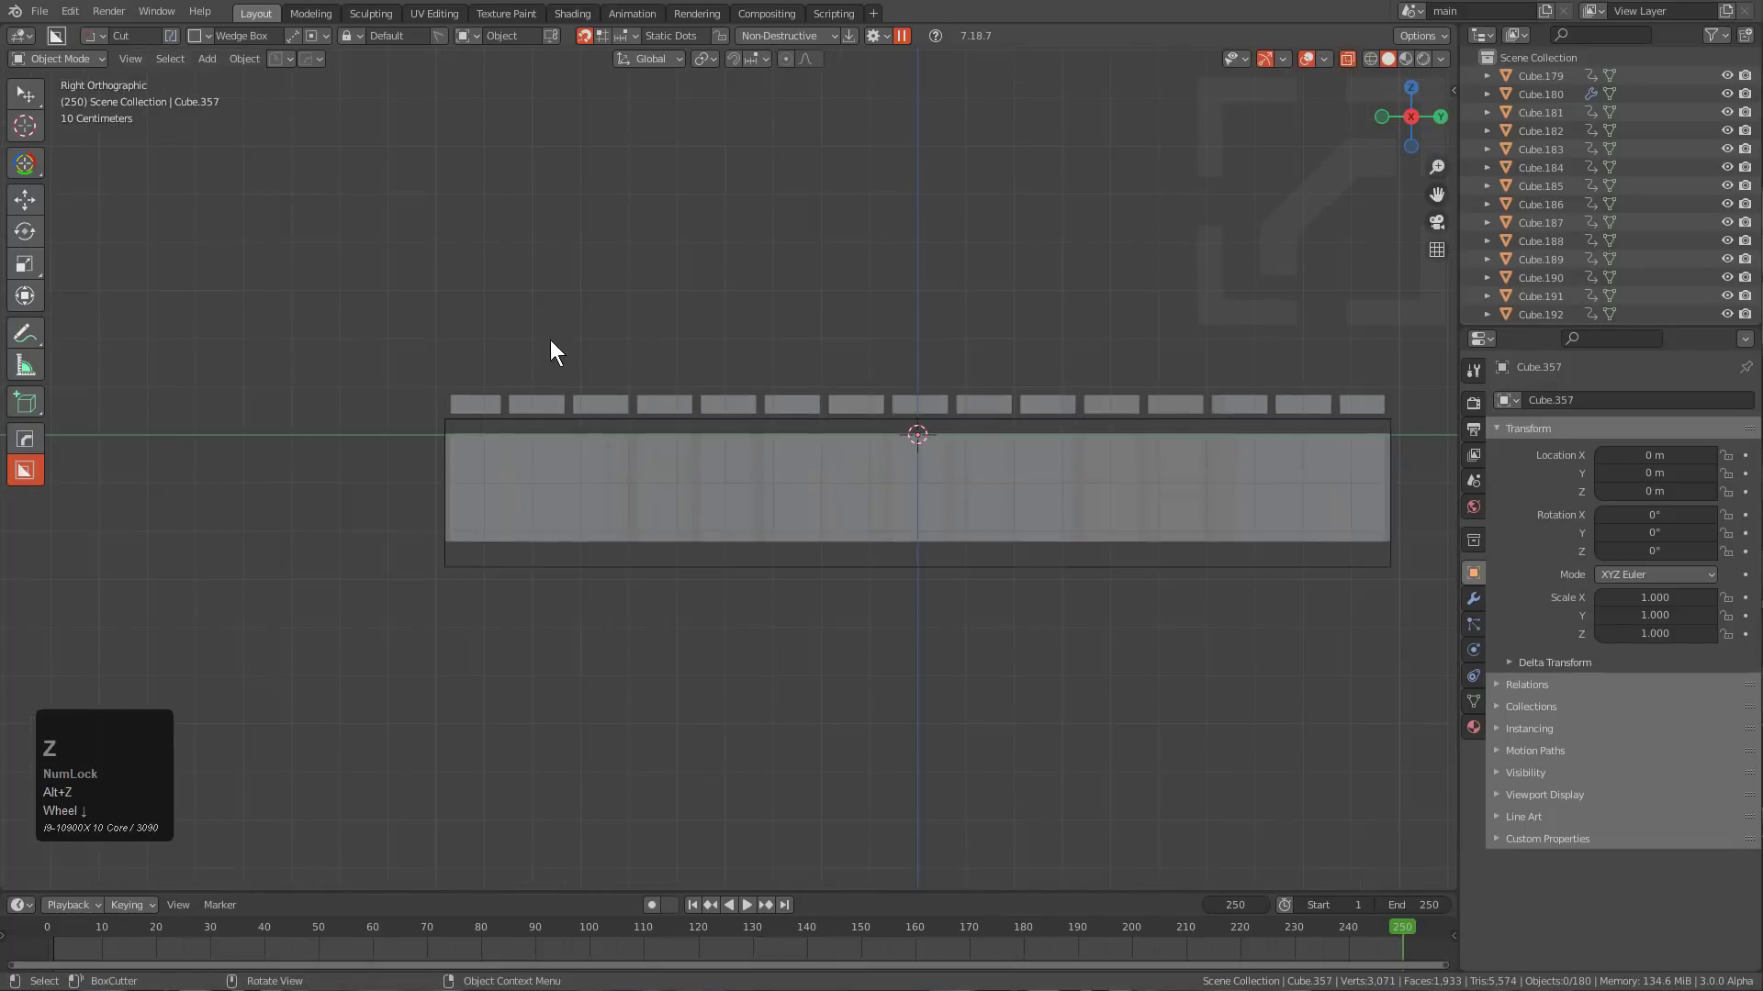
{"action": "key", "text": "b"}
{"action": "left_click_drag", "start_coordinate": [345, 306], "coordinate": [1412, 409]}
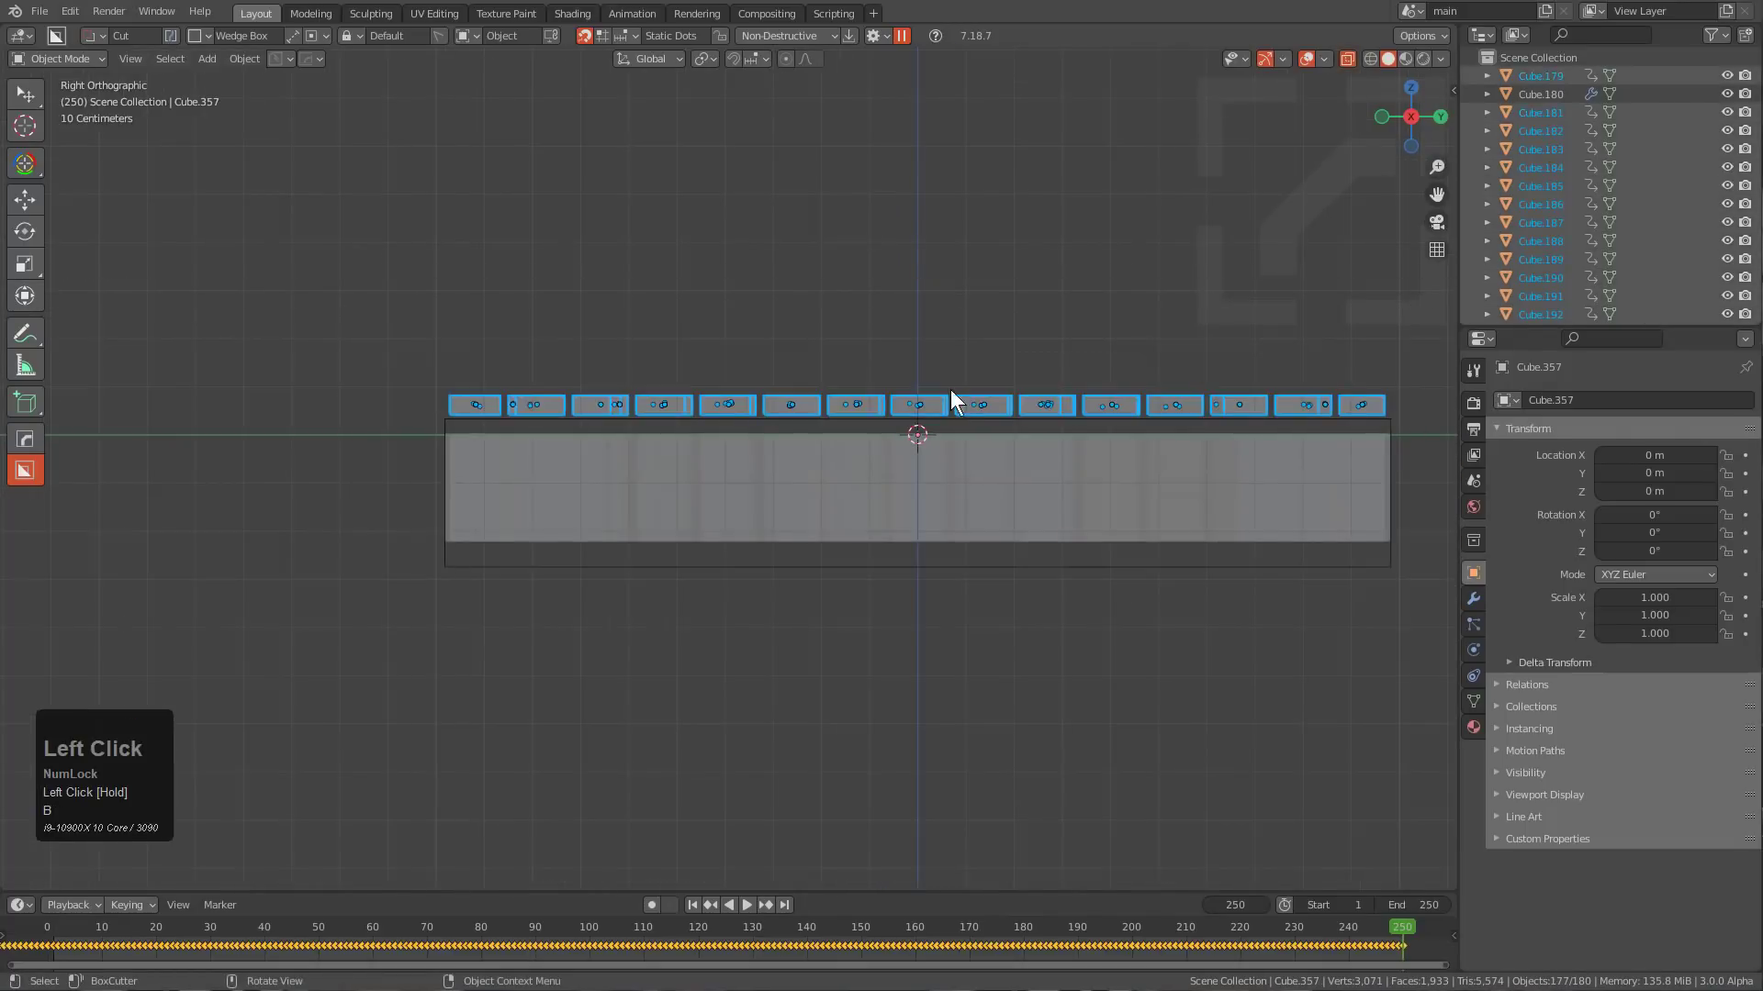
{"action": "middle_click_drag", "start_coordinate": [762, 462], "coordinate": [644, 437]}
{"action": "key", "text": "alt+z"}
{"action": "scroll", "coordinate": [644, 438], "scroll_direction": "up", "scroll_amount": 2}
{"action": "scroll", "coordinate": [647, 459], "scroll_direction": "up", "scroll_amount": 2}
{"action": "key", "text": "g"}
{"action": "key", "text": "z"}
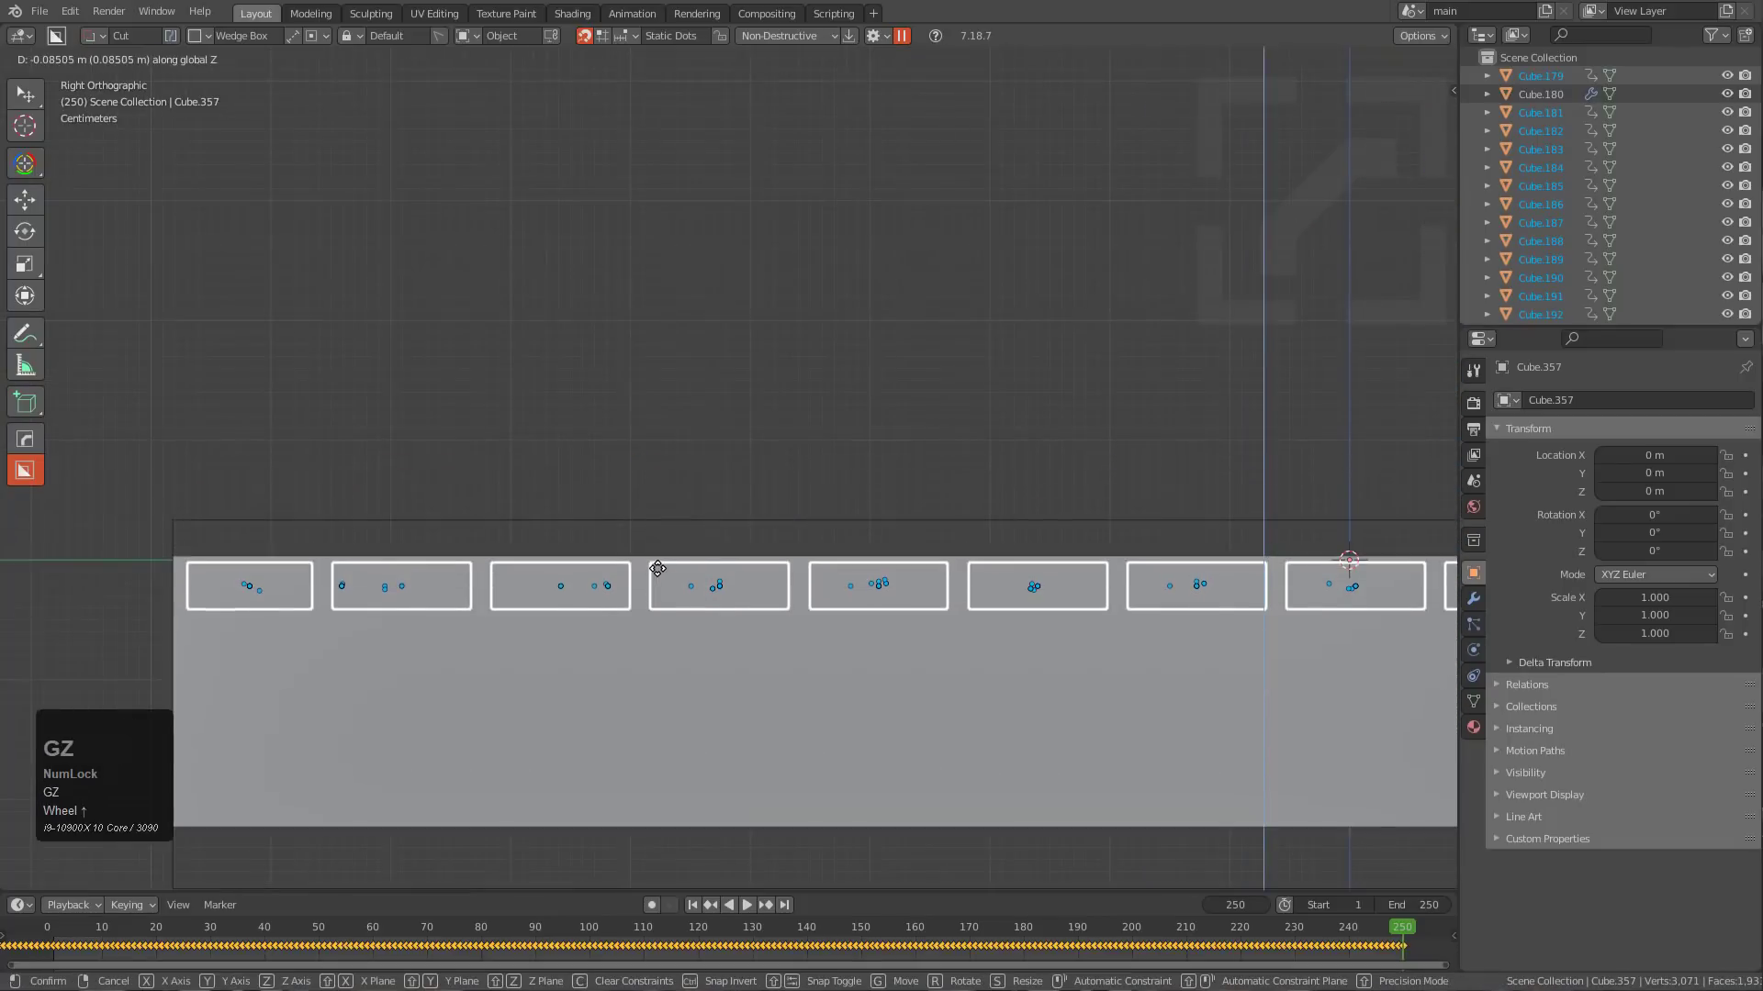
{"action": "left_click", "coordinate": [658, 568]}
{"action": "scroll", "coordinate": [652, 568], "scroll_direction": "down", "scroll_amount": 1}
{"action": "middle_click_drag", "start_coordinate": [644, 569], "coordinate": [622, 516]}
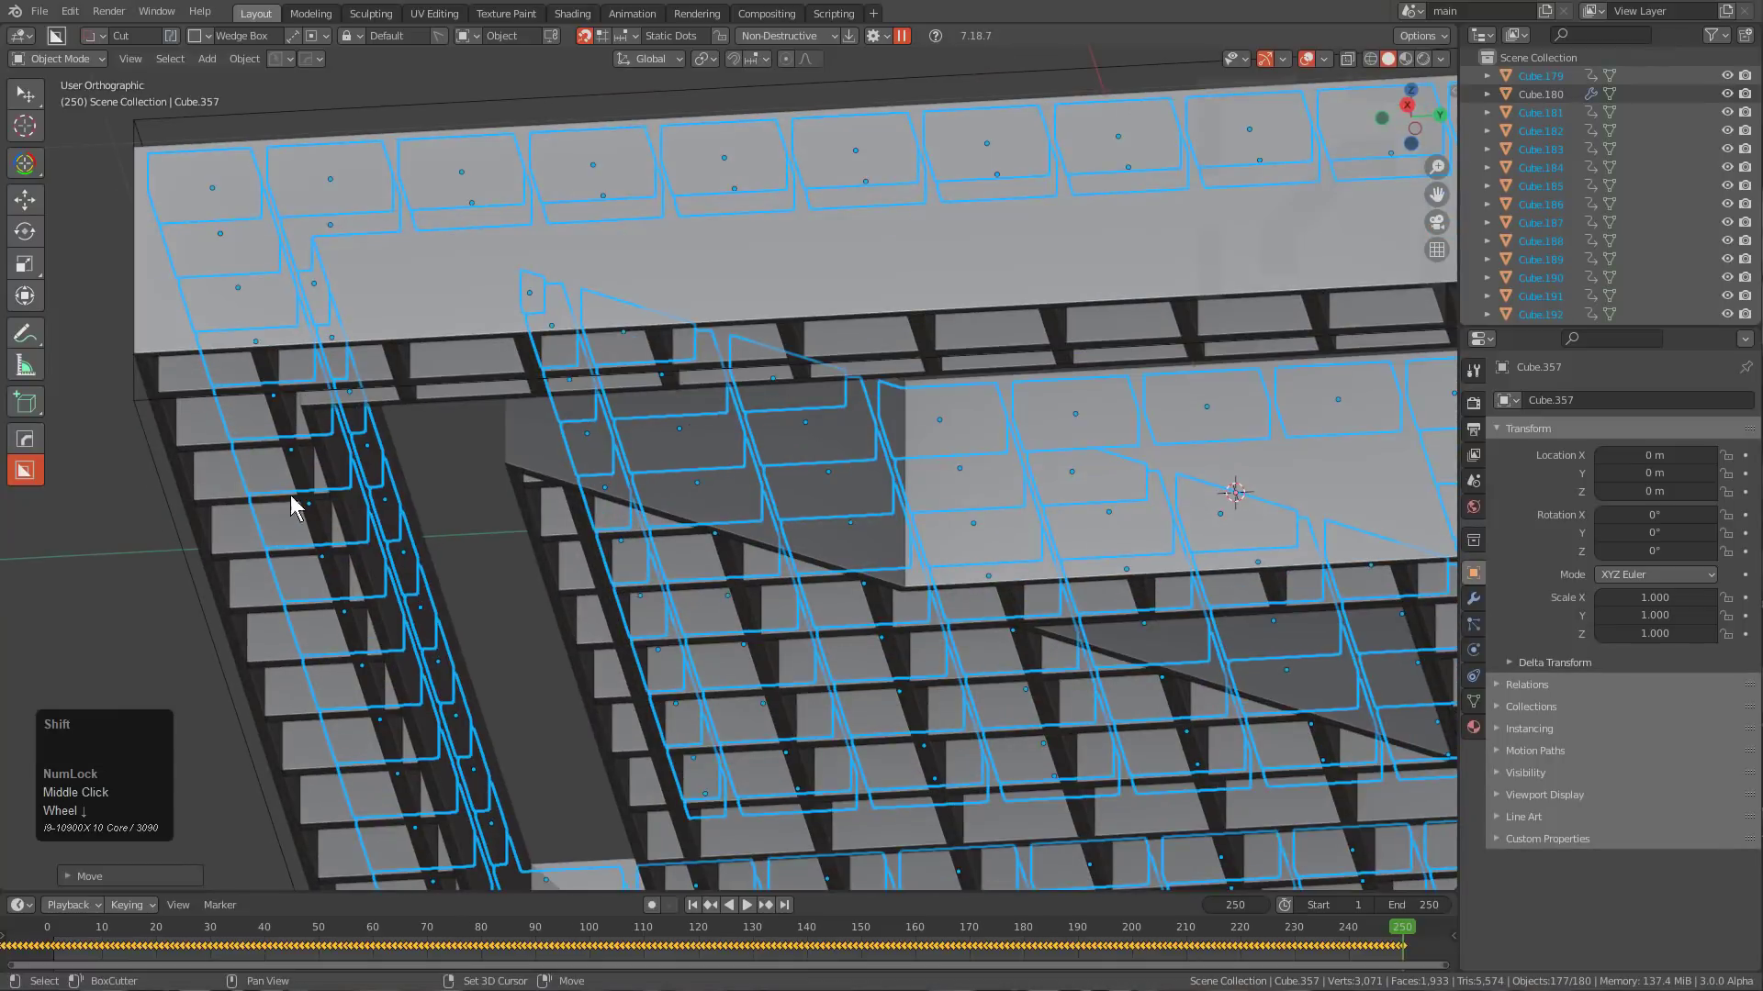
Parent the selected blocks to the grid slice with Object (Keep Transform) and deselect everything.
{"action": "left_click", "coordinate": [300, 478], "text": "shift"}
{"action": "key", "text": "ctrl+p"}
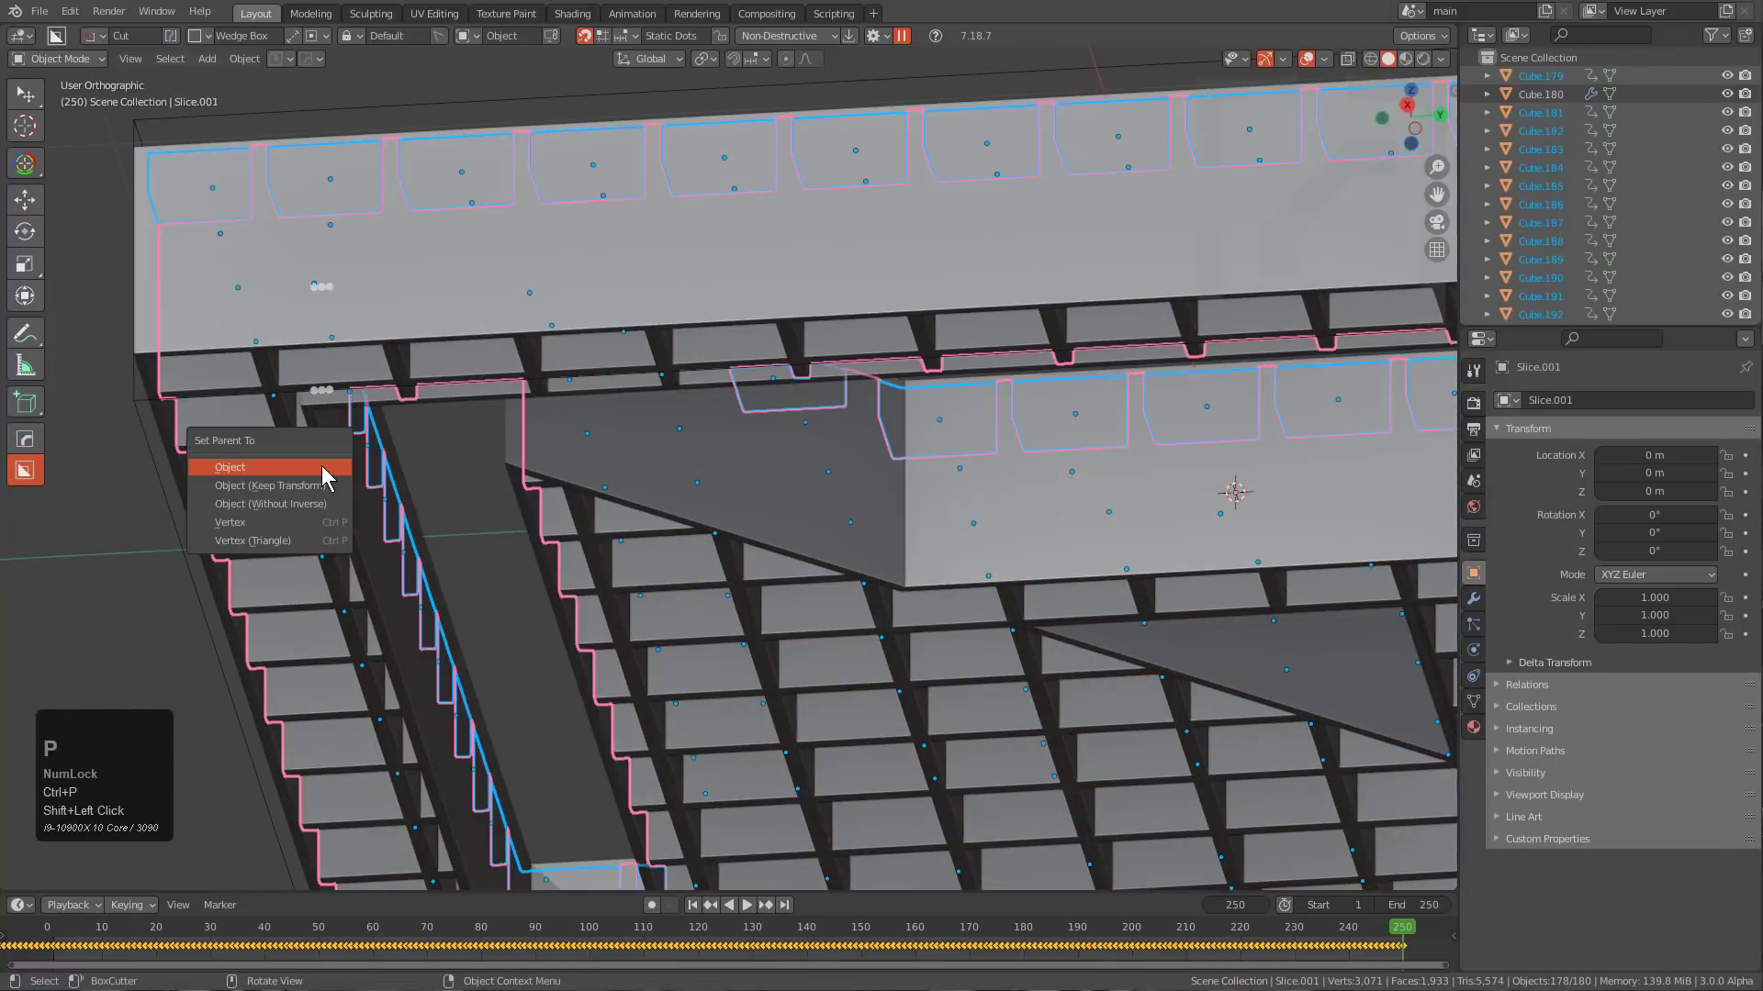
{"action": "left_click", "coordinate": [321, 491]}
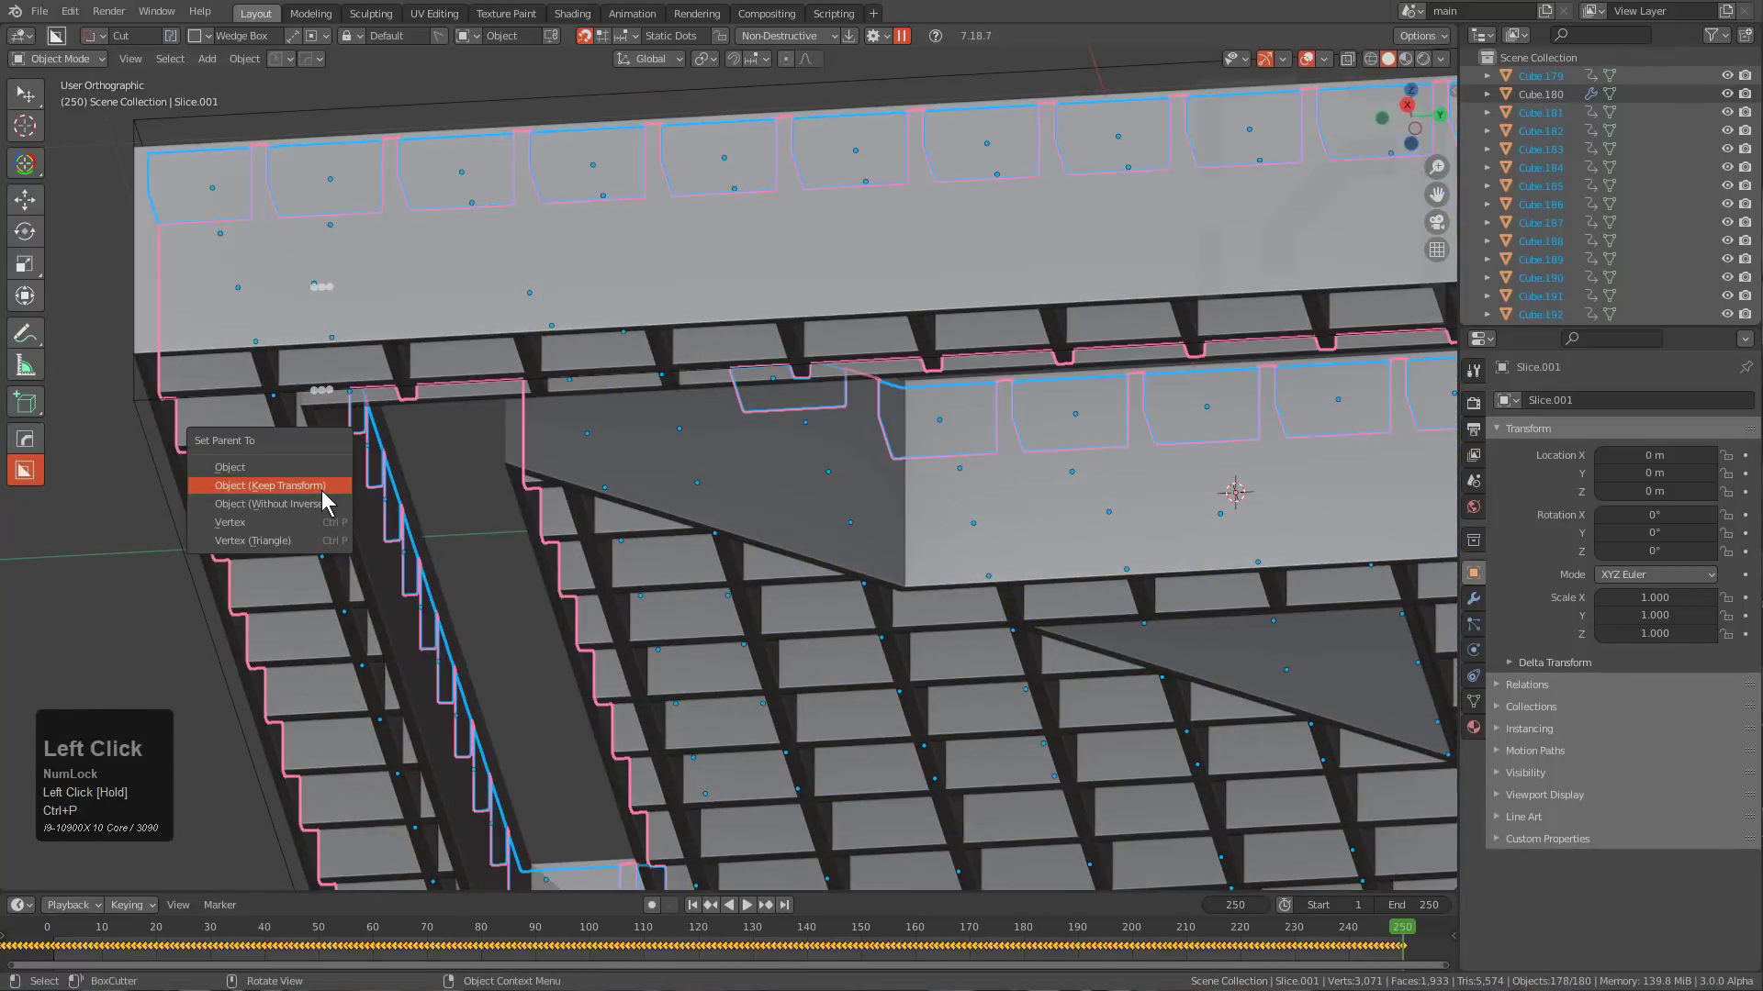
{"action": "key", "text": "alt+a"}
Parent the logo base and the grid slice to the outer bounding box and deselect everything.
{"action": "left_click", "coordinate": [290, 307]}
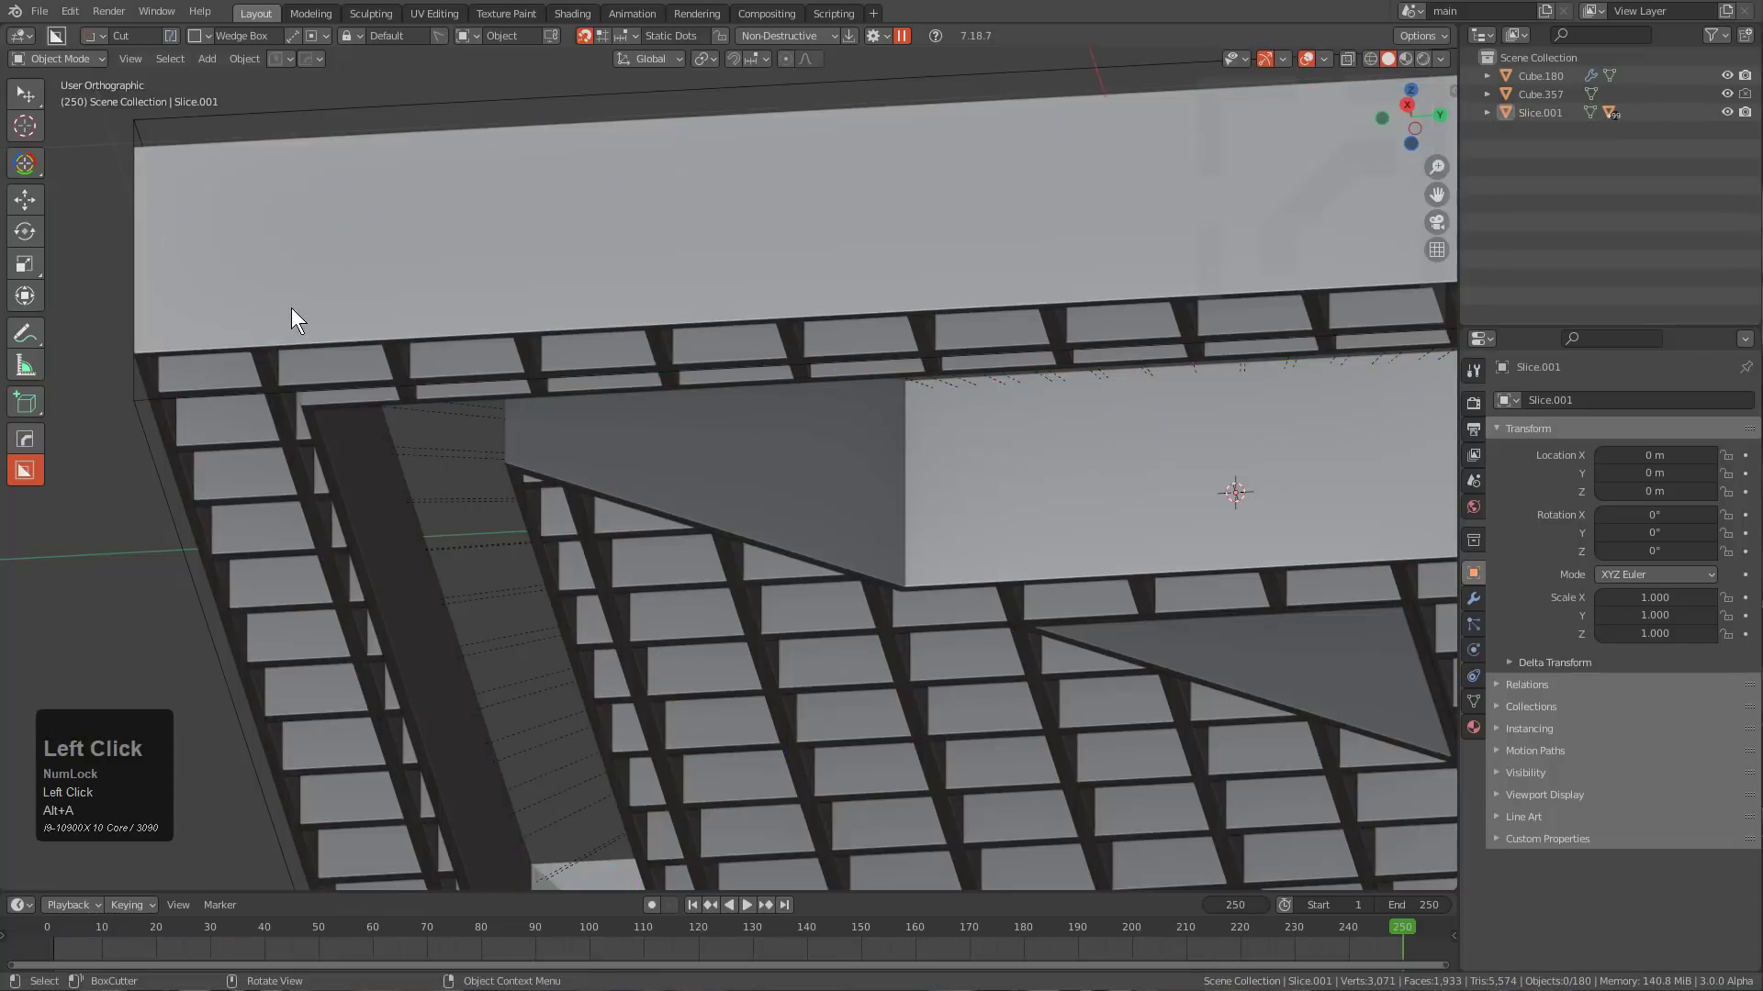
{"action": "left_click", "coordinate": [268, 382], "text": "shift"}
{"action": "left_click", "coordinate": [162, 436], "text": "shift"}
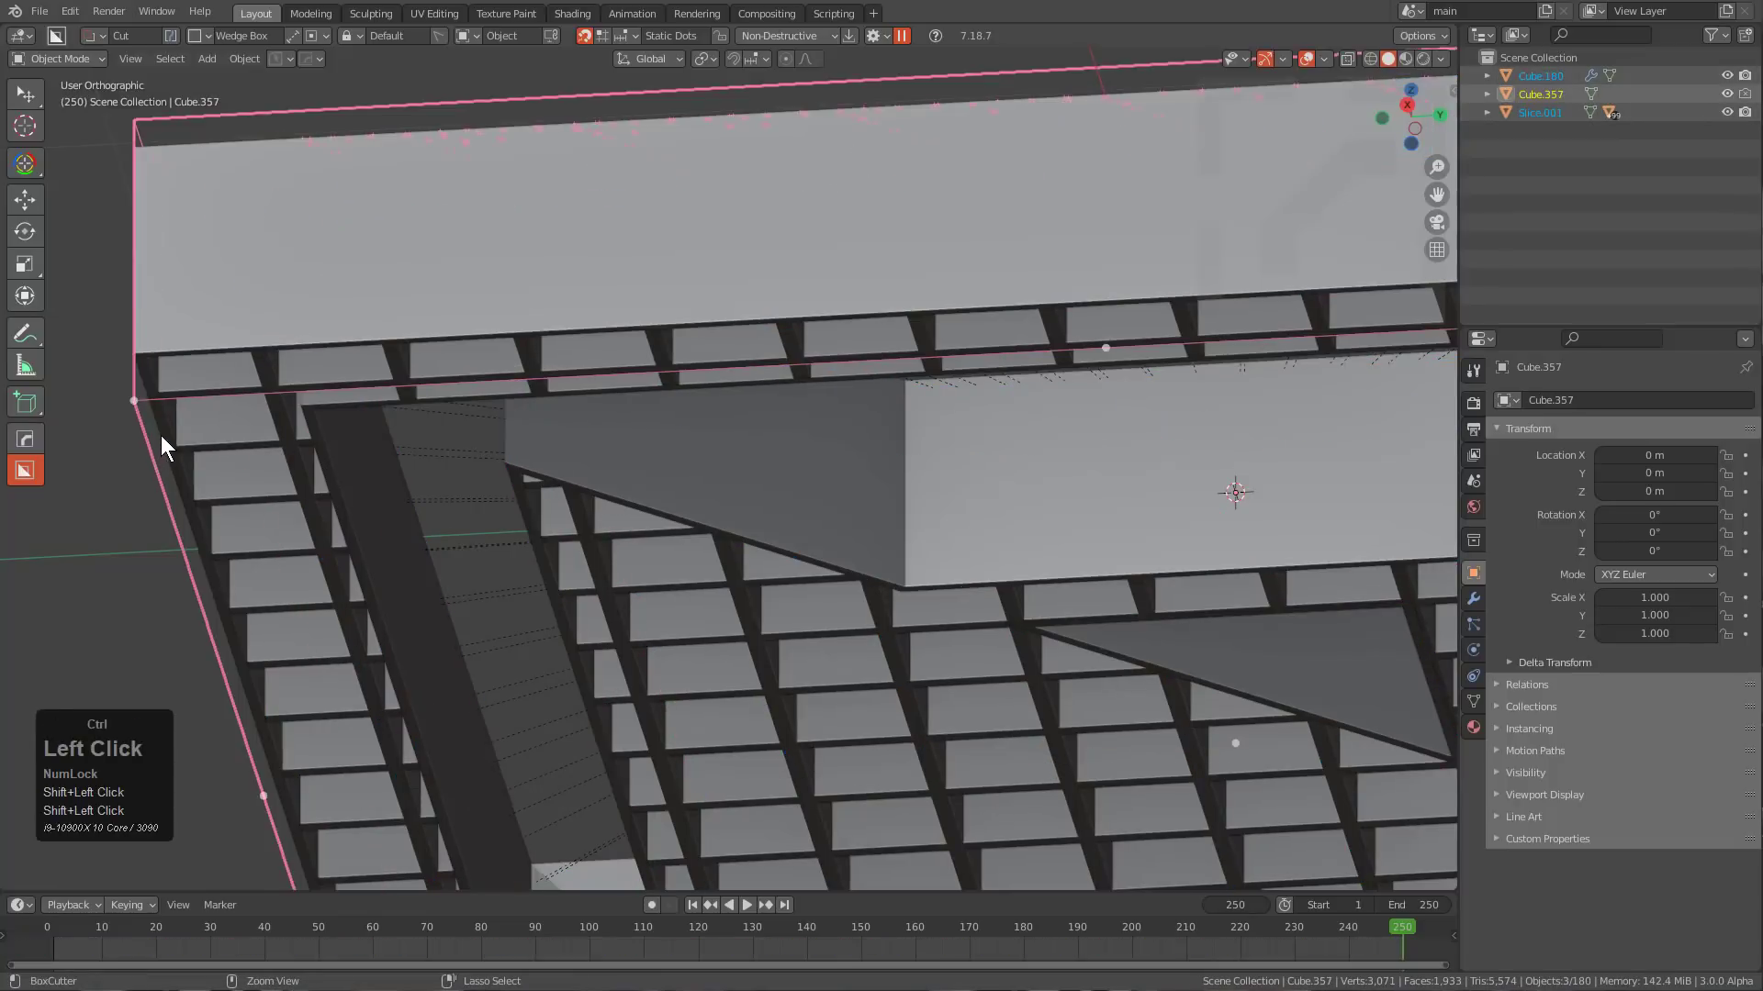
{"action": "key", "text": "ctrl+p"}
{"action": "left_click", "coordinate": [164, 433]}
{"action": "key", "text": "alt+a"}
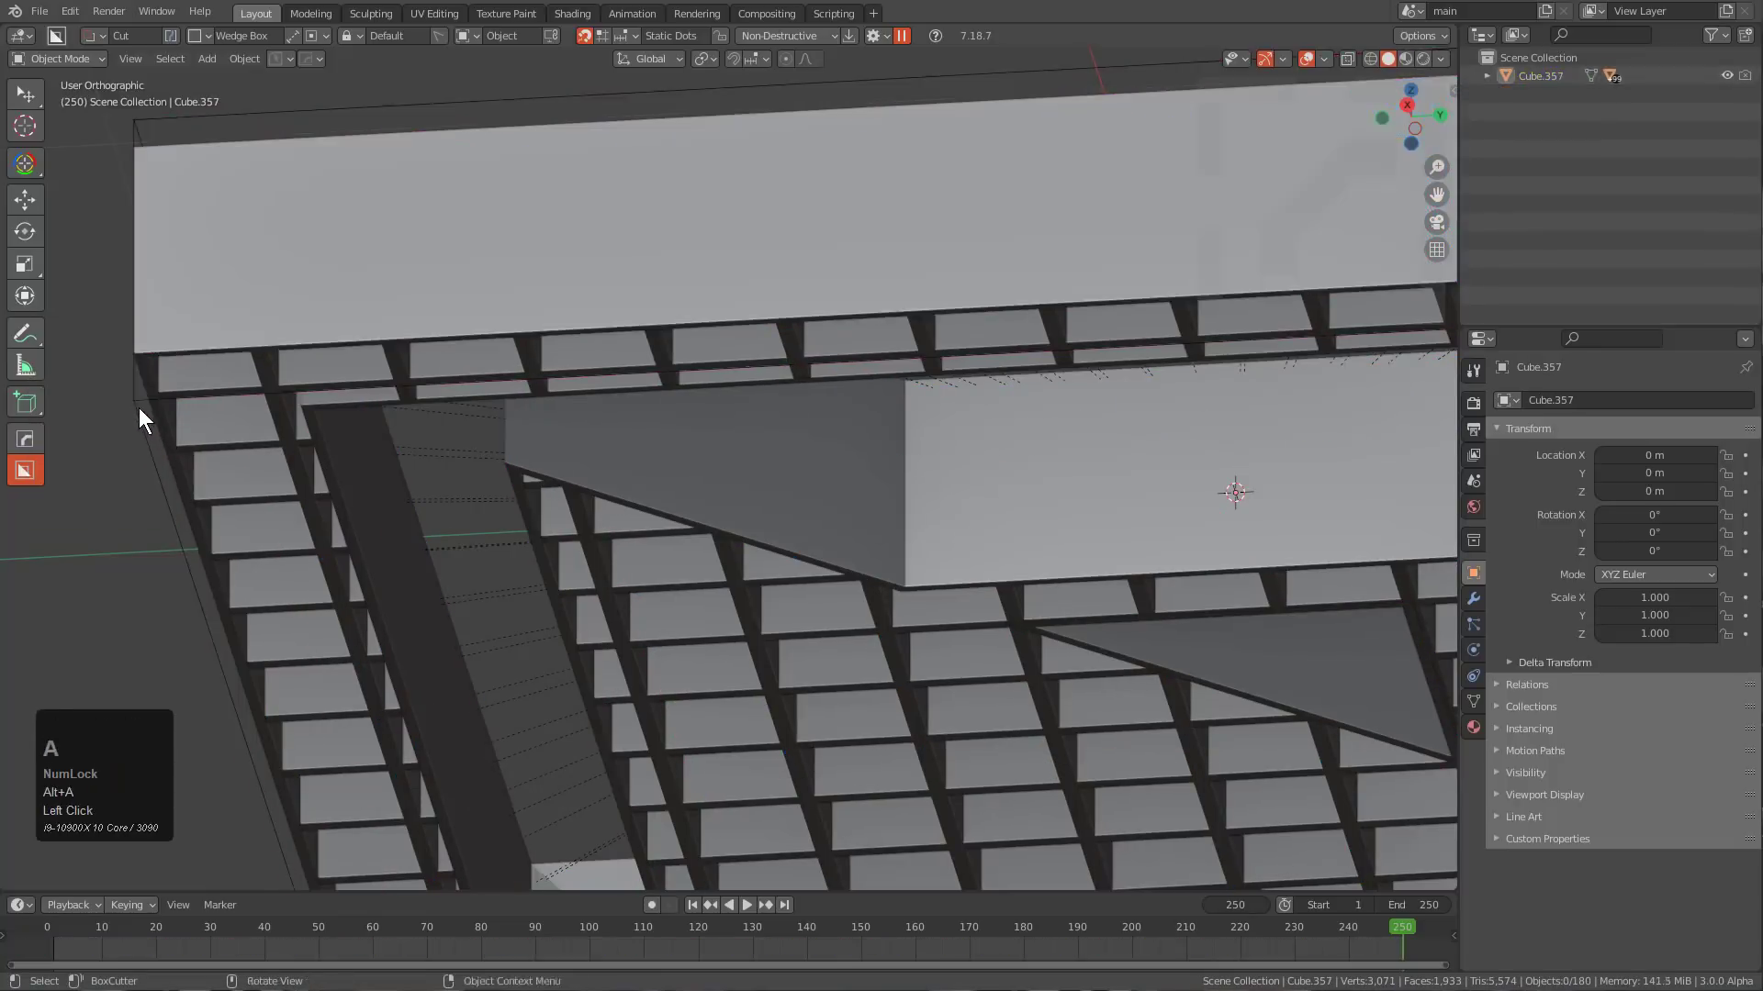
Mark the outer bounding box as the main object in the KIT OPS settings and save the INSERT.
{"action": "key", "text": "n"}
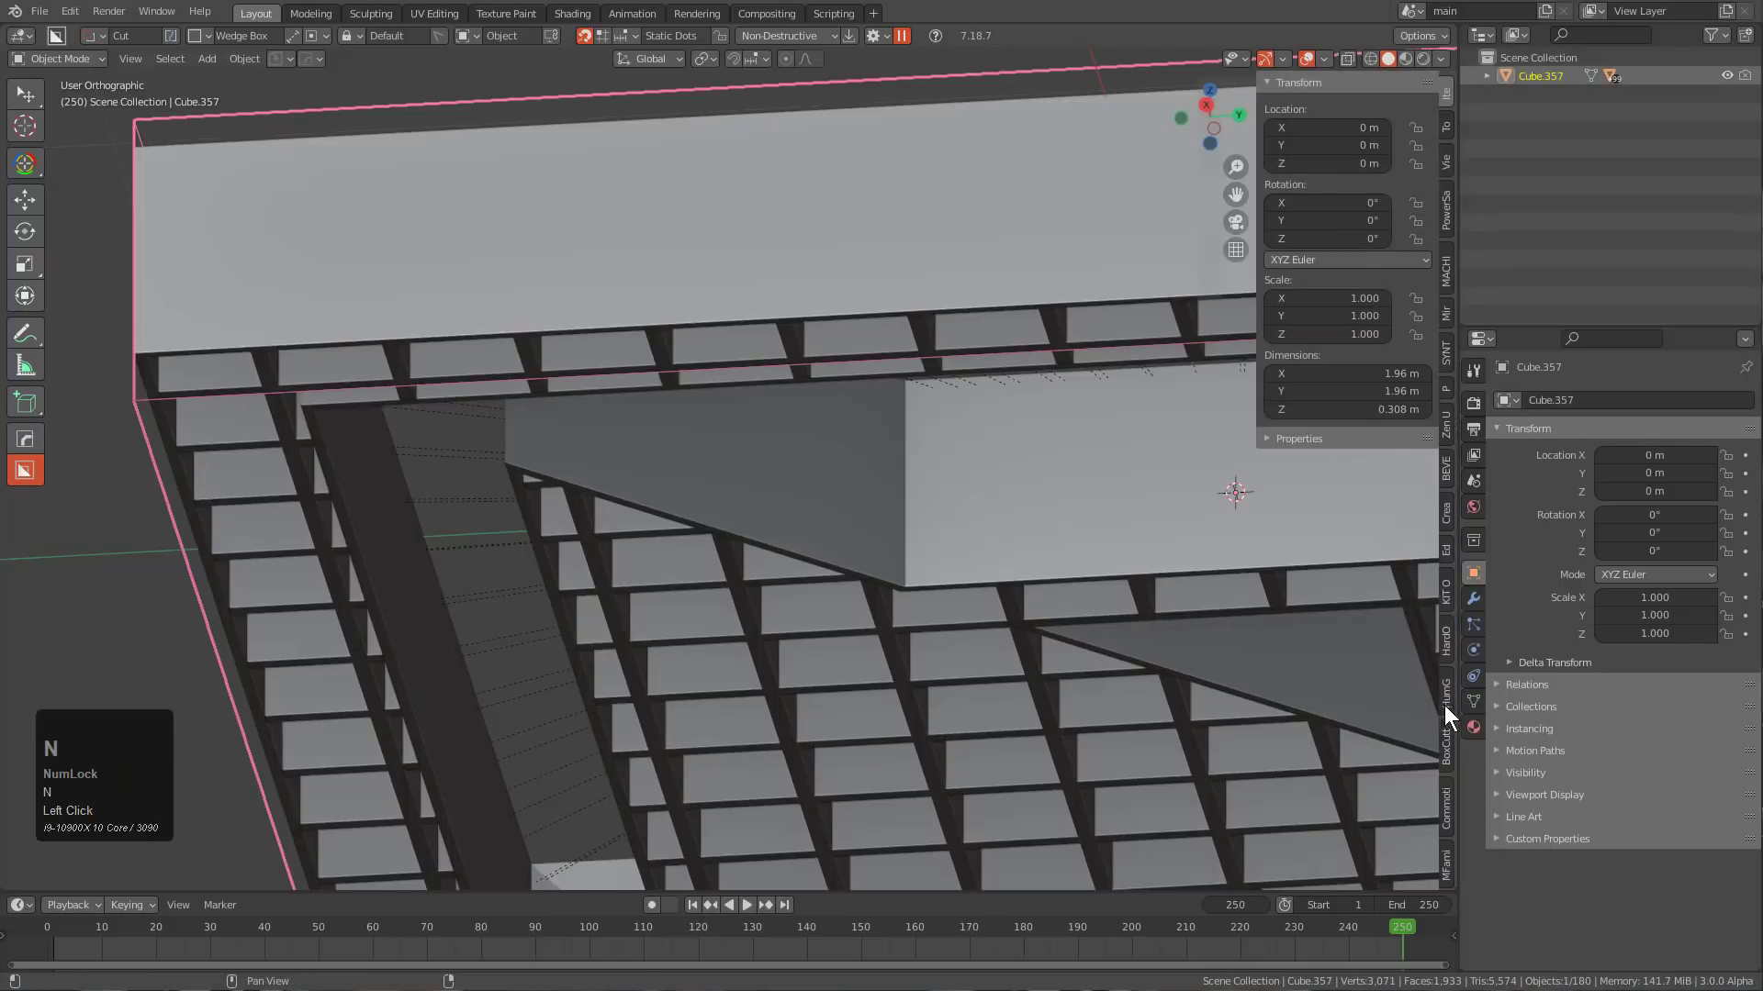
{"action": "left_click", "coordinate": [1447, 592]}
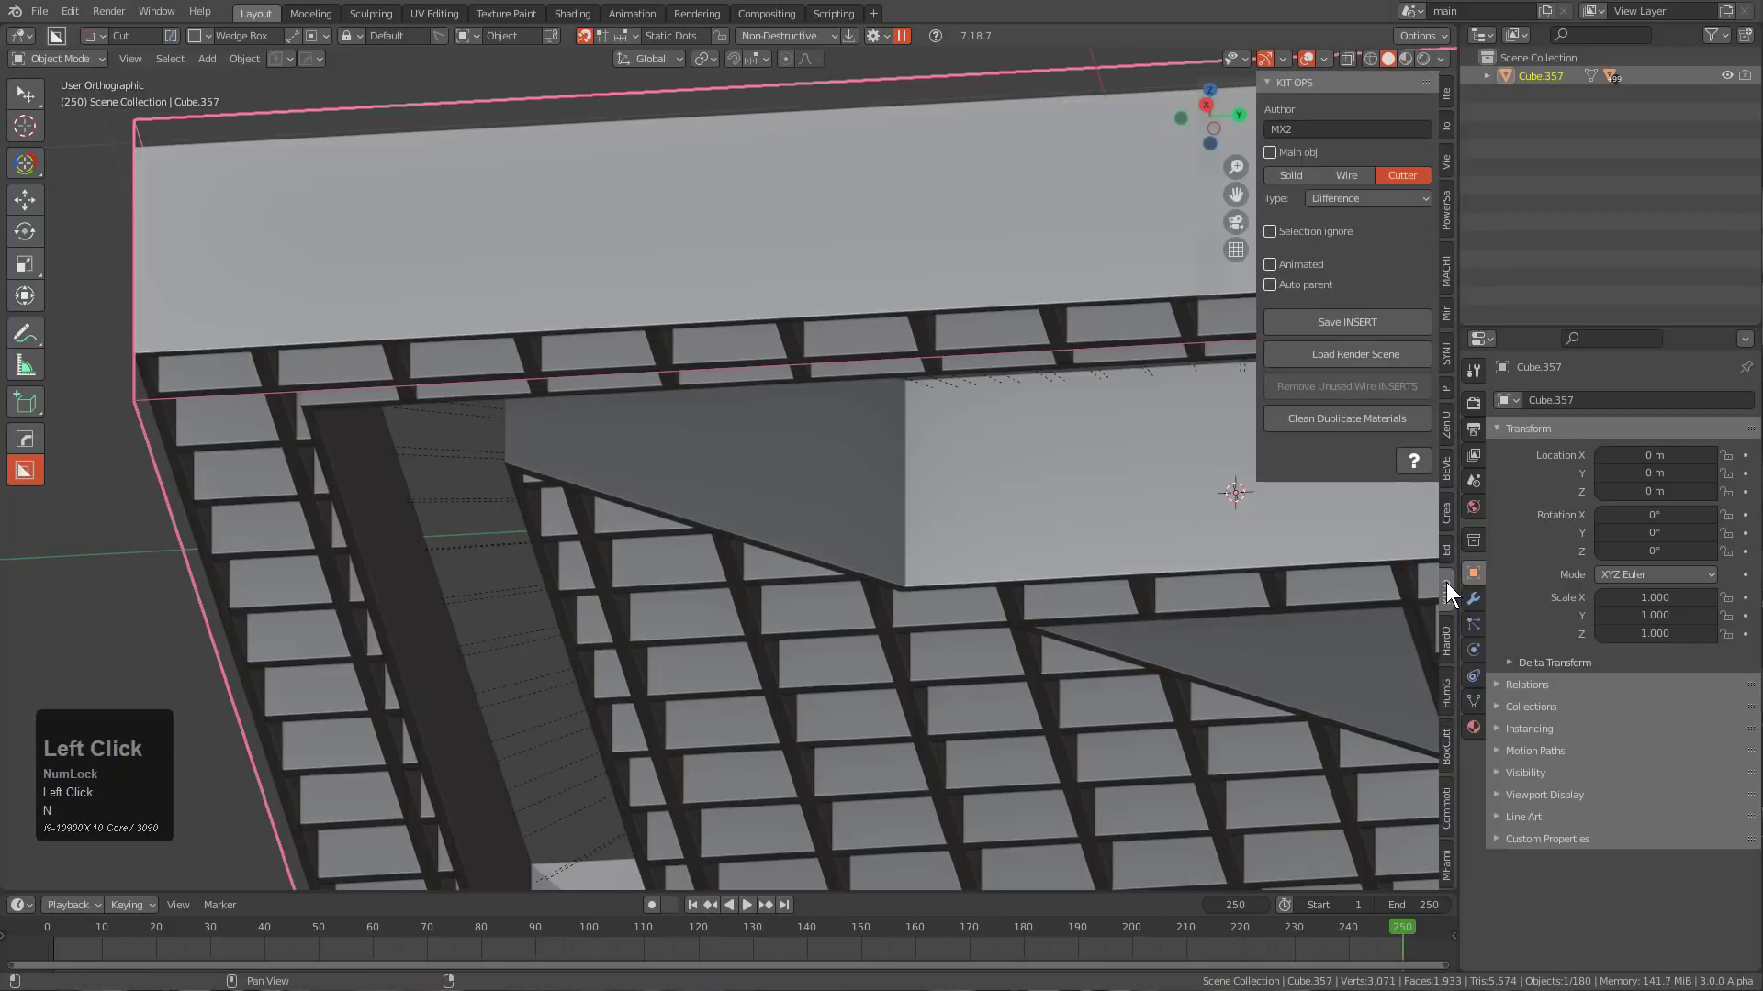
{"action": "left_click", "coordinate": [1297, 154]}
{"action": "scroll", "coordinate": [1247, 183], "scroll_direction": "down", "scroll_amount": 5}
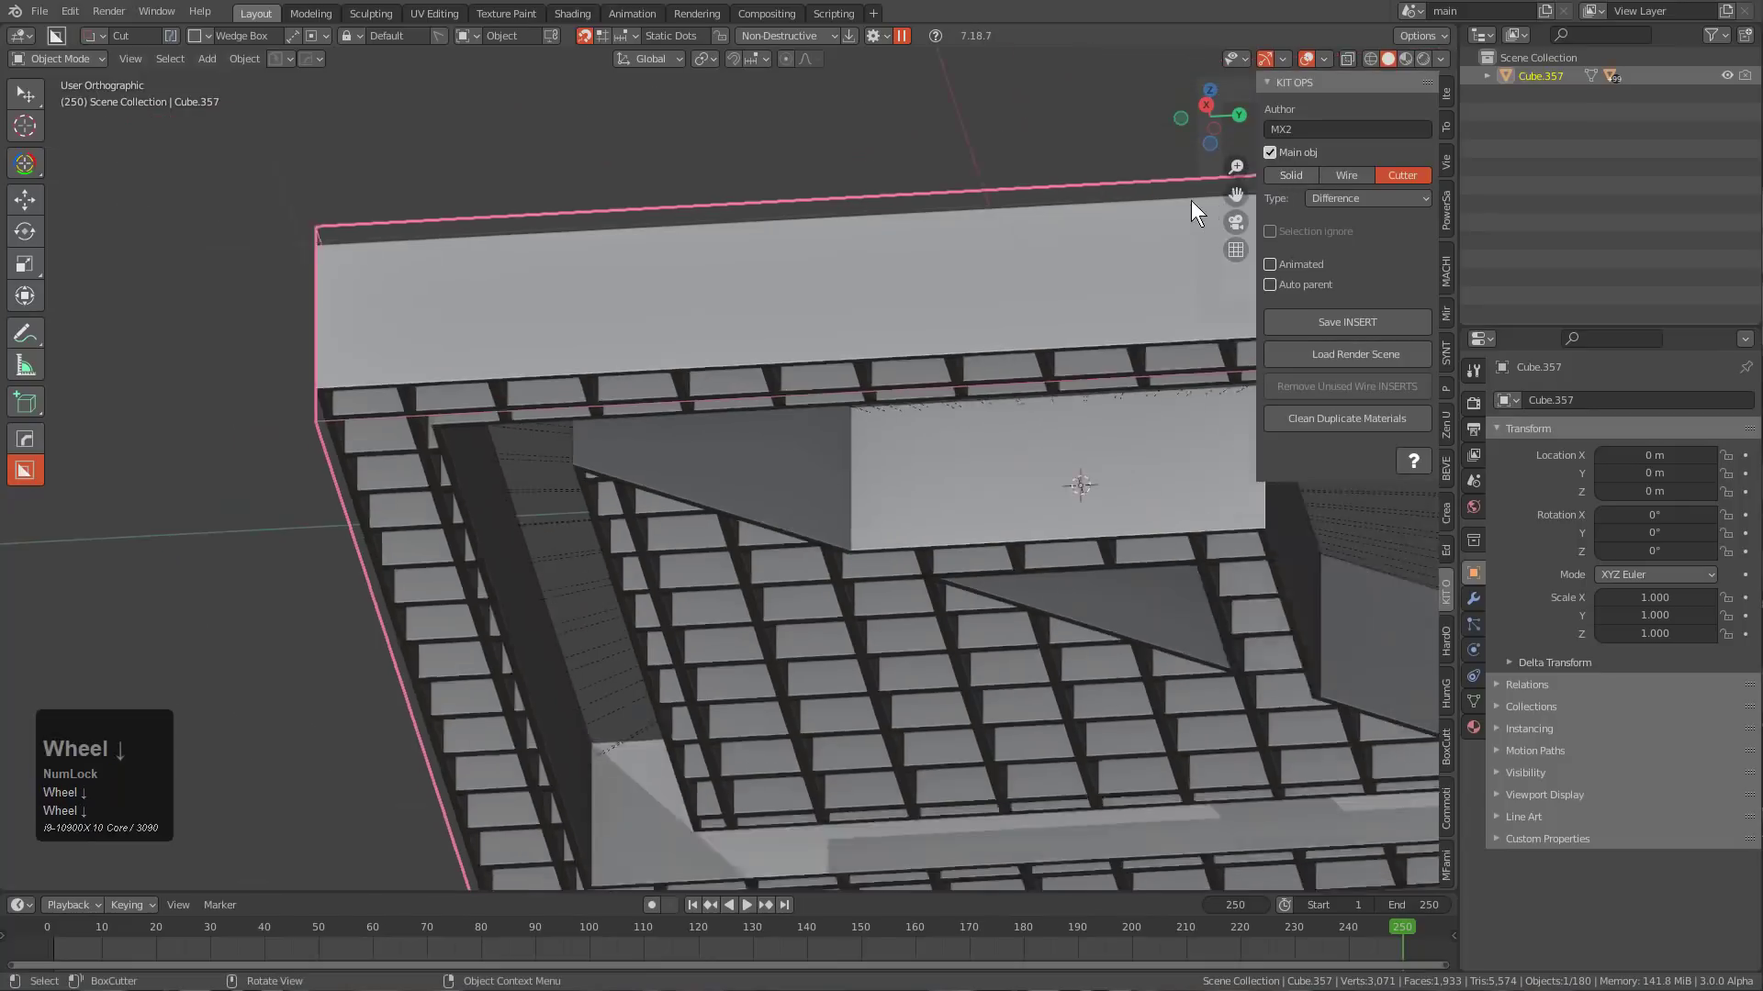
{"action": "middle_click_drag", "start_coordinate": [1196, 204], "coordinate": [938, 467]}
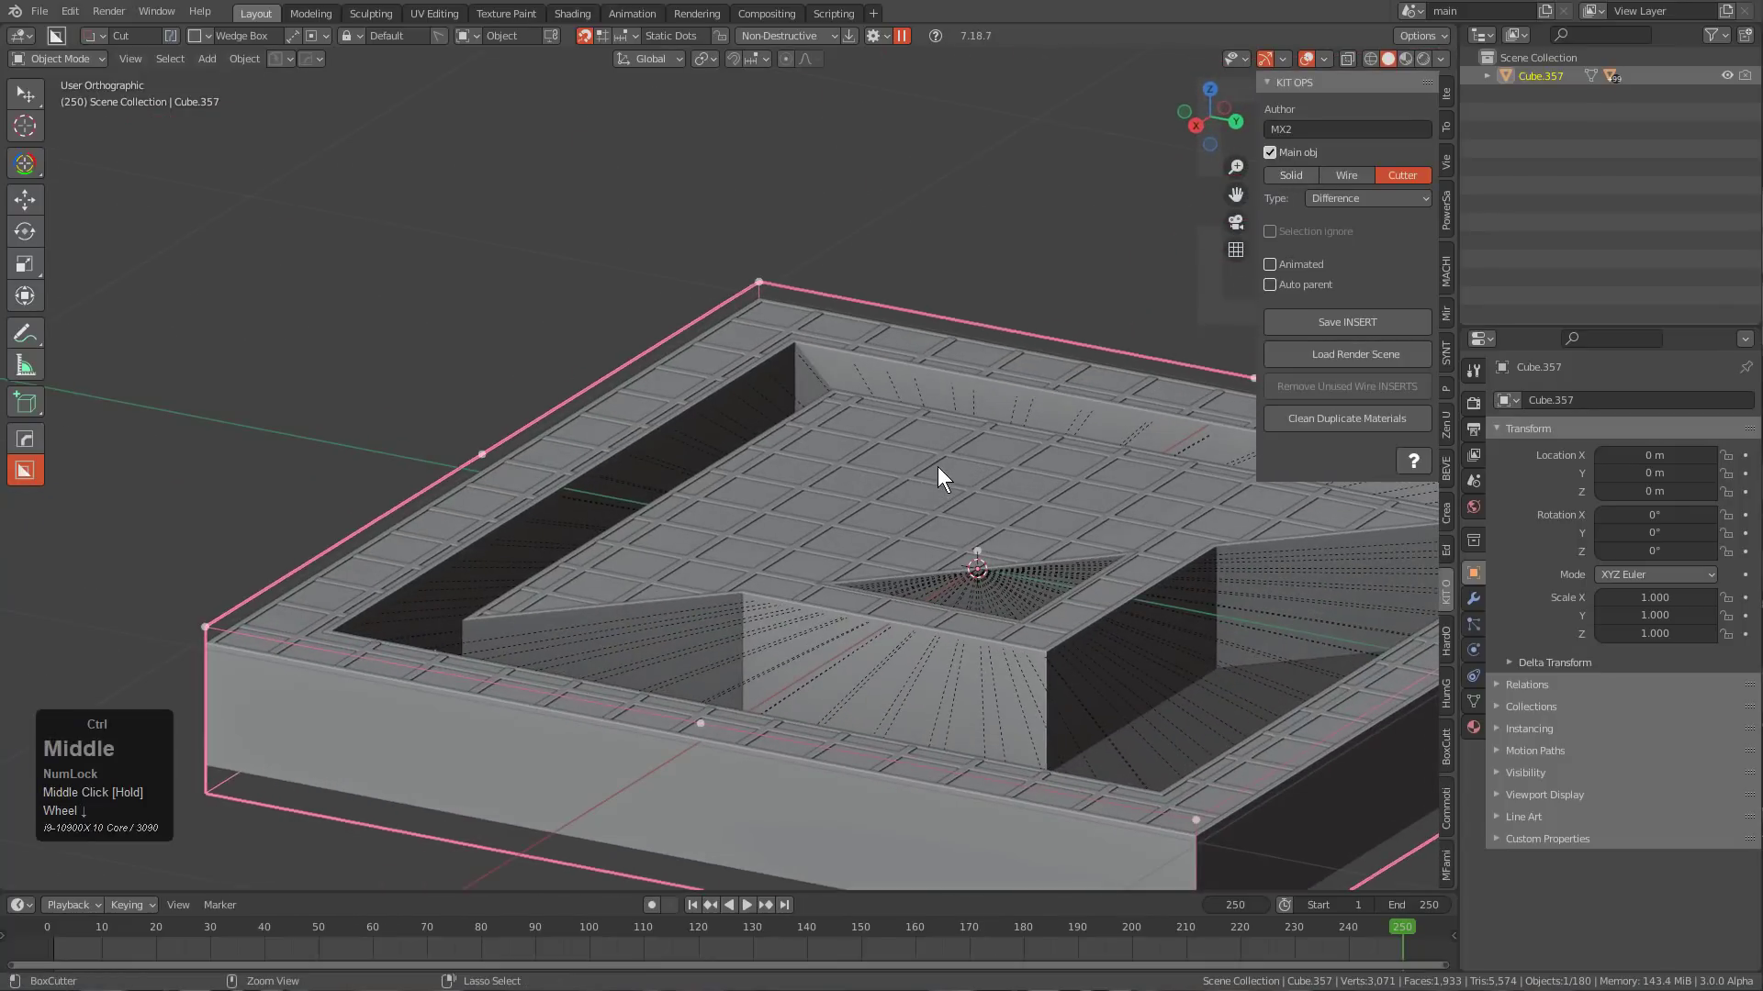
{"action": "left_click", "coordinate": [1313, 326]}
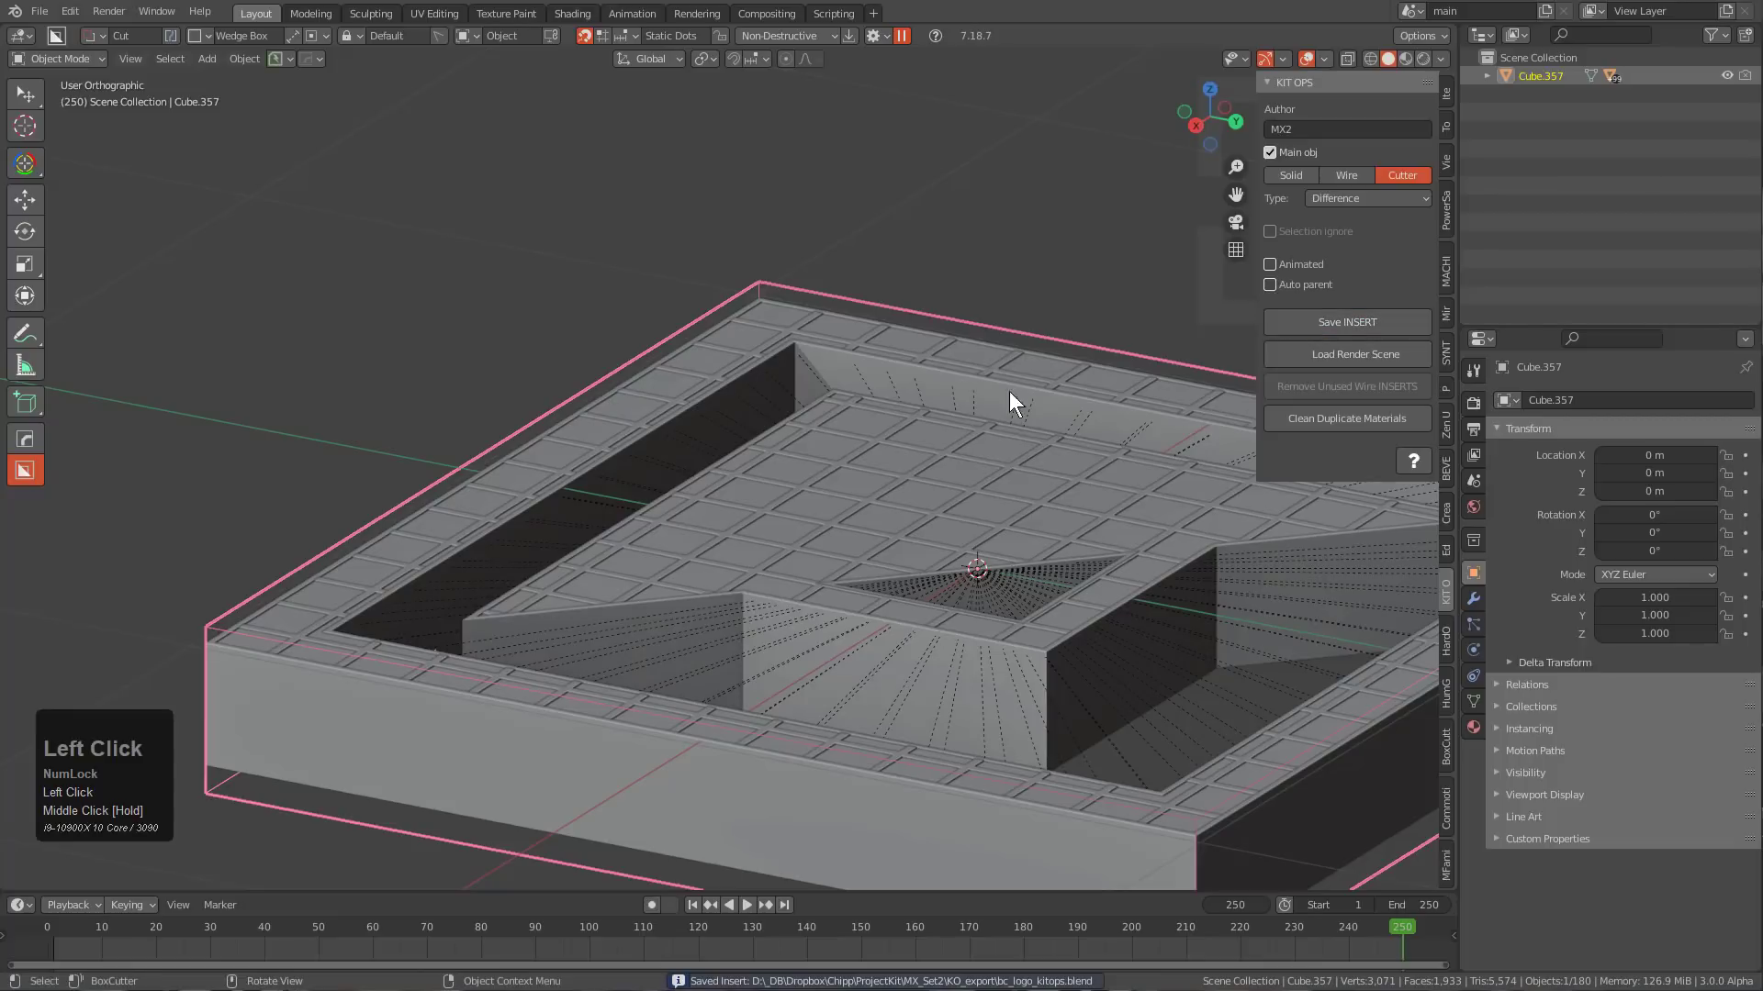
Start a new file with the default cube to test the saved INSERT.
{"action": "middle_click_drag", "start_coordinate": [1015, 392], "coordinate": [787, 472]}
{"action": "key", "text": "ctrl+n"}
{"action": "left_click", "coordinate": [789, 459]}
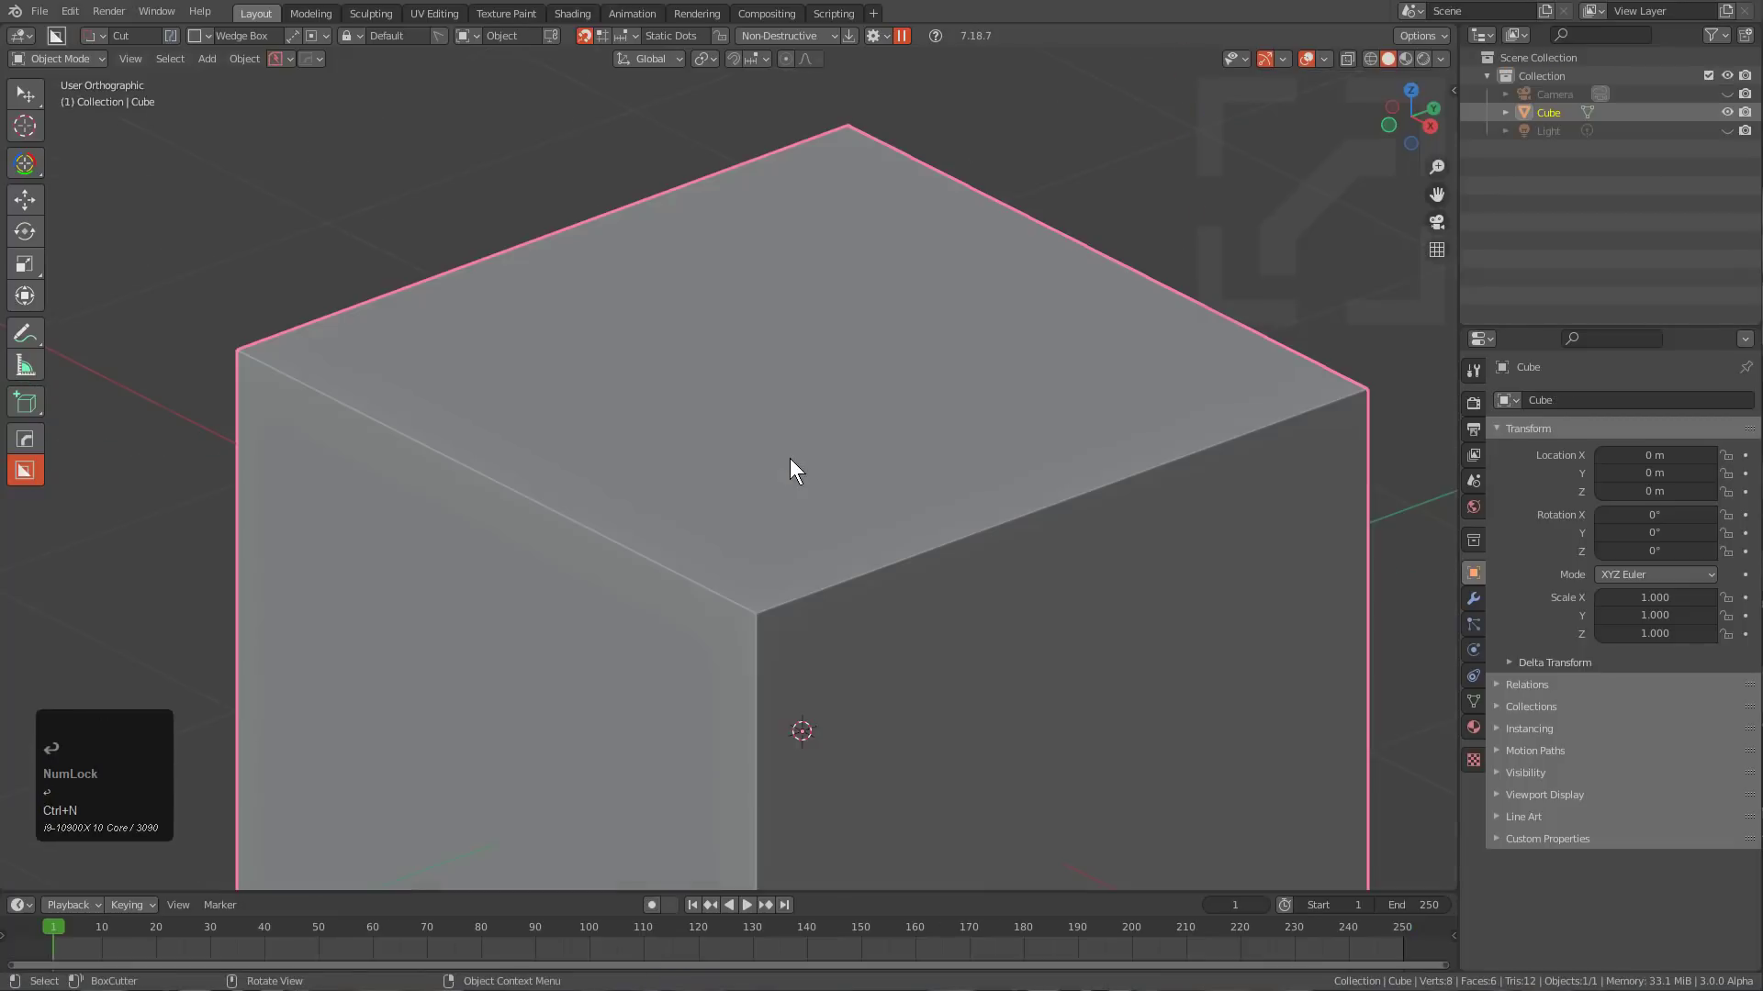
{"action": "scroll", "coordinate": [826, 520], "scroll_direction": "down", "scroll_amount": 3}
{"action": "scroll", "coordinate": [806, 473], "scroll_direction": "up", "scroll_amount": 4}
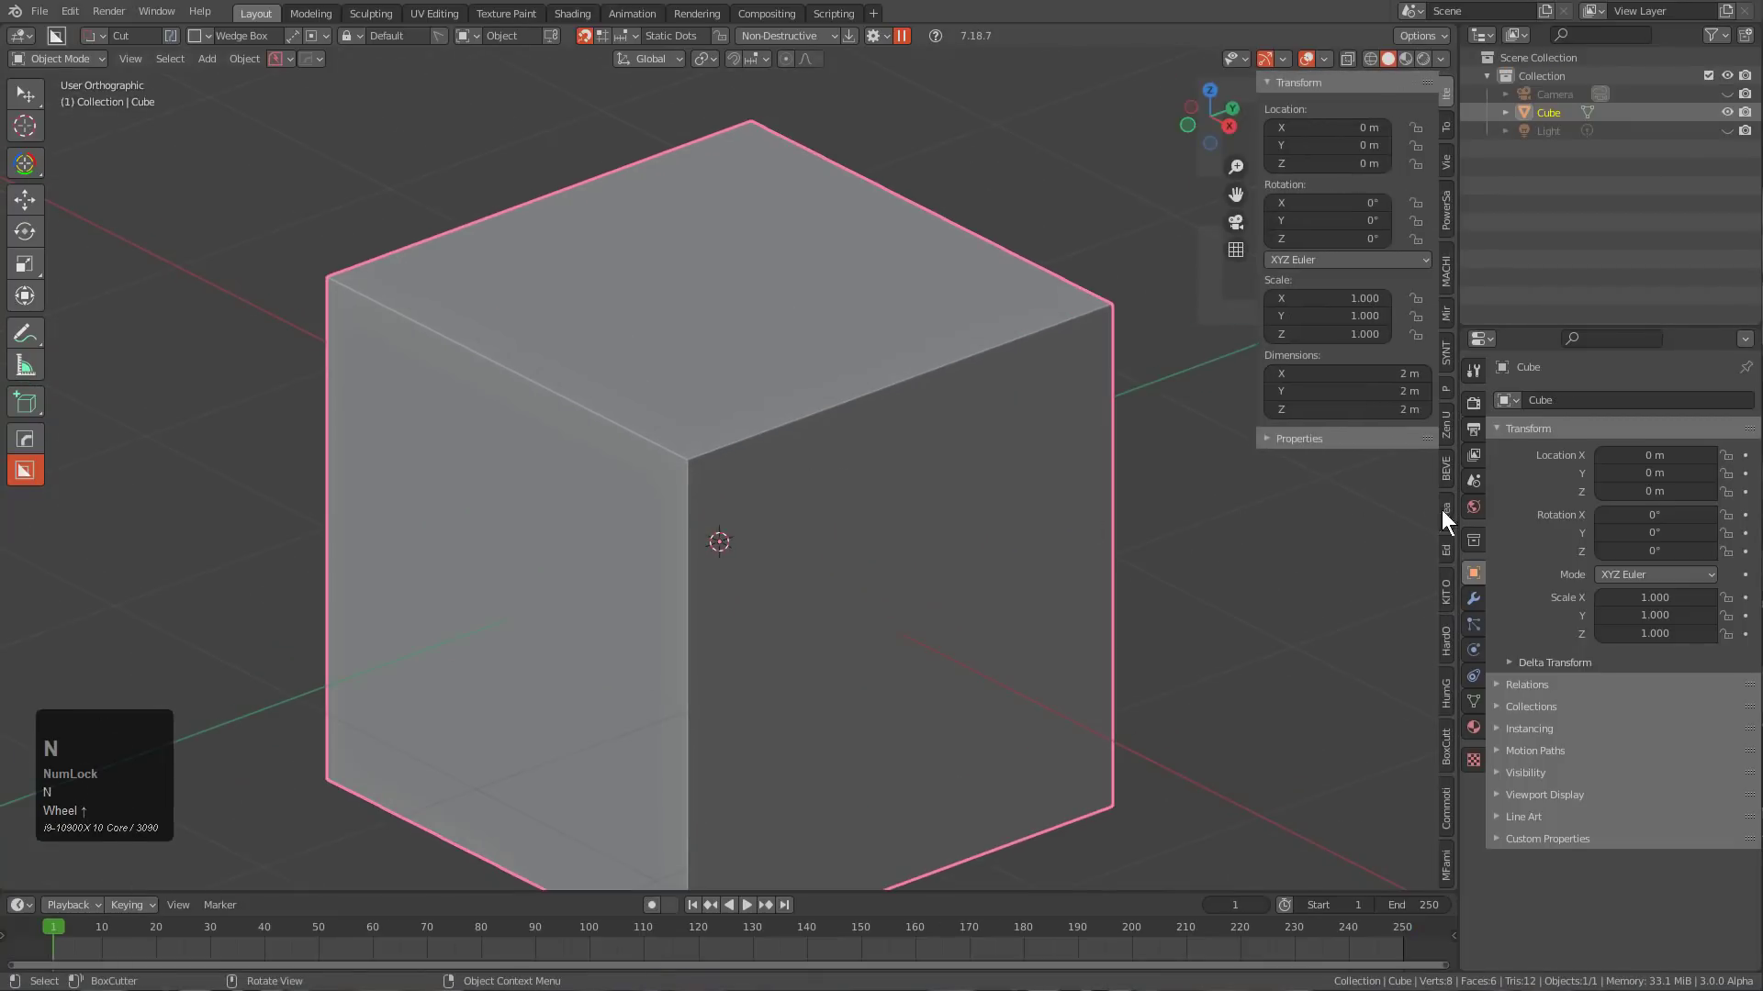
Choose the KO_export KPACK and pick the bc_logo_kitops INSERT from its thumbnails.
{"action": "left_click", "coordinate": [1446, 595]}
{"action": "left_click", "coordinate": [1335, 135]}
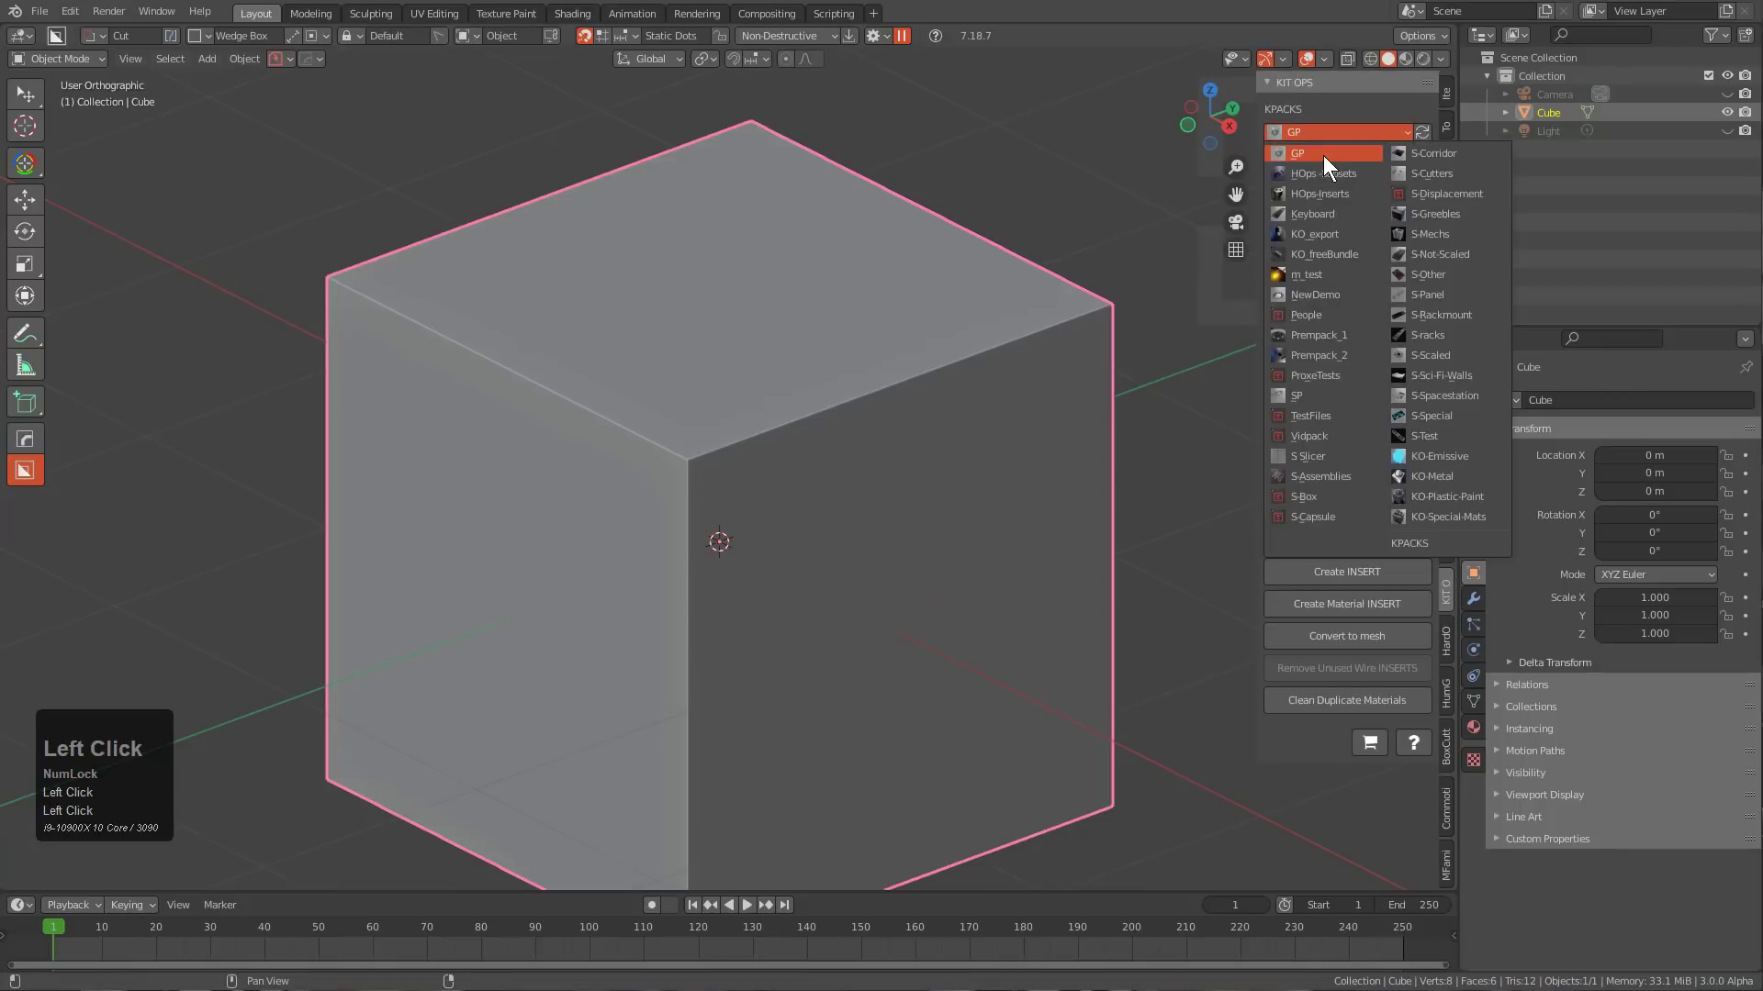
{"action": "left_click", "coordinate": [1327, 236]}
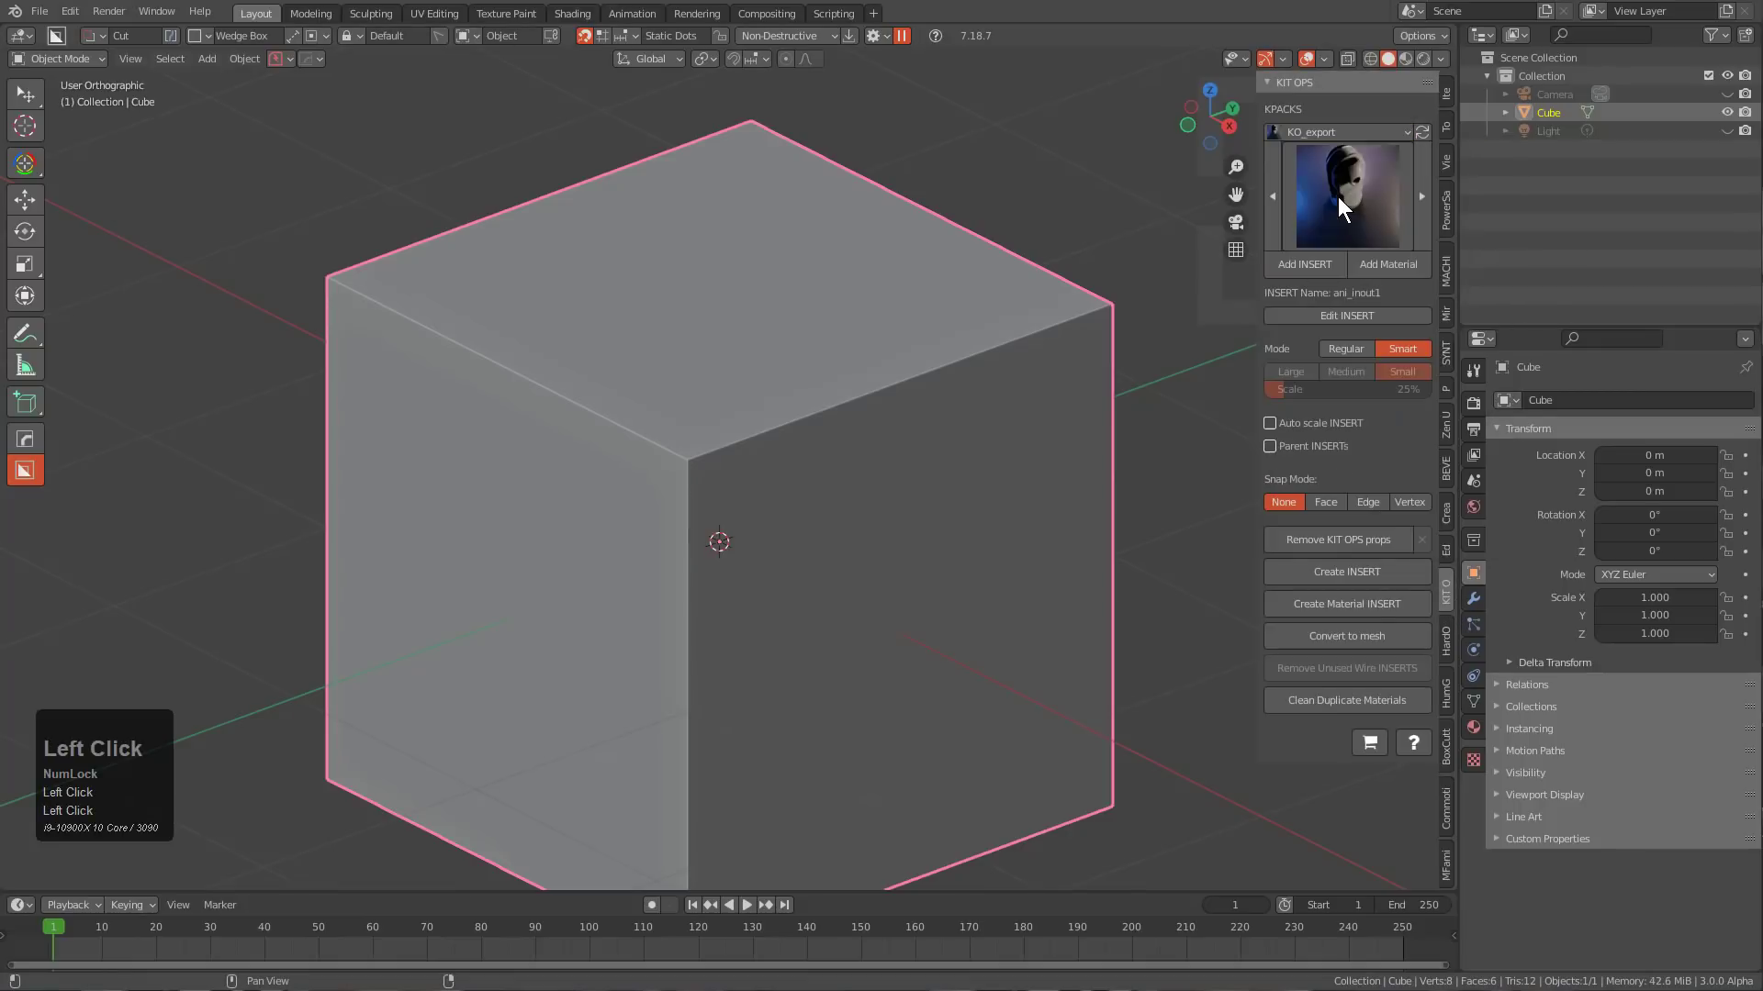
{"action": "left_click", "coordinate": [1337, 196]}
{"action": "left_click", "coordinate": [751, 416]}
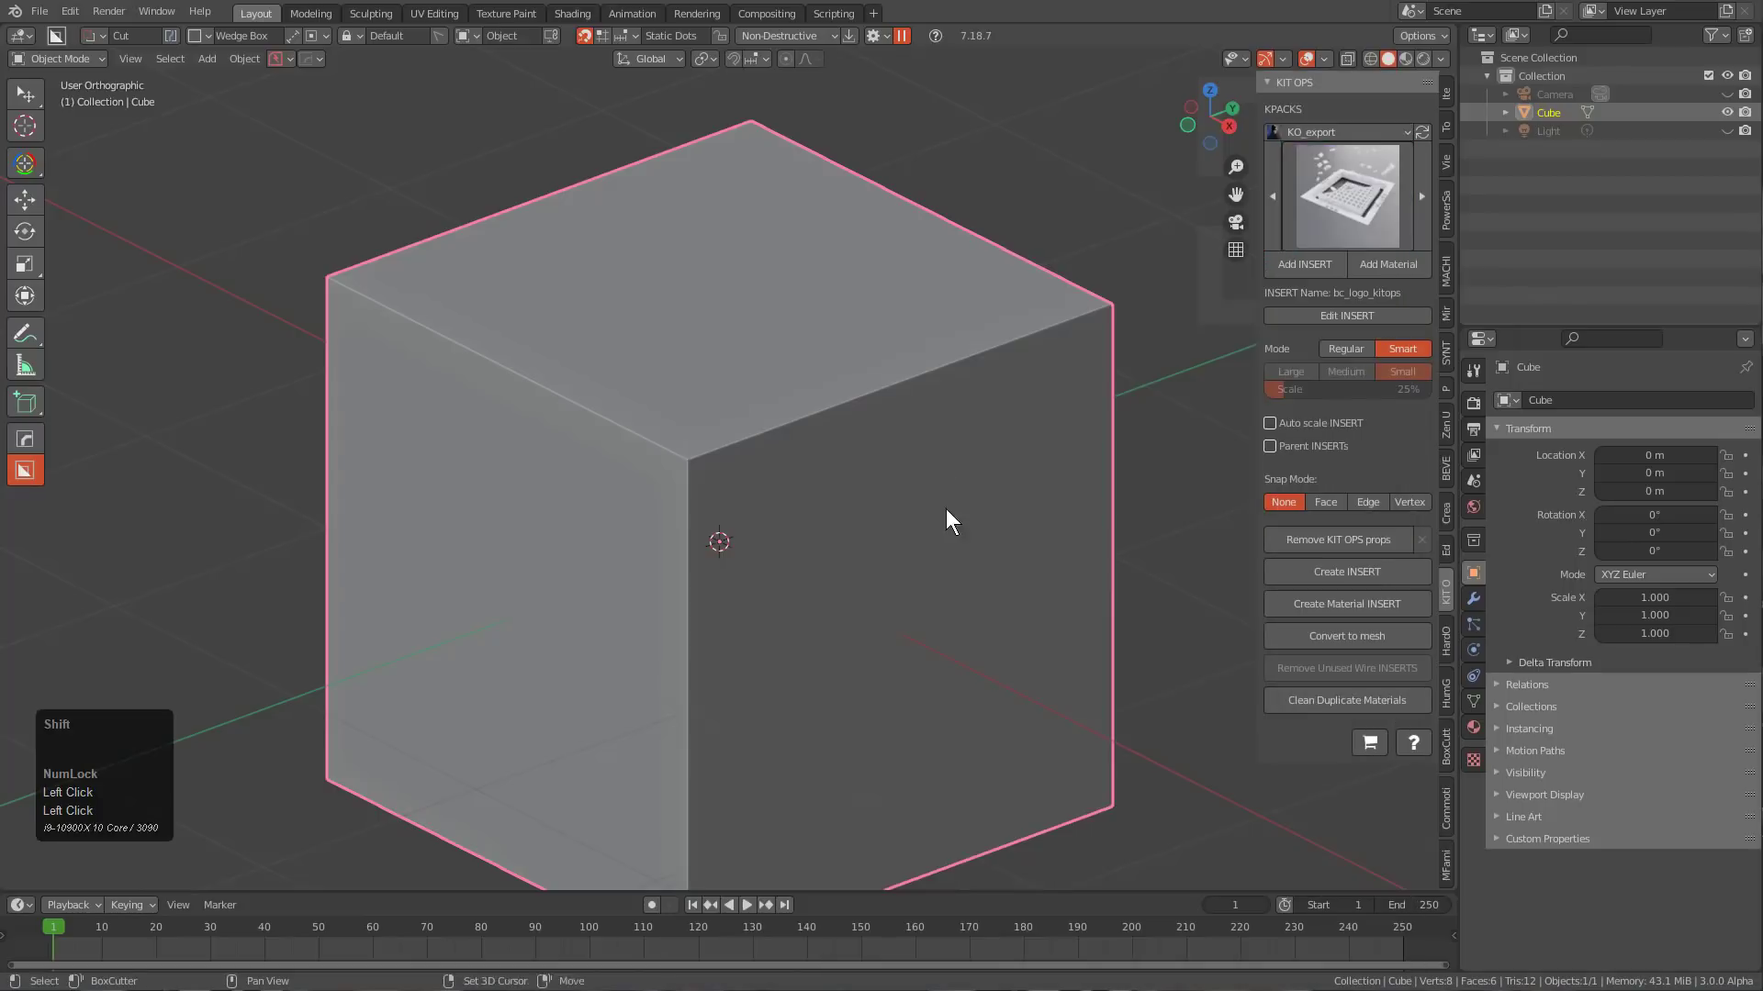
Add the bc_logo_kitops INSERT to the cube's side face at a scale of about 0.81.
{"action": "middle_click_drag", "start_coordinate": [946, 509], "coordinate": [955, 344], "text": "shift"}
{"action": "left_click", "coordinate": [1296, 244]}
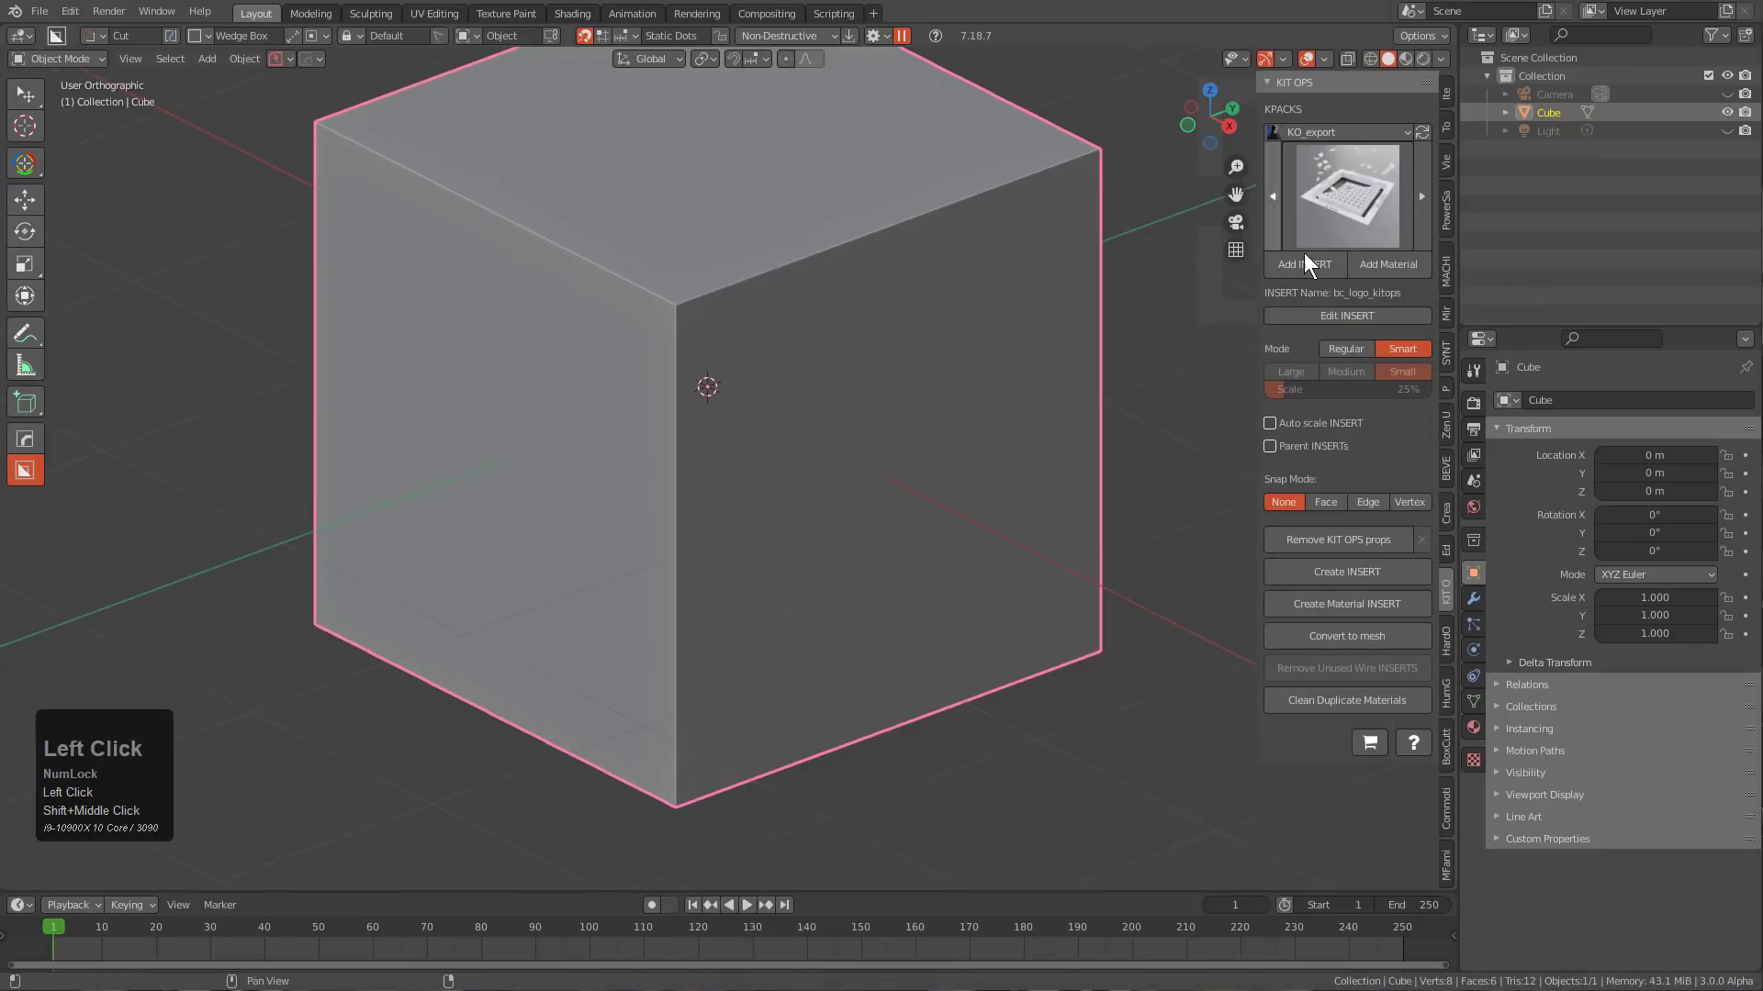
{"action": "left_click", "coordinate": [1305, 260]}
{"action": "scroll", "coordinate": [897, 489], "scroll_direction": "down", "scroll_amount": 2}
{"action": "left_click", "coordinate": [895, 487]}
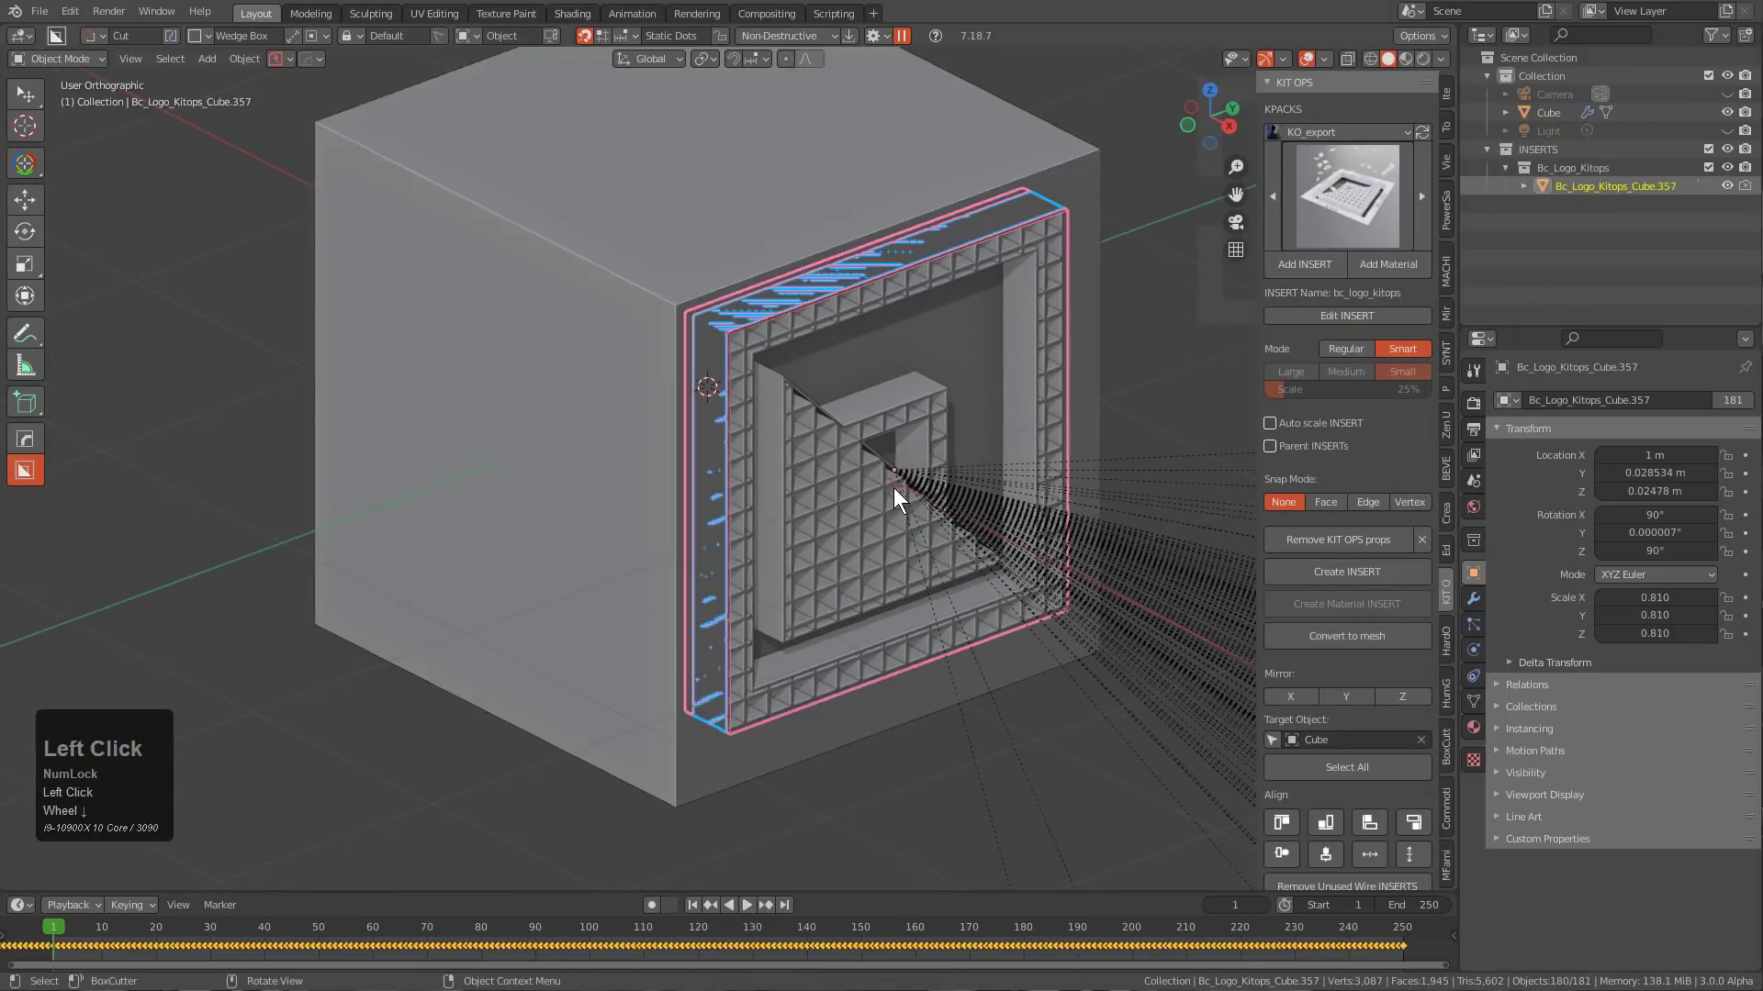
{"action": "scroll", "coordinate": [905, 485], "scroll_direction": "down", "scroll_amount": 2}
{"action": "scroll", "coordinate": [905, 484], "scroll_direction": "up", "scroll_amount": 1}
Play the block assembly animation with everything deselected and relationship lines hidden, inspect the cut, and stop the playback.
{"action": "key", "text": "shift+space"}
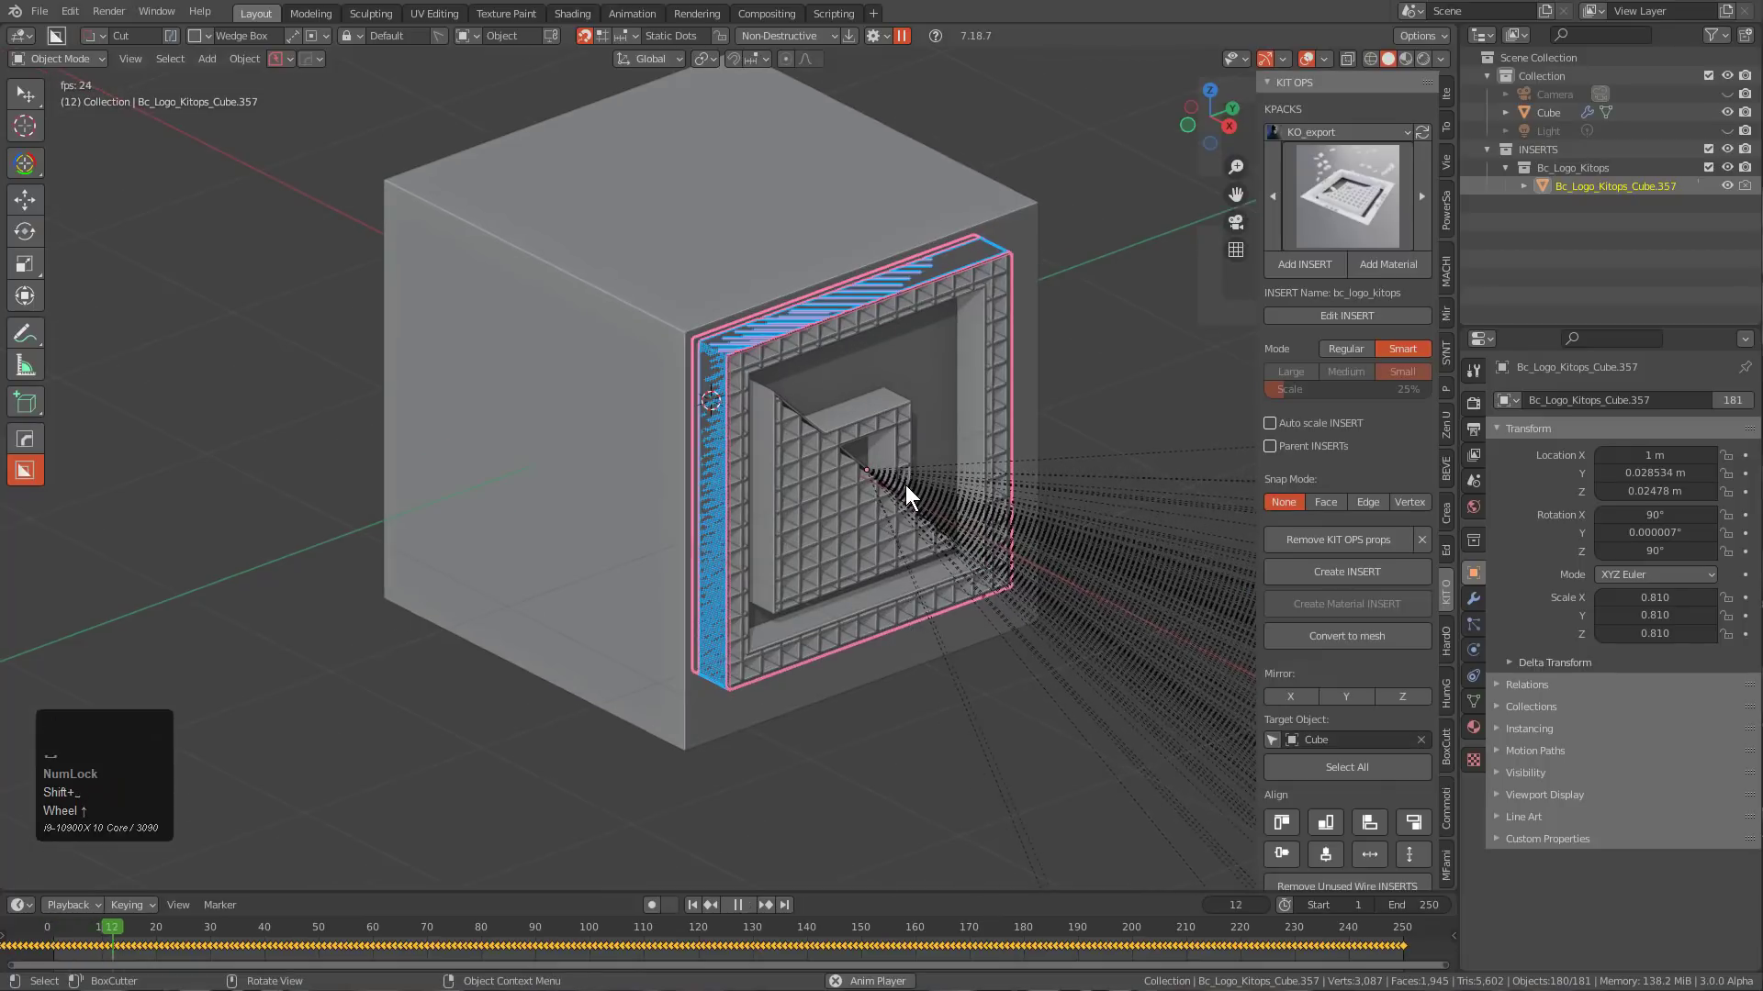
{"action": "key", "text": "alt+a"}
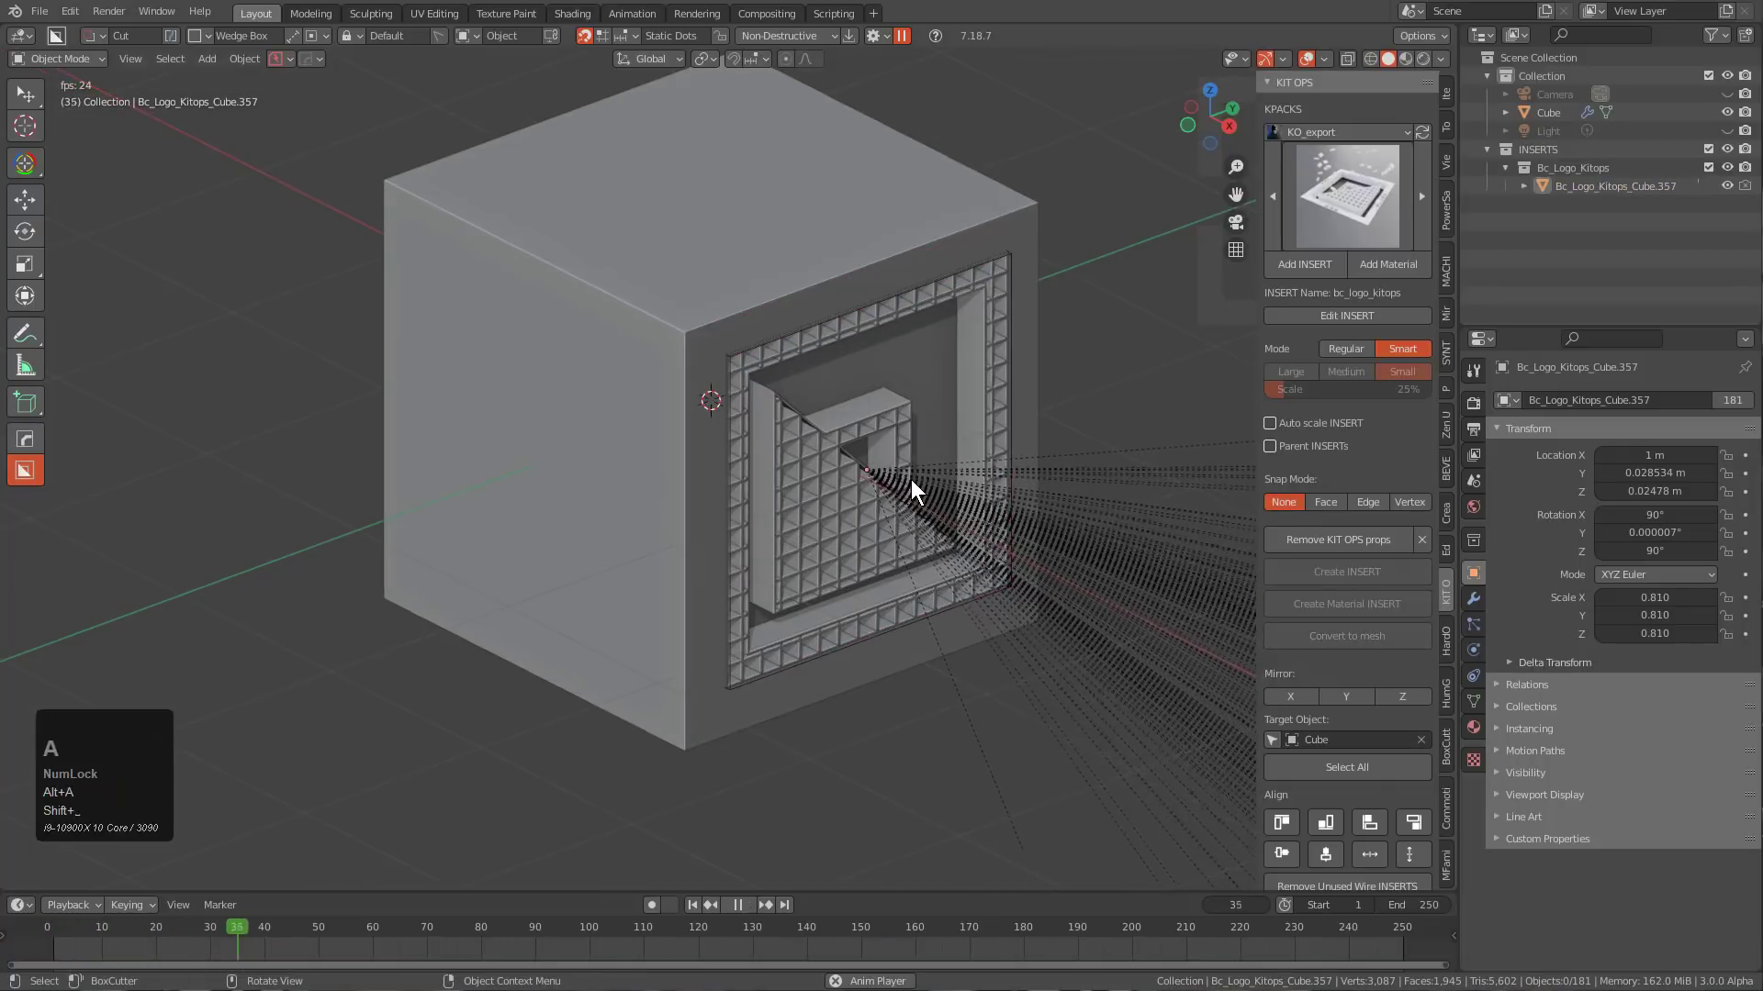
{"action": "left_click", "coordinate": [1282, 59]}
{"action": "left_click", "coordinate": [1322, 58]}
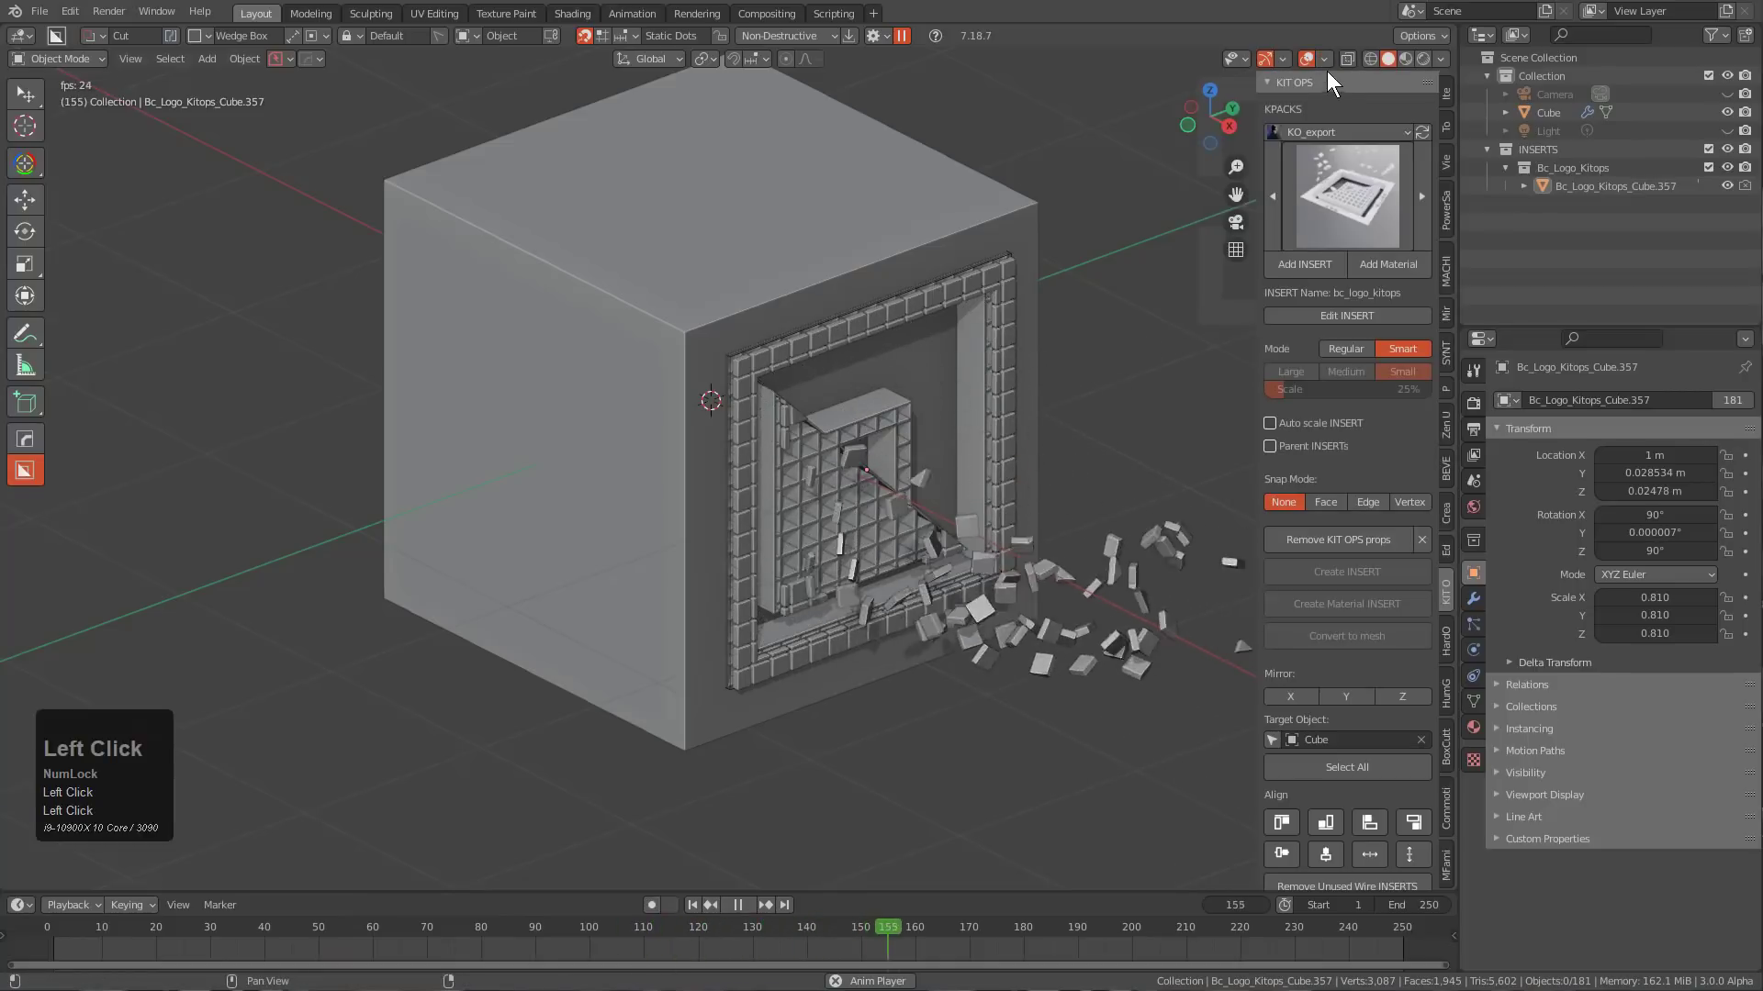
{"action": "scroll", "coordinate": [1001, 377], "scroll_direction": "up", "scroll_amount": 3}
{"action": "middle_click_drag", "start_coordinate": [964, 394], "coordinate": [913, 385], "text": "shift"}
{"action": "scroll", "coordinate": [908, 379], "scroll_direction": "up", "scroll_amount": 2}
{"action": "key", "text": "Escape"}
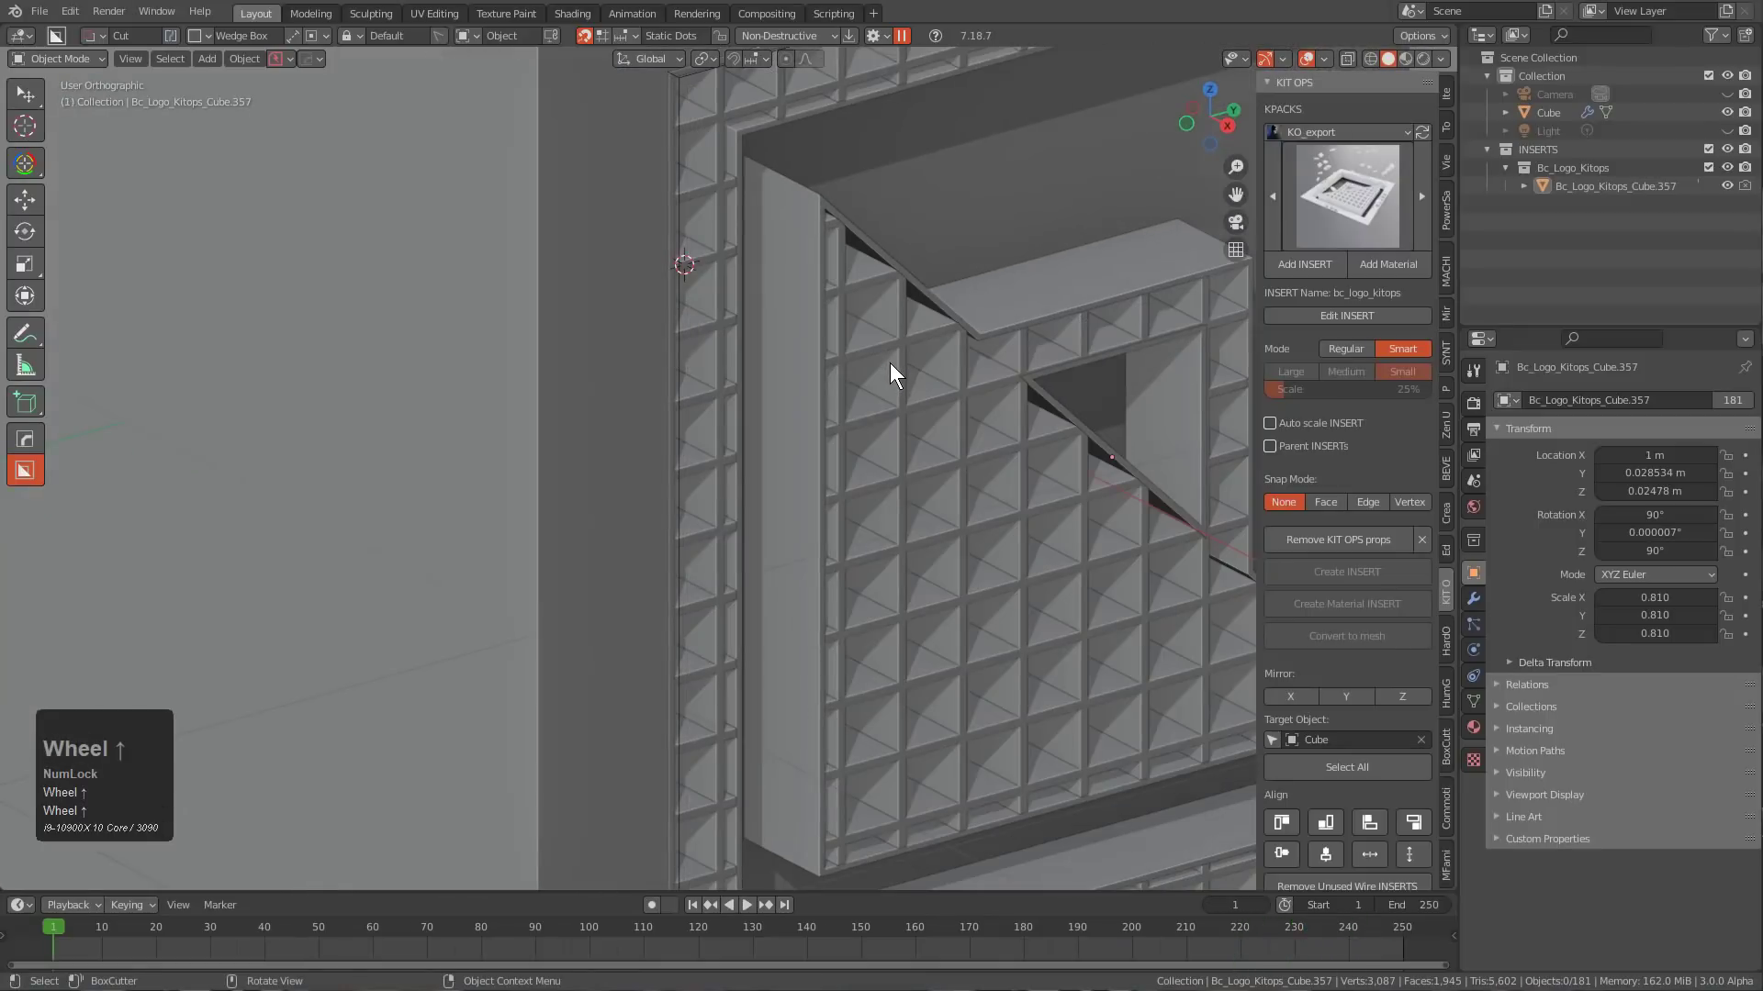
{"action": "scroll", "coordinate": [890, 362], "scroll_direction": "down", "scroll_amount": 2}
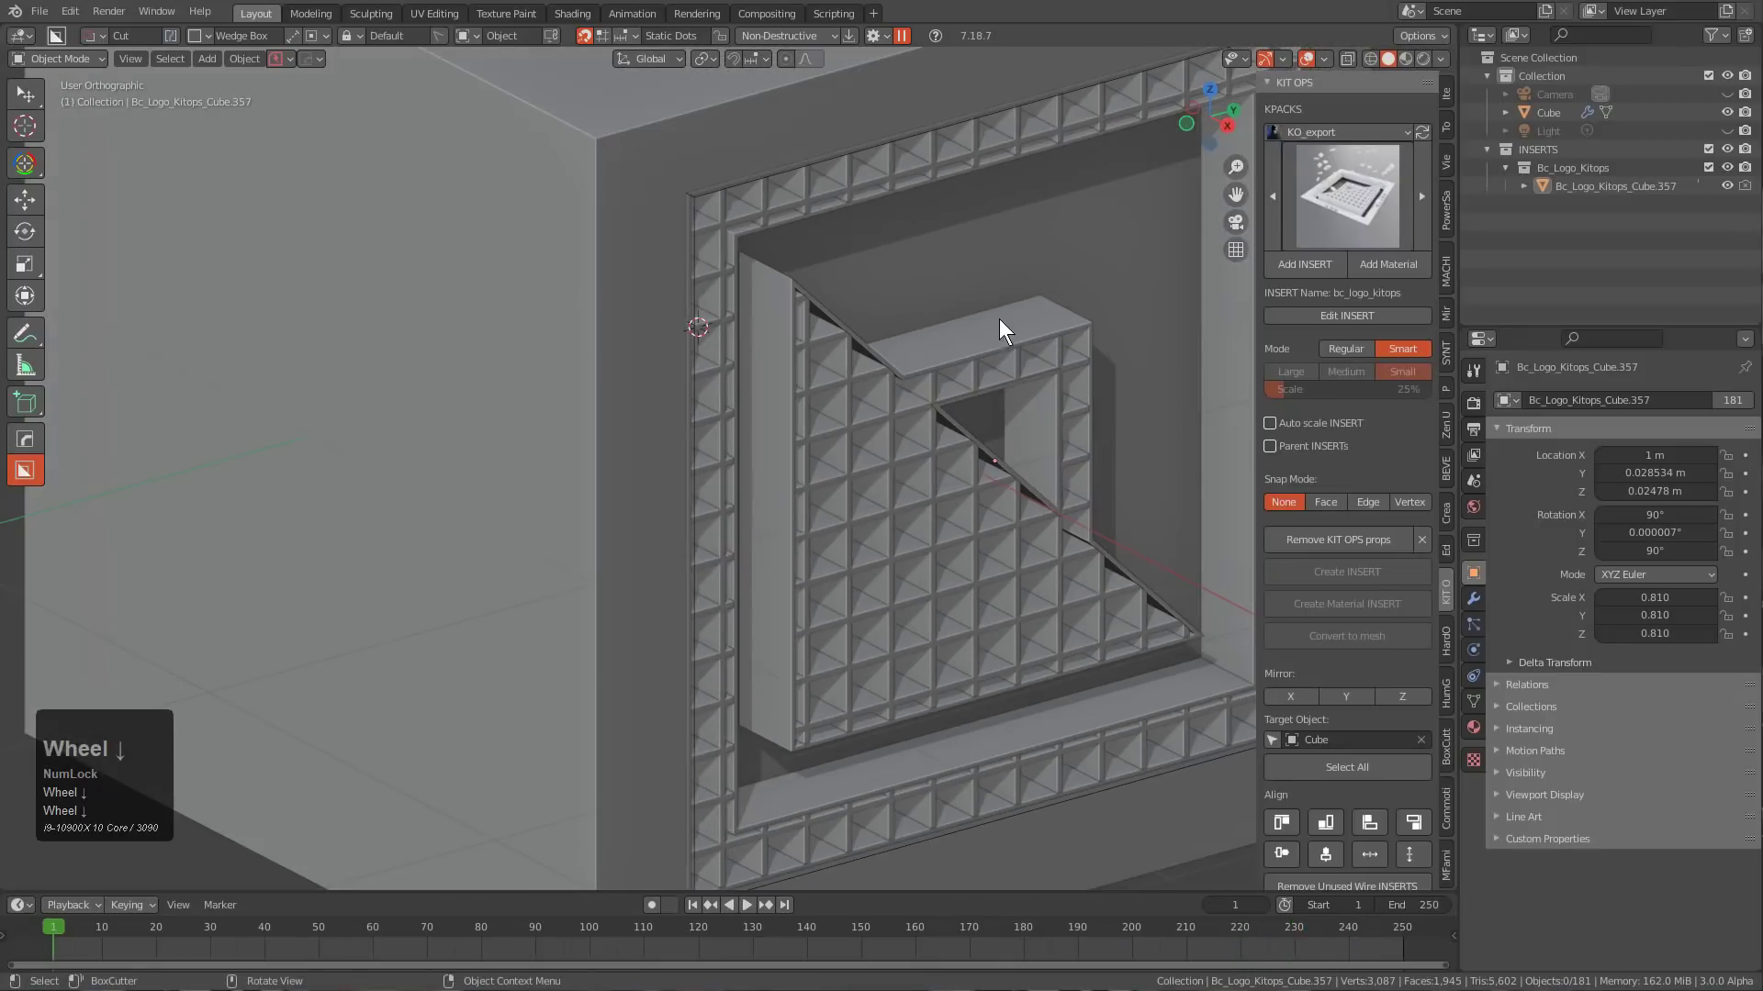
Reopen the bc_logo_kitops INSERT for editing and scrub the timeline to frame 250 to check the blocks' height.
{"action": "left_click", "coordinate": [1343, 317]}
{"action": "left_click", "coordinate": [1343, 319]}
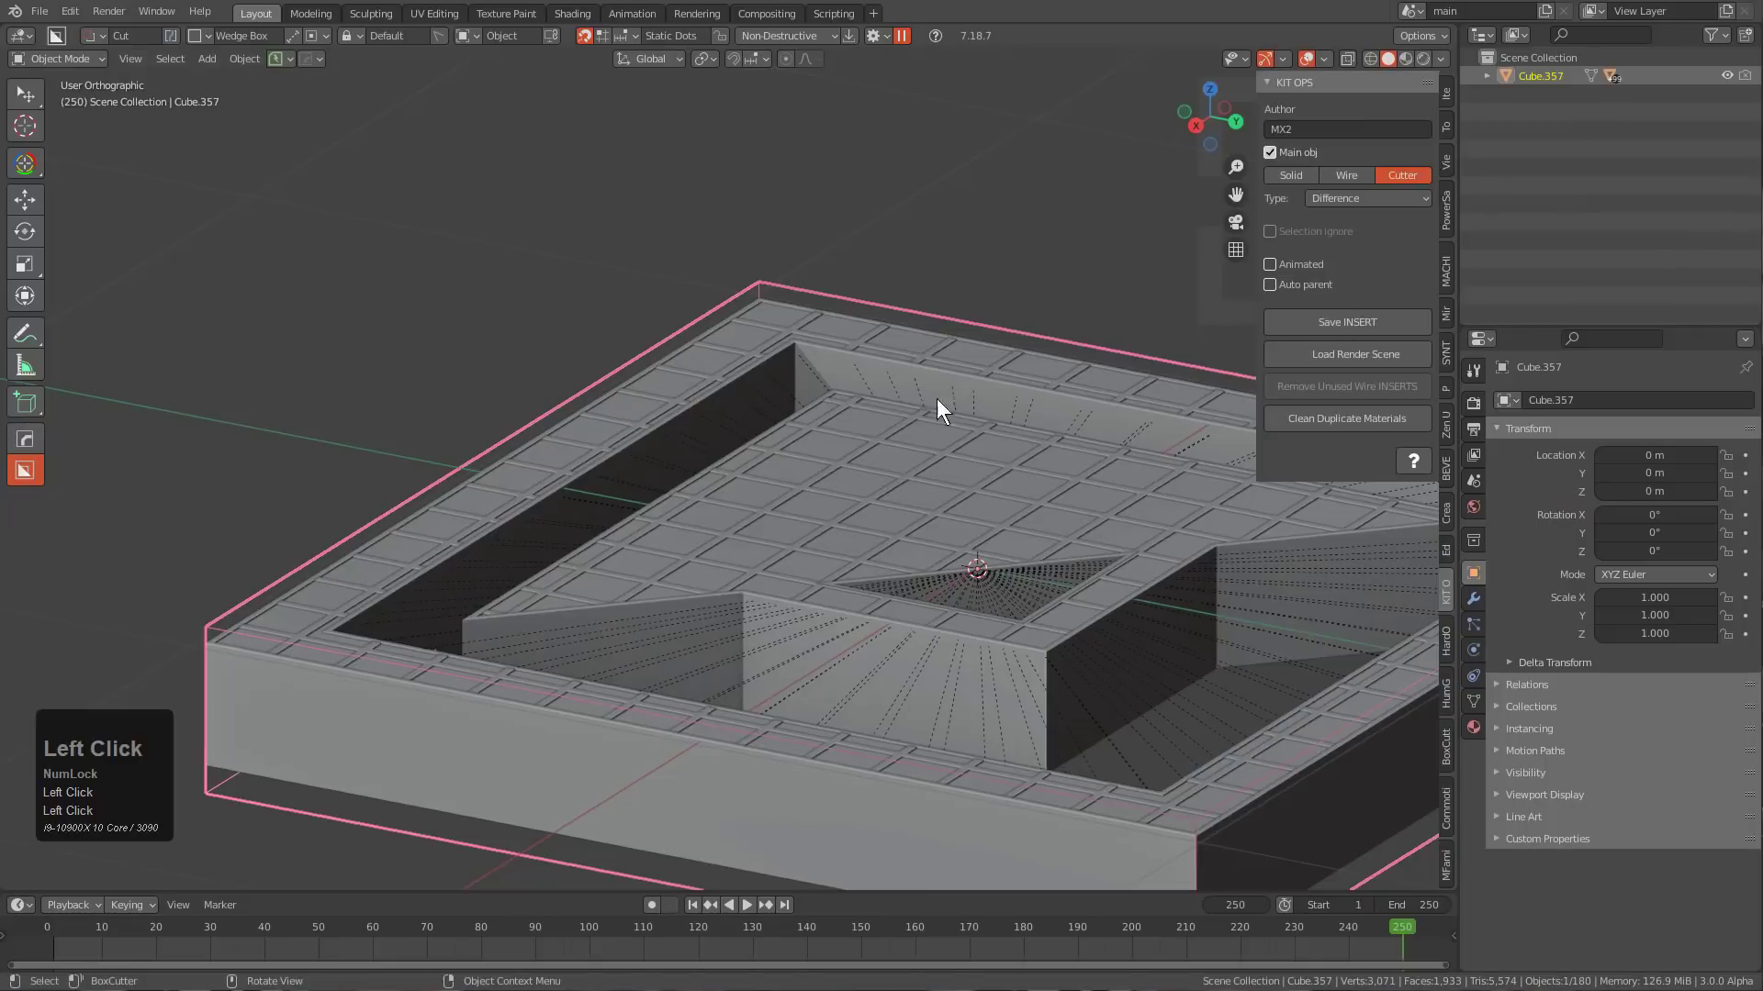
{"action": "middle_click_drag", "start_coordinate": [918, 404], "coordinate": [850, 482]}
{"action": "middle_click_drag", "start_coordinate": [849, 482], "coordinate": [791, 387], "text": "shift"}
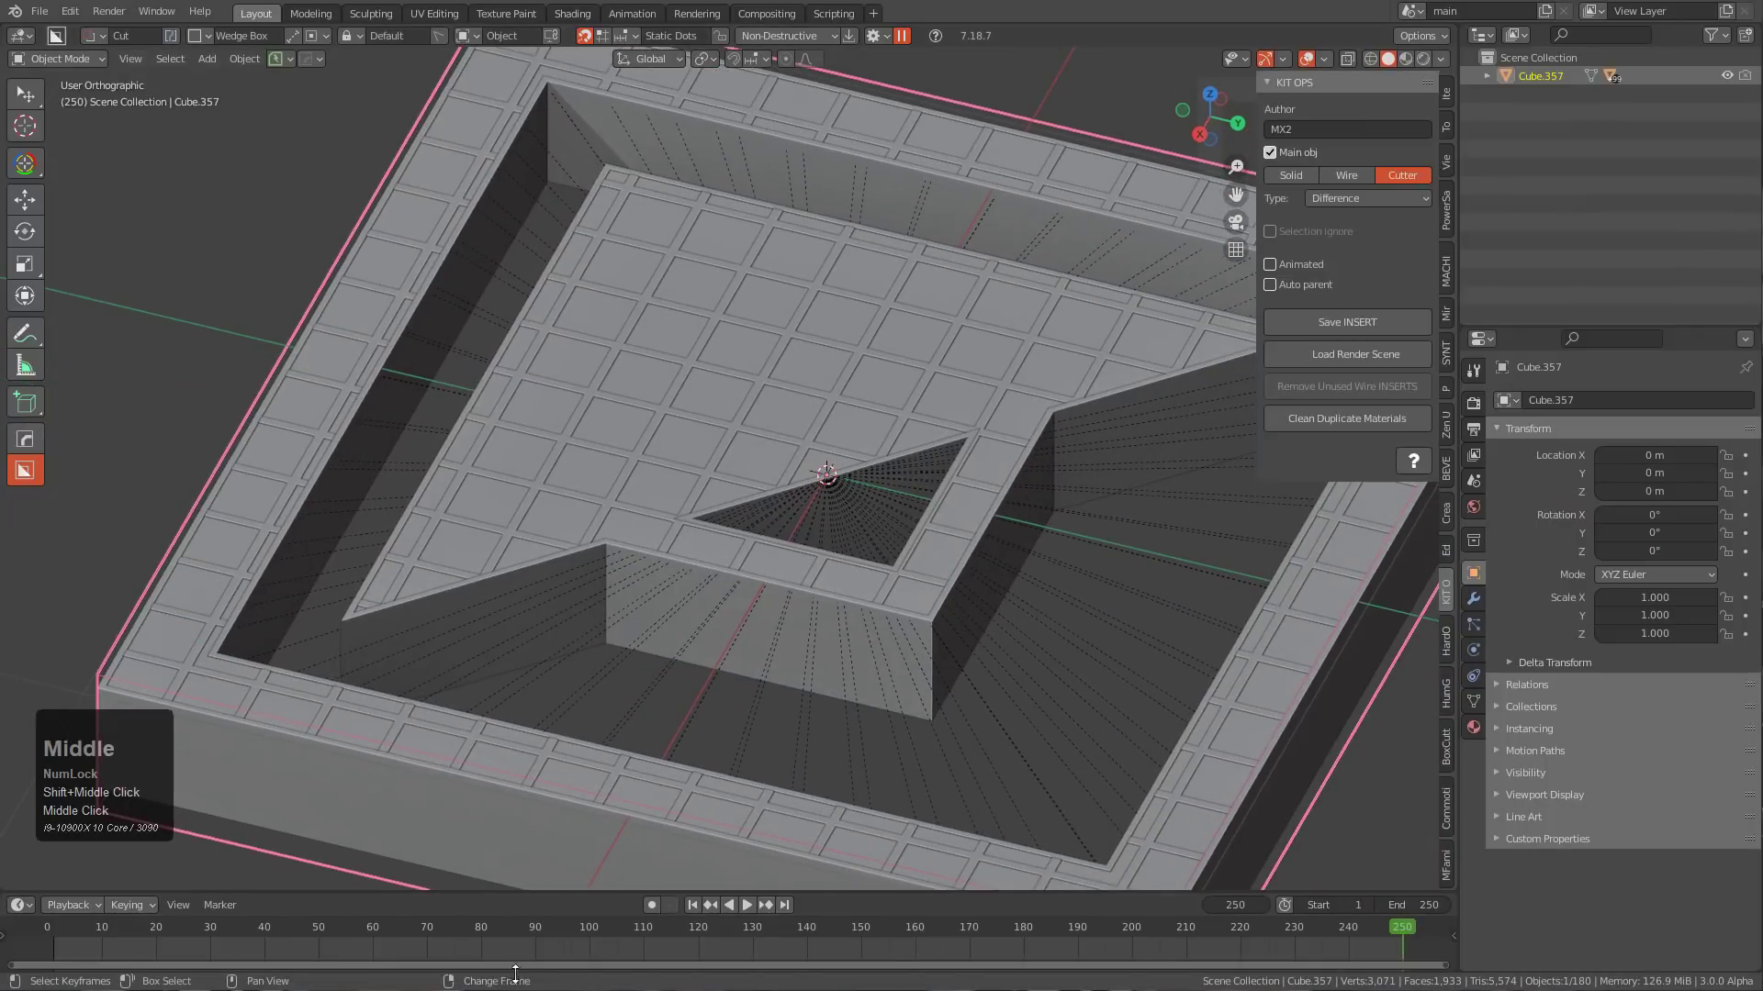
{"action": "right_click_drag", "start_coordinate": [459, 935], "coordinate": [1203, 936]}
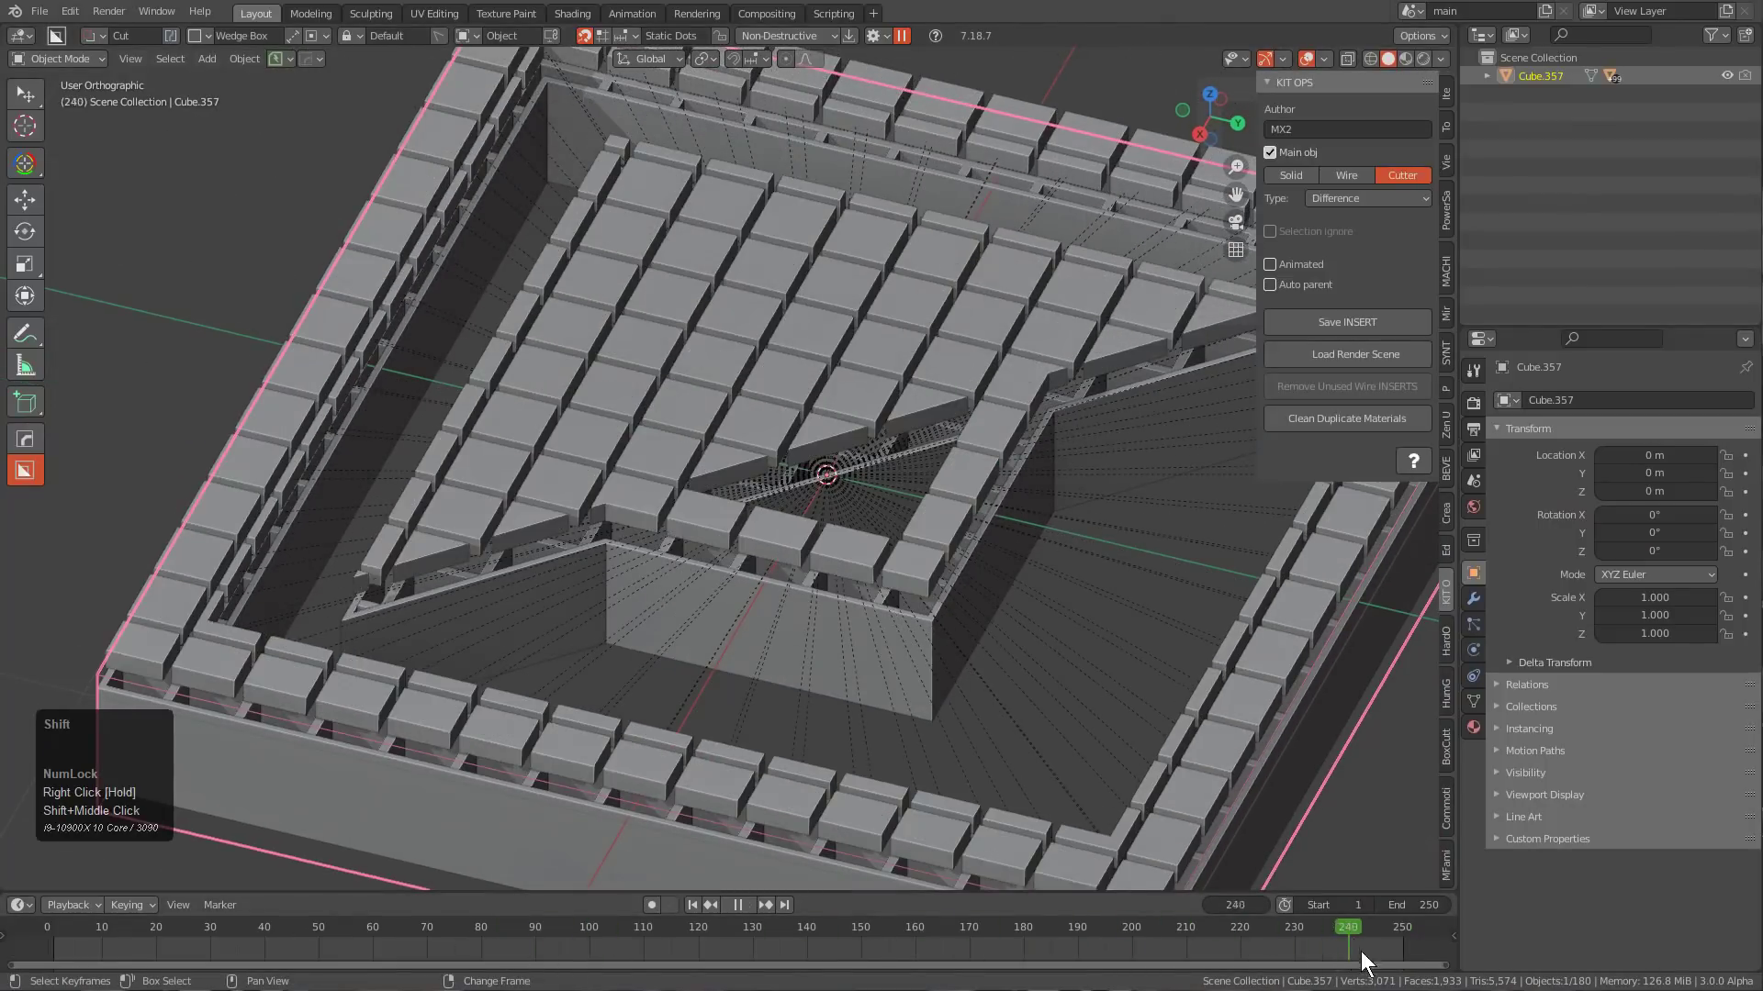
{"action": "scroll", "coordinate": [984, 653], "scroll_direction": "down", "scroll_amount": 5}
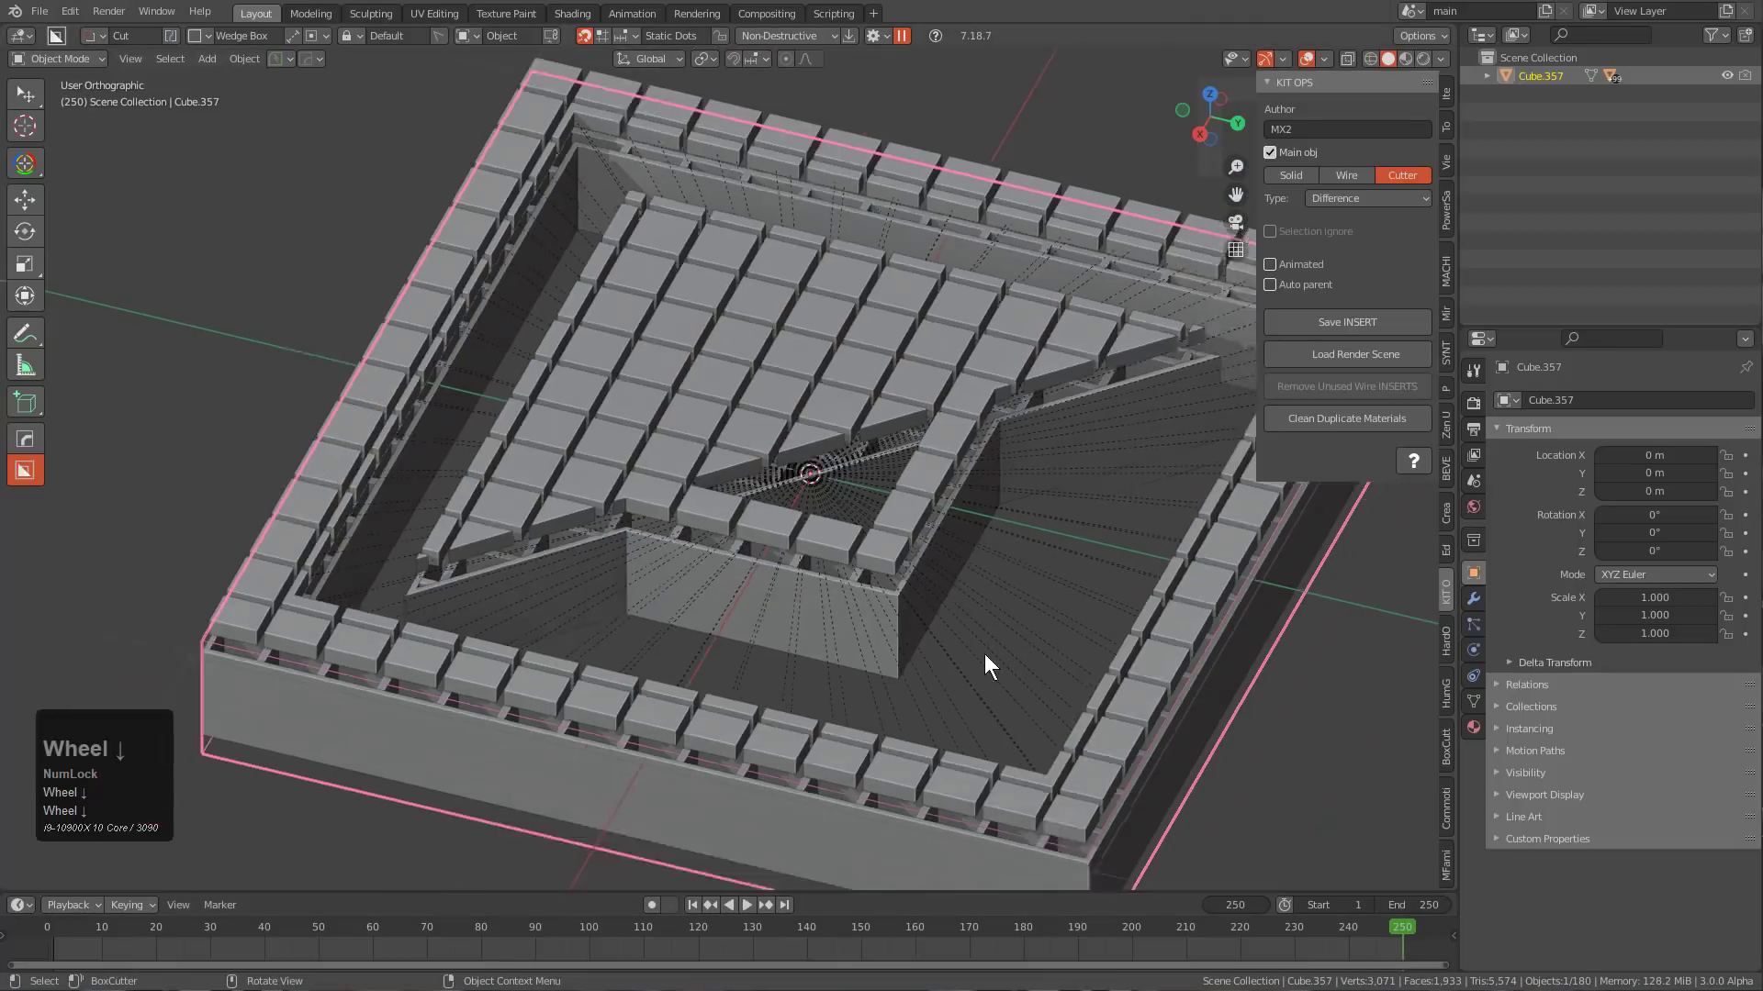
{"action": "middle_click_drag", "start_coordinate": [984, 654], "coordinate": [914, 566]}
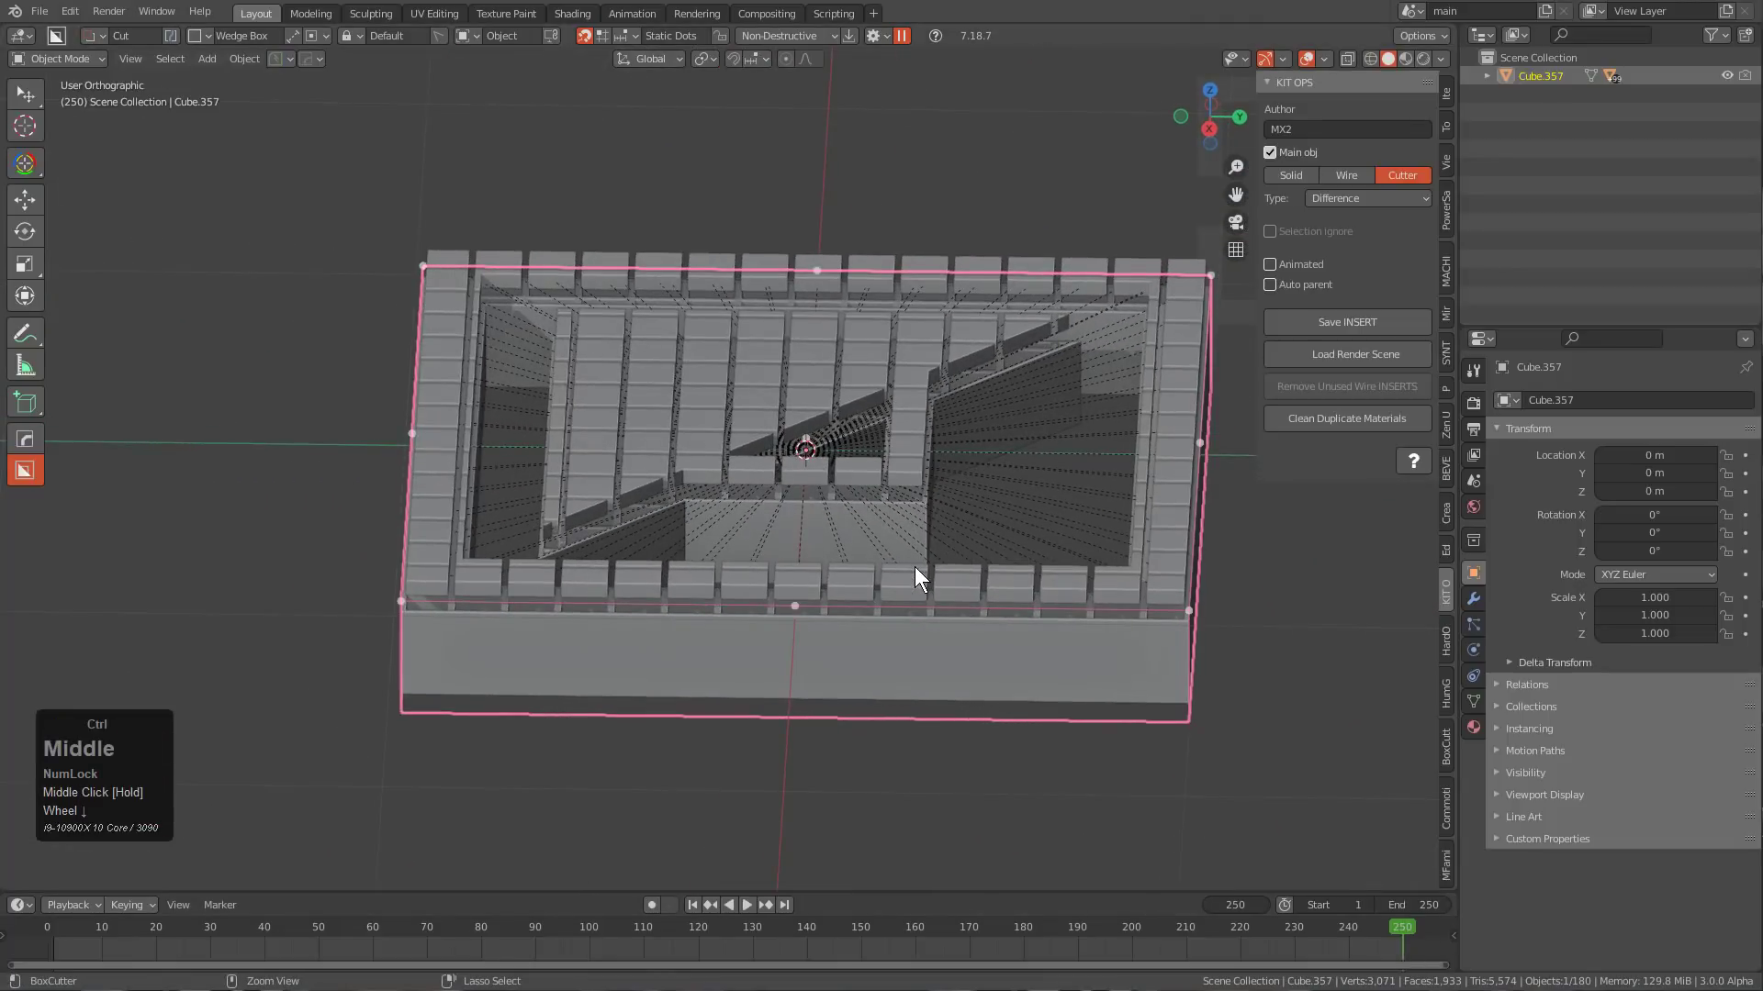
Select only the small blocks, try lowering them about 0.08 m along Z into the base, and test it by stepping through frames.
{"action": "key", "text": "ctrl+i"}
{"action": "key", "text": "KP_1"}
{"action": "scroll", "coordinate": [780, 541], "scroll_direction": "up", "scroll_amount": 1}
{"action": "middle_click_drag", "start_coordinate": [612, 520], "coordinate": [633, 558], "text": "shift"}
{"action": "key", "text": "alt+z"}
{"action": "key", "text": "b"}
{"action": "middle_click_drag", "start_coordinate": [1327, 676], "coordinate": [217, 456]}
{"action": "scroll", "coordinate": [859, 499], "scroll_direction": "up", "scroll_amount": 4}
{"action": "scroll", "coordinate": [856, 498], "scroll_direction": "up", "scroll_amount": 4}
{"action": "key", "text": "g"}
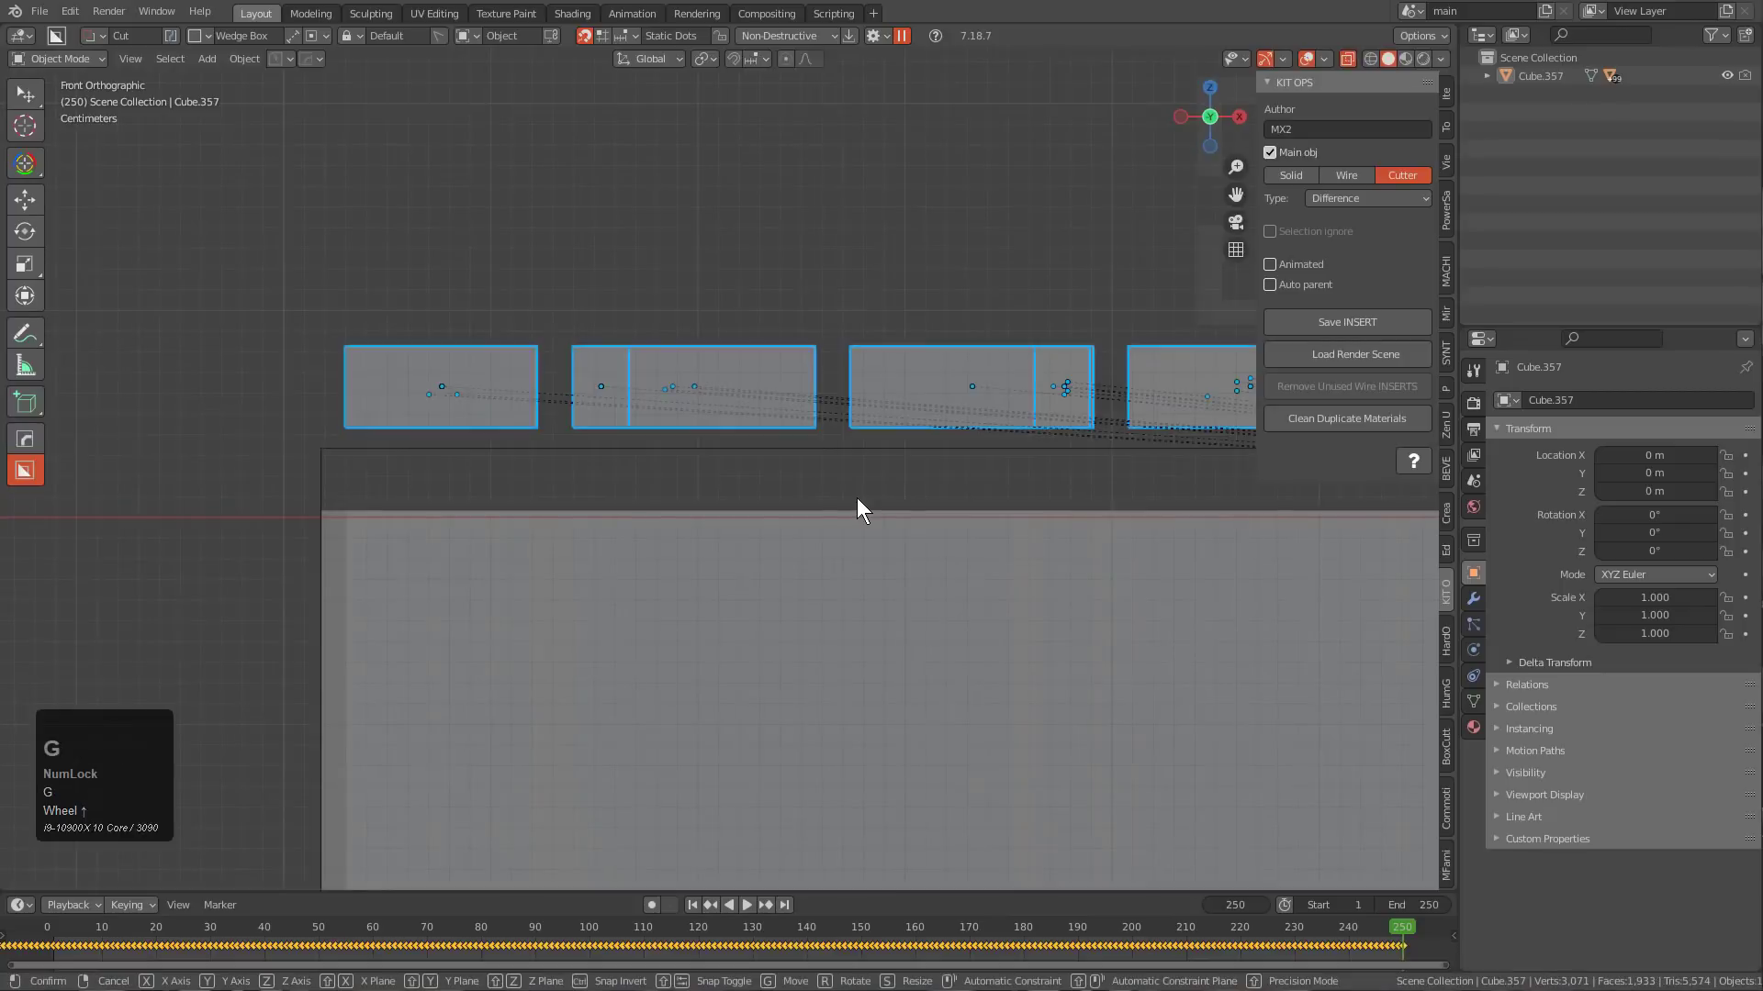
{"action": "key", "text": "z"}
{"action": "left_click", "coordinate": [923, 661]}
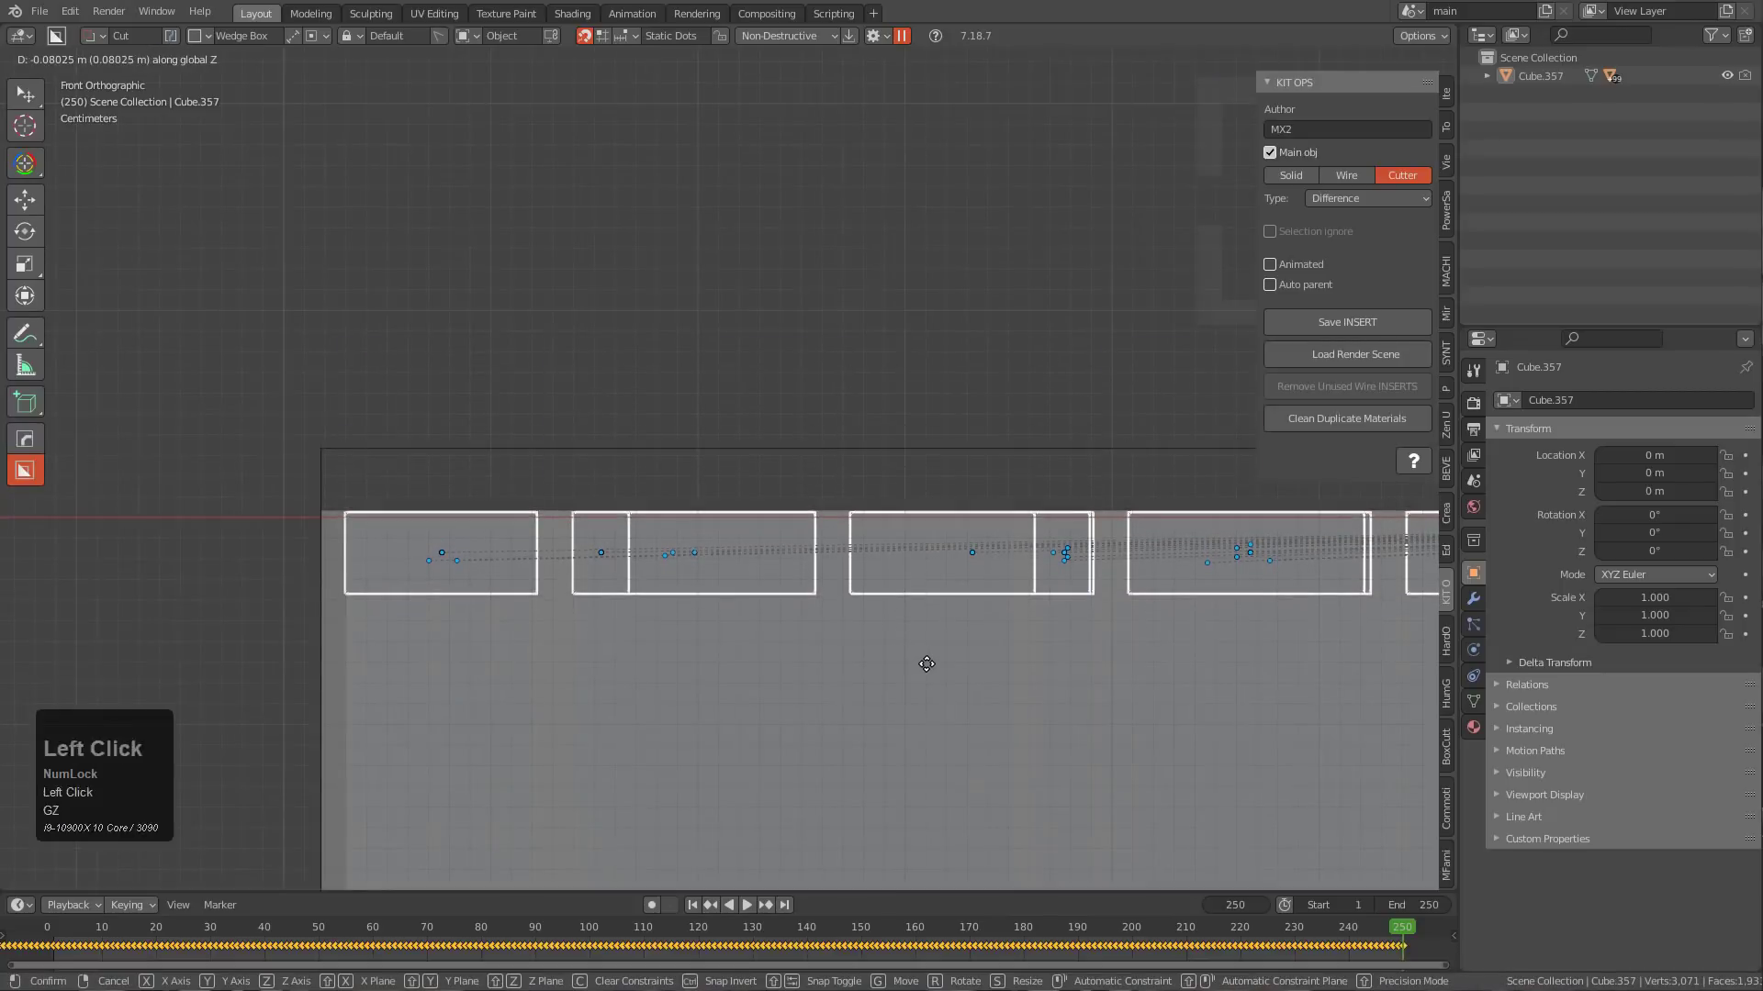
{"action": "scroll", "coordinate": [921, 641], "scroll_direction": "down", "scroll_amount": 3}
{"action": "middle_click_drag", "start_coordinate": [921, 642], "coordinate": [872, 597], "text": "shift"}
{"action": "middle_click_drag", "start_coordinate": [872, 597], "coordinate": [759, 543]}
{"action": "scroll", "coordinate": [806, 588], "scroll_direction": "down", "scroll_amount": 2}
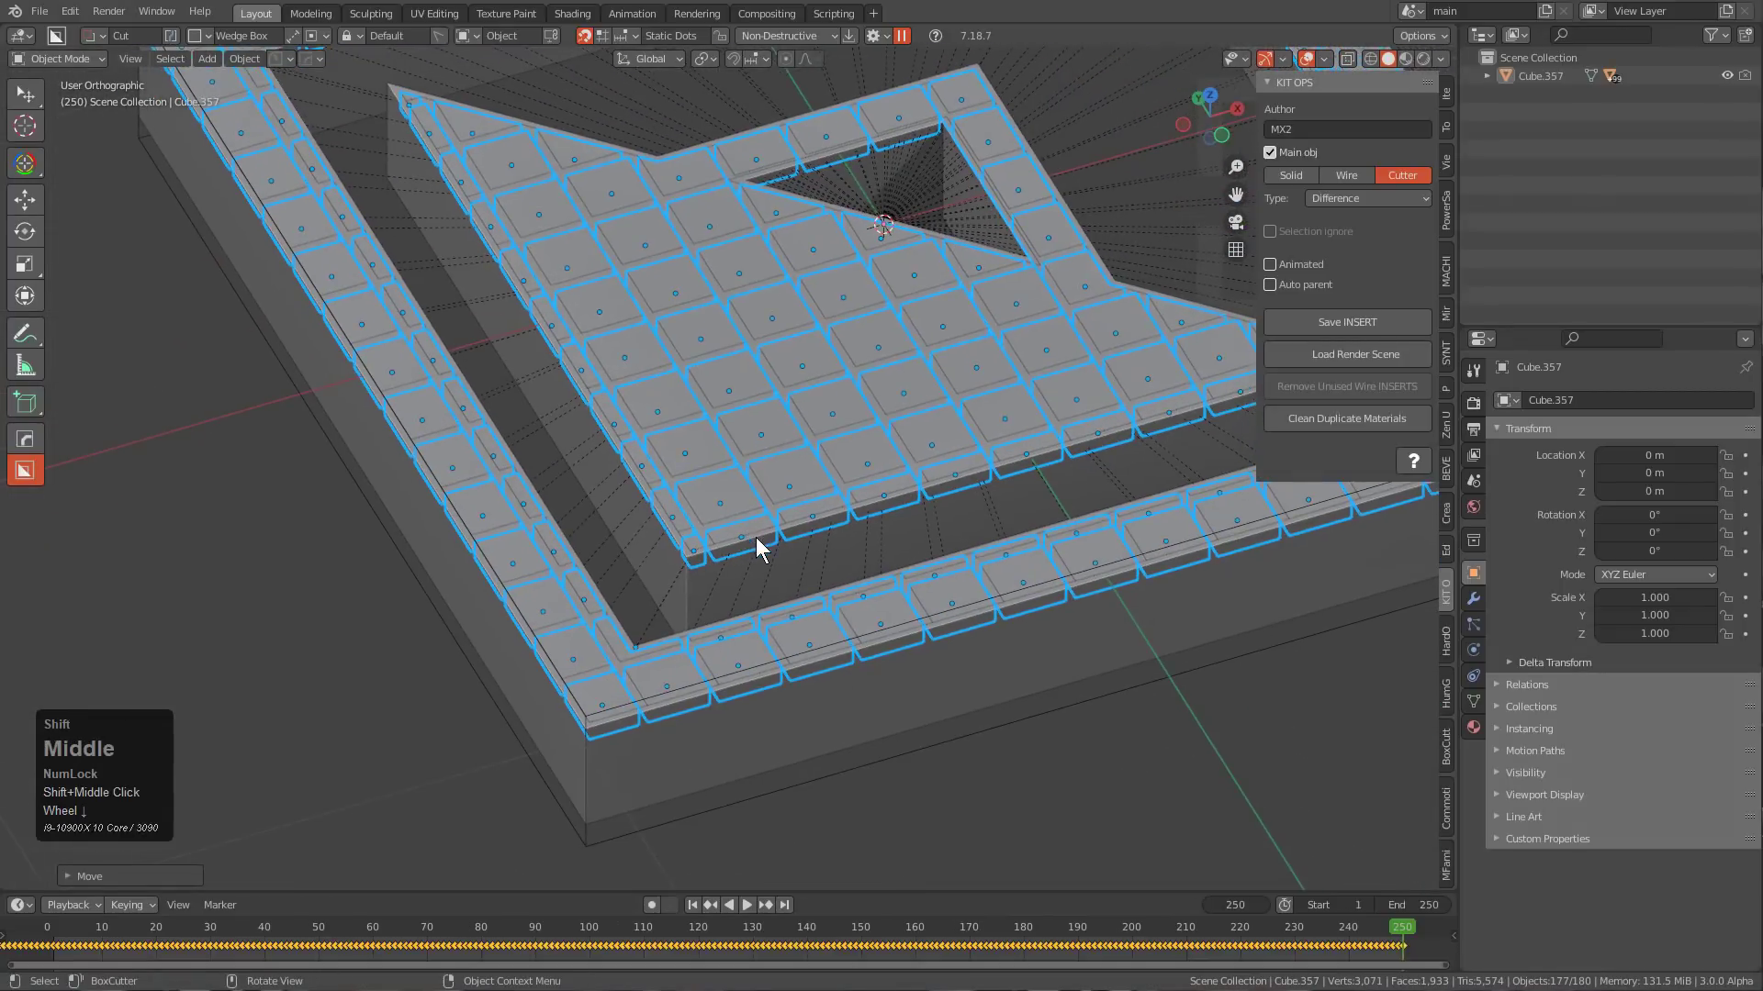
{"action": "key", "text": "Right"}
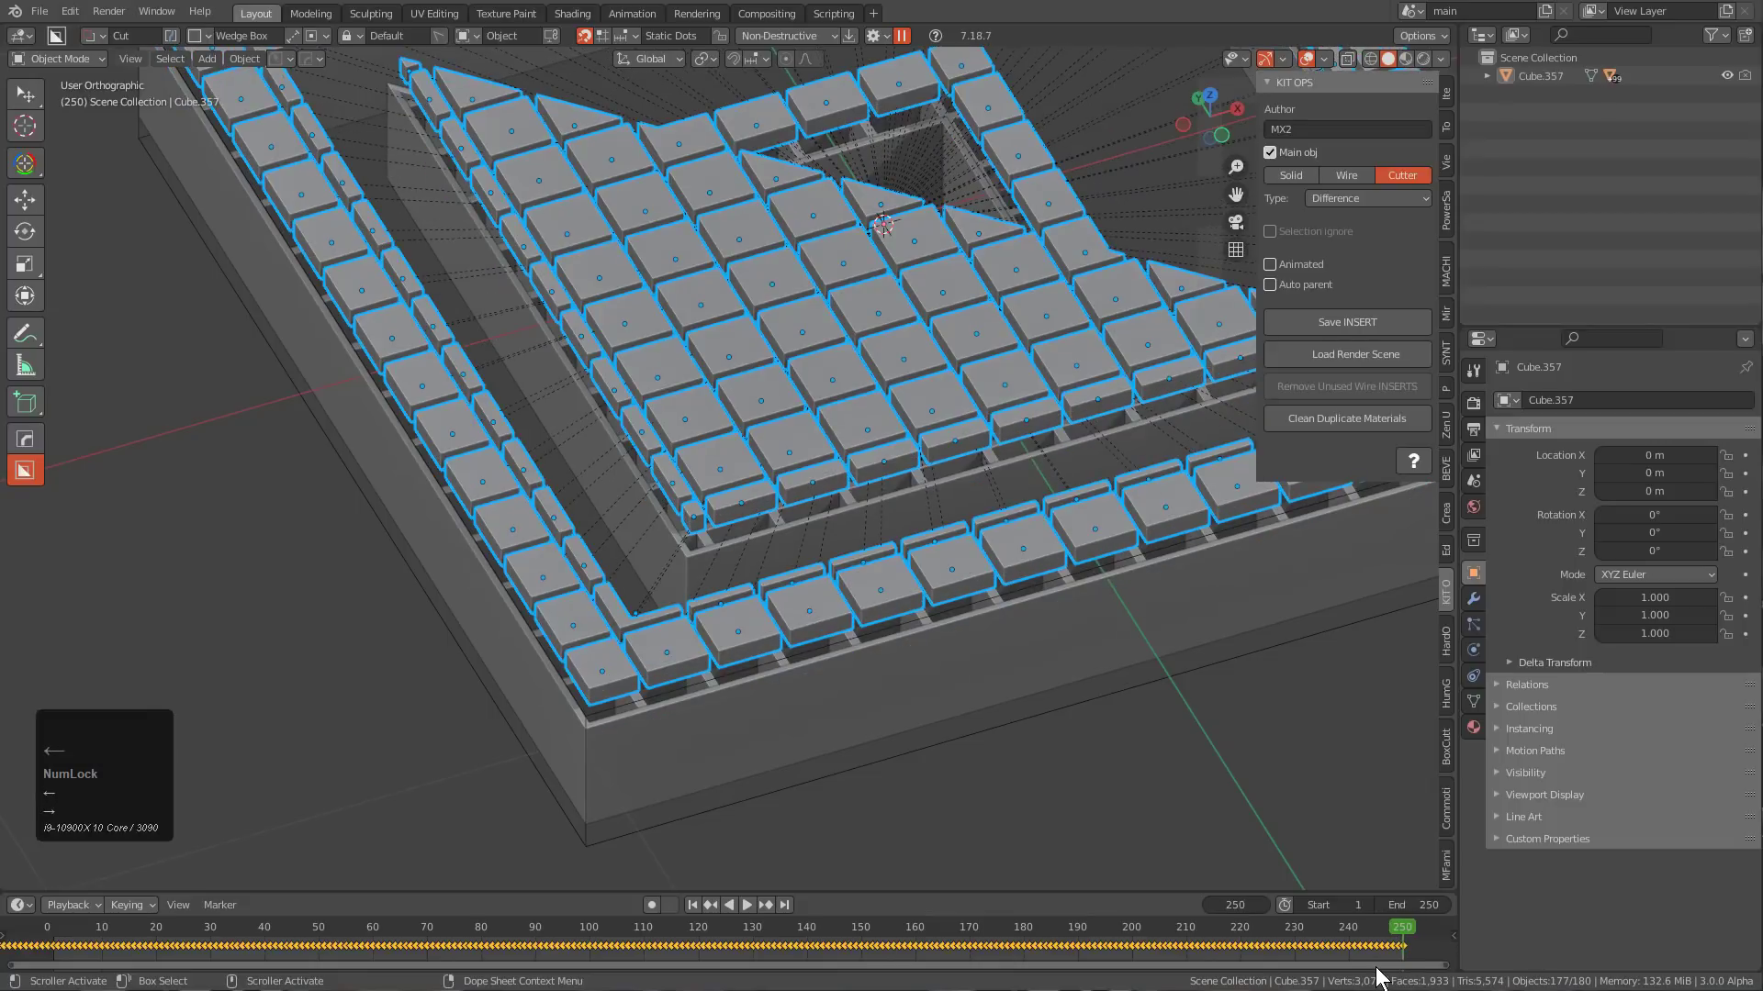
Step backward and forward through the assembly frames to check whether the lowered height of the small blocks holds.
{"action": "key", "text": "Left"}
{"action": "key", "text": "Left"}
{"action": "key", "text": "Left"}
{"action": "key", "text": "Left"}
{"action": "key", "text": "Left"}
{"action": "key", "text": "Left"}
{"action": "key", "text": "Left"}
{"action": "key", "text": "Left"}
{"action": "key", "text": "Left"}
{"action": "key", "text": "Left"}
{"action": "key", "text": "Left"}
{"action": "key", "text": "Left"}
{"action": "key", "text": "Left"}
{"action": "key", "text": "Left"}
{"action": "key", "text": "Left"}
{"action": "key", "text": "Left"}
{"action": "key", "text": "Left"}
{"action": "key", "text": "Left"}
{"action": "key", "text": "Left"}
{"action": "key", "text": "Left"}
{"action": "key", "text": "Left"}
{"action": "key", "text": "Left"}
{"action": "key", "text": "Left"}
{"action": "key", "text": "Left"}
{"action": "key", "text": "Left"}
{"action": "key", "text": "Left"}
{"action": "key", "text": "Left"}
{"action": "key", "text": "Left"}
{"action": "key", "text": "Left"}
{"action": "key", "text": "Left"}
{"action": "key", "text": "Left"}
{"action": "key", "text": "Left"}
{"action": "key", "text": "Left"}
{"action": "key", "text": "Left"}
{"action": "key", "text": "Right"}
{"action": "key", "text": "Right"}
{"action": "key", "text": "Right"}
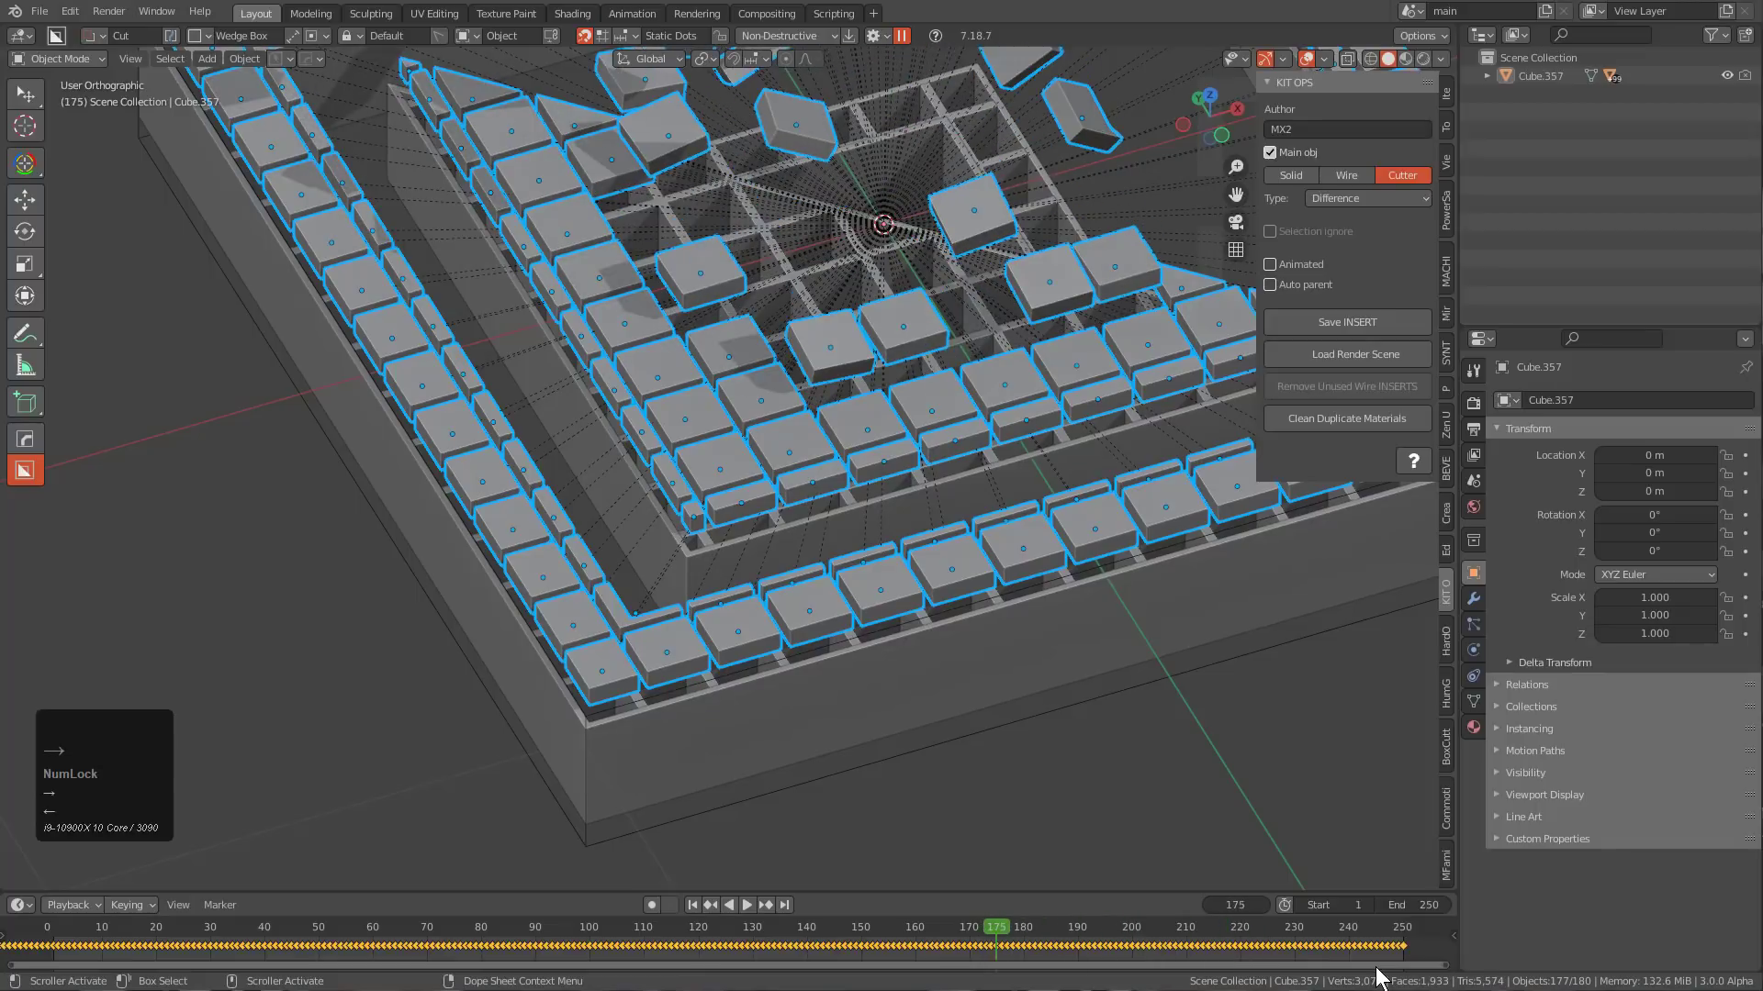
{"action": "key", "text": "Right"}
{"action": "key", "text": "Right"}
{"action": "key", "text": "Right"}
{"action": "key", "text": "Right"}
{"action": "key", "text": "Right"}
{"action": "key", "text": "Right"}
{"action": "key", "text": "Right"}
{"action": "key", "text": "Right"}
{"action": "key", "text": "Right"}
{"action": "key", "text": "Right"}
{"action": "key", "text": "Right"}
{"action": "key", "text": "Right"}
{"action": "key", "text": "Right"}
{"action": "key", "text": "Right"}
{"action": "key", "text": "Right"}
{"action": "key", "text": "Right"}
{"action": "key", "text": "Right"}
{"action": "key", "text": "Right"}
{"action": "key", "text": "Right"}
{"action": "key", "text": "Right"}
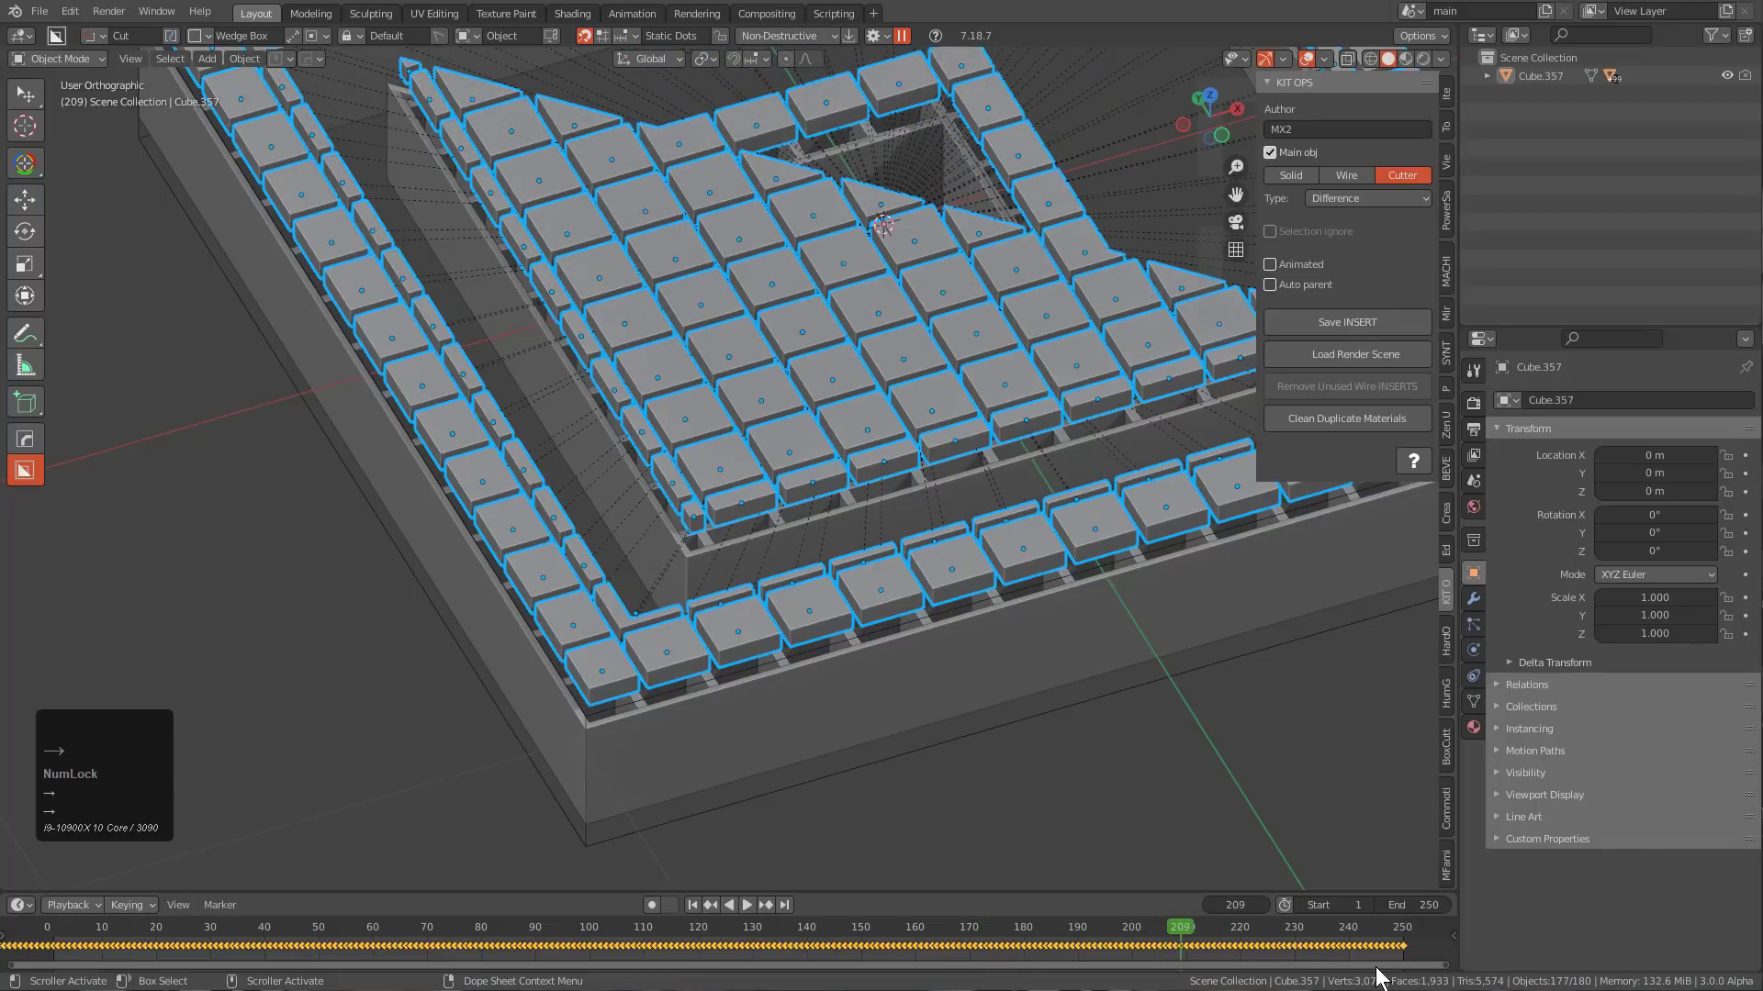
Create a plain-axes Empty at the centre of the selected blocks with parenting enabled, and test that moving it carries the blocks.
{"action": "scroll", "coordinate": [978, 505], "scroll_direction": "down", "scroll_amount": 3}
{"action": "scroll", "coordinate": [960, 540], "scroll_direction": "up", "scroll_amount": 2, "text": "shift"}
{"action": "scroll", "coordinate": [960, 539], "scroll_direction": "up", "scroll_amount": 1}
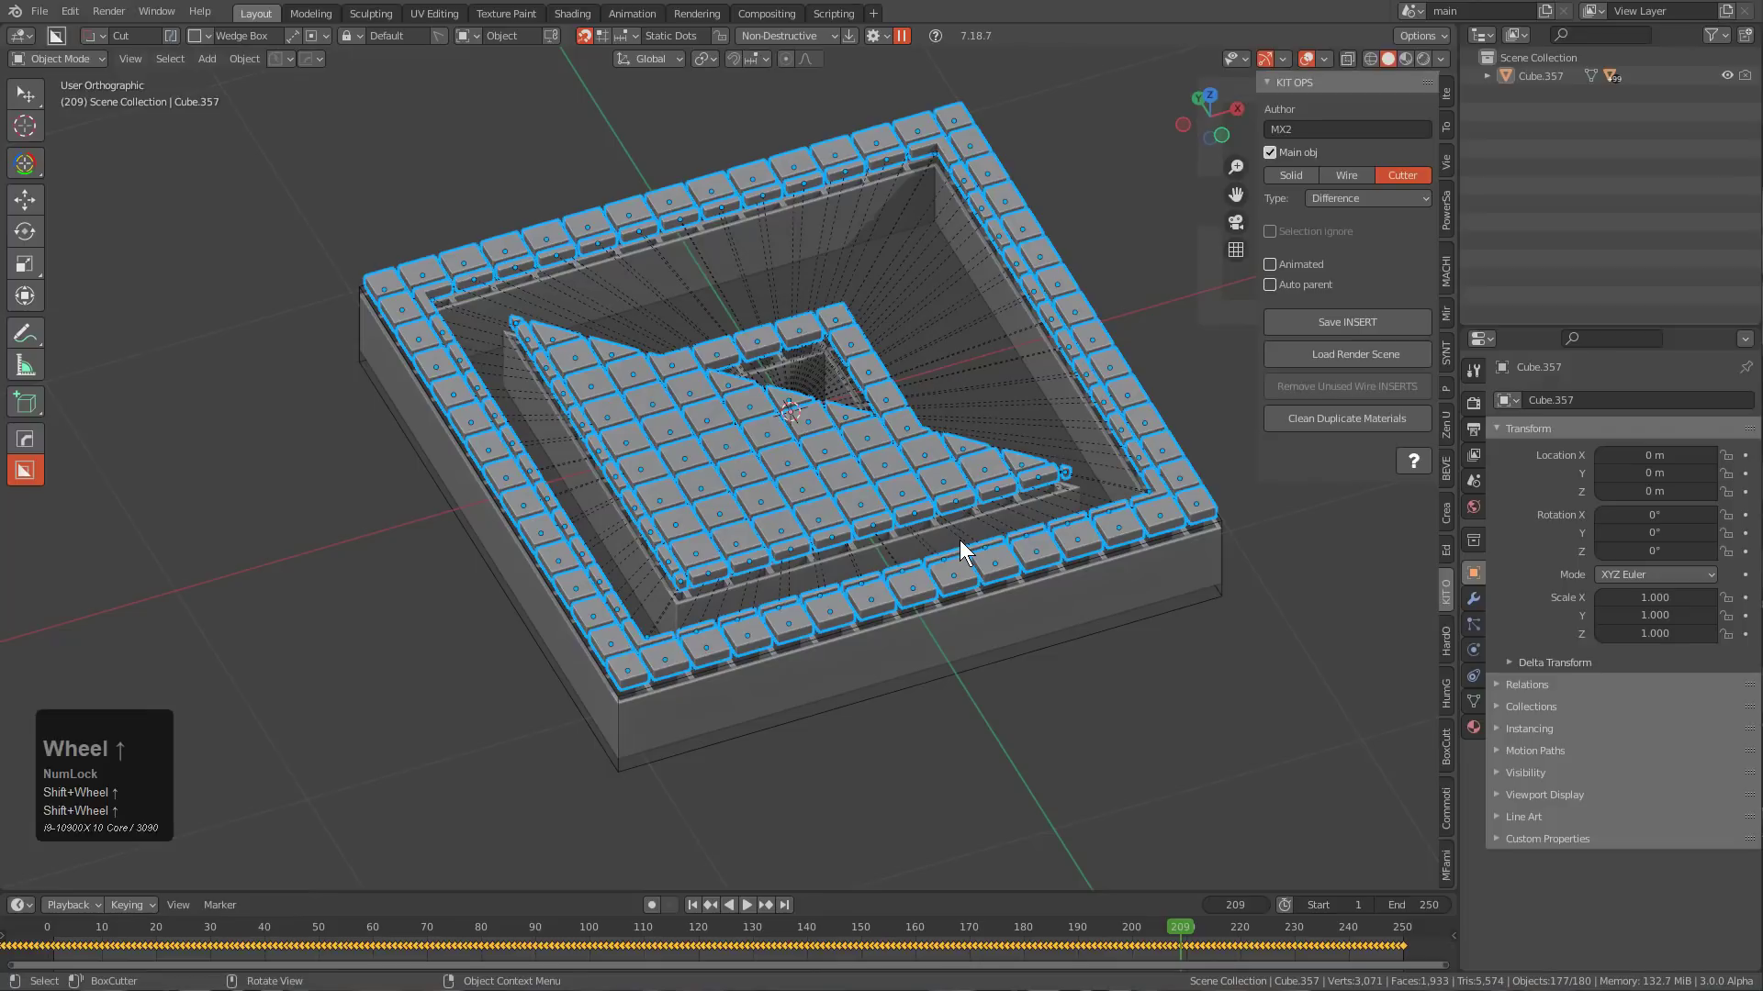
{"action": "key", "text": "q"}
{"action": "key", "text": "o"}
{"action": "key", "text": "t"}
{"action": "key", "text": "space"}
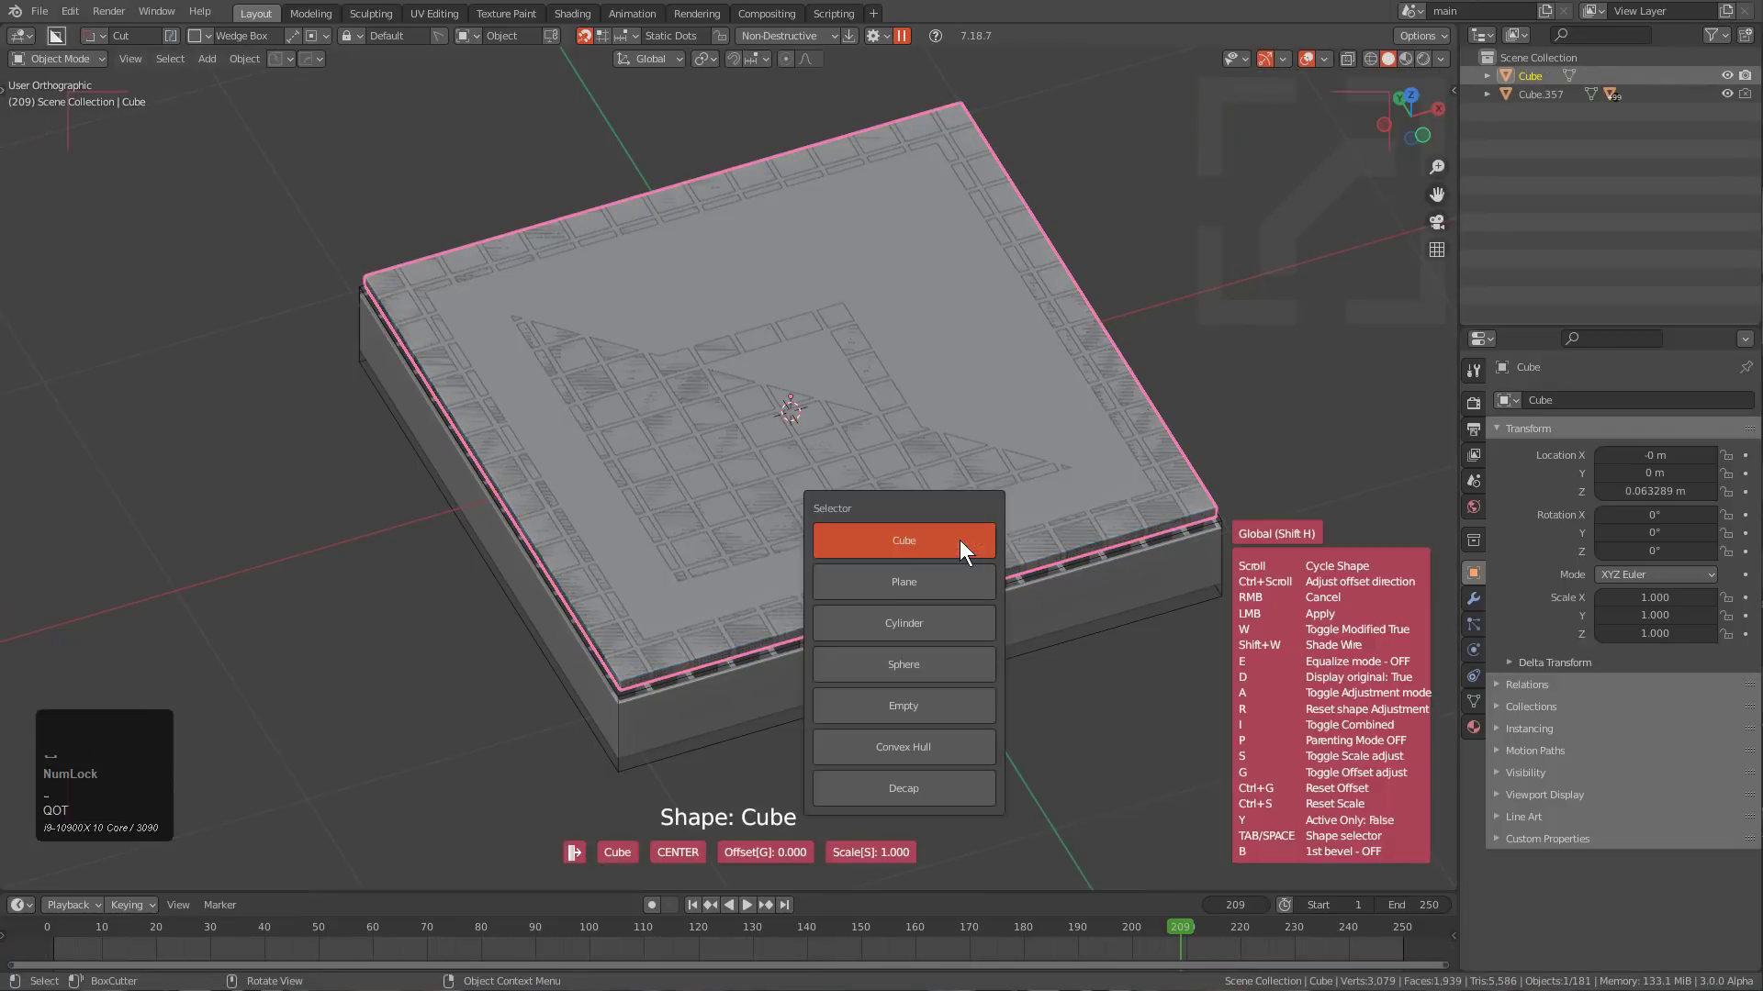
{"action": "left_click", "coordinate": [923, 707]}
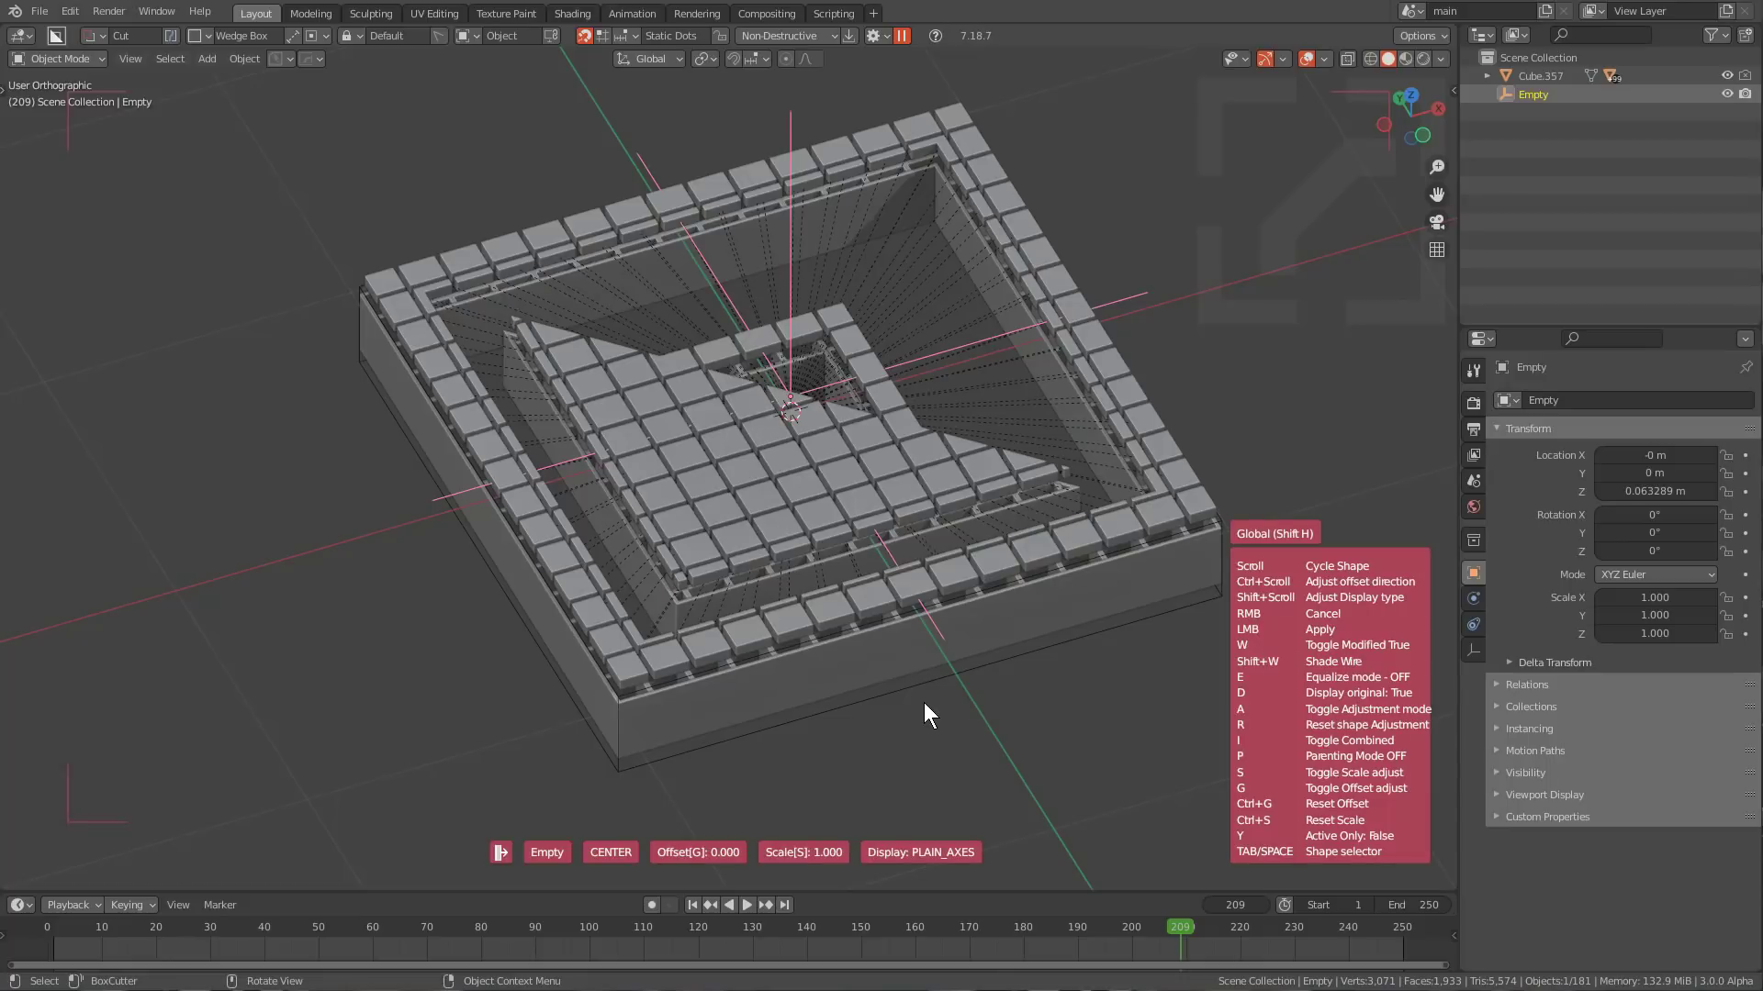
{"action": "key", "text": "p"}
{"action": "key", "text": "p"}
{"action": "left_click", "coordinate": [924, 703]}
{"action": "key", "text": "g"}
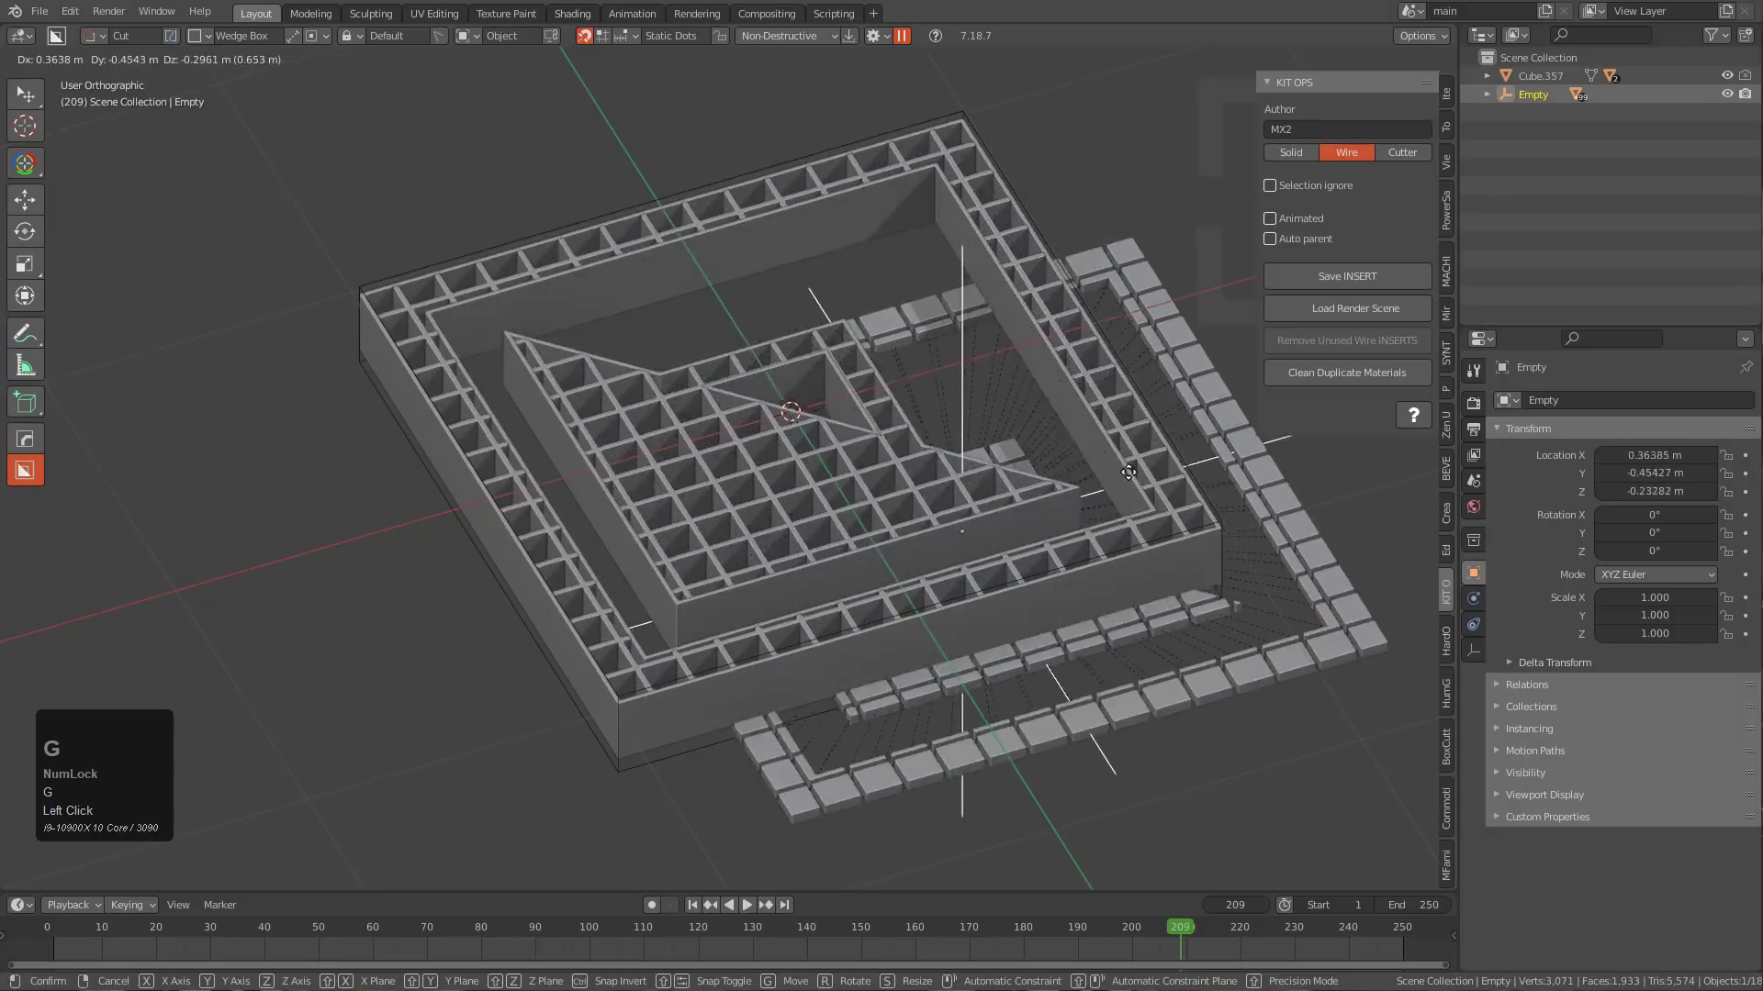
{"action": "right_click", "coordinate": [874, 427]}
Lower the Empty with its blocks about 0.08 m along global Z so the blocks sit flush in the base grid.
{"action": "scroll", "coordinate": [876, 432], "scroll_direction": "up", "scroll_amount": 3}
{"action": "key", "text": "g"}
{"action": "key", "text": "z"}
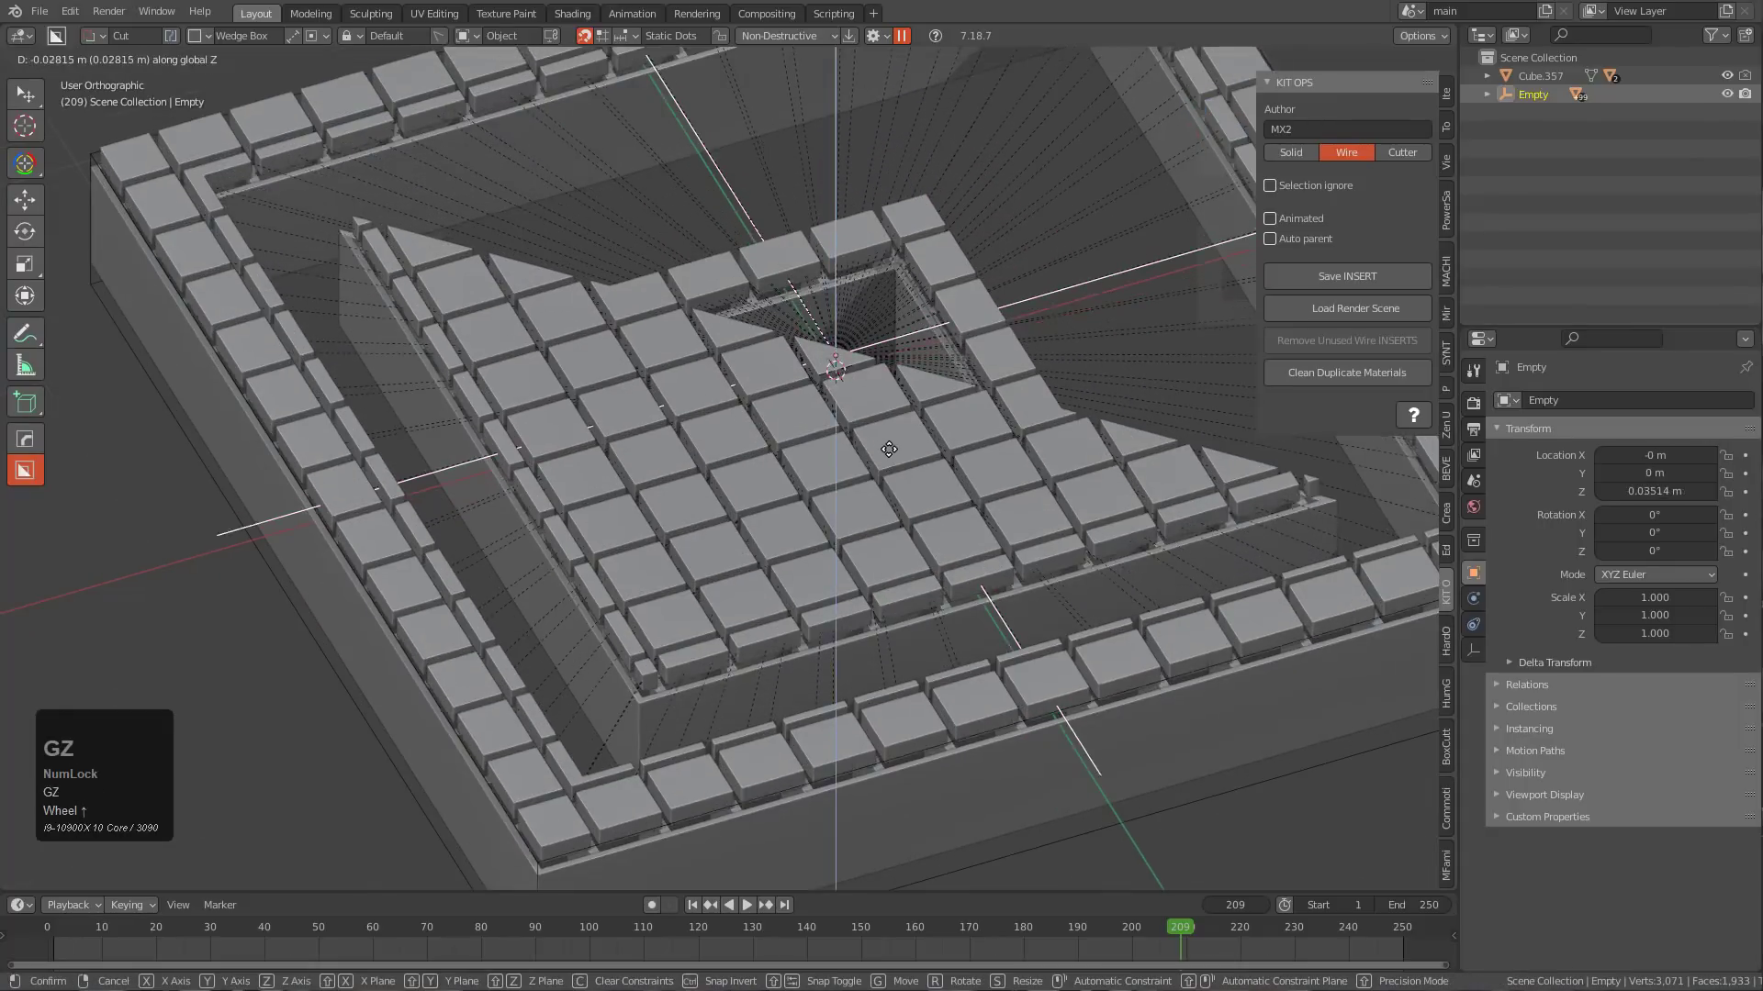
{"action": "key", "text": "shift"}
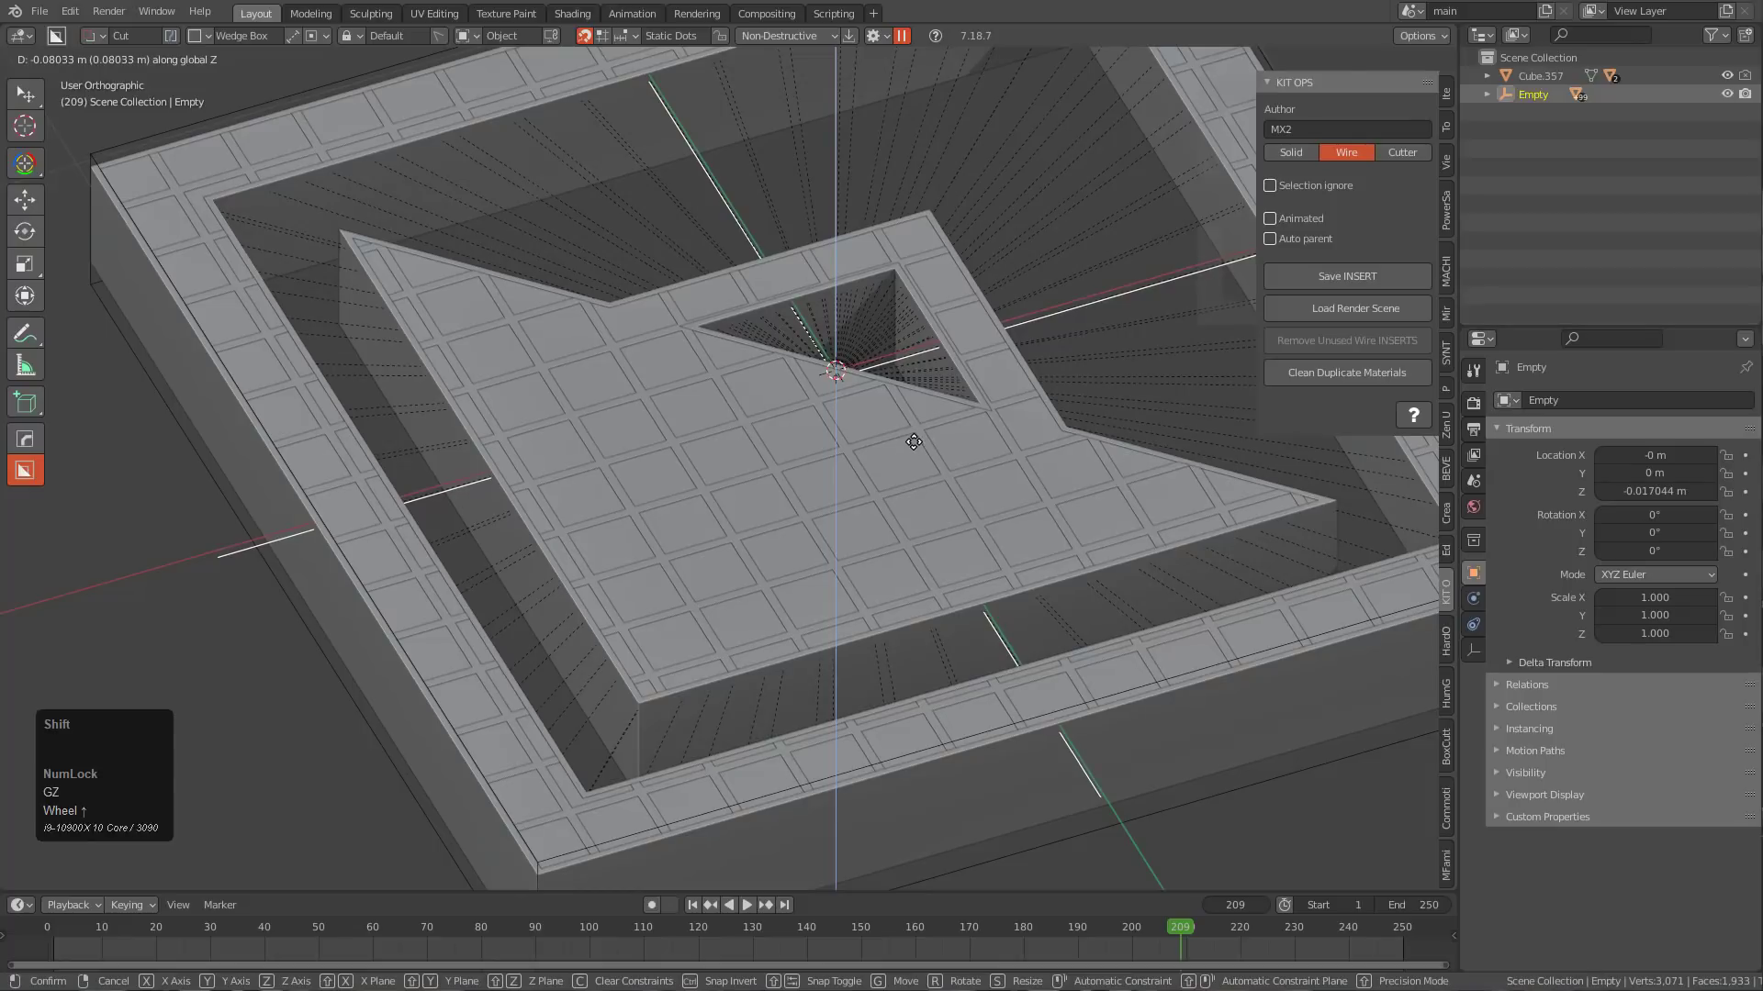
{"action": "left_click", "coordinate": [912, 443], "text": "shift"}
Parent the Empty to the Slice.001 grid base using Object (Keep Transform), and deselect everything.
{"action": "middle_click_drag", "start_coordinate": [890, 454], "coordinate": [824, 354], "text": "shift"}
{"action": "scroll", "coordinate": [834, 459], "scroll_direction": "down", "scroll_amount": 1, "text": "shift"}
{"action": "middle_click_drag", "start_coordinate": [837, 574], "coordinate": [844, 427]}
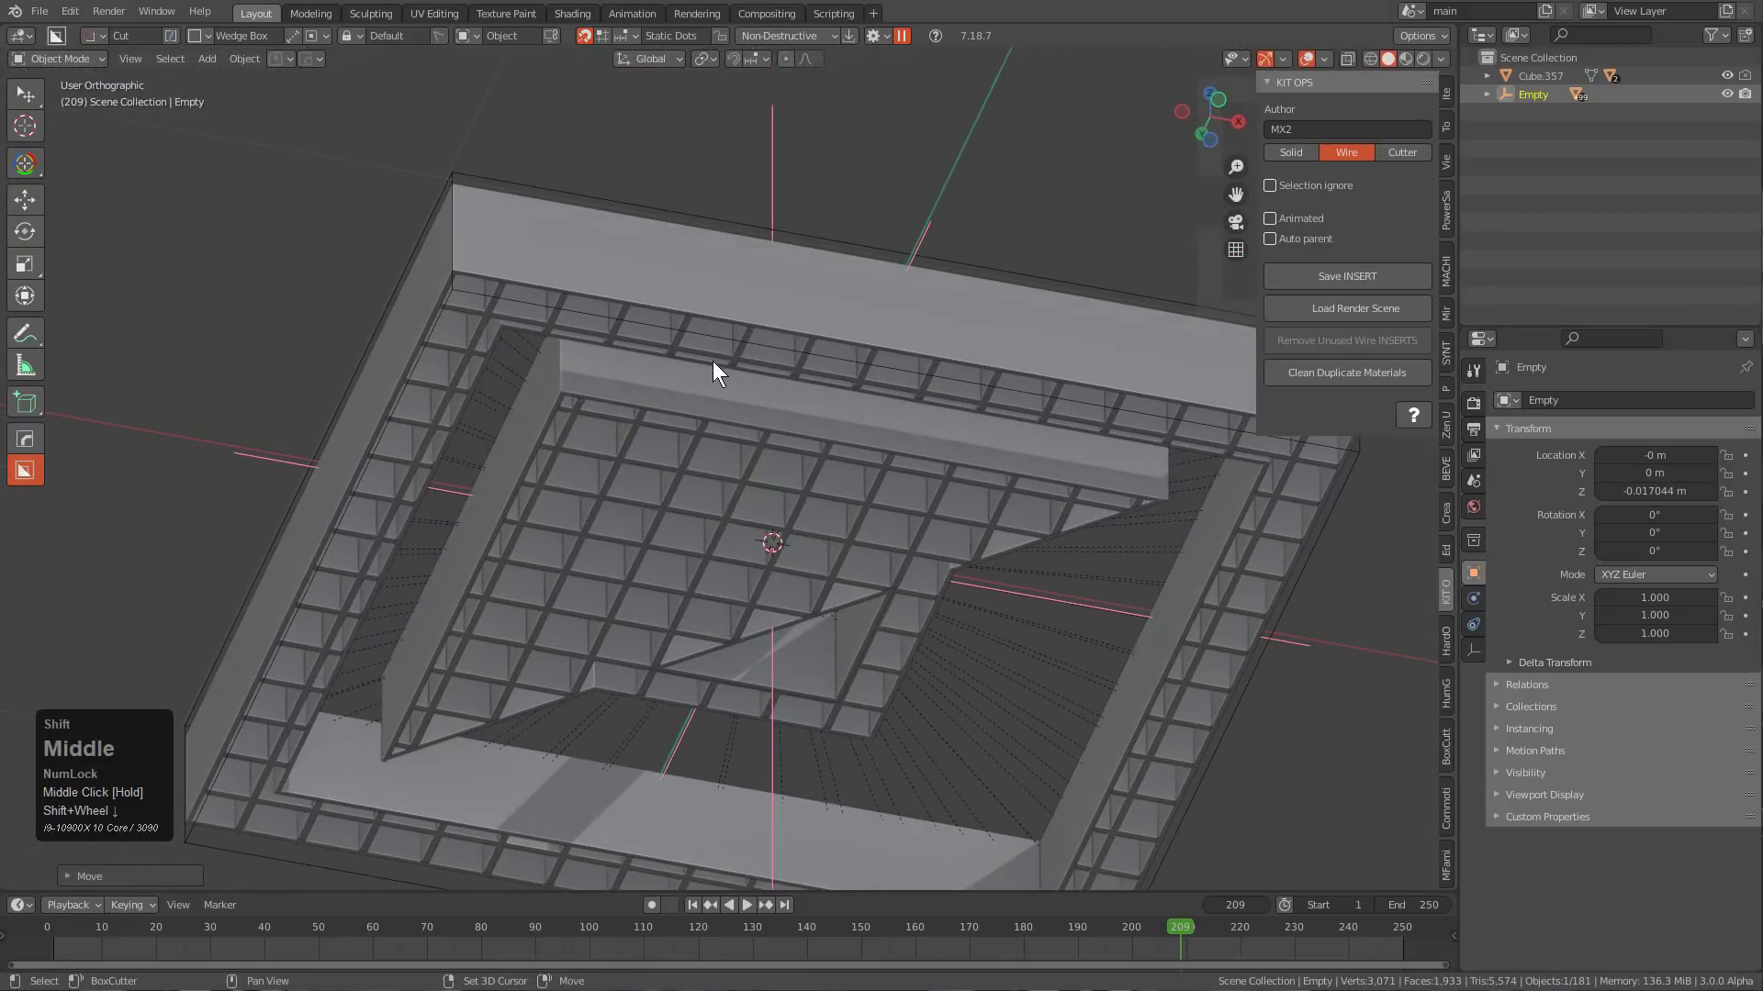
{"action": "left_click", "coordinate": [732, 360], "text": "shift"}
{"action": "key", "text": "ctrl+p"}
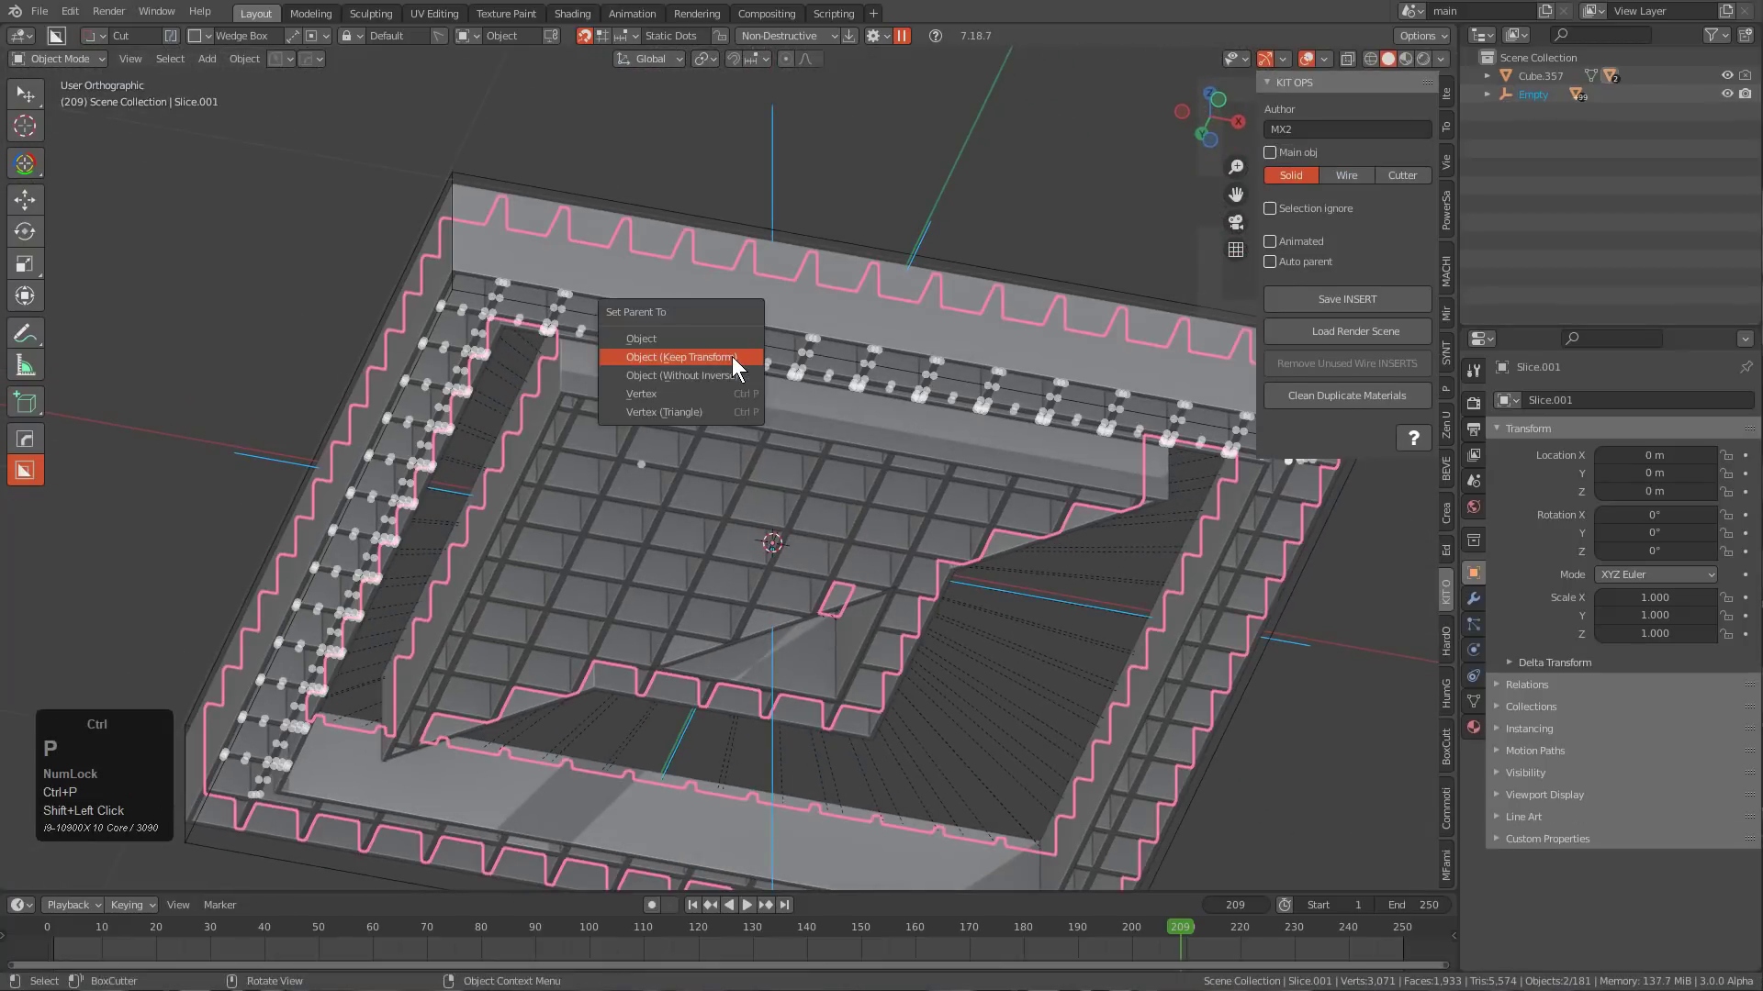
{"action": "left_click", "coordinate": [731, 357]}
{"action": "key", "text": "alt+a"}
Scrub the timeline to check the blocks' seating, and test-move the main cutter object without keeping the move.
{"action": "middle_click_drag", "start_coordinate": [758, 361], "coordinate": [773, 515]}
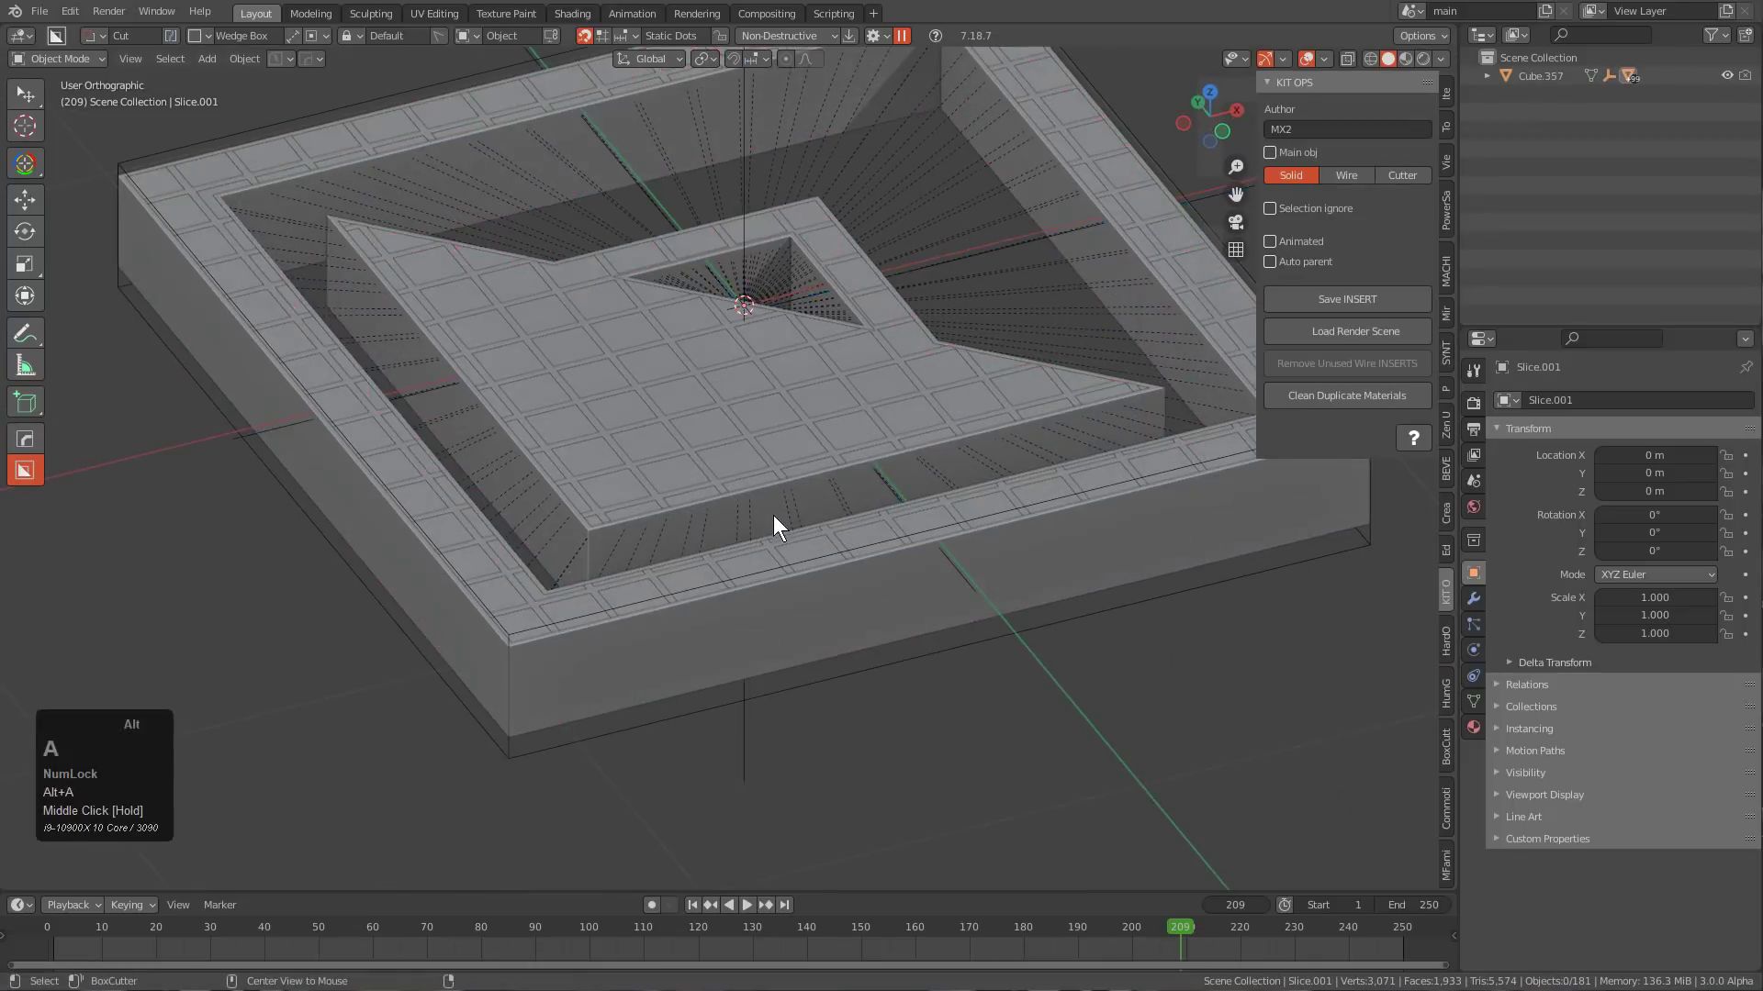
{"action": "scroll", "coordinate": [790, 499], "scroll_direction": "down", "scroll_amount": 2}
{"action": "scroll", "coordinate": [791, 500], "scroll_direction": "down", "scroll_amount": 4}
{"action": "right_click_drag", "start_coordinate": [353, 945], "coordinate": [1230, 940], "text": "shift"}
{"action": "left_click", "coordinate": [628, 629]}
{"action": "key", "text": "g"}
{"action": "right_click", "coordinate": [643, 575]}
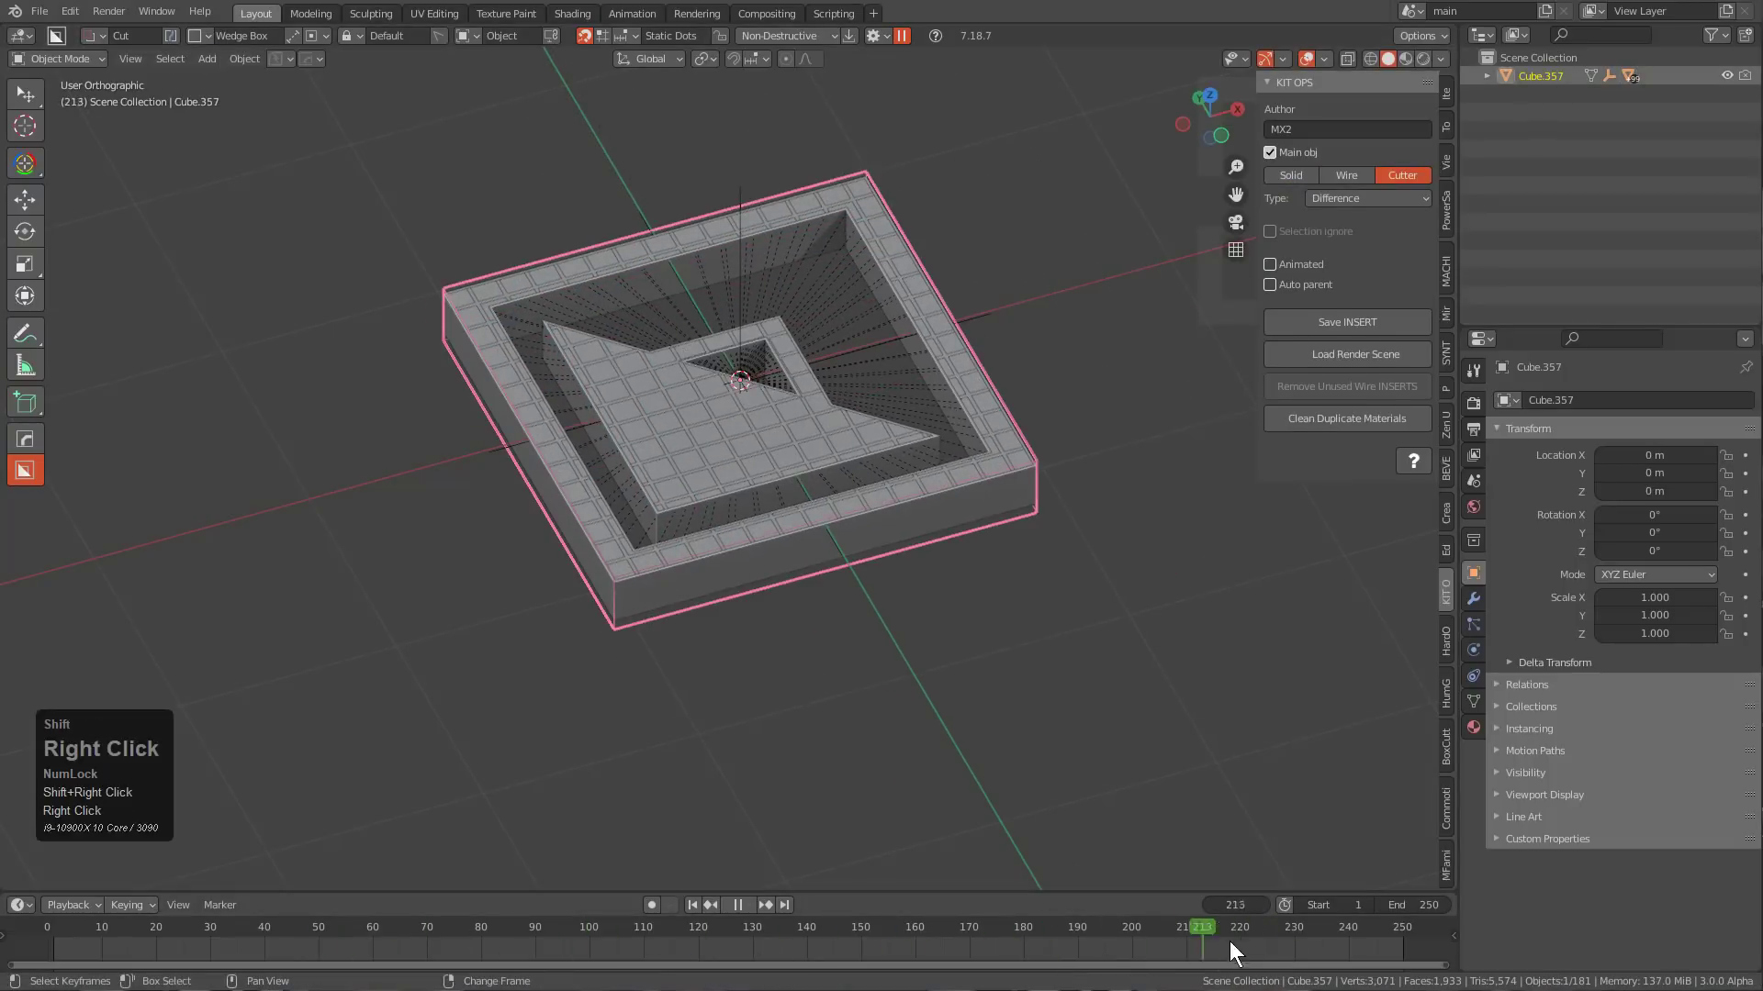
Save the corrected bc_logo_kitops INSERT file and start a new General scene.
{"action": "key", "text": "ctrl+s"}
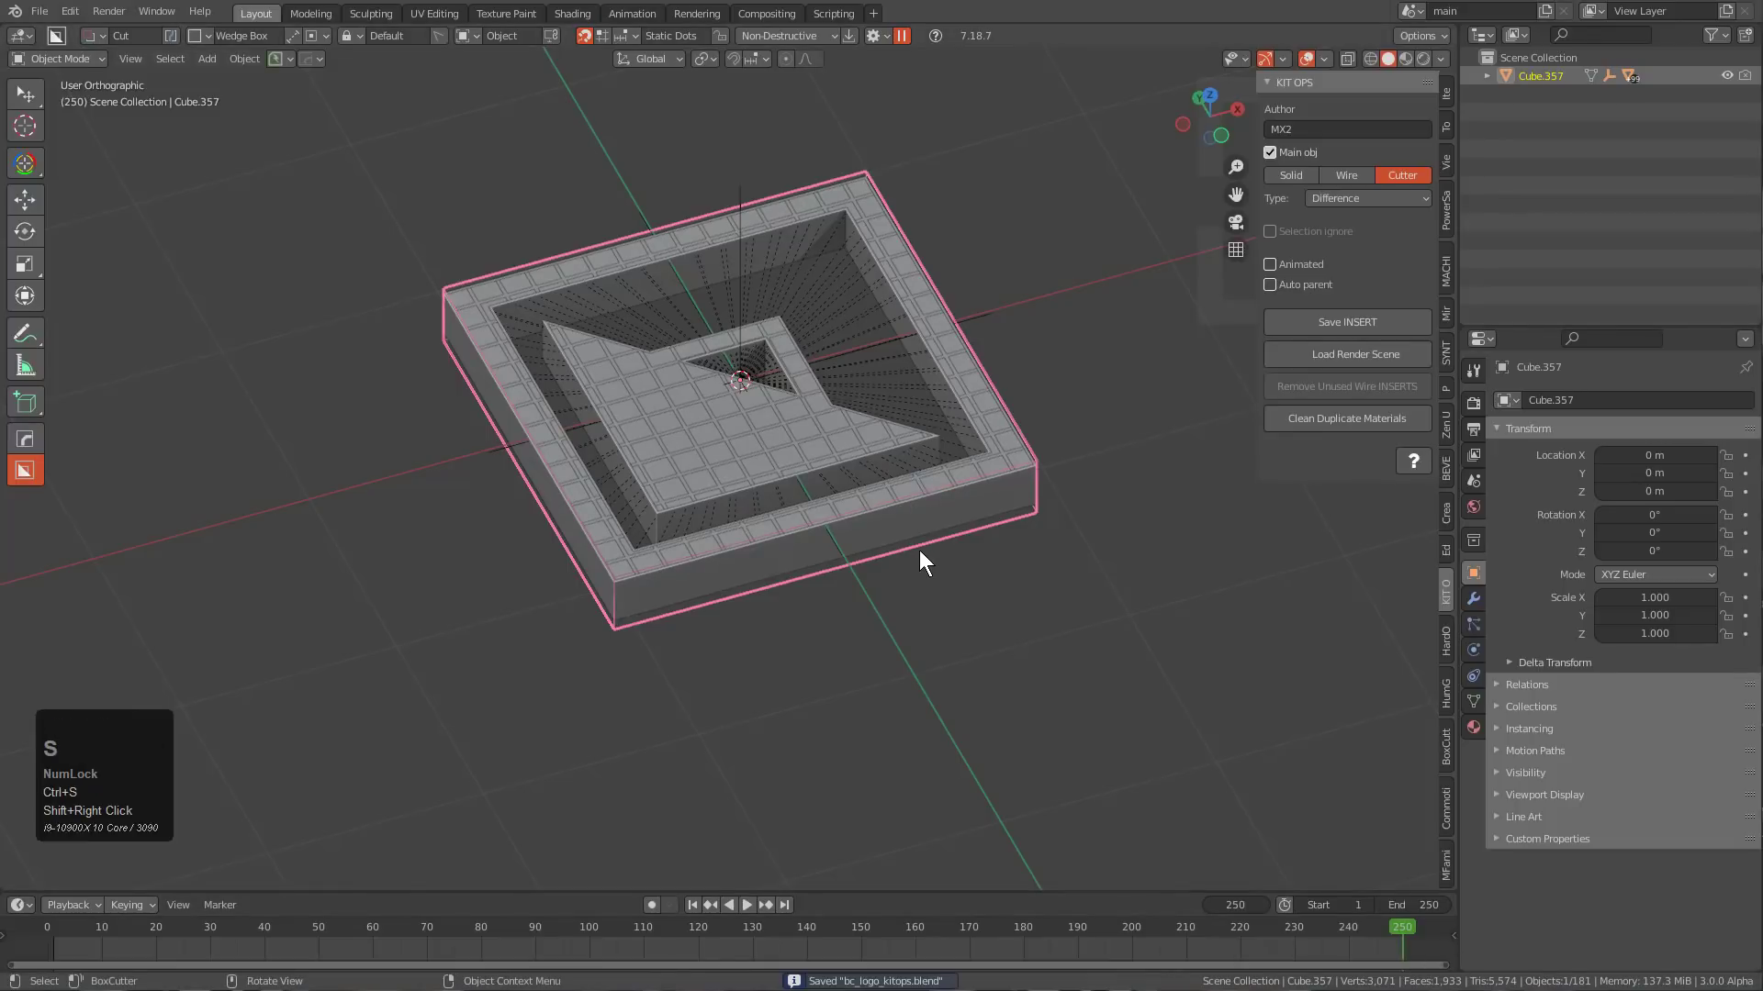
{"action": "key", "text": "ctrl+n"}
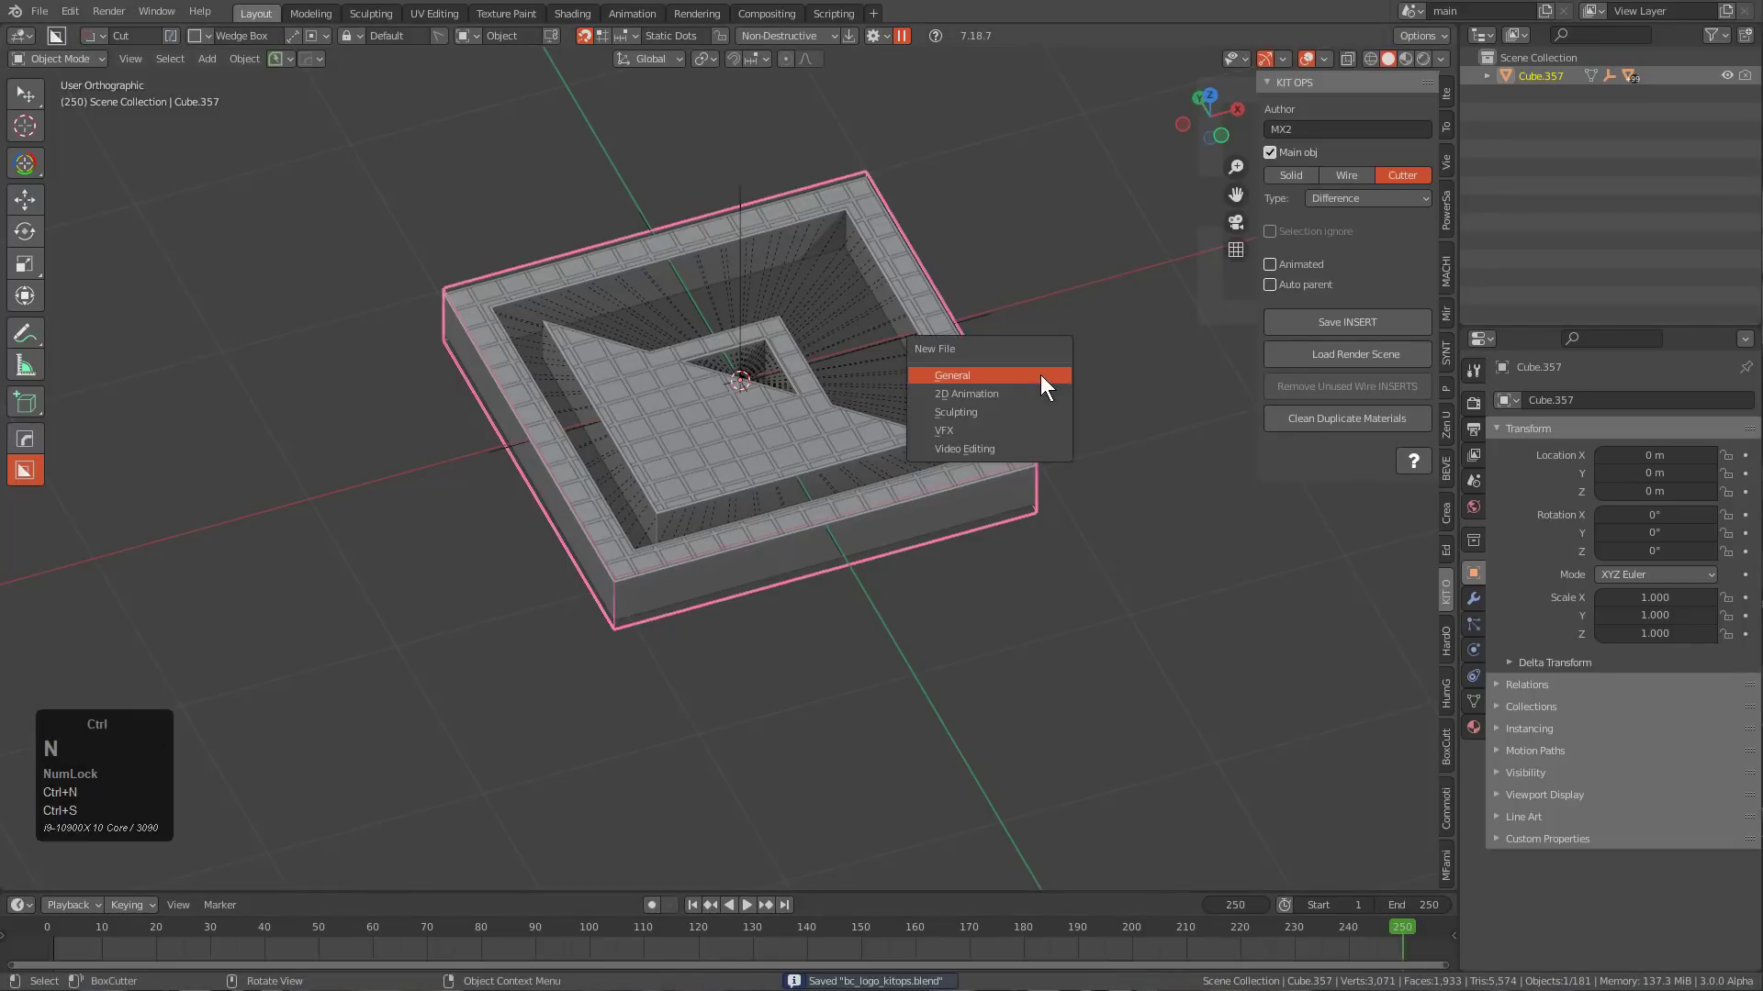
{"action": "key", "text": "Return"}
Choose the bc_logo_kitops INSERT from the KO_export KPACK in KIT OPS.
{"action": "scroll", "coordinate": [1039, 375], "scroll_direction": "down", "scroll_amount": 3}
{"action": "middle_click_drag", "start_coordinate": [1089, 520], "coordinate": [1034, 412]}
{"action": "key", "text": "n"}
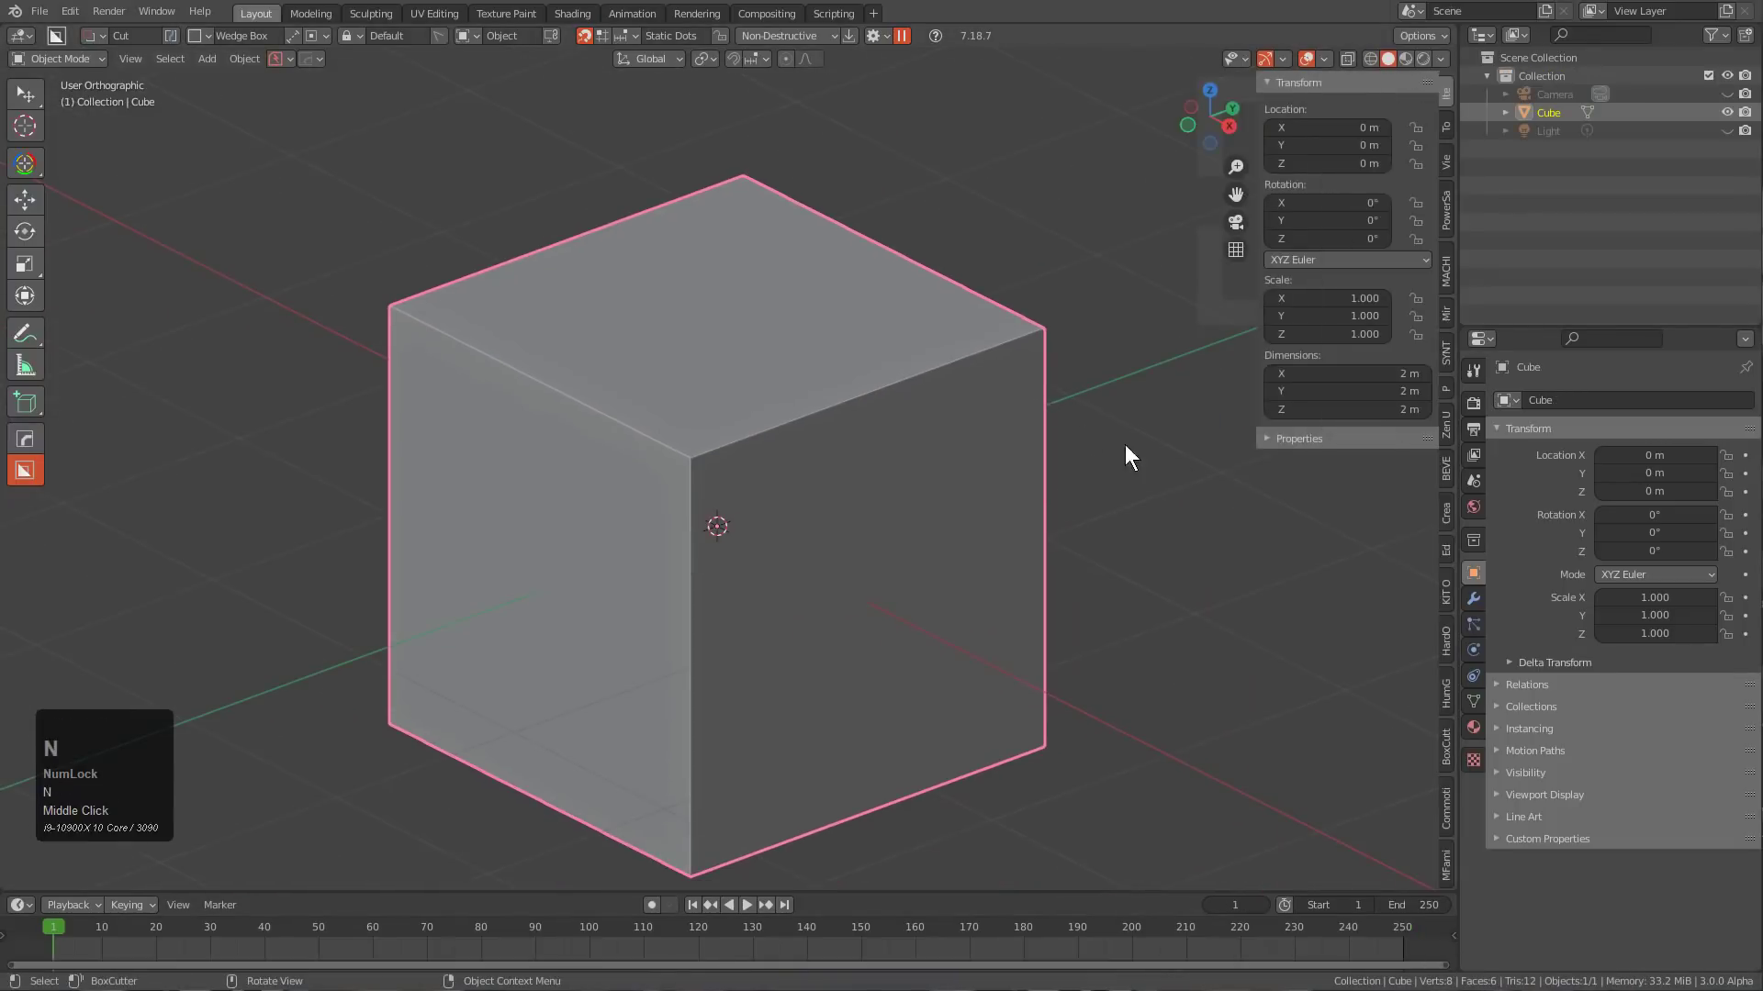
{"action": "left_click", "coordinate": [1445, 595]}
{"action": "left_click", "coordinate": [1341, 134]}
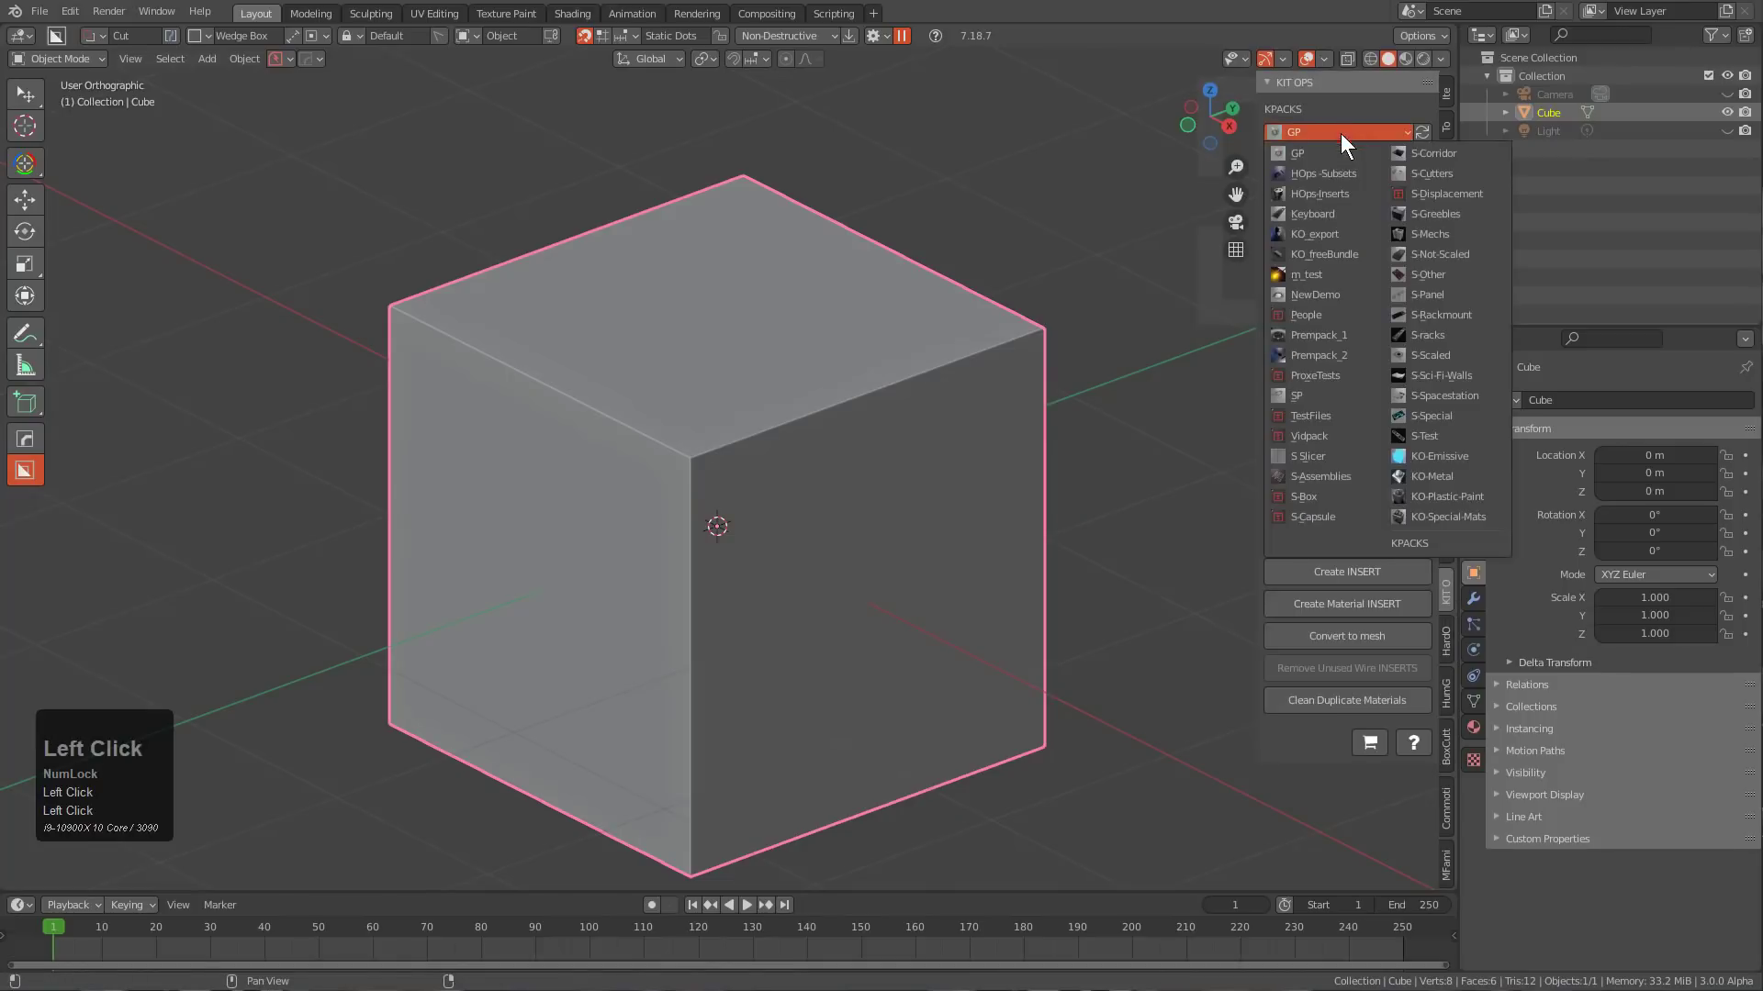
{"action": "left_click", "coordinate": [1331, 234]}
{"action": "left_click", "coordinate": [1342, 199]}
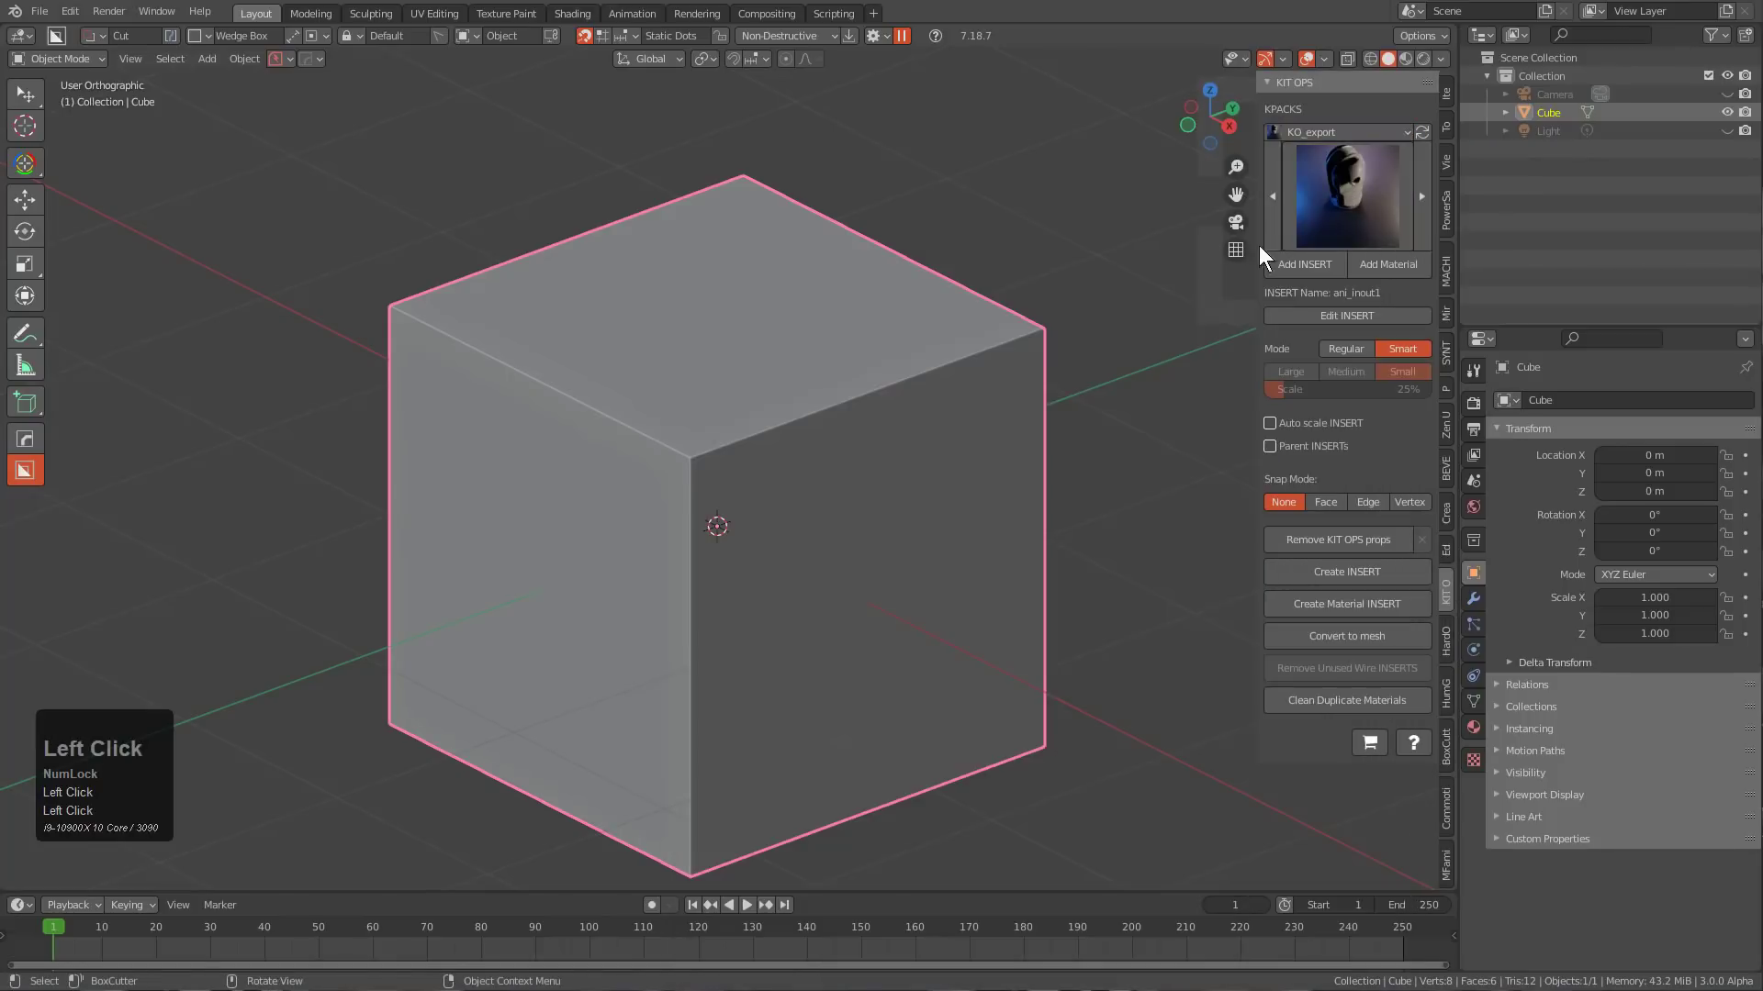
{"action": "left_click", "coordinate": [1322, 207]}
{"action": "left_click", "coordinate": [806, 404]}
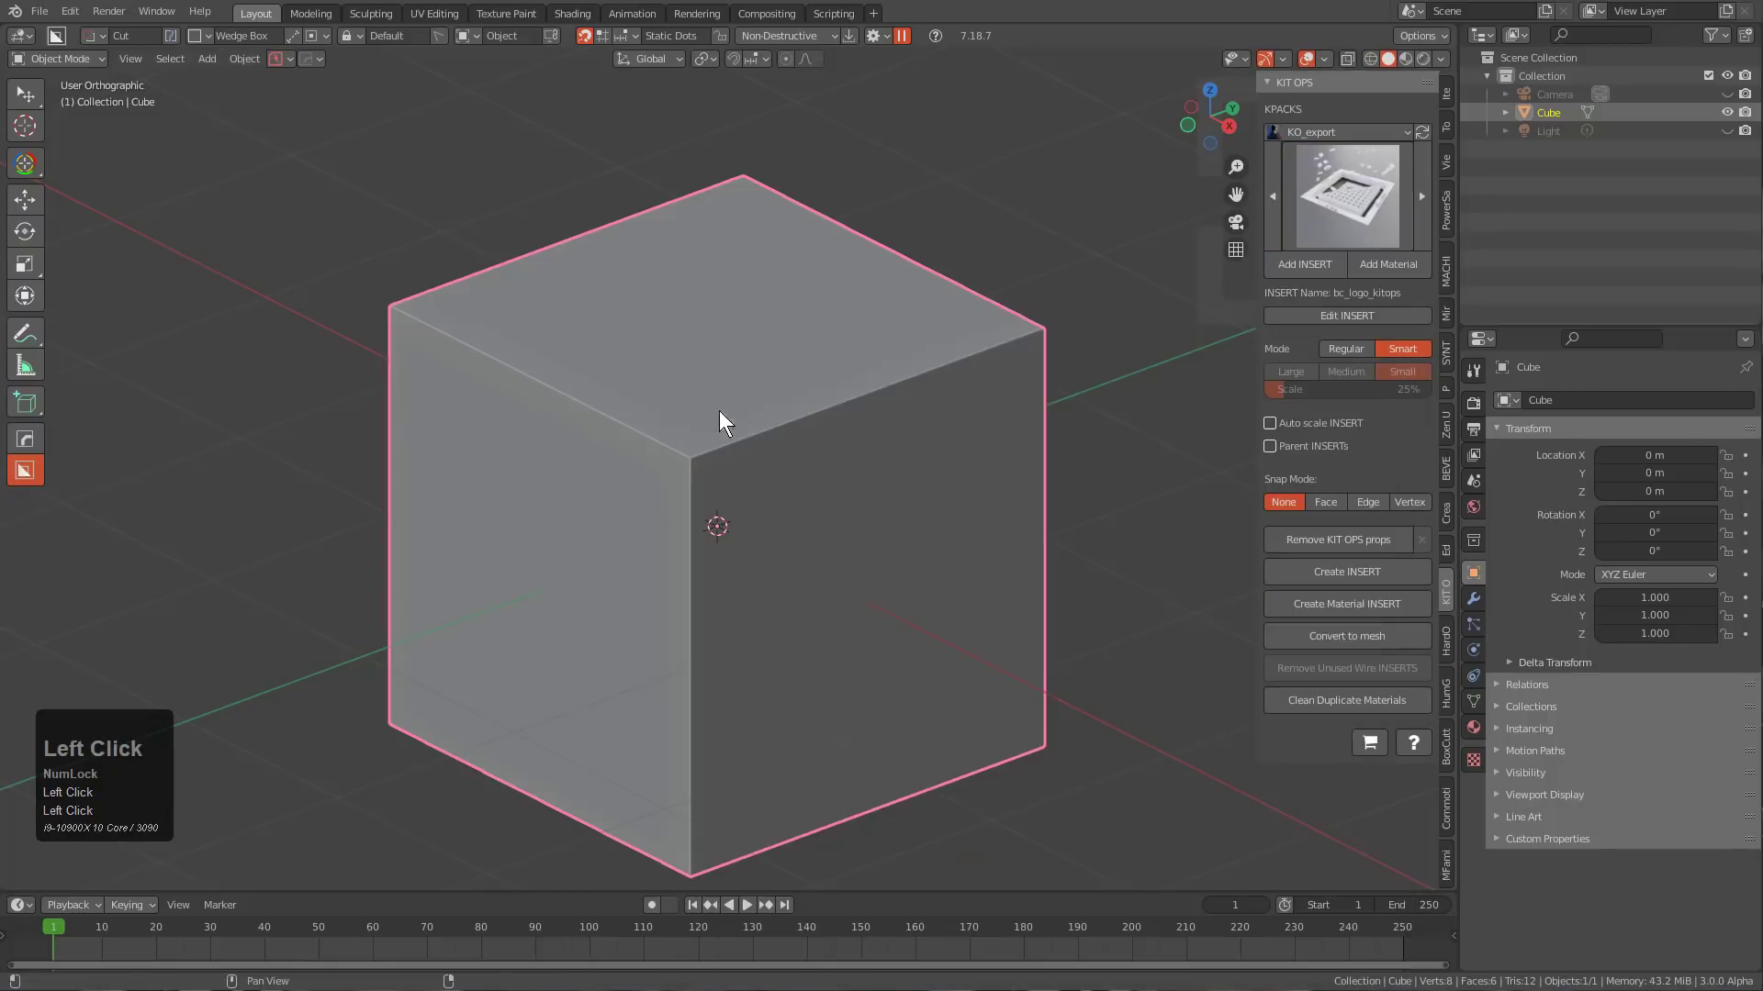
Add the updated bc_logo_kitops INSERT to the default cube's side face, scaled to 0.81.
{"action": "middle_click_drag", "start_coordinate": [918, 560], "coordinate": [872, 402], "text": "shift"}
{"action": "left_click", "coordinate": [1304, 263]}
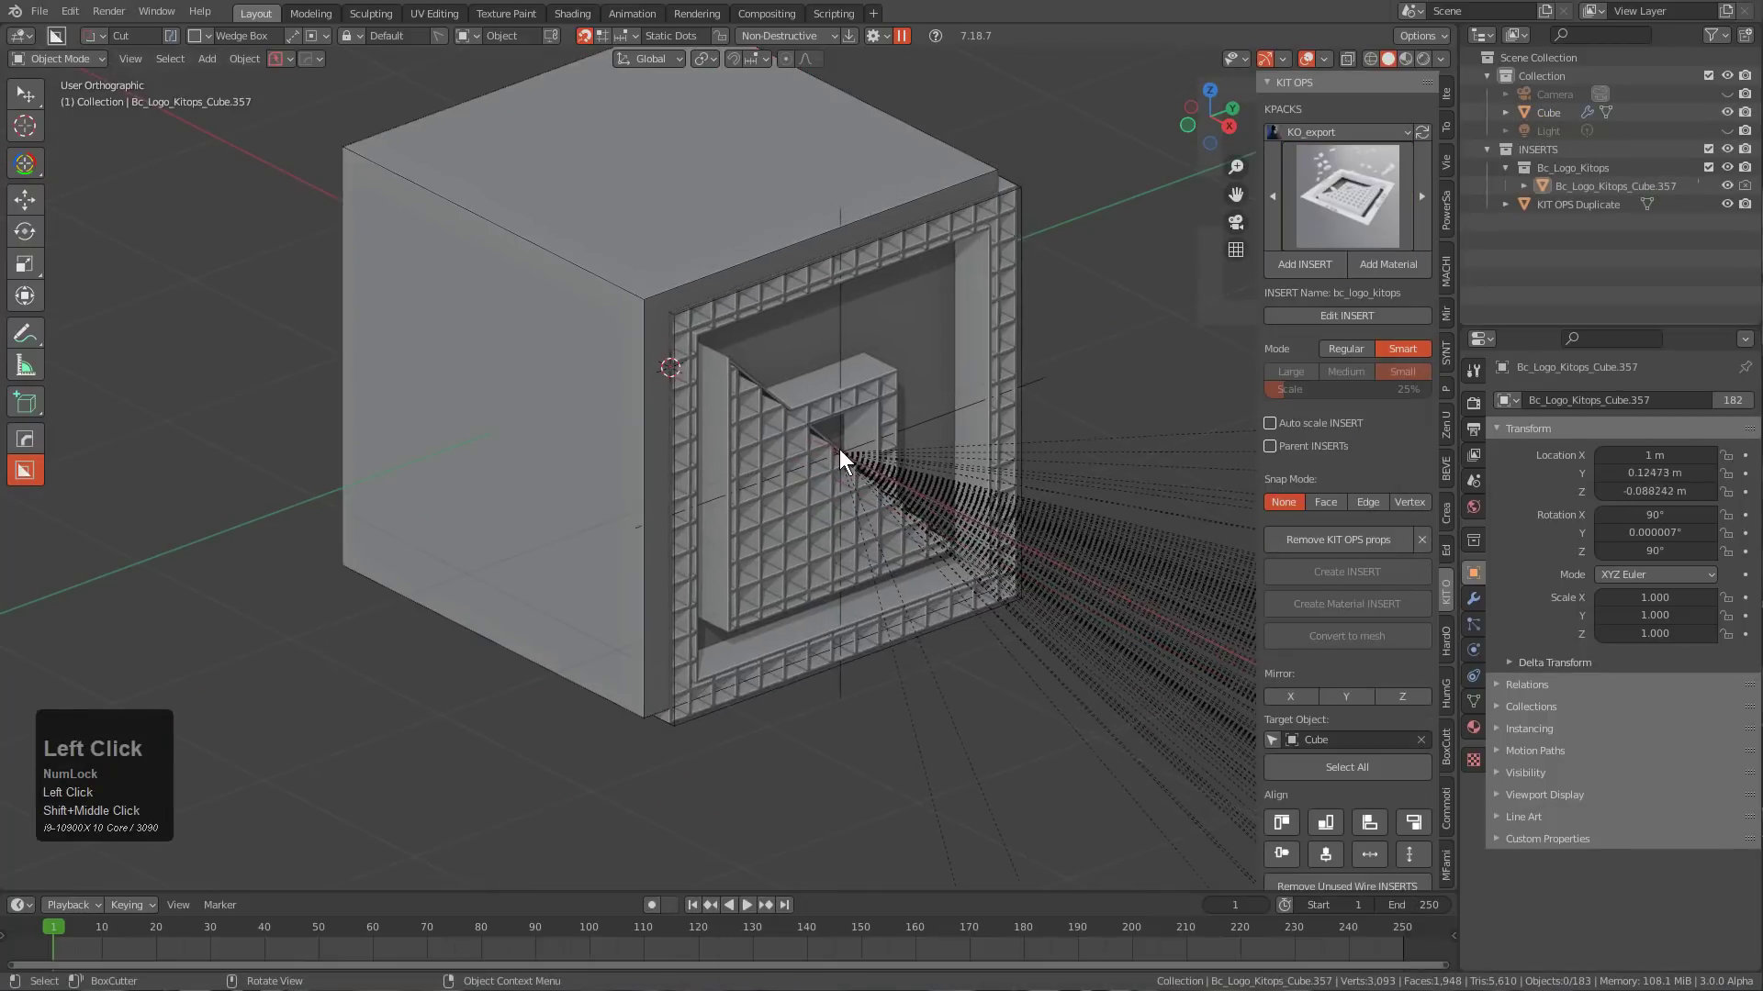
{"action": "scroll", "coordinate": [832, 452], "scroll_direction": "down", "scroll_amount": 2}
{"action": "left_click", "coordinate": [826, 468]}
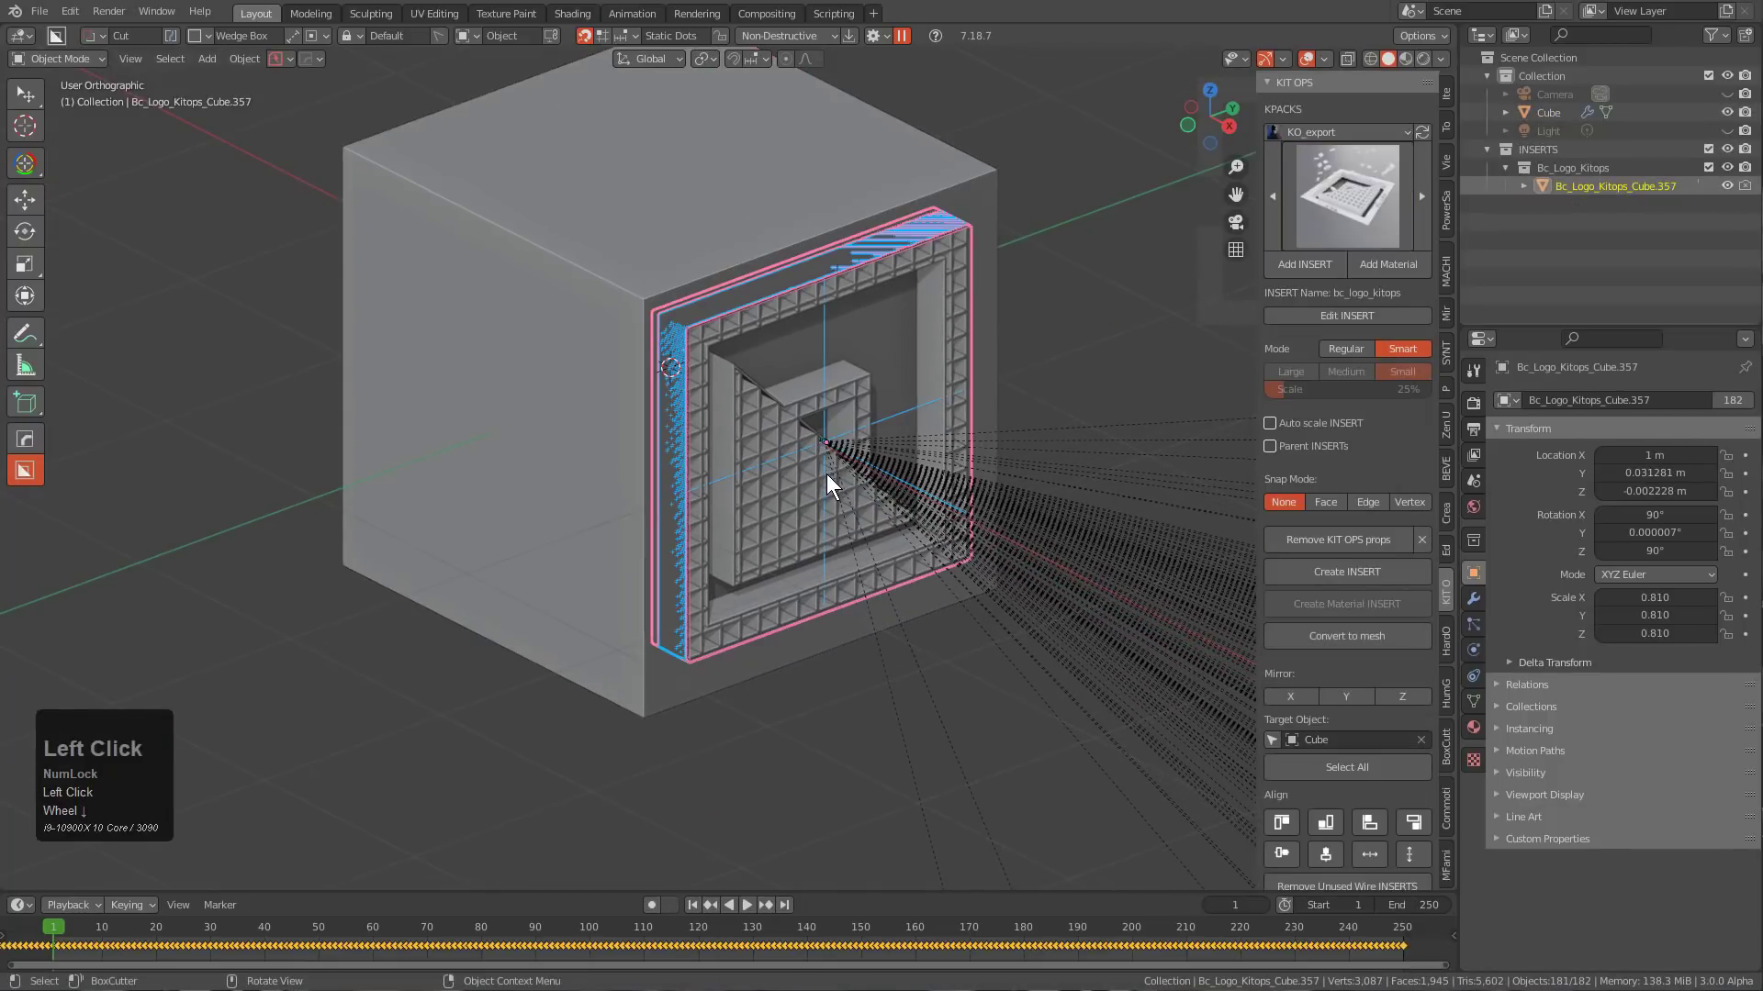
Hide the relationship lines, deselect everything, and play the corrected block assembly animation on the cube.
{"action": "left_click", "coordinate": [1323, 58]}
{"action": "left_click", "coordinate": [1232, 301]}
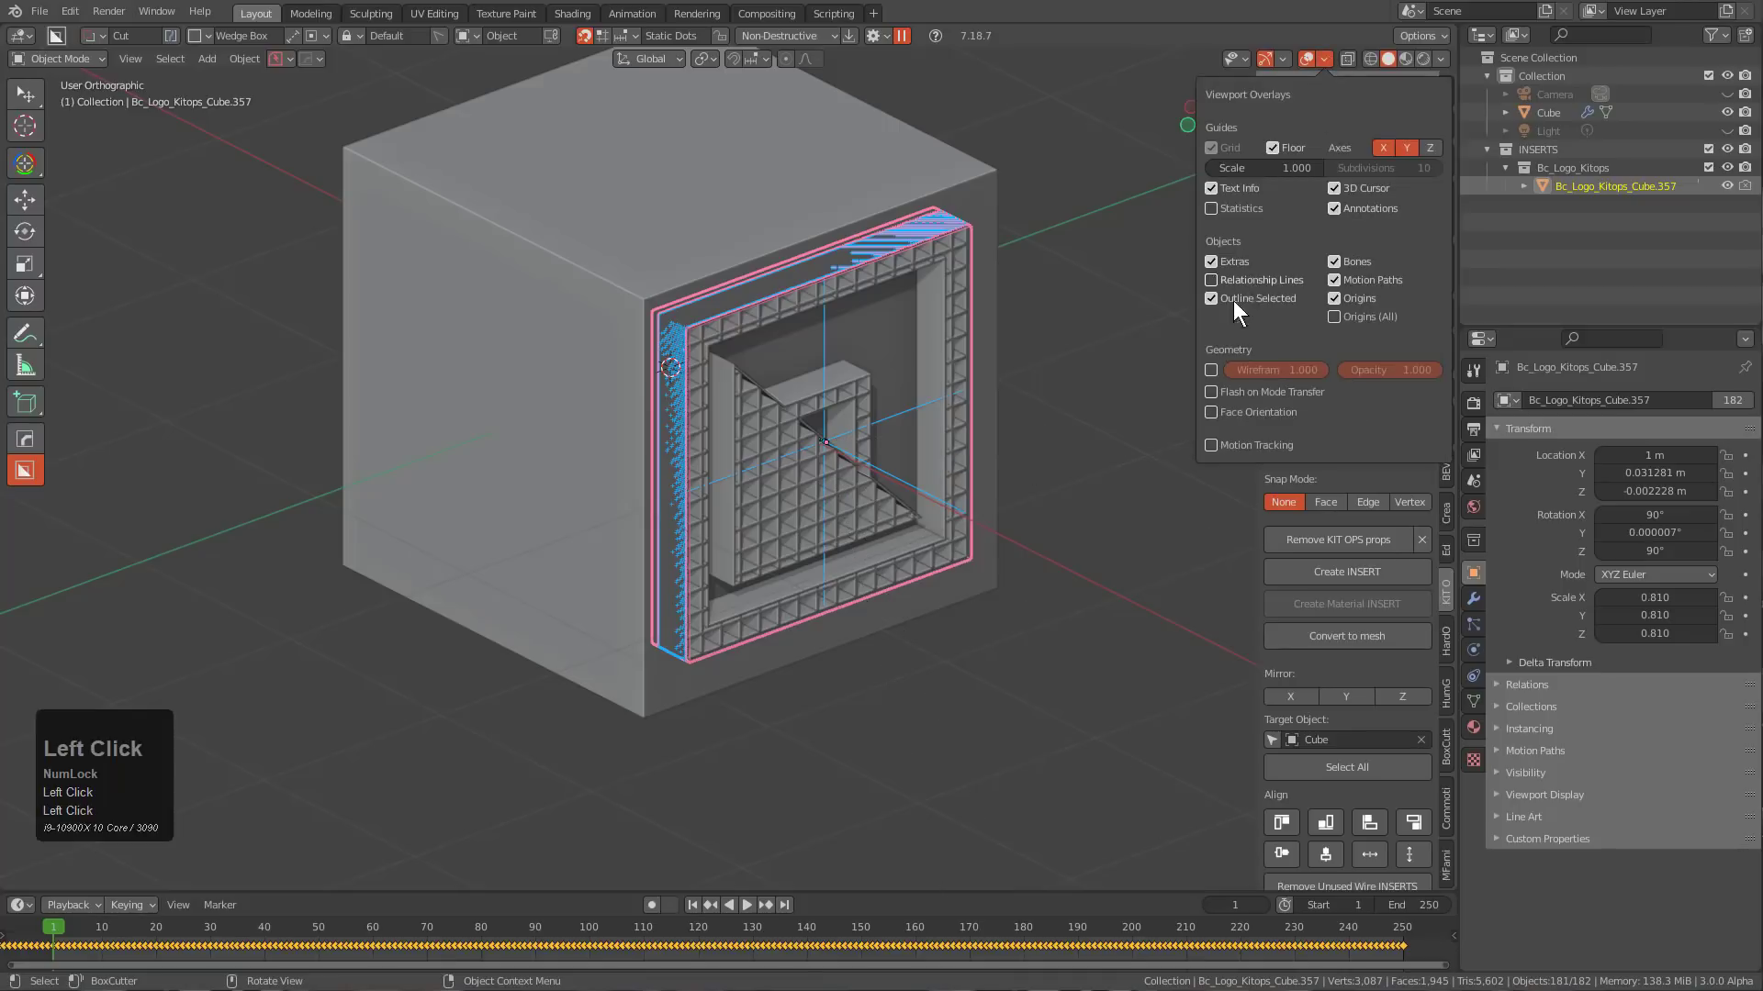
{"action": "key", "text": "alt+a"}
{"action": "key", "text": "space"}
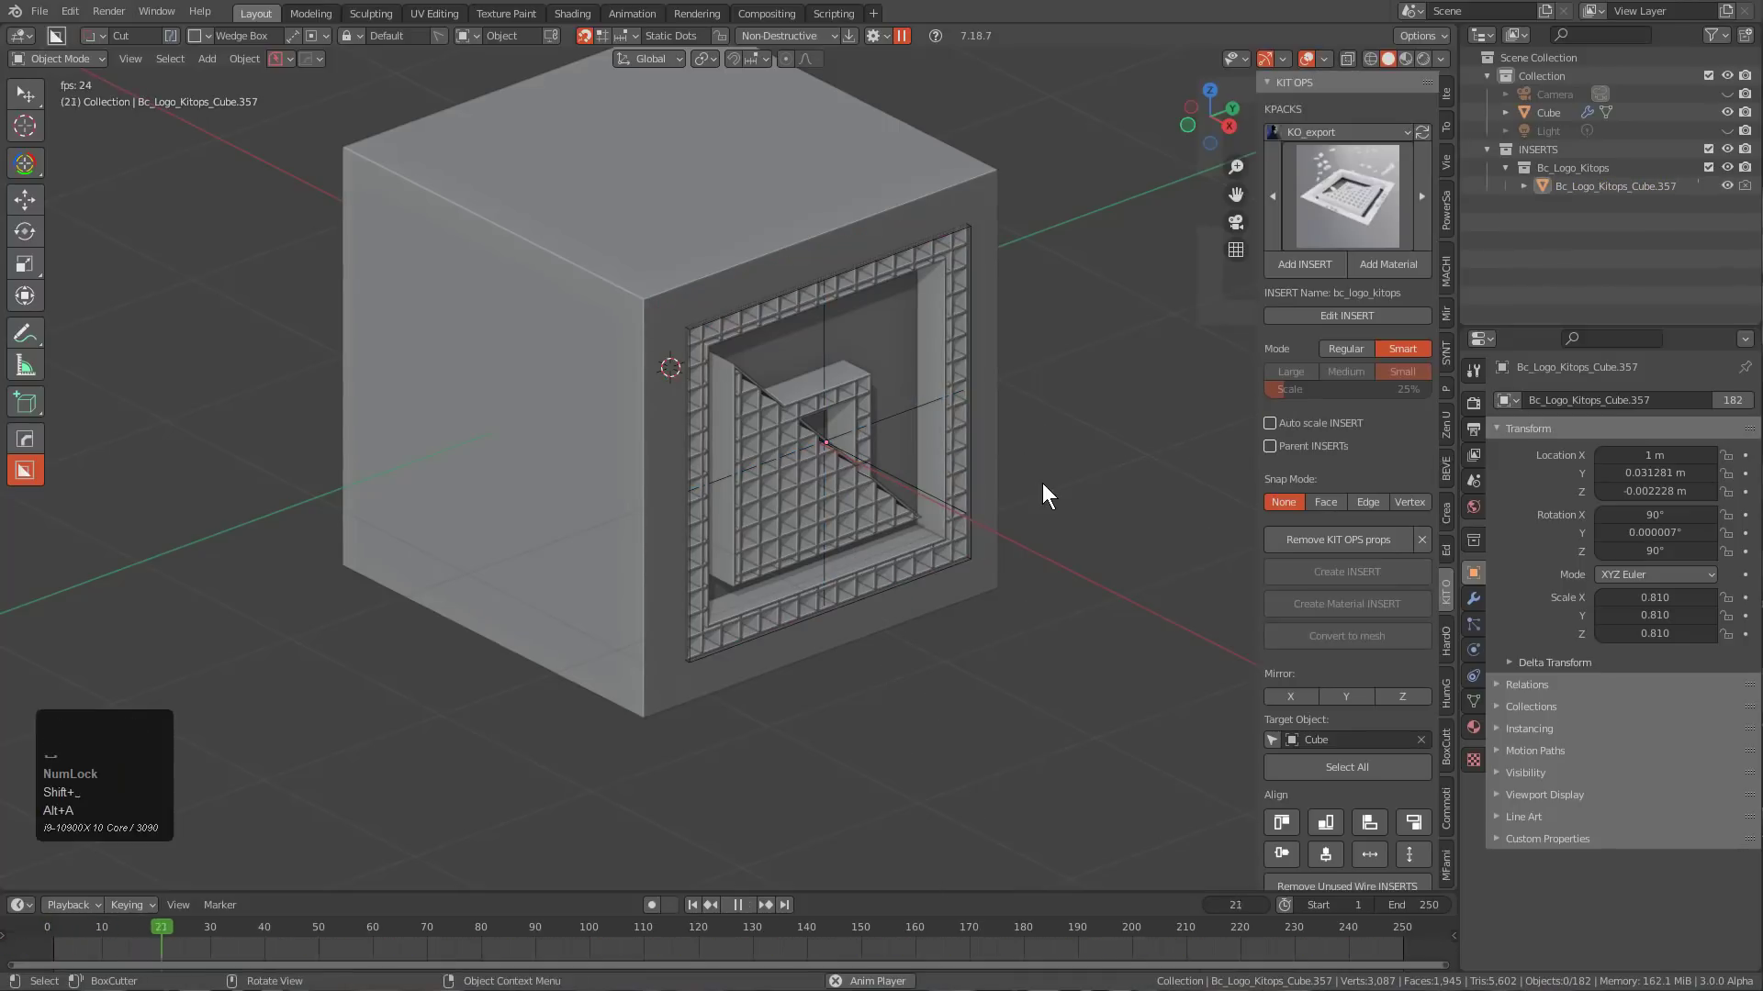